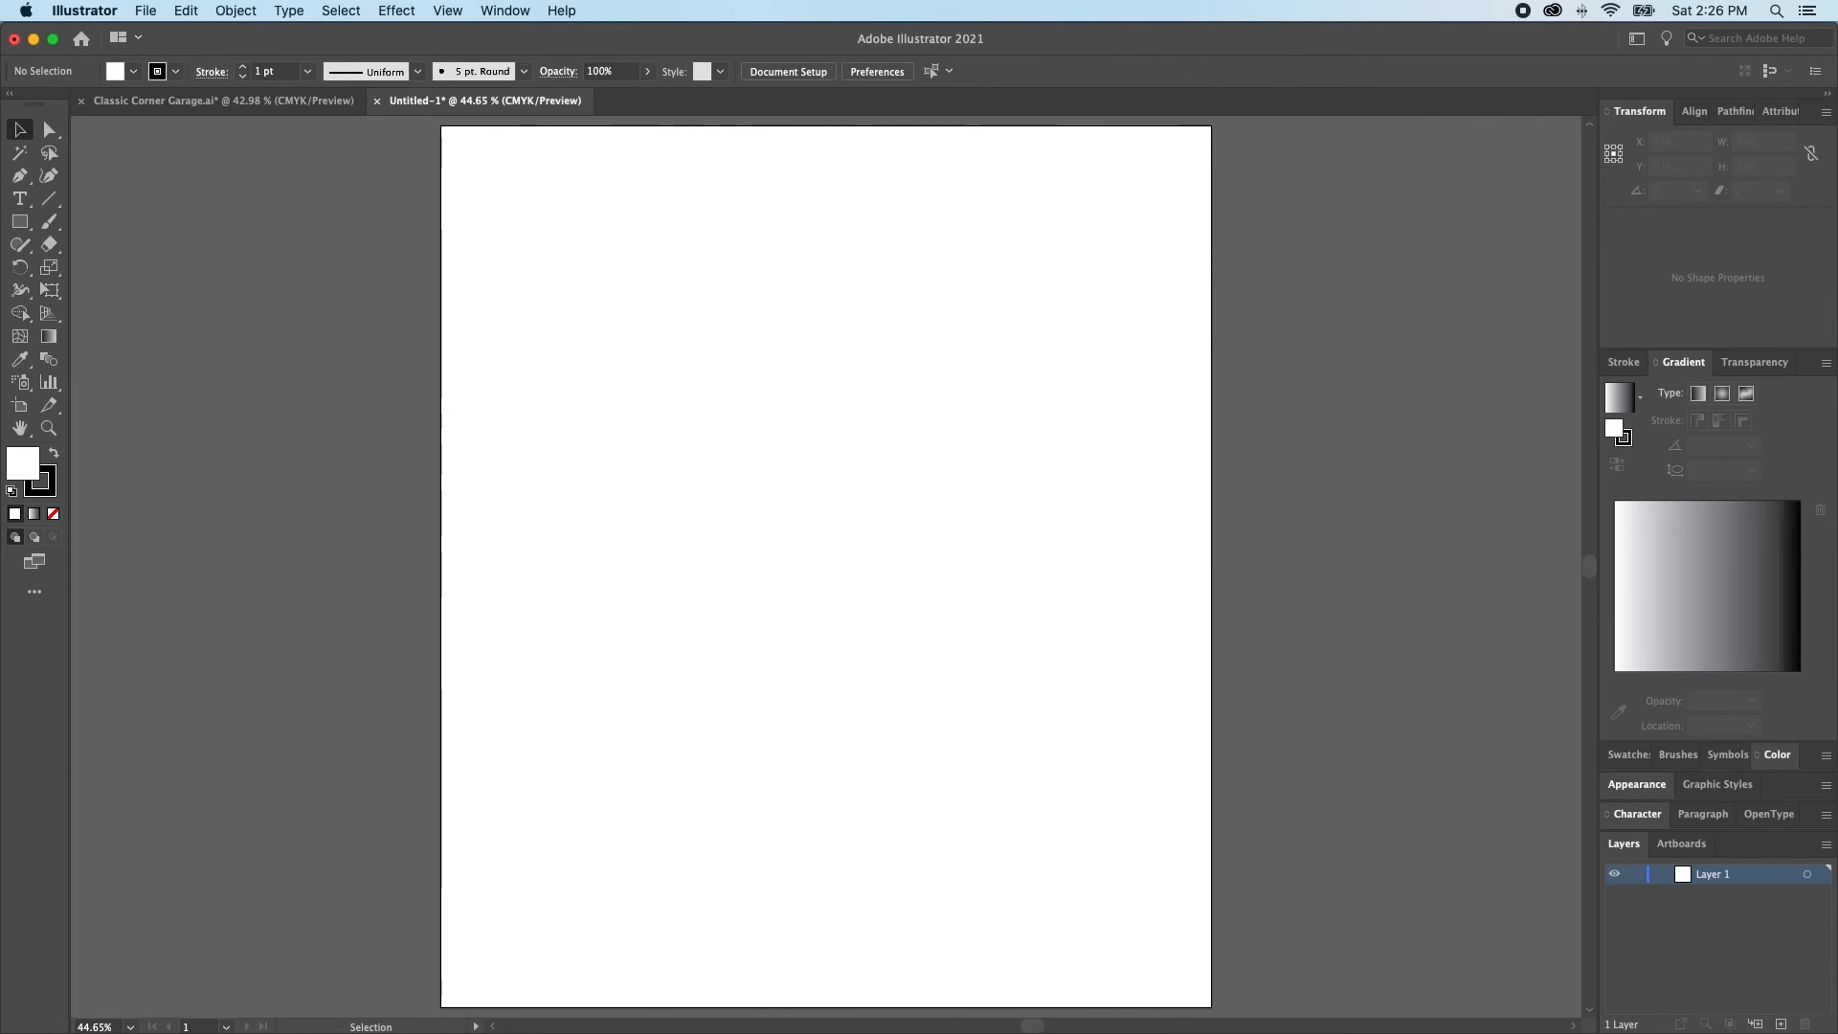
Place the sketch image Classic Corner-1b.jpg in the blank document and position it over the middle of the artboard
left_click_drag(1836, 631, 706, 444)
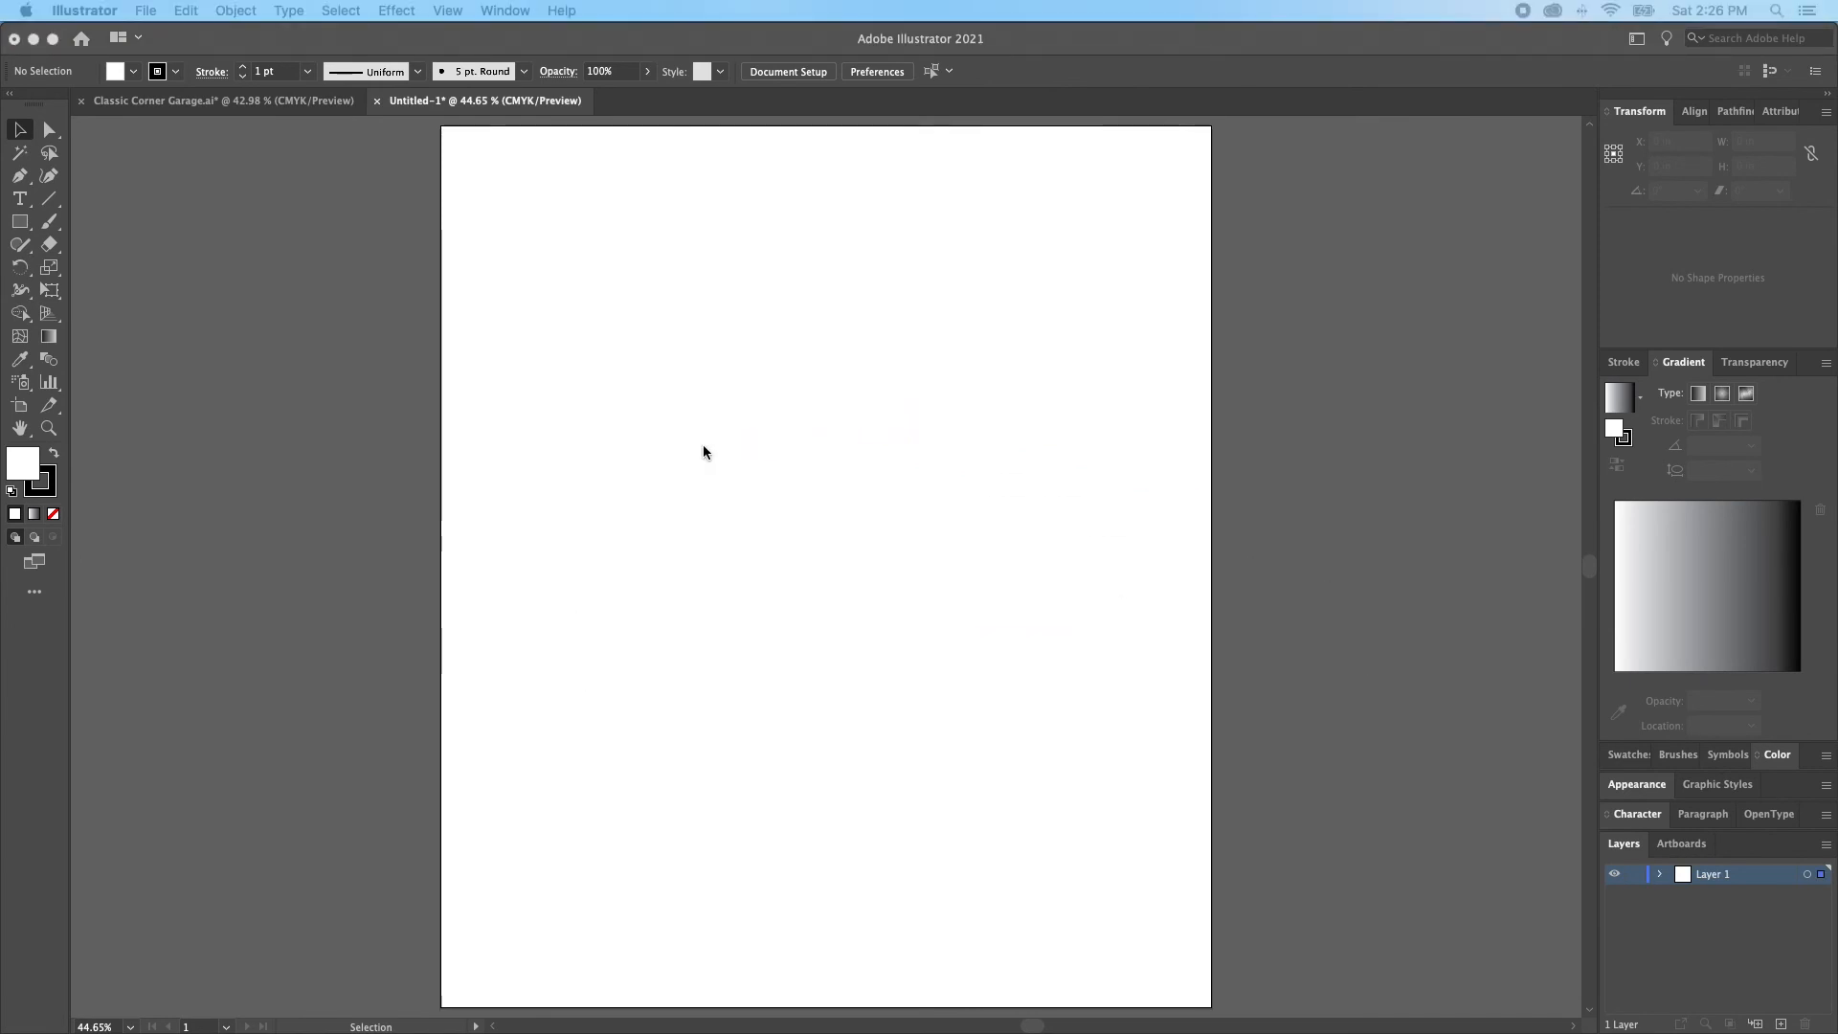
left_click_drag(886, 580, 1037, 660)
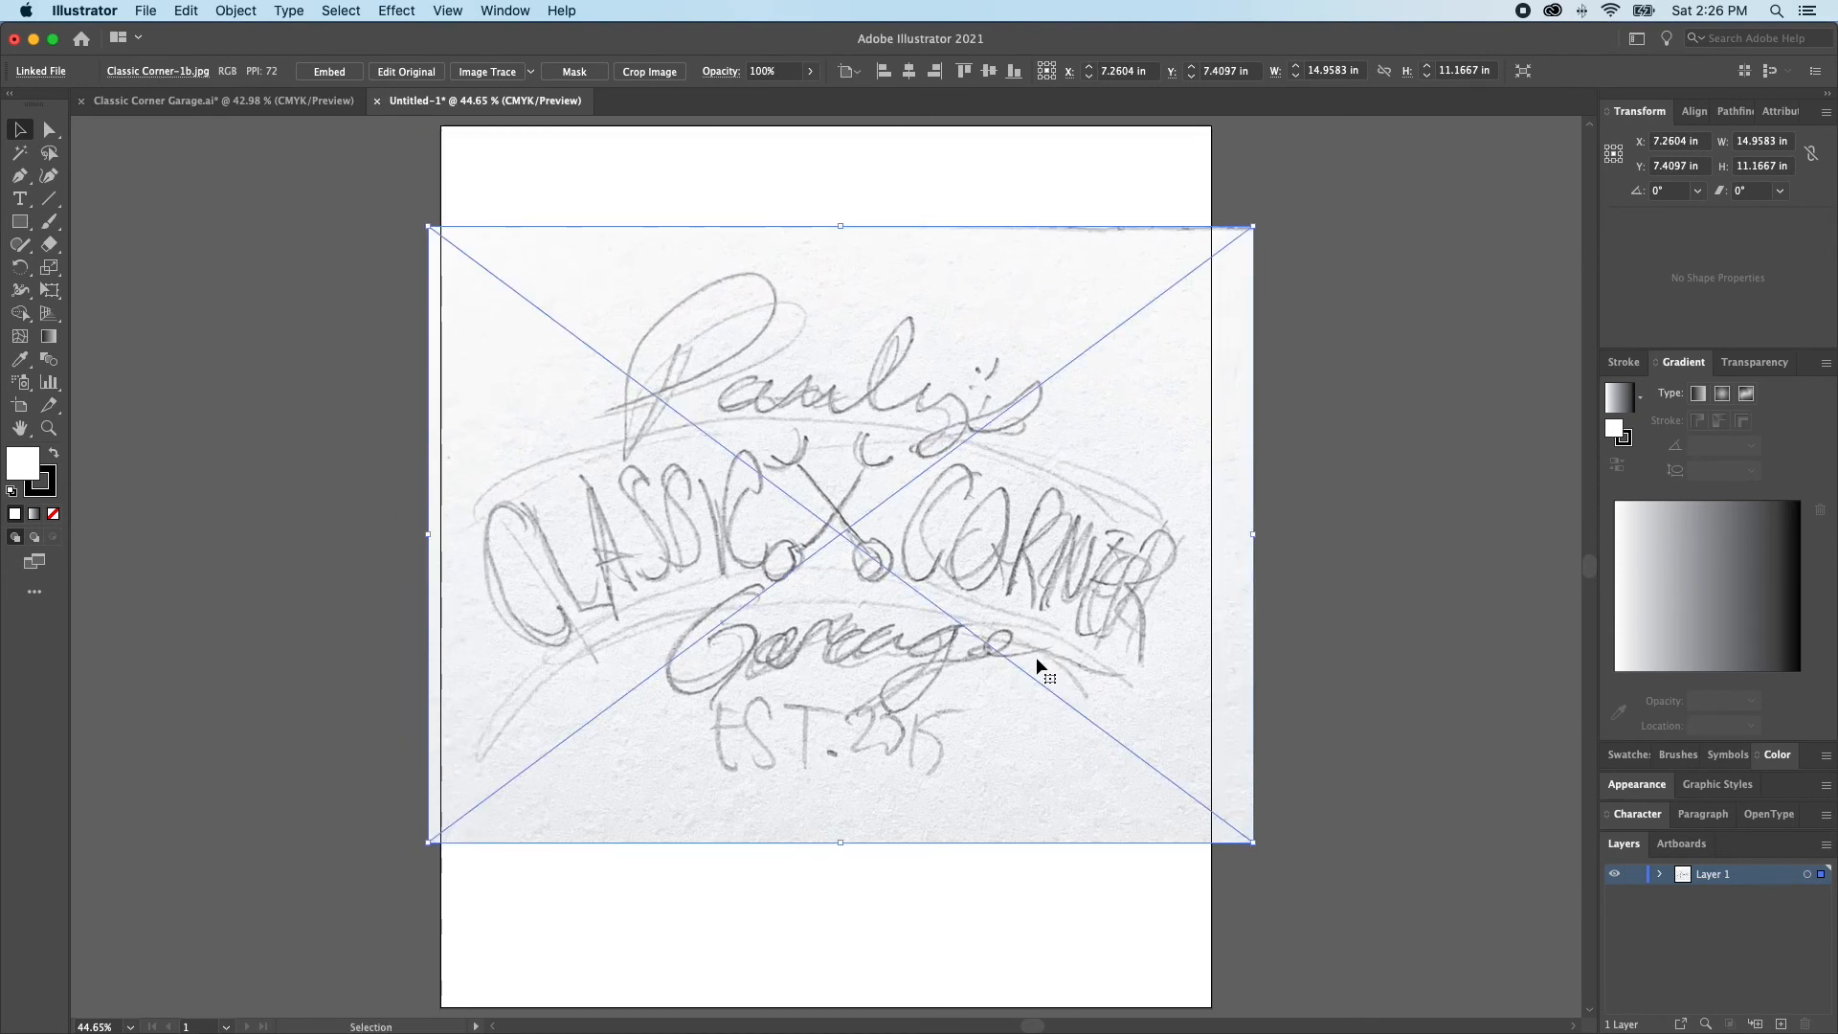
left_click_drag(936, 656, 934, 667)
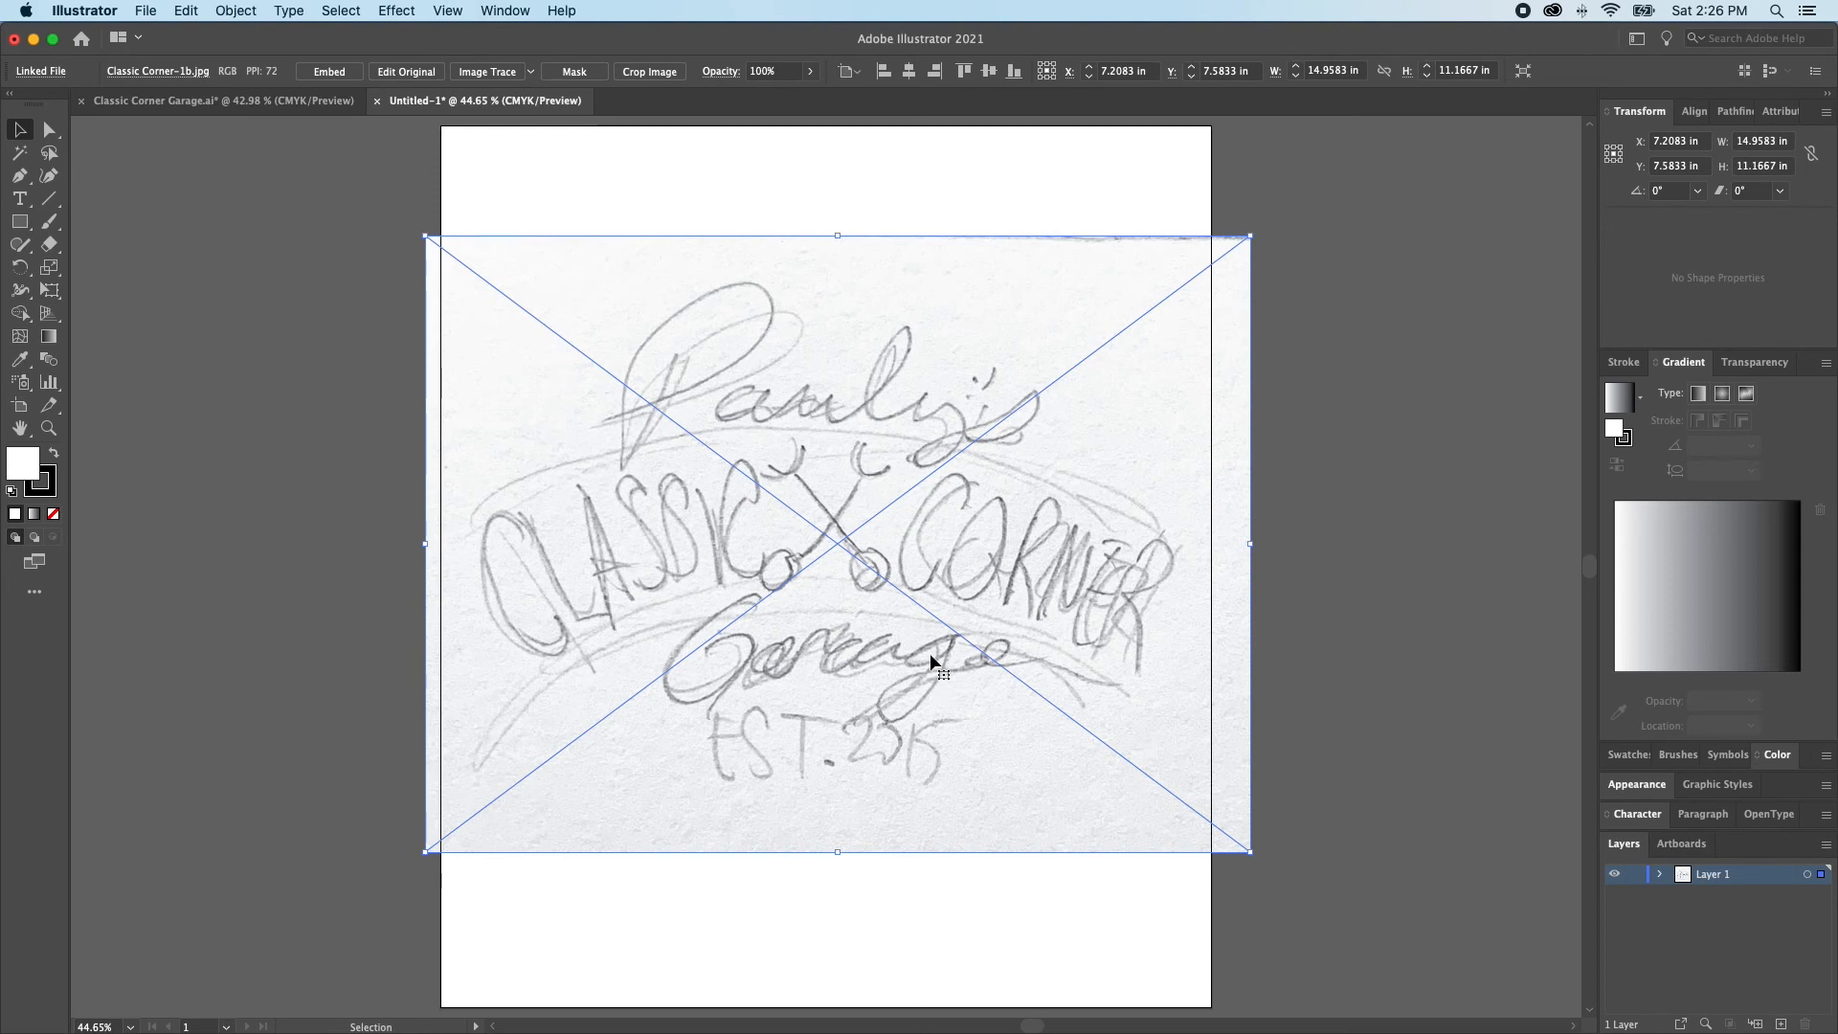
Create a 12 in wide rectangle as a size guide and move it down over the sketched CLASSIC CORNER lettering
key("a")
key("m")
key("super+shift+a")
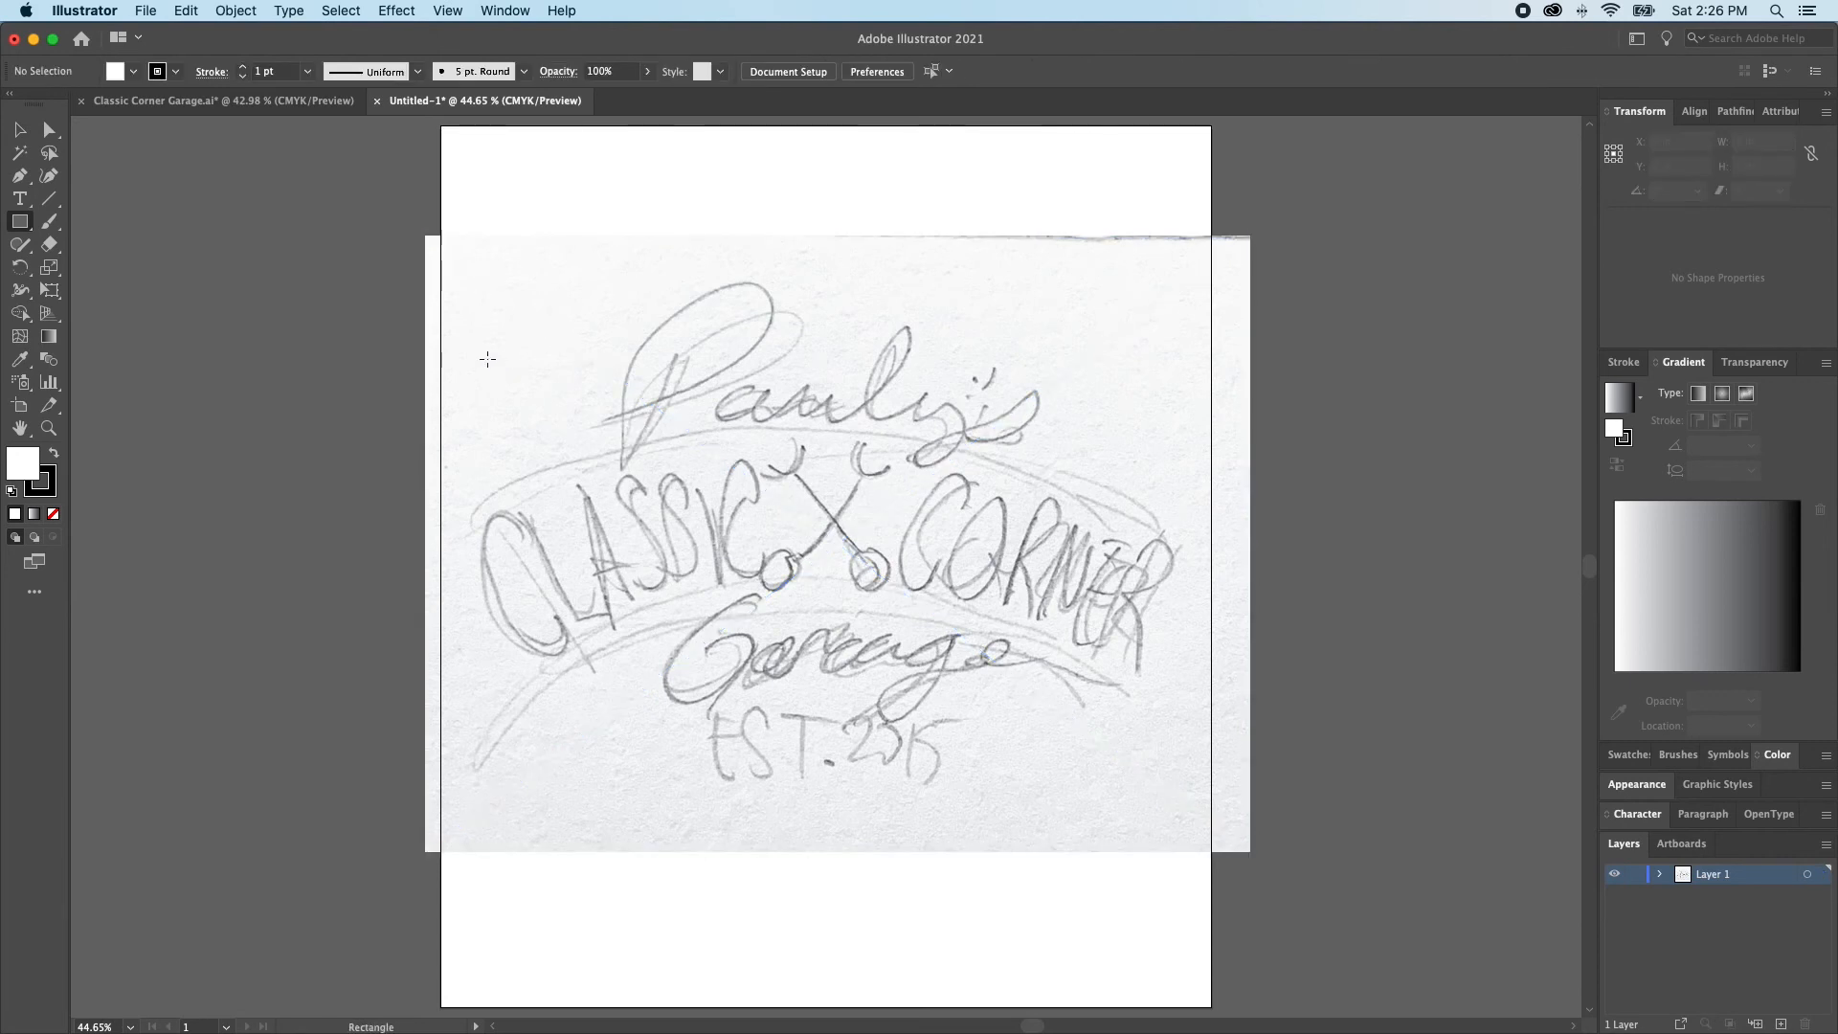
left_click(487, 359)
type("12")
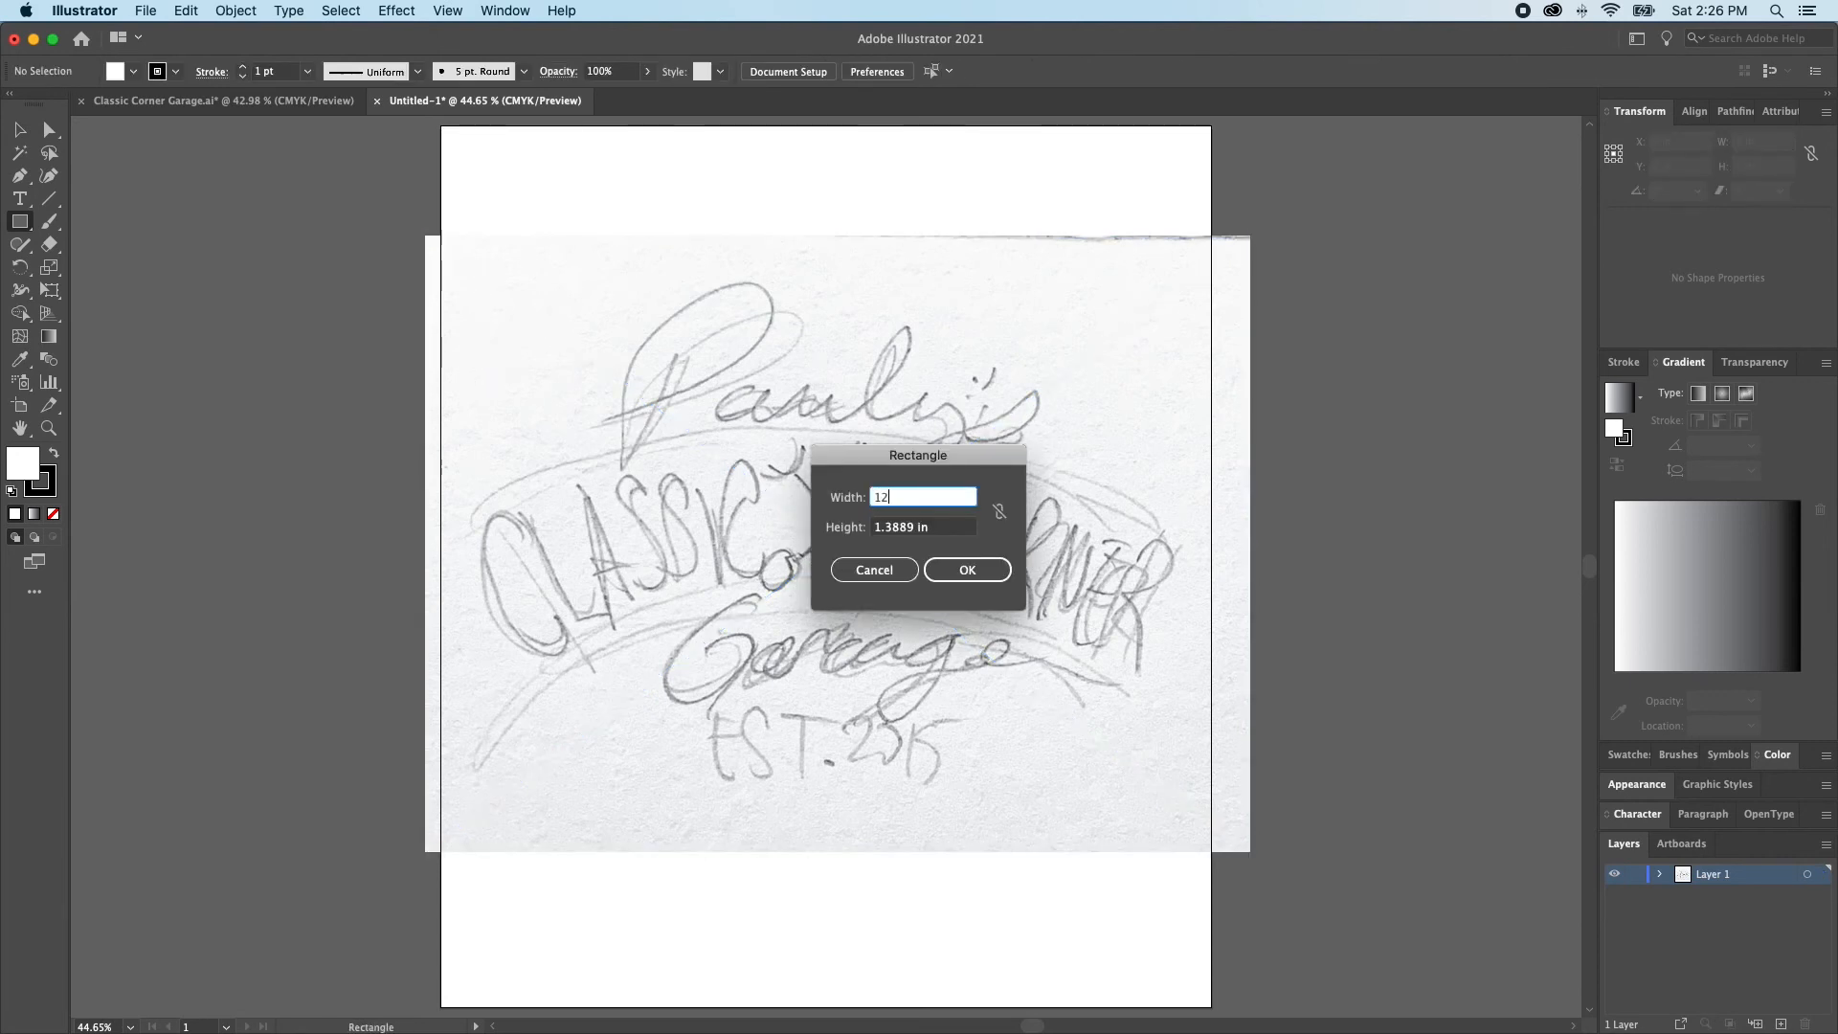
key("Return")
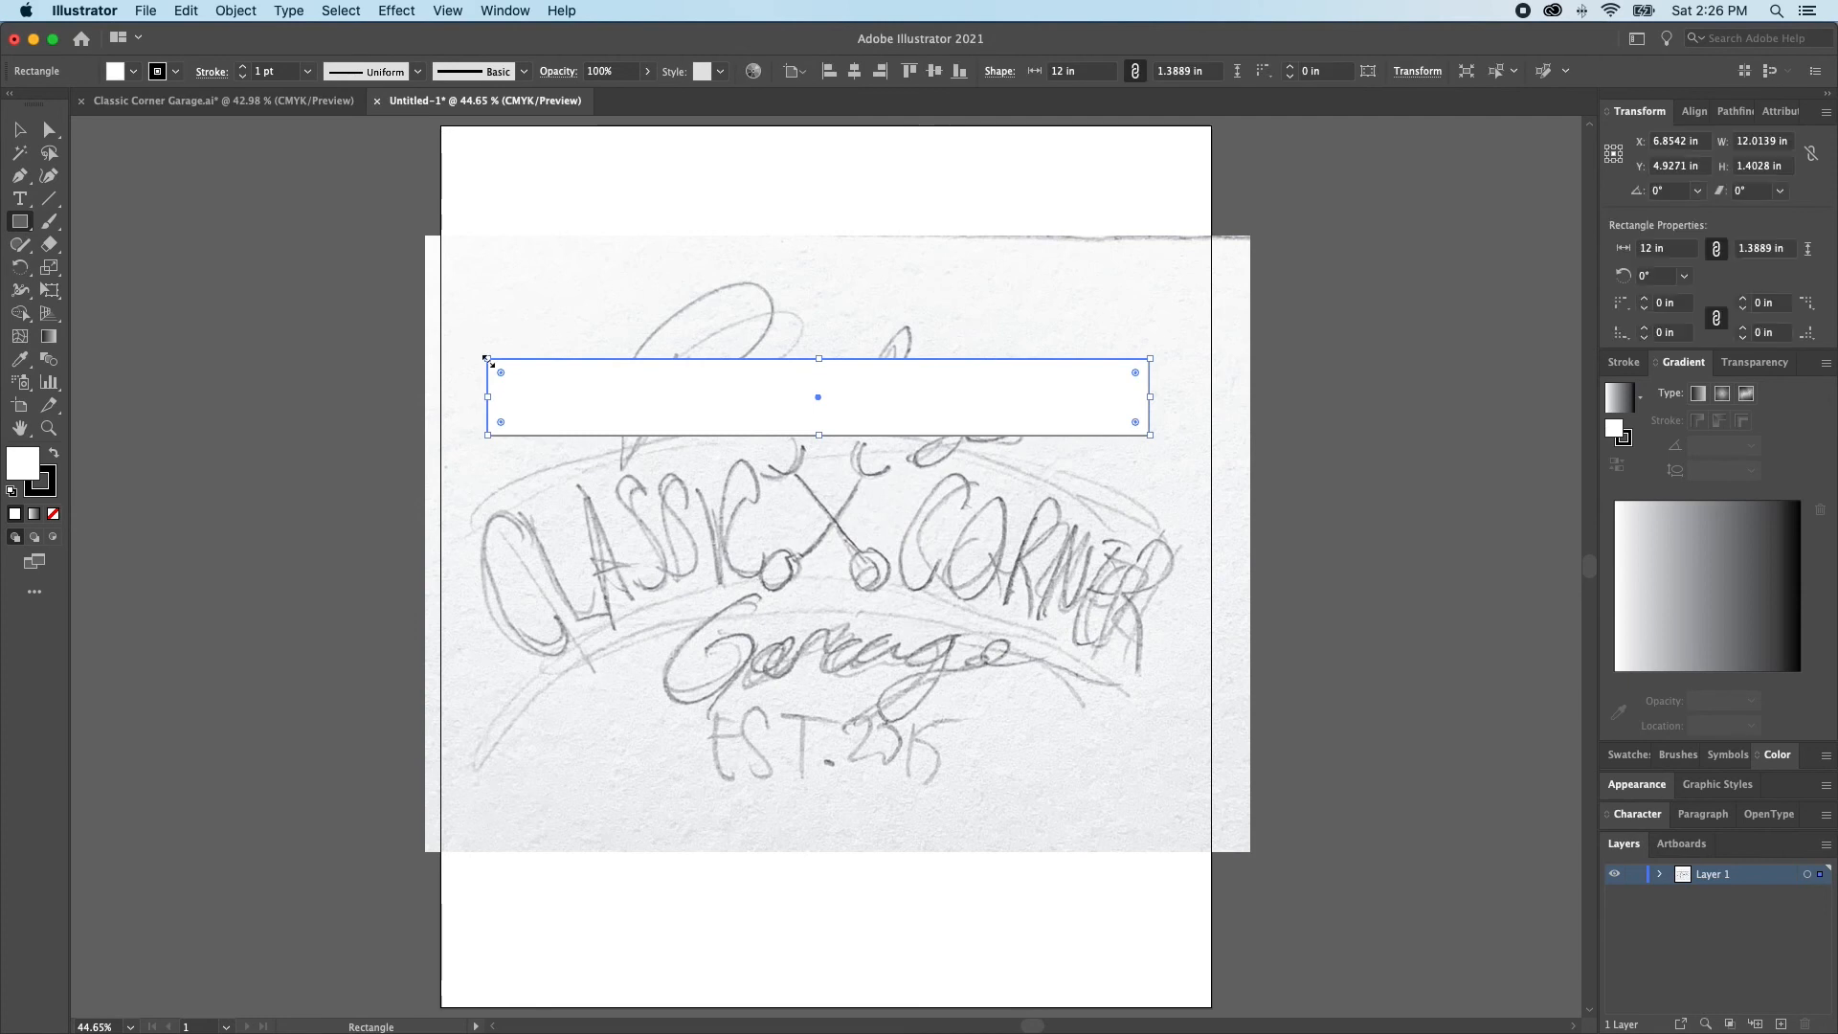
key("v")
left_click_drag(729, 435, 740, 578)
Scale the sketch proportionally to about 14.3 in wide, center the guide rectangle on the artboard, and nudge the sketch to line up
left_click(812, 473)
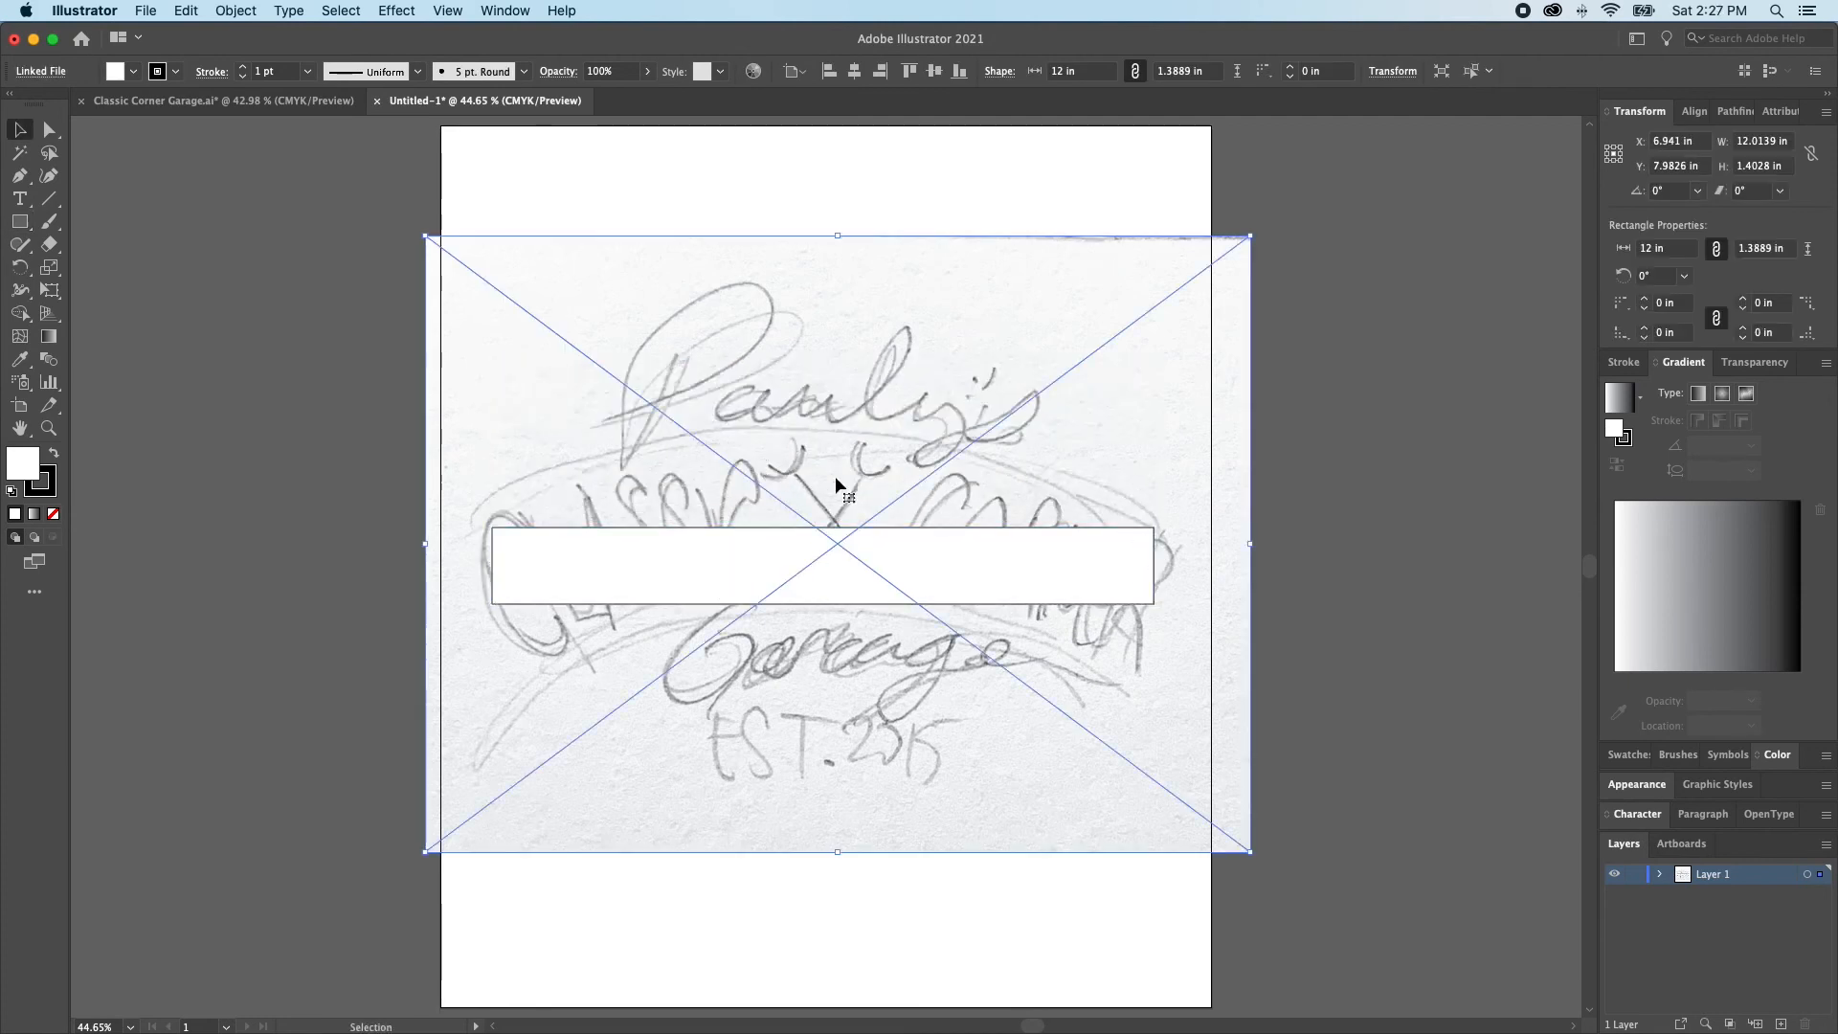
left_click_drag(1250, 545, 1229, 547)
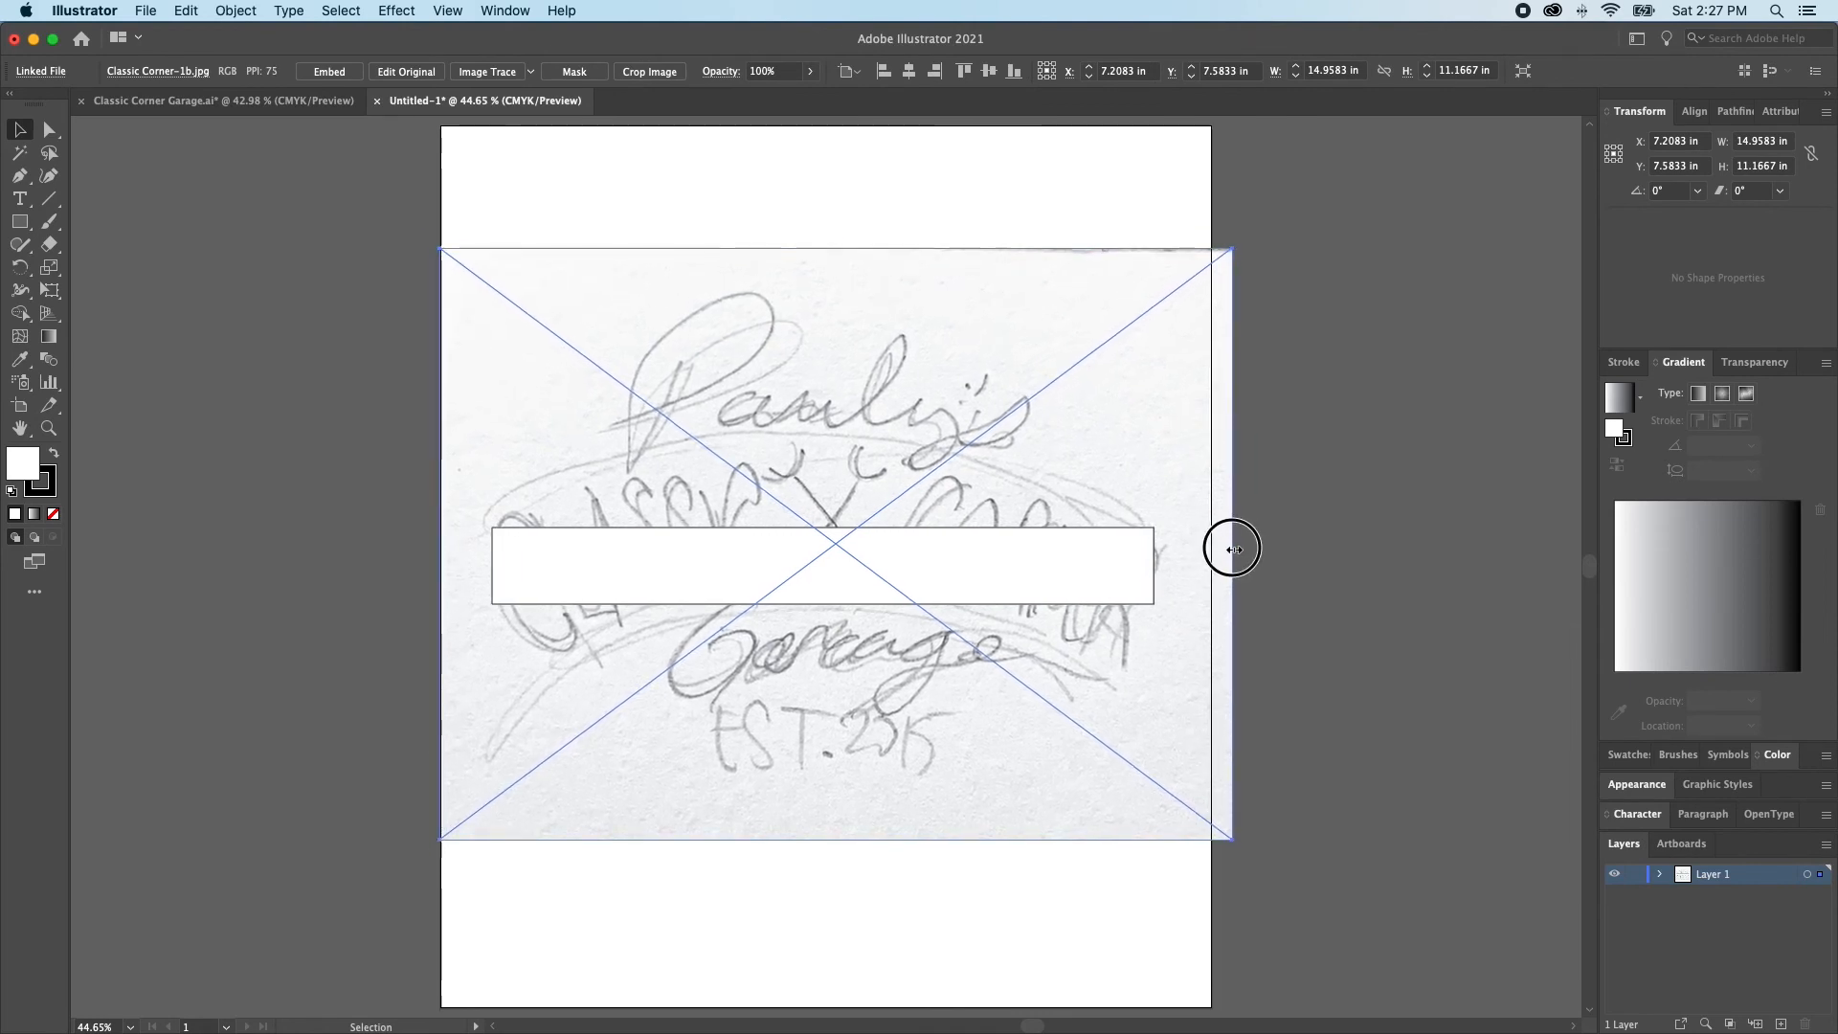
left_click(1107, 574)
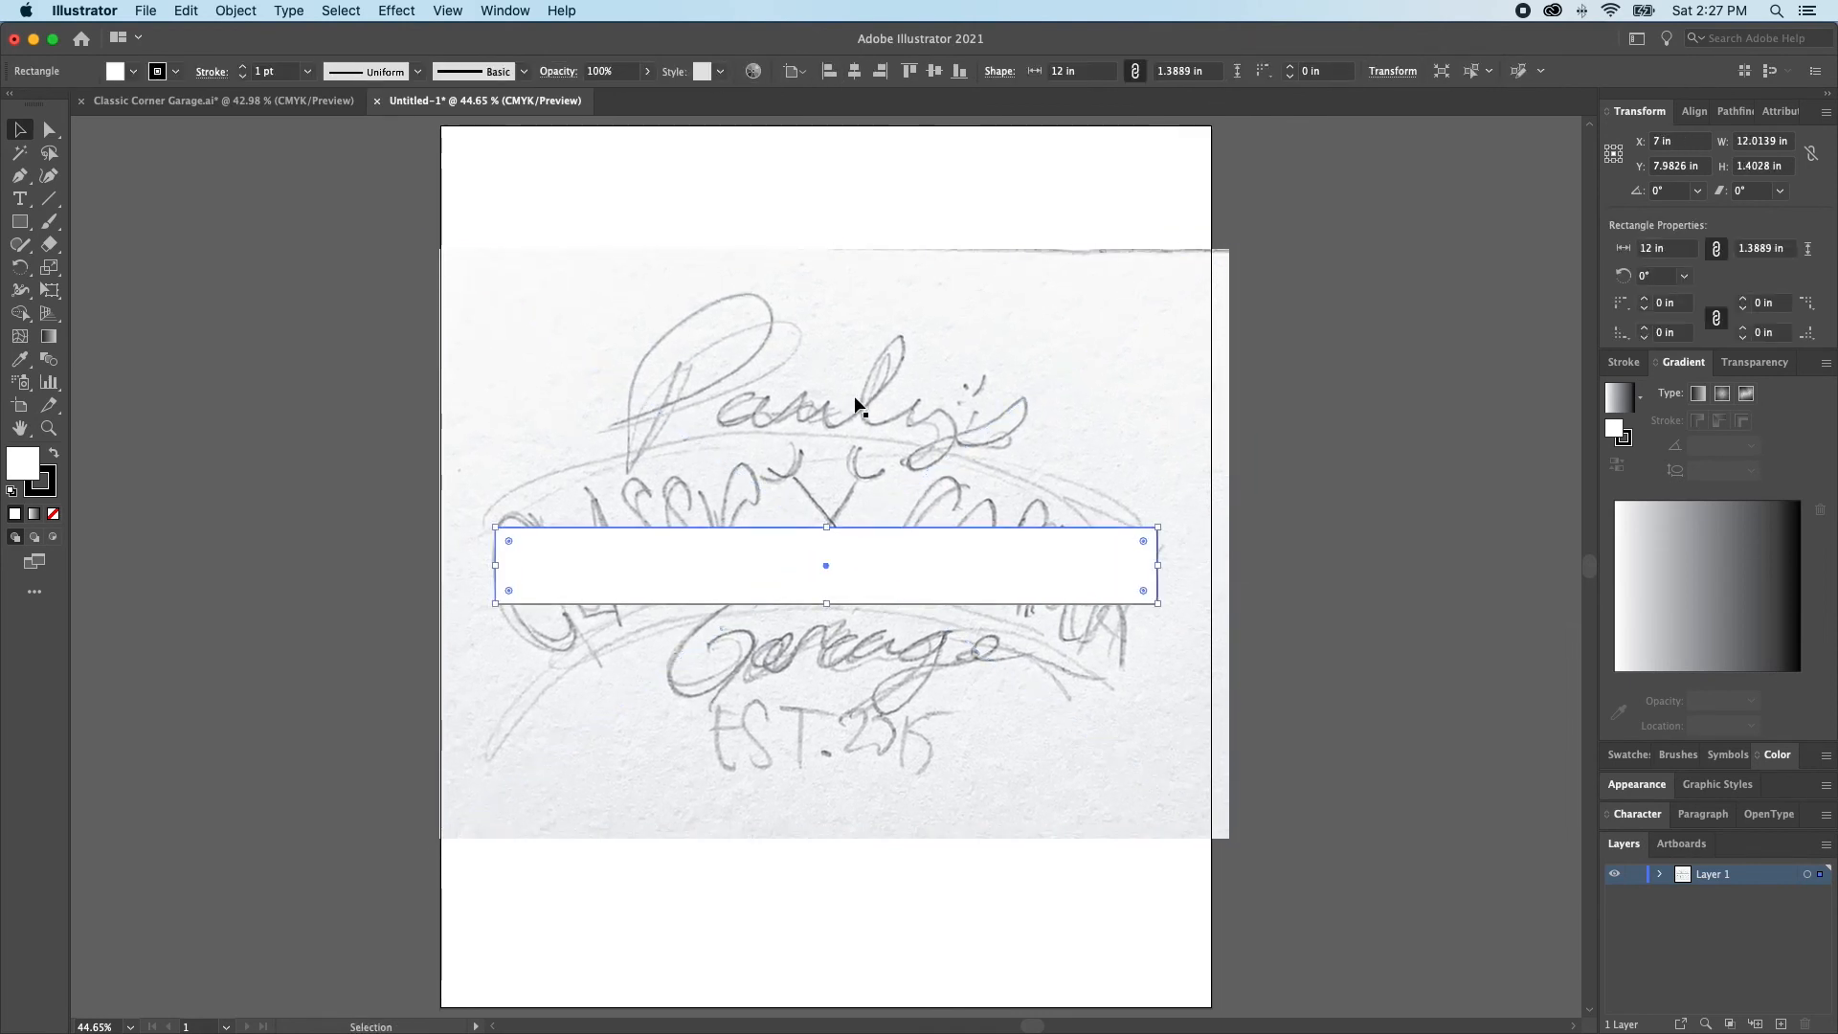
left_click(889, 395)
key("Right")
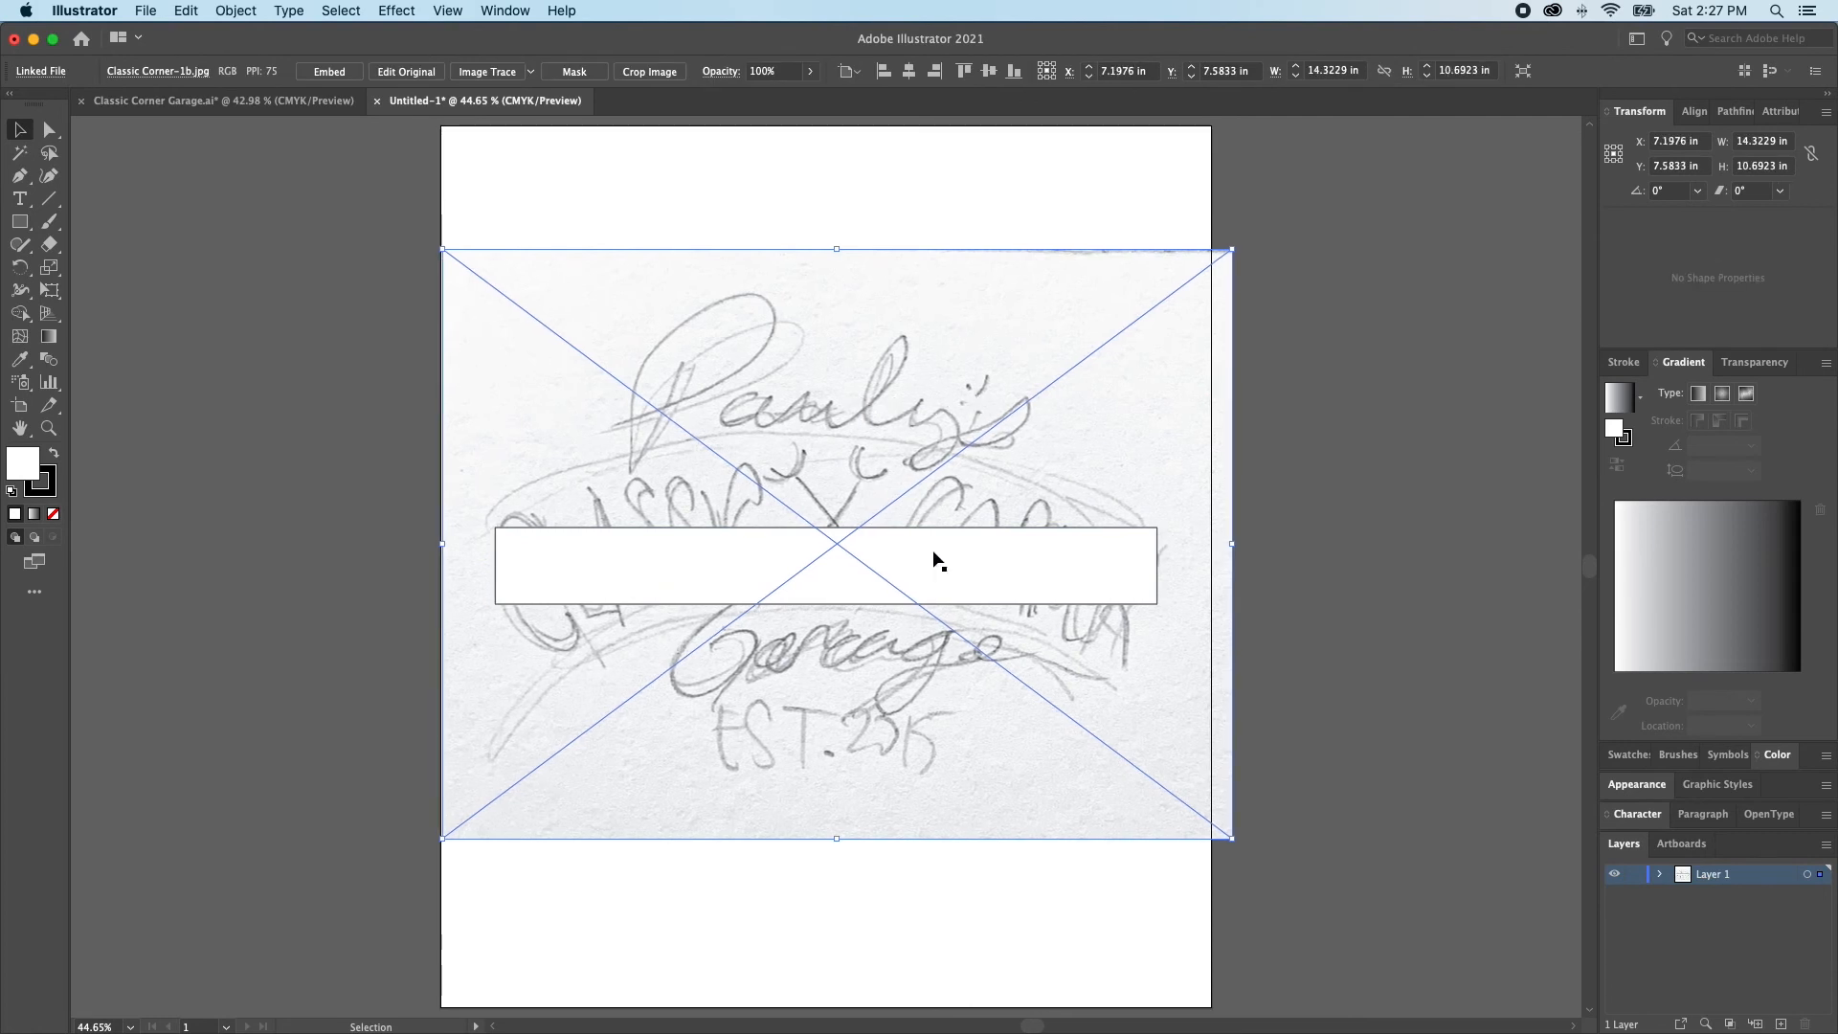
Move the sketch onto a new layer placed beneath Layer 1, keeping its position on the artboard
scroll(941, 541, "left", 1)
key("Delete")
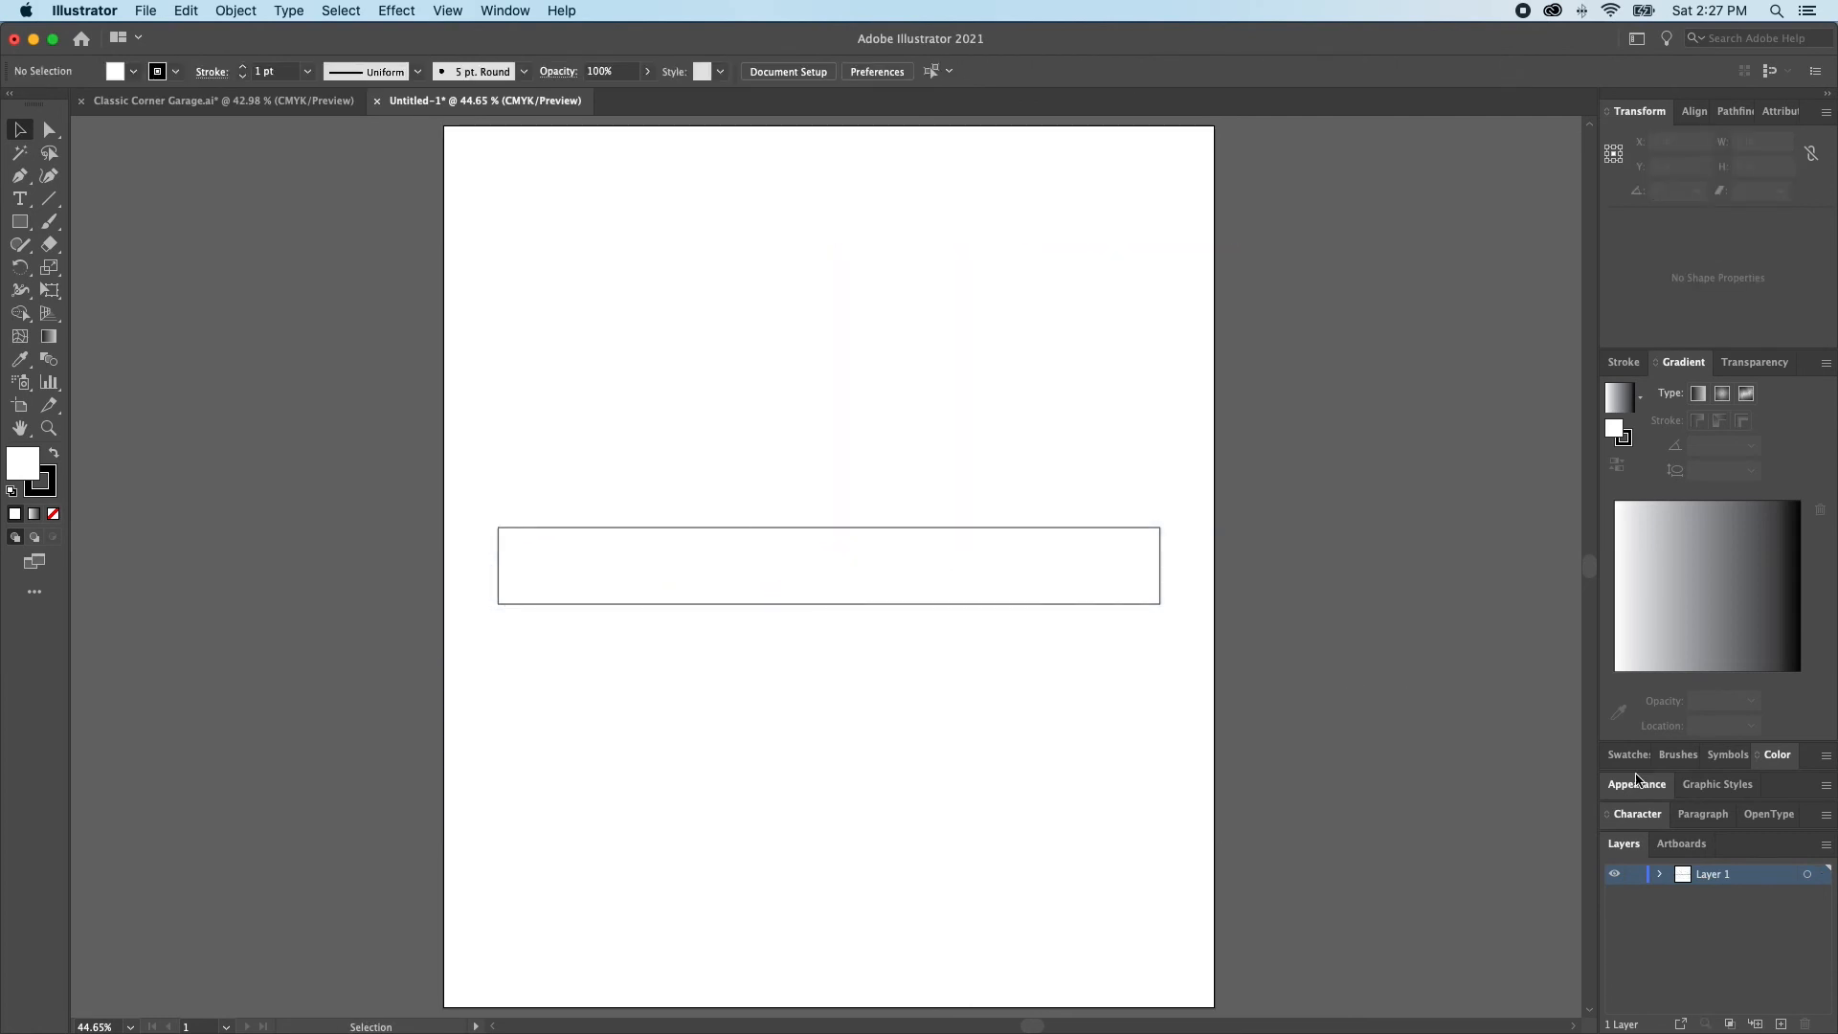
left_click(1779, 1023)
left_click_drag(1761, 876, 1738, 903)
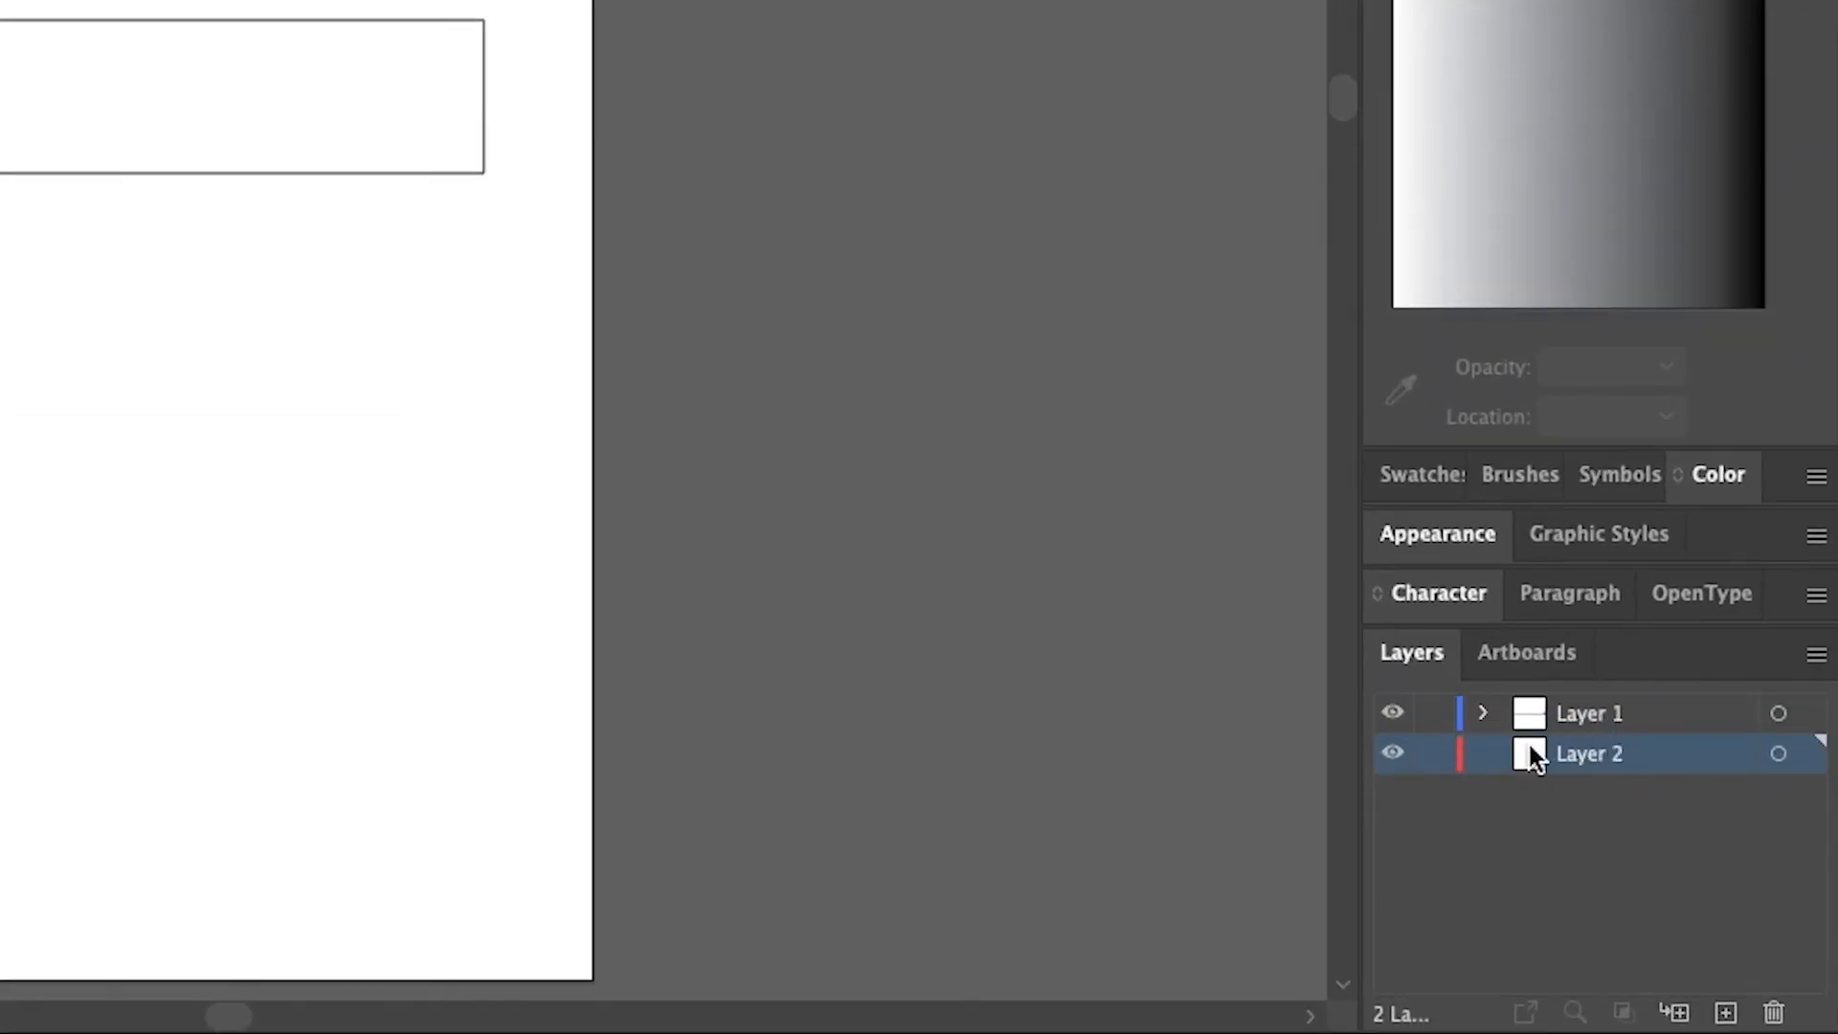
key("super+shift+v")
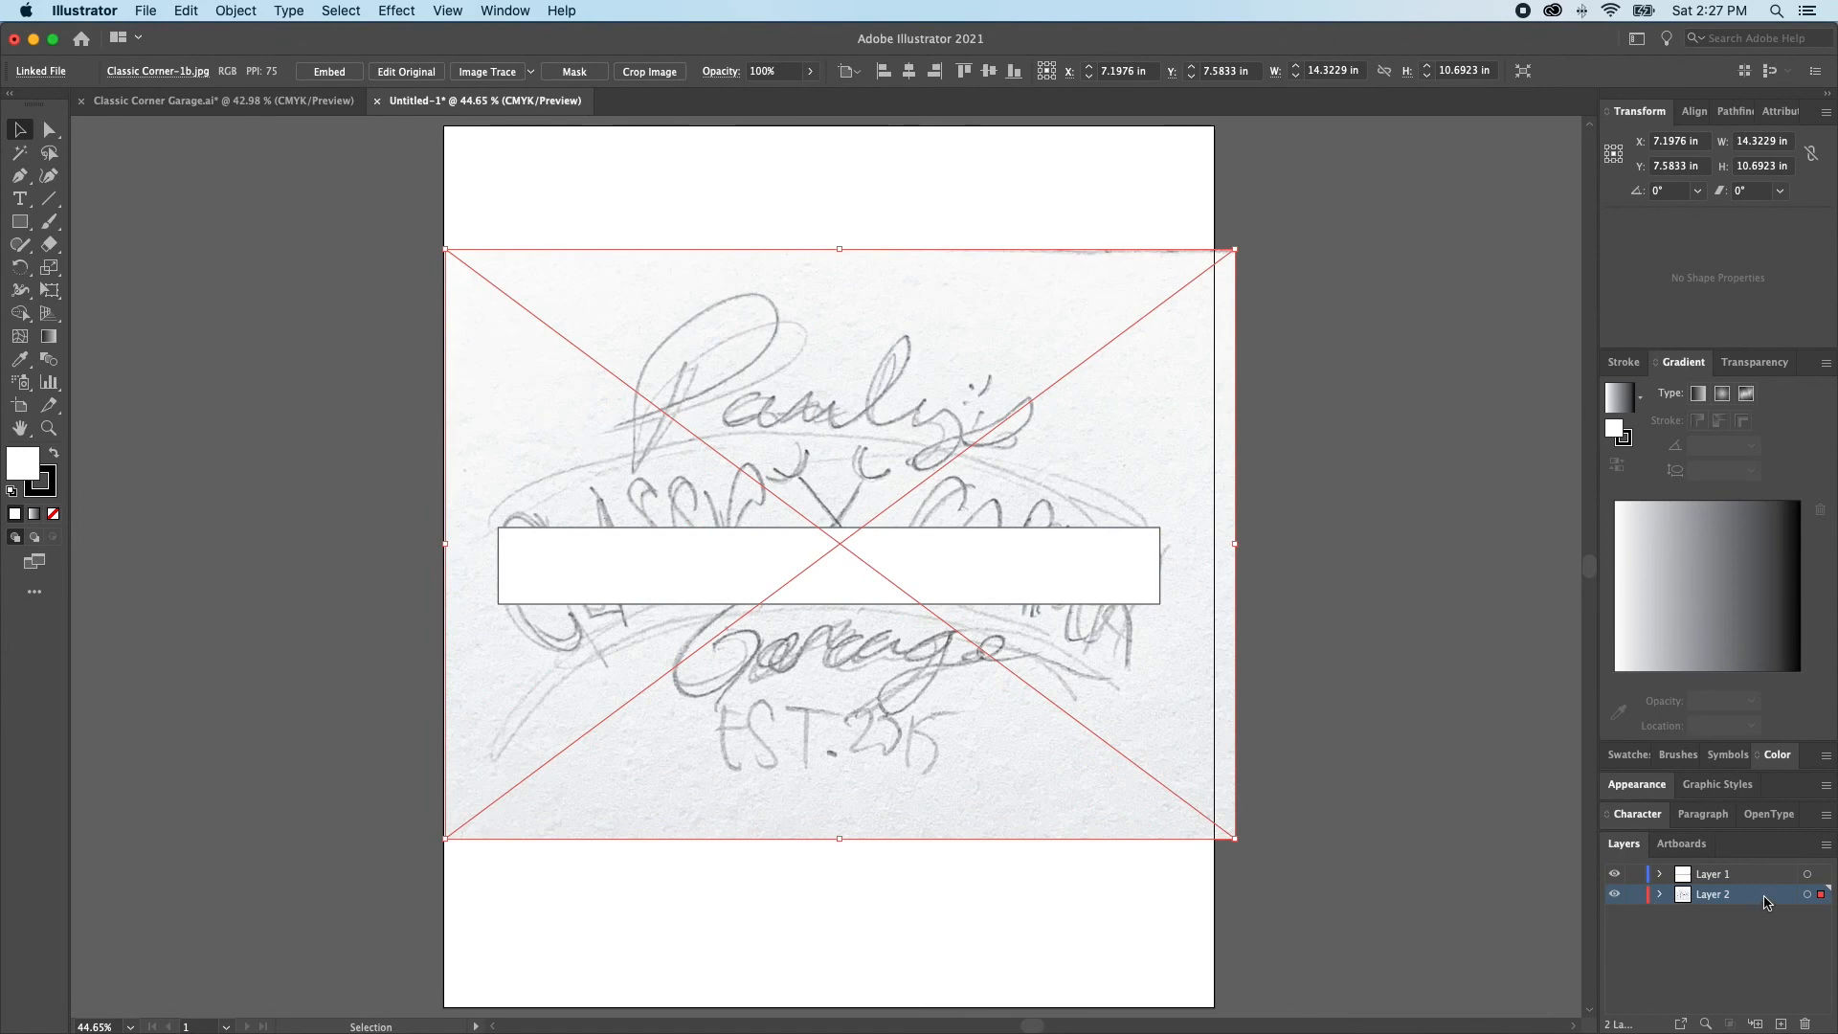
Make Layer 2 a template layer with images dimmed to 50%
double_click(1766, 902)
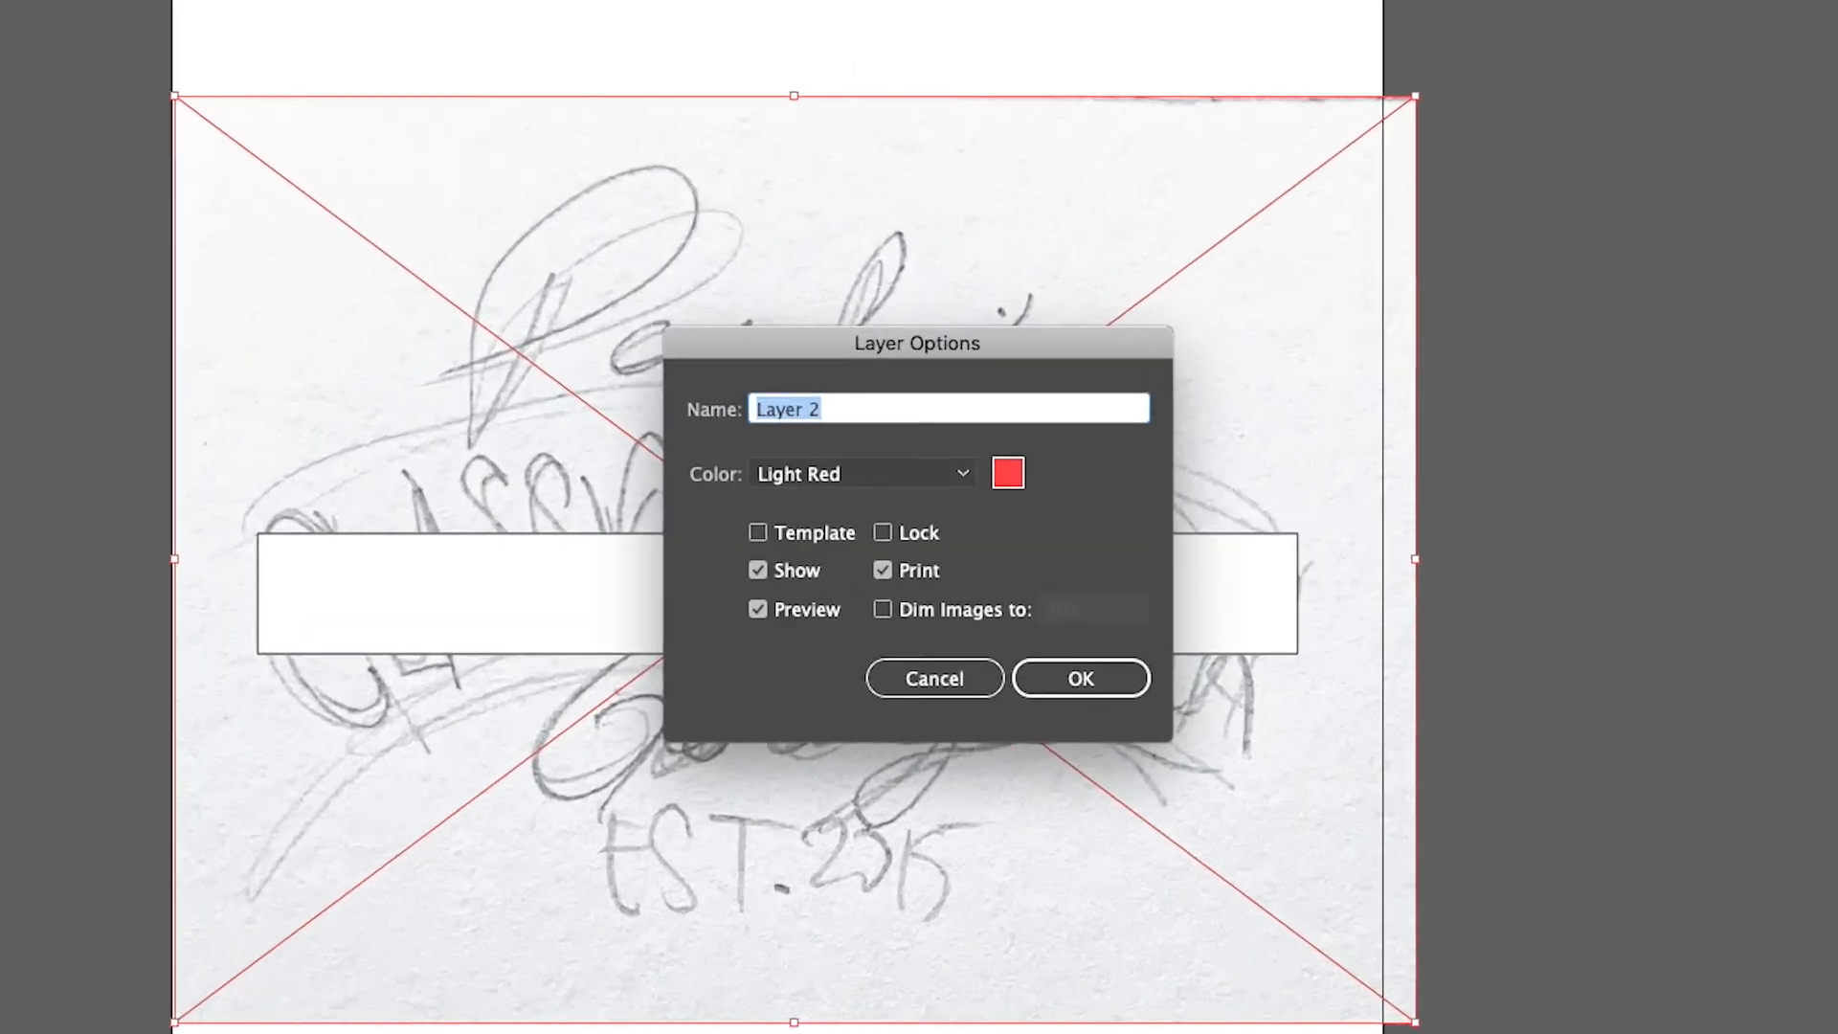
left_click(816, 527)
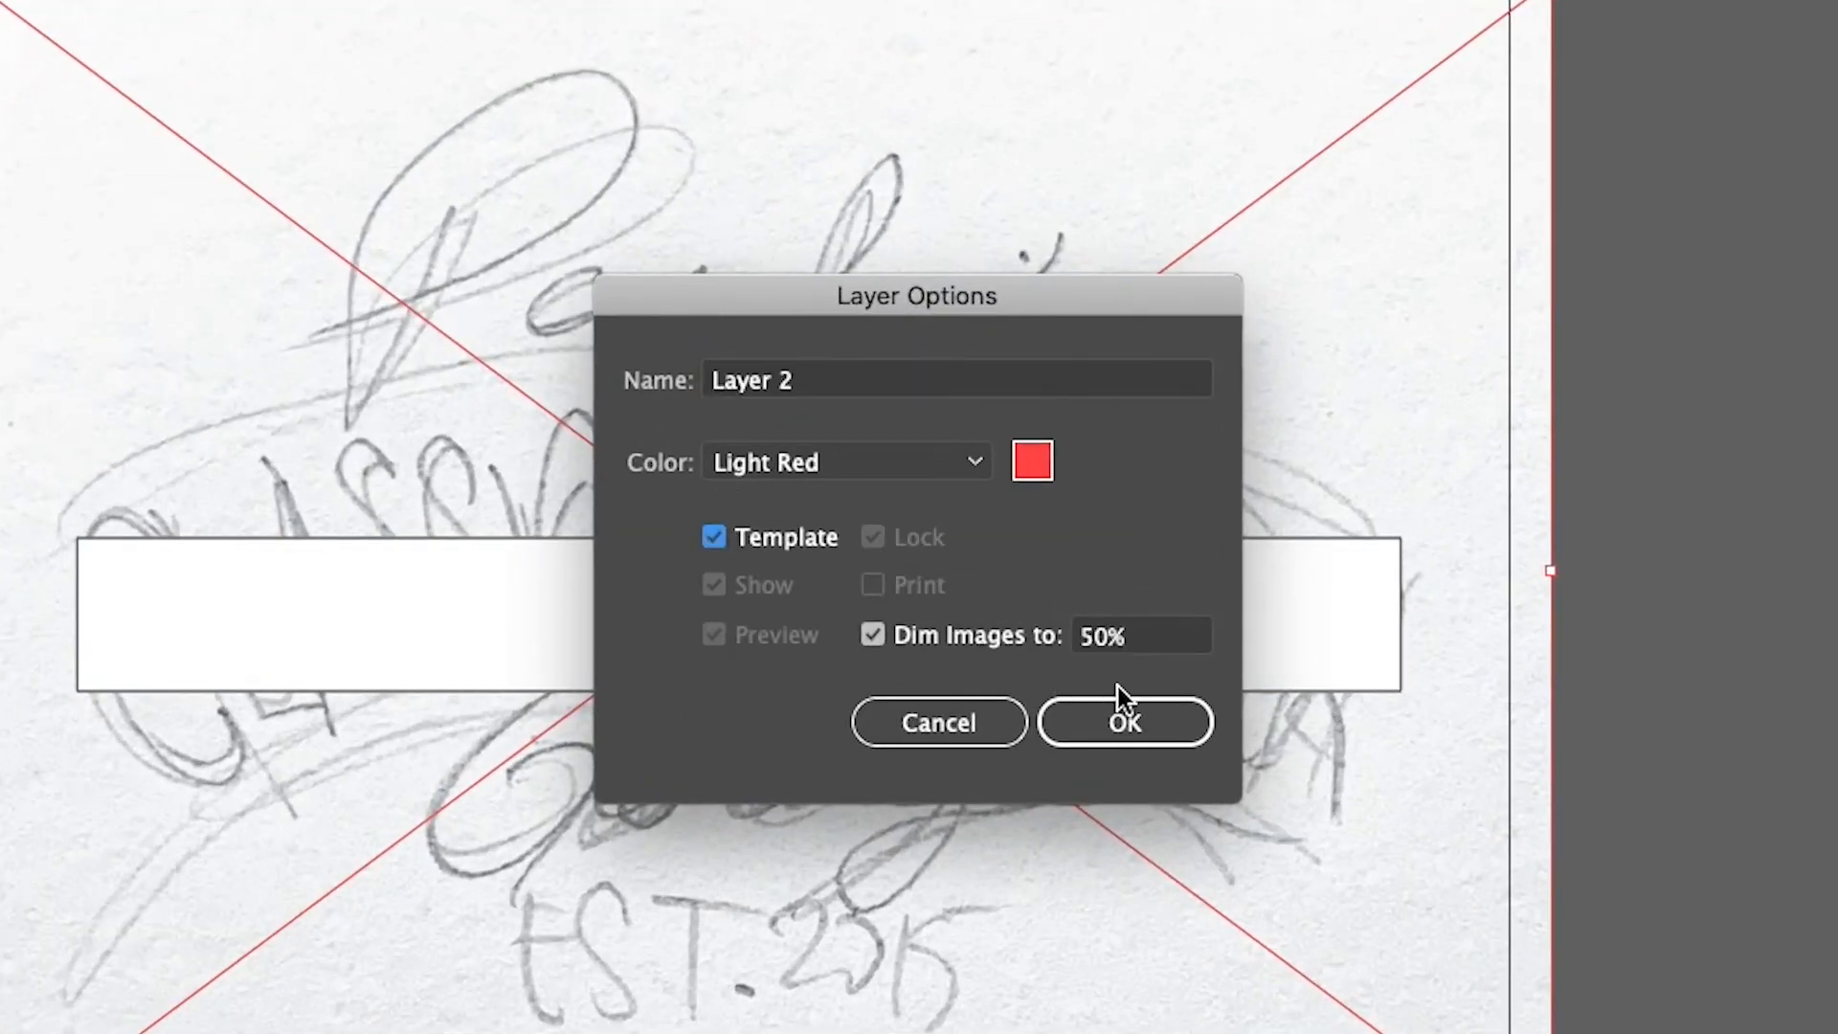
left_click(1131, 719)
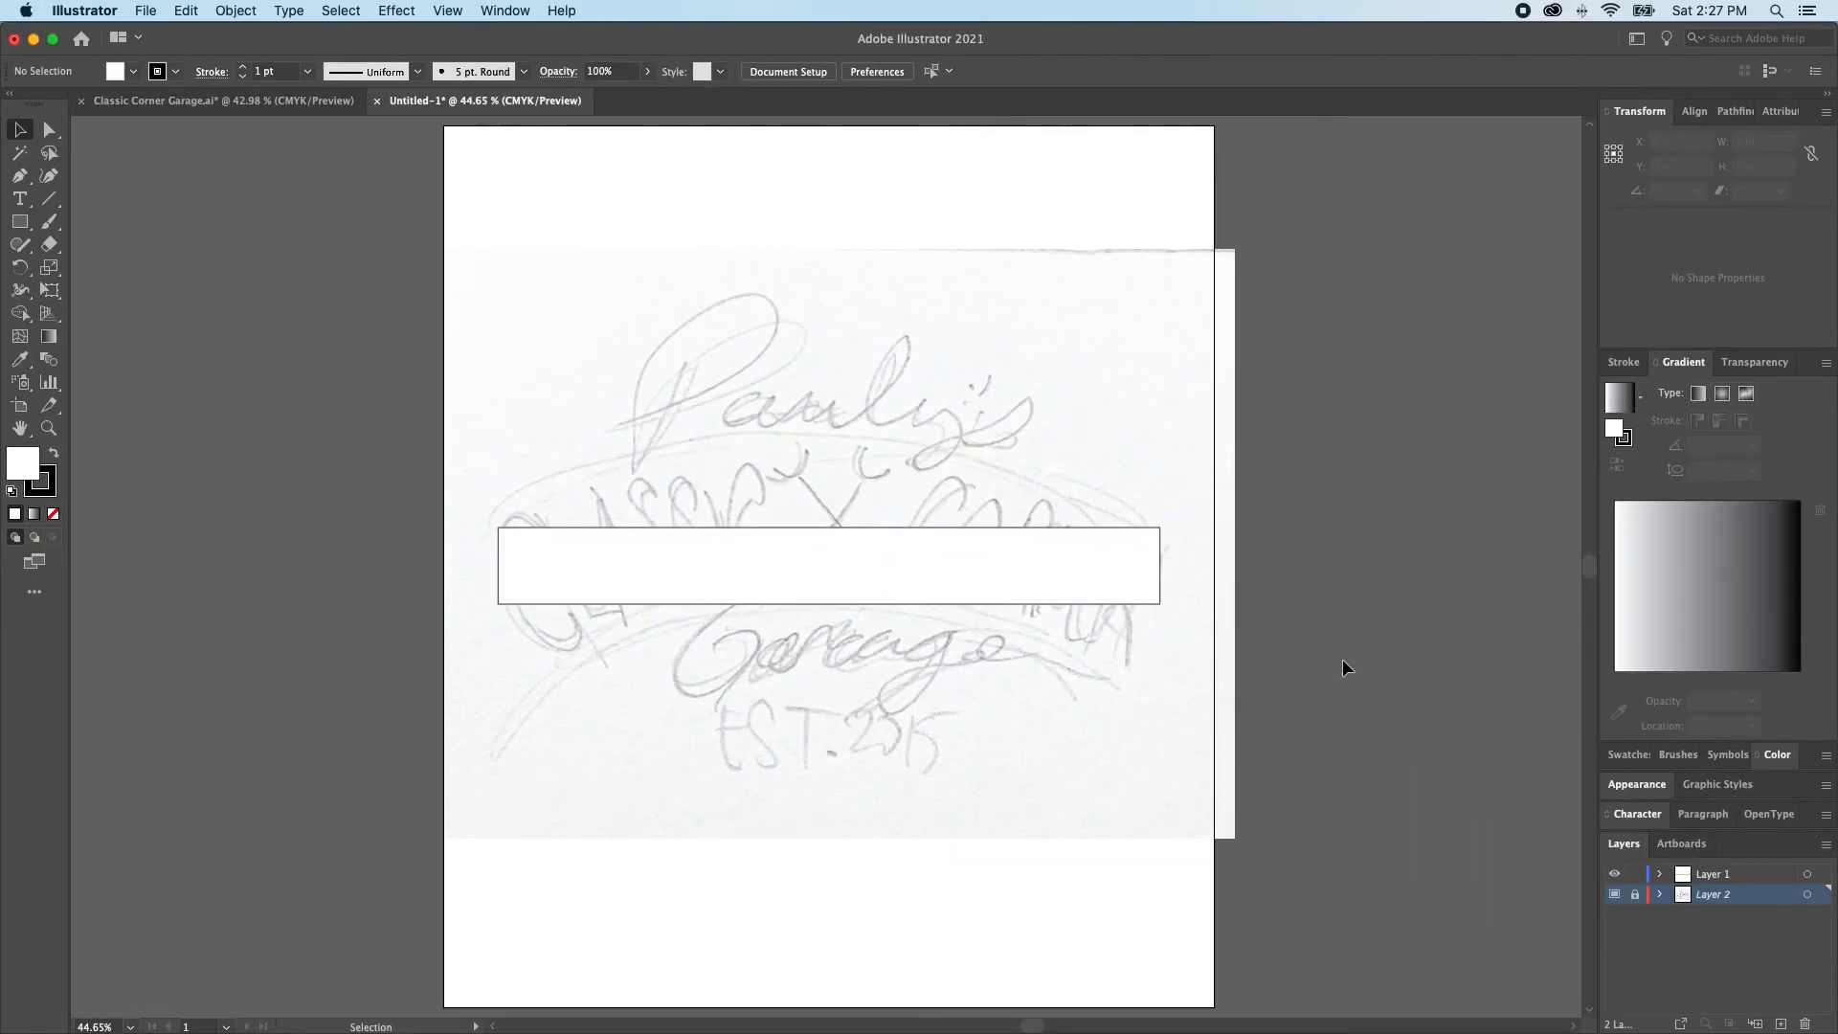
Check the template layer in outline view and delete the guide rectangle covering the sketch
key("super+y")
key("super+y")
key("super+y")
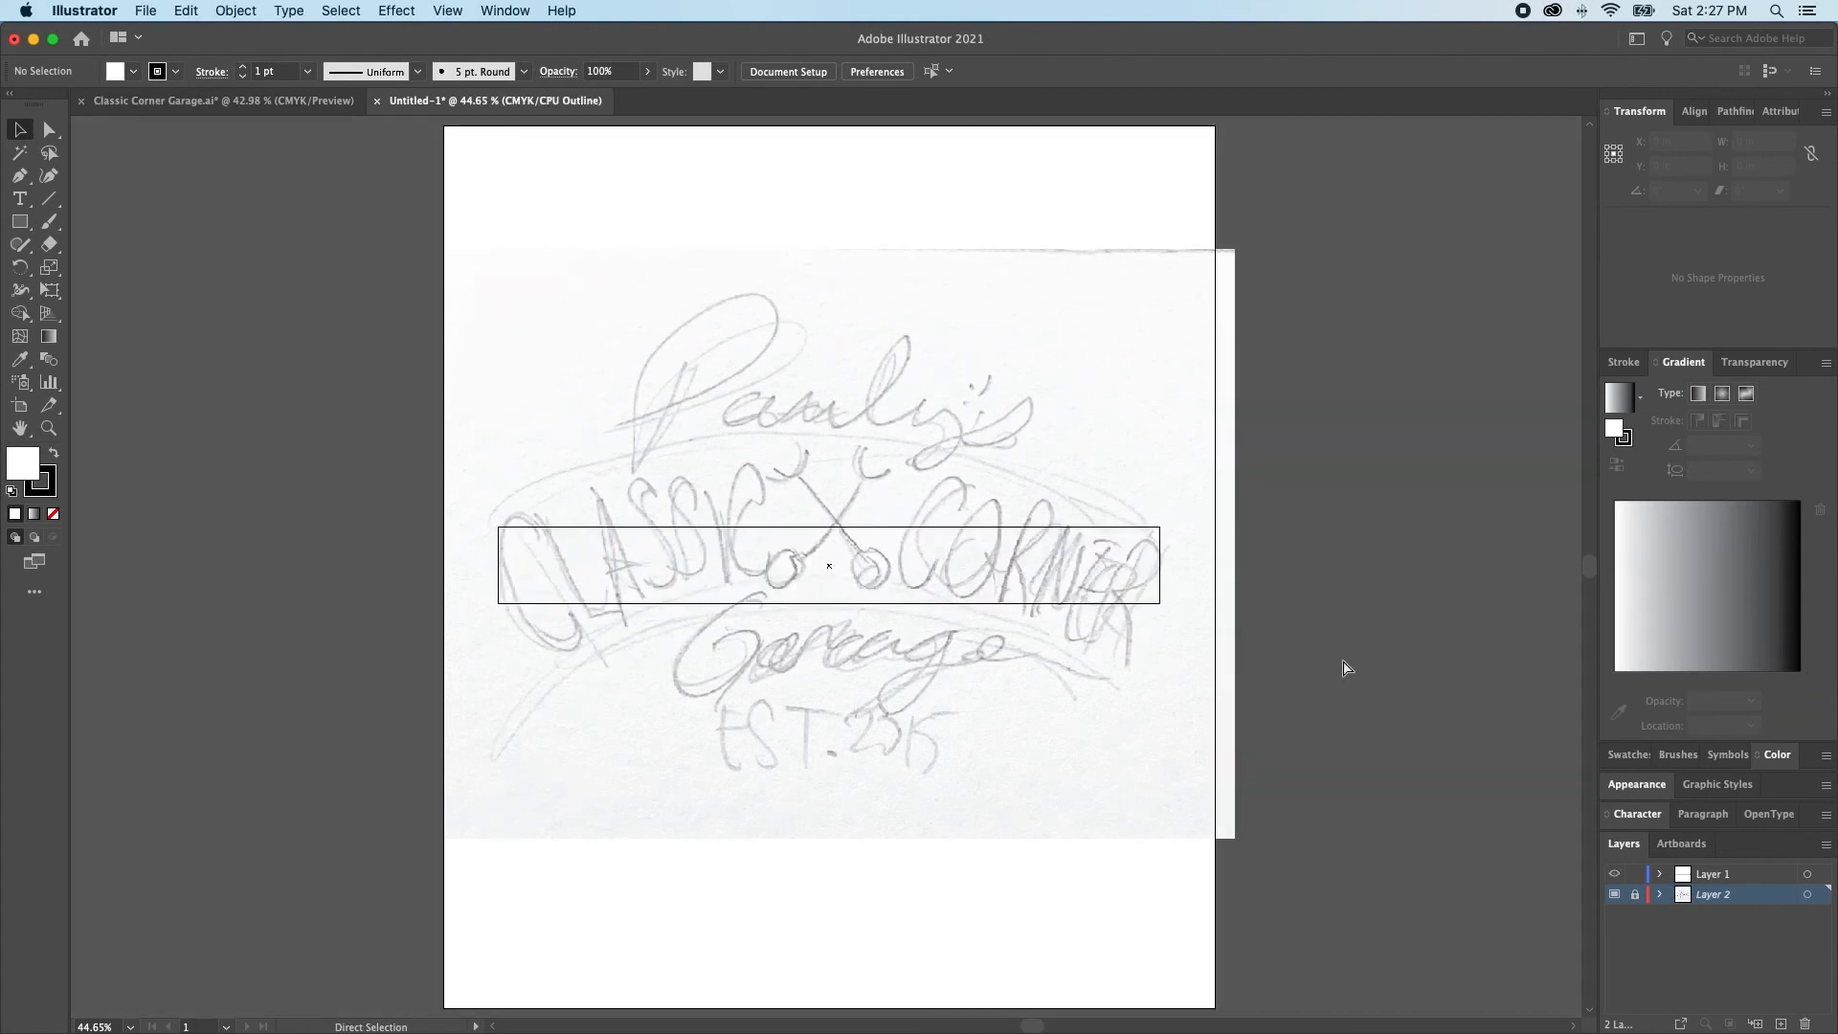
key("super+y")
left_click(979, 582)
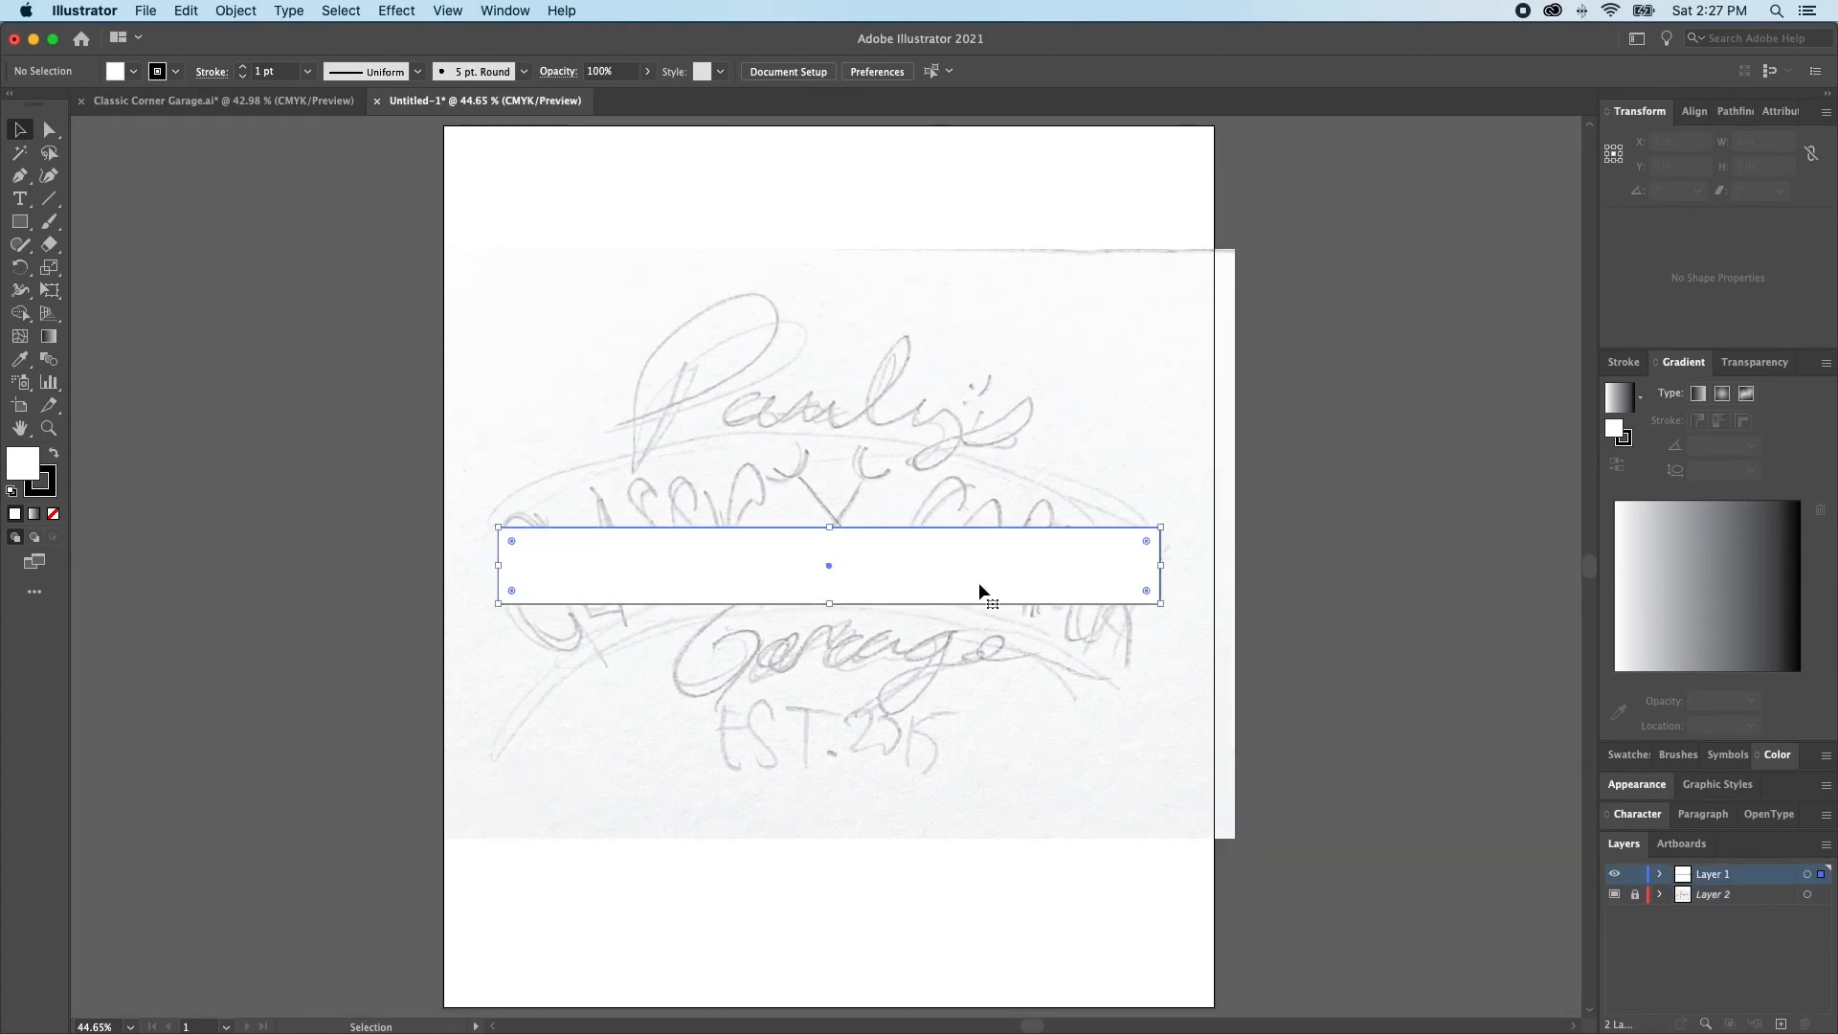
key("Delete")
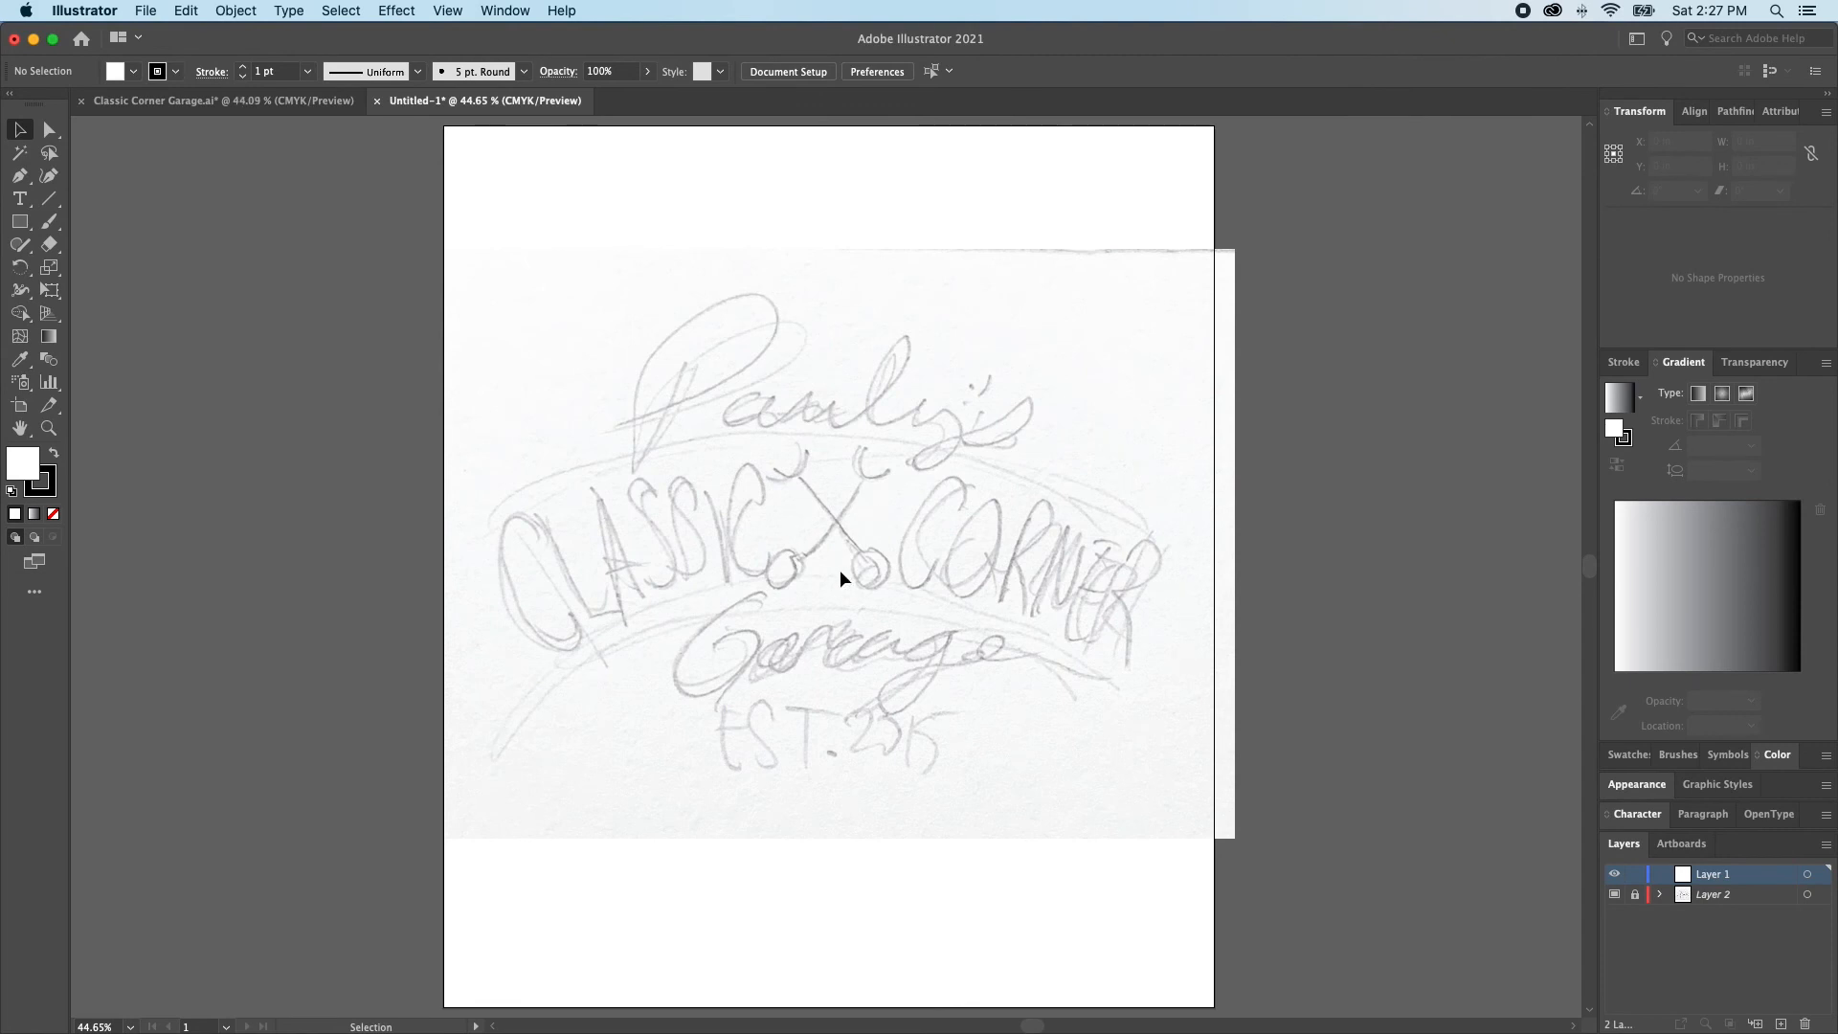
Switch to Classic Corner Garage.ai and copy both crossed wrenches from the shirt logo, using outline view to select them
left_click(223, 101)
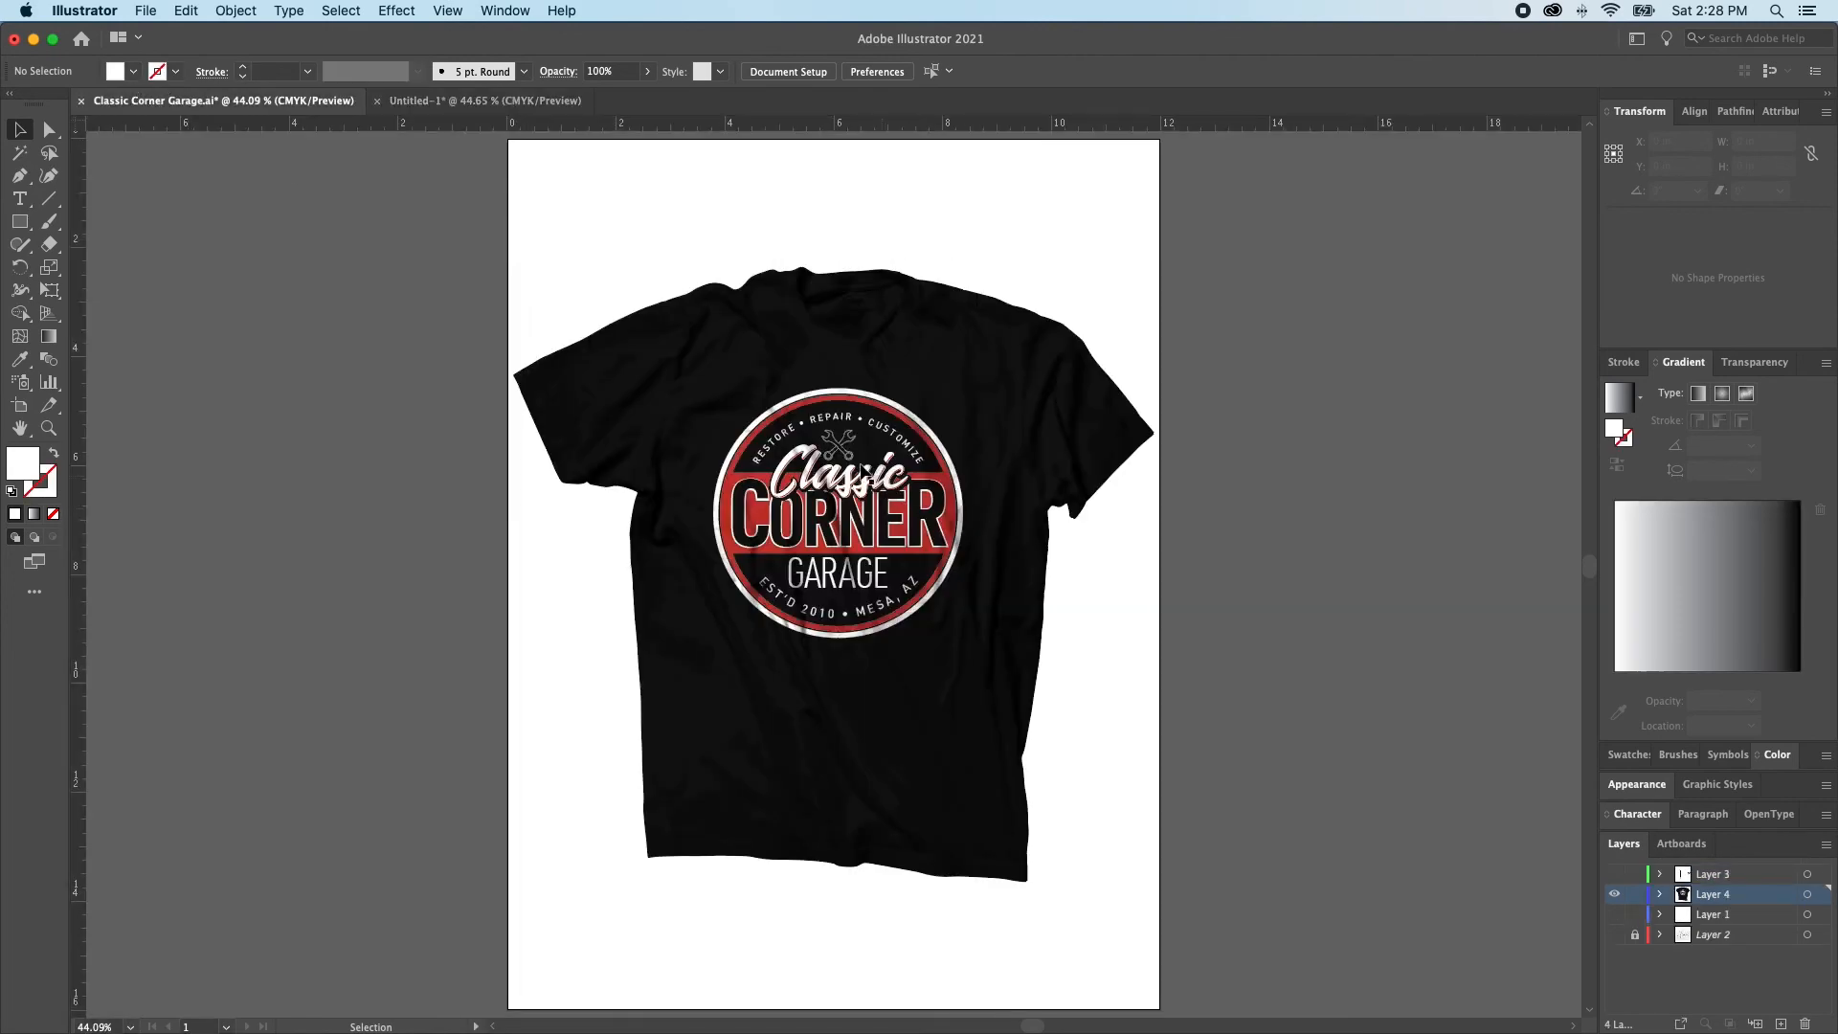
key("super+space")
left_click_drag(815, 424, 1149, 666)
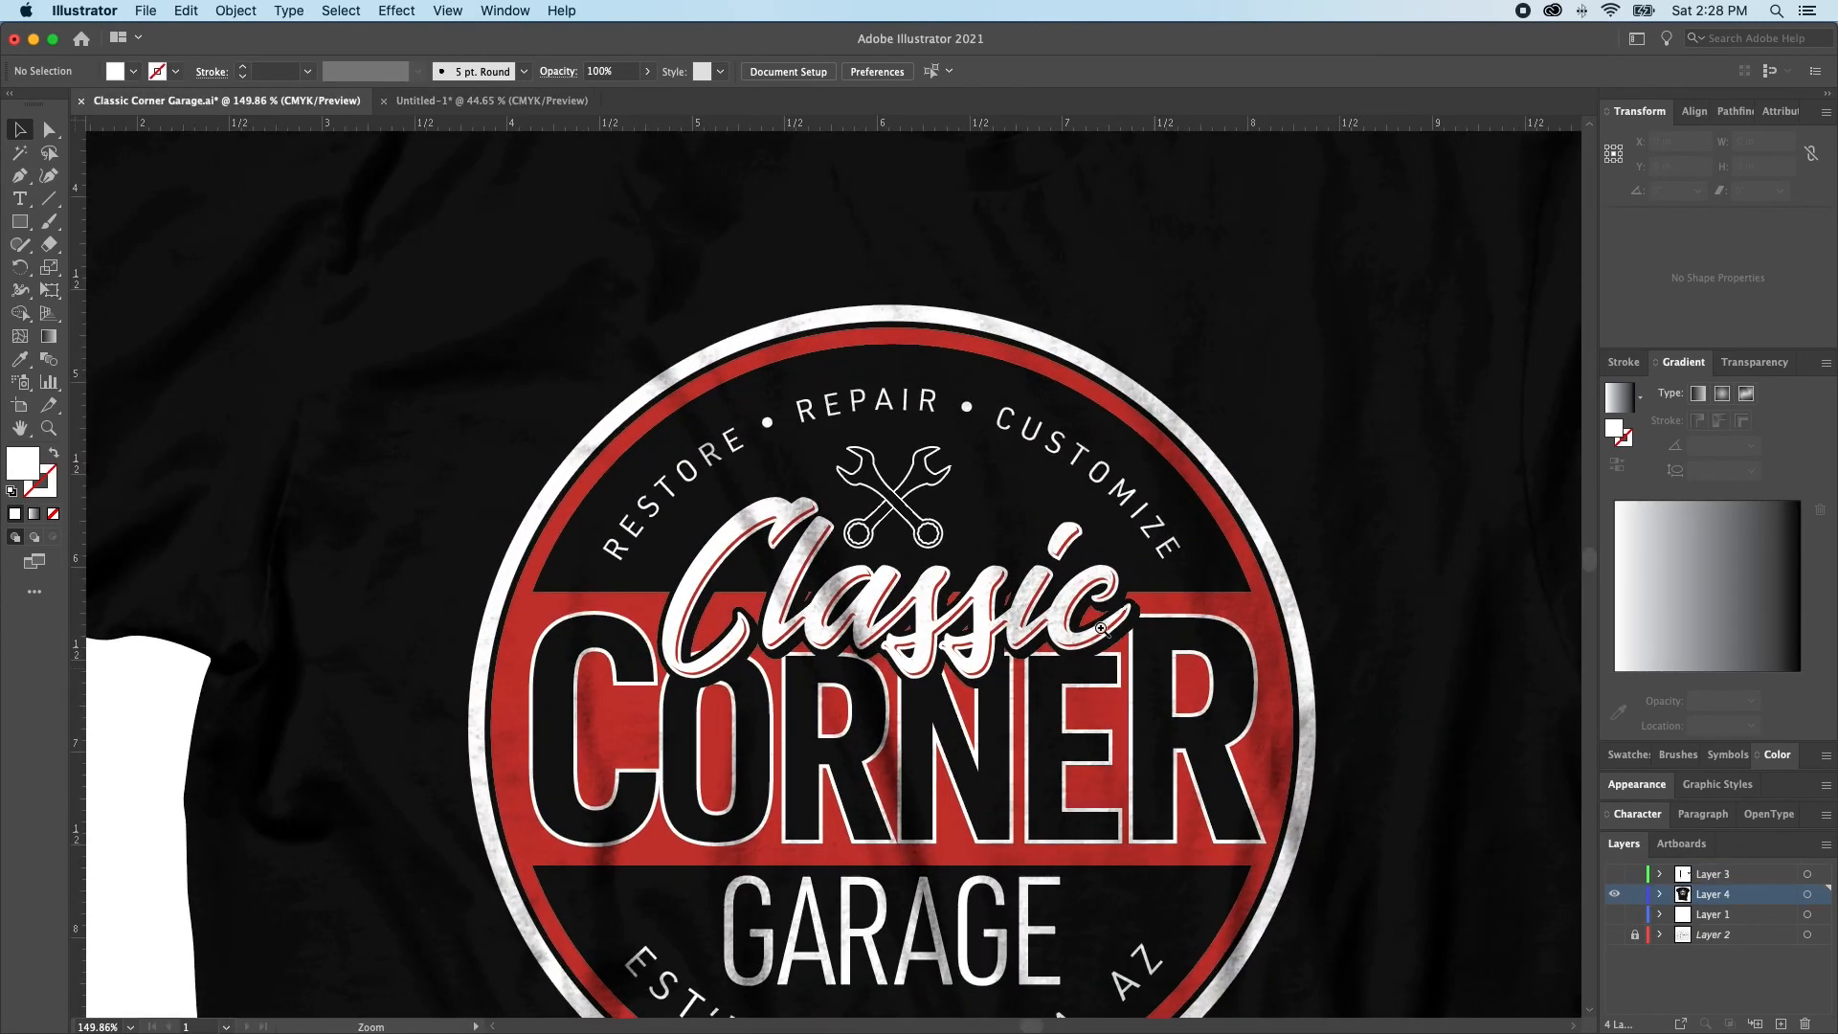
key("super+y")
key("a")
key("alt")
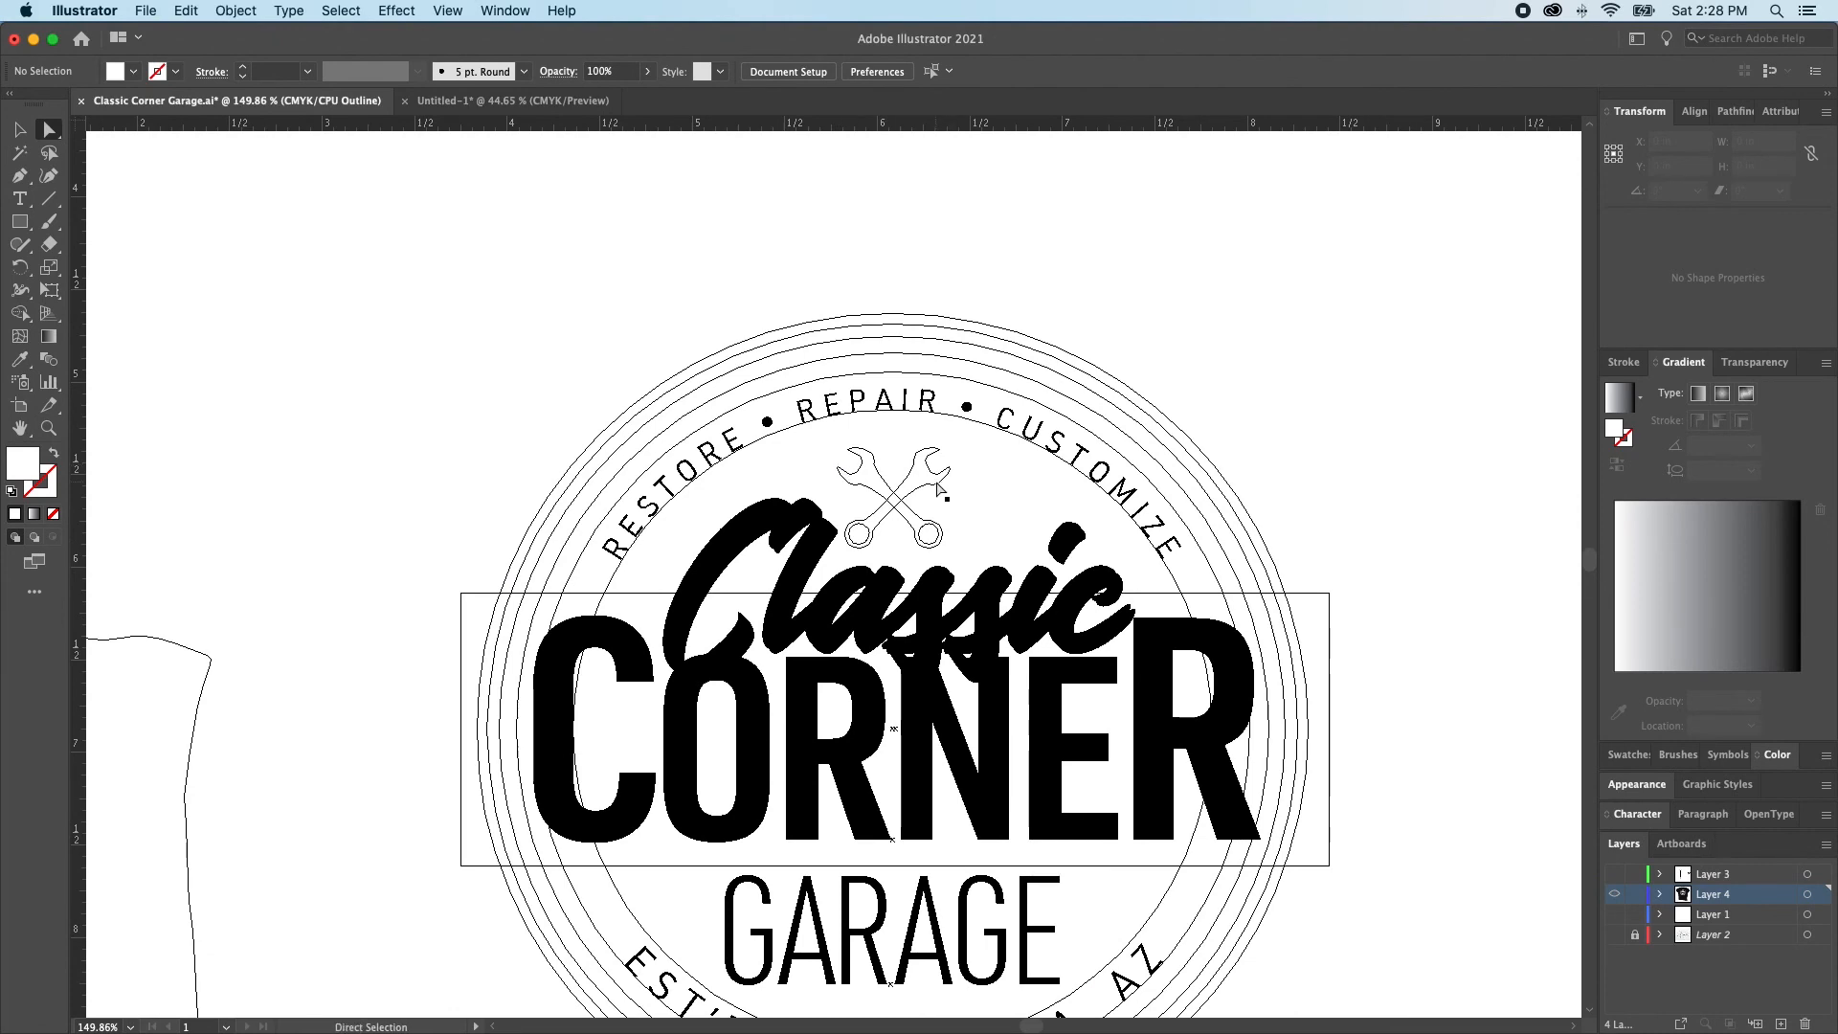
left_click(941, 488, "alt")
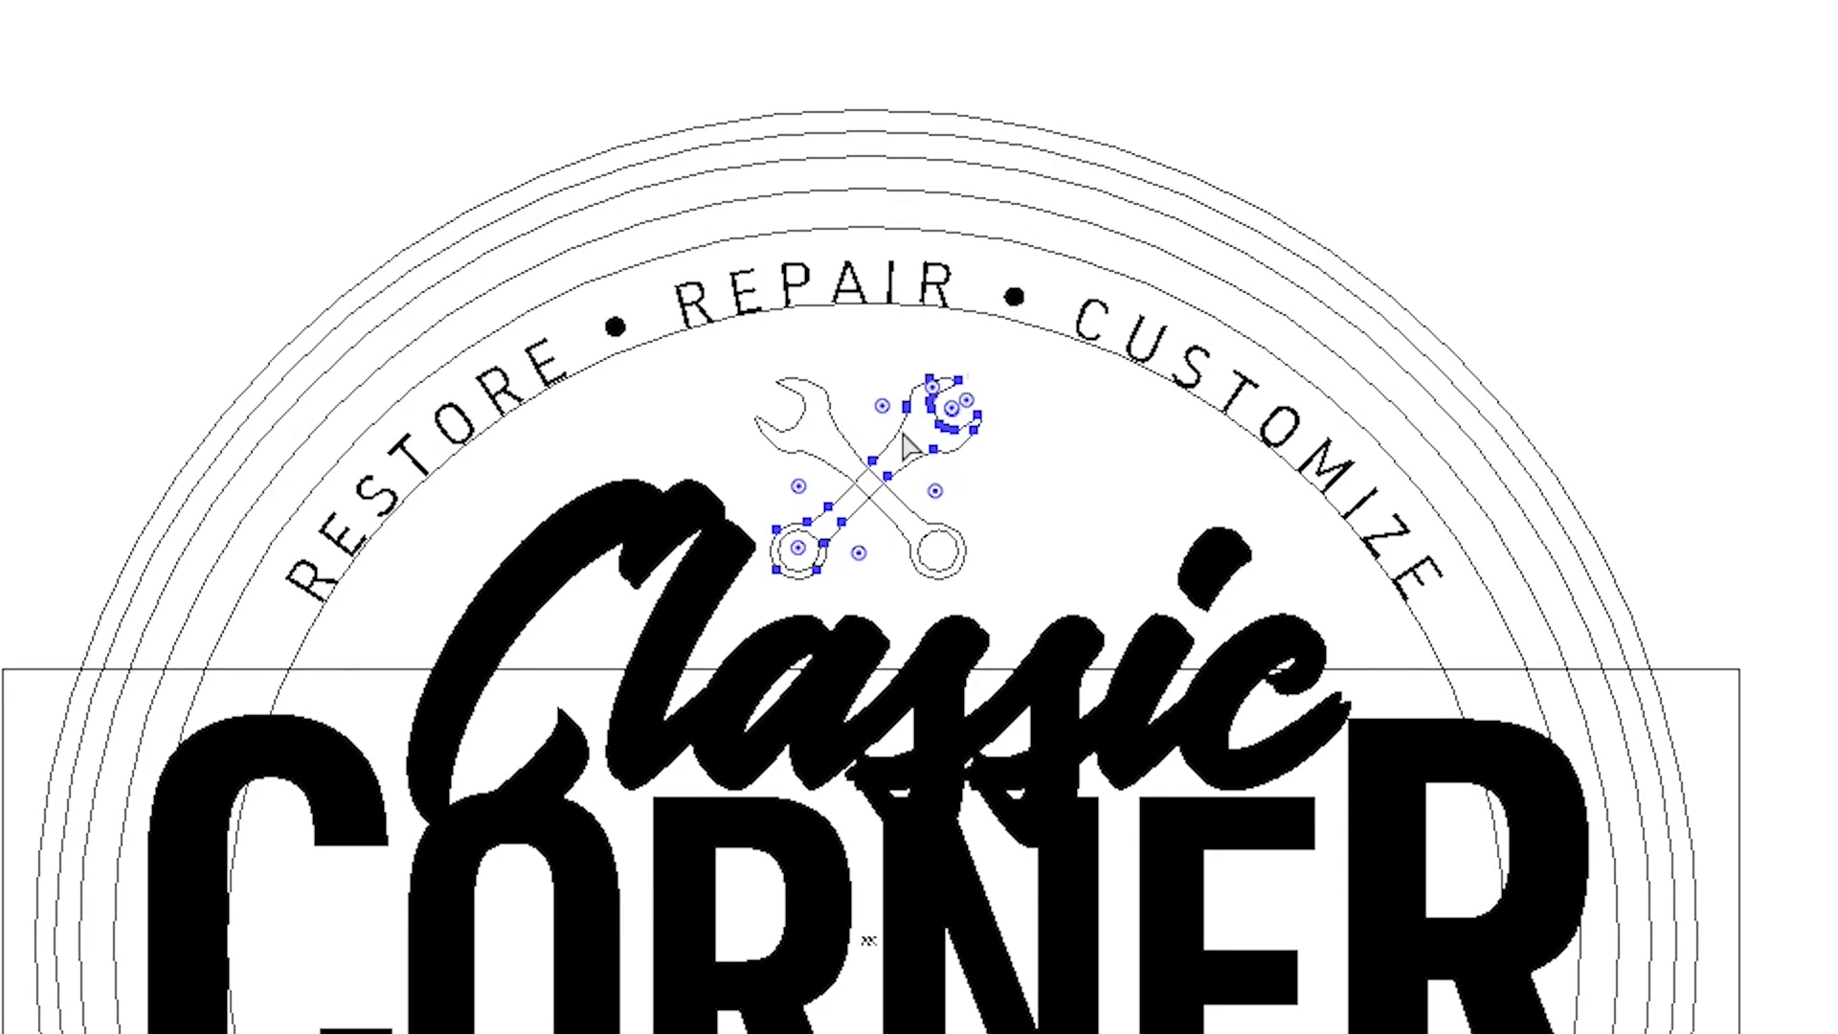
left_click(978, 437, "alt")
left_click(979, 436, "alt")
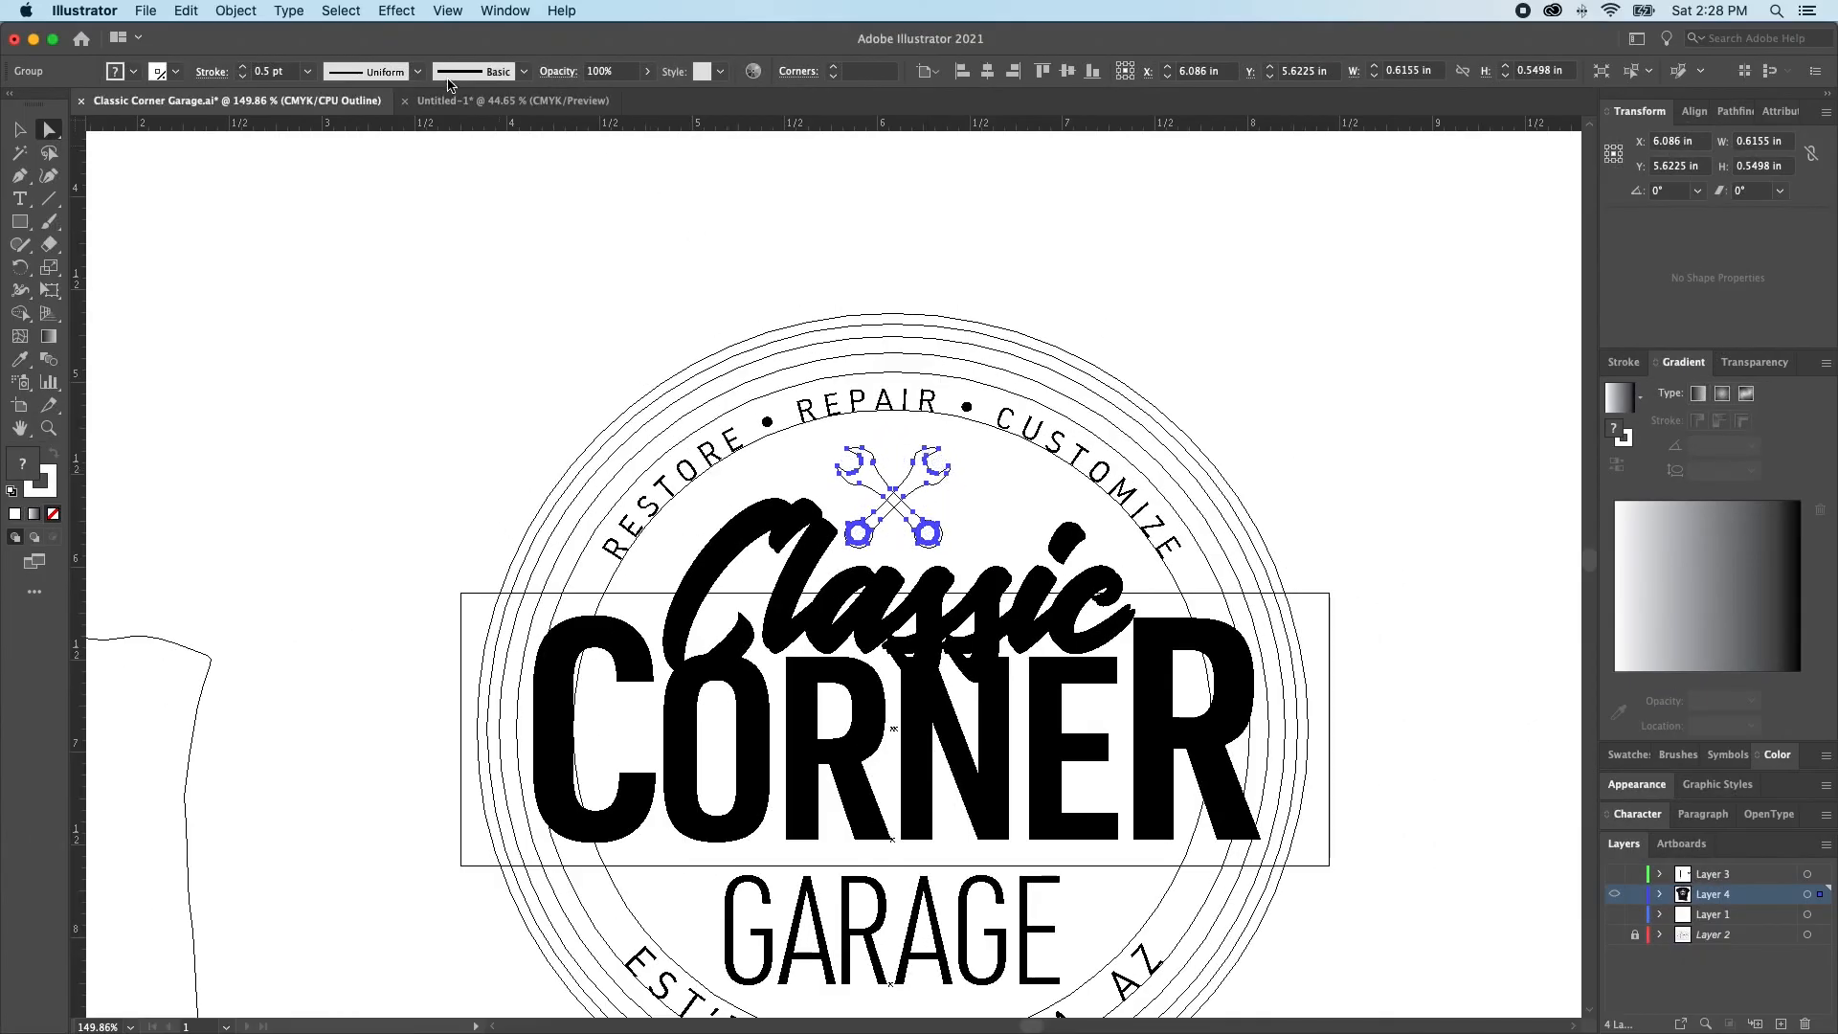
Paste the wrenches into the Untitled-1 document, enlarge them to about 2.6 in wide, and center them over the sketched wrenches
left_click(457, 100)
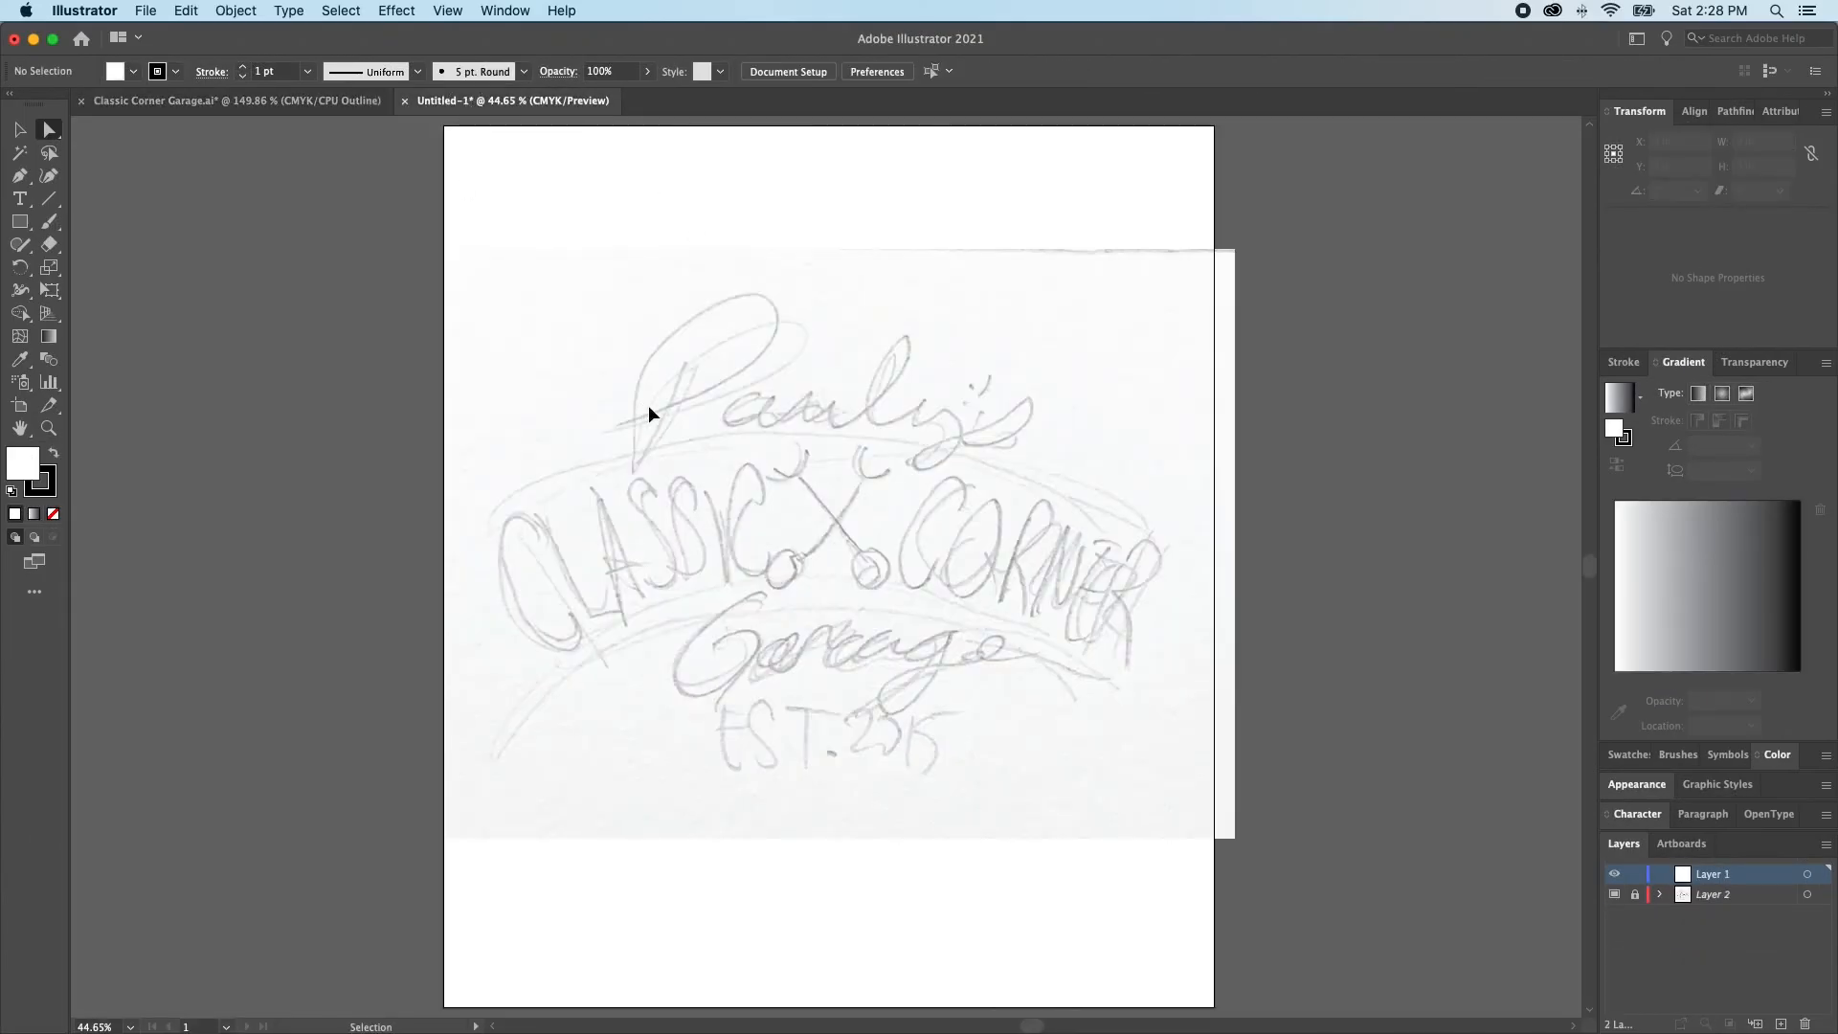
key("super+v")
key("v")
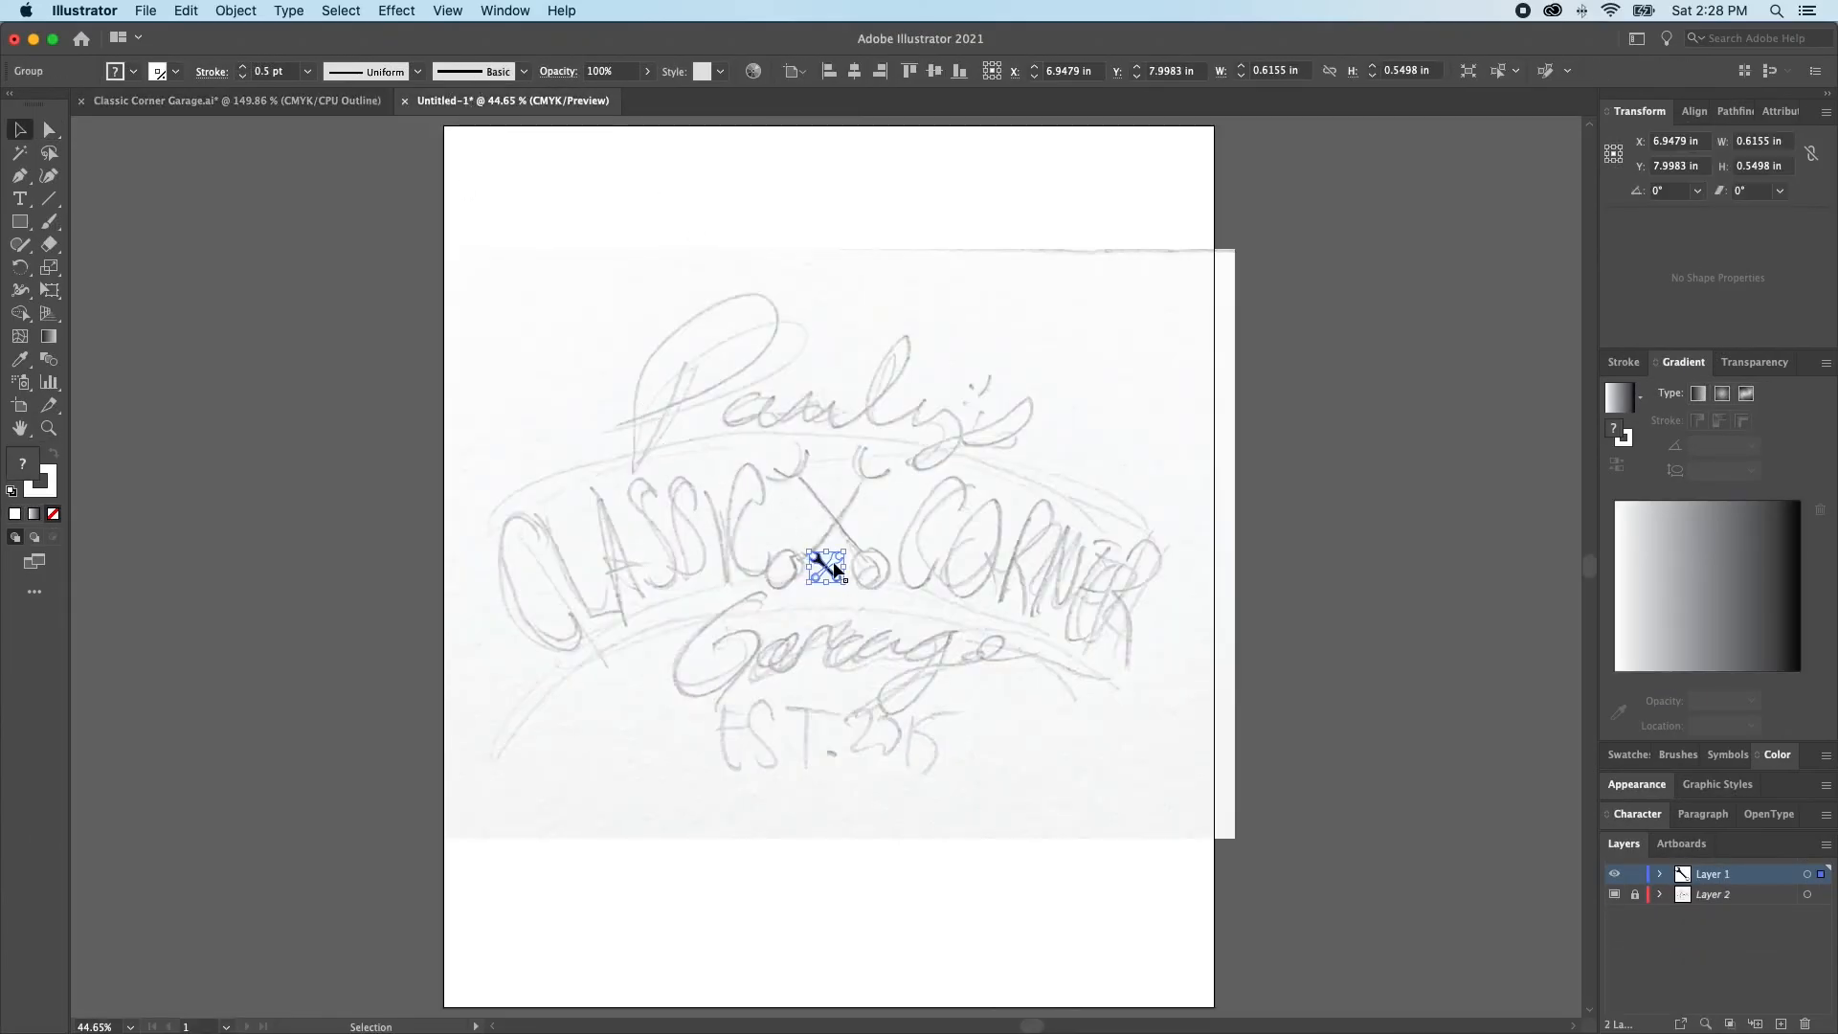
left_click_drag(825, 552, 1052, 632)
key("super+shift+a")
left_click(866, 621)
left_click_drag(866, 621, 873, 620)
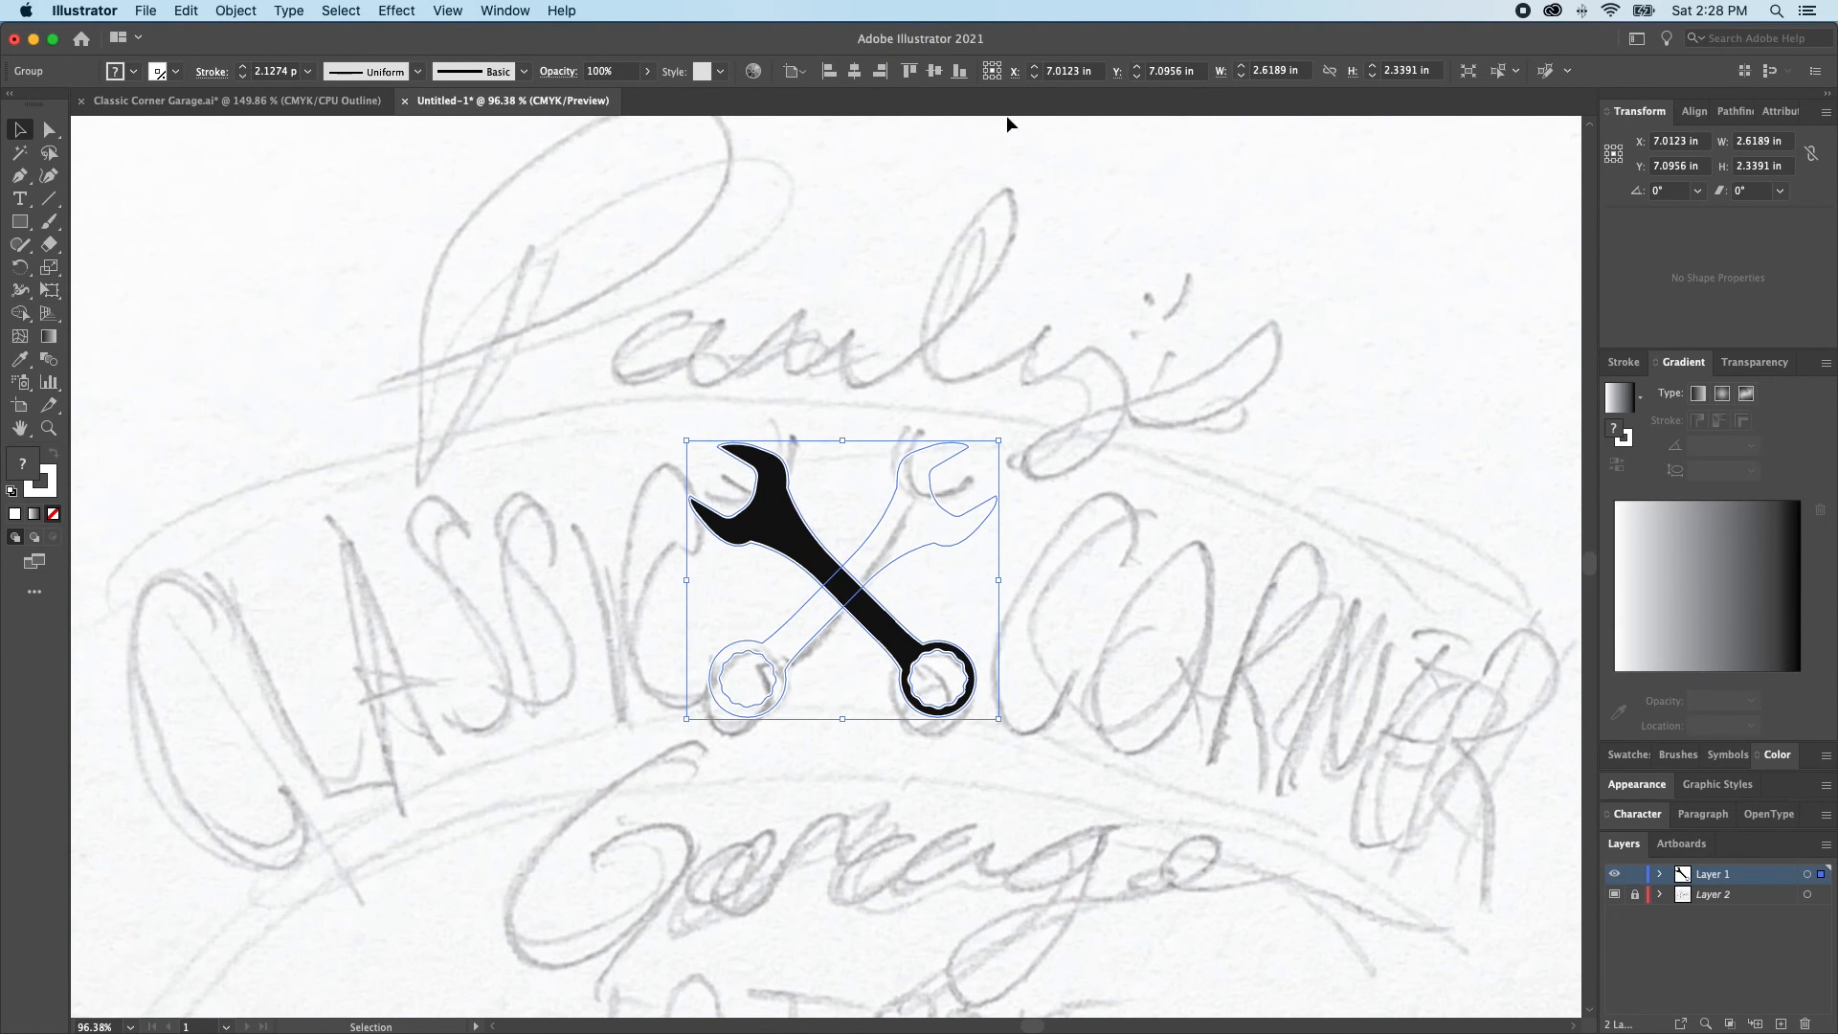
left_click(823, 285)
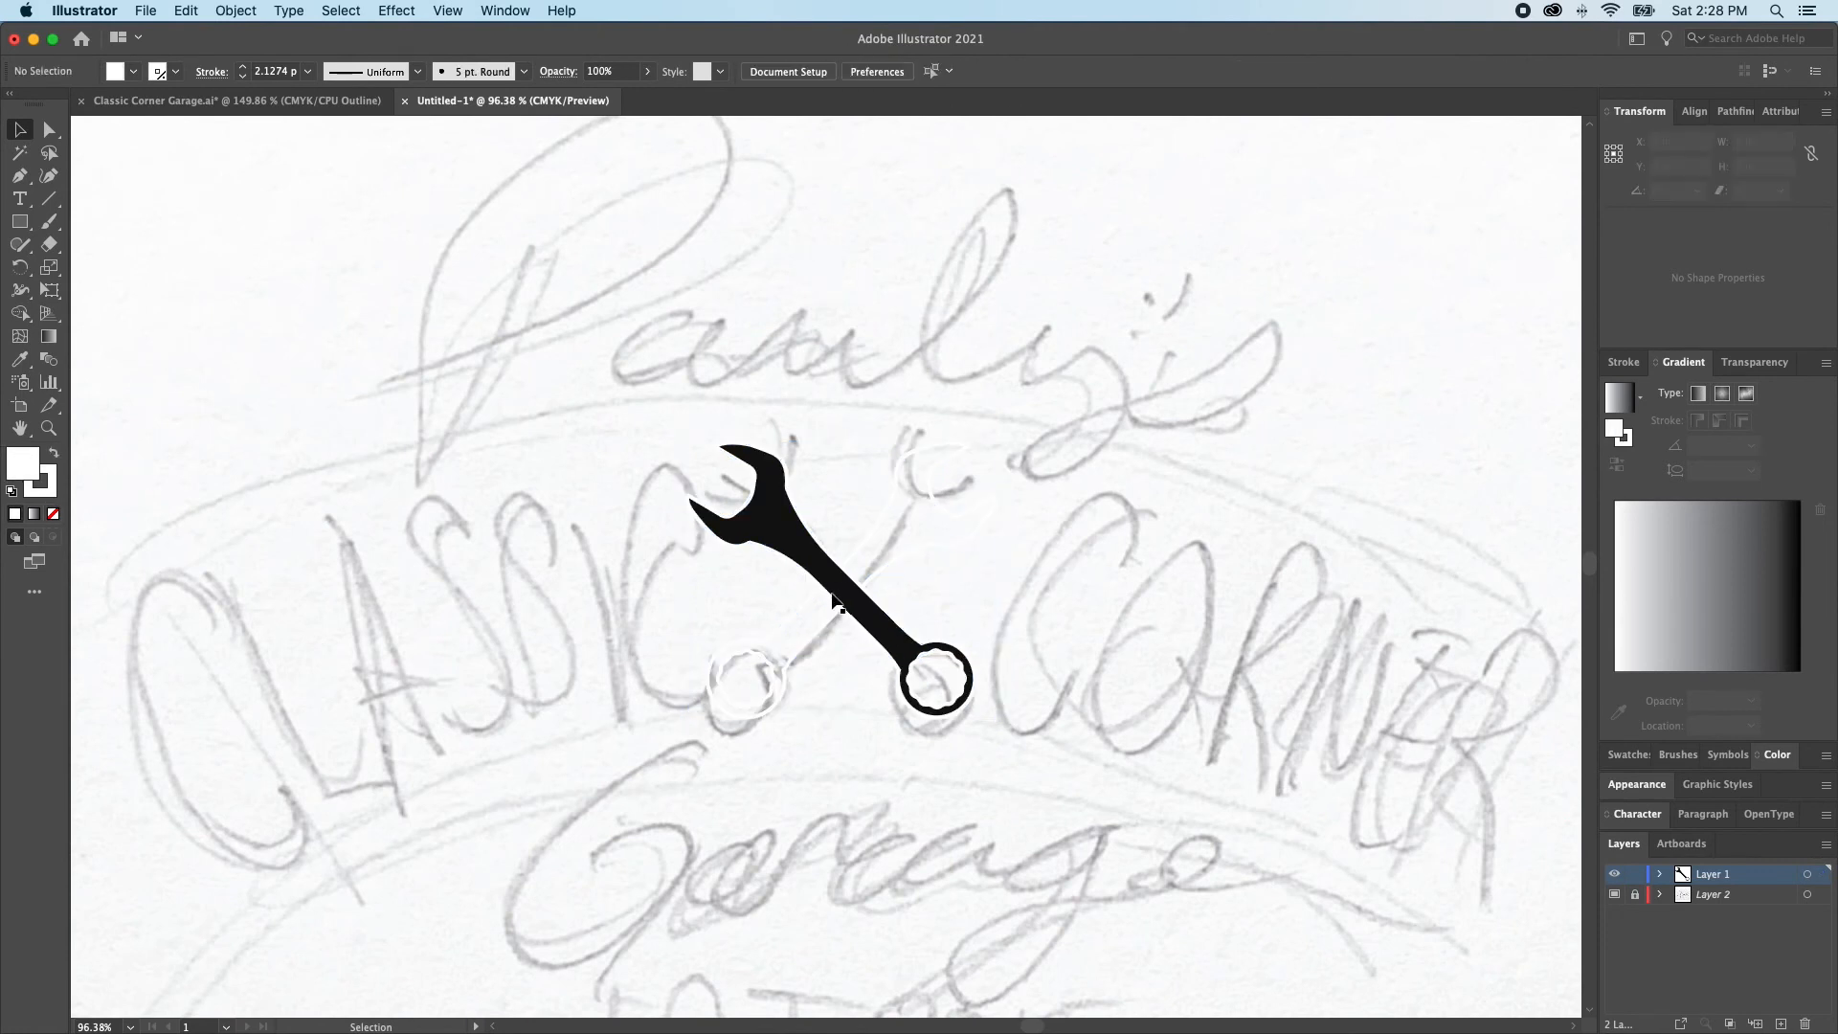
Give the black wrench a white fill and a black outline
key("a")
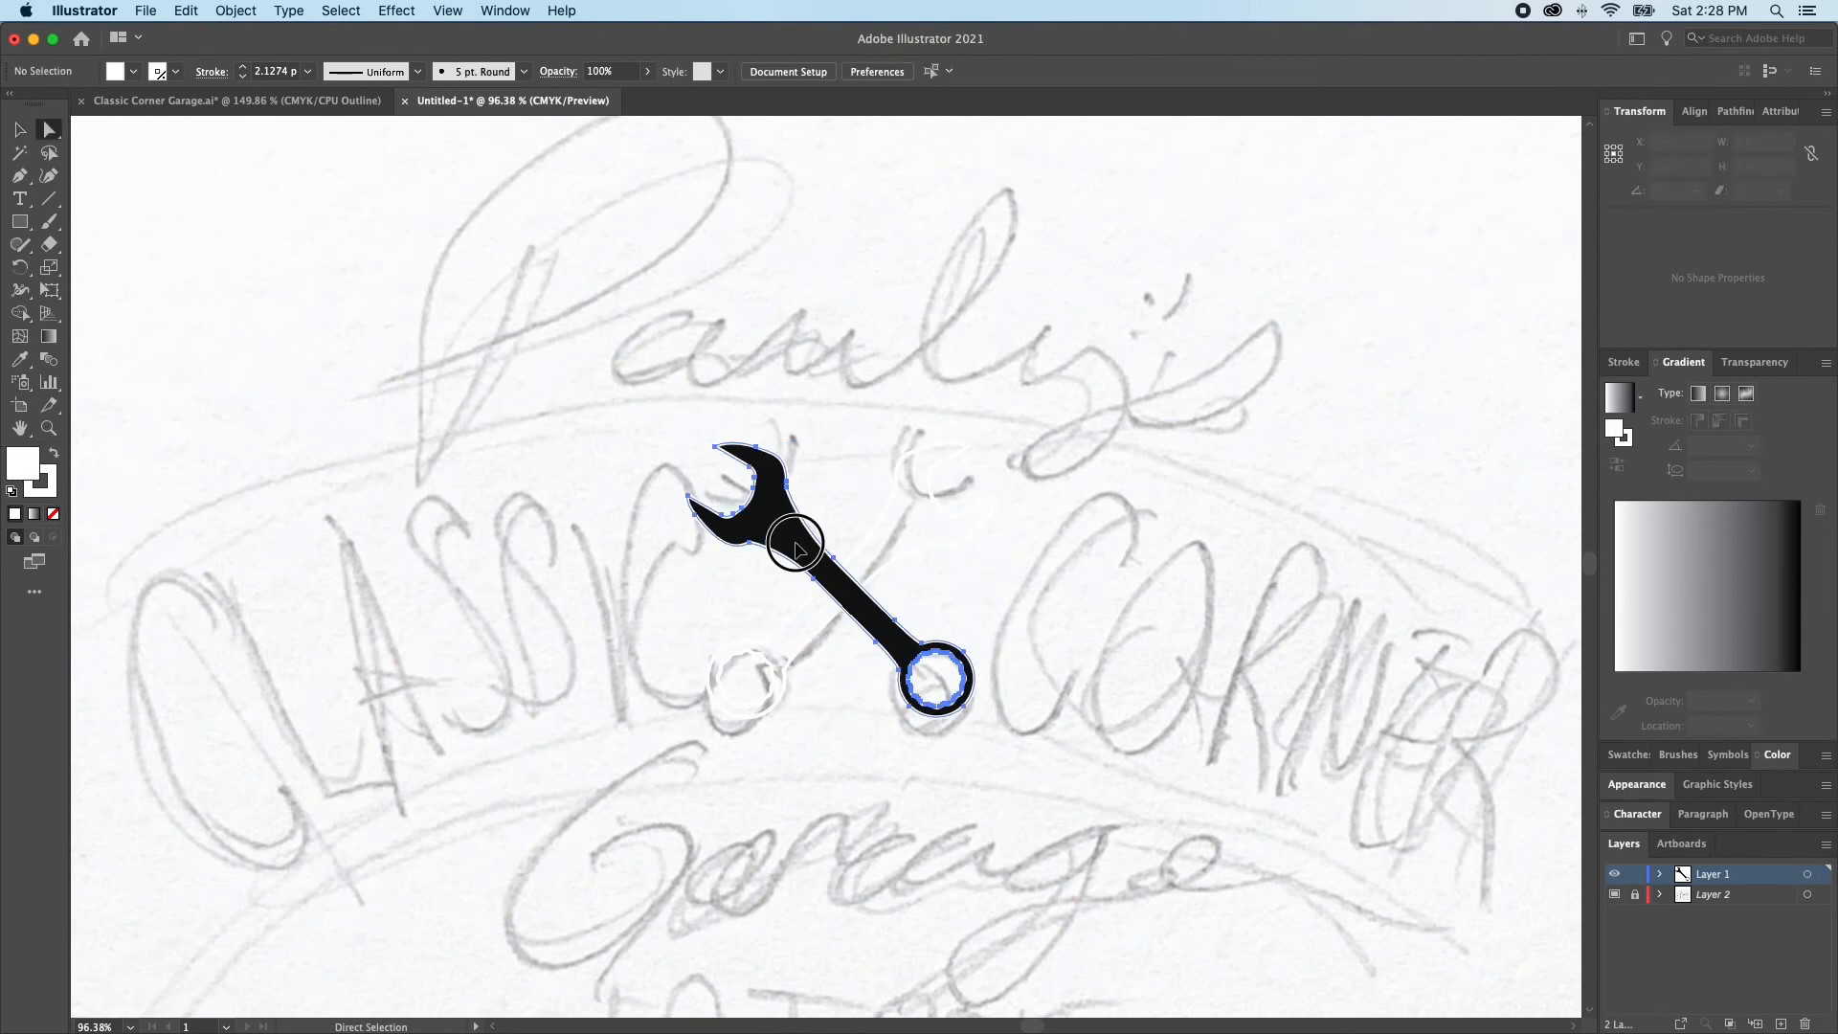
left_click(800, 547)
left_click(800, 552)
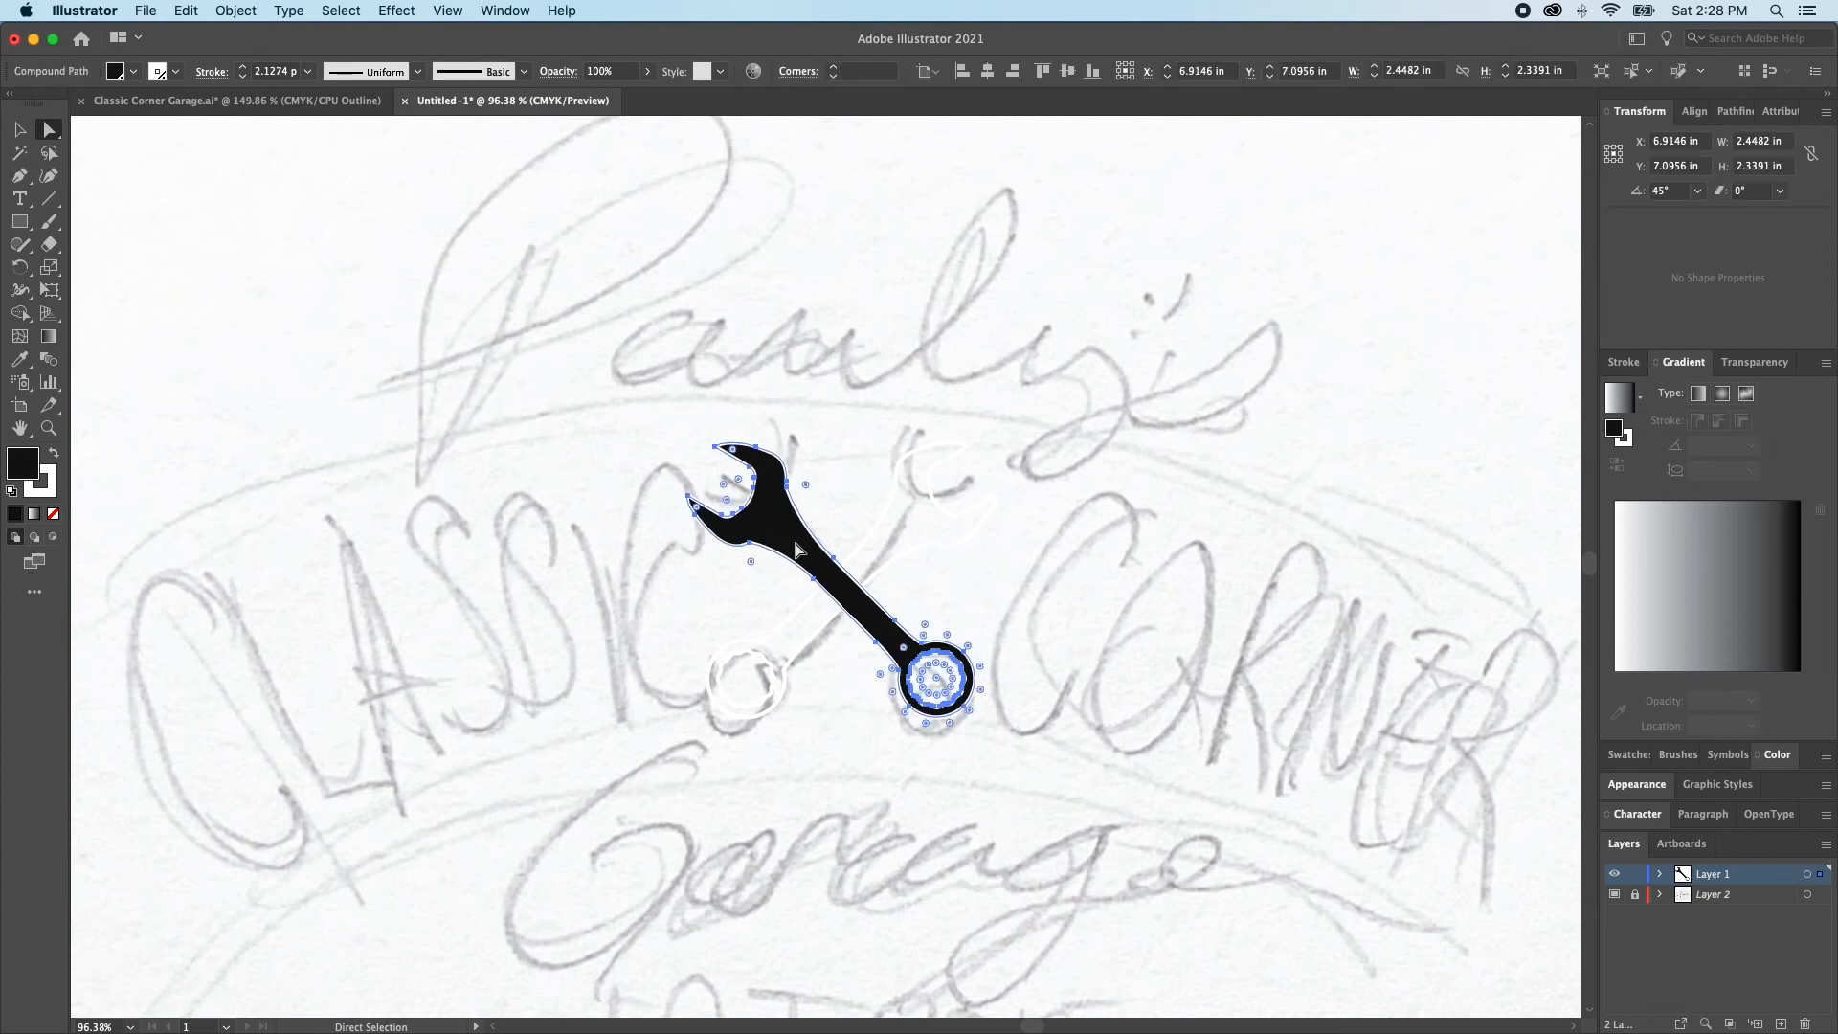
key("i")
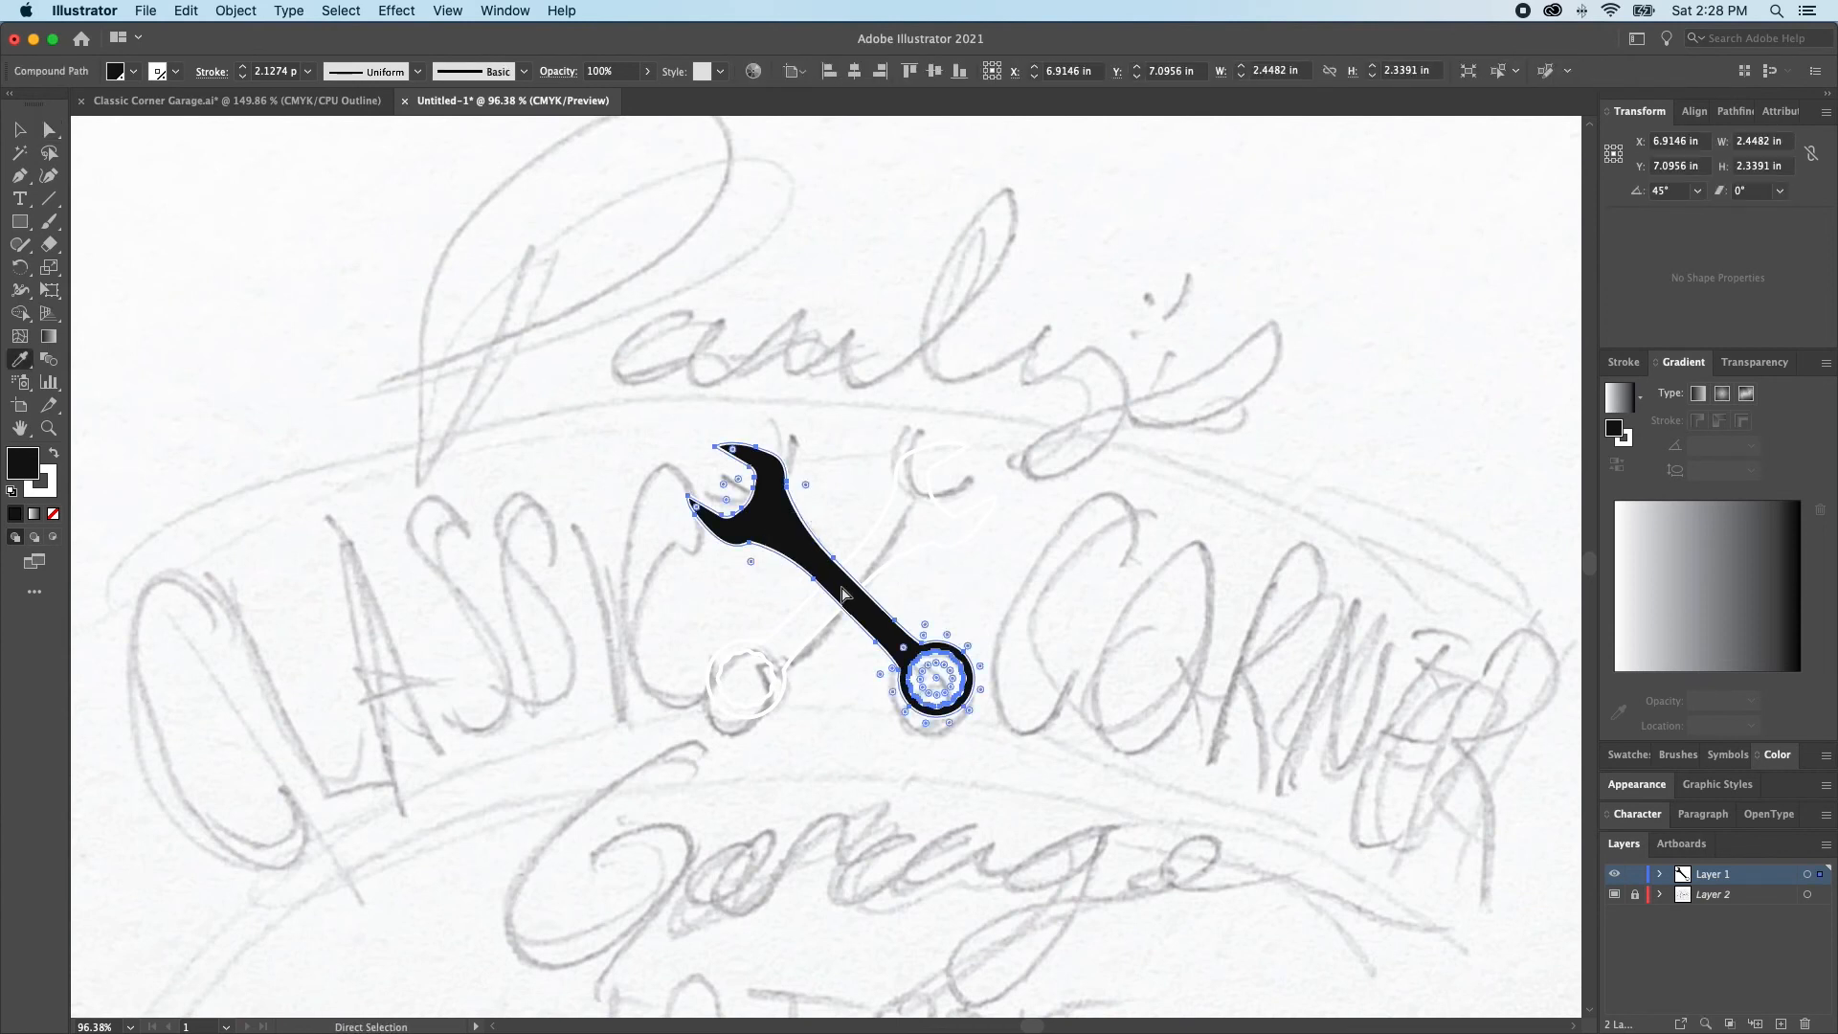
left_click(843, 579)
Apply the first wrench's white fill and black outline to the second wrench with the Eyedropper
key("a")
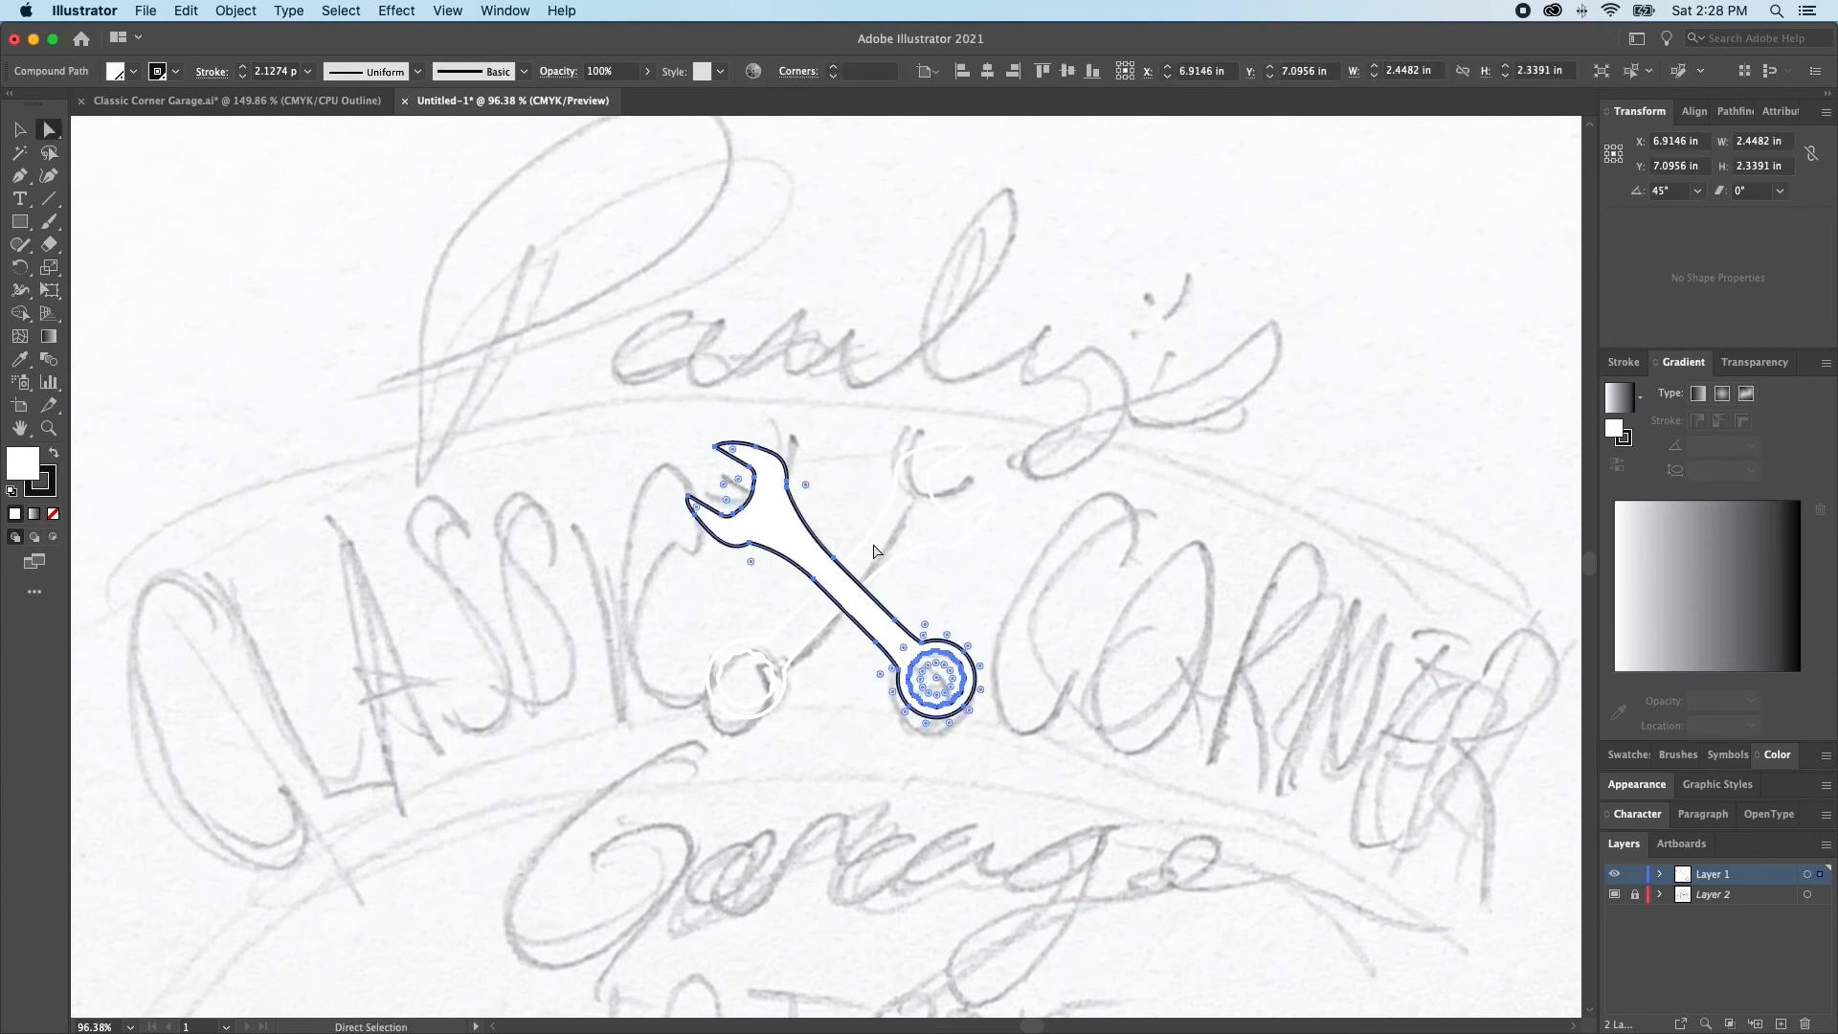
left_click(873, 541)
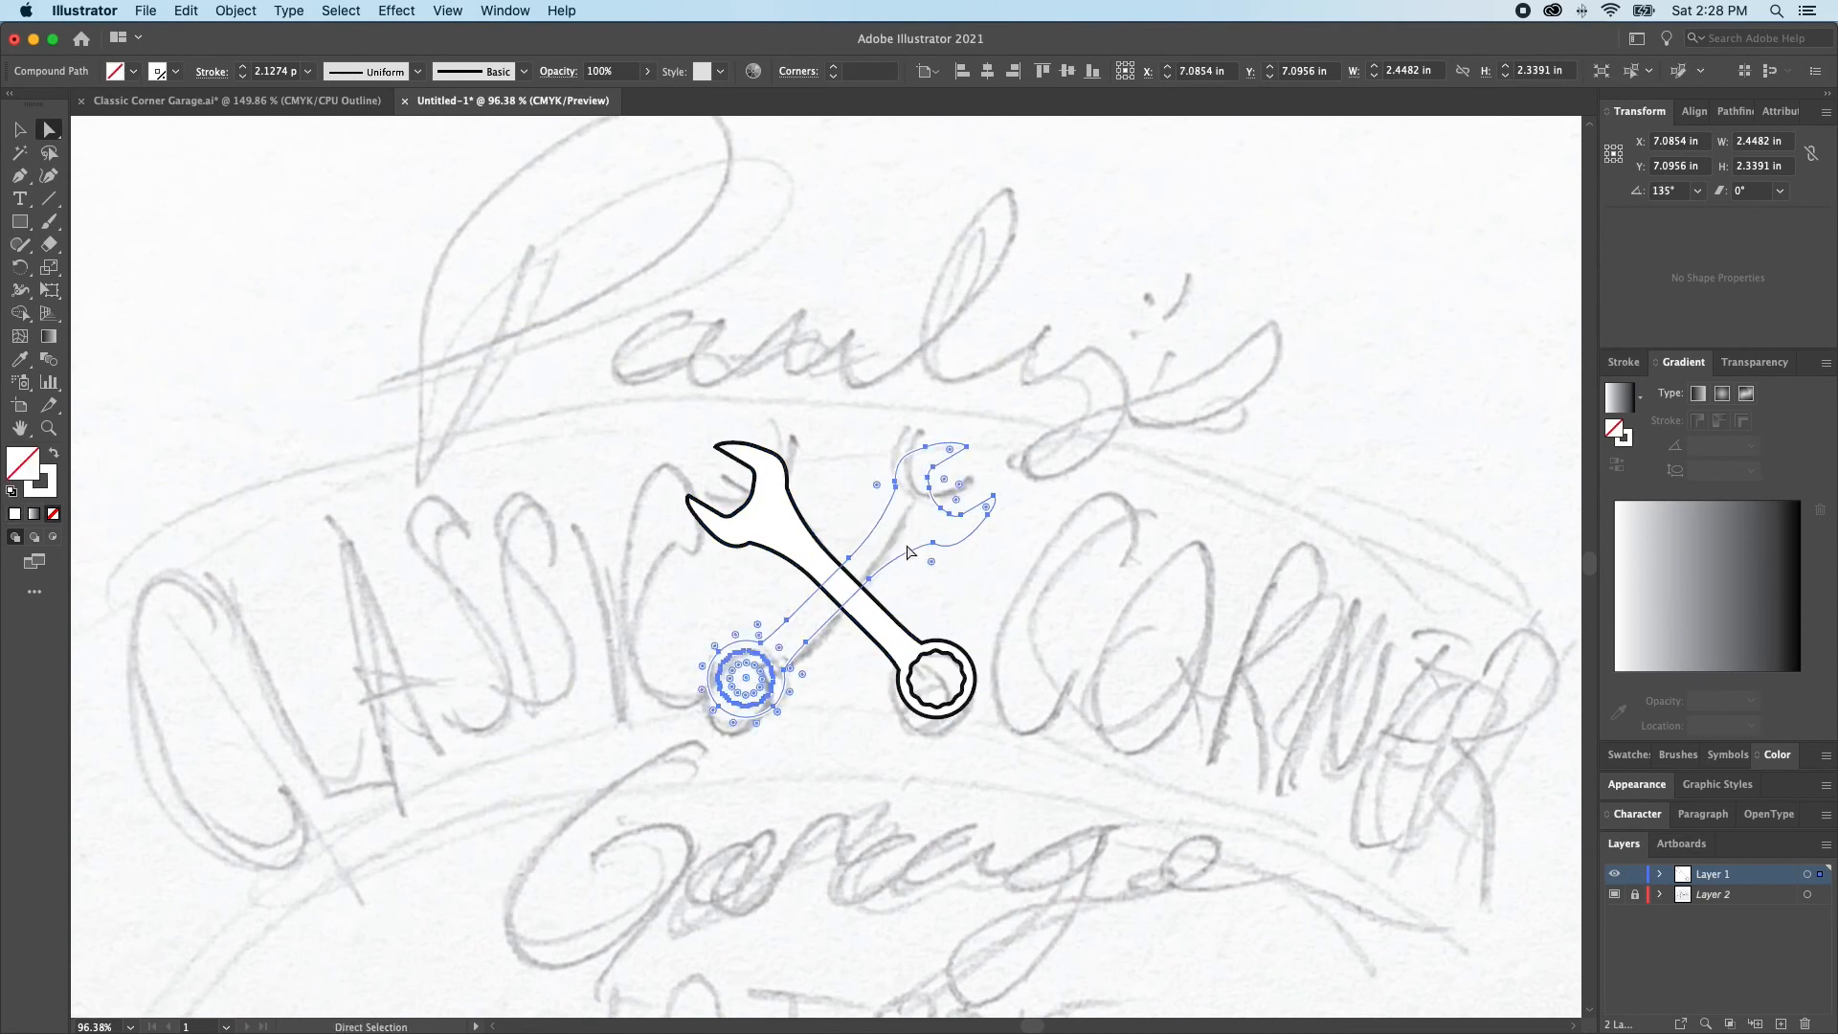
key("i")
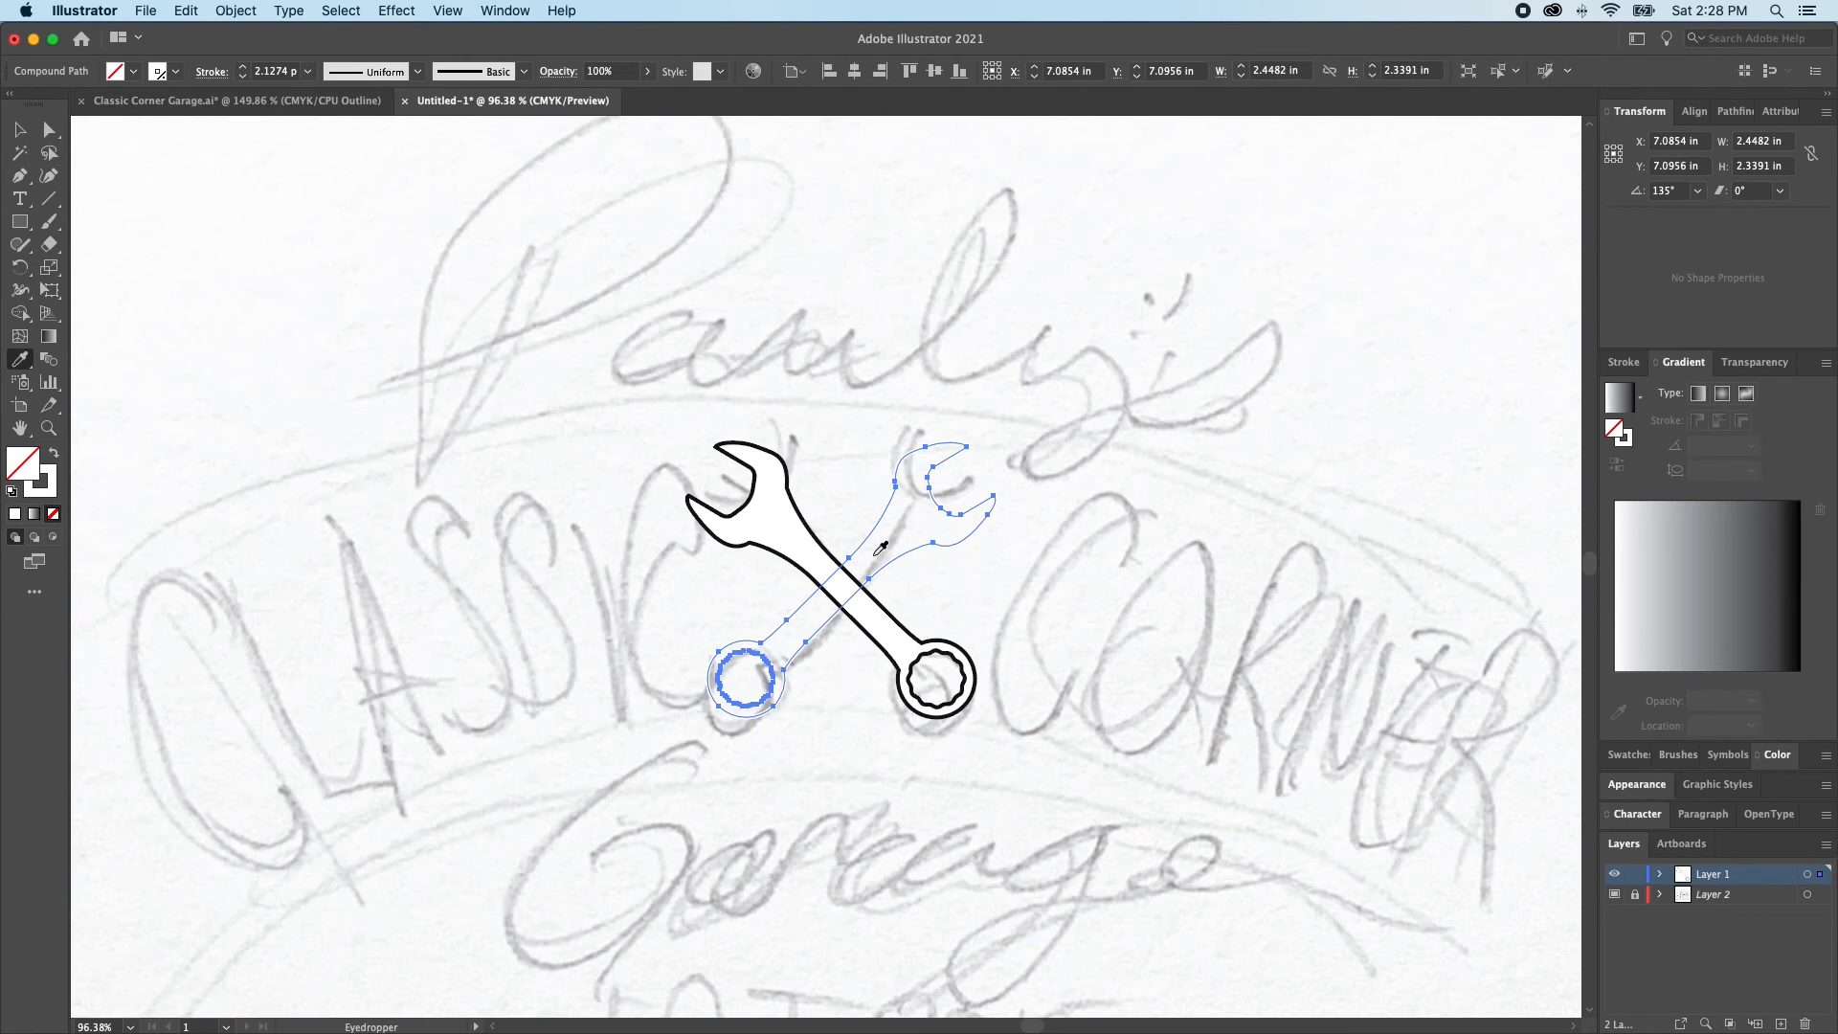
left_click(777, 514)
key("super+shift+a")
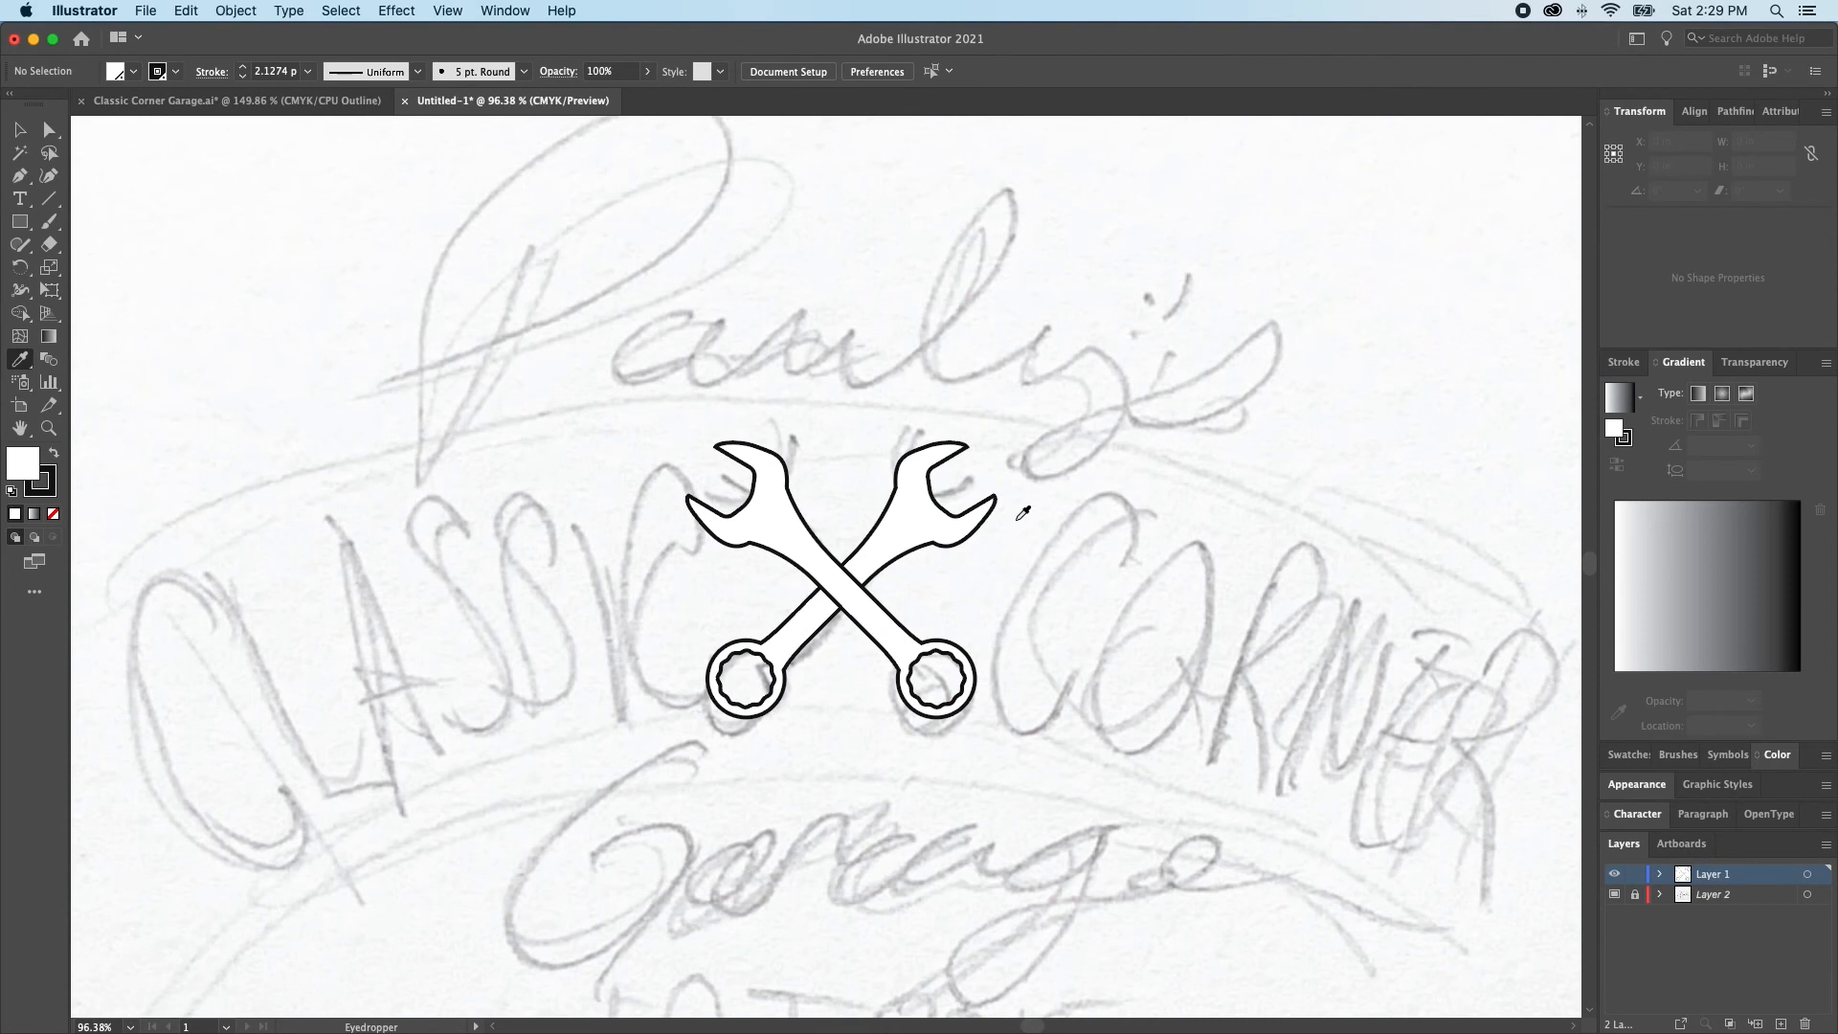
key("super+0")
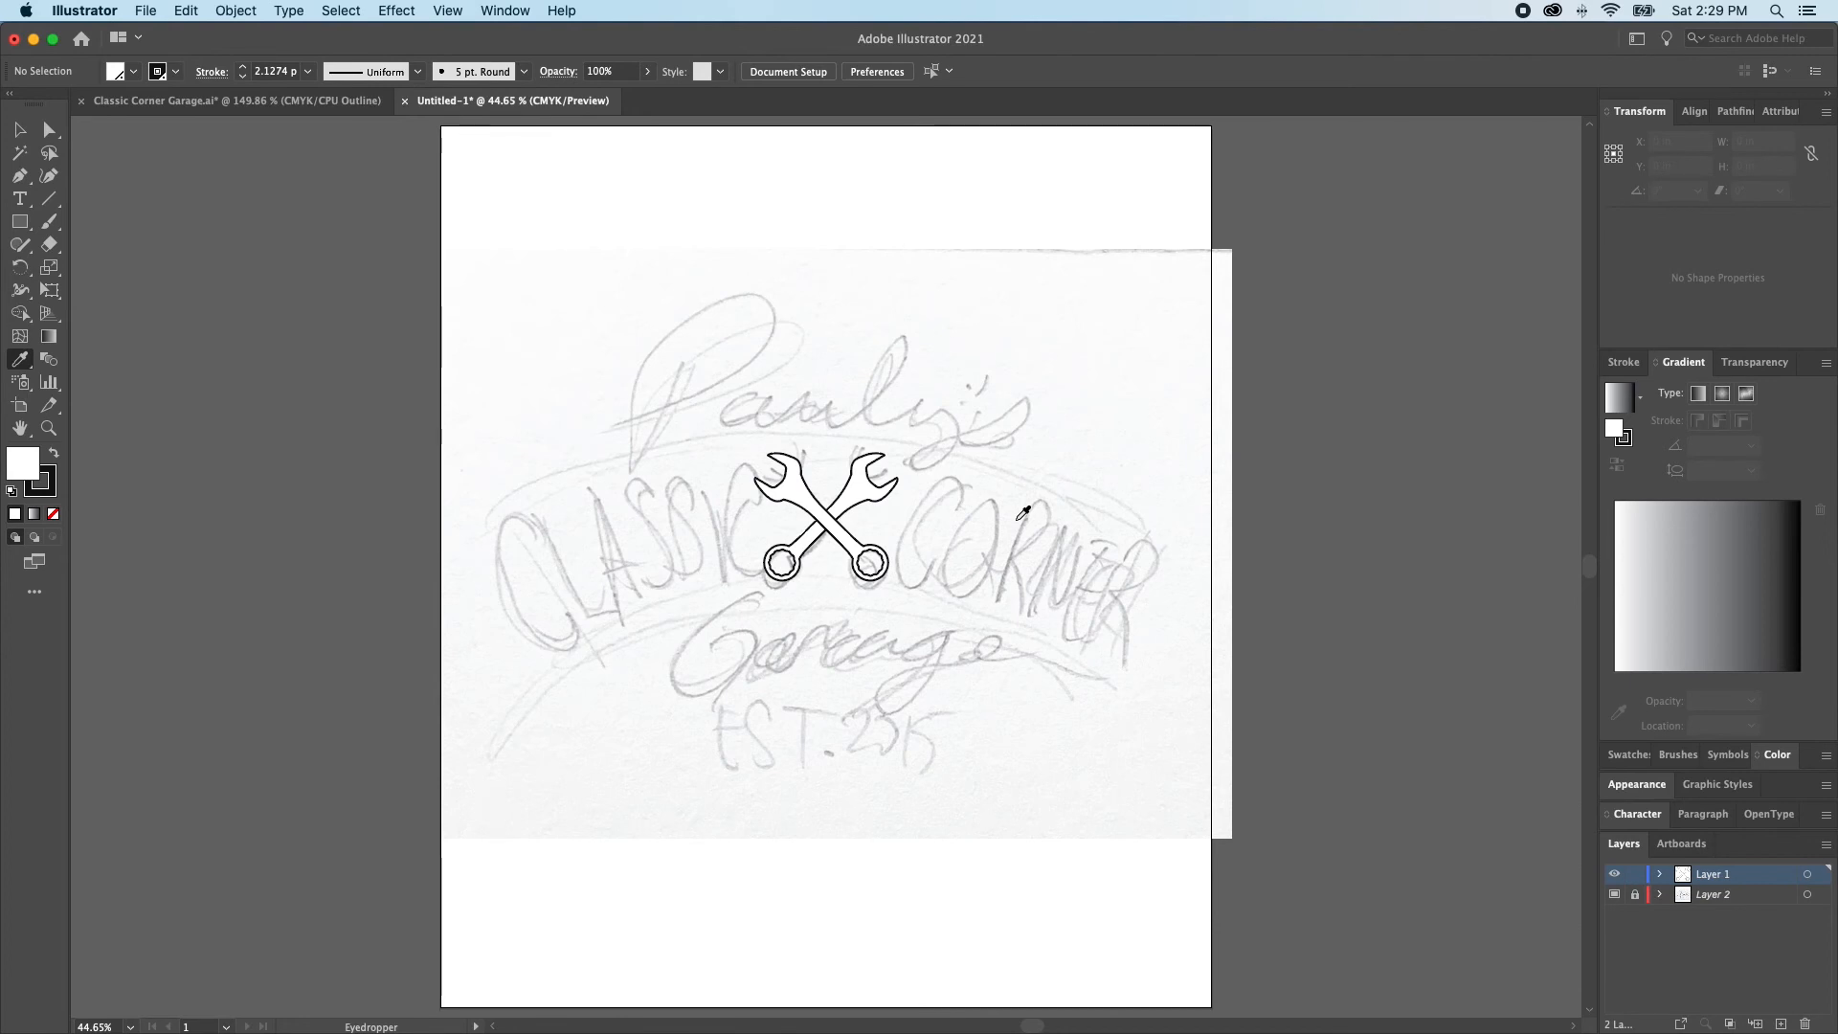
Add the point text "Pauly's" over the sketched name just above the wrenches, and create a new layer
key("t")
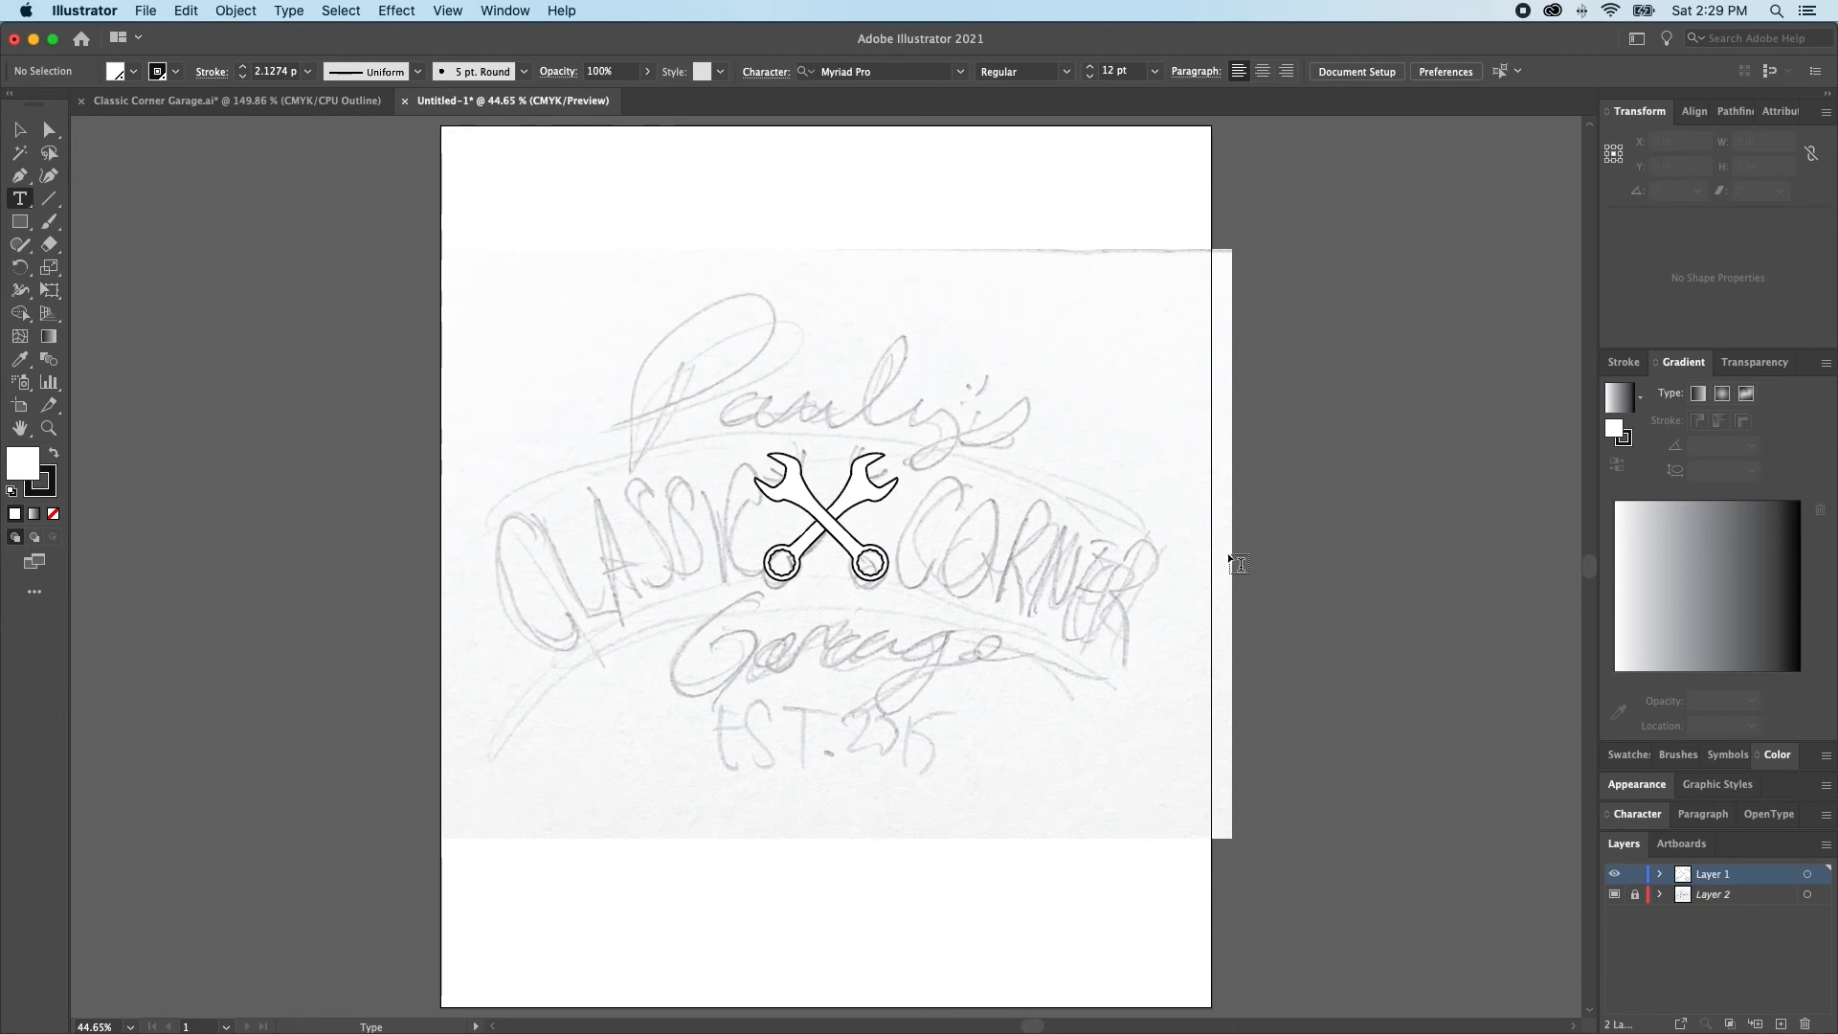
left_click(809, 418)
type("Paul")
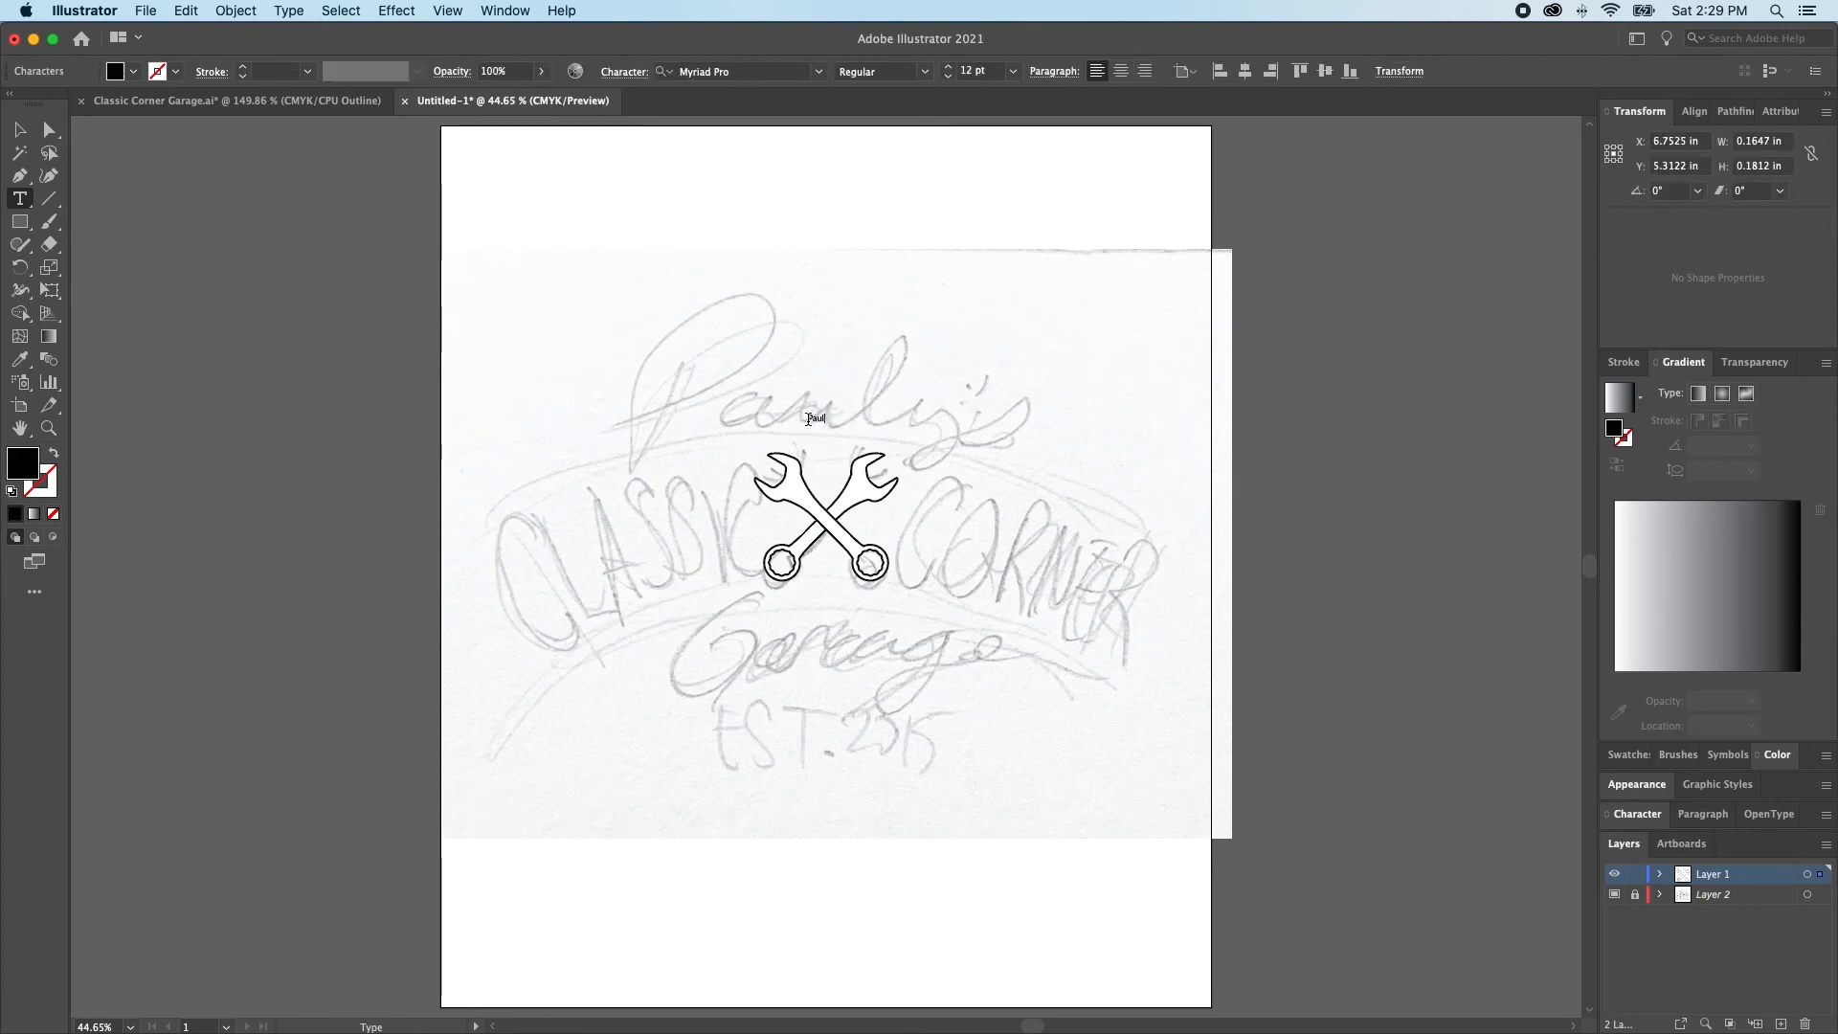
key("Escape")
key("super+l")
left_click_drag(764, 376, 1123, 612)
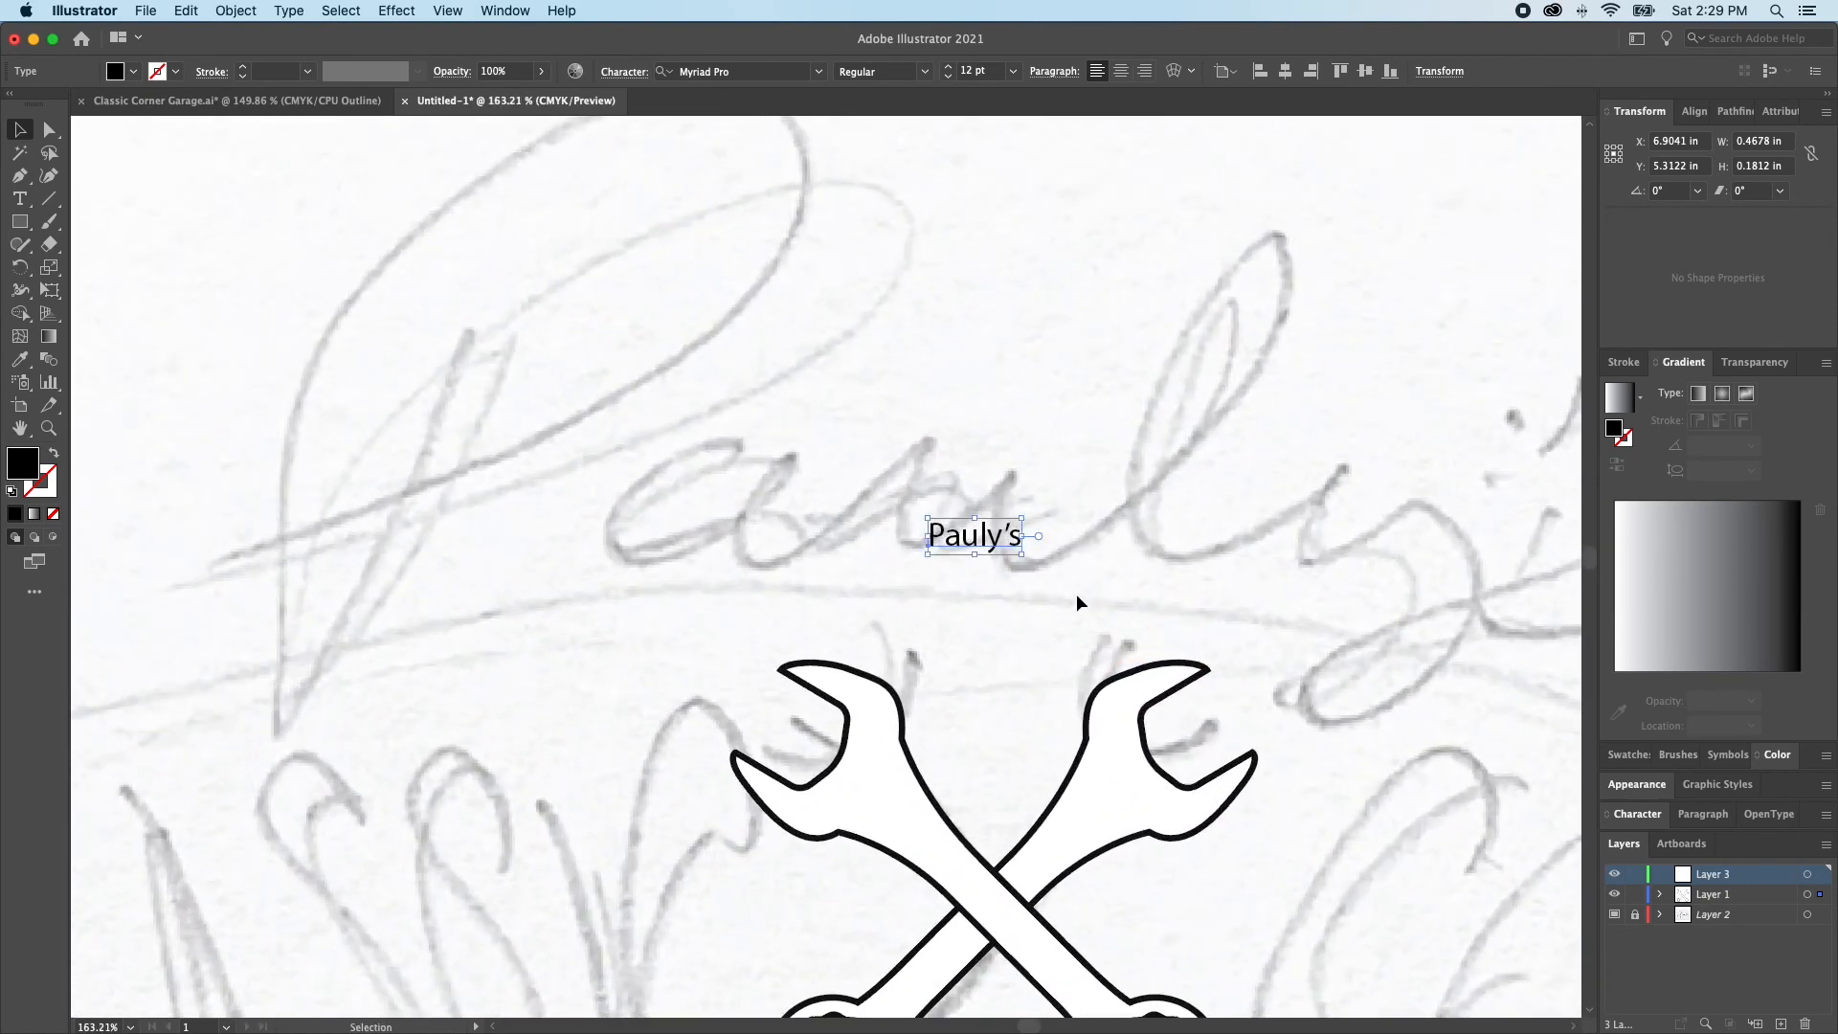
Compare the paragraph alignments on the Pauly's text, set it to centered, and center it horizontally on the artboard
key("super+shift+c")
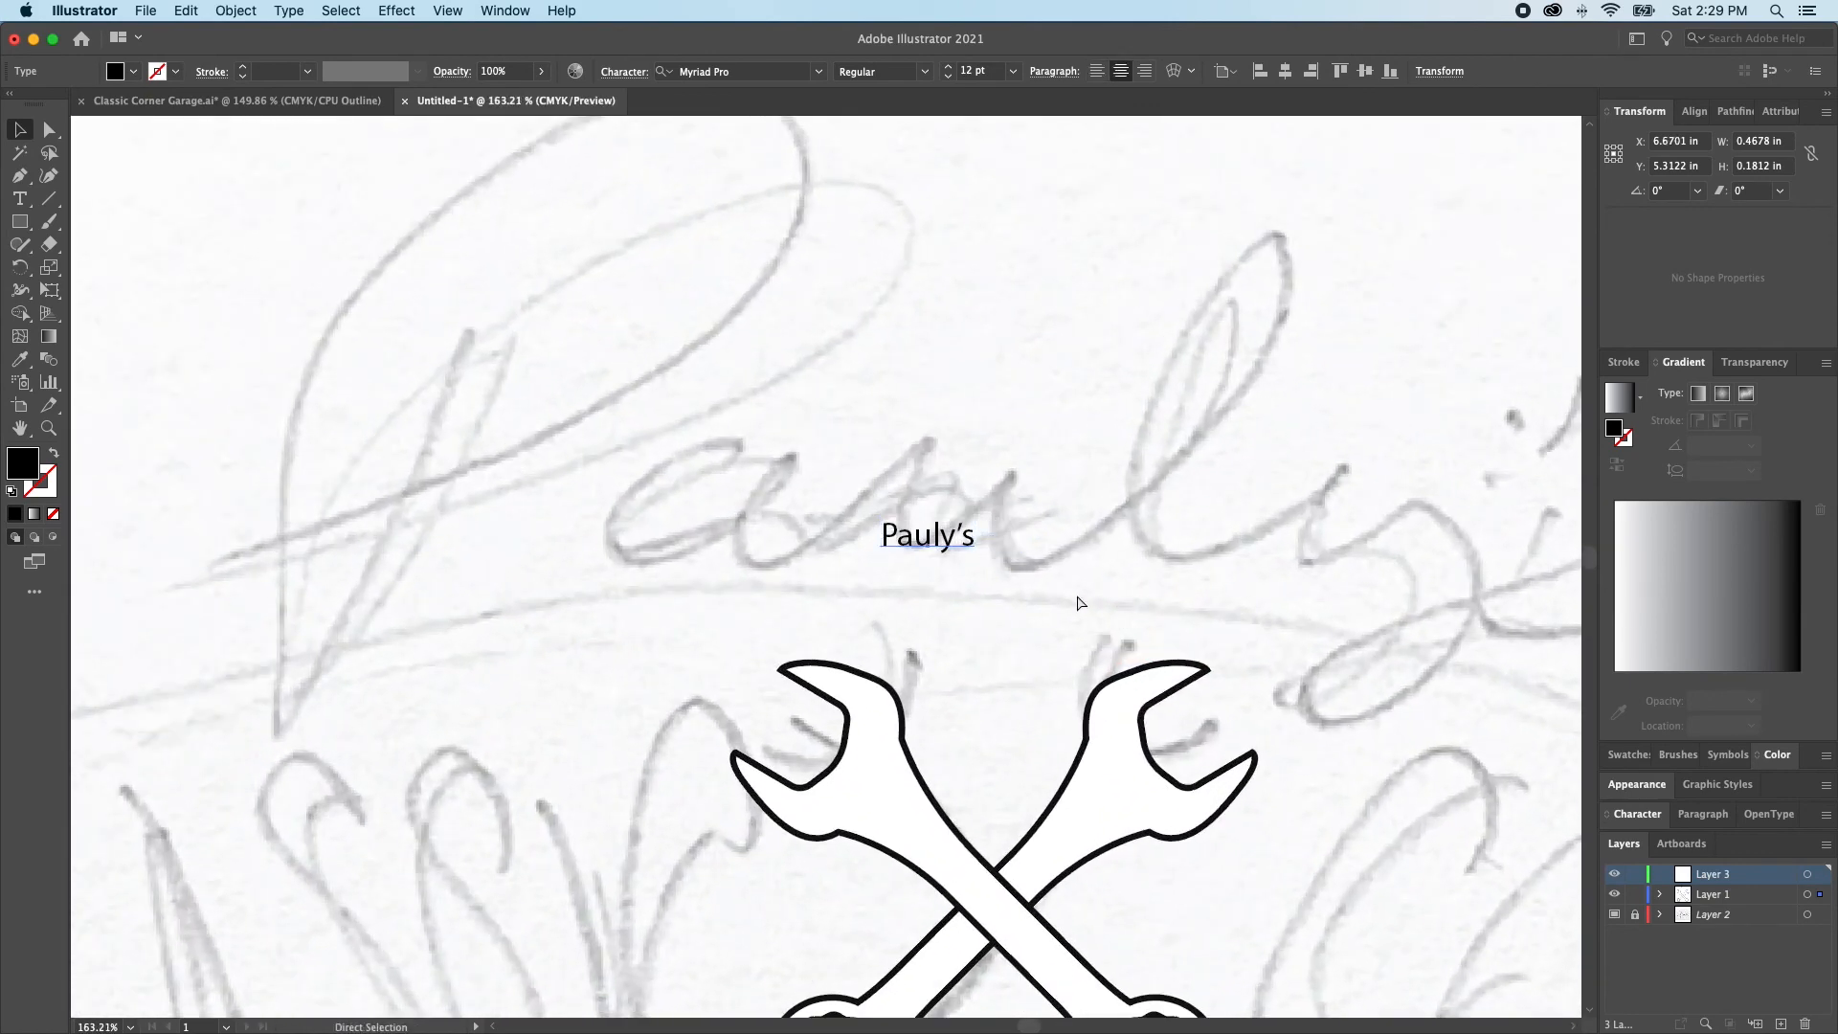
key("super+shift+l")
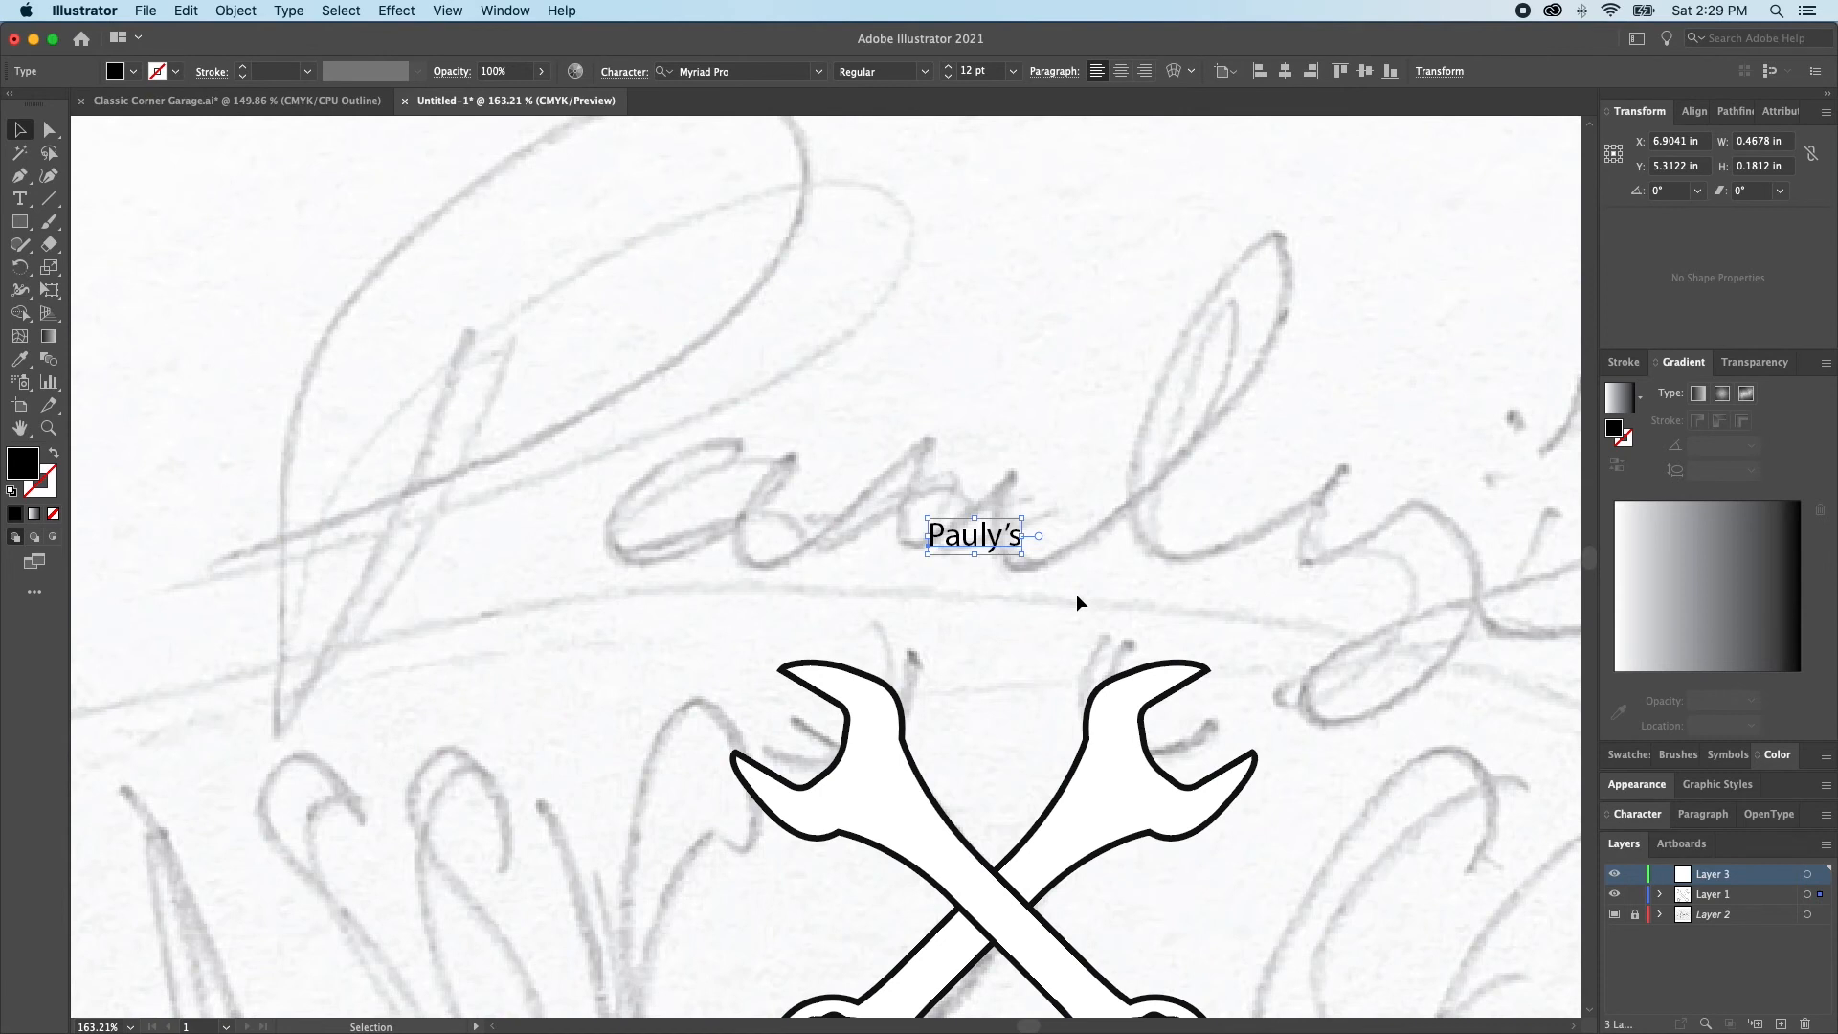
key("super+shift+r")
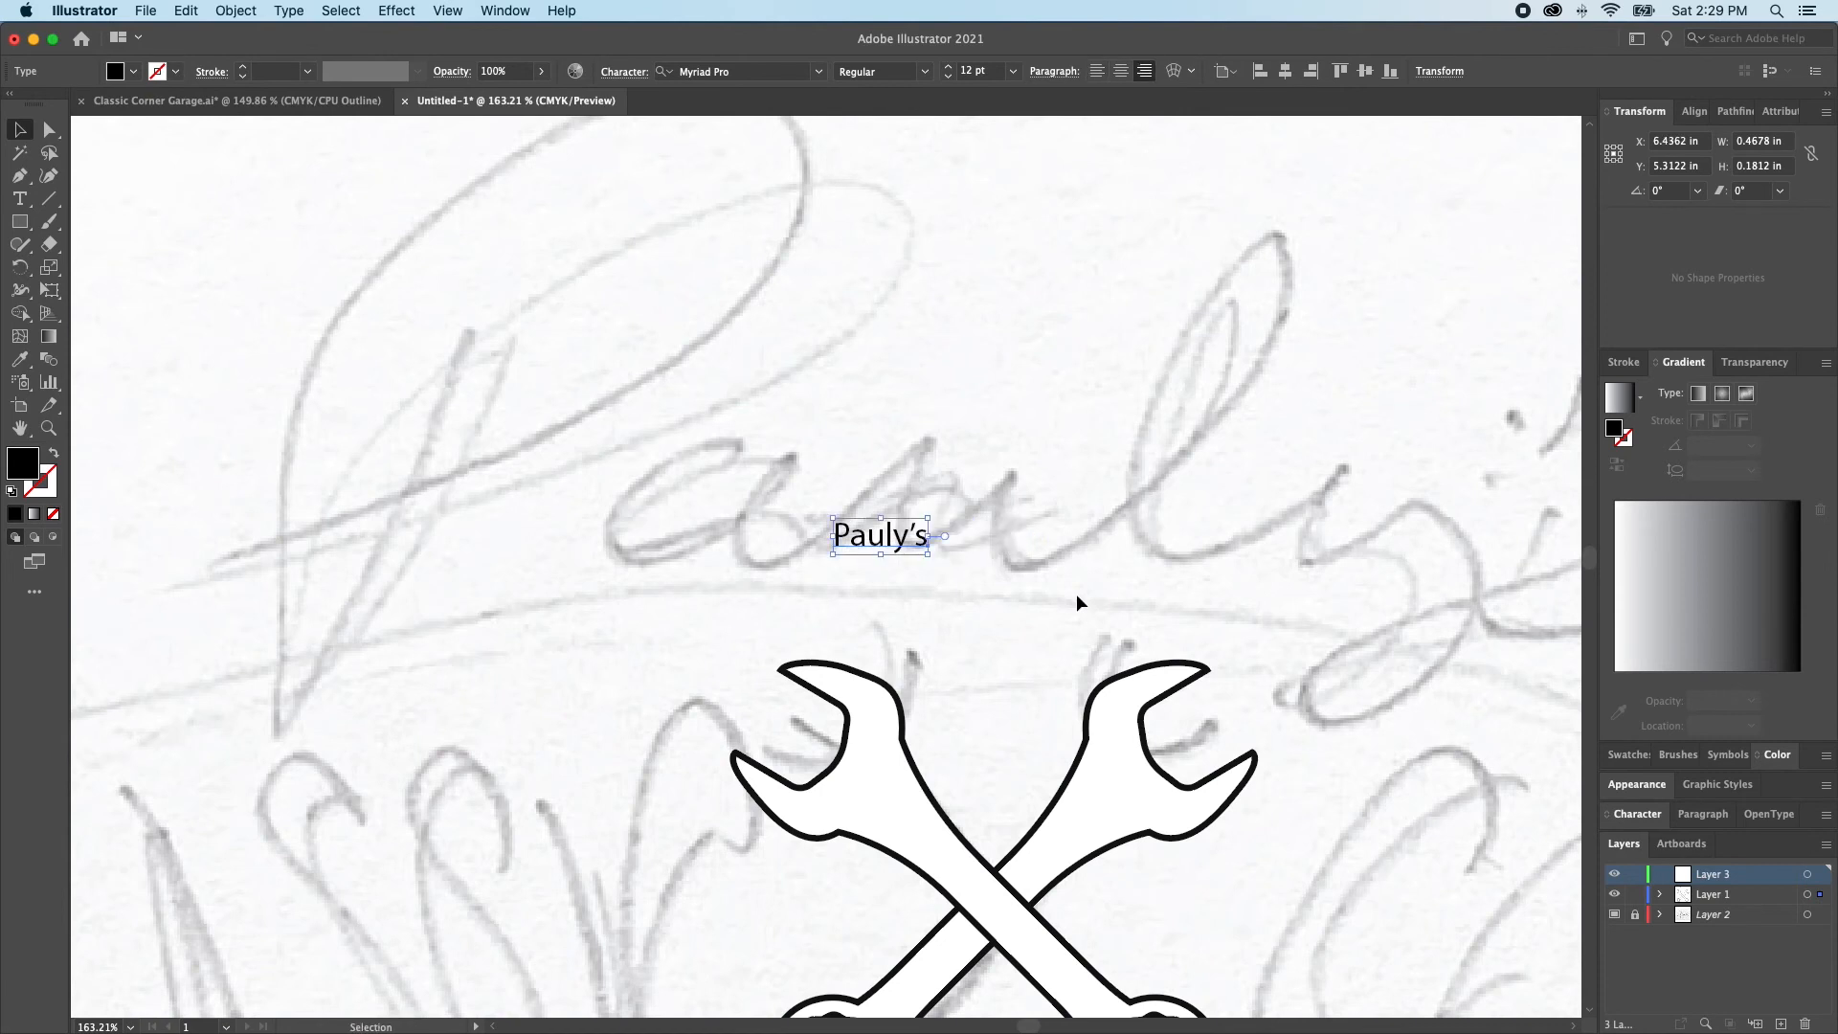
key("super+shift+c")
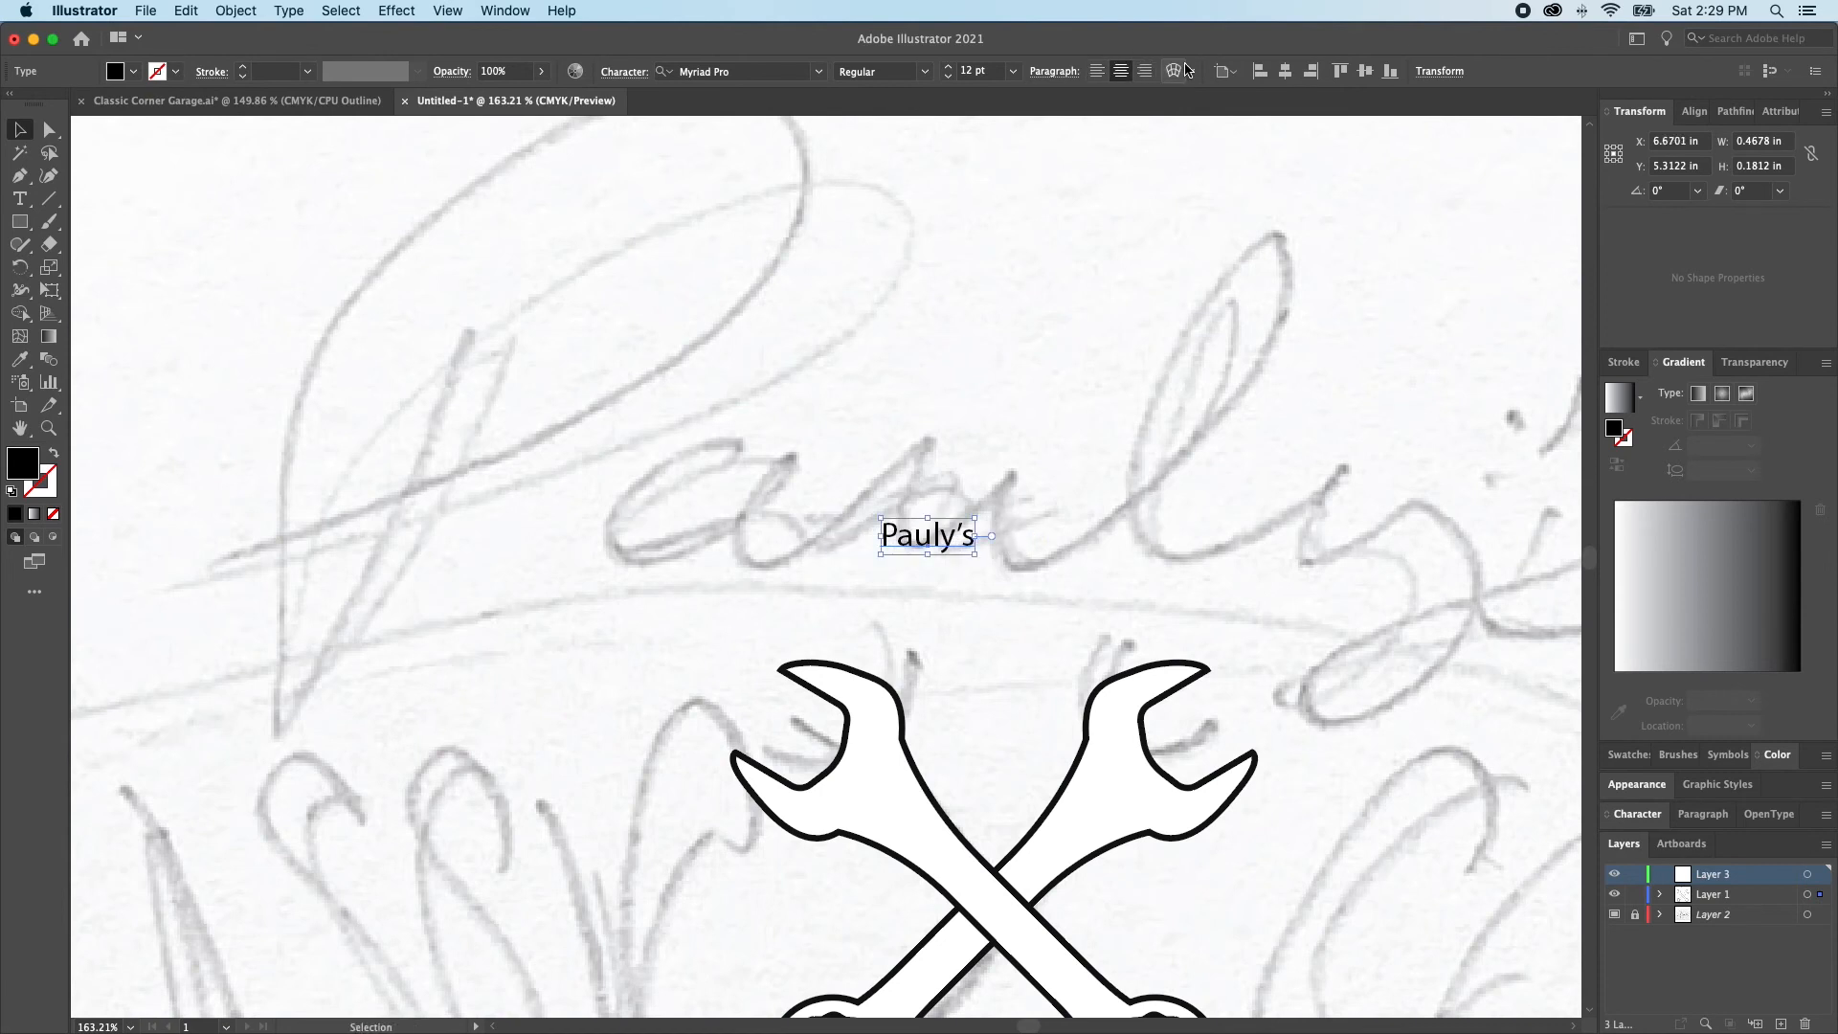
left_click(1284, 72)
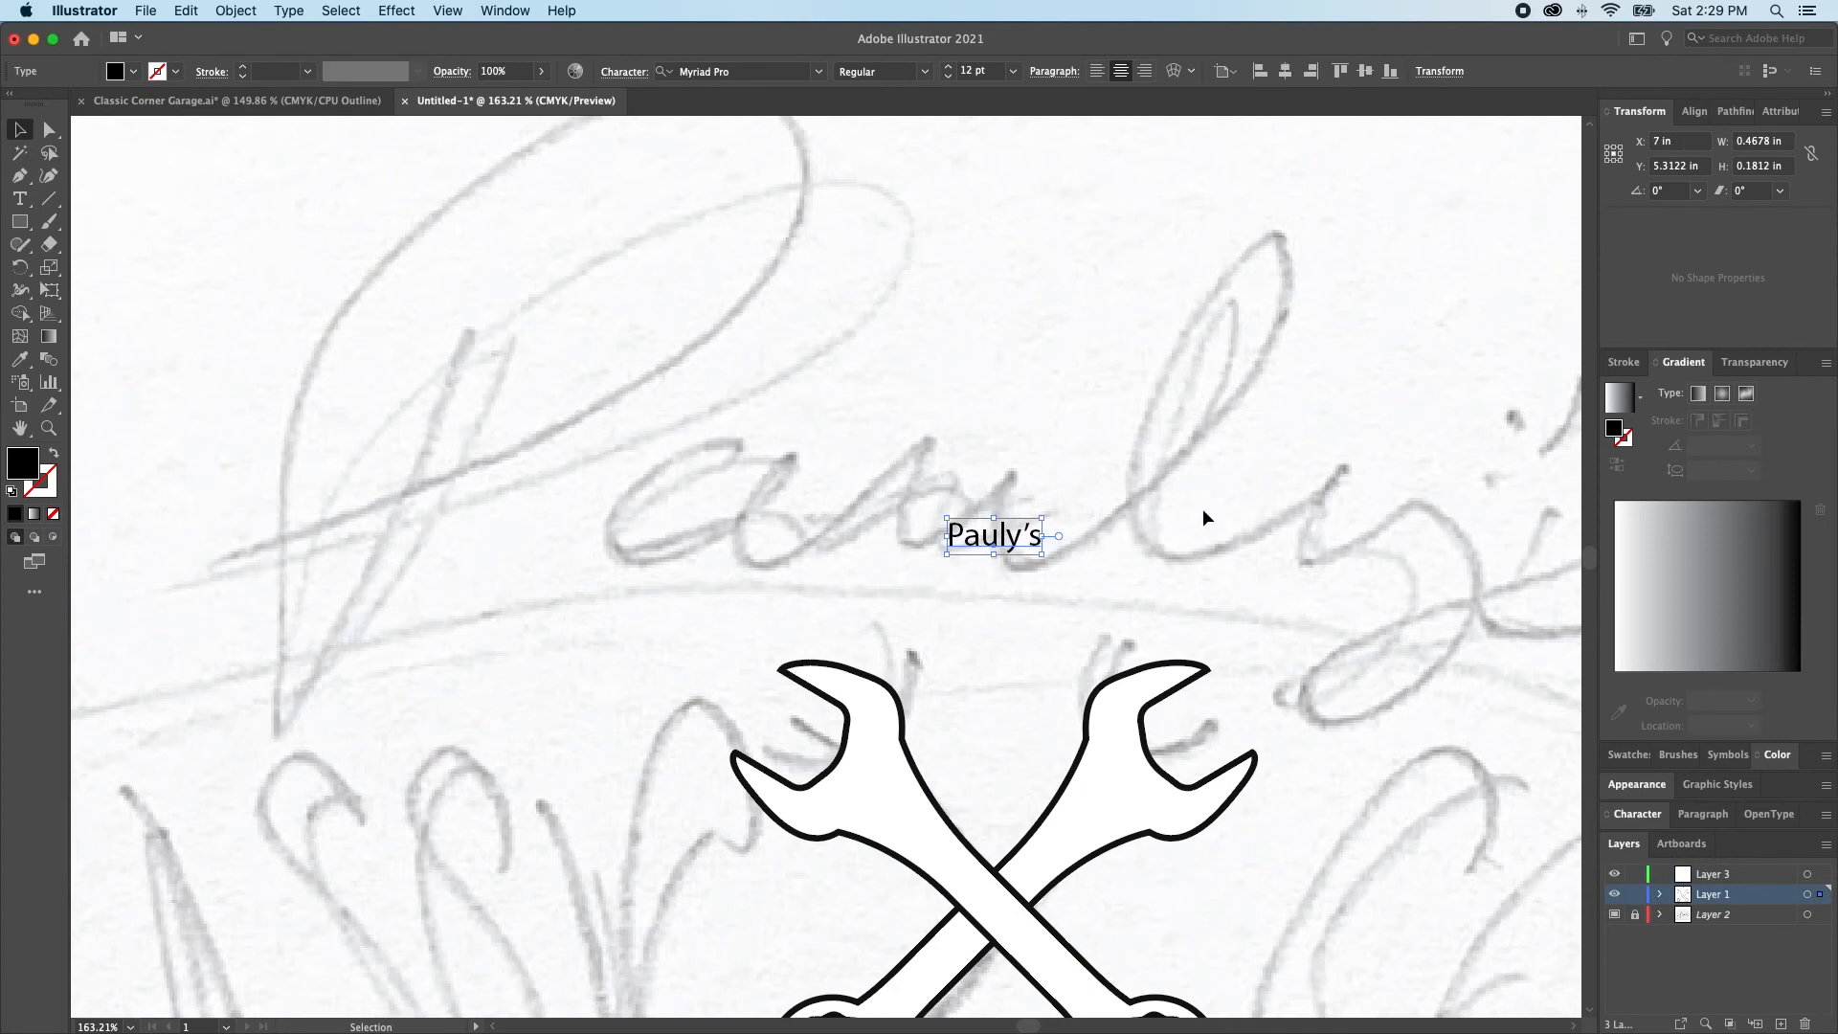
Set the Pauly's text to 120 pt and change its font to Baksoda
left_click(1636, 813)
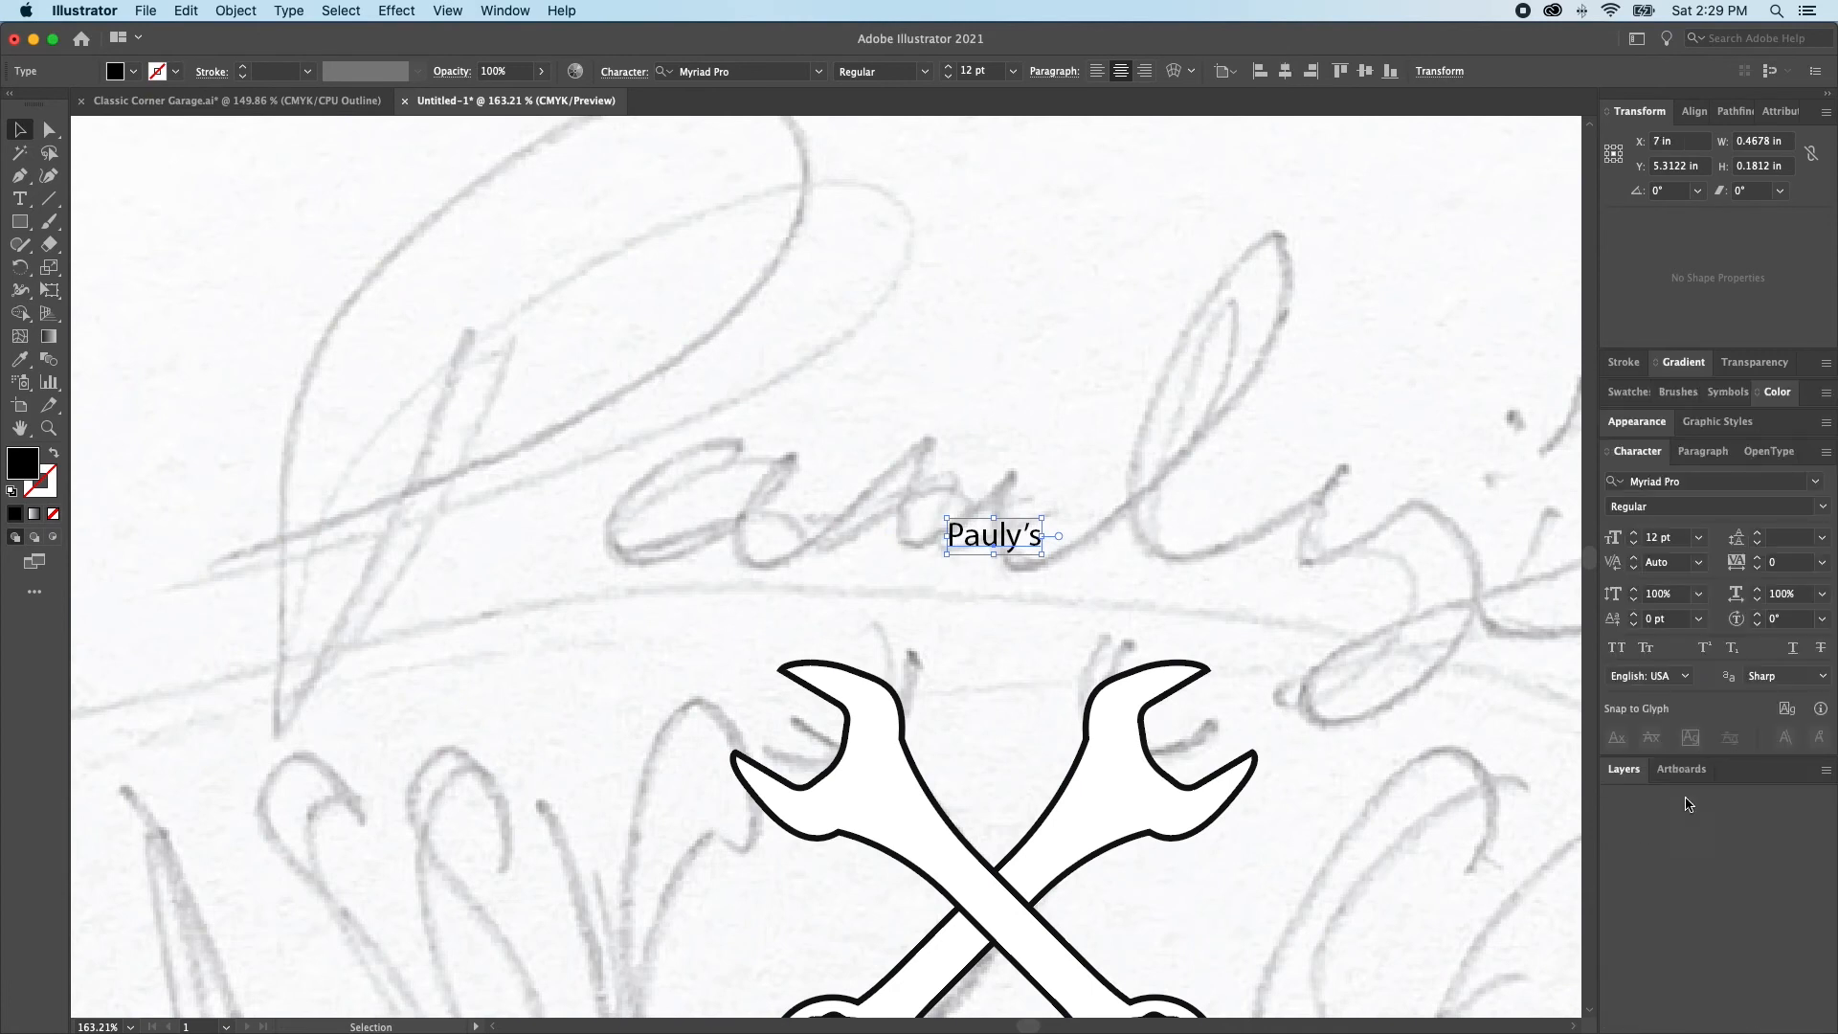
left_click(1698, 537)
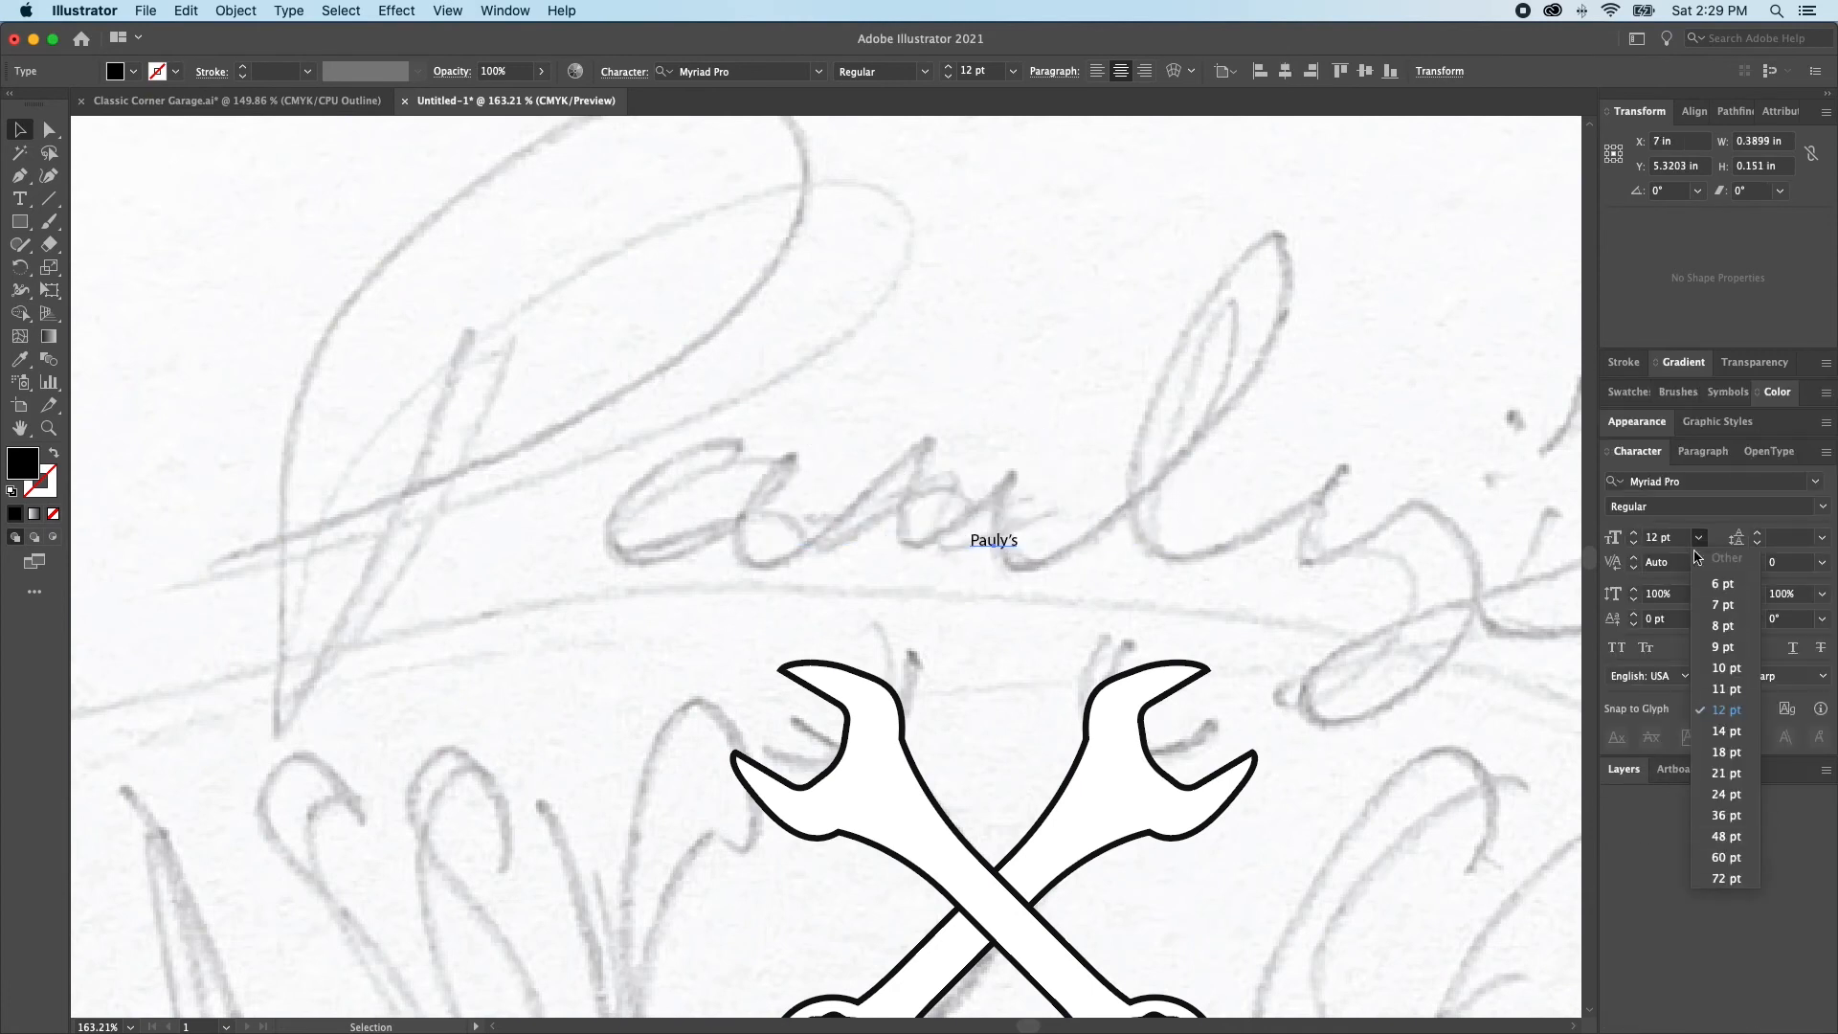
left_click(1653, 539)
type("120")
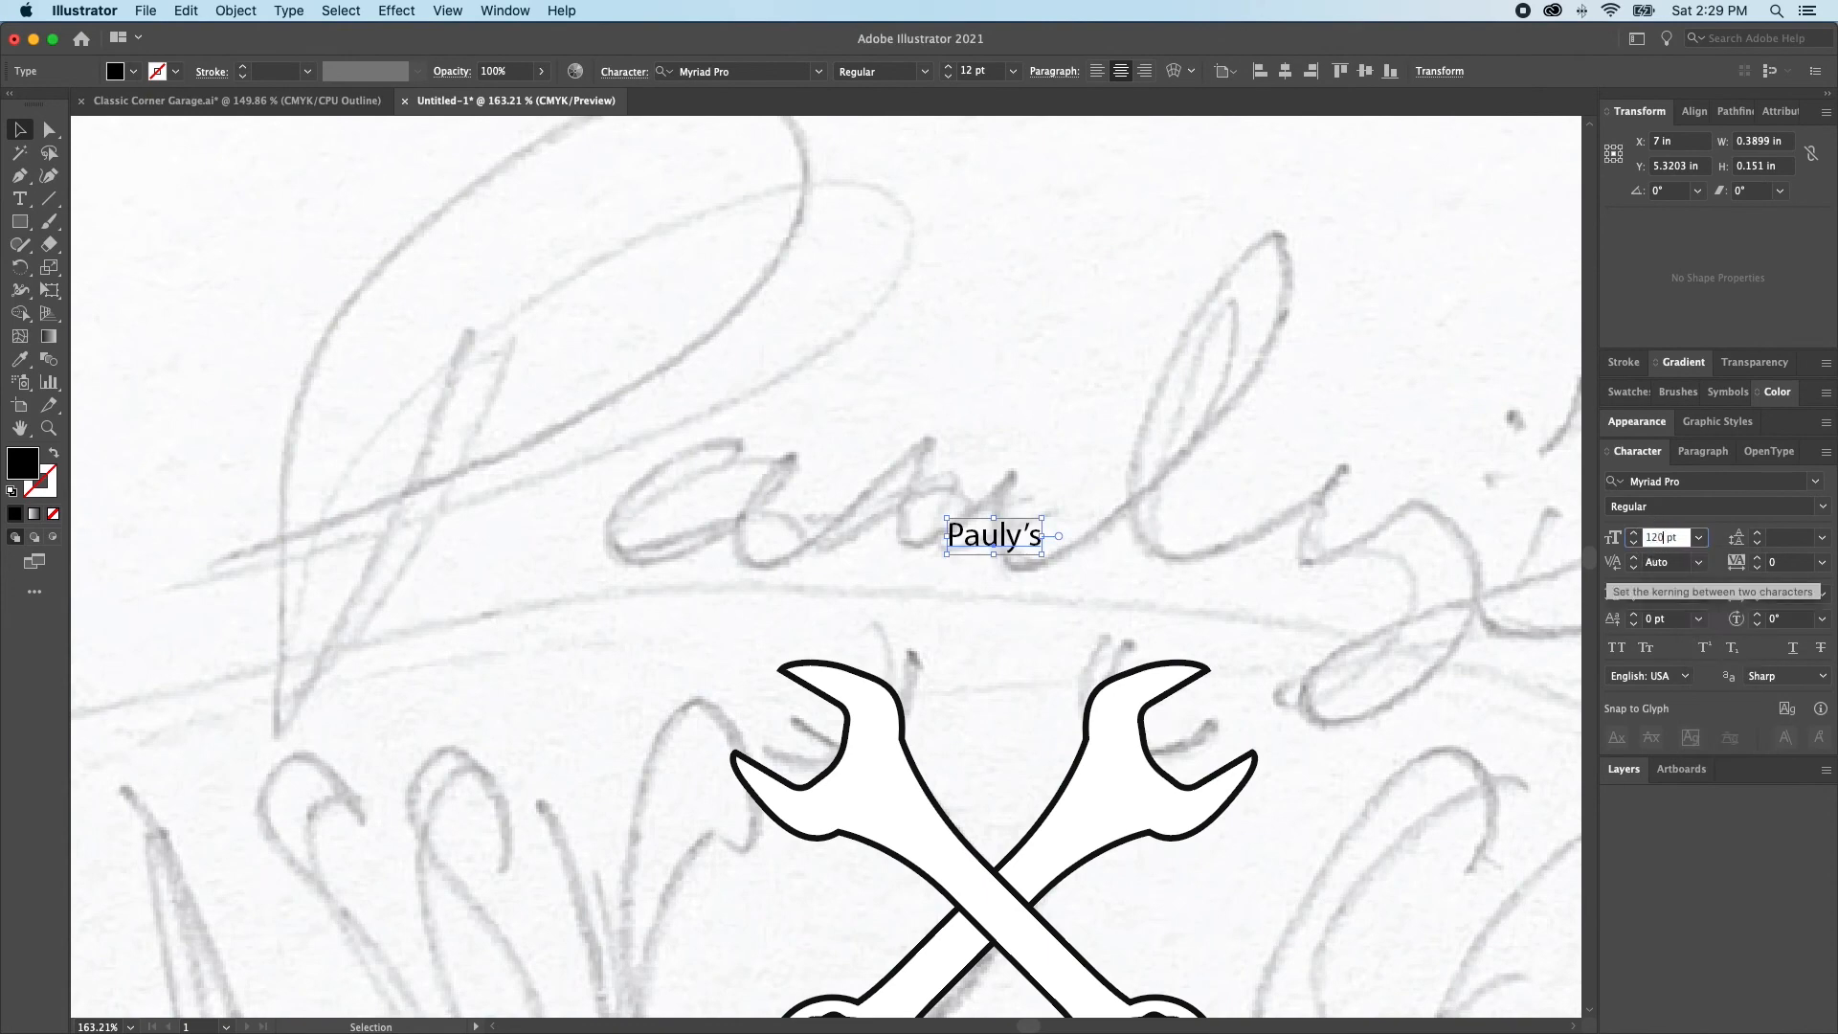
key("Return")
key("super+0")
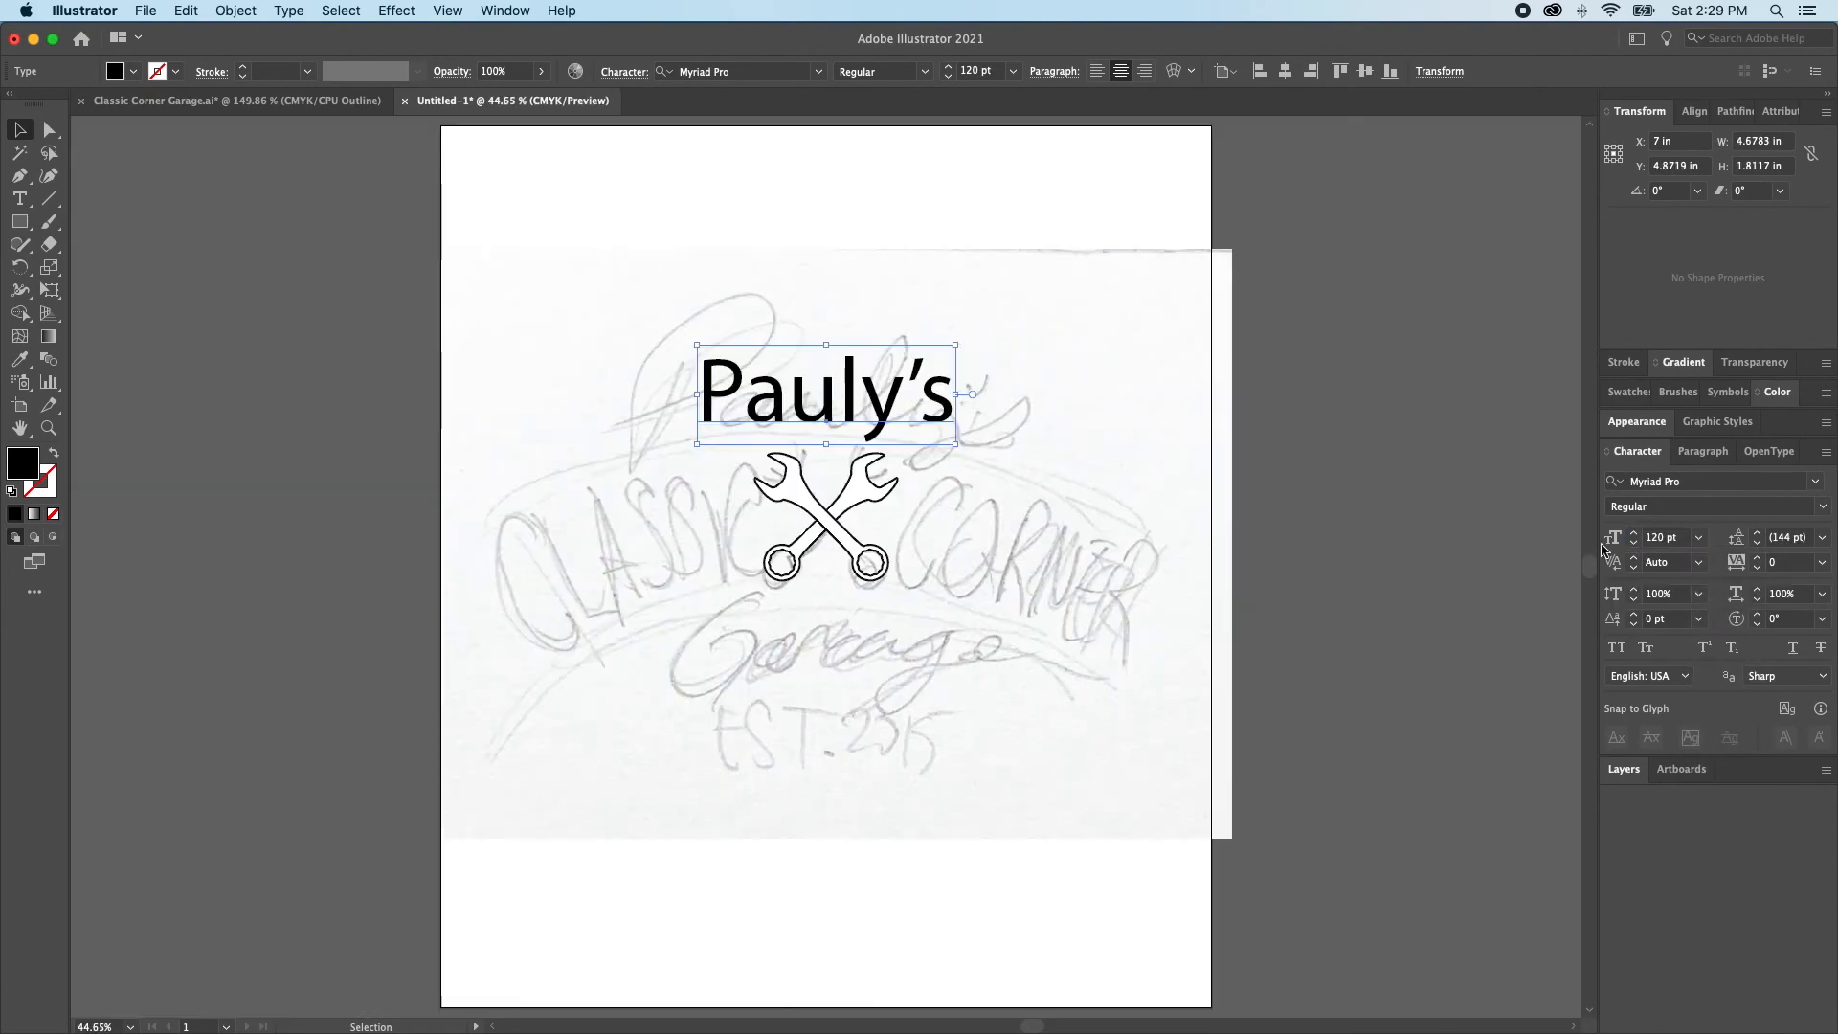
left_click(1817, 485)
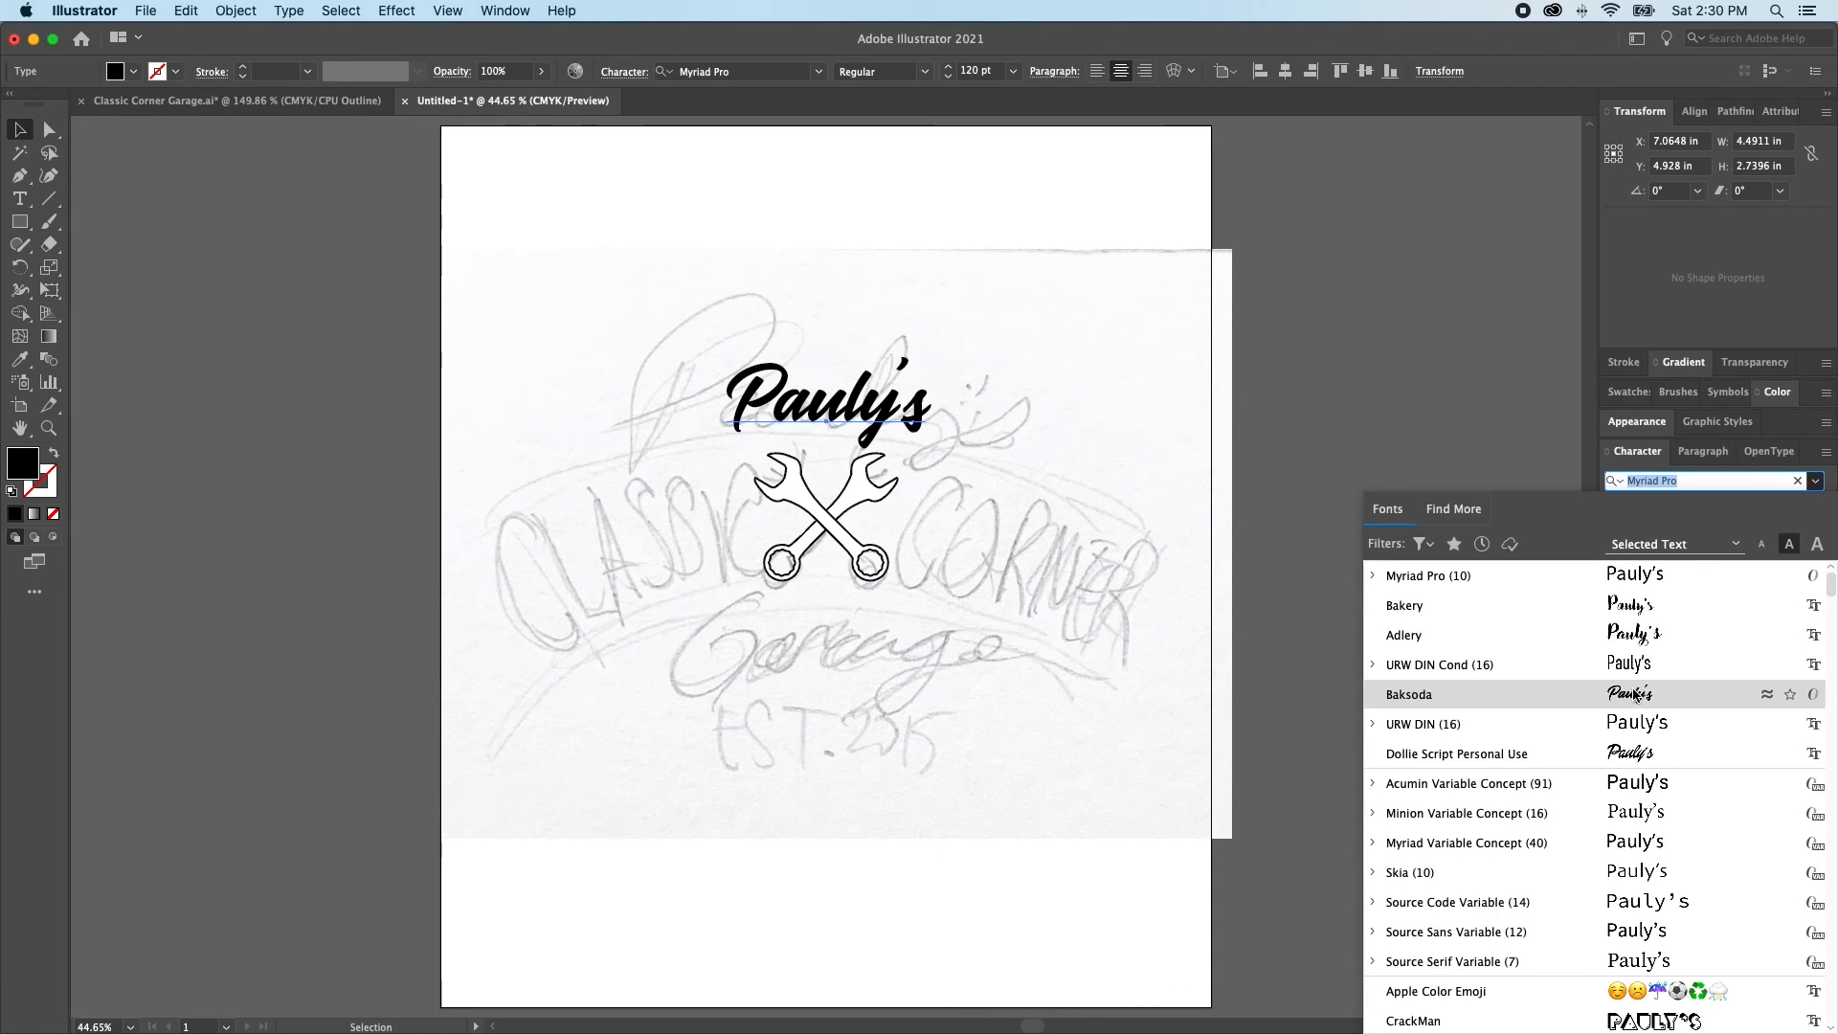
left_click(1634, 696)
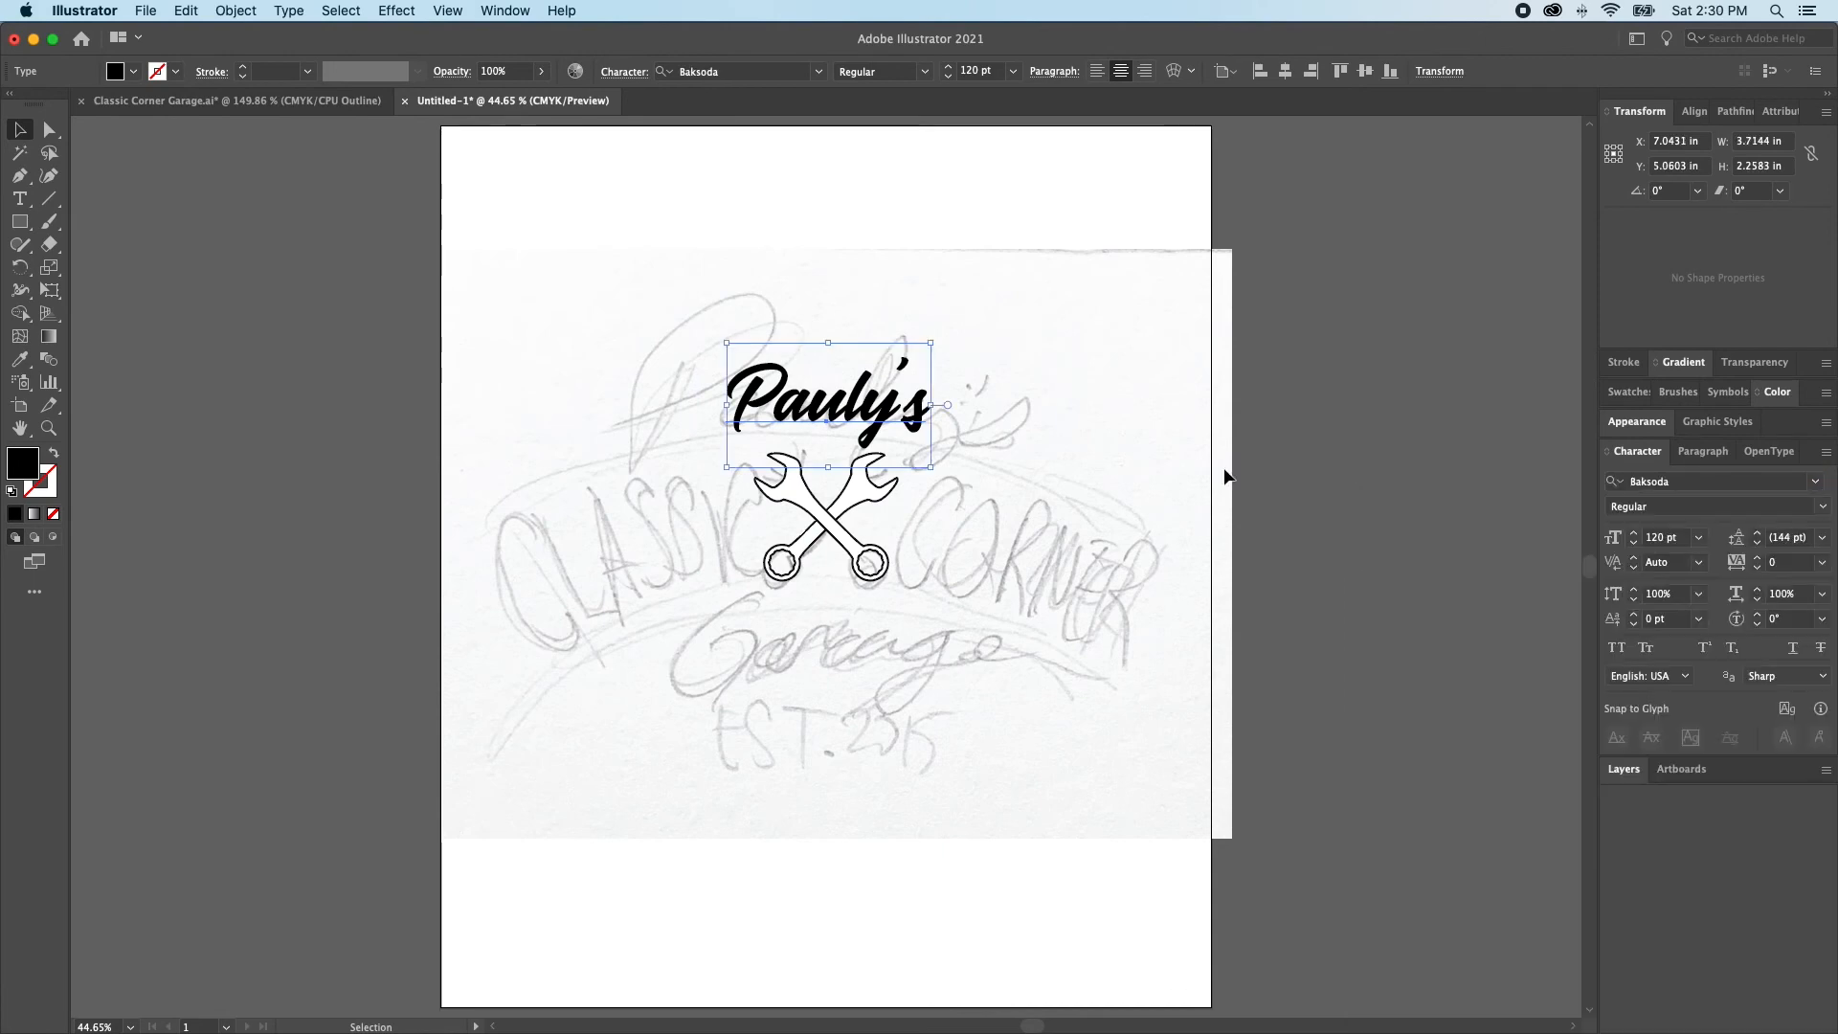
Switch to Classic Corner Garage.ai and examine the full shirt logo's lettering in preview mode
left_click(282, 101)
key("super+shift+a")
key("super+y")
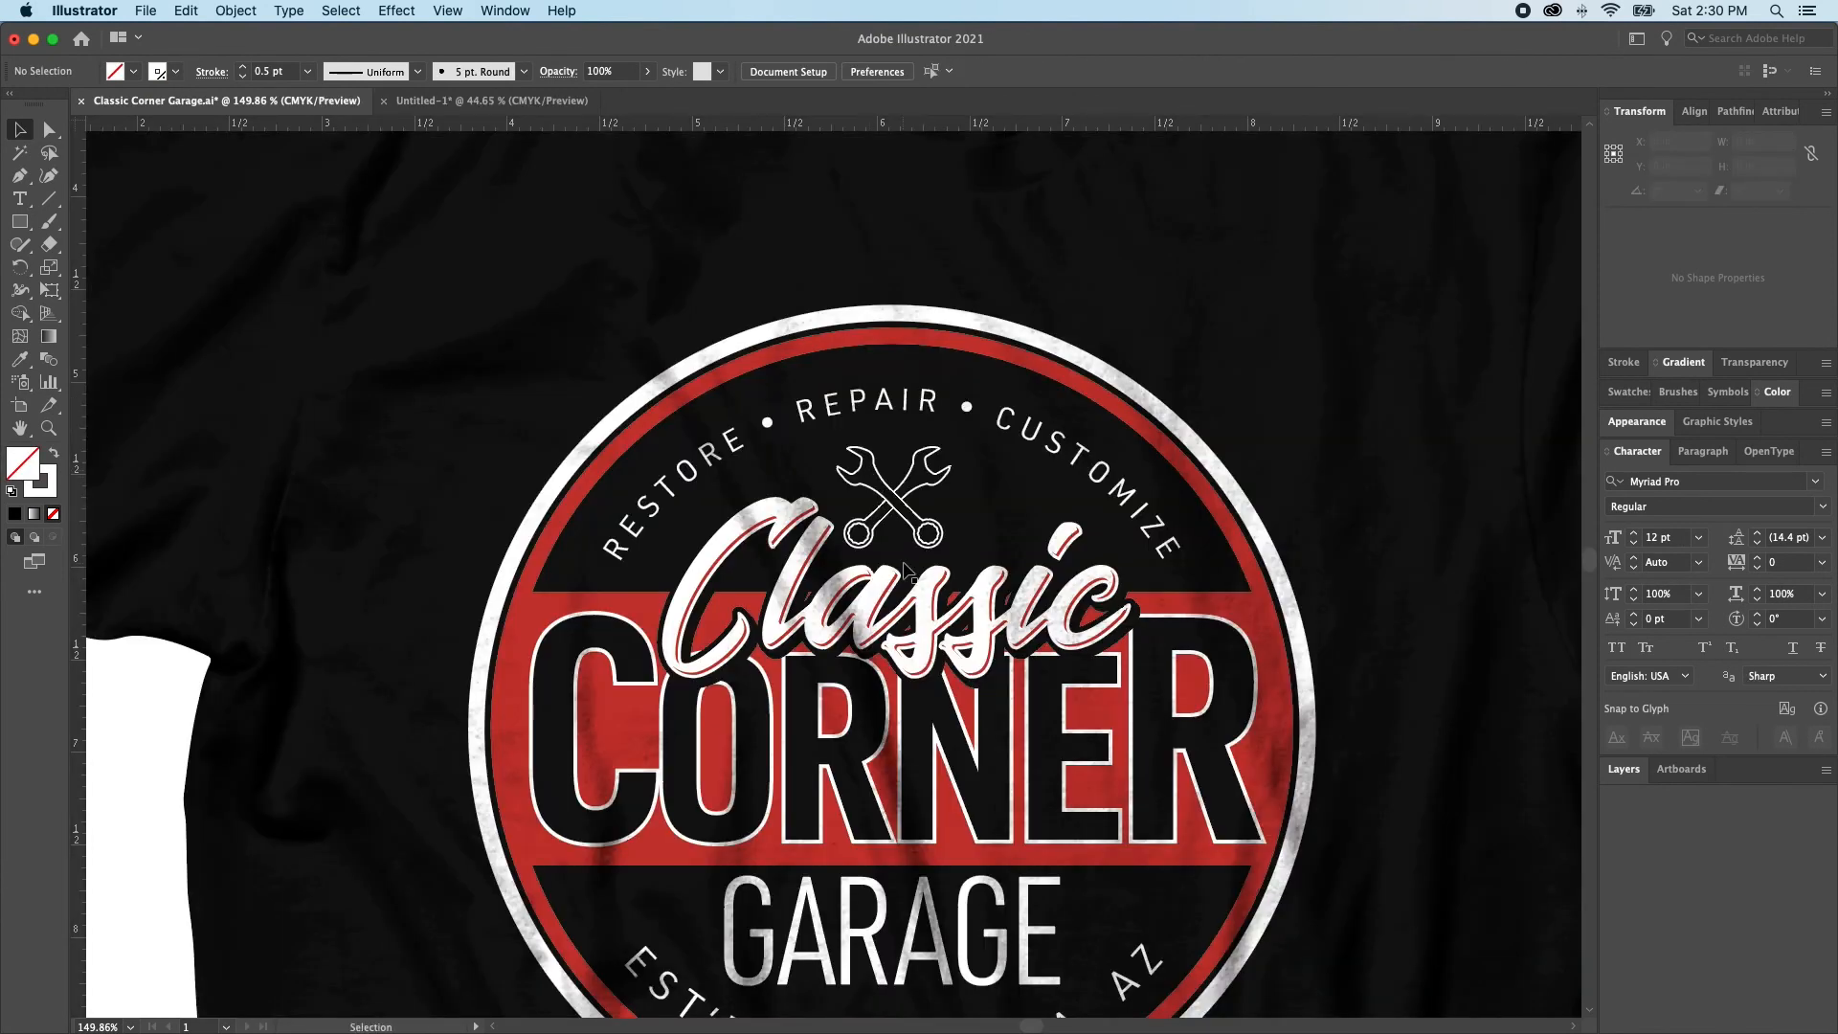
scroll(871, 478, "down", 3)
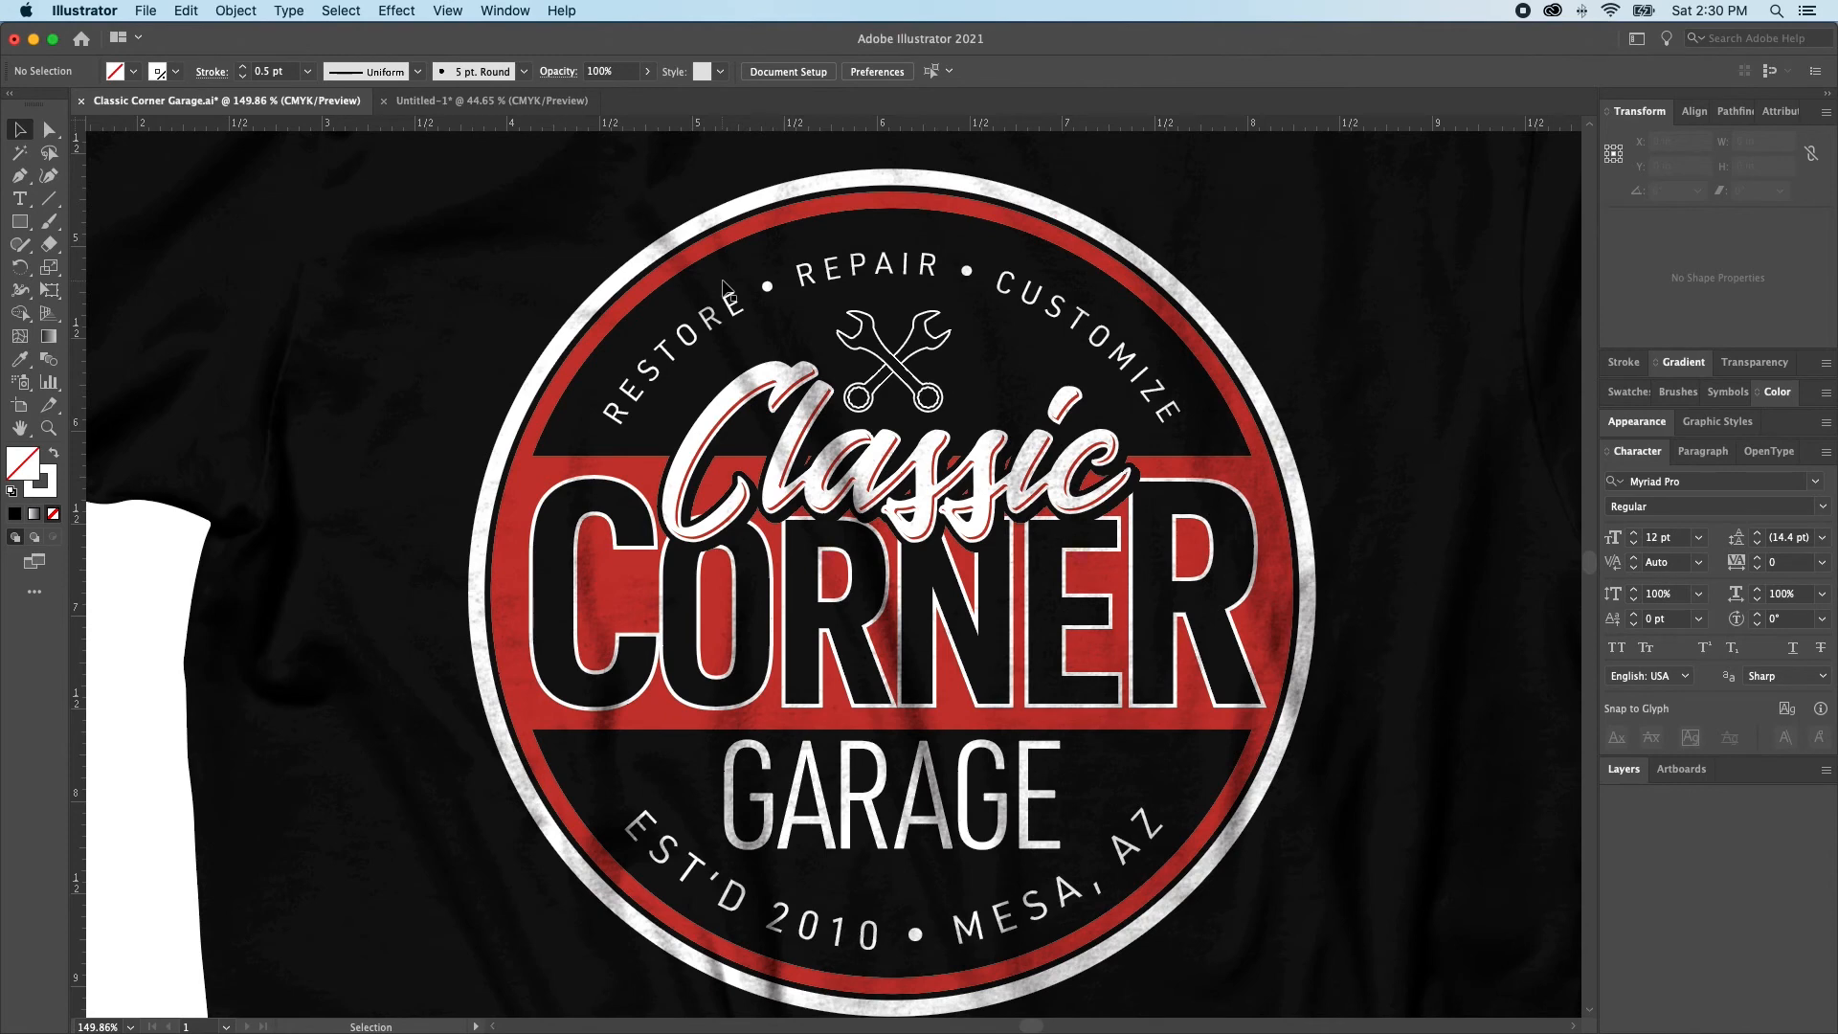
Return to Untitled-1 and enlarge the Pauly's text from its center to about 7.17 in wide
left_click(484, 100)
left_click_drag(930, 405, 1027, 416)
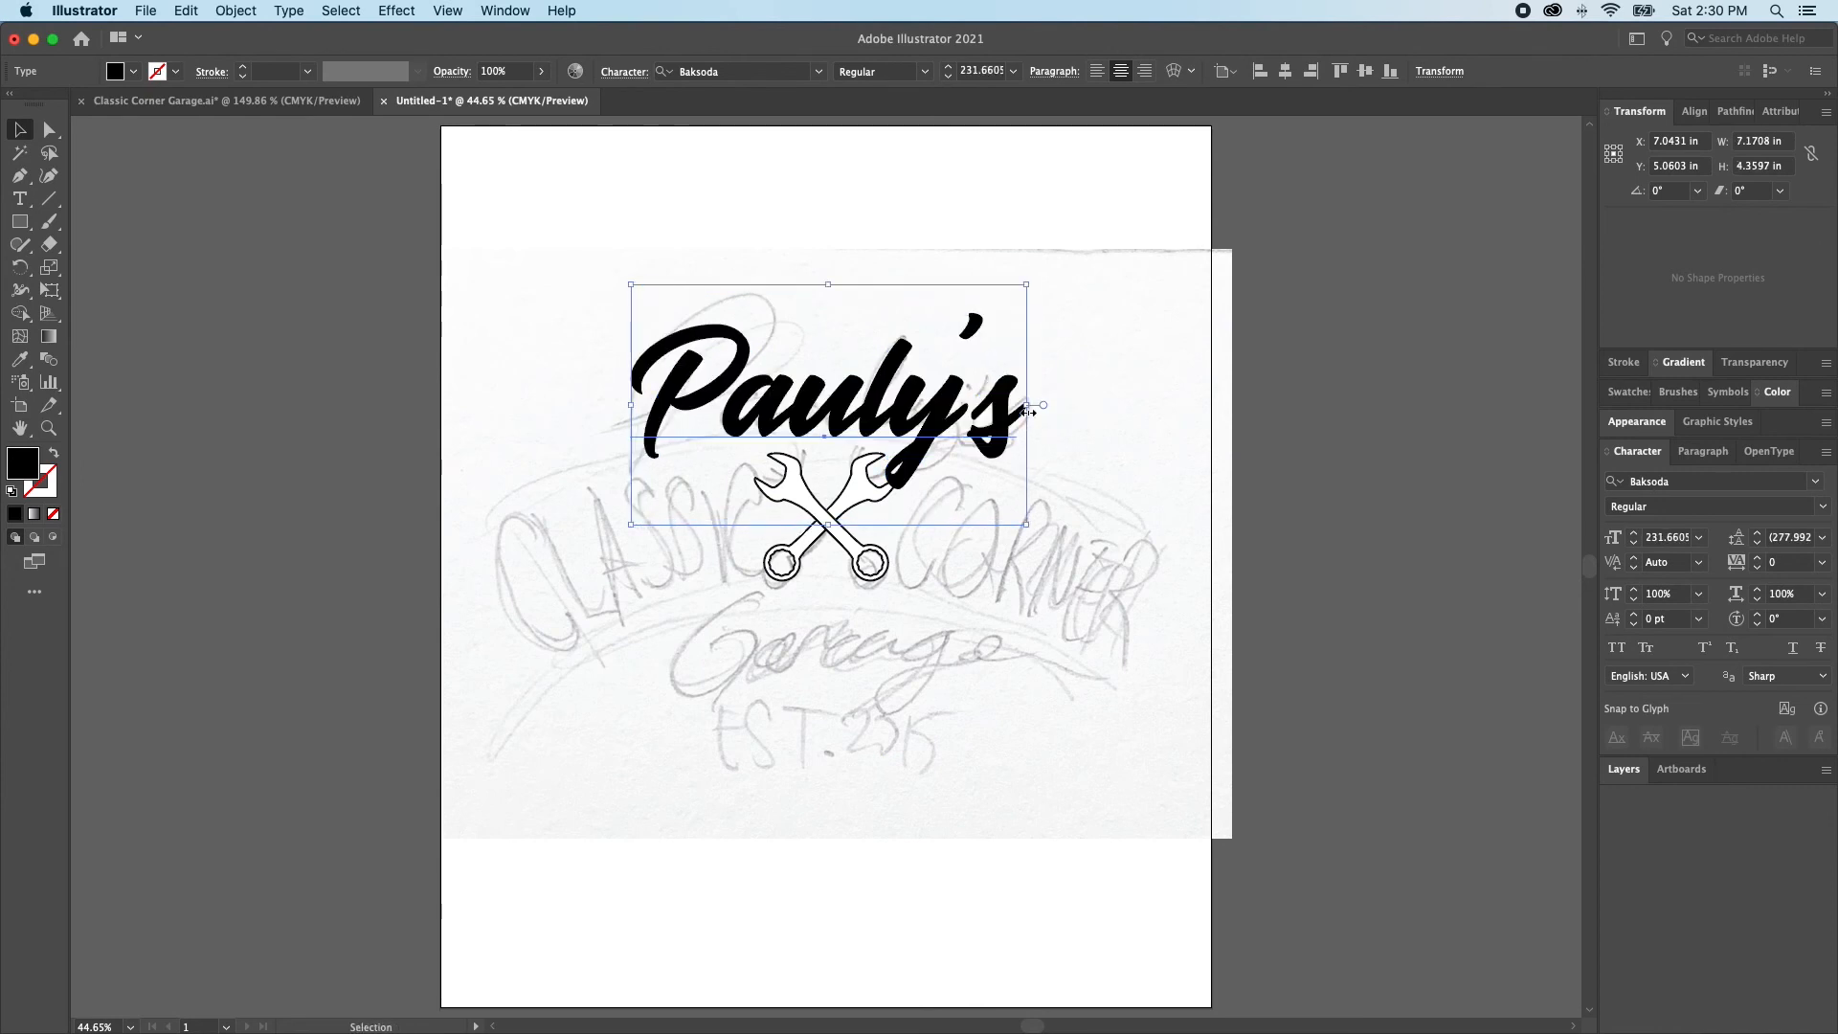
key("super+y")
left_click(1027, 416)
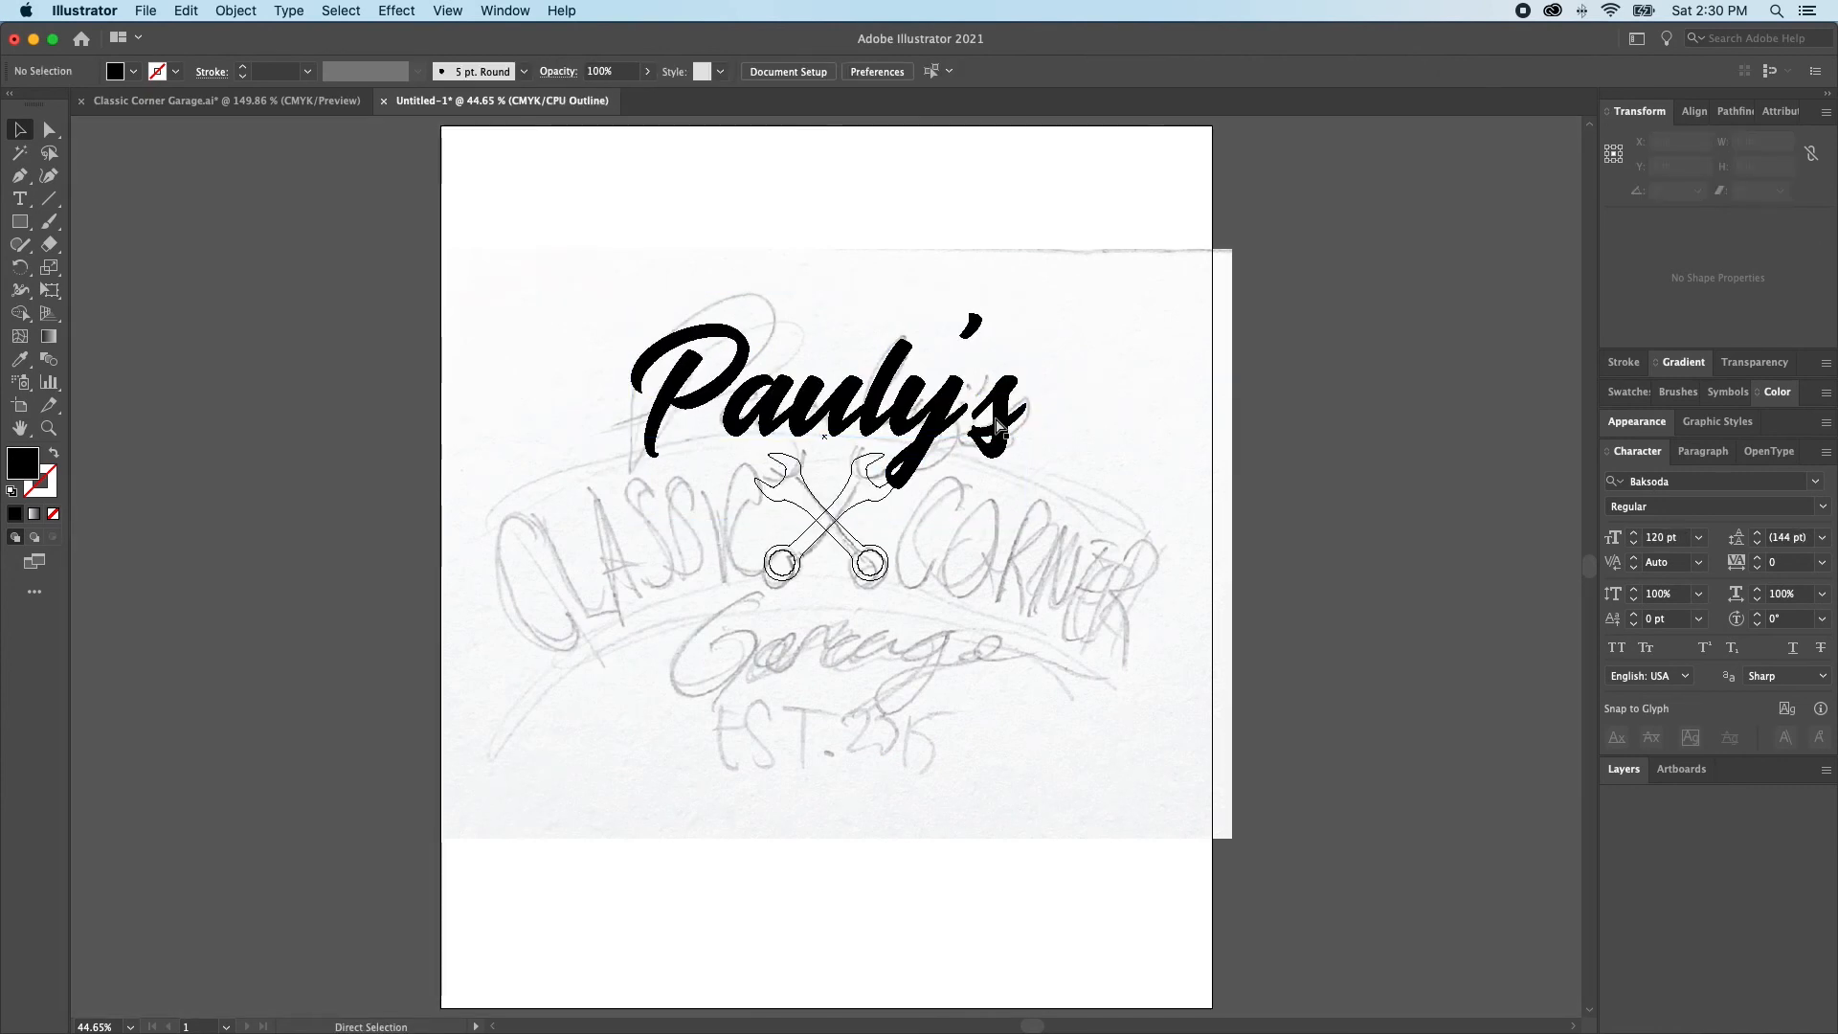
key("super+y")
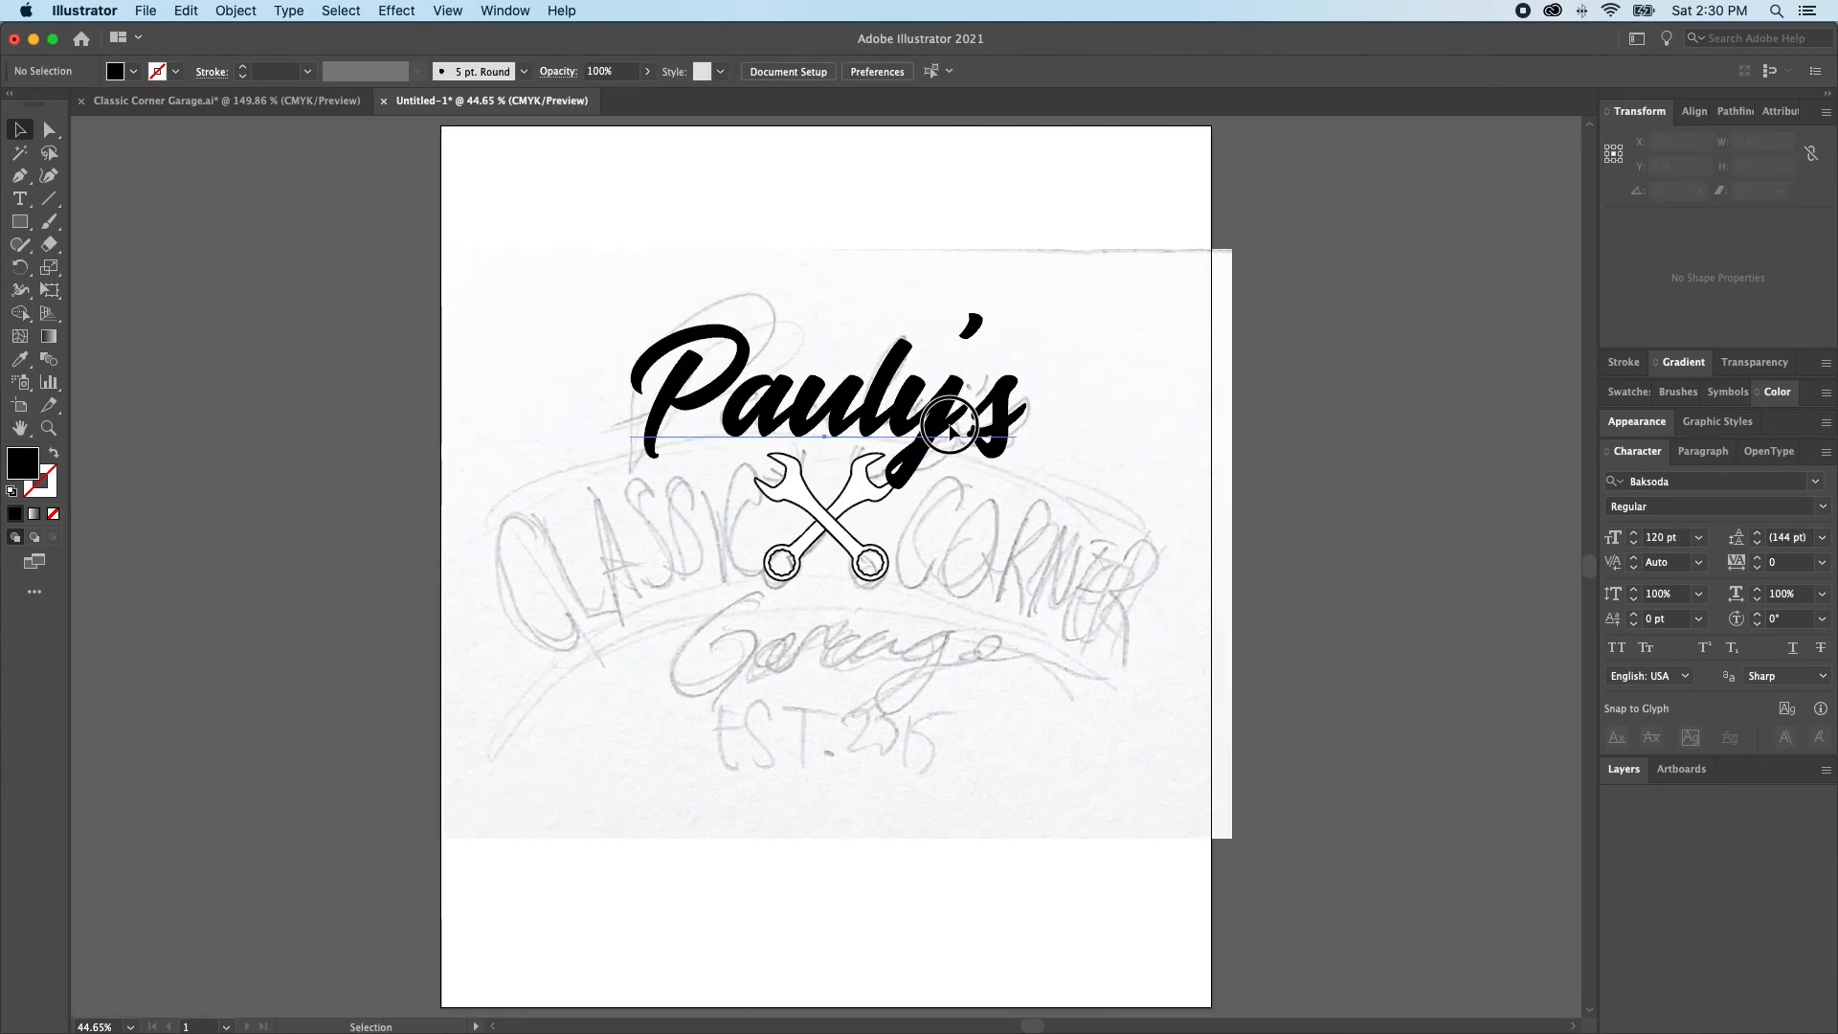
Loosen the kerning between the y and the apostrophe in Pauly's to 120
left_click(964, 432)
key("t")
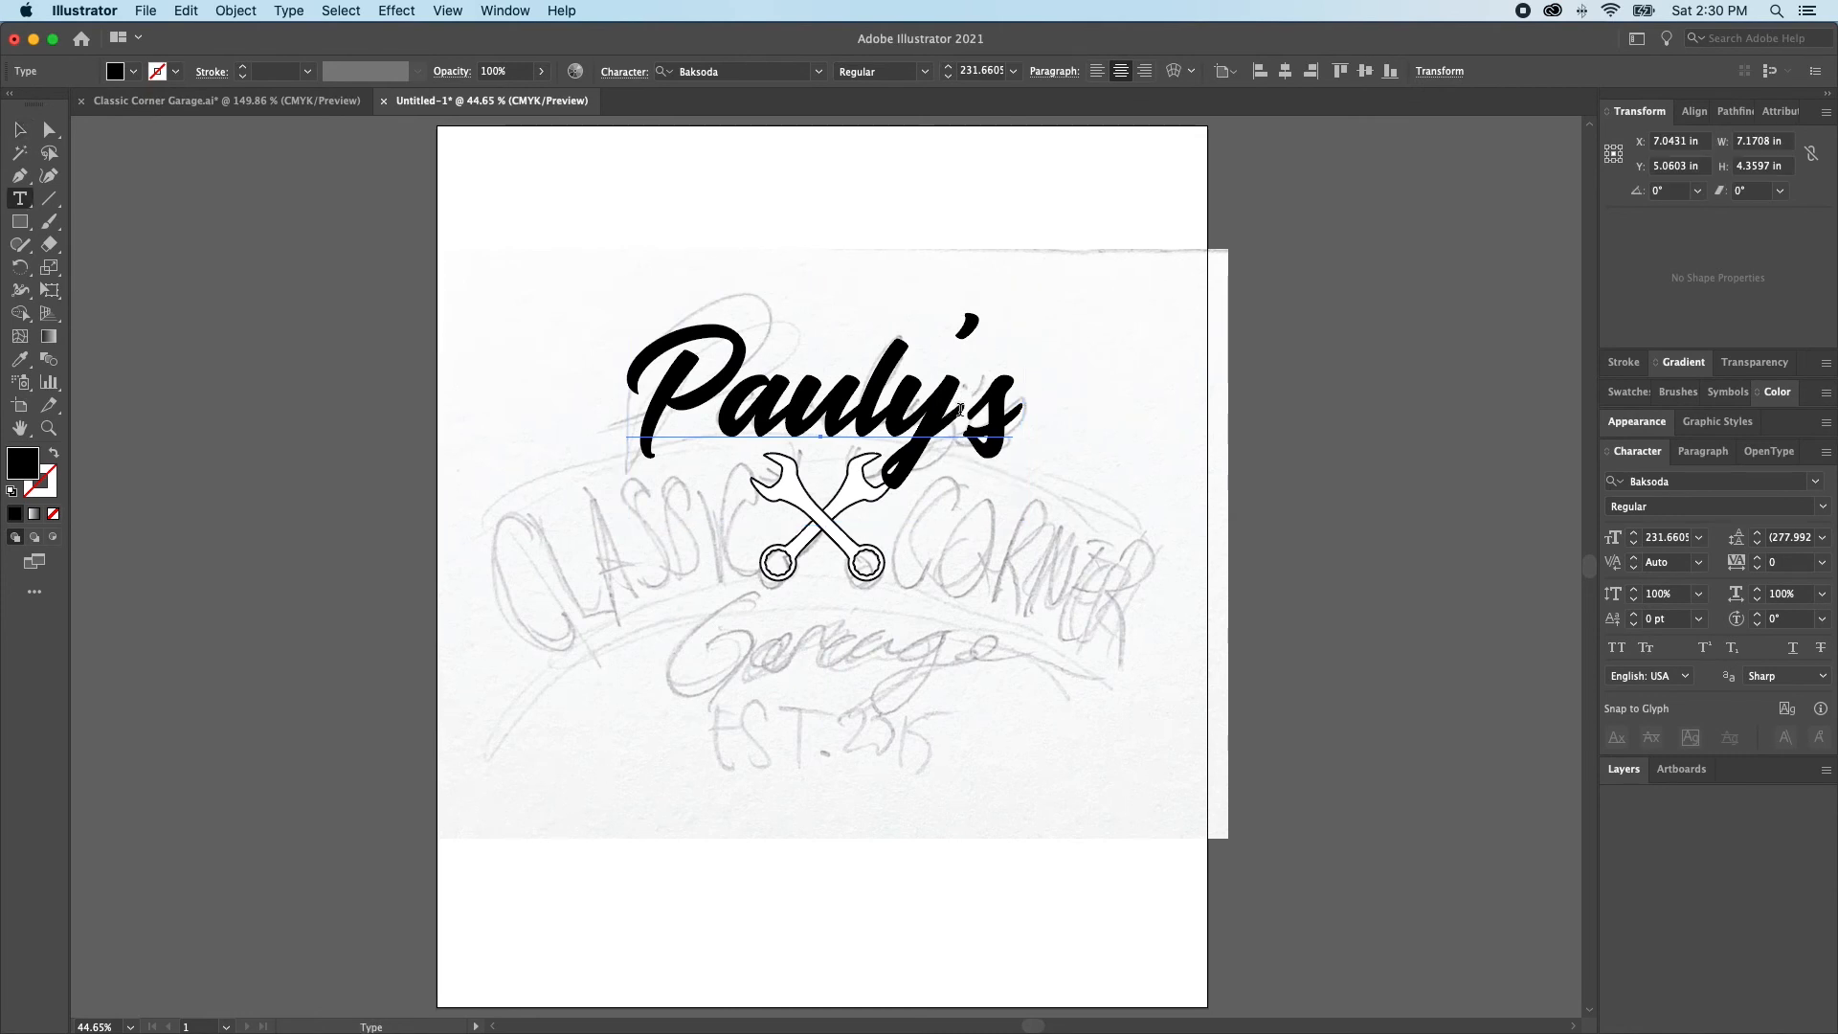
left_click(957, 412)
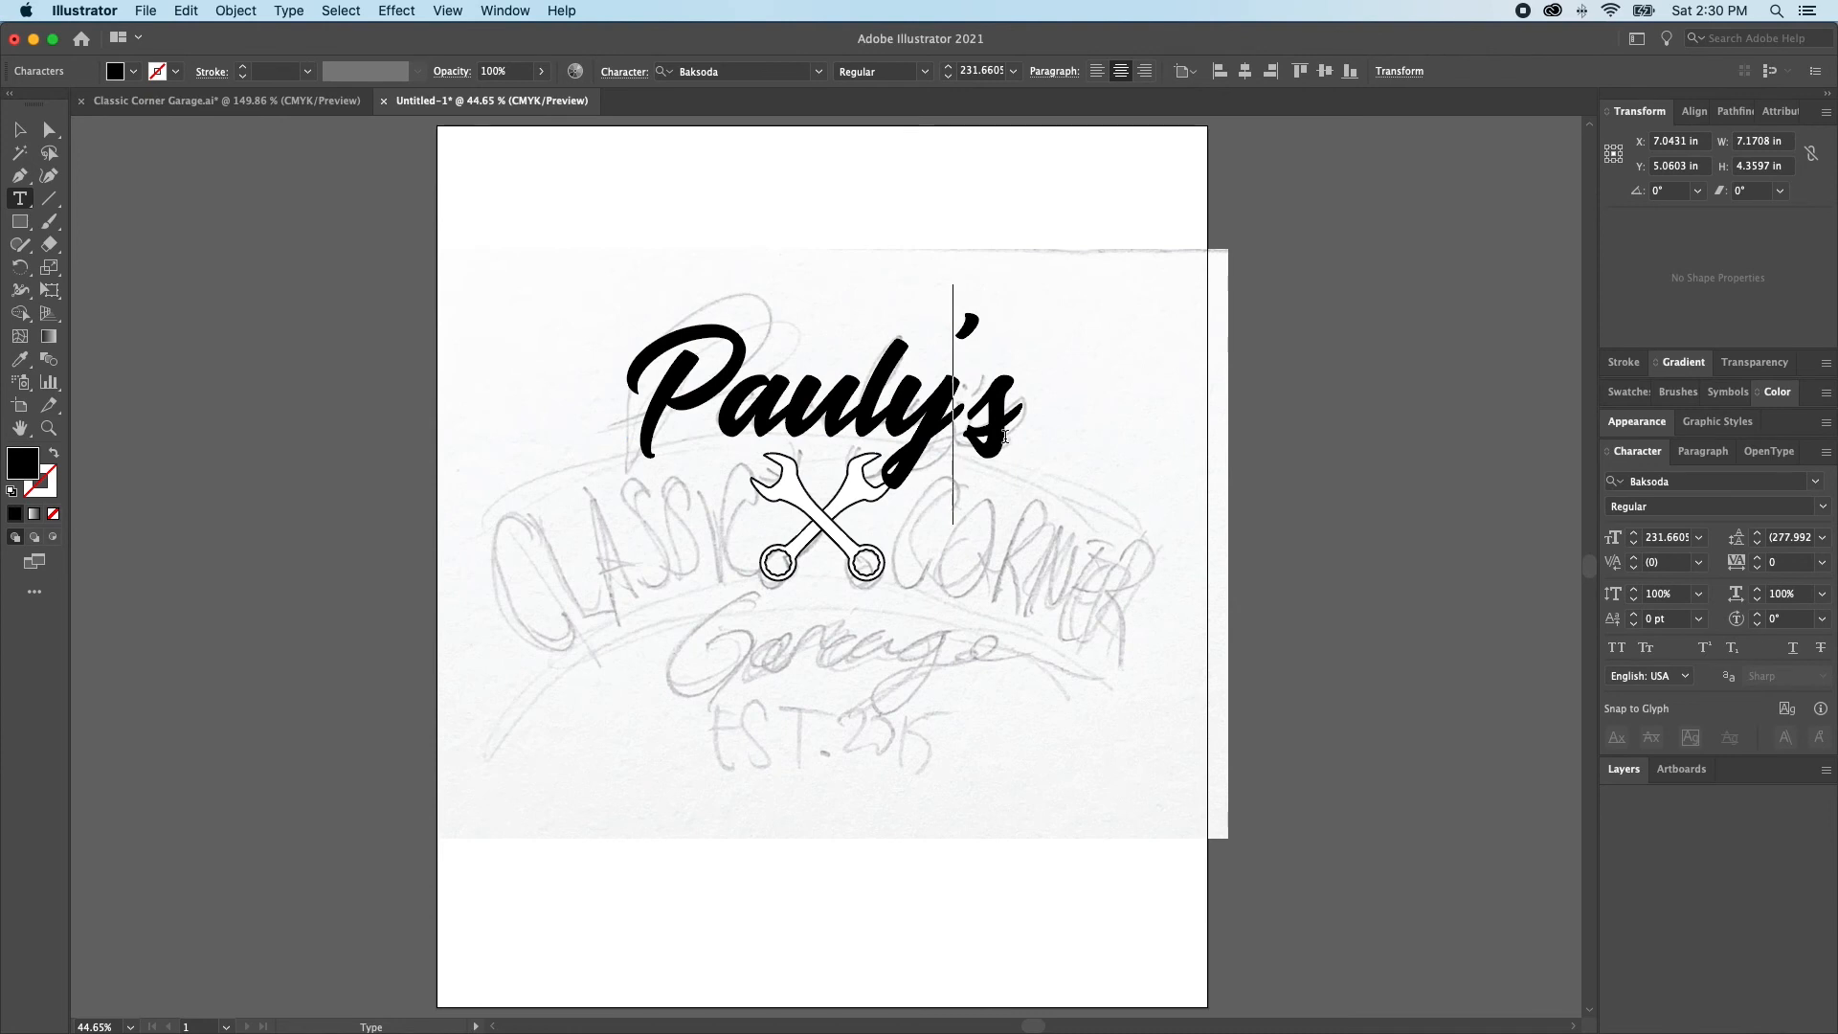
key("Right")
key("Left")
key("Left")
key("Left")
key("alt+Right")
key("alt+Right")
key("alt+Right")
key("alt+Right")
key("alt+Right")
key("alt+Right")
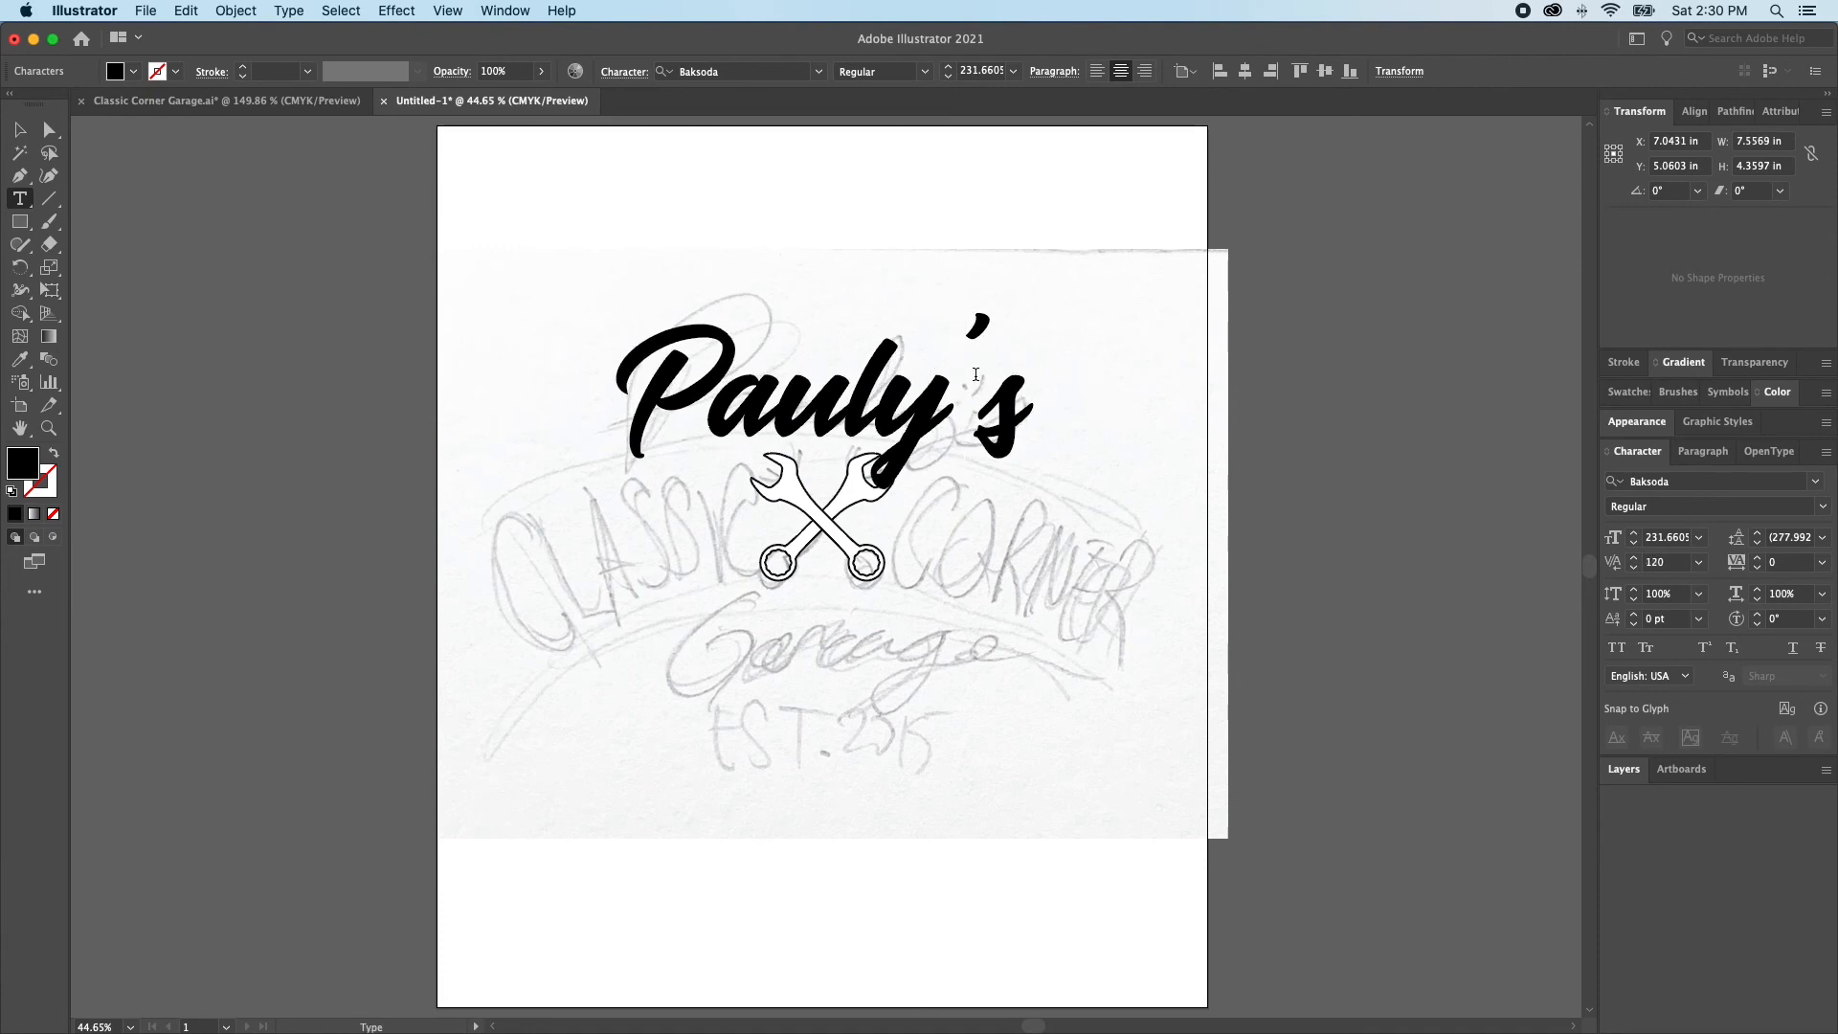
Tighten the kerning between the apostrophe and the s to -140, and between the y and the apostrophe to 40
key("Right")
key("alt+Left")
key("alt+Left")
key("alt+Left")
key("alt+Left")
key("alt+Left")
key("alt+Left")
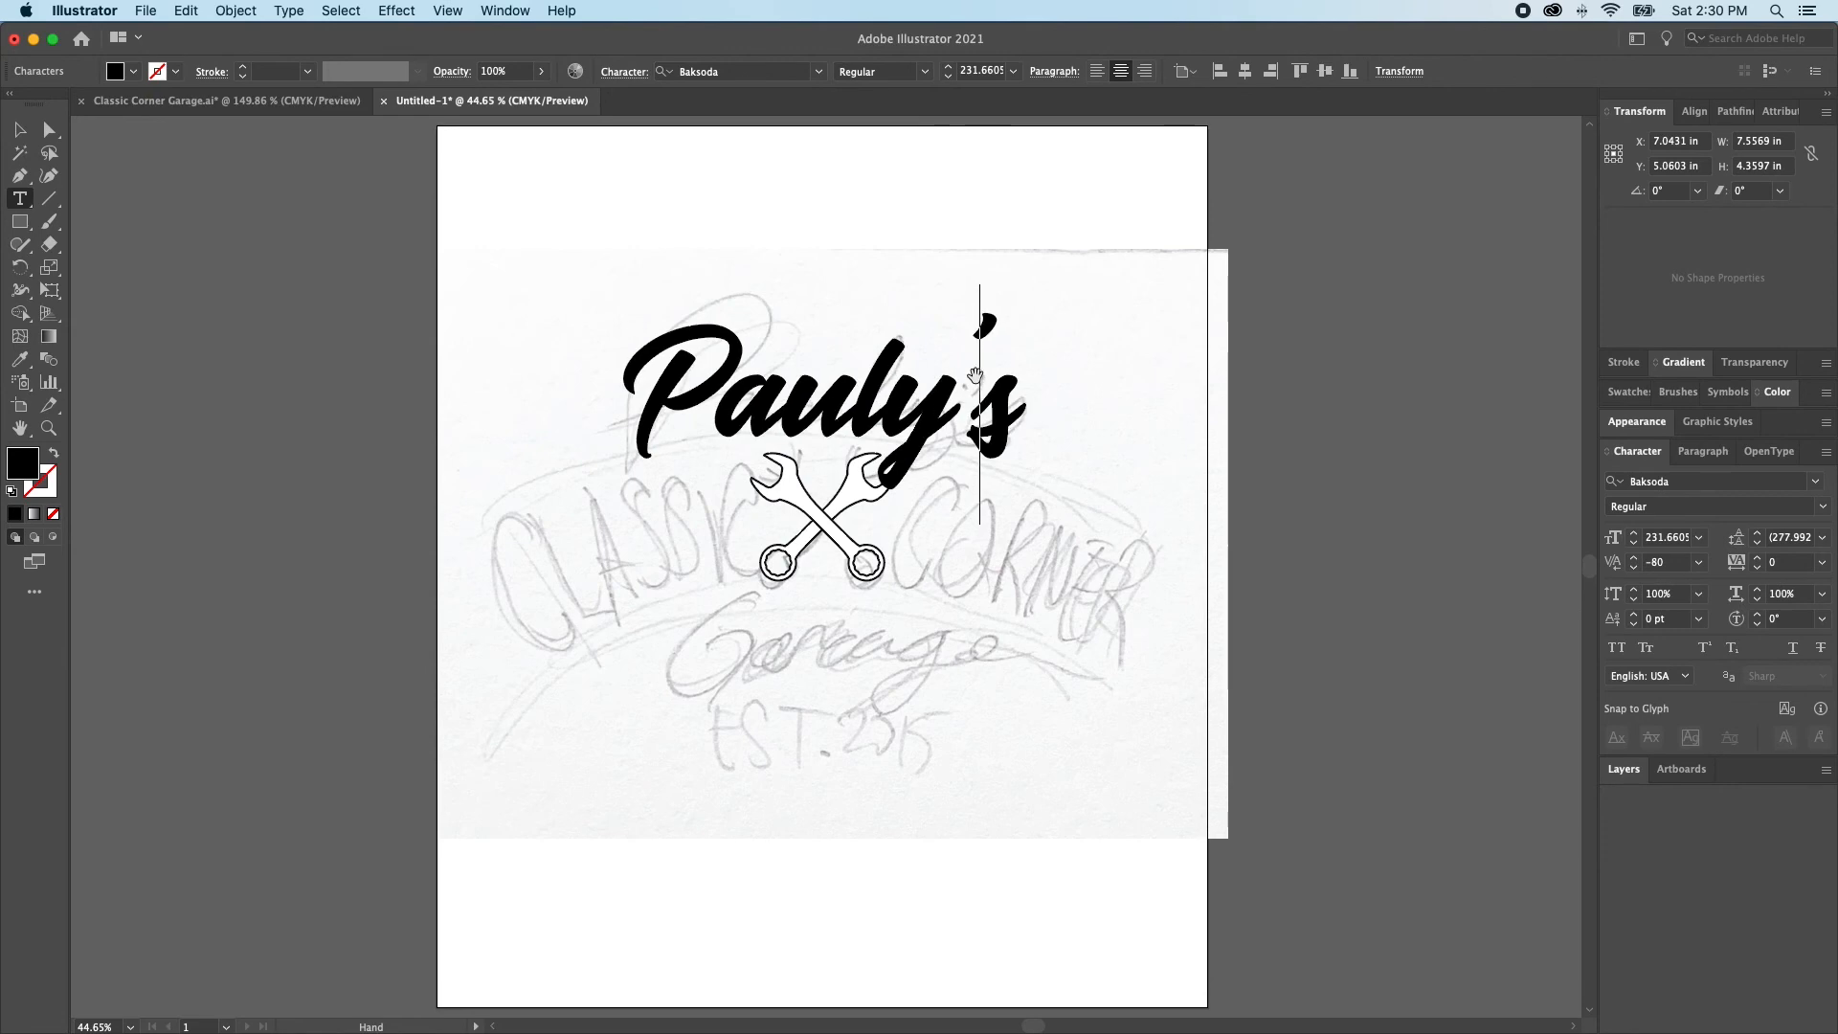
key("alt+Left")
key("alt+Left")
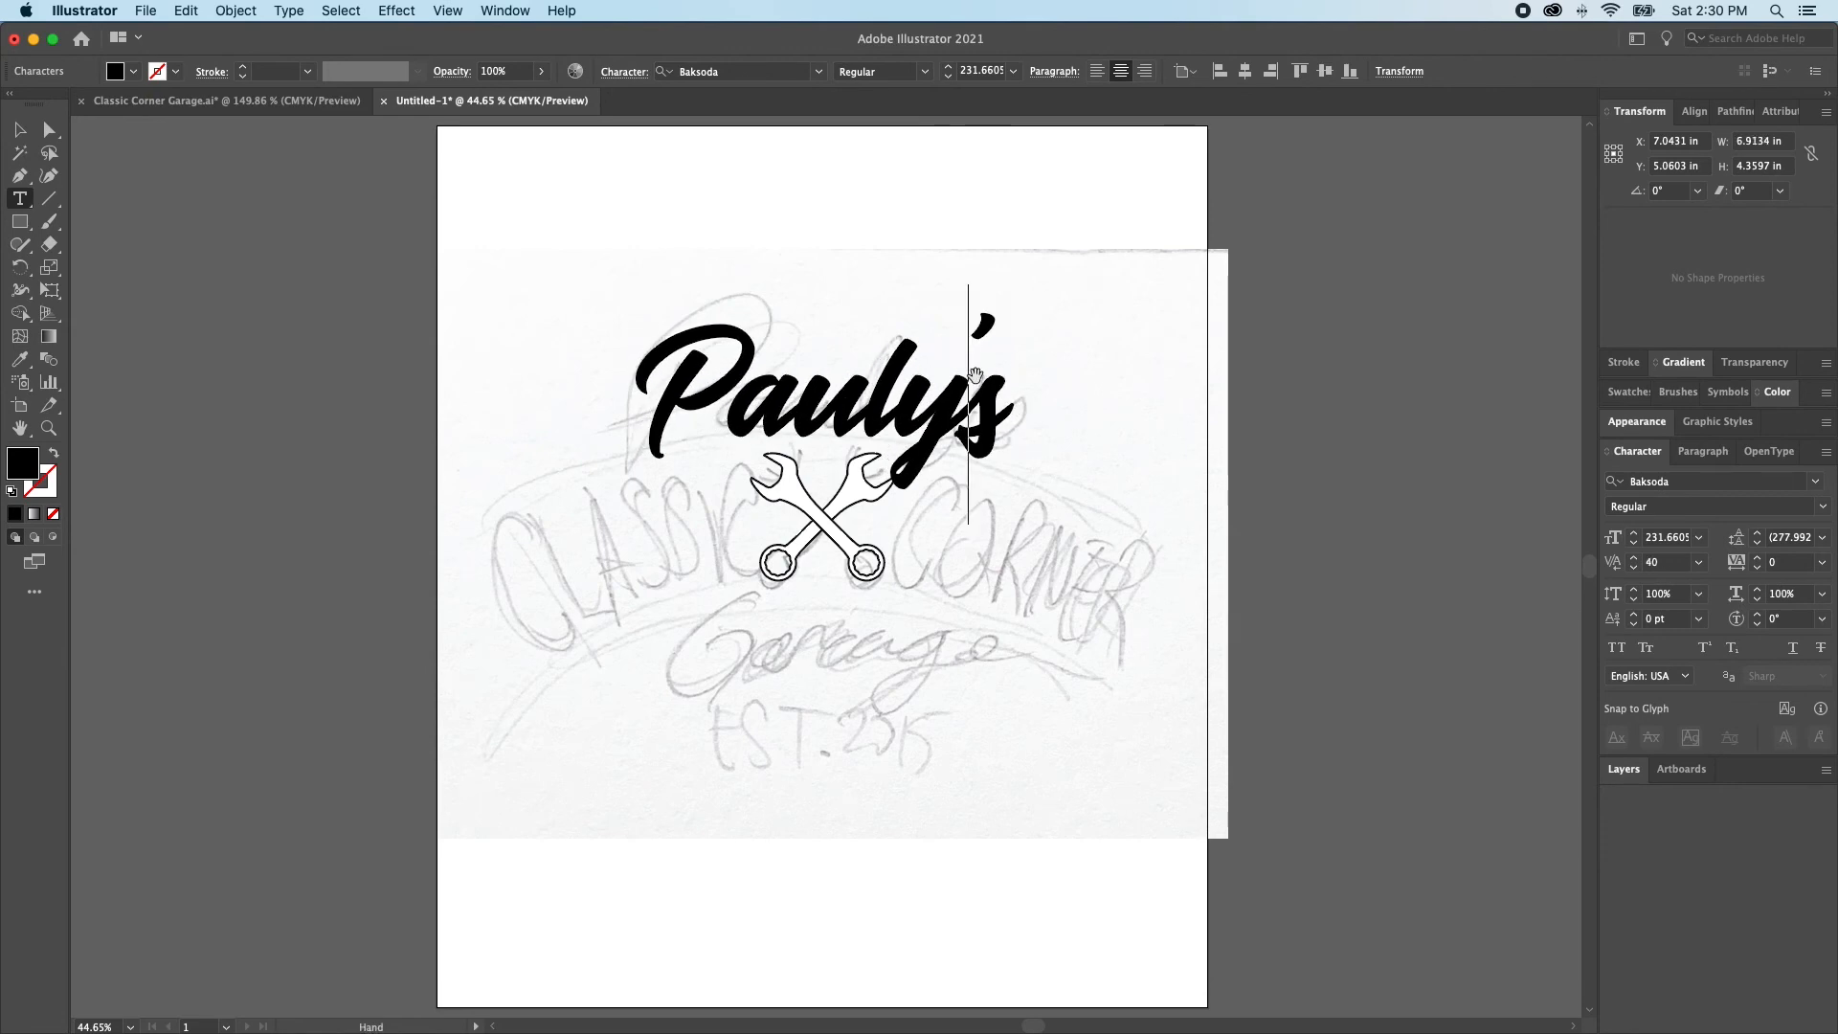
key("alt+Right")
left_click_drag(1070, 407, 1095, 410)
left_click(1095, 410, "super")
Fine-tune the kerning between the y and the apostrophe to 47 so the y's tail meets the s, then deselect
left_click_drag(916, 337, 1288, 685)
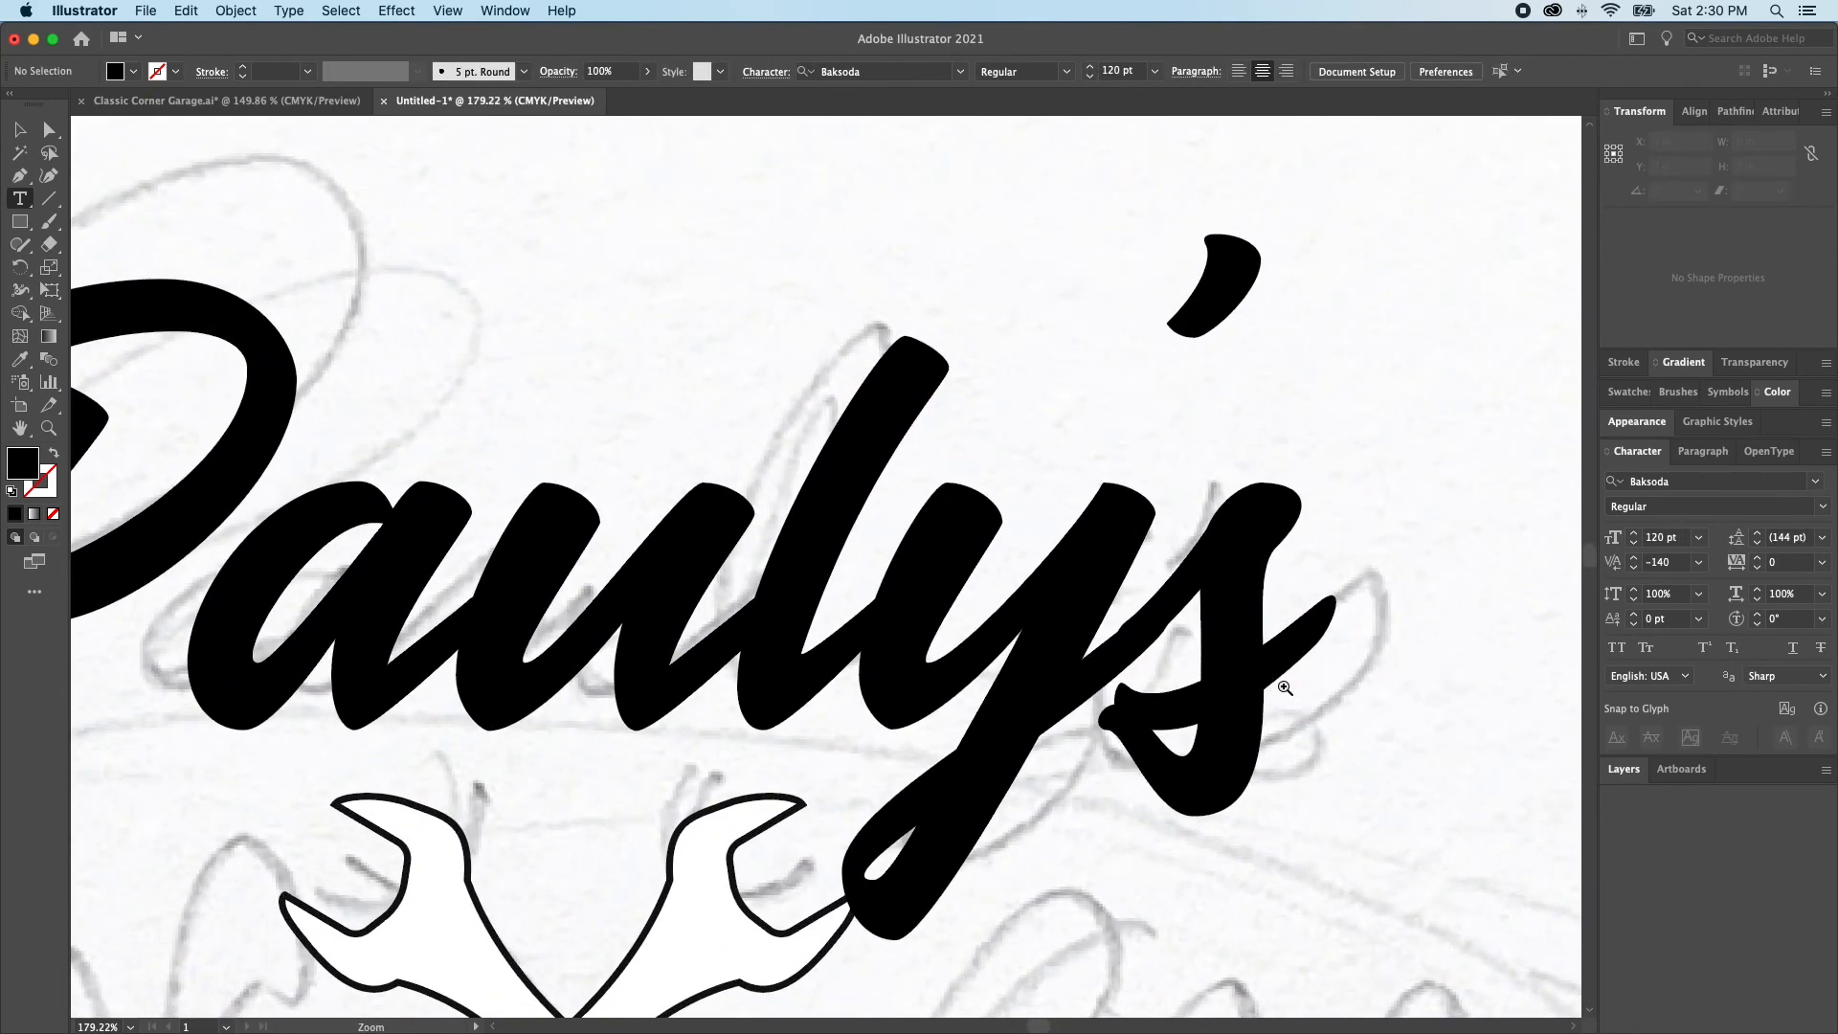
left_click(1110, 644)
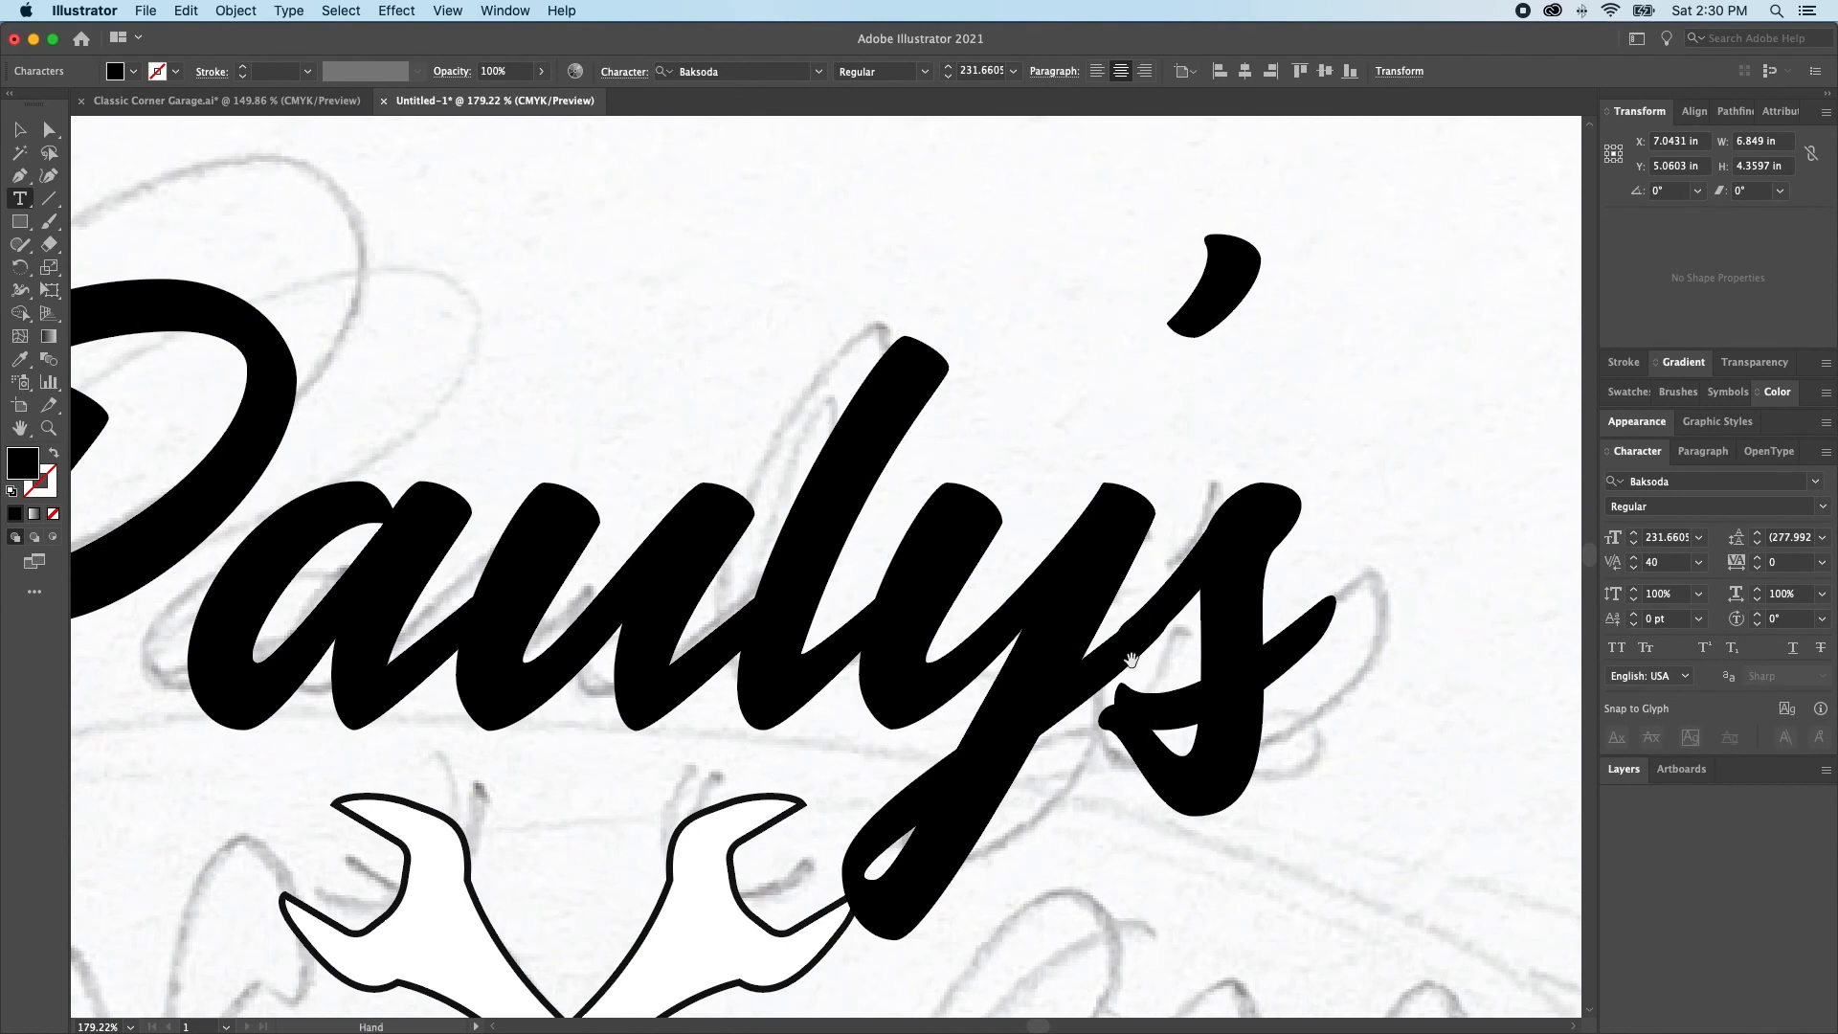
key("alt+Right")
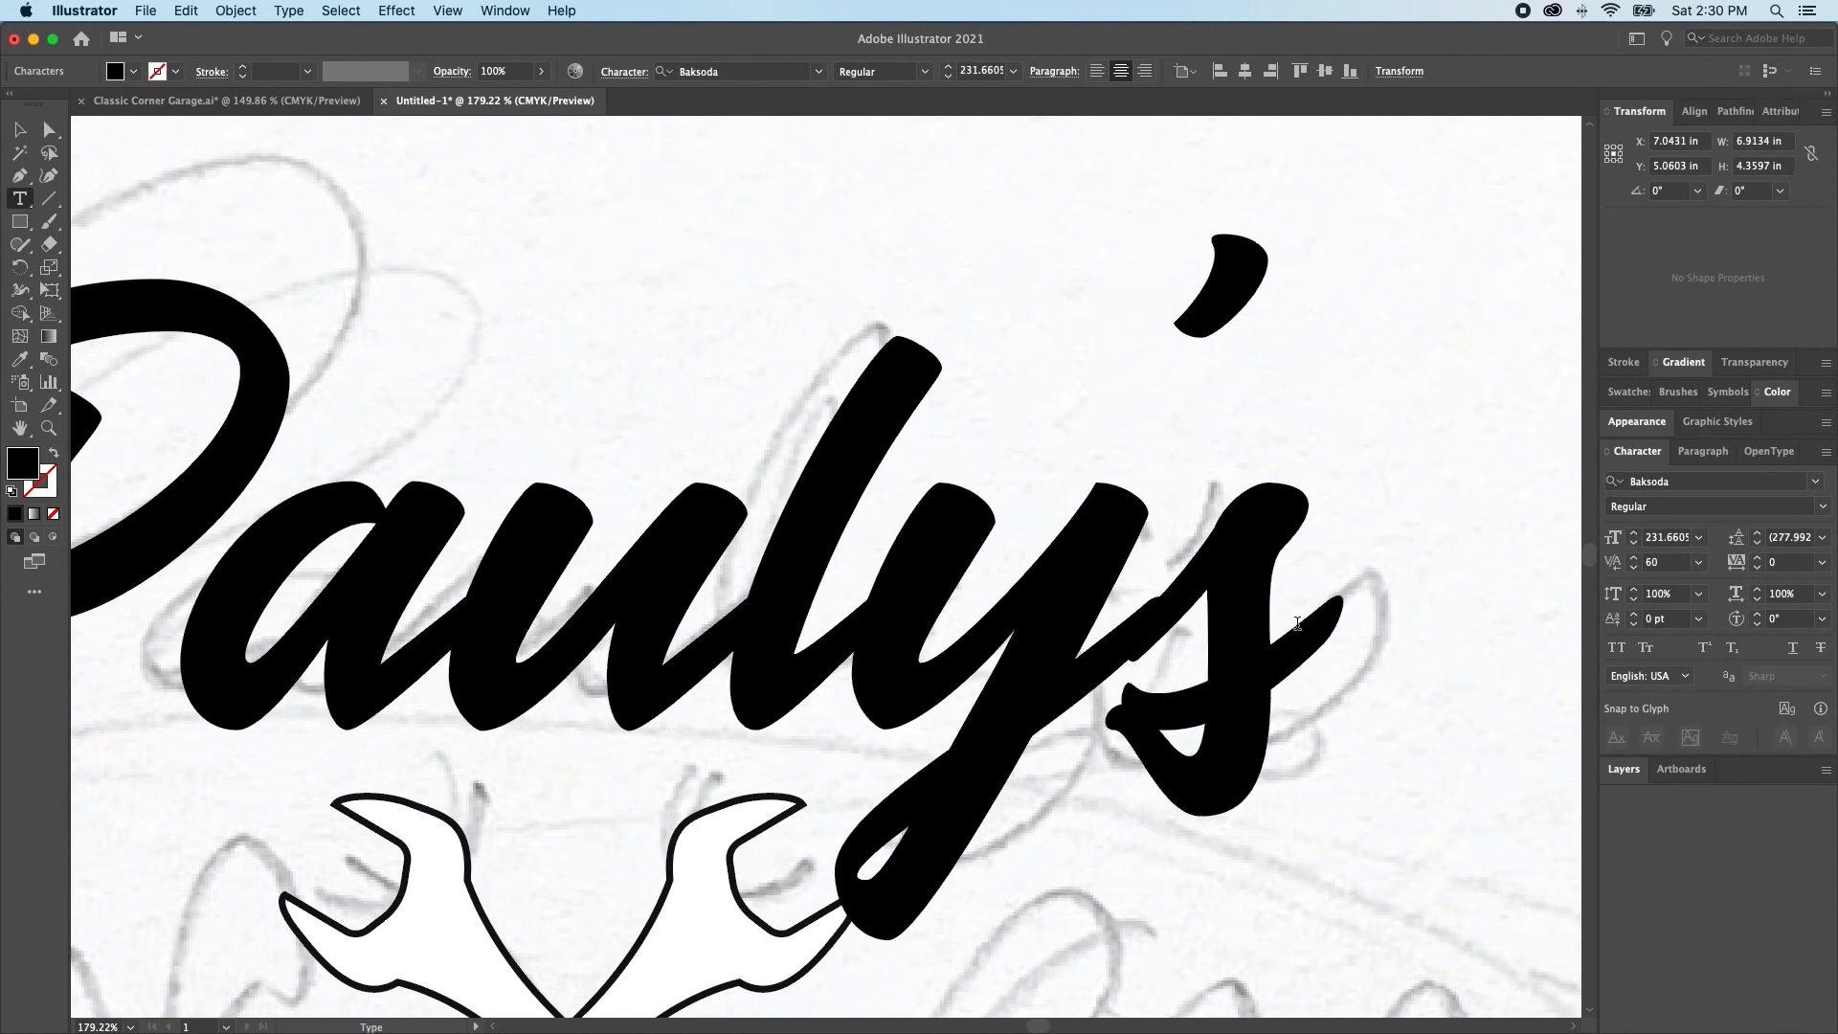
left_click(1634, 568)
left_click(1635, 568)
left_click(1635, 568)
left_click(1634, 568)
left_click(1635, 569)
left_click(1635, 569)
left_click(1635, 569)
left_click(1635, 568)
left_click(1635, 568)
left_click(1634, 569)
left_click(1635, 569)
key("super+shift+a")
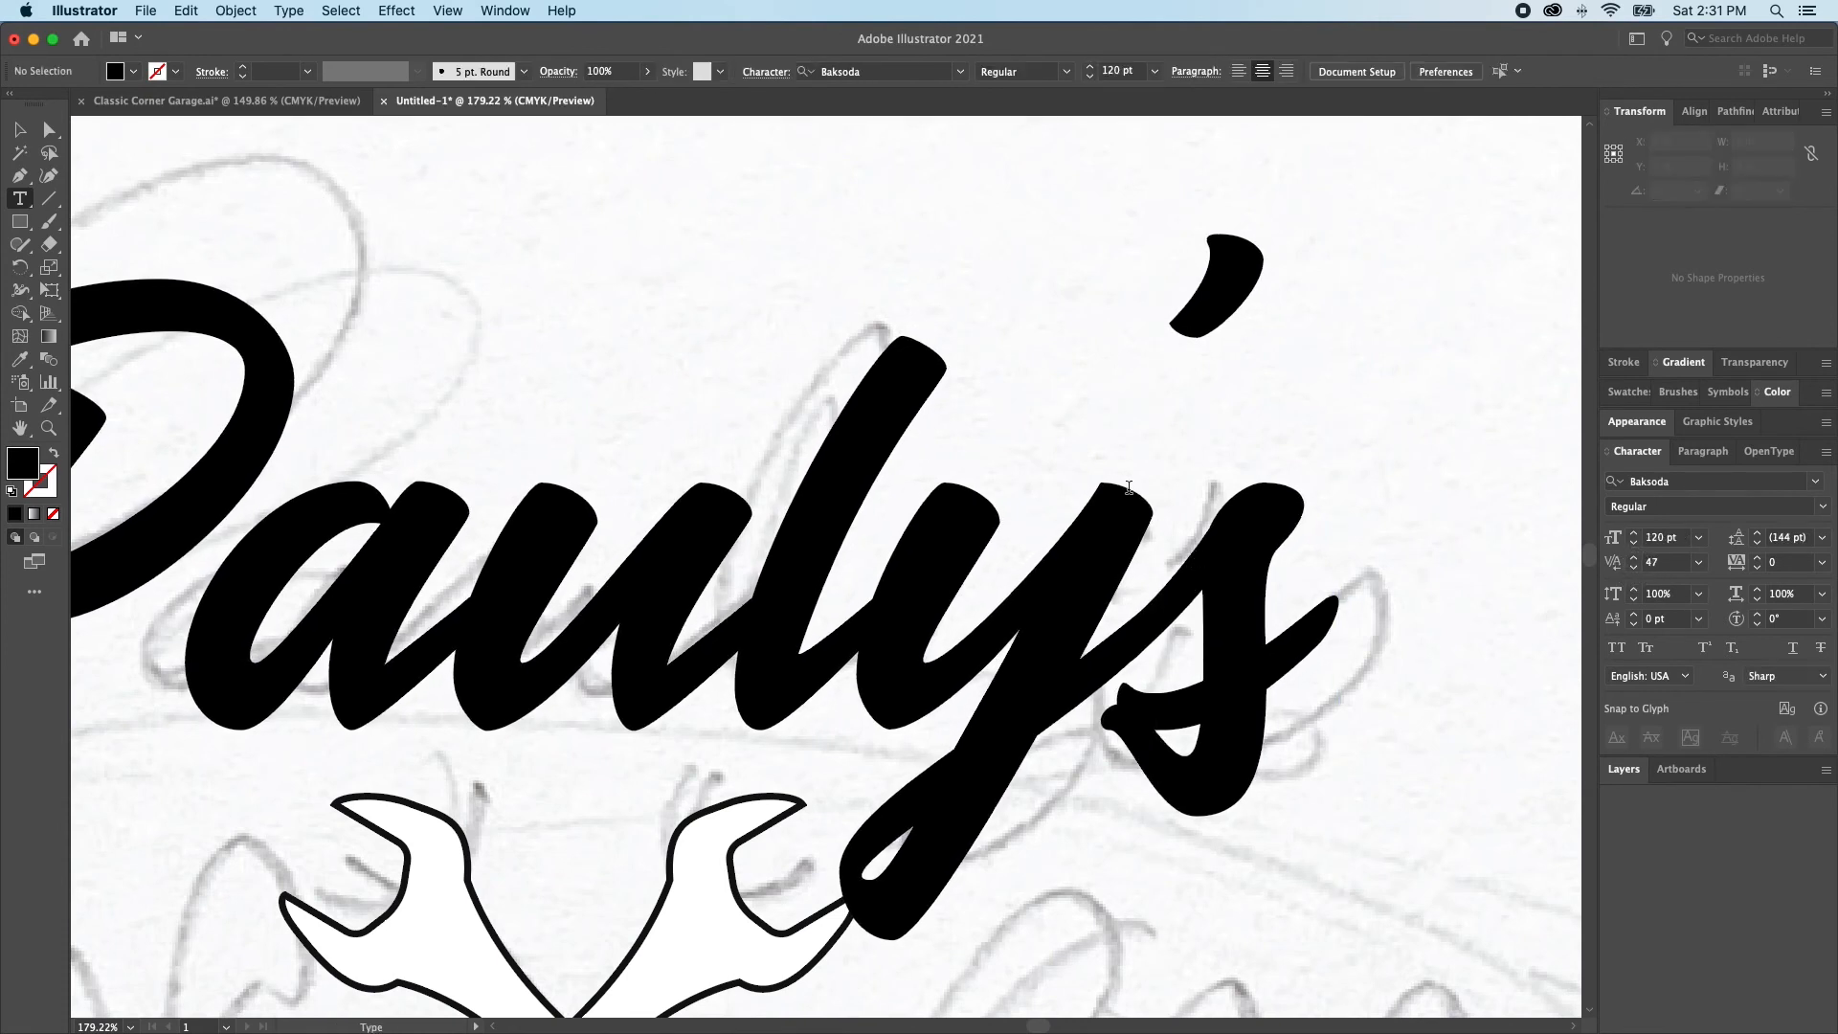
key("super+0")
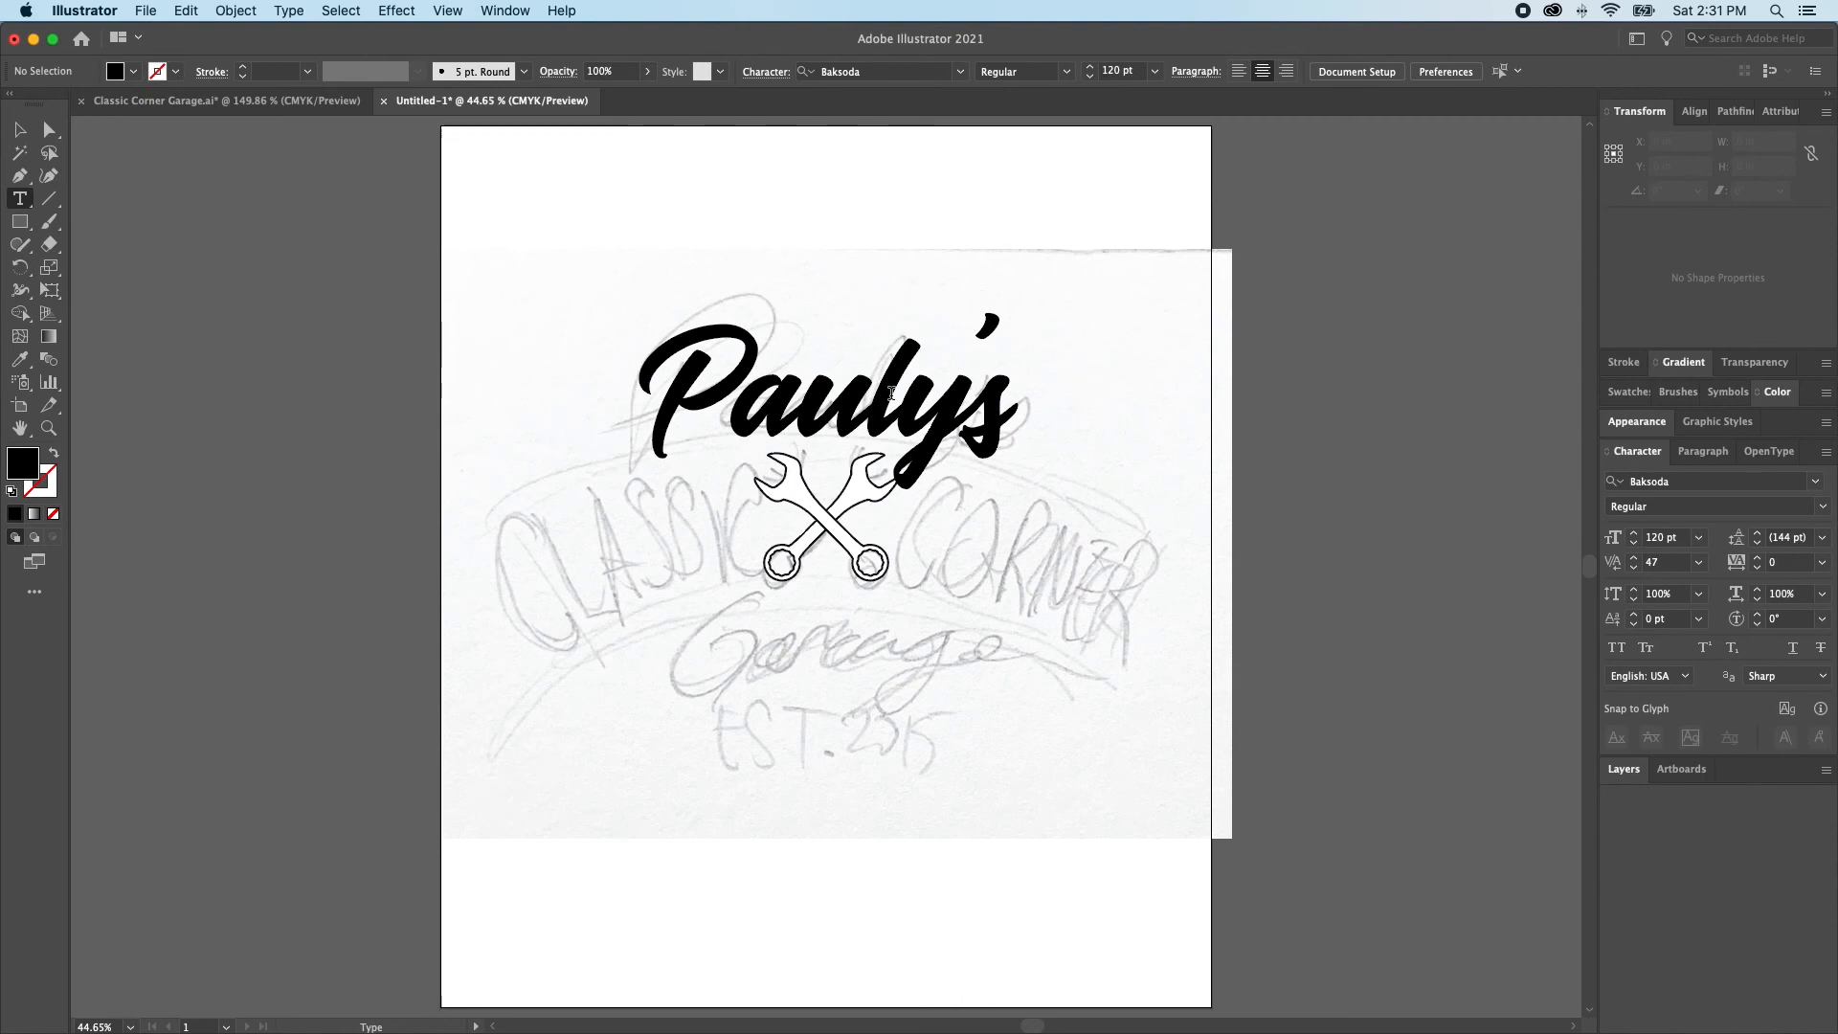
Duplicate the Pauly's text about 3 in straight down over the wrenches and change the copy's wording to "CLASSIC"
key("v")
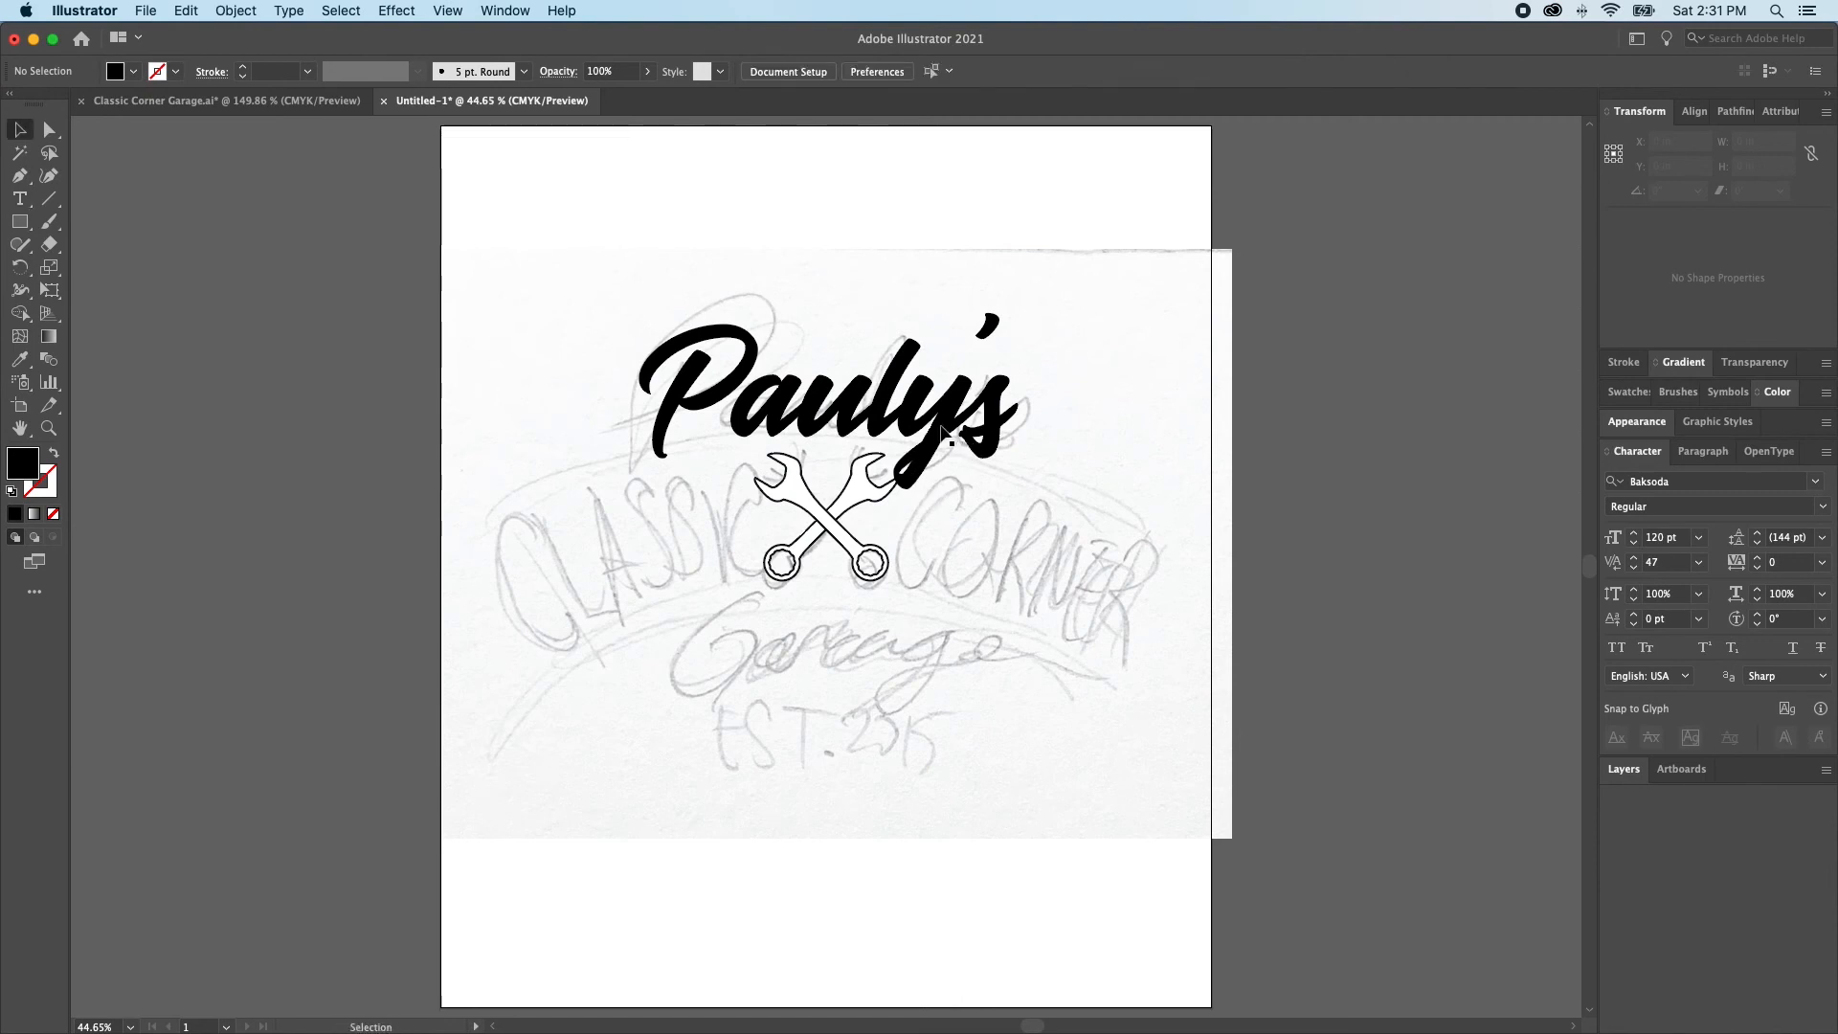
left_click(863, 414)
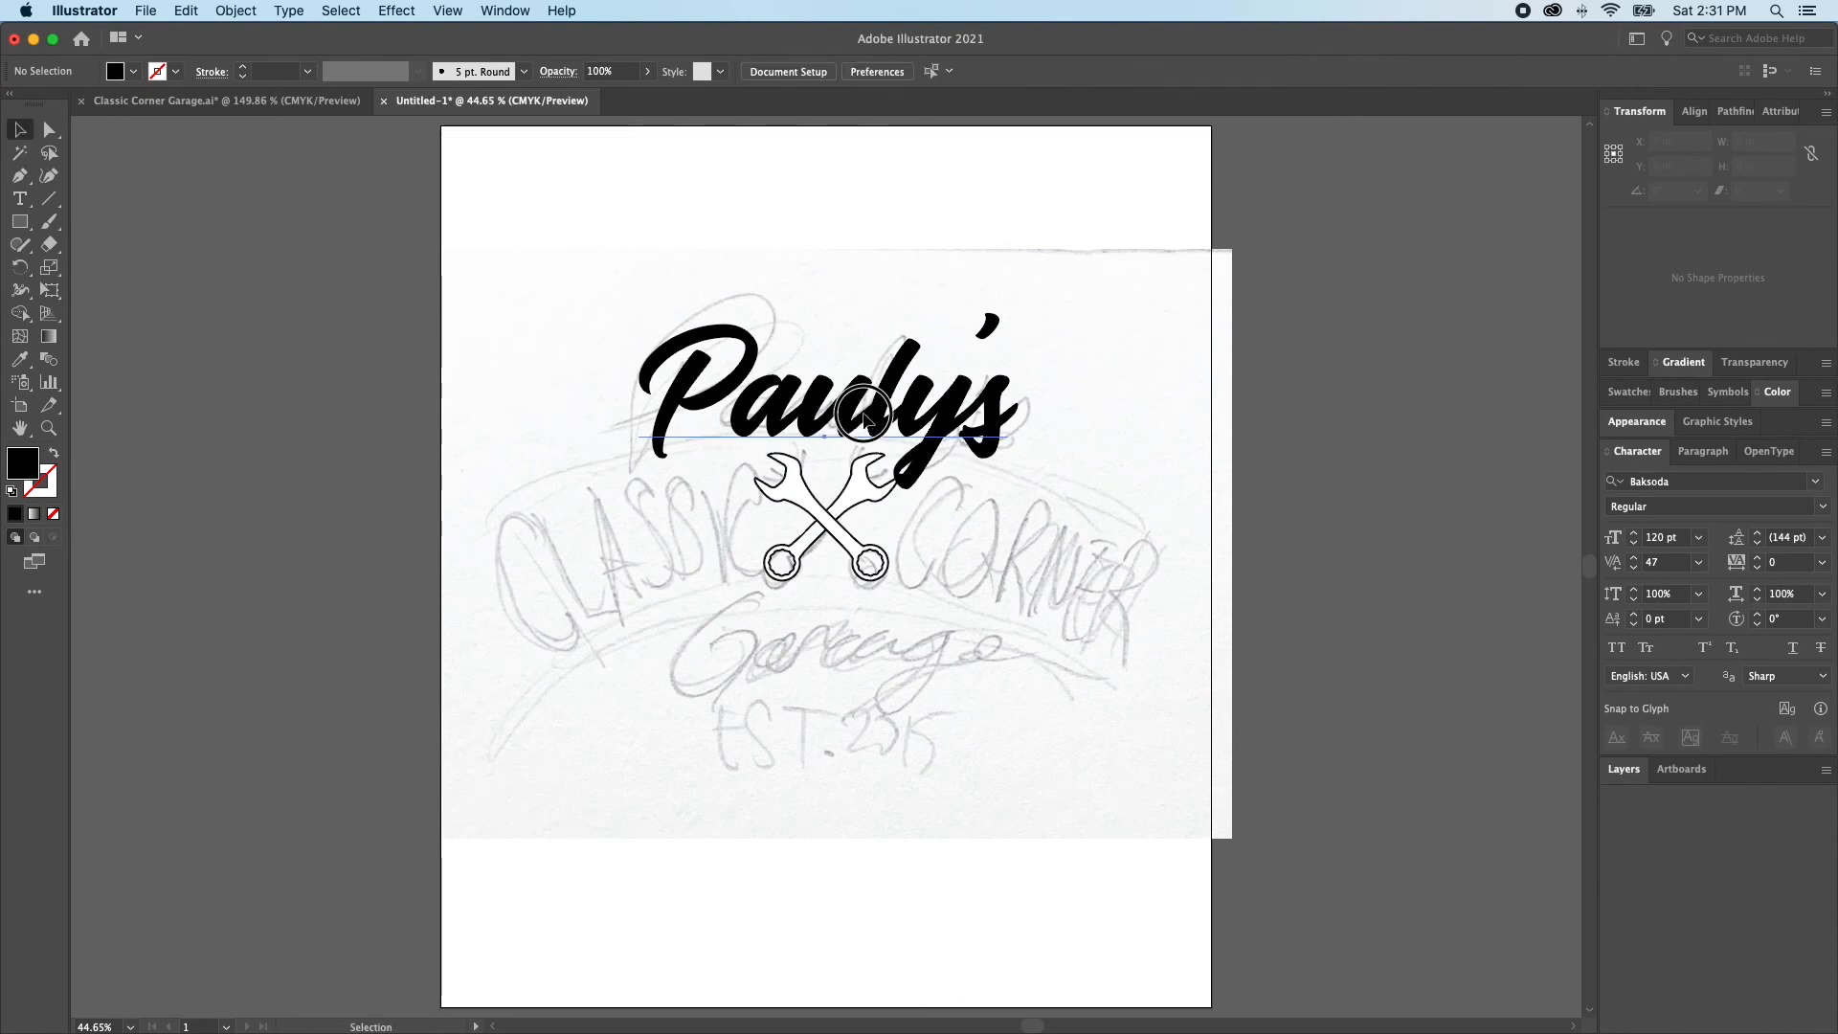
left_click_drag(863, 414, 868, 570)
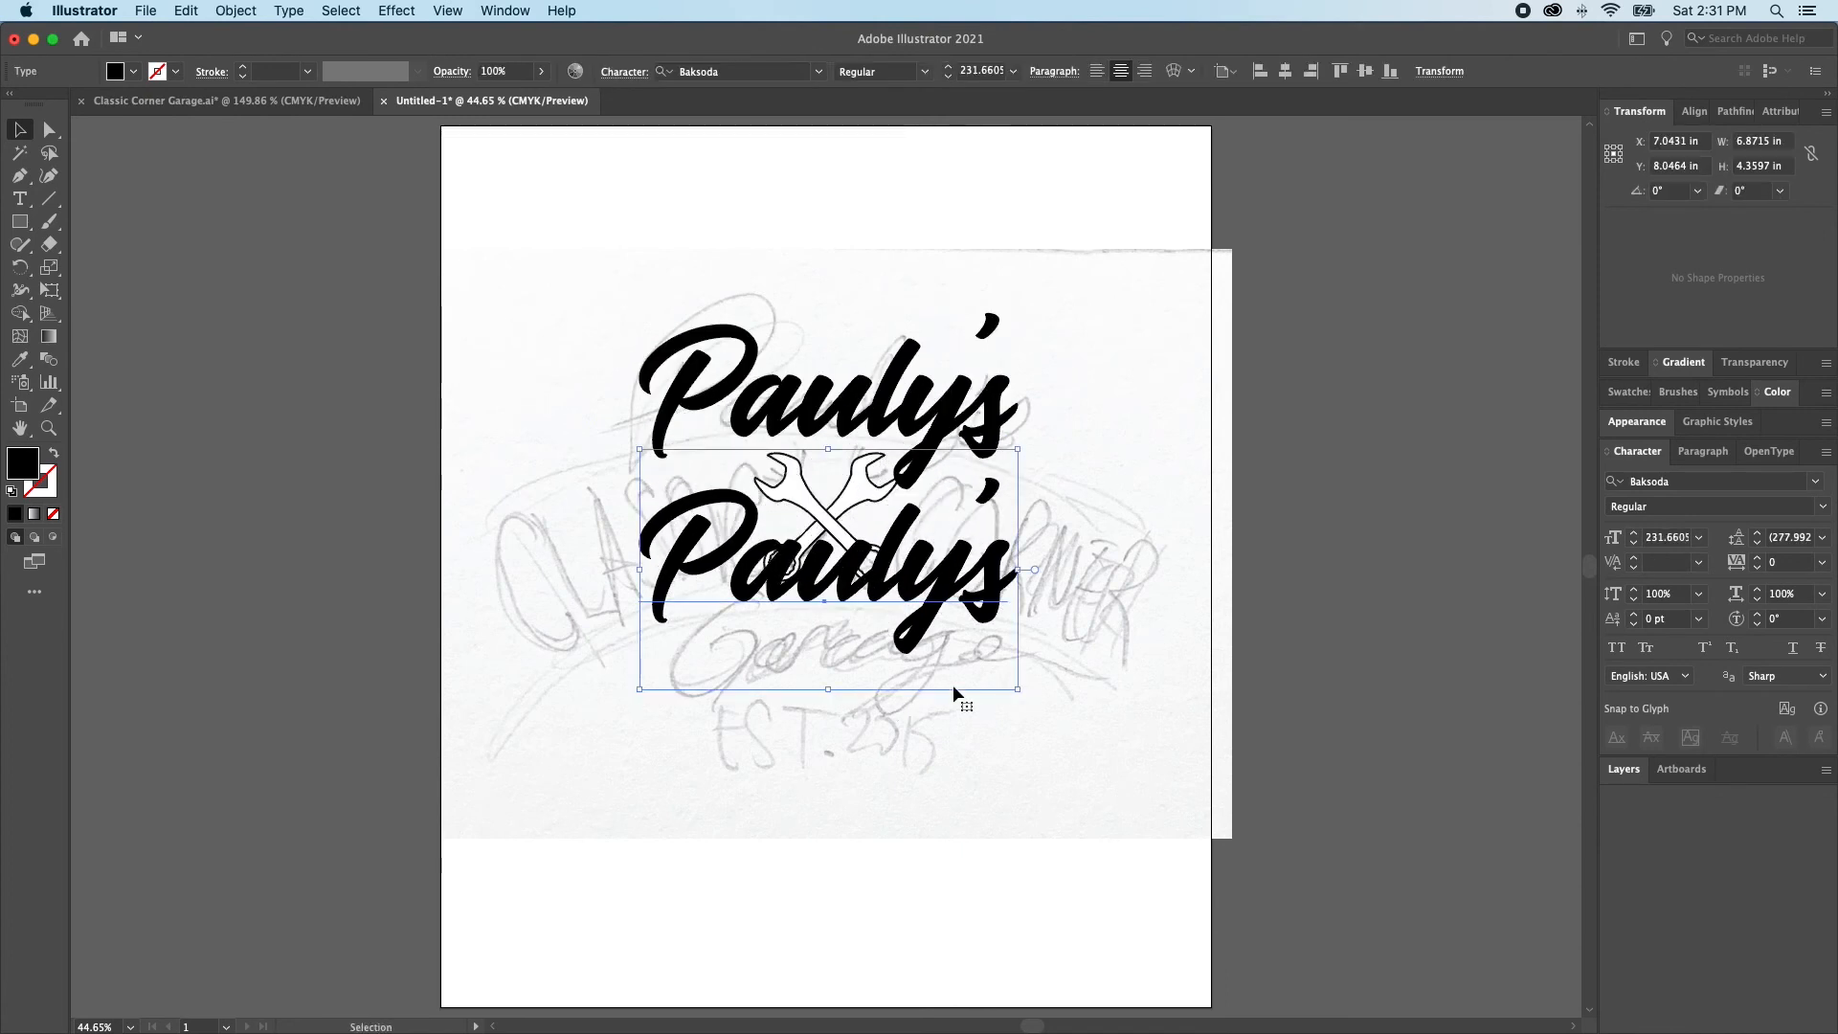
key("t")
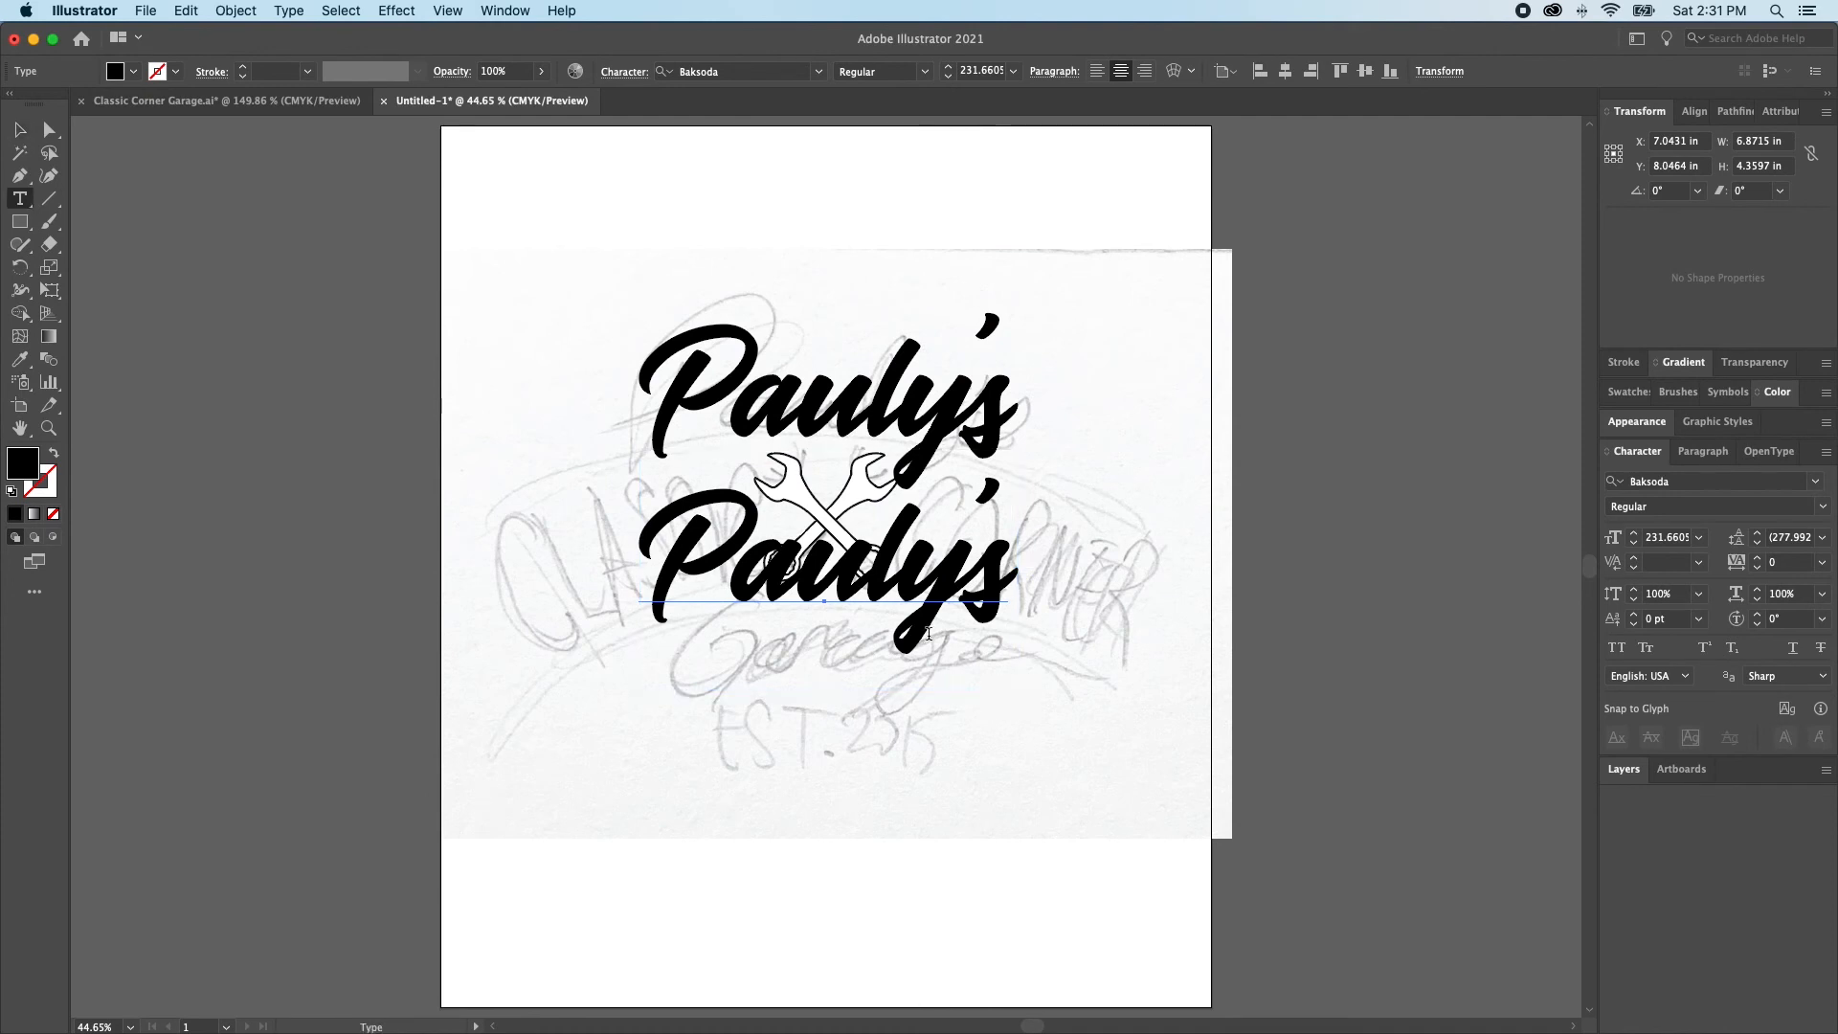
double_click(934, 603)
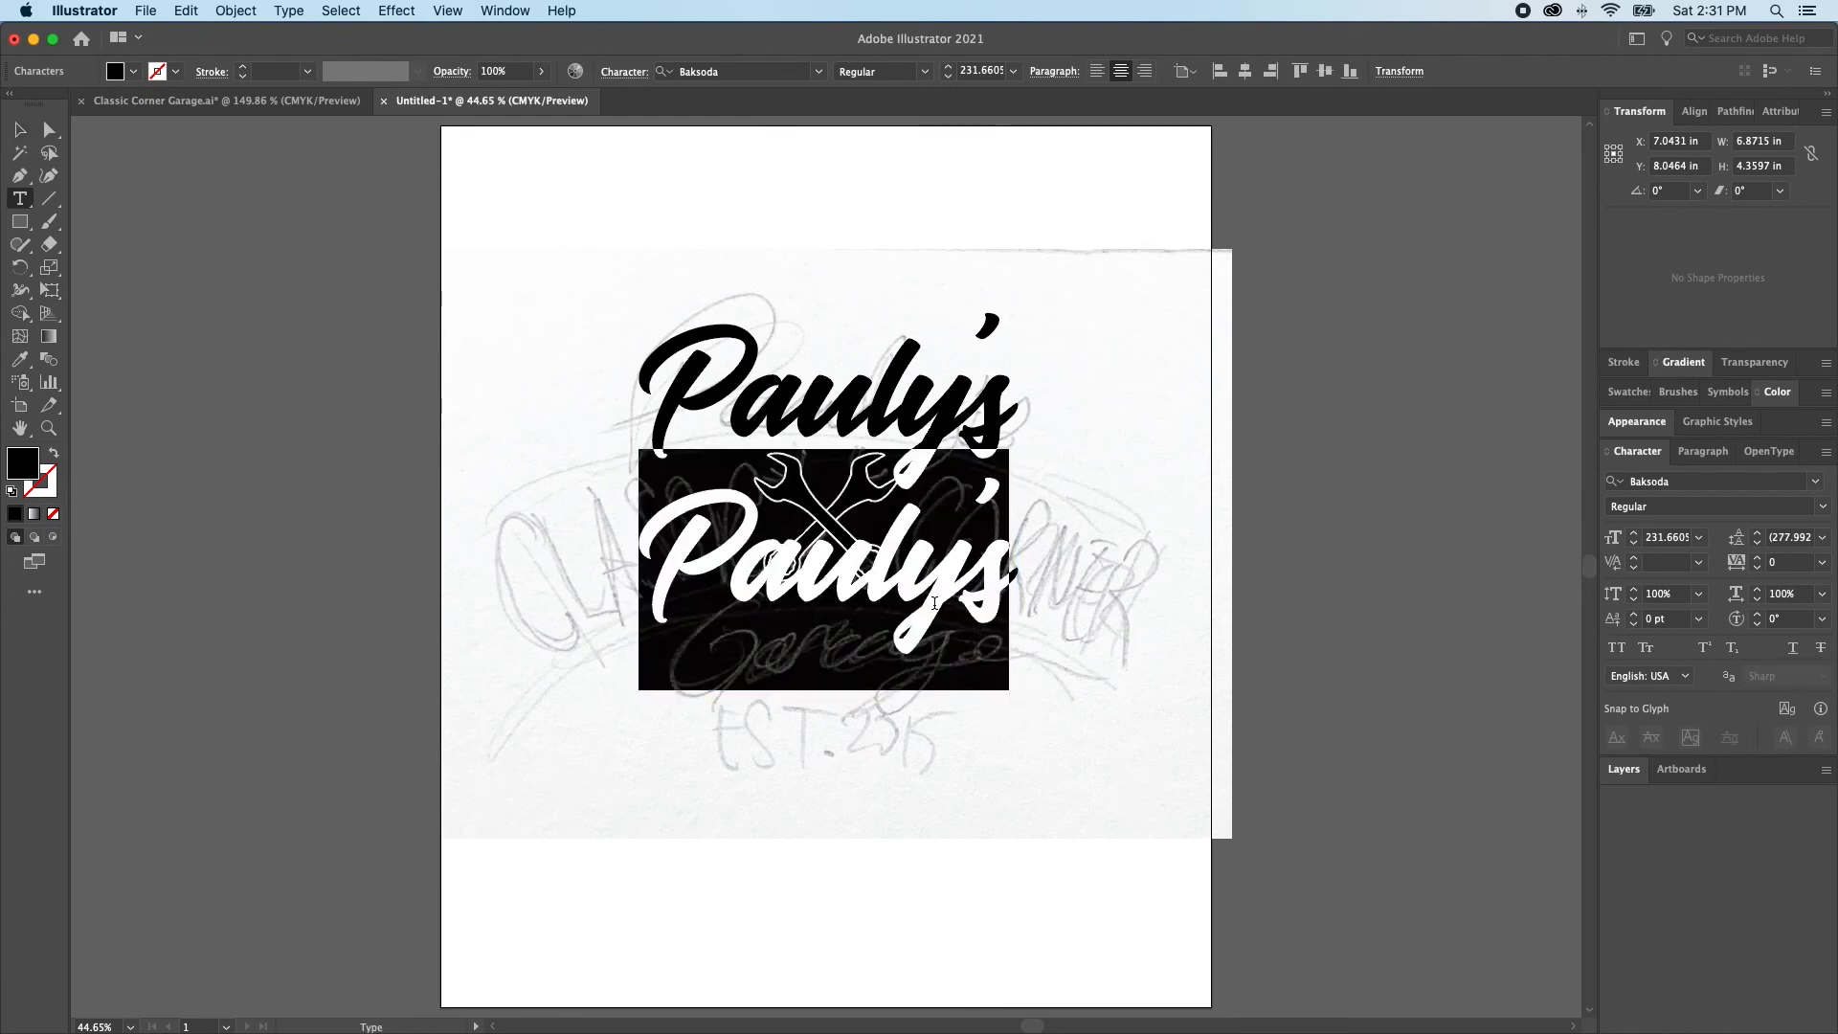
type("CLASSIC")
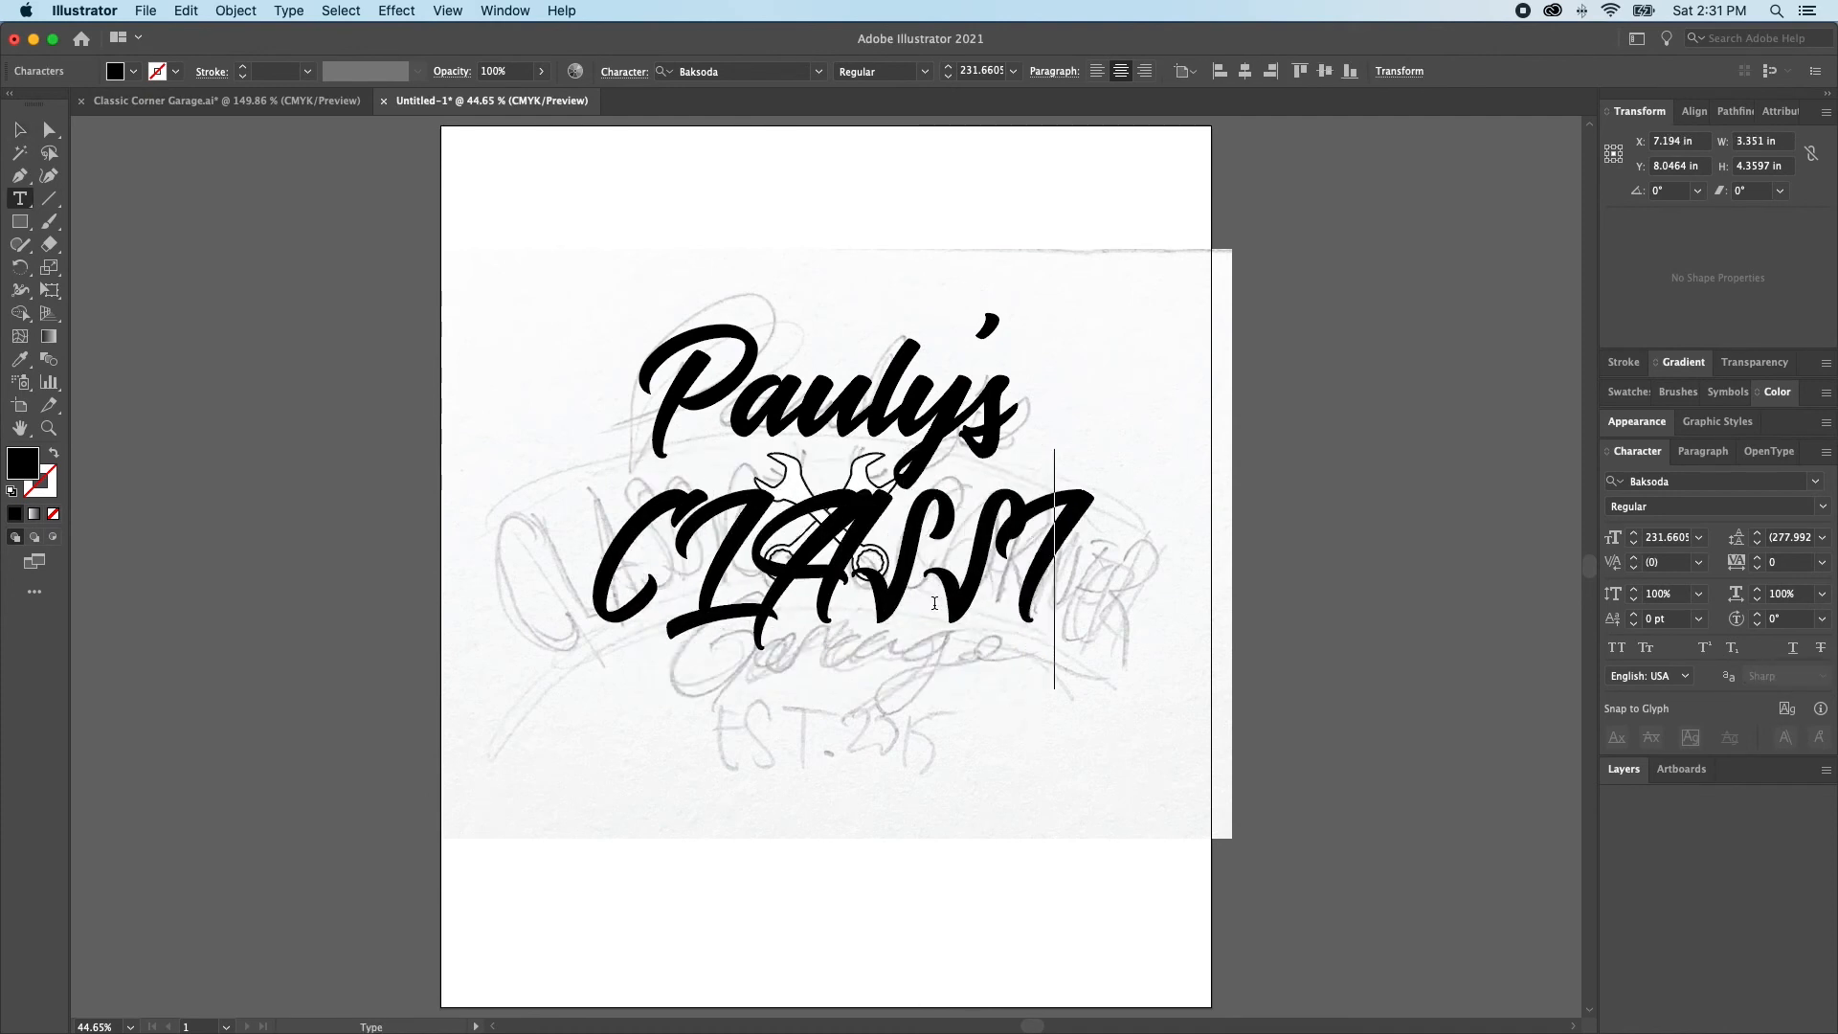
type(" CORNER")
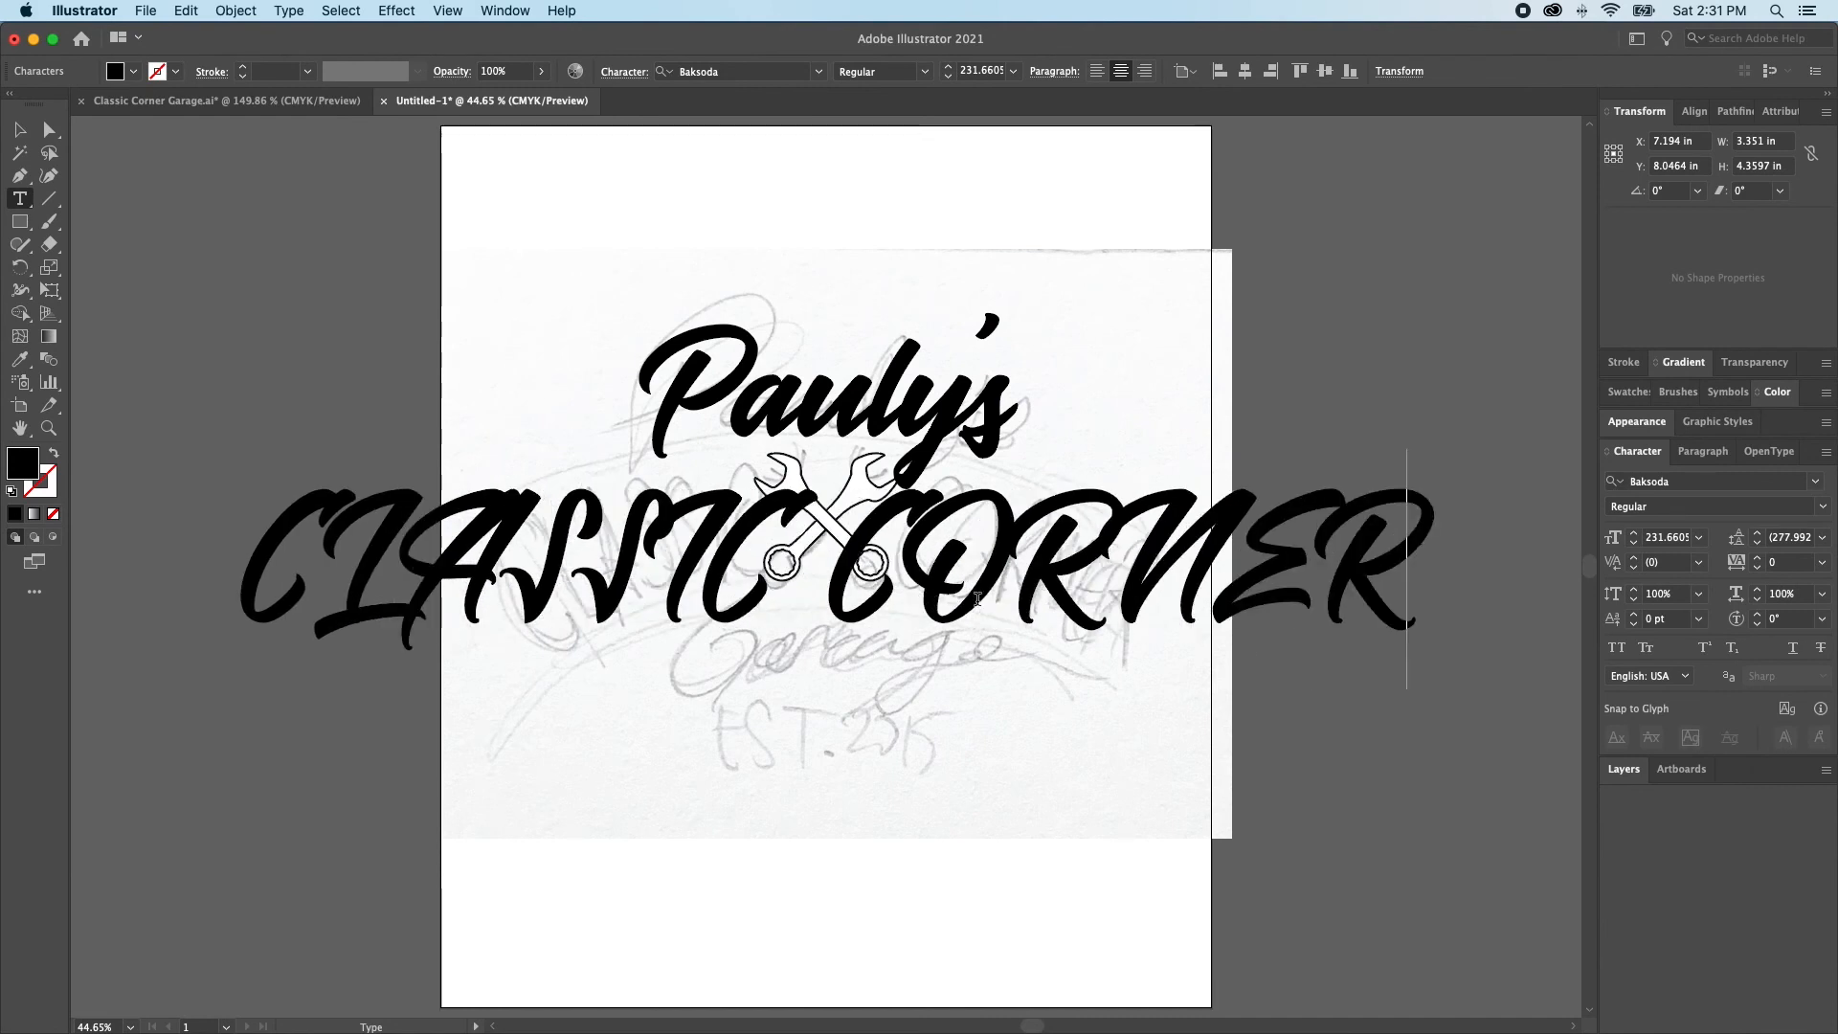
Complete the wording as "CLASSIC CORNER" and set the text's font to College Condensed
key("Escape")
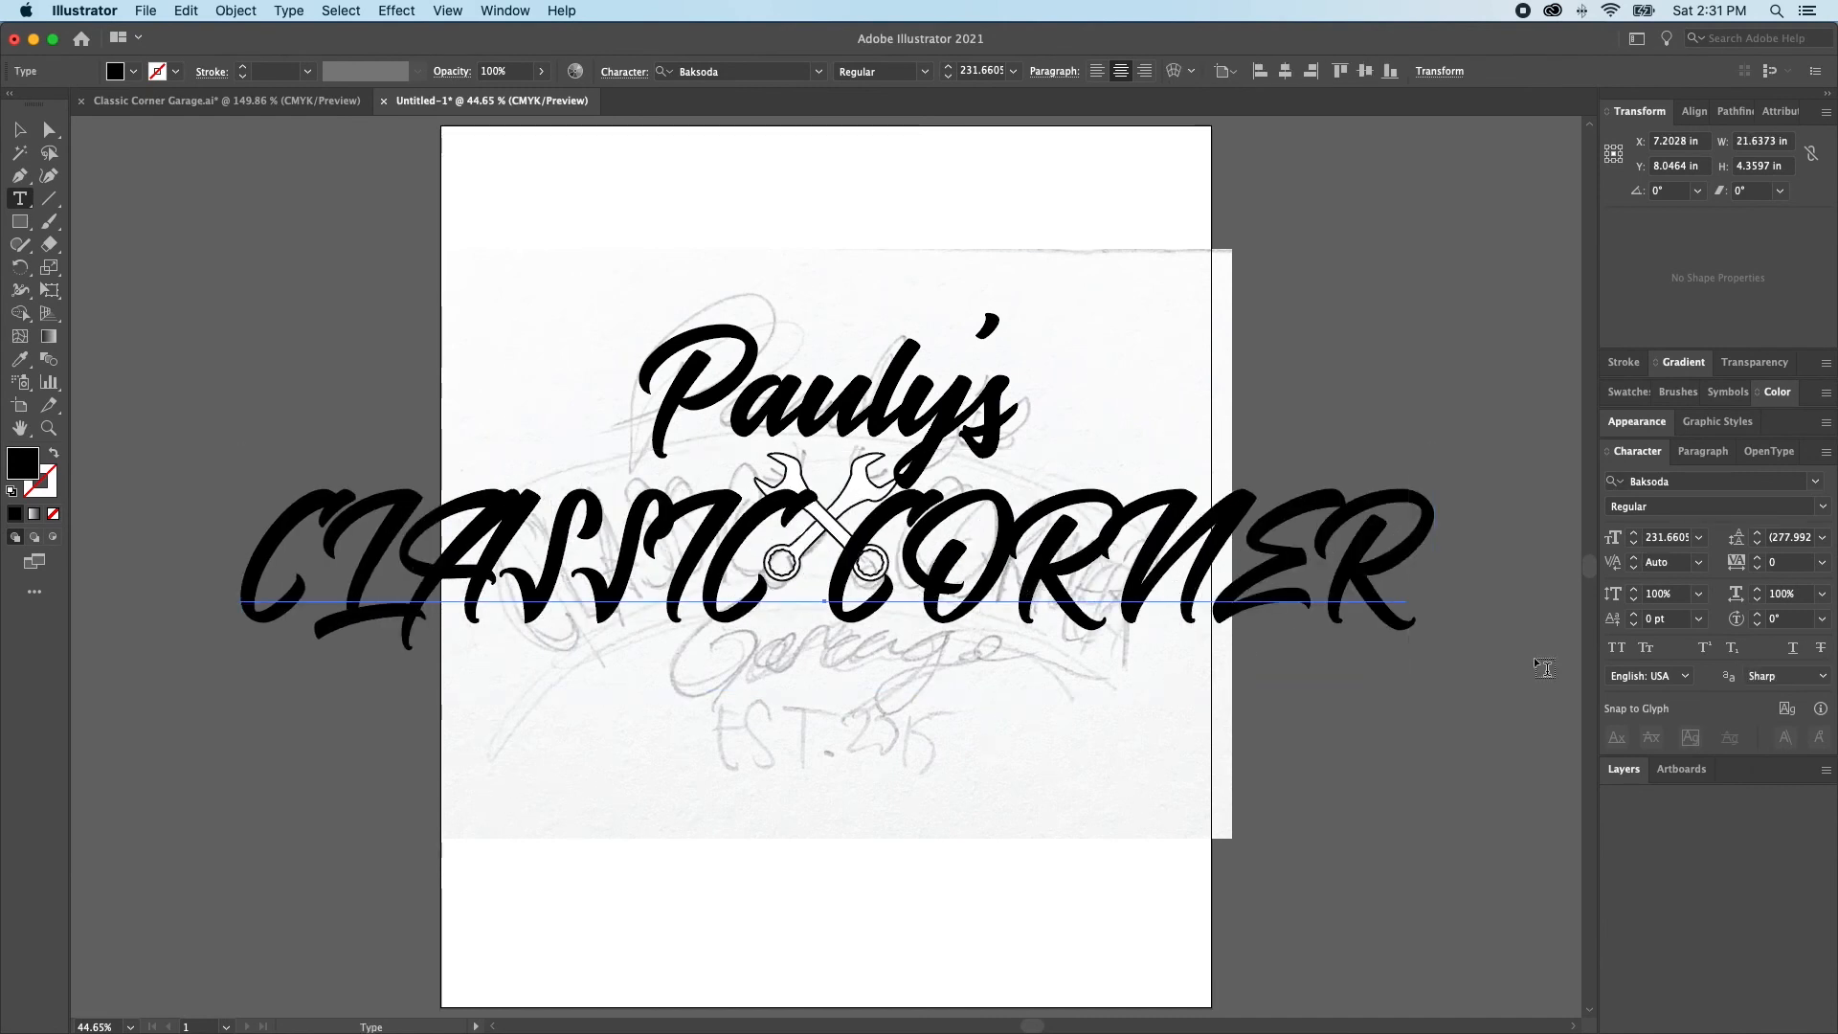
left_click(1817, 482)
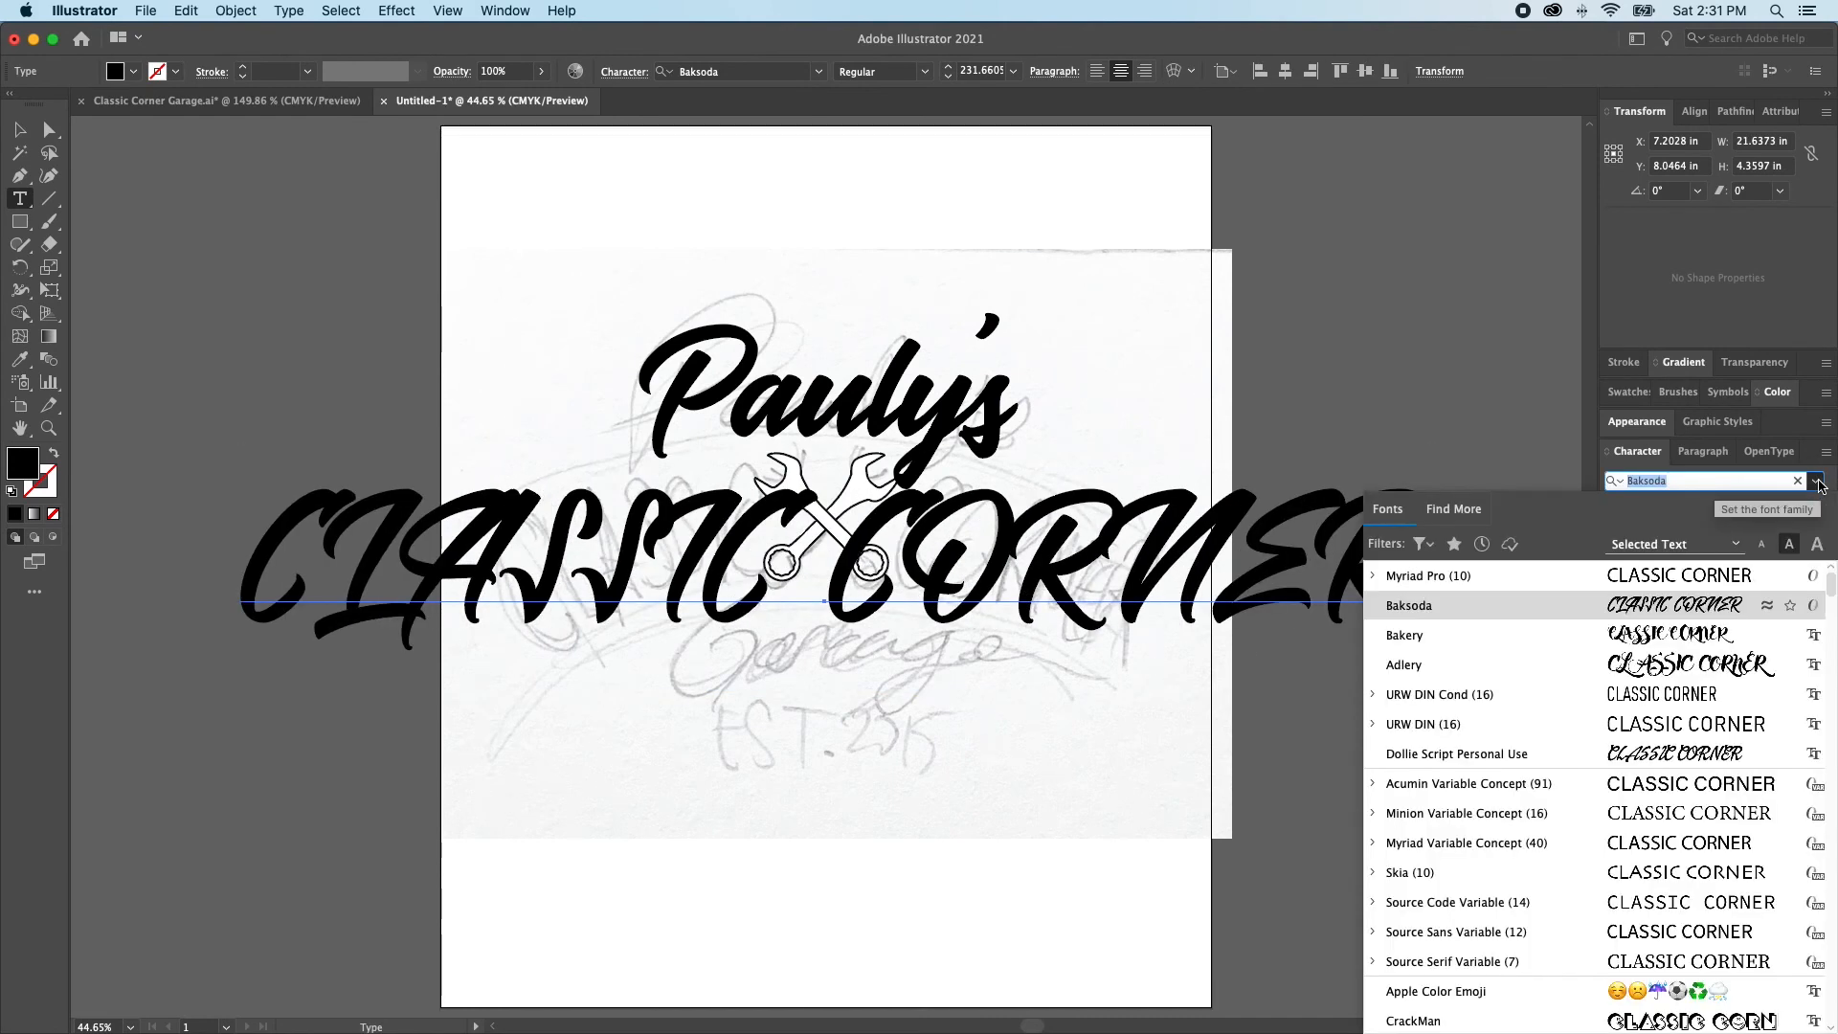
scroll(1450, 806, "down", 3)
scroll(1450, 806, "down", 6)
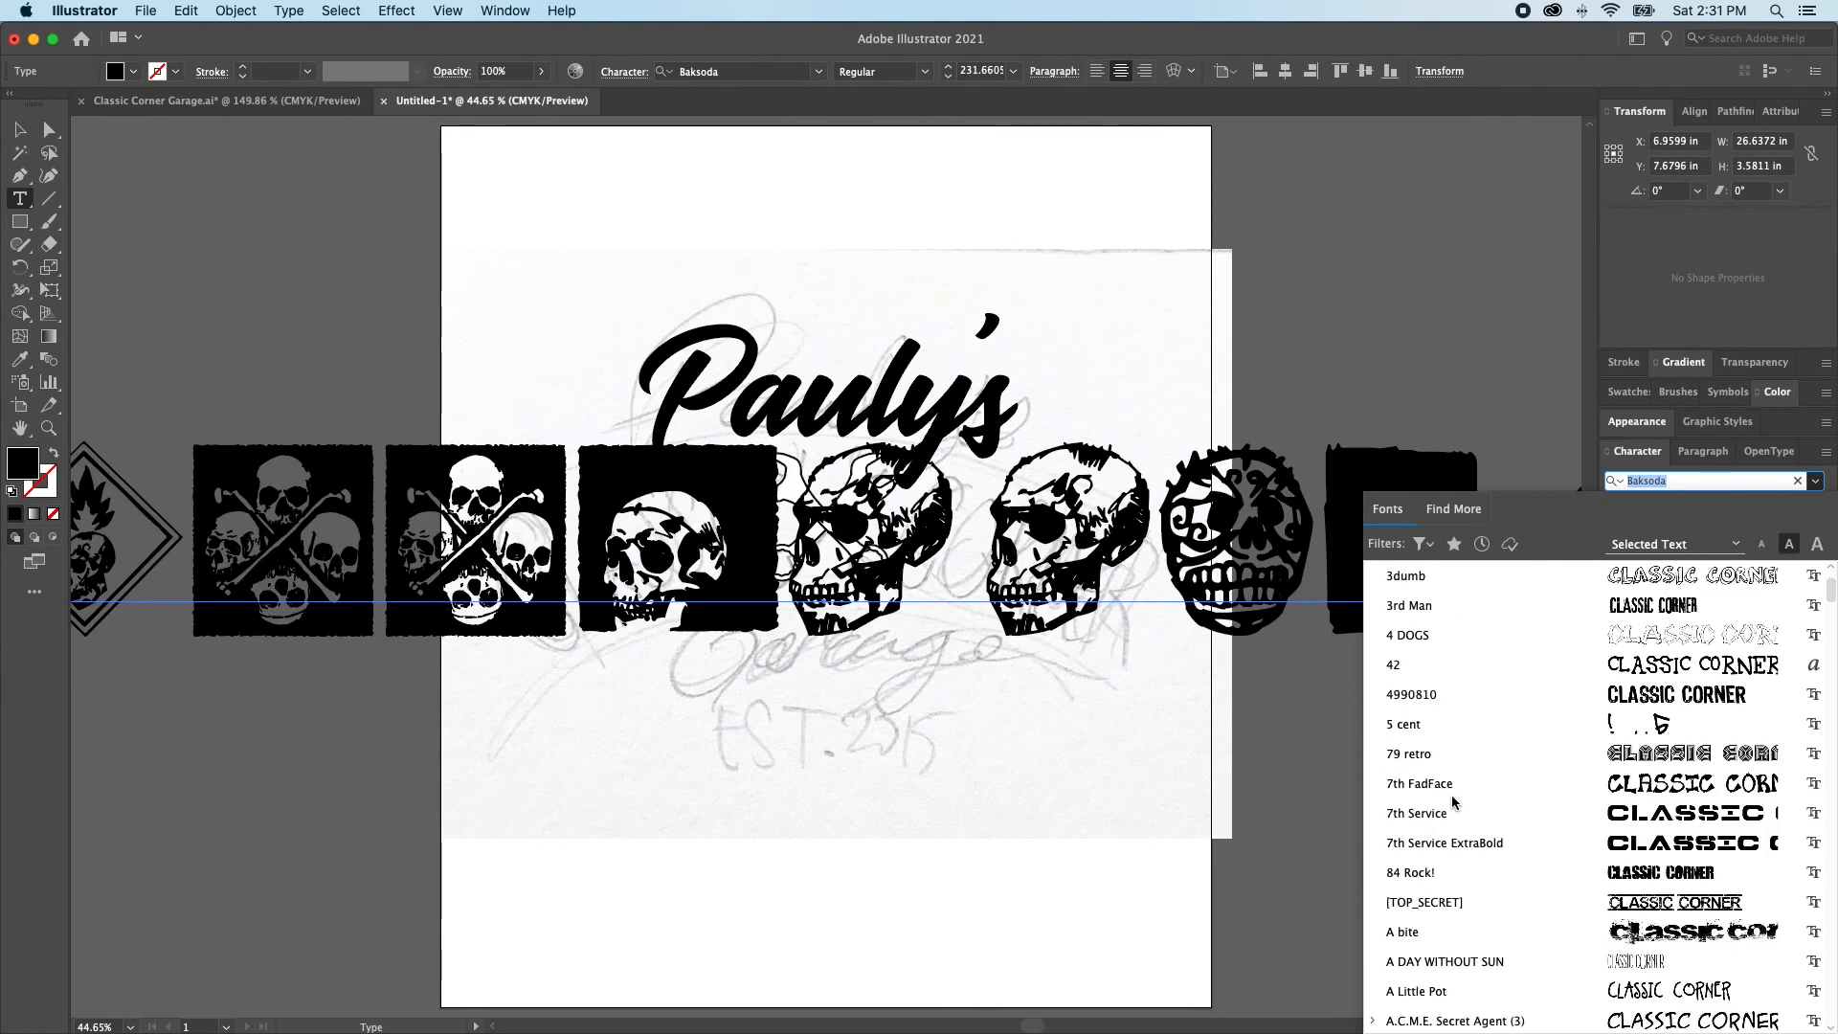
scroll(1451, 795, "down", 3)
scroll(1507, 788, "down", 4)
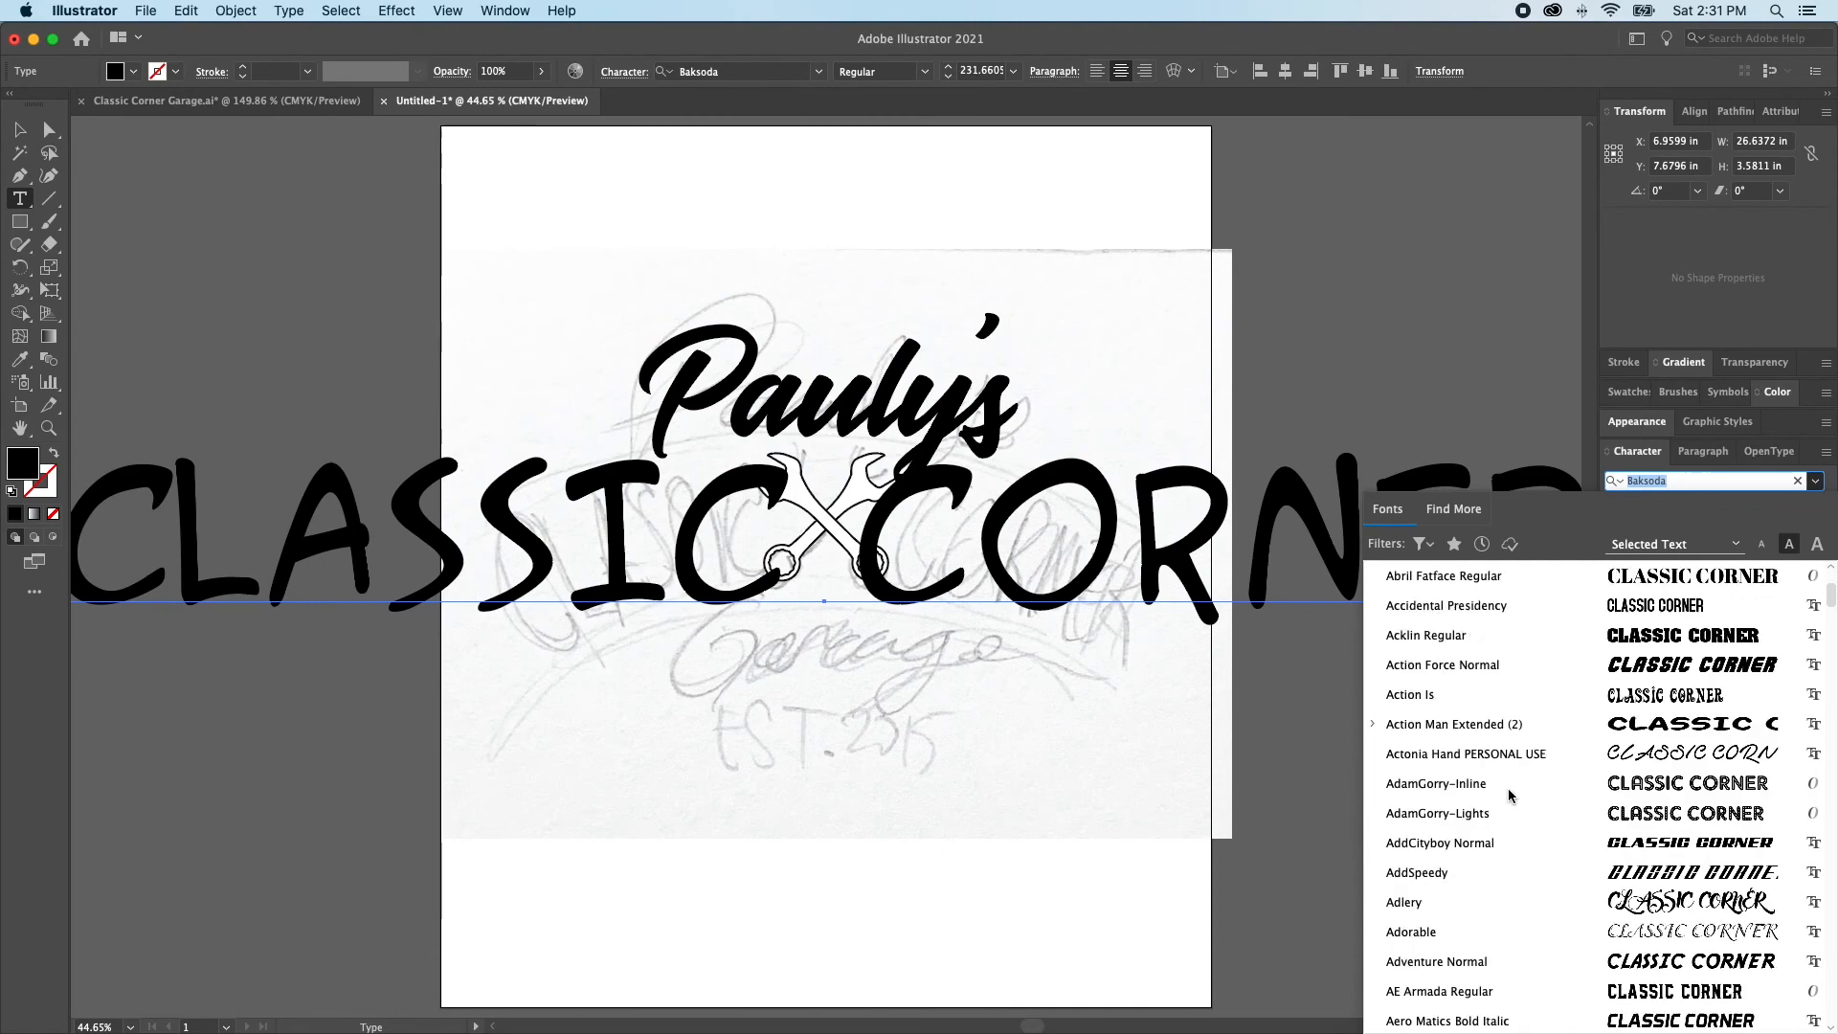
scroll(1673, 737, "up", 4)
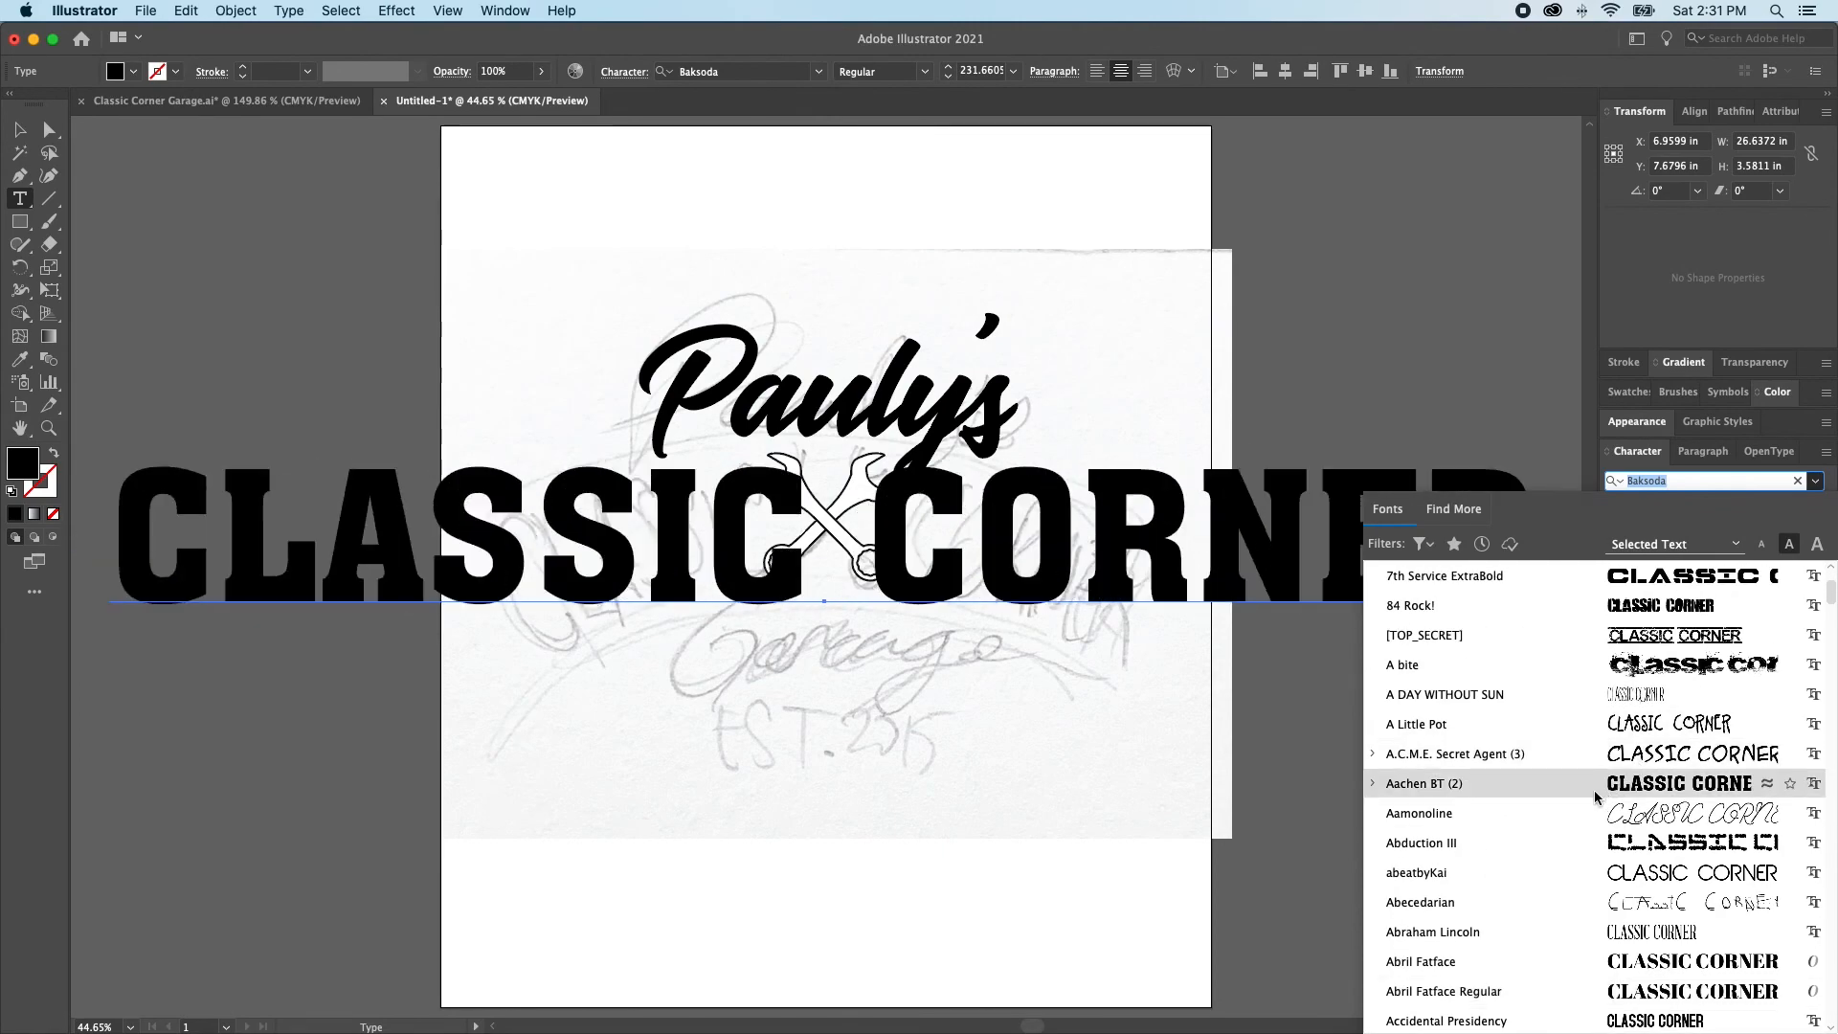
scroll(1618, 794, "down", 15)
scroll(1593, 816, "down", 20)
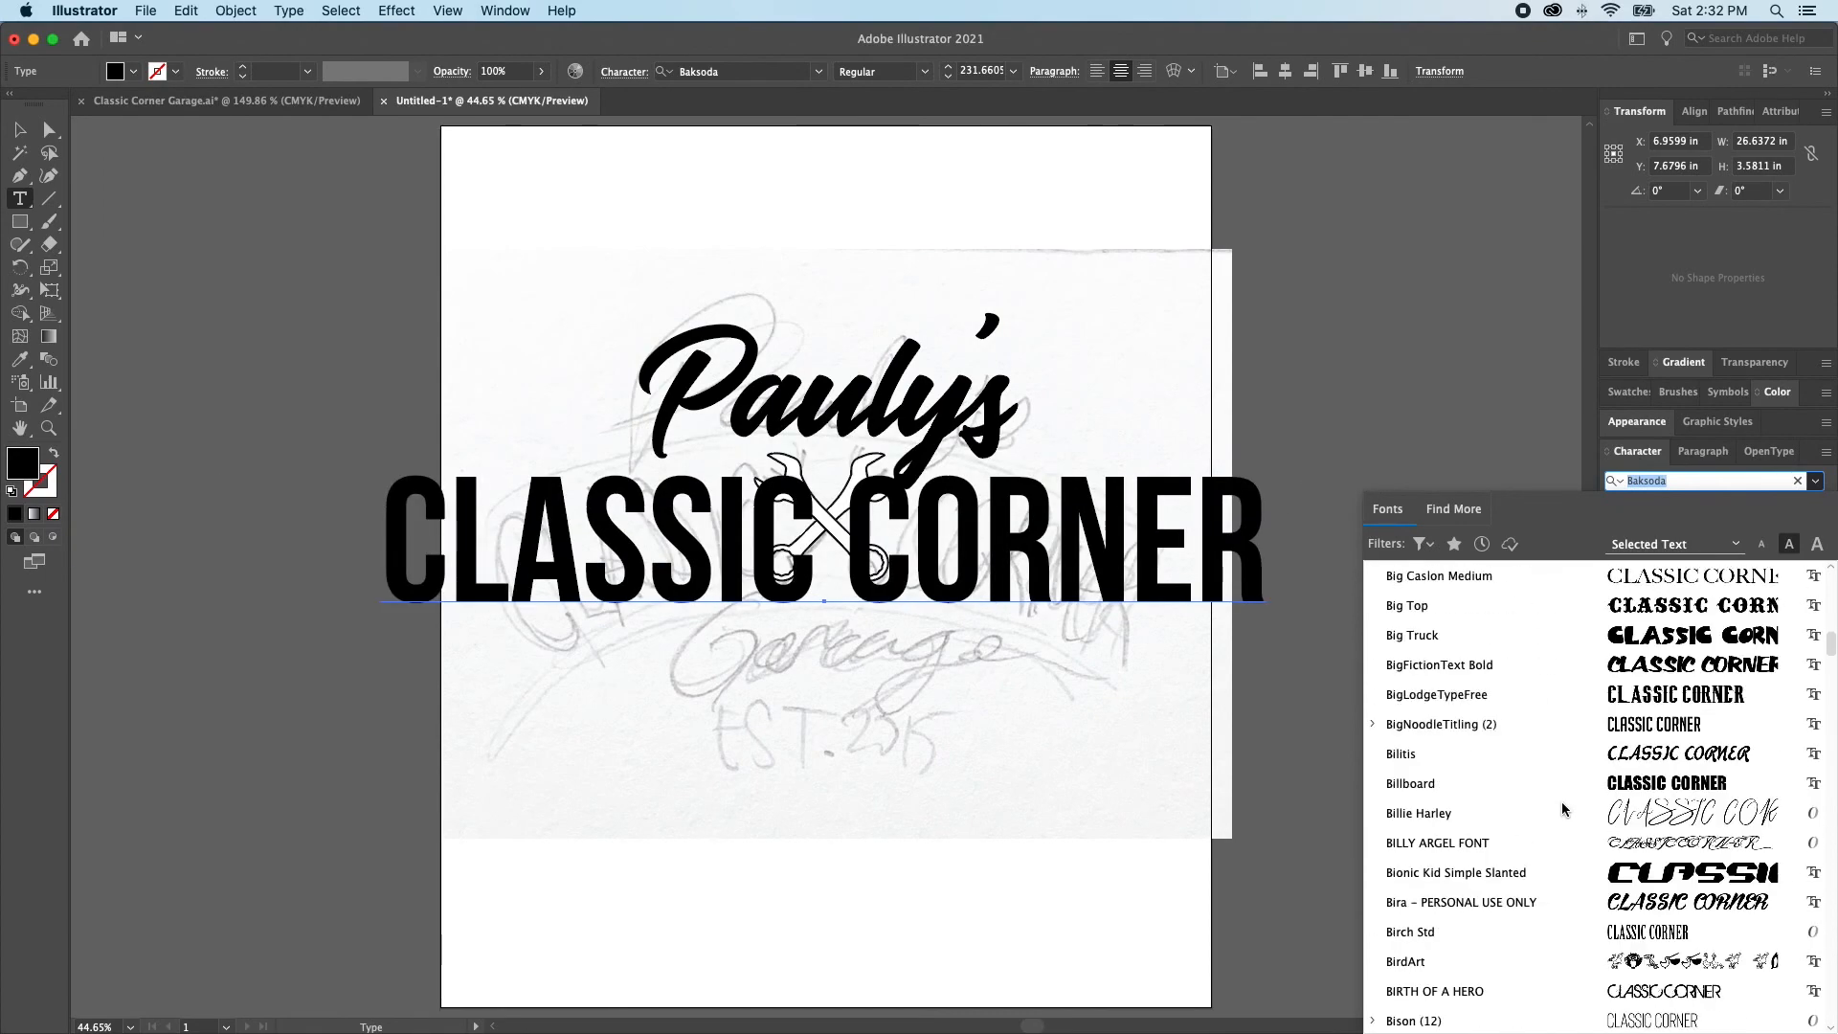
scroll(1572, 708, "down", 10)
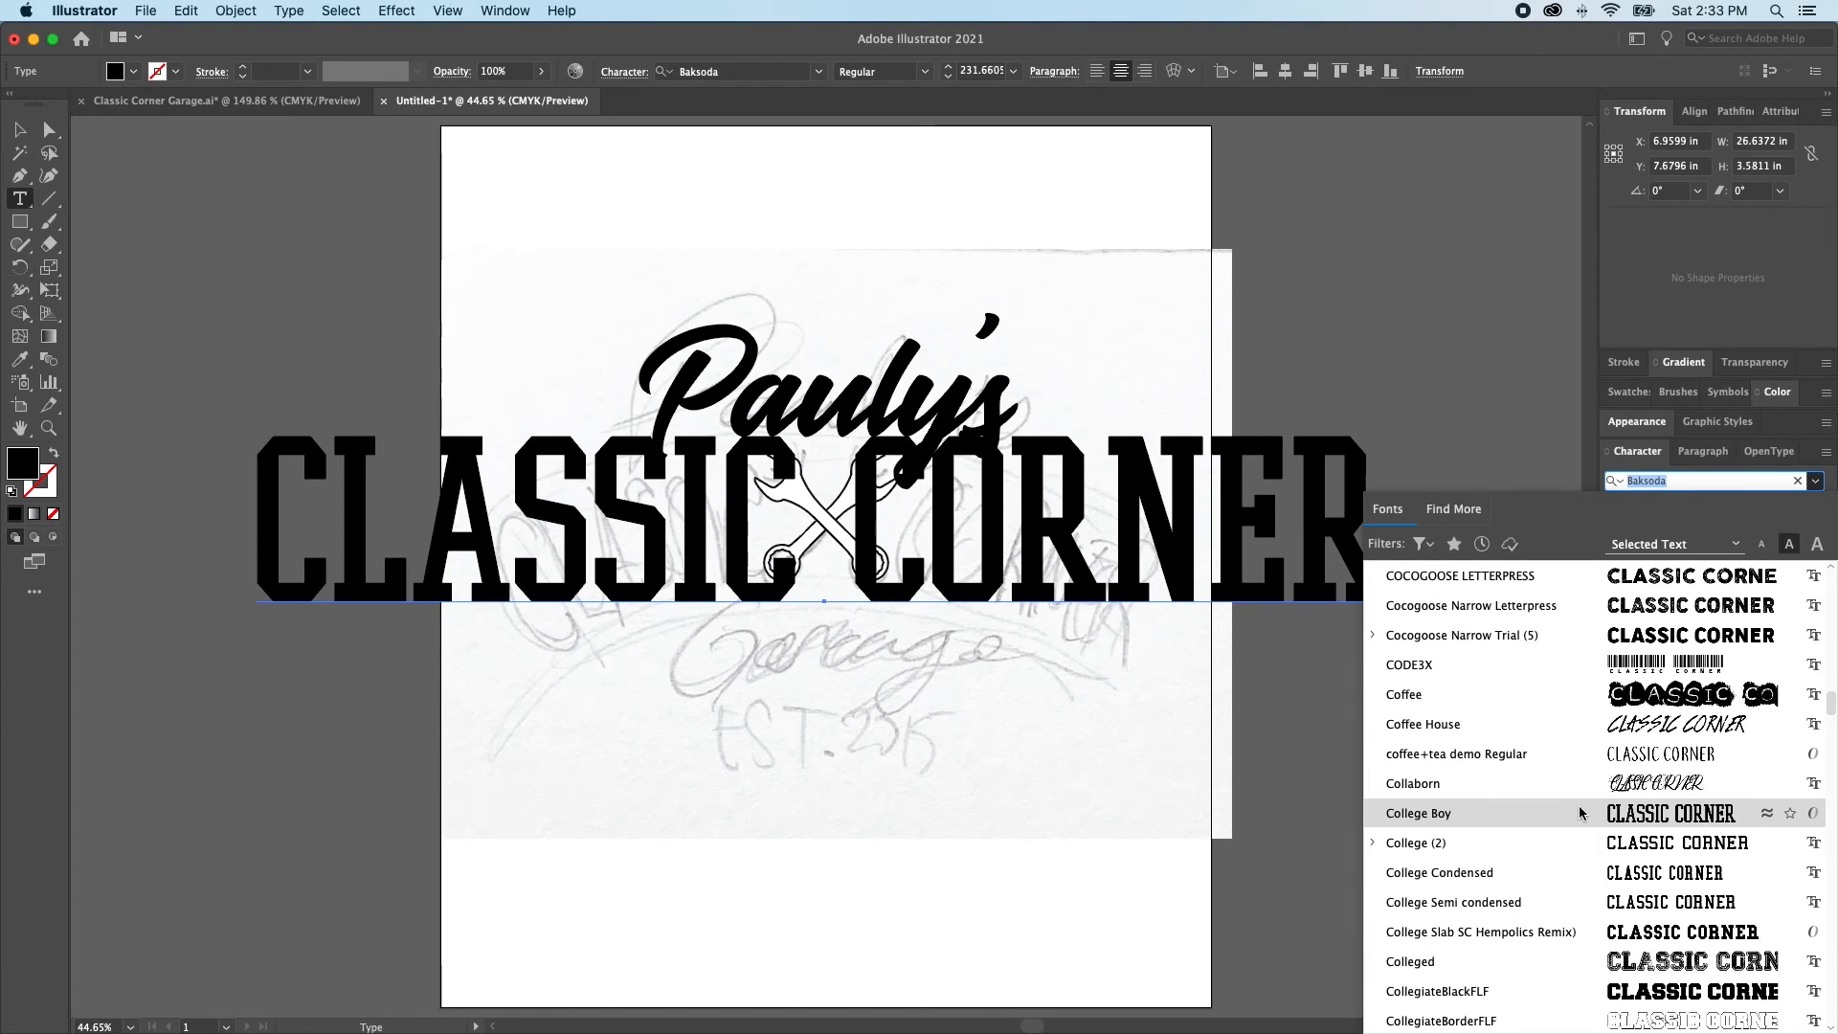
left_click(1578, 879)
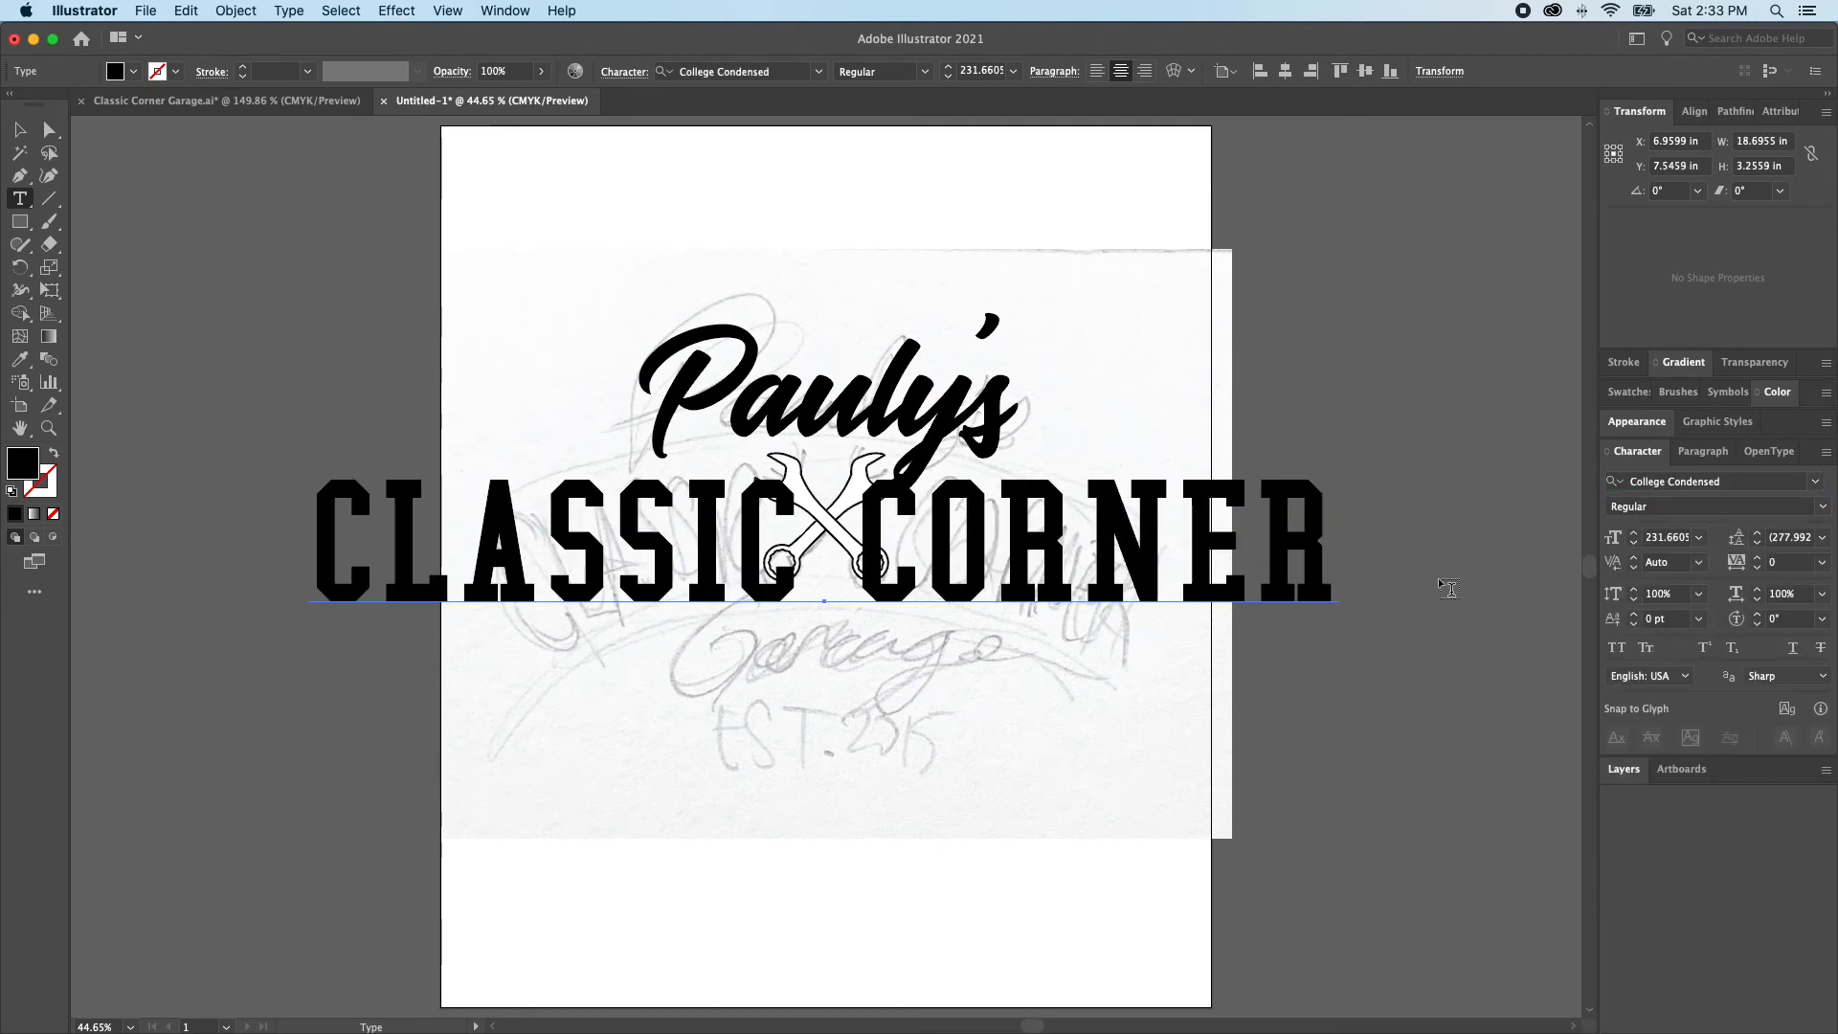
Look up the college-style fonts and change the CLASSIC CORNER text to College Boy
left_click(1816, 481)
type("COLL")
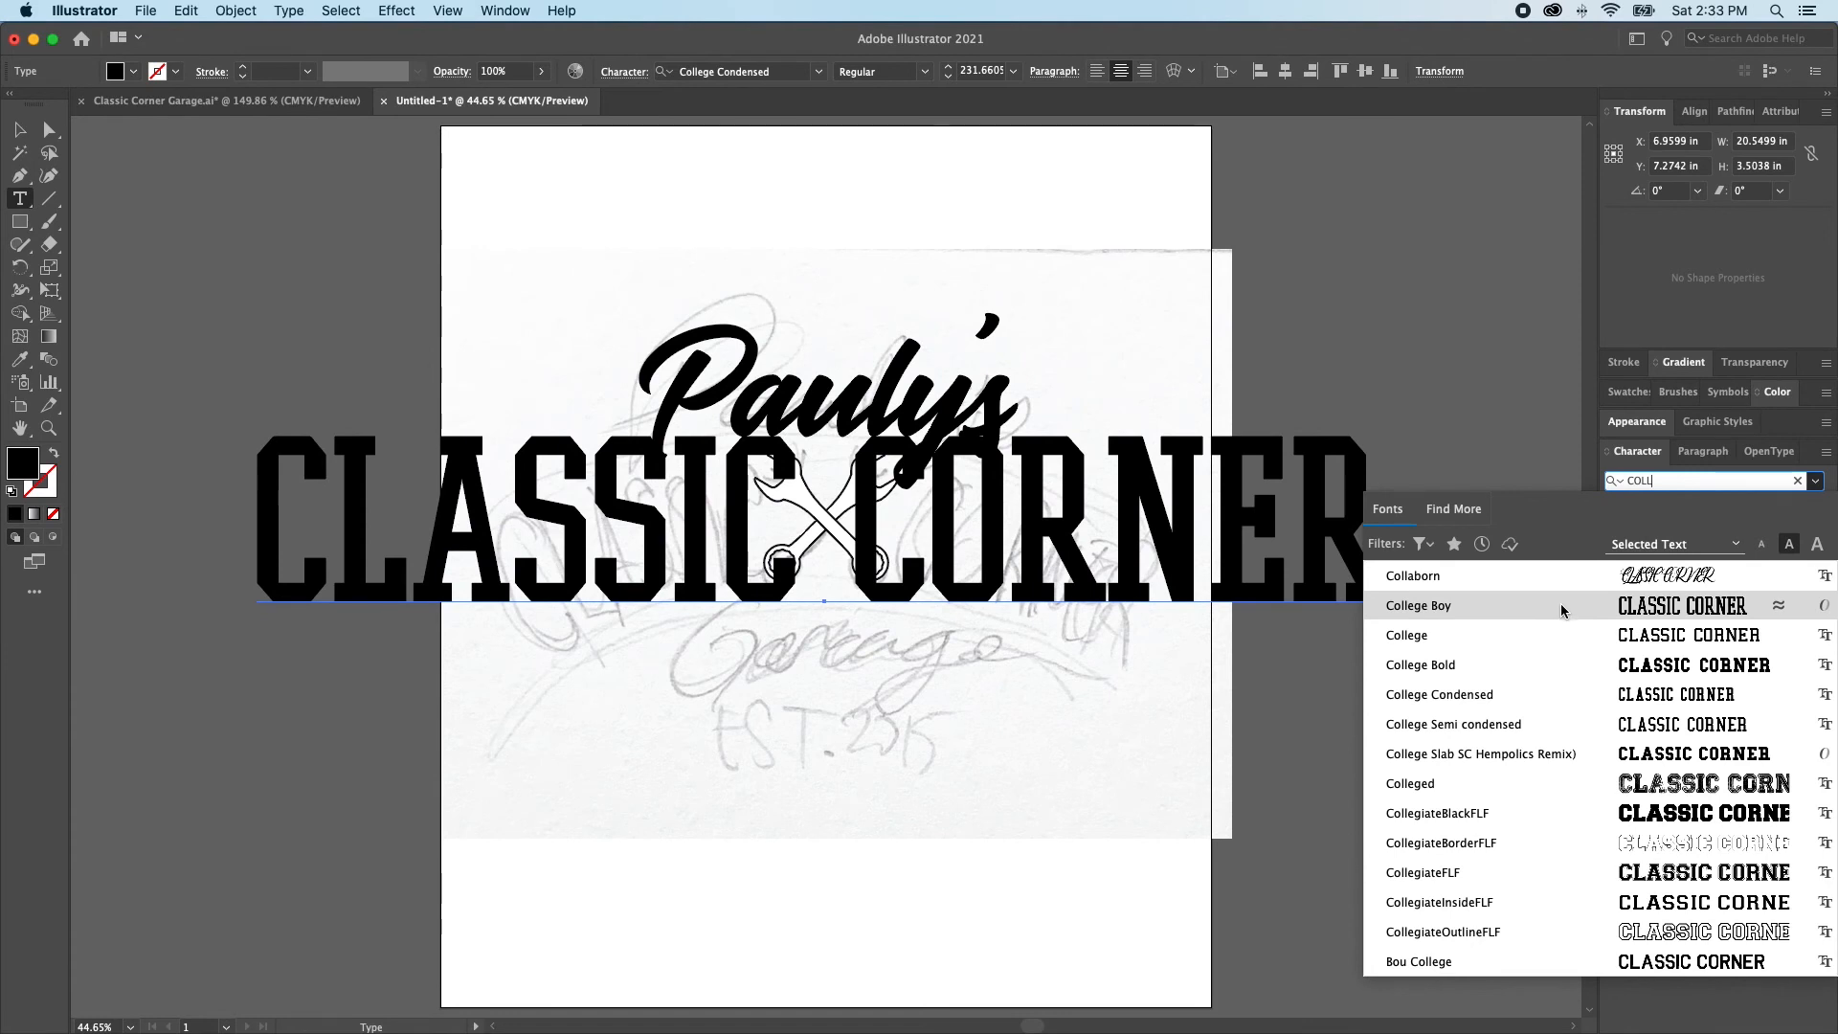
left_click(1560, 606)
key("Escape")
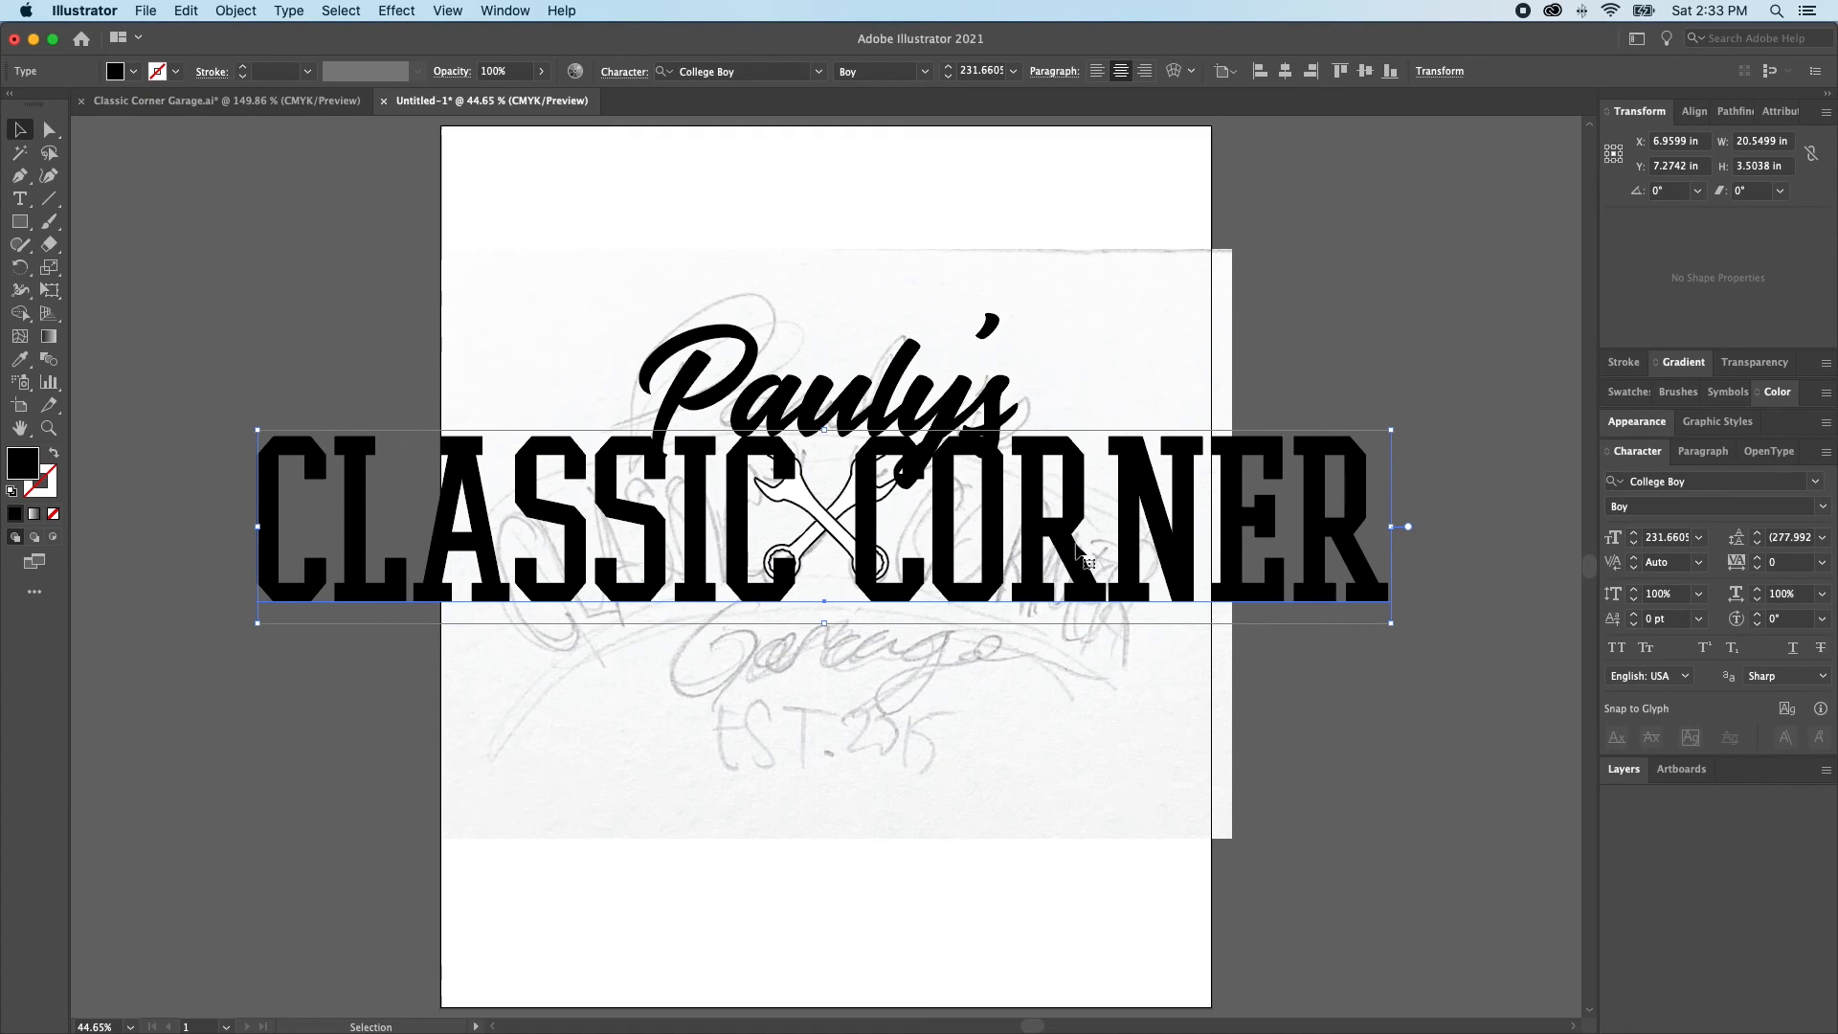
Widen the gap between CLASSIC and CORNER with extra spaces and position the text so the wrenches sit in the gap
left_click_drag(1062, 521, 1050, 678)
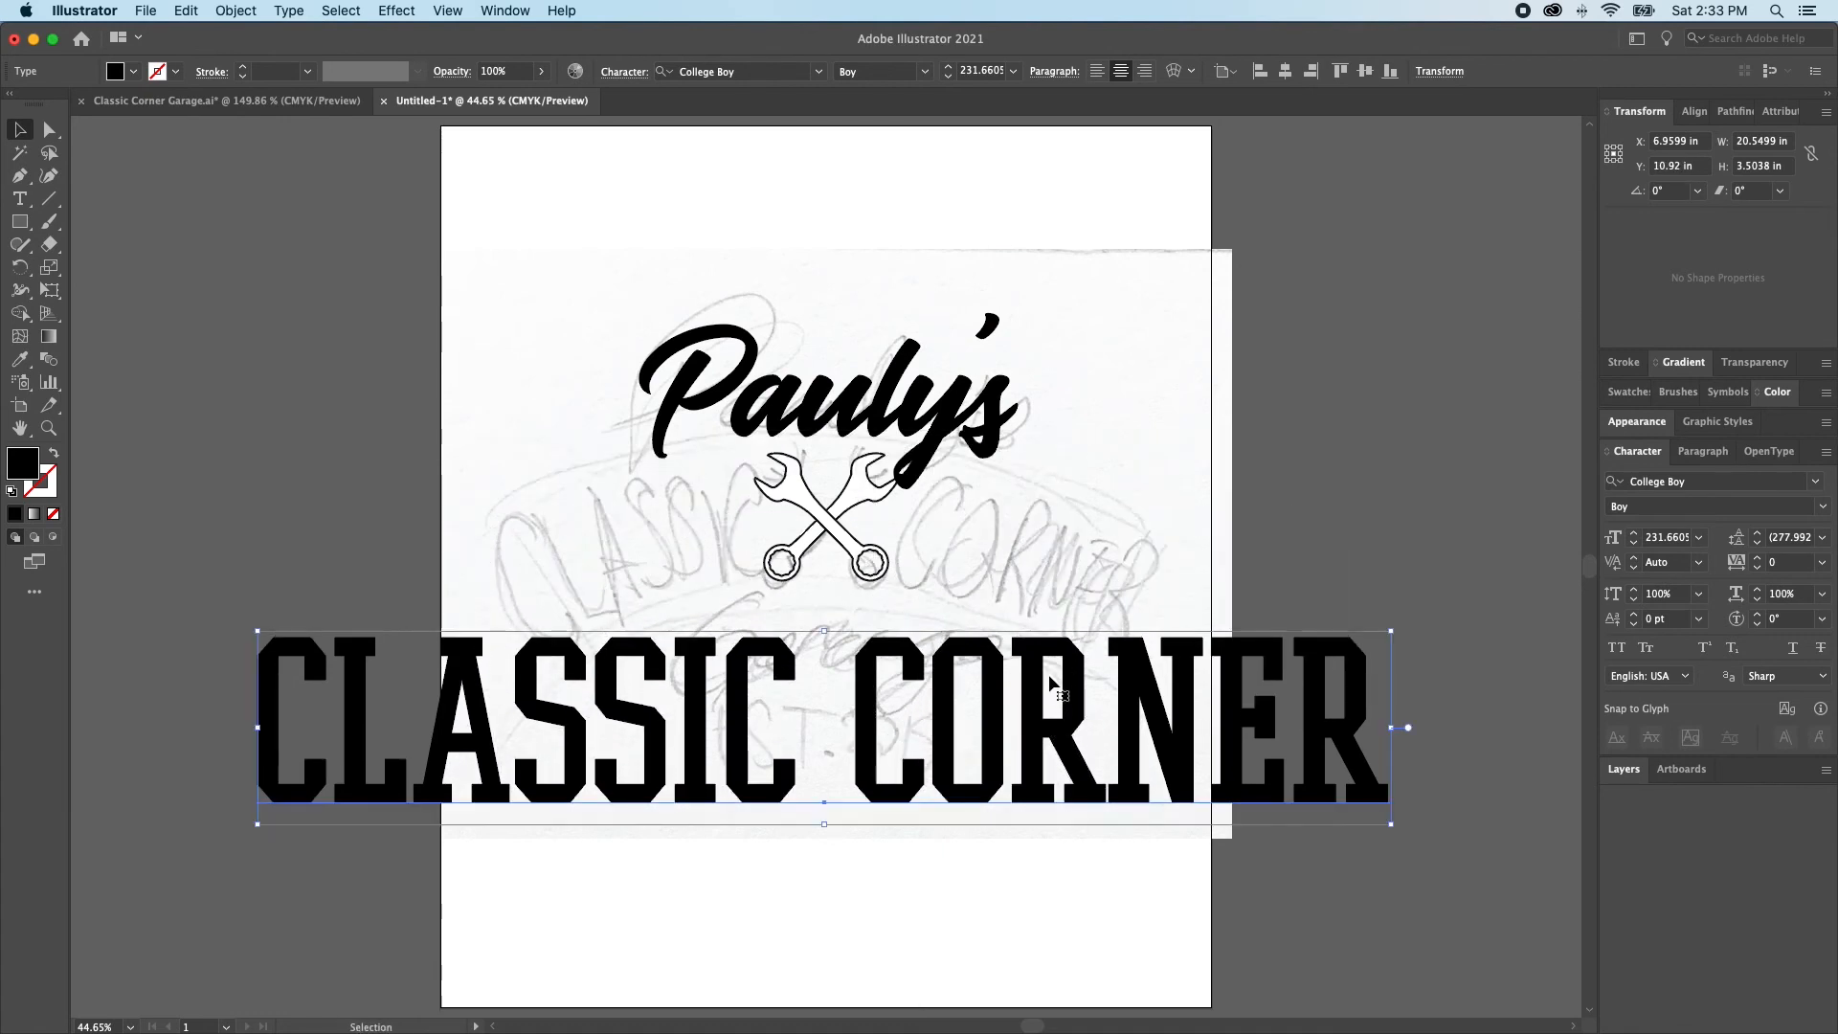
double_click(831, 731)
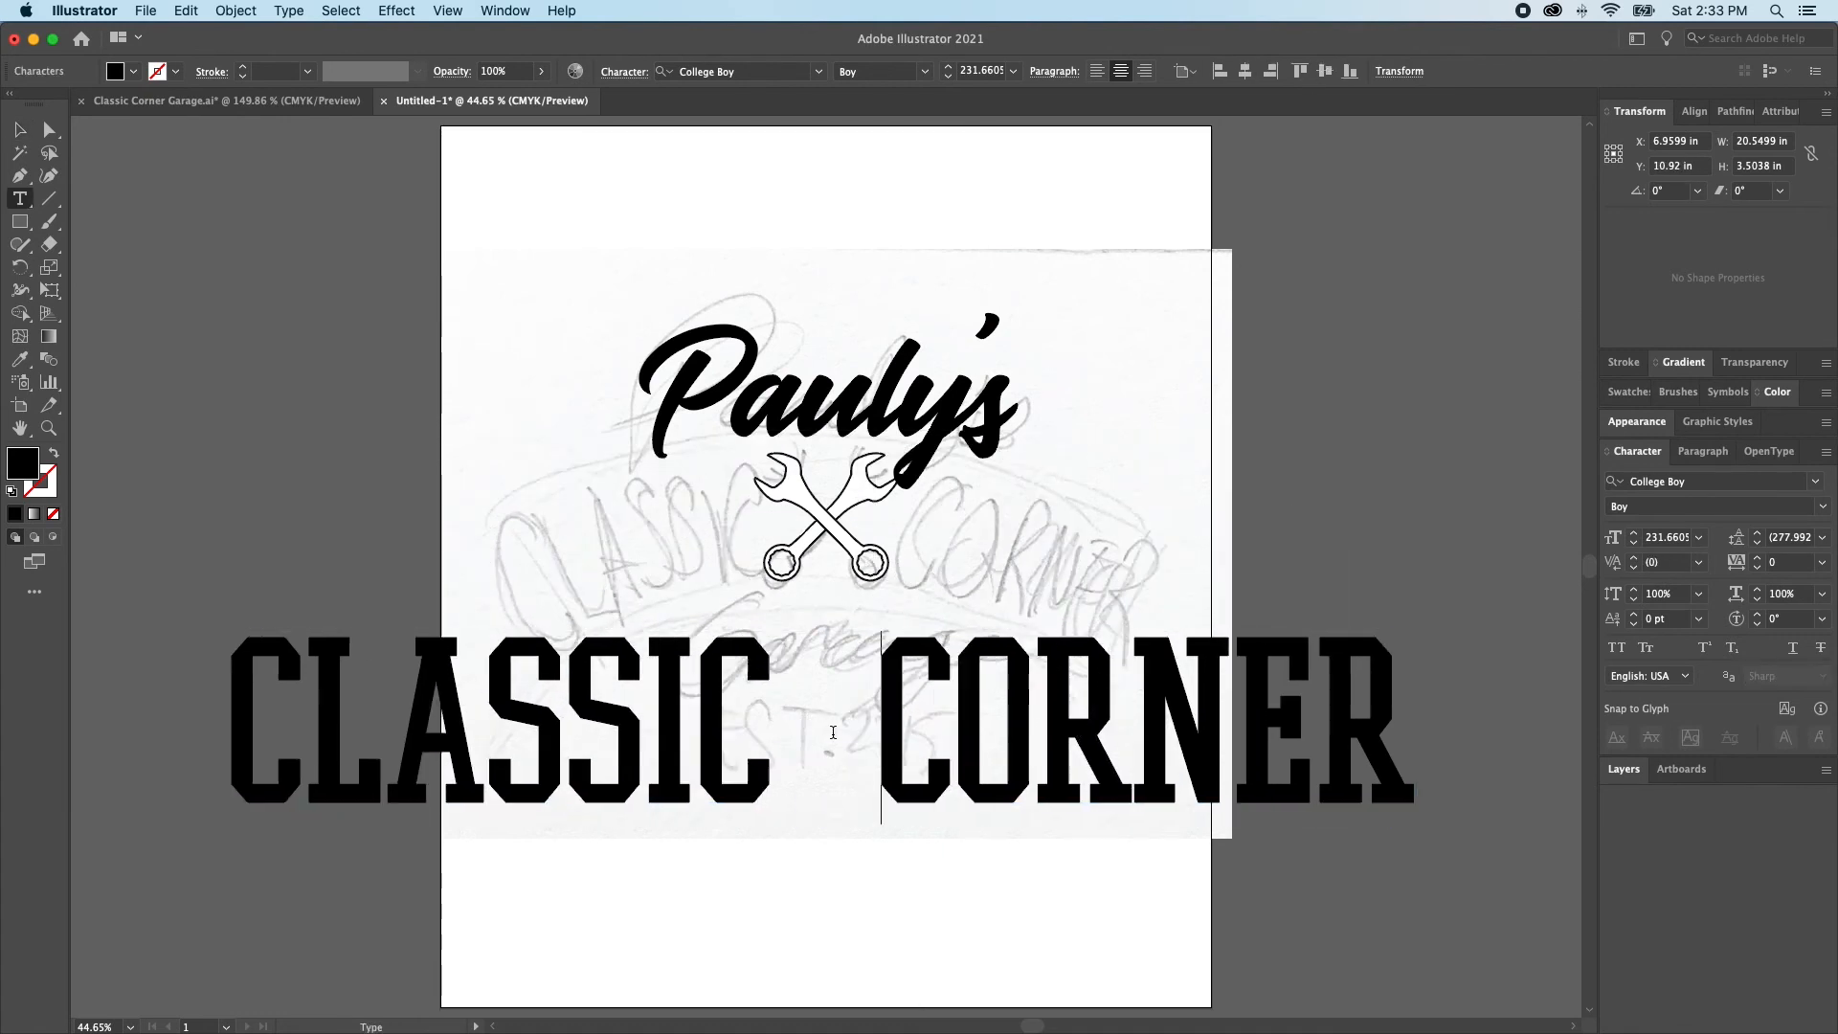
key("super+shift+a")
key("a")
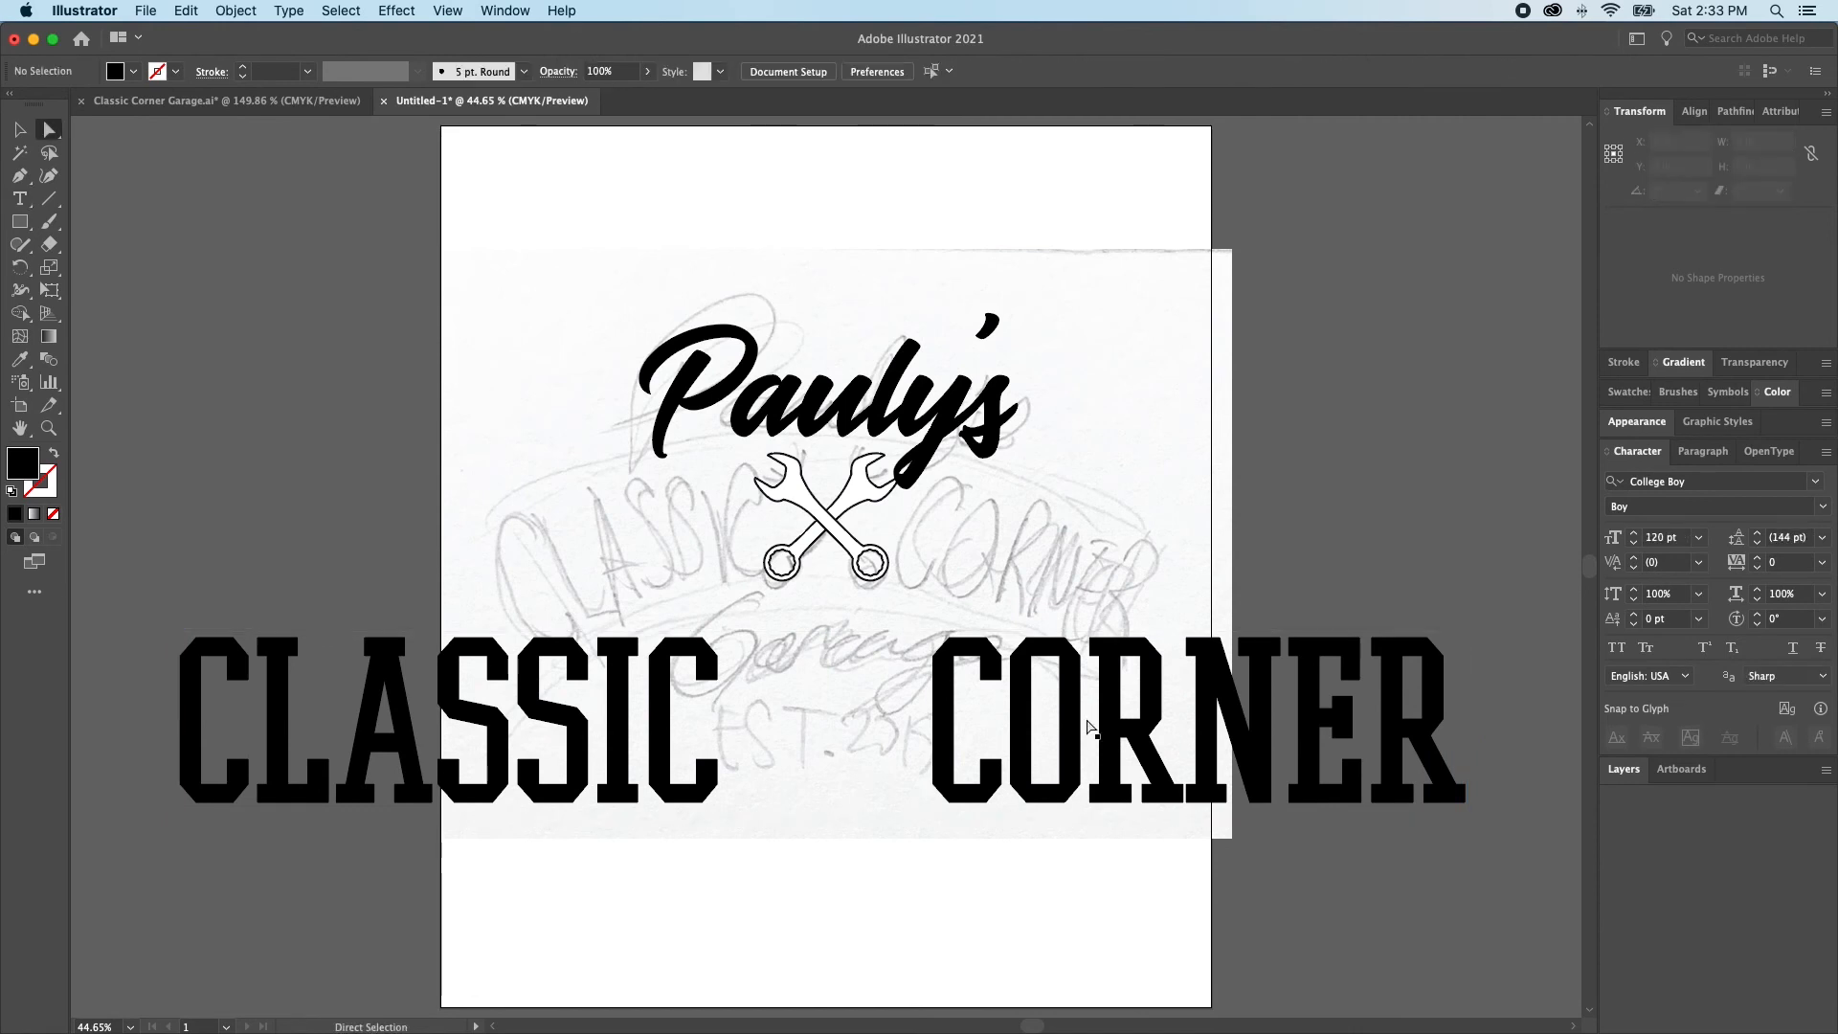
left_click(1061, 739)
left_click_drag(1059, 739, 1053, 531)
key("v")
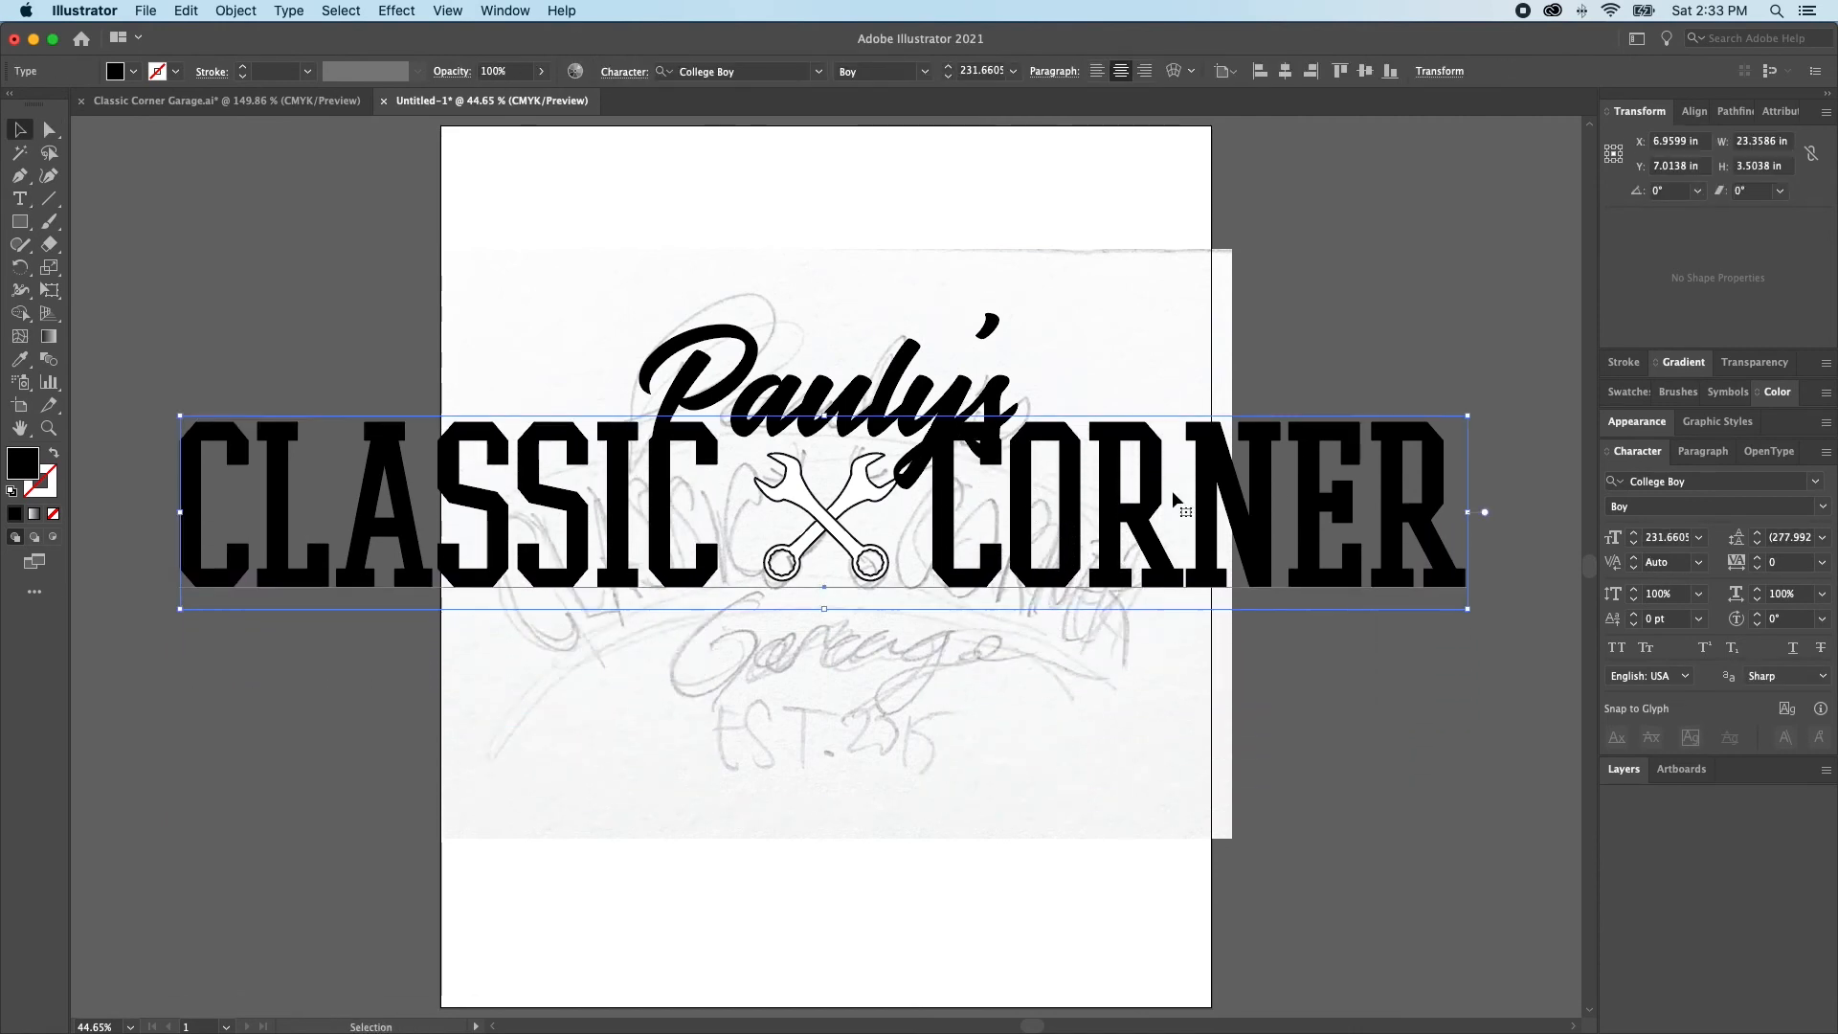
Scale the centre-aligned CLASSIC CORNER text down about its baseline midpoint to about 160 pt
key("s")
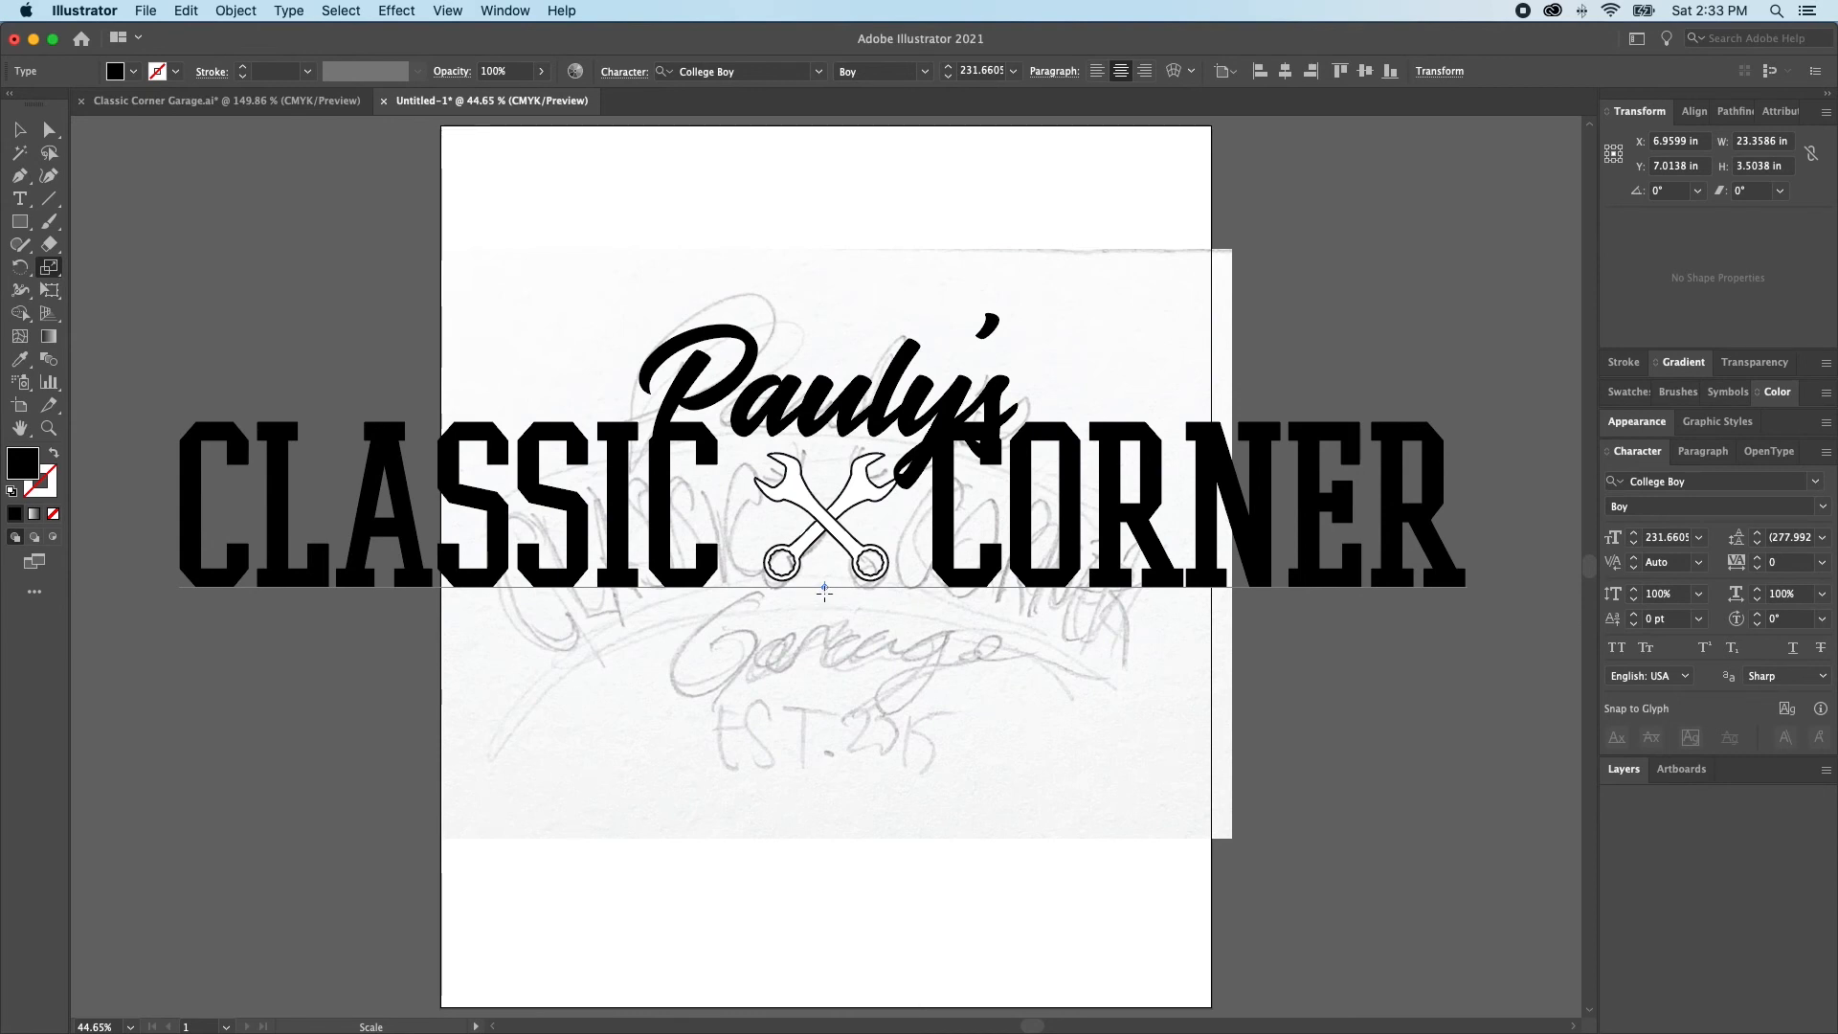
key("super+shift+l")
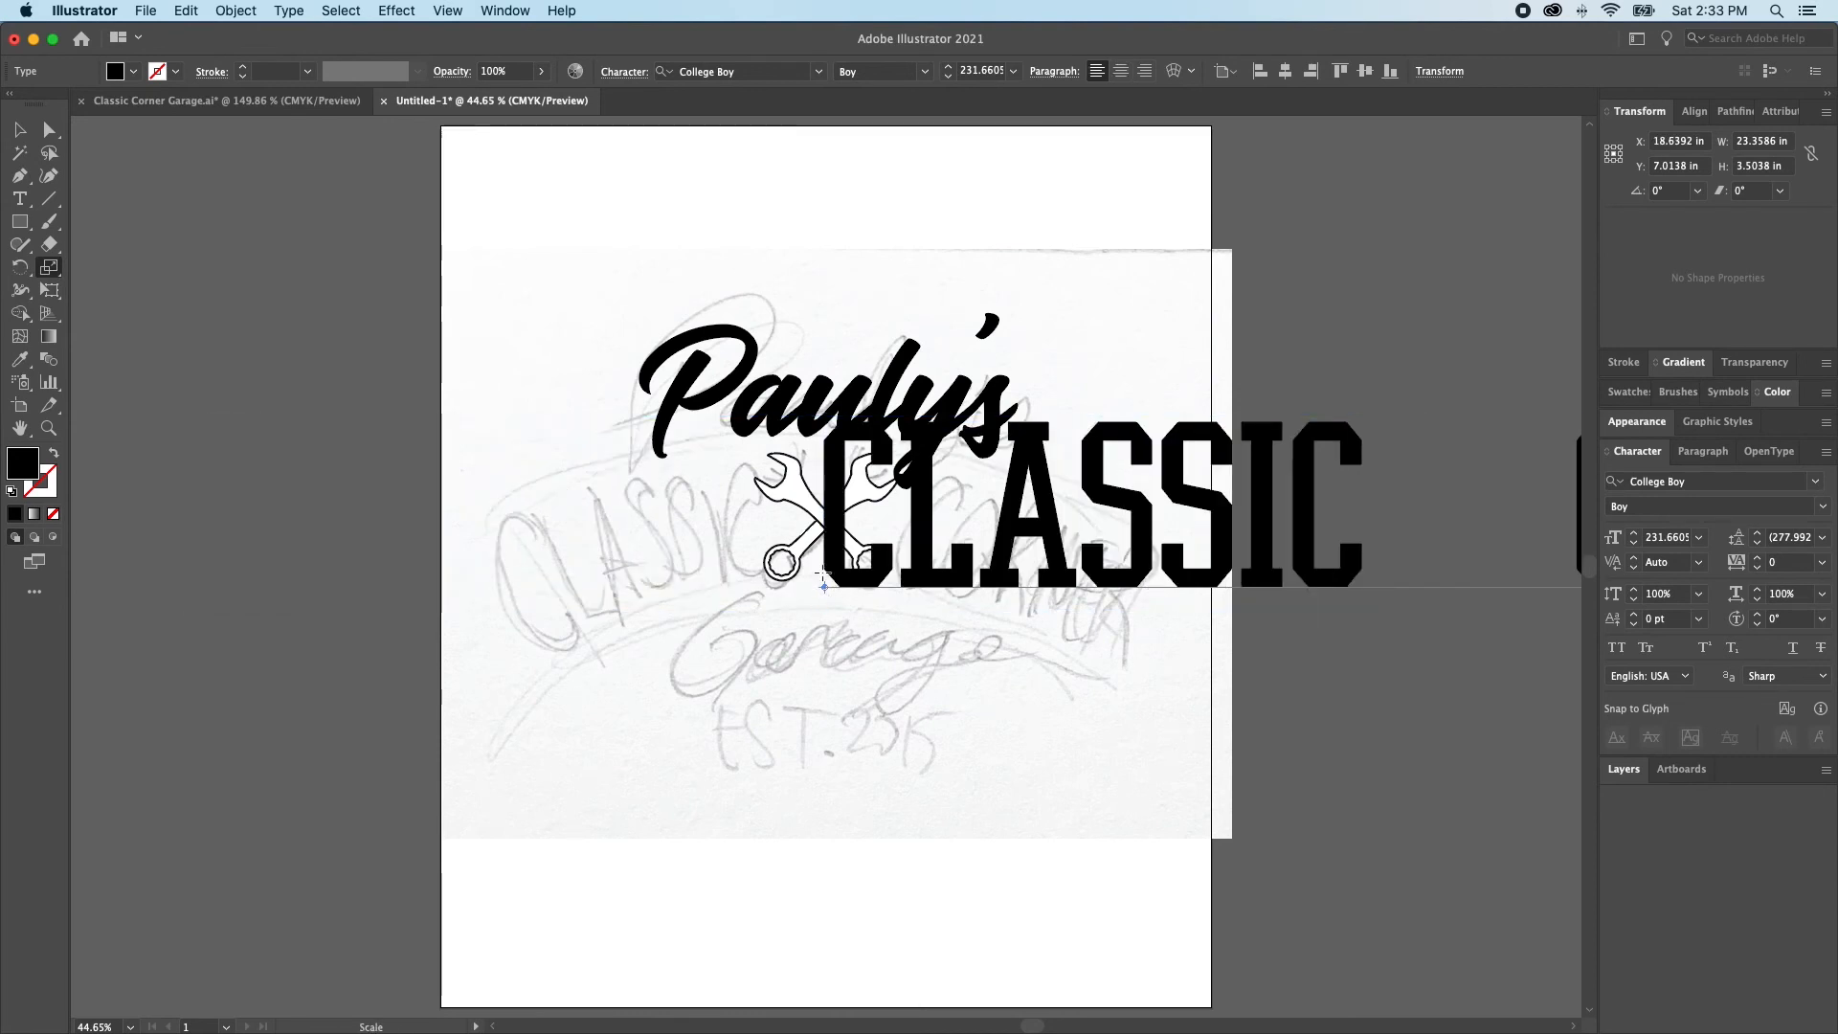
key("super+shift+c")
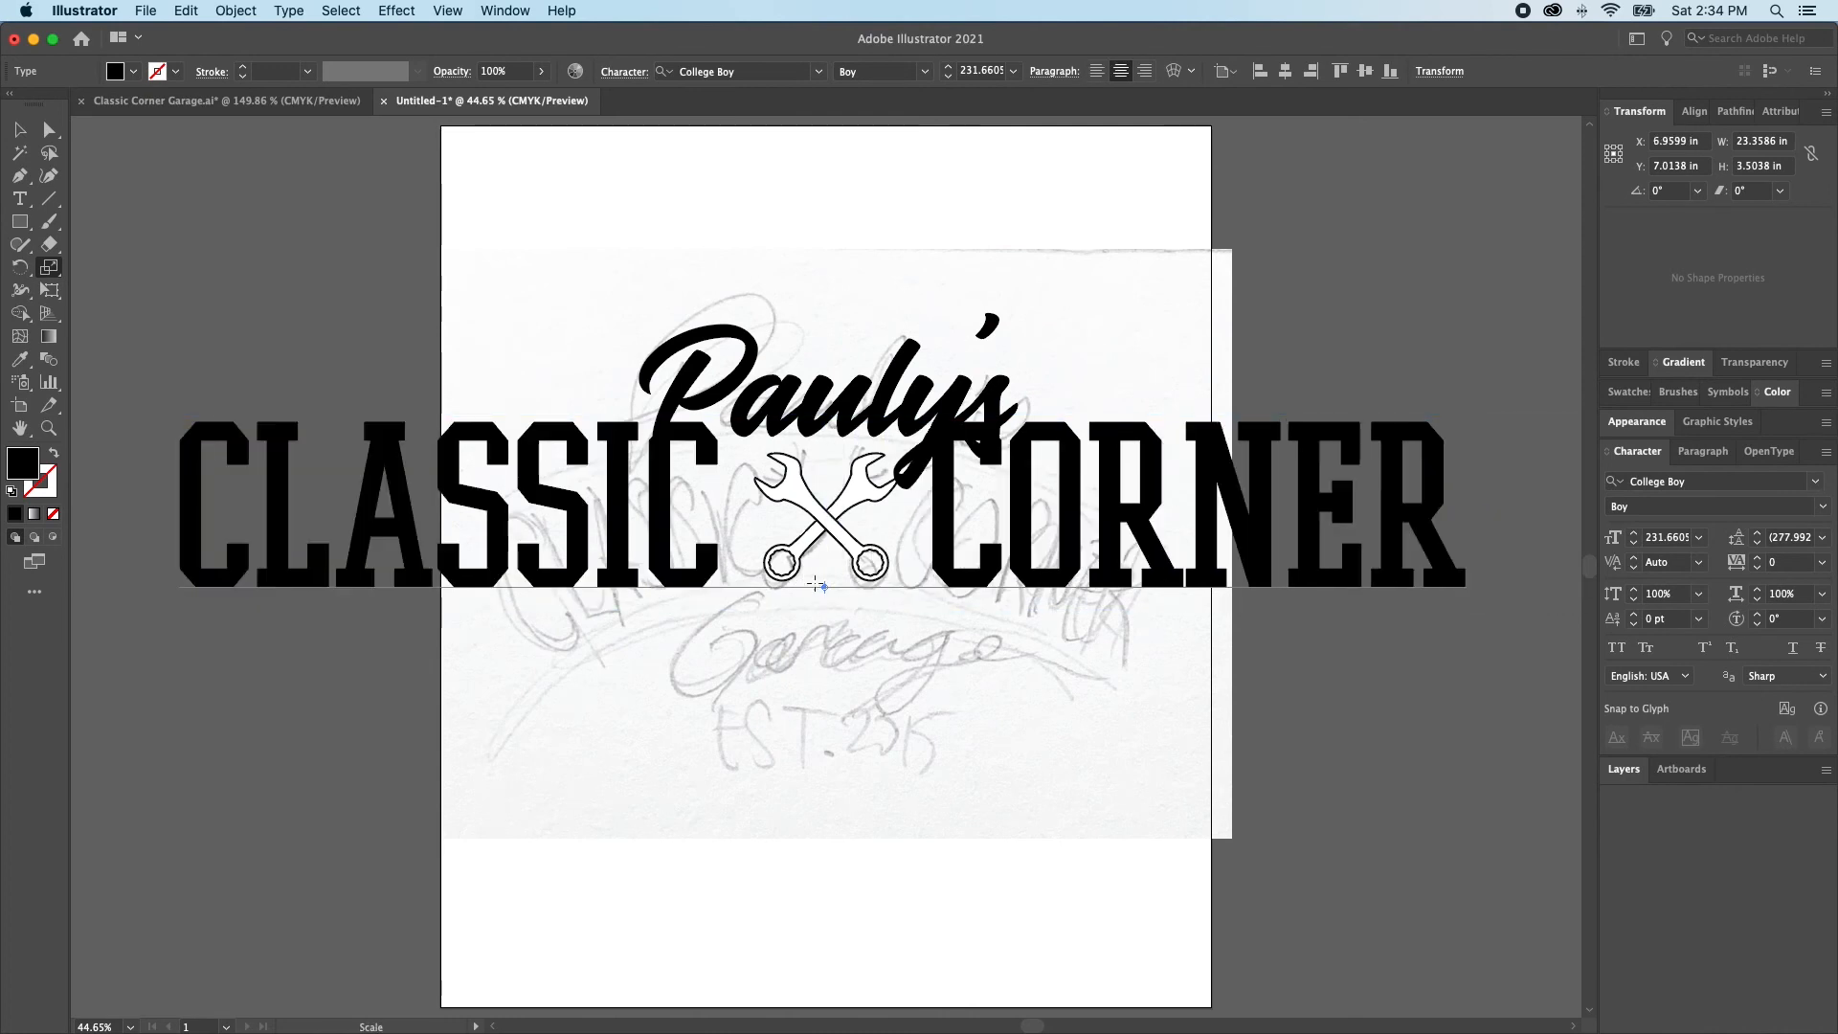
left_click_drag(1462, 335, 1407, 452)
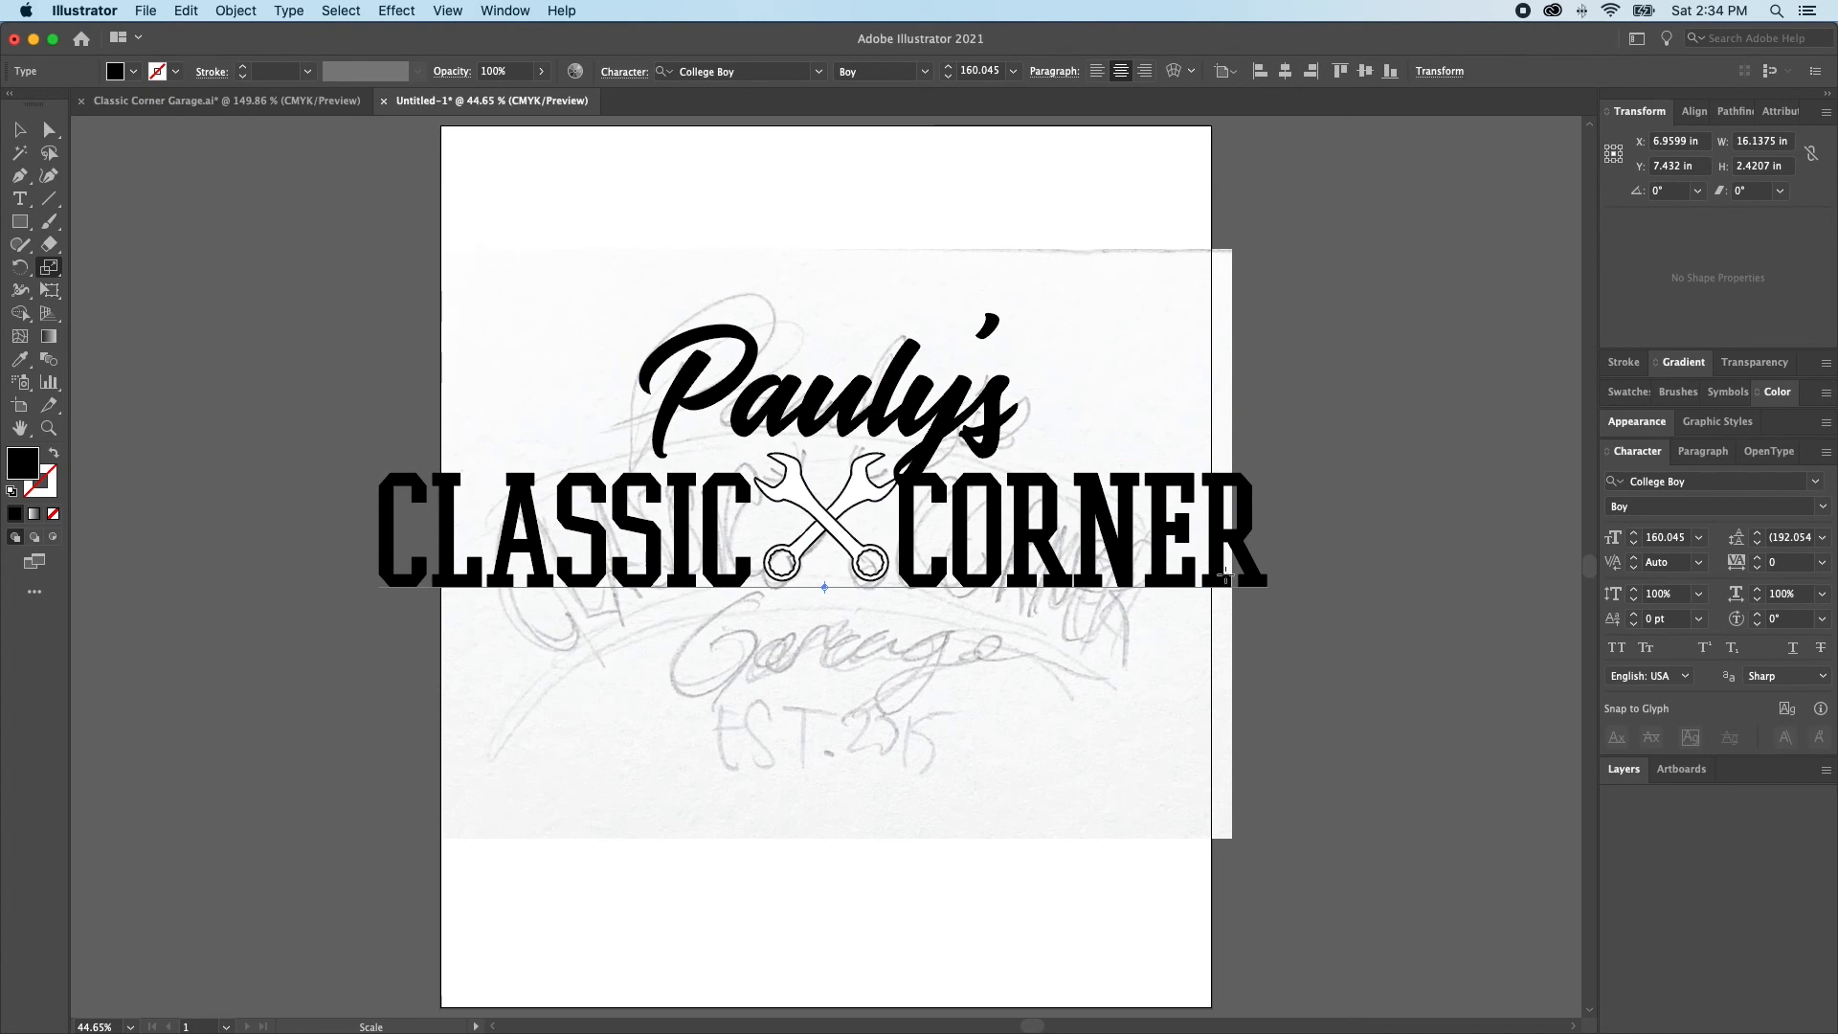
Move the CLASSIC CORNER text about 4.6 in straight up, above the Pauly's script
key("super+shift+a")
key("a")
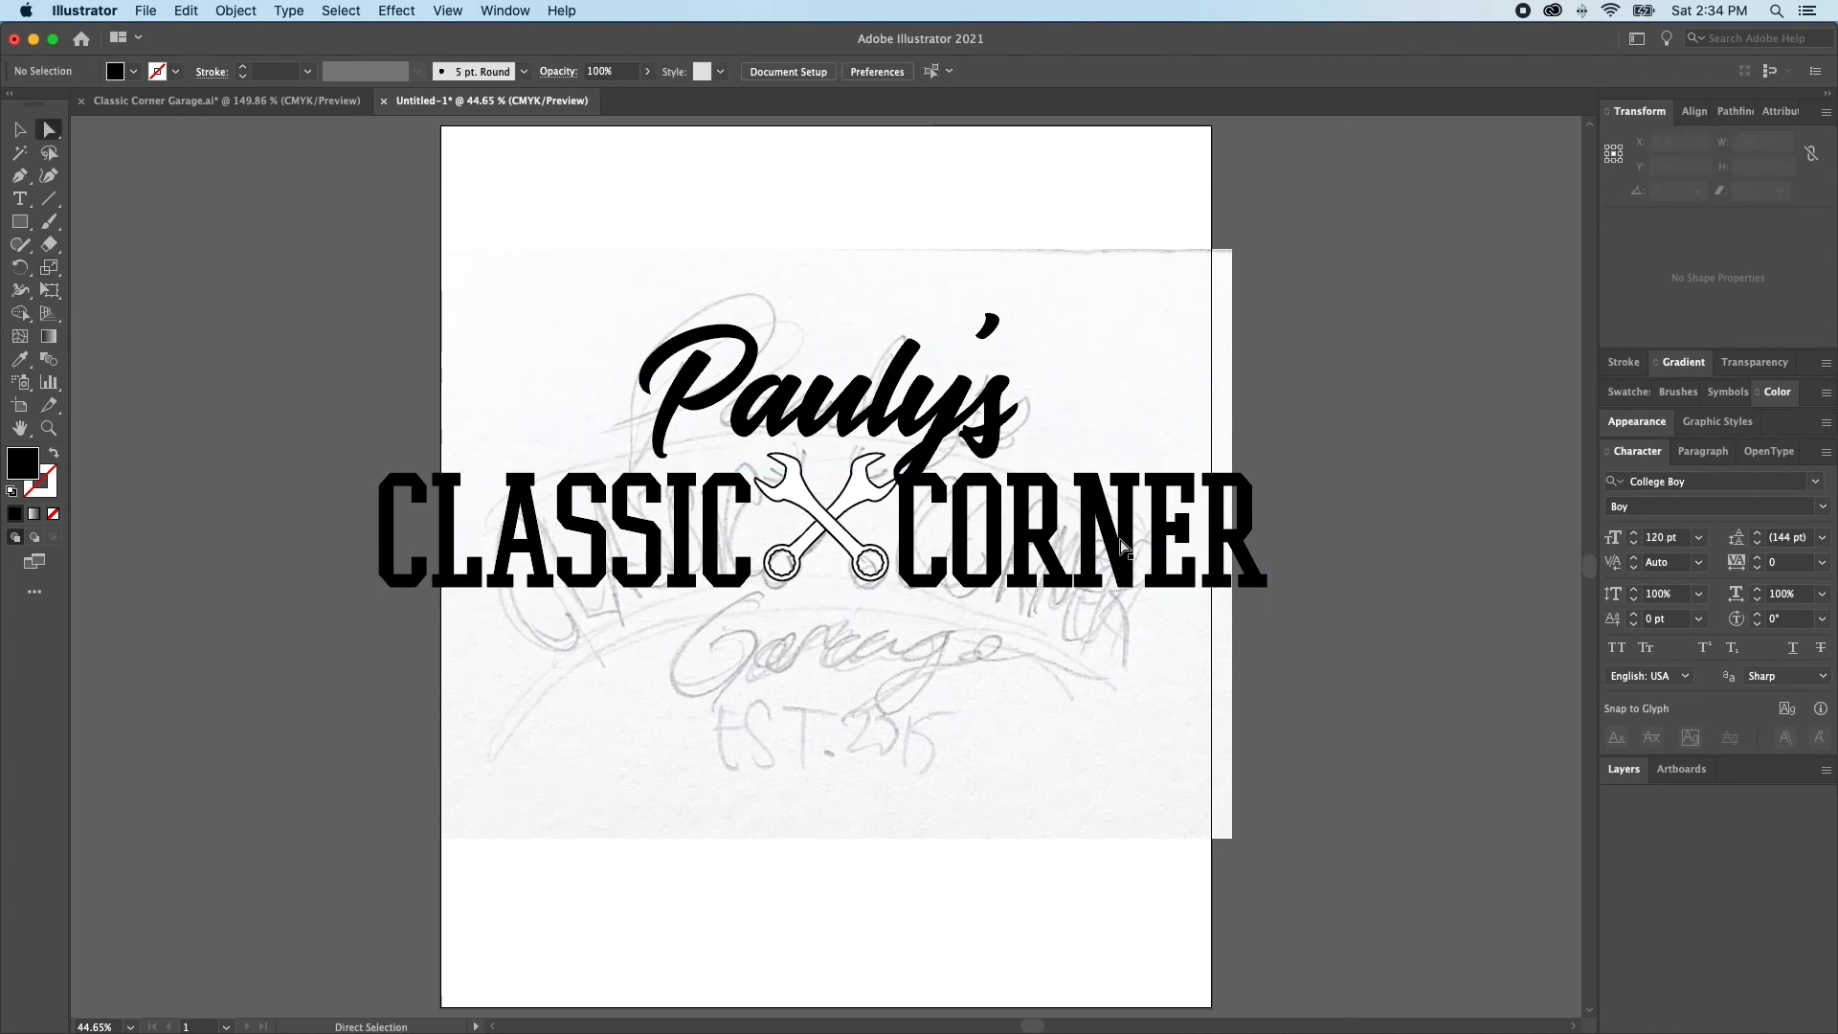
left_click_drag(1125, 549, 1125, 295)
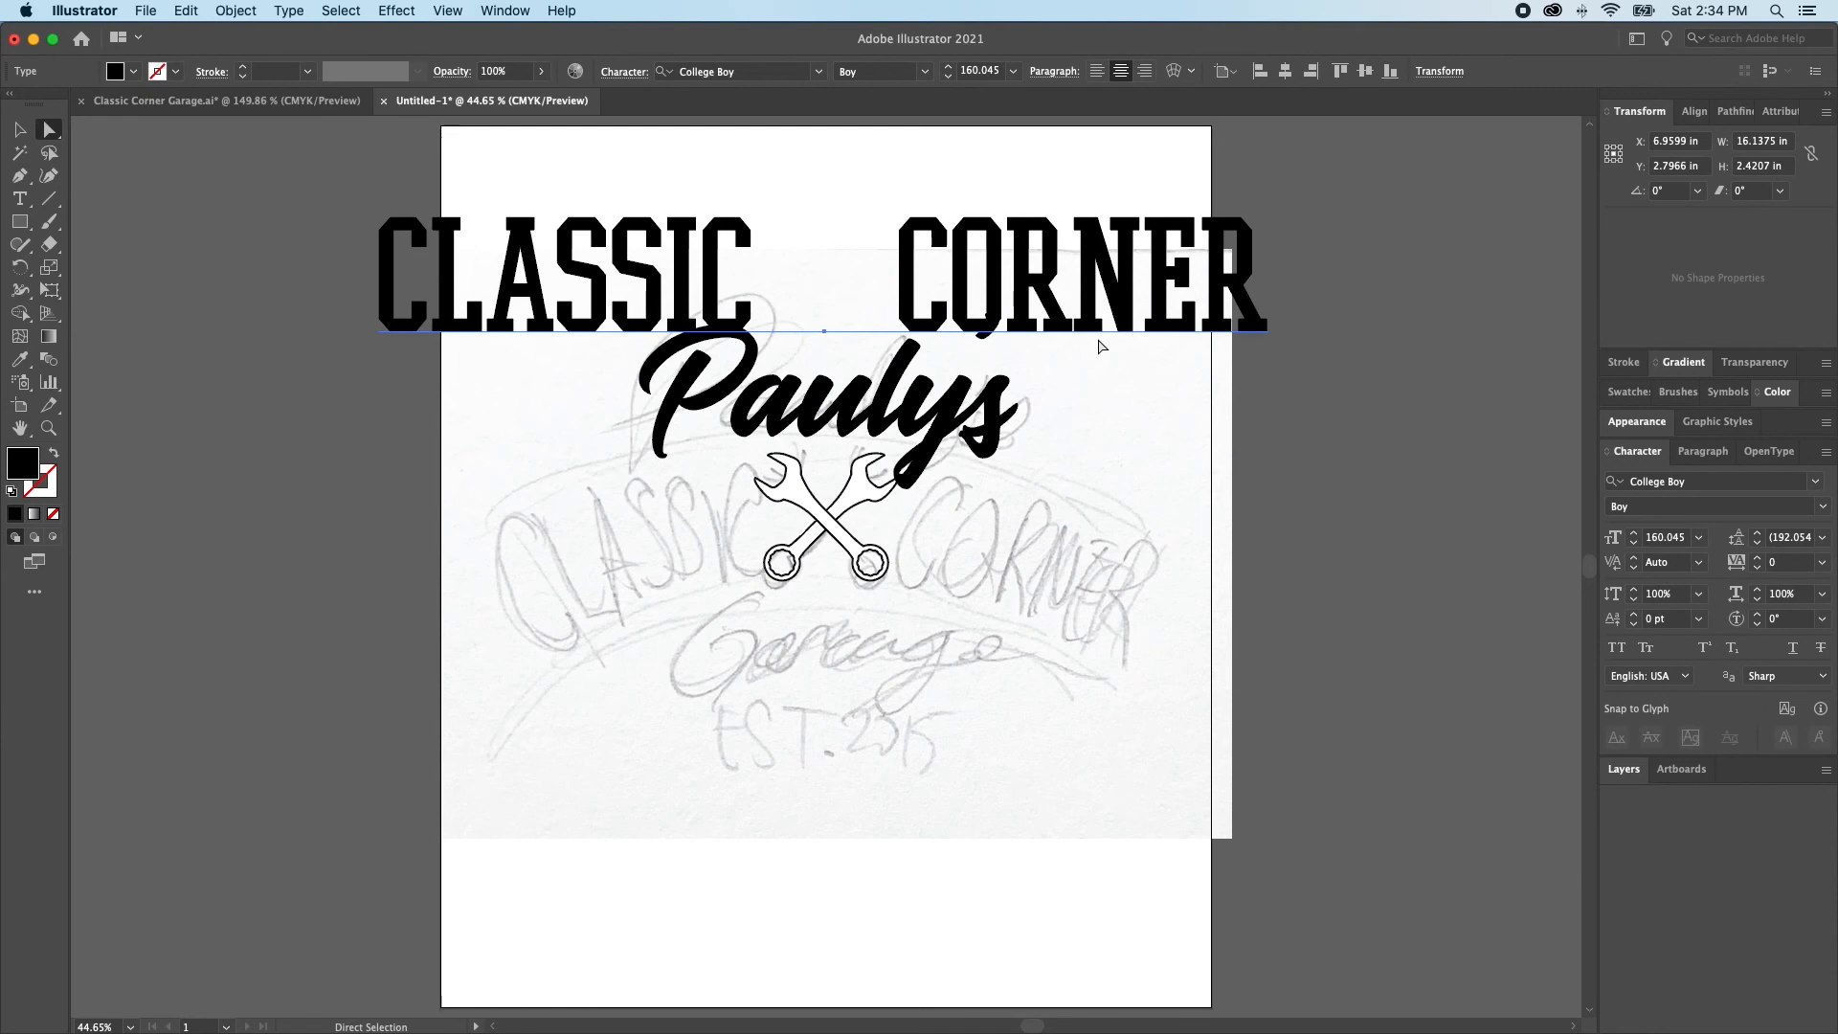
Draw a filled ellipse about 13.8 in by 9.1 in with its upper edge just below the wrenches
scroll(766, 524, "down", 5)
scroll(766, 524, "right", 1)
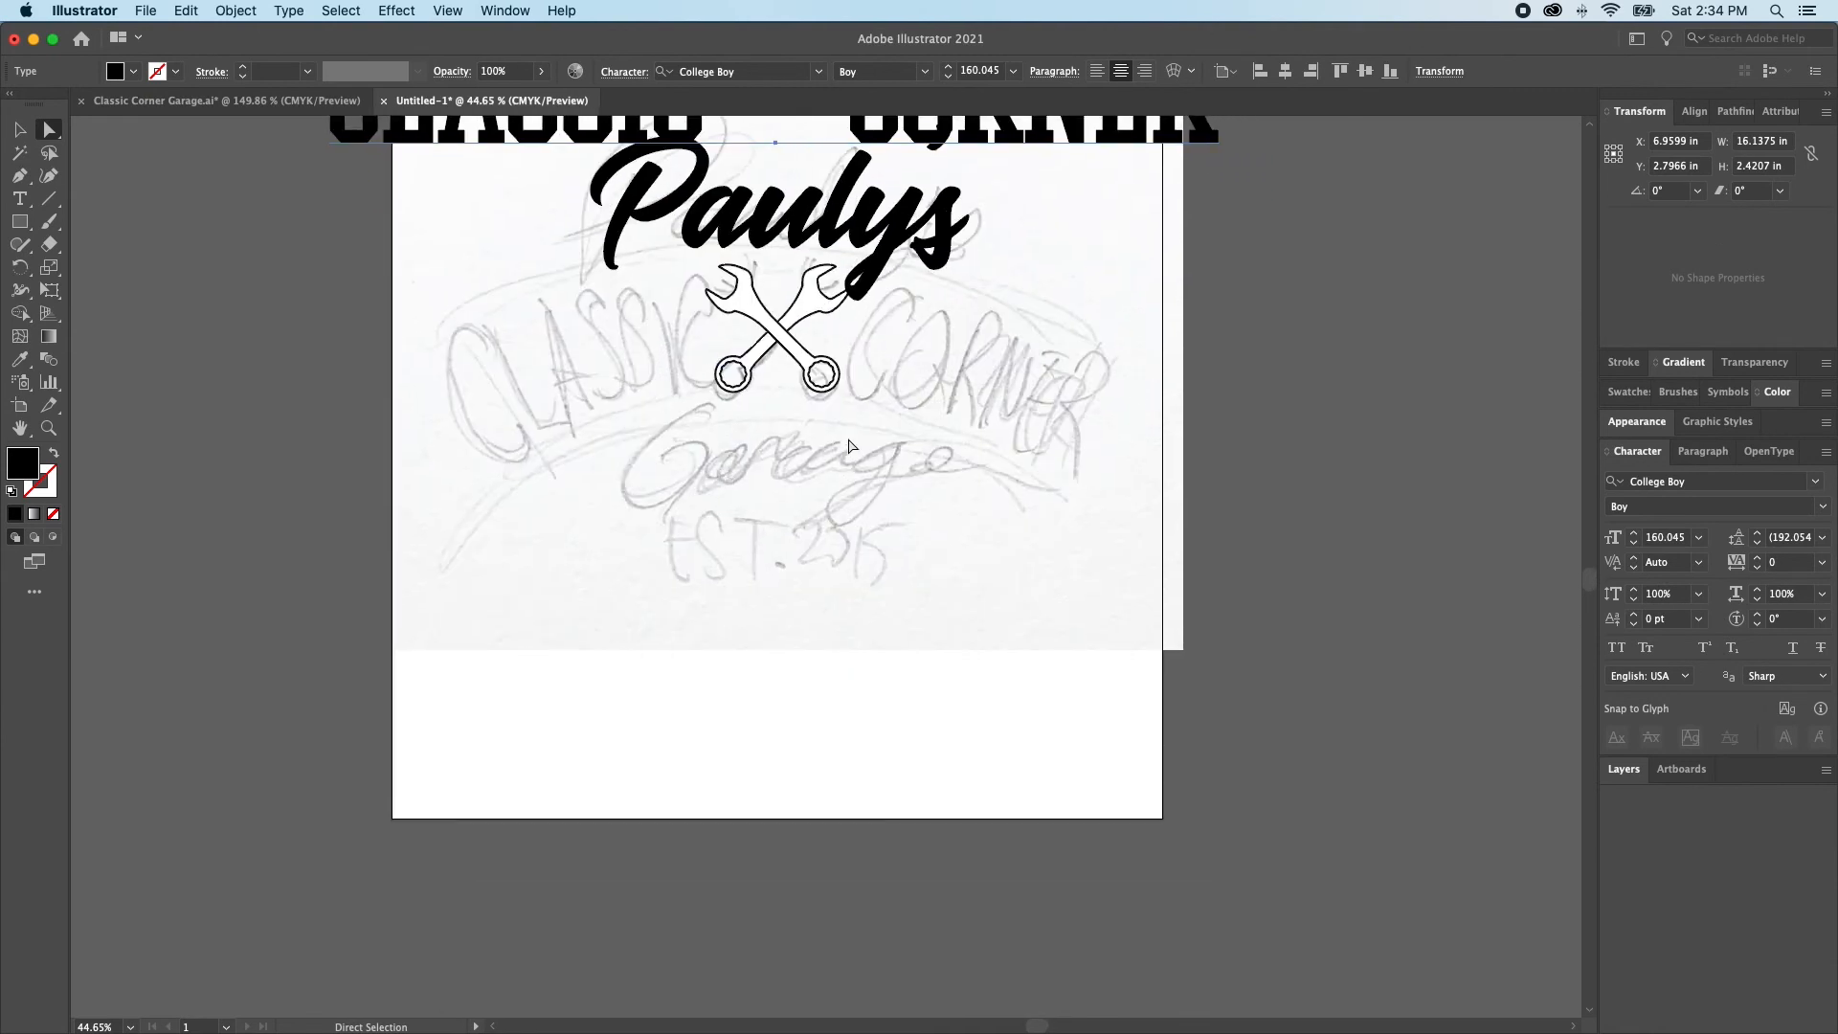
key("l")
mouse_move(777, 654)
left_mouse_down()
mouse_move(1013, 853)
mouse_move(1132, 899)
mouse_move(1178, 881)
mouse_move(1272, 906)
mouse_move(1169, 890)
mouse_move(1183, 904)
mouse_move(1285, 918)
mouse_move(1062, 790)
mouse_move(1050, 810)
mouse_move(985, 709)
mouse_move(984, 804)
mouse_move(1129, 848)
mouse_move(1099, 828)
mouse_move(1161, 896)
left_mouse_up()
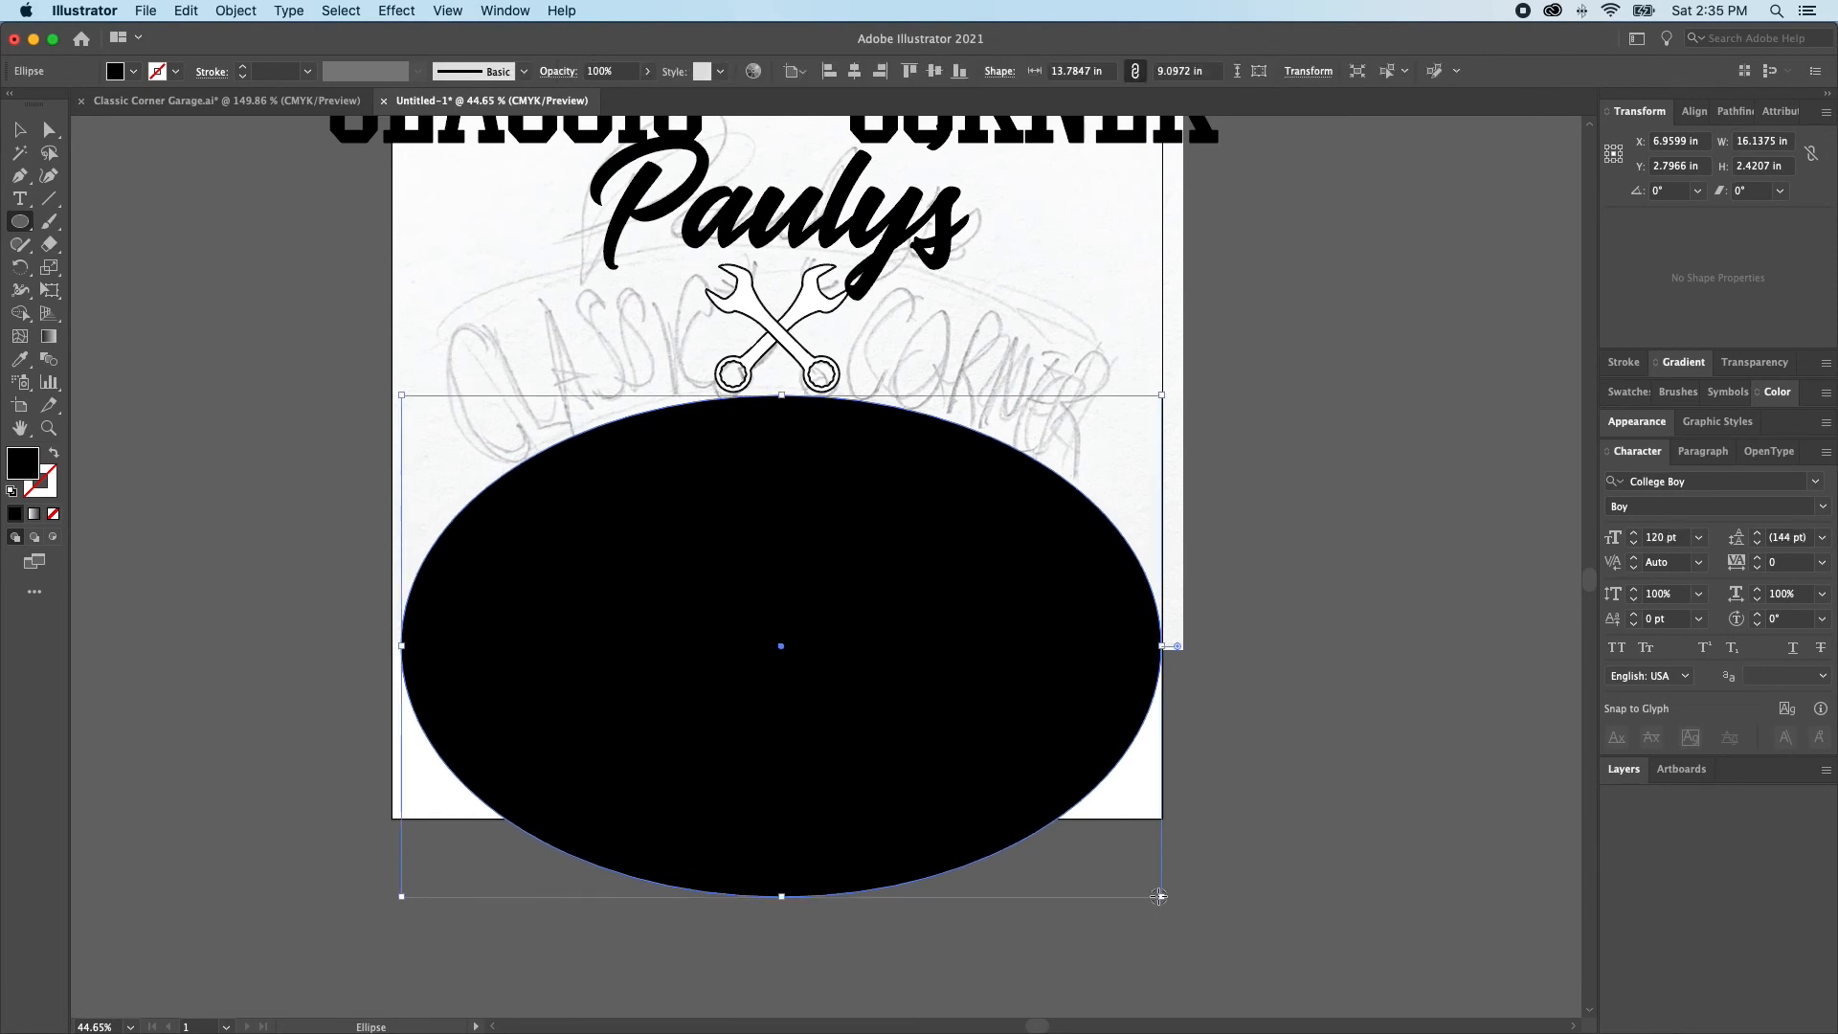
key("b")
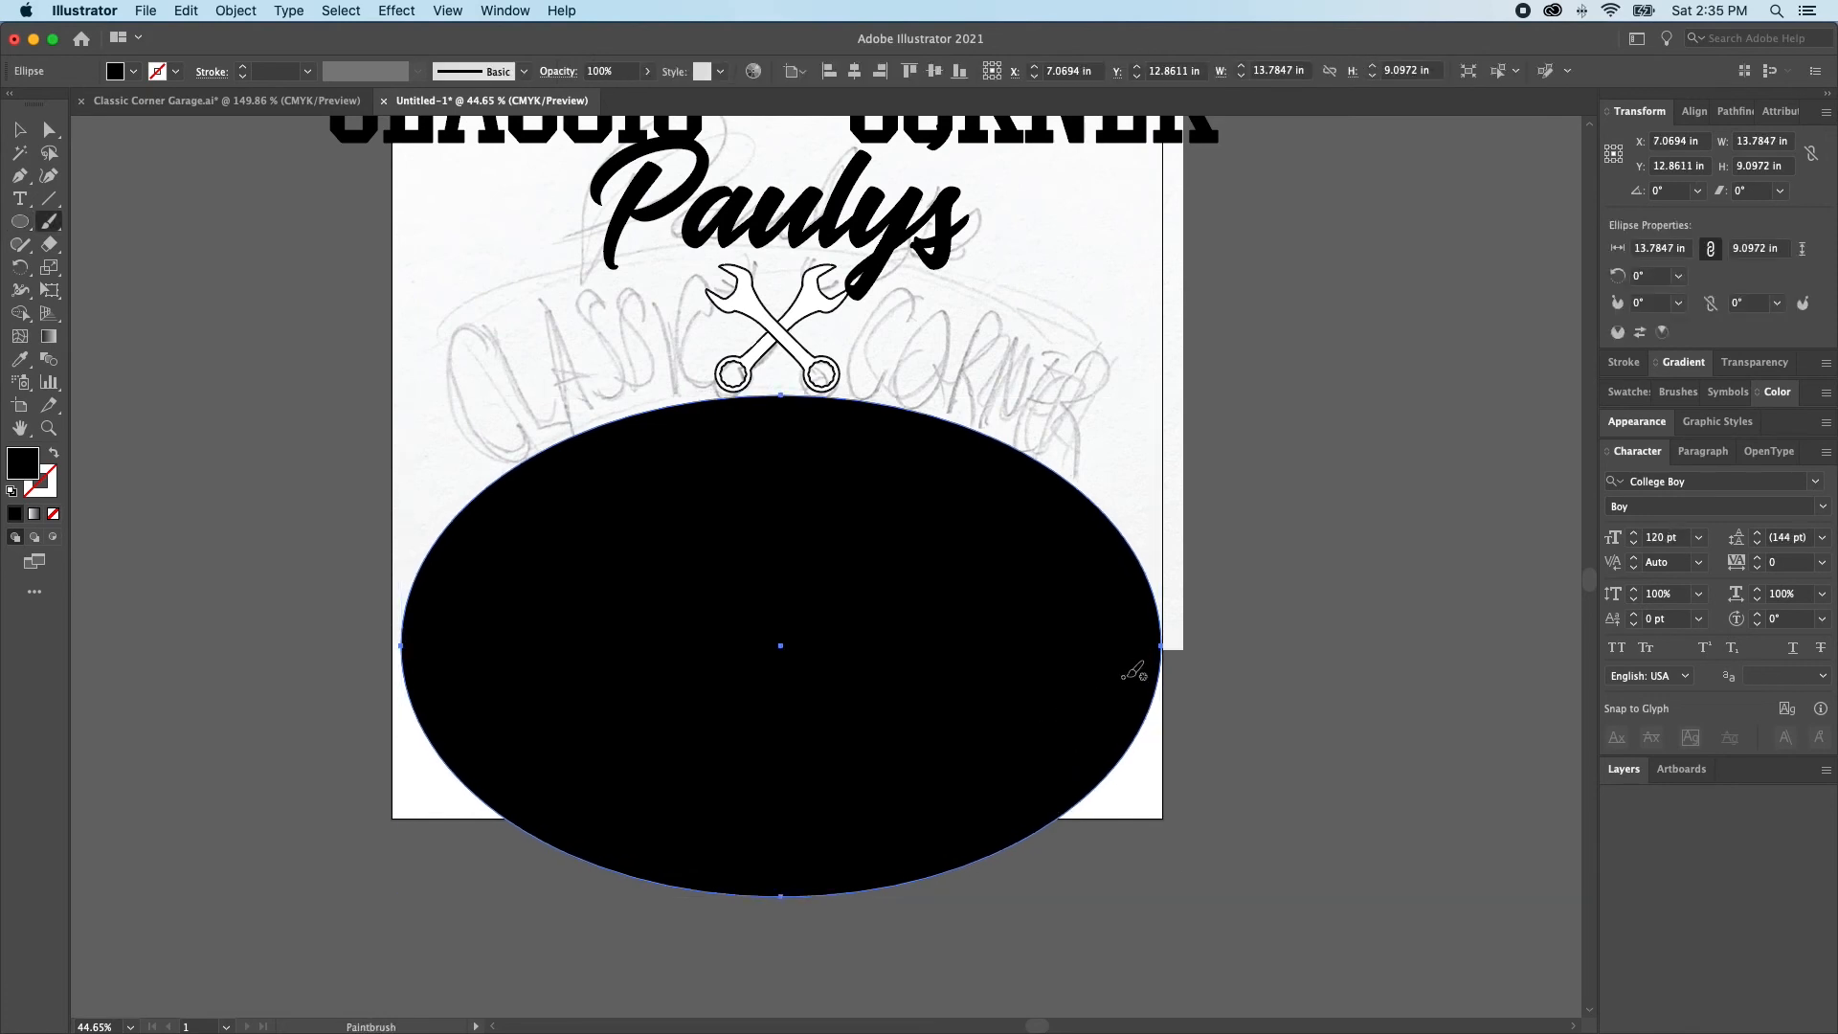
Enlarge the ellipse to about 17.3 in by 11.2 in, keeping its upper edge just below the wrenches
key("v")
left_click_drag(1170, 645, 1256, 646)
left_click_drag(791, 903, 781, 1010)
Turn the ellipse into a type path, starting the text at its bottom anchor point
key("t")
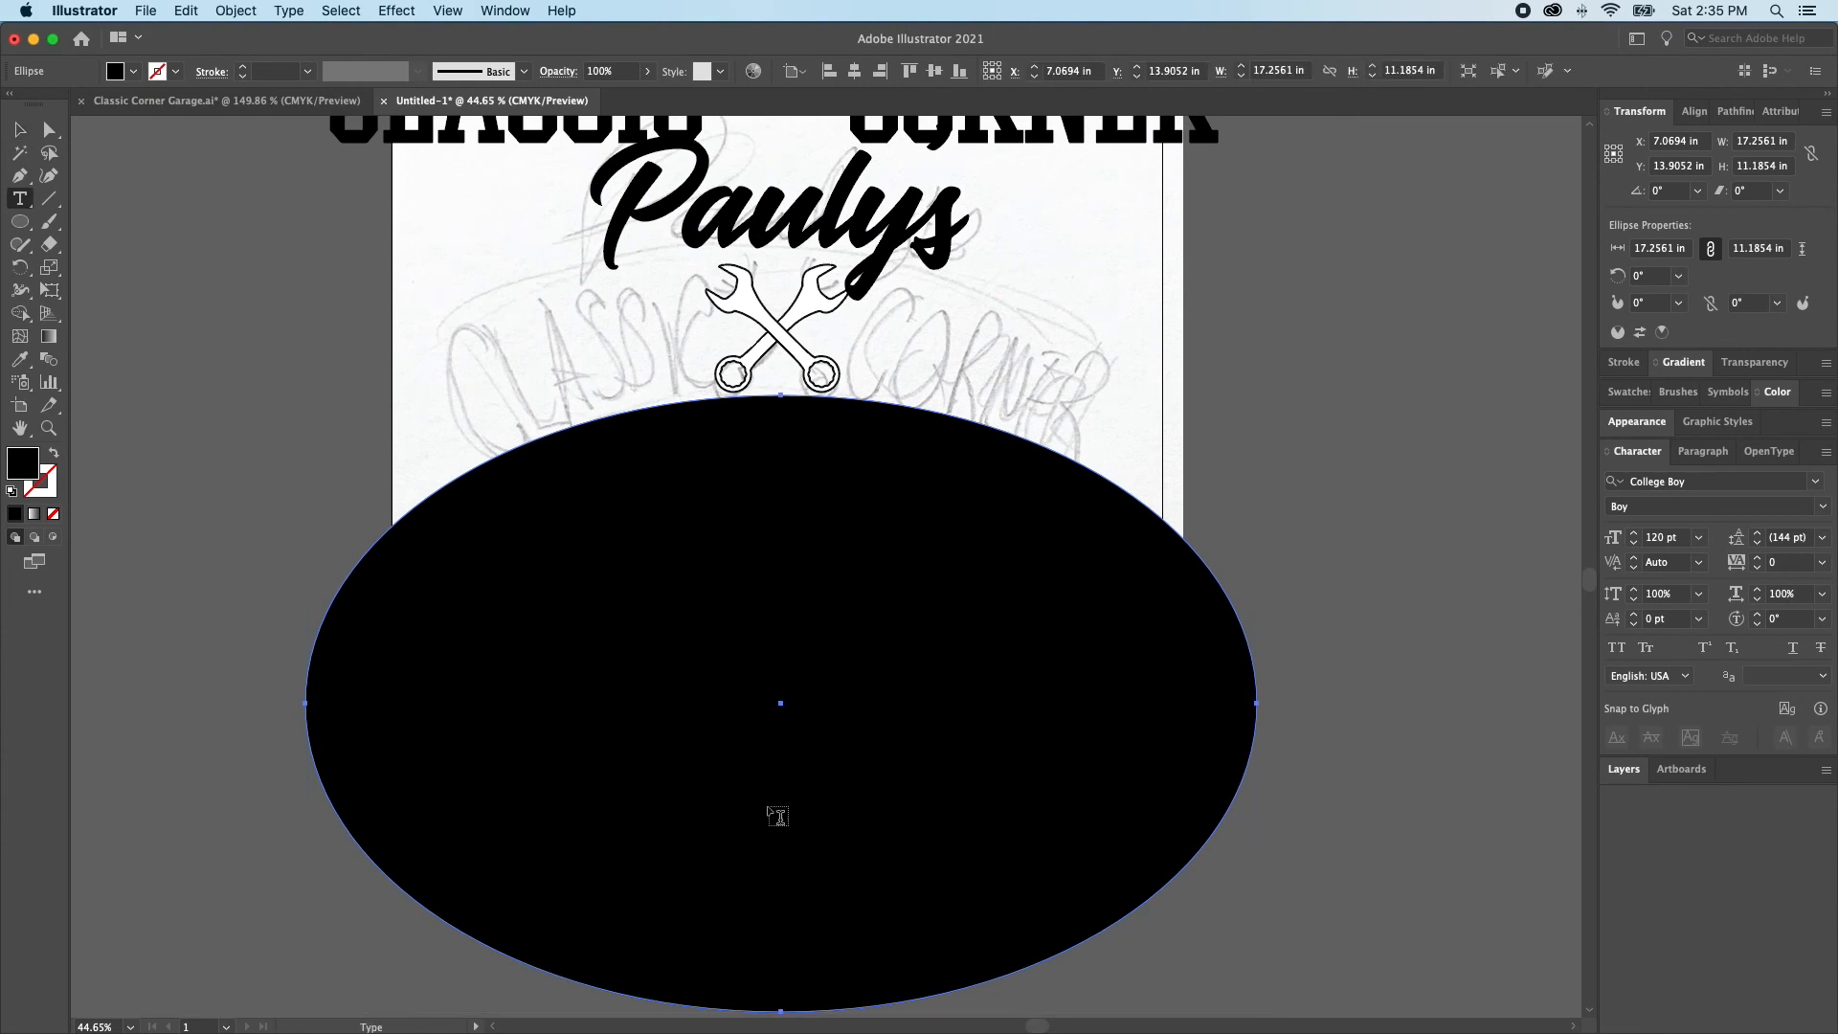
scroll(775, 820, "down", 2)
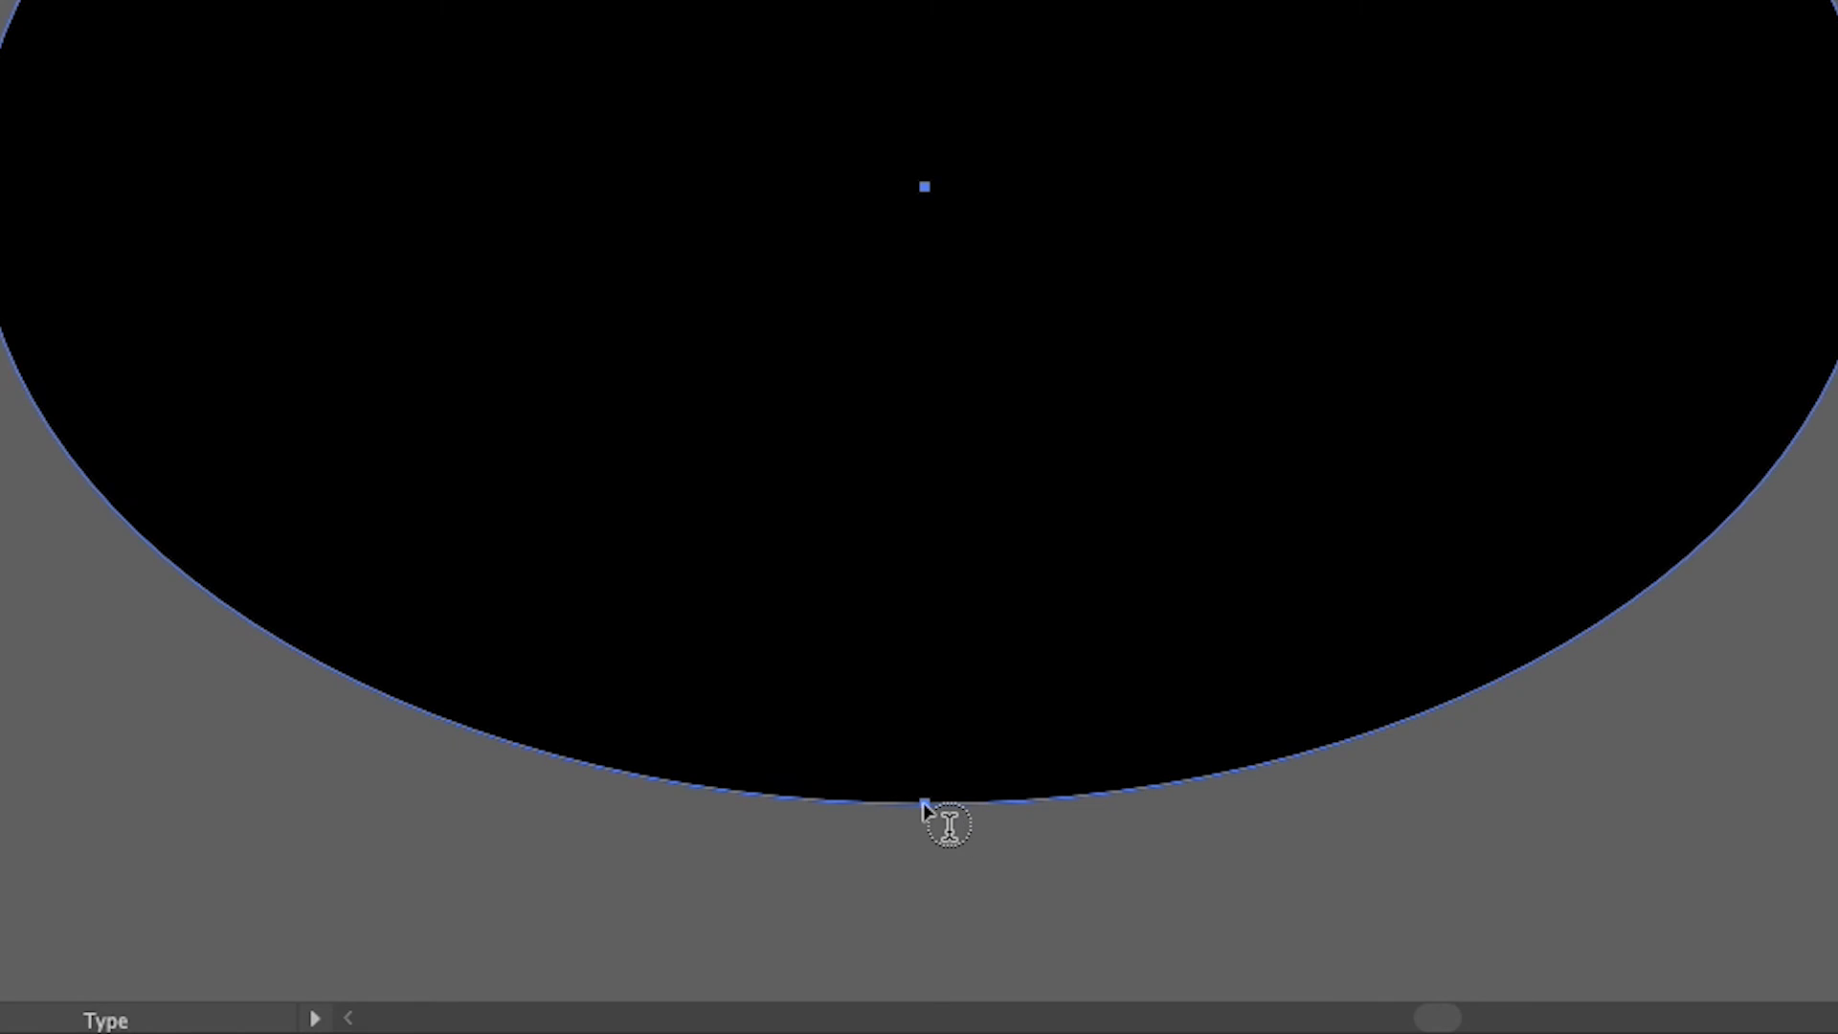
left_click(923, 804)
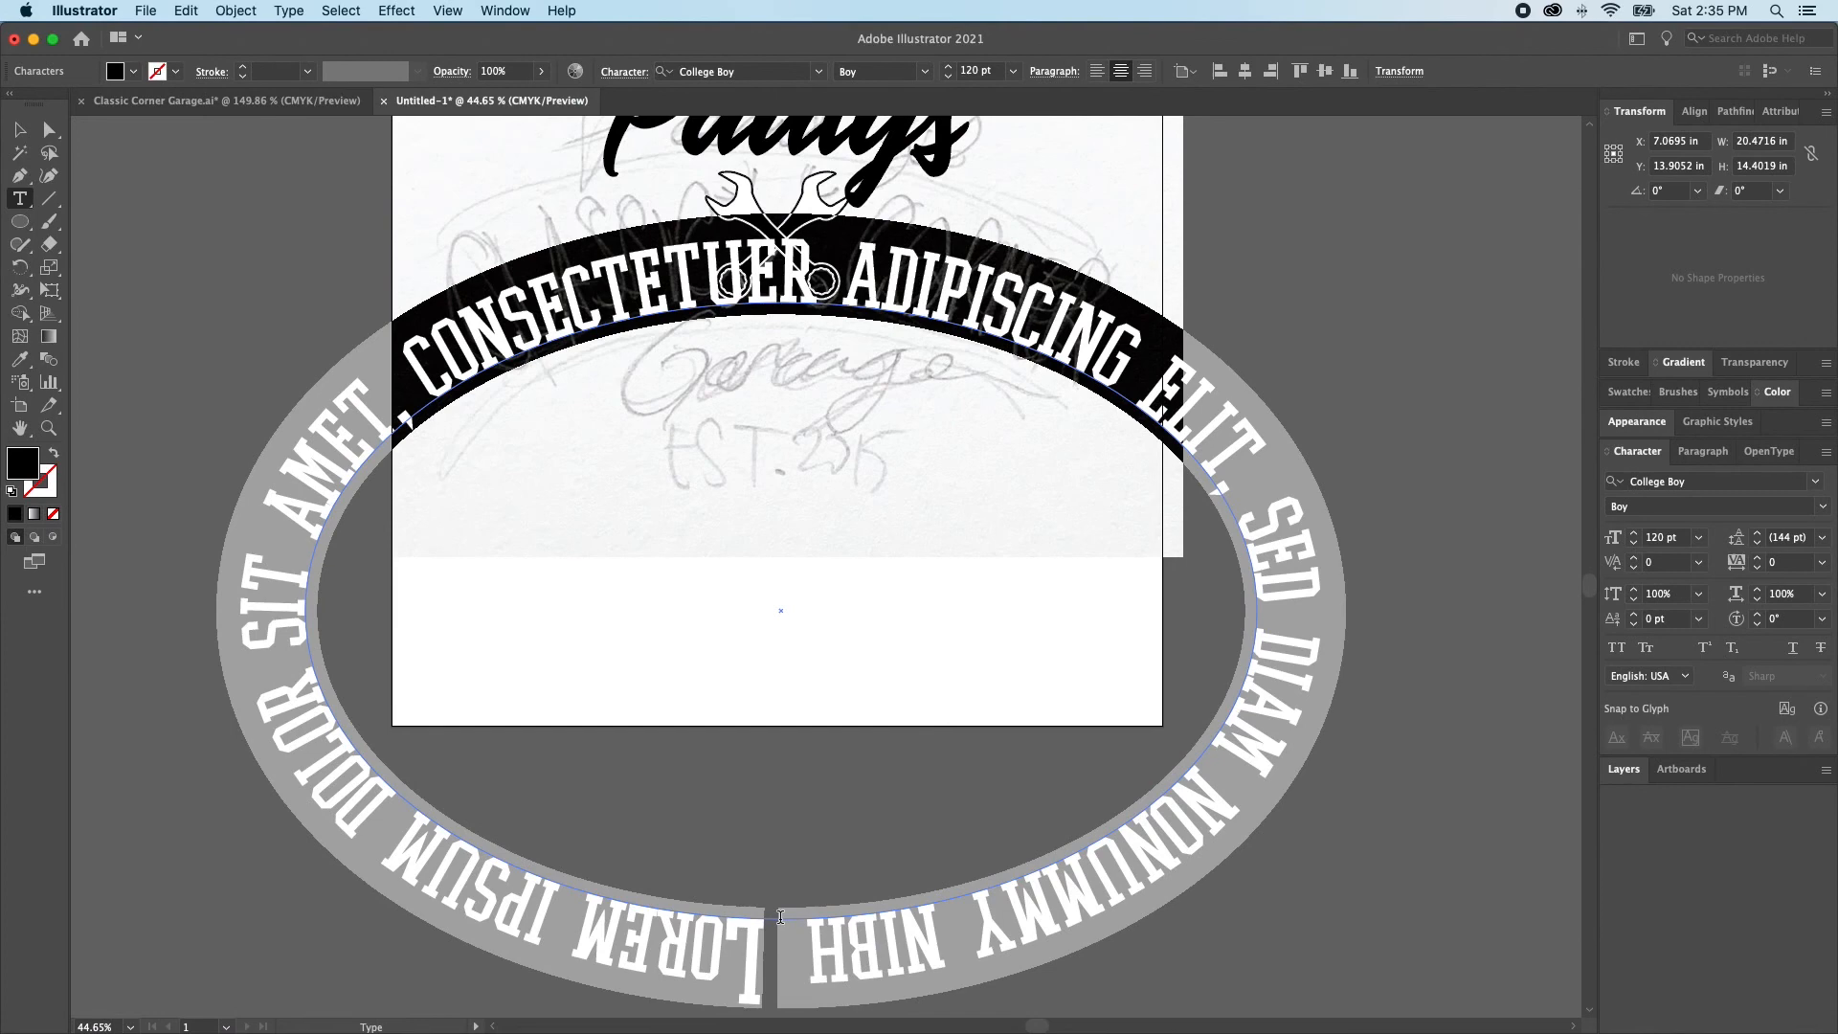
key("super+v")
key("super+z")
left_click(807, 691, "super")
Replace the placeholder text on the ellipse with a copy of the straight CLASSIC CORNER text and deselect it
scroll(816, 660, "up", 3)
key("q")
key("a")
left_click(1110, 158)
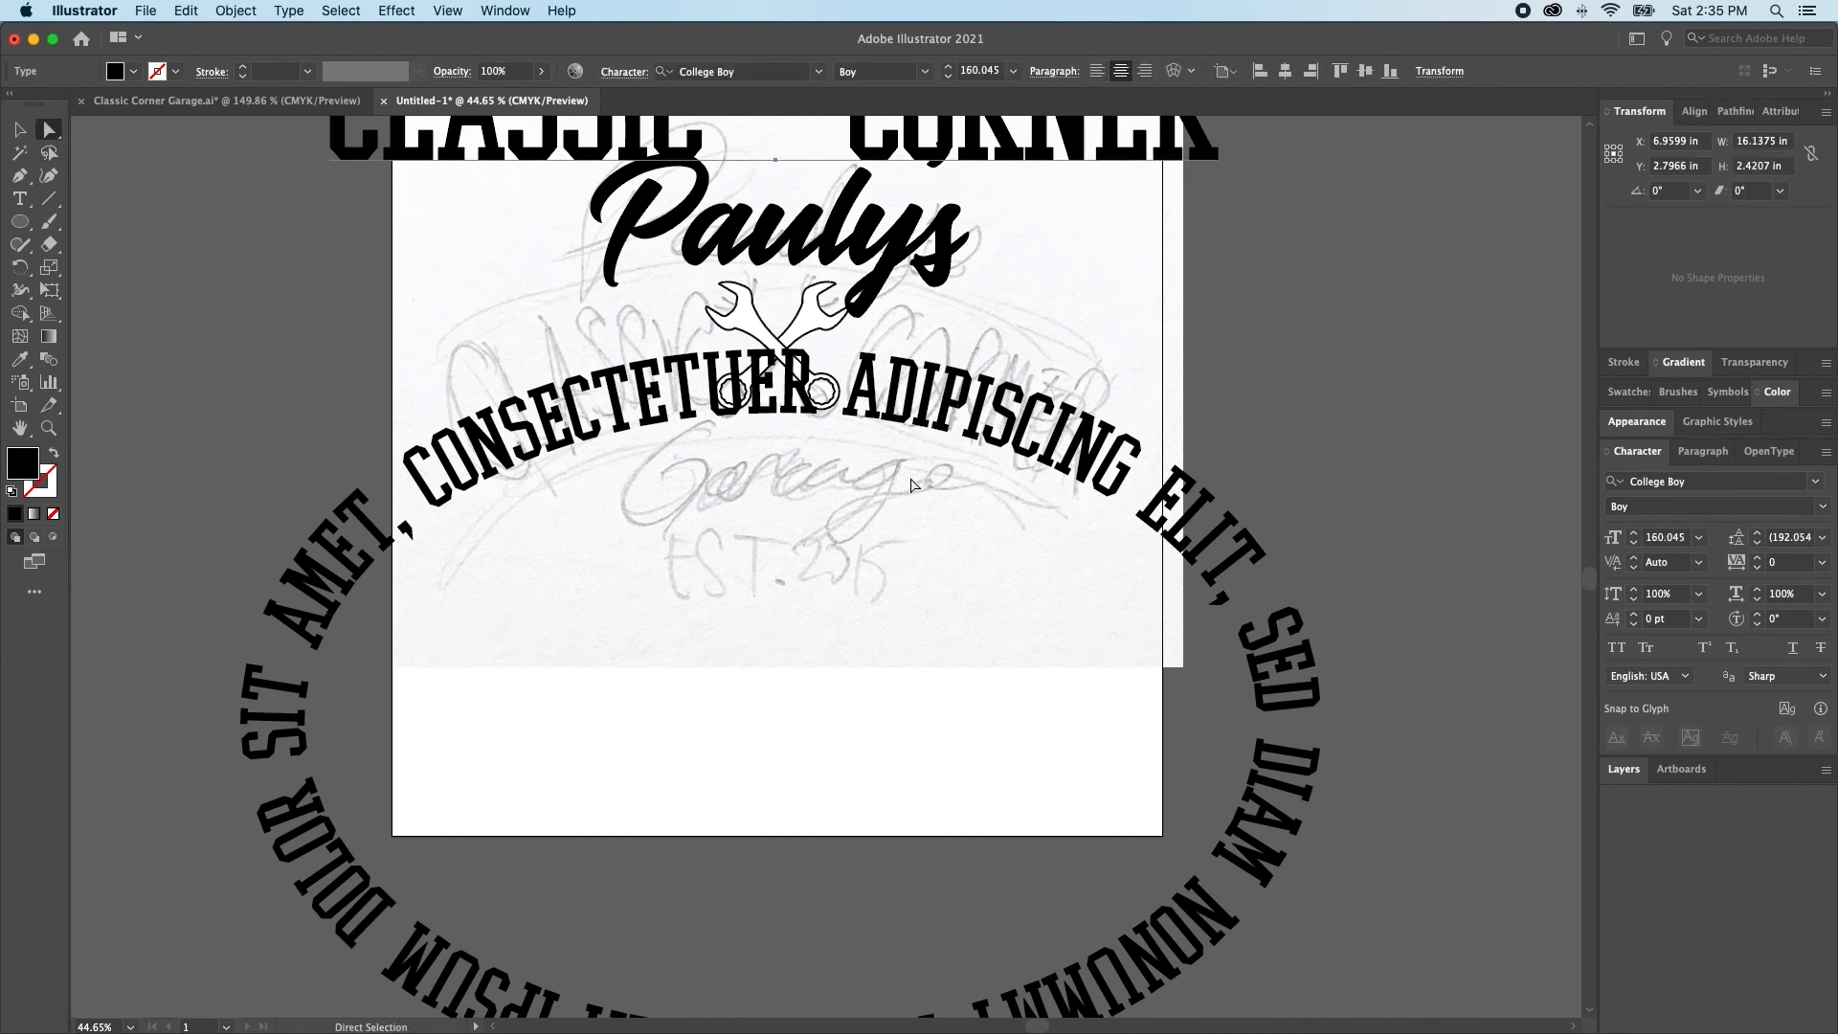
key("t")
triple_click(1067, 432)
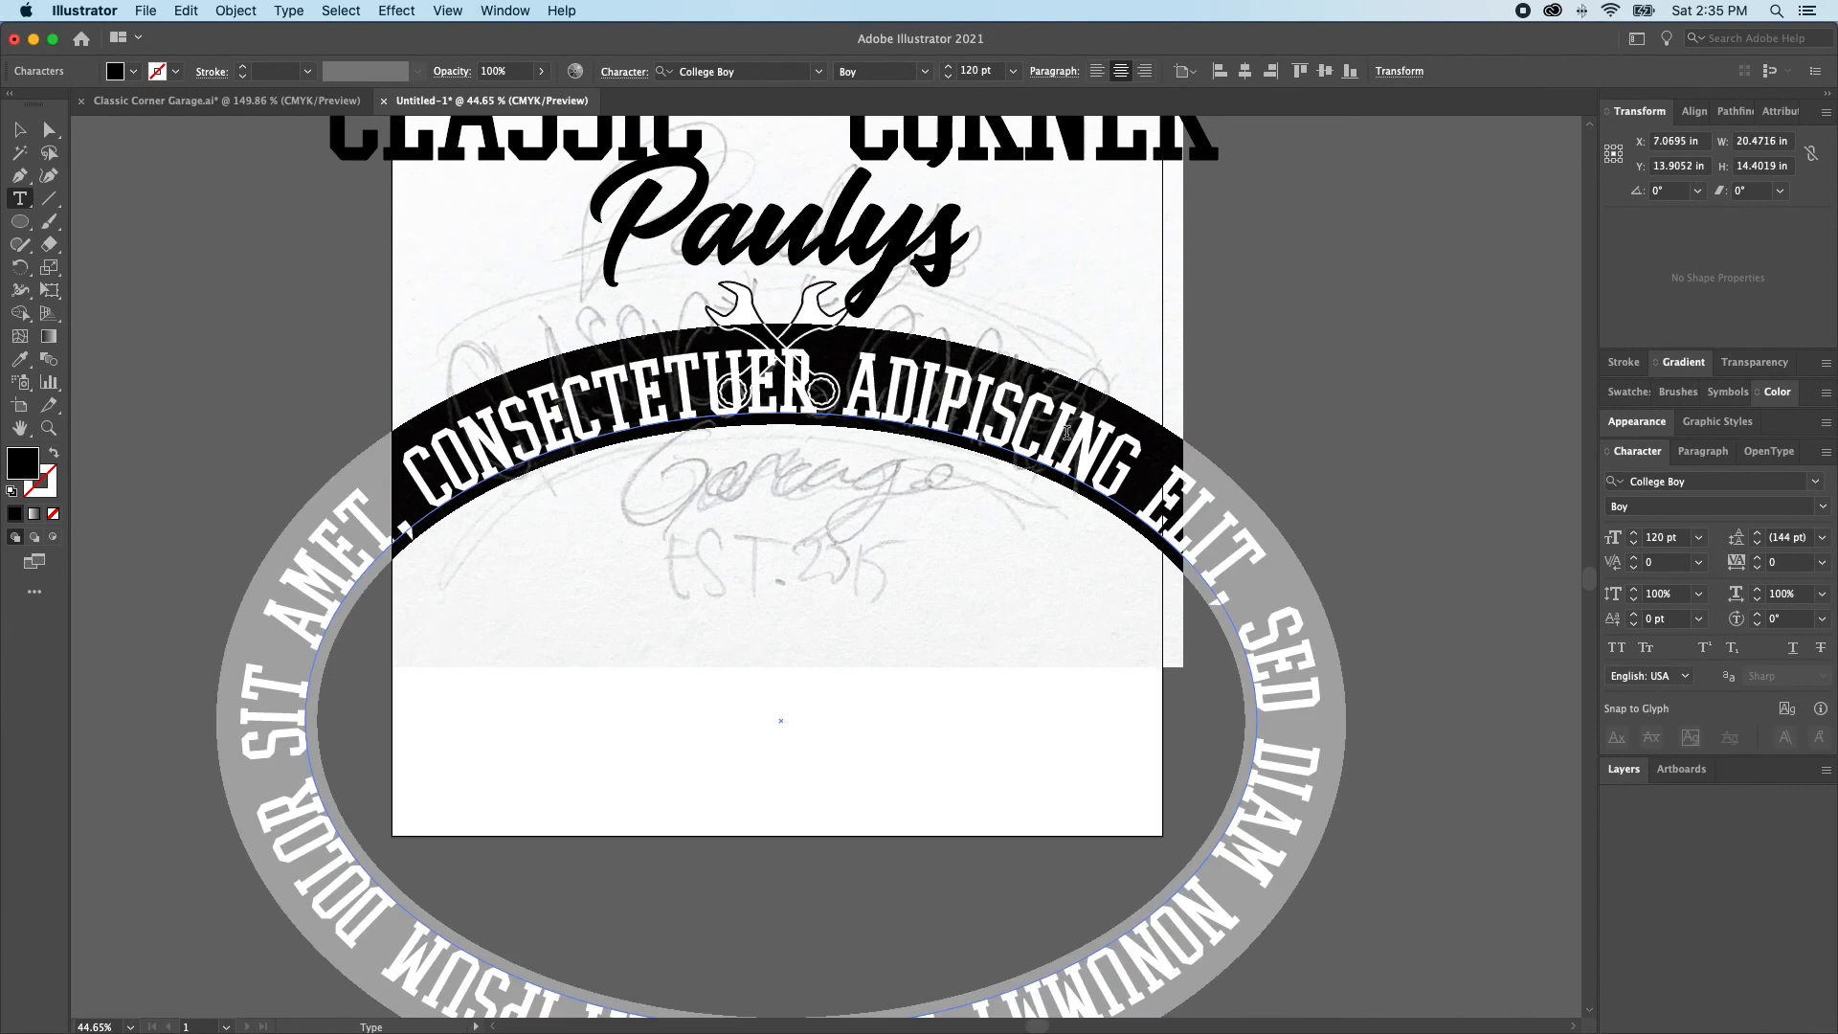
scroll(609, 492, "down", 2)
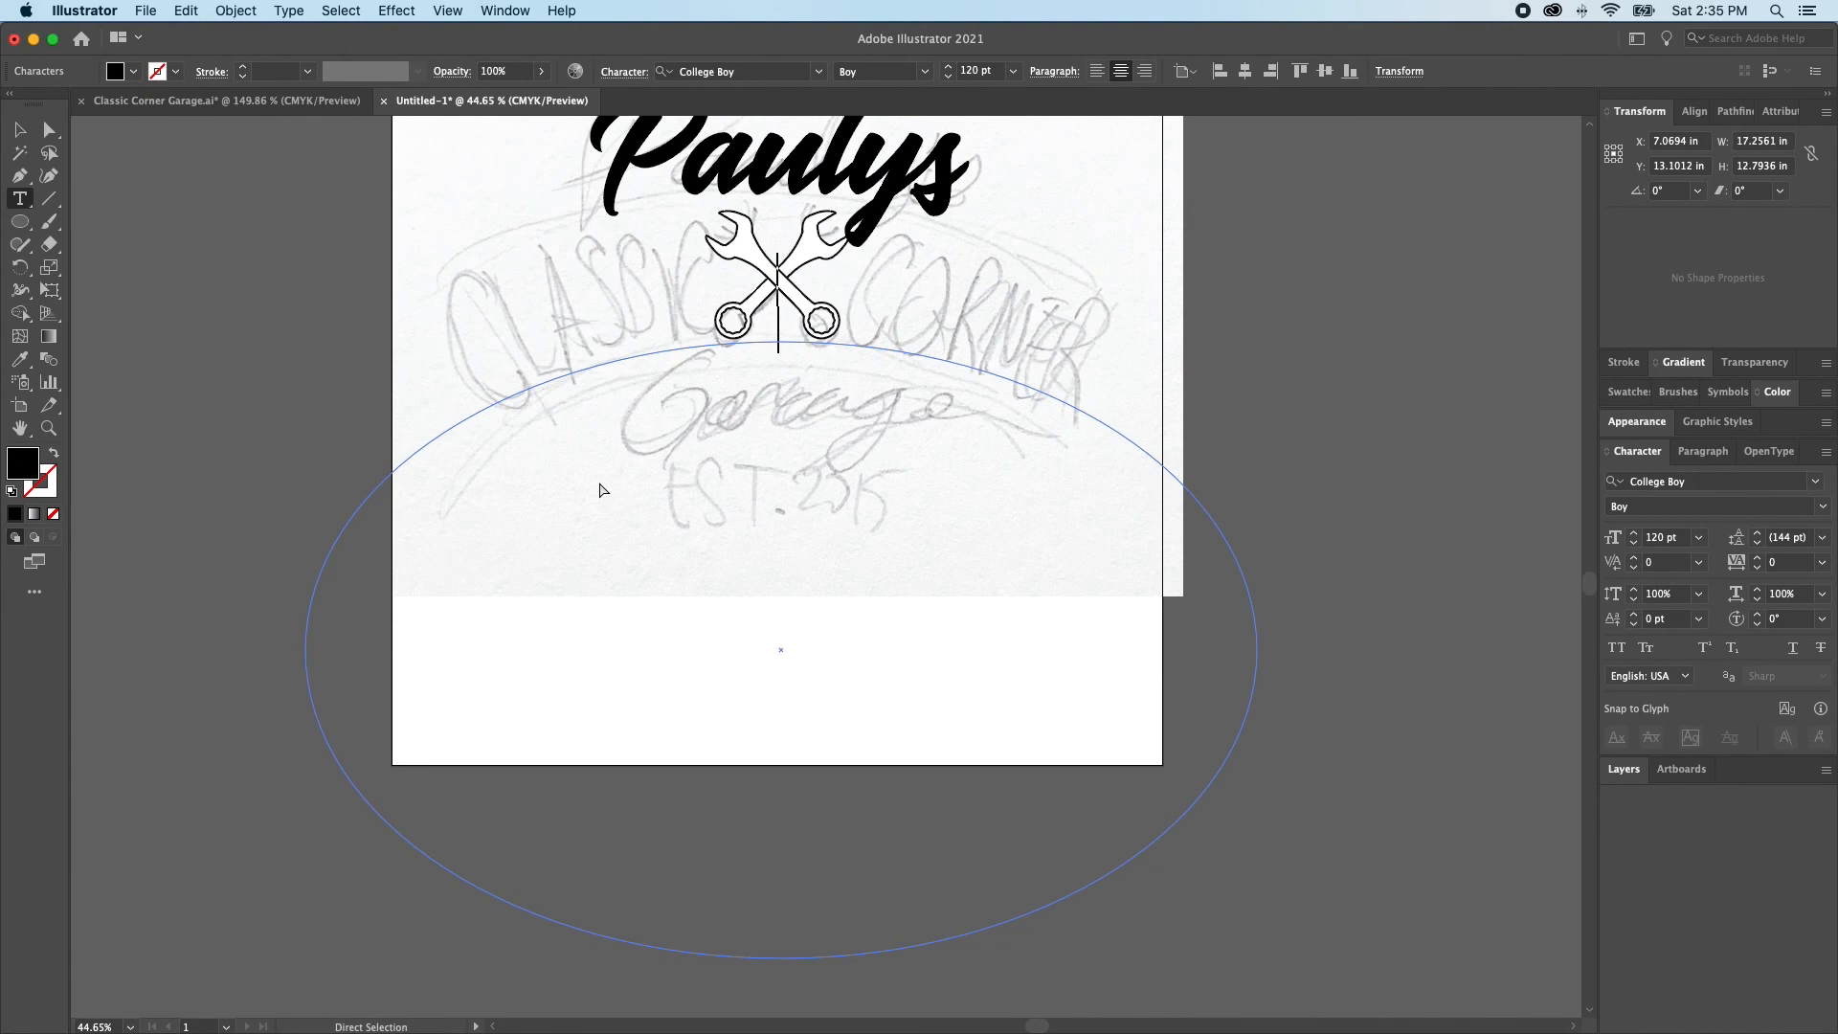
key("super+v")
left_click(600, 482, "super")
key("a")
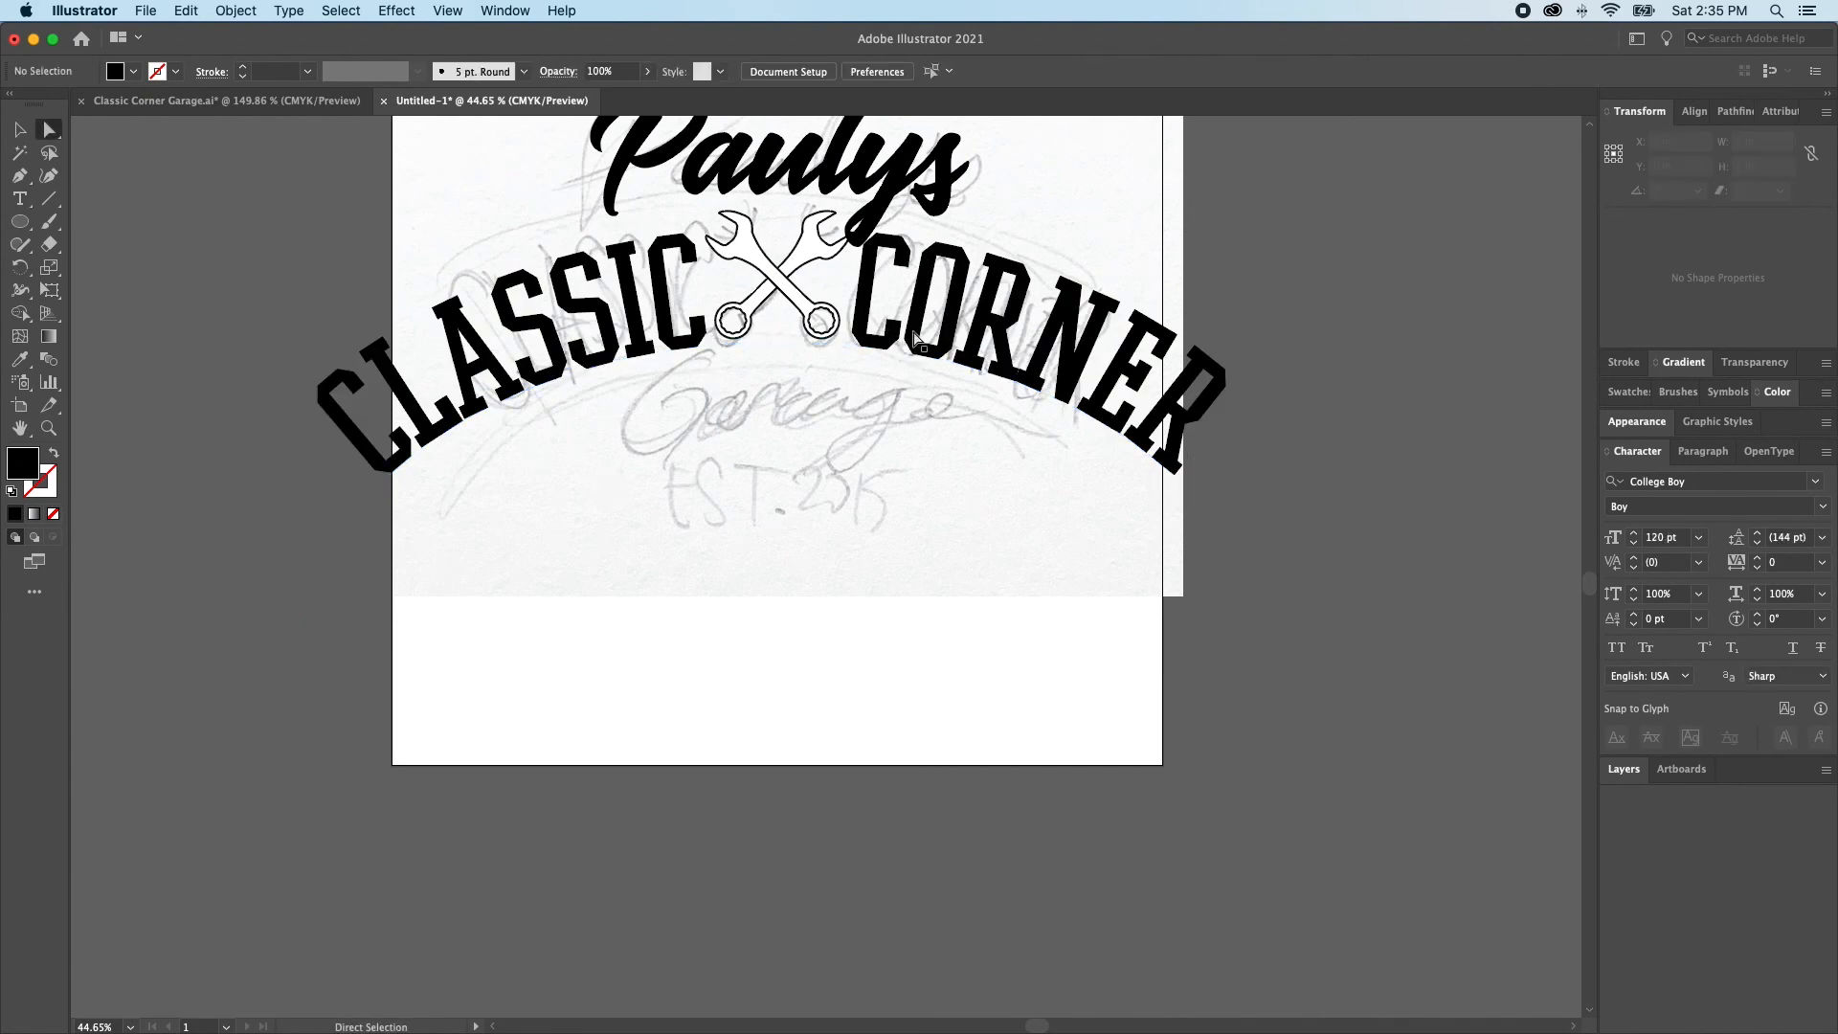
Set the arched CLASSIC CORNER text's horizontal scale to 75% and reposition its ellipse vertically around the base of the wrenches
scroll(931, 340, "up", 2)
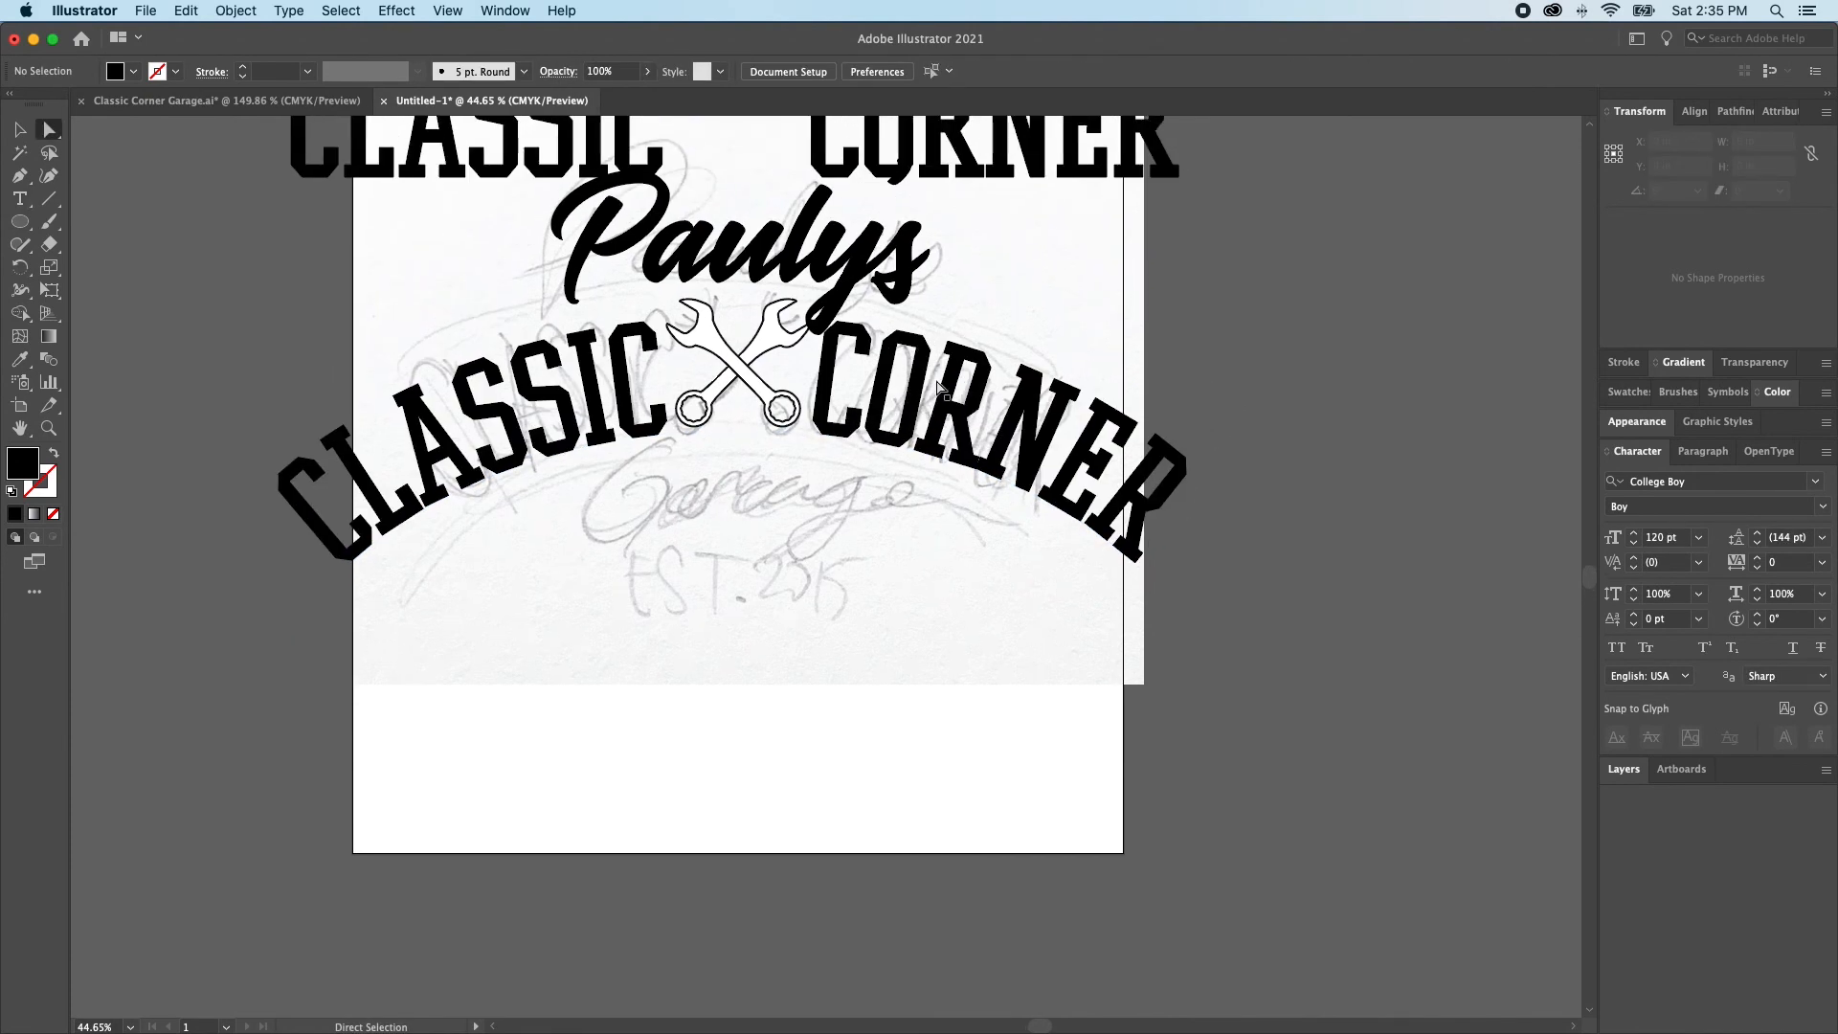
left_click(940, 386)
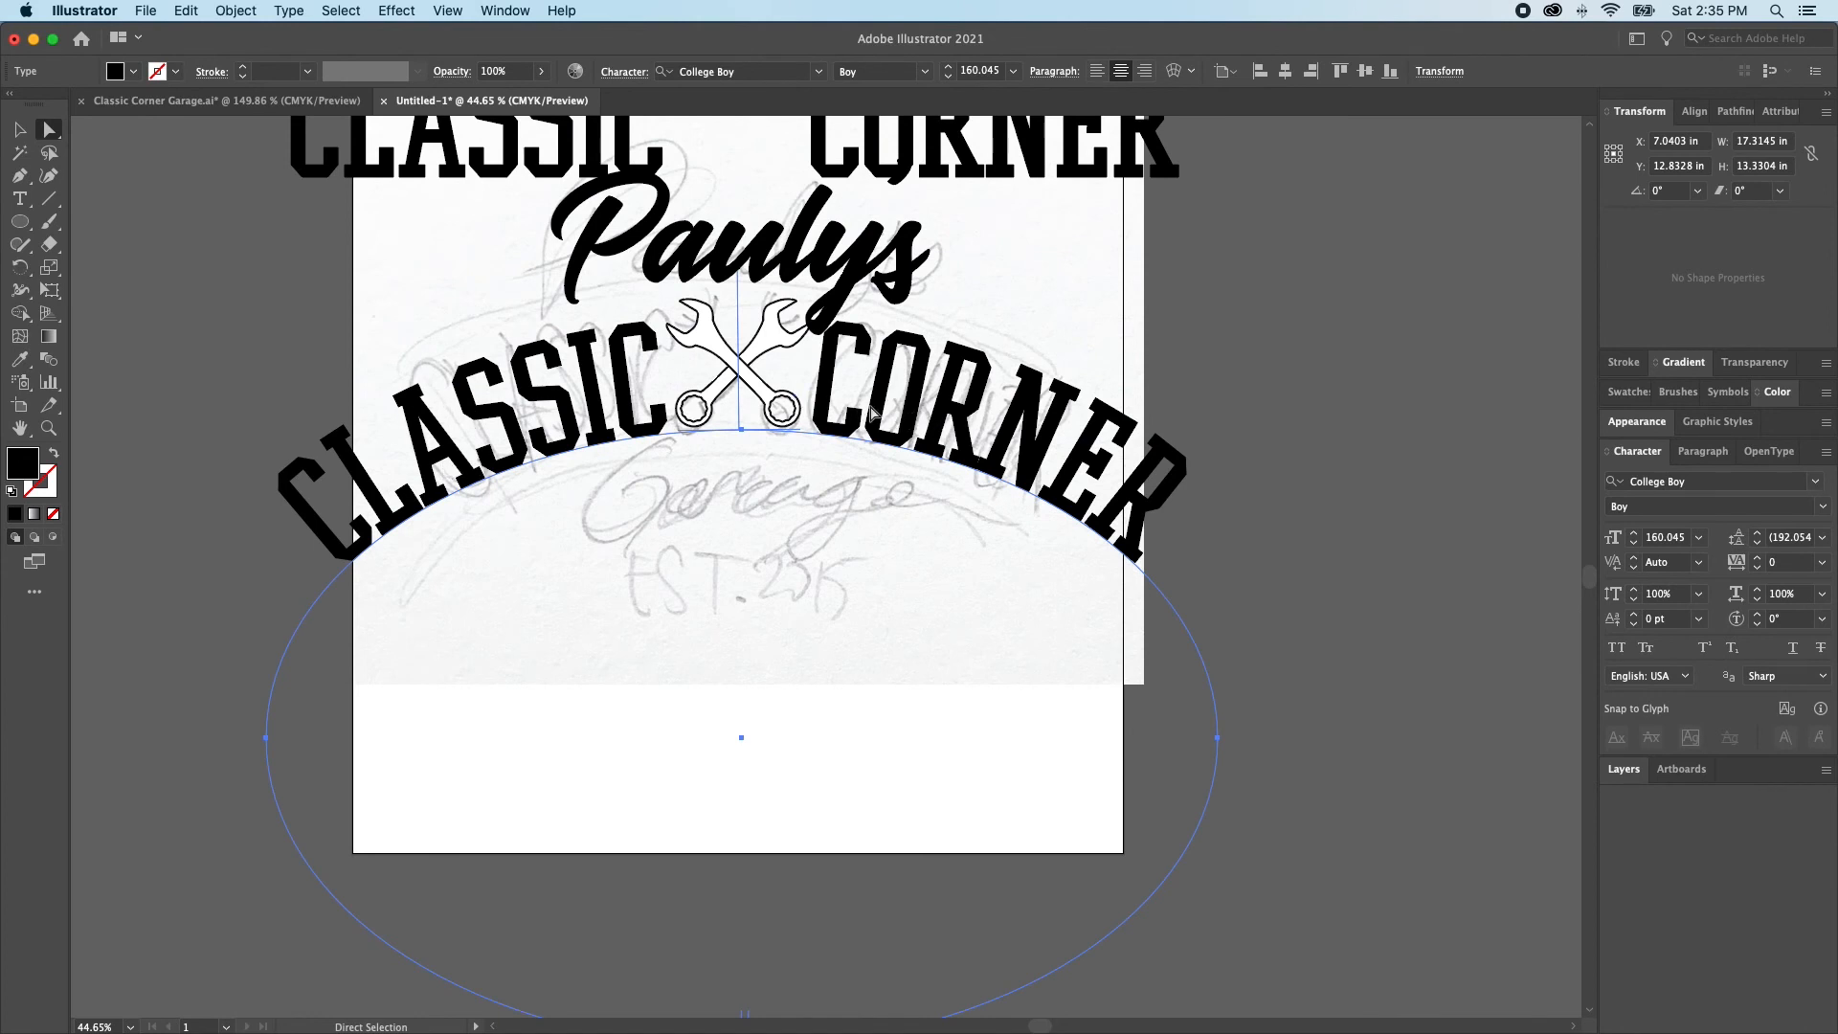
left_click_drag(858, 415, 858, 402)
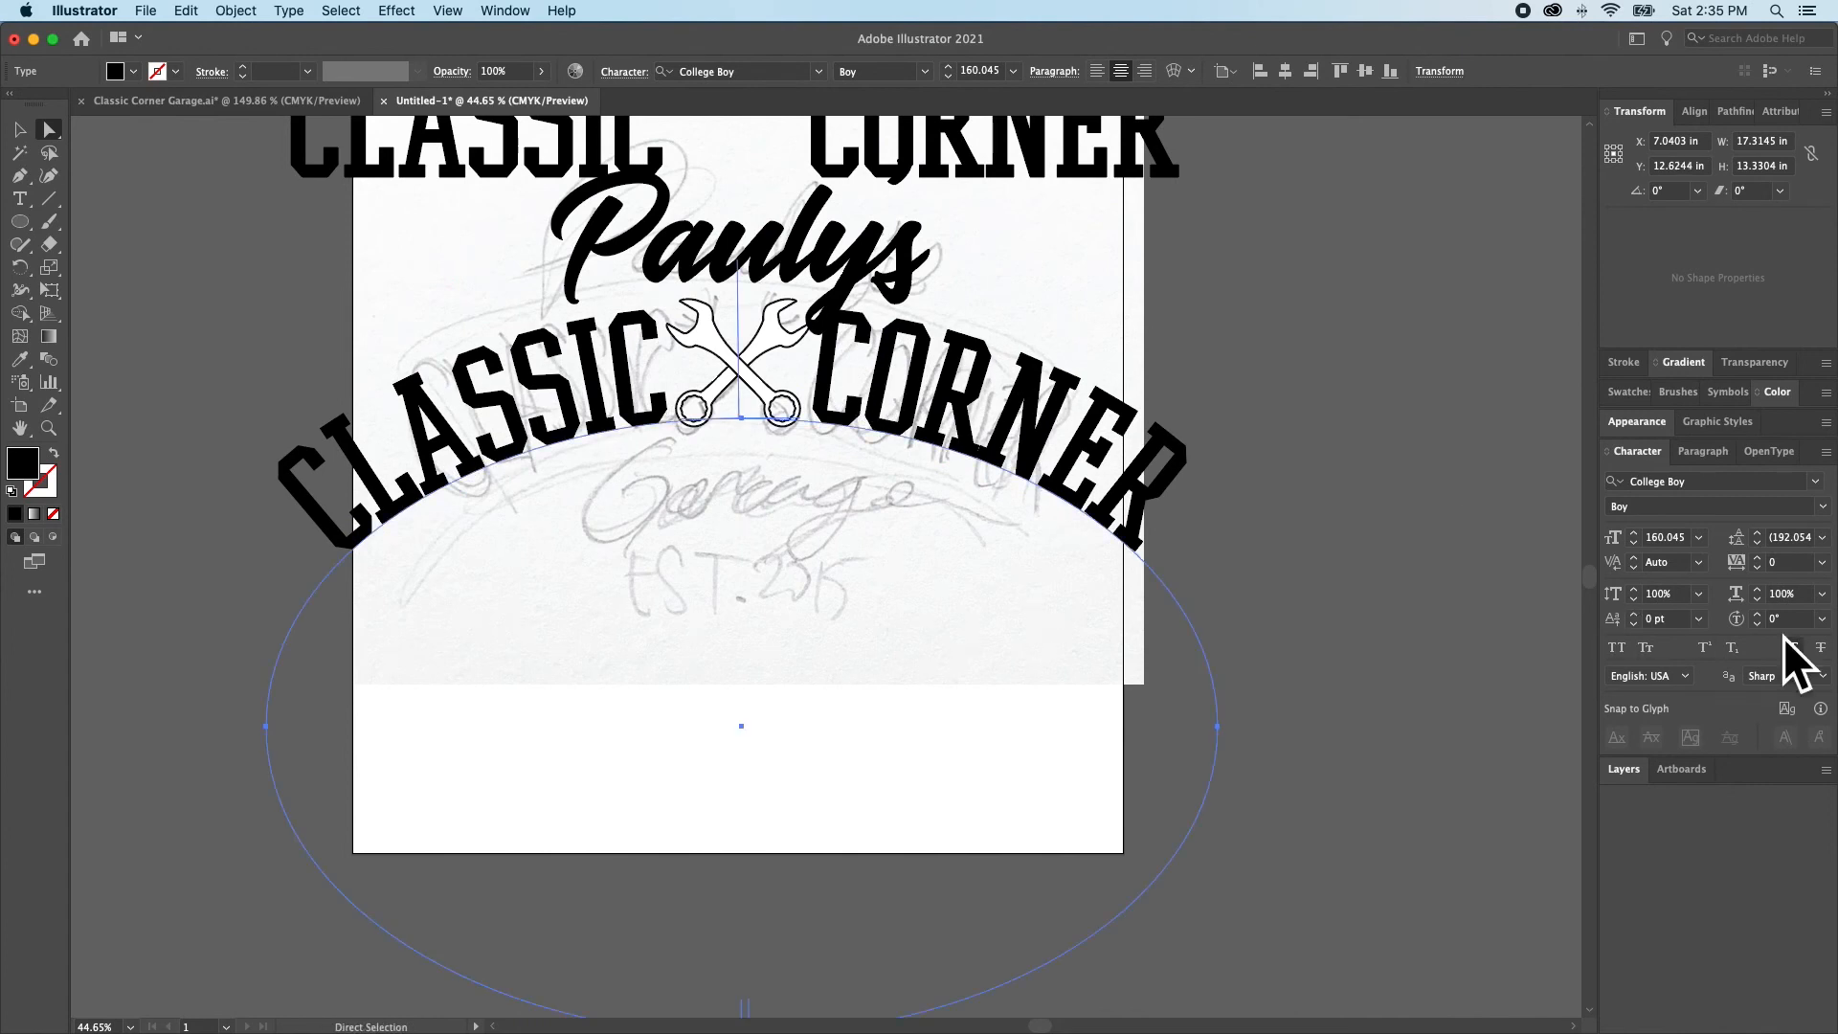
left_click(1822, 595)
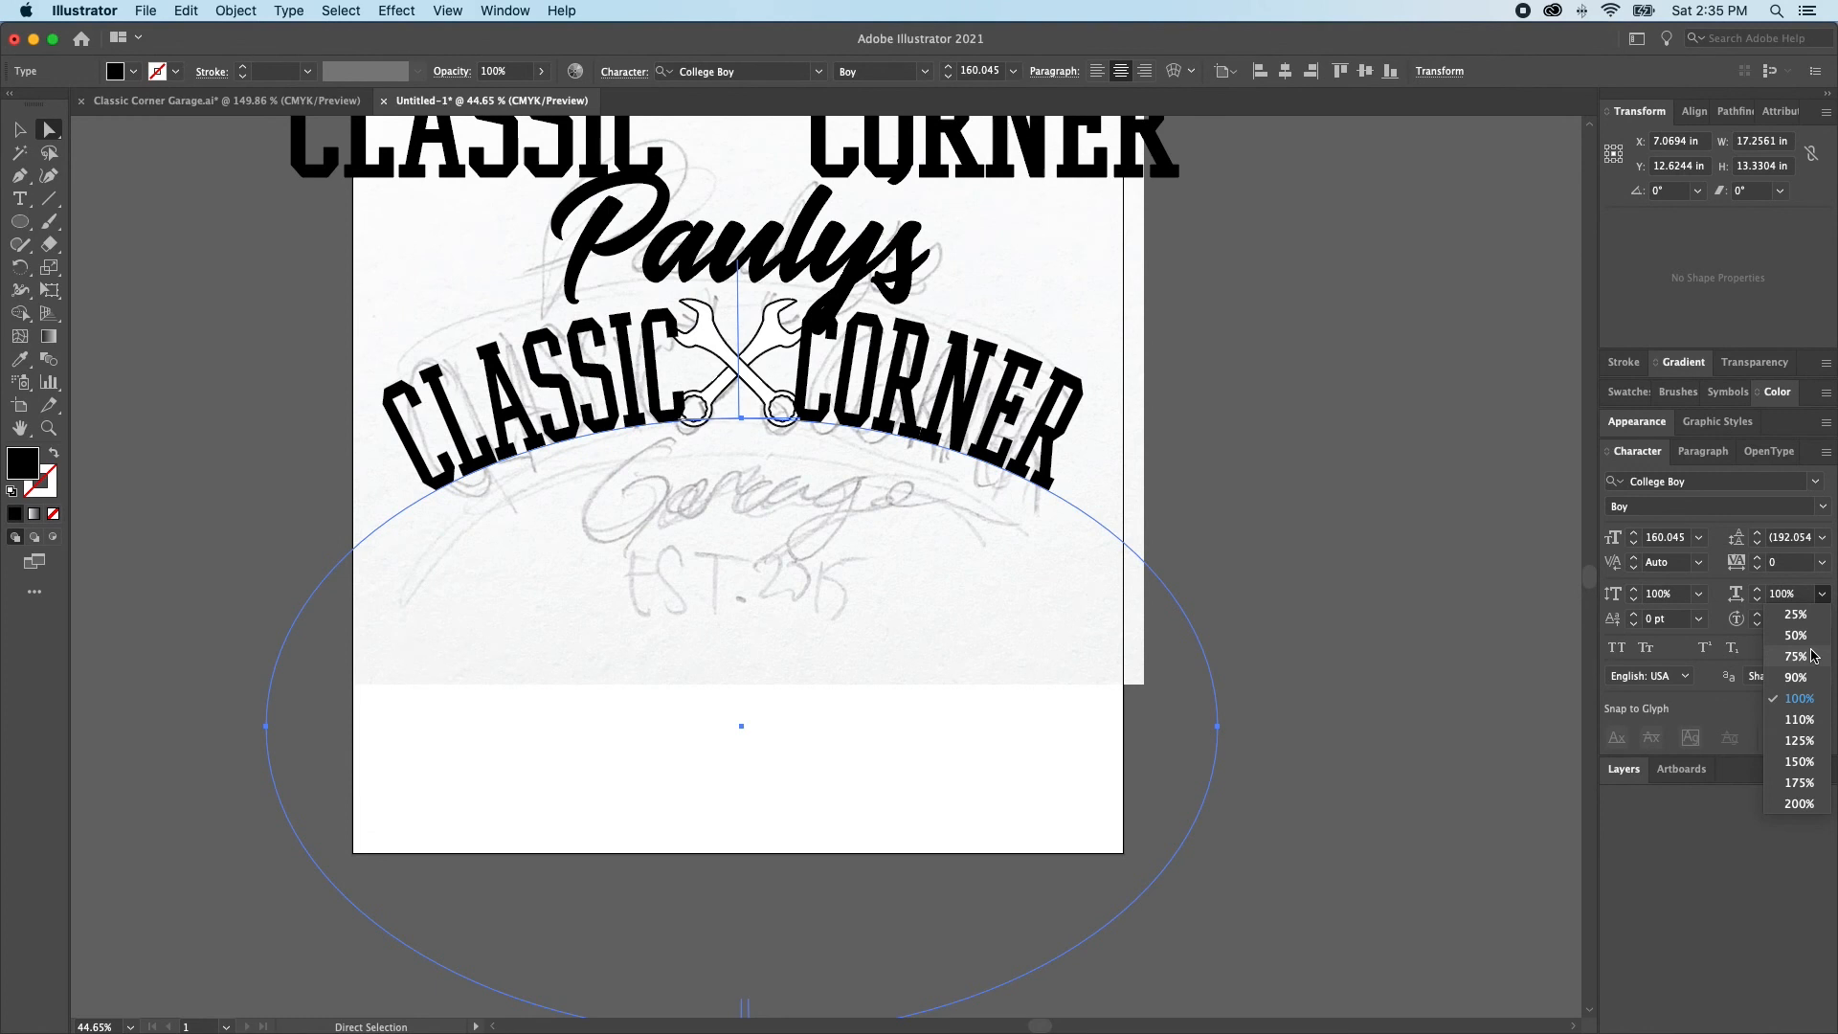
left_click(1811, 651)
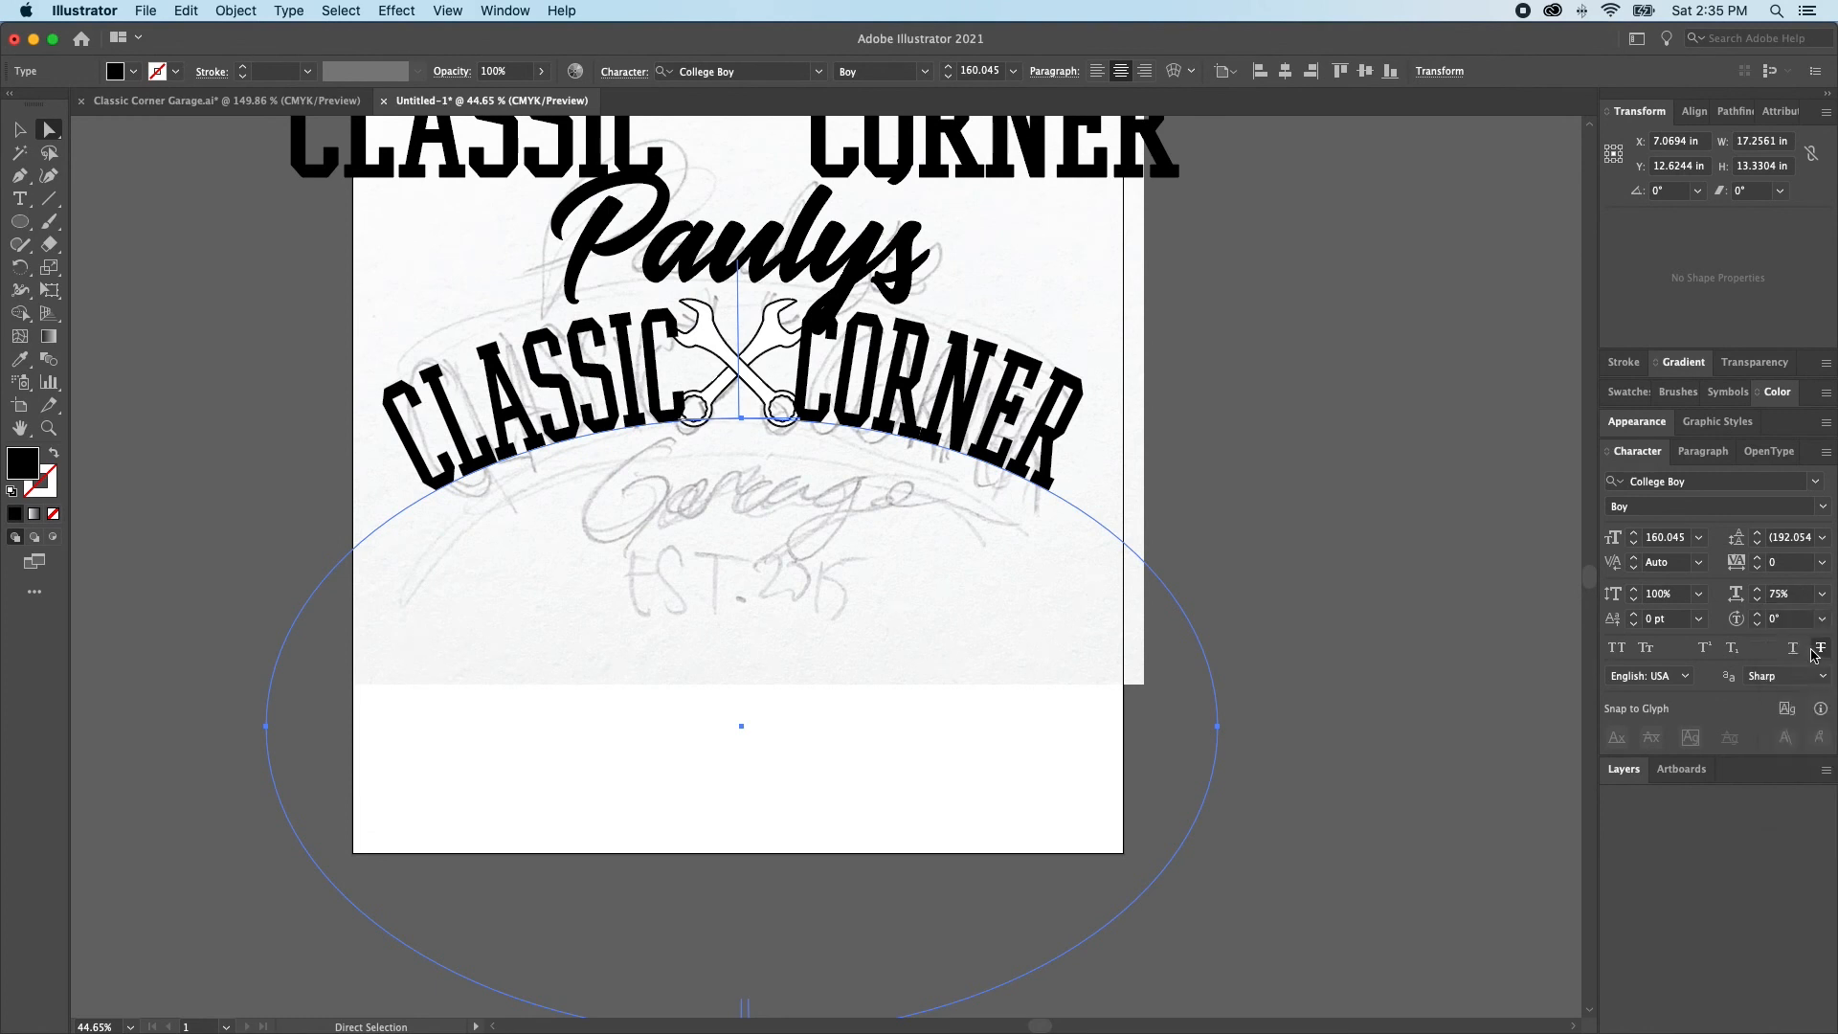
key("super+shift+a")
left_click_drag(1060, 402, 1059, 408)
key("super+shift+a")
Adjust the spaces between CLASSIC and CORNER on the arch so the words sit close to either side of the wrenches
key("t")
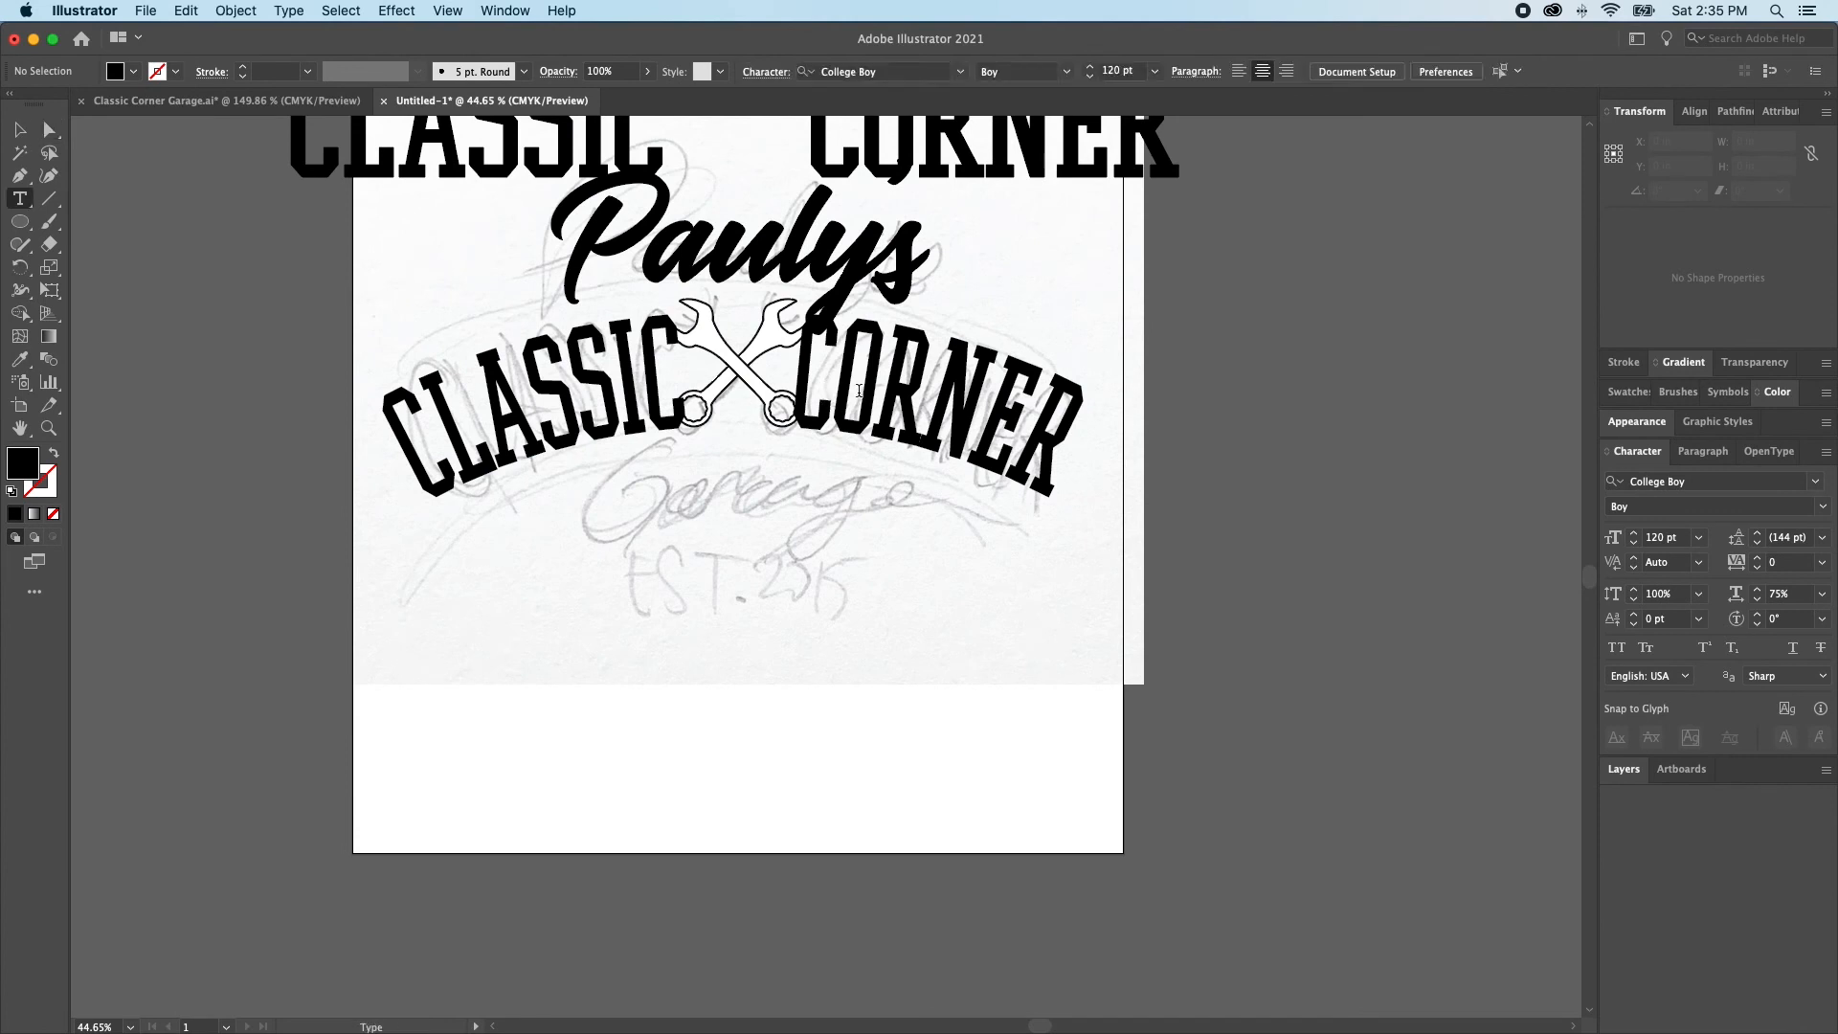
left_click(804, 389)
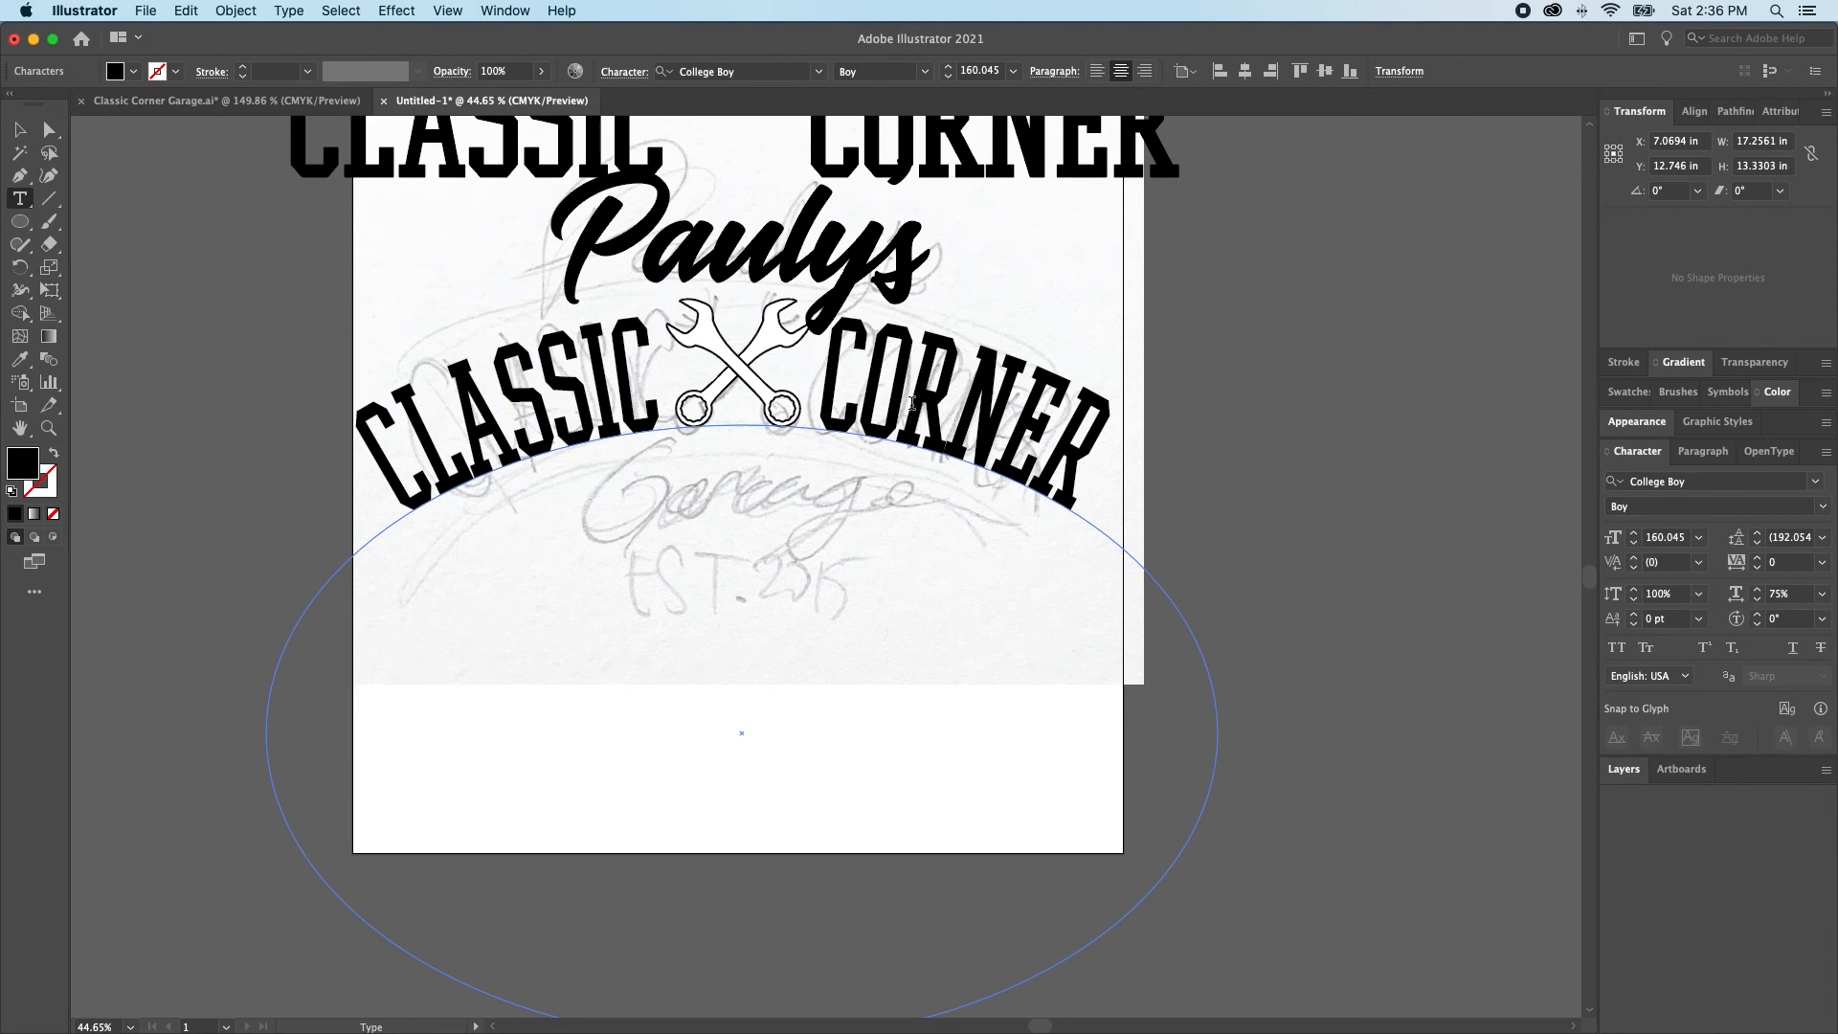
key("BackSpace")
key("Escape")
left_click(800, 370)
Scale the crossed wrenches down slightly so they fit in the gap between the arched words, and deselect them
left_click(738, 370)
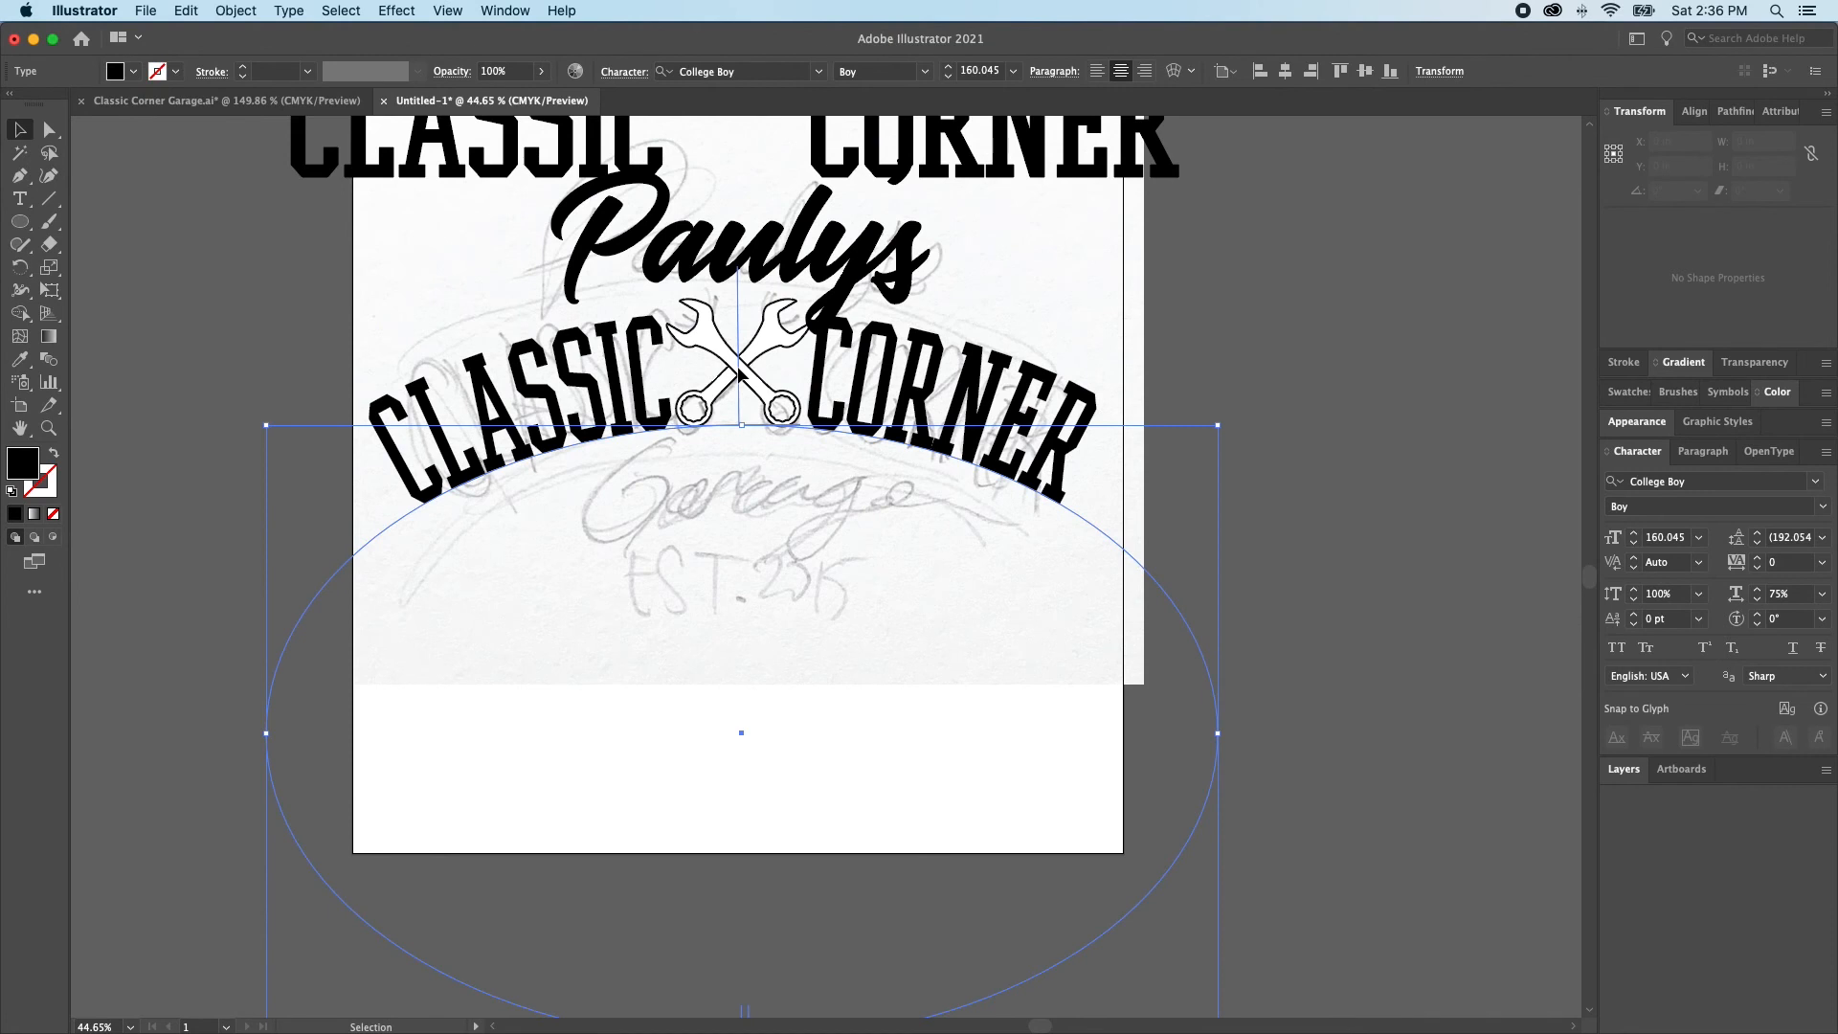
left_click(734, 352)
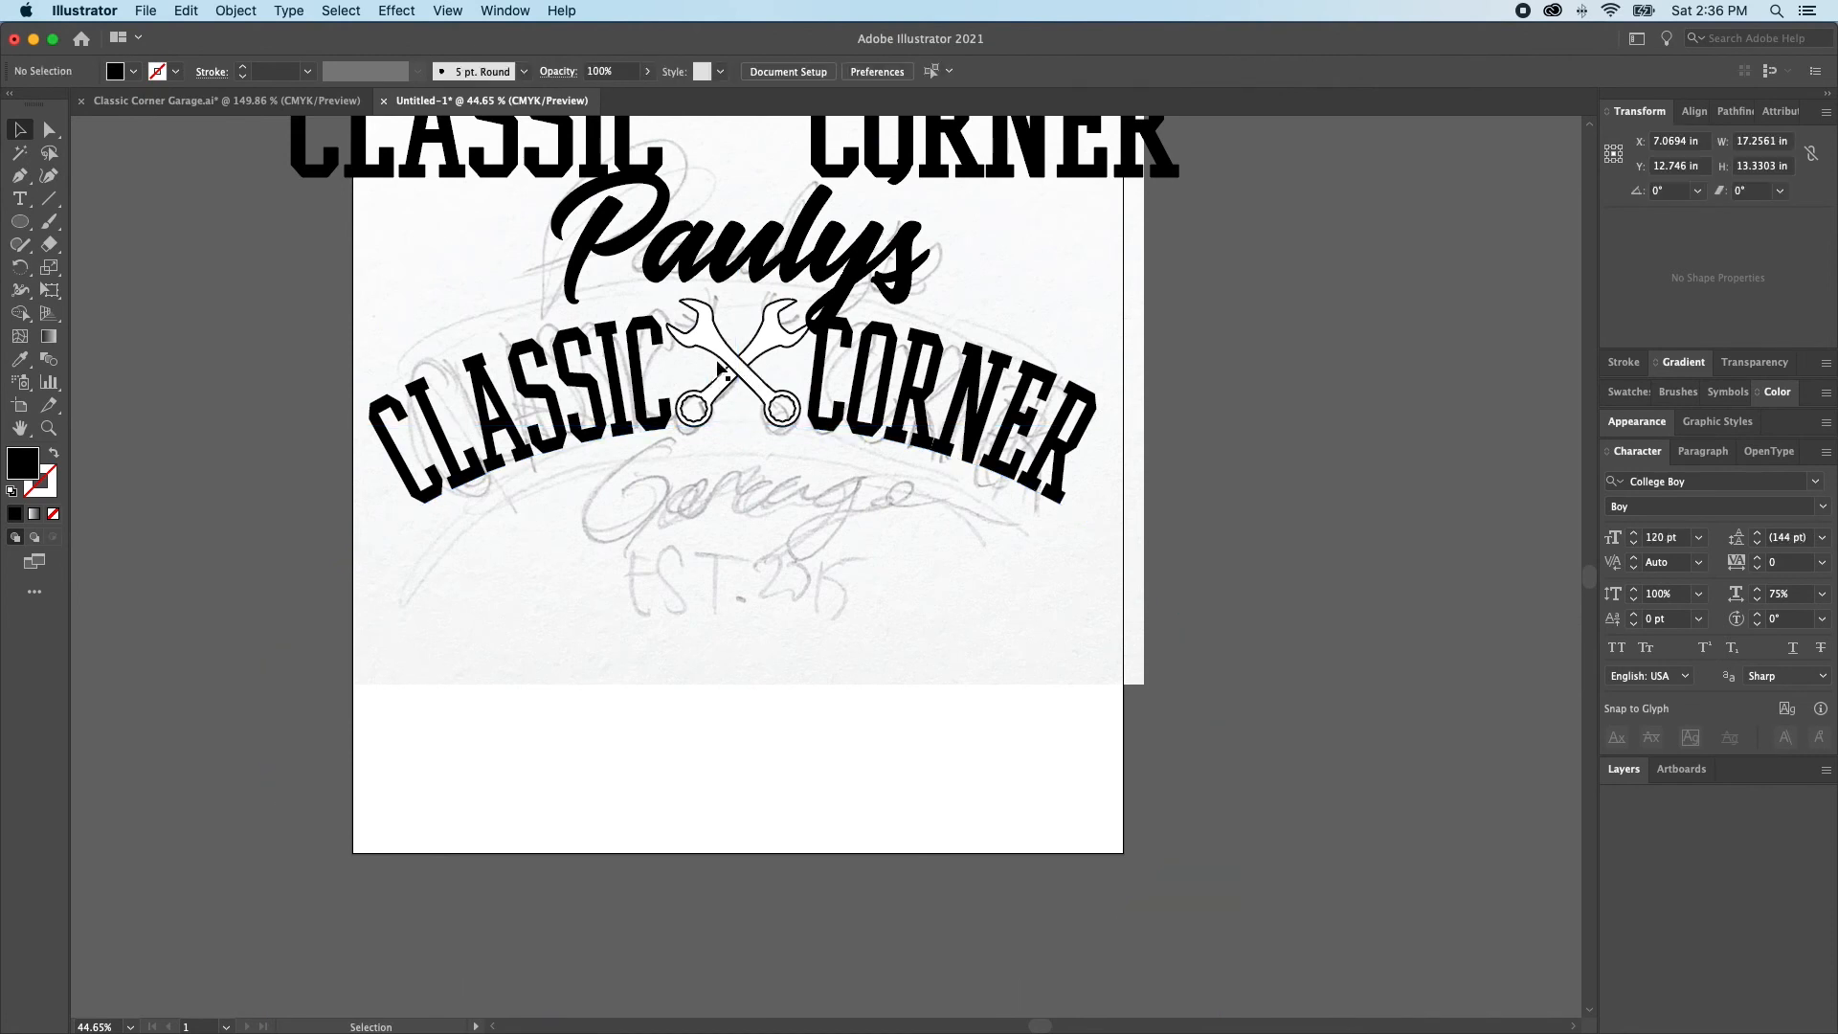
left_click(713, 335)
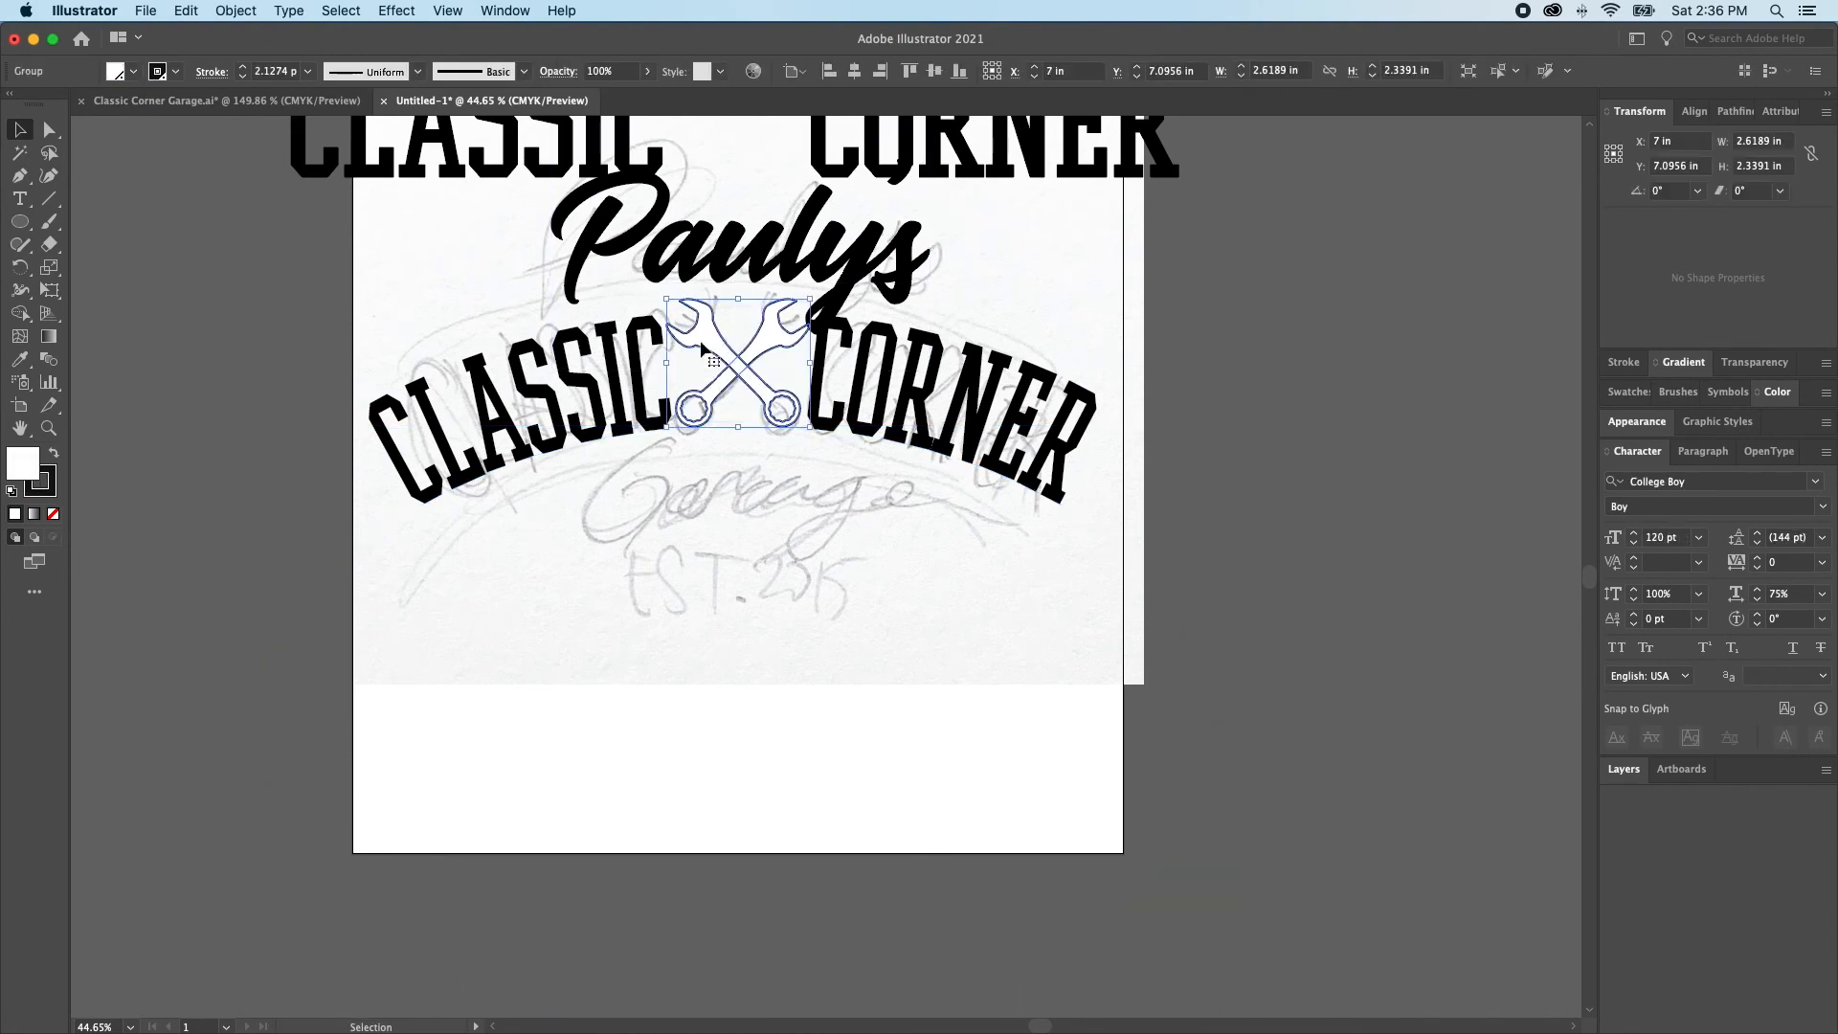
left_click_drag(736, 304, 736, 317)
key("super+shift+a")
left_click(1002, 403)
key("super+shift+a")
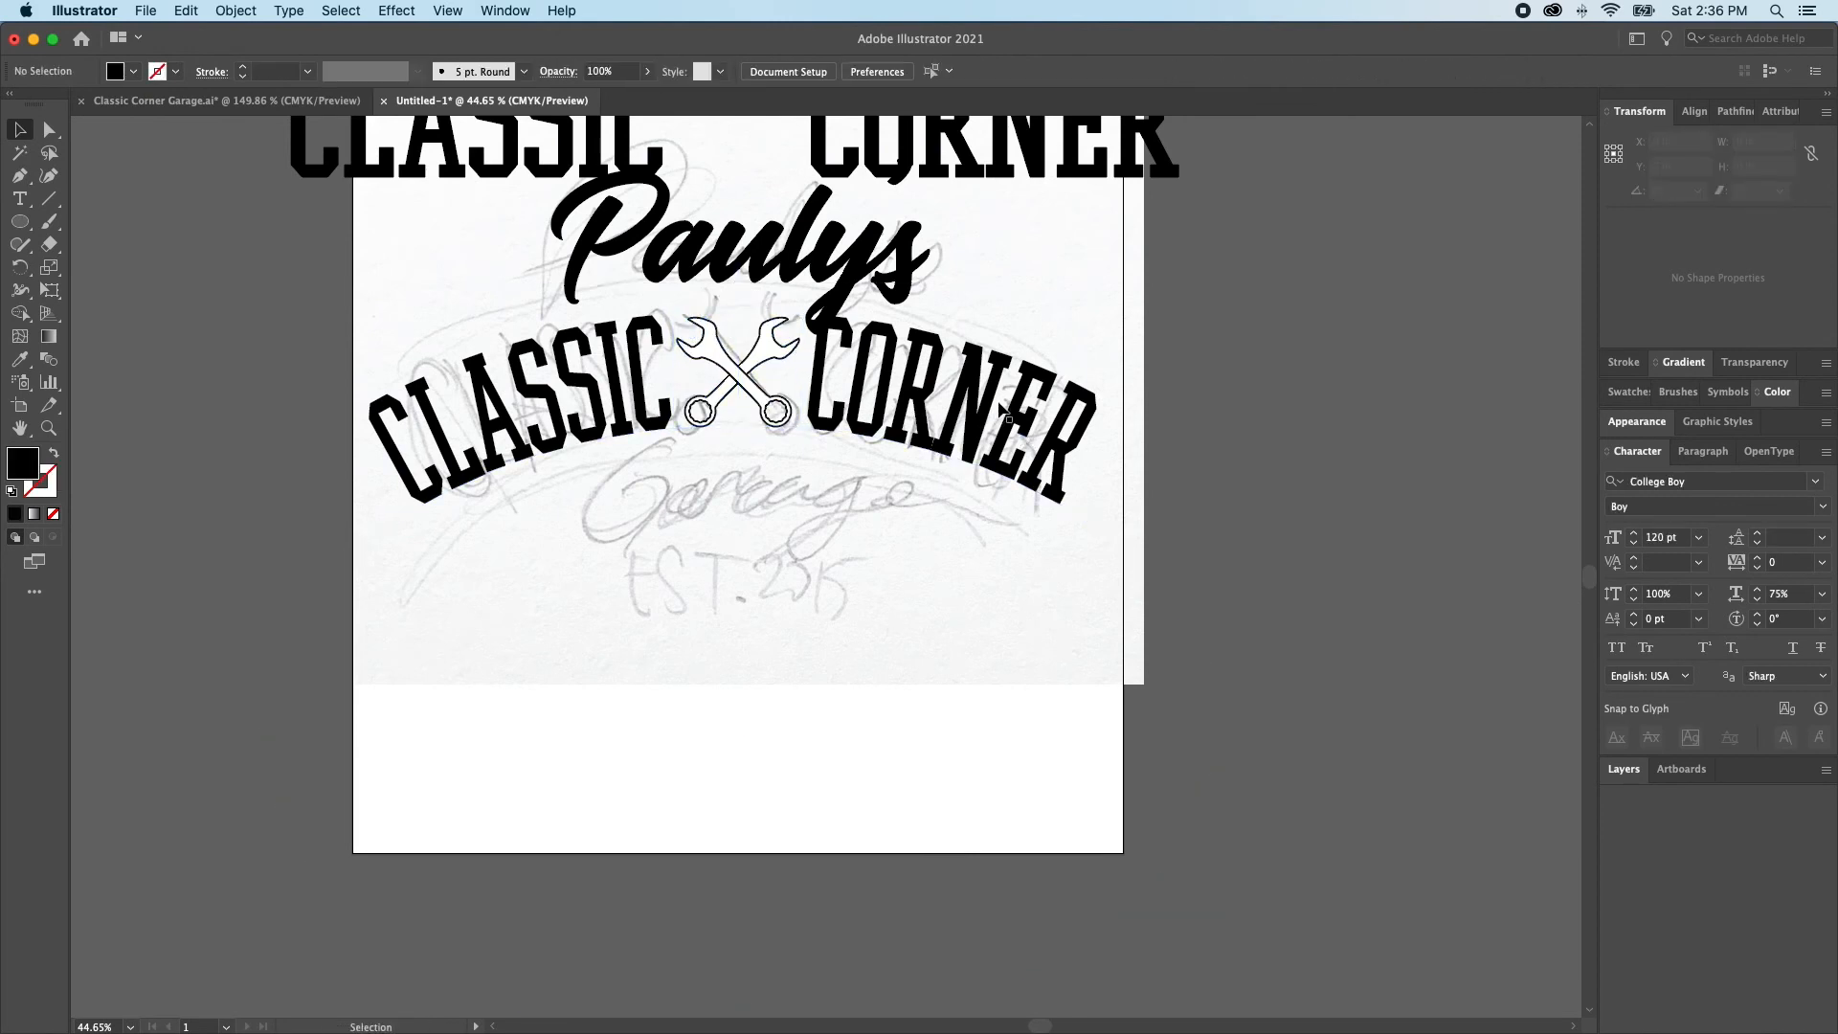
Hide the straight CLASSIC CORNER text above the Pauly's script
key("a")
left_click(1014, 212)
key("Delete")
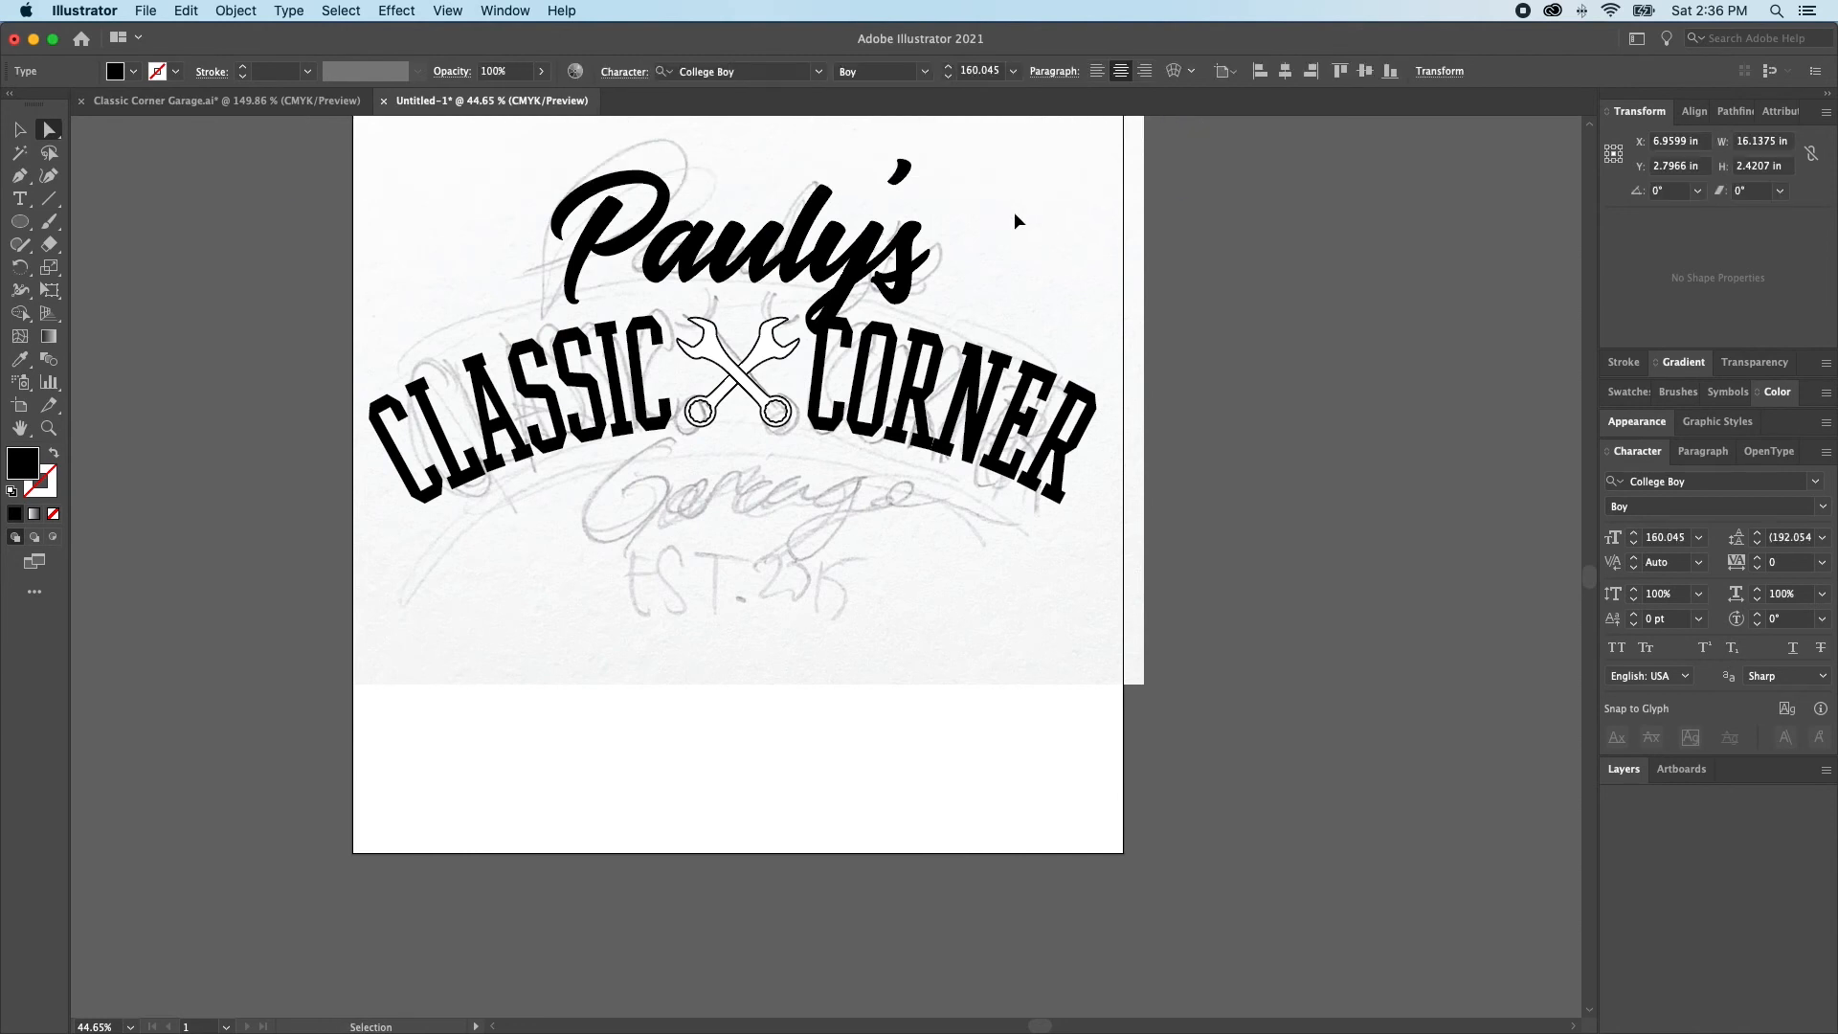
Duplicate the Pauly's script straight down below the wrenches and change the copy's text to "Garage"
left_click(781, 256)
left_click_drag(781, 257, 815, 511)
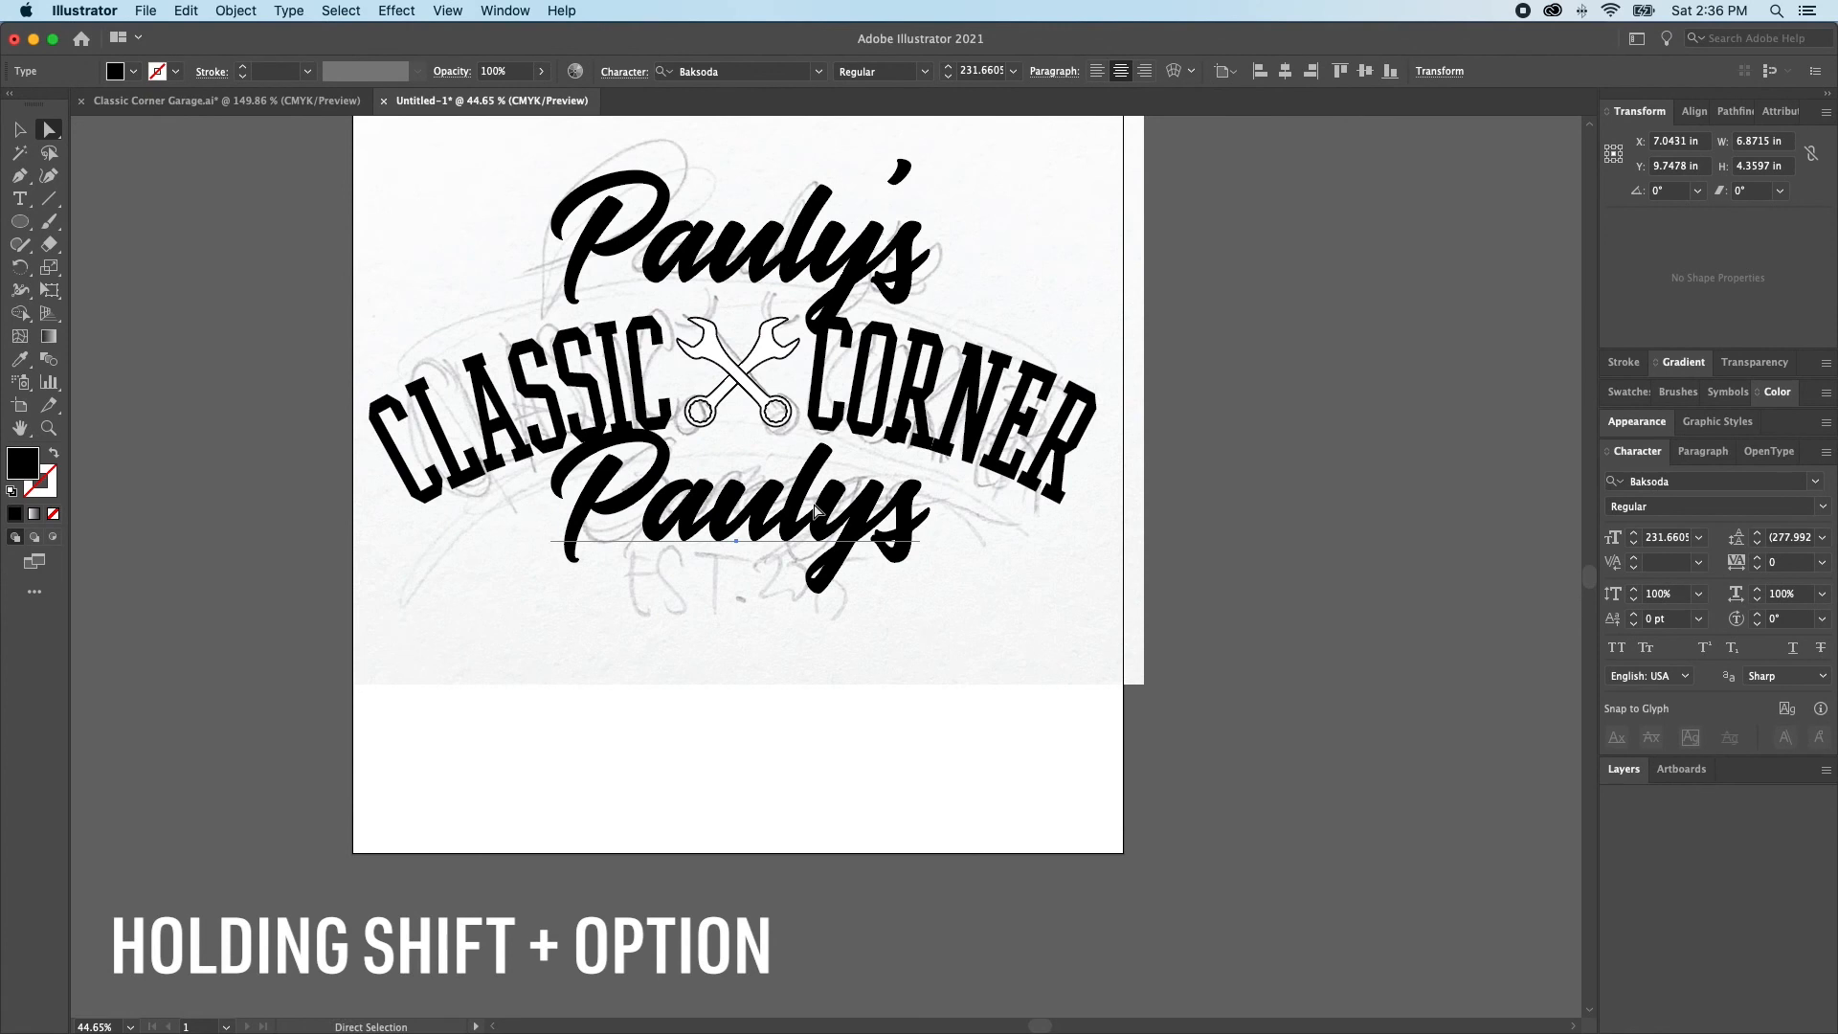
triple_click(814, 511)
type("Garage")
key("Escape")
Scale the Garage script down to about 5.8 in wide, keeping it centred beneath the wrenches, and deselect it
left_click_drag(802, 556, 802, 491)
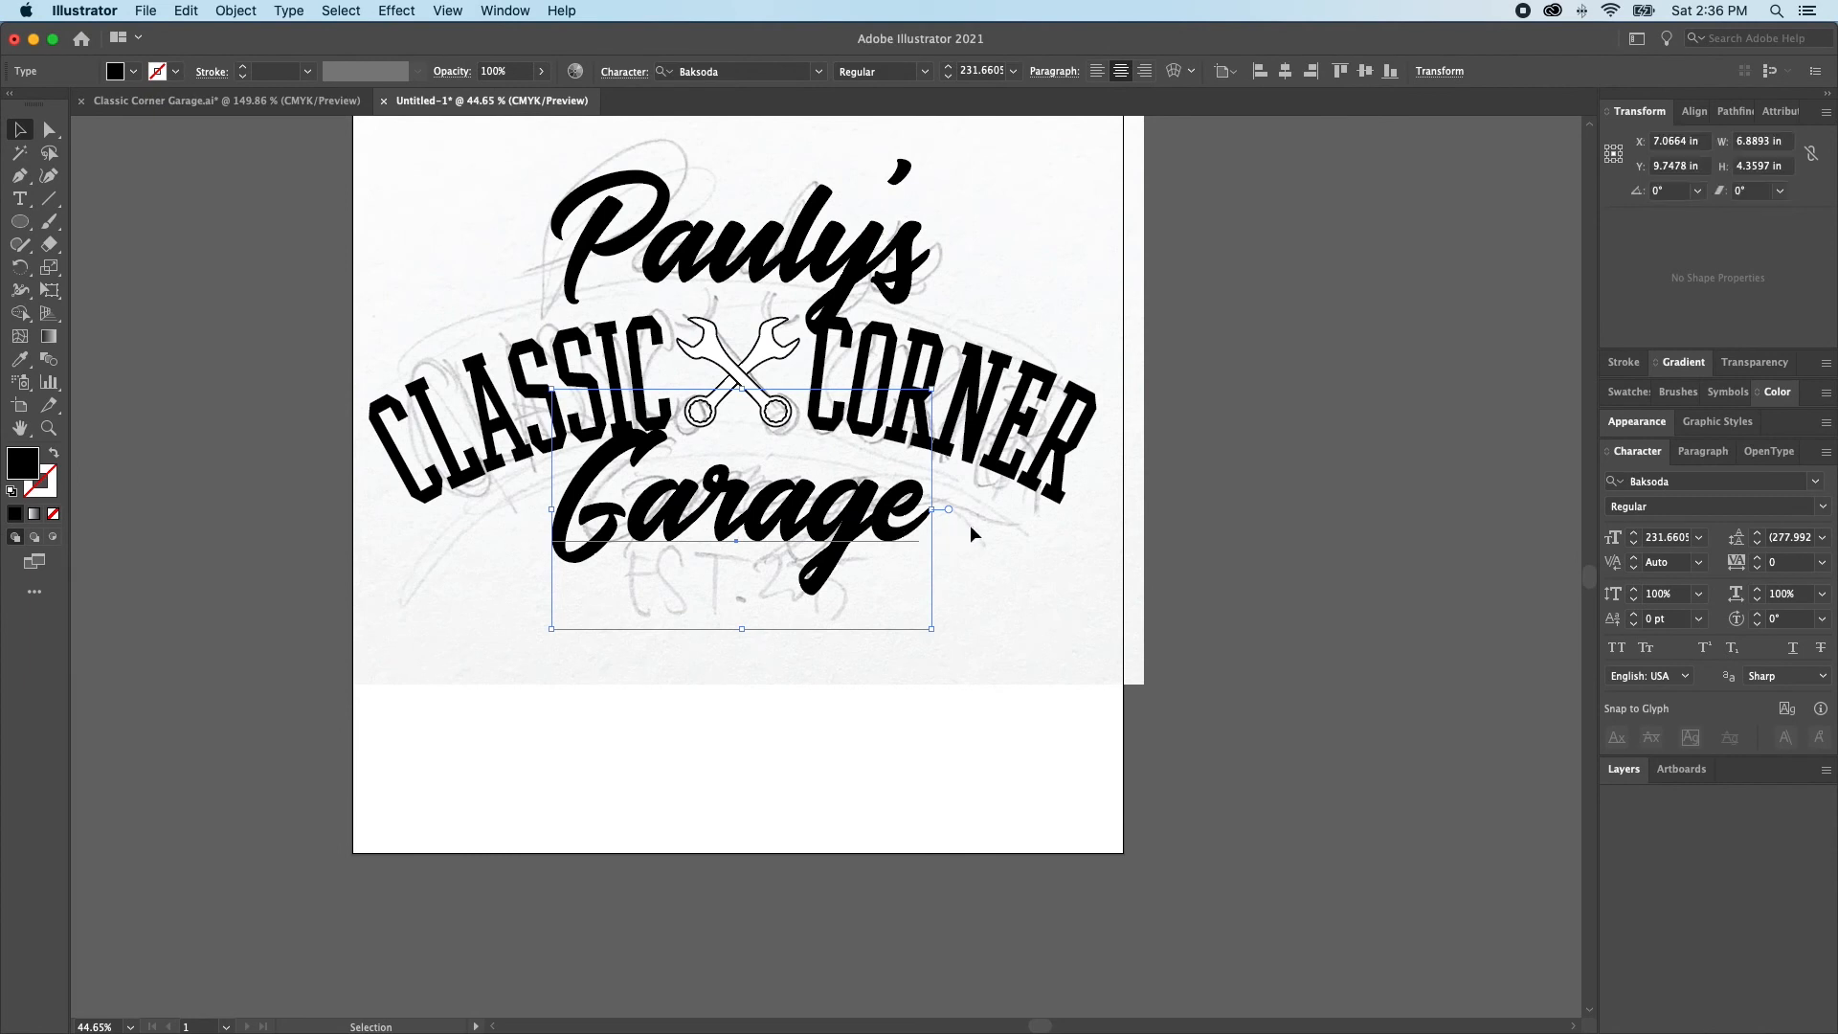
left_click_drag(932, 508, 902, 513)
key("super+shift+a")
key("a")
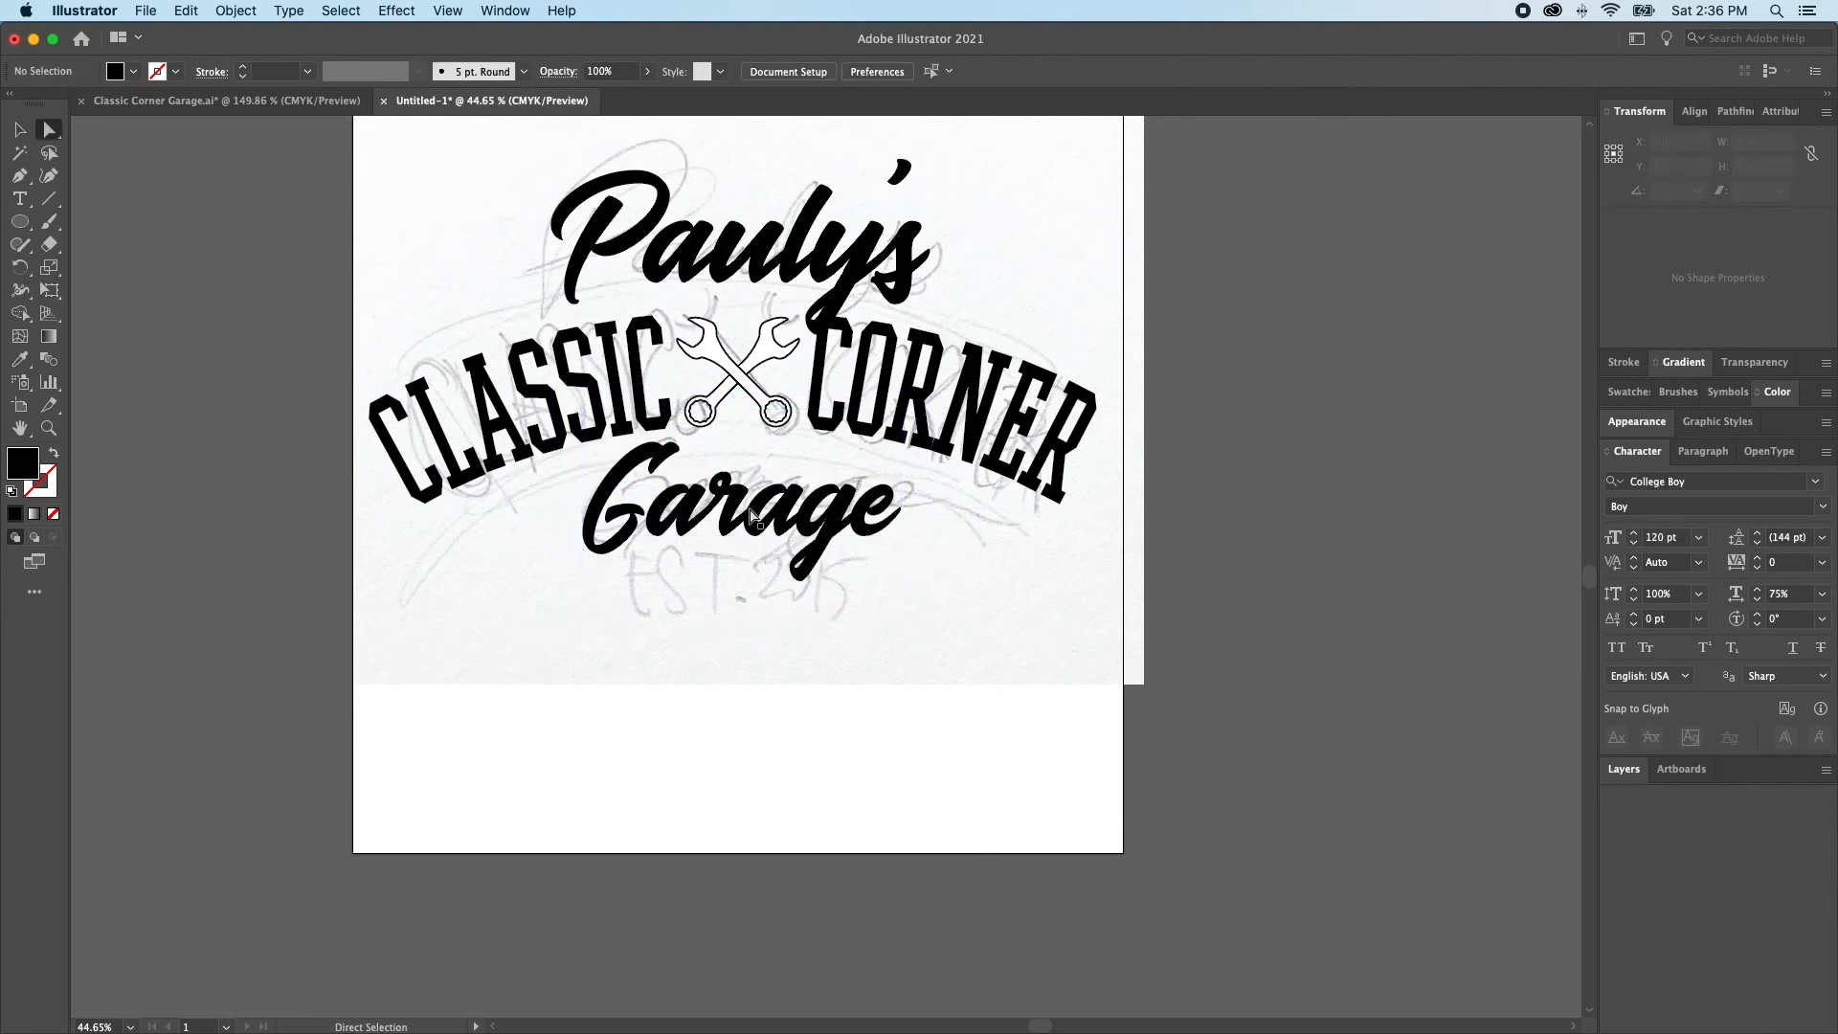
Duplicate the Garage script straight down and replace the copy's text with "EST. 2015"
left_click(781, 523)
left_click_drag(781, 524, 781, 674)
key("t")
double_click(766, 670)
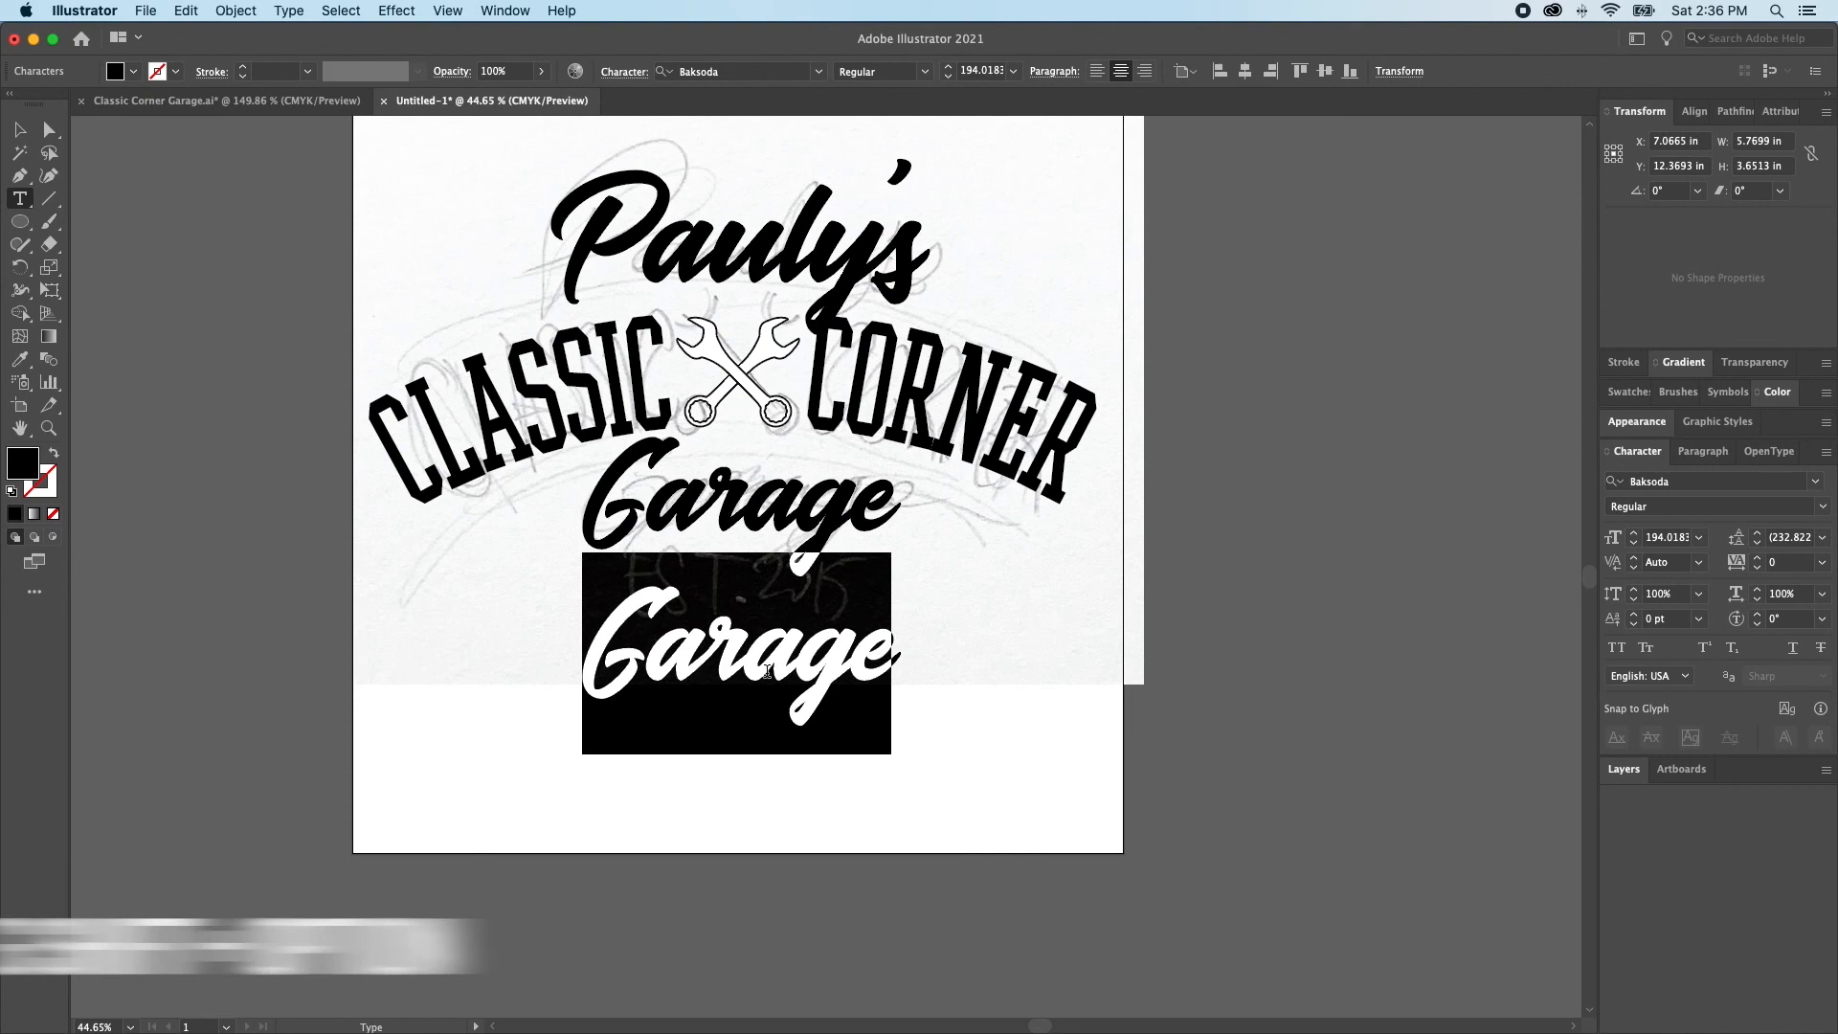
type("EST. ")
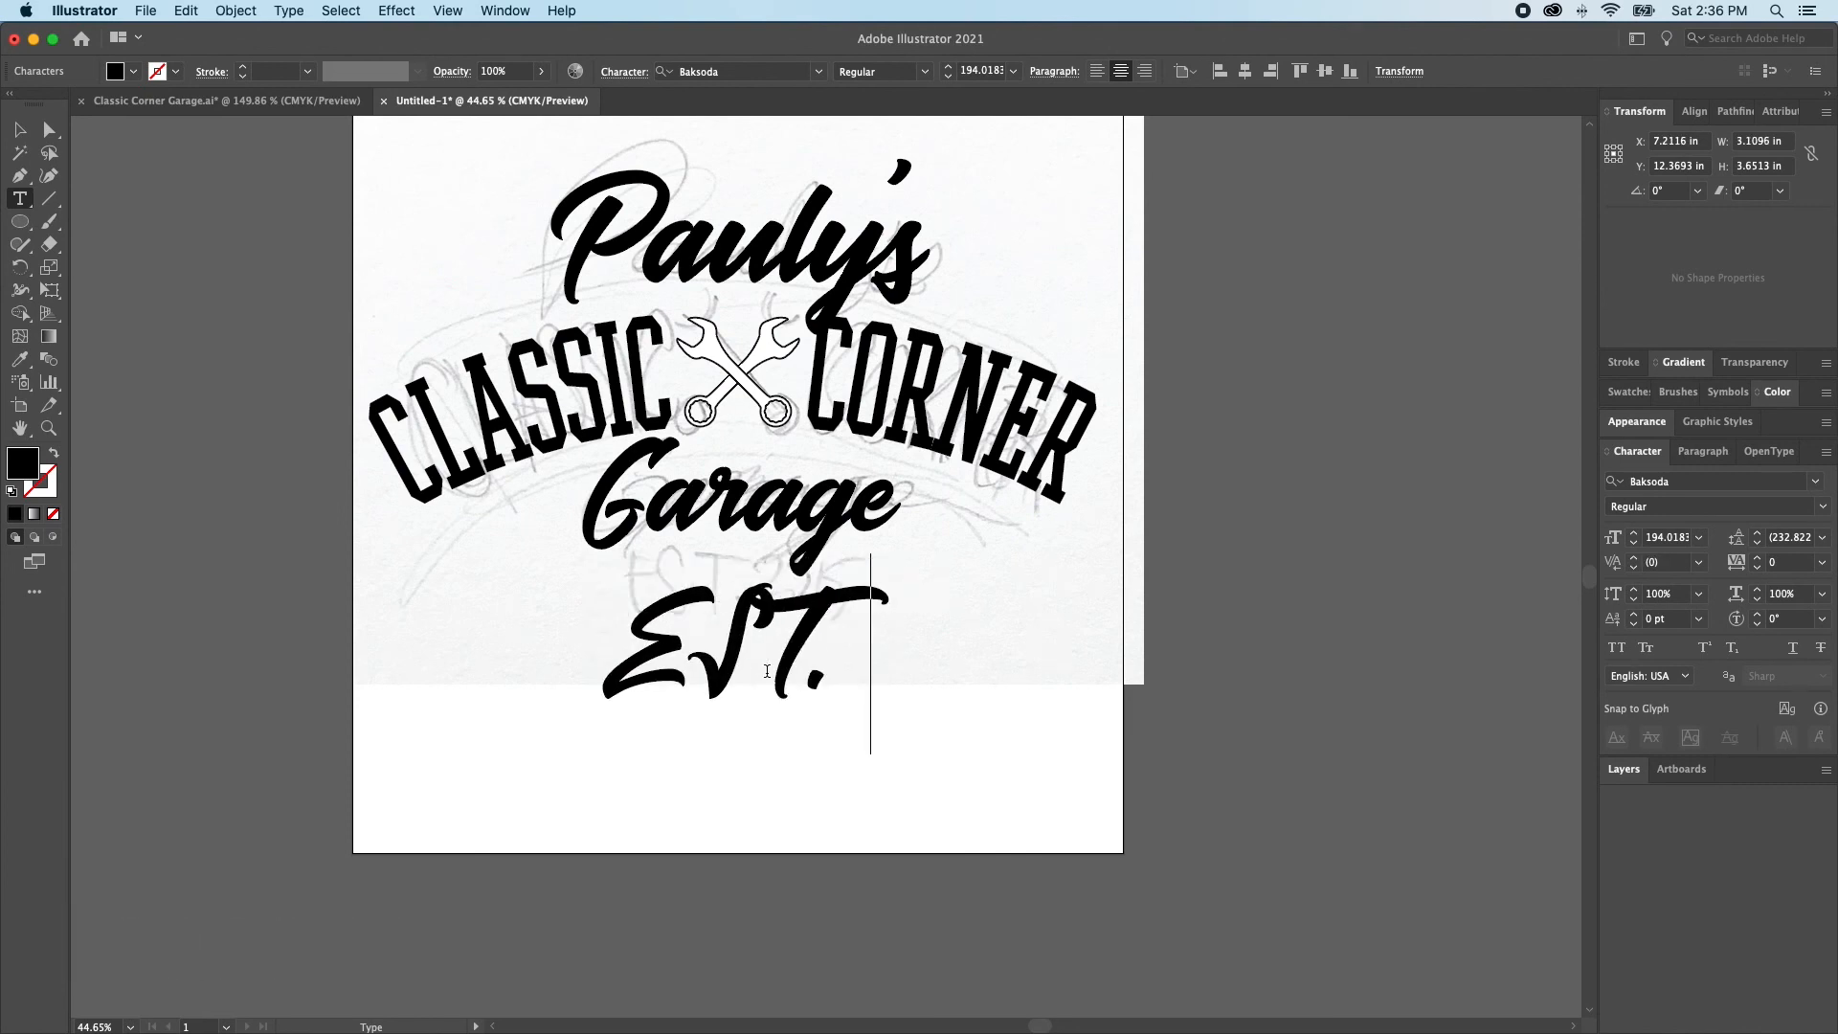
type("2015")
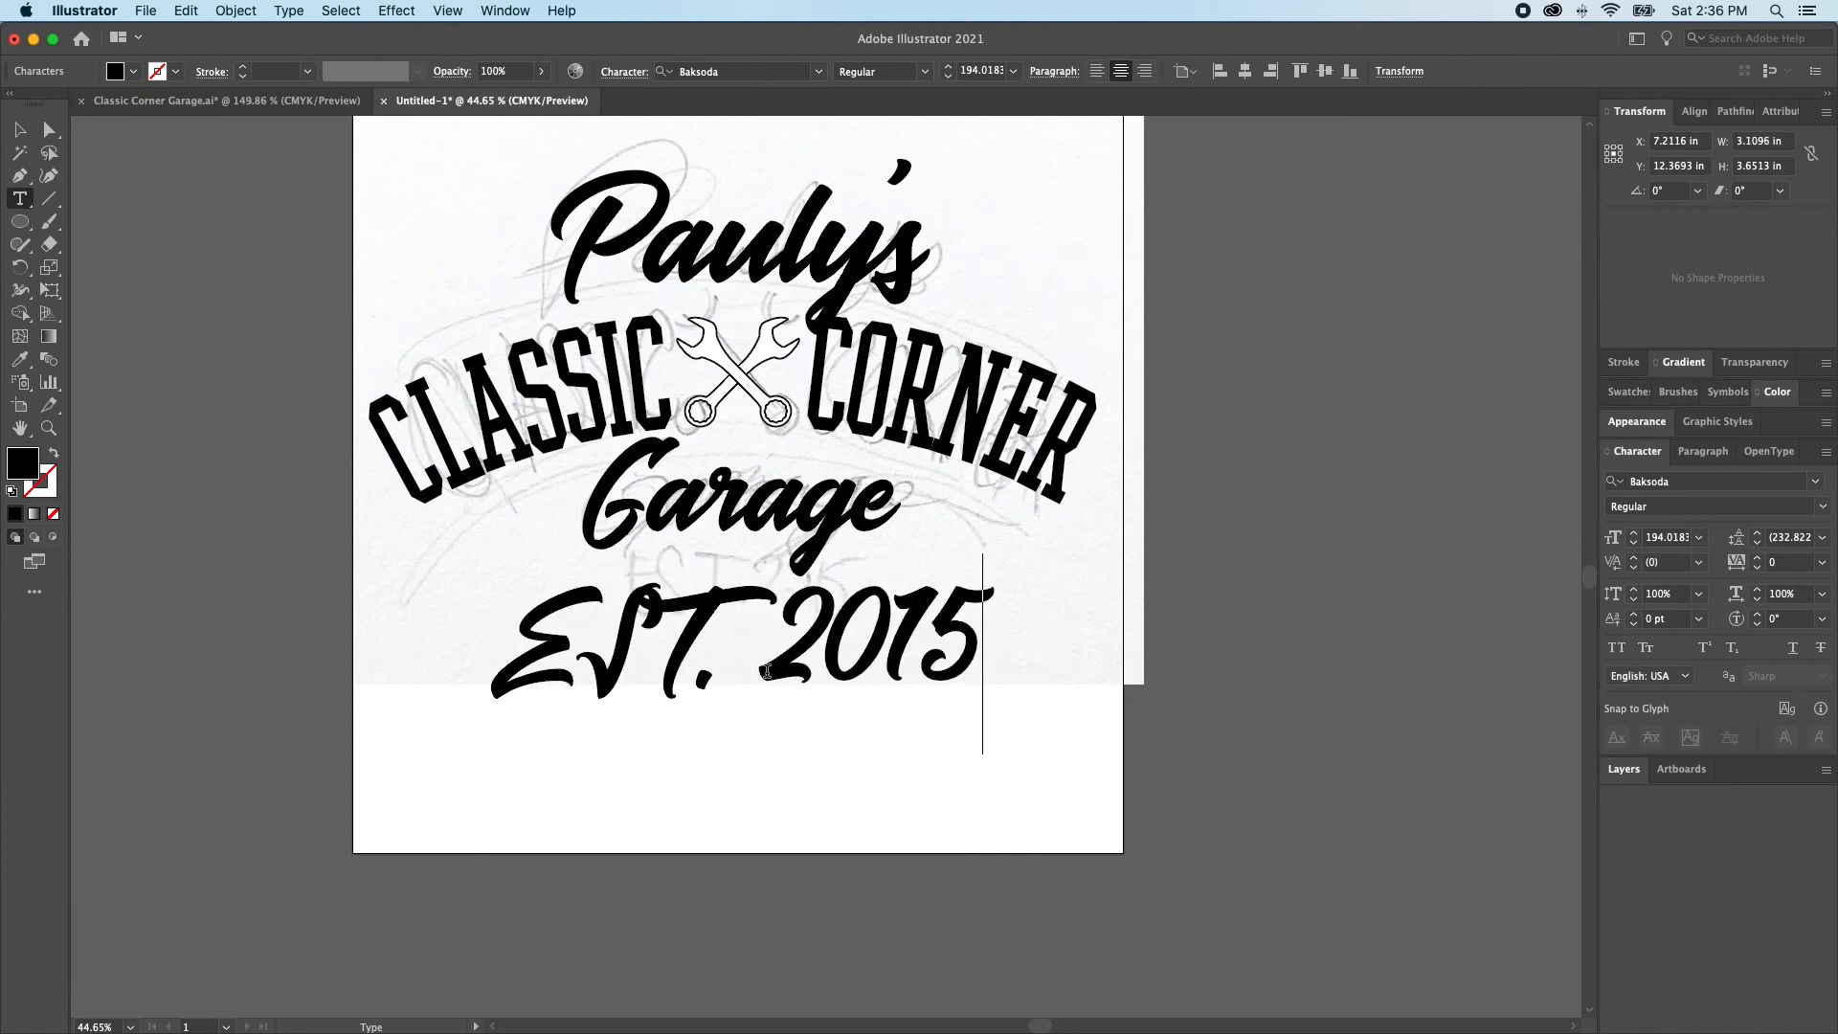
Apply the arched CLASSIC CORNER lettering's type style to the EST. 2015 text with the Eyedropper
key("Escape")
key("i")
left_click(950, 392)
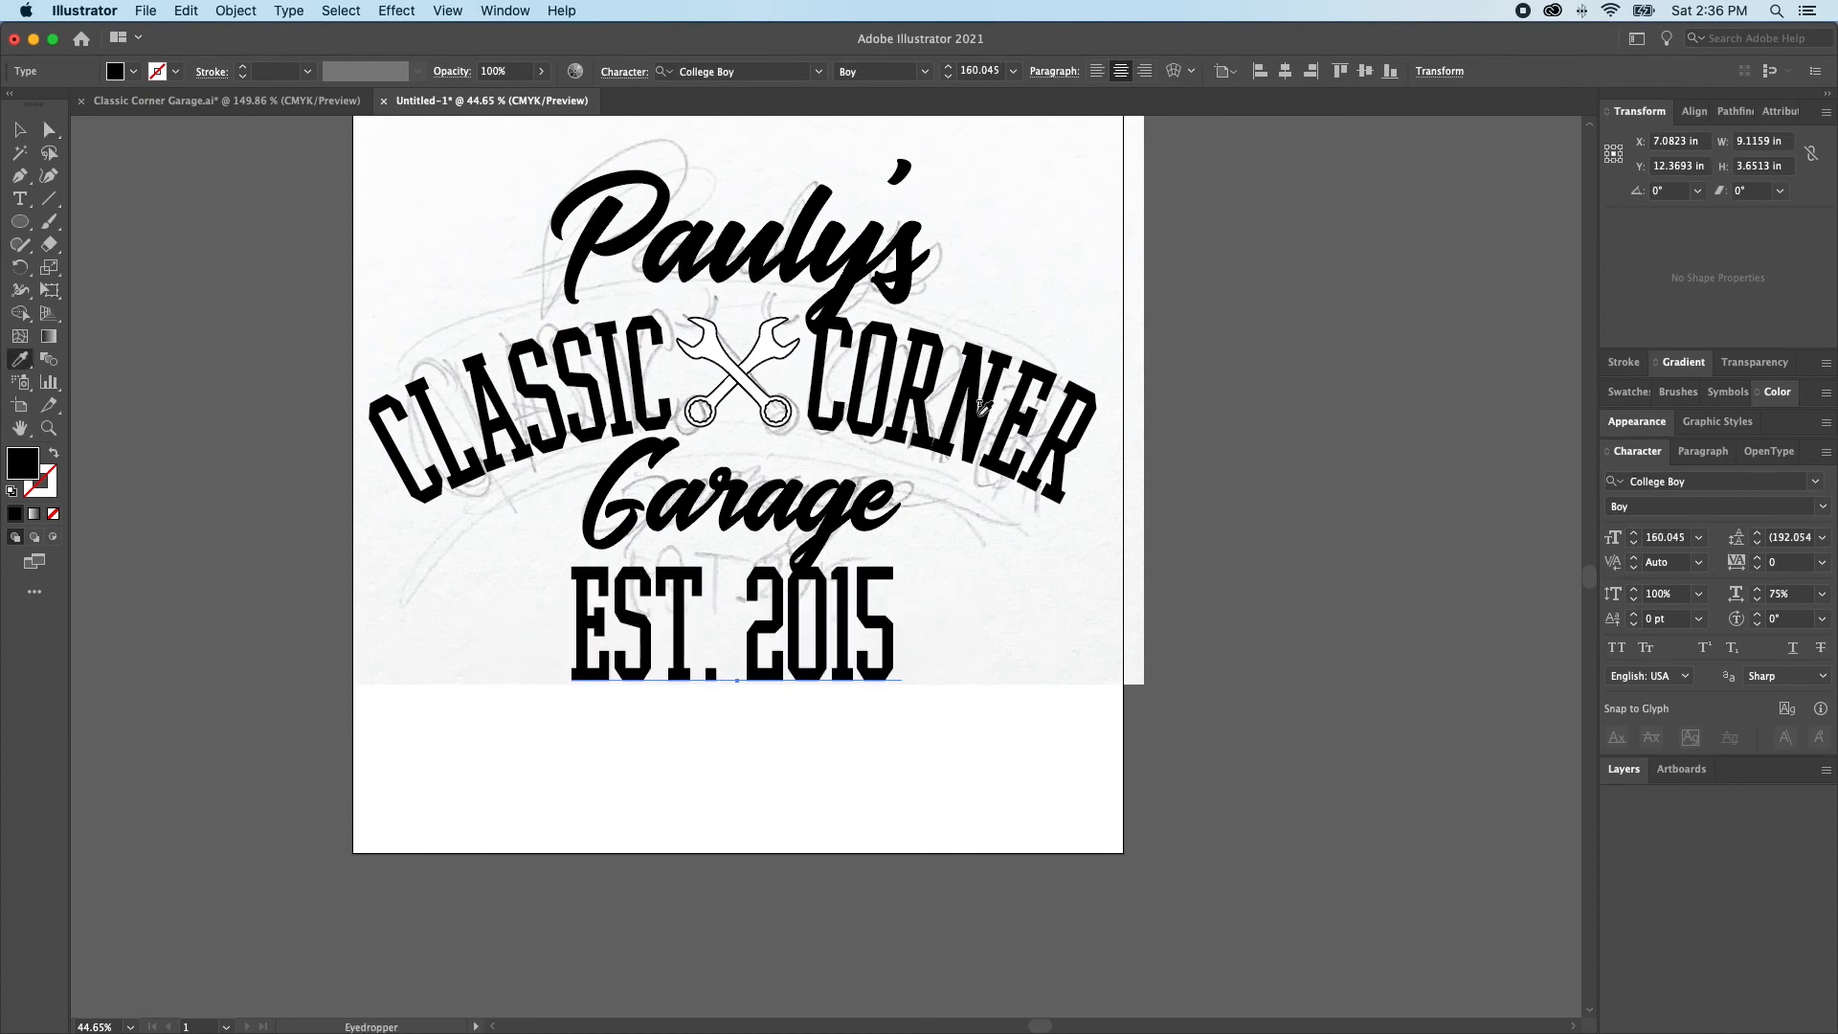
key("b")
key("v")
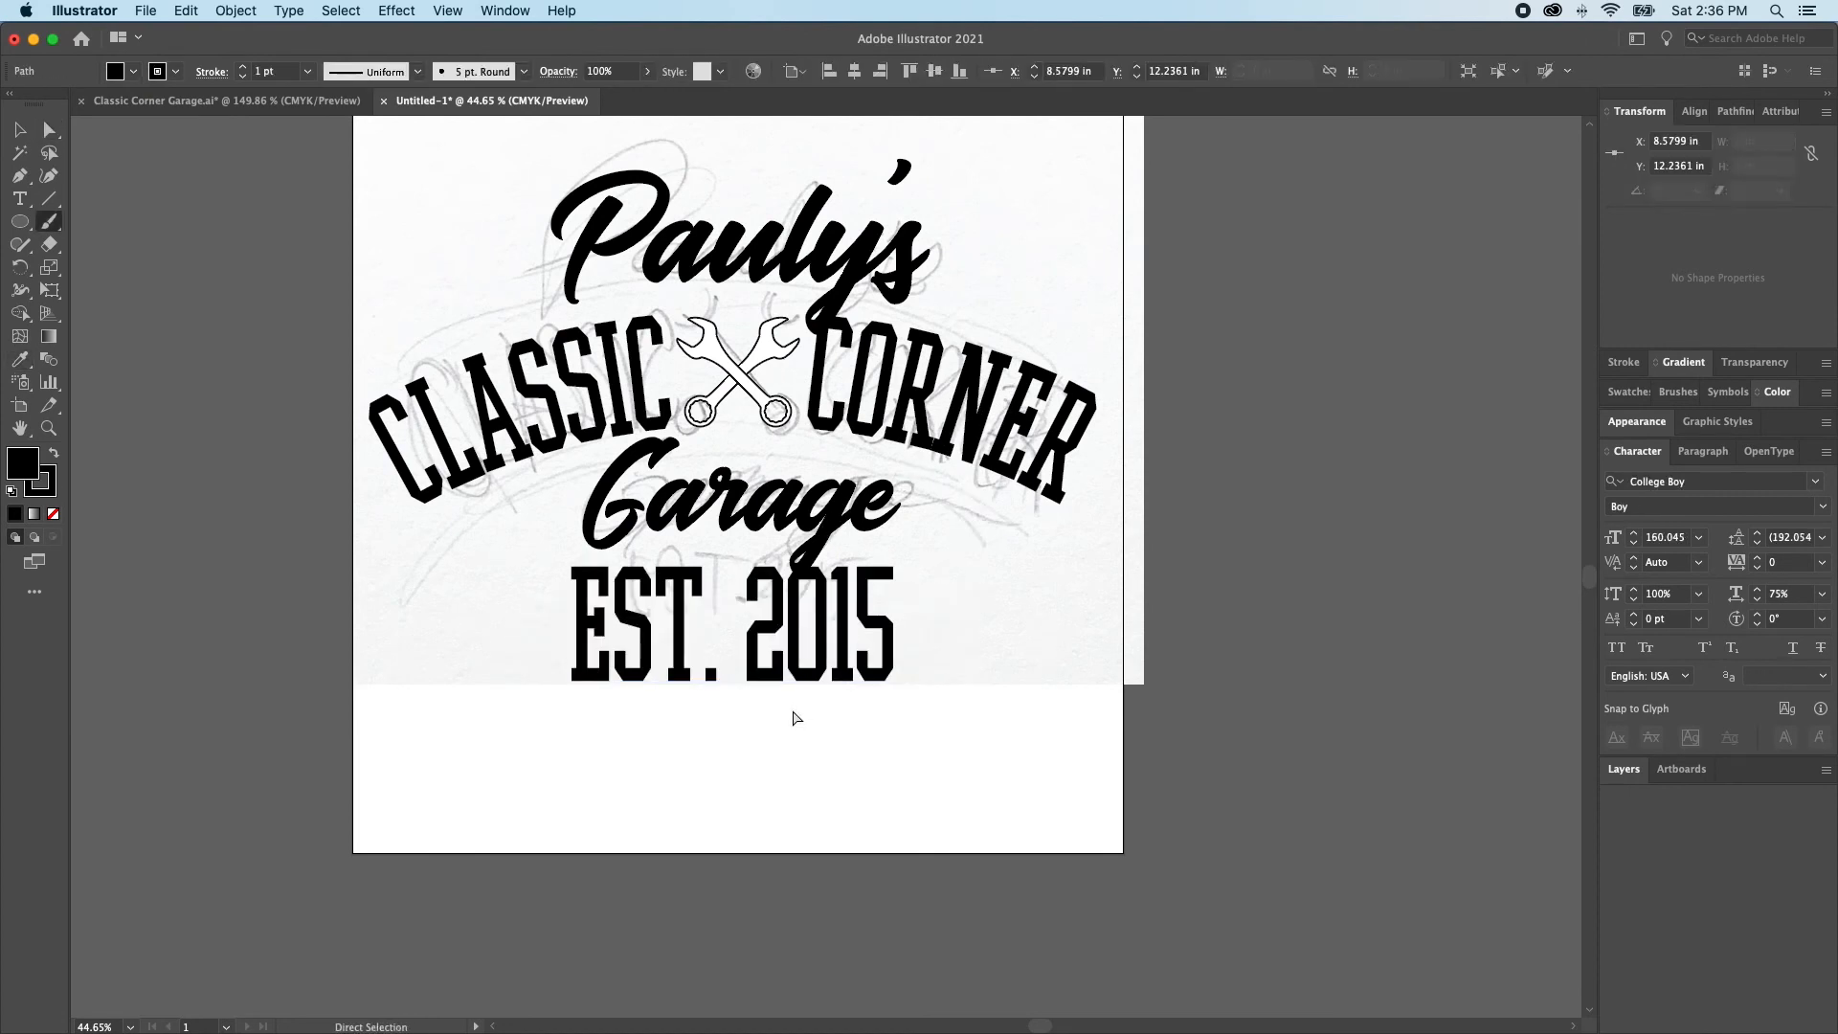
Scale the EST. 2015 text down to about 3.8 in wide, place it centred just below Garage, and deselect it
left_click(740, 685)
left_click_drag(740, 695, 743, 637)
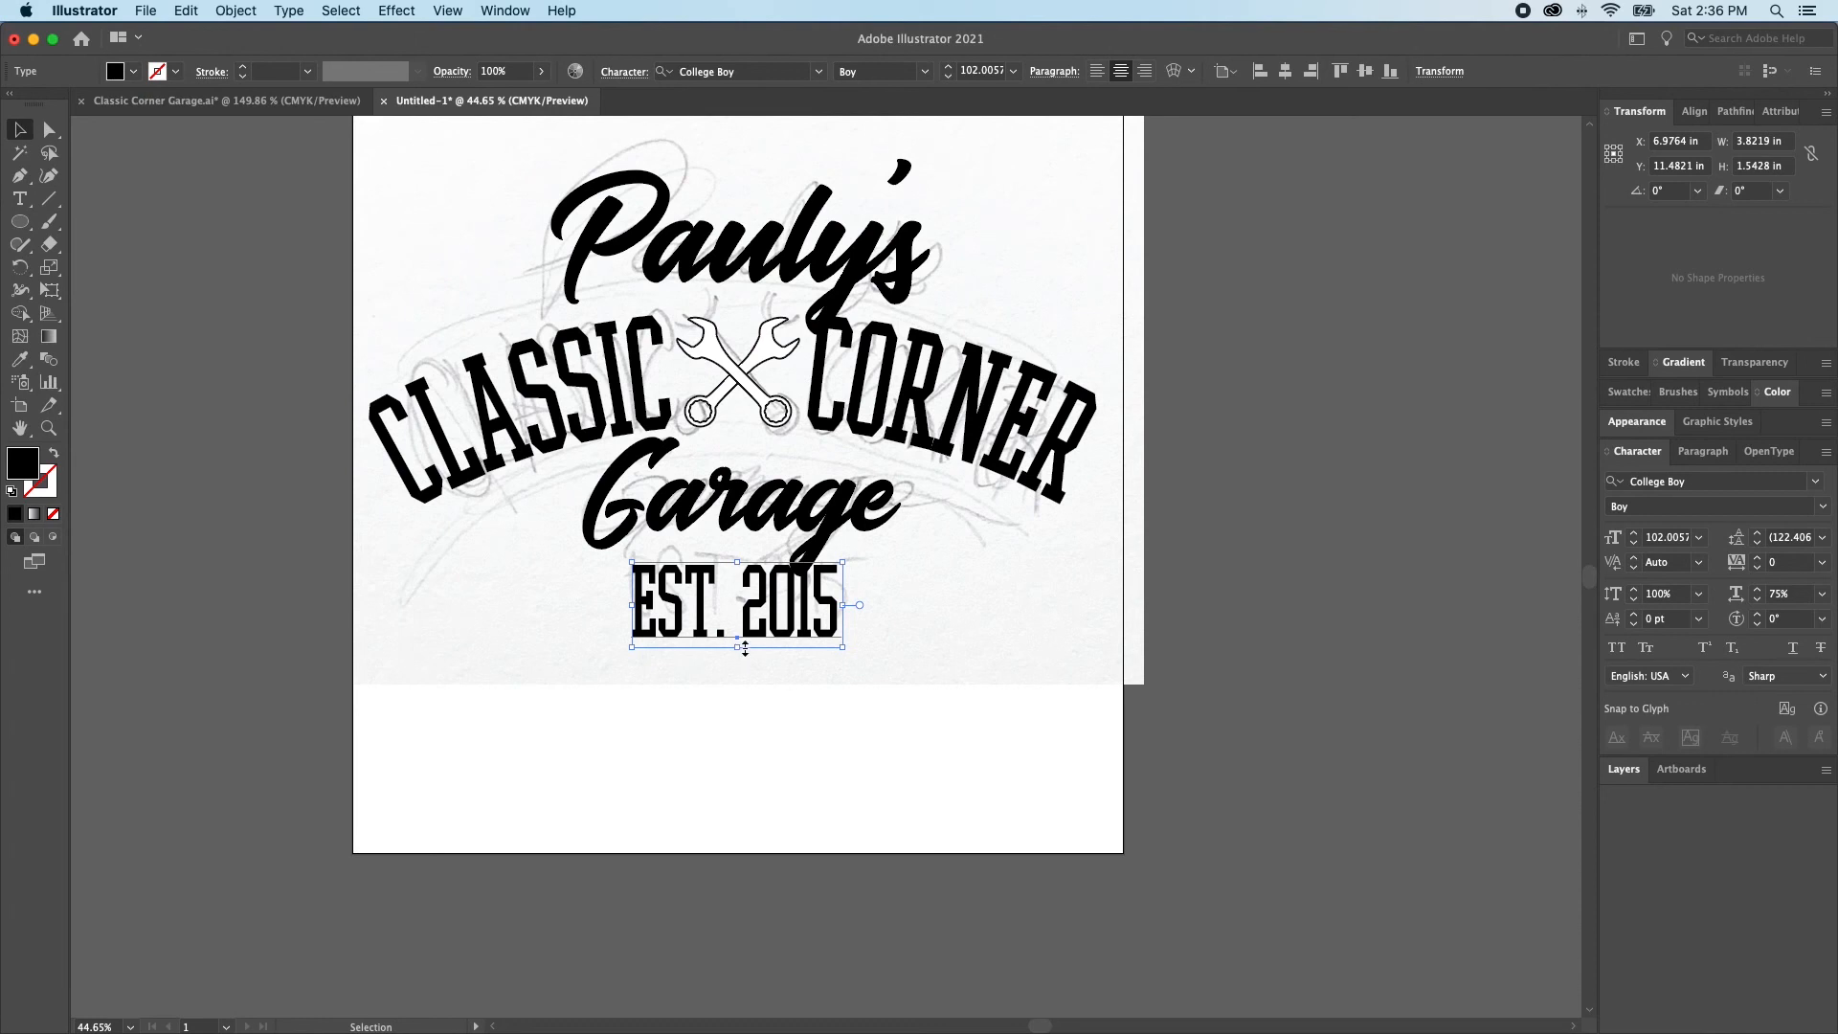
mouse_move(747, 629)
left_mouse_down()
mouse_move(756, 681)
mouse_move(763, 620)
left_mouse_up()
key("super+shift+a")
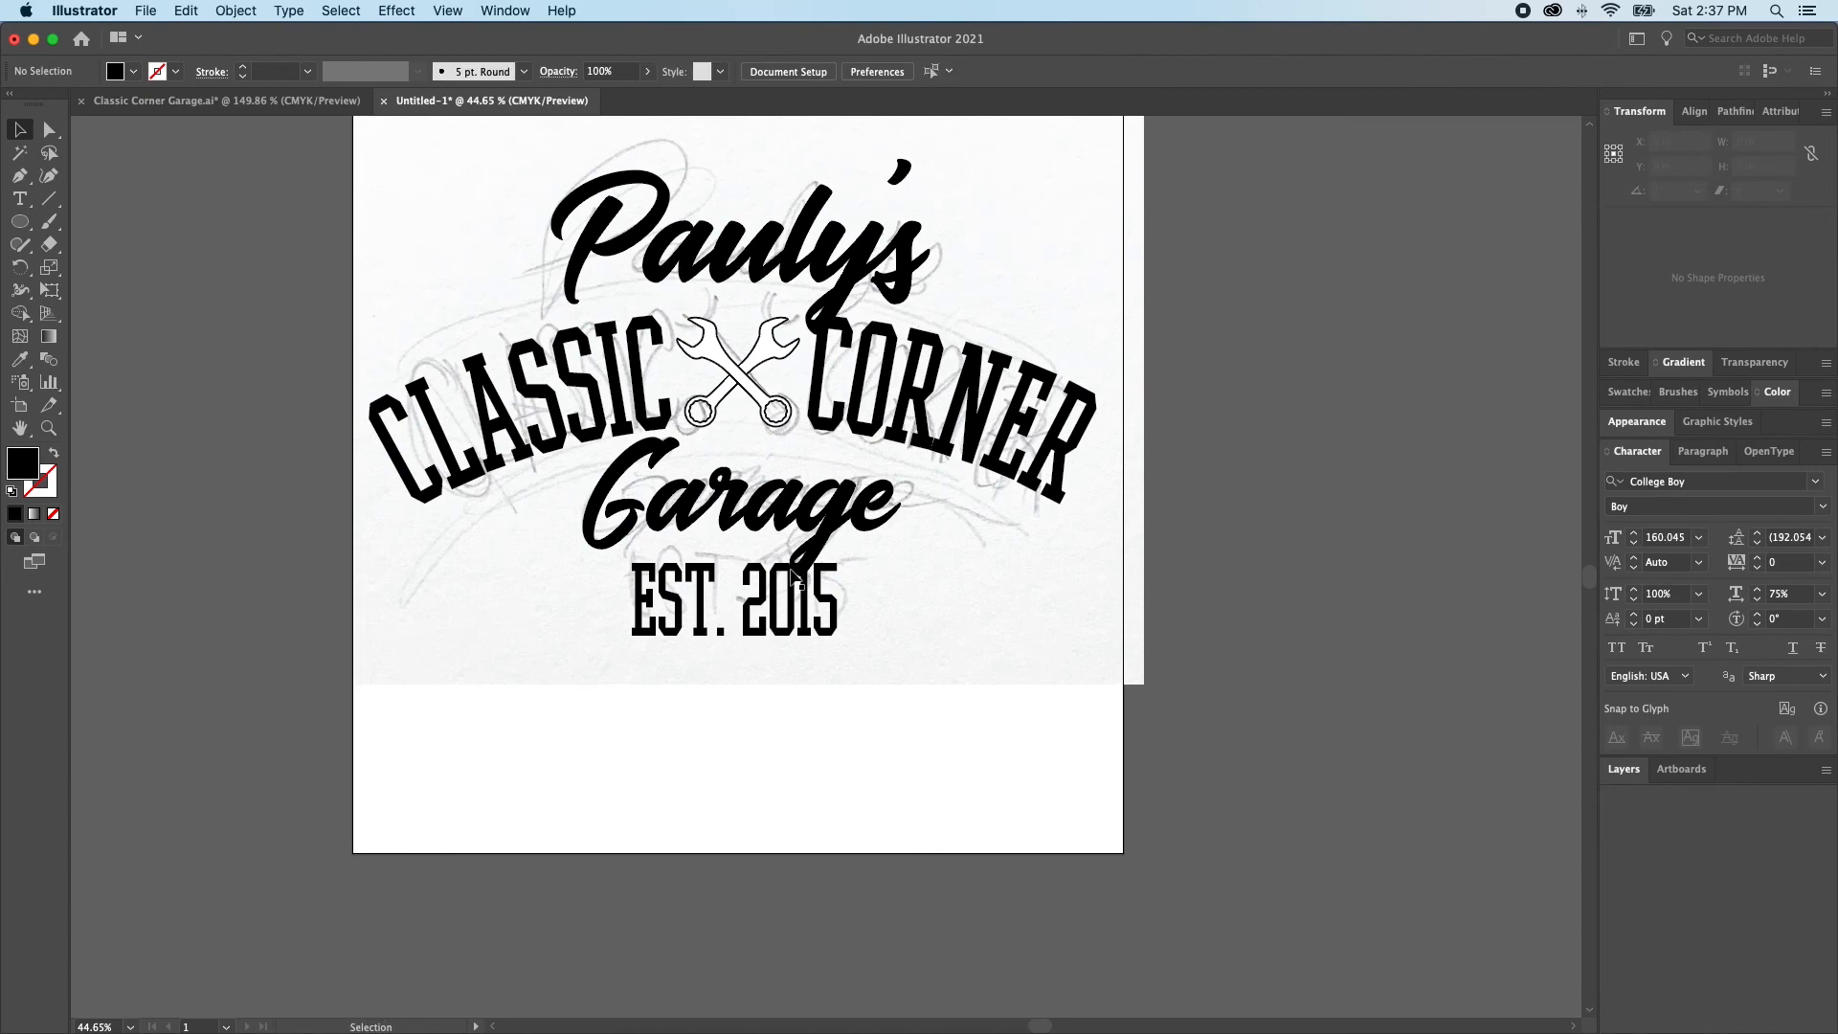
Hide the sketch template on Layer 2
scroll(793, 574, "up", 2)
scroll(794, 574, "up", 4)
scroll(794, 574, "left", 3)
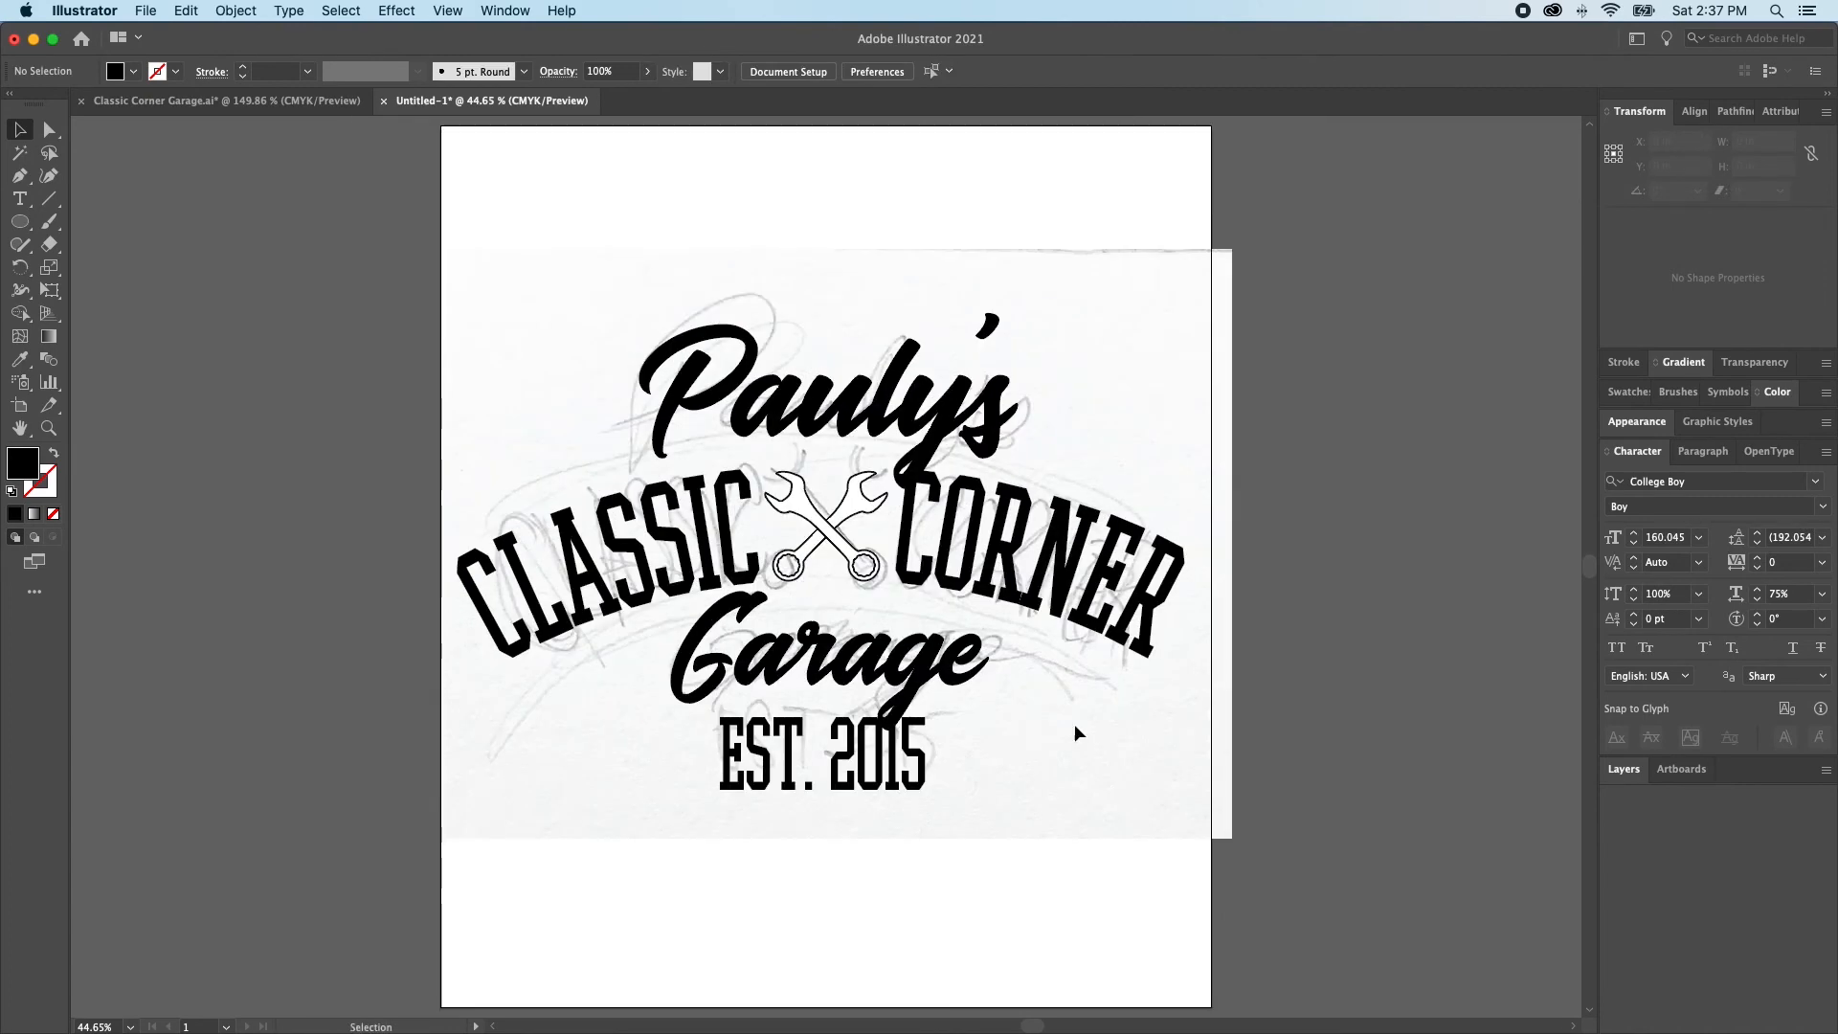
left_click(1642, 771)
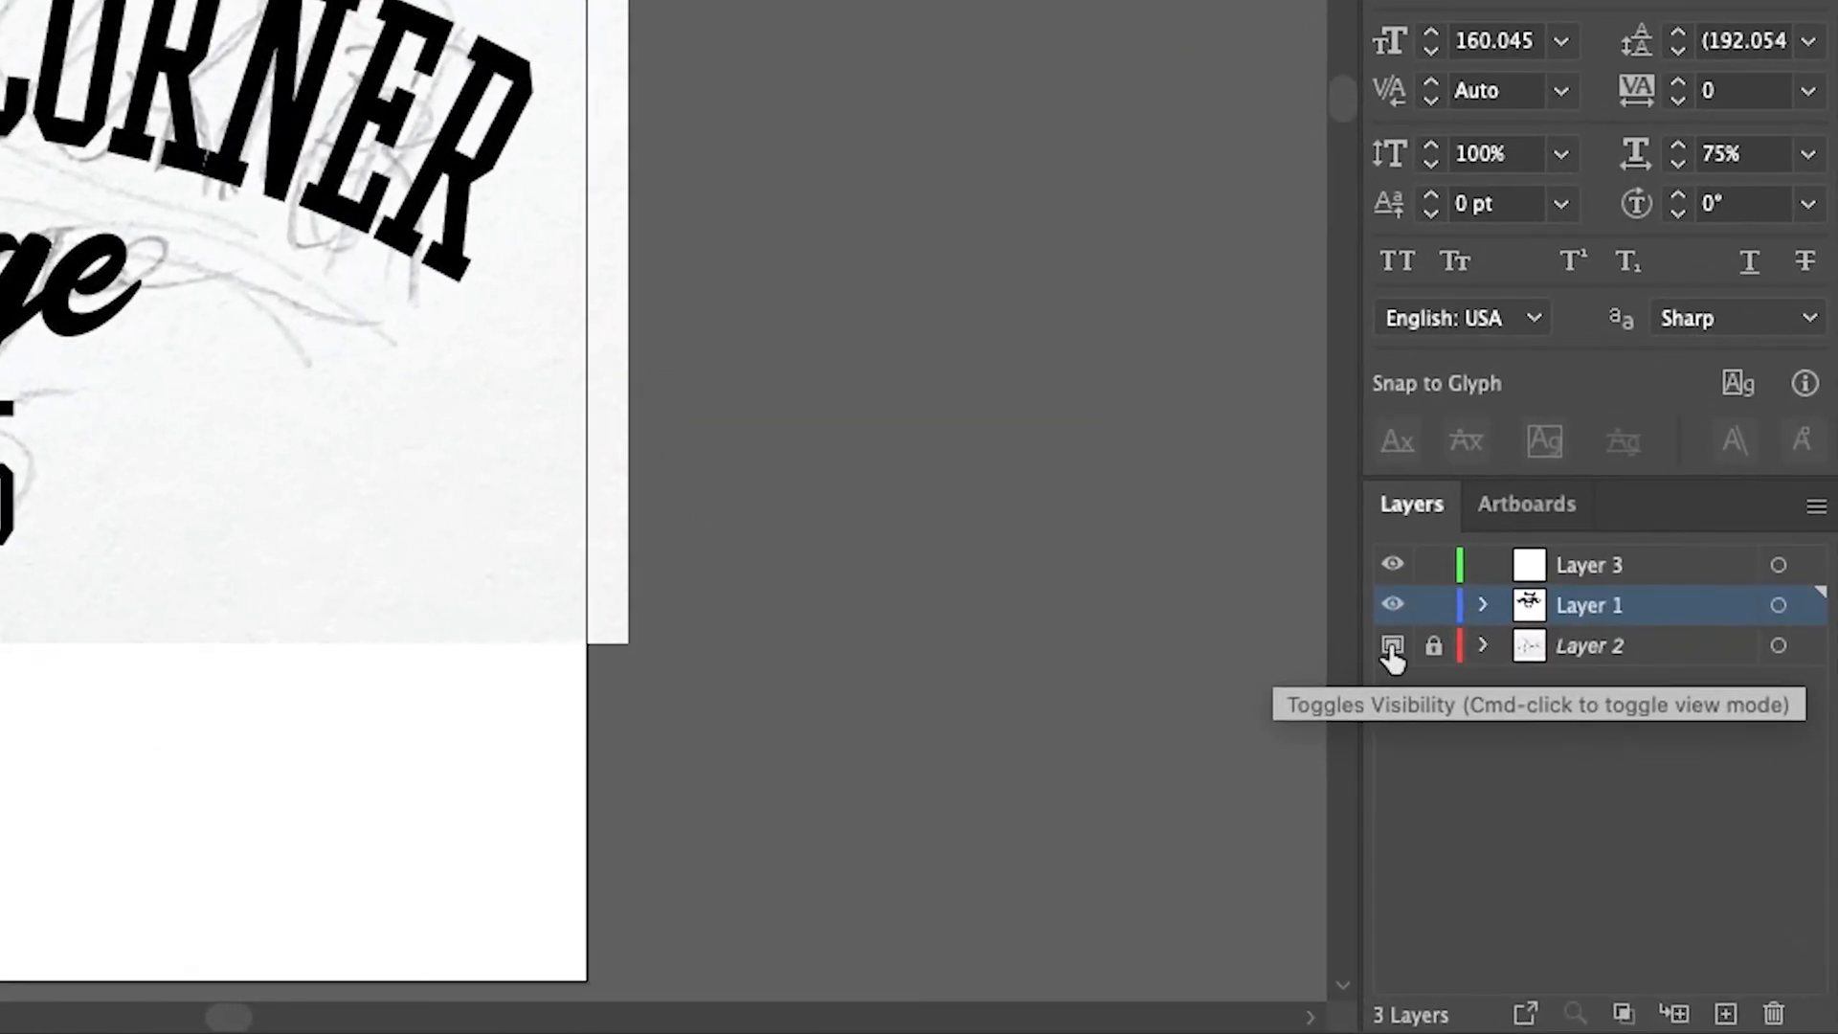
left_click(1391, 649)
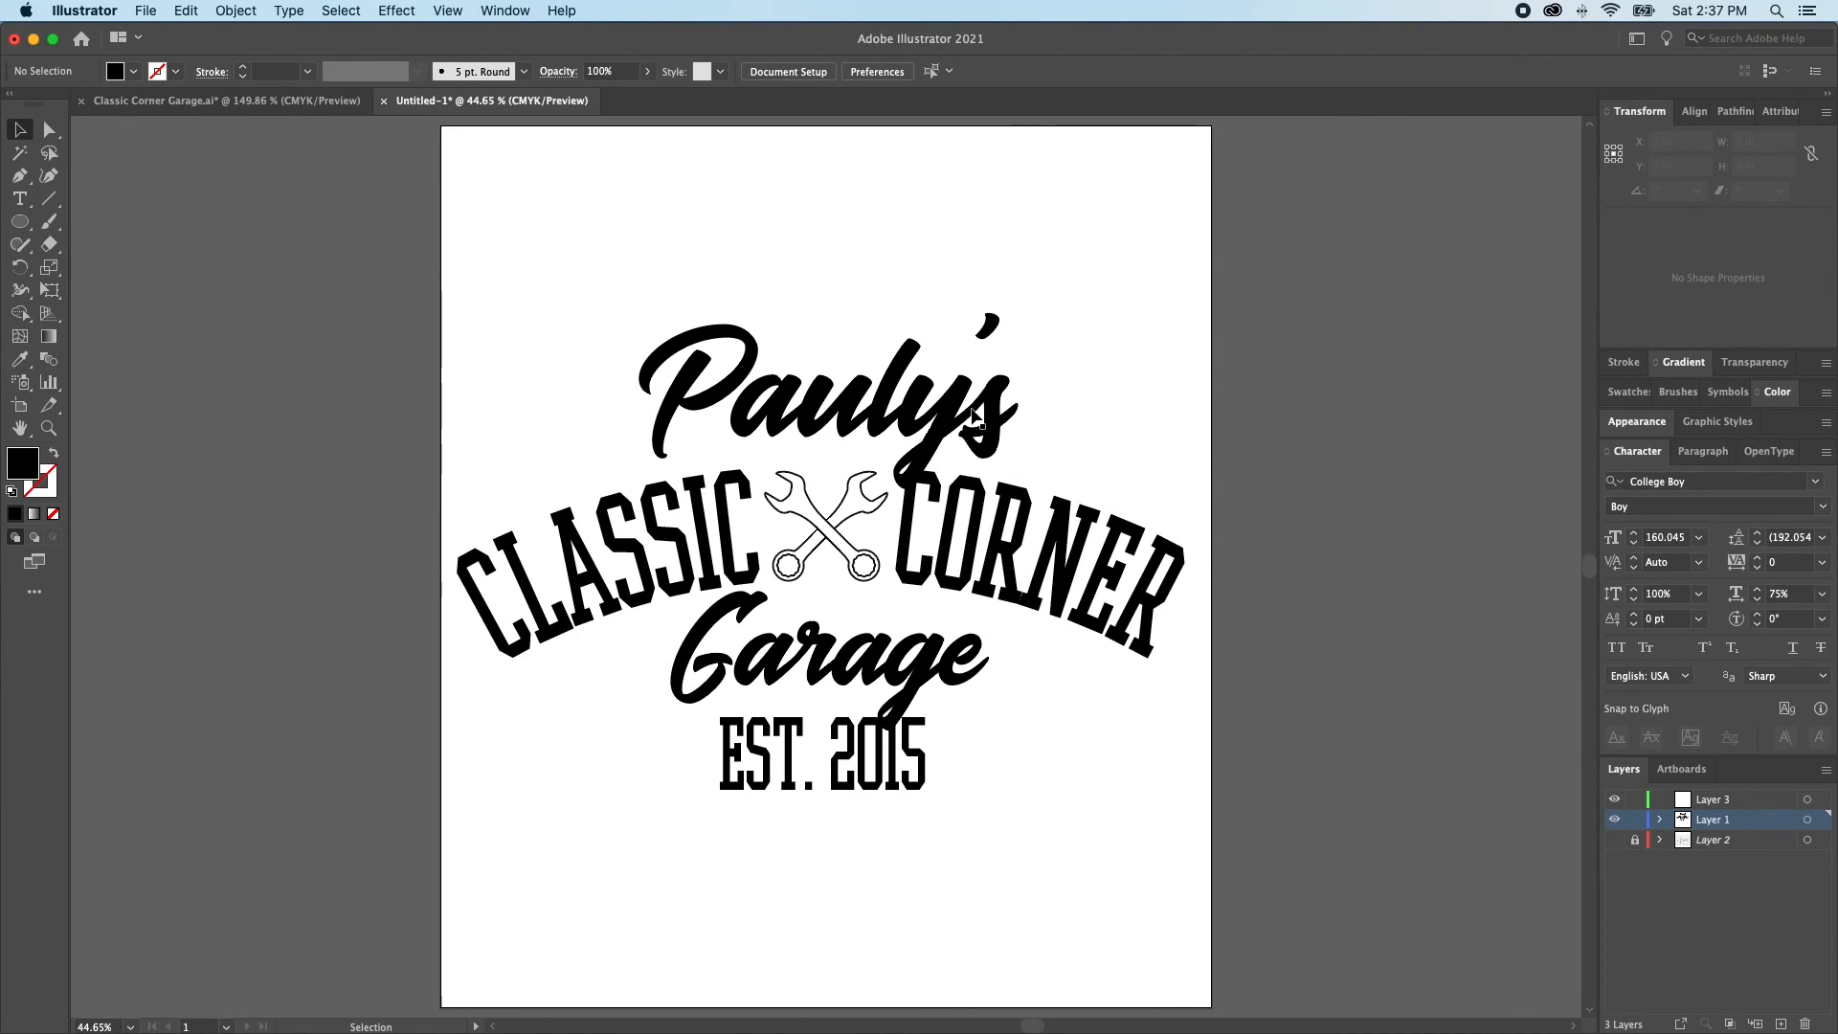
Duplicate the arched CLASSIC CORNER text with its ellipse about 2.6 in straight up, over the Pauly's script
left_click(1079, 598)
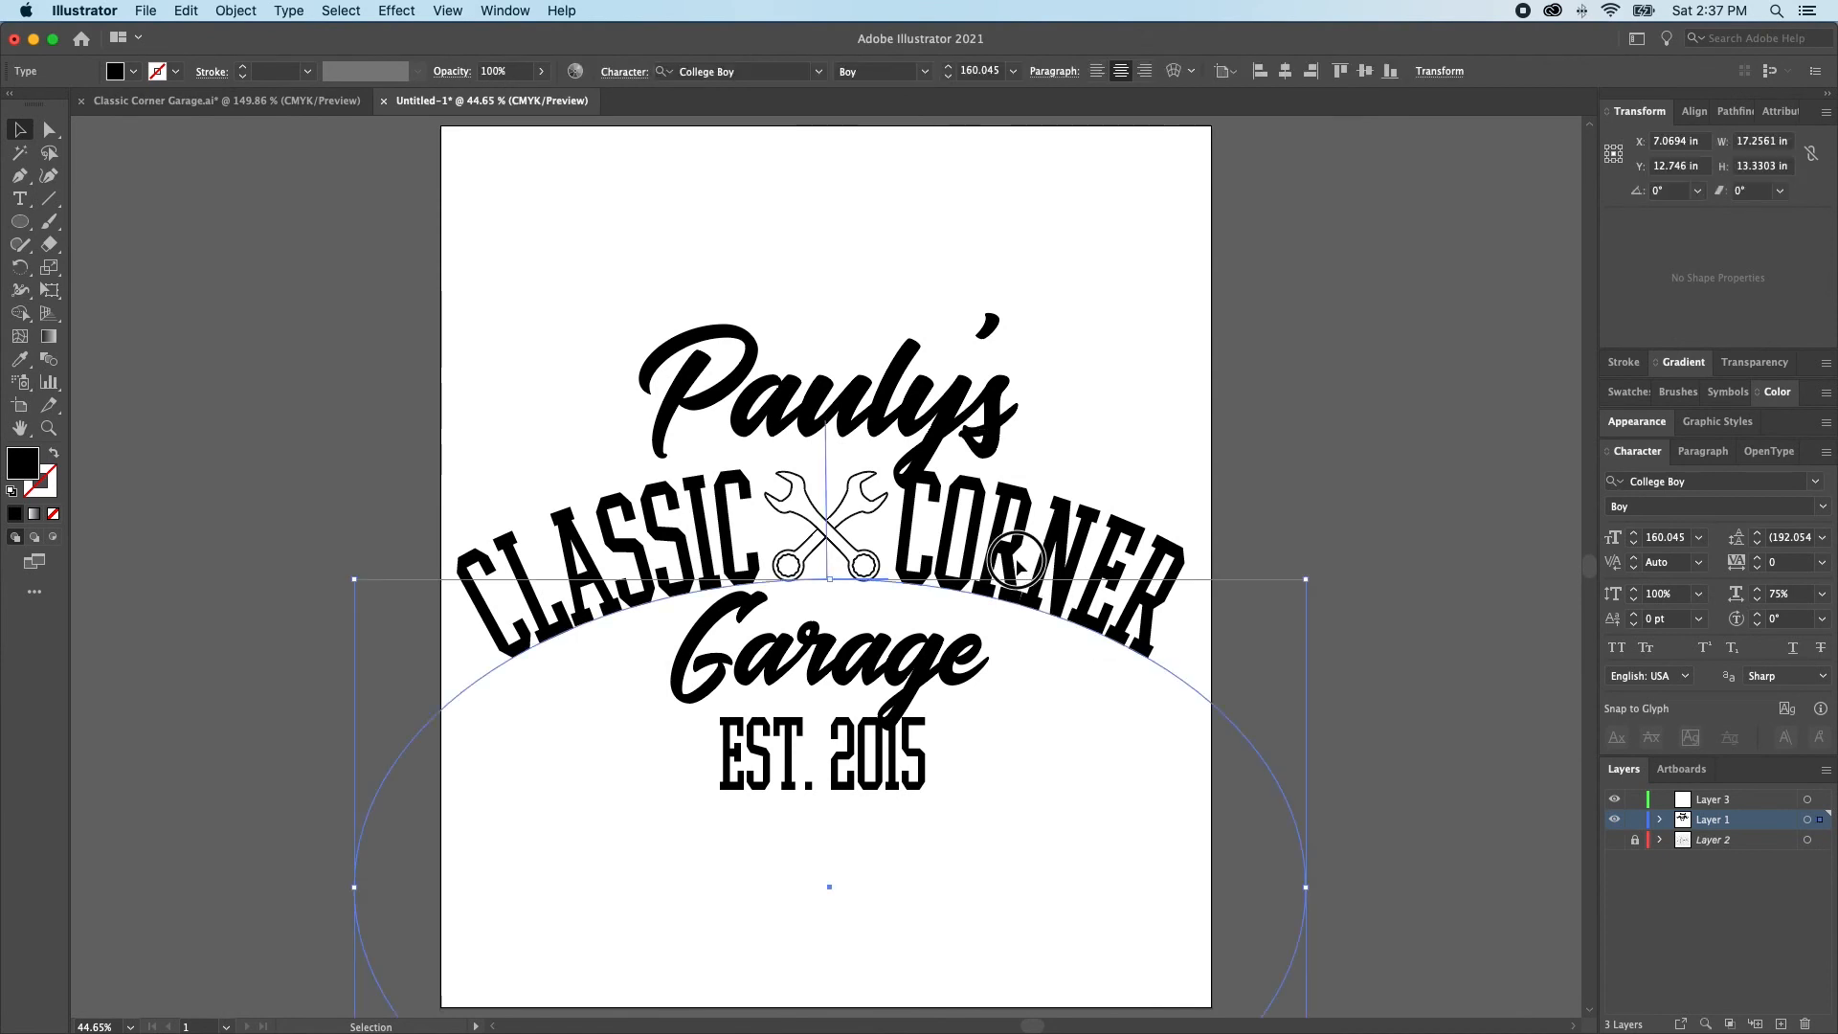
left_click_drag(1017, 560, 1022, 418)
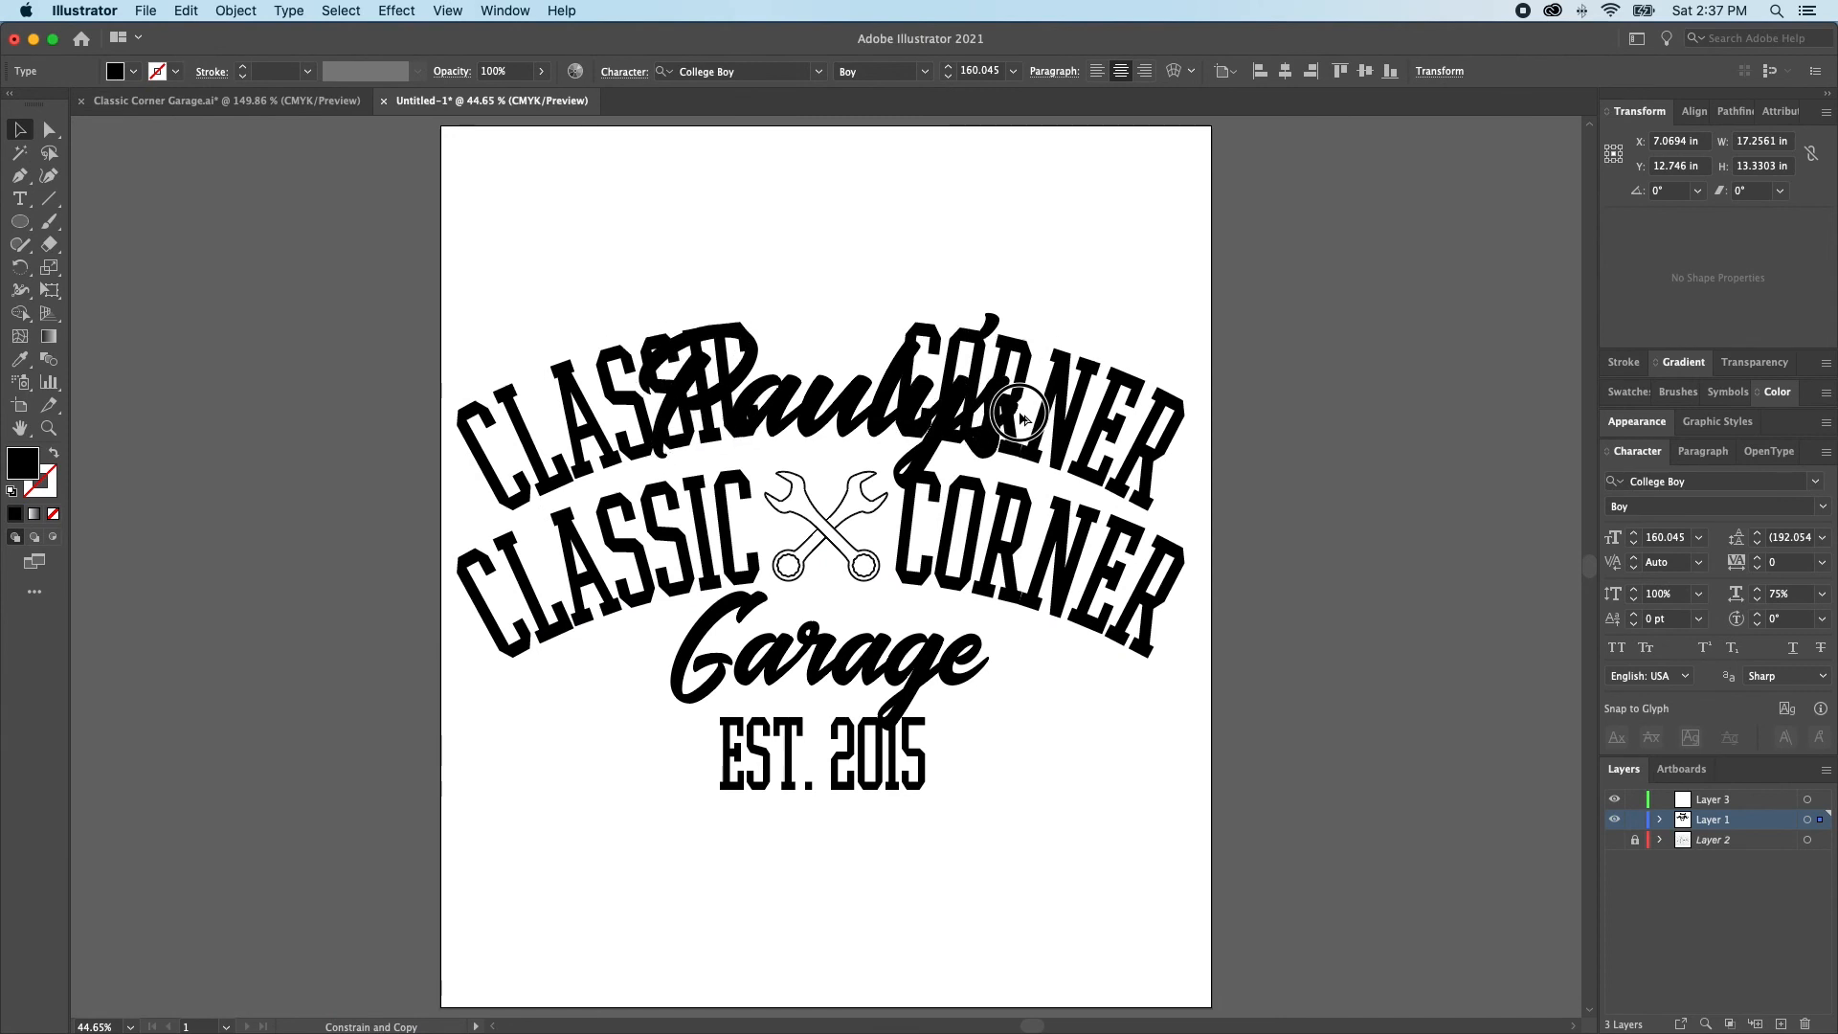
left_click_drag(1022, 418, 1023, 418)
key("a")
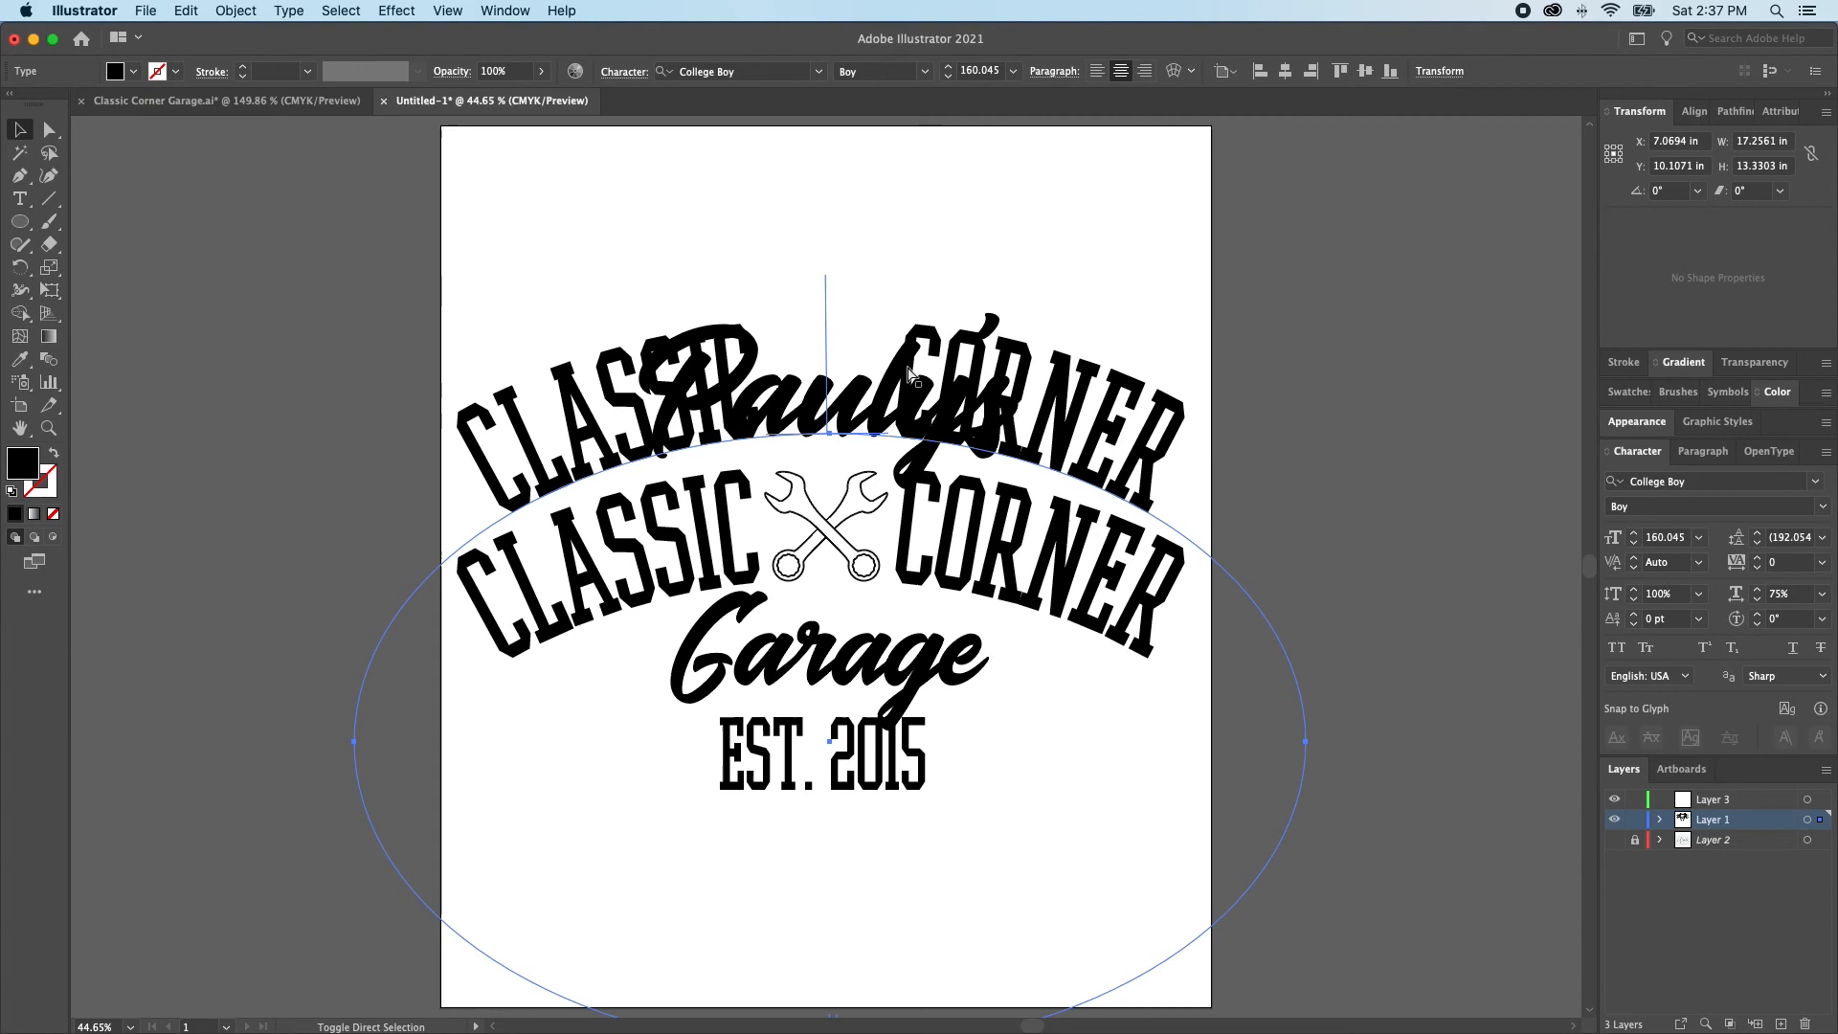
Hide the straight Pauly's script and replace the upper arch's text with a pasted copy of the Pauly's script
left_click(900, 400)
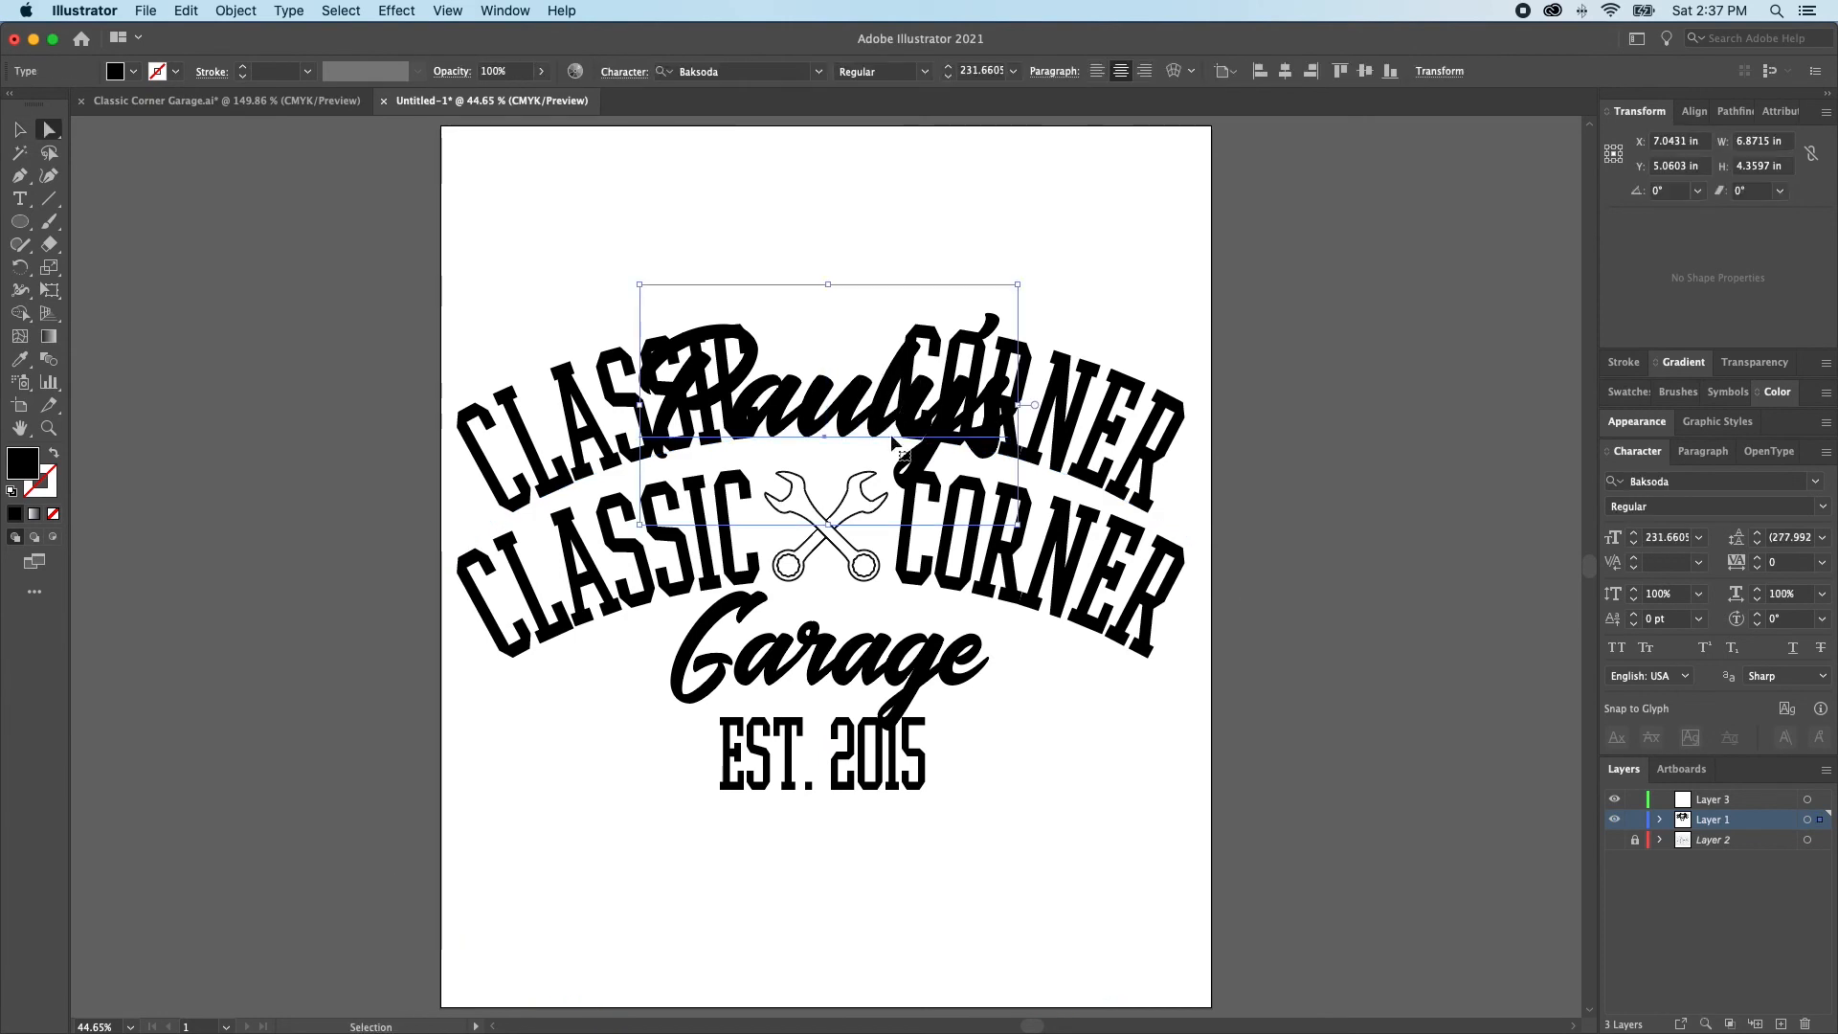
key("Delete")
triple_click(946, 422)
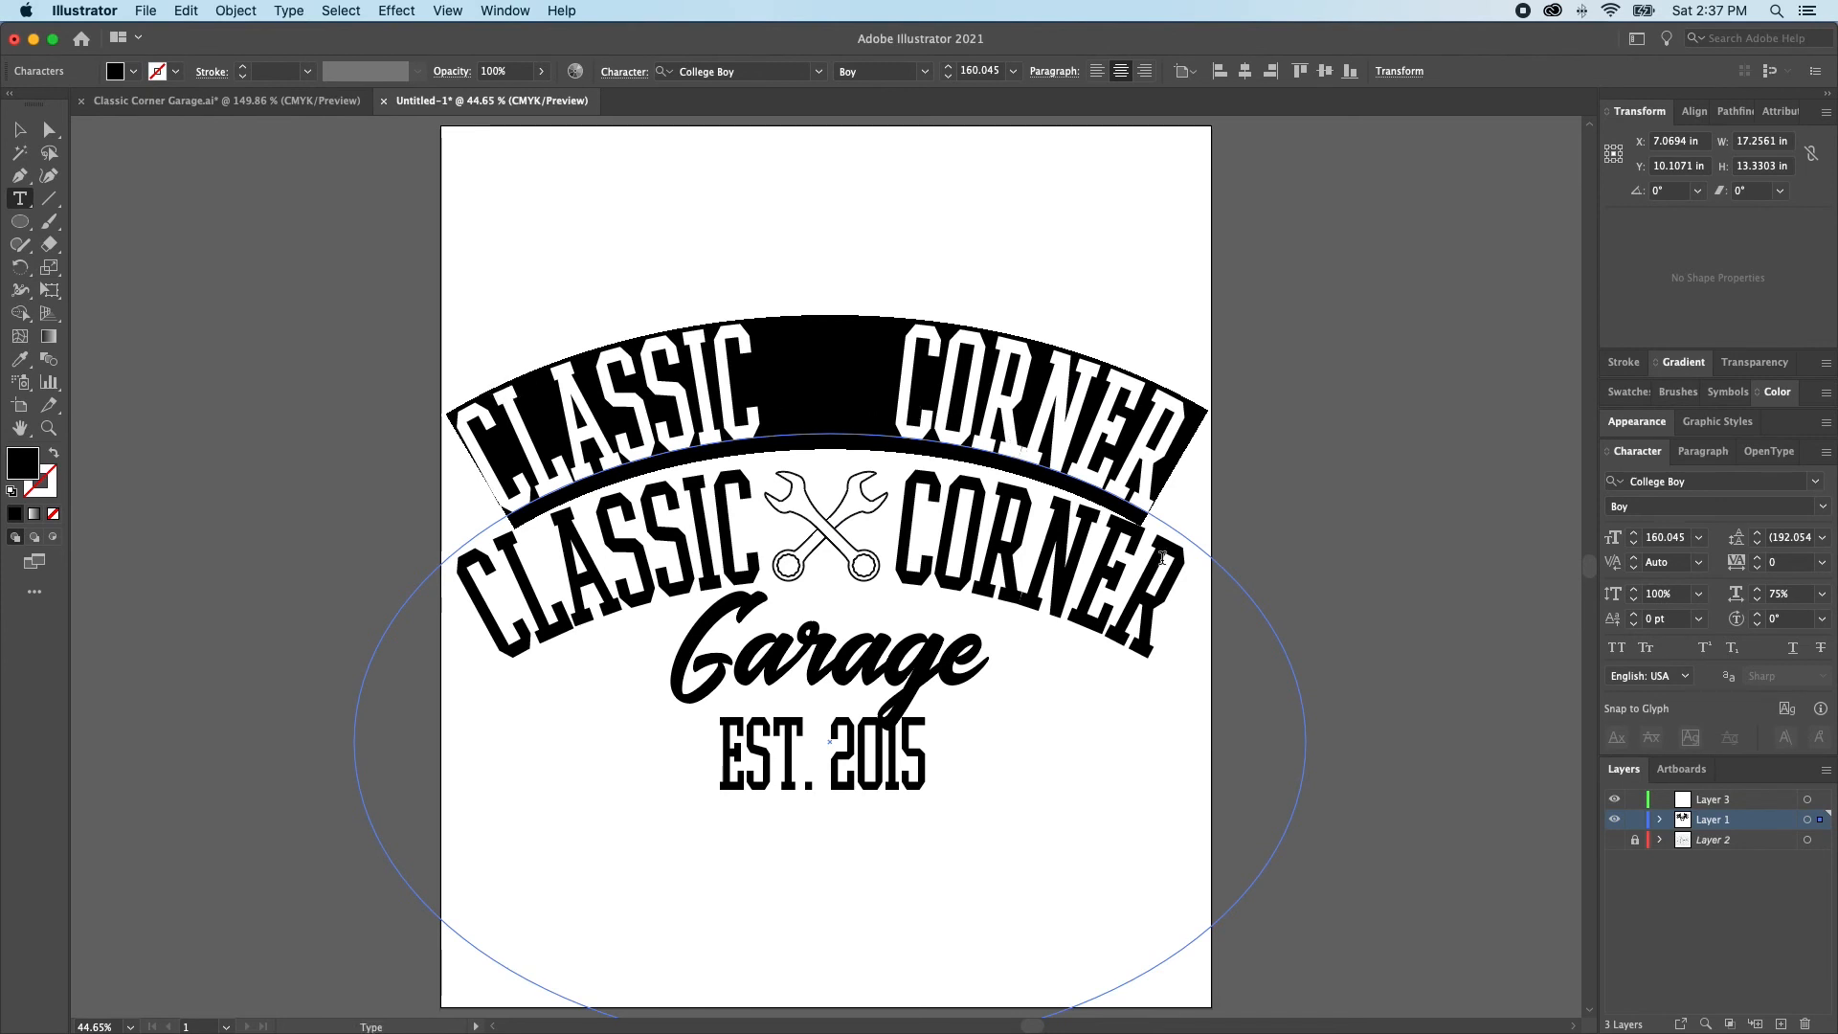
type("Pauly's")
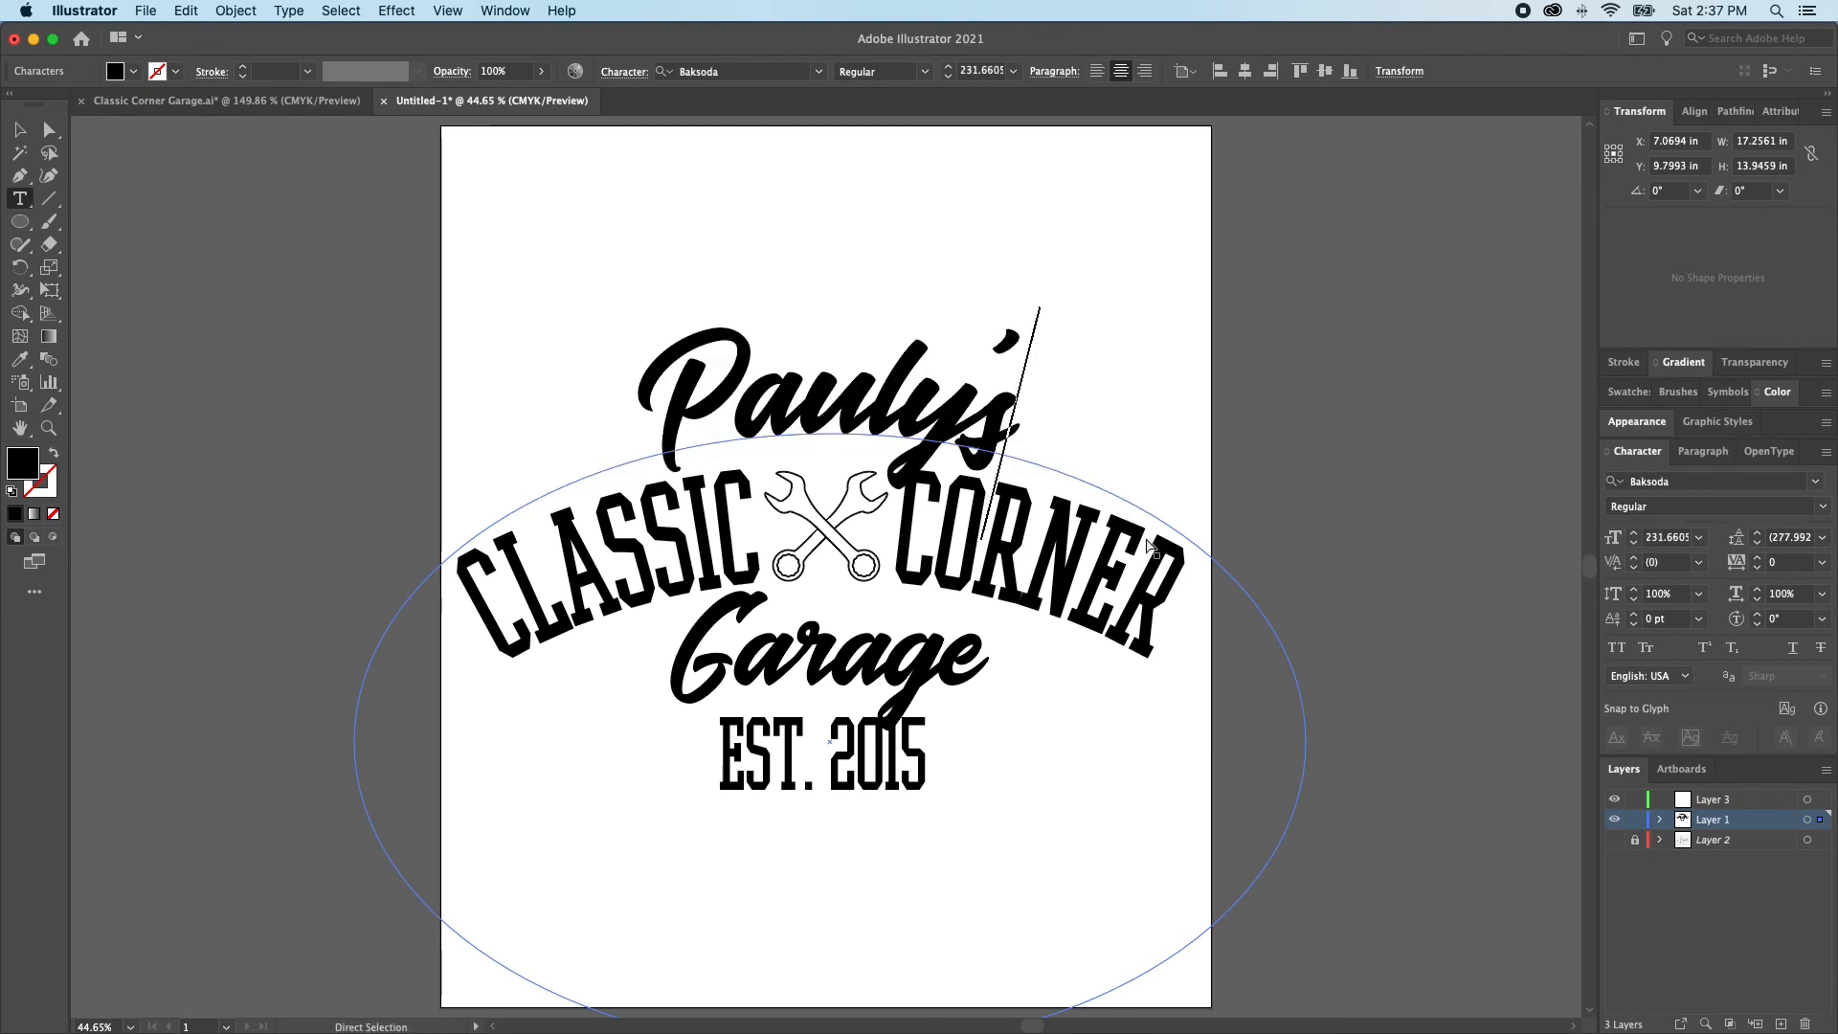
left_click(1017, 488, "super")
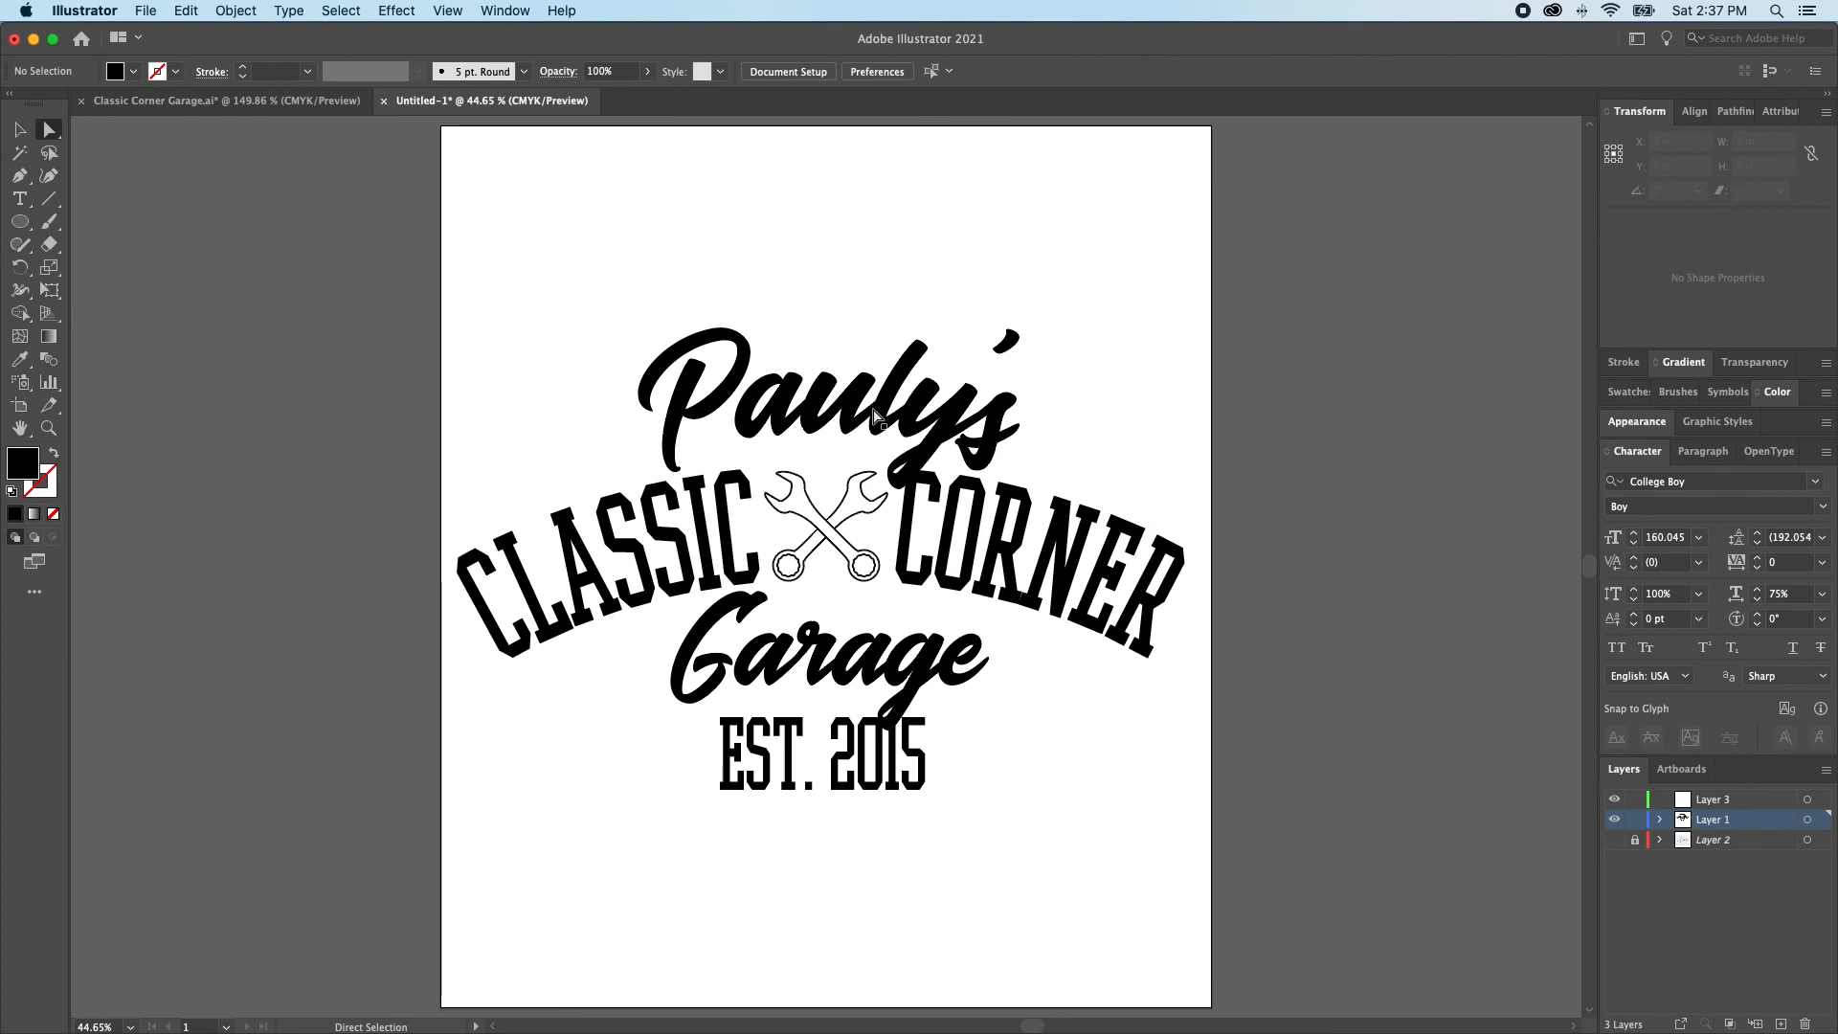
Bring back the straight CLASSIC CORNER and Pauly's text and move CLASSIC CORNER about 4 in straight up, above the artboard
key("super+v")
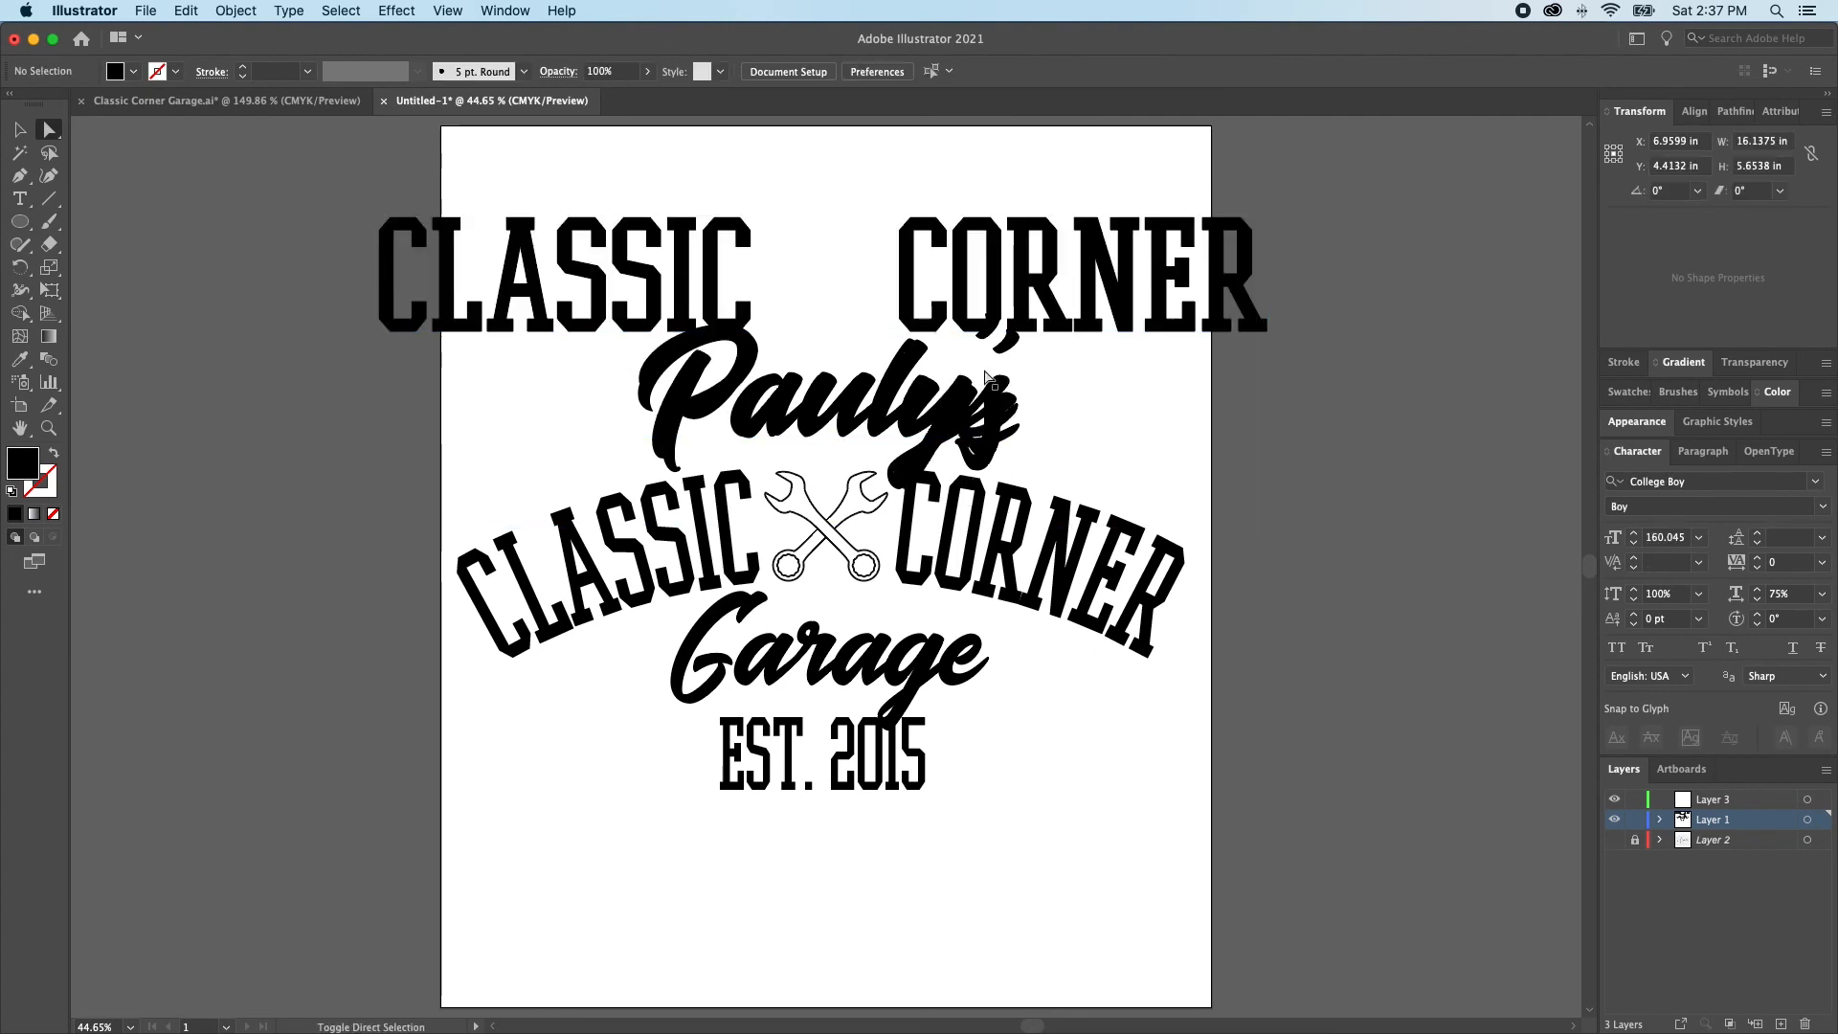
scroll(1094, 308, "up", 2)
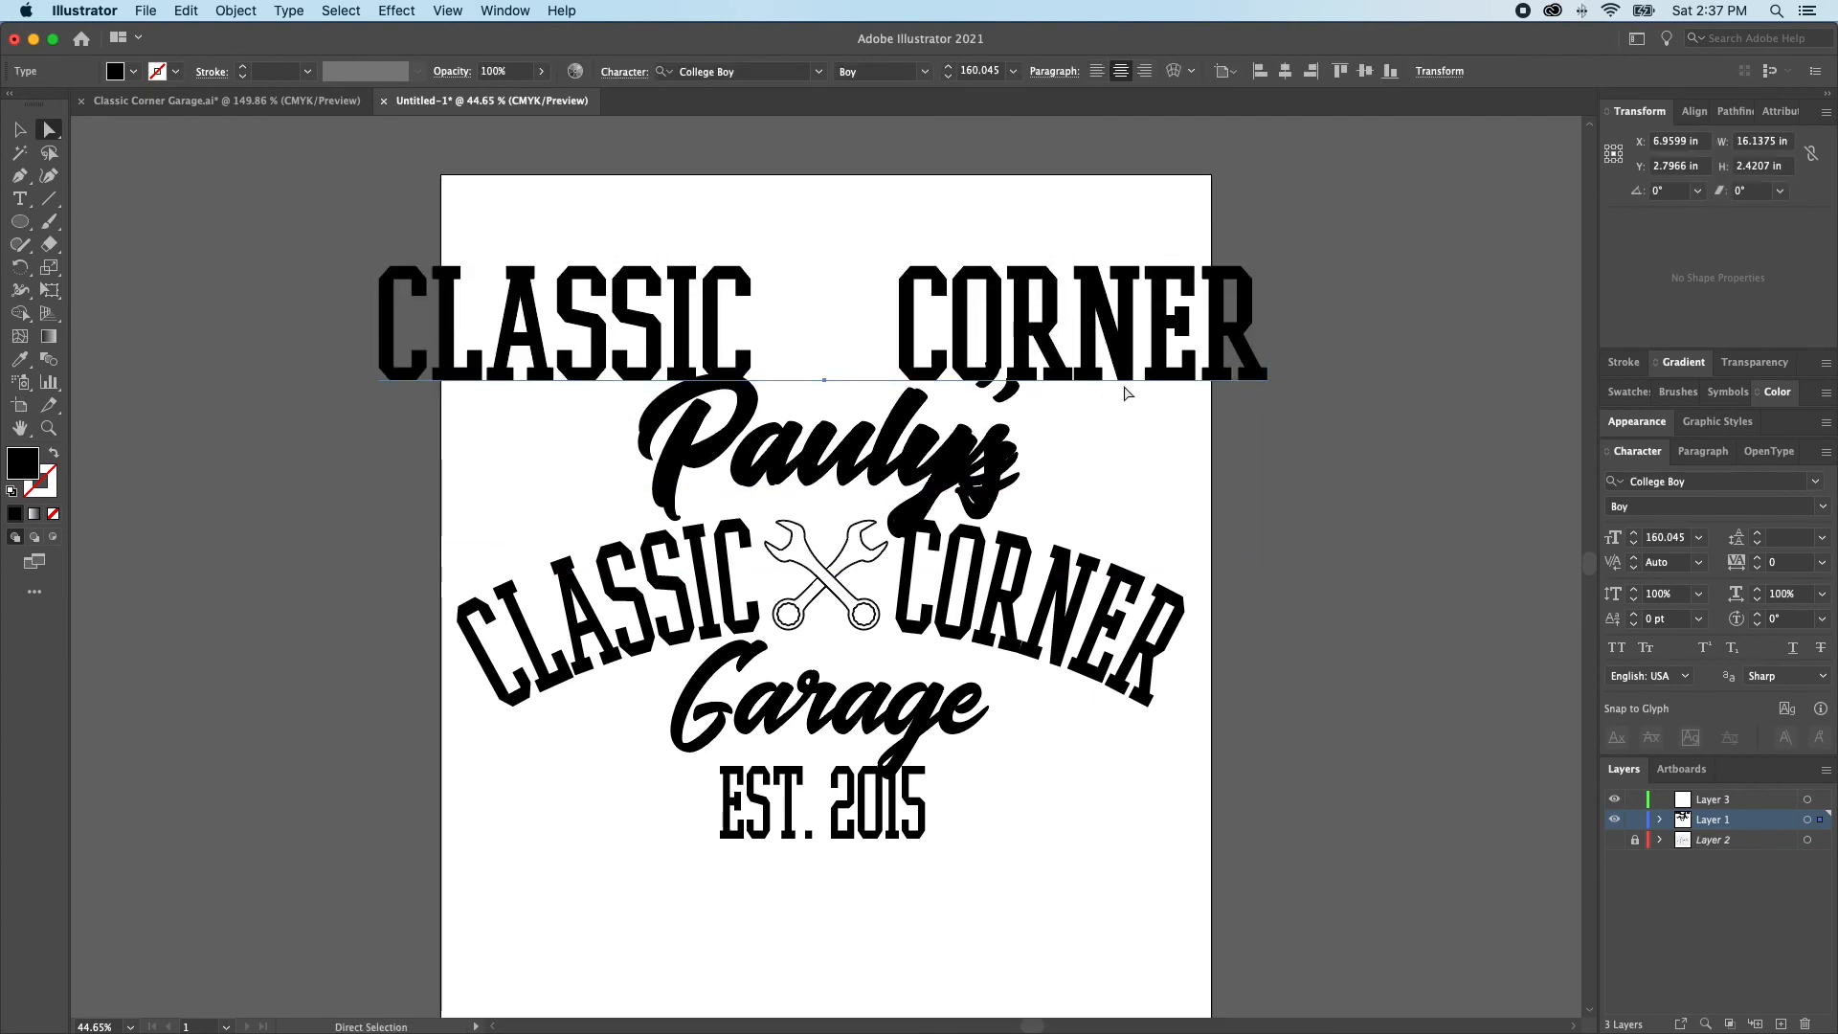
left_click_drag(1125, 393, 1126, 166)
Fill the straight Pauly's script with red and move it up, clear of the black arched Pauly's script
left_click(1005, 457)
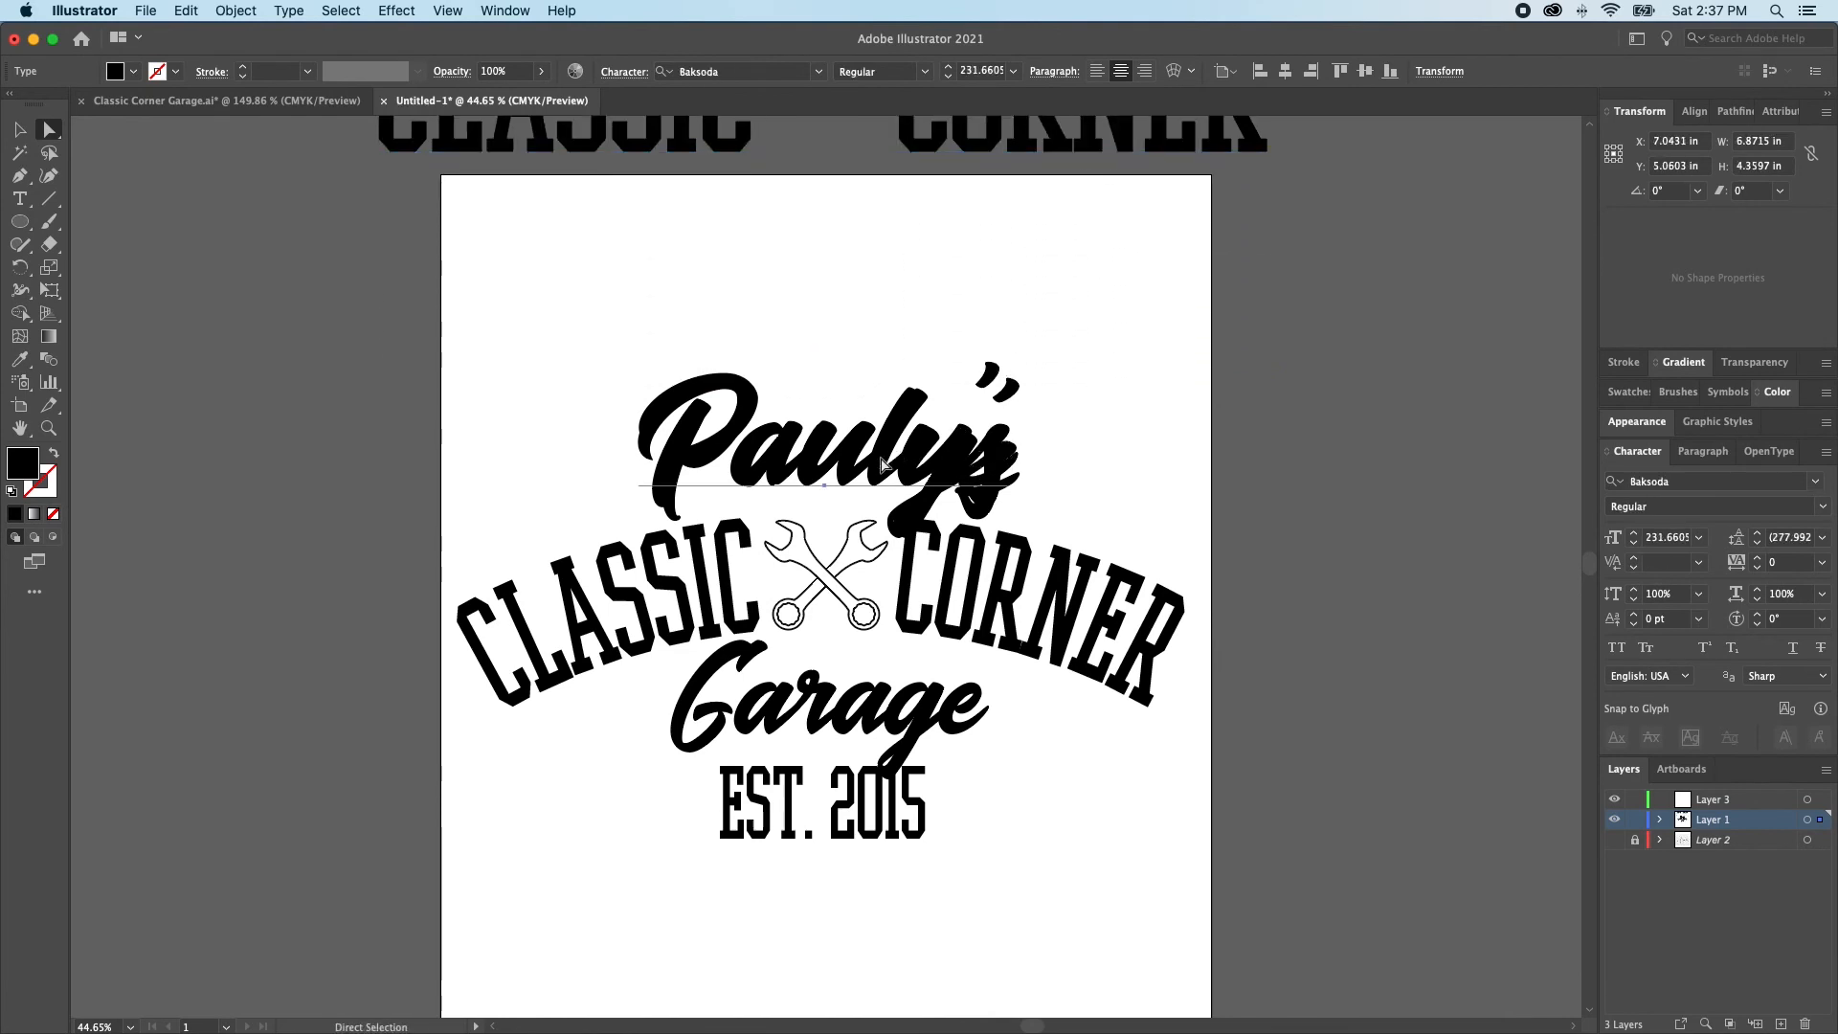
left_click(1627, 392)
left_click(1665, 452)
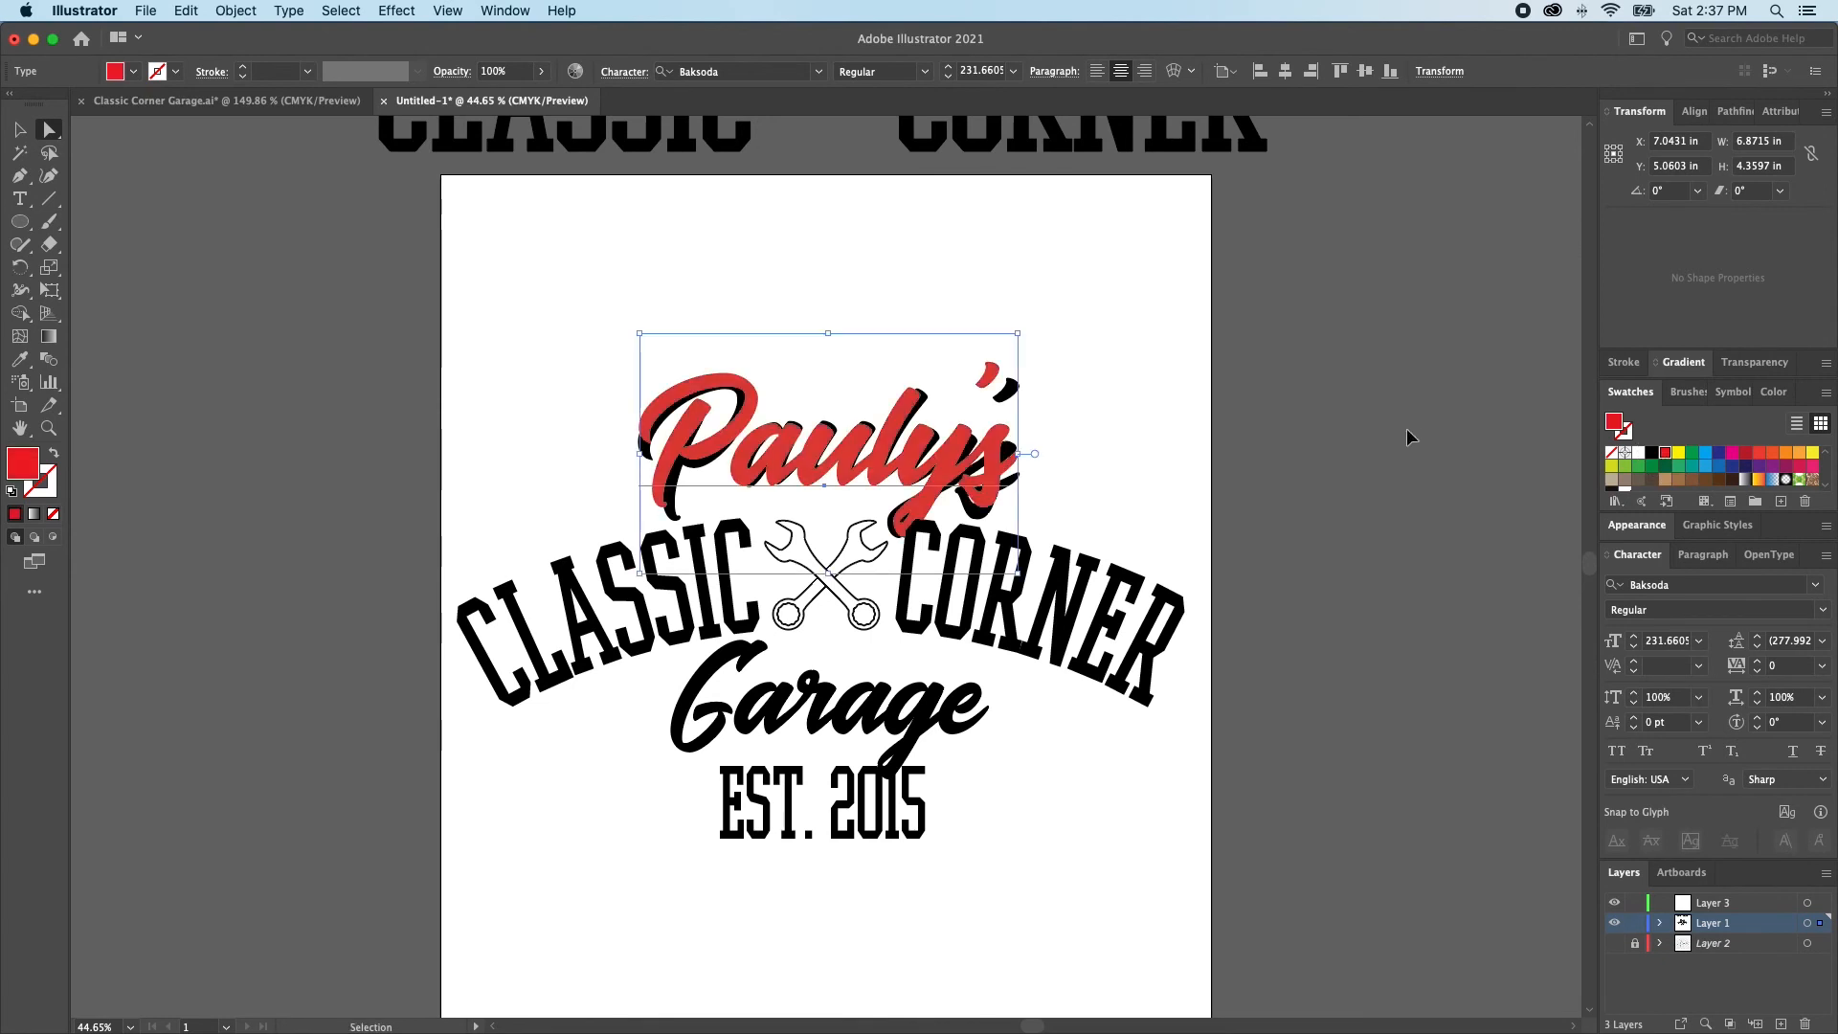
left_click(1407, 437)
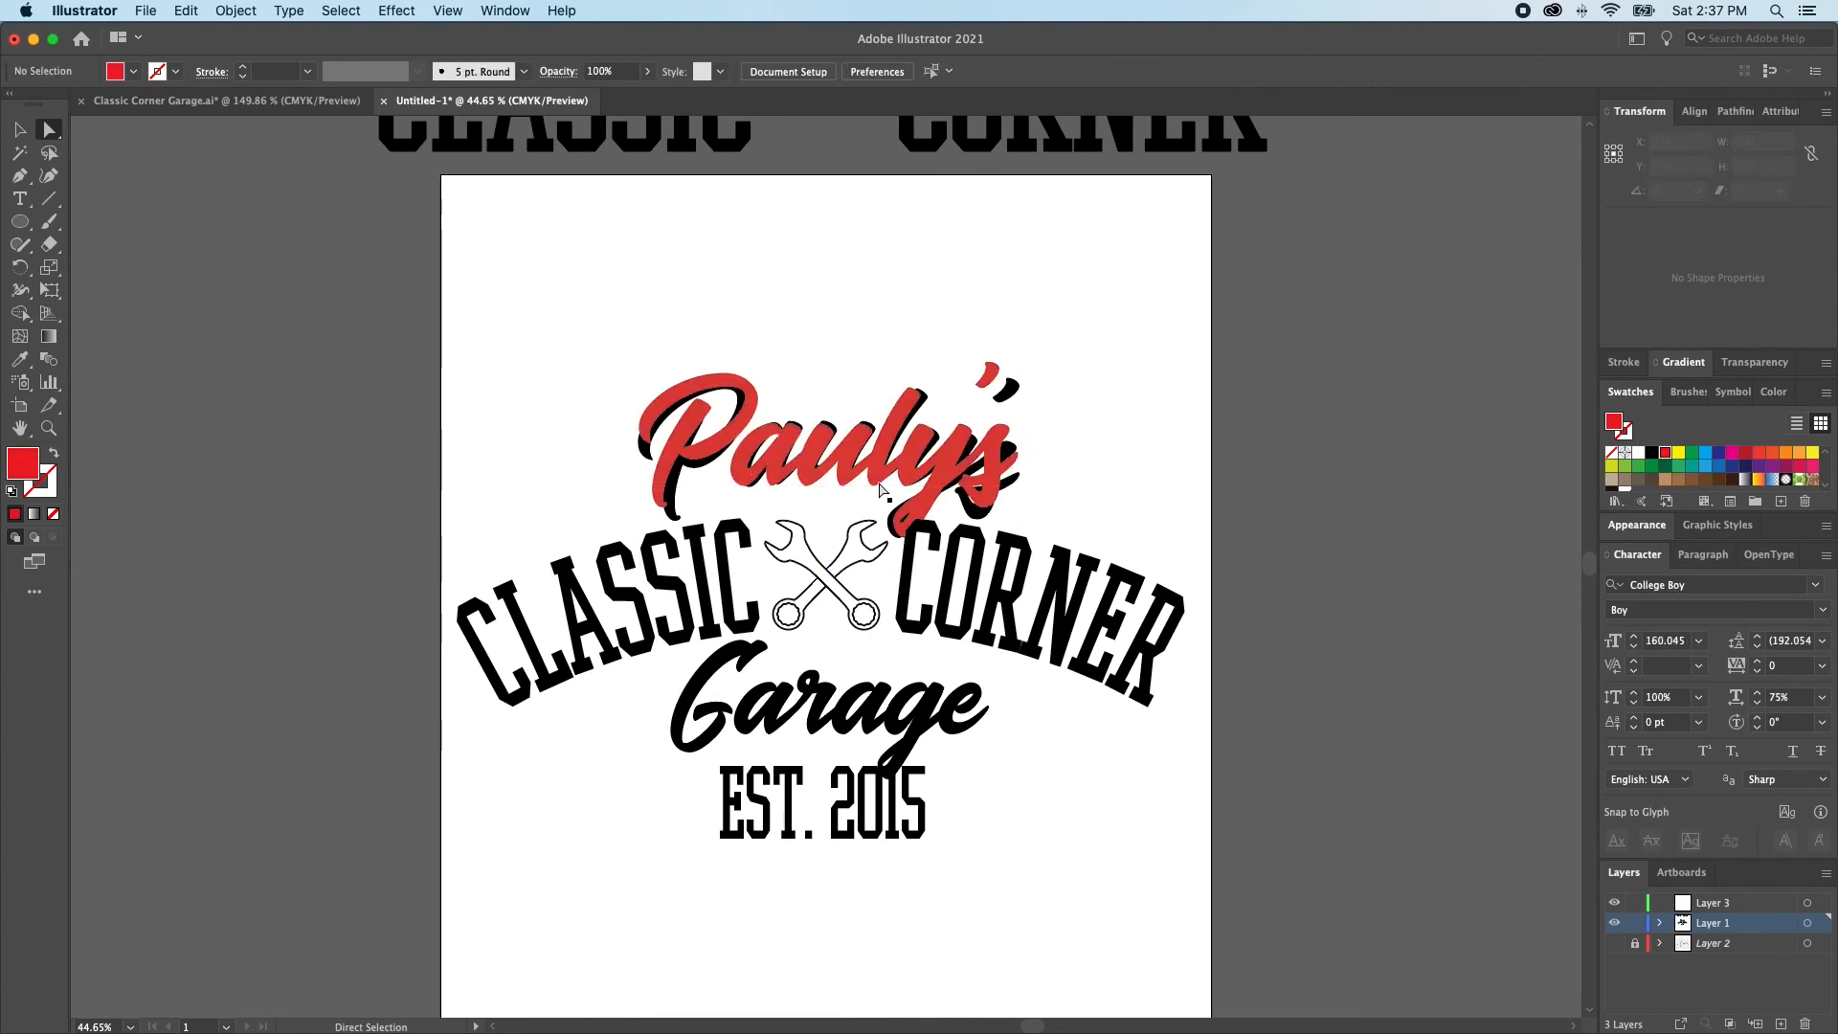
left_click_drag(888, 487, 910, 173)
left_click(1117, 364)
scroll(1127, 316, "down", 2)
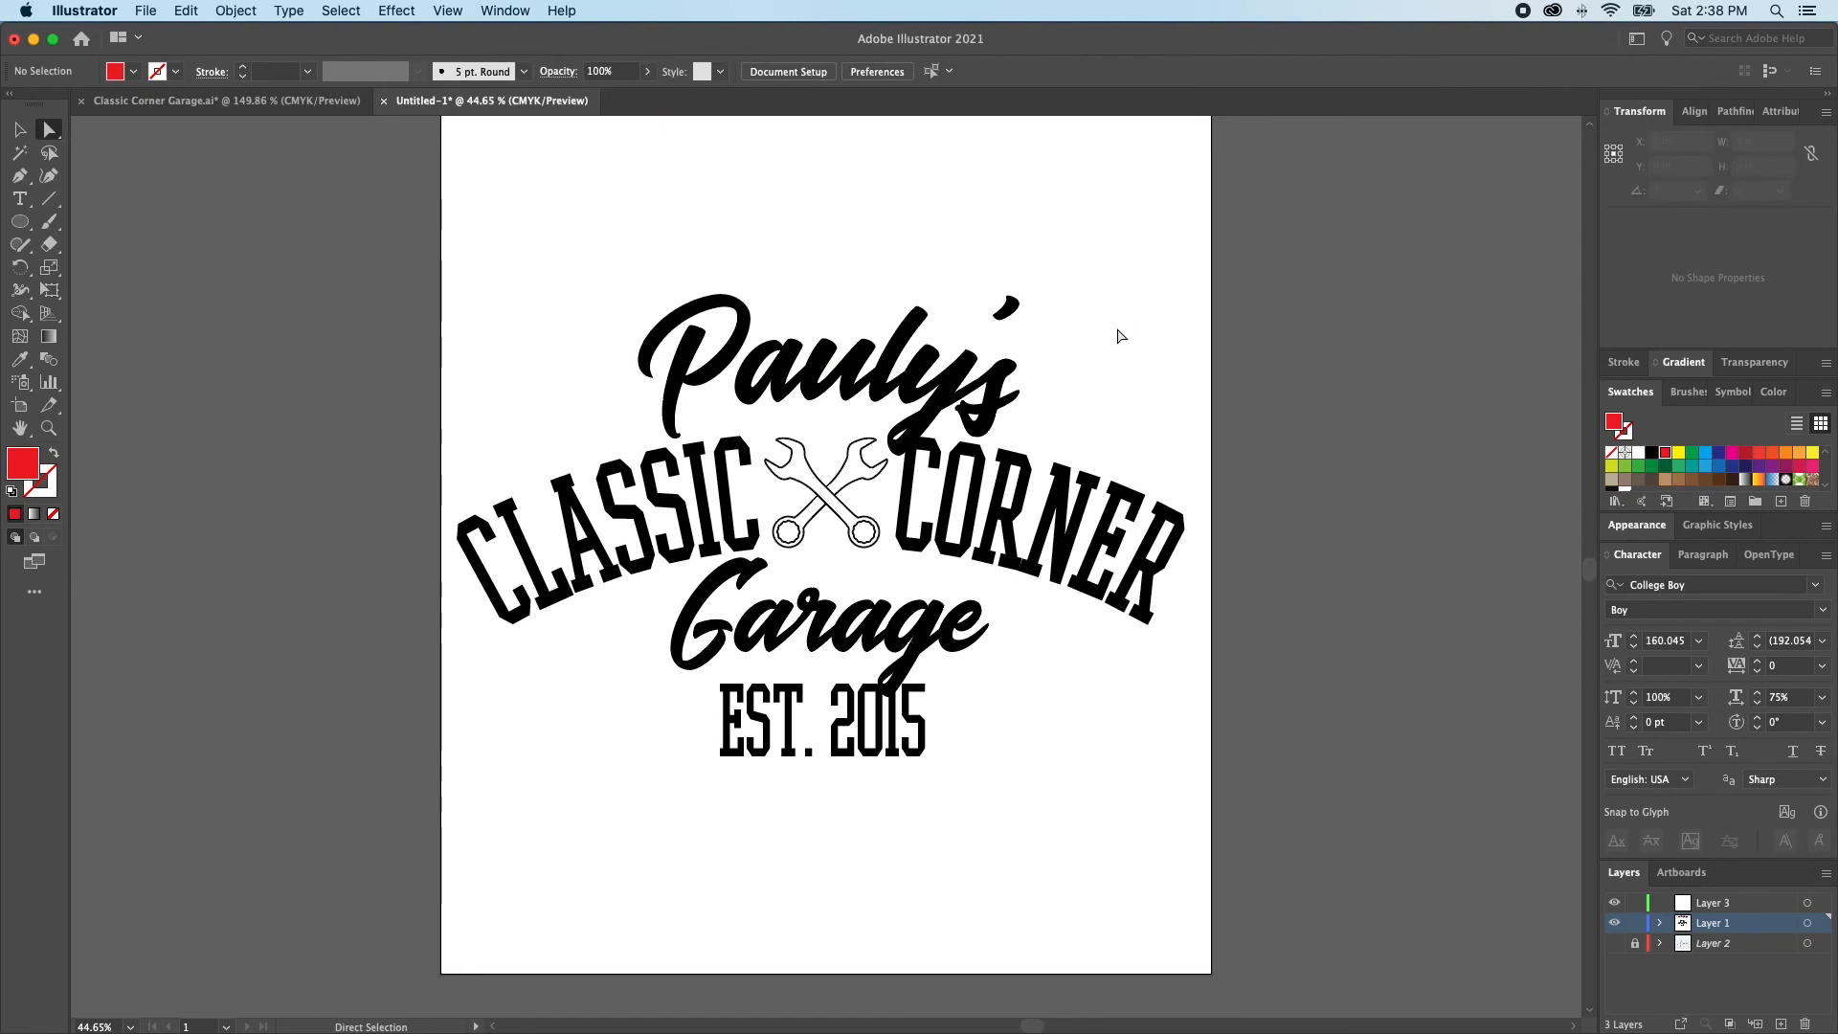
Duplicate the arched CLASSIC CORNER text with its ellipse about 15 in horizontally to the right, beside the artboard, and deselect everything
left_click(855, 375)
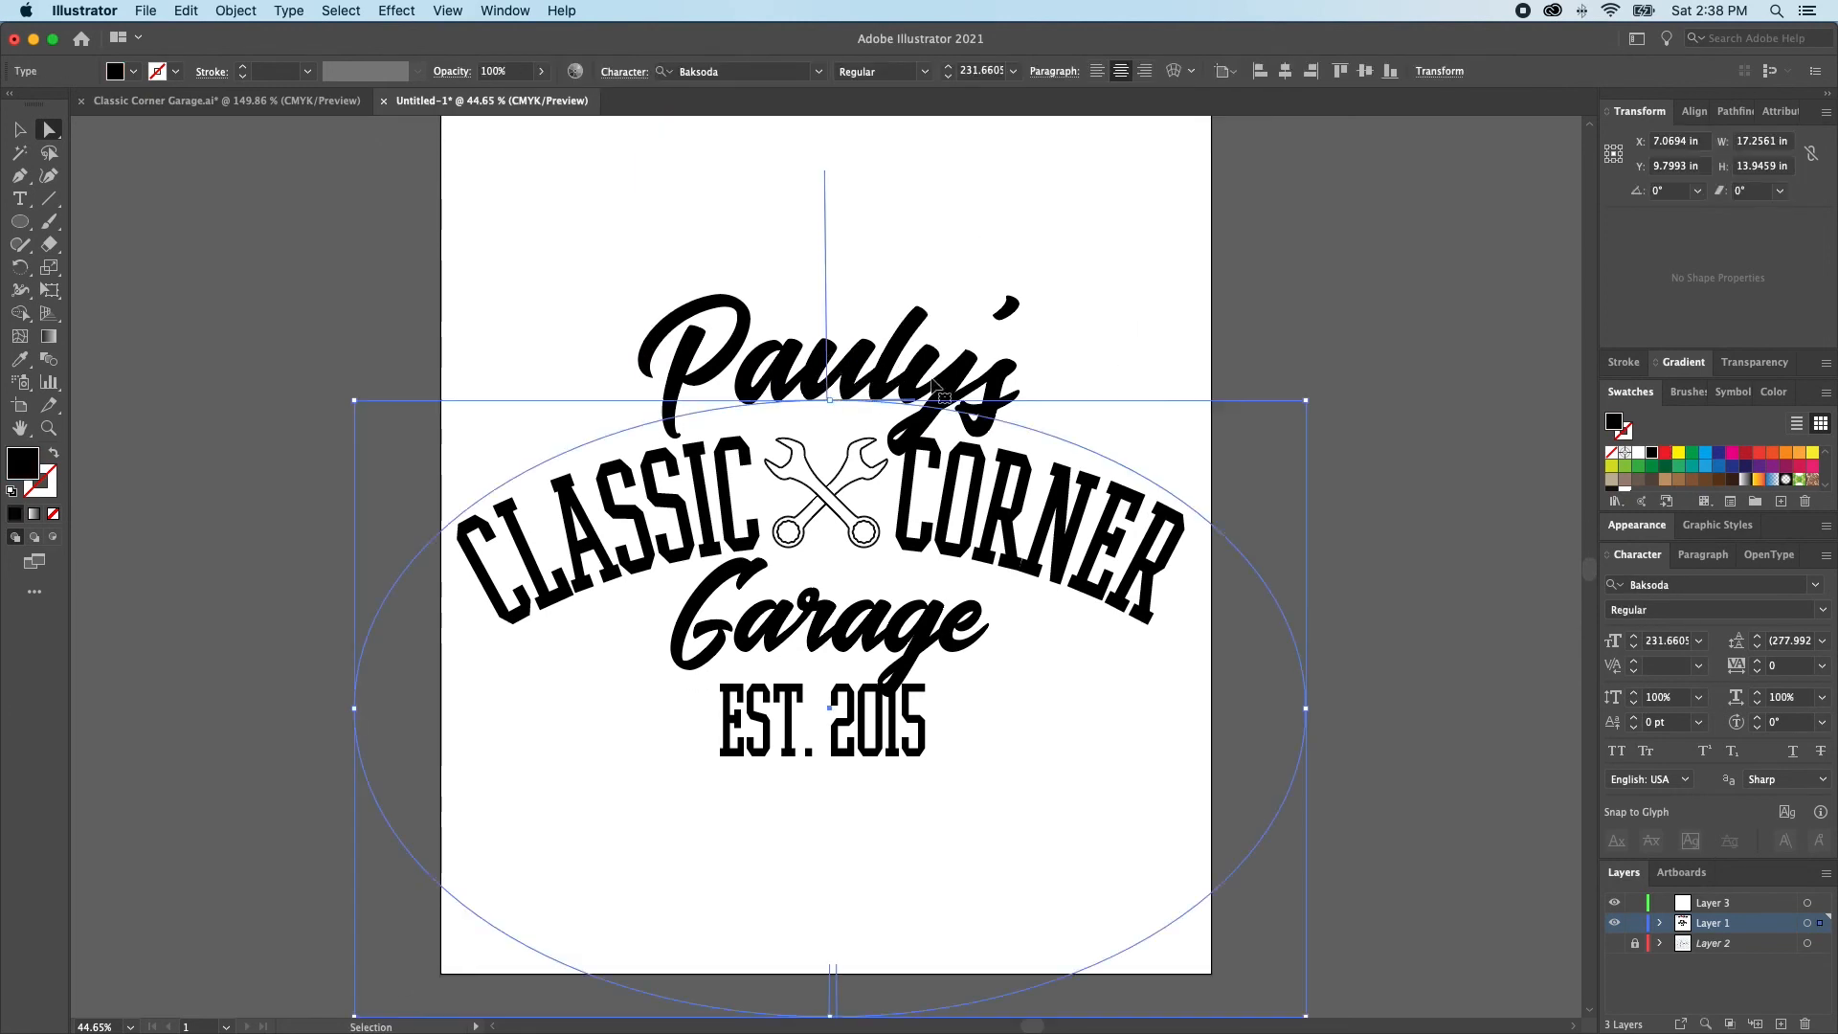
key("shift+super+a")
scroll(930, 384, "right", 1)
scroll(929, 384, "right", 1)
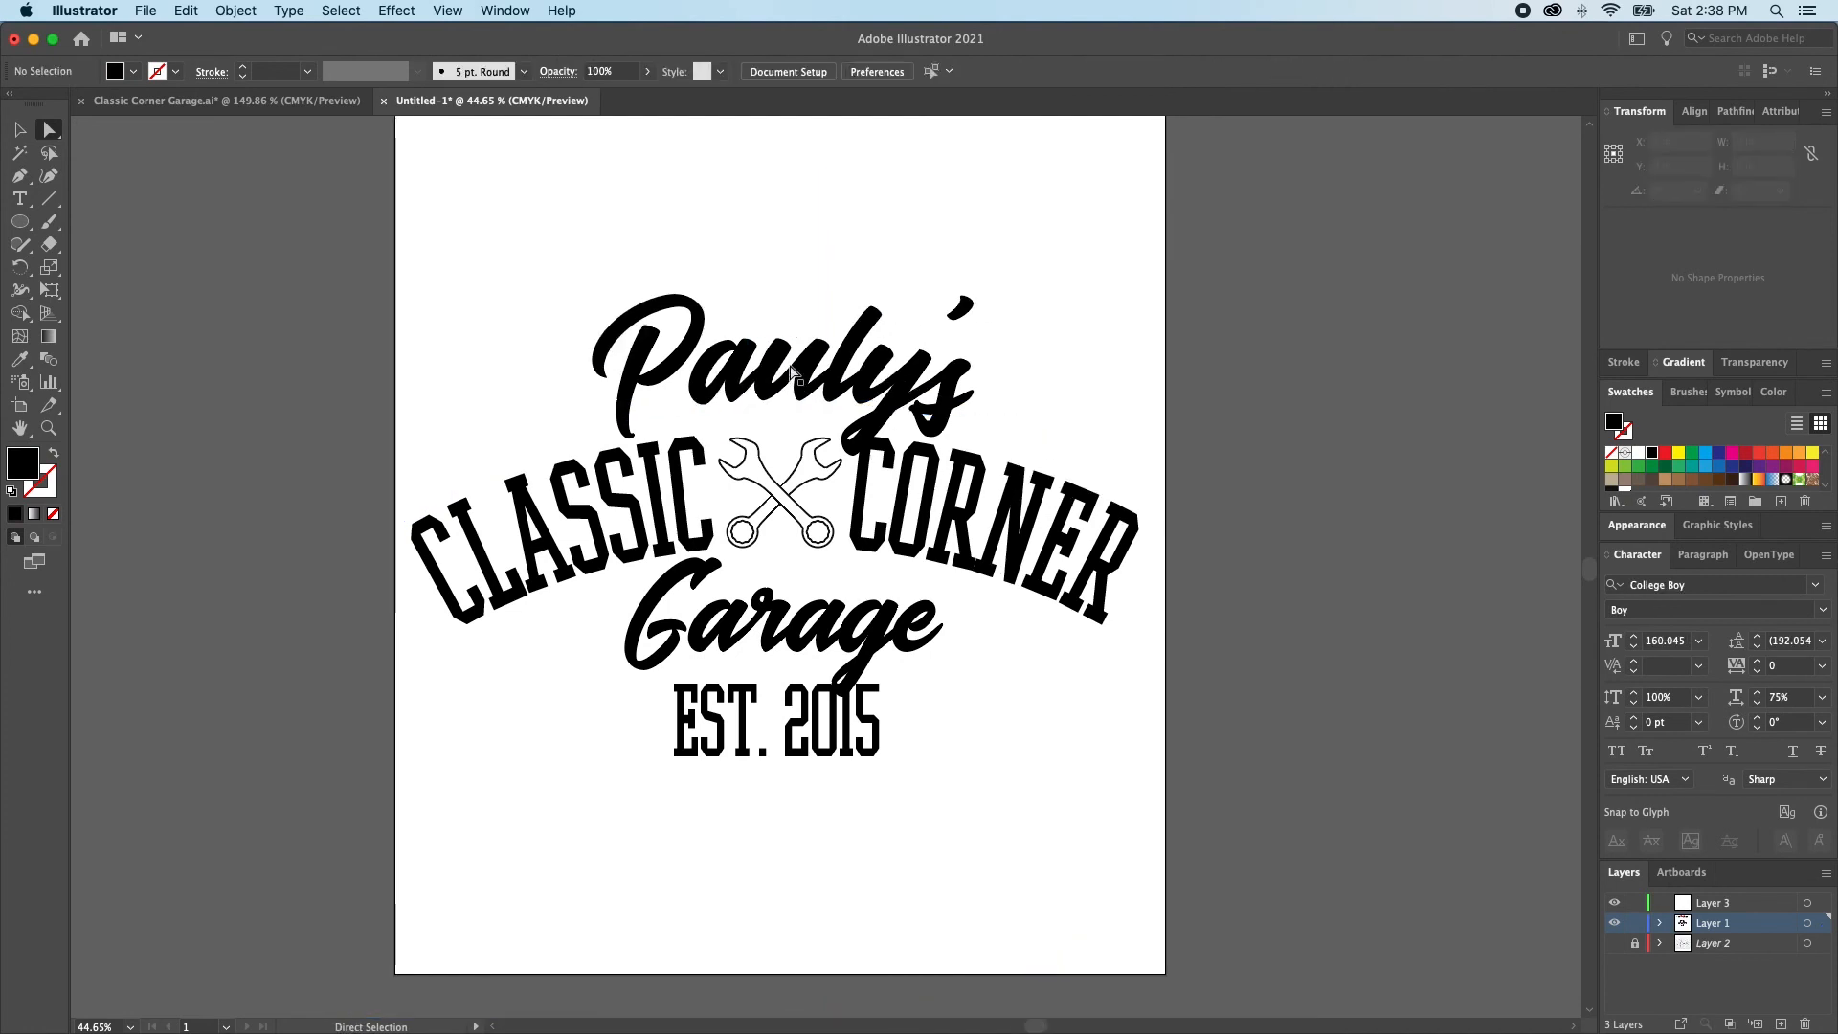
left_click(939, 512)
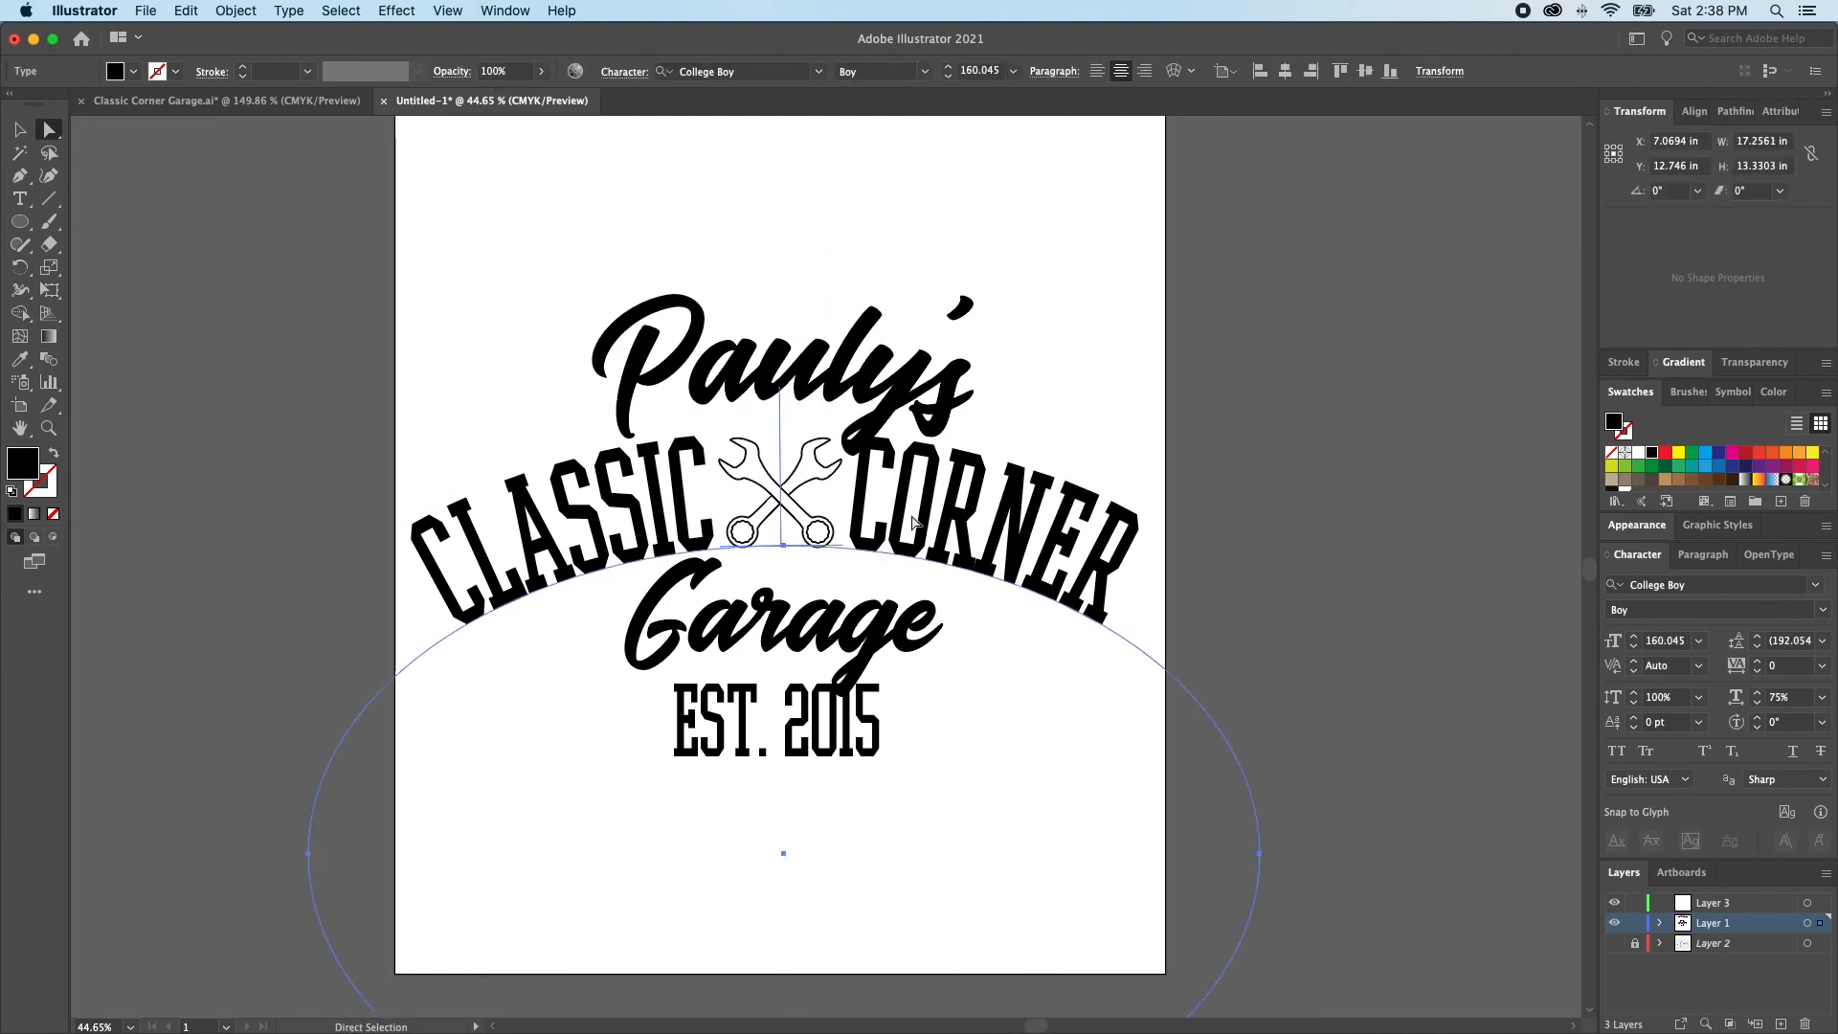
key("shift+super+a")
left_click_drag(524, 532, 1353, 591)
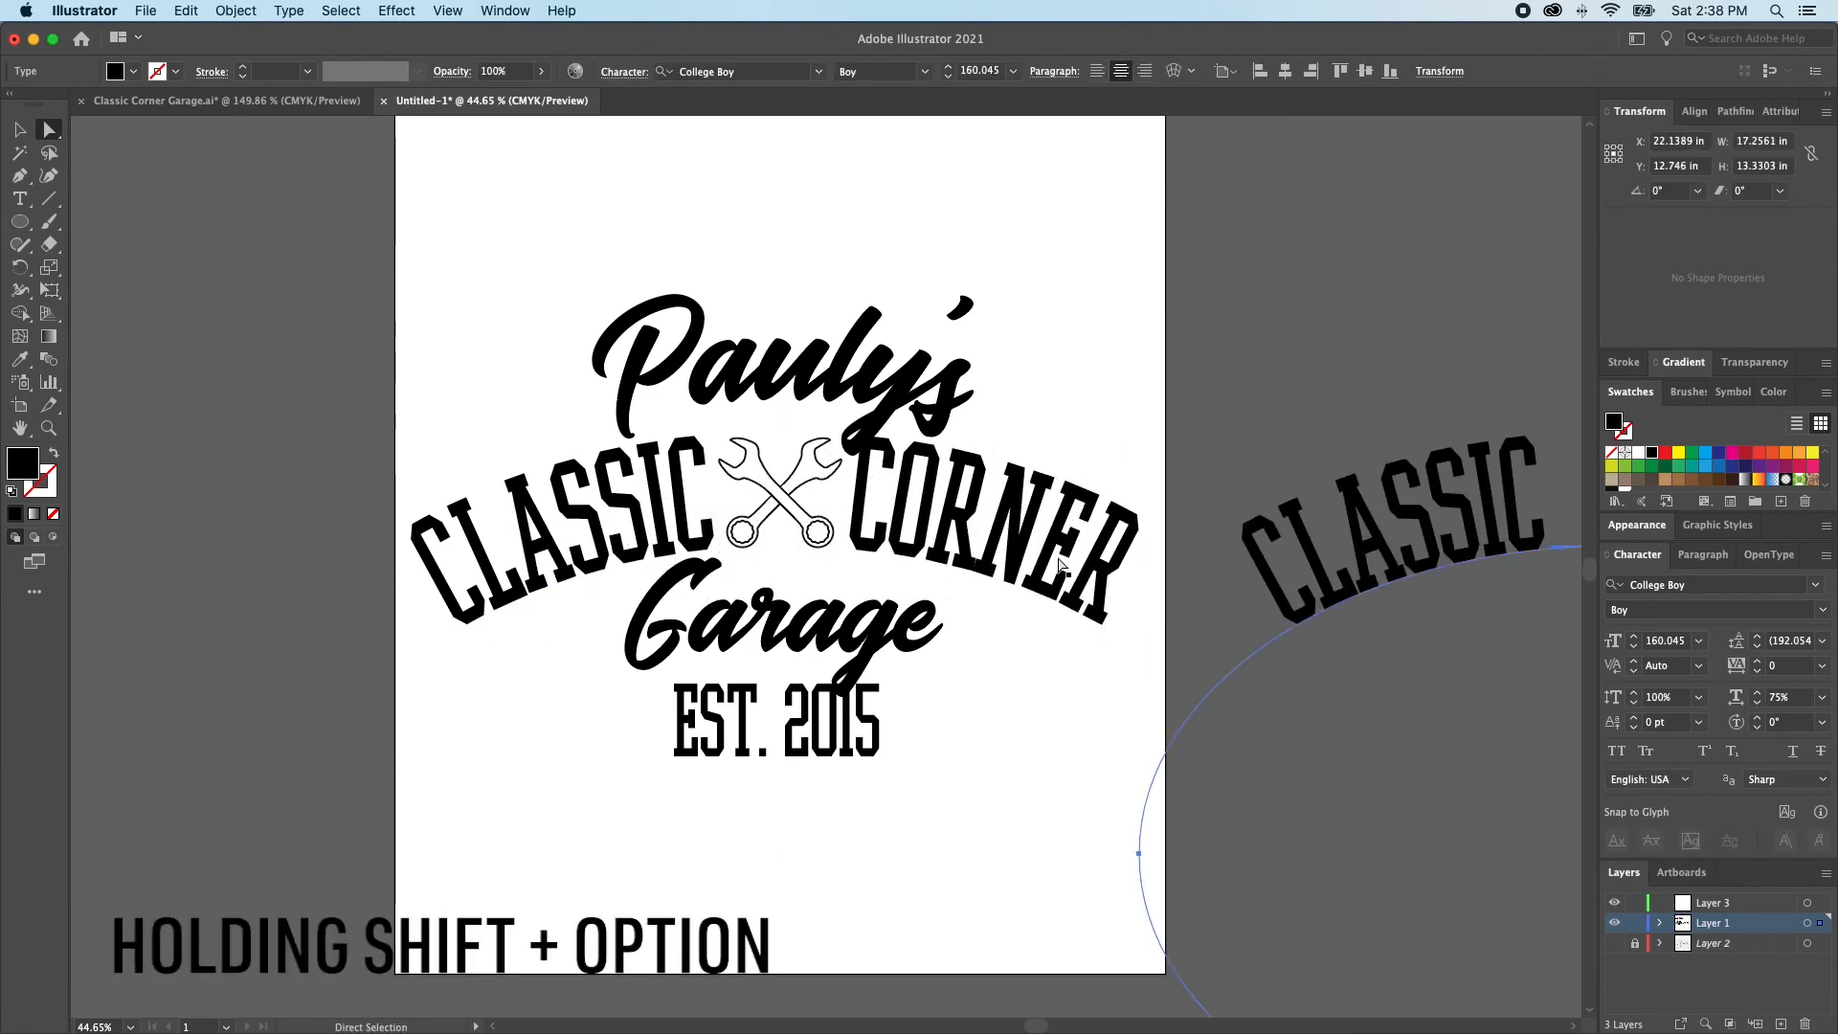
left_click(1012, 530)
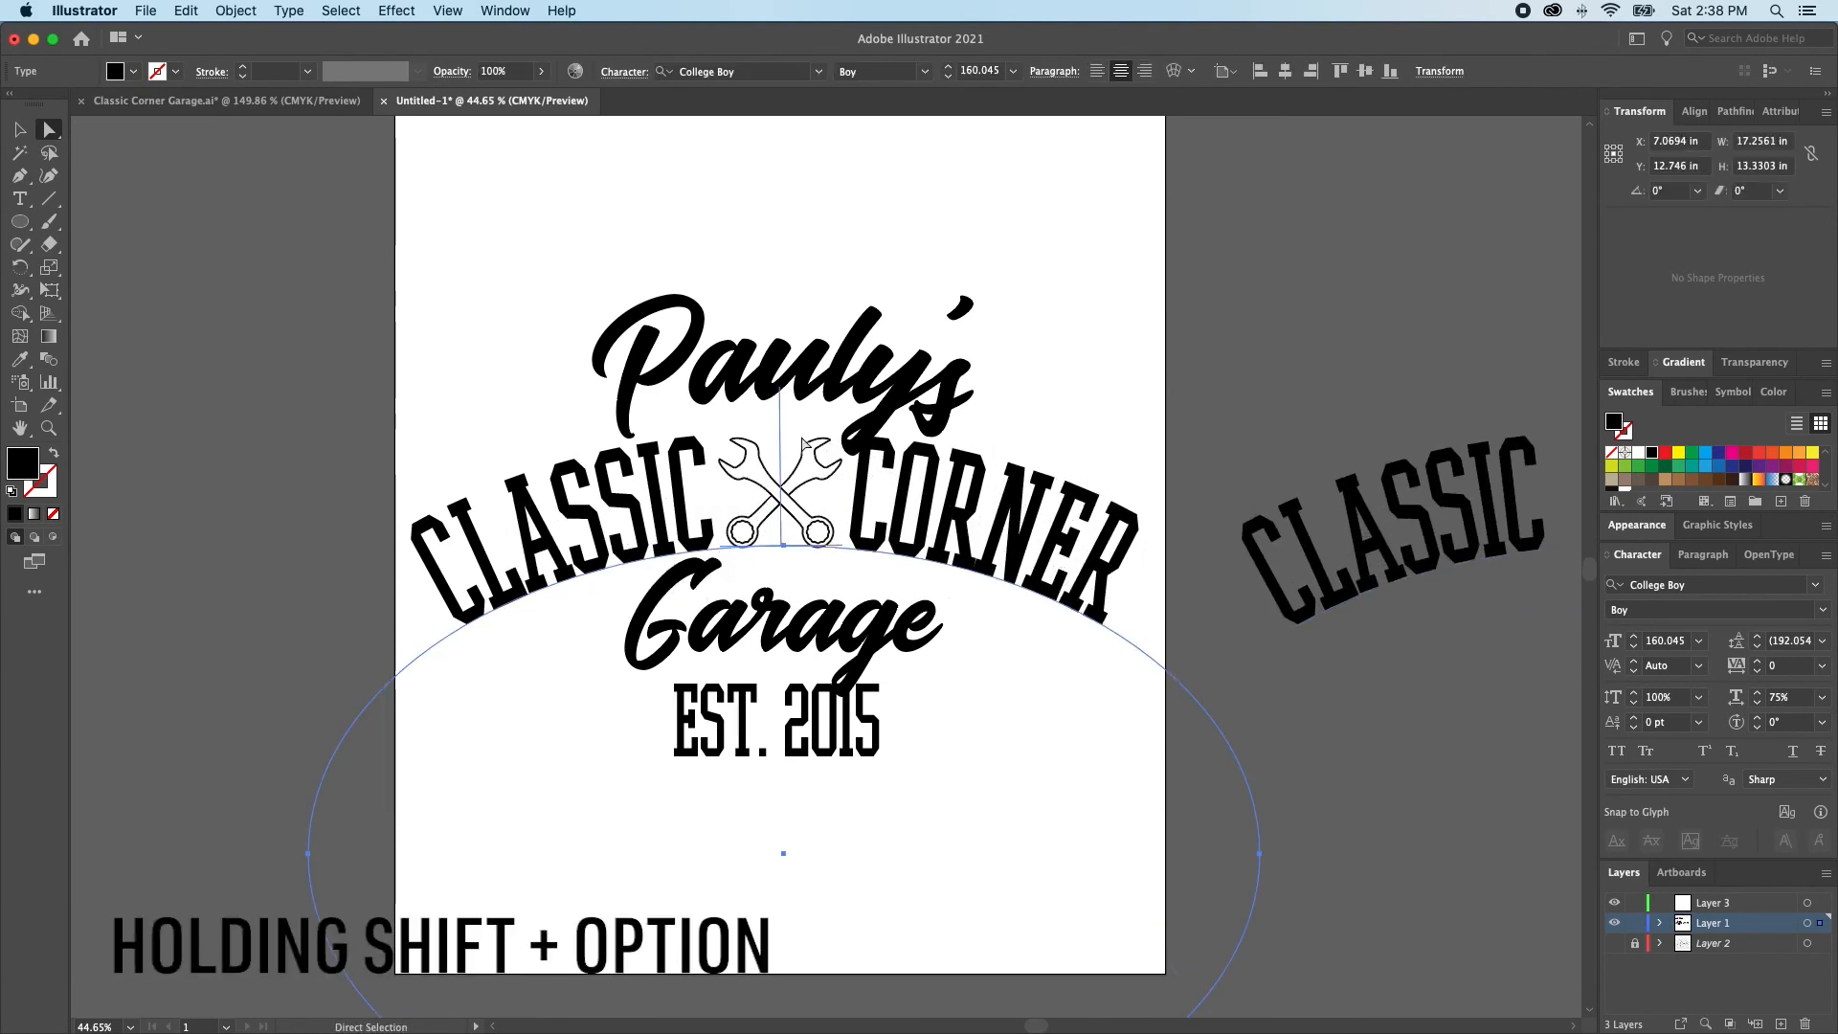
left_click(263, 299)
In the Classic Corner Garage.ai document, switch to outline view and copy the large CORNER text from the round badge
left_click(227, 101)
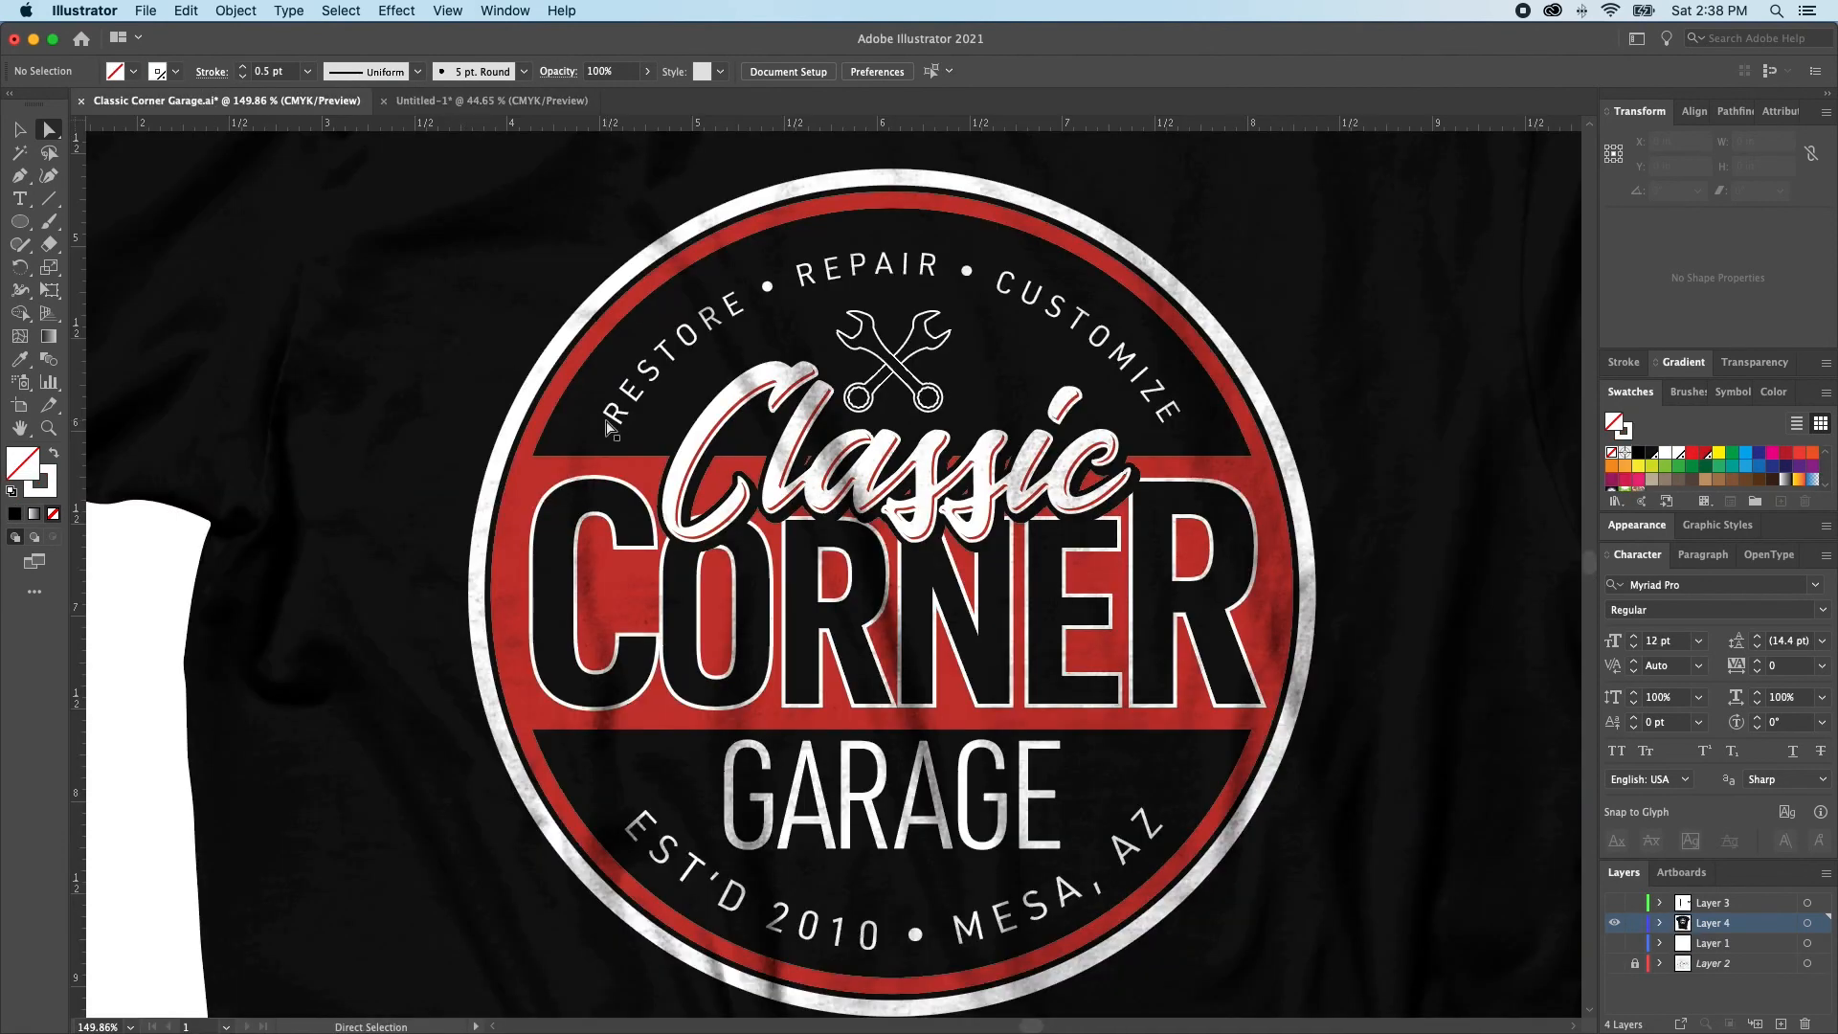
left_click(564, 509)
key("super+y")
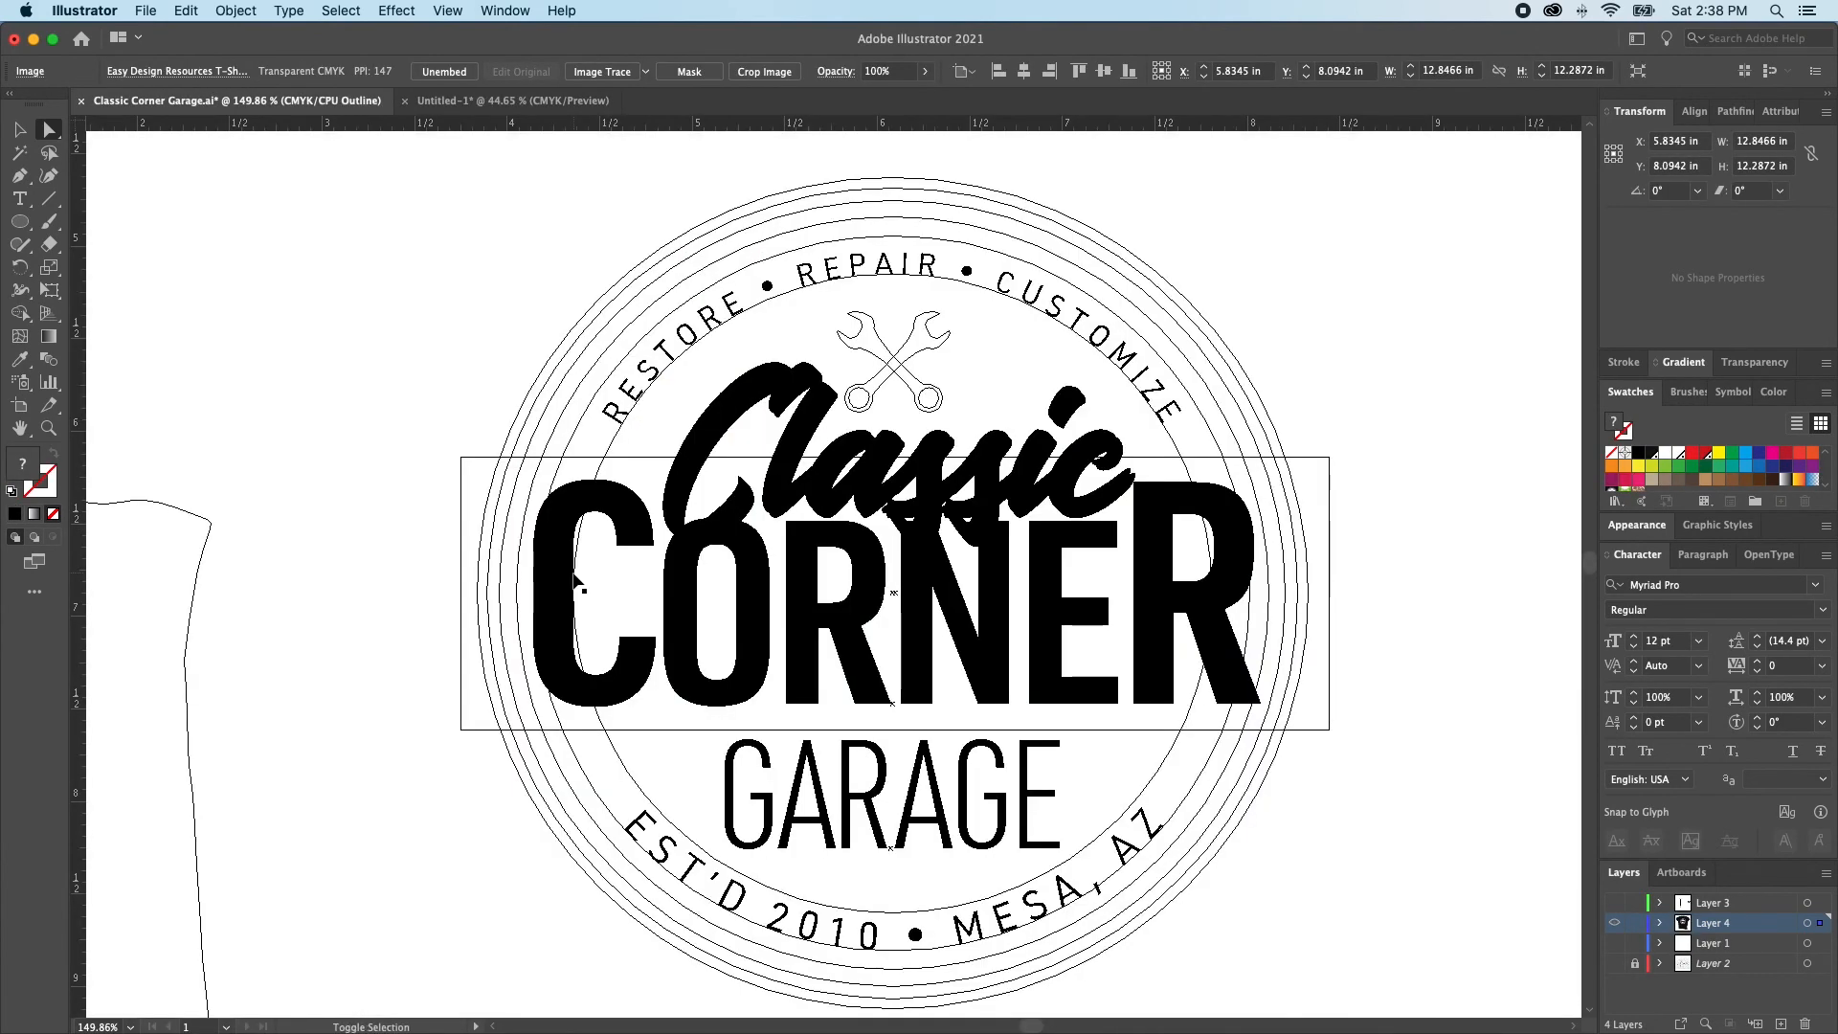
left_click(575, 578)
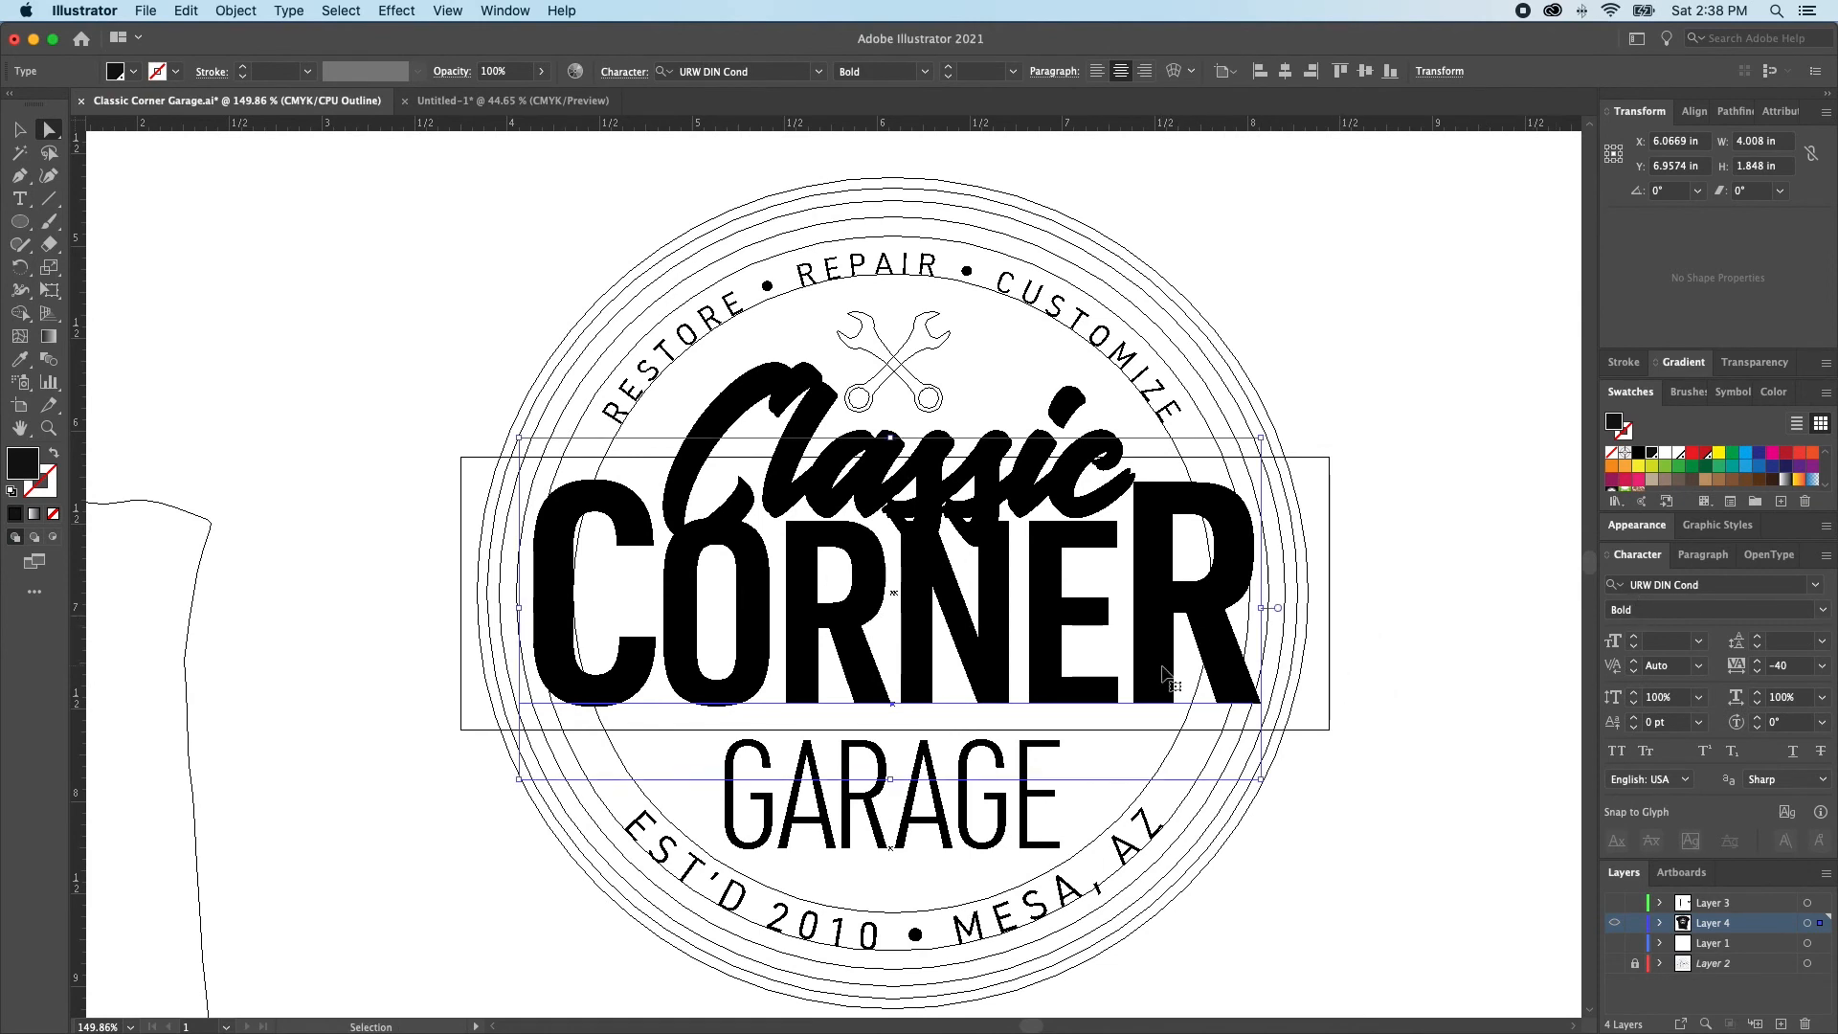
Paste the CORNER text into the Untitled-1 document and move it onto the empty canvas left of the artboard
left_click(438, 101)
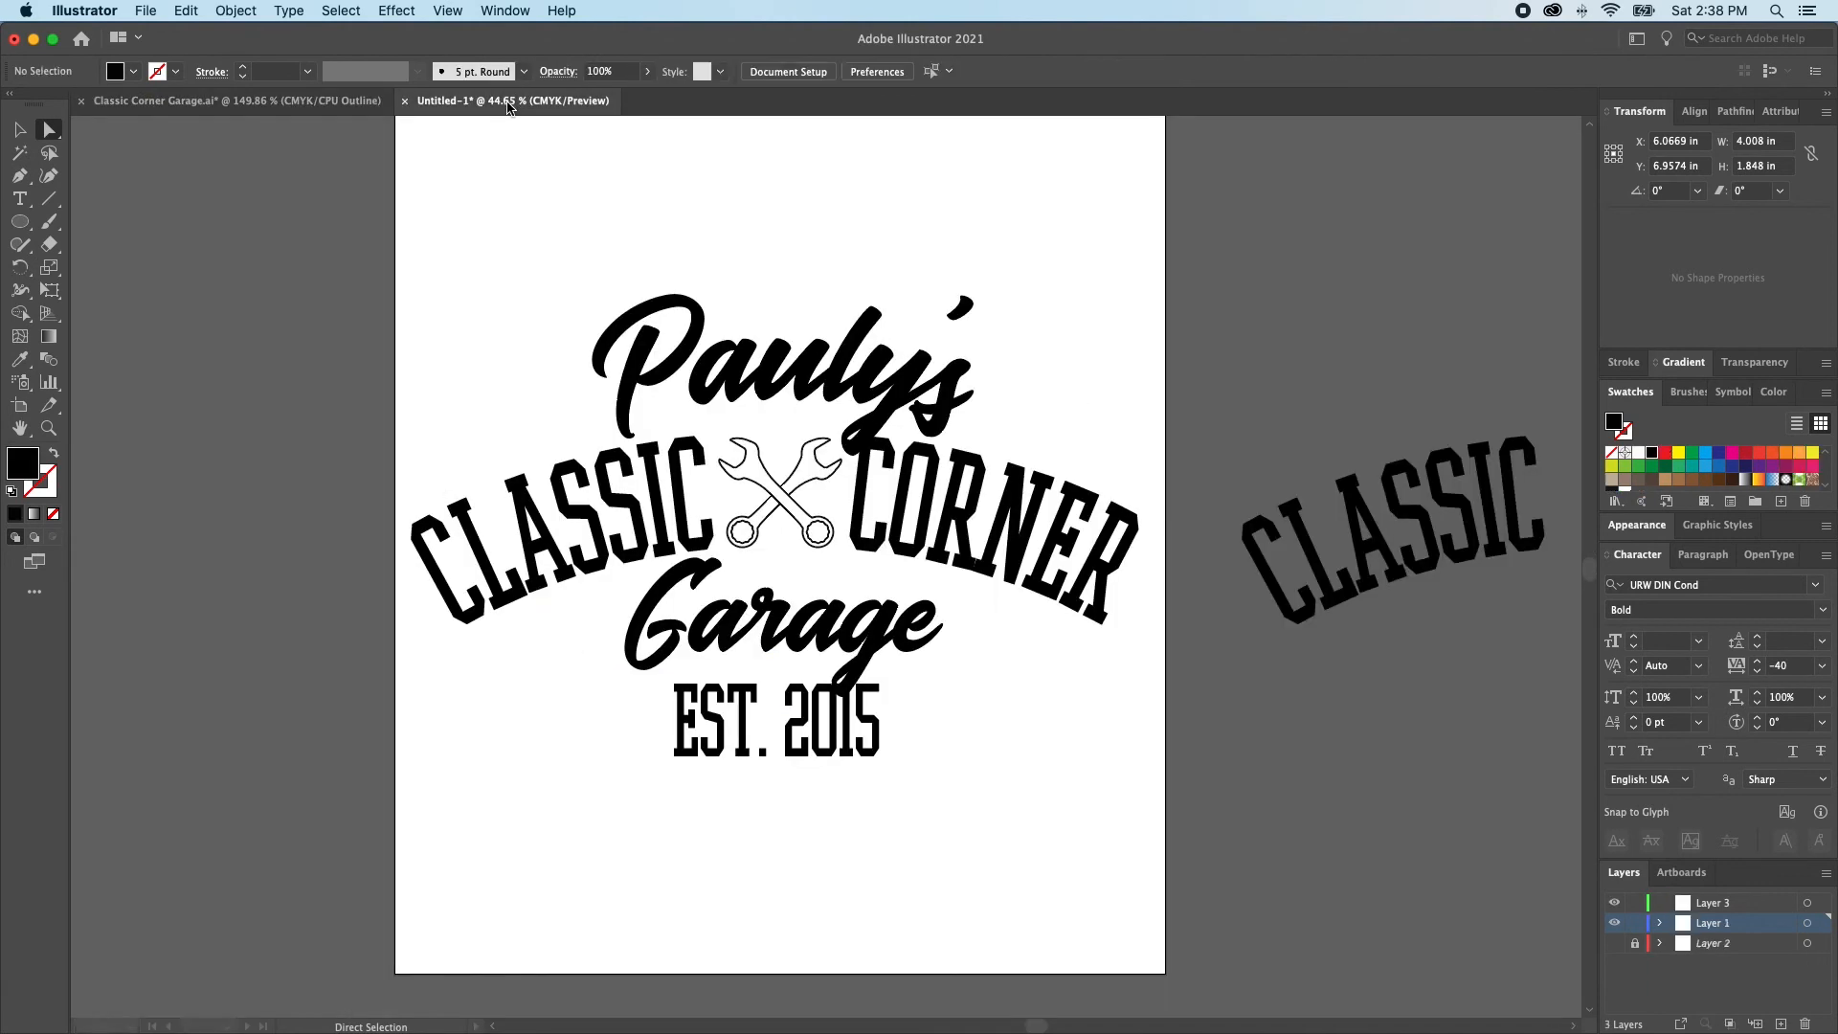
scroll(434, 118, "left", 1)
scroll(434, 119, "up", 1)
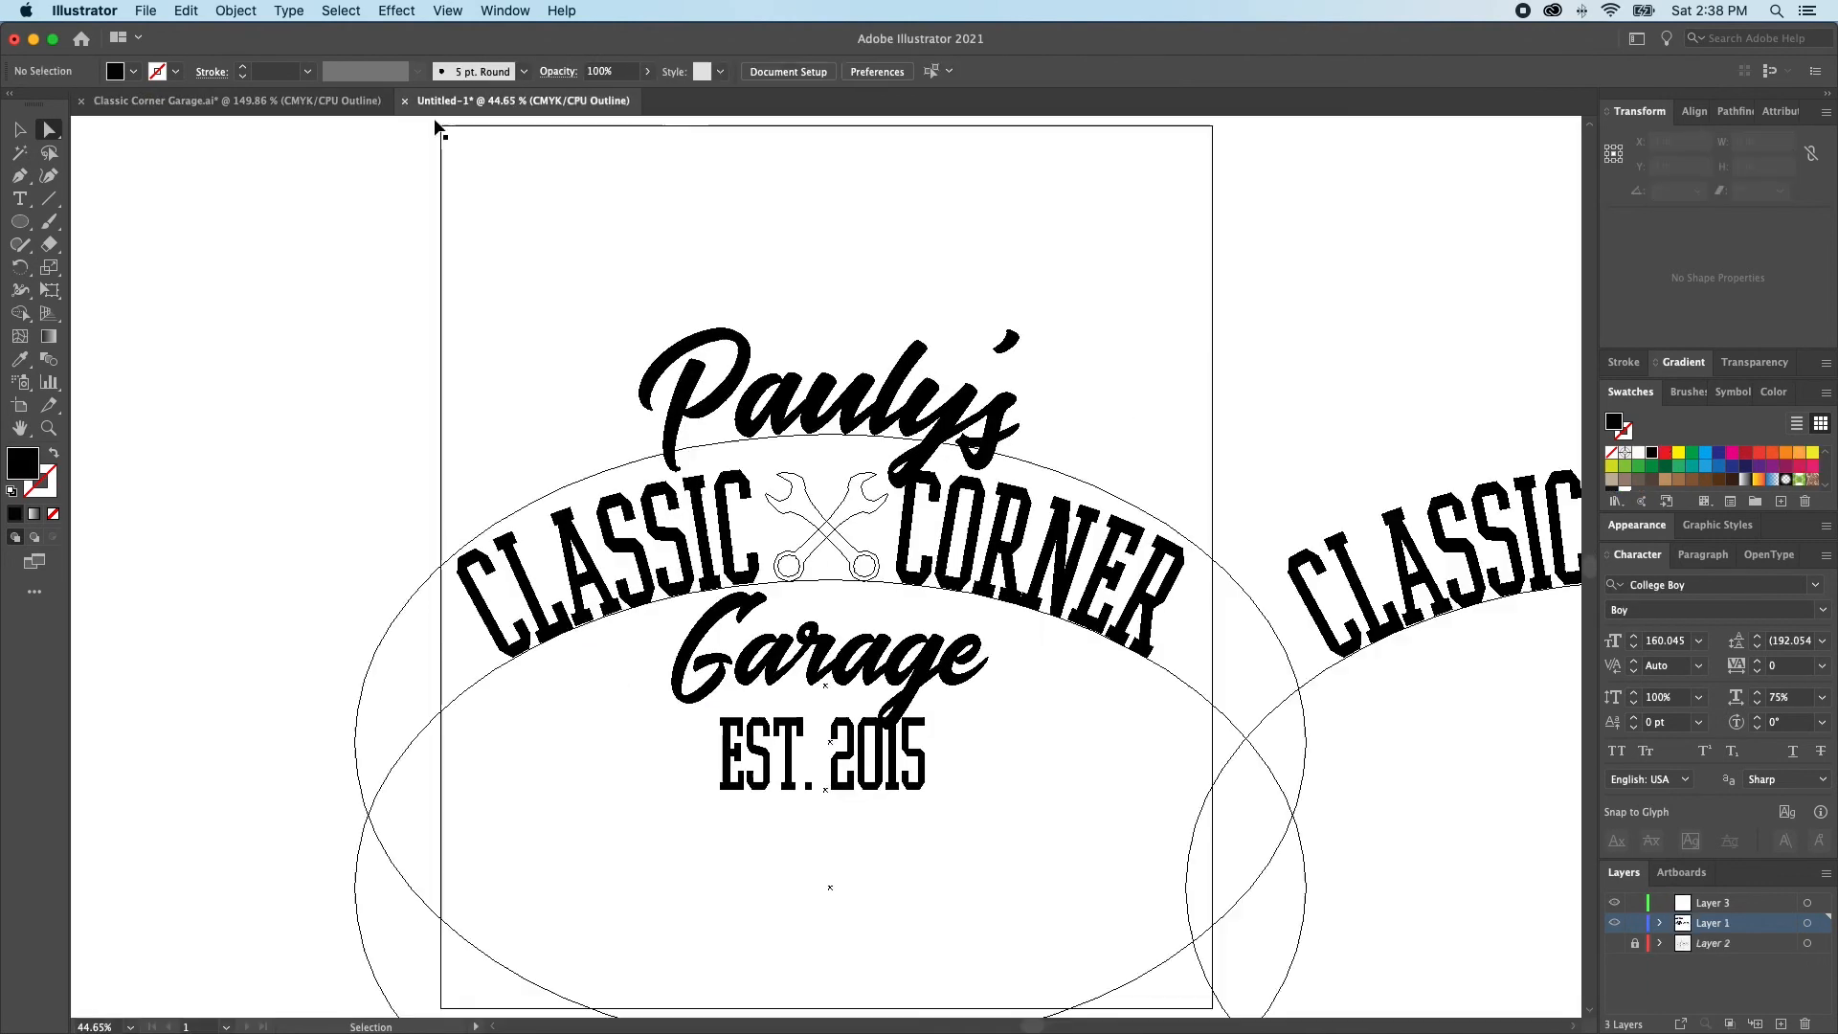
key("super+v")
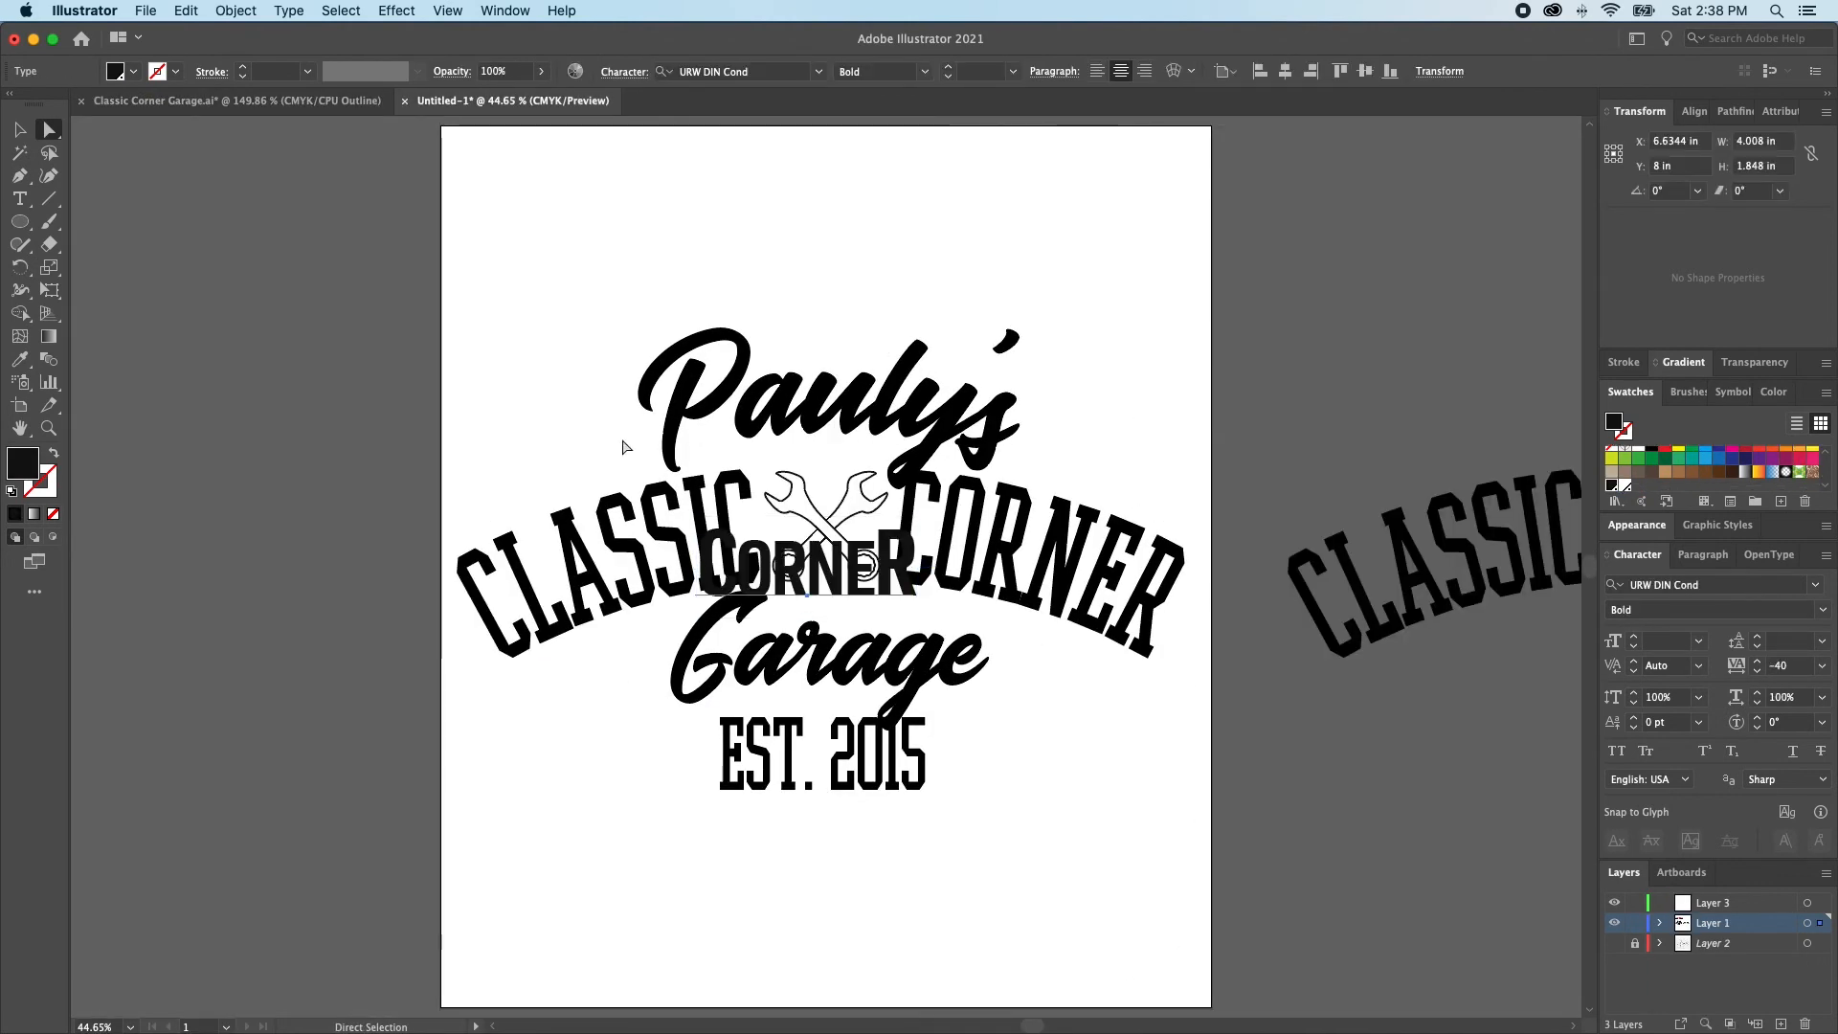
left_click_drag(783, 574, 256, 330)
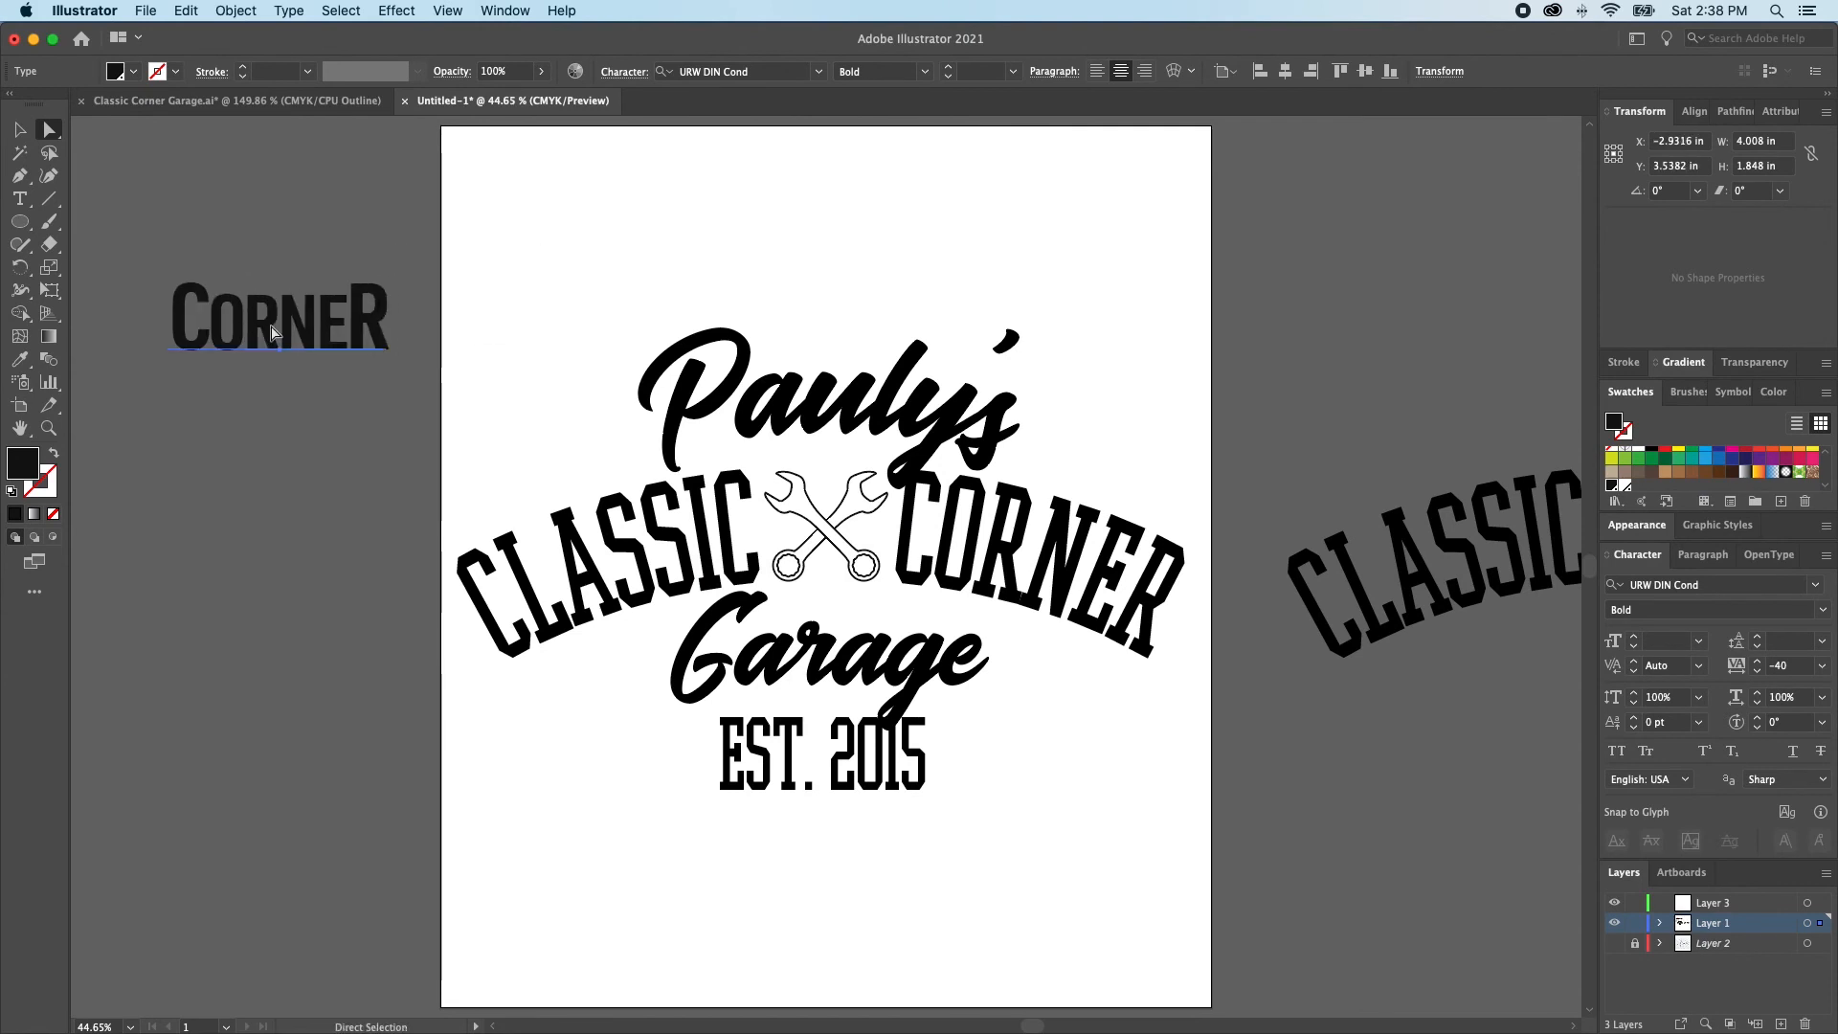
Match all letters of the pasted CORNER to its large R with the Eyedropper and scale the word to about 7.4 in wide
key("i")
left_click(364, 308)
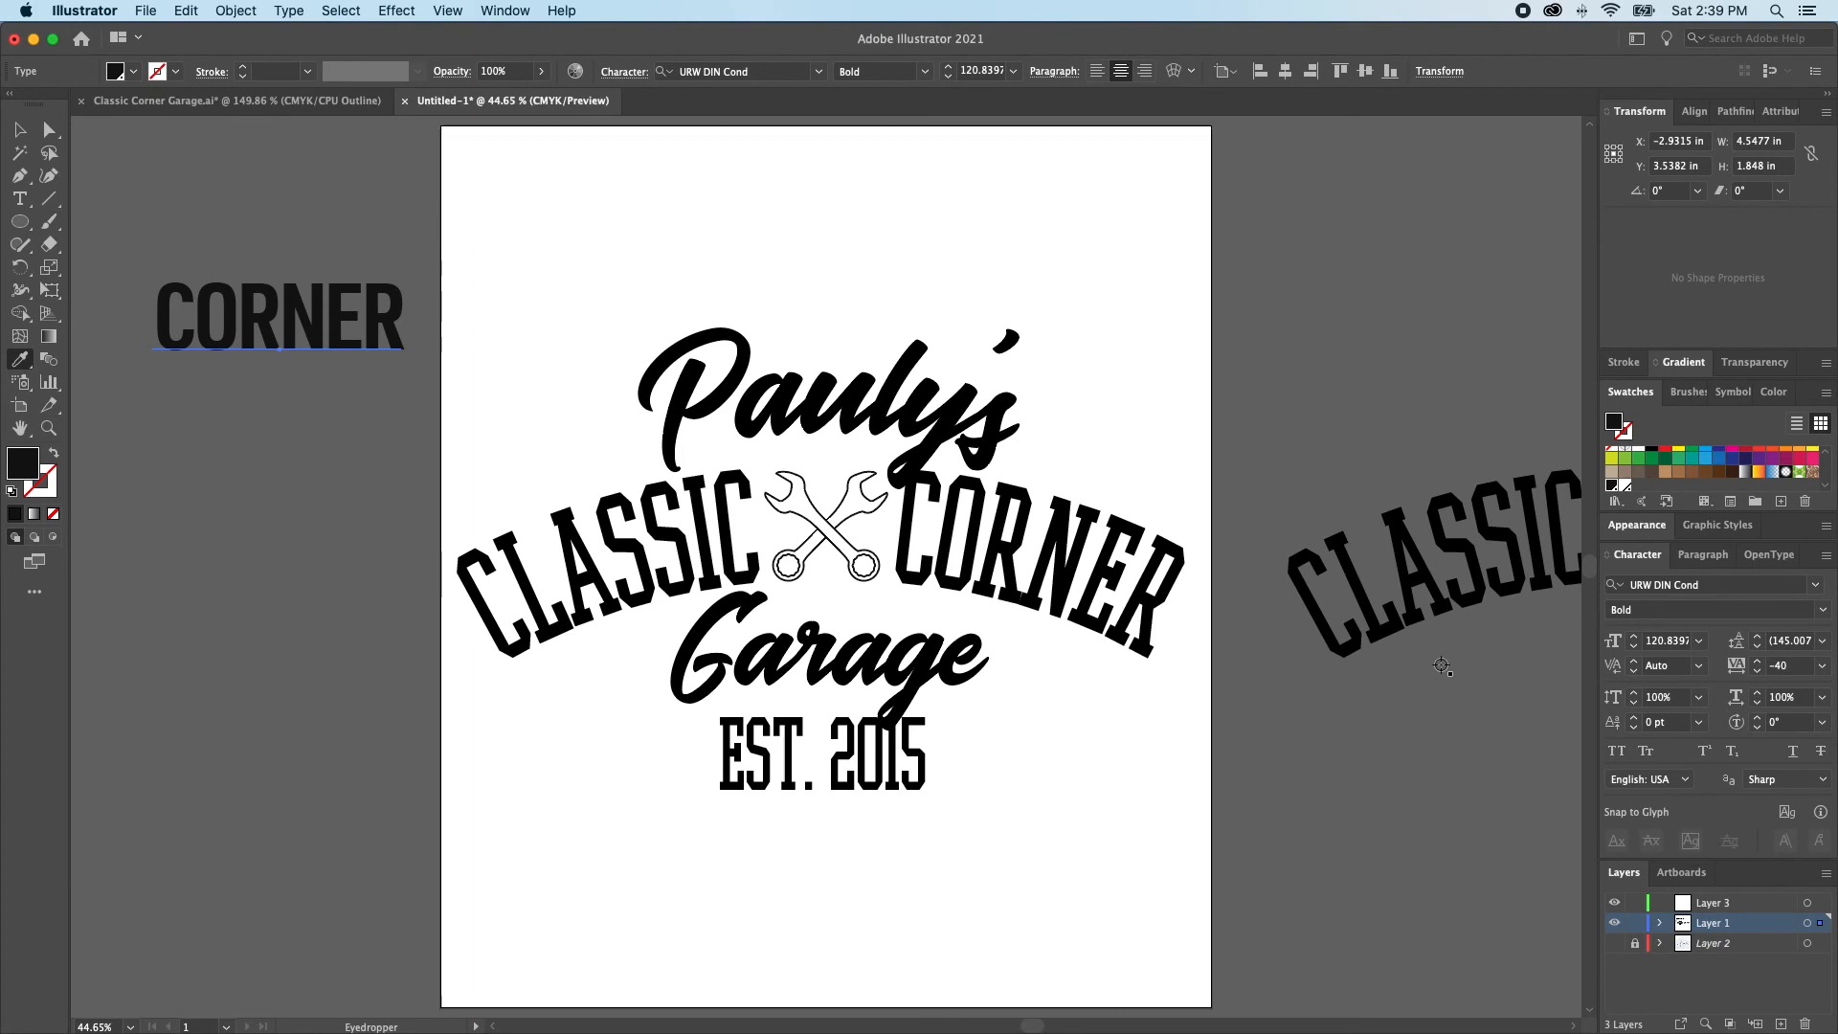
key("a")
left_click_drag(356, 312, 1096, 438)
key("s")
key("a")
left_click_drag(988, 508, 462, 256)
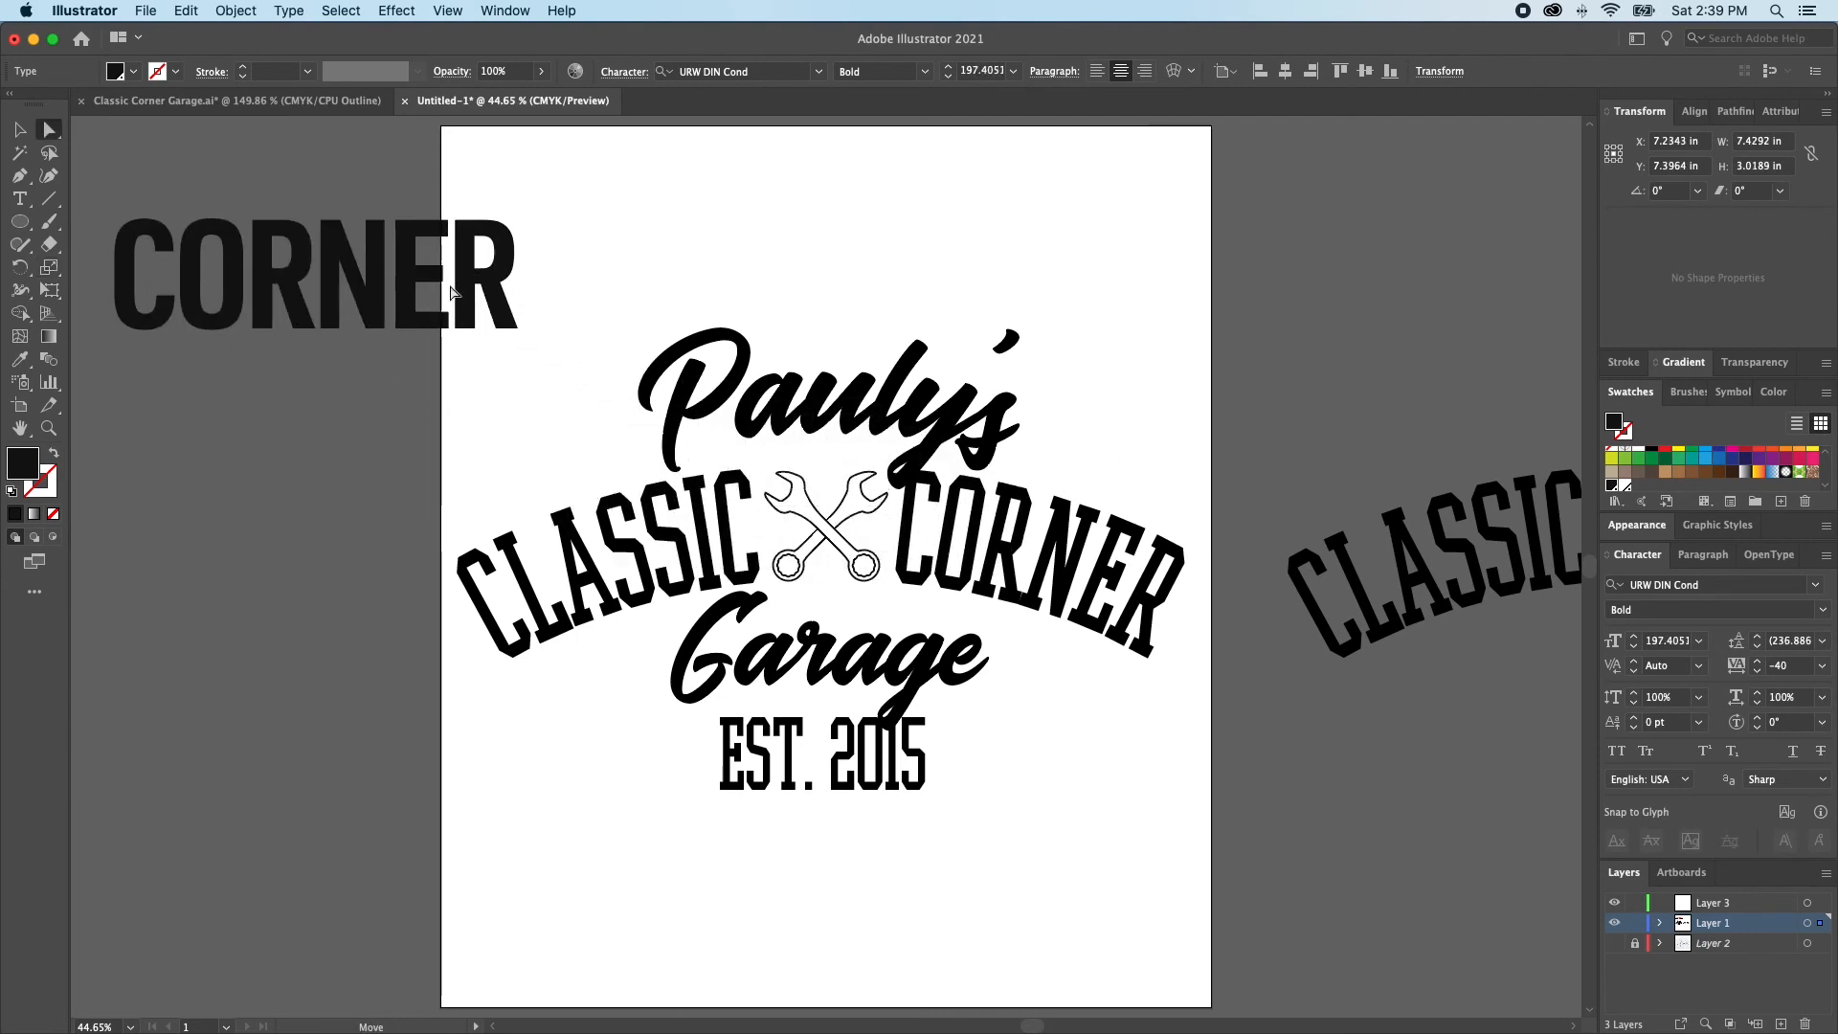
Apply the pasted CORNER's URW DIN Cond Bold style to the arched CLASSIC CORNER text with the Eyedropper and deselect it
left_click(628, 584)
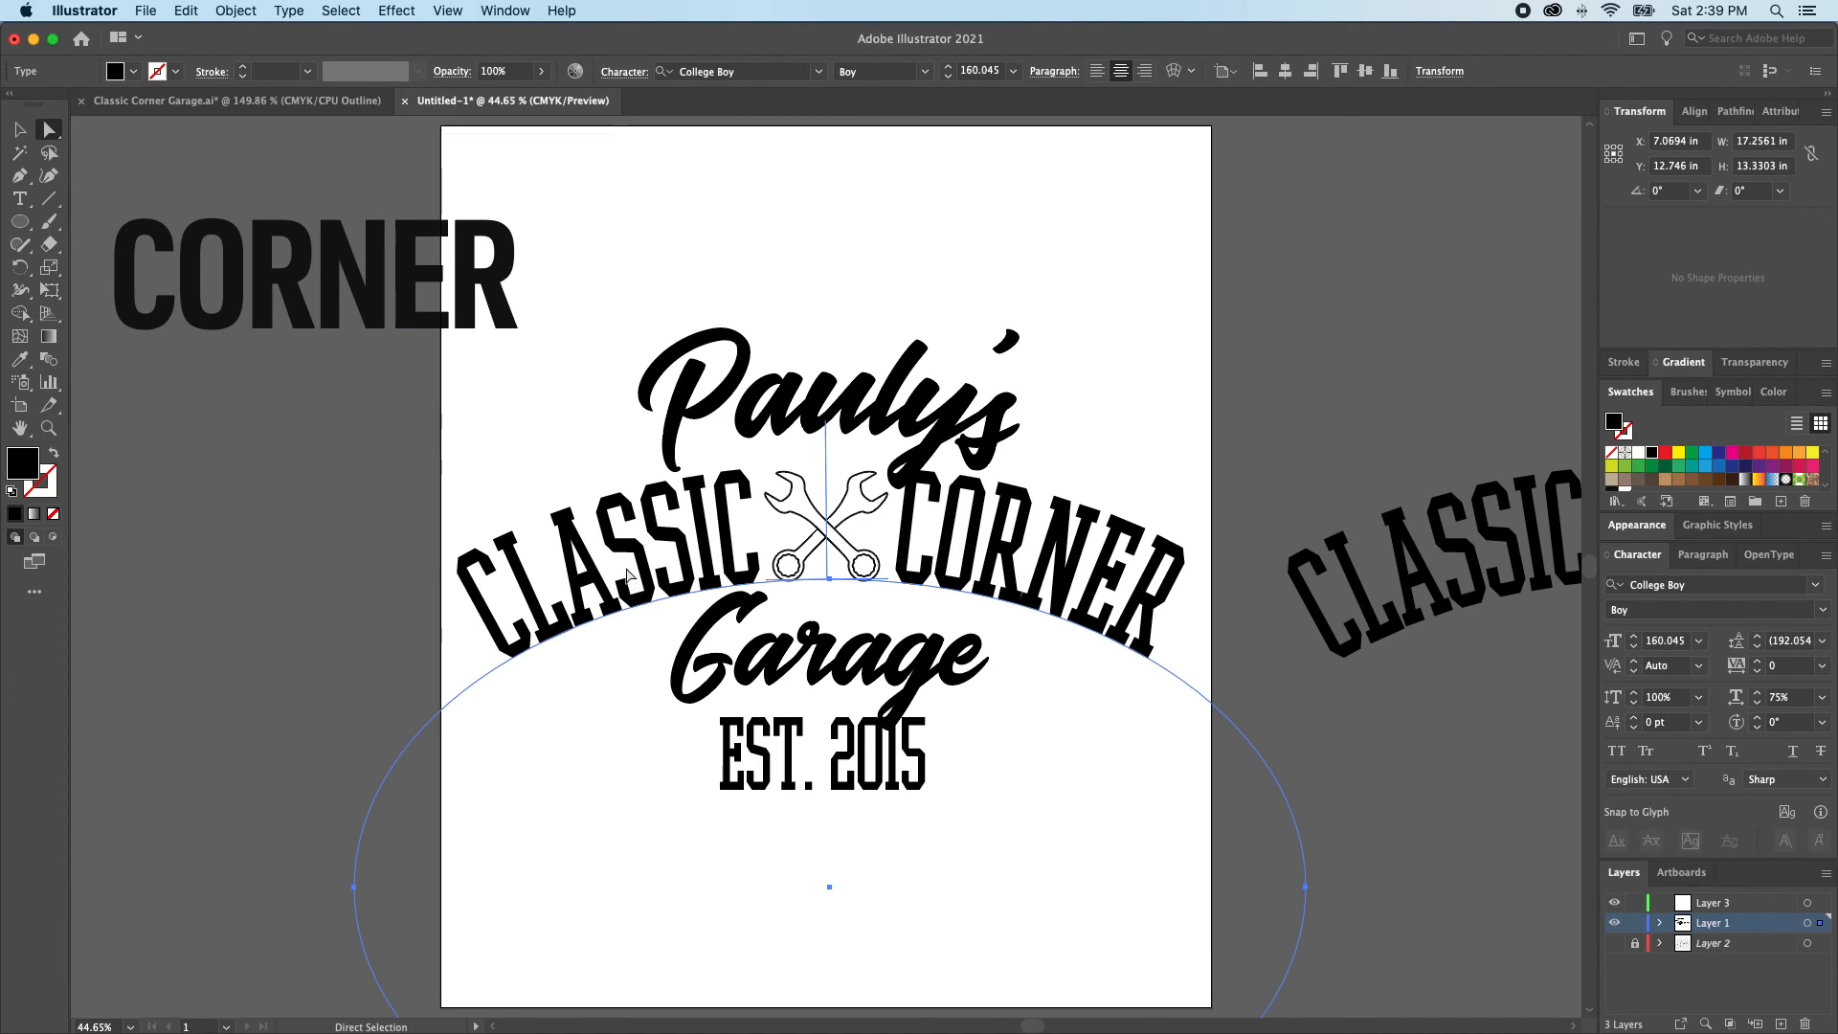
key("i")
left_click(373, 269)
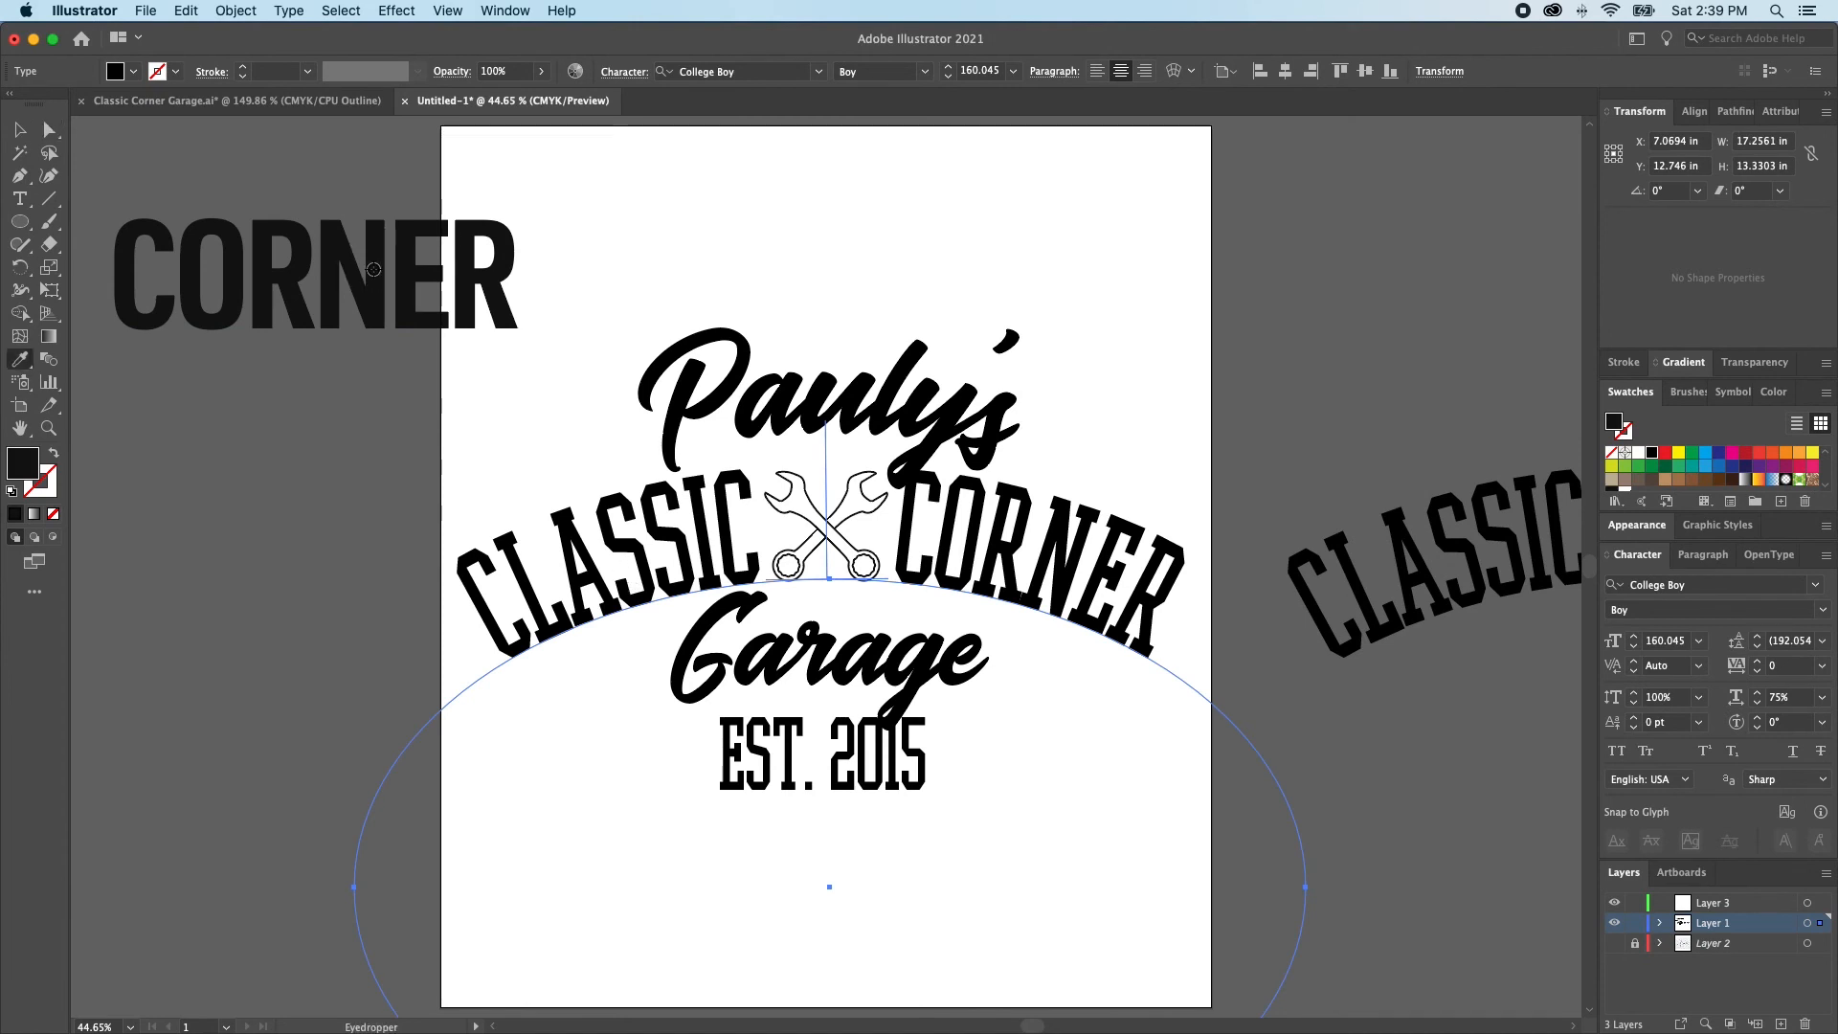
key("super+shift+a")
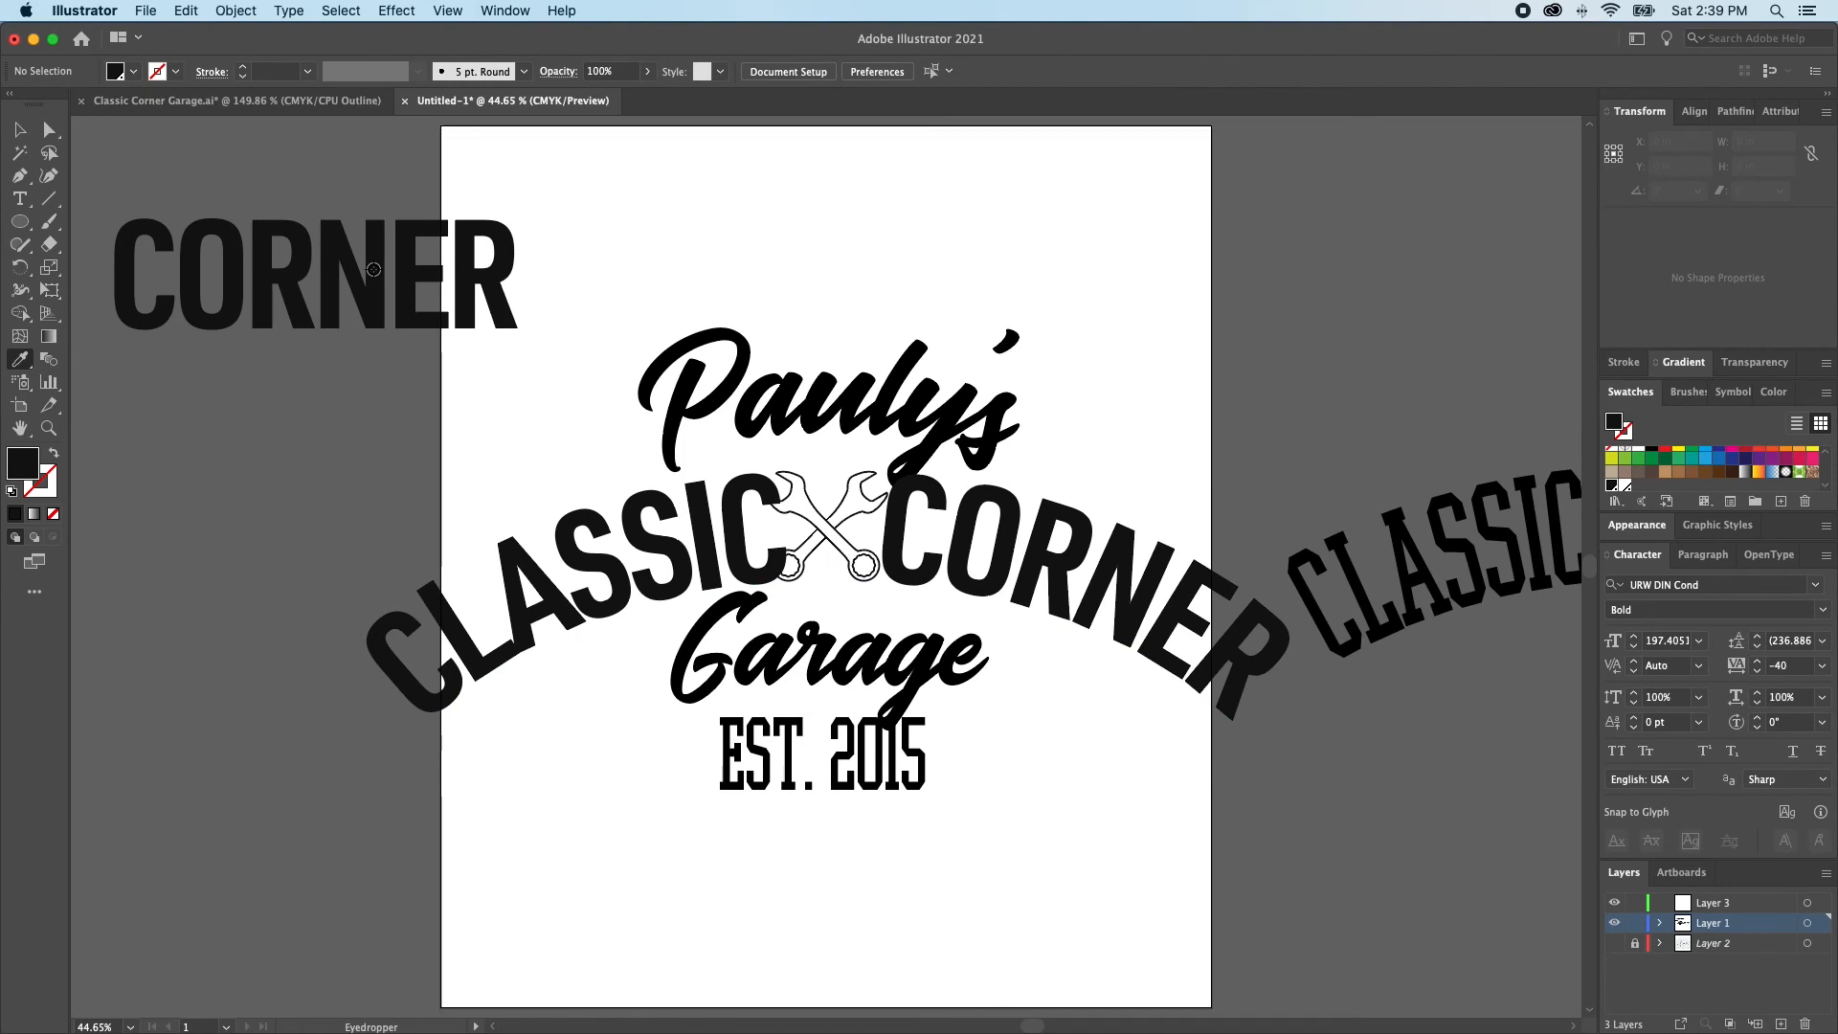
Preview the URW DIN and URW DIN Cond font styles on the arched CLASSIC CORNER text
key("a")
left_click(972, 570)
left_click(1815, 584)
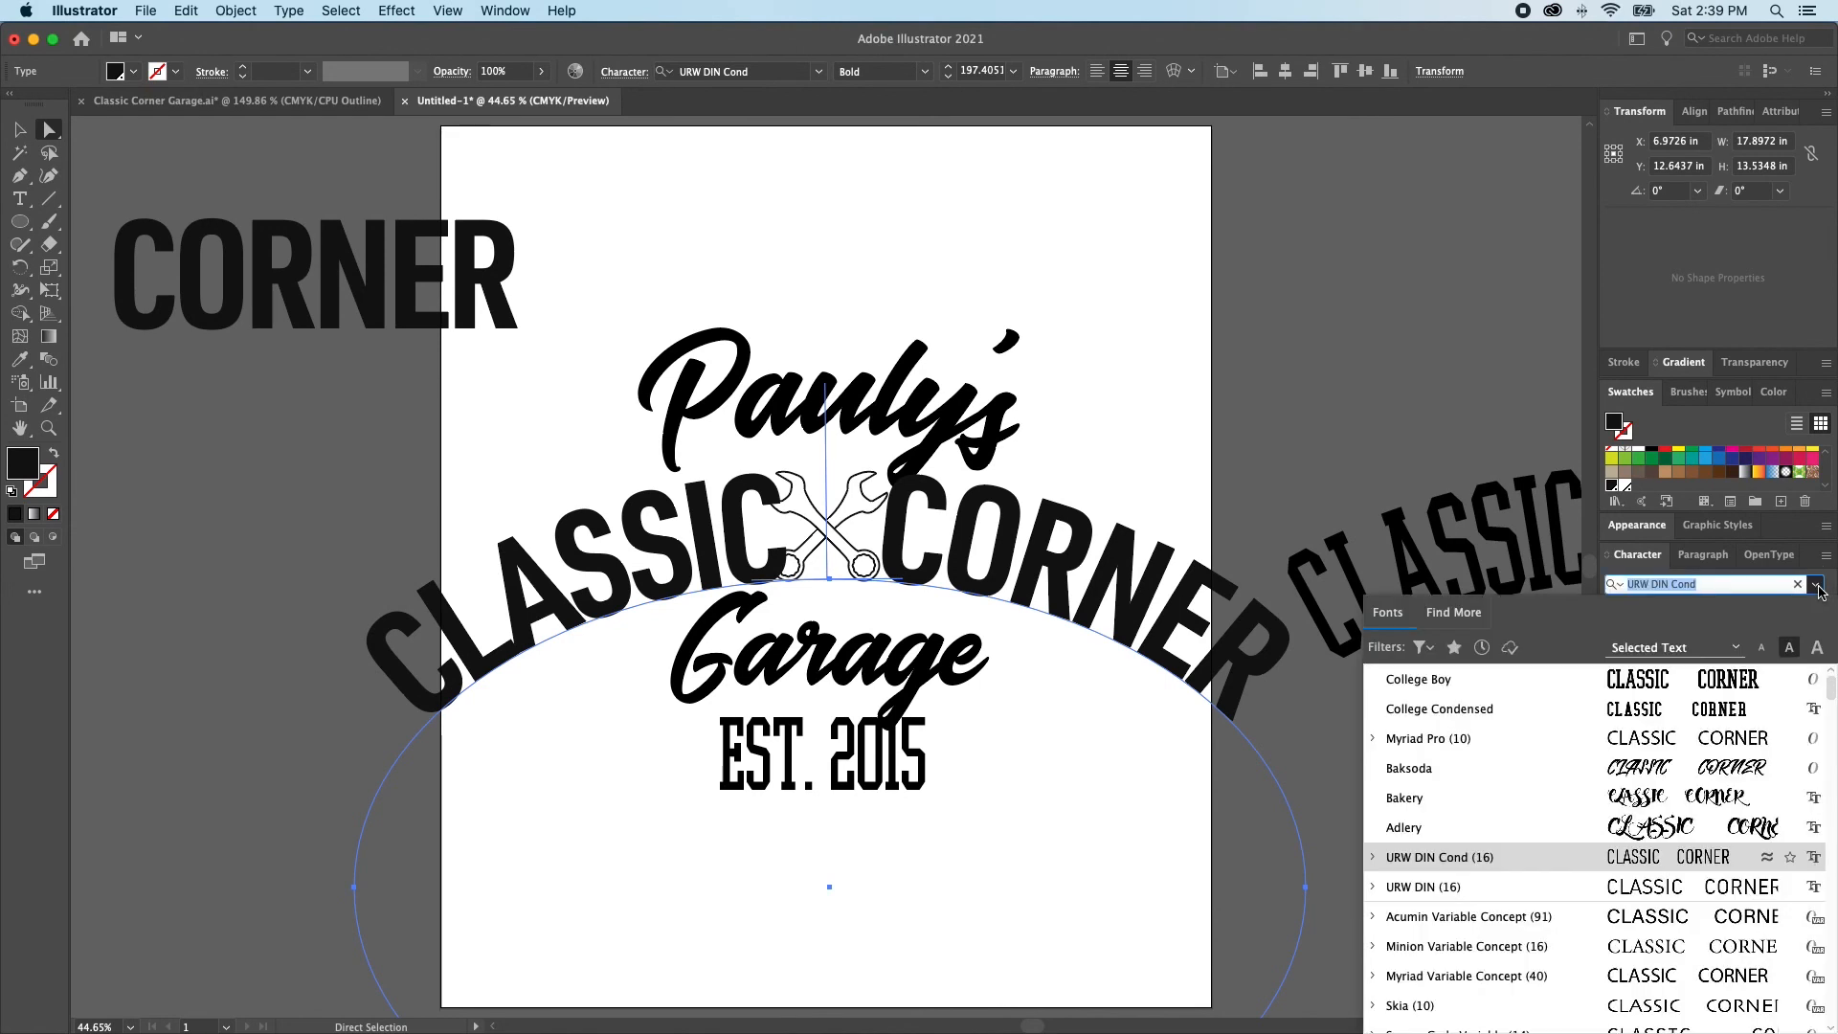
left_click(1374, 858)
scroll(1528, 909, "down", 5)
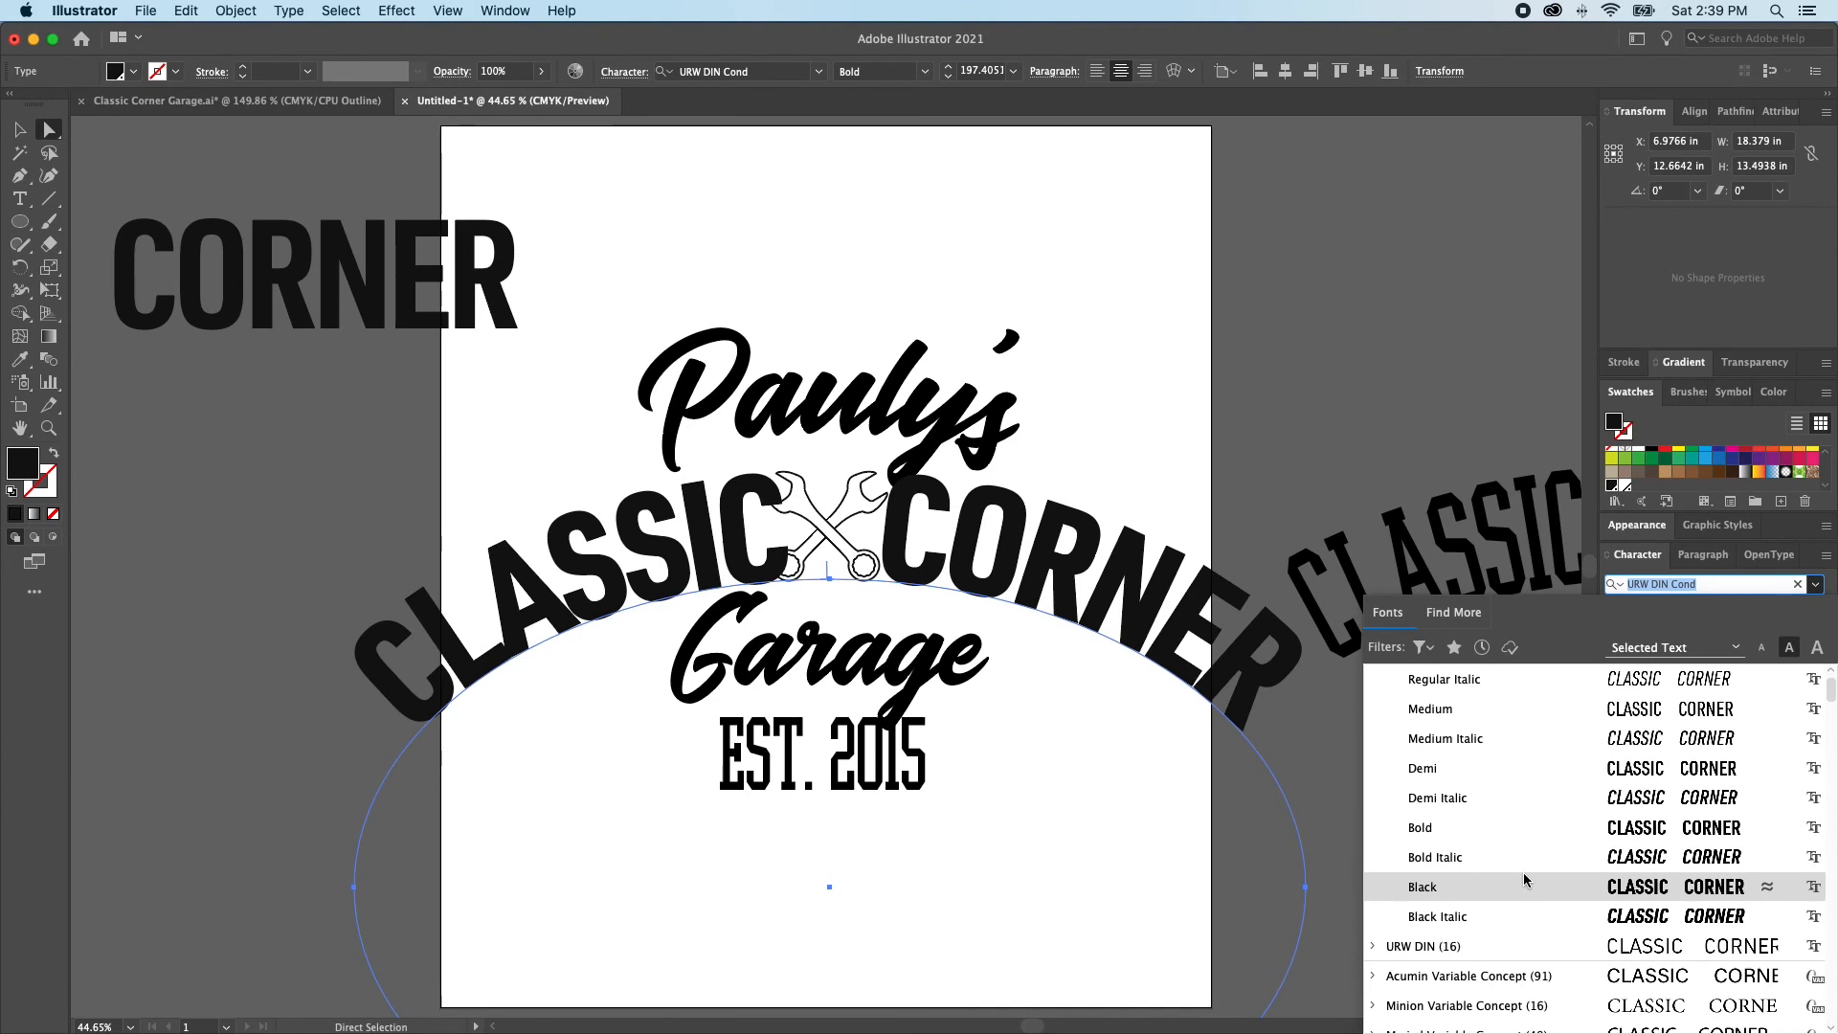
type("URW")
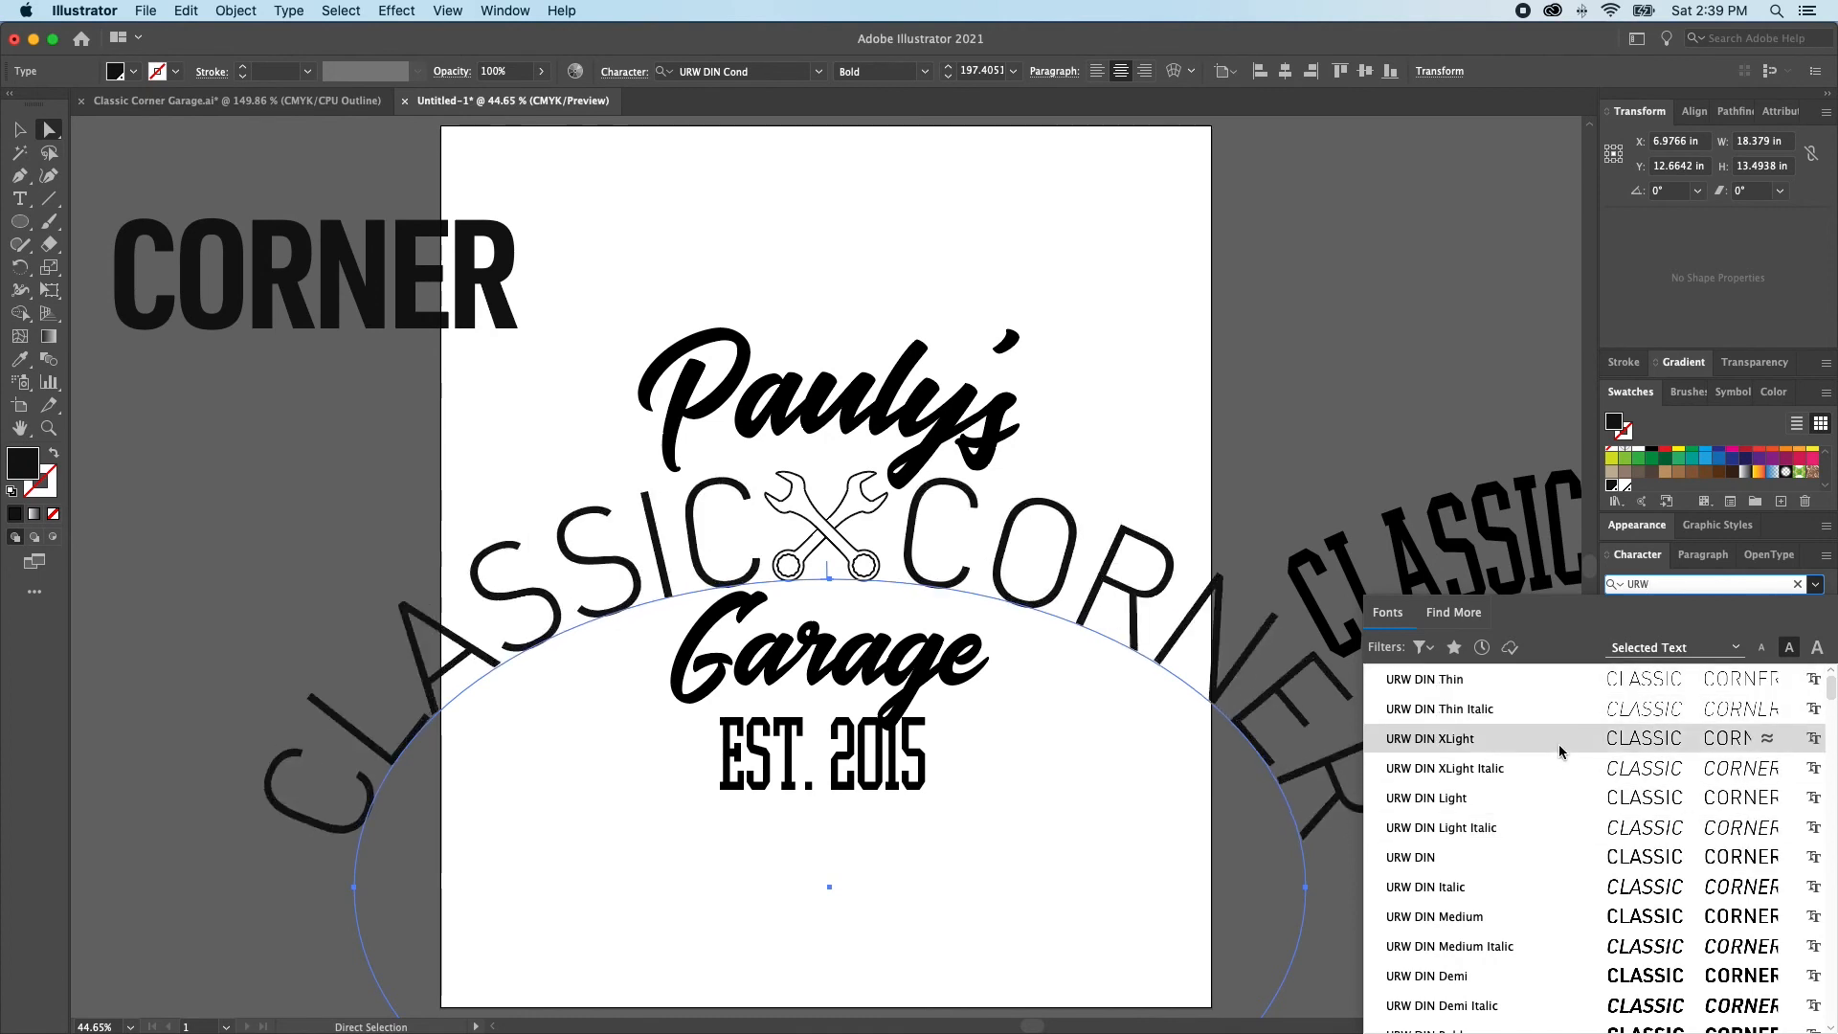
scroll(1574, 796, "down", 4)
scroll(1579, 794, "down", 2)
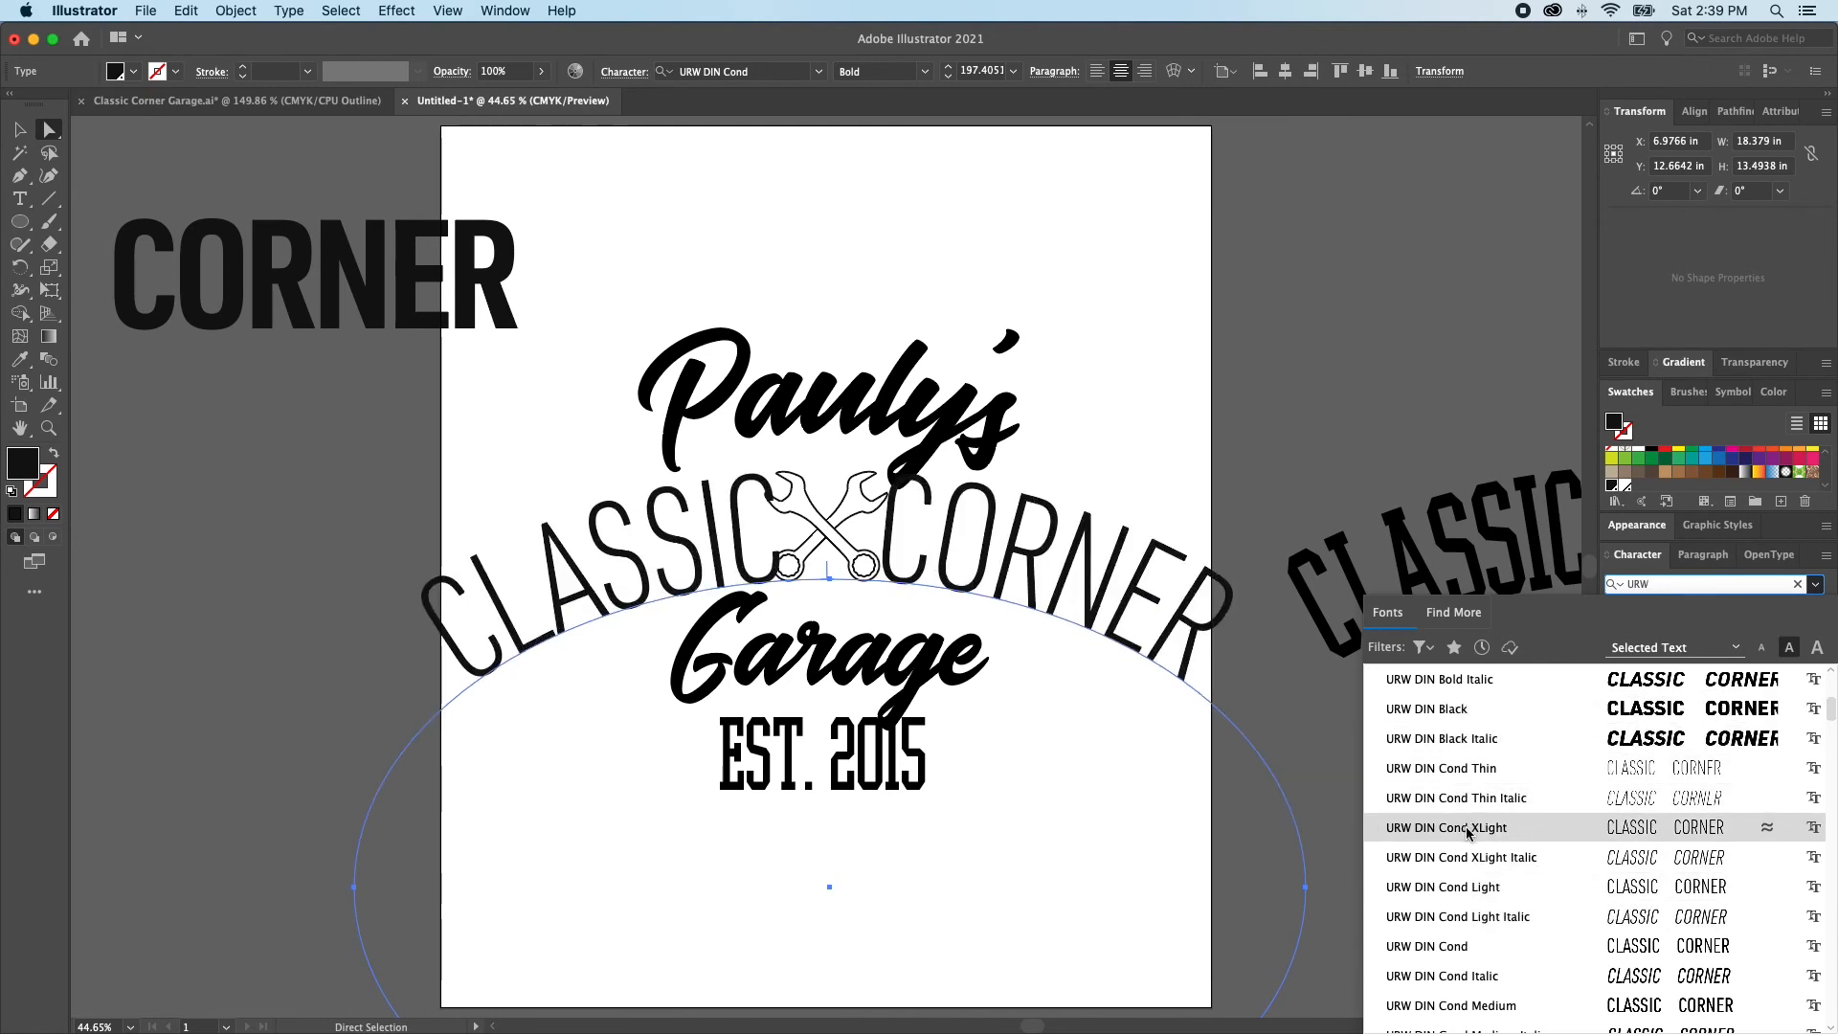
scroll(1476, 831, "down", 7)
left_click(486, 595)
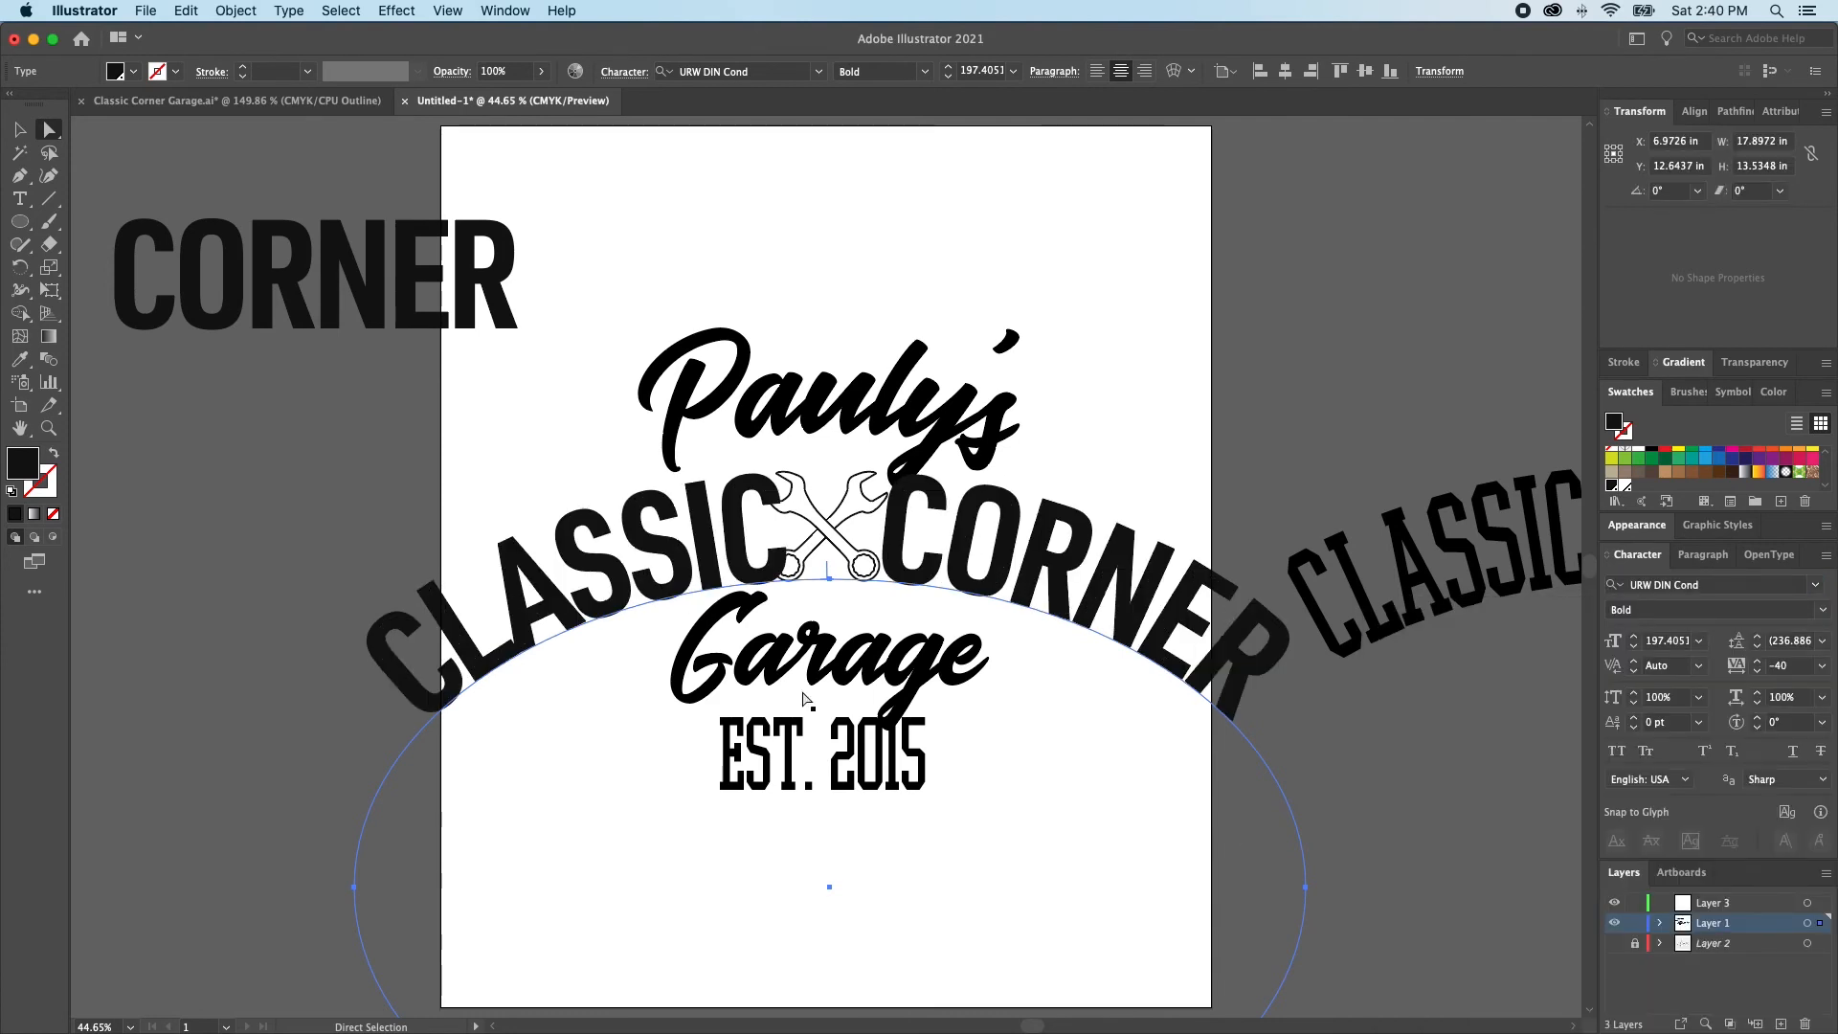
Try horizontal scales of 75% and 25% on the arched CLASSIC CORNER text, and set it to 50%
left_click(1822, 696)
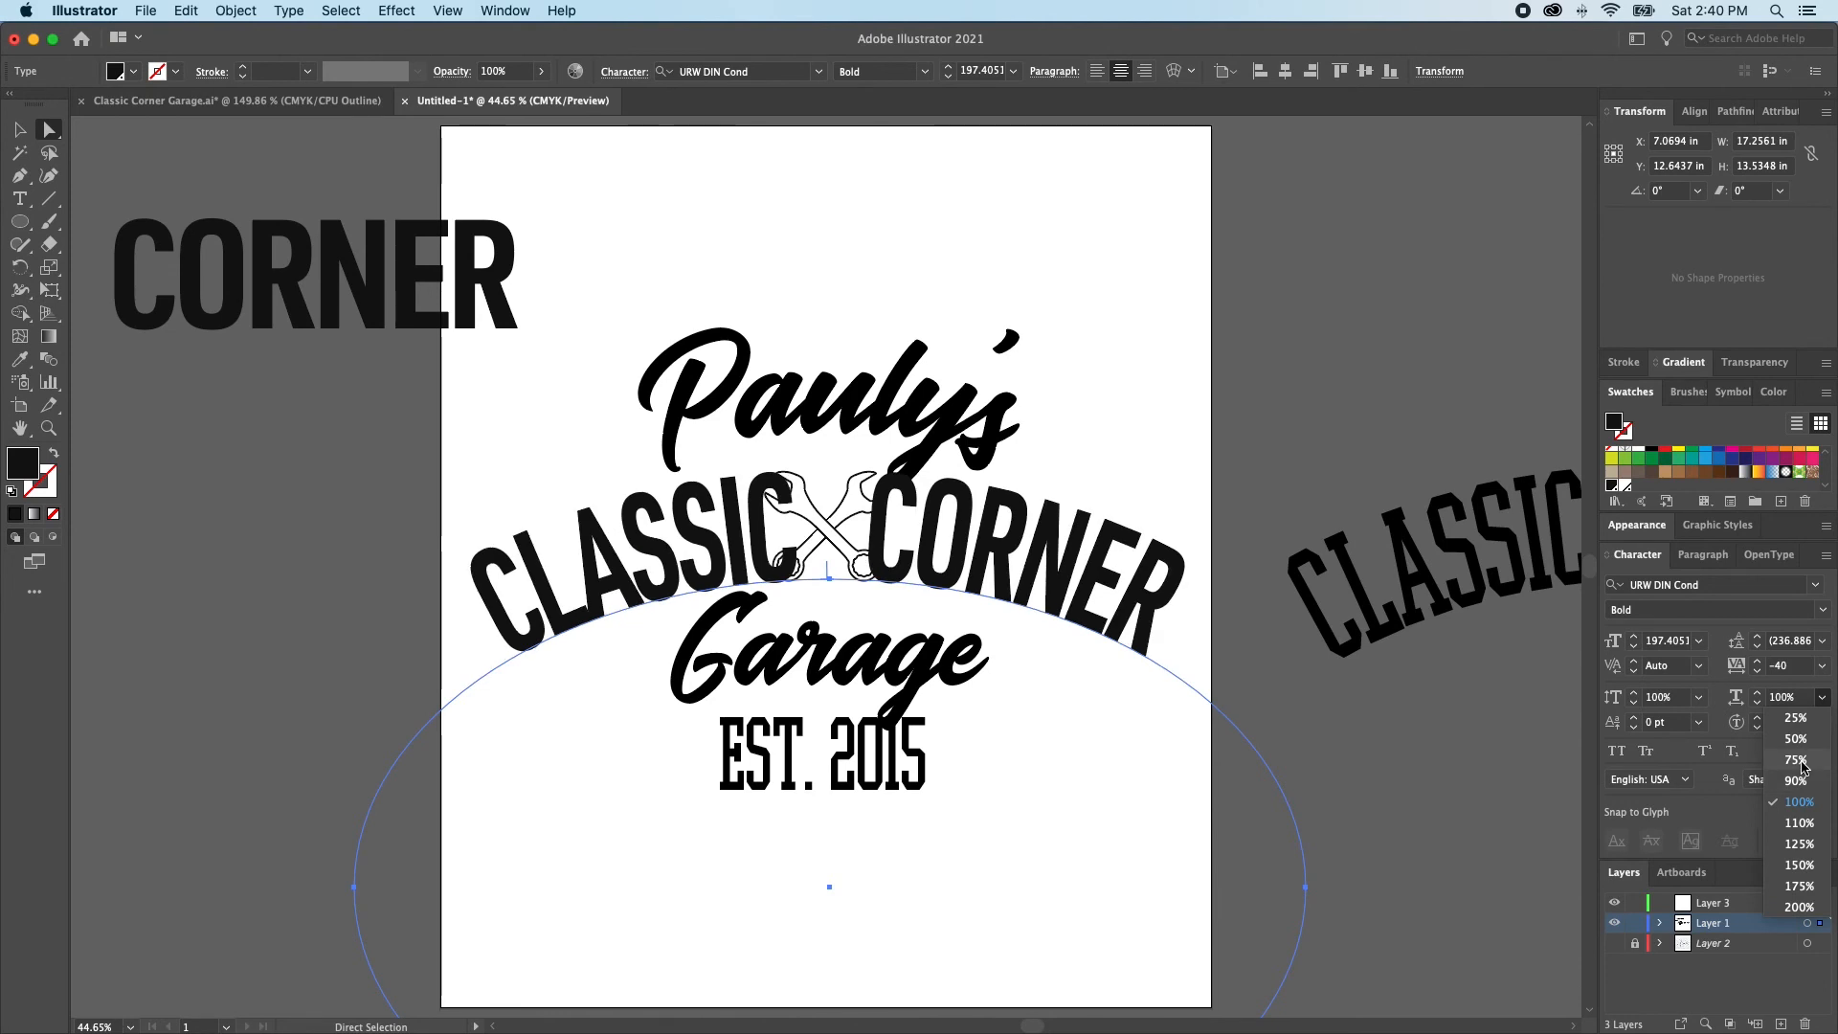
left_click(1796, 760)
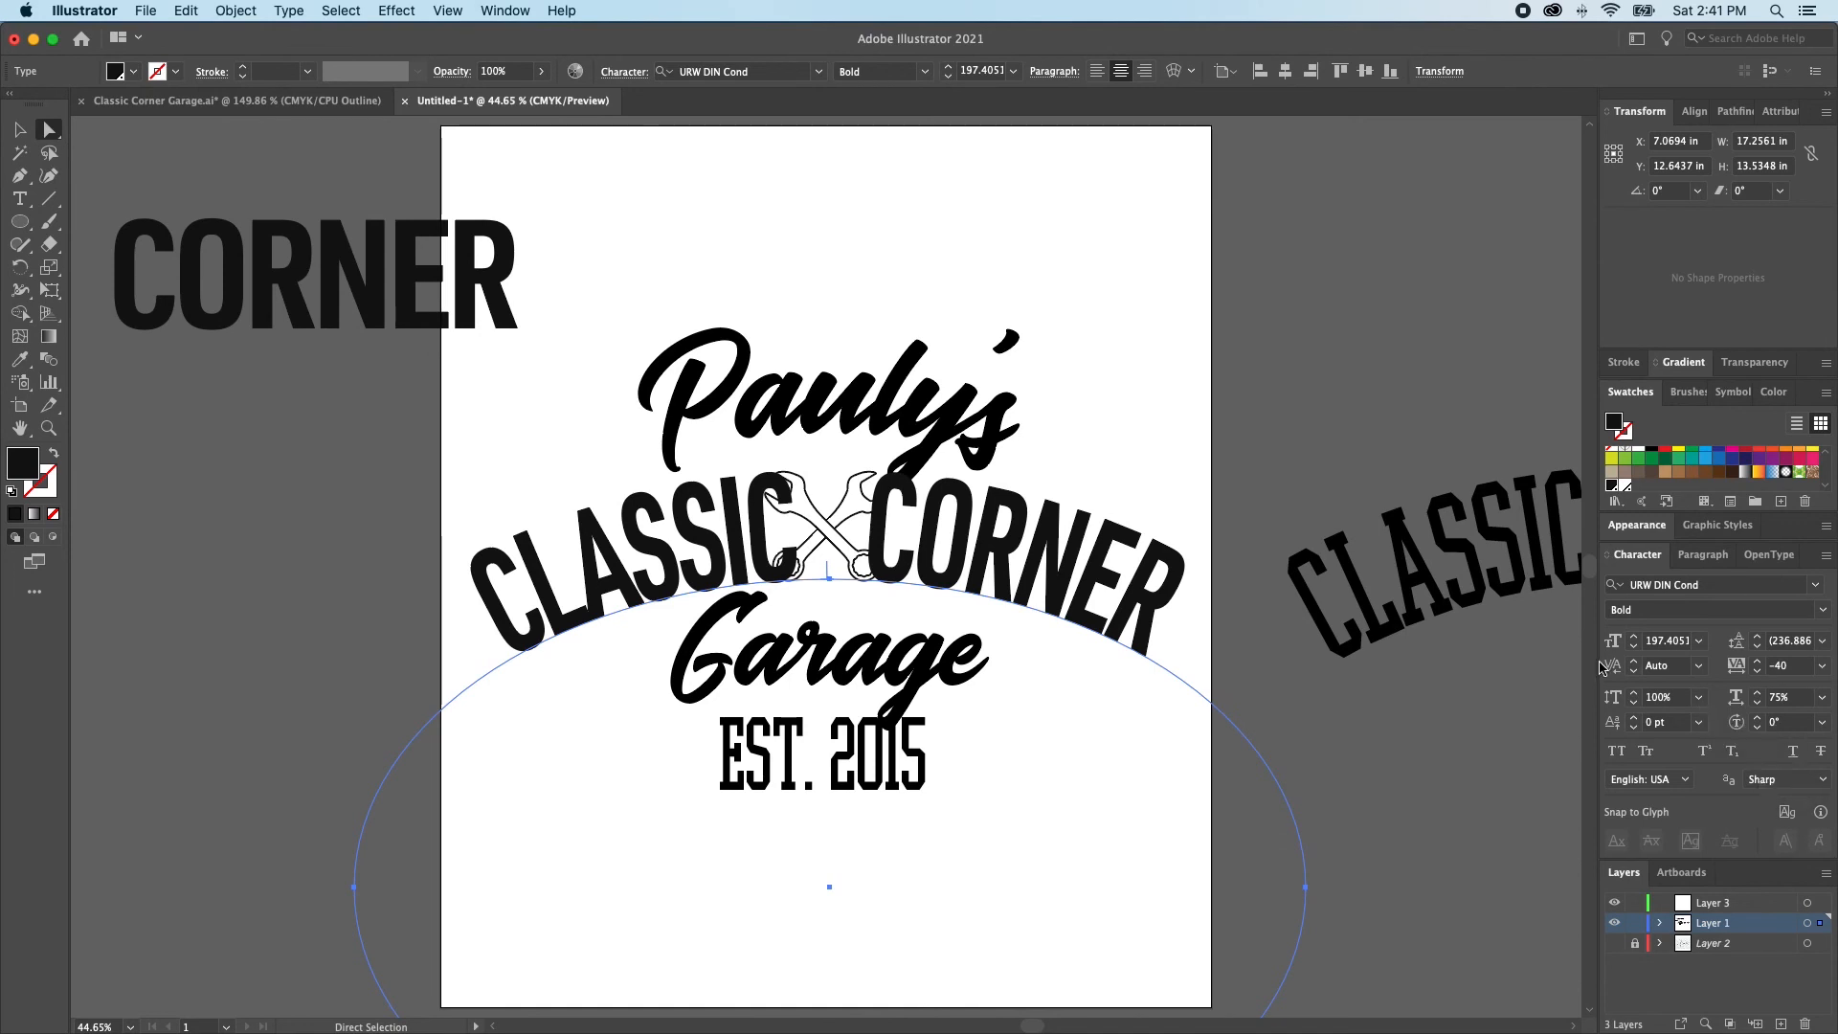
key("t")
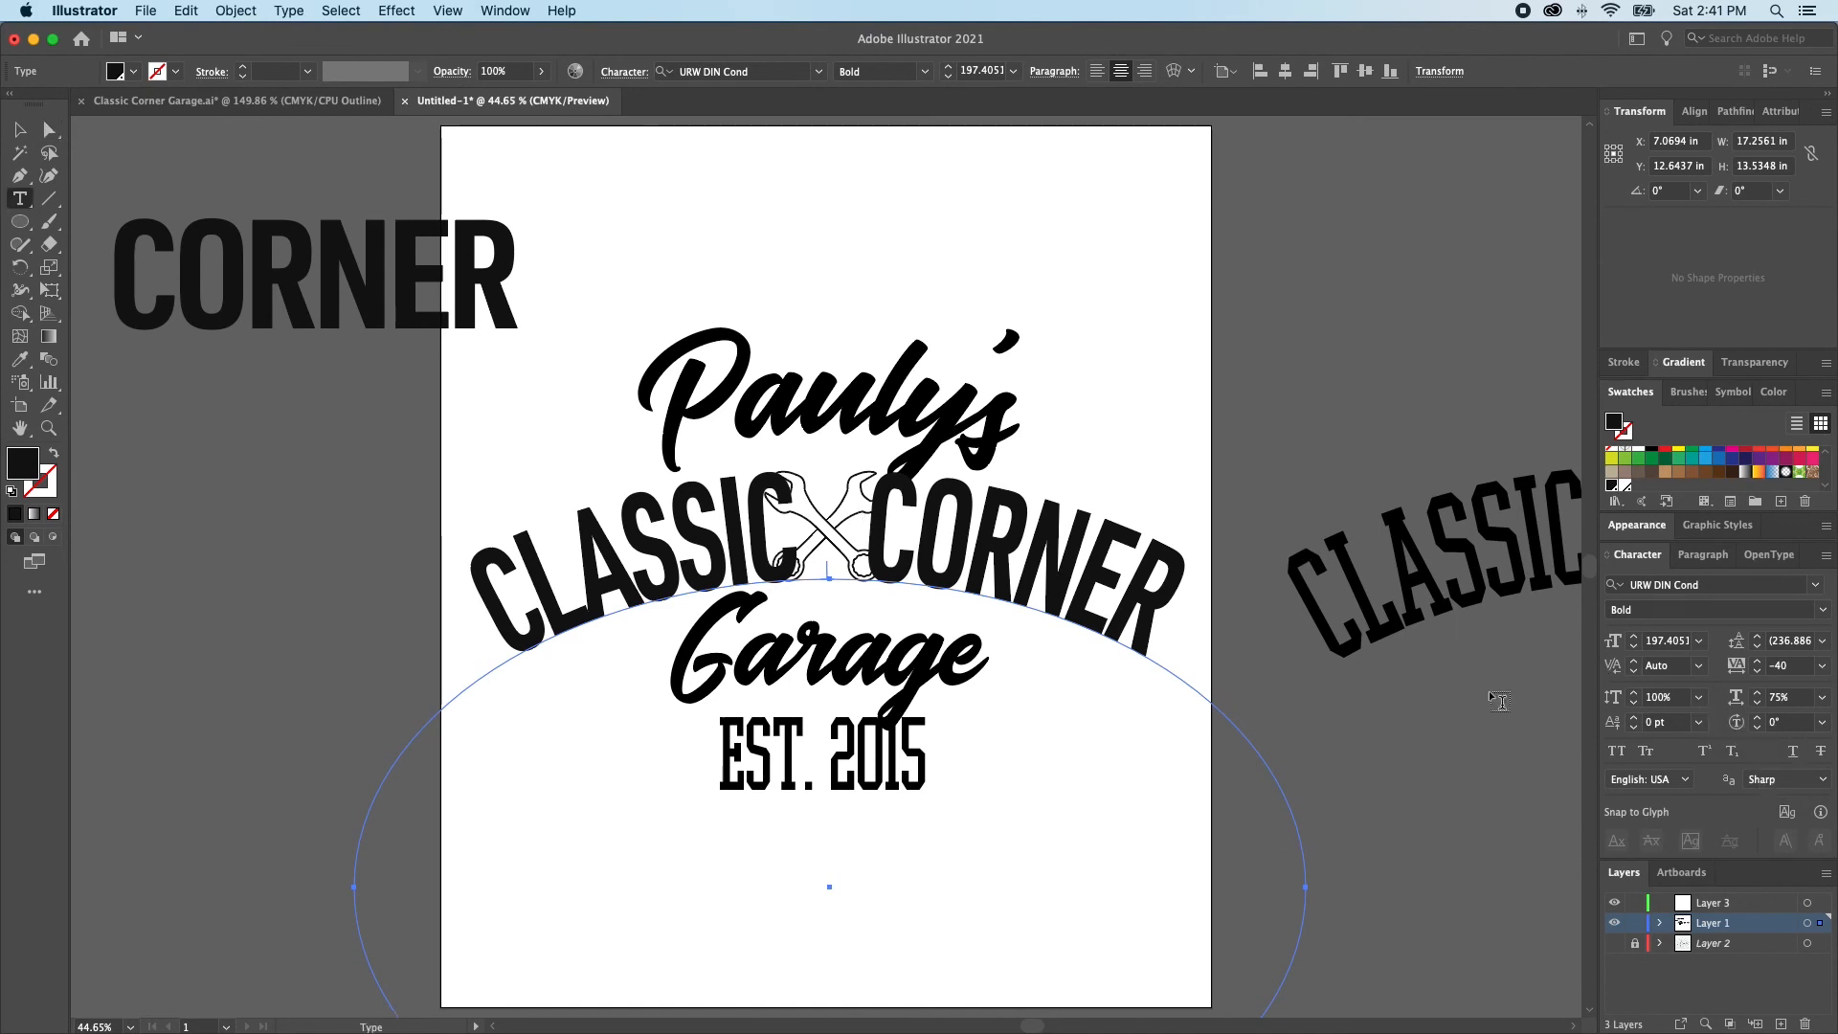
left_click(1821, 697)
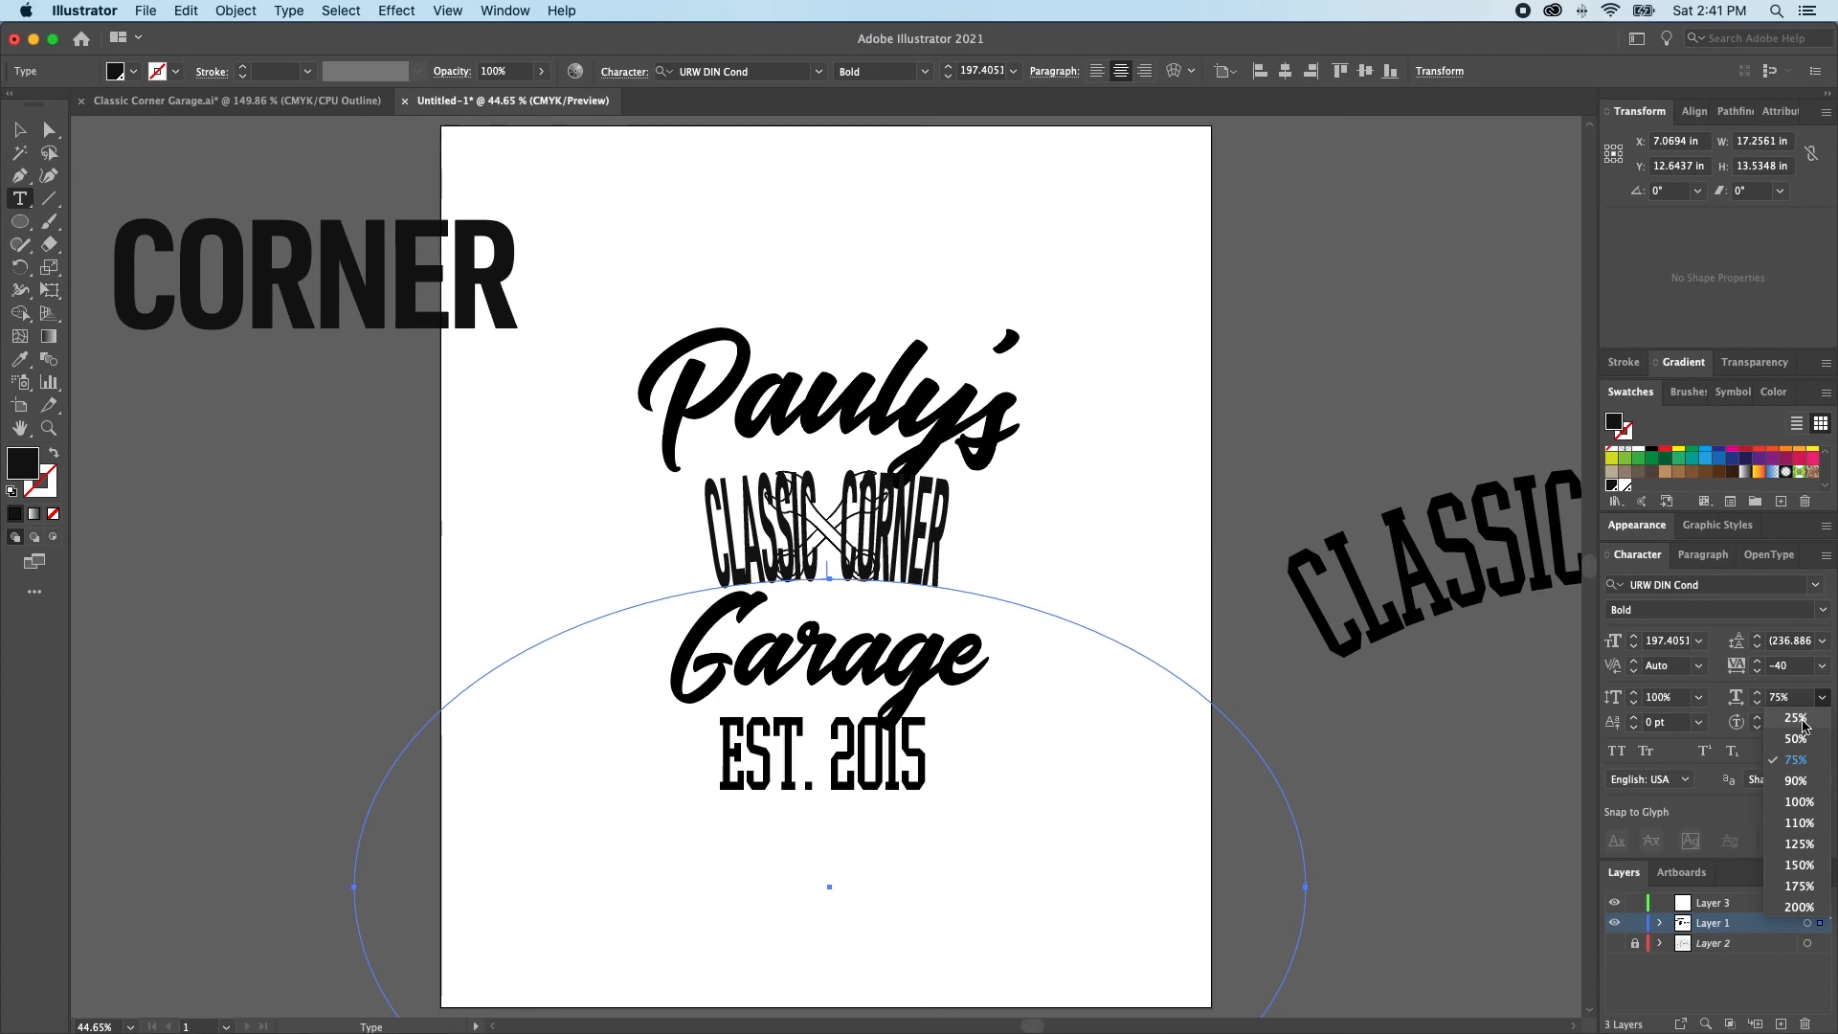
left_click(1803, 726)
scroll(689, 474, "up", 5)
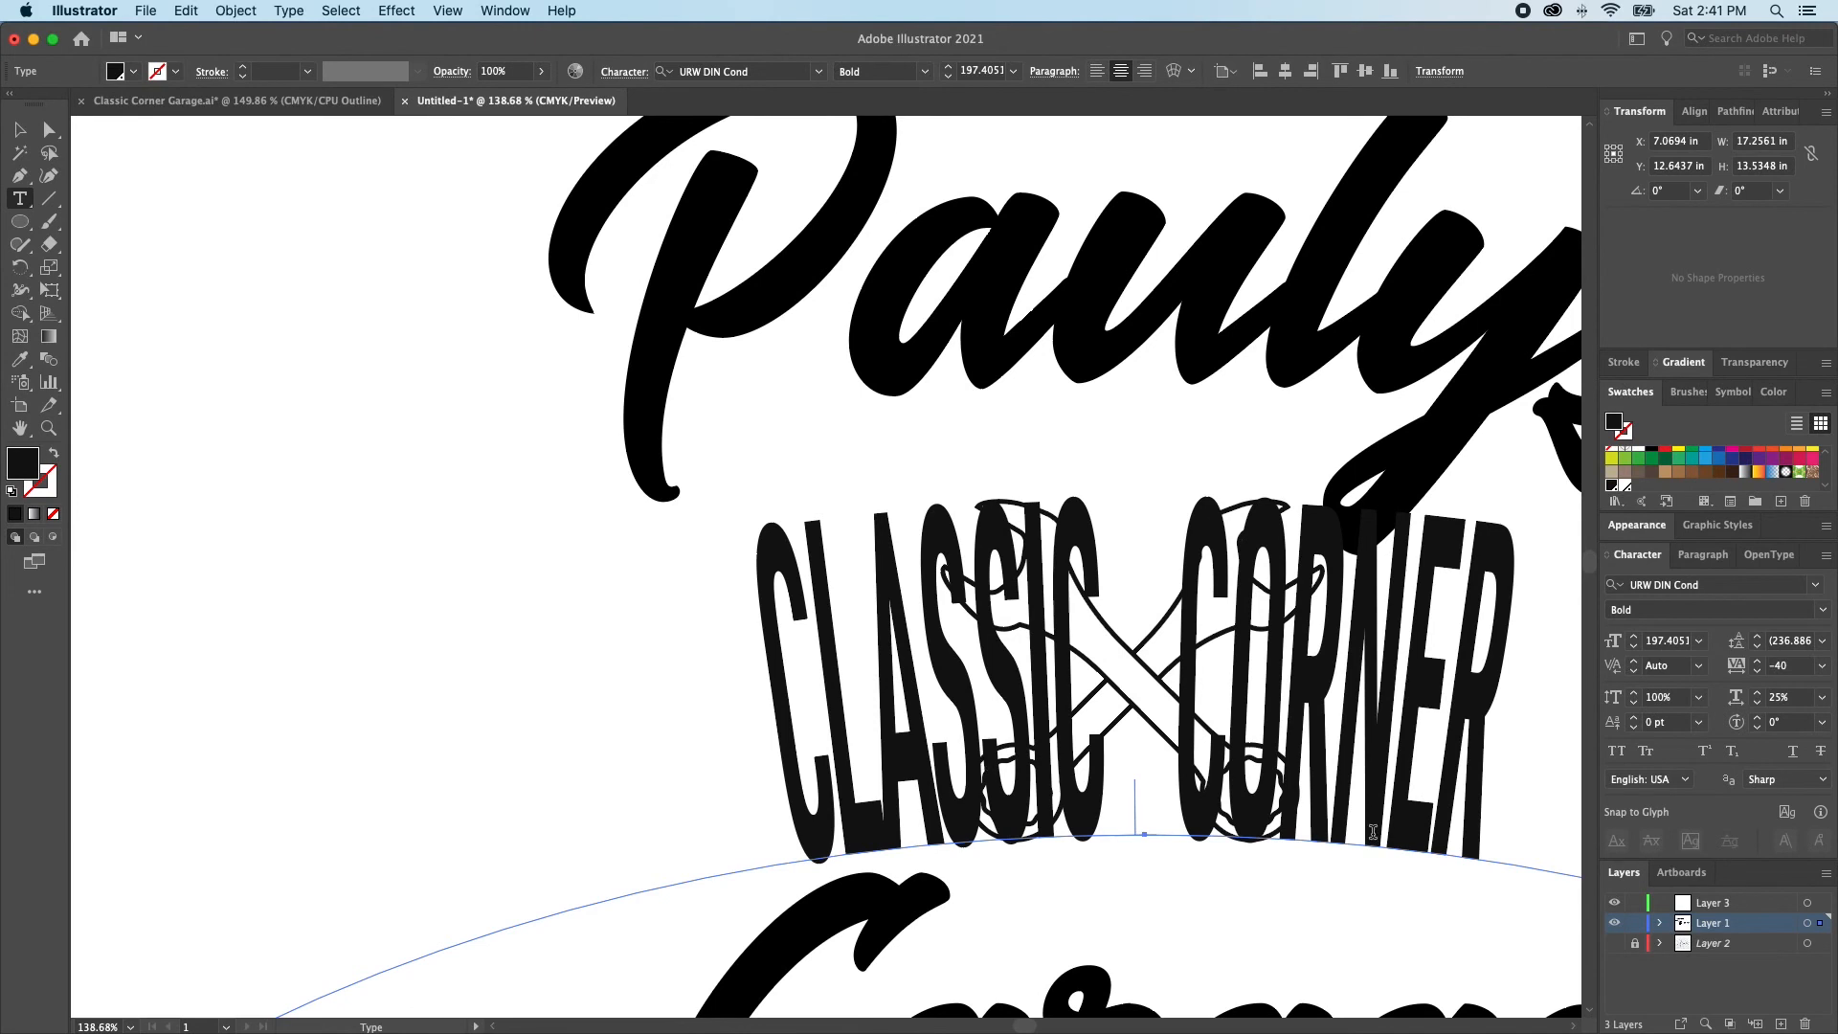
left_click(1822, 697)
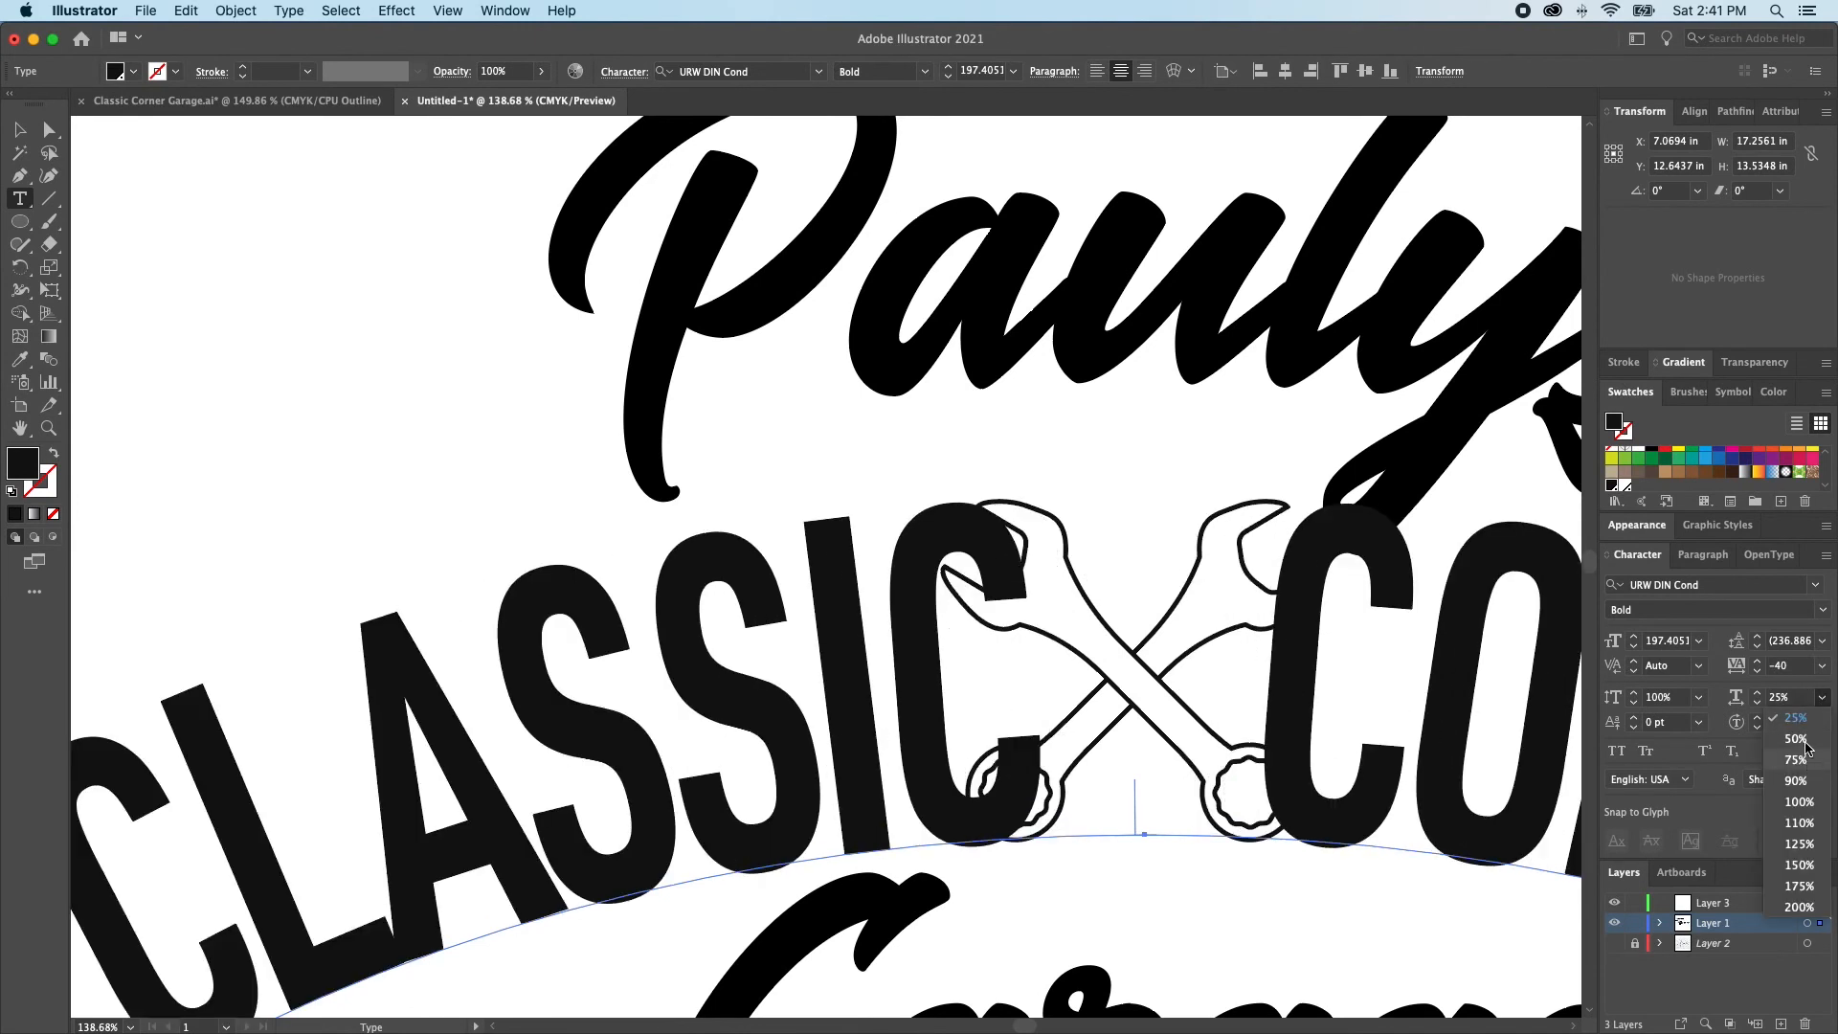
left_click(1807, 745)
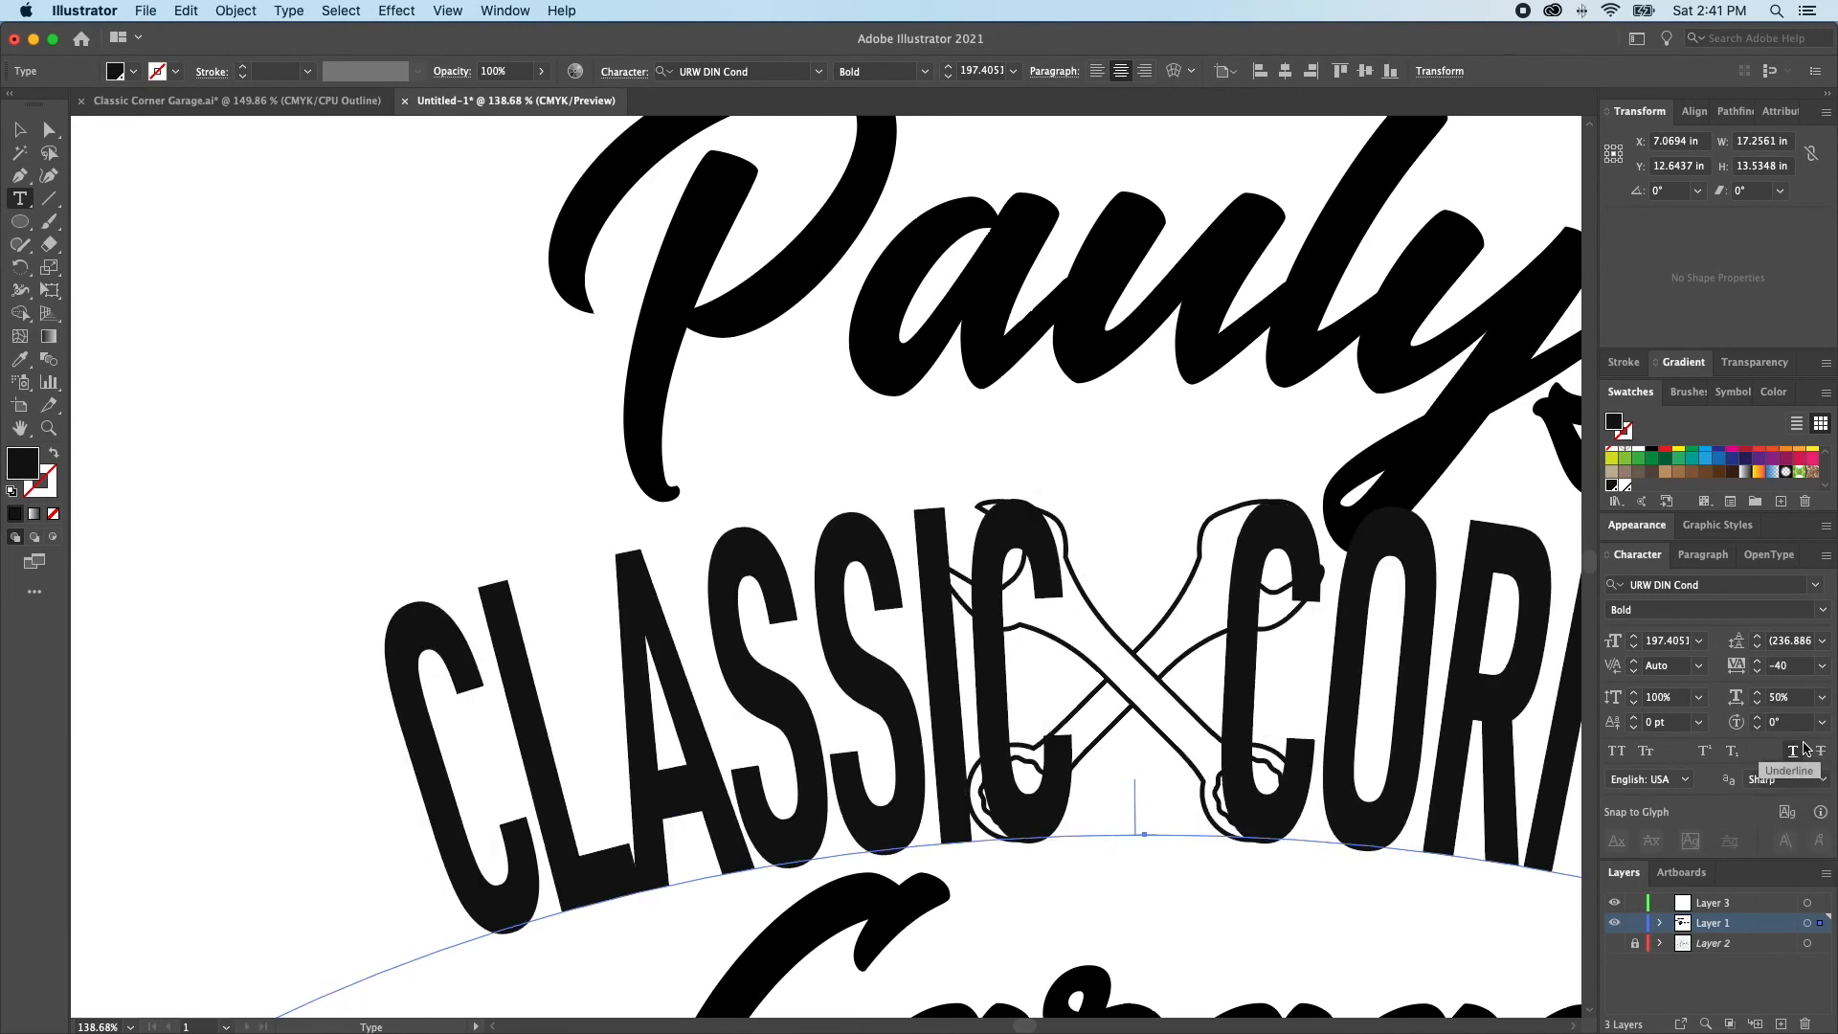
Set the horizontal scale of the arched CLASSIC CORNER text to 75%
left_click(1825, 698)
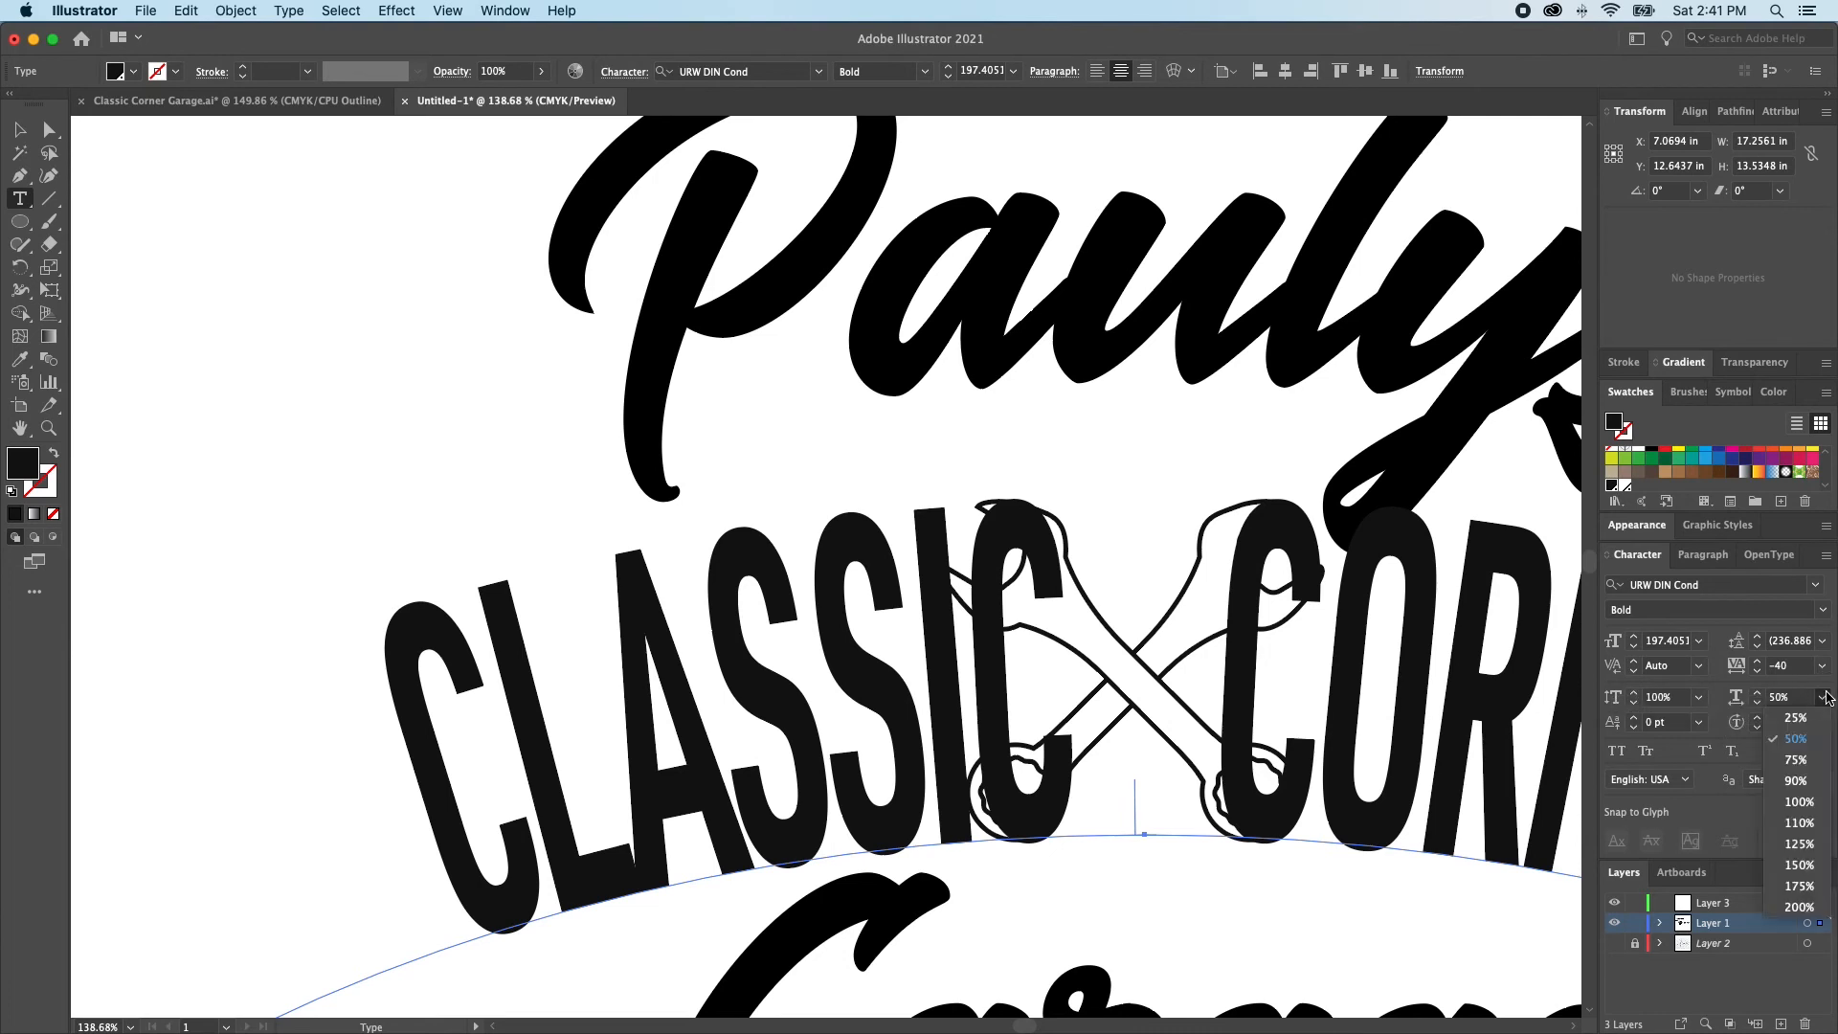
left_click(1796, 759)
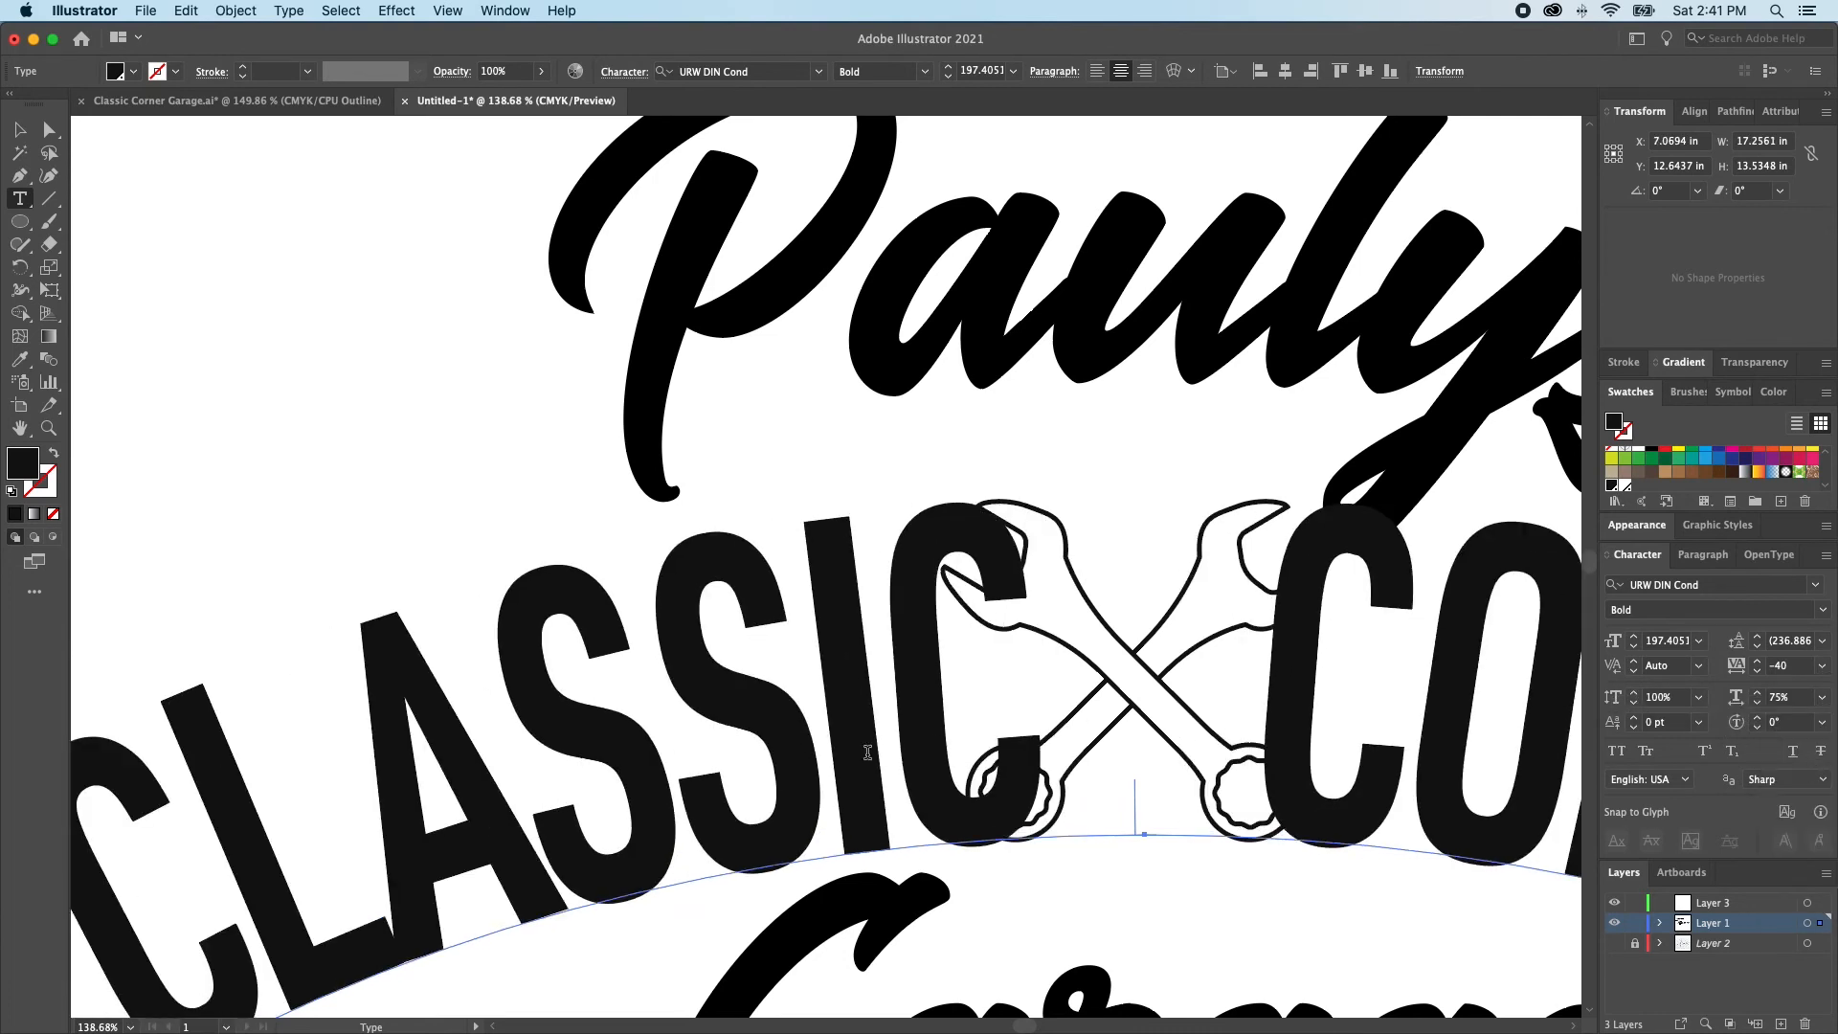
Set the kerning between the L and A of the arched CLASSIC to 89 and deselect the text
scroll(867, 752, "down", 3)
left_click(449, 835)
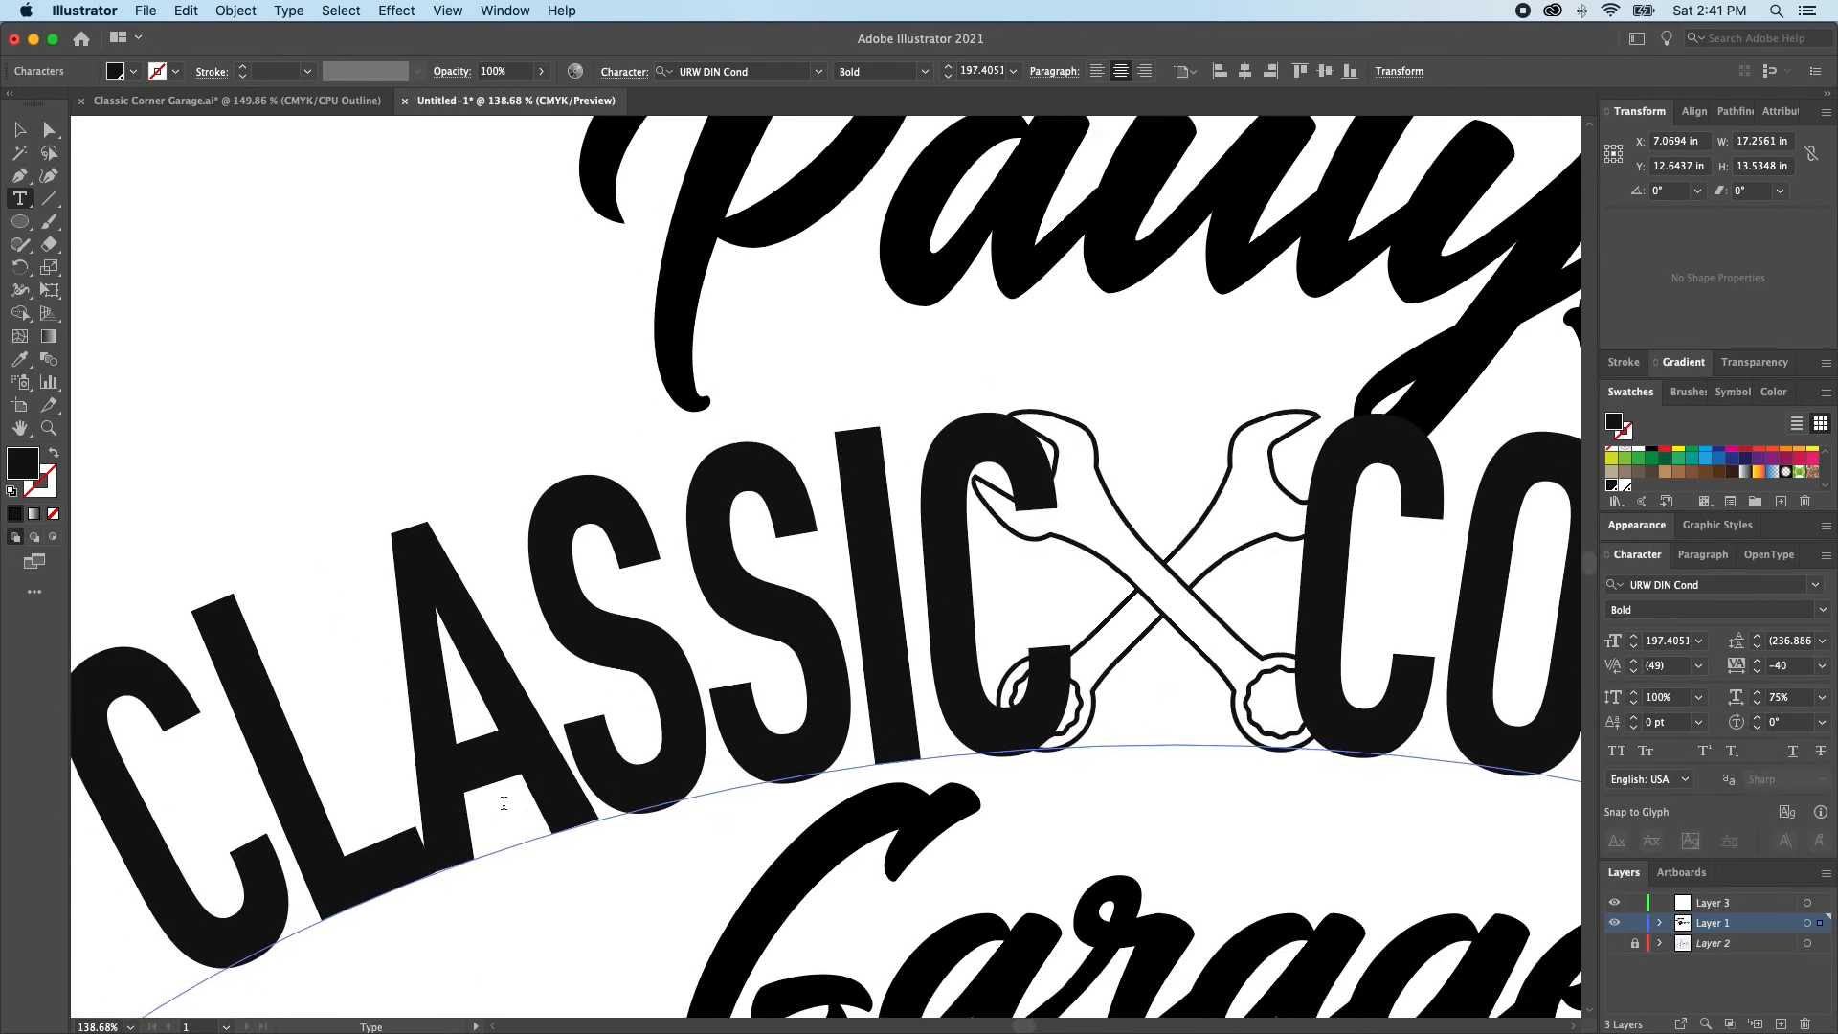
scroll(515, 807, "down", 1)
key("alt+Right")
key("alt+Right")
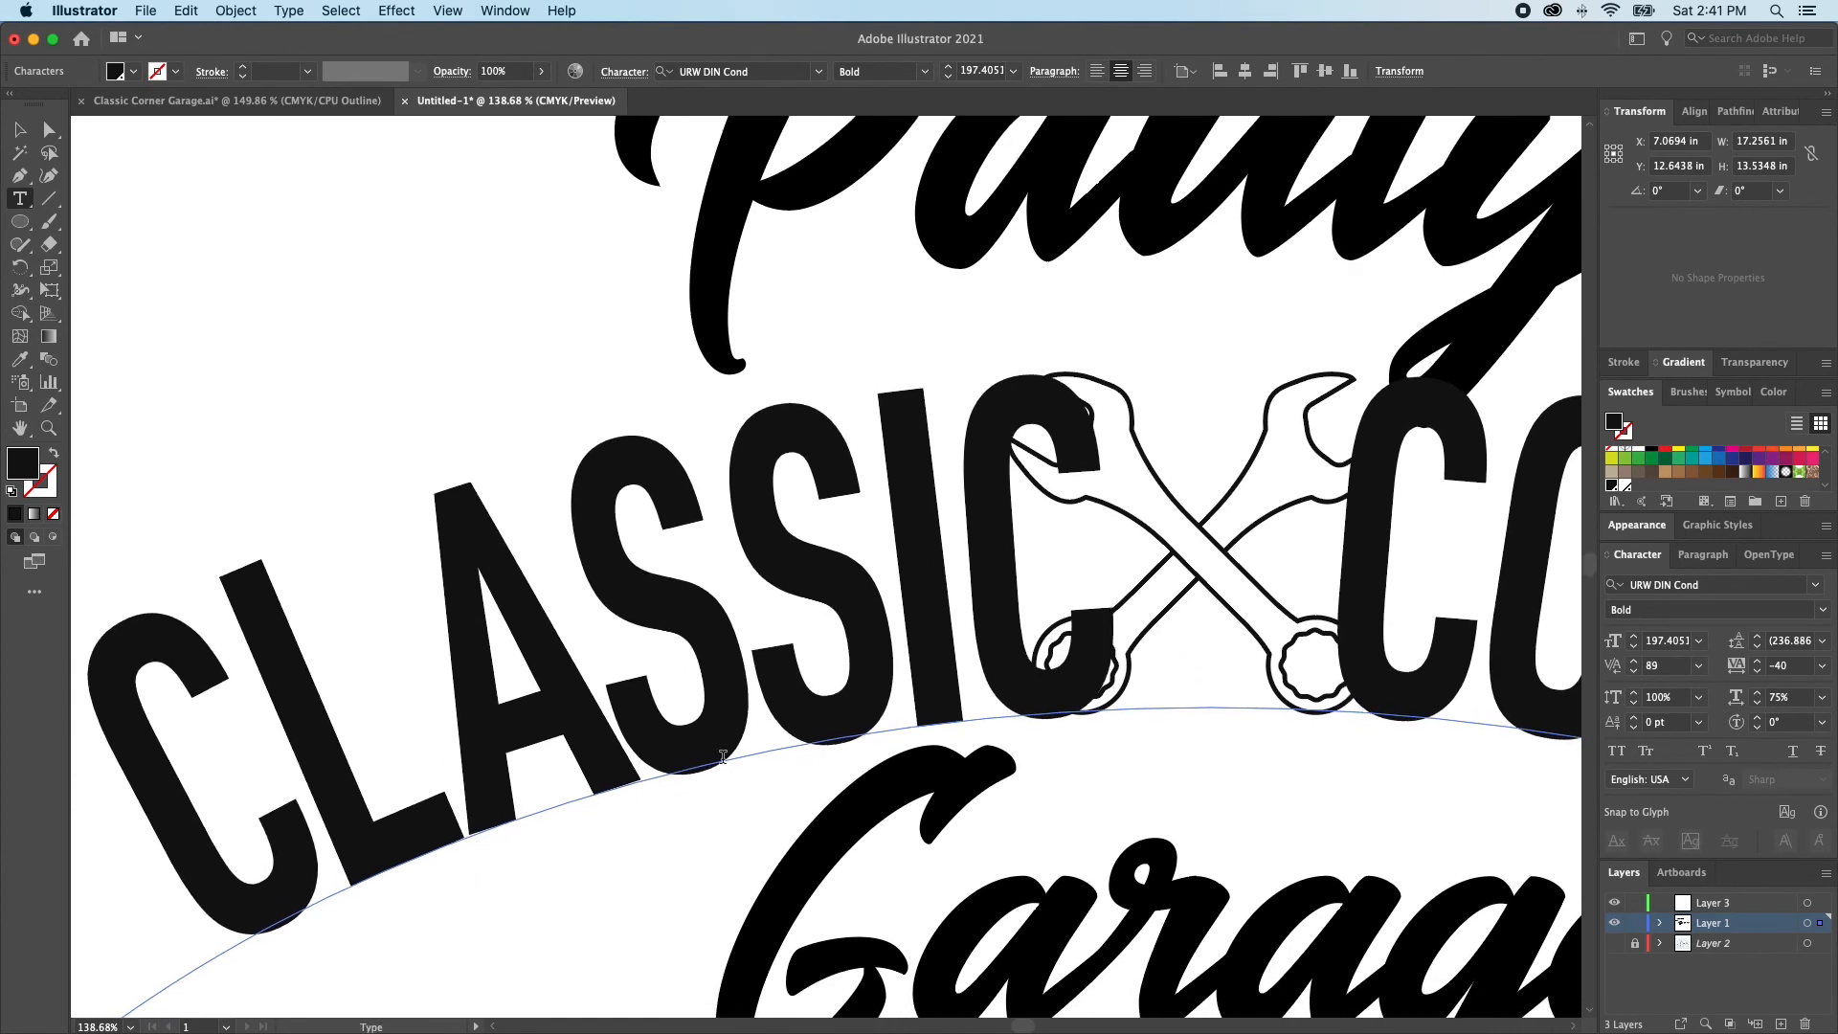
left_click(1070, 753, "super")
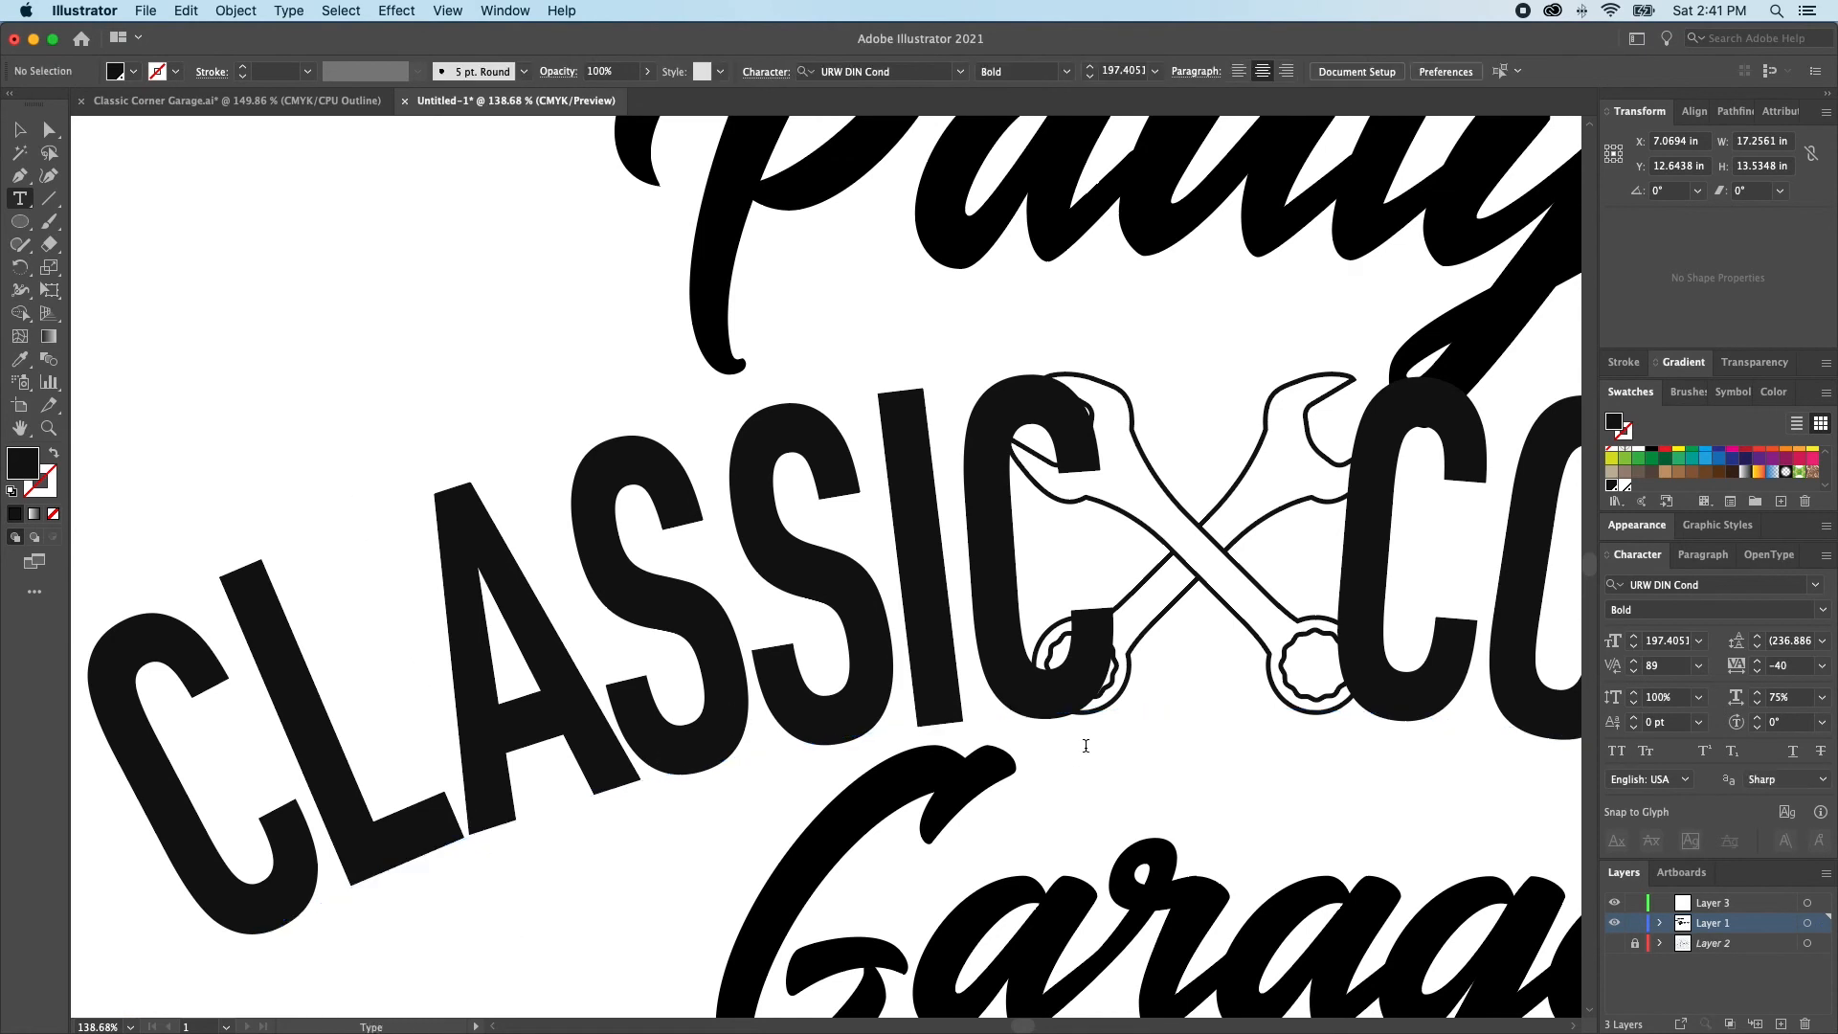
left_click(1091, 748, "alt+super")
scroll(1090, 748, "right", 4)
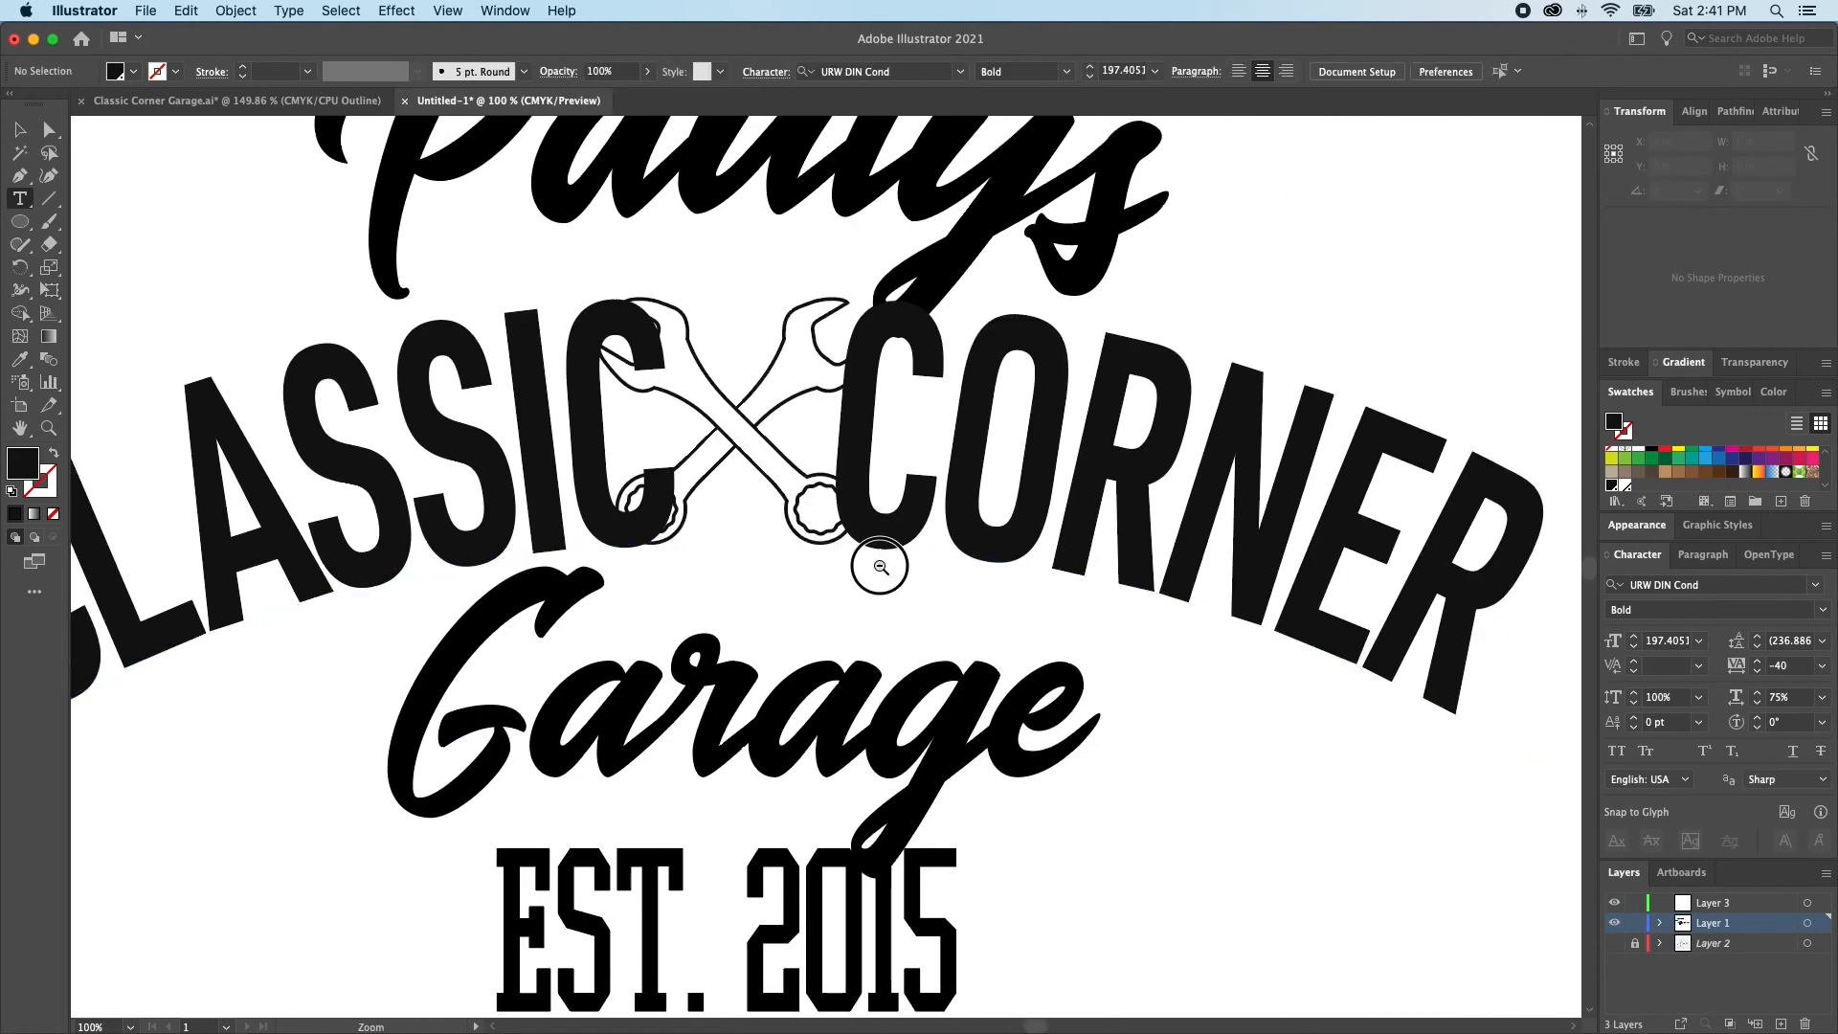
Widen the gap between CLASSIC and CORNER in the arched text with extra spaces
left_click(842, 557, "alt+super")
left_click(803, 461)
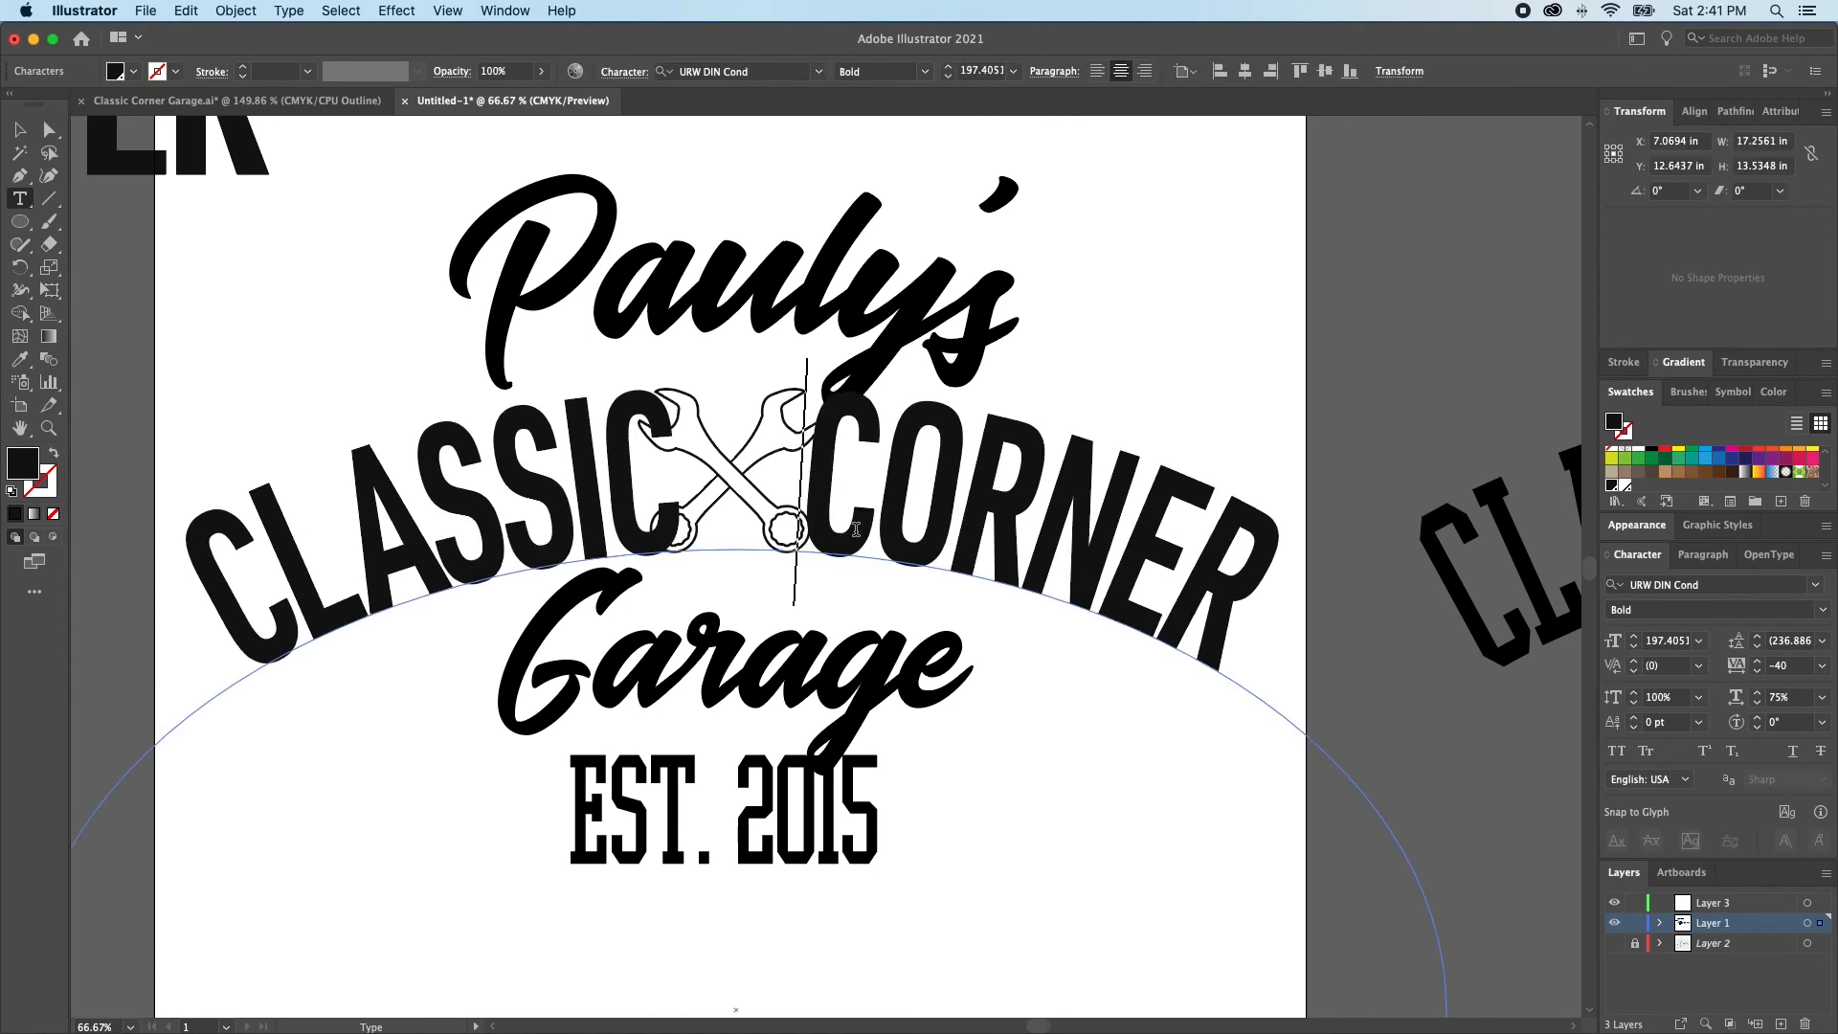
key("Escape")
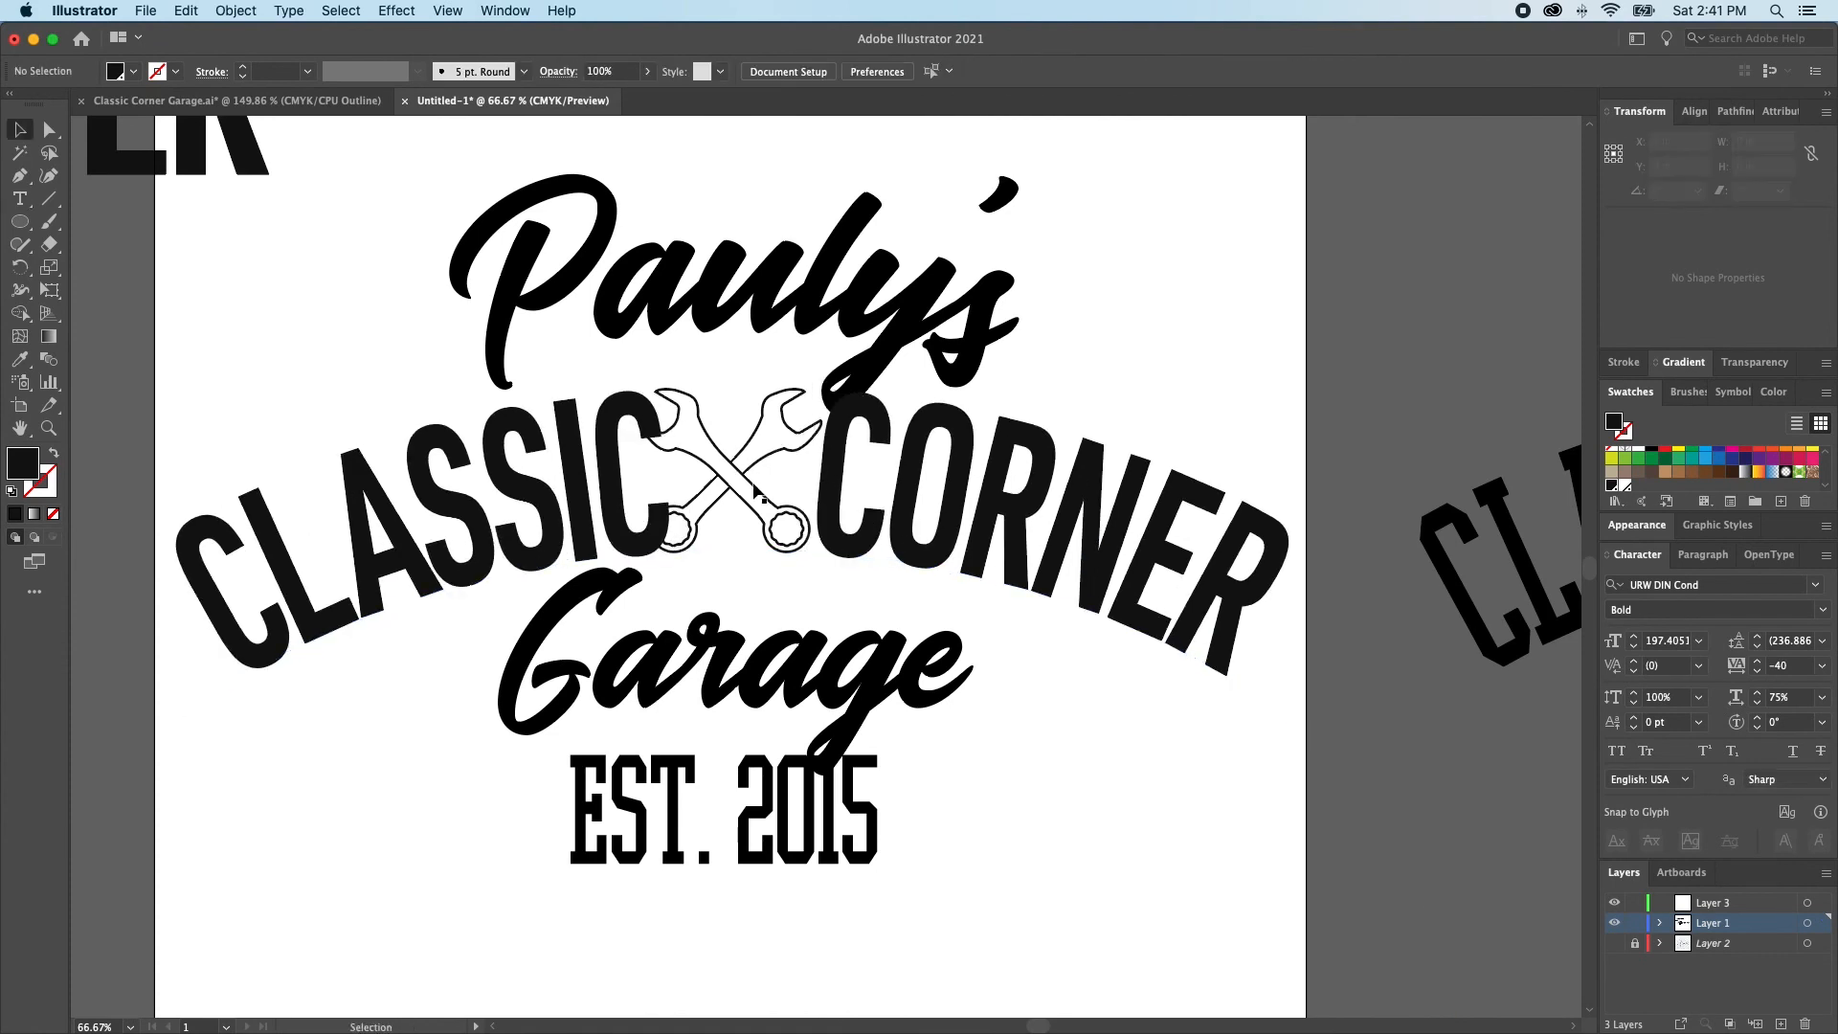
Scale the crossed wrenches down to about 1.68 in wide, centre them in the gap between CLASSIC and CORNER, and deselect them
left_click(737, 488)
left_click_drag(733, 387, 737, 410)
left_click_drag(736, 479, 744, 480)
left_click(875, 502, "alt+super")
scroll(869, 525, "down", 3)
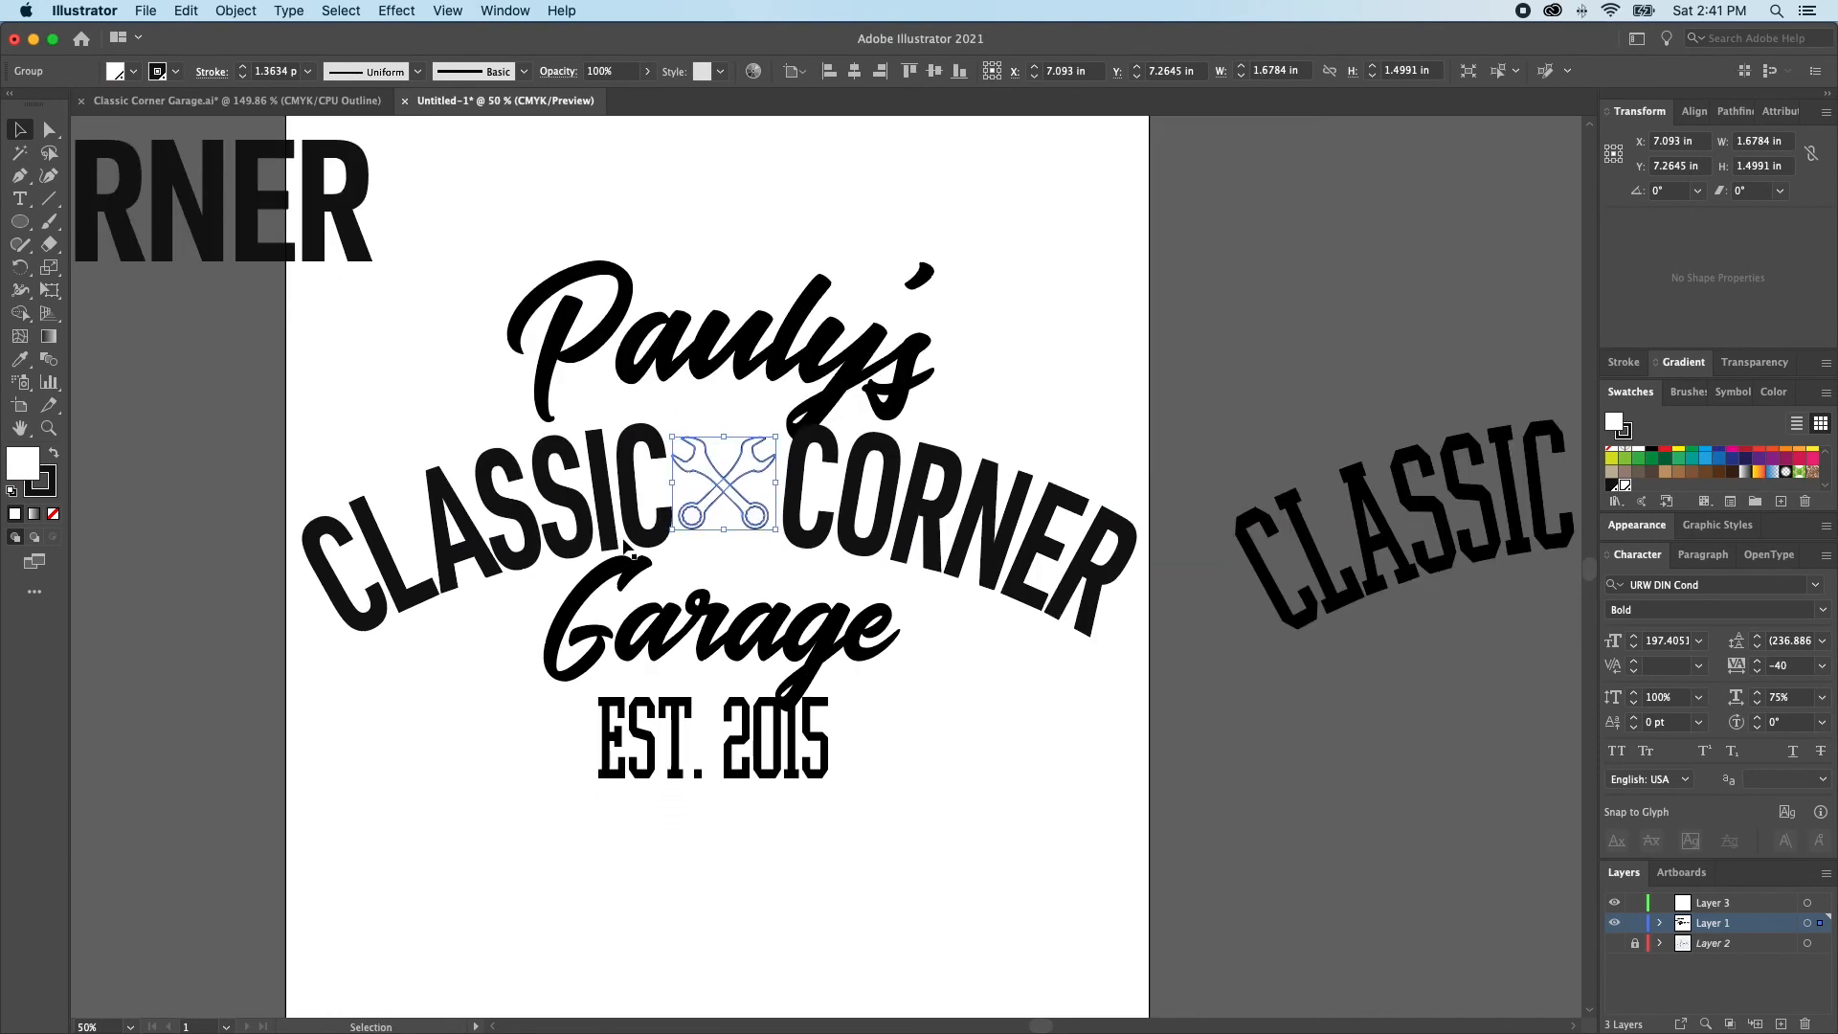
key("super+shift+a")
key("a")
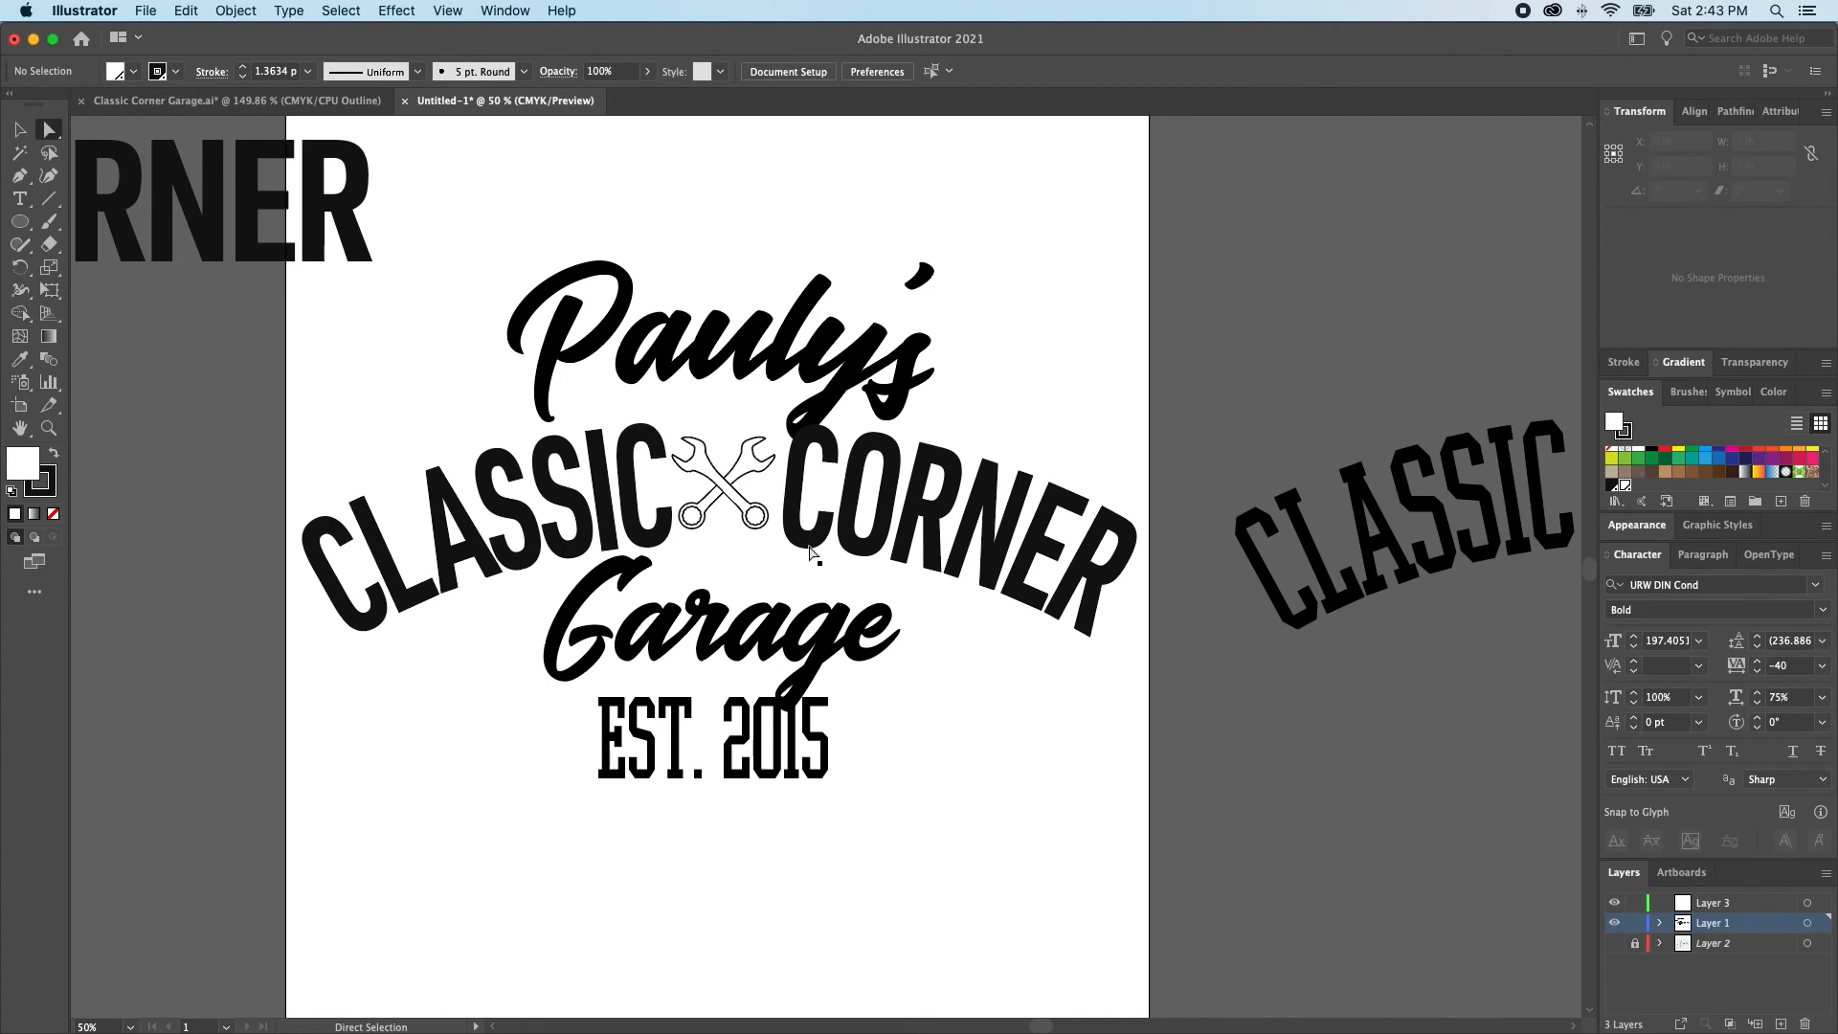
Convert the Pauly's script text to outlines and unite its overlapping letters with Pathfinder
key("v")
left_click(819, 384)
key("c")
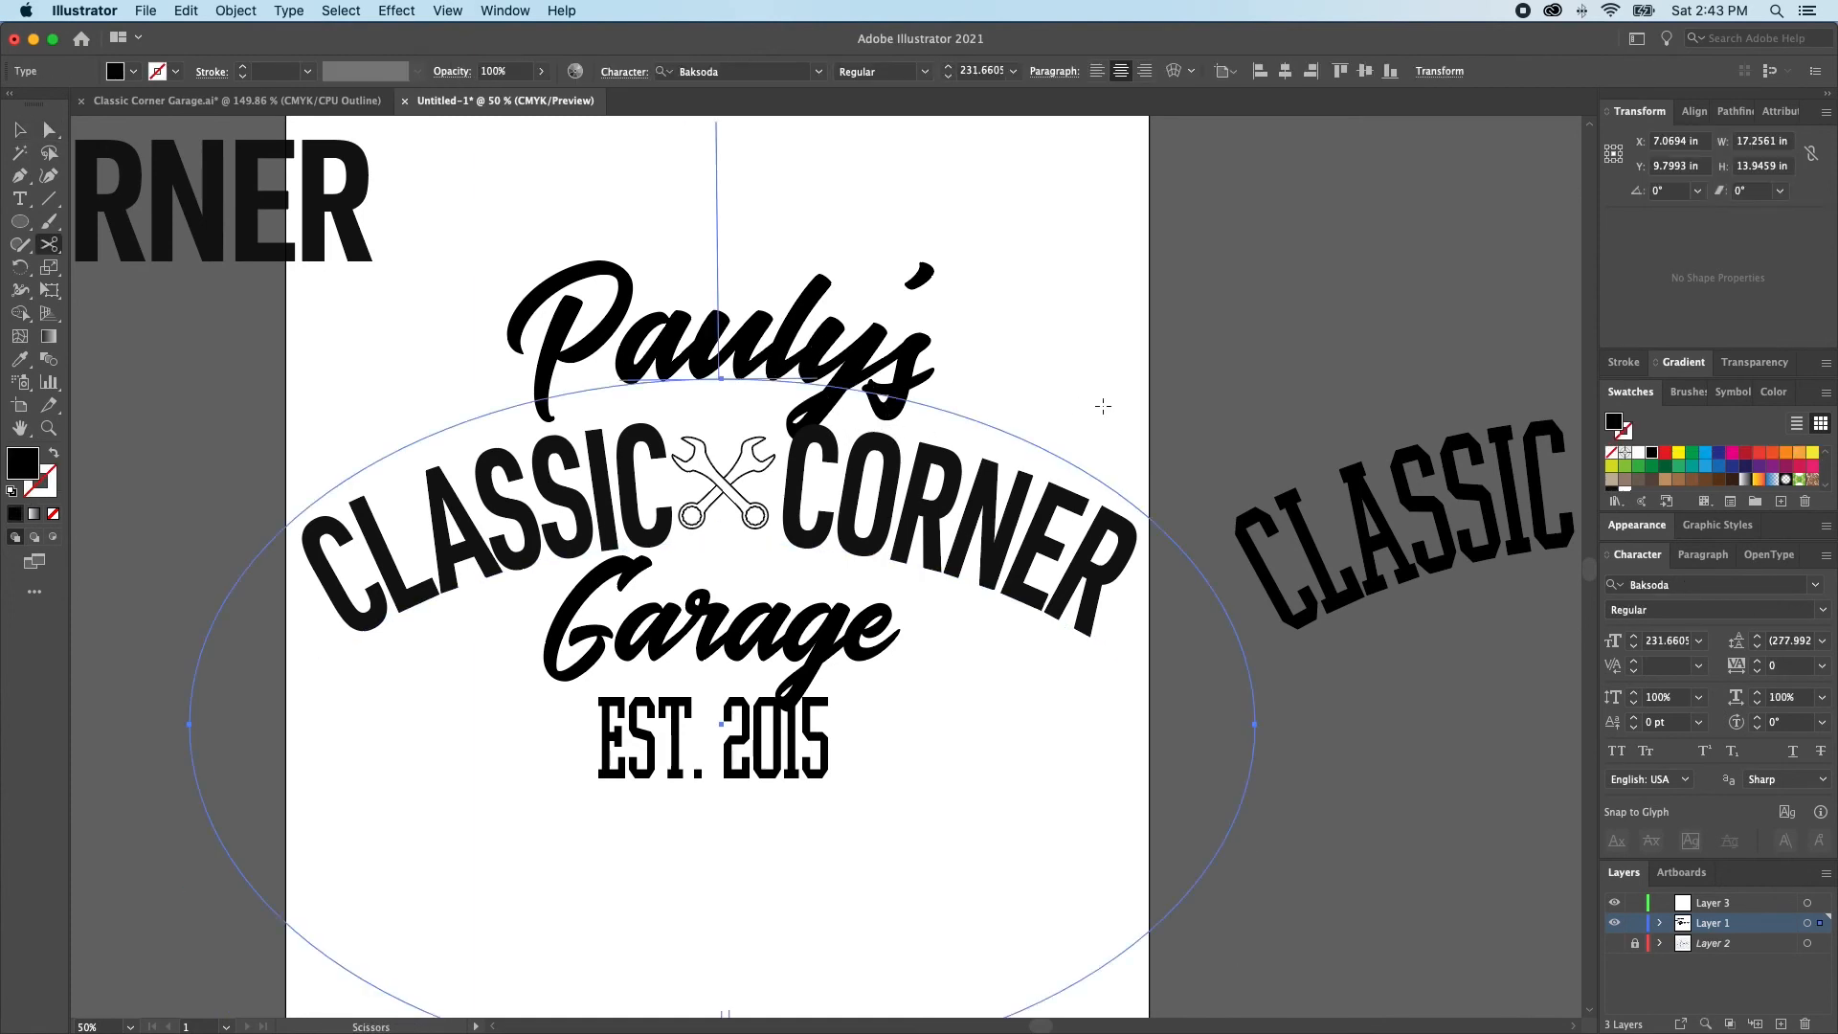
key("super")
key("super+z")
key("super+space")
left_click_drag(716, 307, 928, 441)
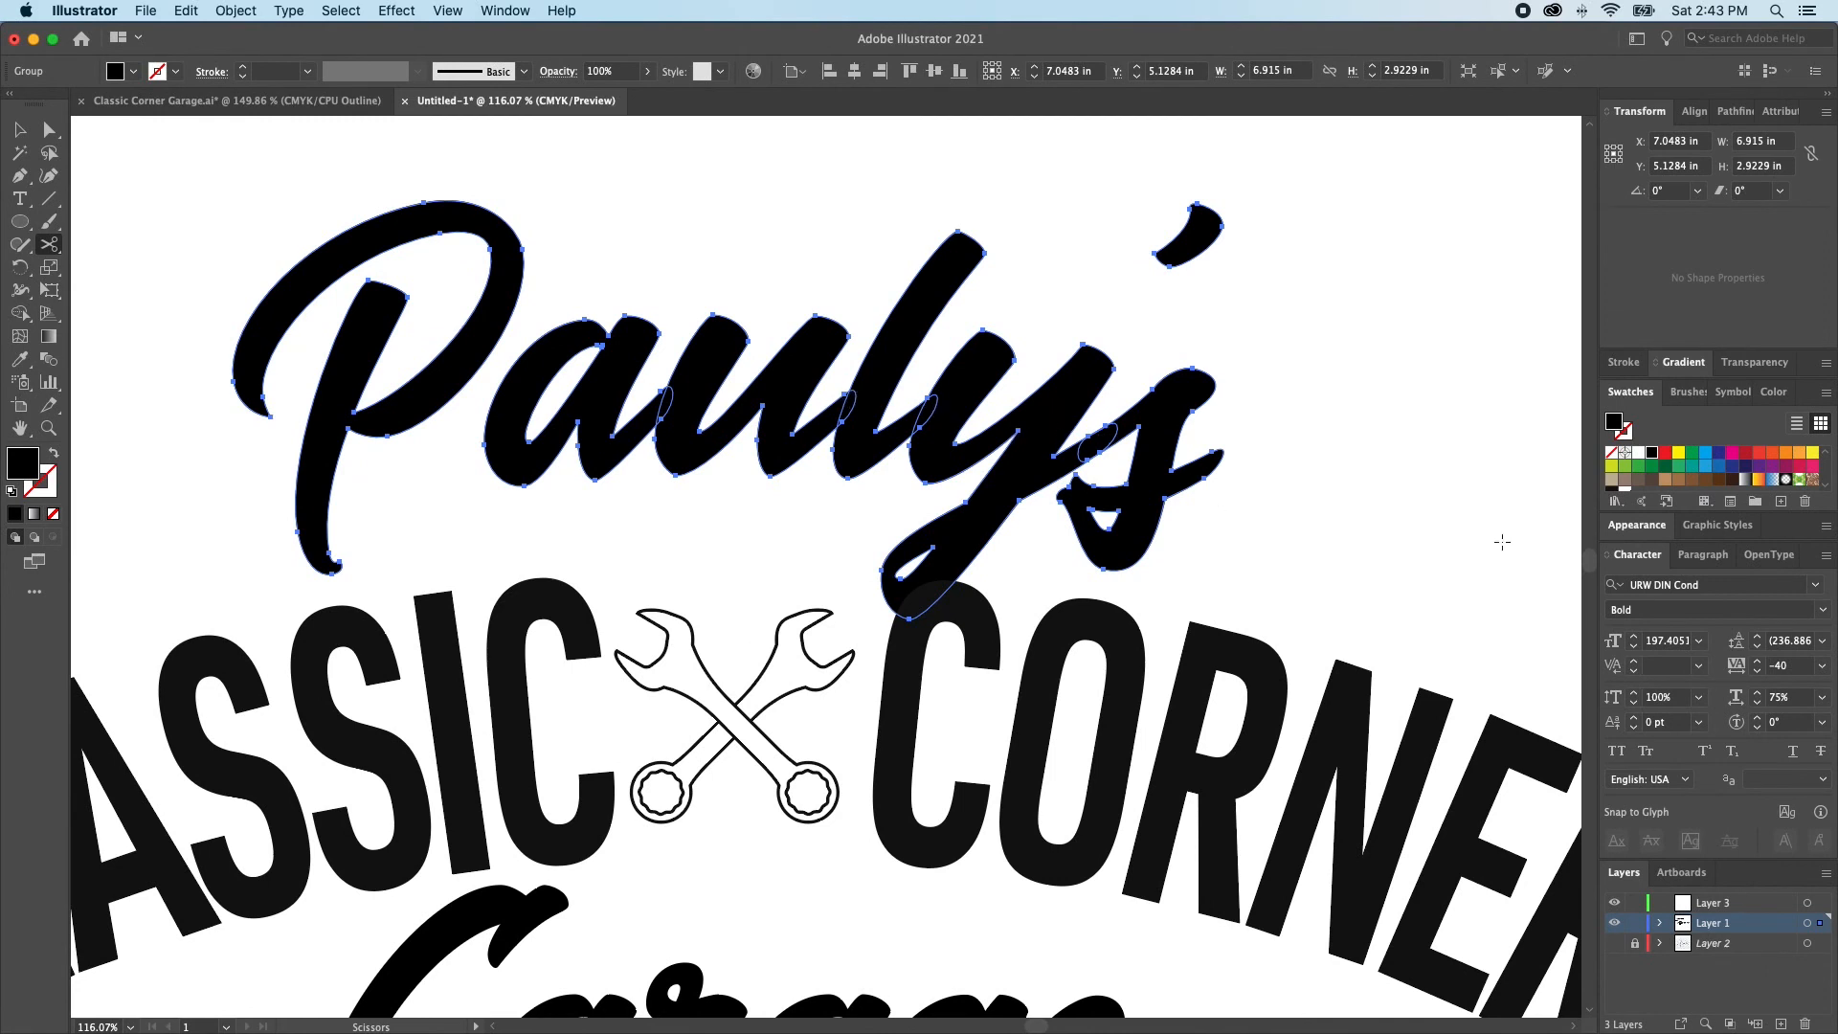
left_click(1732, 111)
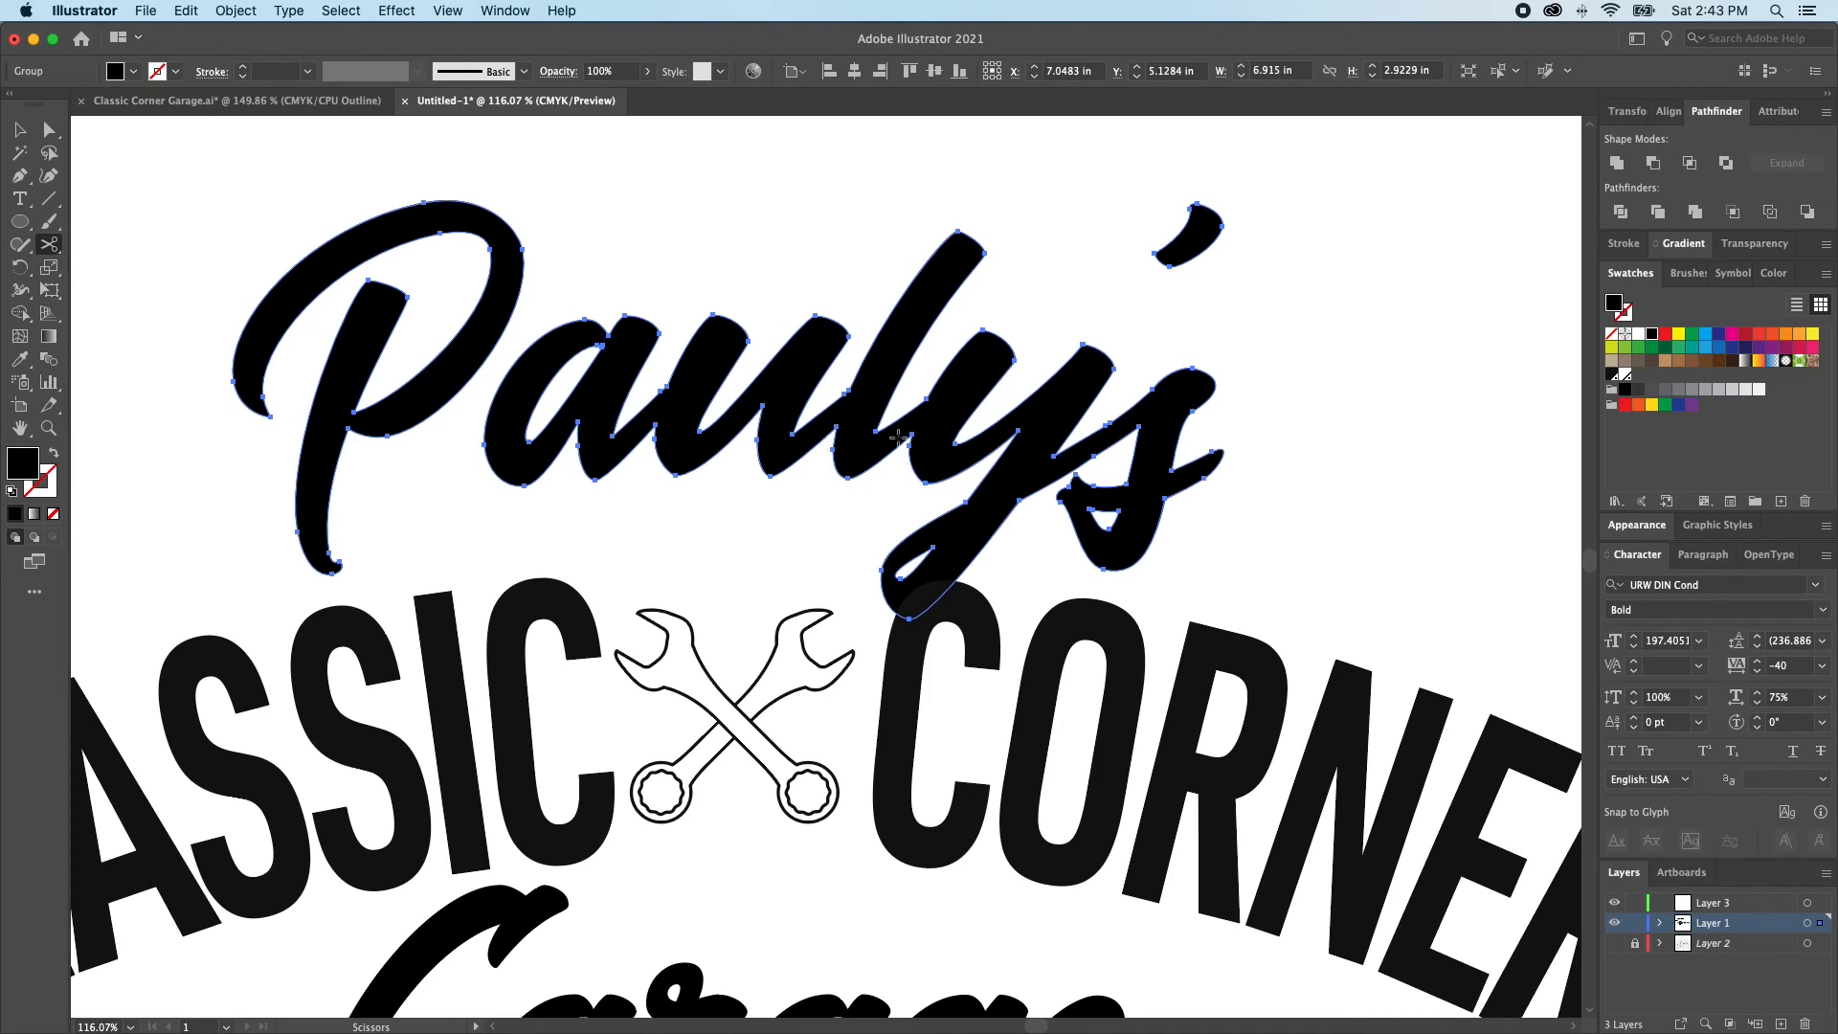
Move the apostrophe of Pauly's down close to the s and rotate it to a slightly steeper angle
key("a")
left_click(1292, 233)
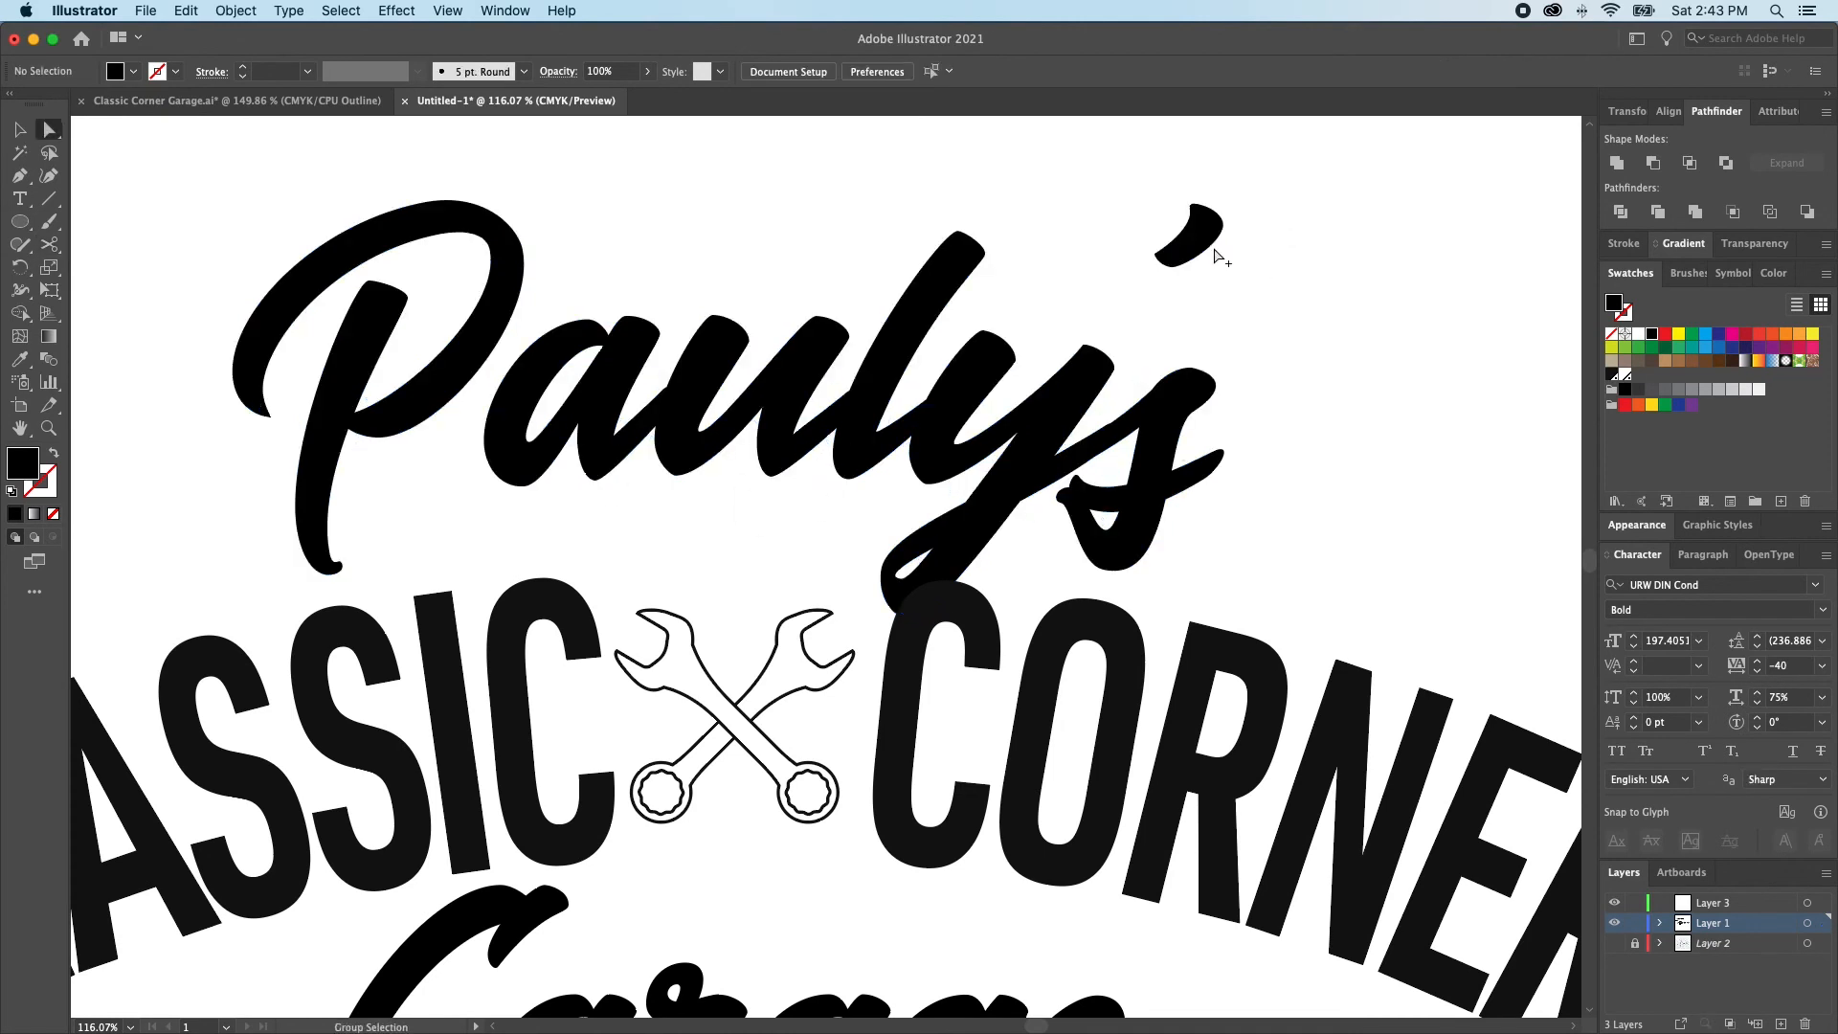
left_click_drag(1213, 251, 1207, 317)
key("r")
left_click_drag(1286, 174, 1263, 154)
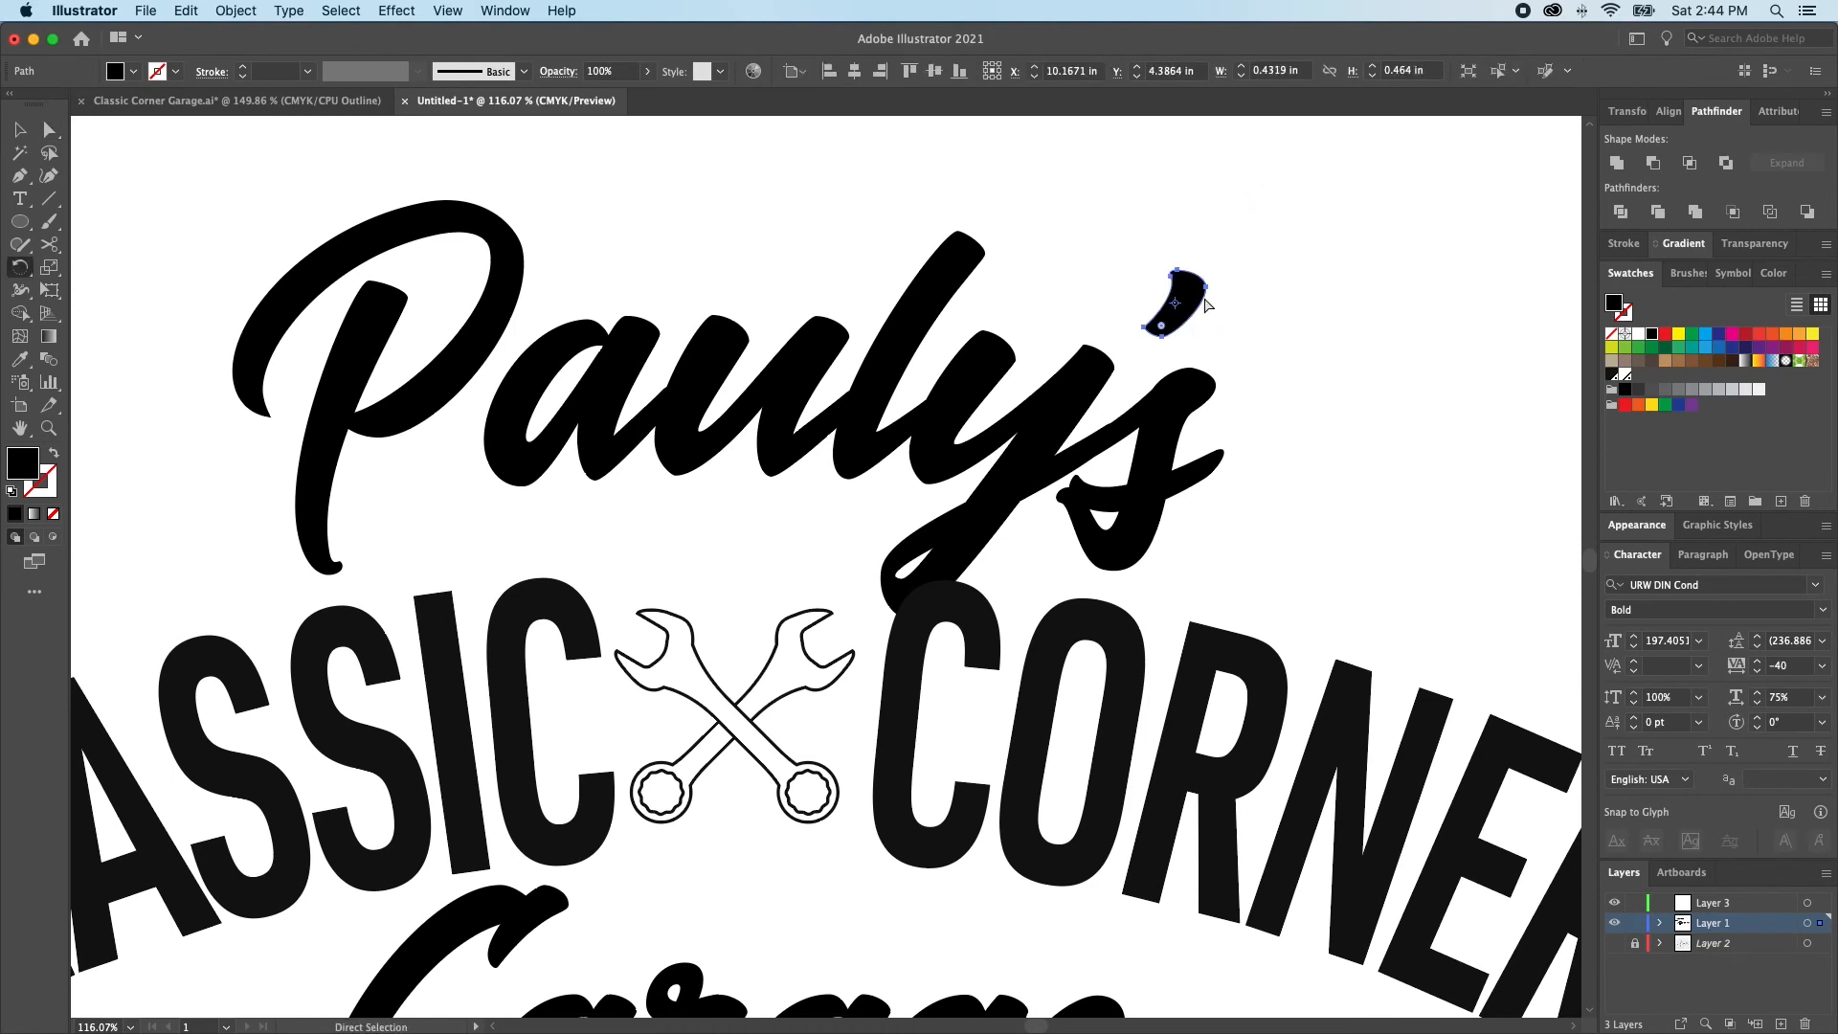
left_click_drag(1193, 313, 1198, 275)
key("v")
left_click(1209, 329)
Delete the spare straight CORNER and the spare arched CLASSIC text lying off the artboard
key("super+0")
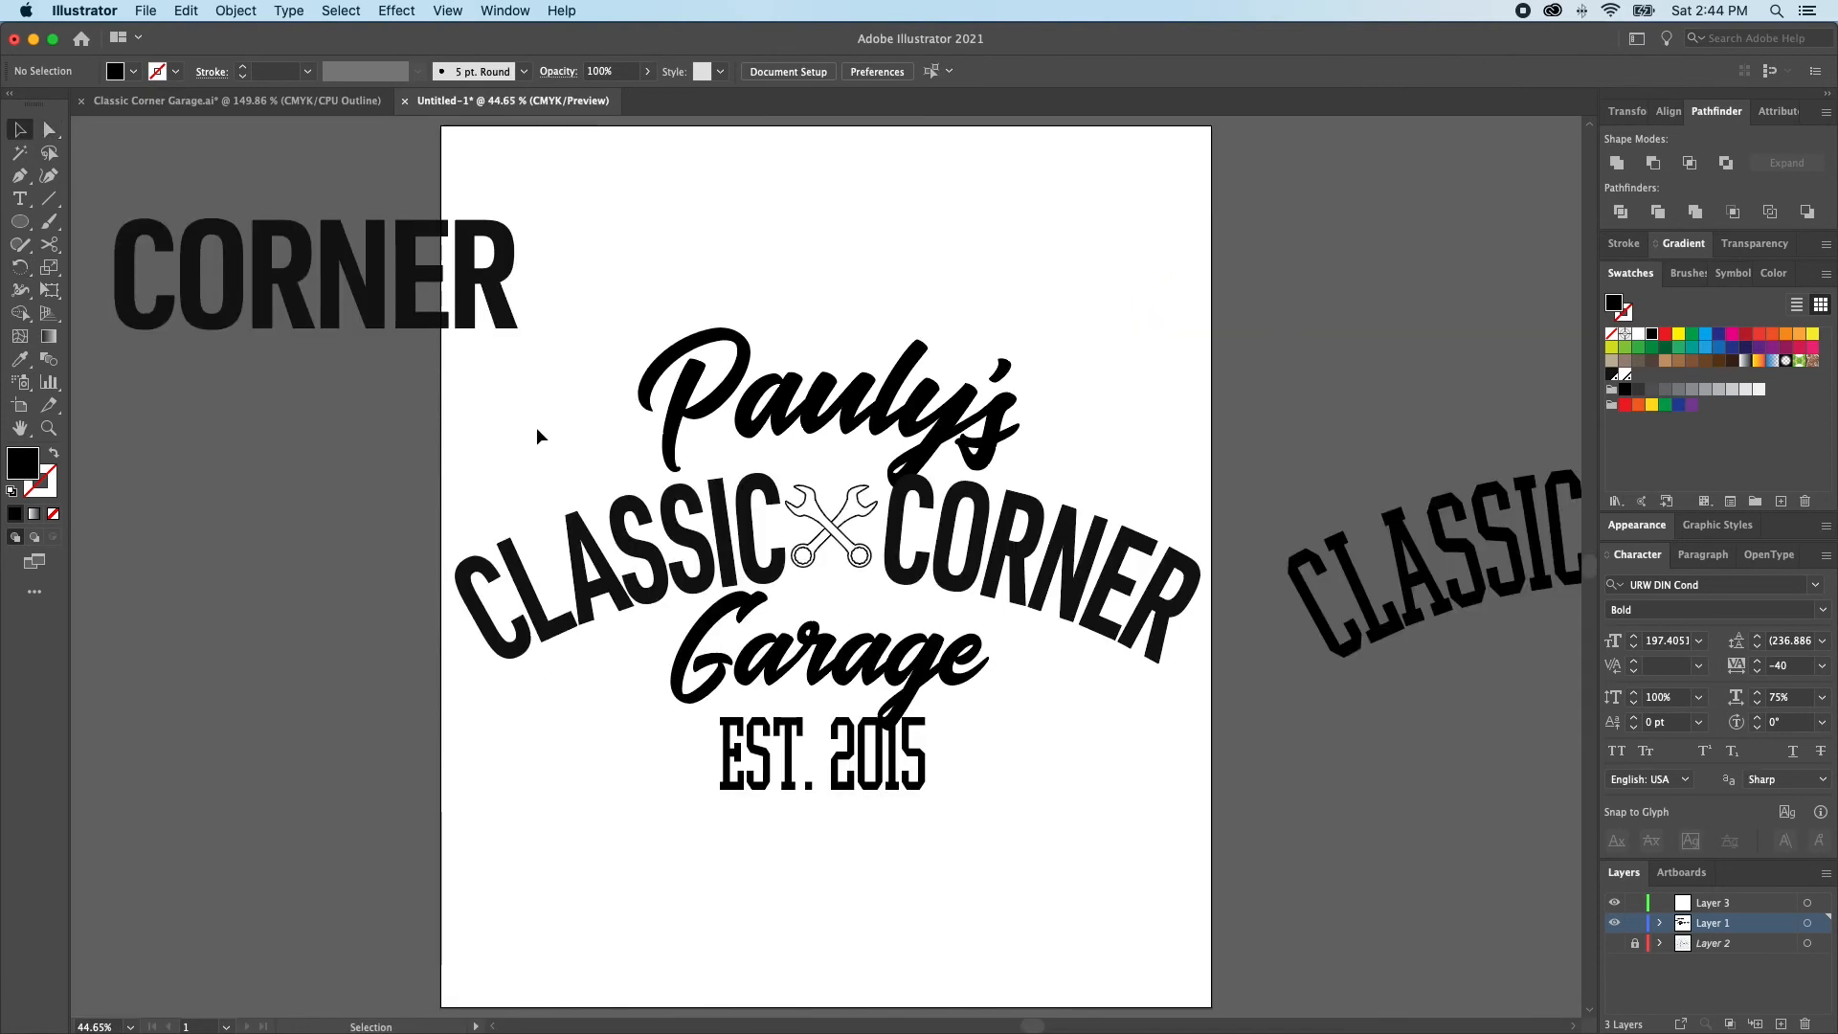
left_click(928, 395)
scroll(374, 239, "down", 2)
left_click(372, 219)
key("Delete")
left_click(1381, 495)
key("Delete")
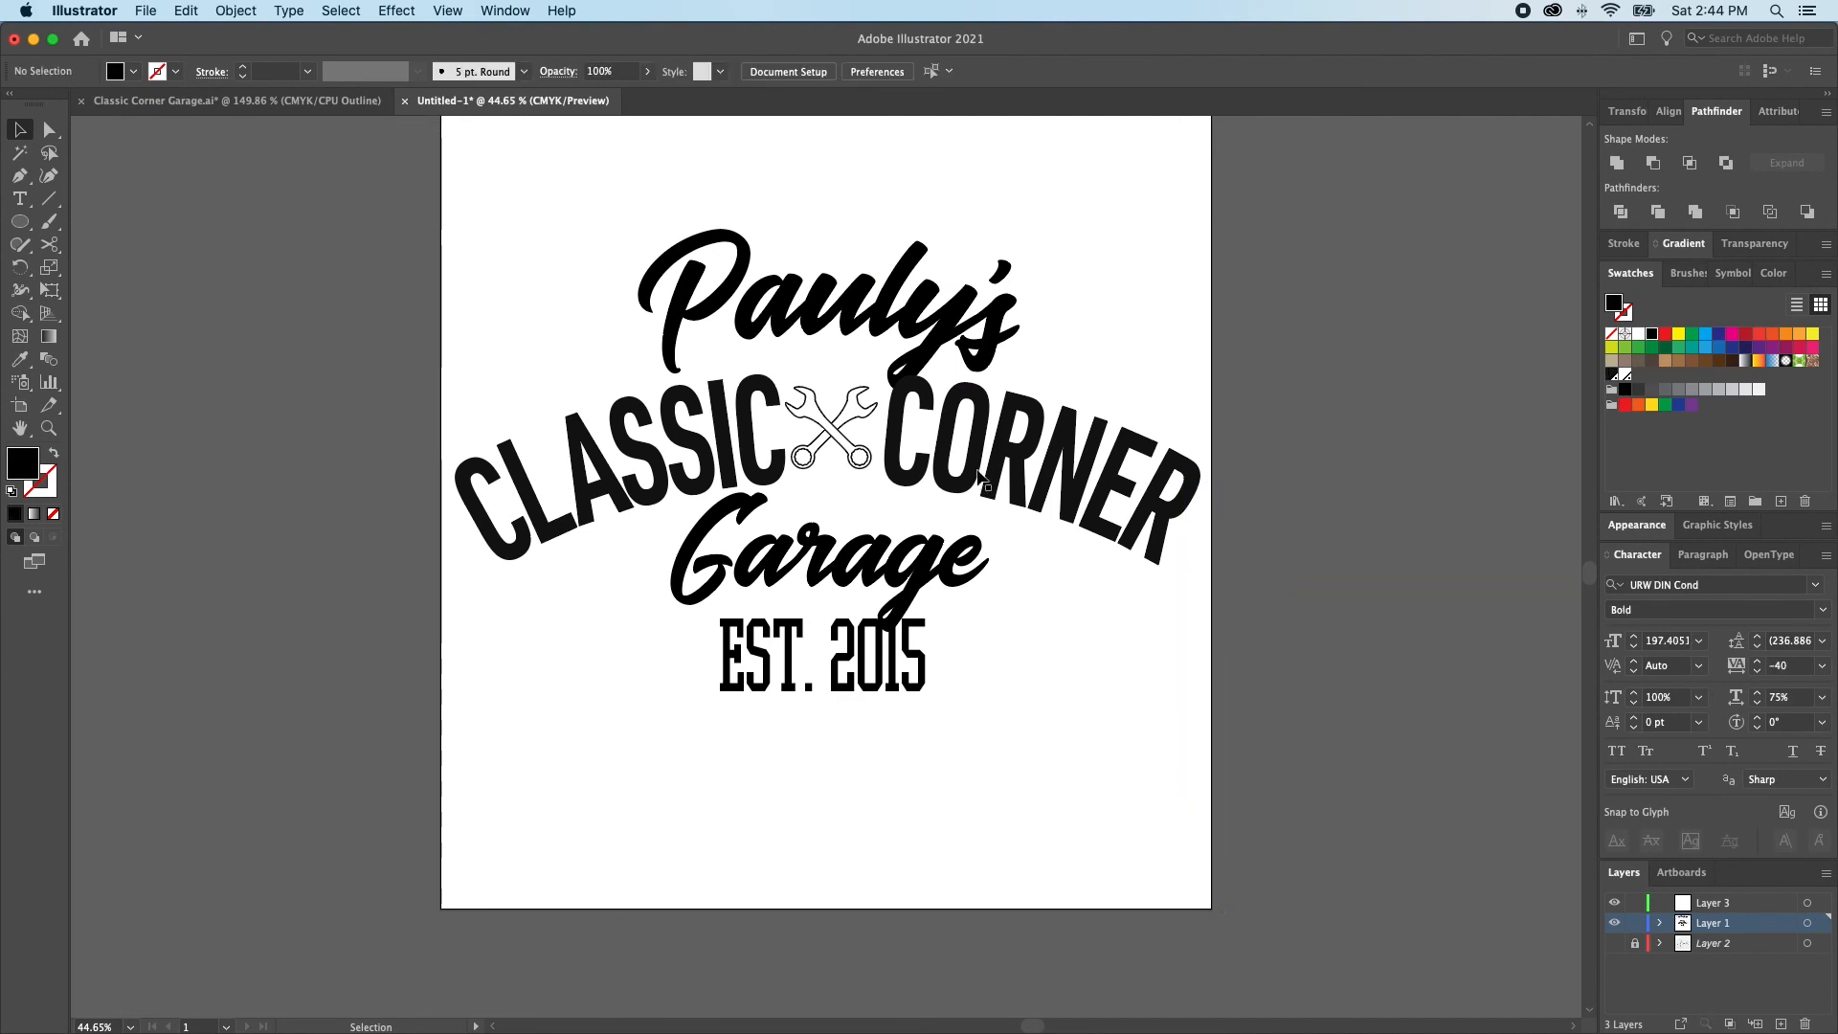
Move the arched CLASSIC CORNER text slightly upward and deselect it
scroll(981, 479, "up", 2)
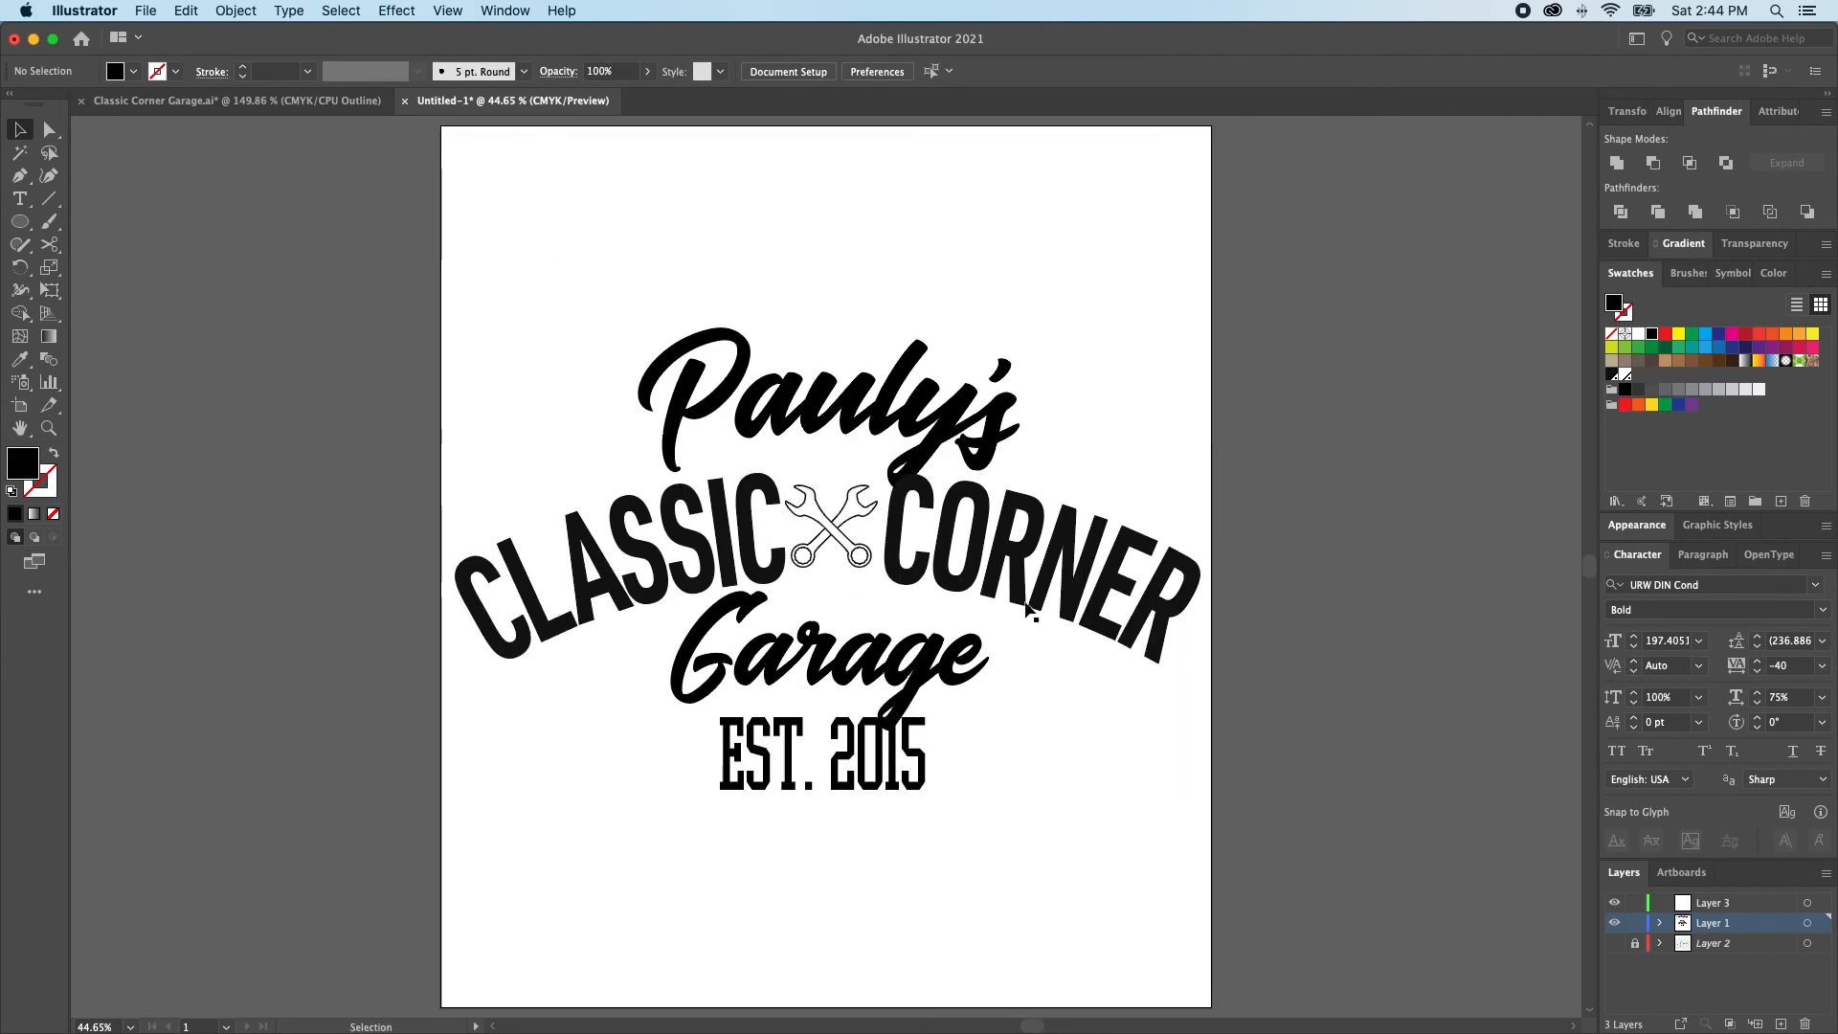
key("a")
left_click(985, 561)
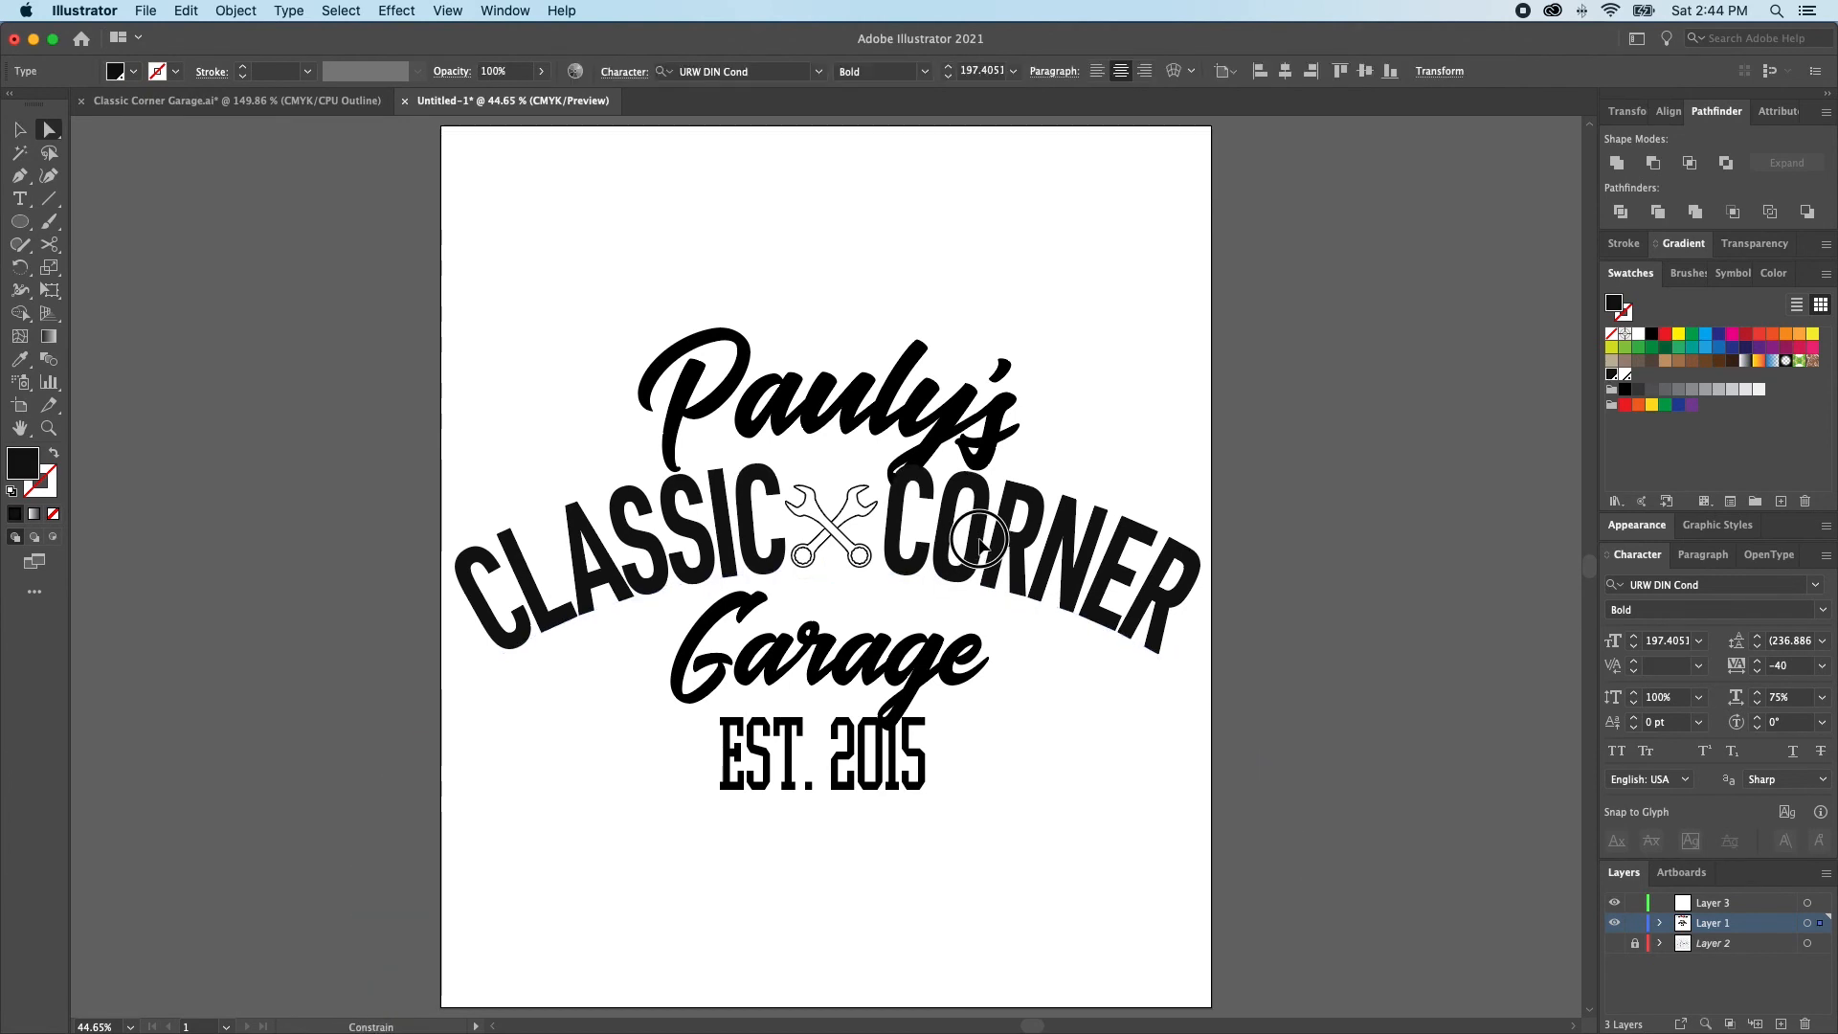
key("super+shift+a")
key("v")
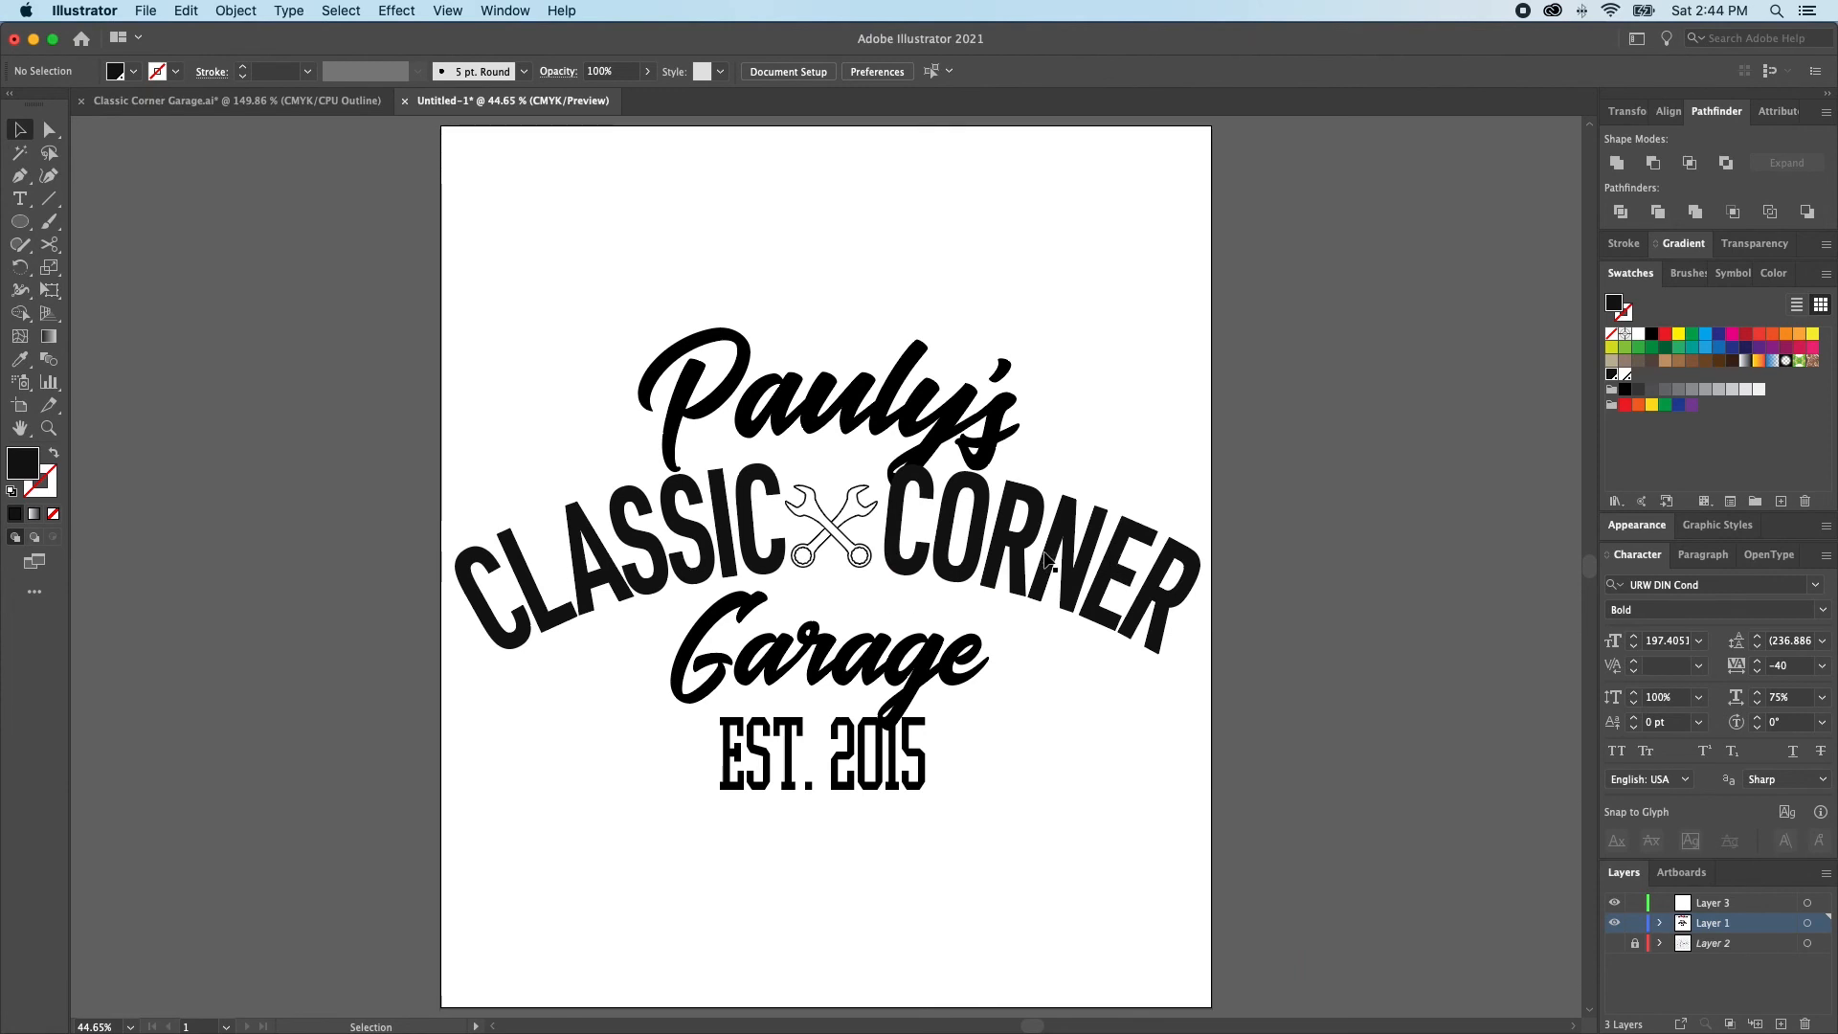
Delete the crossed wrenches between CLASSIC and CORNER
left_click(812, 531)
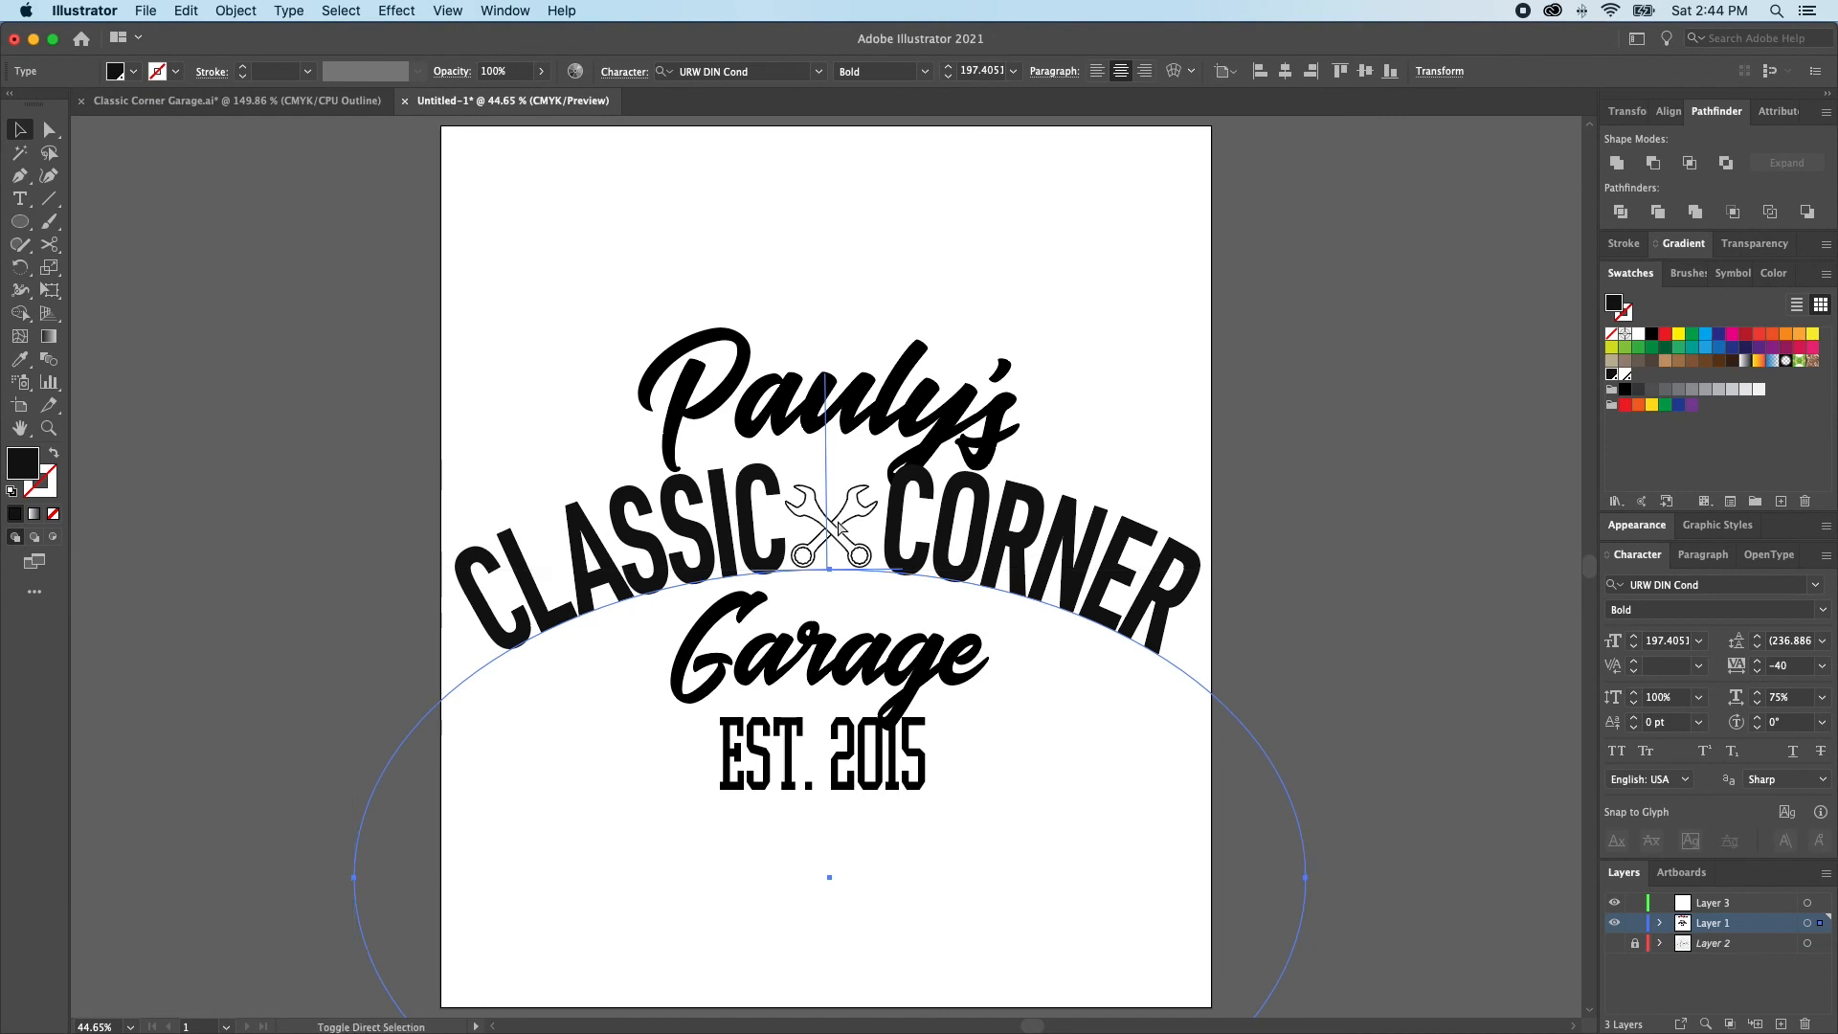
left_click(842, 536)
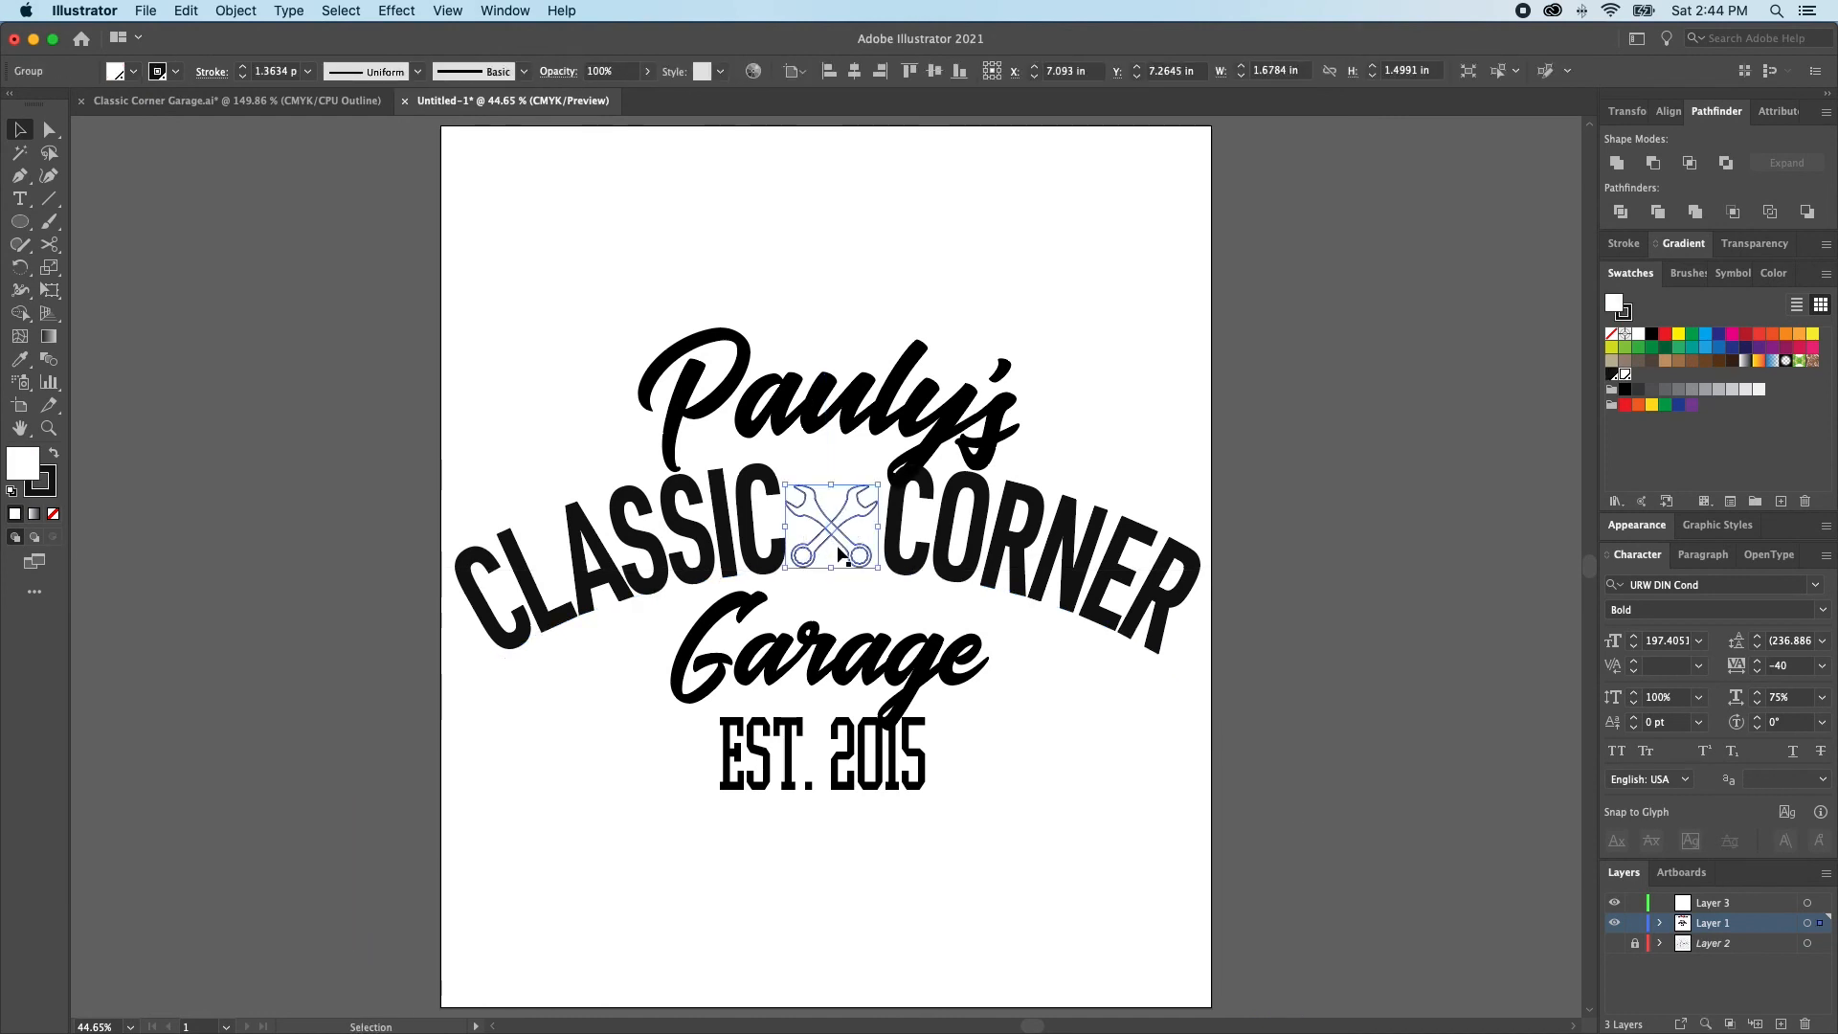
key("Delete")
Try a horizontal scale of 80% on the arched CLASSIC CORNER text
left_click(888, 566)
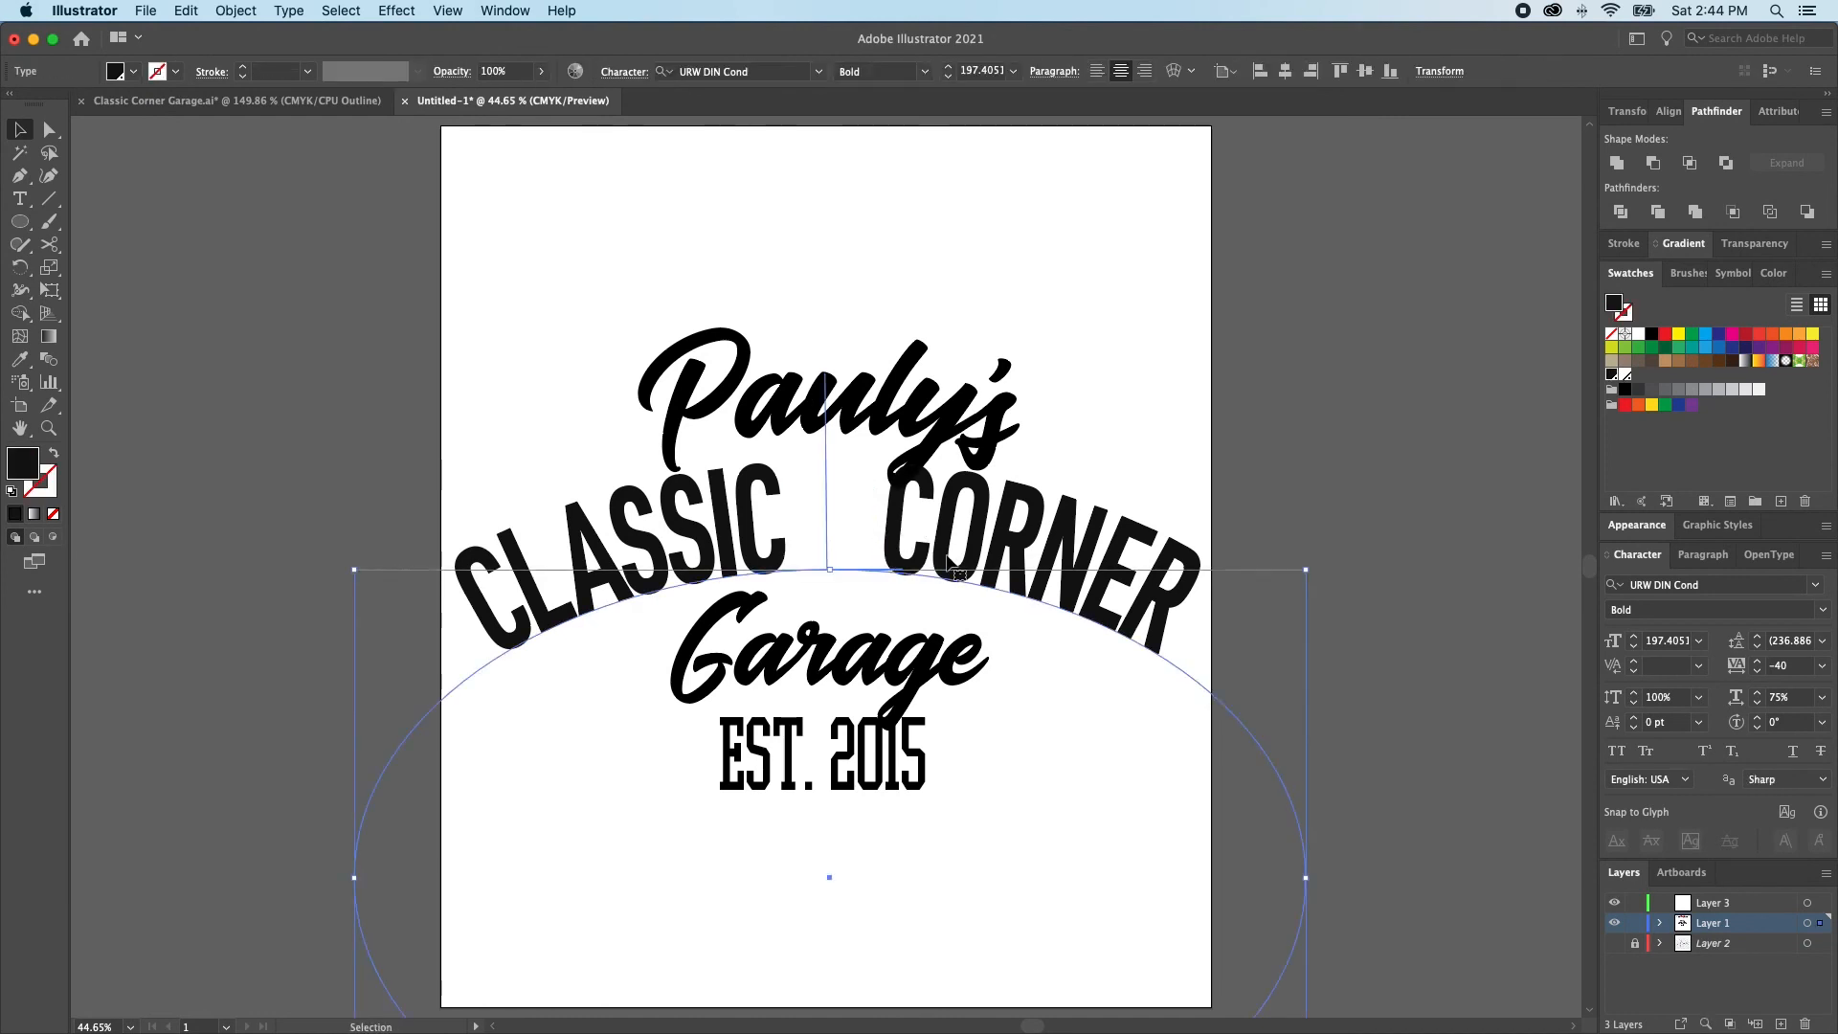
left_click(1758, 692)
left_click(1757, 692)
left_click(1757, 692)
left_click(1757, 692)
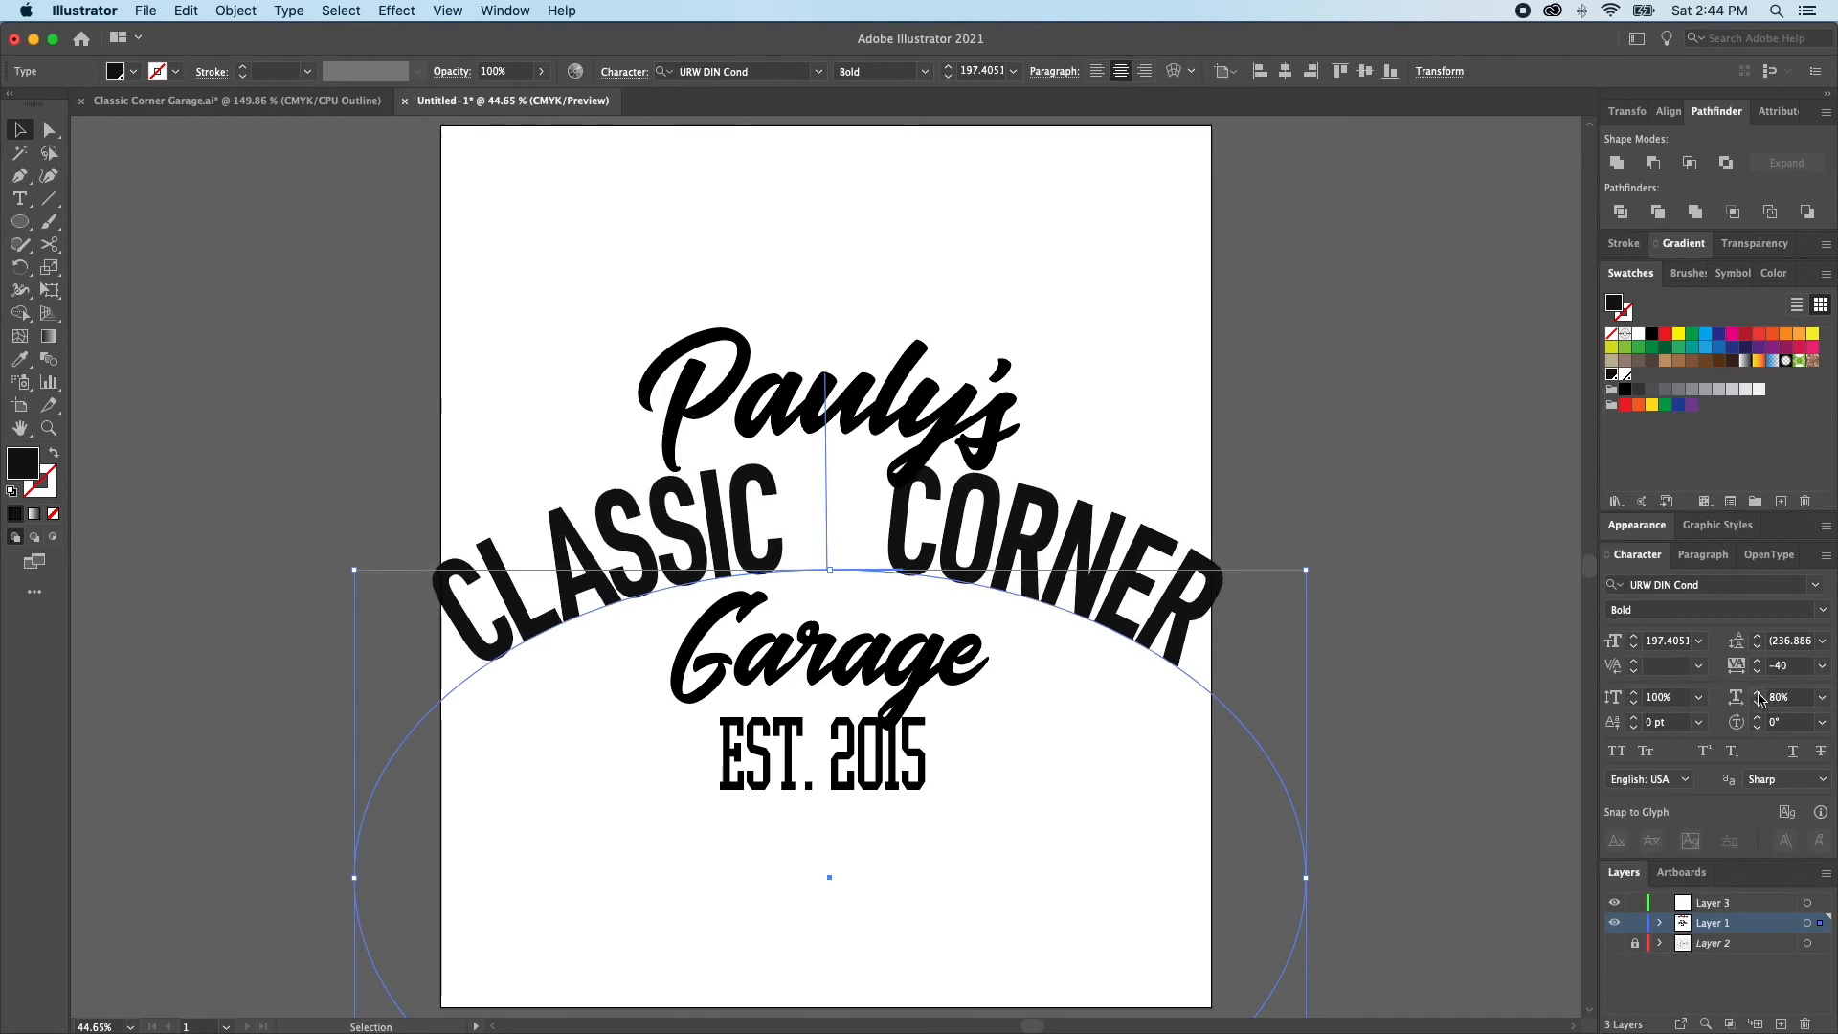
Narrow the gap between CLASSIC and CORNER by removing the extra spacing in the arched text
double_click(869, 541)
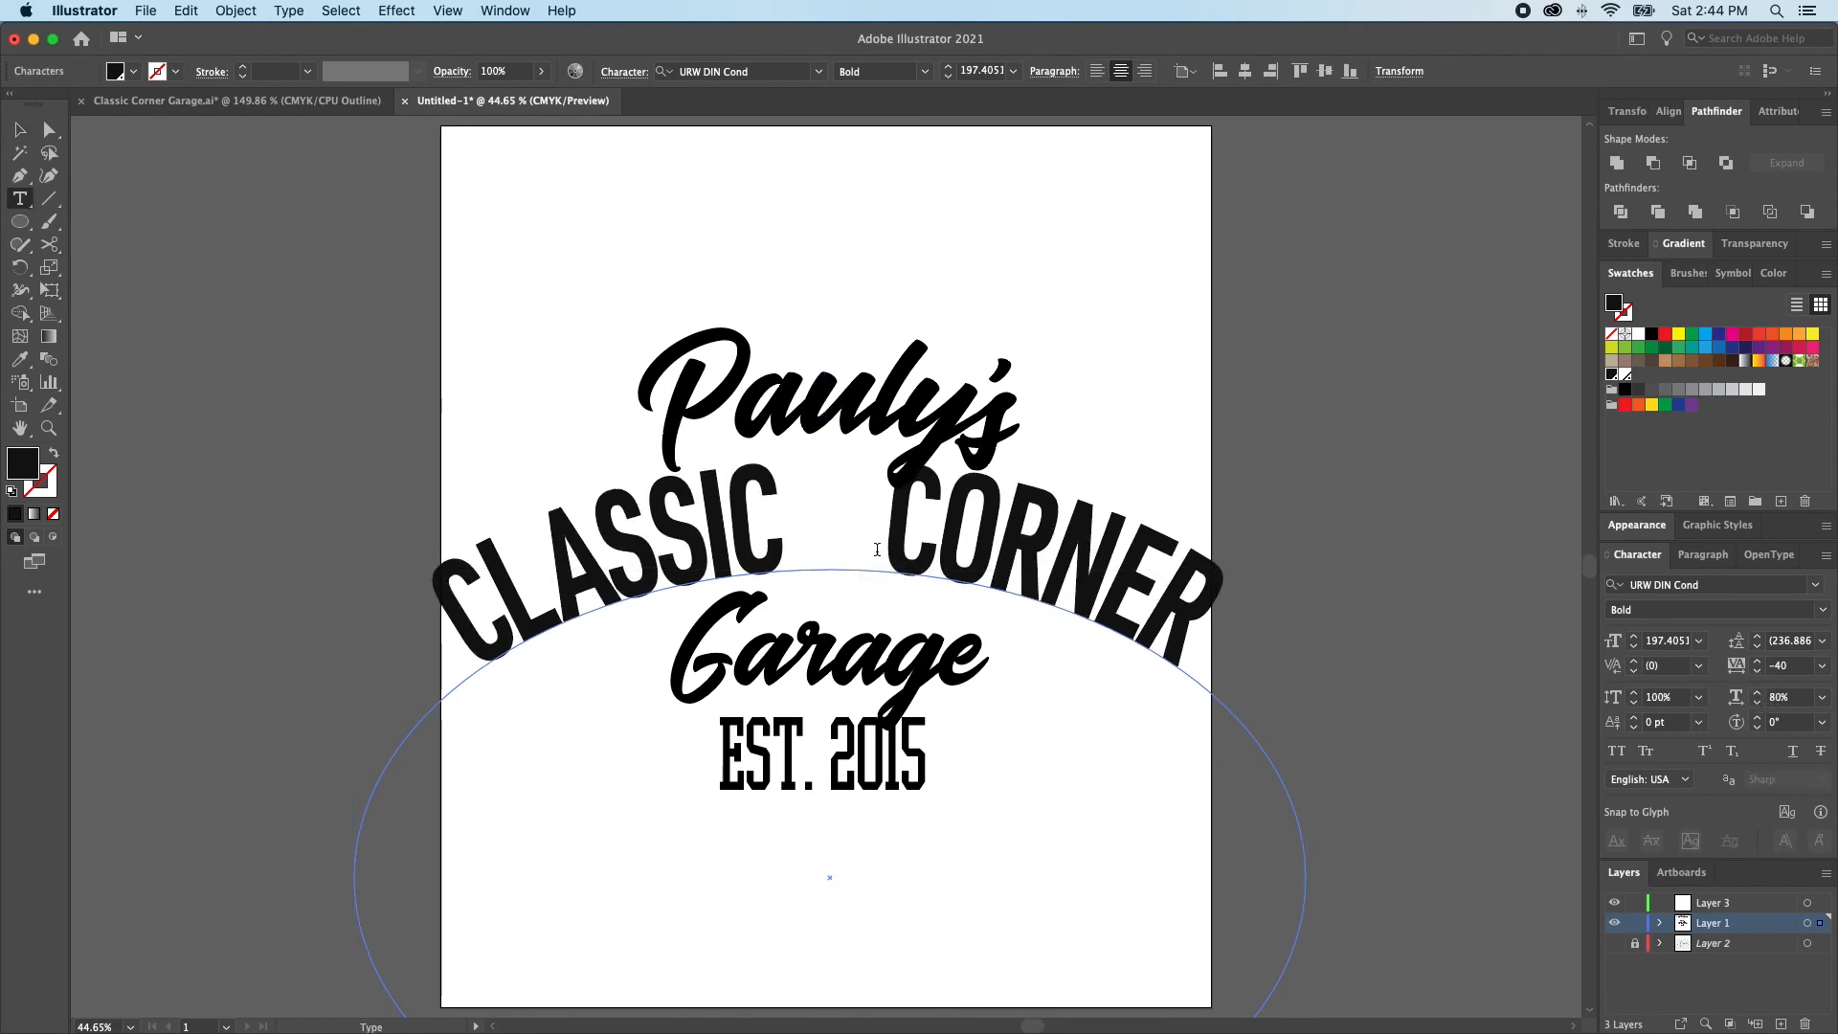
key("BackSpace")
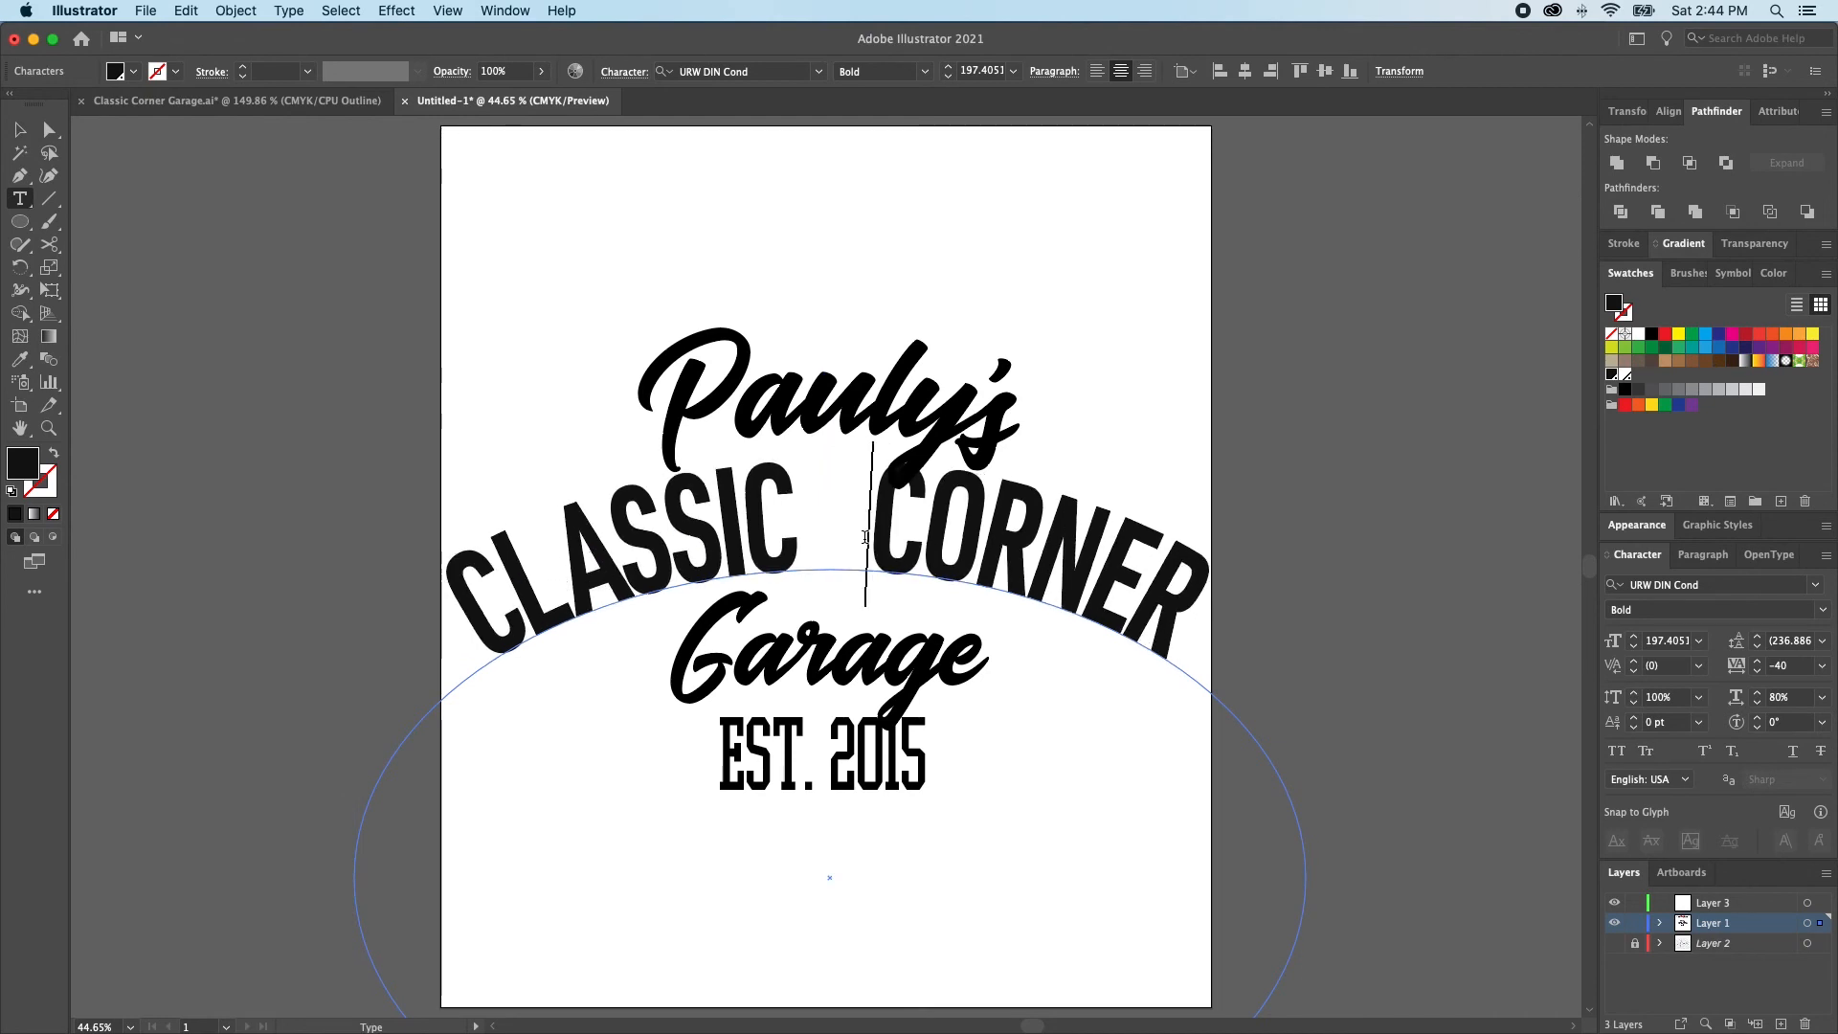
key("super")
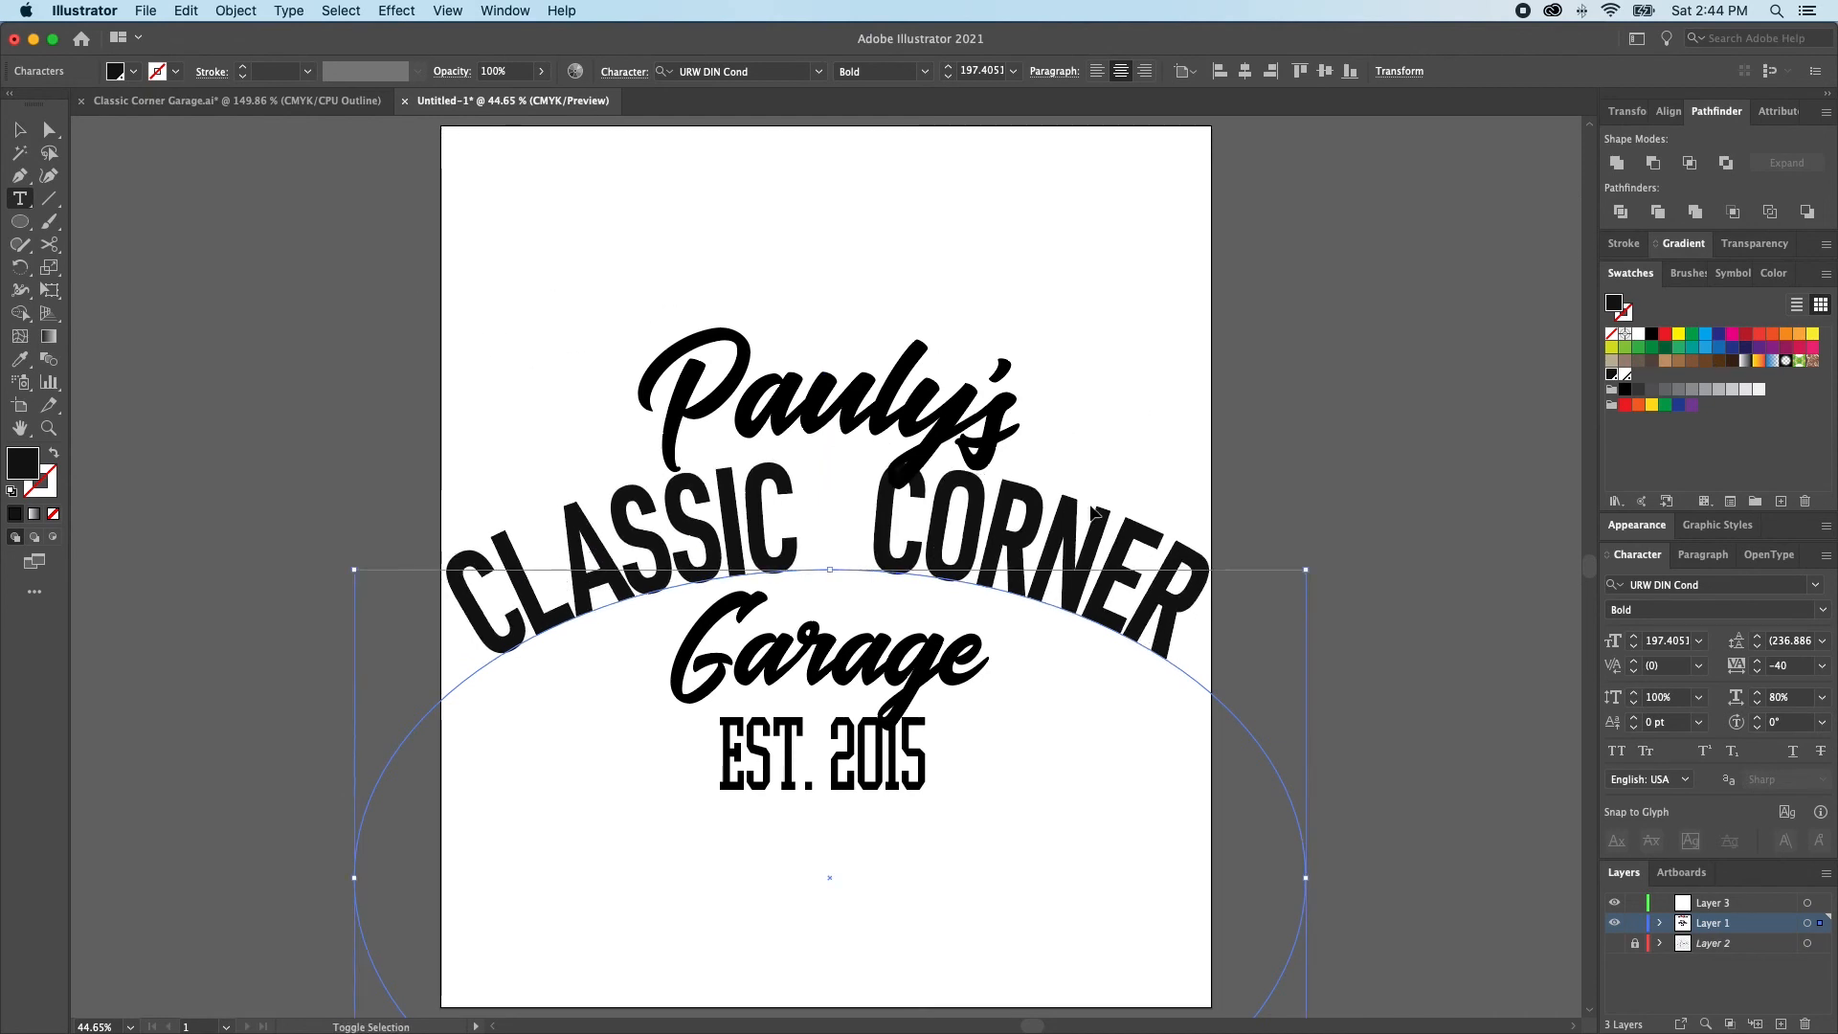
left_click(1076, 486, "super")
Check the artboard's dimensions and return to the Selection tool
key("v")
left_click(20, 405)
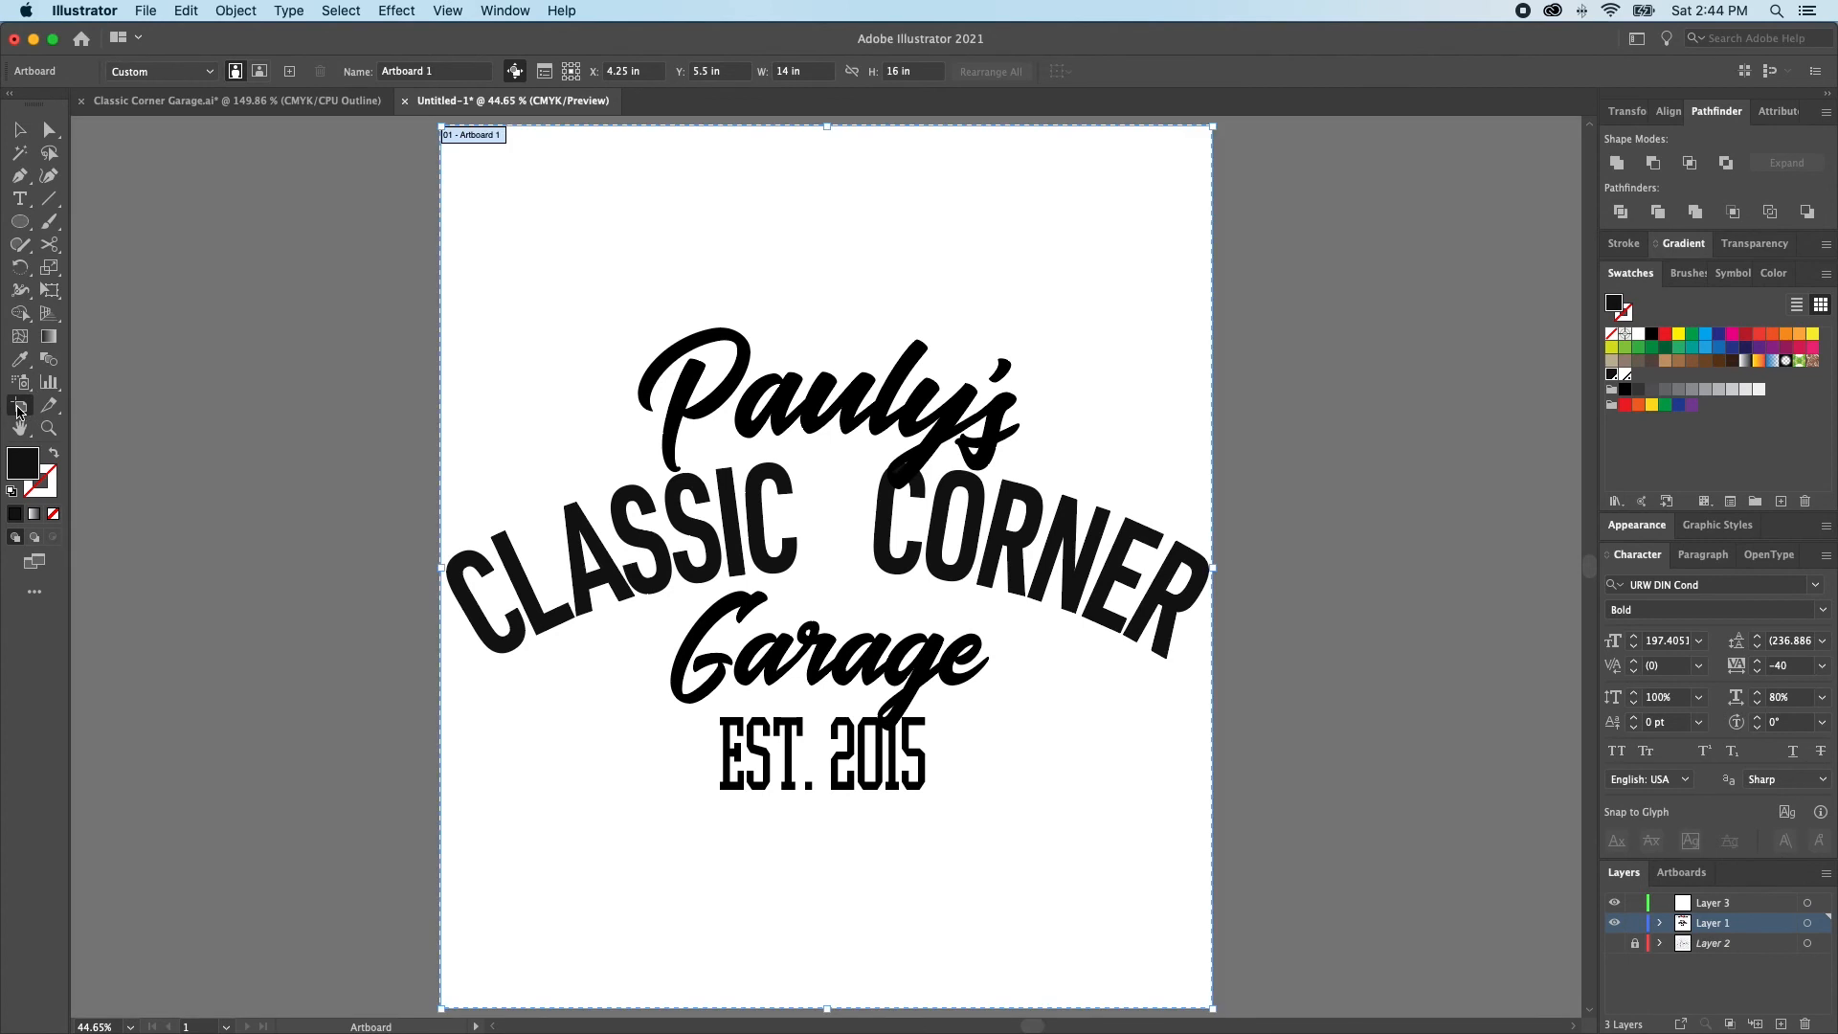
key("v")
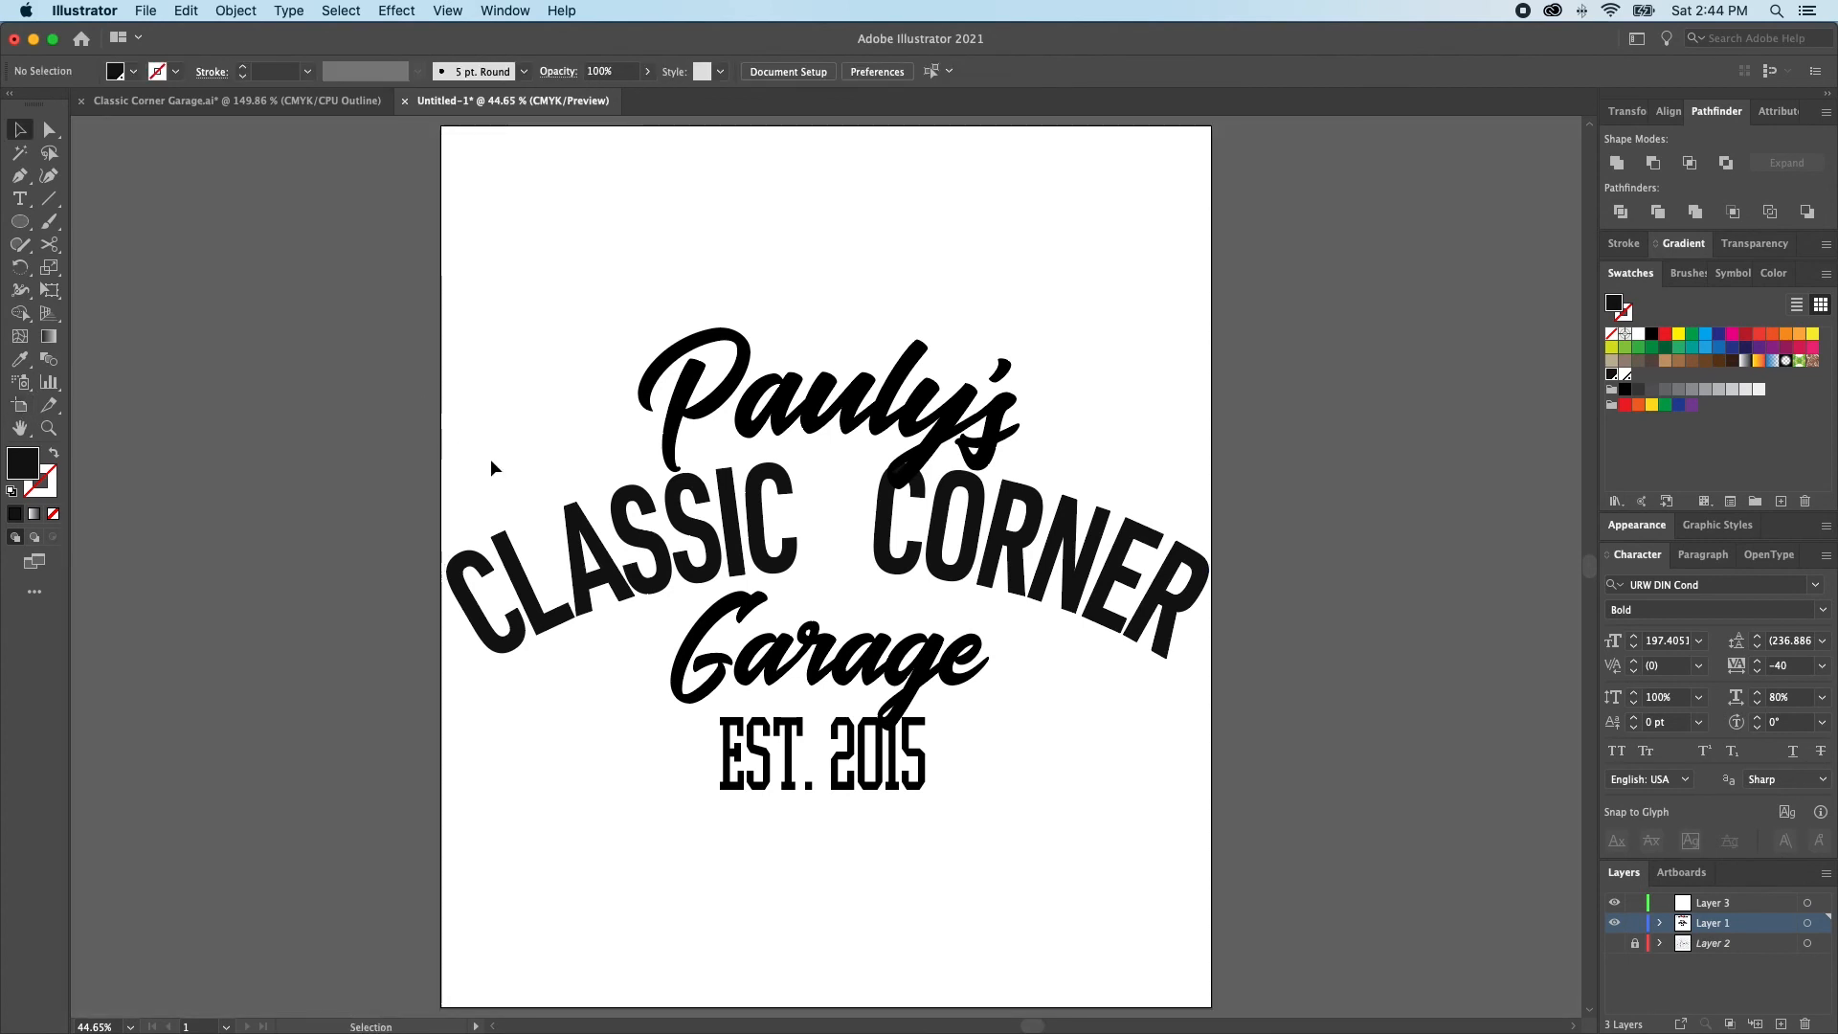
Try a font size of 197 pt on the arched CLASSIC CORNER text and undo it
left_click(641, 605)
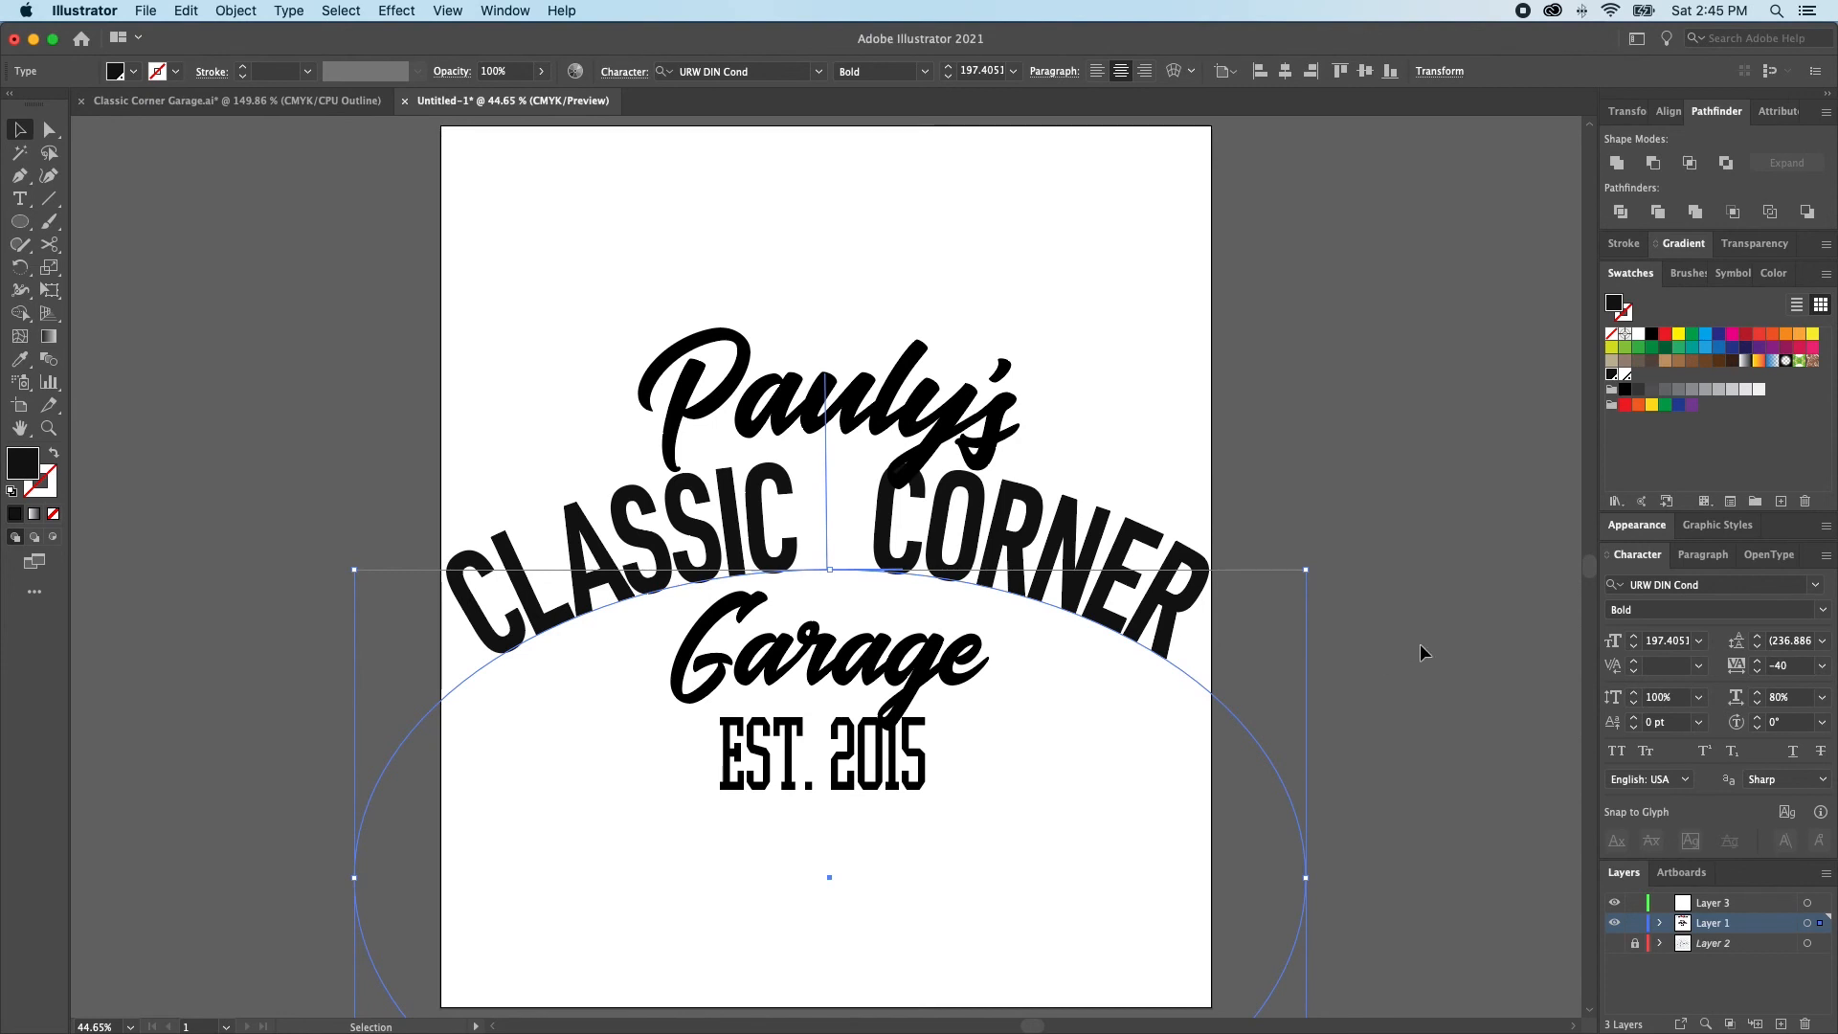
left_click(1634, 647)
left_click(1634, 647)
left_click(1633, 638)
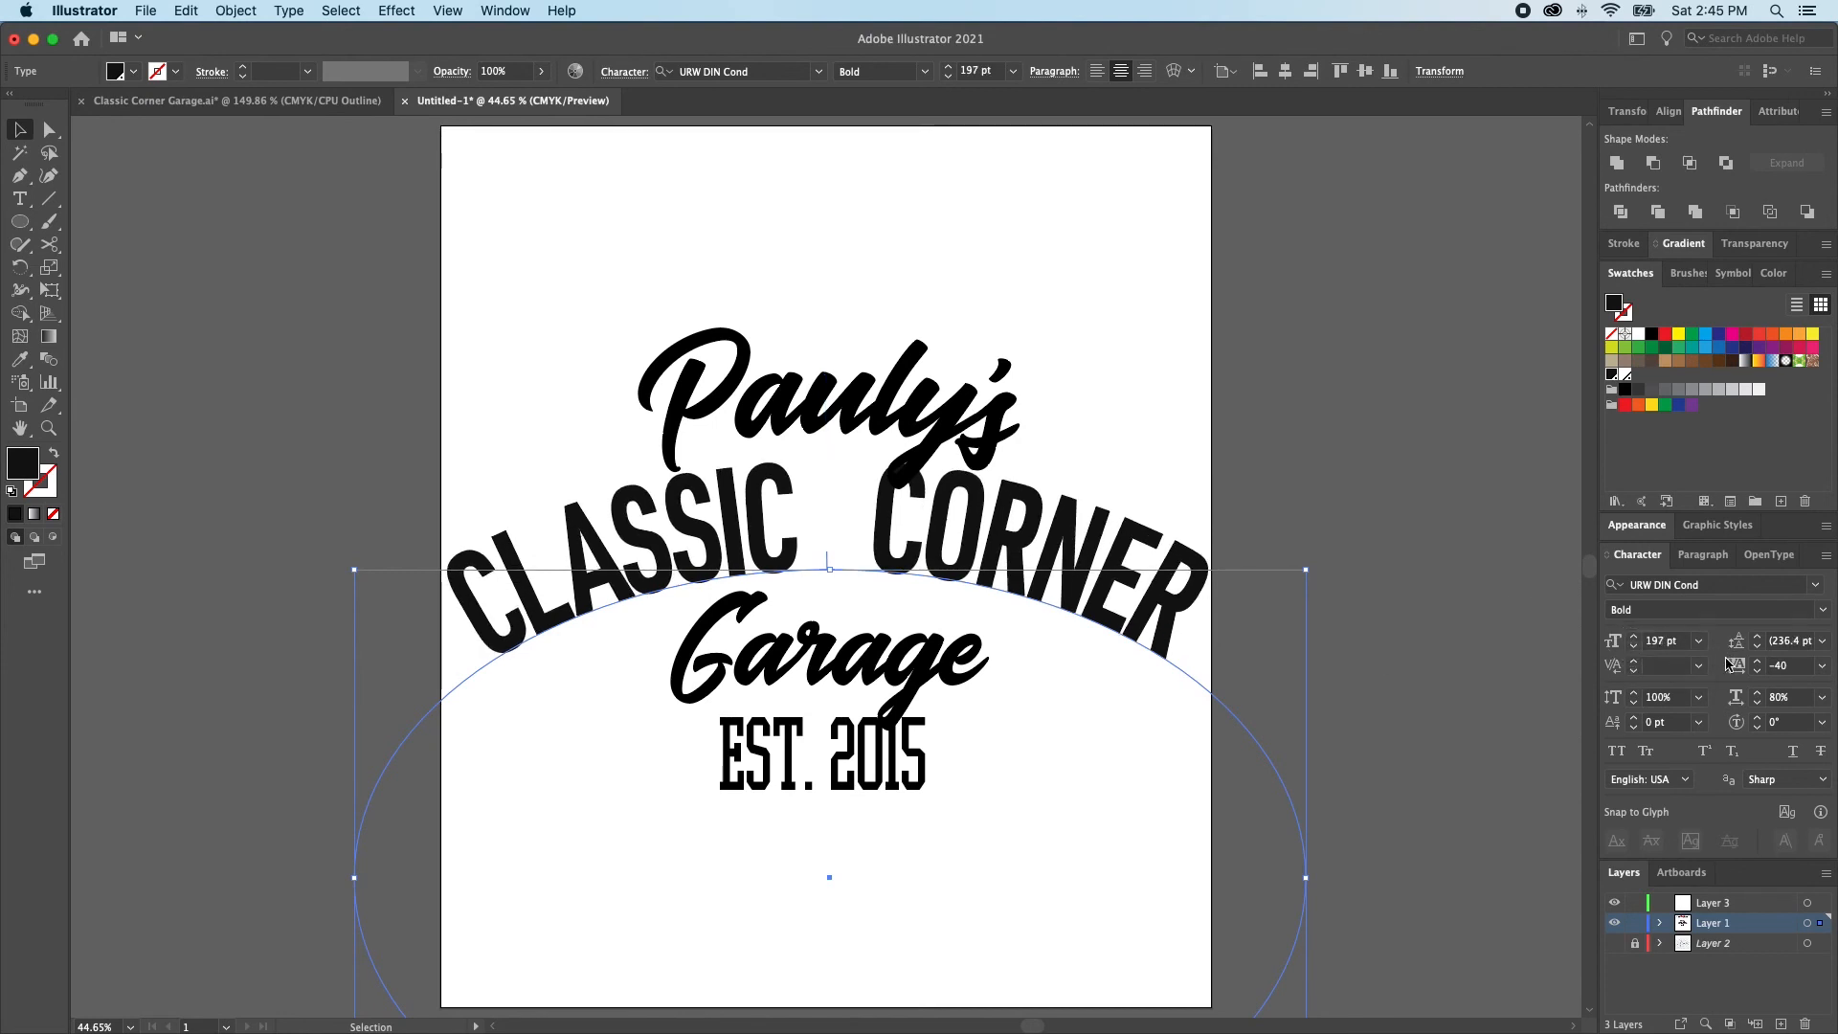
key("super+z")
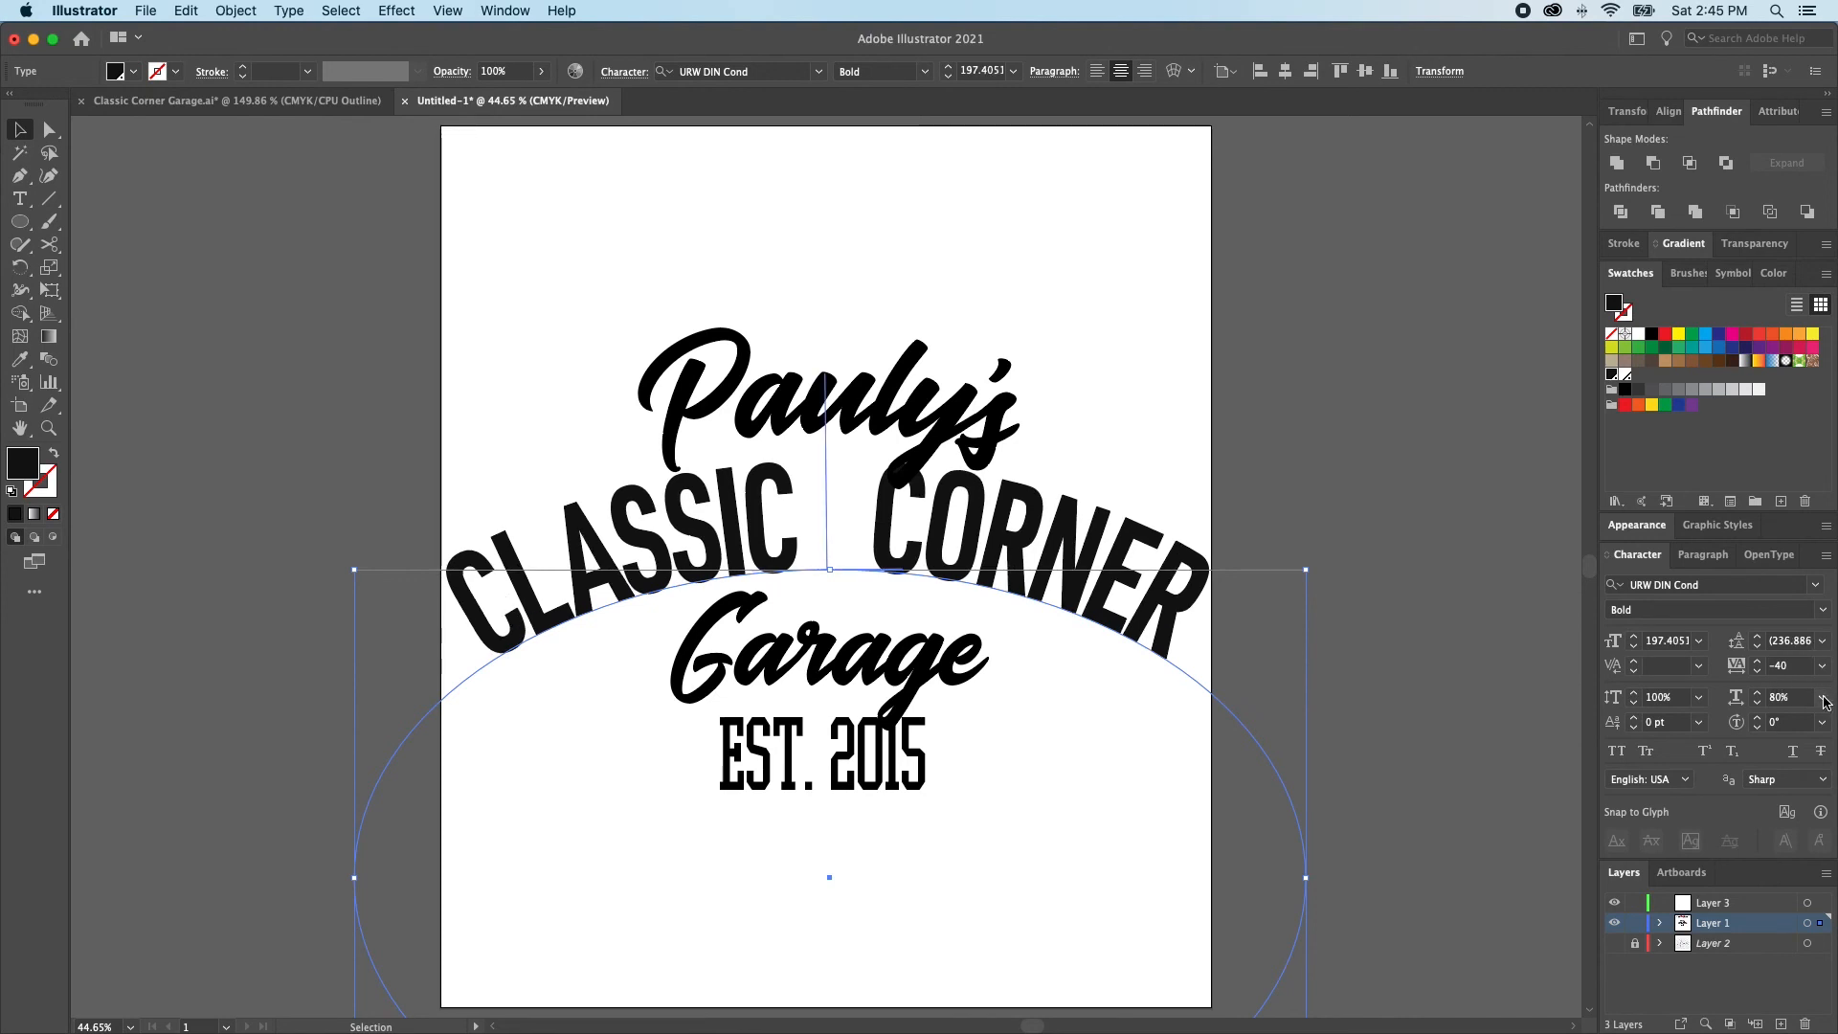
Reduce the arched CLASSIC CORNER text's horizontal scale to 75%
left_click(1822, 698)
left_click(1797, 760)
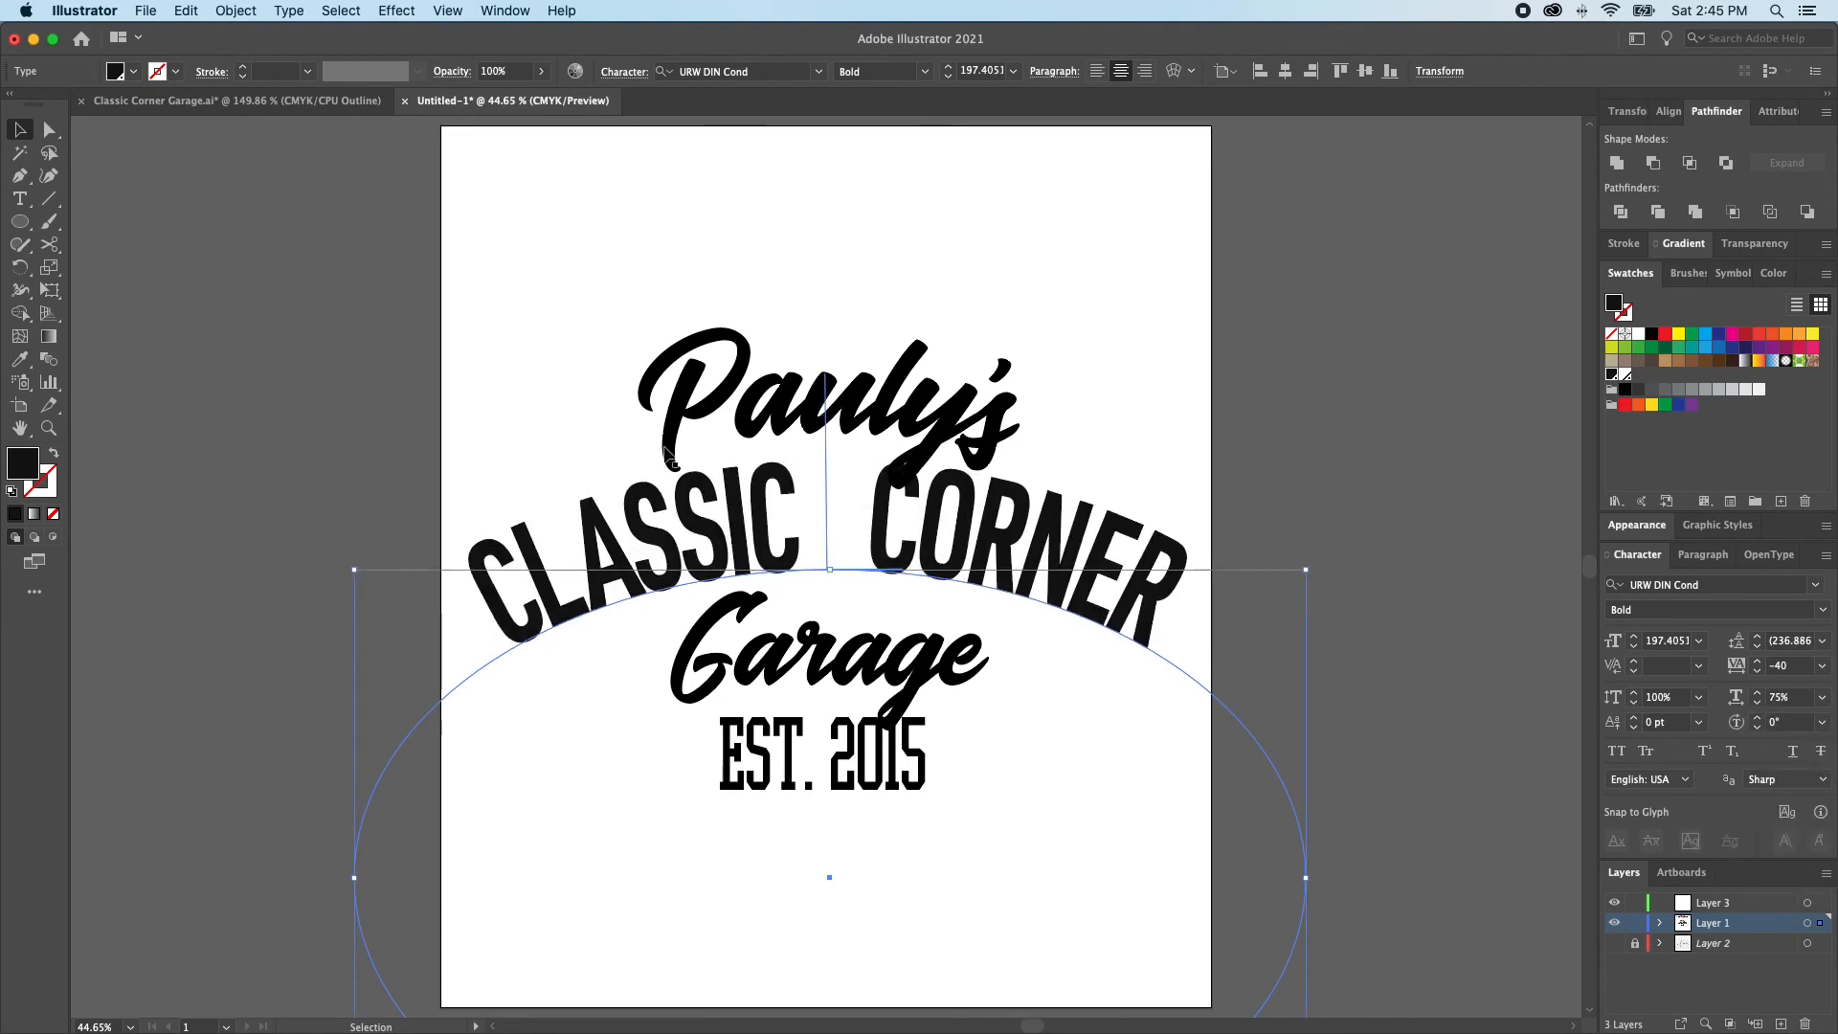
Show the rulers and place a vertical guide about 1 in inside the artboard's left edge
key("super+r")
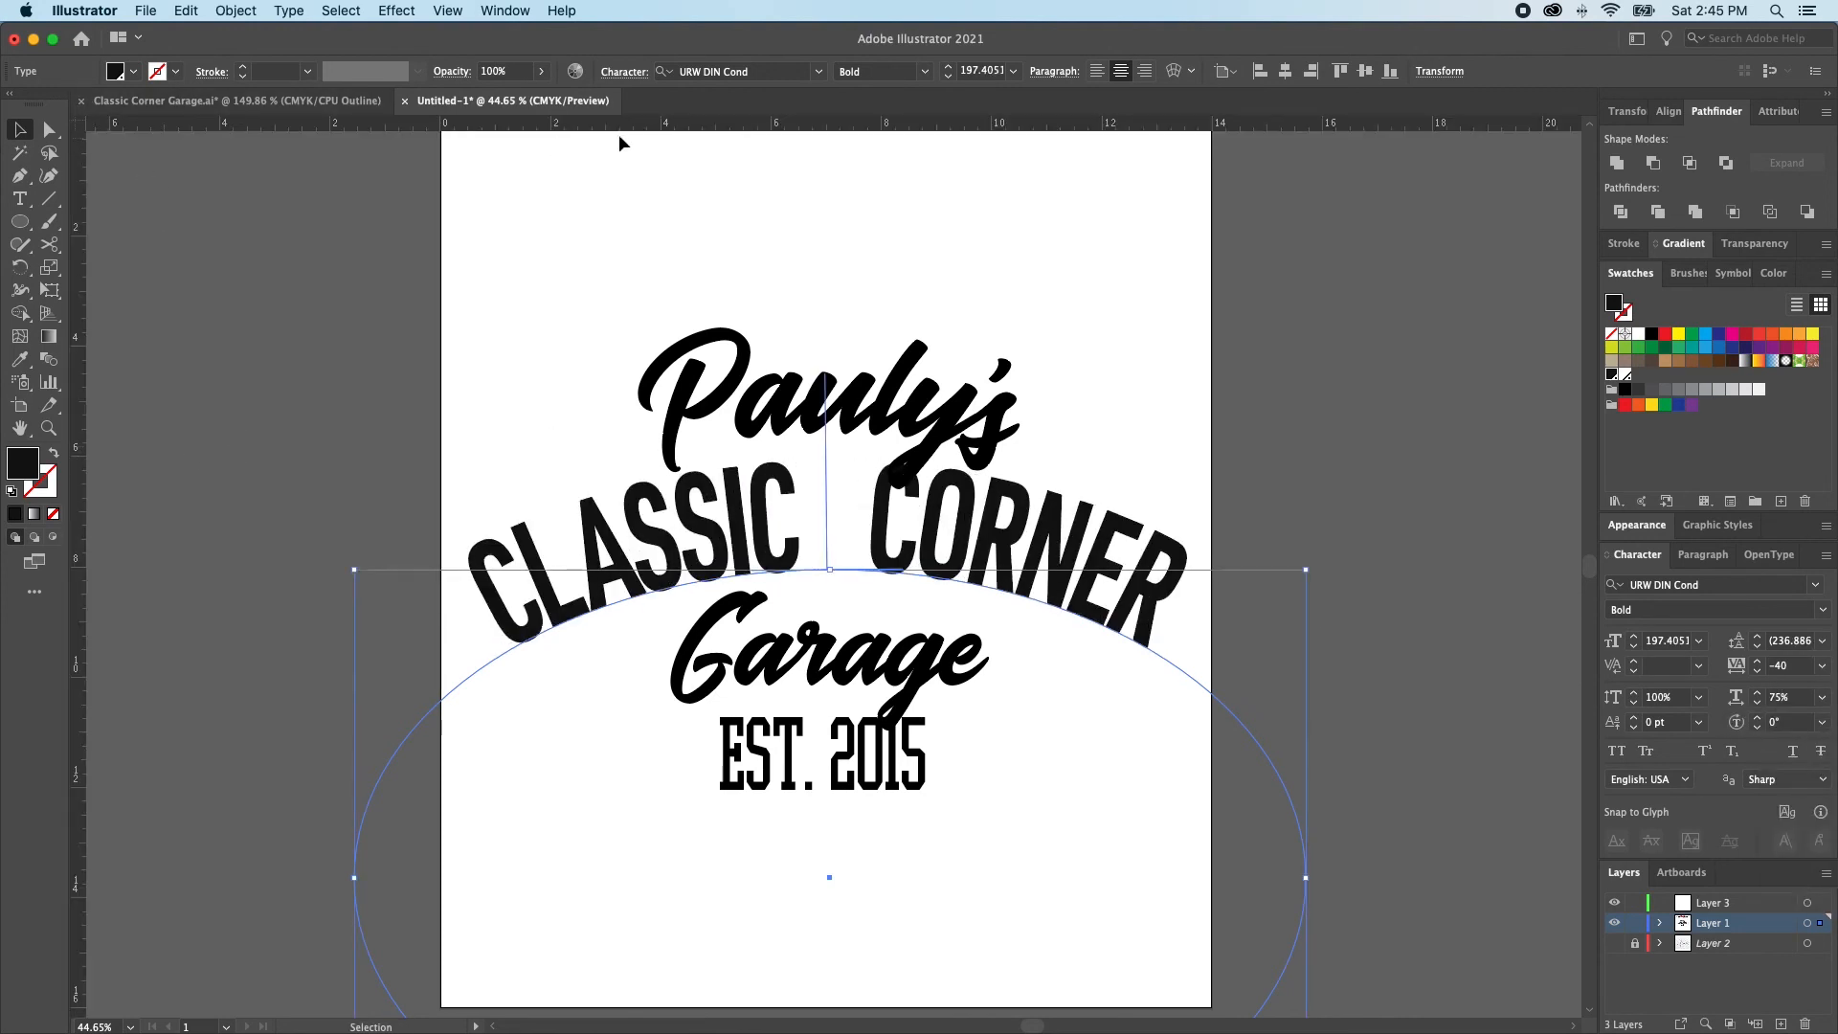
left_click_drag(80, 289, 496, 315)
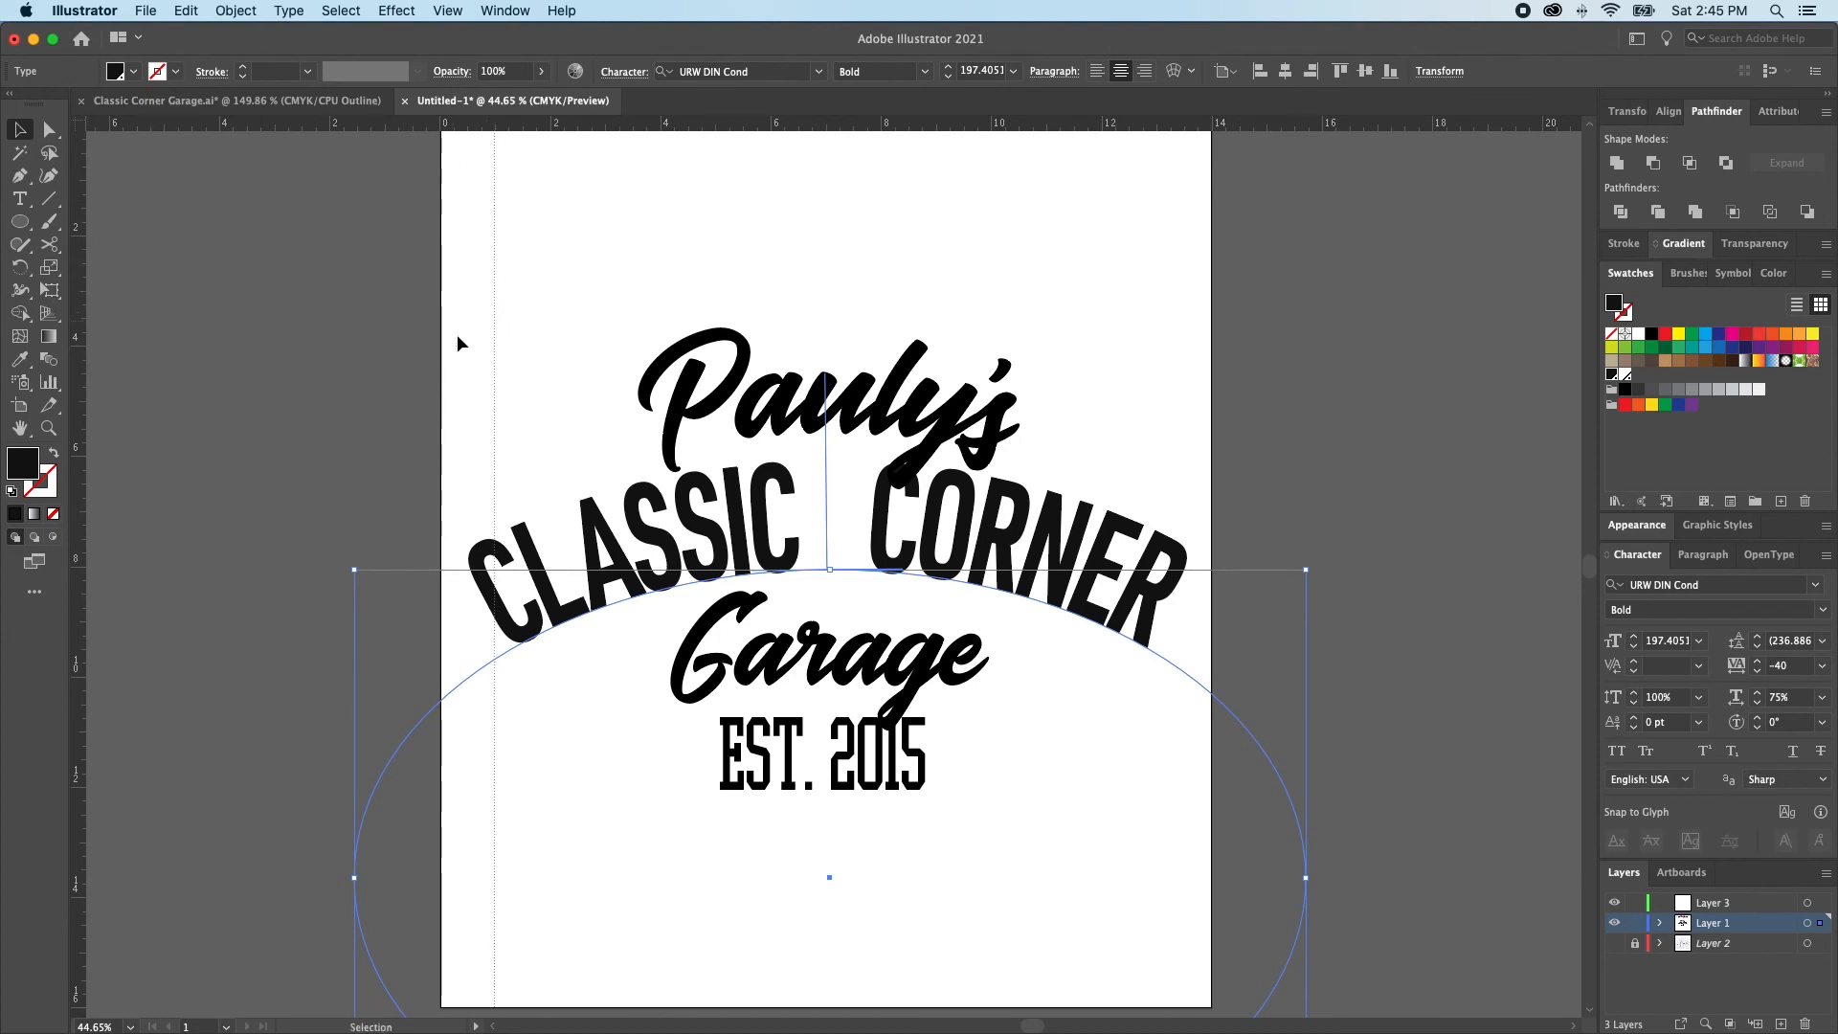
Place a vertical guide about 1 in inside the artboard's right edge and set the arched CLASSIC CORNER text to 183 pt
left_click_drag(79, 383, 1157, 522)
left_click(1635, 649)
left_click(1634, 649)
Scale the Pauly's script down about its center to about 5 in wide
left_click(923, 441)
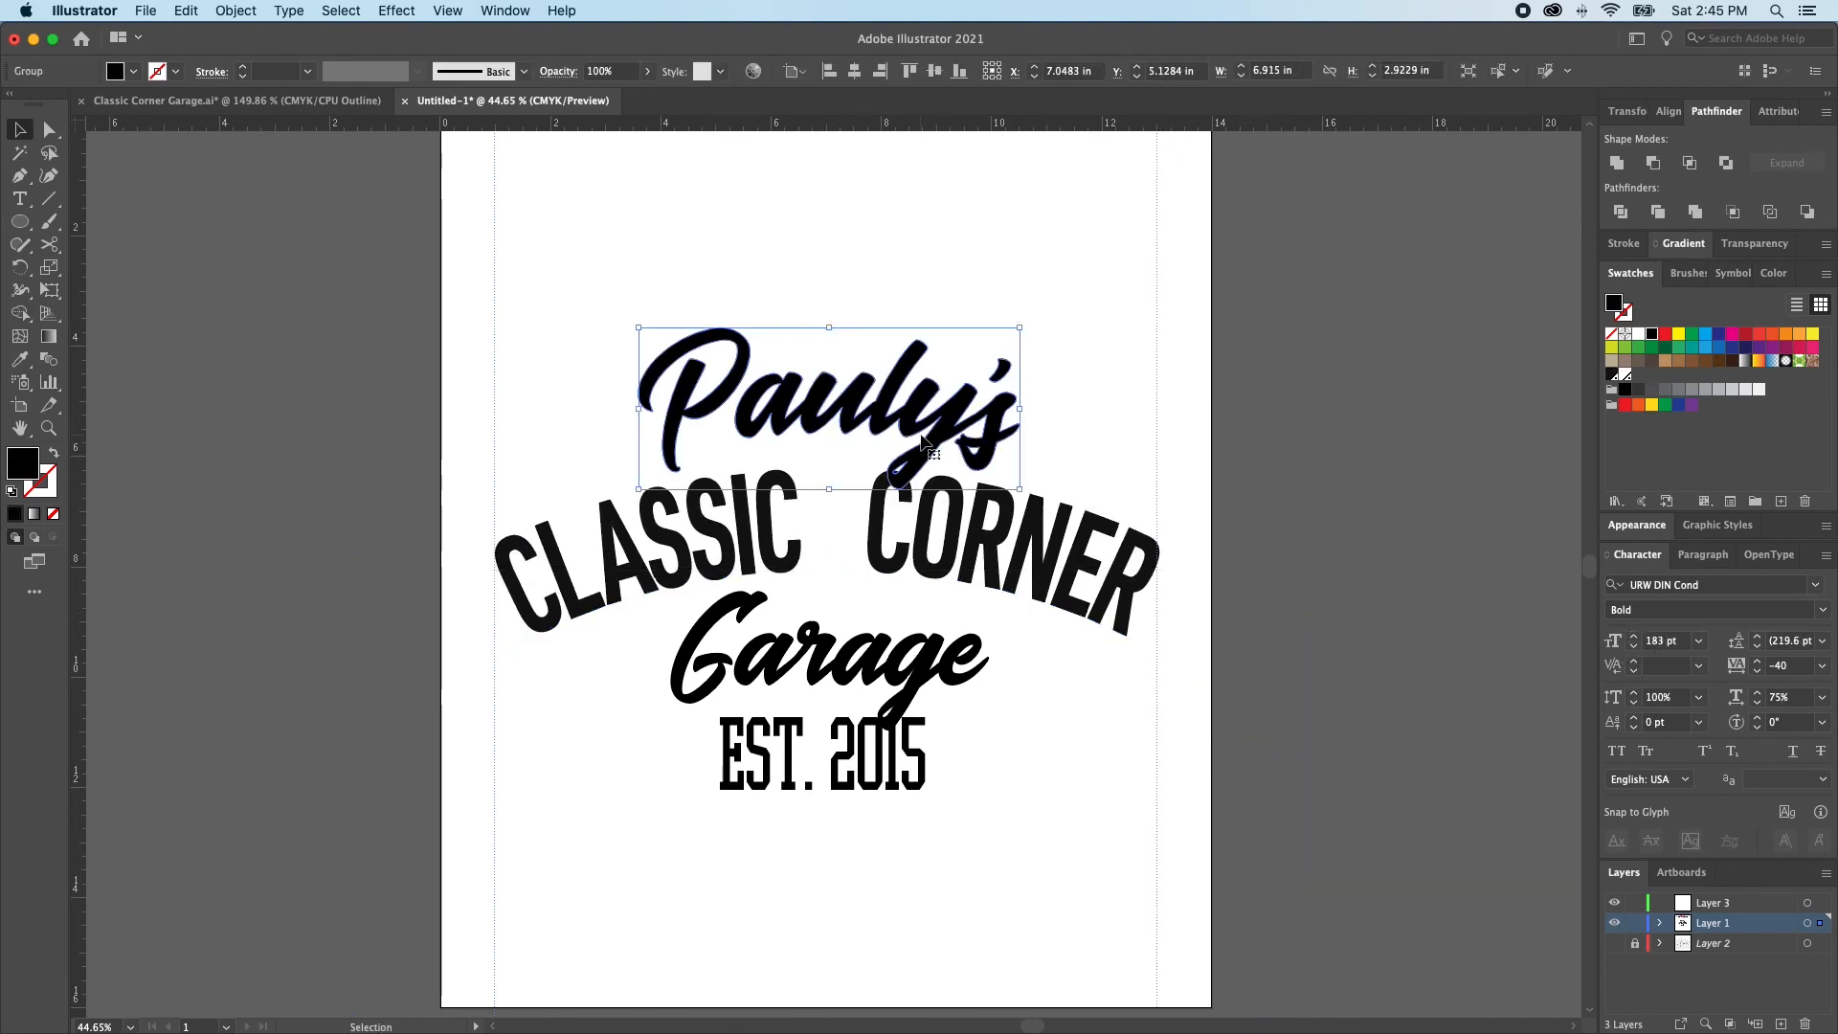
left_click(829, 403)
left_click(842, 401)
left_click_drag(829, 328, 834, 370)
left_click(1099, 427)
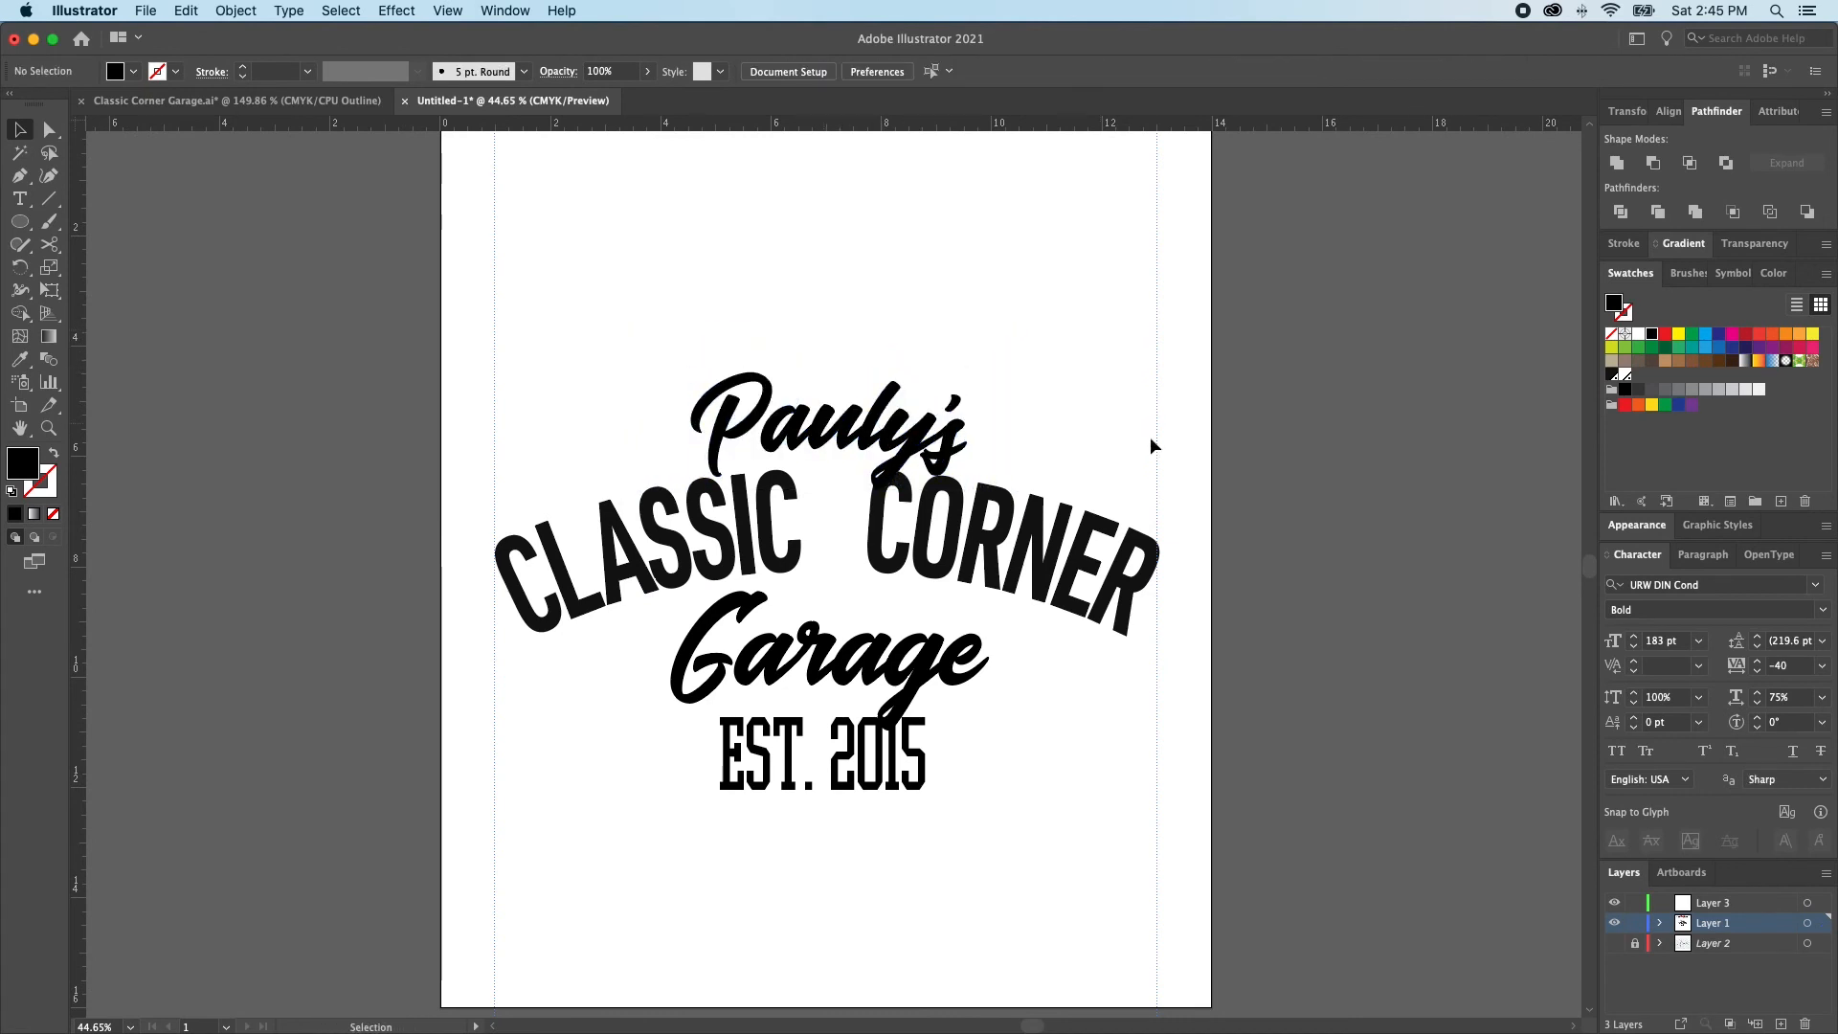
Scale Garage and EST. 2015 down together to about 159 pt and 83 pt, keeping them centered under the arch
left_click(876, 627)
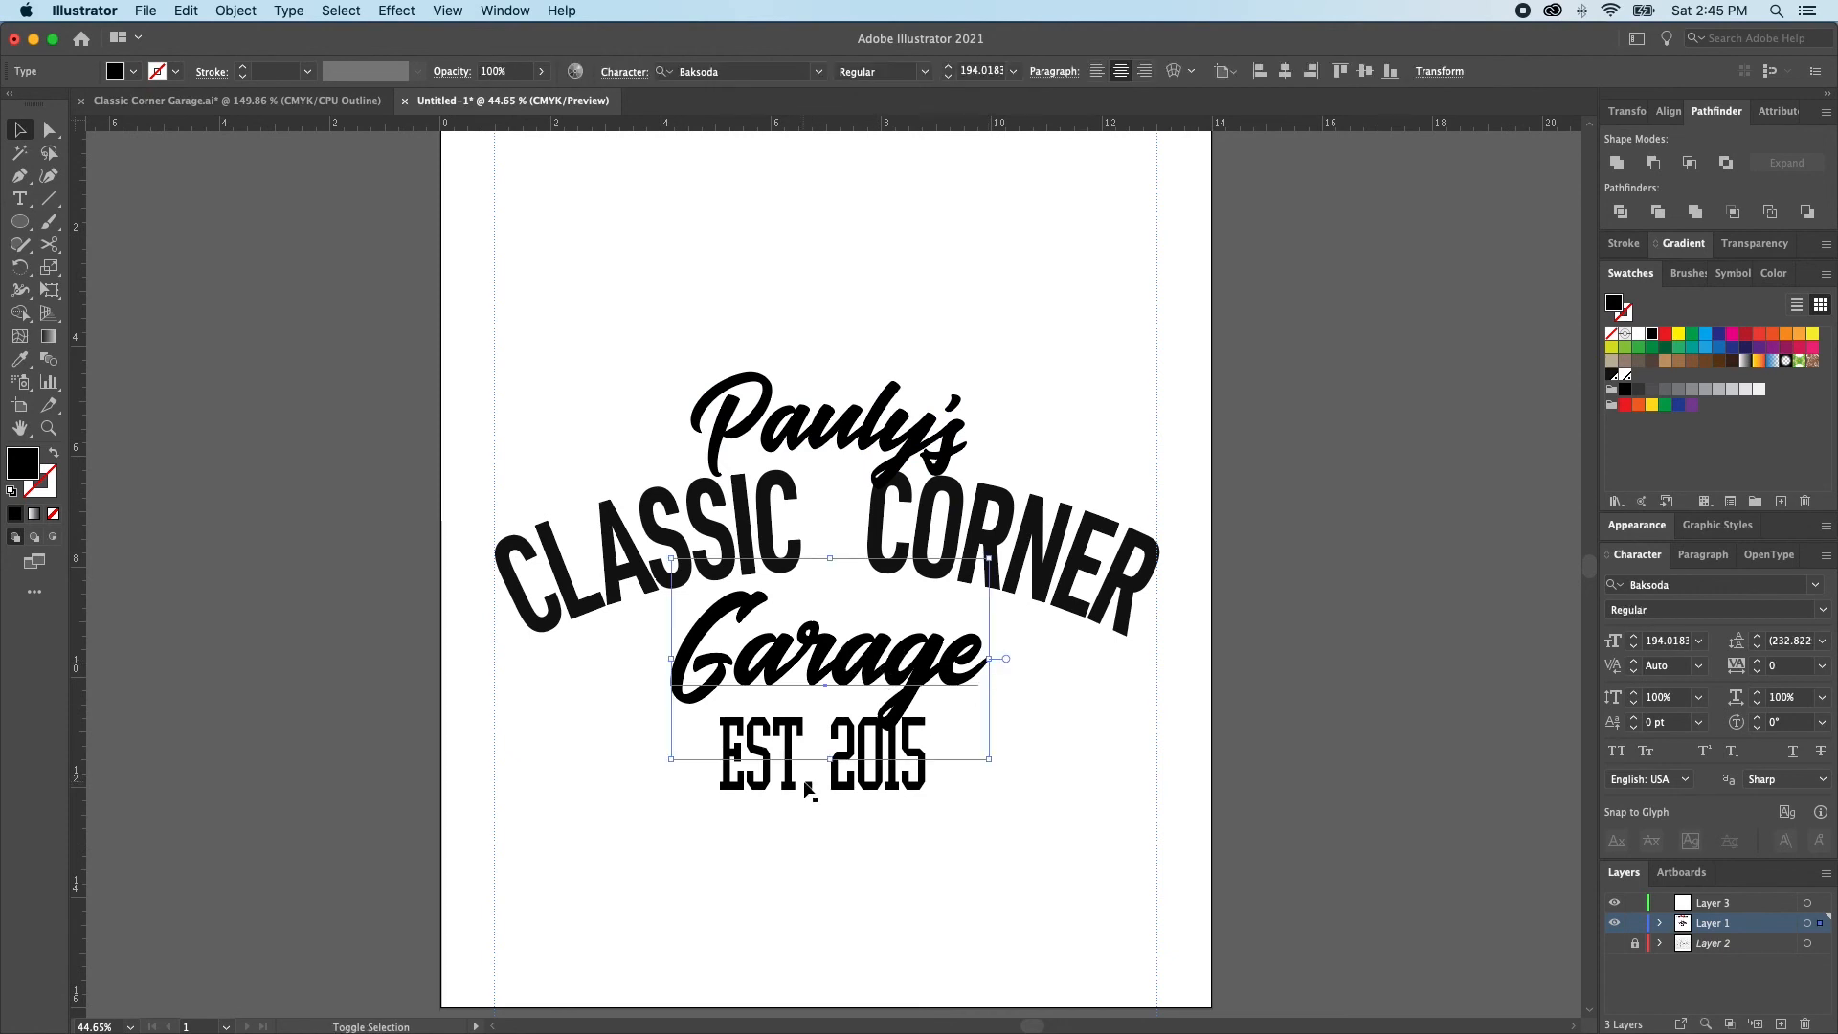
left_click_drag(828, 809, 829, 751)
key("super+shift+a")
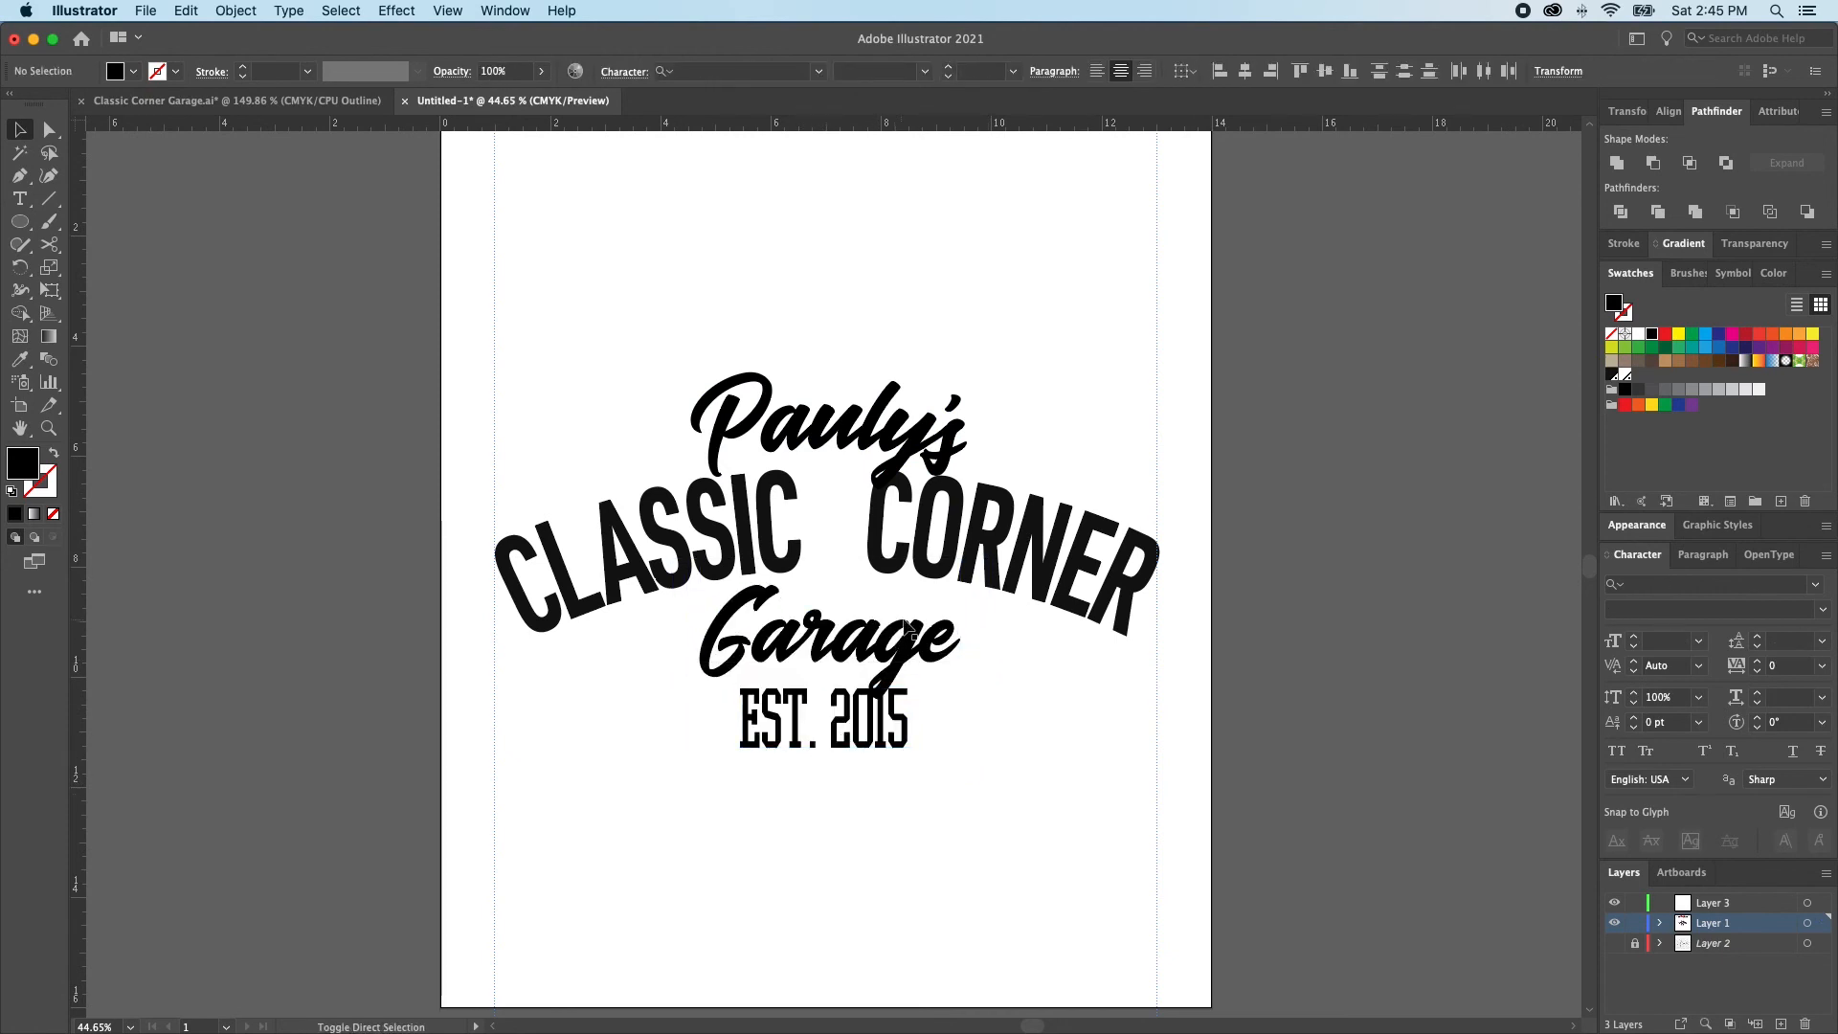
Try moving the Garage text up toward the gap between CLASSIC and CORNER, and undo it
left_click(857, 655)
left_click(852, 671)
left_click_drag(857, 636, 864, 468)
key("super+z")
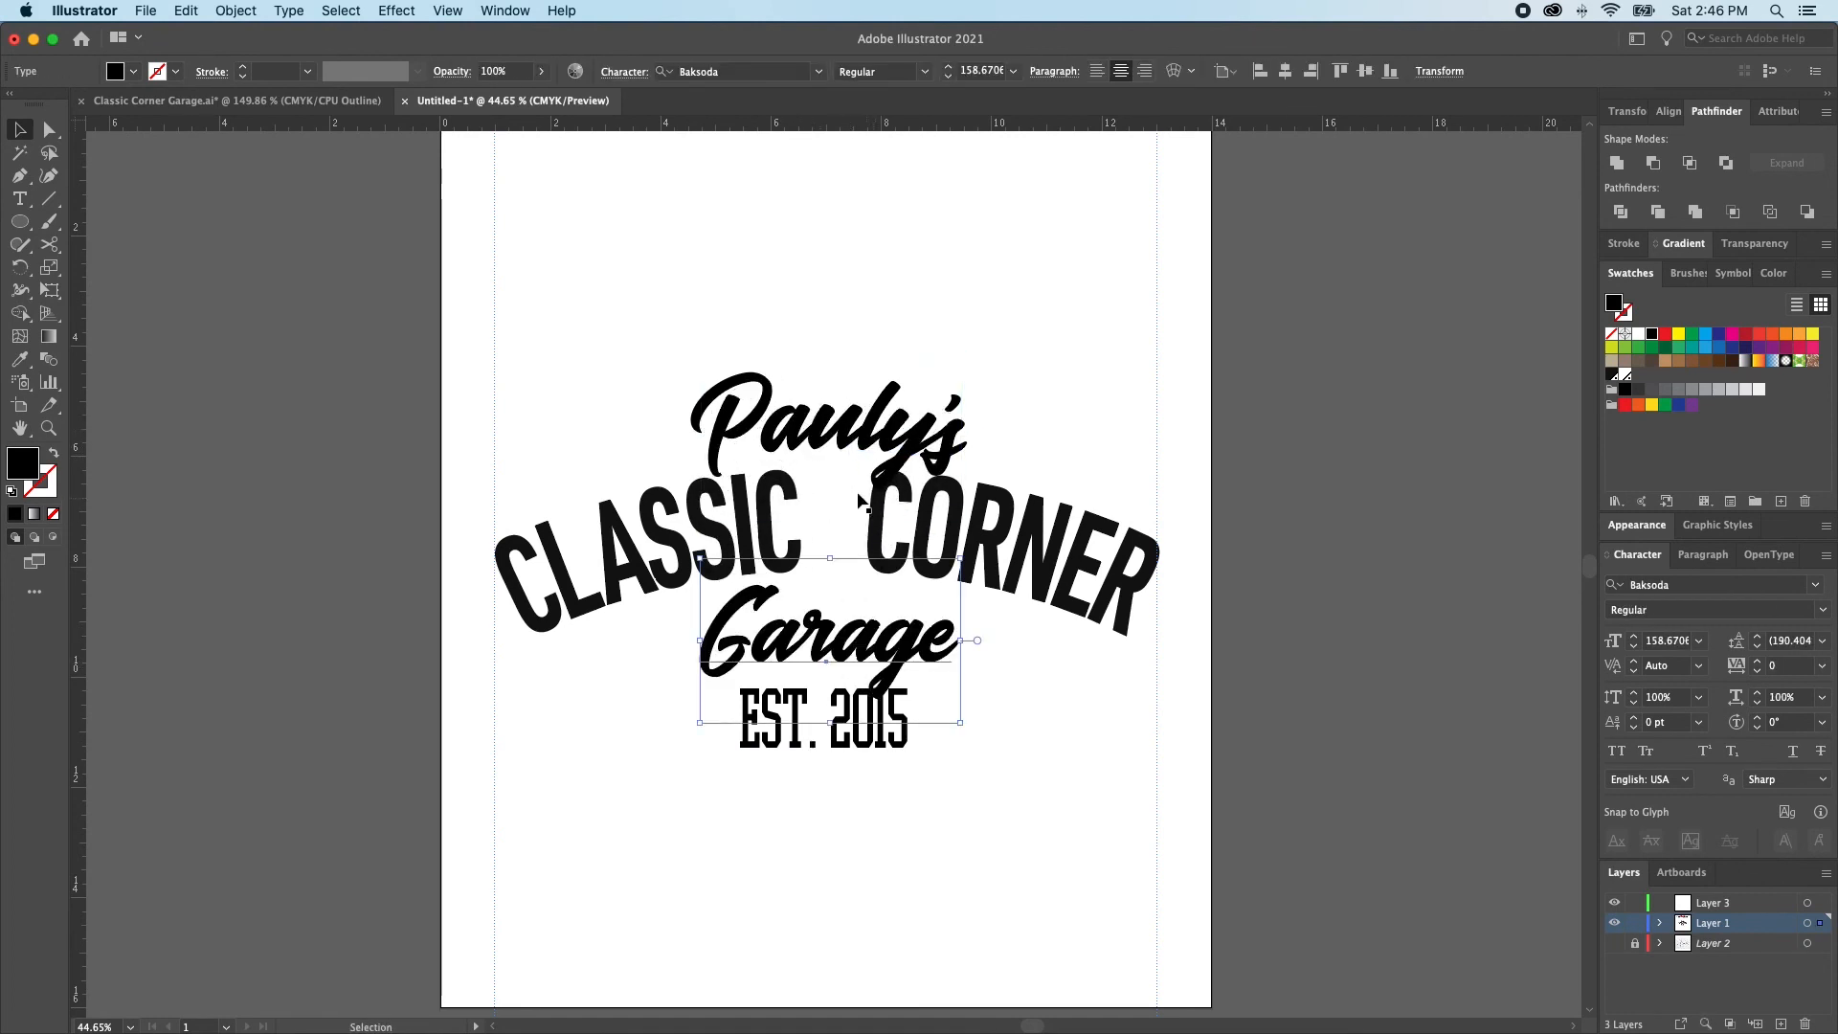
Copy the arched text's URW DIN Cond Bold styling onto EST. 2015 and scale it down to about 115 pt below Garage
left_click(803, 751)
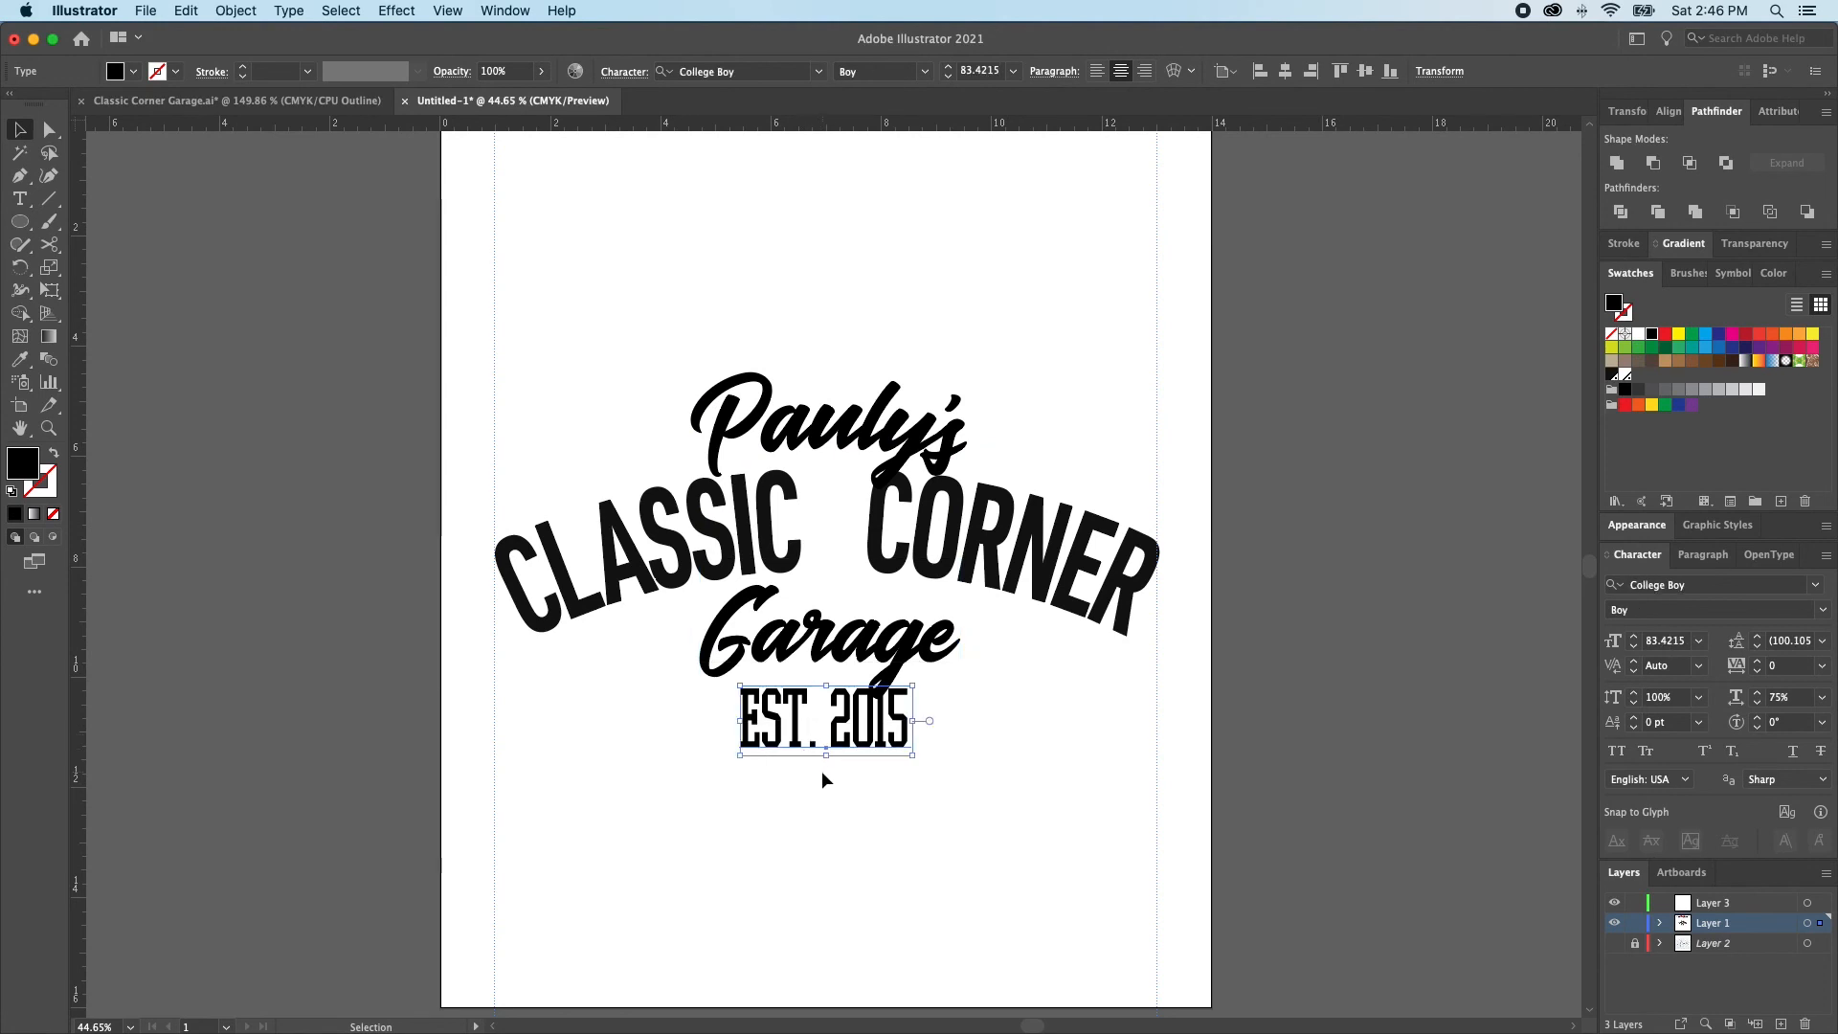
key("i")
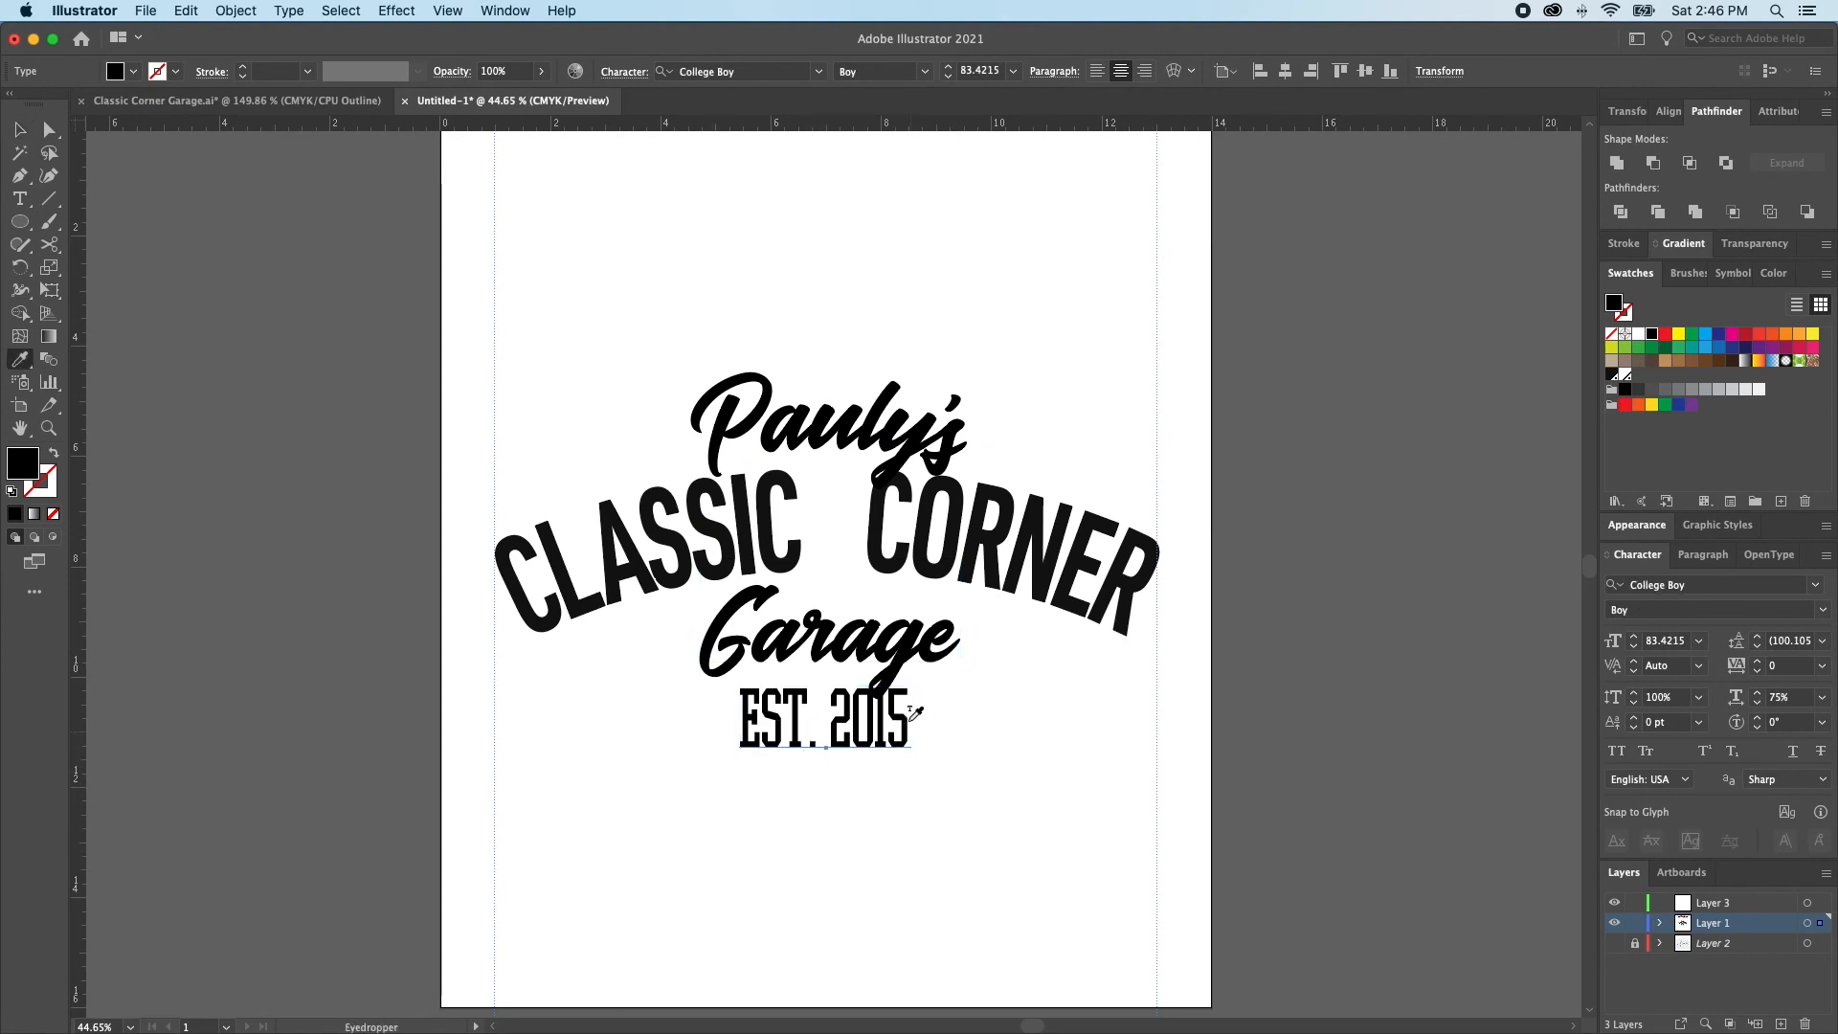
left_click(1042, 548)
key("v")
left_click_drag(829, 633, 824, 686)
key("super+shift+a")
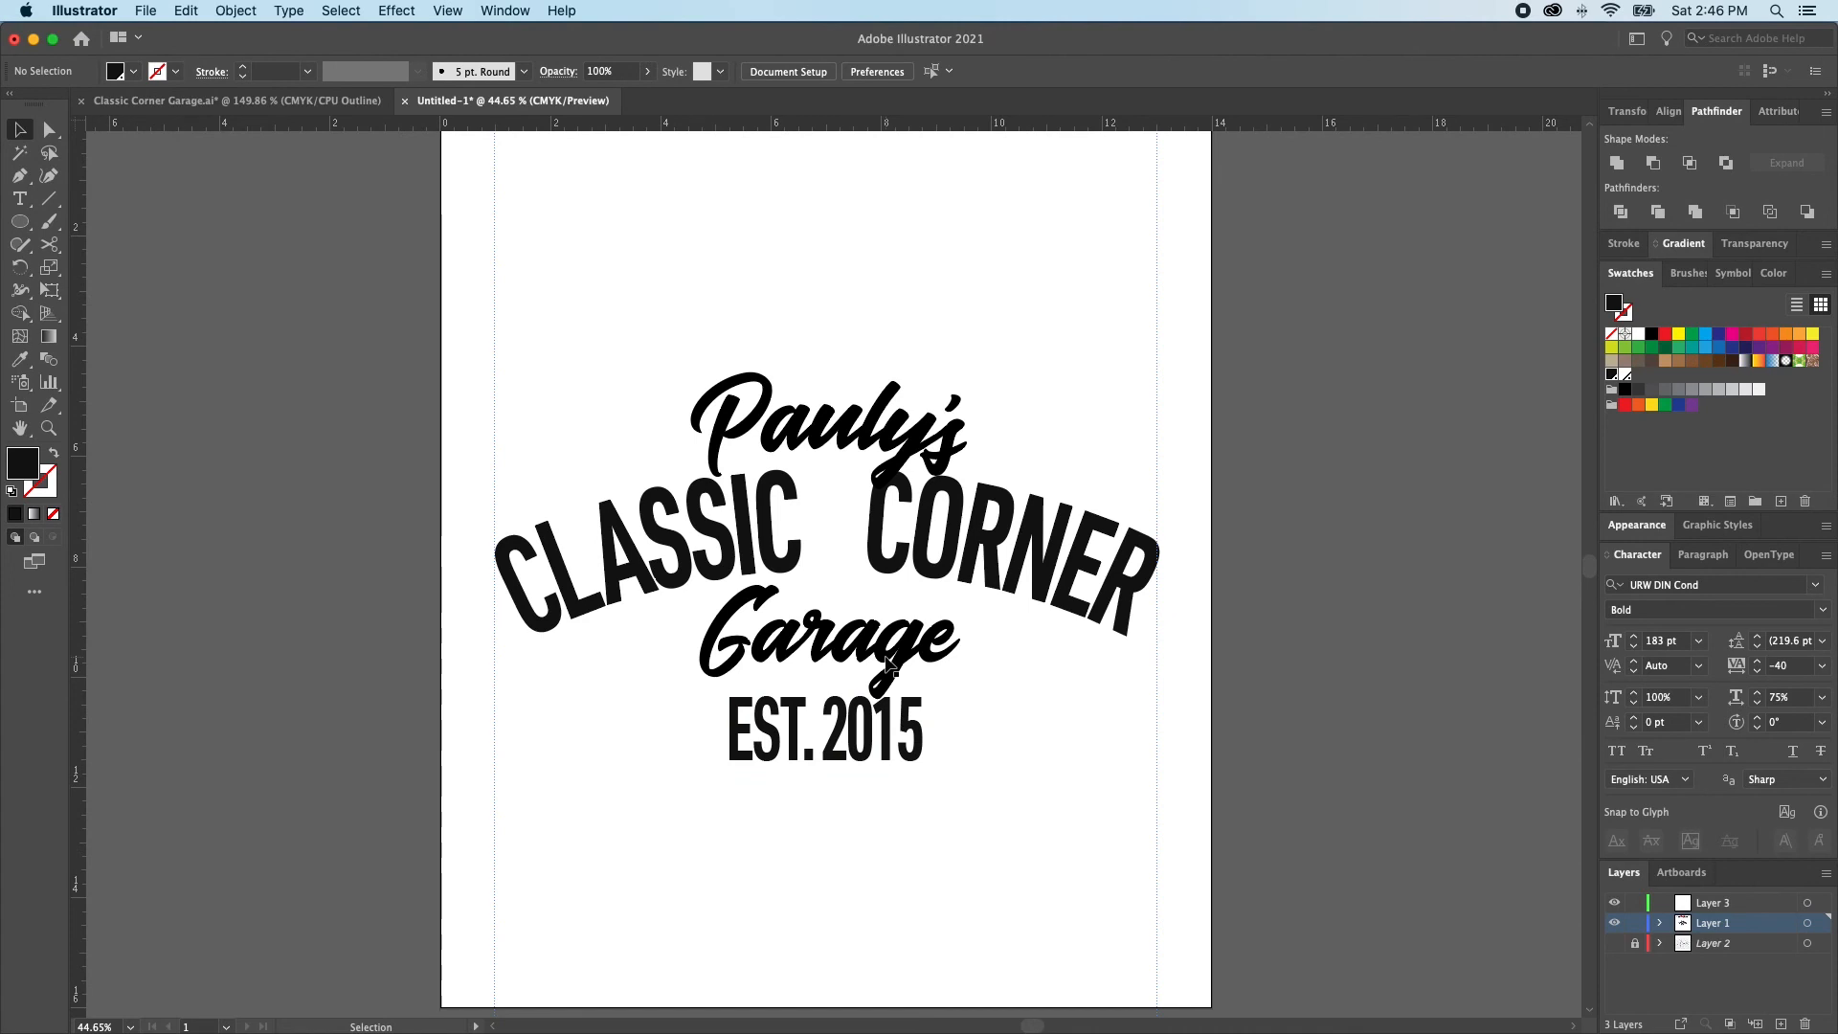
Try Garage and EST. 2015 closer to the arch, then restore Garage's position and place EST. 2015 slightly lower beneath it
scroll(890, 665, "up", 2)
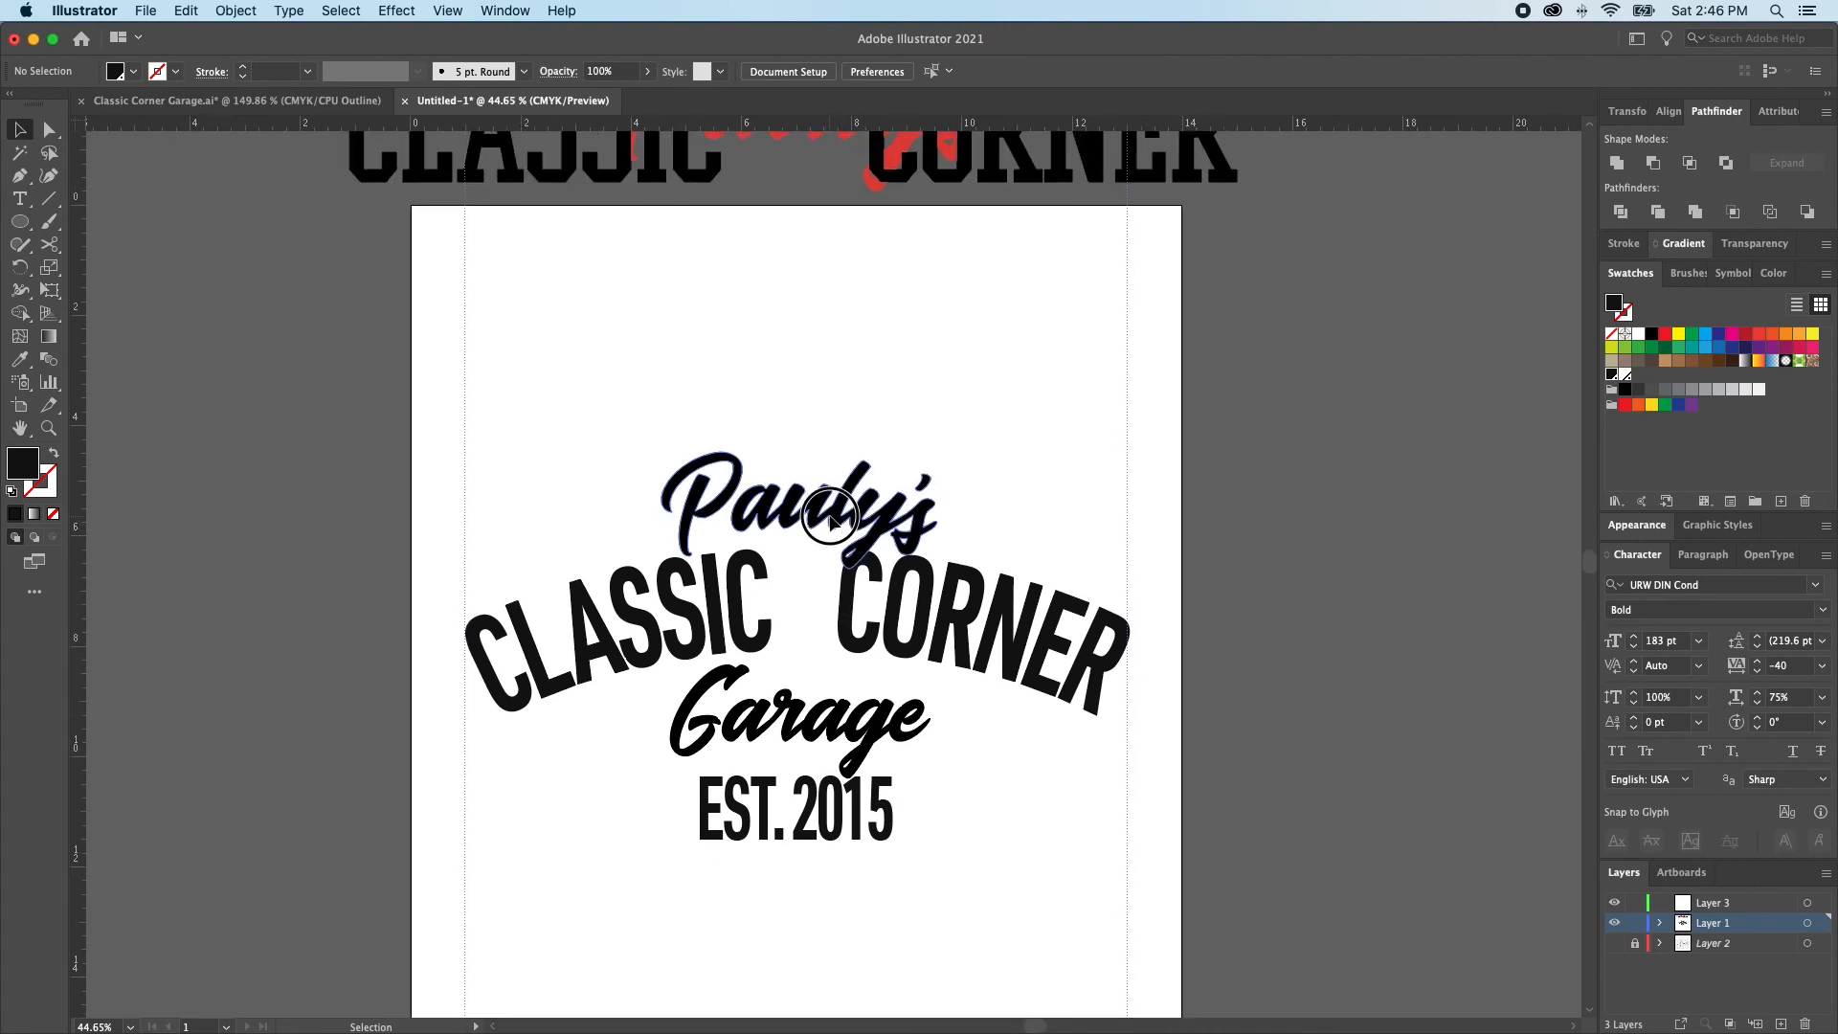
left_click(799, 507)
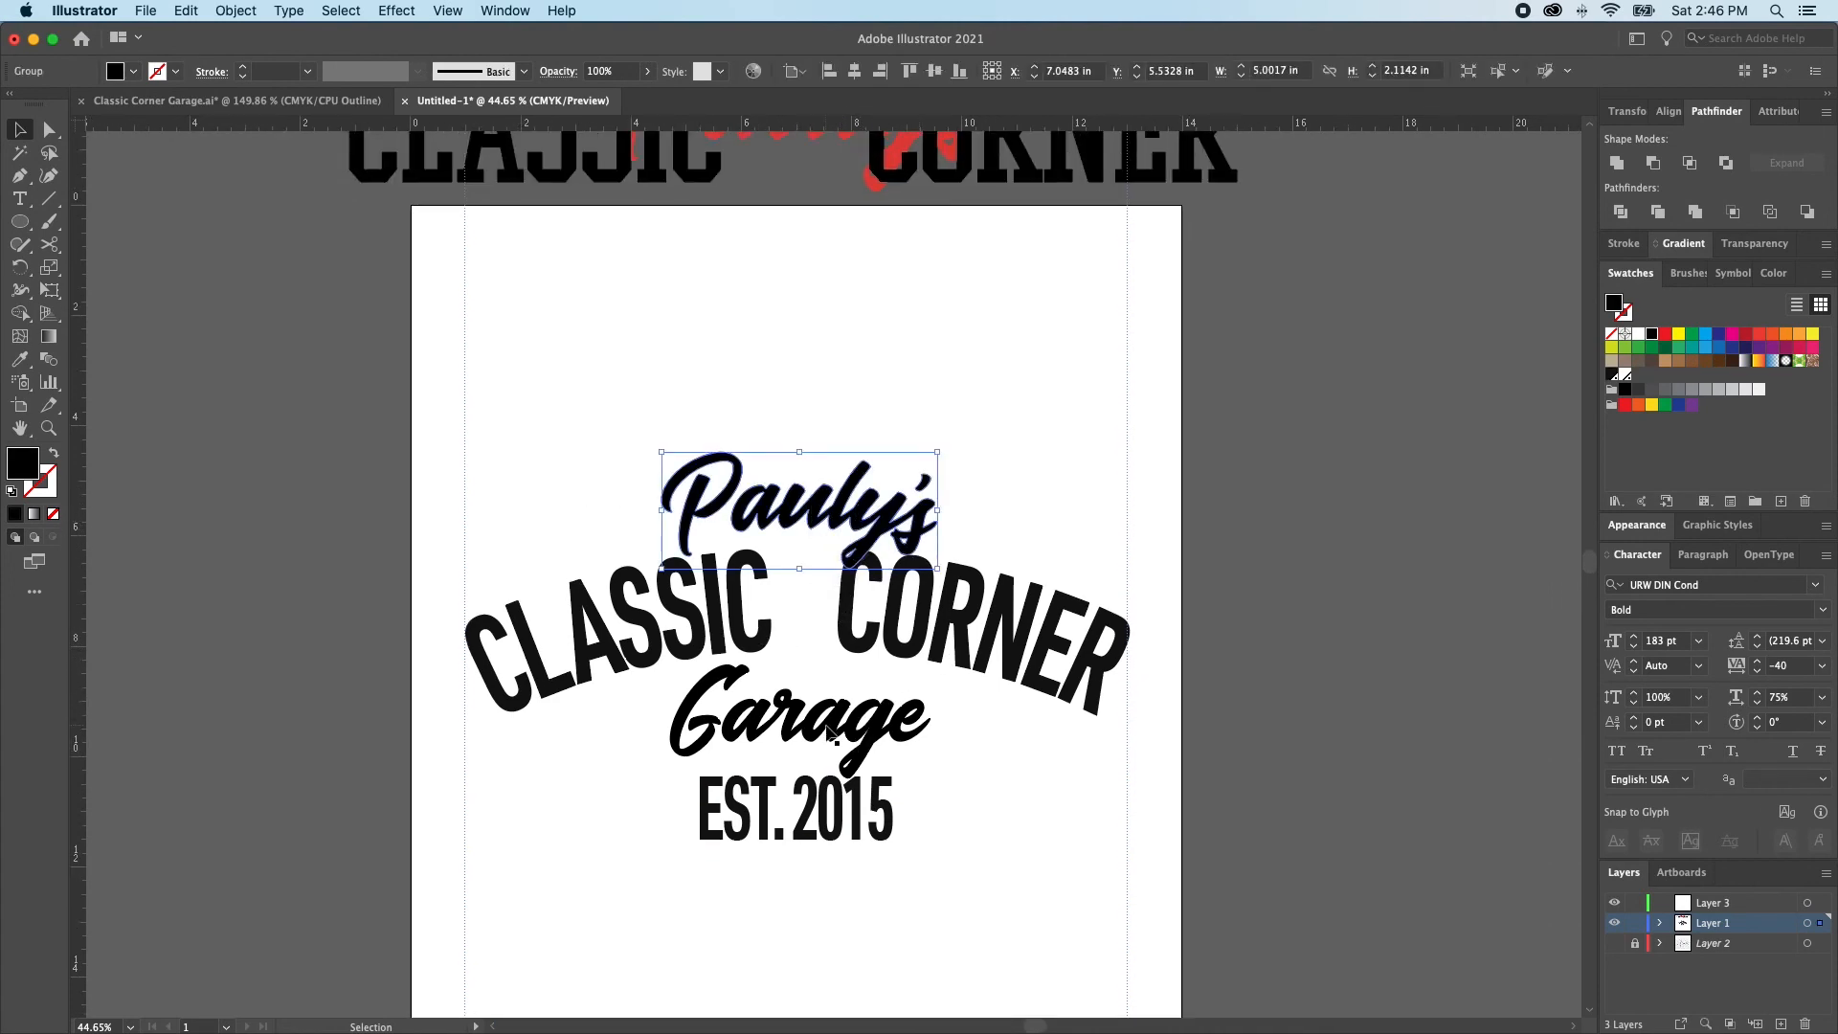
left_click_drag(831, 729, 846, 709)
left_click(861, 811)
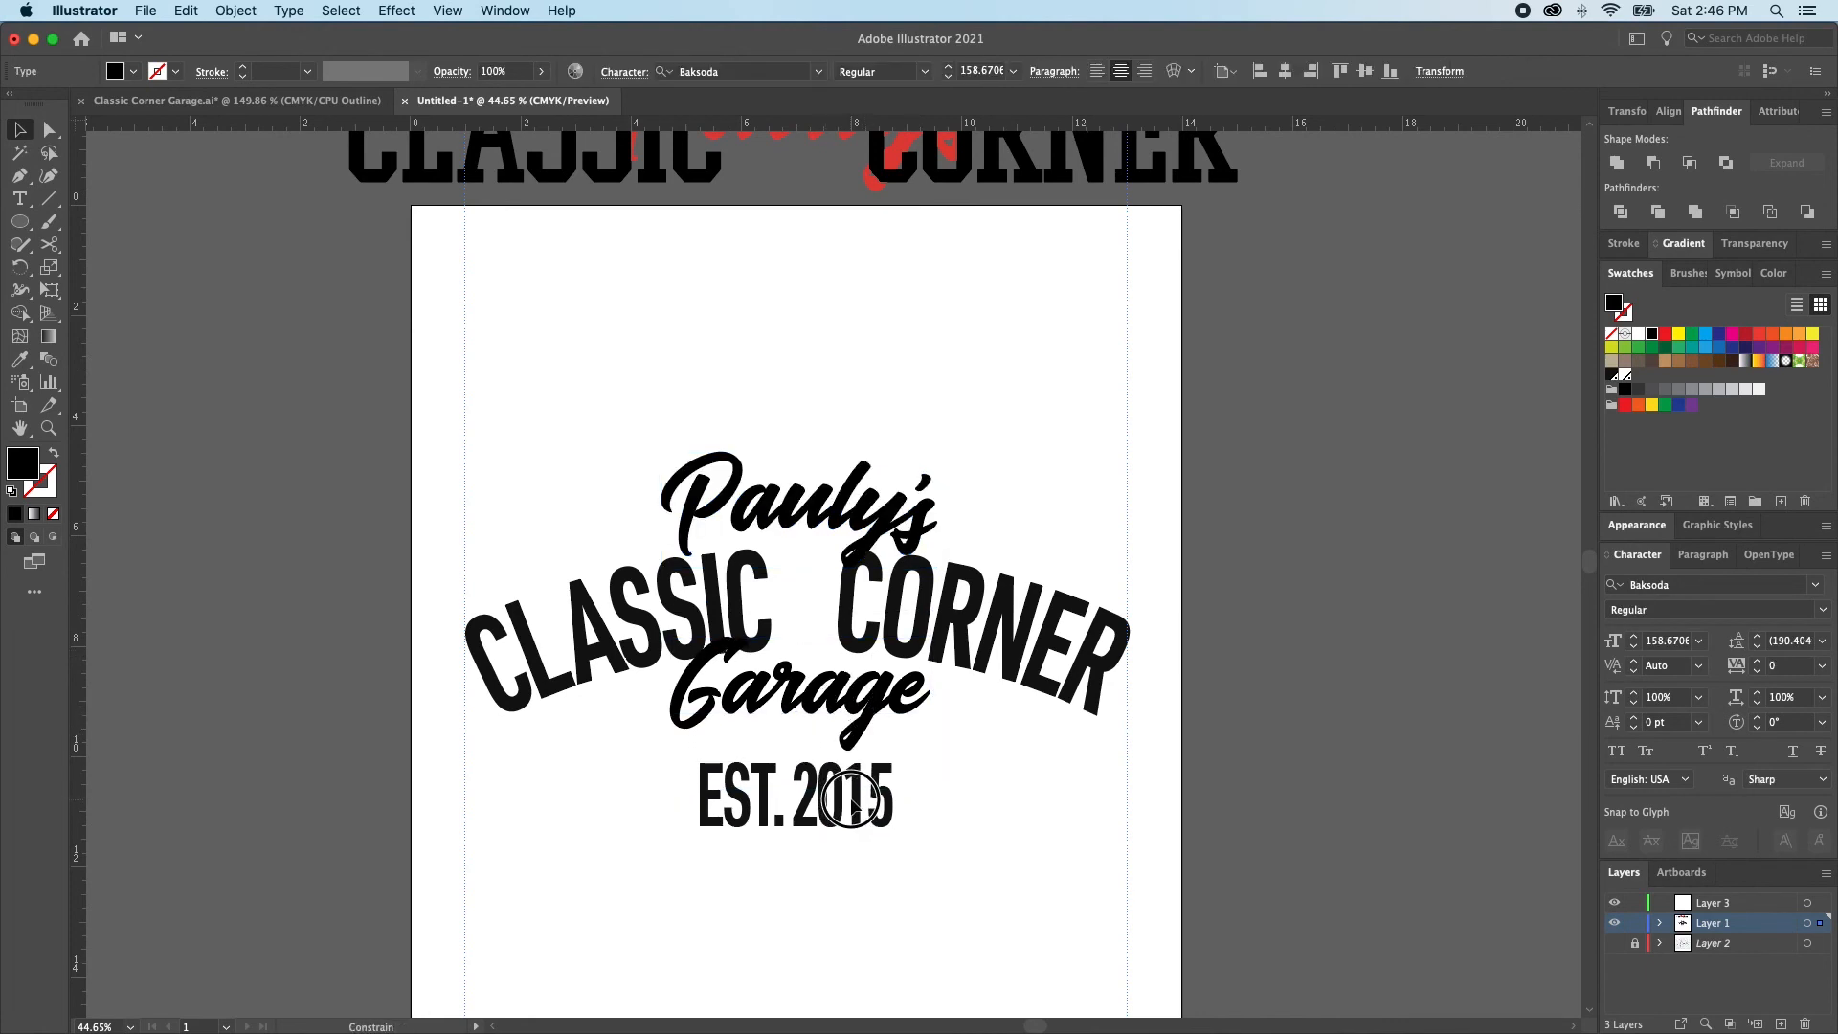
left_click(1018, 763)
left_click(856, 704)
mouse_move(840, 805)
left_mouse_down()
mouse_move(844, 822)
mouse_move(825, 819)
left_mouse_up()
left_click(1053, 814)
key("super+z")
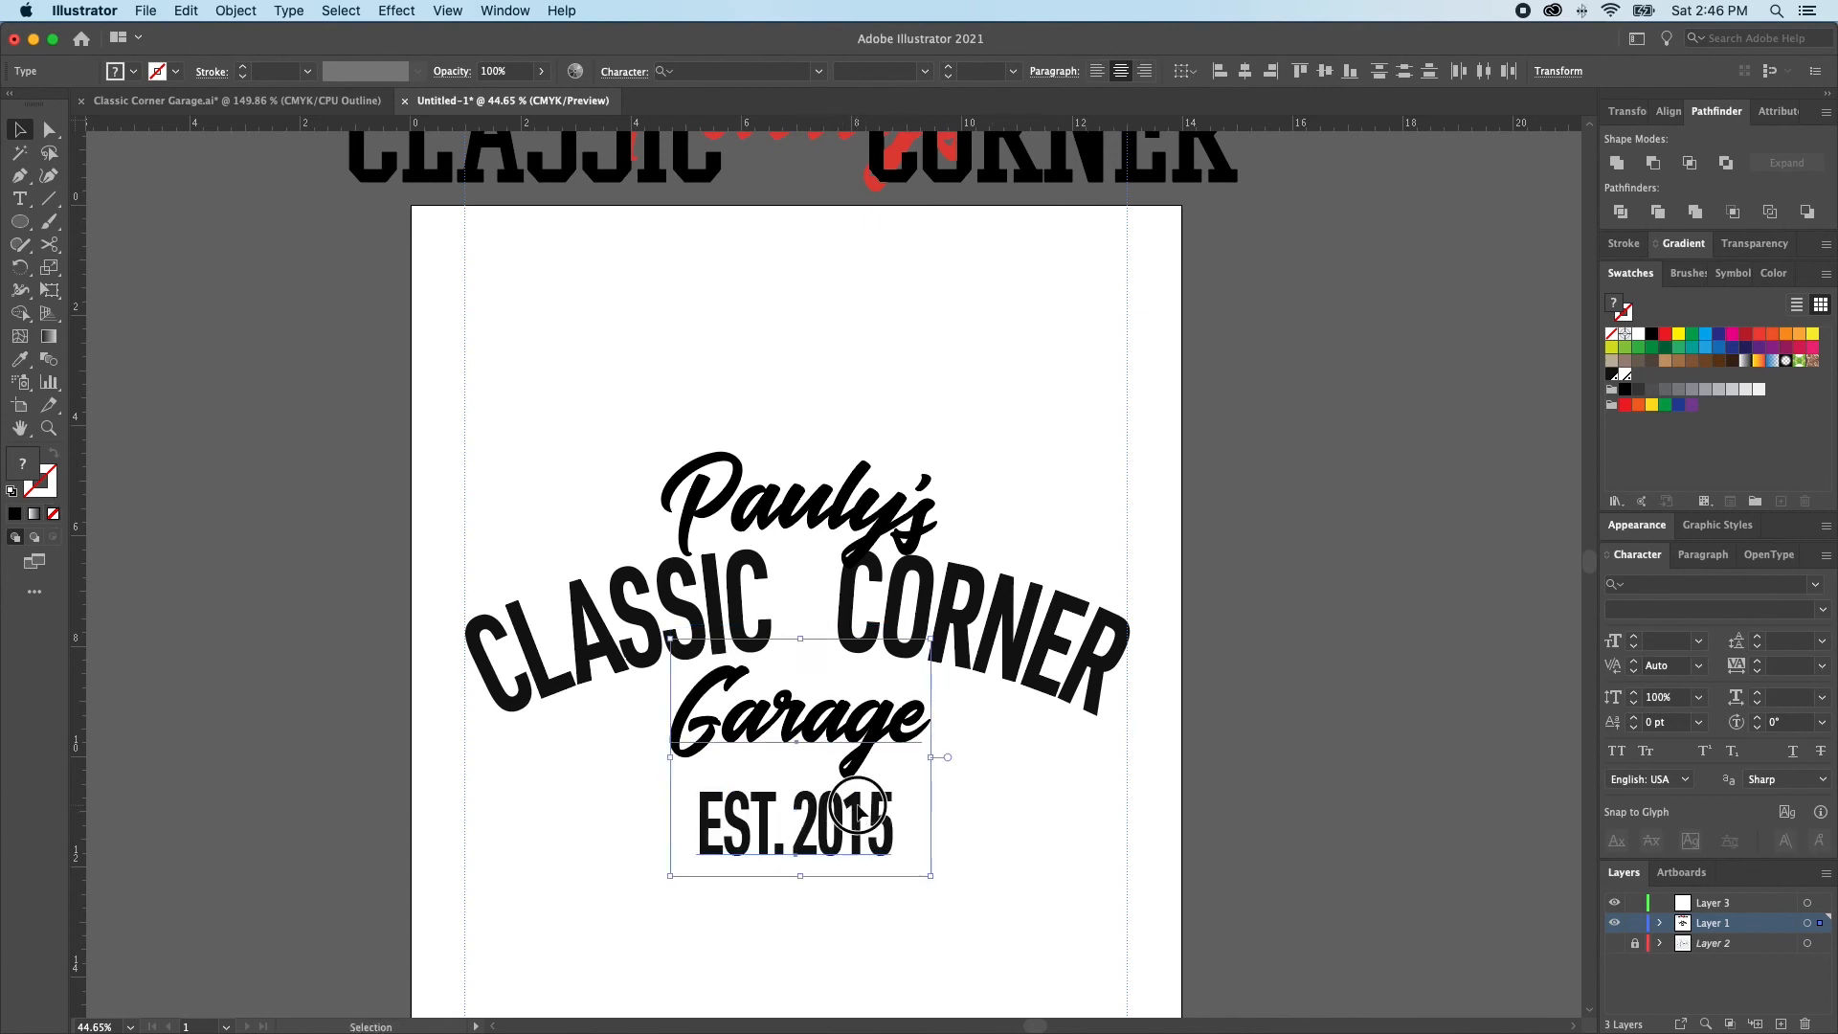
left_click(1048, 760)
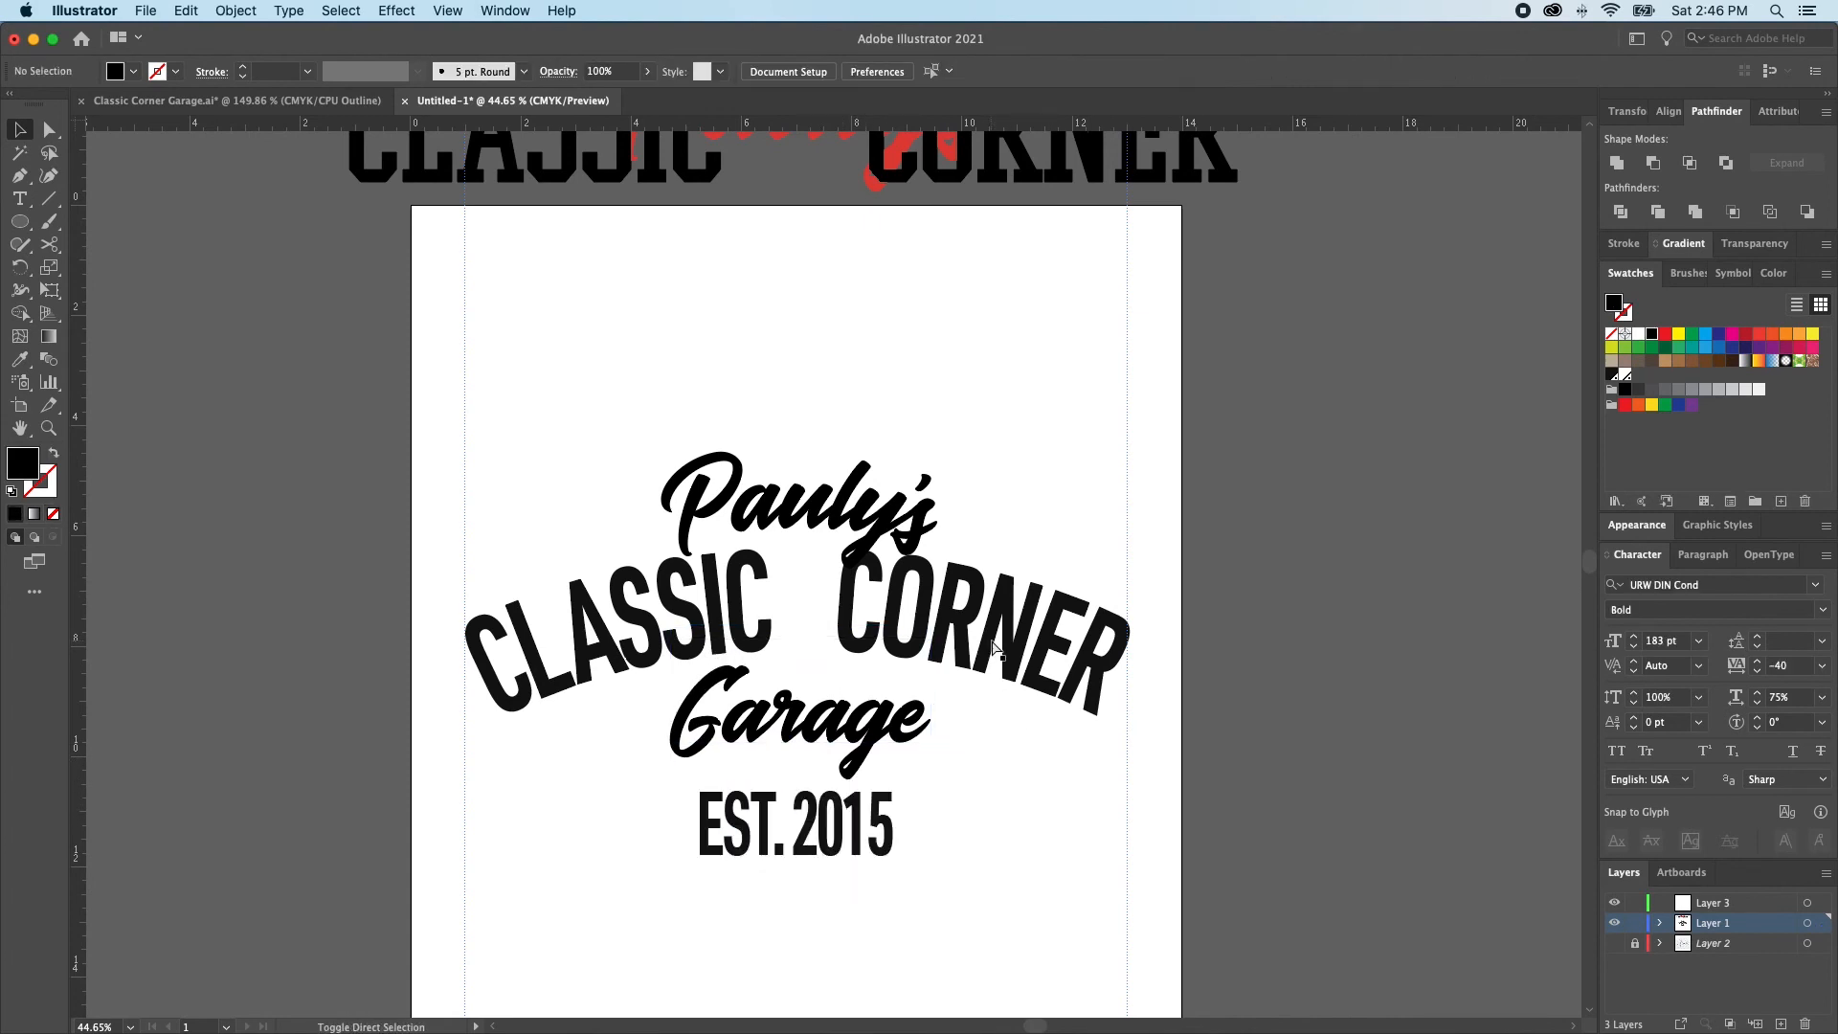
Draw a 14 in by 16 in rectangle from the artboard's upper-left corner, covering the whole artboard
left_click(831, 517)
left_click(1147, 426)
key("m")
left_click(411, 199)
type("1")
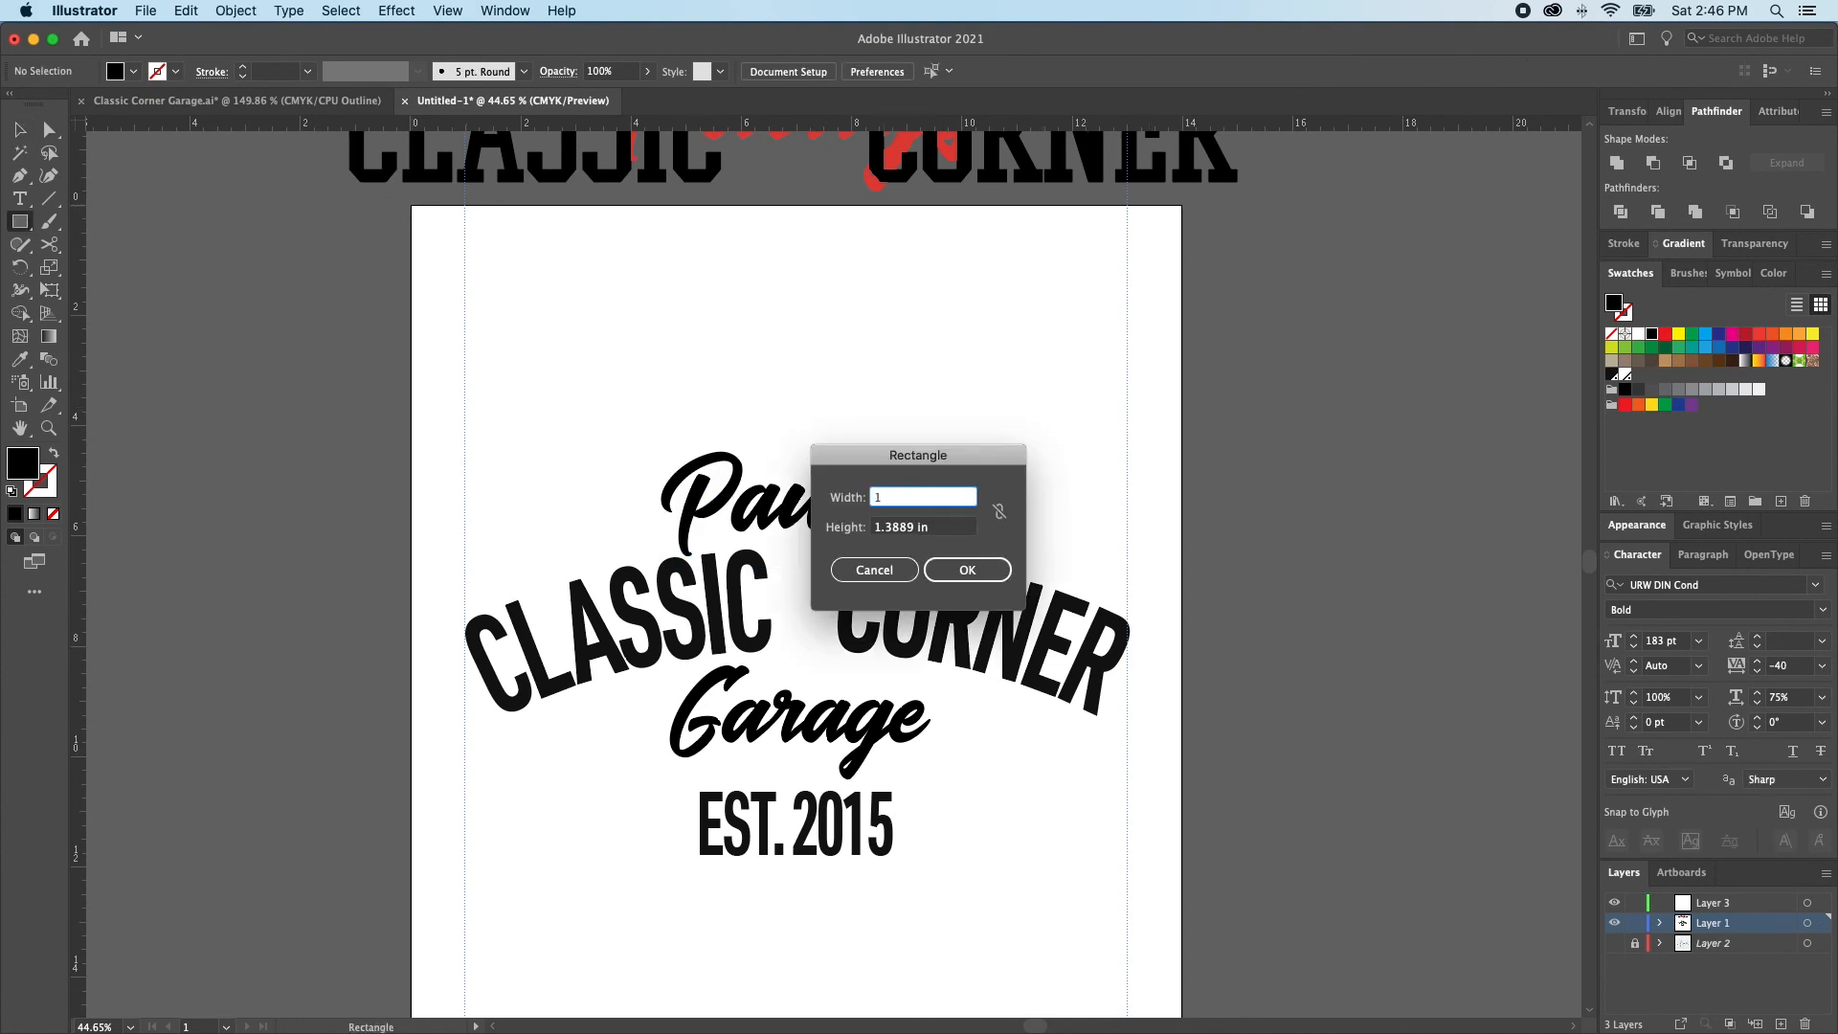
type("4")
key("Tab")
type("16")
key("Return")
Send the rectangle behind the lettering and fill it with the beige C=25 M=25 Y=40 K=0 swatch
key("super+0")
key("v")
key("super+shift+a")
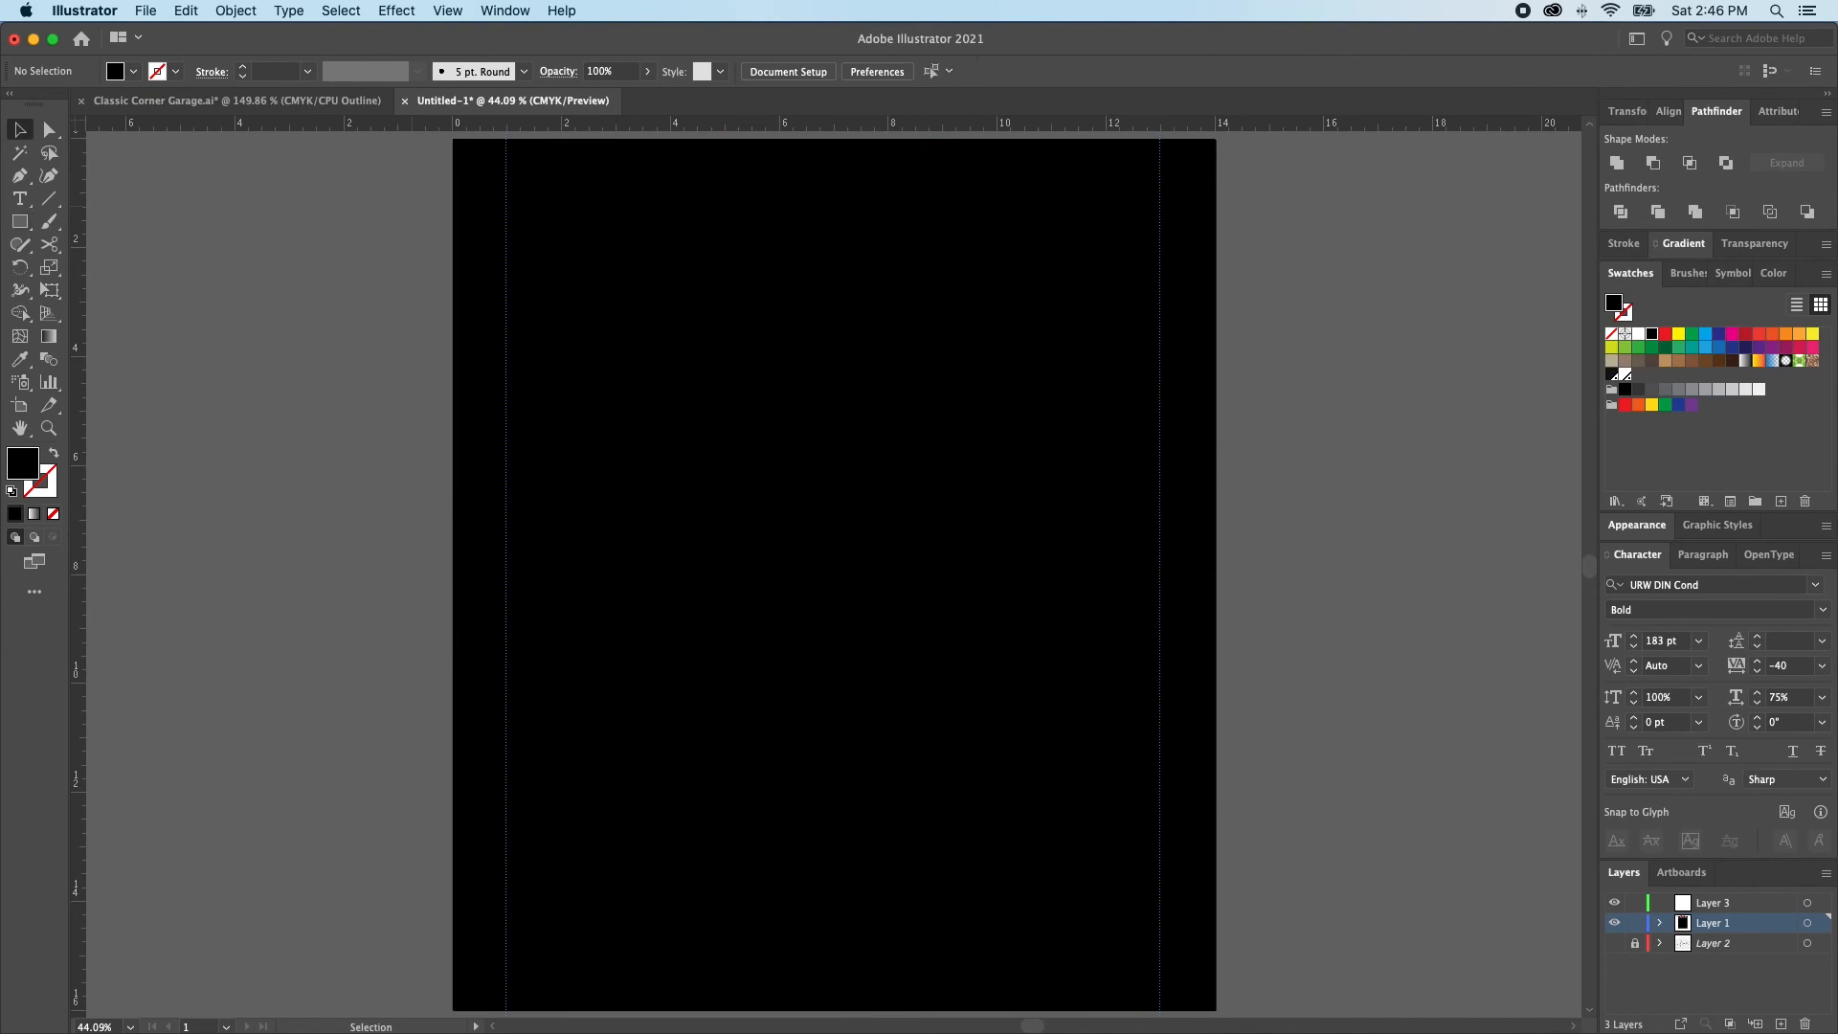
left_click(1005, 437)
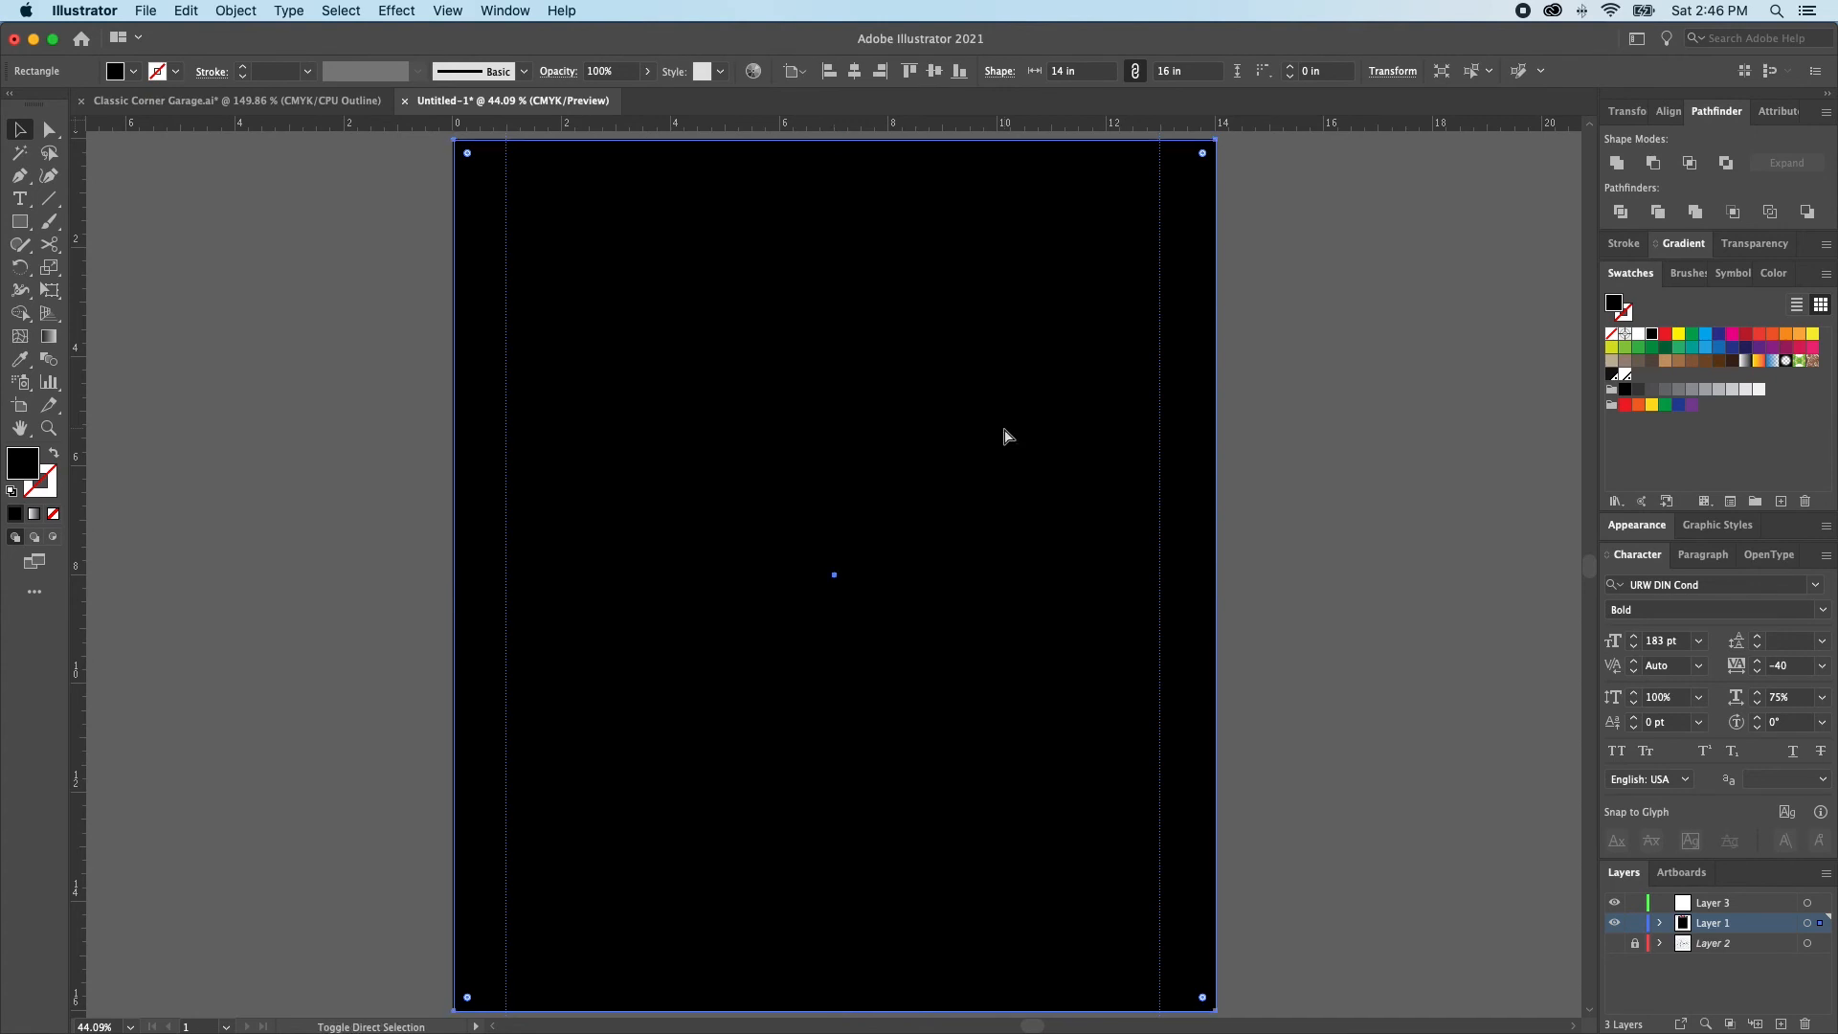
key("super+shift+bracketleft")
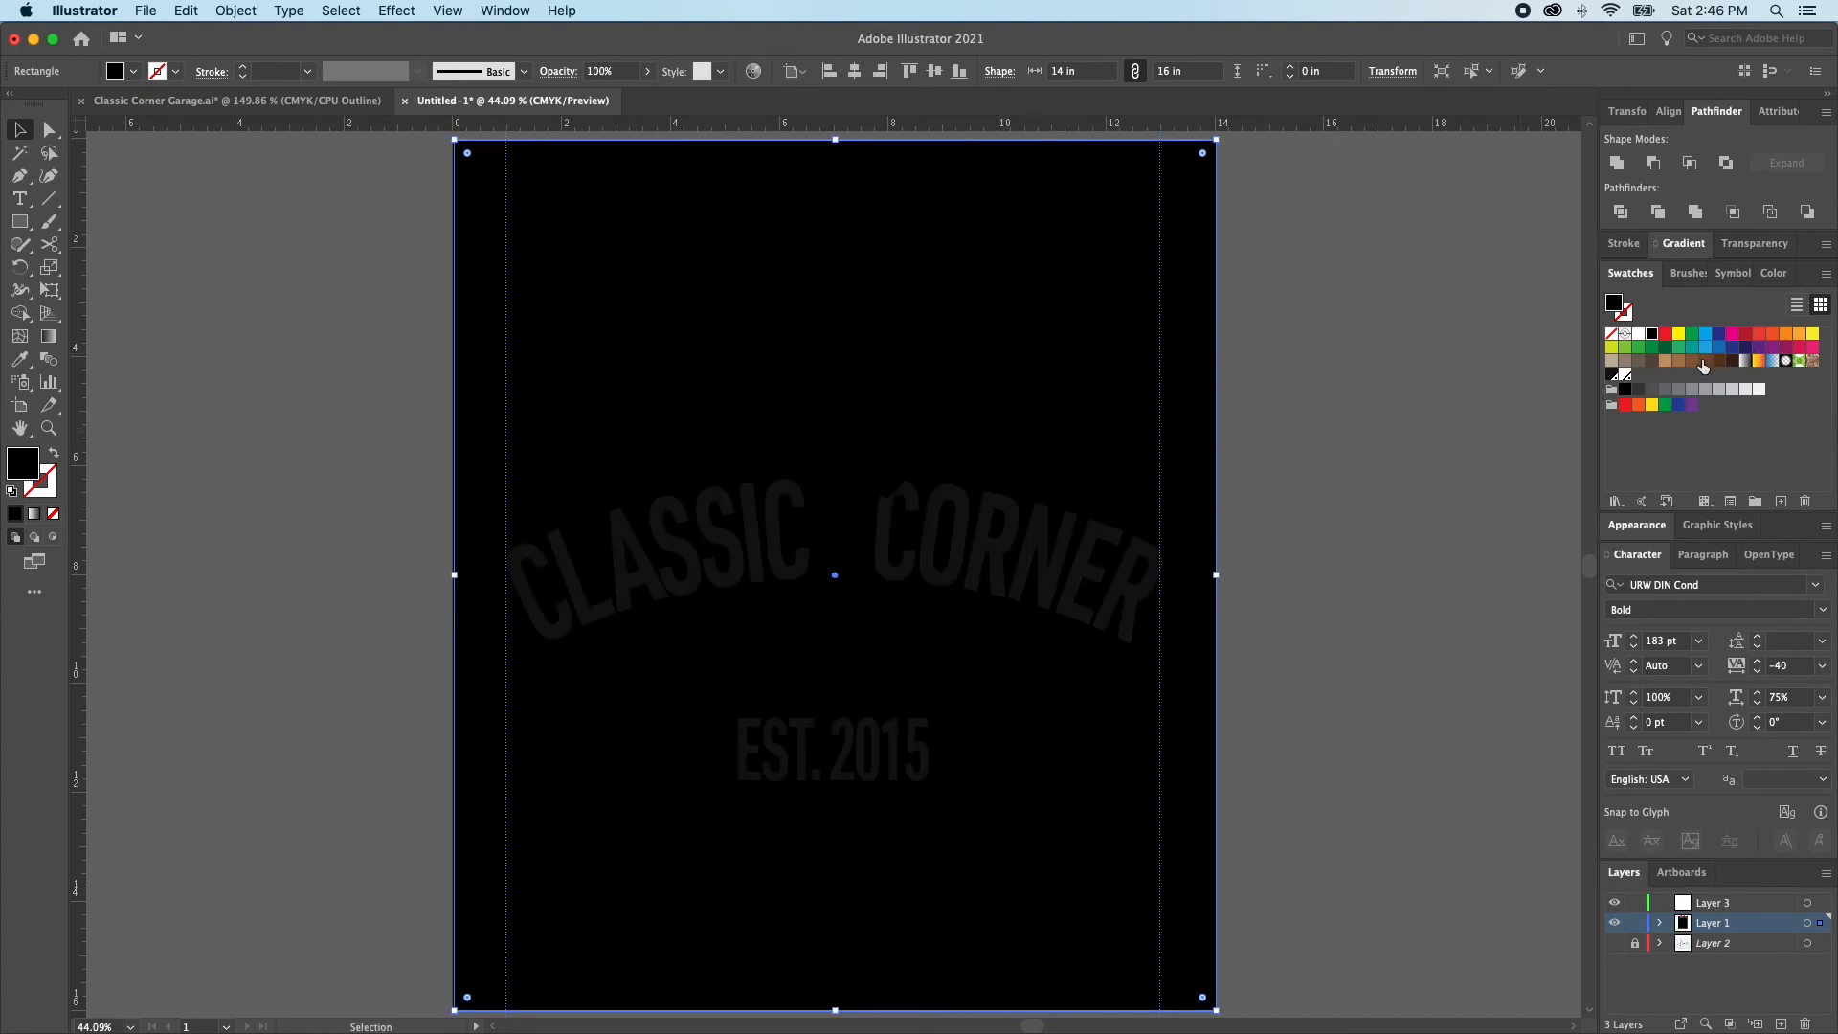
left_click(1609, 363)
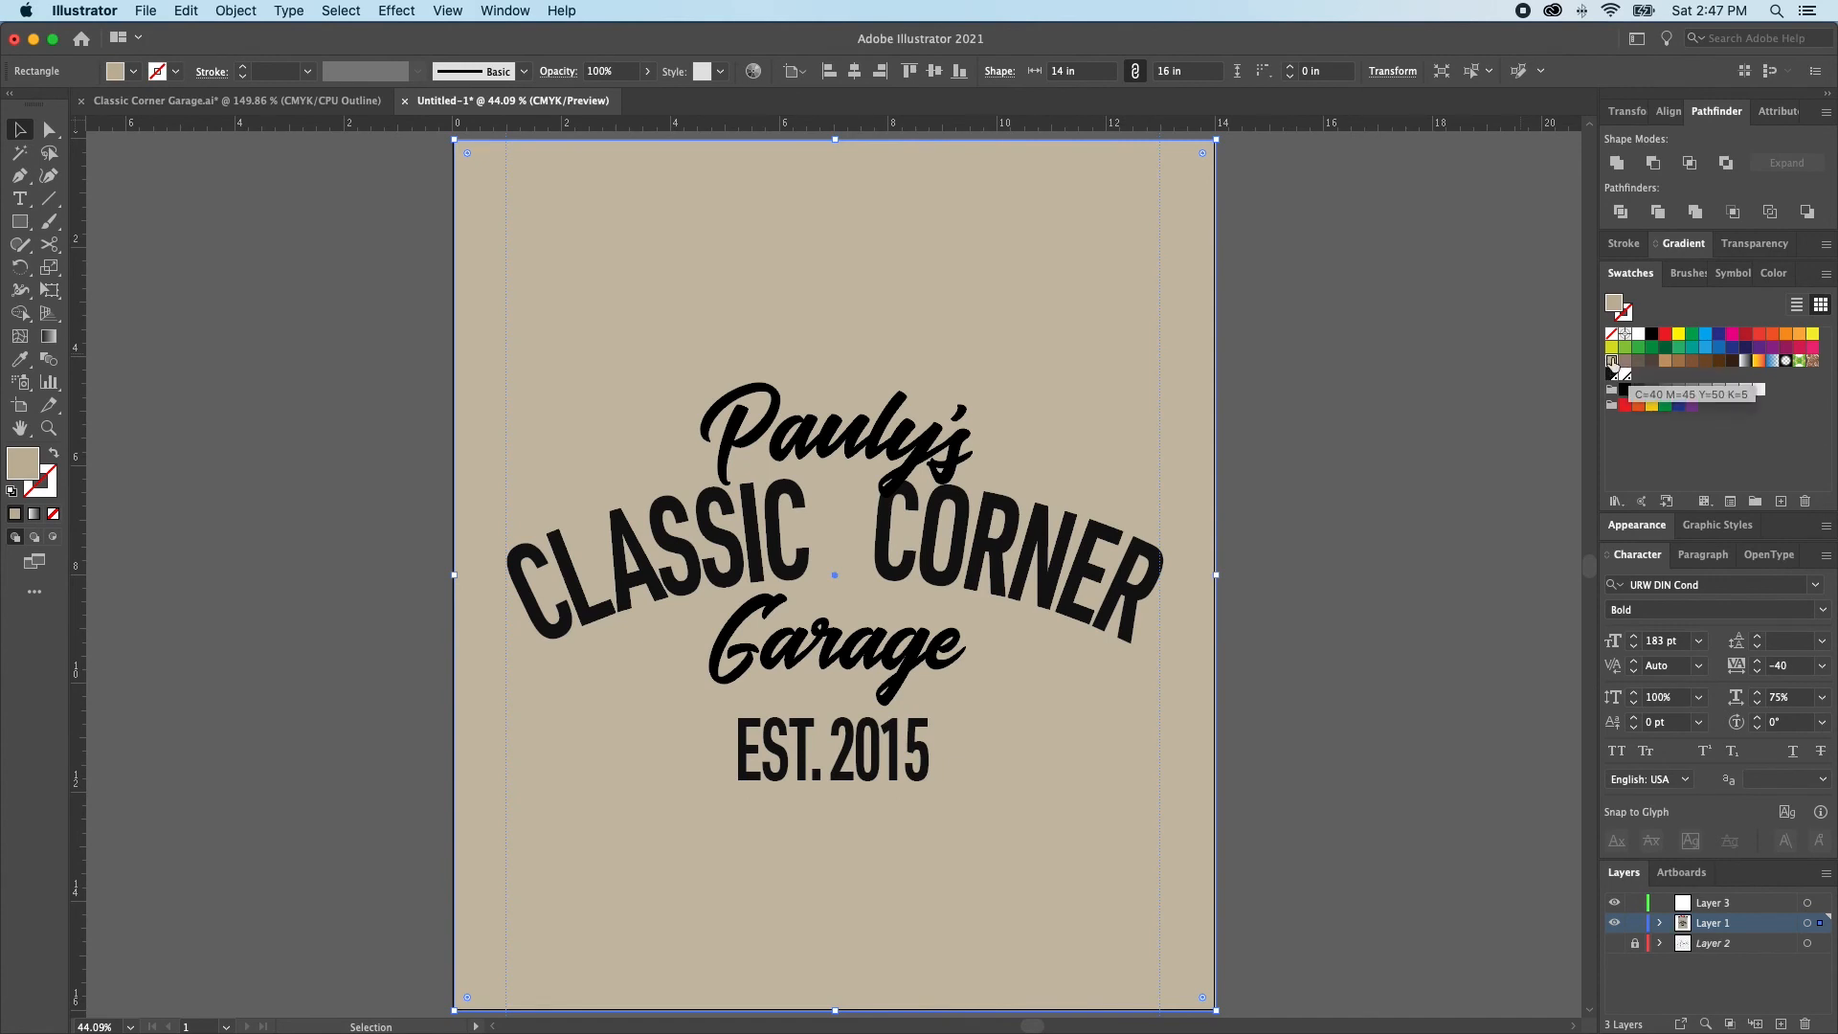
Save the background color as a new spot color swatch with C=18 M=20 Y=26 K=14
left_click(1780, 502)
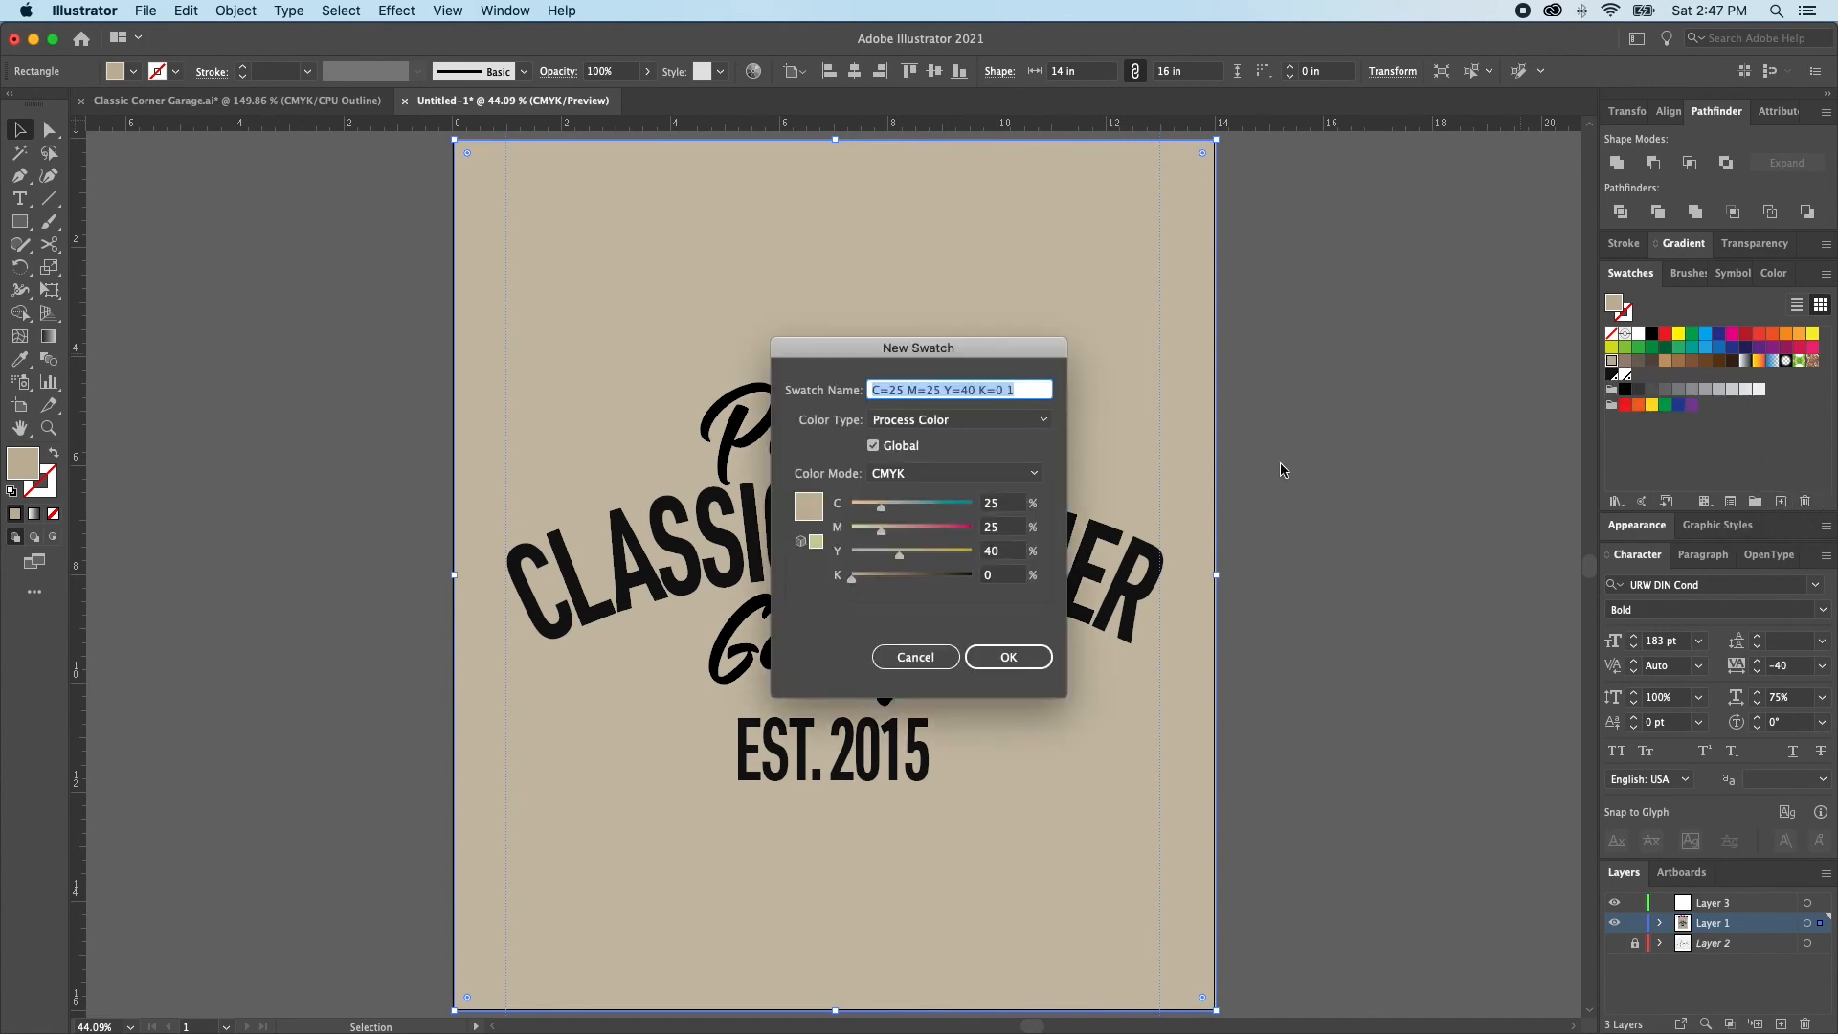
left_click(938, 420)
left_click(908, 465)
left_click_drag(881, 505, 869, 587)
left_click(1007, 660)
left_click(1370, 593)
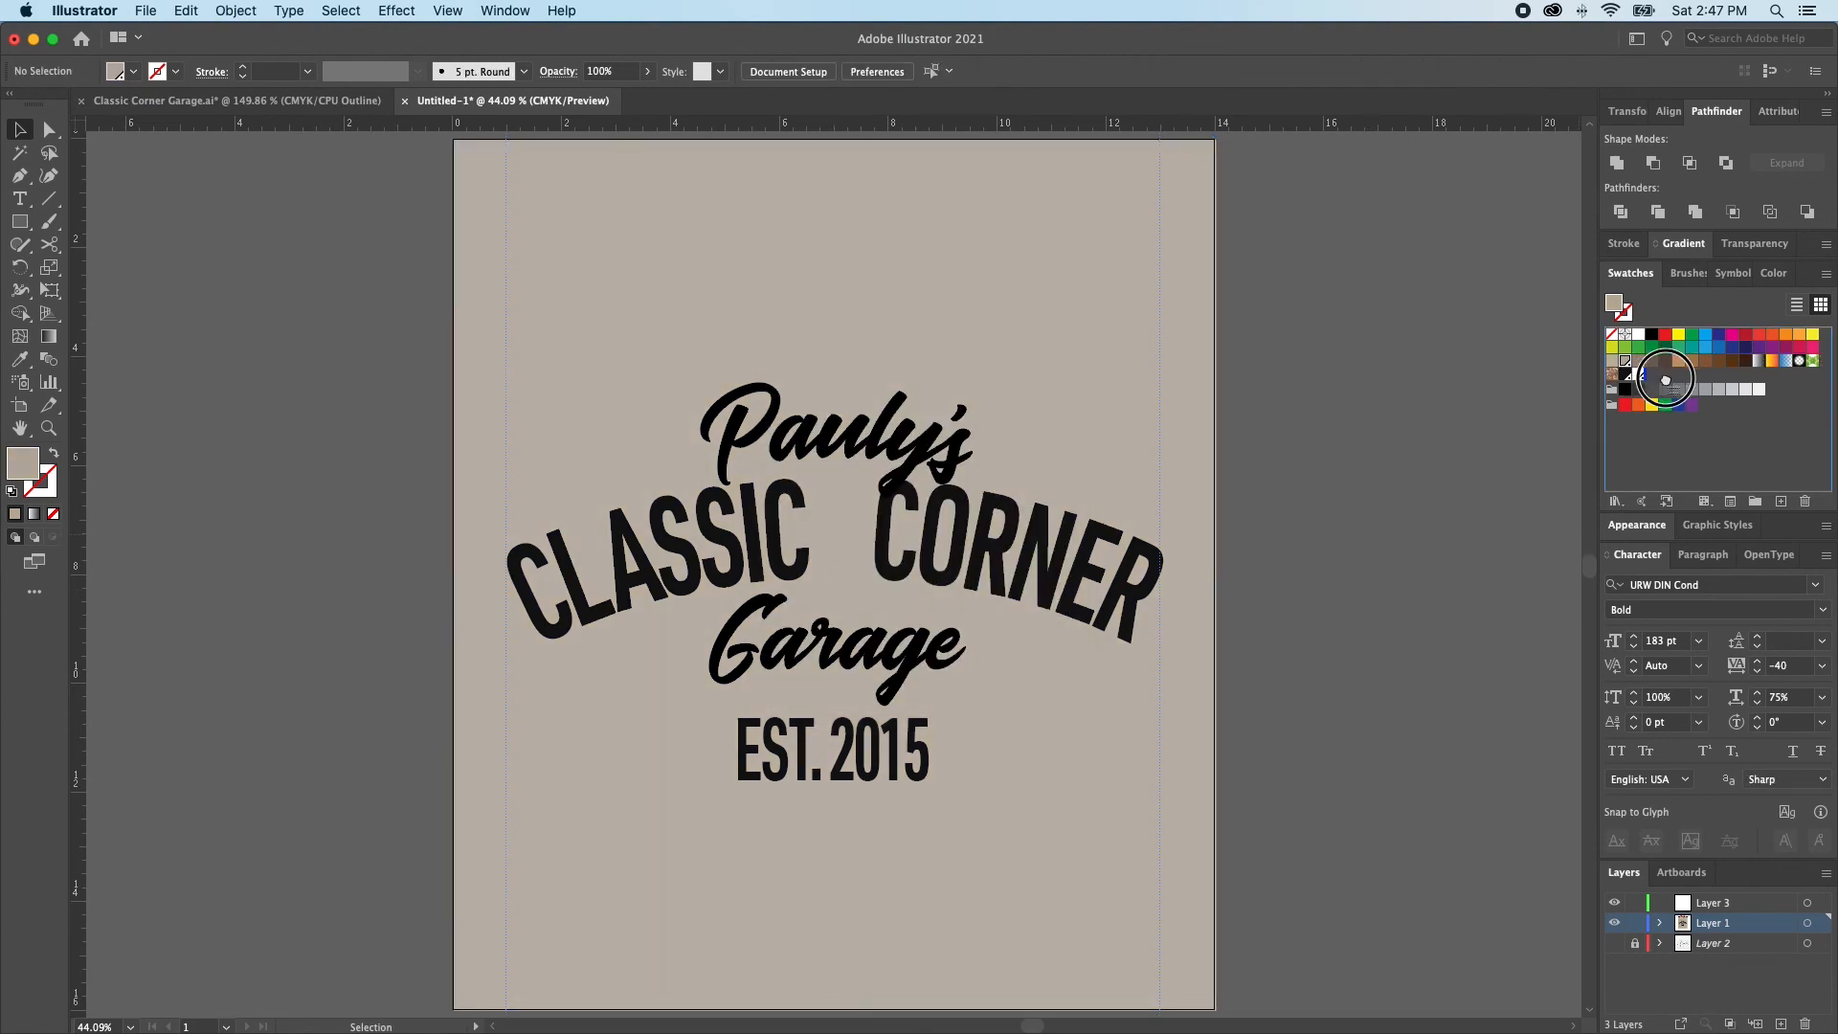
Edit the new spot swatch's CMYK mix to make the background rectangle's beige slightly darker
double_click(1626, 362)
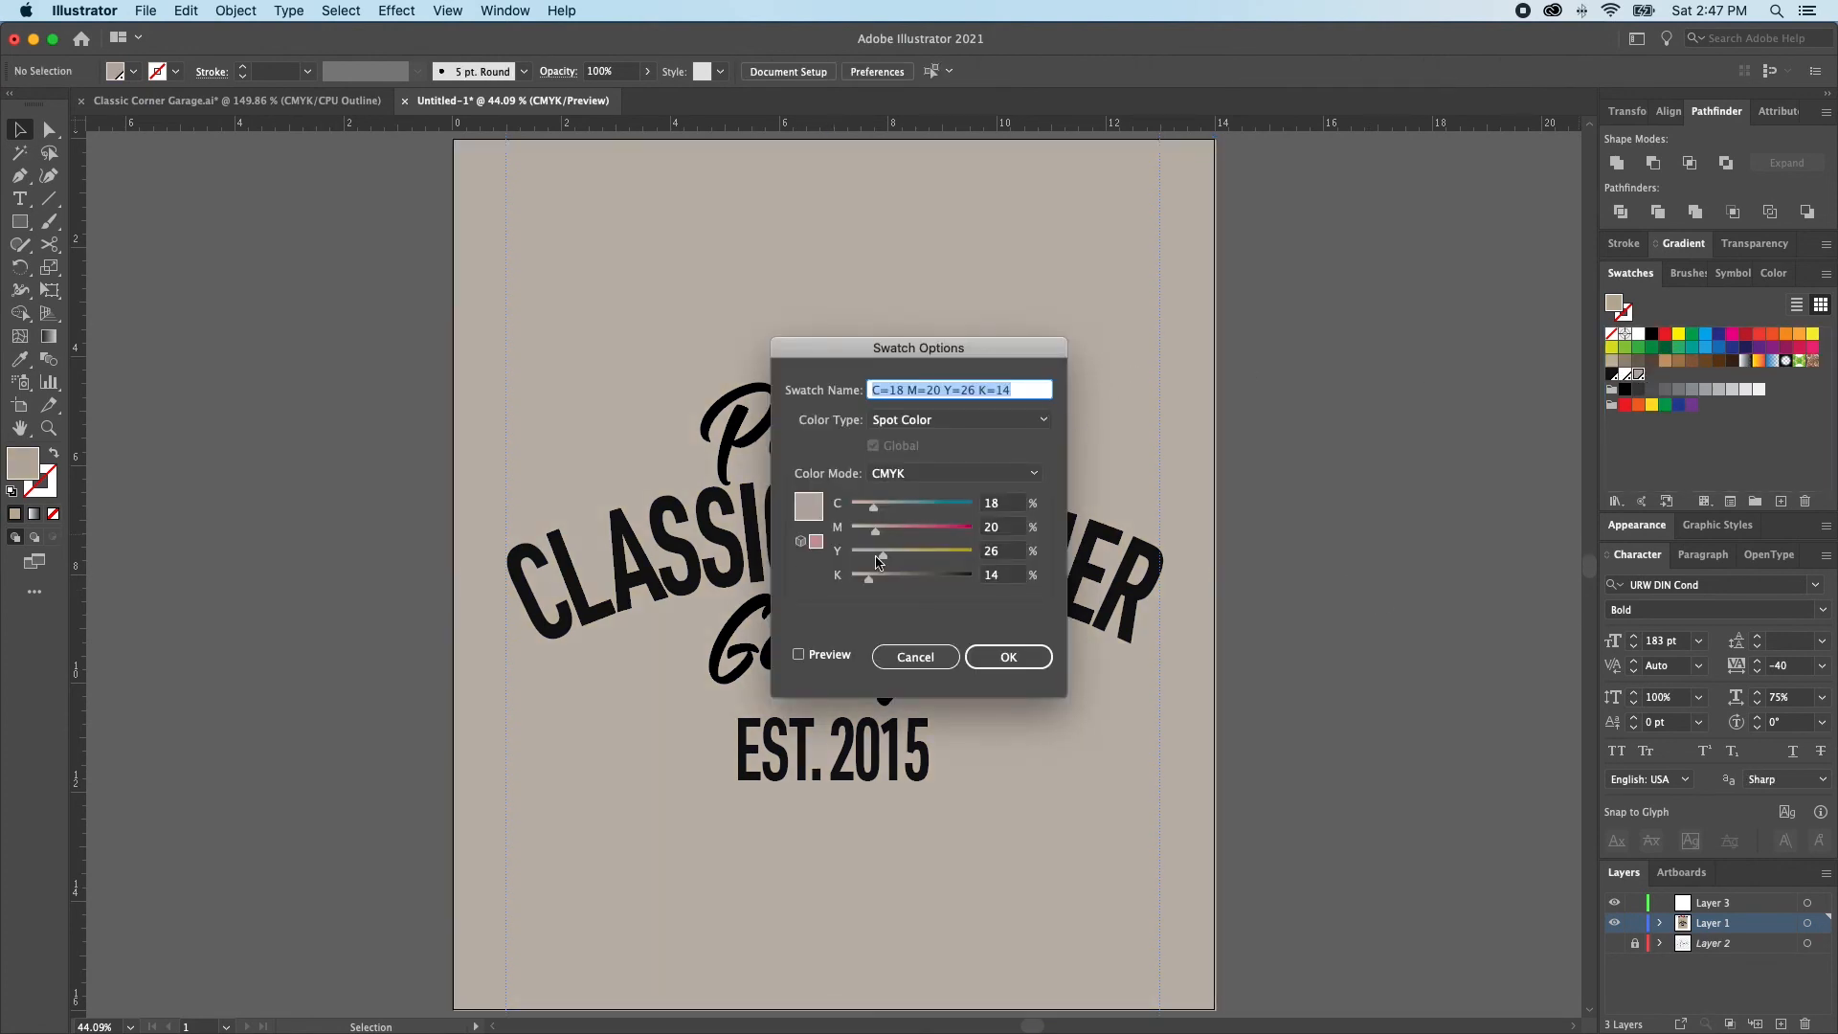
left_click_drag(877, 515, 889, 555)
left_click(1034, 667)
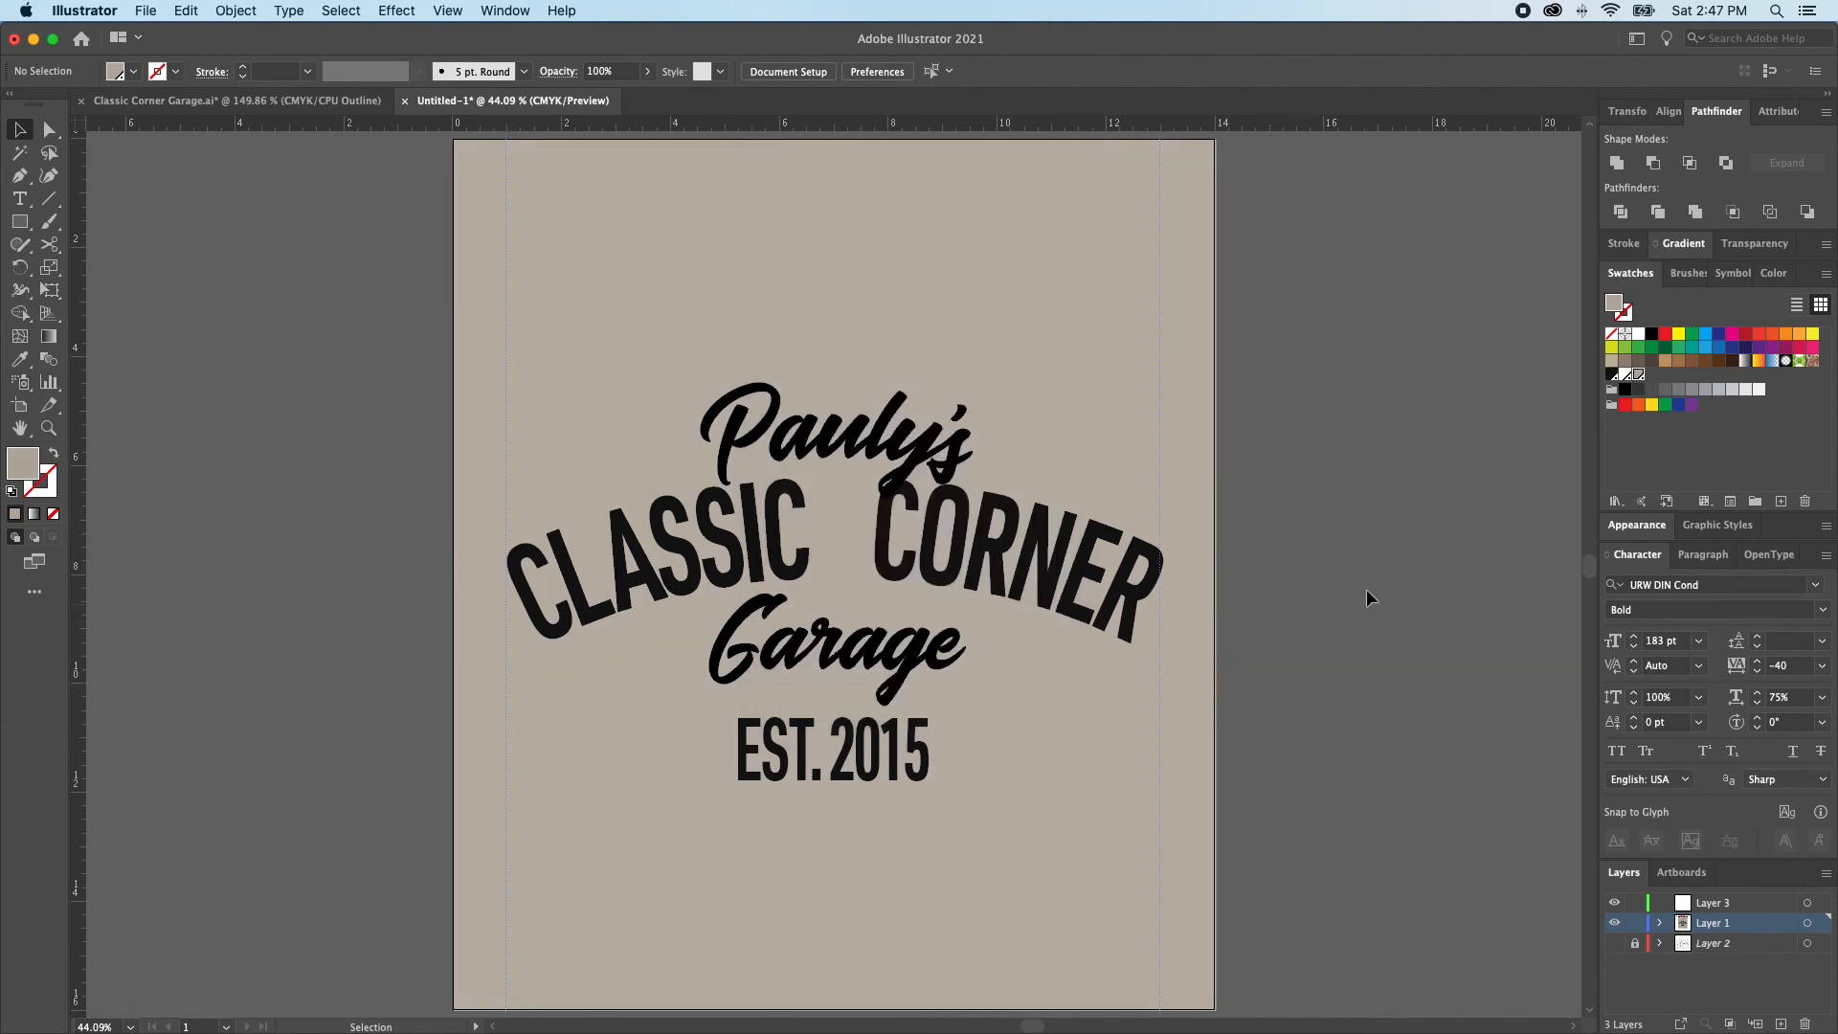
left_click(1177, 350)
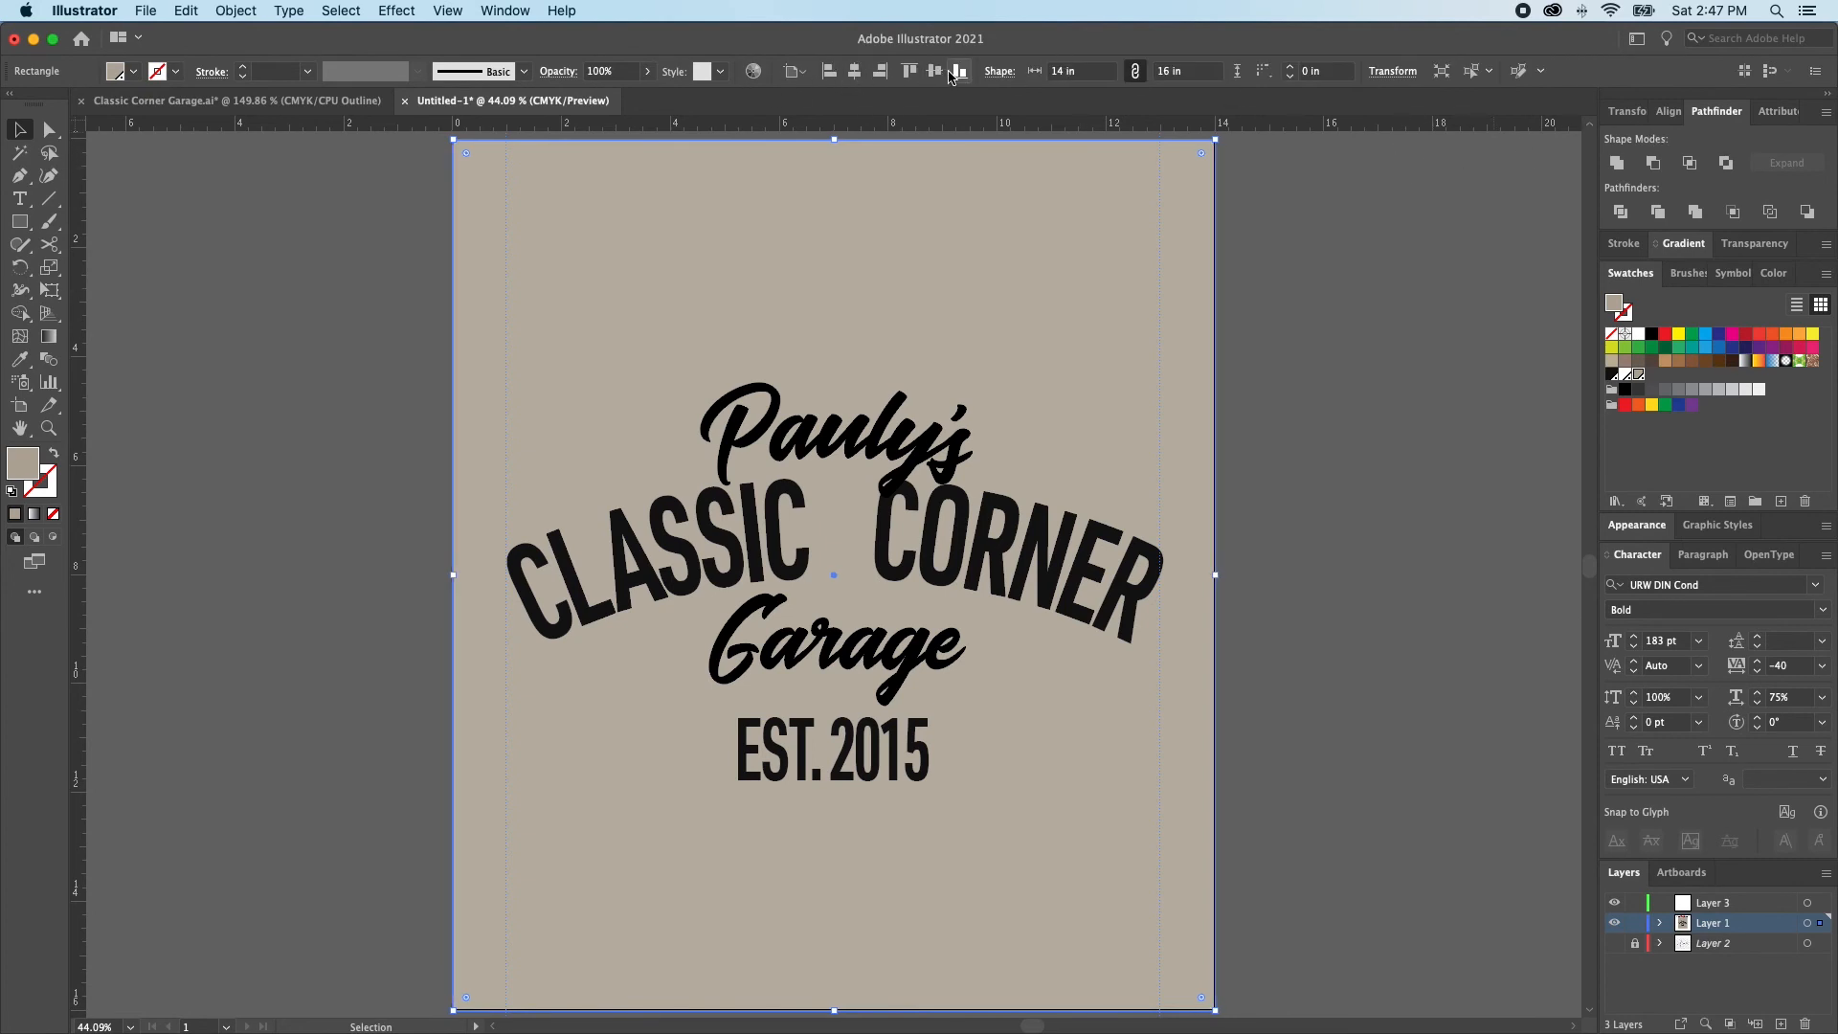
left_click(1232, 460)
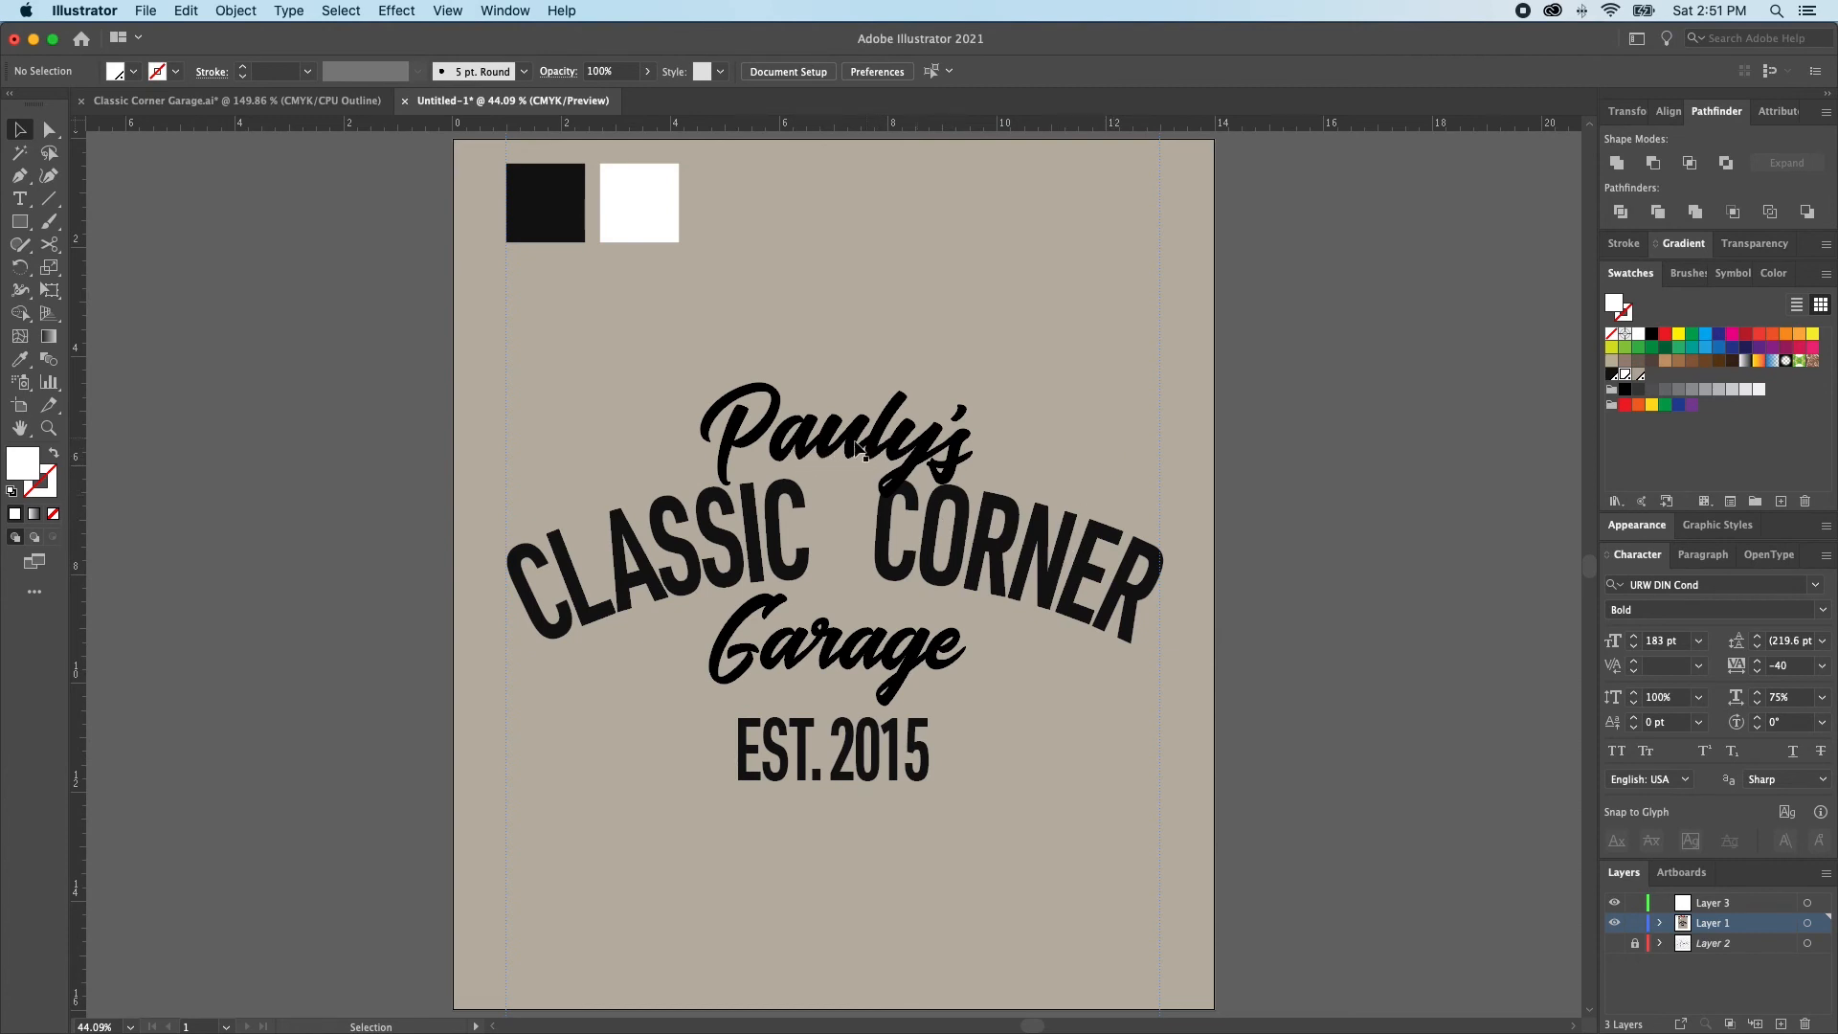
Fill the arched CLASSIC CORNER lettering and the Garage script with the white spot swatch
left_click(1016, 553)
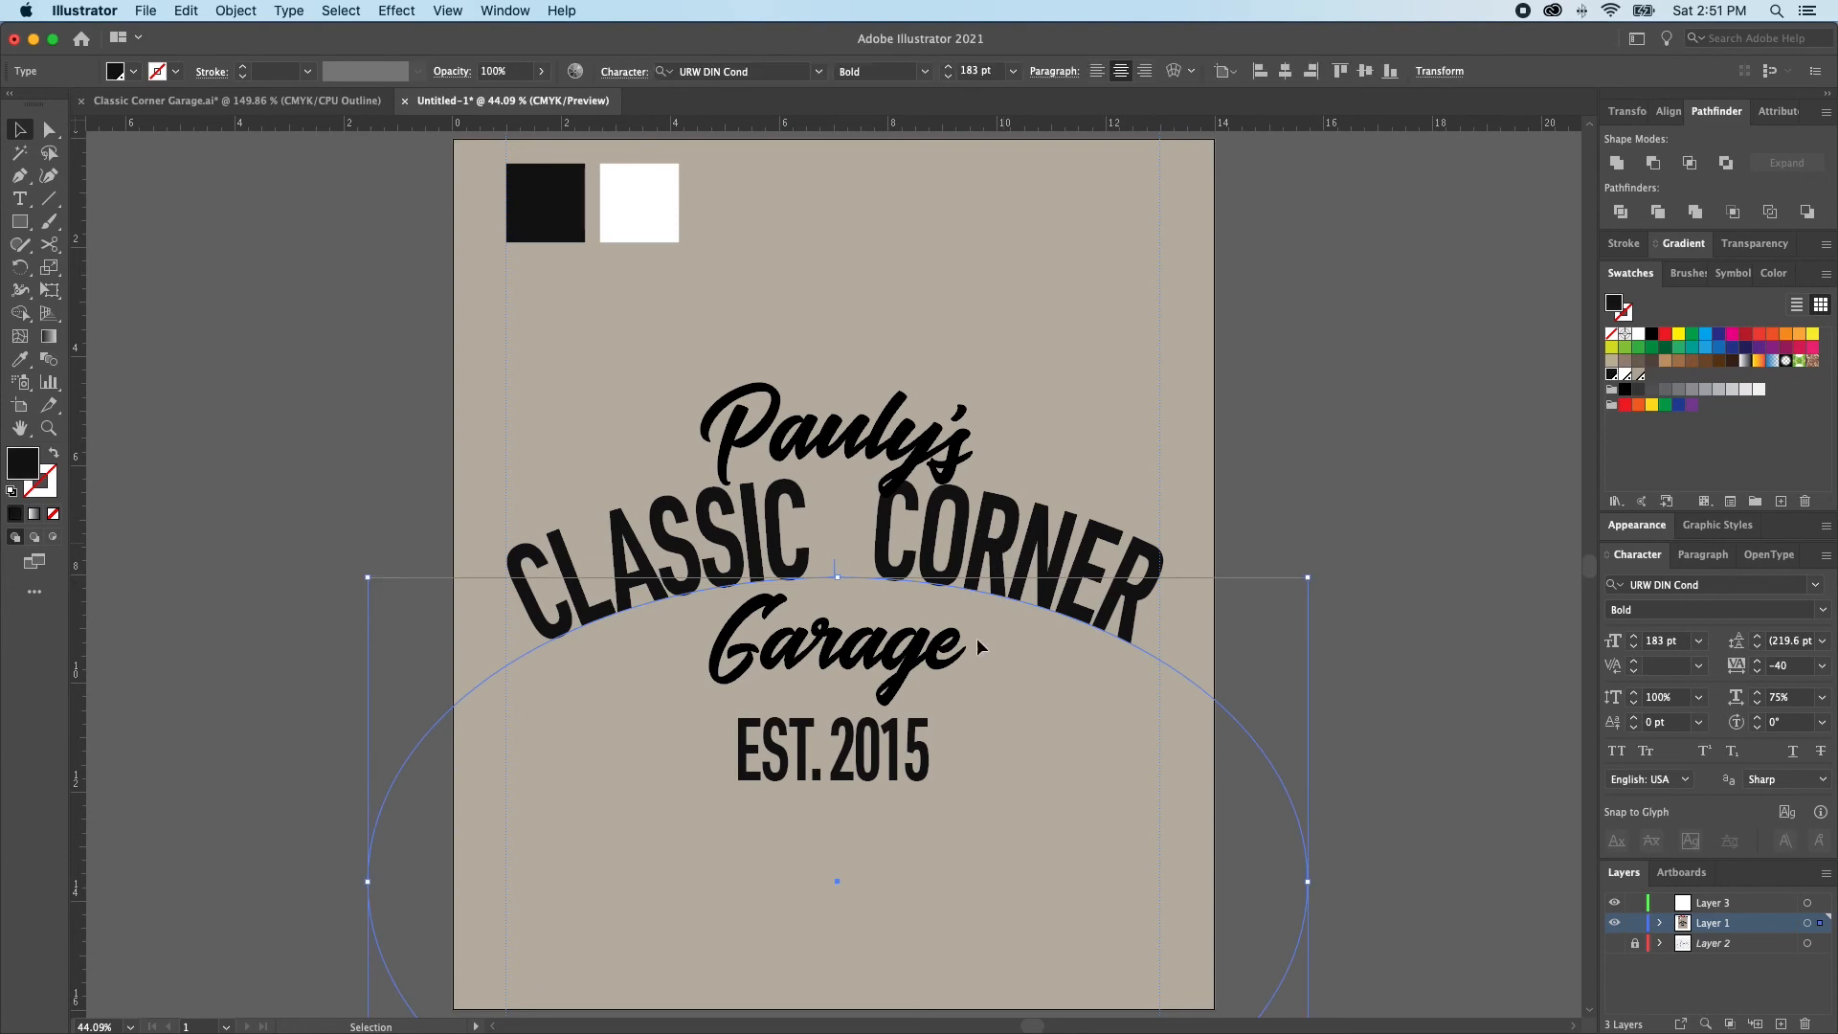
left_click(1625, 375)
left_click(1302, 539)
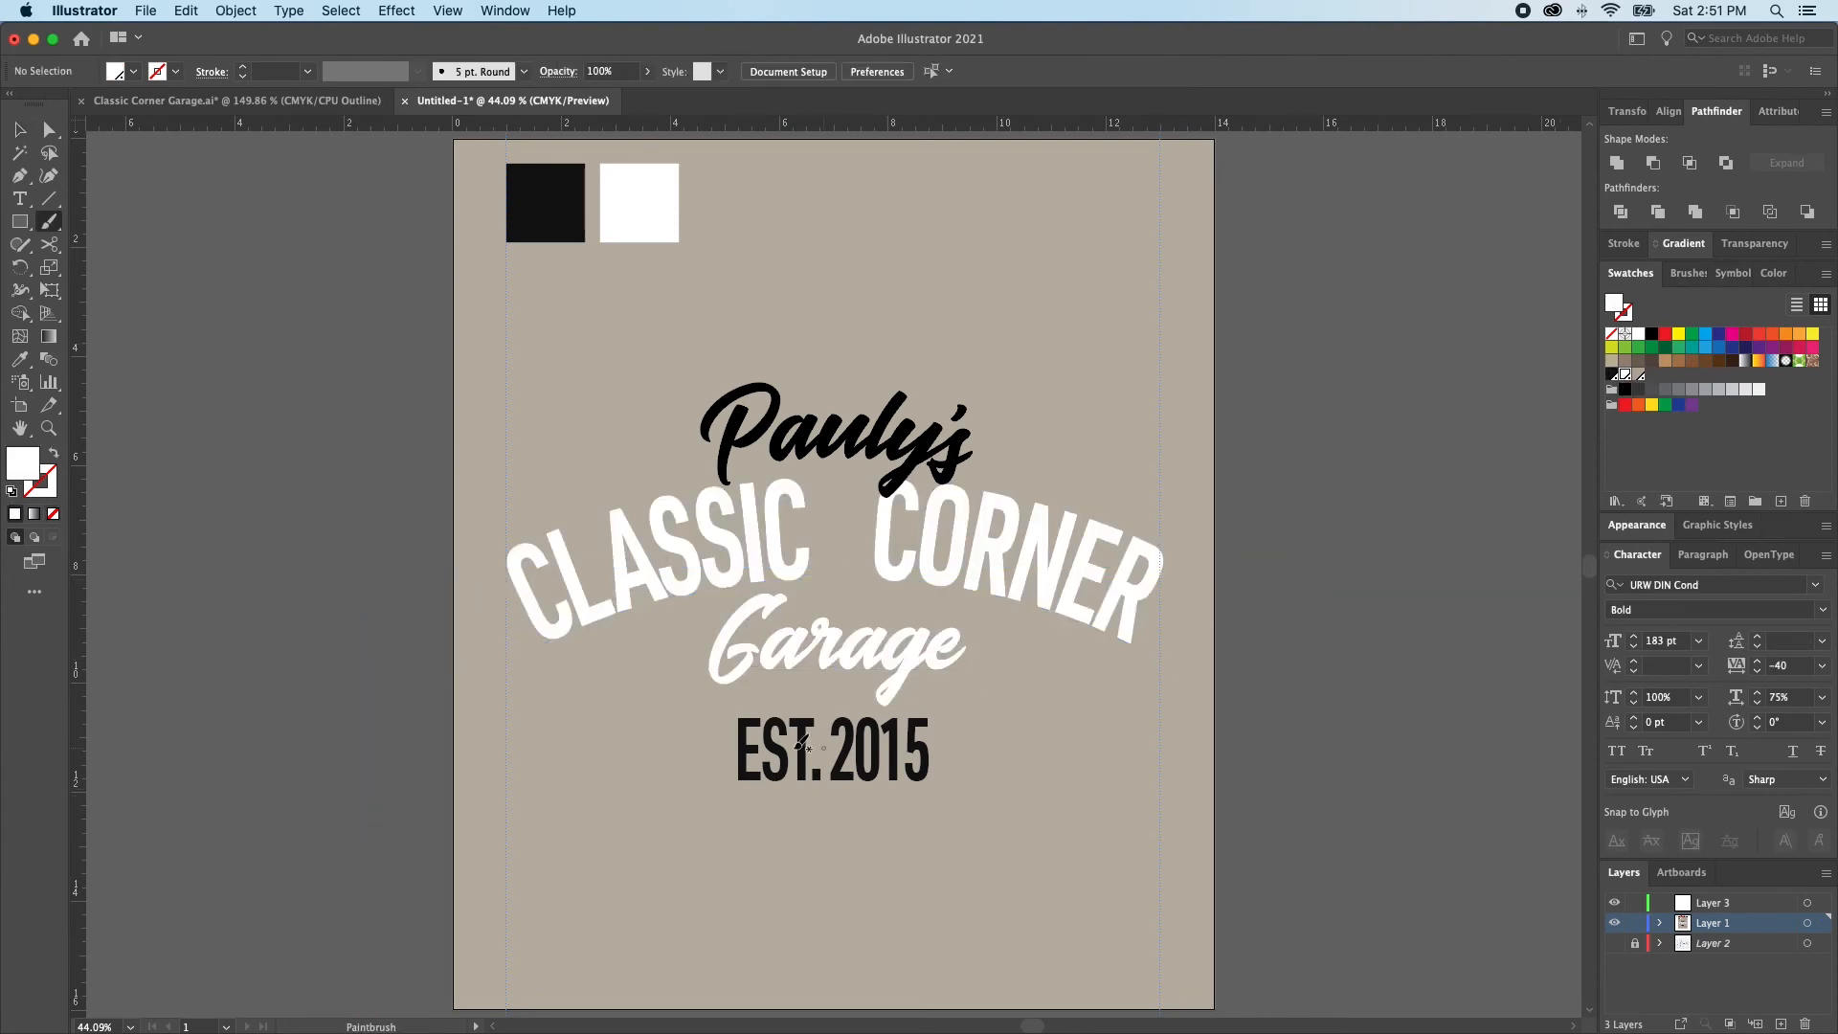
Scale the EST. 2015 text down to about 78 pt, with 100% horizontal scale and -20 tracking
left_click(825, 775)
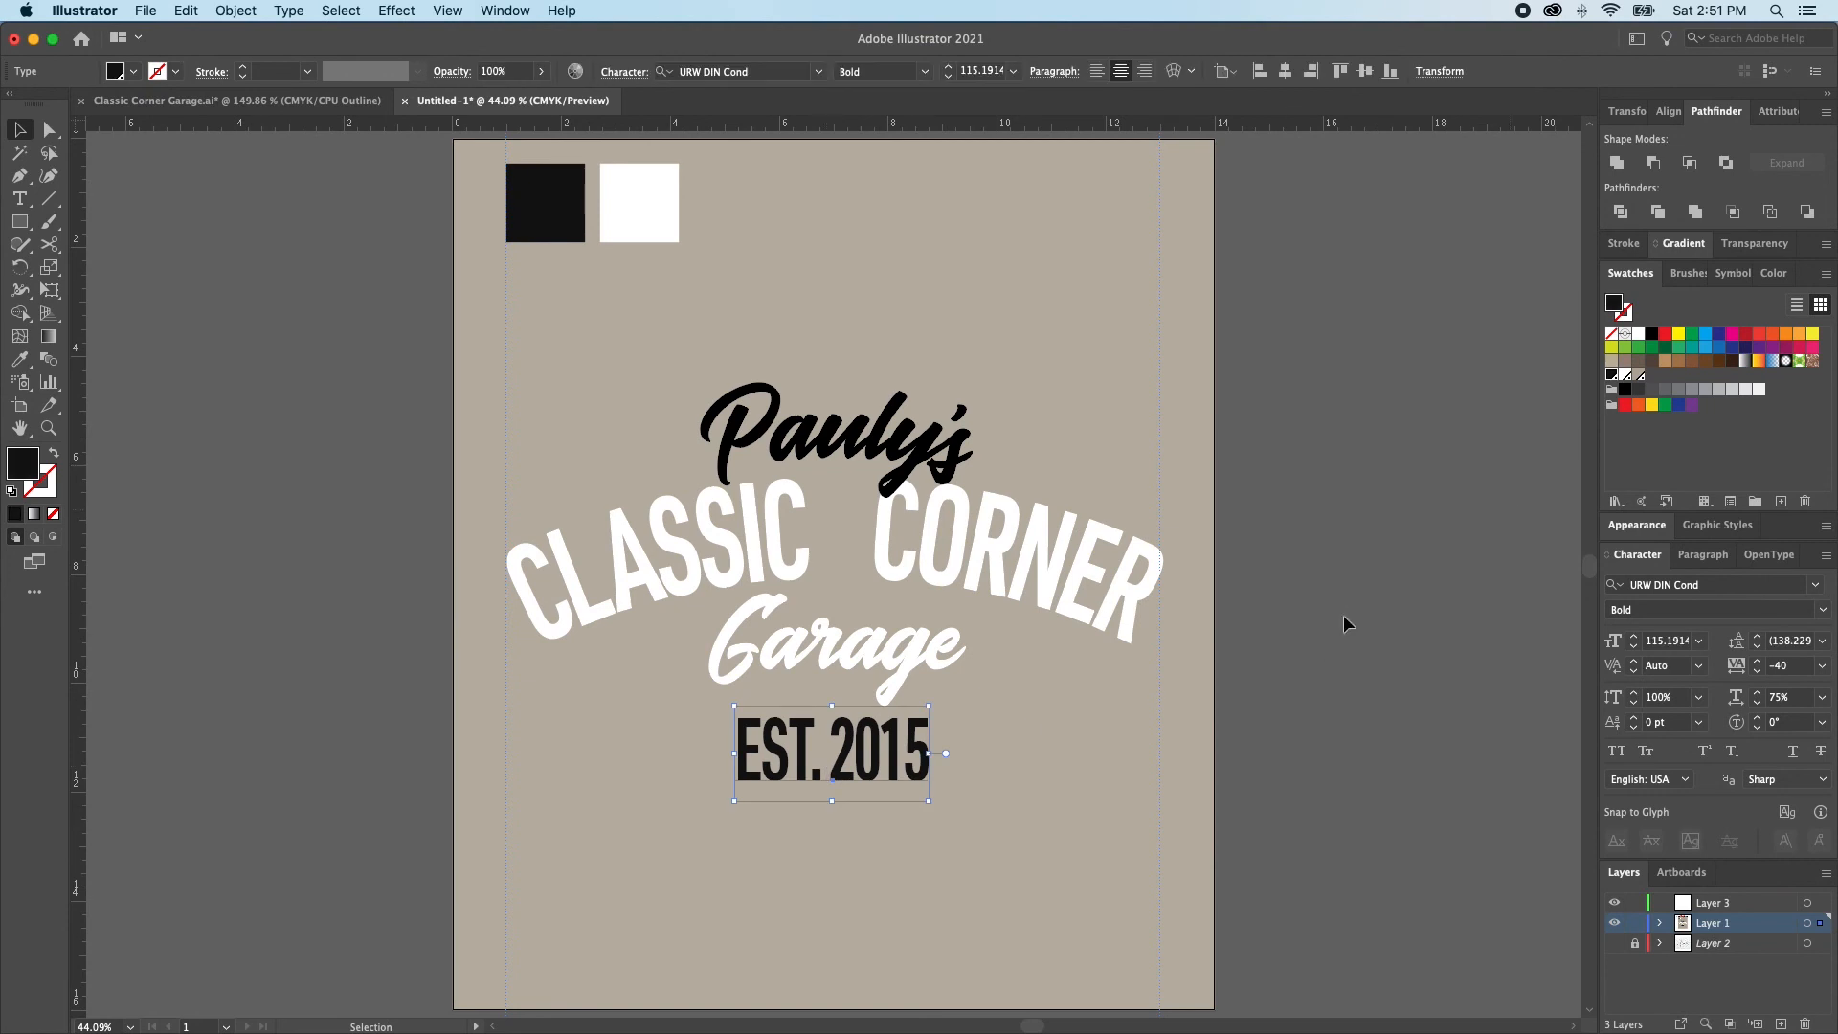
double_click(925, 756)
left_click_drag(924, 756, 912, 752)
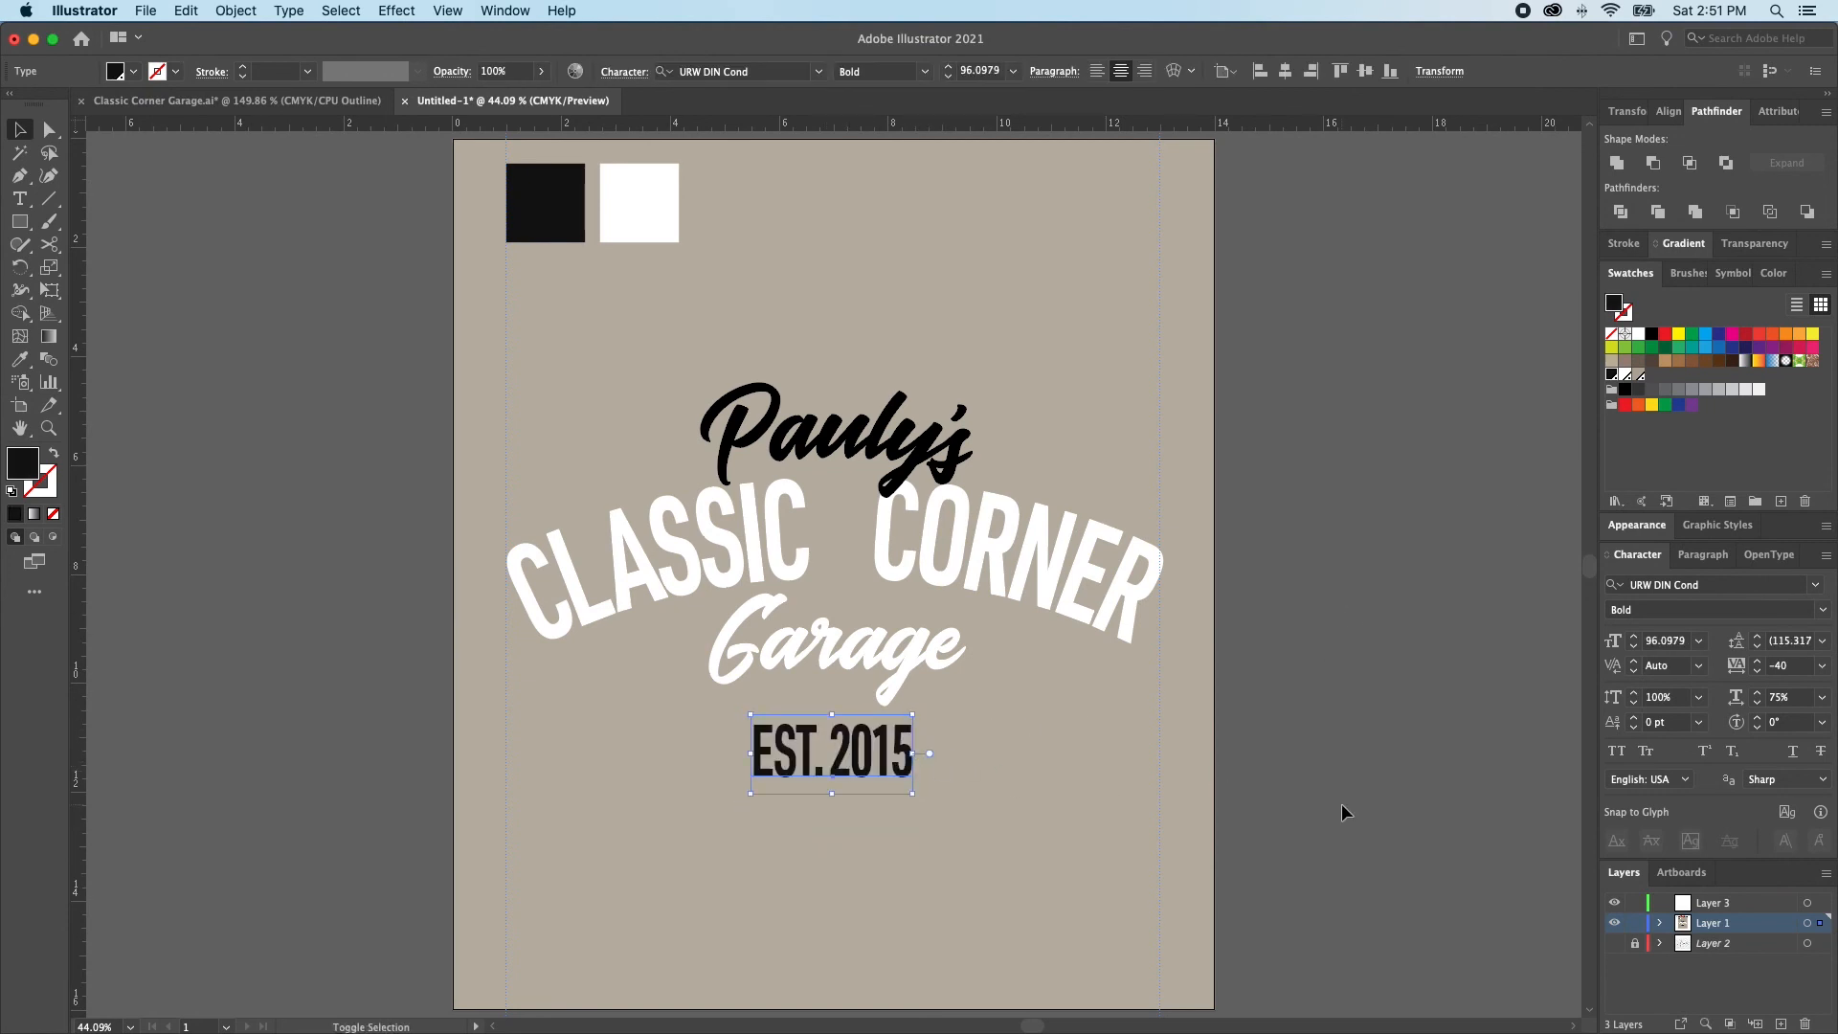
left_click(1818, 700)
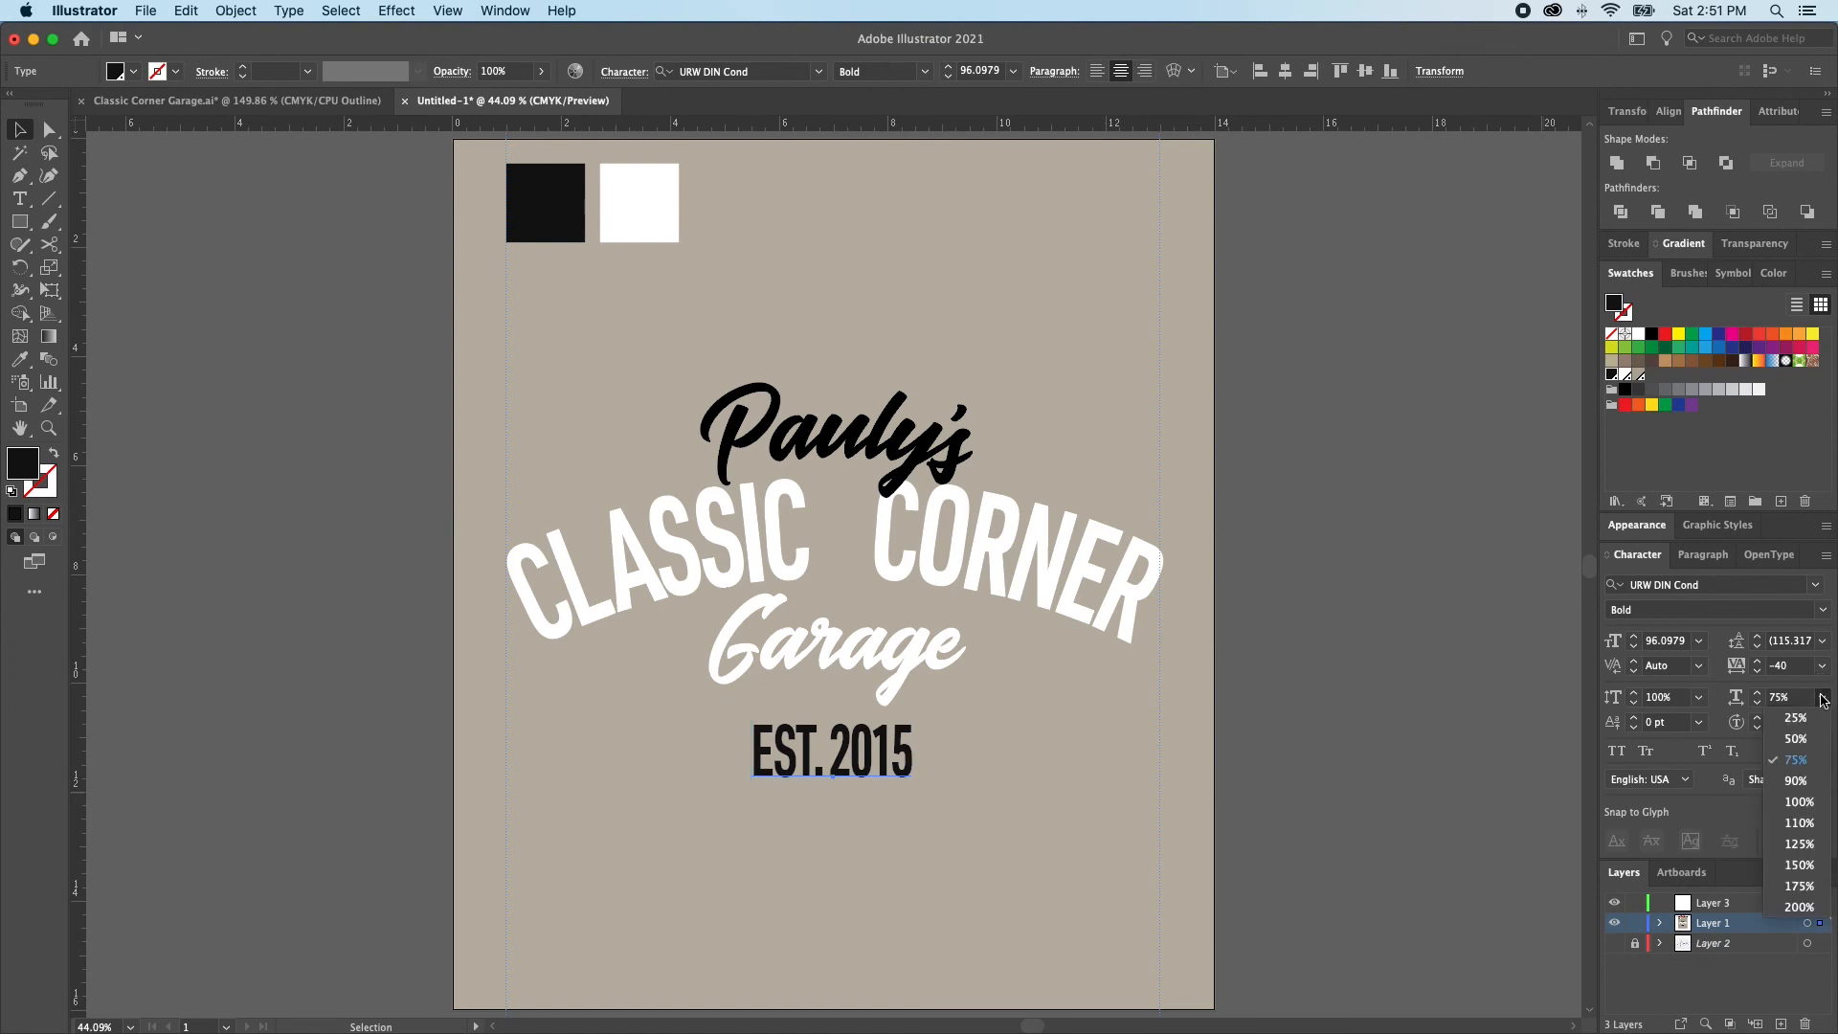
left_click(1808, 804)
left_click_drag(940, 754, 920, 753)
key("alt+Right")
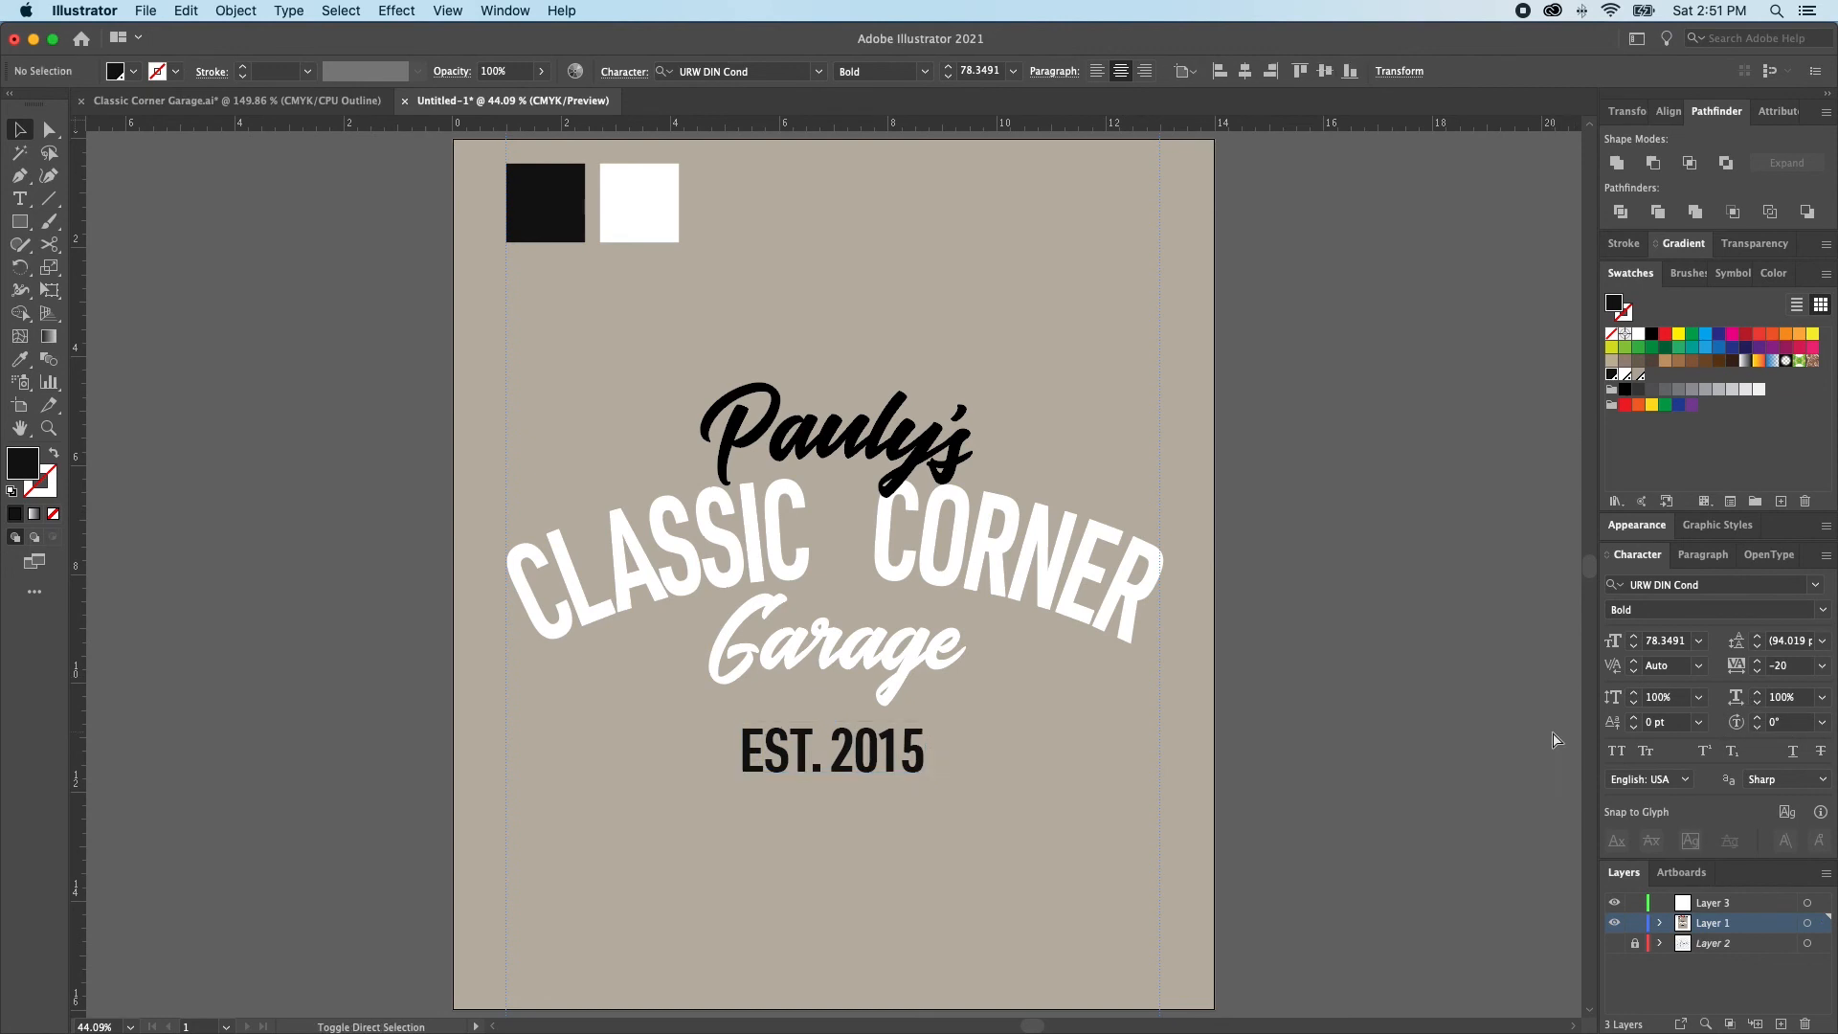
Draw a black rectangle about 3.8 in by 1.16 in behind EST. 2015 and fill the text with the beige background spot swatch
key("super+shift+a")
key("m")
left_click_drag(725, 723, 931, 785)
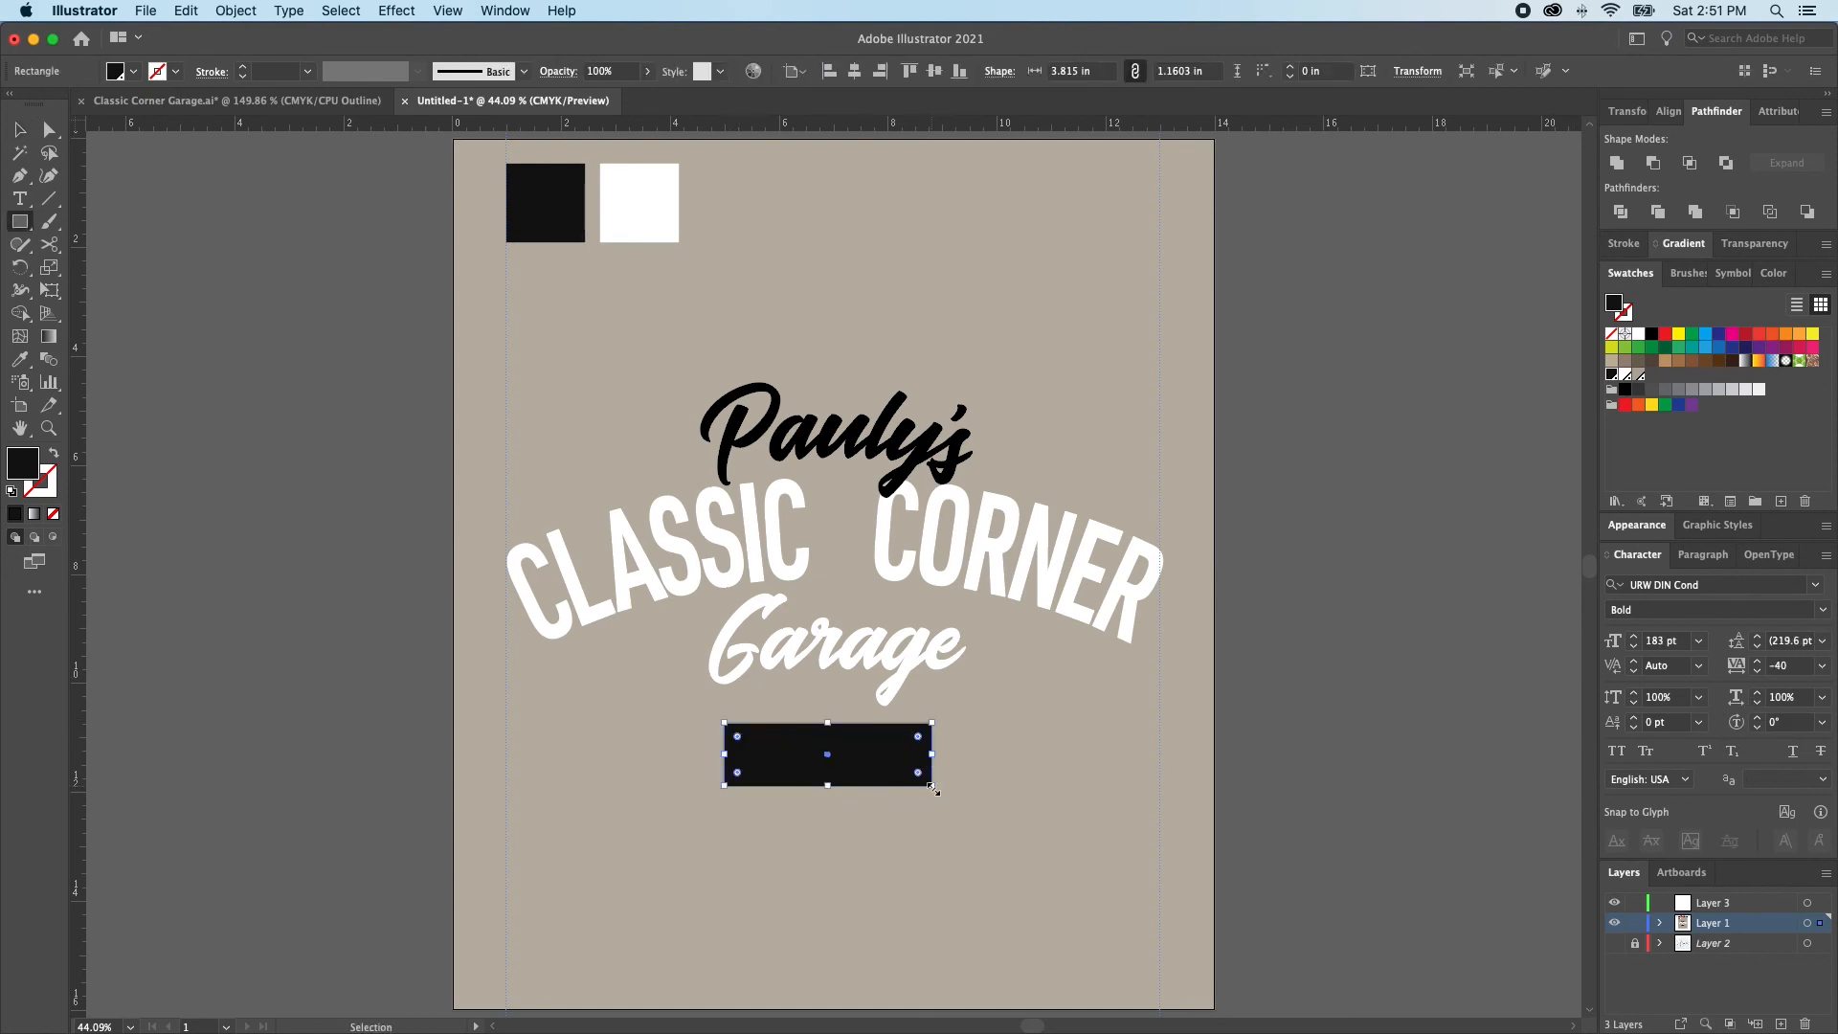
key("super+z")
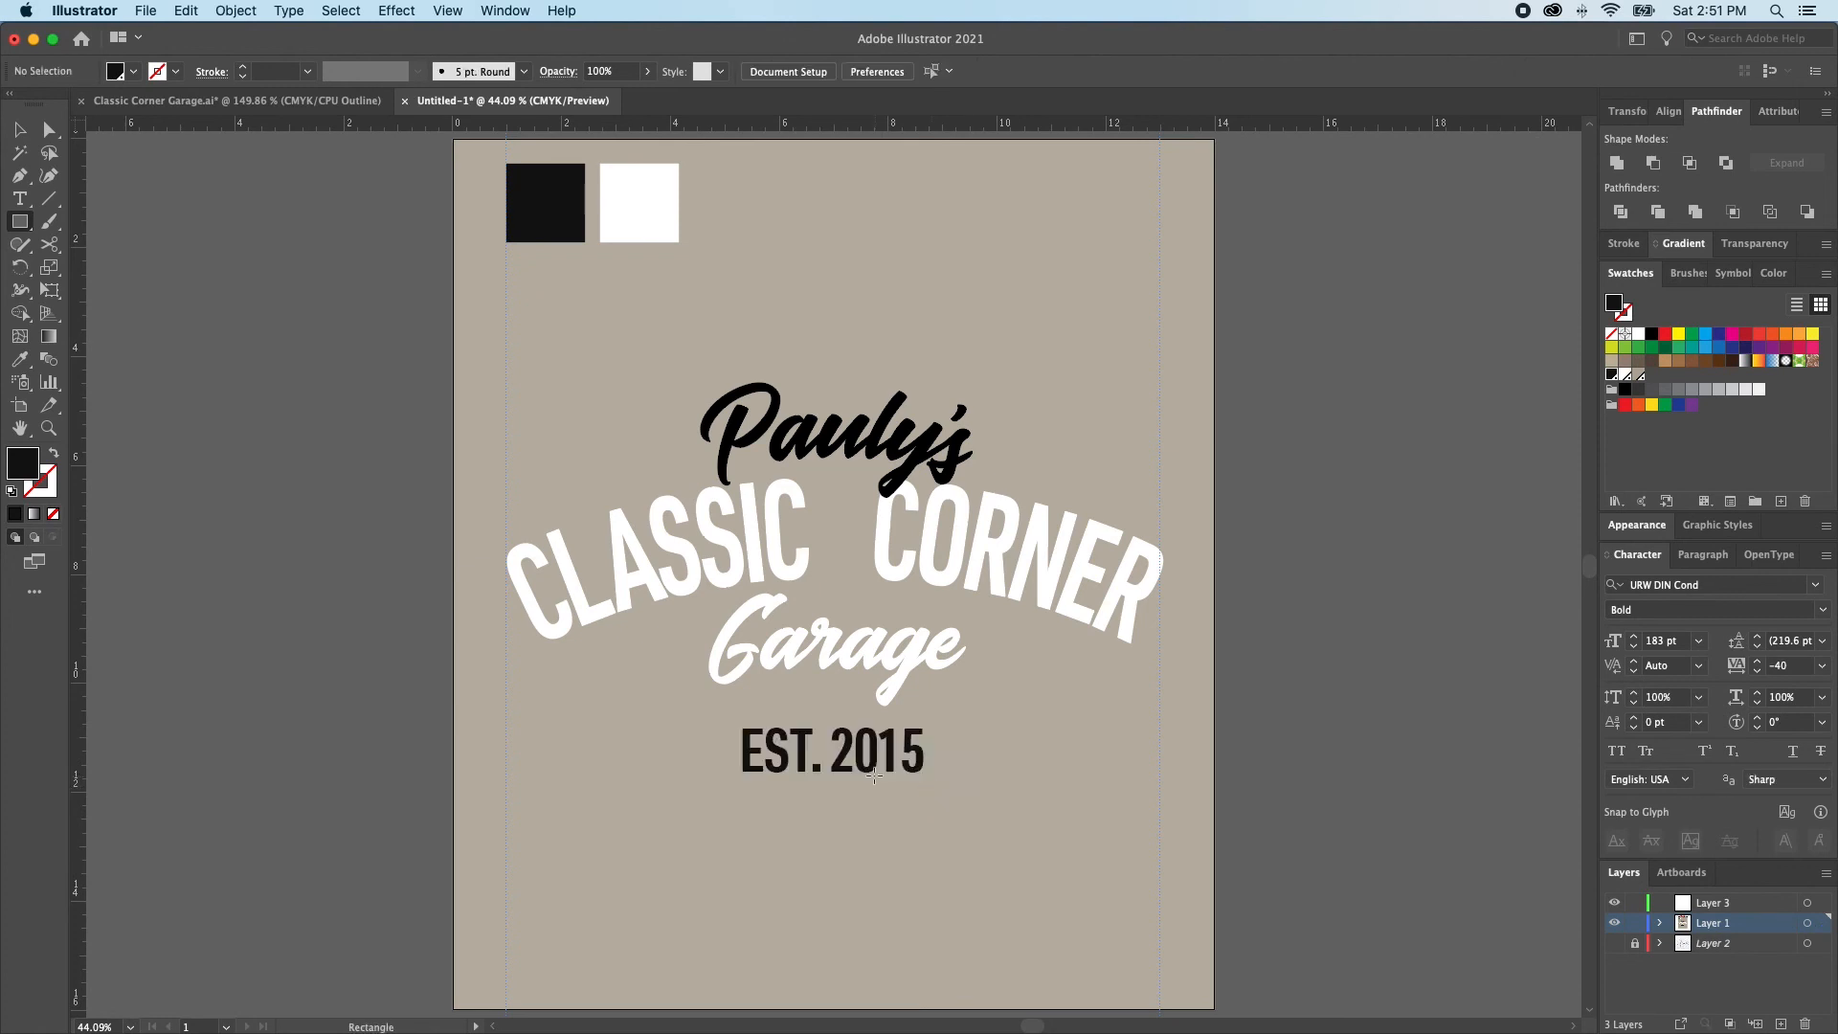
key("v")
left_click(873, 761)
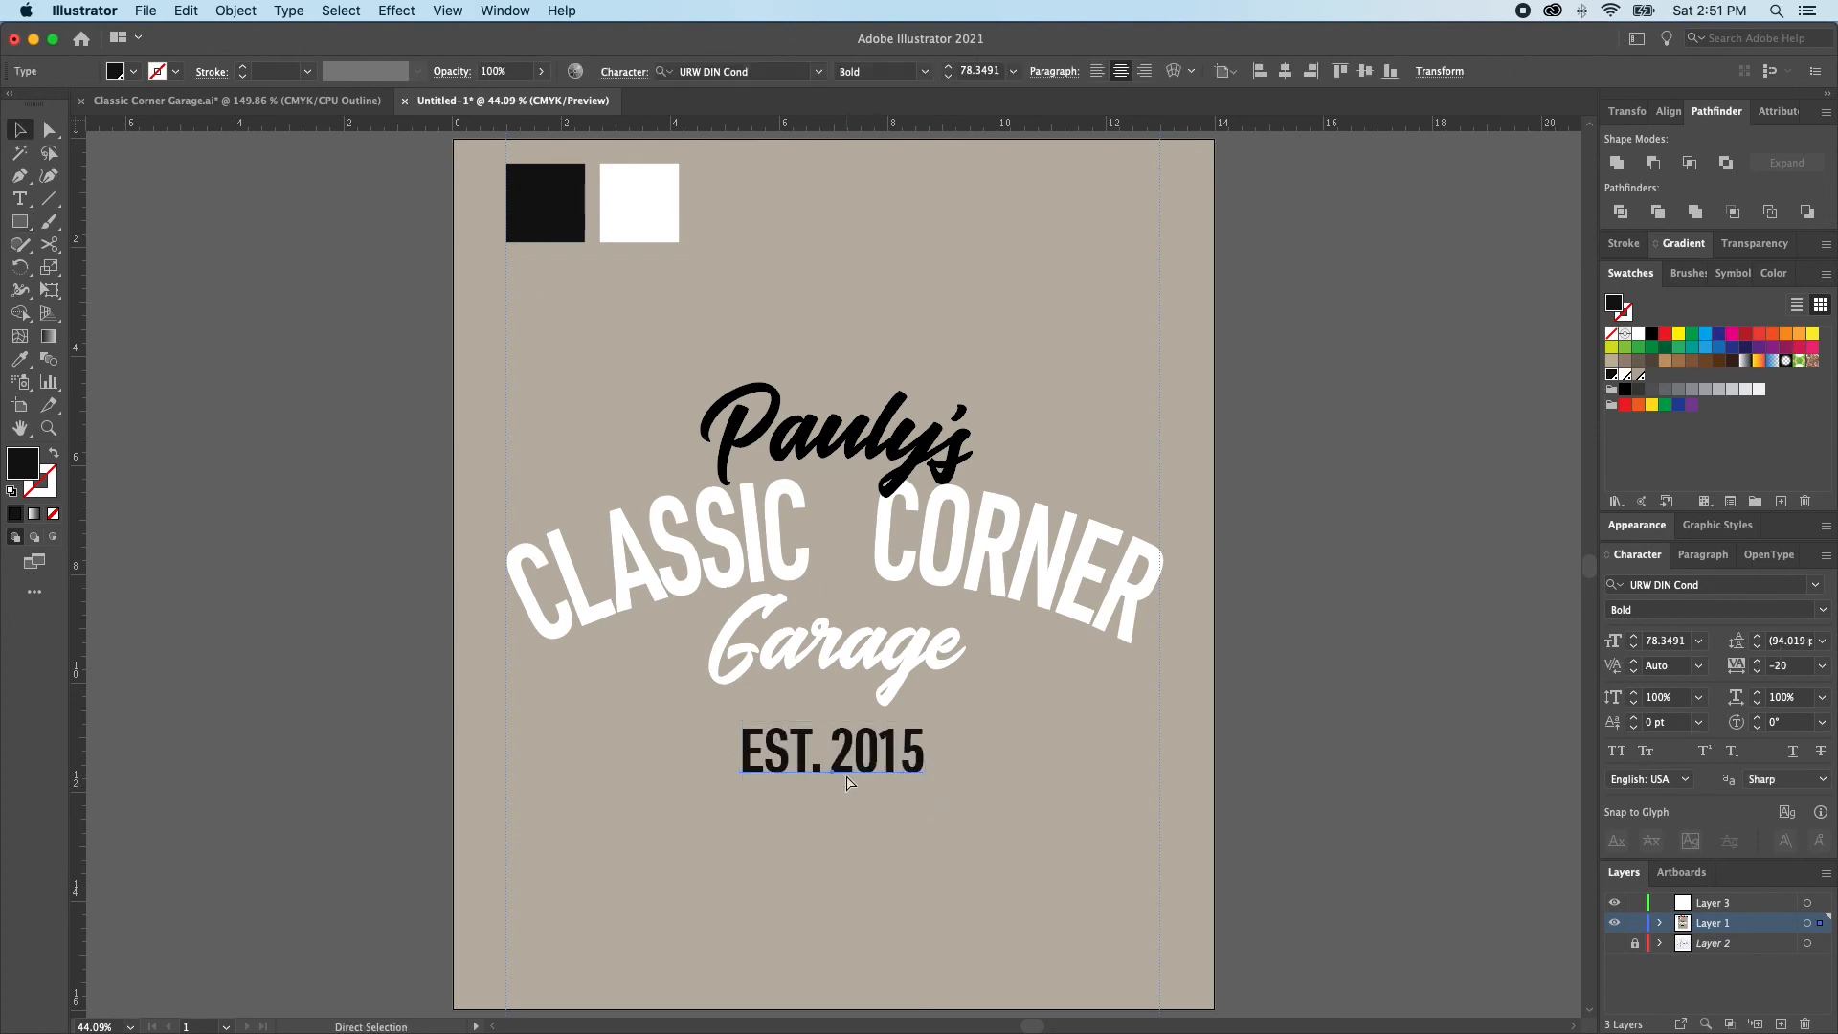
key("super+shift+z")
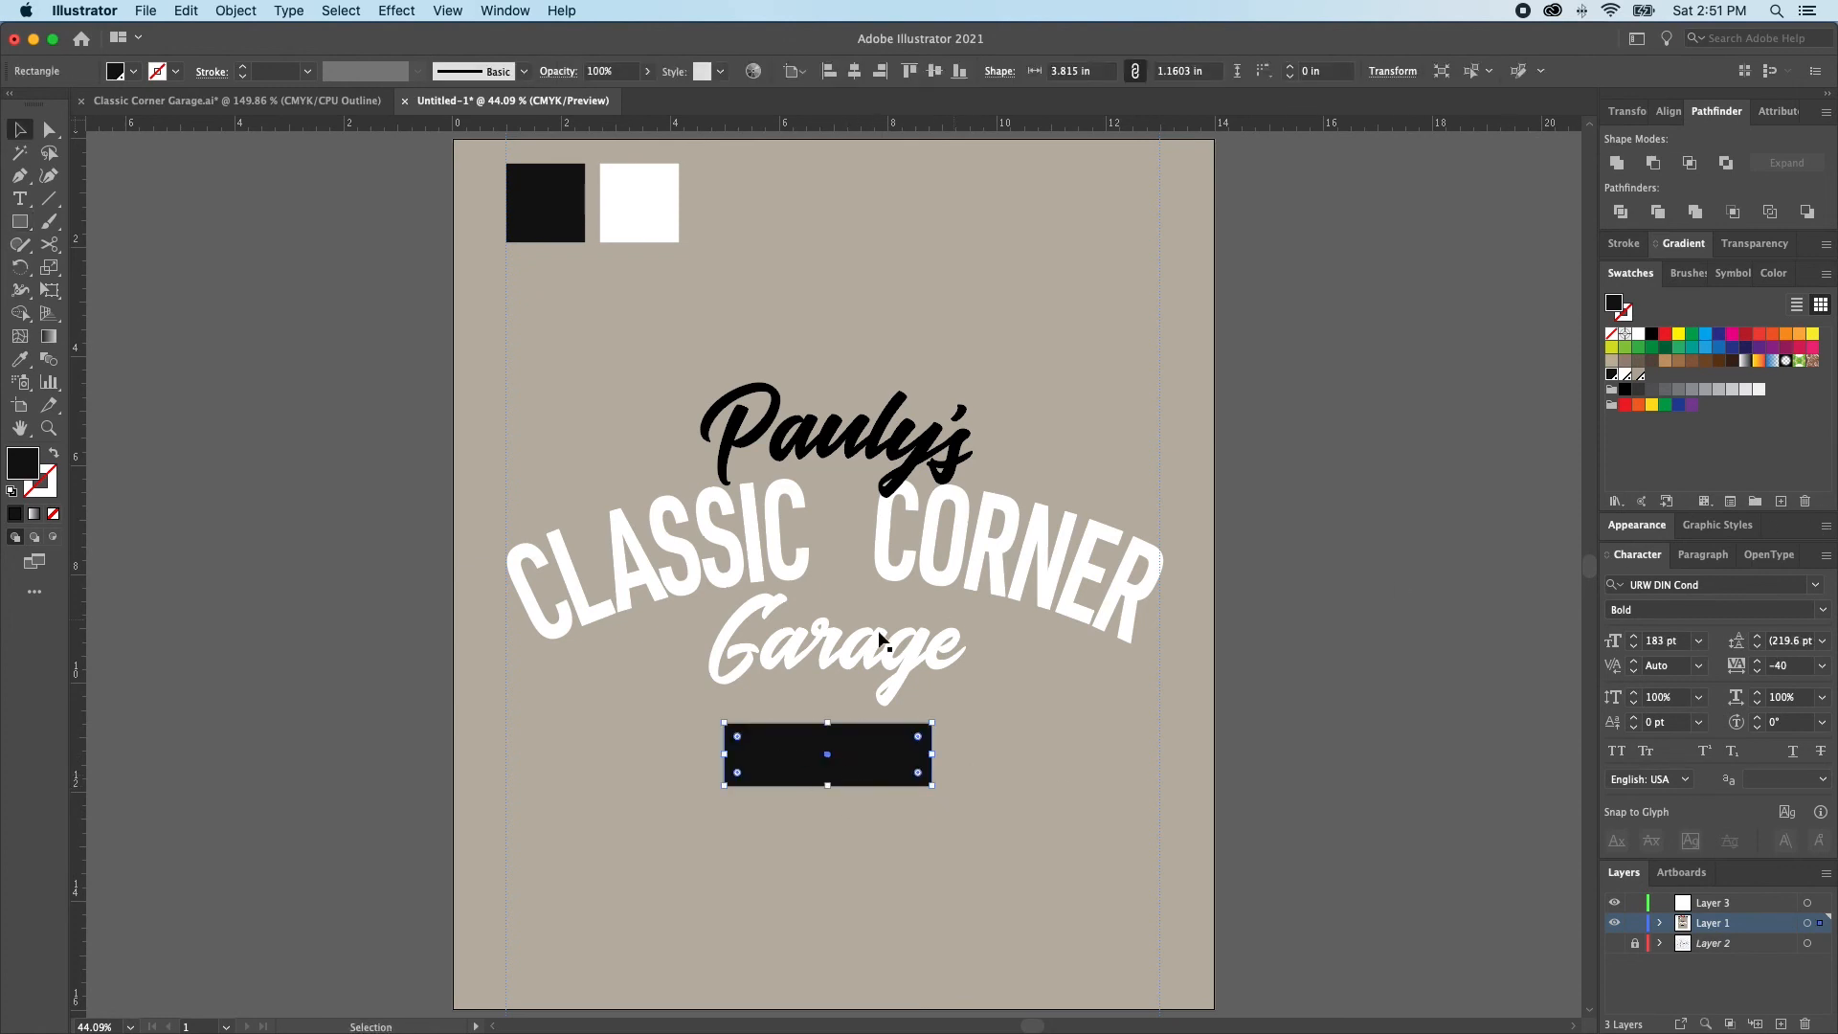
left_click(820, 758)
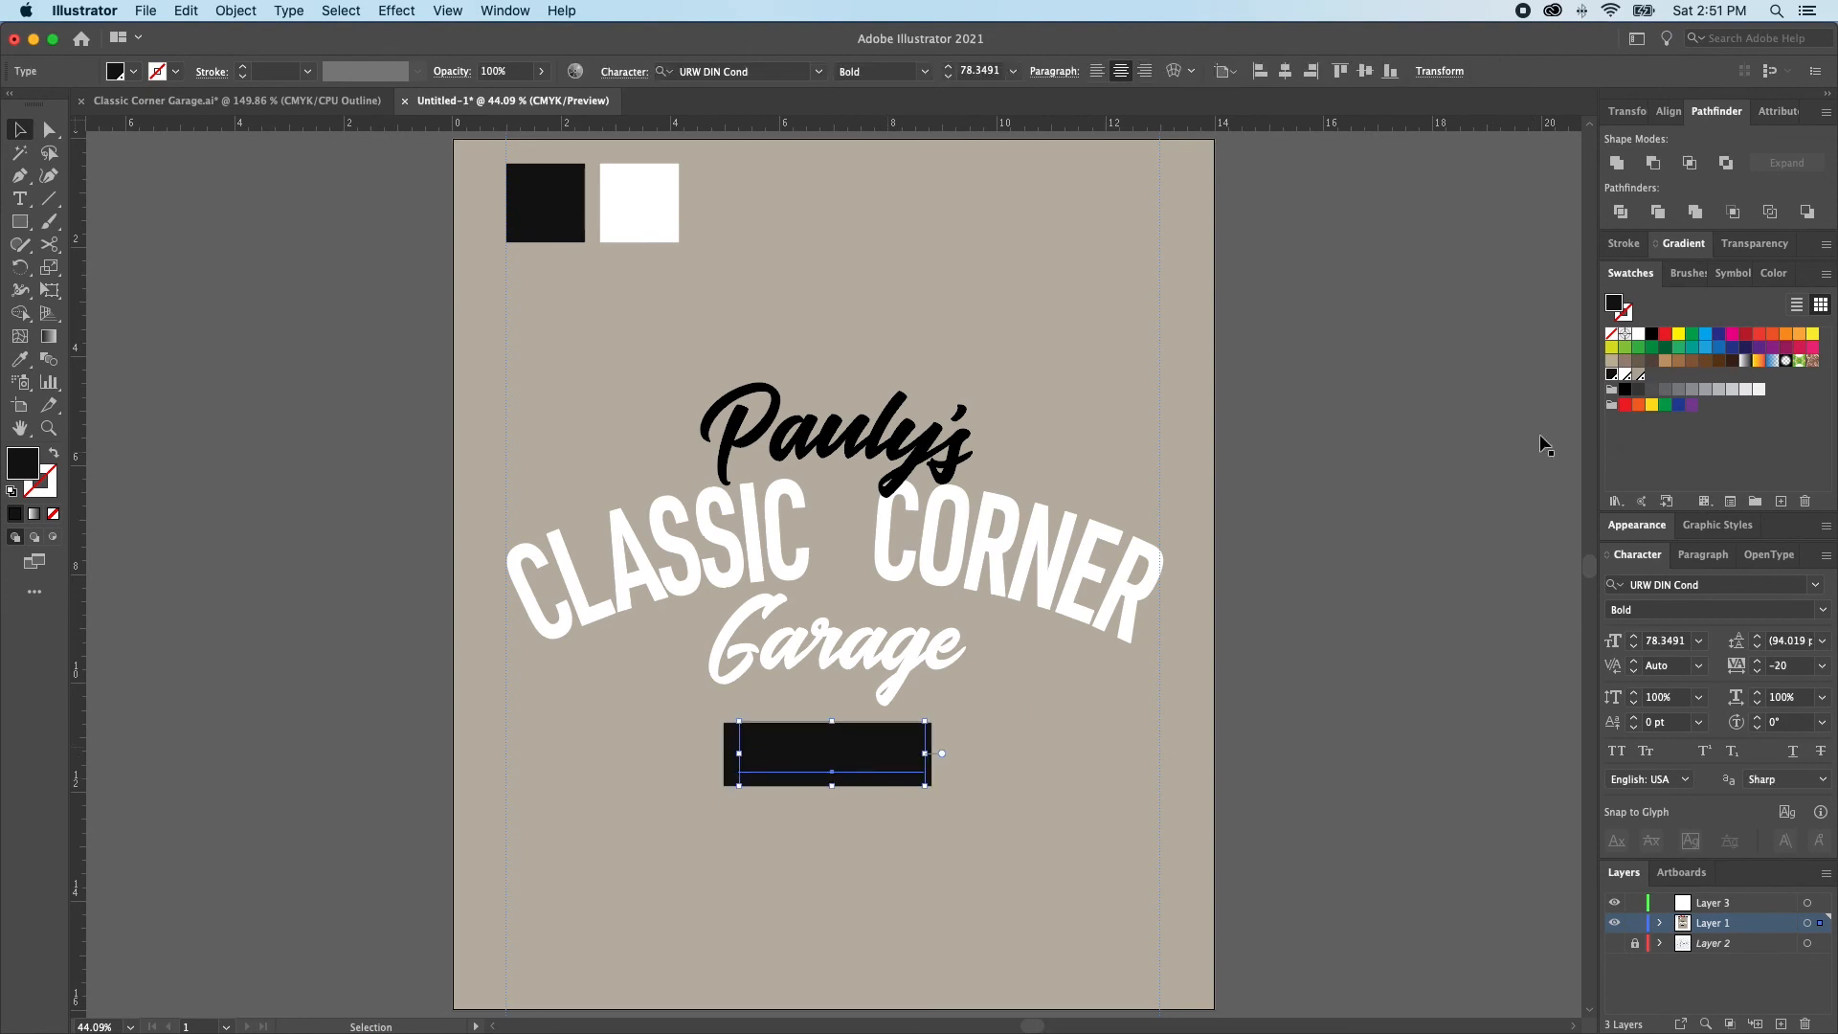
left_click(1638, 374)
Resize the black rectangle to the outer edges of the EST. 2015 letters, about 3.34 in by 0.79 in
key("a")
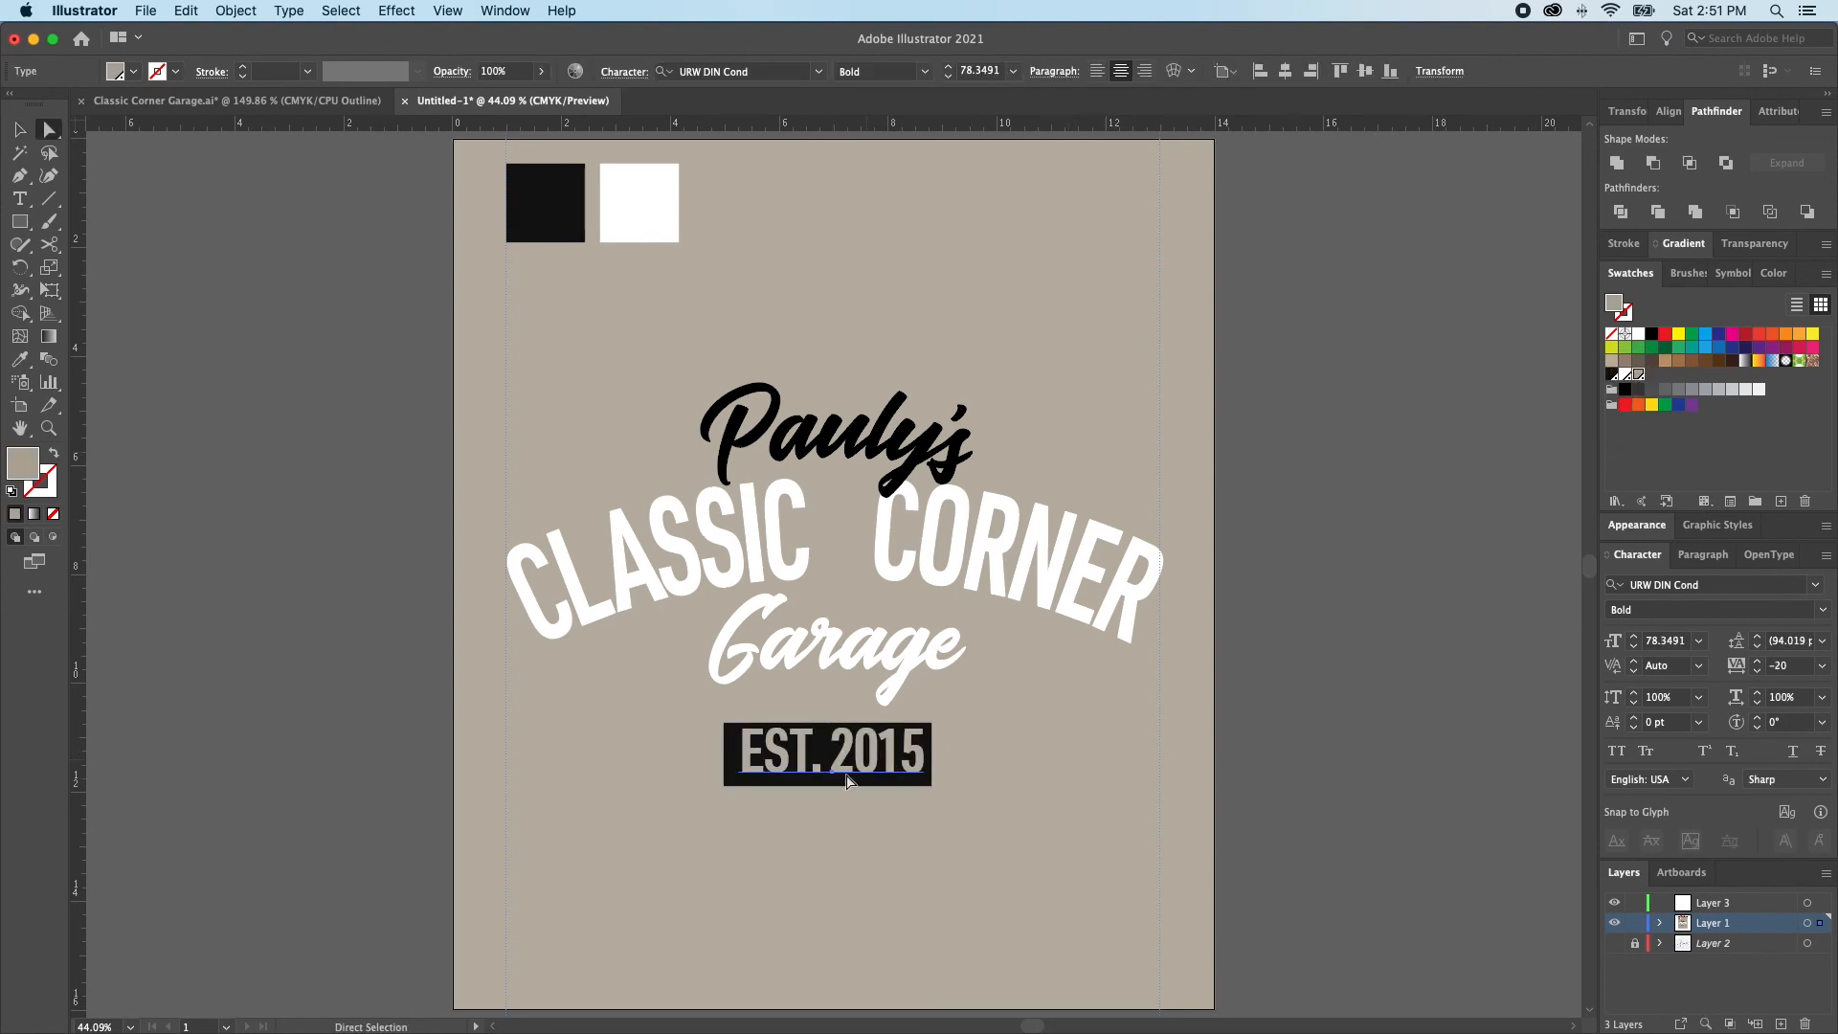
left_click(847, 780)
key("v")
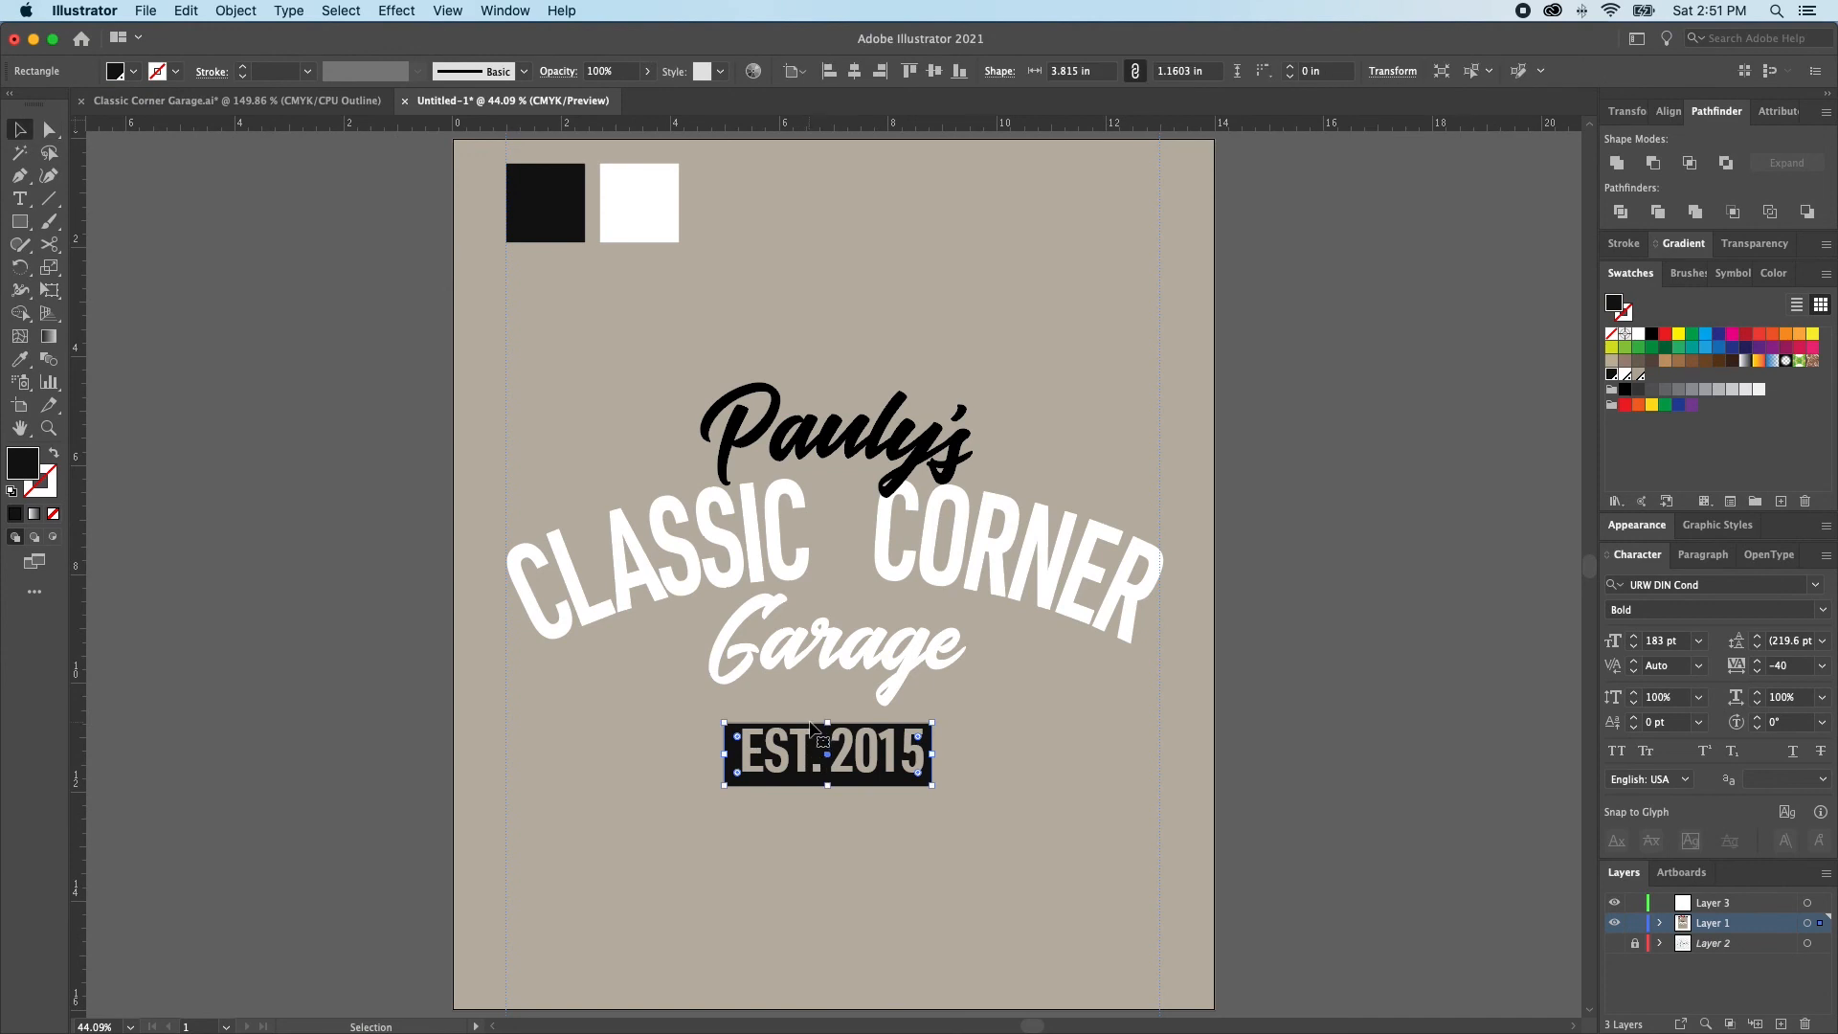
left_click_drag(827, 723, 1143, 831)
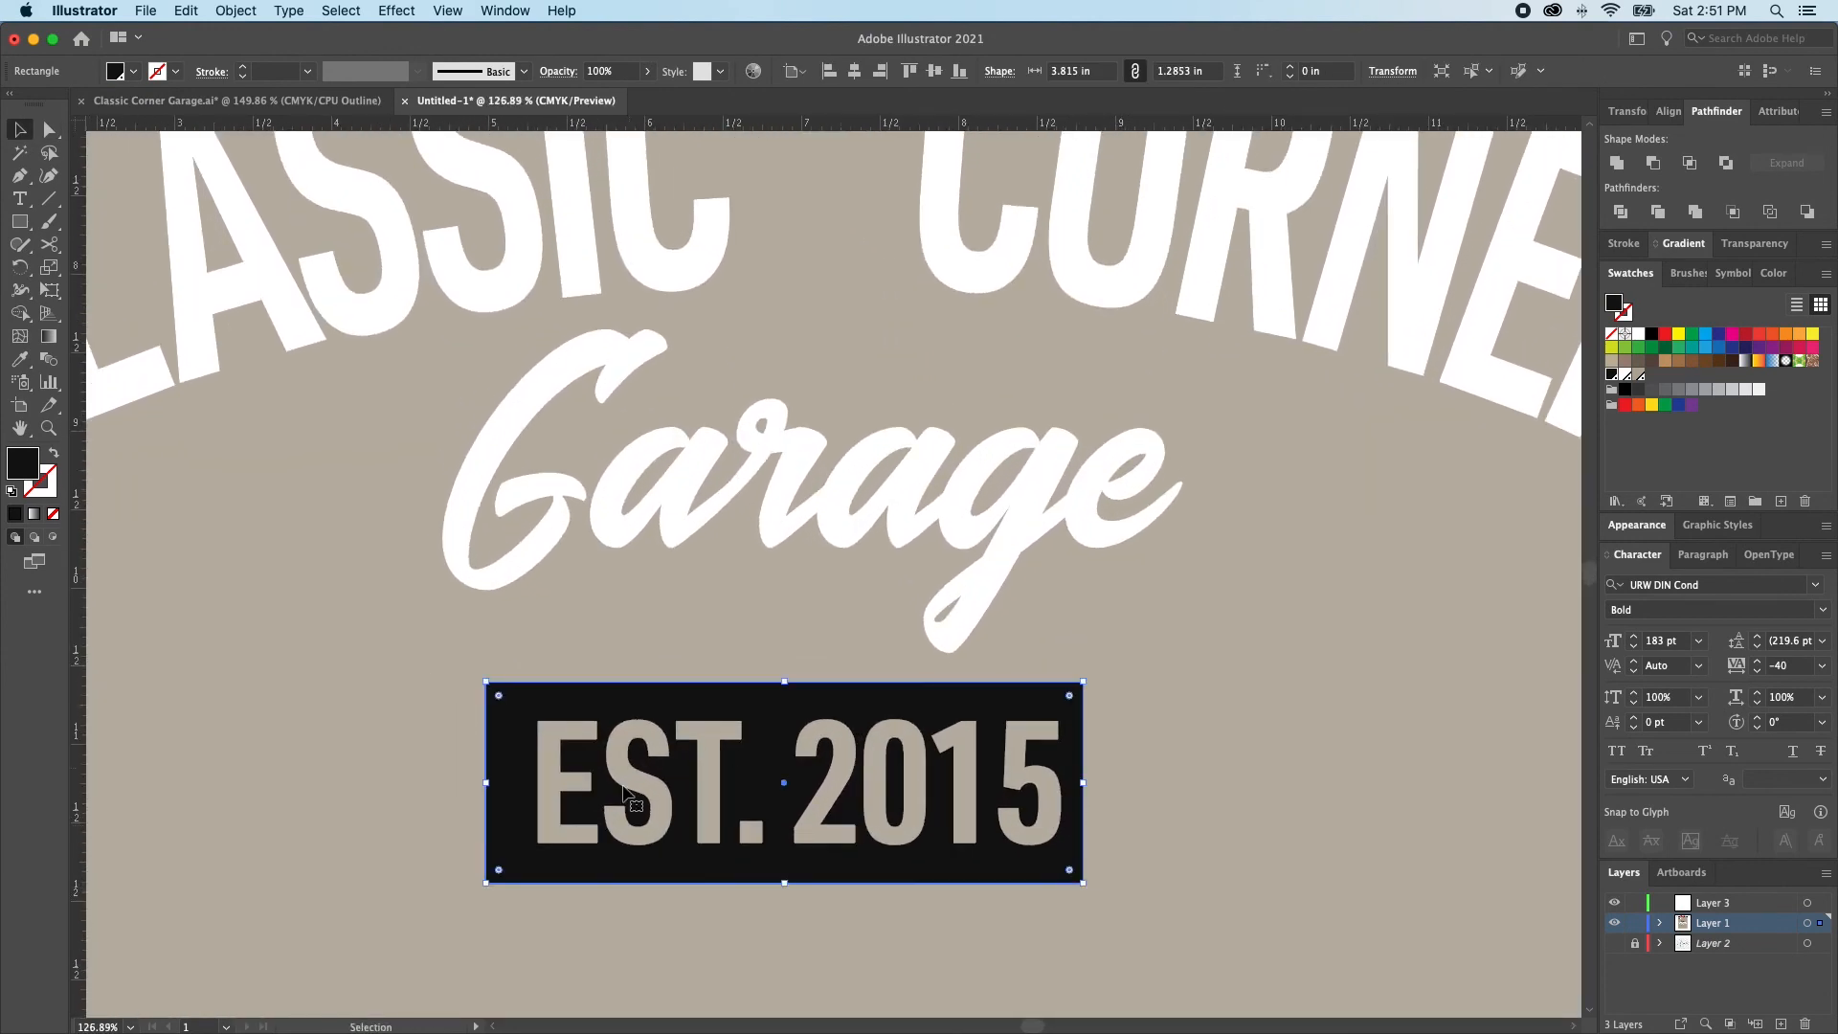
left_click_drag(491, 778, 539, 785)
left_click_drag(1082, 780, 1063, 791)
left_click_drag(799, 684, 802, 721)
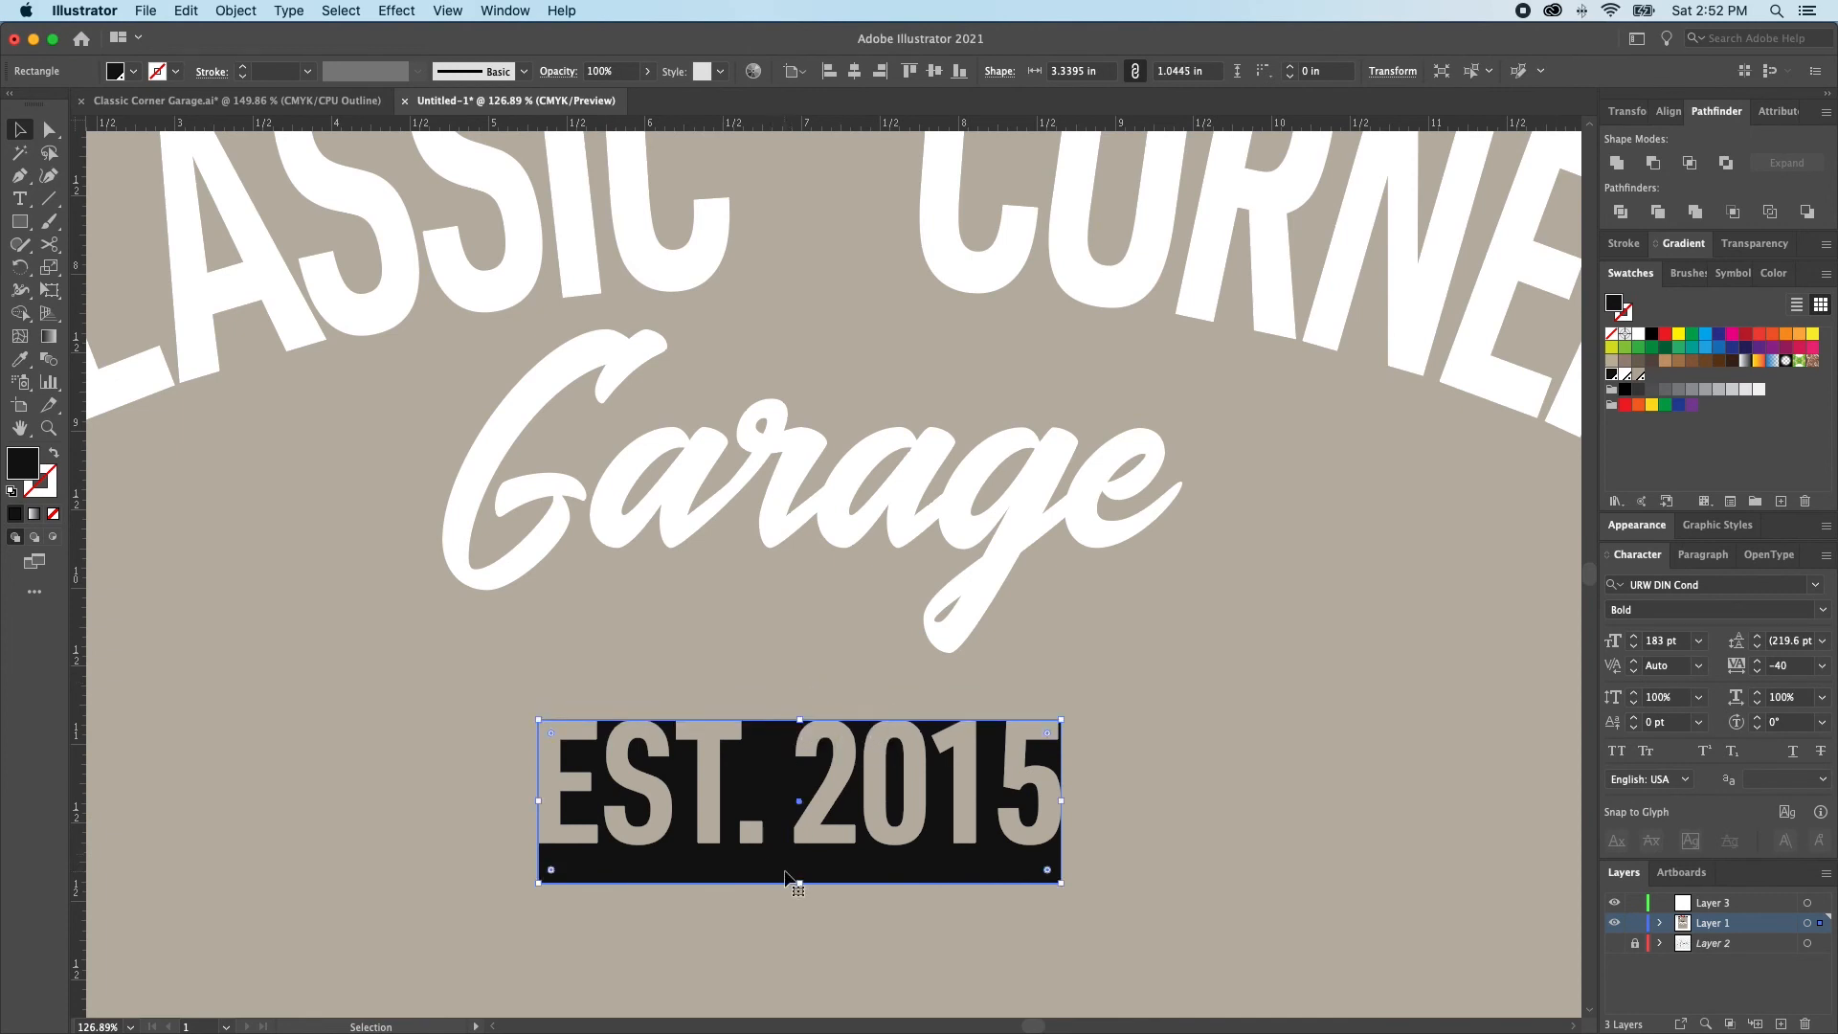
left_click_drag(801, 880, 804, 842)
Give the rectangle behind EST. 2015 a 30 pt stroke in the black spot swatch
key("x")
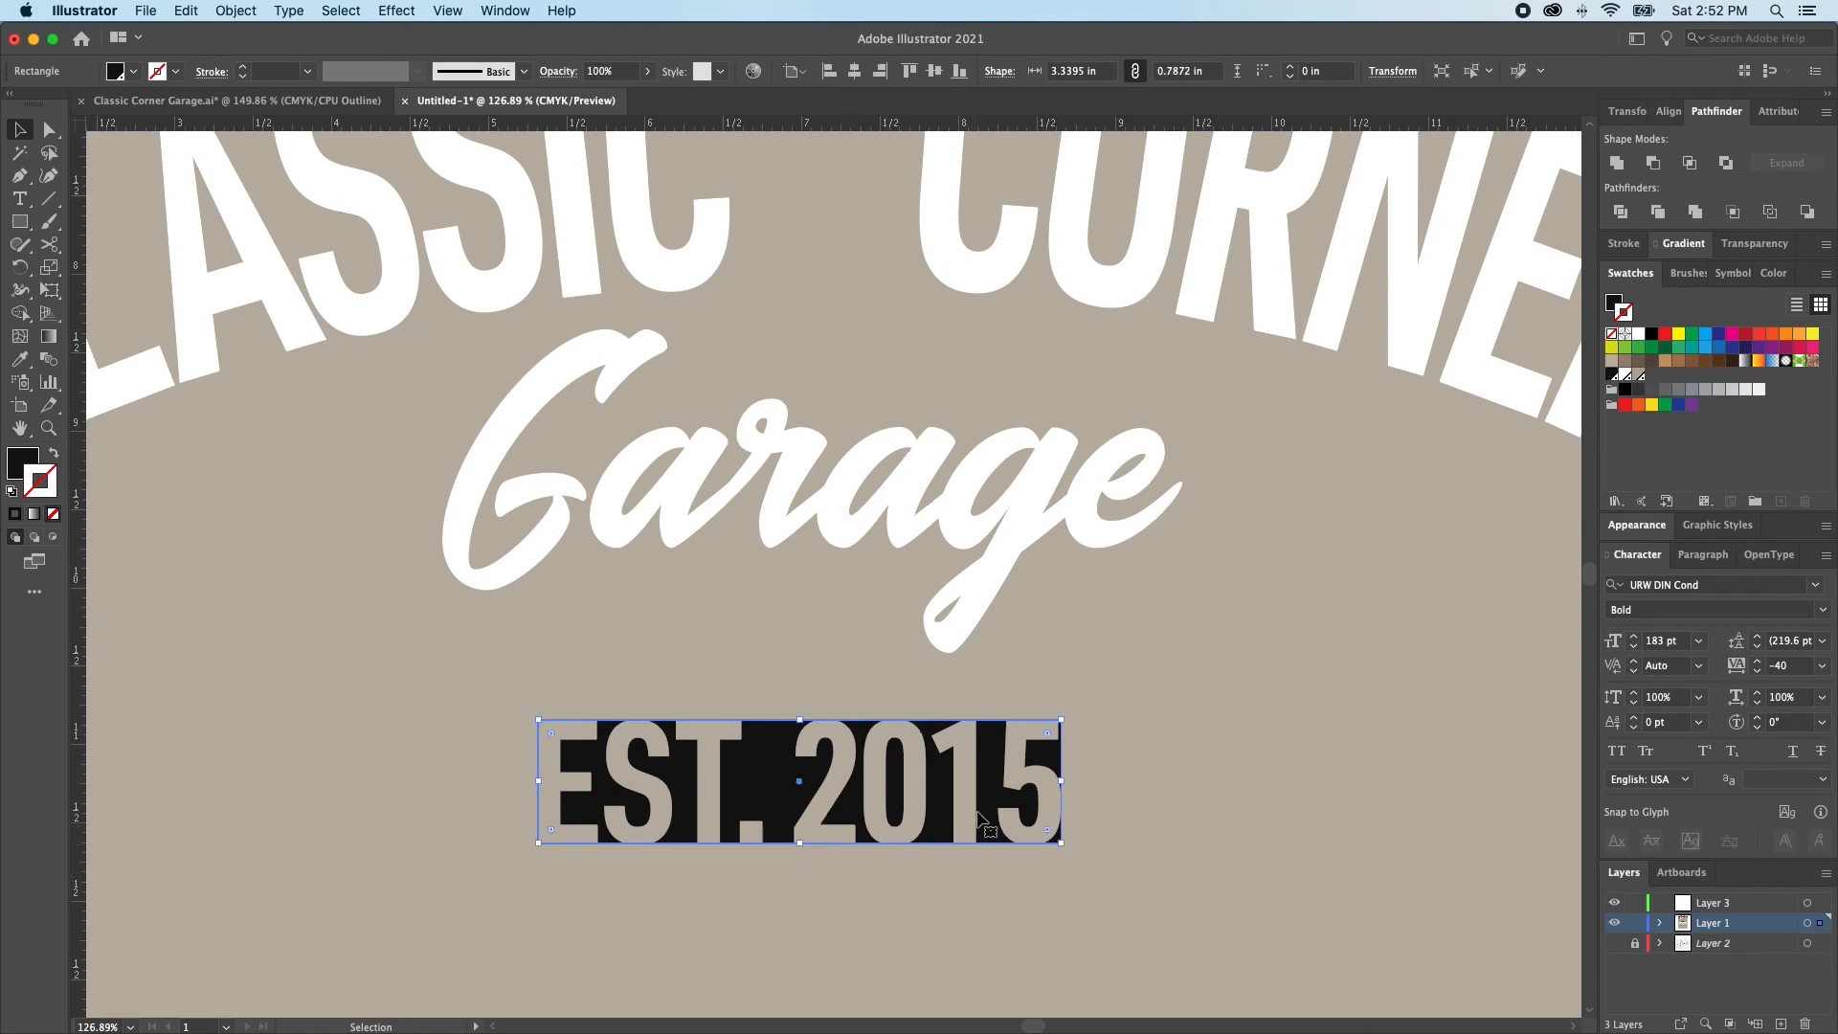
left_click(1612, 376)
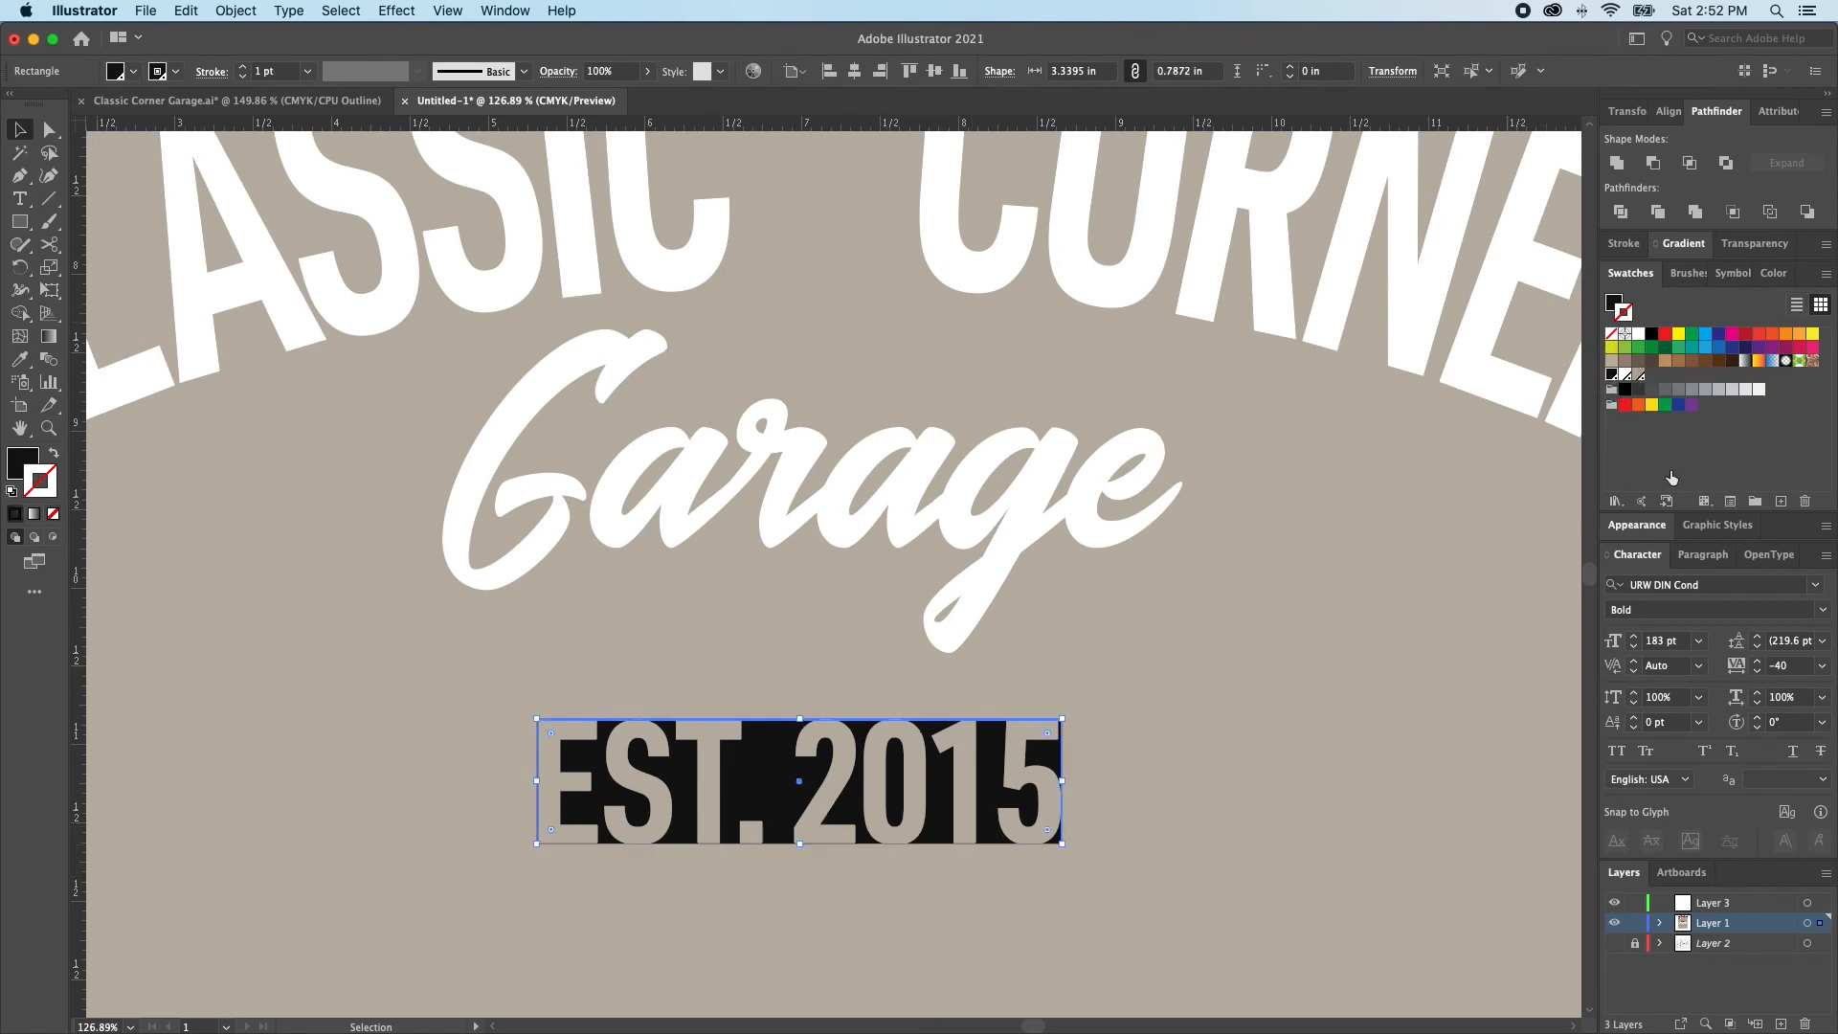
left_click(1627, 243)
left_click(1677, 269)
left_click(1677, 269)
left_click(1677, 269)
left_click(1677, 269)
left_click(1676, 269)
left_click(1677, 269)
left_click(1677, 269)
left_click(1677, 269)
left_click(1677, 269)
left_click(1676, 269)
left_click(1676, 269)
left_click(1455, 440)
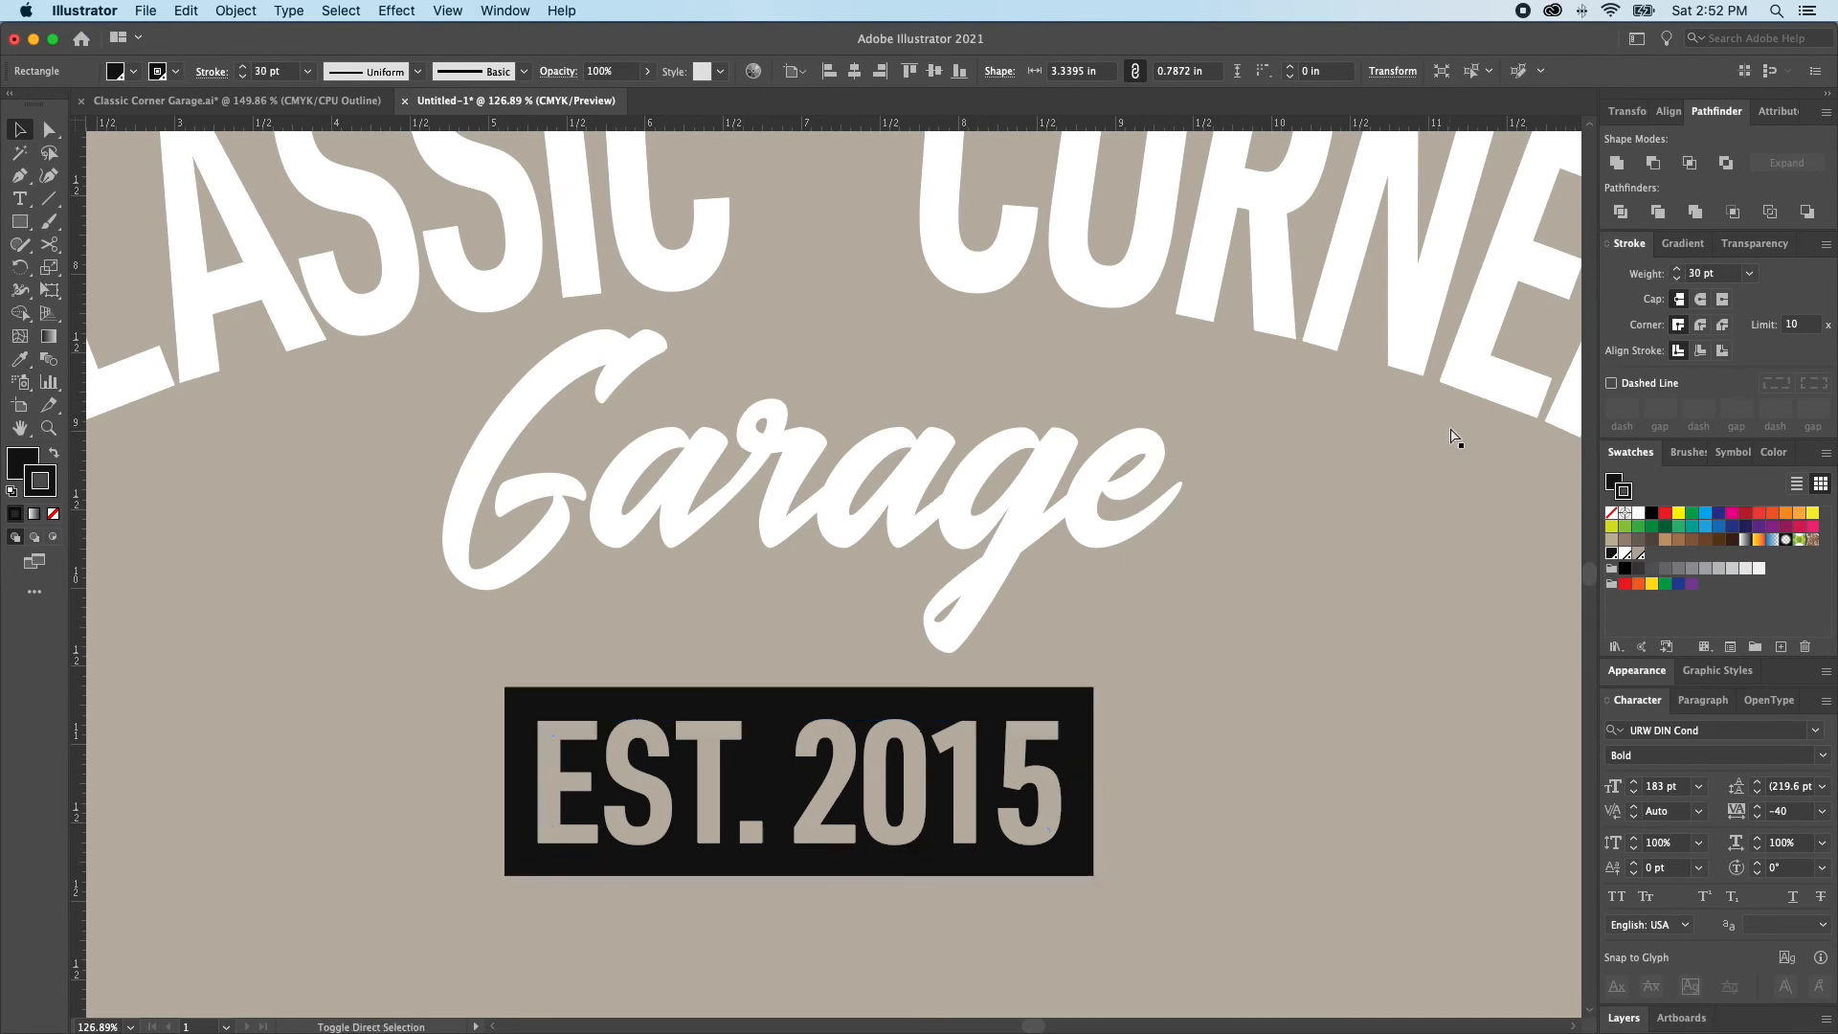
Increase the stroke weight of the rectangle behind EST. 2015 to 41 pt
left_click(953, 792)
left_click(1677, 269)
left_click(1677, 269)
left_click(1676, 269)
left_click(1677, 269)
left_click(1677, 269)
left_click(1677, 271)
left_click(1676, 270)
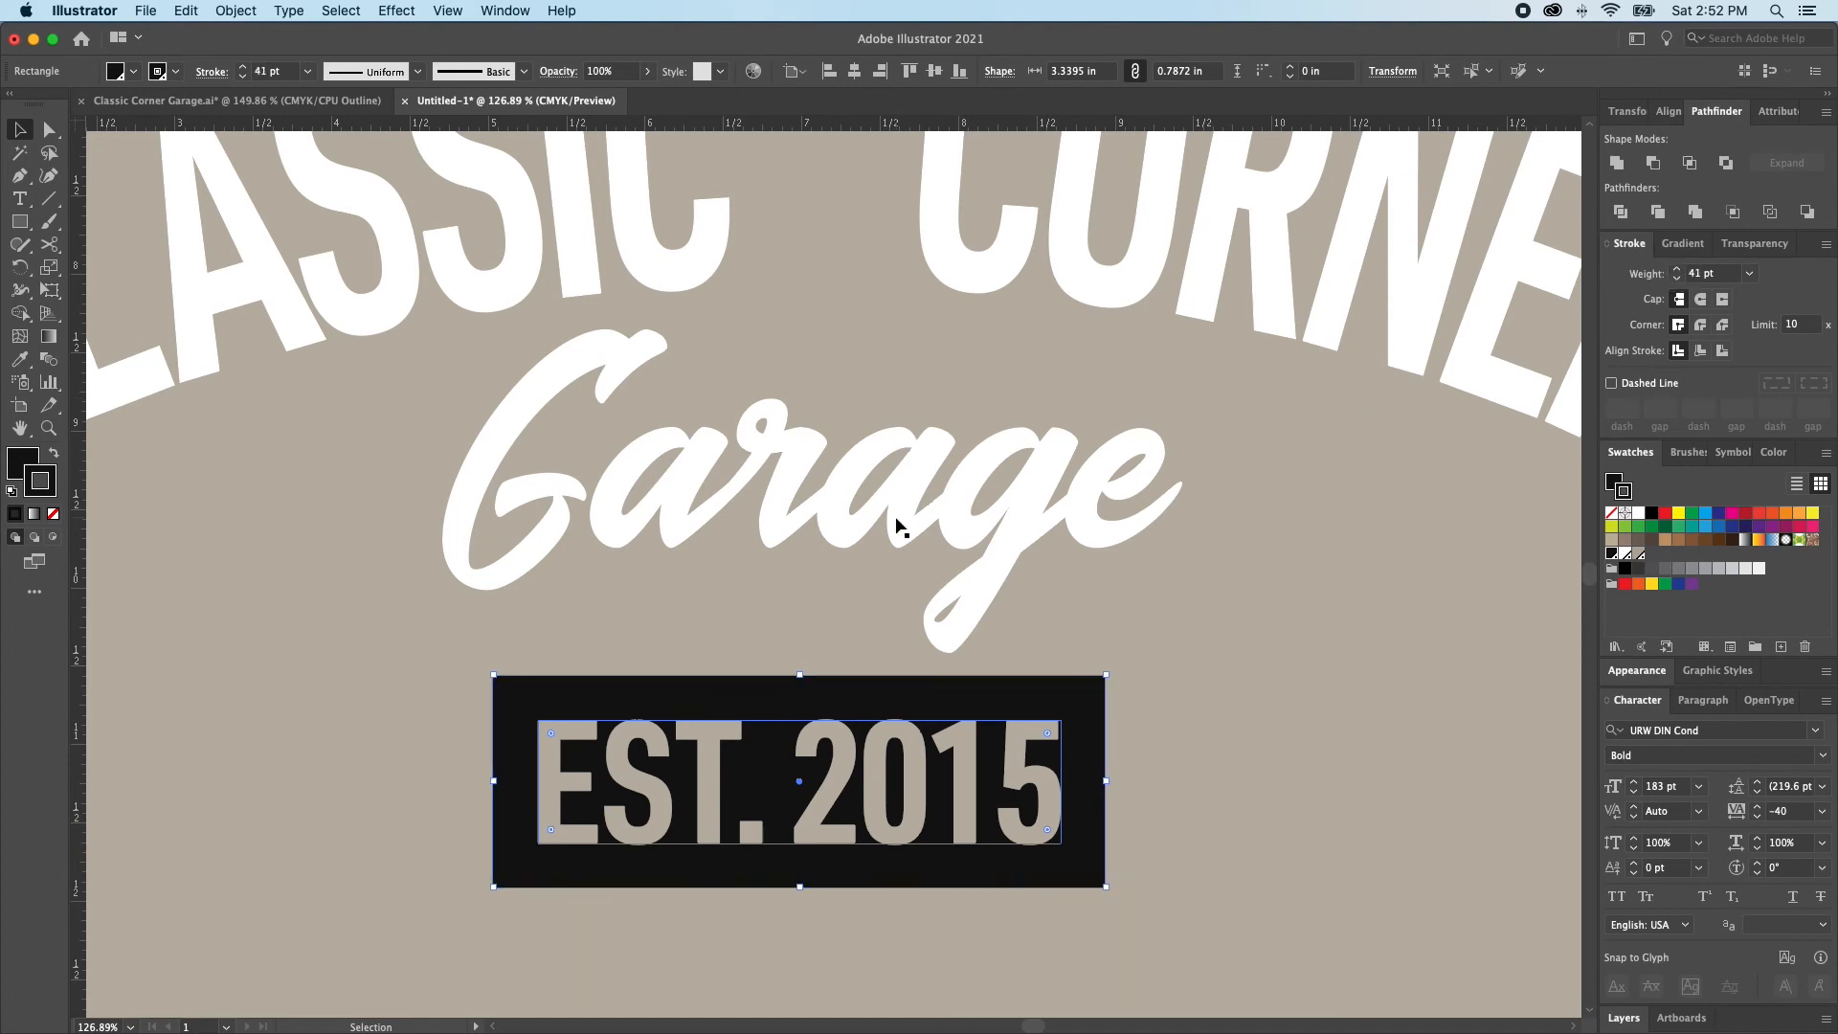
key("super+shift+a")
key("super+0")
key("super+minus")
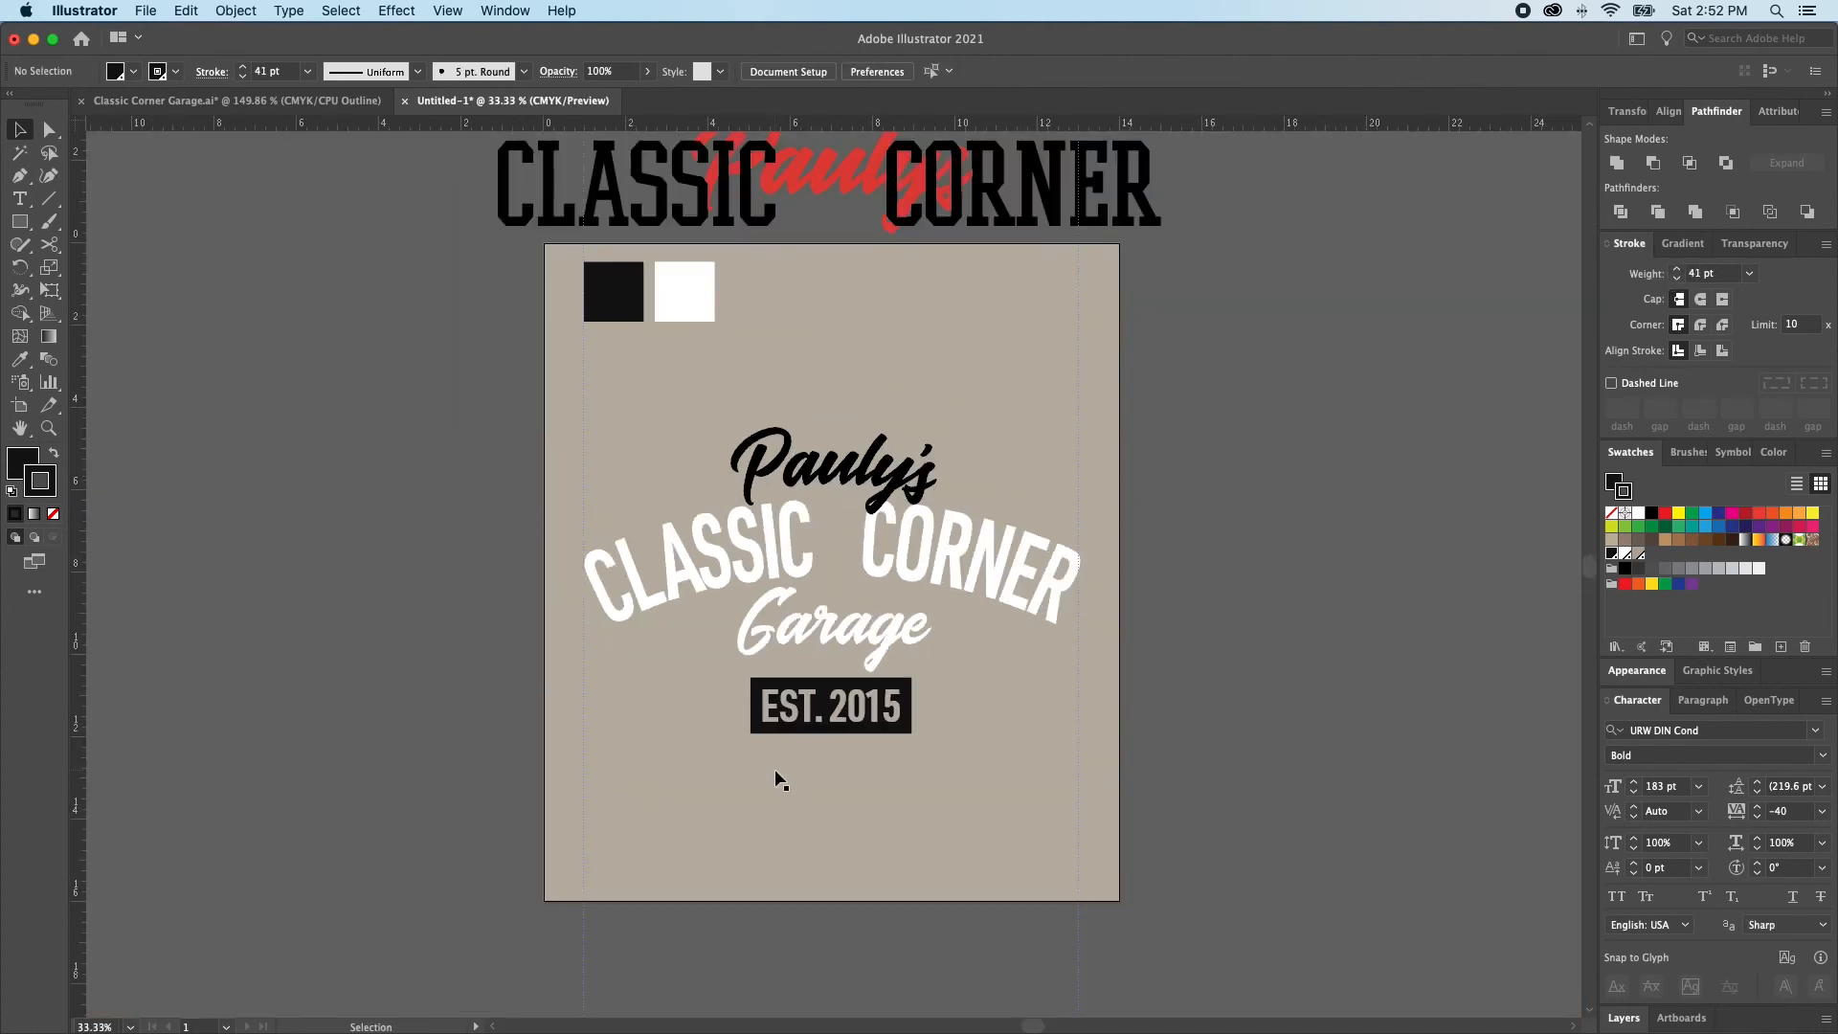
scroll(766, 799, "right", 5)
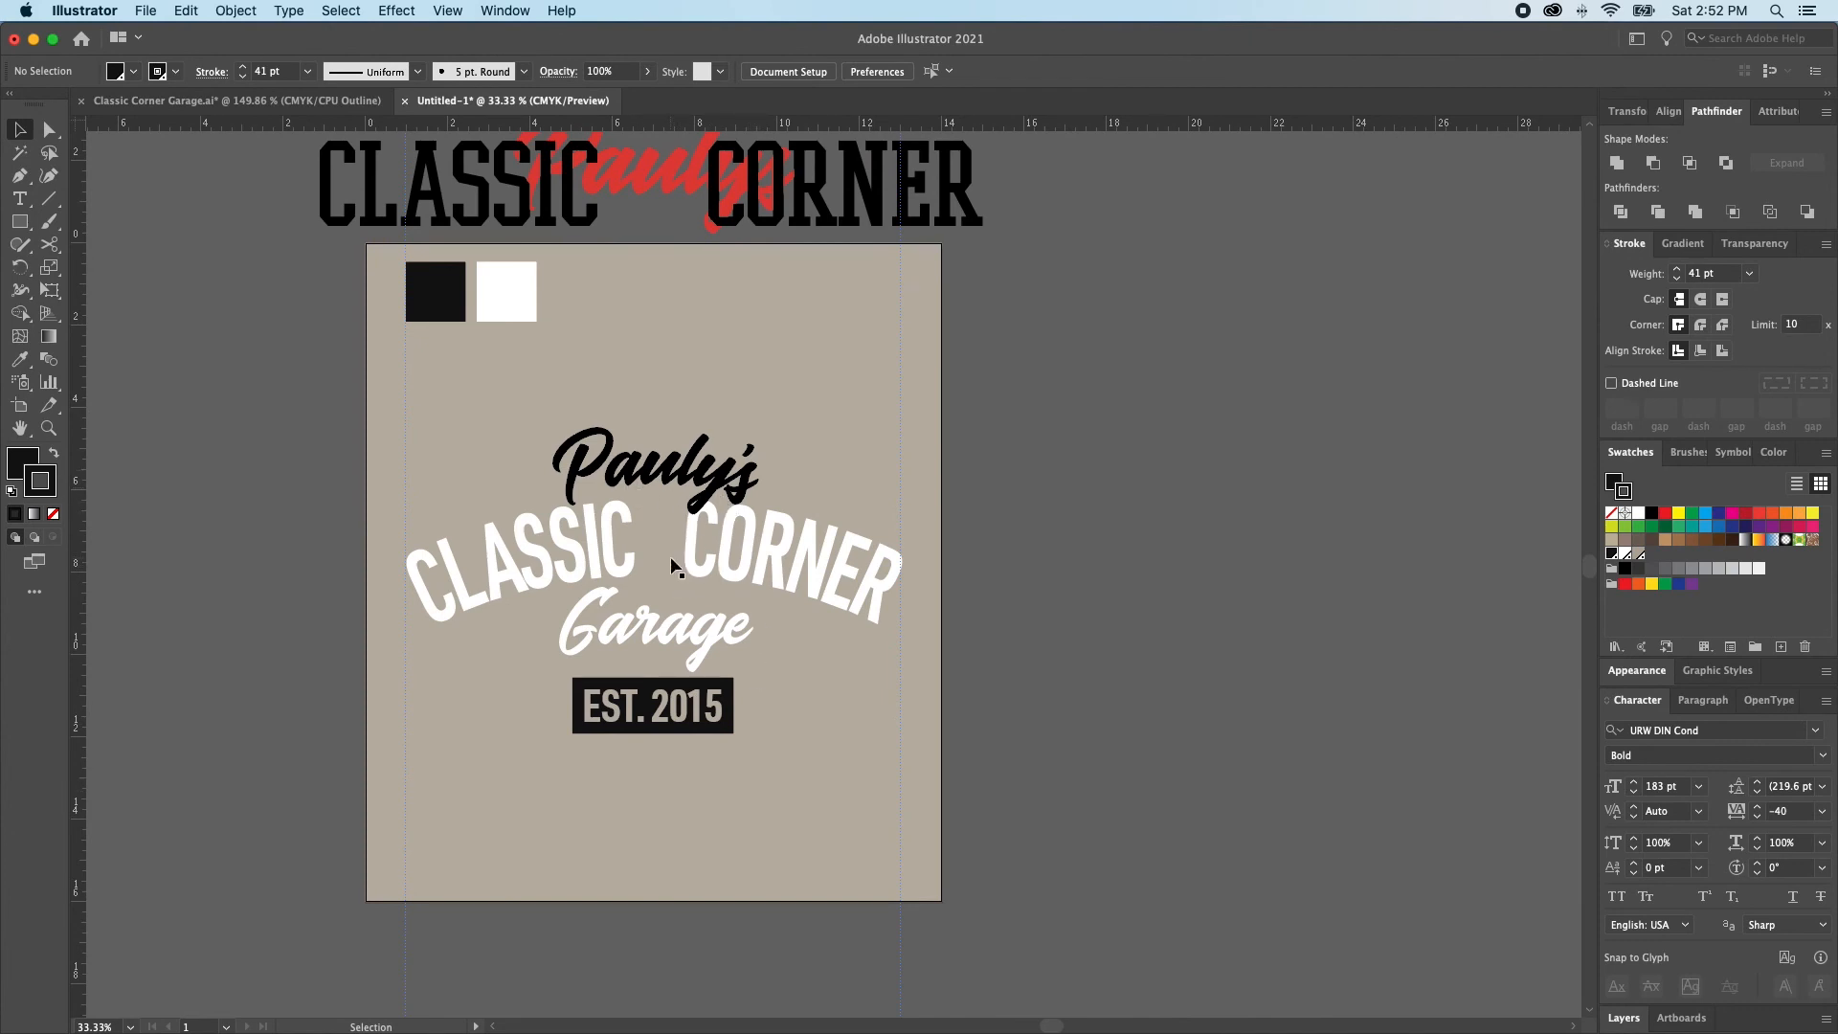
Add a new 6 pt stroke to the Pauly's lettering group in the beige background spot swatch
left_click(677, 485)
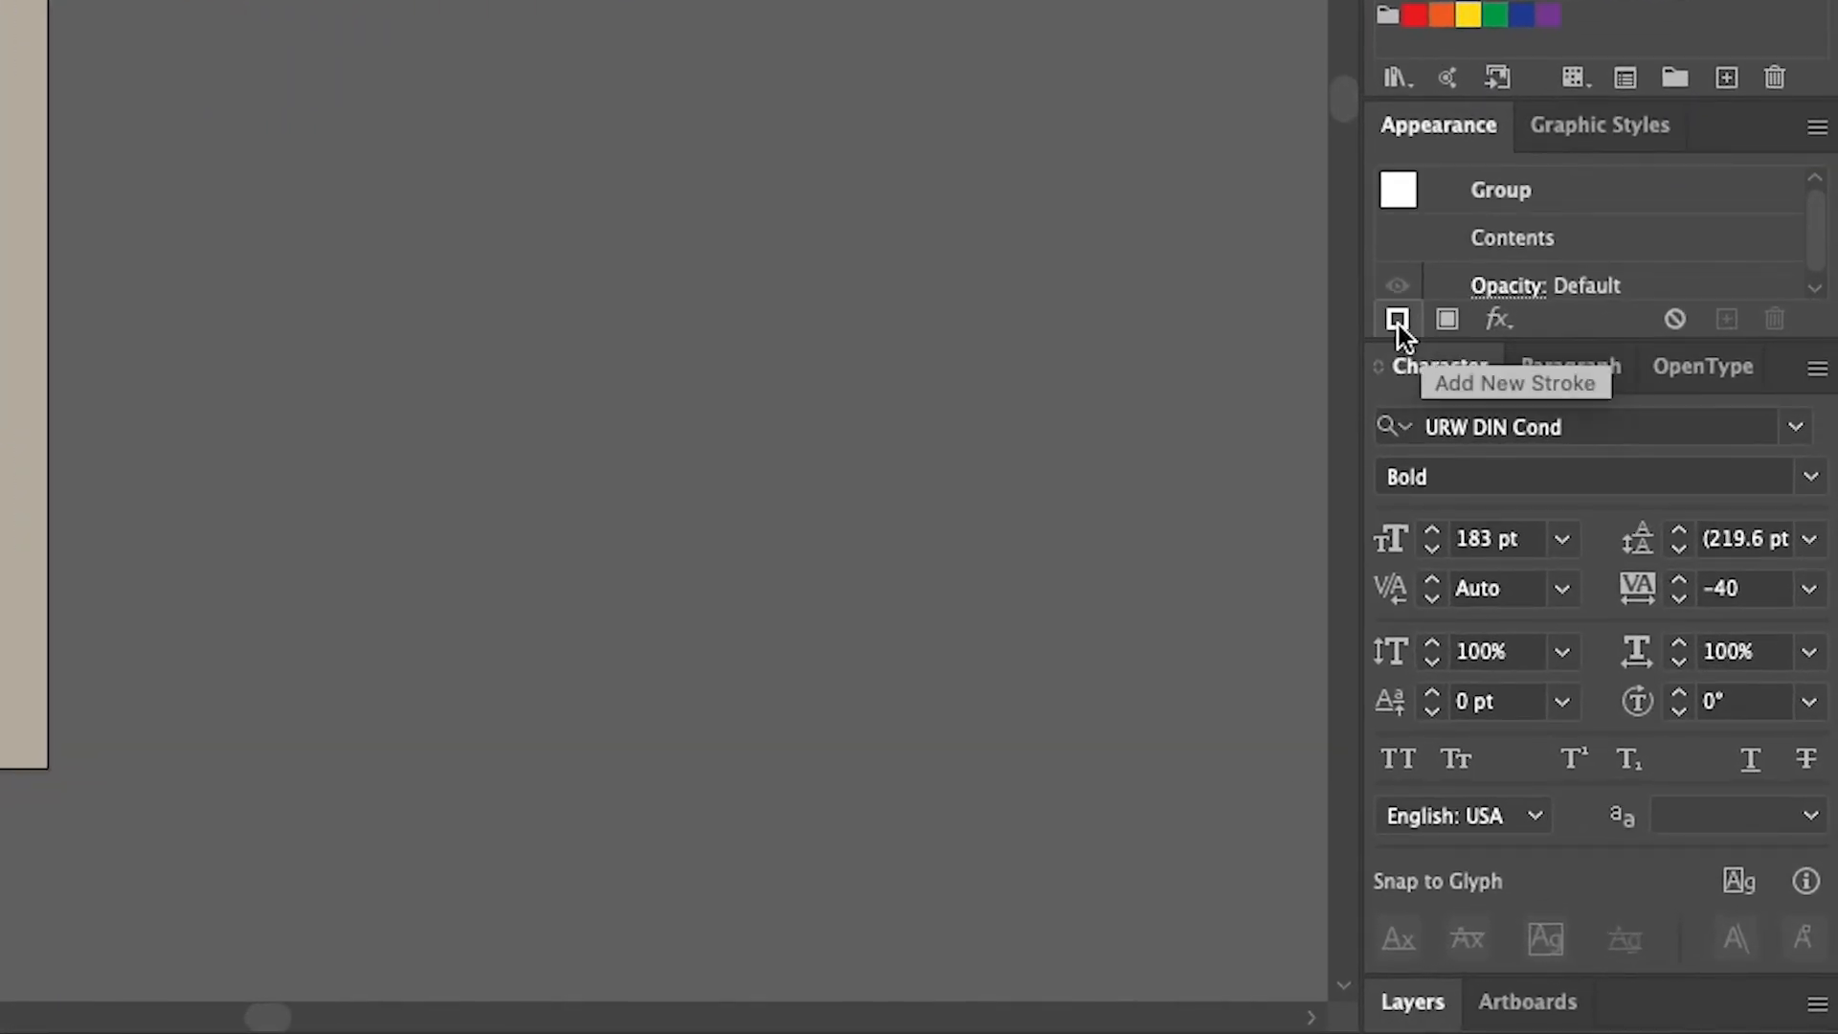
left_click(1398, 321)
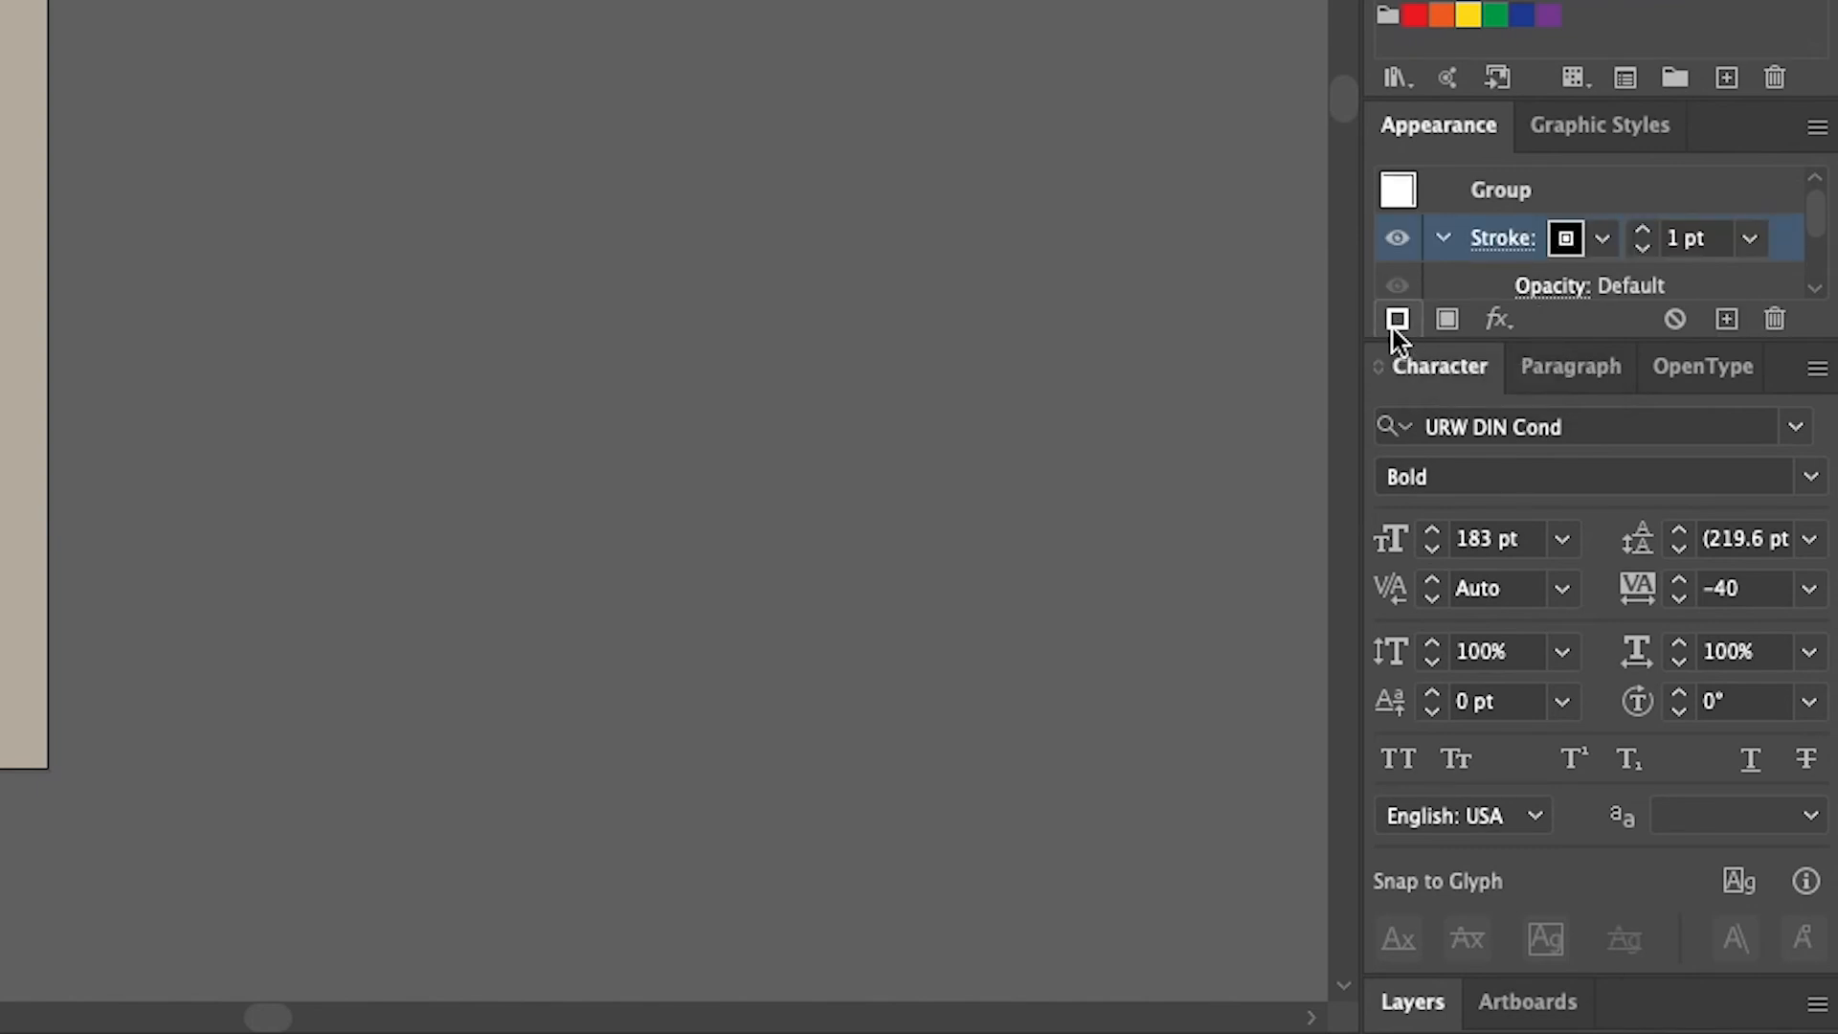
left_click(1564, 245)
left_click(1374, 383)
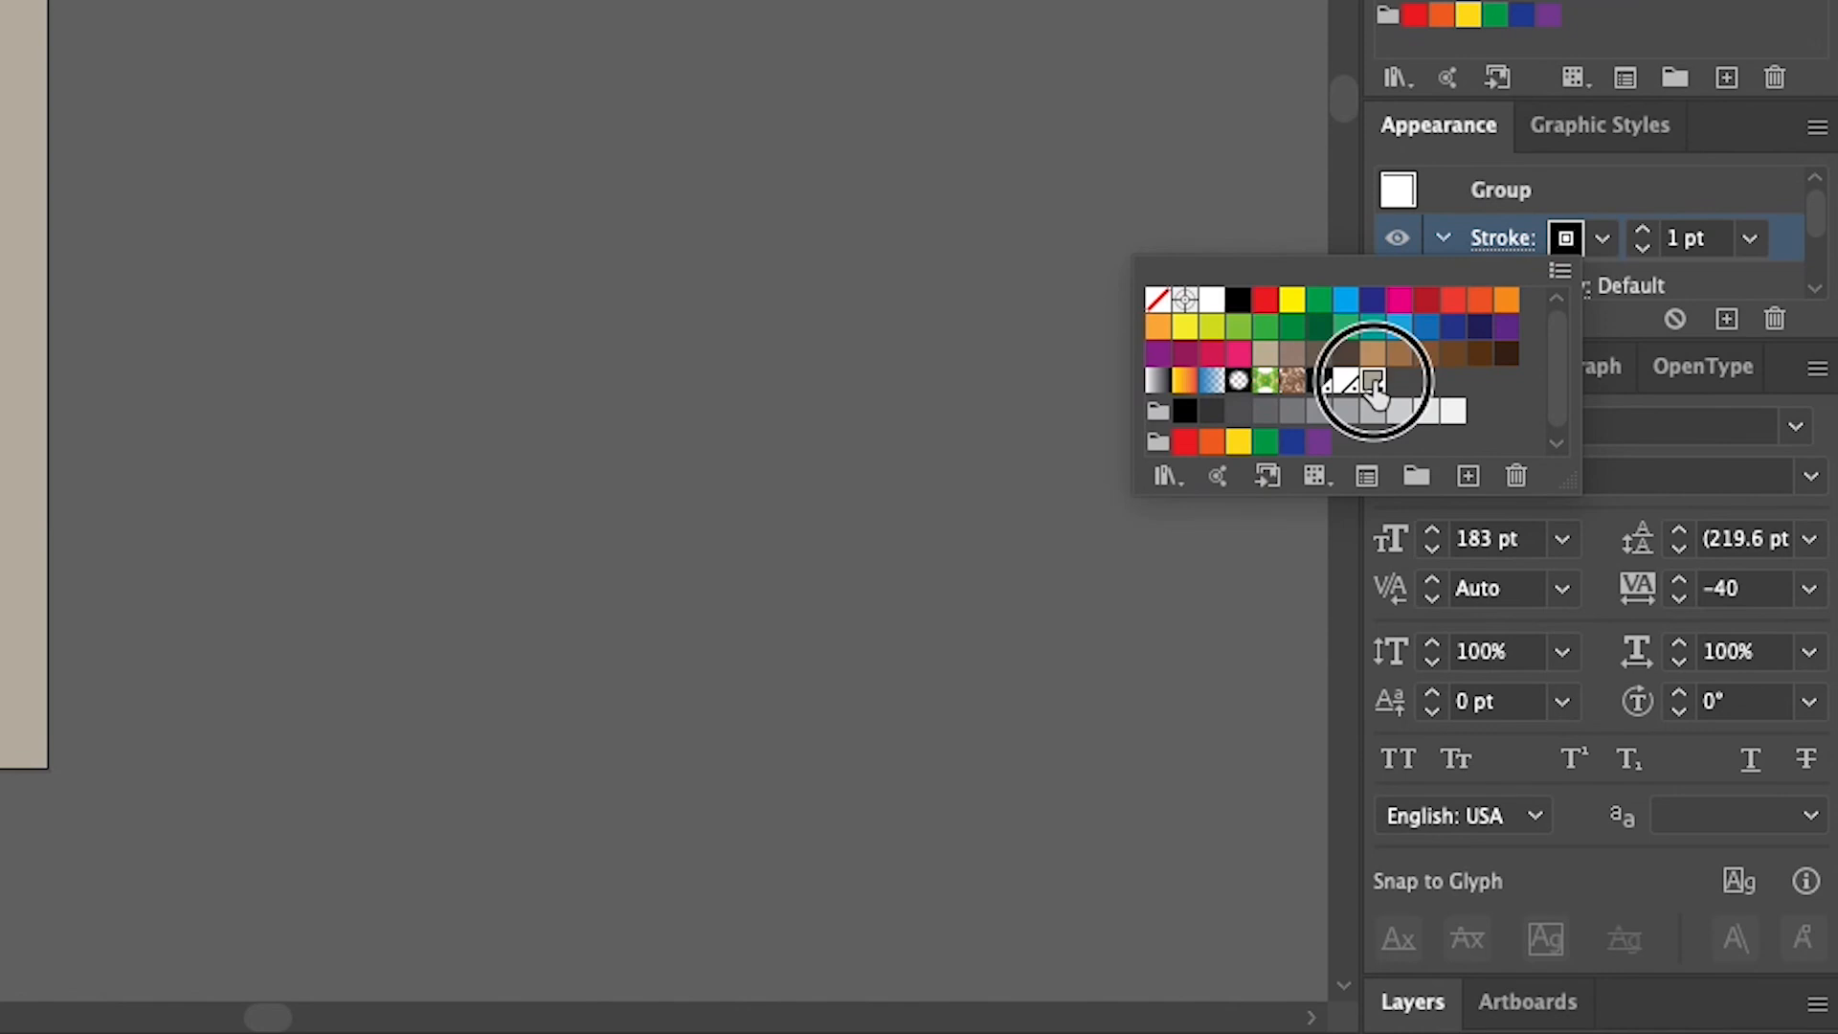
left_click(1719, 187)
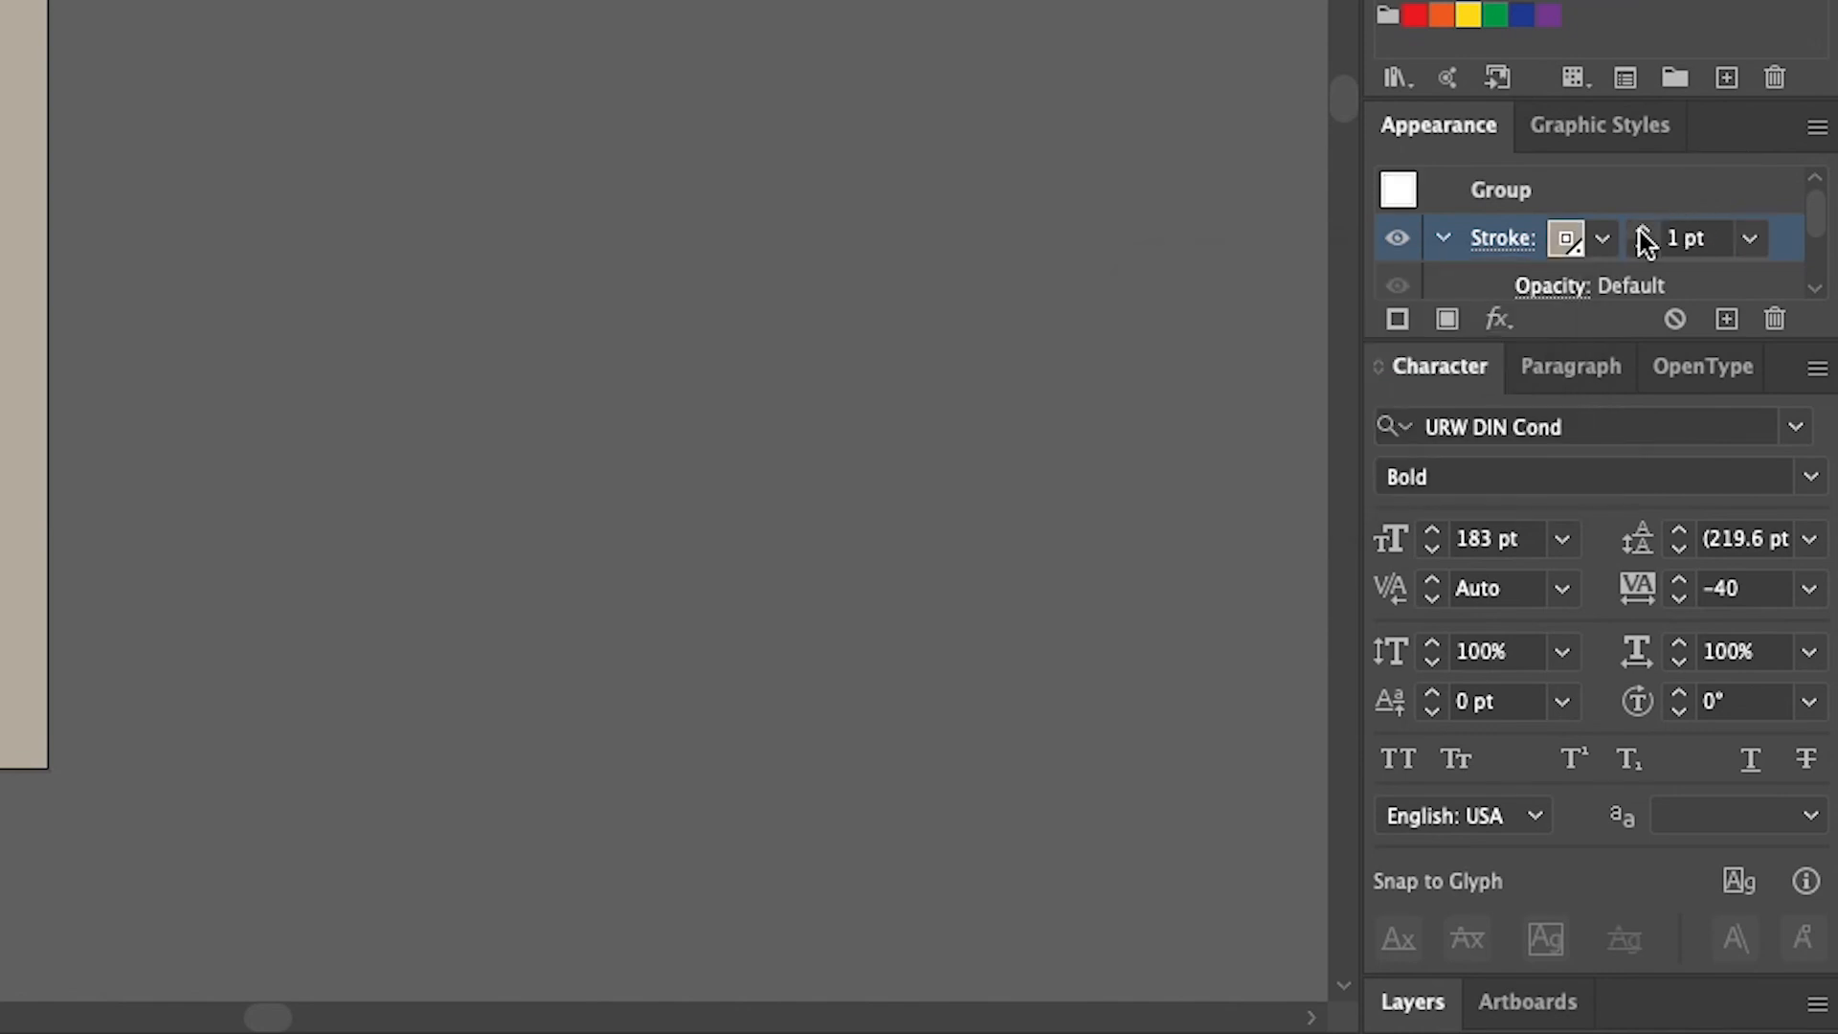
left_click(1642, 230)
left_click(1642, 230)
left_click(1643, 230)
left_click(1643, 230)
left_click(1643, 231)
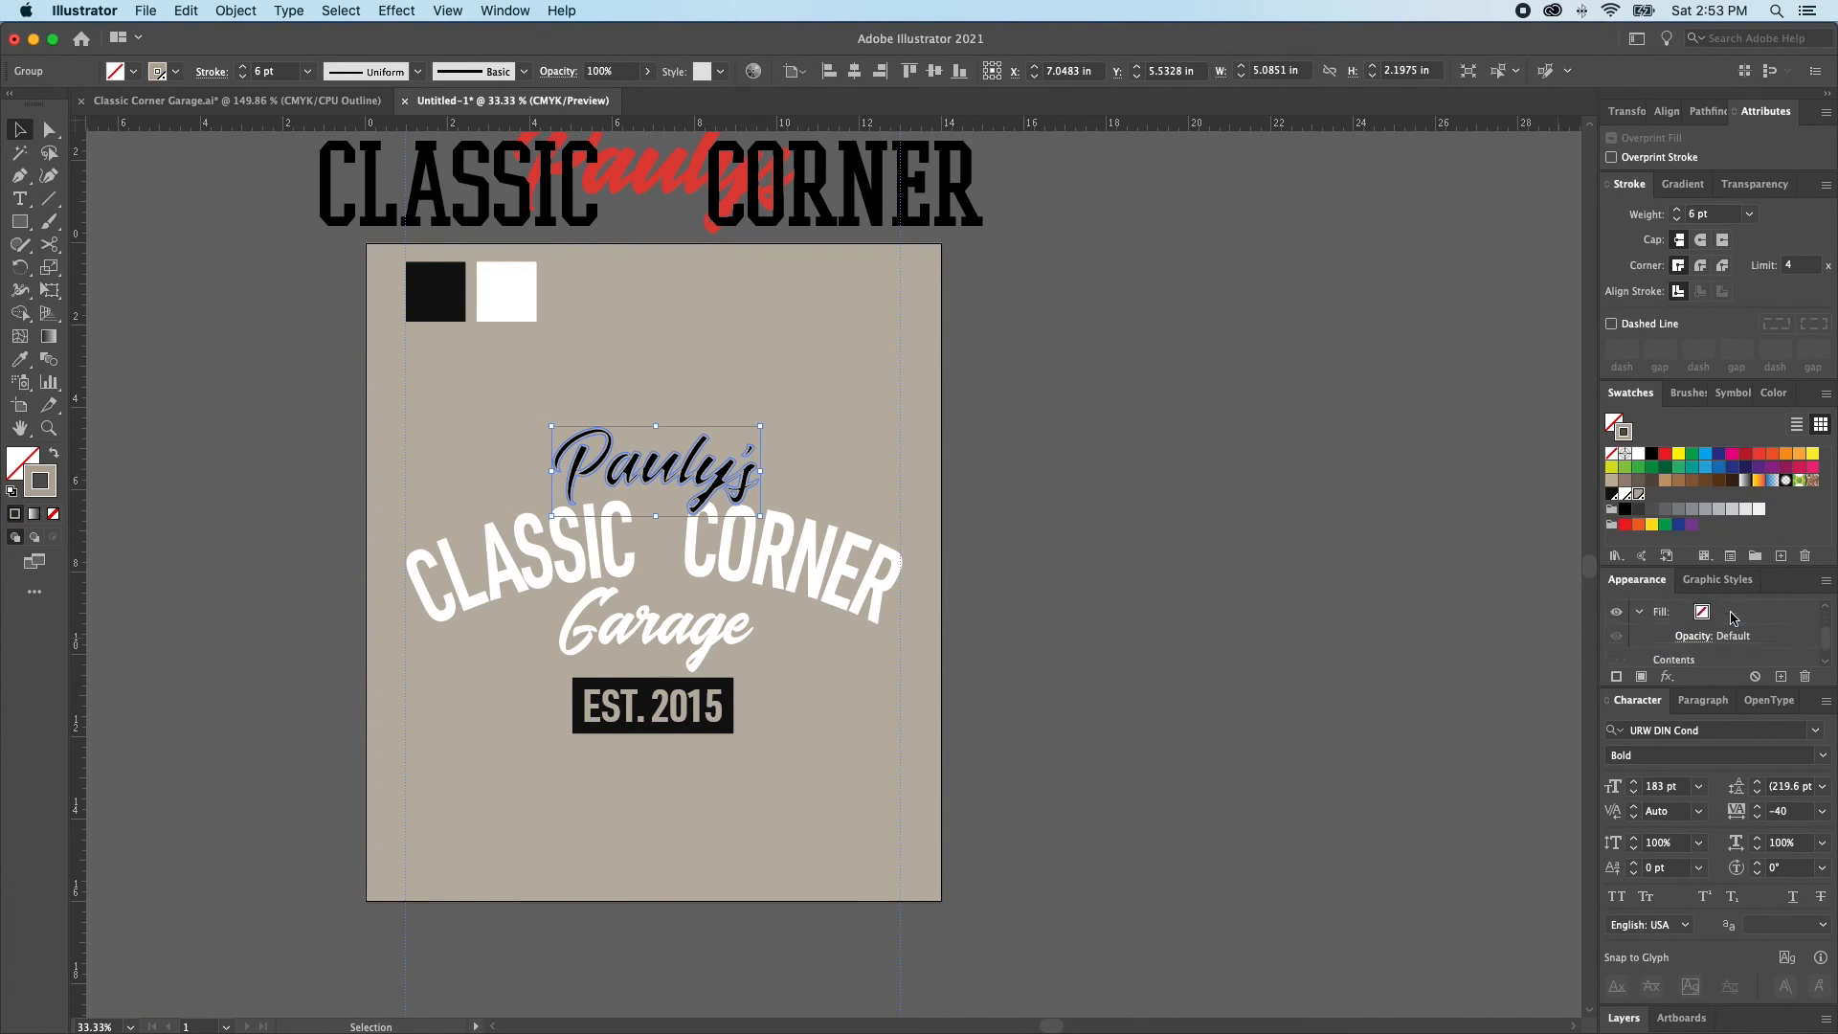
Move the Pauly's group stroke below its fill in the appearance order and set the fill to Tee Color Black
double_click(1654, 580)
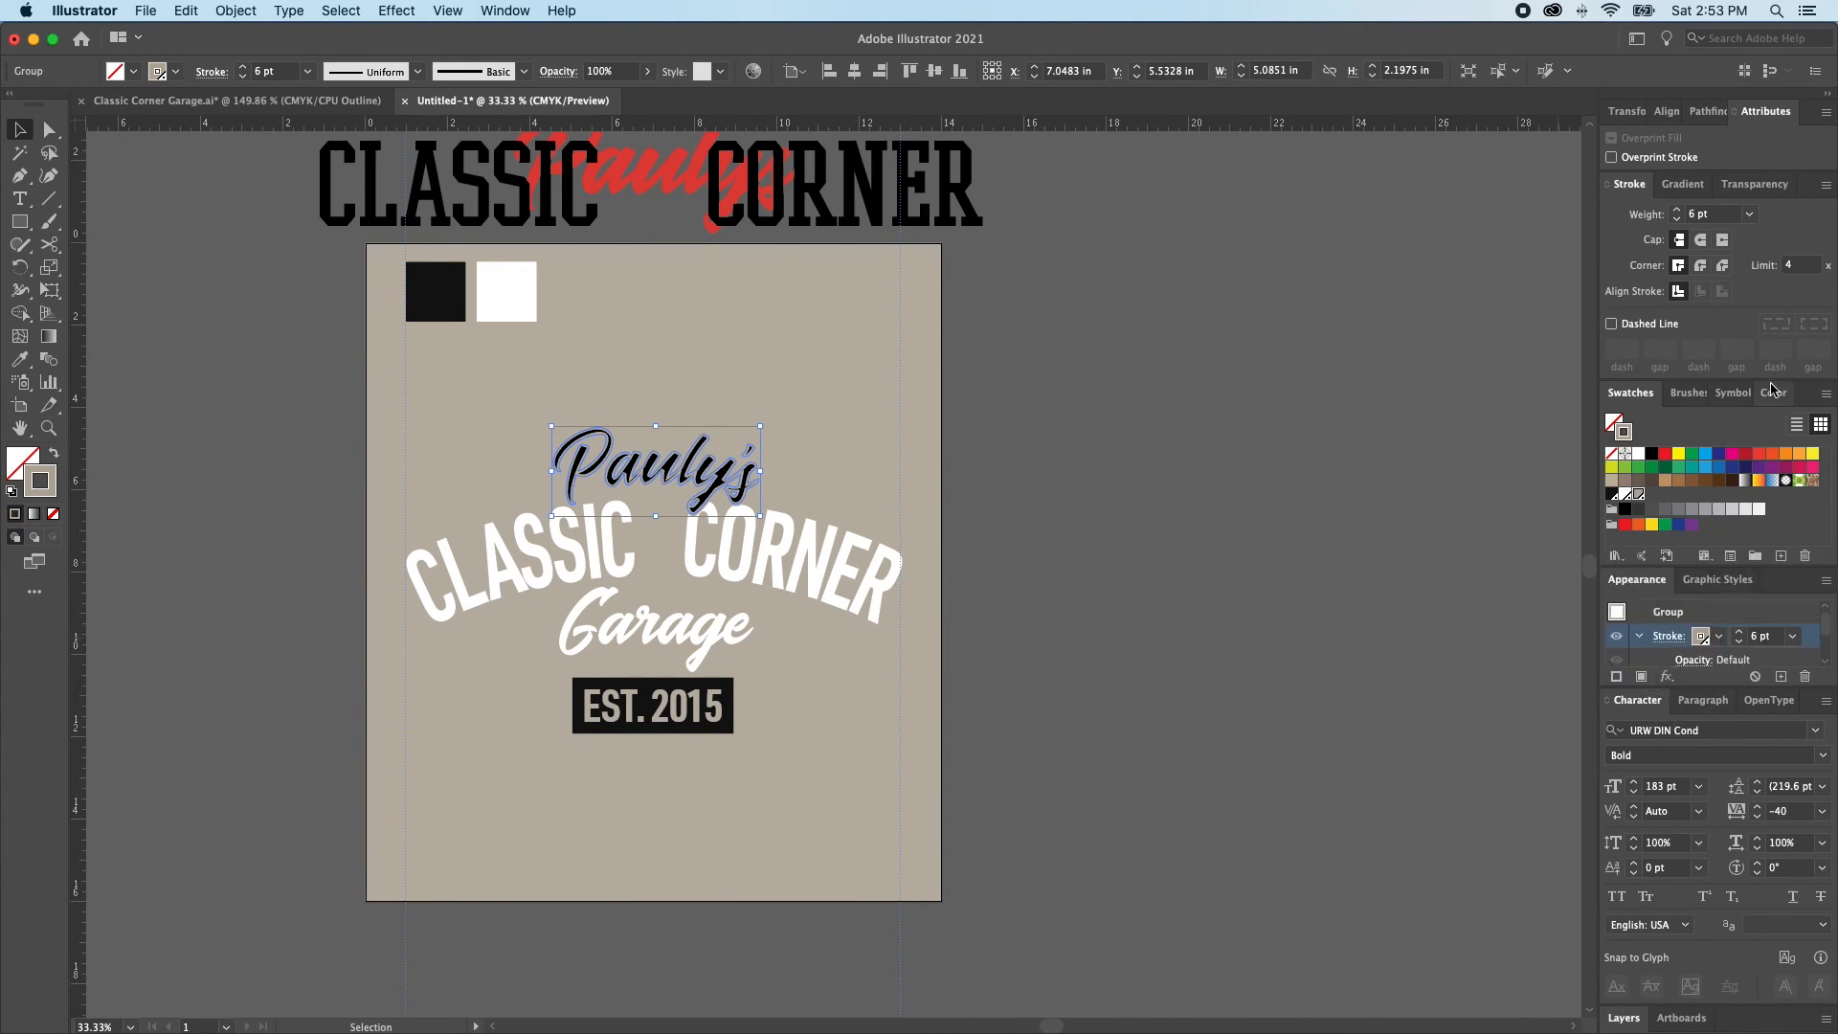
double_click(1644, 399)
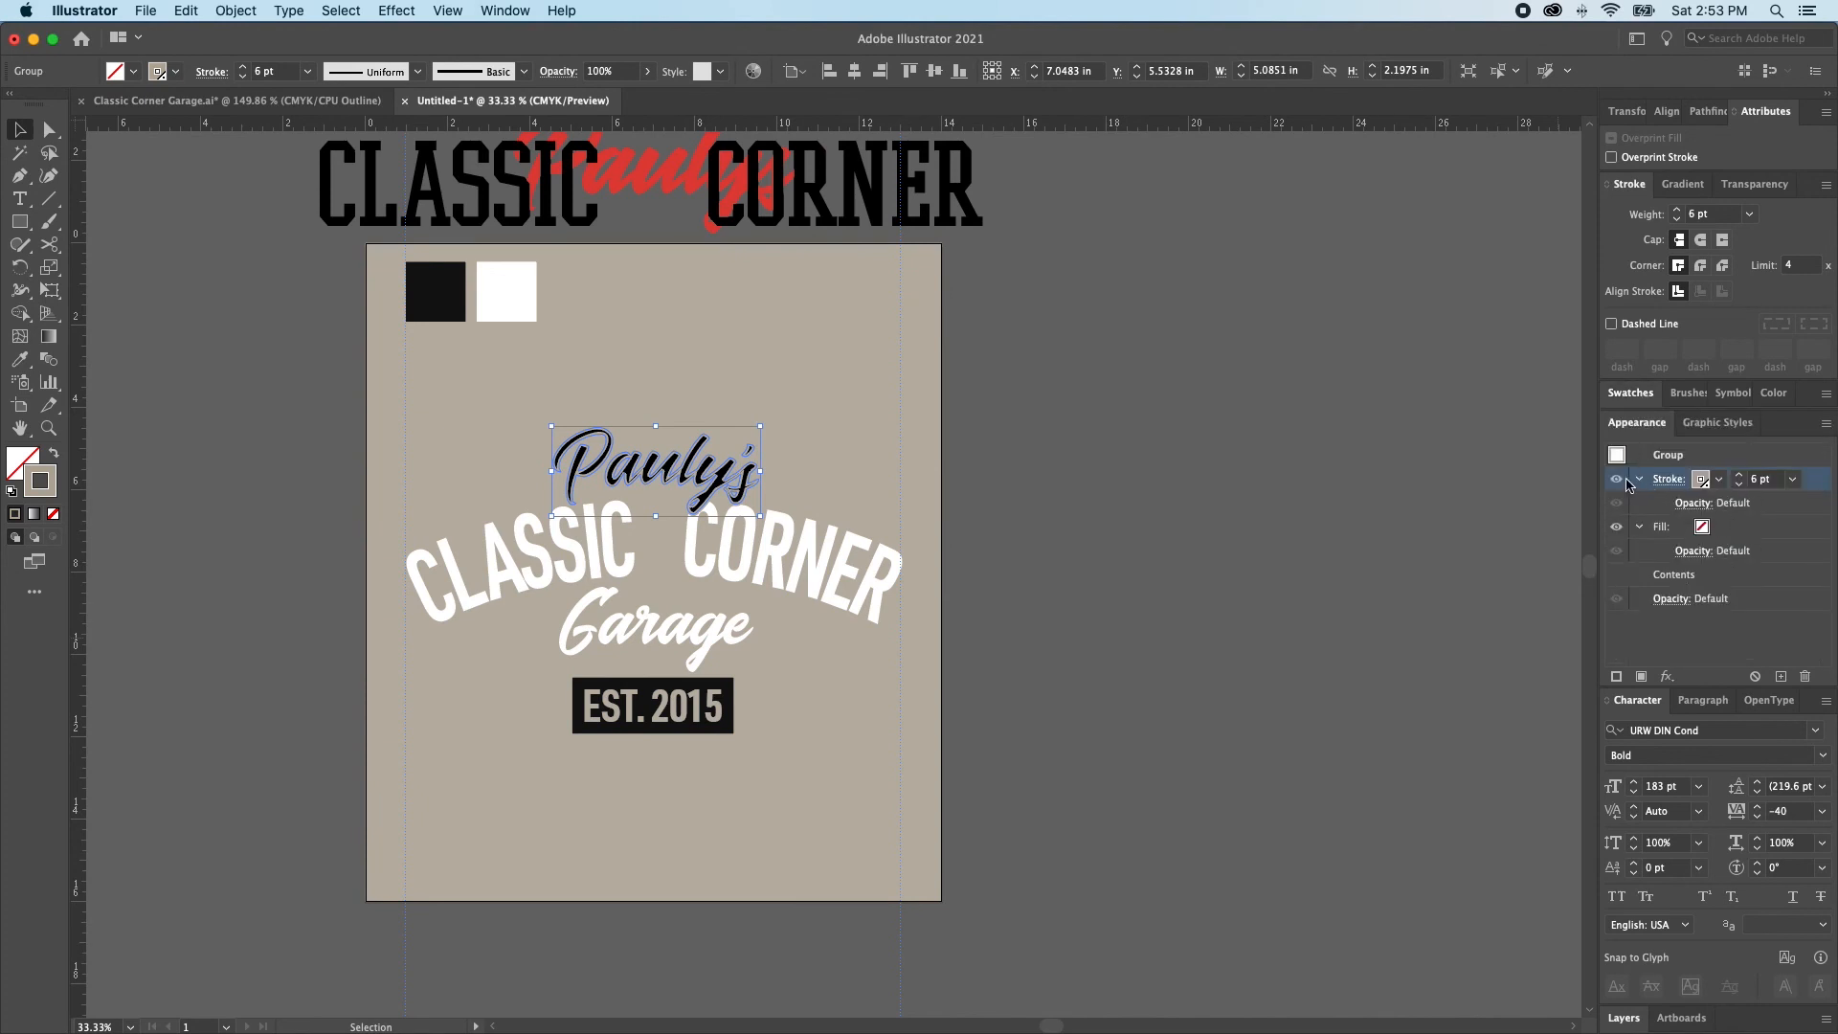
left_click_drag(1620, 485, 1618, 567)
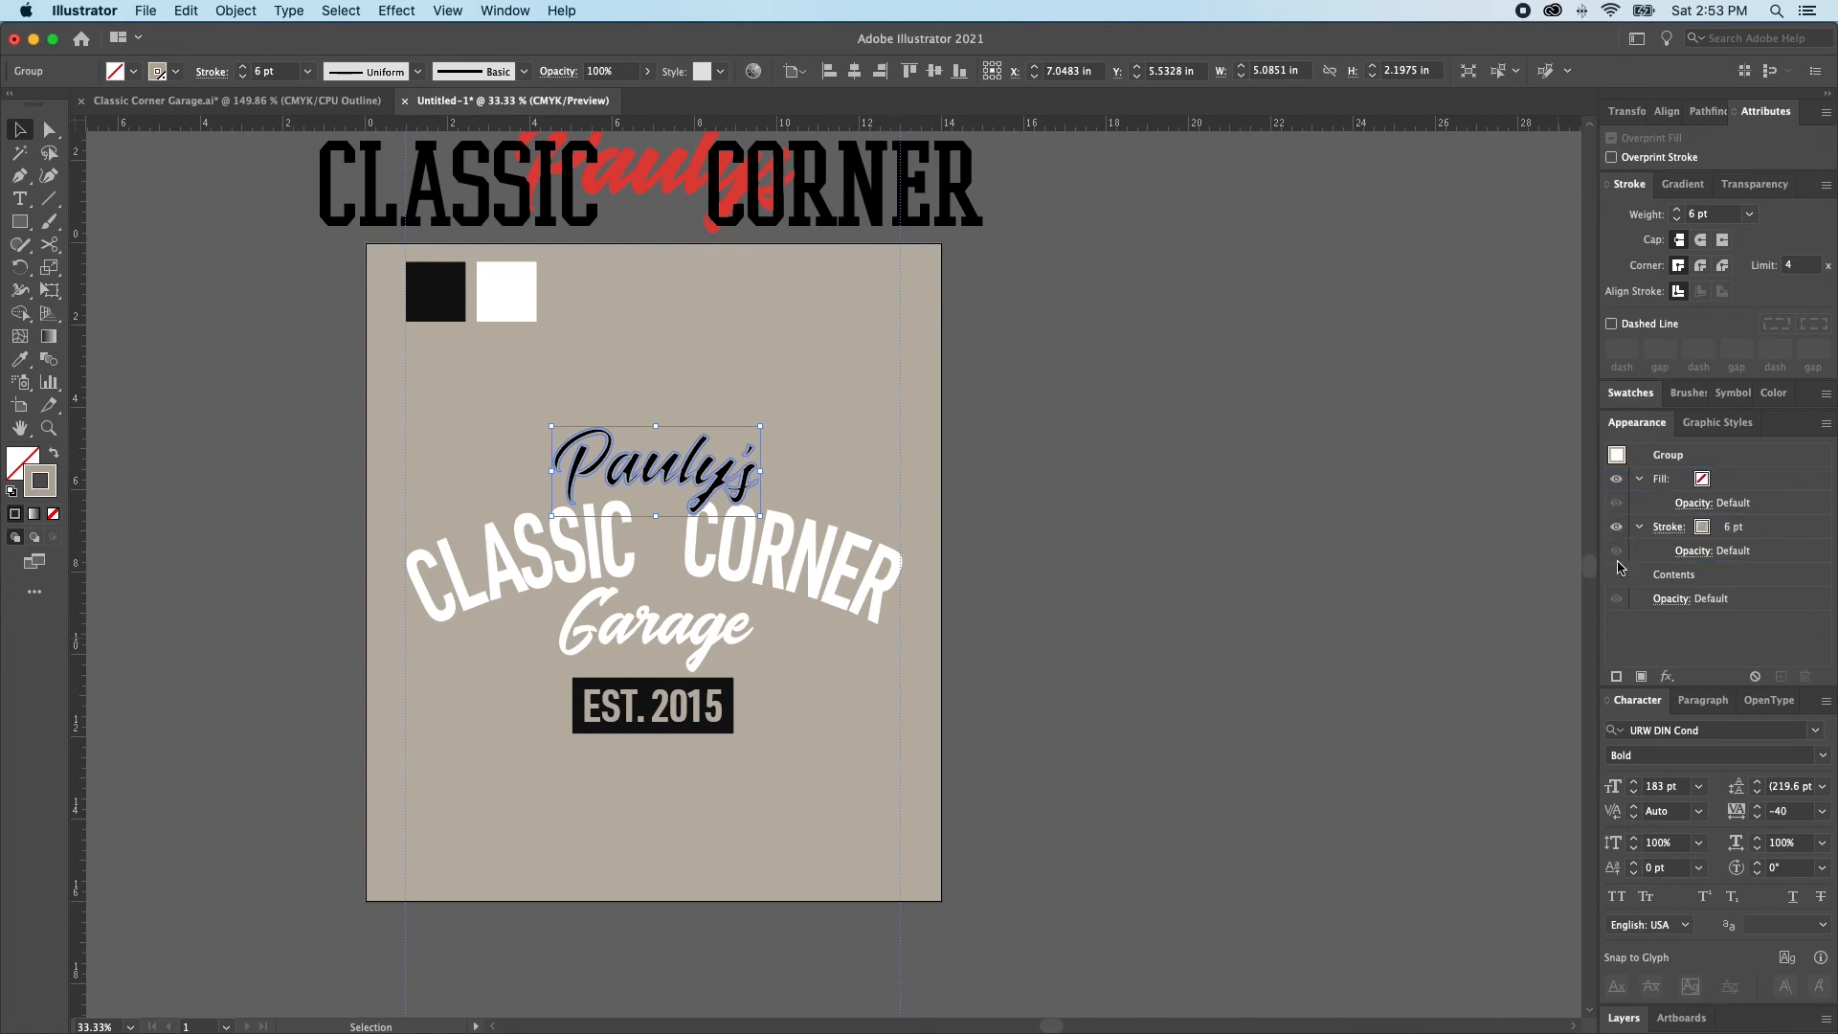
left_click(1716, 483)
left_click(1701, 478)
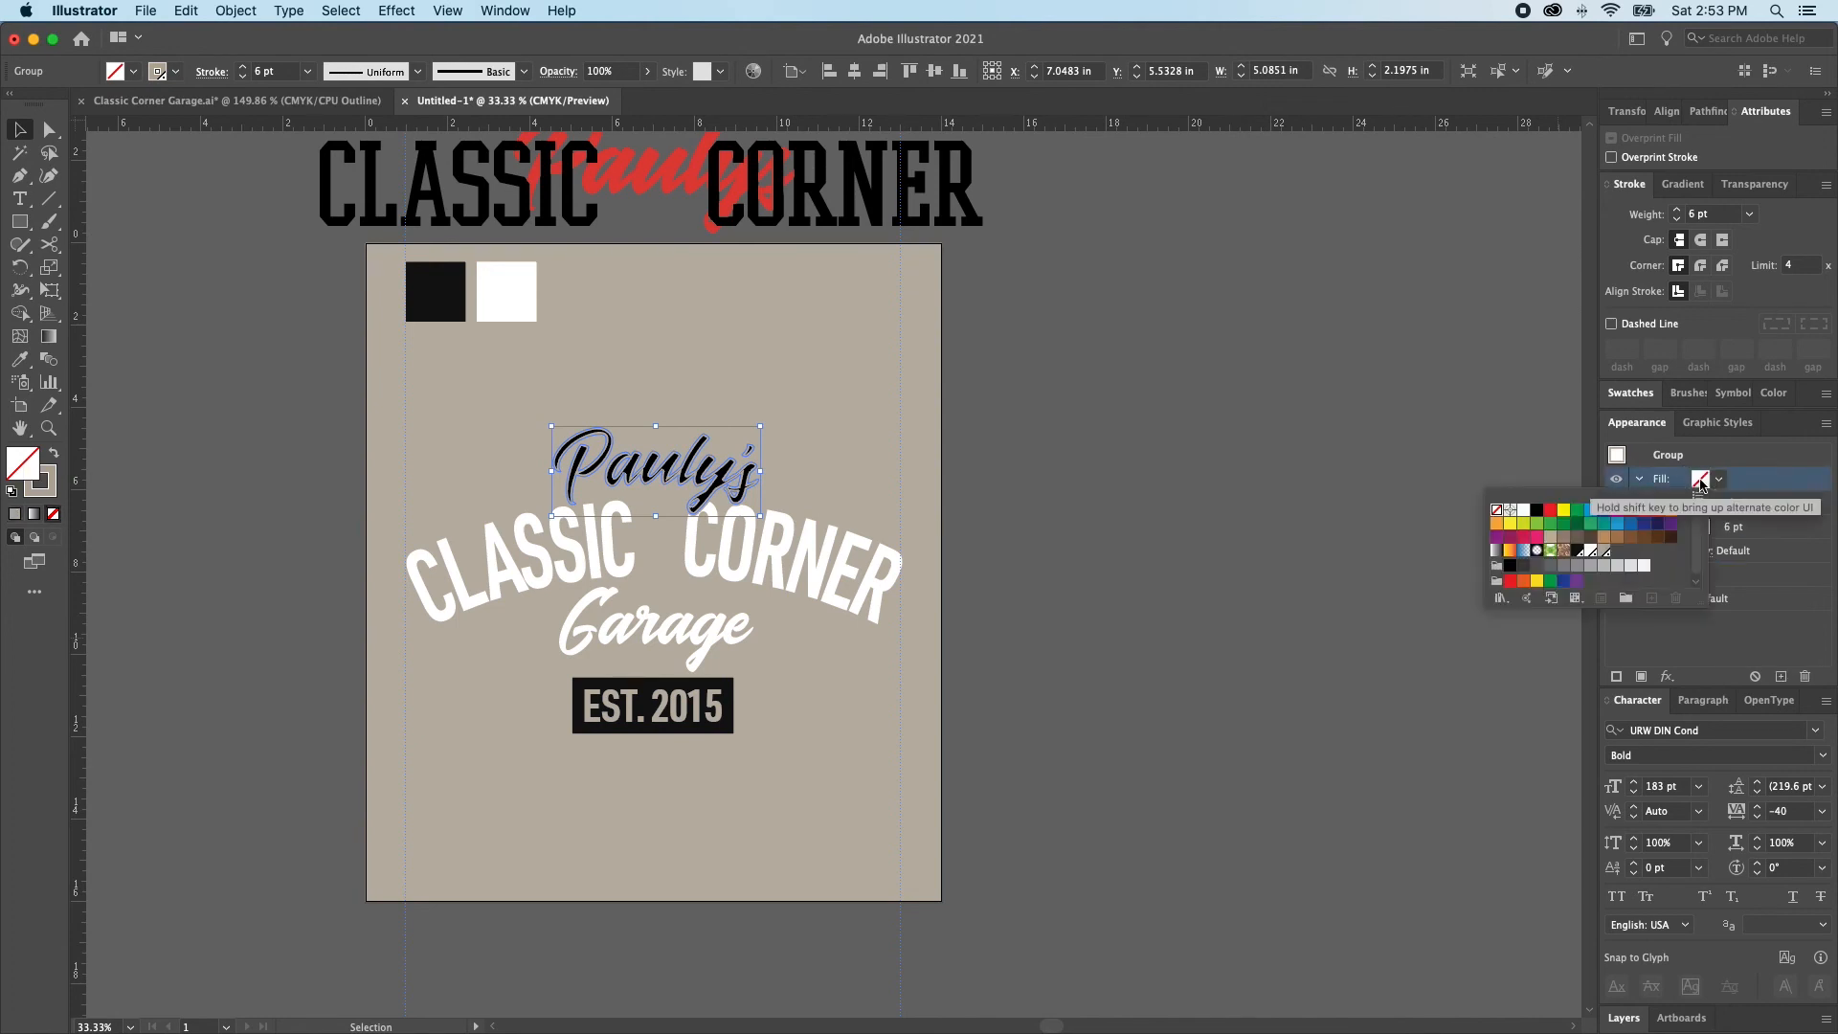
left_click(1579, 553)
left_click(1774, 495)
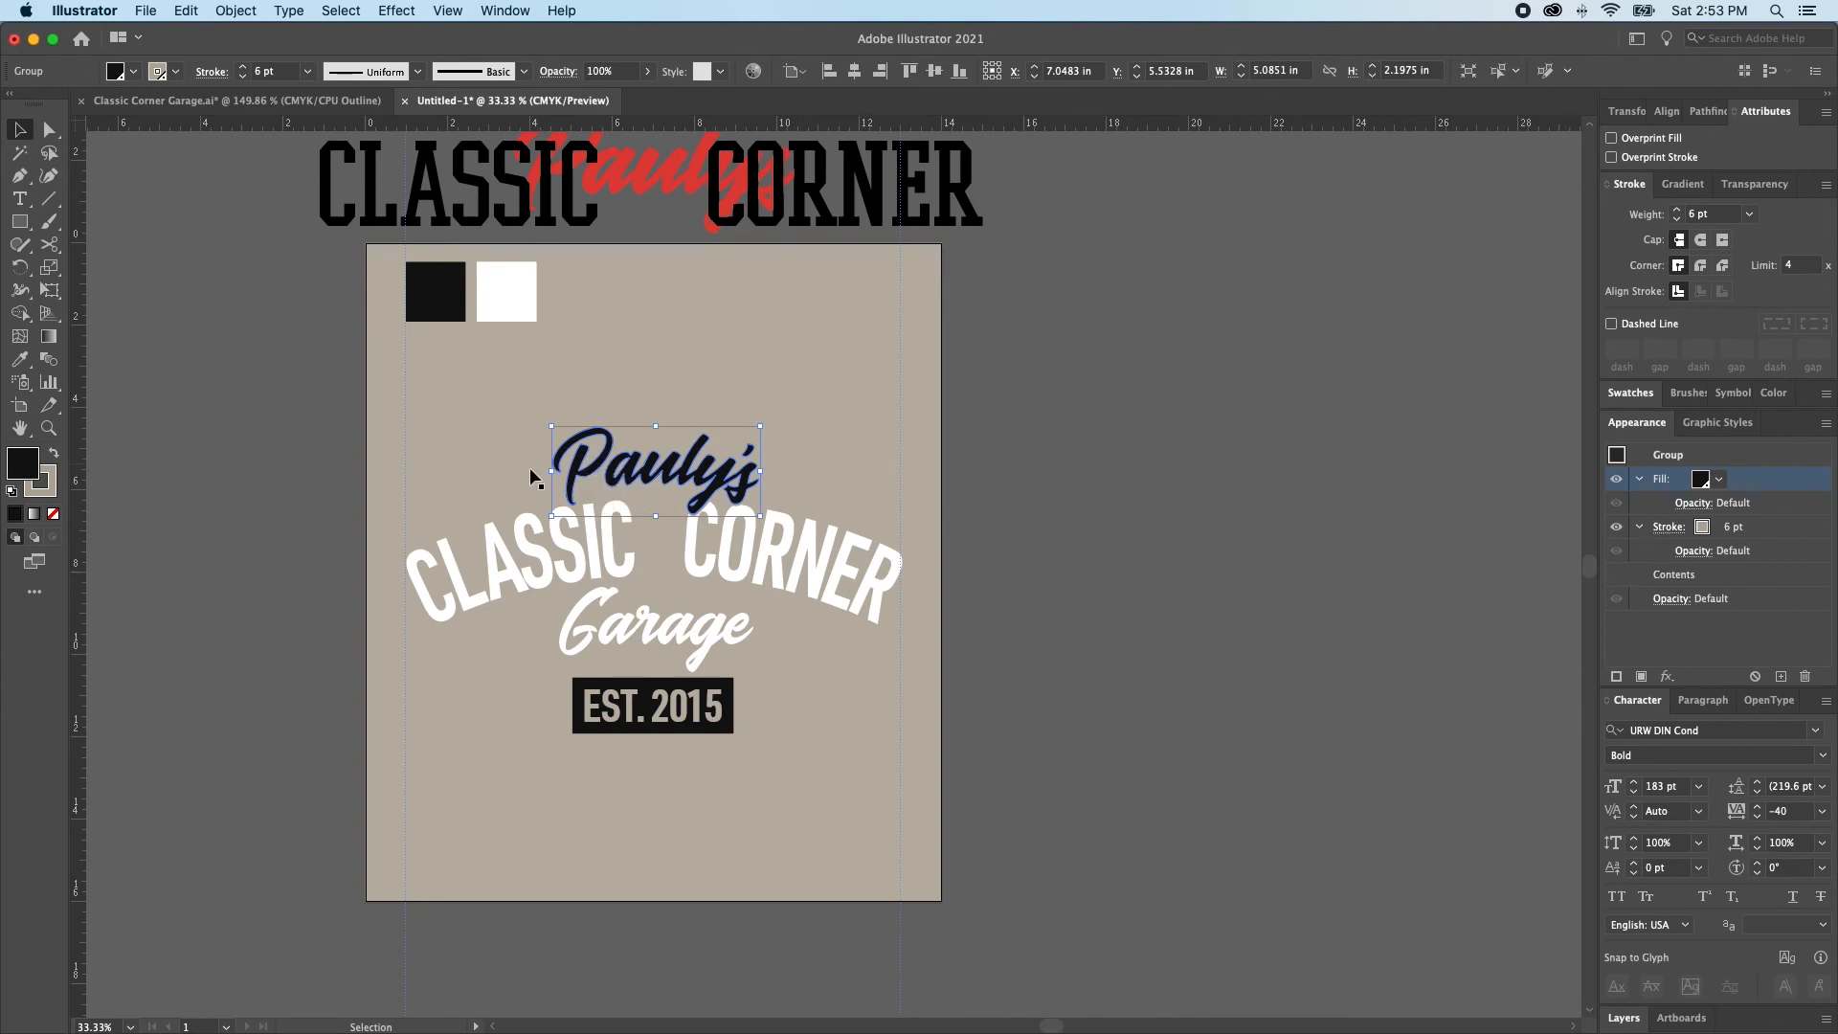
Change the Pauly's group stroke to the white spot swatch and set its weight to 8 pt
left_click(1675, 526)
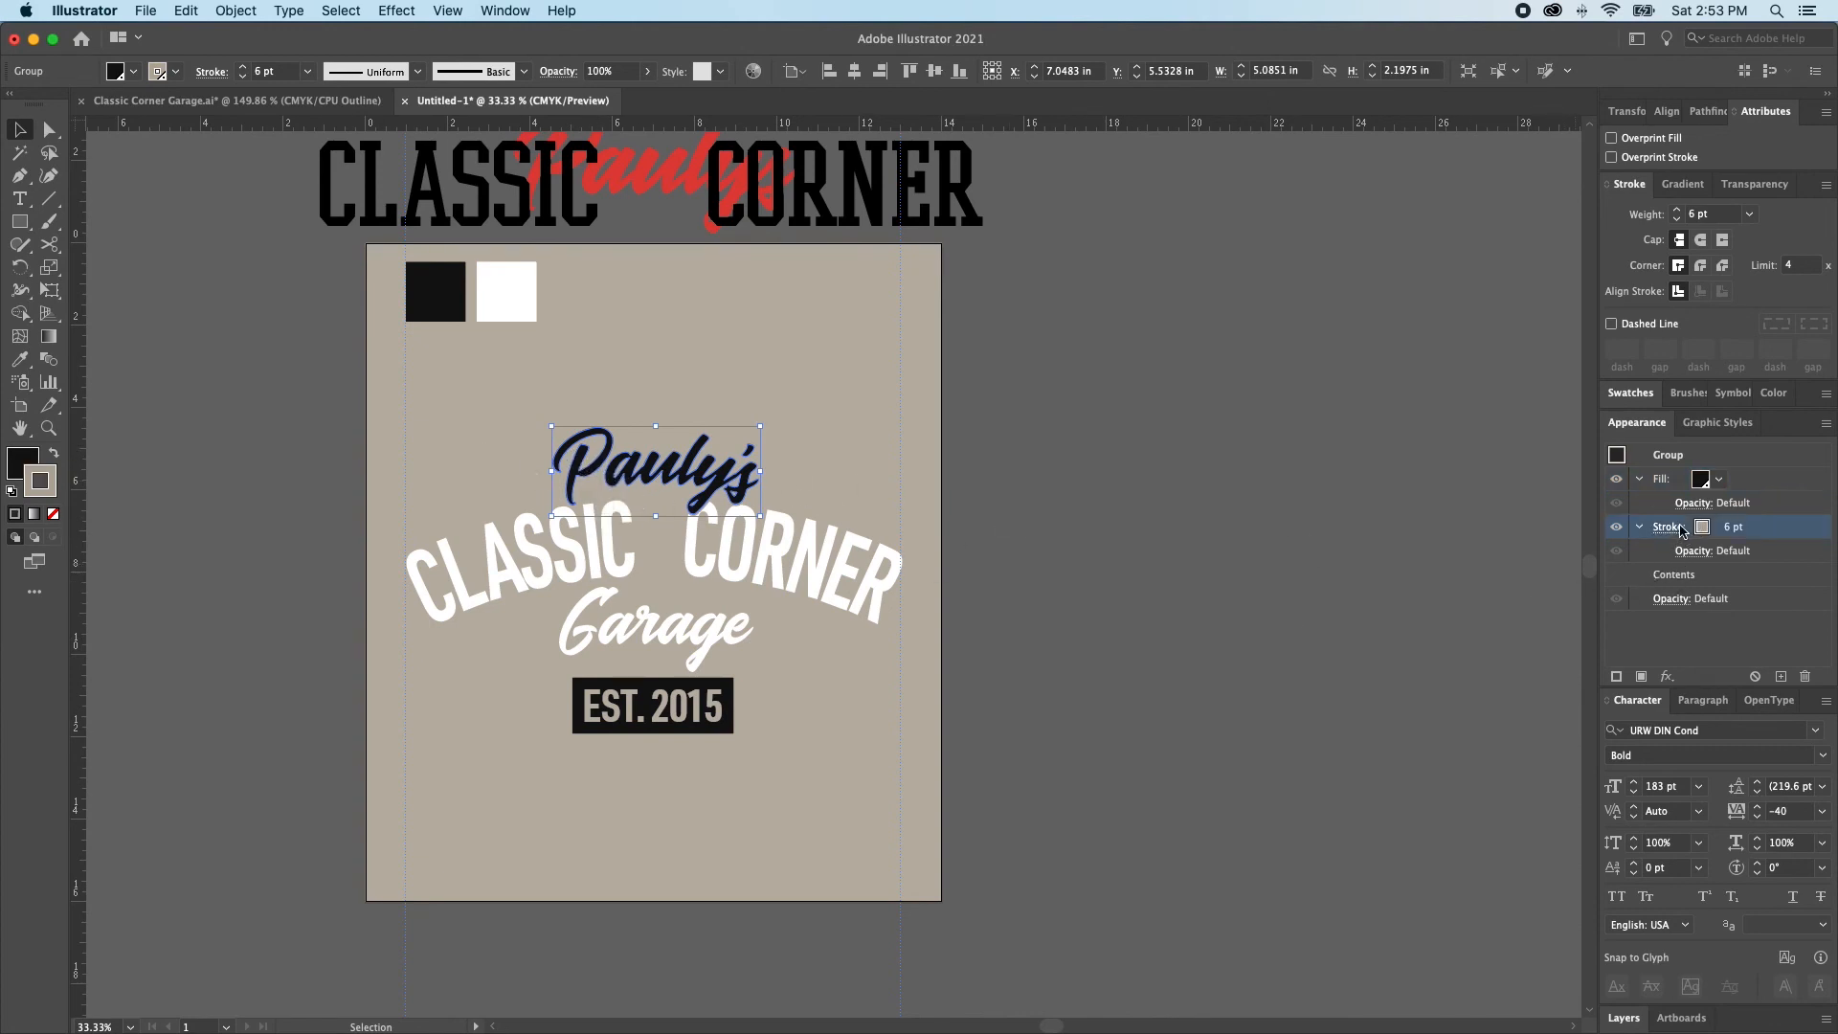
left_click(1702, 529)
left_click(1698, 532)
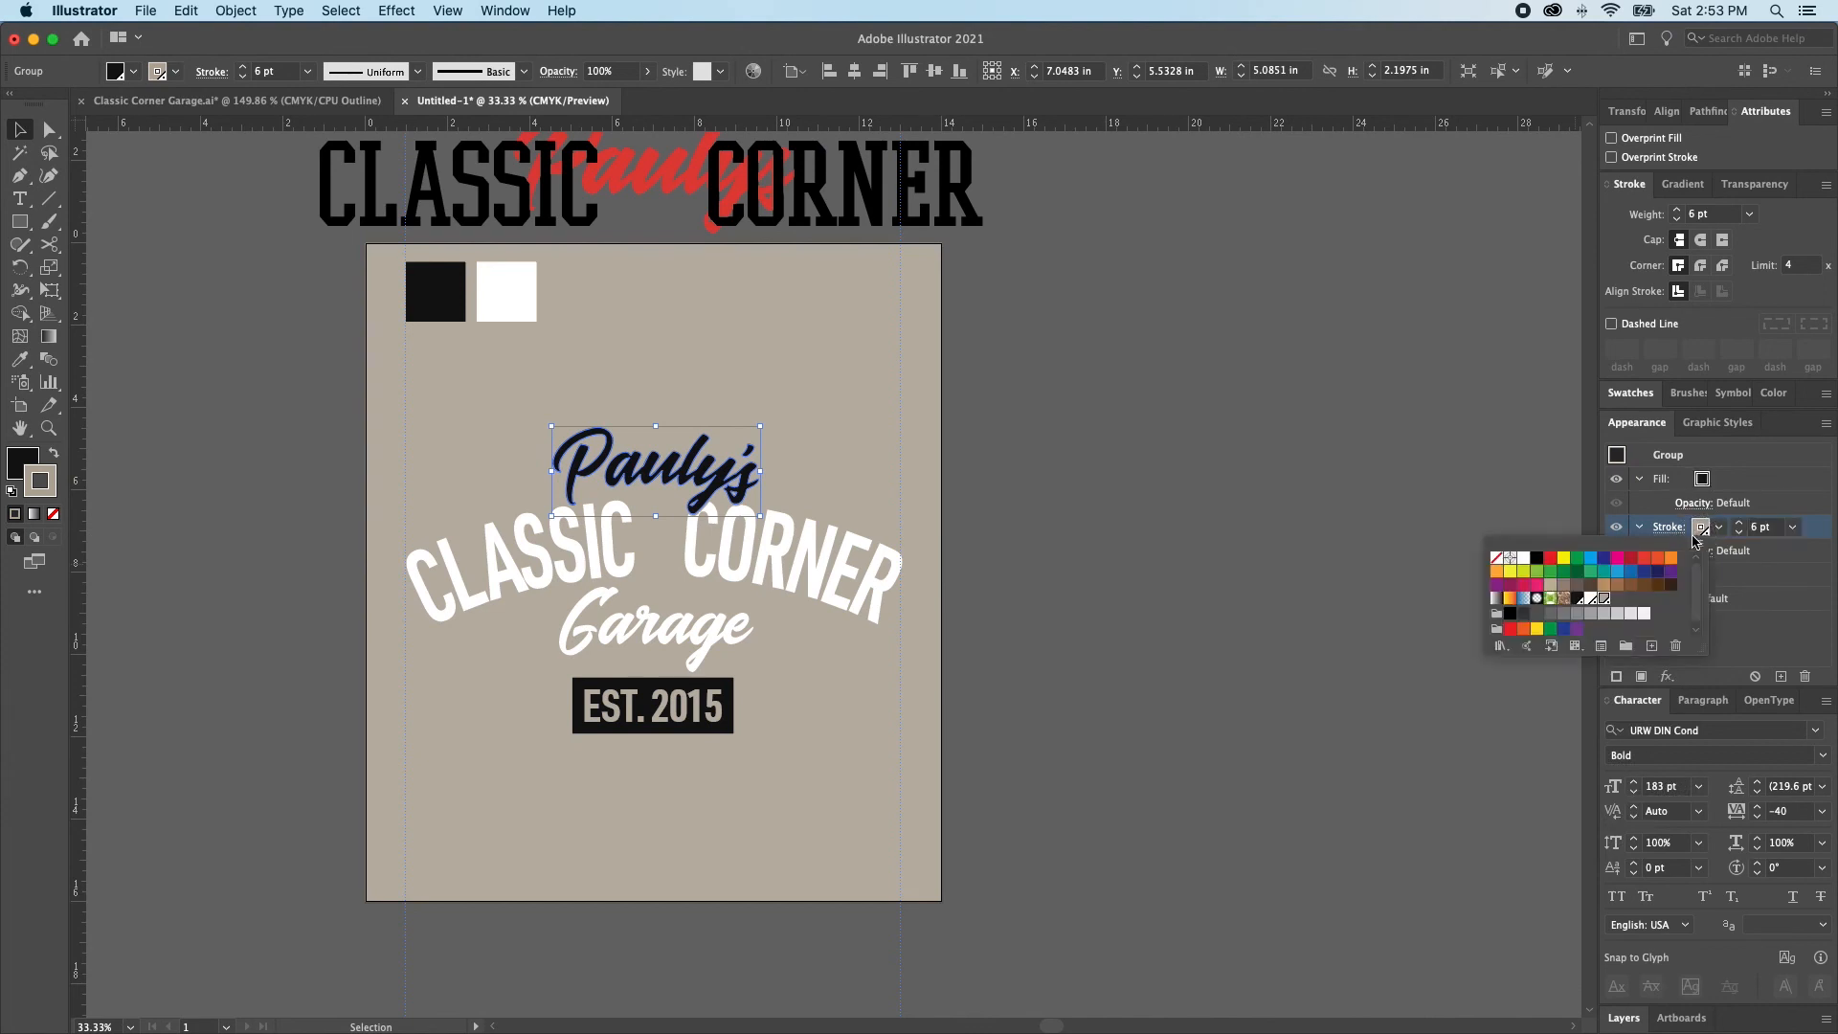
left_click(1591, 600)
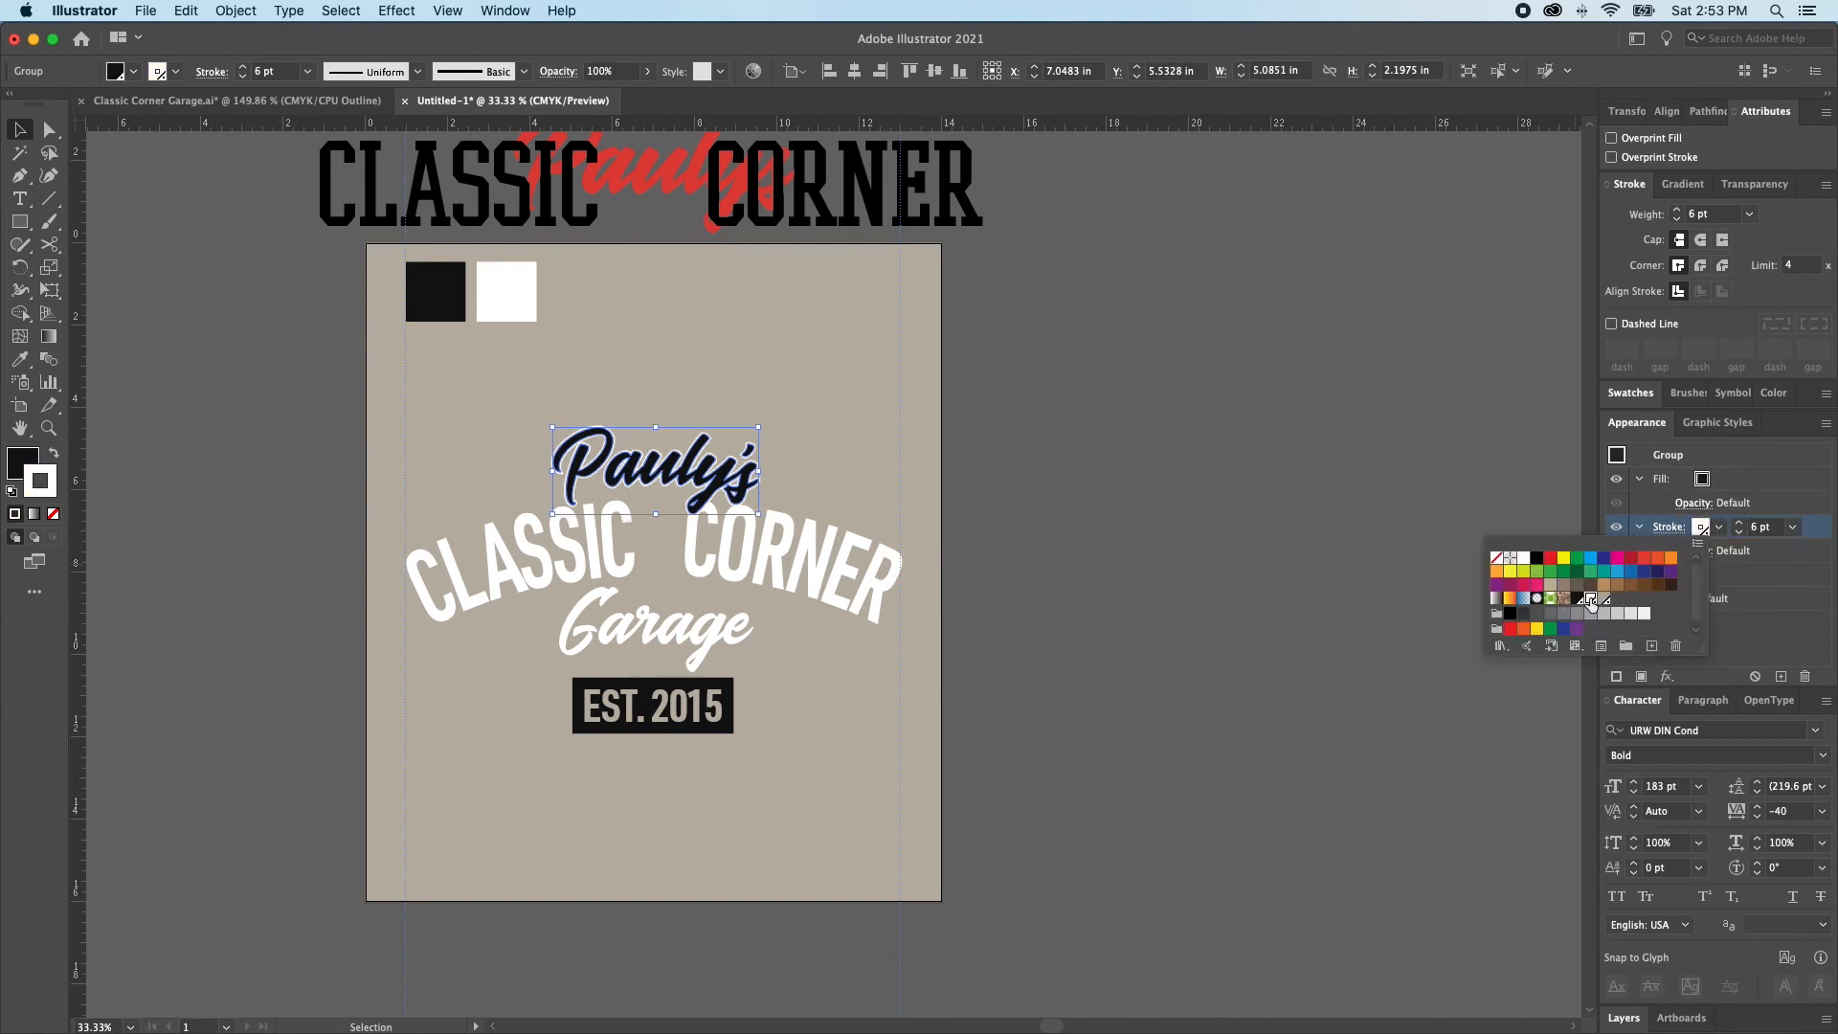
left_click(1739, 529)
left_click(1738, 523)
left_click(1738, 523)
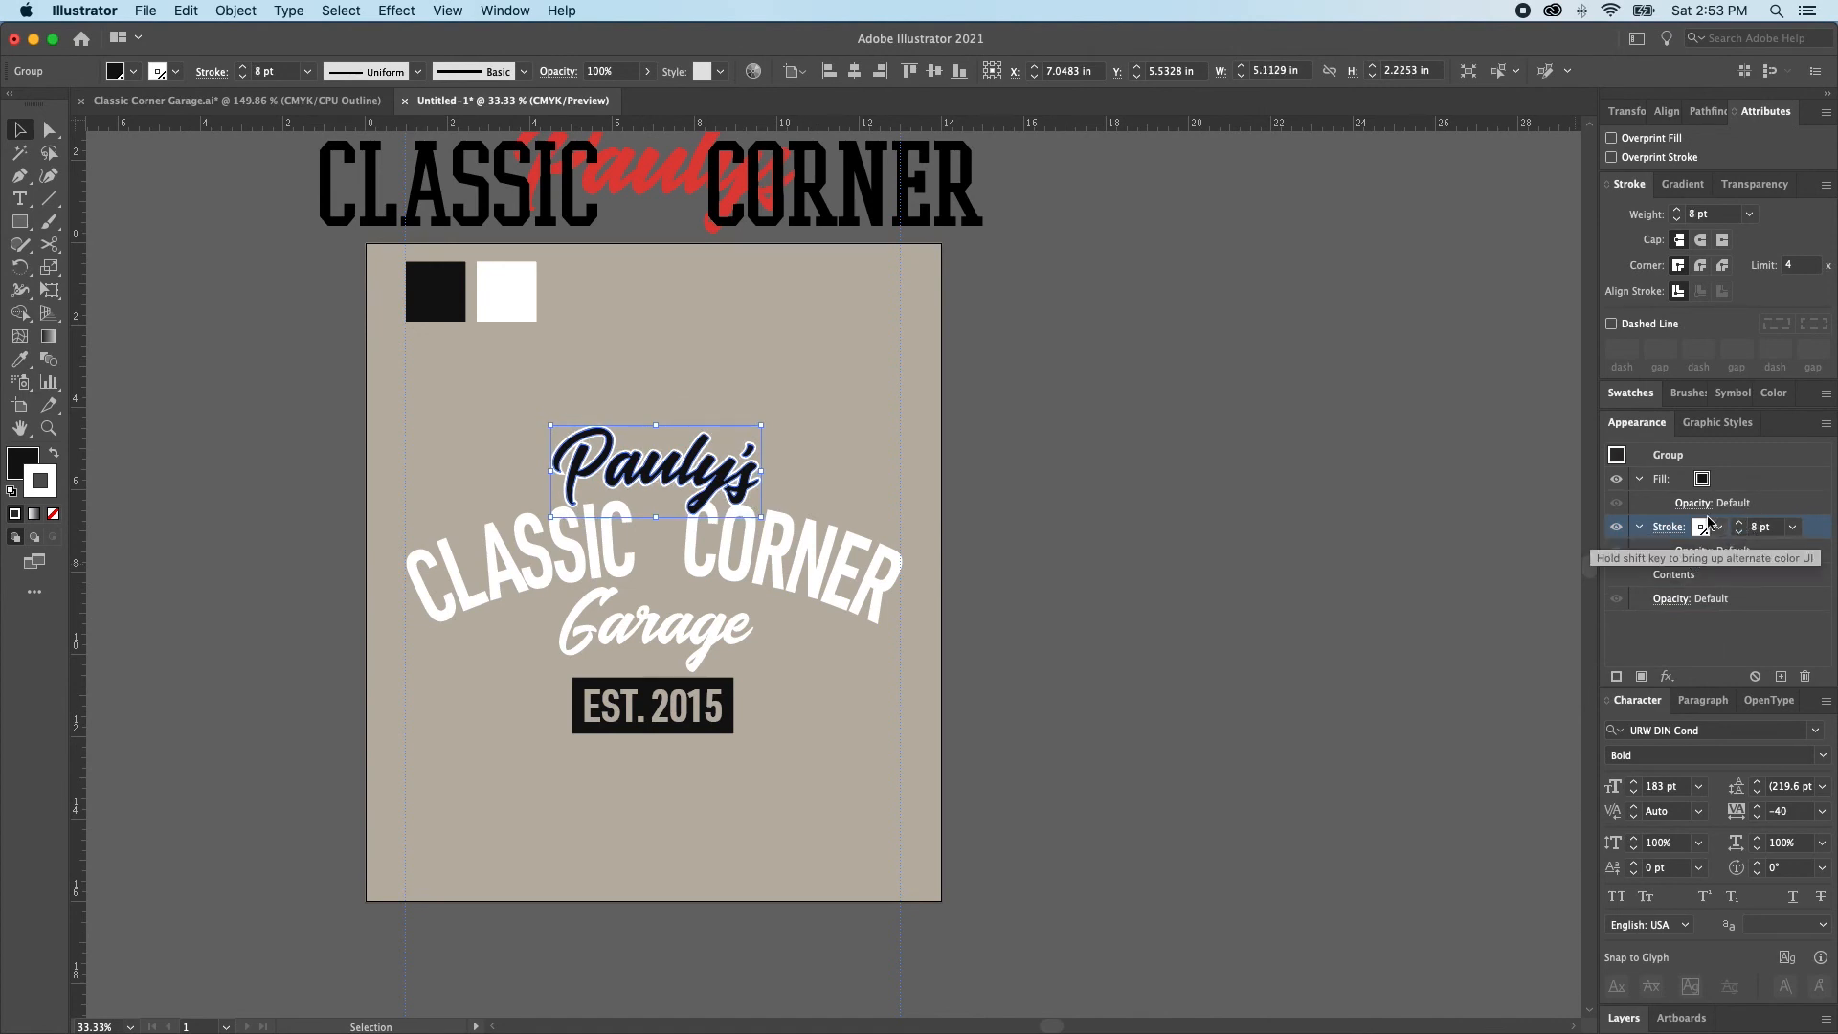
Give the Pauly's group stroke round caps and round corner joins
left_click(1703, 527)
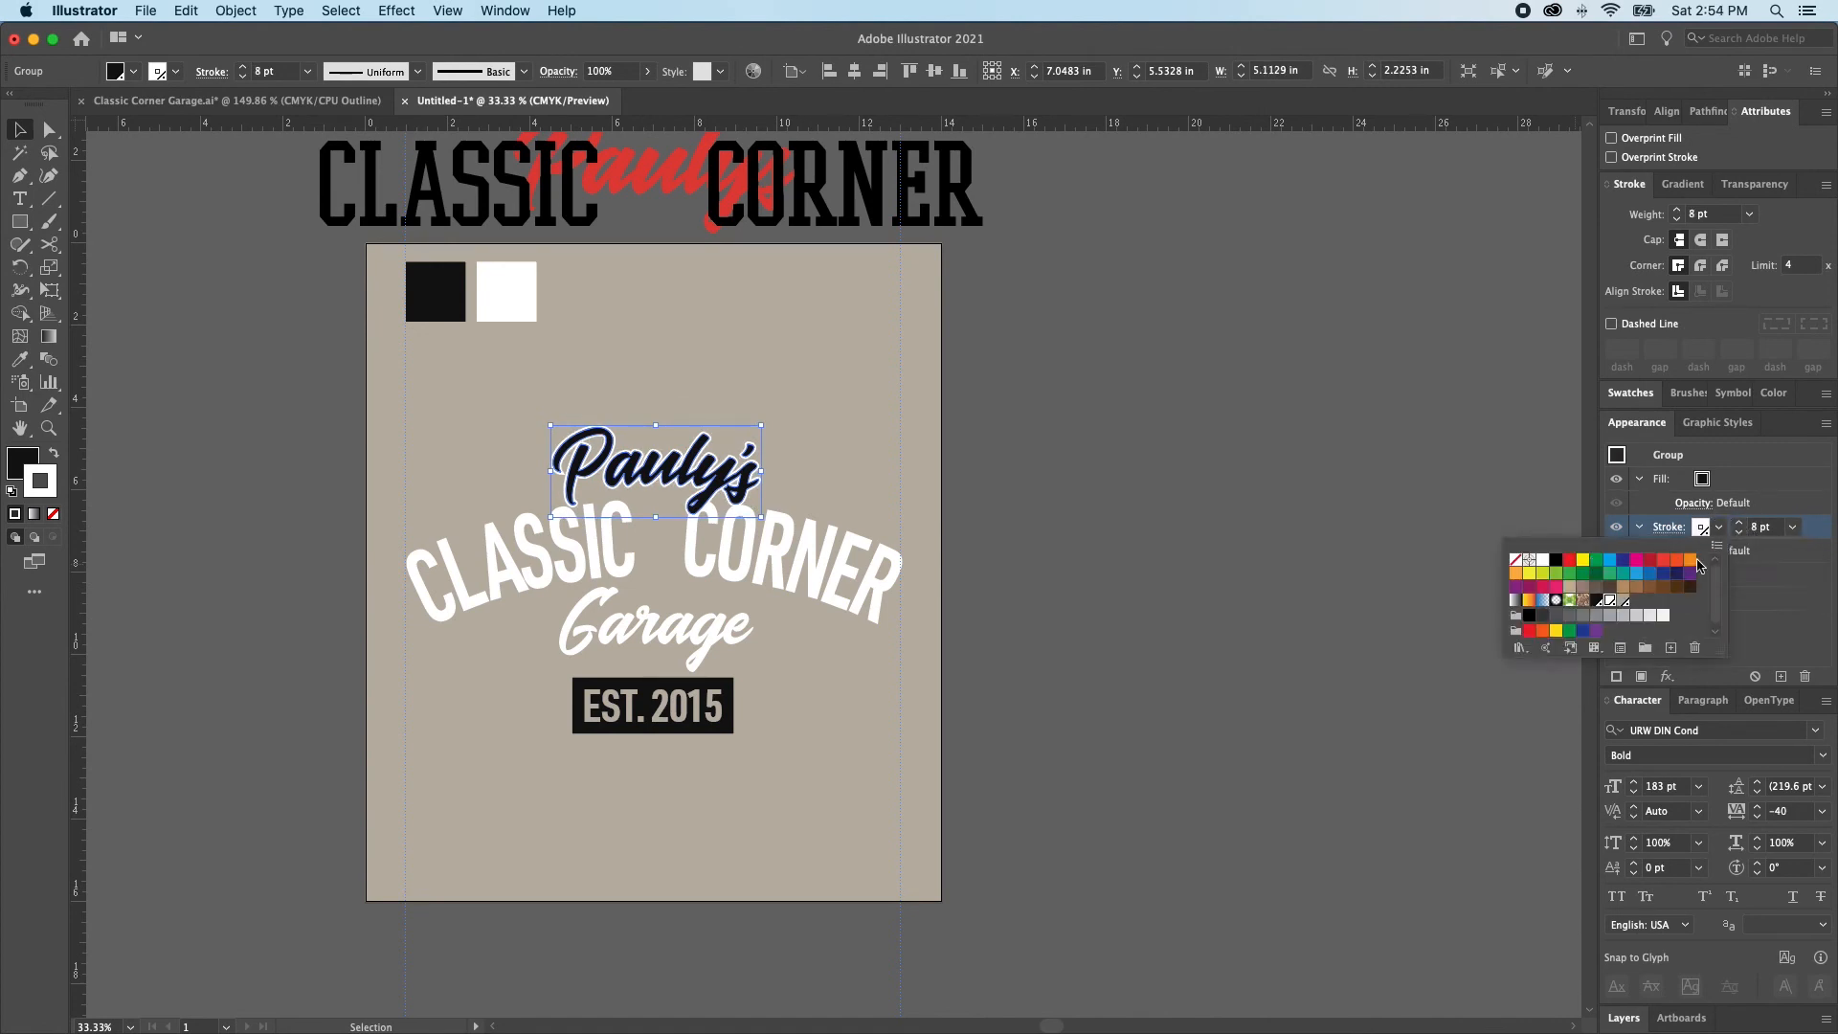
left_click(1815, 549)
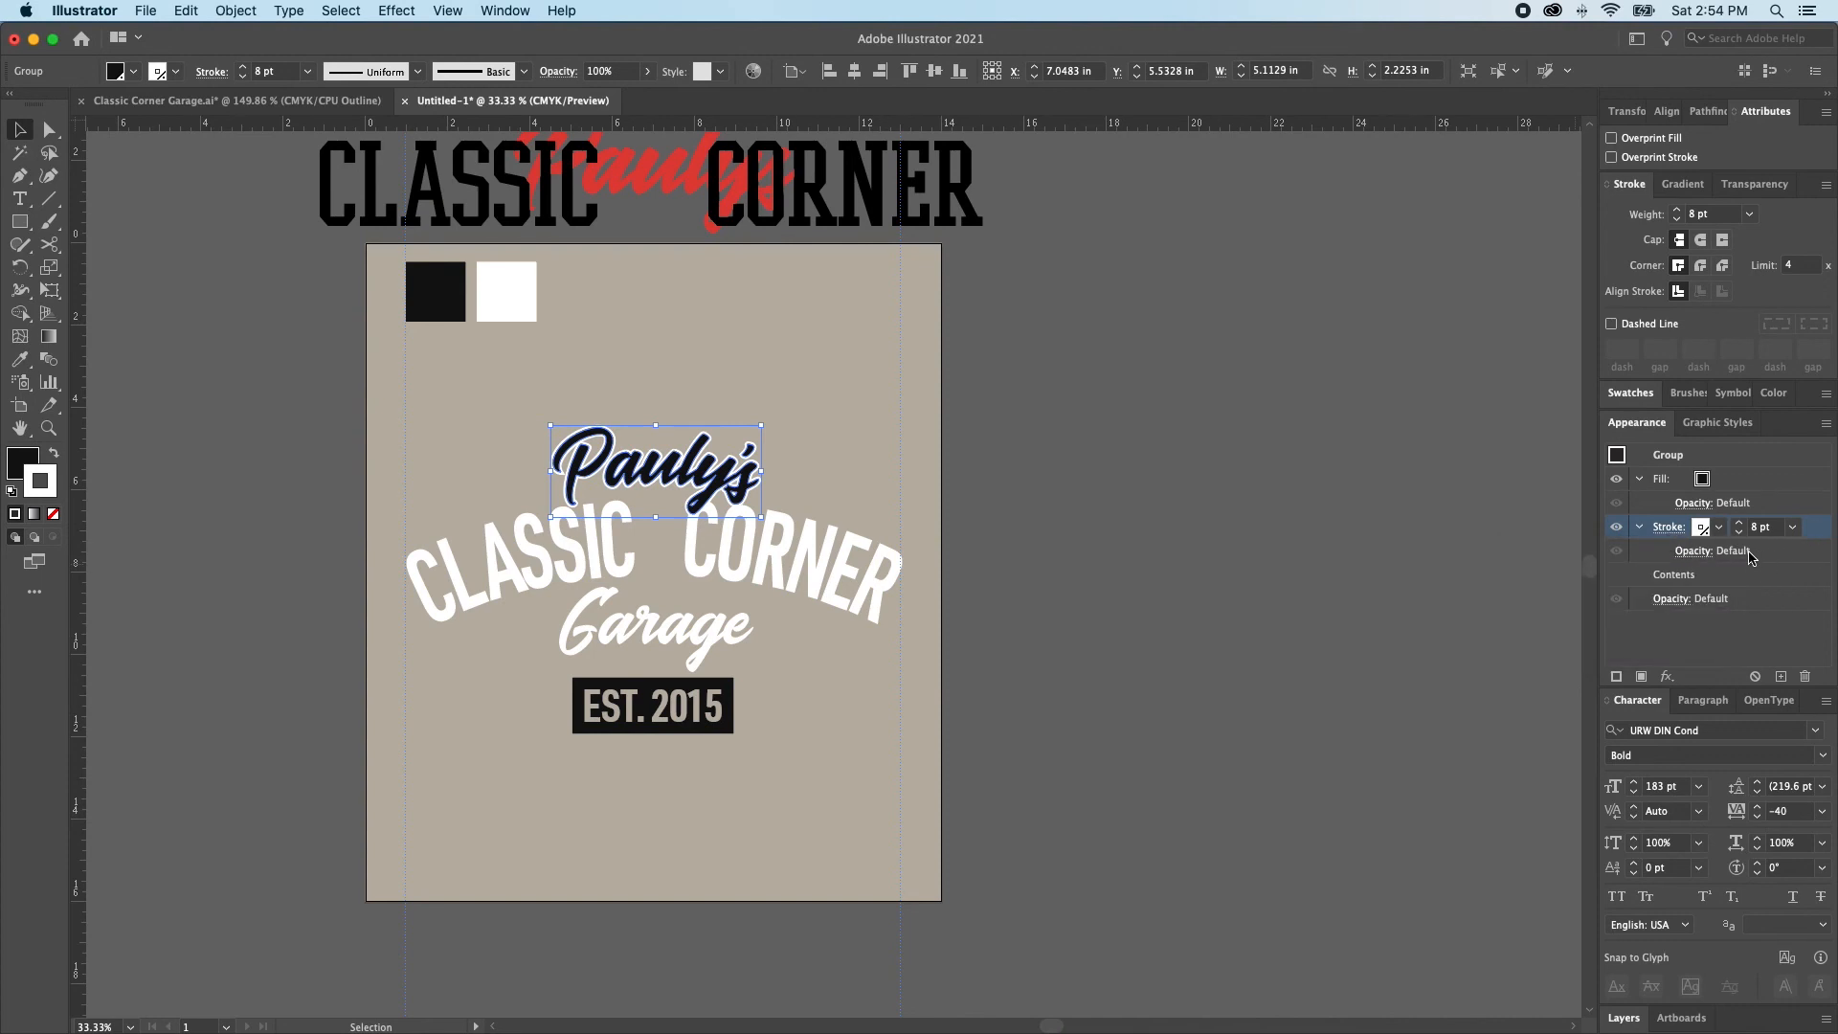
left_click(1792, 527)
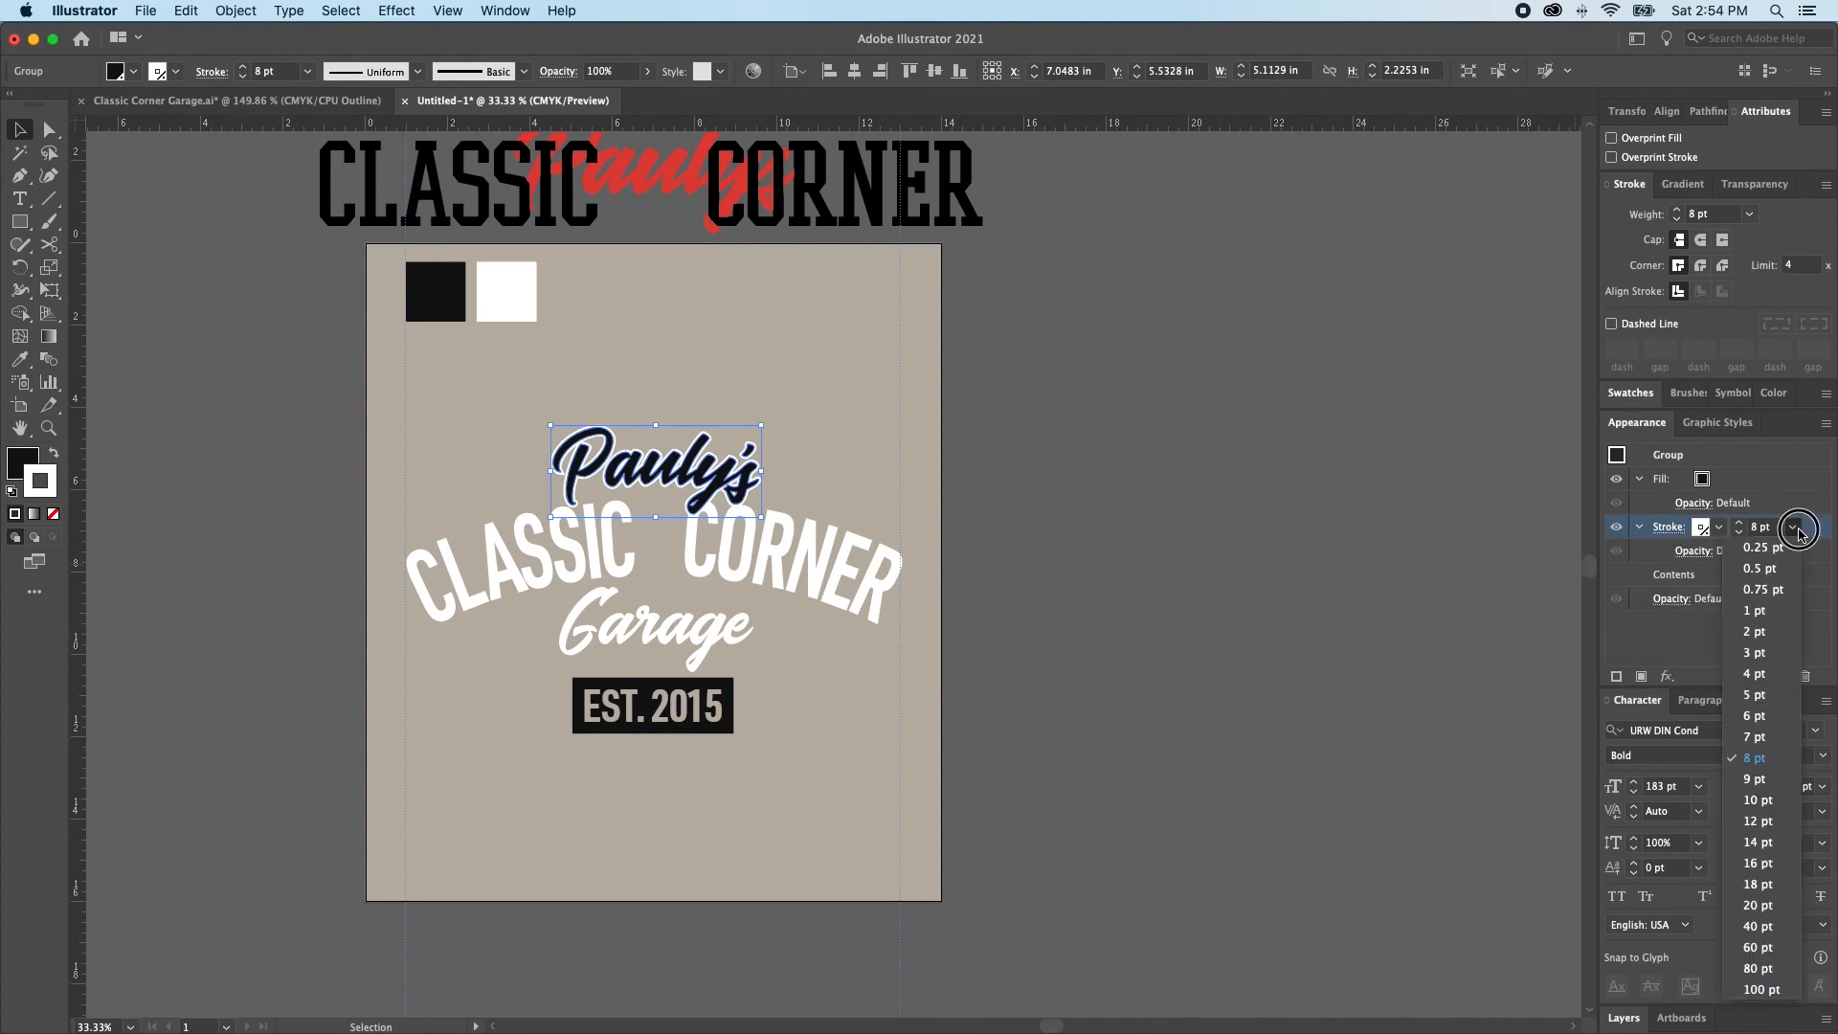
left_click(1793, 527)
left_click(1670, 529)
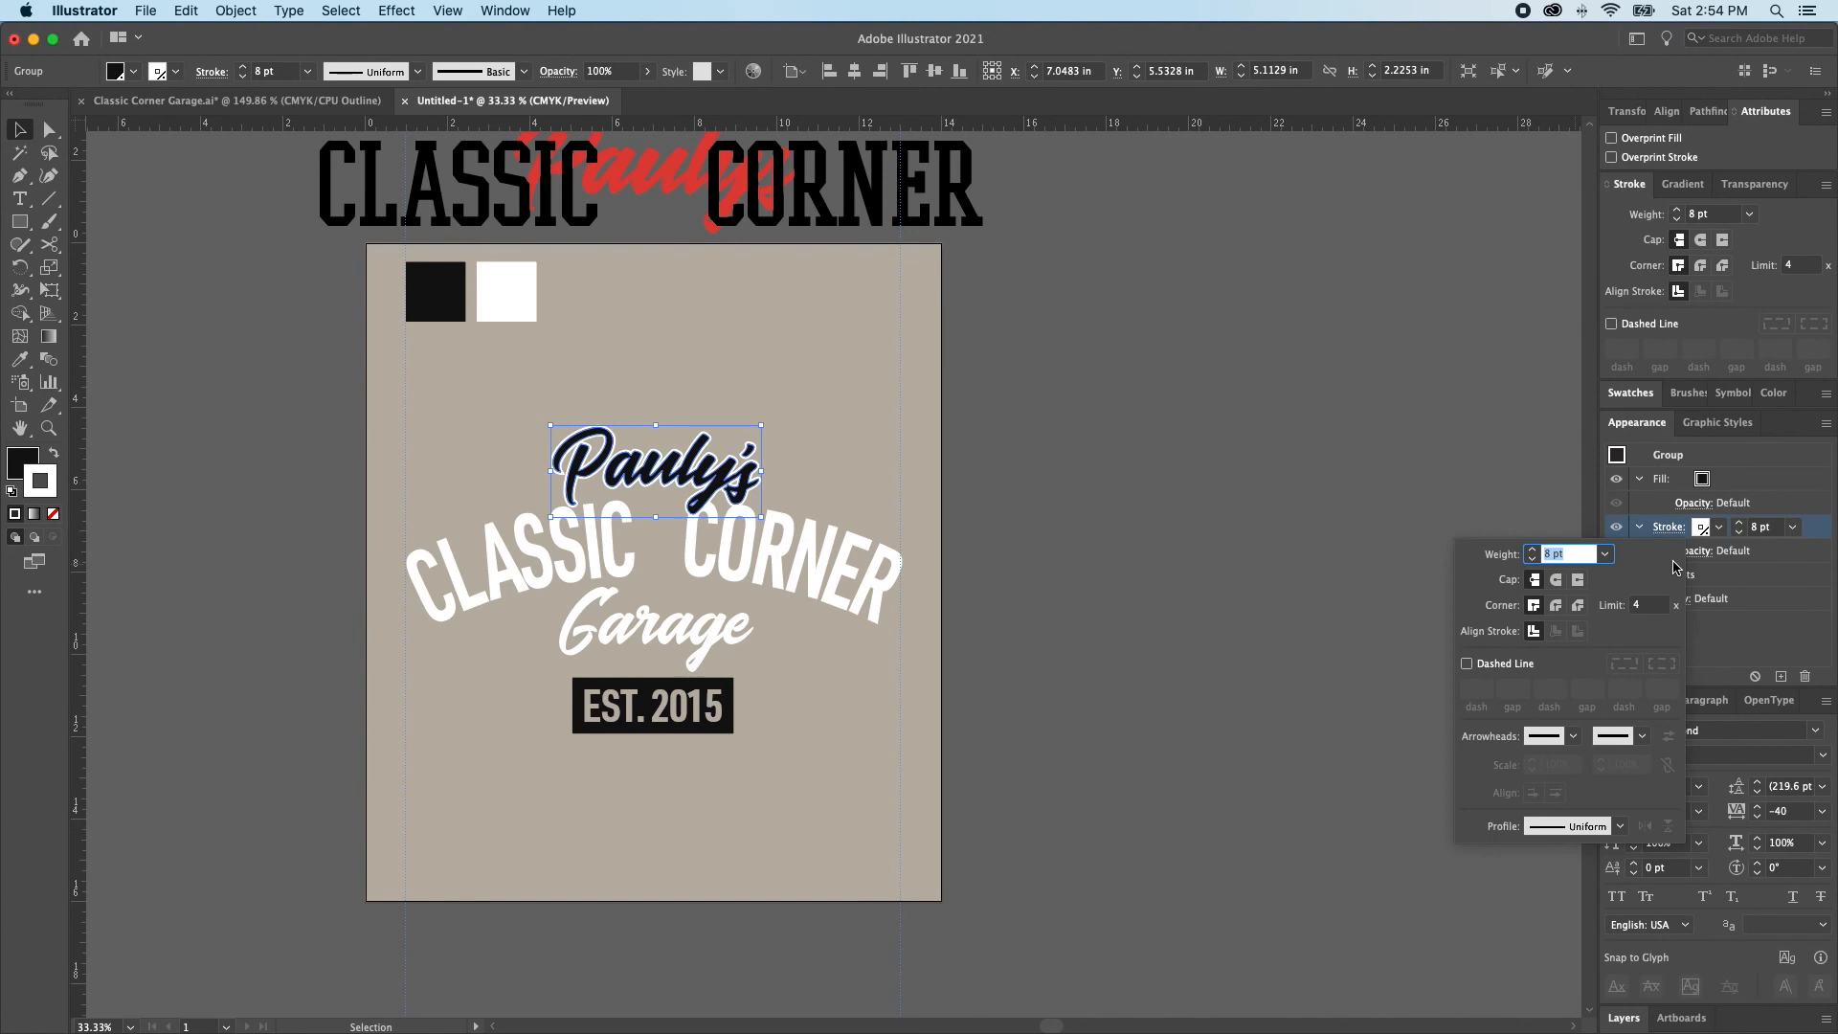
left_click(1555, 579)
left_click(1556, 606)
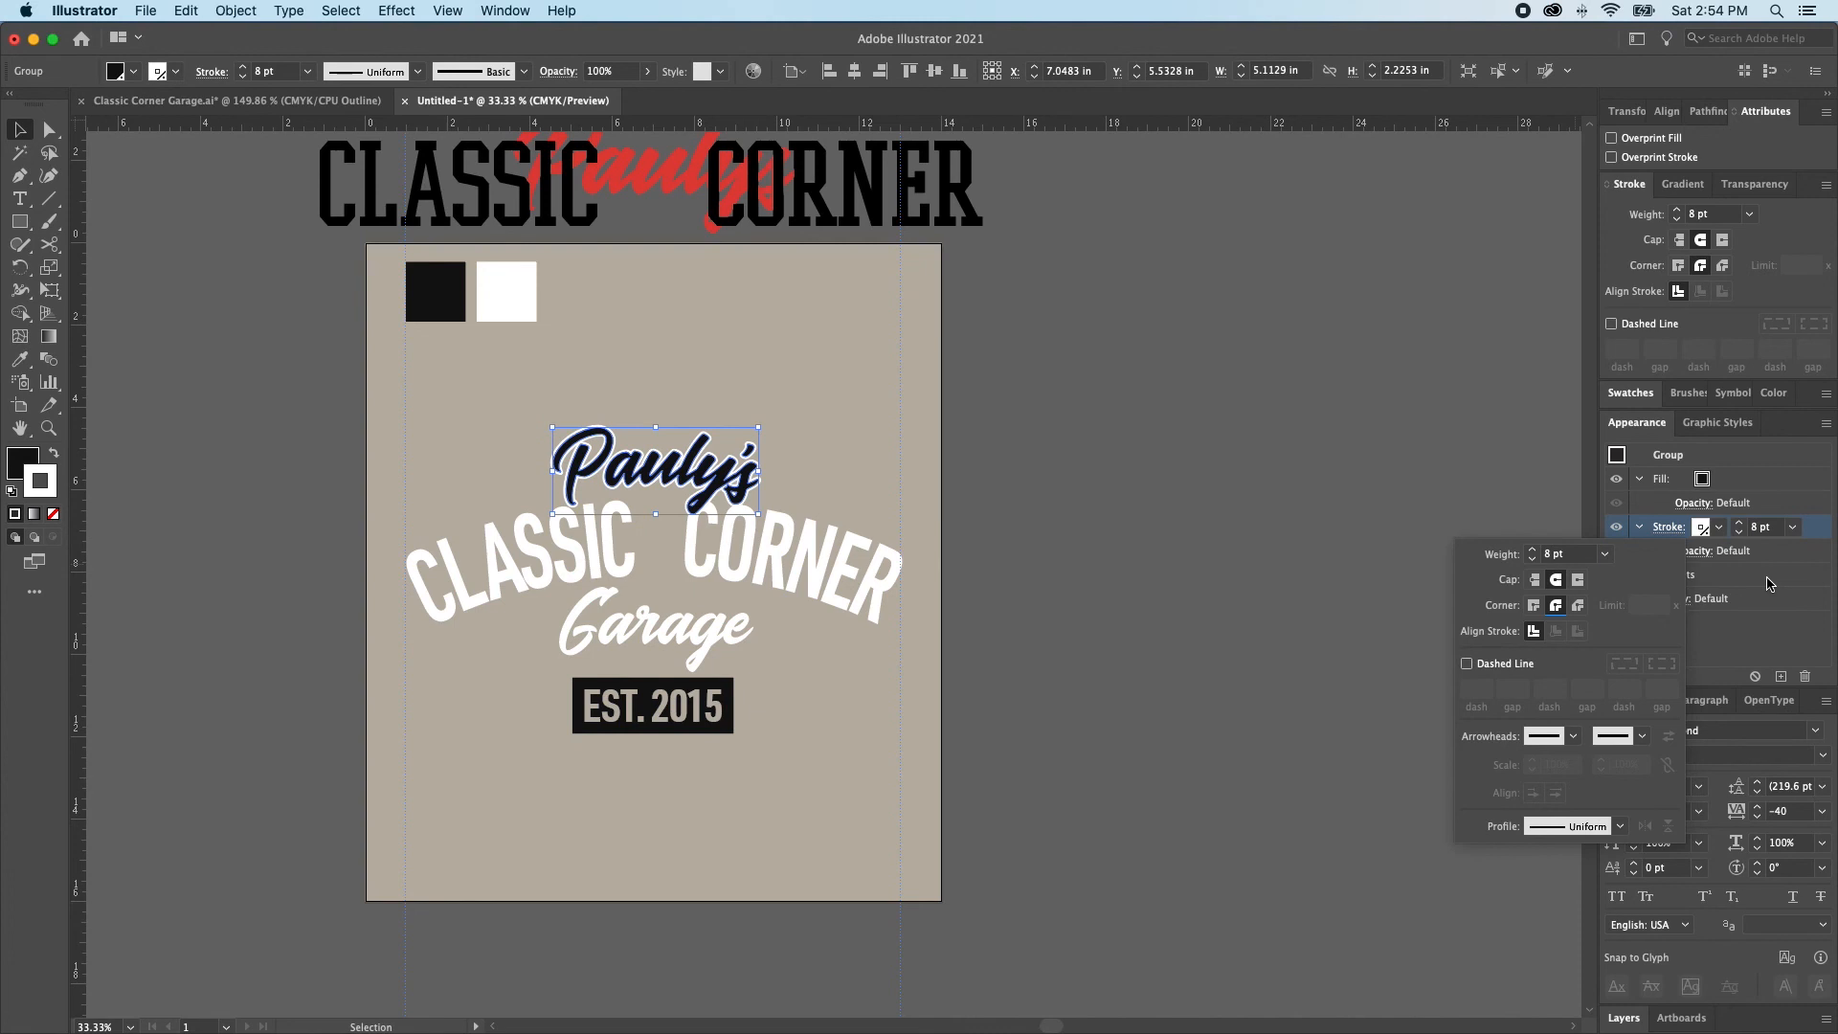
Recolor the Pauly's group stroke with the beige background spot swatch
left_click(1701, 528)
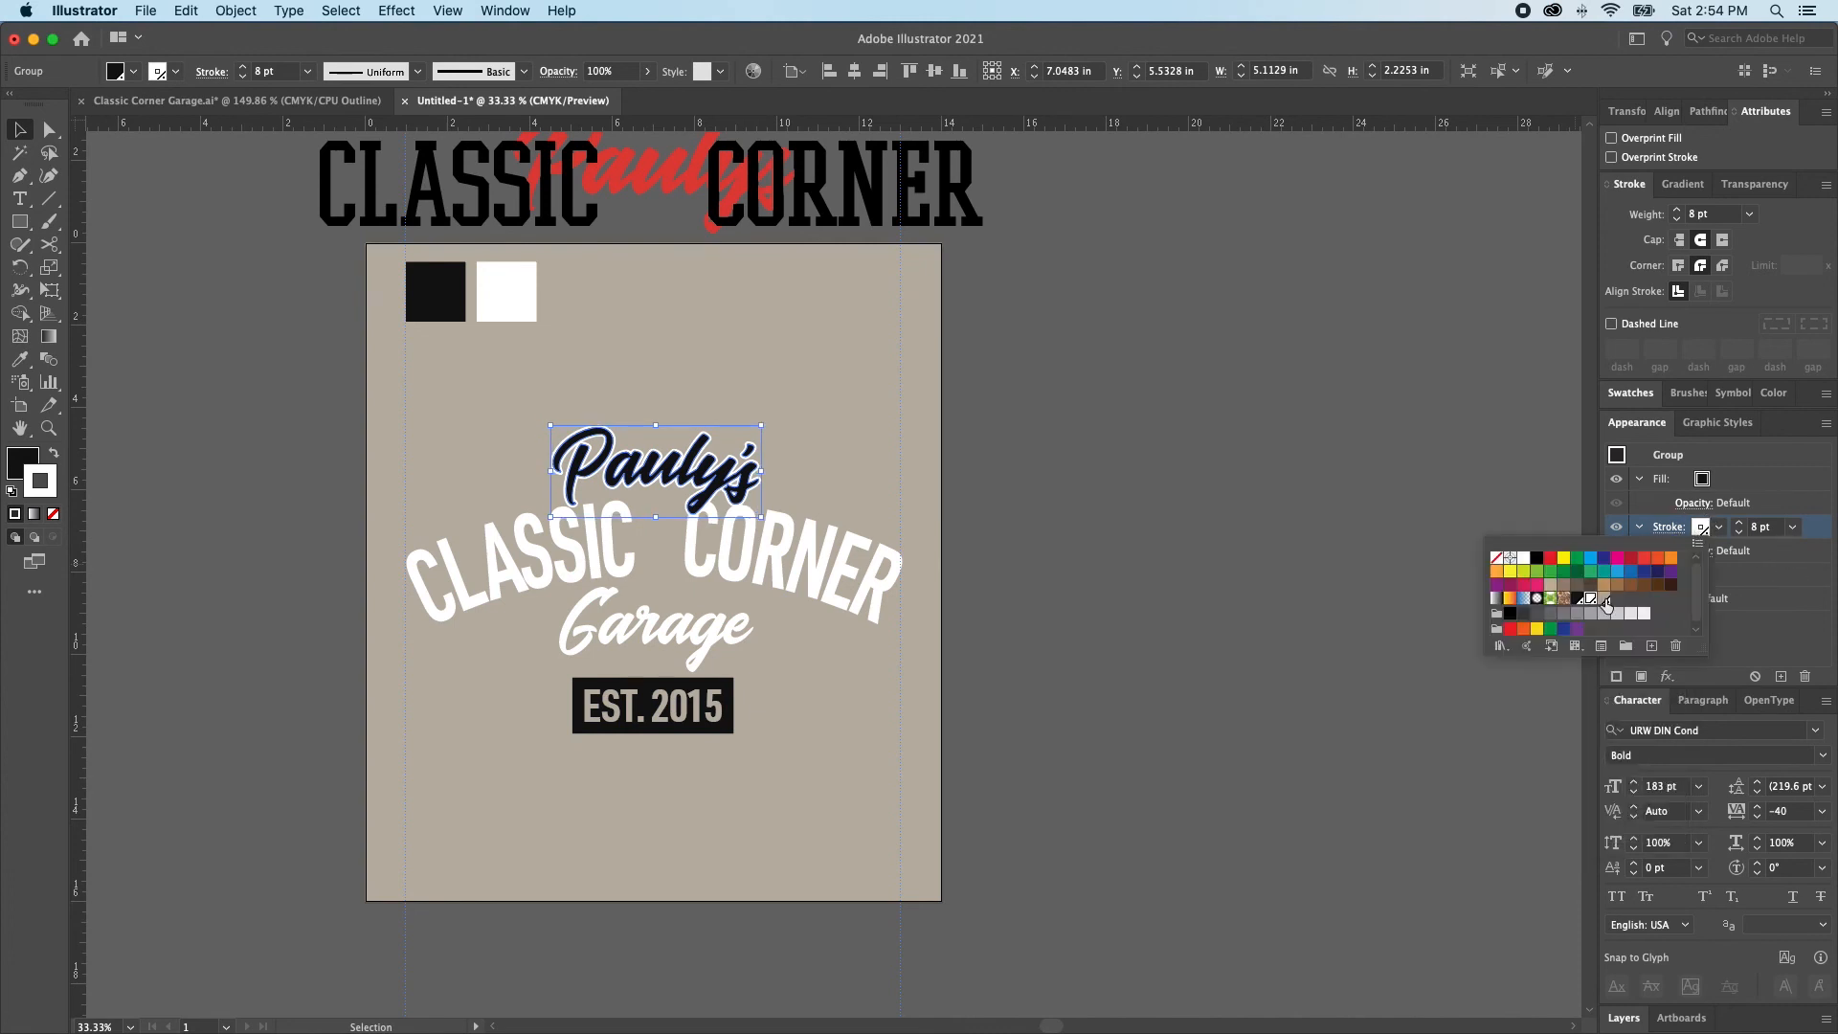
left_click(1605, 600)
left_click(1809, 527)
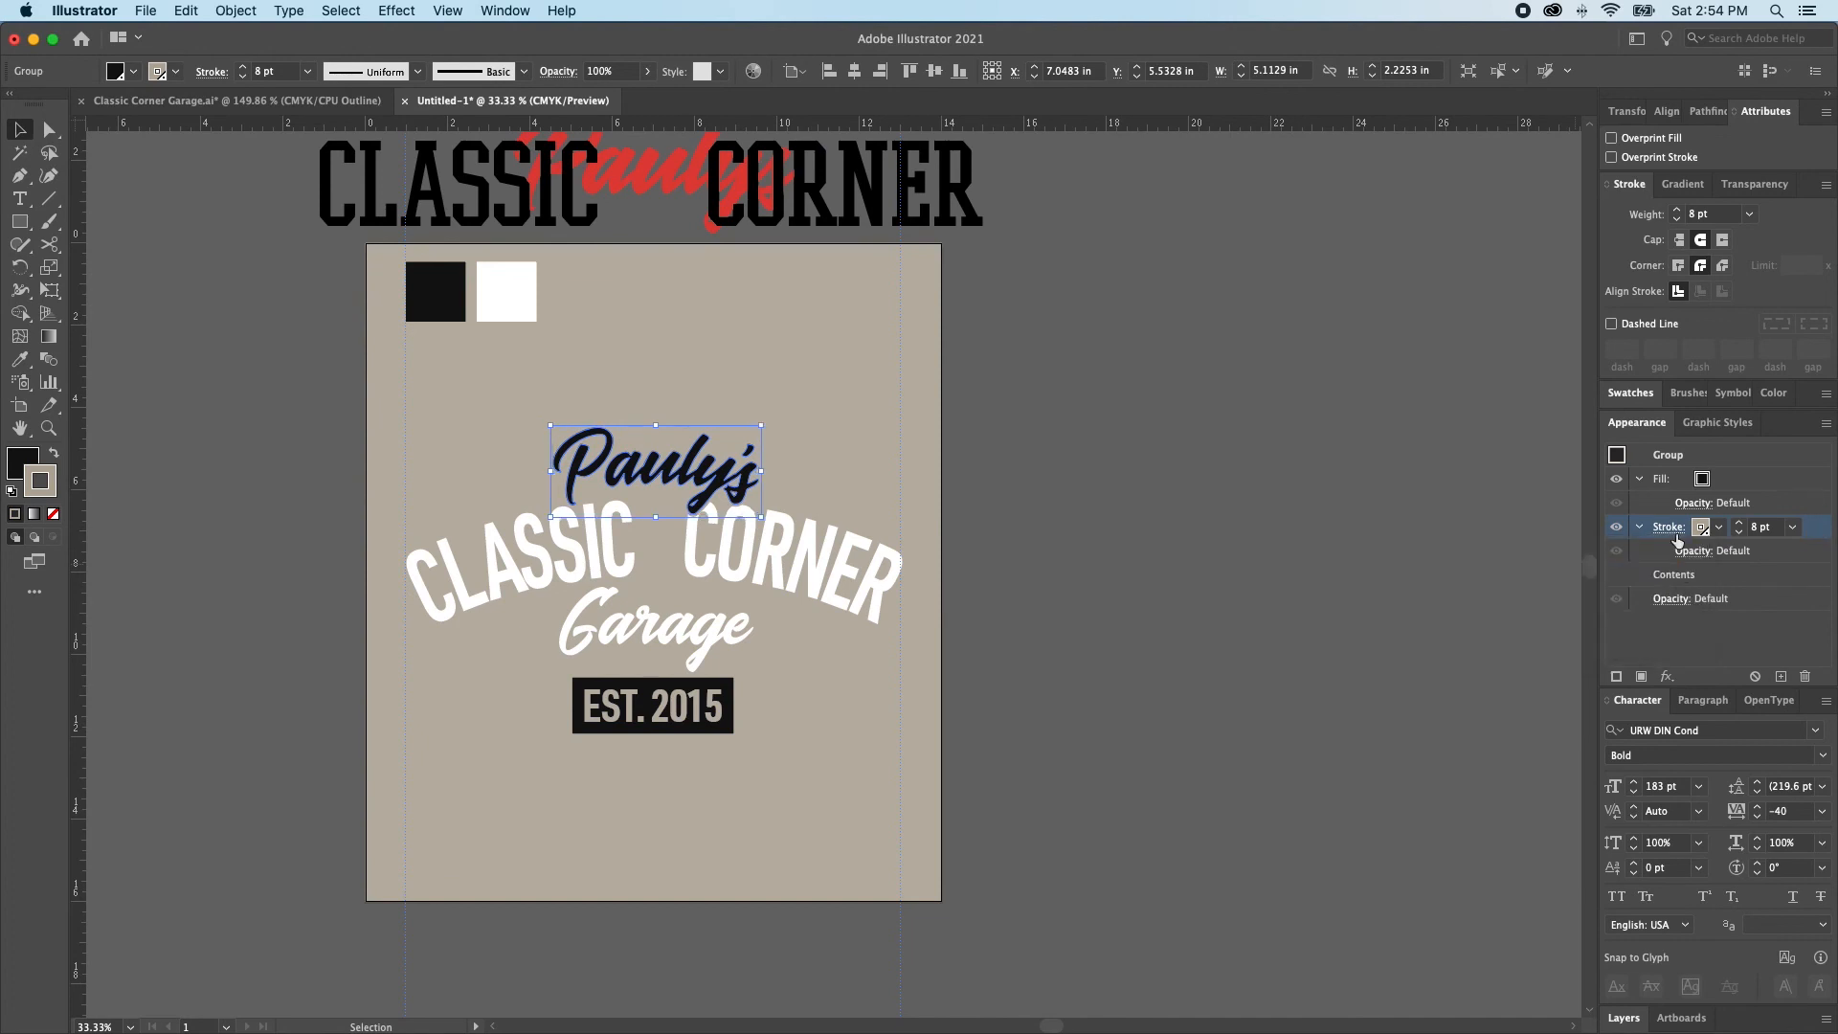
Duplicate the Pauly's group stroke and set the lower copy to 16 pt in the white spot swatch
left_click(1780, 678)
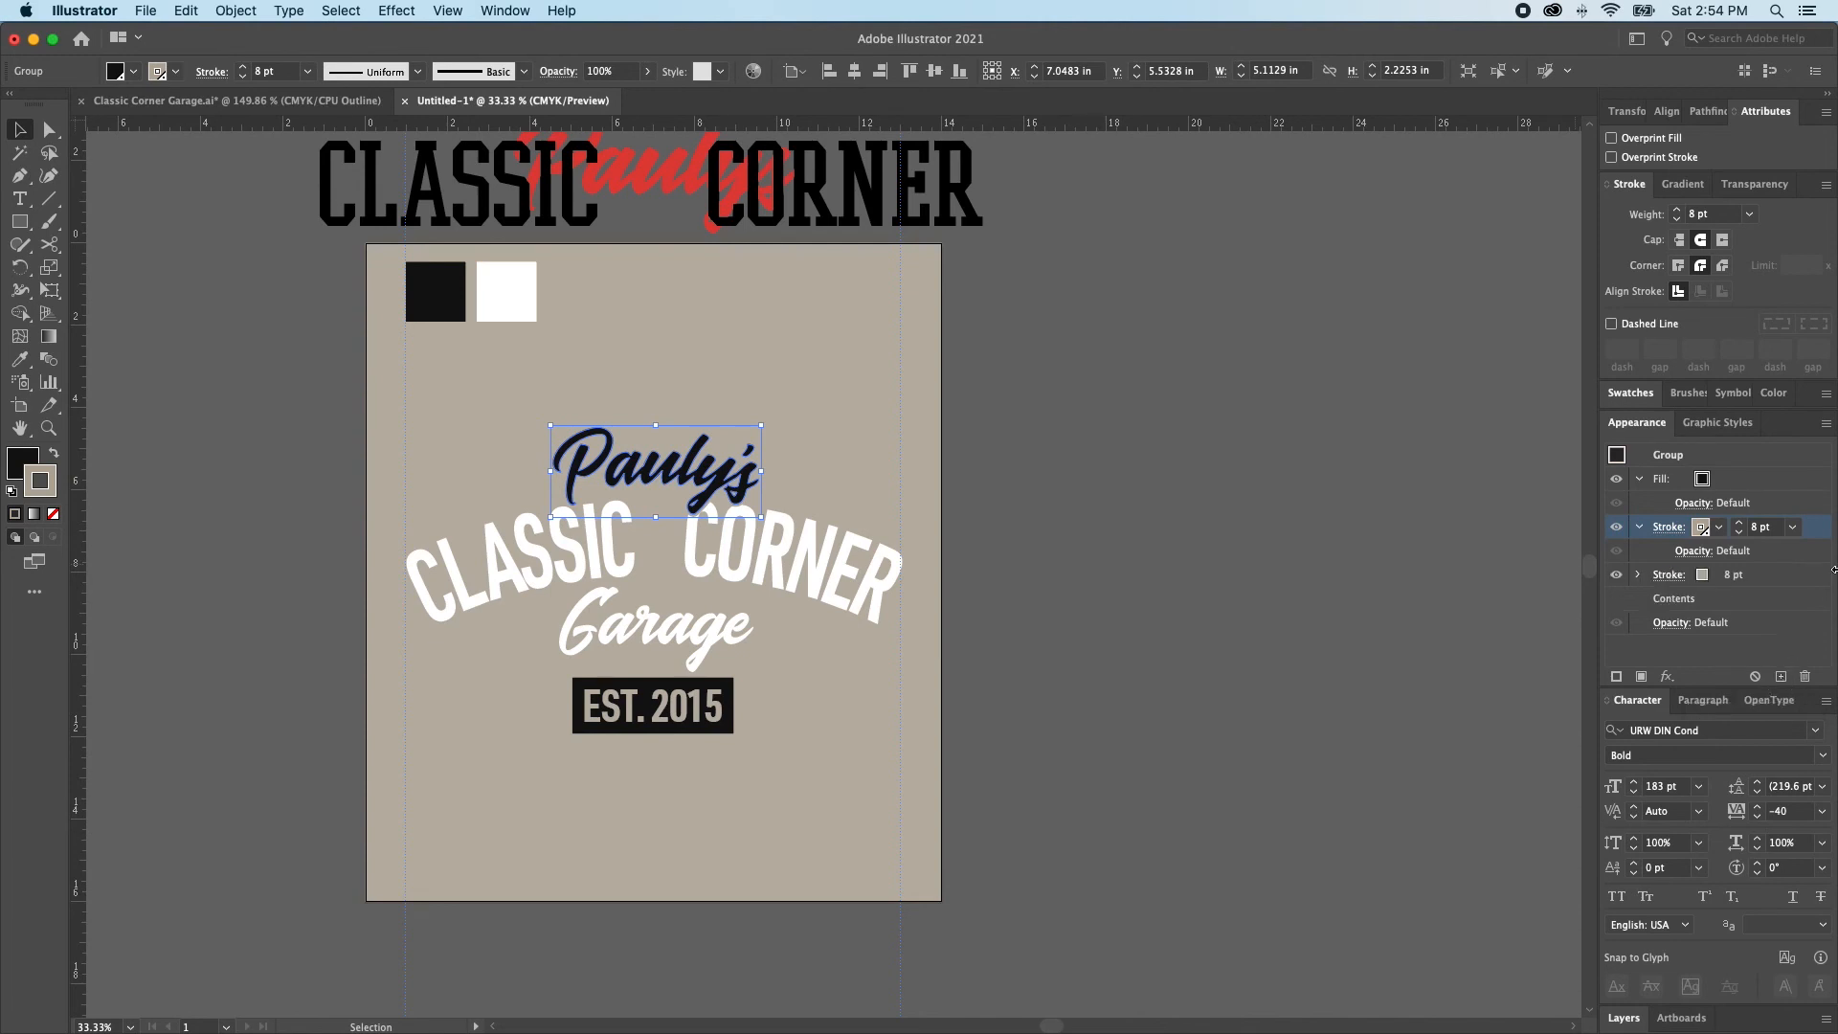
left_click(1793, 574)
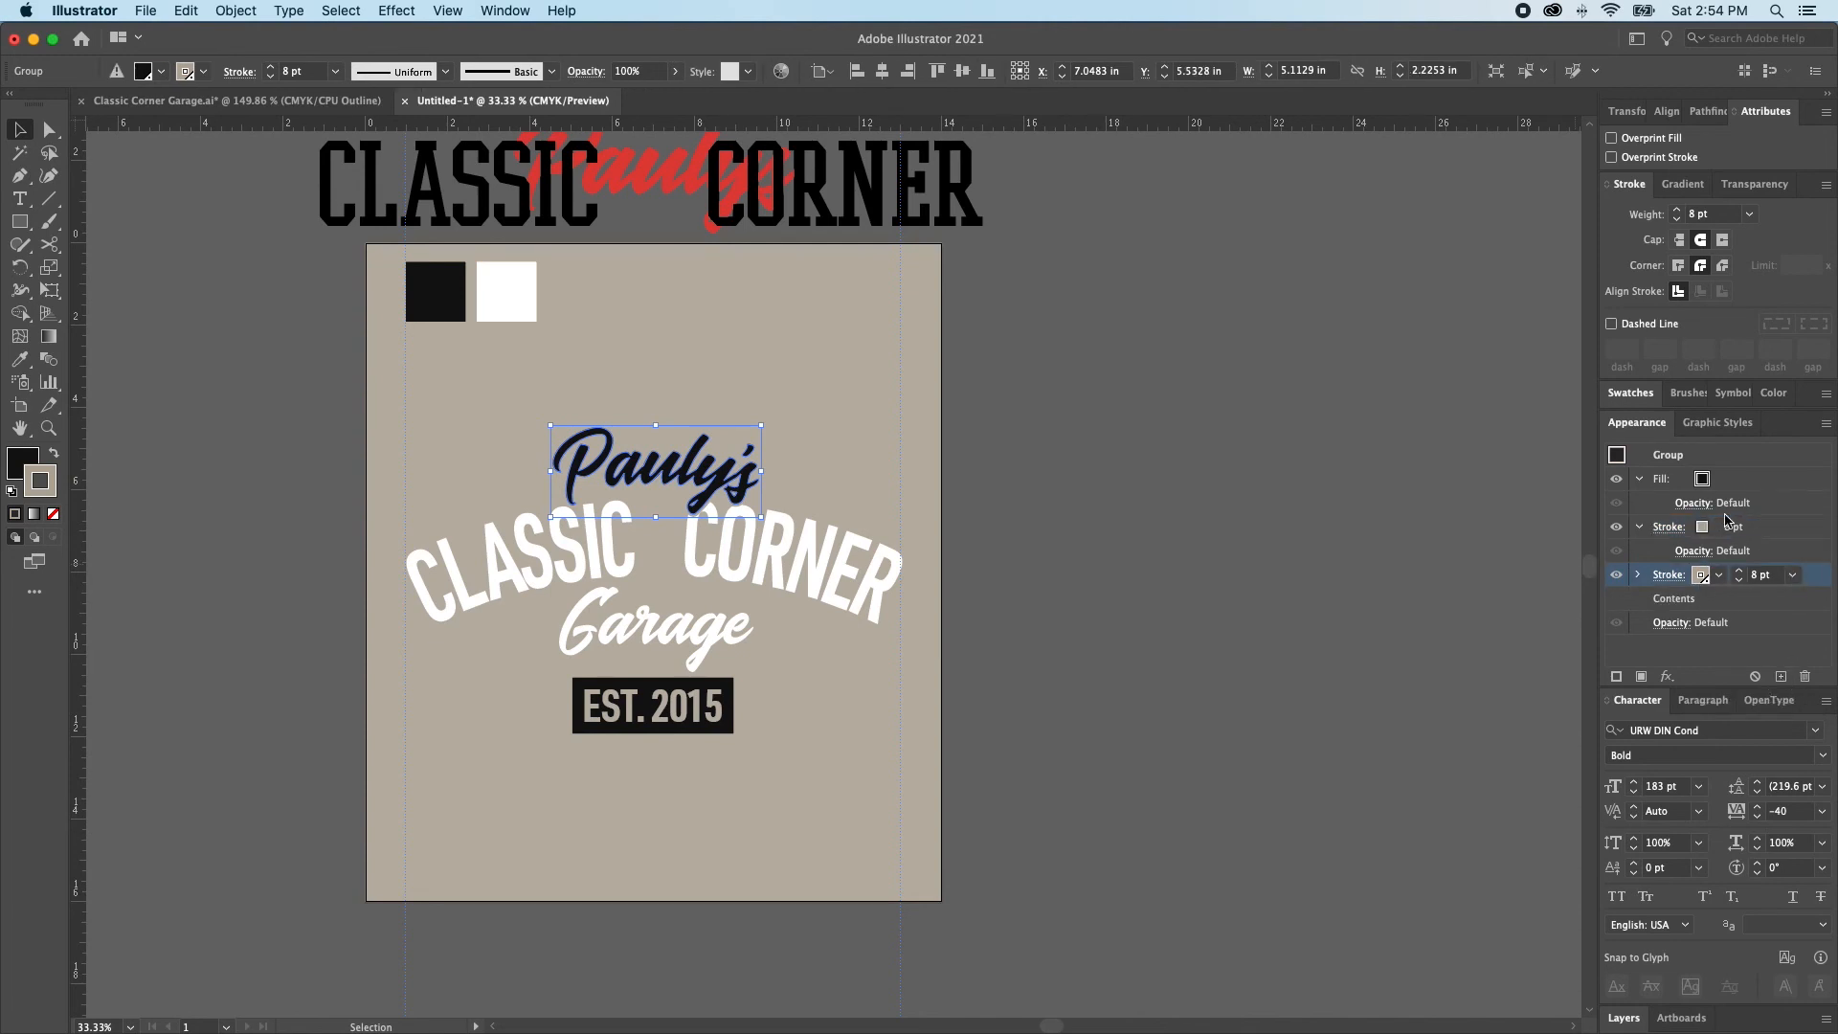
left_click(1739, 572)
left_click(1739, 572)
left_click(1739, 571)
left_click(1739, 572)
left_click(1739, 572)
left_click(1740, 571)
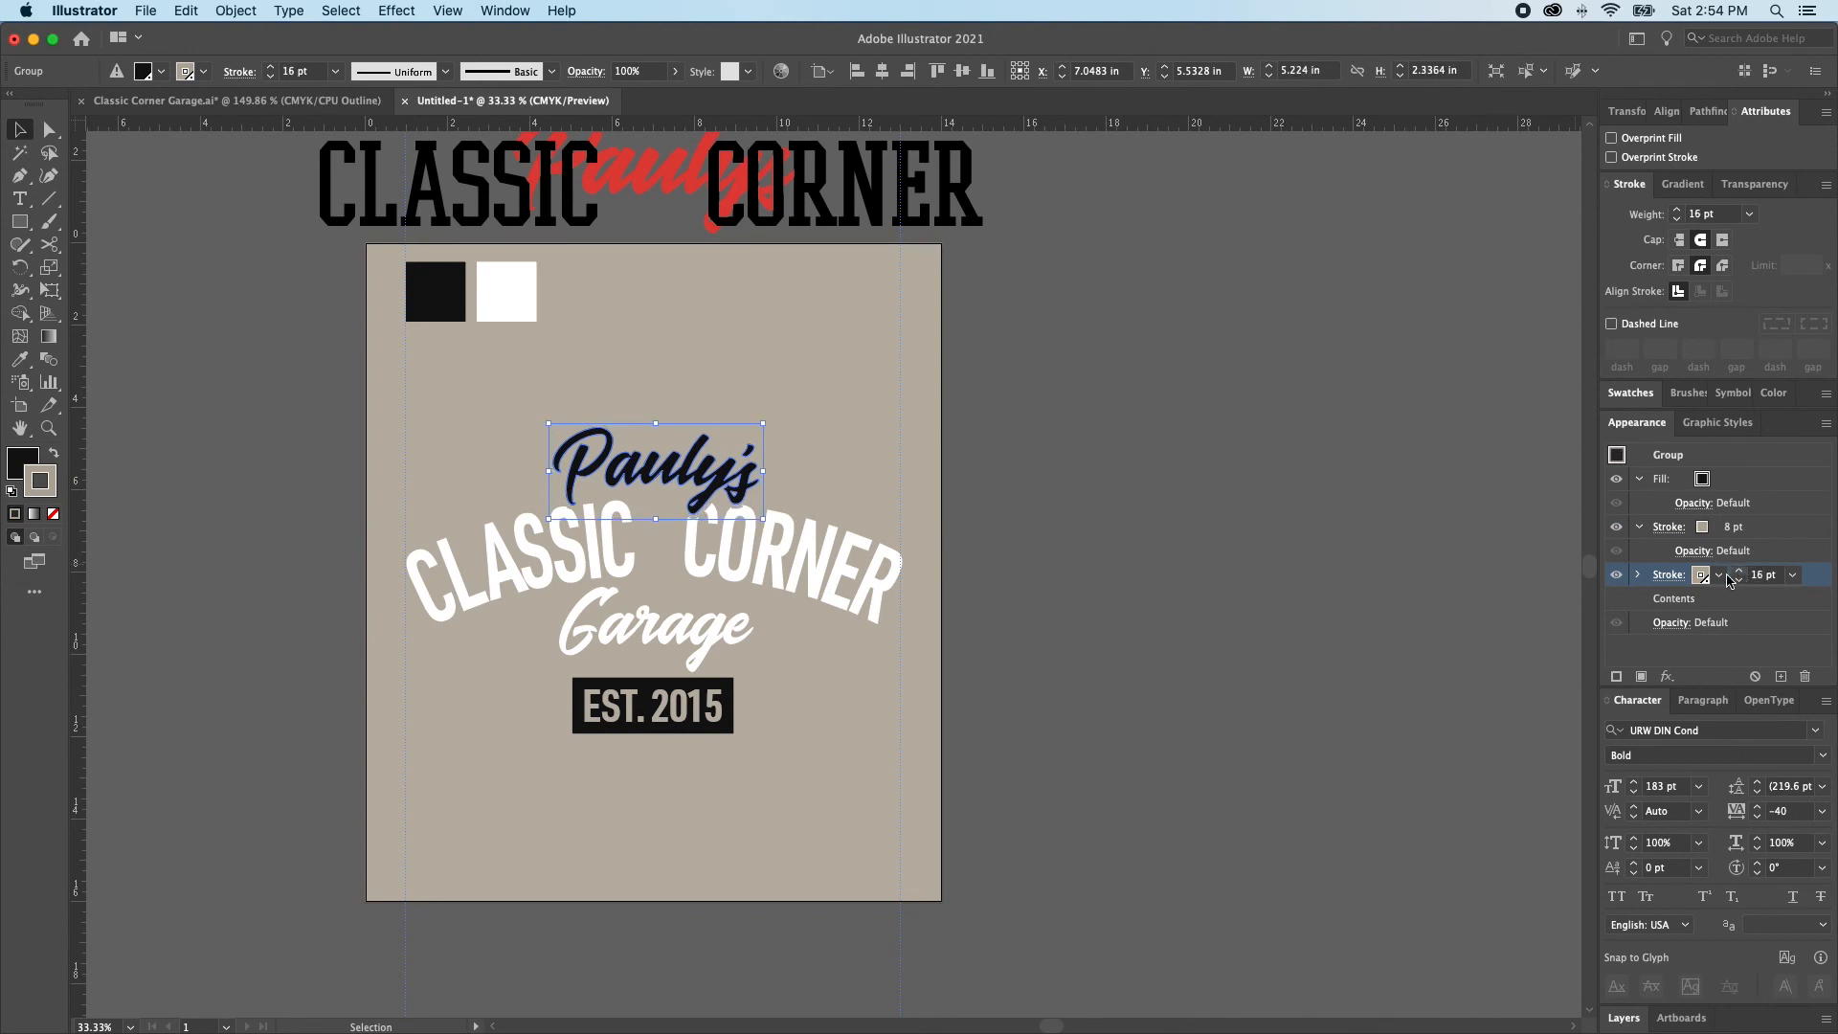
left_click(1701, 575)
left_click(1590, 649)
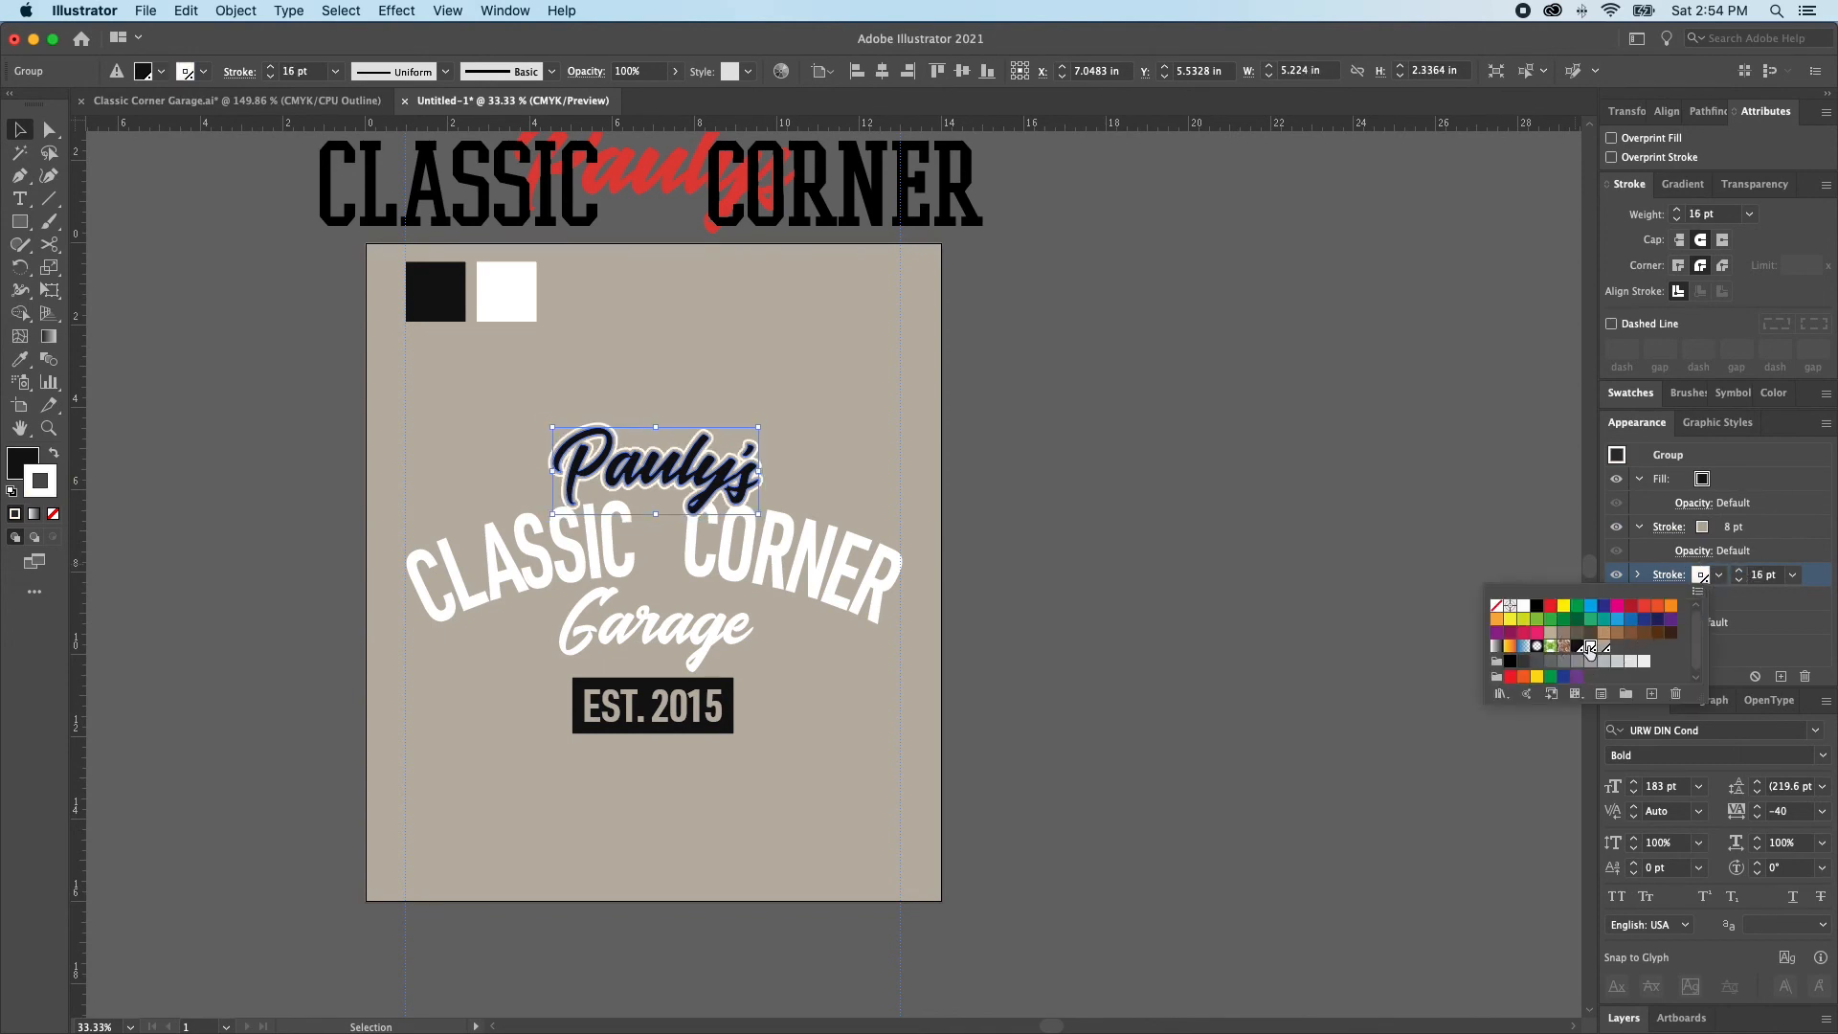
Reduce the beige inner stroke of the Pauly's group to 6 pt and deselect the lettering
left_click_drag(637, 422, 1071, 597)
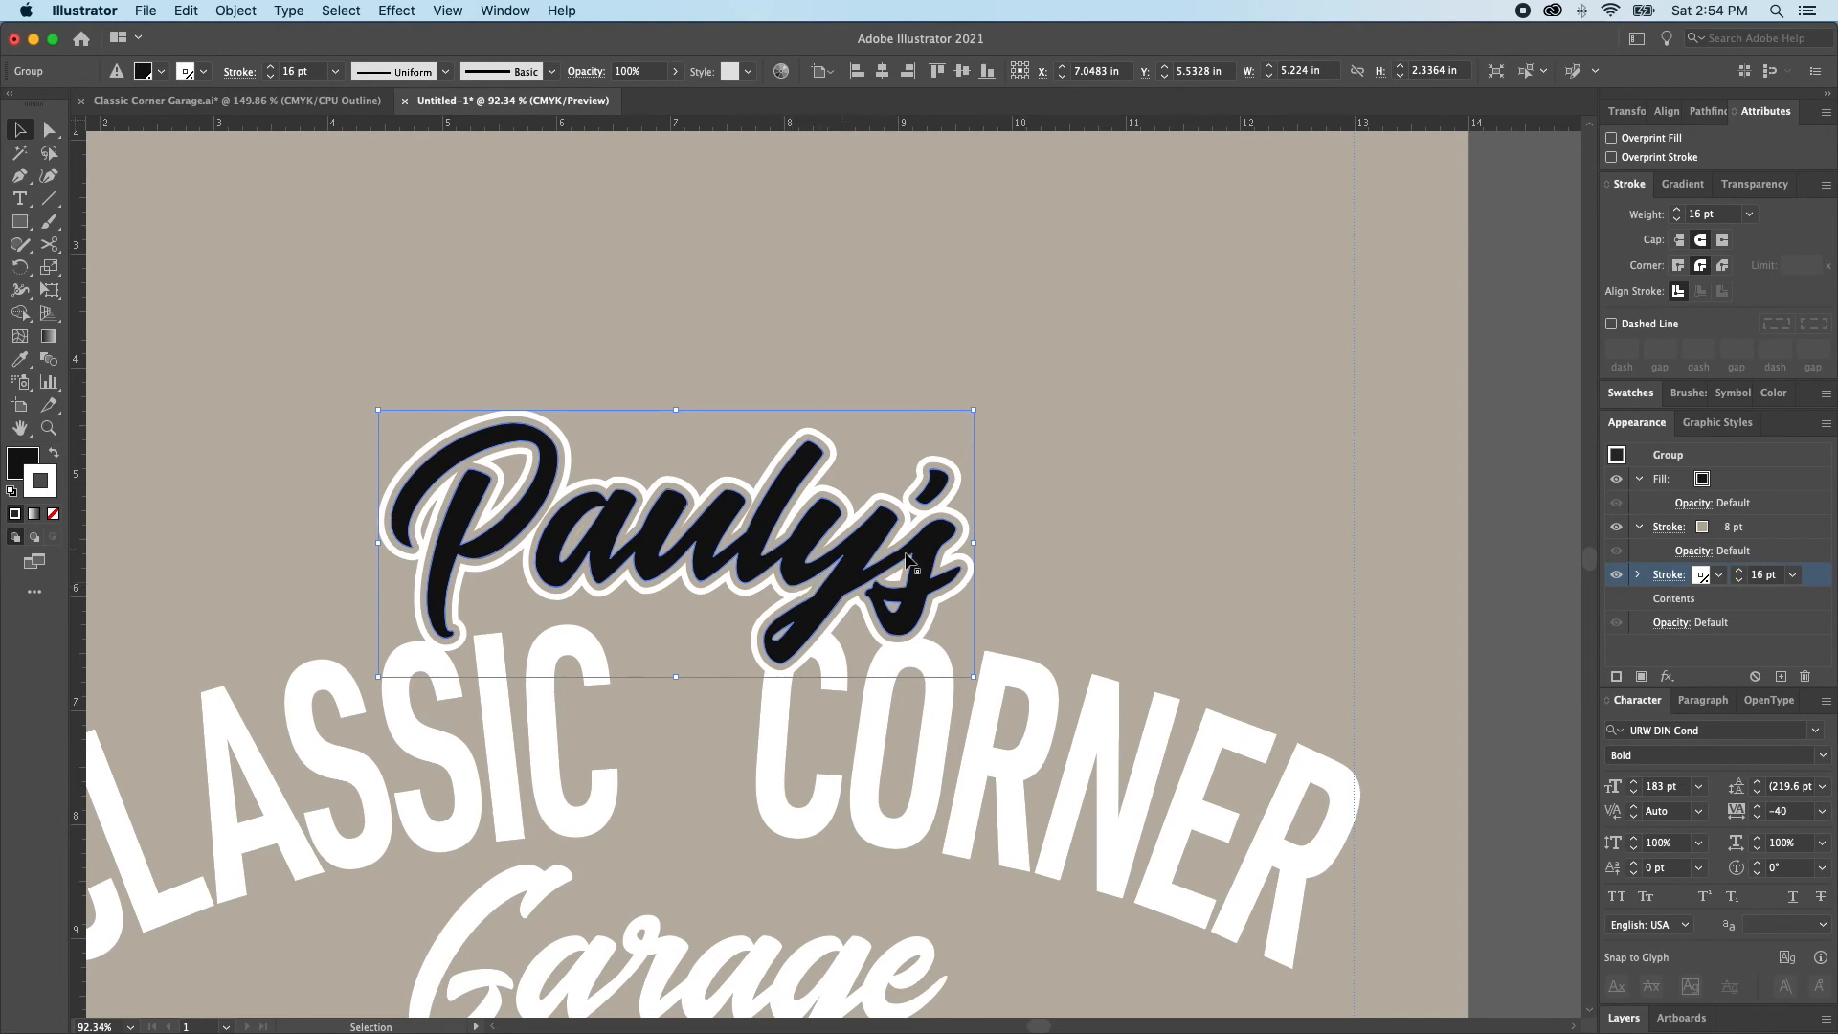
left_click(1755, 530)
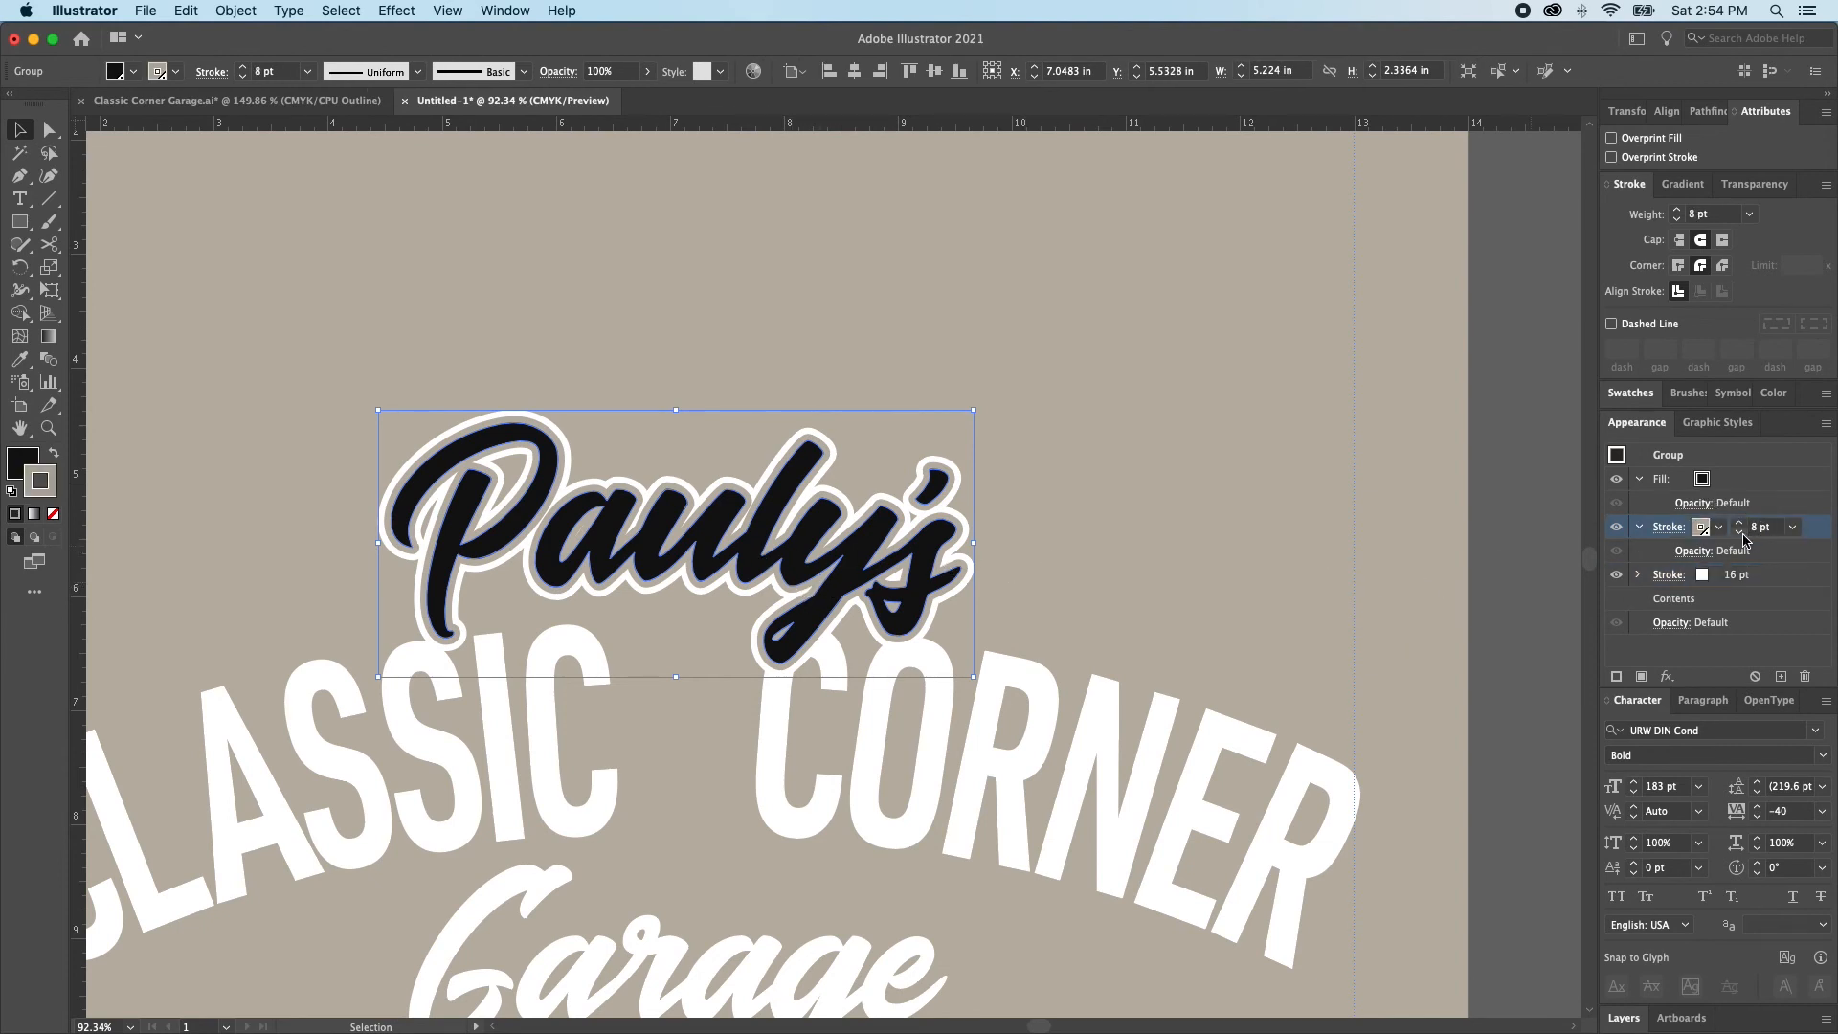
left_click(1740, 534)
left_click(1739, 534)
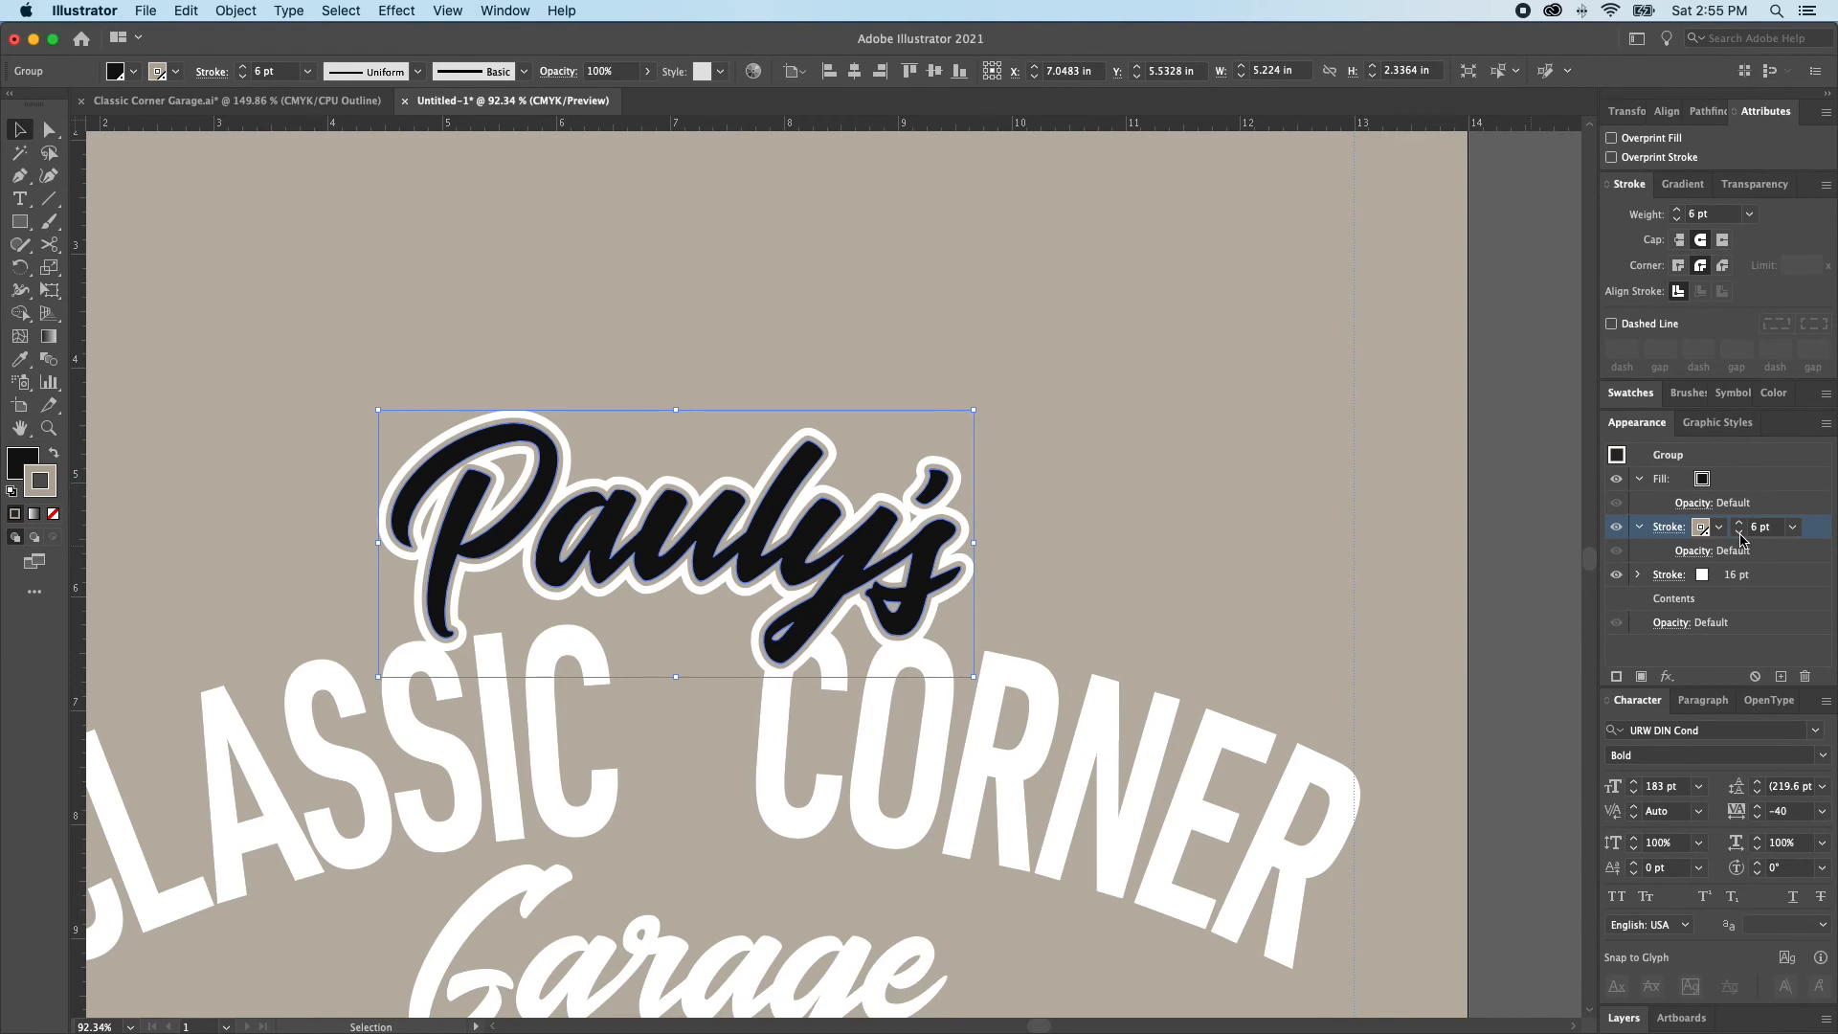
left_click(1244, 503)
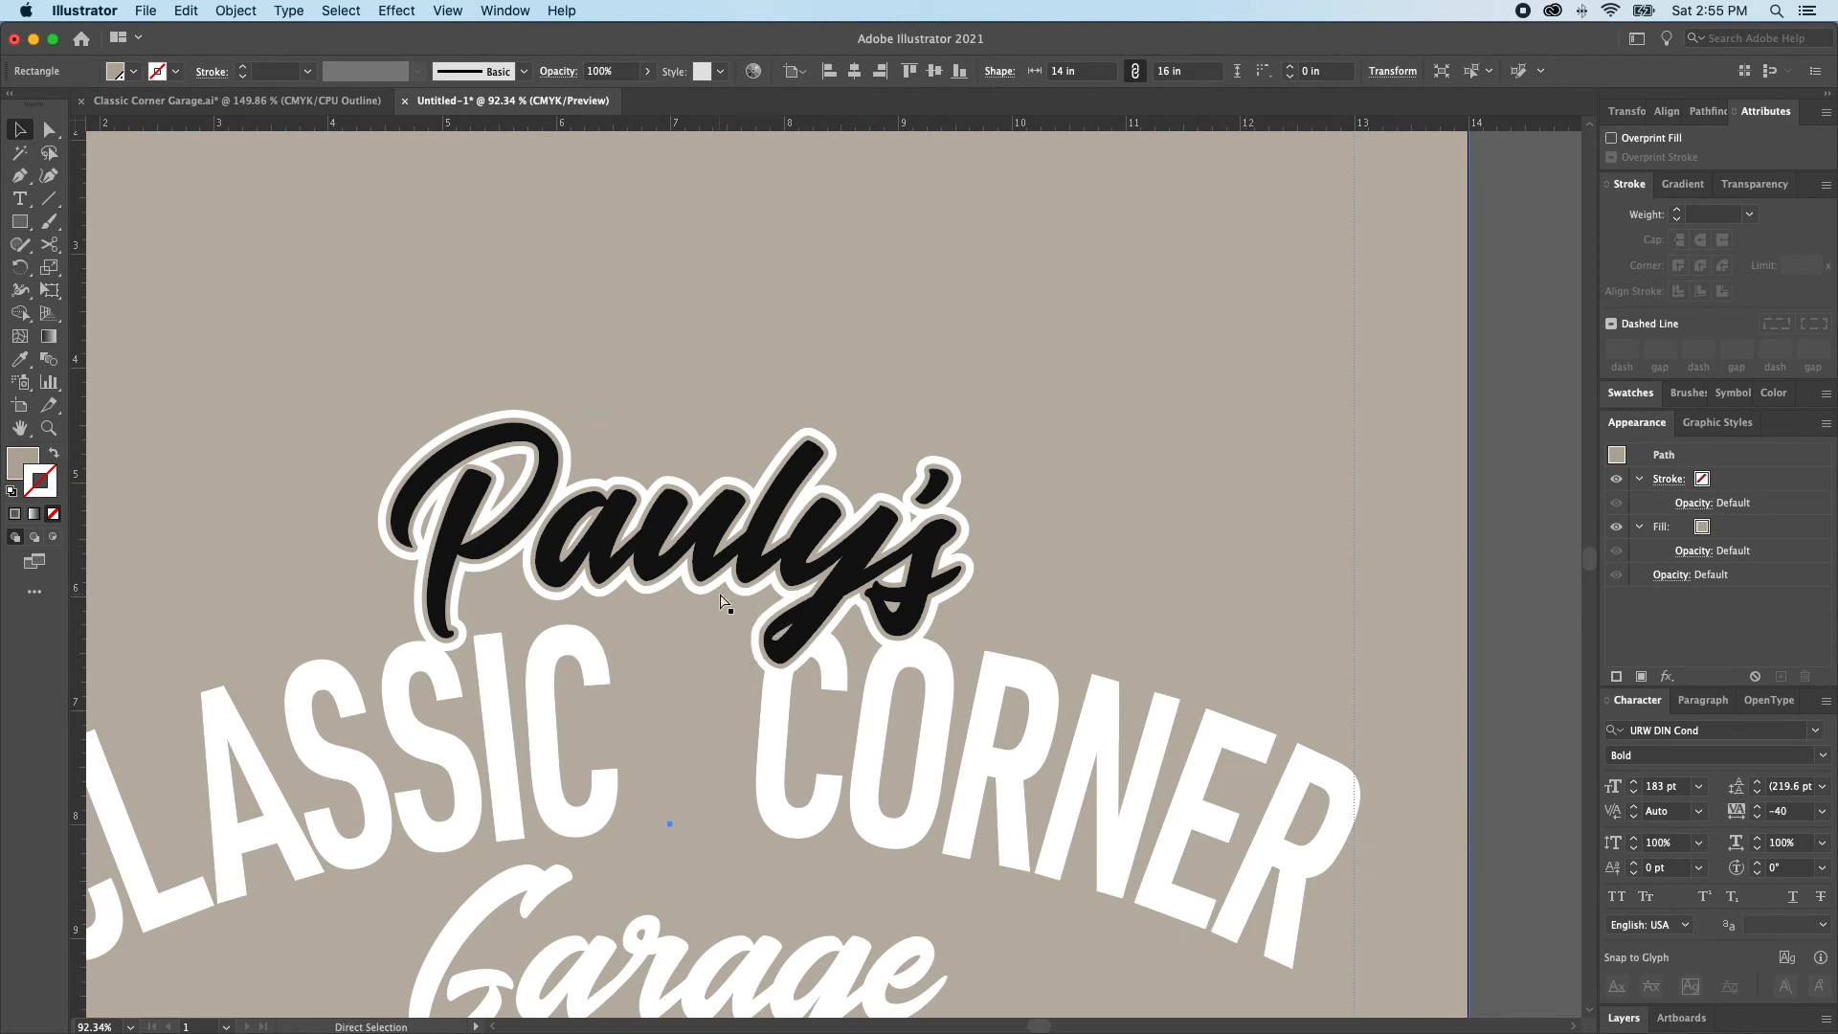
Adjust the kerning of the arched CLASSIC CORNER text, setting the pair N and E in CORNER to -20
key("super+minus")
key("super+minus")
left_click(946, 616)
left_click(1082, 594)
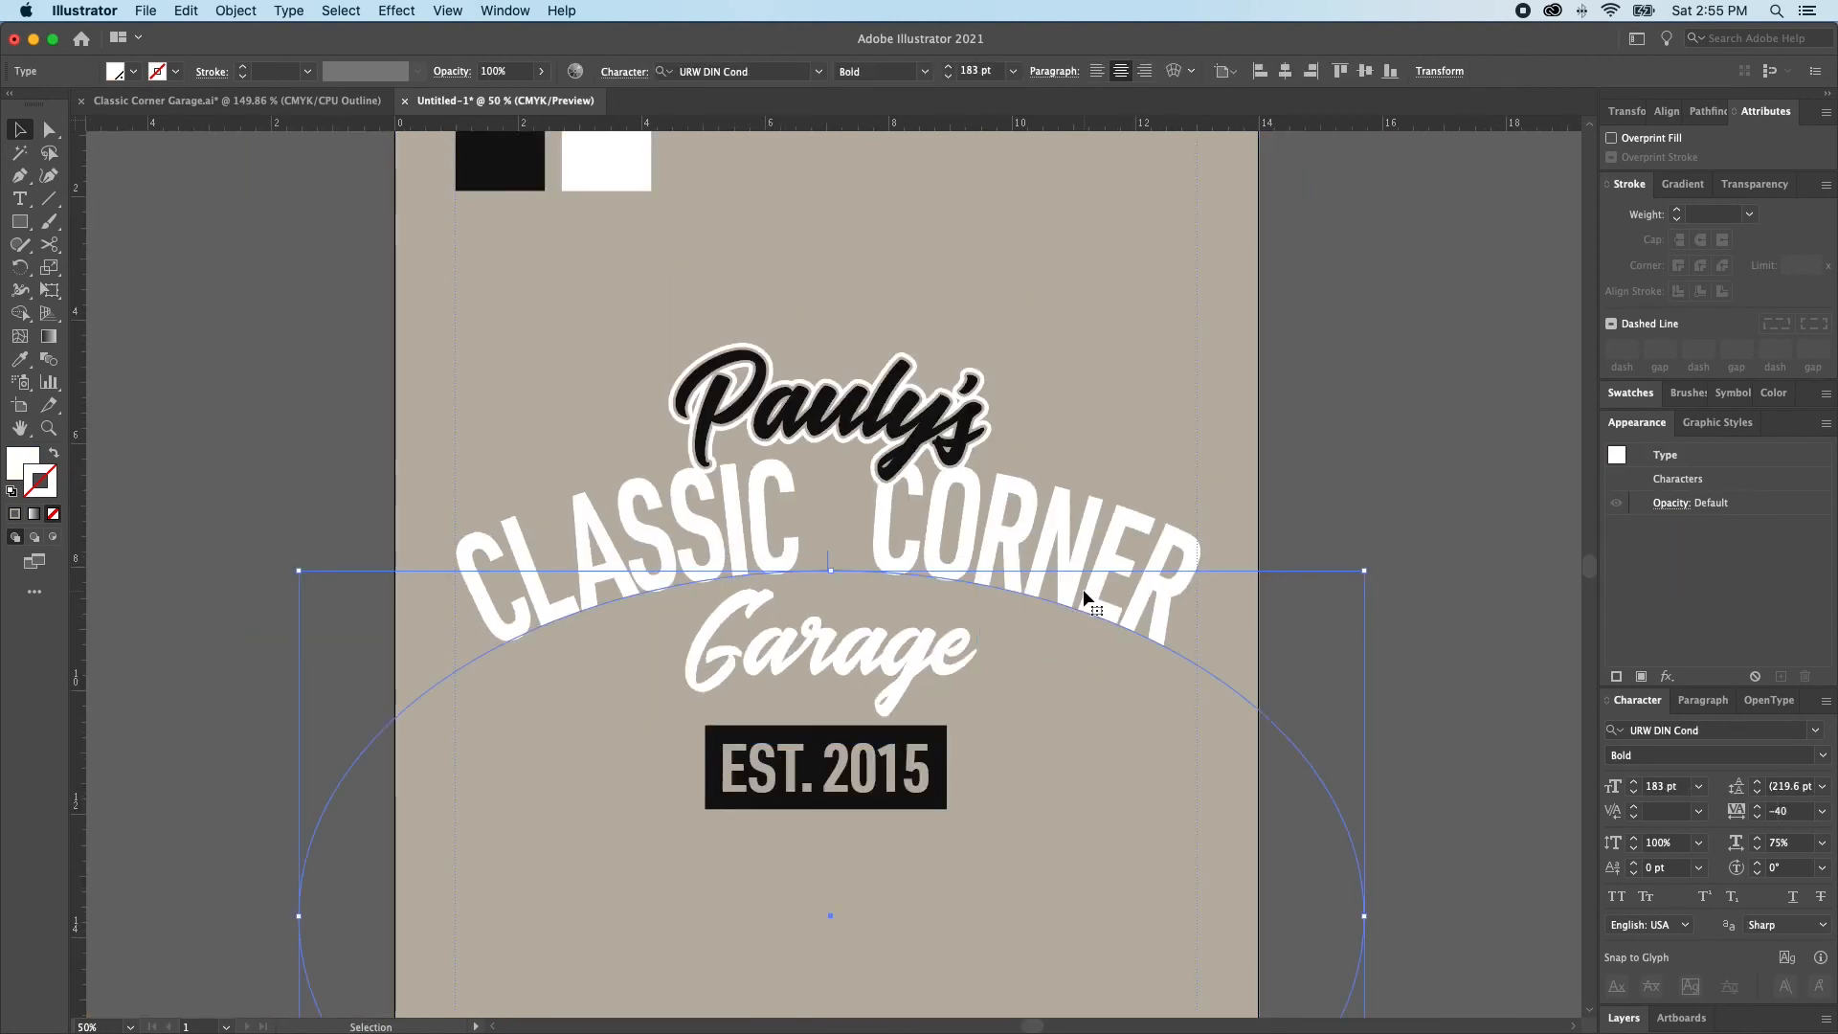
key("t")
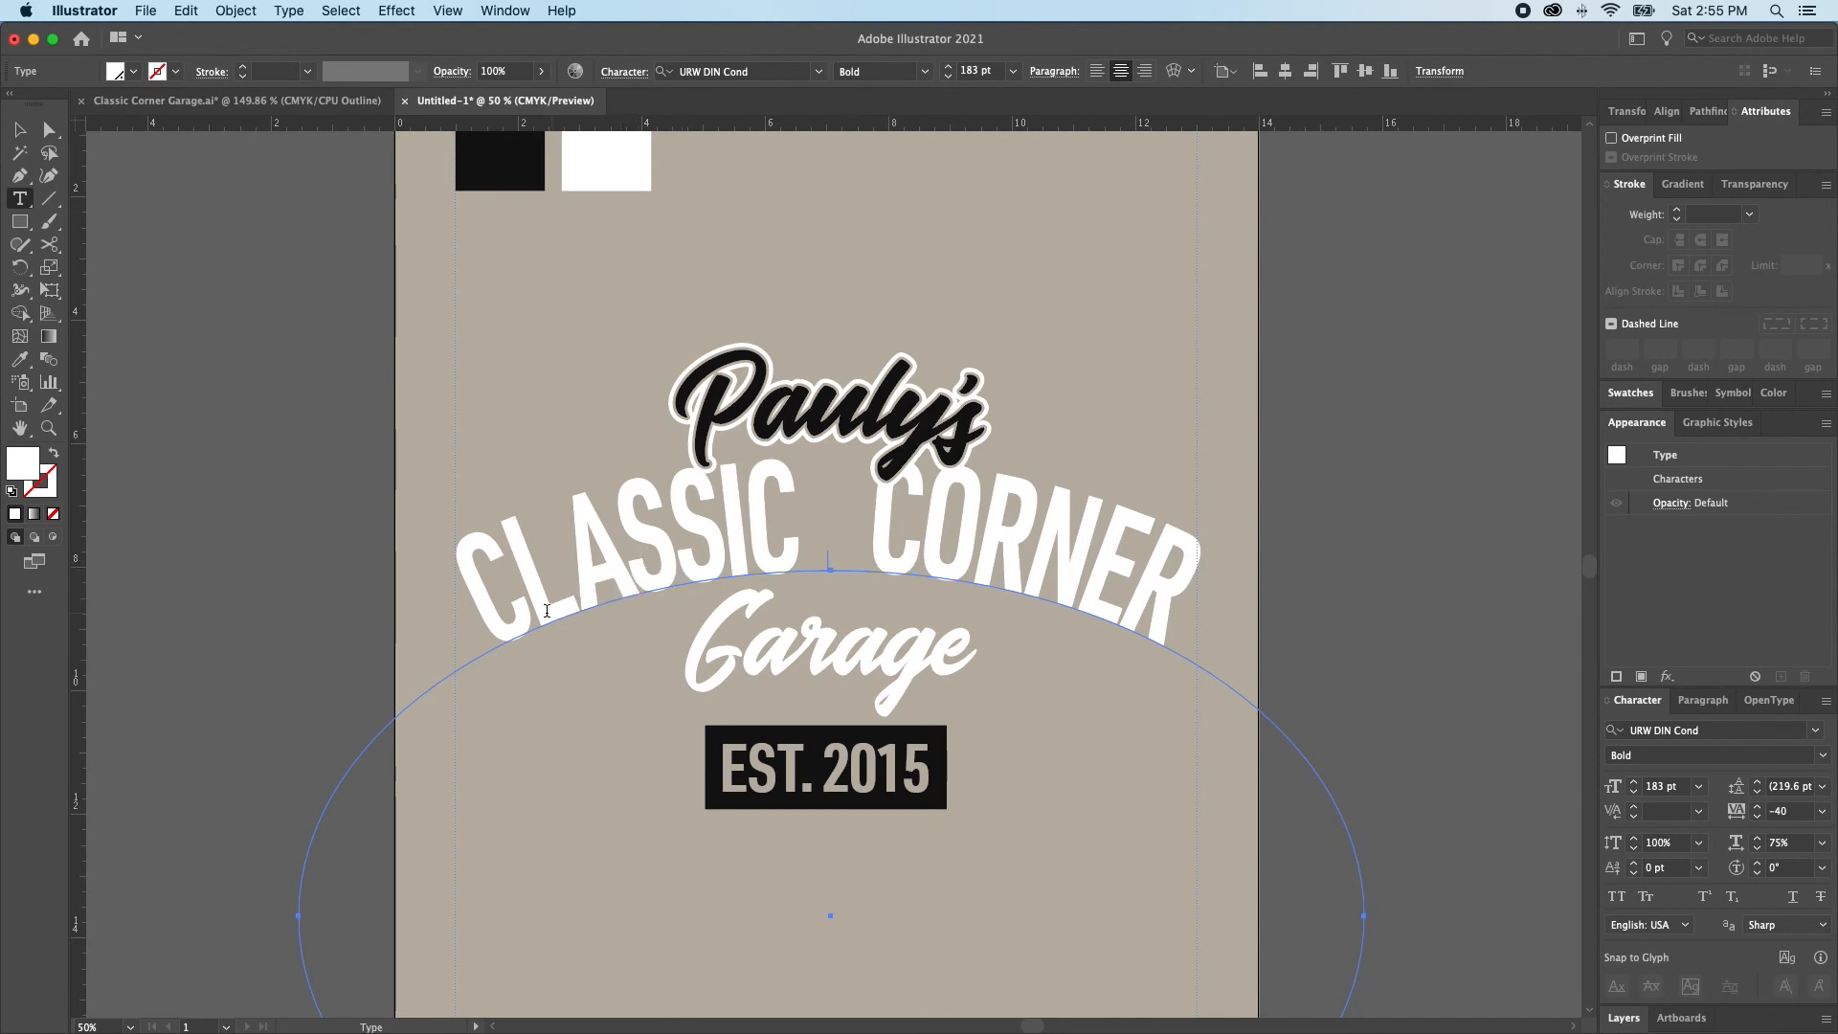
left_click(638, 588)
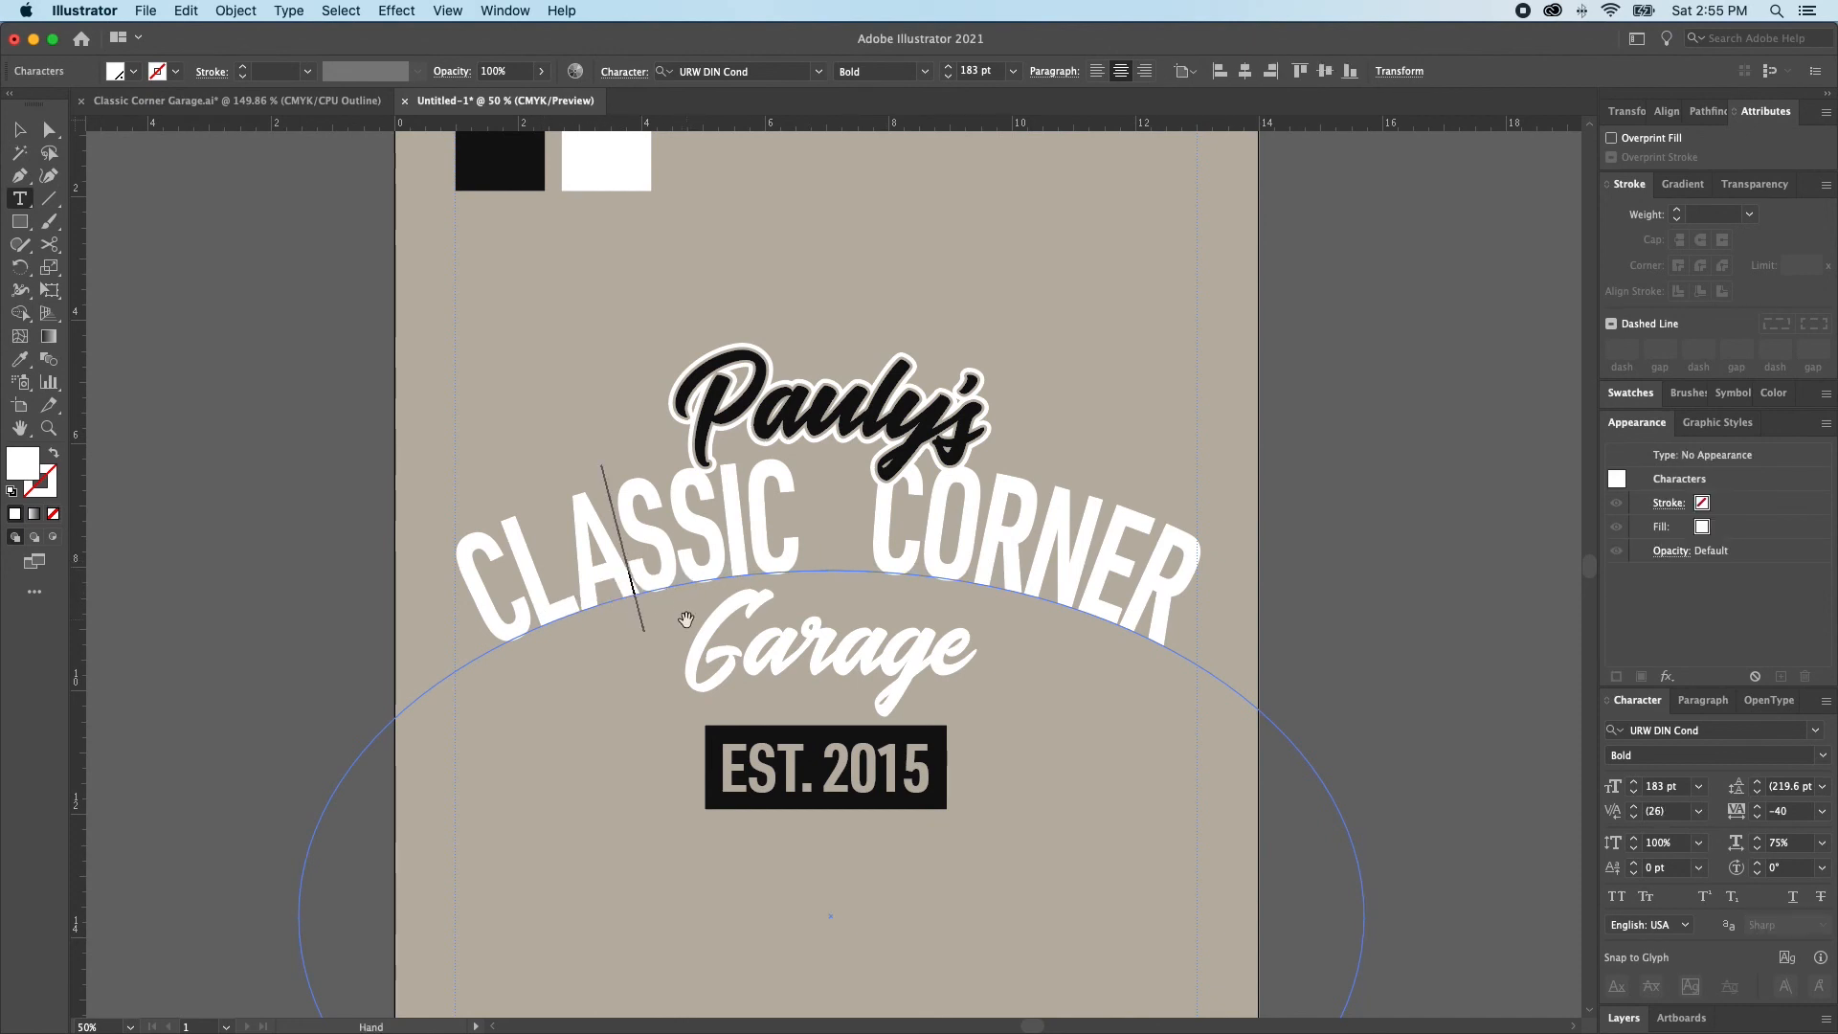
left_click(686, 618)
key("Right")
key("Right")
key("Right")
key("Right")
key("Right")
key("Right")
key("Right")
key("Right")
key("Right")
key("alt+Left")
key("Right")
key("Right")
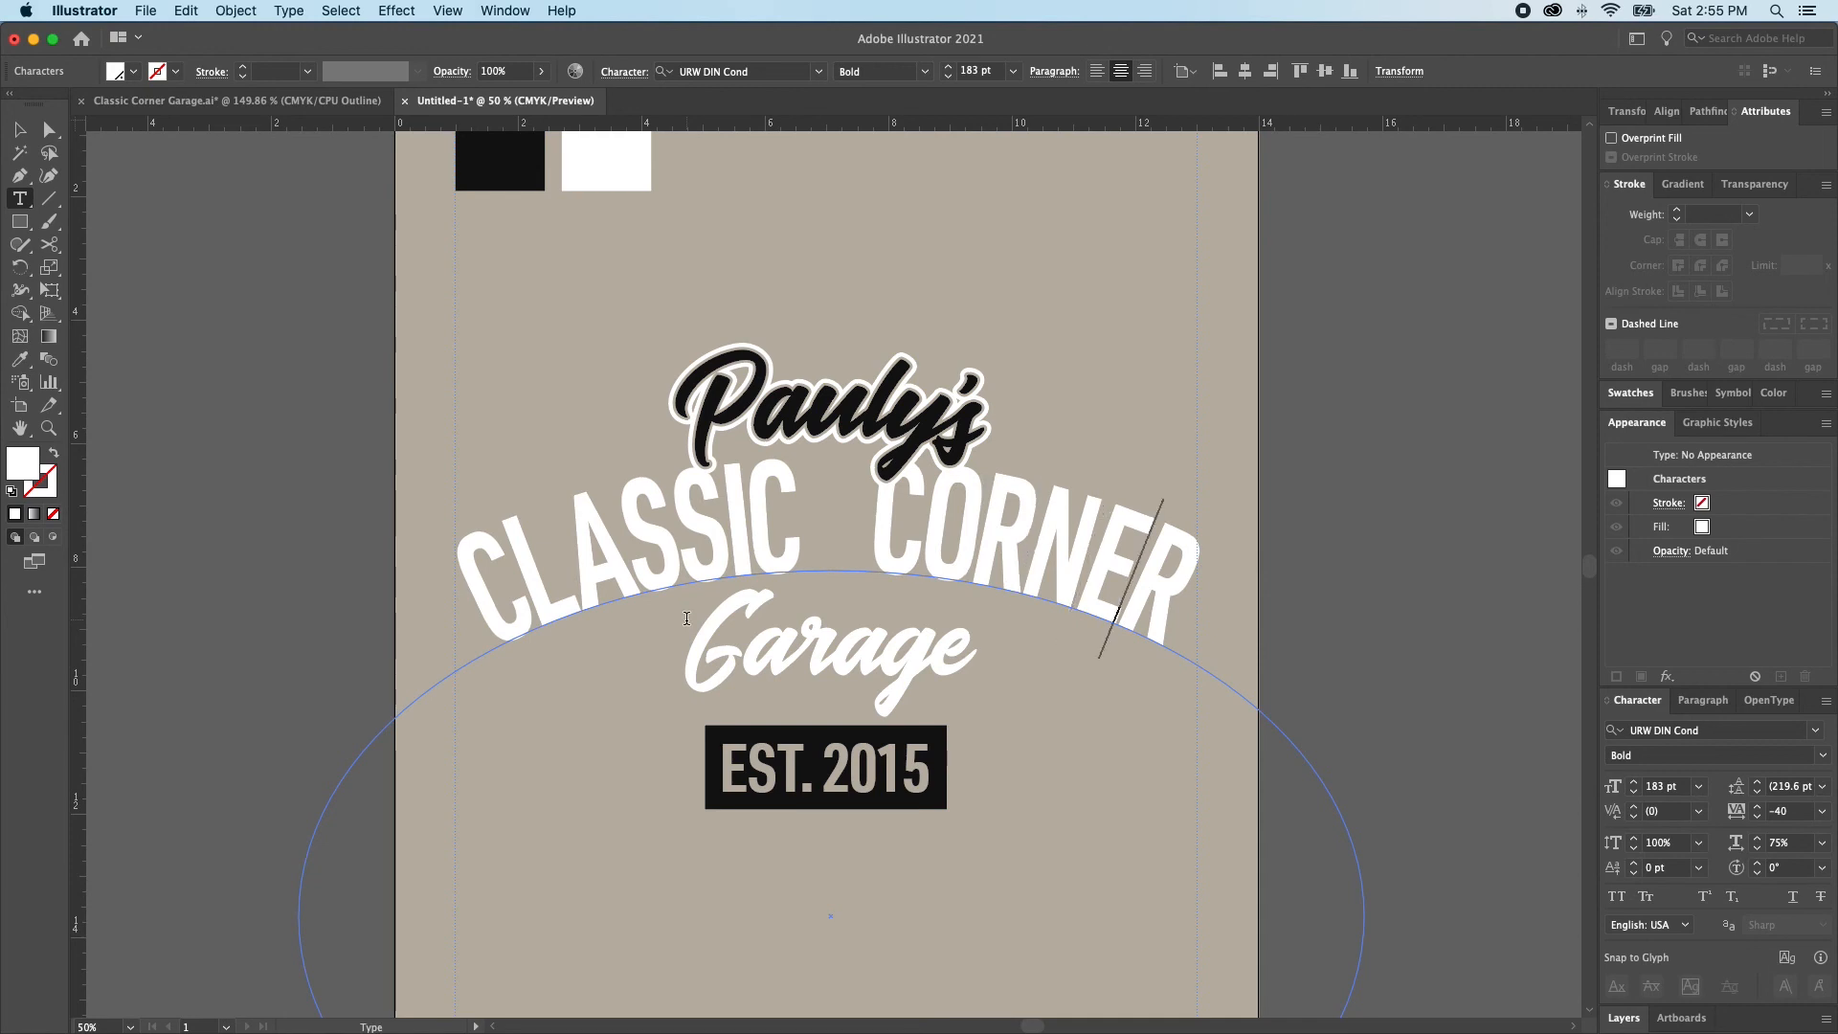
key("Escape")
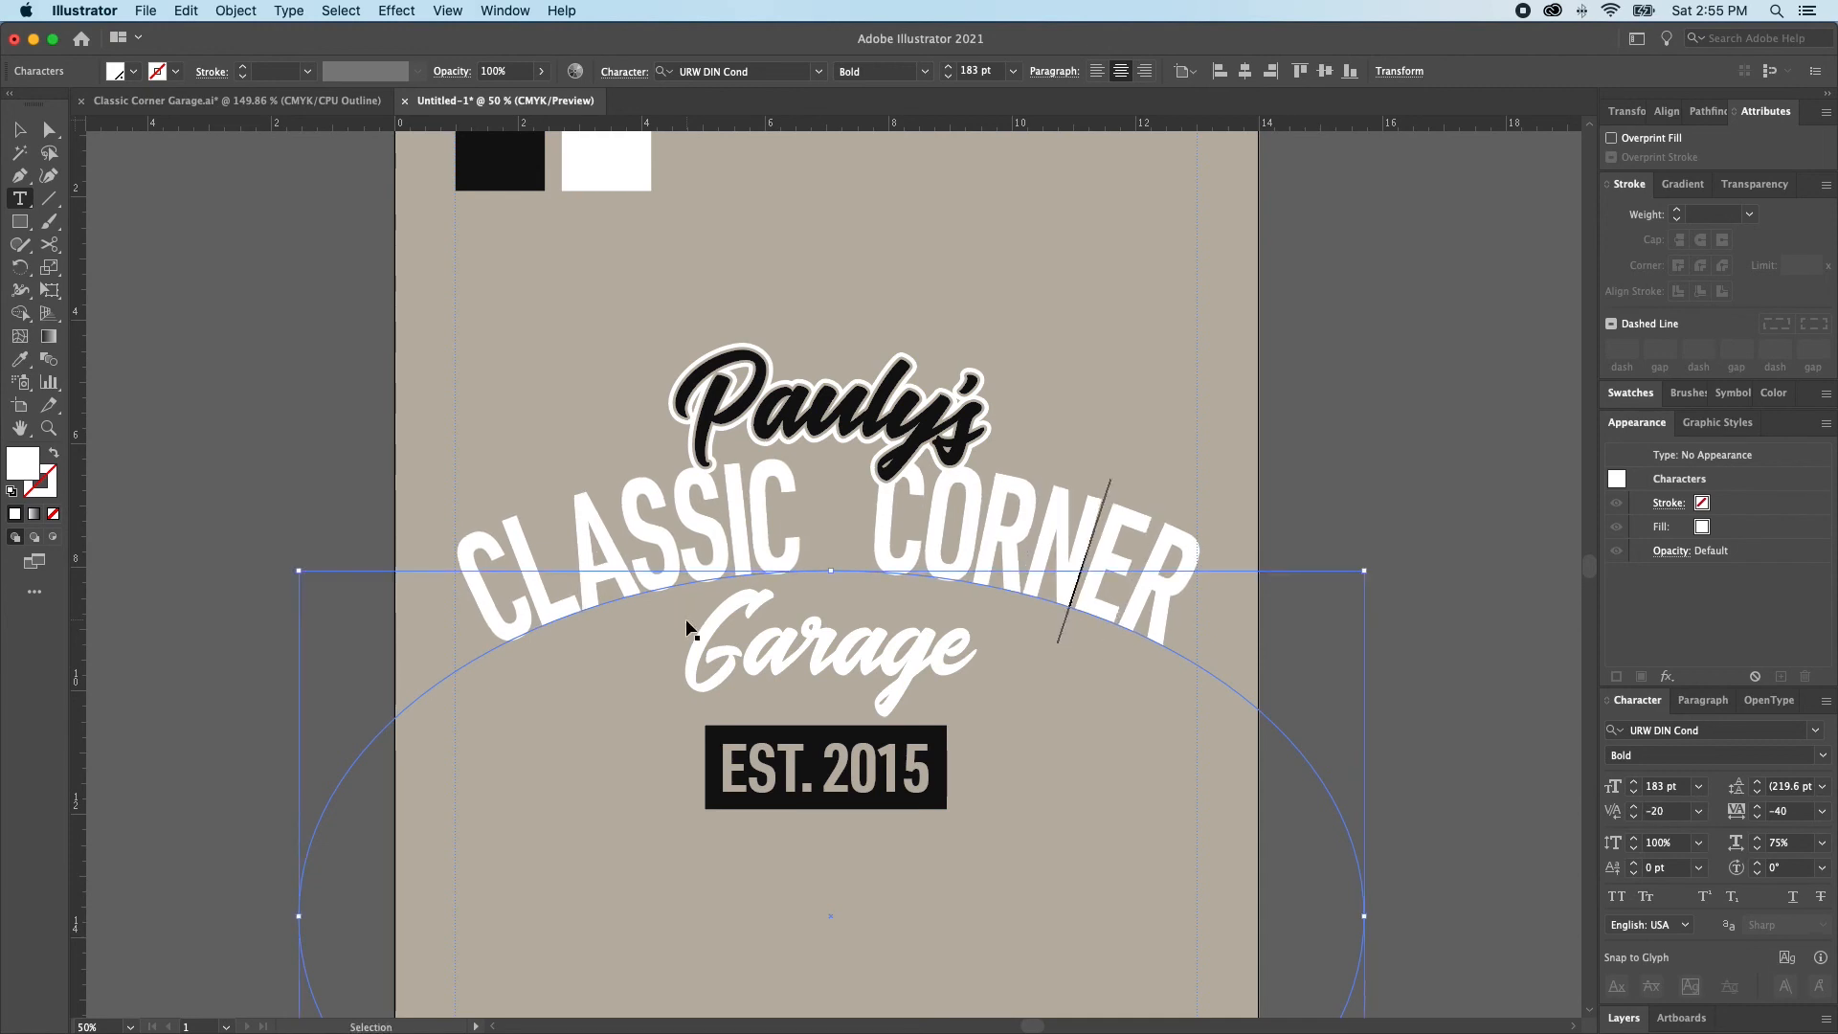
Add a stroke to the CLASSIC CORNER text, place it below the fill, and set the fill to the white spot swatch
left_click(1041, 640)
left_click(1061, 563)
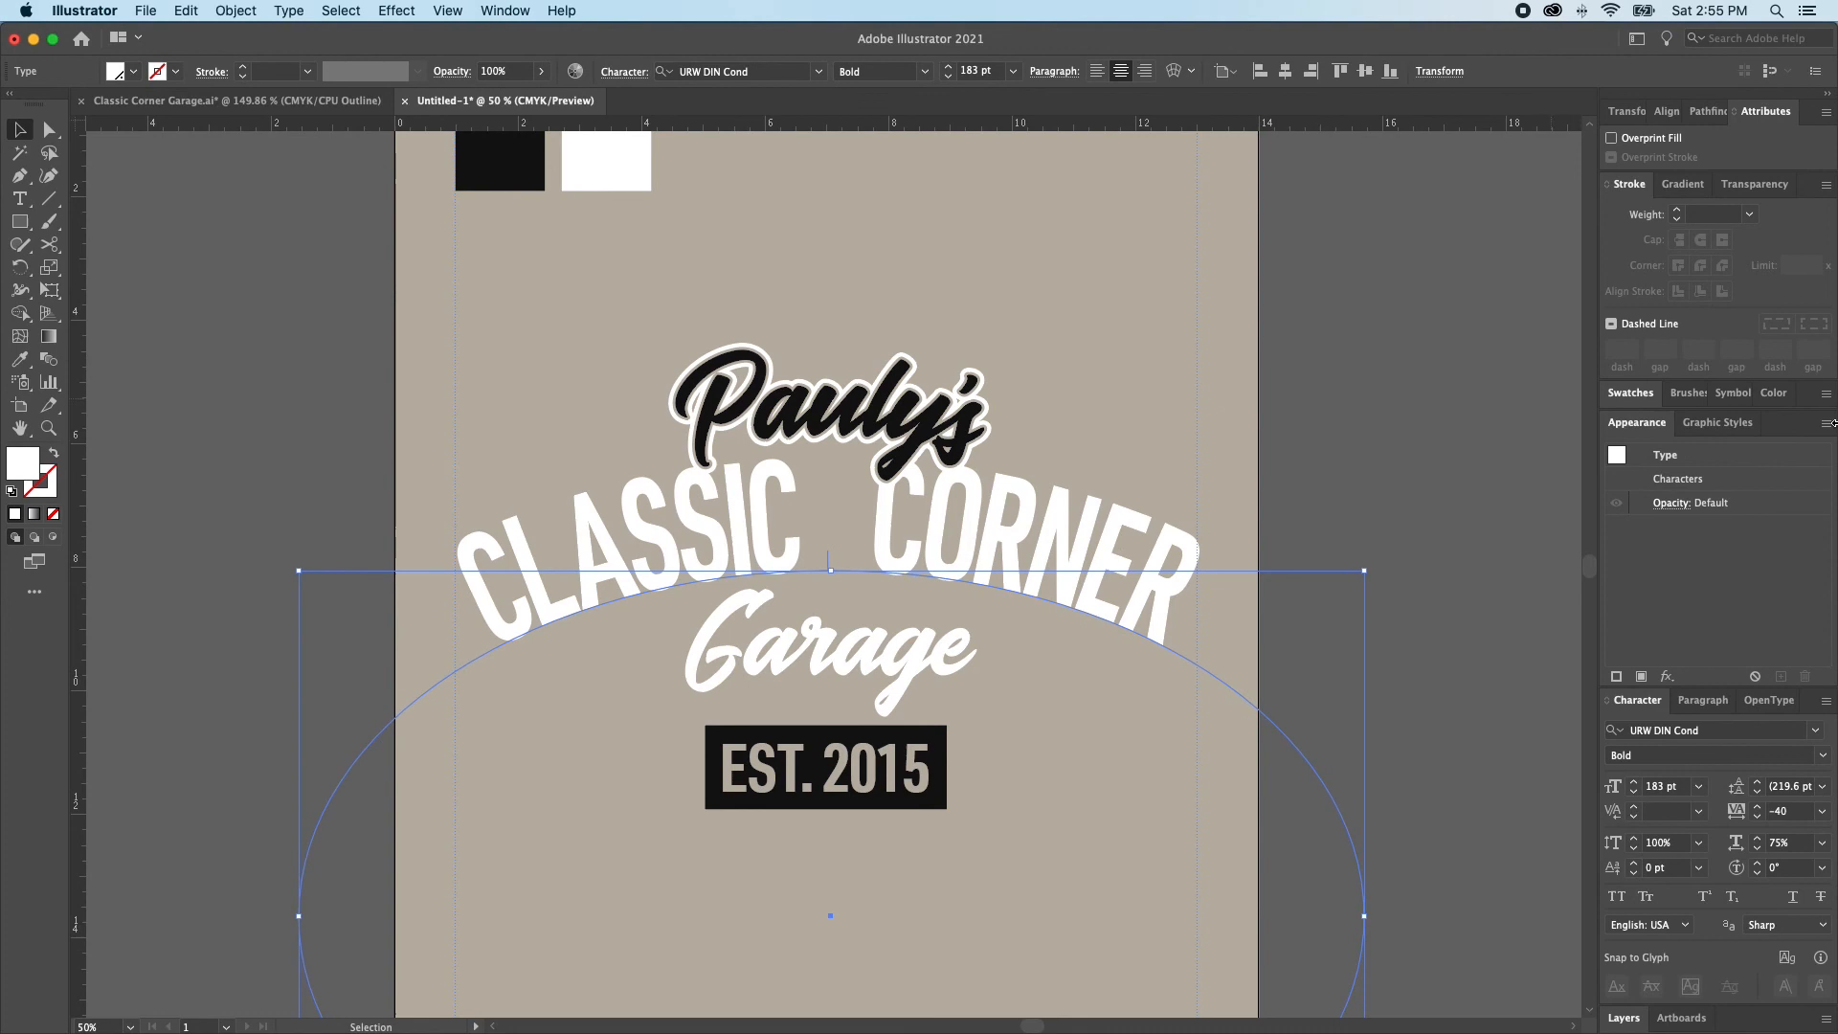
left_click(1616, 676)
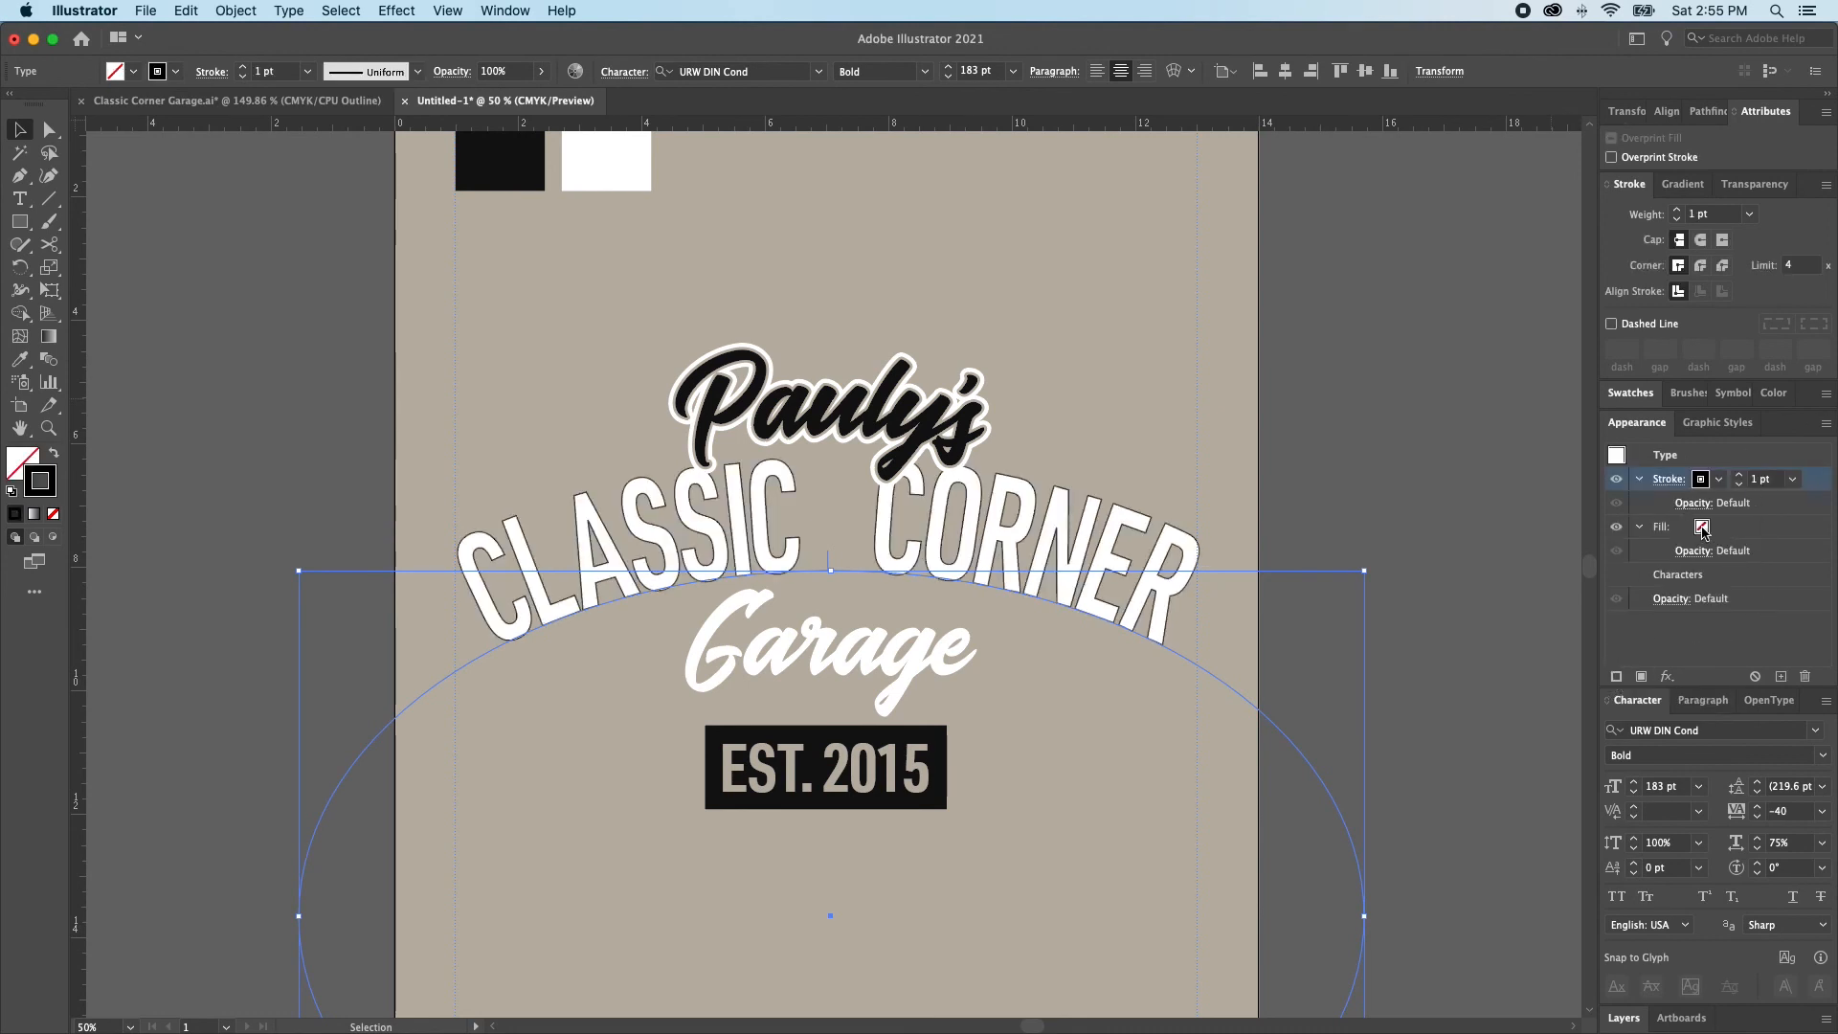
left_click_drag(1632, 485, 1614, 574)
left_click(1701, 478)
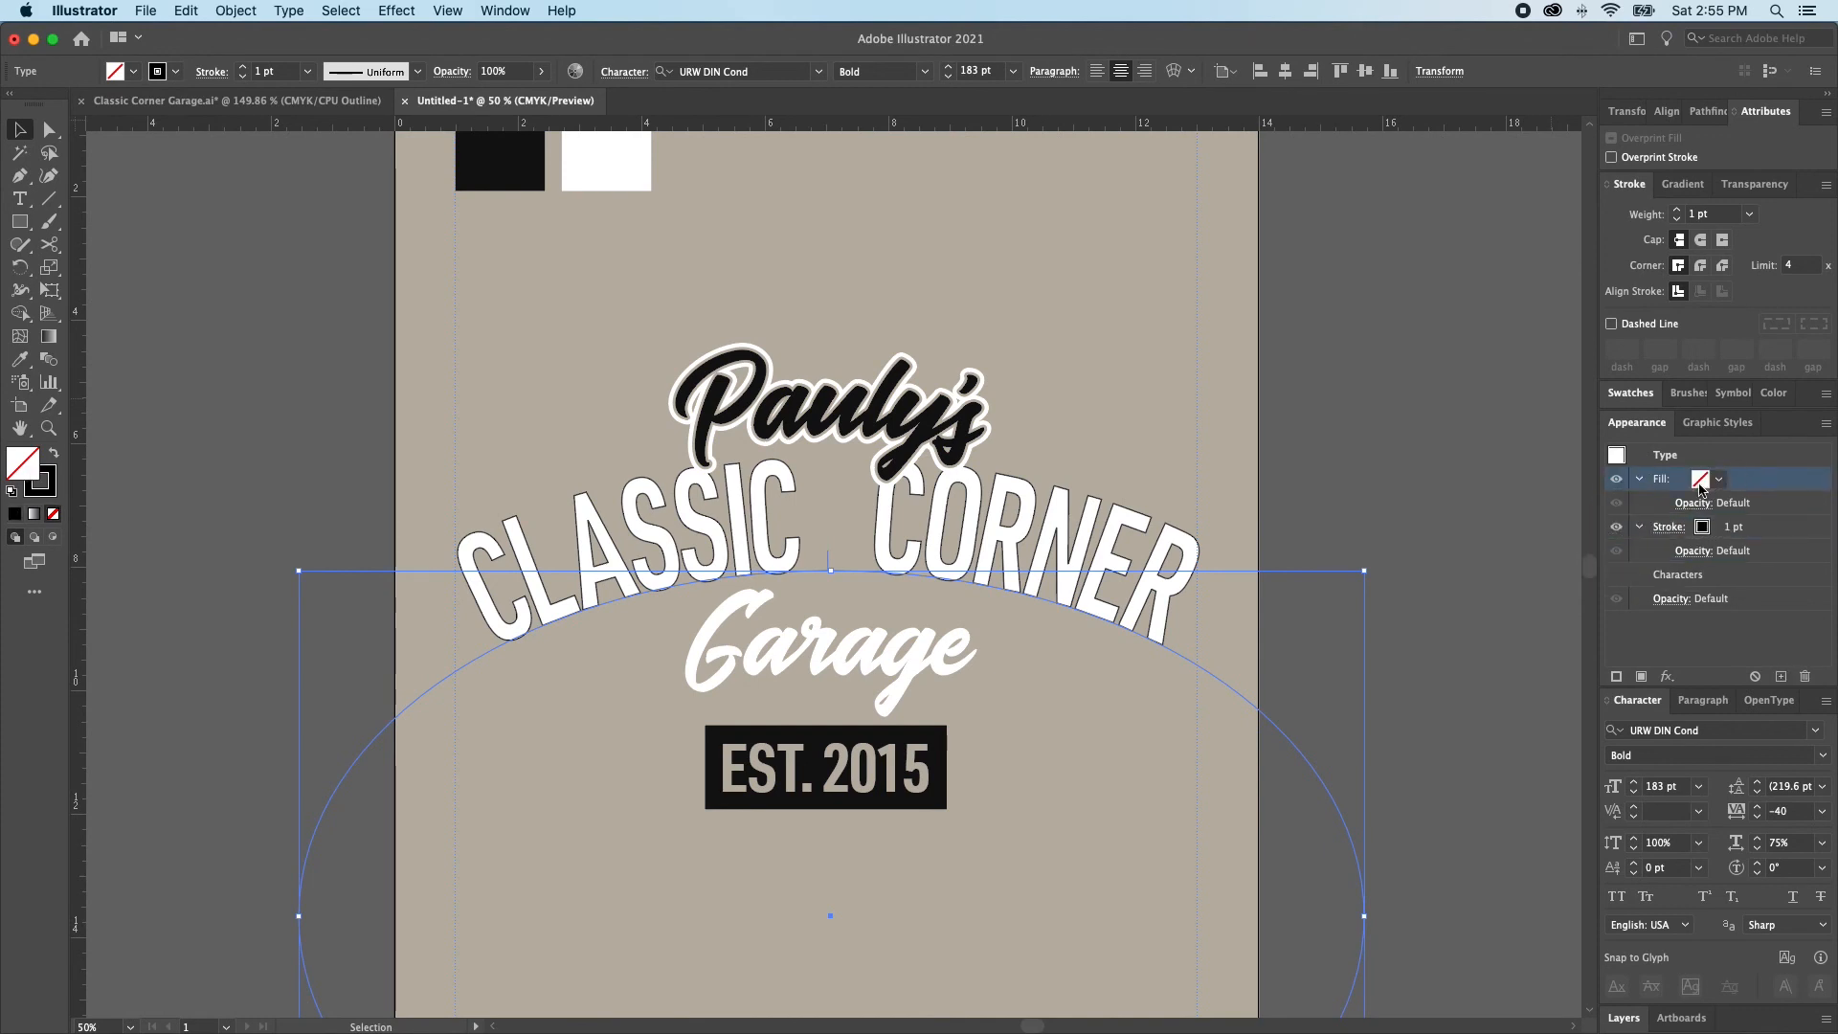
left_click(1700, 478)
left_click(1590, 551)
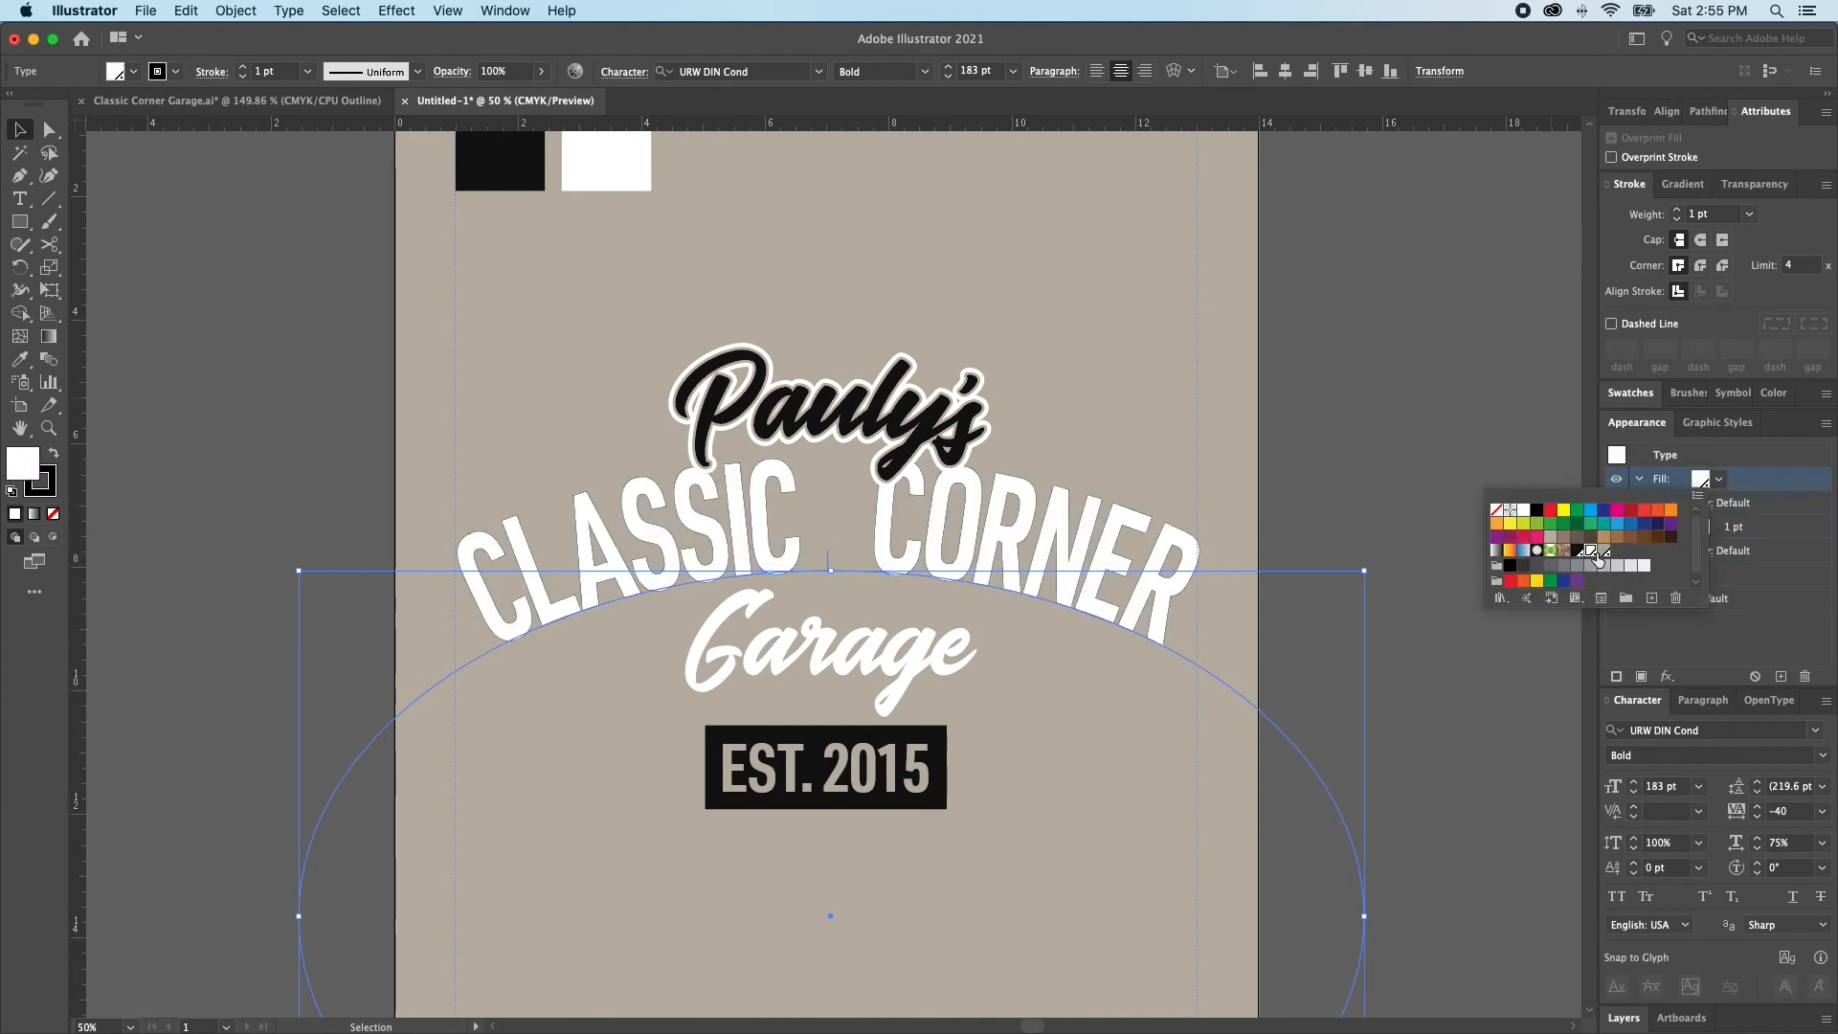
left_click(1782, 514)
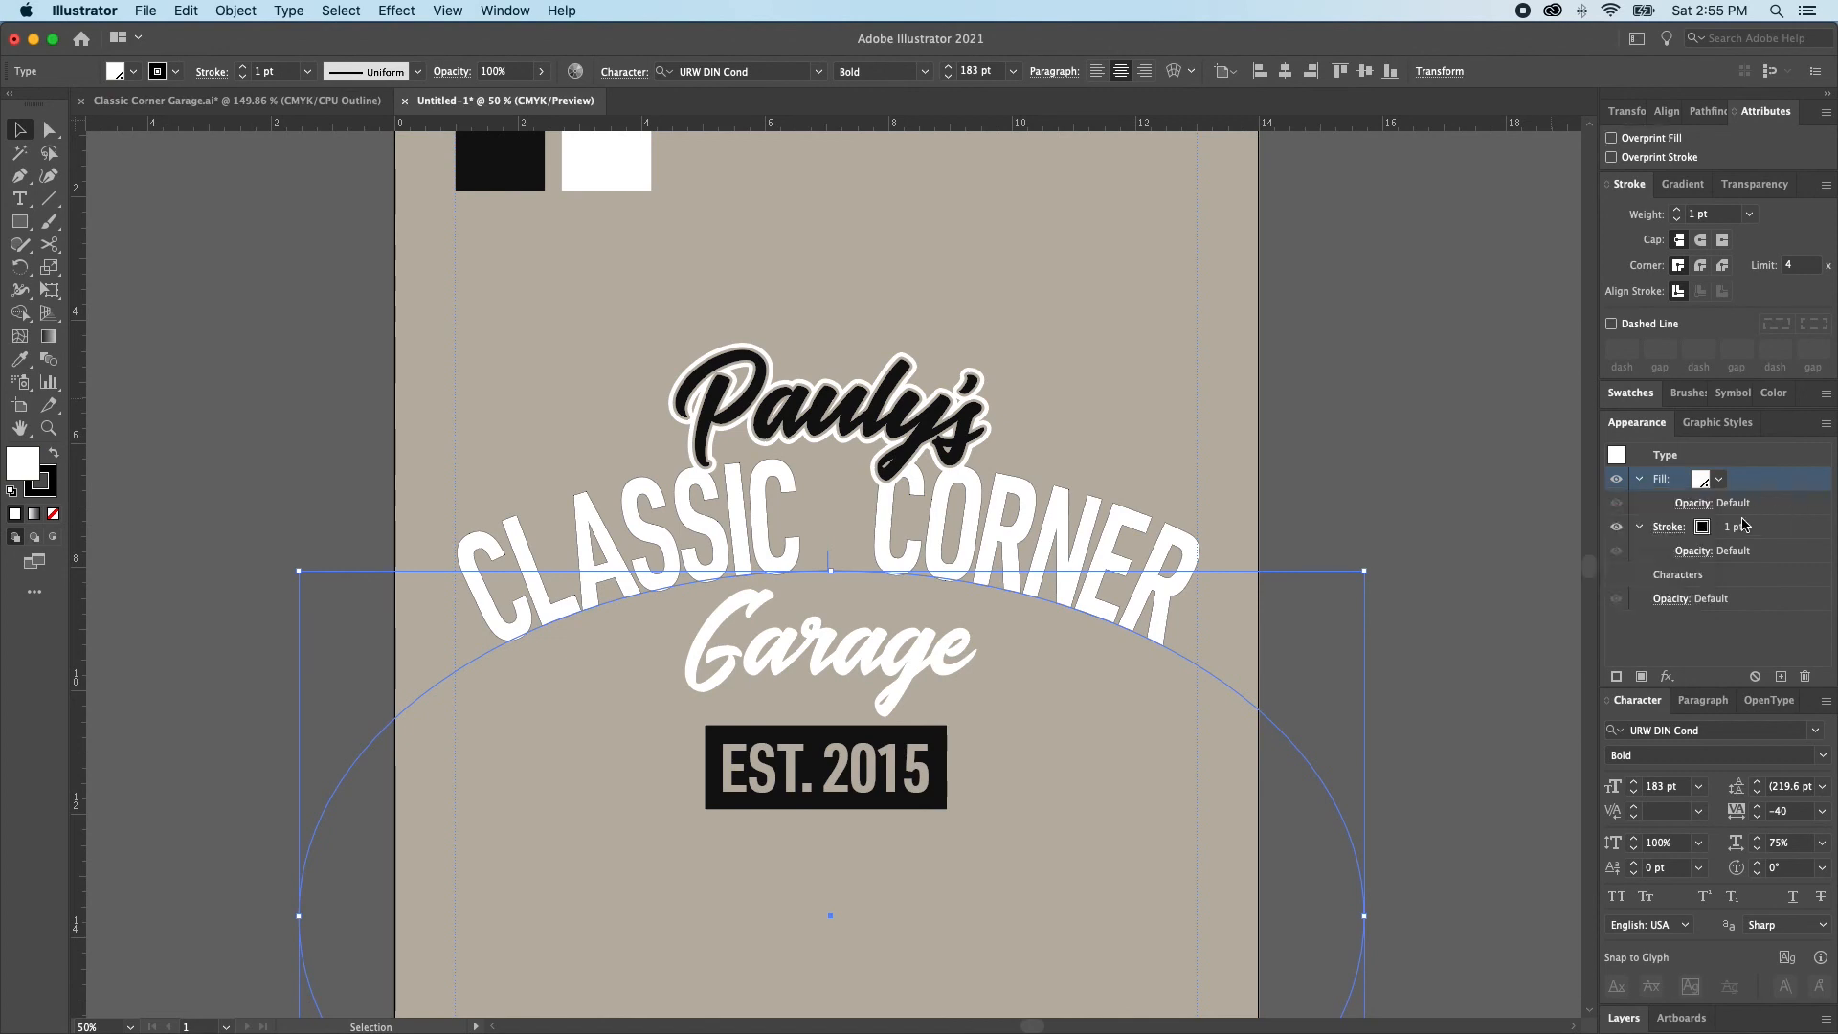
Set the CLASSIC CORNER text's stroke to 8 pt in the beige background spot swatch
left_click(1701, 529)
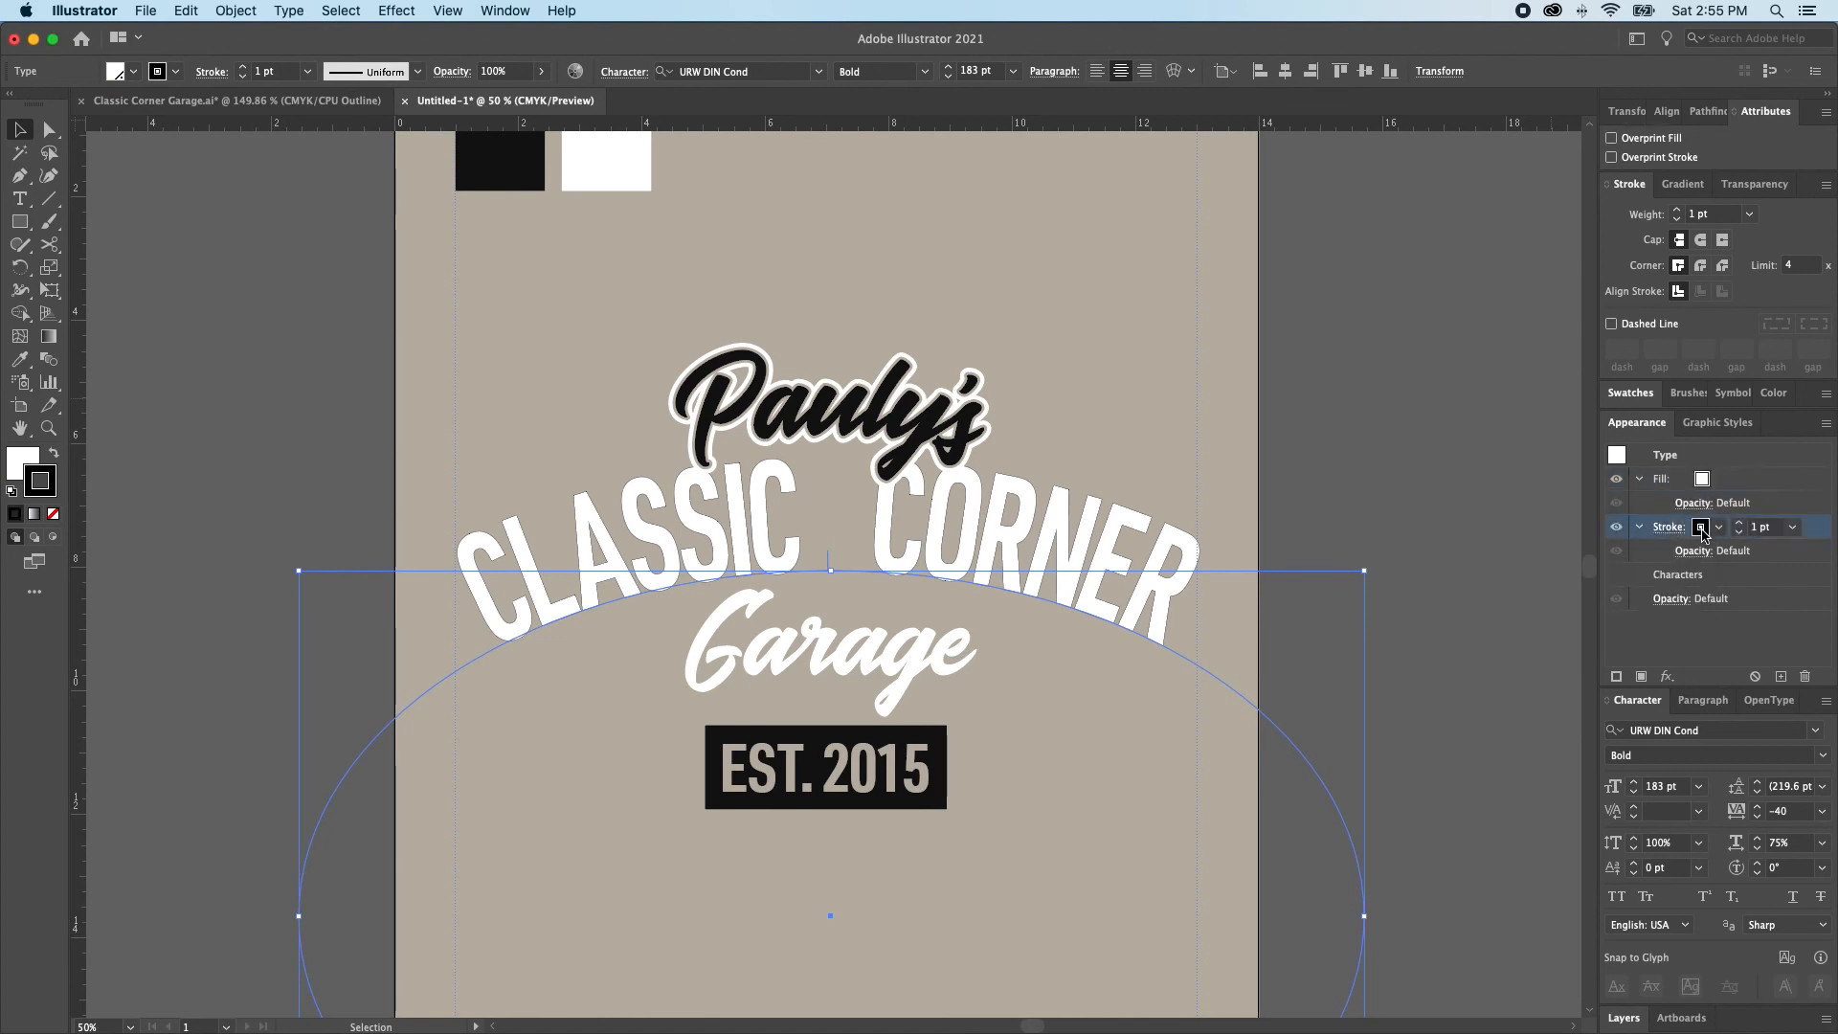
left_click(1740, 523)
left_click(1740, 524)
left_click(1740, 524)
left_click(1717, 528)
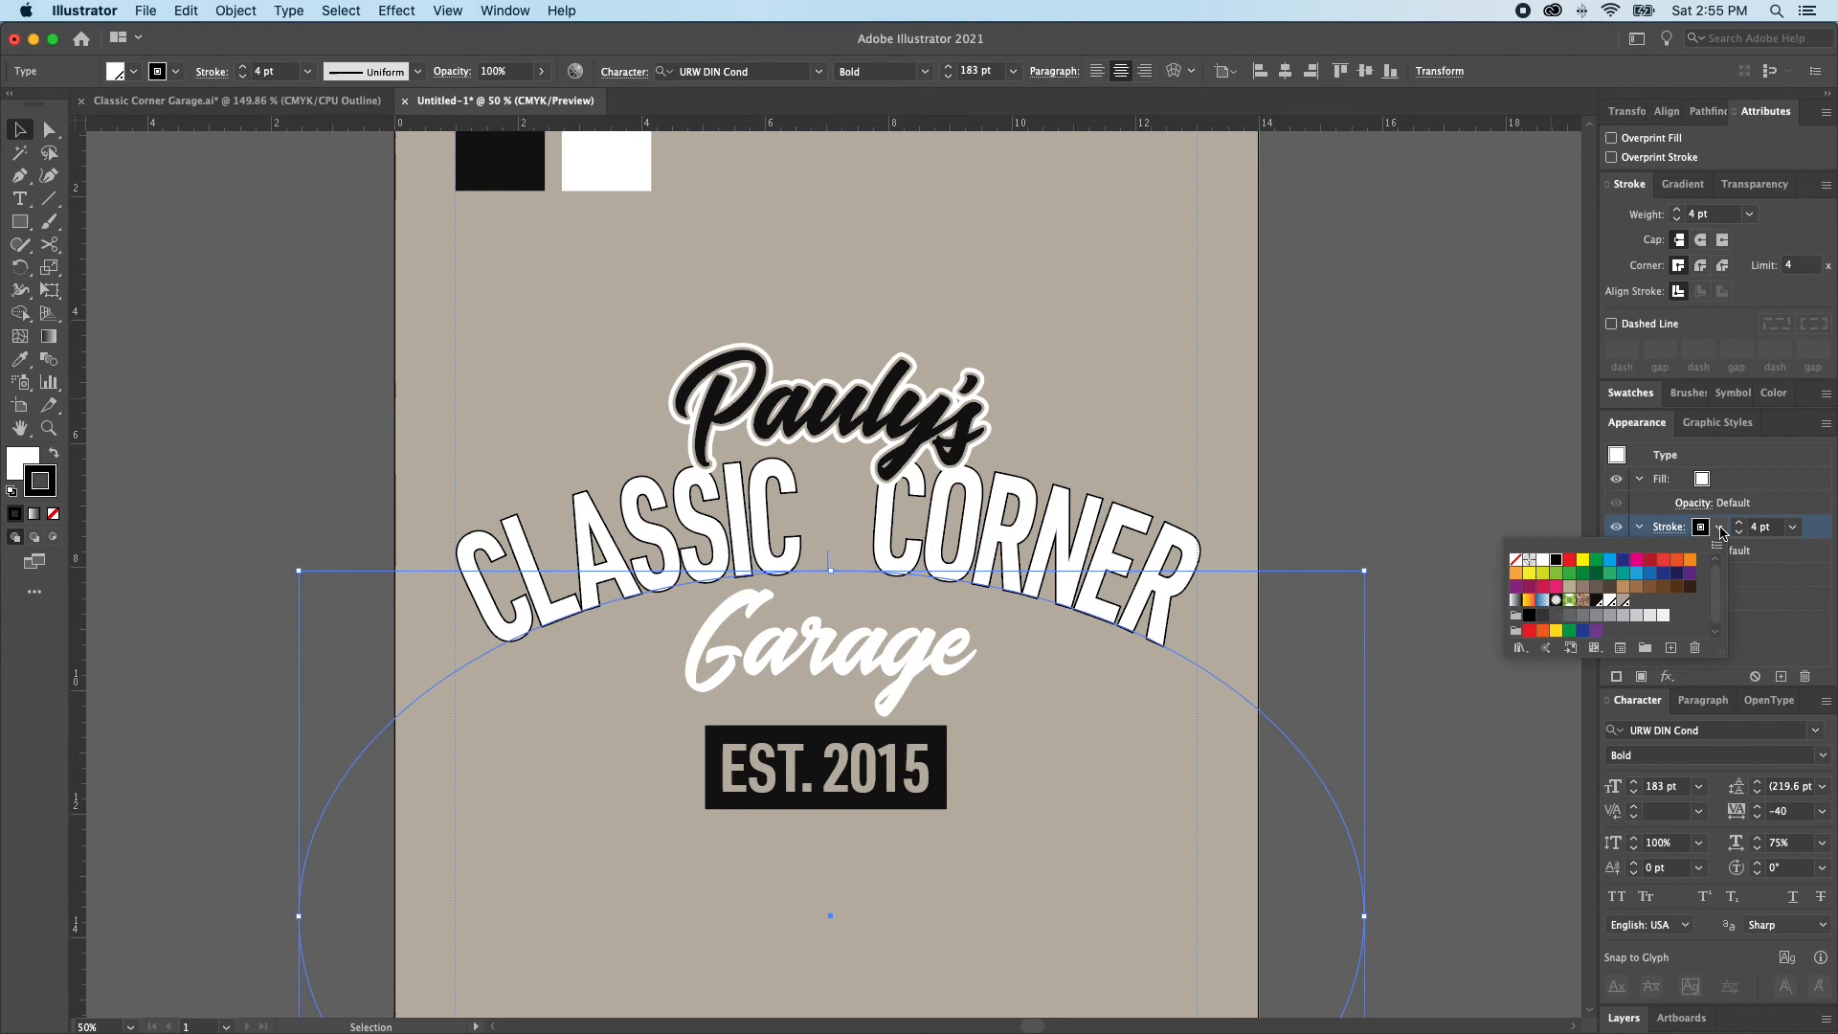
left_click(1706, 528)
left_click(1667, 530)
left_click(1555, 580)
left_click(1535, 580)
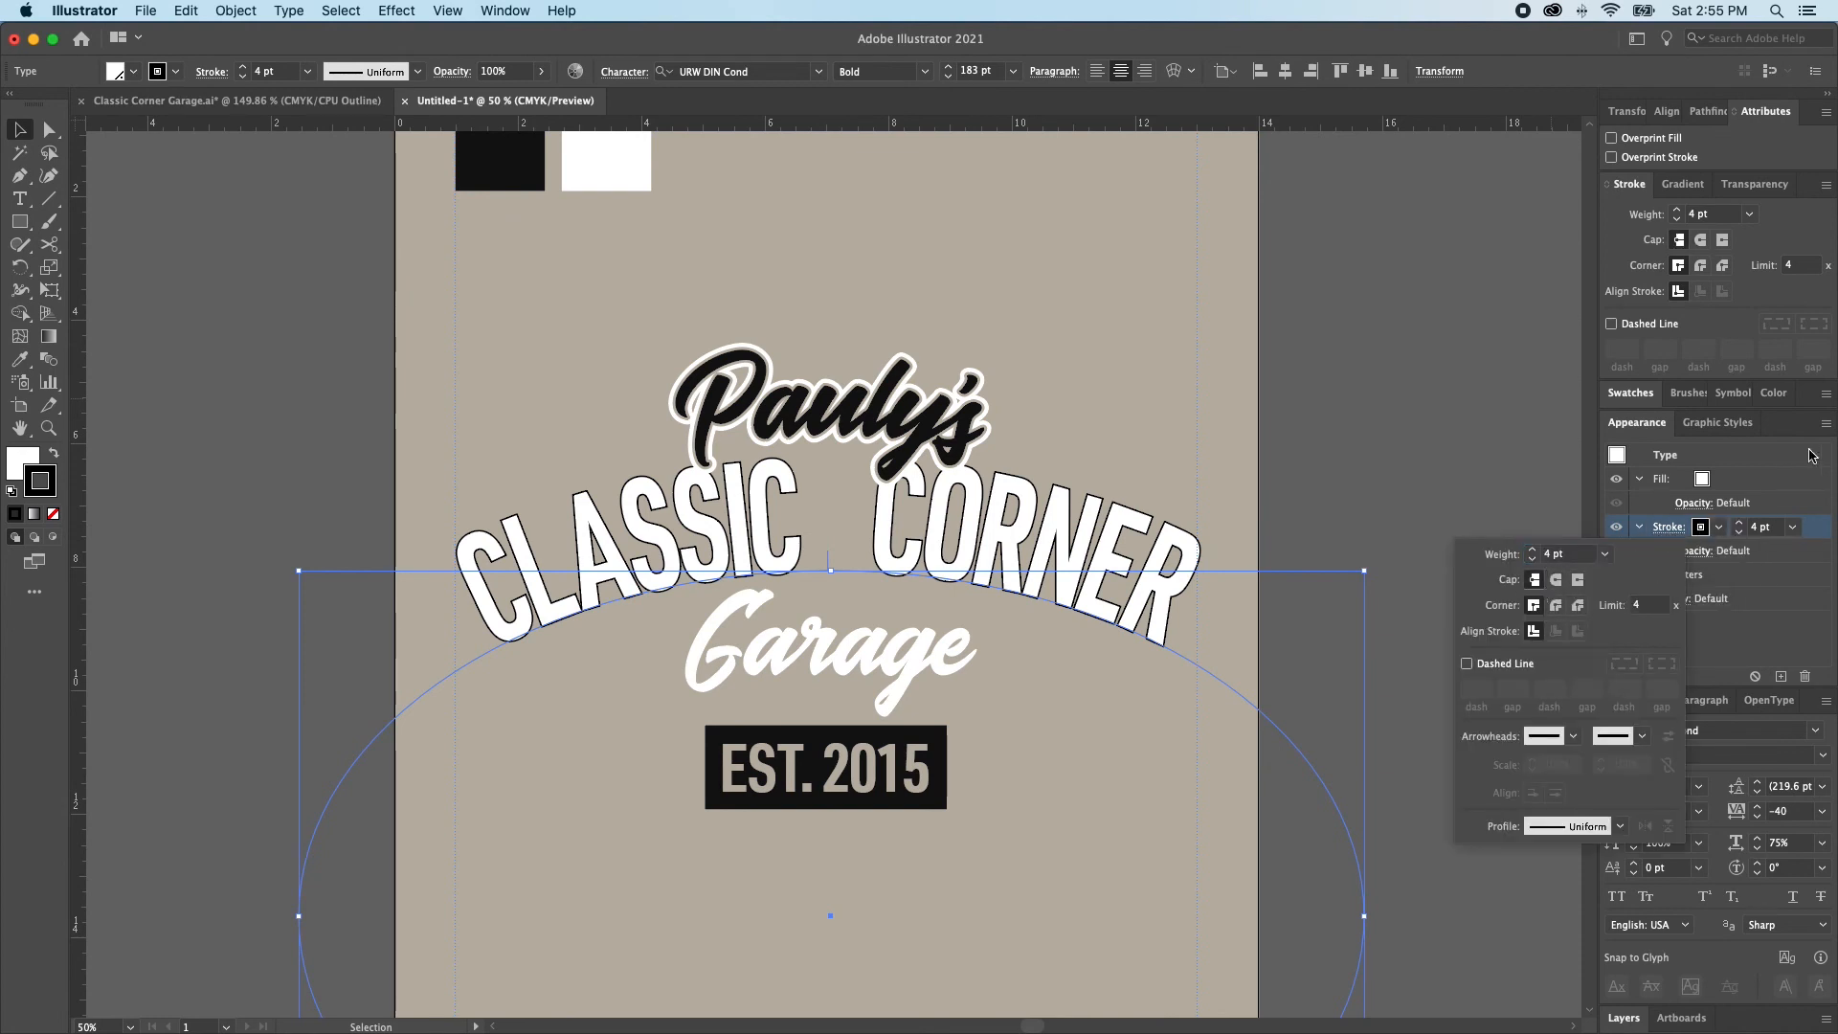
left_click(1739, 523)
left_click(1739, 523)
left_click(1738, 522)
left_click(1738, 523)
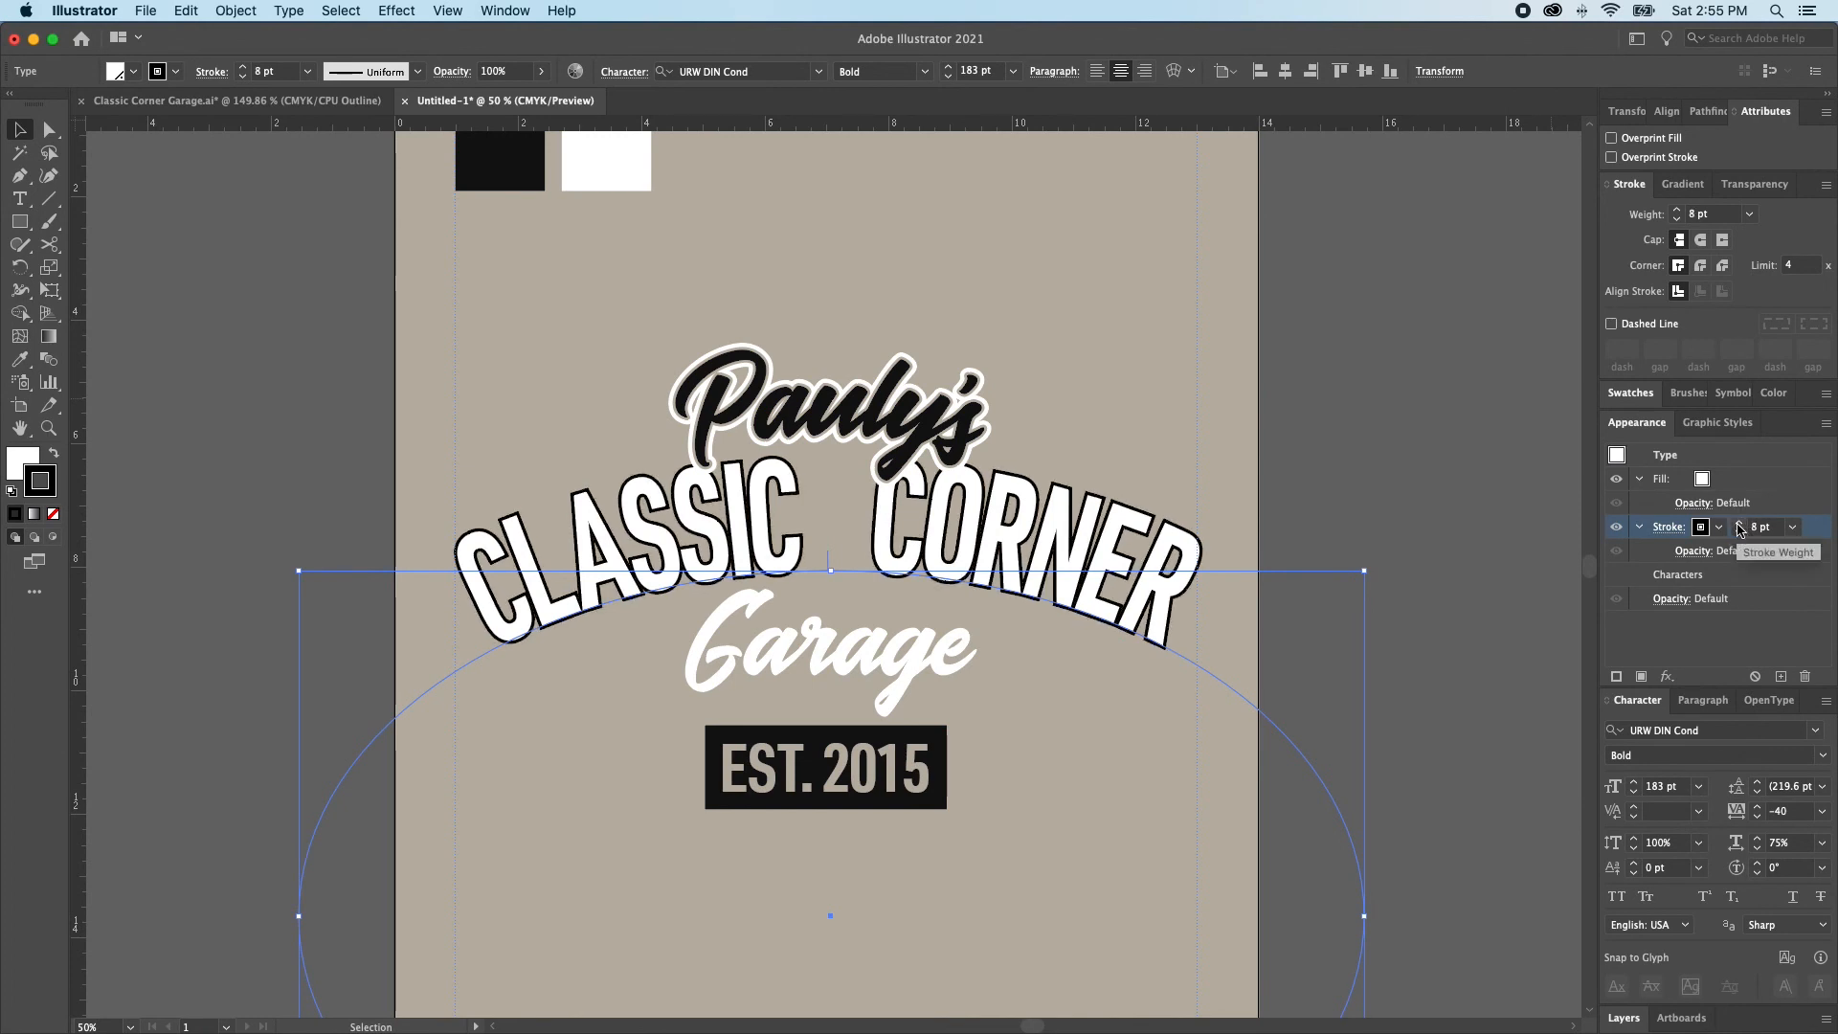
left_click(1718, 527)
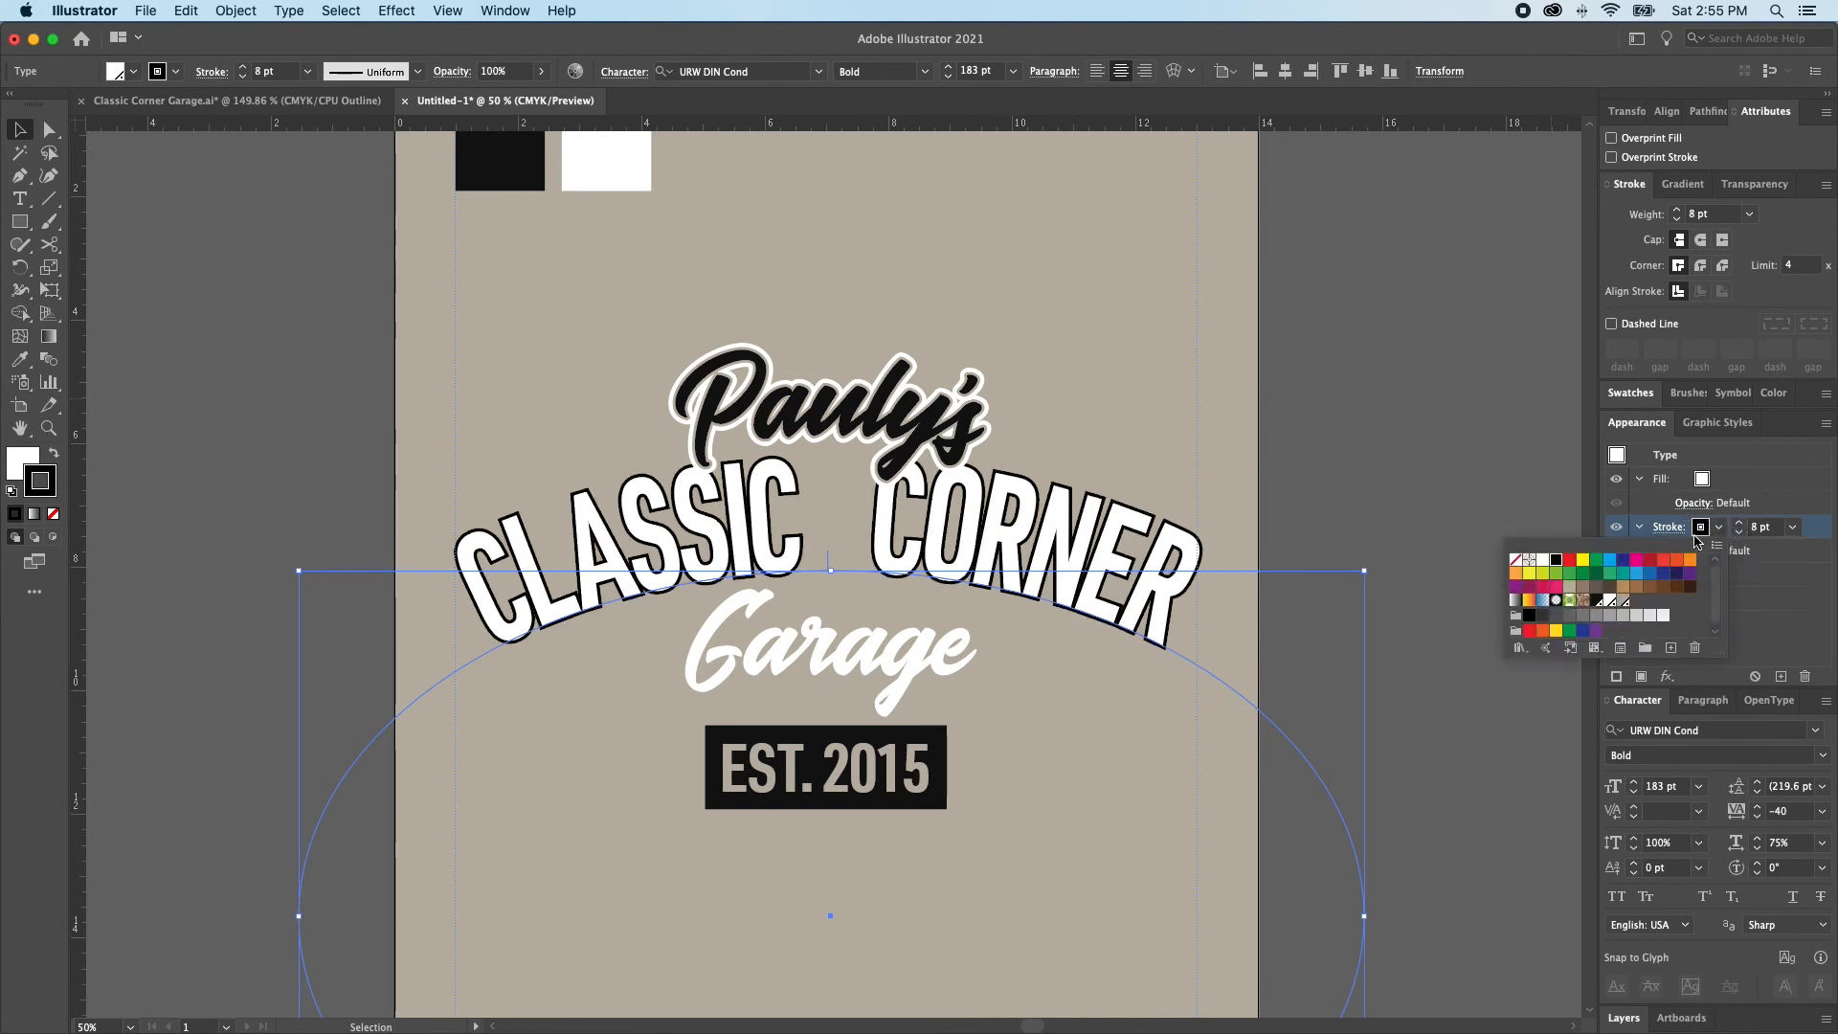
left_click(1626, 603)
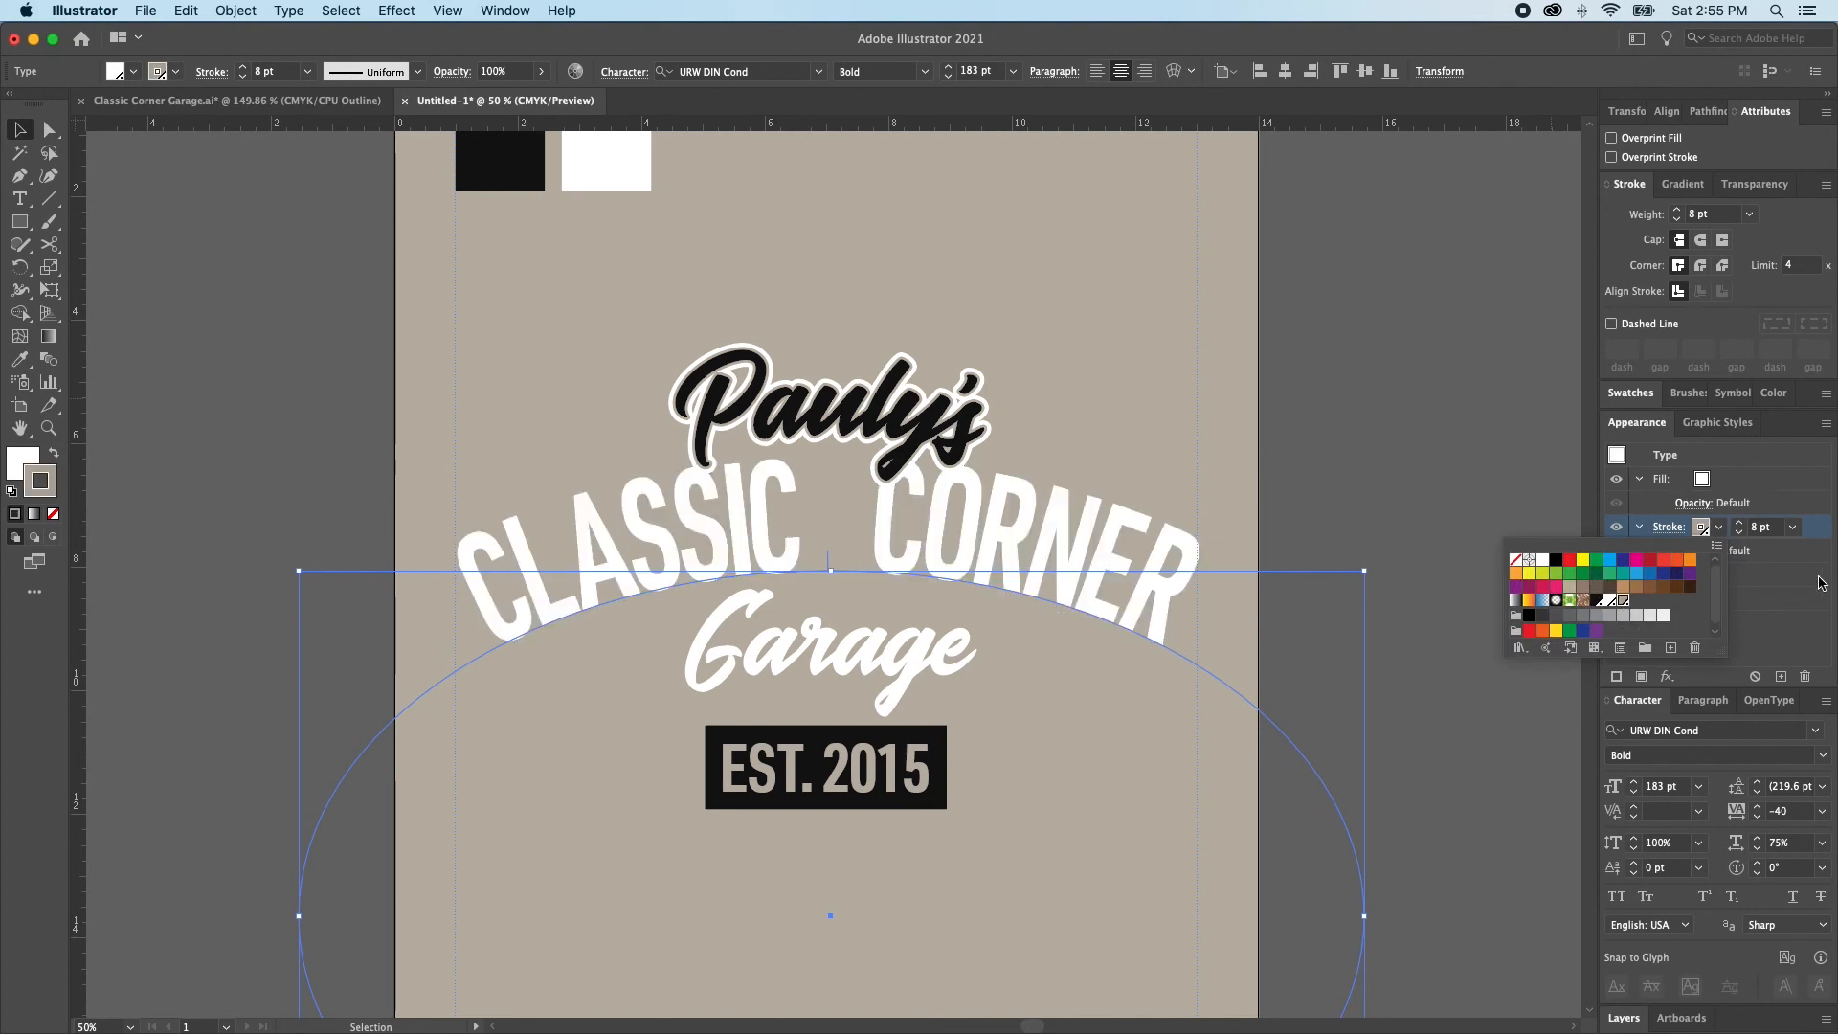
Duplicate the CLASSIC CORNER text's stroke and set the lower copy to Tee Color Black at 18 pt
left_click(1781, 675)
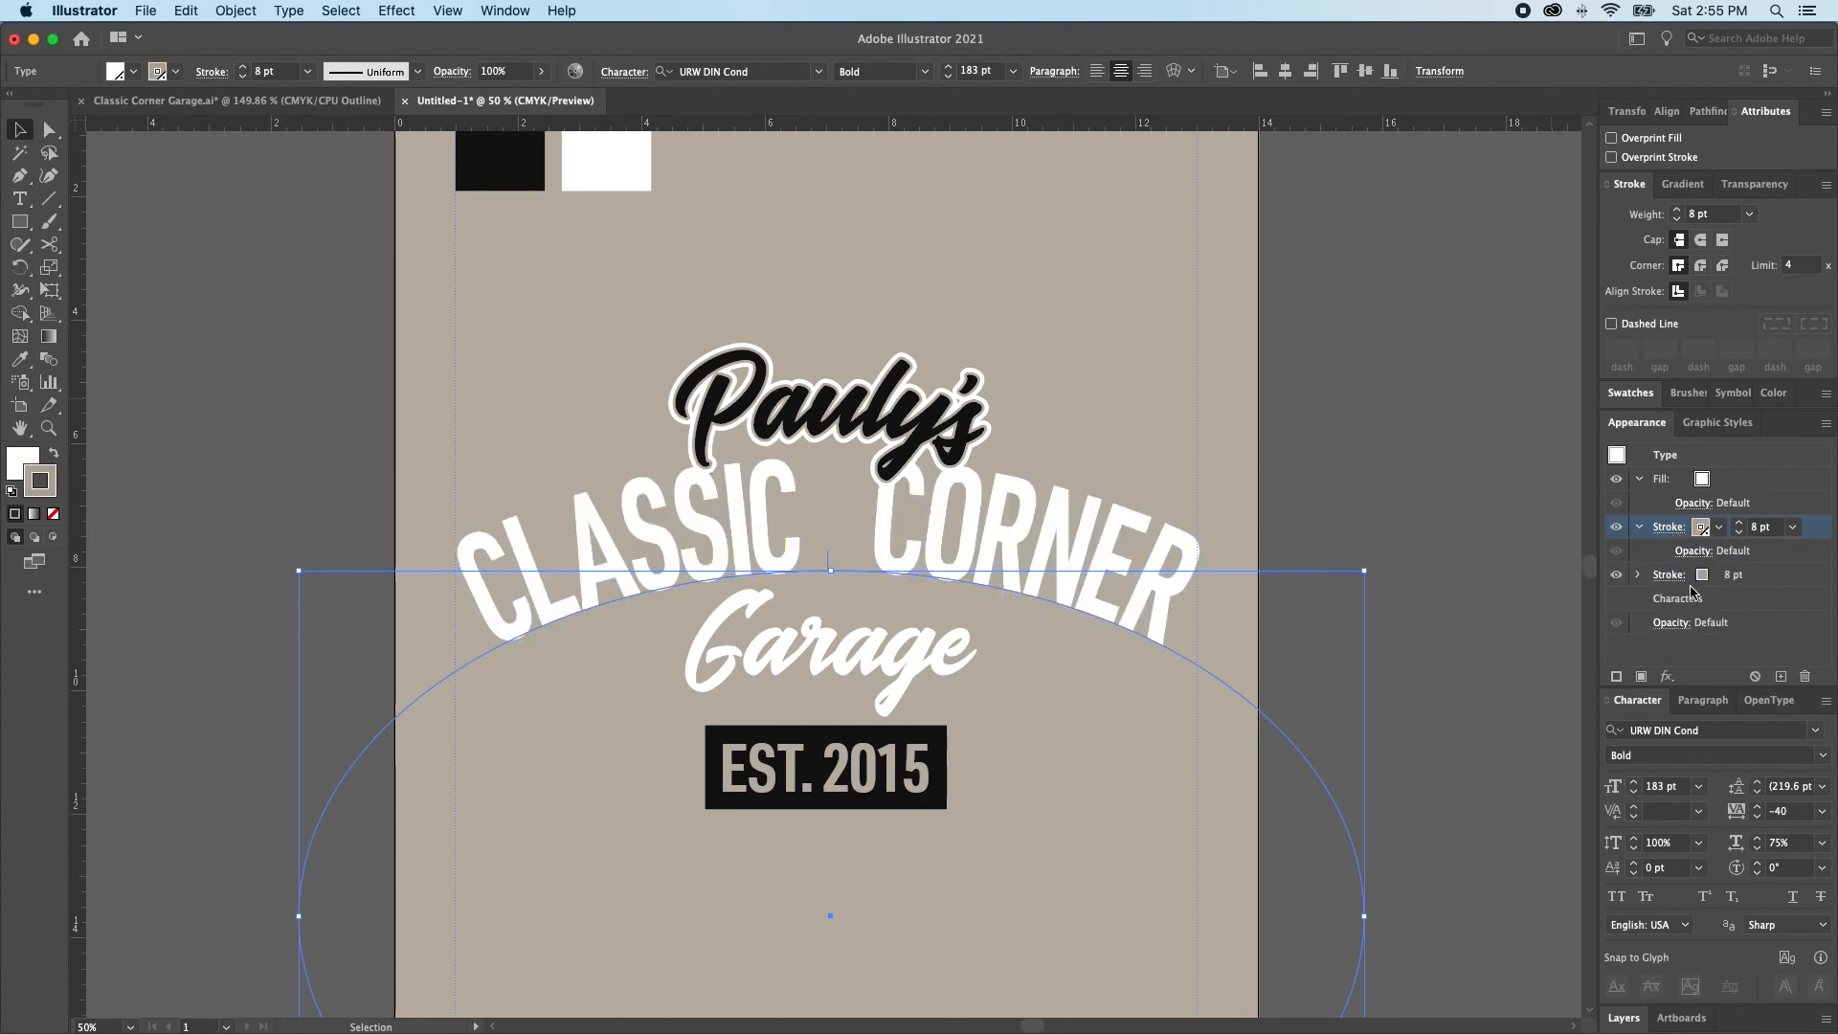
left_click(1669, 575)
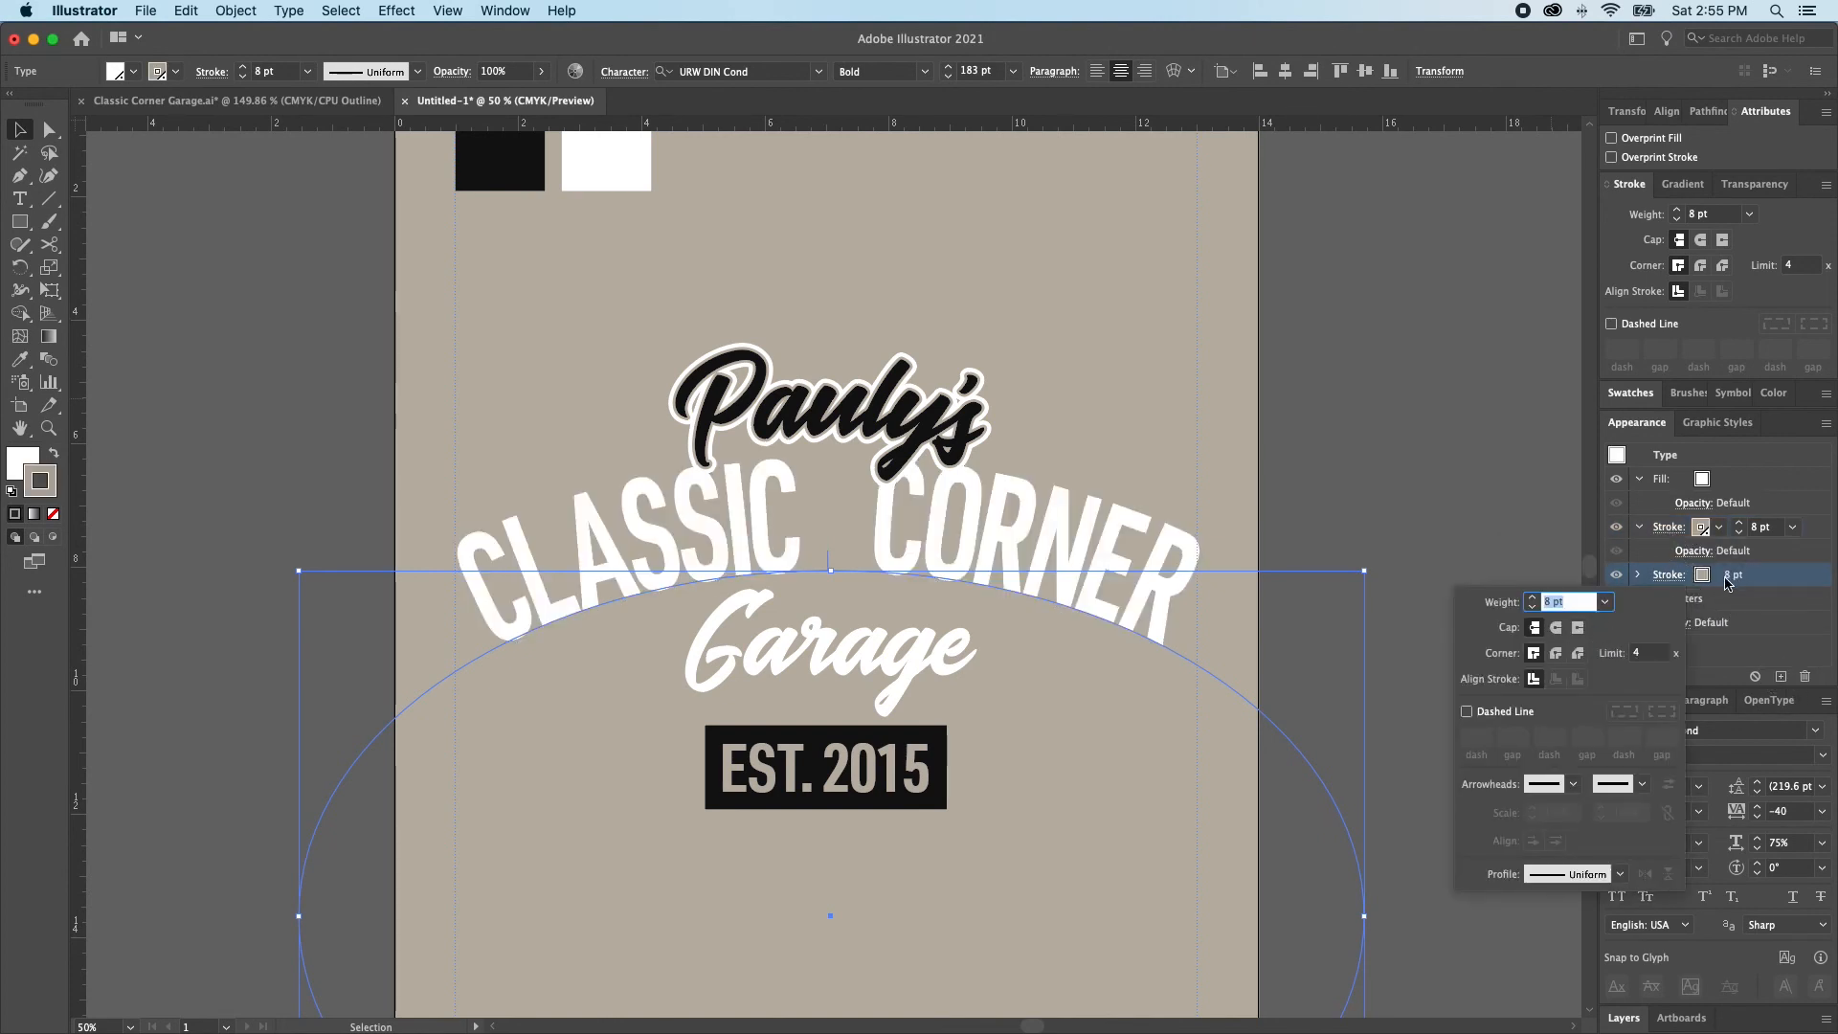
left_click(1702, 575)
left_click(1701, 575)
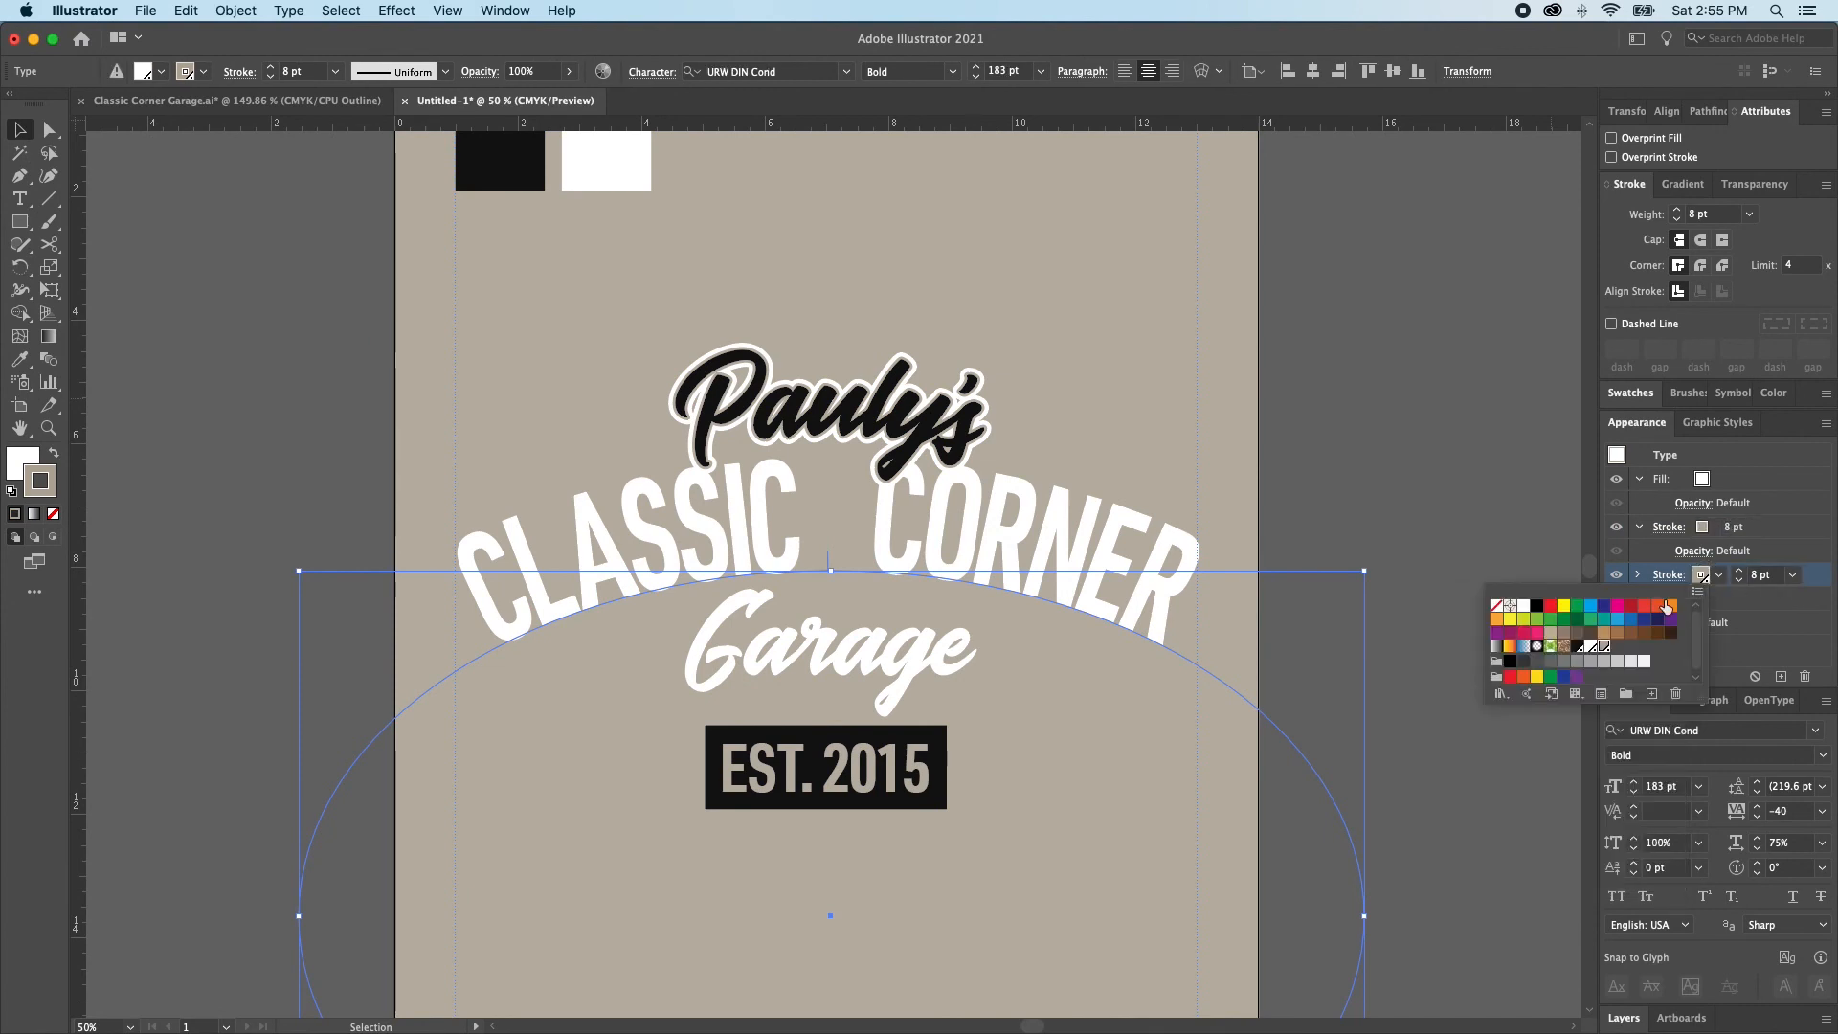
left_click(1577, 647)
left_click(1739, 571)
left_click(1740, 572)
left_click(1739, 571)
left_click(1739, 571)
left_click(1739, 572)
left_click(1739, 571)
left_click(1739, 572)
left_click(1739, 571)
left_click(1739, 571)
left_click(1739, 571)
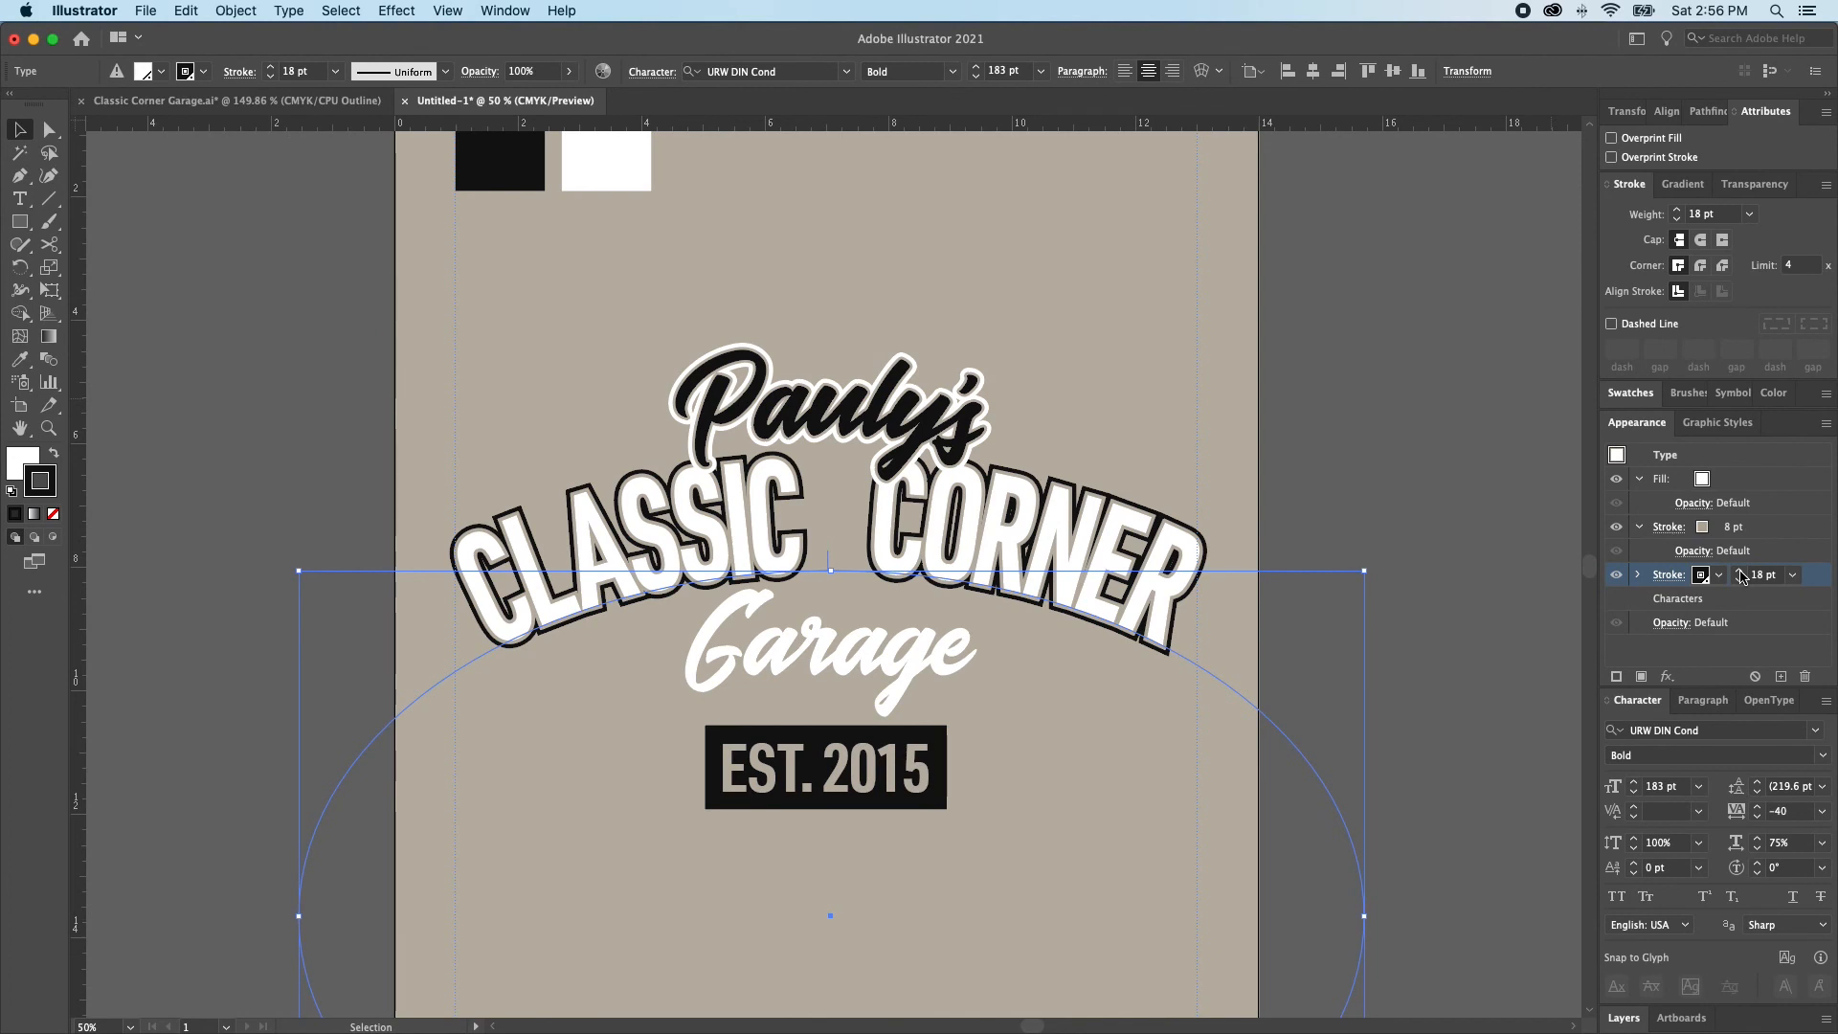
Set the CLASSIC CORNER text's outer black stroke weight to 12 pt
left_click(1739, 580)
left_click(1739, 580)
left_click(1739, 580)
left_click(1739, 580)
left_click(1740, 579)
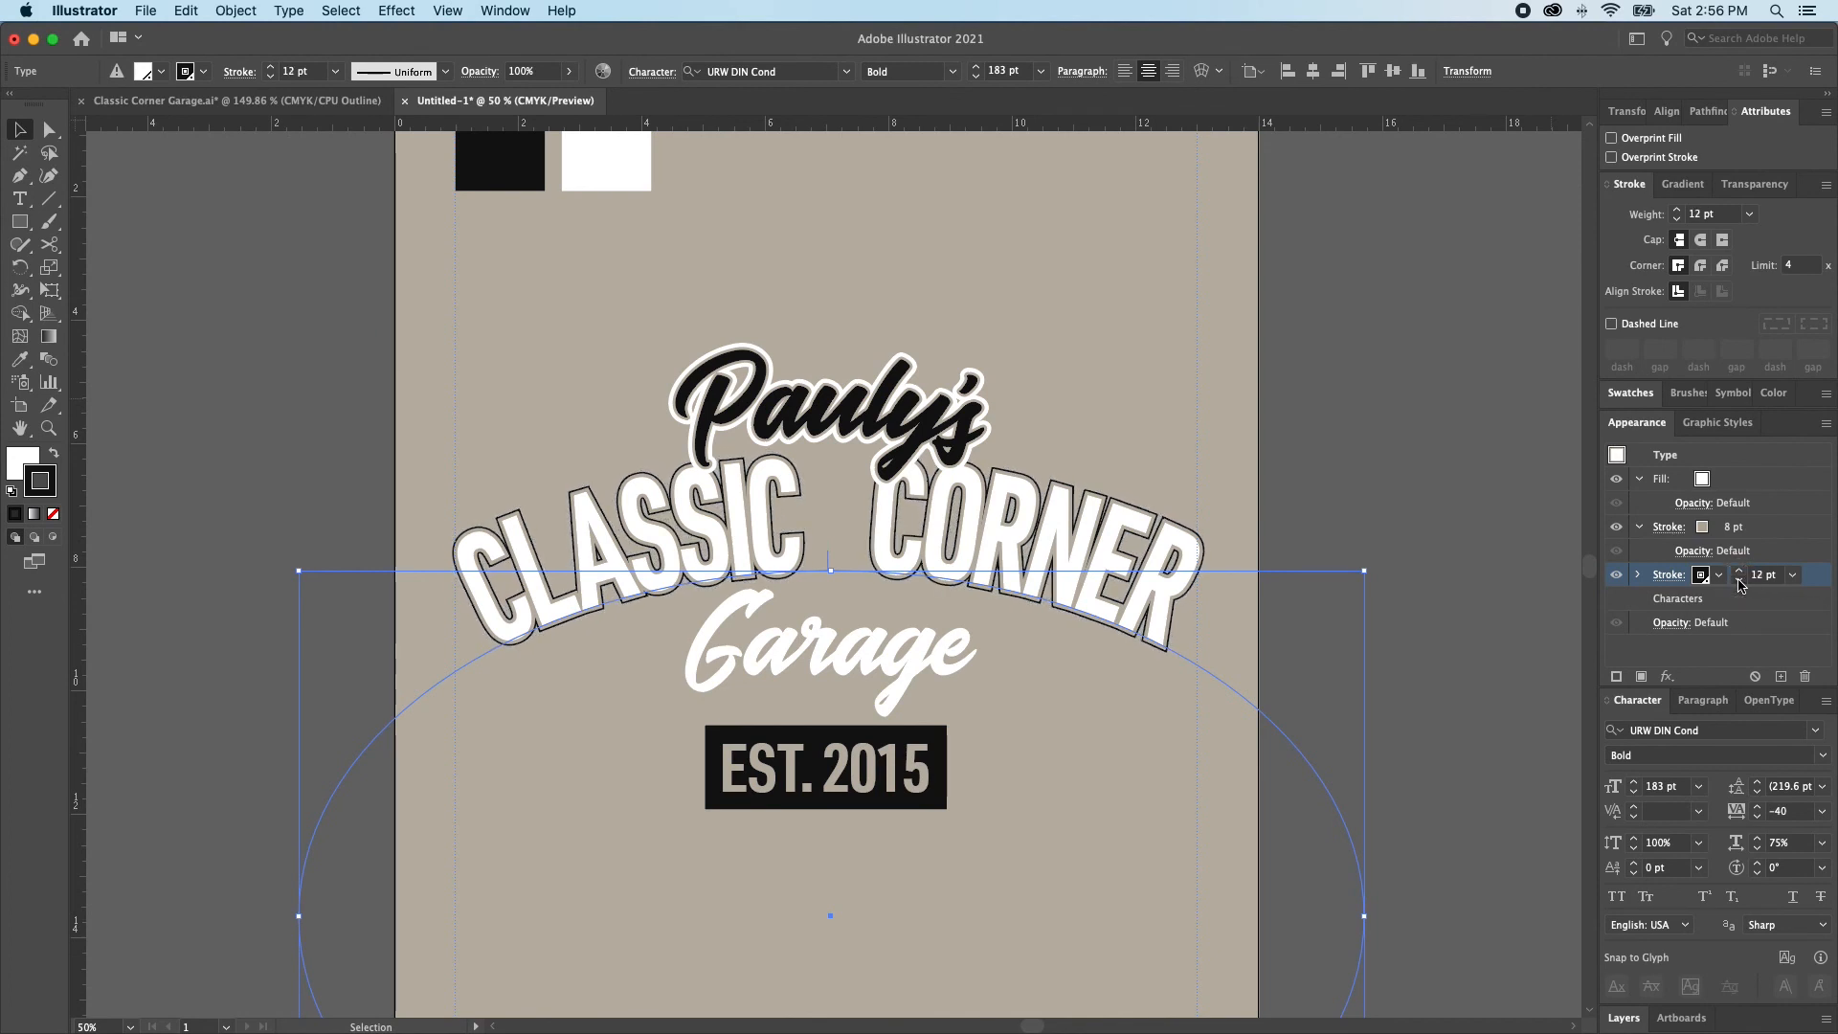
Reduce the CLASSIC CORNER text's inner beige stroke weight to 2 pt and deselect the text
left_click(1716, 536)
left_click(1739, 532)
left_click(1739, 533)
left_click(1739, 532)
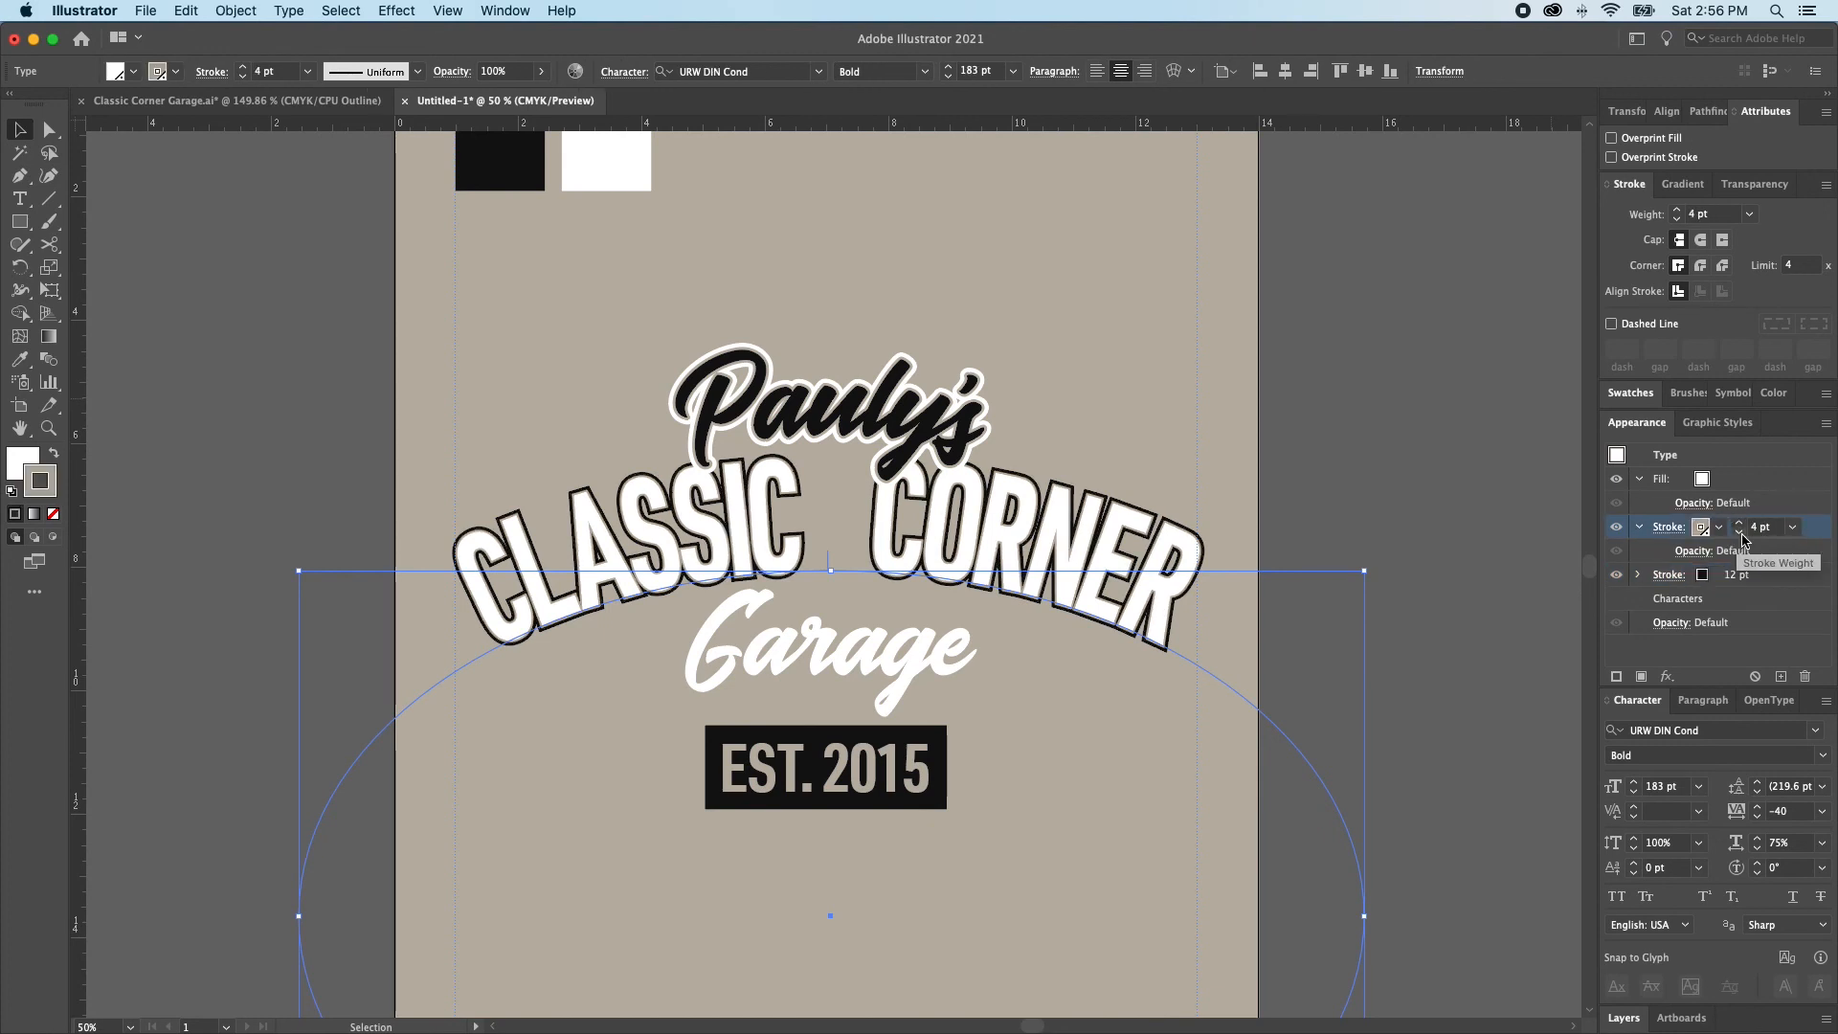
left_click(1740, 532)
mouse_move(668, 404)
left_mouse_down()
mouse_move(888, 643)
mouse_move(769, 480)
left_mouse_up()
left_click_drag(907, 586, 1161, 783)
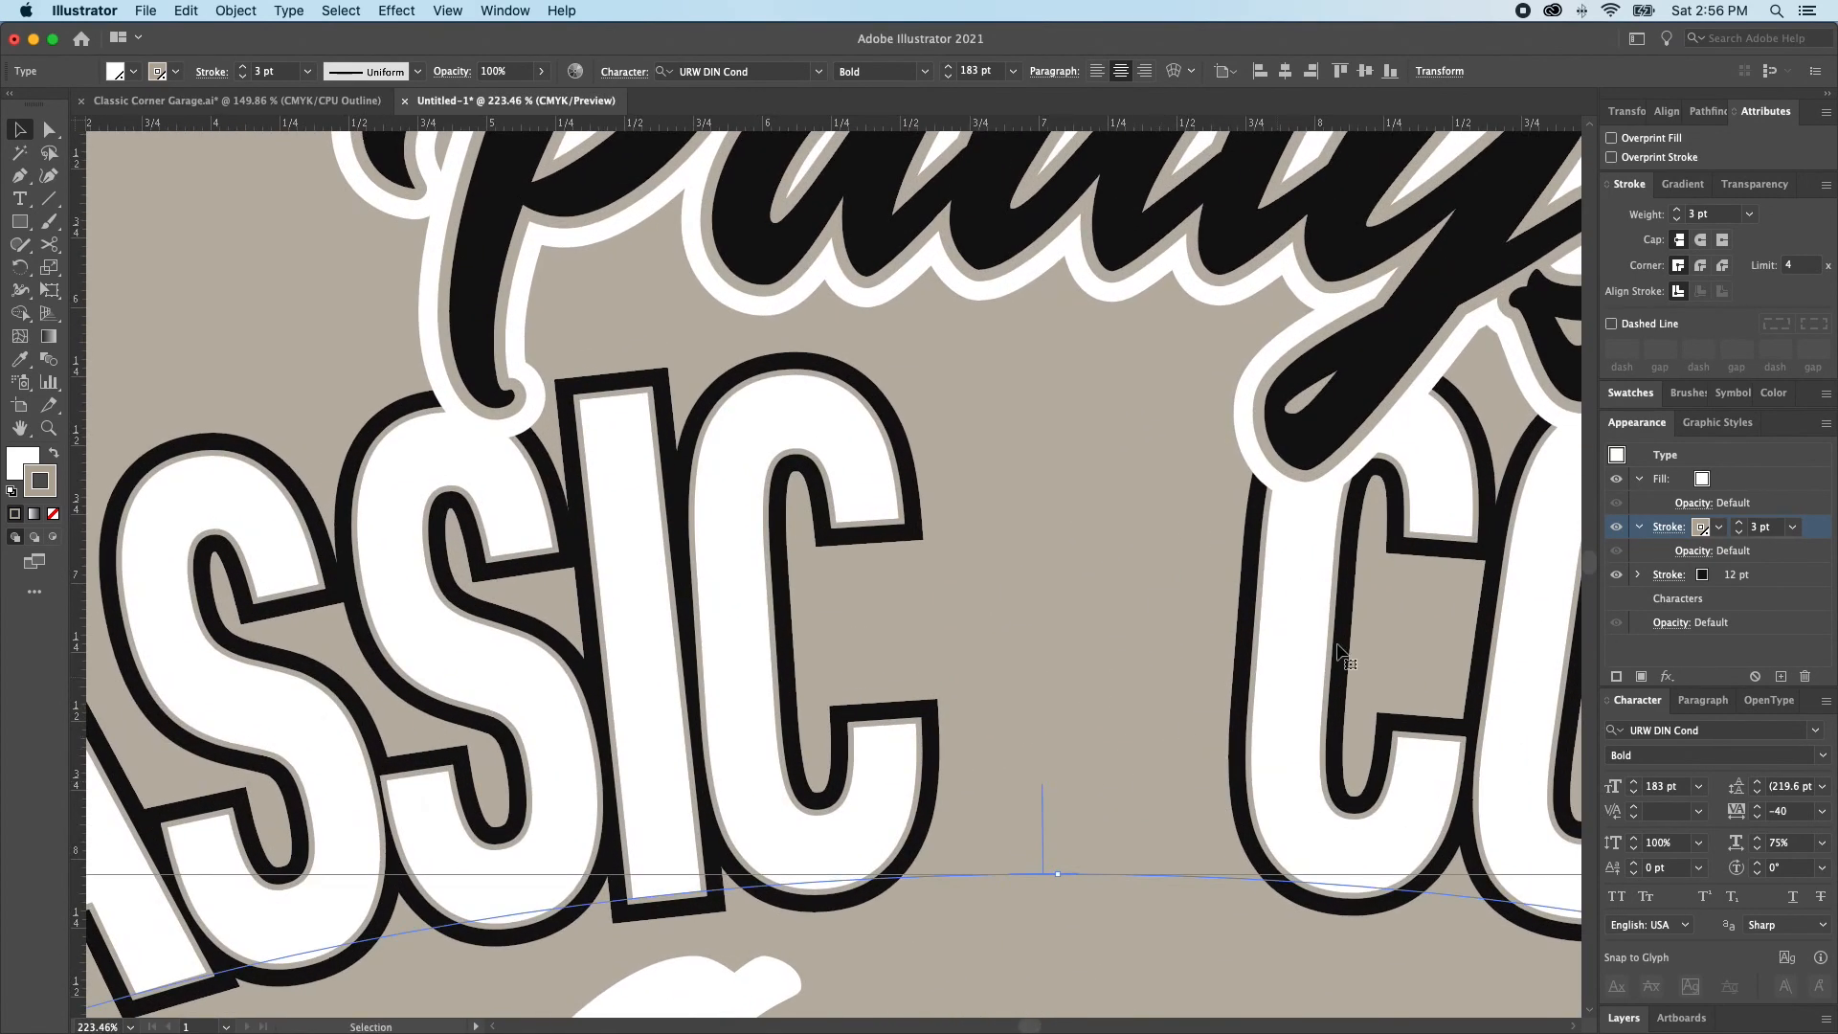
left_click(1737, 538)
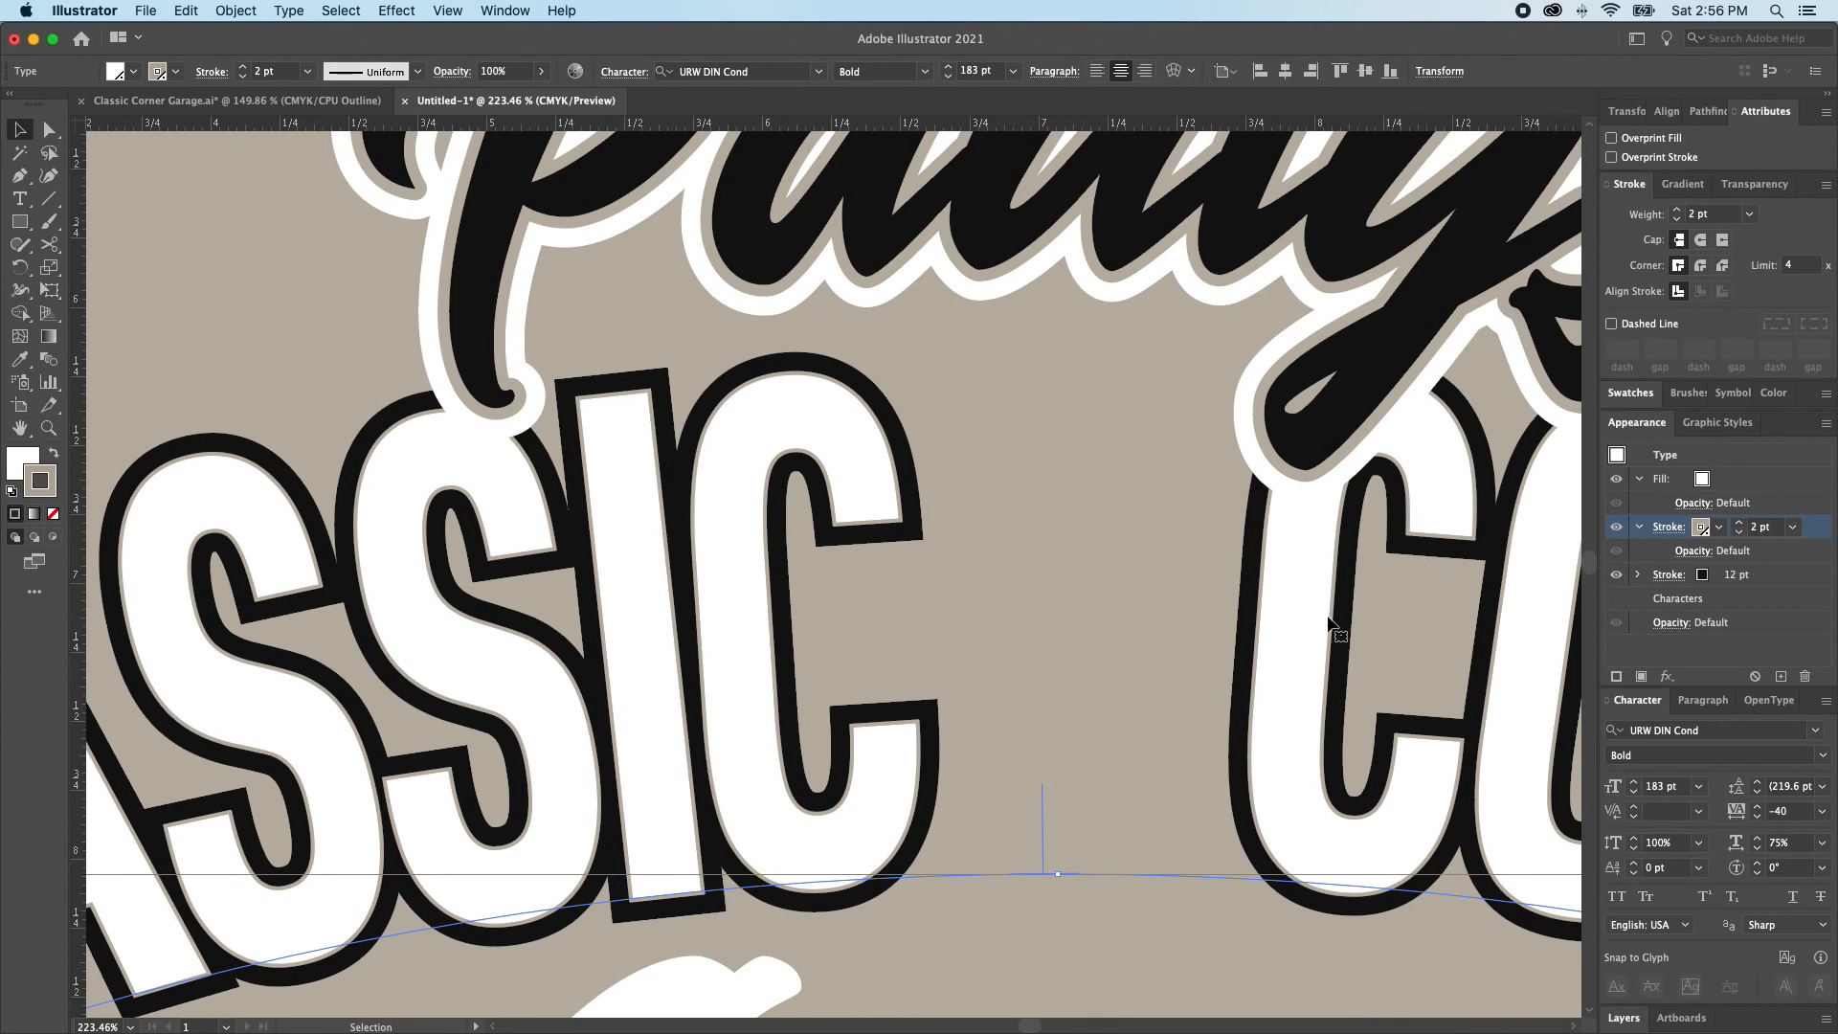
key("super+0")
left_click(1030, 647)
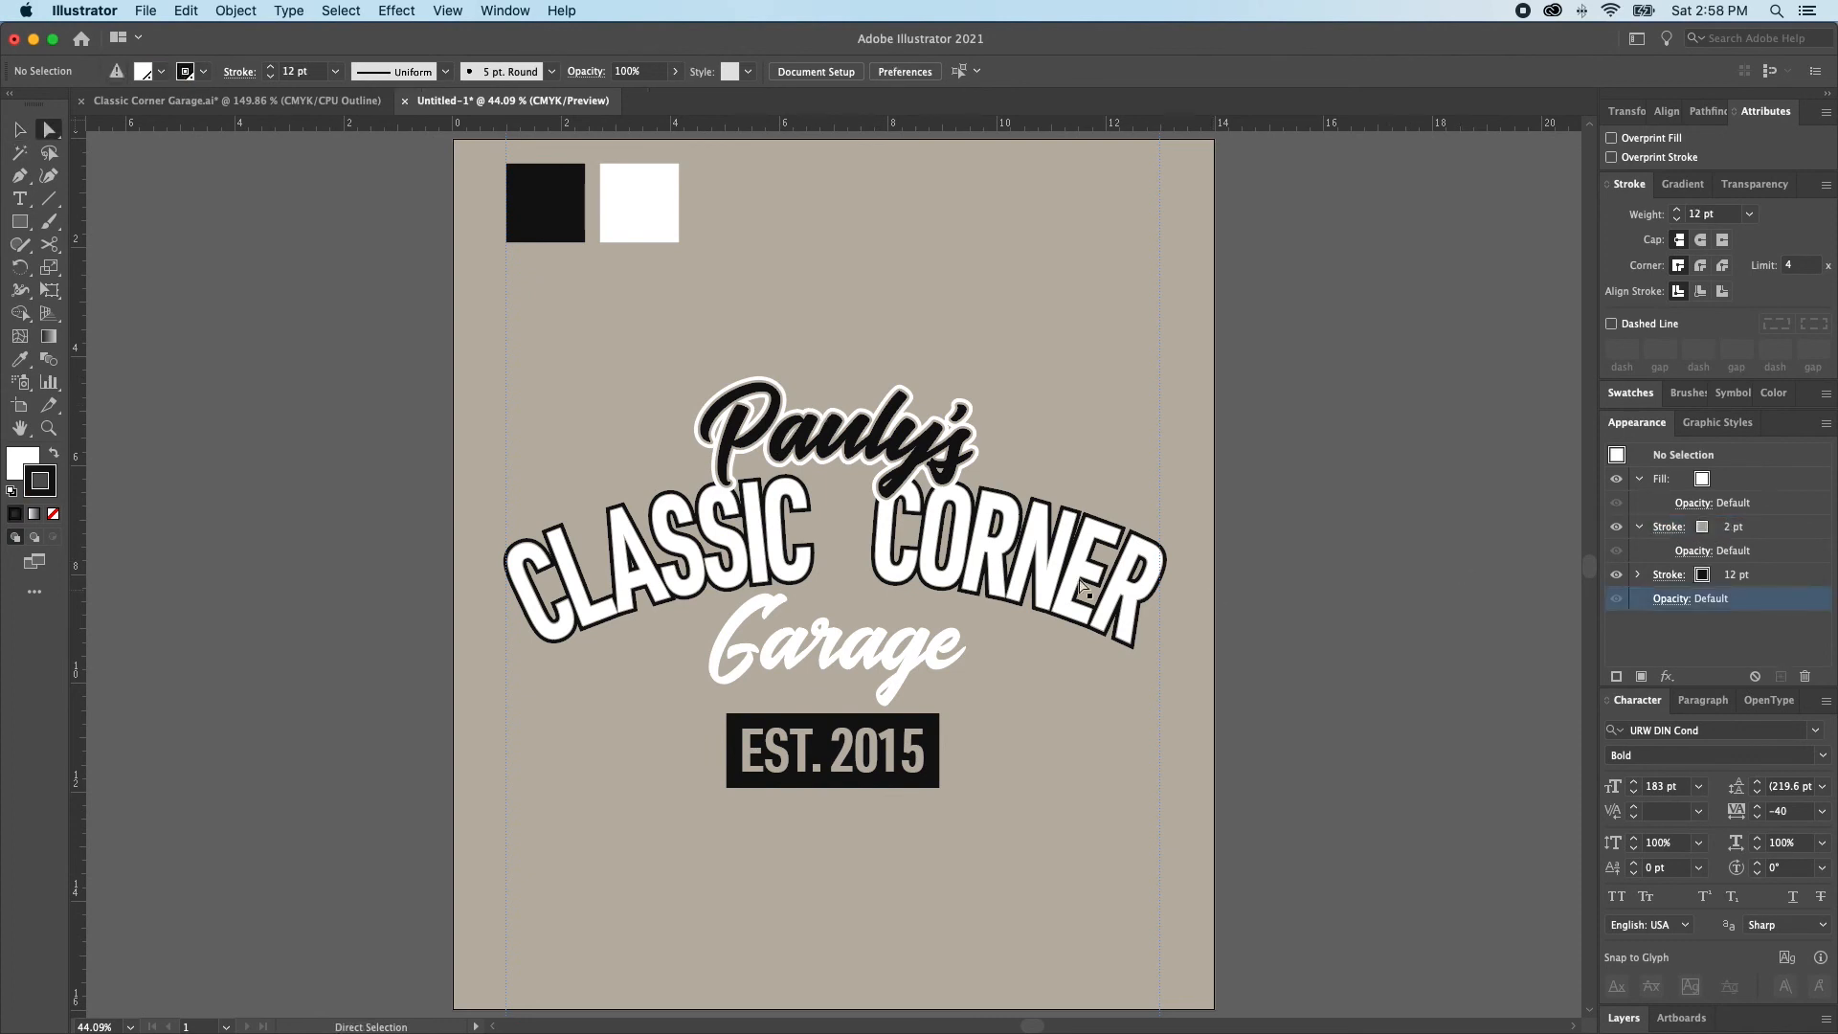
Paste a copy of the CLASSIC CORNER text in place behind the original and nudge it slightly down as a drop shadow
left_click(1009, 584)
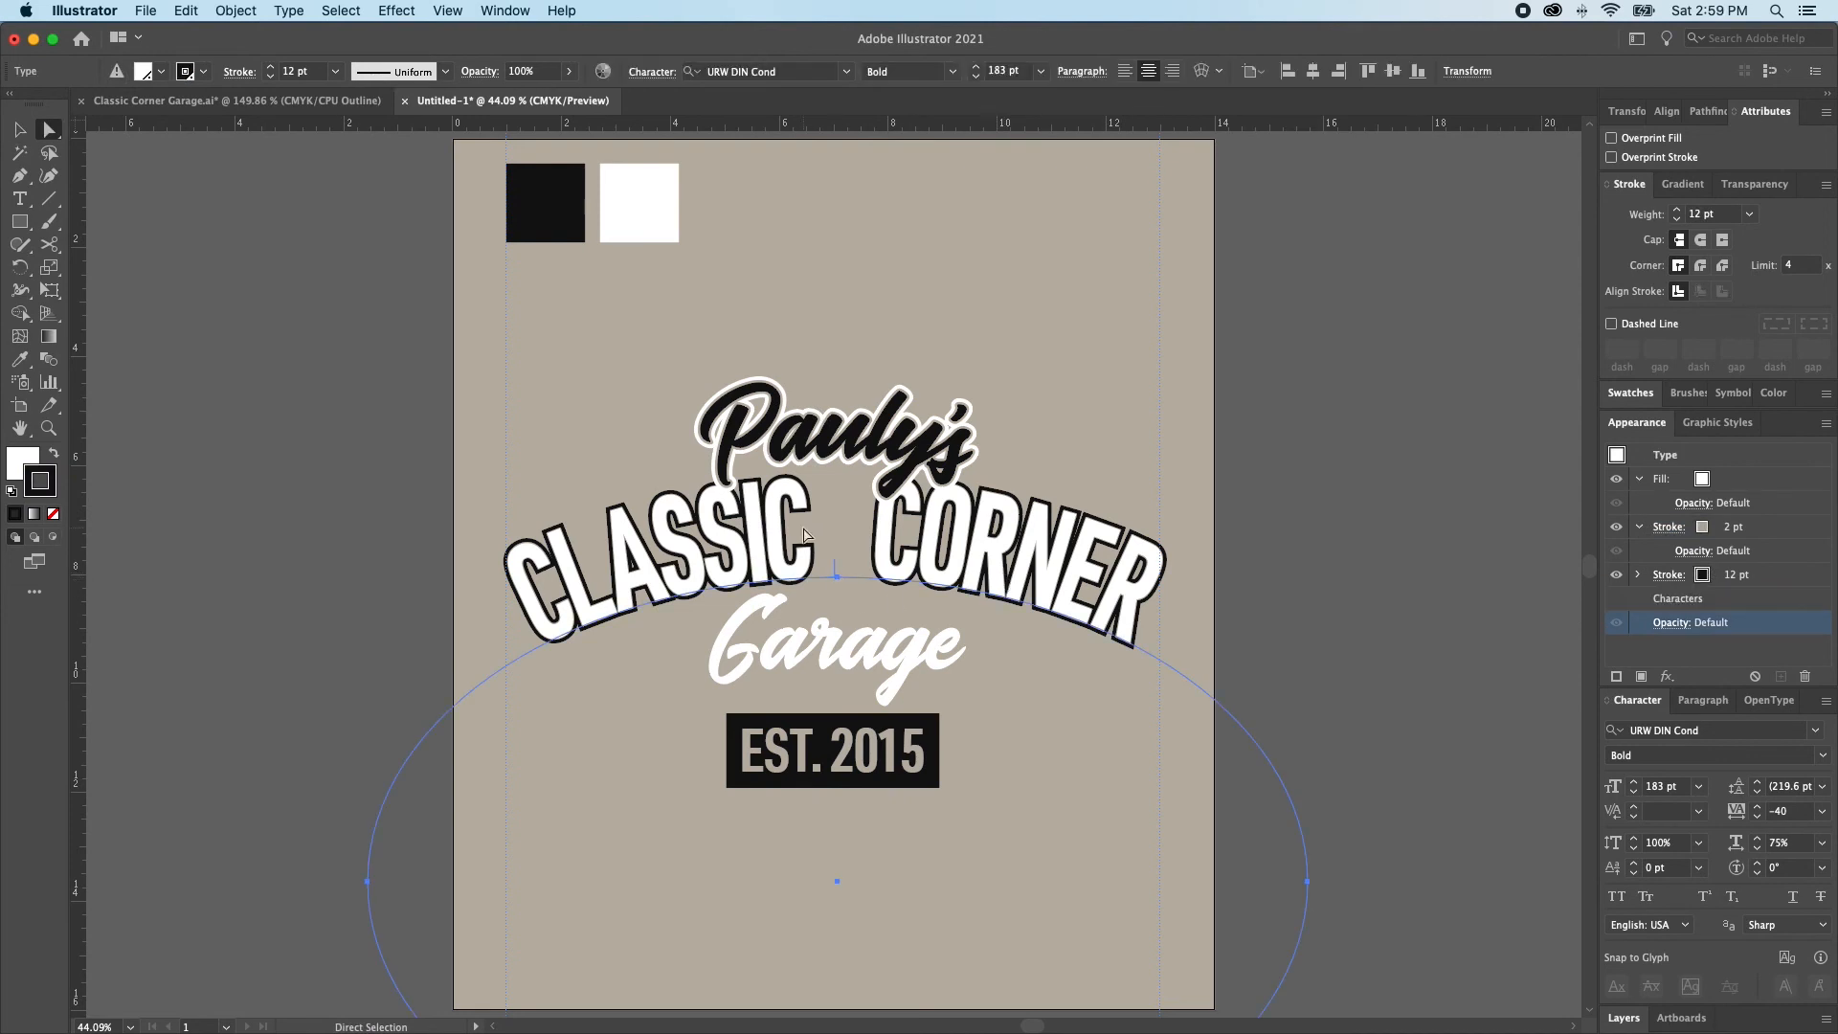
key("super")
key("super+v")
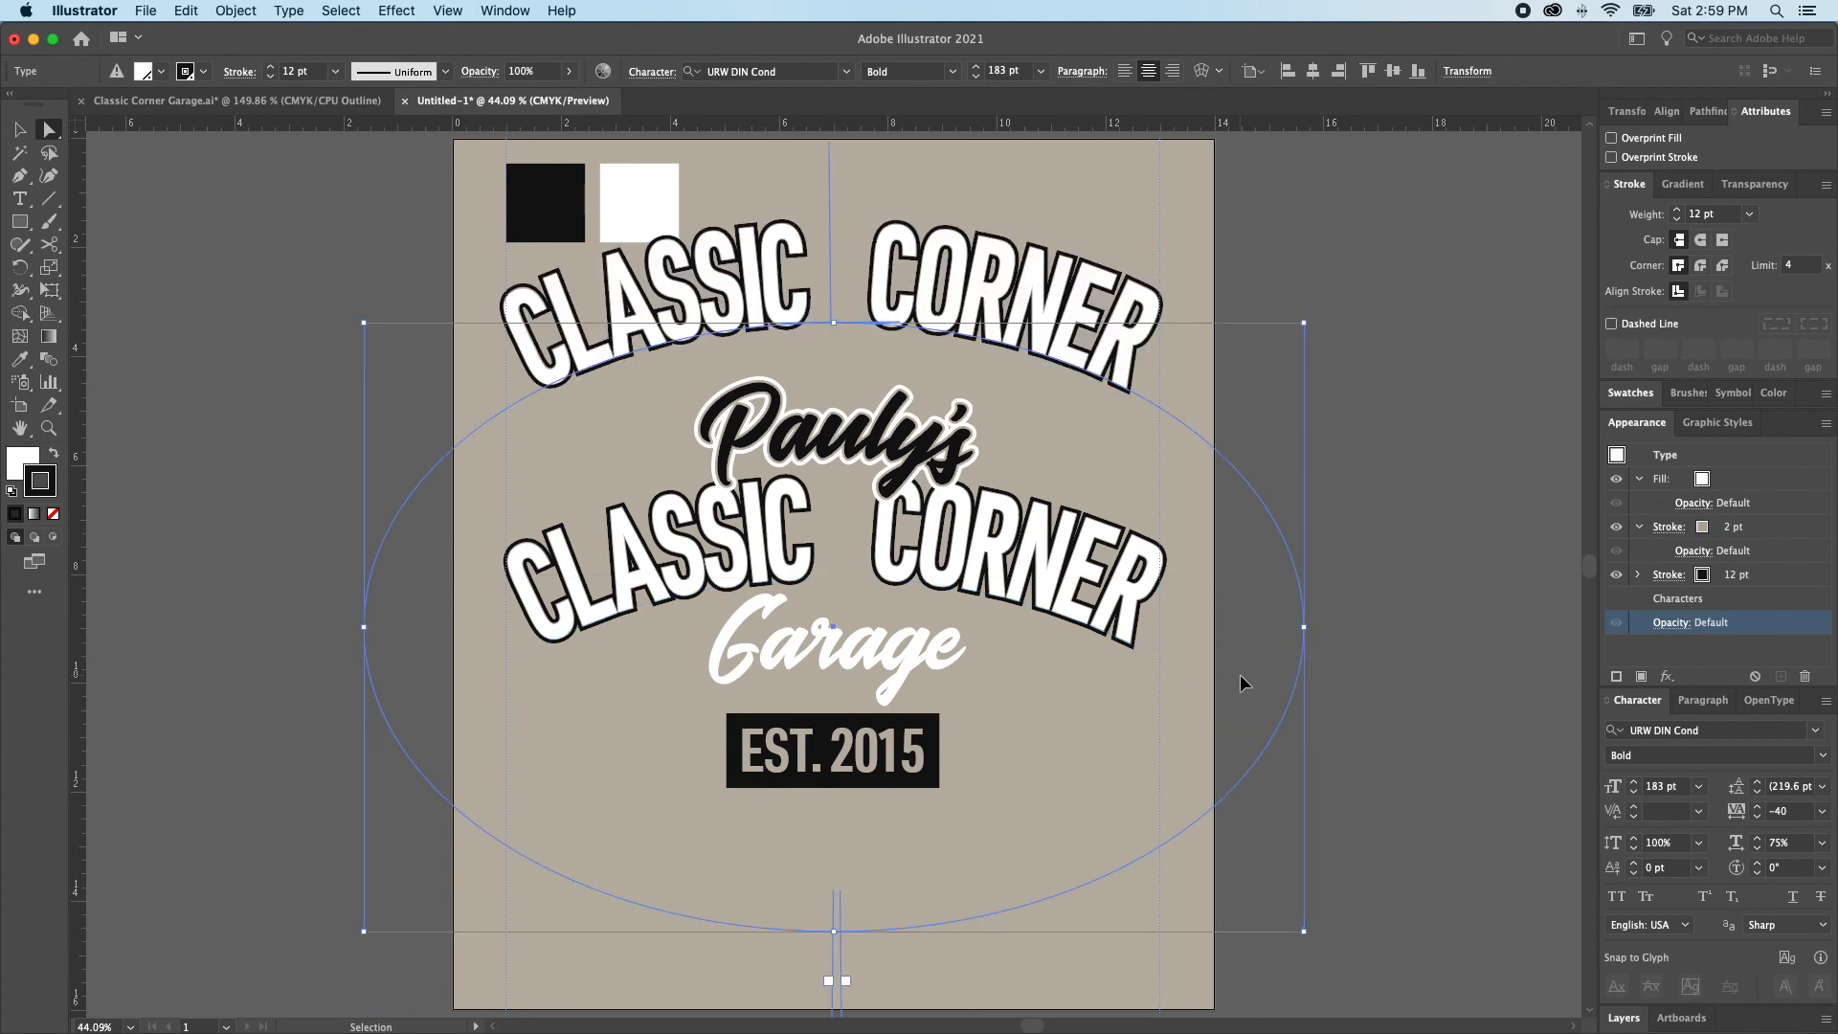
key("super+z")
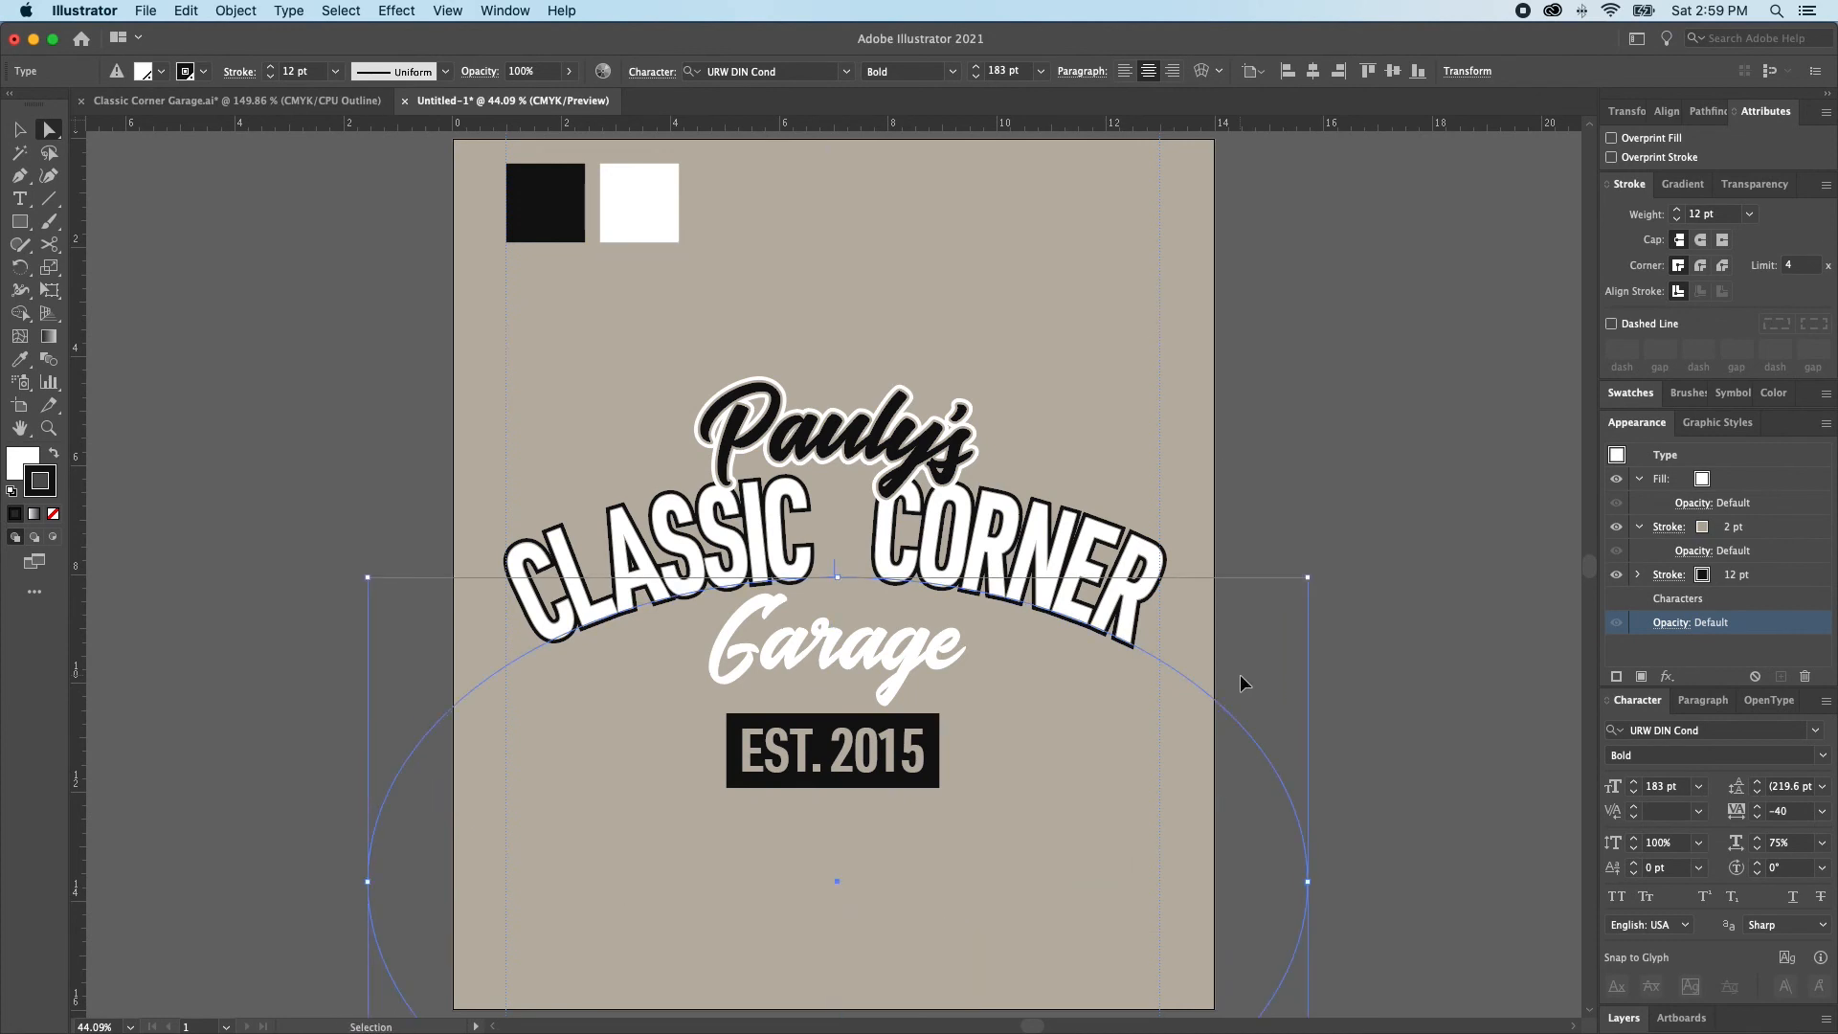
key("Down")
key("Down")
key("Down")
key("Down")
key("Down")
key("Down")
key("Down")
key("Down")
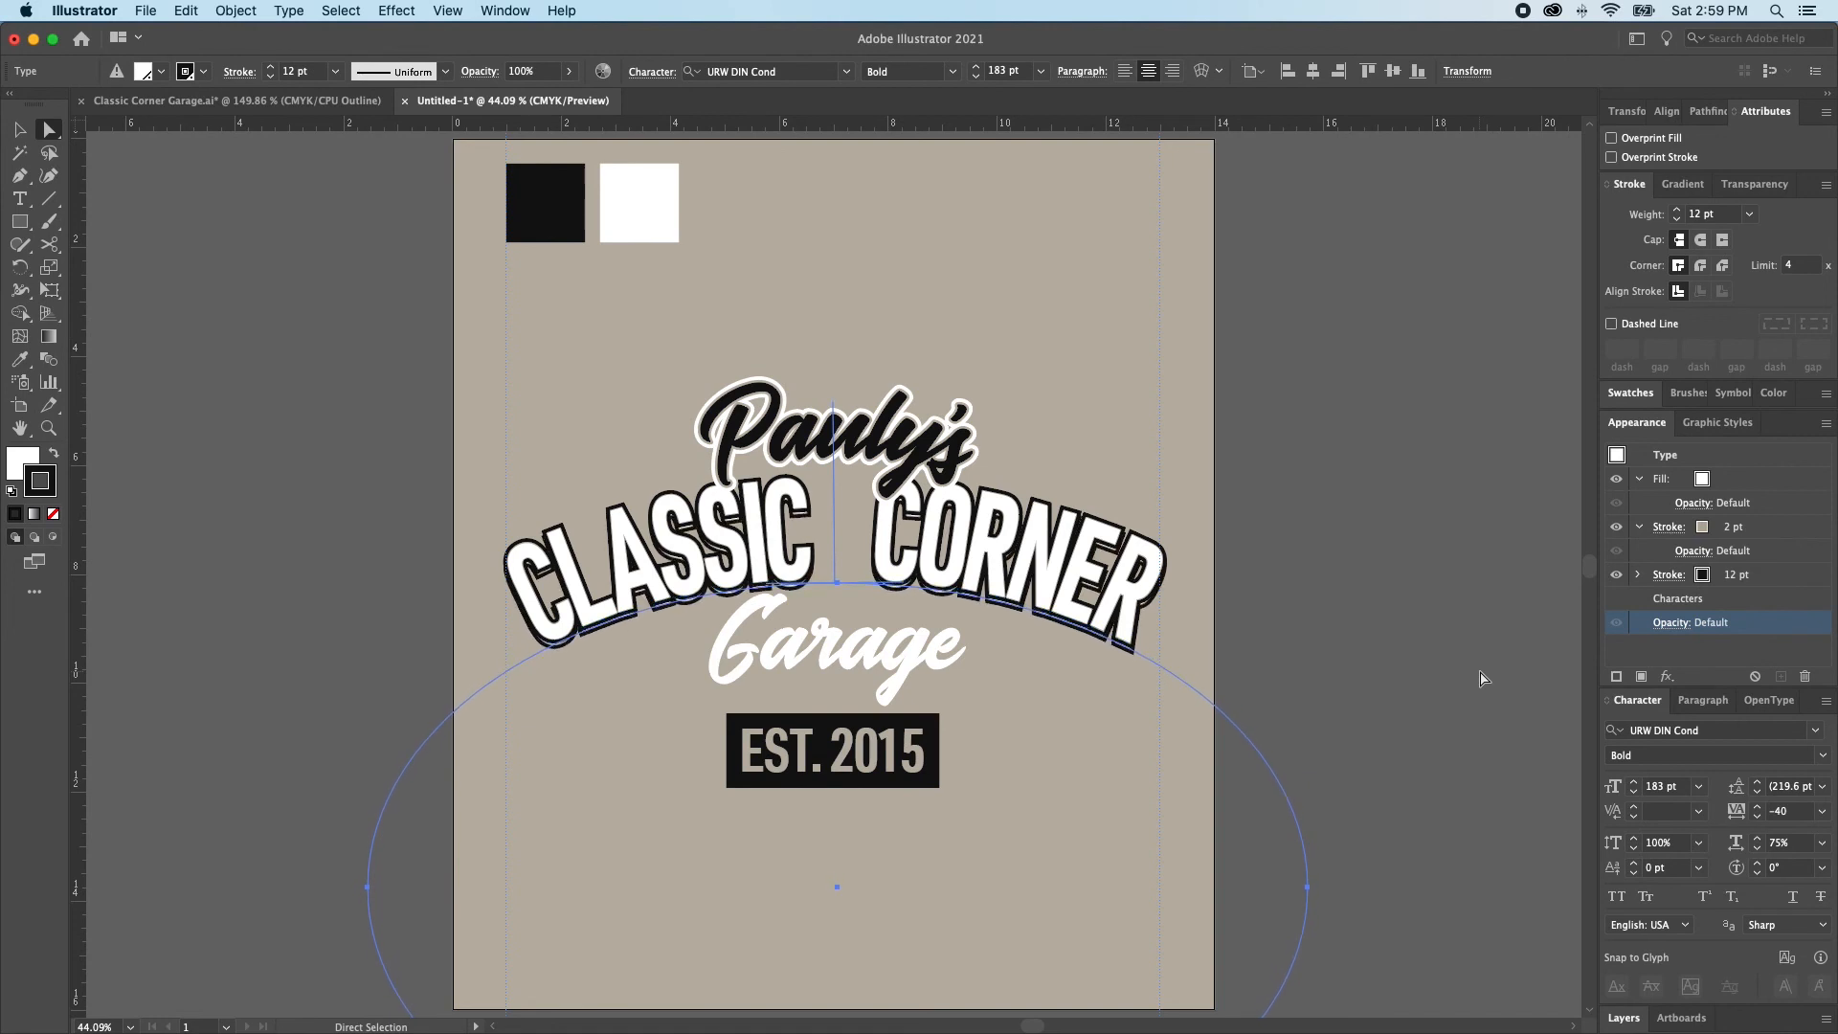
Hide the beige stroke of the rear CLASSIC CORNER copy and set its fill to the Tee Color Black swatch
left_click(1616, 527)
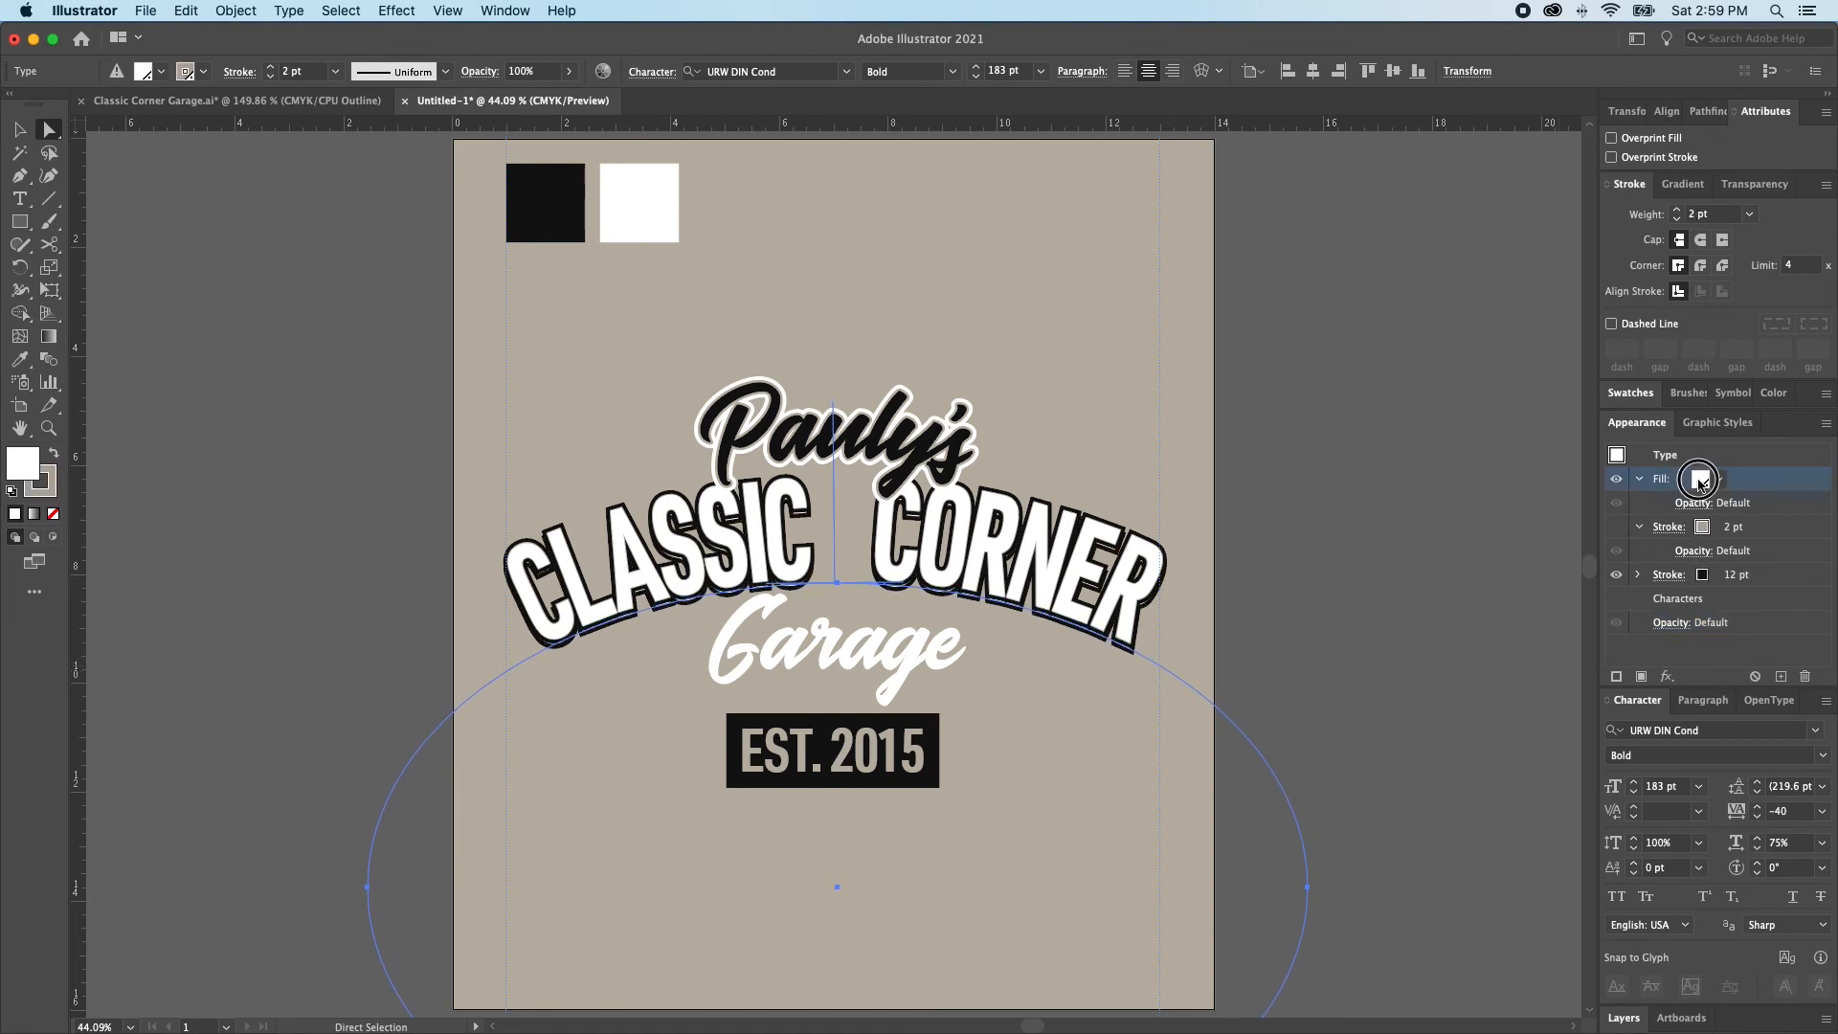
left_click(1701, 481)
left_click(1578, 556)
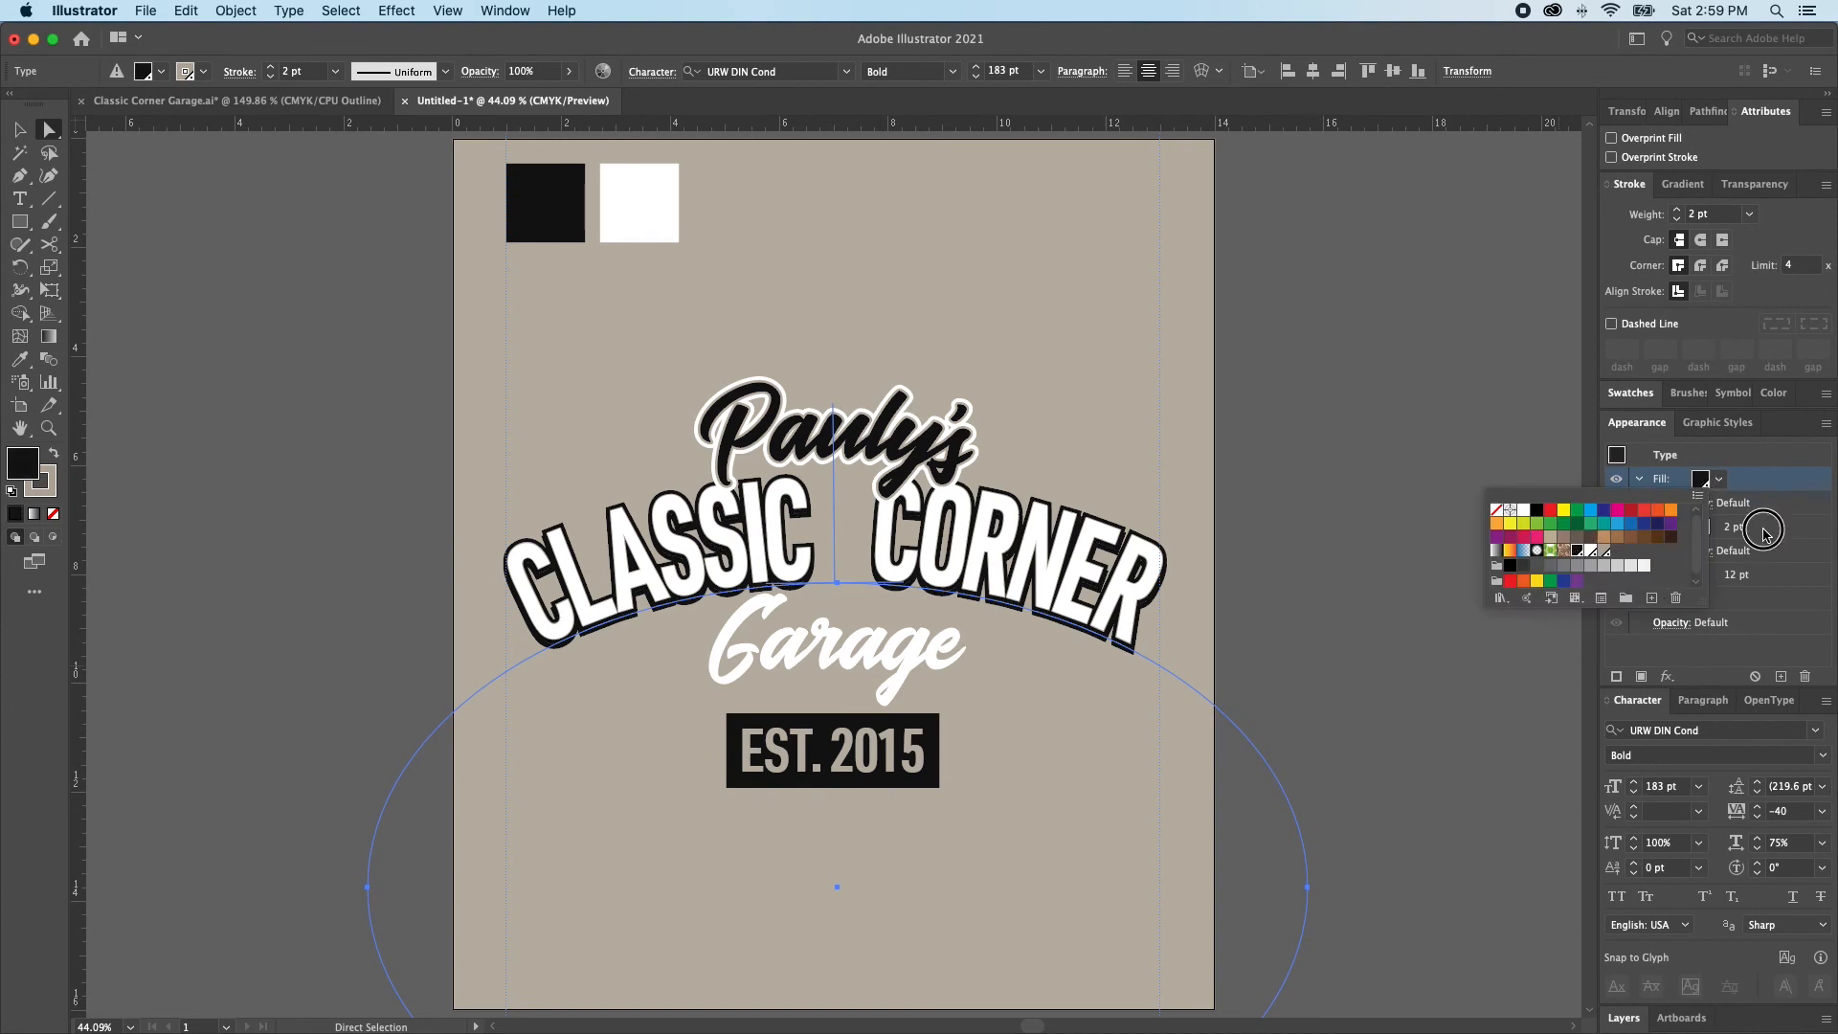
Set the rear CLASSIC CORNER copy's horizontal scale to 73%, and unlock all objects with nothing left selected
left_click(1758, 849)
left_click(1758, 849)
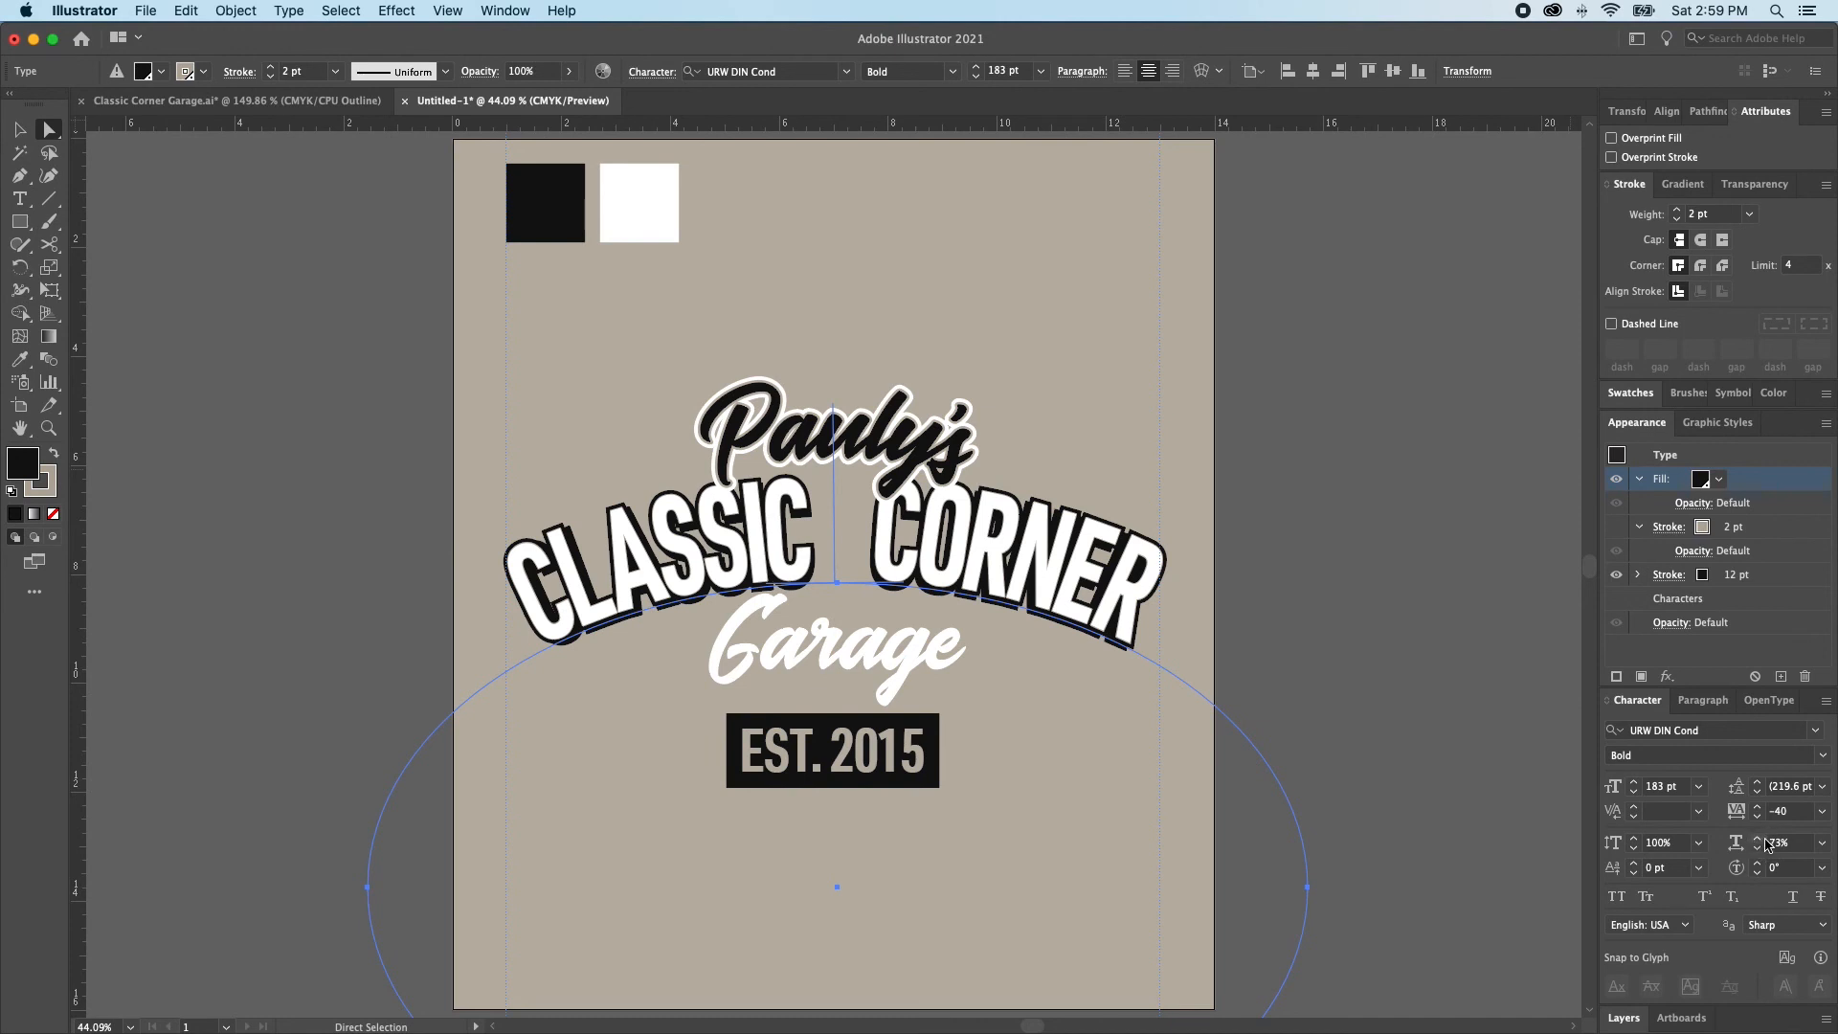
left_click(1757, 839)
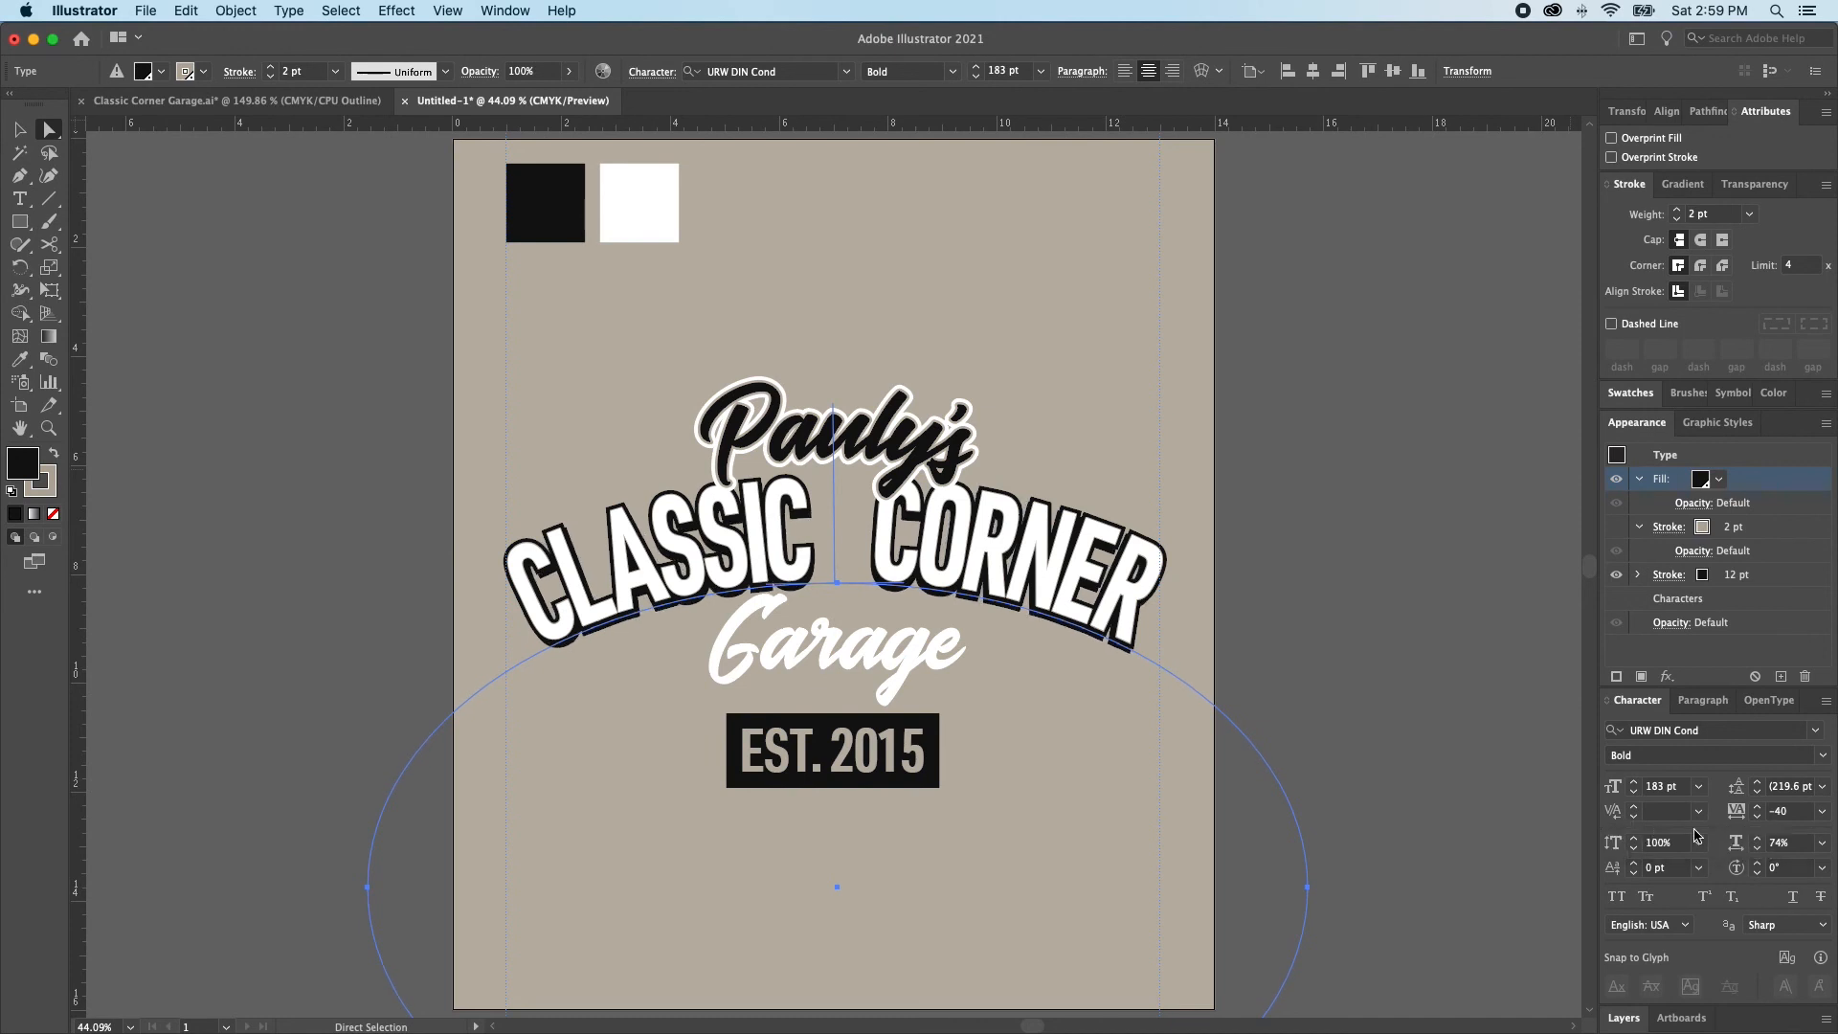
left_click(1758, 850)
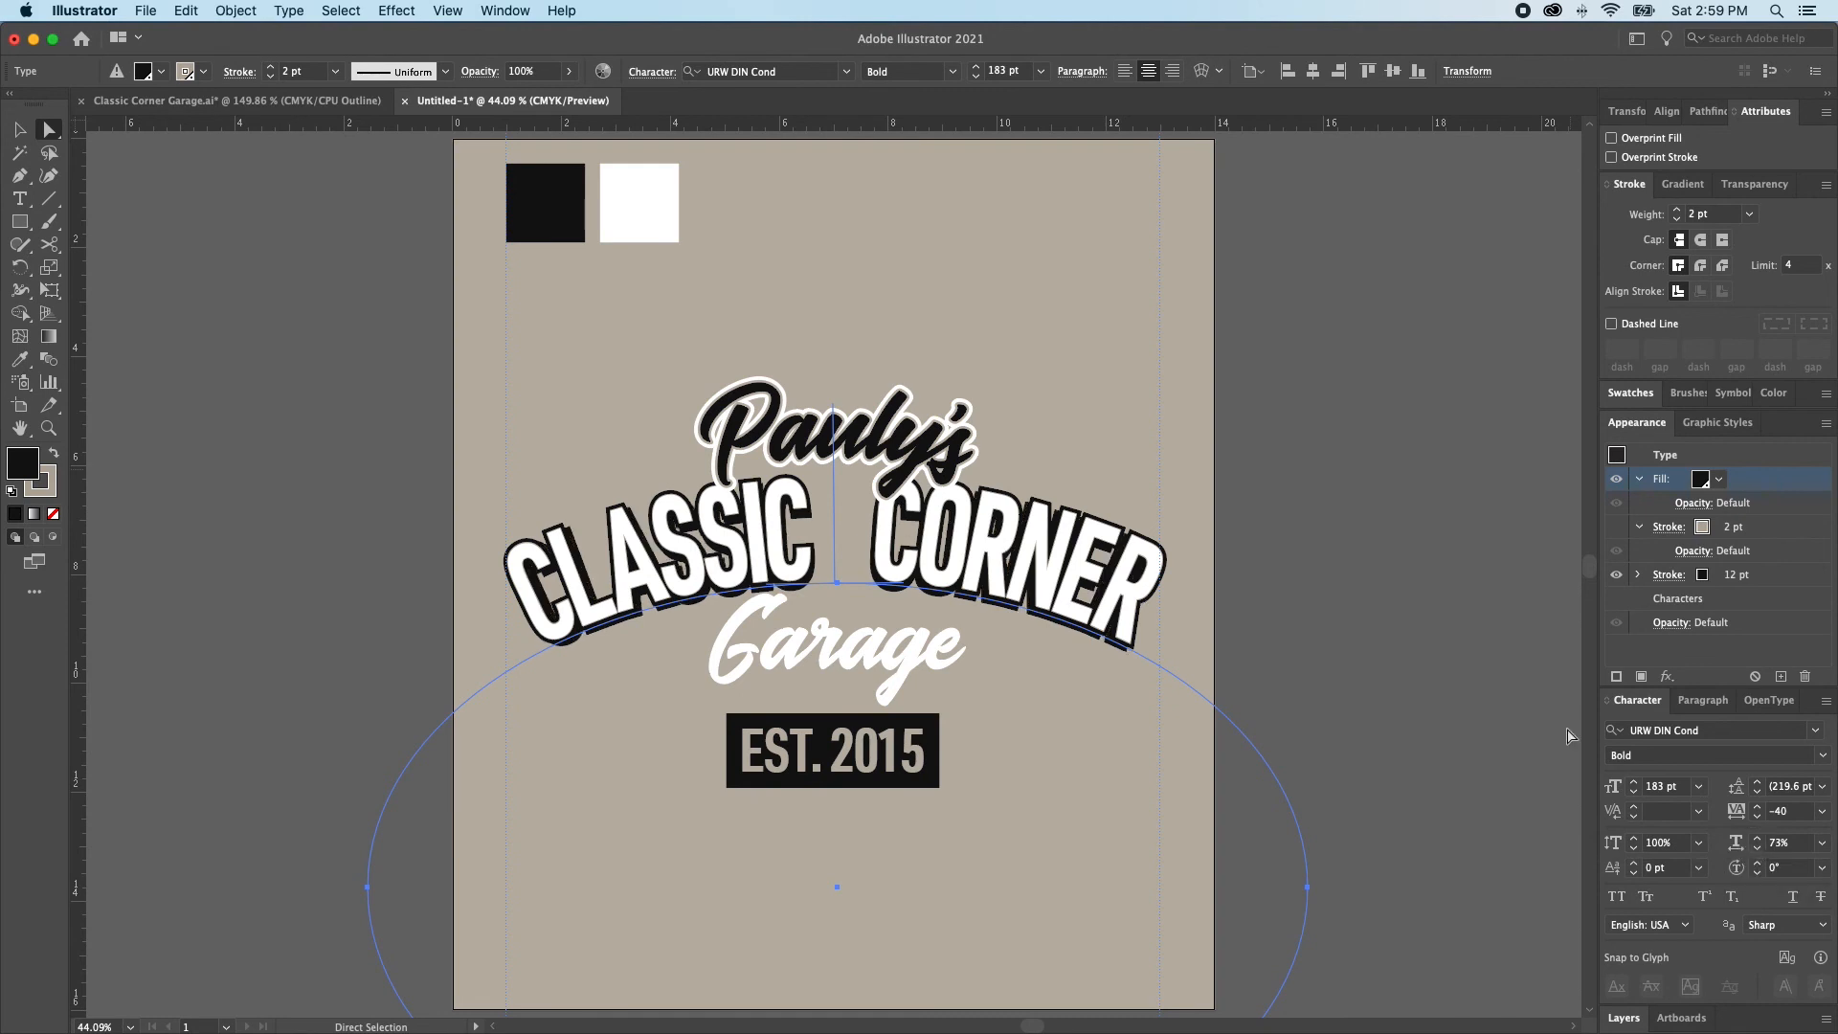
left_click(1426, 742)
key("alt+super+2")
key("shift+super+a")
Add a stroke to the Garage text, place it below the fill, and set the fill to the white spot swatch
left_click(883, 663)
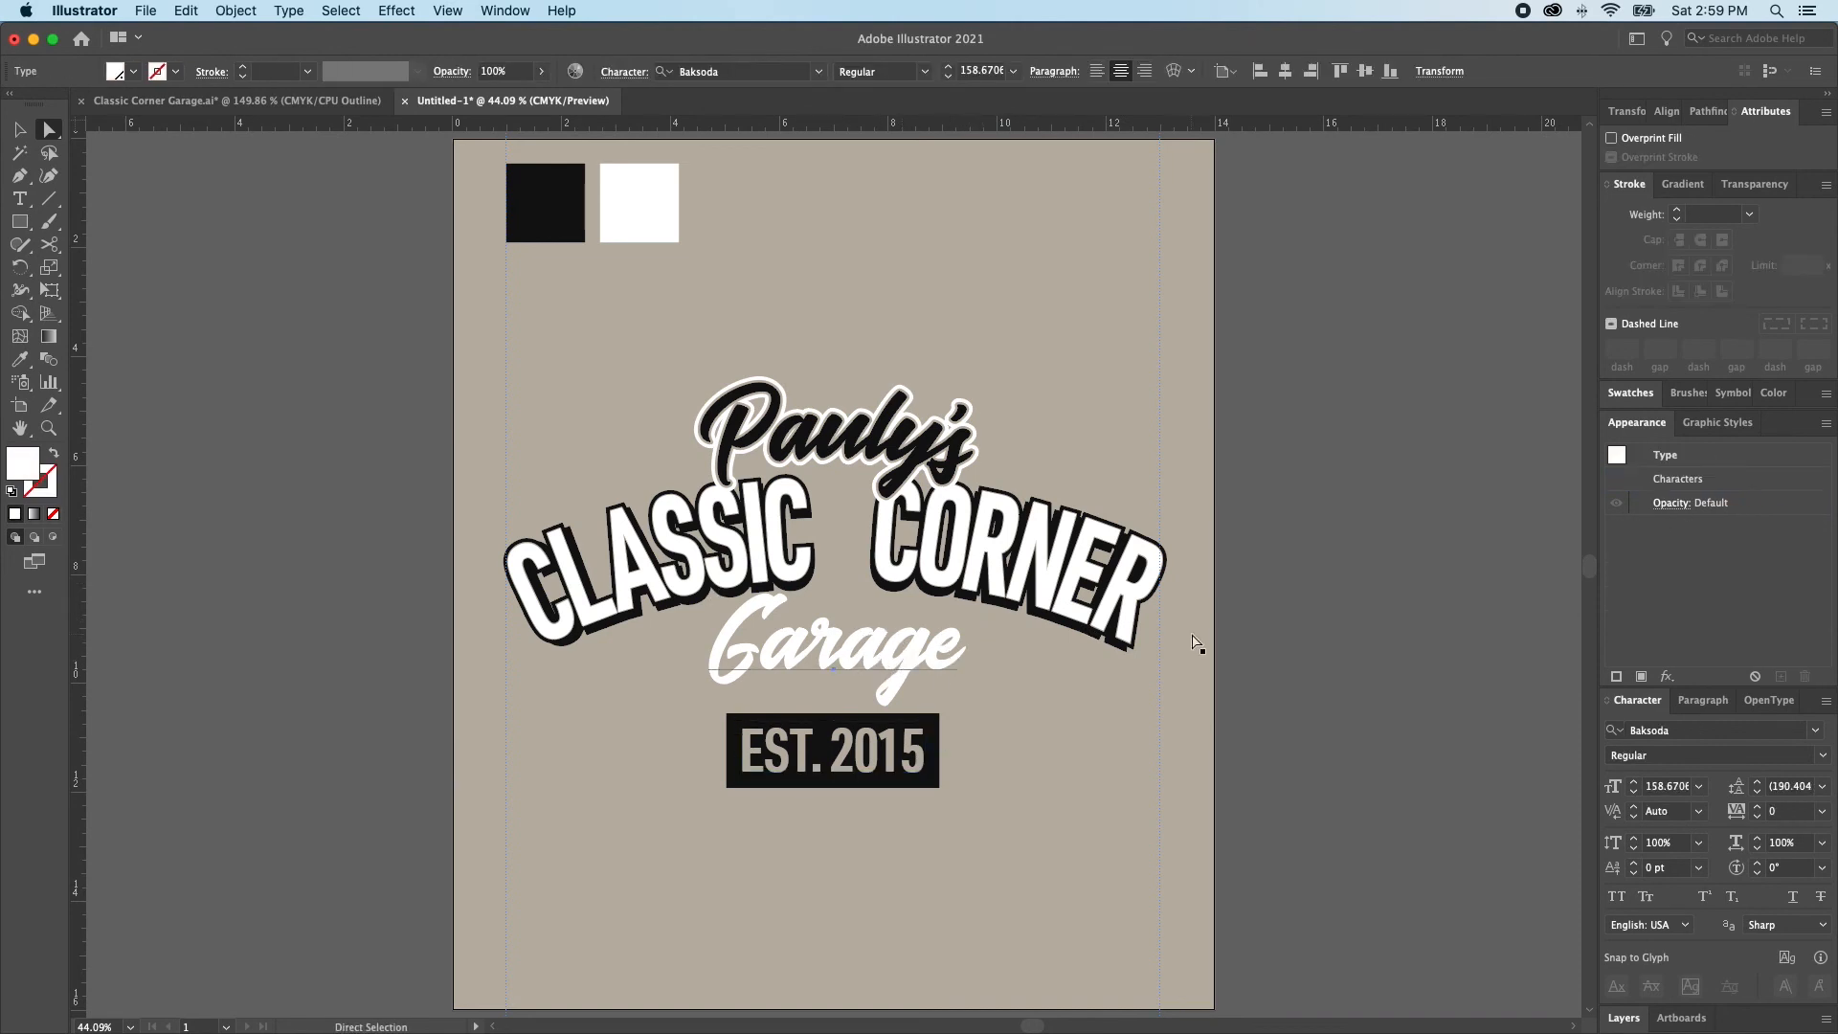
left_click(1616, 676)
mouse_move(1605, 484)
left_mouse_down()
mouse_move(1614, 553)
mouse_move(1636, 558)
left_mouse_up()
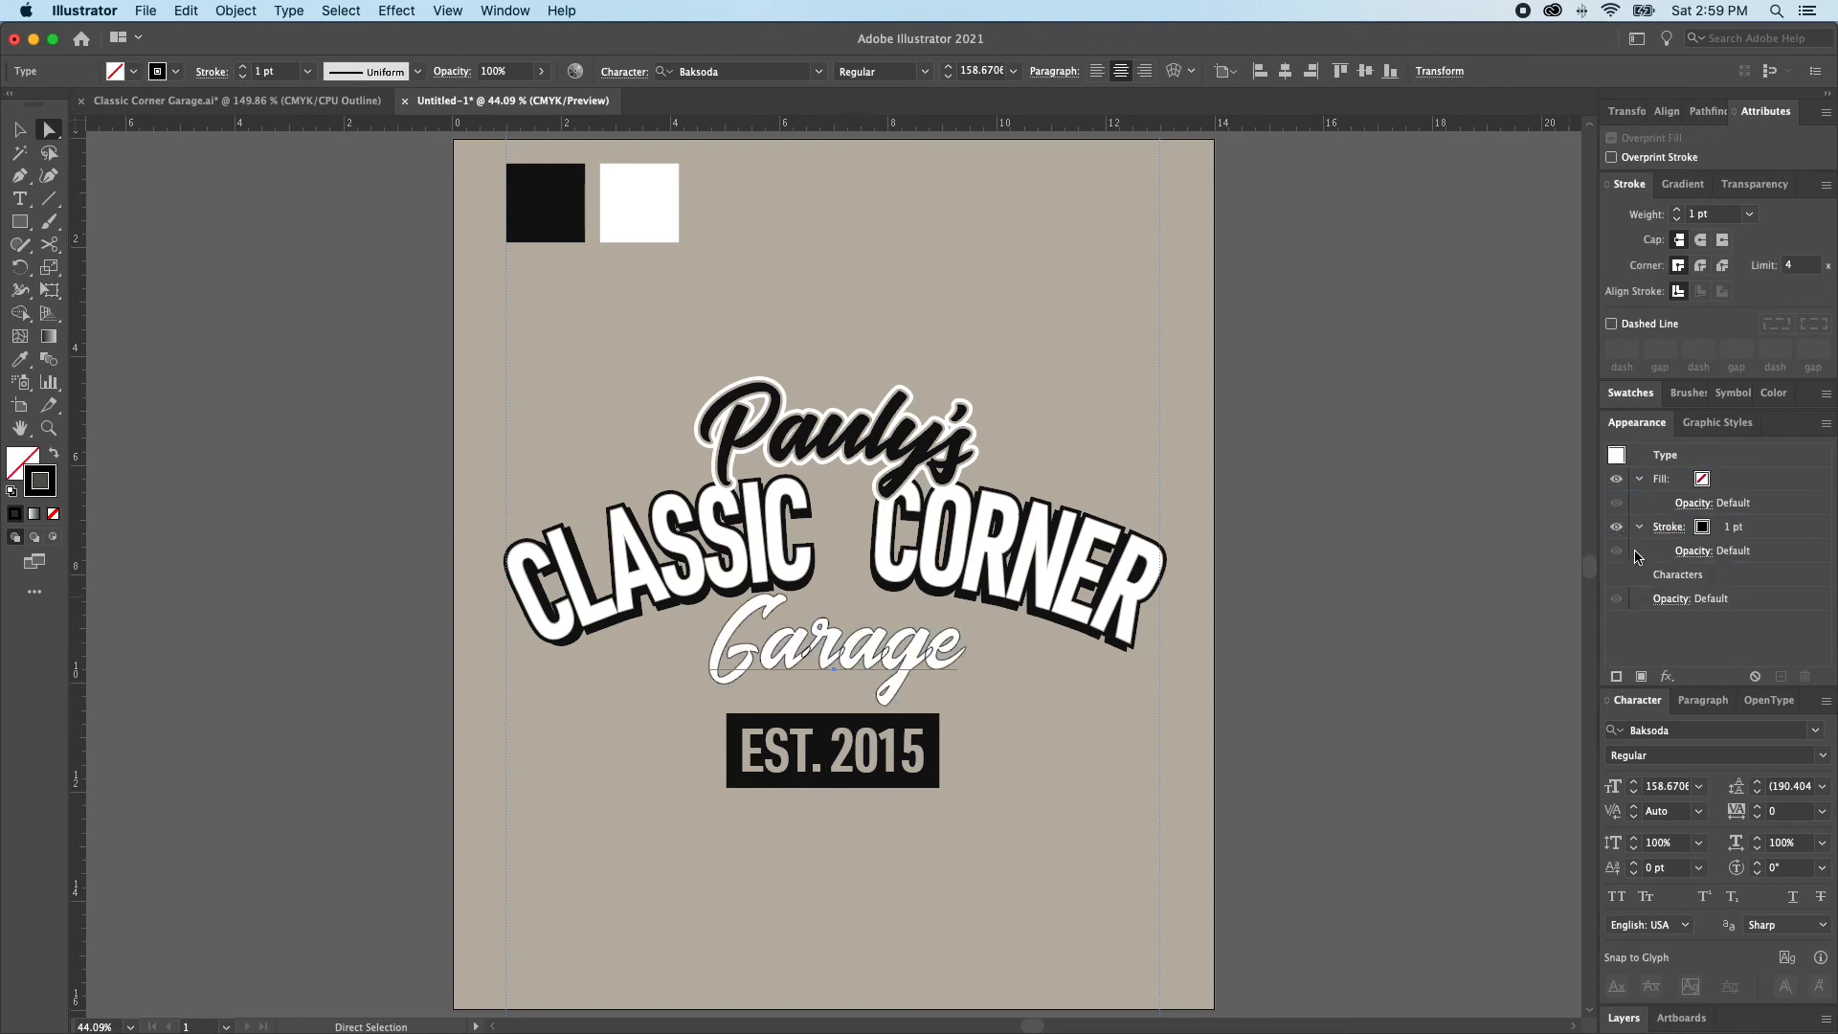
left_click(1705, 481)
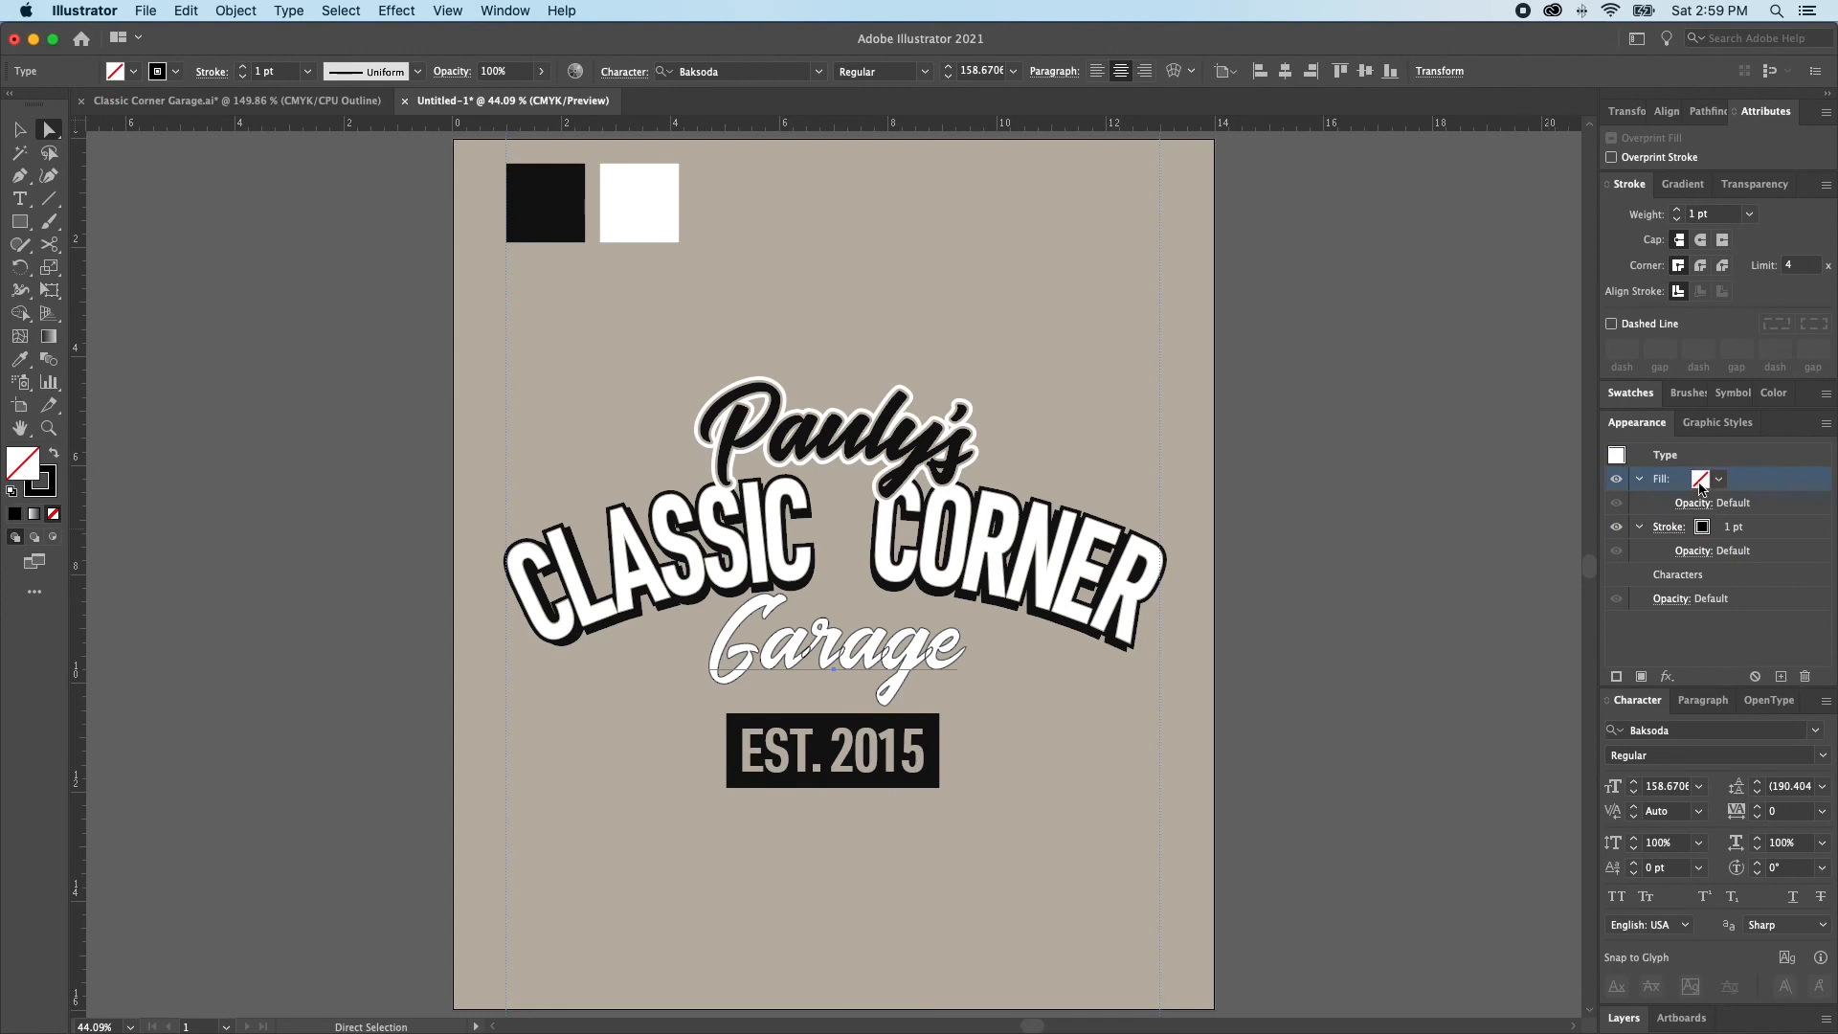
left_click(1701, 486)
left_click(1590, 550)
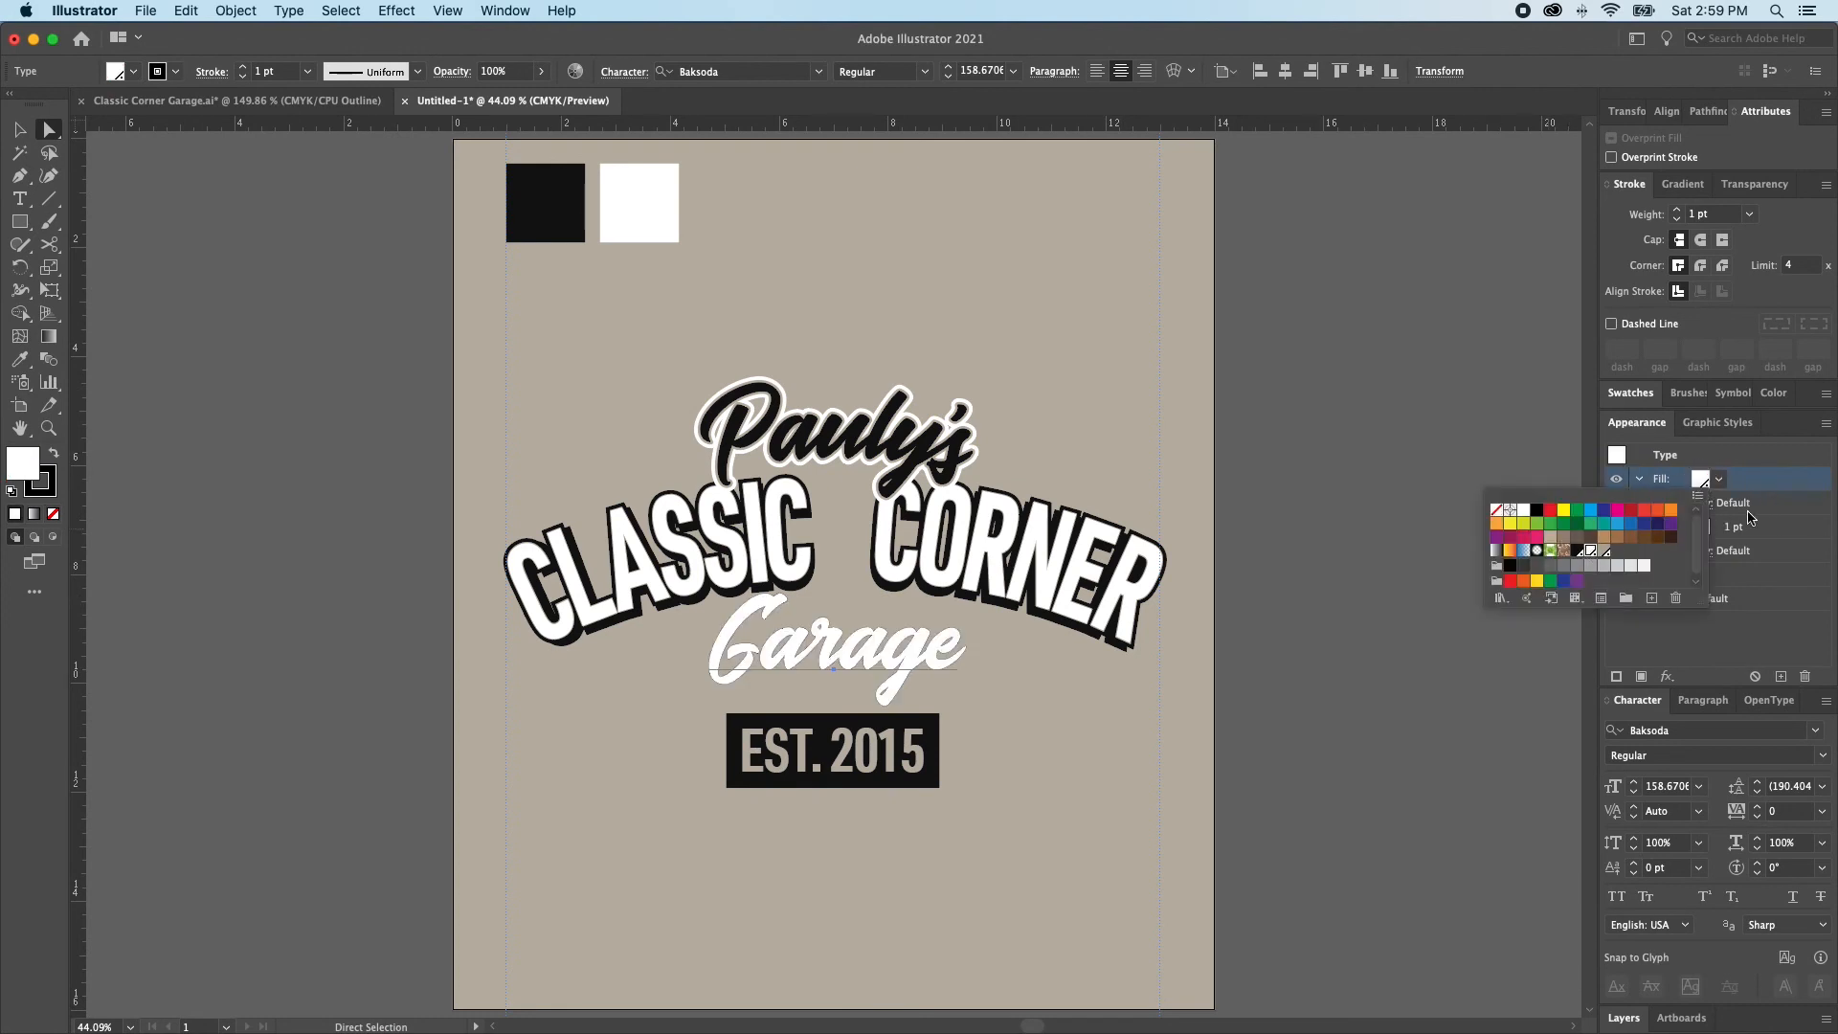
Set the Garage text's black stroke weight to 16 pt
left_click(1702, 528)
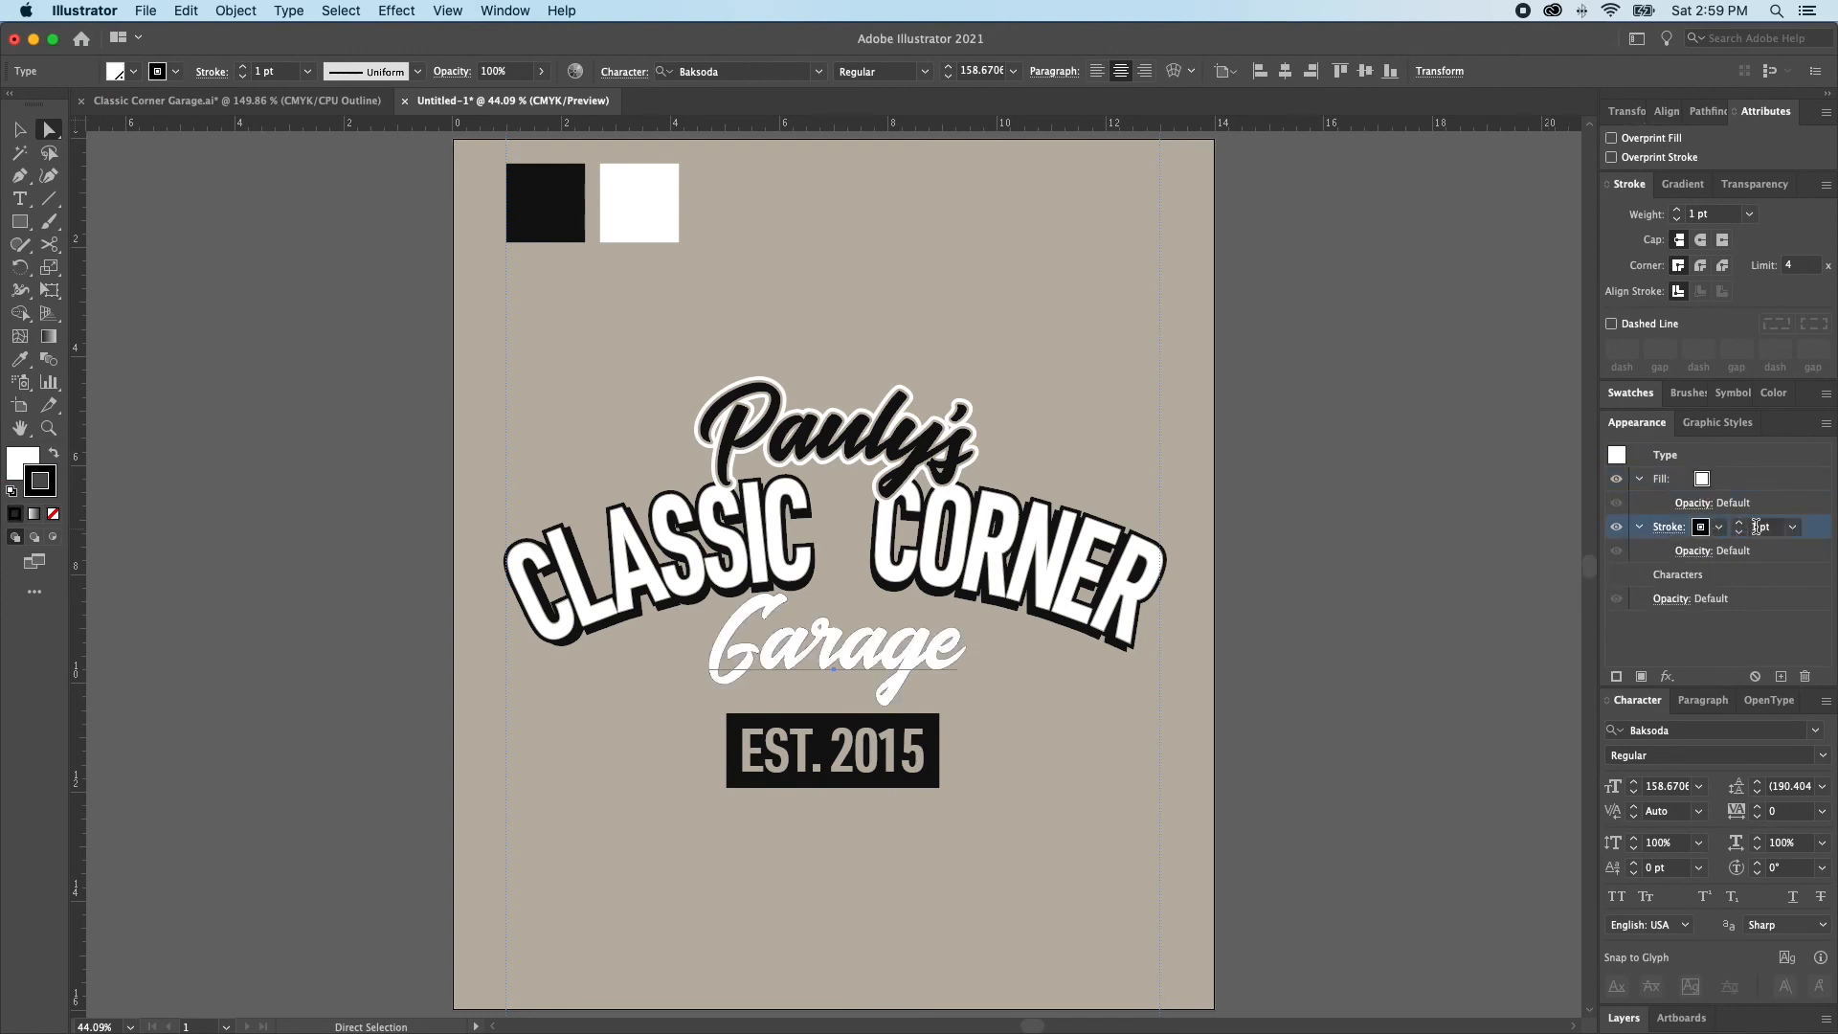
left_click(1740, 524)
left_click(1740, 524)
left_click(1740, 523)
left_click(1740, 524)
left_click(1740, 523)
left_click(1740, 523)
left_click(1740, 524)
left_click(1740, 524)
left_click(1740, 523)
left_click(1740, 523)
left_click(1740, 524)
left_click(1740, 524)
left_click(1740, 523)
left_click(1740, 524)
left_click(1740, 523)
left_click(1738, 534)
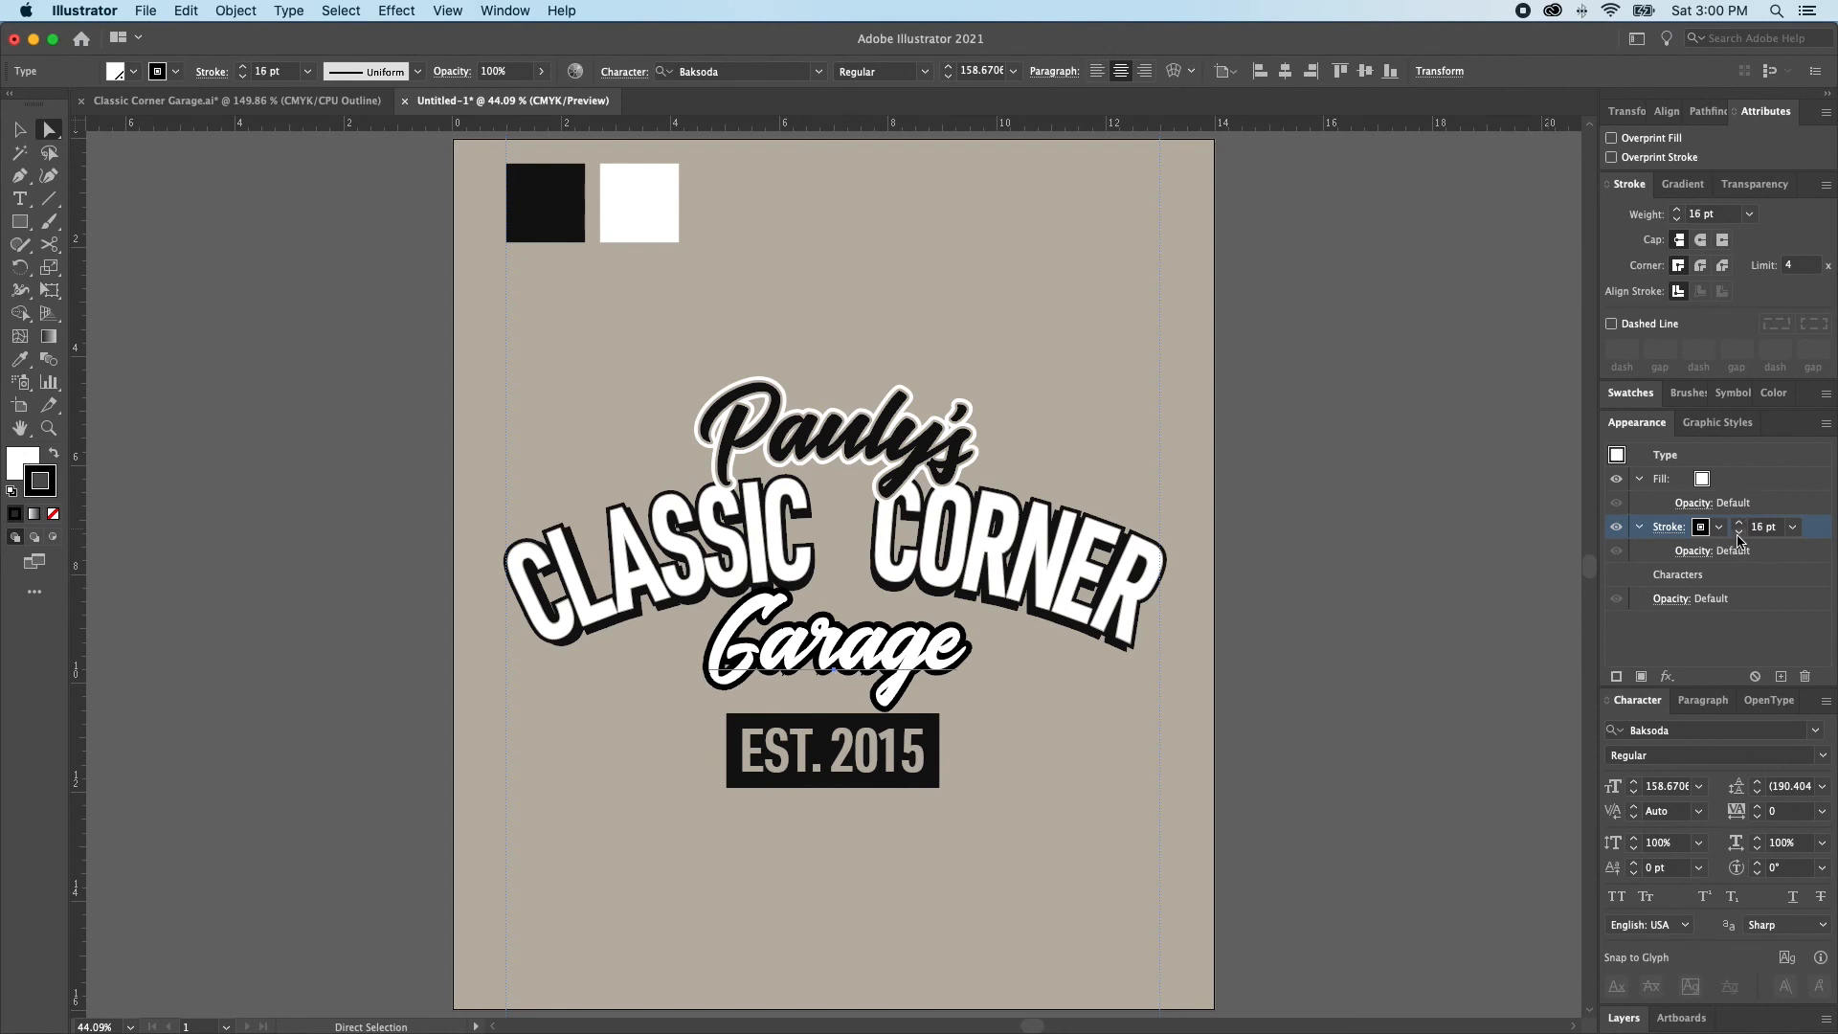
Give the Garage text's stroke a round cap and round corner joins
left_click(1666, 534)
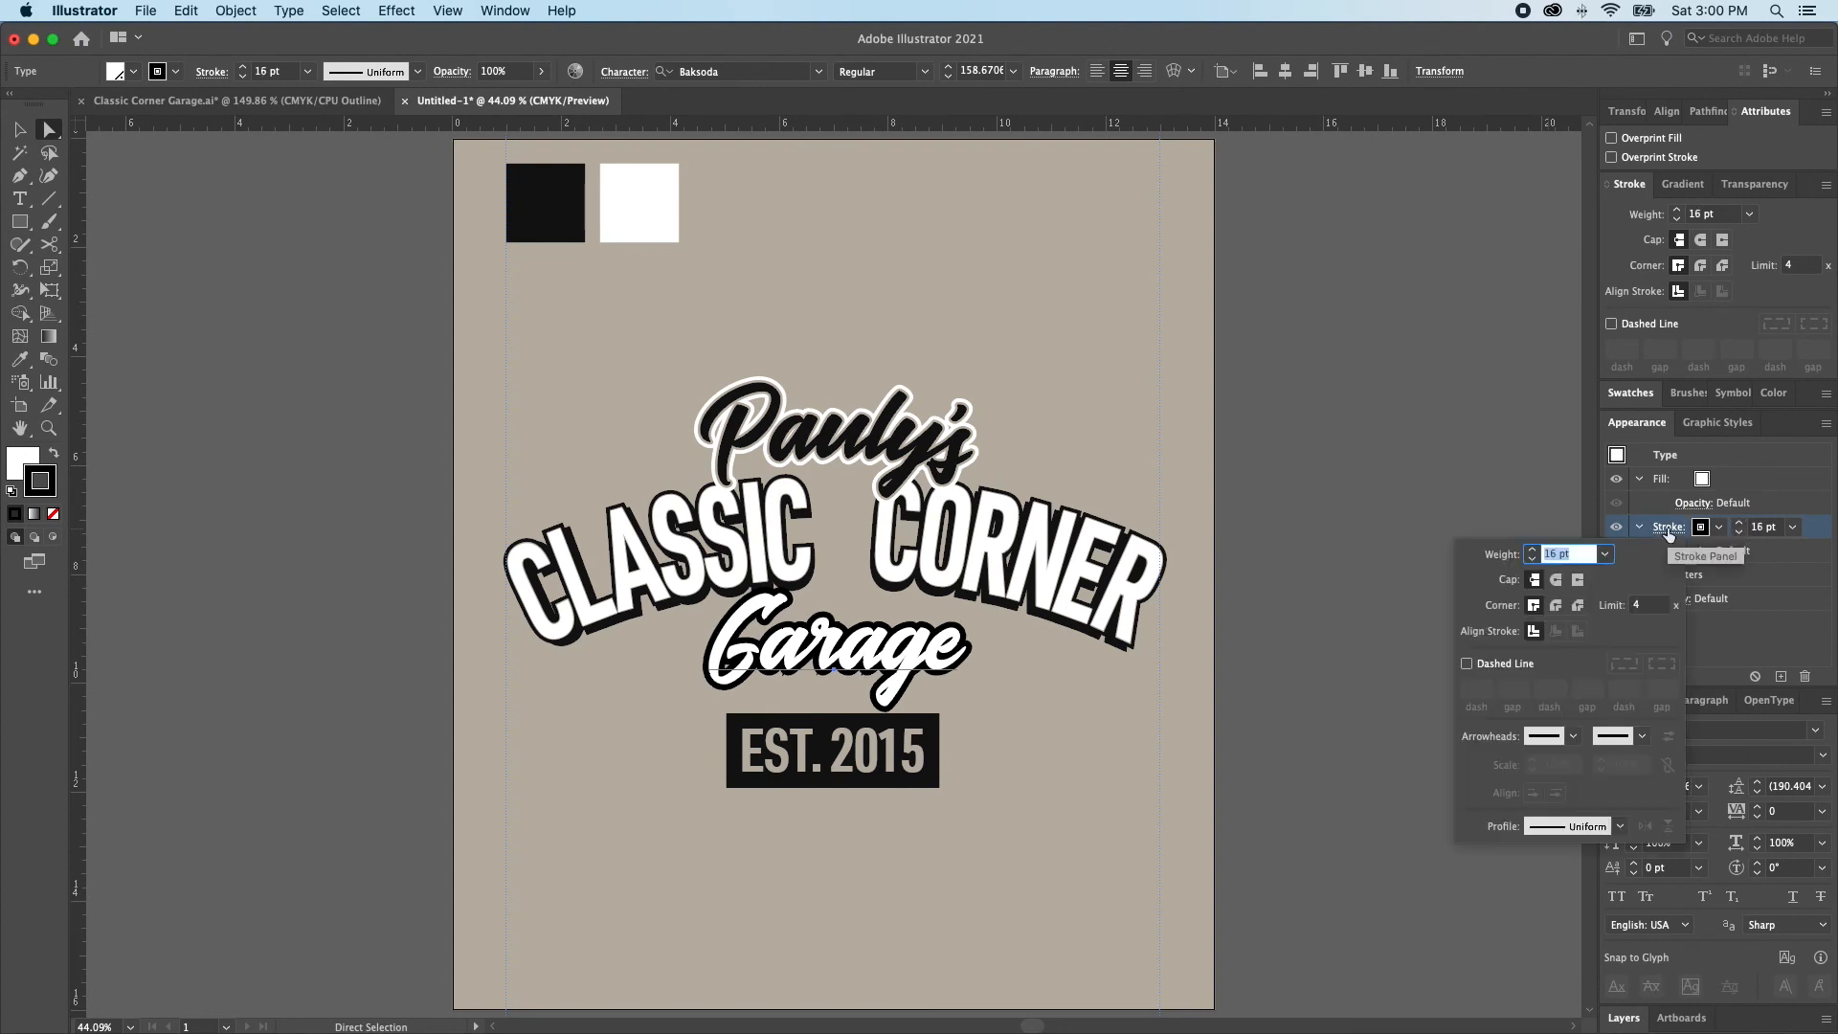
left_click(1556, 579)
left_click(1555, 604)
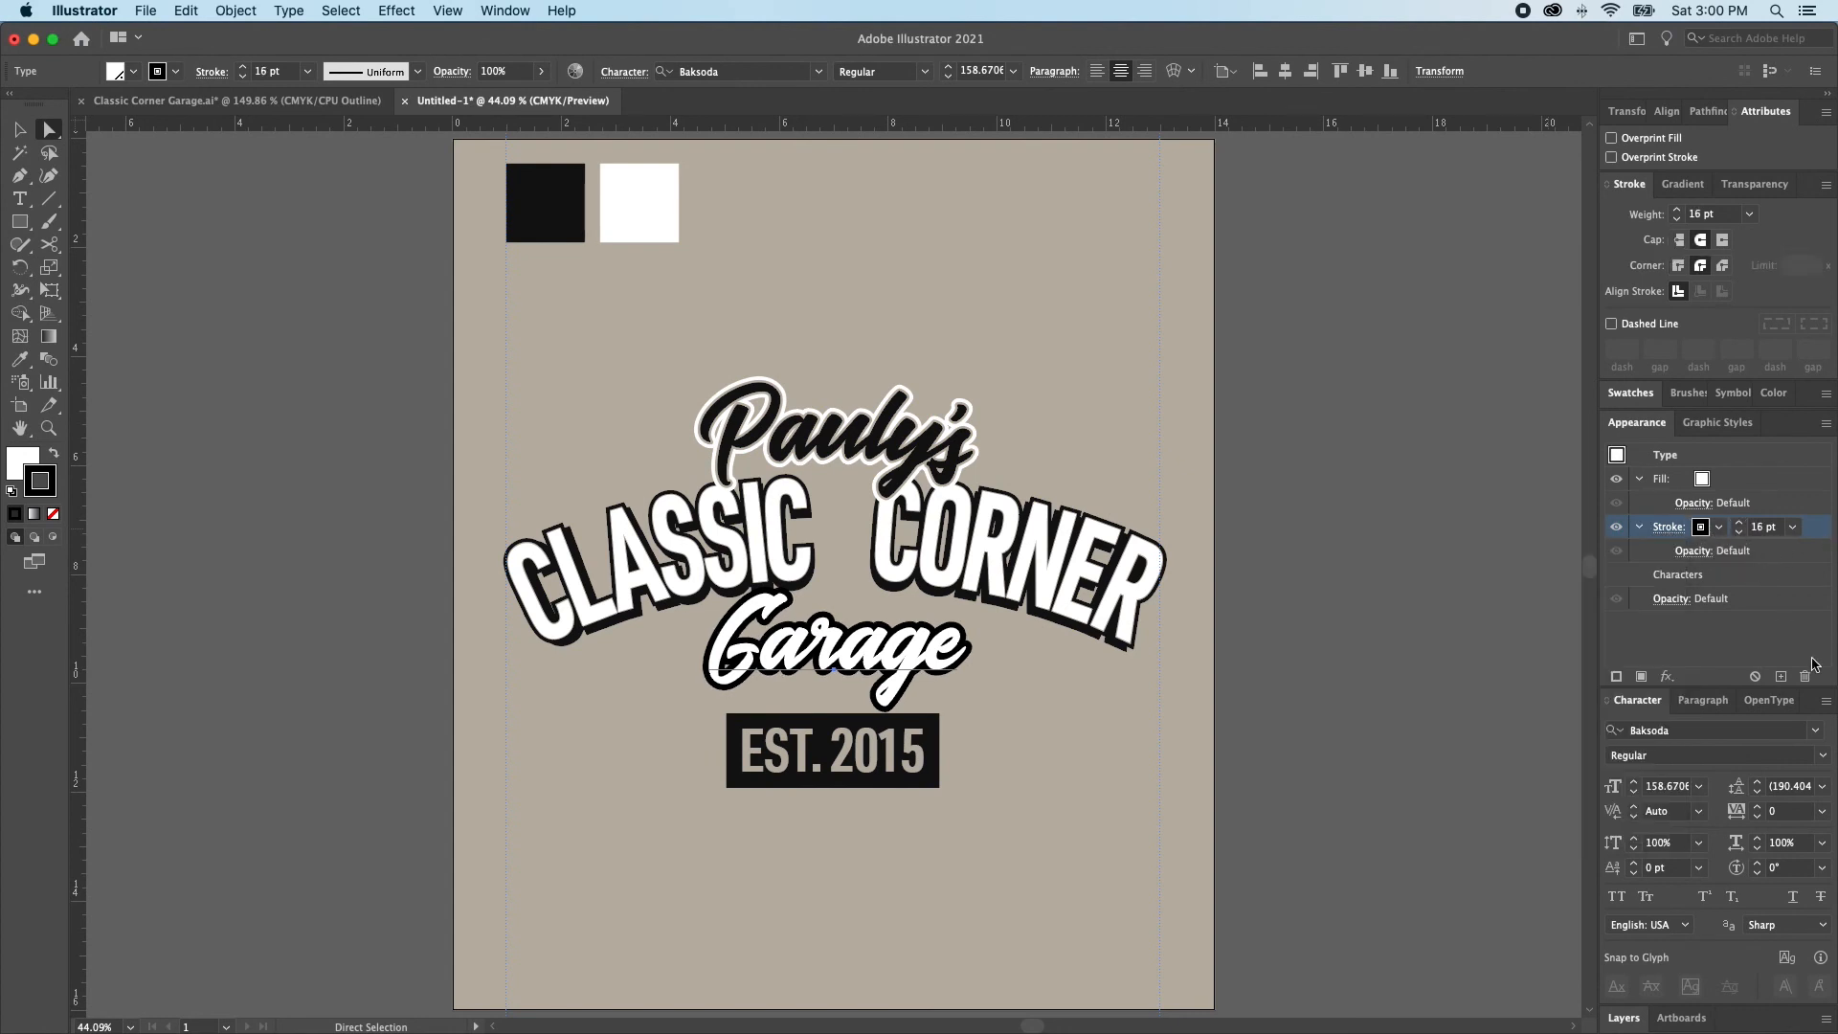
Duplicate the Garage text's stroke and set the upper copy to the beige background spot swatch at 4 pt
left_click(1780, 675)
left_click(1670, 532)
left_click(1700, 529)
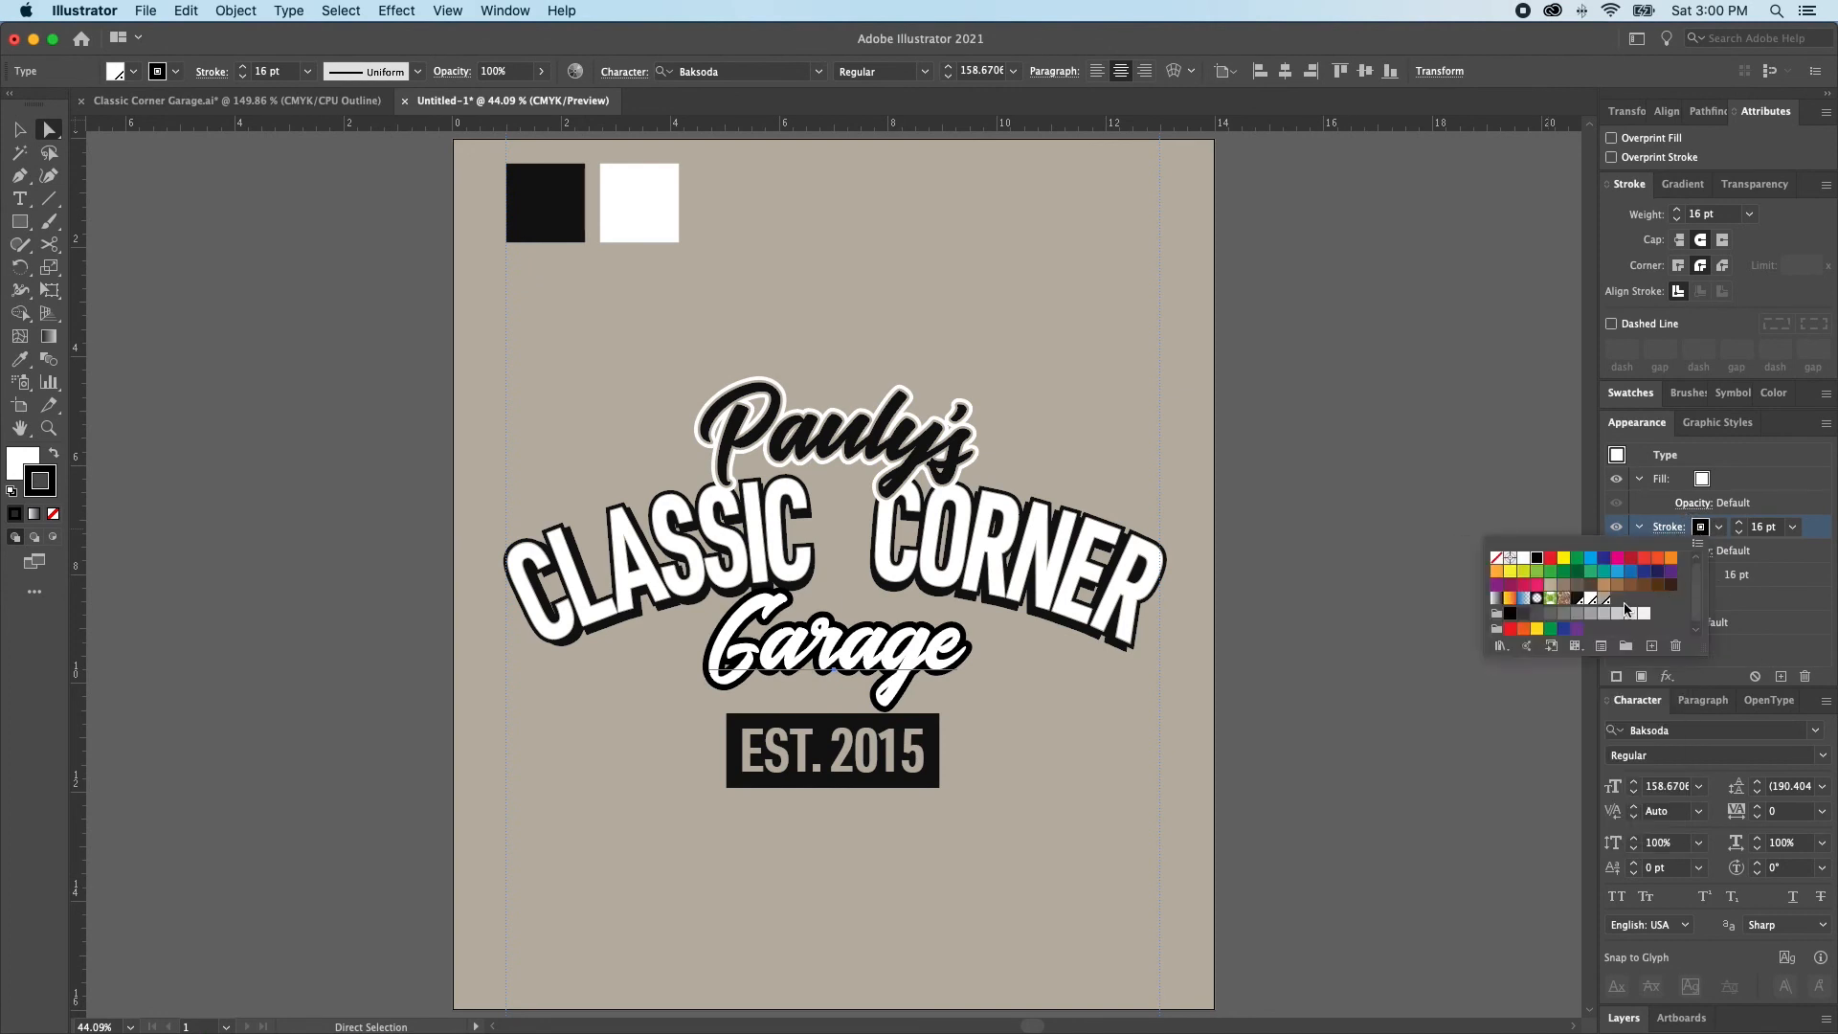
left_click(1524, 557)
left_click(1740, 532)
left_click(1740, 532)
left_click(1740, 532)
left_click(1740, 532)
left_click(1740, 532)
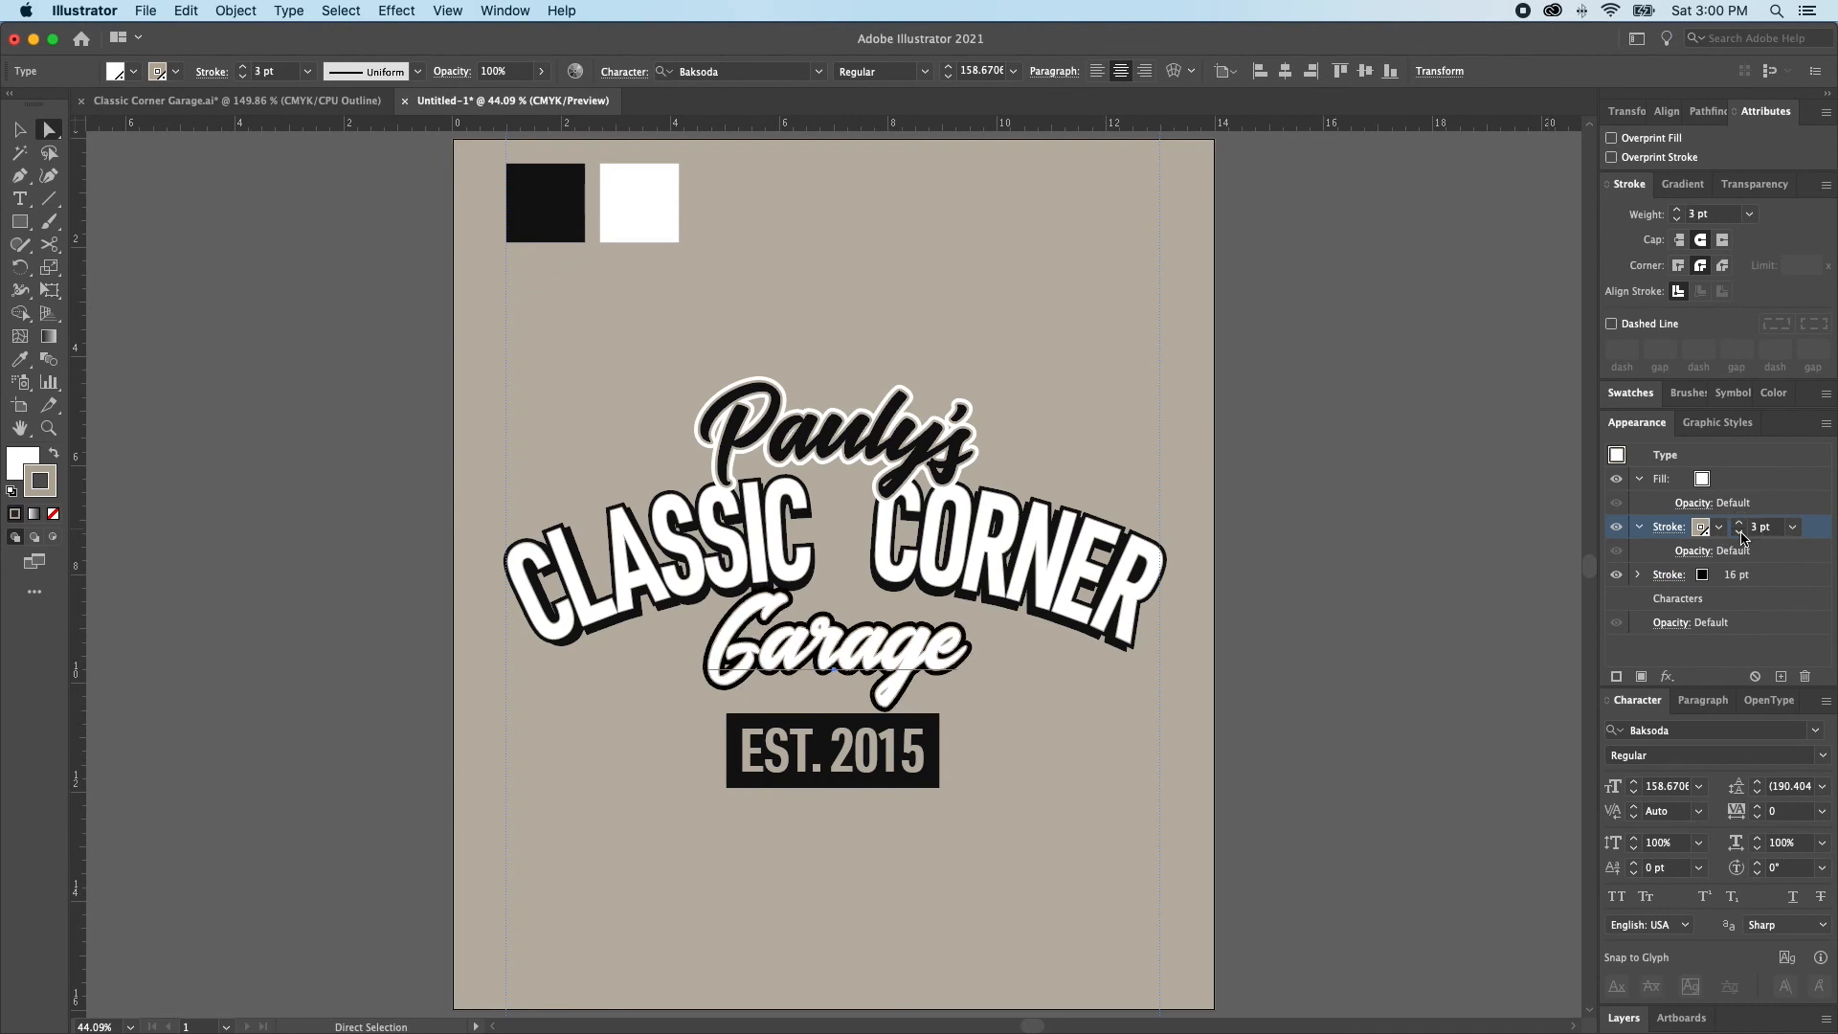
Paste a copy of the Garage text in place behind the original and nudge it slightly down as a drop shadow
left_click(1208, 651)
left_click_drag(777, 565, 1087, 783)
left_click(968, 759, "alt+super")
left_click(968, 759, "alt+super")
scroll(918, 725, "up", 4)
scroll(919, 726, "left", 2)
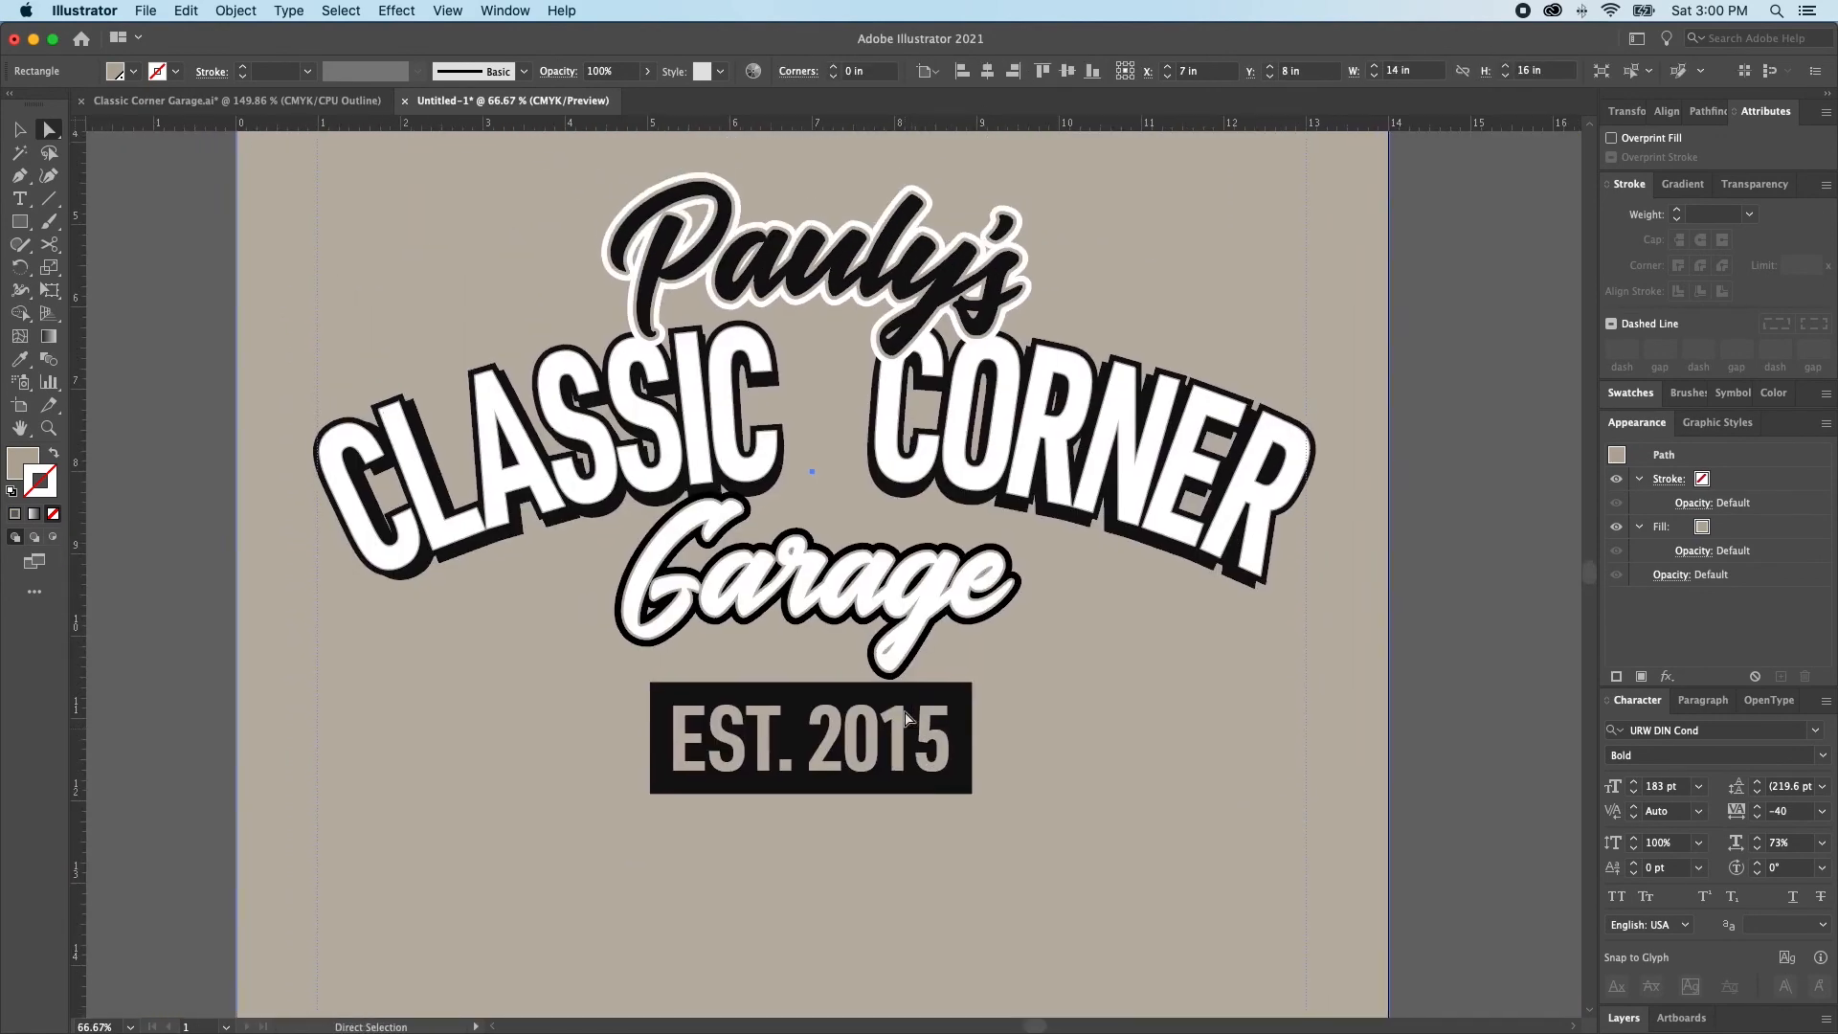
key("shift+super+a")
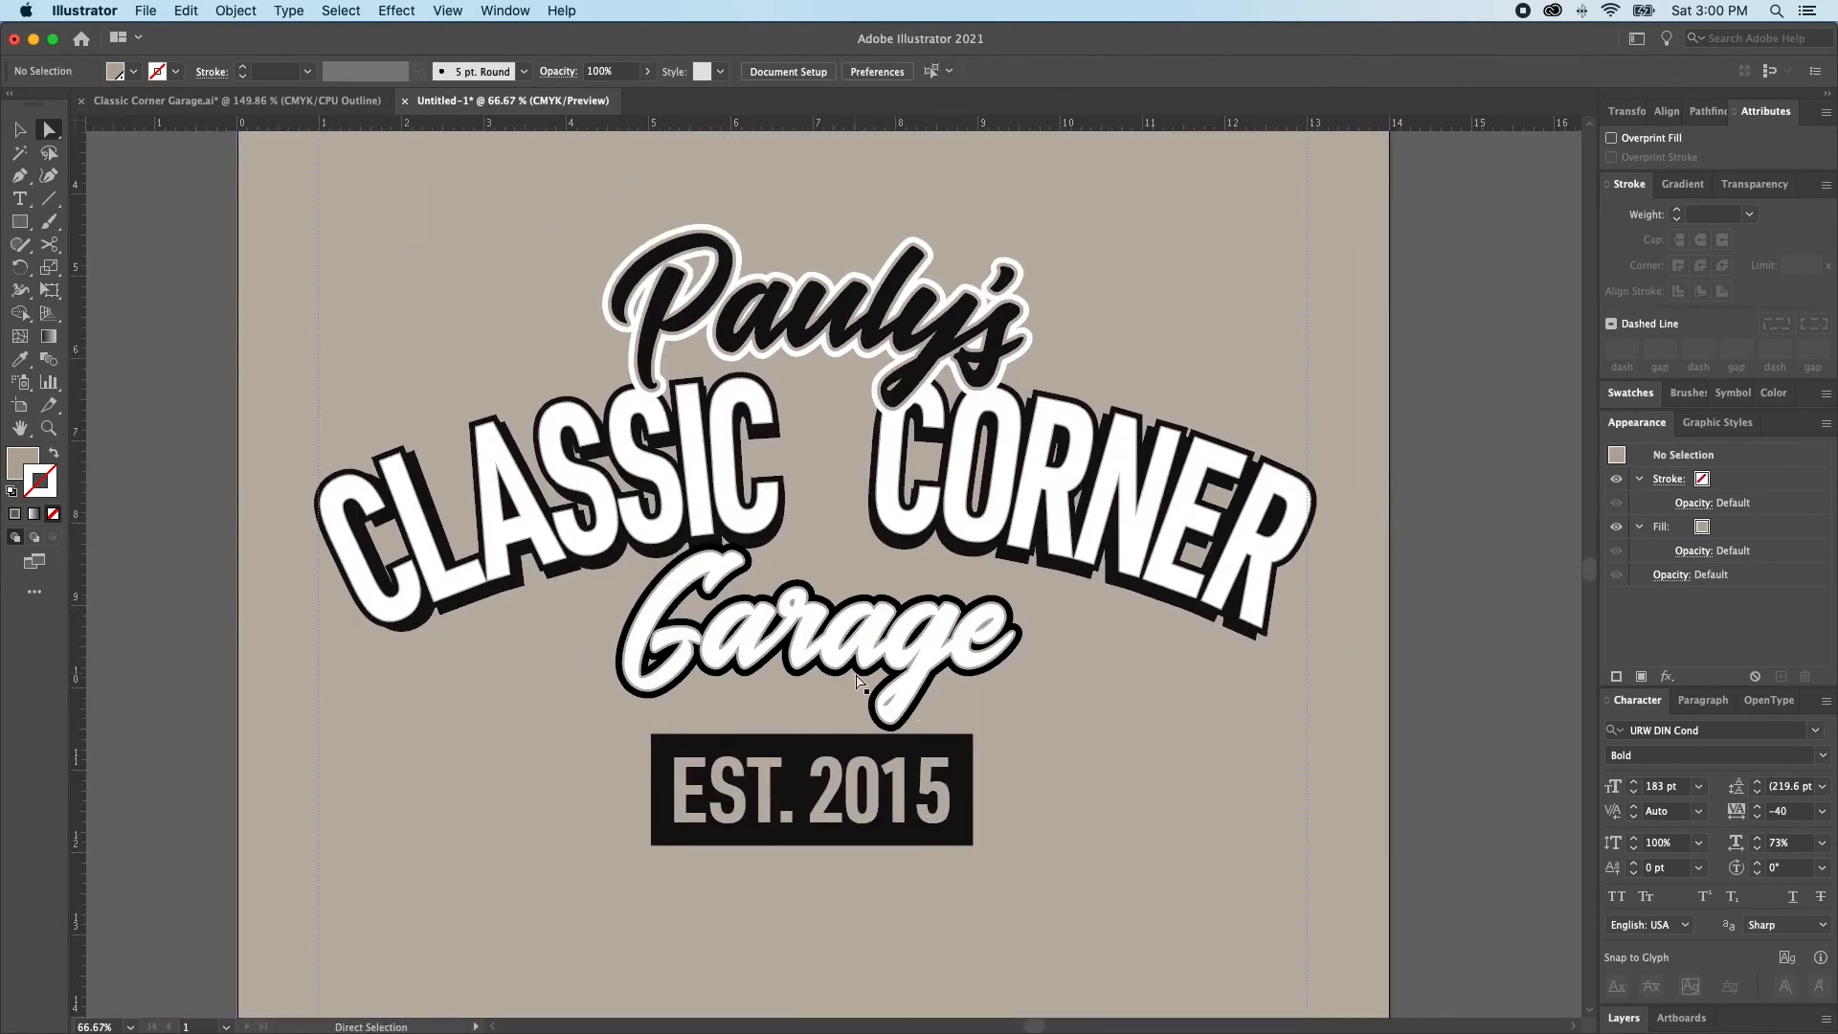
left_click(862, 671)
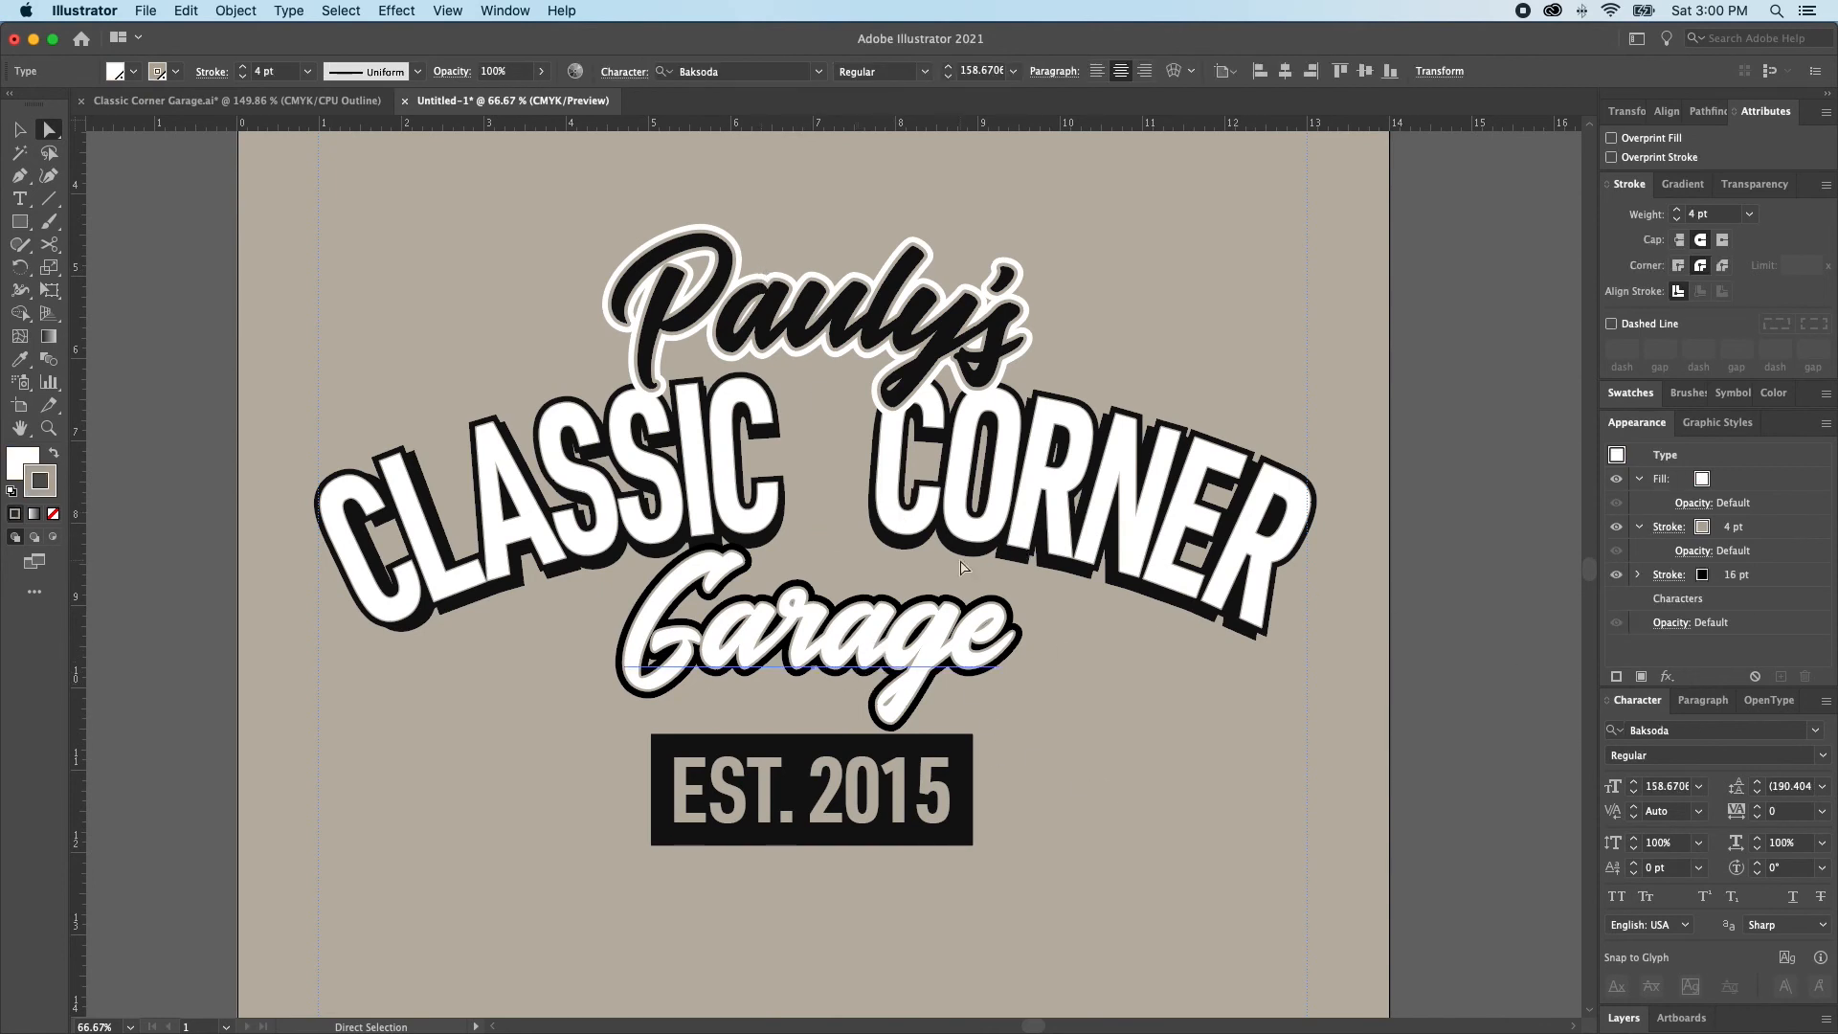
key("super+c")
key("Down")
key("Down")
key("Down")
key("Down")
key("Down")
key("Down")
key("Down")
key("Down")
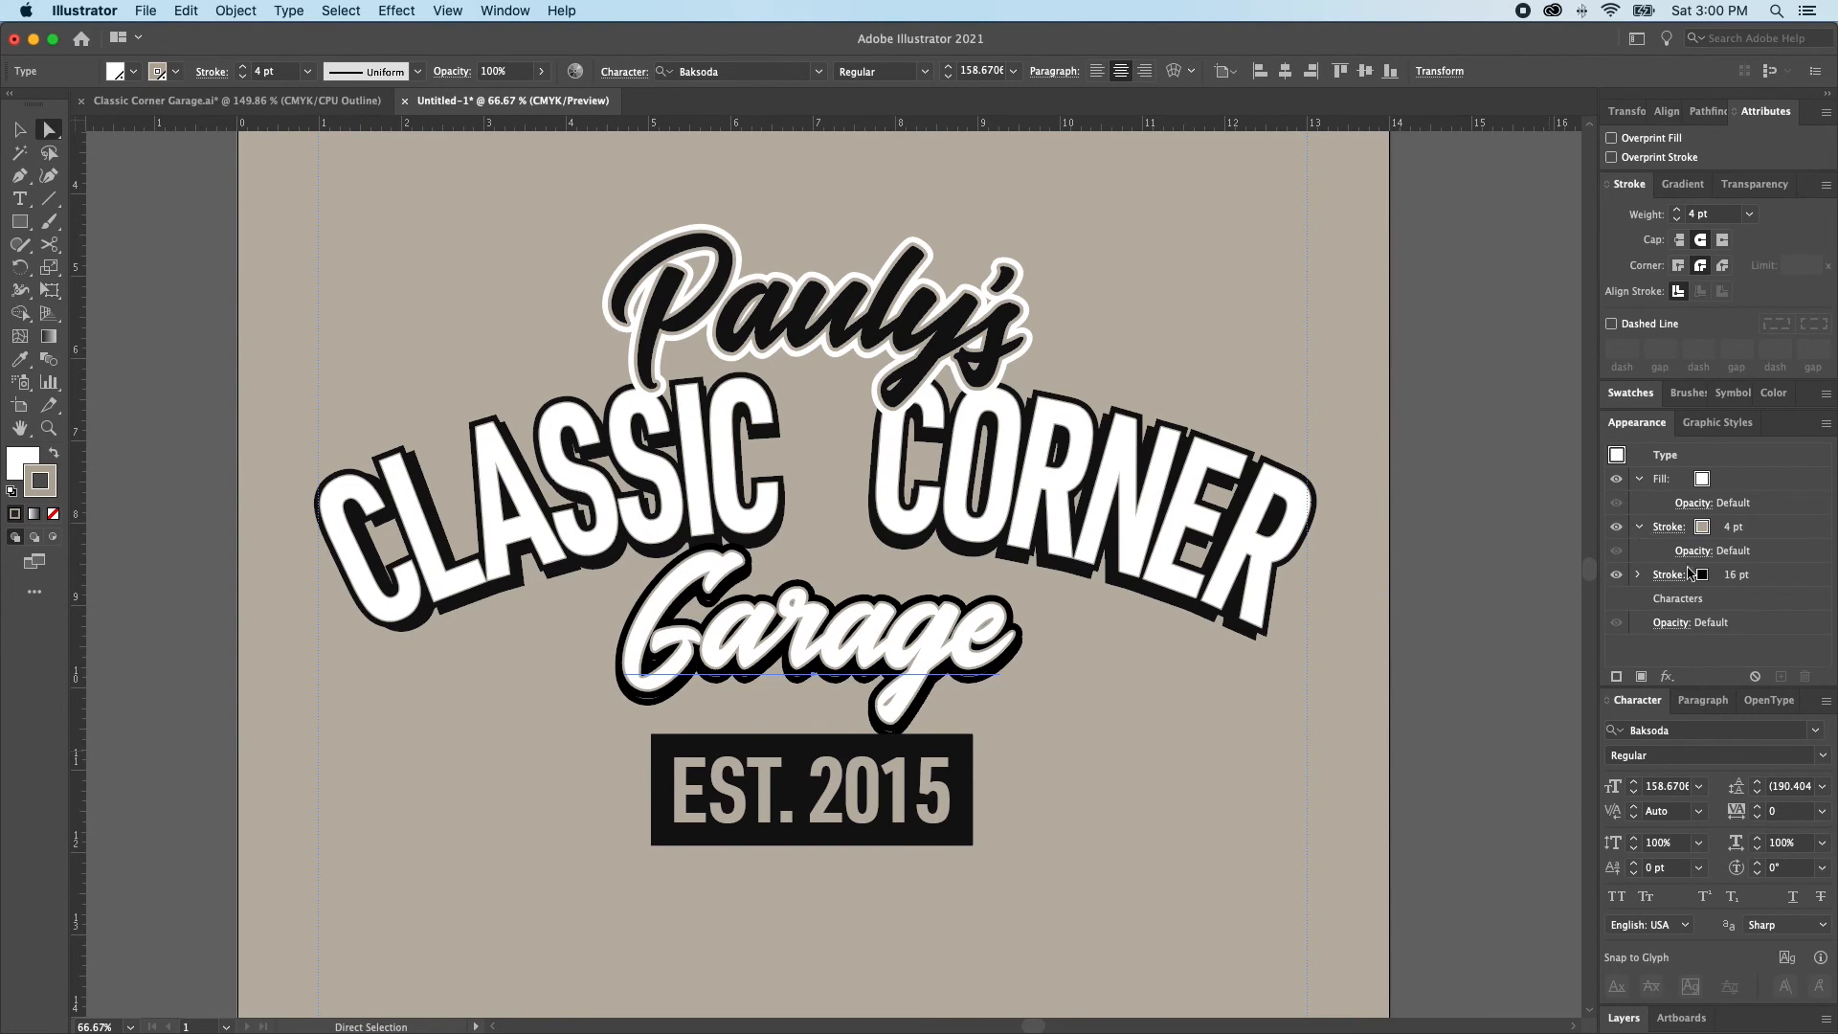
Set the rear Garage copy's horizontal scale to 96%
left_click(1757, 855)
left_click(1758, 854)
left_click(1758, 855)
left_click(1757, 855)
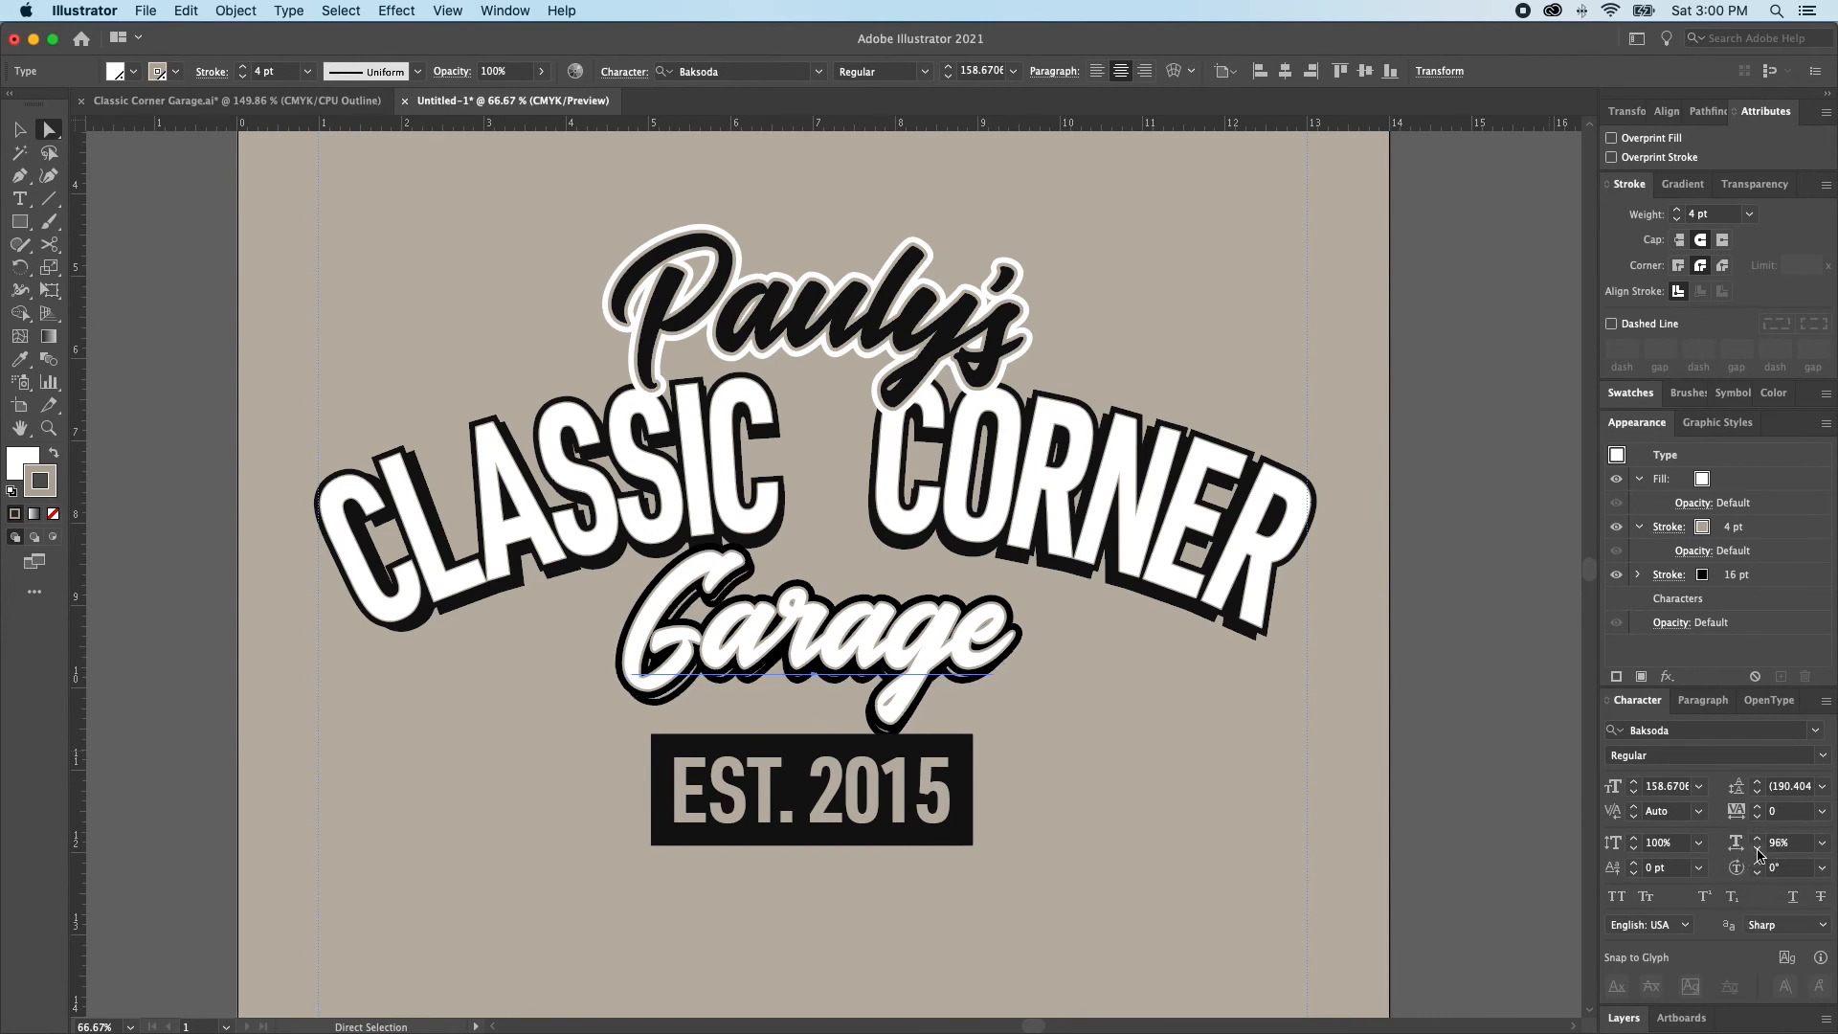
Set the rear Garage copy's fill to the Tee Color Black swatch and hide its beige stroke
left_click(1699, 483)
left_click(1702, 478)
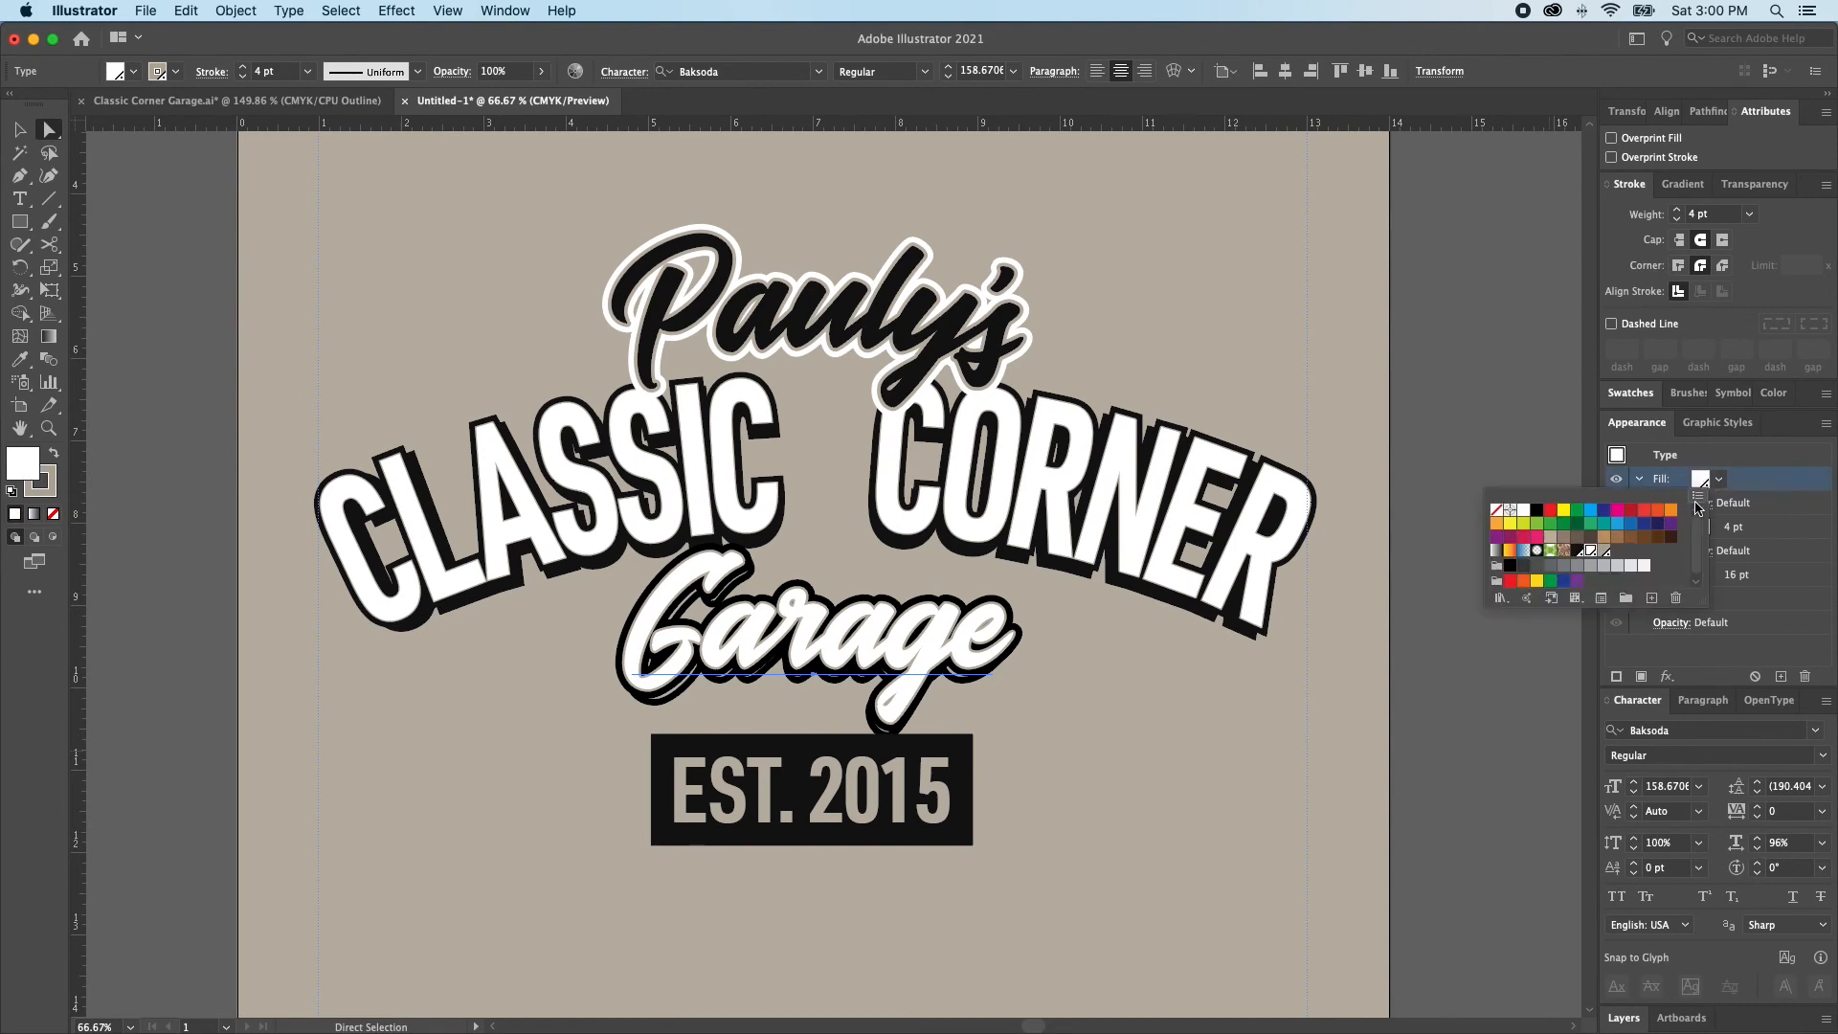
left_click(1576, 552)
left_click(1612, 530)
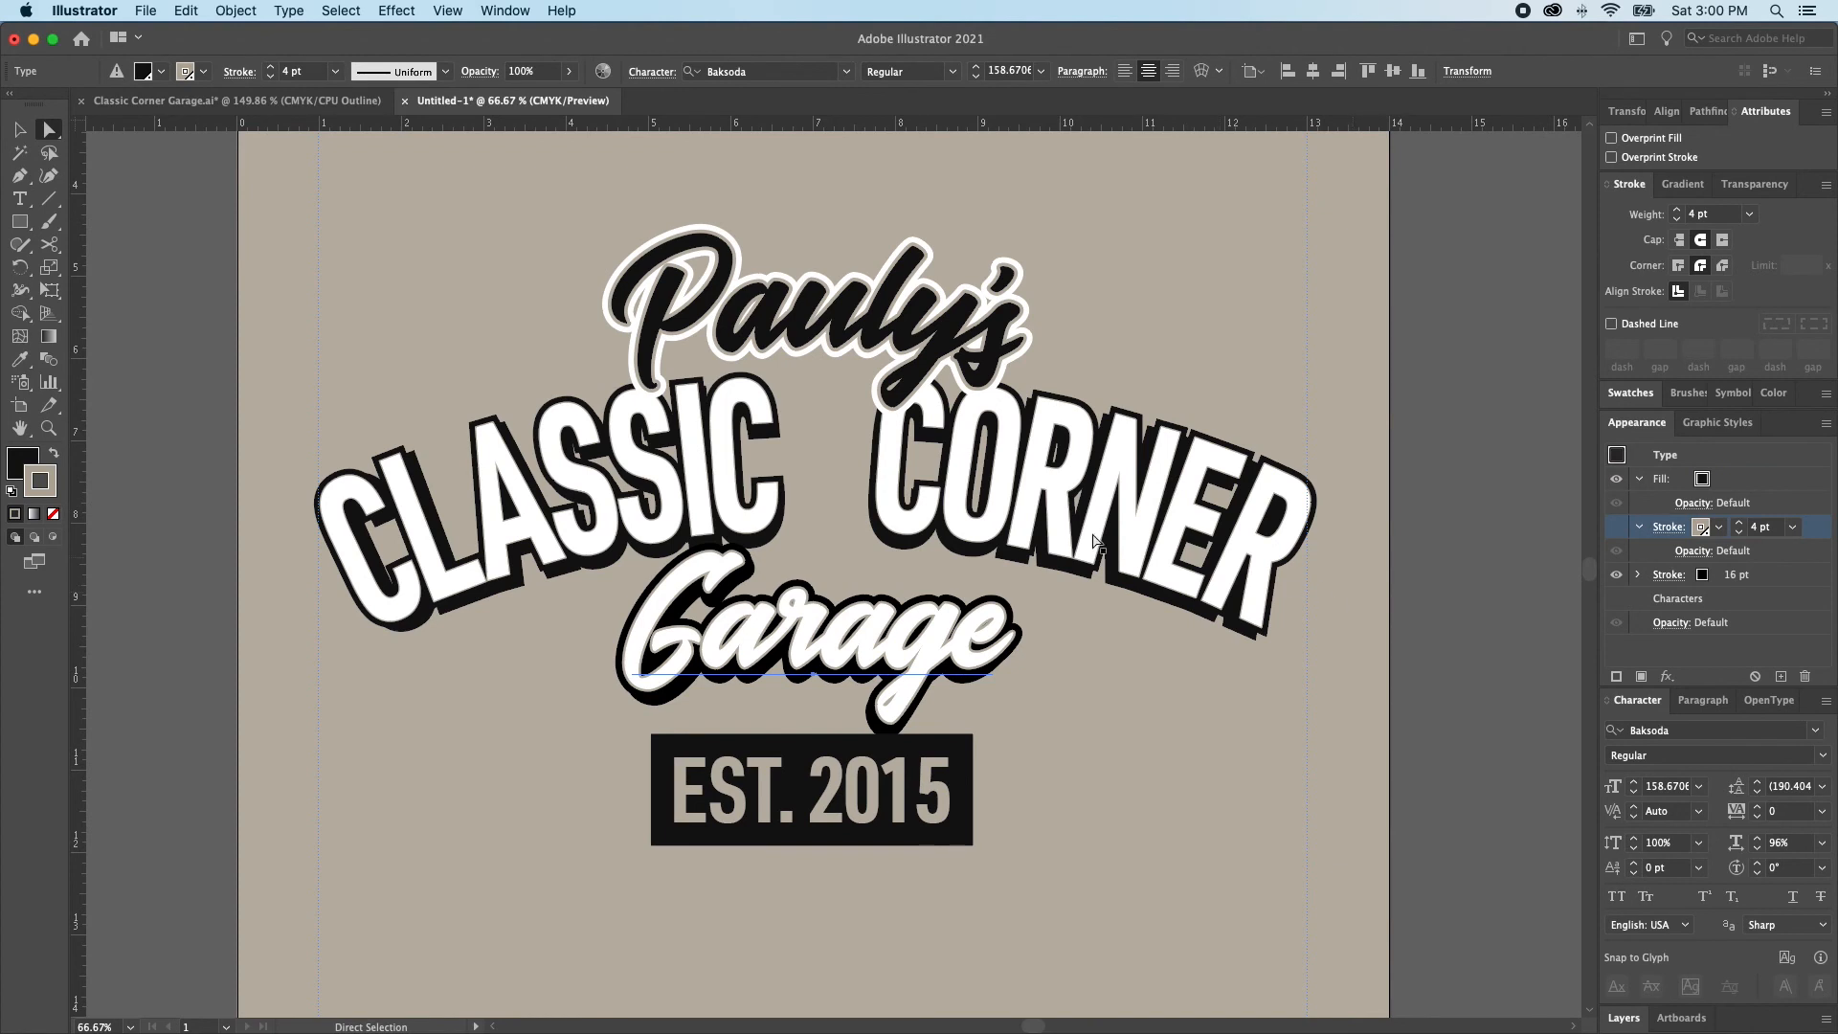
scroll(888, 542, "up", 2)
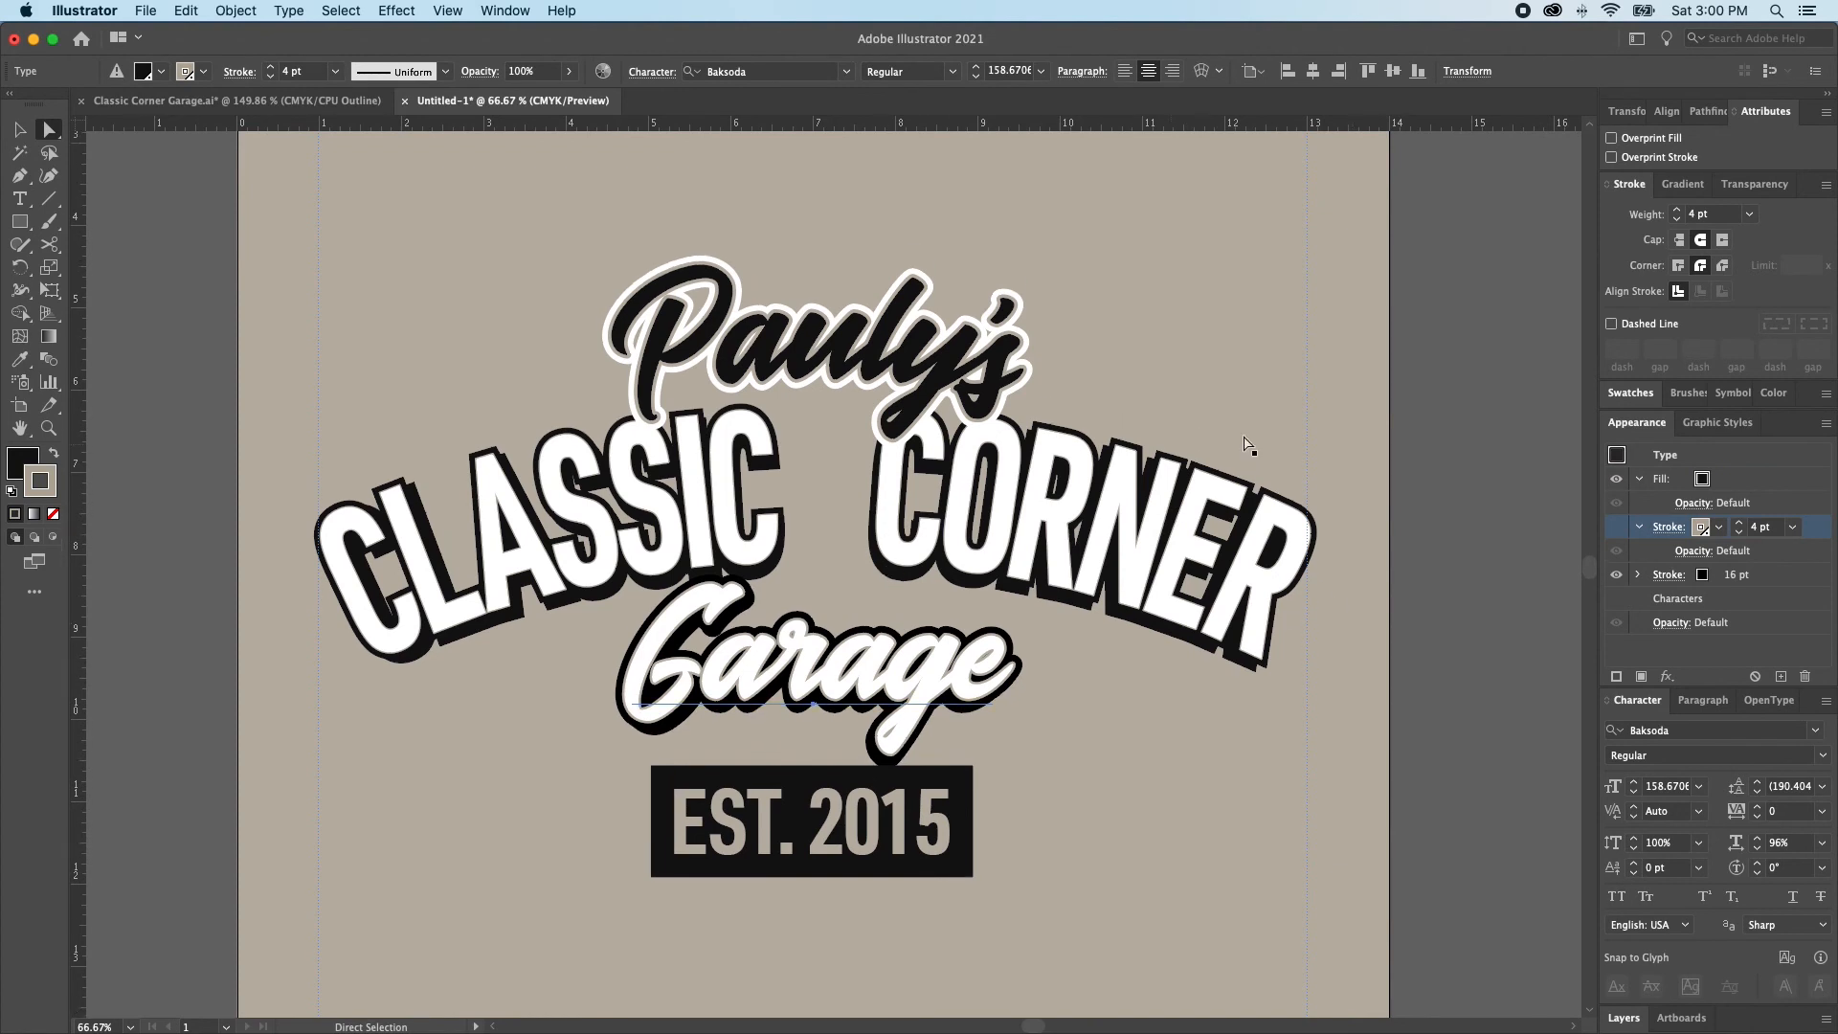
Place a copy of the Pauly's lettering behind the original and nudge it slightly down as a drop shadow
left_click(1219, 439)
key("v")
left_click(907, 359)
key("a")
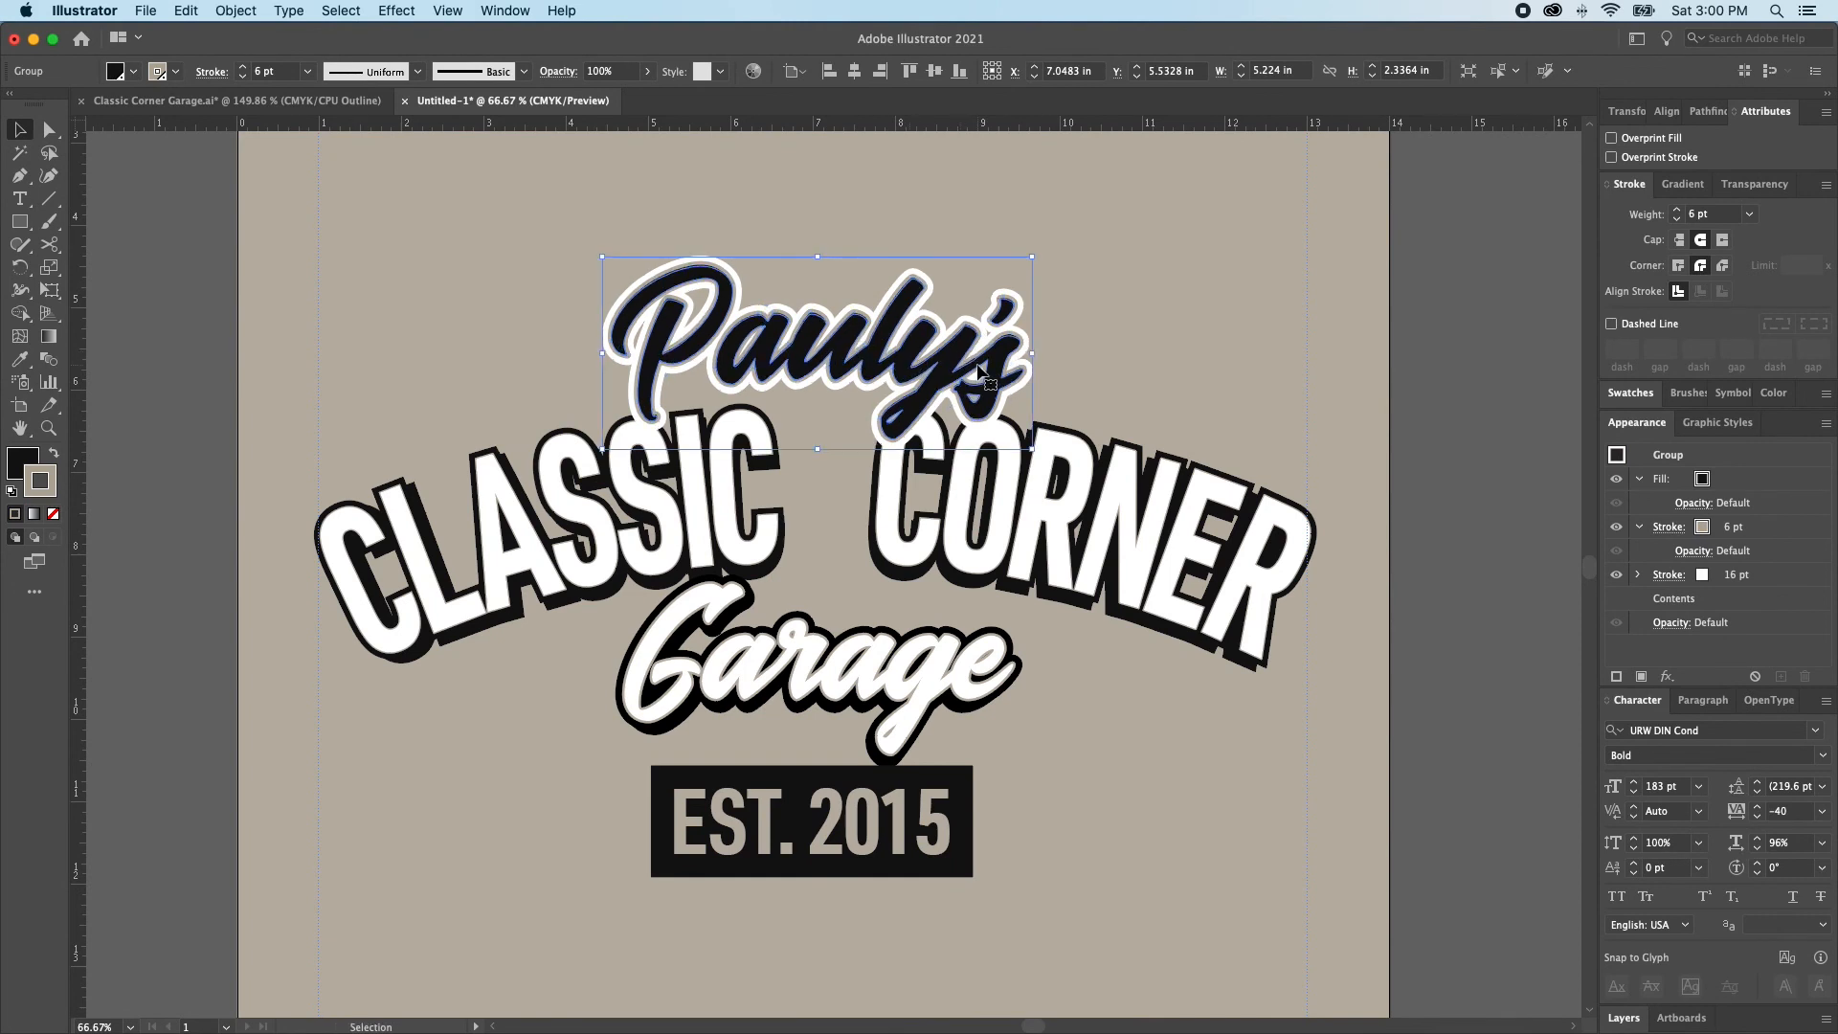
key("v")
left_click_drag(1005, 373, 1006, 374)
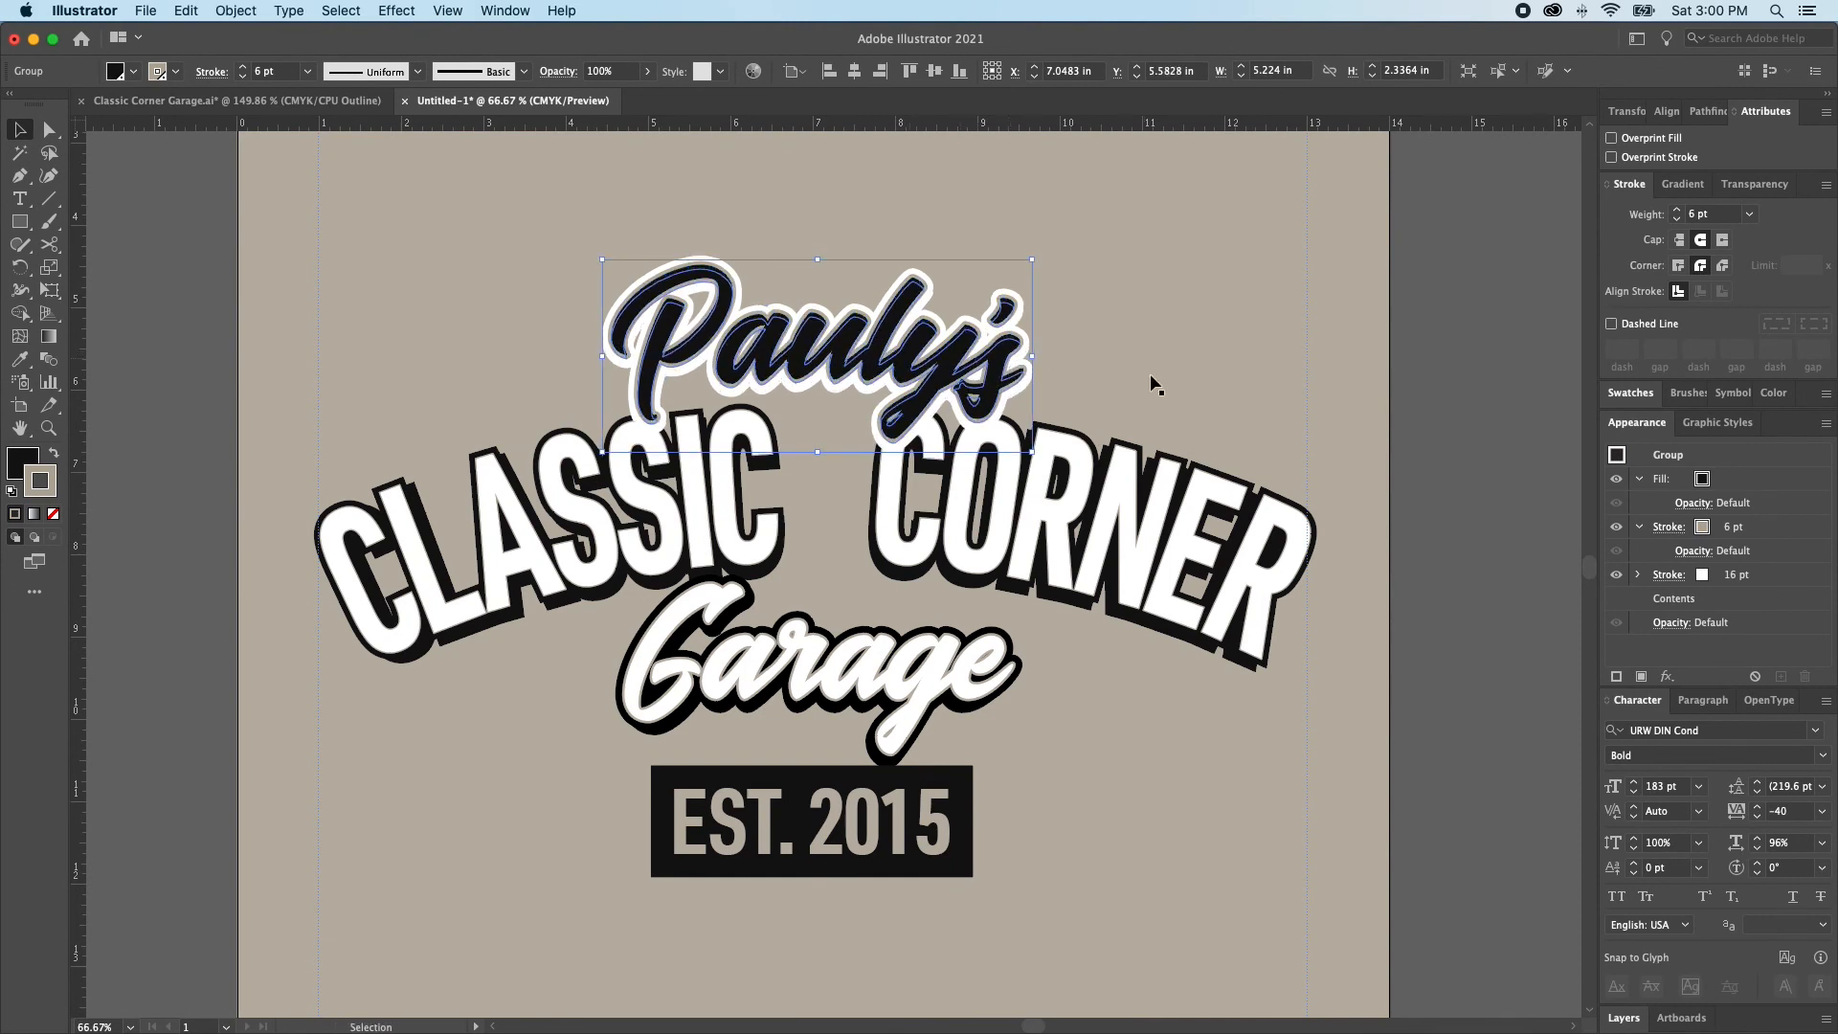
Set the rear Pauly's copy's 16 pt white outer stroke to the Tee Color Black swatch
left_click(1701, 576)
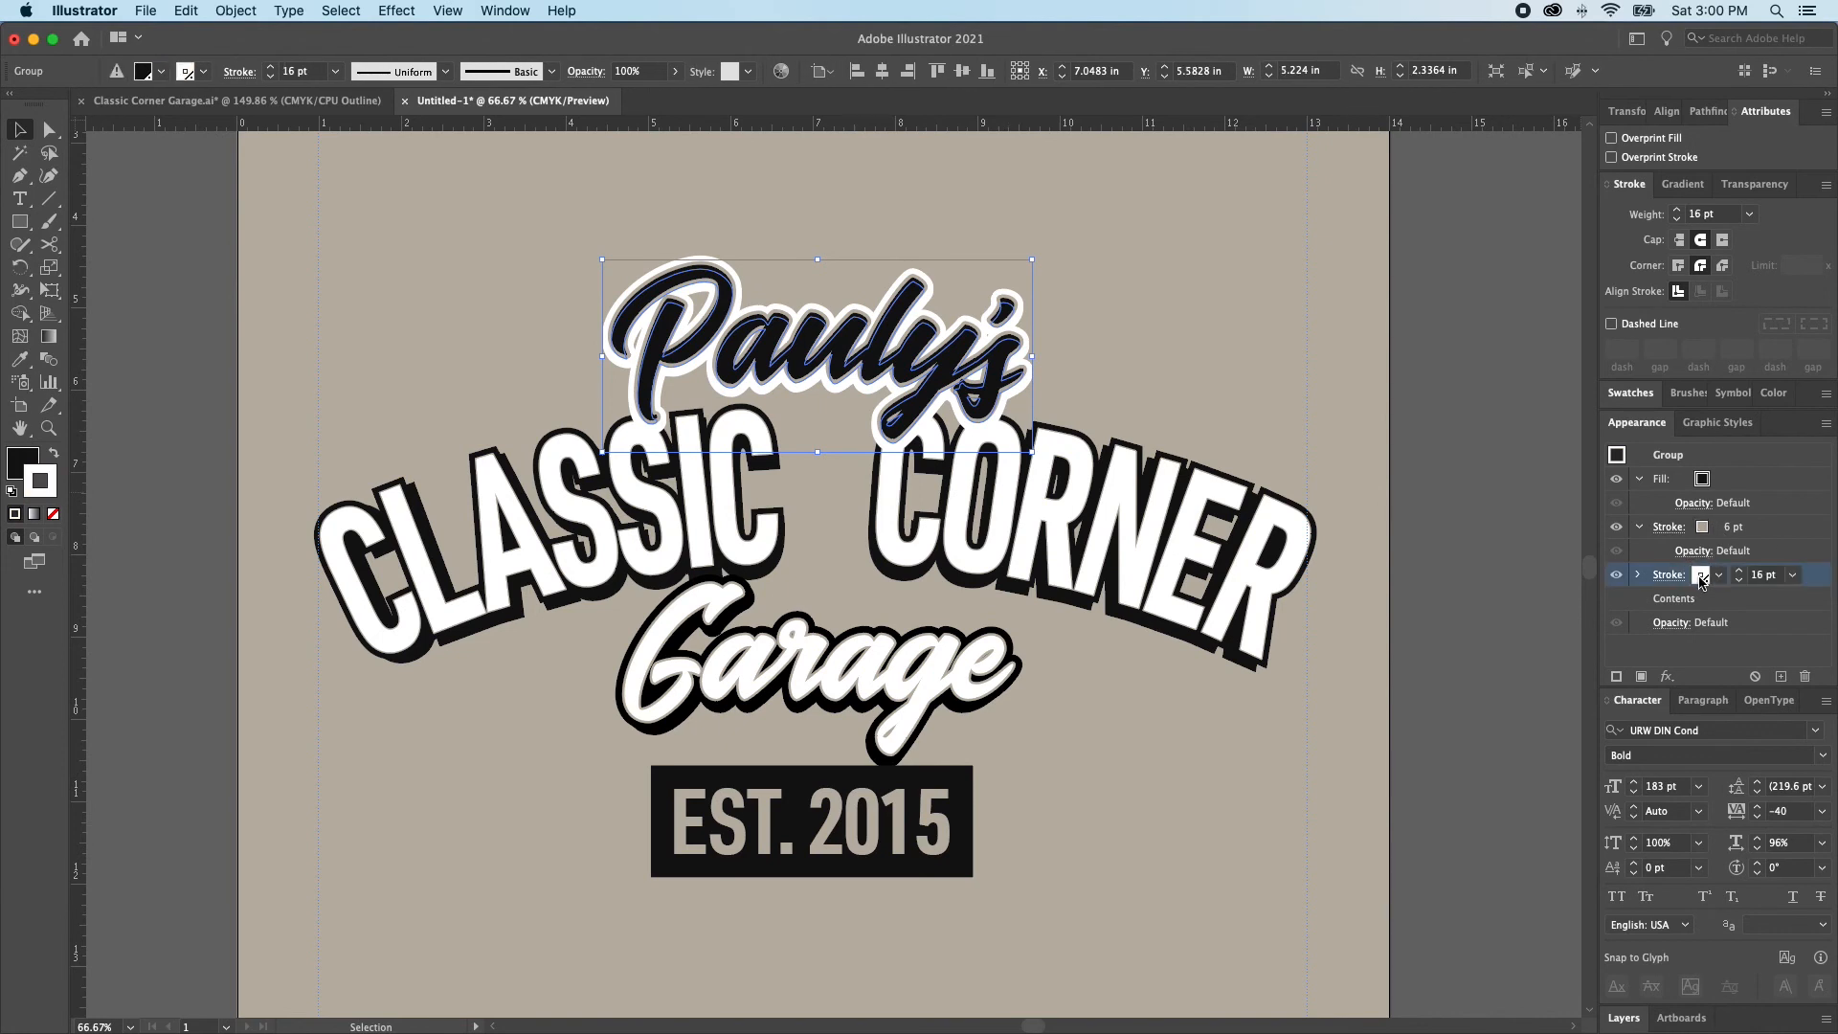
left_click(1699, 575)
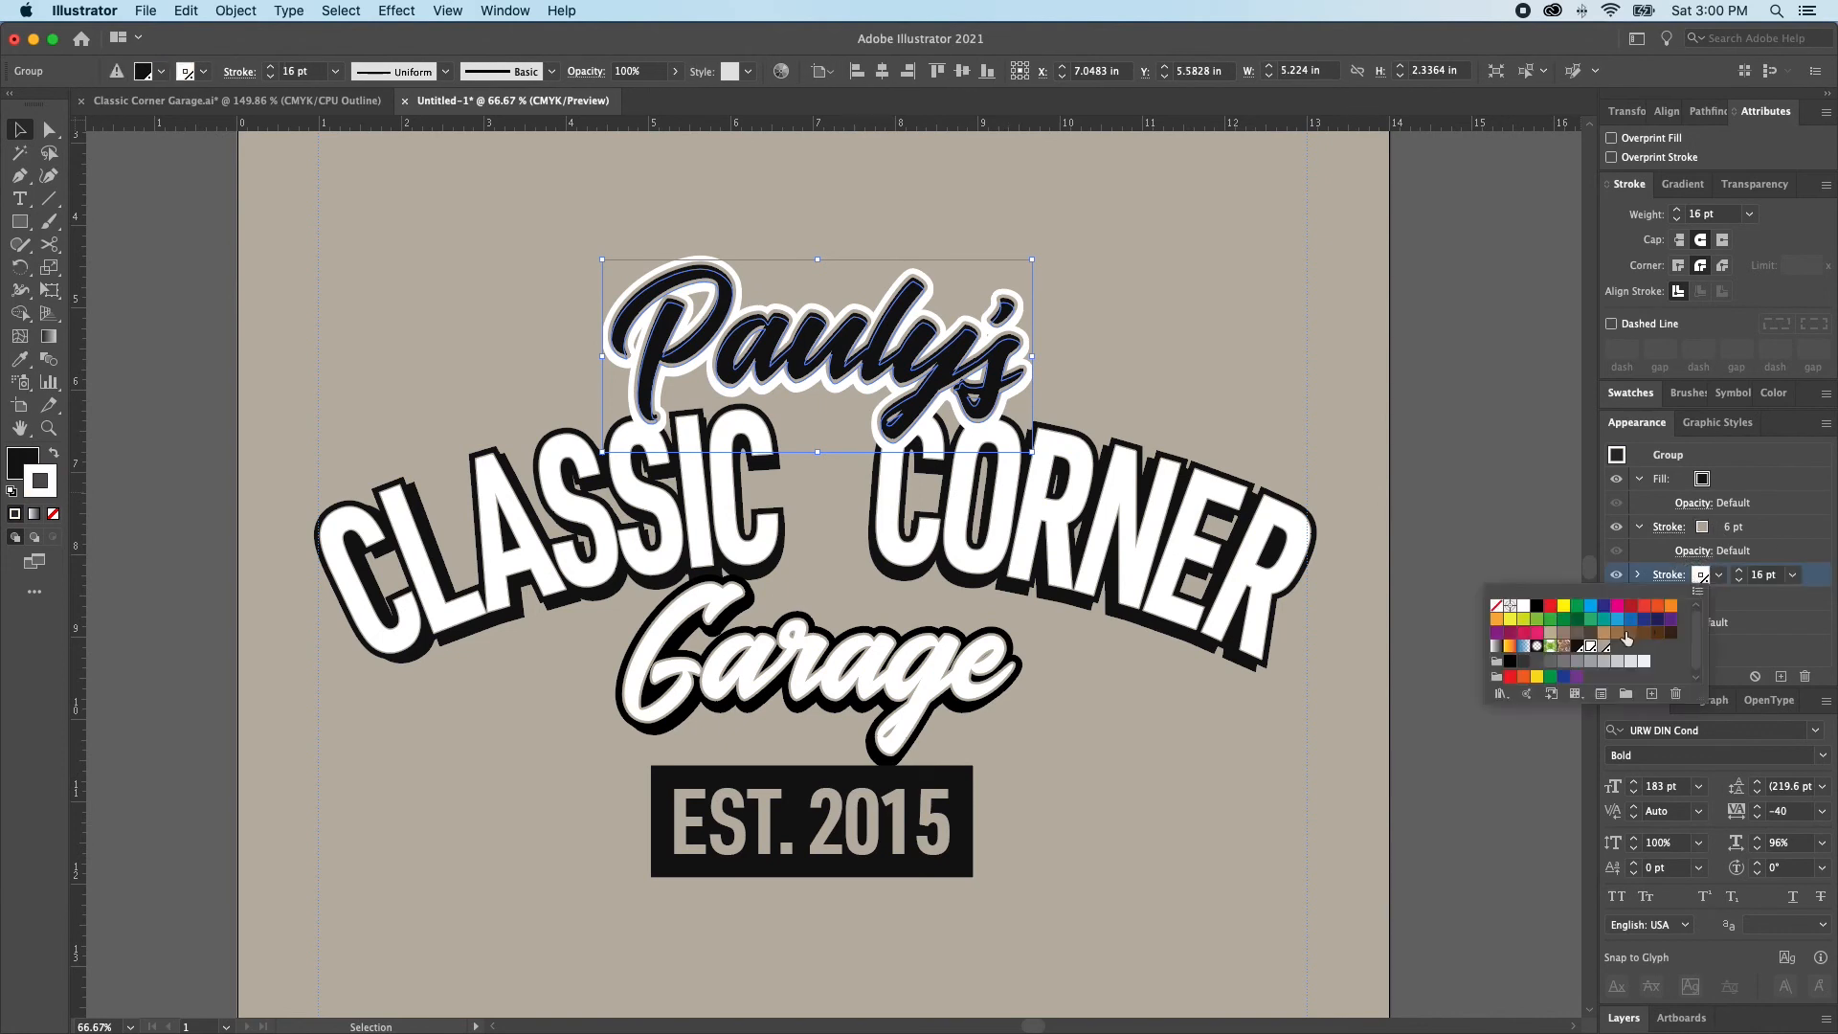
left_click(1579, 648)
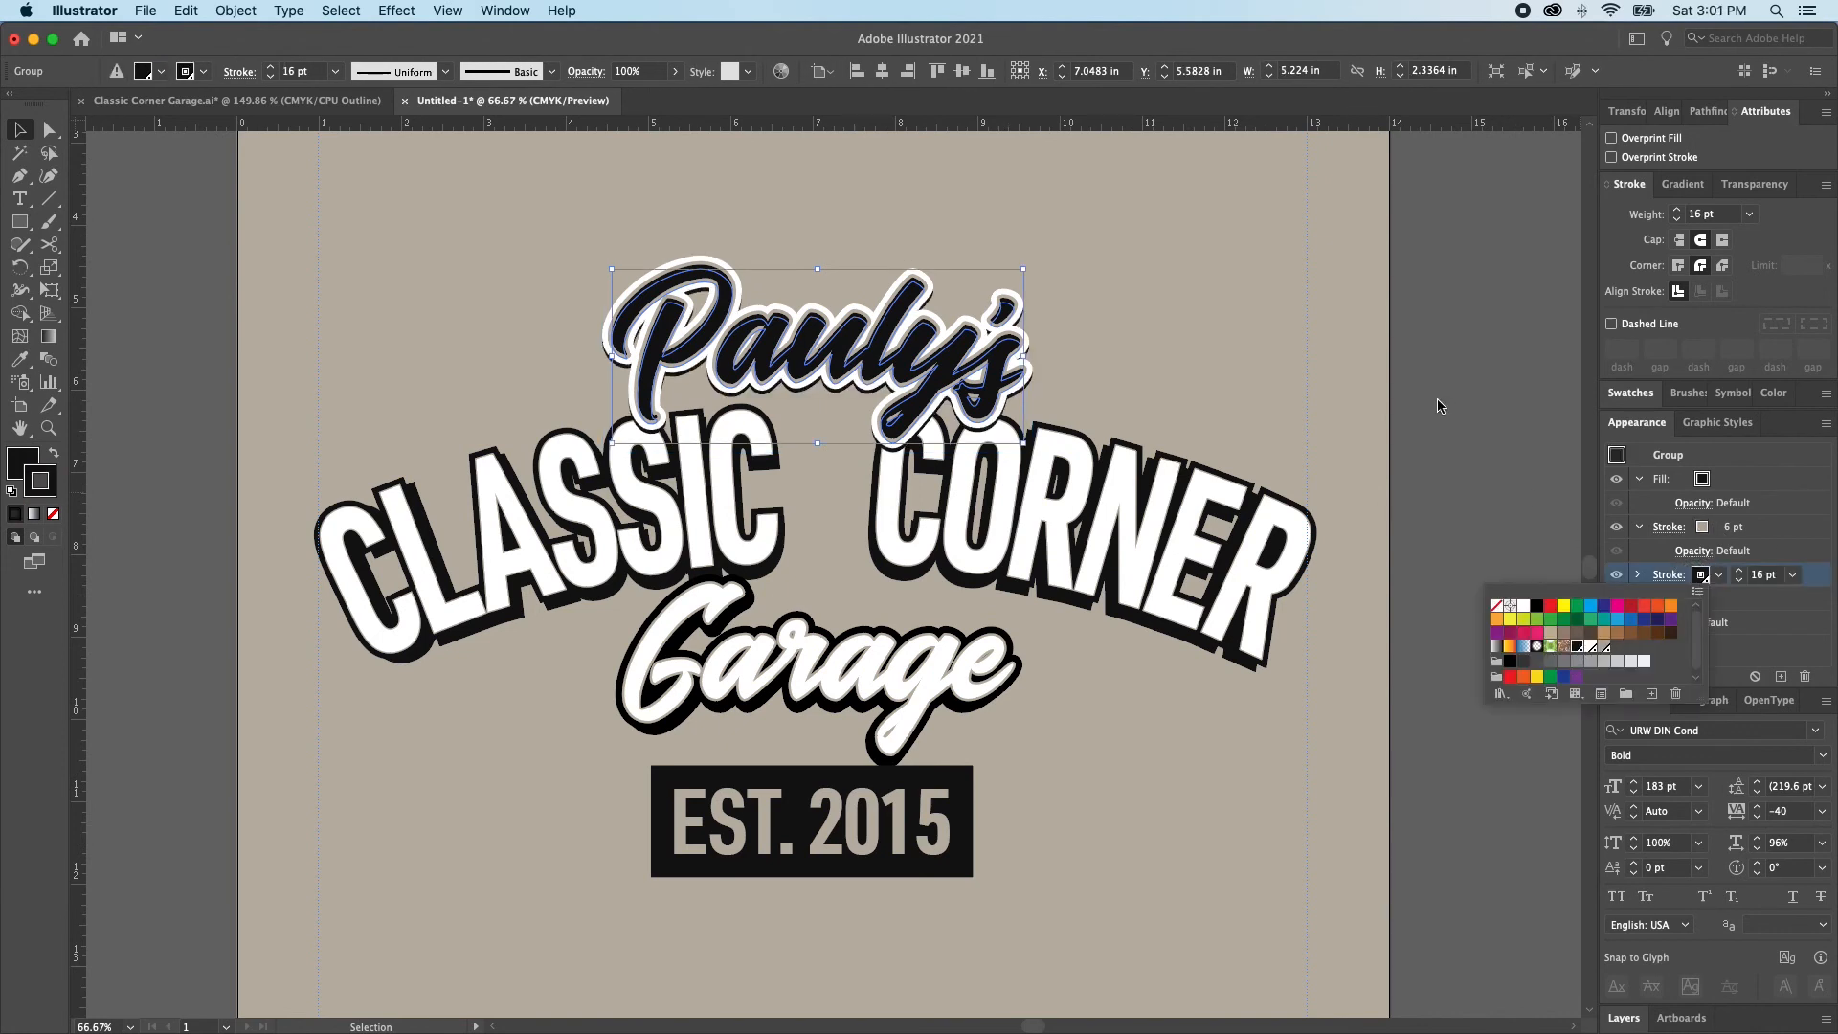
left_click(1469, 433)
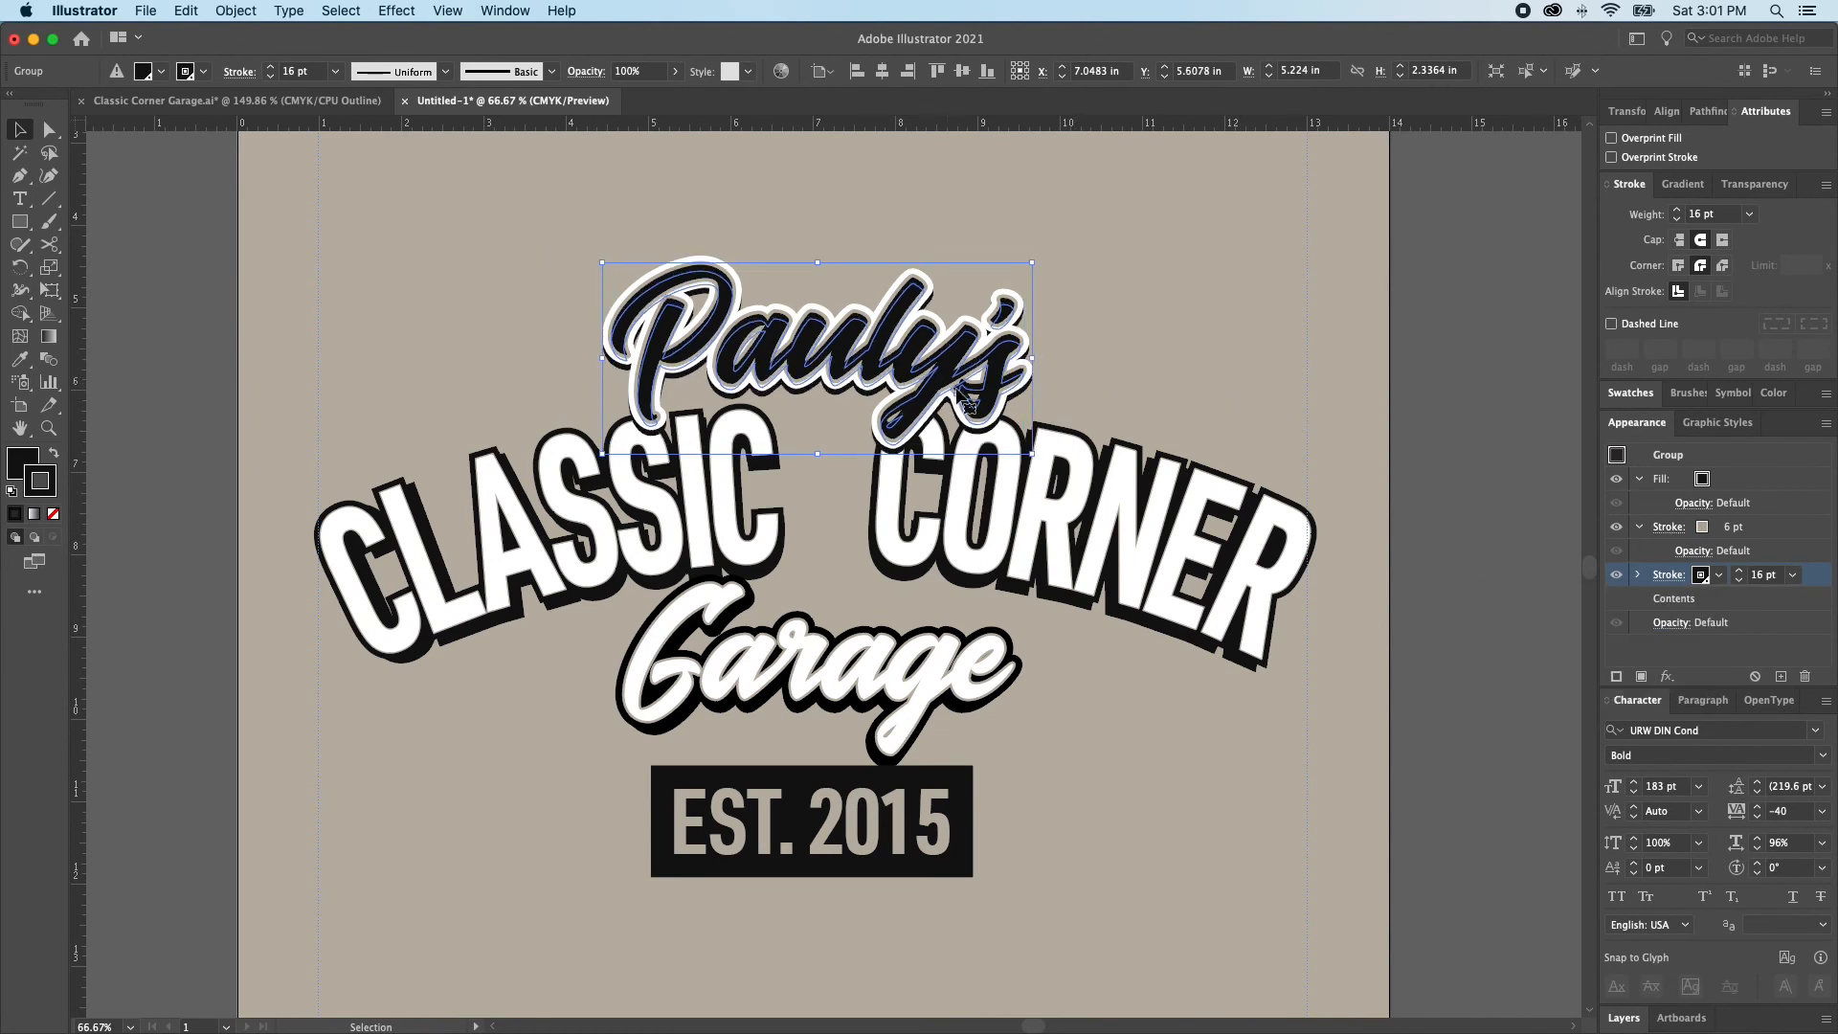
Narrow the rear Pauly's copy to about 5.05 in wide and hide its beige stroke
left_click_drag(1034, 359, 1025, 360)
left_click(1607, 527)
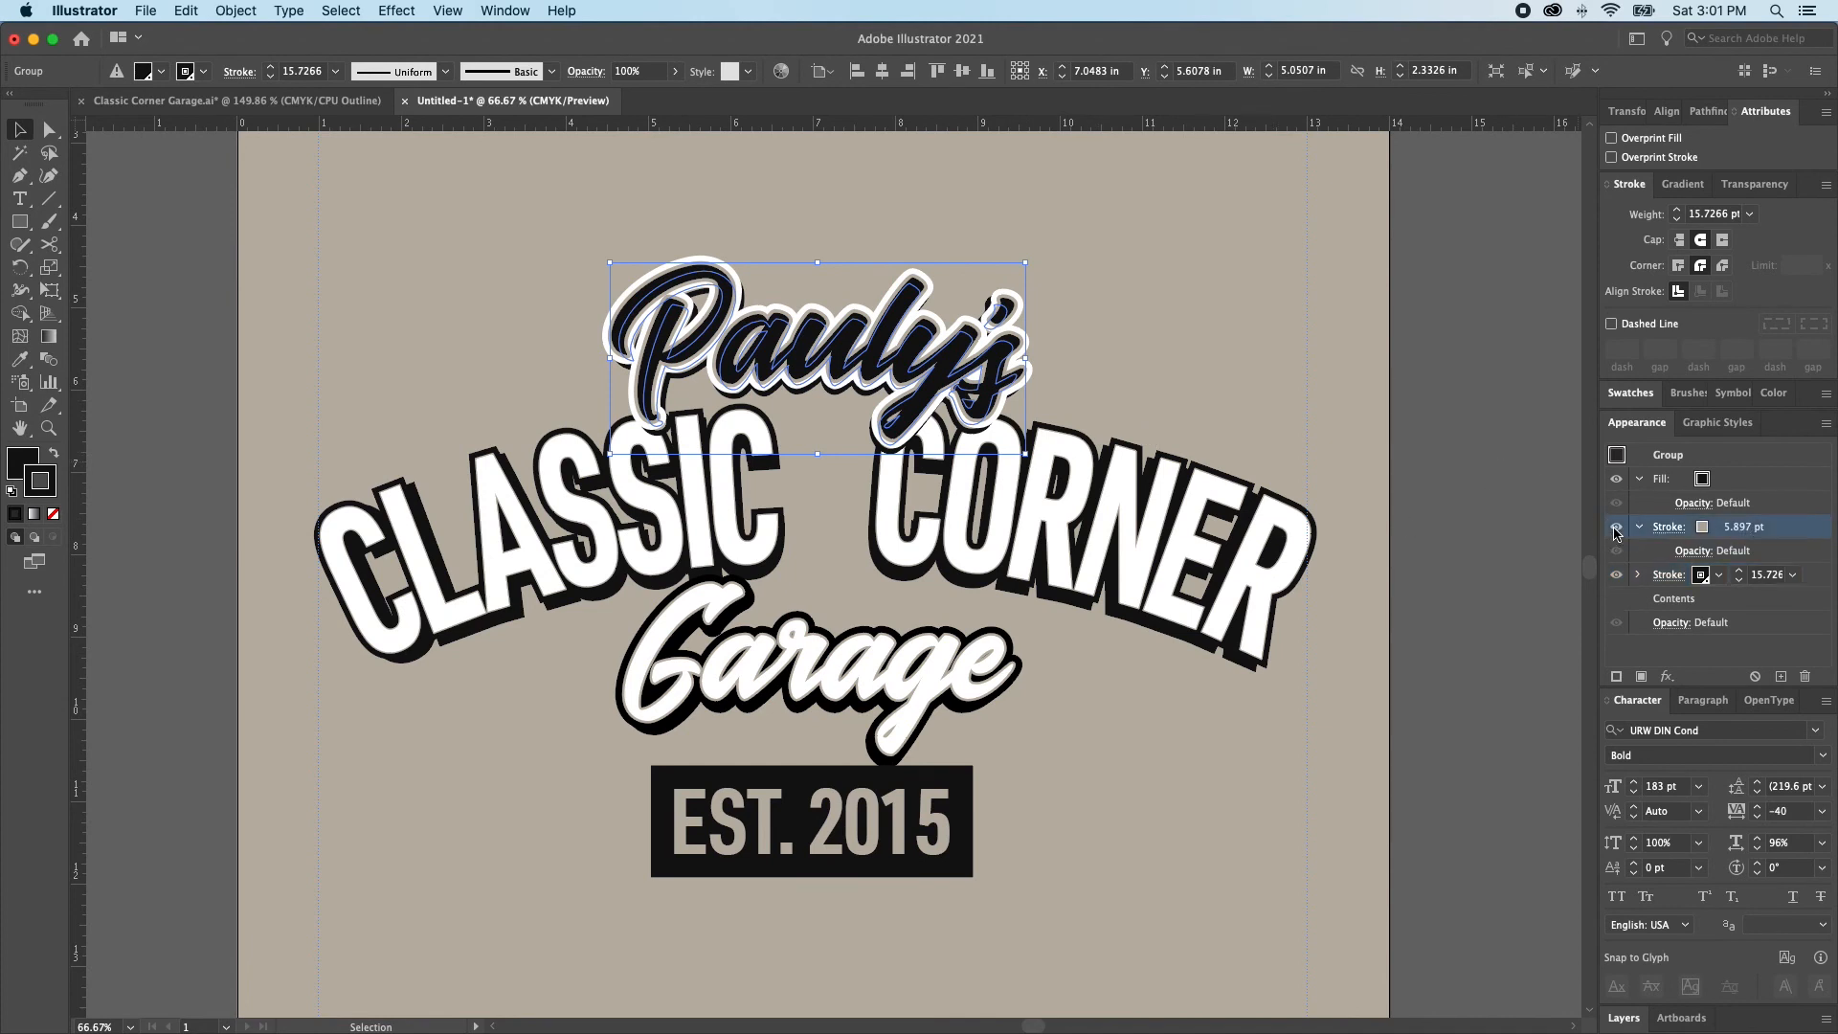
left_click(1205, 437)
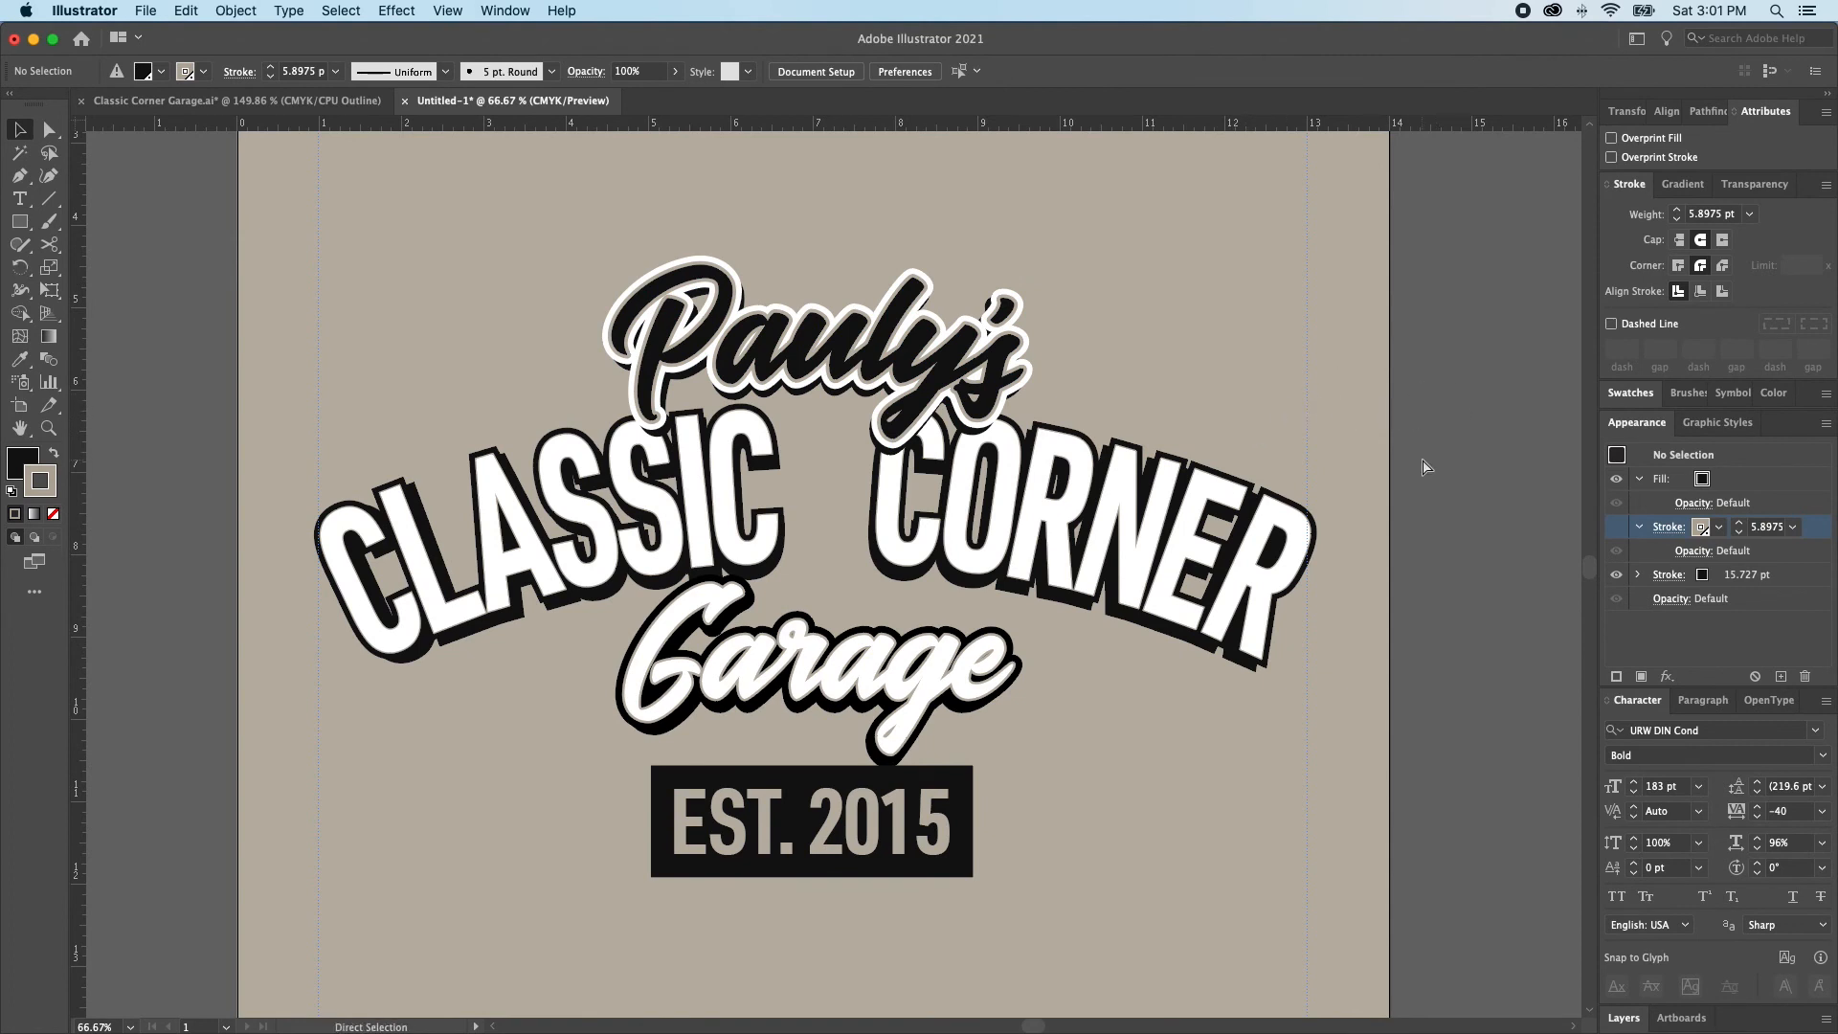
Paste the crossed-wrenches graphic and shrink it to fit between CLASSIC and CORNER
scroll(1359, 517, "down", 3)
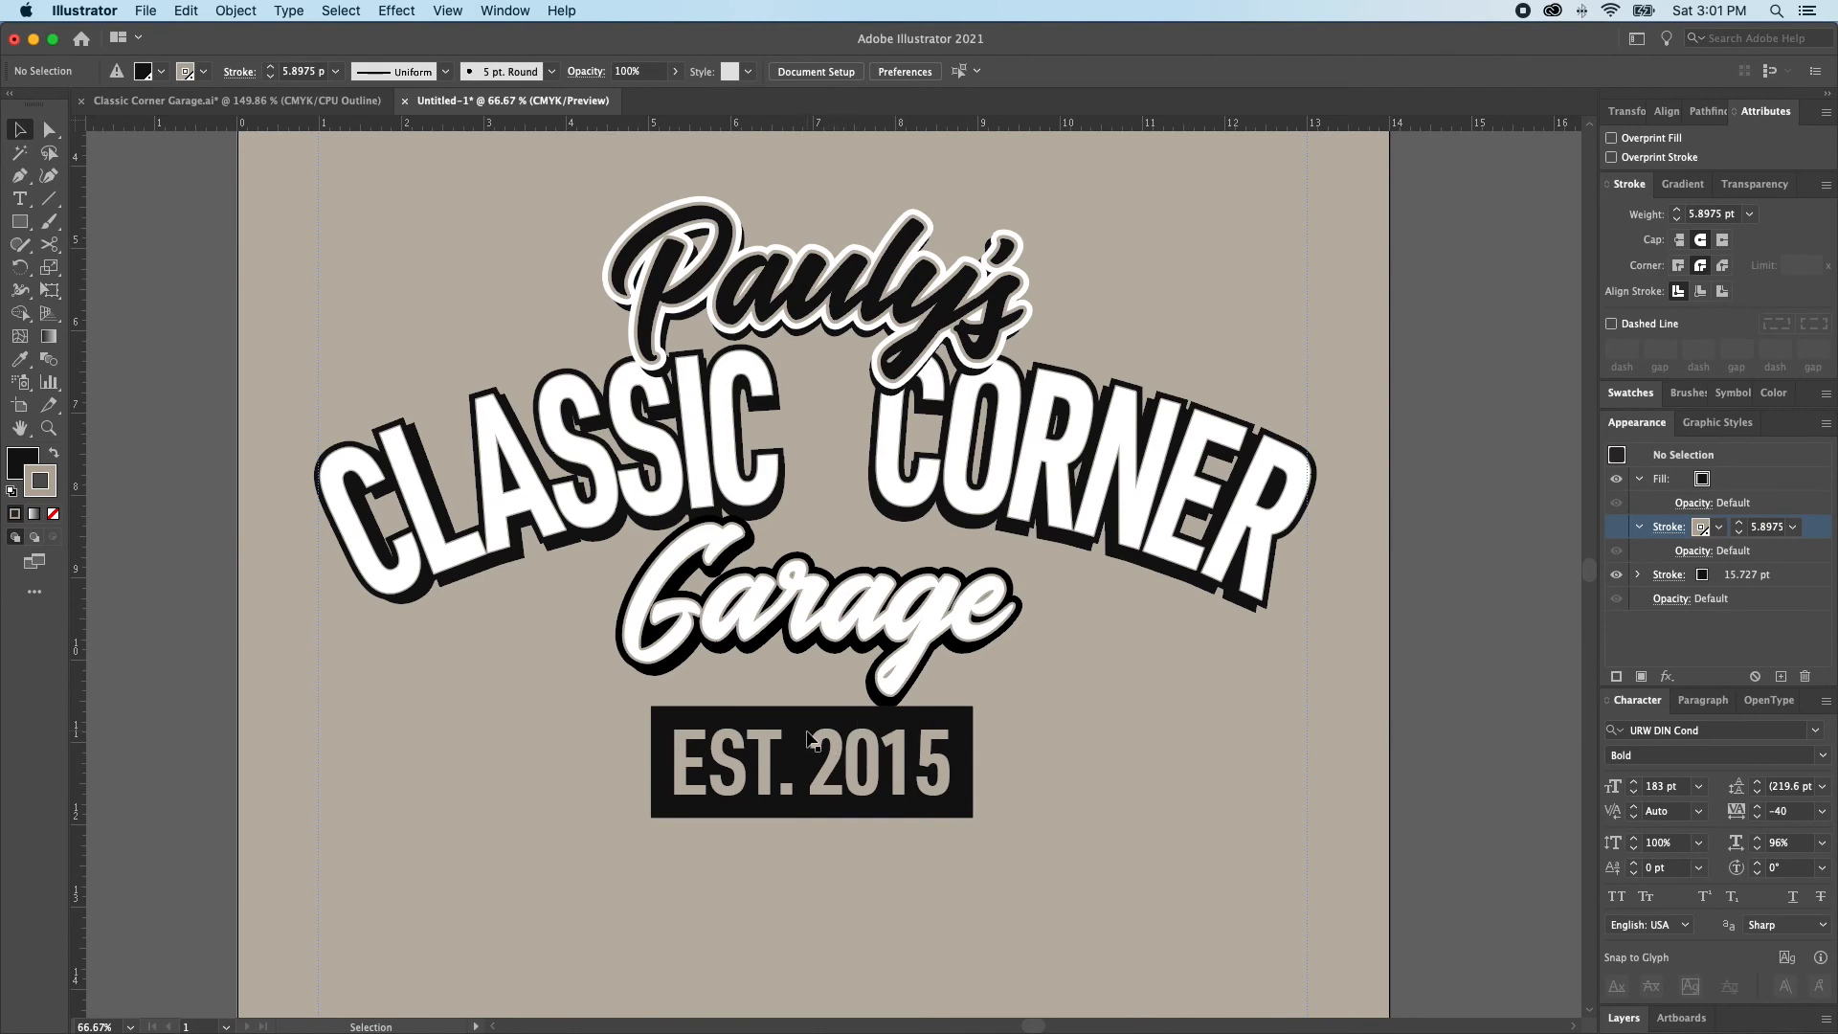
key("super+v")
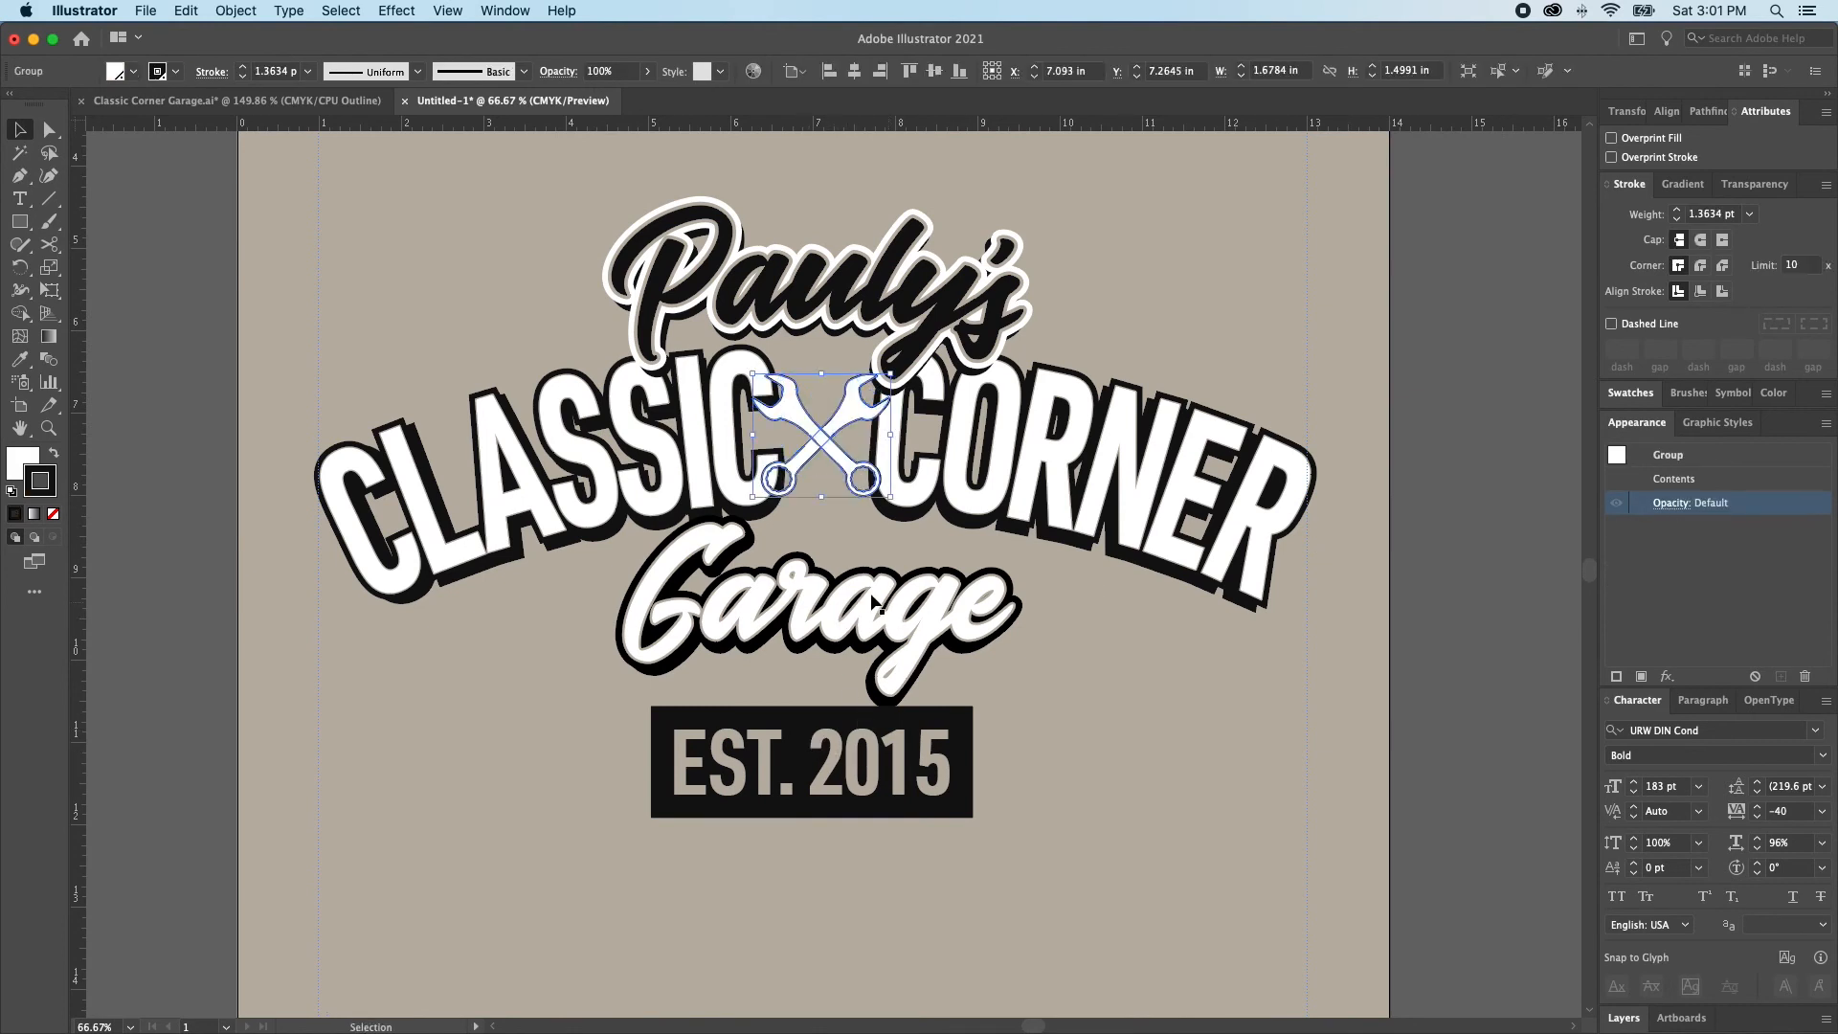
left_click_drag(890, 434, 858, 432)
key("shift+super+a")
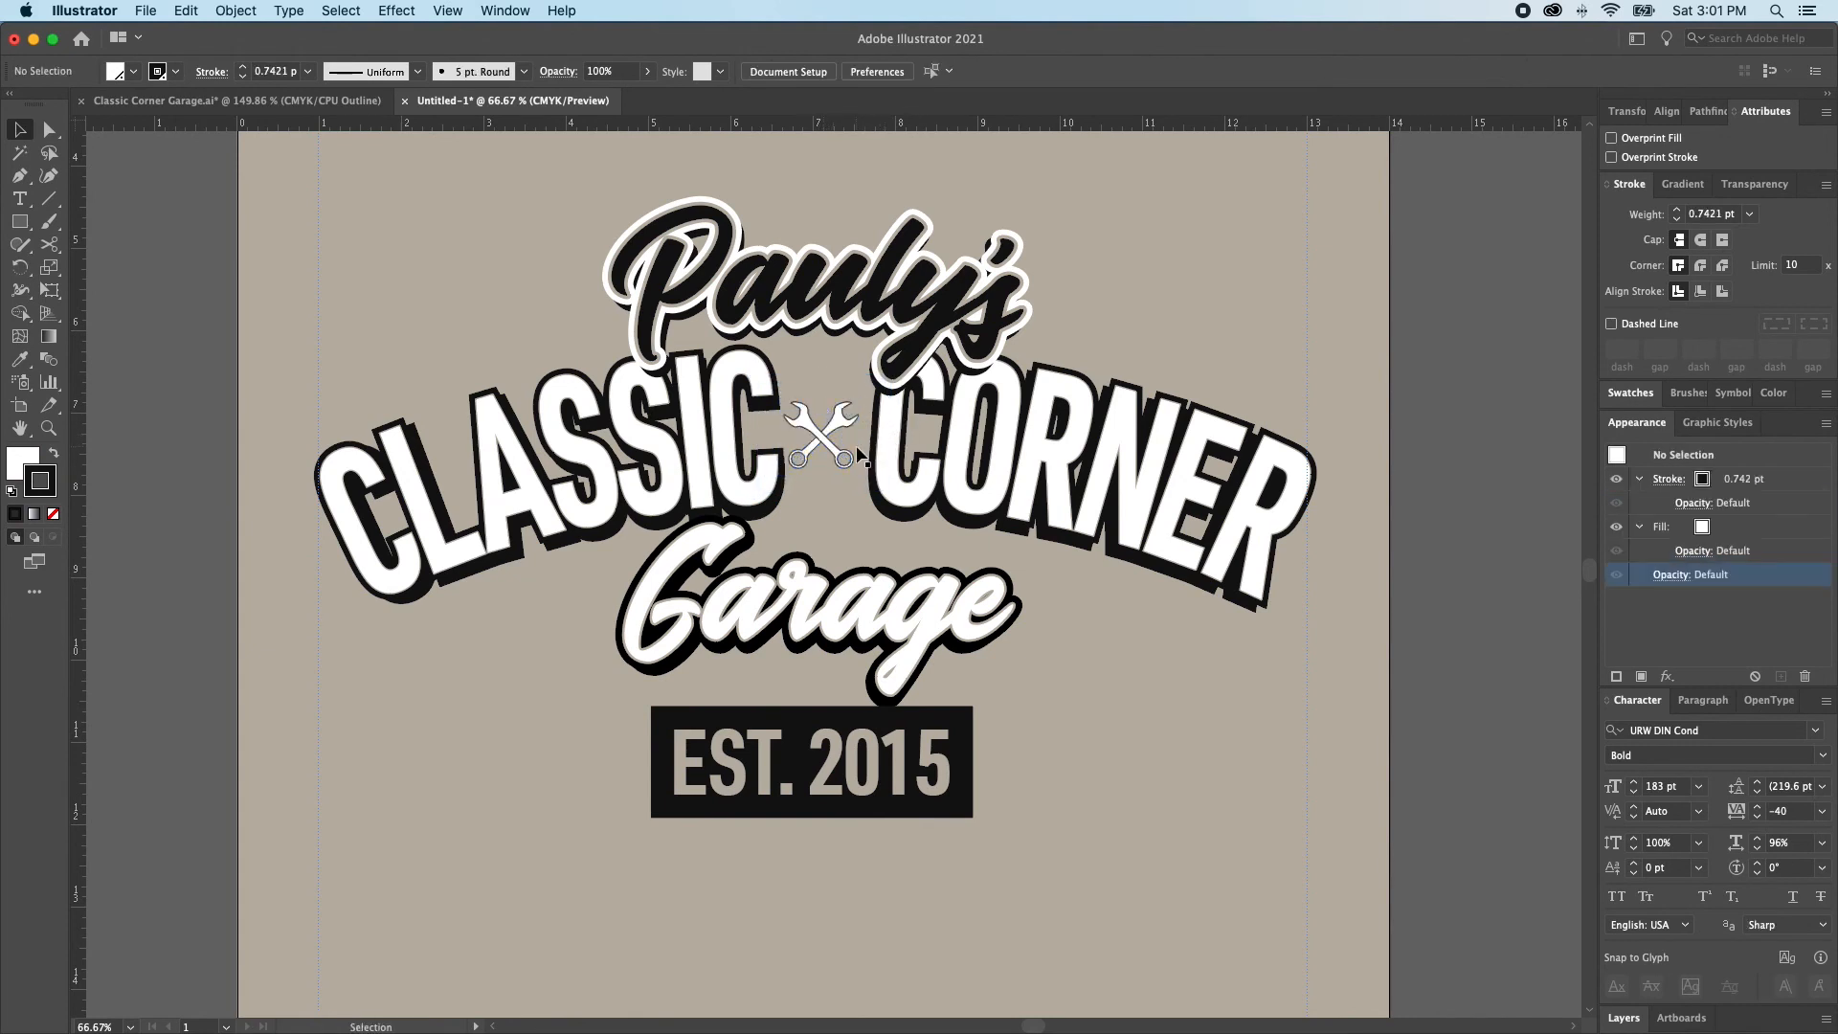
Resize the crossed wrenches to about 0.93 in wide, leaving clear space to the letters on both sides
left_click(825, 442)
left_click_drag(787, 355, 916, 563)
left_click_drag(657, 562, 648, 564)
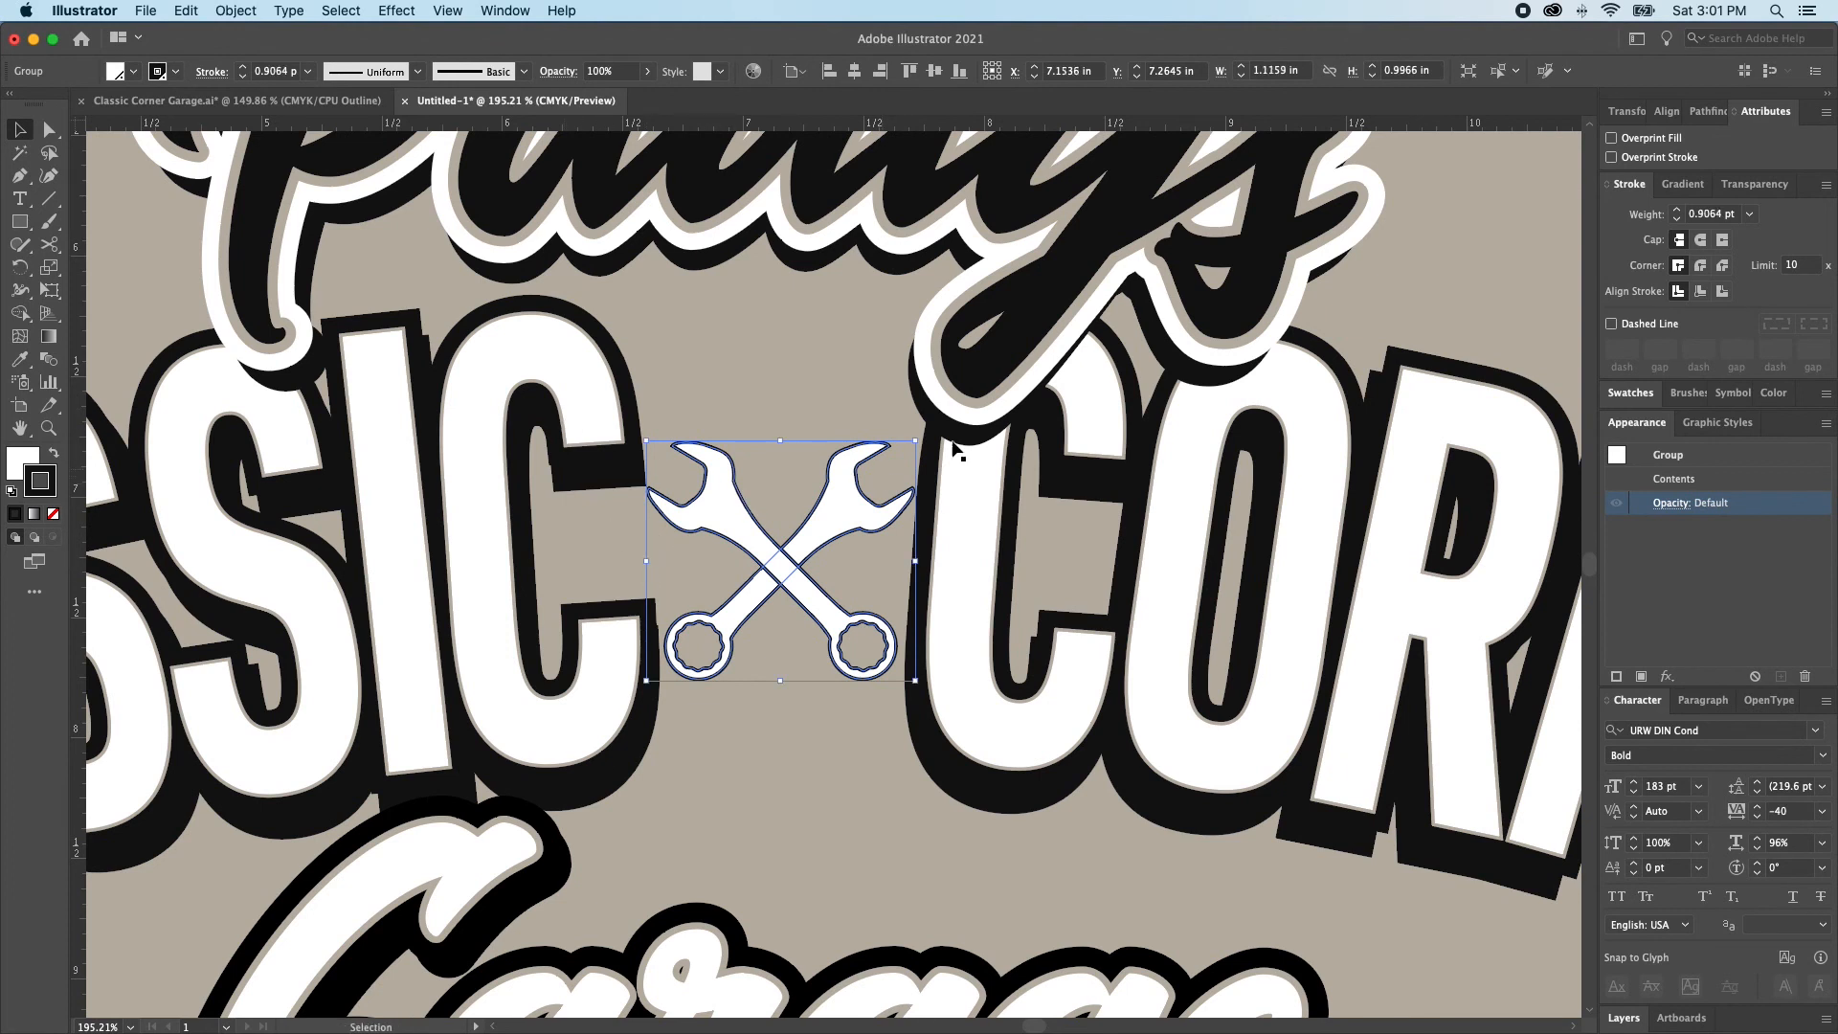
left_click_drag(917, 560, 894, 568)
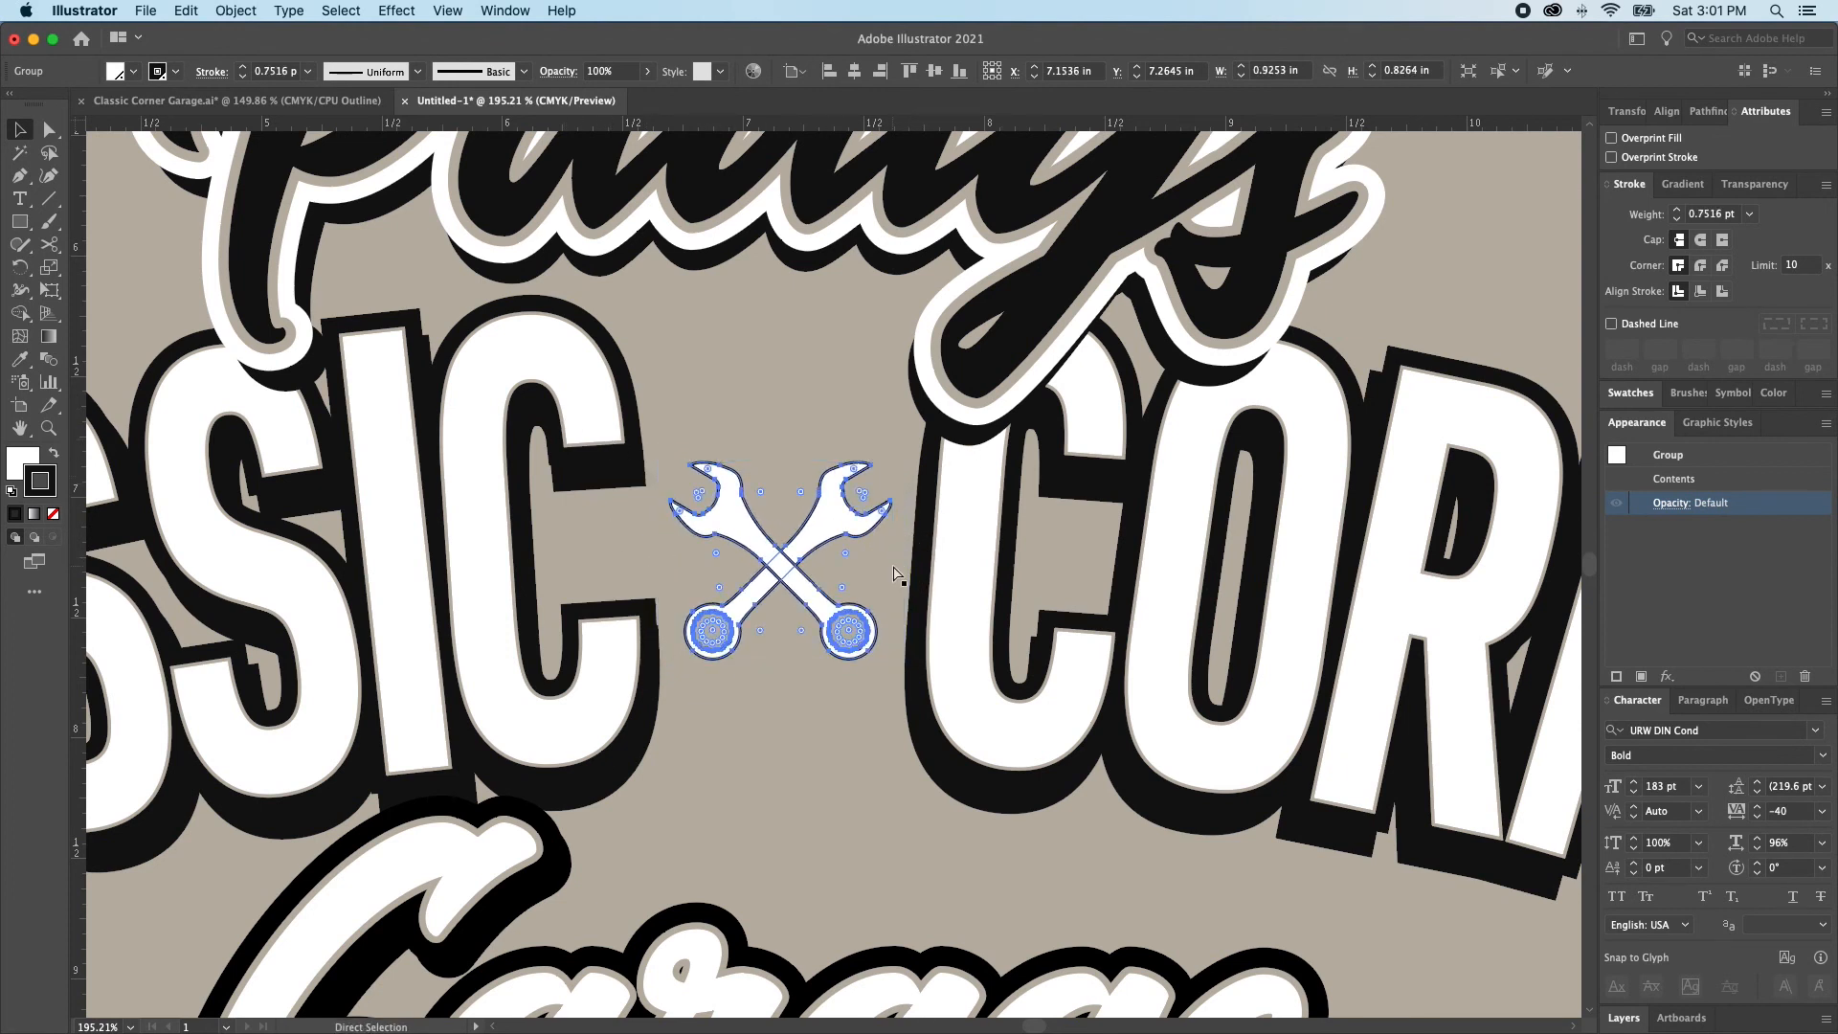
key("super+minus")
left_click(894, 574)
Swap the crossed wrenches' fill and stroke colors so the fill is black
key("super+minus")
key("super+minus")
key("super+minus")
key("super+minus")
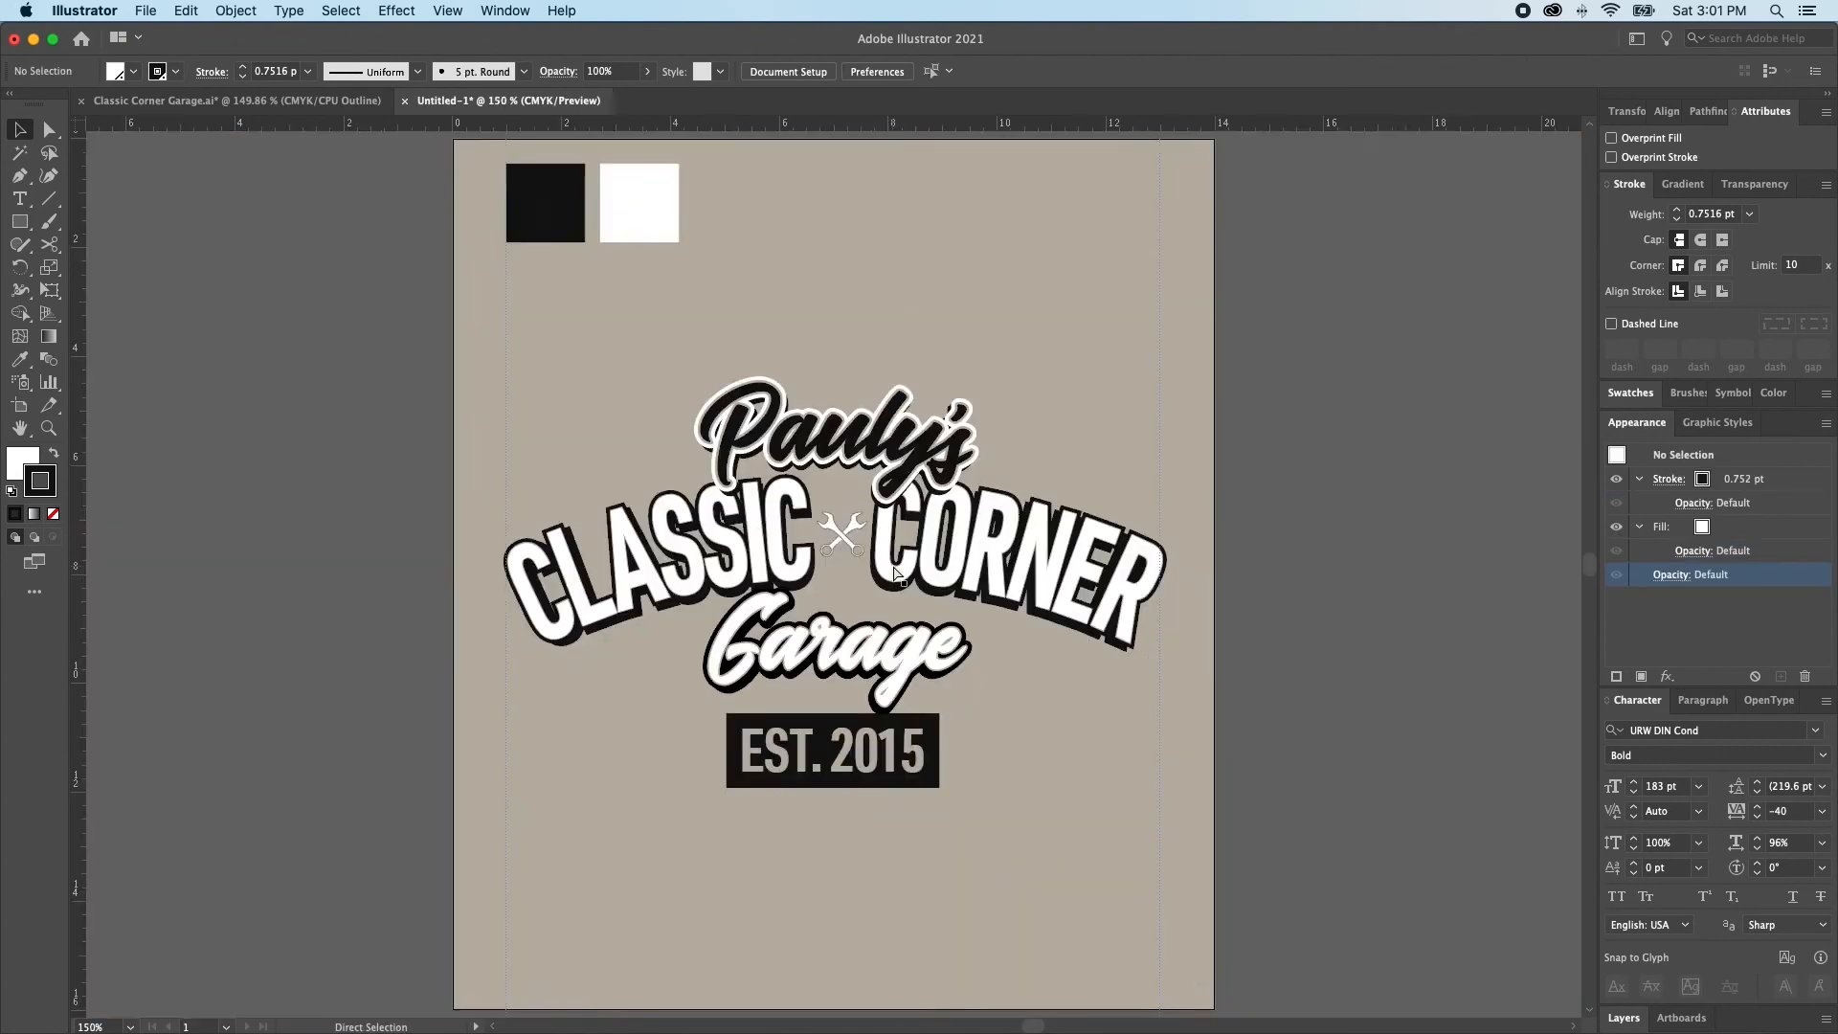
key("super+0")
key("v")
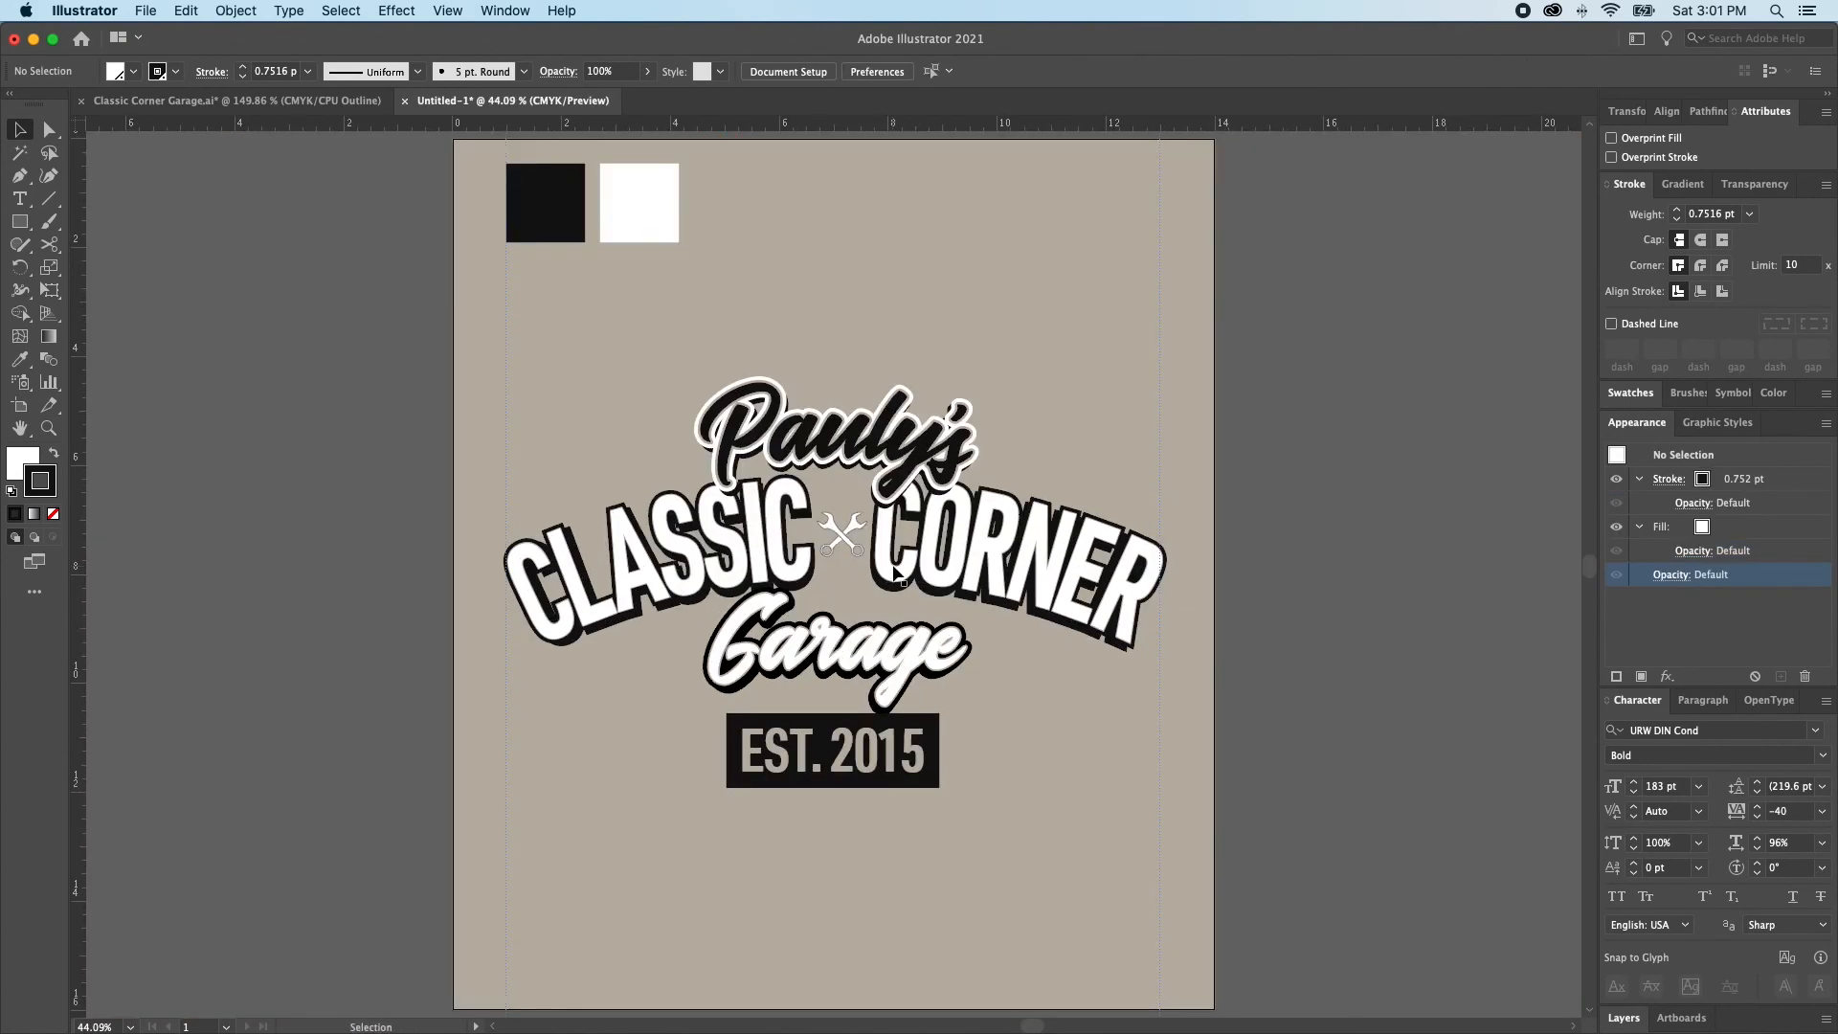
left_click(839, 534)
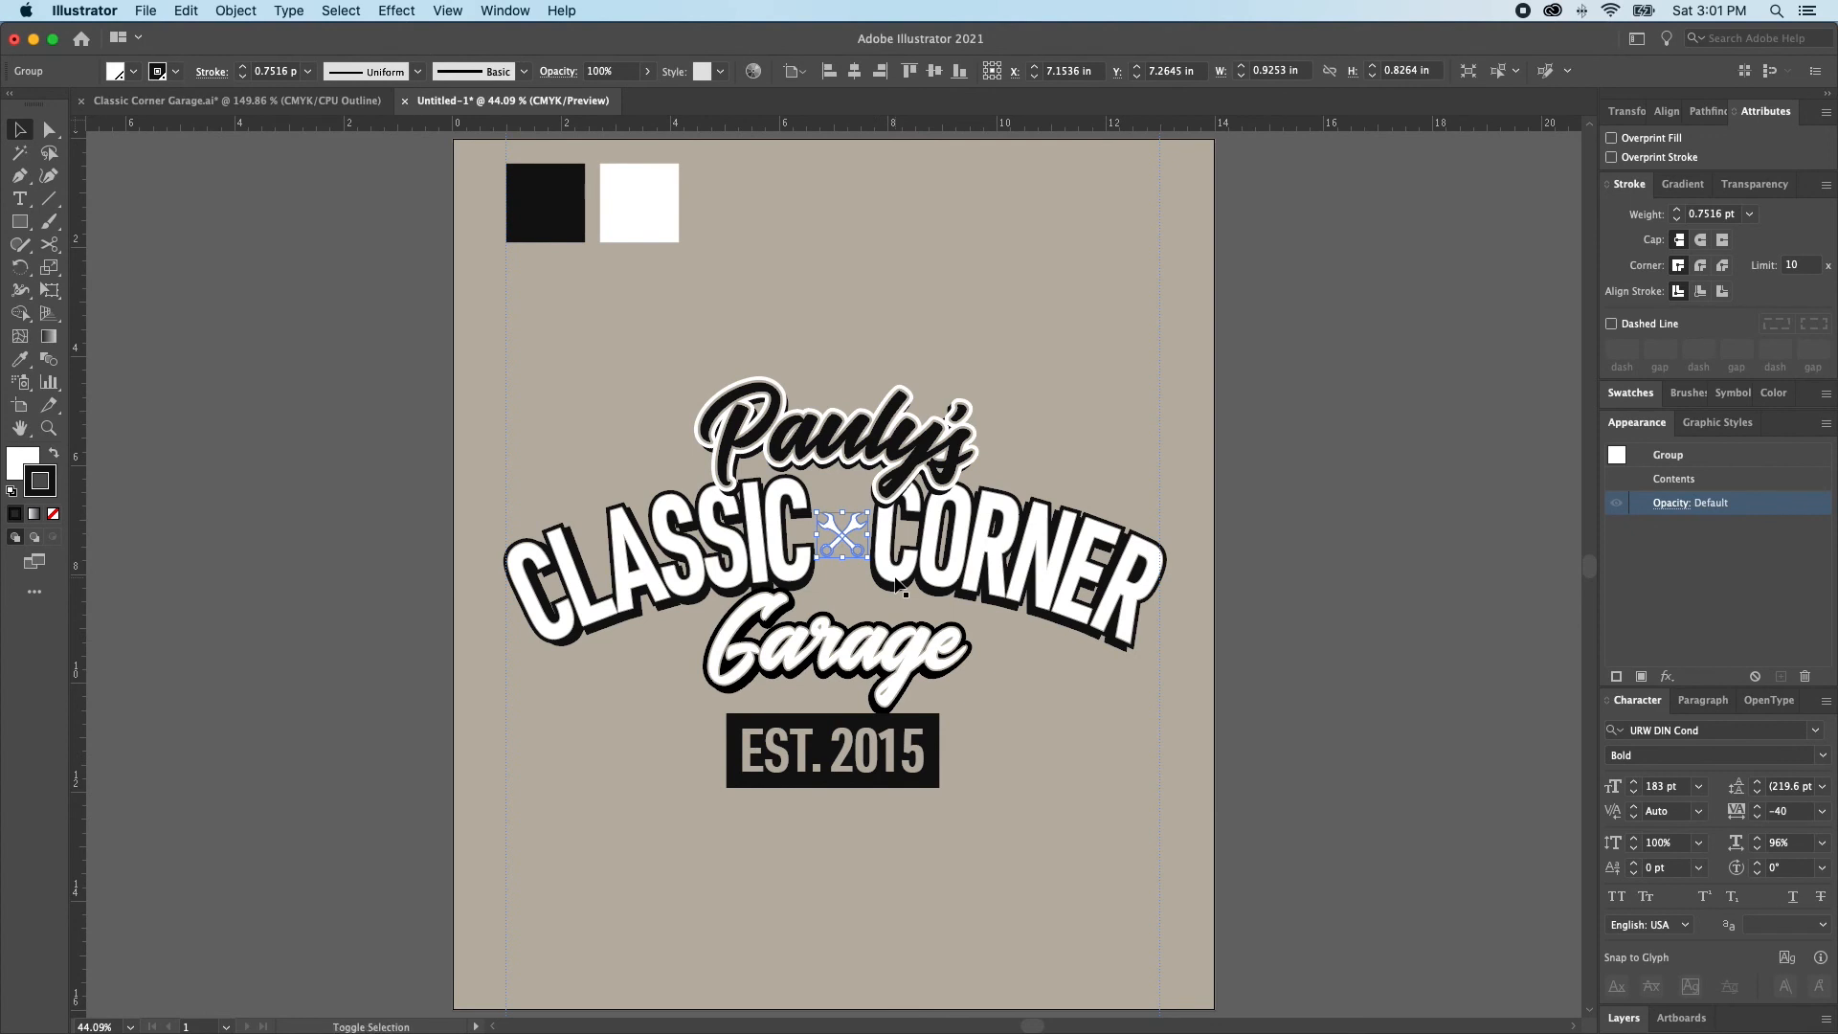
key("shift+x")
key("super+shift+a")
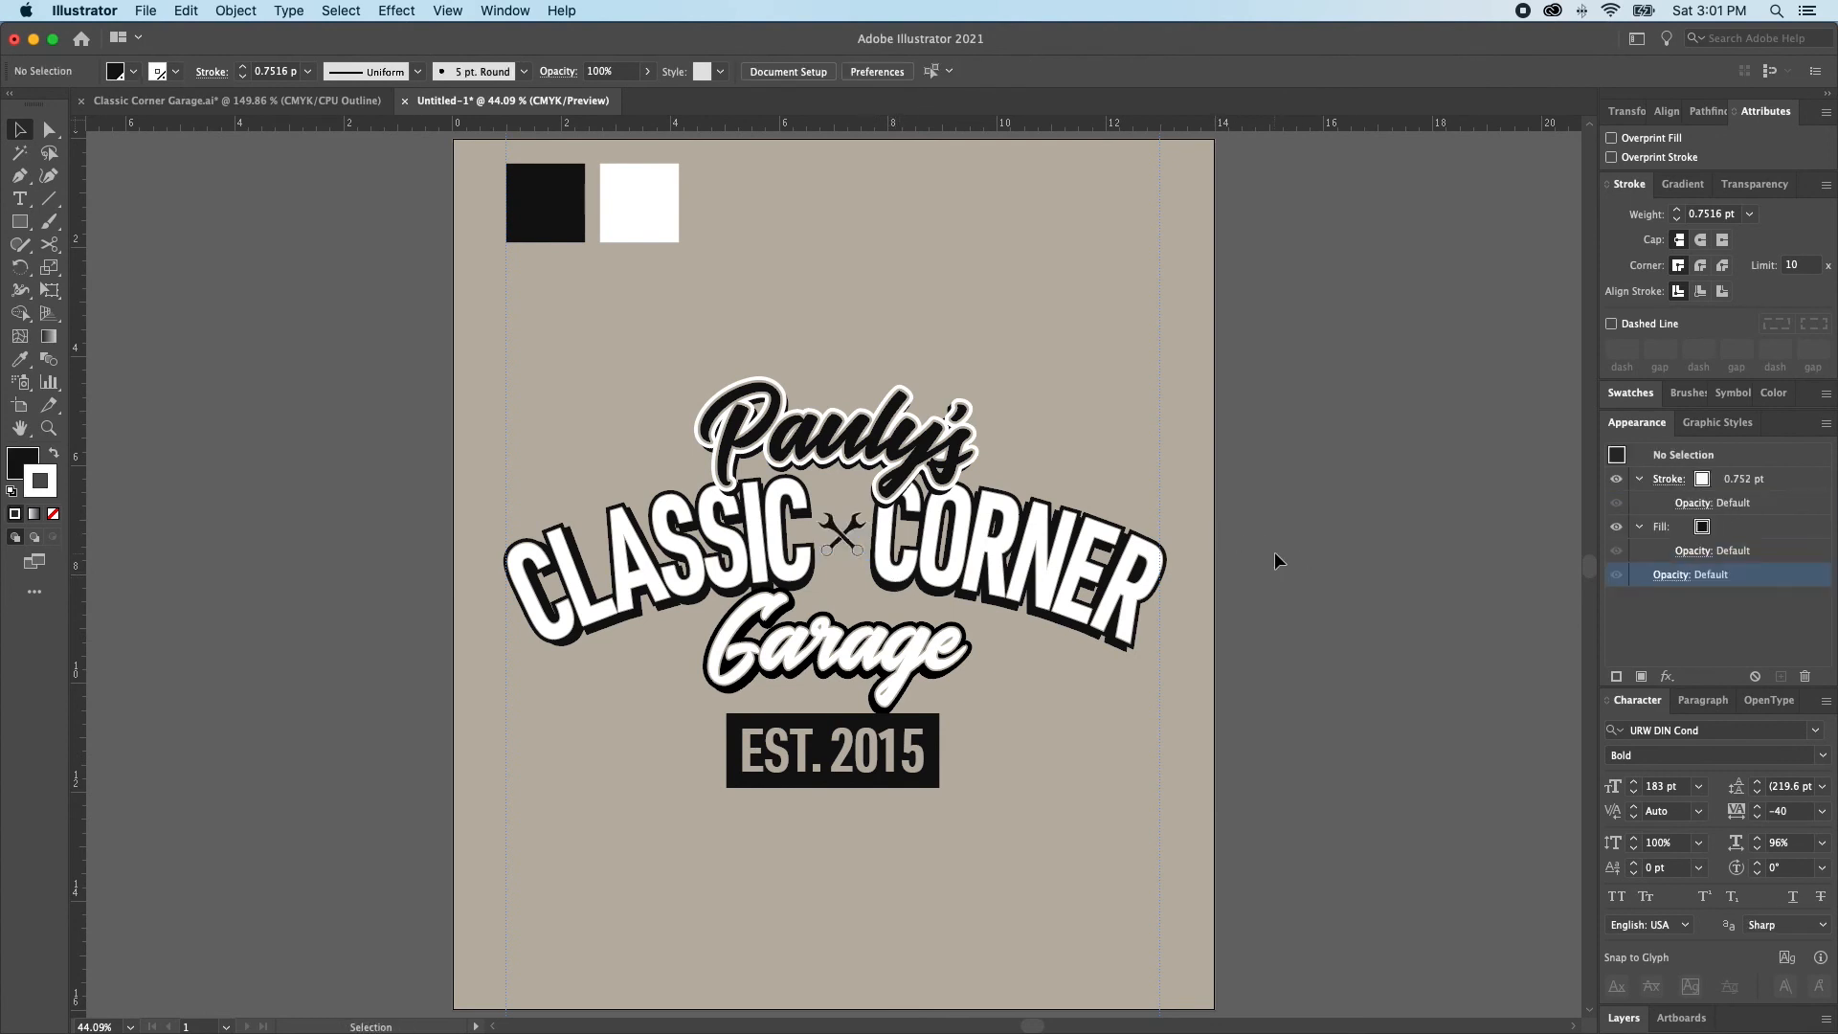
Set the crossed wrenches' stroke to the beige background spot swatch
left_click(855, 541)
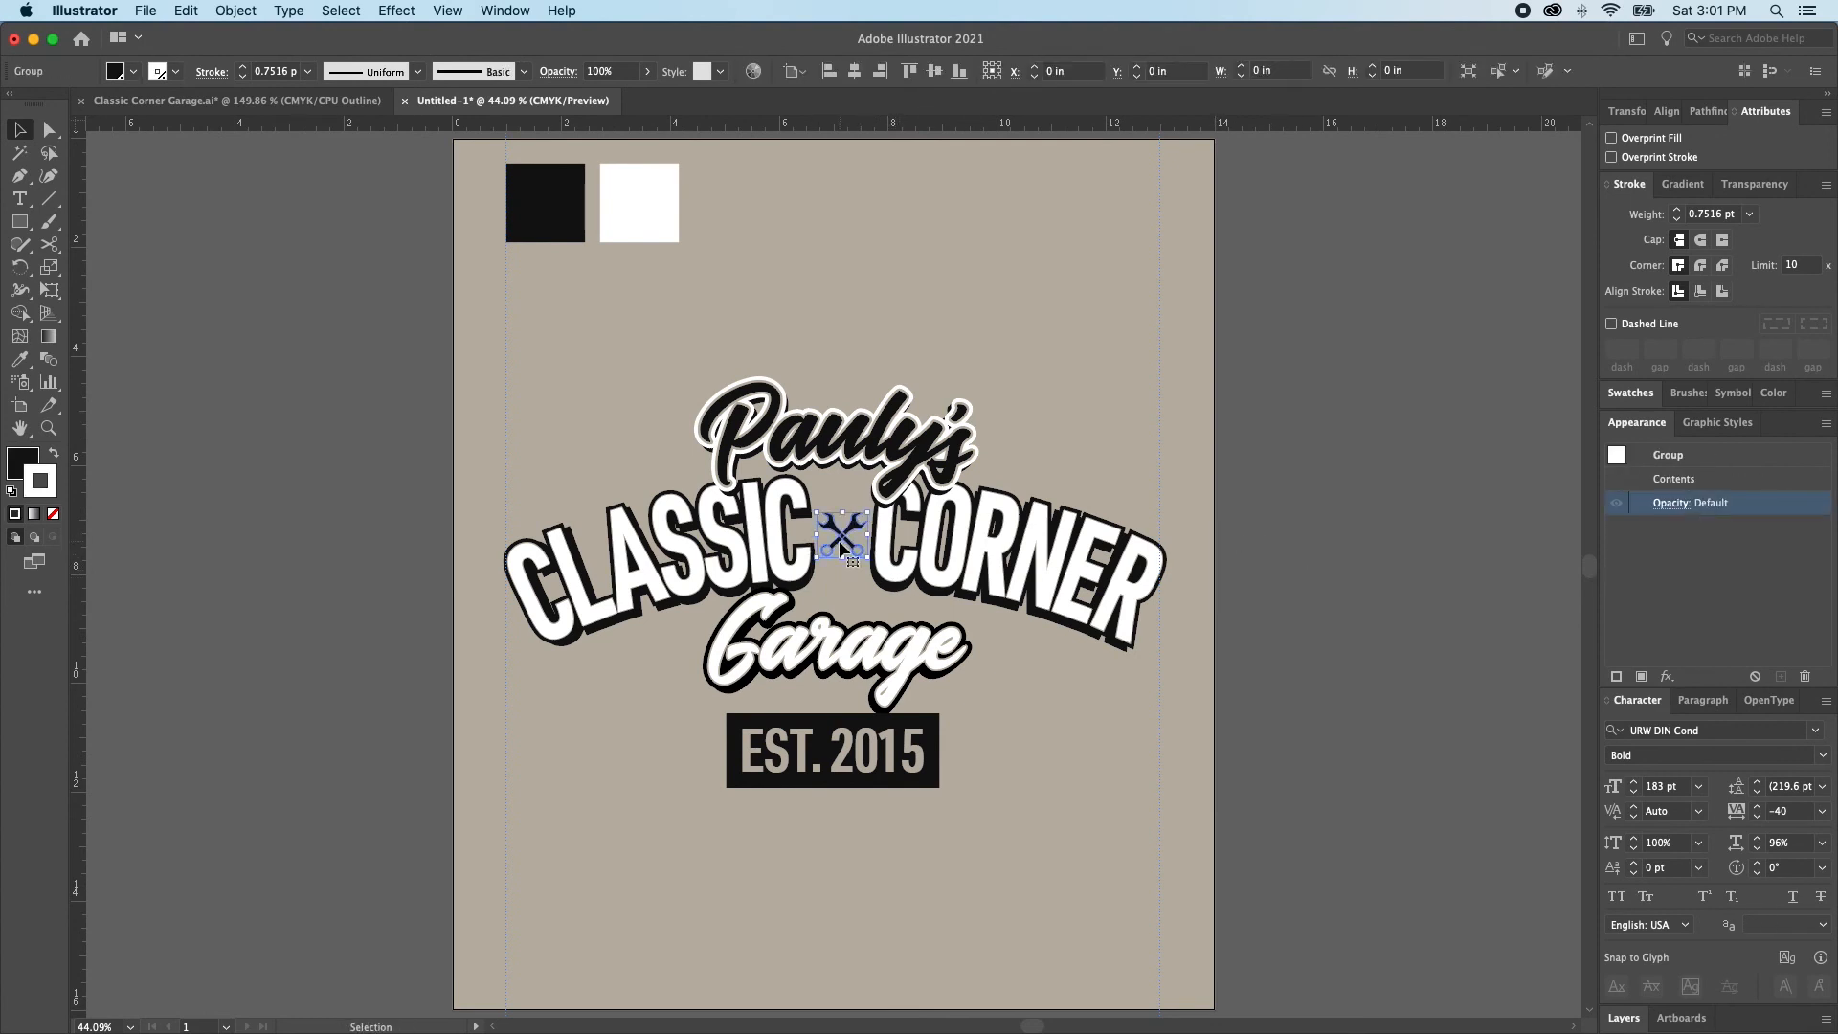
left_click(1653, 397)
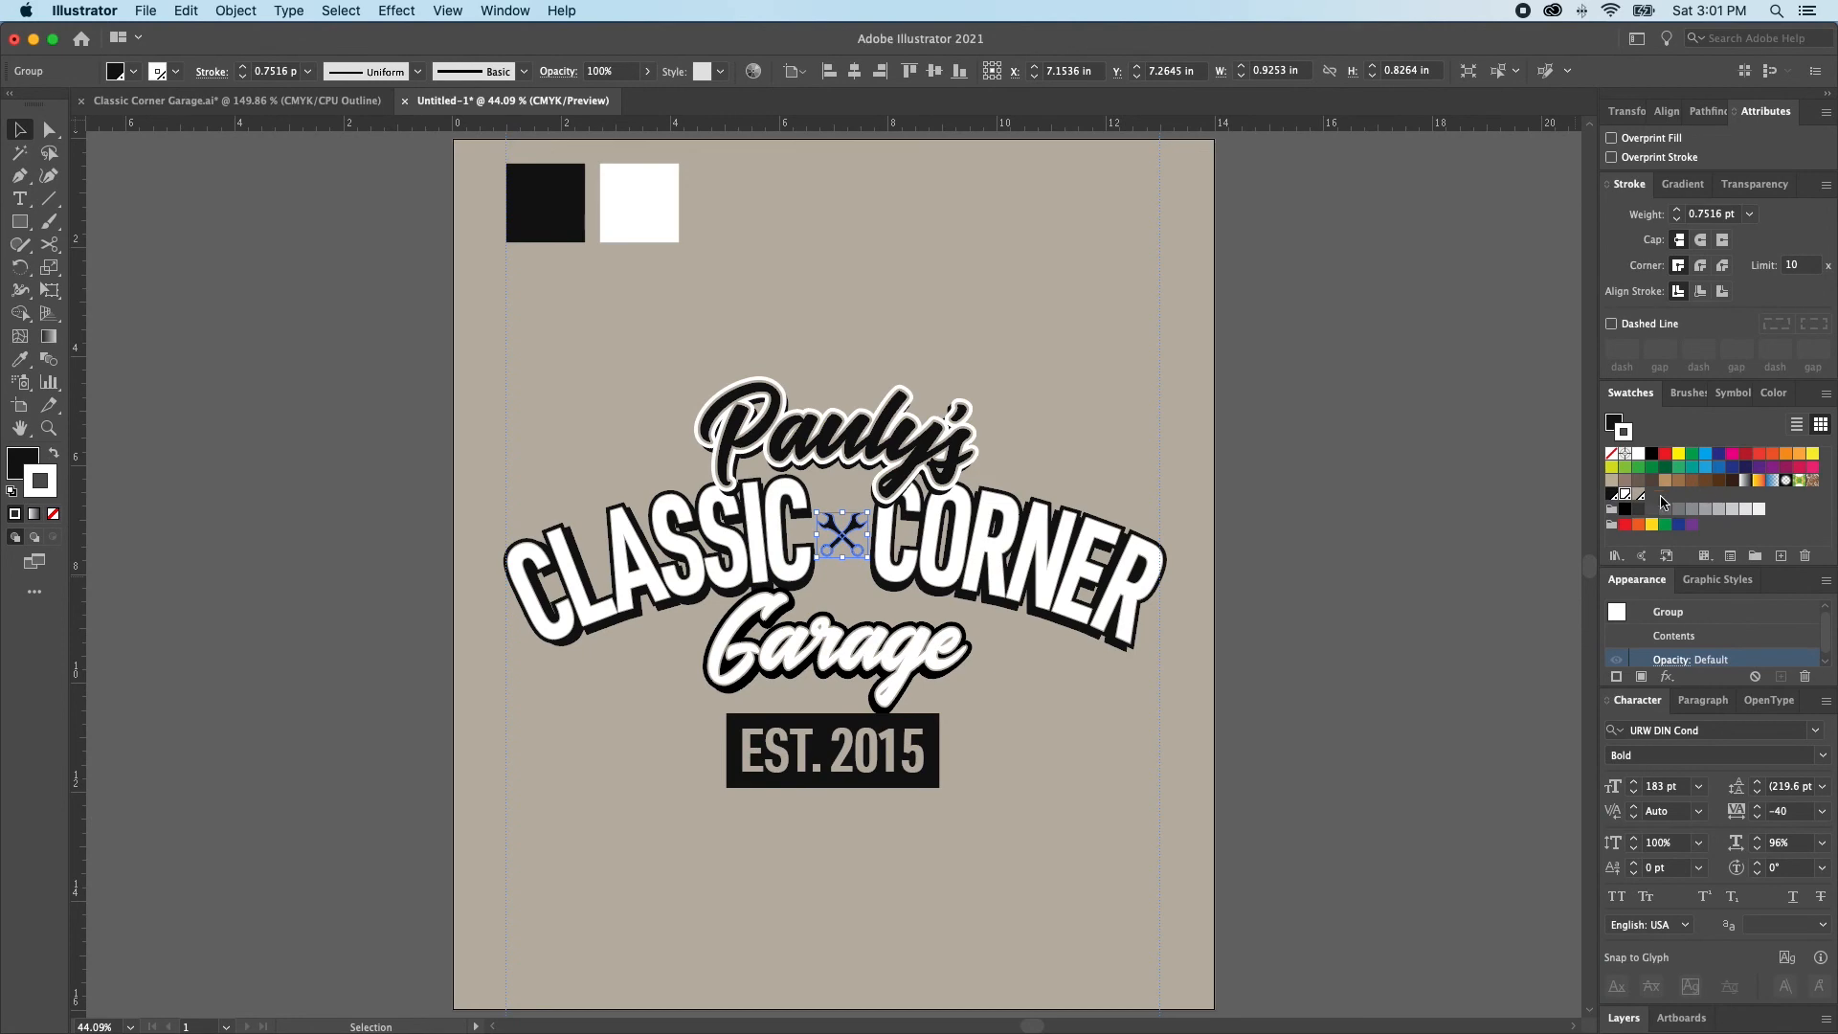
left_click(1309, 519)
left_click_drag(834, 521, 1224, 781)
left_click(900, 619)
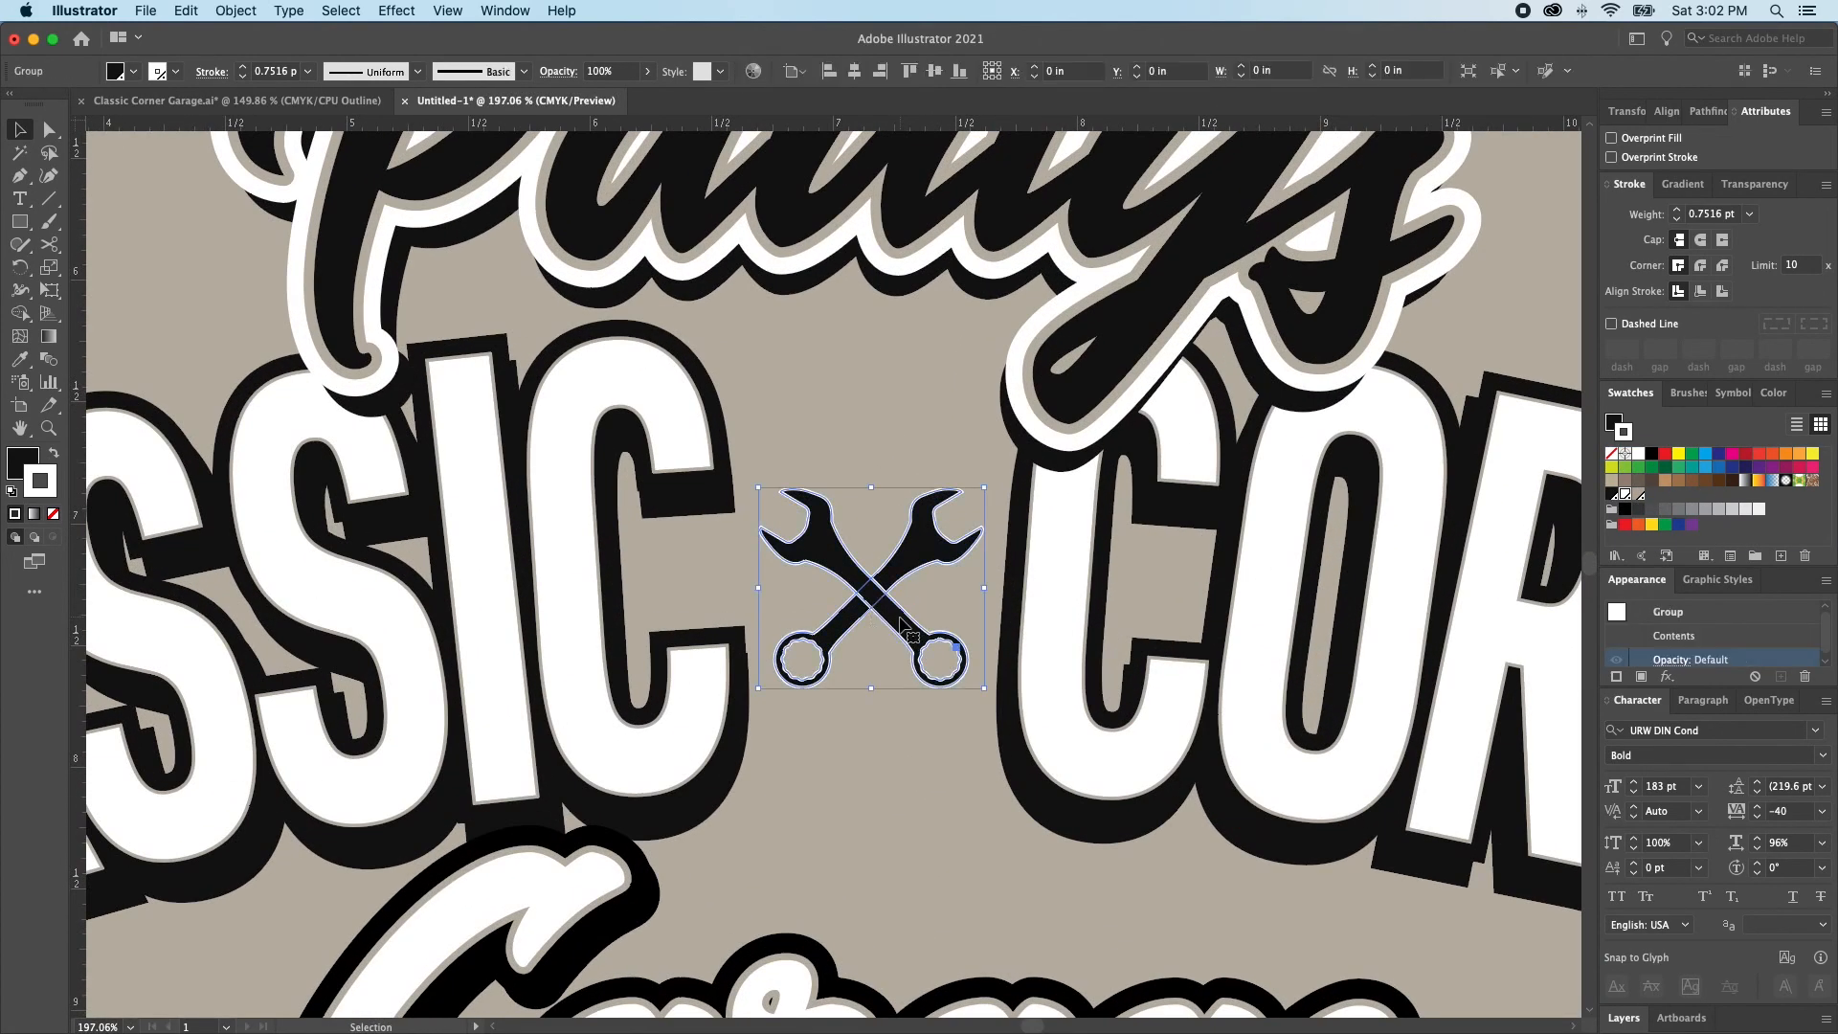
left_click(1640, 494)
left_click(997, 674)
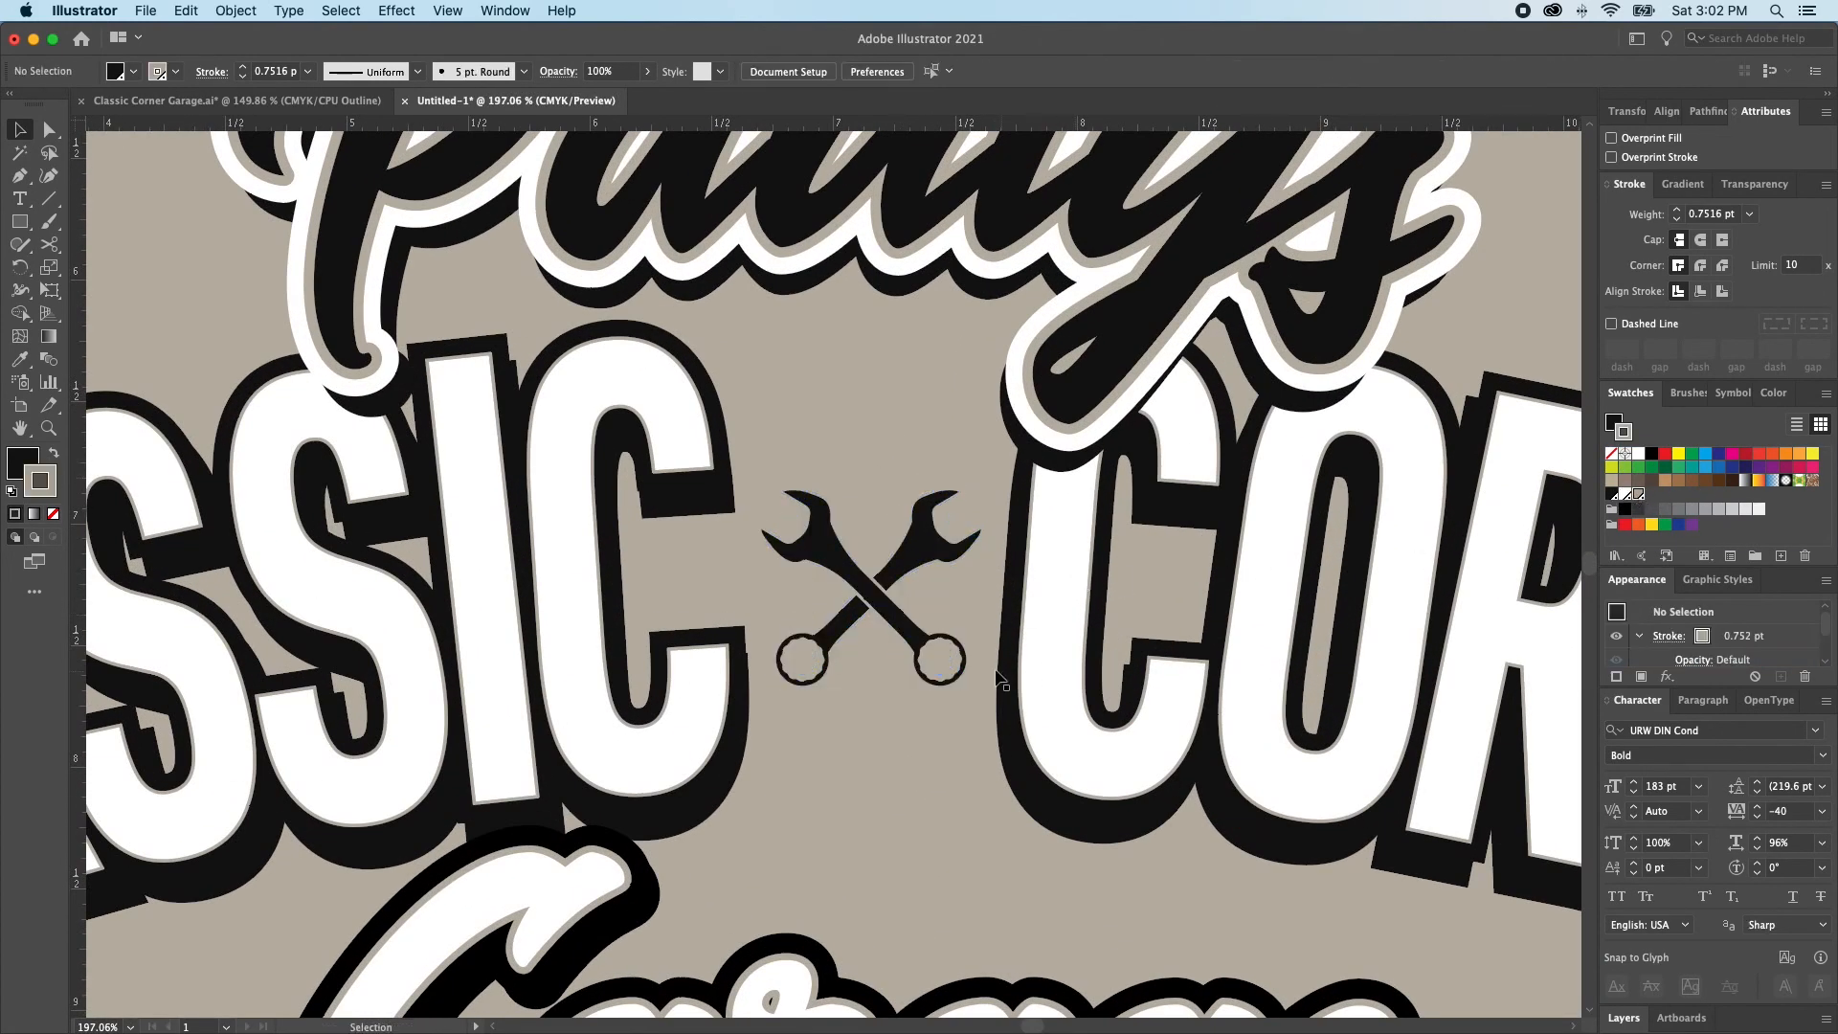
left_click(915, 639, "alt+super")
left_click(914, 635, "alt+super")
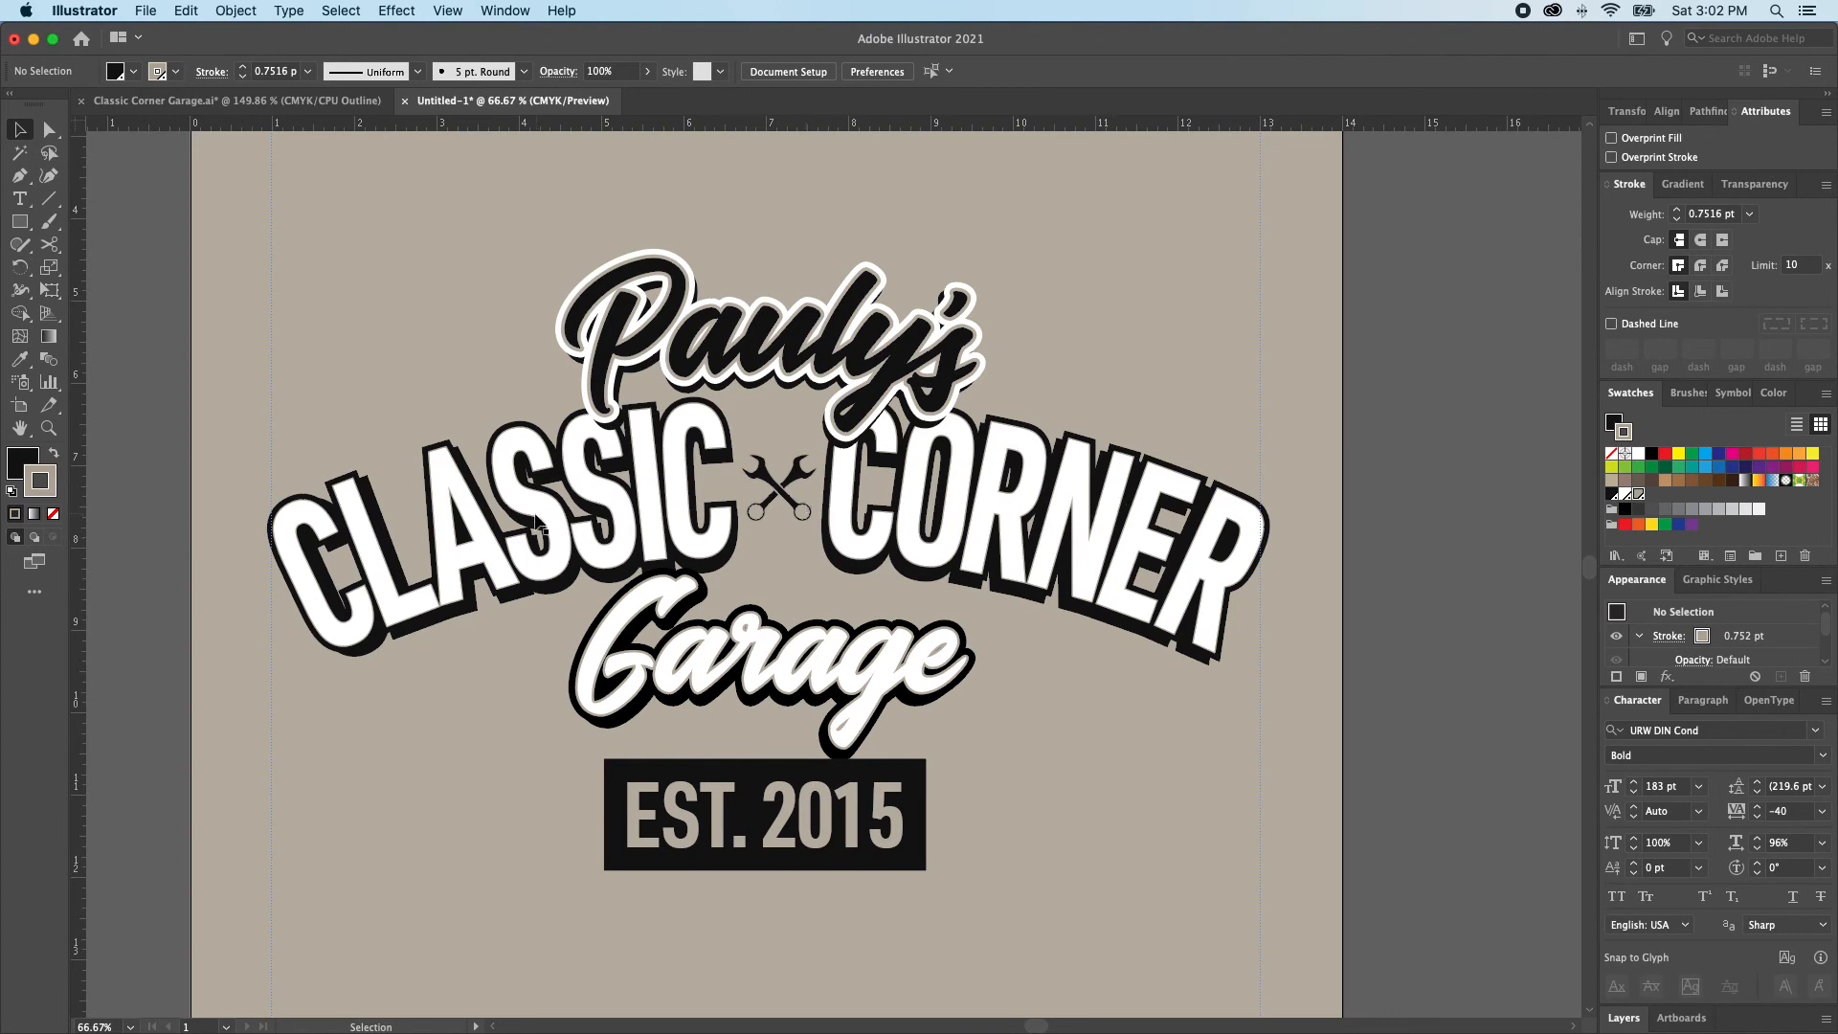
Change the font of both the CLASSIC CORNER arched text and its shadow copy to DIN Condensed Bold
left_click(995, 546)
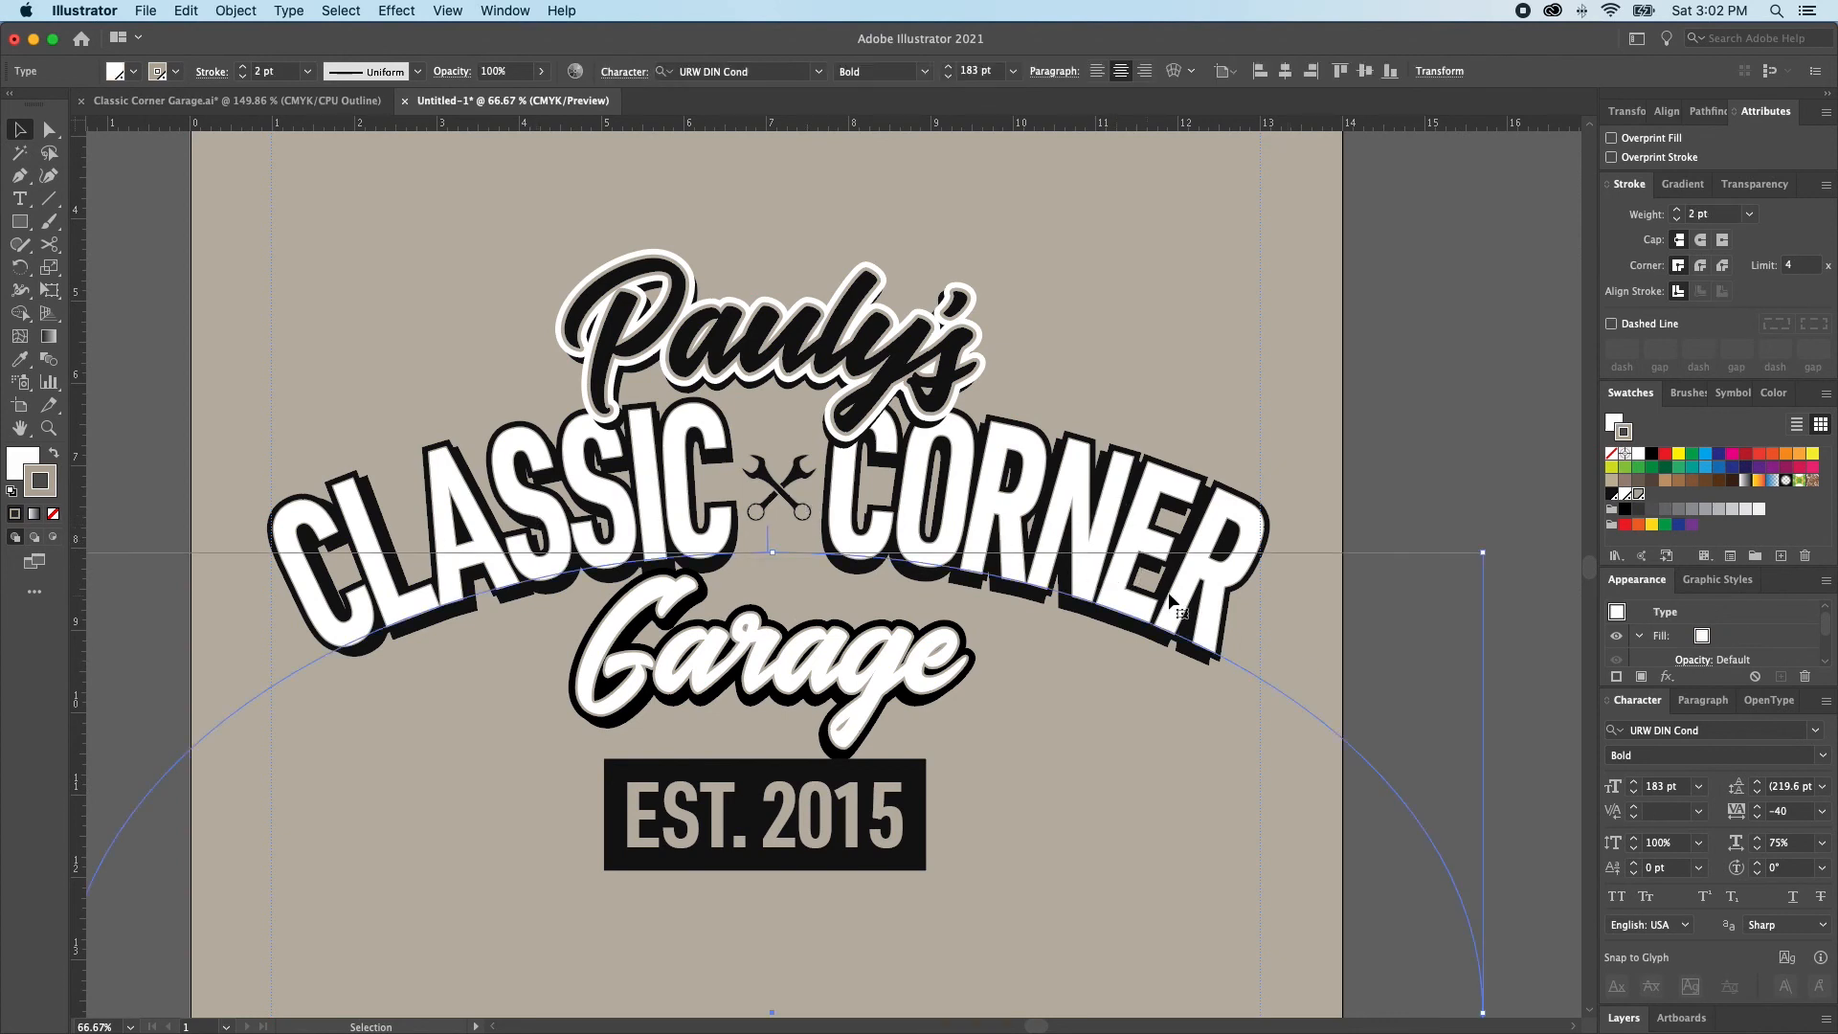
left_click_drag(1411, 494, 1005, 693)
left_click(1302, 459, "shift")
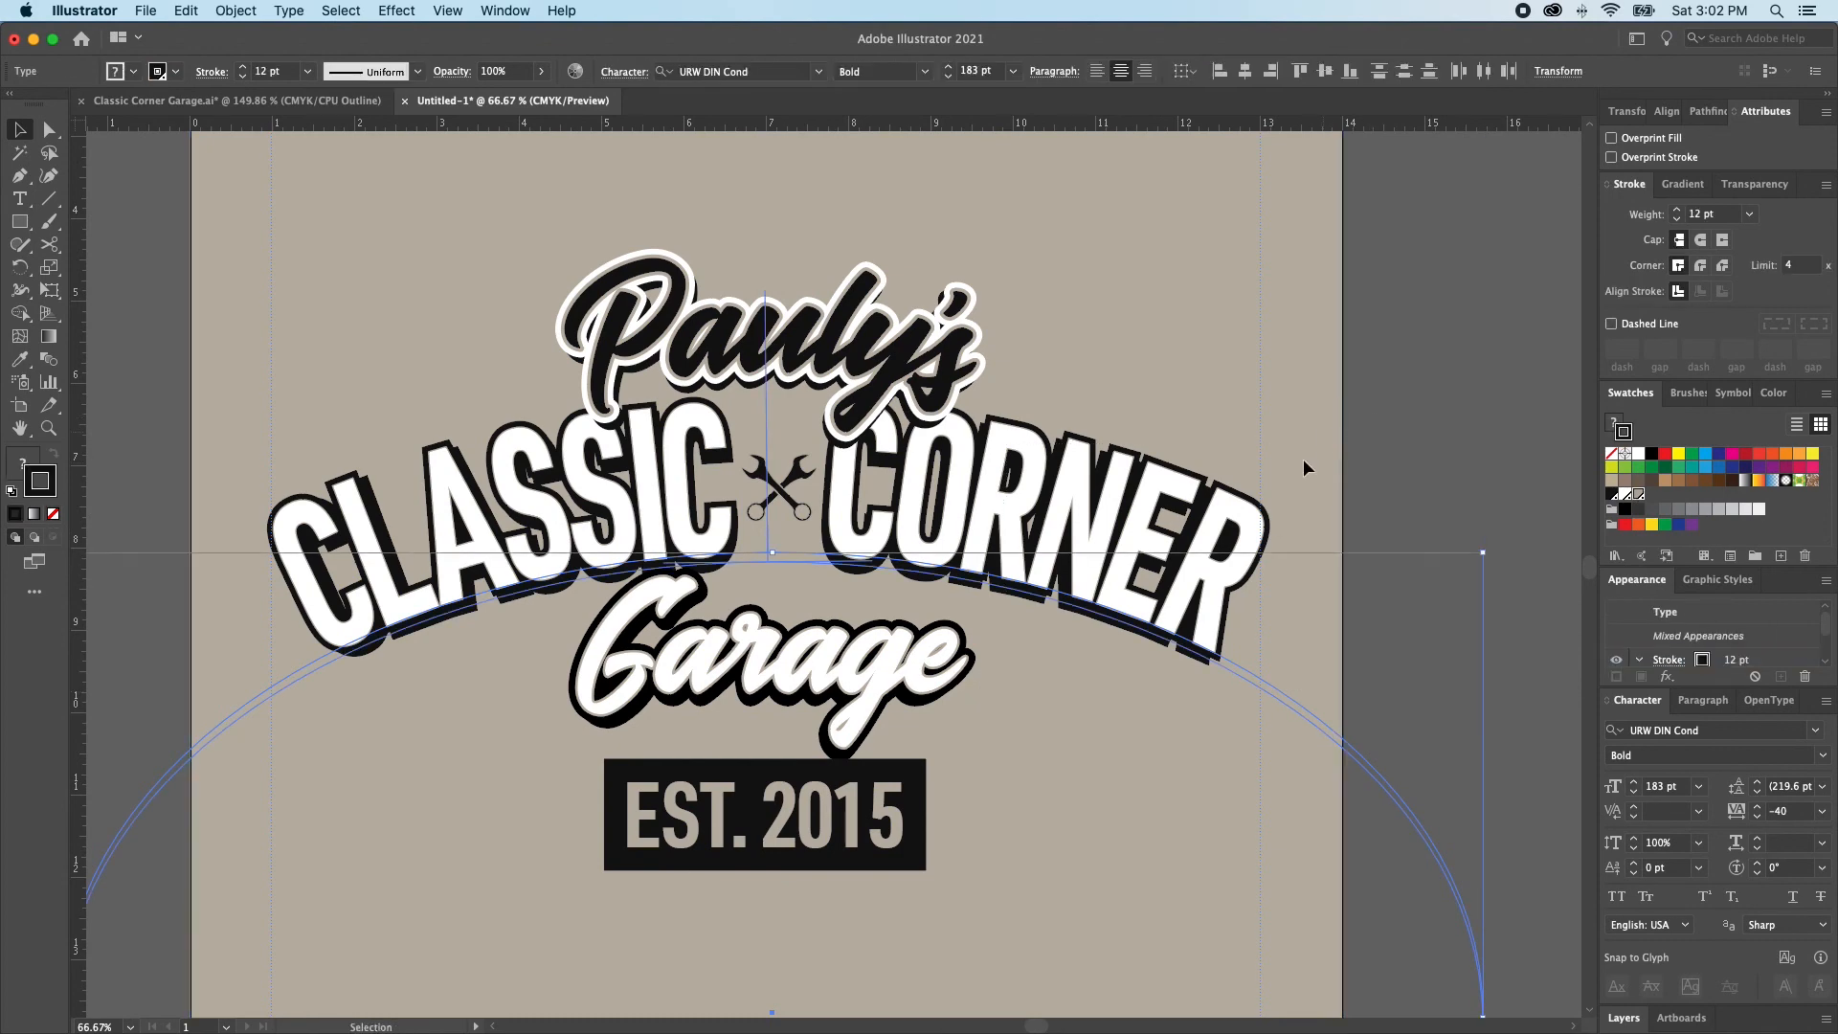
left_click(1816, 730)
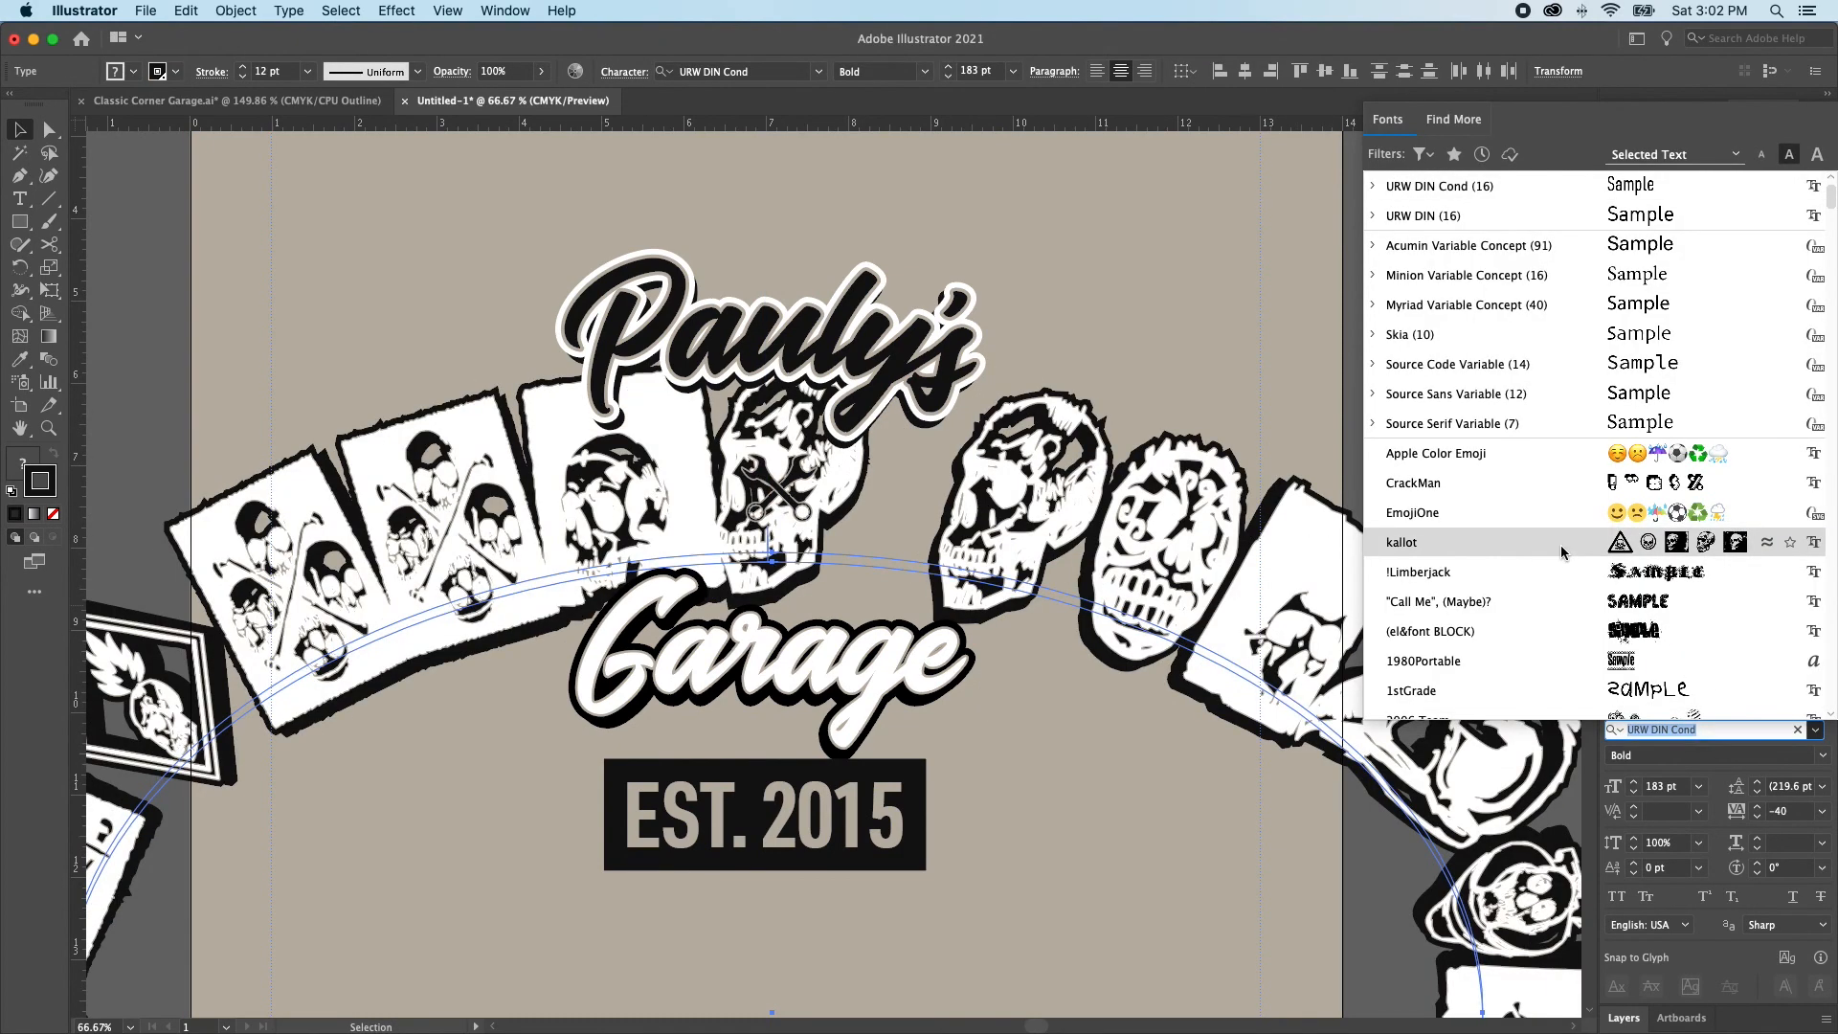
type("din")
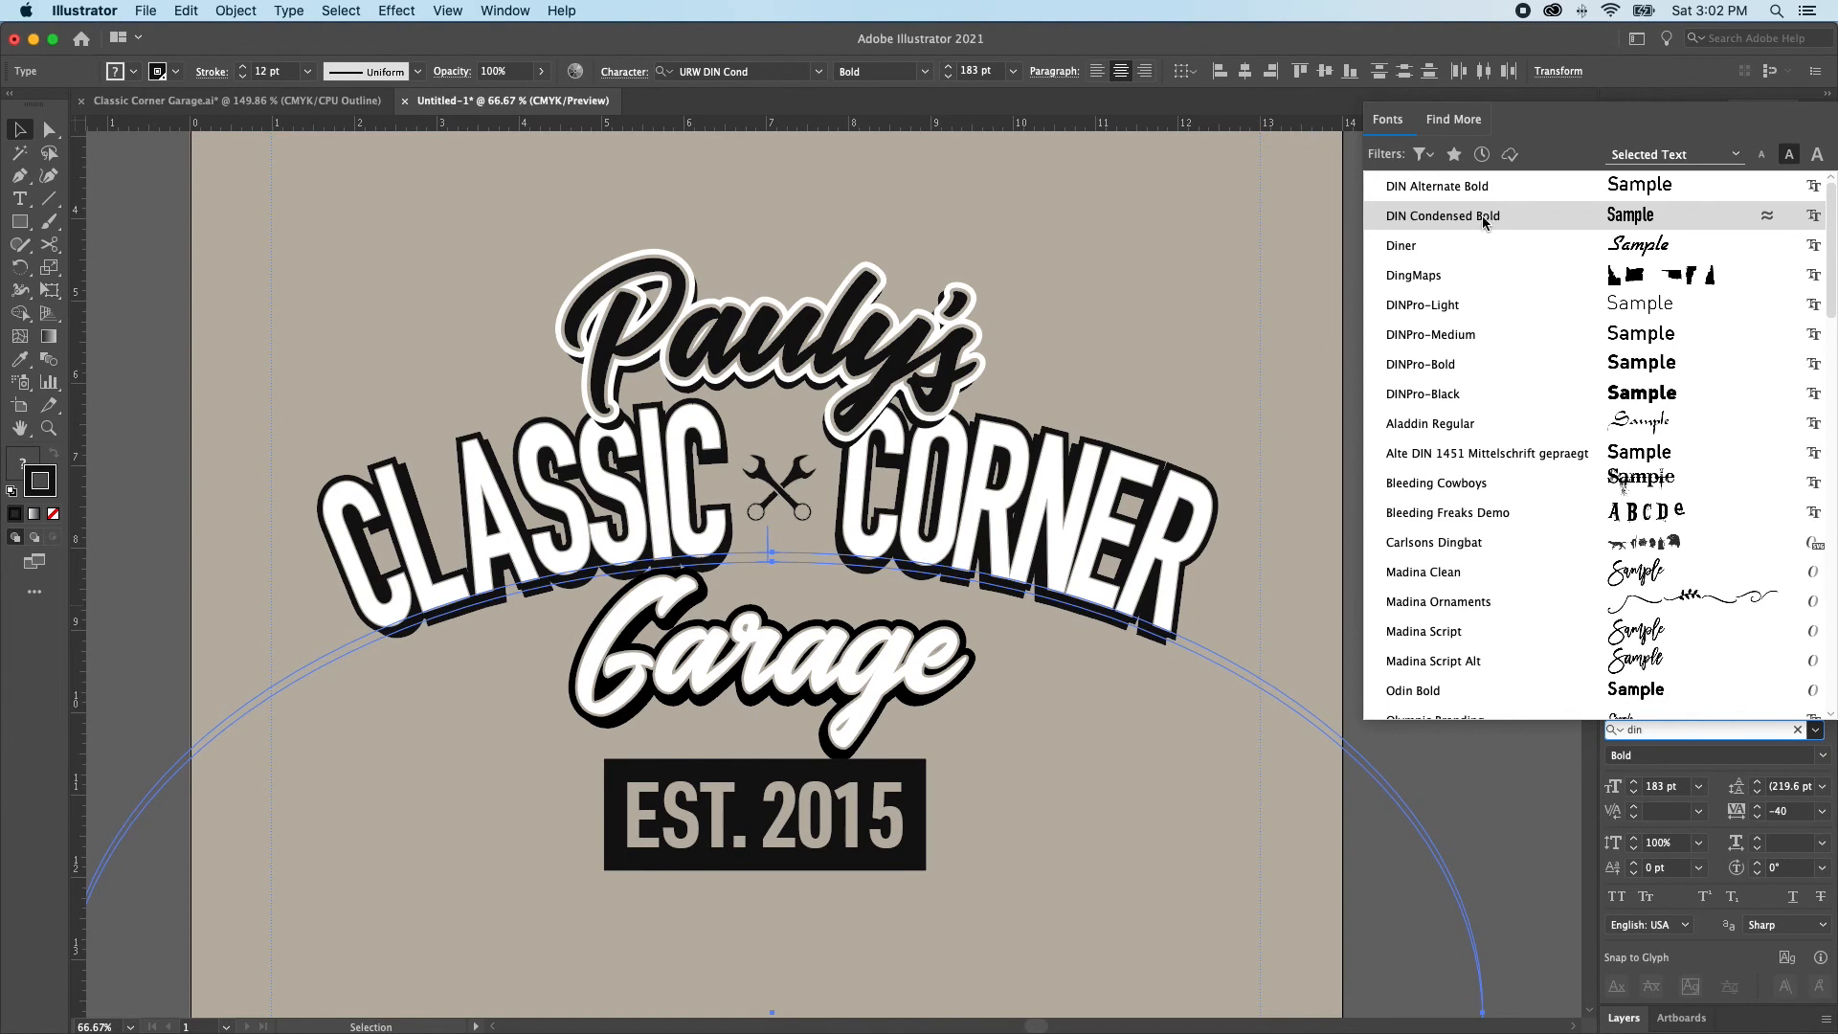
left_click(1447, 219)
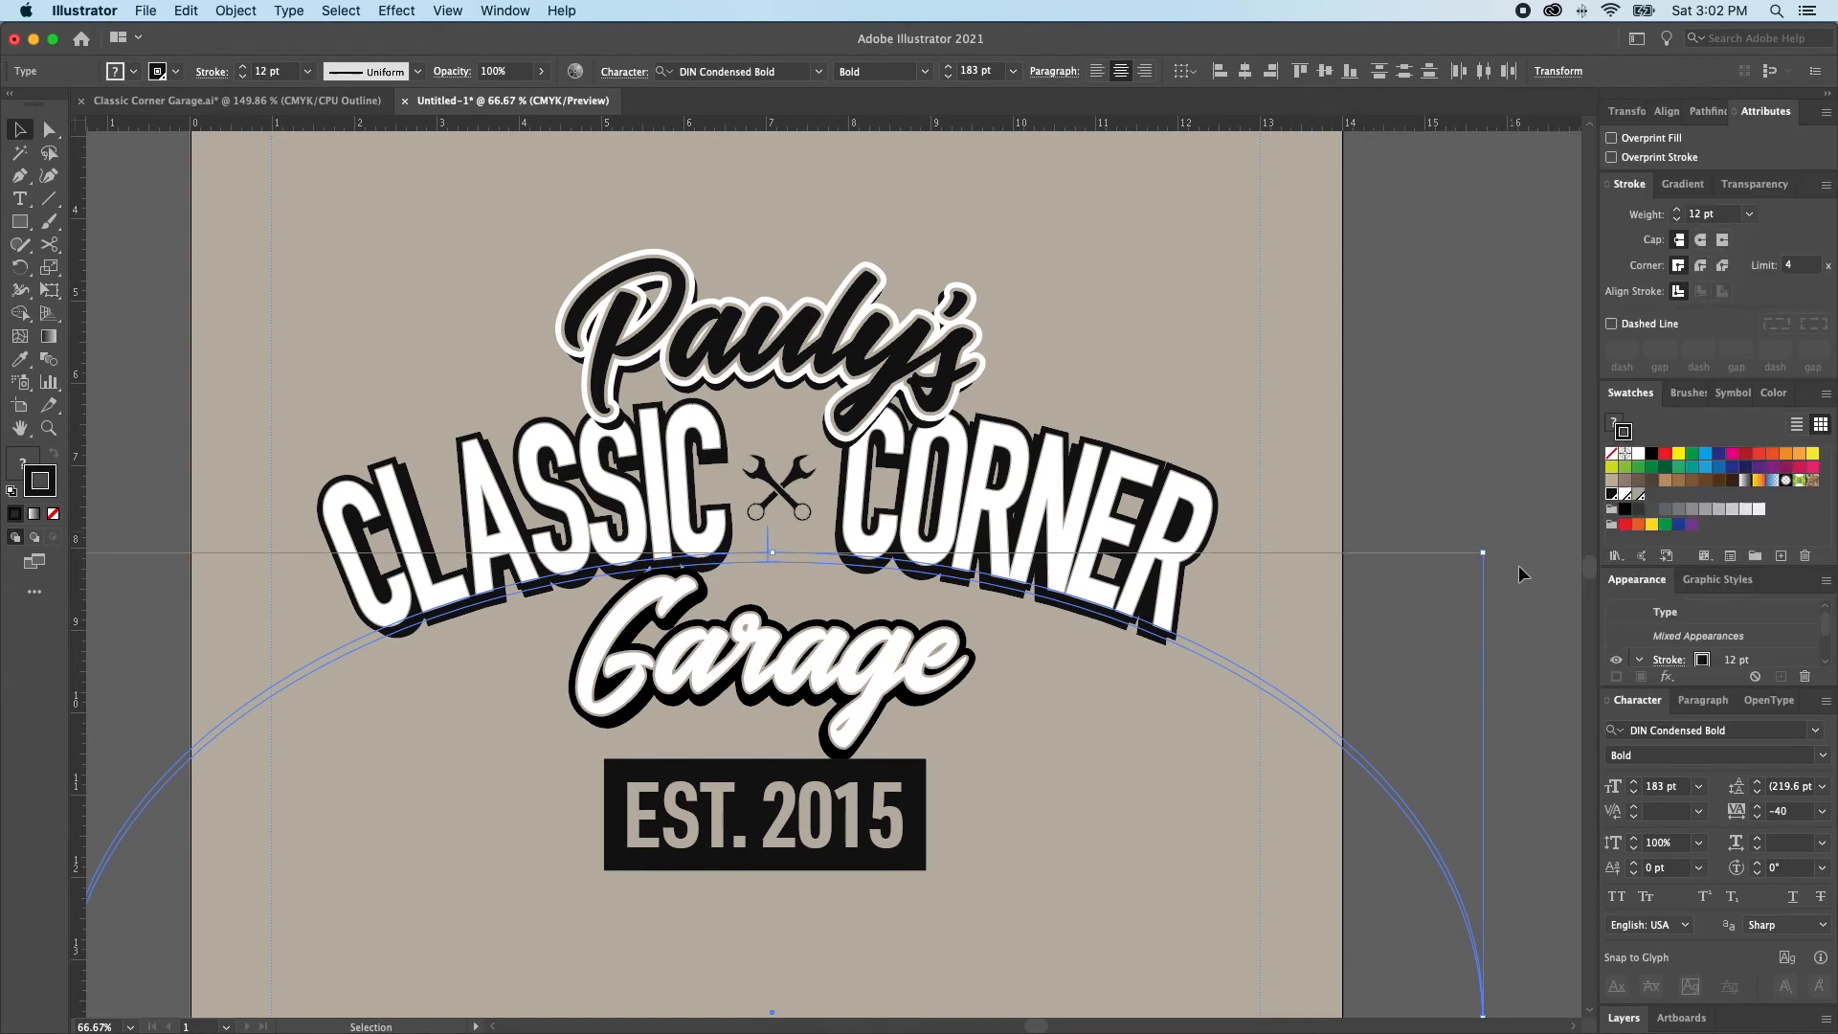
Set the horizontal scale of both CLASSIC CORNER texts to 100% and their tracking to 0
left_click(1795, 848)
type("100")
key("Return")
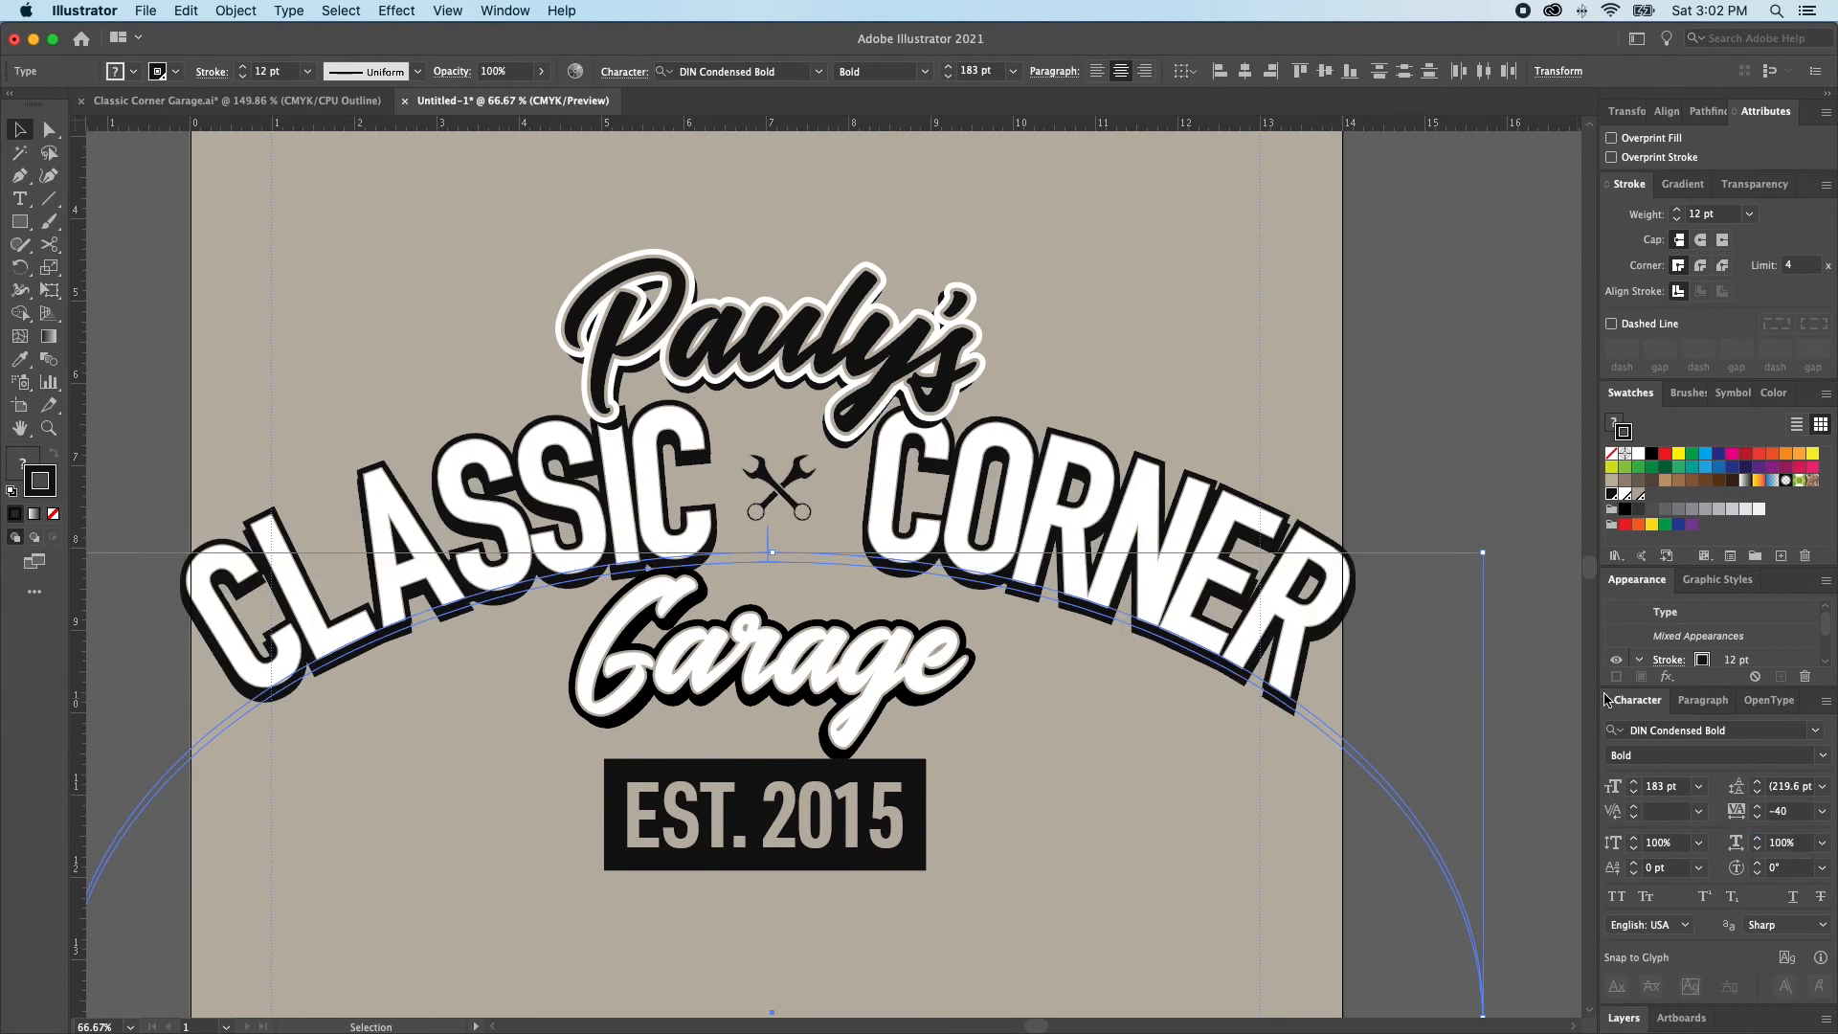
key("alt+Right")
key("alt+Right")
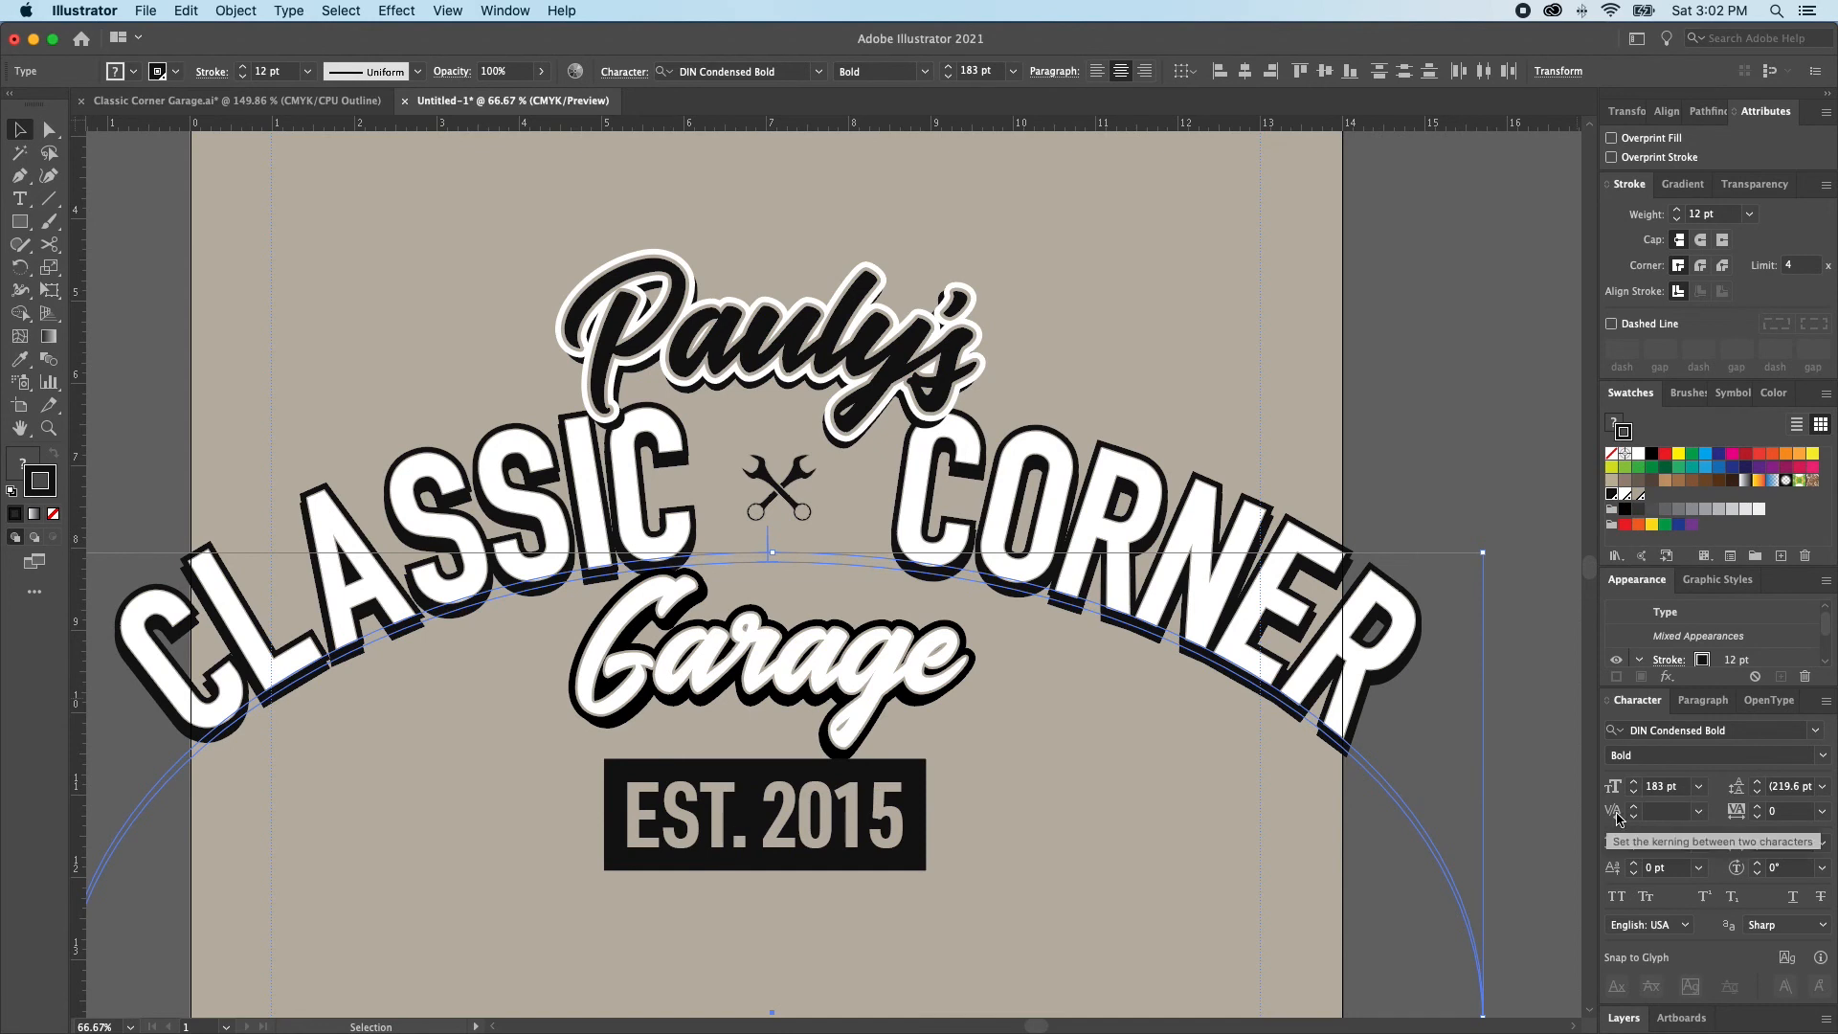
Set both CLASSIC CORNER texts to Auto kerning and 75% horizontal scale
left_click(1698, 811)
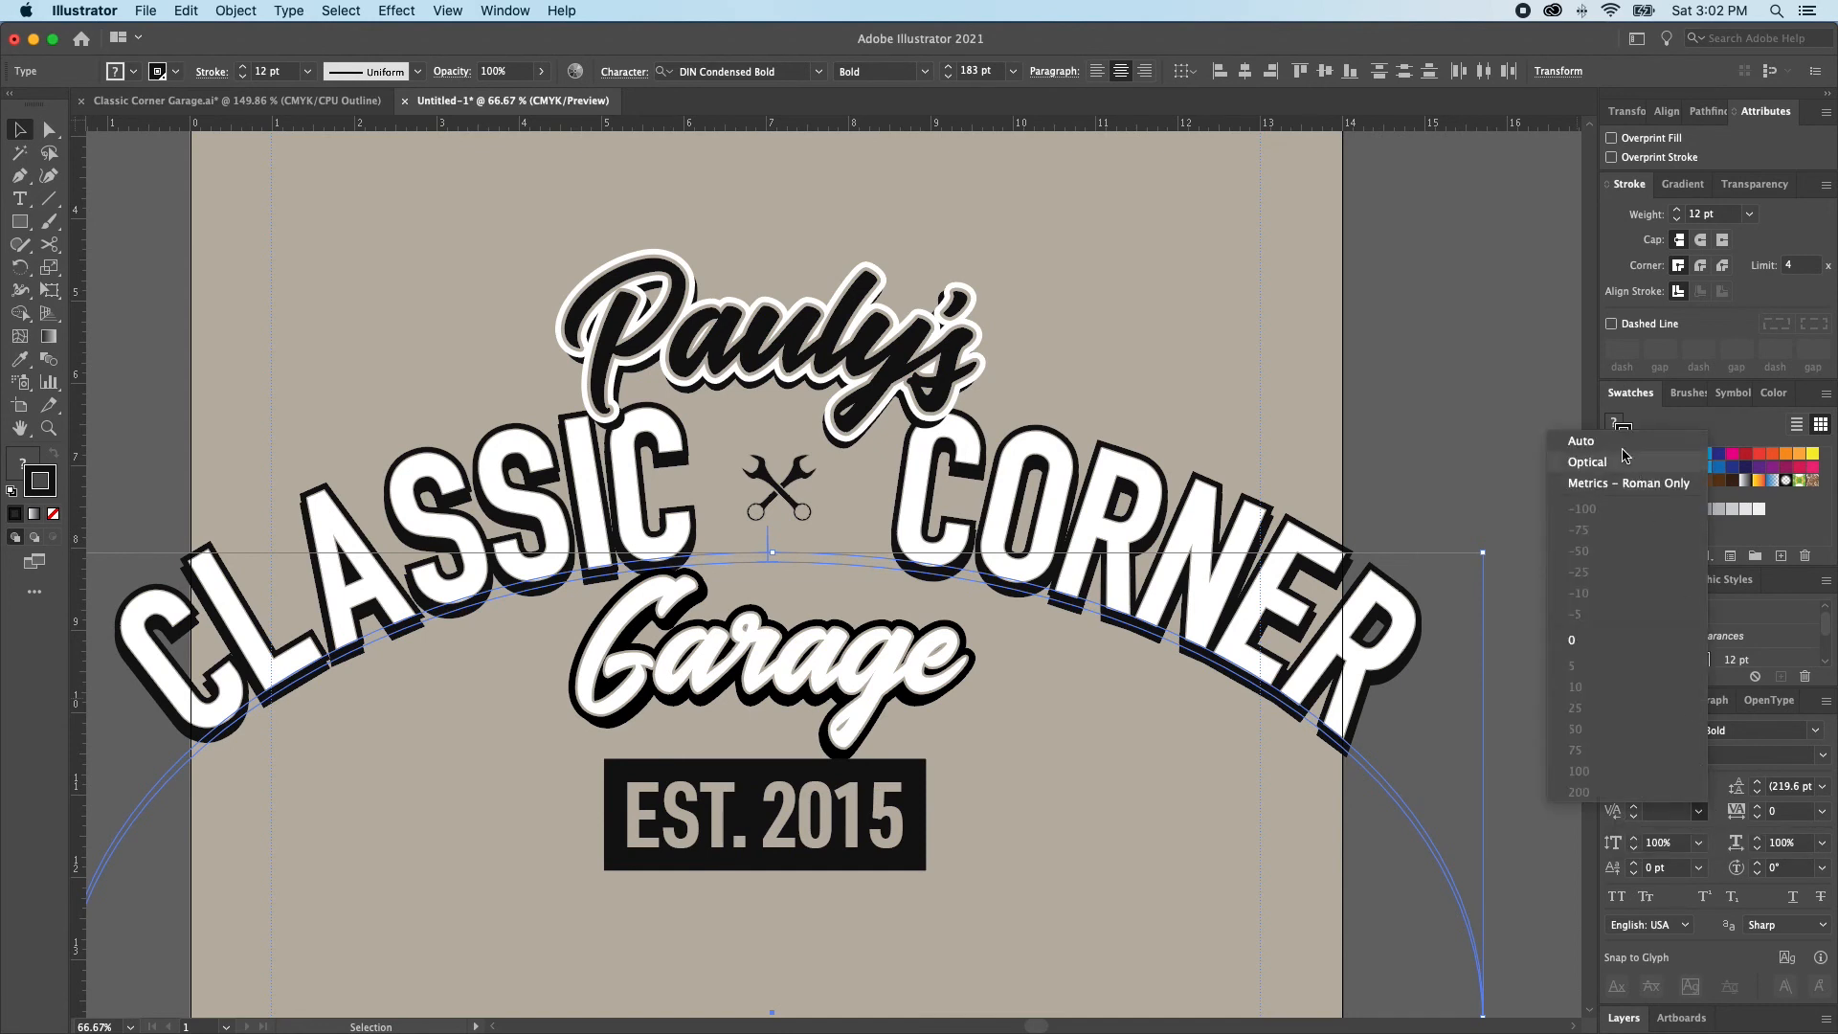
left_click(1615, 449)
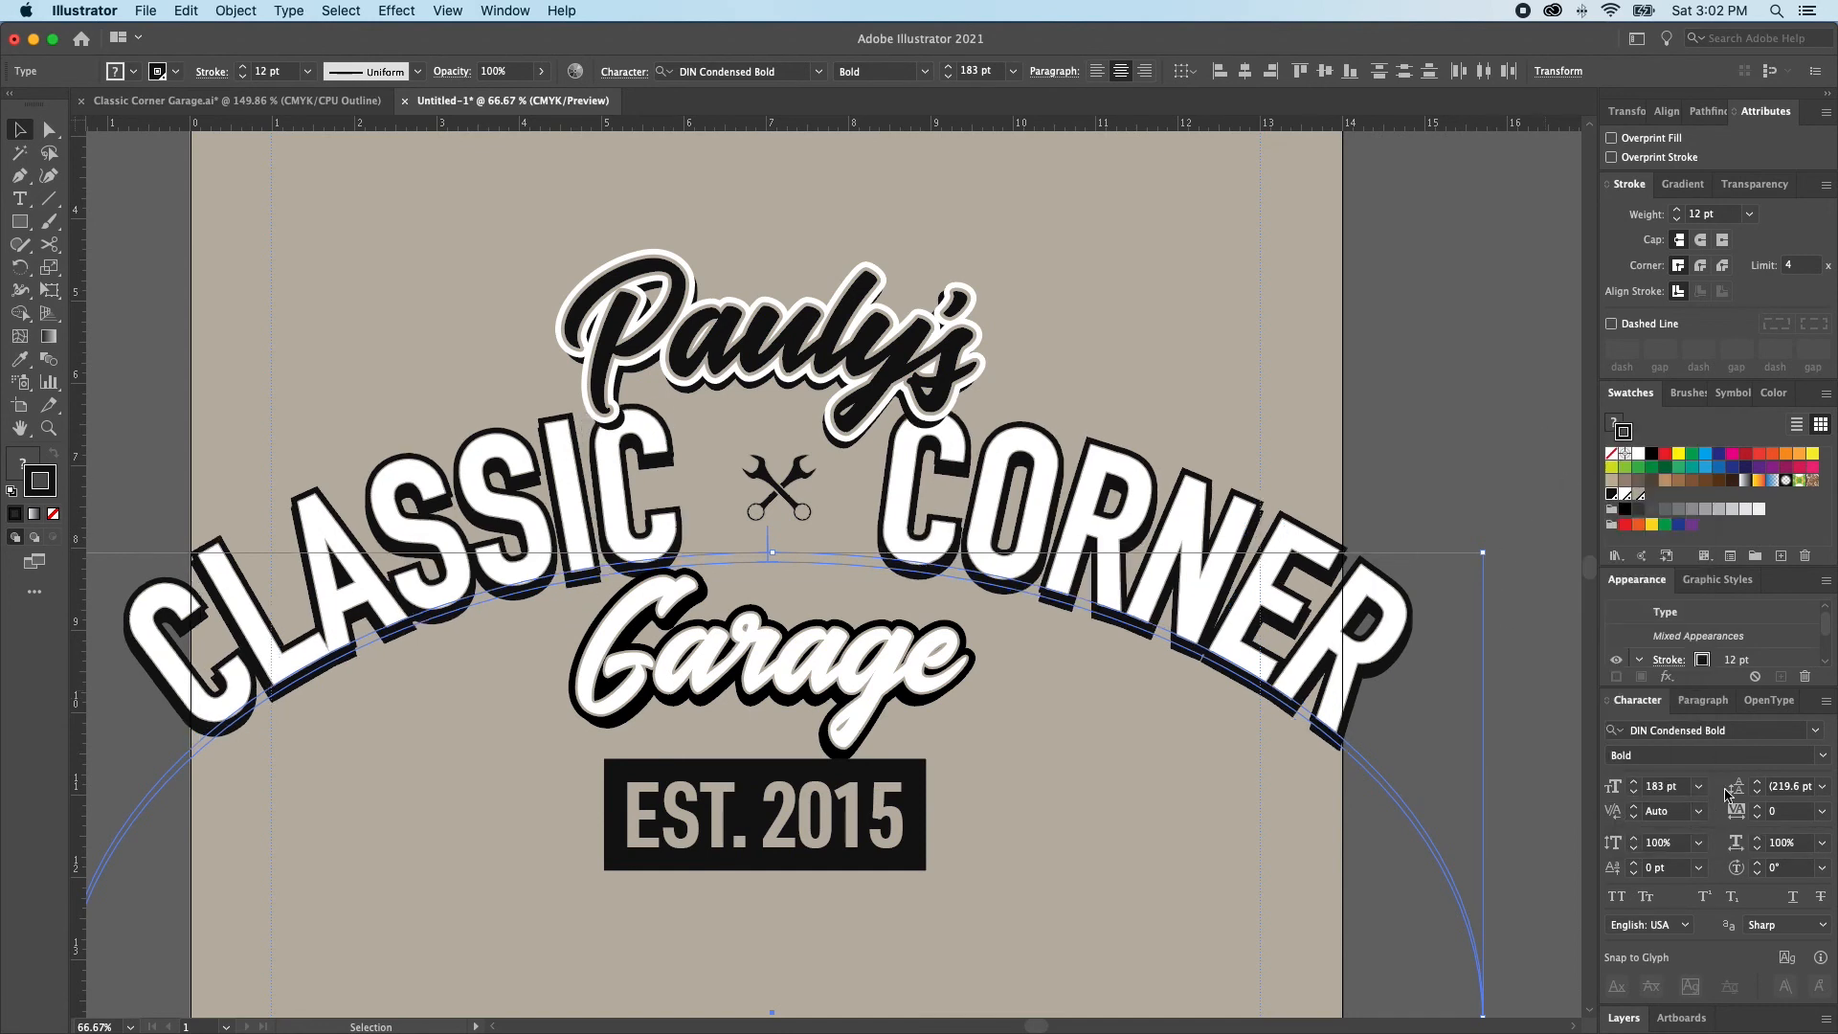
left_click(1821, 842)
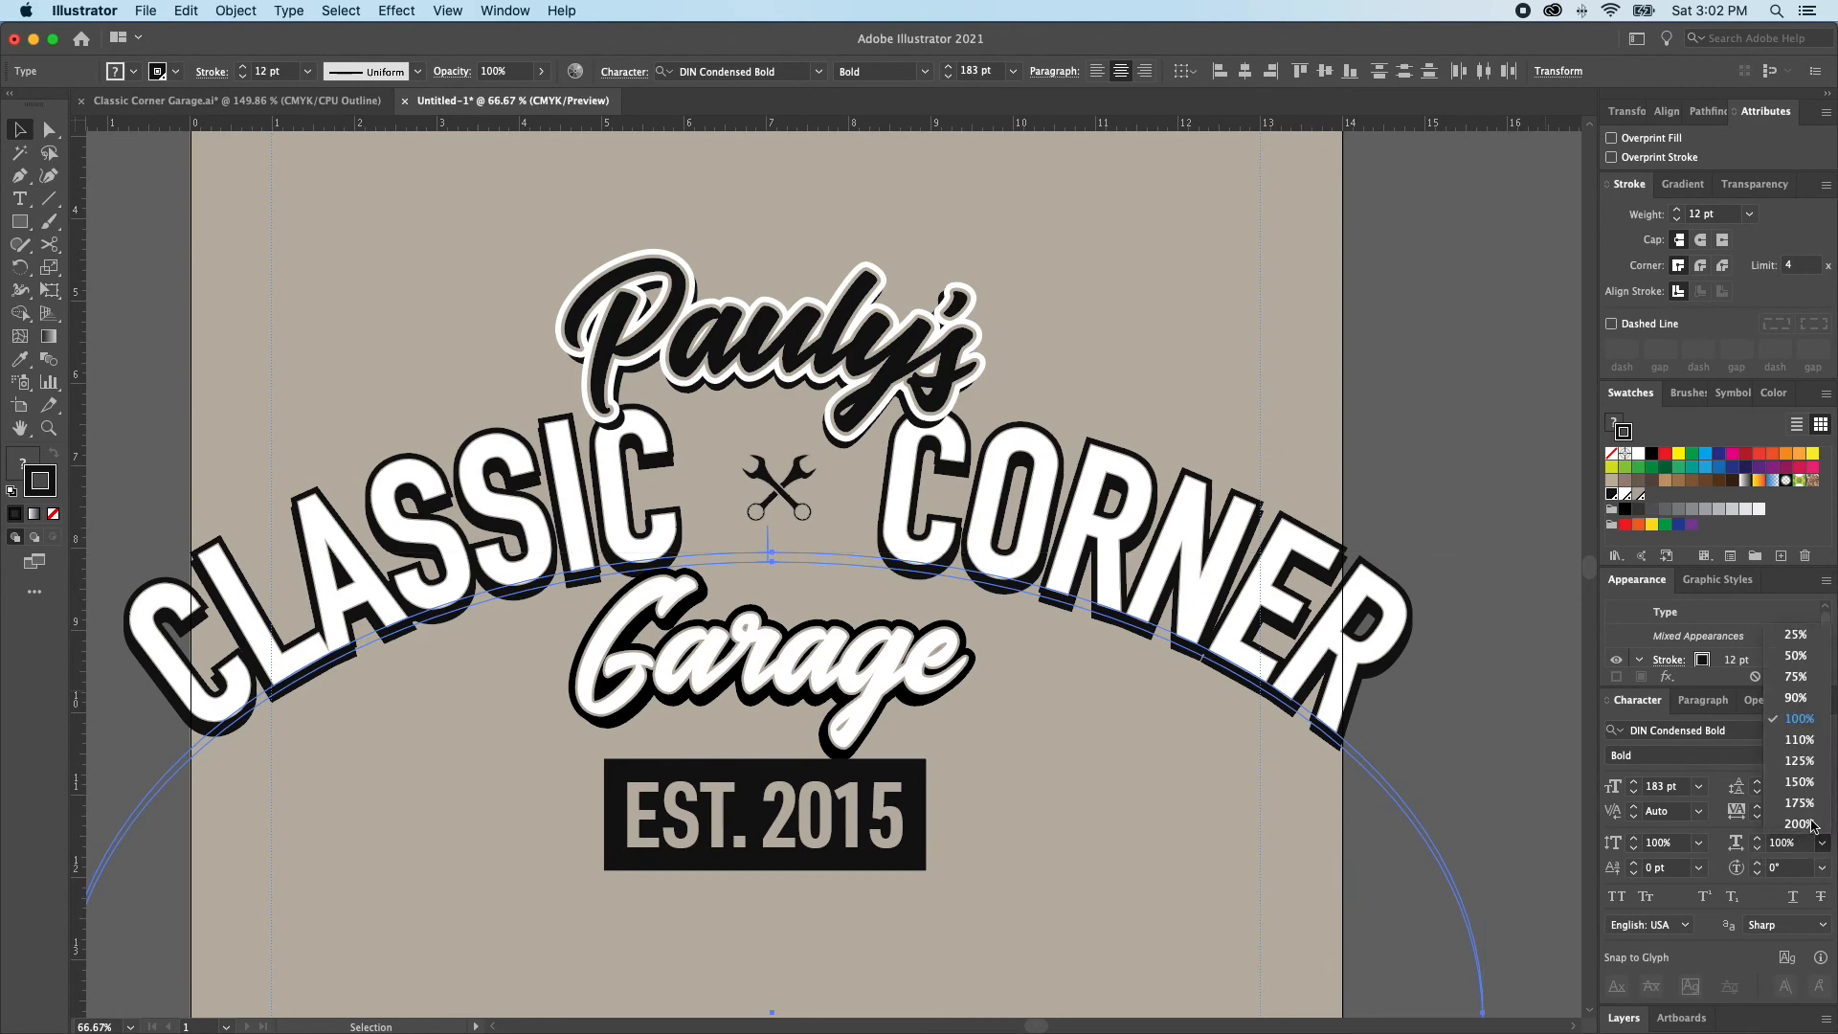
left_click(1796, 677)
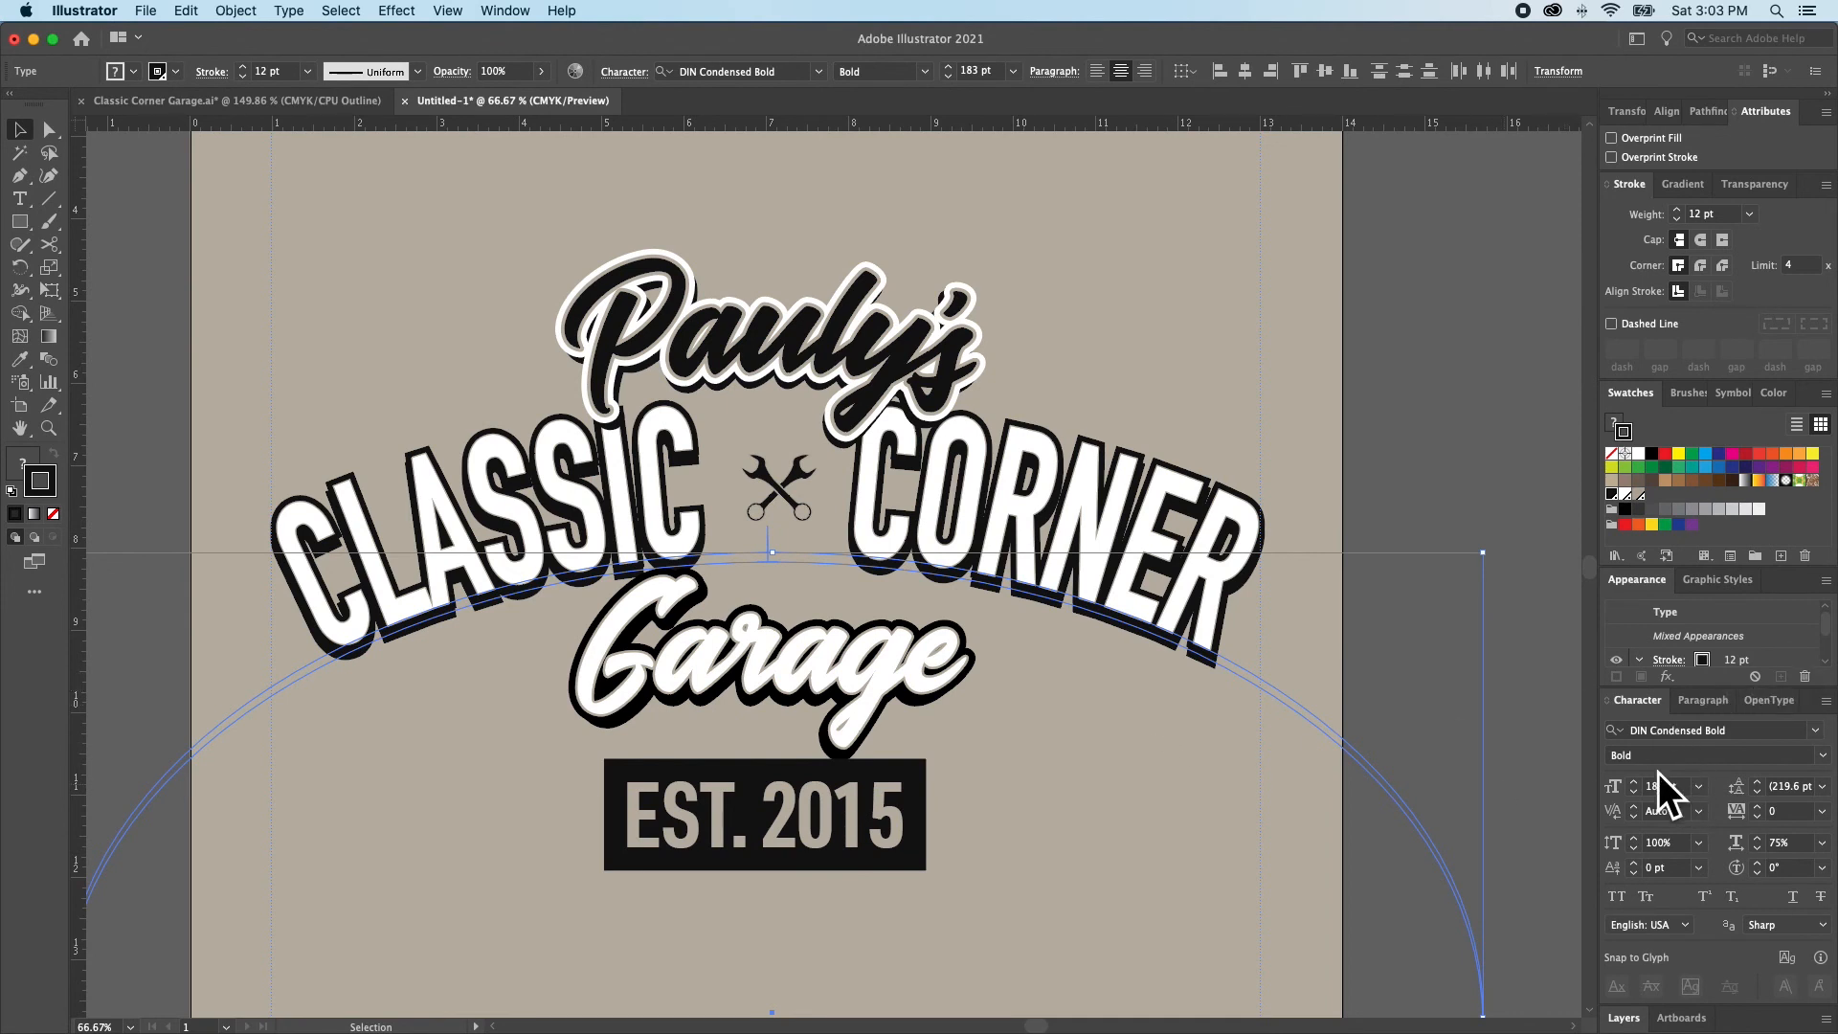
Set both CLASSIC CORNER arched texts to a 188 pt font size and 80% horizontal scale
left_click(1634, 783)
left_click(1634, 783)
left_click(1634, 783)
left_click(1633, 783)
left_click(1633, 783)
left_click(1822, 842)
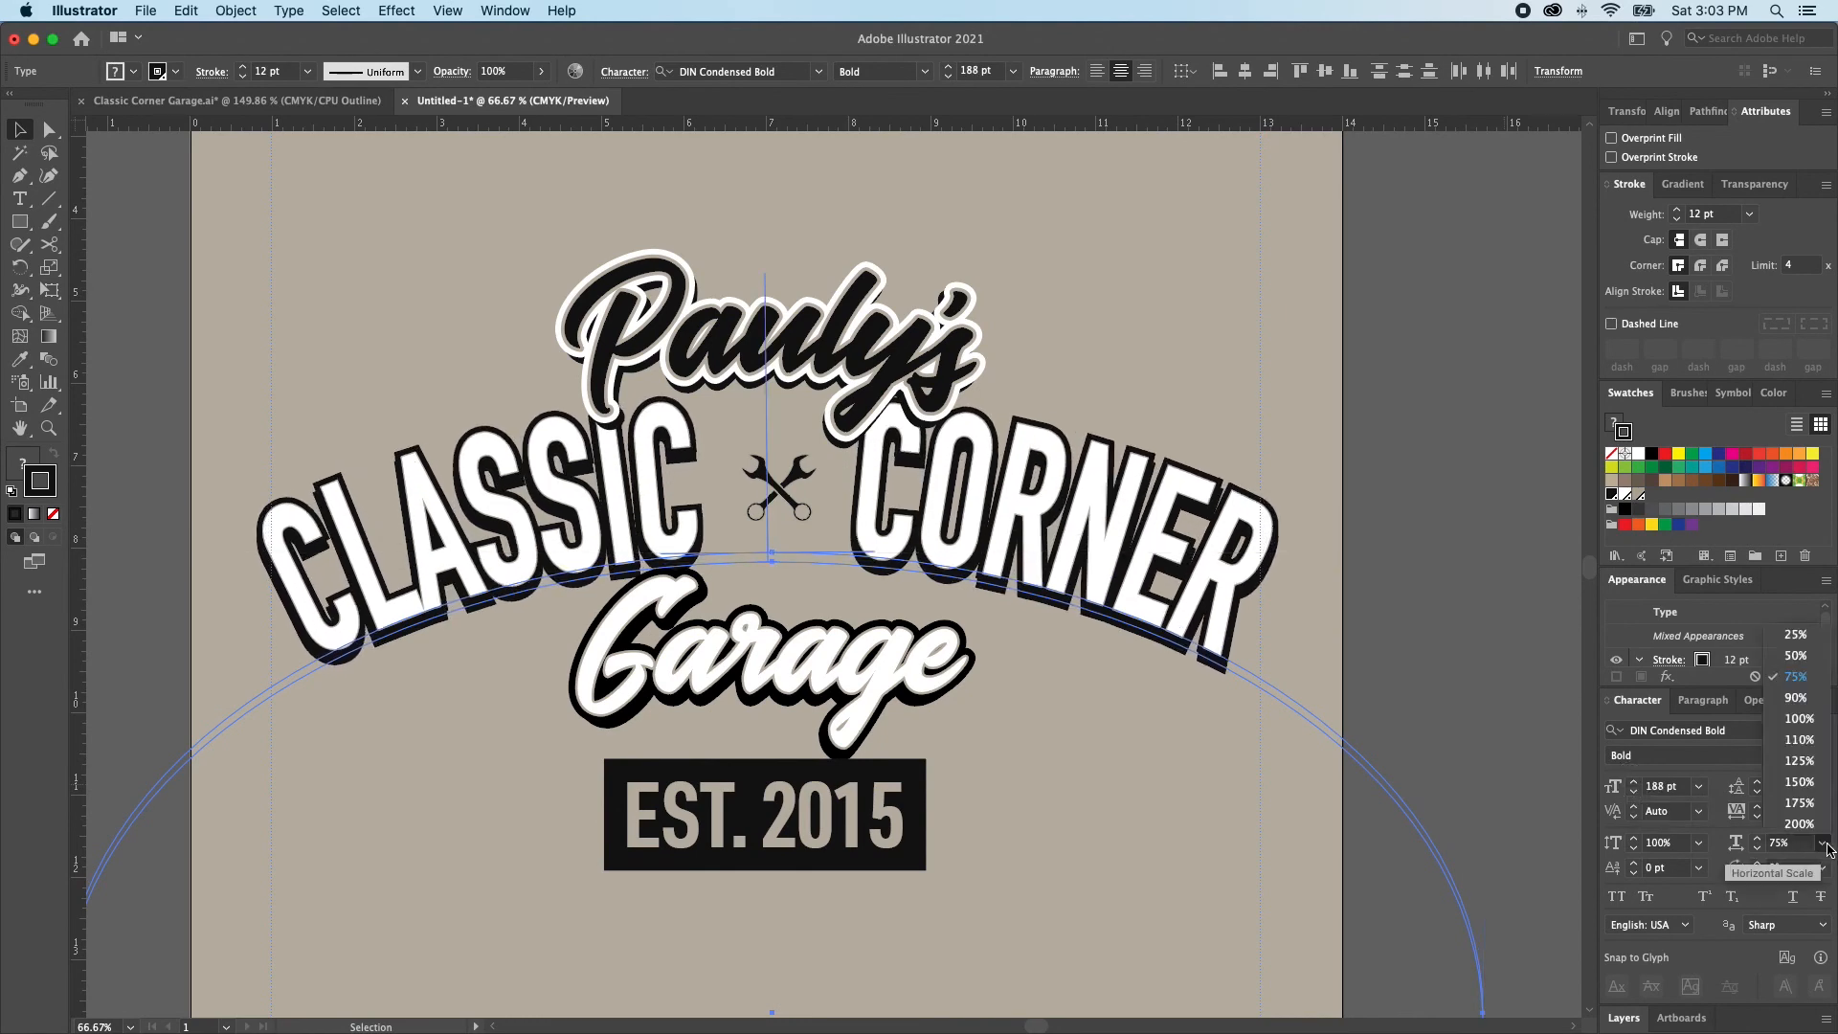
left_click(1797, 676)
left_click(1772, 844)
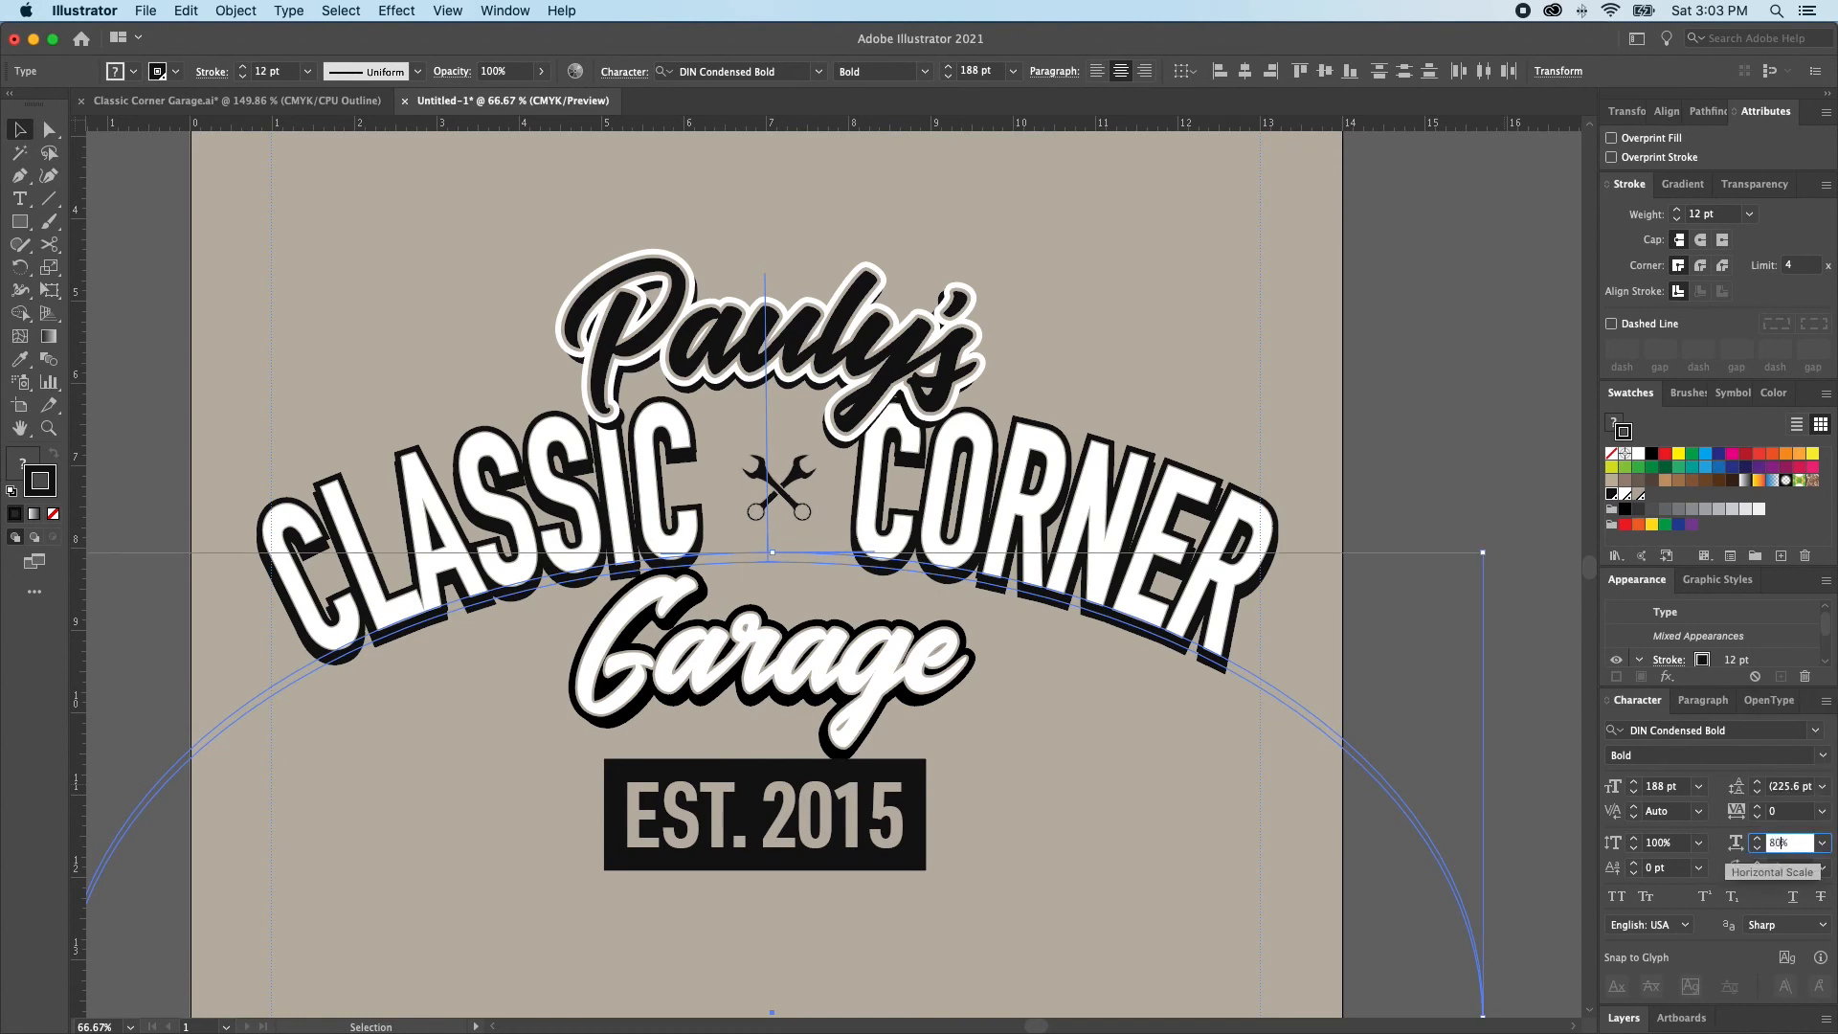
key("Return")
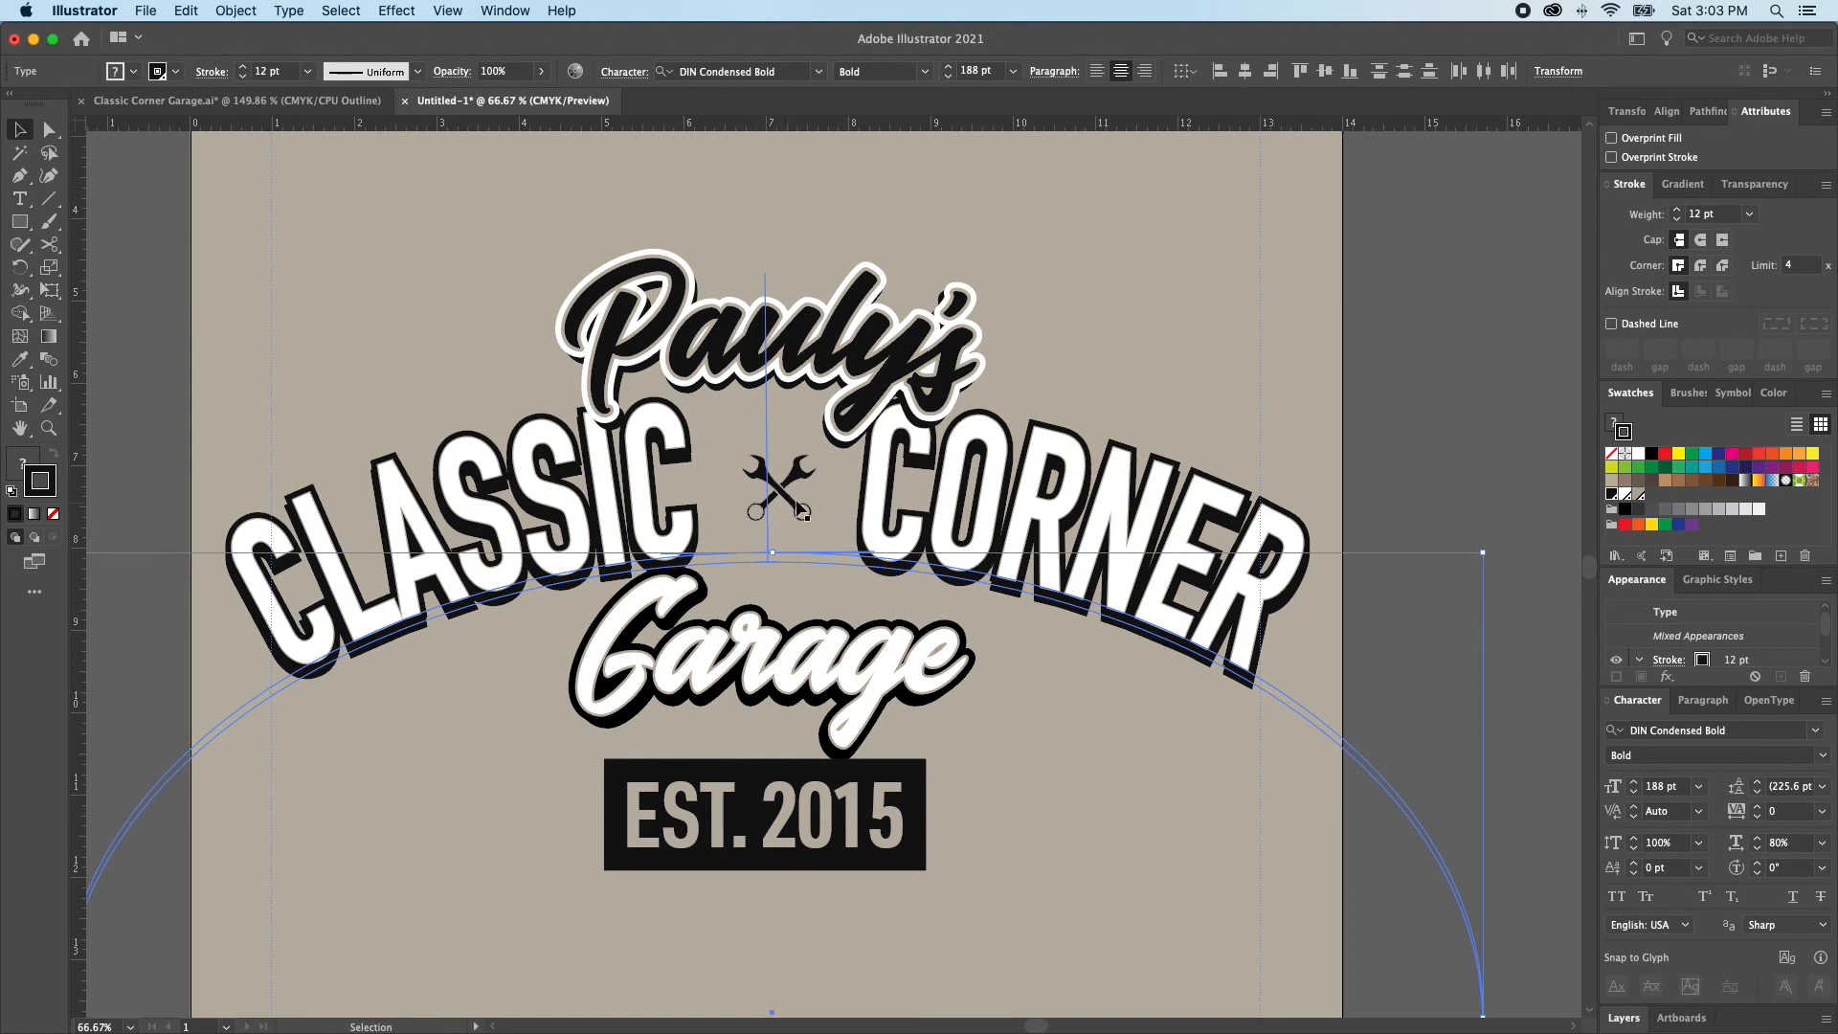
Reduce the horizontal scale of the CLASSIC CORNER text and its shadow copy to 78%
key("super+shift+a")
left_click(763, 528)
key("a")
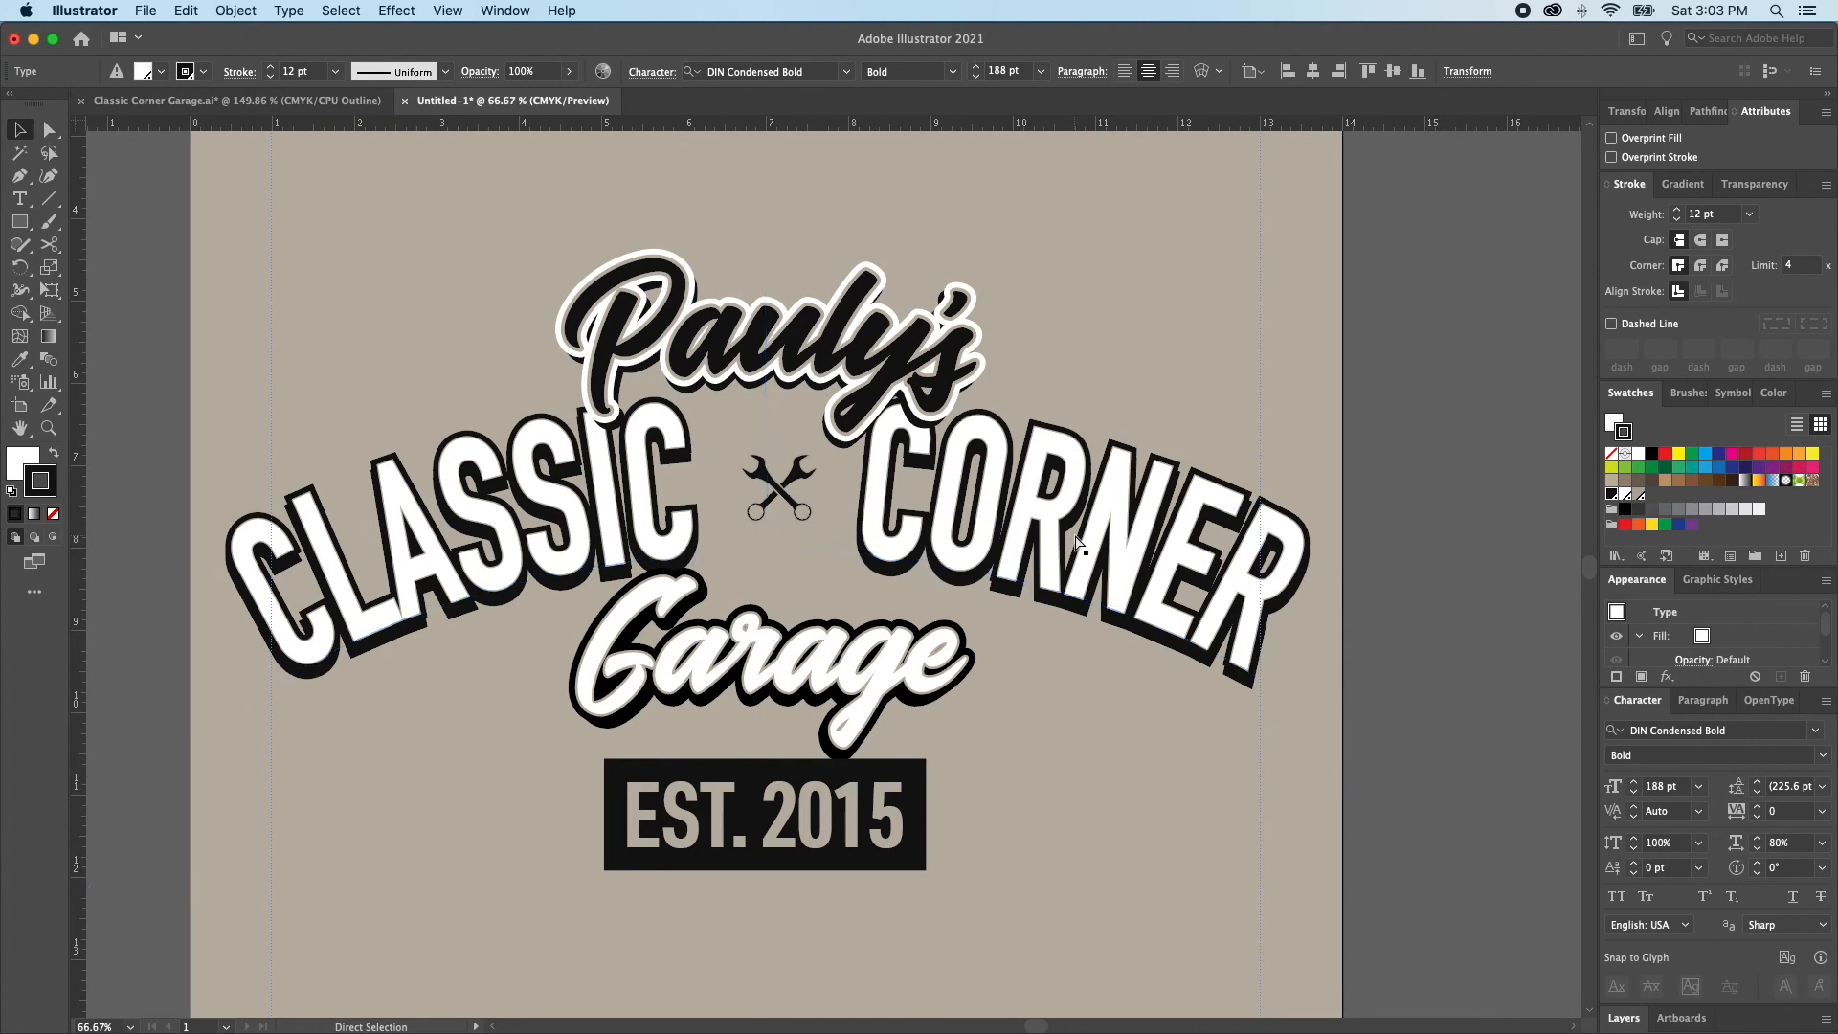
key("super+shift+a")
left_click(1074, 603)
left_click(1756, 848)
left_click(1756, 848)
left_click(1756, 848)
key("super+z")
key("super+shift+a")
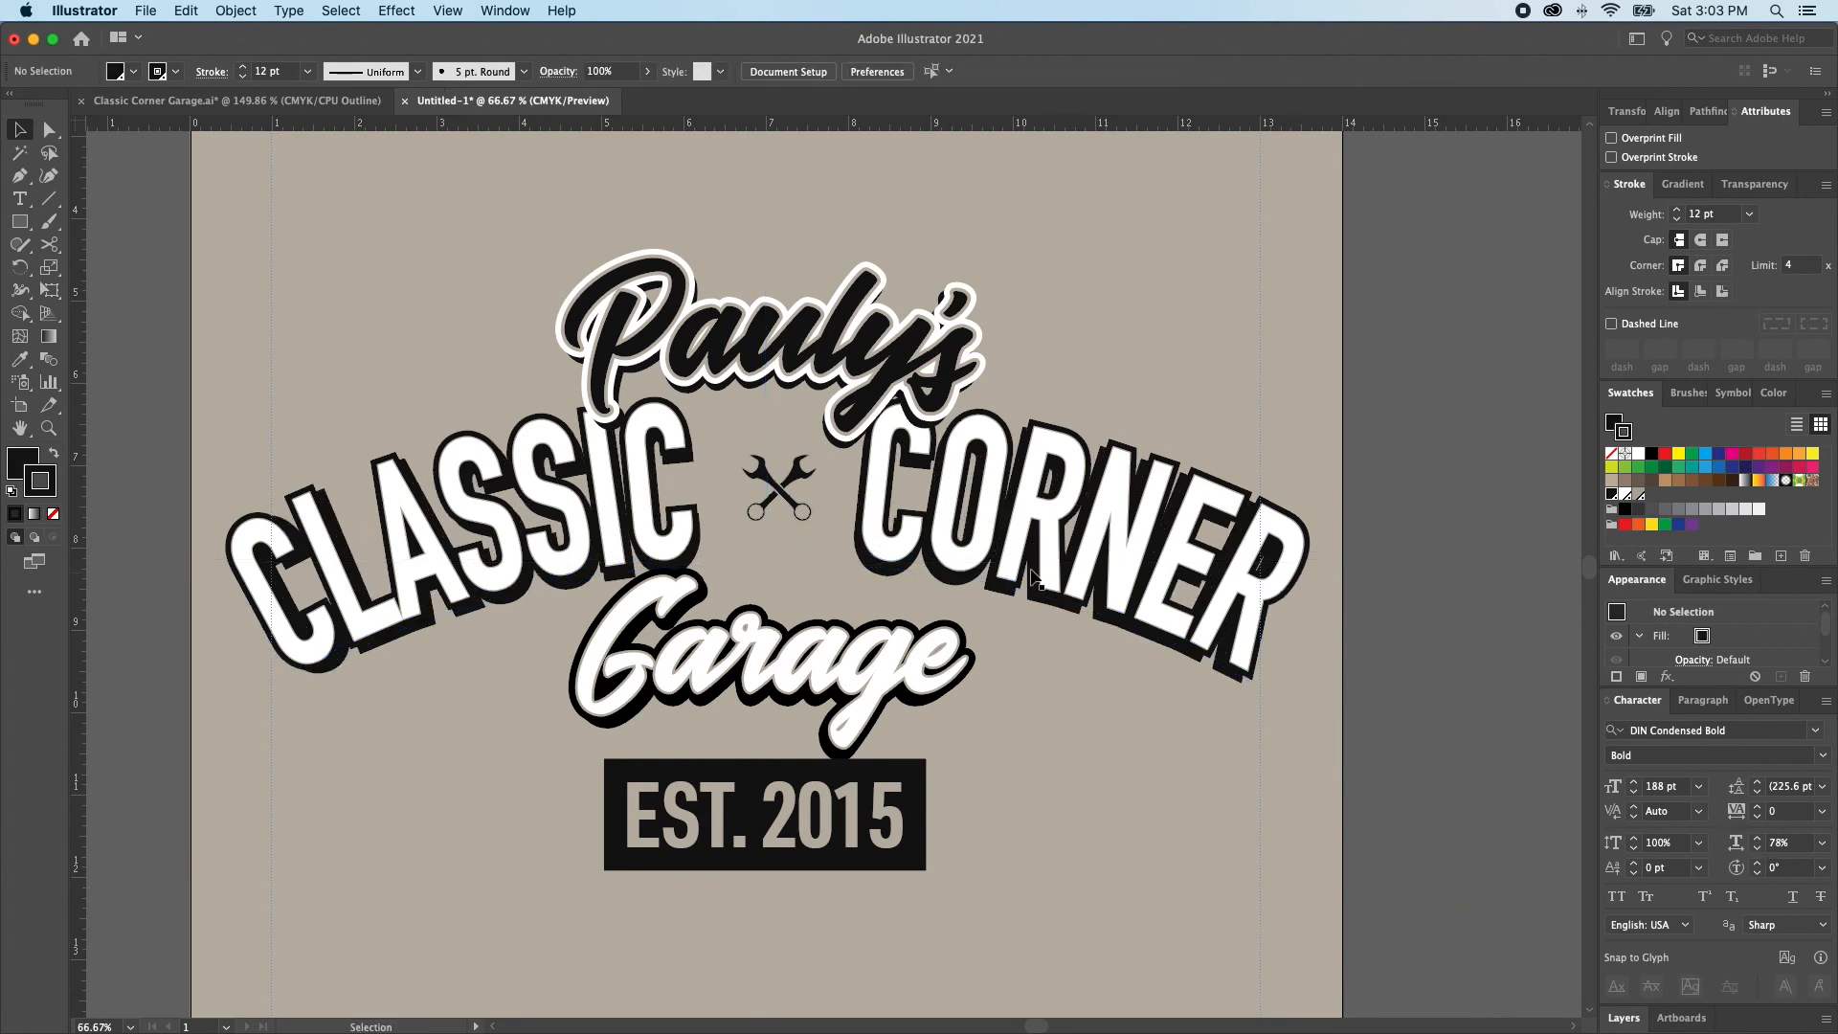
Scale up the crossed wrenches from their centre to about 1.8 in wide and set their stroke weight to 1 pt
left_click(780, 493)
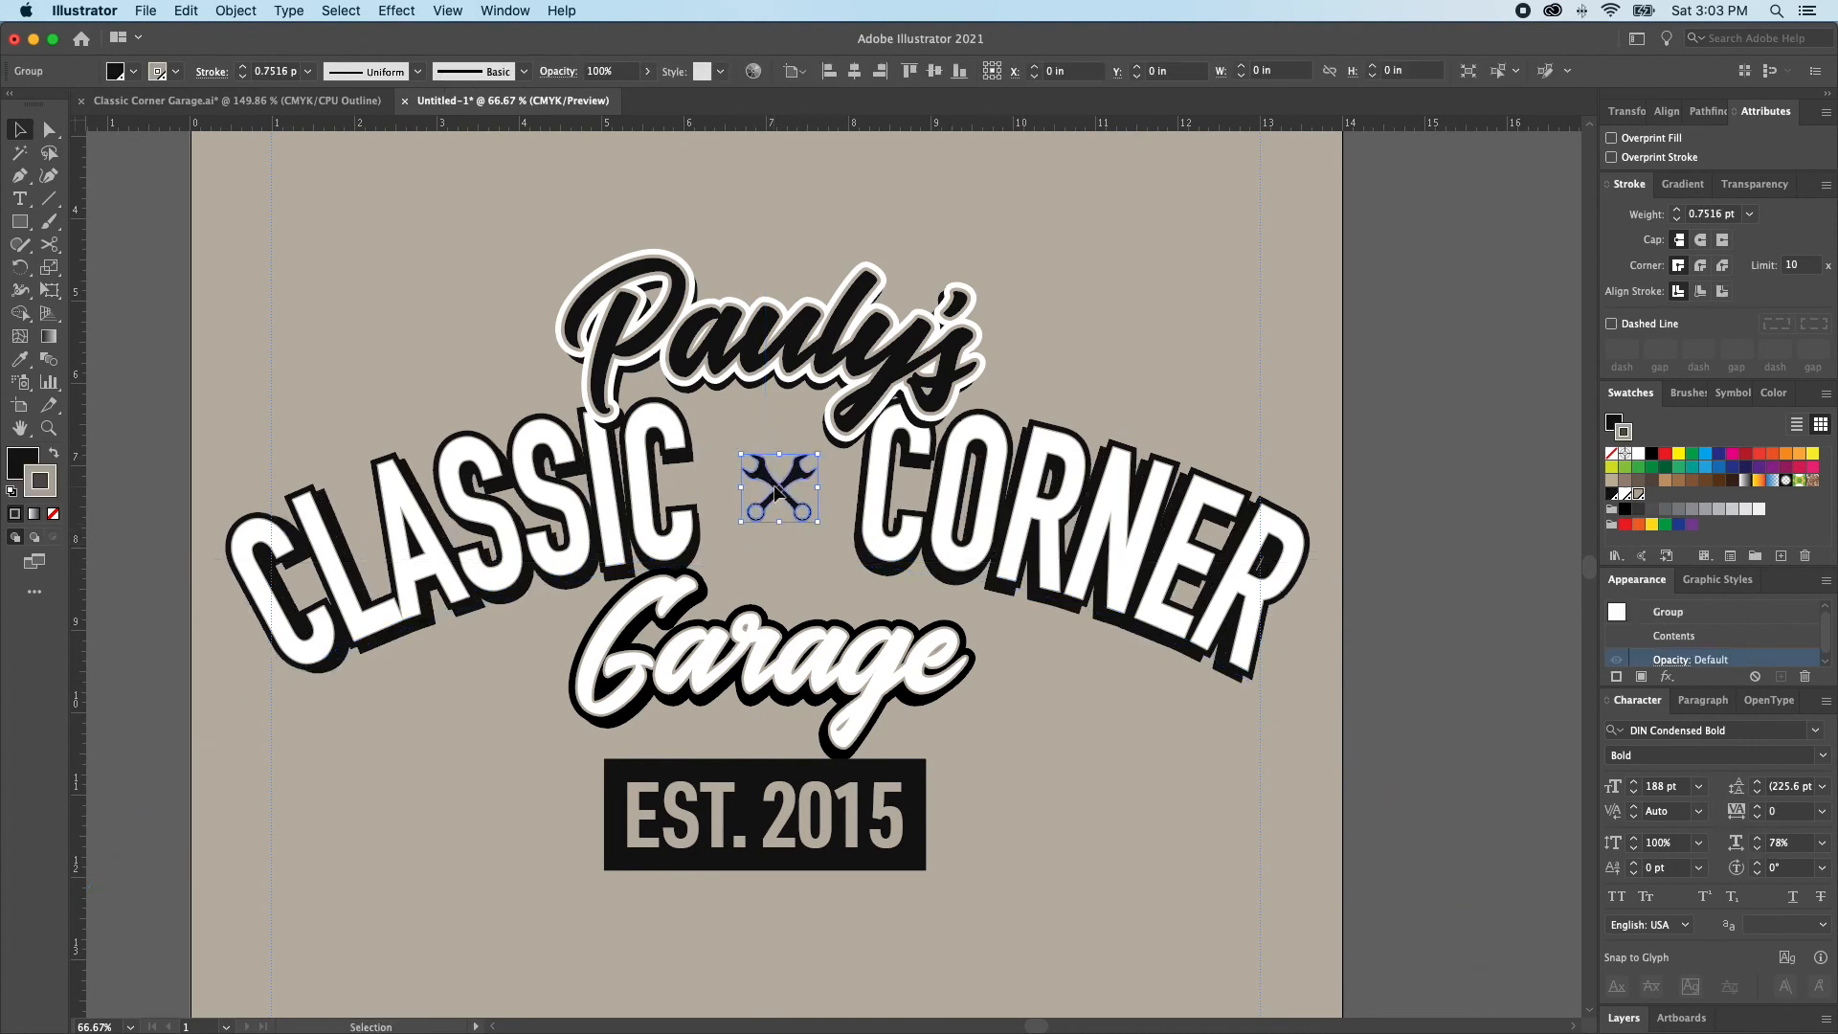
left_click_drag(781, 526, 782, 553)
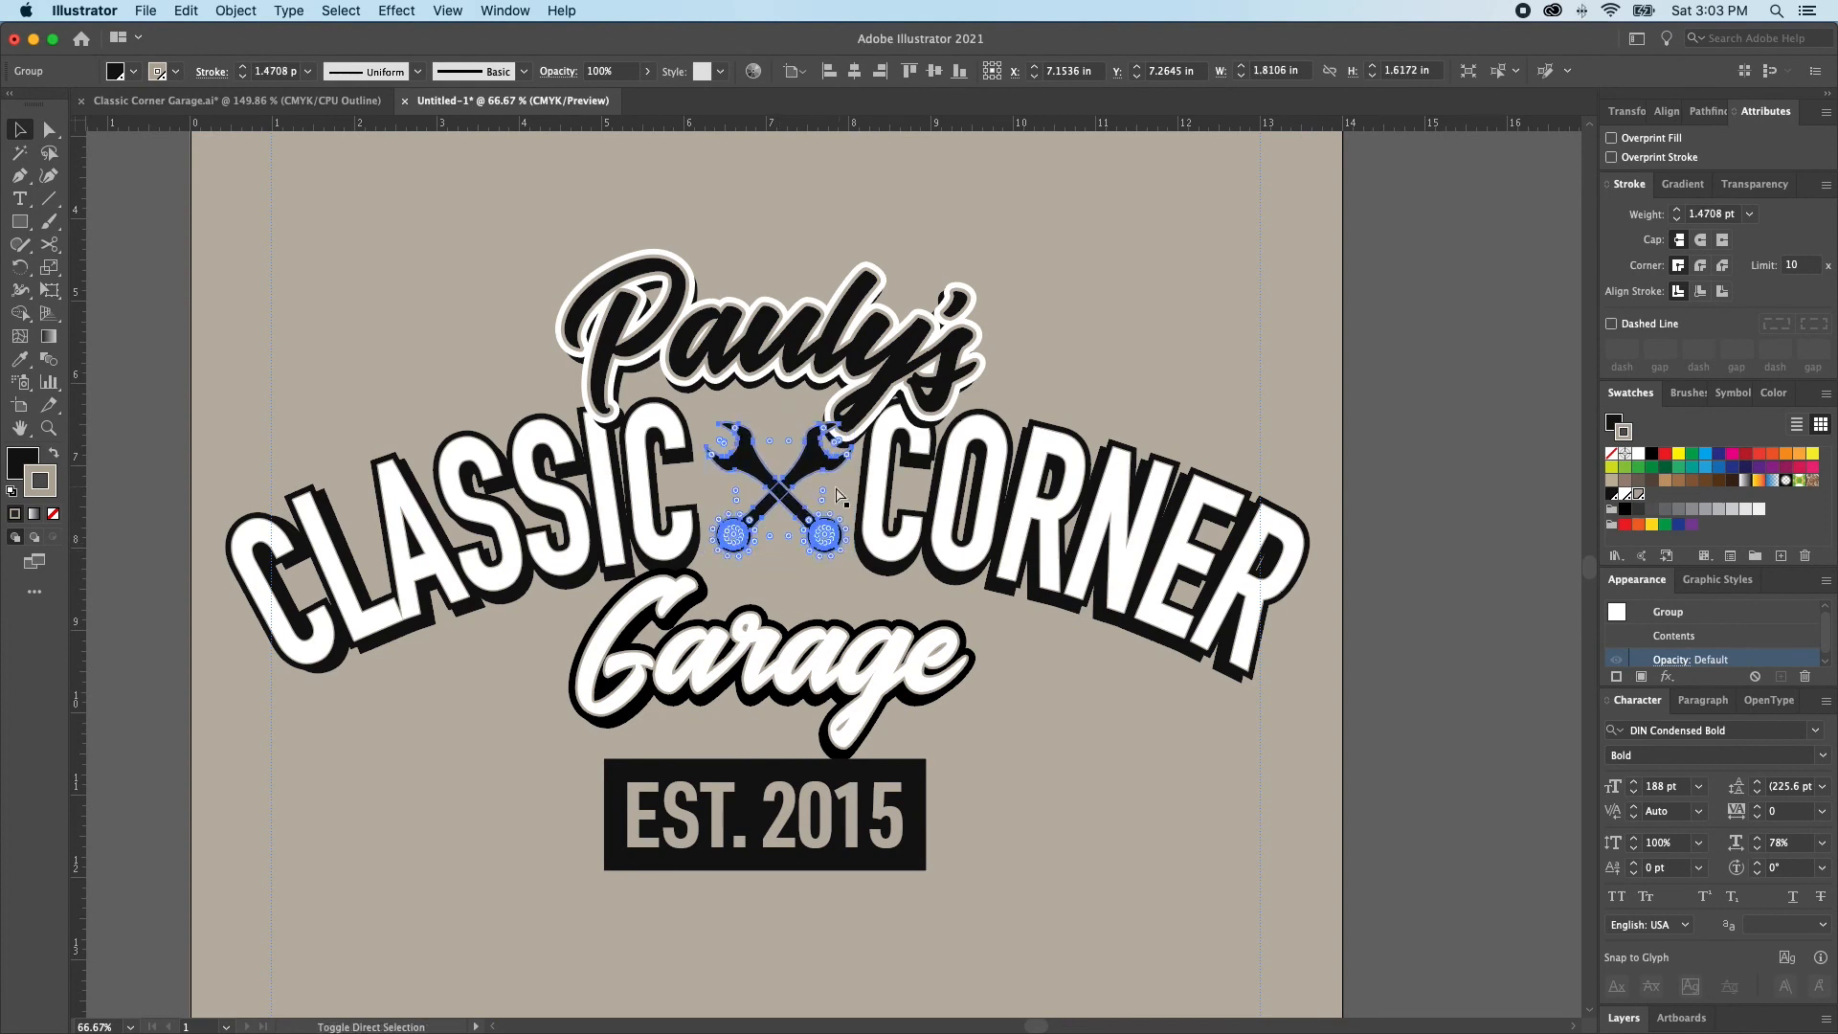
left_click(727, 482)
left_click(771, 497)
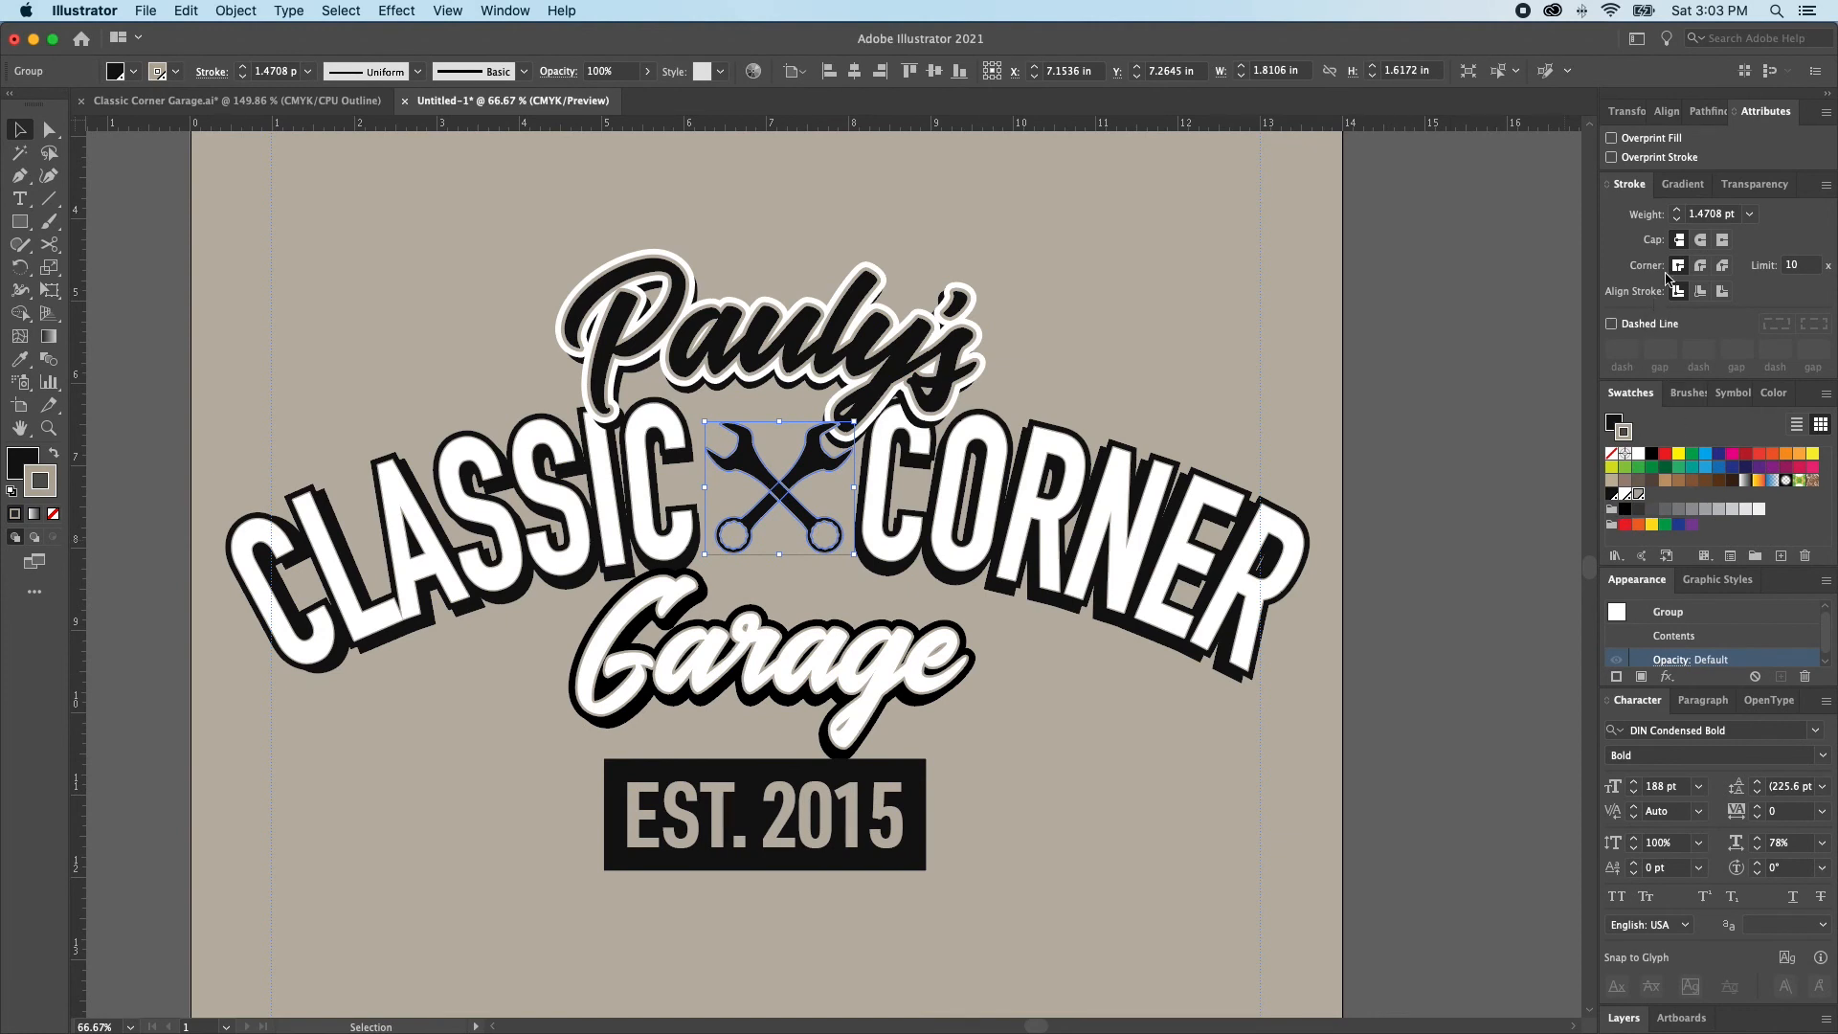
left_click(1677, 218)
left_click(778, 583)
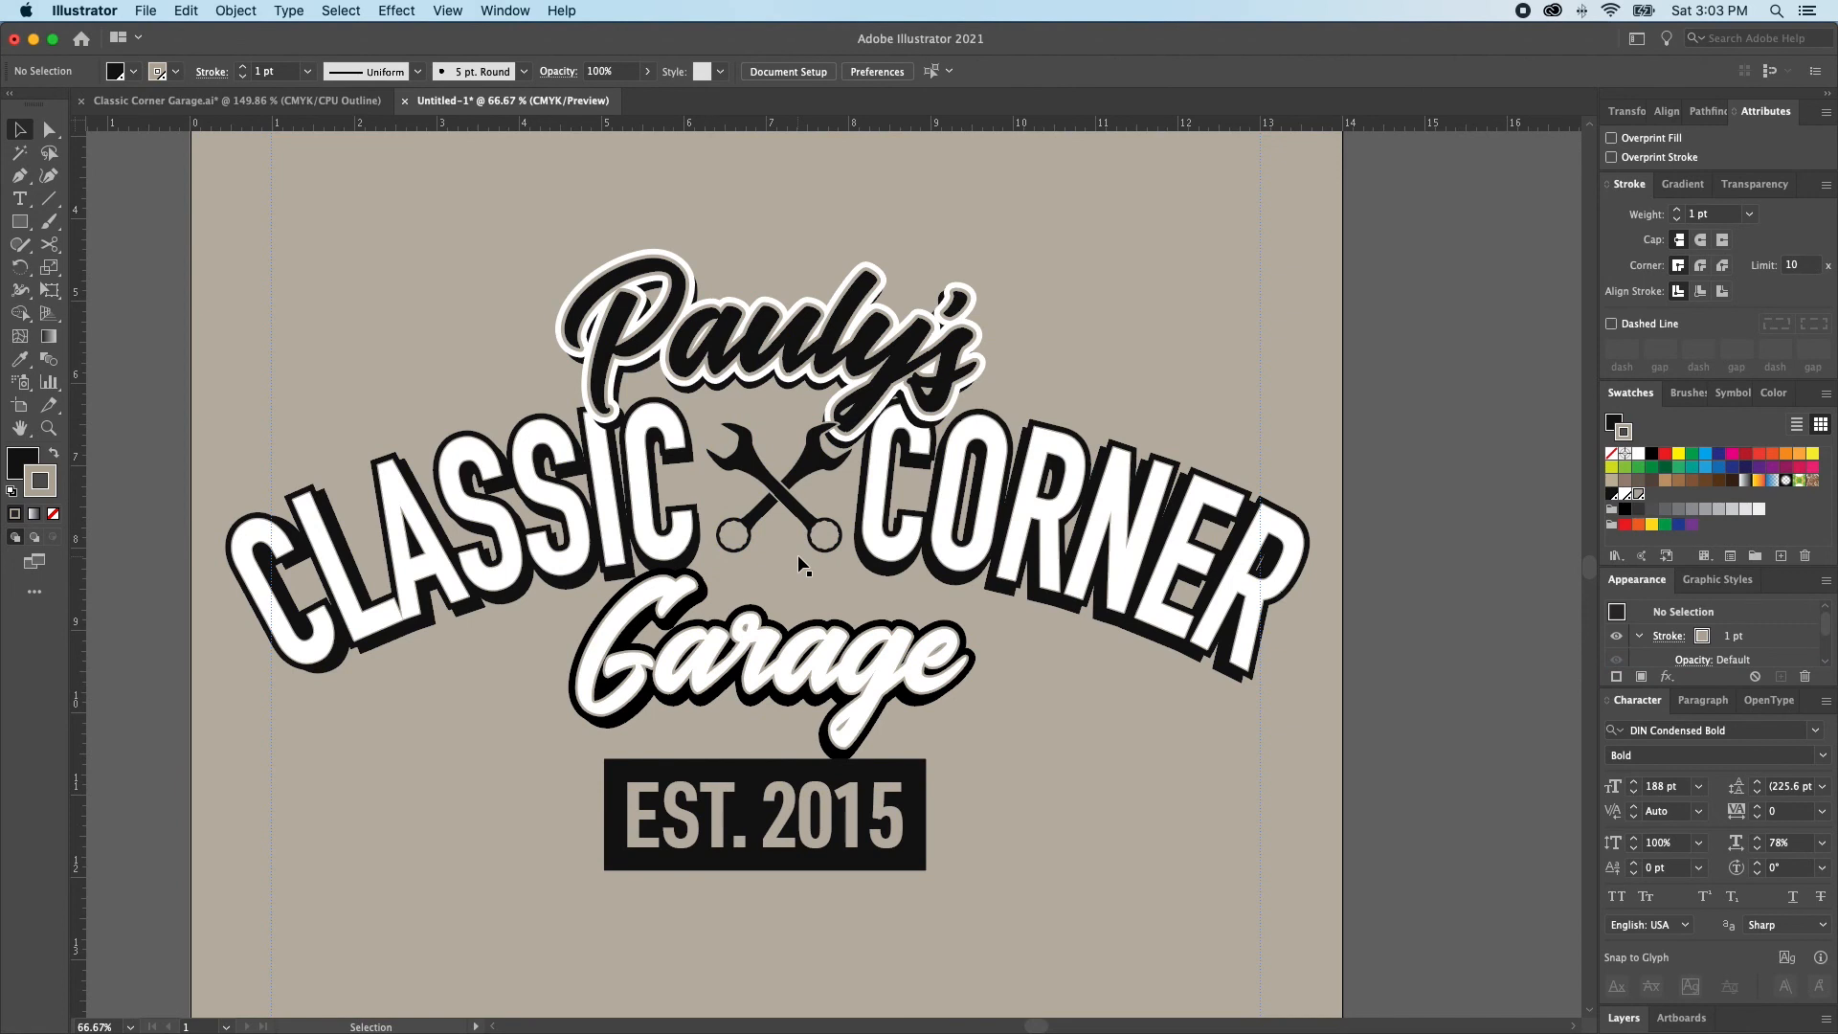
left_click(861, 335)
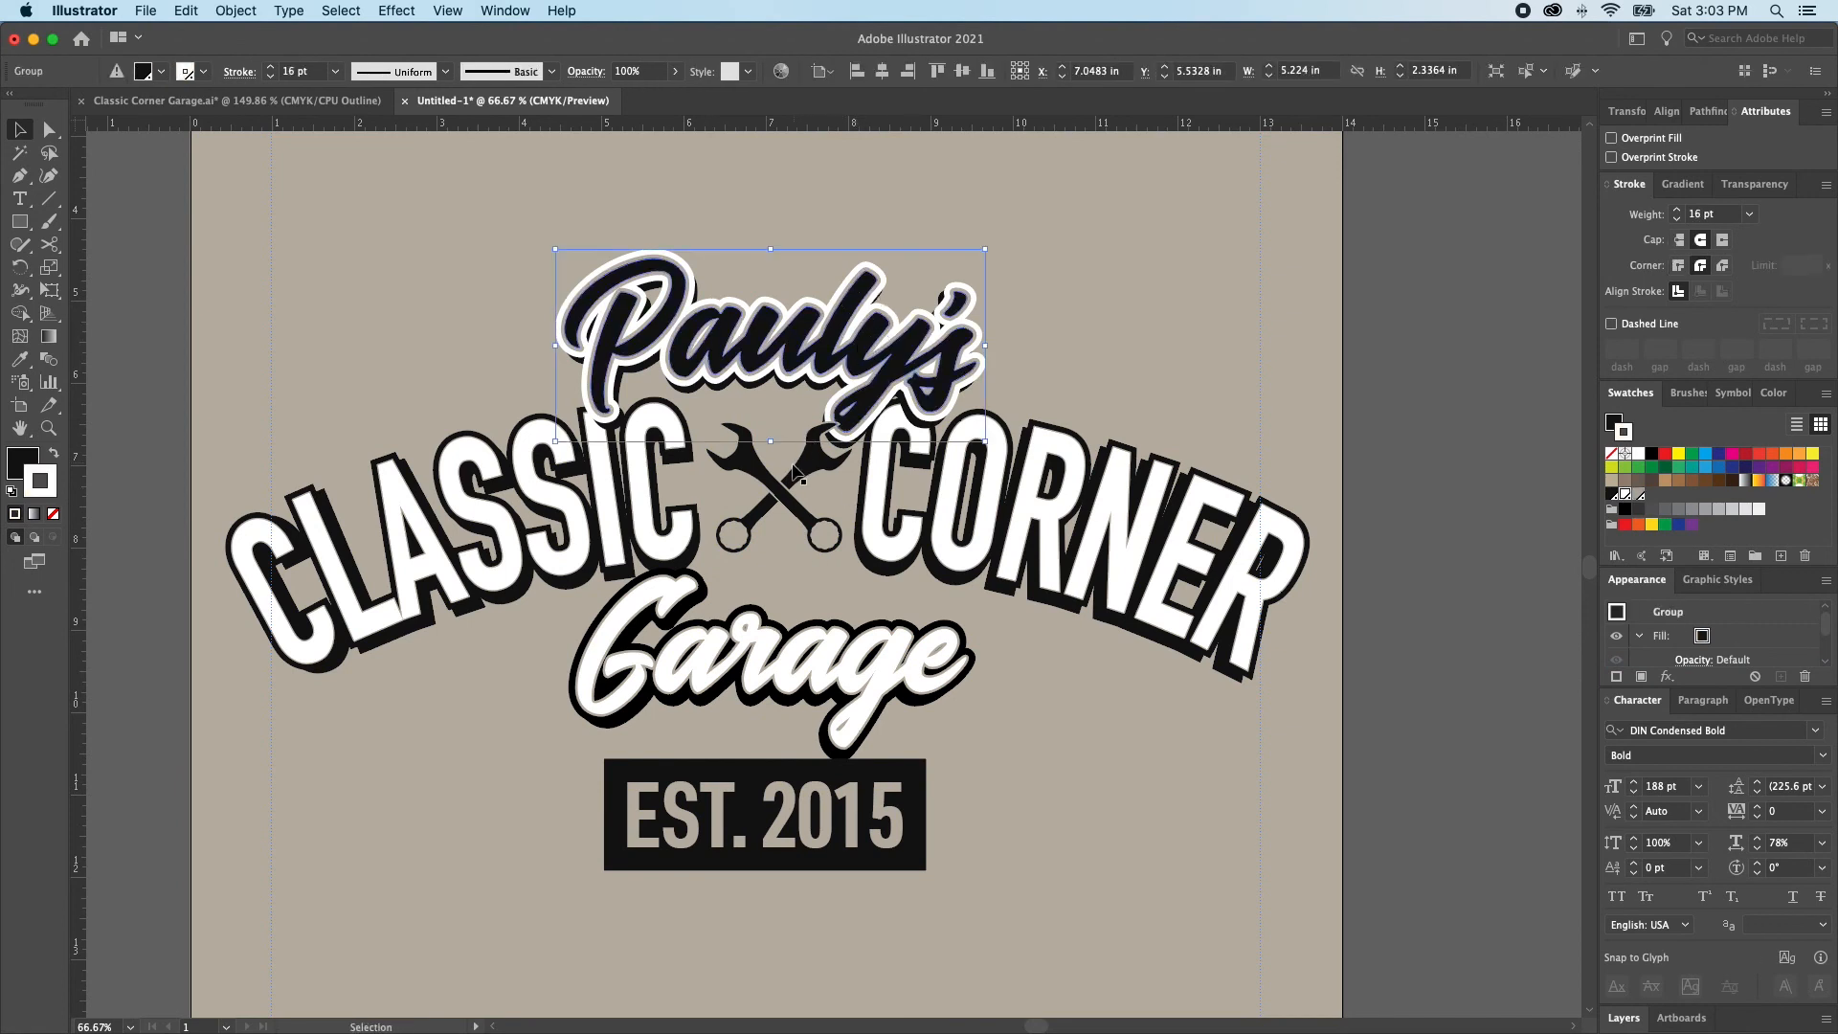
left_click(795, 469)
key("a")
left_click(785, 489)
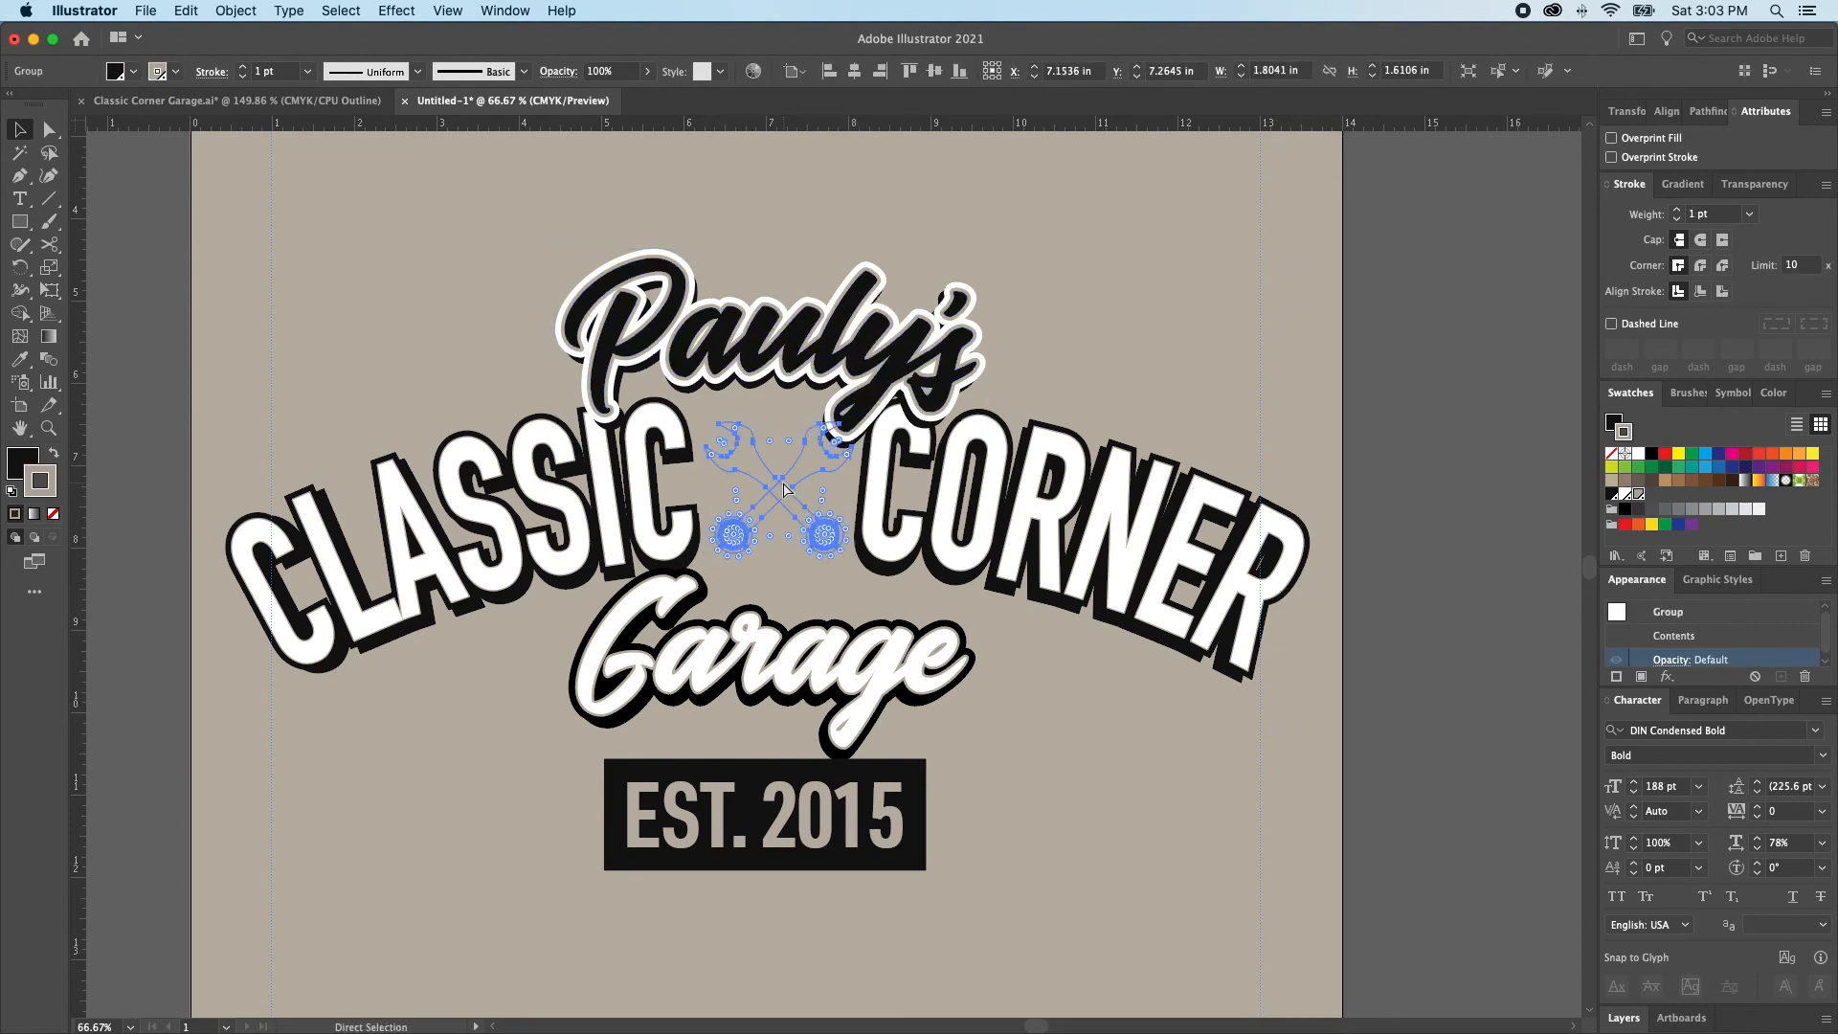
key("super+]")
left_click(1399, 422)
key("shift+e")
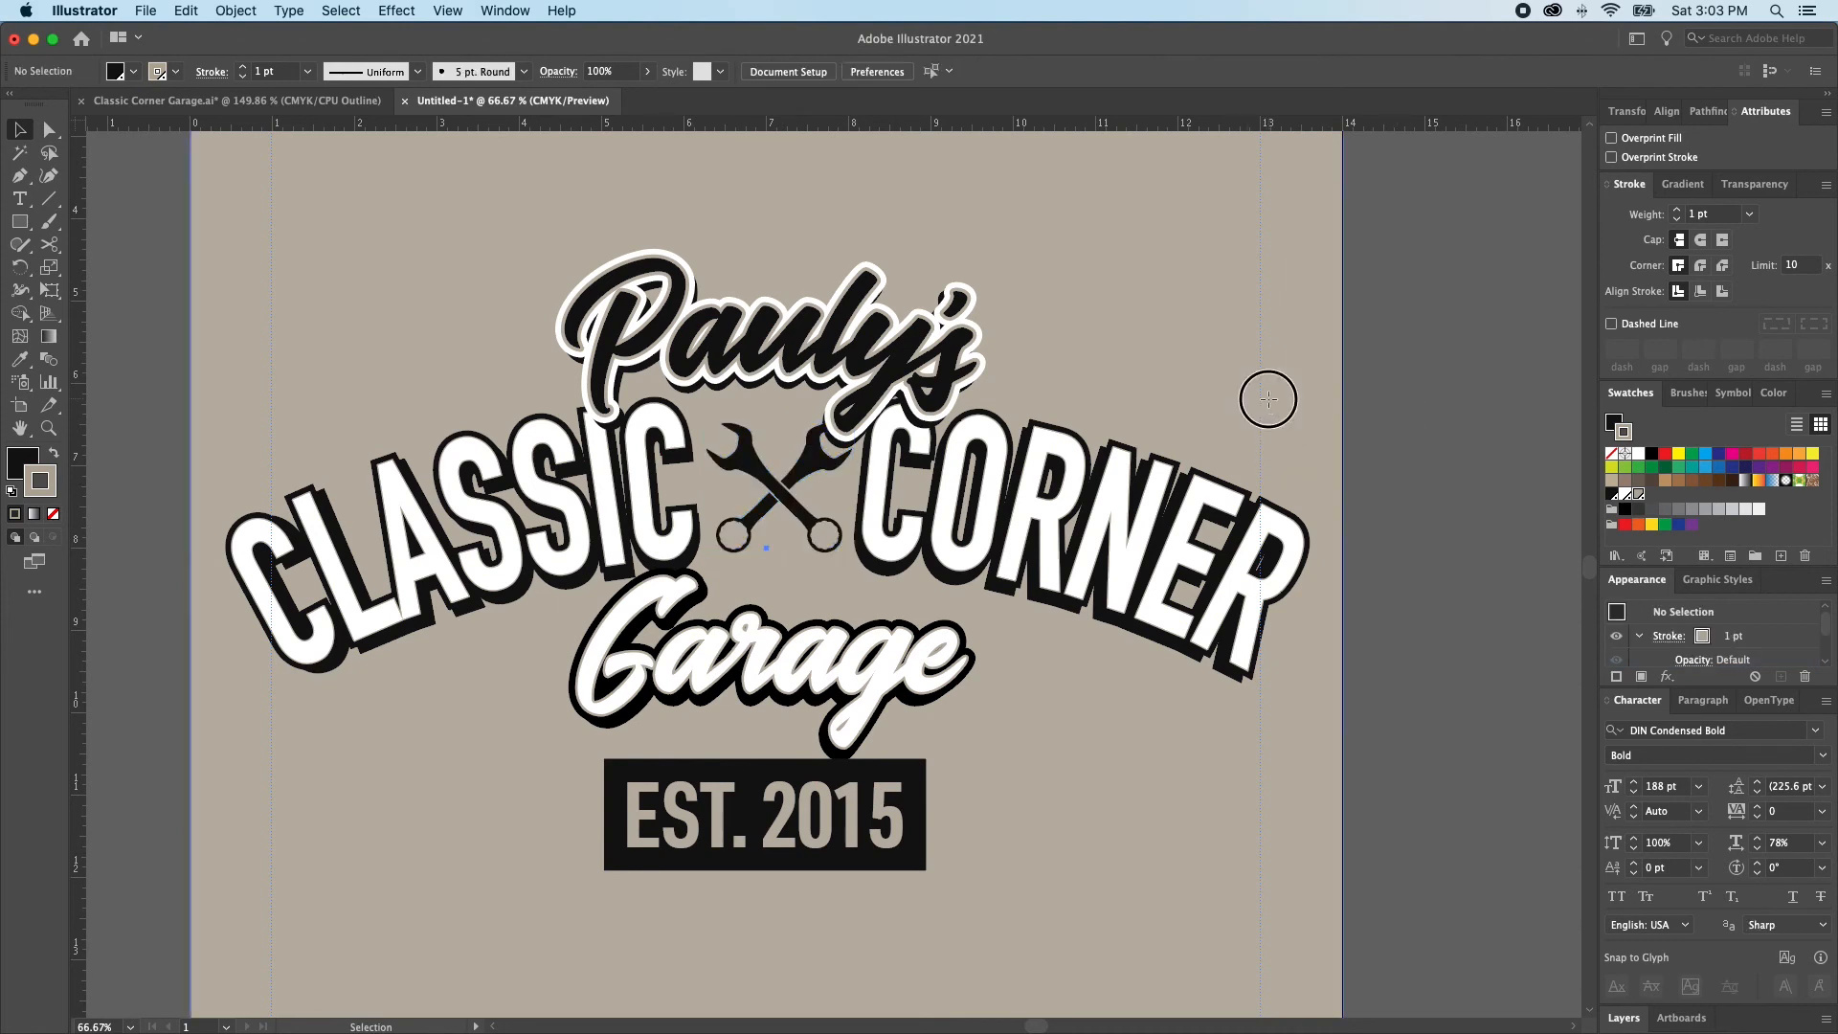
key("v")
left_click(1025, 331)
left_click(1359, 442)
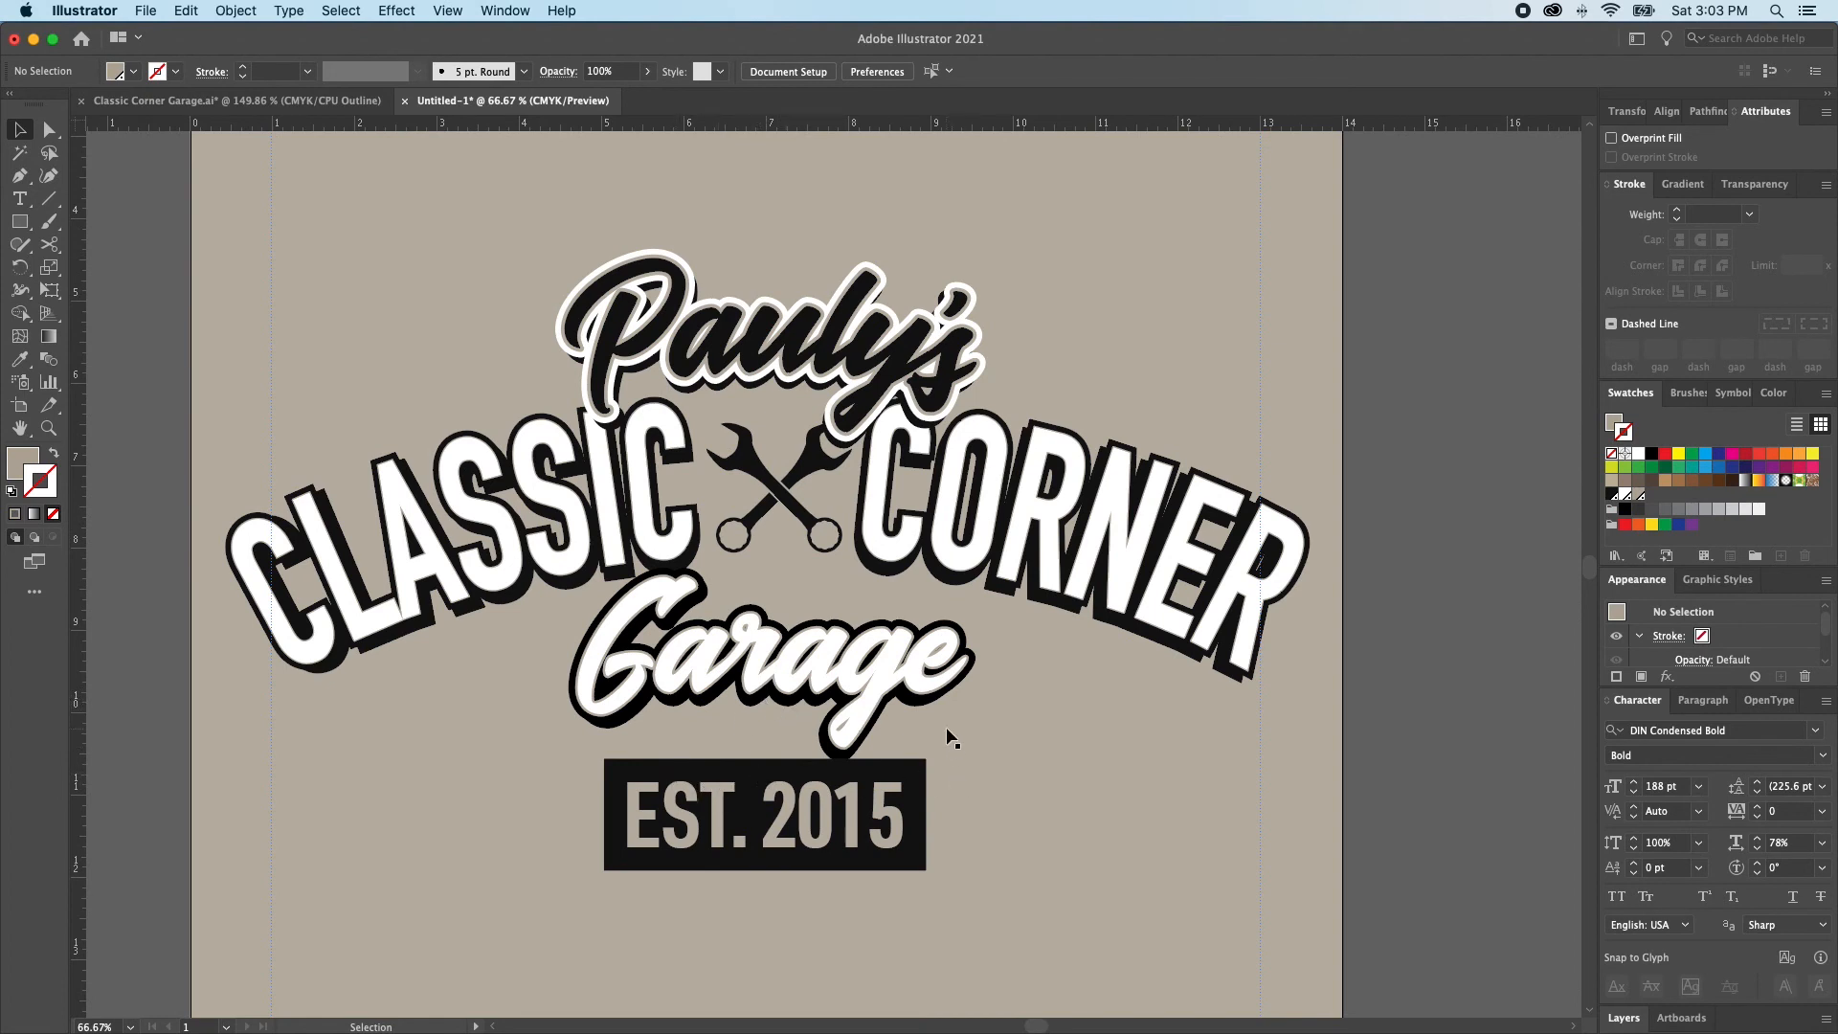
Lock both CLASSIC CORNER arched texts and enlarge the crossed wrenches slightly about their centre
scroll(945, 727, "up", 1)
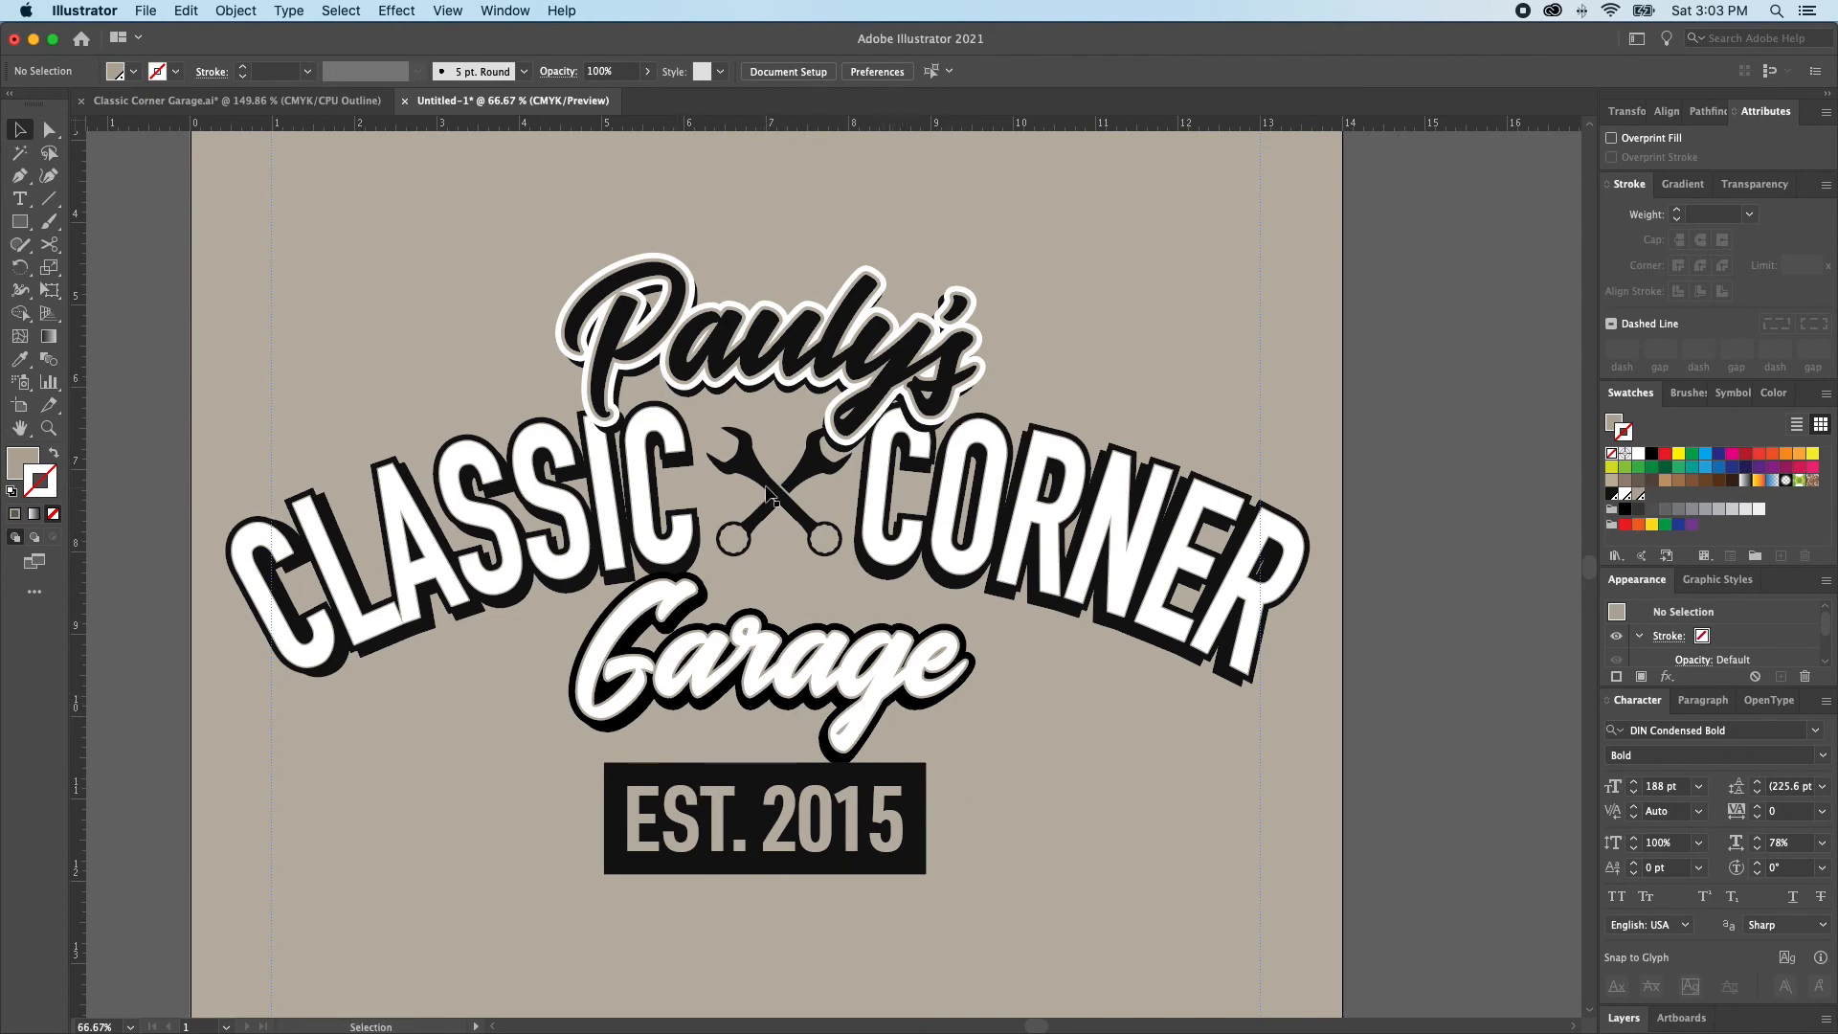
left_click(790, 587)
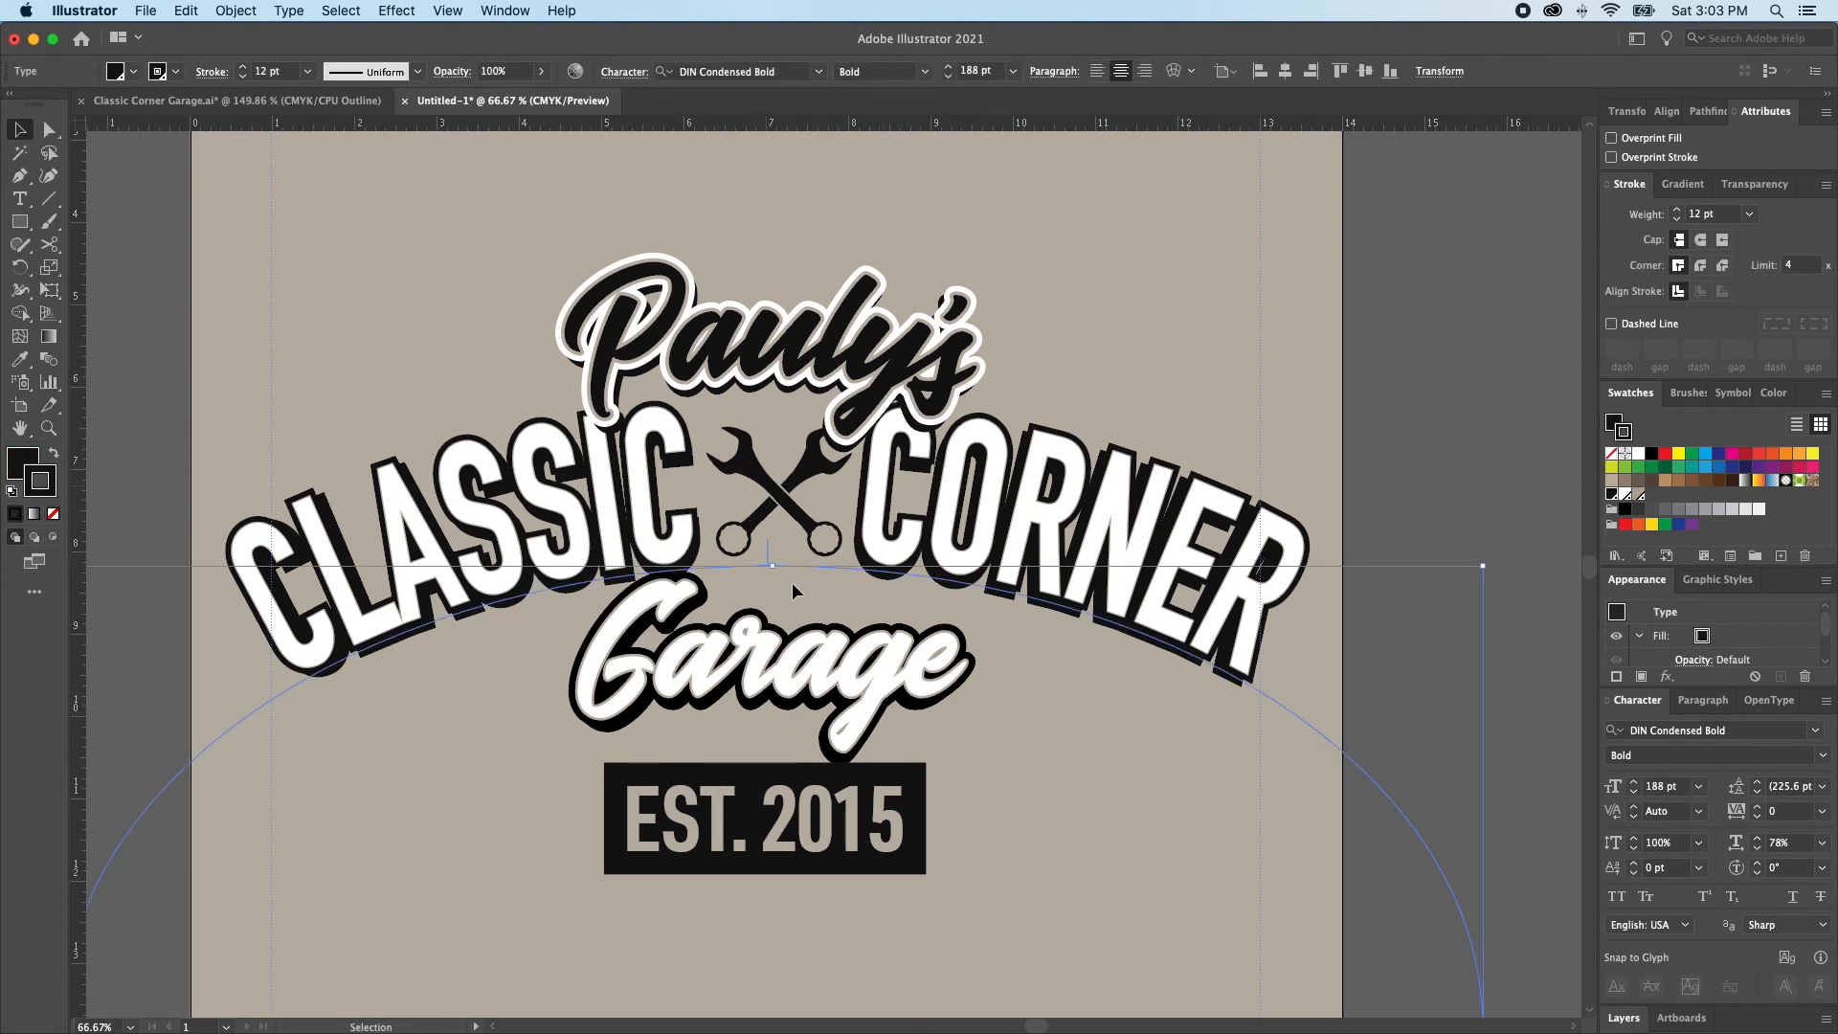
key("super+2")
left_click(775, 501)
key("super+2")
left_click(778, 505)
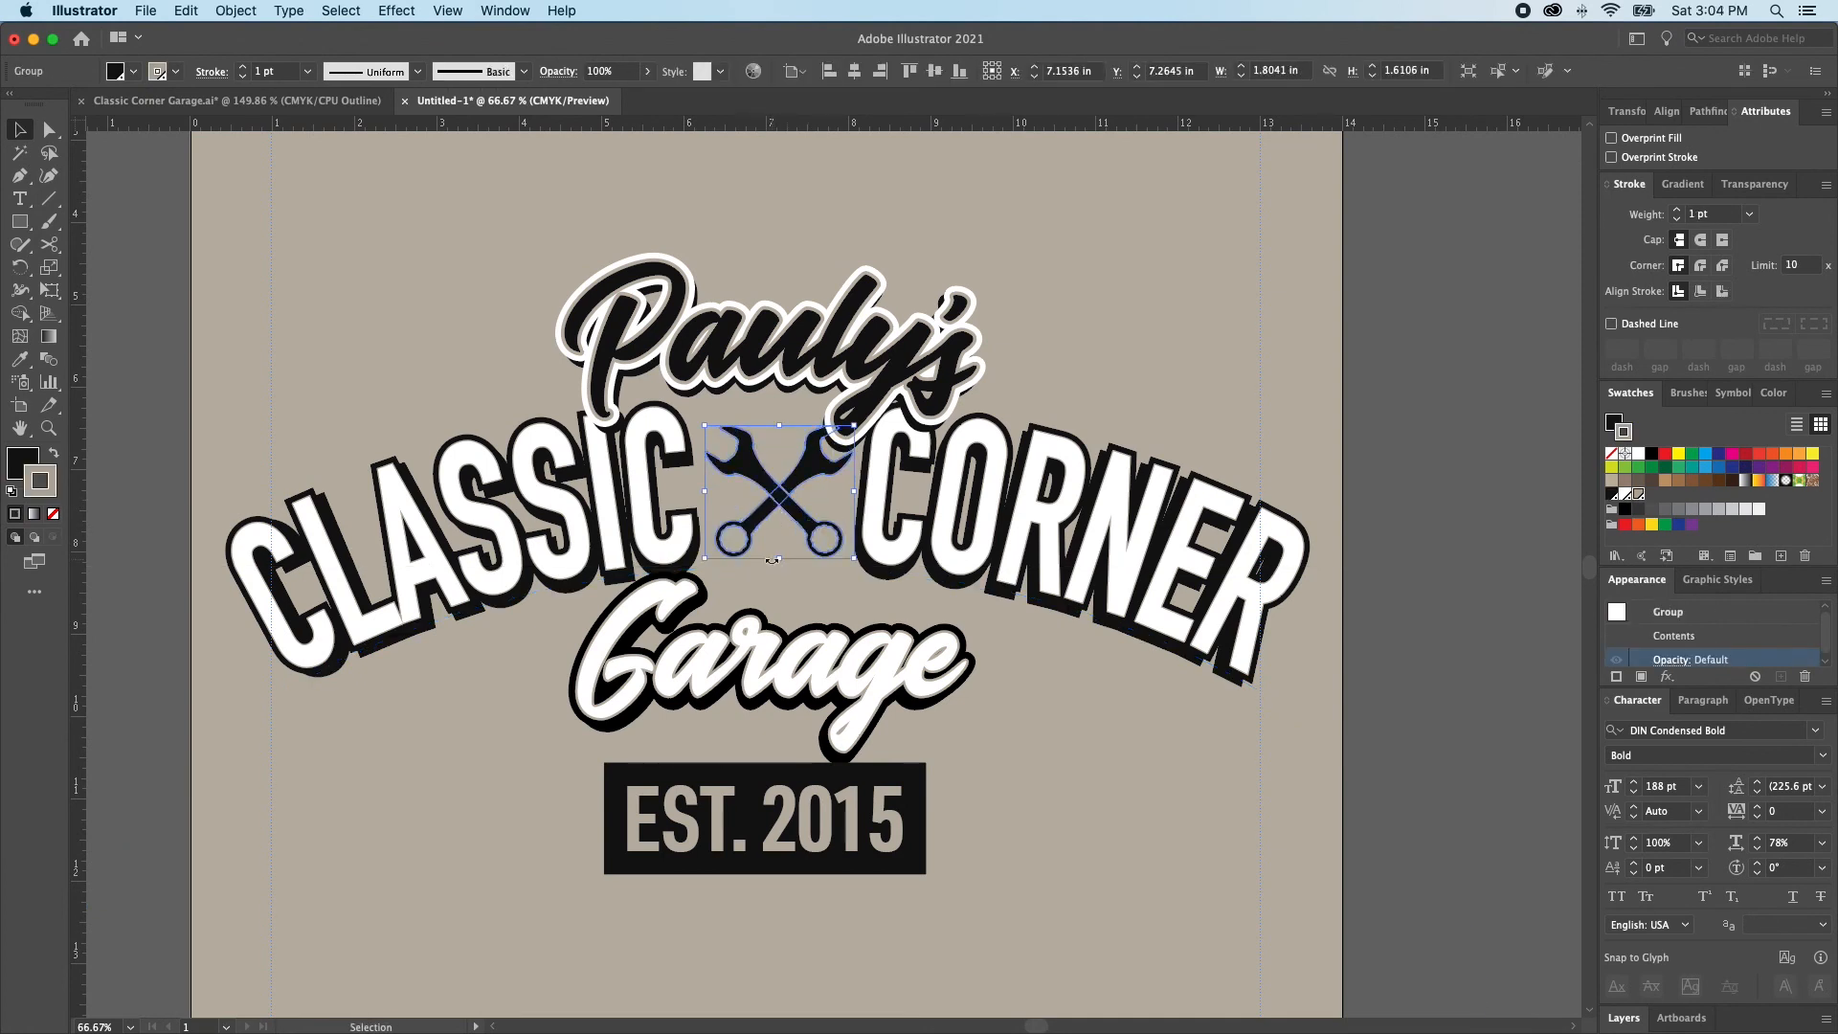
left_click_drag(779, 562, 779, 562)
key("shift+super+a")
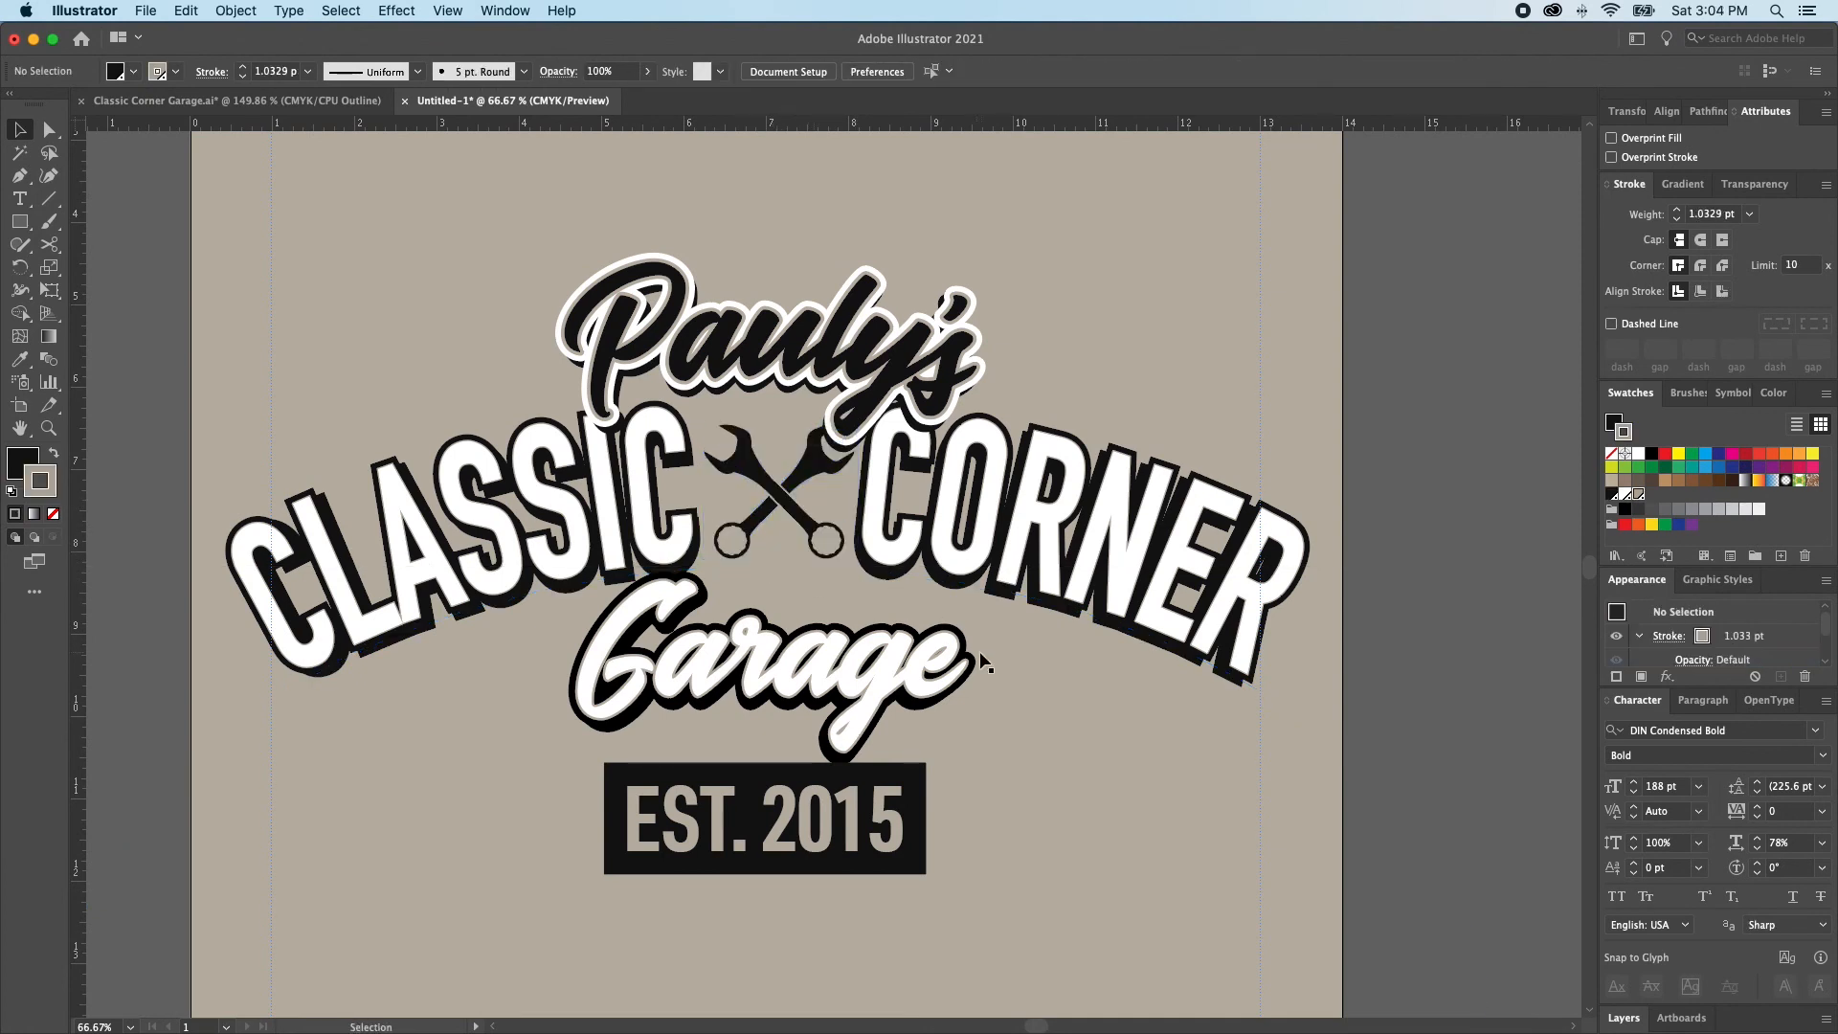
Unlock all artwork and move the crossed wrenches straight down below the EST. 2015 badge
key("alt+super+2")
key("shift+super+a")
key("shift+super+a")
scroll(850, 578, "down", 1)
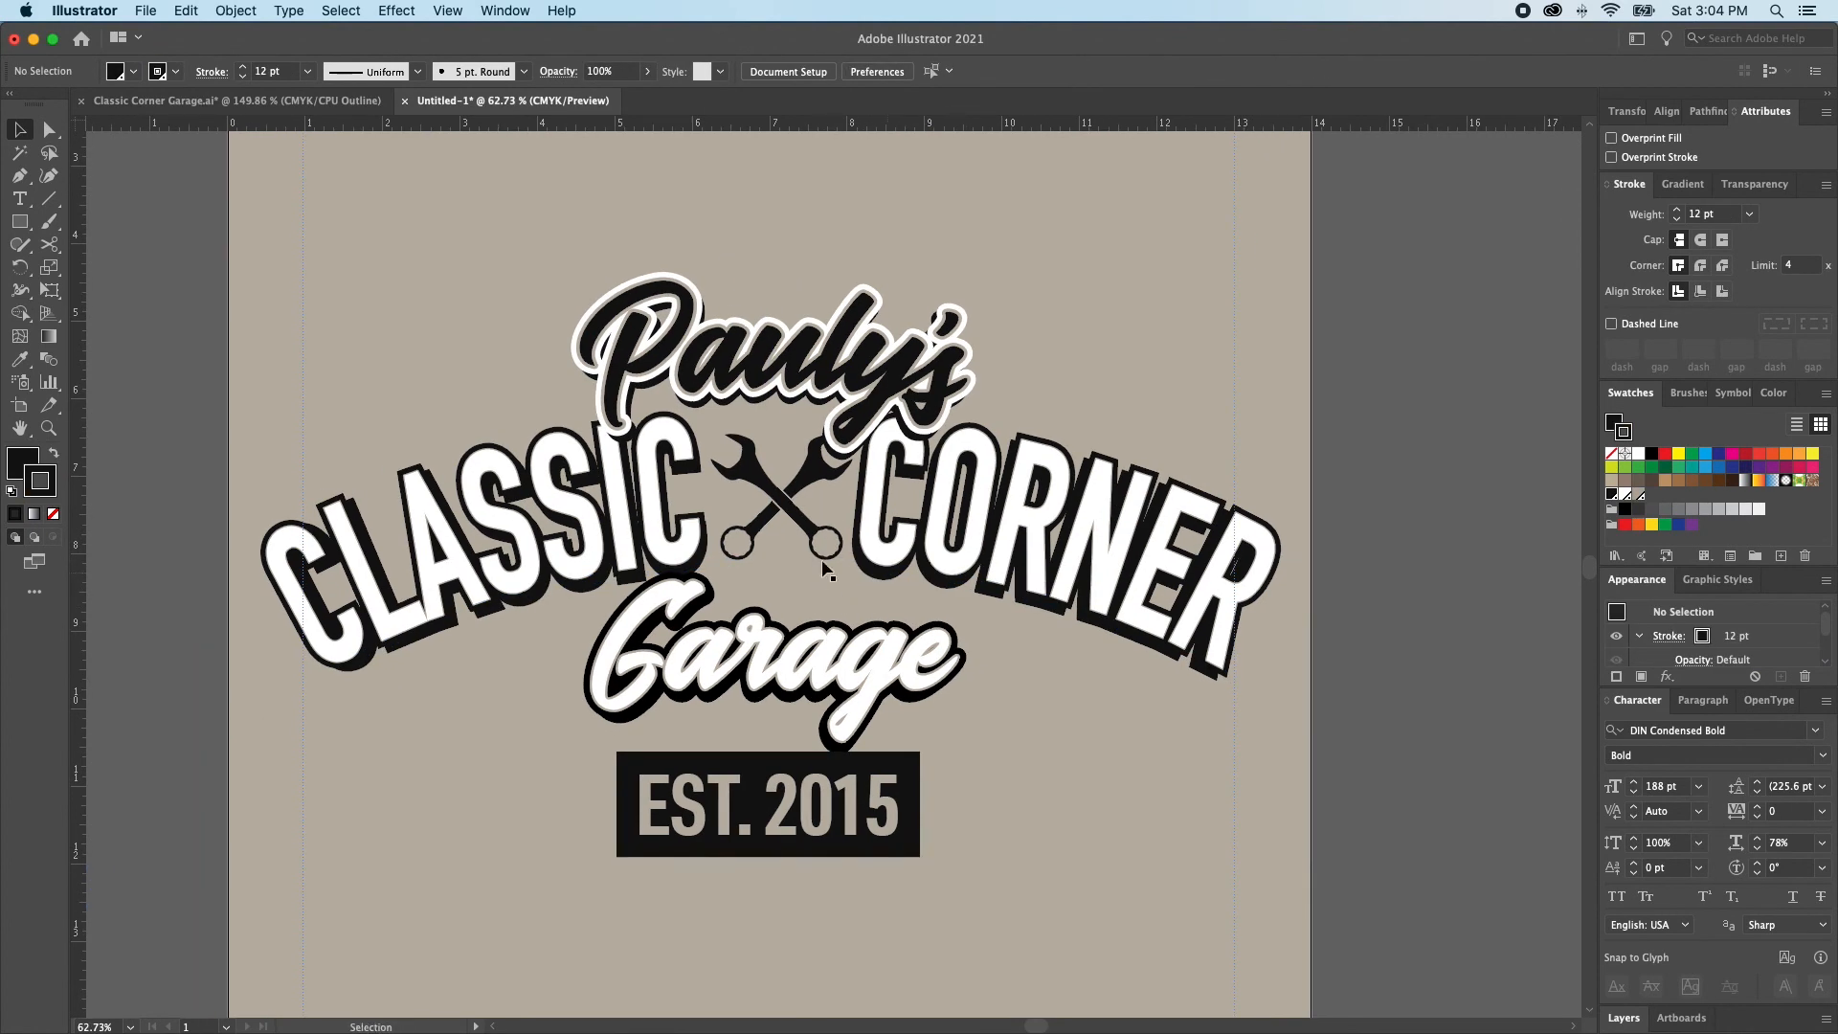
left_click(783, 512)
key("shift+super+a")
left_click(756, 477)
left_click_drag(761, 484, 761, 916)
key("shift+super+a")
Narrow the wide gap between CLASSIC and CORNER to a normal word space in both the white text and its black shadow copy
key("t")
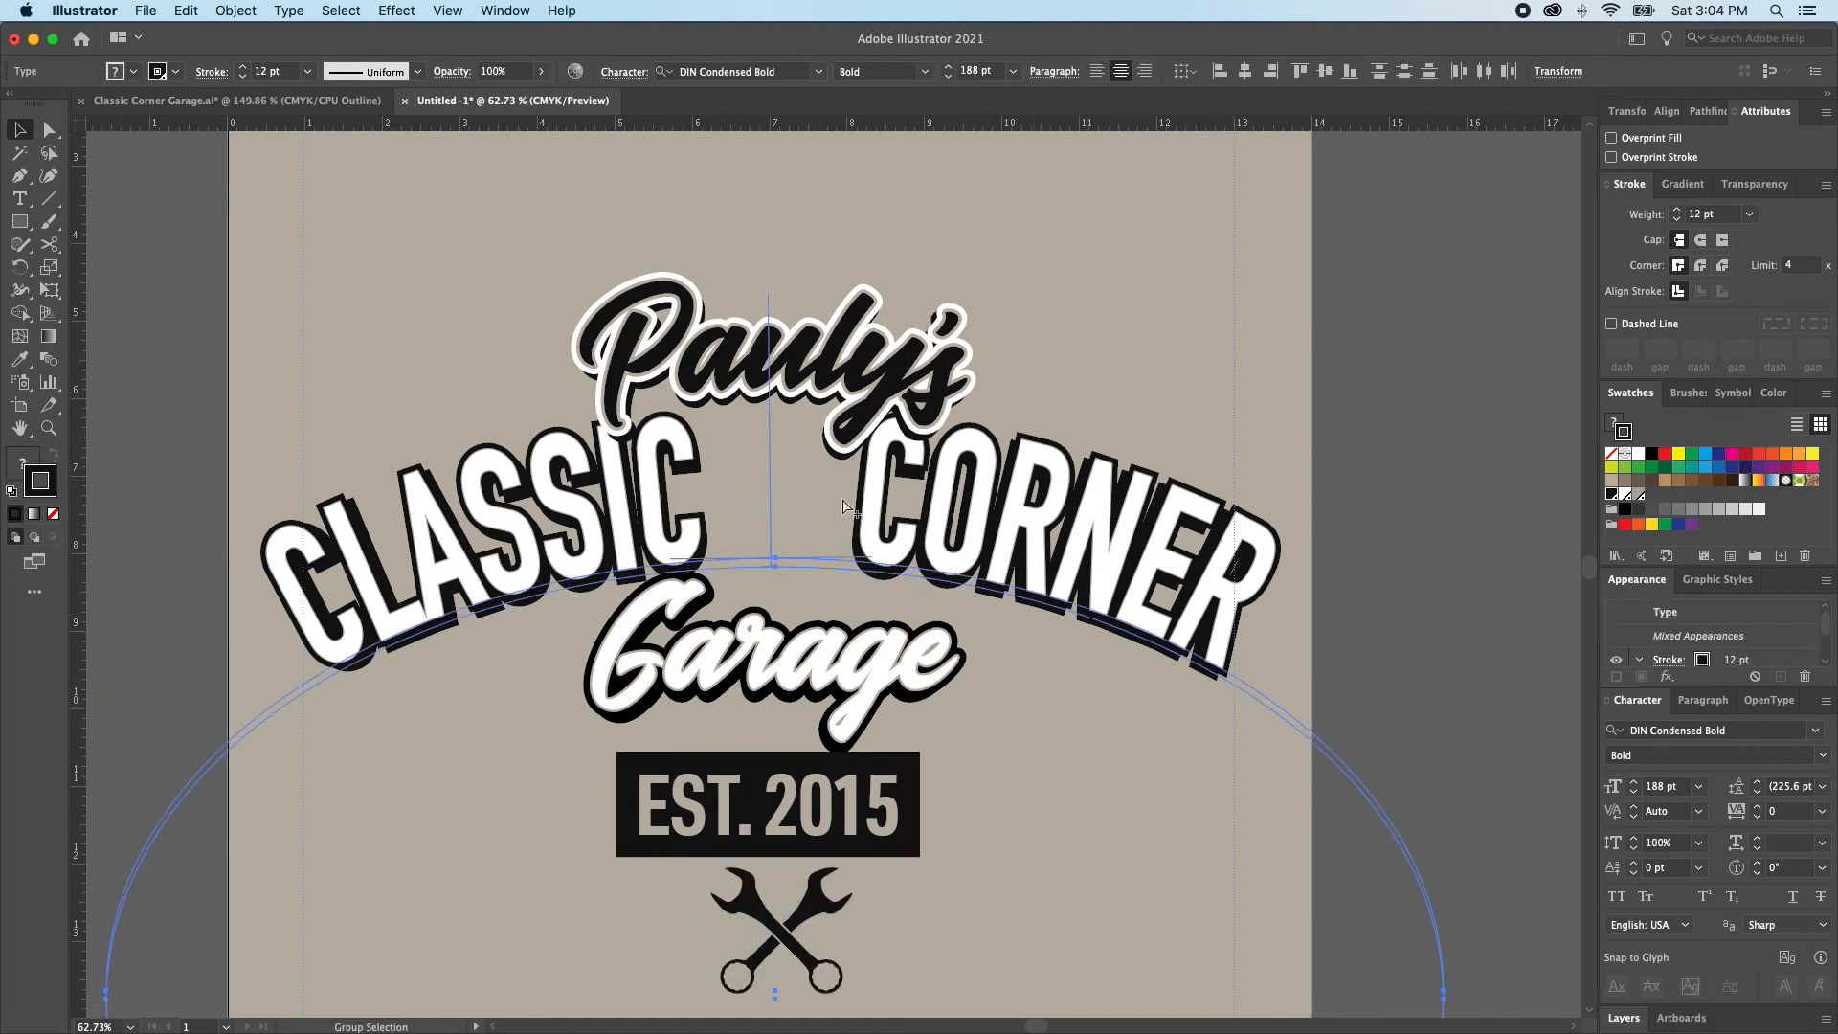
scroll(863, 545, "left", 1)
left_click_drag(842, 533, 696, 459)
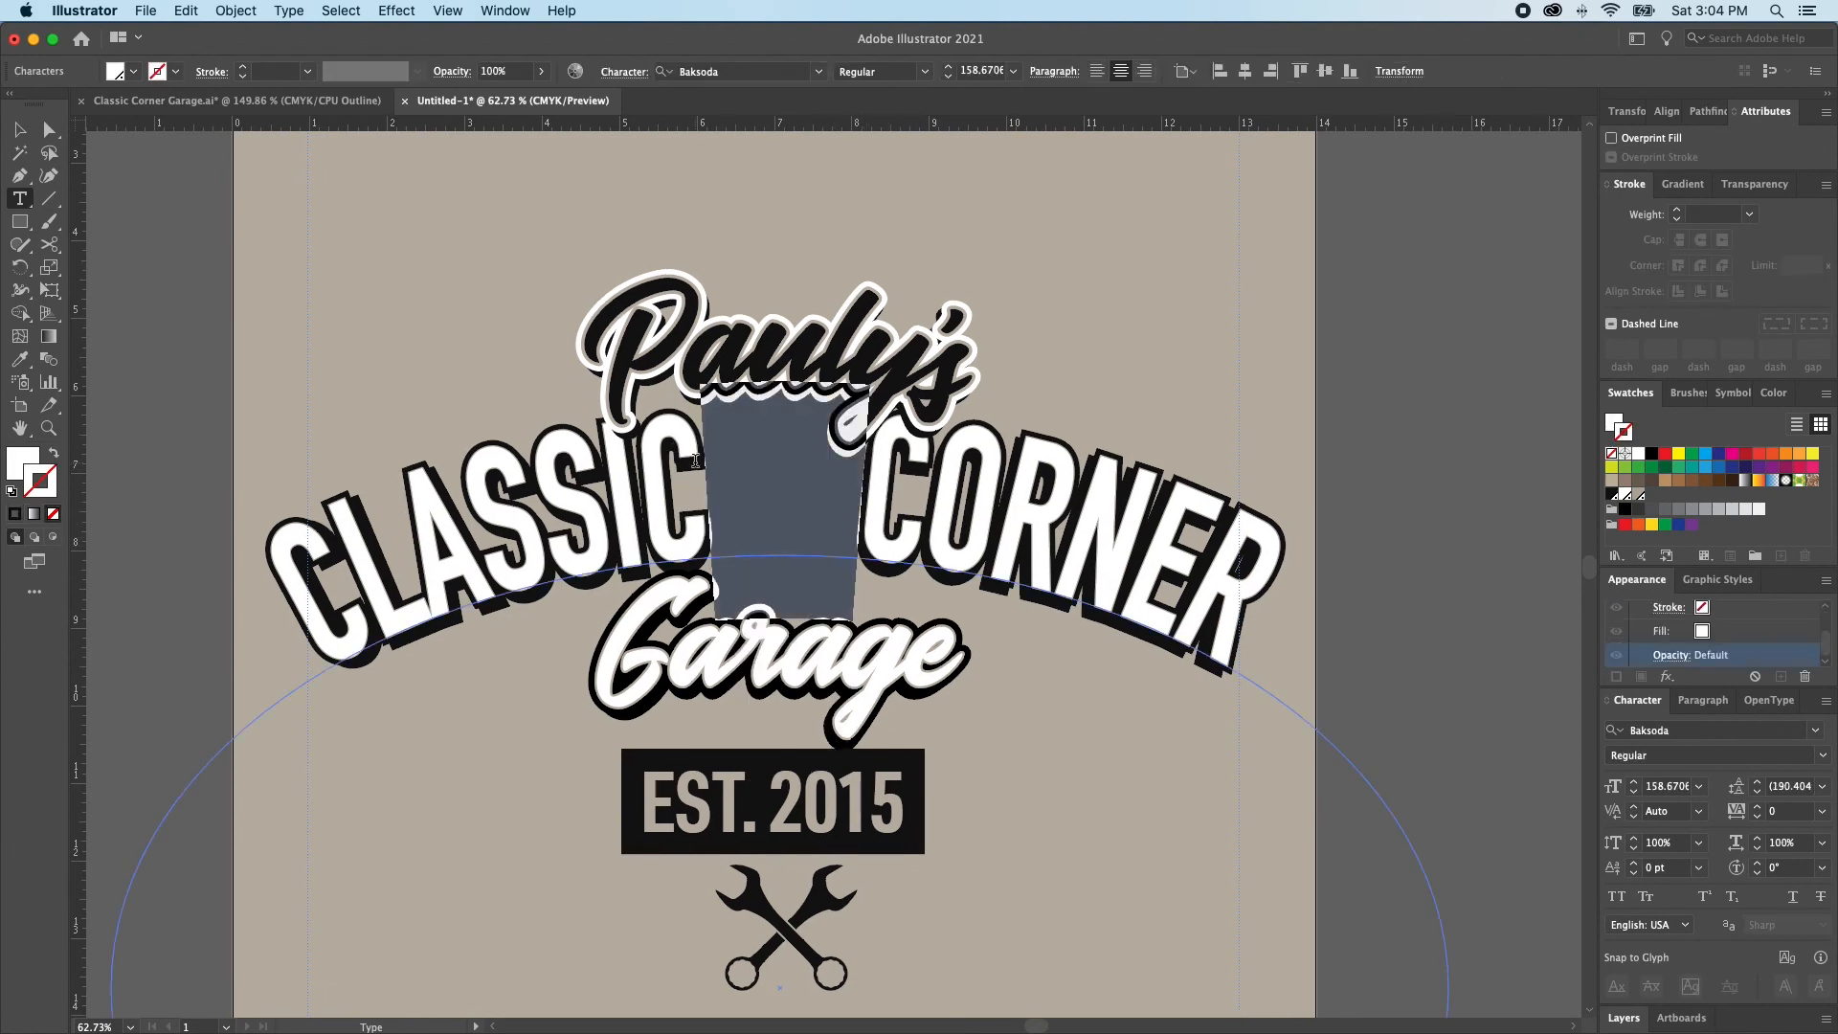
key("shift+super+a")
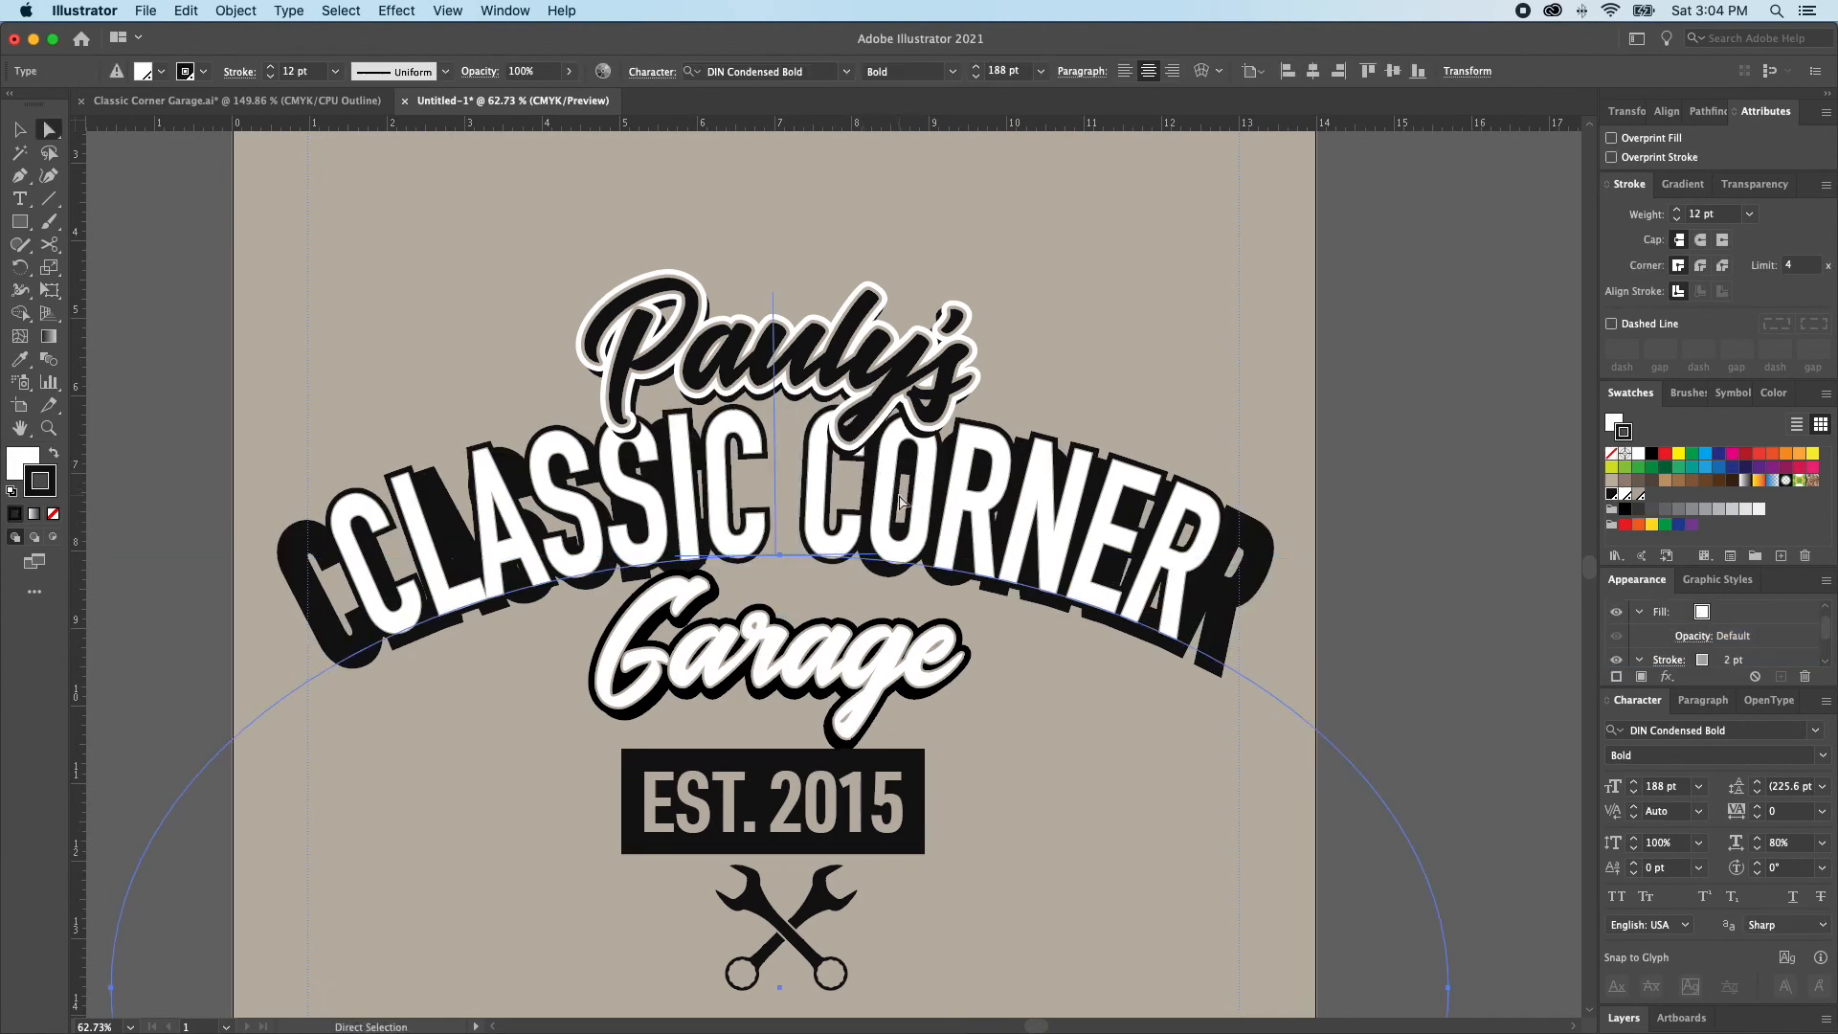
key("t")
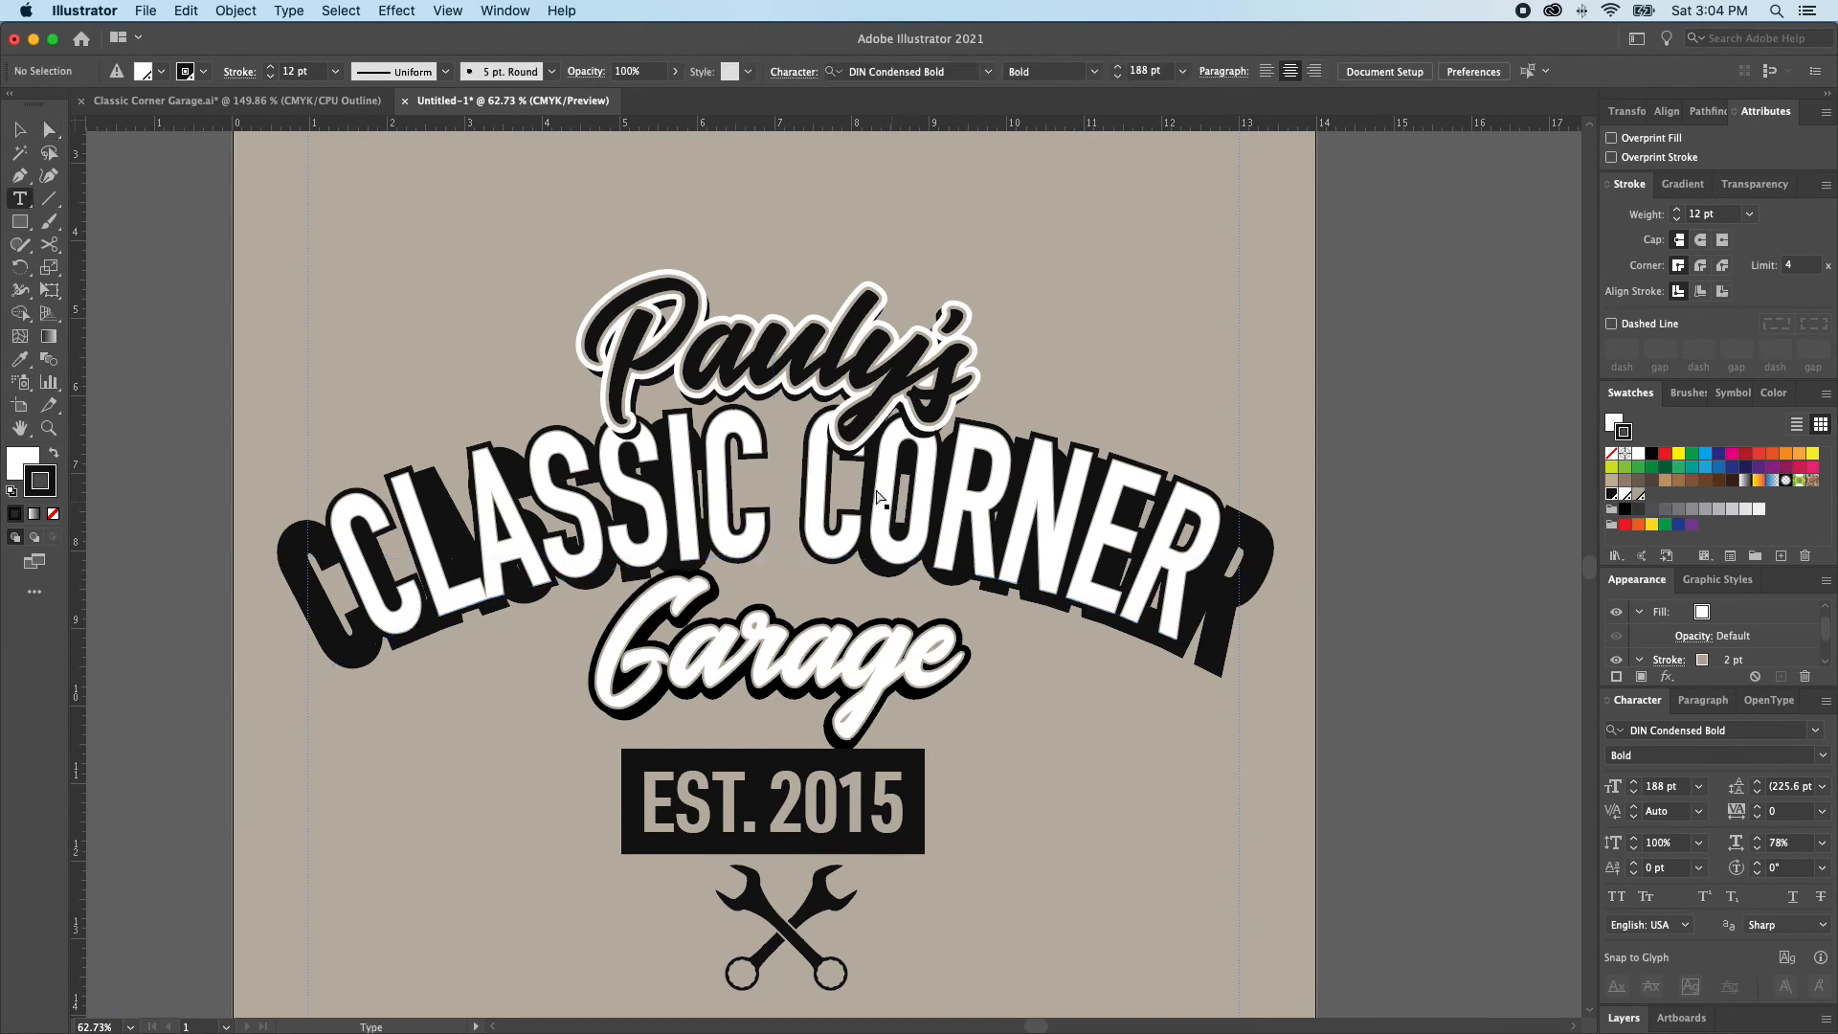
left_click_drag(856, 519, 718, 508)
key("shift+super+a")
key("v")
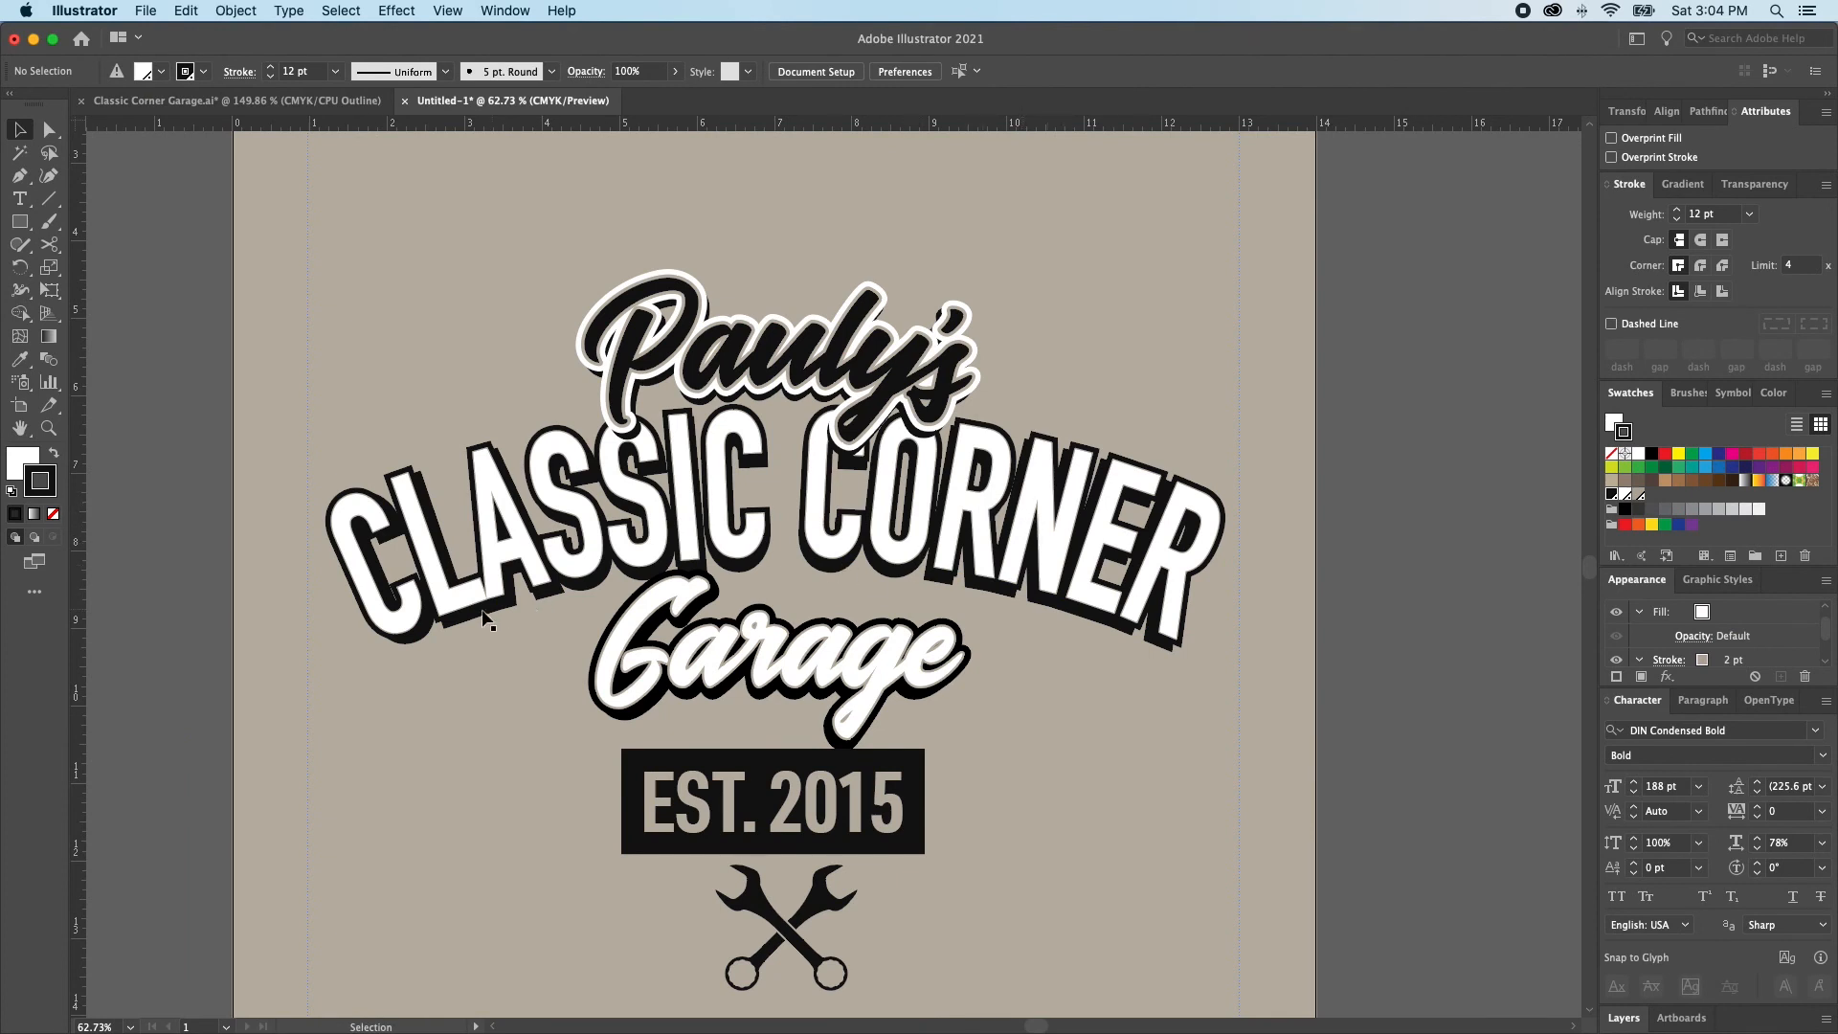
left_click(453, 593)
key("super+shift+a")
left_click(499, 582)
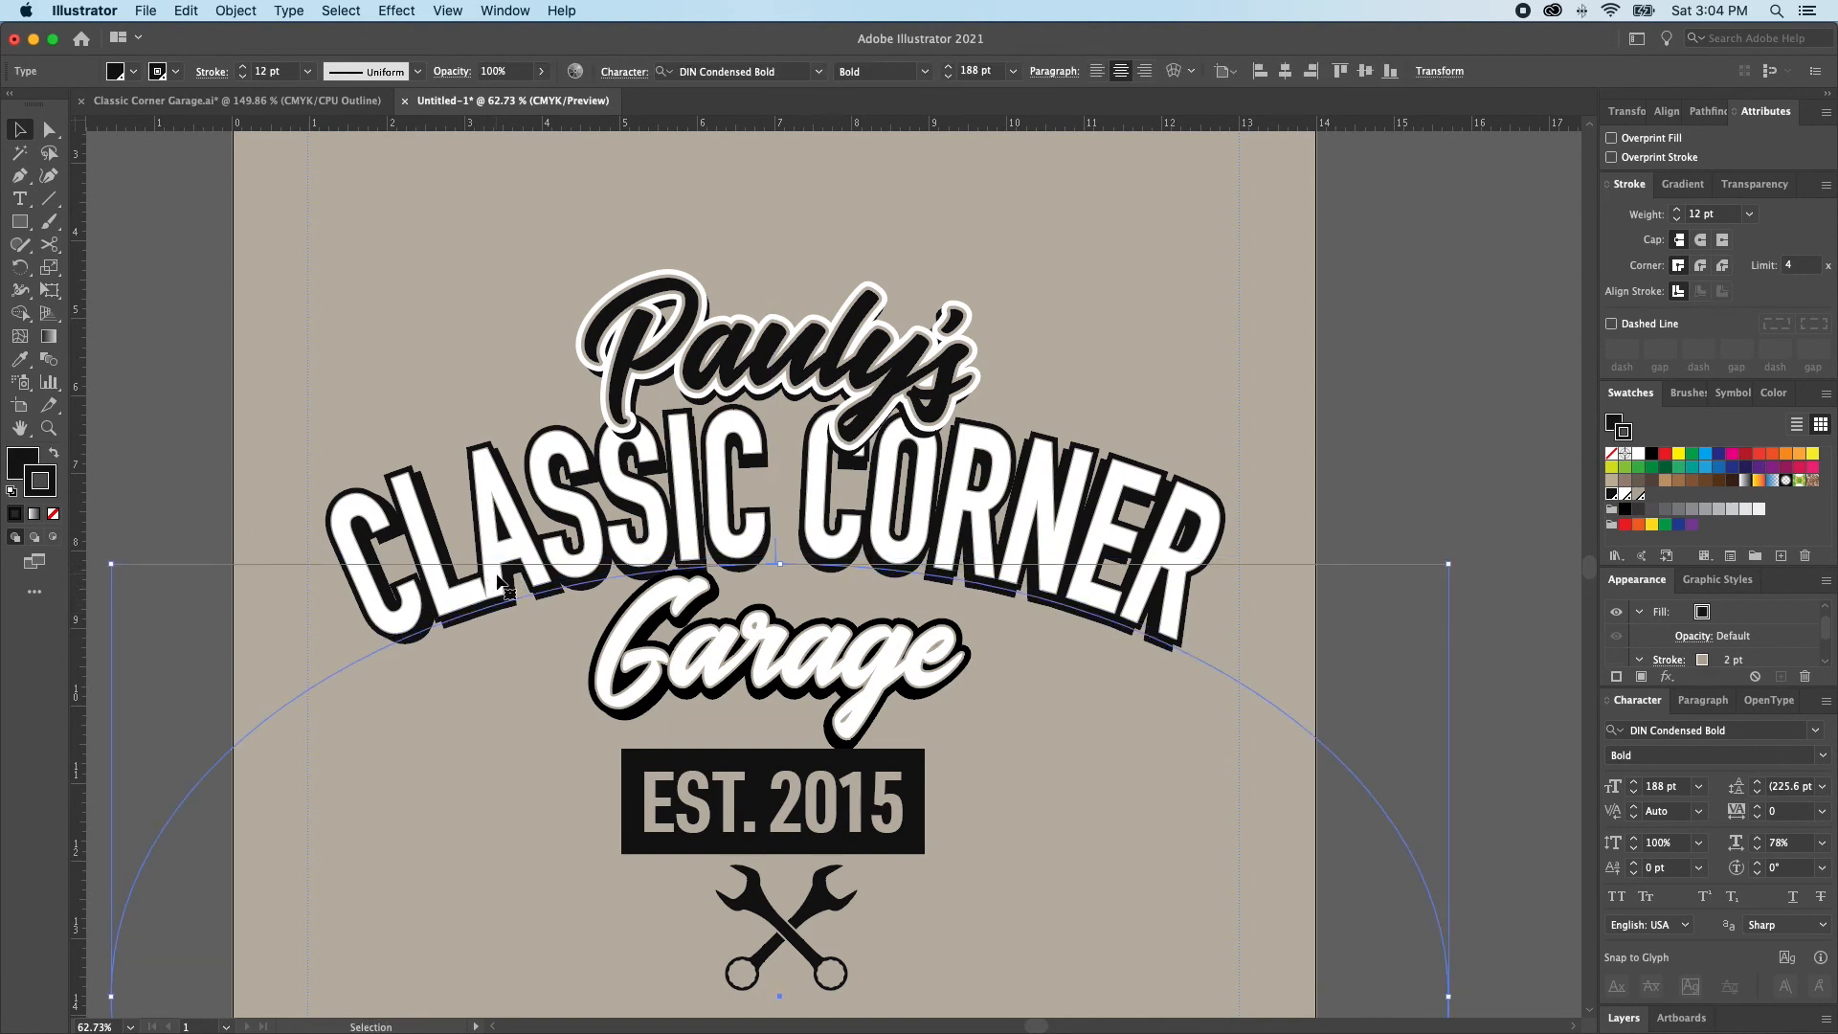
key("super+shift+a")
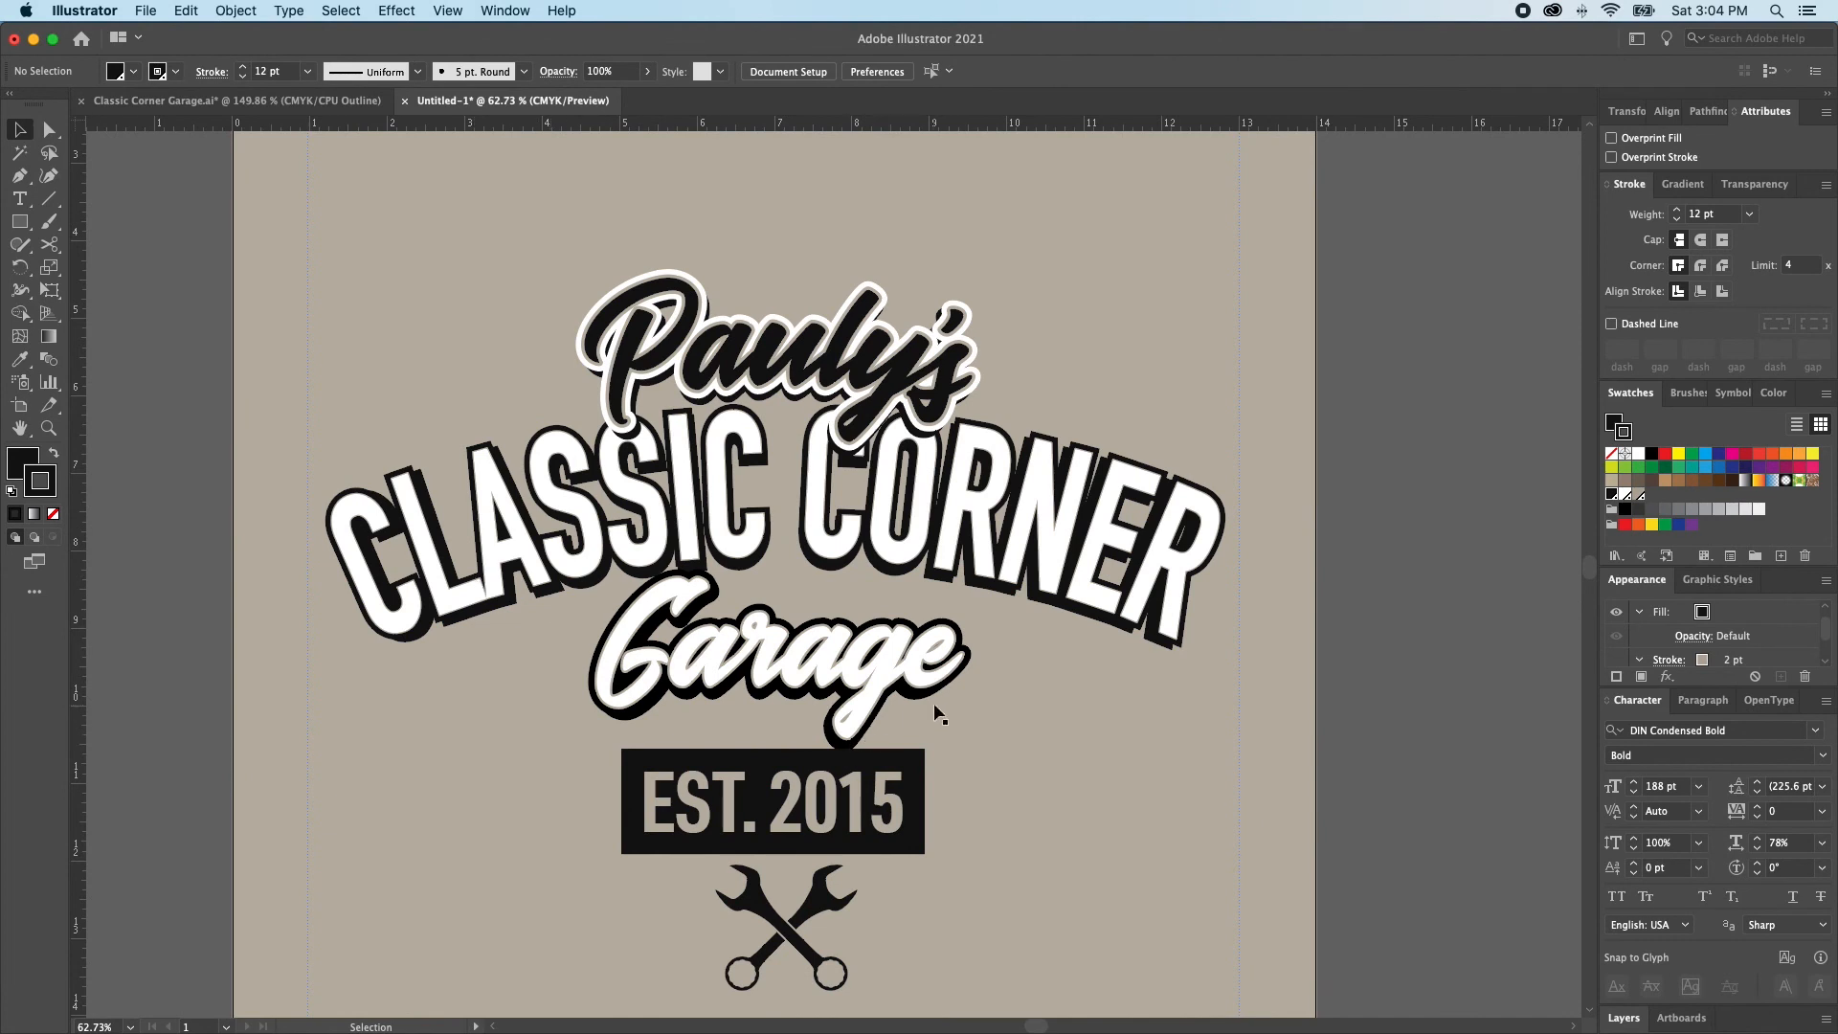
Change the badge text from EST. 2015 to EST'D 2015 and put a wide gap between EST'D and 2015
left_click(775, 820)
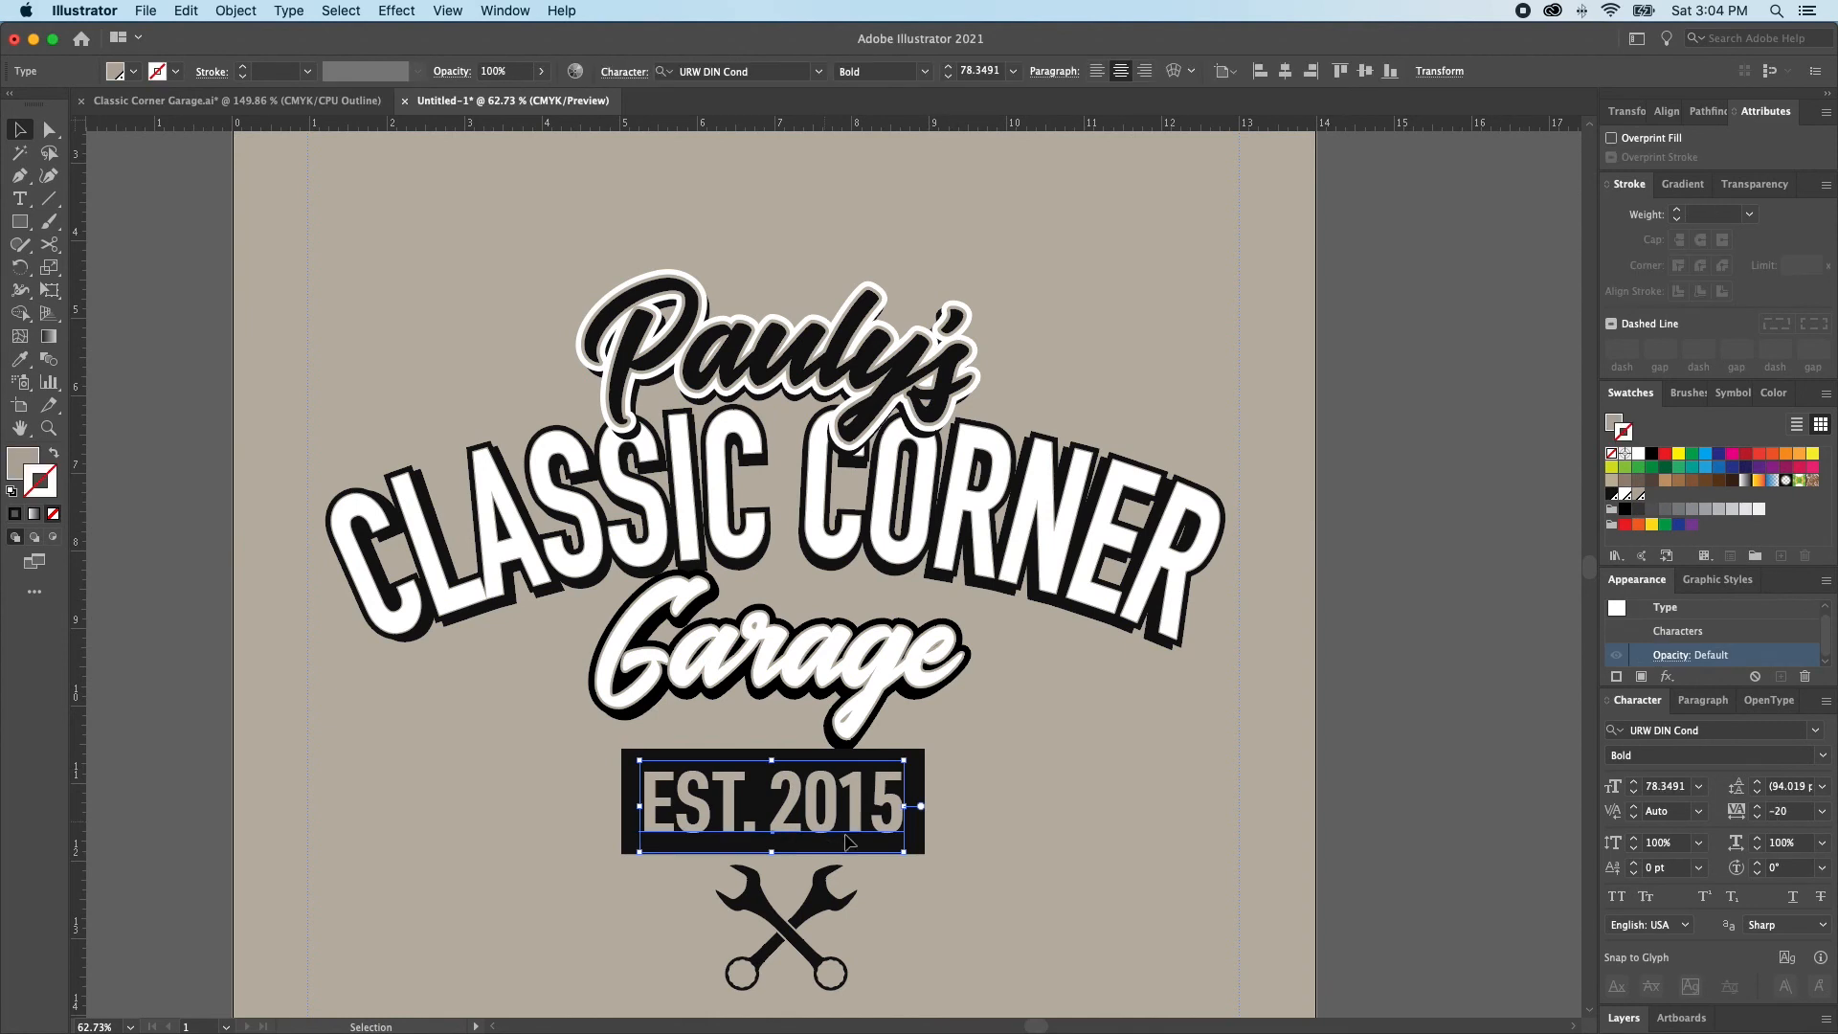
double_click(772, 819)
left_click(739, 806)
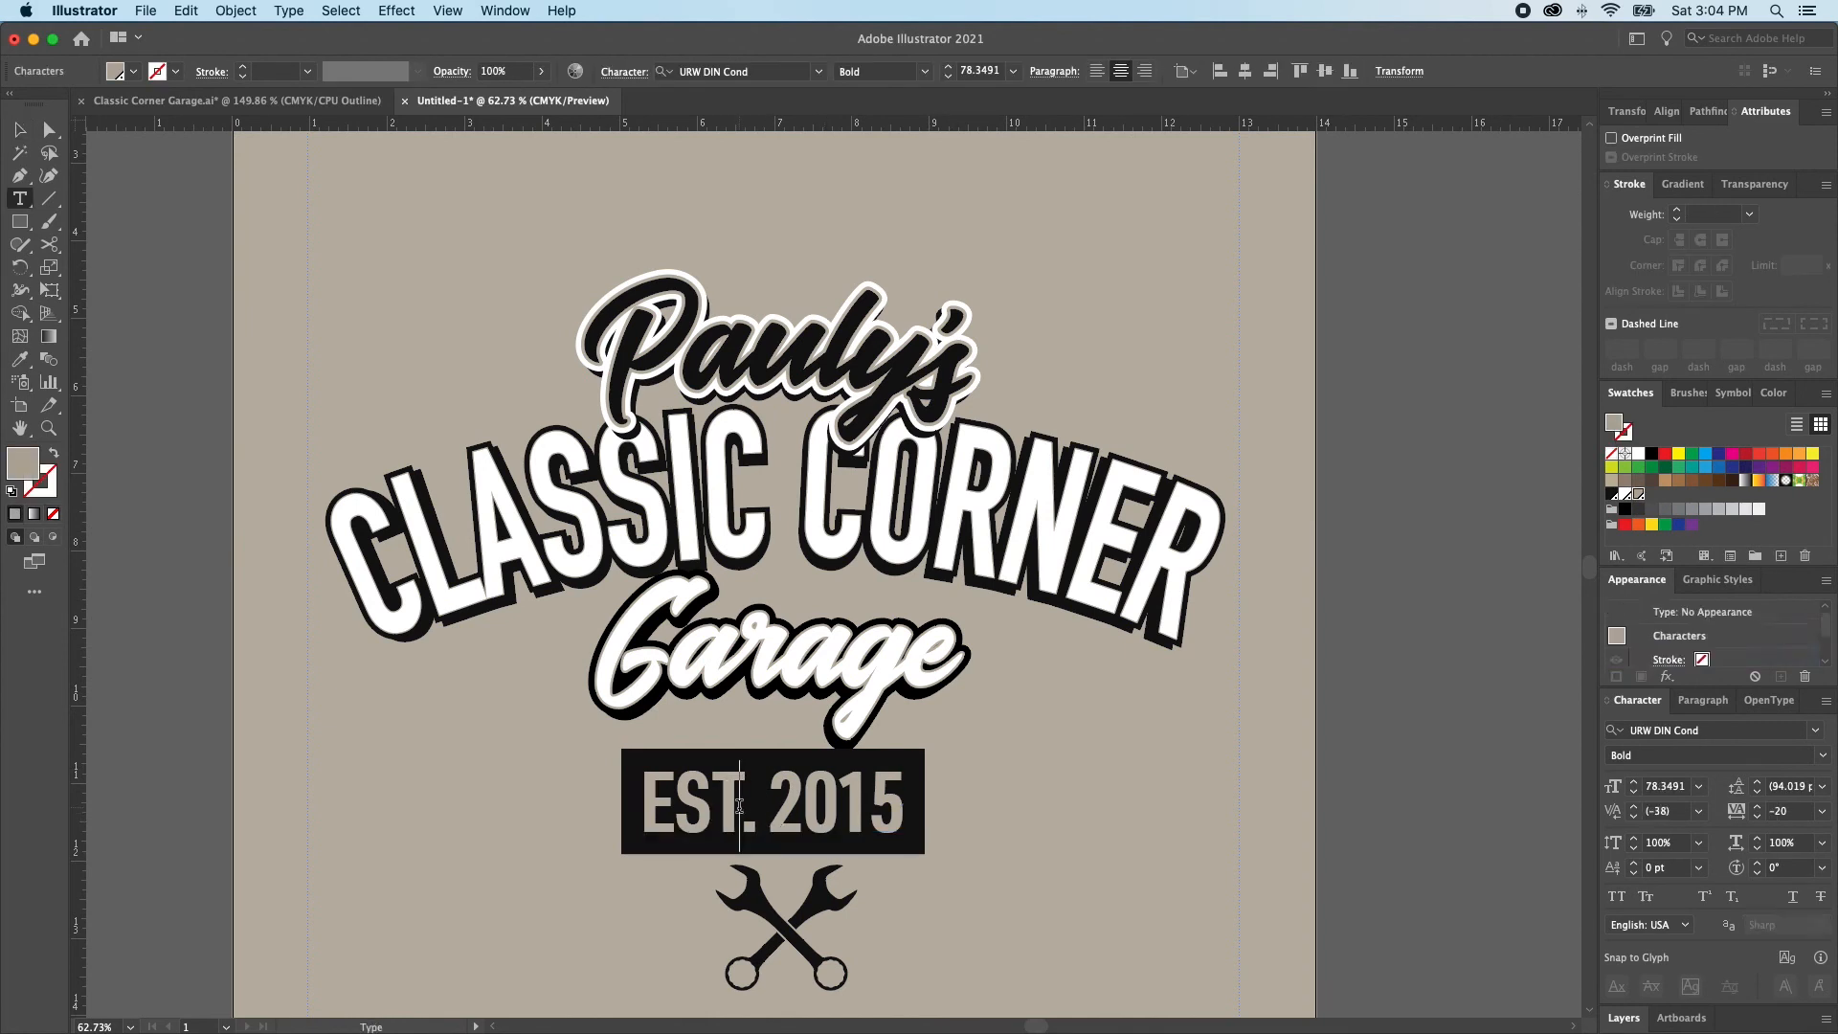
type("'D")
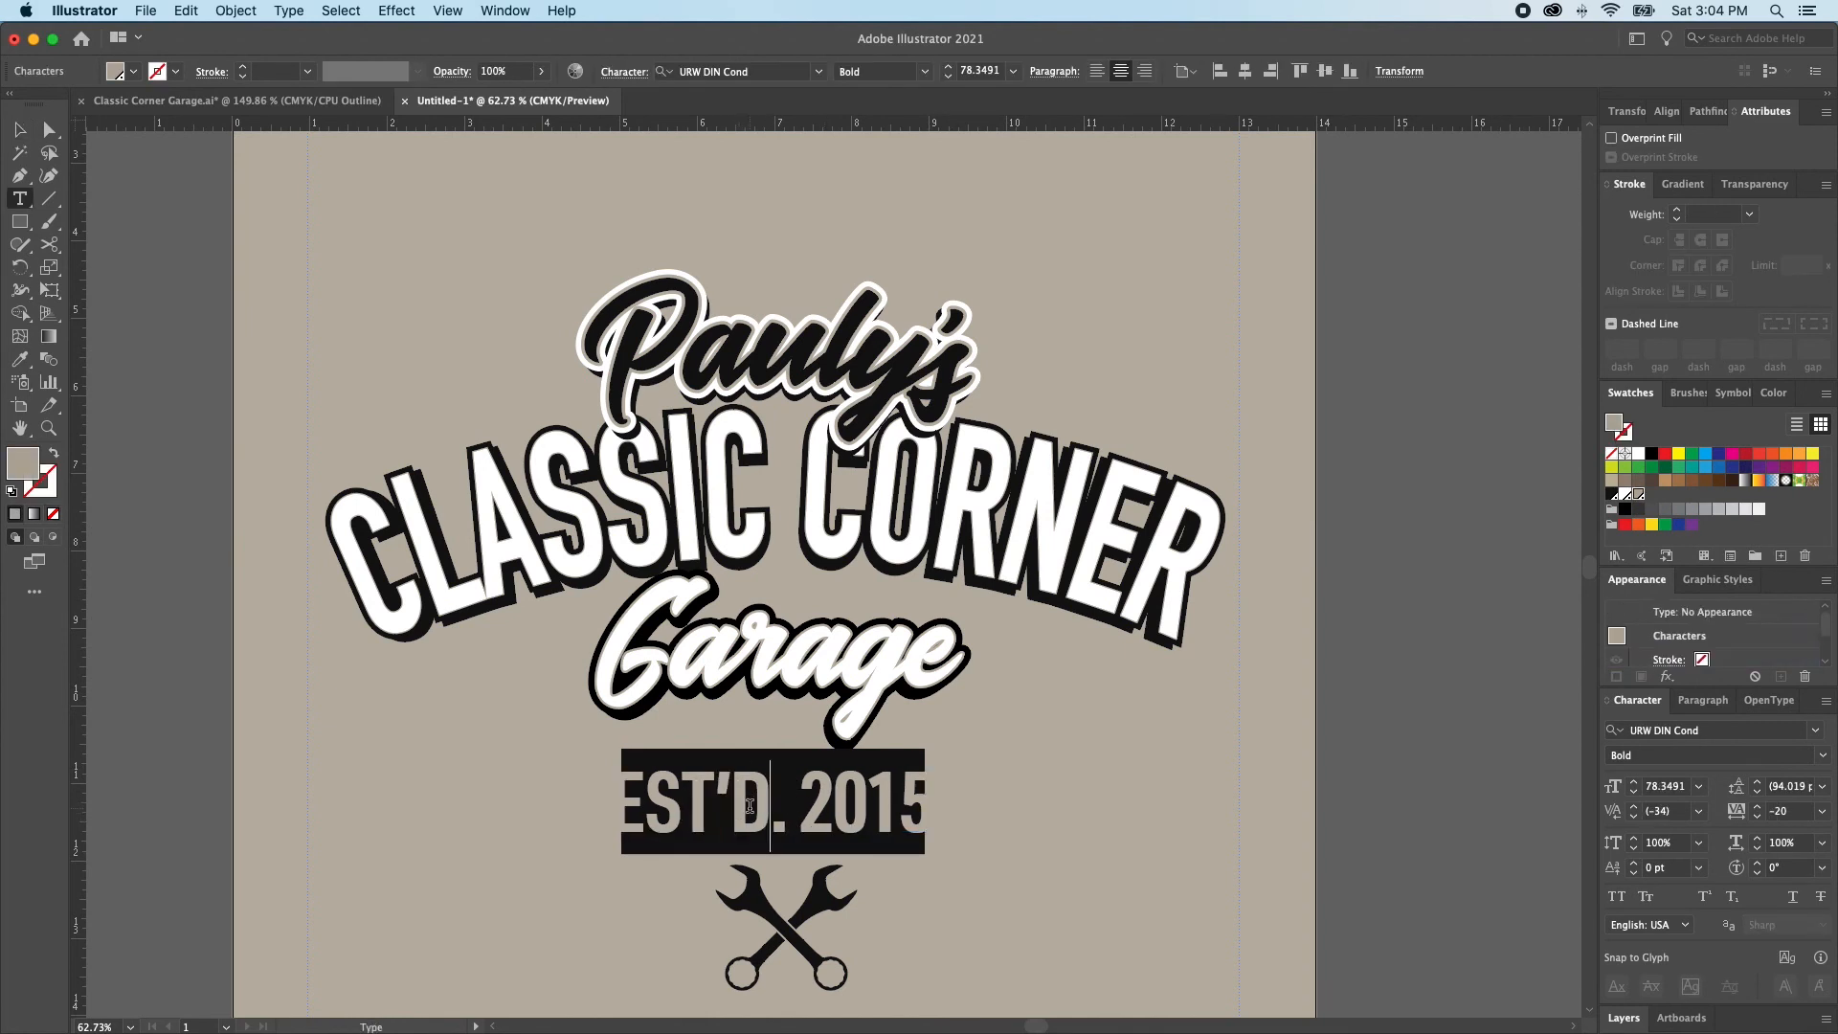
key("Delete")
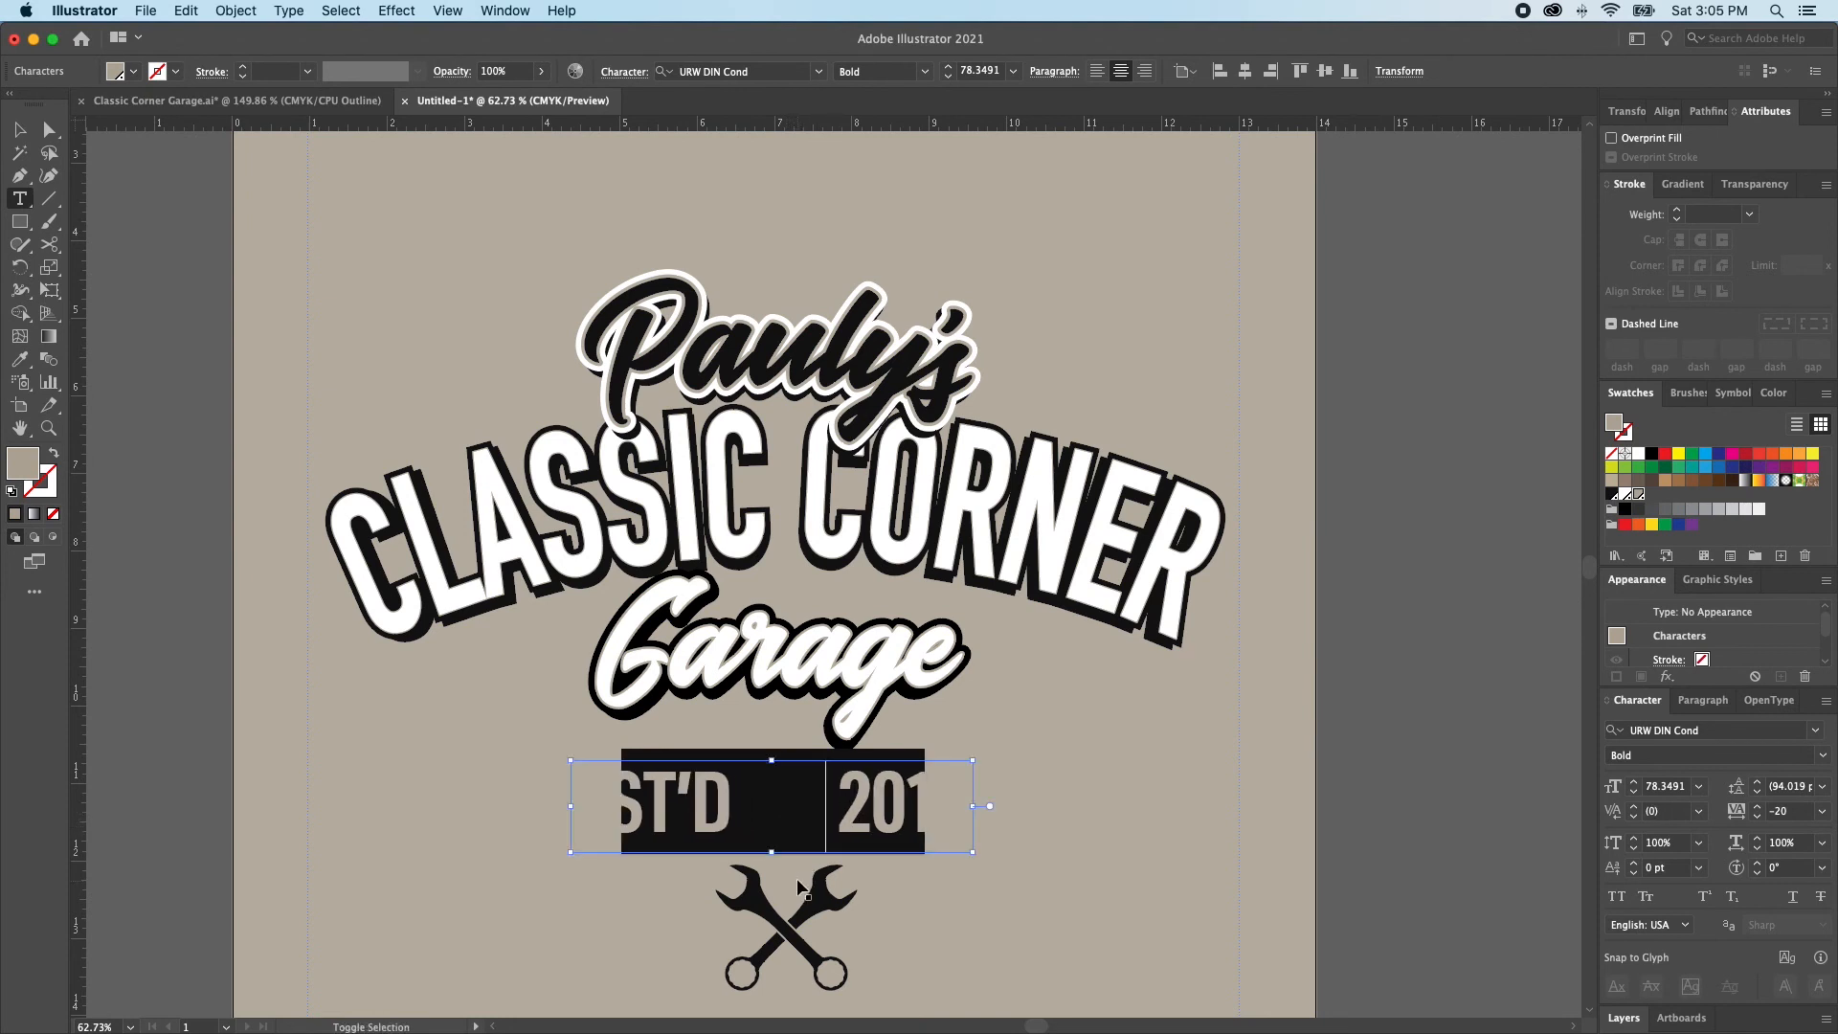
key("Escape")
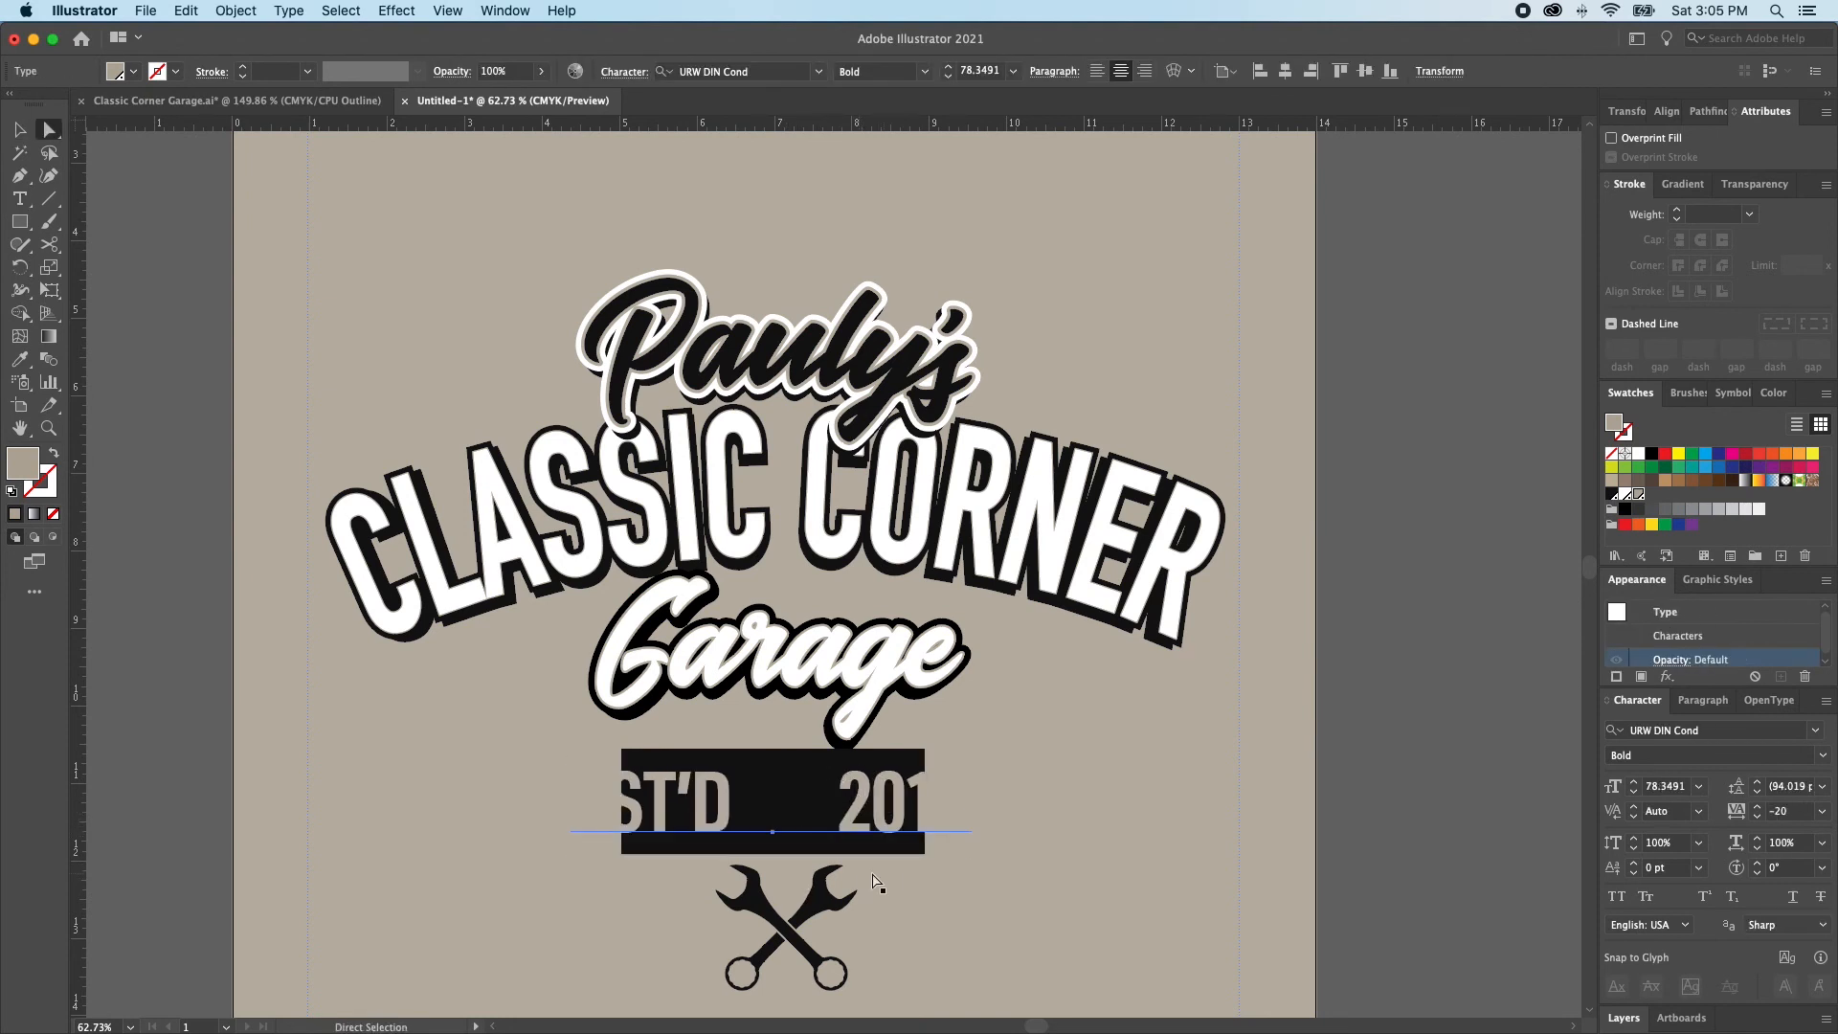
Cut the black badge rectangle out from behind the EST'D 2015 text
left_click(835, 820)
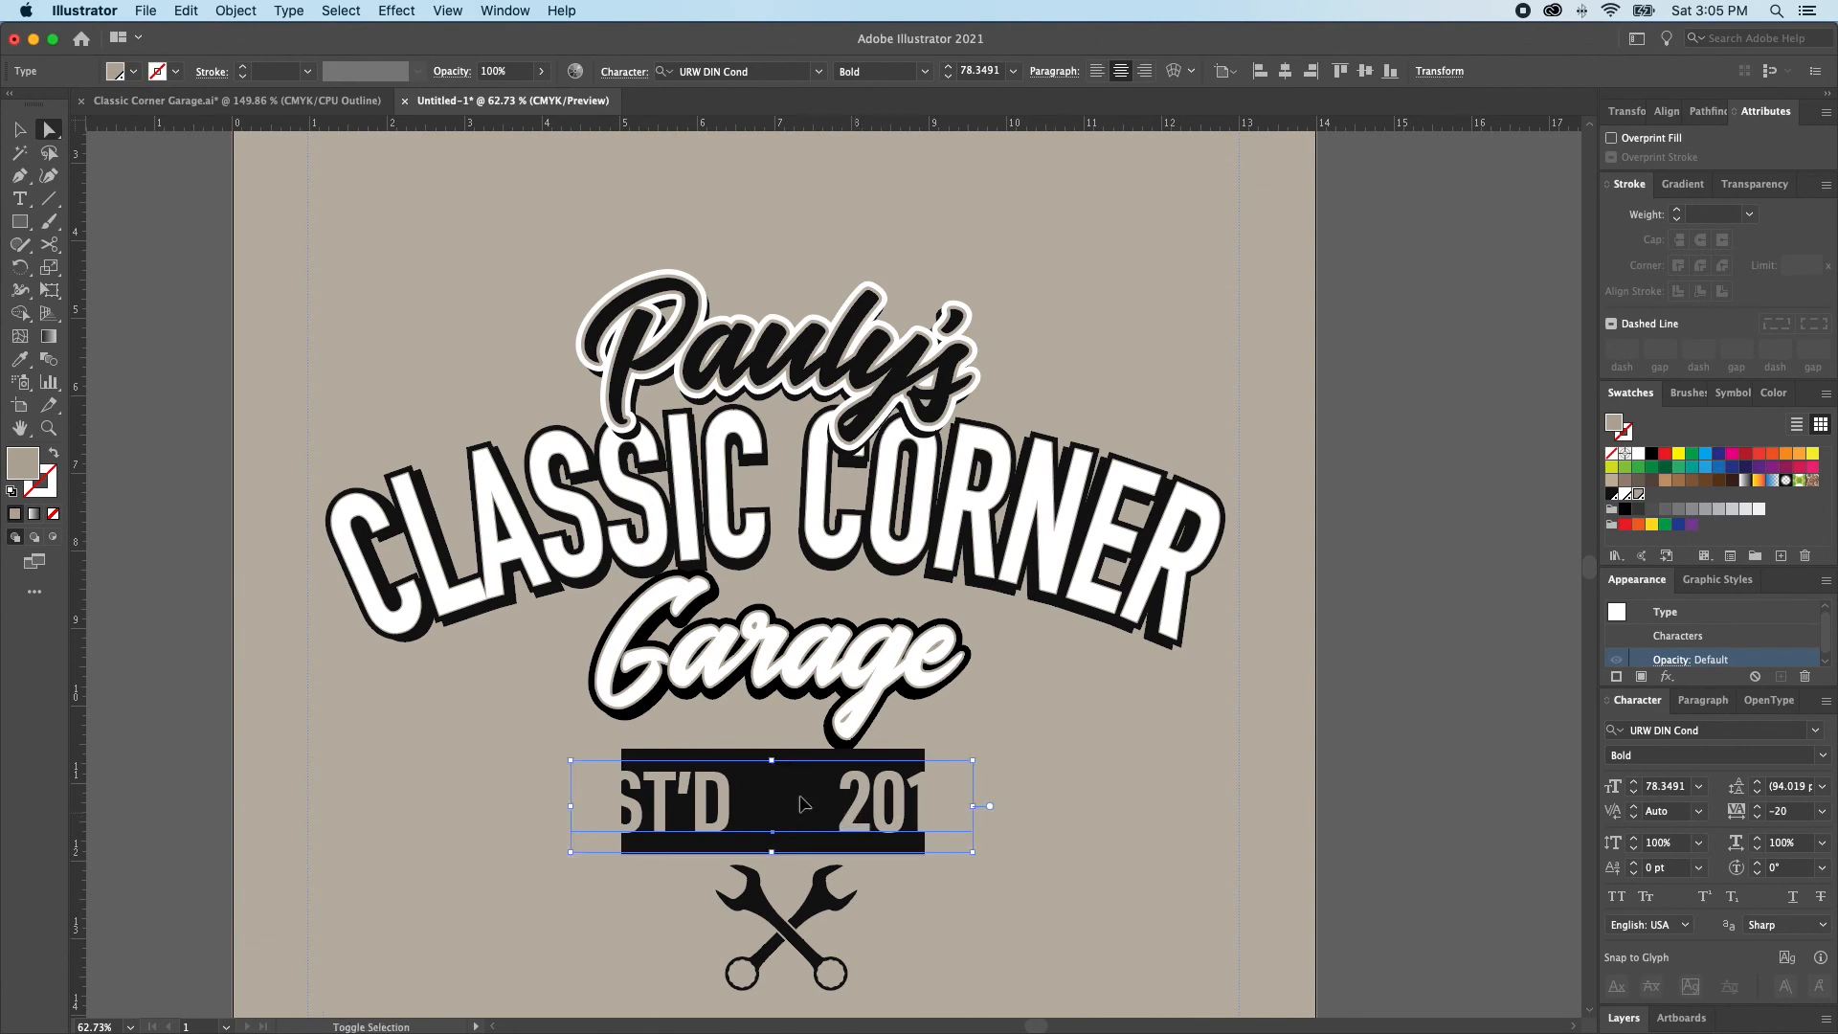
key("v")
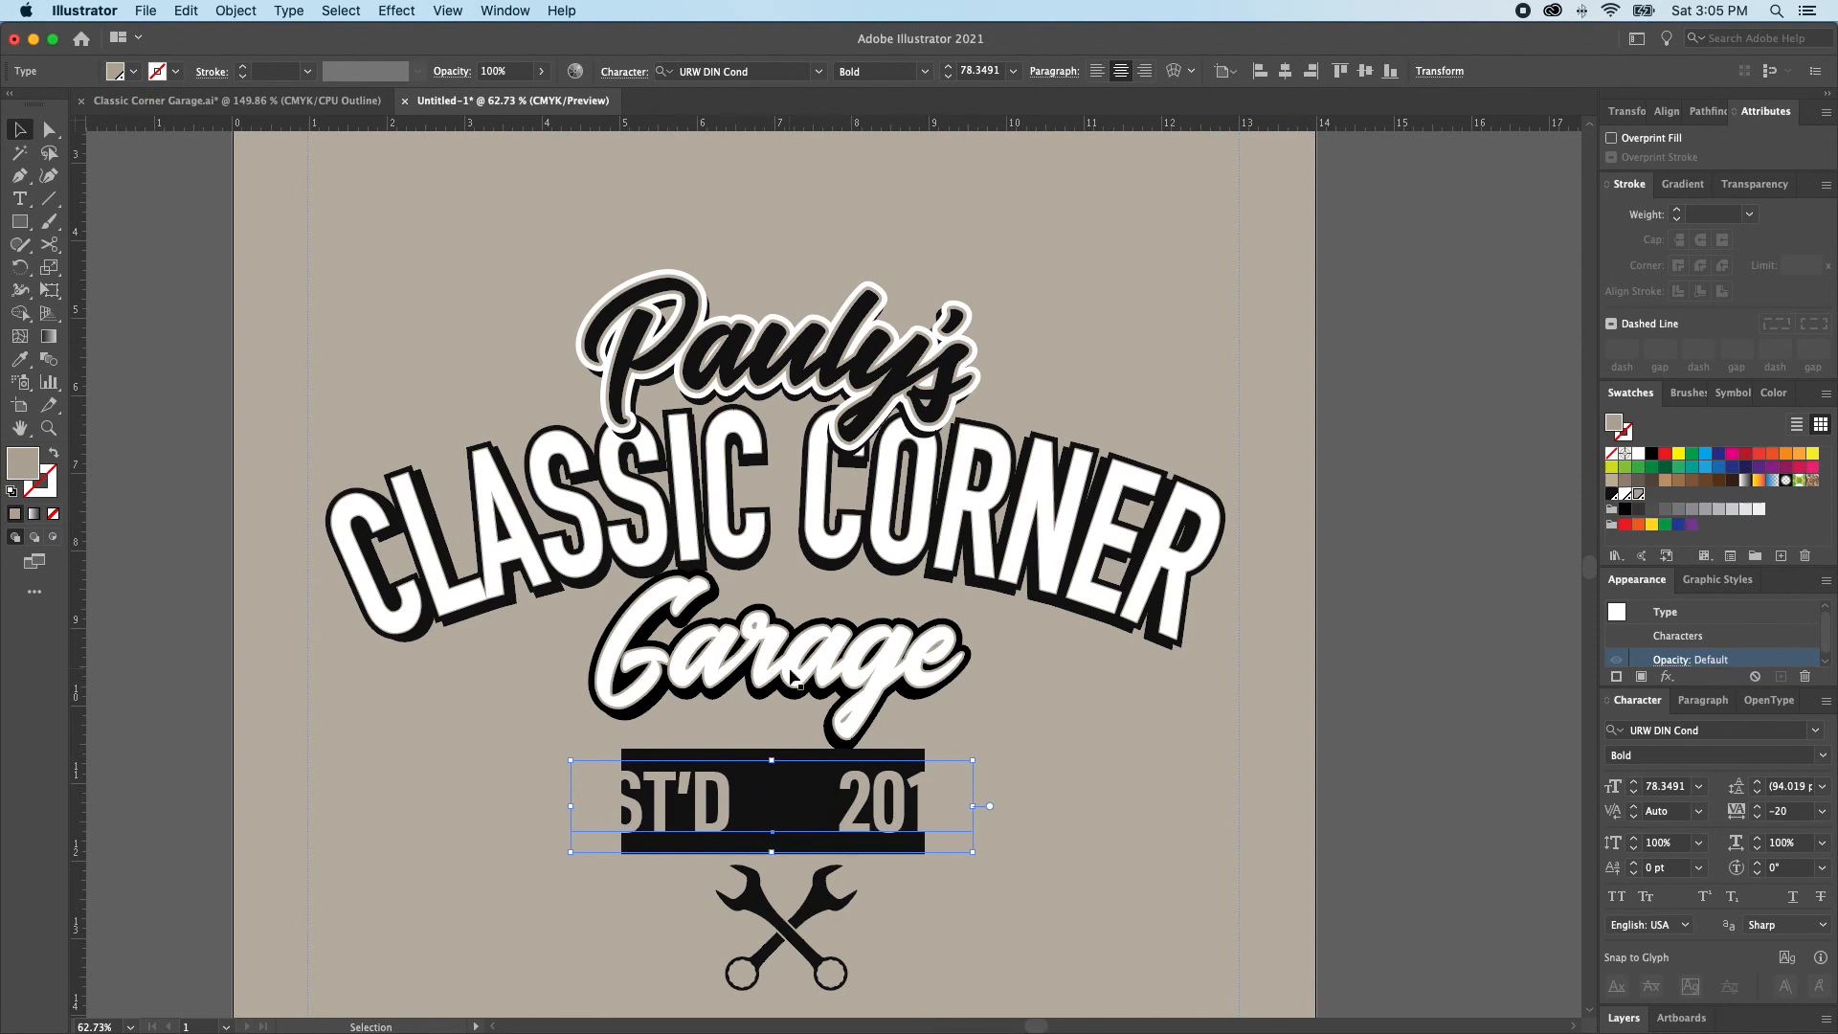
key("a")
key("v")
key("a")
left_click(820, 814)
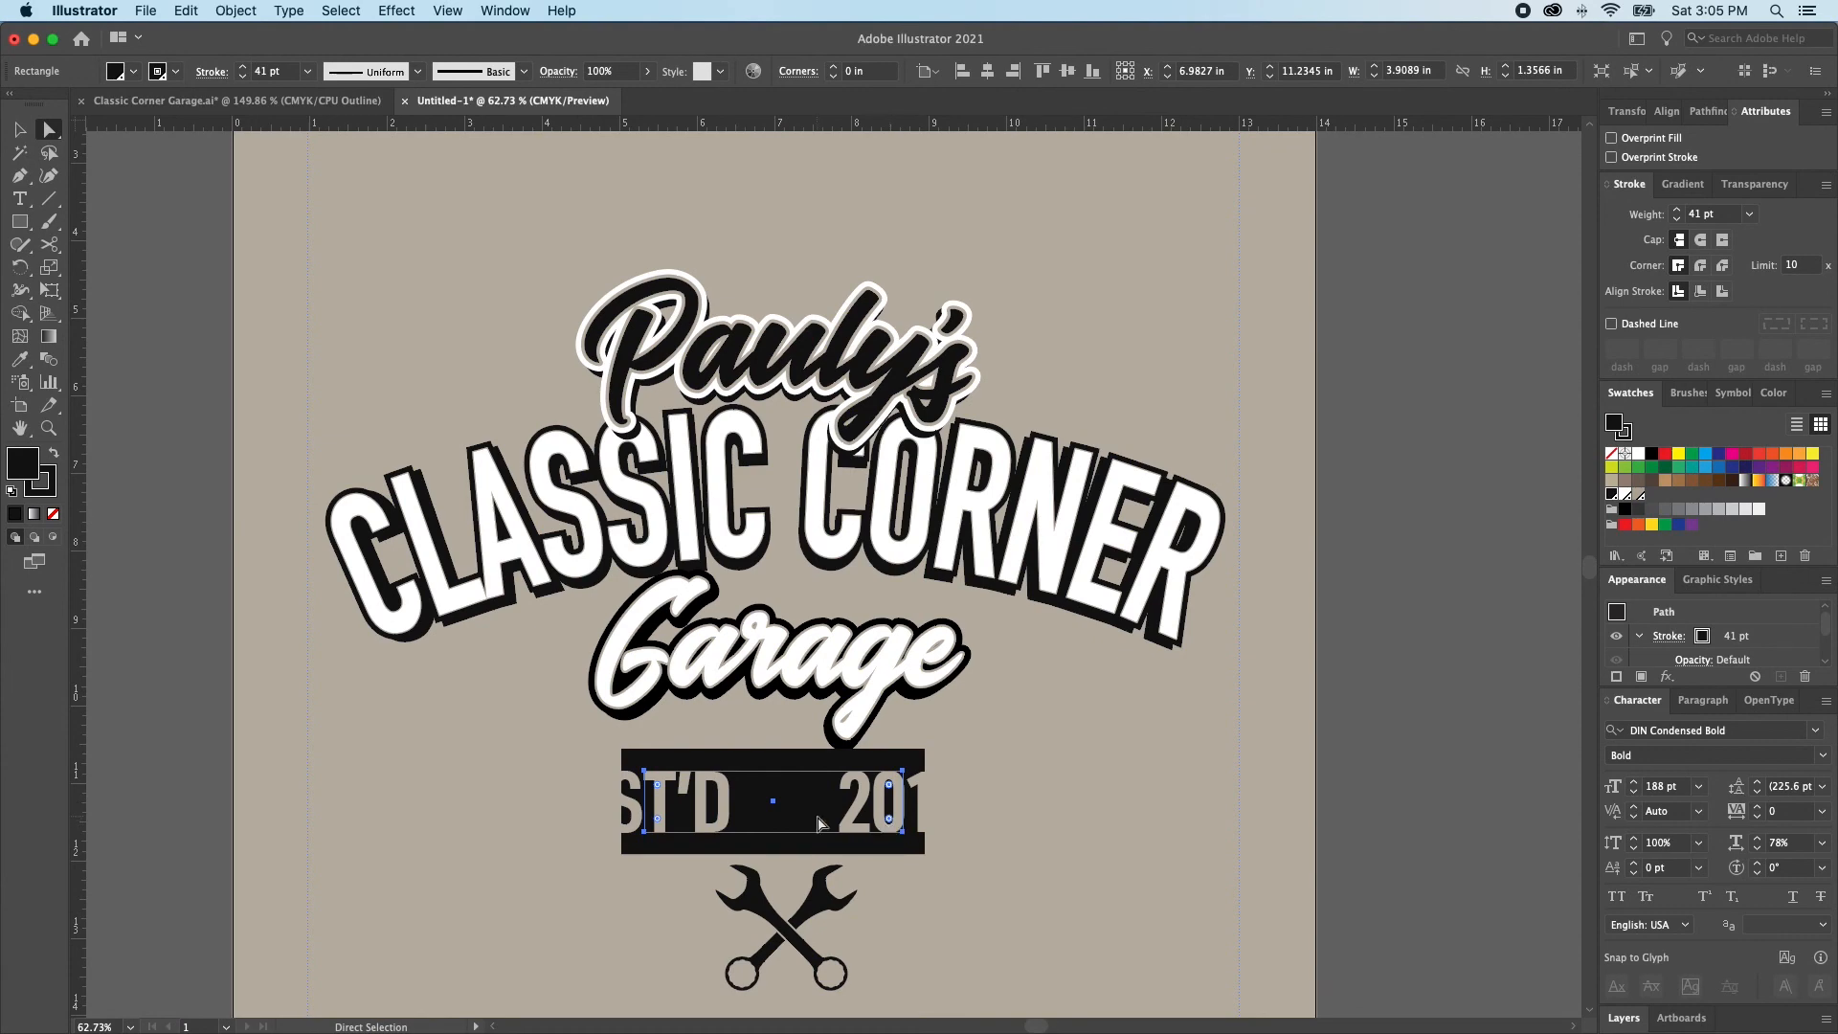
key("super+y")
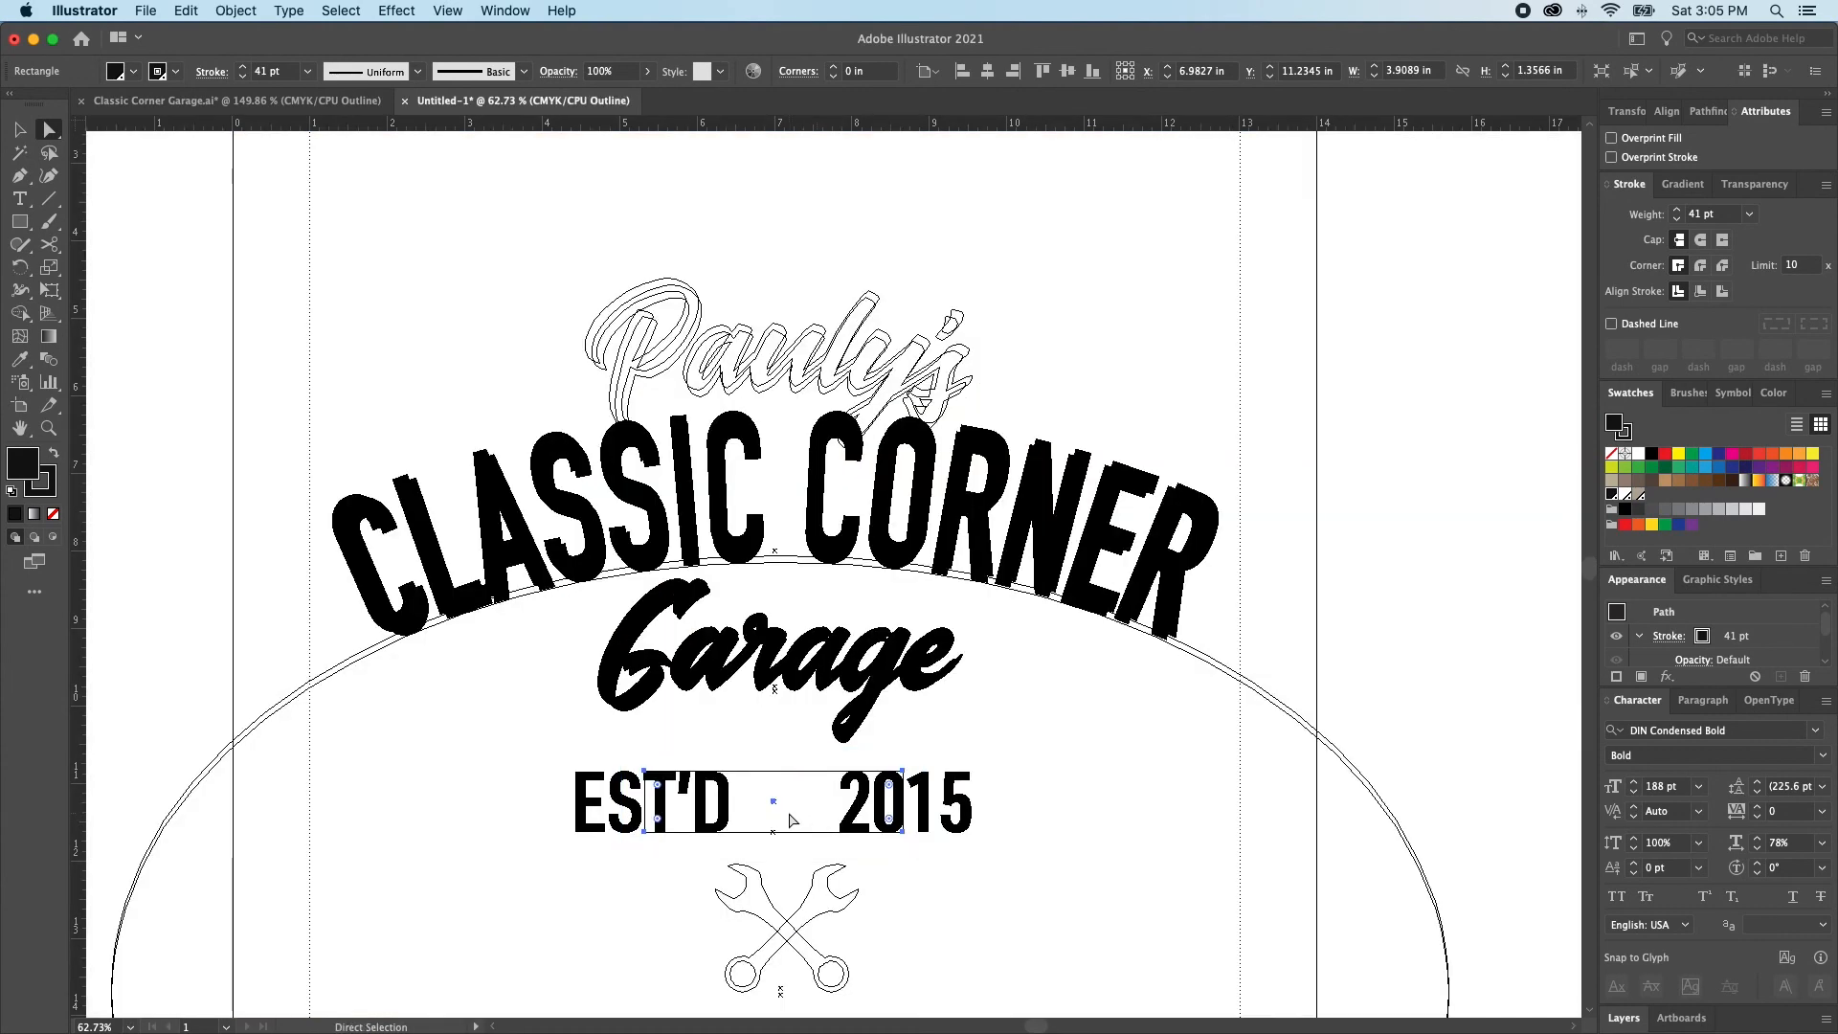
key("super")
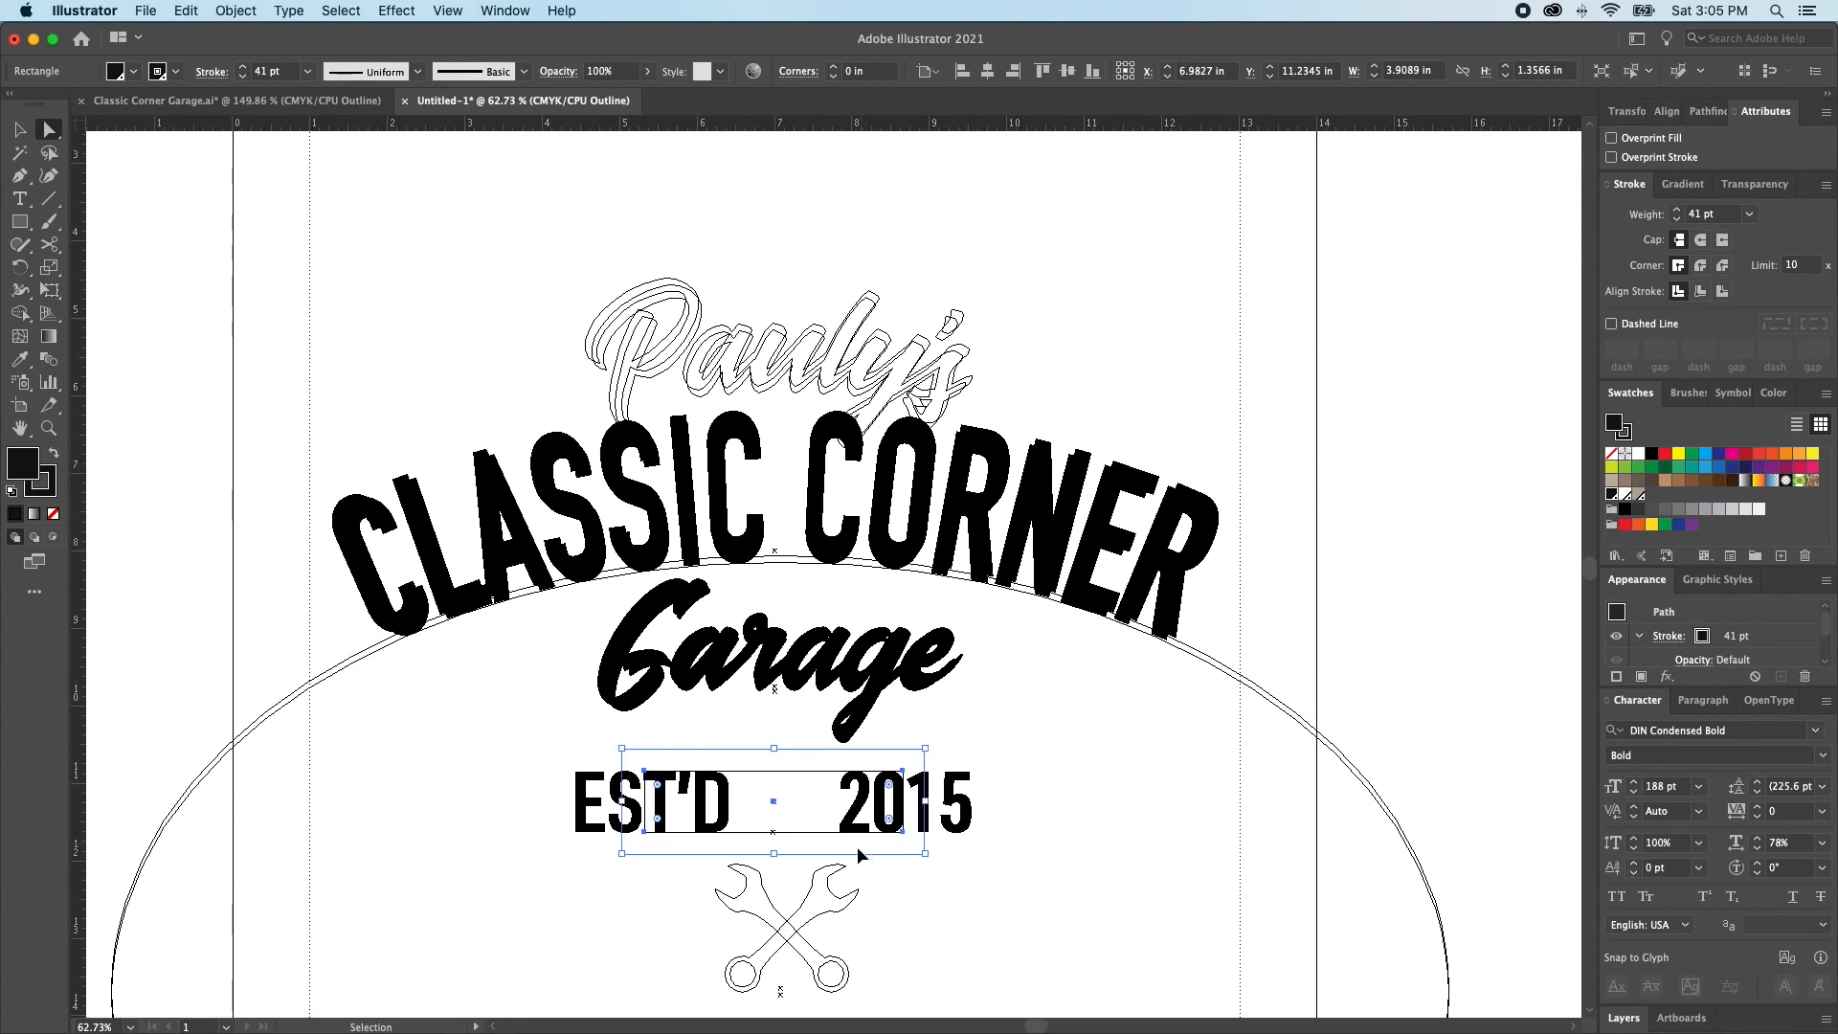
key("Delete")
left_click(910, 827, "super")
key("Delete")
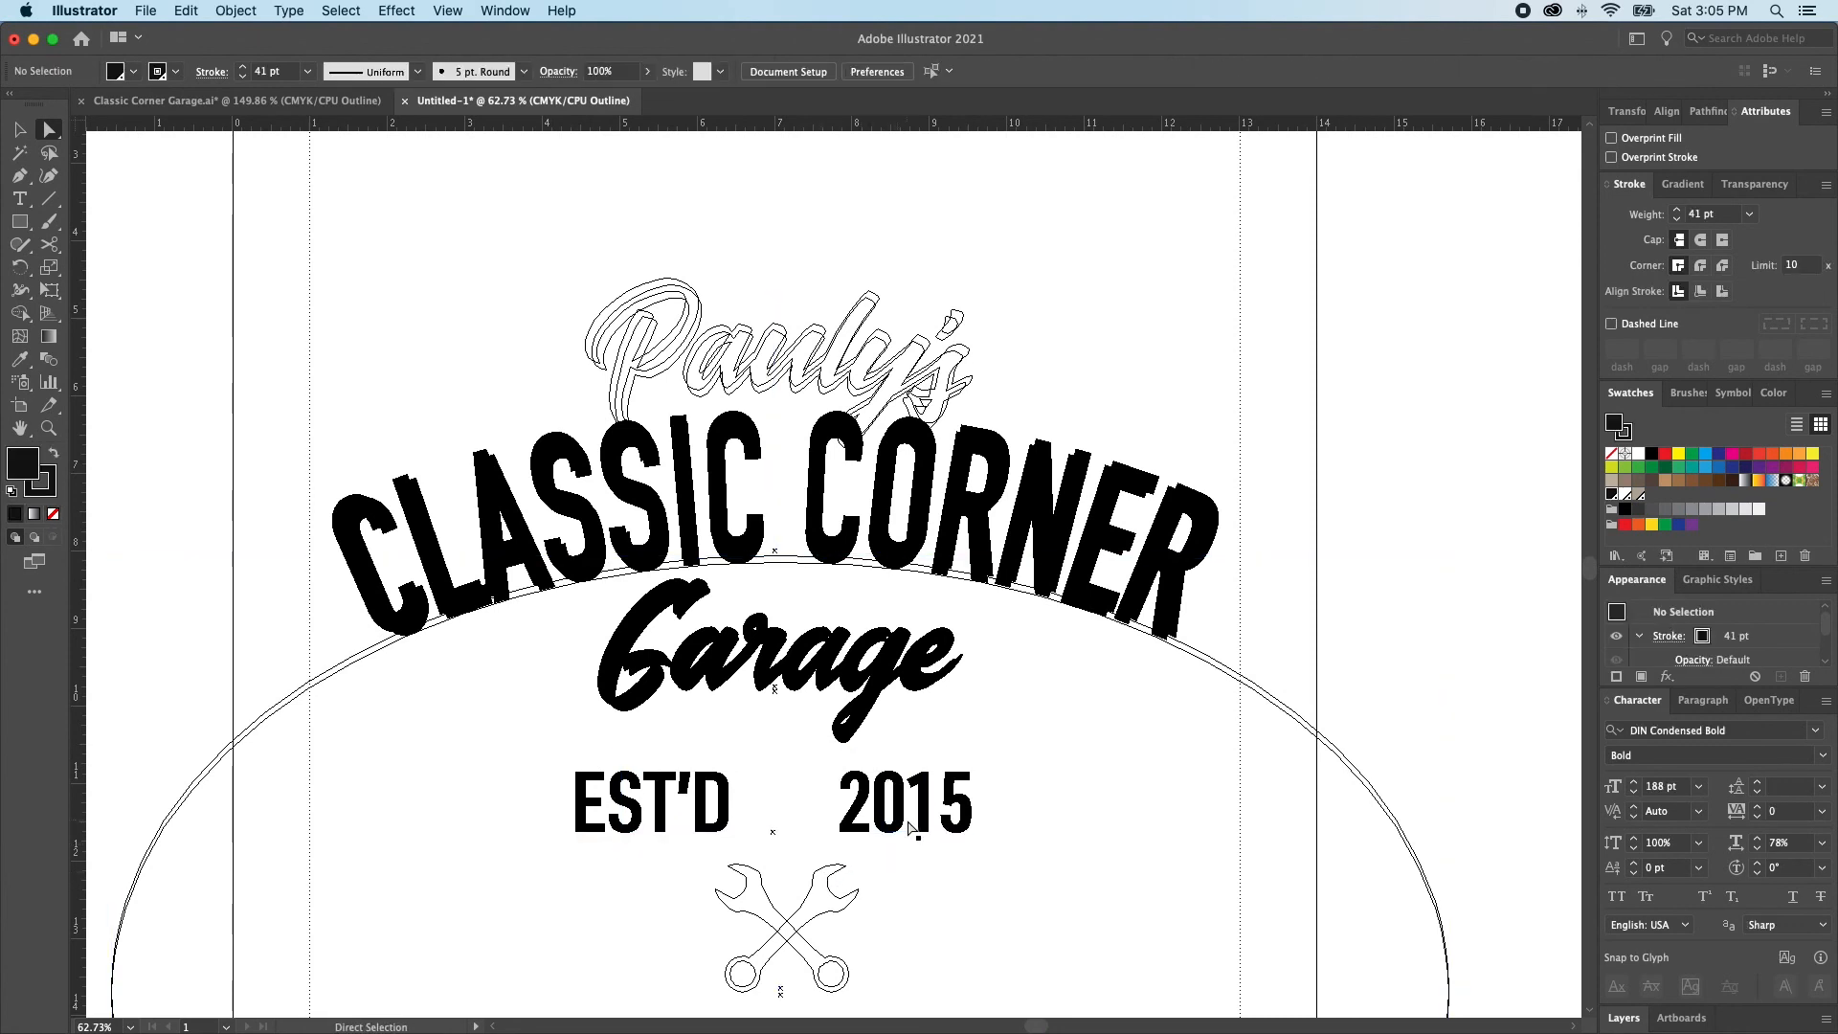
Fill the EST'D 2015 text black and place the crossed wrenches, reduced to about 1.22 in wide, between EST'D and 2015
left_click(698, 820)
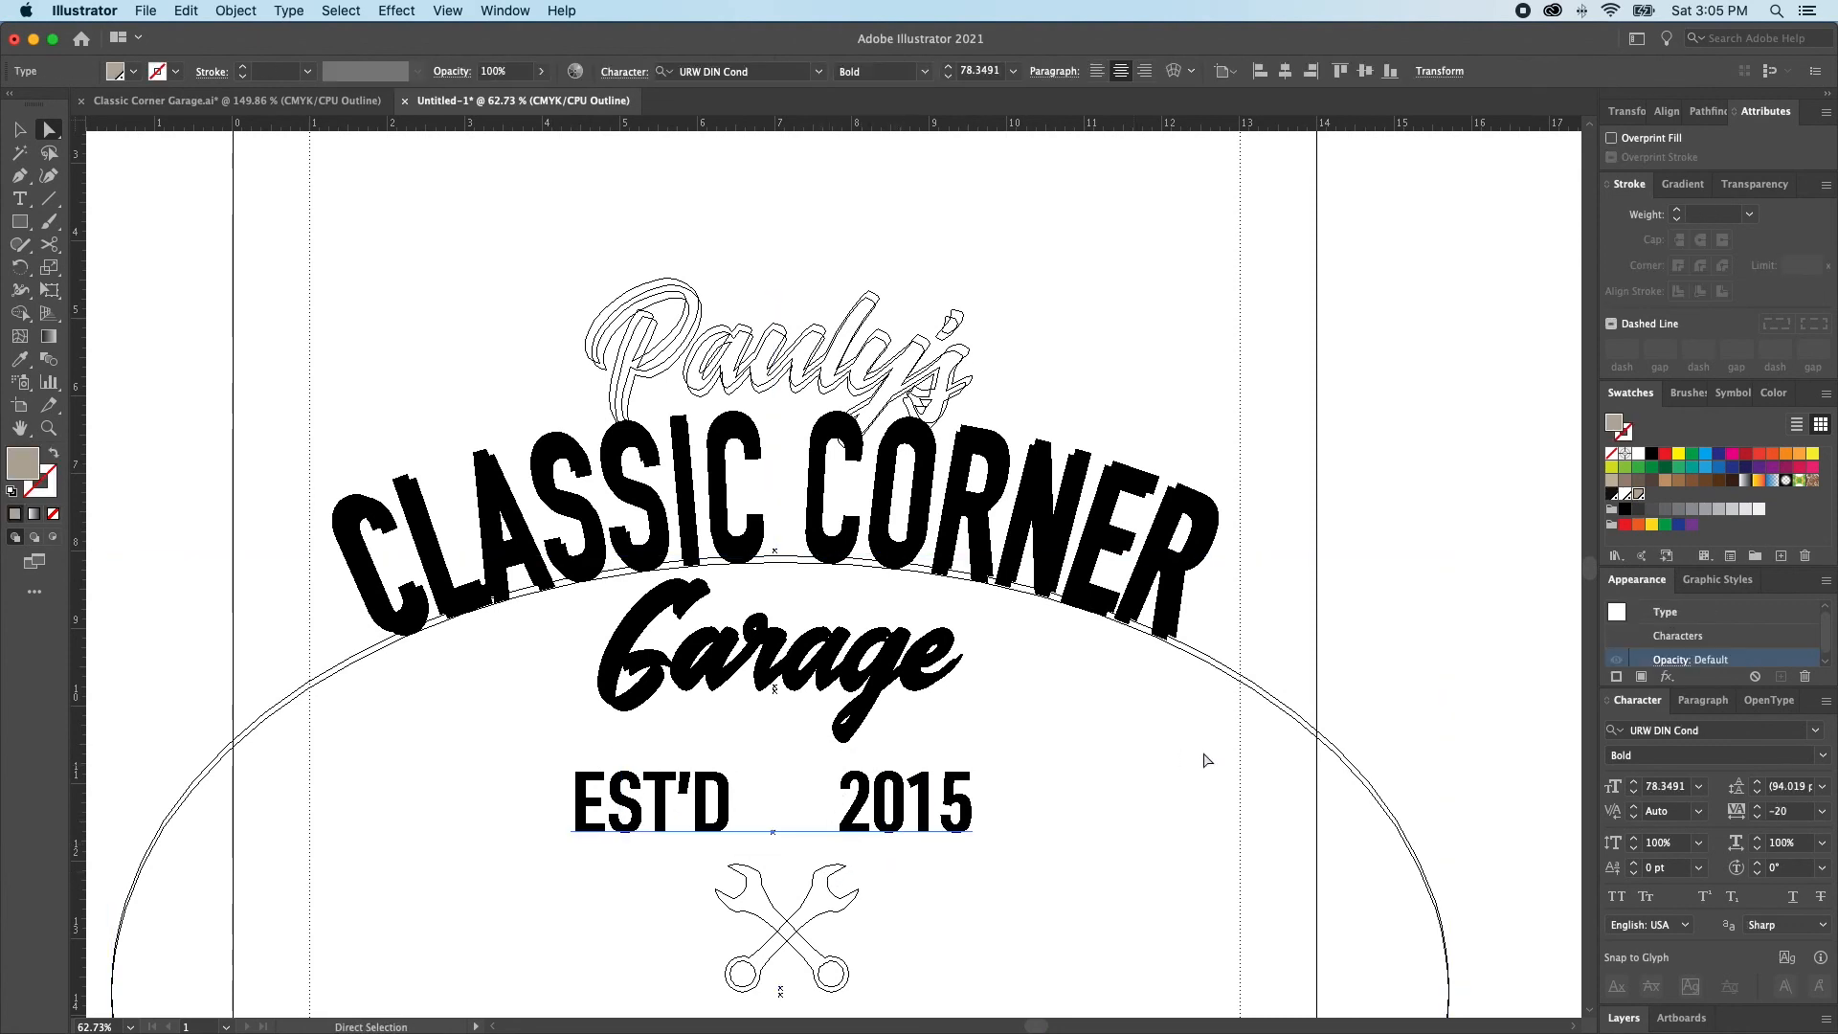
left_click(1607, 498)
key("v")
left_click(803, 943)
left_click_drag(803, 943, 836, 806)
key("super+y")
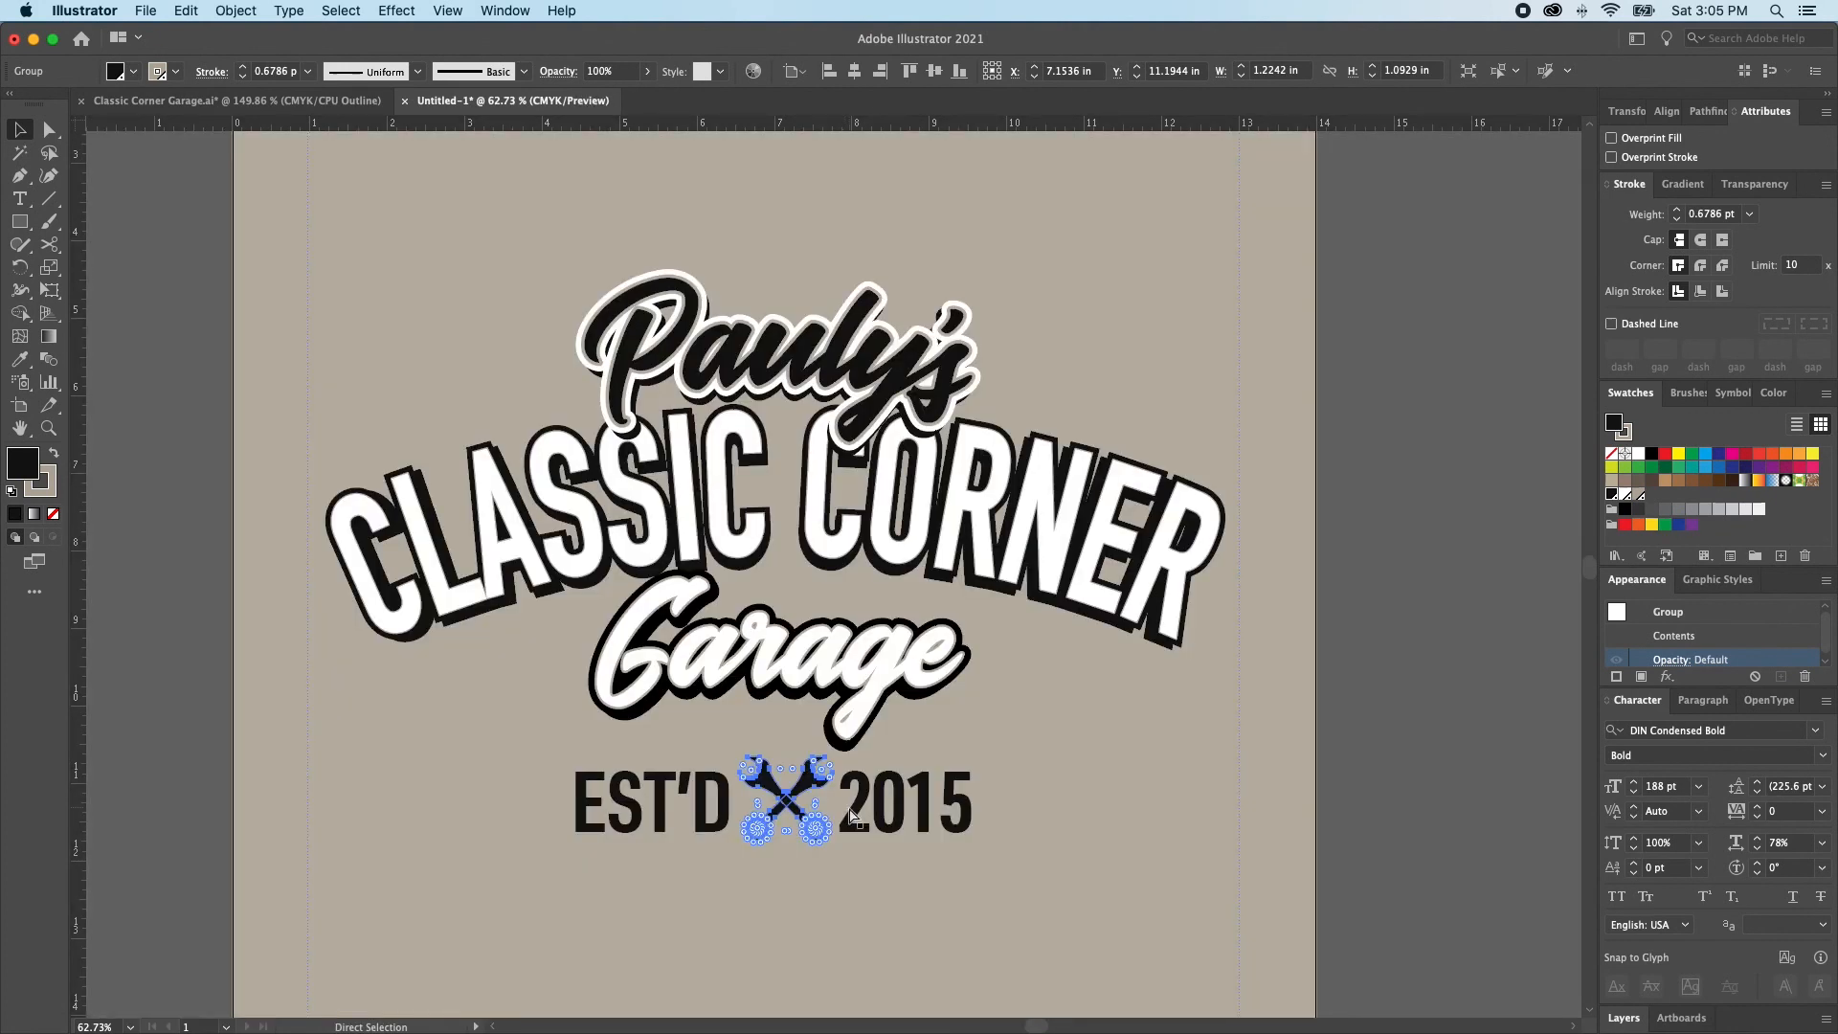
Widen the gap between EST'D and 2015 to give the crossed wrenches more room on both sides
key("super+shift+a")
left_click(943, 813)
key("a")
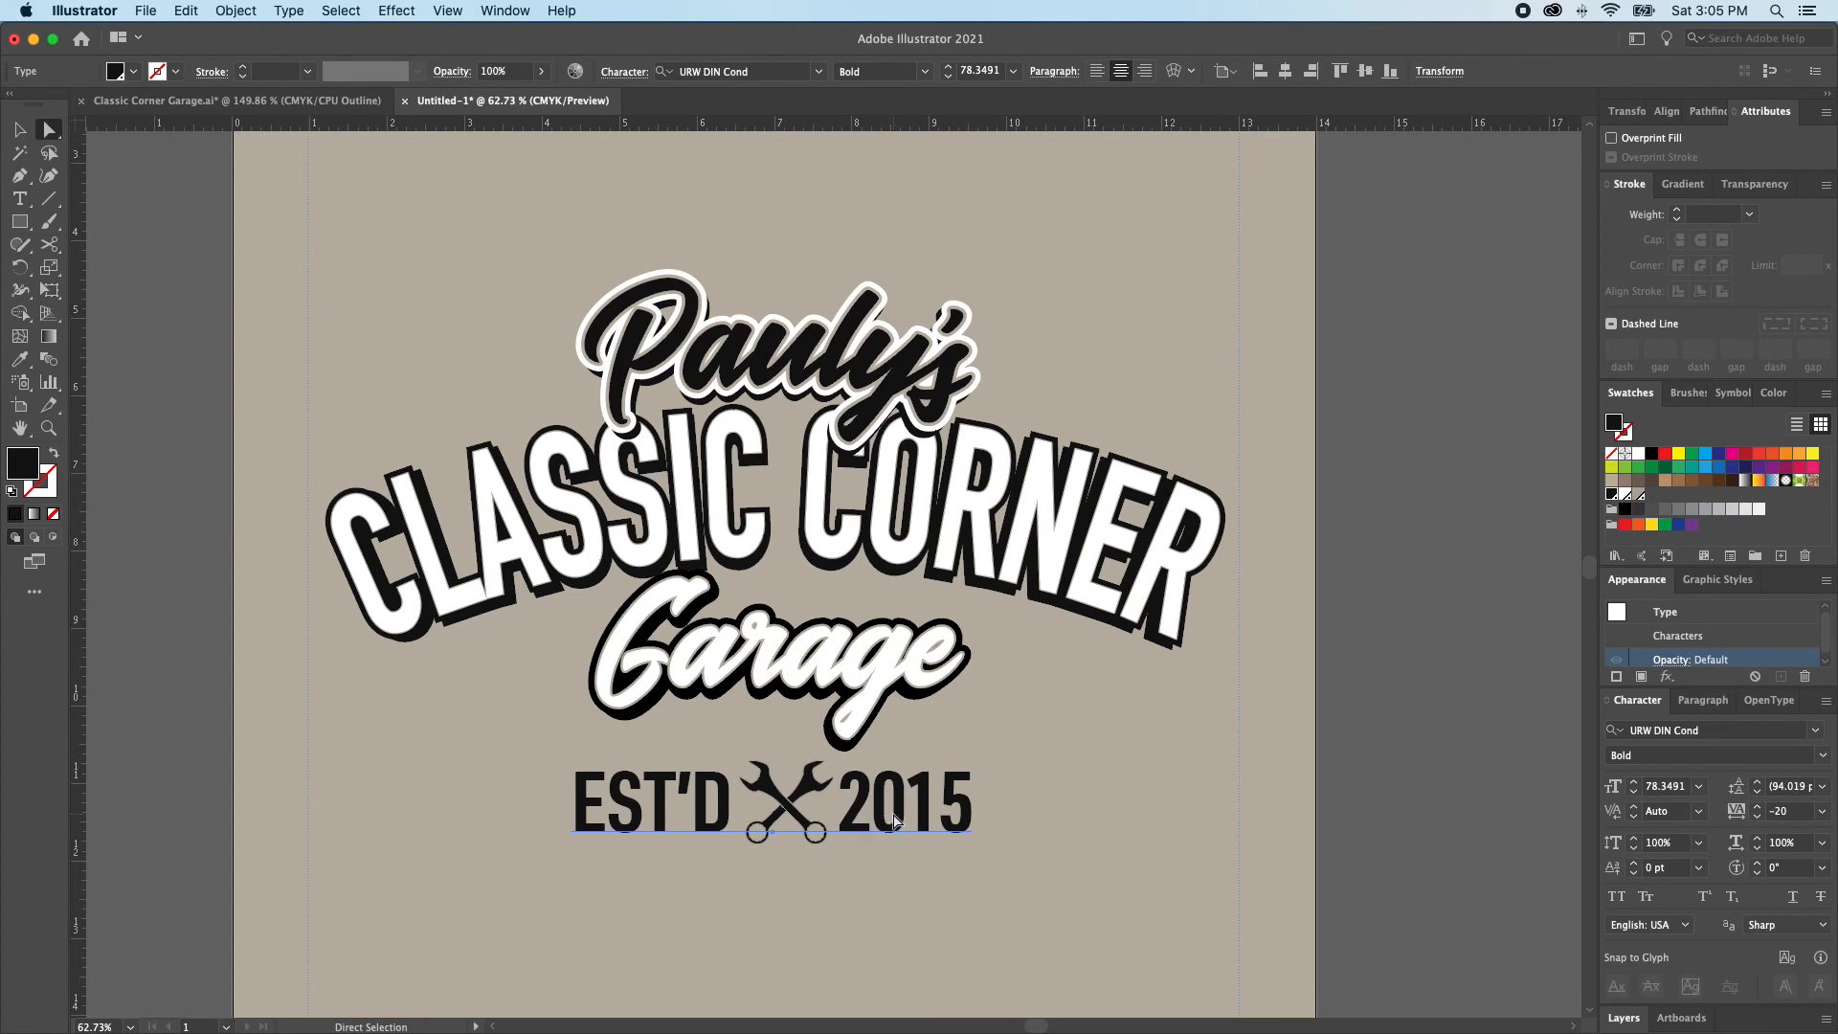
key("alt+Right")
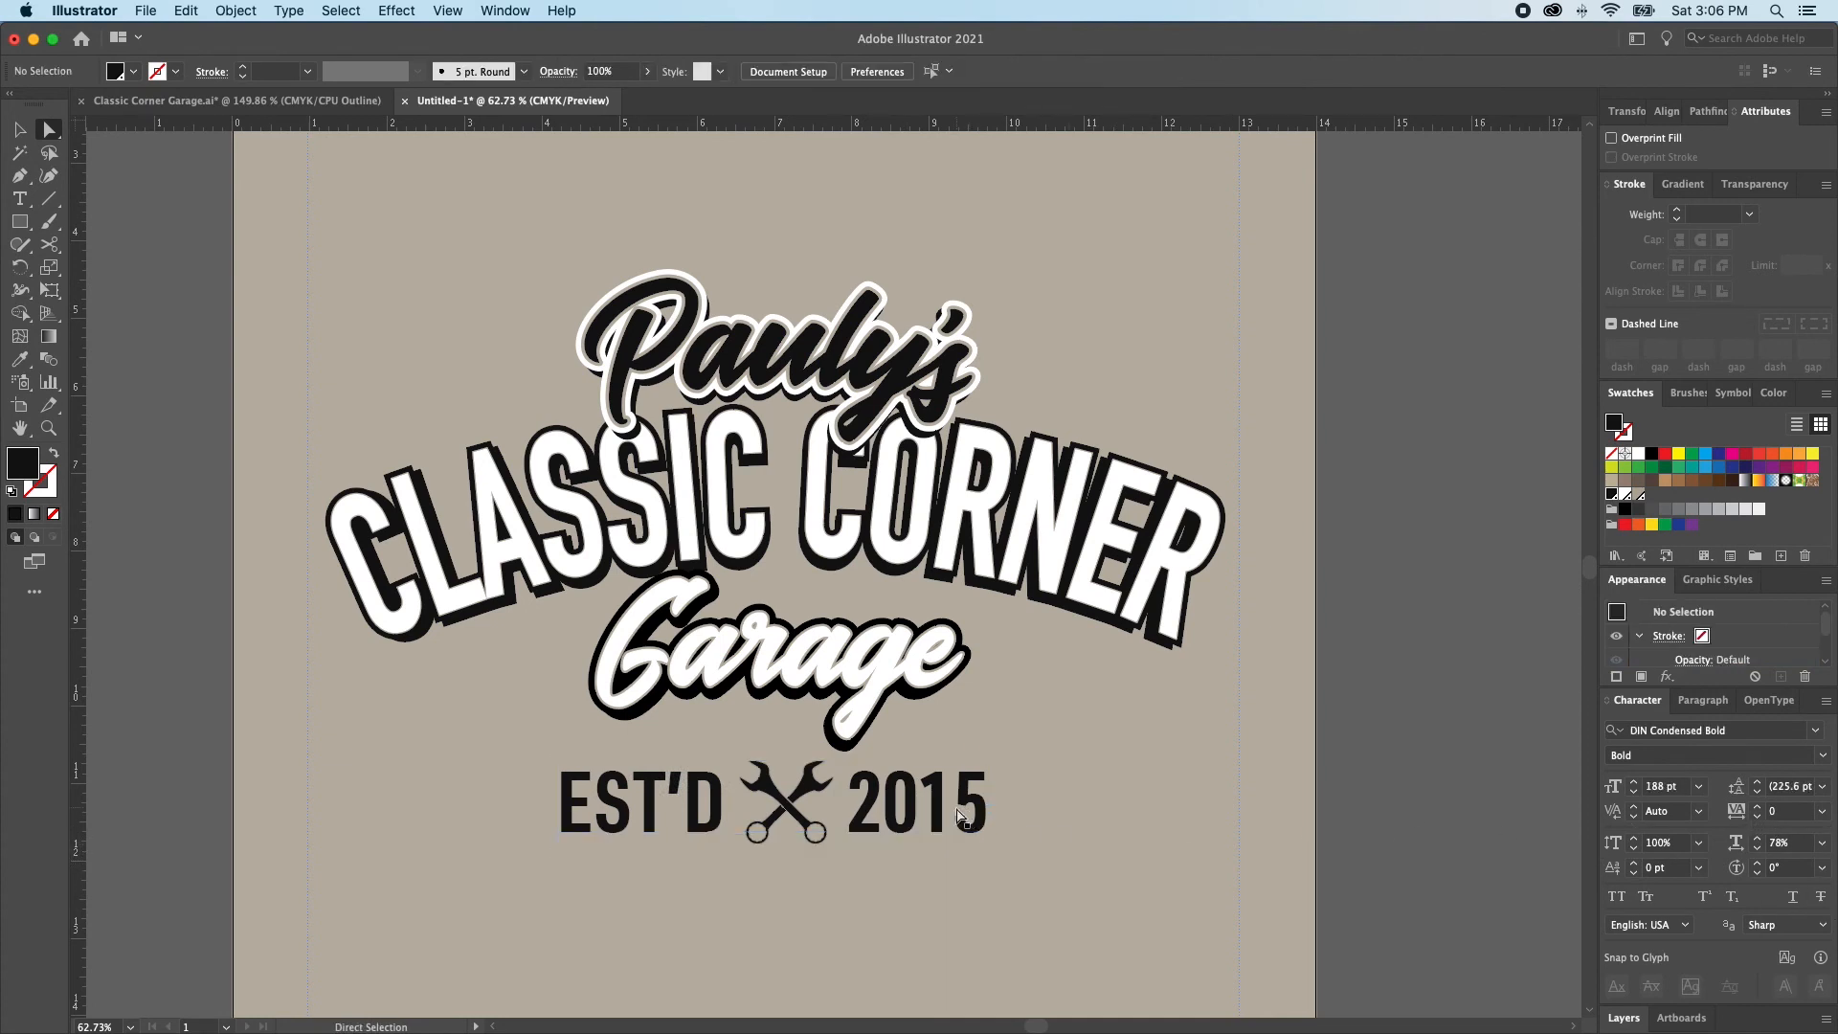
Scale the EST'D 2015 text down about its centre to about 55.3 pt, adding more word space around the wrenches
left_click(831, 814)
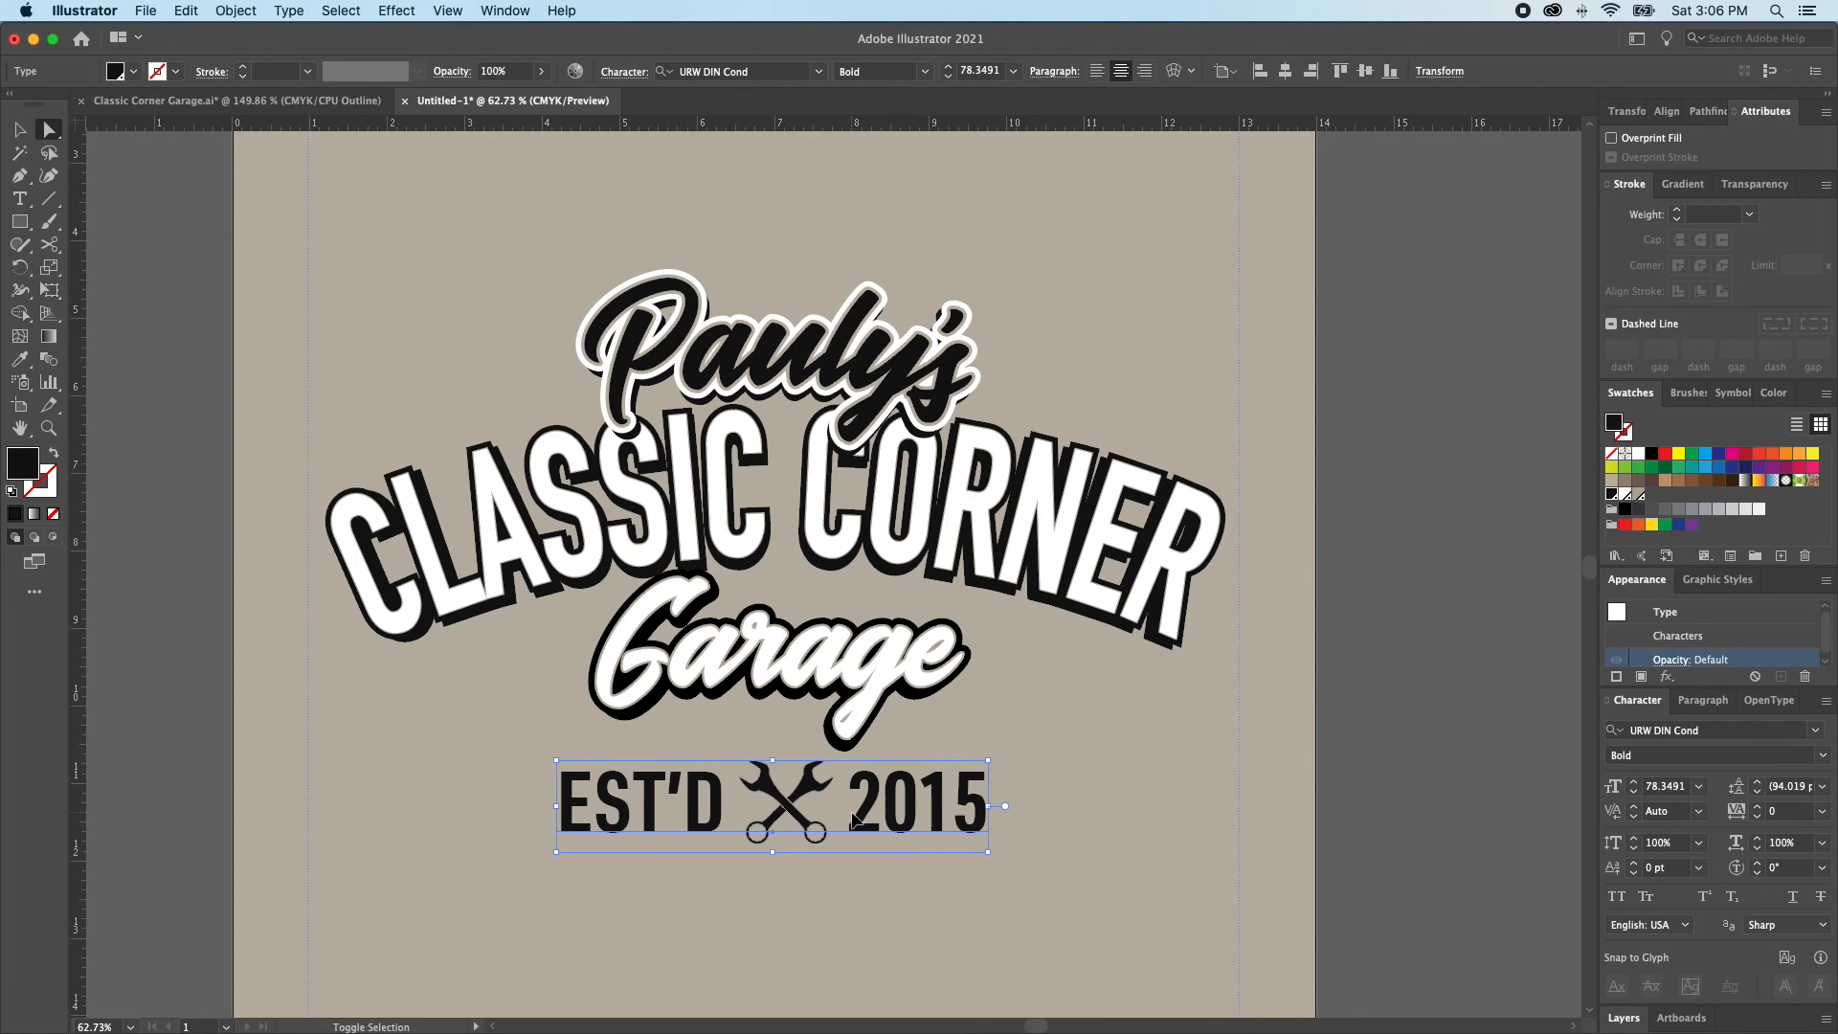
key("v")
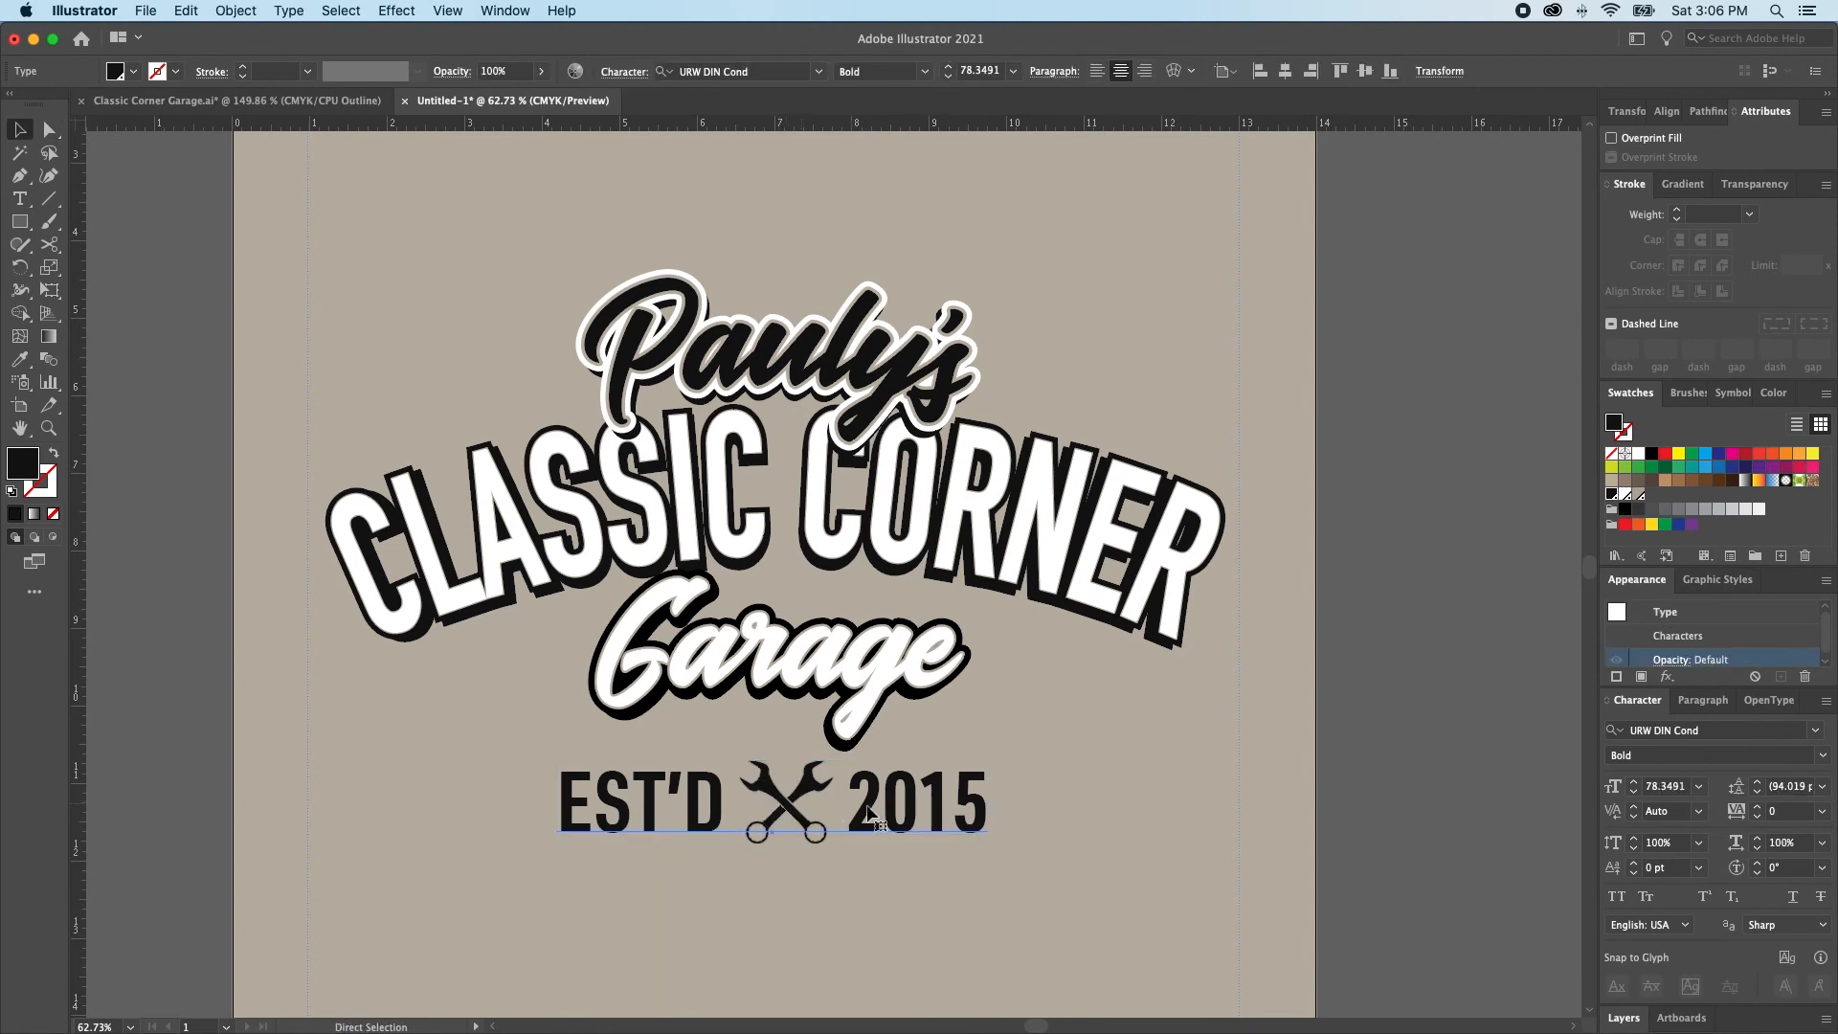
left_click_drag(1004, 806, 964, 806)
double_click(850, 819)
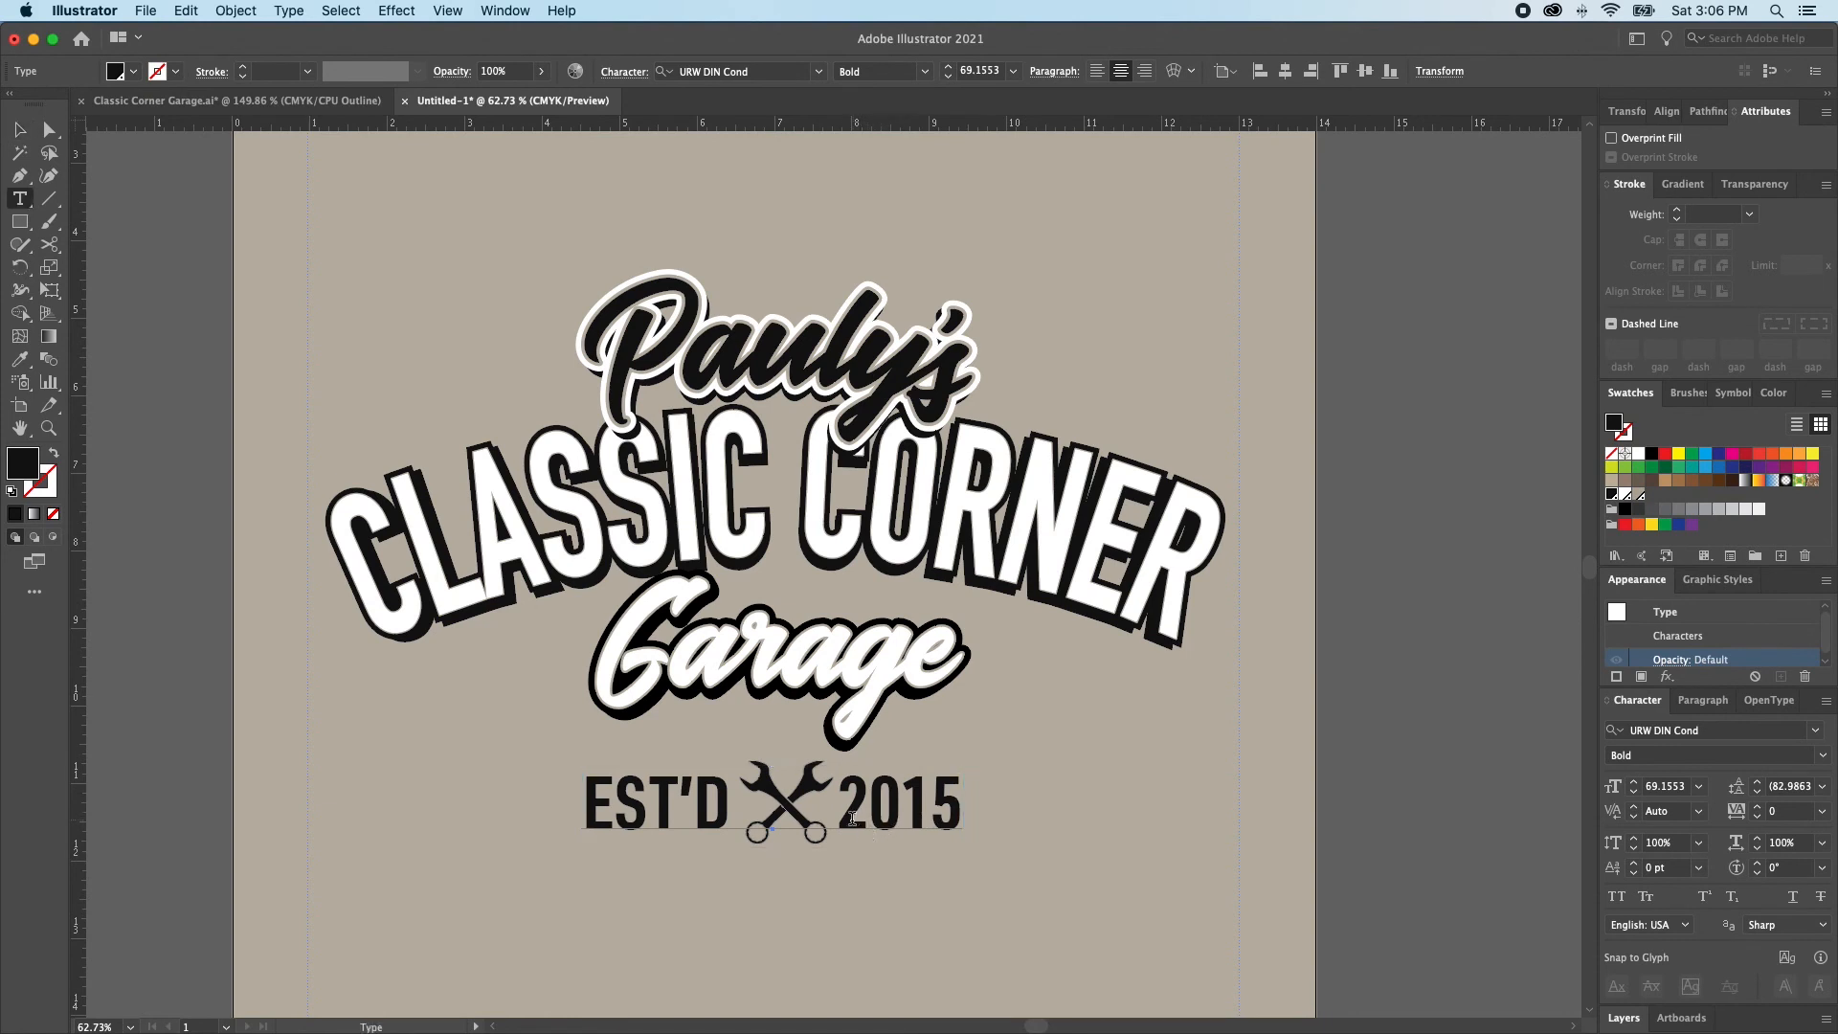
key("Escape")
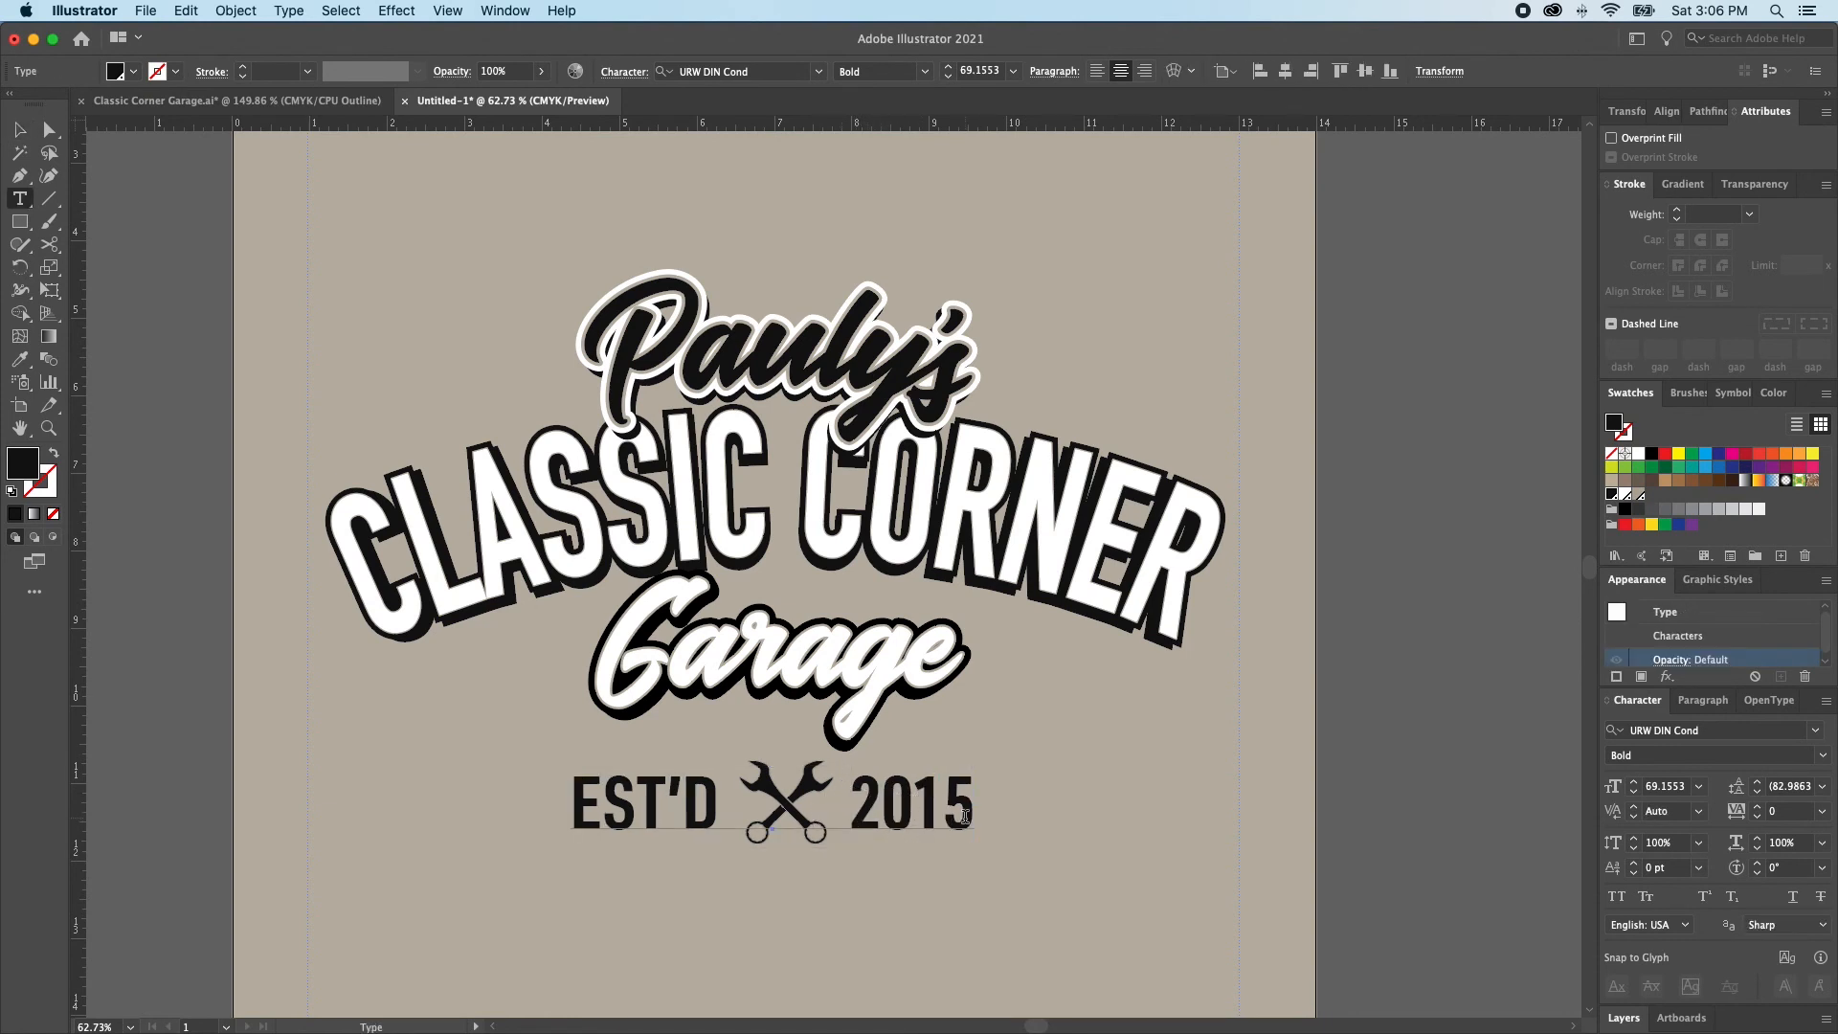
left_click_drag(977, 809, 942, 804)
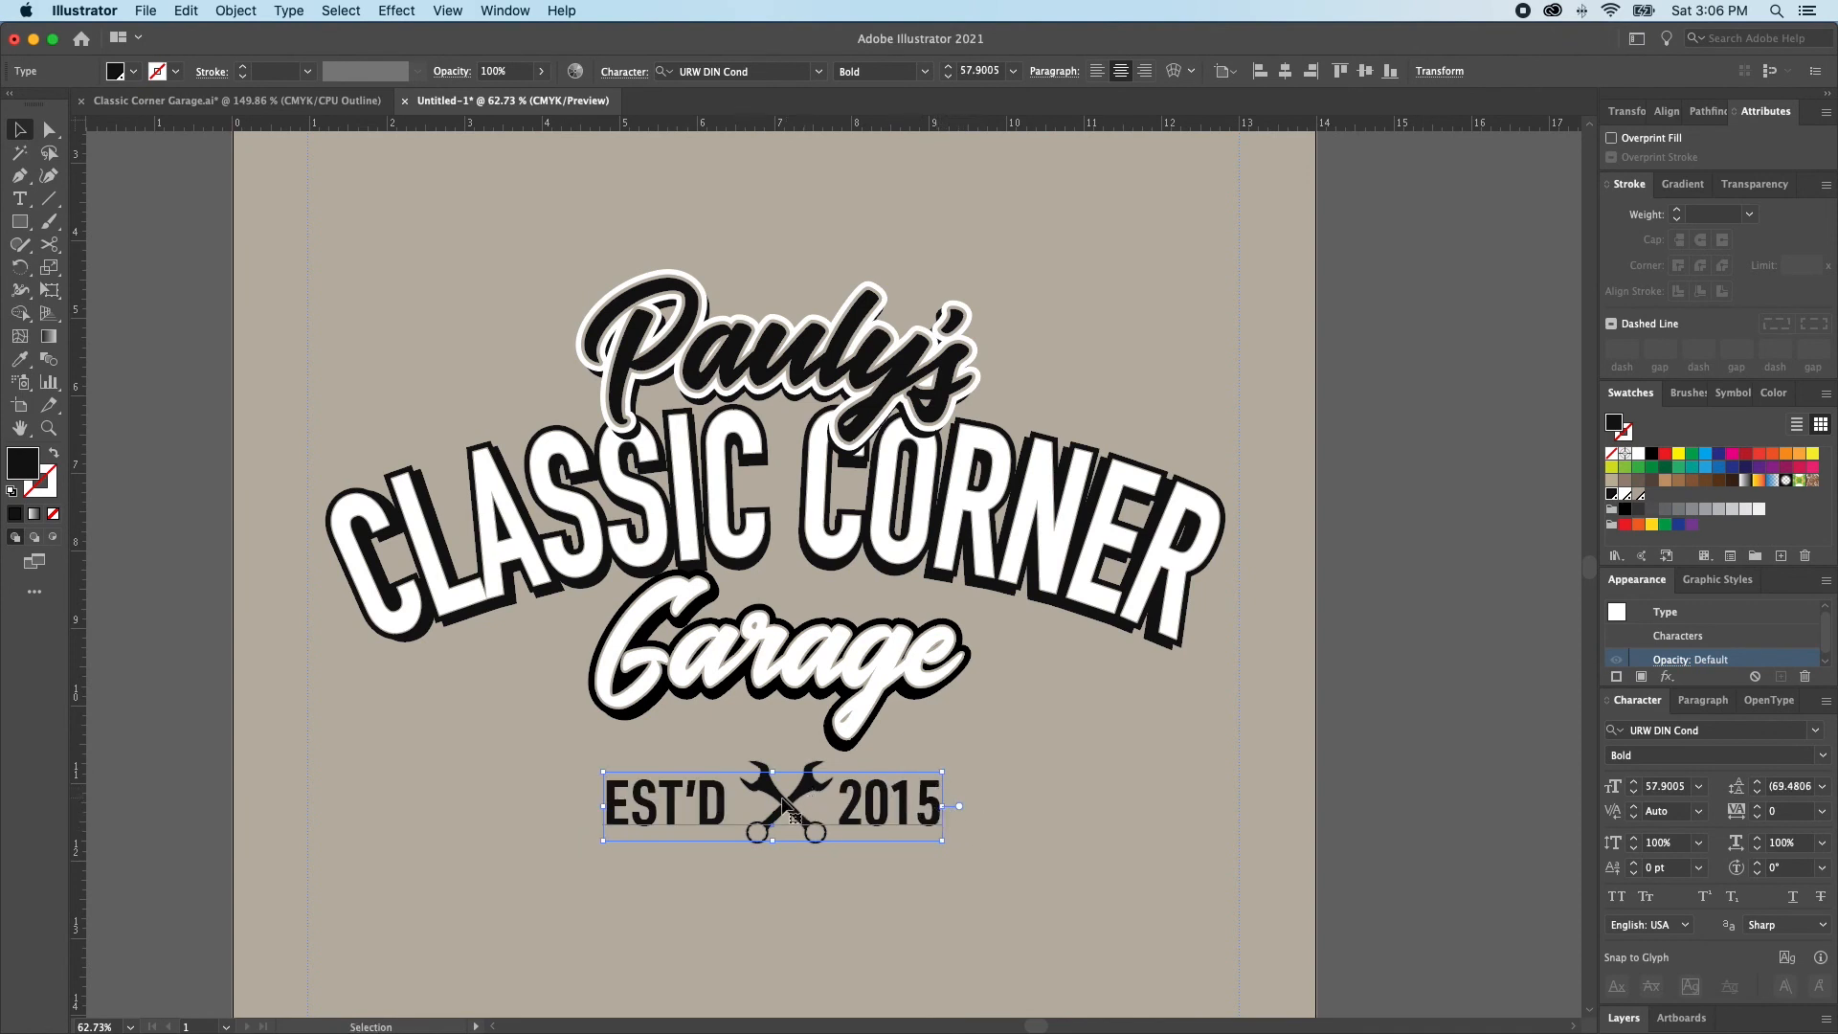
left_click_drag(943, 806, 934, 805)
Group the EST'D 2015 text with the crossed wrenches
left_click(815, 842)
left_click(862, 819)
left_click(812, 841, "shift")
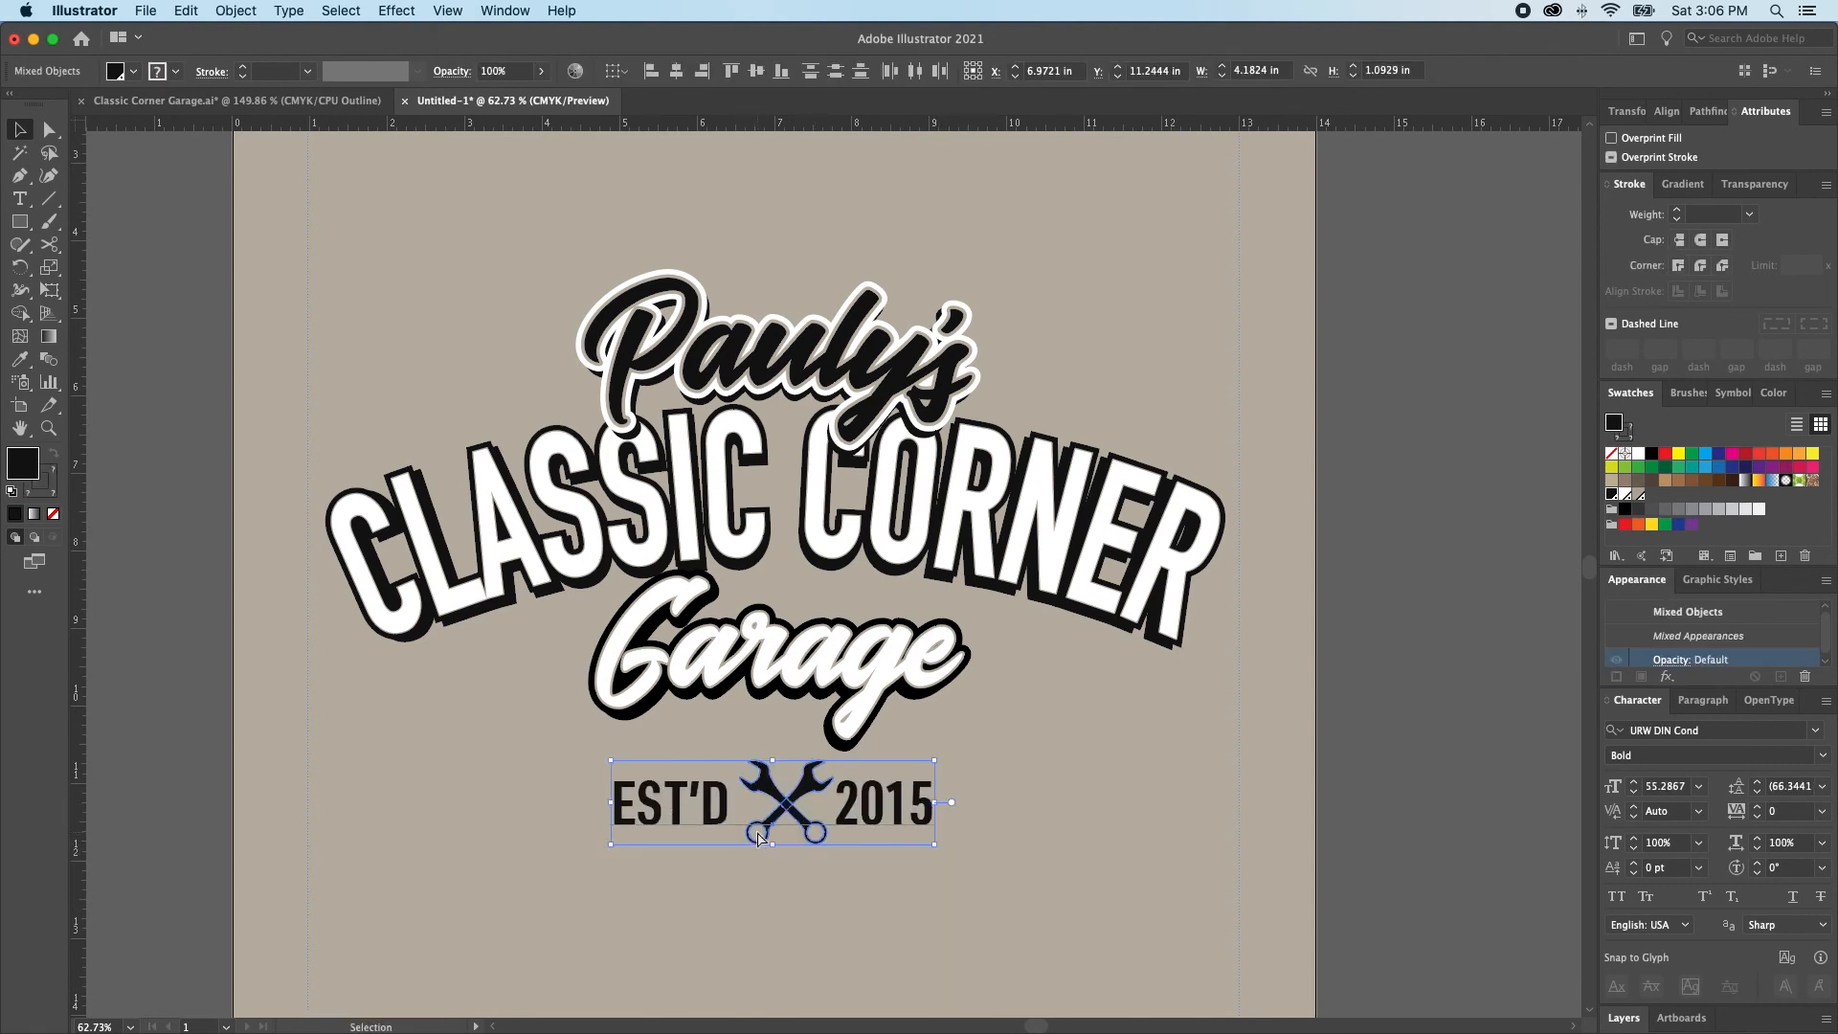
key("super+g")
left_click(926, 844)
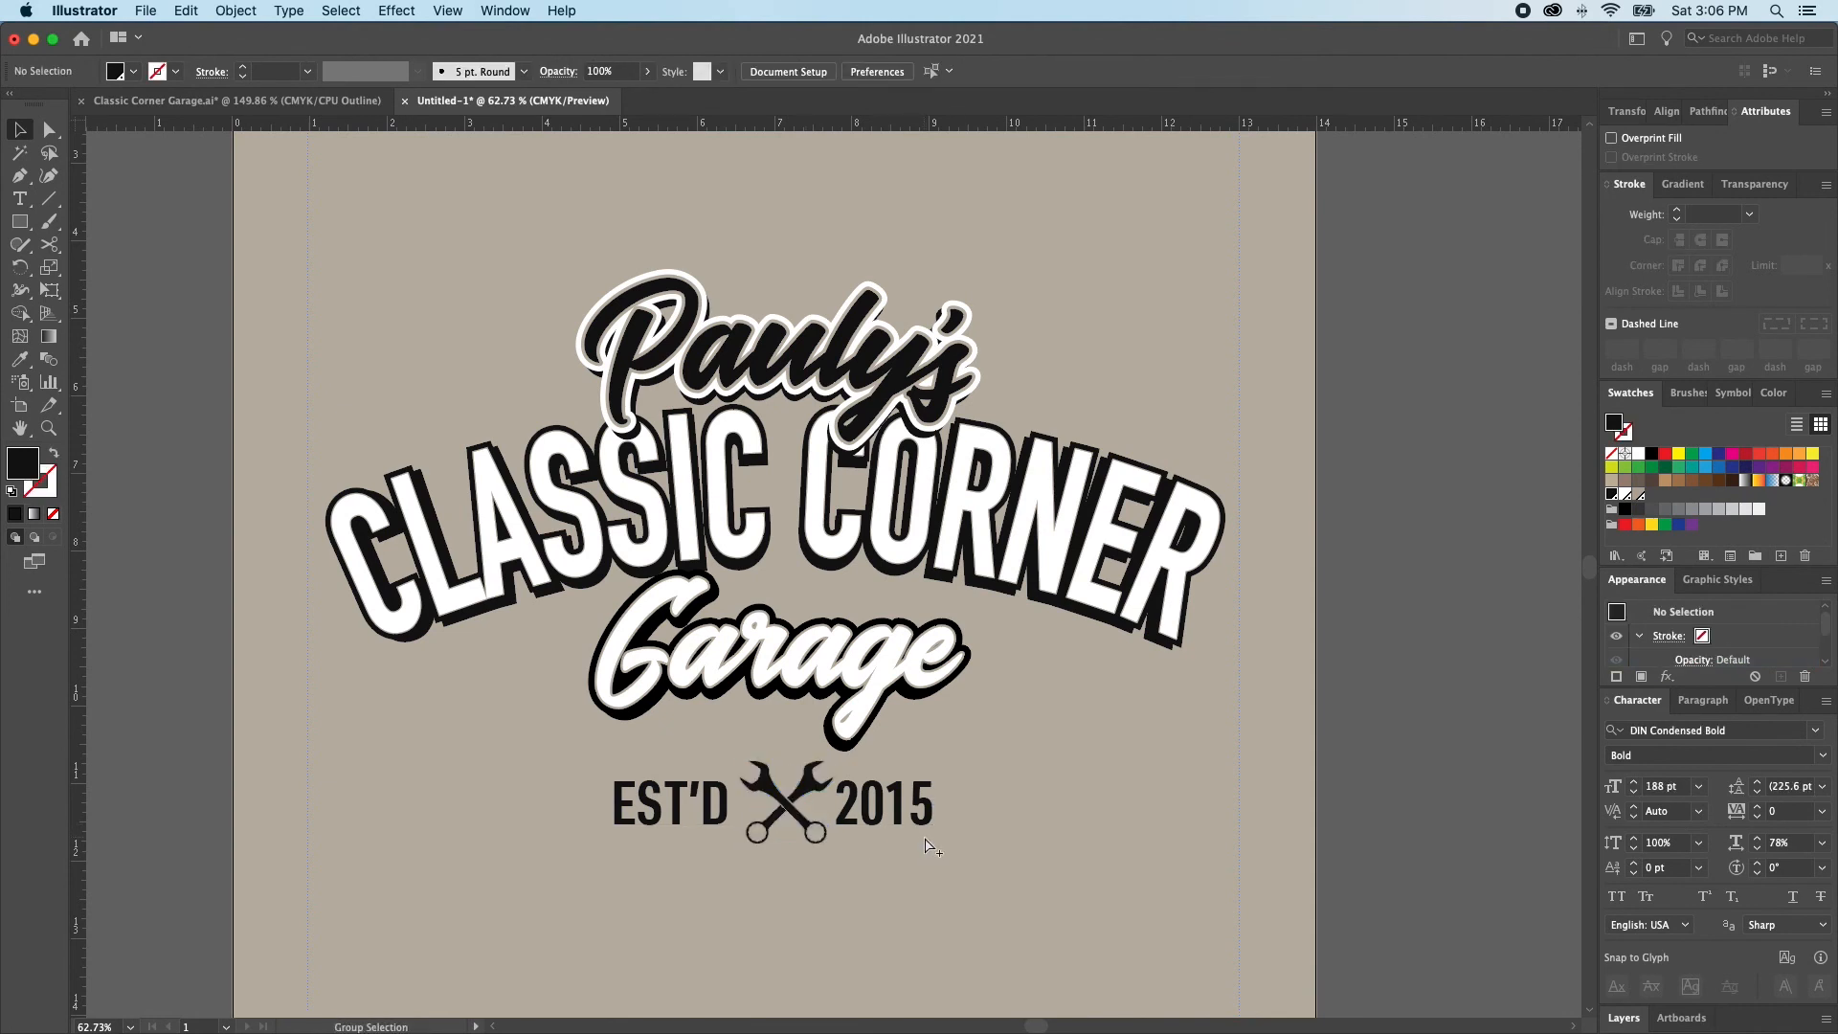
Paste the cut black badge rectangle back in place behind the EST'D 2015 text and wrenches
key("v")
key("super+b")
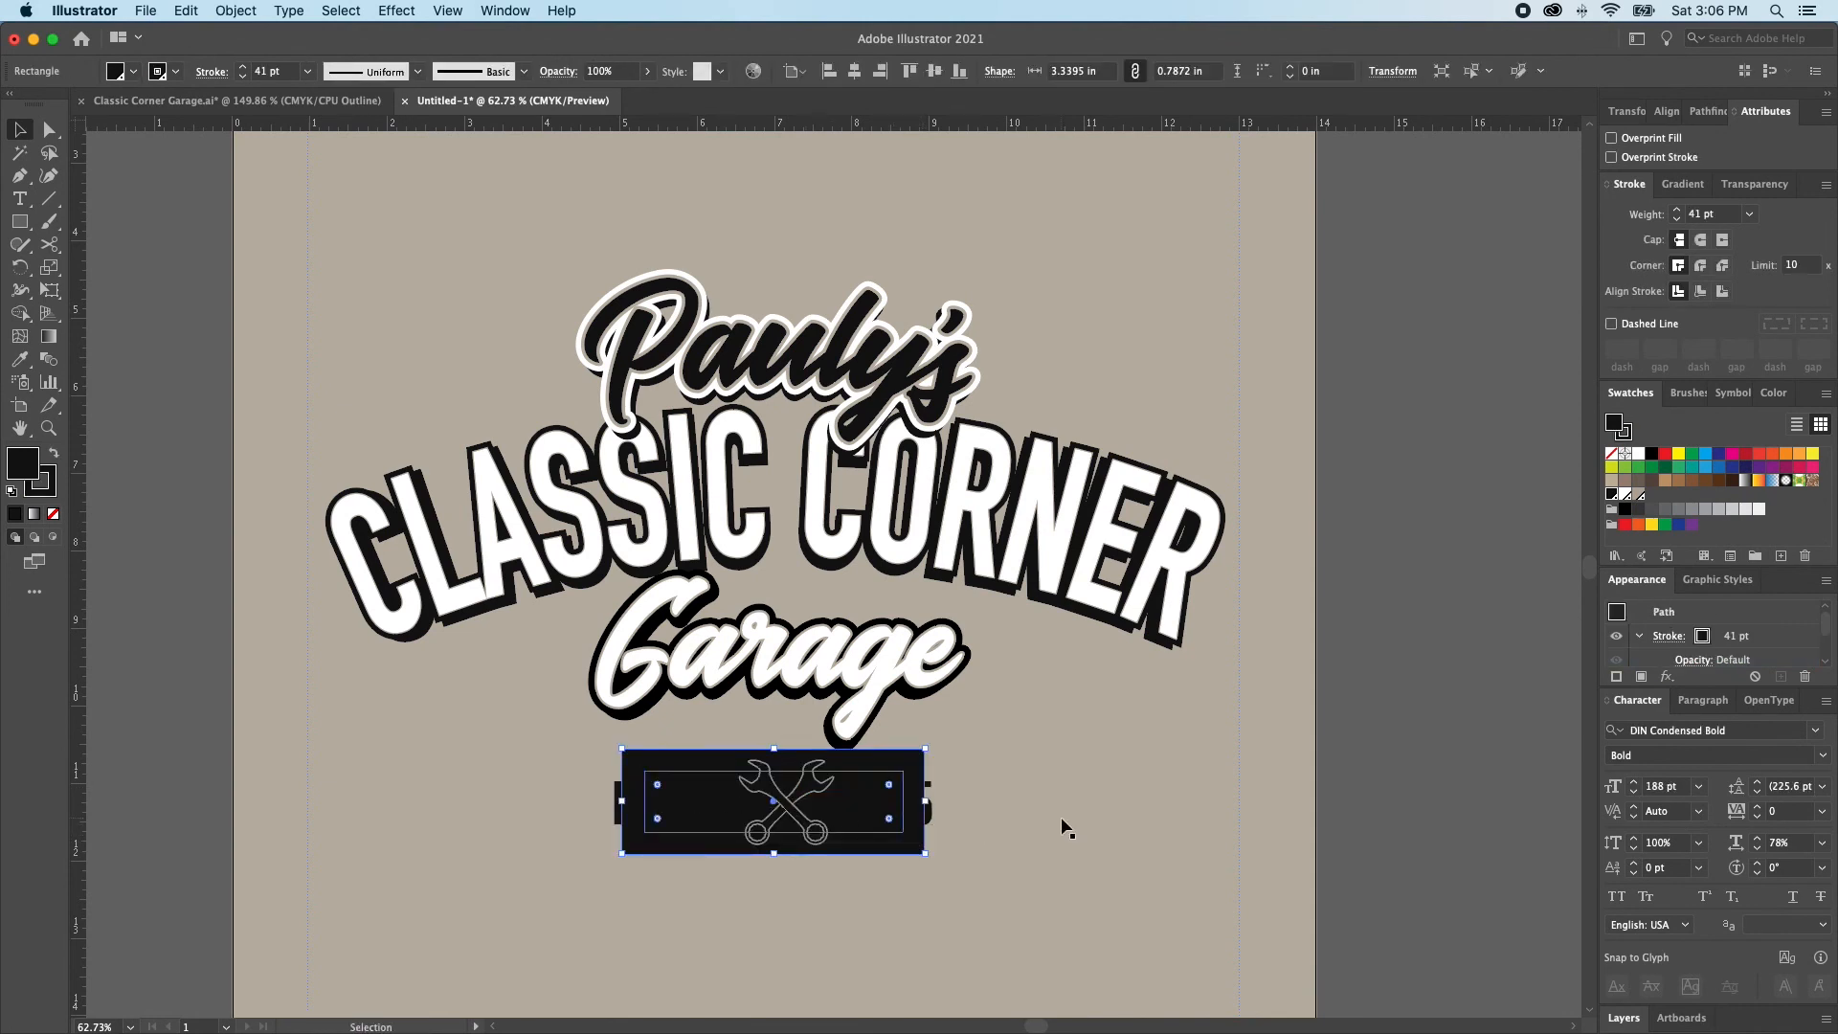
key("Delete")
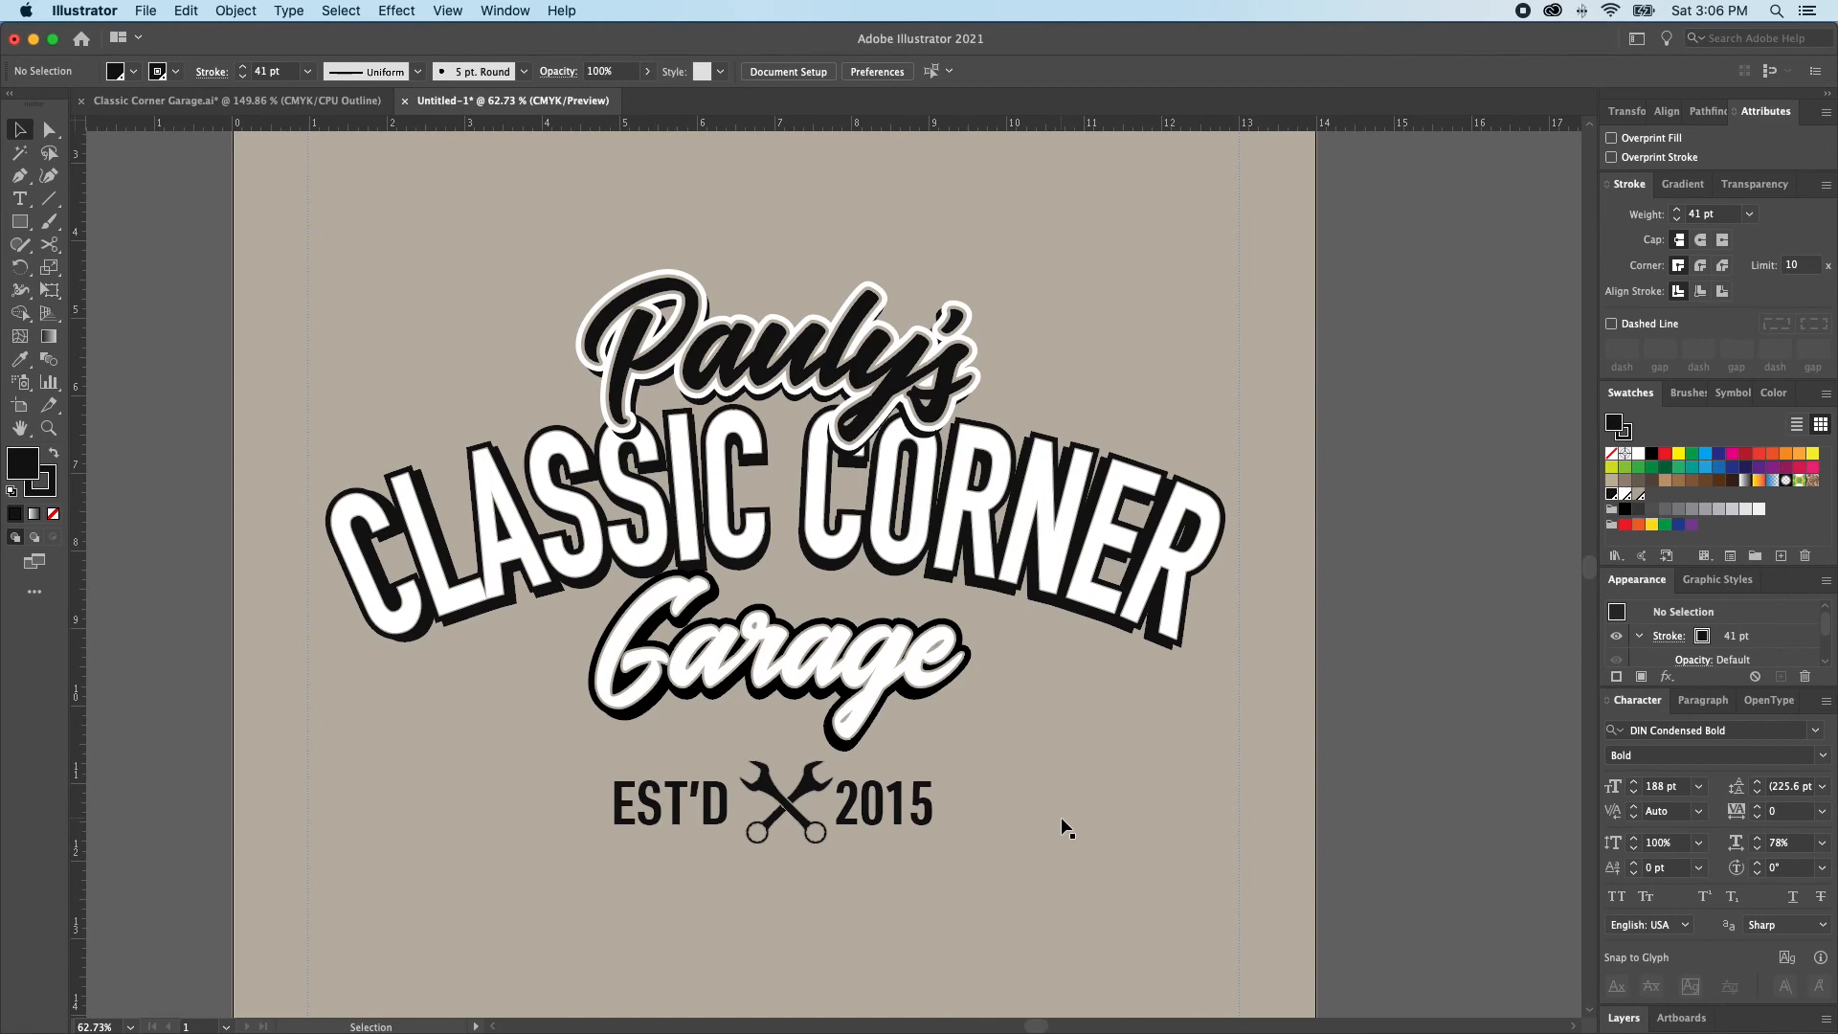
key("super+z")
key("super+shift+a")
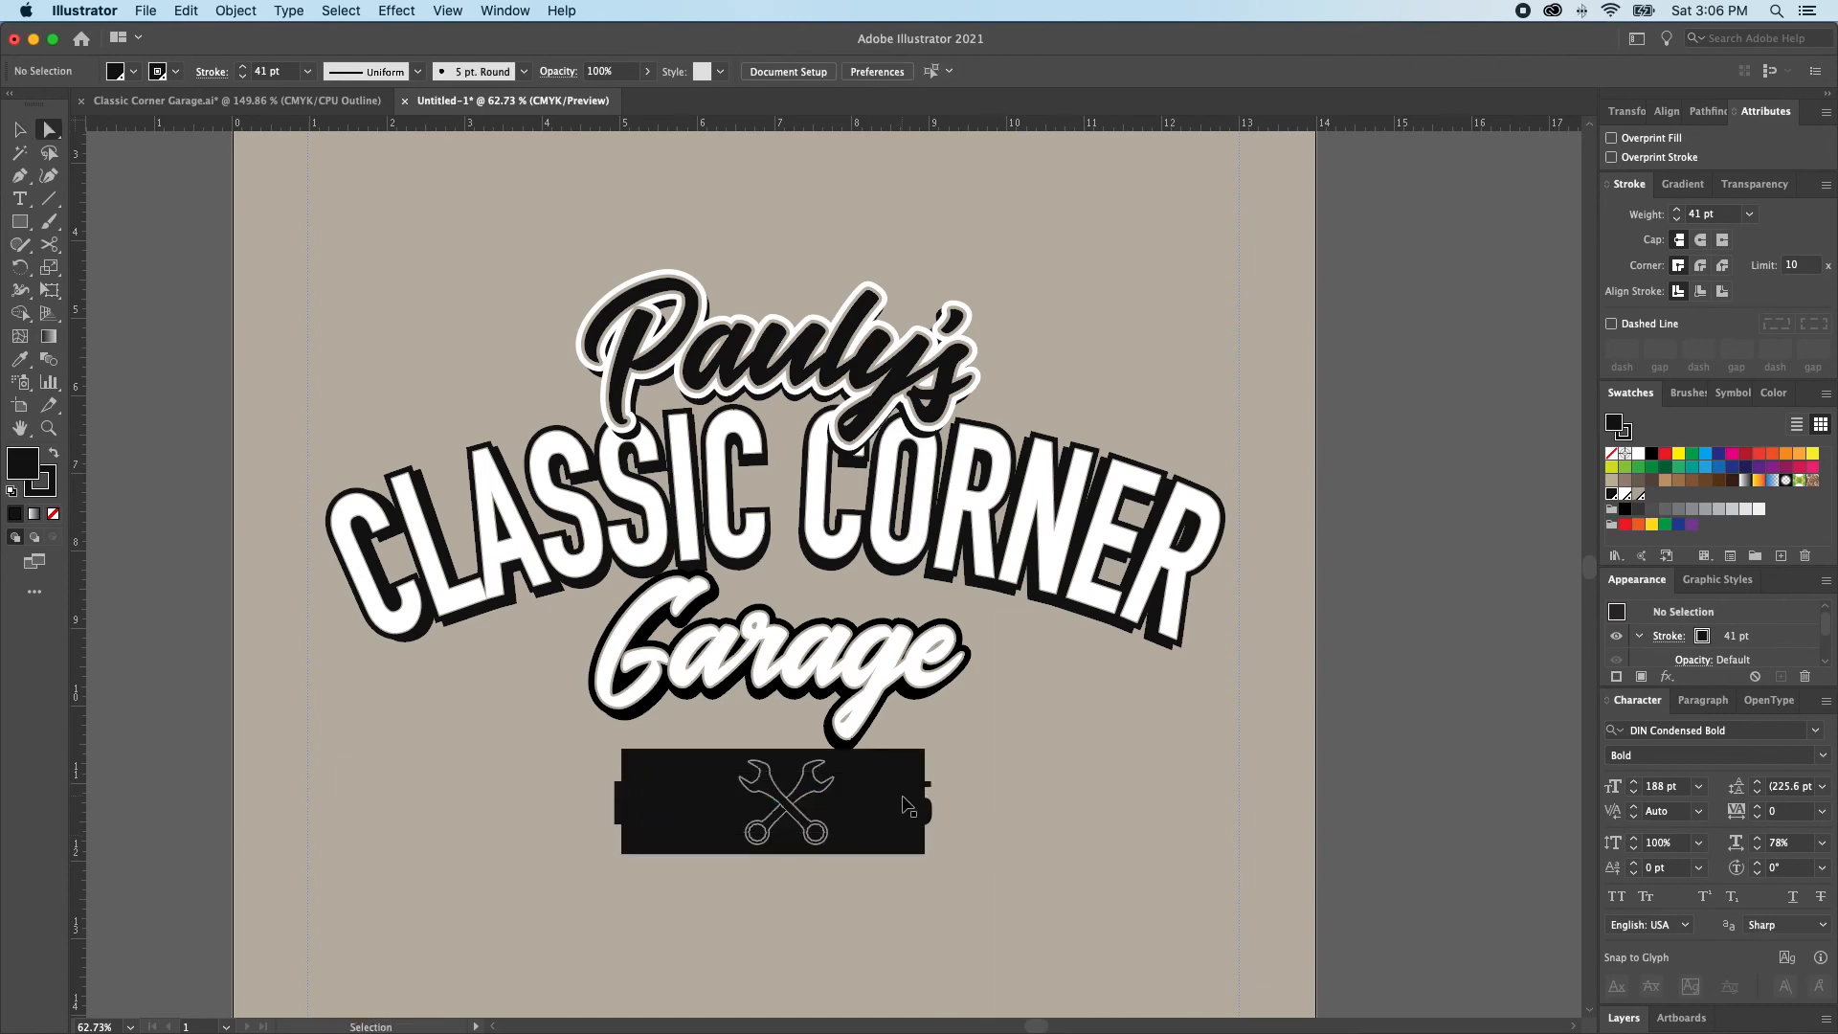
Stretch both ends of the badge rectangle outward to the ends of the EST'D 2015 text, about 4.68 in wide overall
key("super+y")
left_click(903, 802)
left_click_drag(904, 802, 932, 804)
key("super+z")
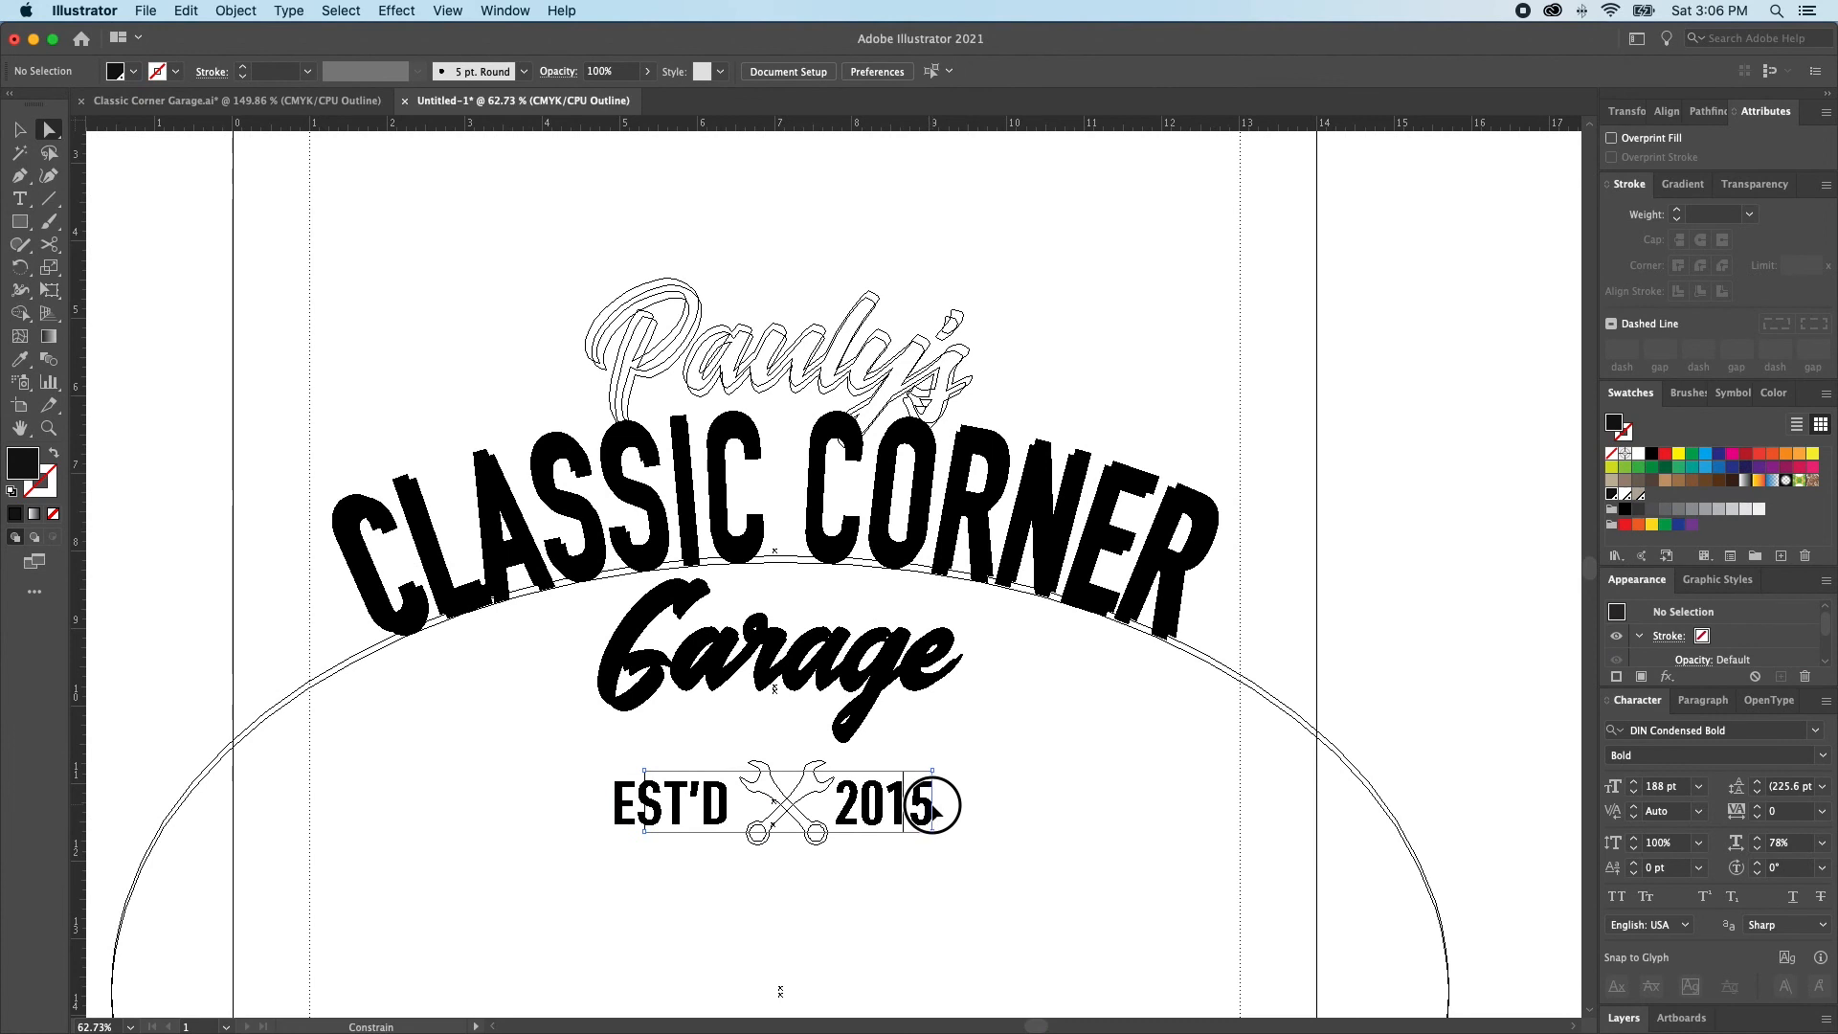
left_click_drag(935, 810, 934, 809)
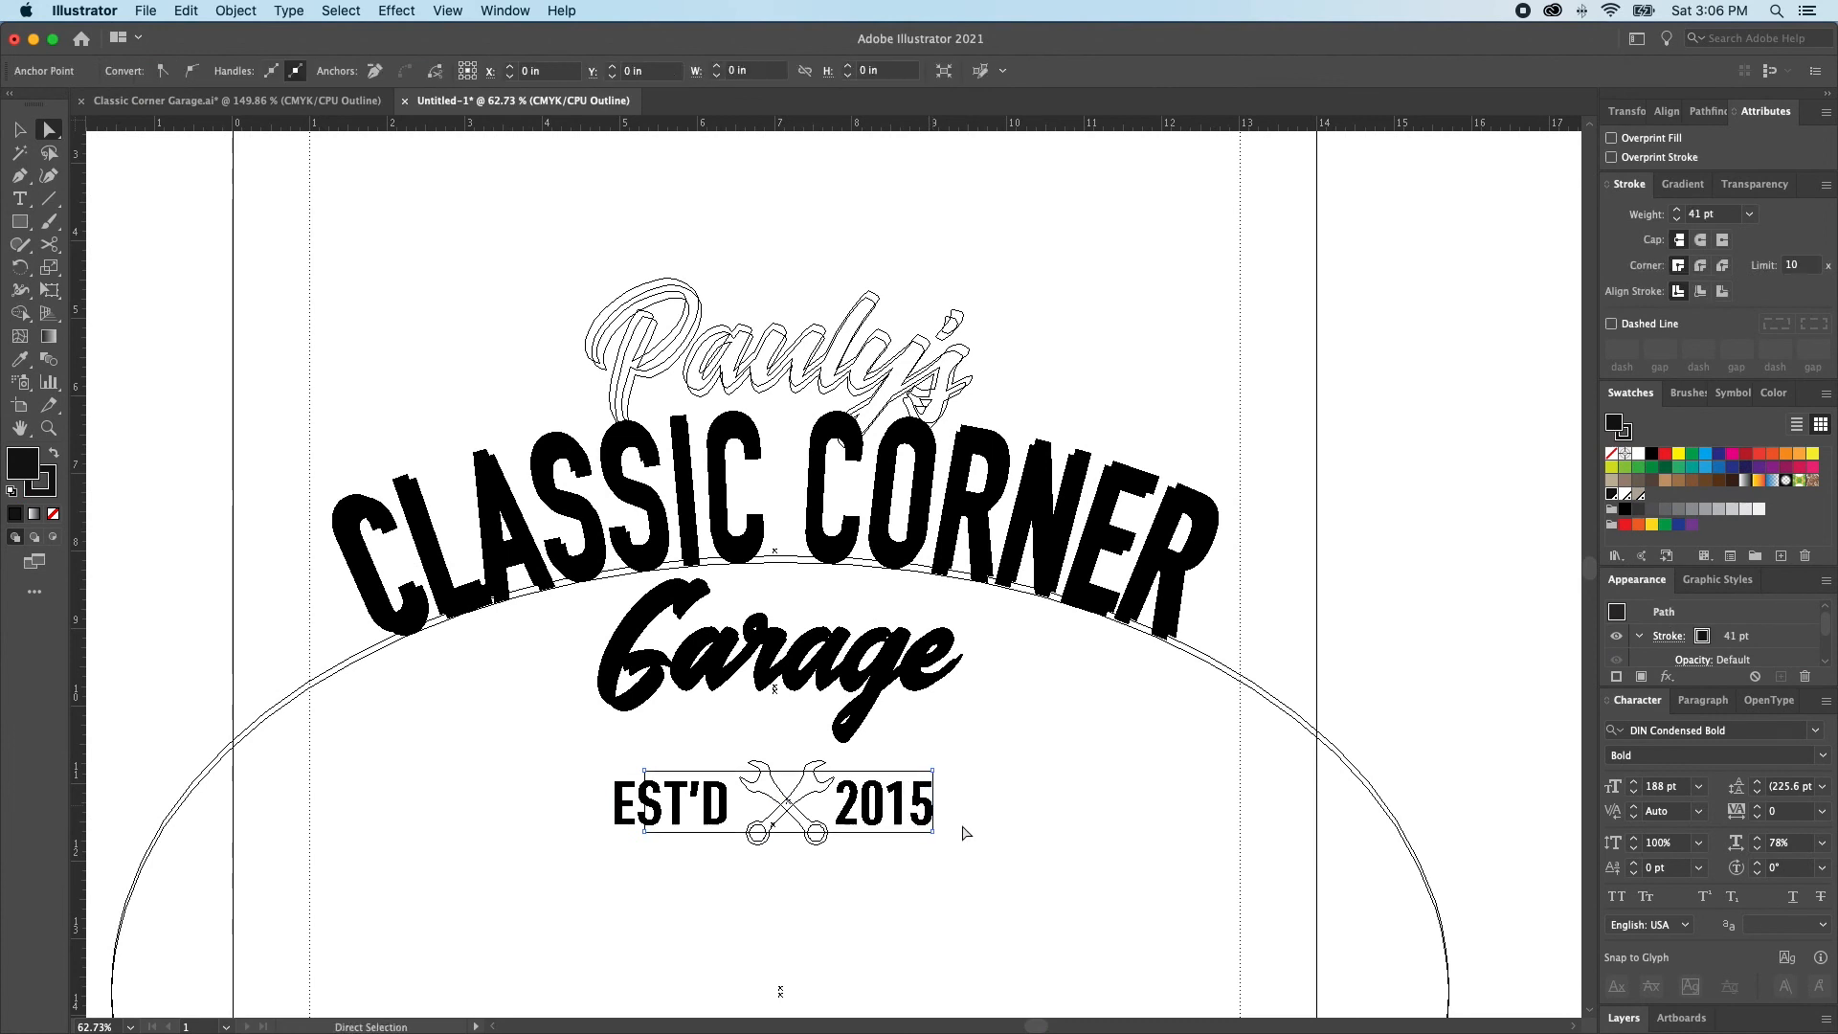
left_click_drag(649, 807, 619, 812)
key("super")
key("super+y")
Fill the EST'D 2015 text with the tan background colour
left_click(646, 813)
left_click(665, 811, "super")
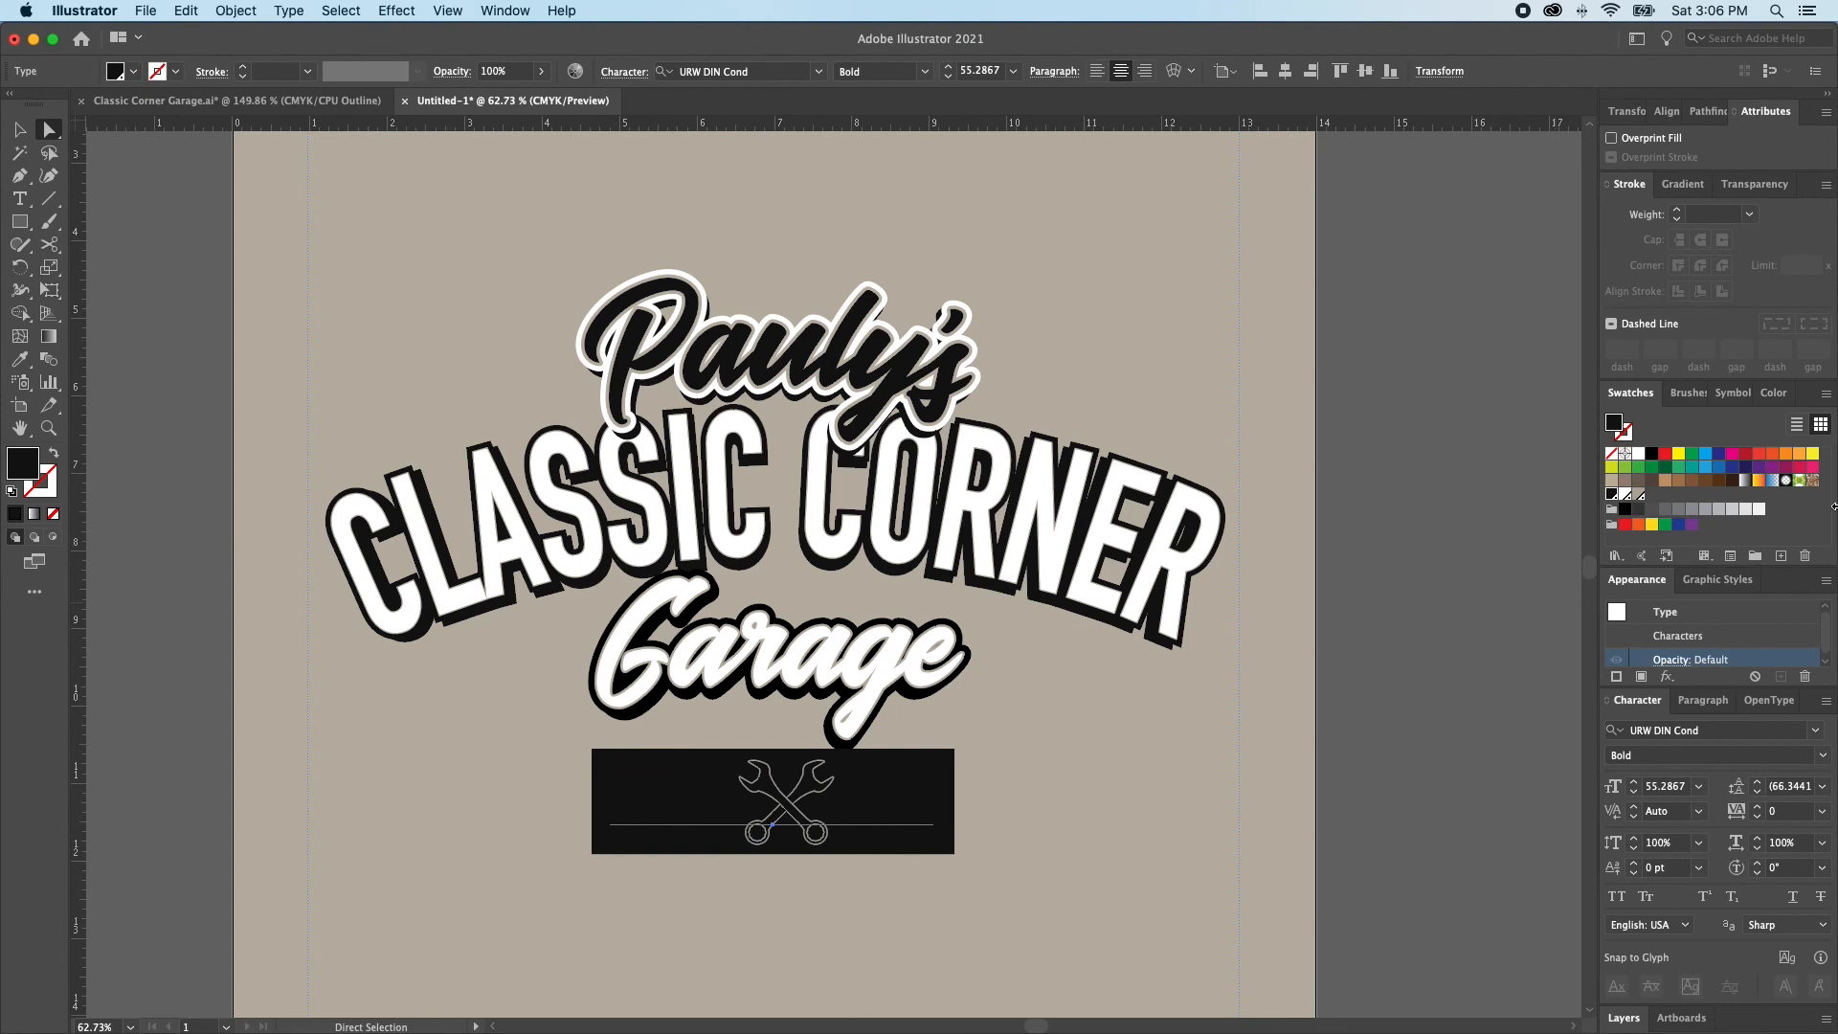
left_click(1638, 496)
key("super+shift+a")
key("v")
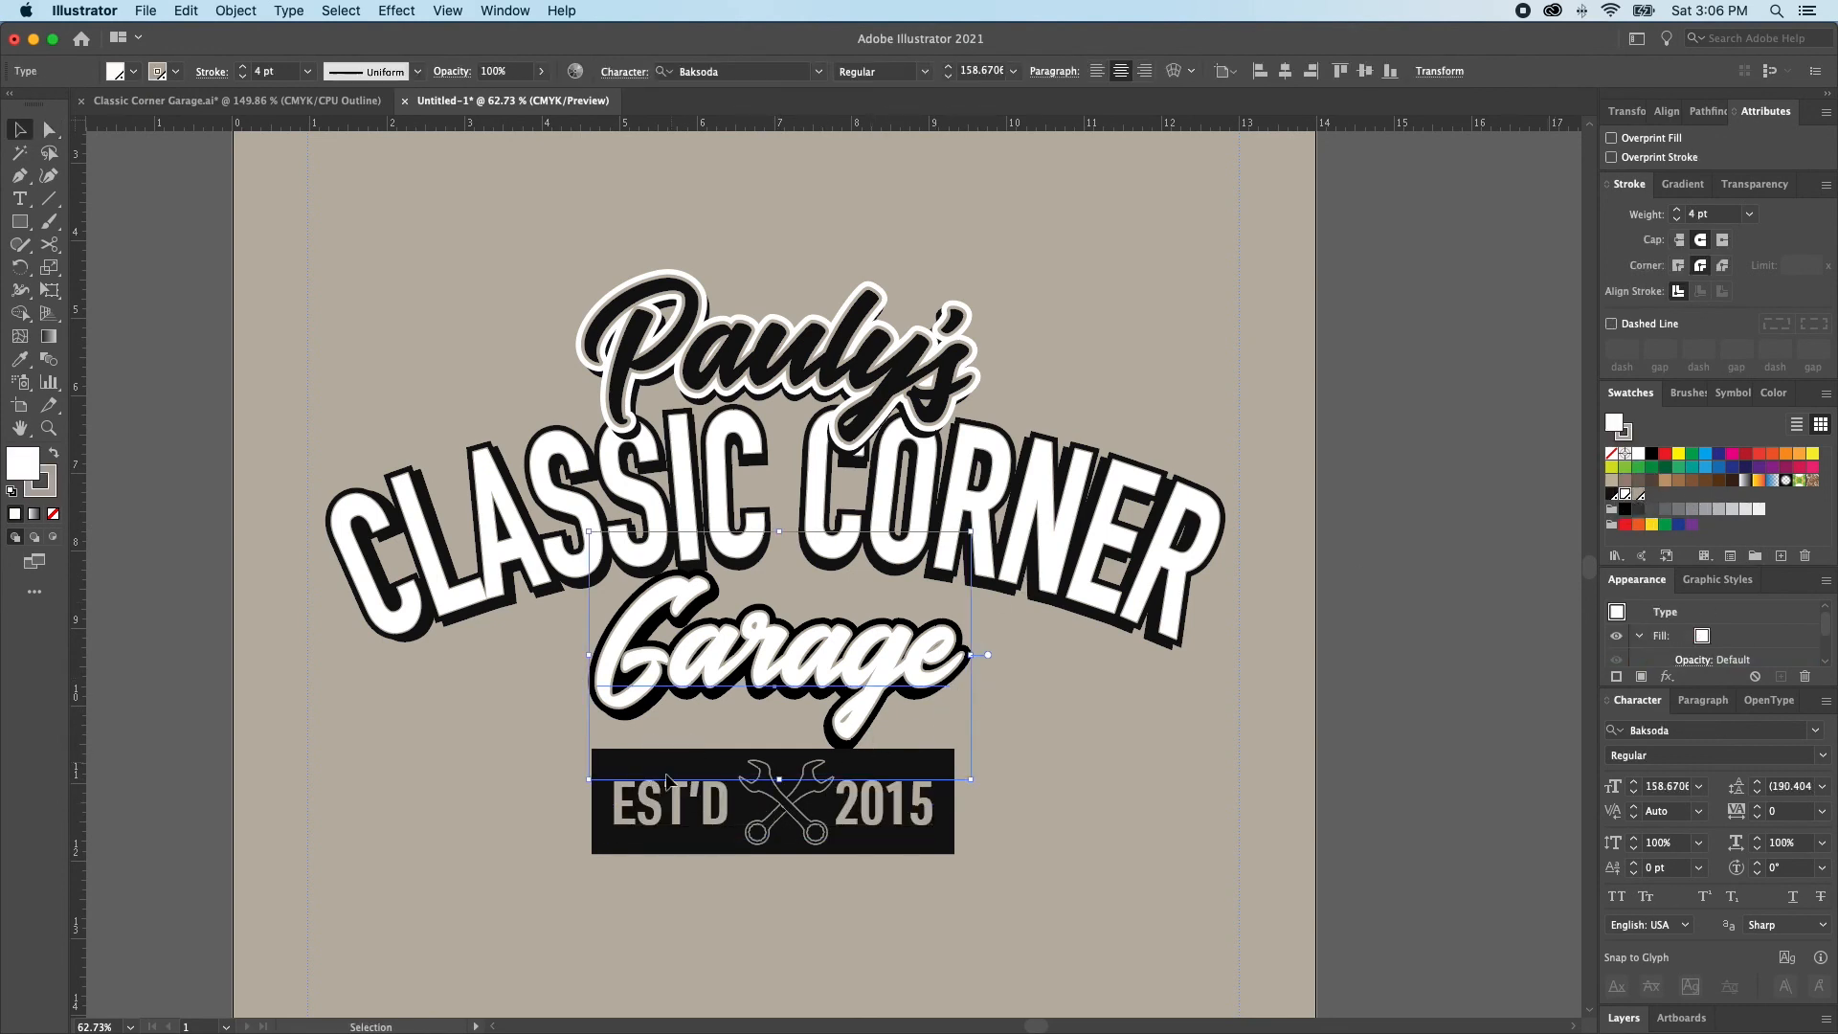
left_click(680, 804)
key("super+shift+a")
Reduce the badge rectangle's height by moving its lower and upper edges equally in towards the EST'D 2015 text
key("s")
key("a")
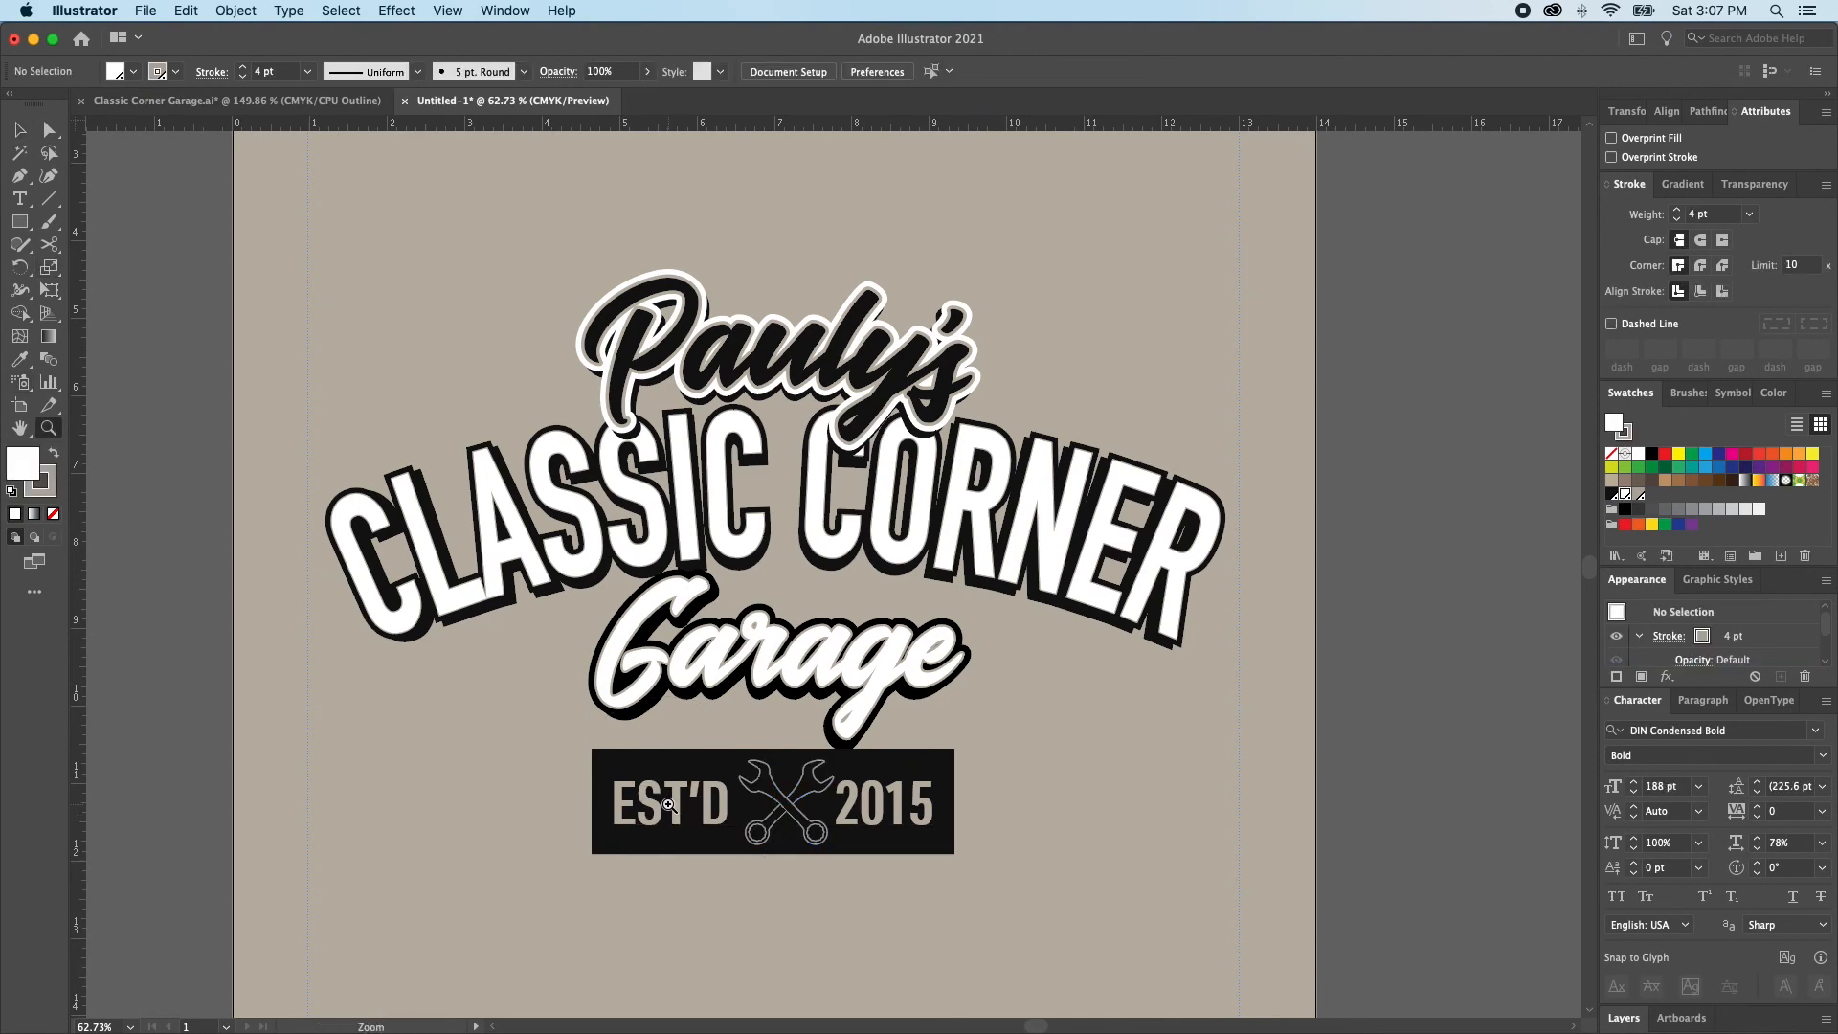
left_click(691, 812)
key("super+1")
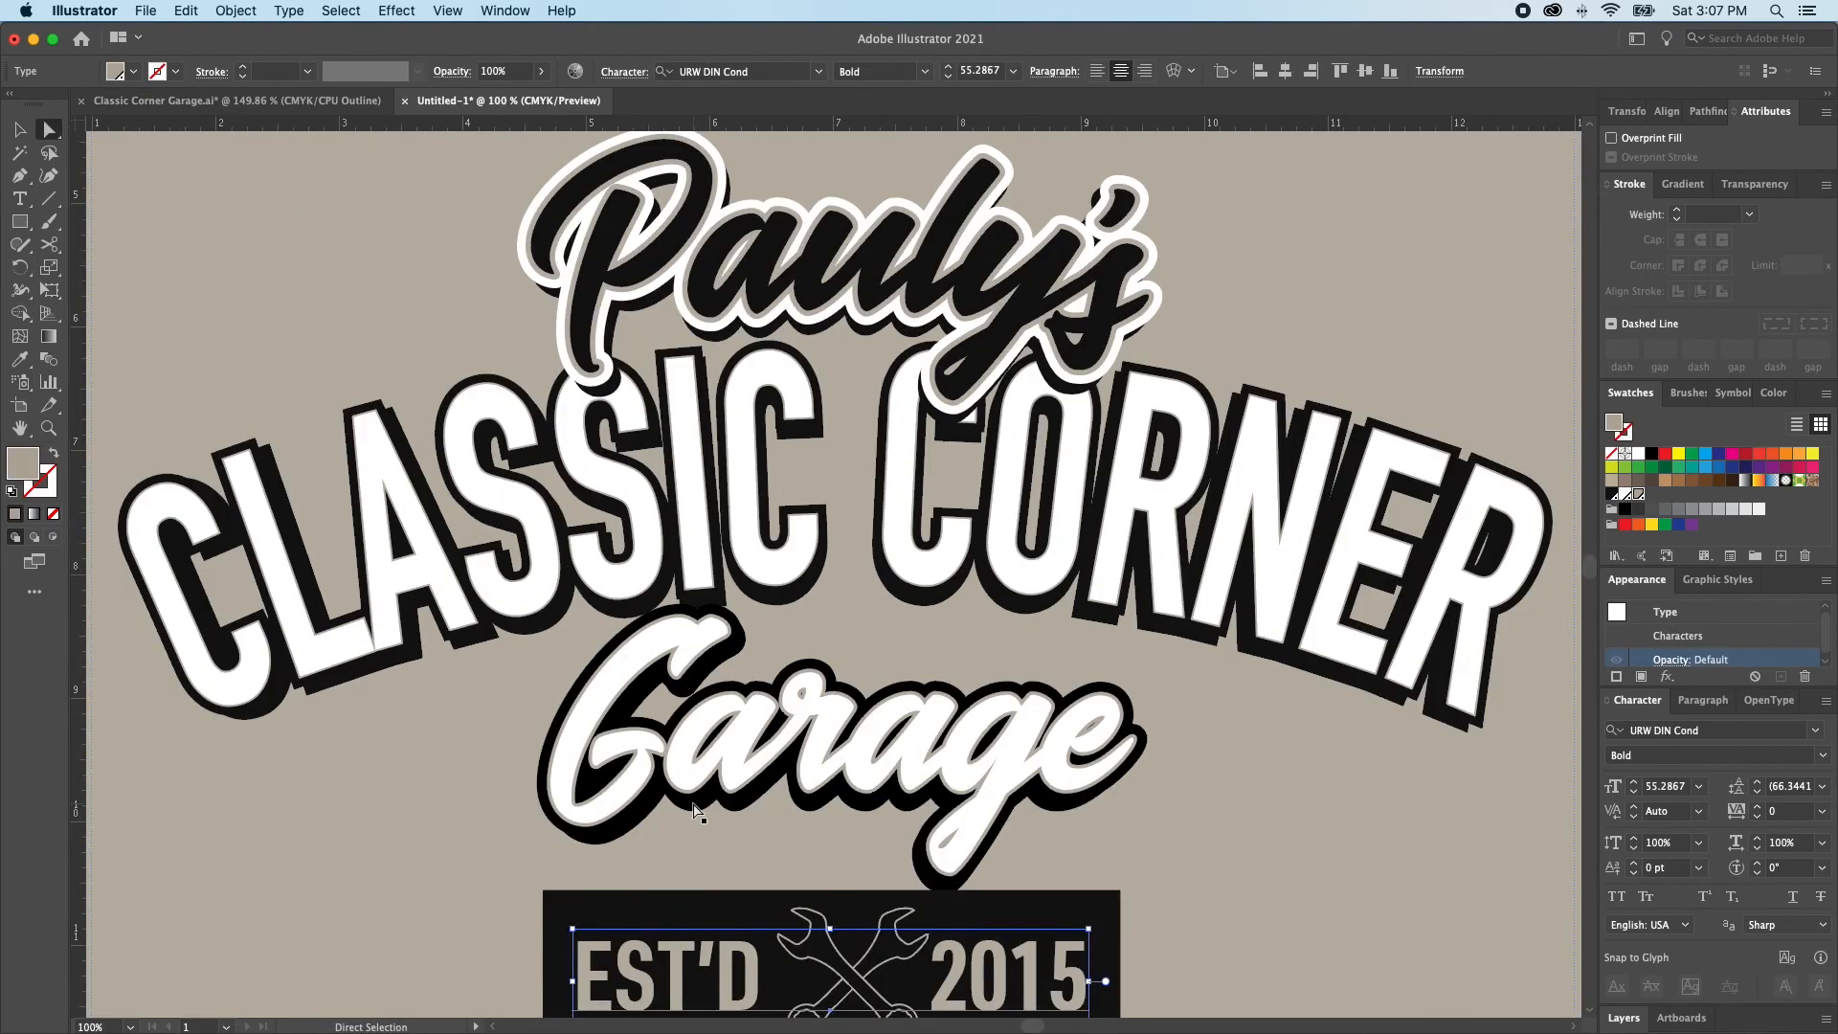
scroll(684, 832, "down", 2)
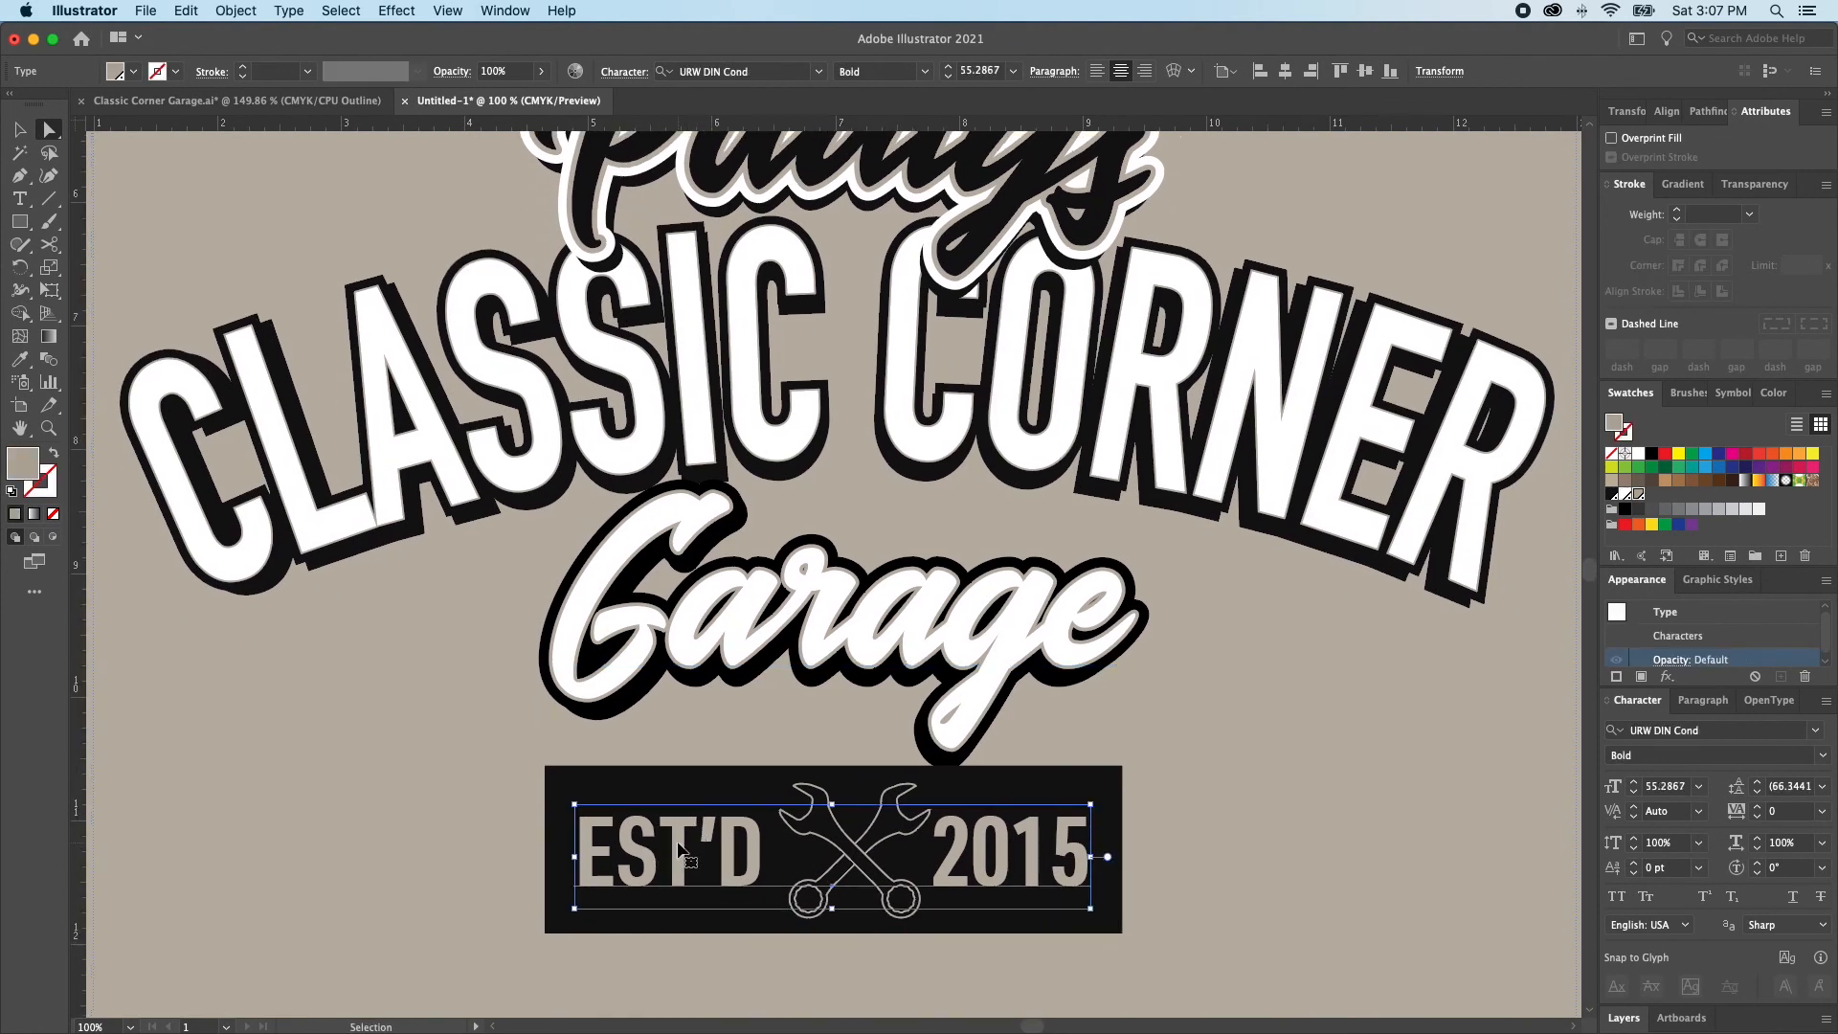
key("super+shift+a")
left_click(669, 905)
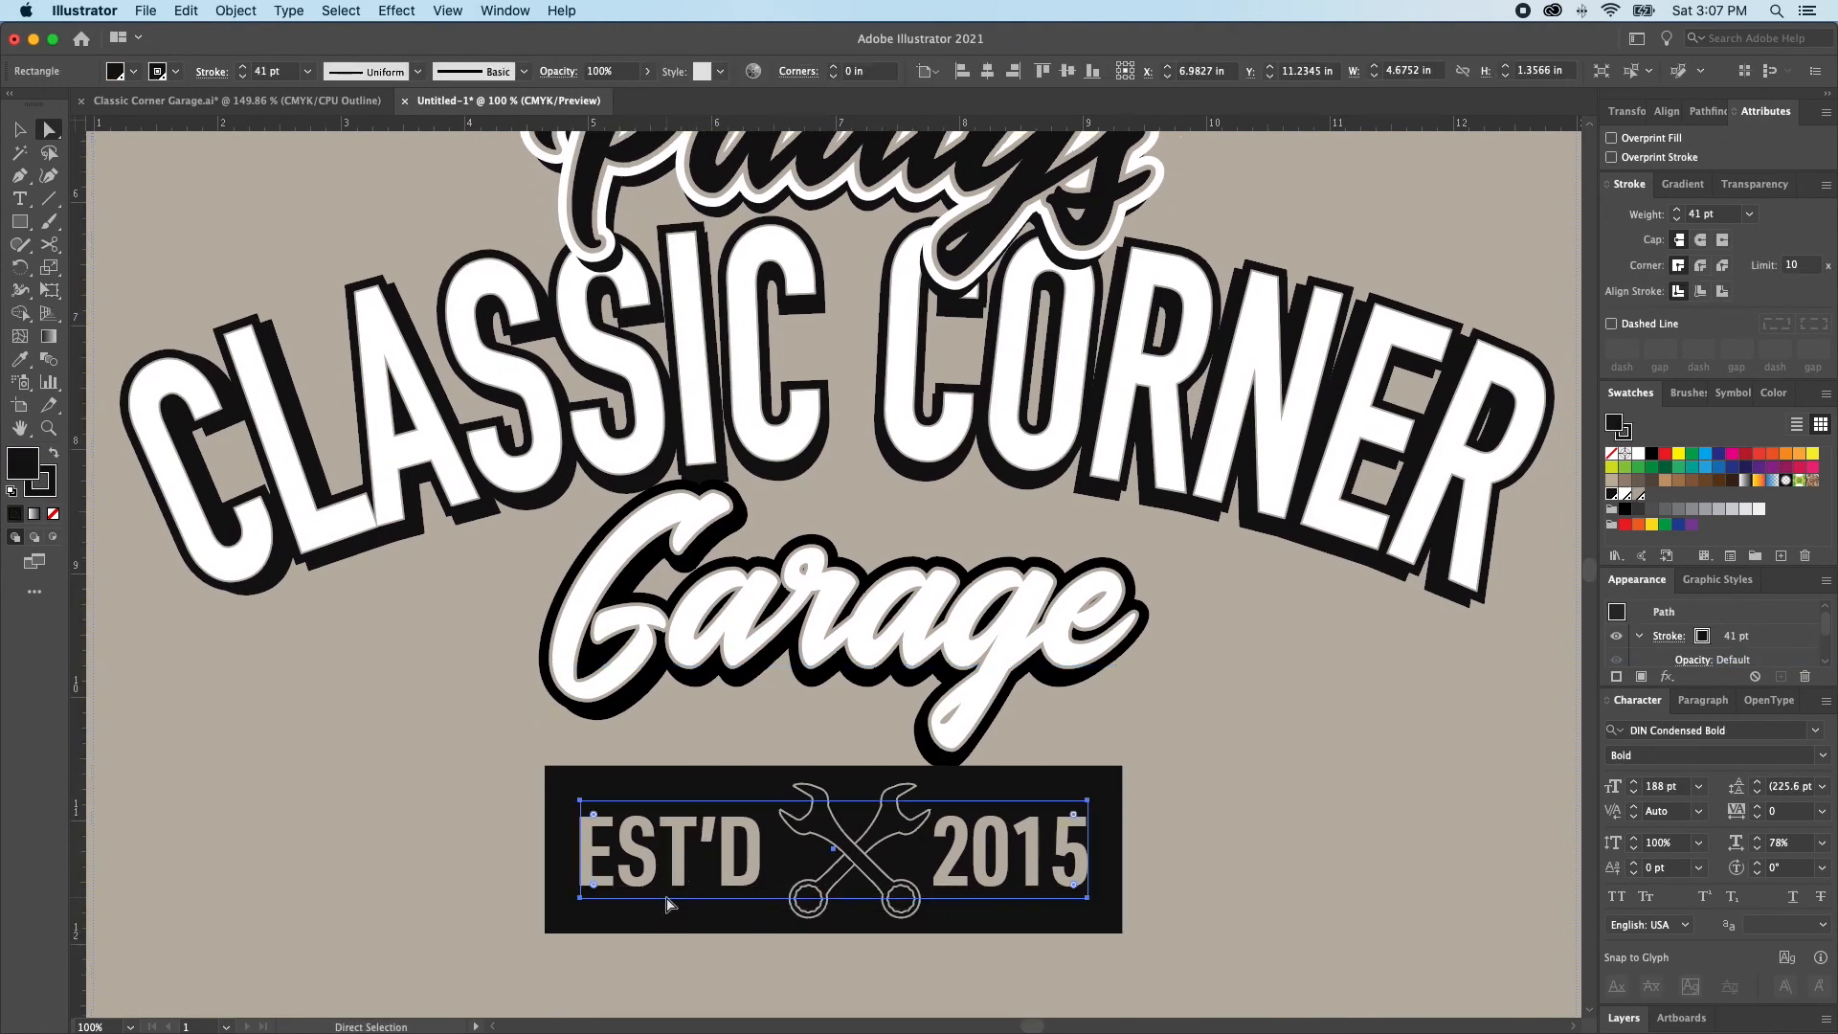
left_click(667, 903)
left_click_drag(666, 899, 664, 885)
left_click_drag(659, 801, 659, 817)
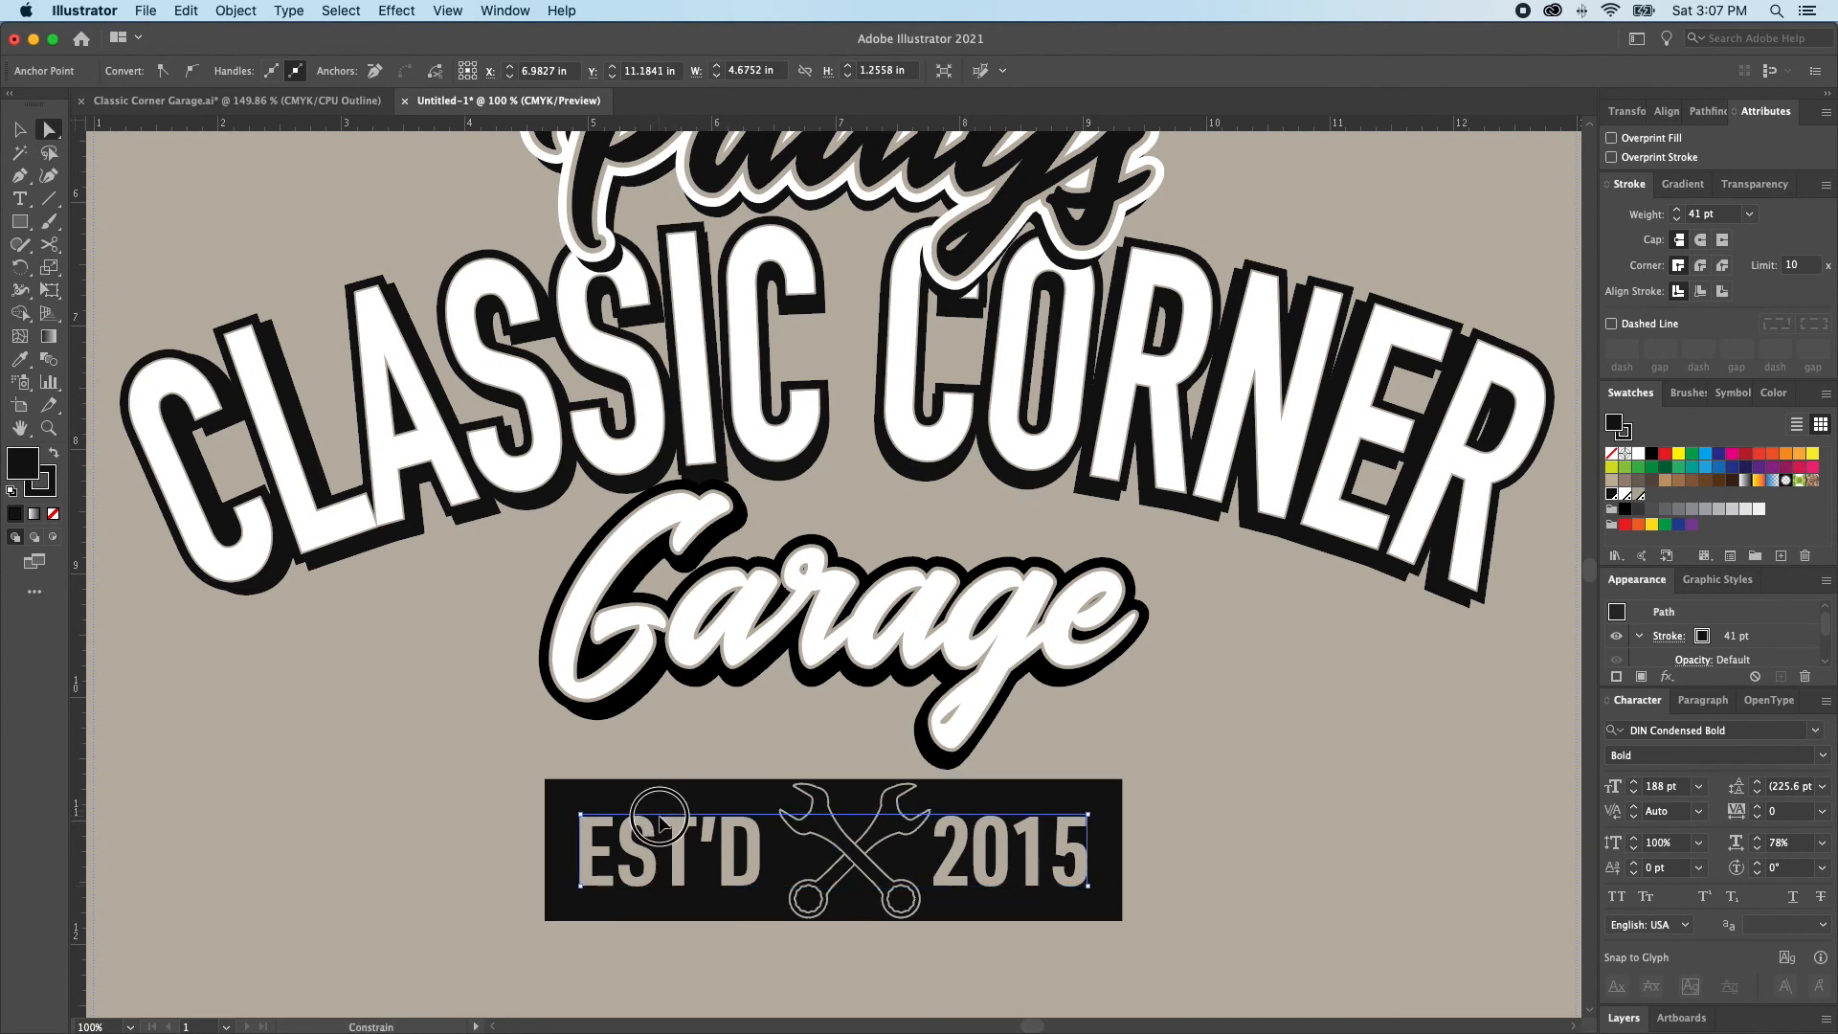
key("super+shift+a")
Ungroup the EST'D 2015 text from the crossed wrenches
key("v")
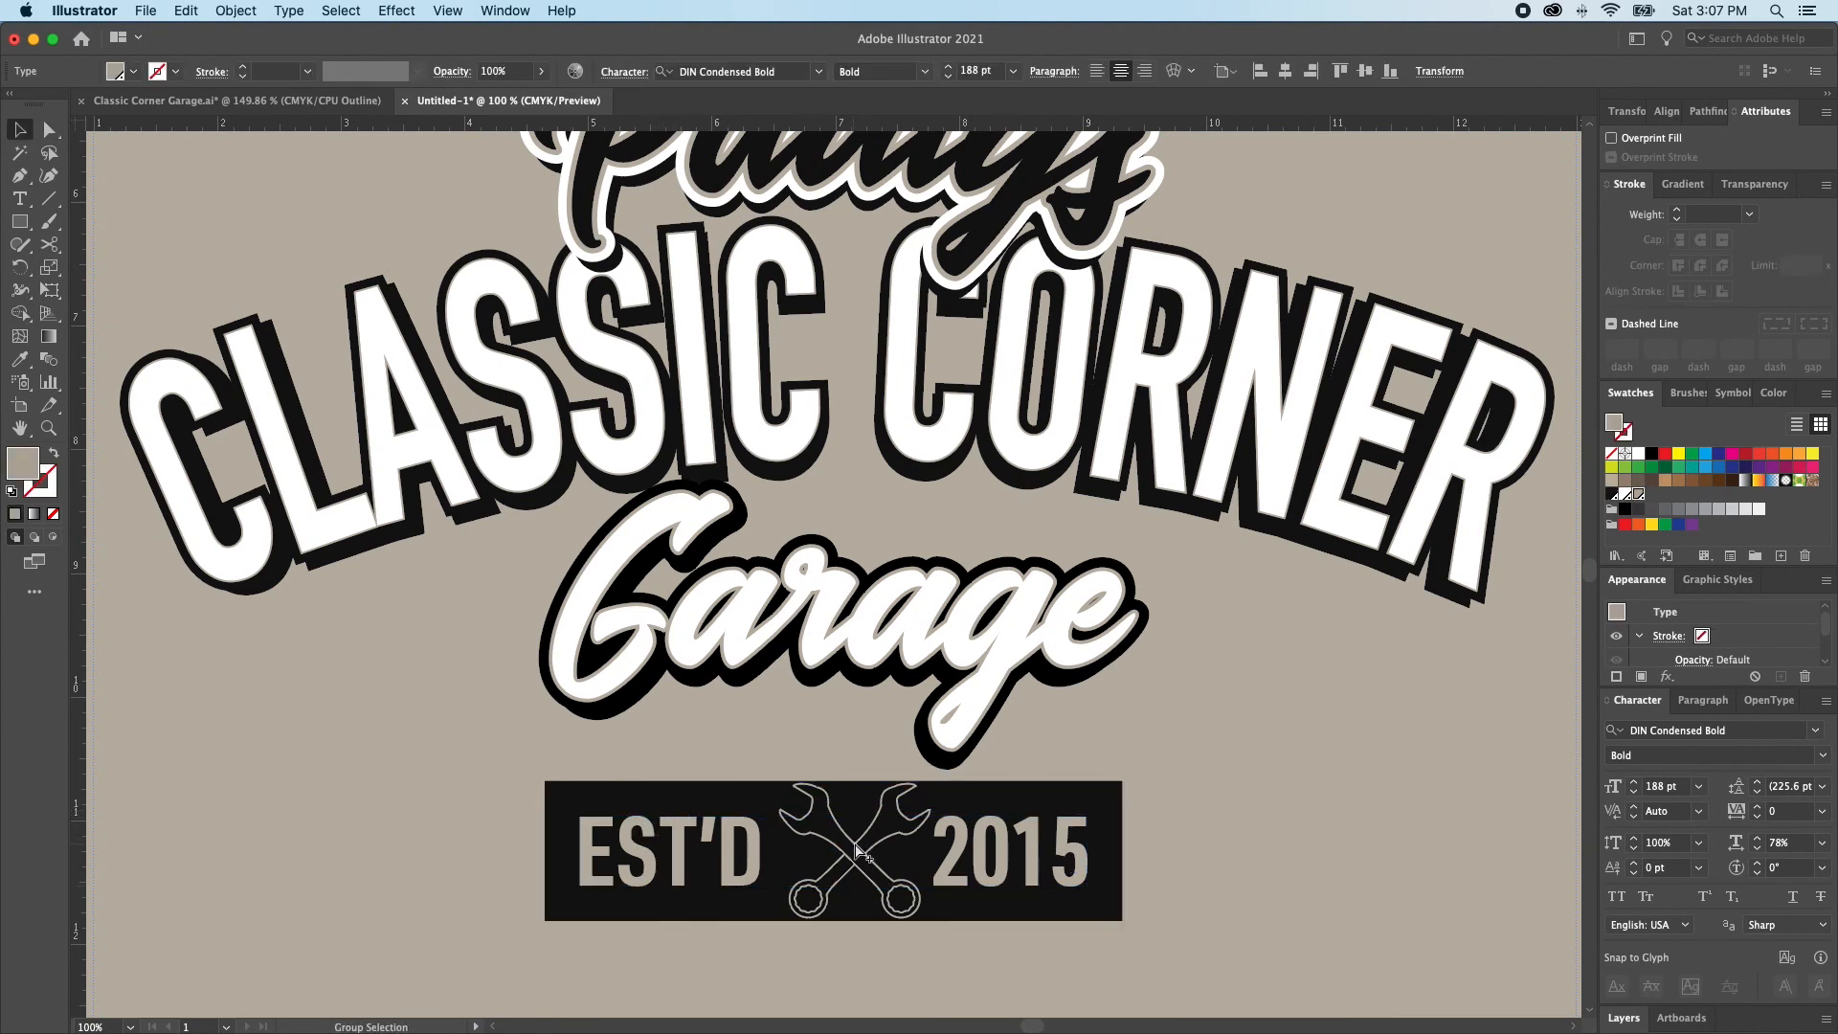
left_click(857, 852)
key("super+c")
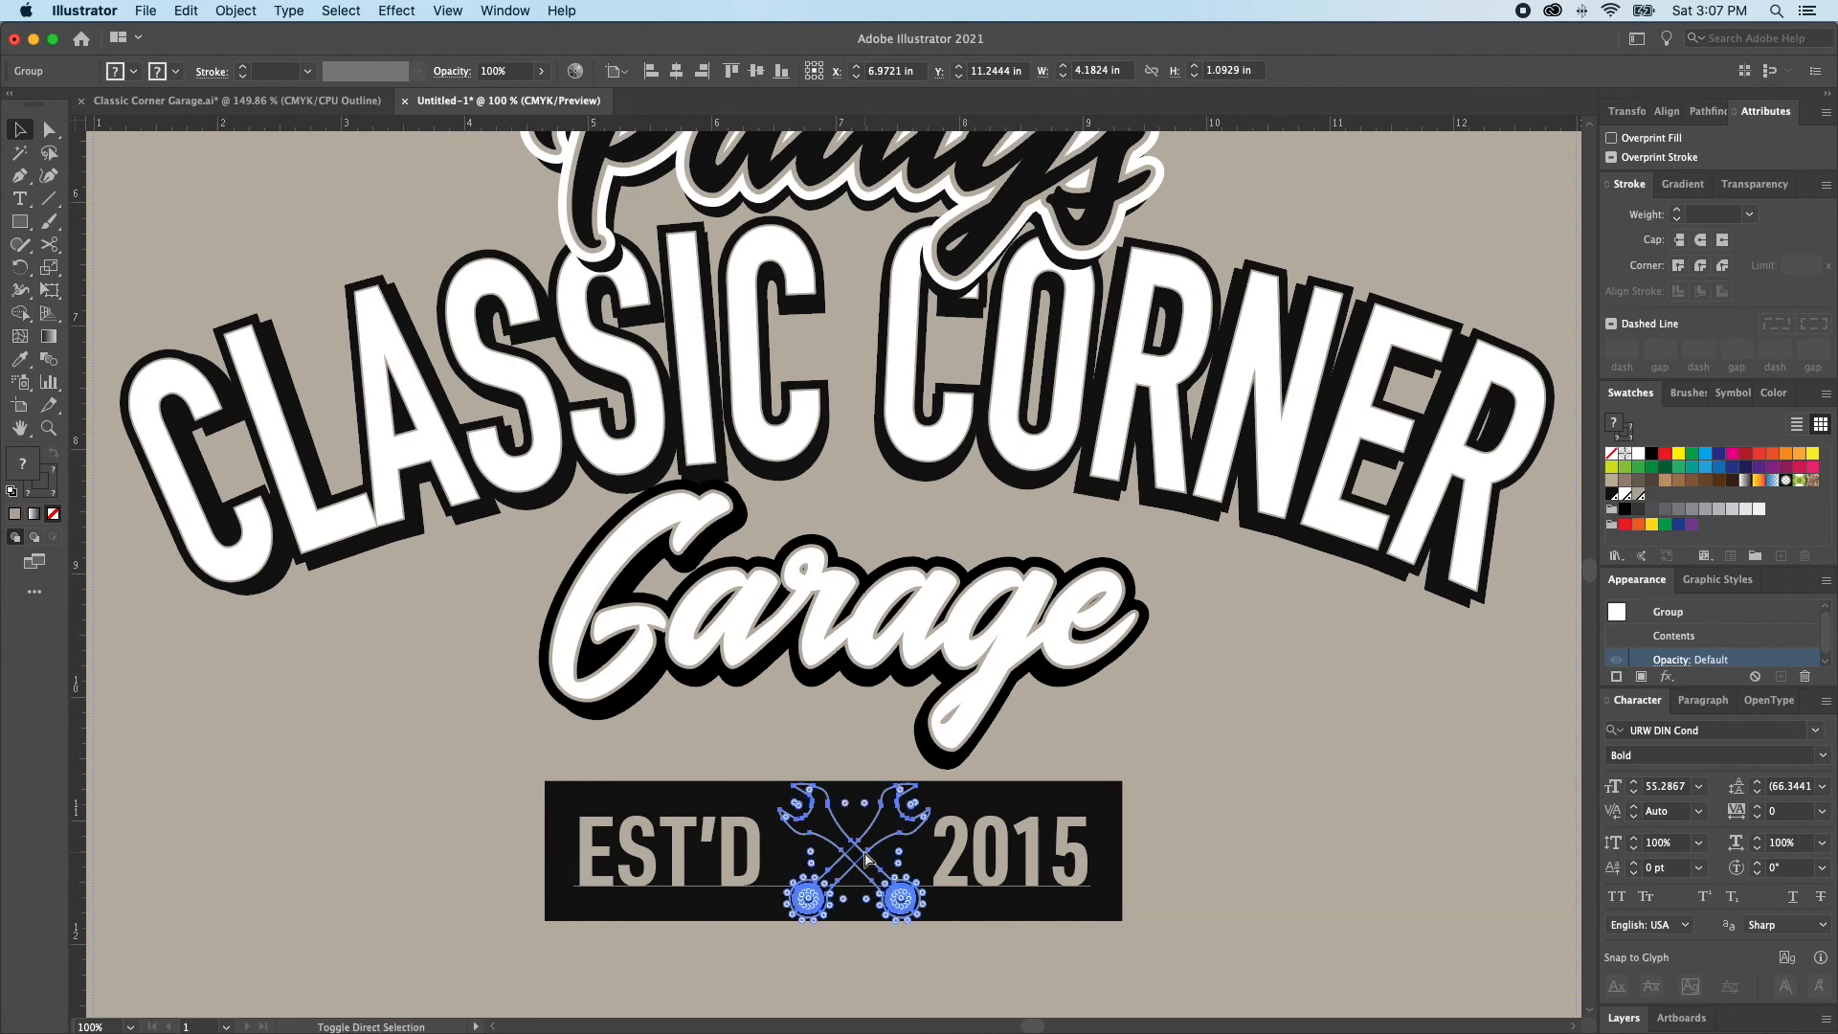
key("super+shift+v")
key("super+shift+a")
right_click(864, 857)
left_click(851, 859)
left_click(871, 866)
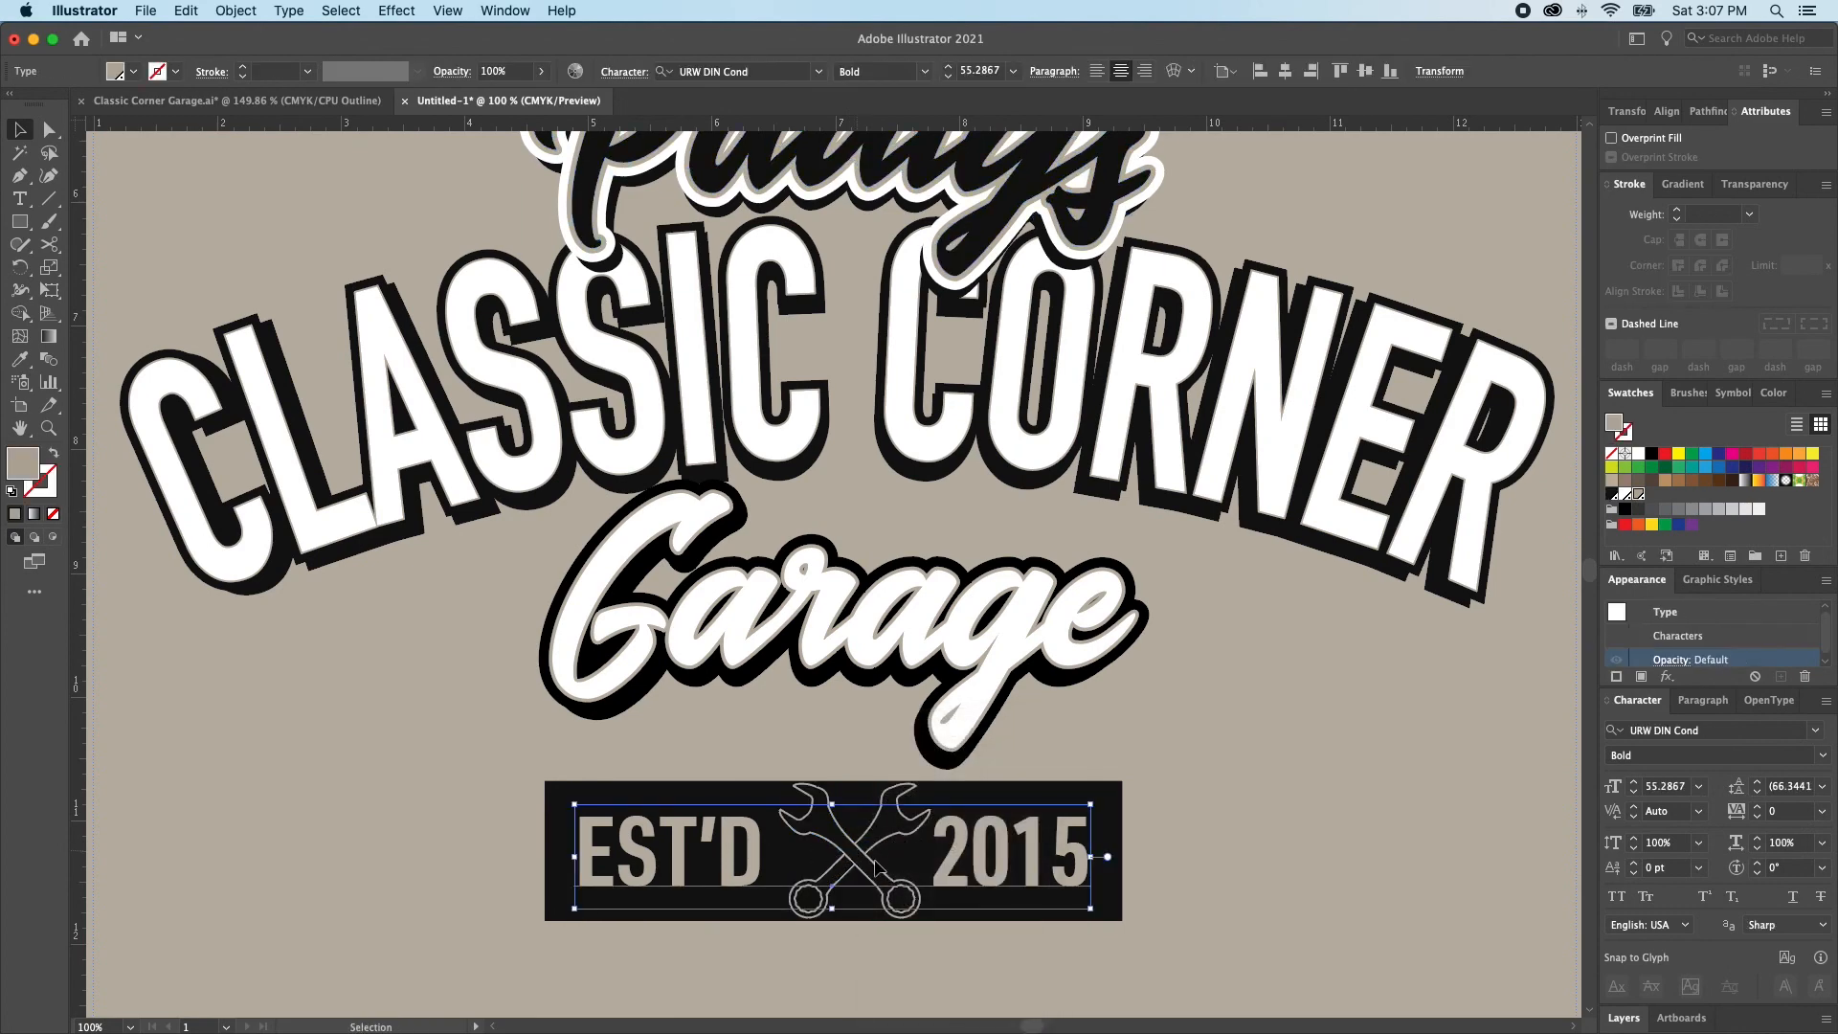
Shrink the crossed wrenches slightly about their centre and swap their fill and stroke to tan with a black outline
left_click(854, 859)
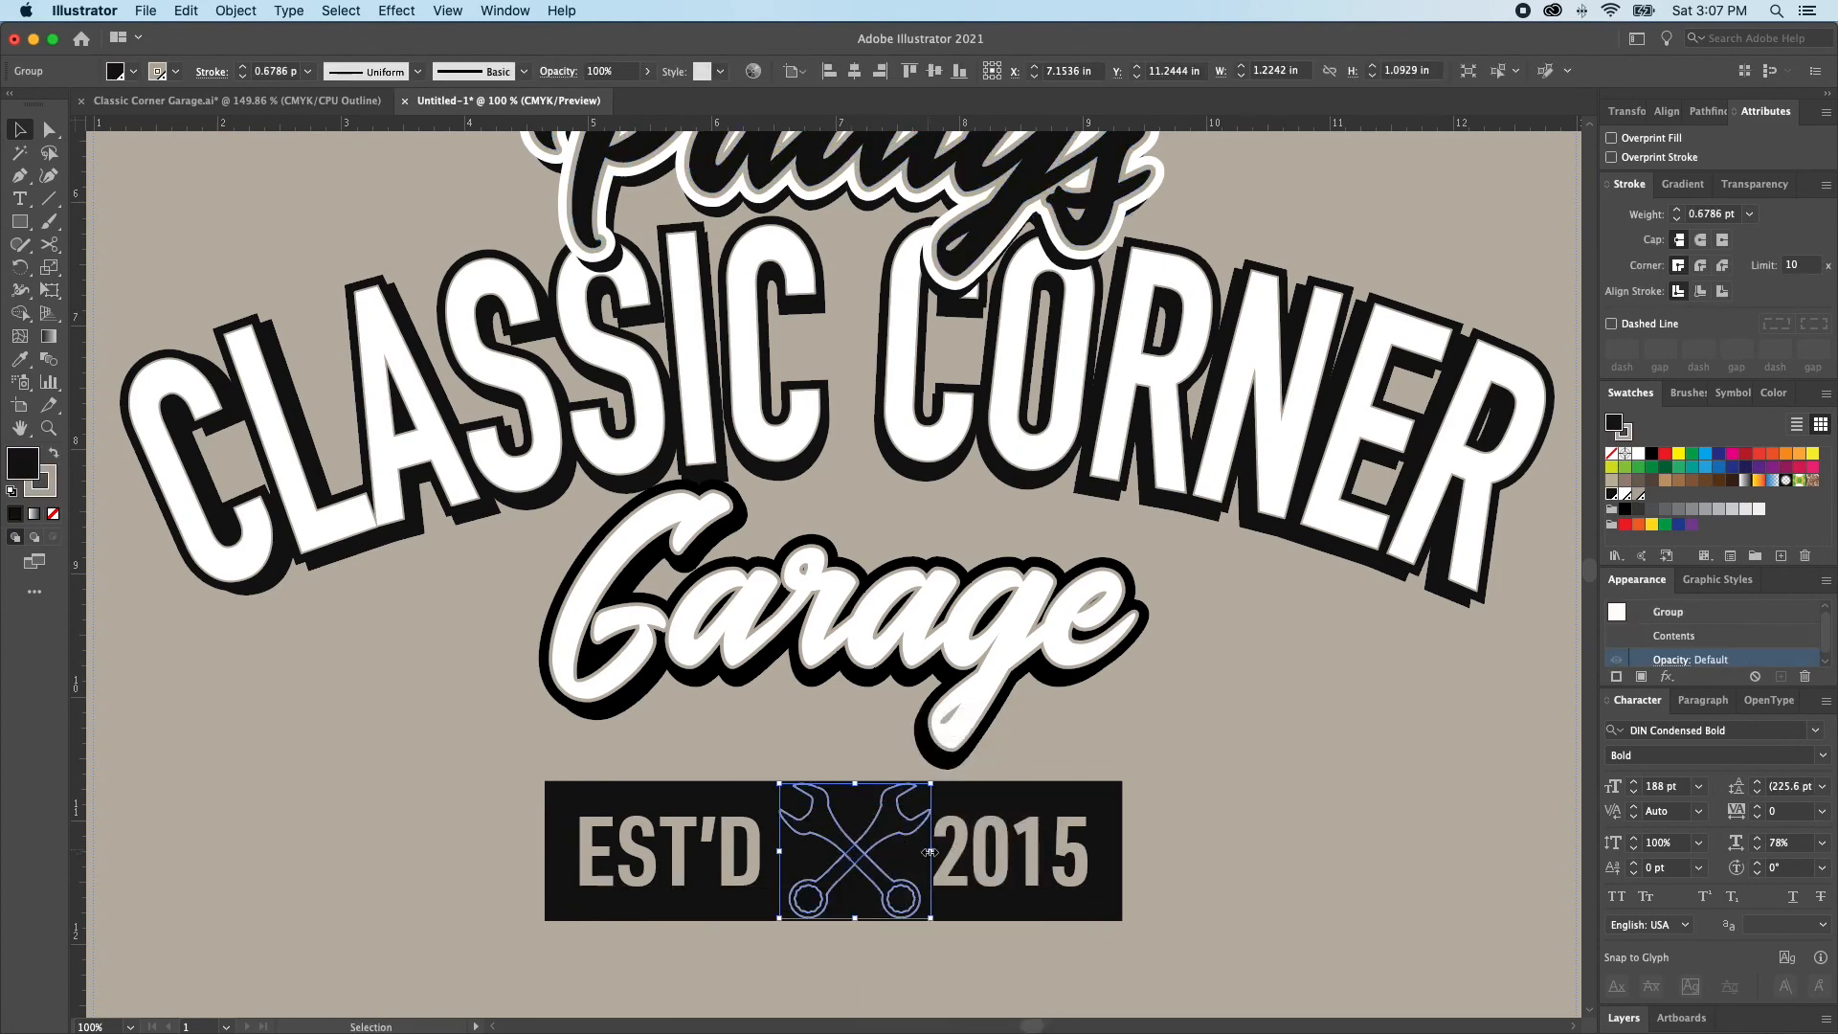
left_click_drag(930, 855, 924, 854)
key("shift+x")
key("super+shift+a")
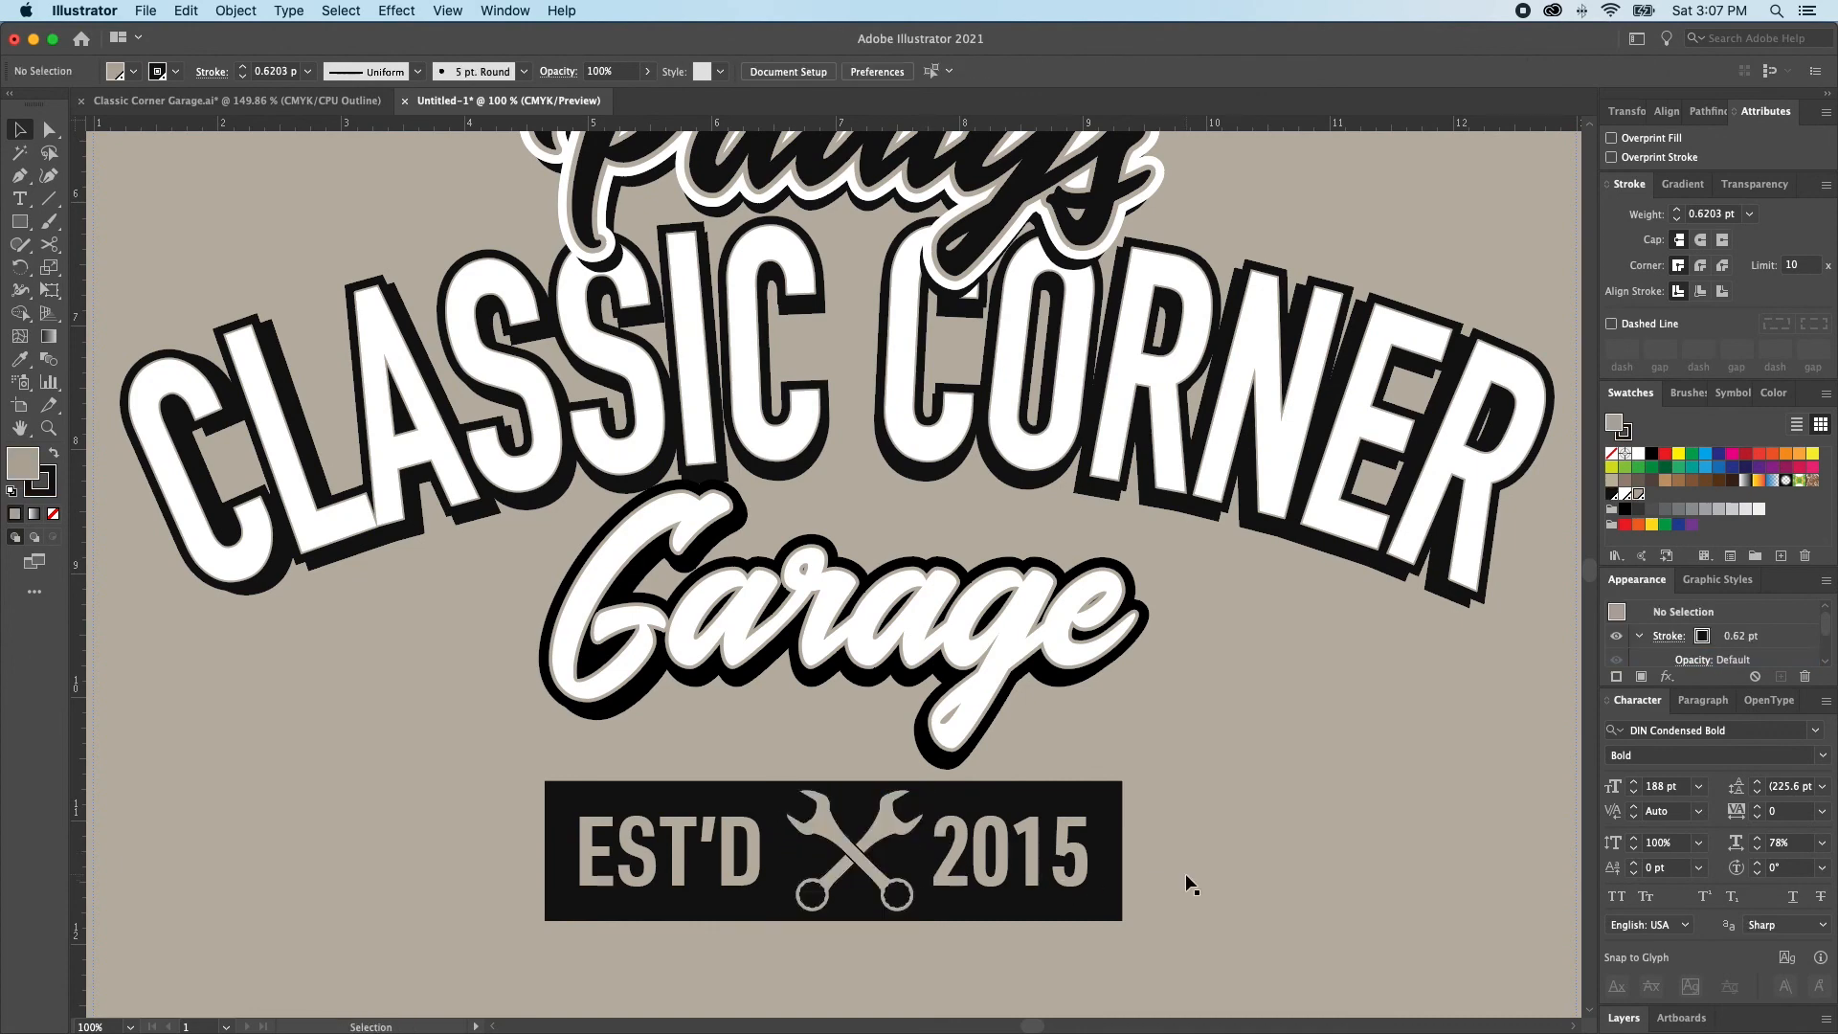
key("super+0")
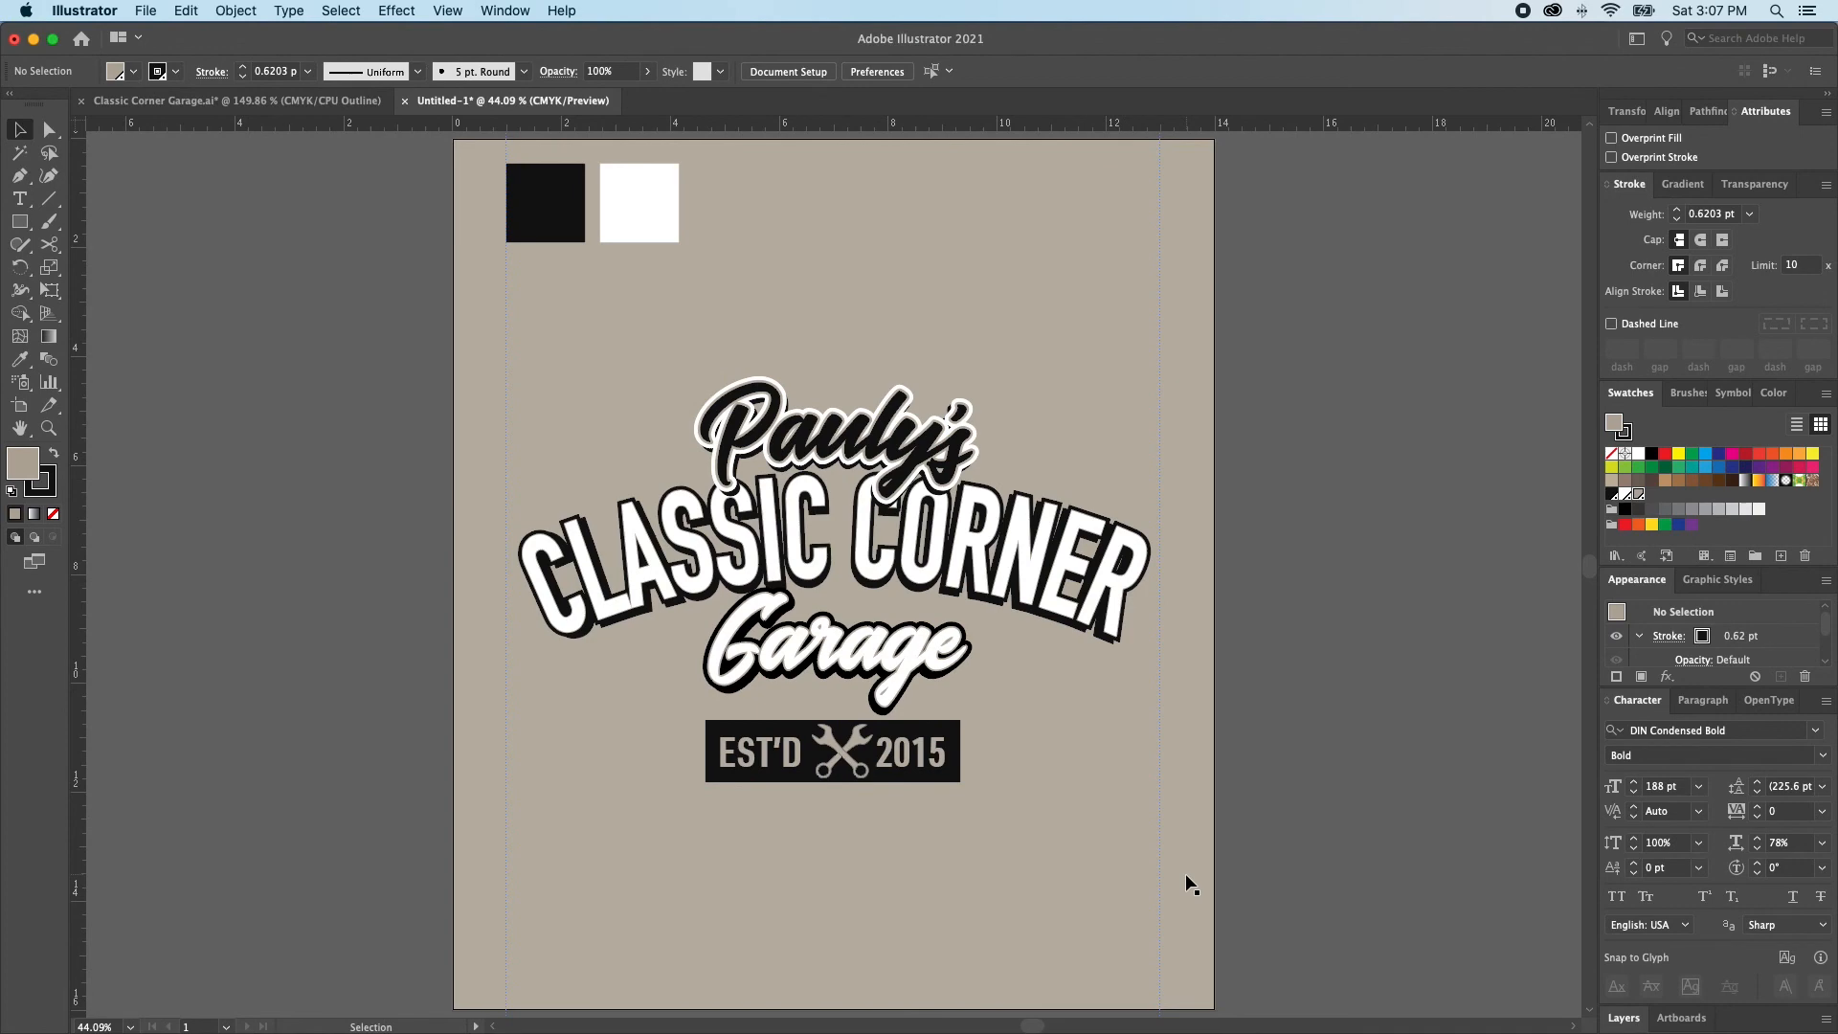
mouse_move(840, 752)
left_mouse_down()
mouse_move(902, 820)
mouse_move(894, 775)
mouse_move(924, 777)
left_mouse_up()
left_click(855, 784)
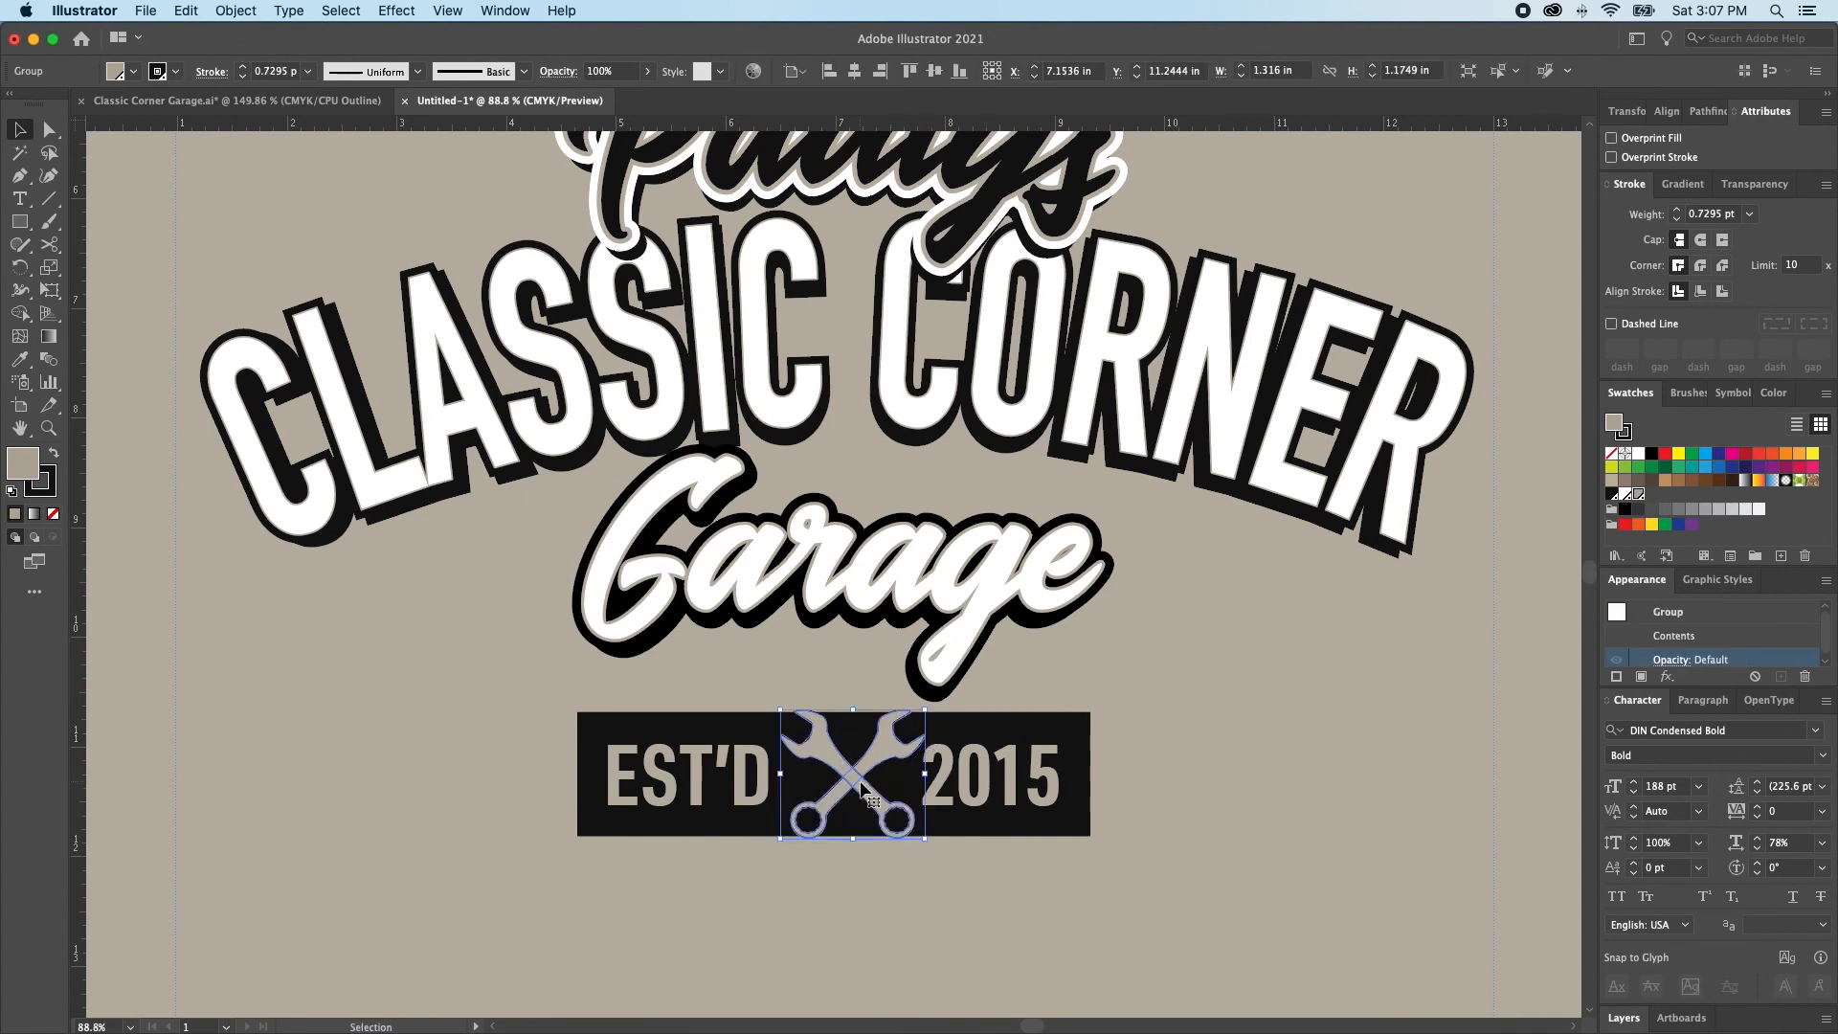
key("x")
key("shift+super+a")
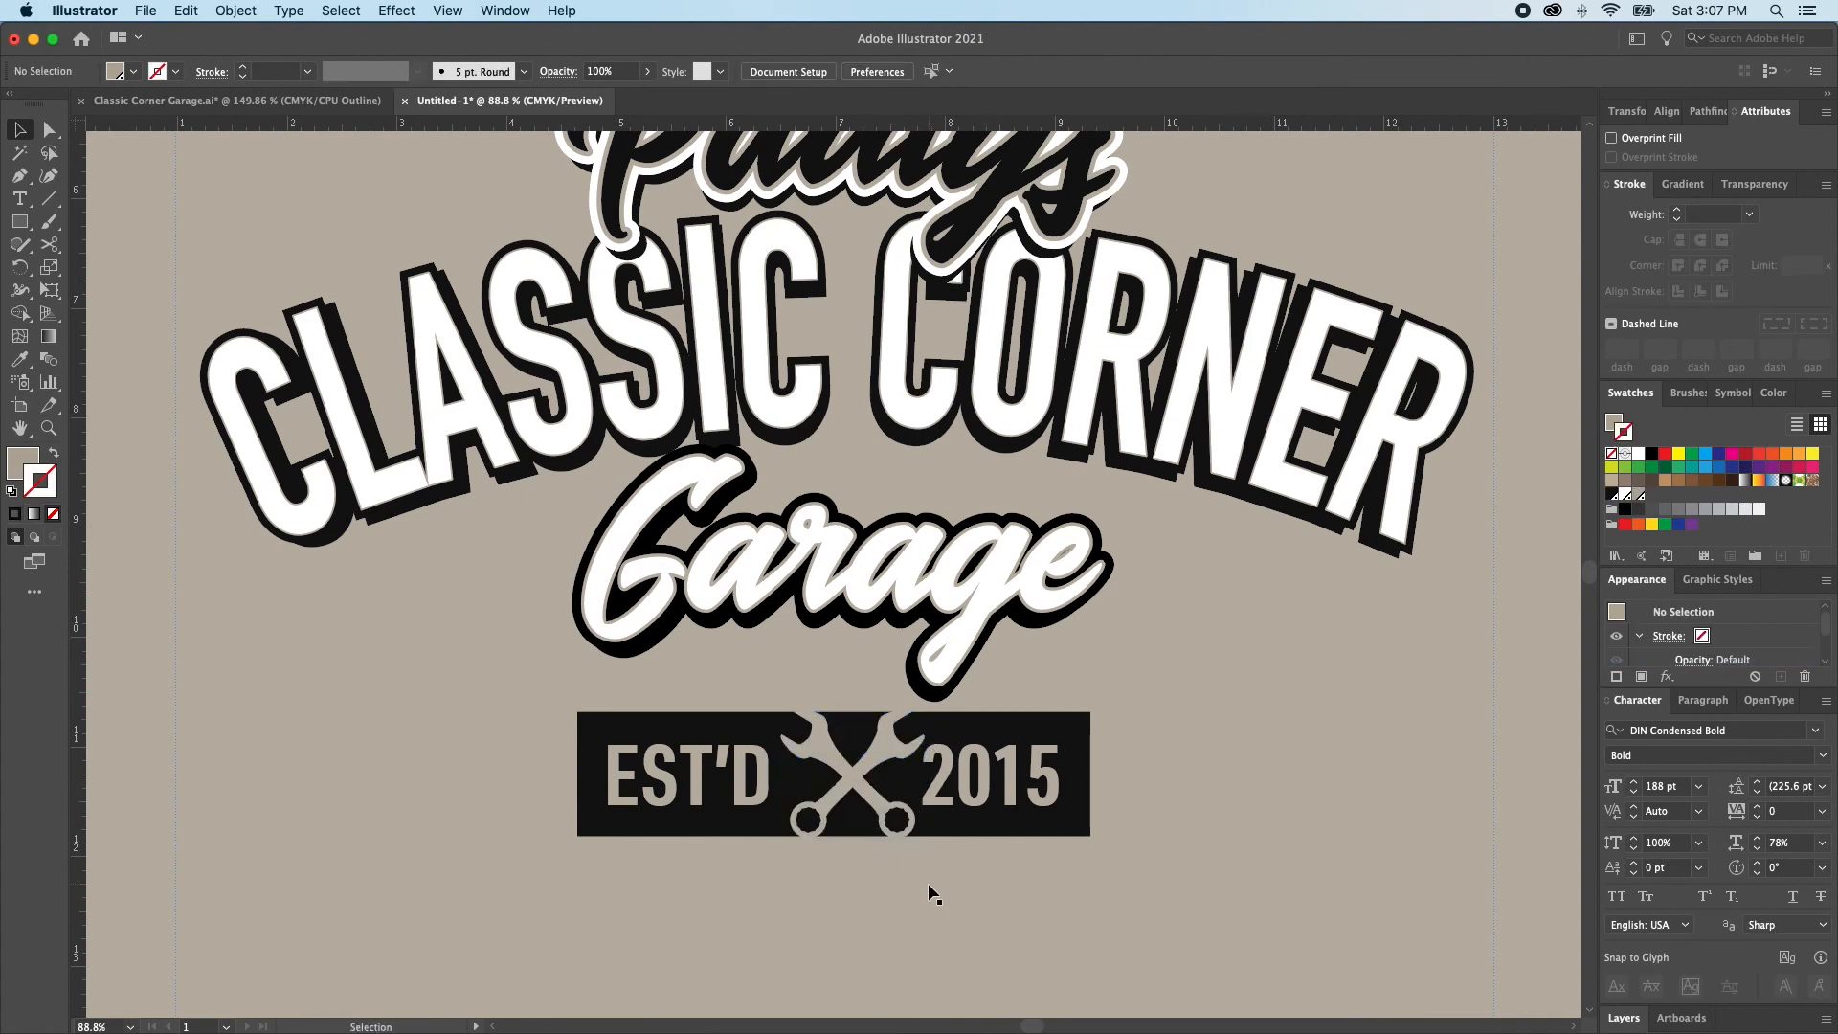
key("super+z")
key("shift+super+a")
key("super+z")
key("super+z")
key("super+z")
key("super+z")
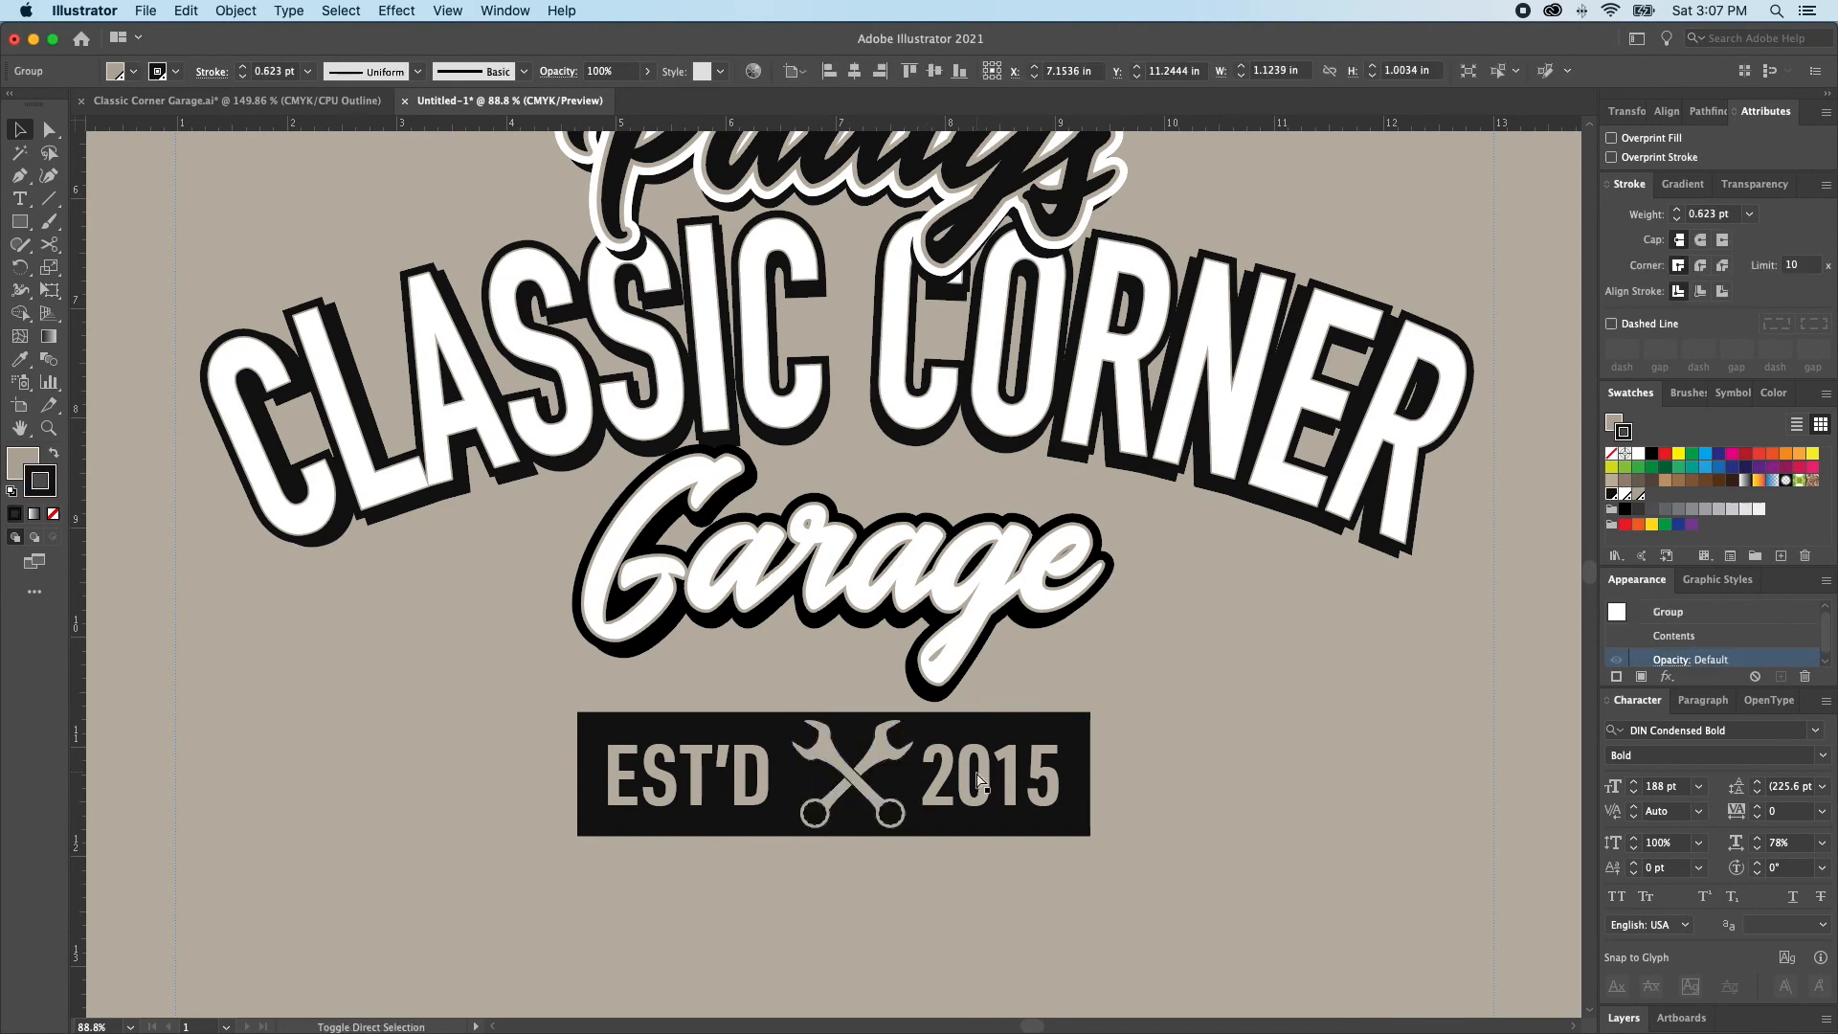
key("shift+super+a")
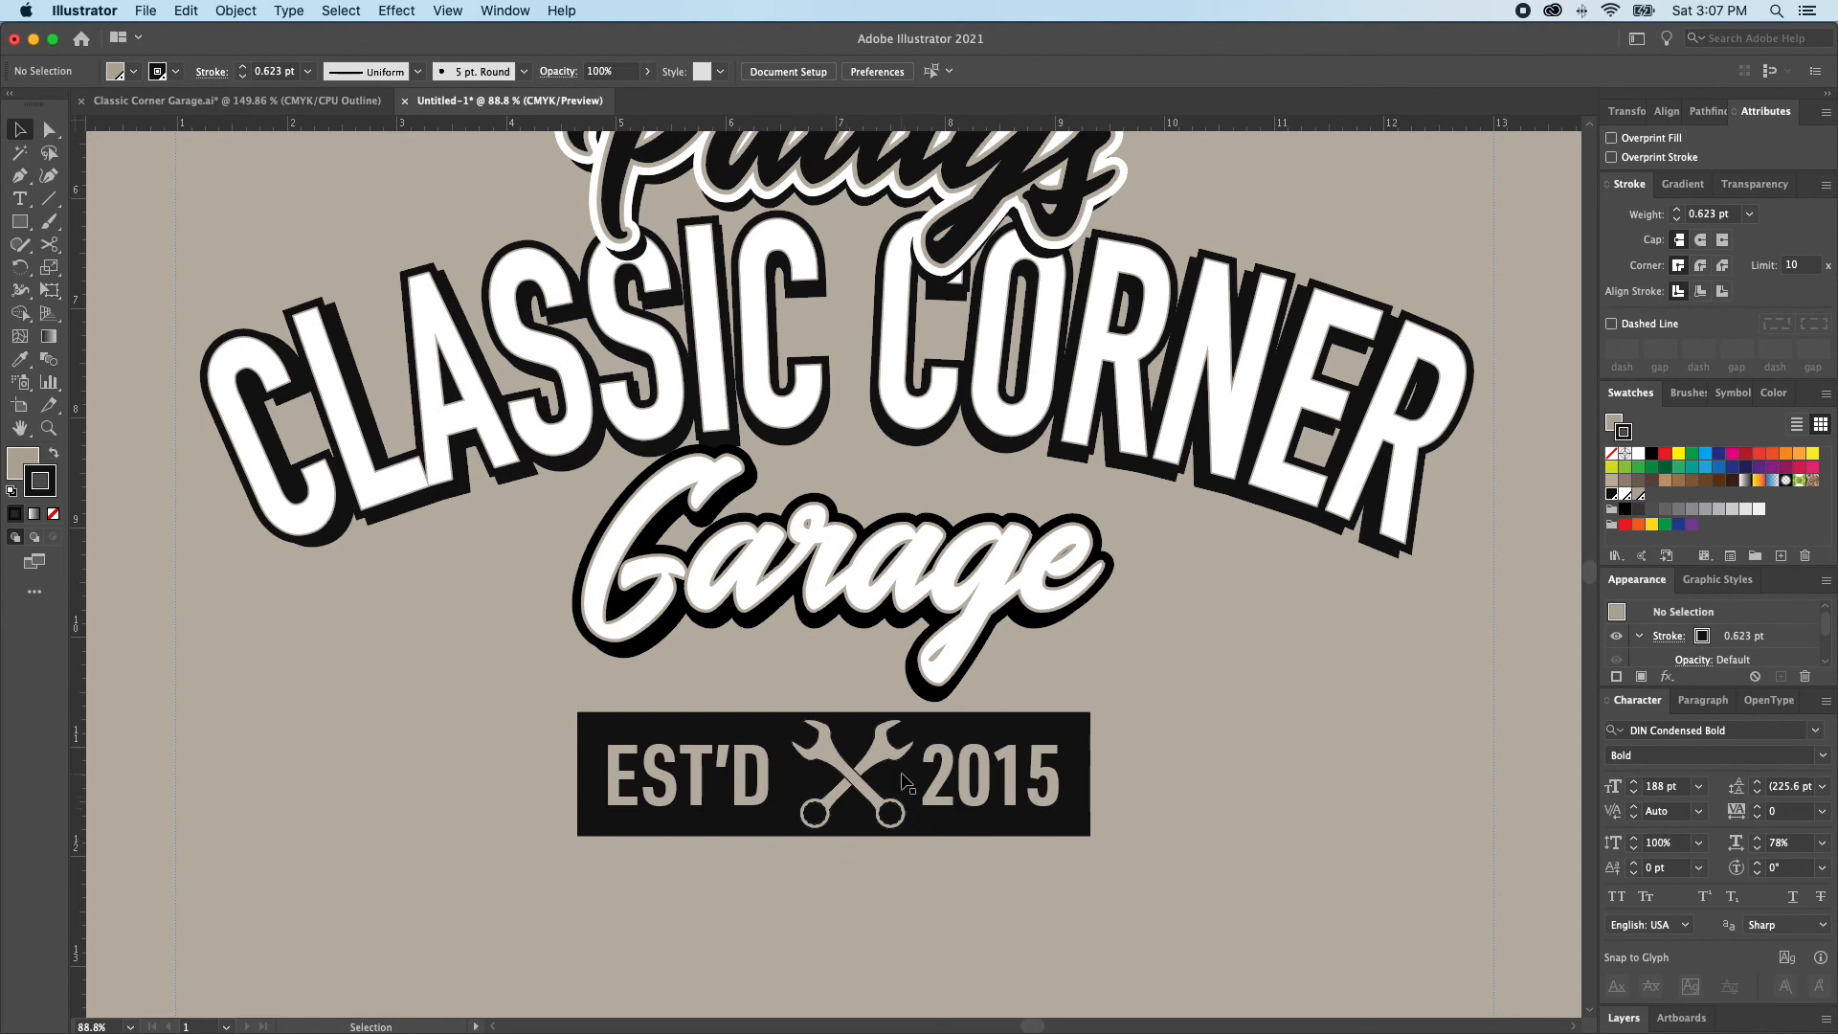
Draw a circle about 1.41 in in diameter over the crossed wrenches, centred on them
key("l")
left_click_drag(848, 777, 924, 853)
key("v")
Extend the badge rectangle's left edge slightly outward to line up with the E of EST'D
left_click(979, 790)
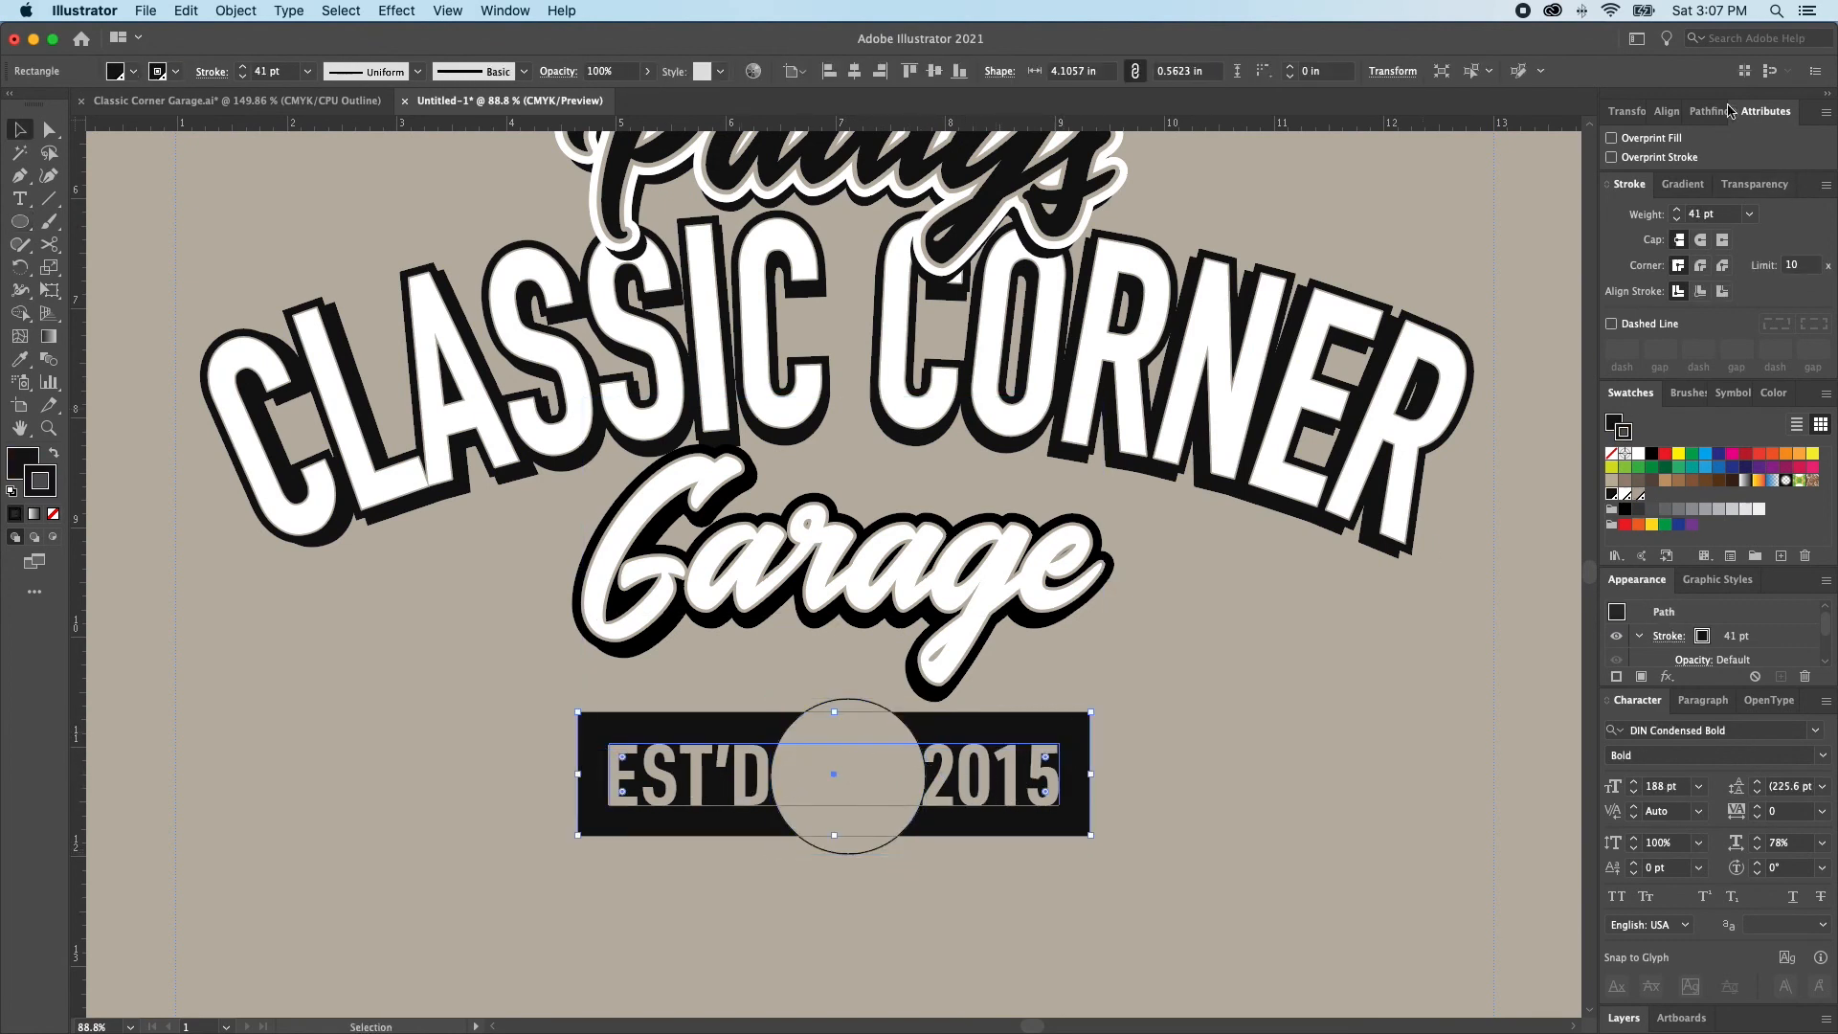
left_click(1628, 111)
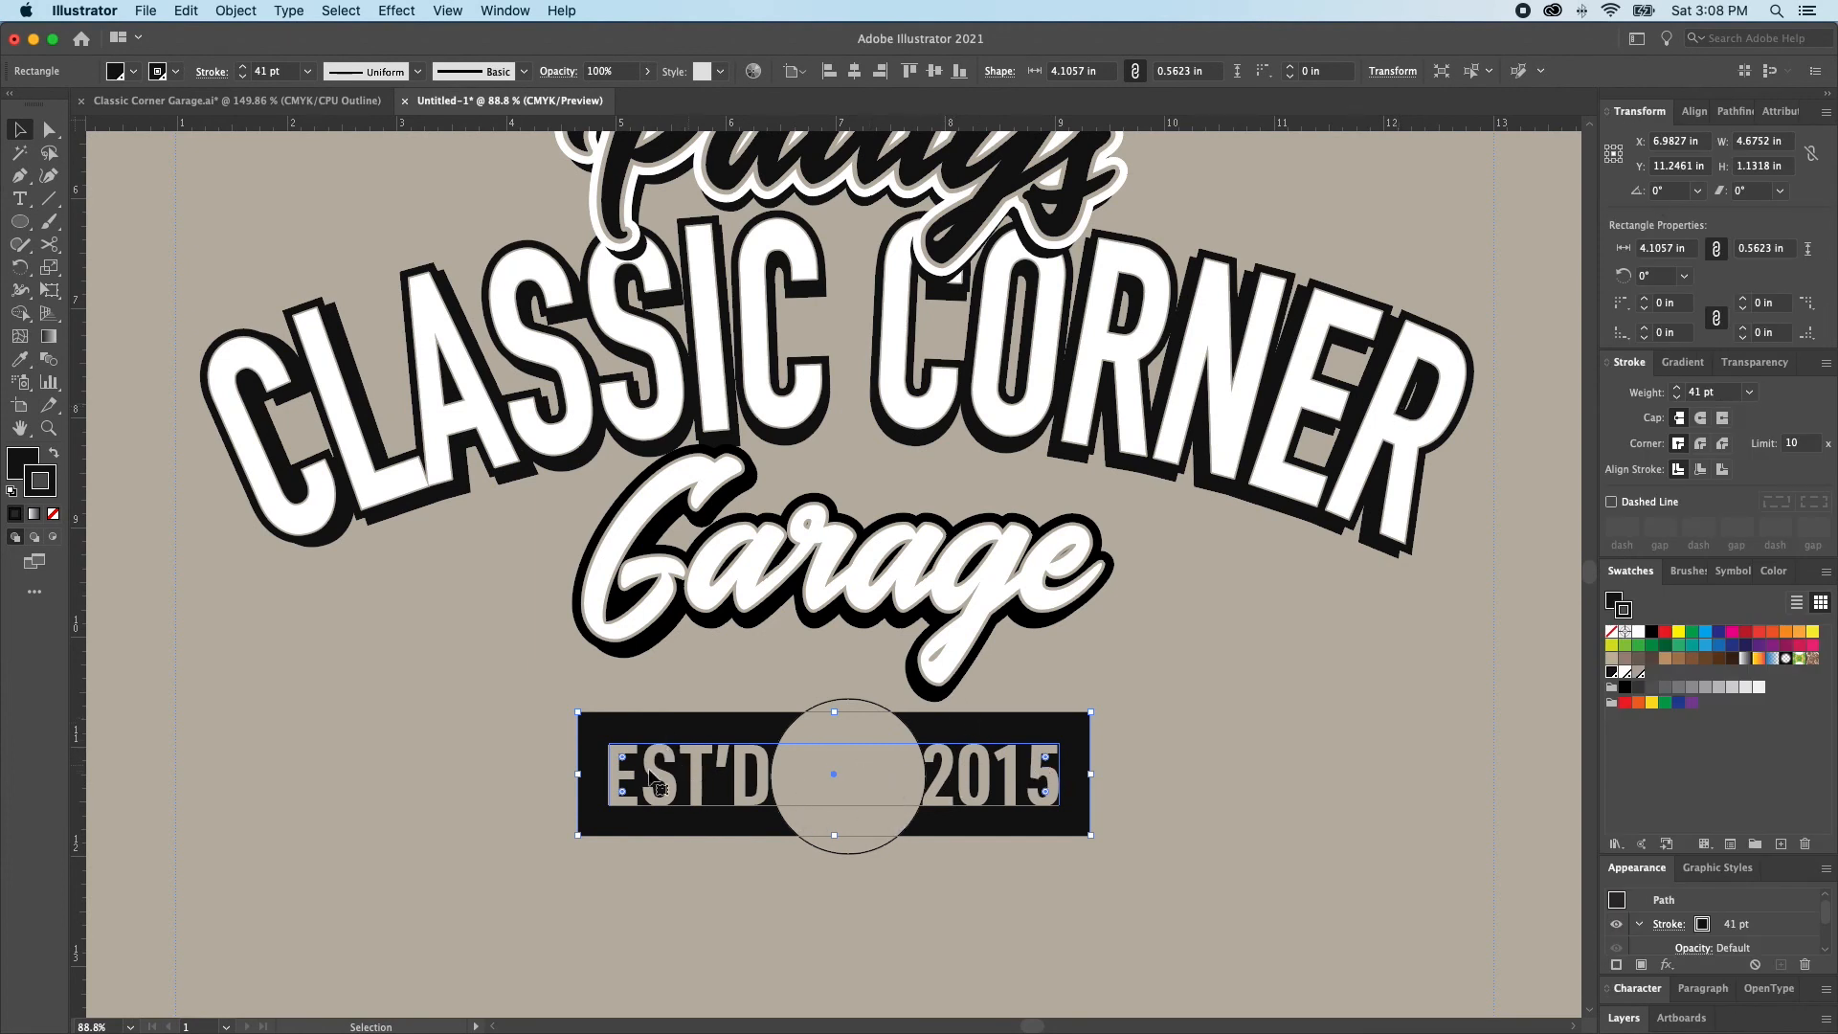
key("a")
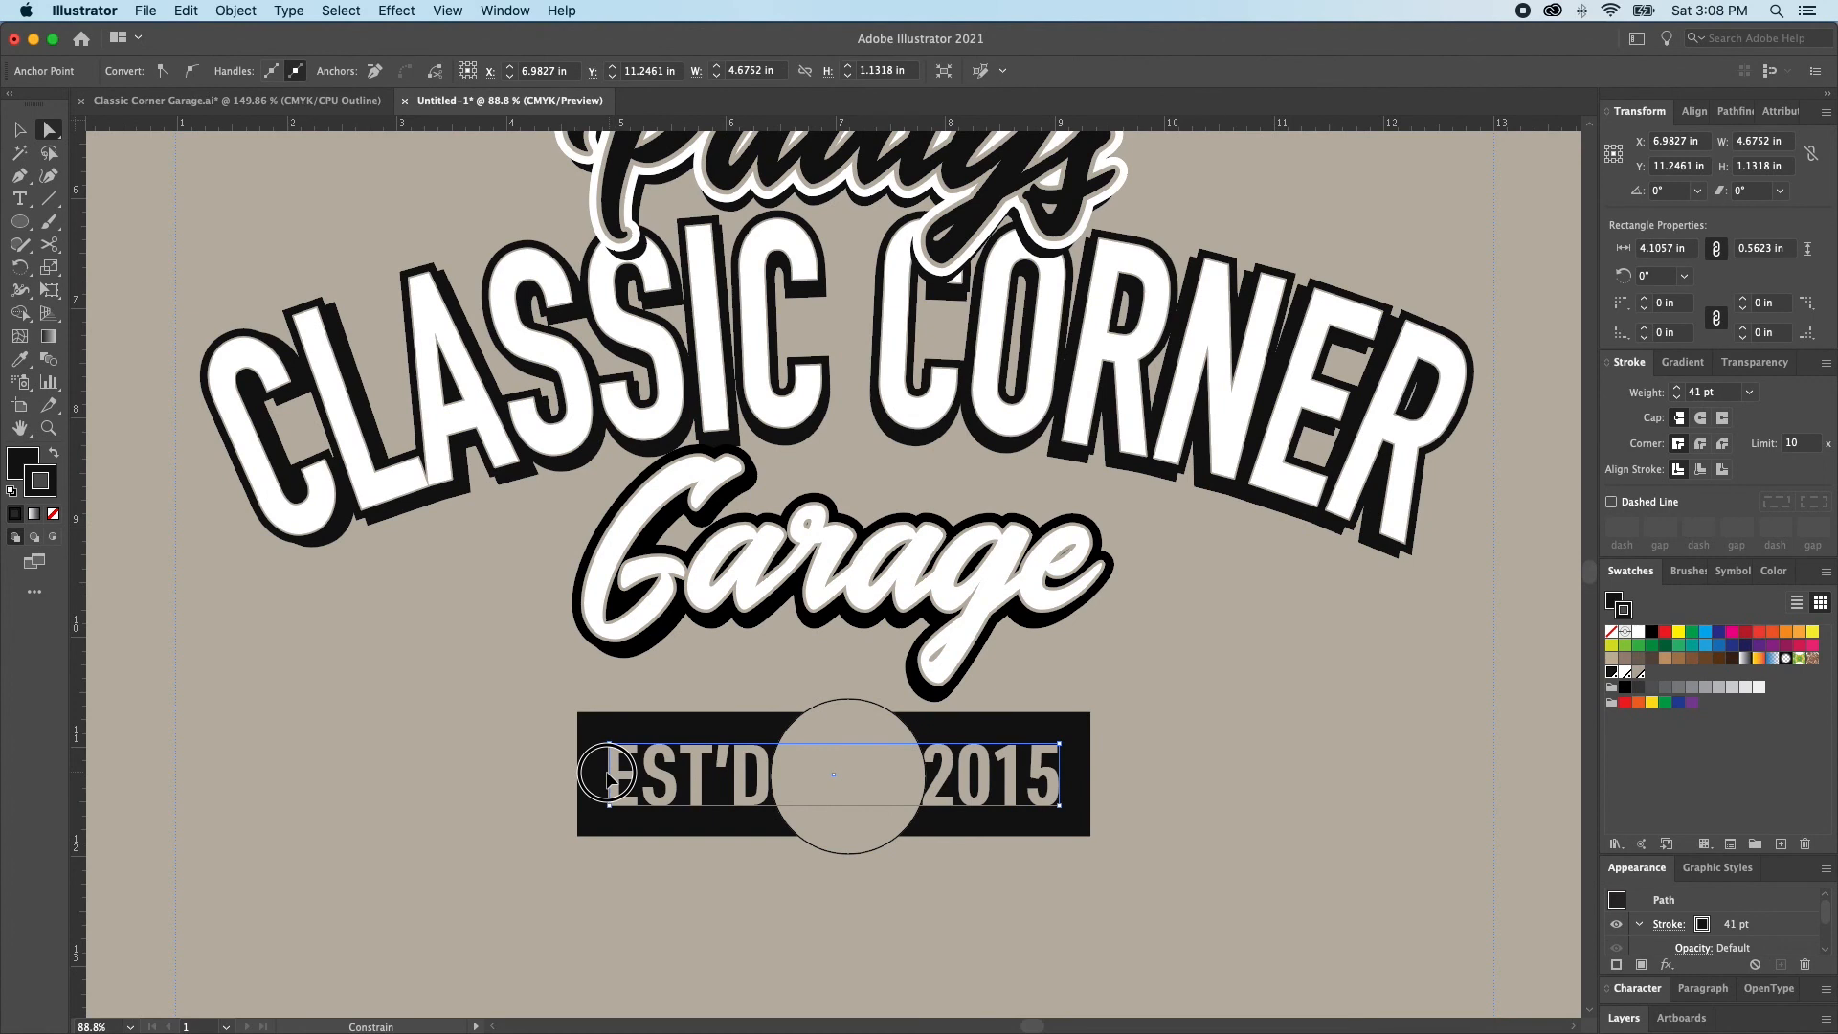
left_click_drag(609, 775, 609, 774)
key("v")
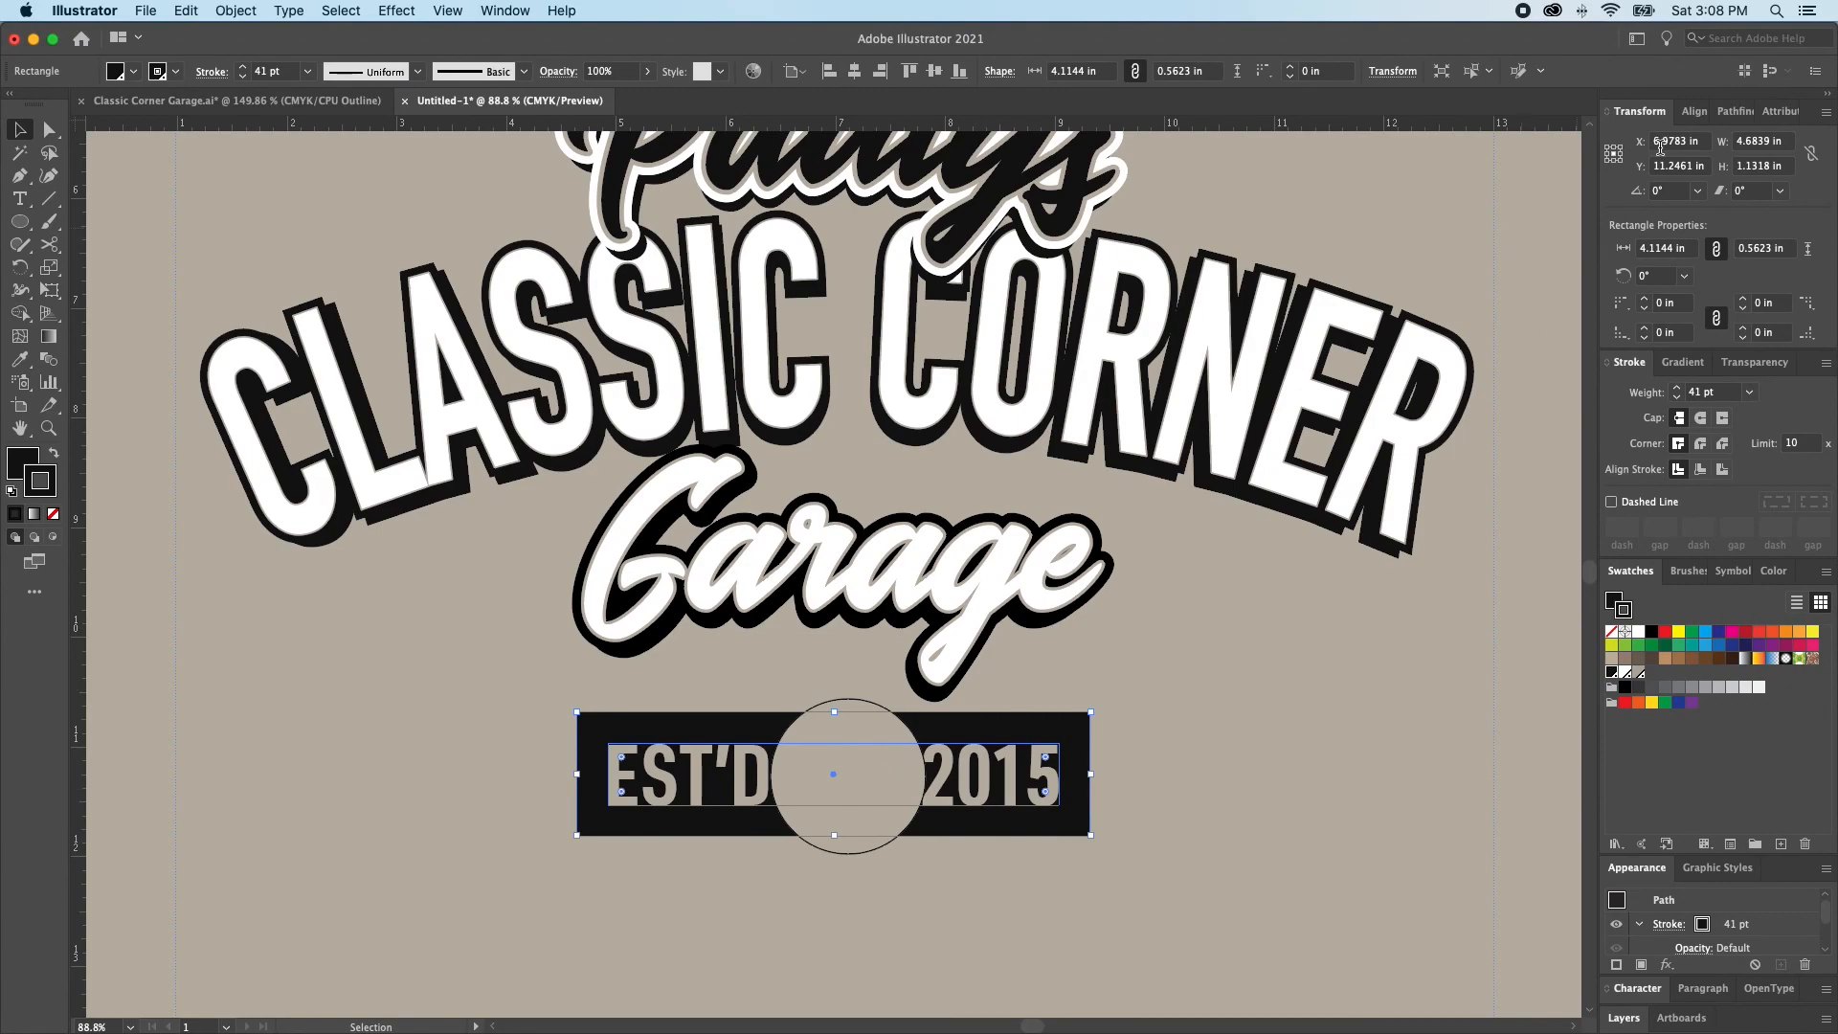
Centre the circle horizontally on the badge rectangle by giving it the same X position, 6.9783 in
double_click(1661, 149)
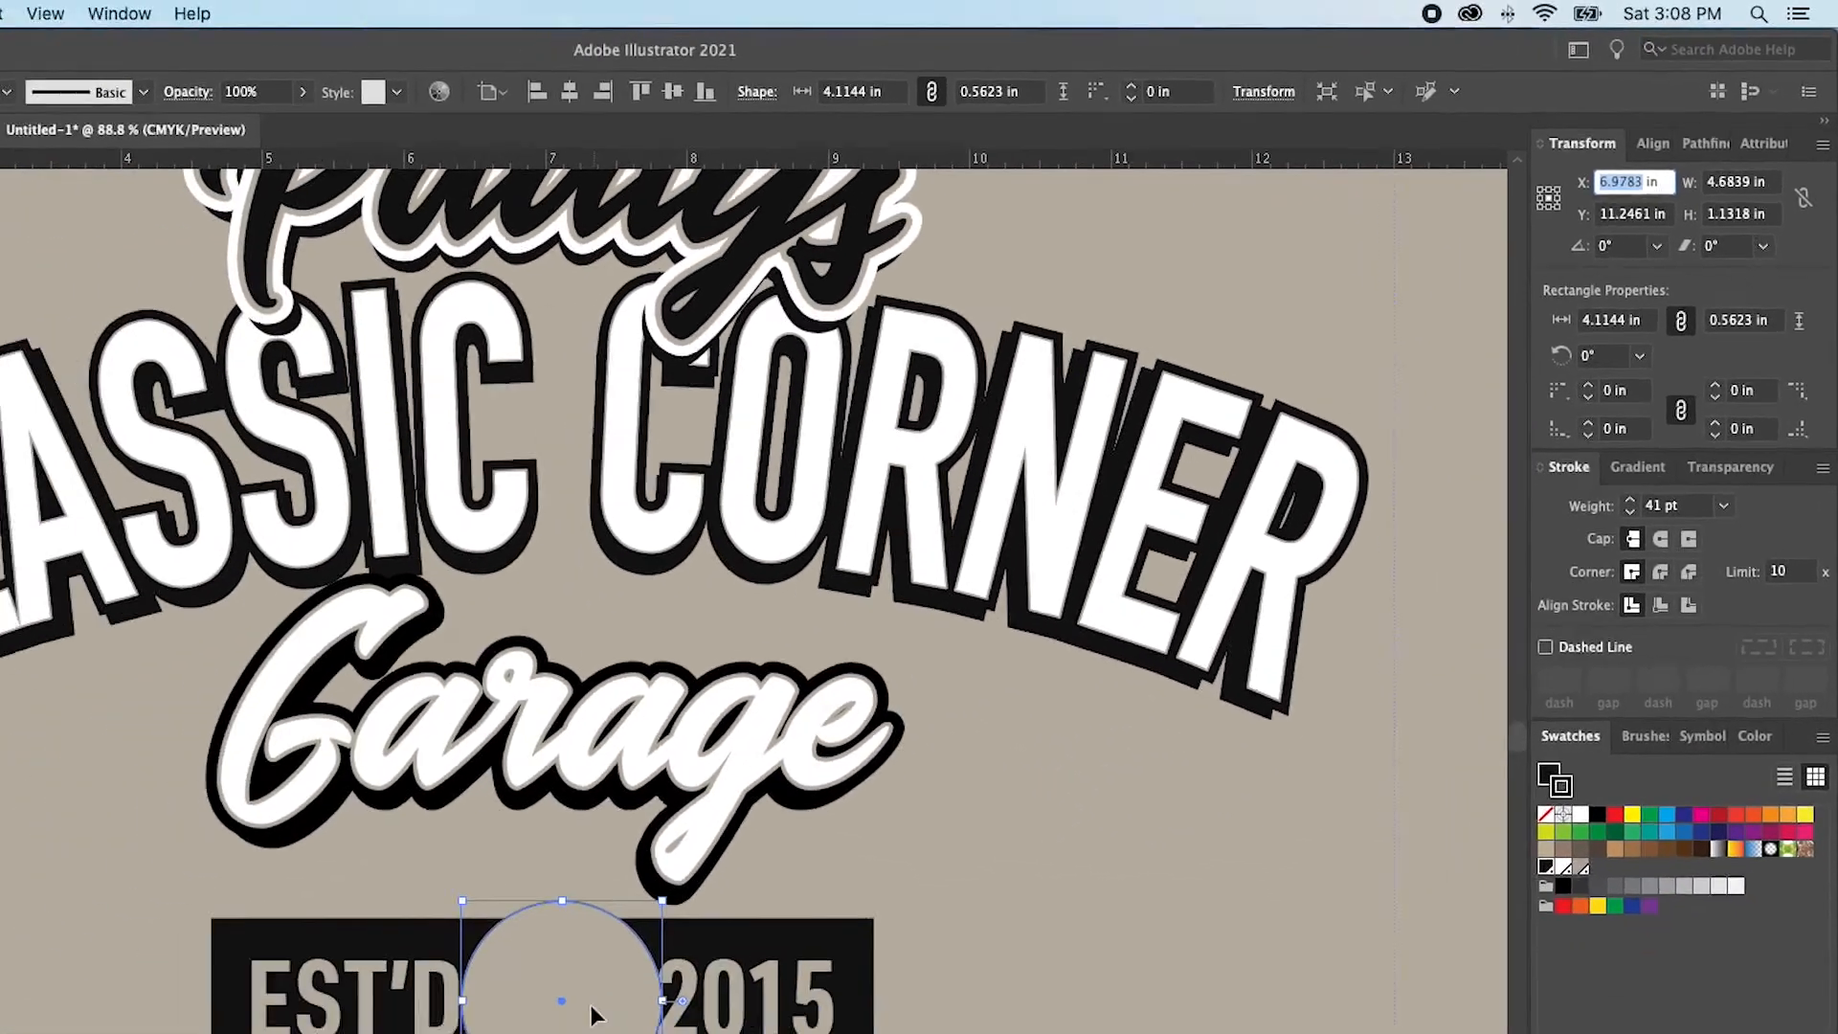
triple_click(1614, 182)
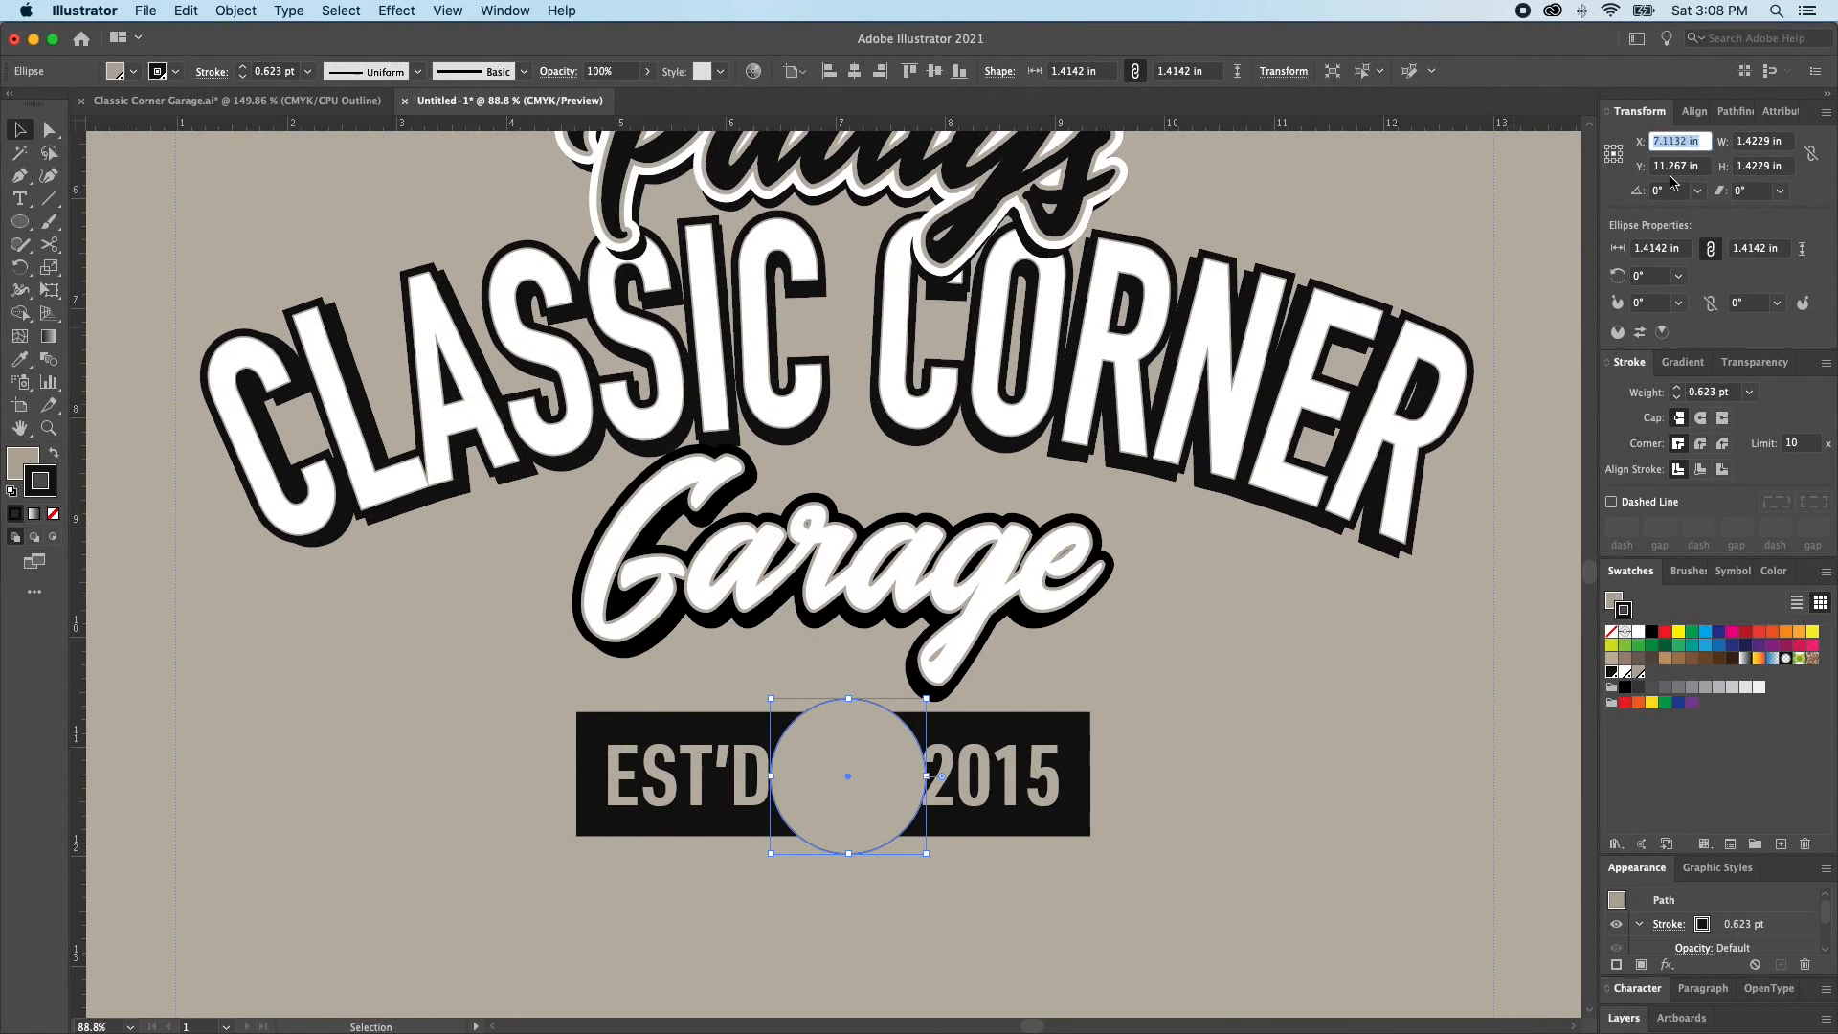
key("super+v")
key("Return")
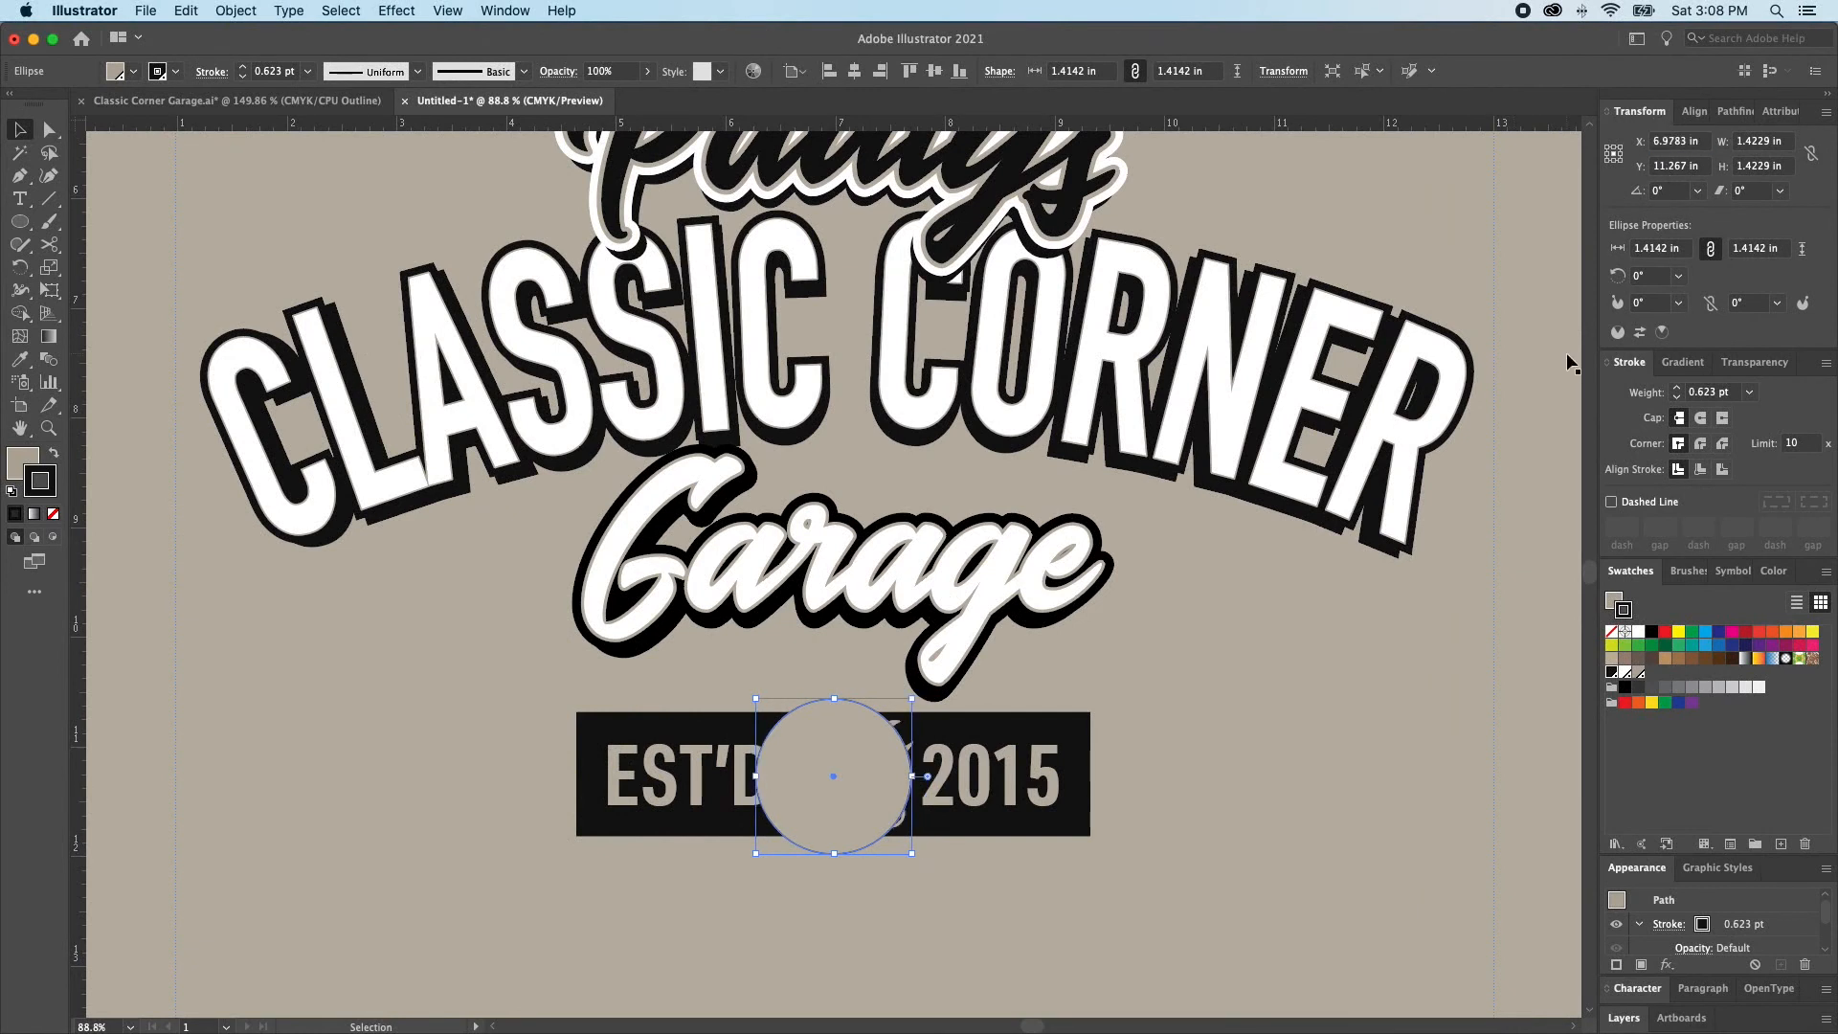
Set the EST'D 2015 text's X position to 6.9783 in so it shares the badge rectangle's centre
left_click(969, 795)
key("a")
key("super+shift+a")
left_click(973, 787)
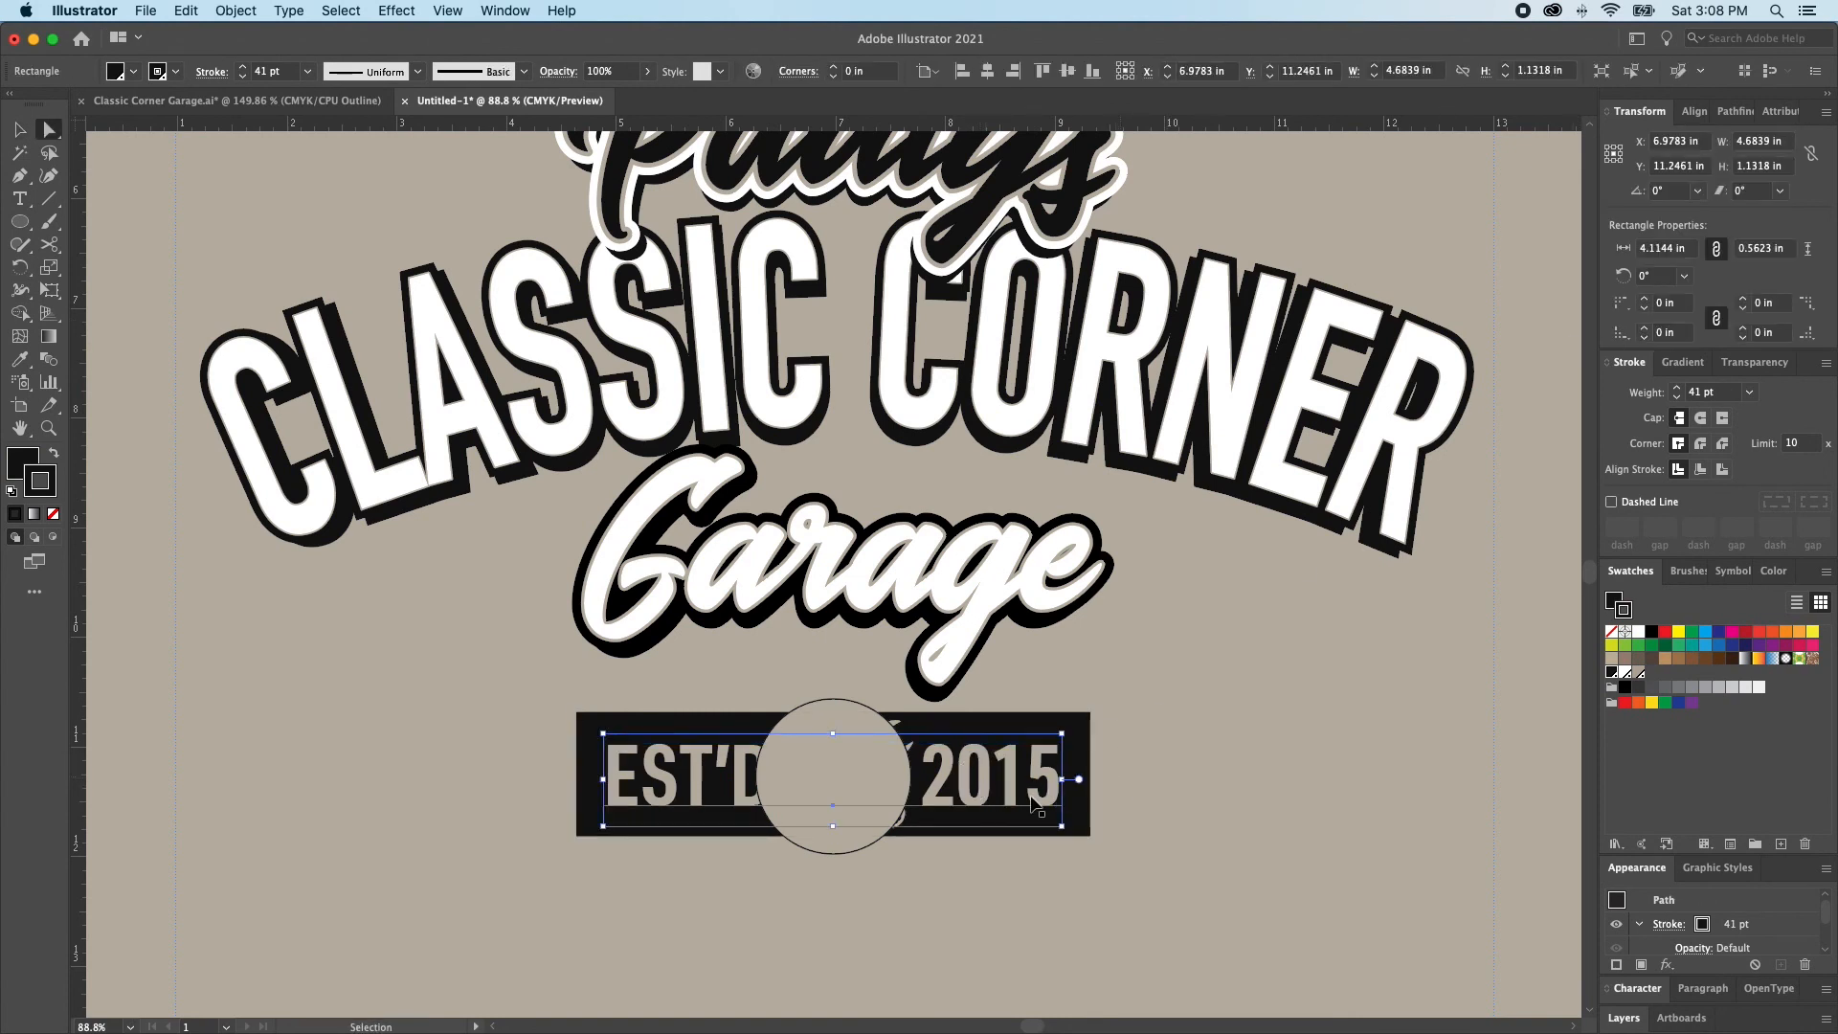
left_click(1050, 781)
double_click(1668, 144)
type("6.9783")
key("Return")
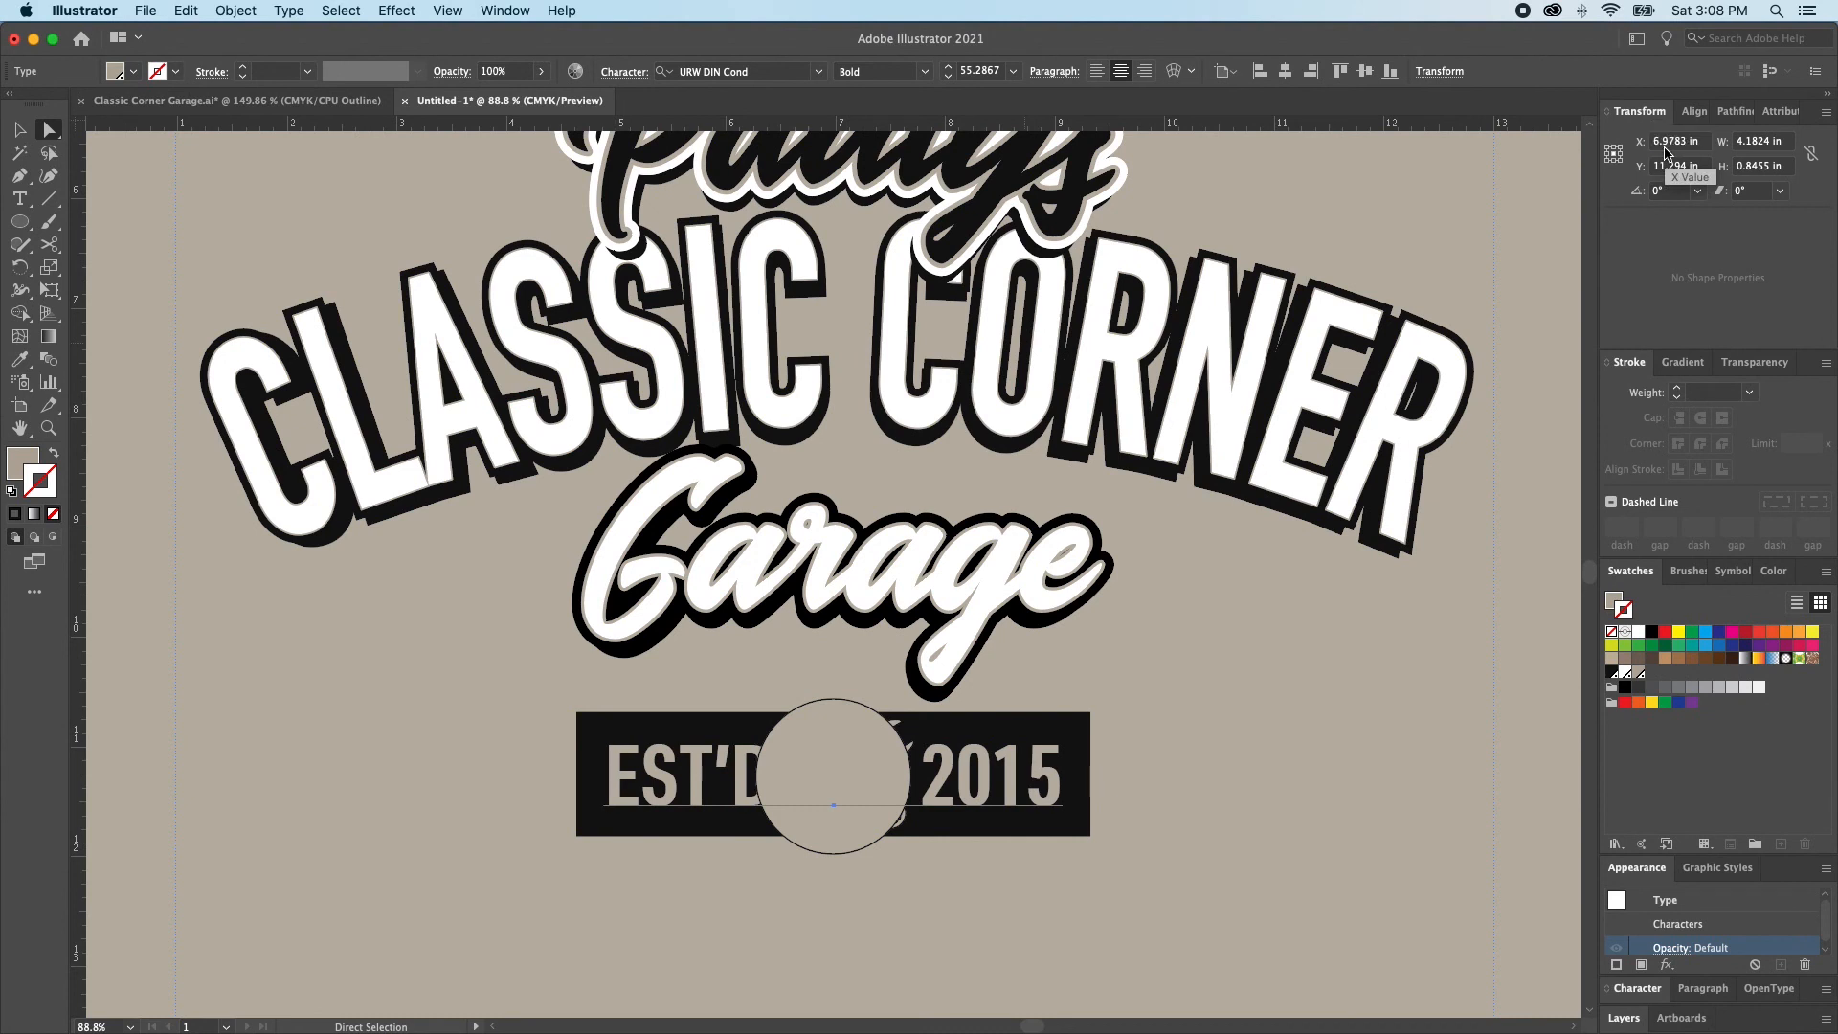
Set the crossed wrenches' X position to 6.9783 in to centre them in the badge
left_click(1271, 448)
key("v")
left_click(849, 779)
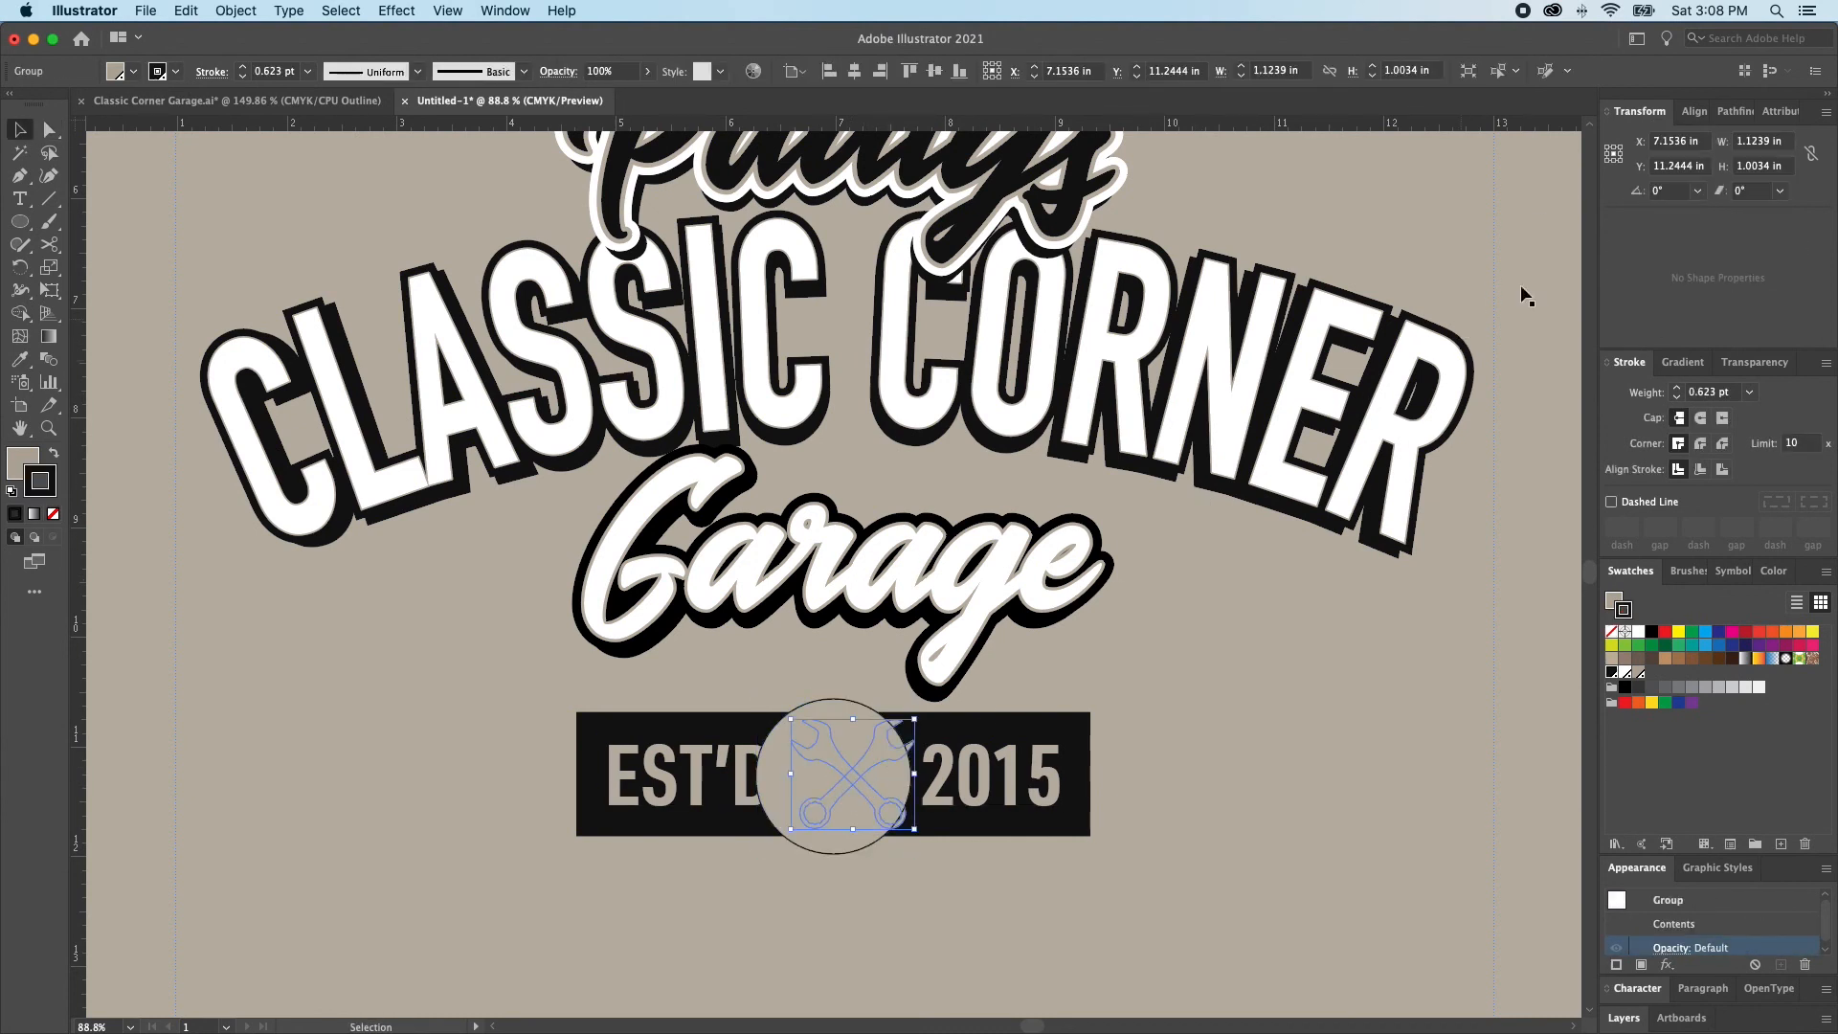
left_click(1664, 143)
key("Return")
Using the outline view, move the circle straight up by about 0.05 in to centre it vertically around the wrenches
key("super+y")
left_click(1530, 259)
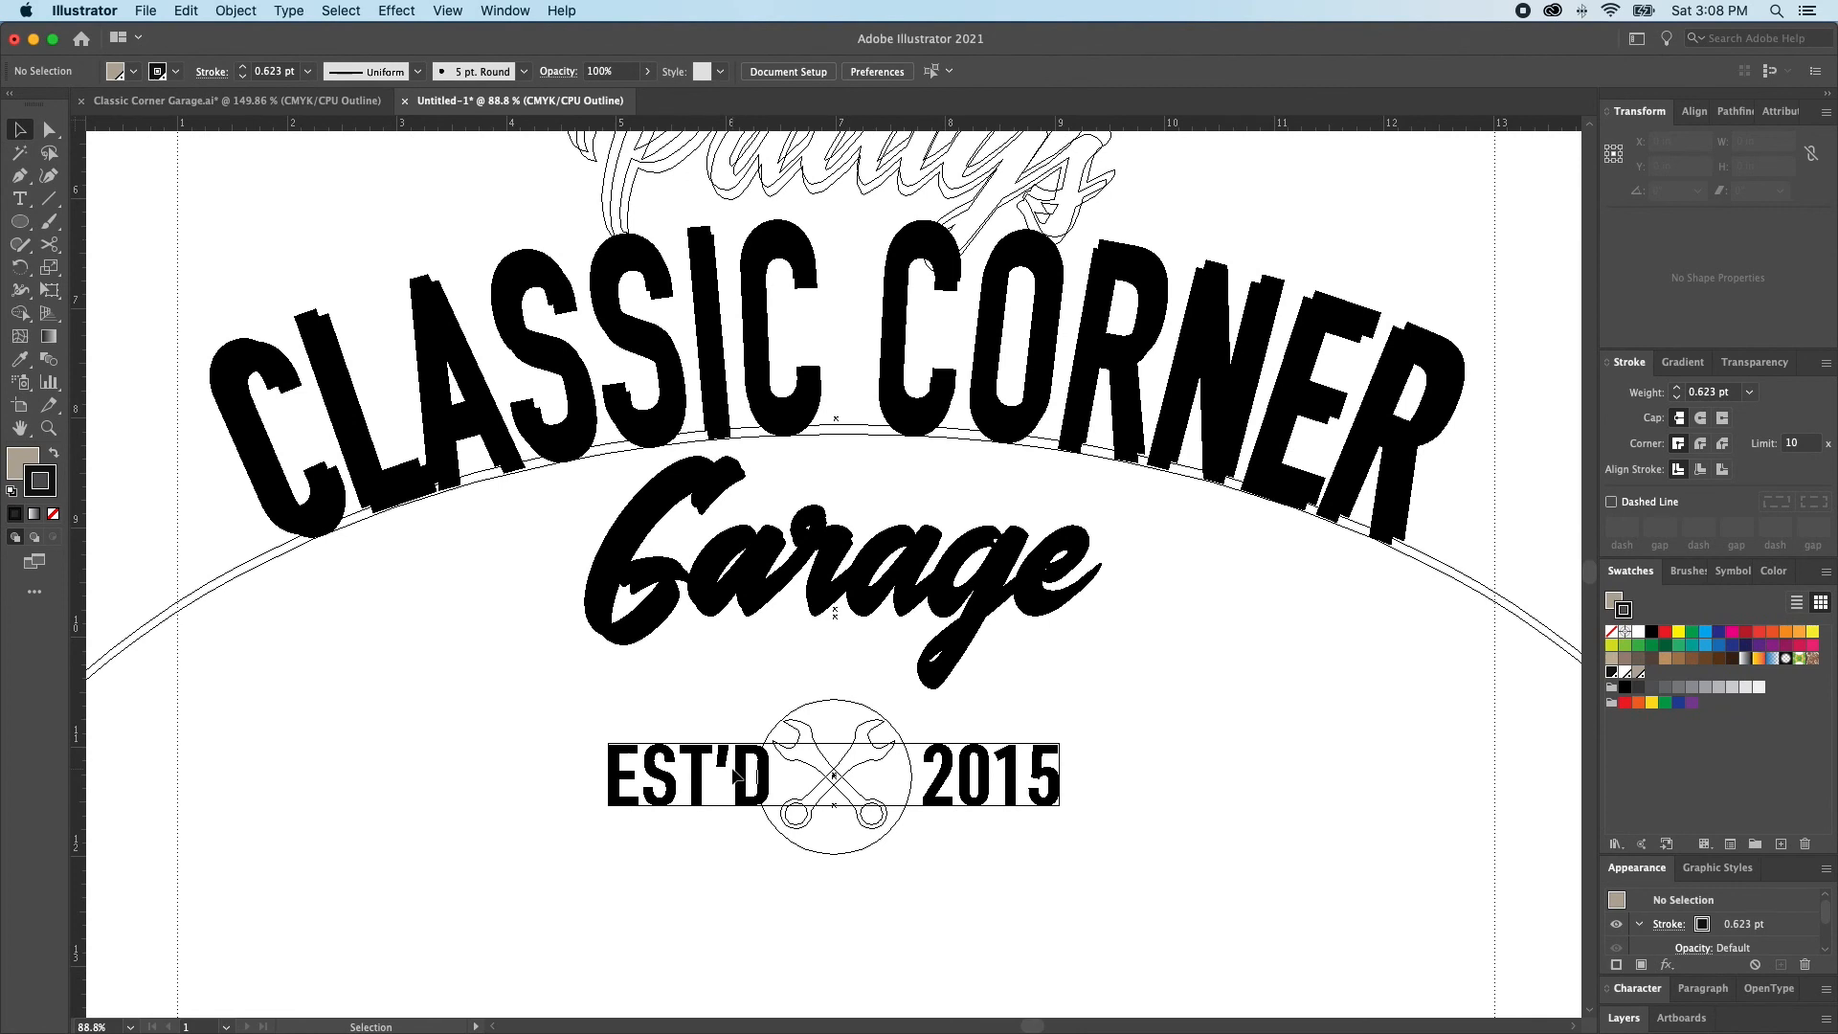
left_click_drag(840, 787, 902, 823)
key("super+minus")
key("super+minus")
key("super+minus")
key("super+minus")
key("super+minus")
key("super+minus")
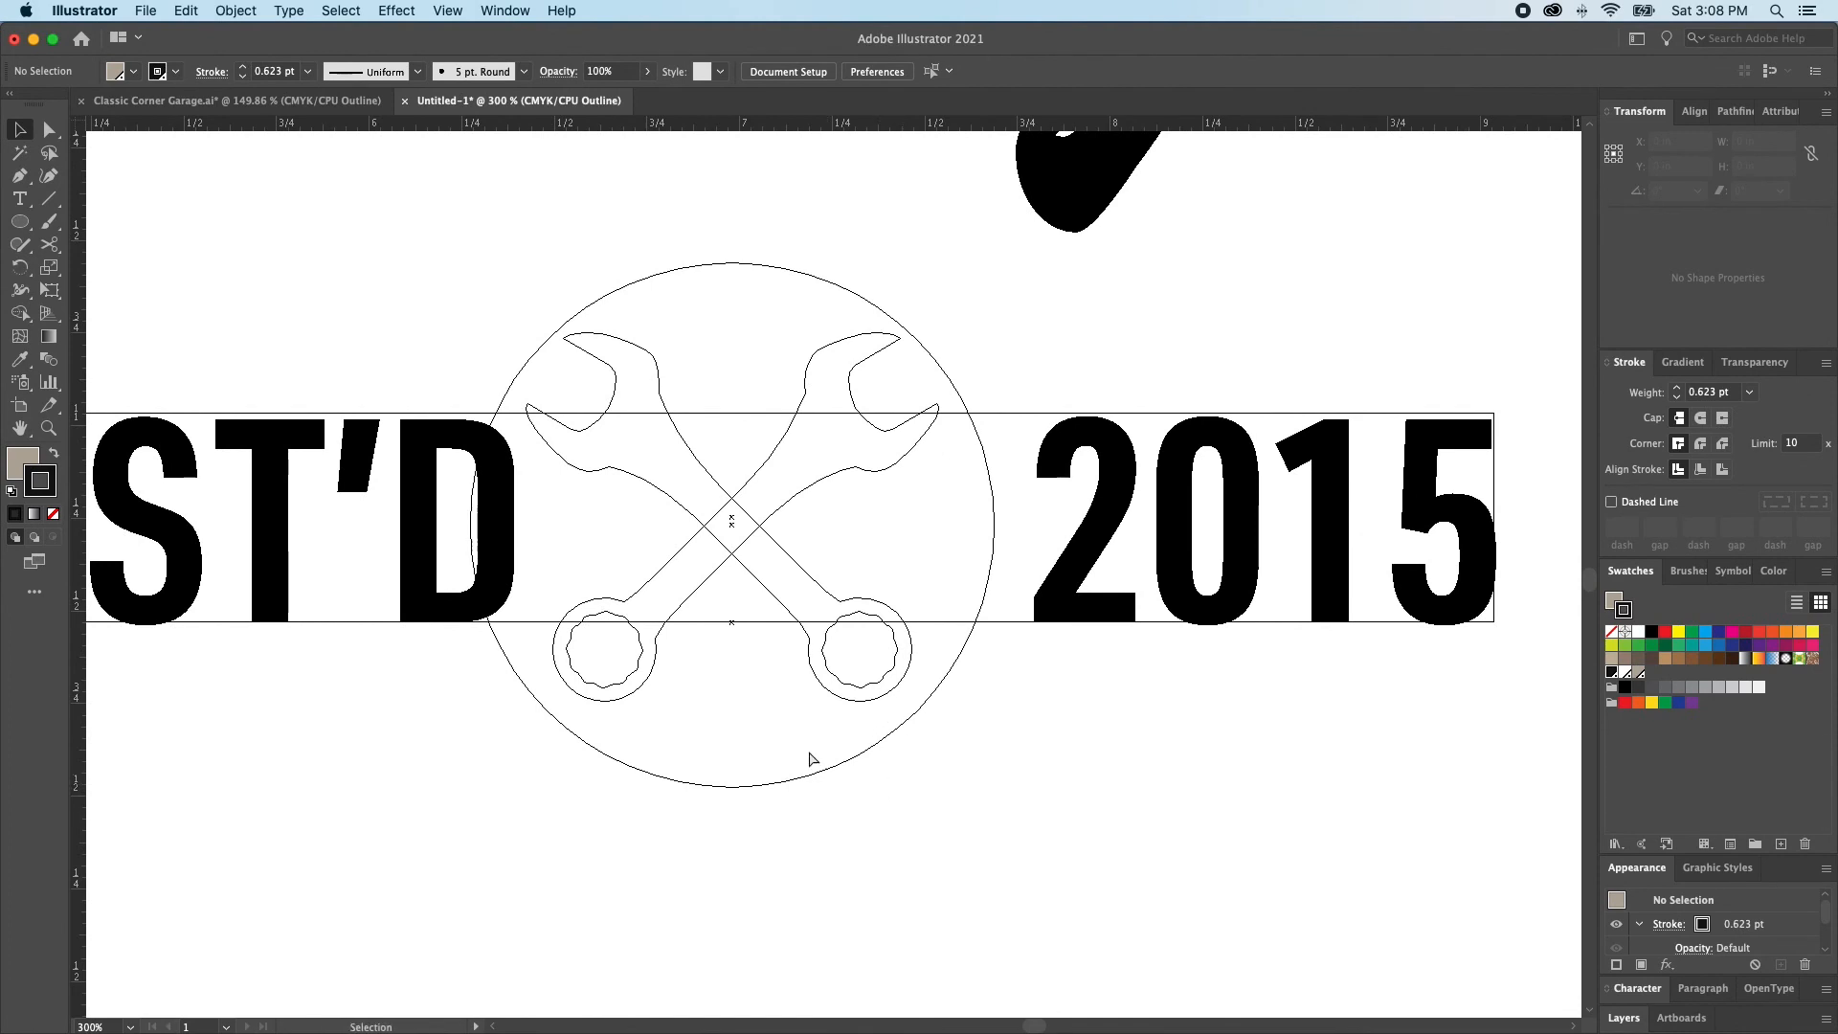
left_click(755, 785)
left_click_drag(756, 785, 756, 767)
key("super+y")
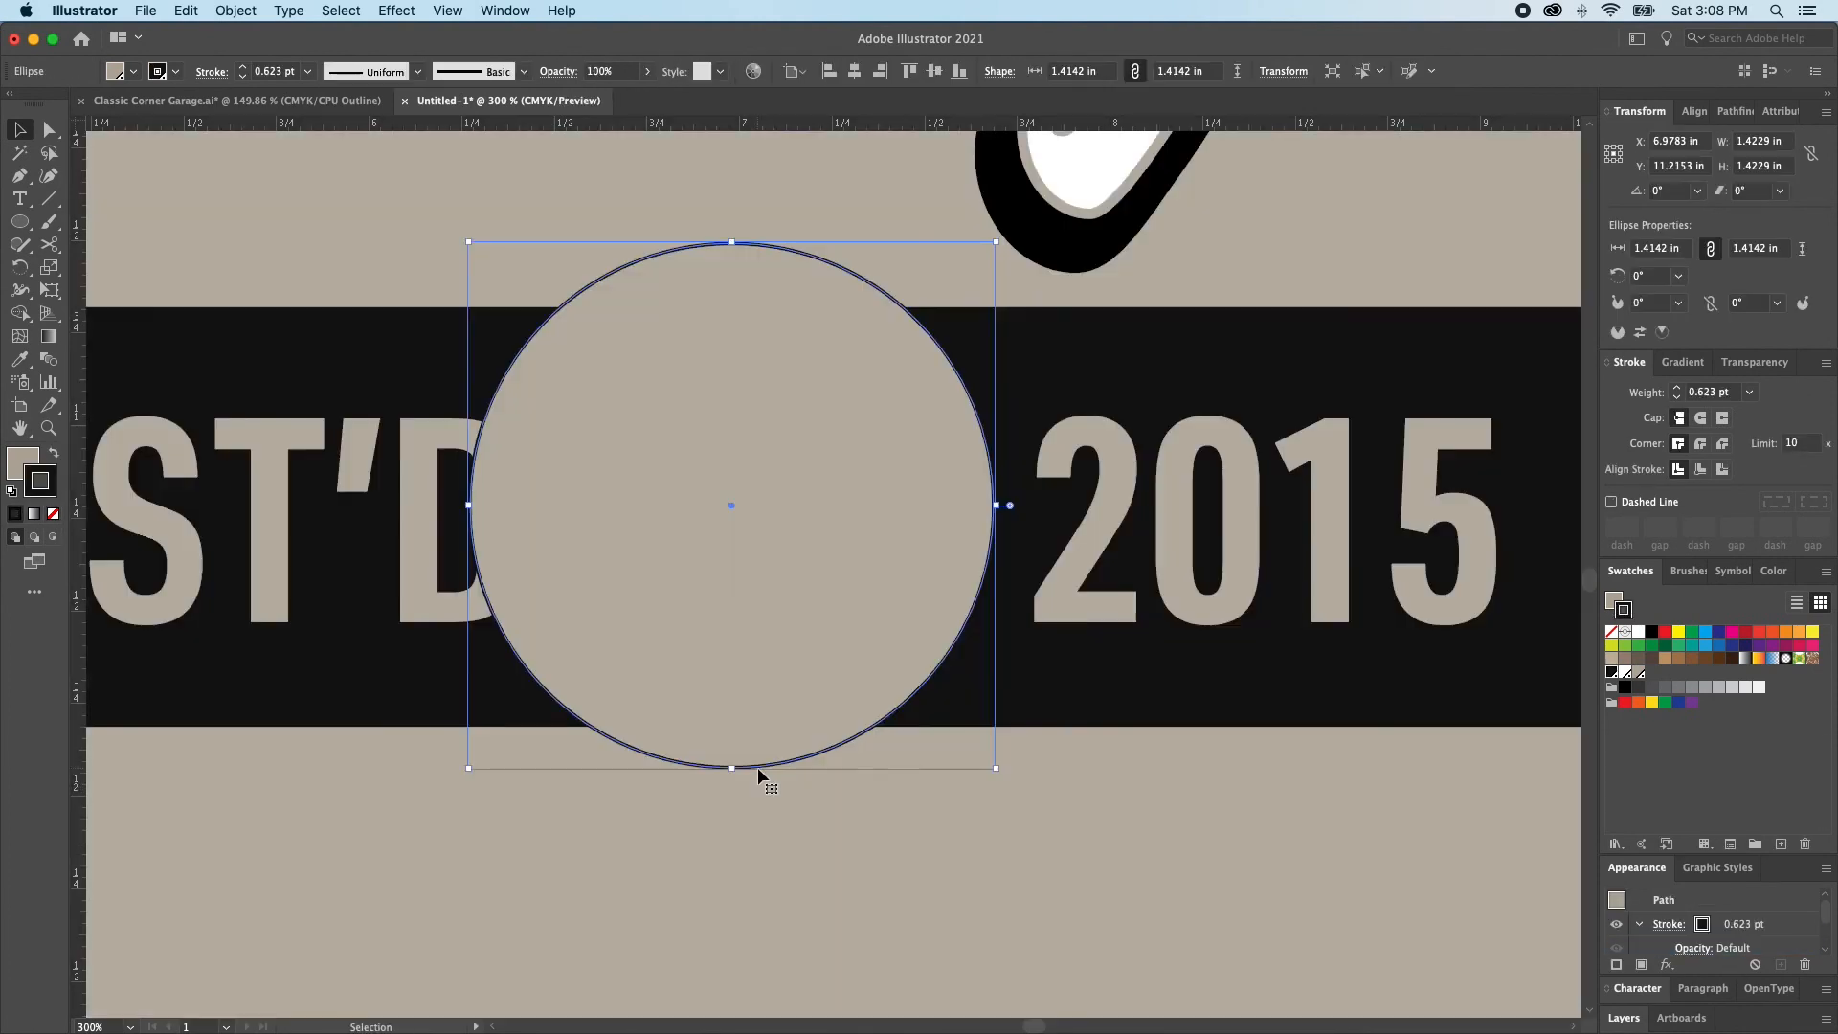
Make the circle solid black without a stroke and send it behind the crossed wrenches and EST'D 2015 text
key("shift+x")
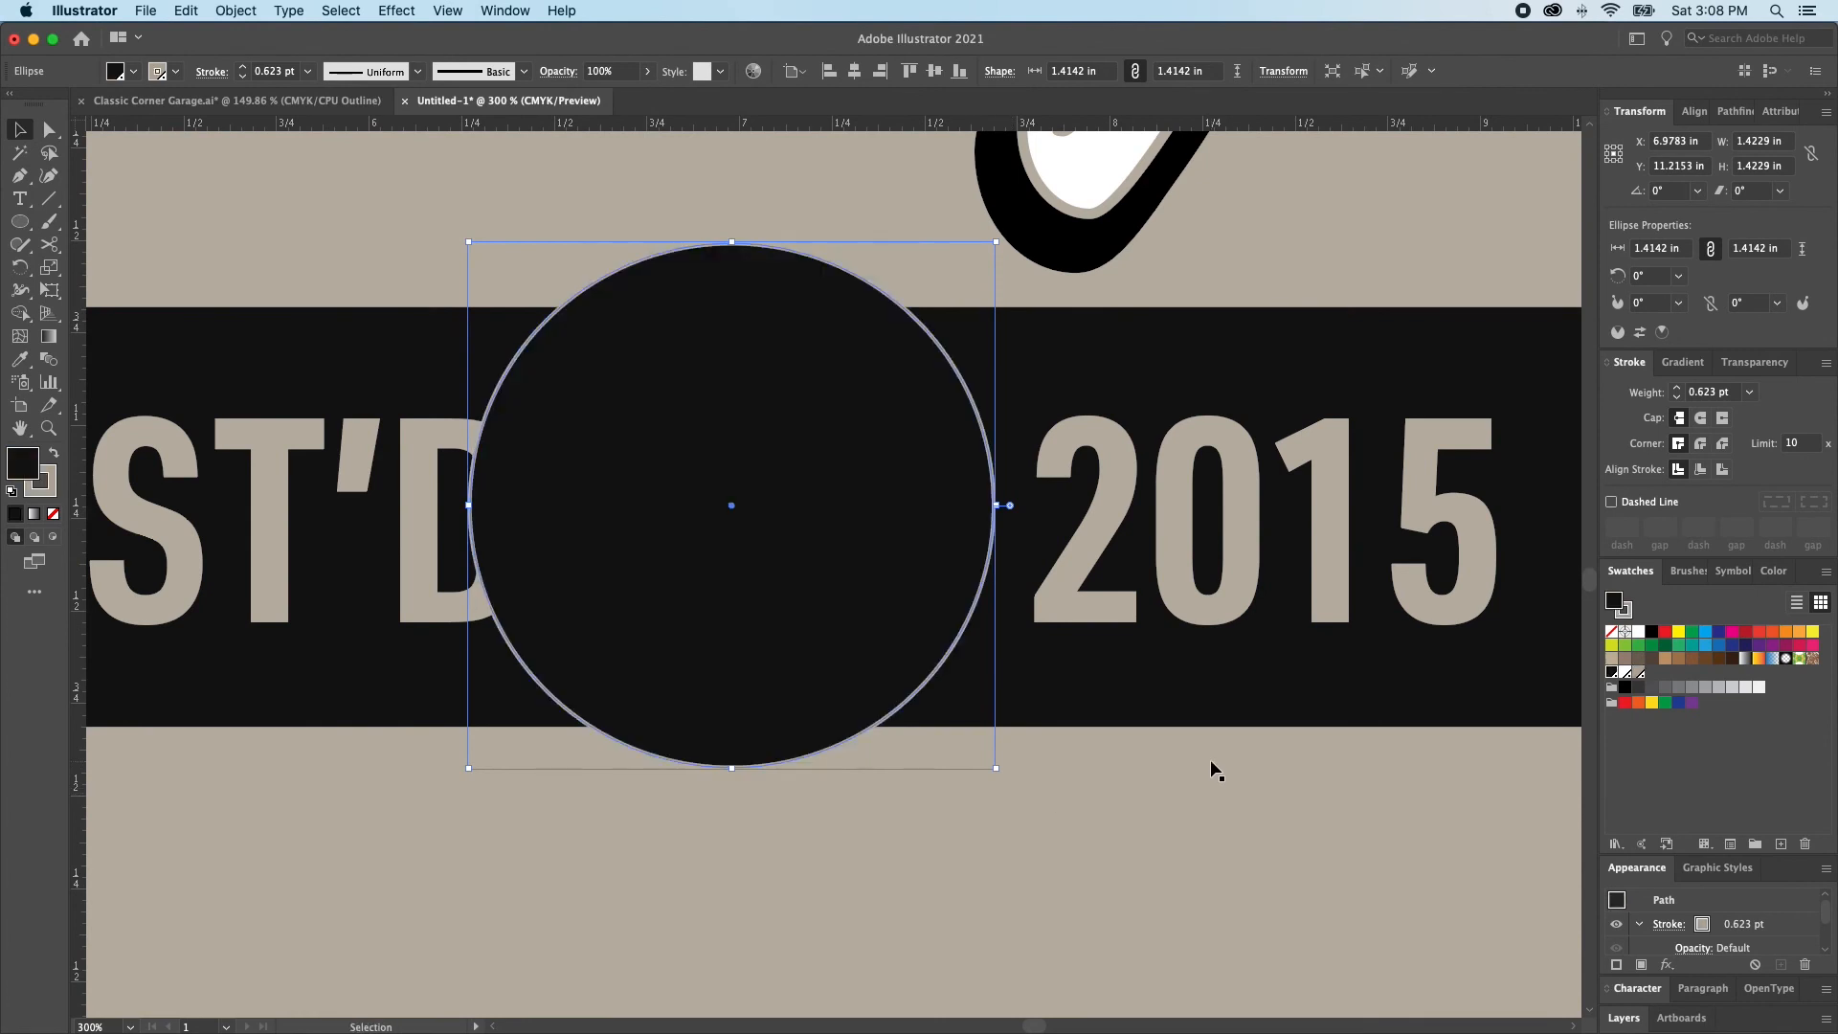
key("x")
key("slash")
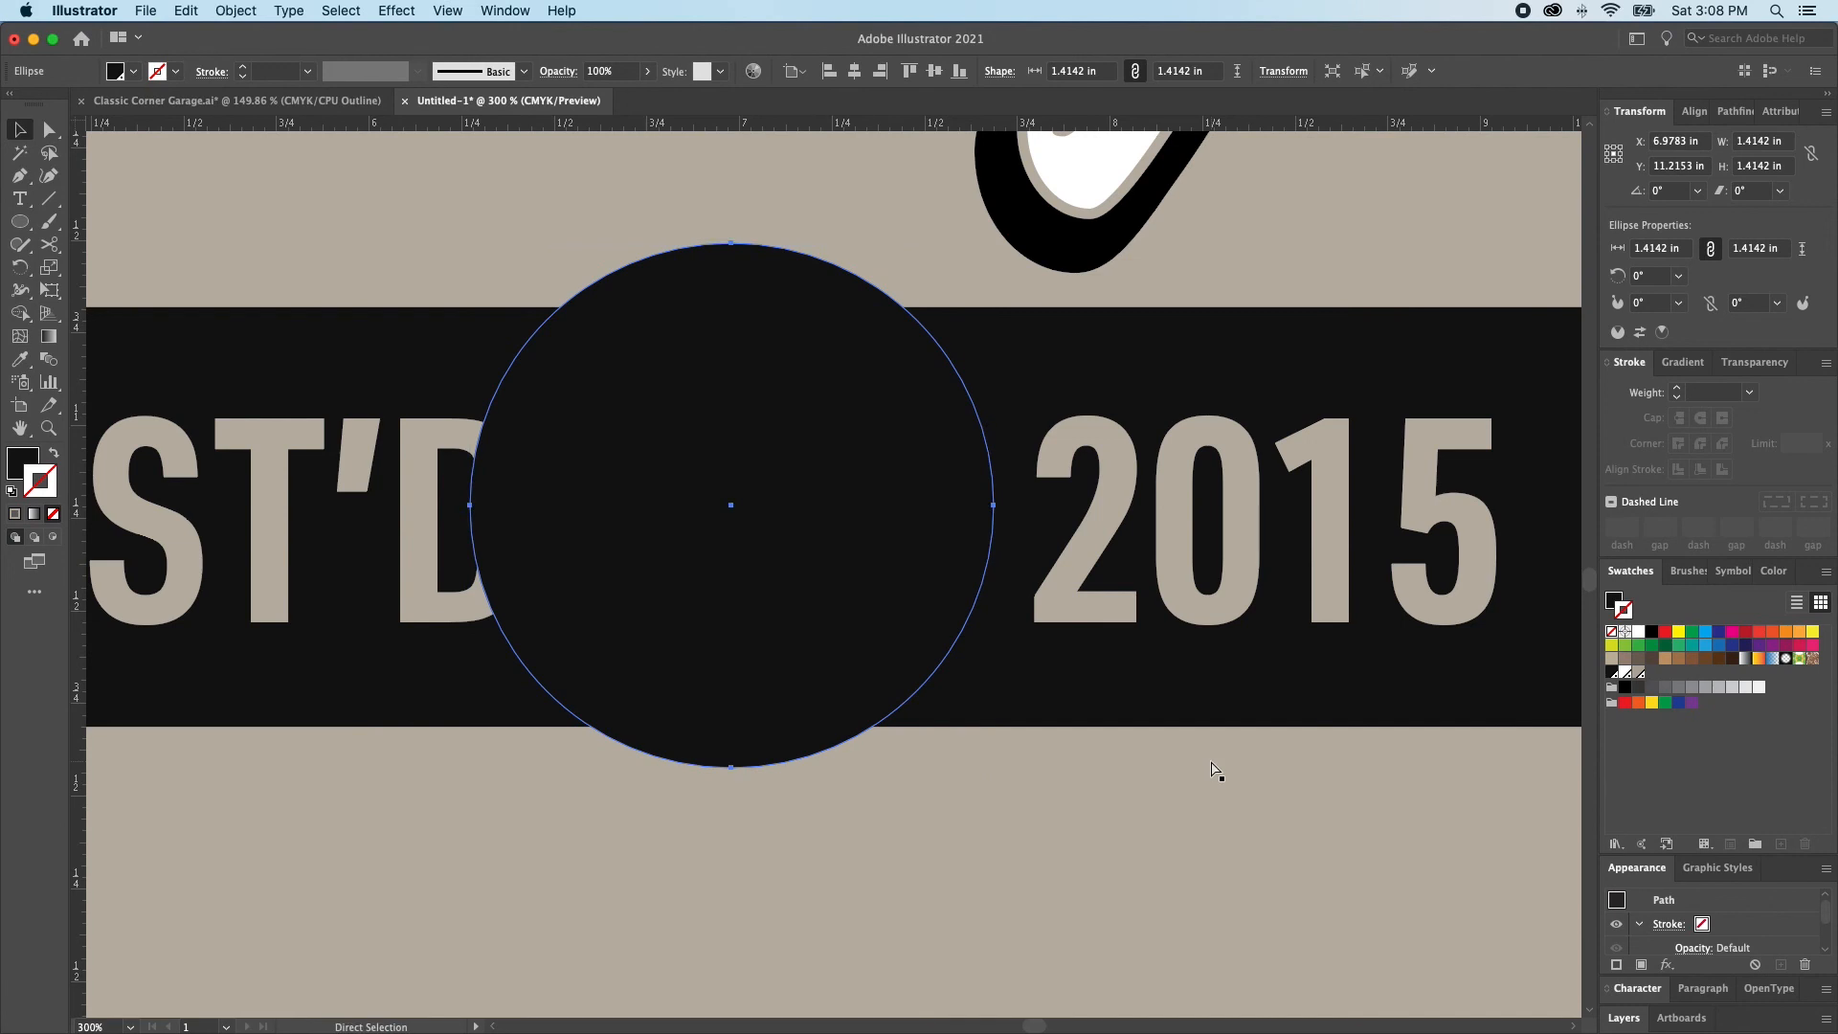
key("super+bracketleft")
key("super+bracketleft")
key("super+shift+a")
Enlarge the black circle about its centre to about 1.46 in in diameter
left_click(859, 696, "alt+super")
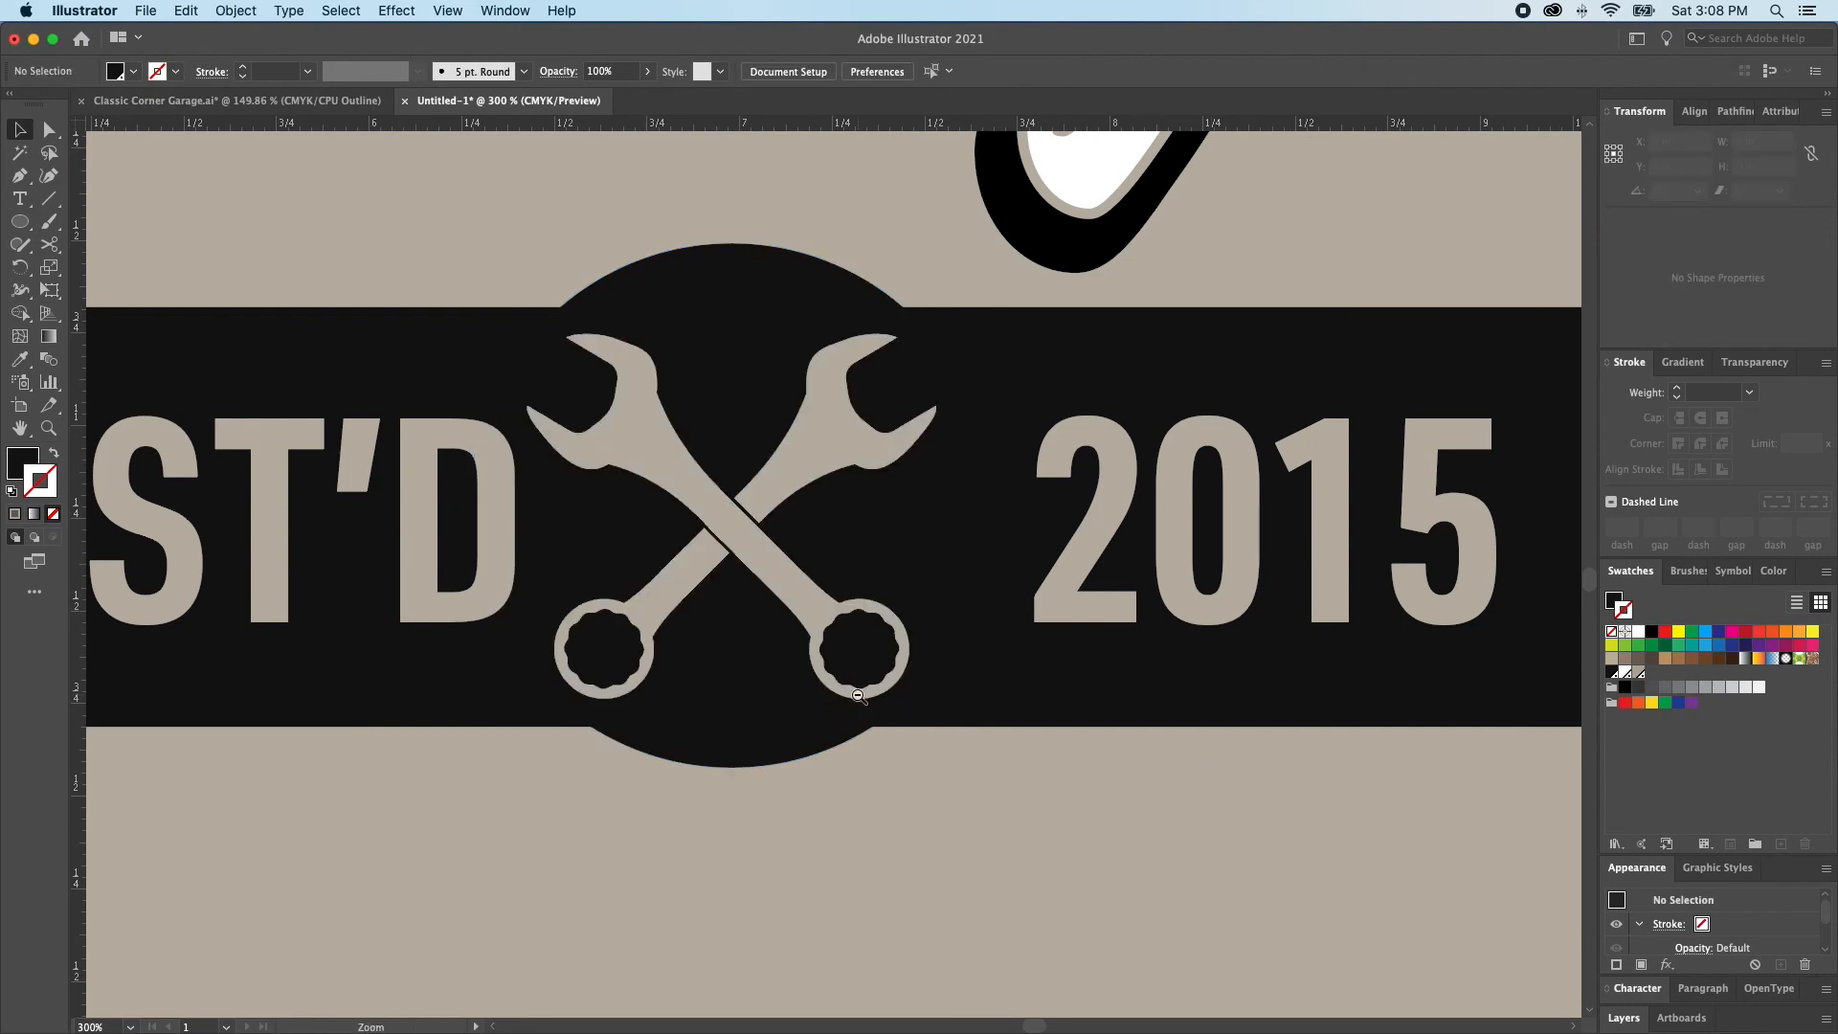
left_click(858, 696, "alt+super")
left_click(746, 508)
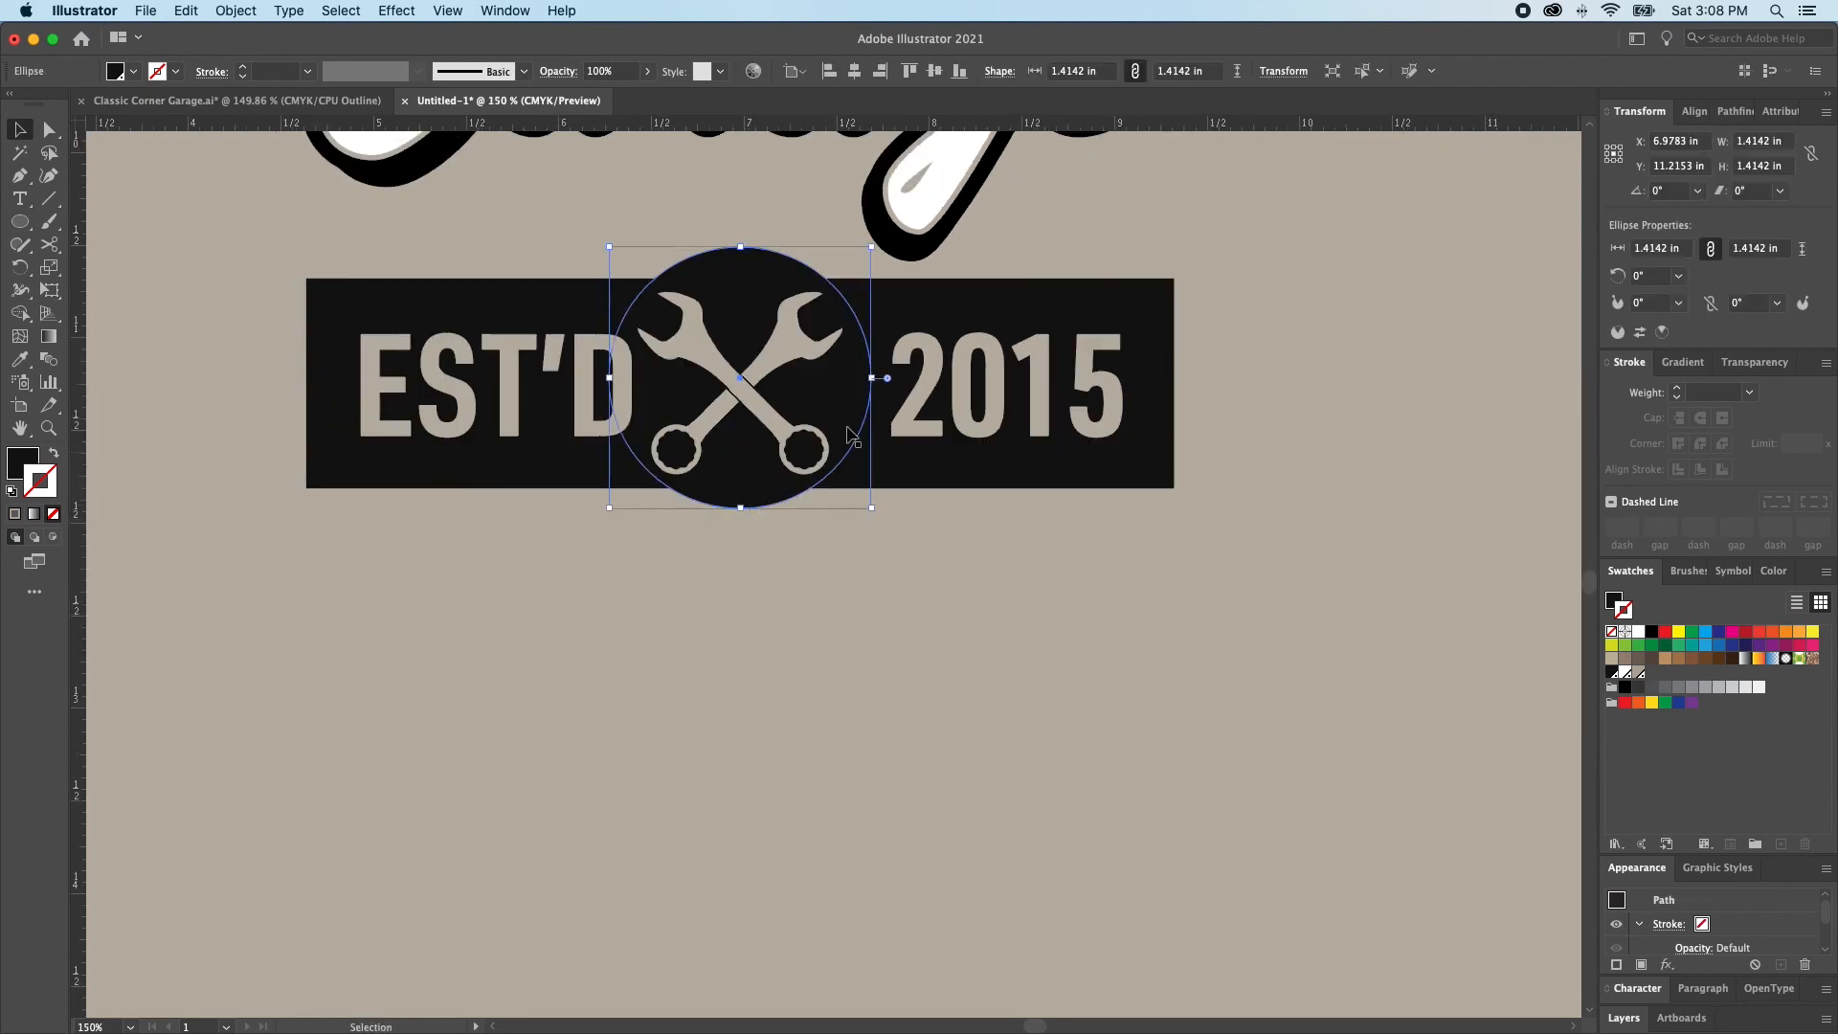
left_click_drag(872, 378, 878, 382)
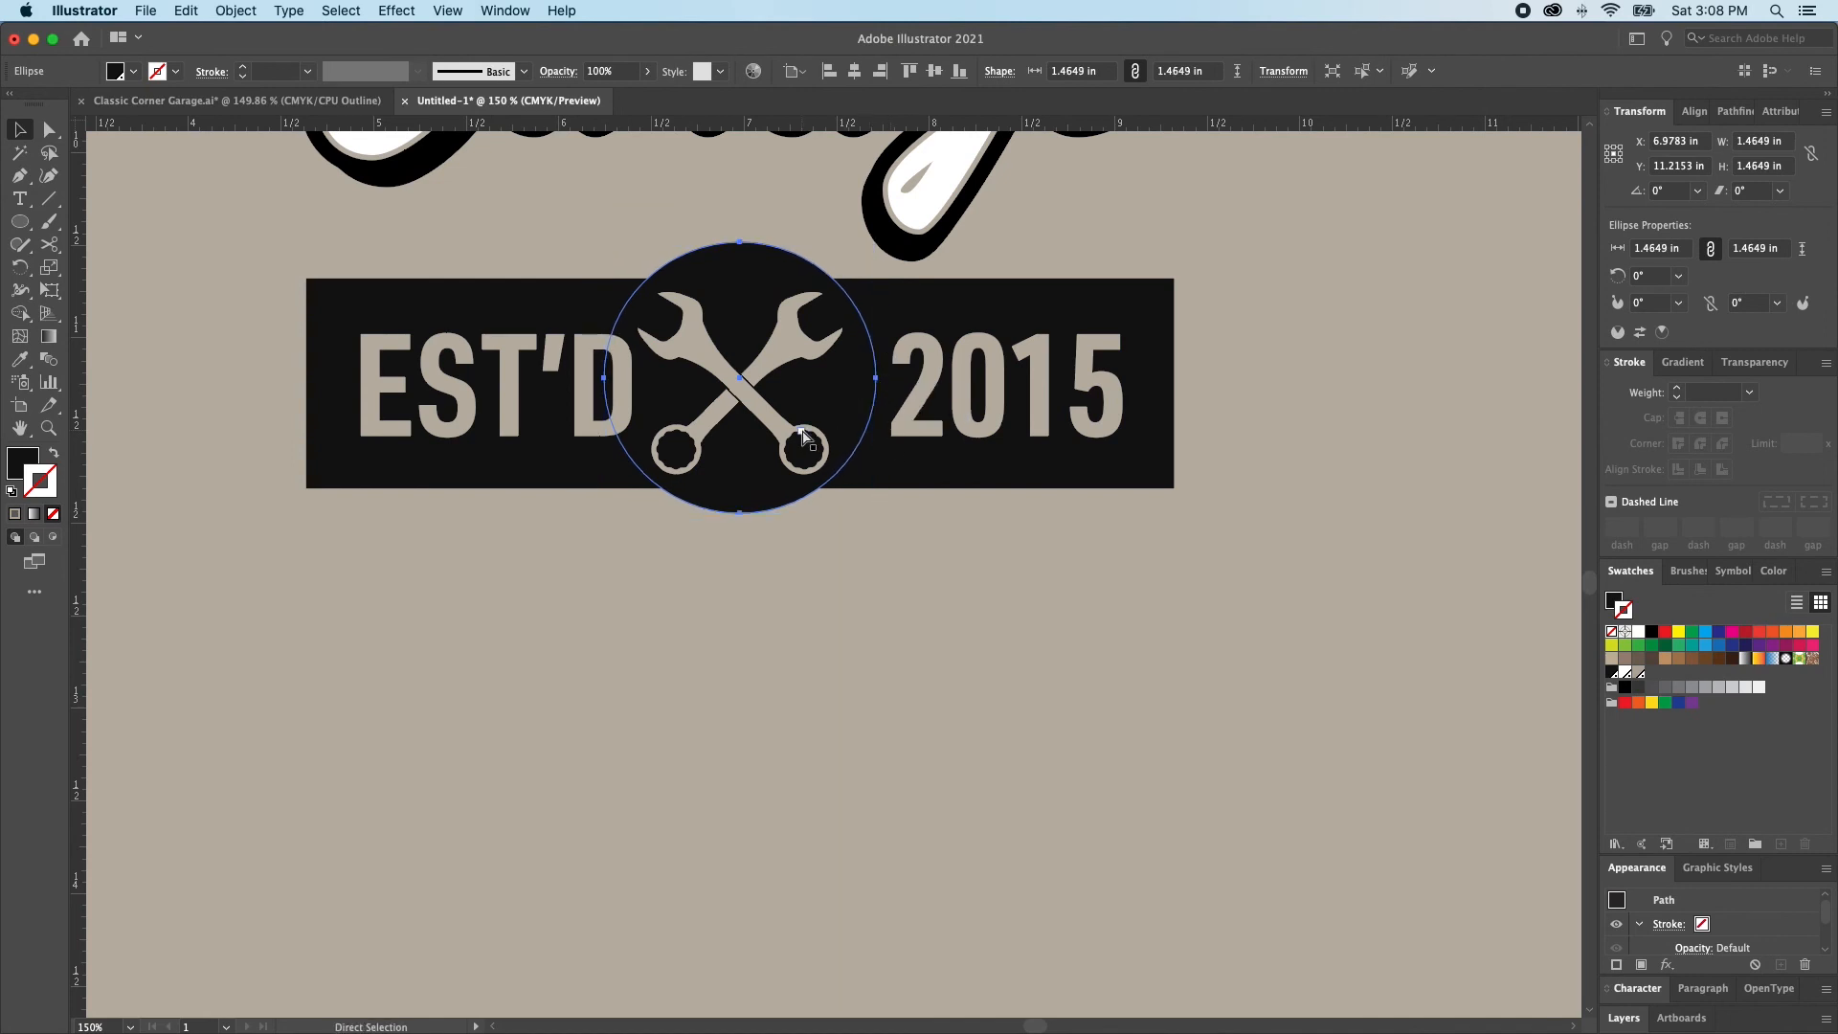
left_click(975, 520)
Widen the 2015 characters of the badge text to a horizontal scale of 117%
key("t")
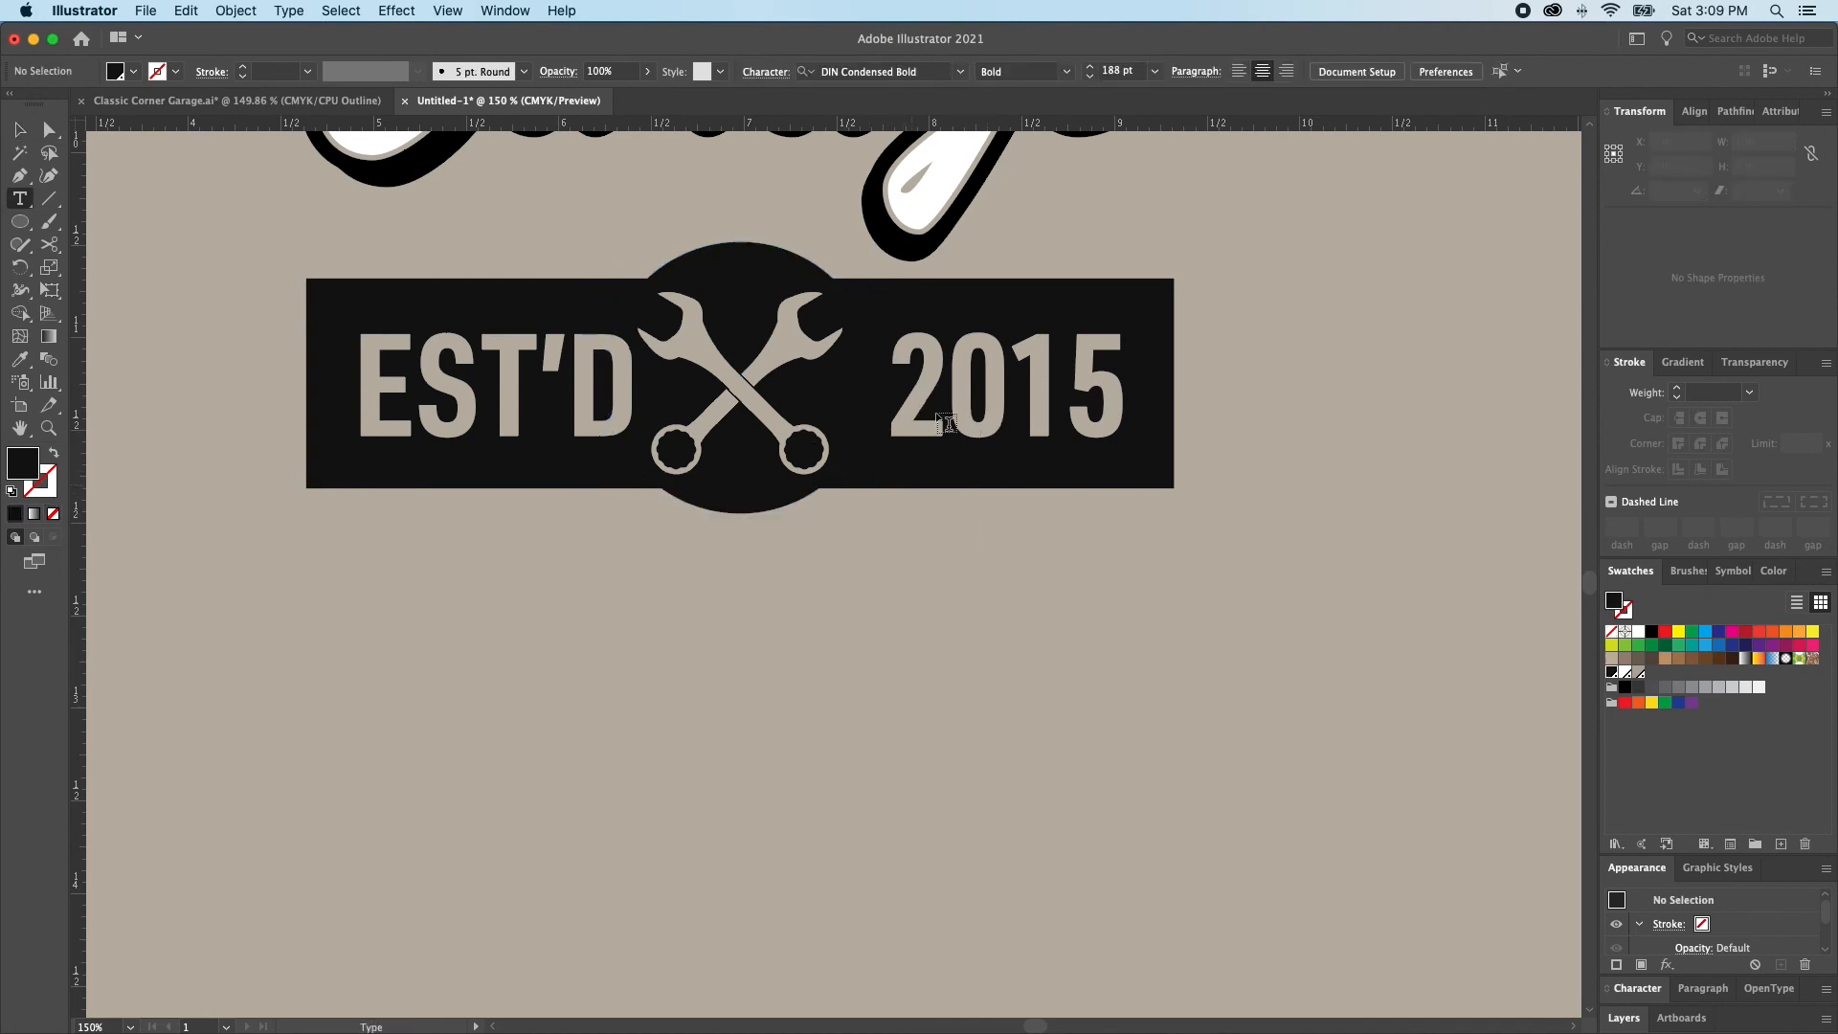
left_click_drag(898, 421, 1128, 426)
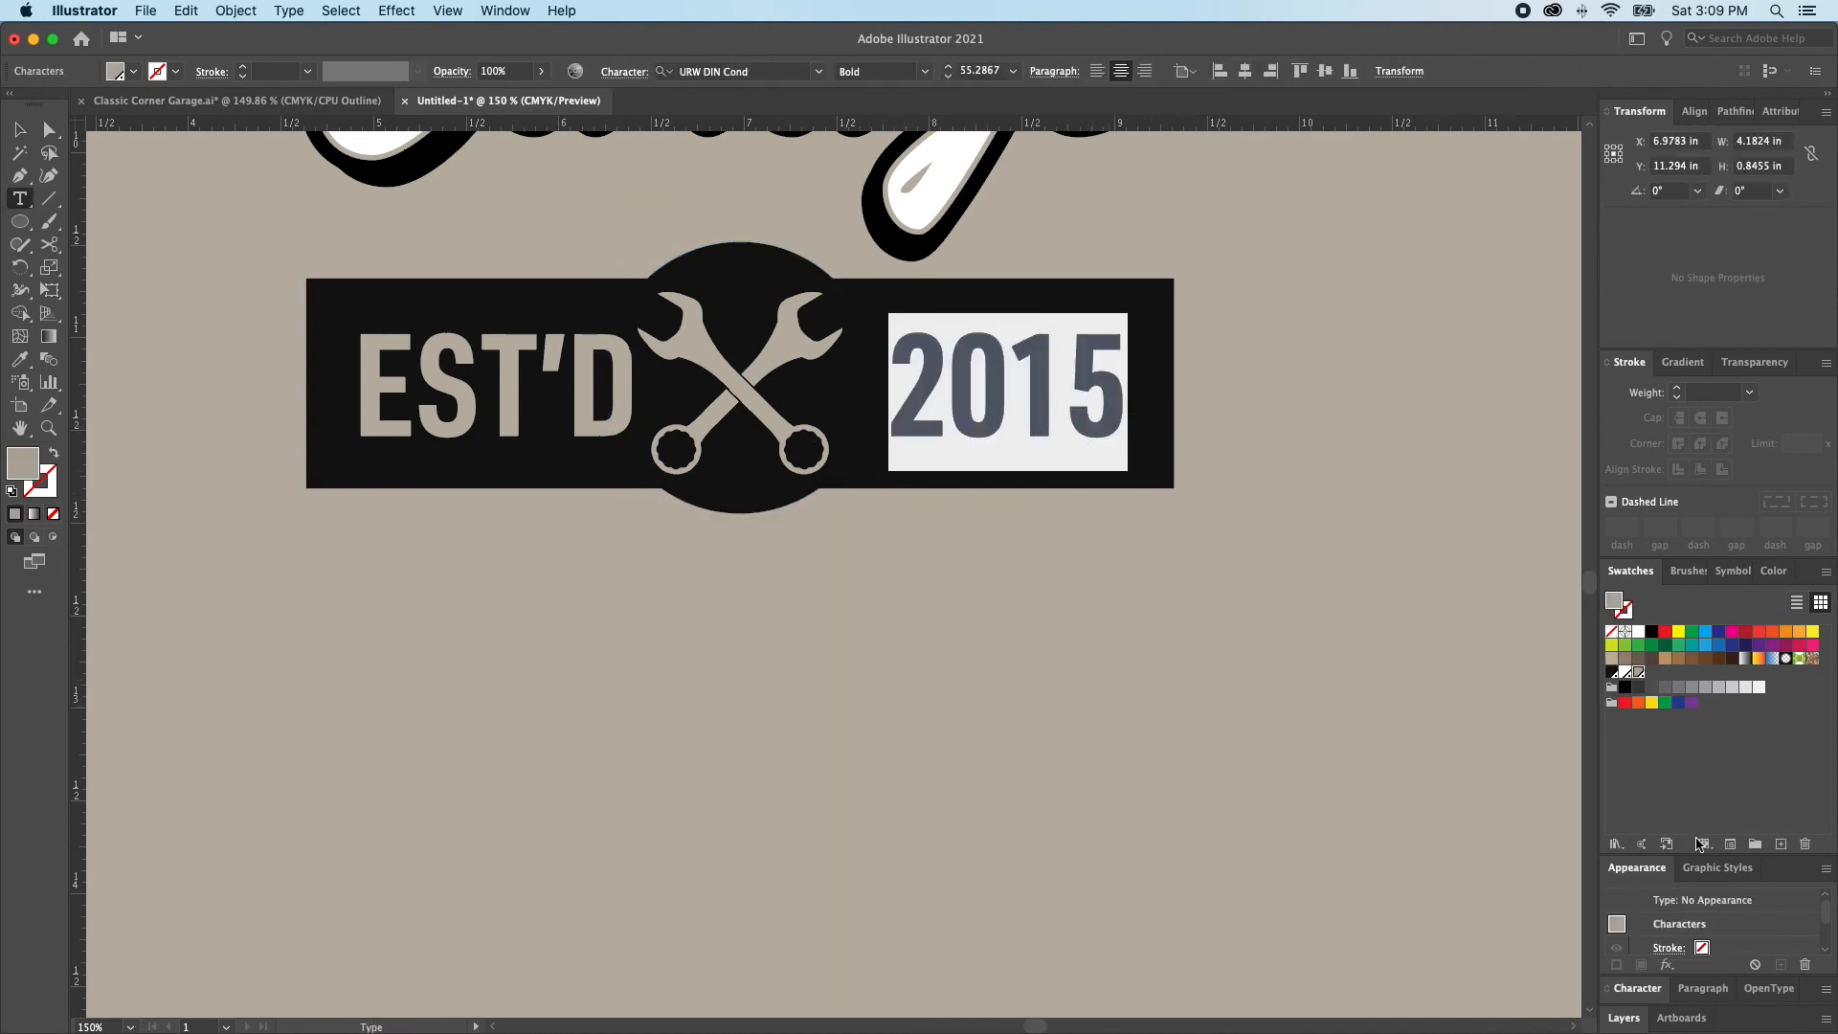
key("super+y")
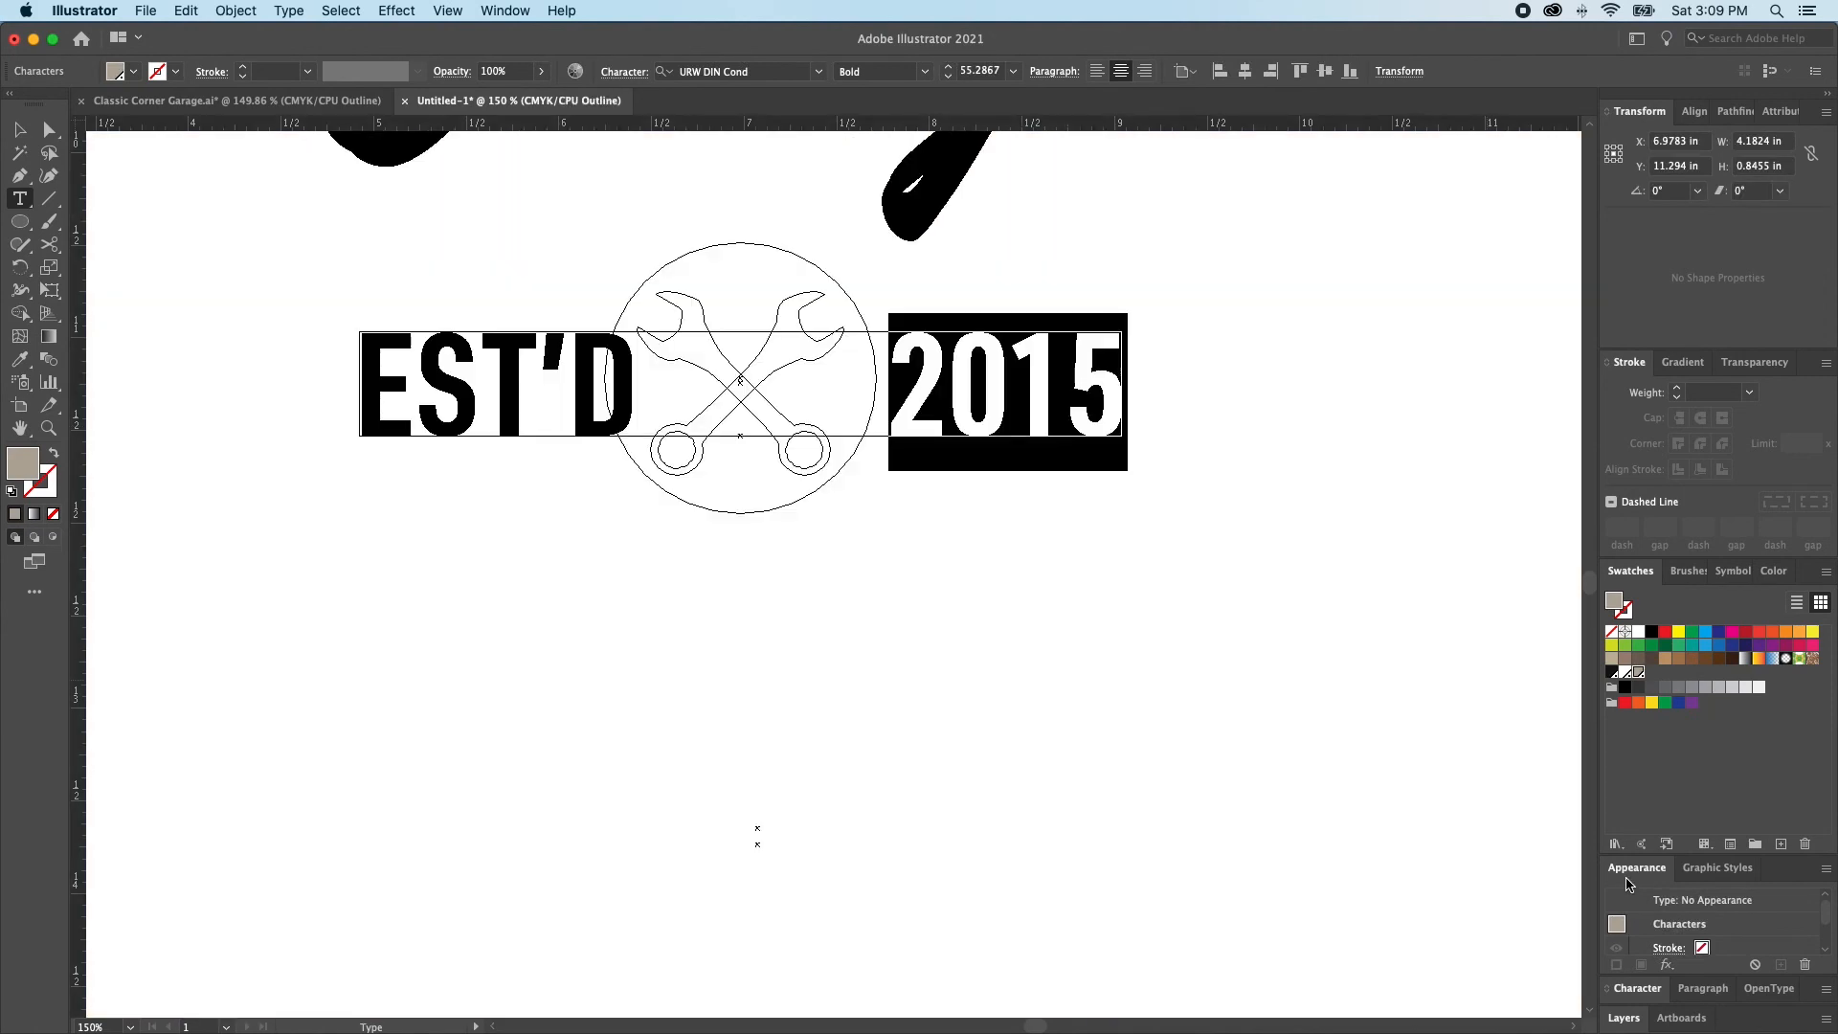
left_click(1638, 989)
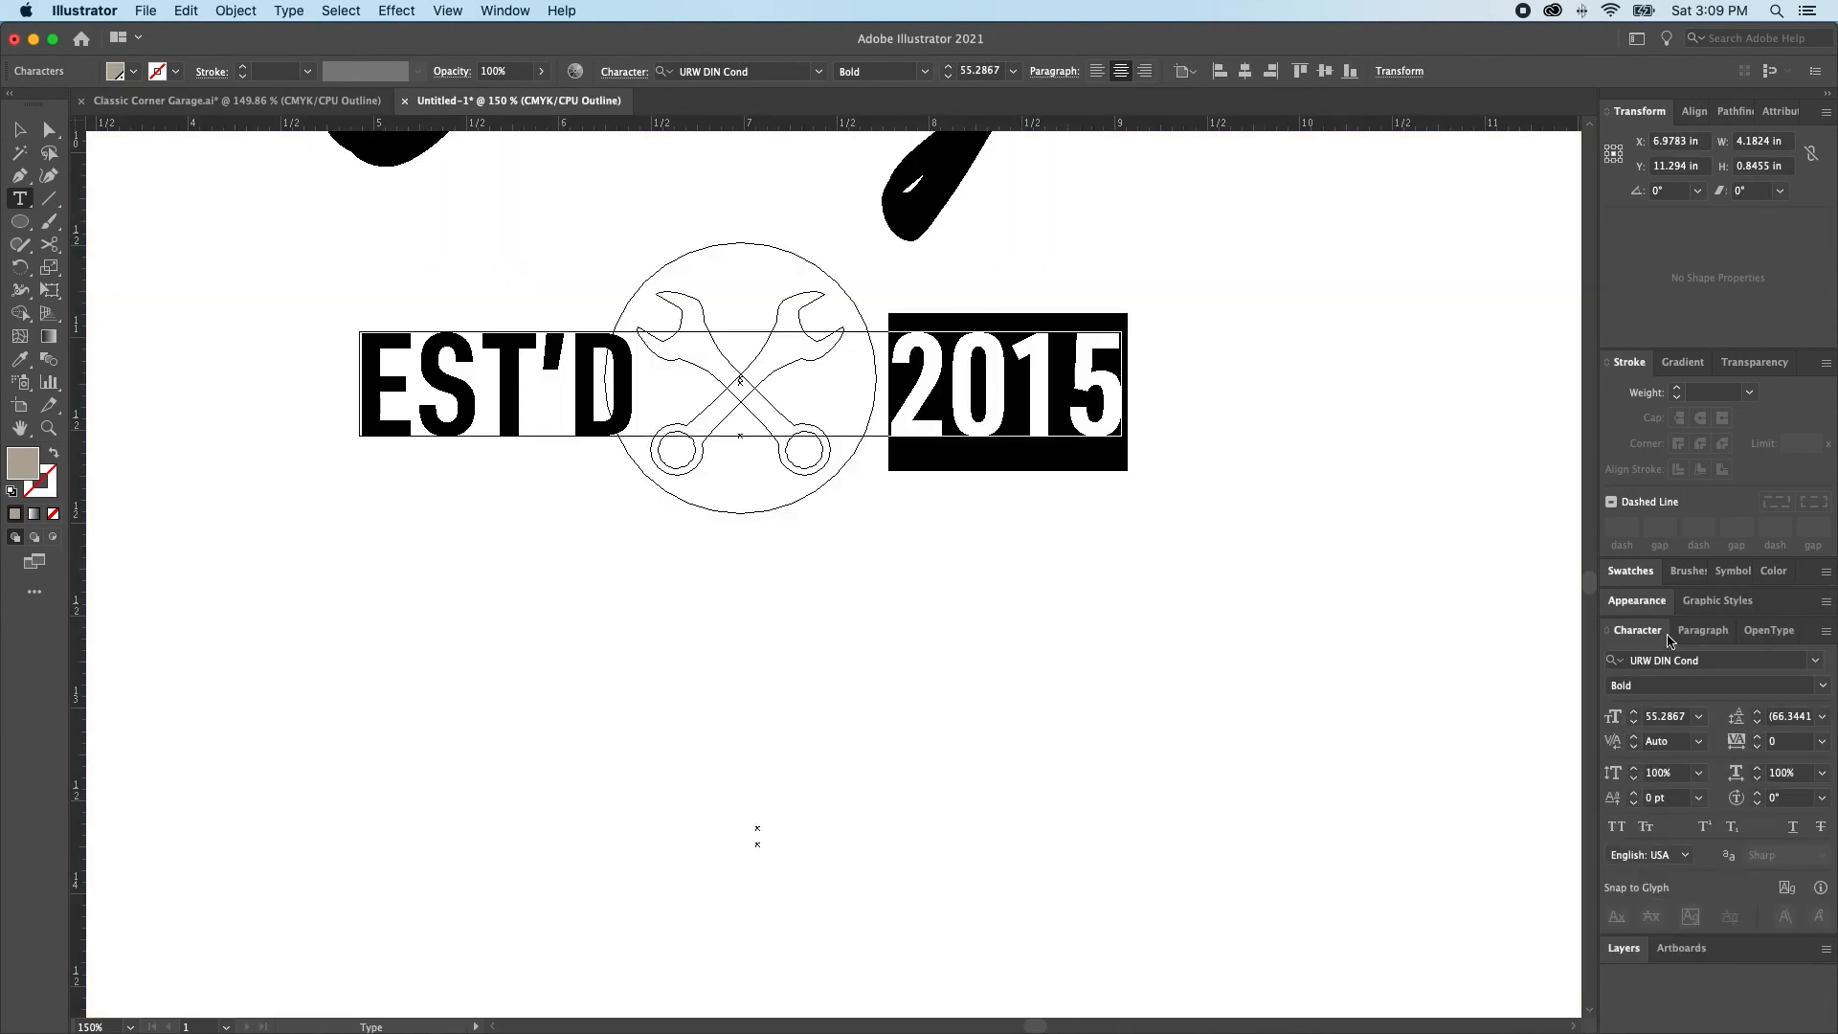
left_click(1758, 769)
left_click(1759, 768)
left_click(1758, 768)
left_click(1758, 769)
left_click(1758, 768)
left_click(1758, 769)
left_click(1758, 768)
left_click(1758, 768)
left_click(1758, 769)
left_click(1758, 769)
left_click(1758, 769)
left_click(1758, 768)
left_click(1758, 769)
left_click(1758, 769)
left_click(1758, 768)
left_click(1758, 768)
left_click(1758, 769)
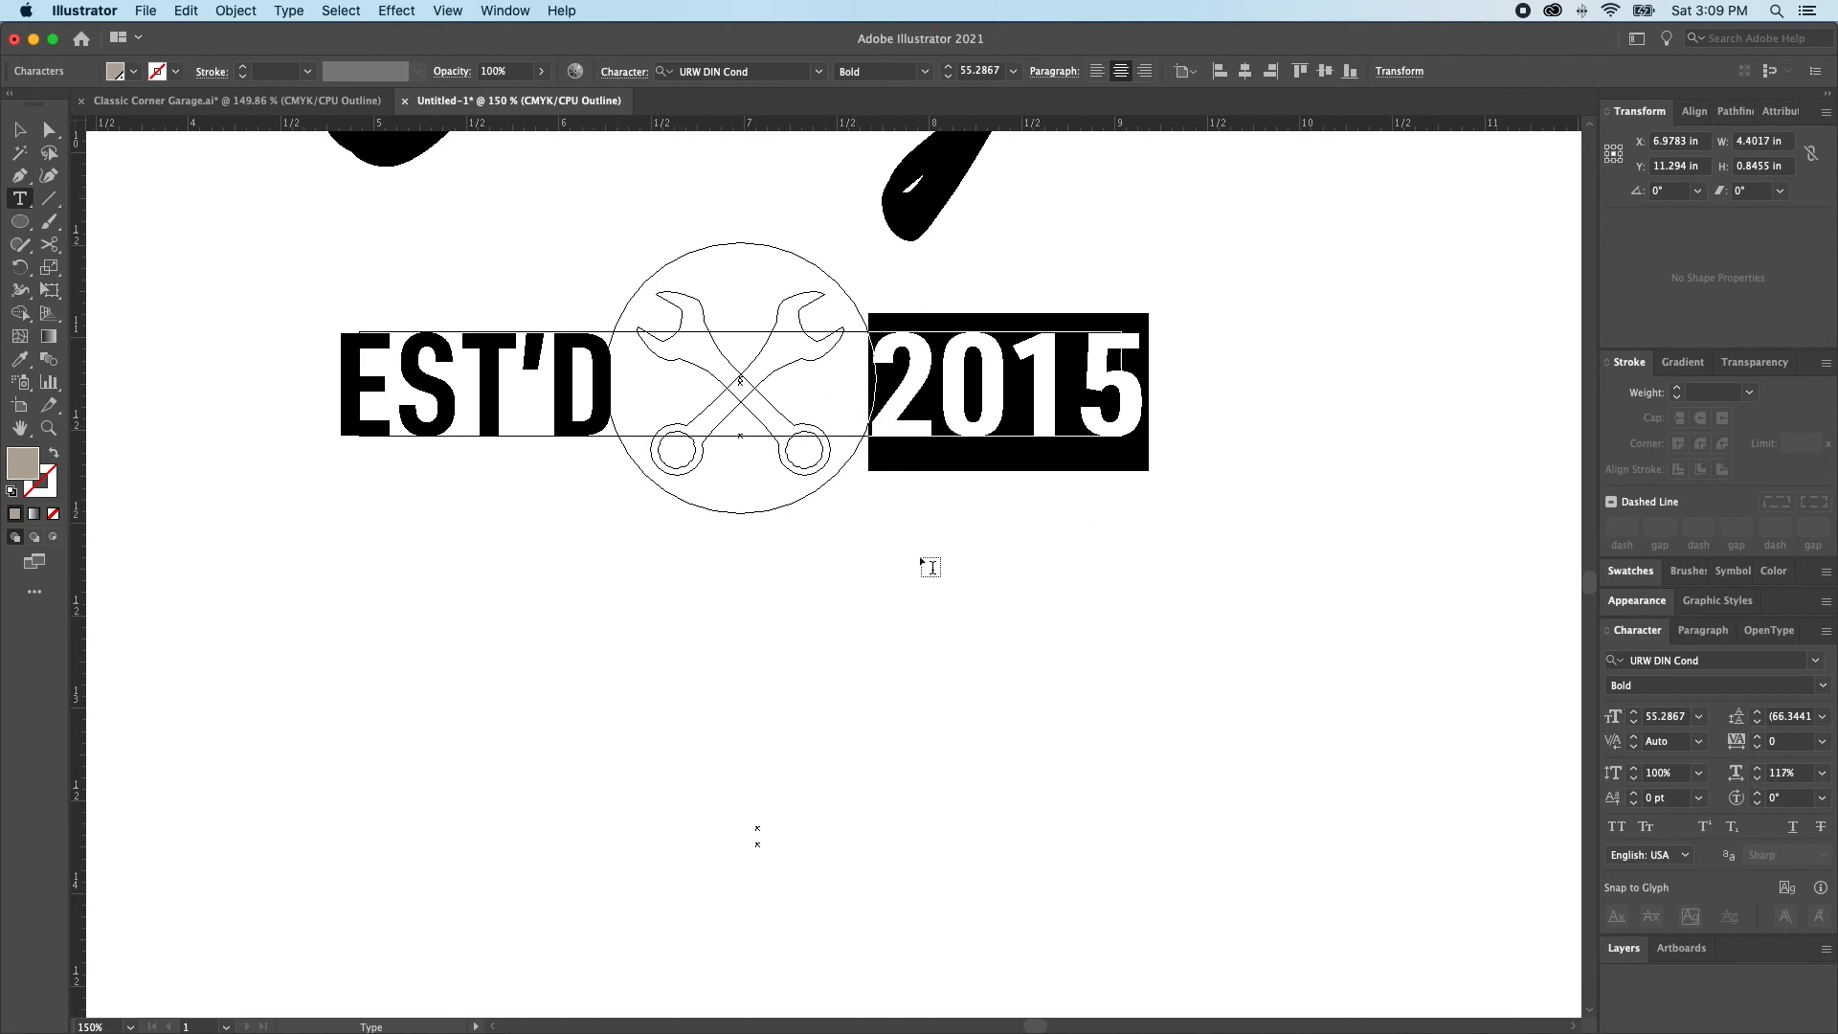
key("Escape")
Using the outline view, extend the badge rectangle's right and left edges out to the ends of the EST'D 2015 text
key("a")
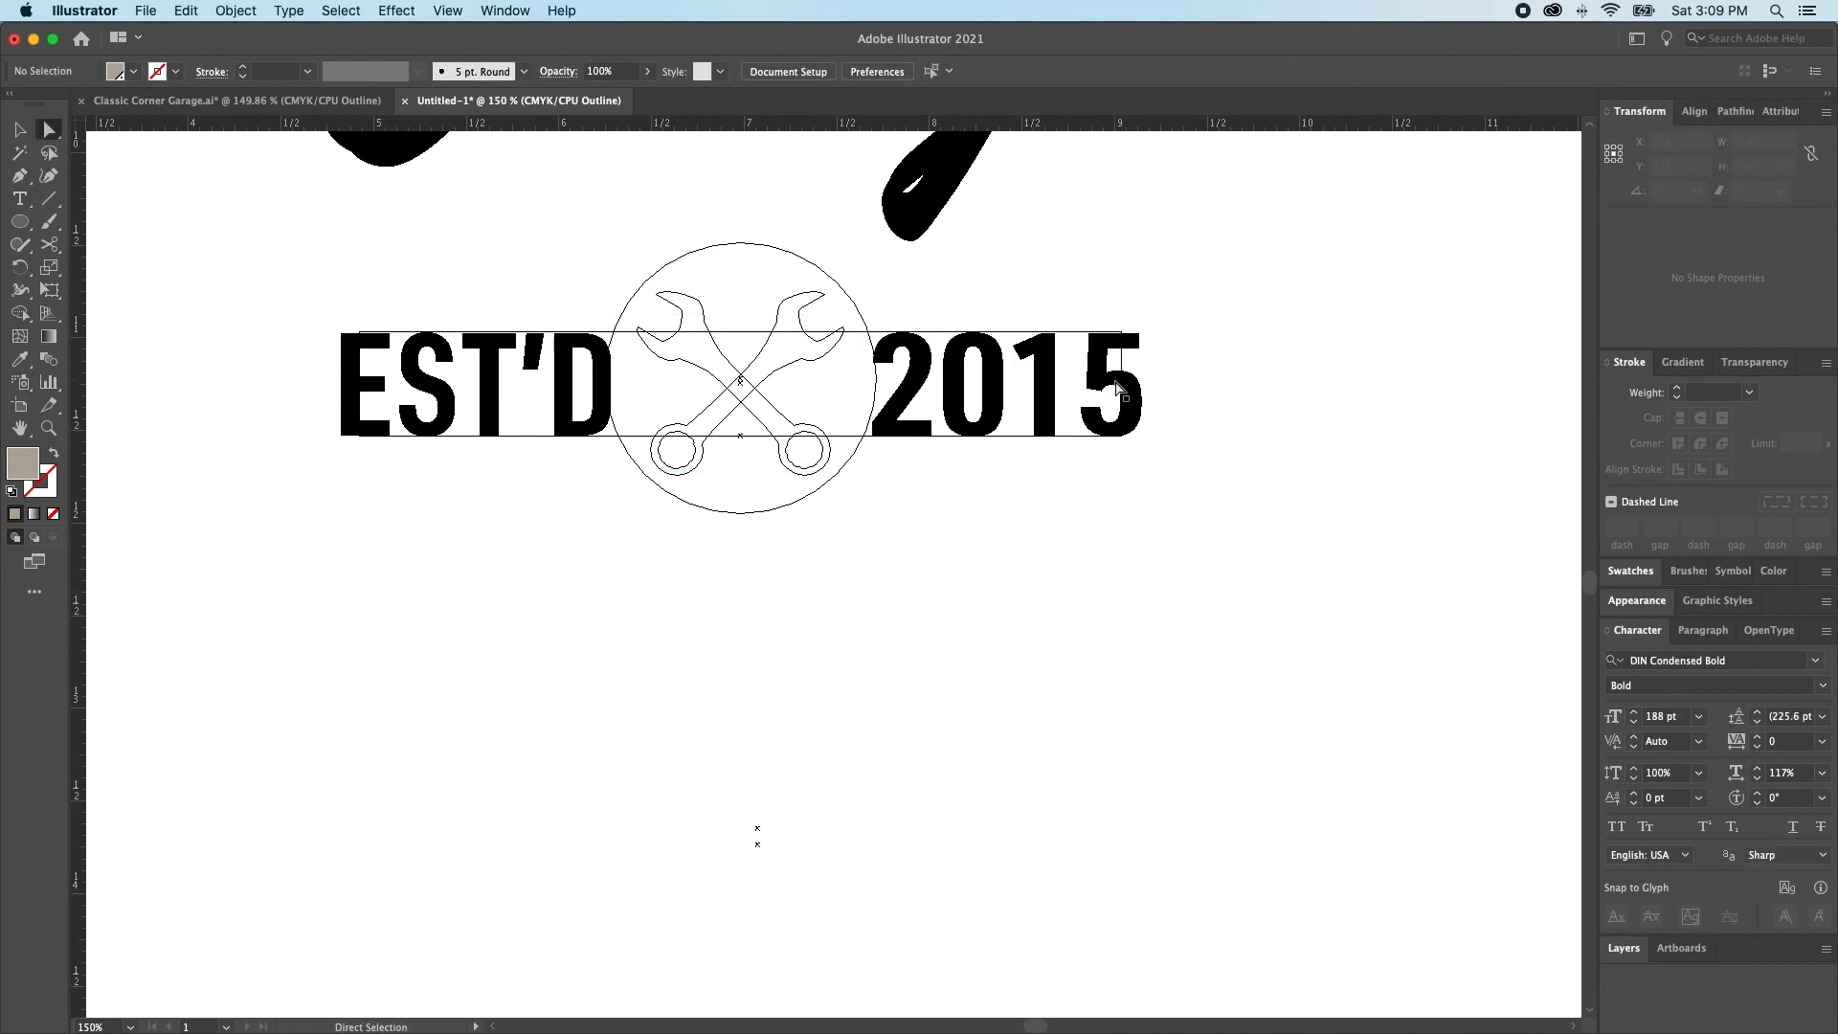
left_click(1121, 361)
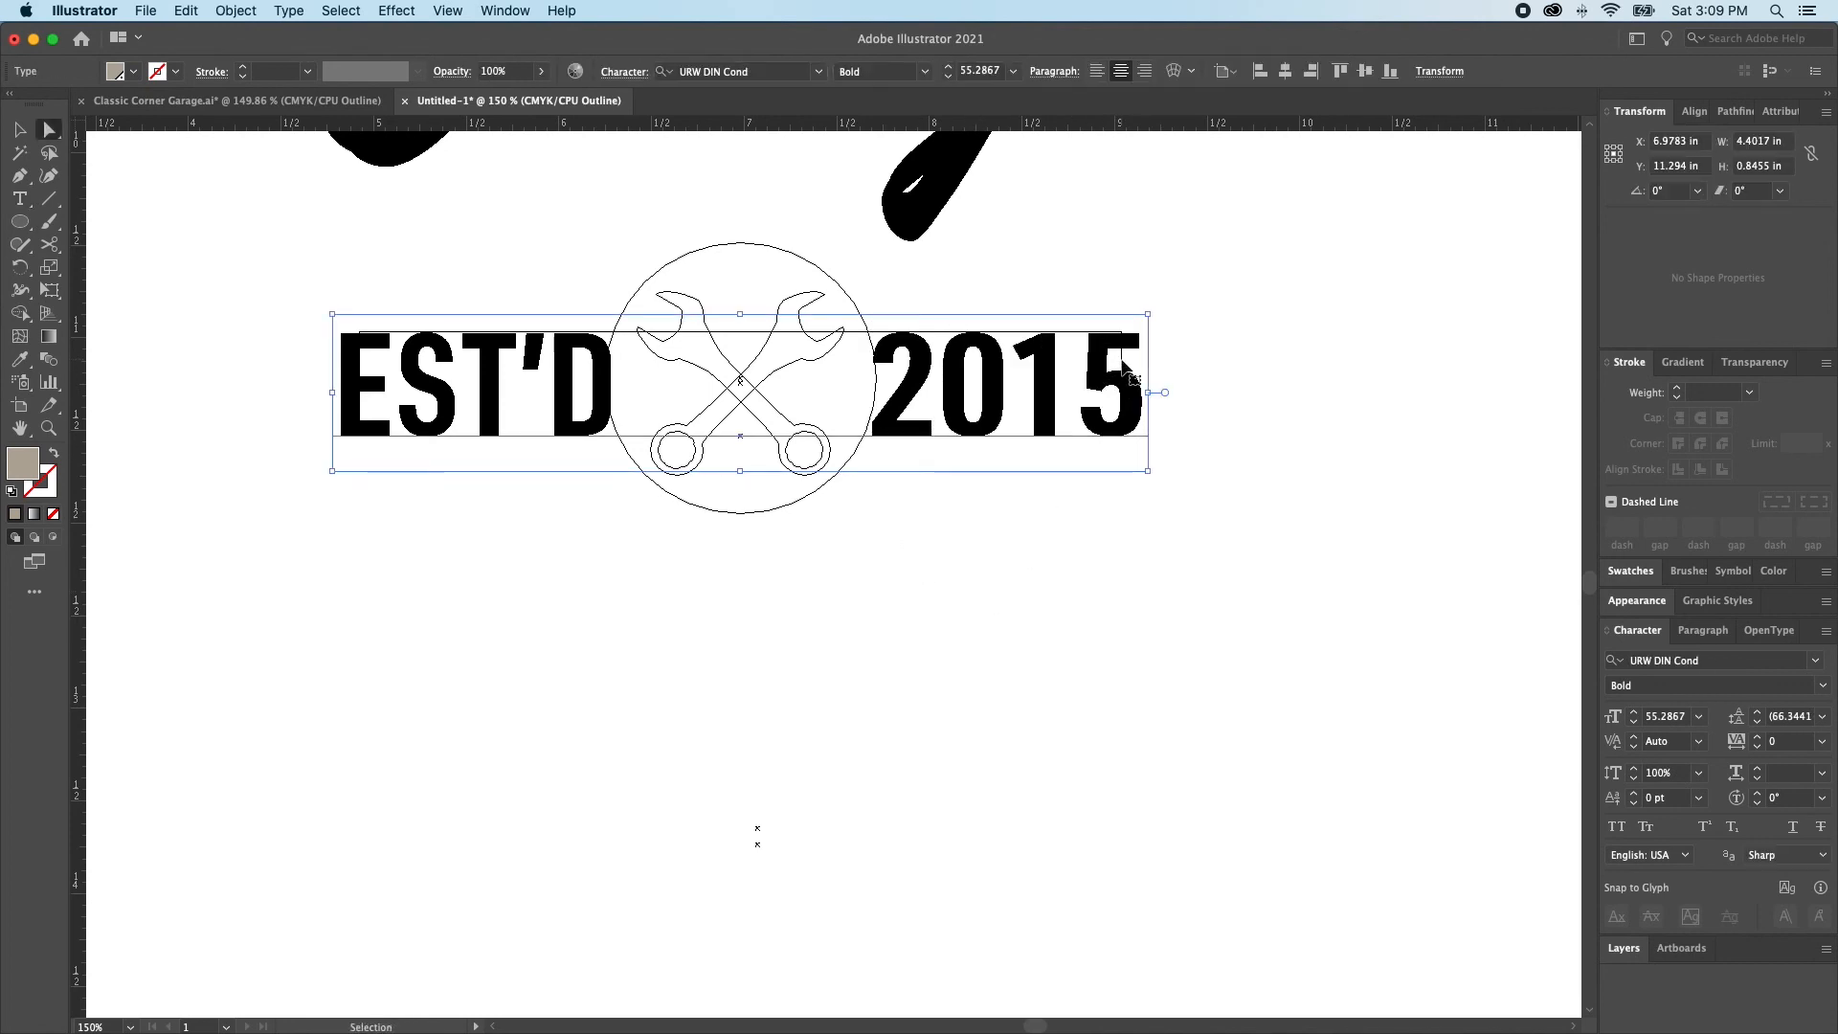
key("super+shift+a")
left_click(1121, 361)
left_click_drag(1121, 361, 1141, 366)
left_click_drag(358, 348, 339, 352)
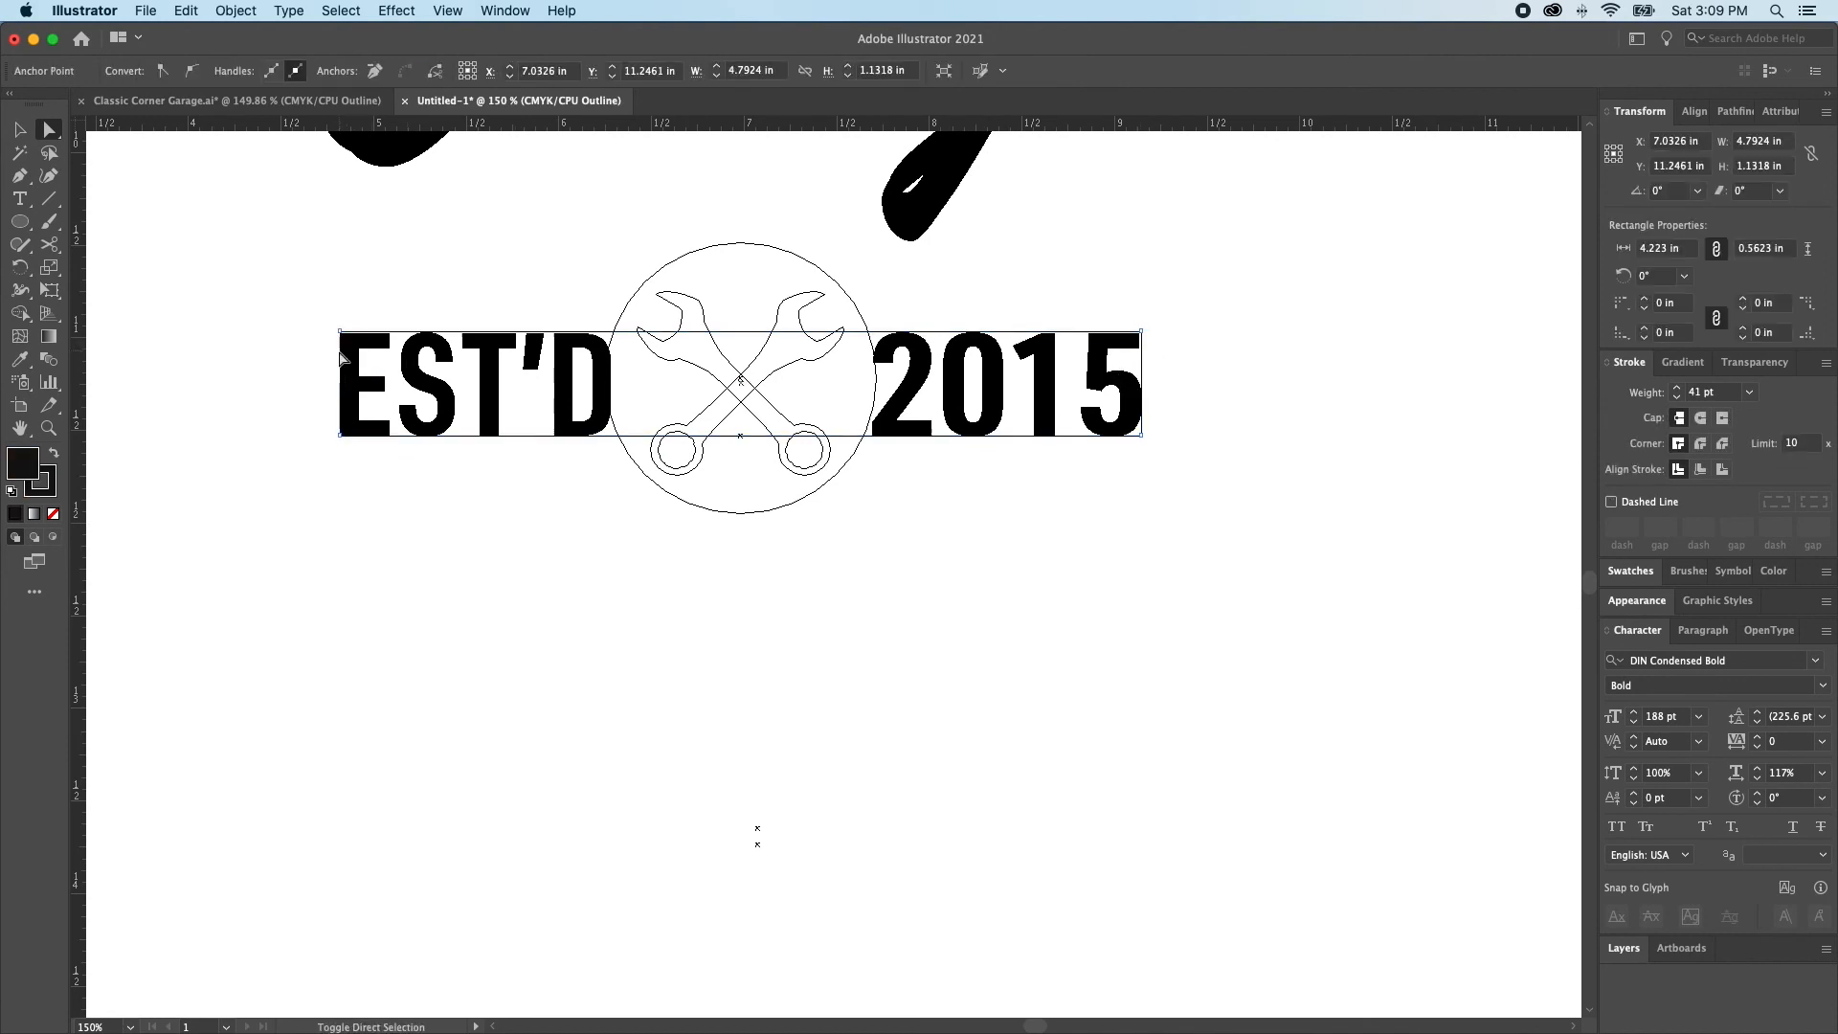
key("super+shift+a")
key("super+y")
key("v")
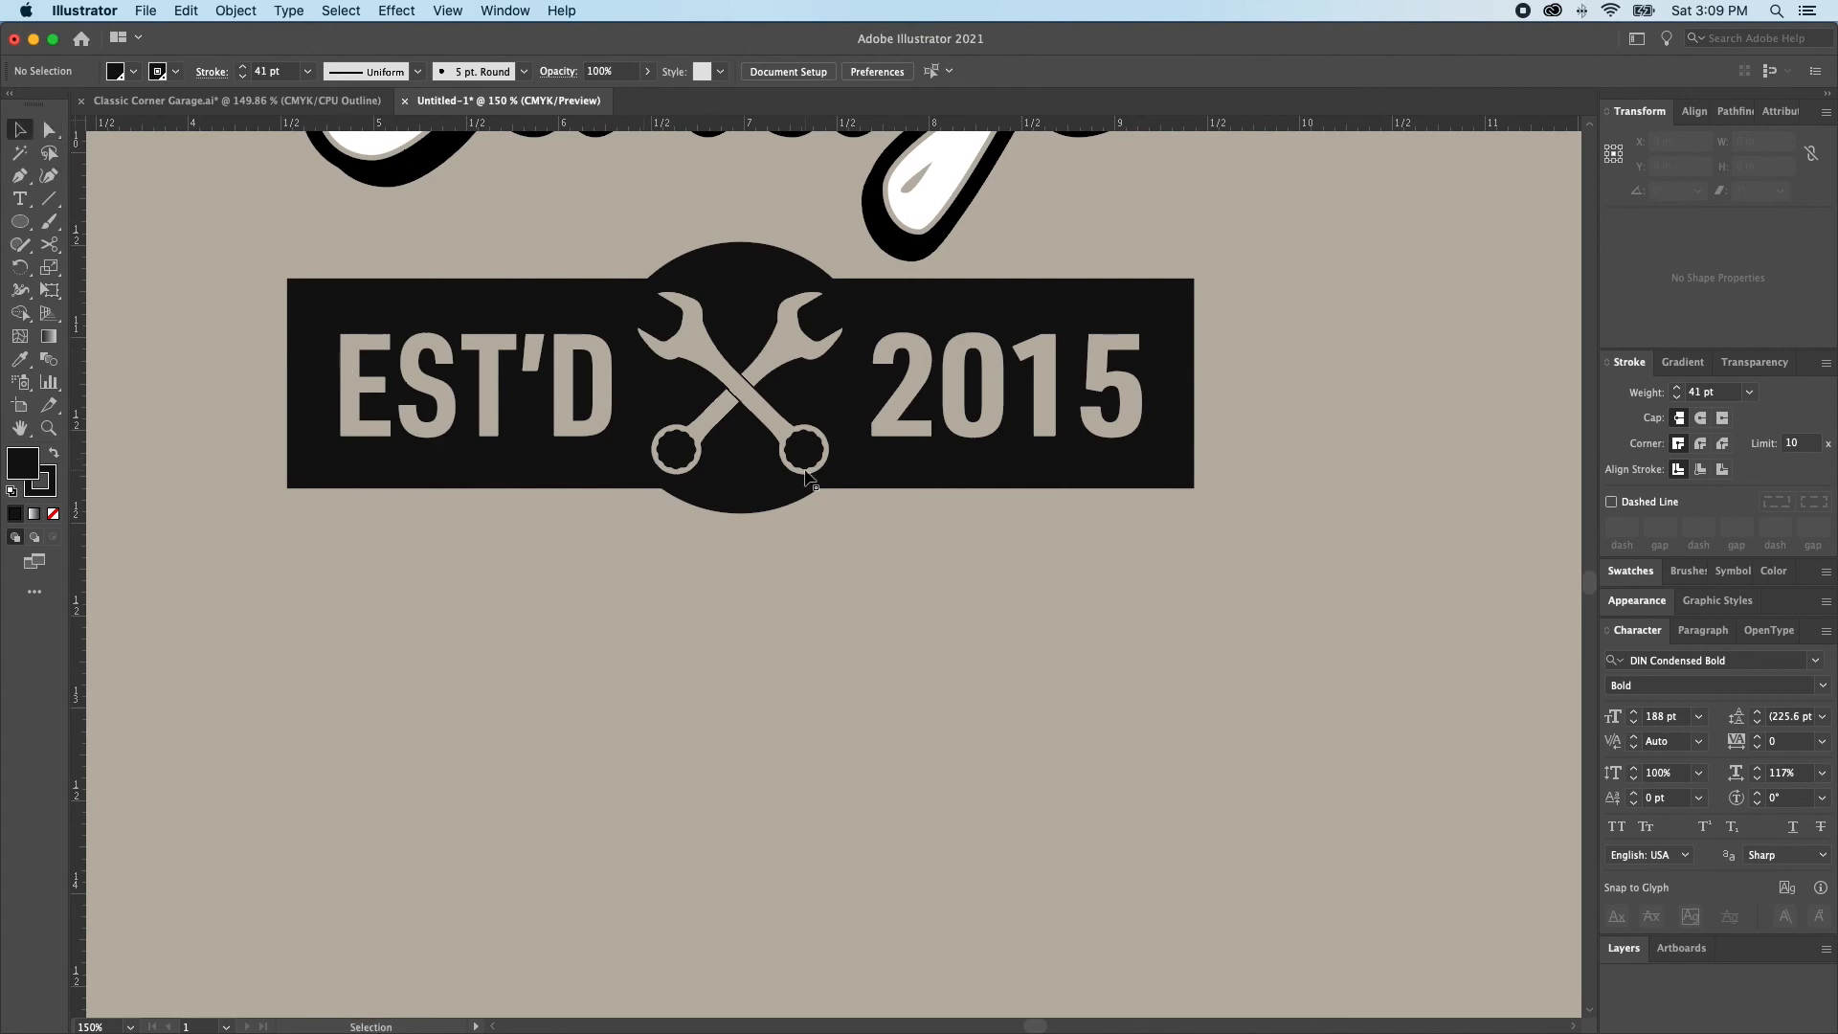
Enlarge the black circle behind the wrenches a little more about its centre, in two small increments
key("super+0")
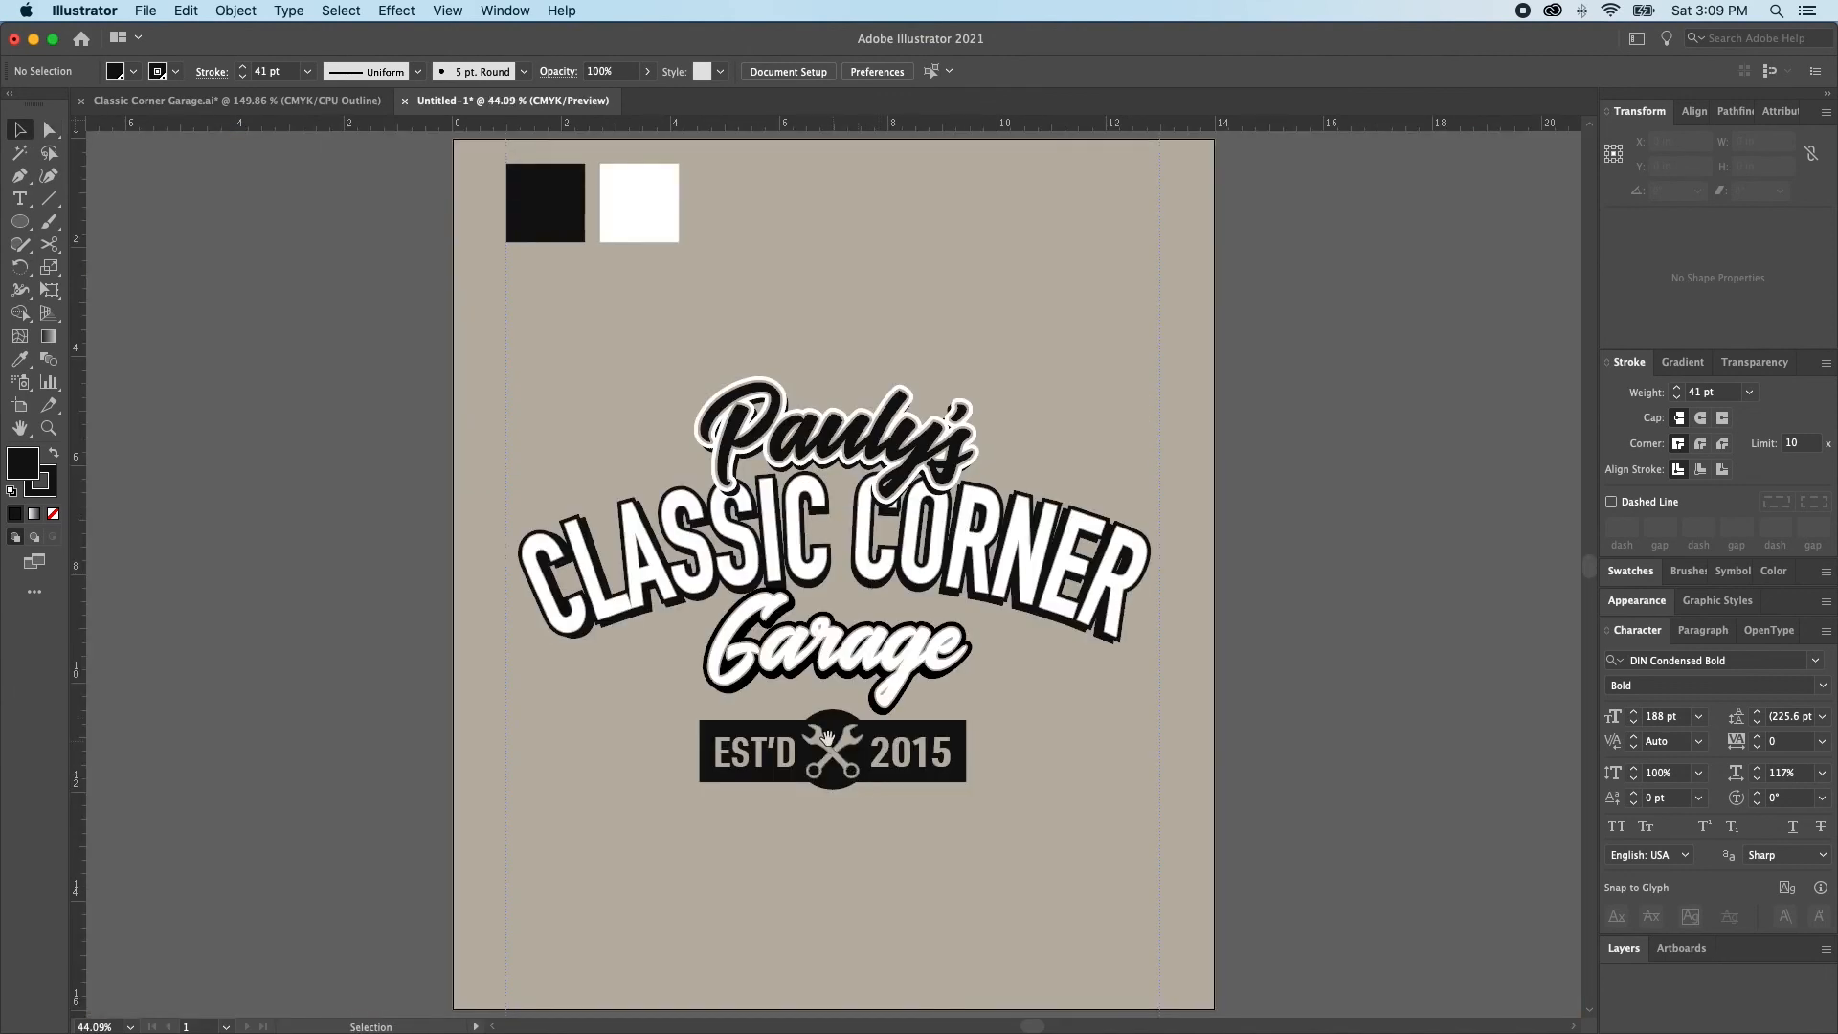
scroll(834, 749, "up", 3)
key("a")
left_click(843, 700)
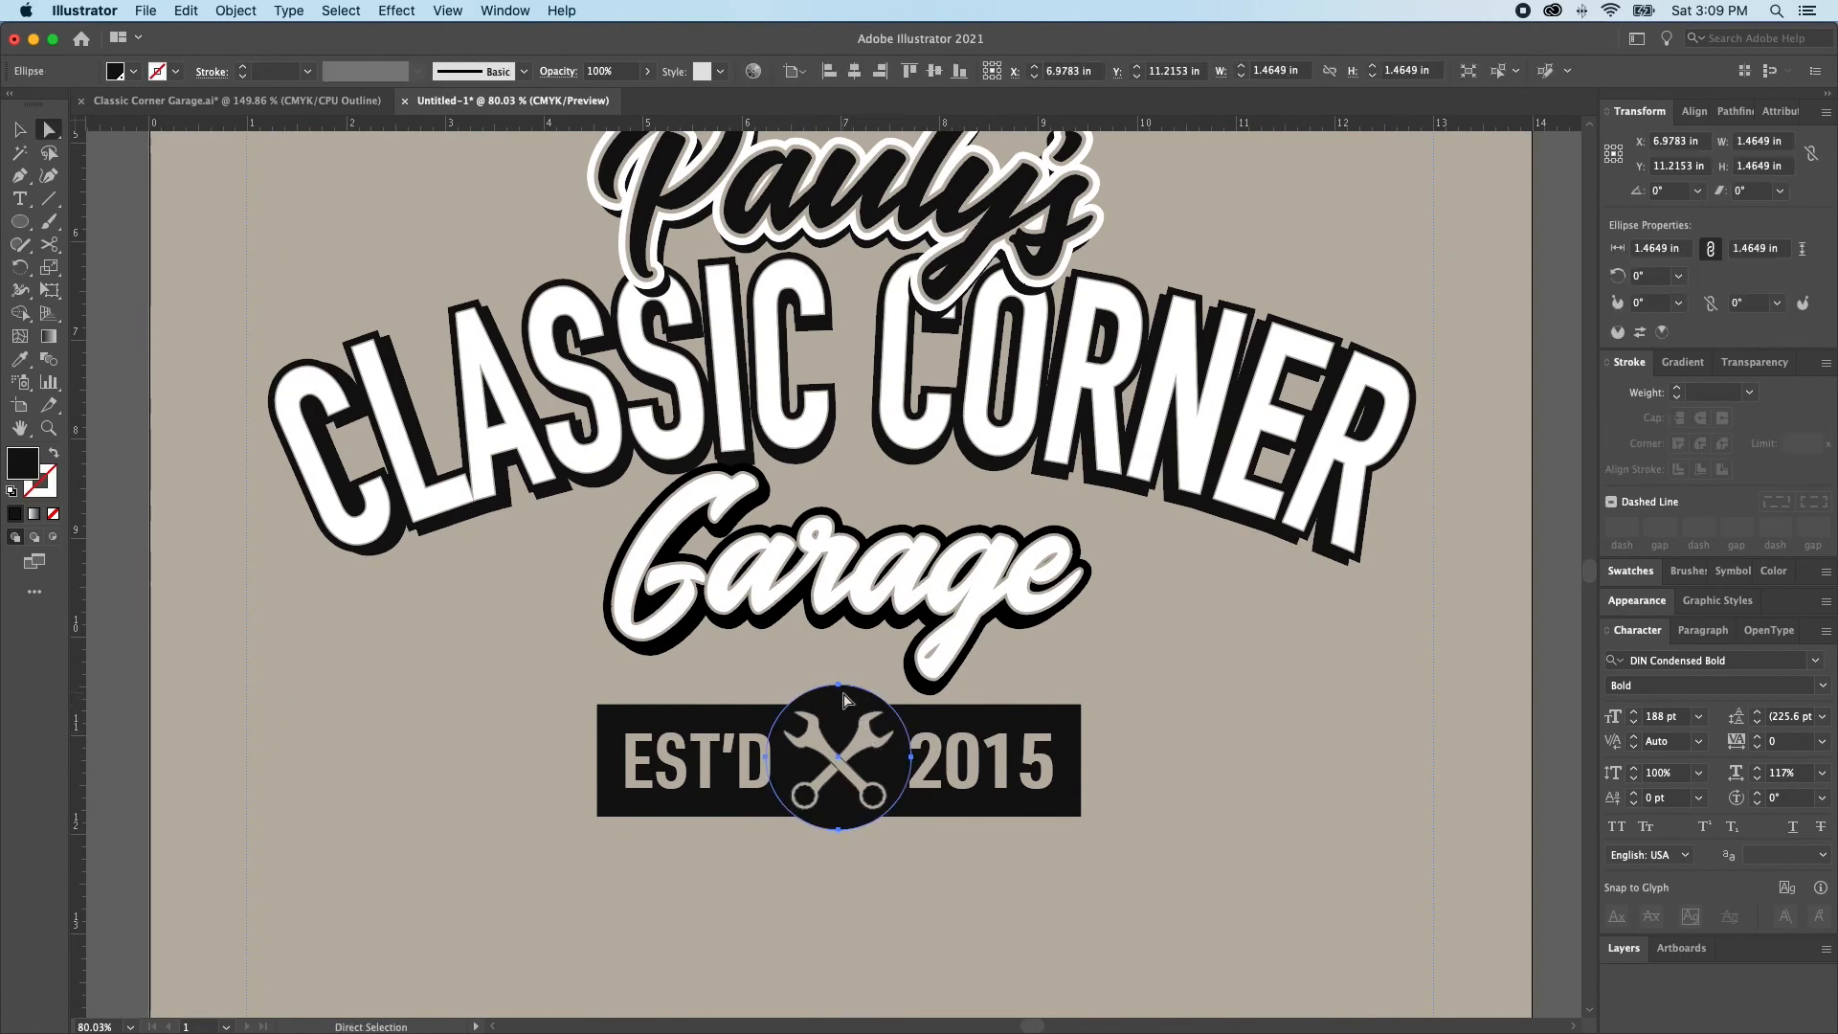
key("v")
left_click_drag(912, 757, 919, 766)
key("super+shift+a")
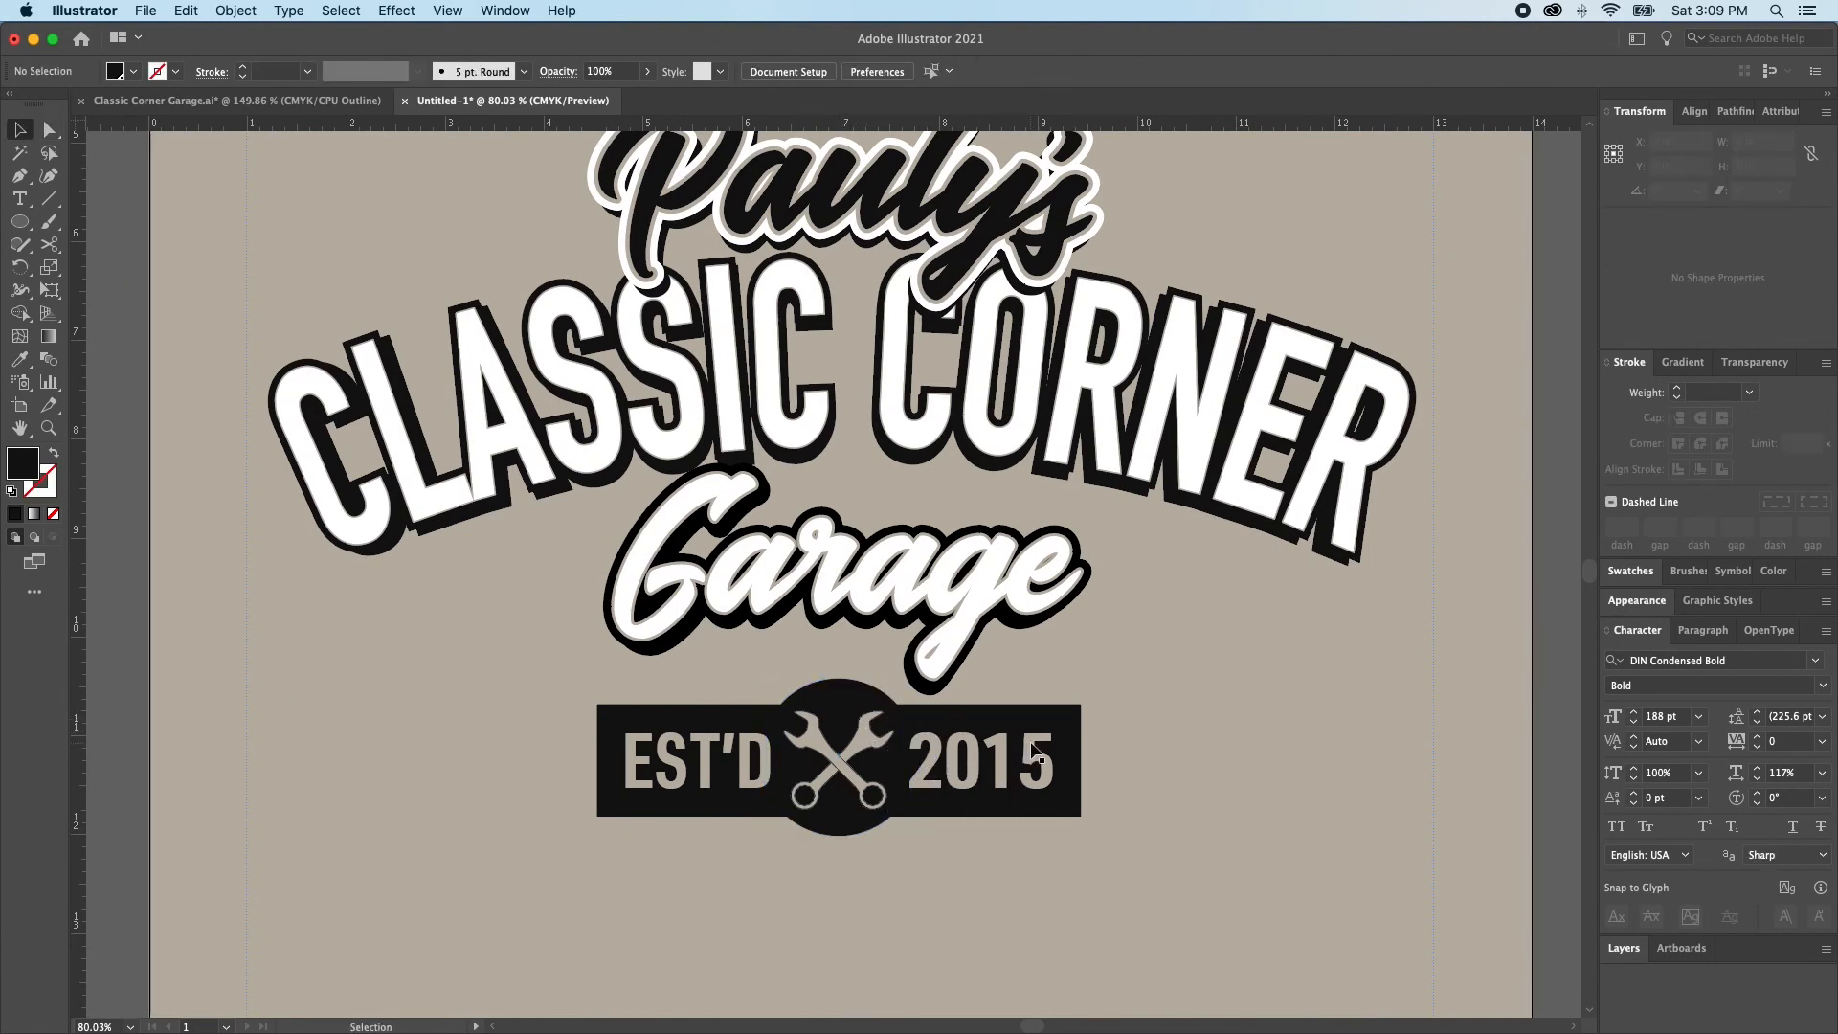
left_click(787, 713)
left_click_drag(917, 759, 924, 759)
key("super+shift+a")
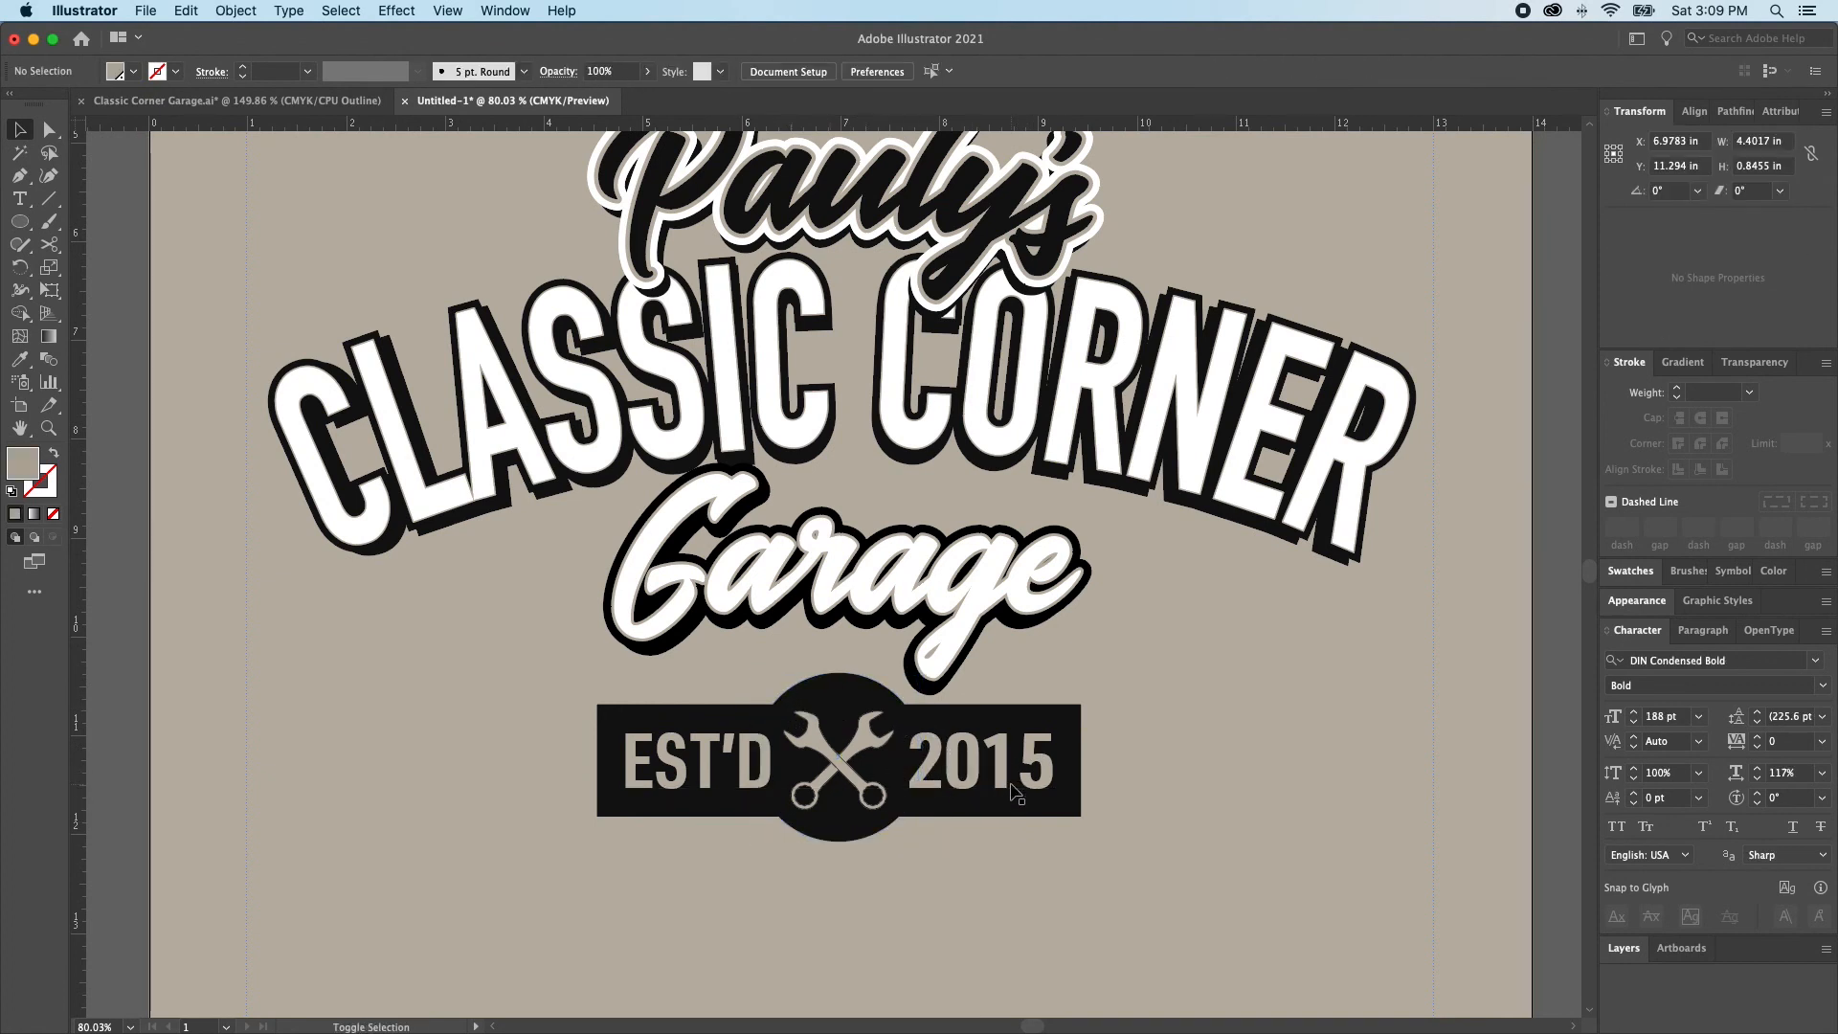
Align the stroke of both crossed wrenches in the badge to the outside of their shapes
left_click(840, 770)
key("super+shift+a")
key("a")
left_click(924, 812)
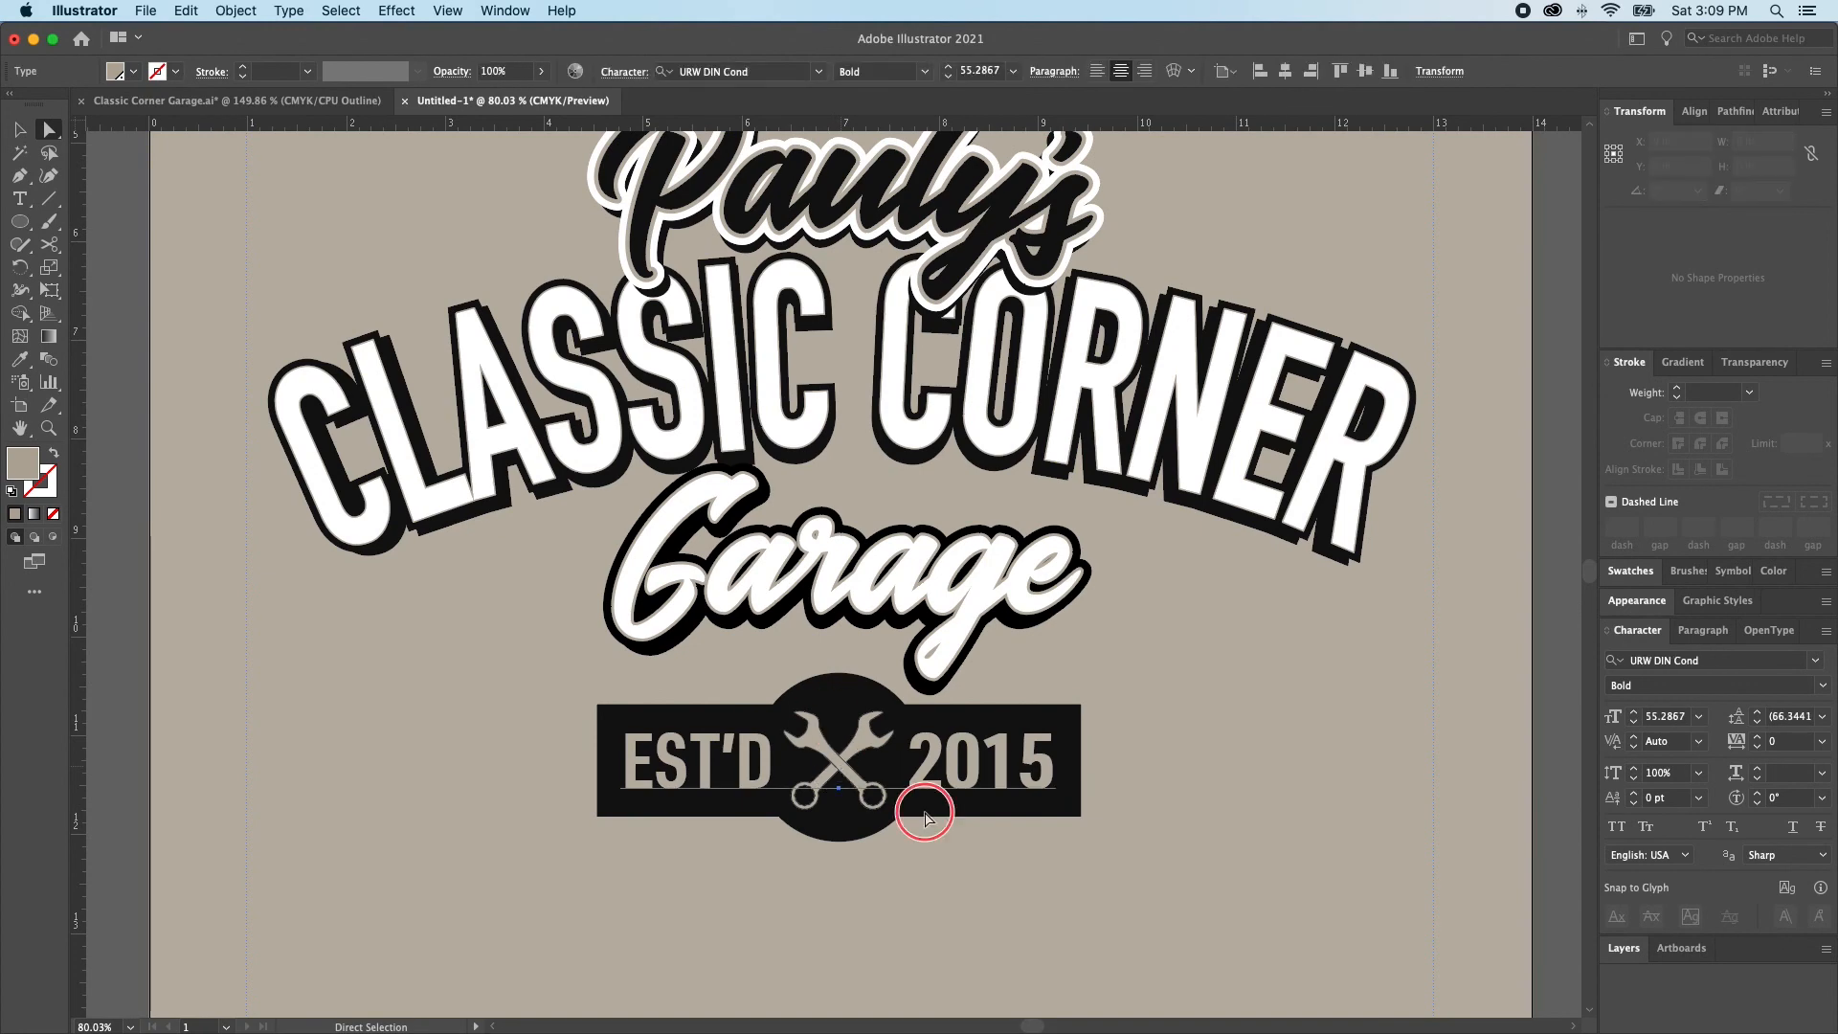
scroll(820, 719, "up", 5)
left_click(795, 716)
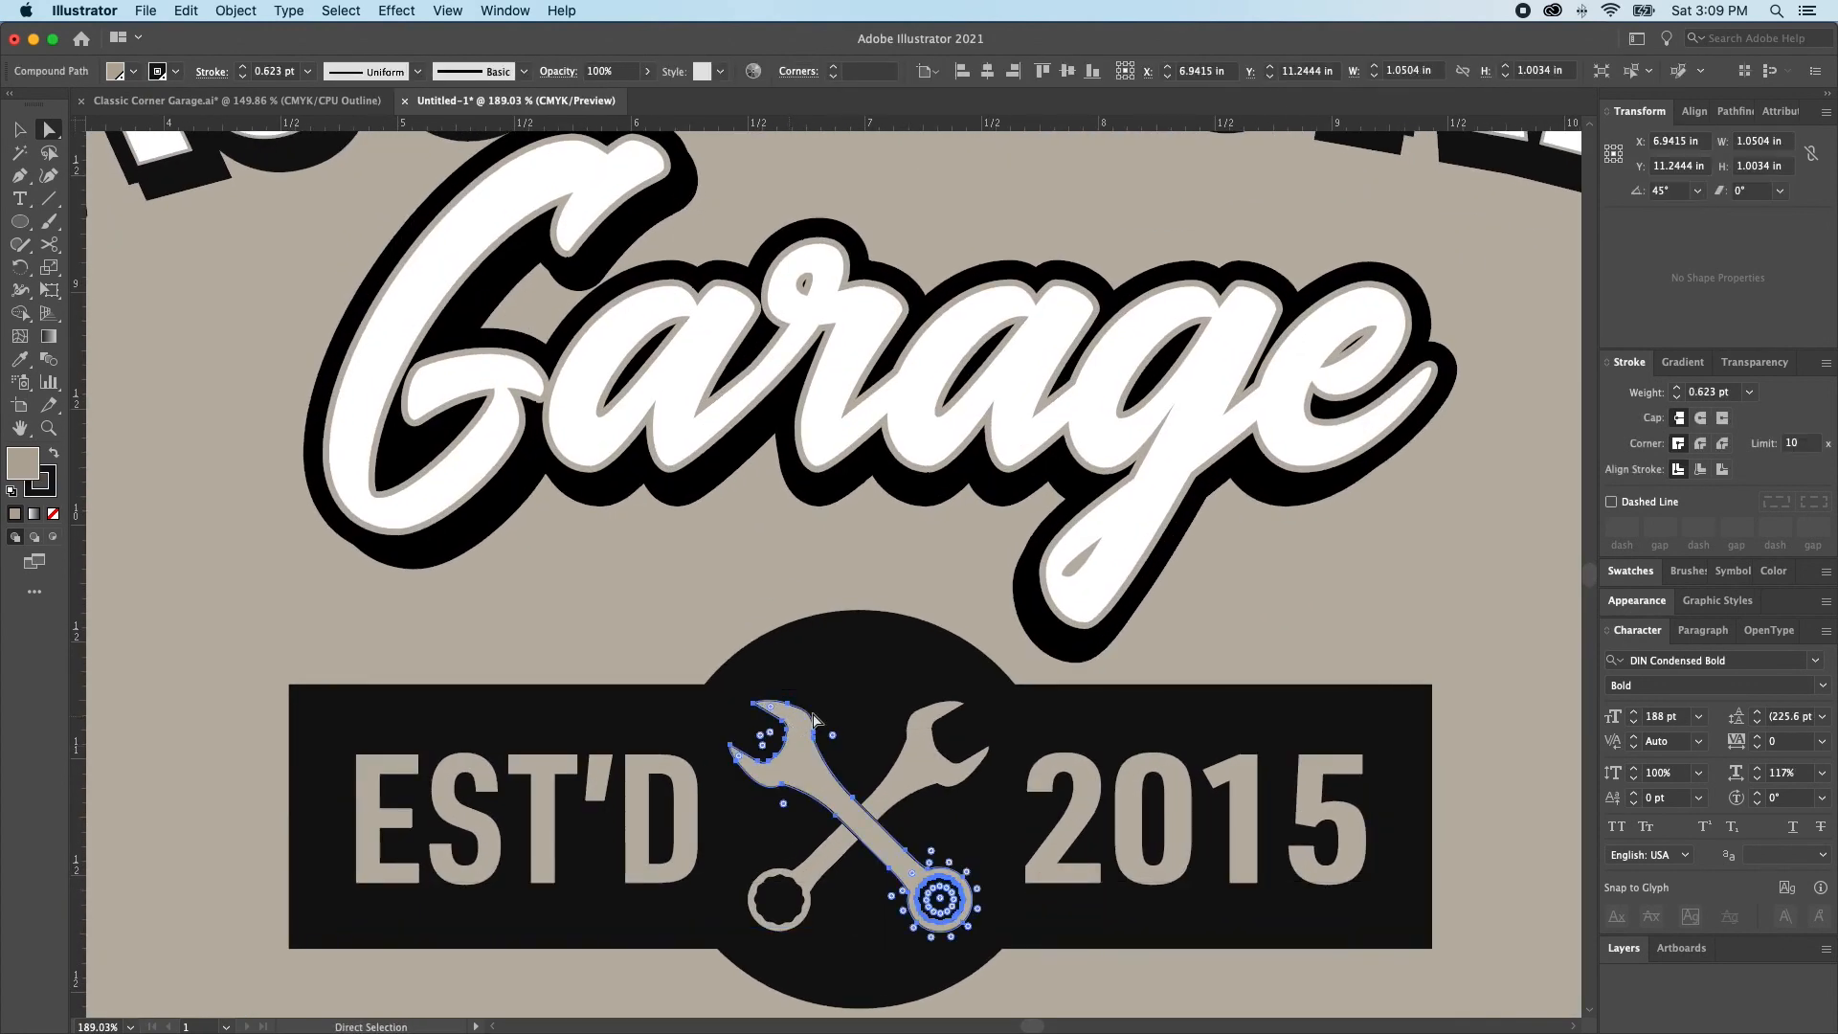
left_click(929, 773, "shift")
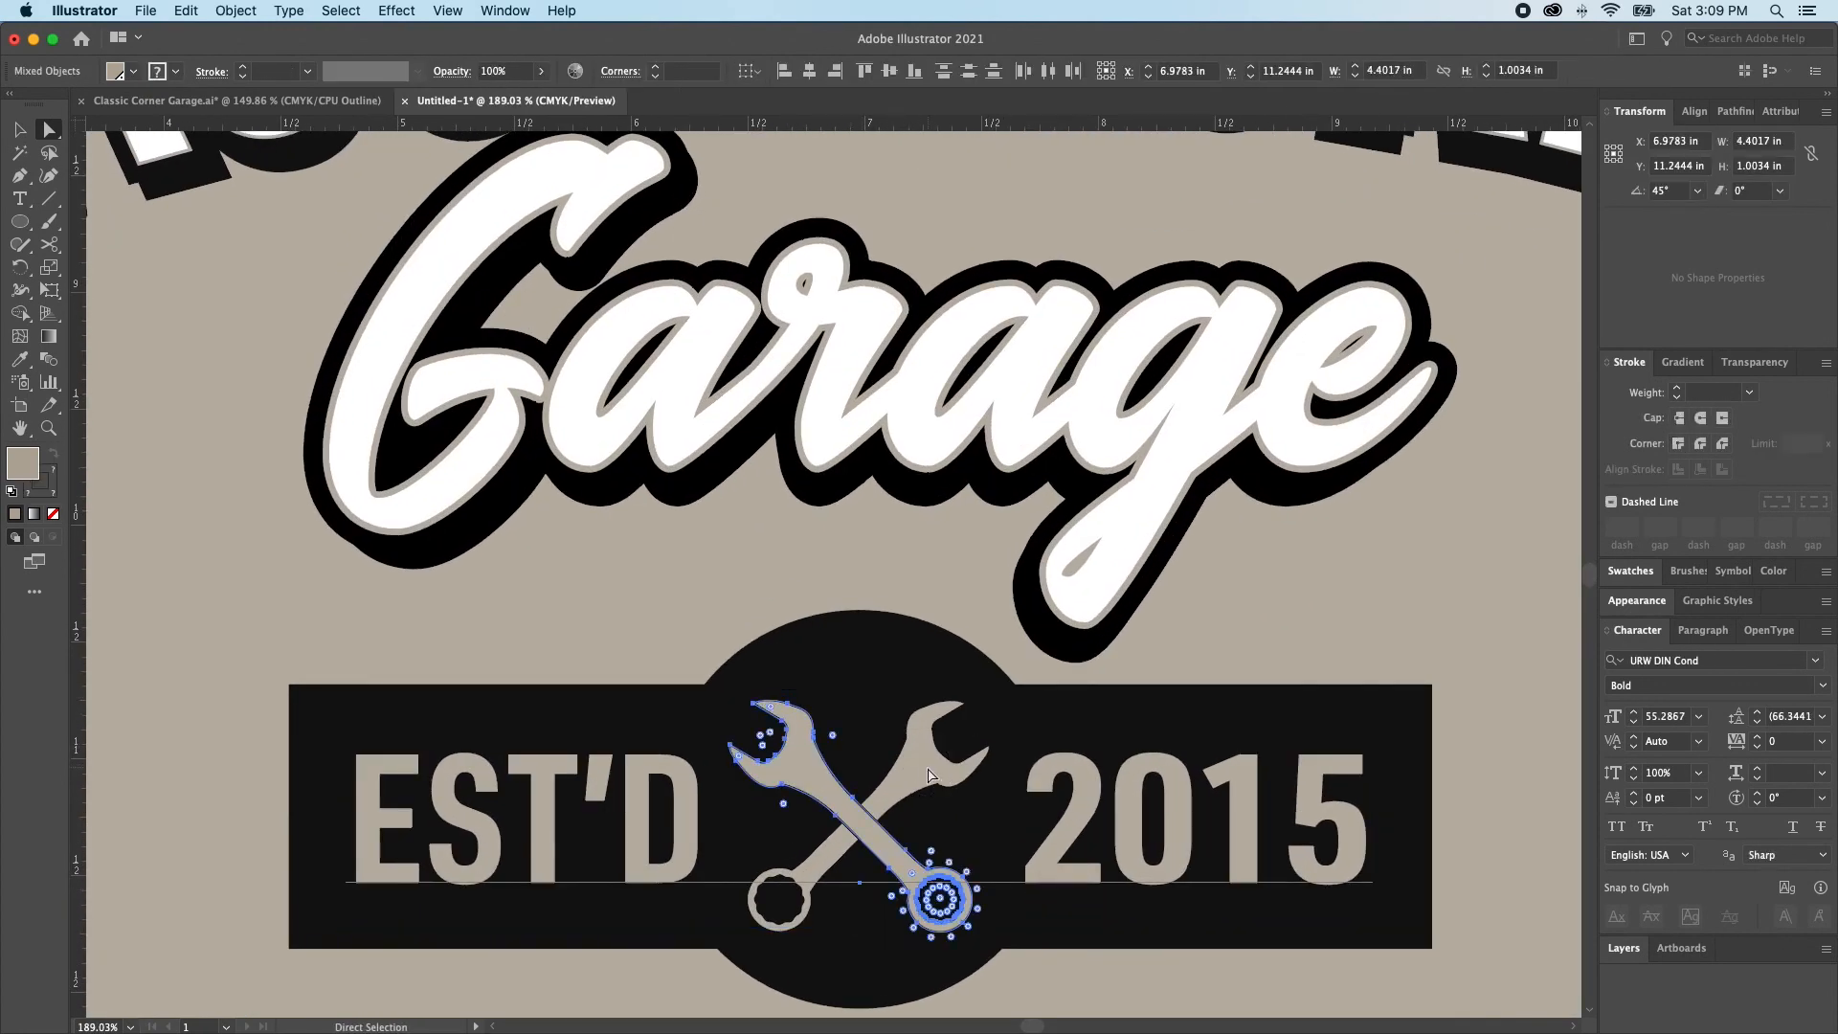
left_click(1098, 863, "shift")
left_click(780, 710, "alt")
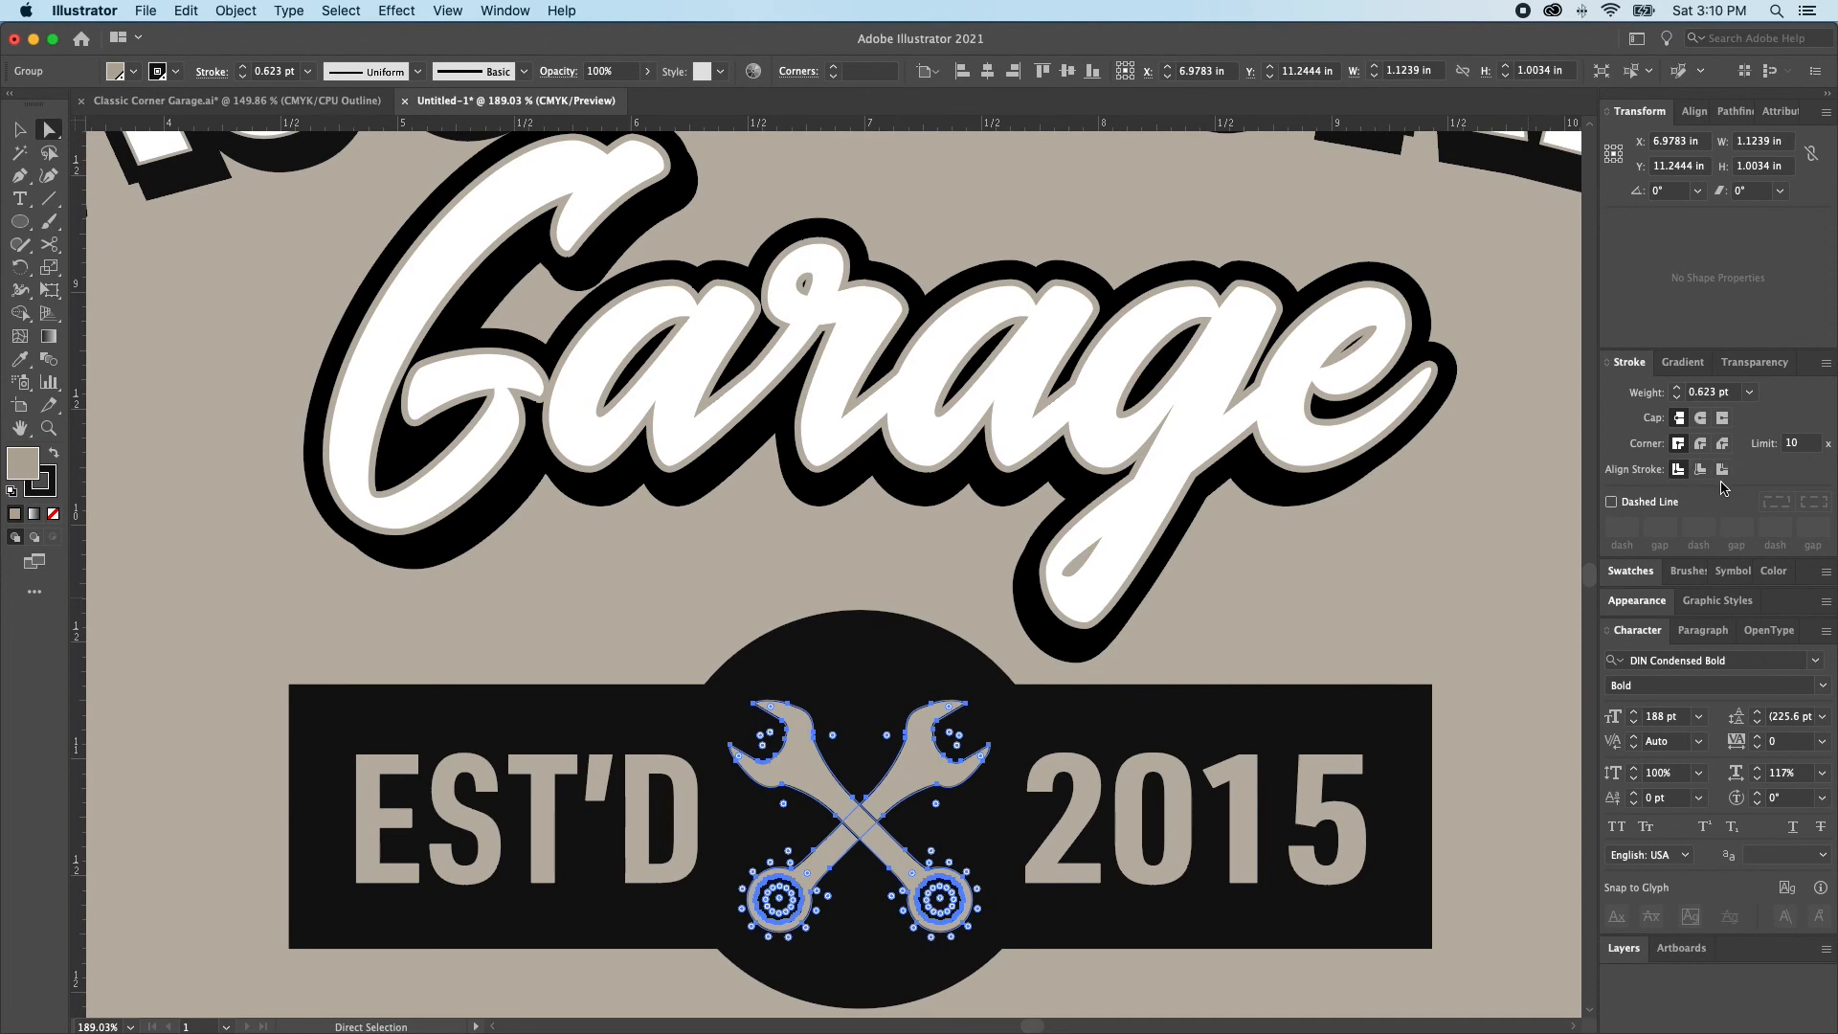
key("super+space")
left_click_drag(803, 723, 992, 841)
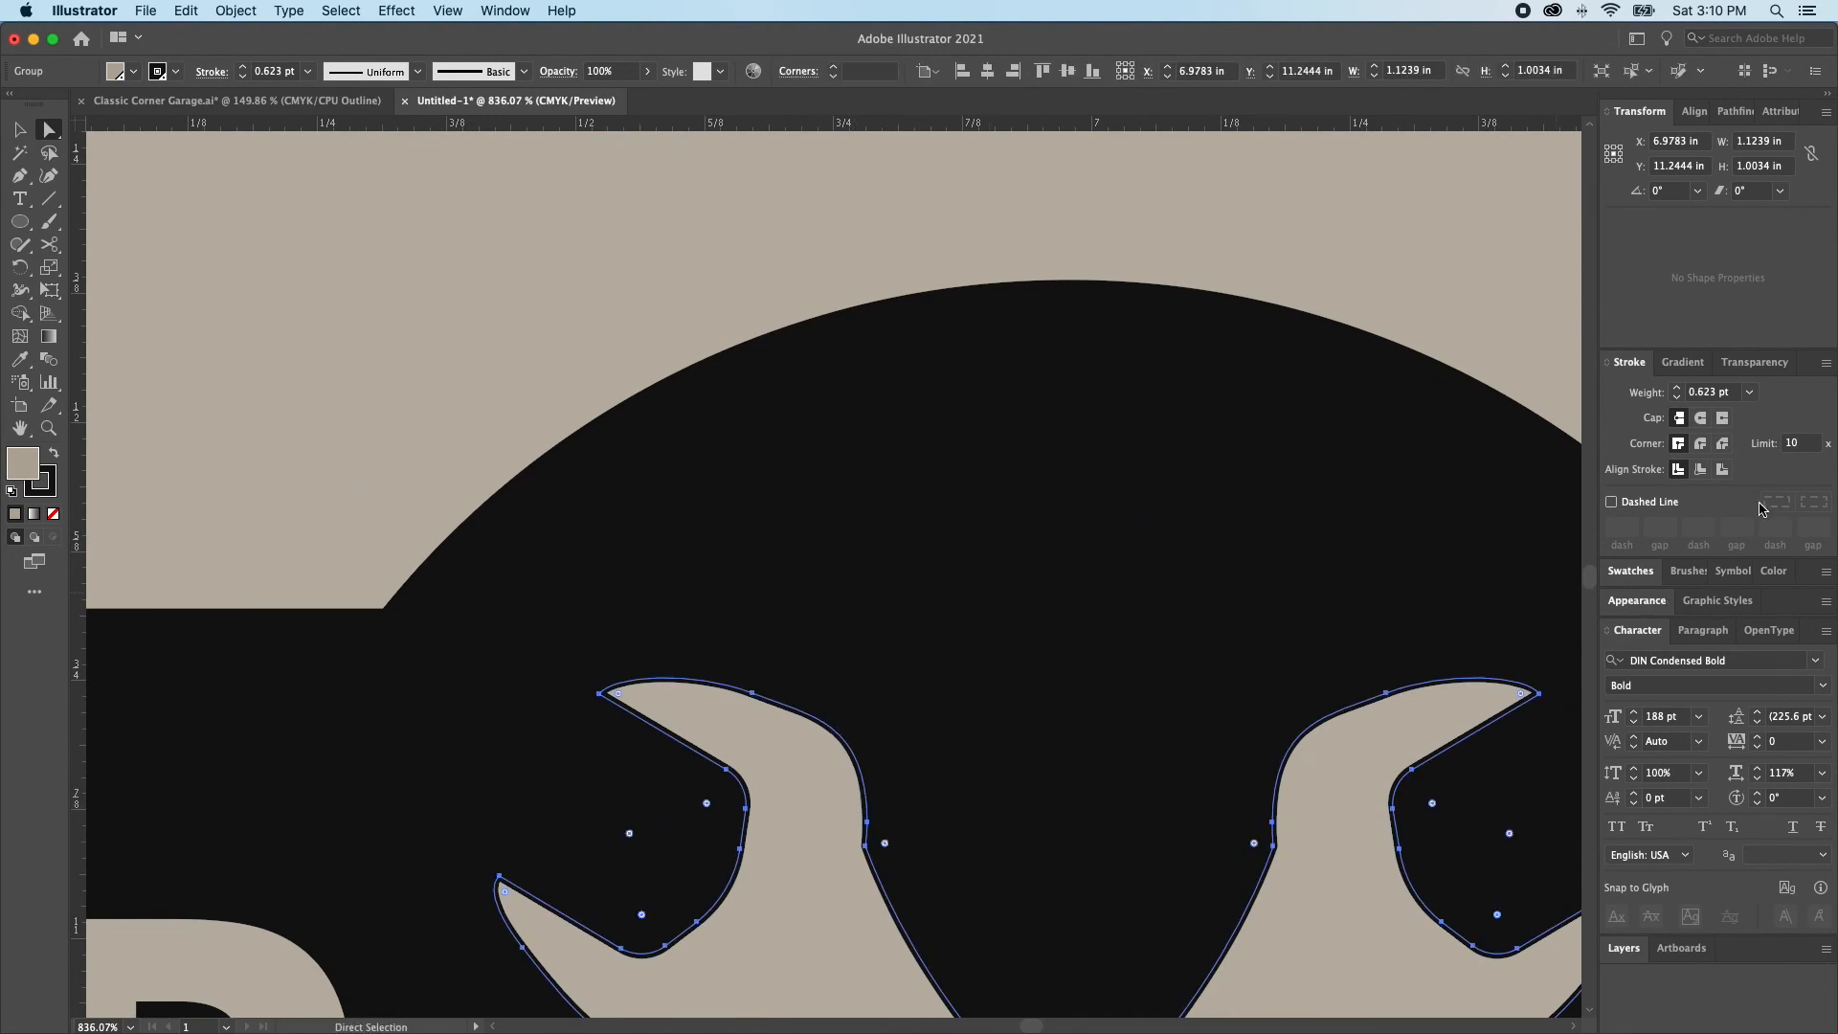
left_click(1721, 470)
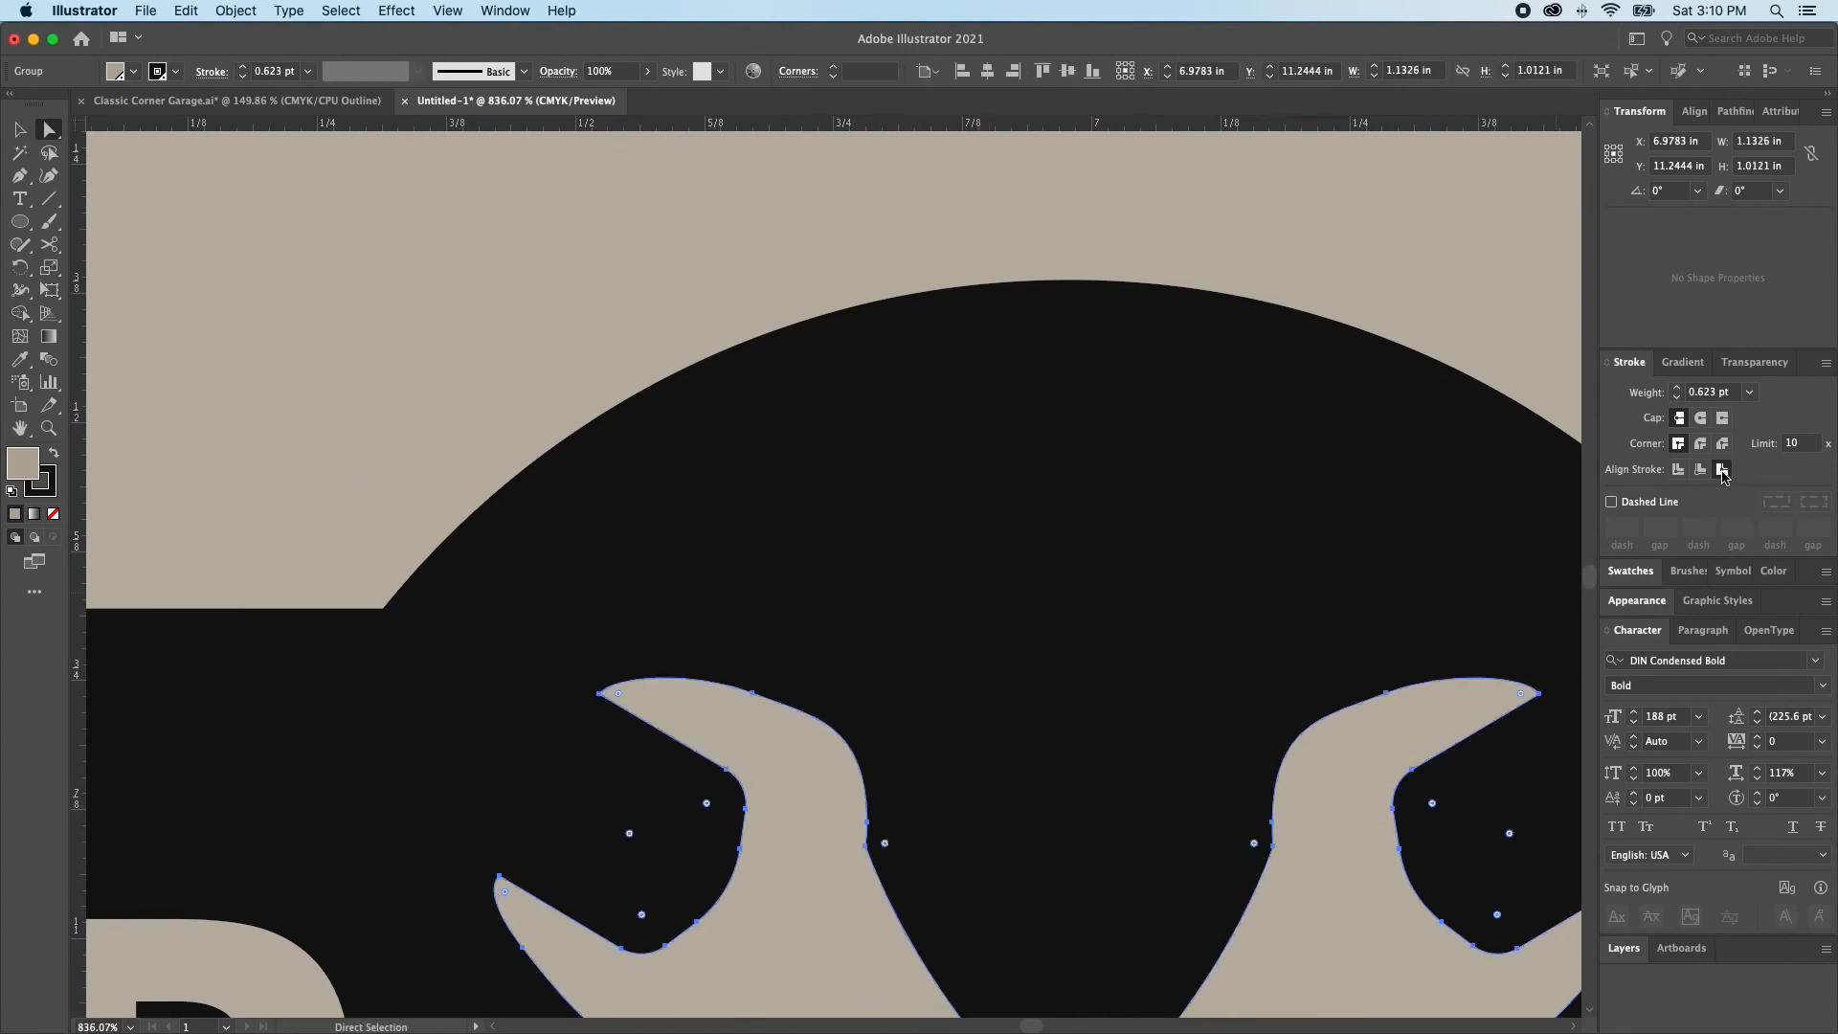
Increase the crossed wrenches' stroke weight to 2 pt to widen the gap where they overlap
scroll(1010, 661, "down", 10)
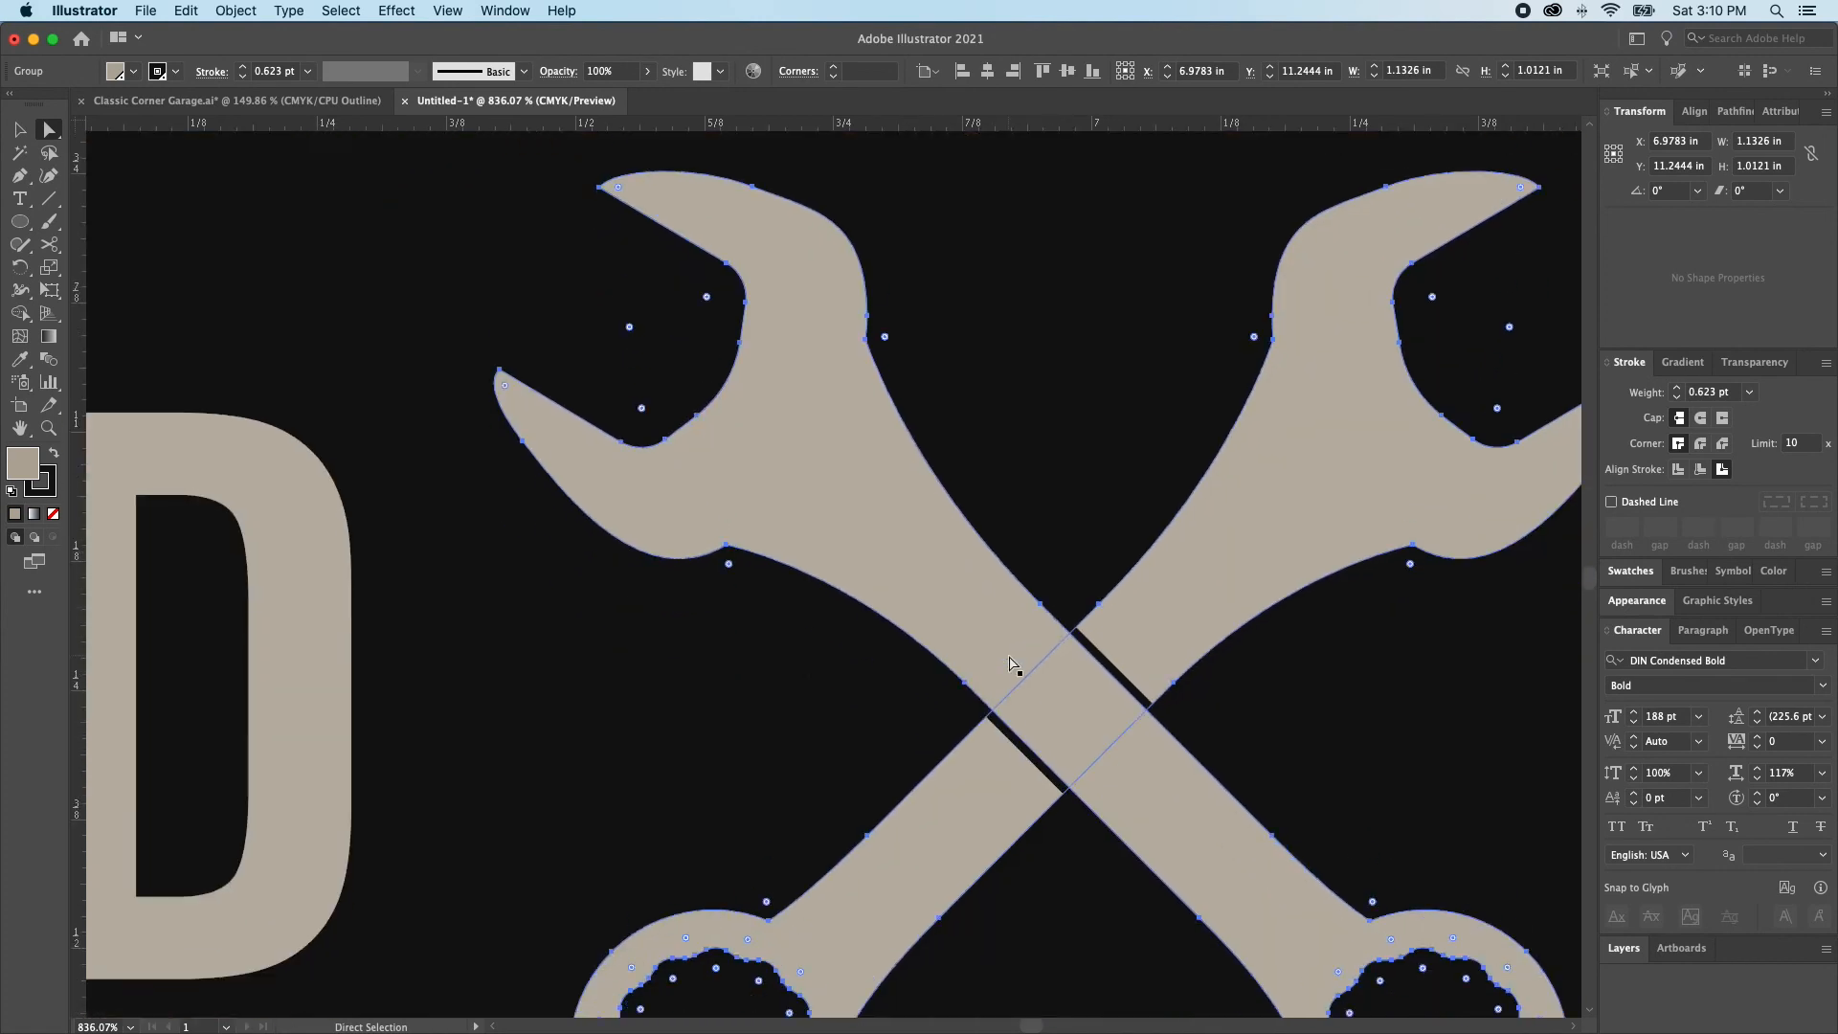
left_click(1677, 387)
left_click(1677, 387)
key("super+shift+a")
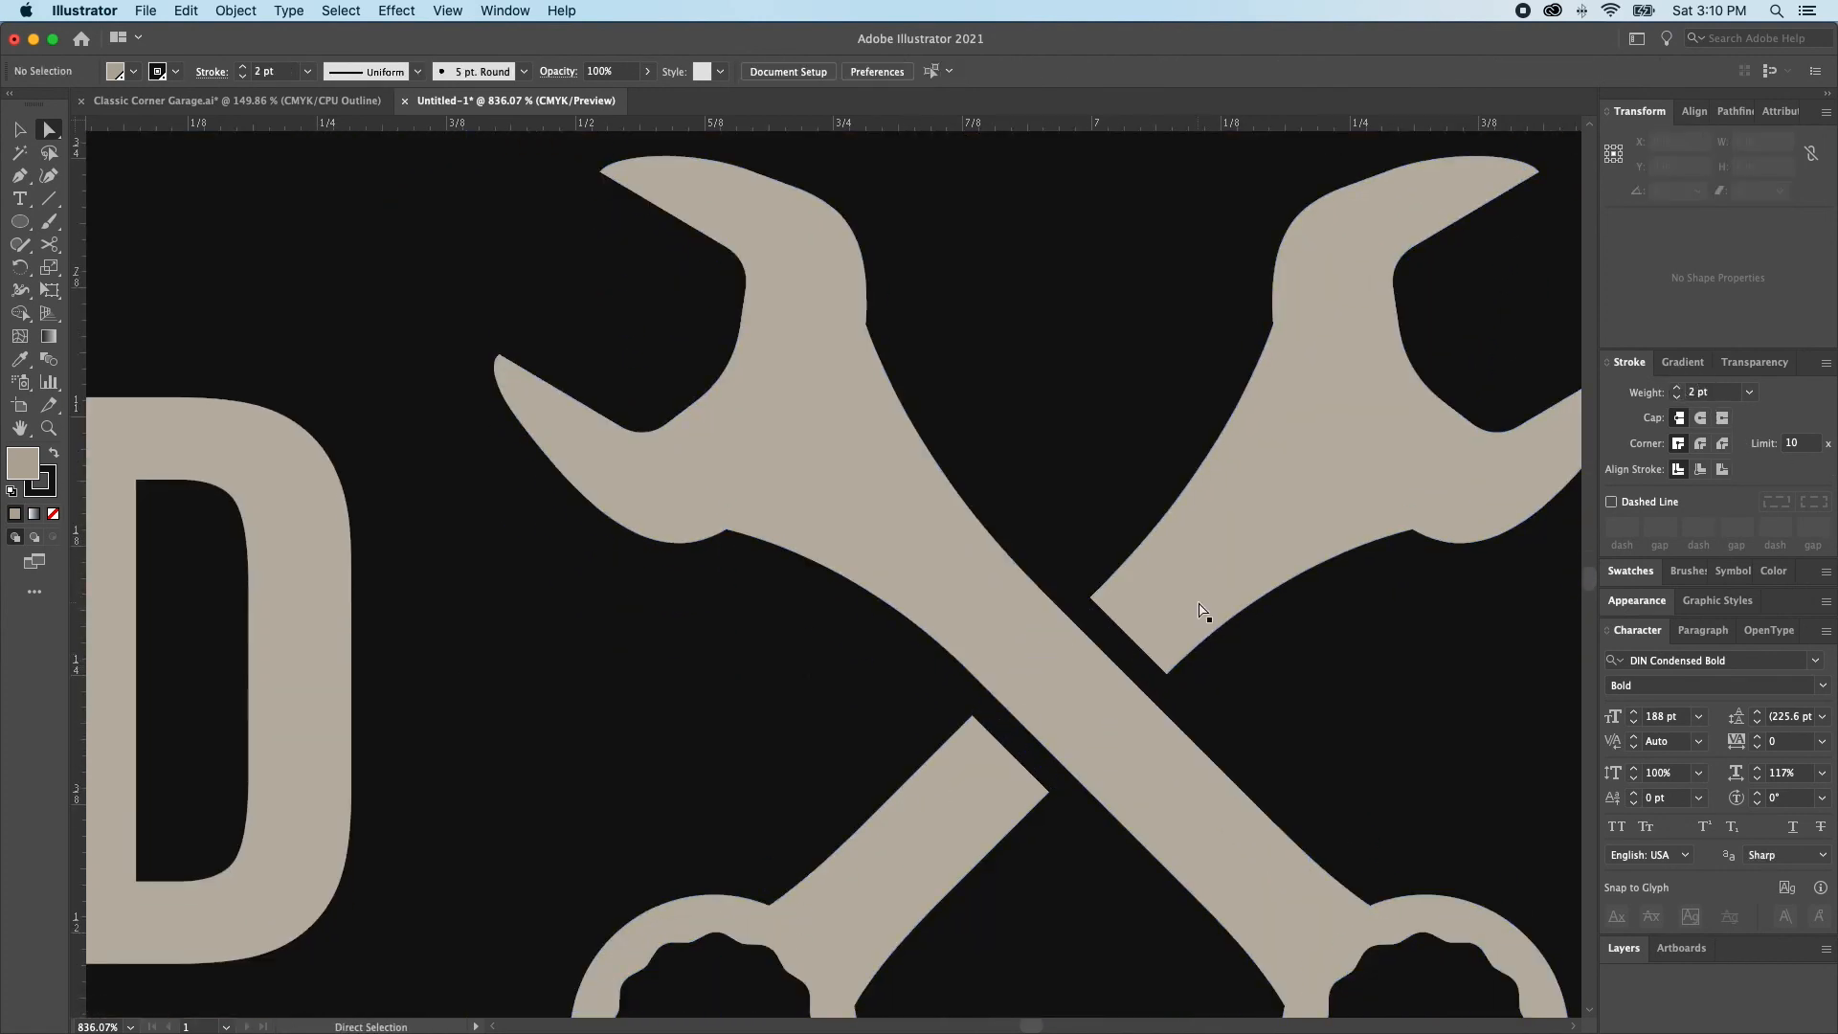
left_click(991, 713, "alt+super")
left_click(1066, 695, "alt+super")
left_click(1066, 694, "alt+super")
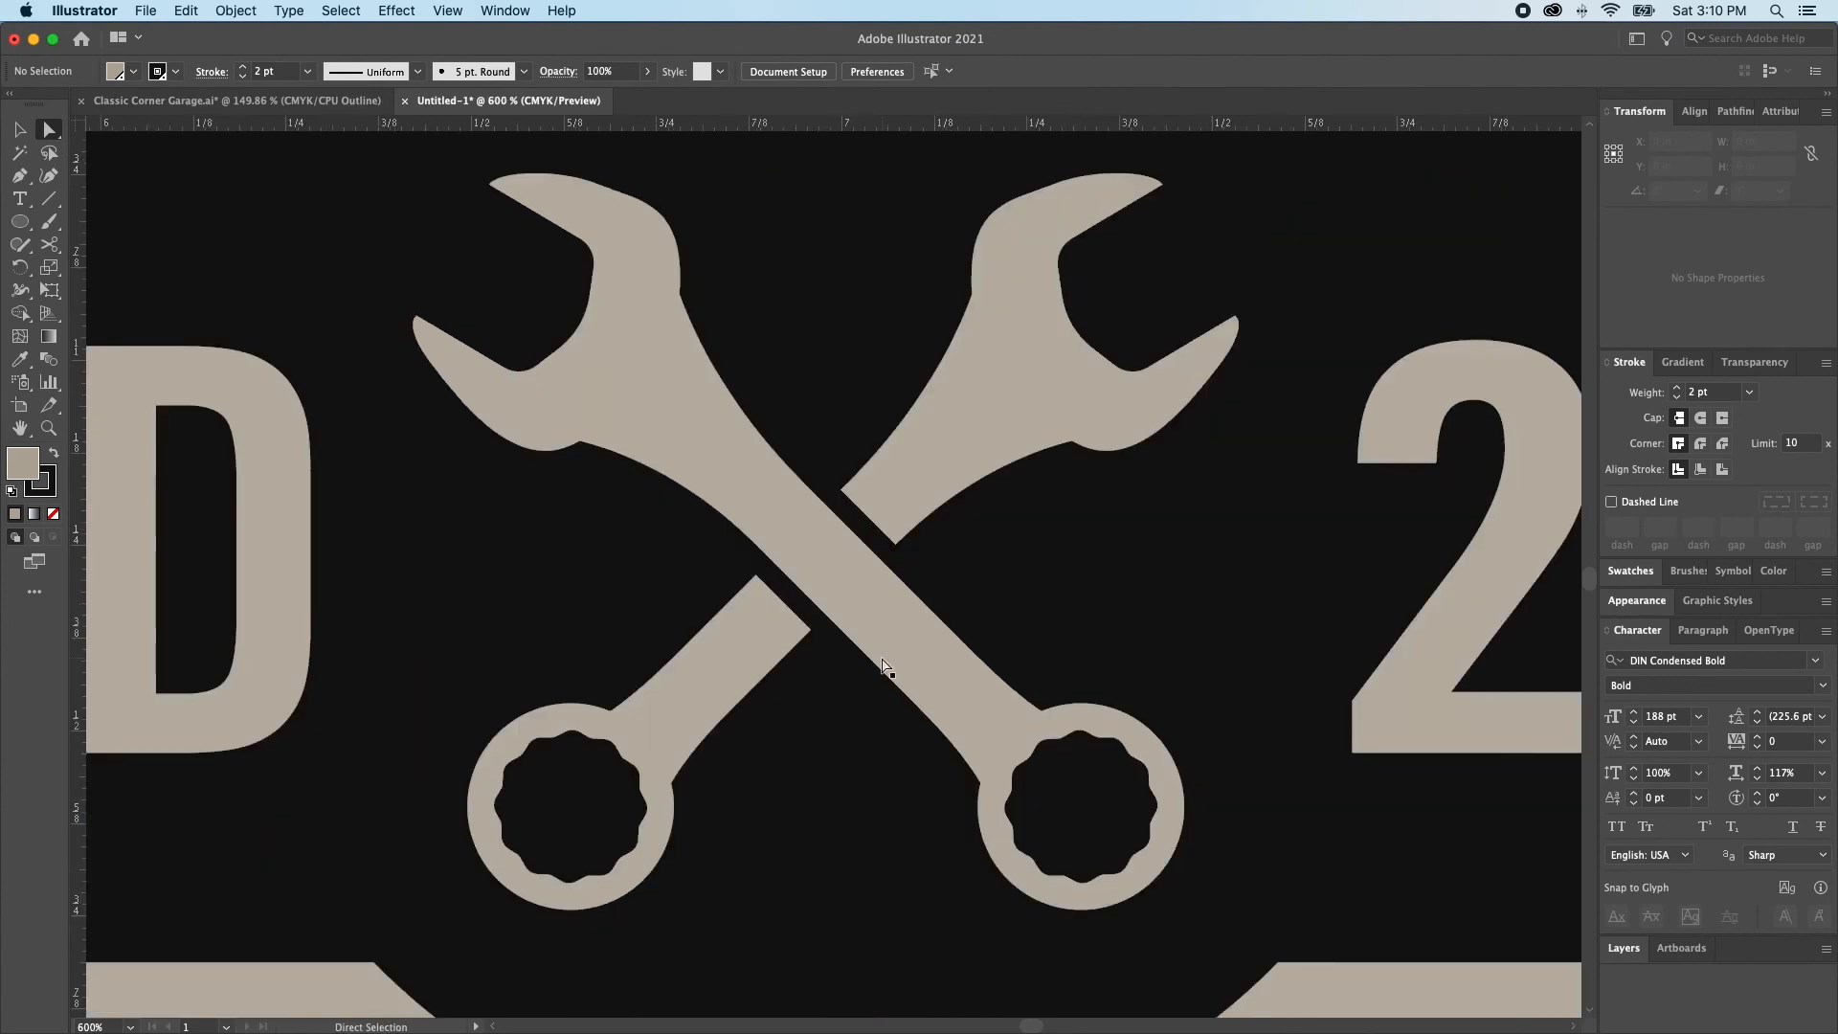
key("super+0")
key("v")
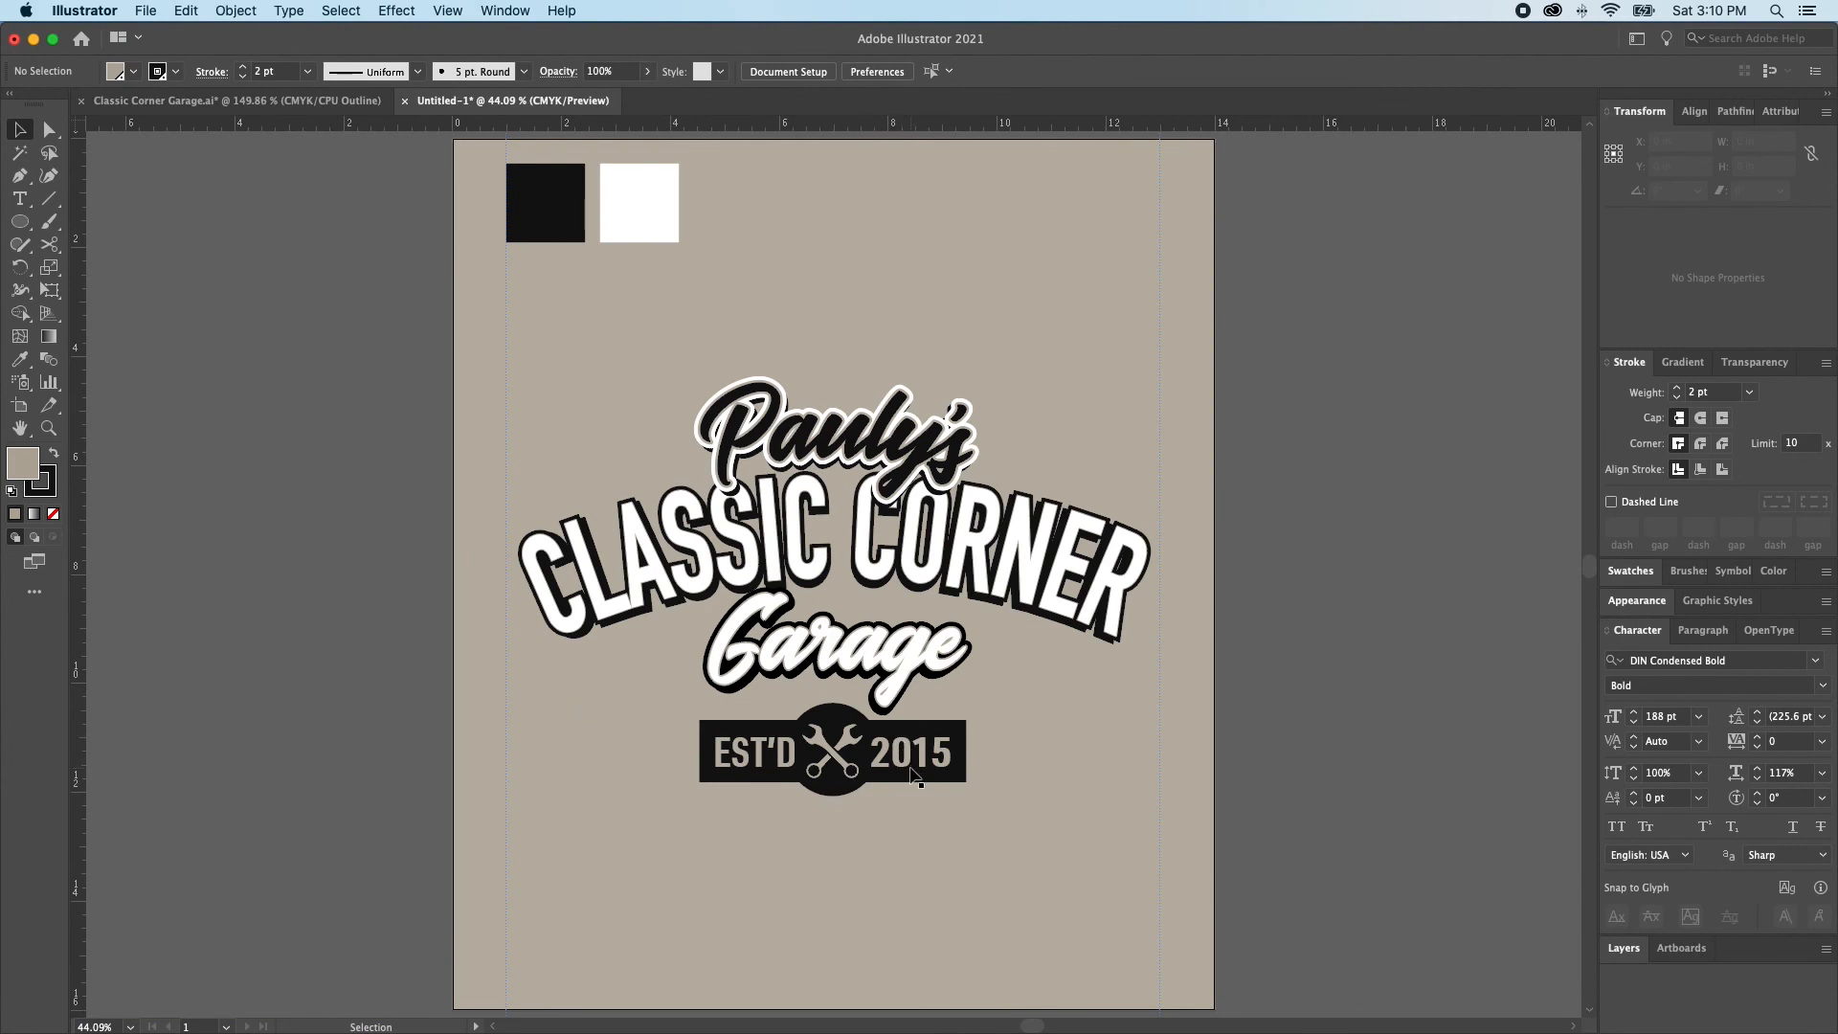
key("b")
left_click(1007, 685)
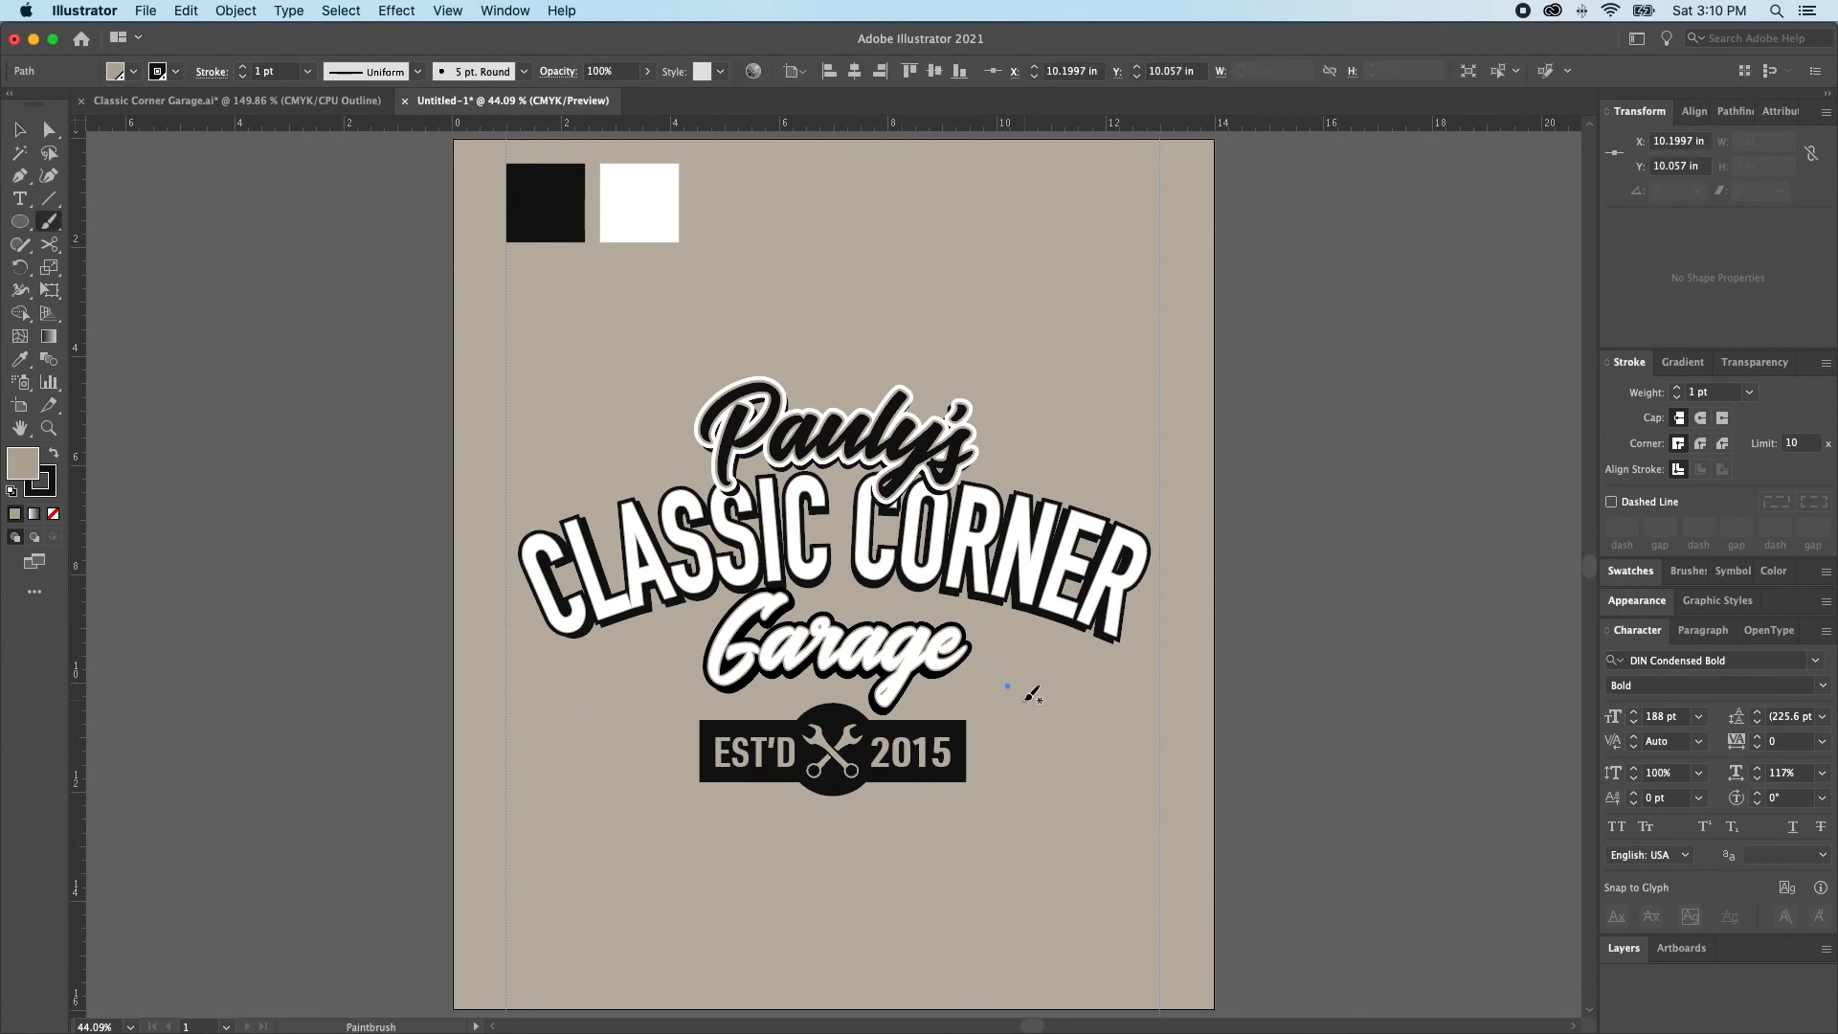
key("v")
left_click(1024, 699)
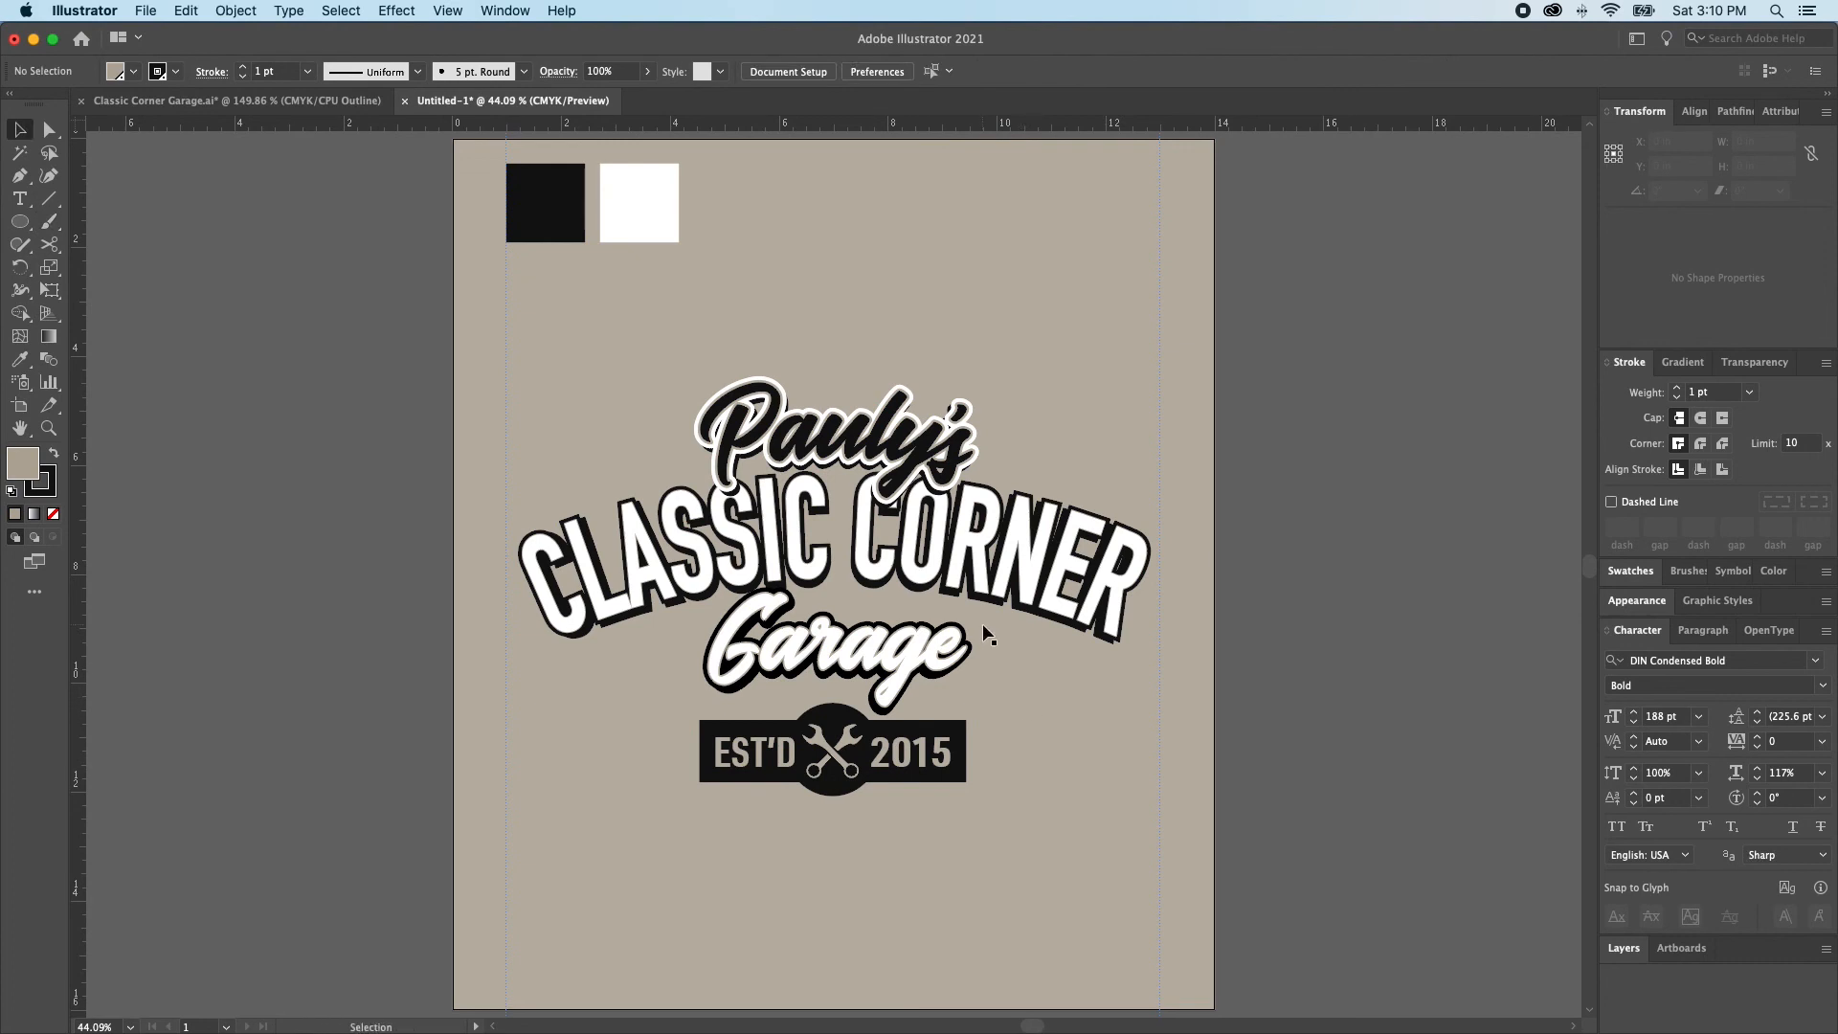
Nudge the layered Garage lettering down by about 0.125 in, away from the arched type
left_click(859, 653)
left_click(1144, 678)
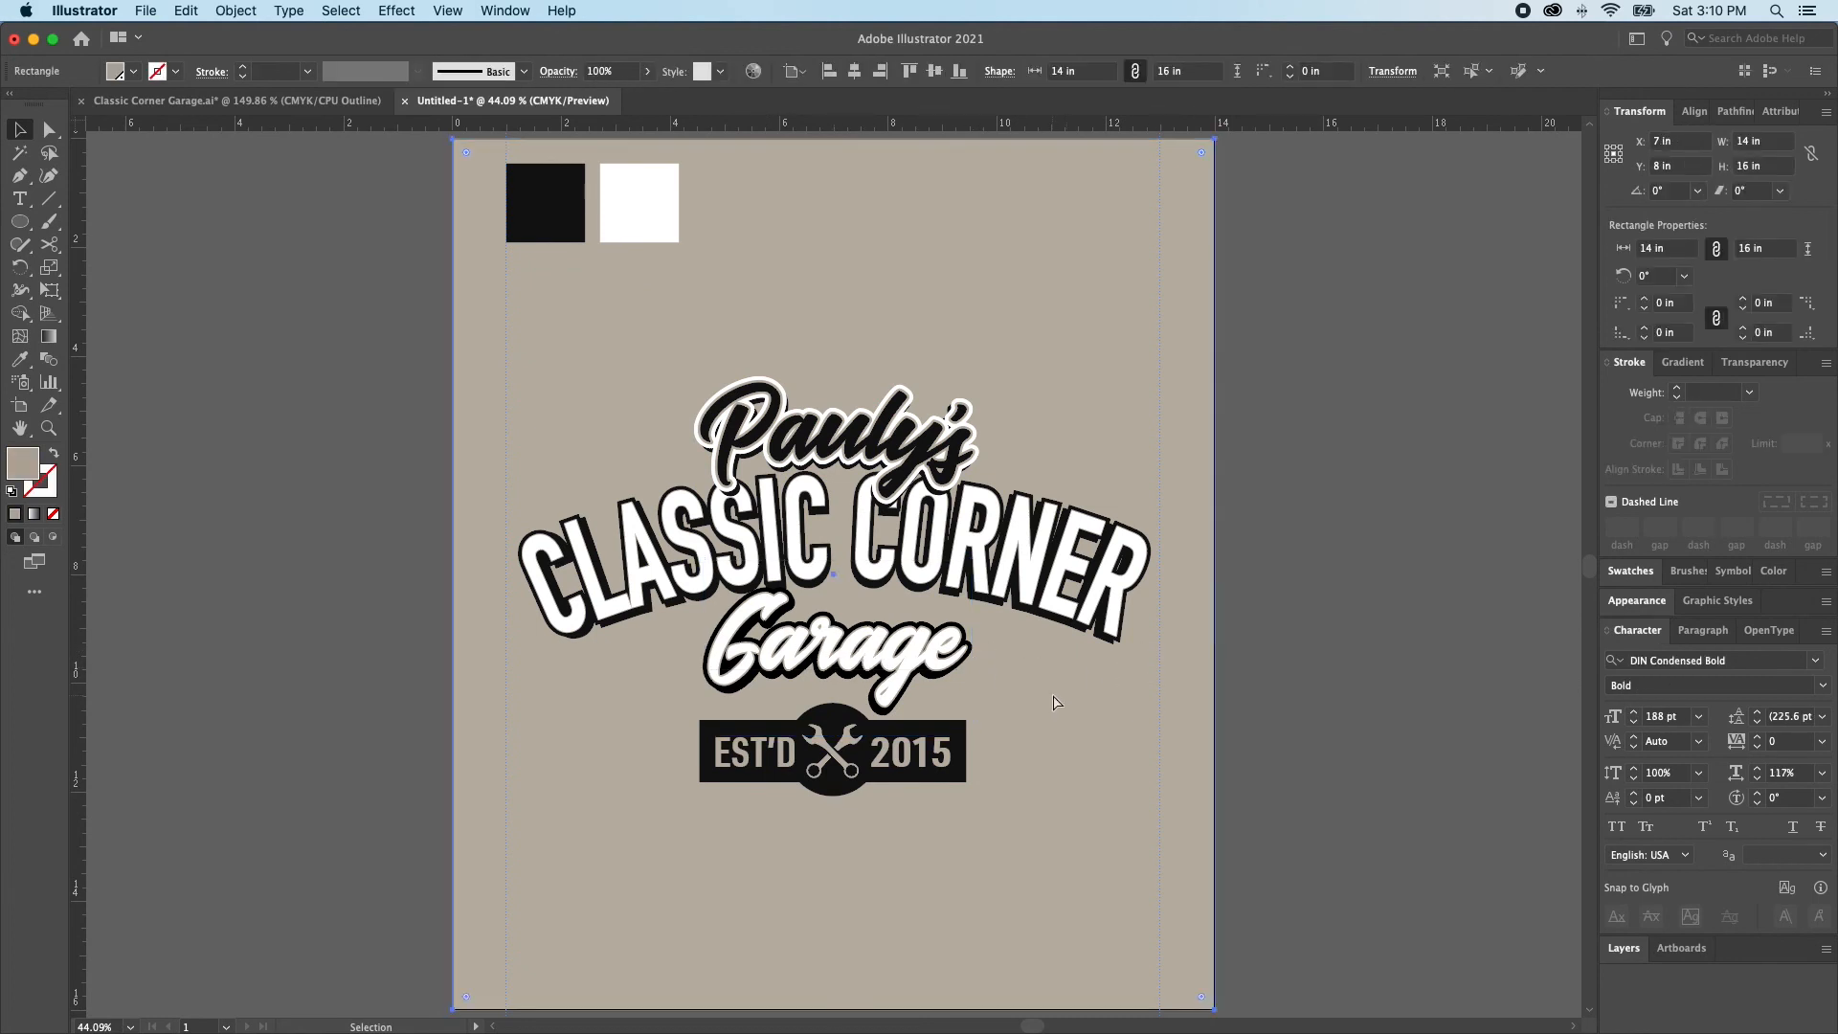
left_click(1100, 636)
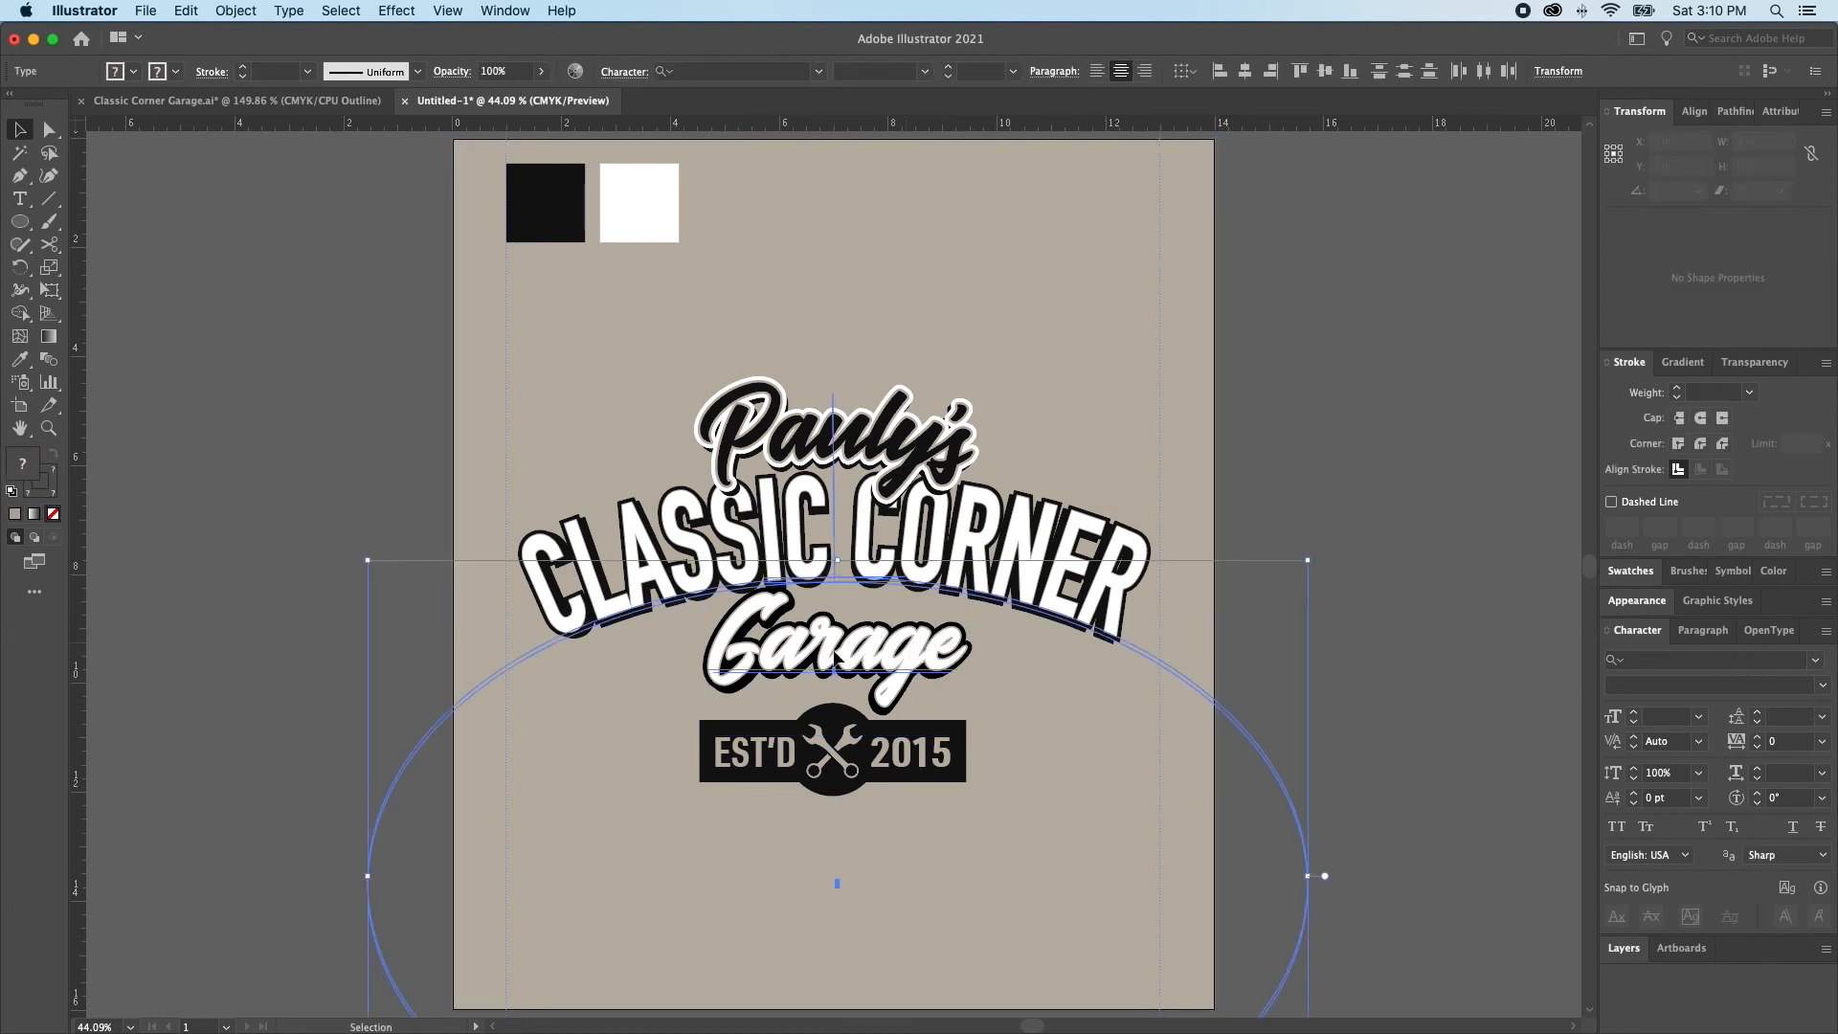
left_click(917, 686)
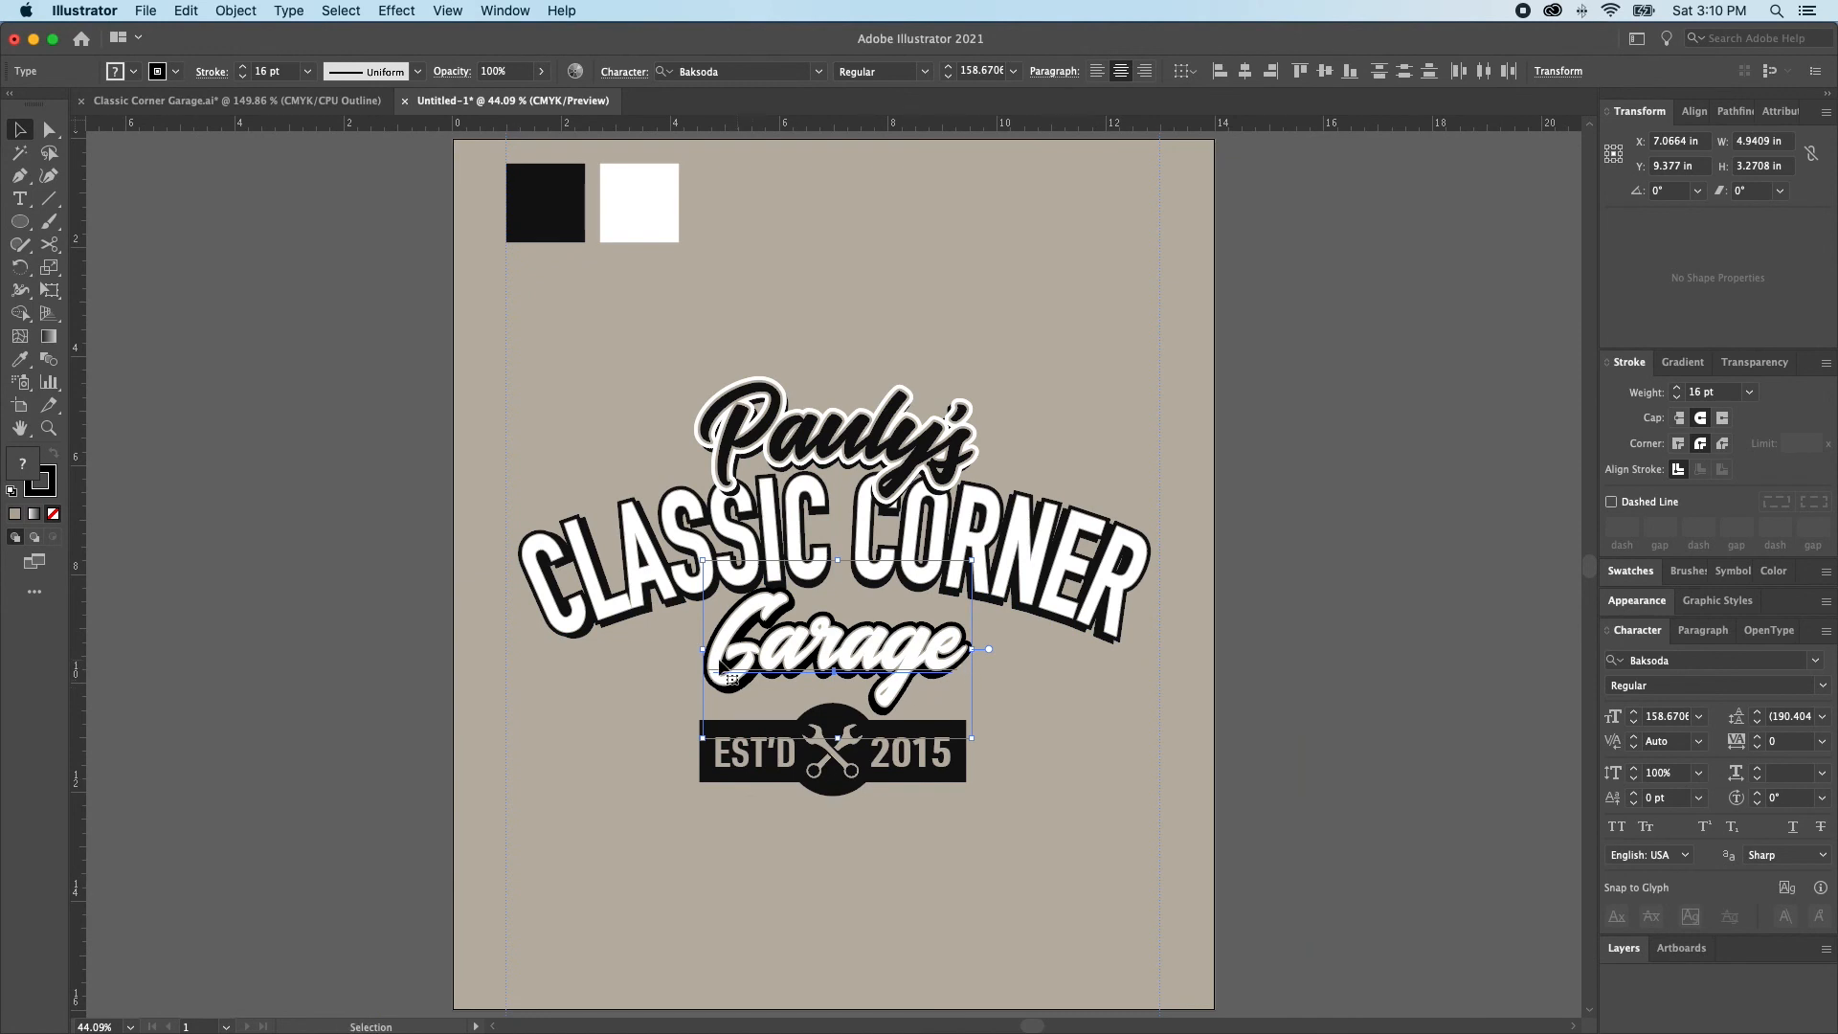
key("a")
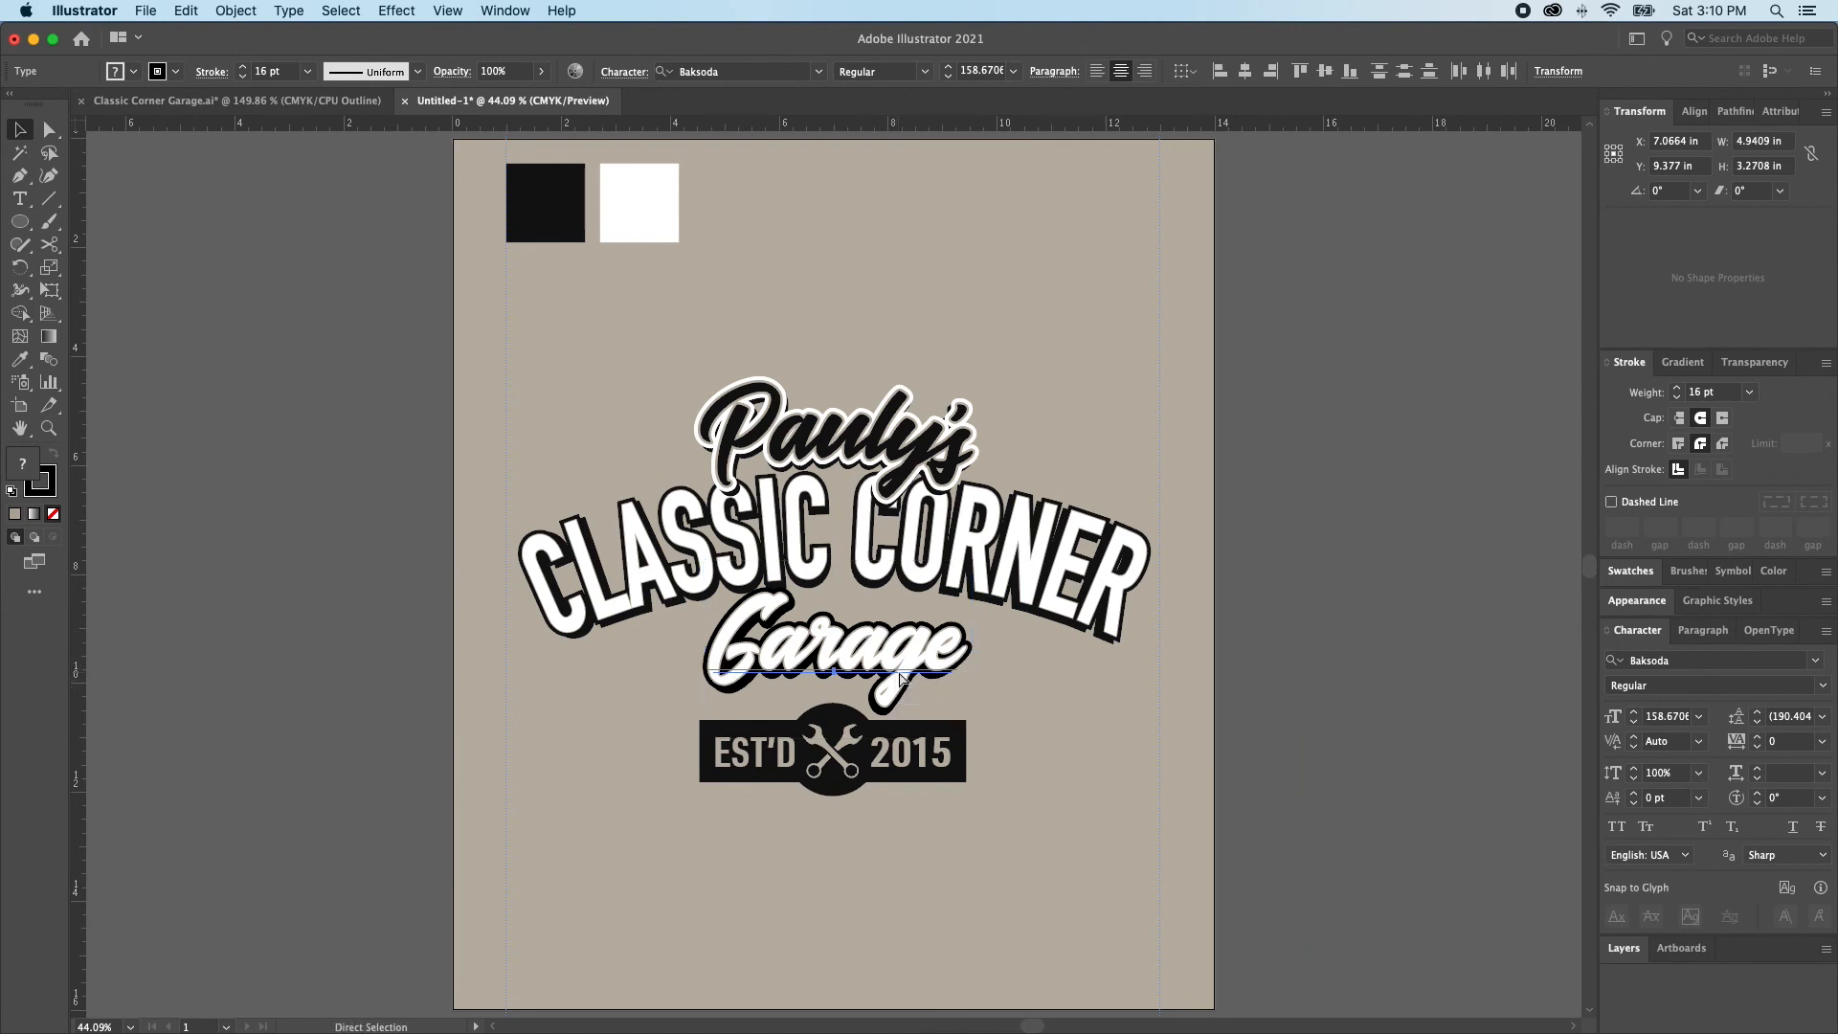
key("v")
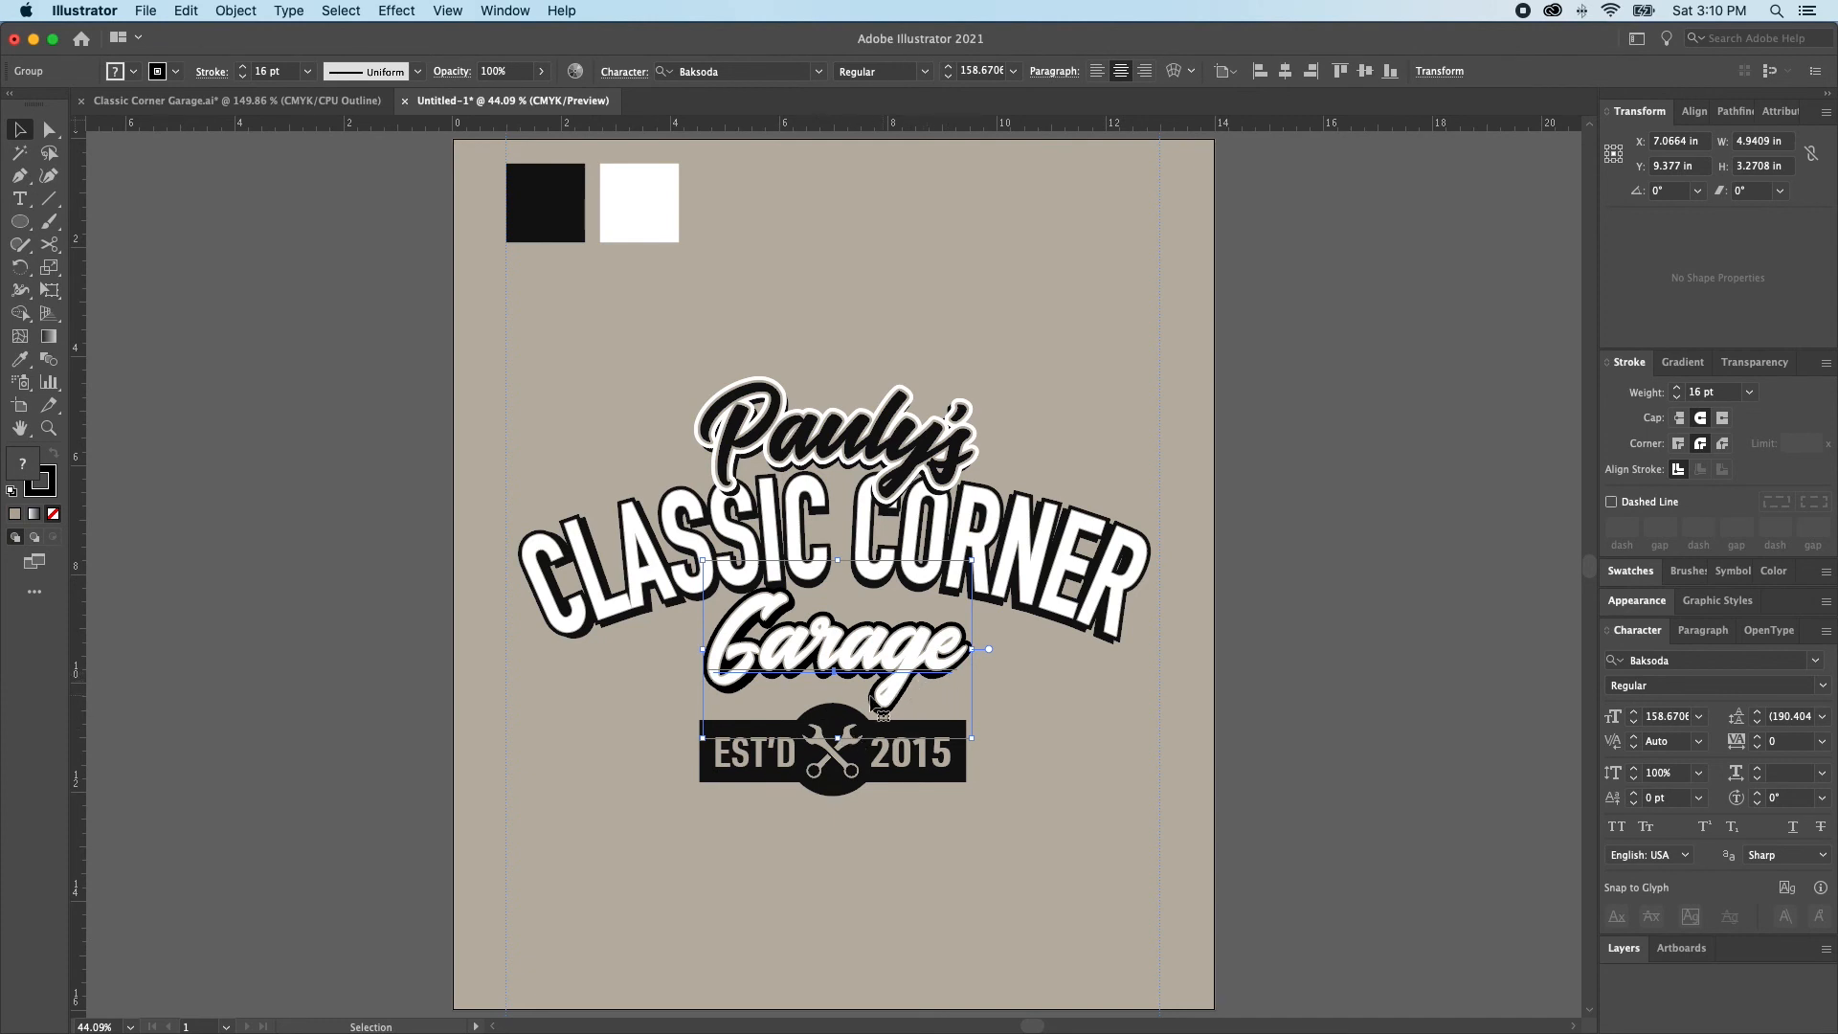
key("Down")
key("Down")
key("Down")
key("Down")
key("Down")
key("Down")
key("Down")
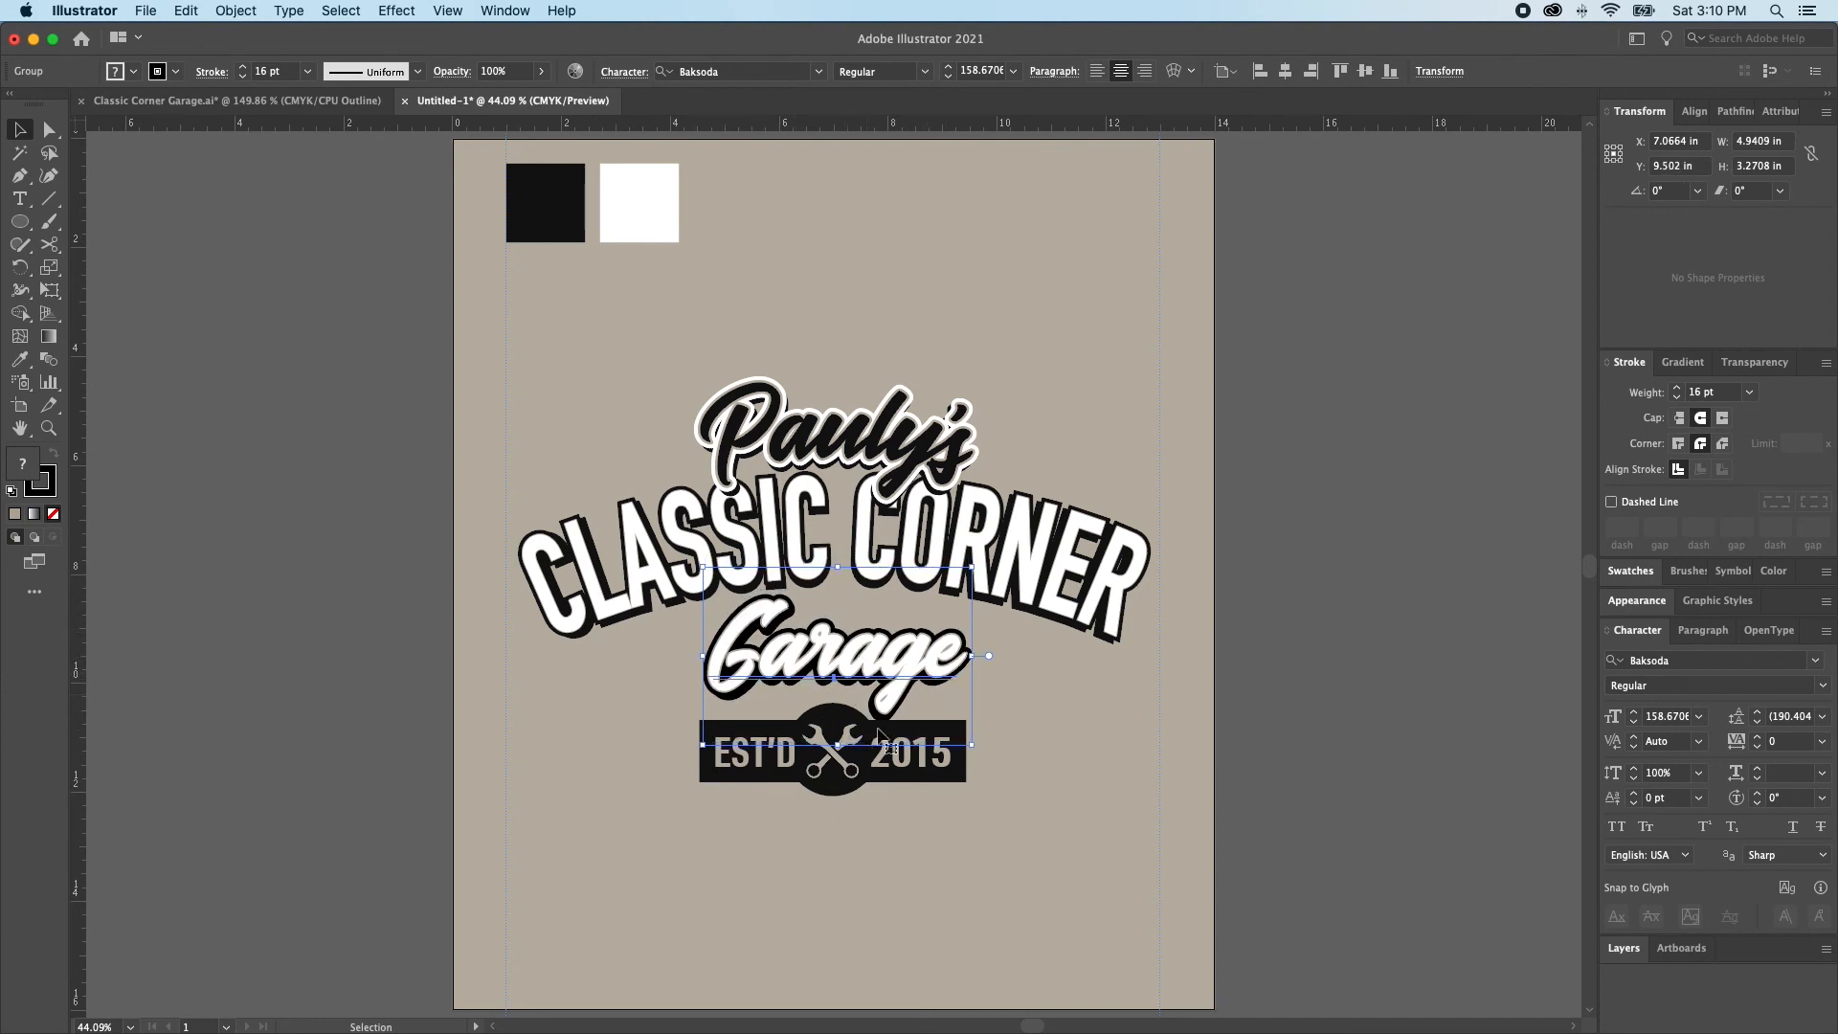
Move the EST'D 2015 badge with its circle and wrenches down to a vertical position of about 11.37 in
left_click(832, 772)
left_click(1036, 767)
left_click_drag(1034, 767, 638, 801)
left_click(1131, 642, "shift")
left_click(1050, 664, "shift")
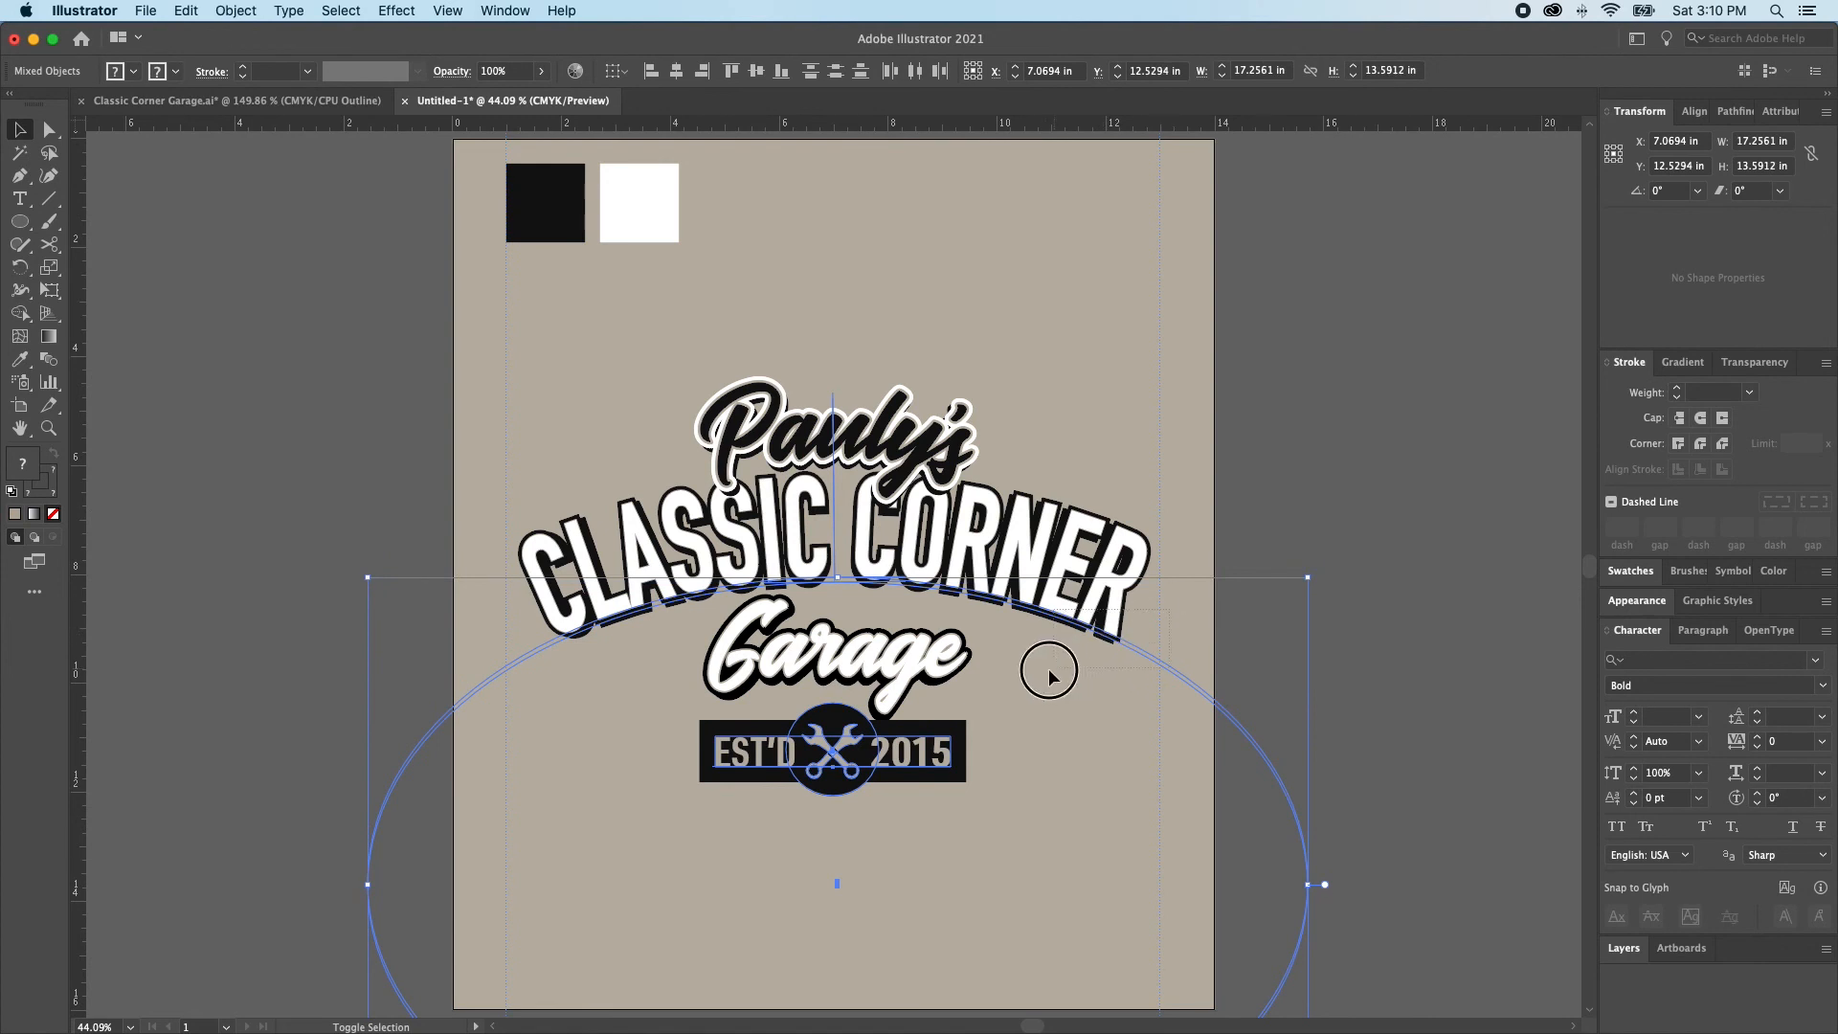
key("Down")
key("Down")
key("Down")
key("Down")
key("Down")
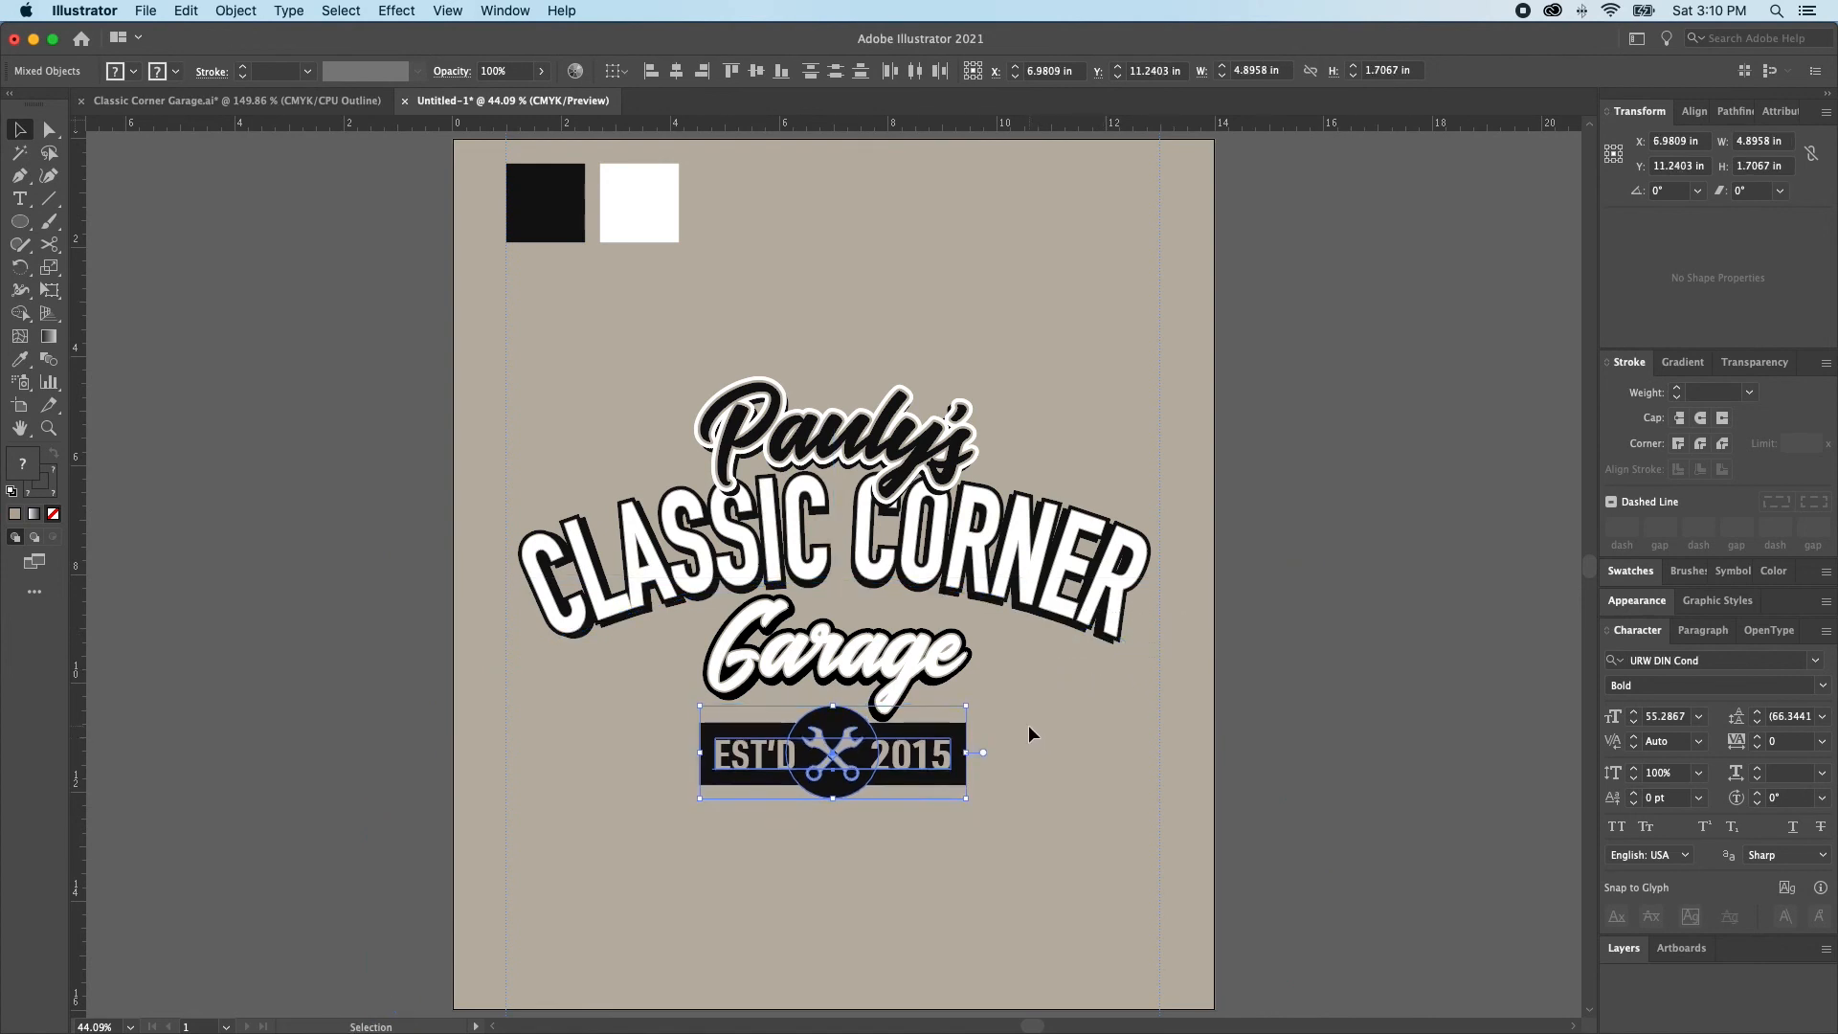
key("Down")
key("Down")
key("Down")
key("Down")
key("Down")
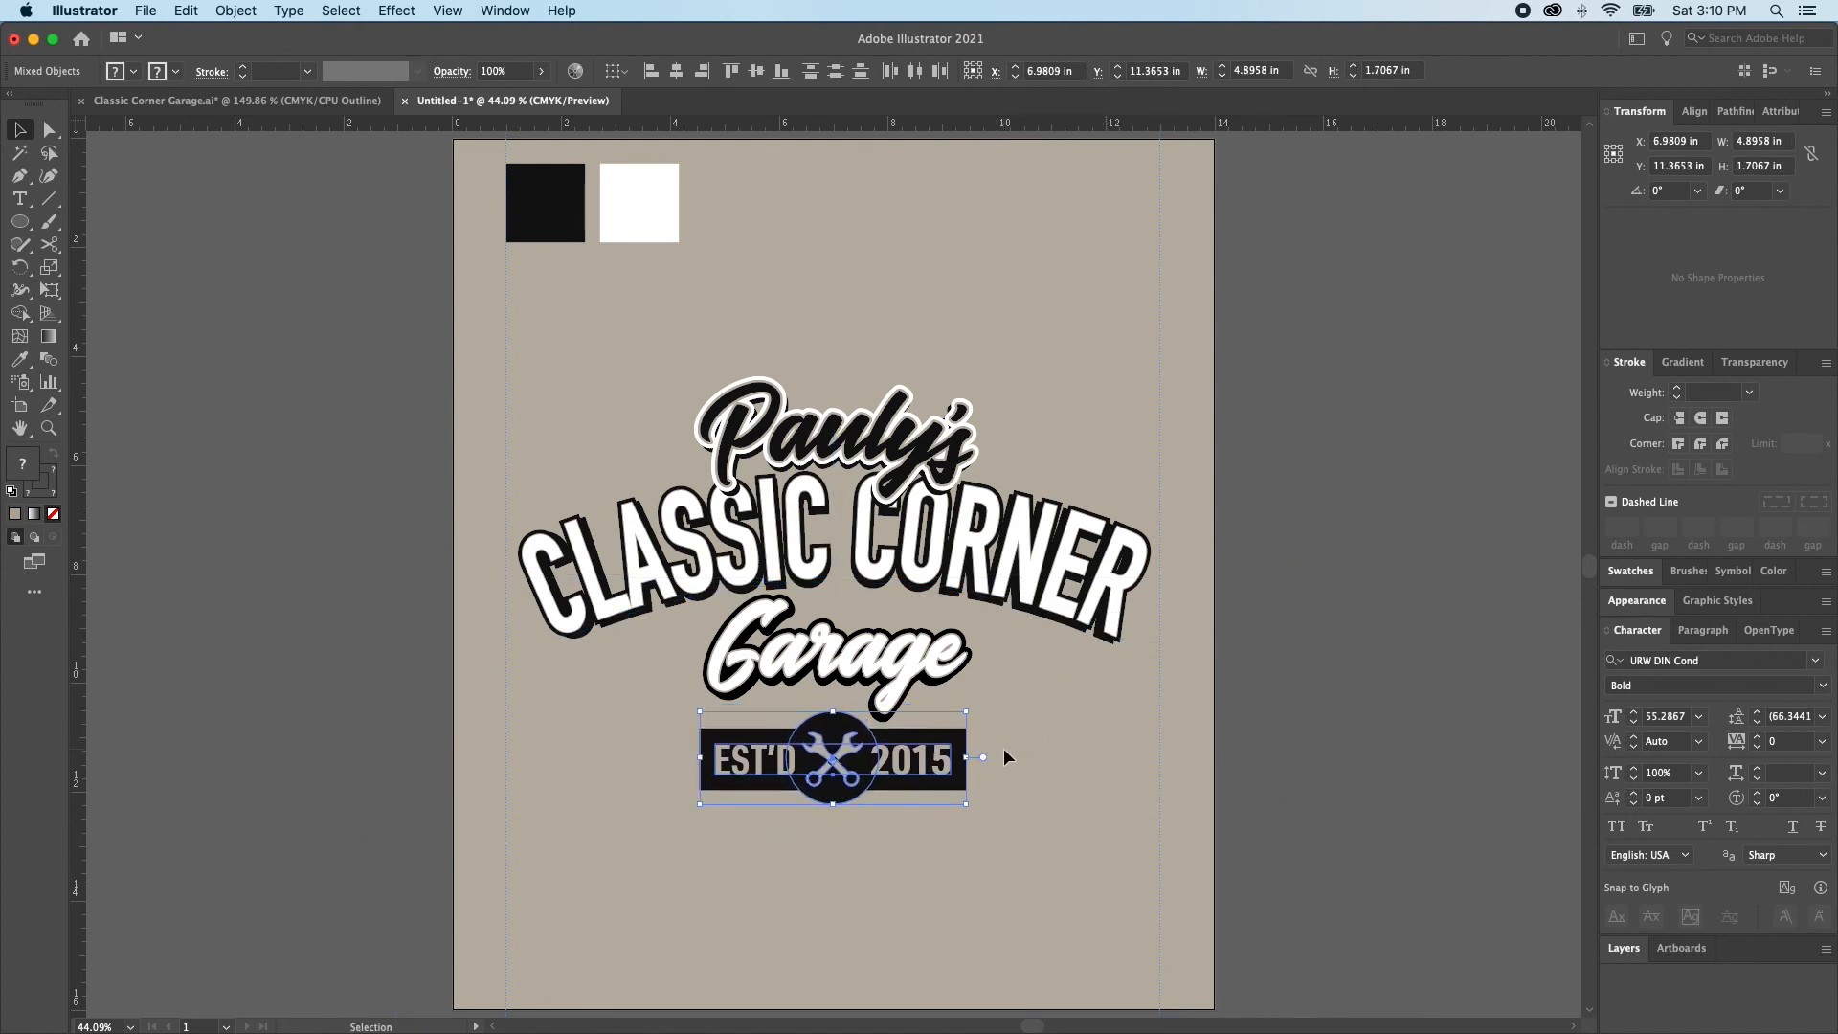
Nudge the layered Pauly's lettering up to a vertical position of about 5.49 in
left_click(791, 361)
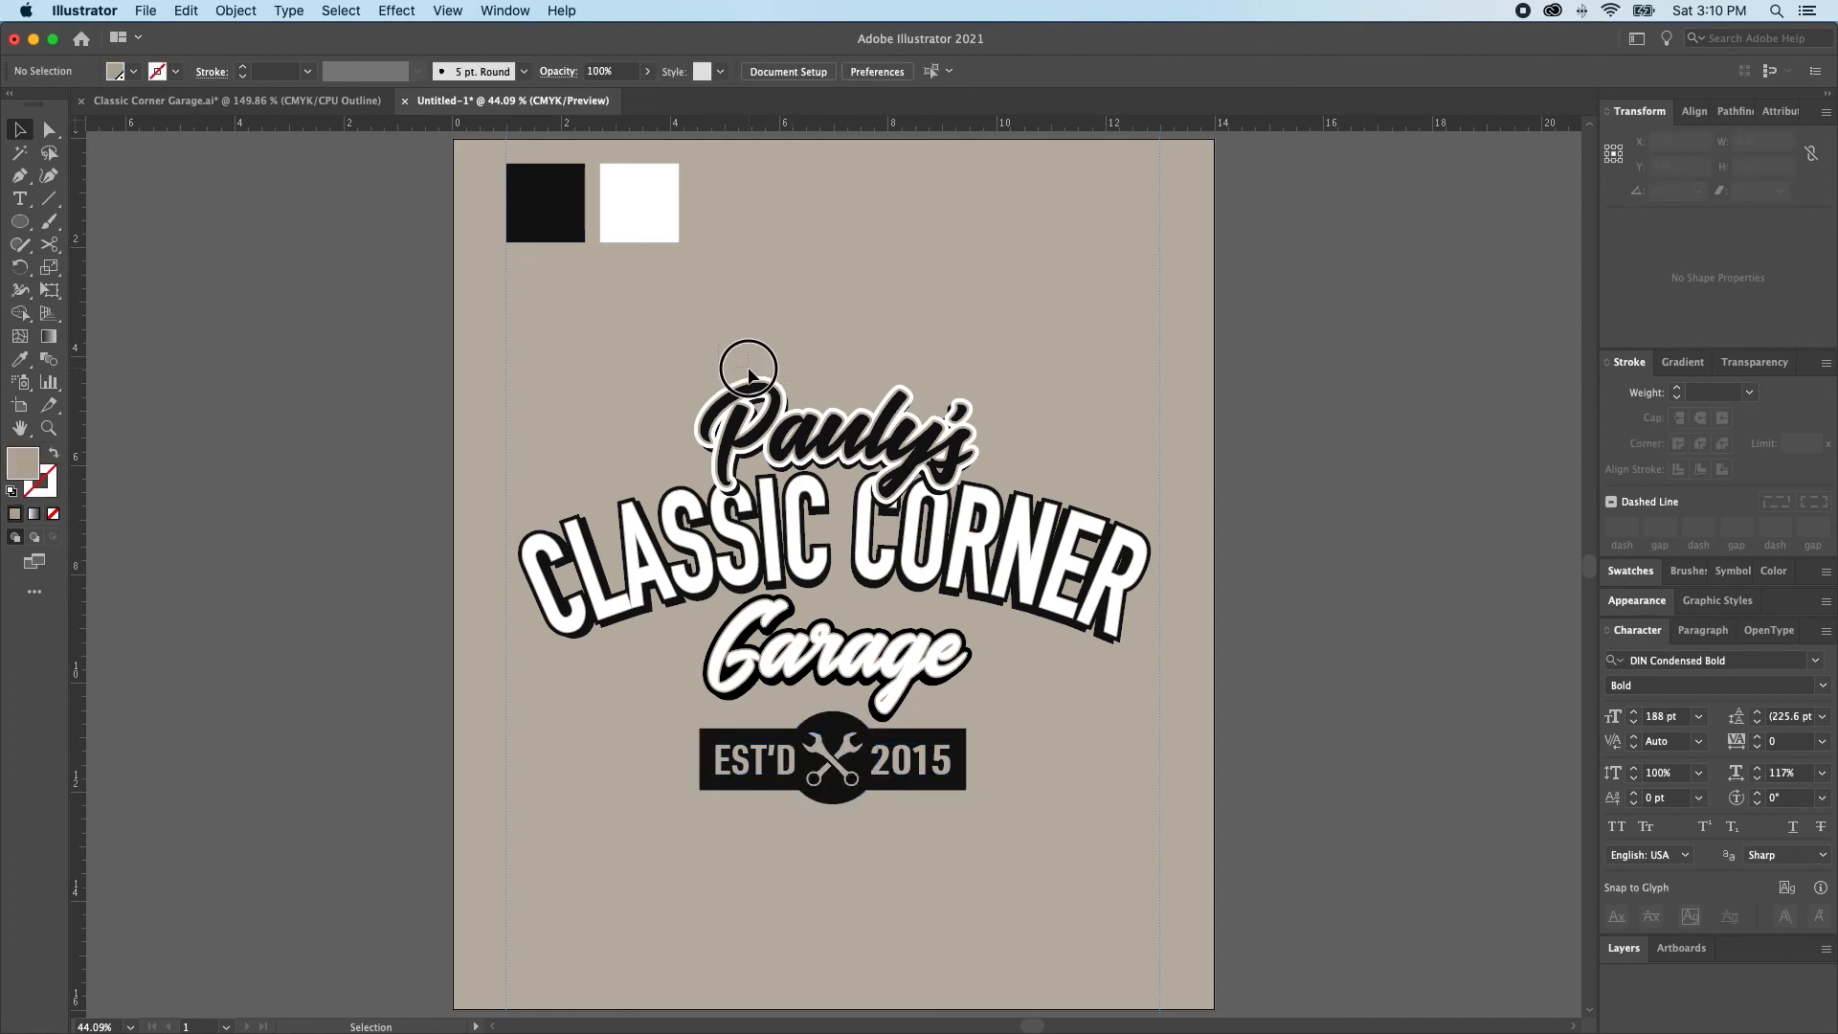
left_click(777, 410)
key("Up")
key("Up")
key("Up")
key("Up")
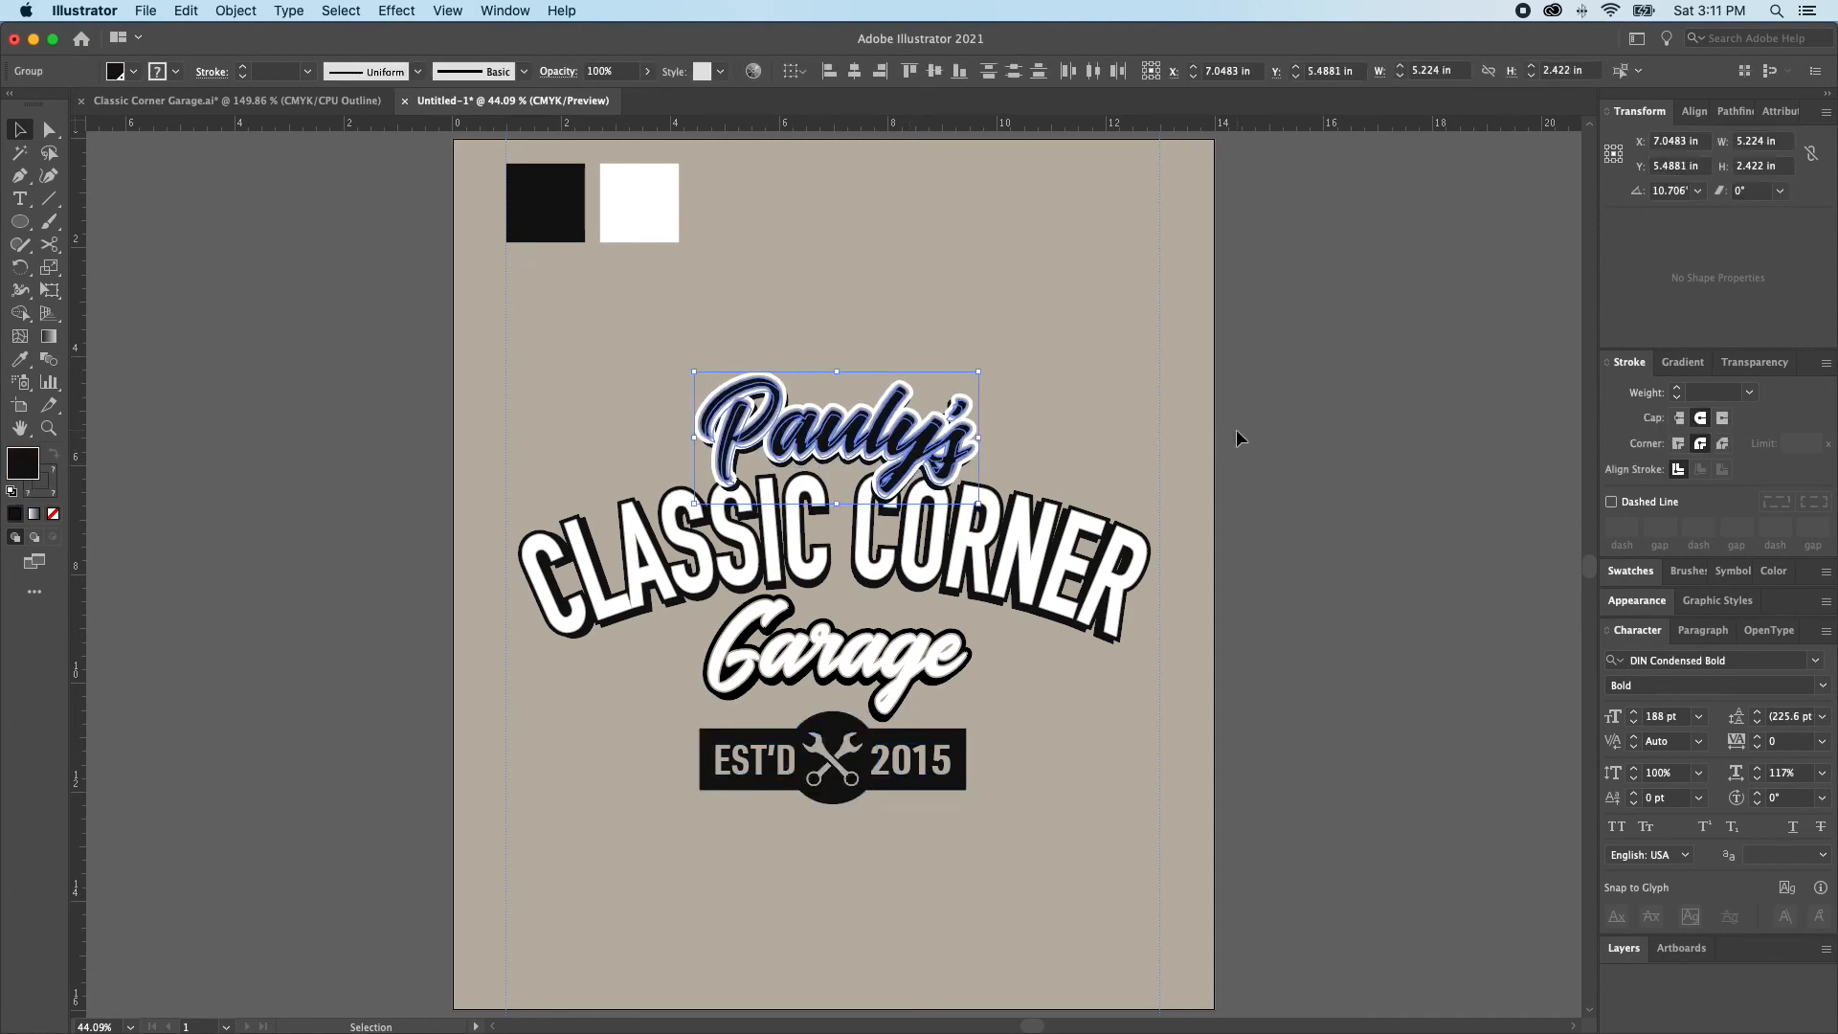
left_click(1296, 419)
left_click(1257, 531)
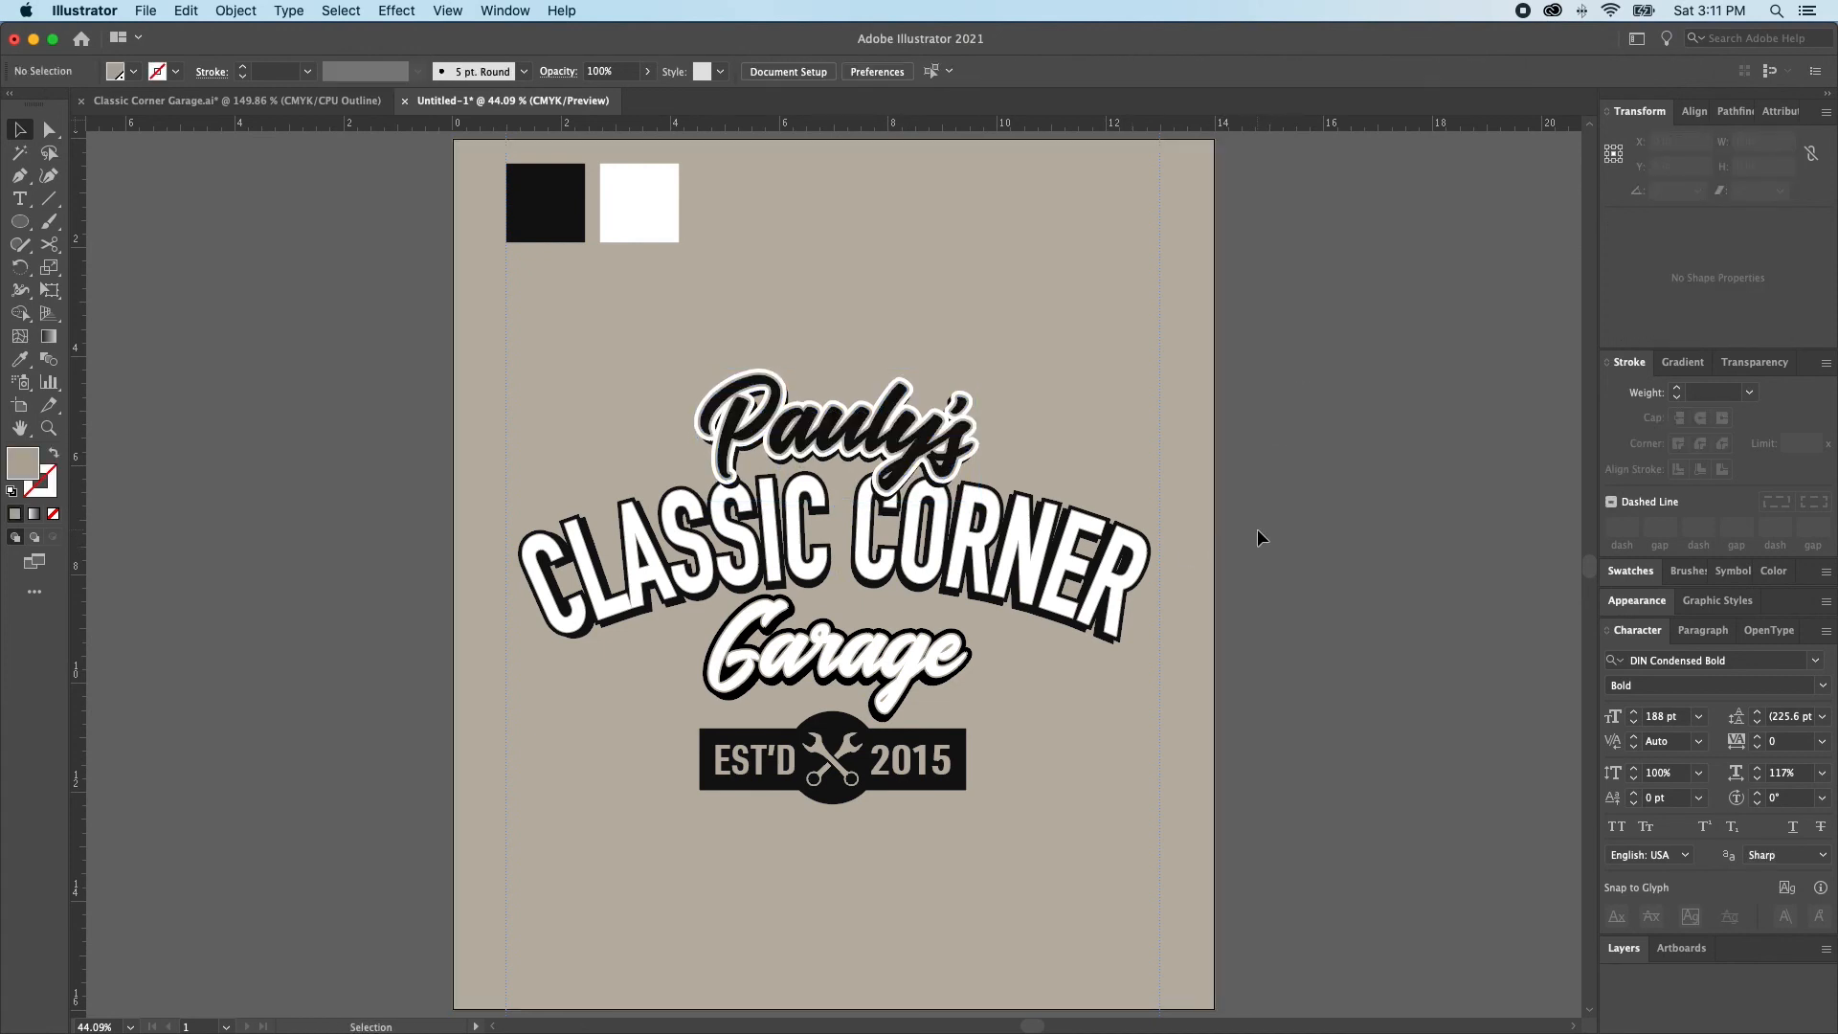
left_click_drag(1335, 512, 1307, 616)
left_click(1265, 598)
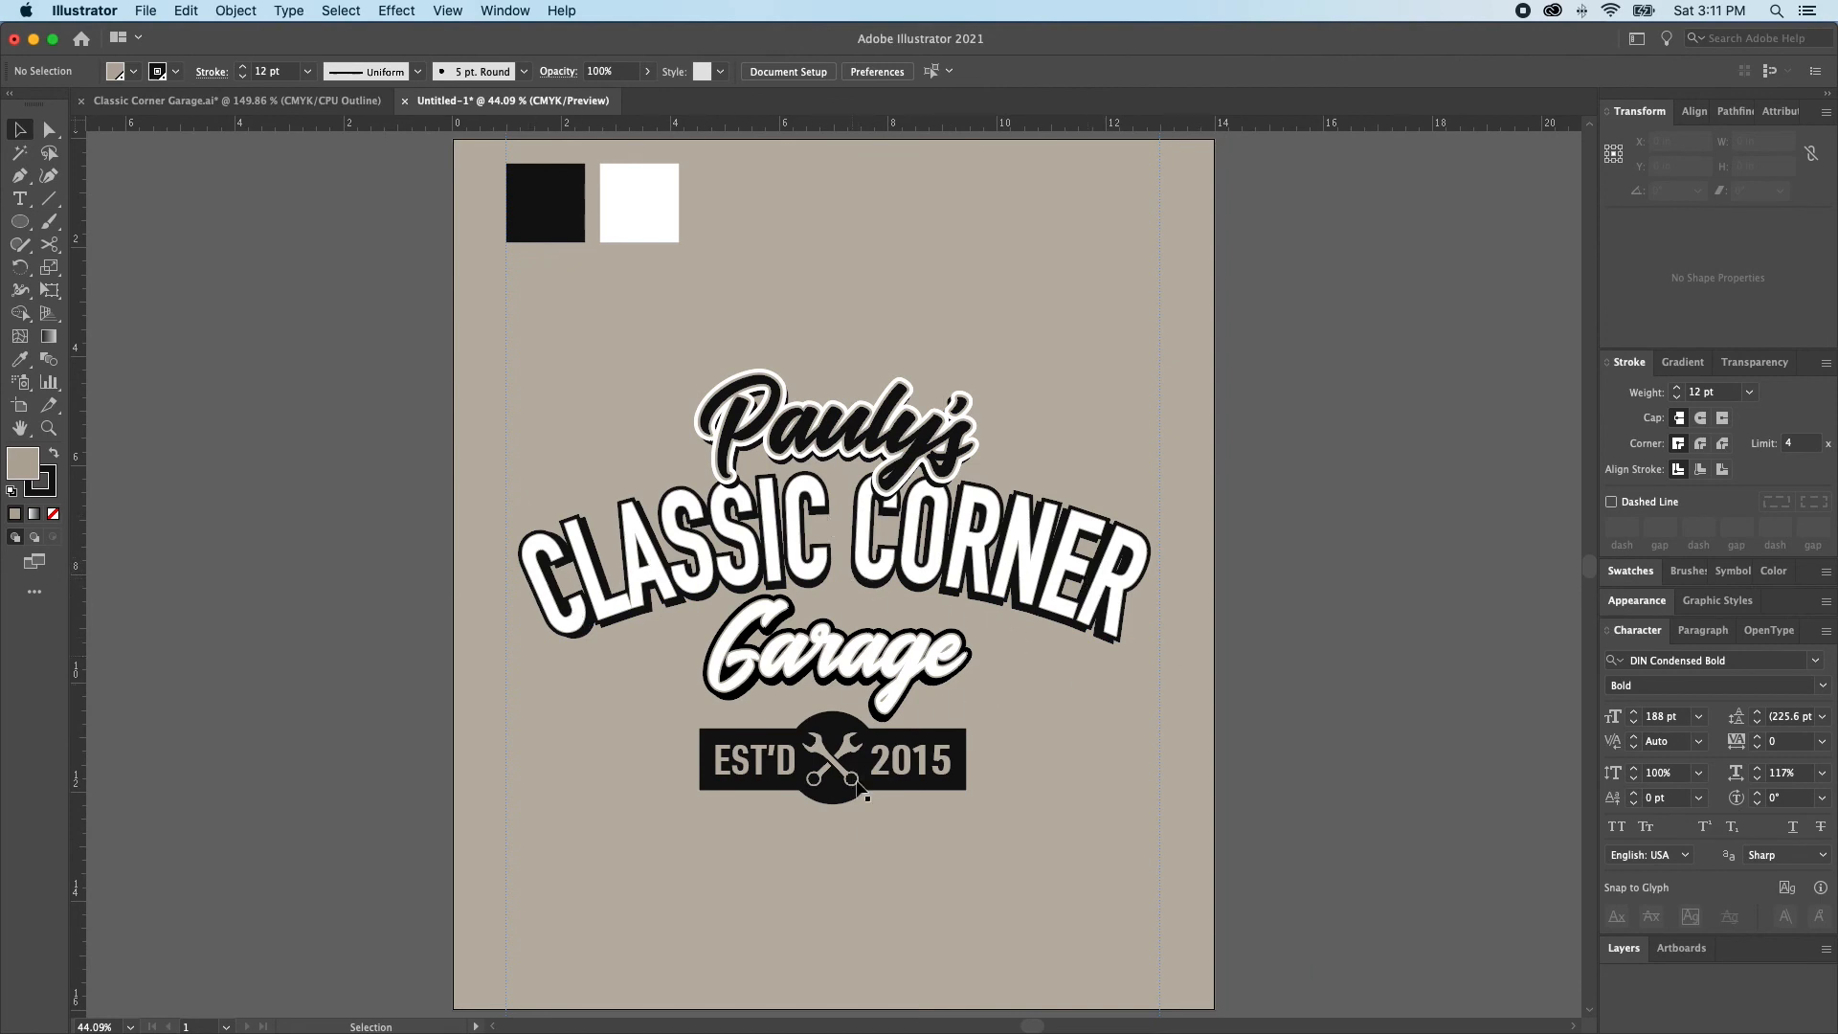
left_click(997, 387)
left_click(1279, 529)
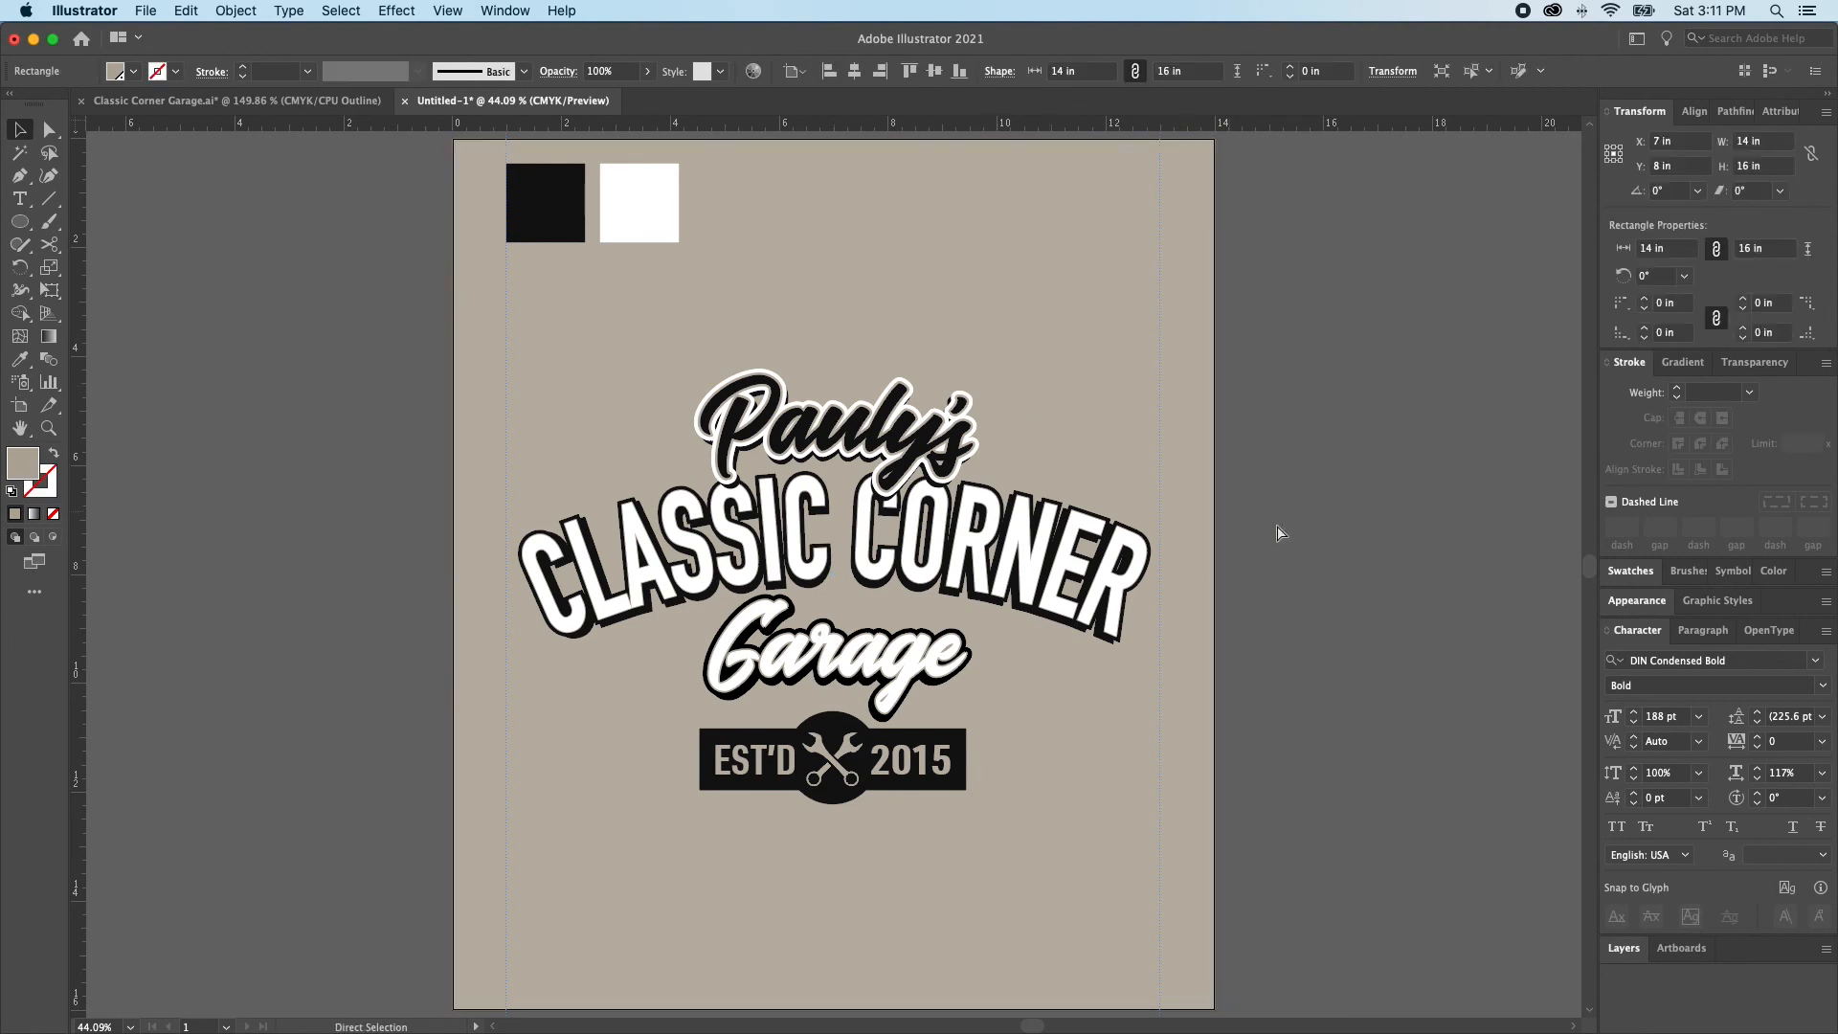
Widen the white layer of the arched CLASSIC CORNER text to a horizontal scale of 83%
left_click(1108, 575)
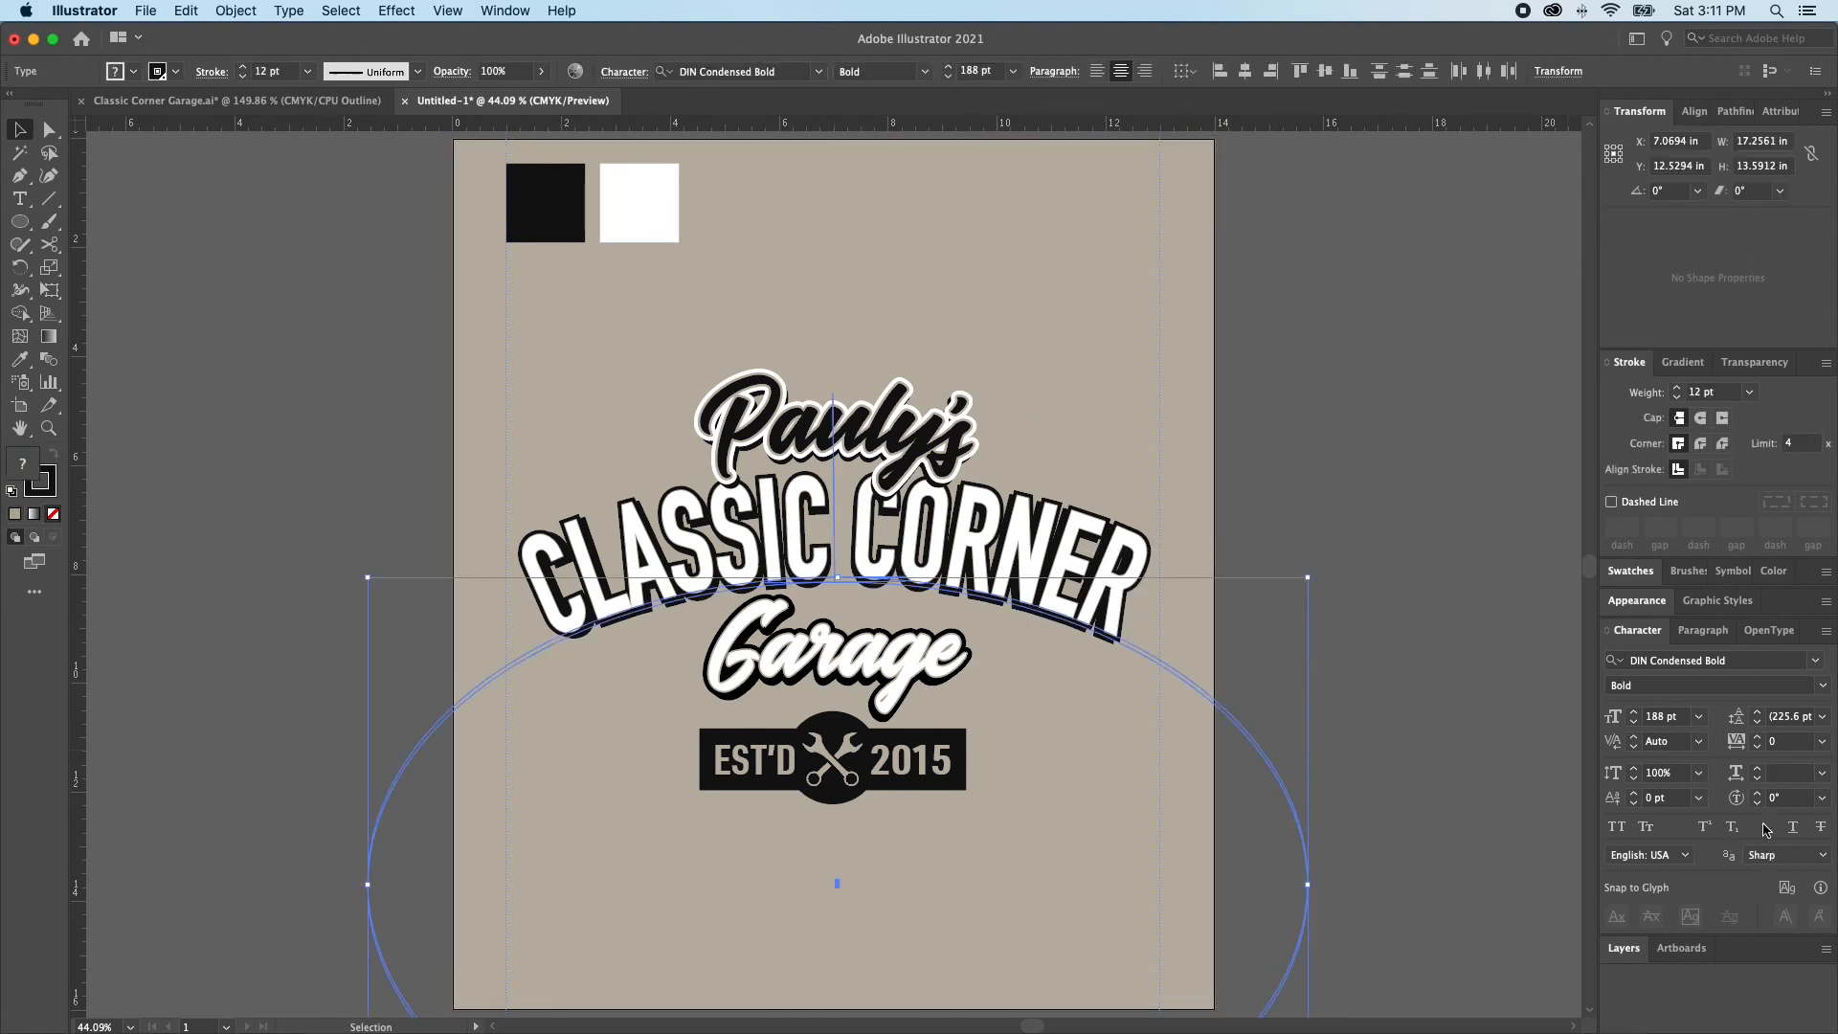
left_click(1447, 651)
left_click(1113, 574)
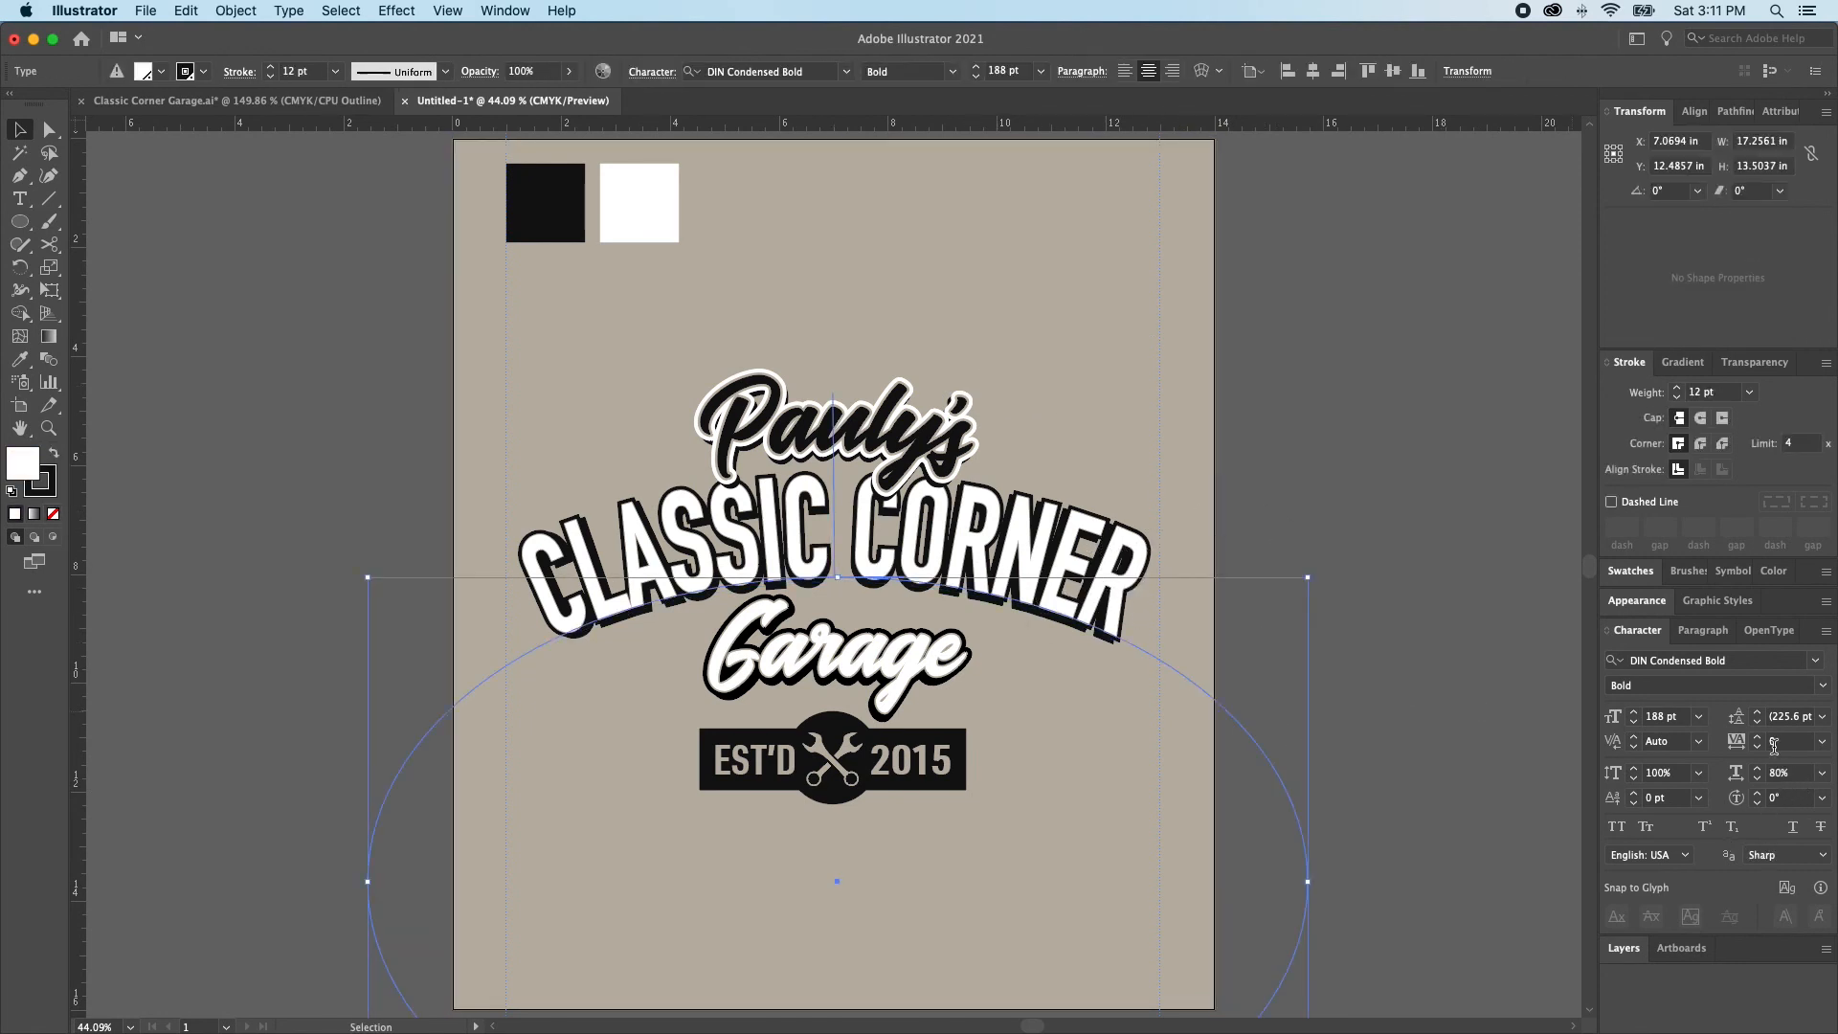
left_click(1758, 770)
left_click(1758, 769)
left_click(1758, 770)
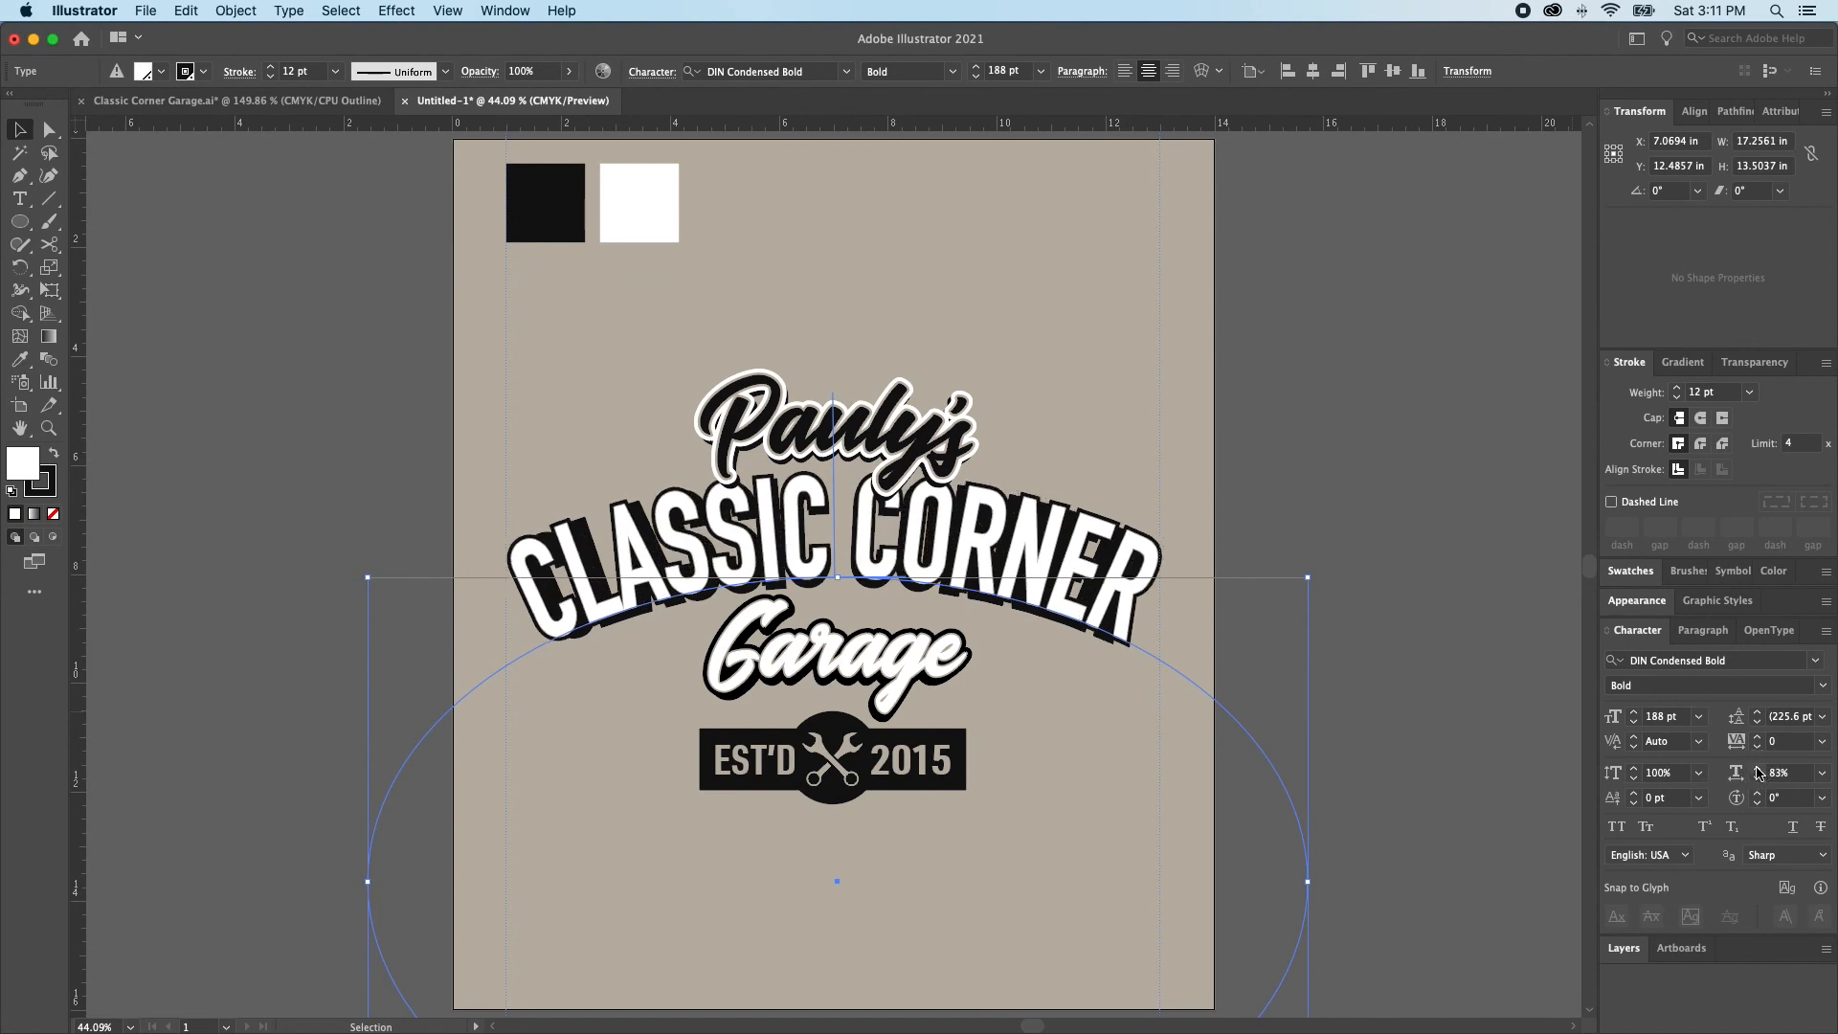
left_click(1475, 697)
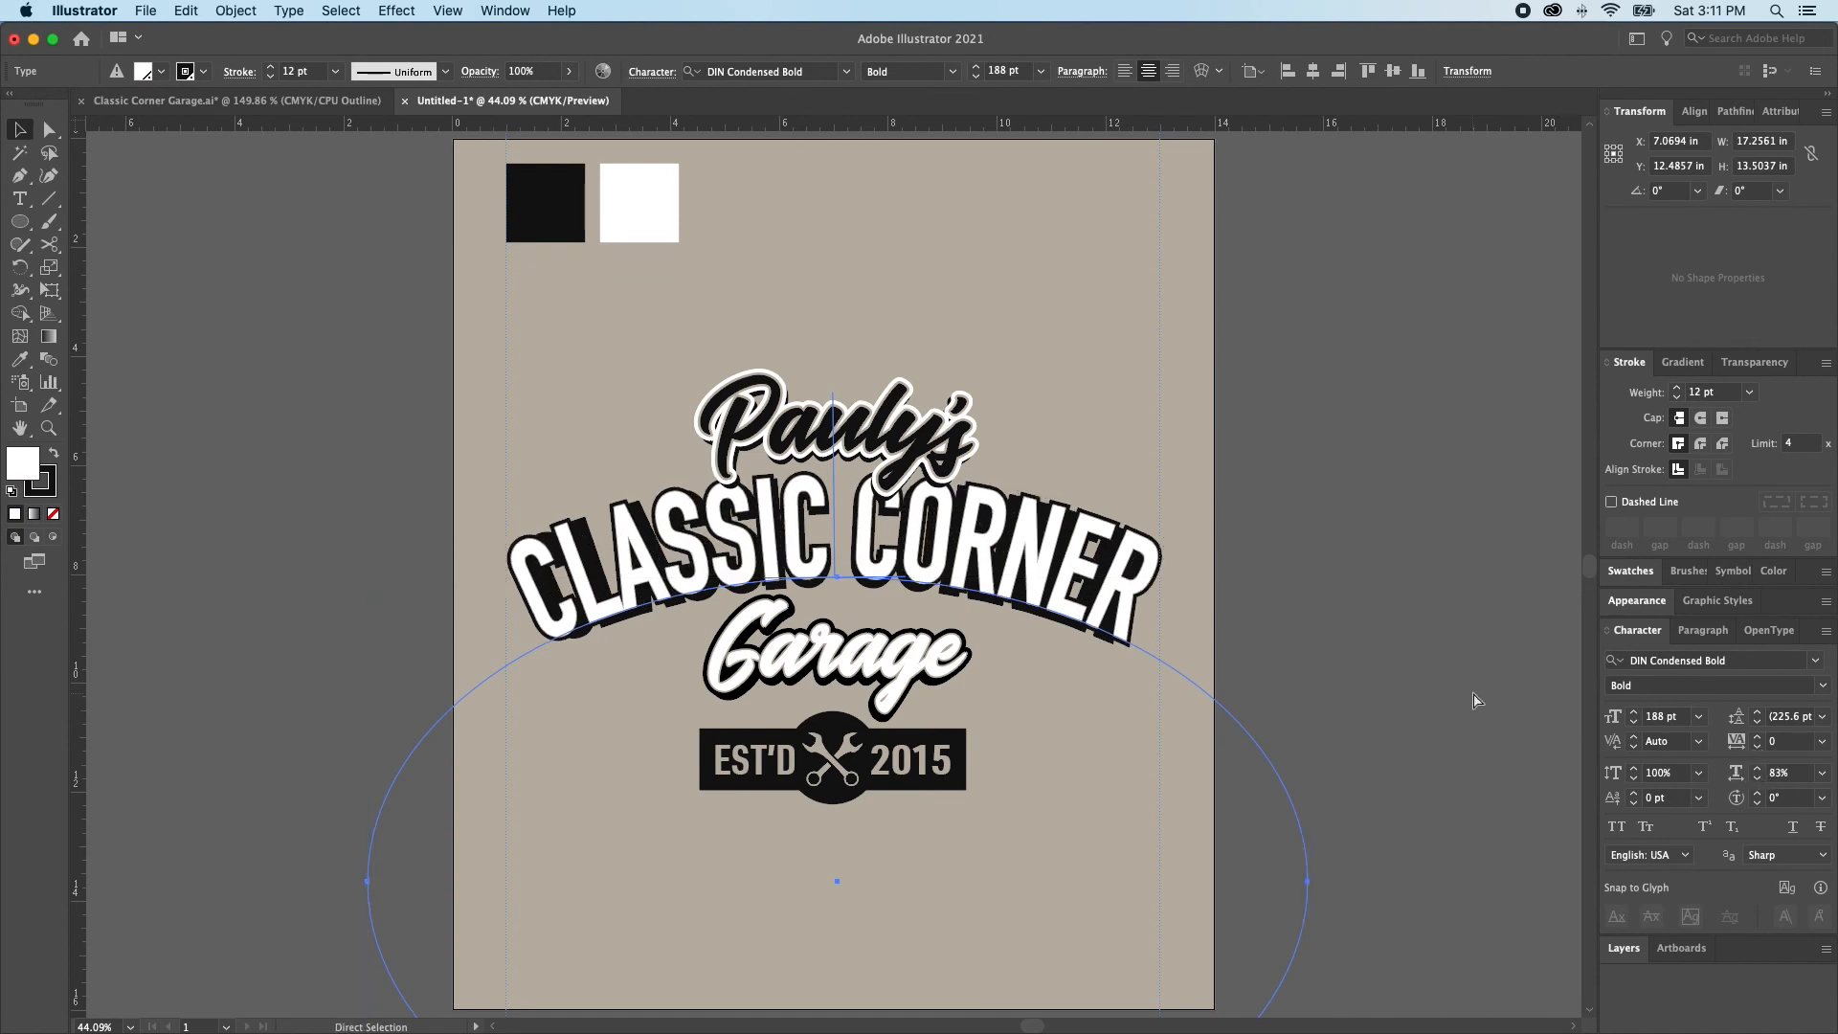
Widen the black shadow layer of the arched CLASSIC CORNER text to a horizontal scale of 82%
left_click(1068, 607)
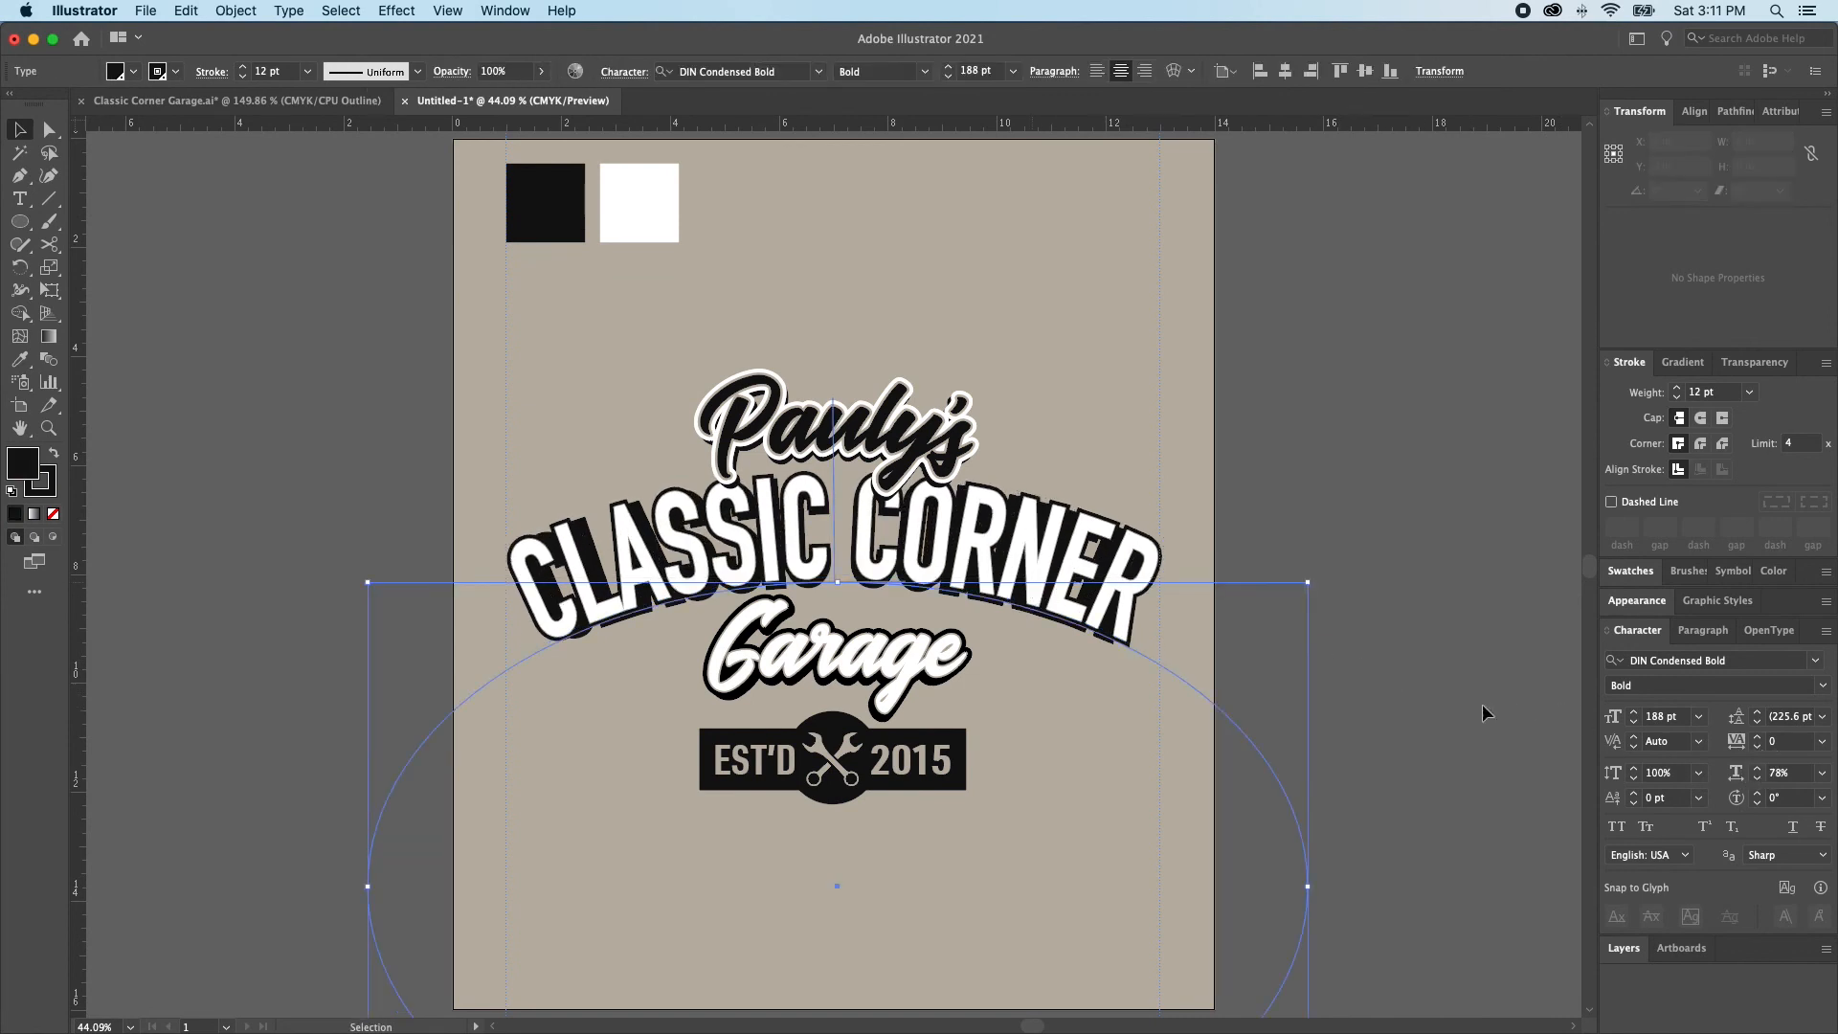
left_click(1758, 770)
left_click(1758, 770)
left_click(1759, 769)
left_click(1759, 769)
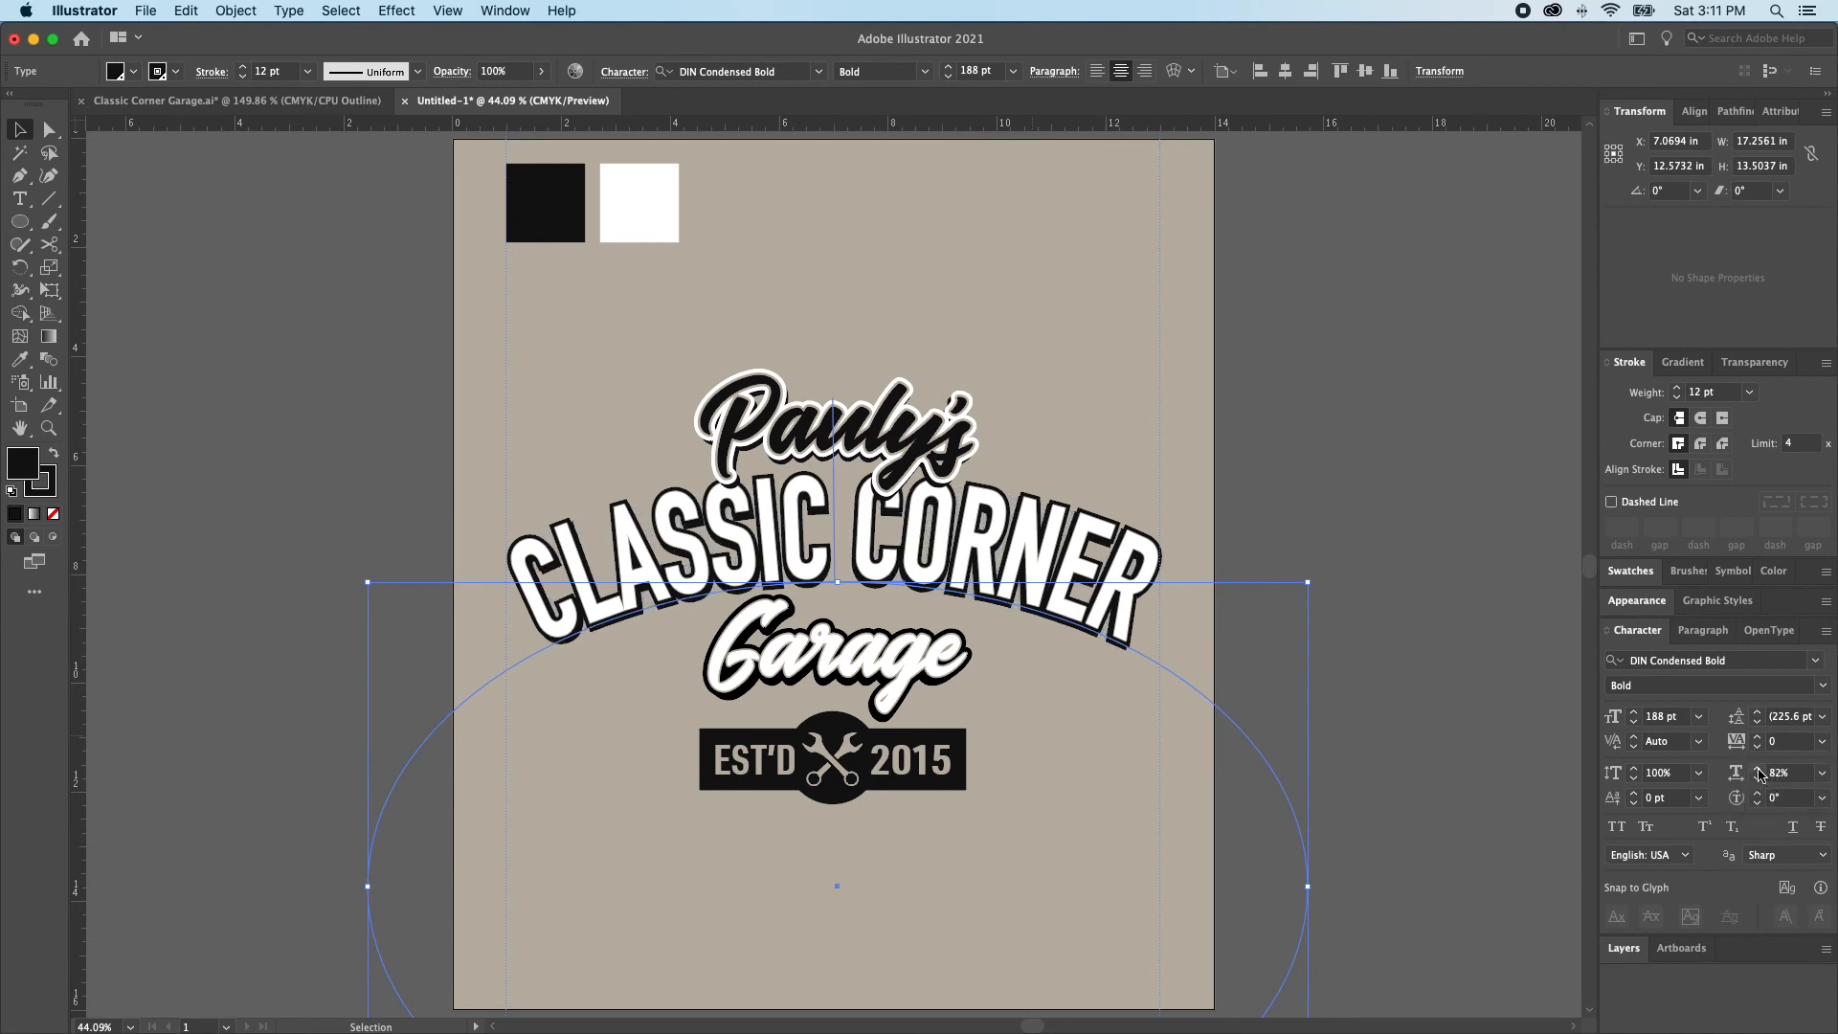
left_click(1435, 668)
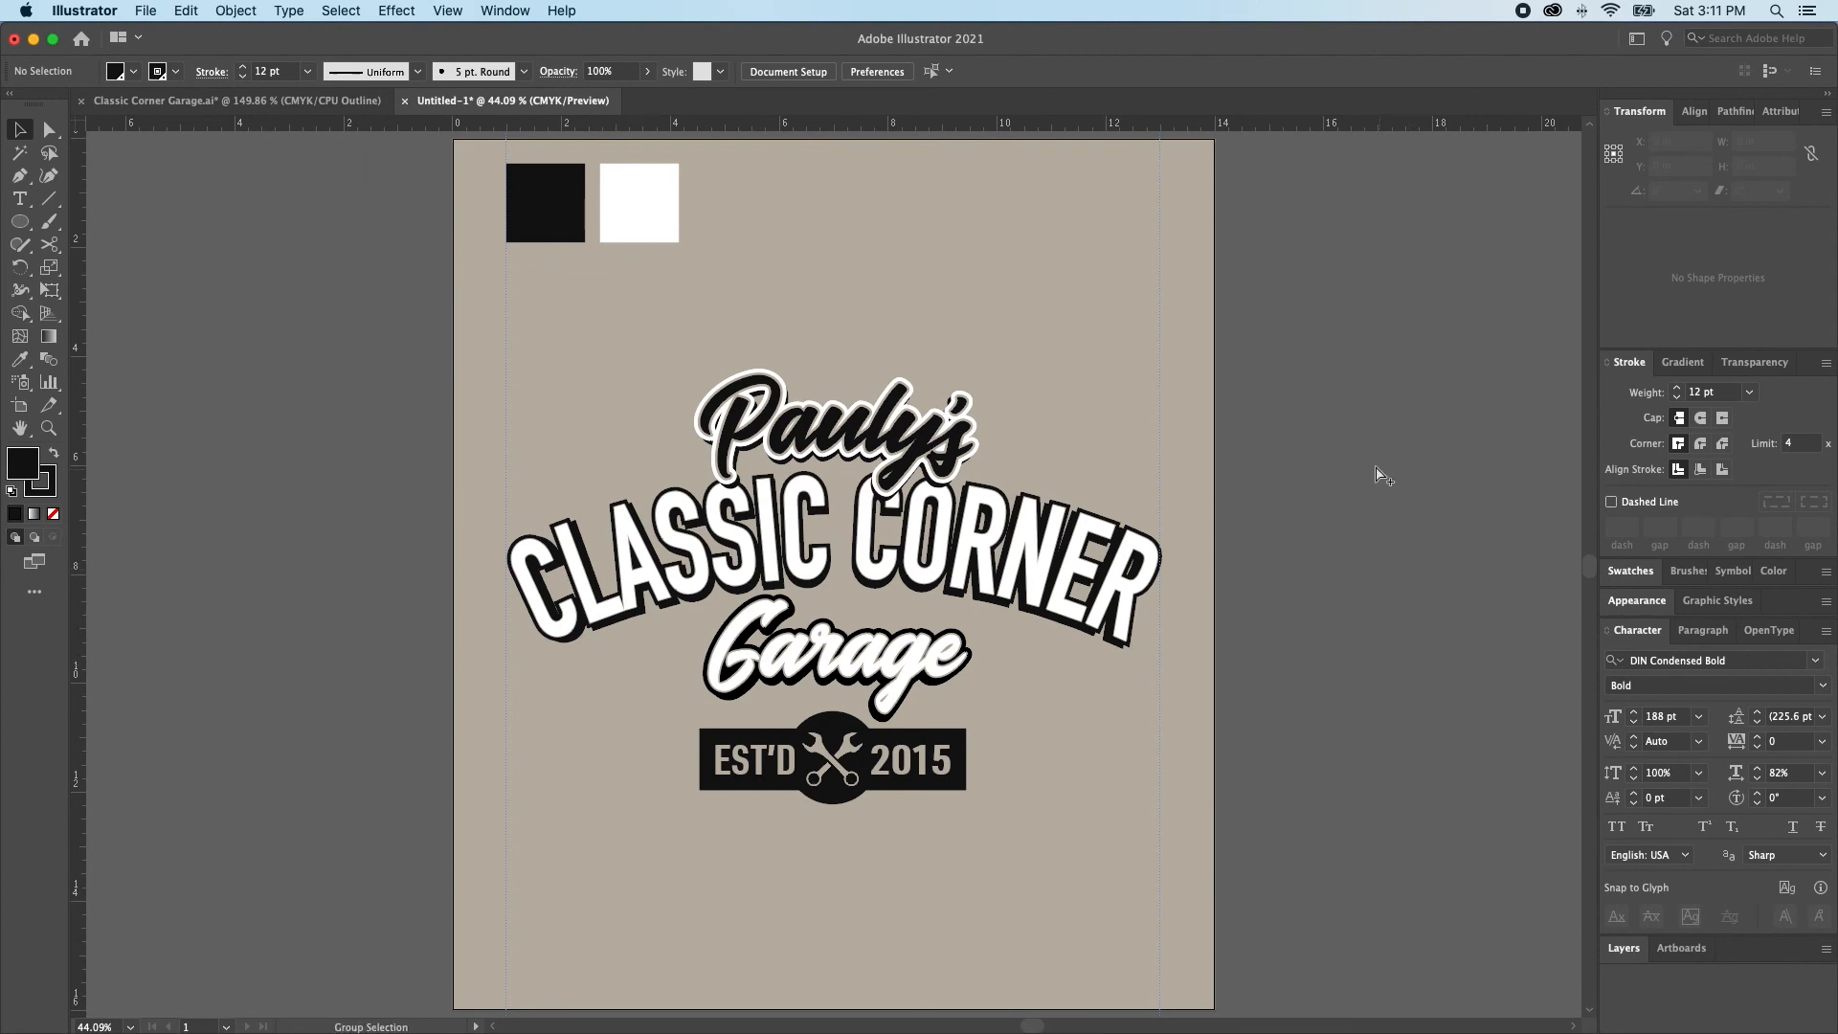
Group the EST'D 2015 text with its black bar, circle and crossed wrenches, excluding the arched CLASSIC CORNER text
left_click(868, 781)
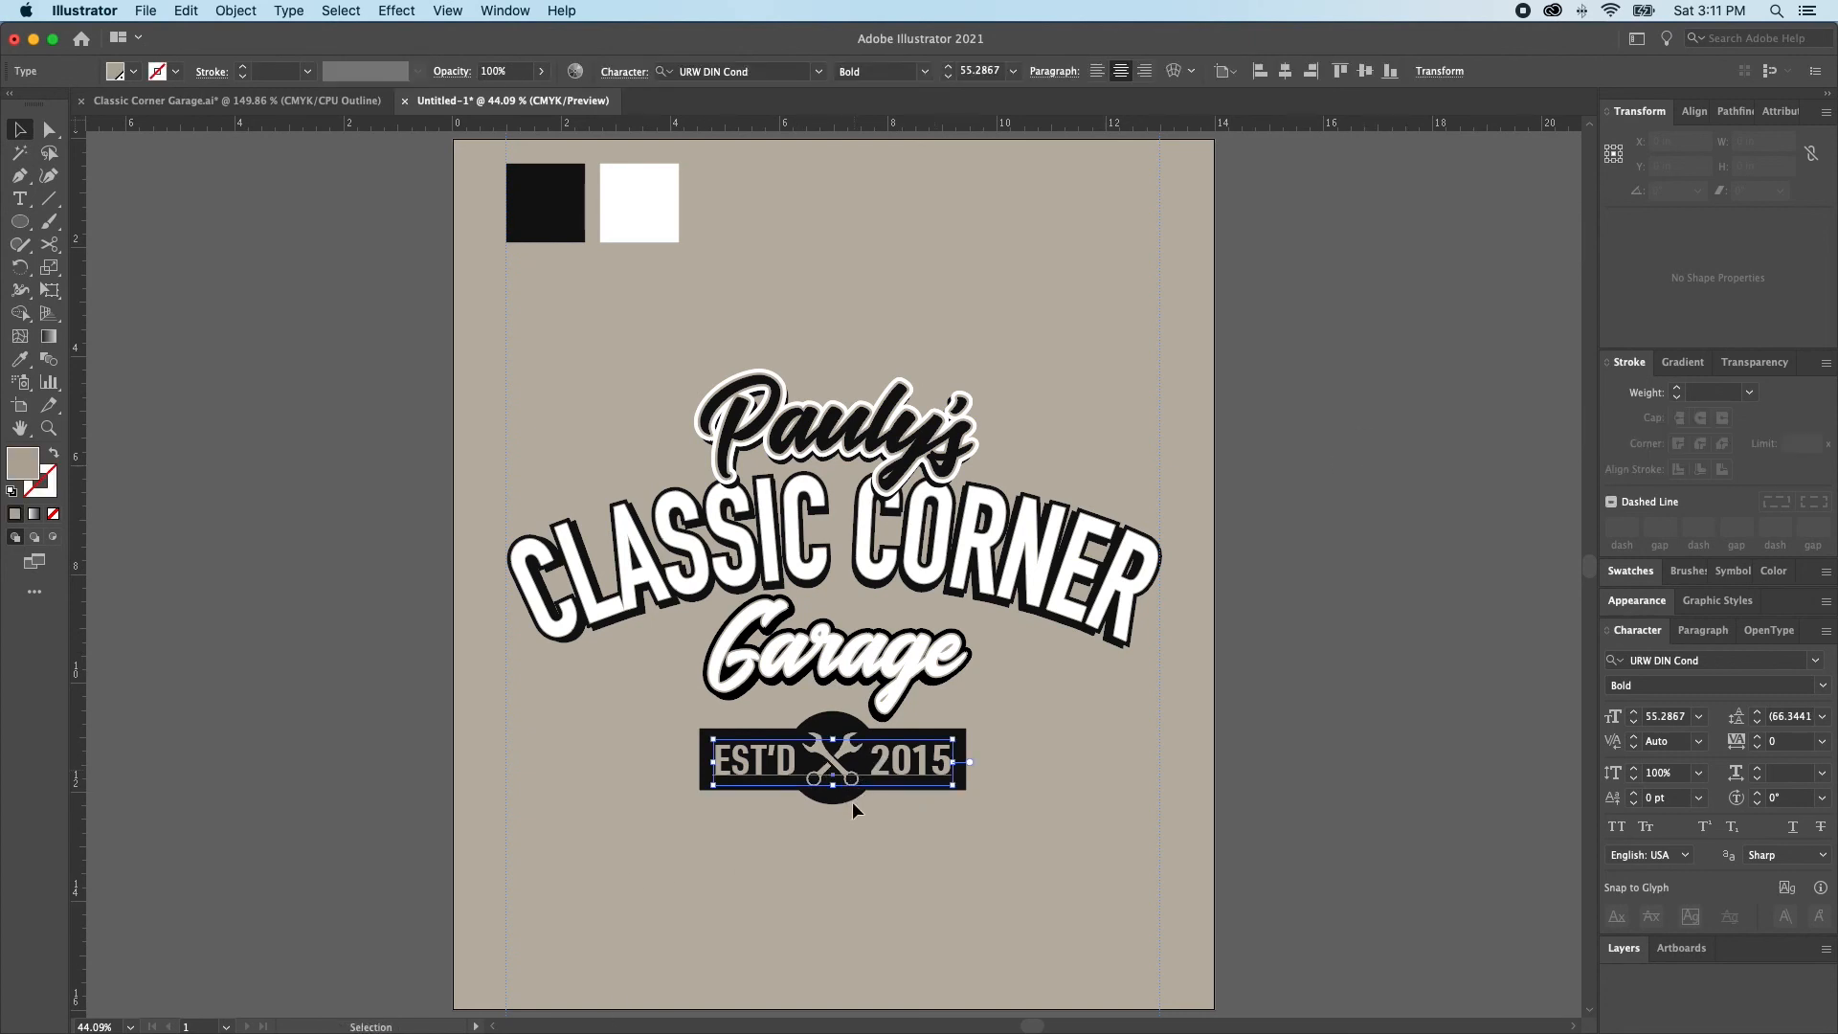
left_click(703, 851)
key("super+2")
left_click_drag(666, 851, 1007, 752)
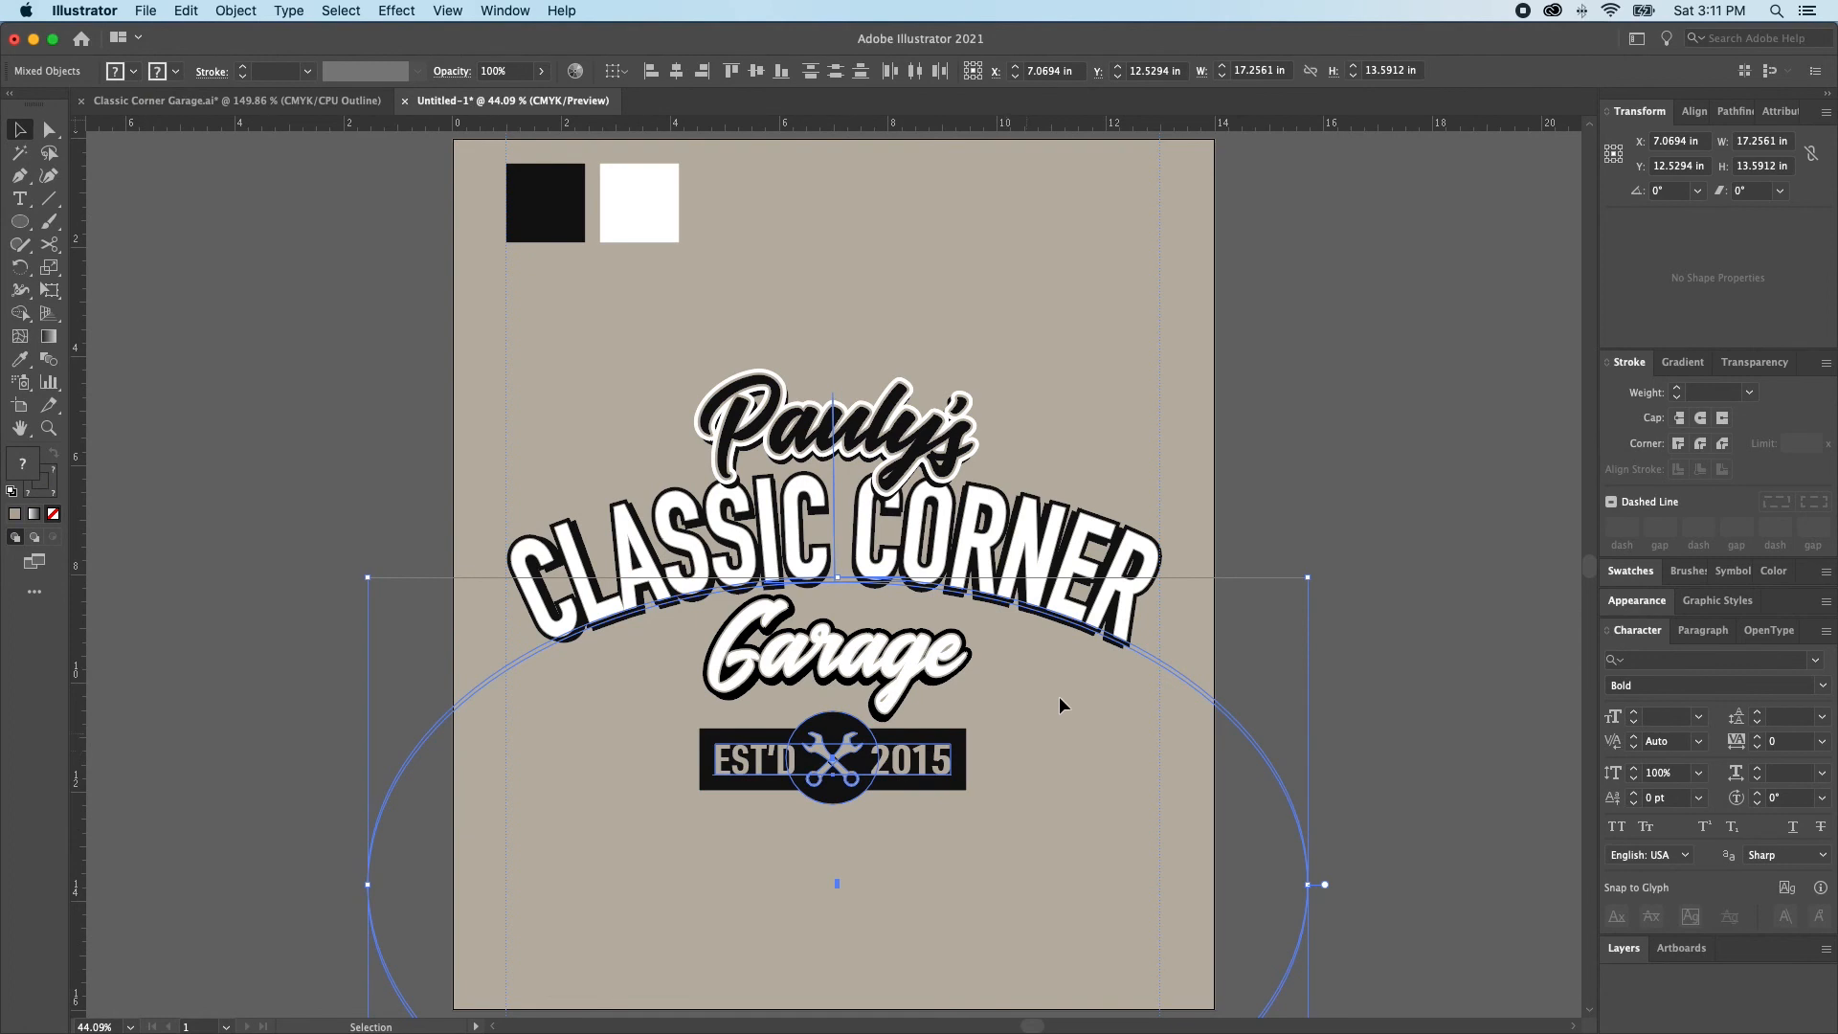
left_click_drag(1085, 657, 1186, 717)
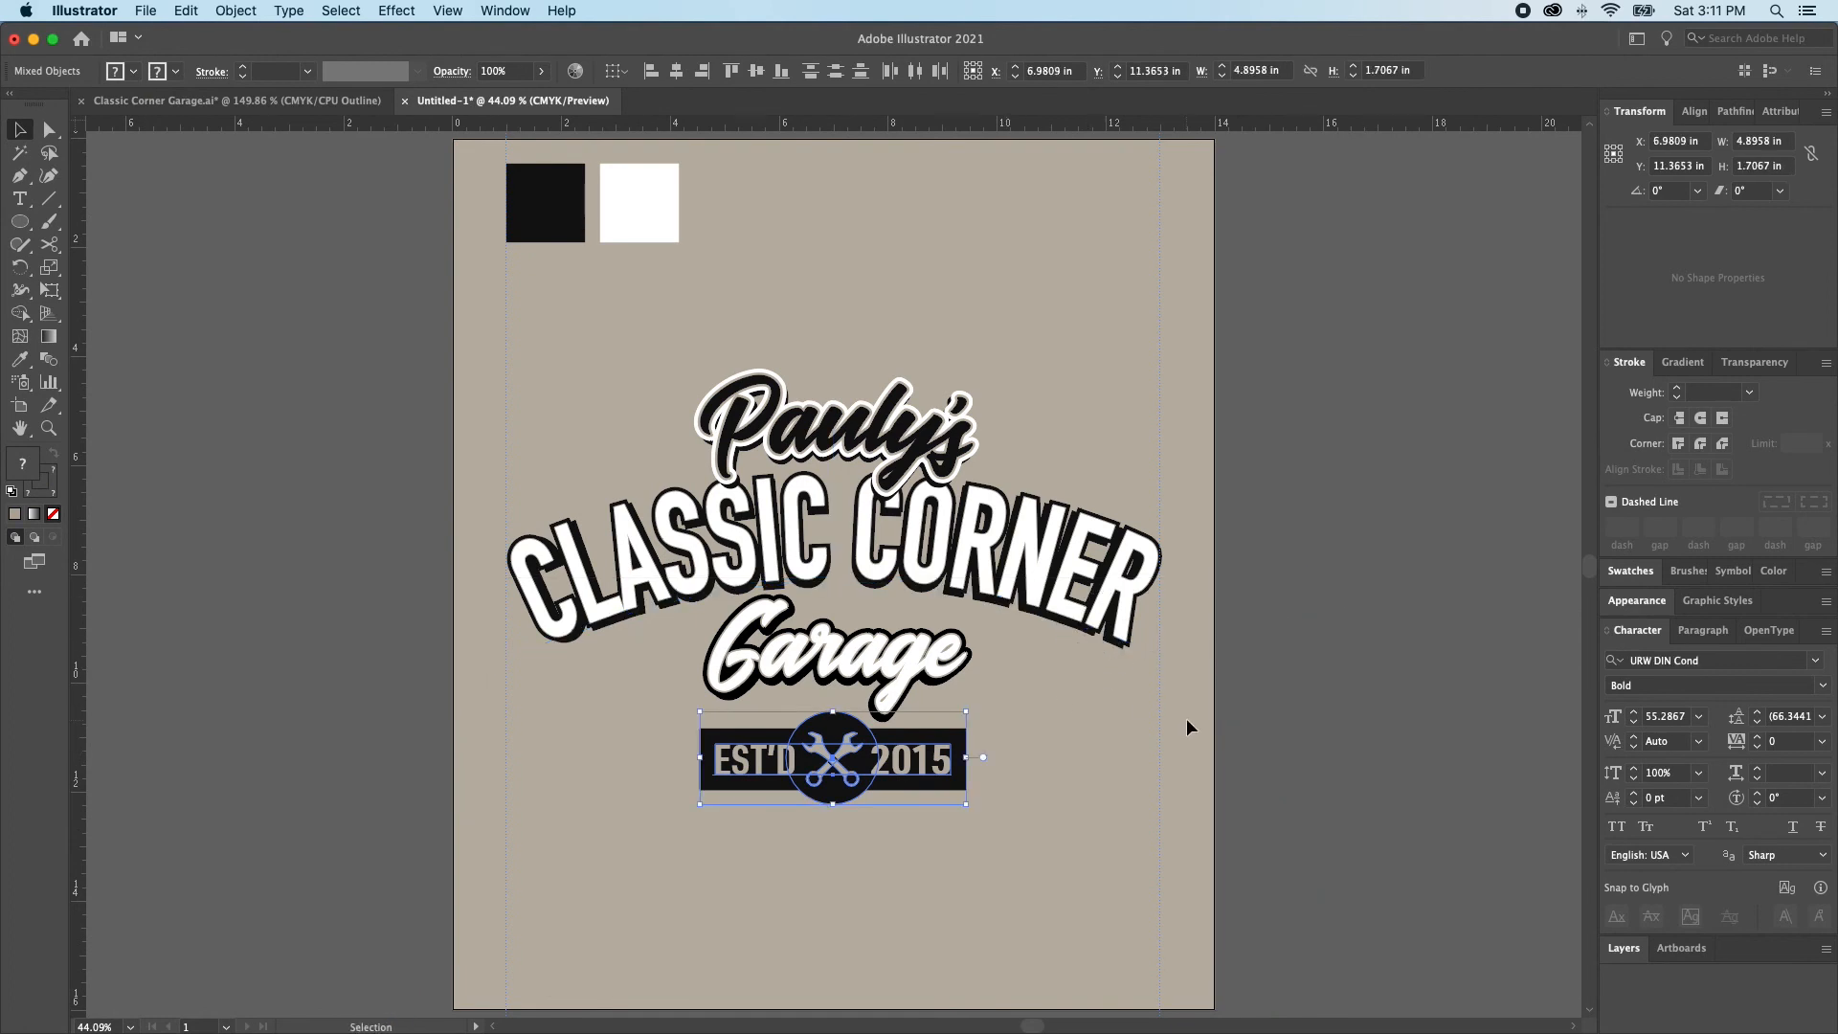
key("super+shift+a")
key("b")
key("v")
left_click(834, 793)
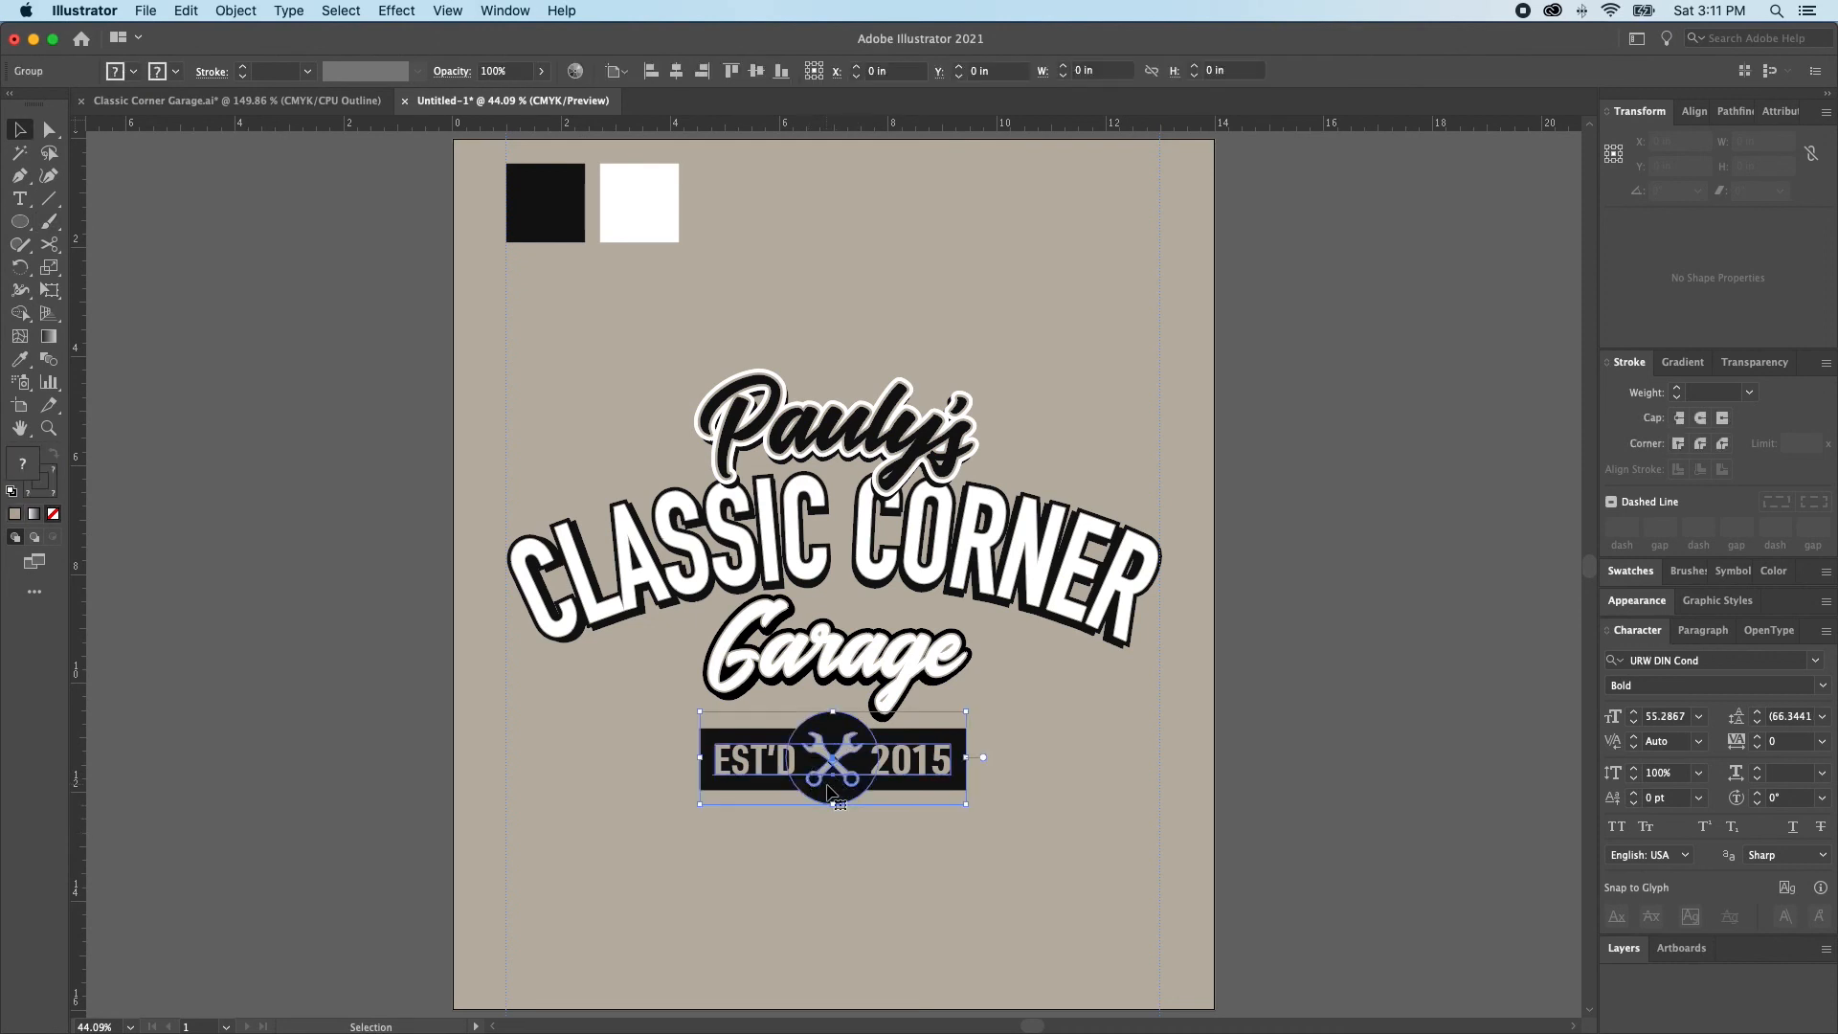
Scale the grouped EST'D 2015 badge down proportionally to about 3.39 in wide beneath Garage, and enlarge it slightly from there
left_click_drag(836, 809, 838, 757)
key("super+shift+a")
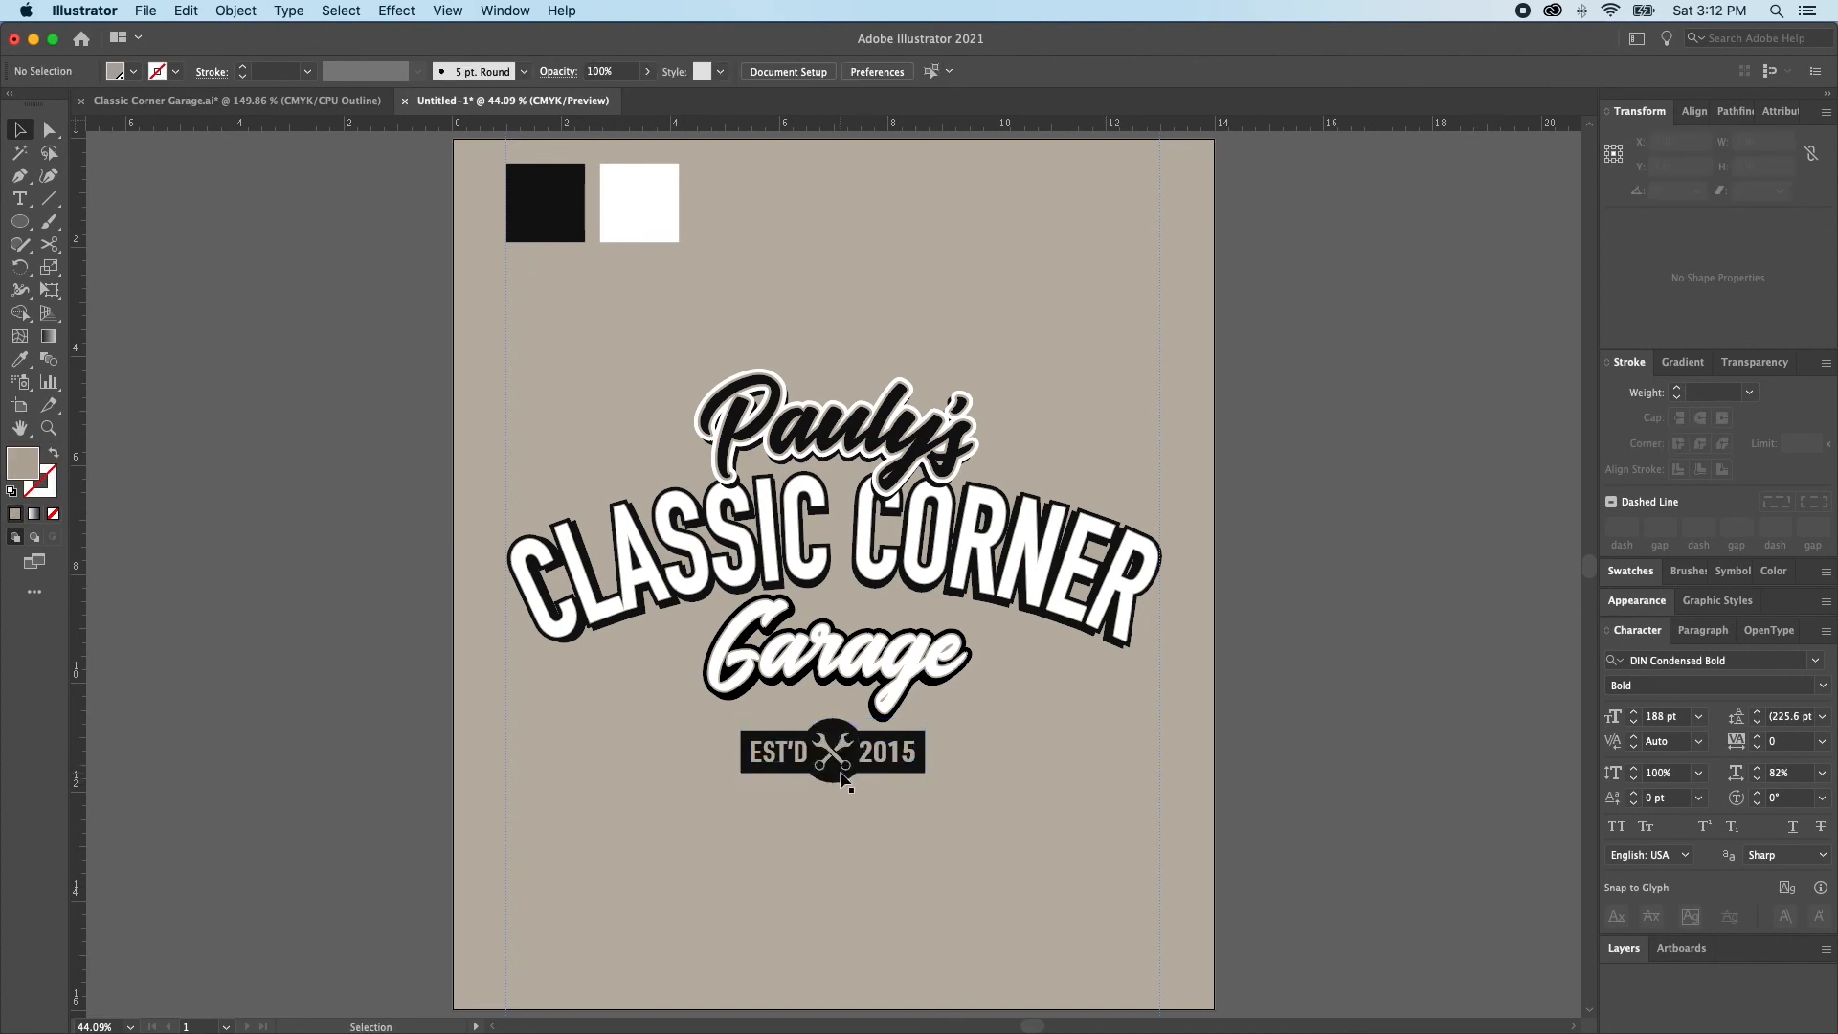
left_click(843, 778)
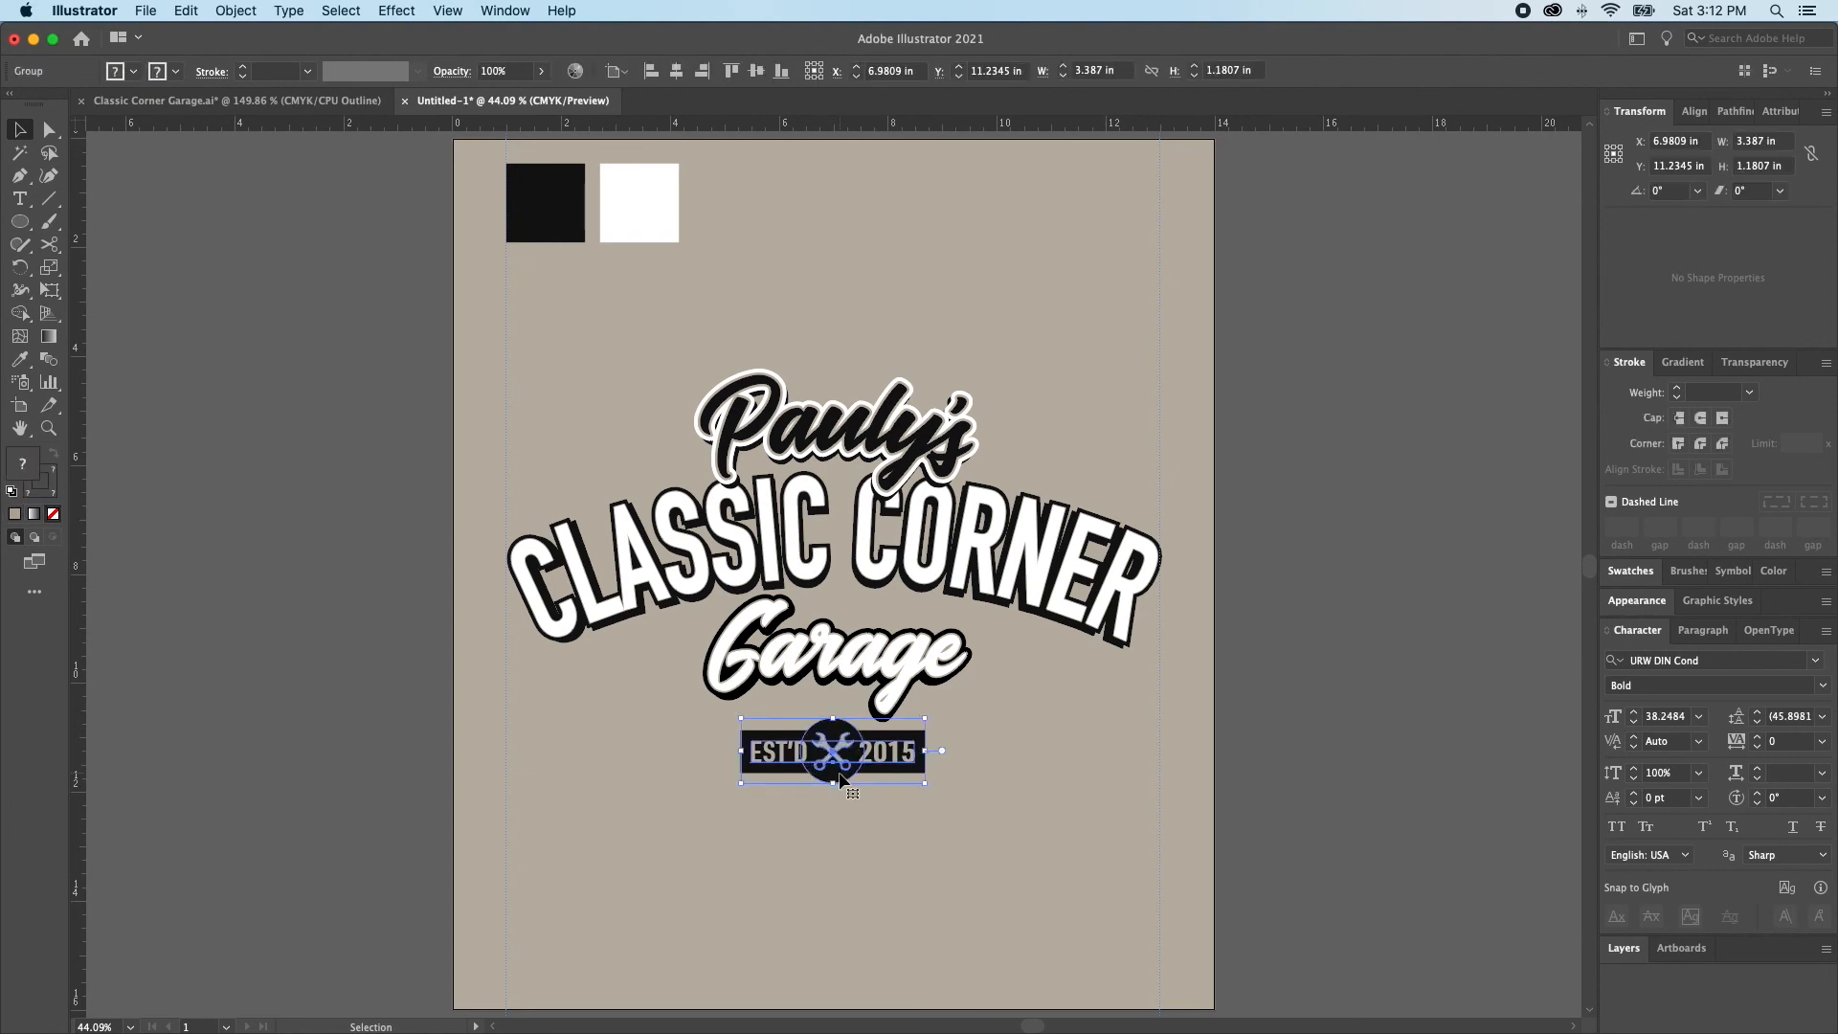
left_click_drag(835, 784, 818, 785)
key("super+shift+a")
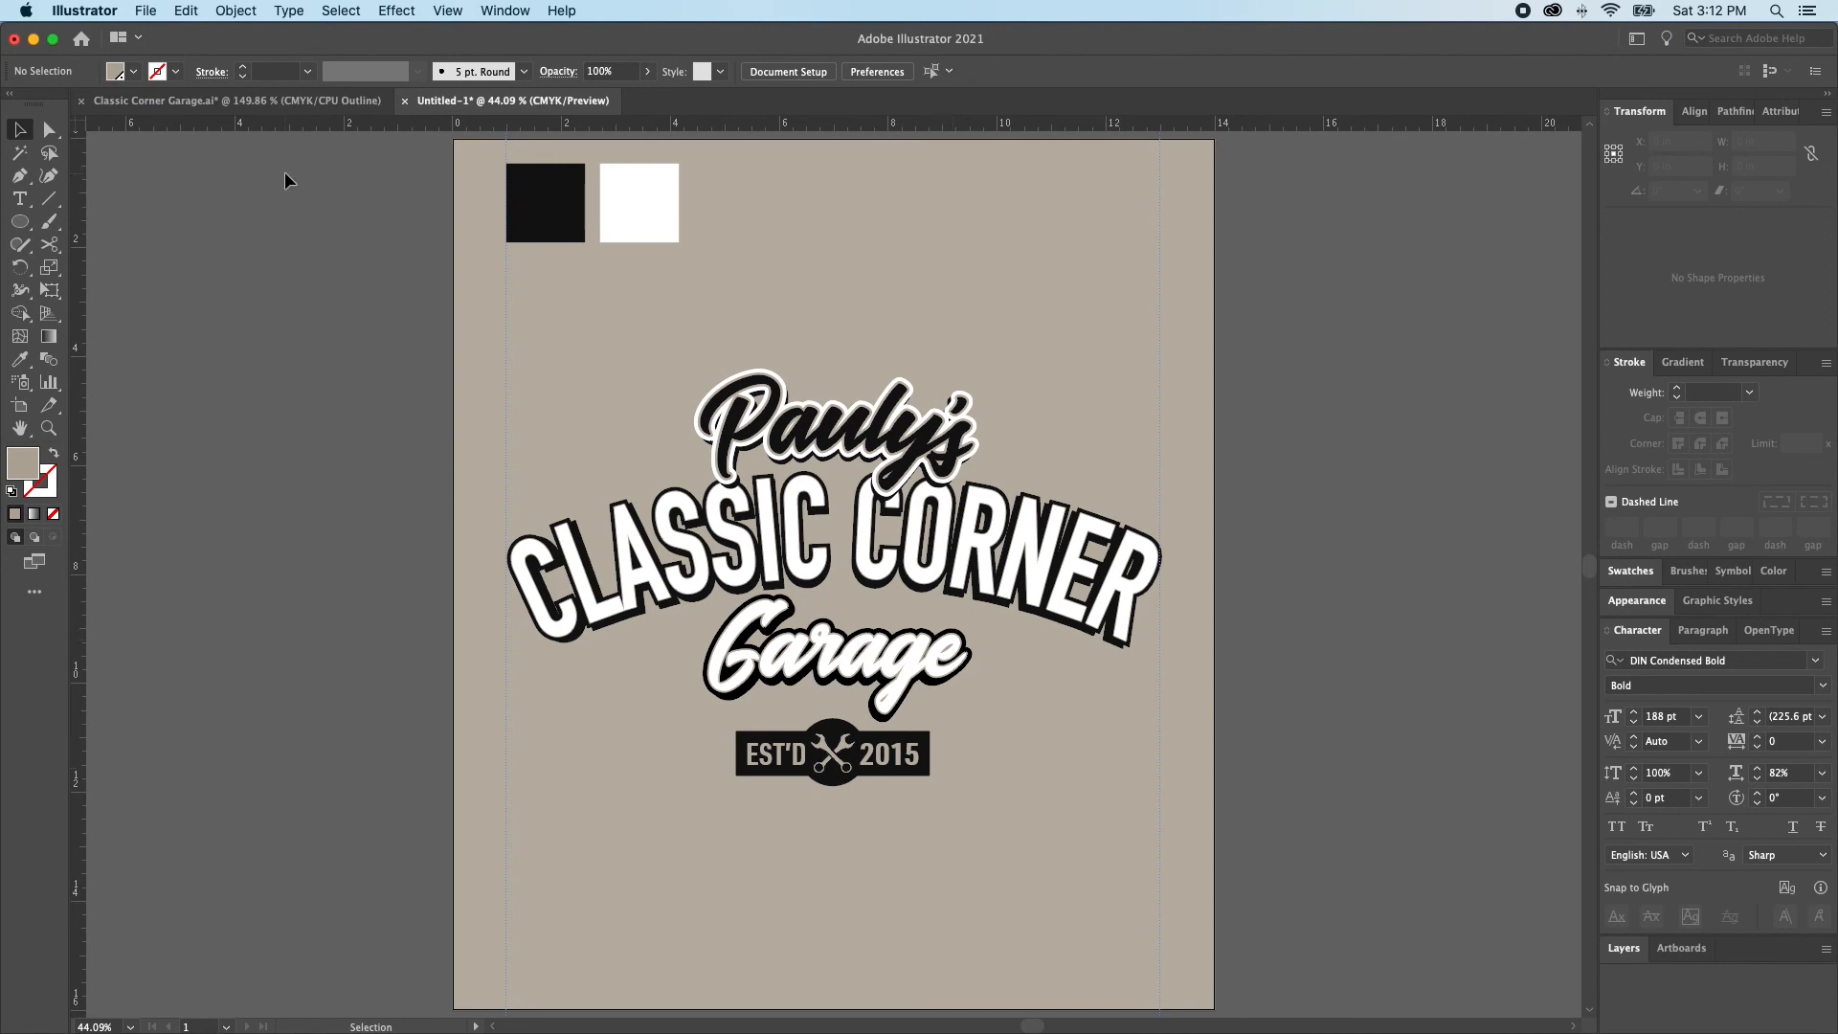
Switch to the Classic Corner Garage.ai document and select the arched RESTORE • REPAIR • CUSTOMIZE text on its circular path
left_click(213, 100)
left_click(656, 463)
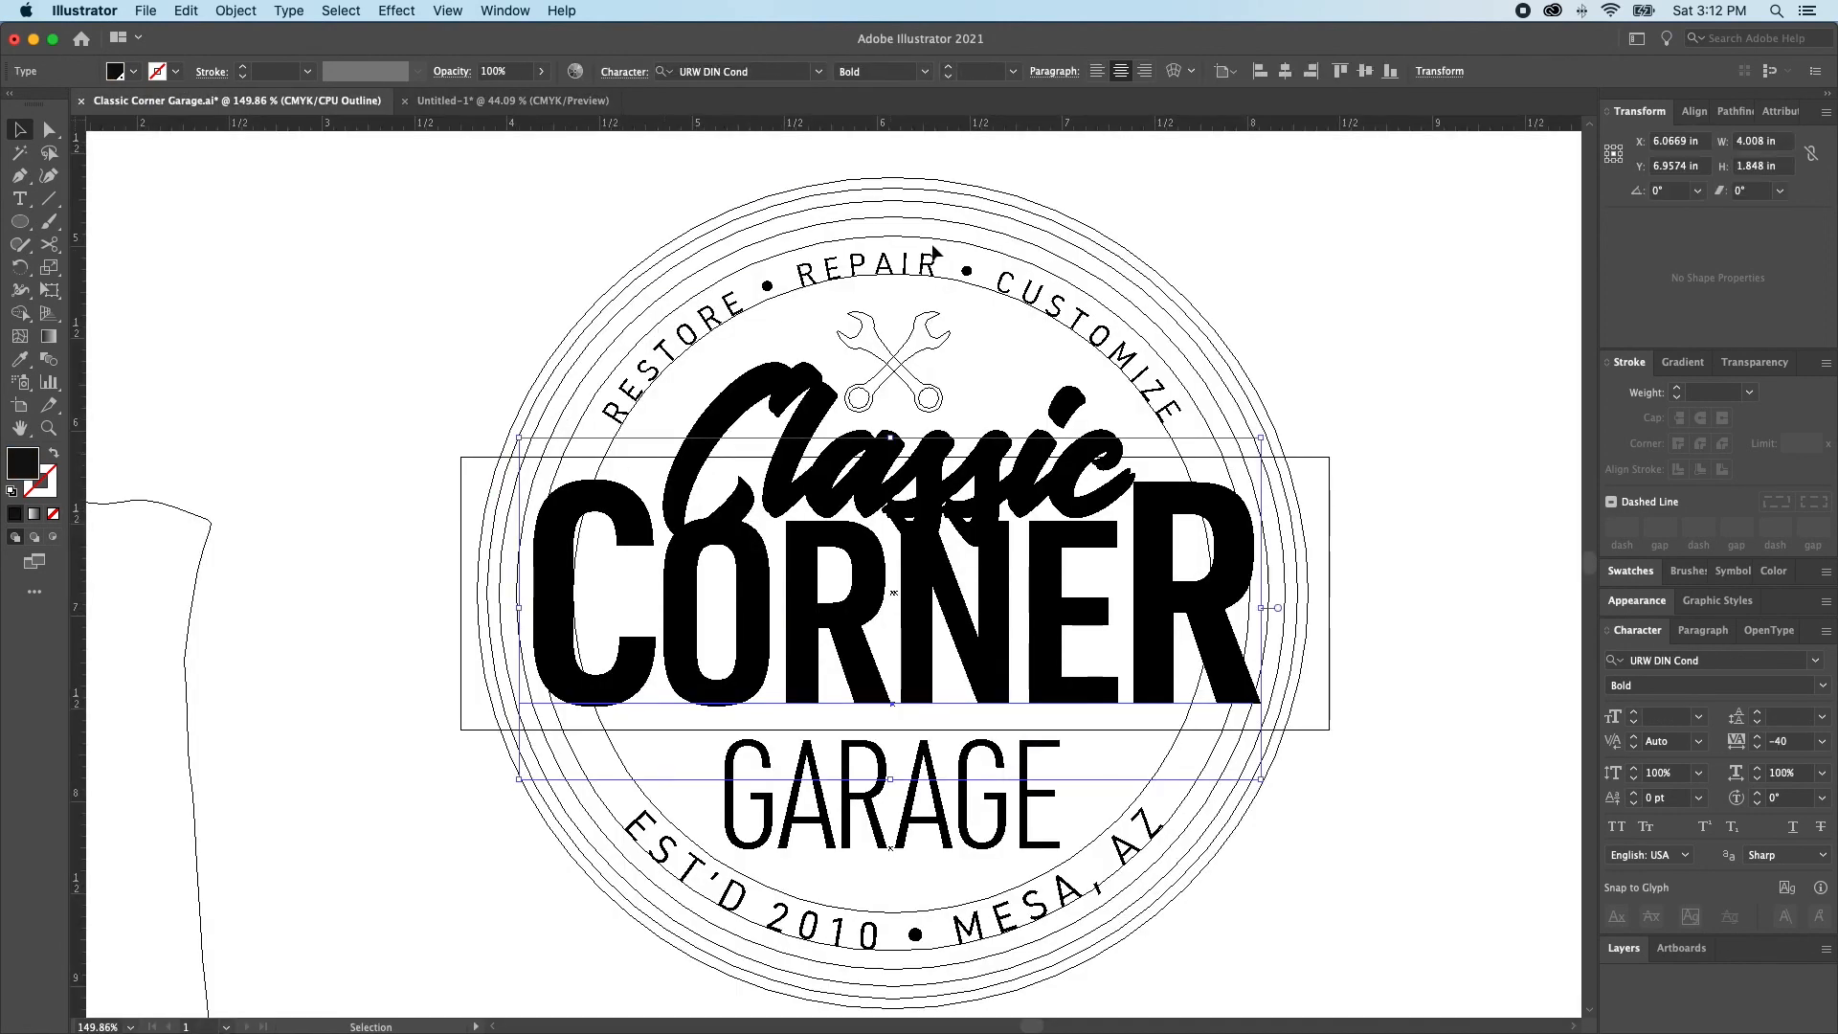
key("a")
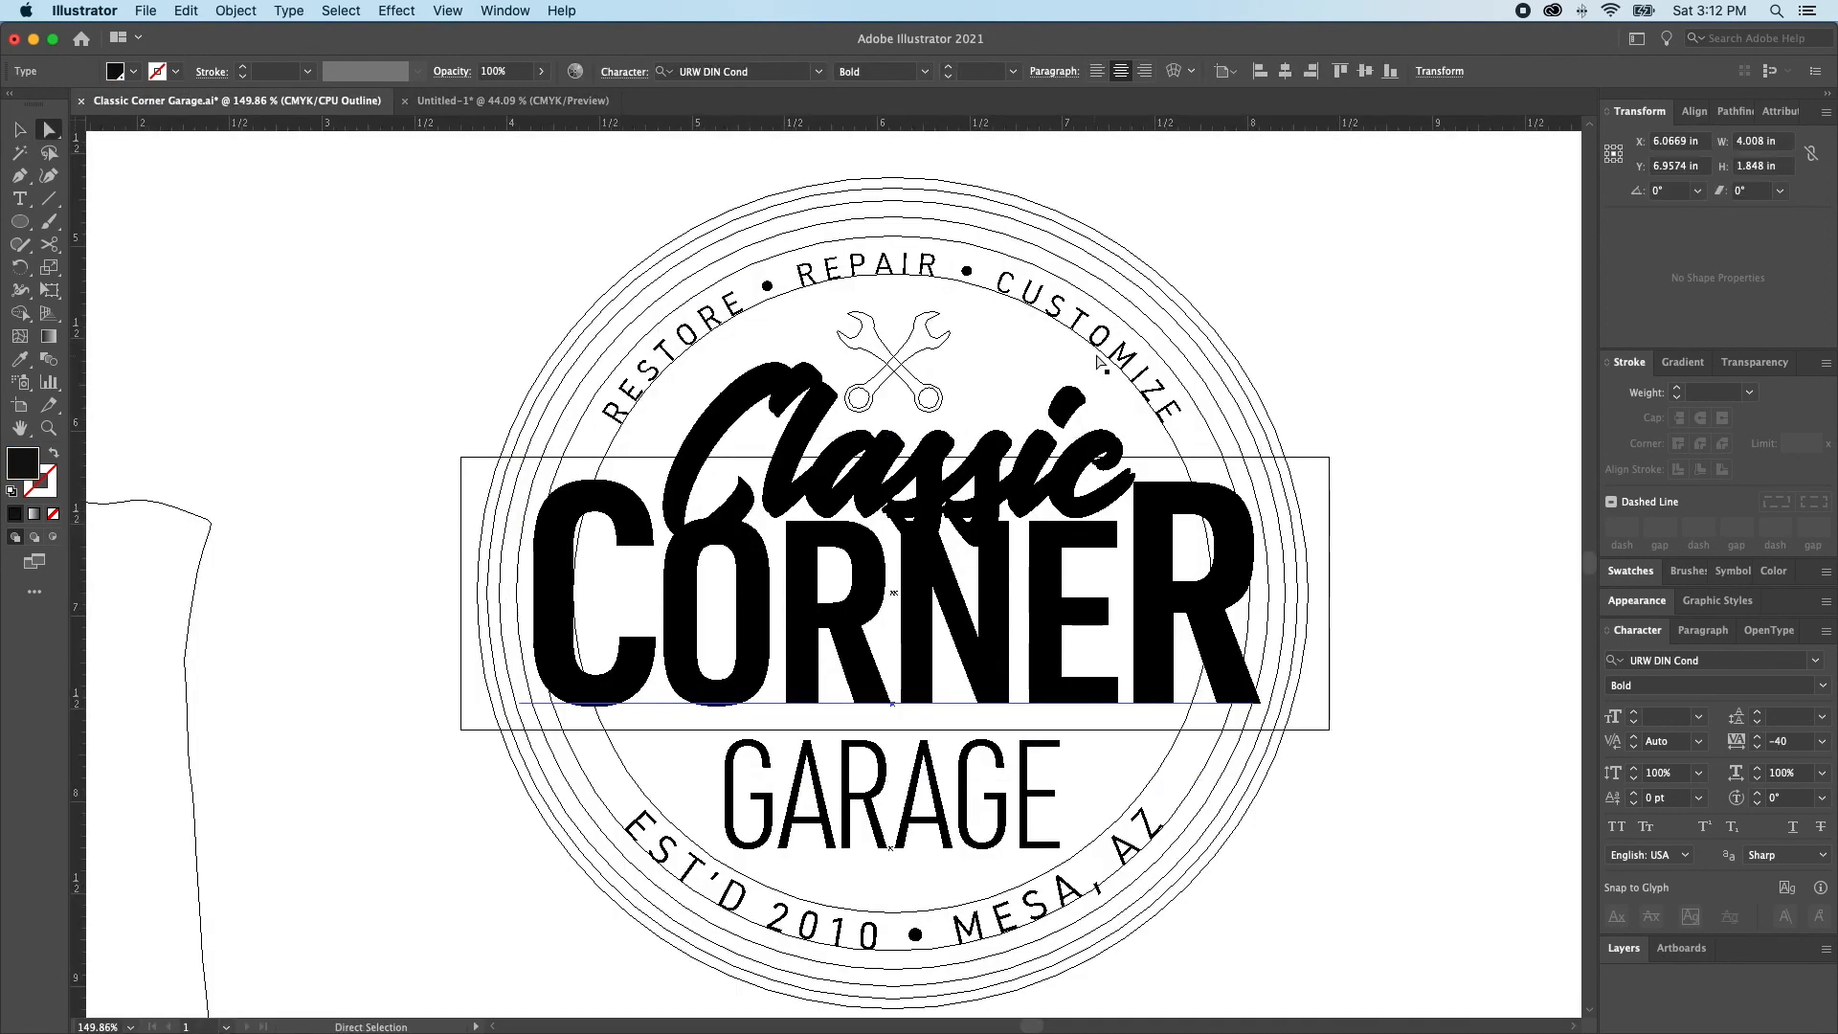
left_click(1089, 441)
left_click(867, 274)
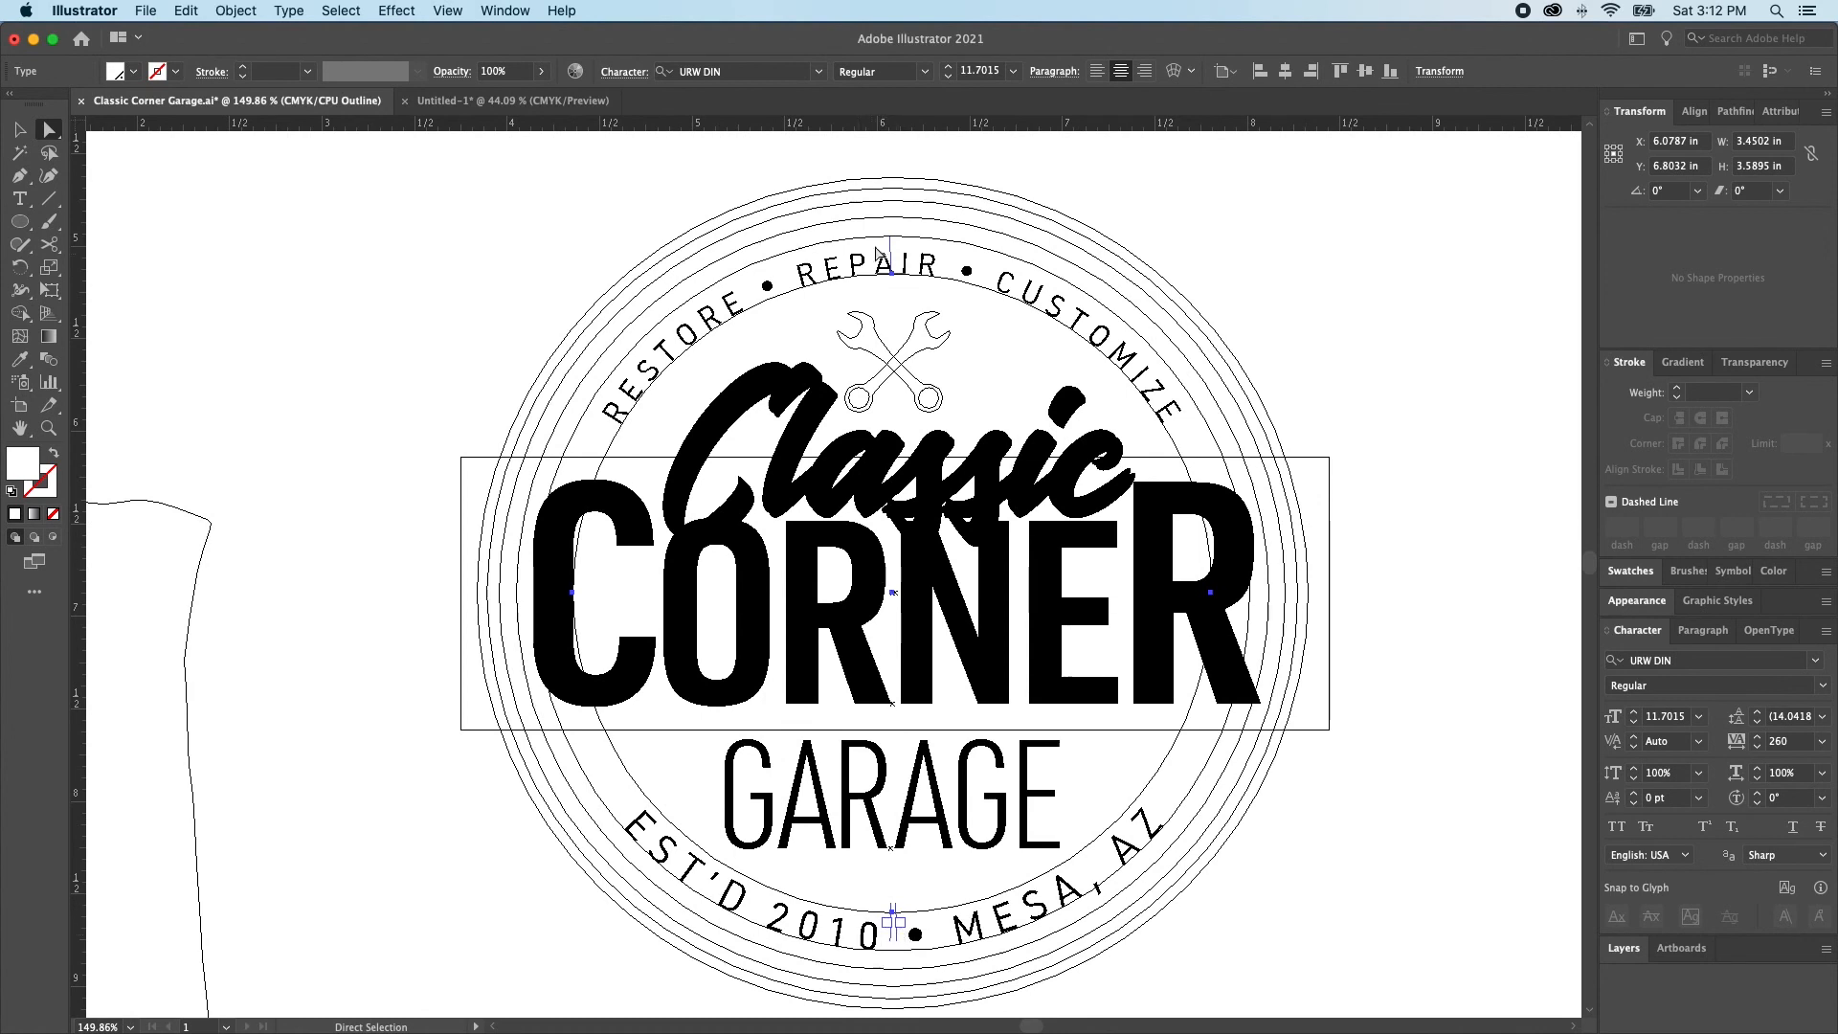
Switch to the Untitled-1 document, paste the circular RESTORE • REPAIR • CUSTOMIZE text around Garage and enlarge it to about 5.18 in wide
left_click(497, 99)
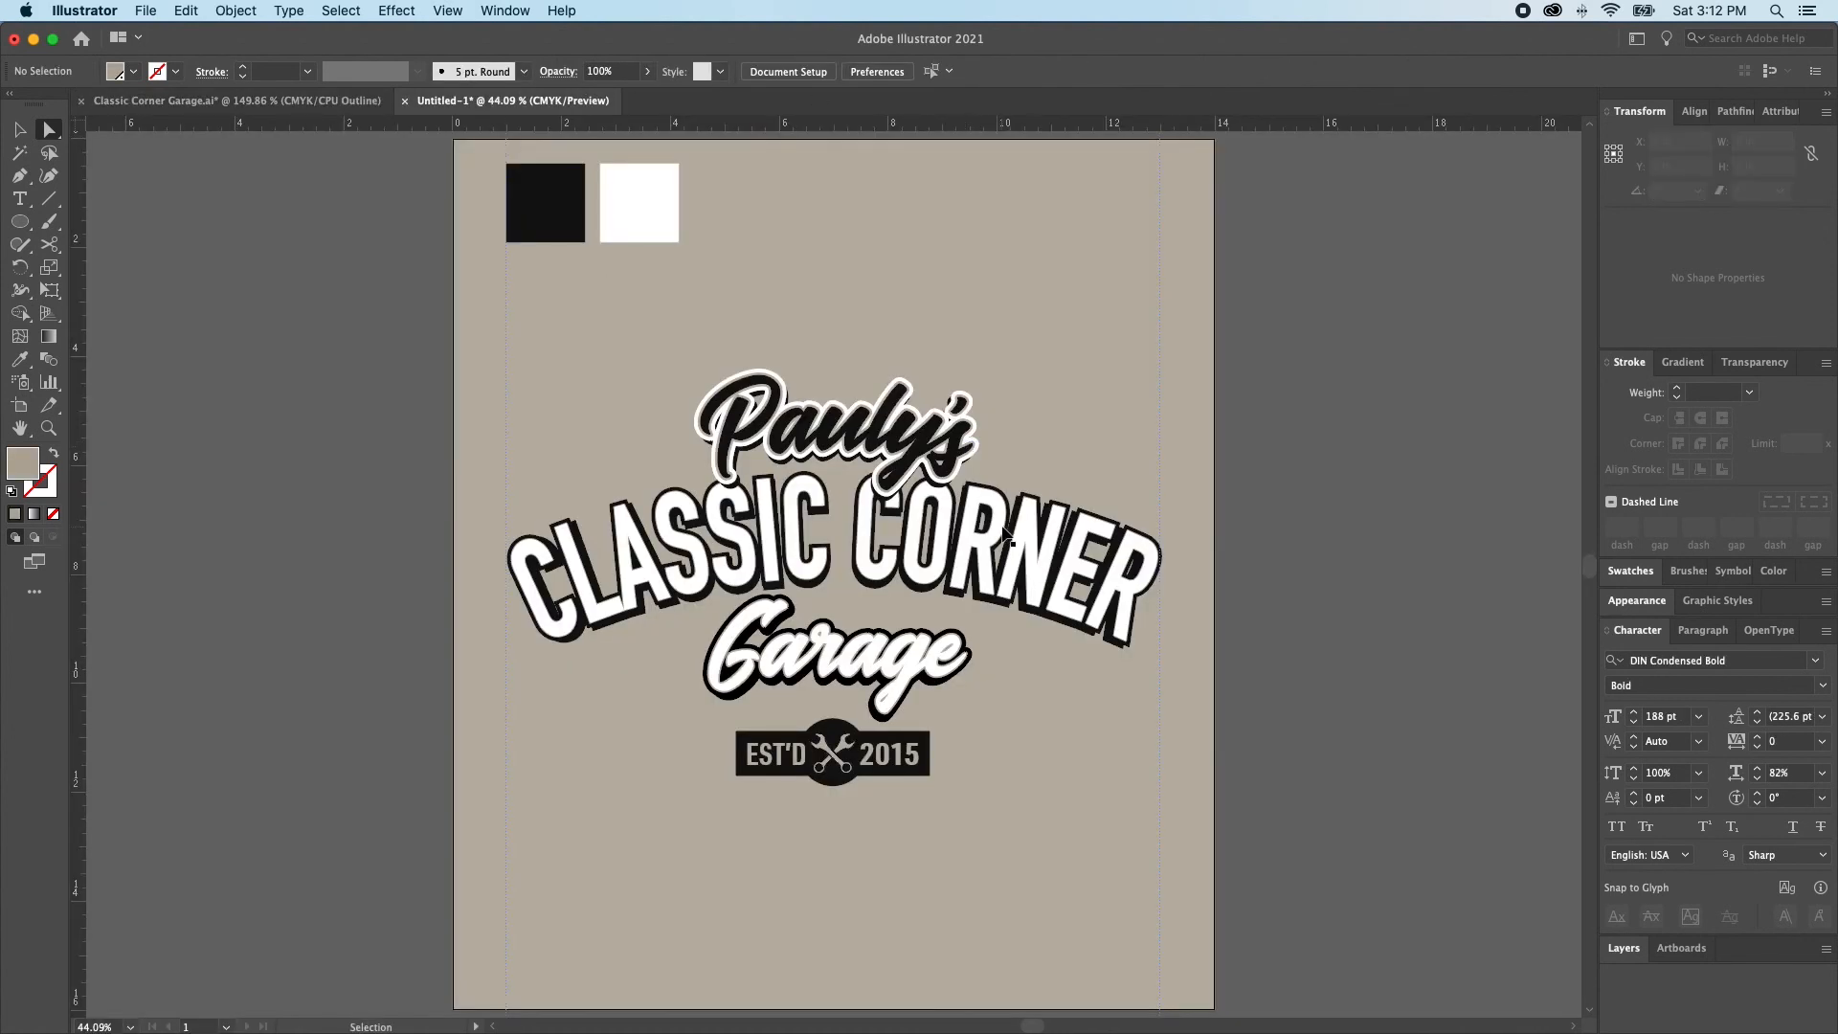
key("super+v")
key("v")
left_click_drag(848, 488, 848, 632)
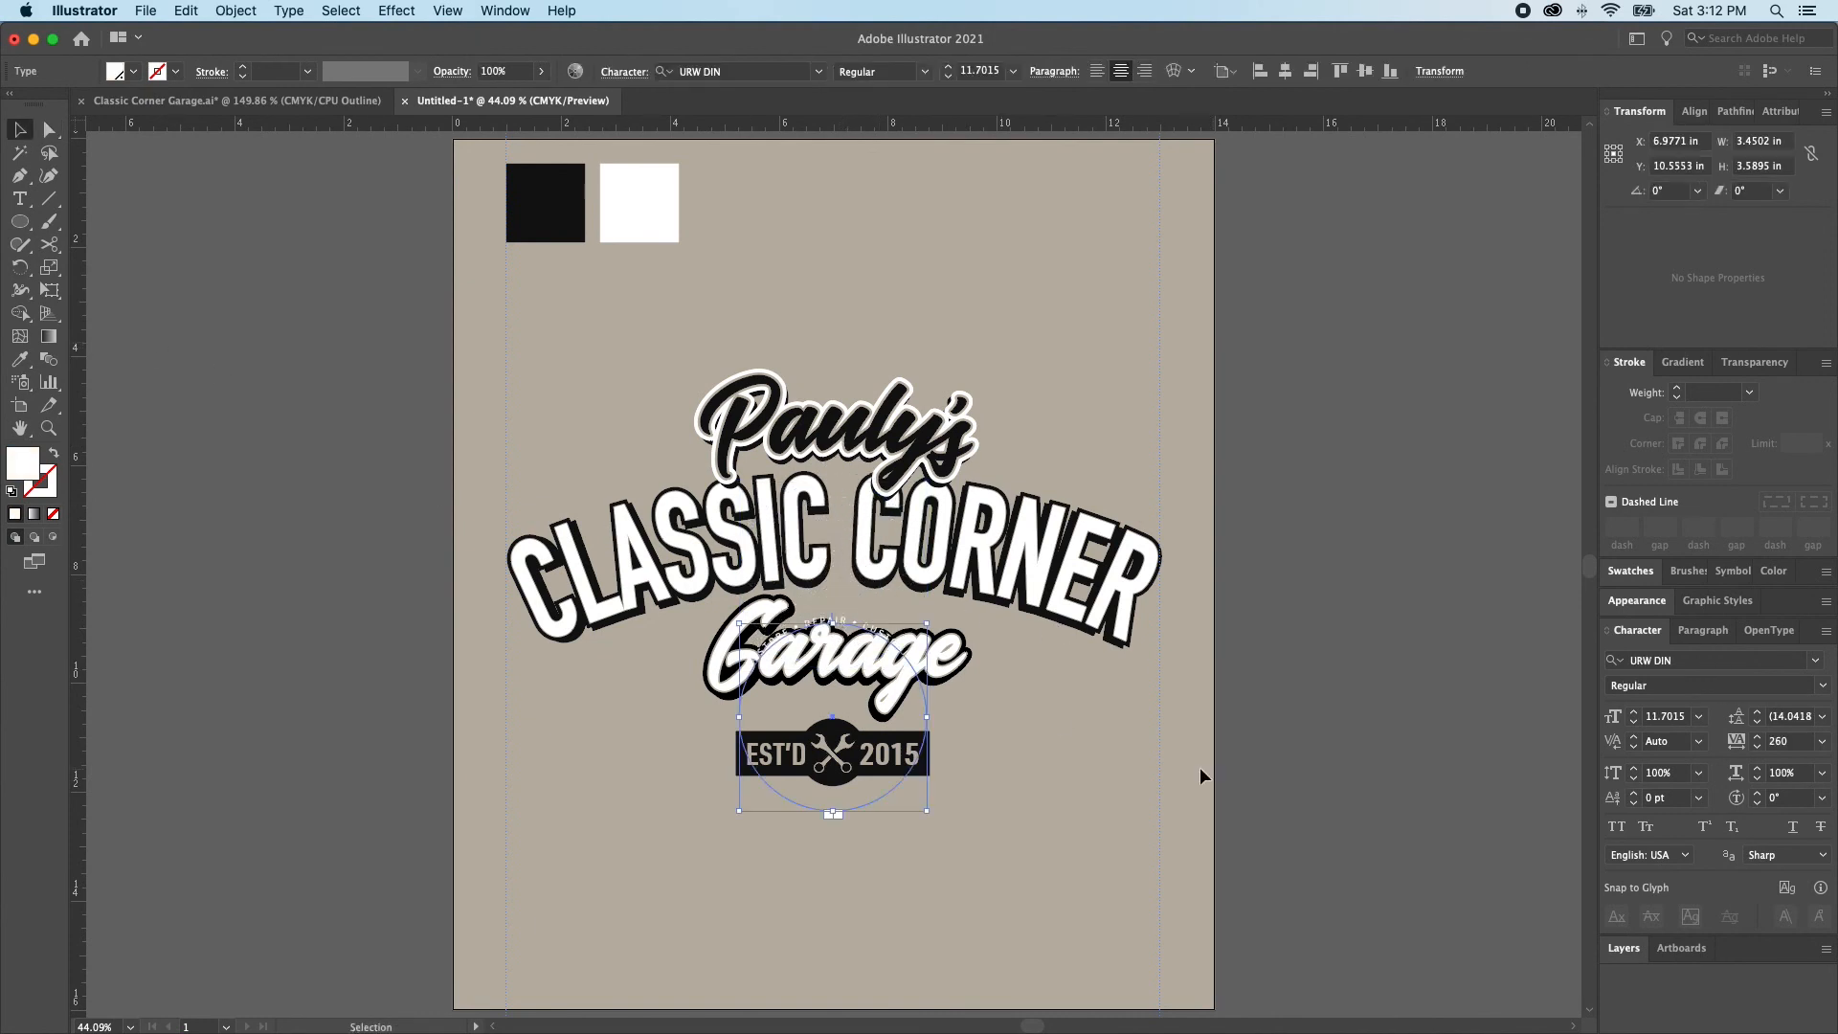
left_click_drag(928, 721, 974, 716)
left_click_drag(924, 605, 923, 594)
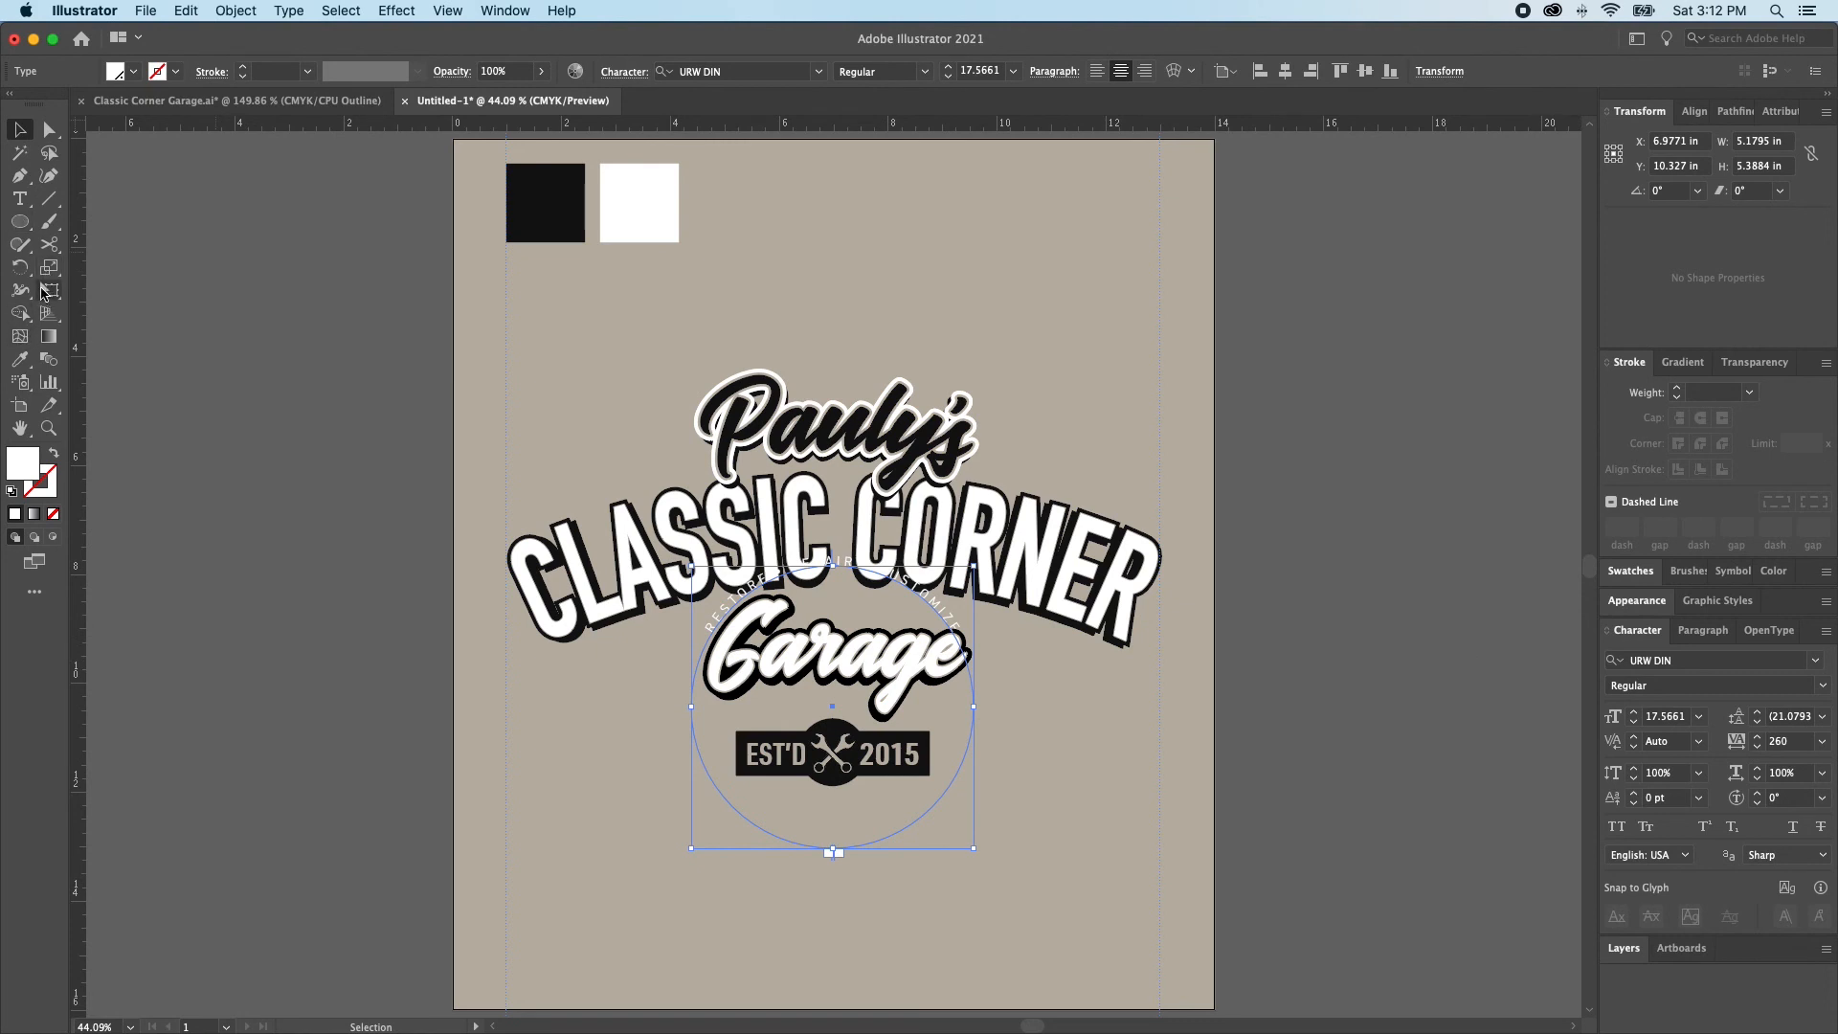
Turn off Flip in the Type on a Path options of the circular RESTORE • REPAIR • CUSTOMIZE text
double_click(19, 199)
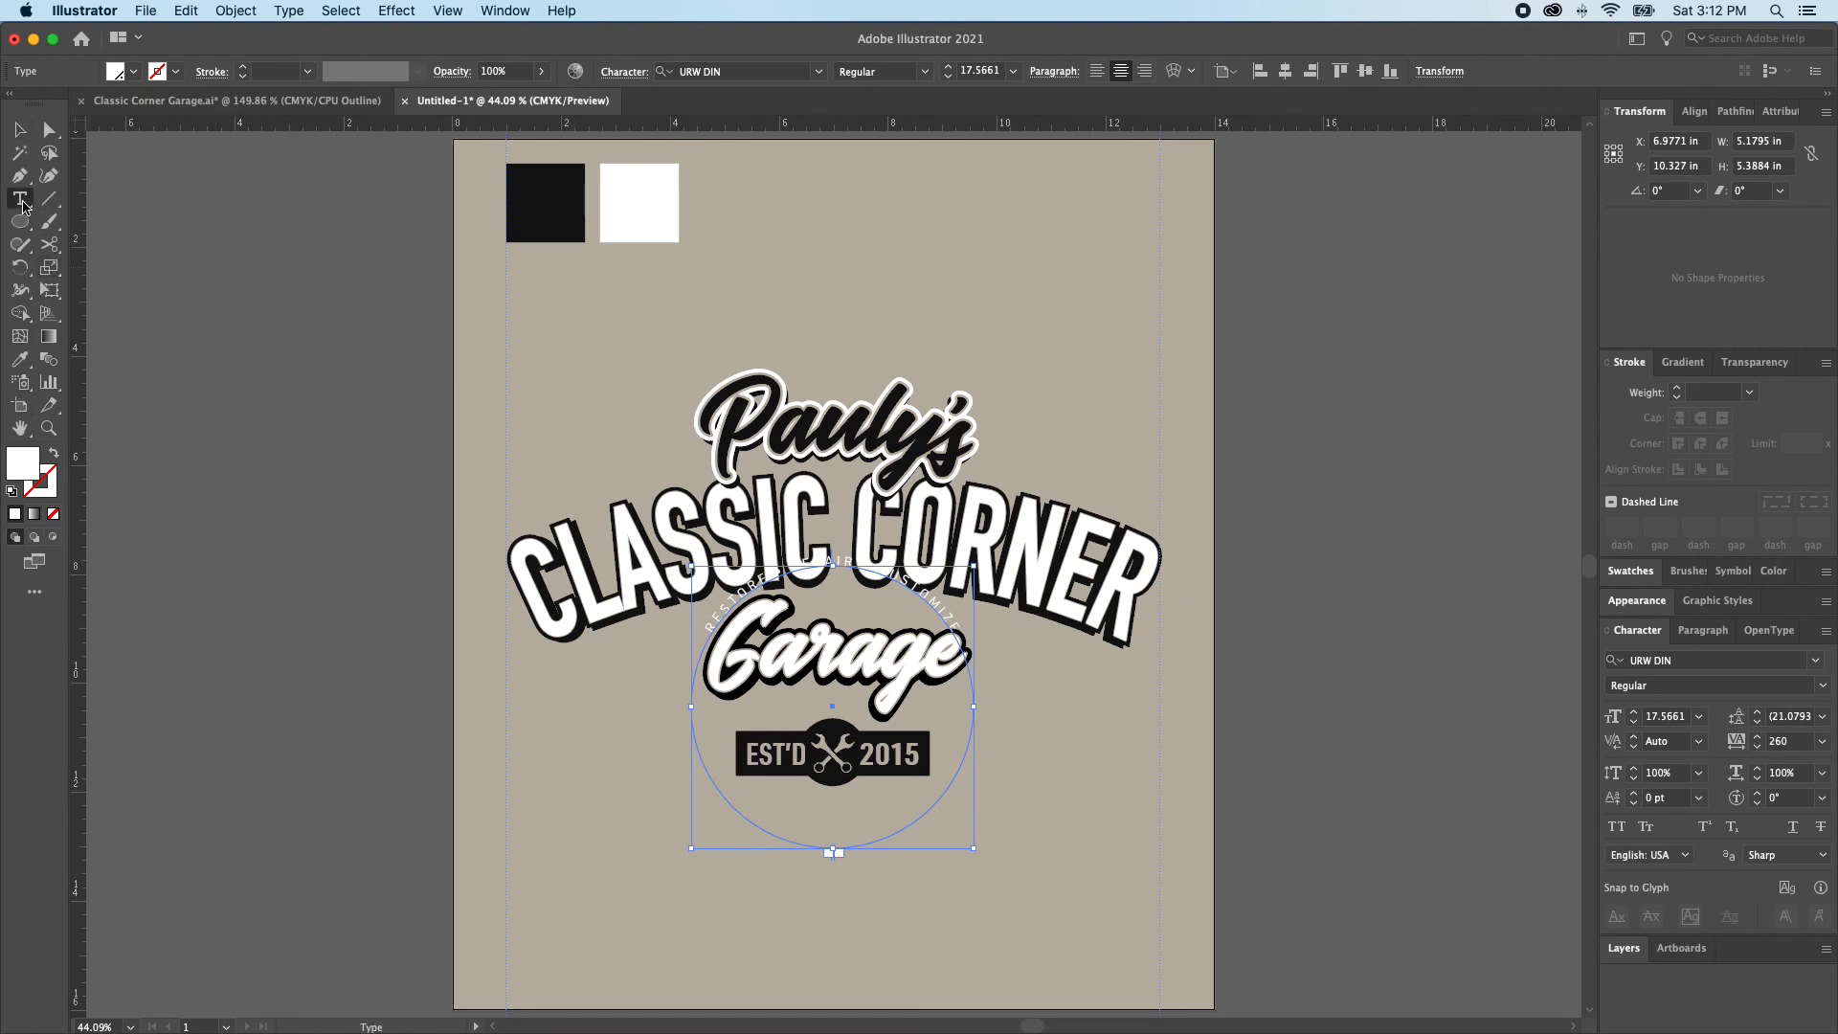
left_click(979, 483)
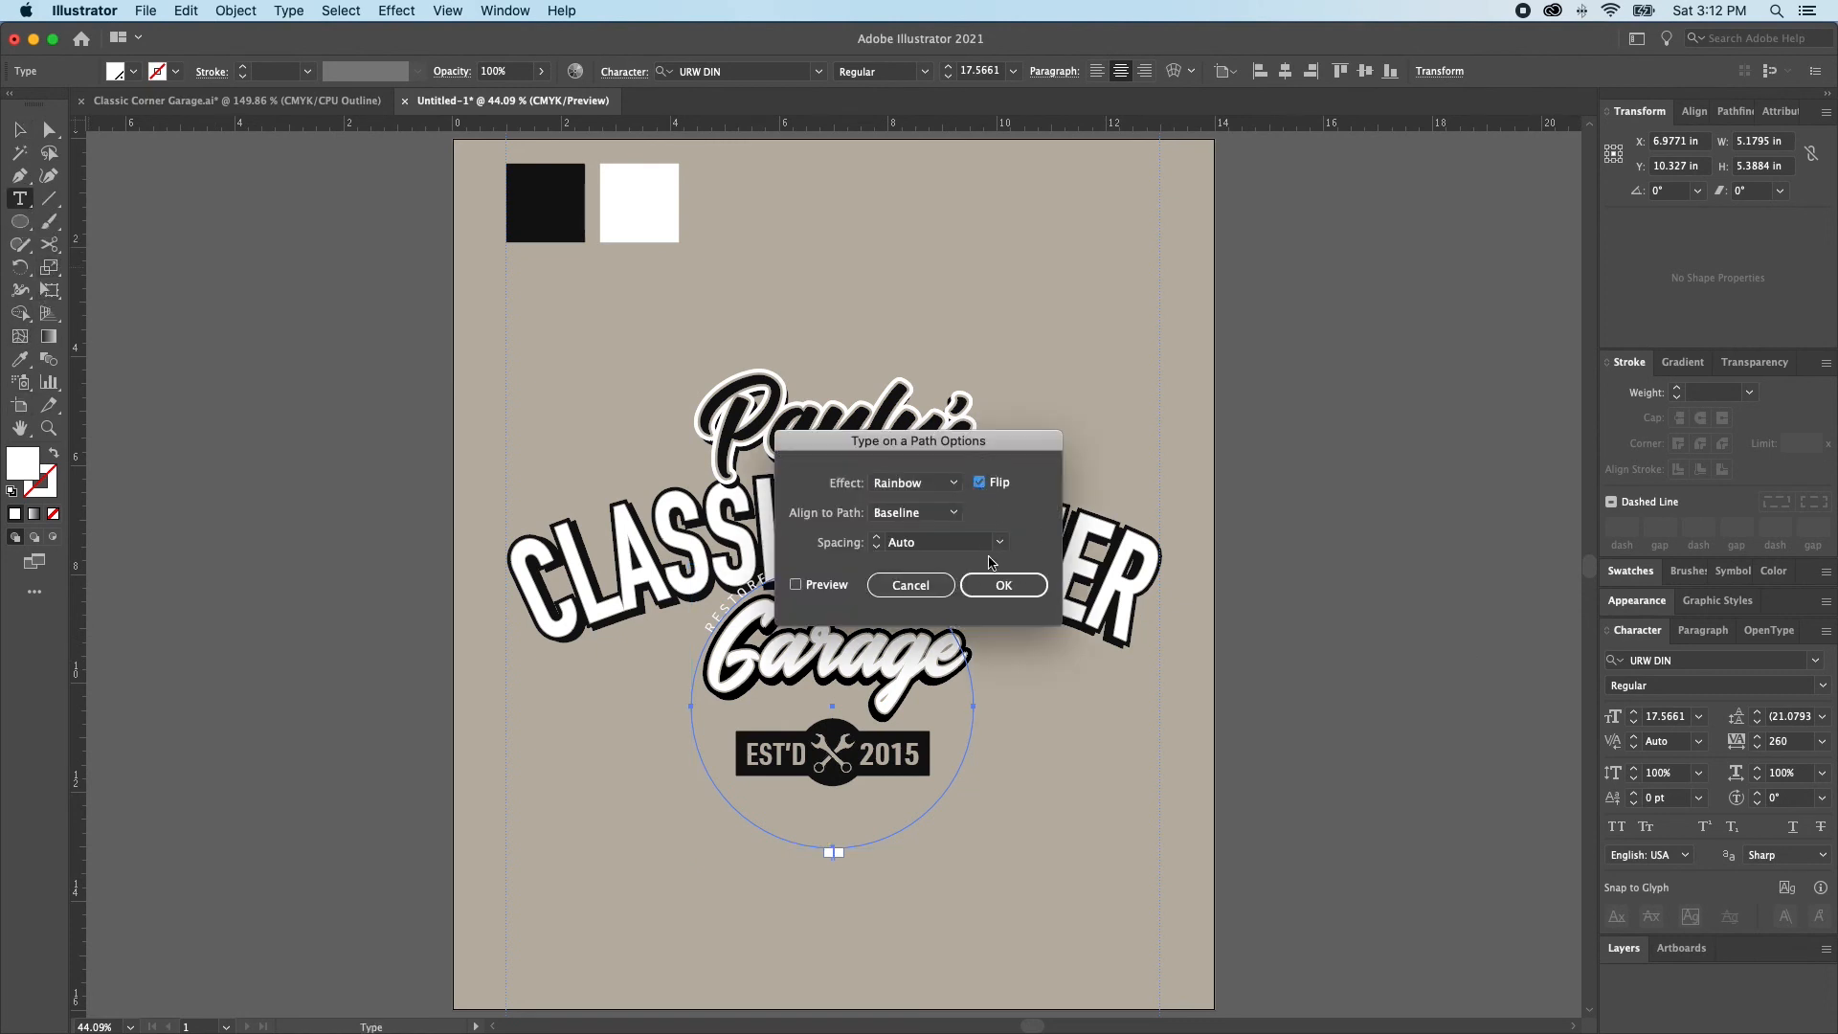
left_click(991, 585)
Rotate the circular text 180° so it arcs beneath the EST'D 2015 badge, and enlarge it to about 6.88 in wide
key("r")
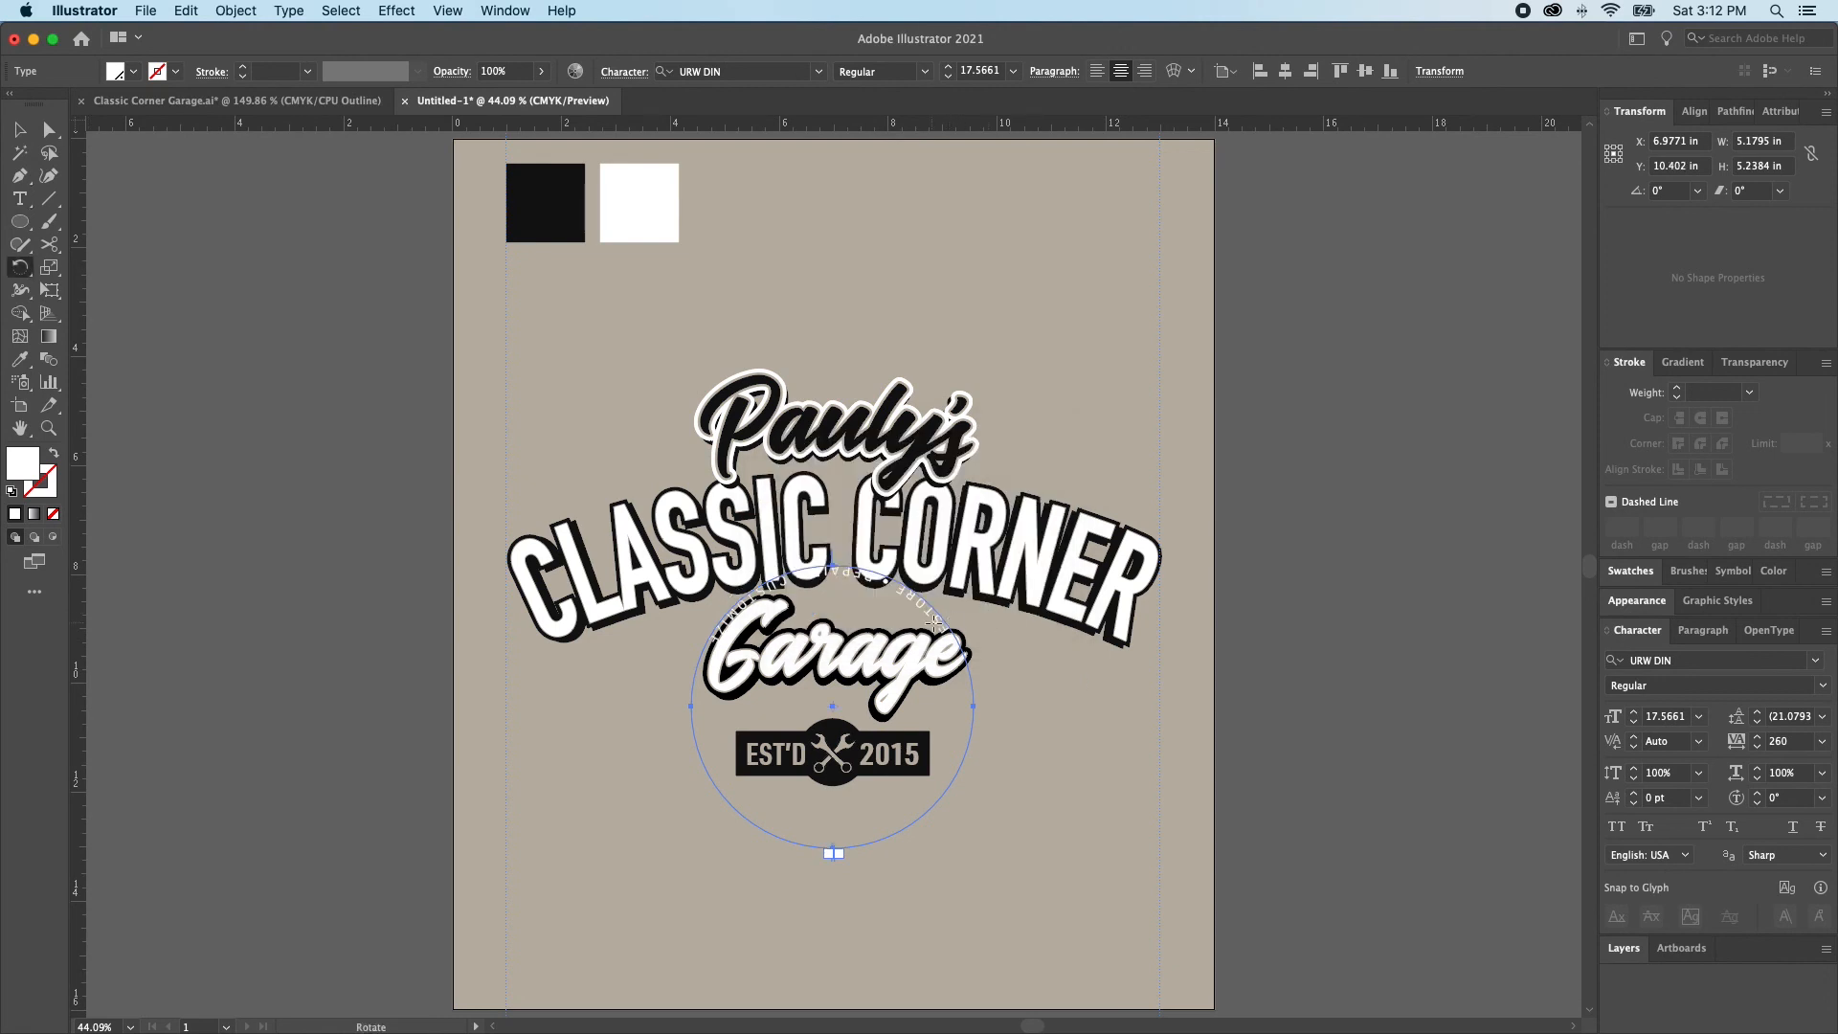
left_click_drag(933, 623, 496, 718)
left_click_drag(688, 839, 689, 839)
key("v")
left_click_drag(830, 575, 831, 483)
key("super+shift+a")
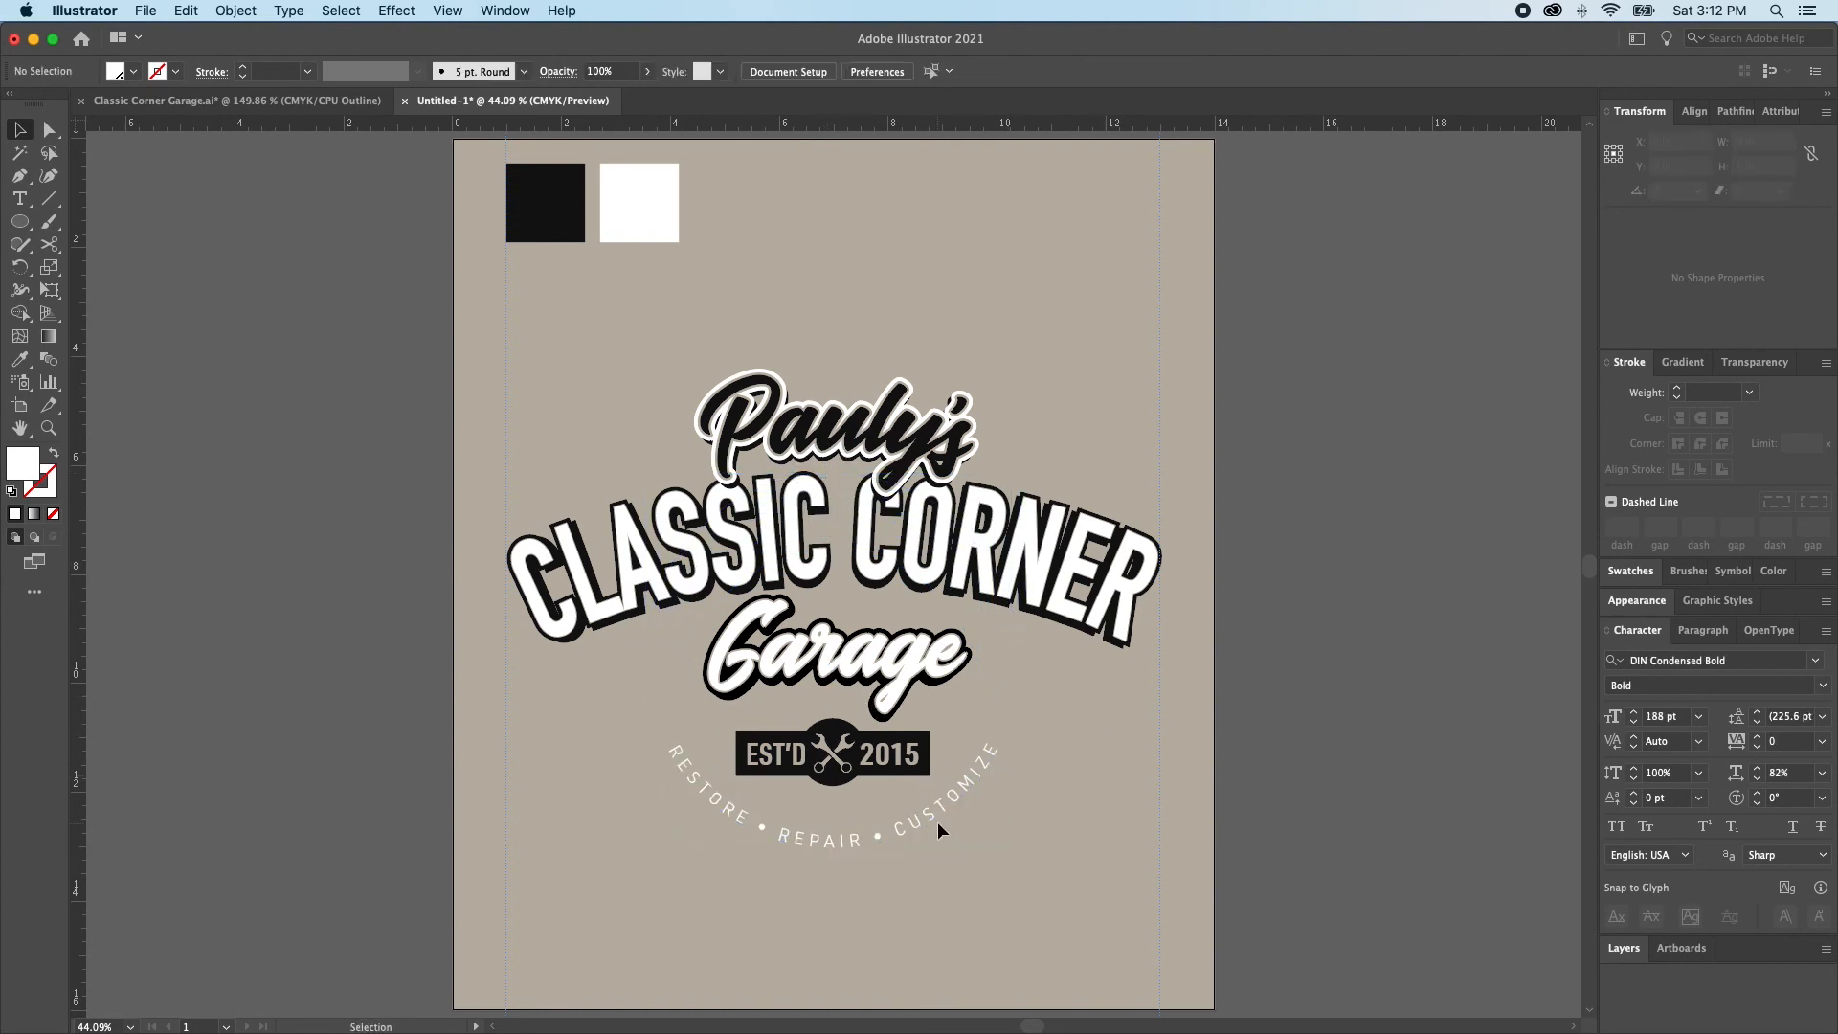
Center the circular RESTORE • REPAIR • CUSTOMIZE text horizontally on the artboard
left_click(917, 830)
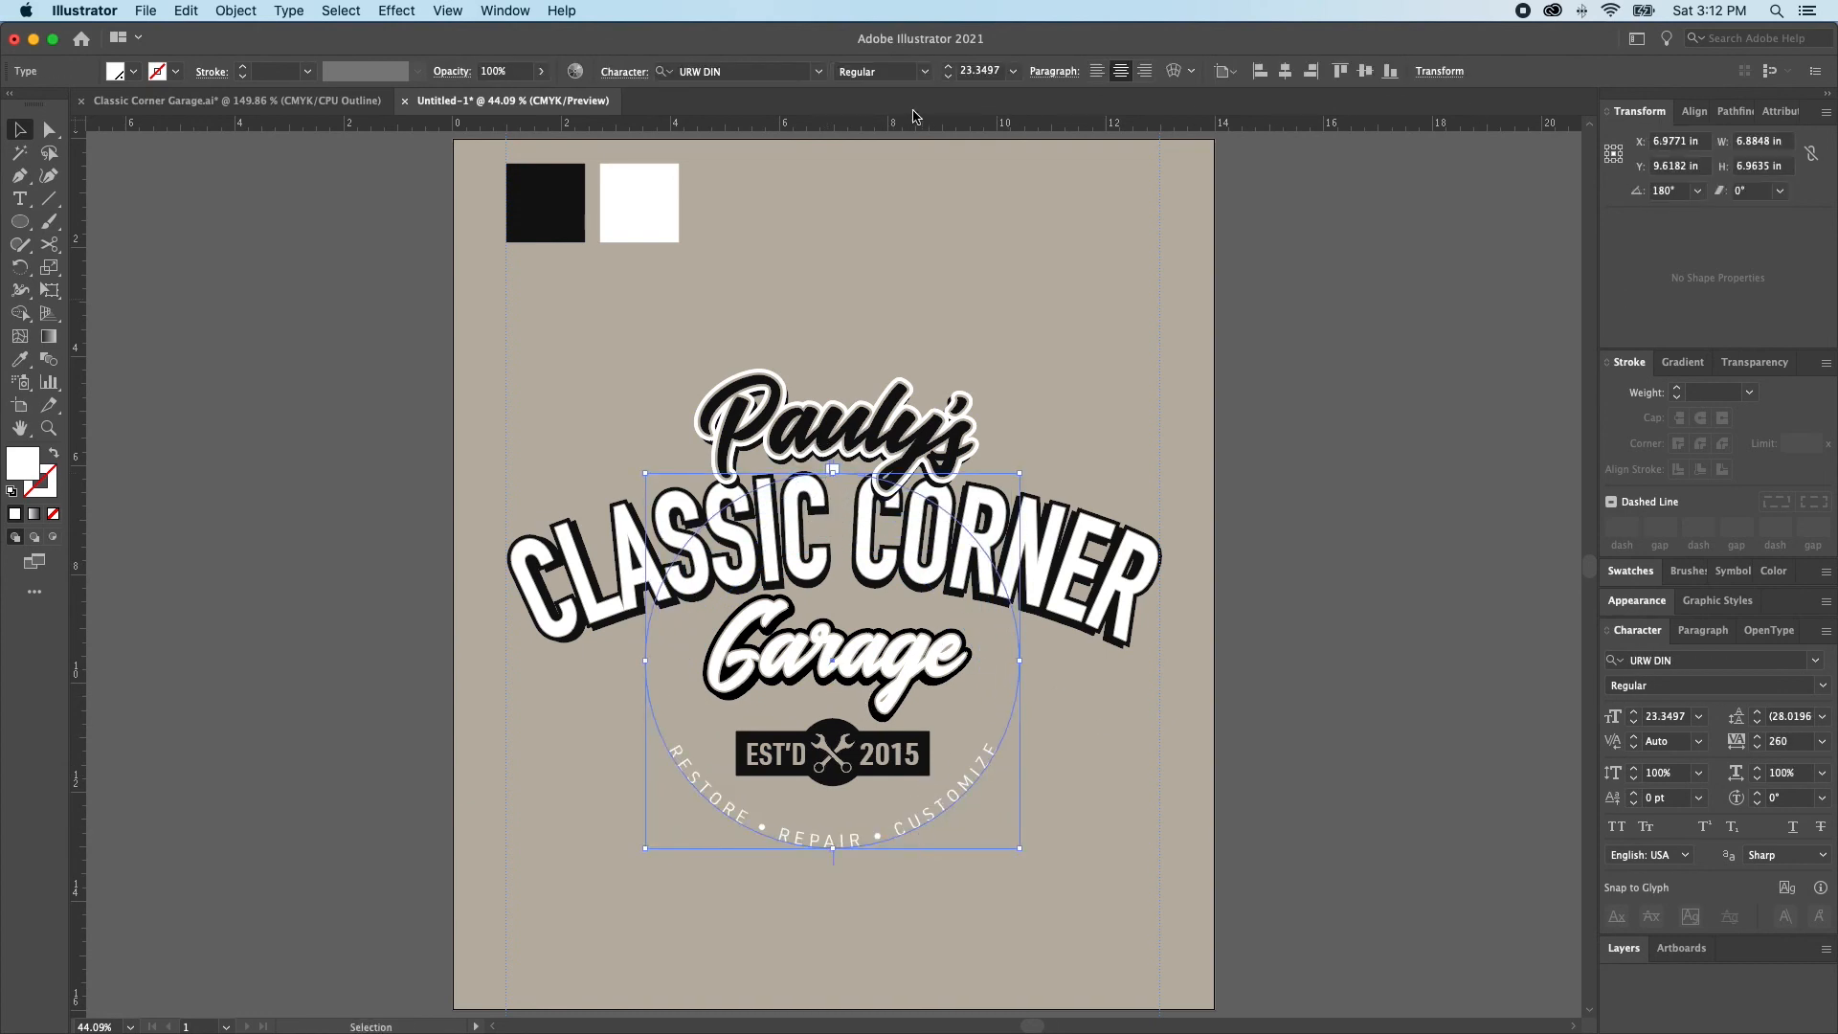
left_click(1284, 72)
key("super+shift+a")
Scale the circular text down proportionally to about 5.69 in wide so it curves more tightly beneath the badge
key("a")
key("super+equal")
key("super+equal")
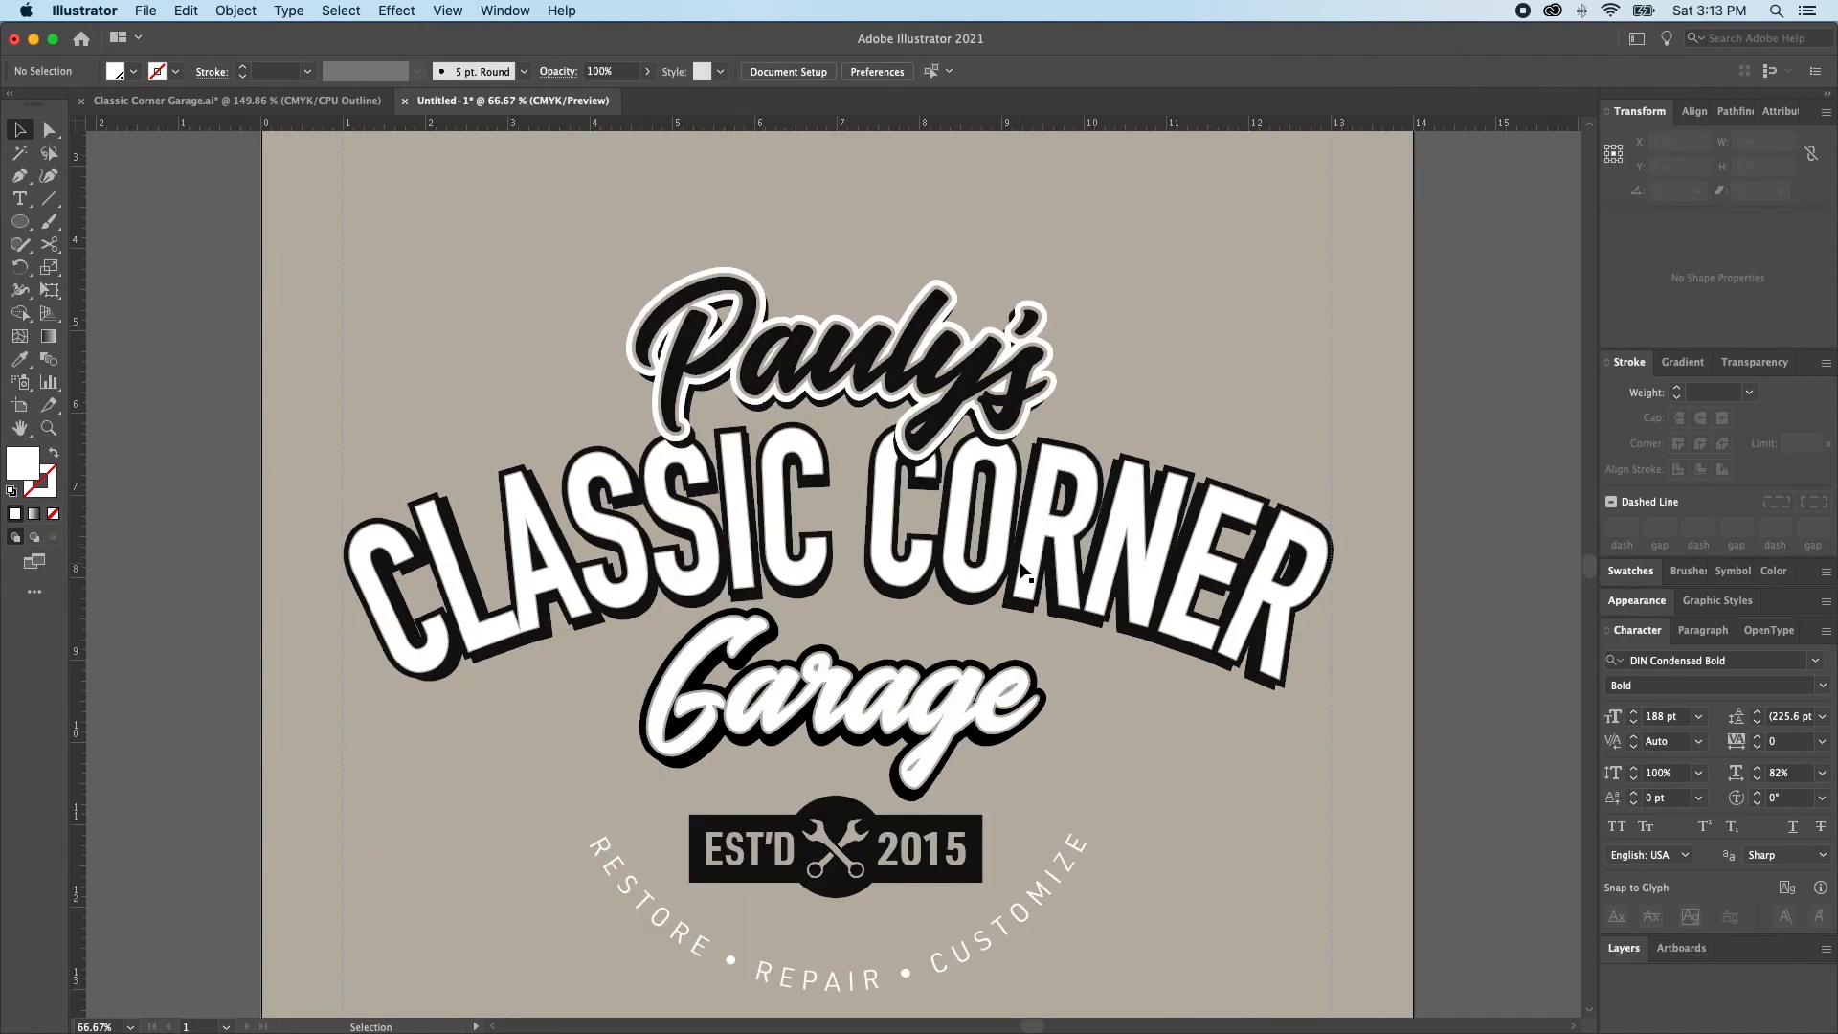
scroll(993, 704, "right", 3)
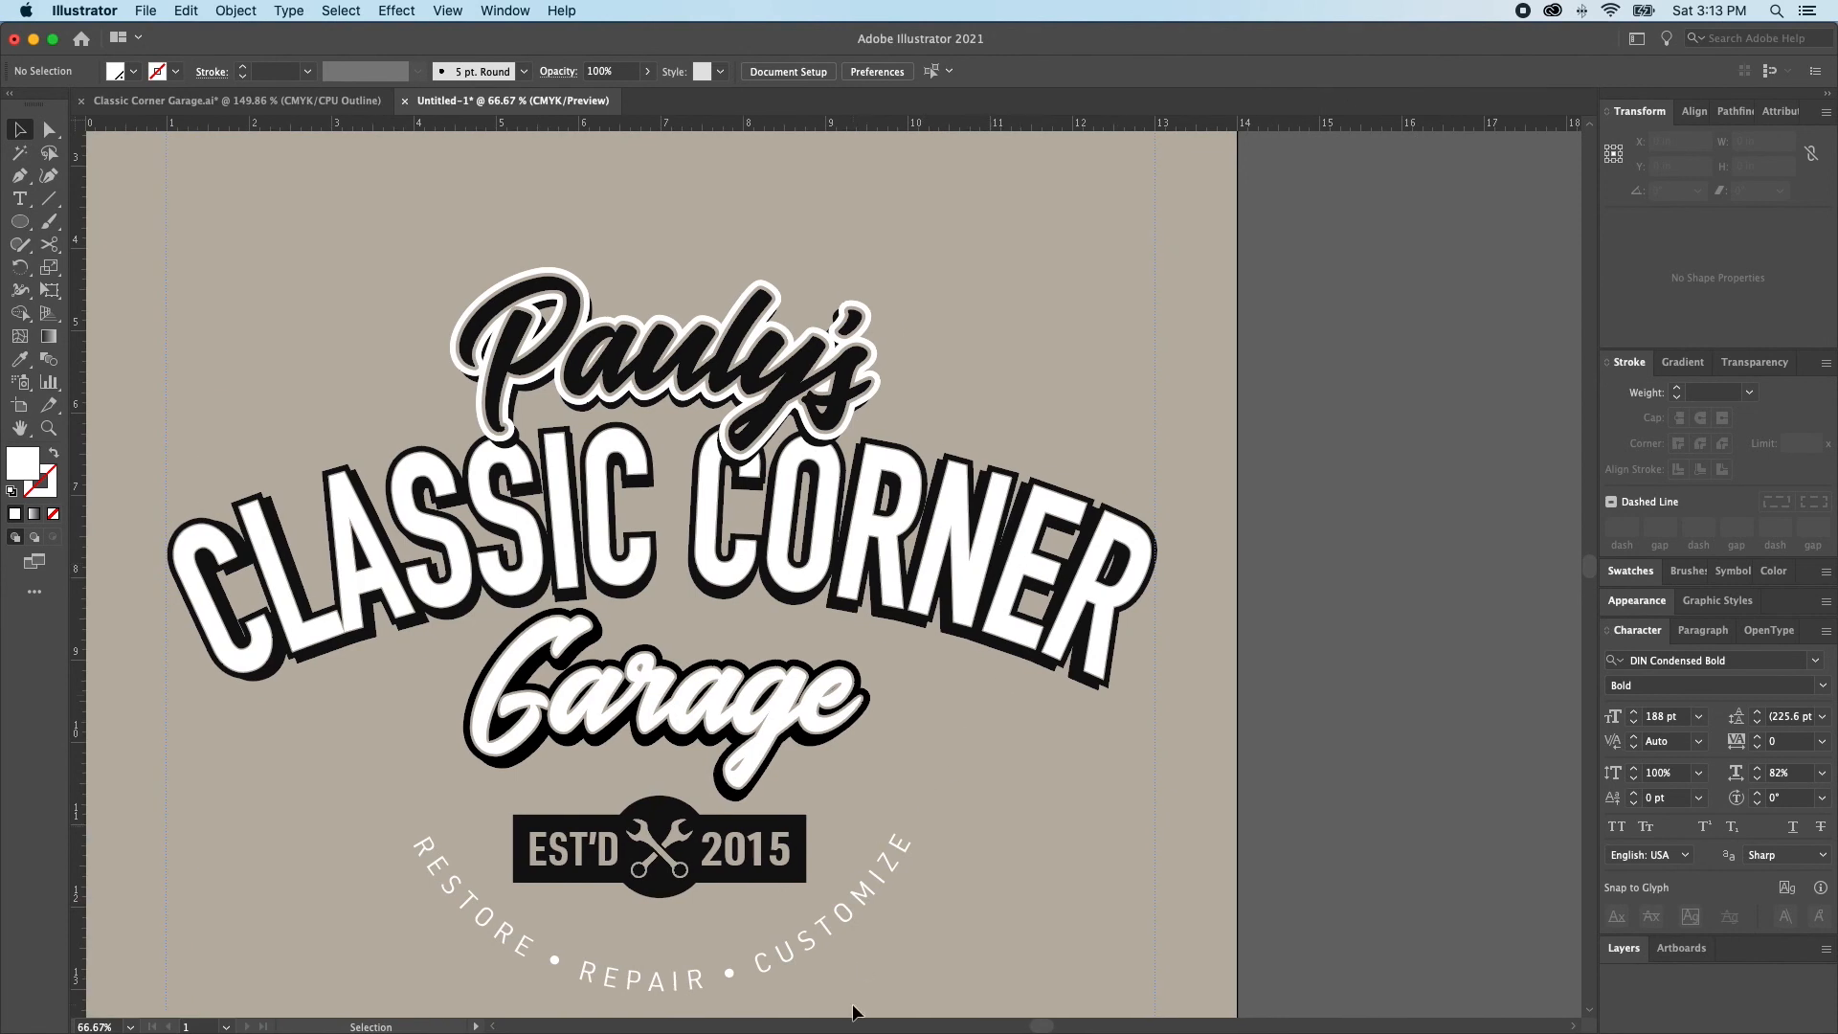
scroll(738, 951, "left", 1)
scroll(760, 951, "left", 2)
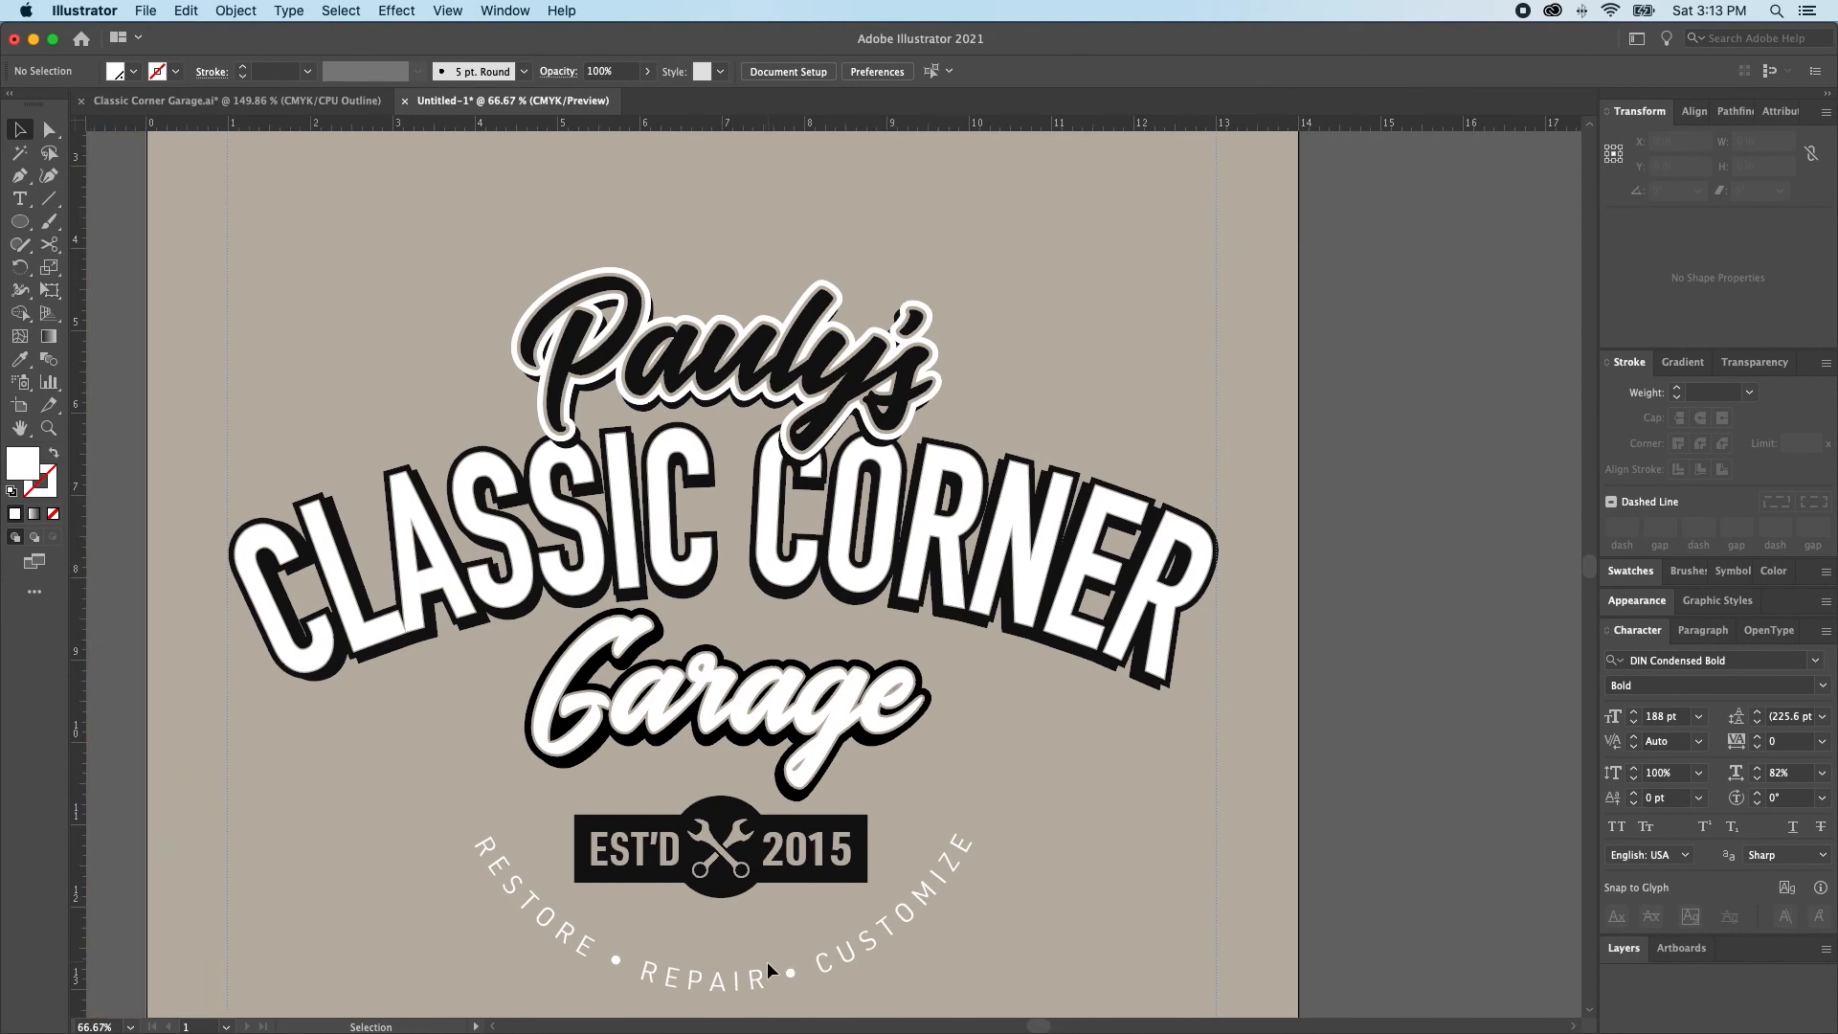
scroll(768, 961, "down", 3)
left_click(766, 928)
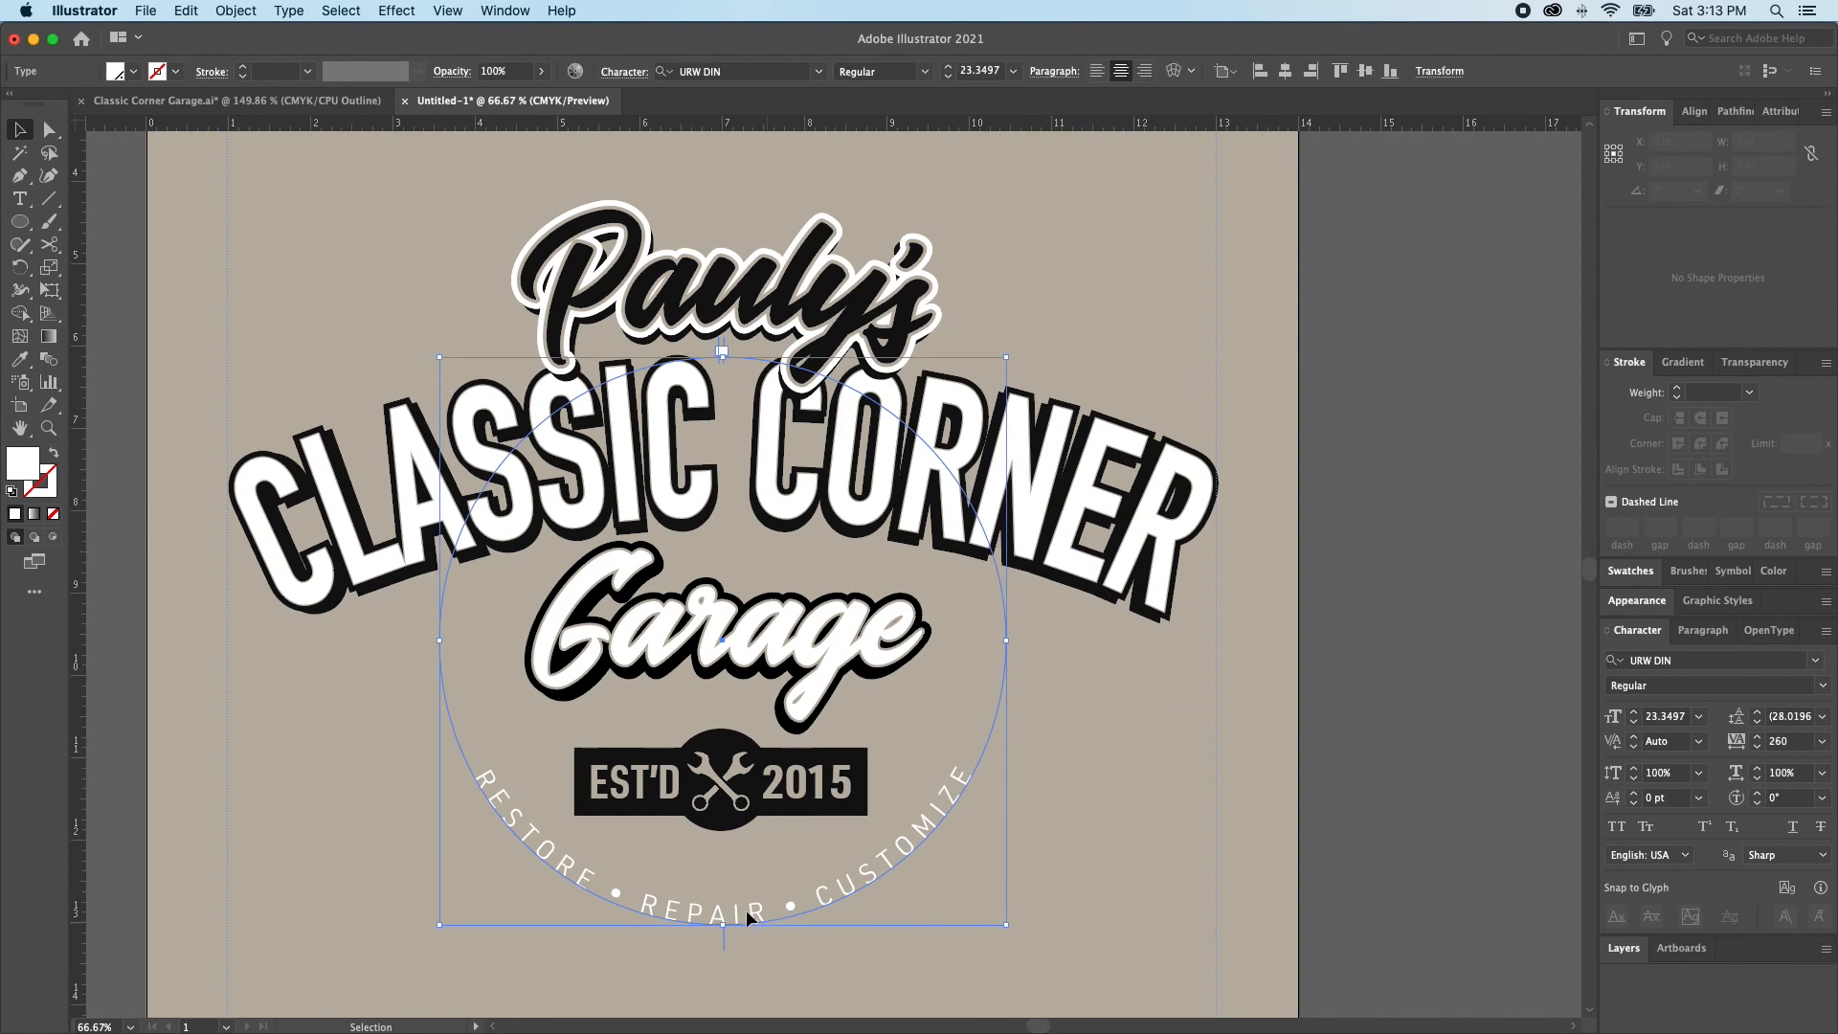
left_click_drag(727, 926, 720, 899)
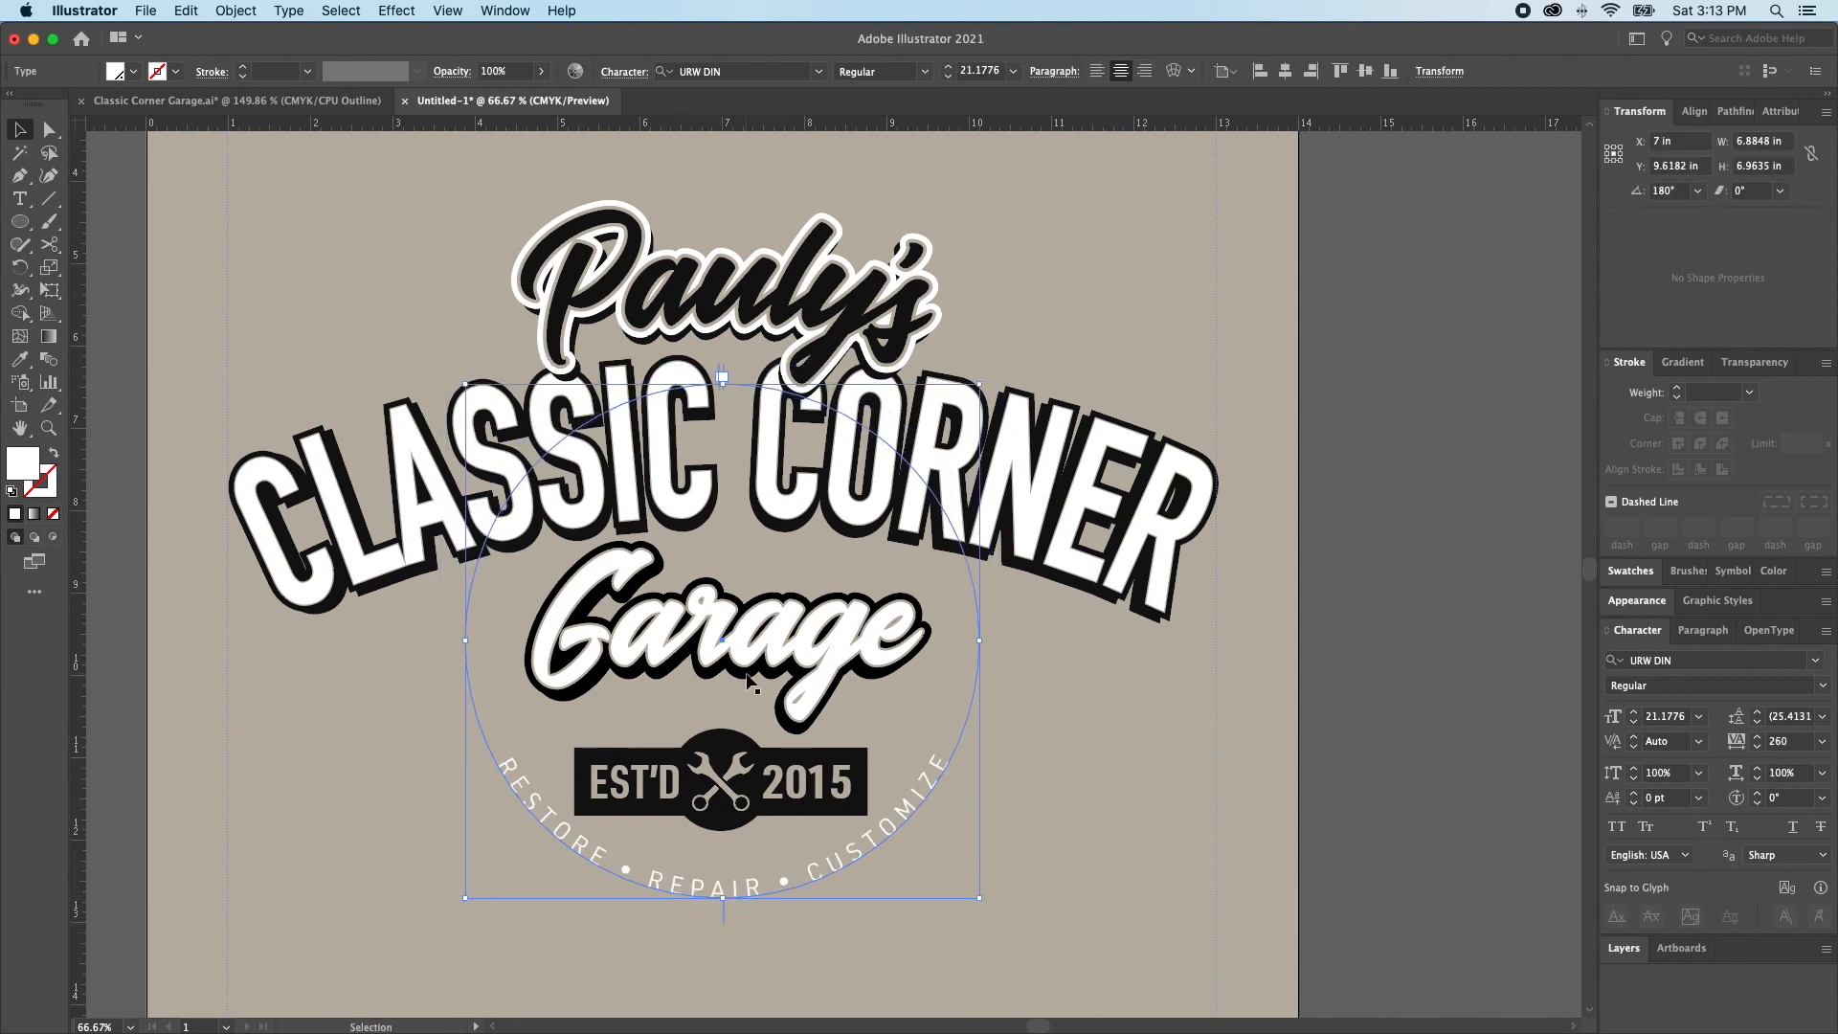
left_click_drag(721, 383, 722, 430)
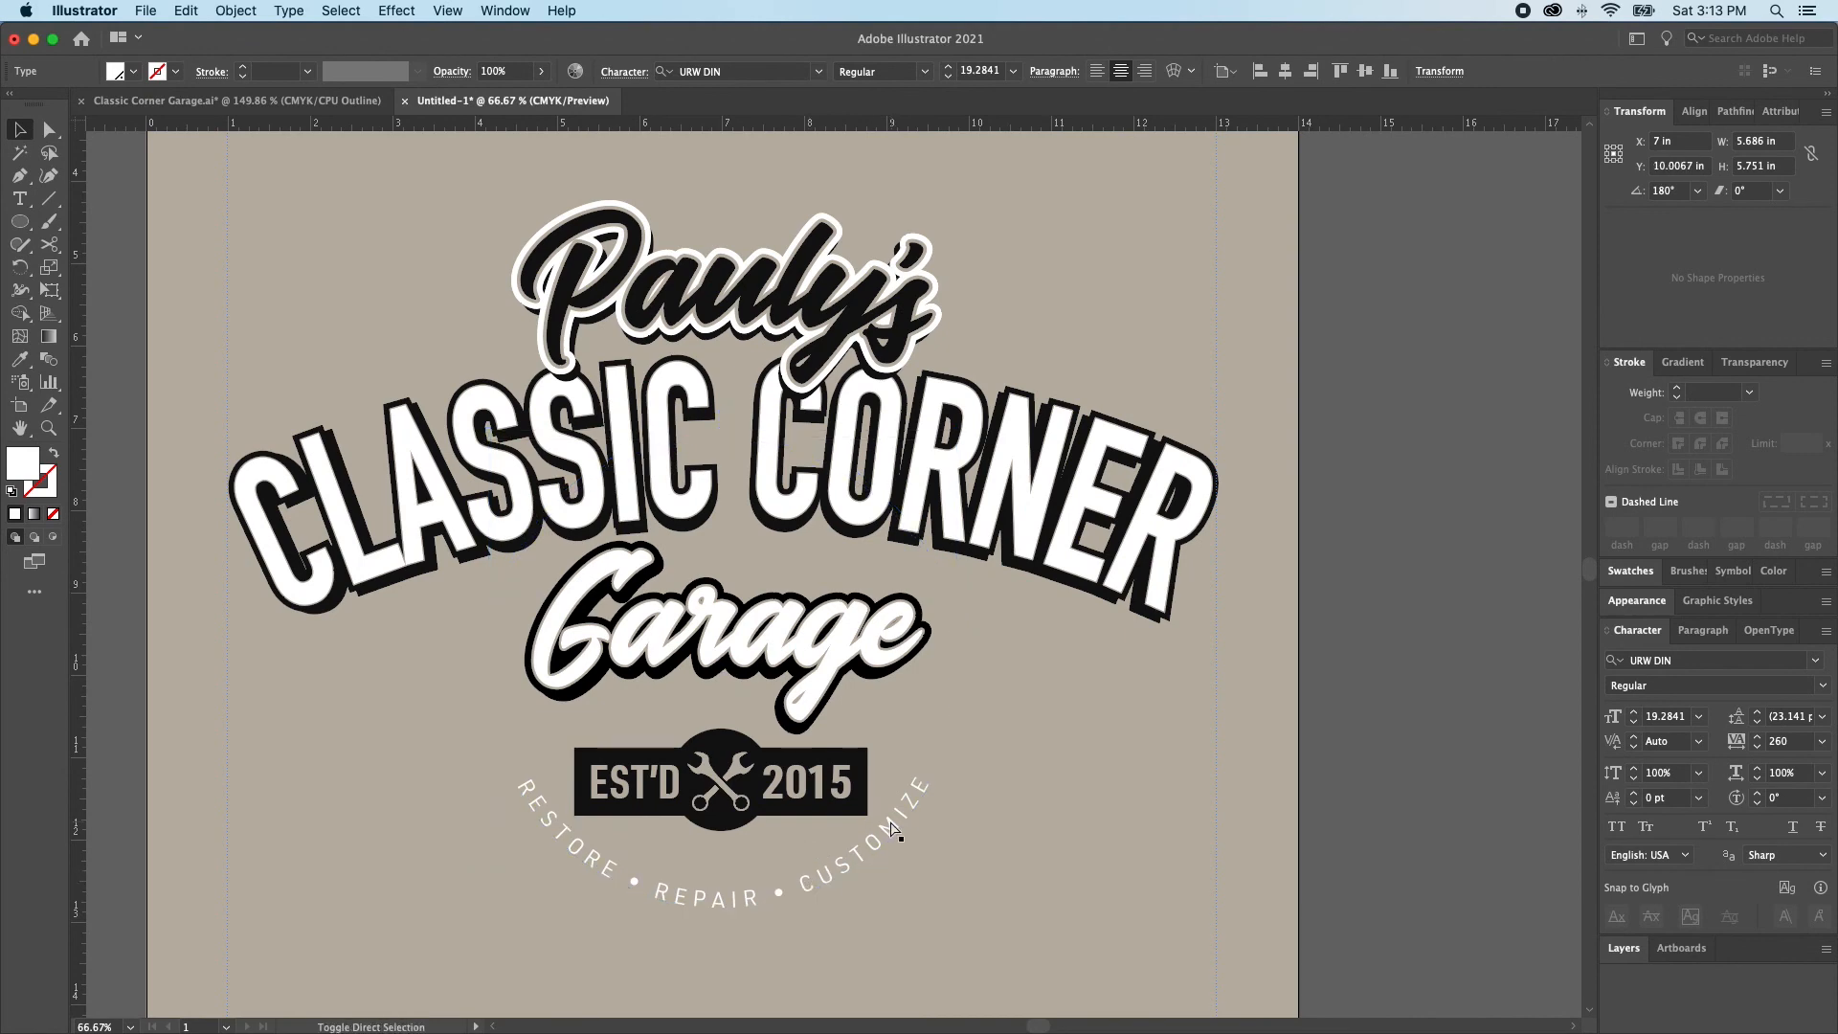
left_click(820, 743)
Enlarge the circular text to about 6.27 in wide and nudge it up slightly beneath the EST'D 2015 badge
key("super+minus")
key("super+minus")
scroll(813, 743, "up", 3)
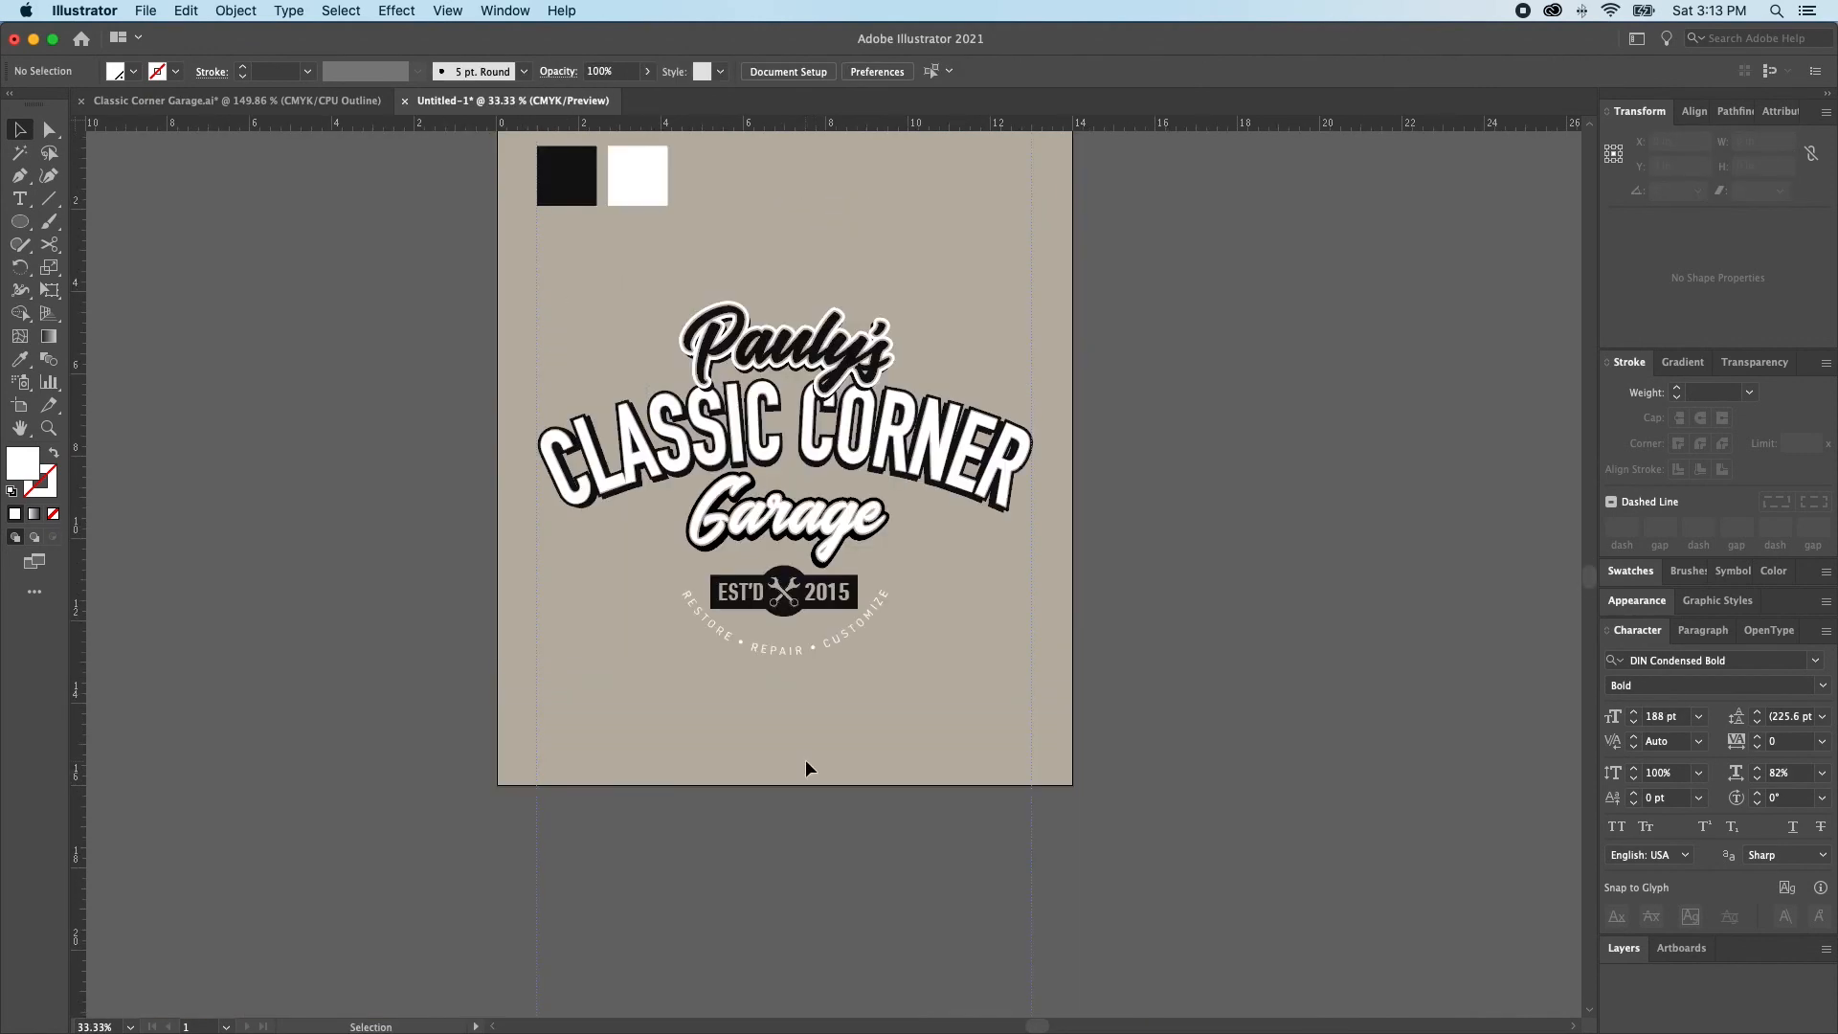
left_click(780, 670)
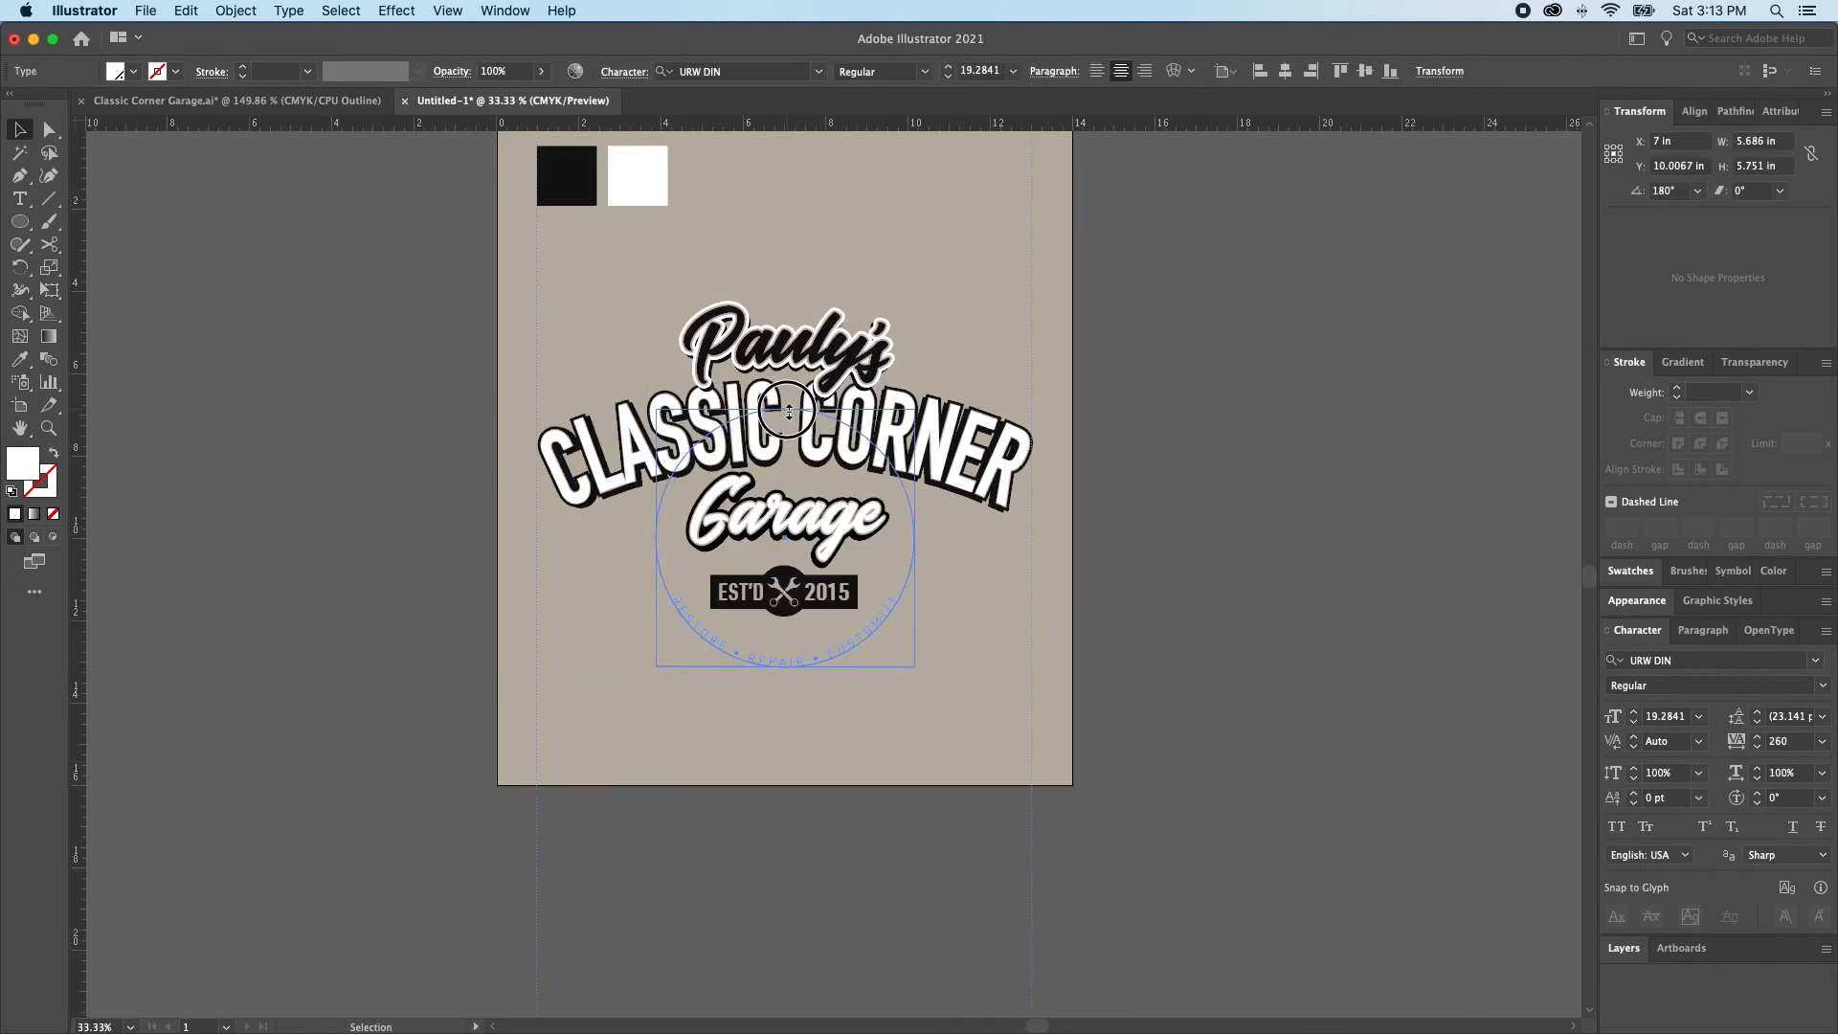
left_click(818, 663, "shift")
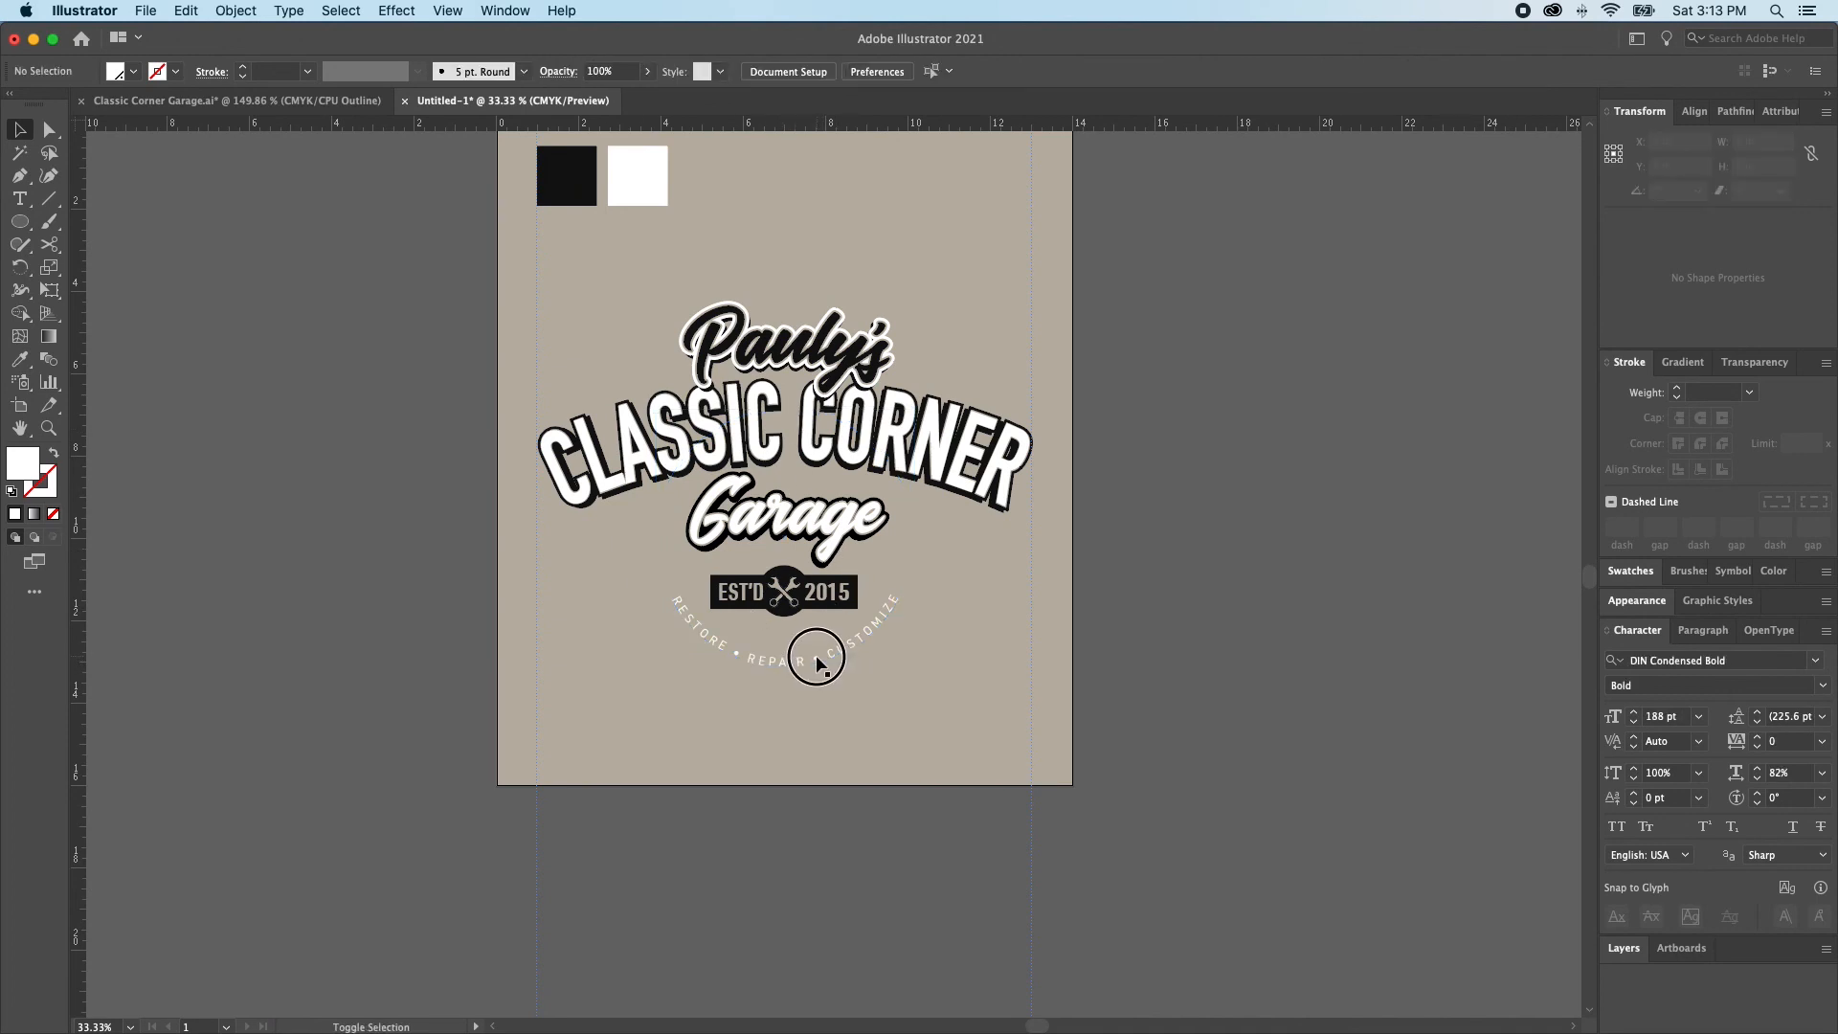
left_click(794, 660)
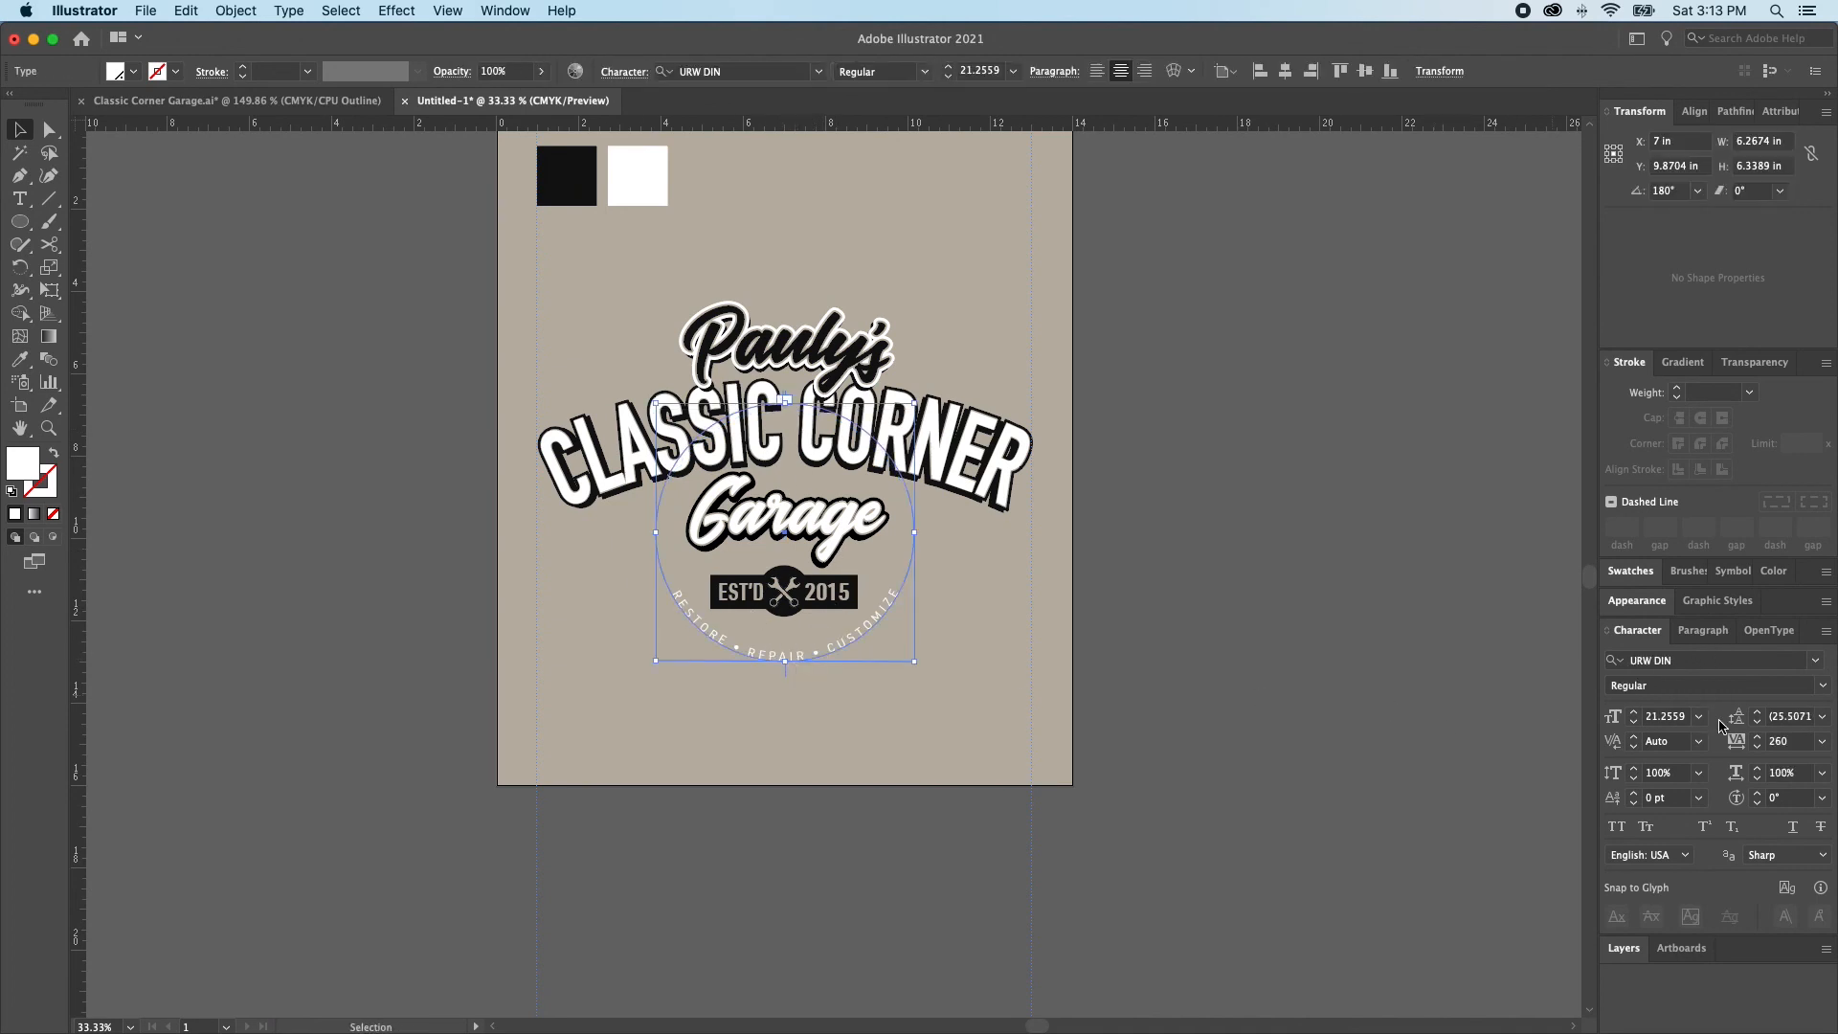
Sample the CLASSIC CORNER text style onto the circular text with the Eyedropper and set its font size to 48 pt
key("i")
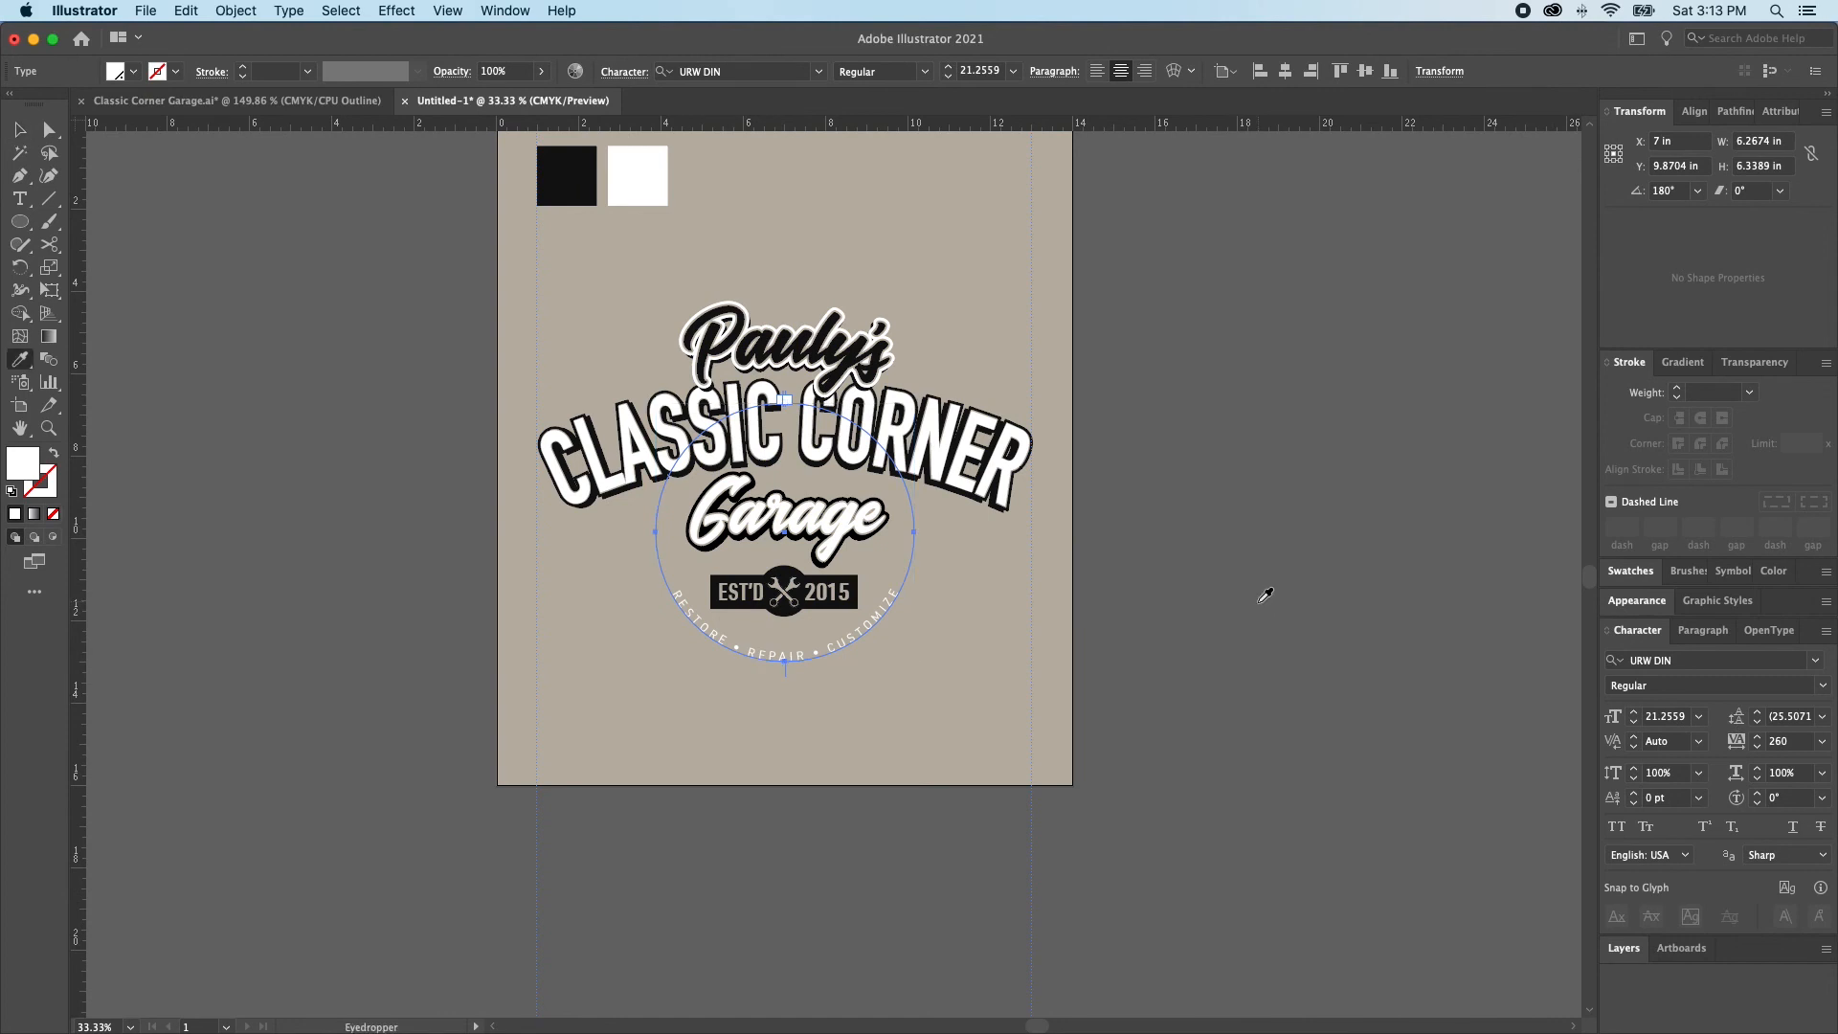
left_click(973, 433)
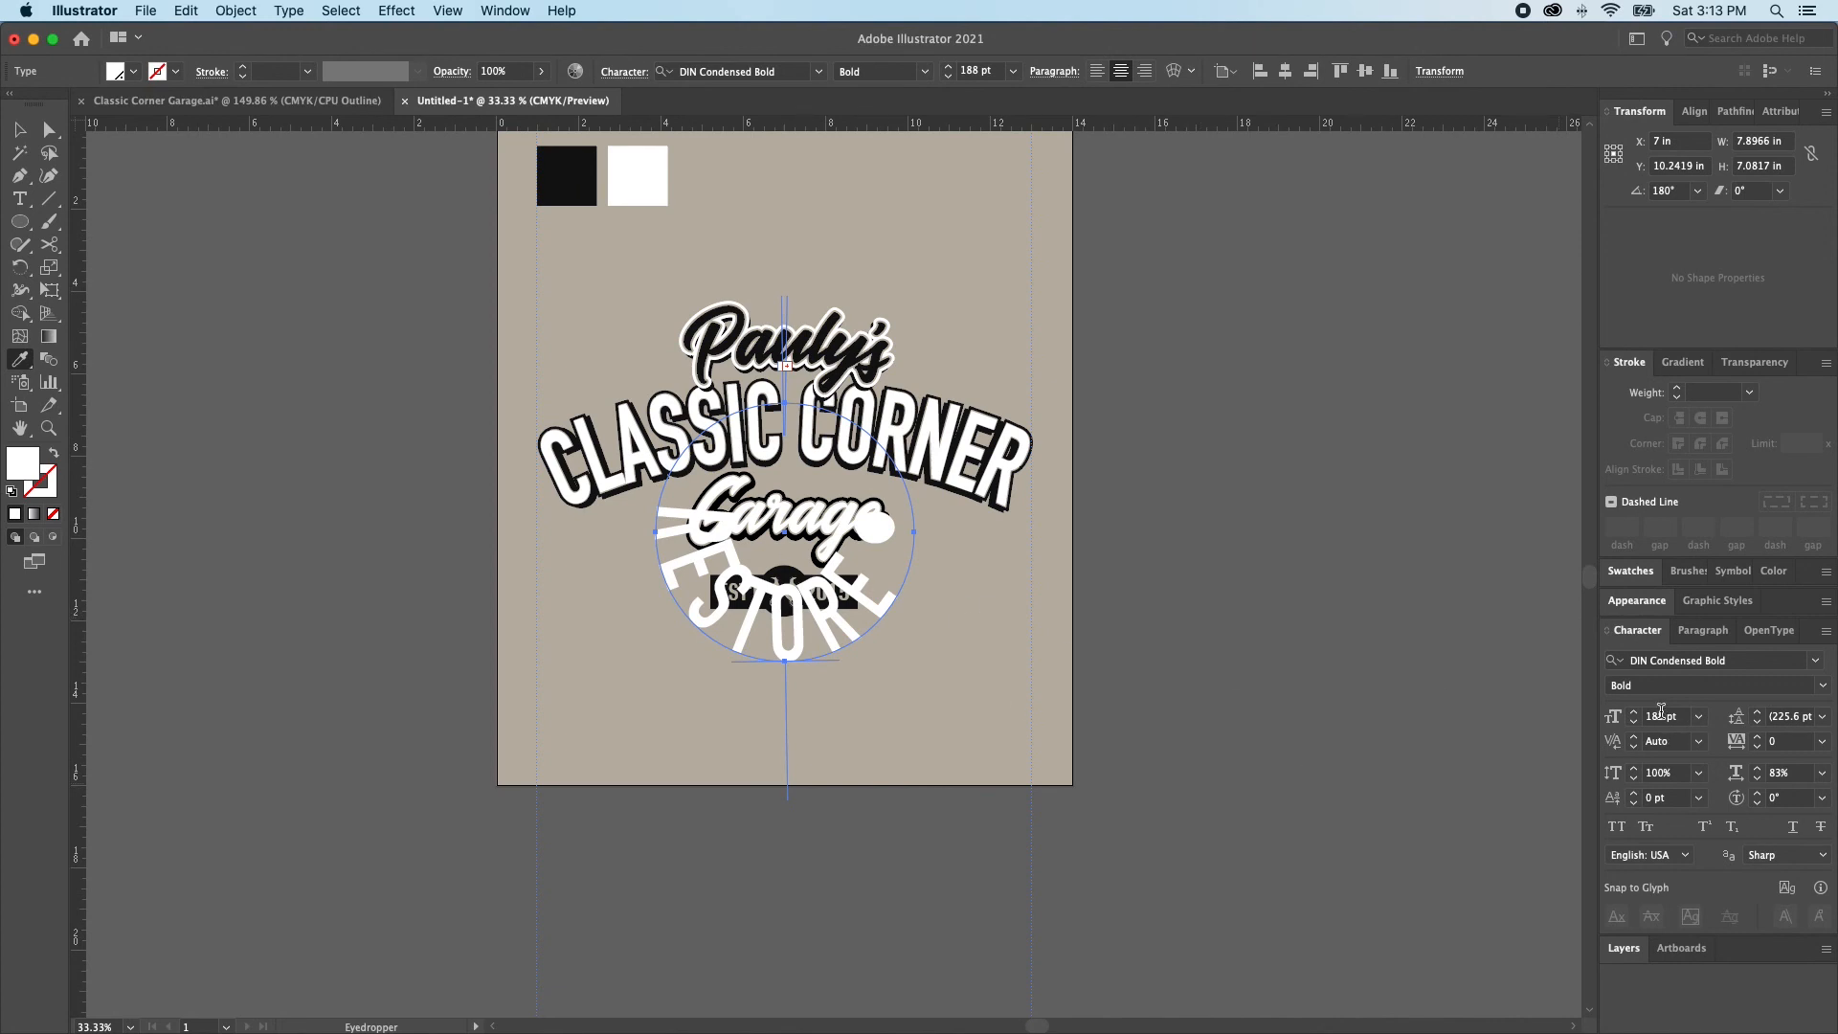
left_click(1615, 720)
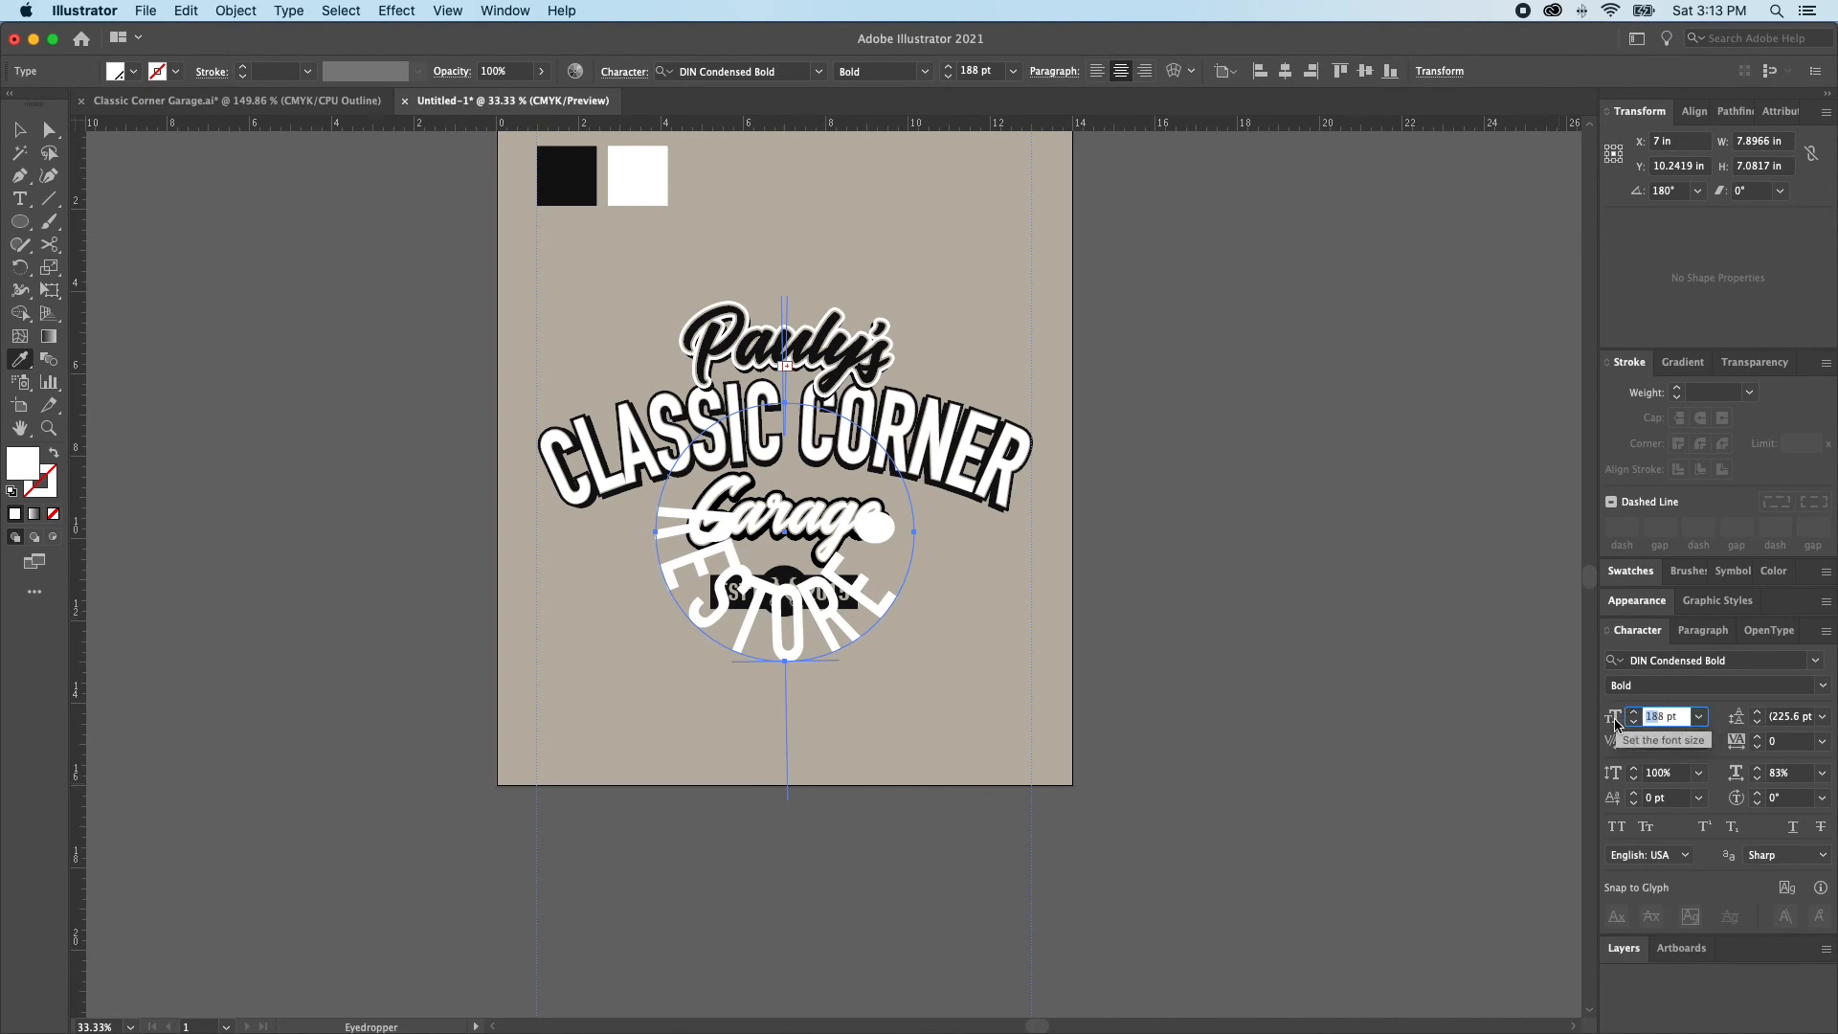
type("48")
key("Return")
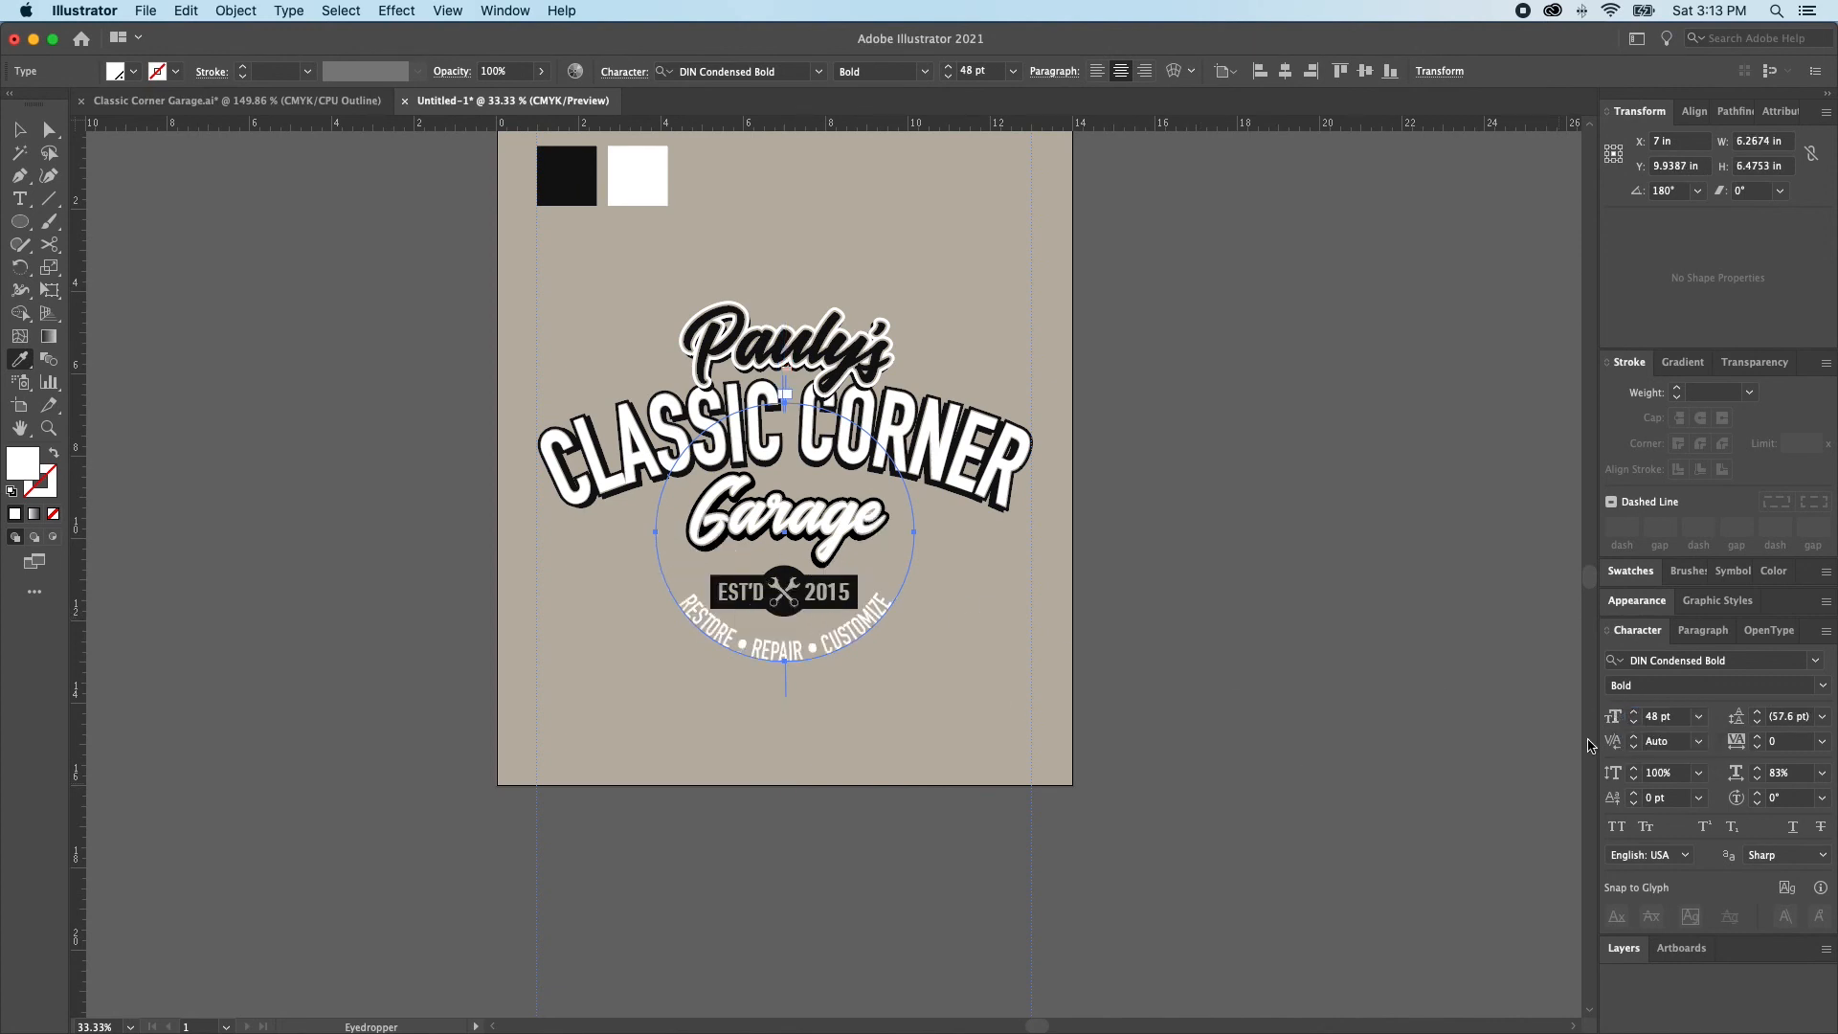
Set the circular text's horizontal scale to 100% and increase its tracking to 60
key("a")
left_click(907, 660)
left_click(837, 648)
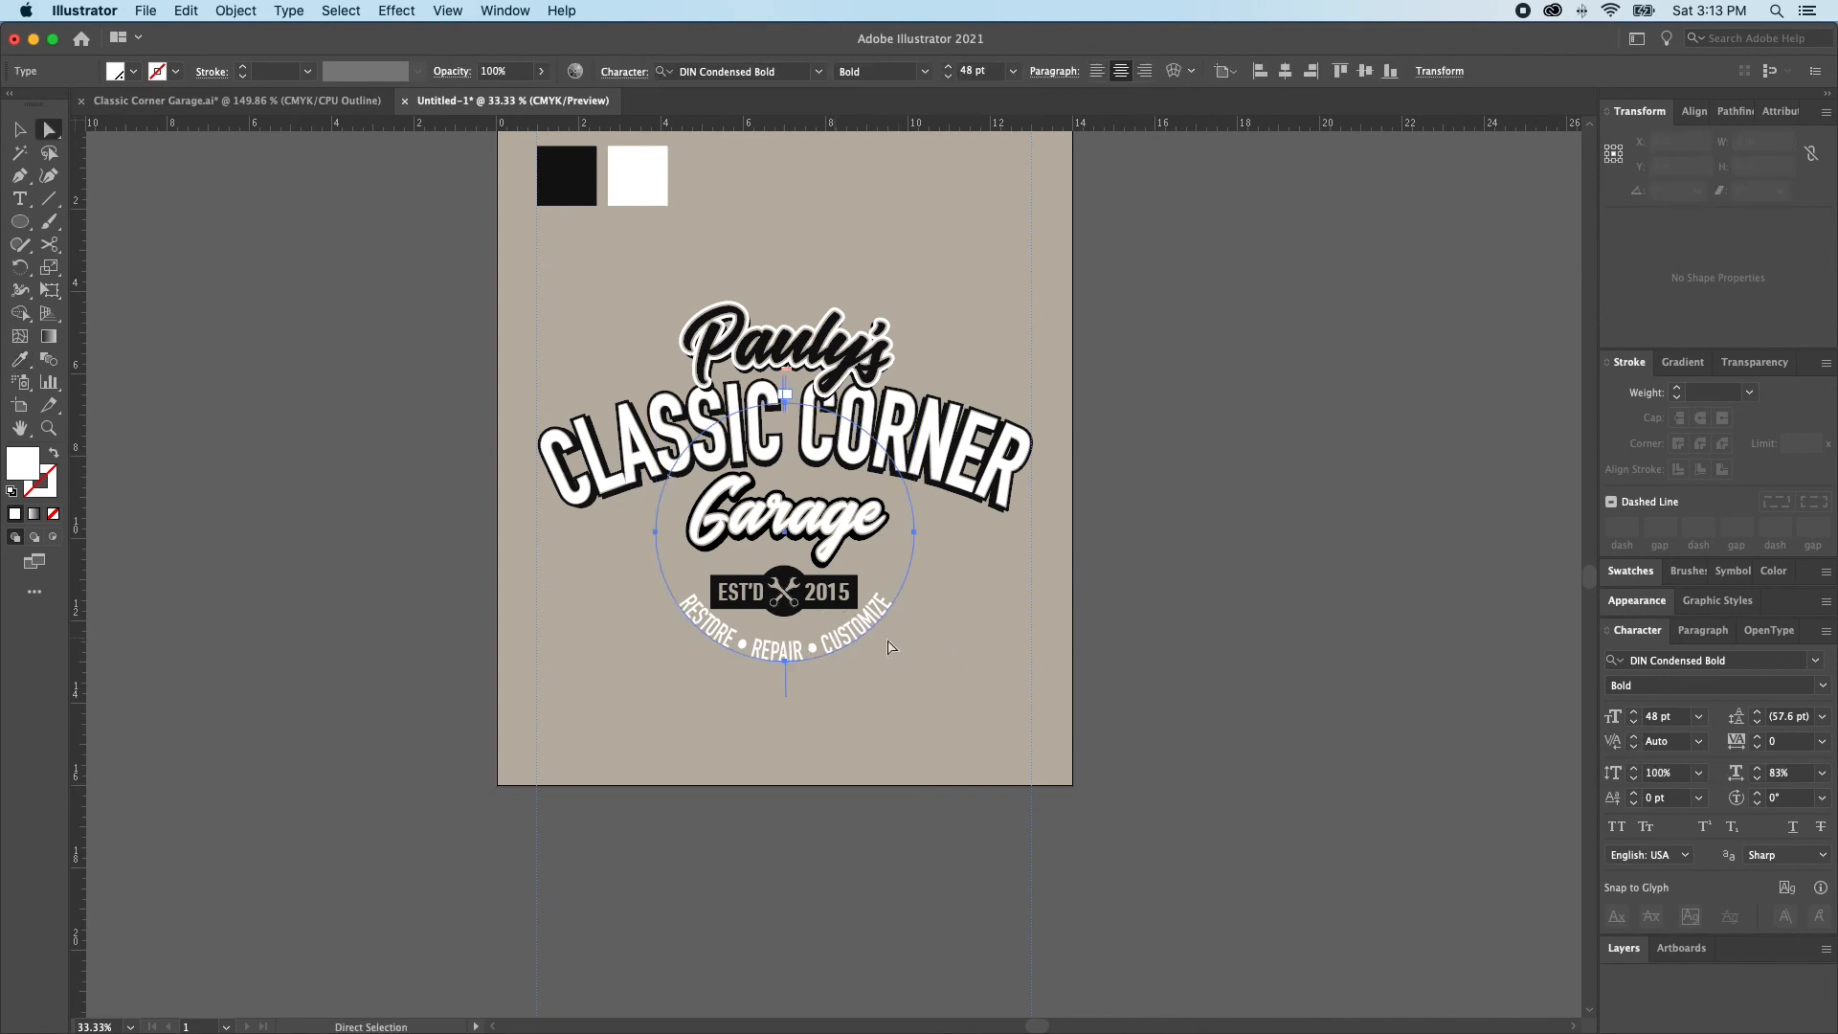
left_click(1821, 772)
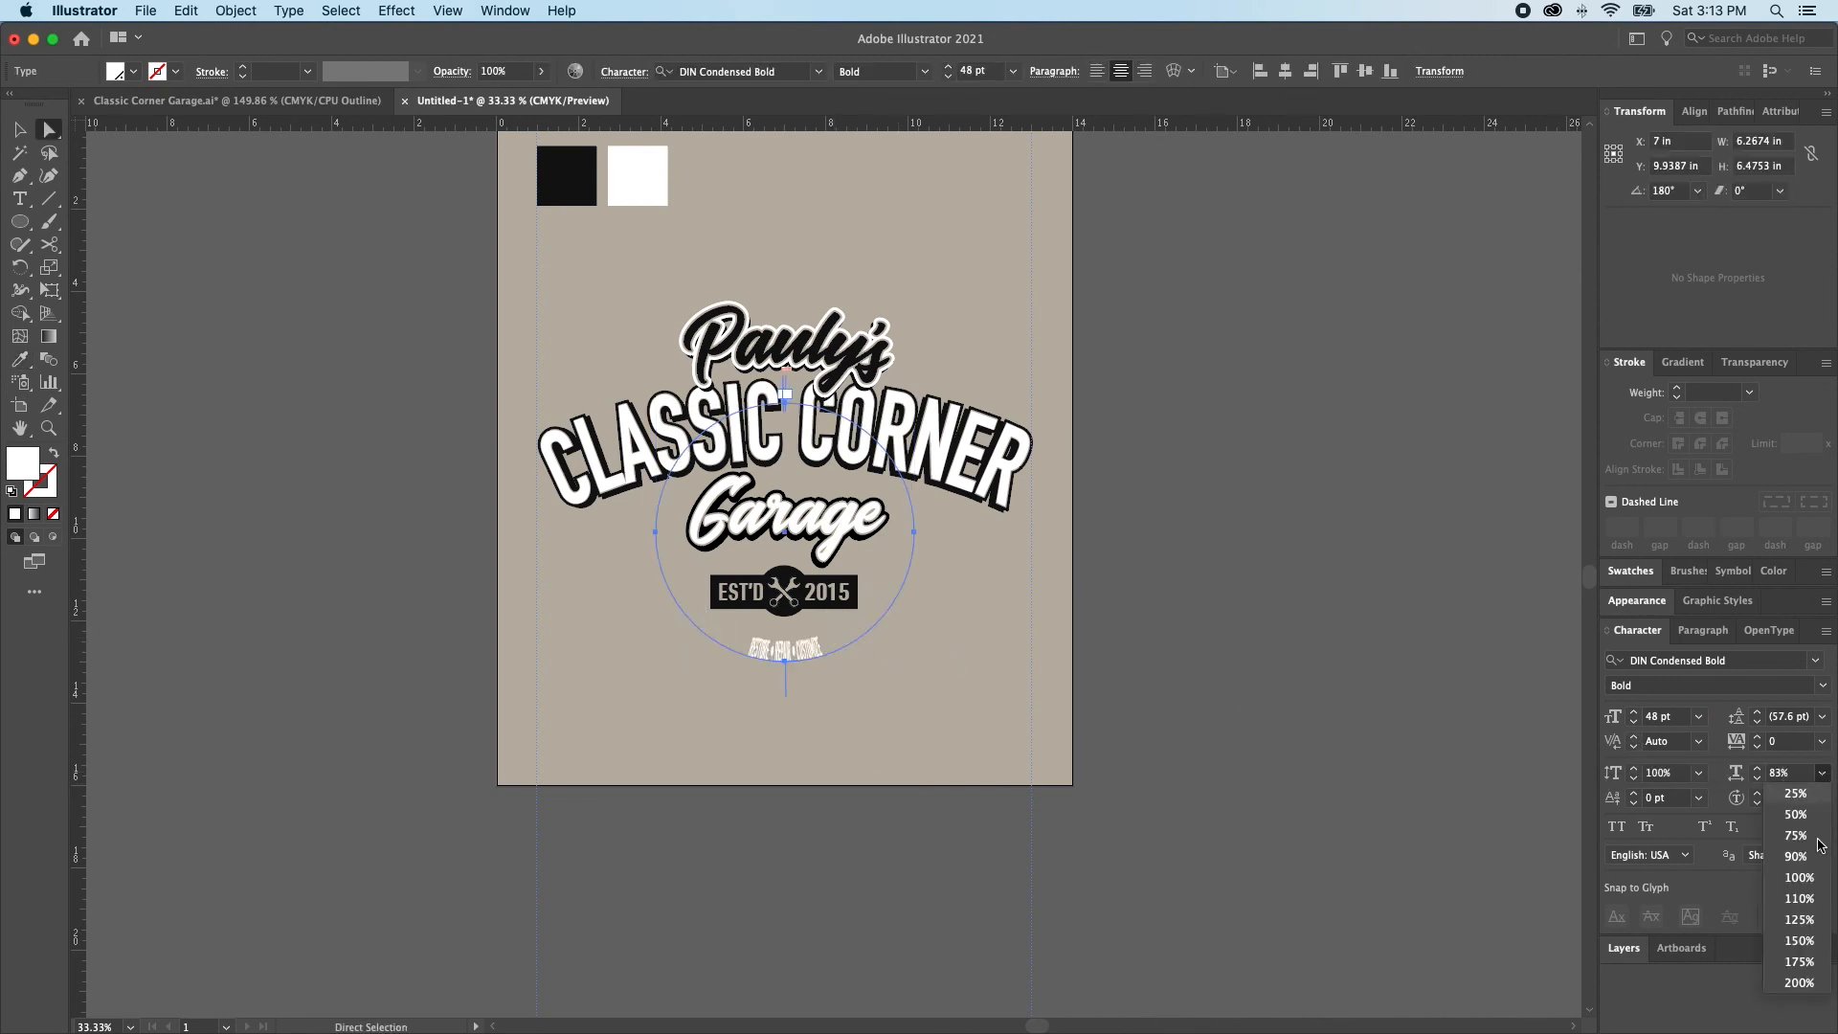
left_click(1798, 880)
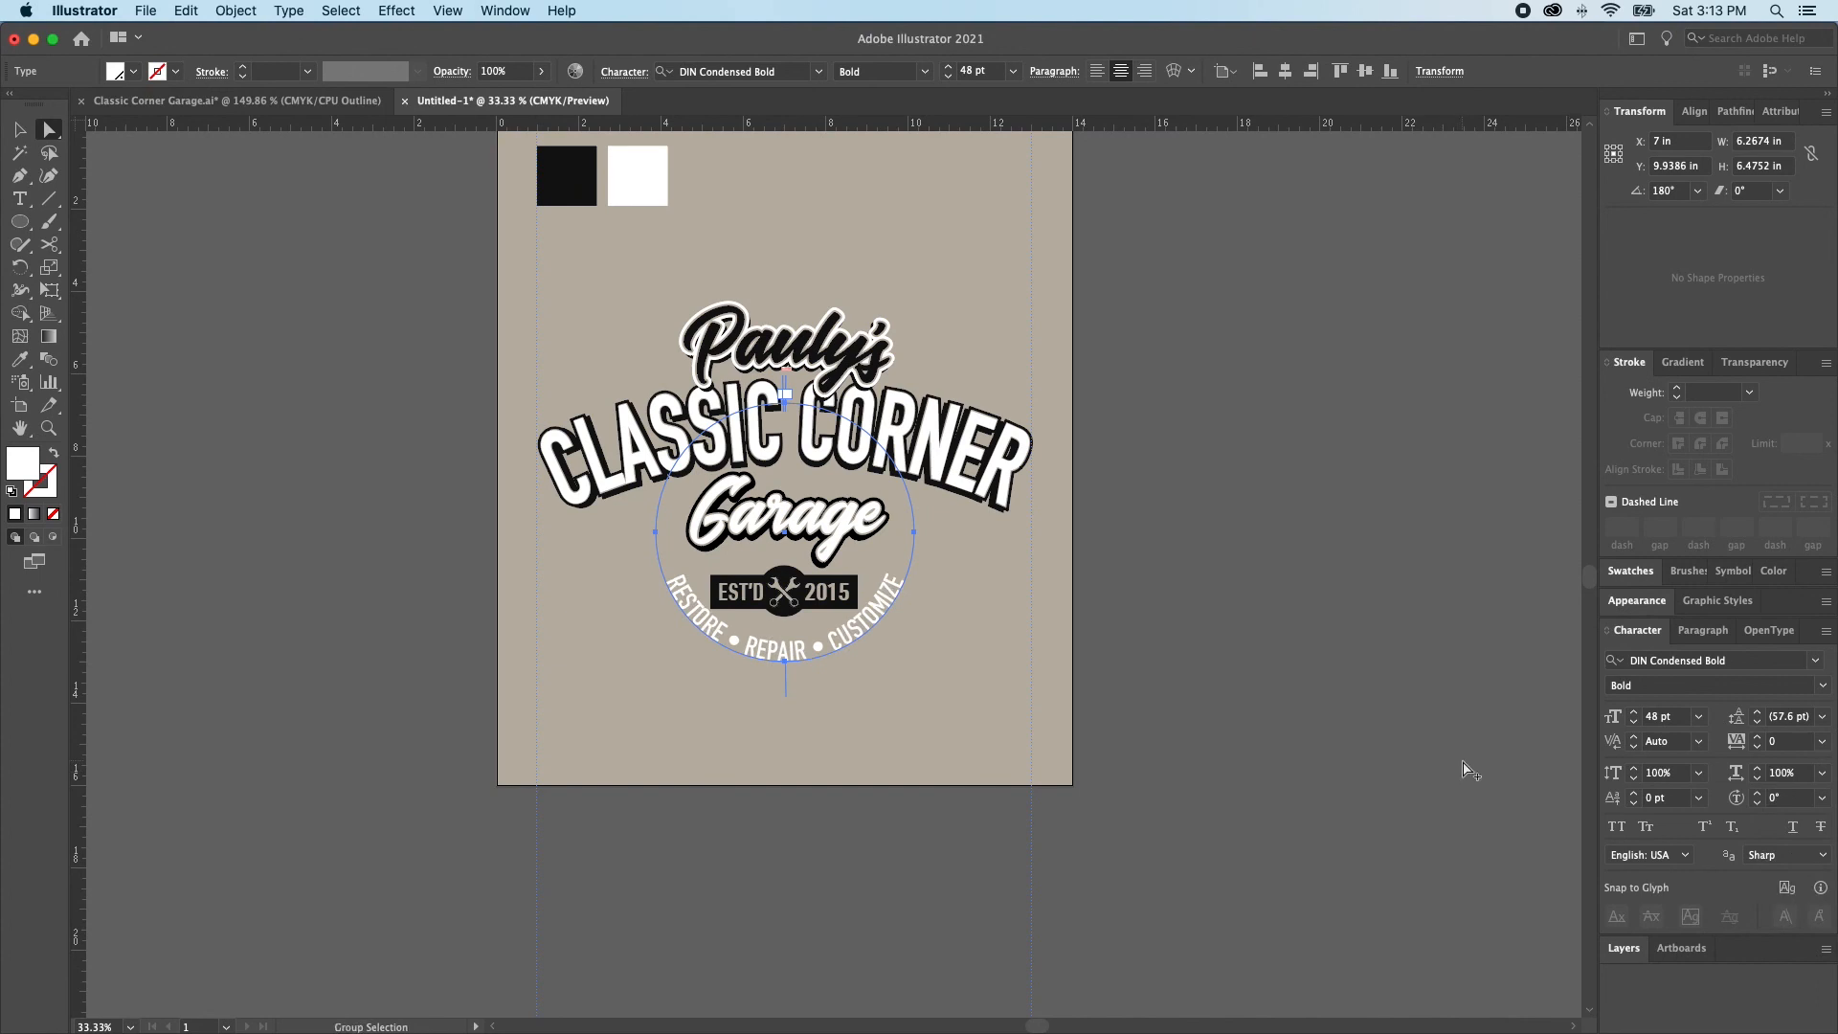
key("alt+Right")
key("alt+Right")
key("alt+Right")
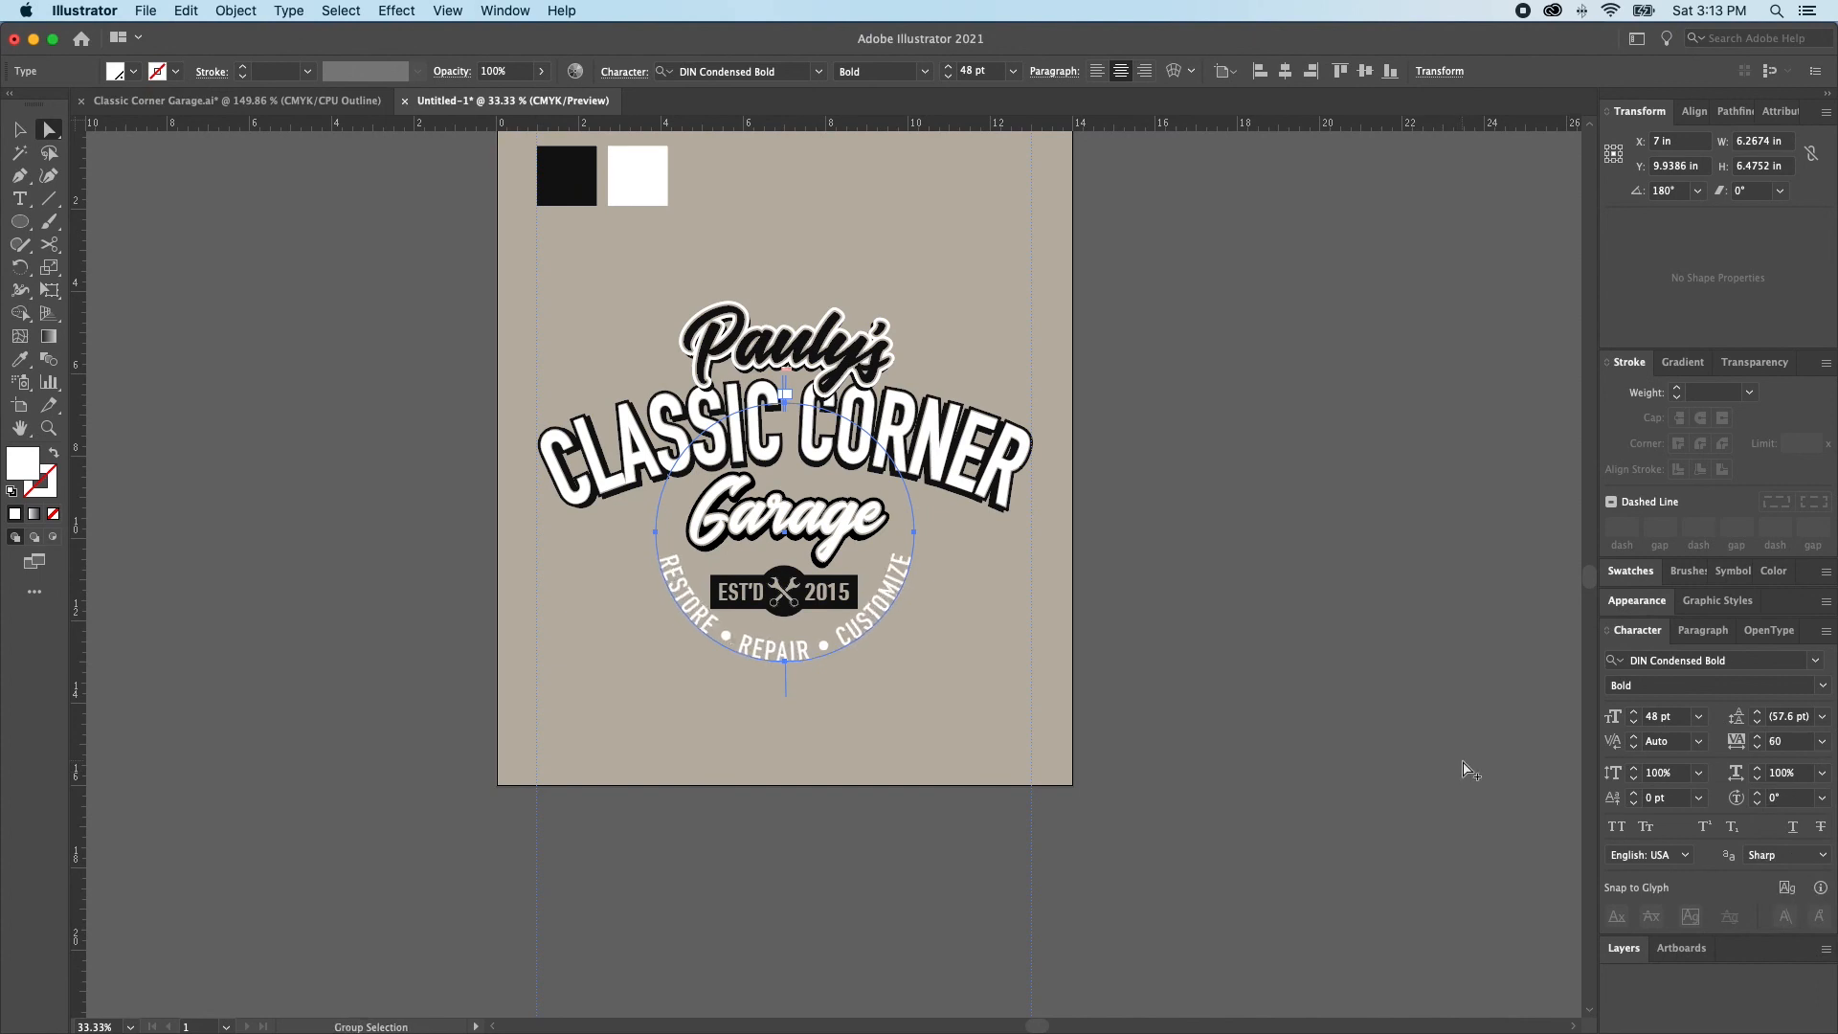
key("v")
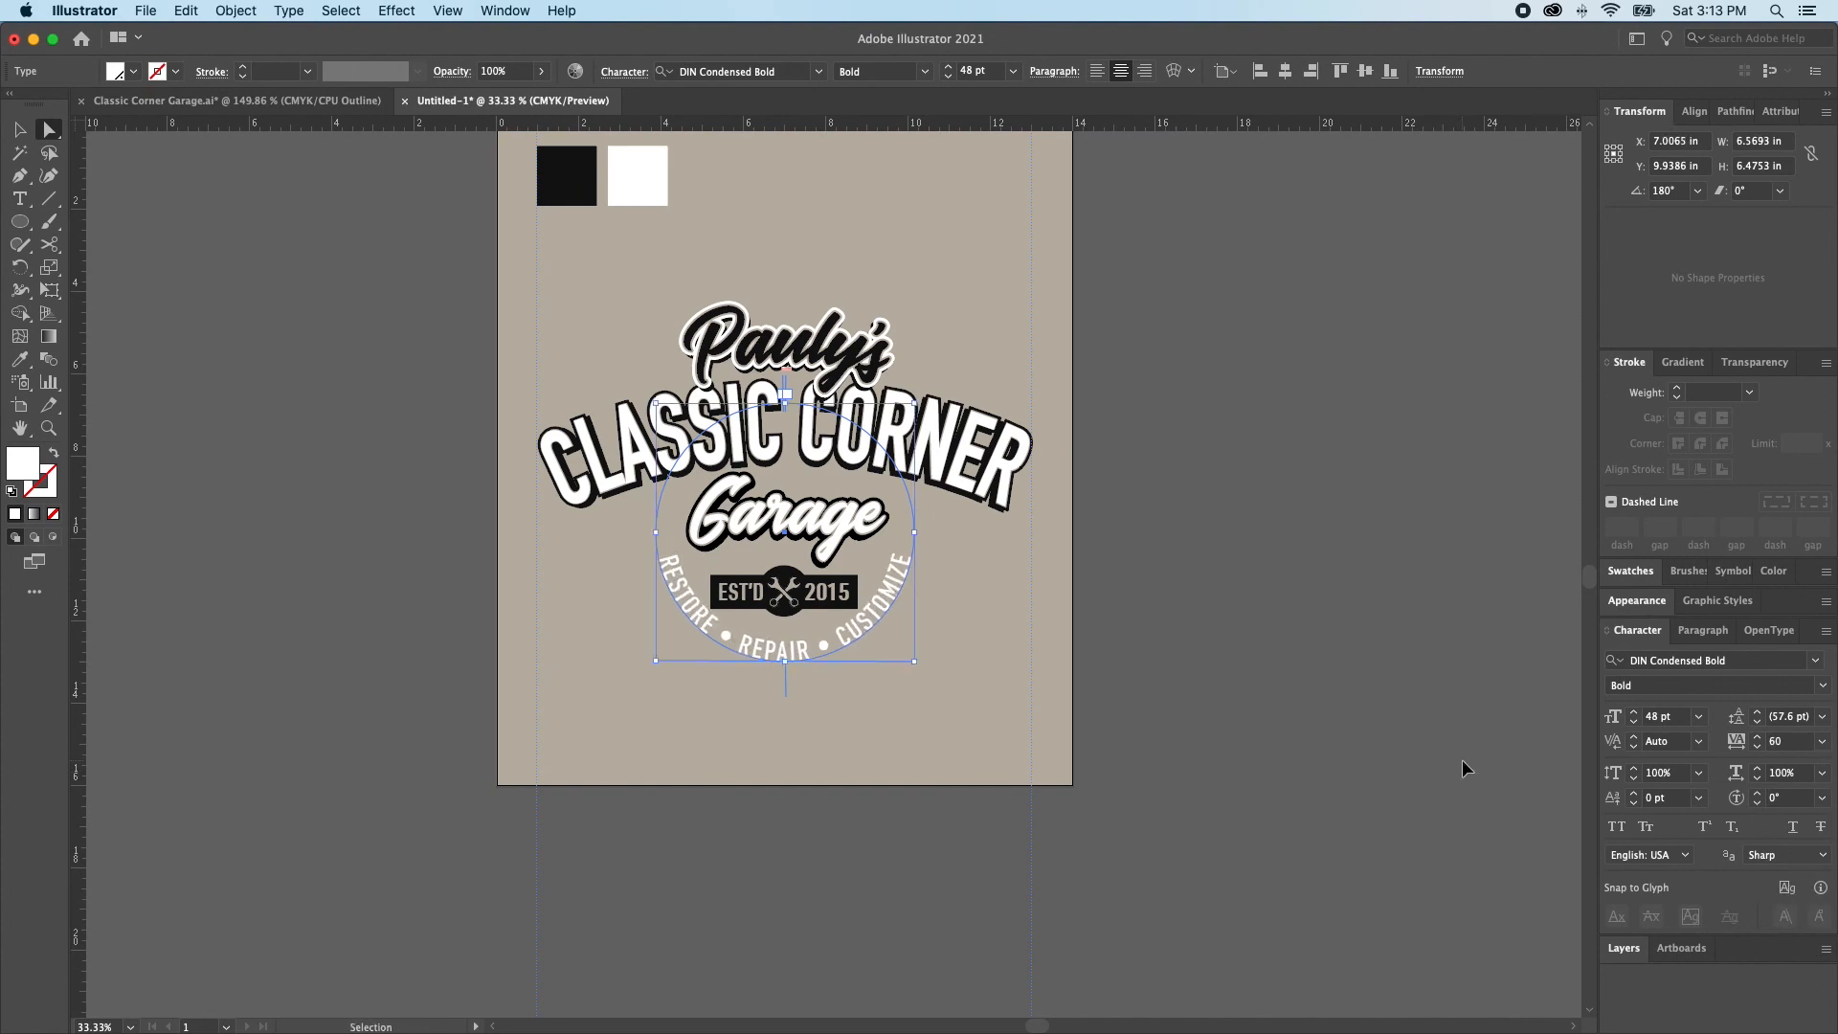
left_click(1462, 762)
Stretch the circular text downward proportionally to about 6.87 in wide for more room beneath the badge
scroll(1123, 682, "down", 1)
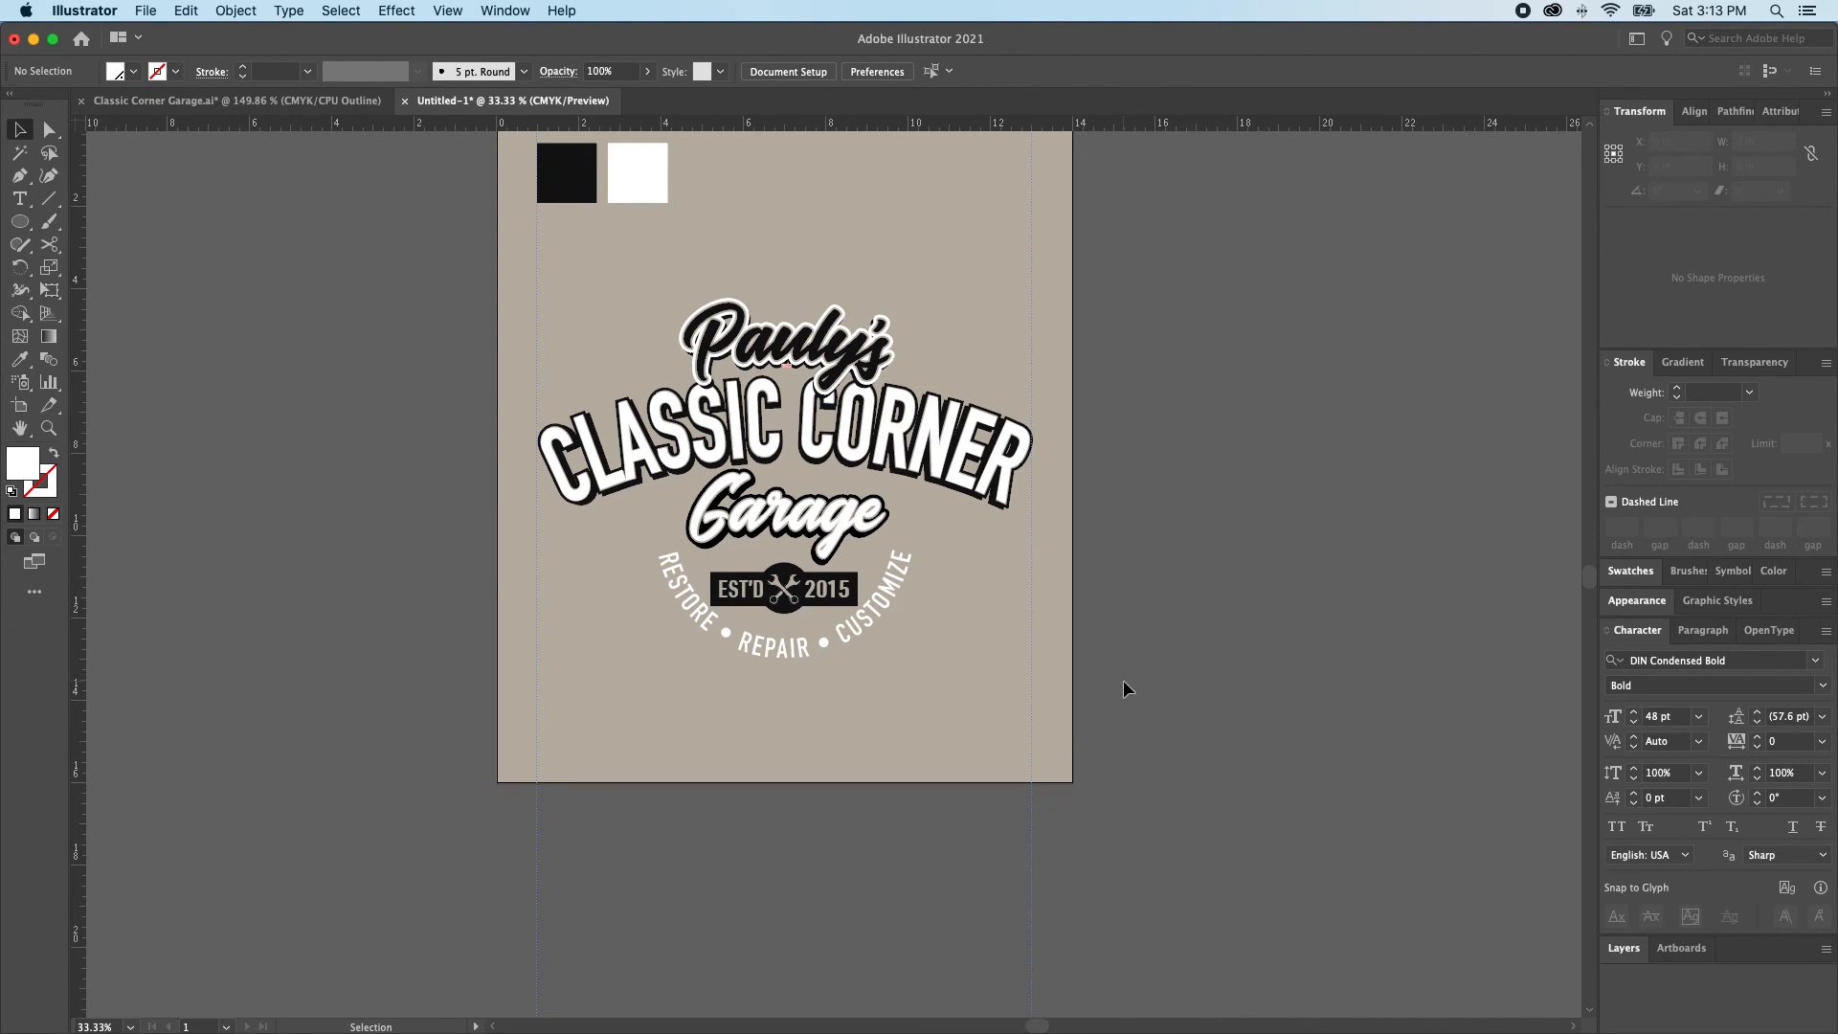
left_click(784, 654)
left_click_drag(785, 662, 786, 673)
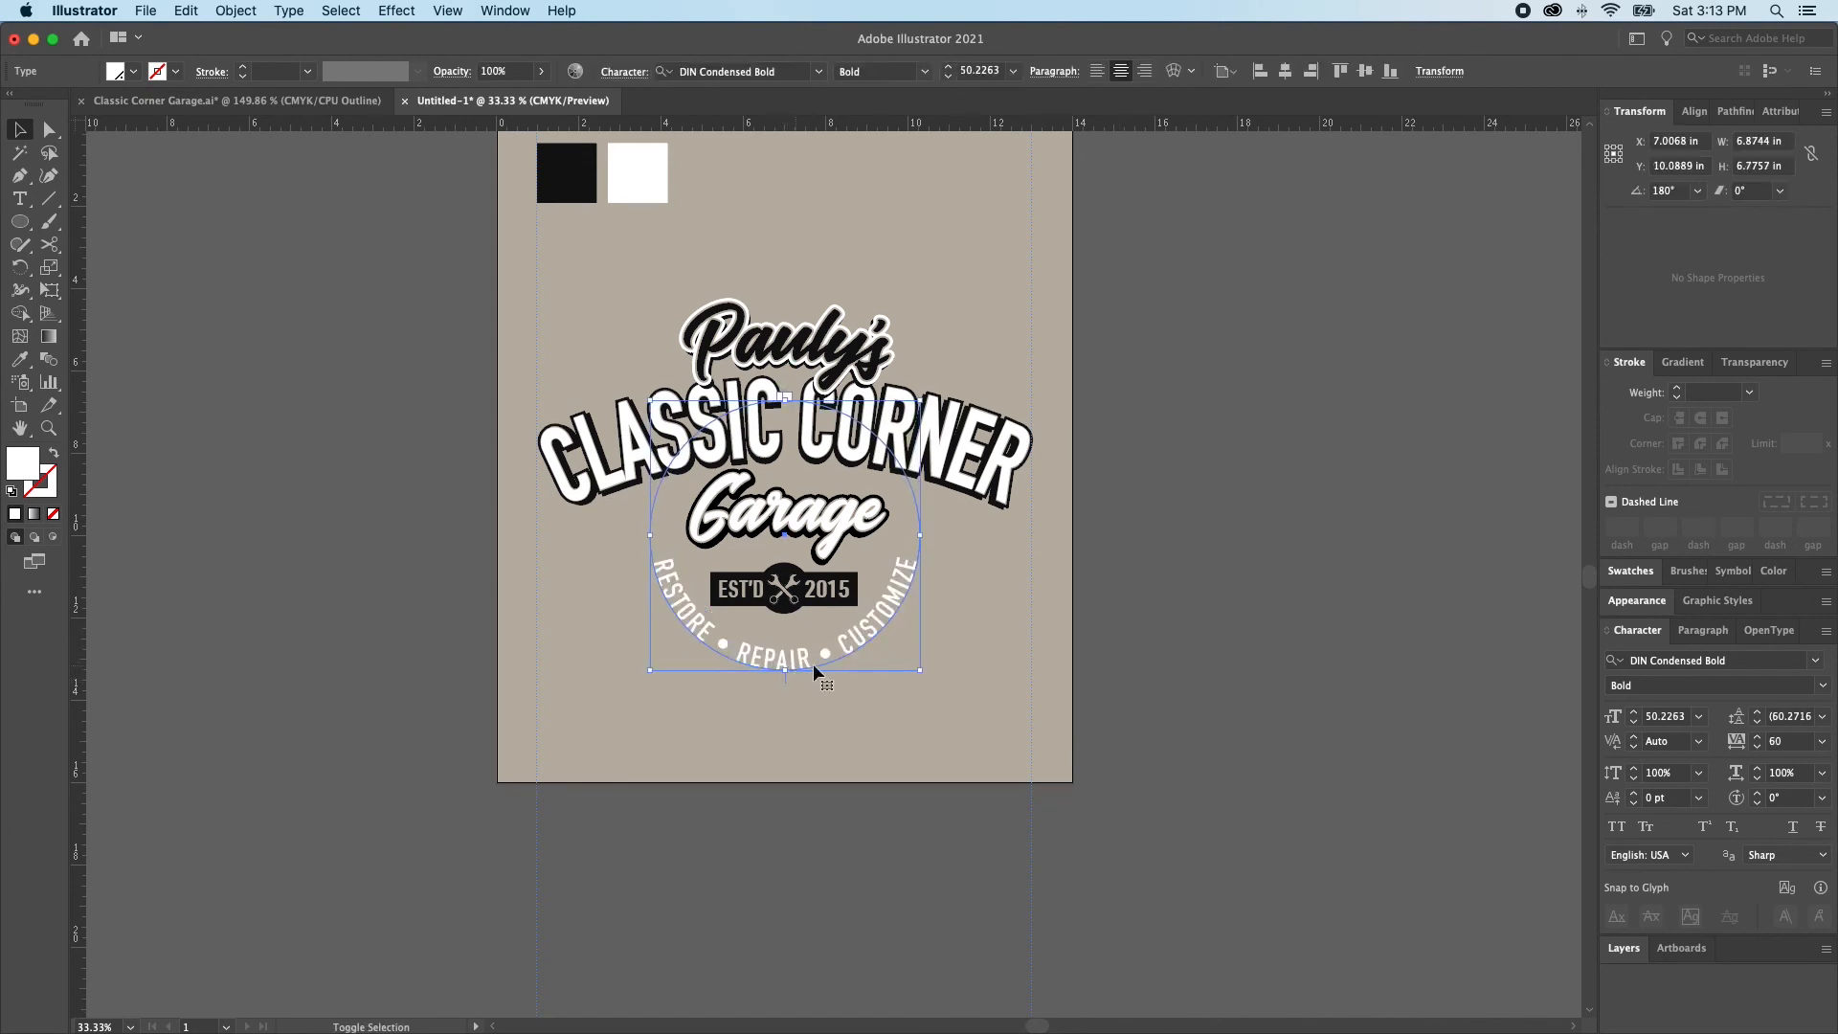
left_click(1026, 666)
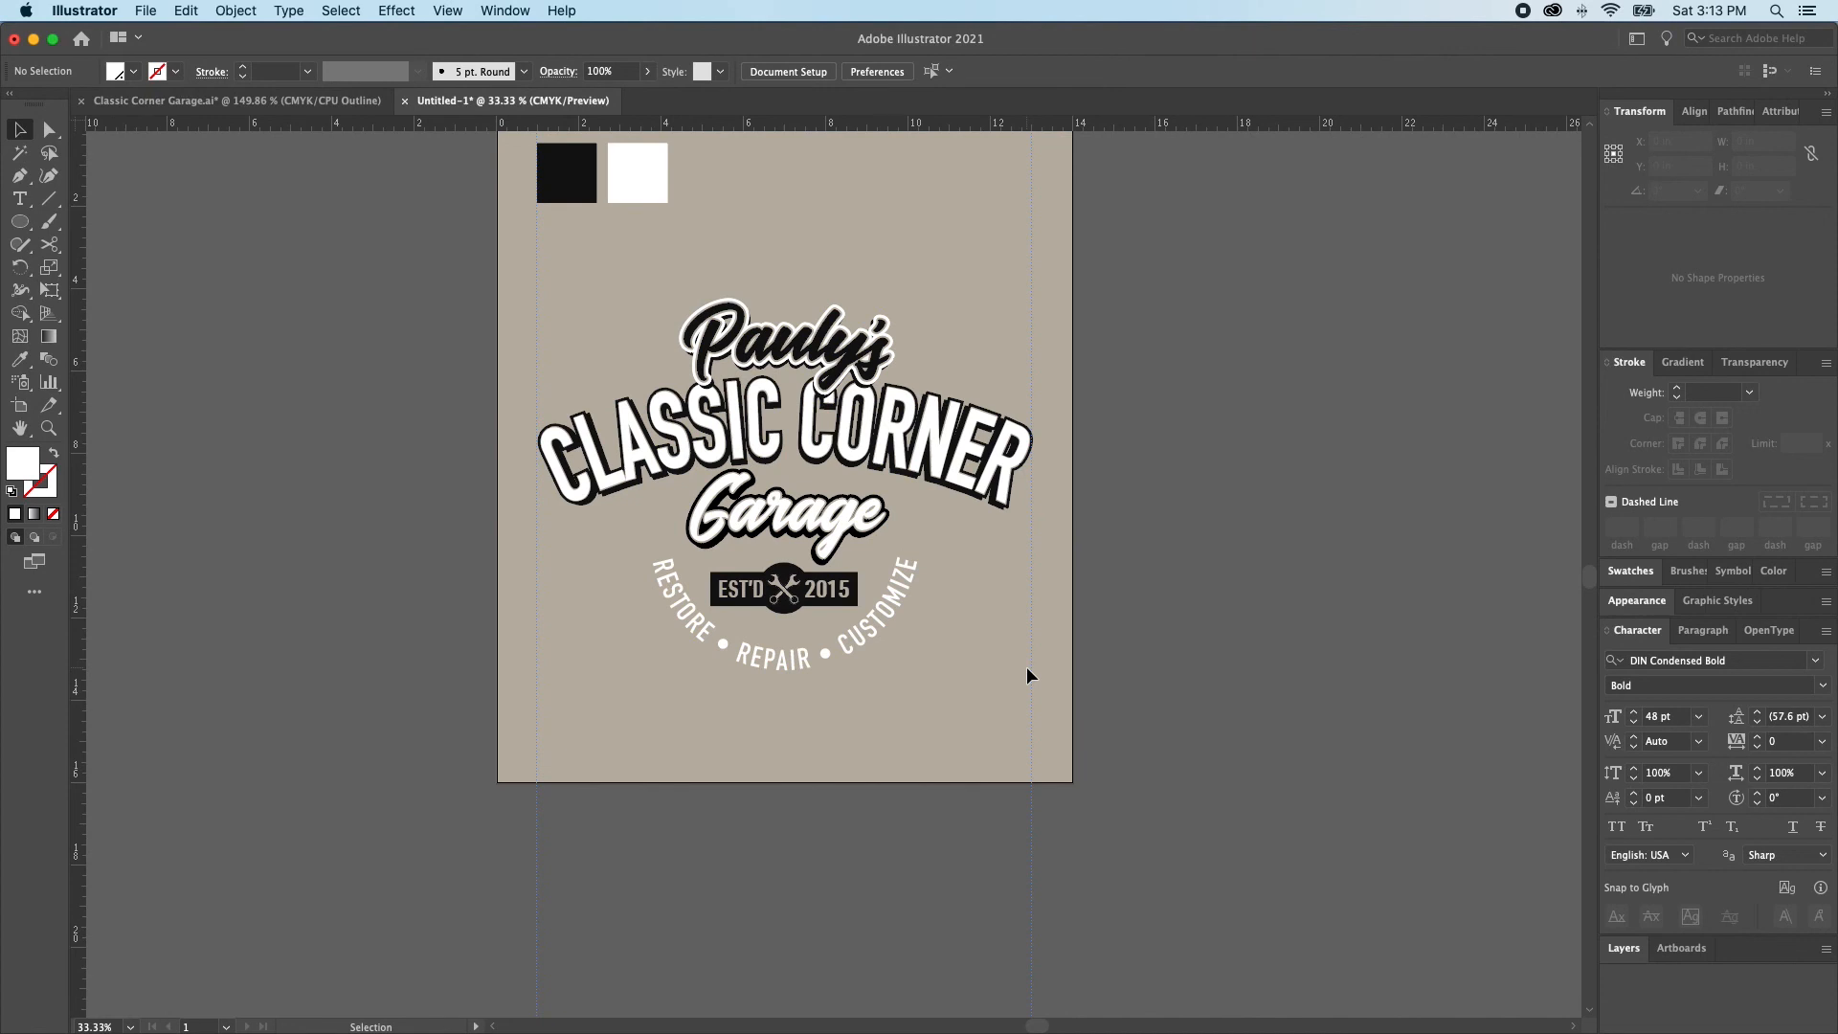
Reduce the circular text's font size to 40 pt and widen its tracking further
scroll(1026, 667, "up", 3)
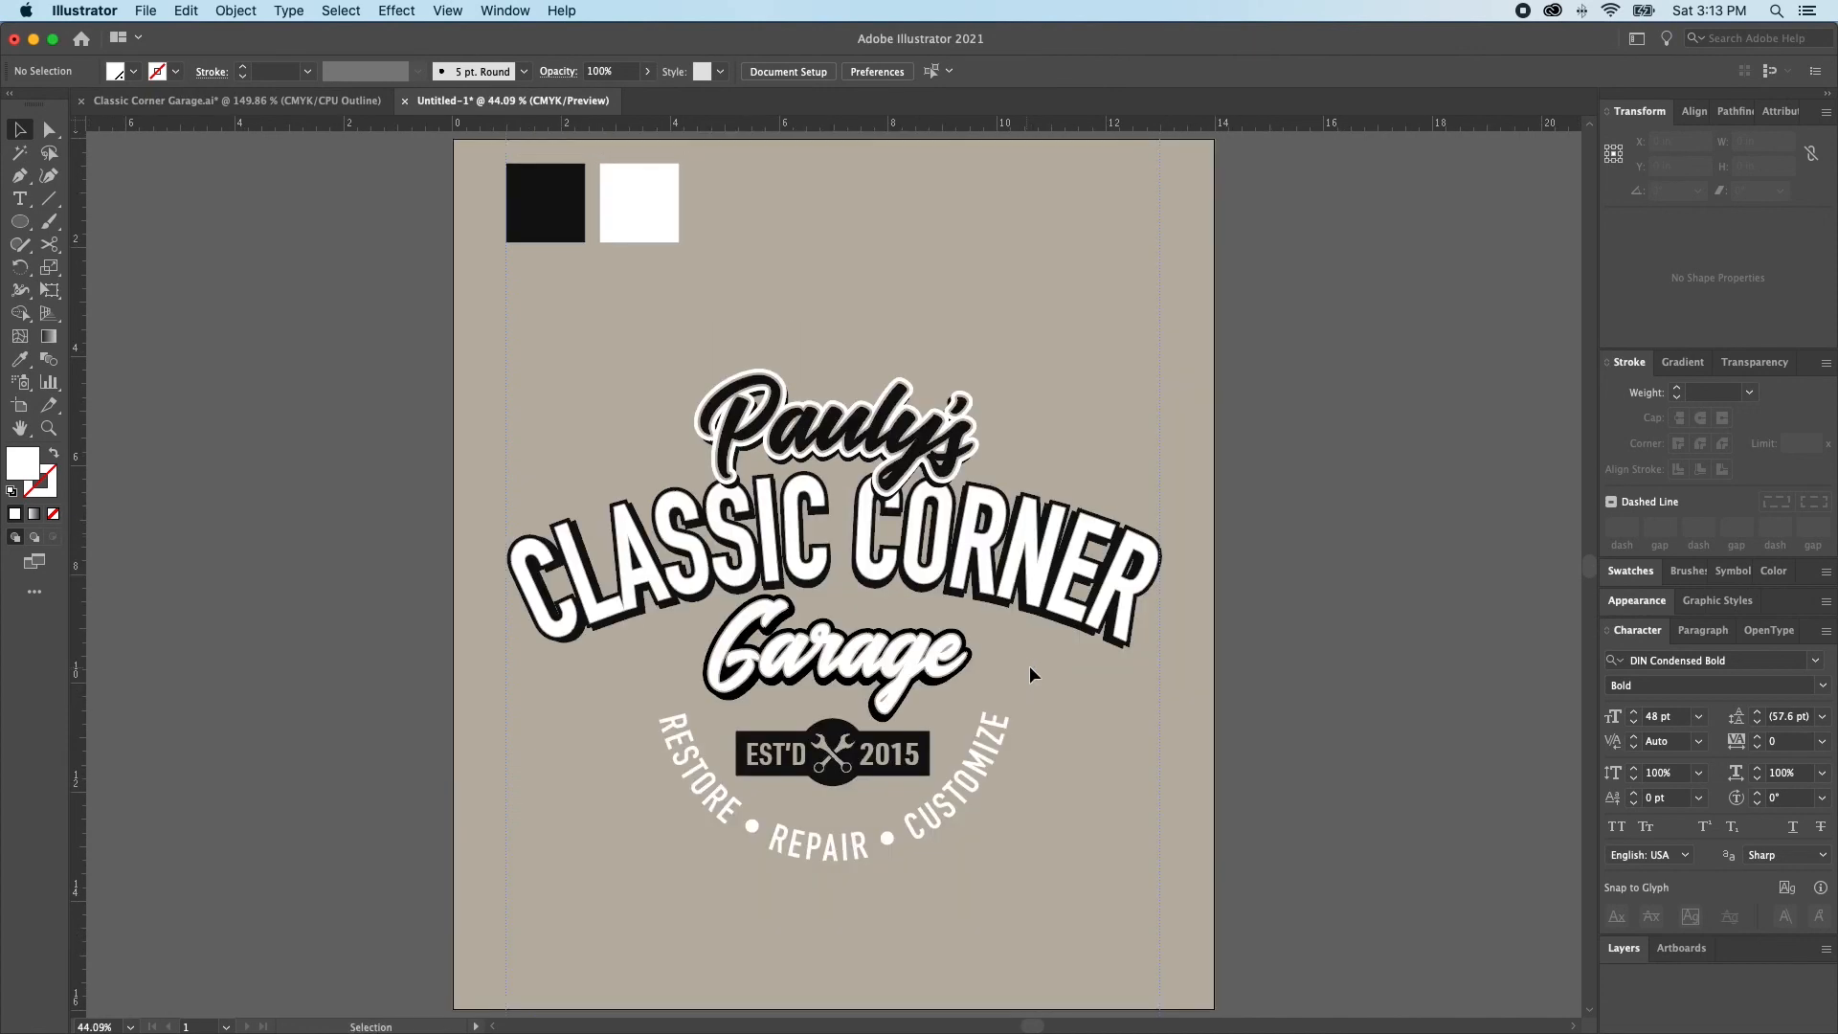
left_click(911, 832)
left_click(1634, 723)
left_click(1634, 722)
left_click(1635, 723)
left_click(1634, 722)
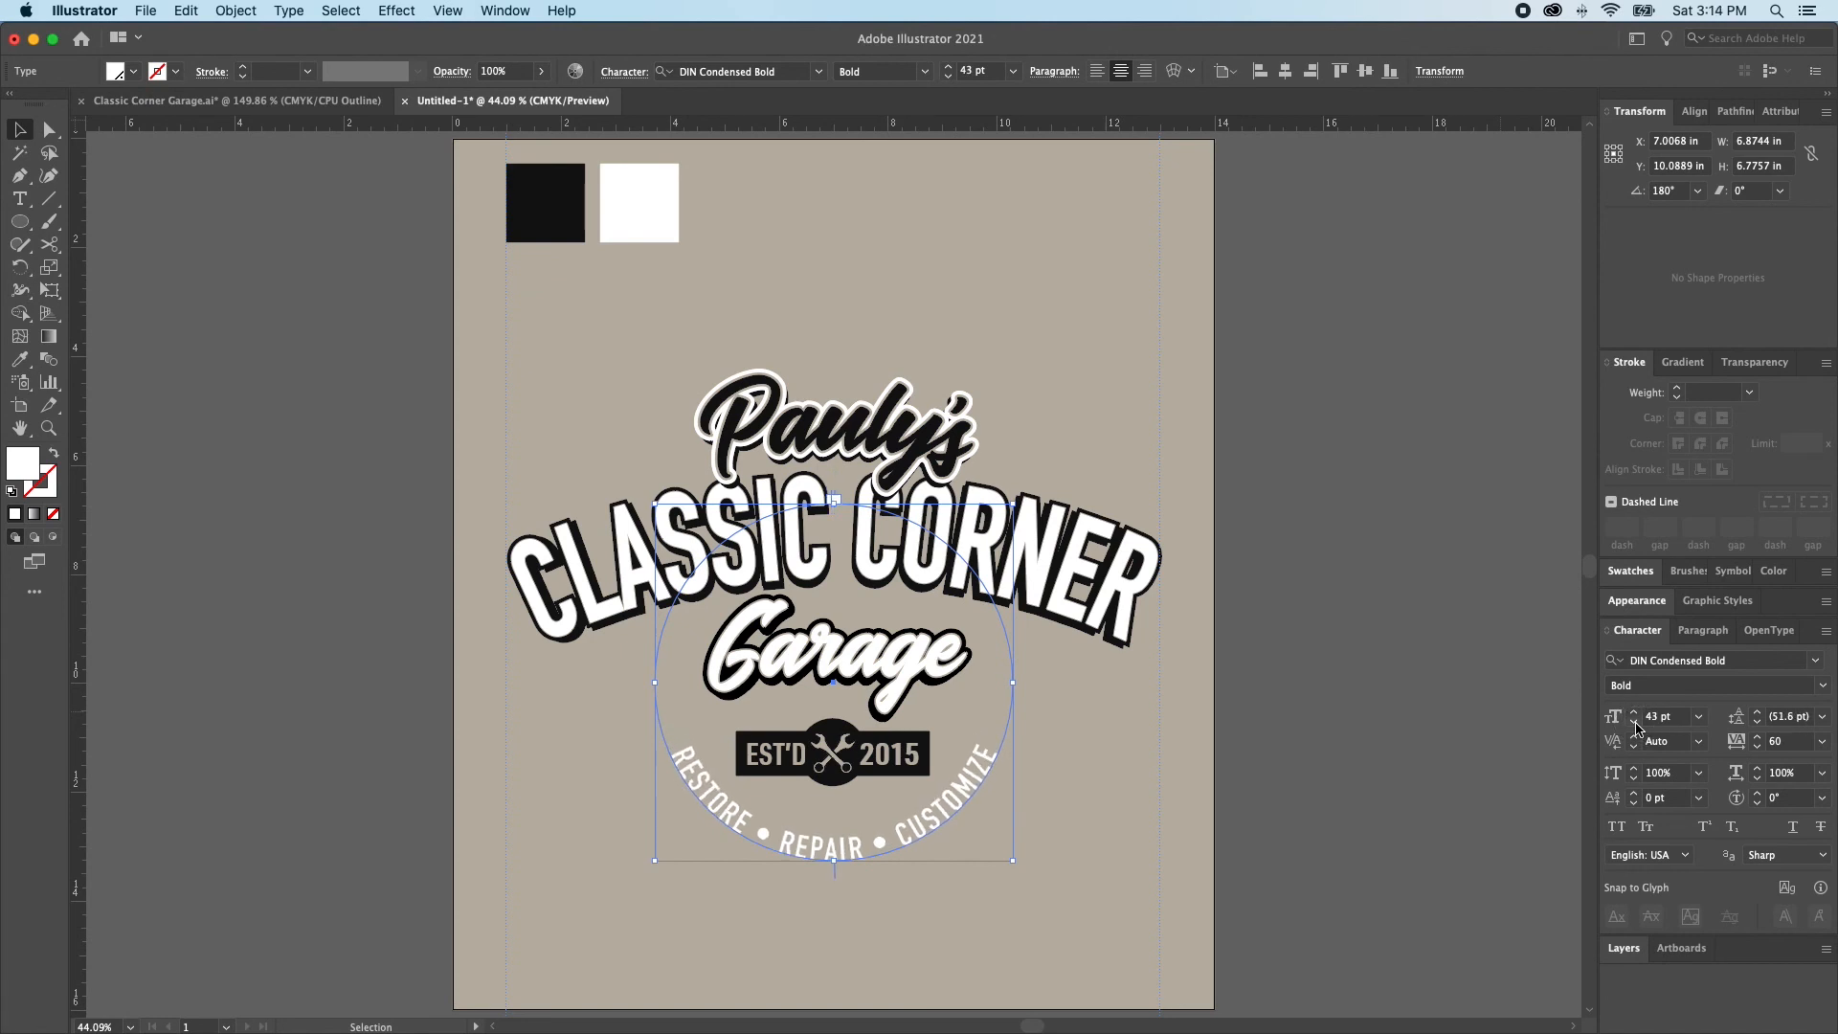
key("alt+Right")
key("alt+Right")
key("alt+Right")
key("alt+Right")
key("alt+Right")
left_click(1635, 723)
left_click(1634, 723)
left_click(1635, 724)
left_click(1299, 701)
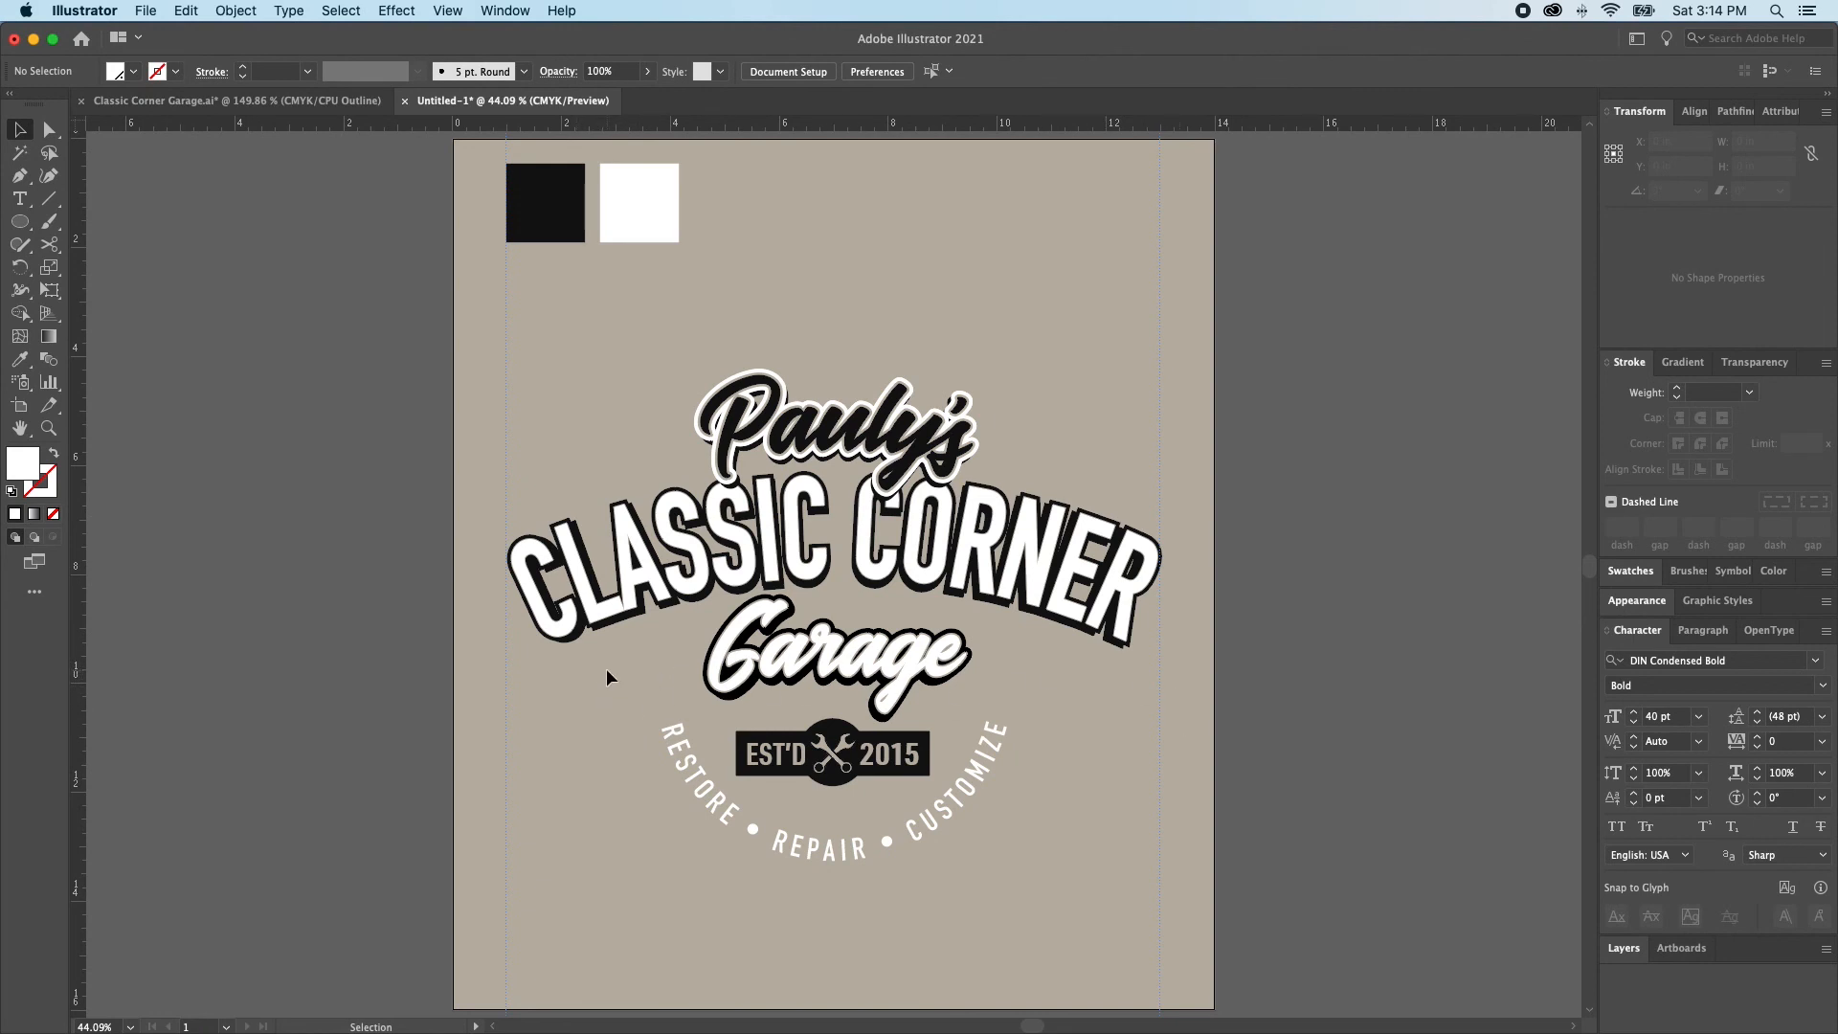
Draw a thin horizontal rectangle about 9.48 in wide and 0.3 in high across the Garage text, without a stroke
key("m")
key("a")
left_click(825, 572)
left_click(847, 688)
key("m")
mouse_move(580, 647)
left_mouse_down()
mouse_move(985, 680)
mouse_move(1103, 667)
left_mouse_up()
key("slash")
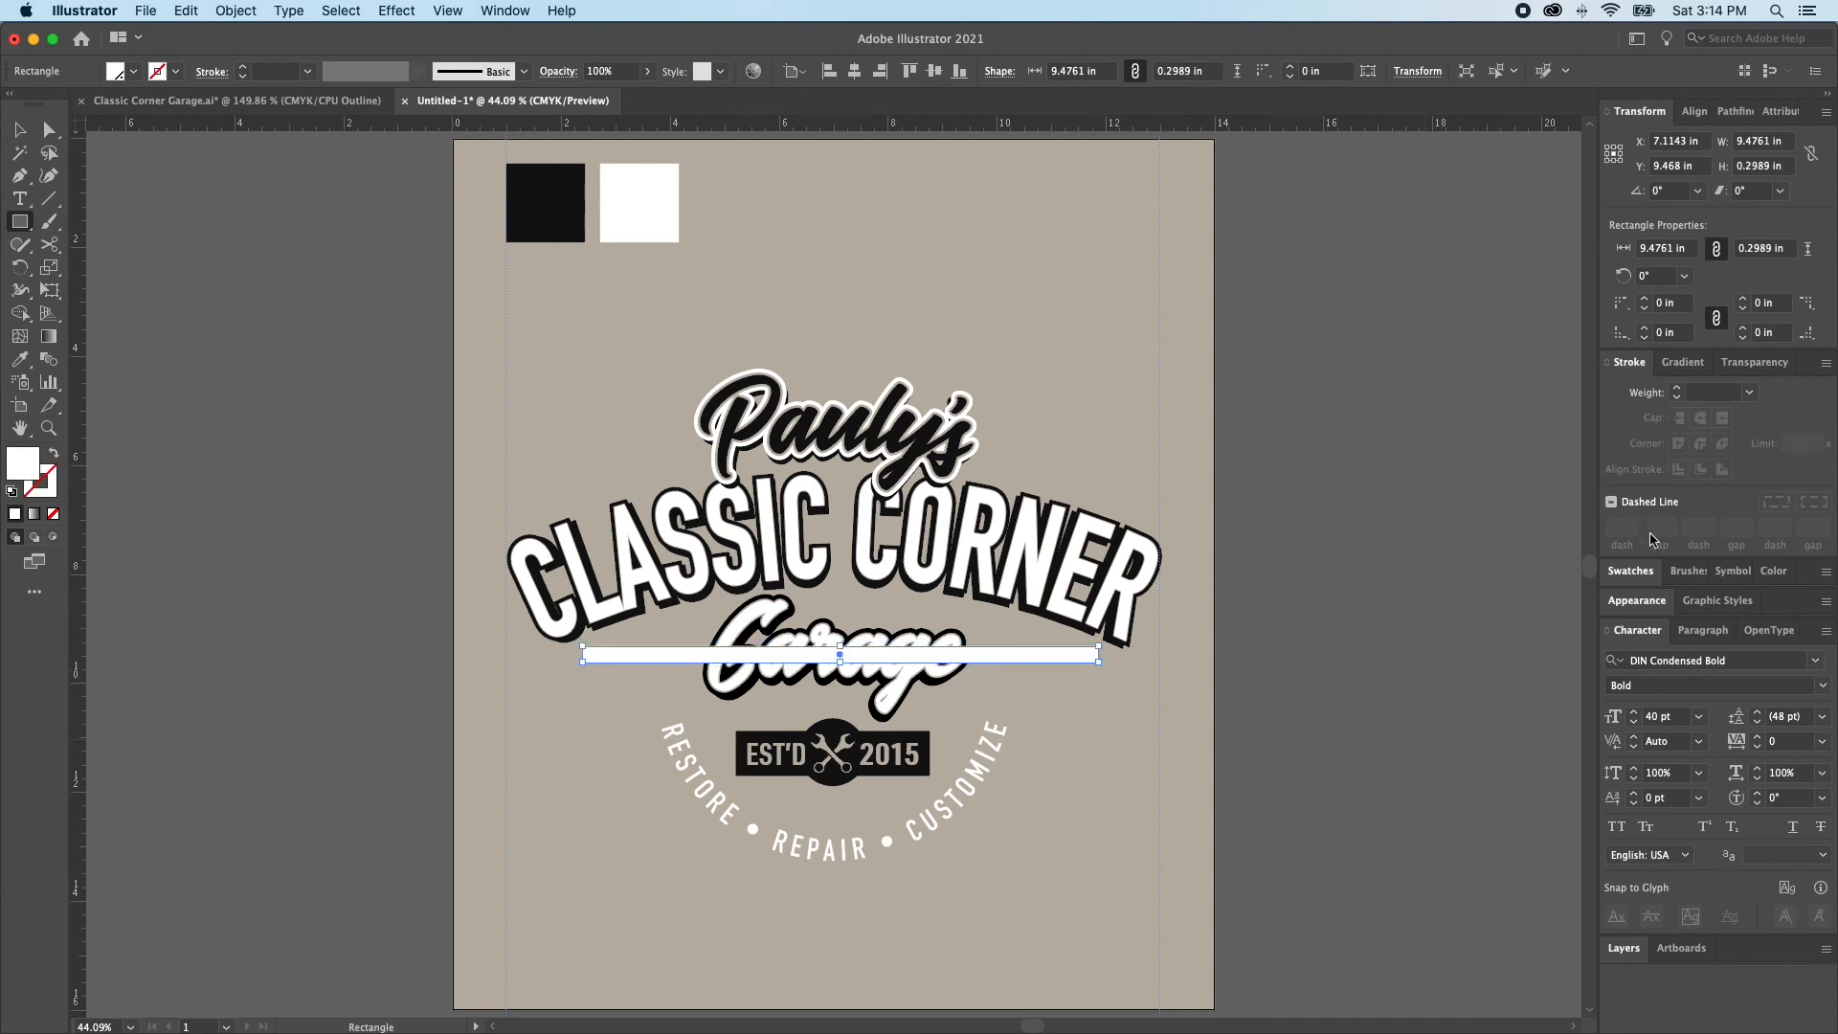
Fill the thin rectangle across Garage with the black swatch
left_click(1629, 570)
left_click(1651, 631)
key("v")
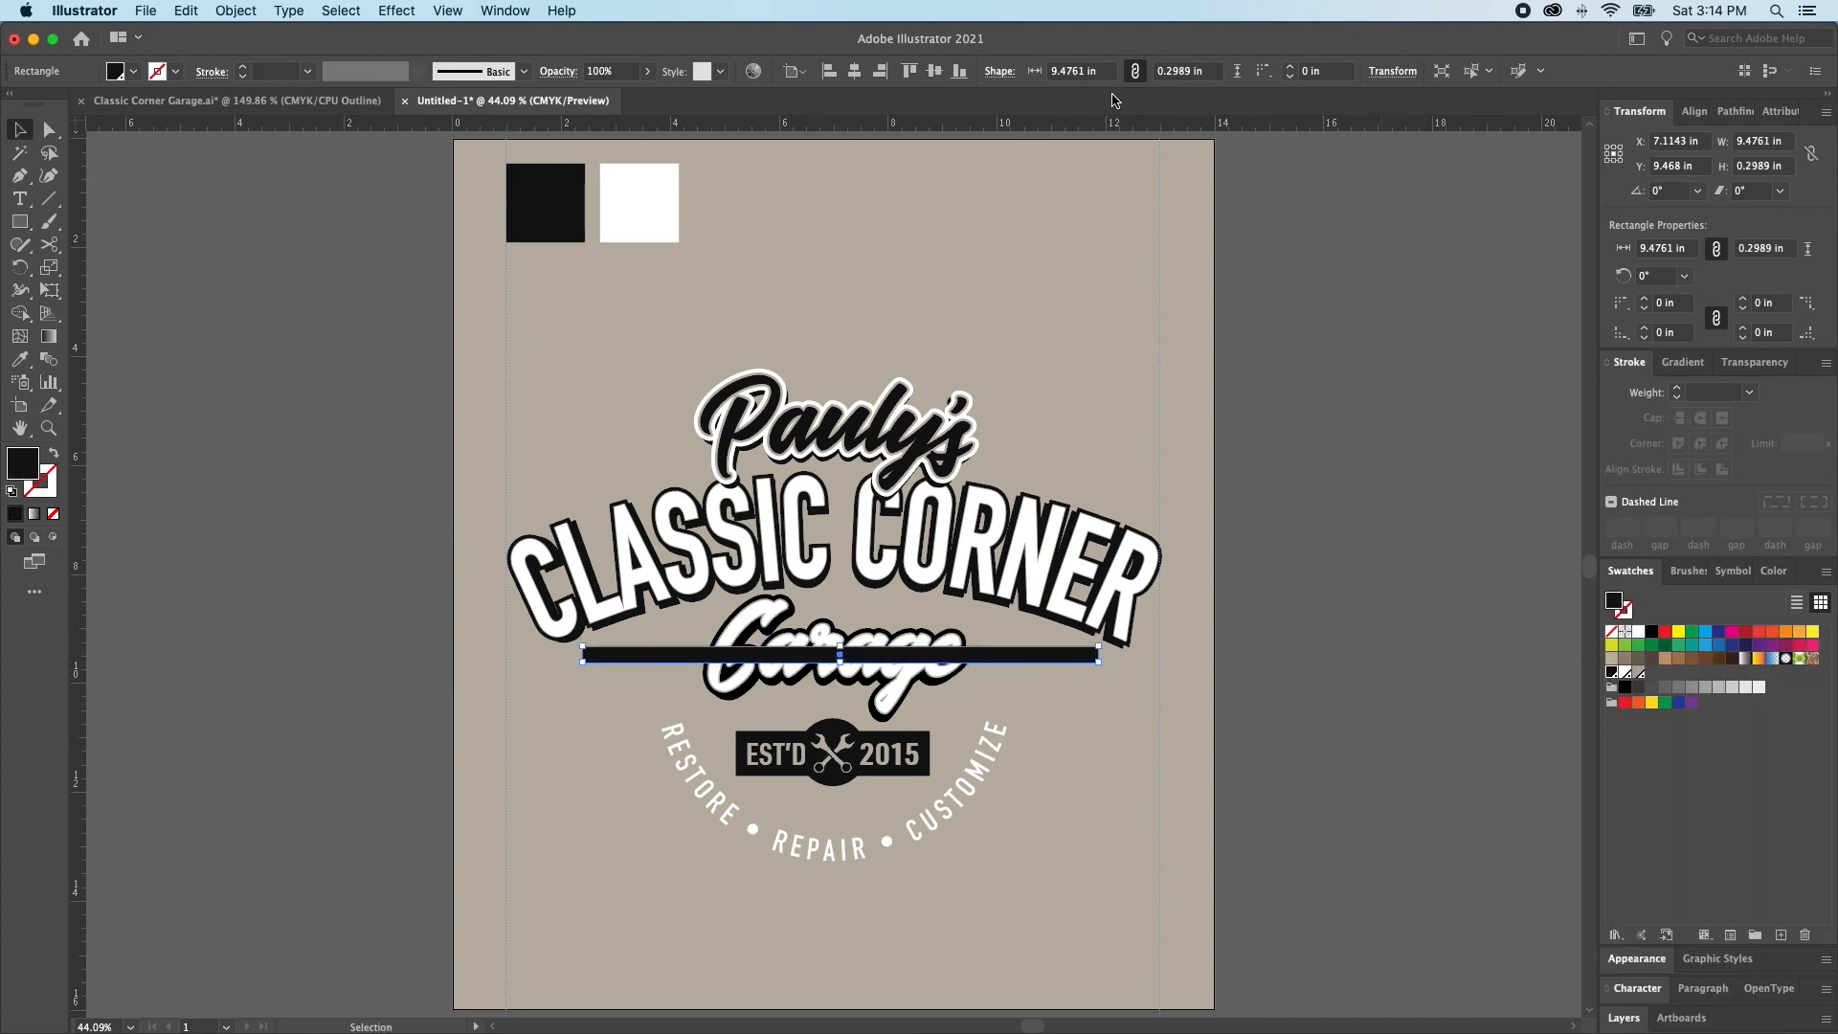
Centre the black bar horizontally on the artboard and place it behind the Garage lettering but above the background
left_click(853, 71)
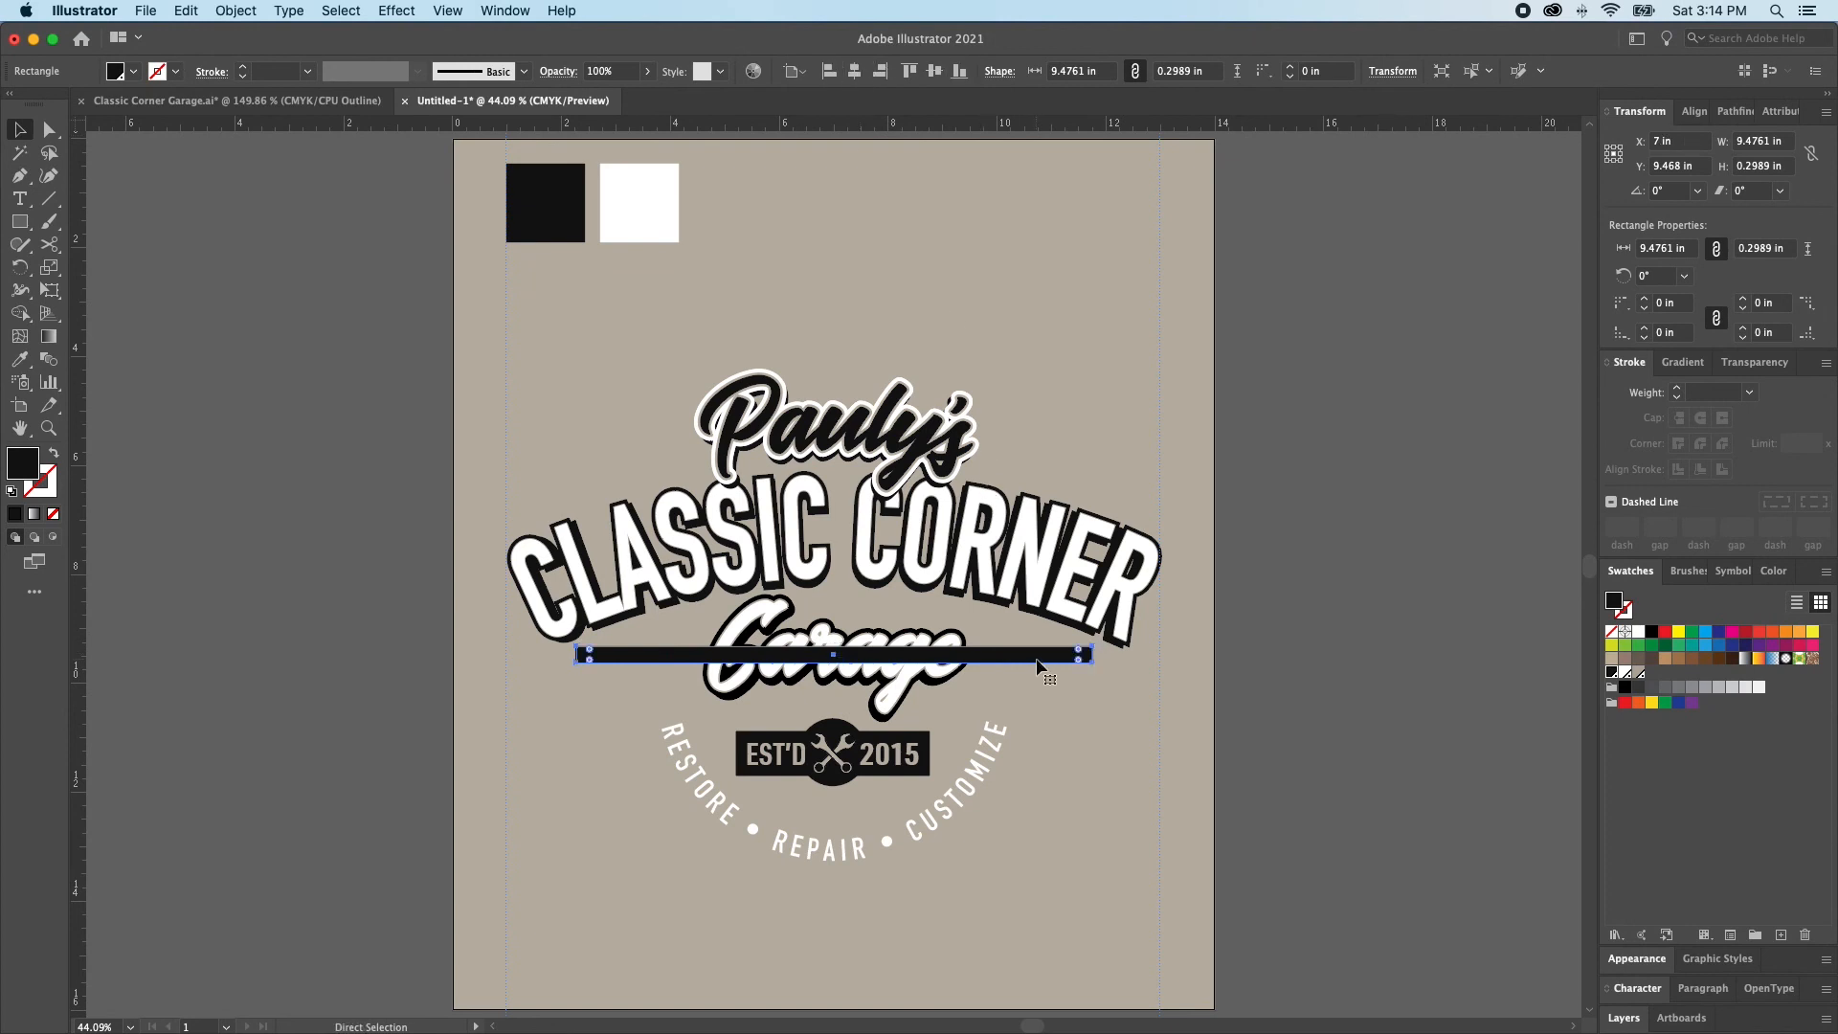
key("super+shift+bracketleft")
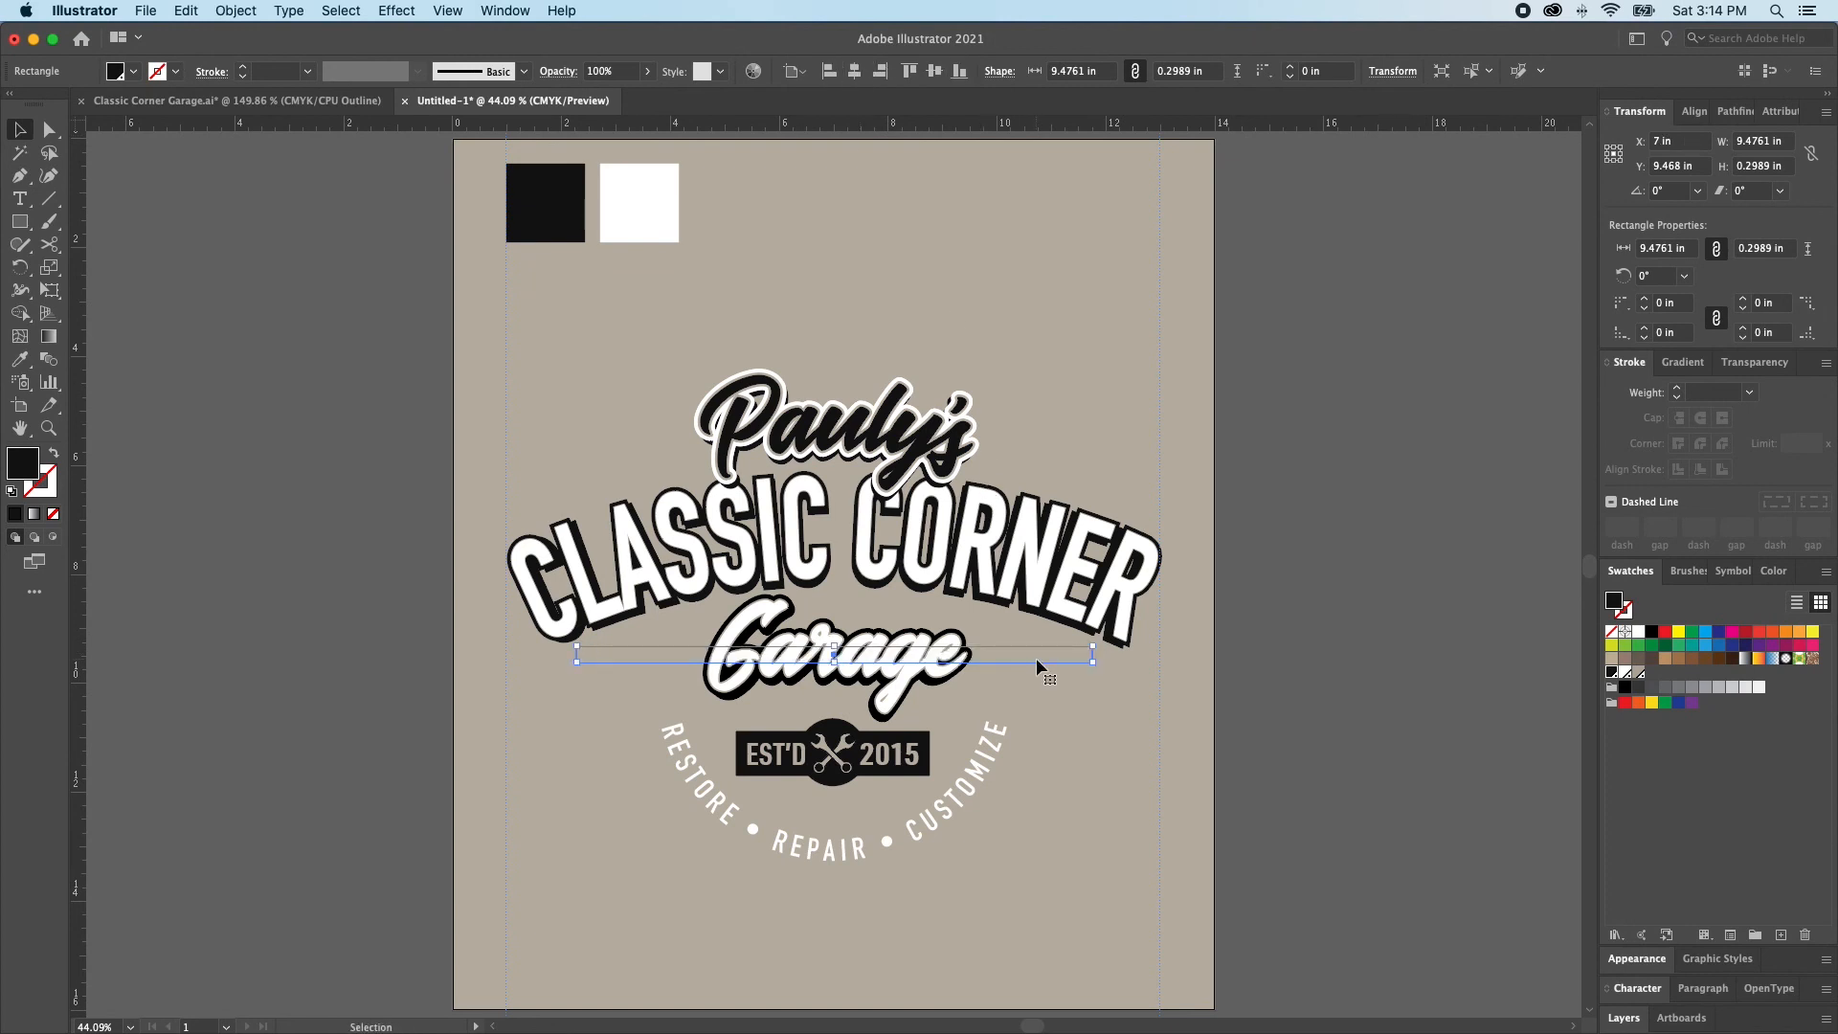
key("super+bracketright")
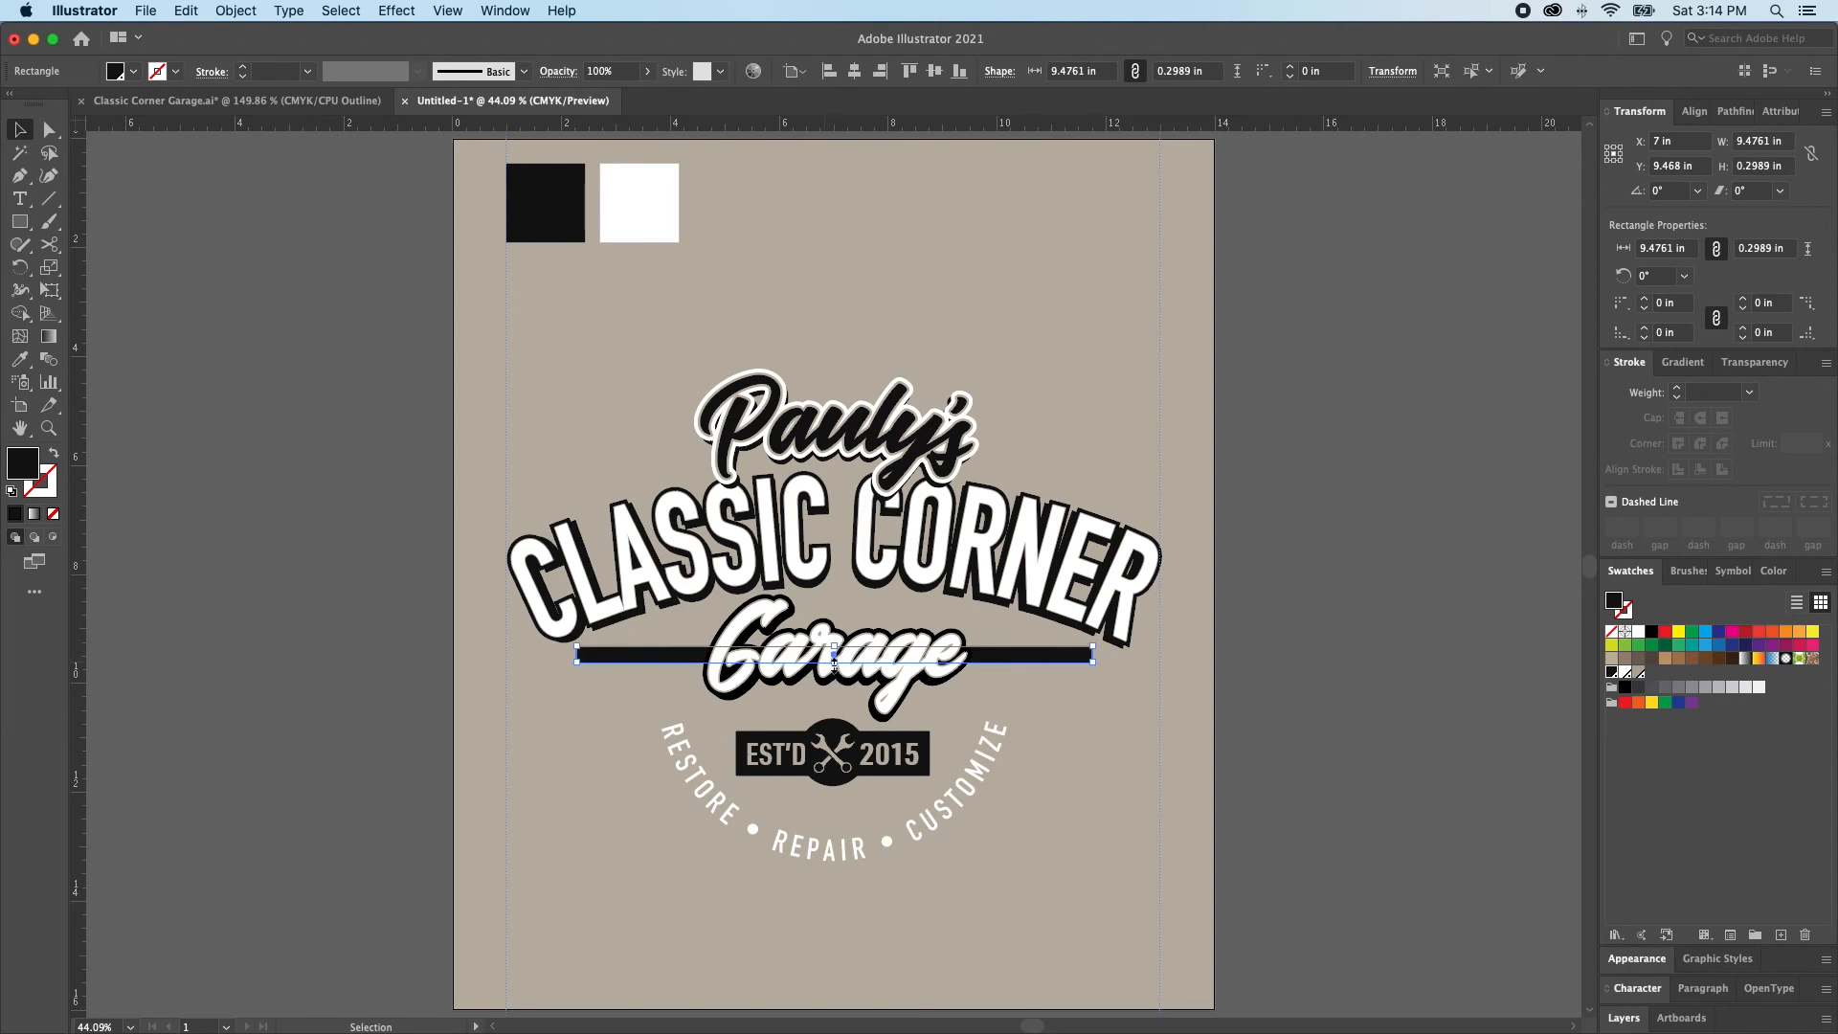
Thin the black bar to about 0.17 in high and duplicate it directly below the original
left_click_drag(836, 662, 836, 655)
left_click_drag(1016, 657, 1019, 677)
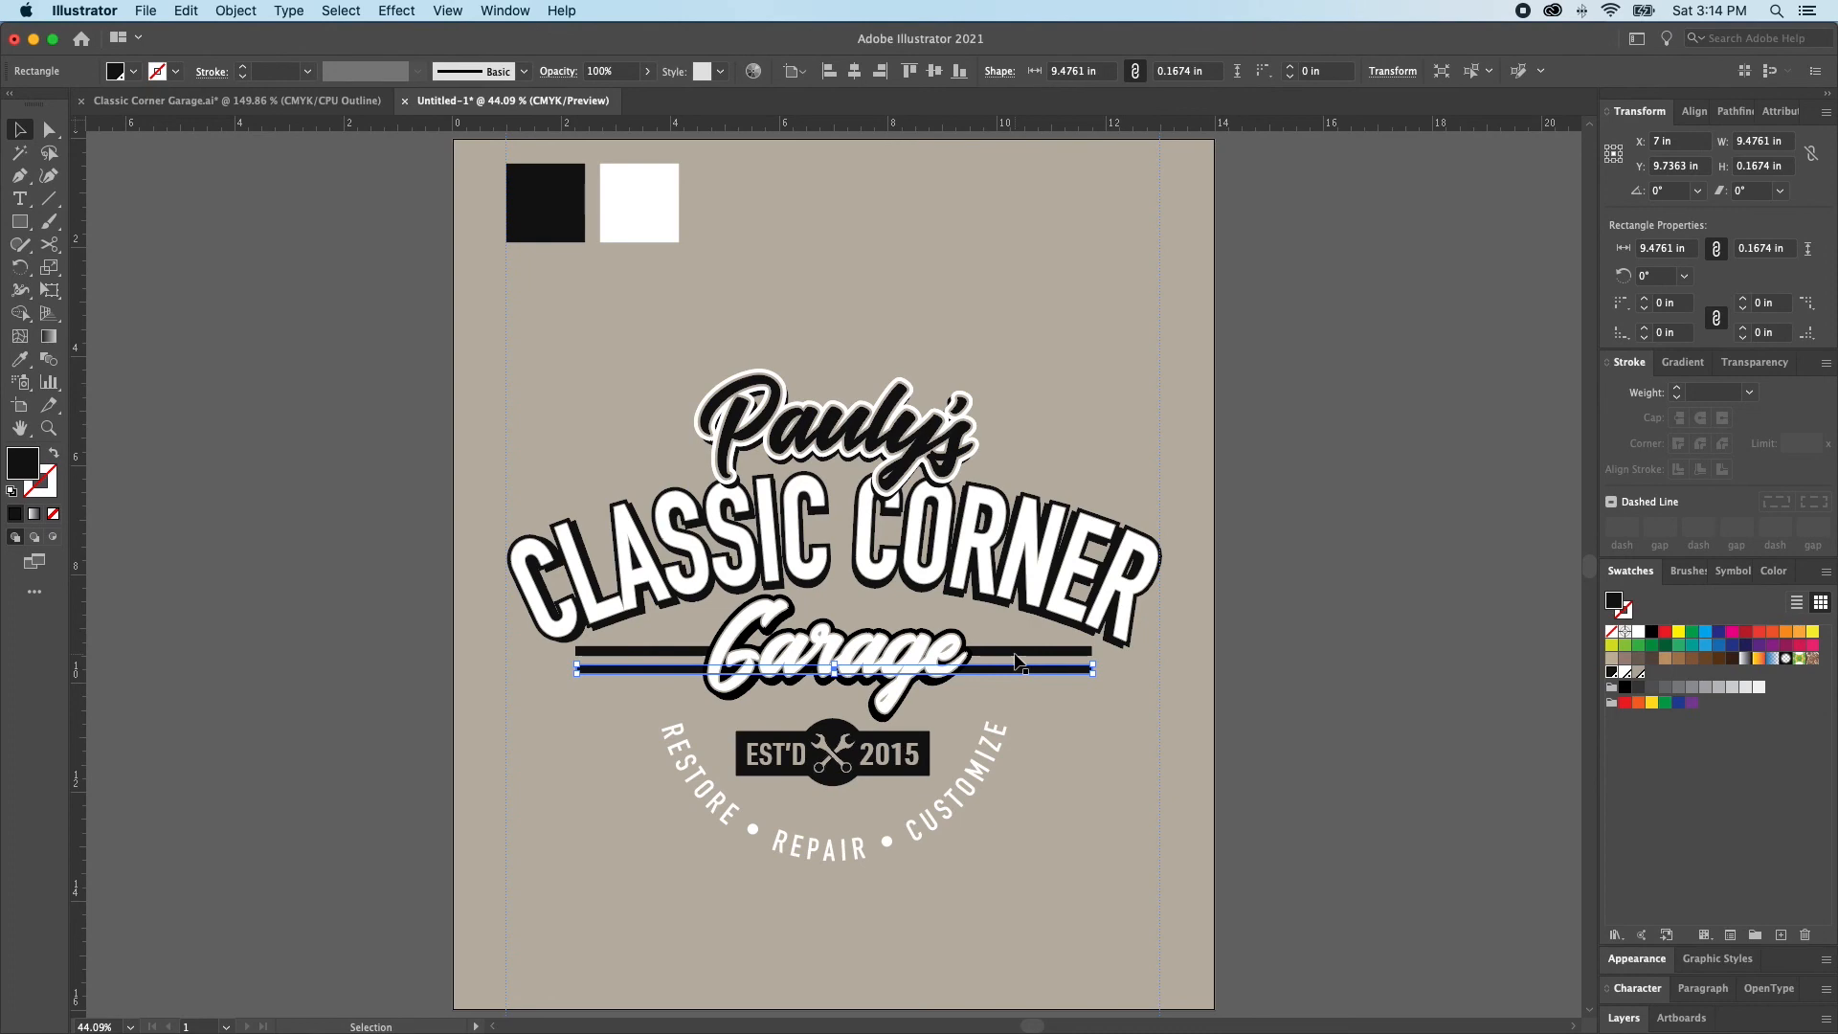
left_click_drag(766, 592, 955, 710)
key("super+shift+a")
Stretch both black bars together so each is about 0.3 in high
left_click_drag(1181, 730, 1181, 725)
left_click(1182, 700, "shift")
left_click_drag(888, 732, 888, 678)
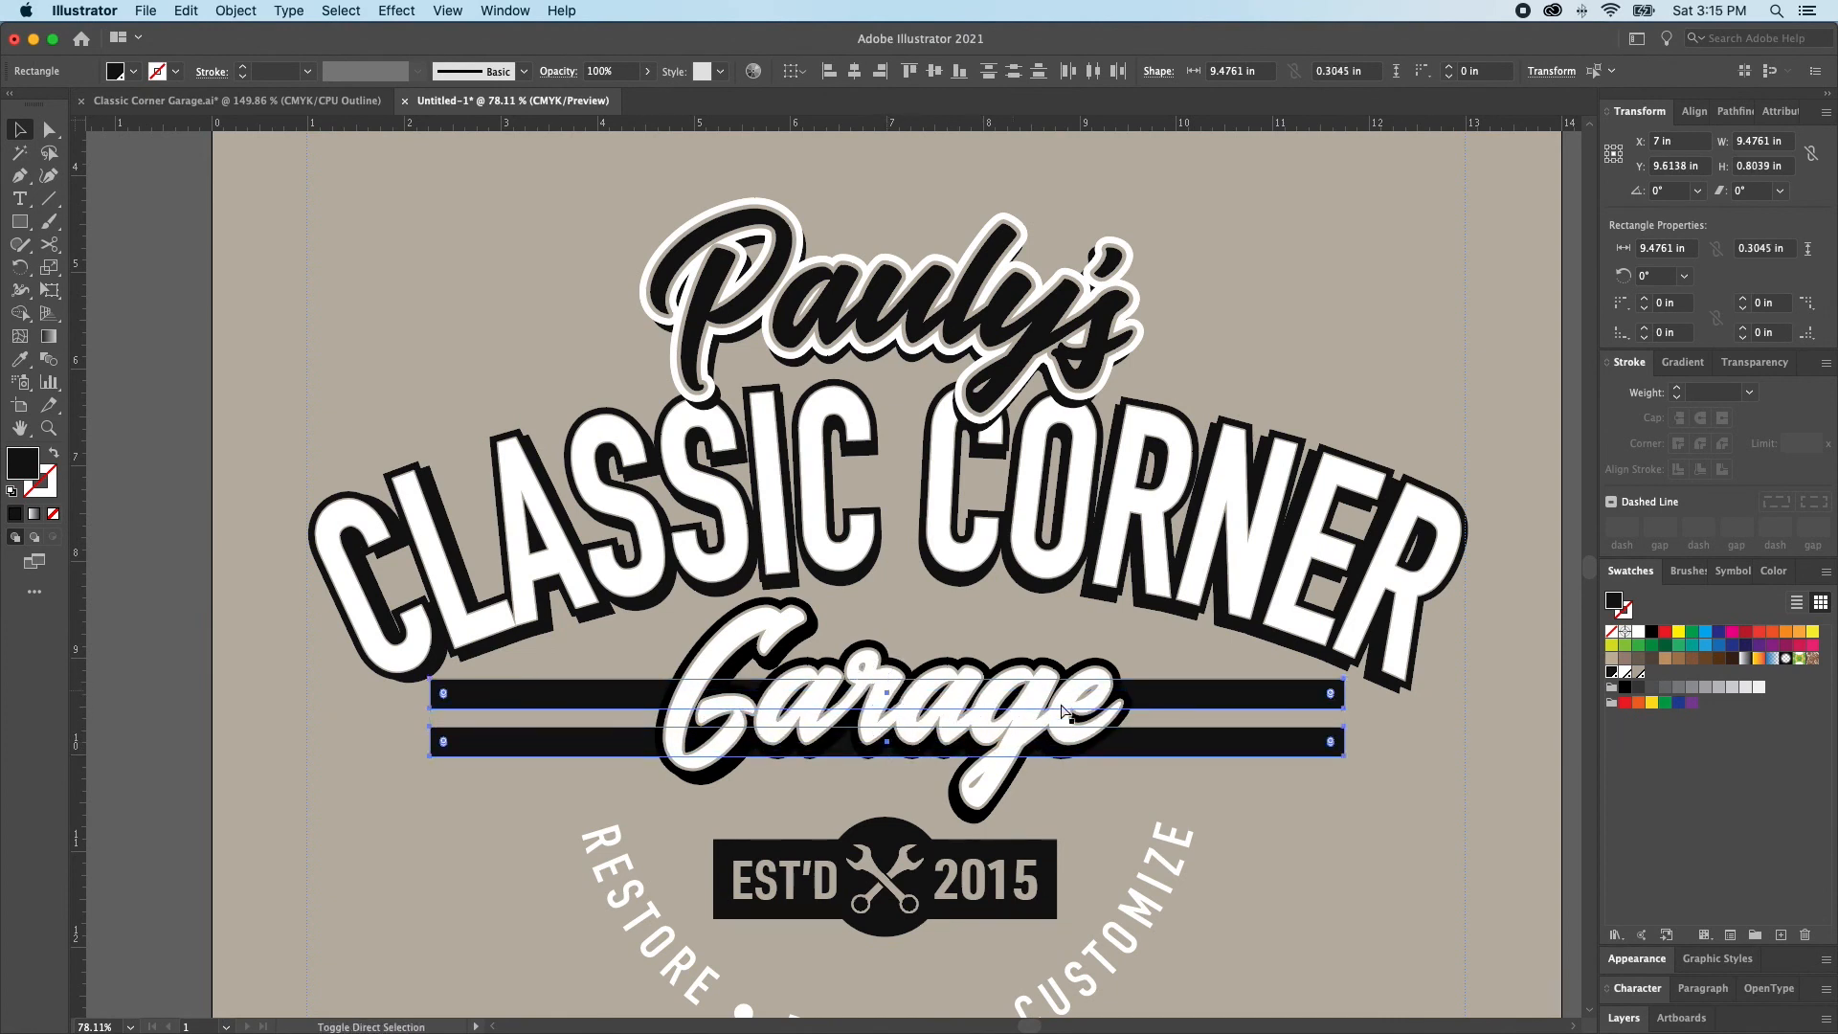
key("super+shift+a")
scroll(1082, 710, "down", 2)
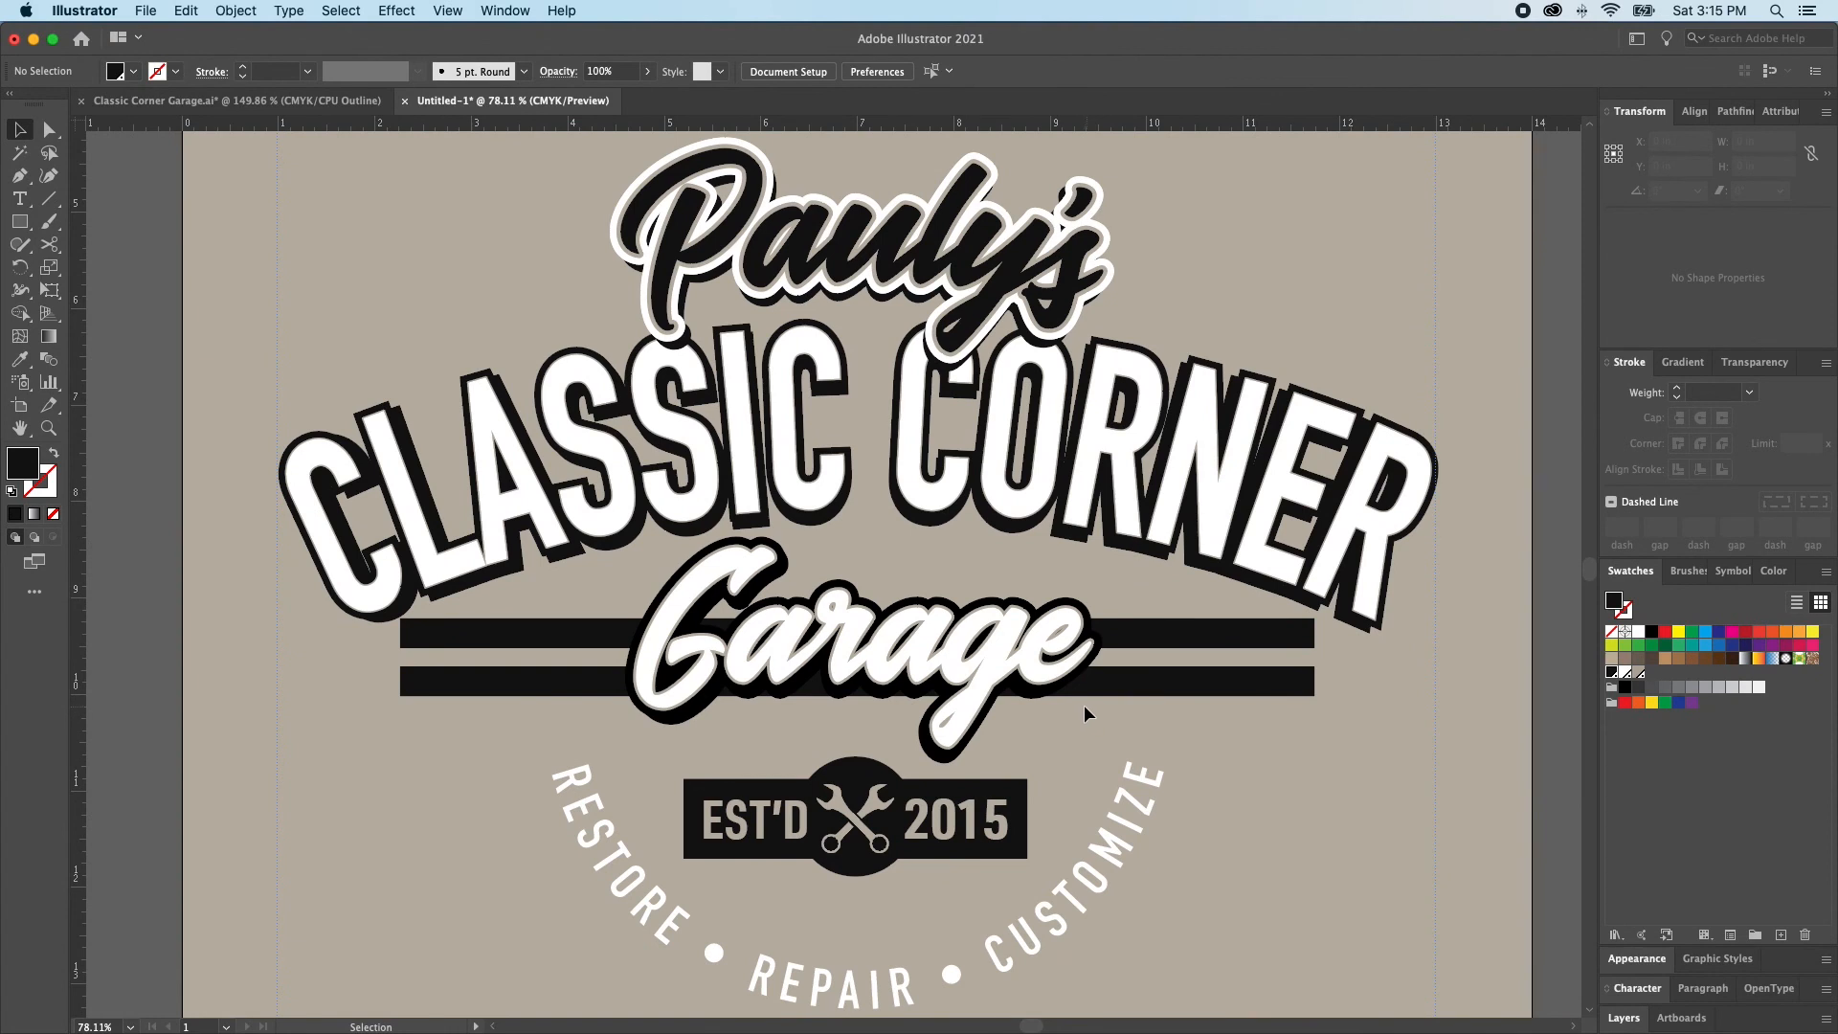
Move the lower bar up to about Y 9.79 in to narrow the gap between the two bars
left_click(1177, 641)
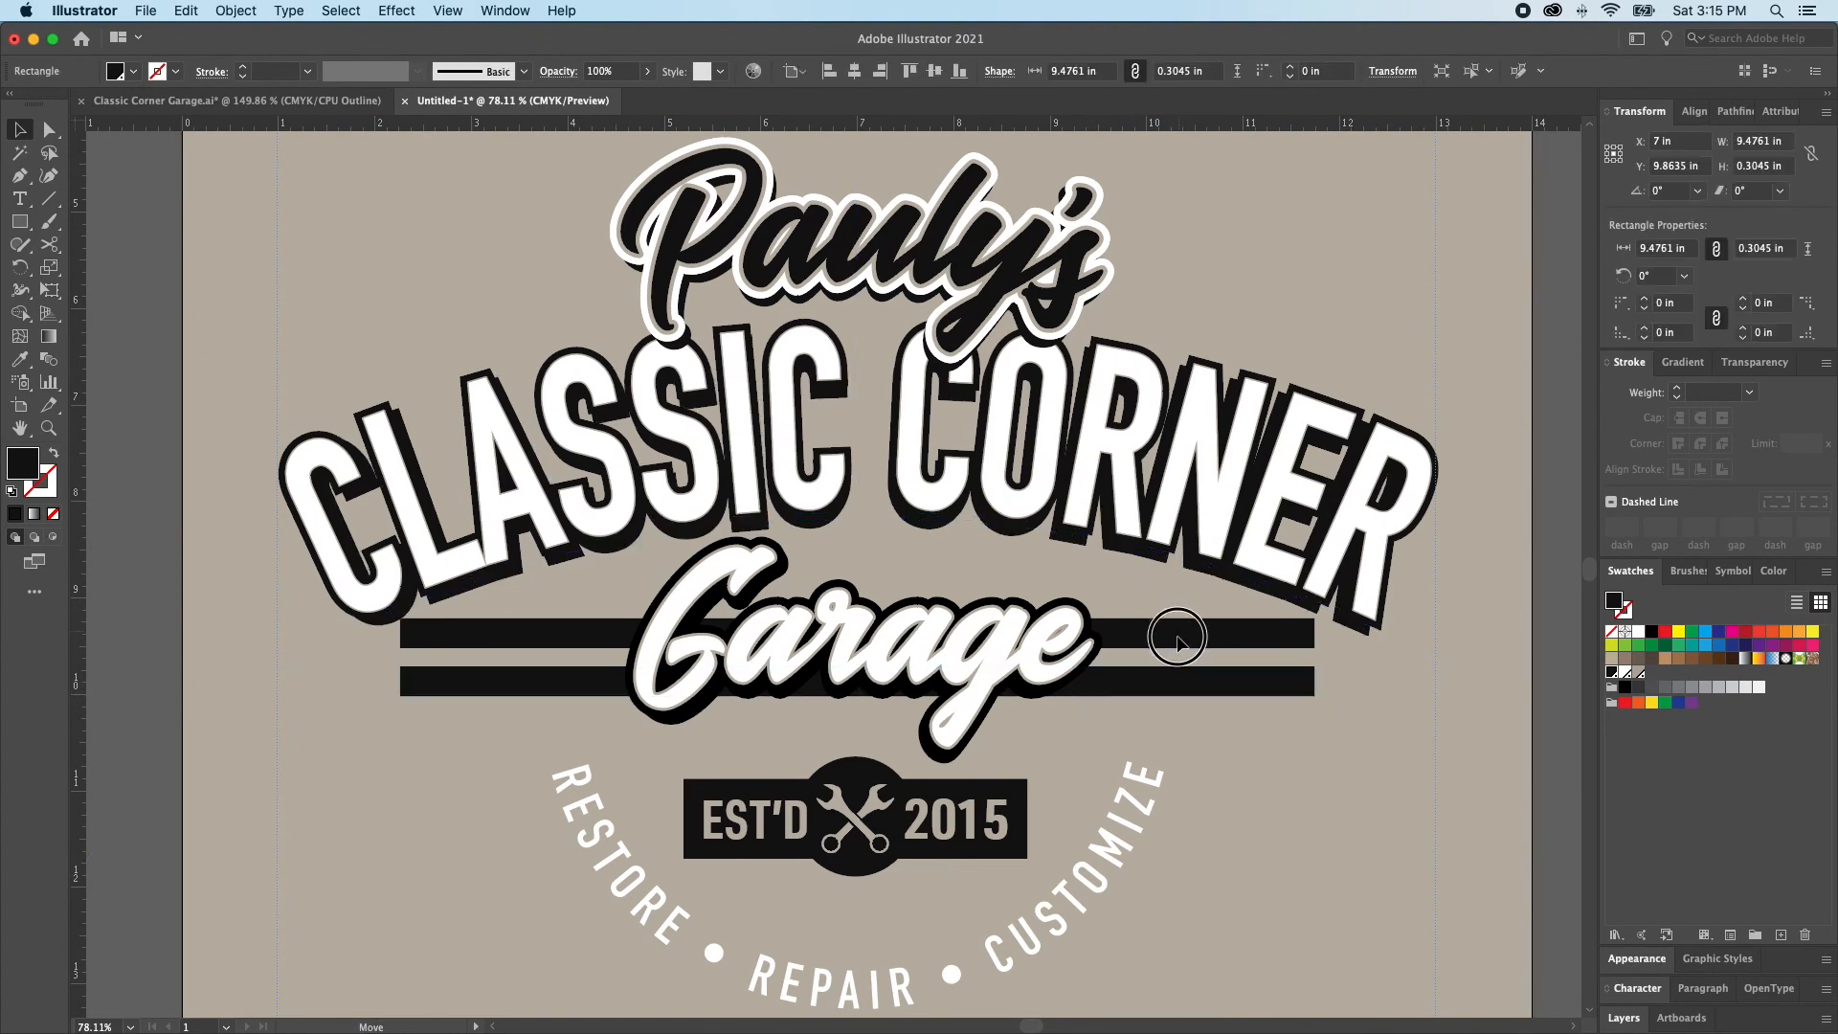
key("super+shift+a")
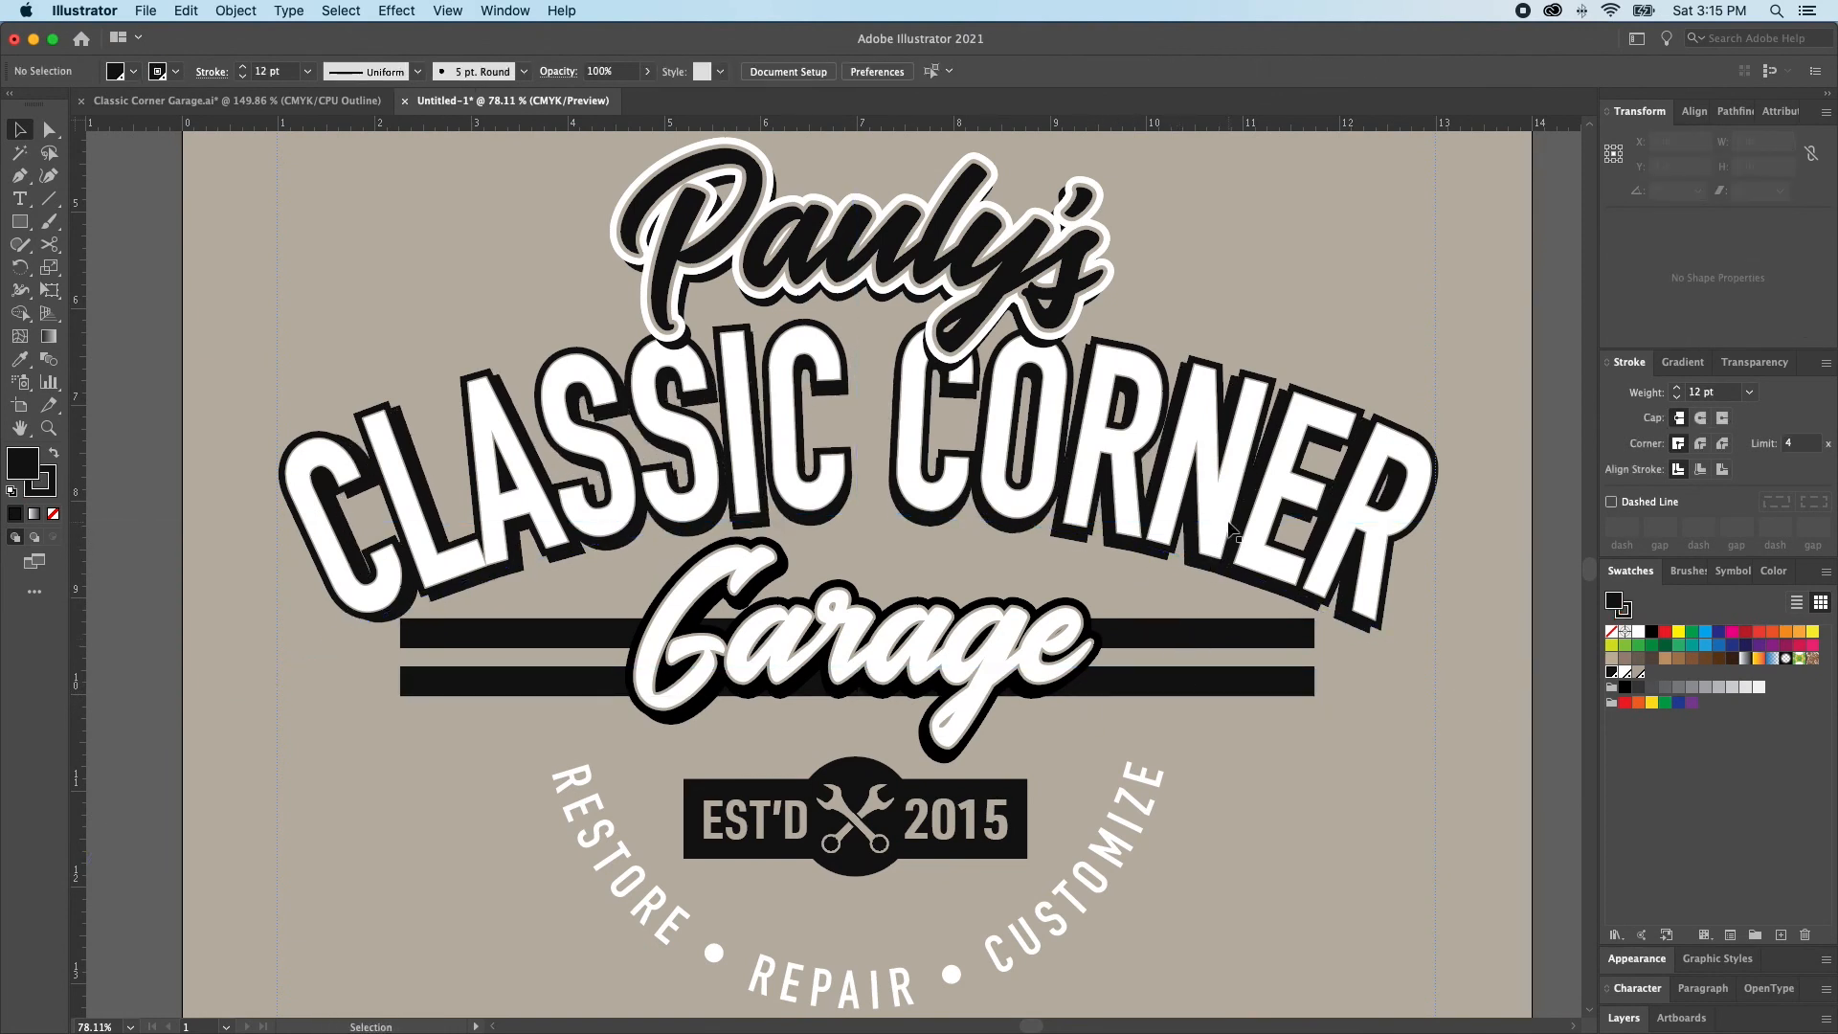
left_click(1206, 528)
key("super+shift+a")
left_click(1163, 634)
left_click_drag(1155, 677, 1156, 670)
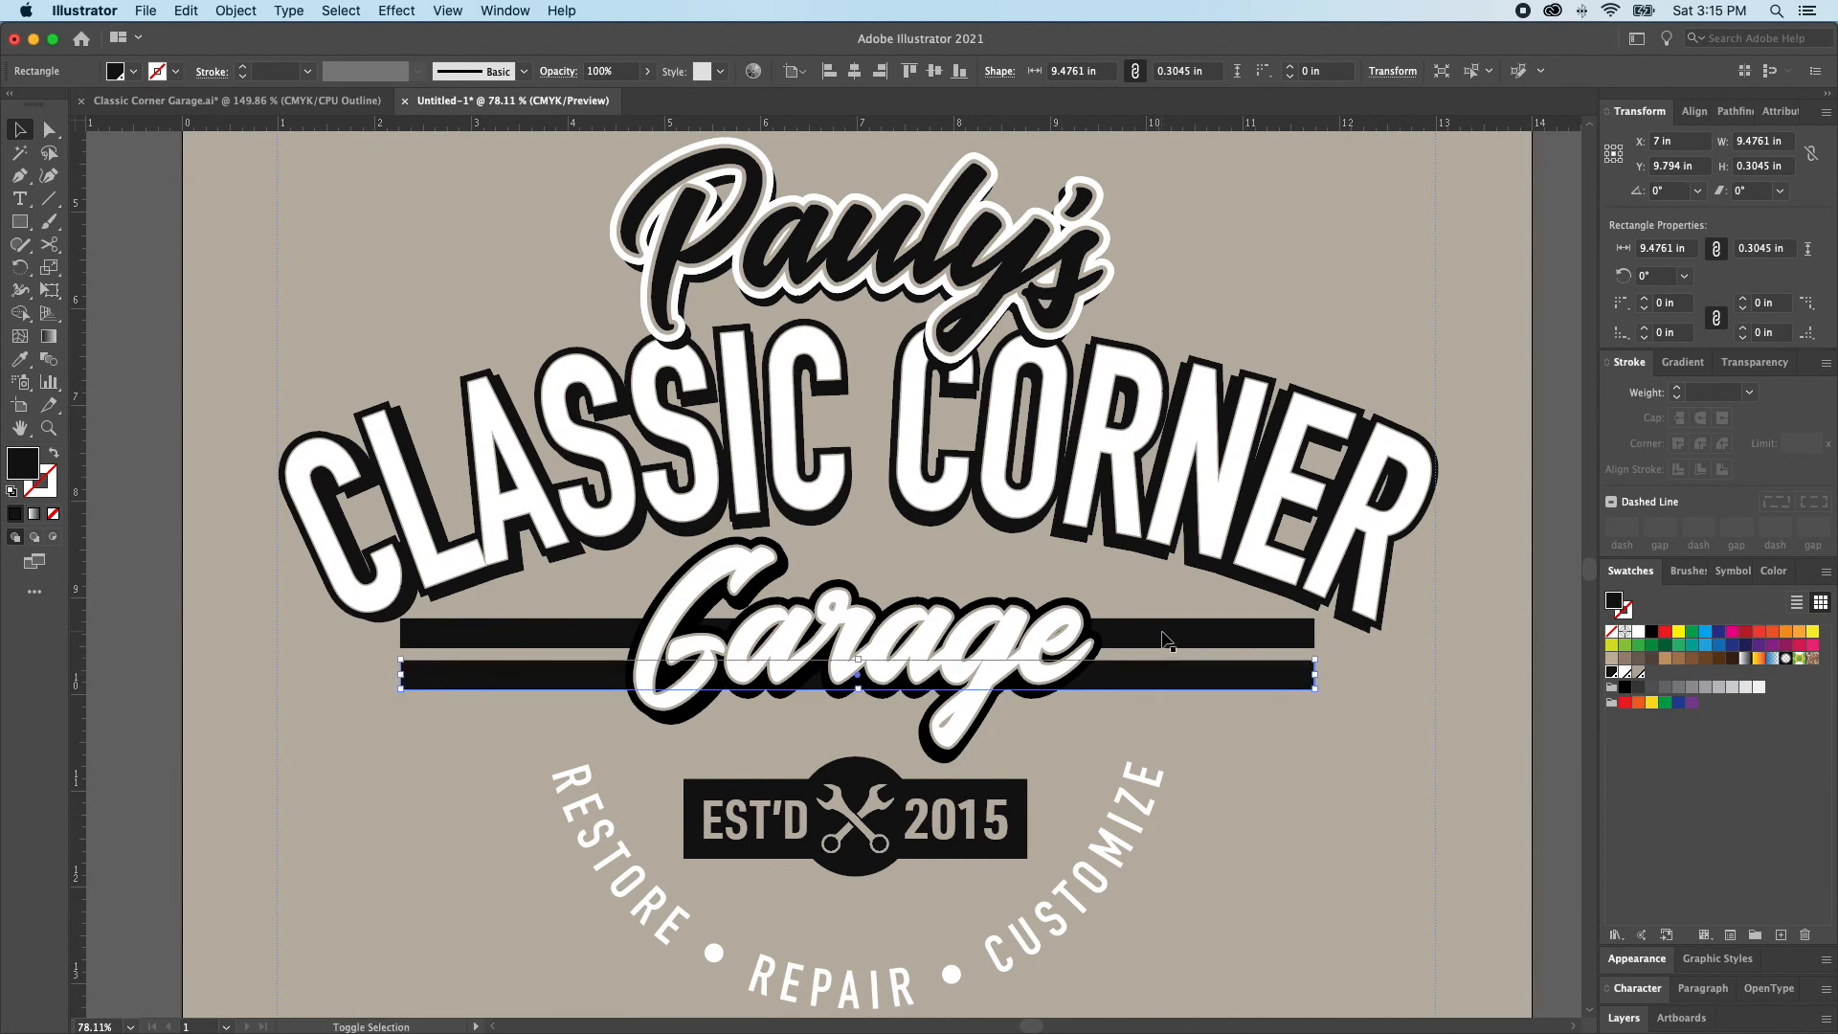
Group the two bars and stretch the group vertically to about 0.83 in high
left_click(1162, 633, "shift")
key("super+g")
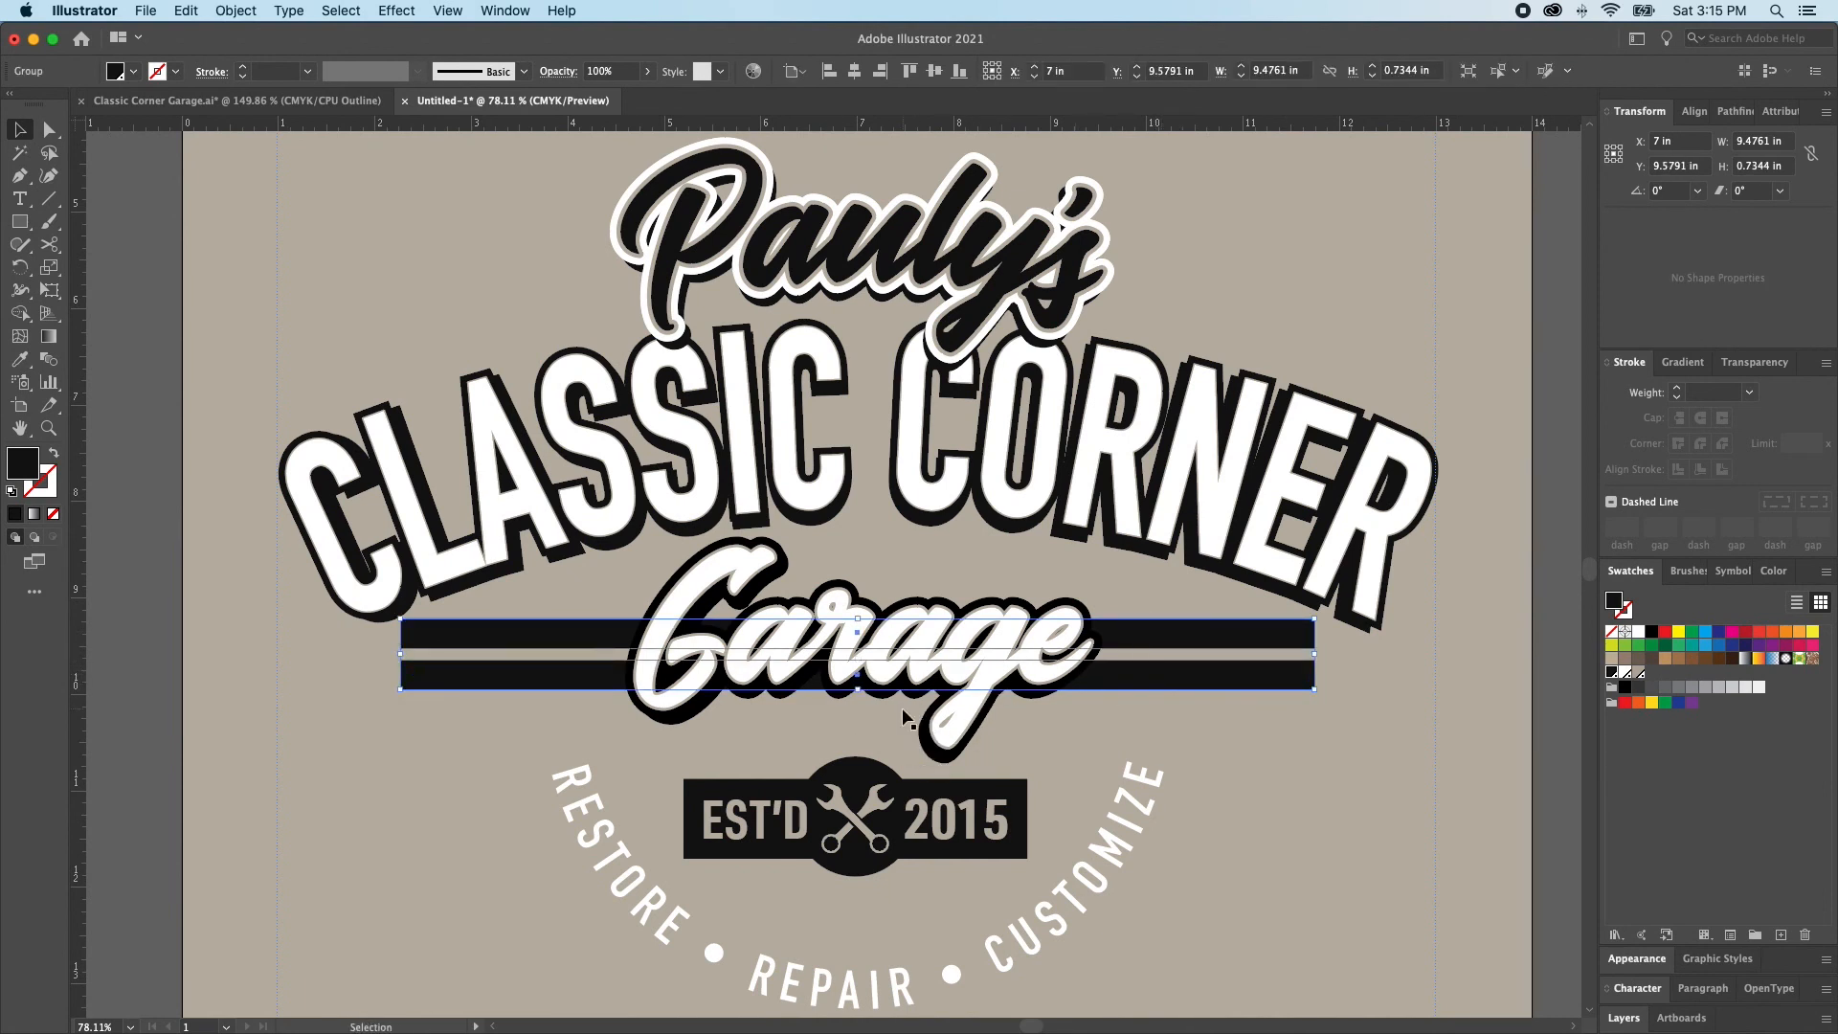
left_click_drag(857, 617, 857, 612)
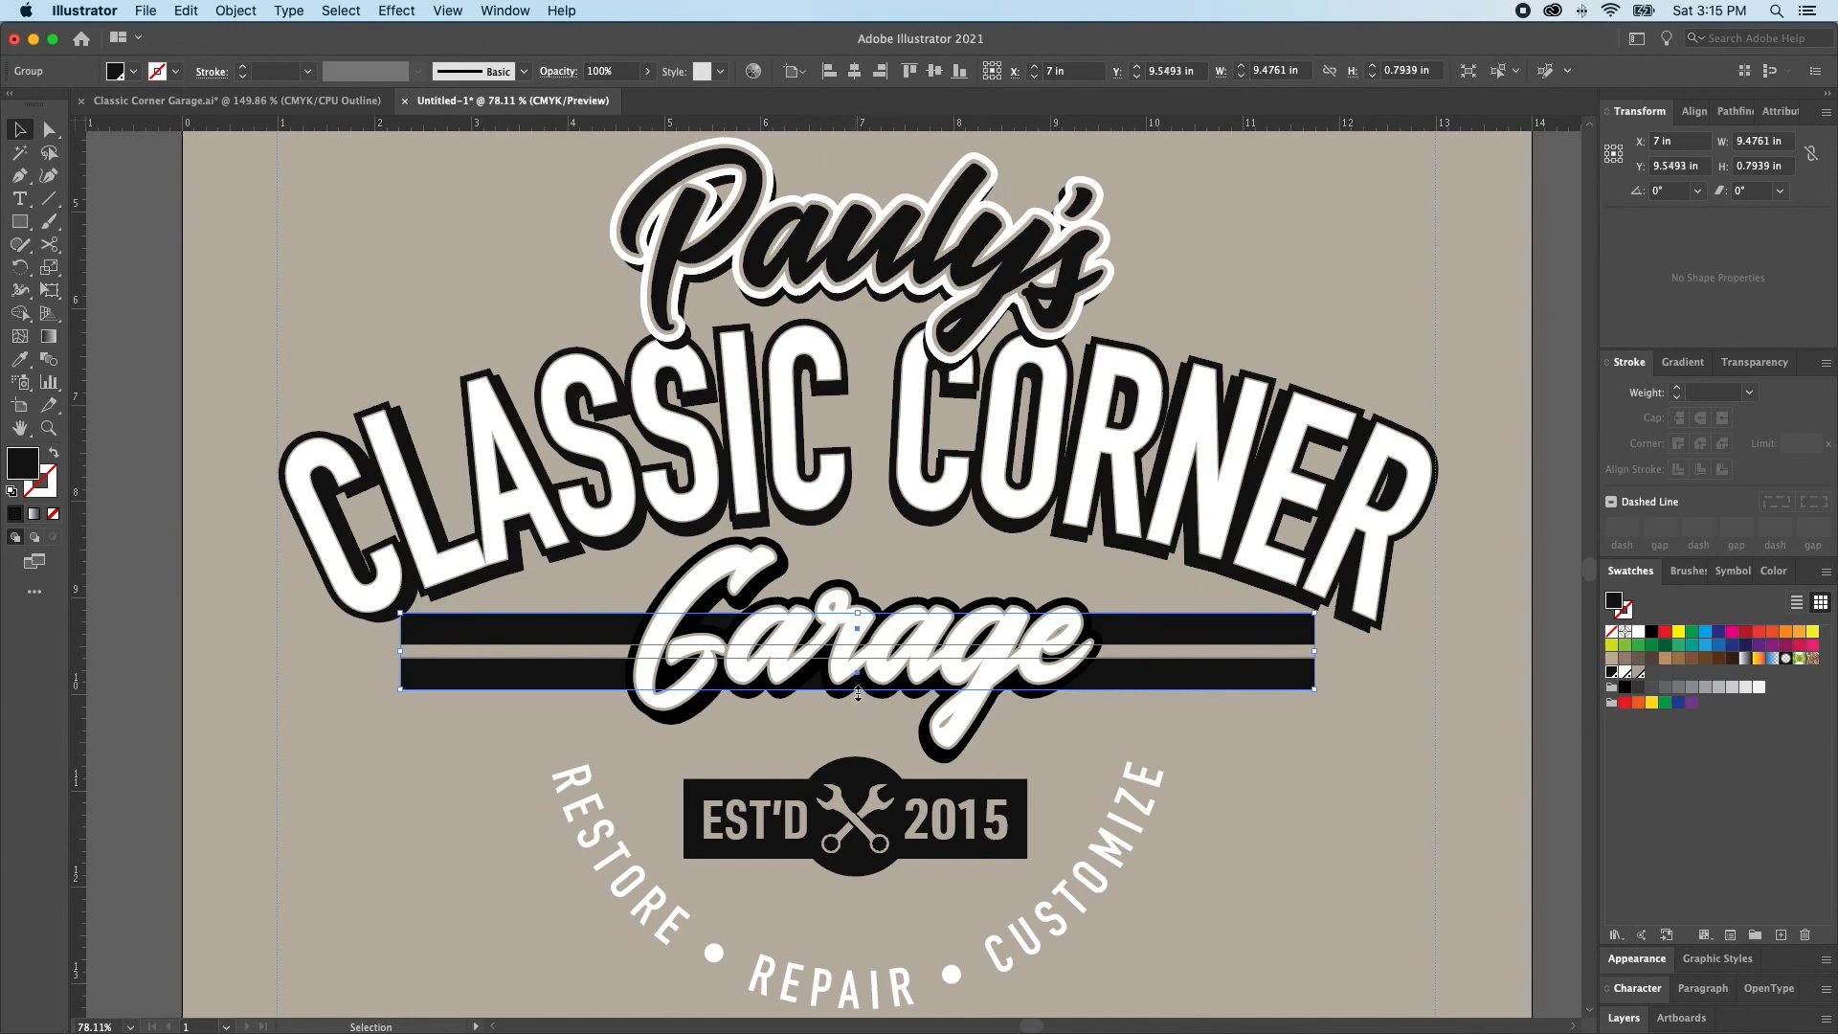
key("a")
key("super+0")
key("super+shift+a")
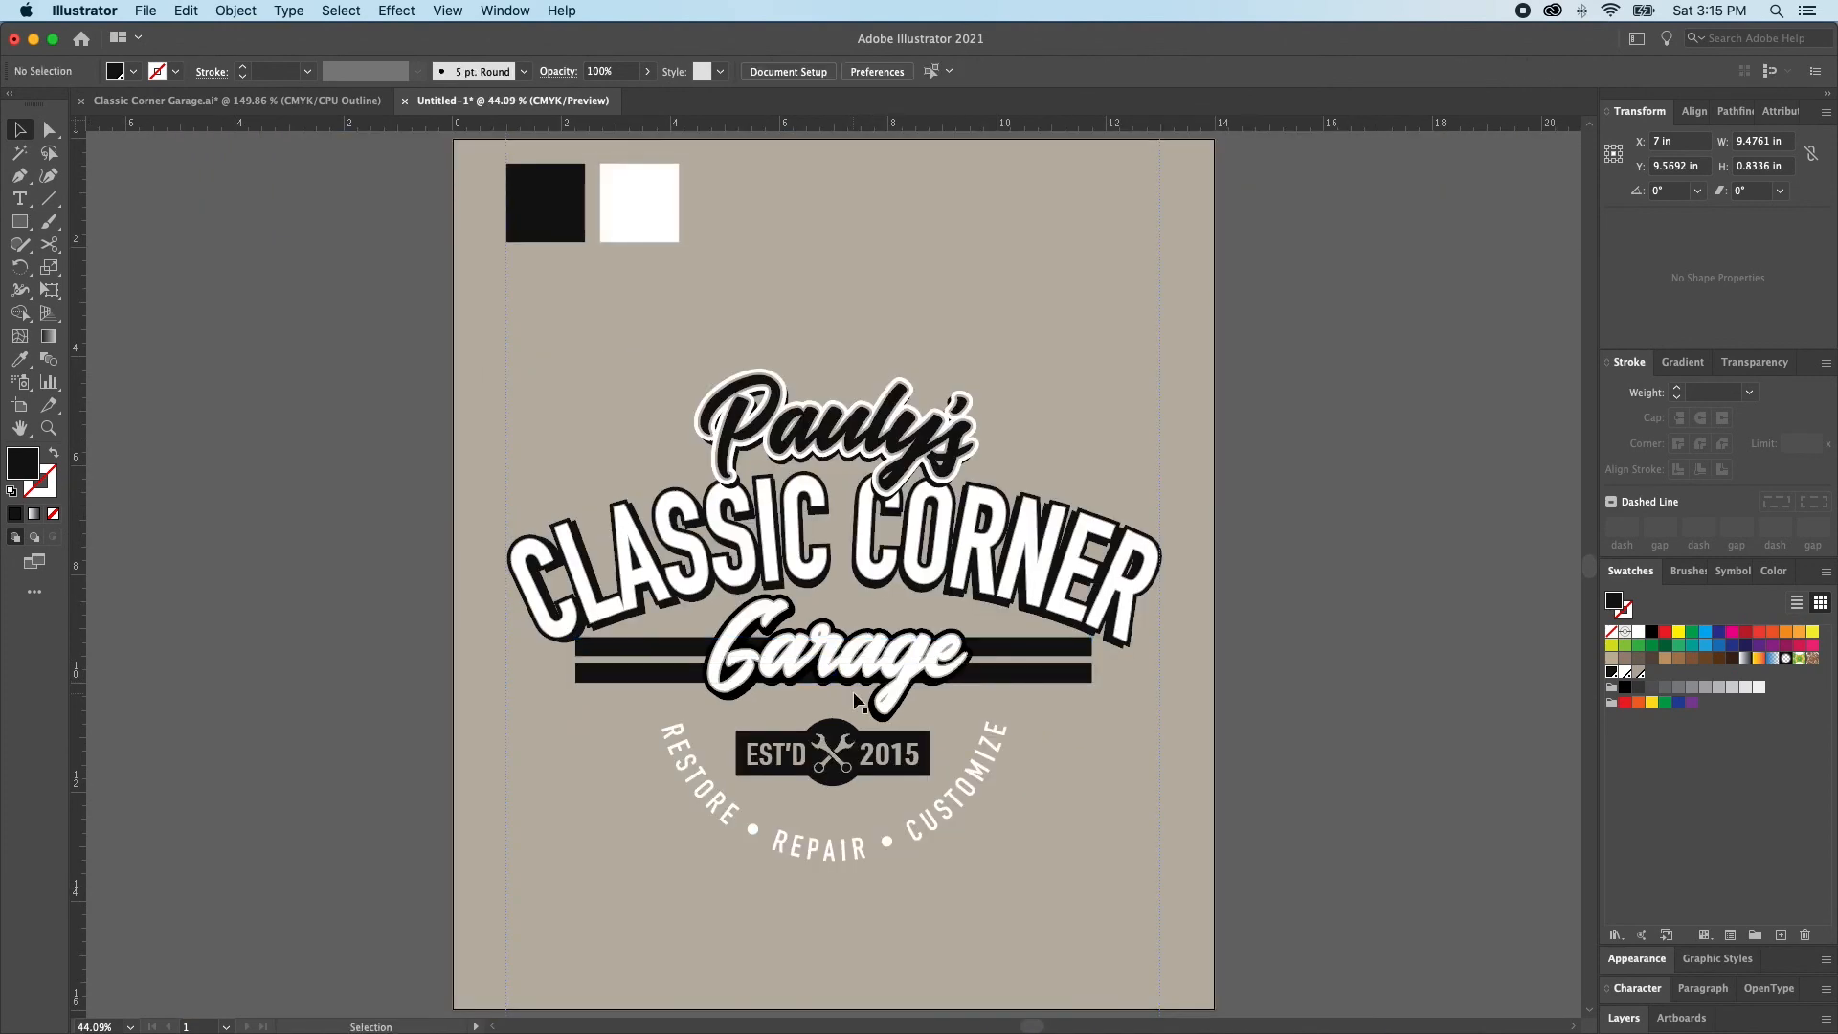
Start a horizontal Arc warp on the grouped bars with a slight upward bend, keeping the artwork unobstructed
left_click(842, 673, "super")
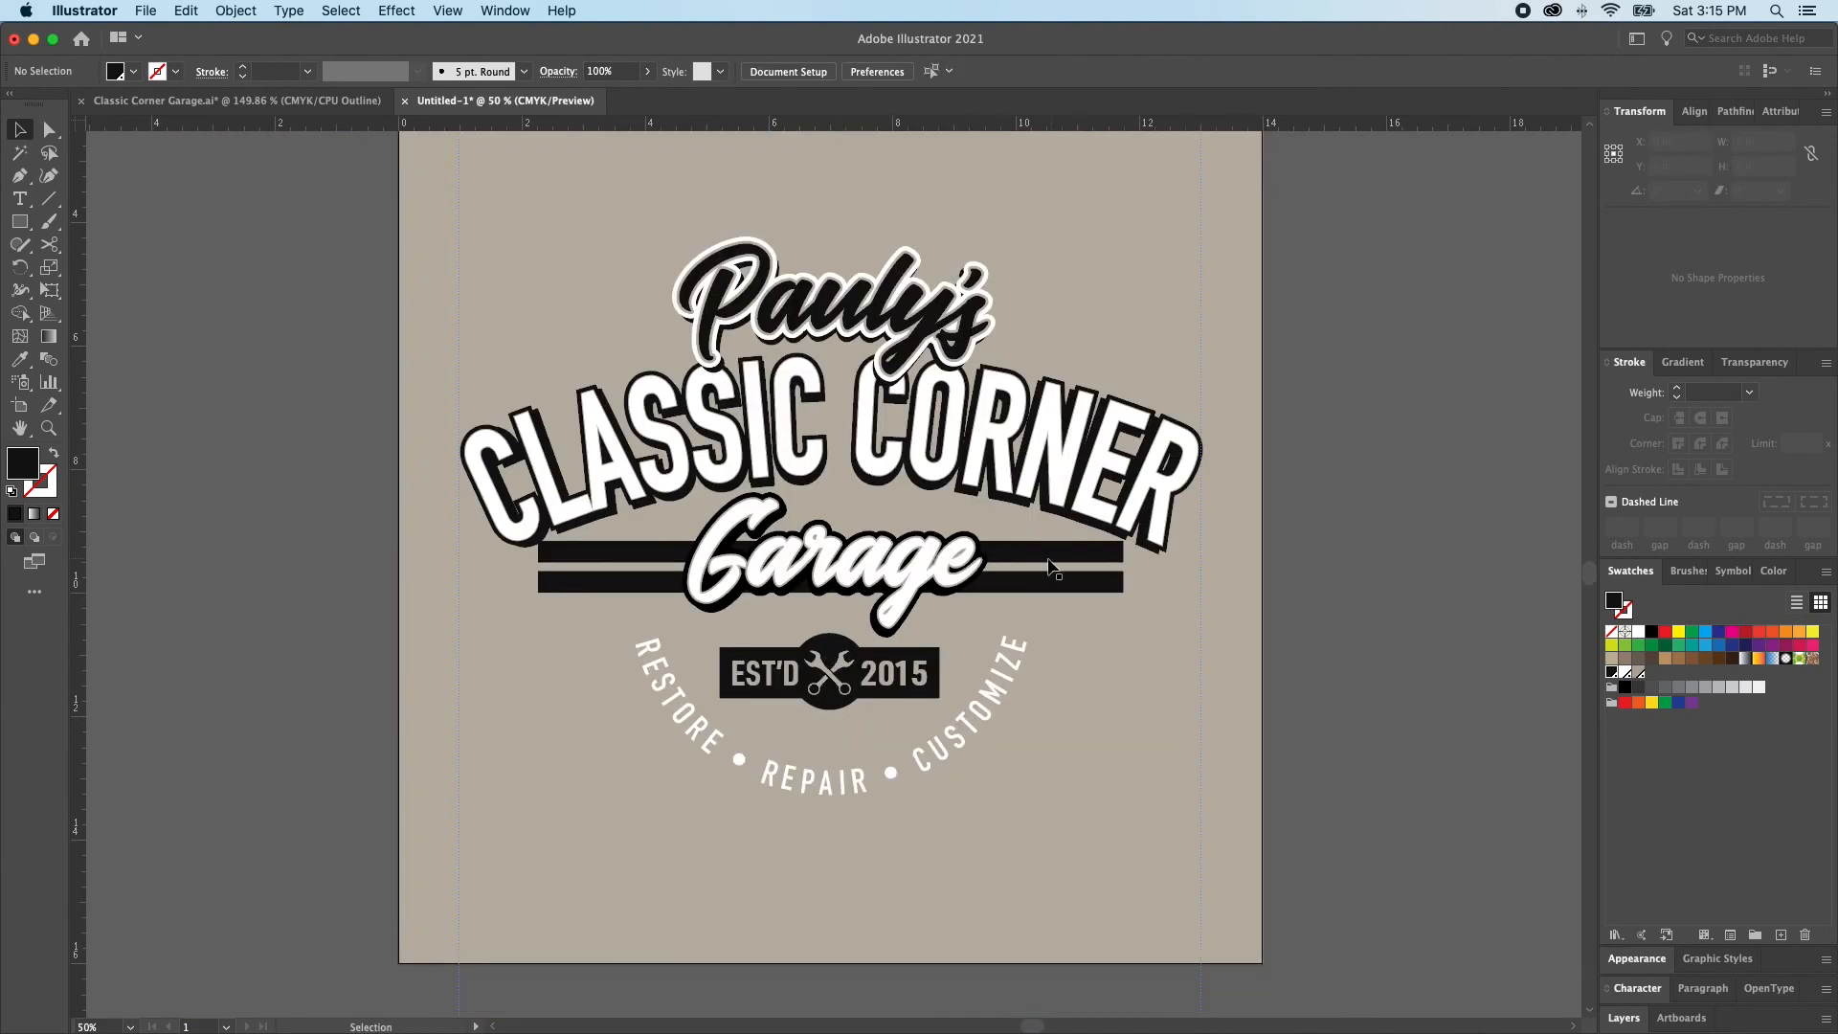
left_click(1056, 569)
left_click_drag(961, 558, 948, 605)
left_click(387, 17)
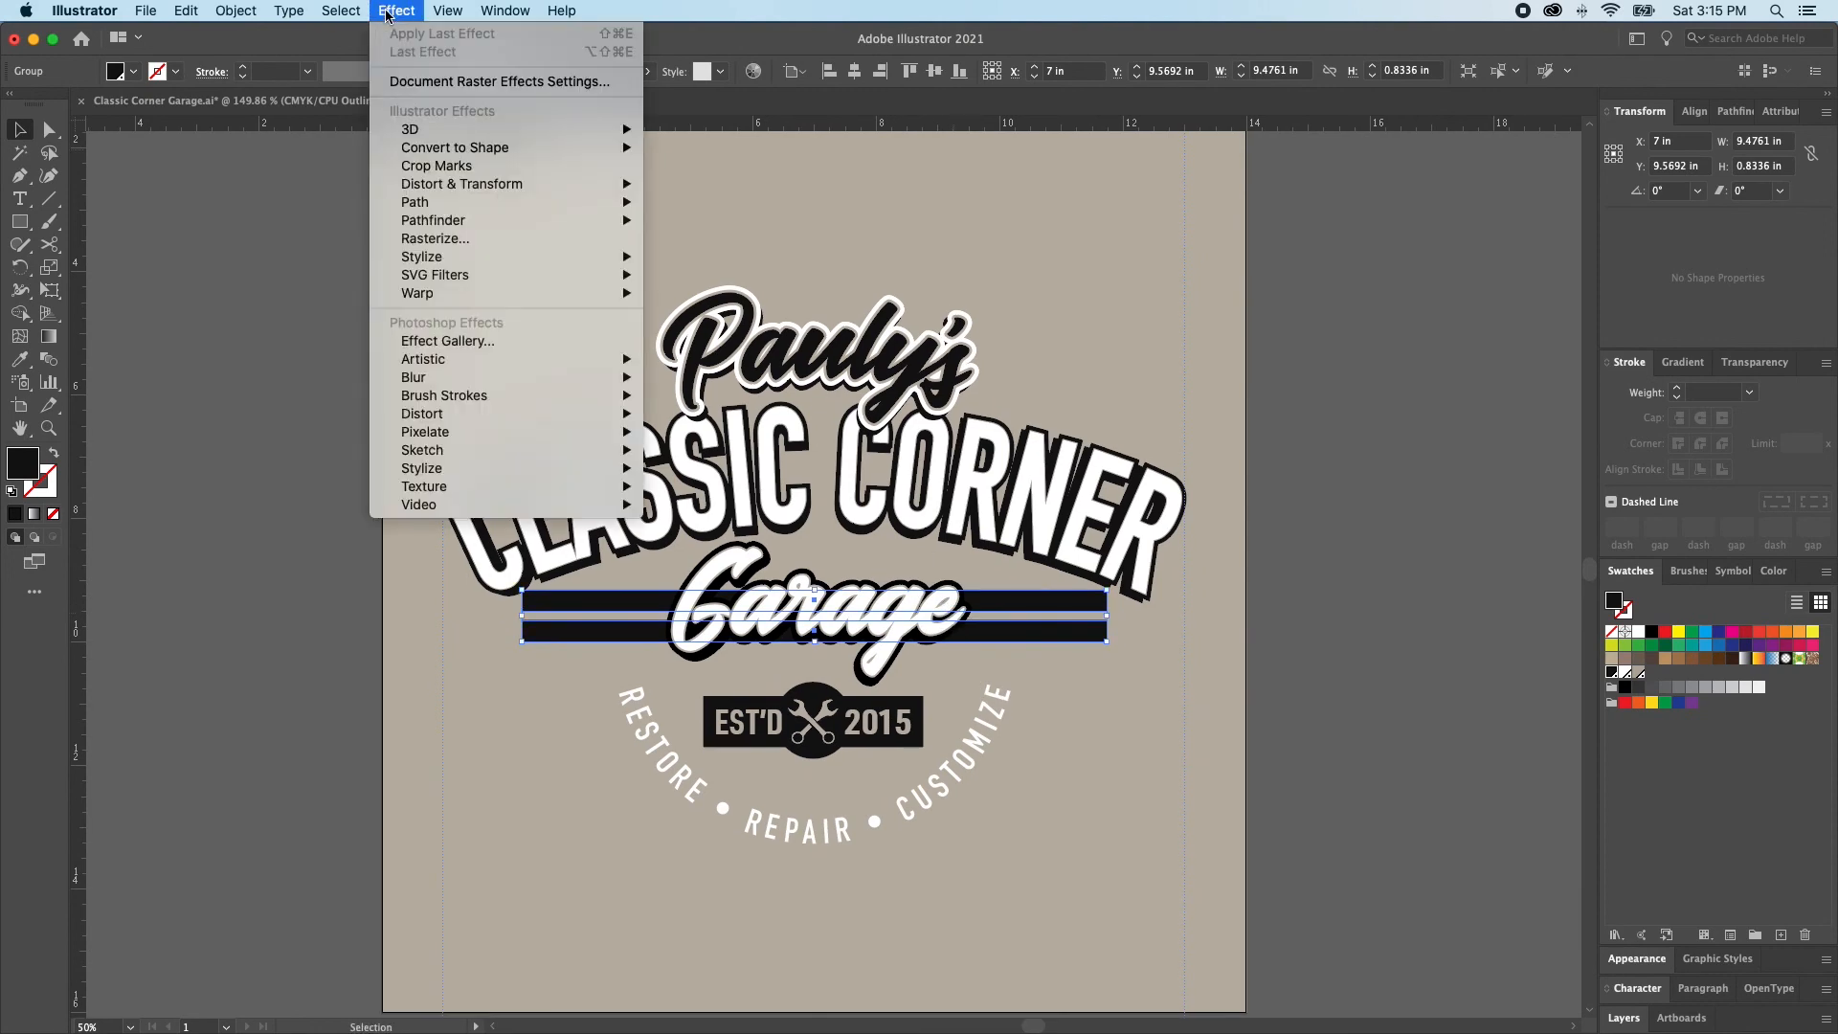
mouse_move(458, 289)
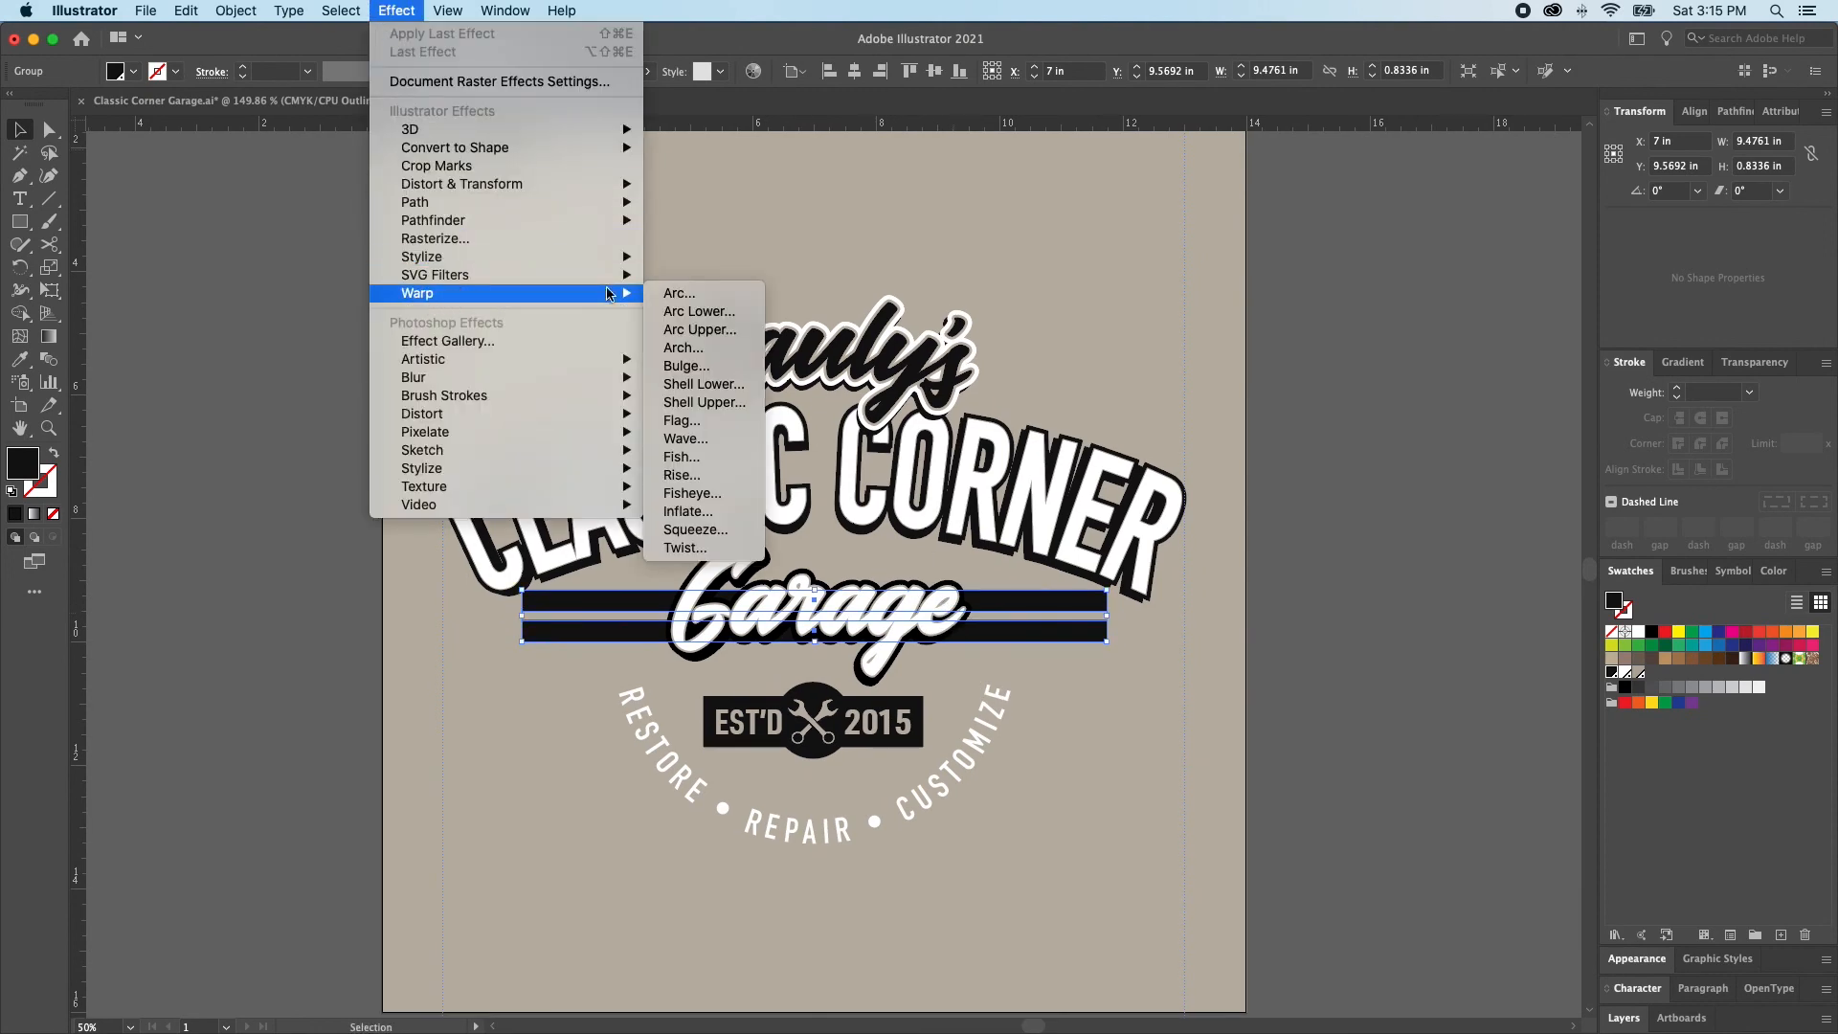
left_click(682, 293)
left_click_drag(969, 398, 1443, 235)
left_click_drag(1444, 332, 1408, 335)
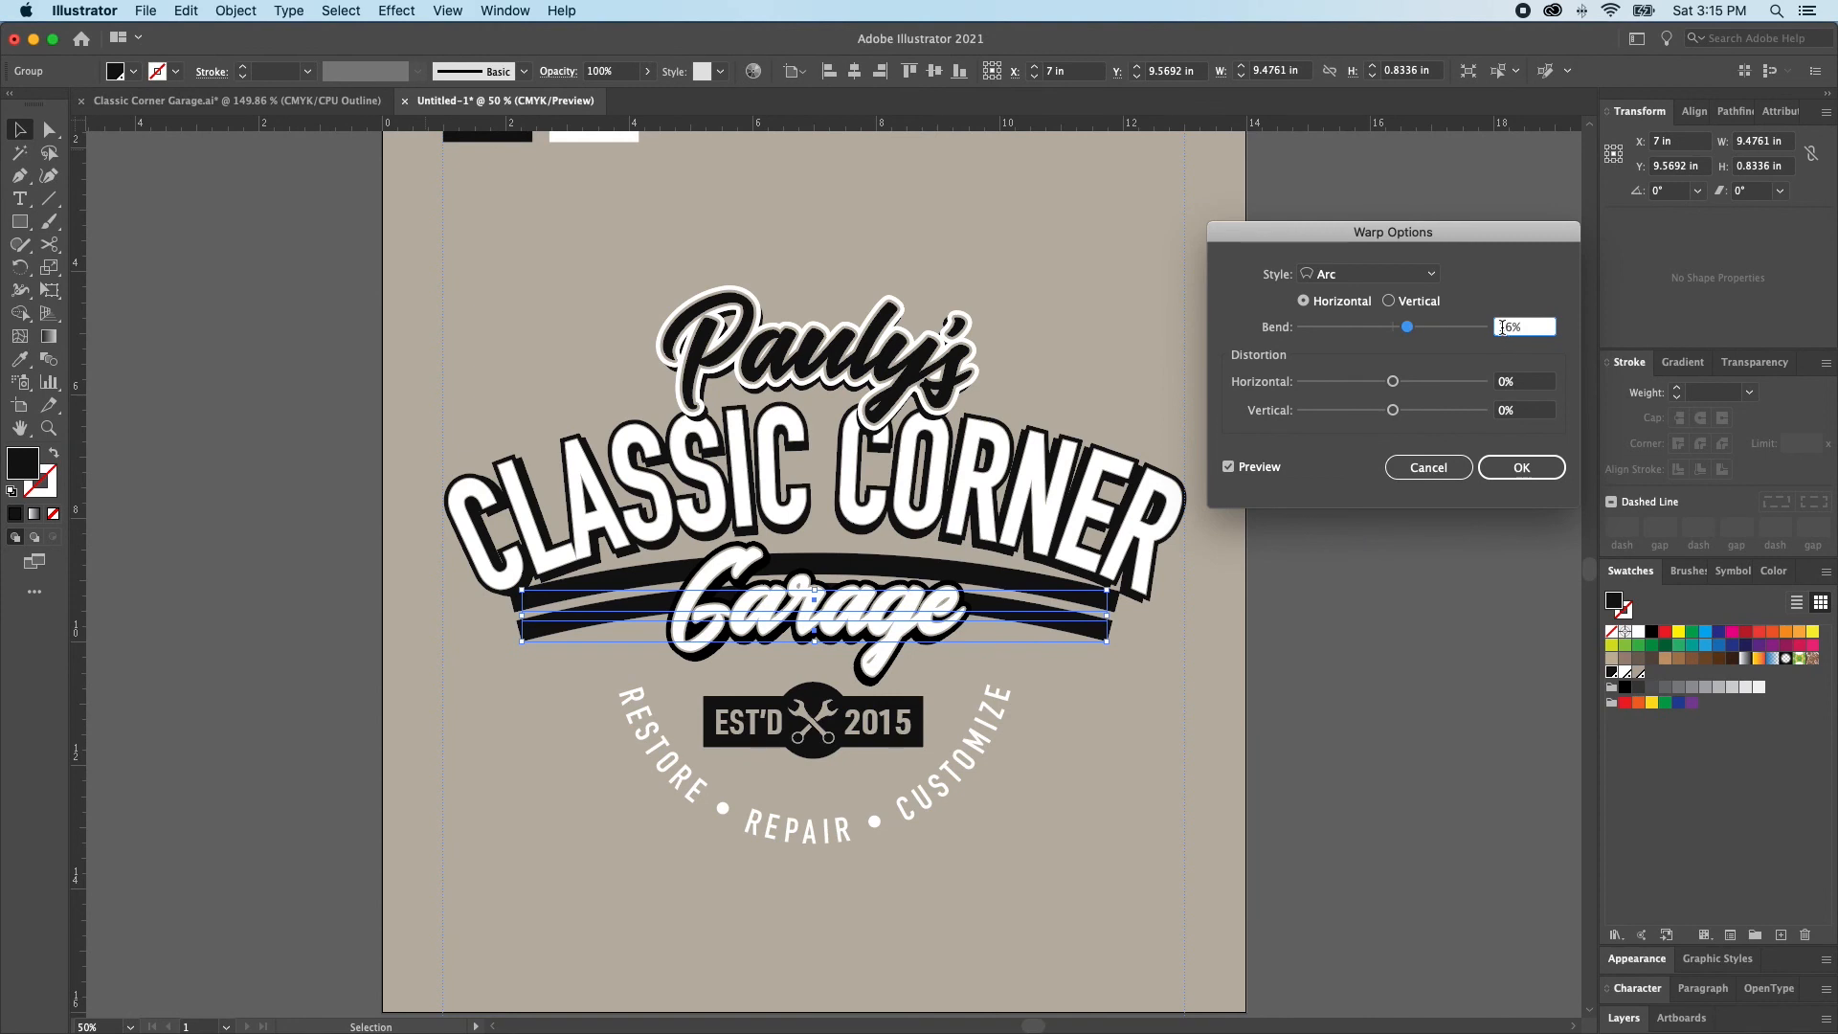
Set the bars' warp bend to 26%, keep the Arc style, and apply the effect
key("Up")
key("Up")
key("Up")
key("Up")
key("Up")
key("Up")
key("Up")
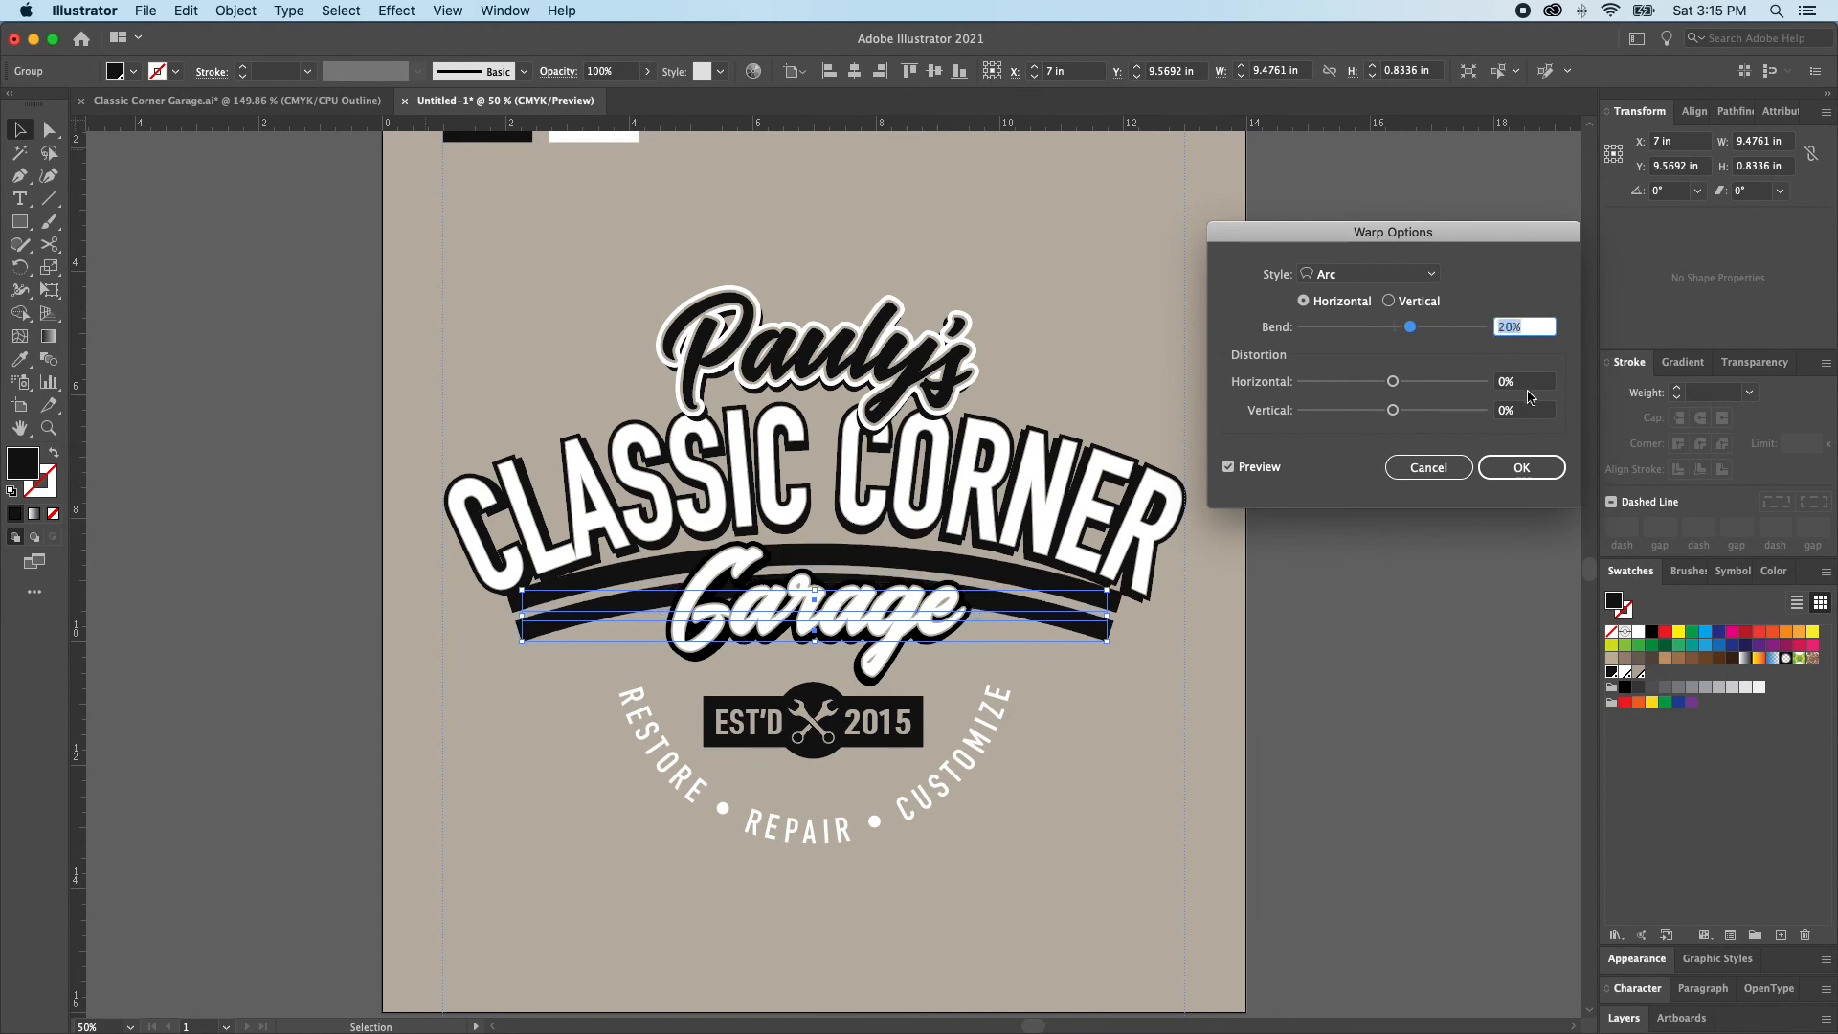
key("Up")
key("Up")
key("Up")
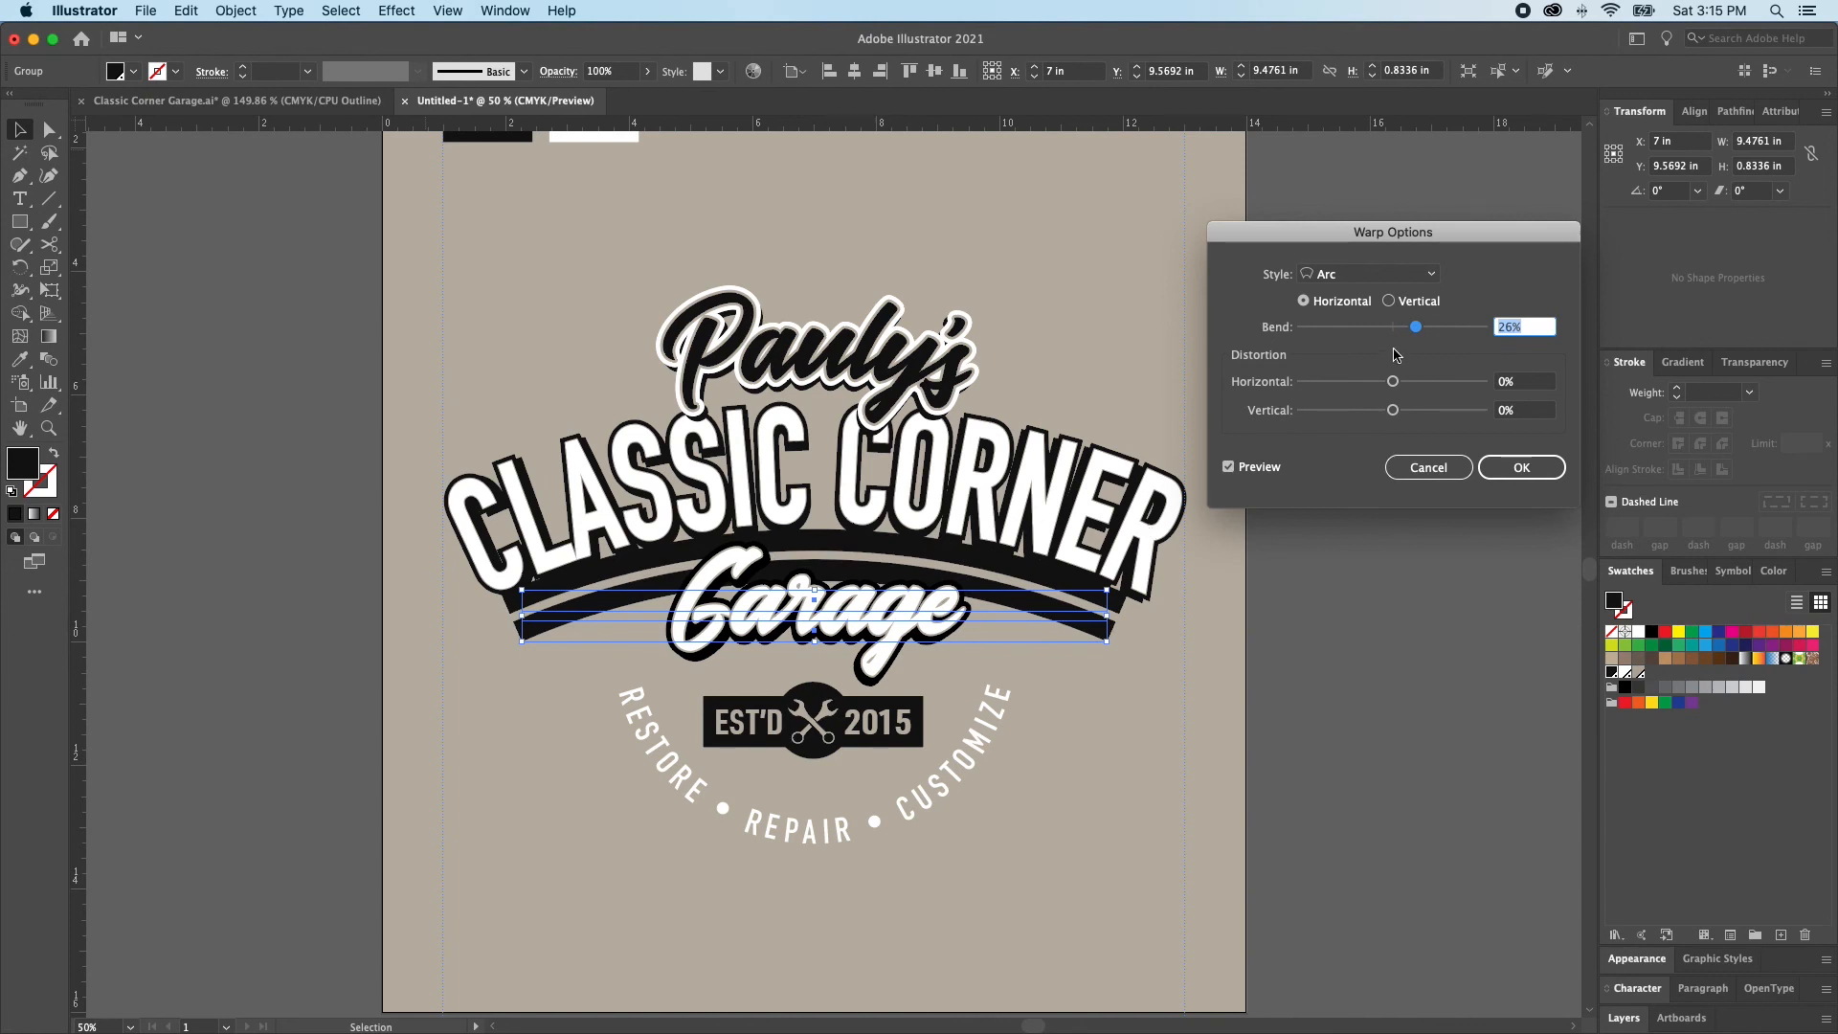
left_click(1368, 274)
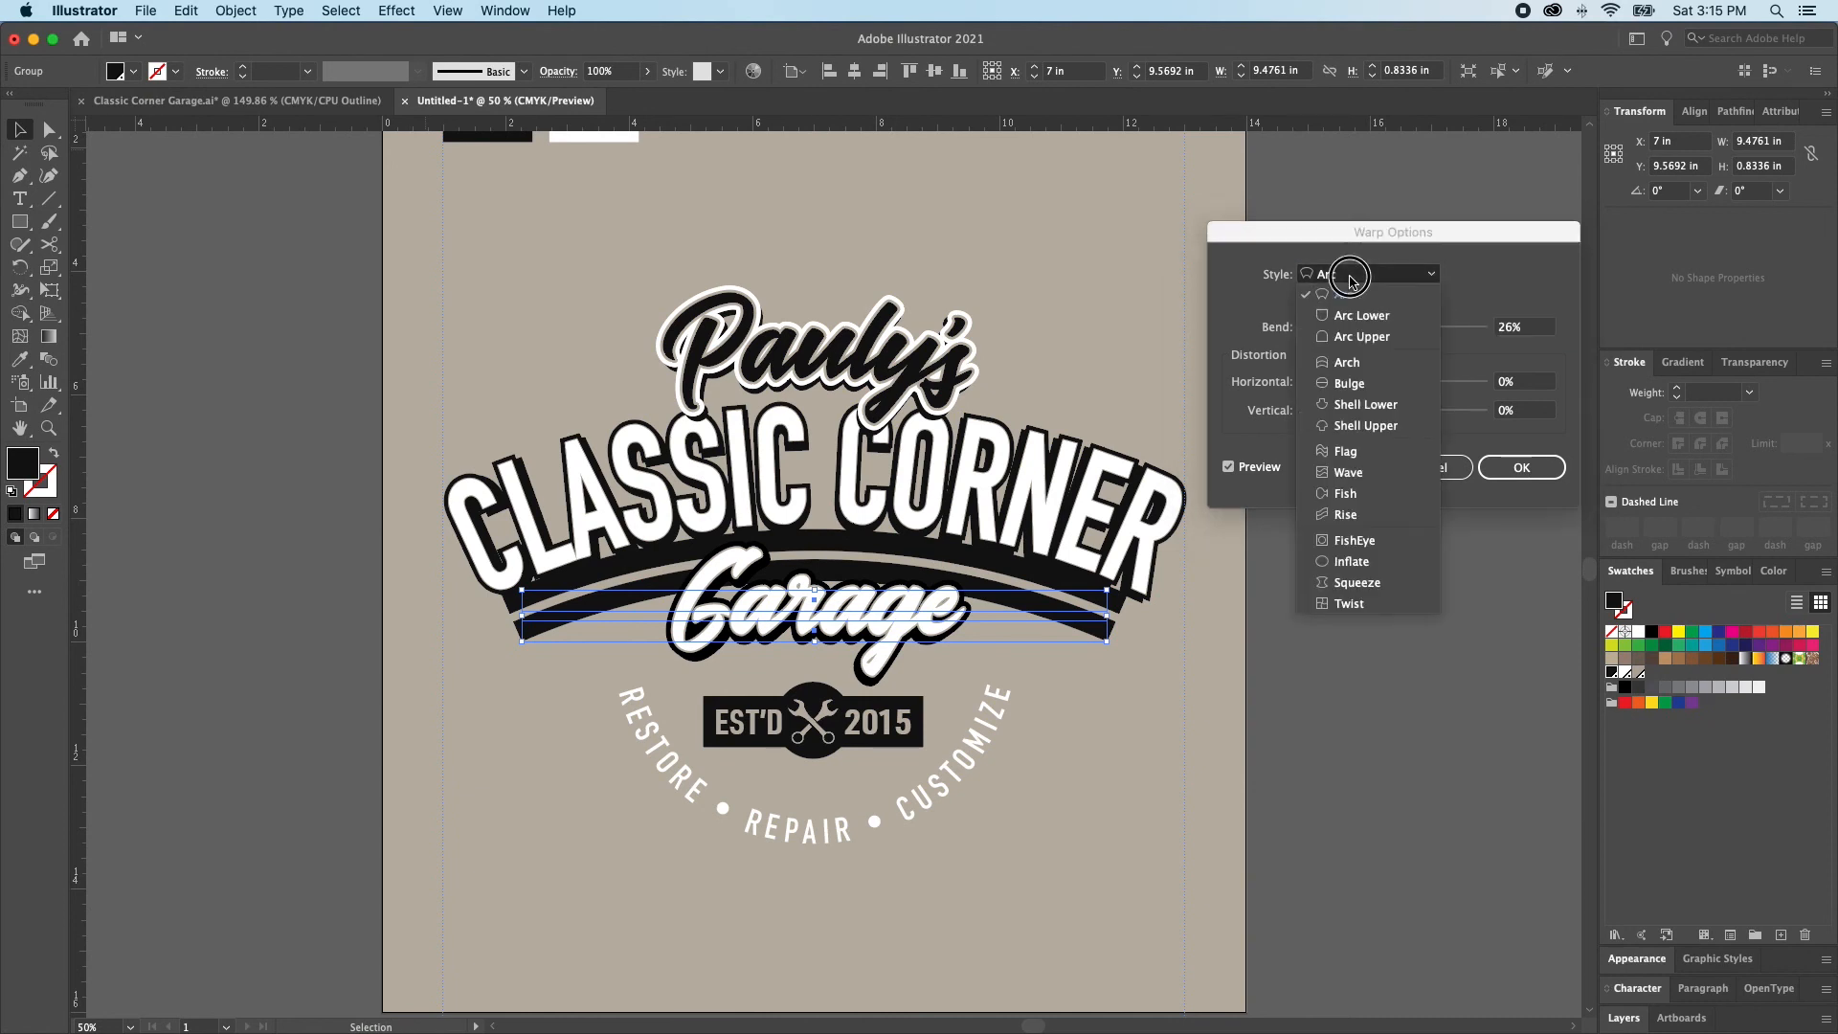
left_click(1354, 368)
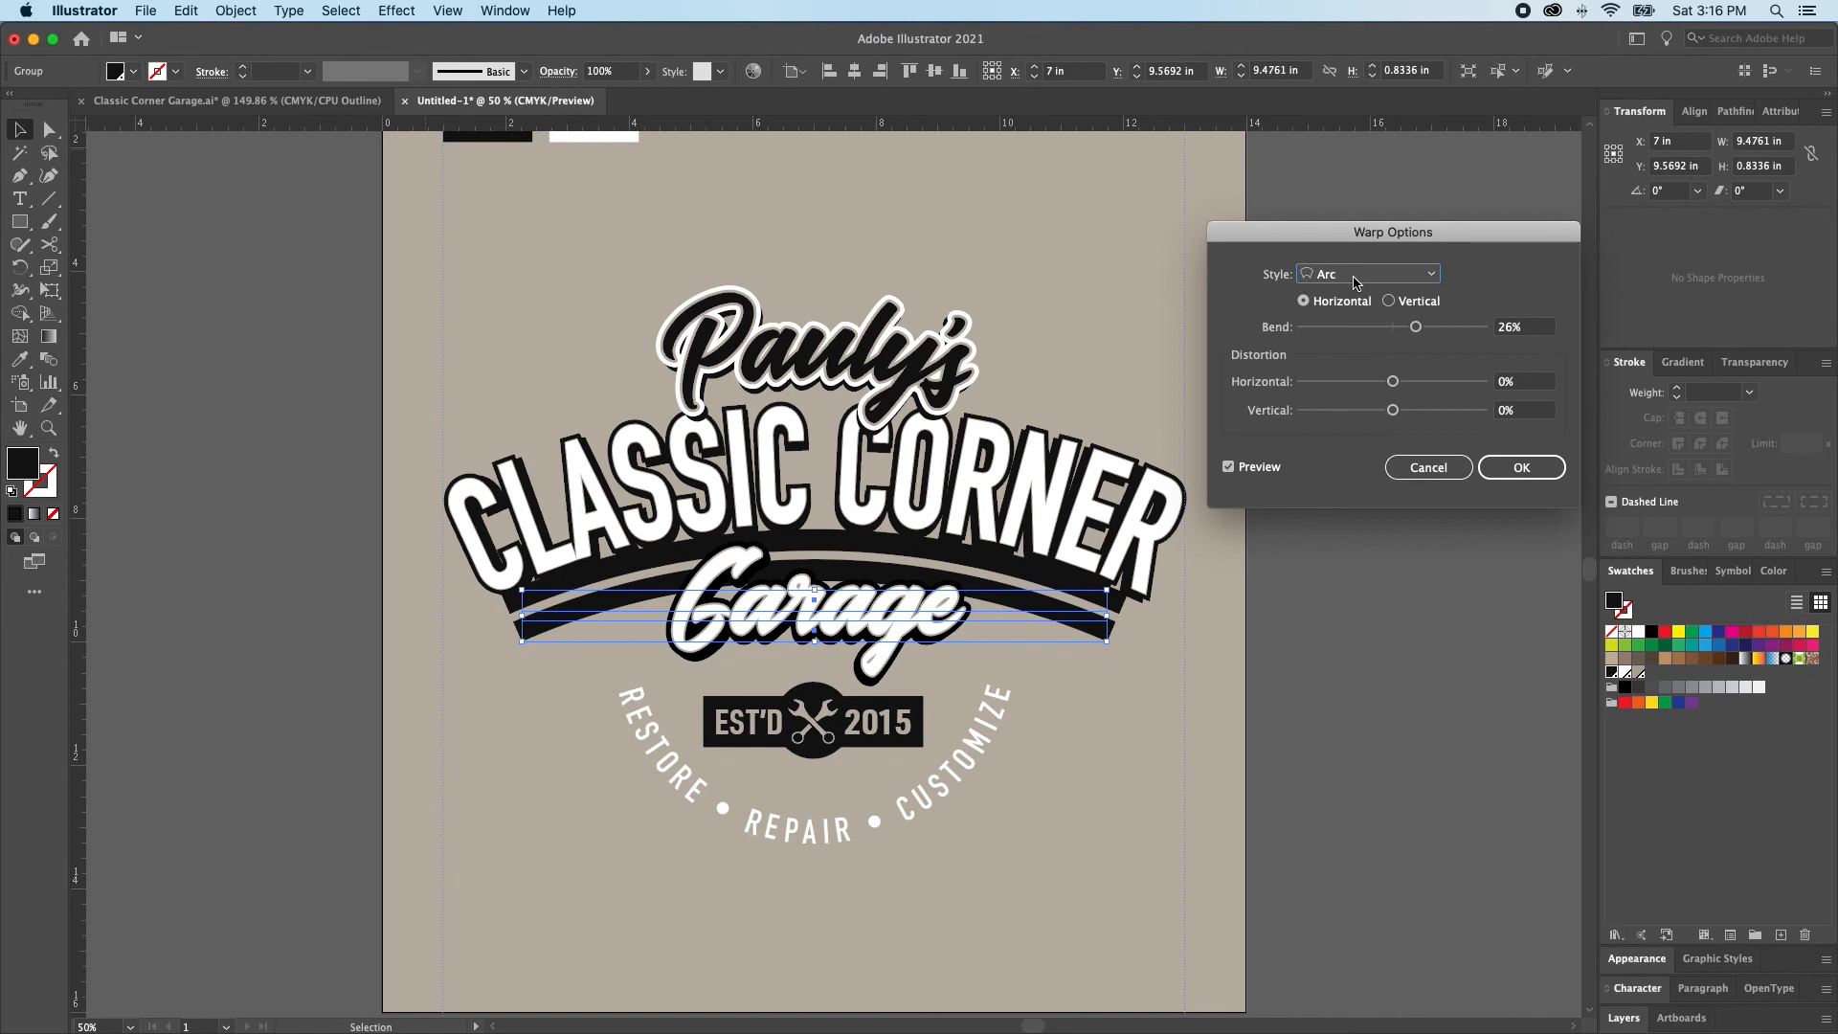
left_click(1534, 473)
key("Down")
key("Down")
key("Down")
key("Down")
key("Down")
key("Down")
key("Down")
key("Down")
key("Up")
key("Up")
key("Up")
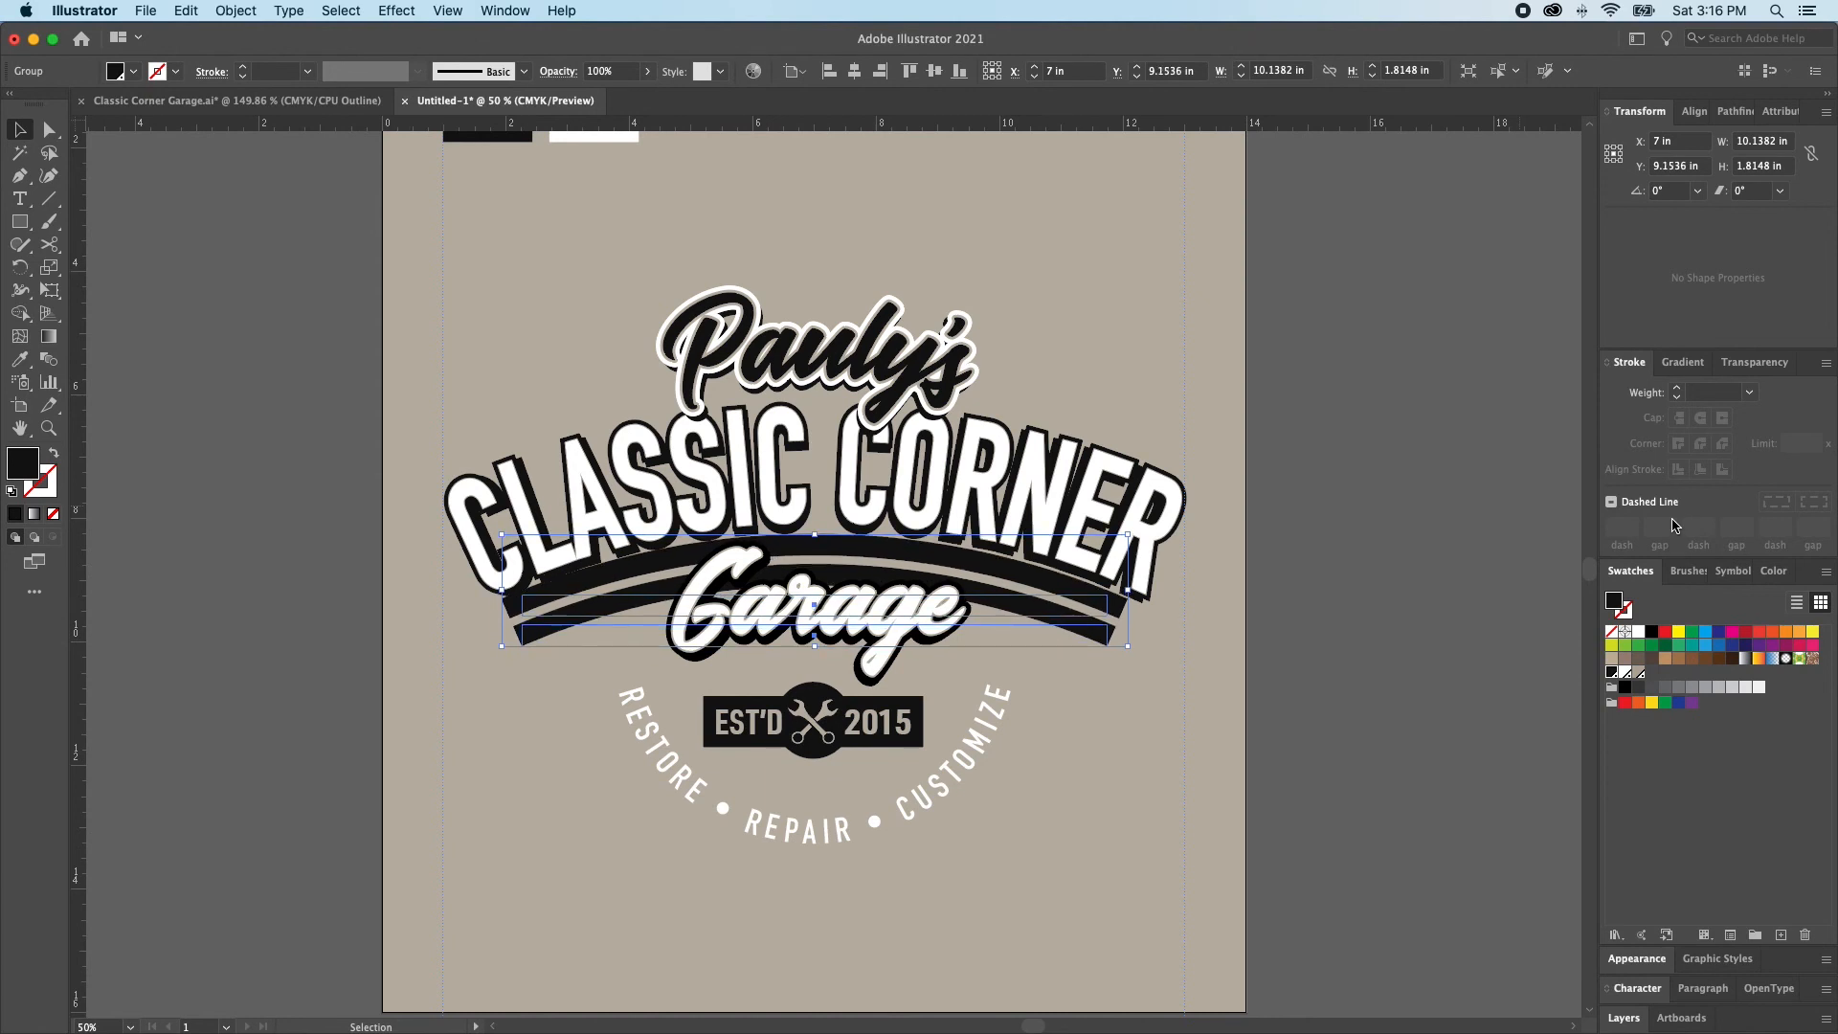
left_click(1478, 585)
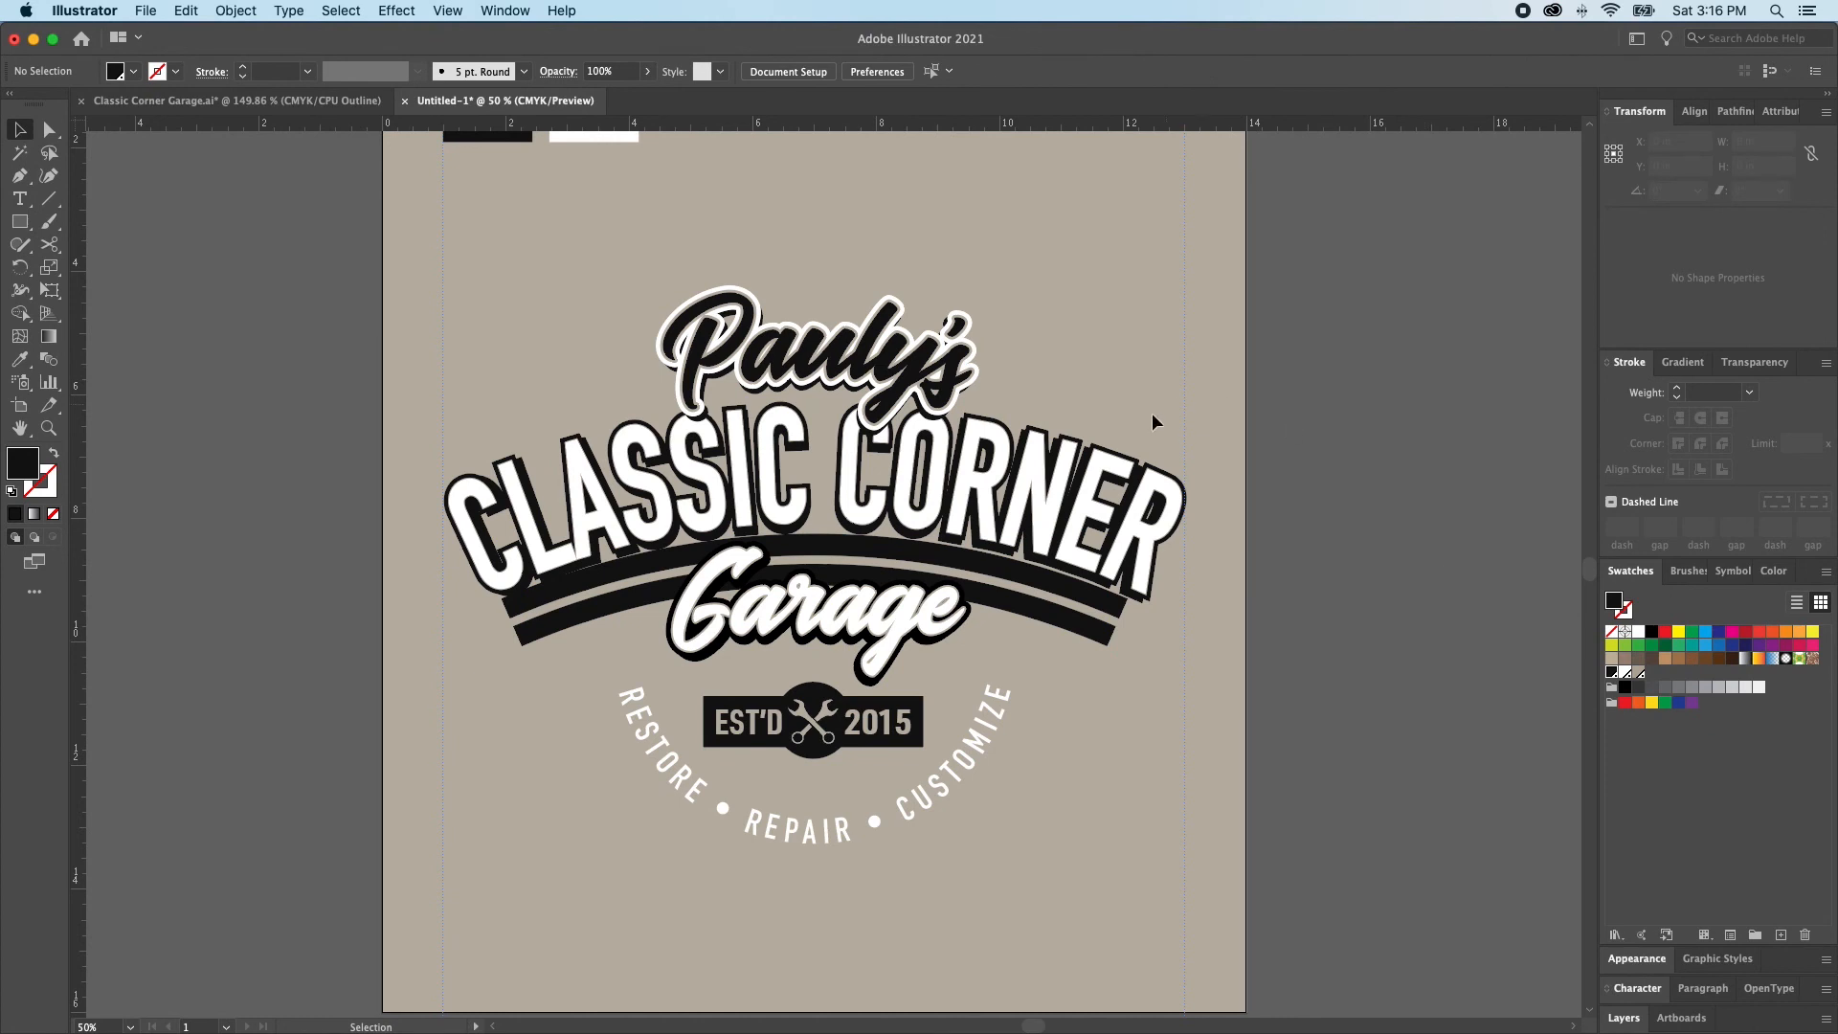
Select only the layered CLASSIC CORNER lettering and centre it horizontally on the artboard
left_click(1124, 476)
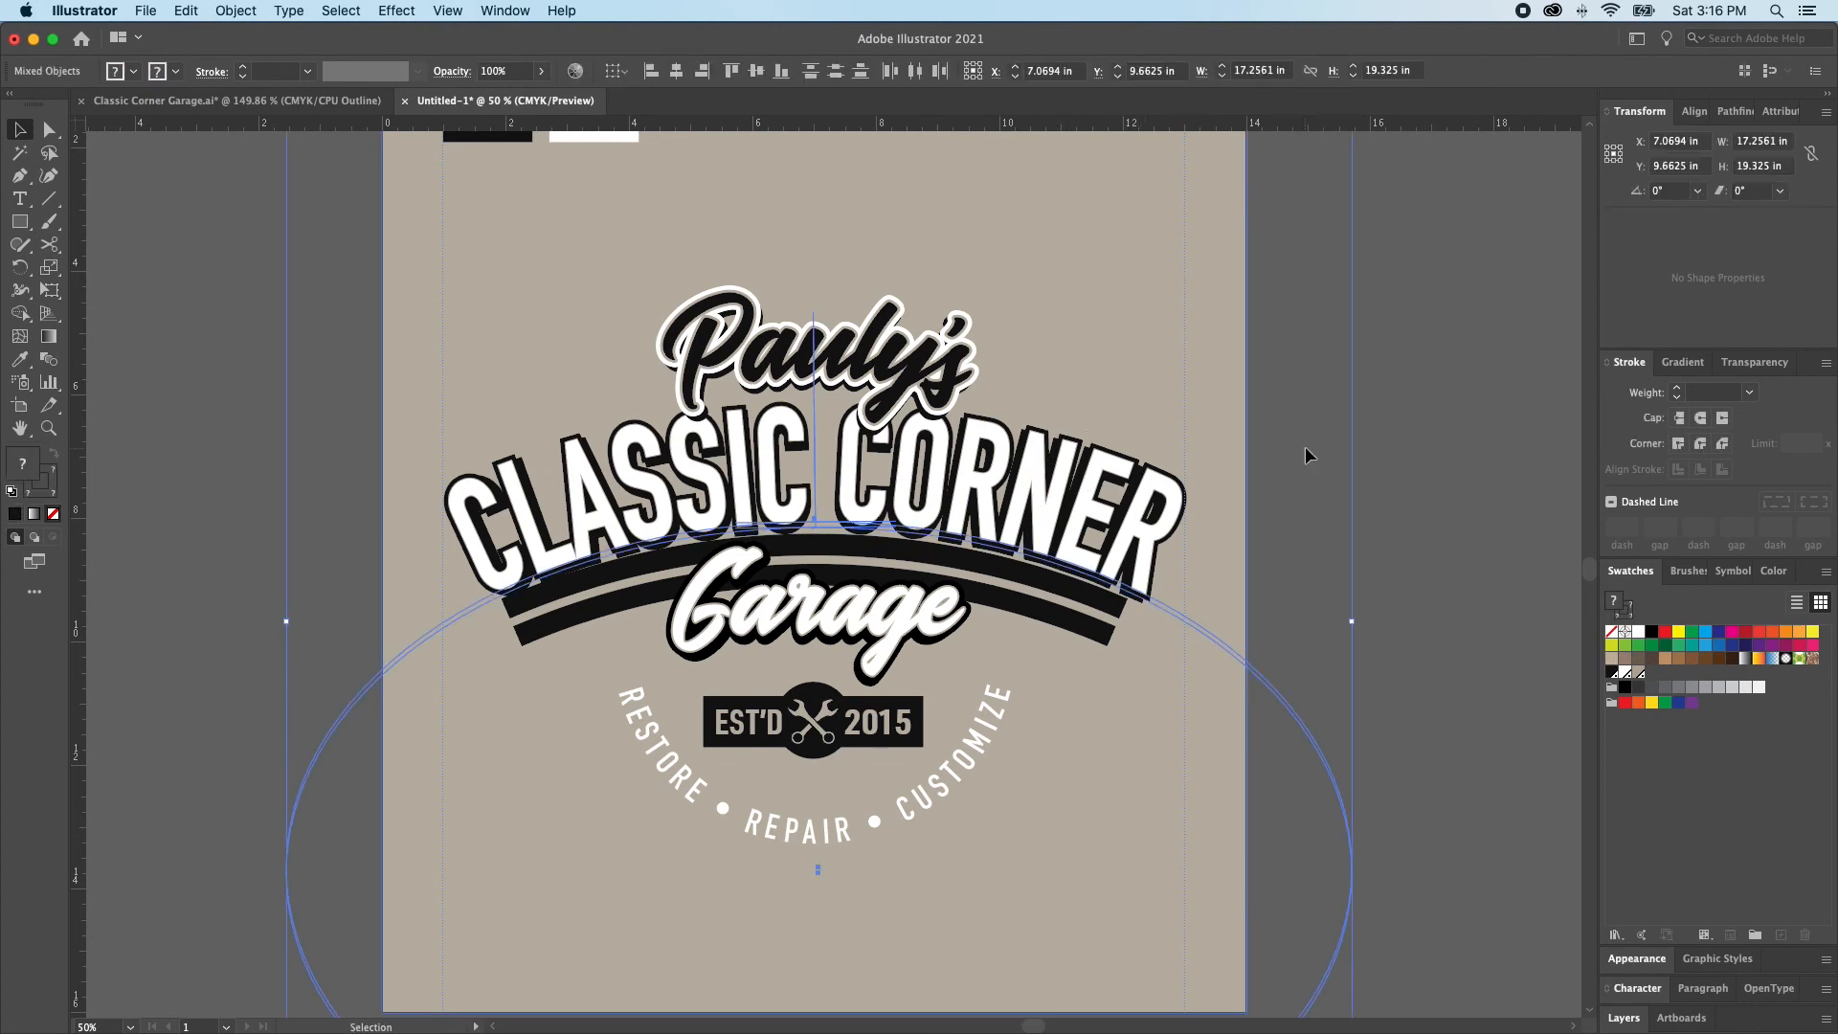
scroll(1237, 263, "down", 1)
left_click(1236, 262, "shift")
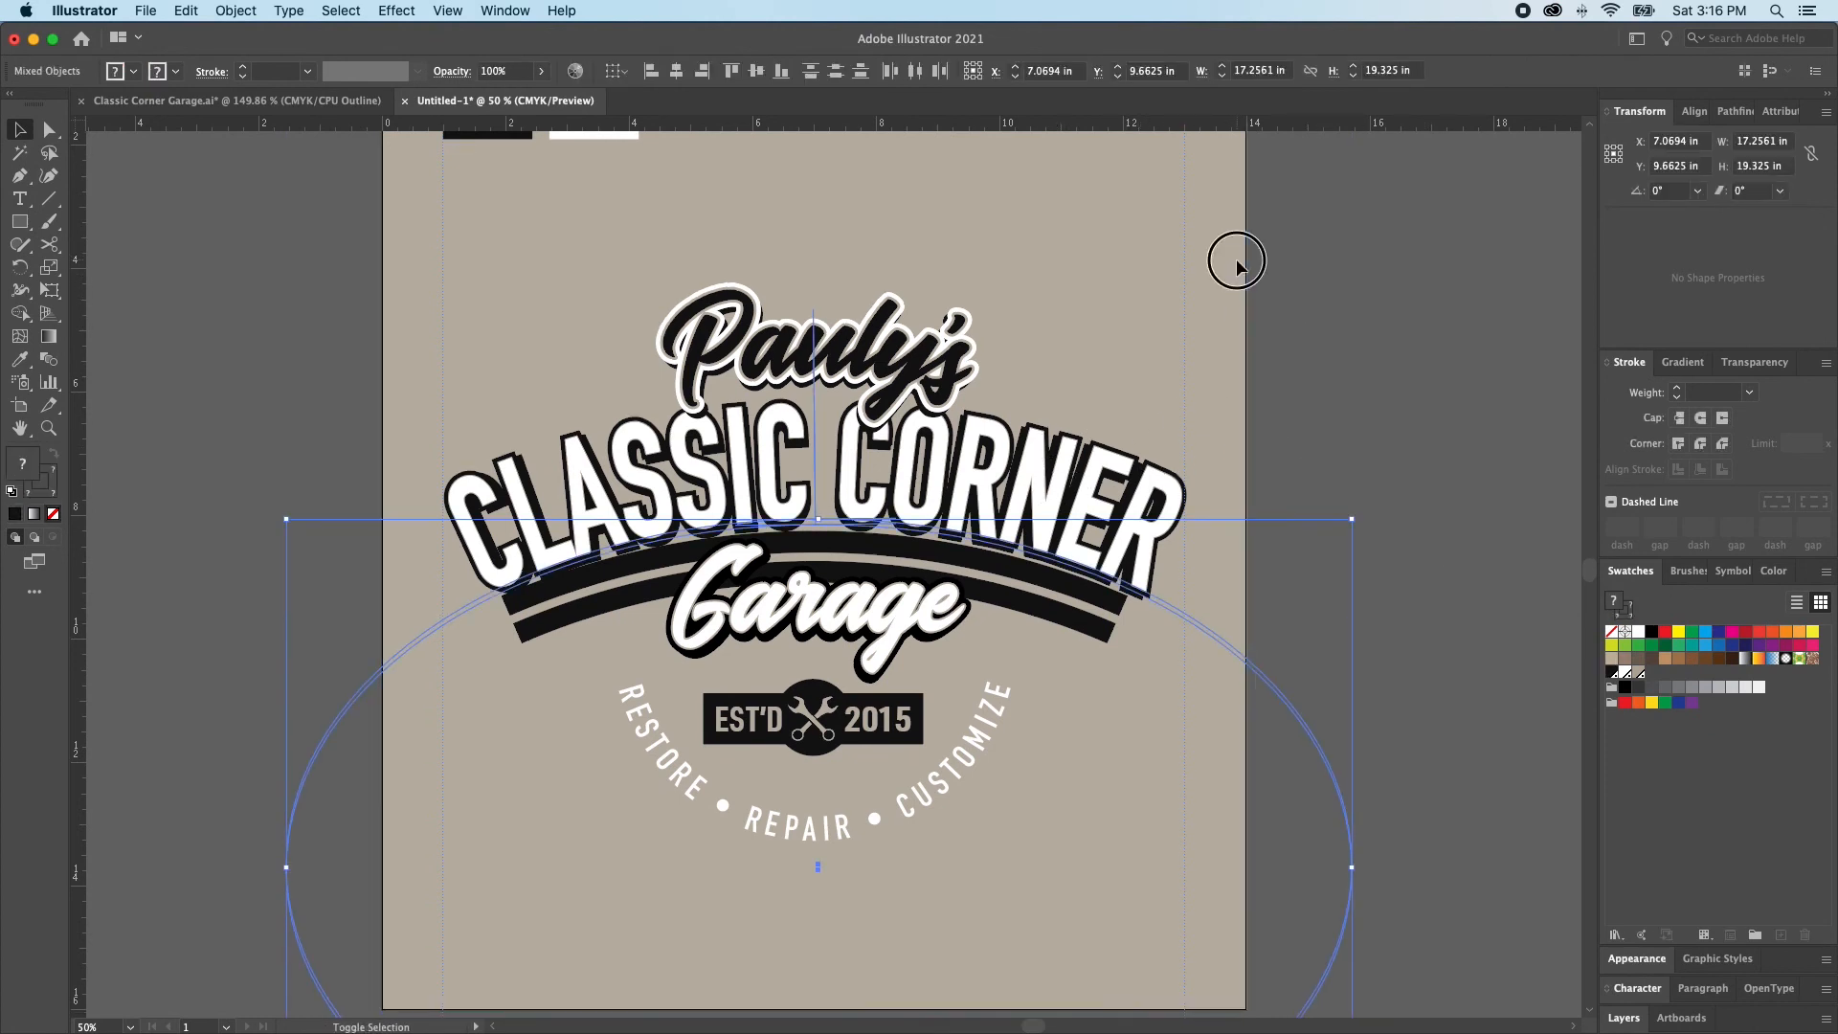
key("a")
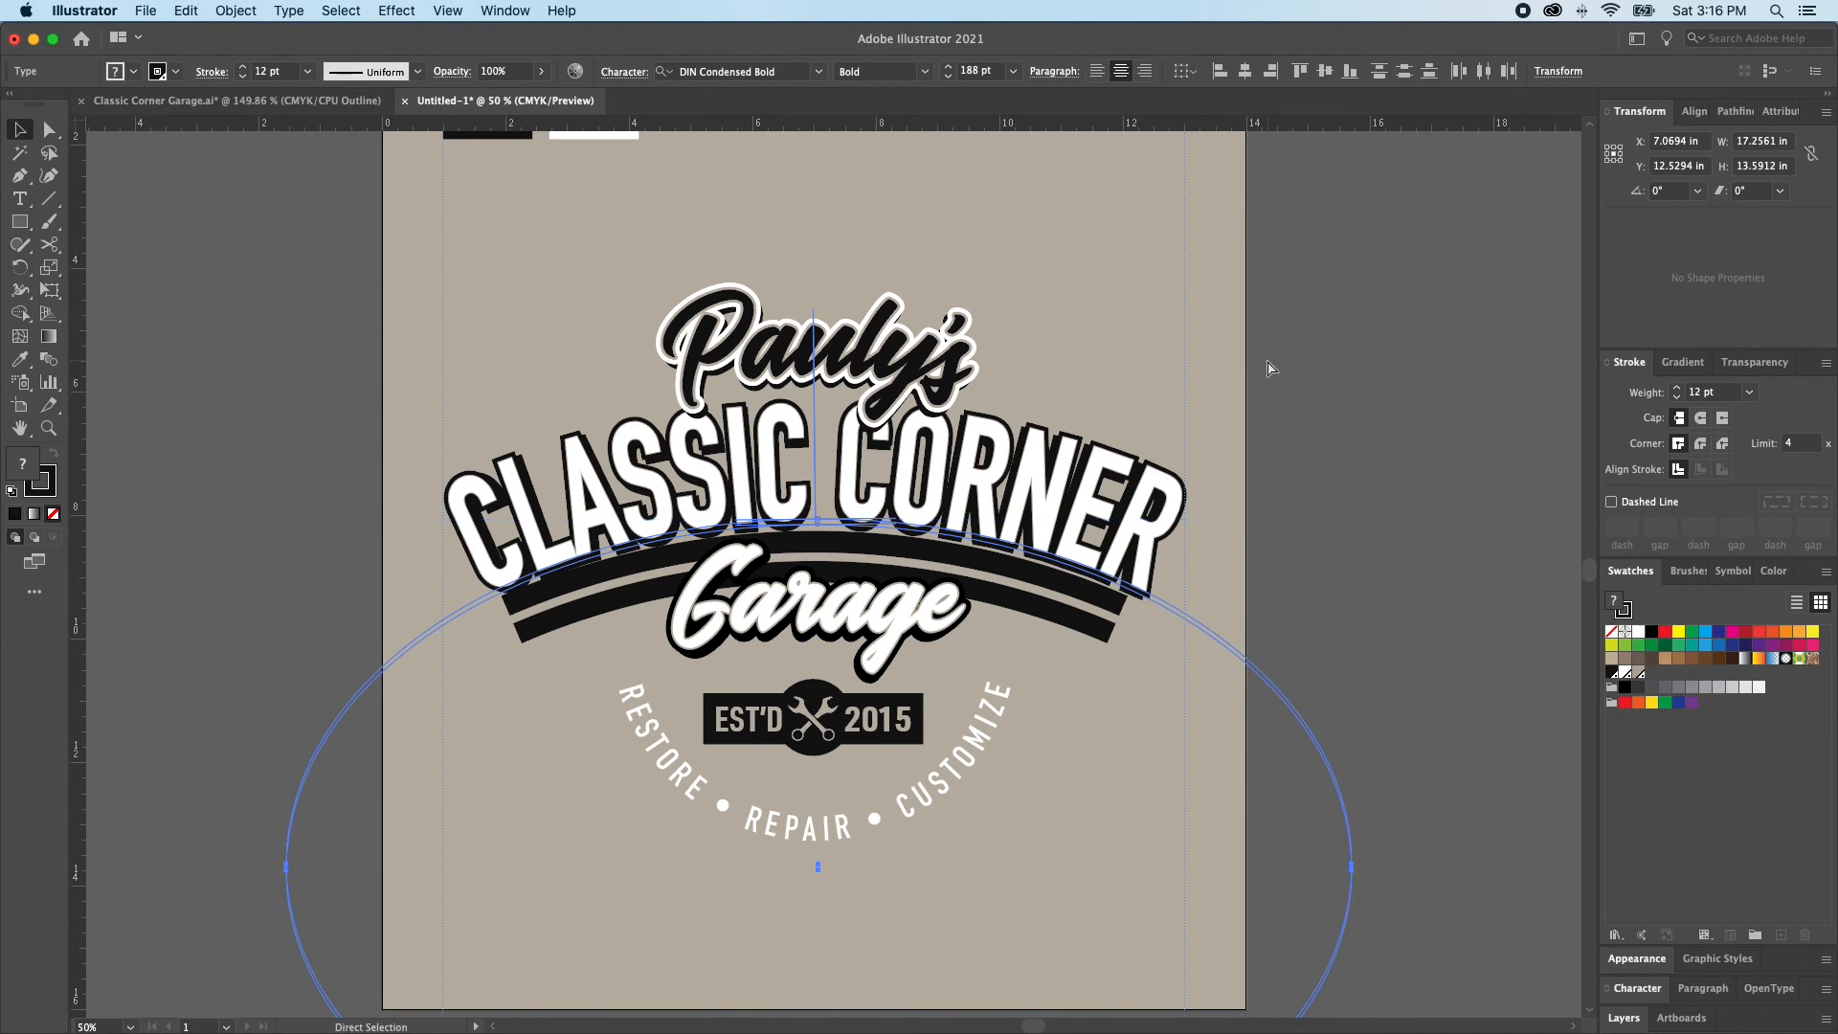
key("v")
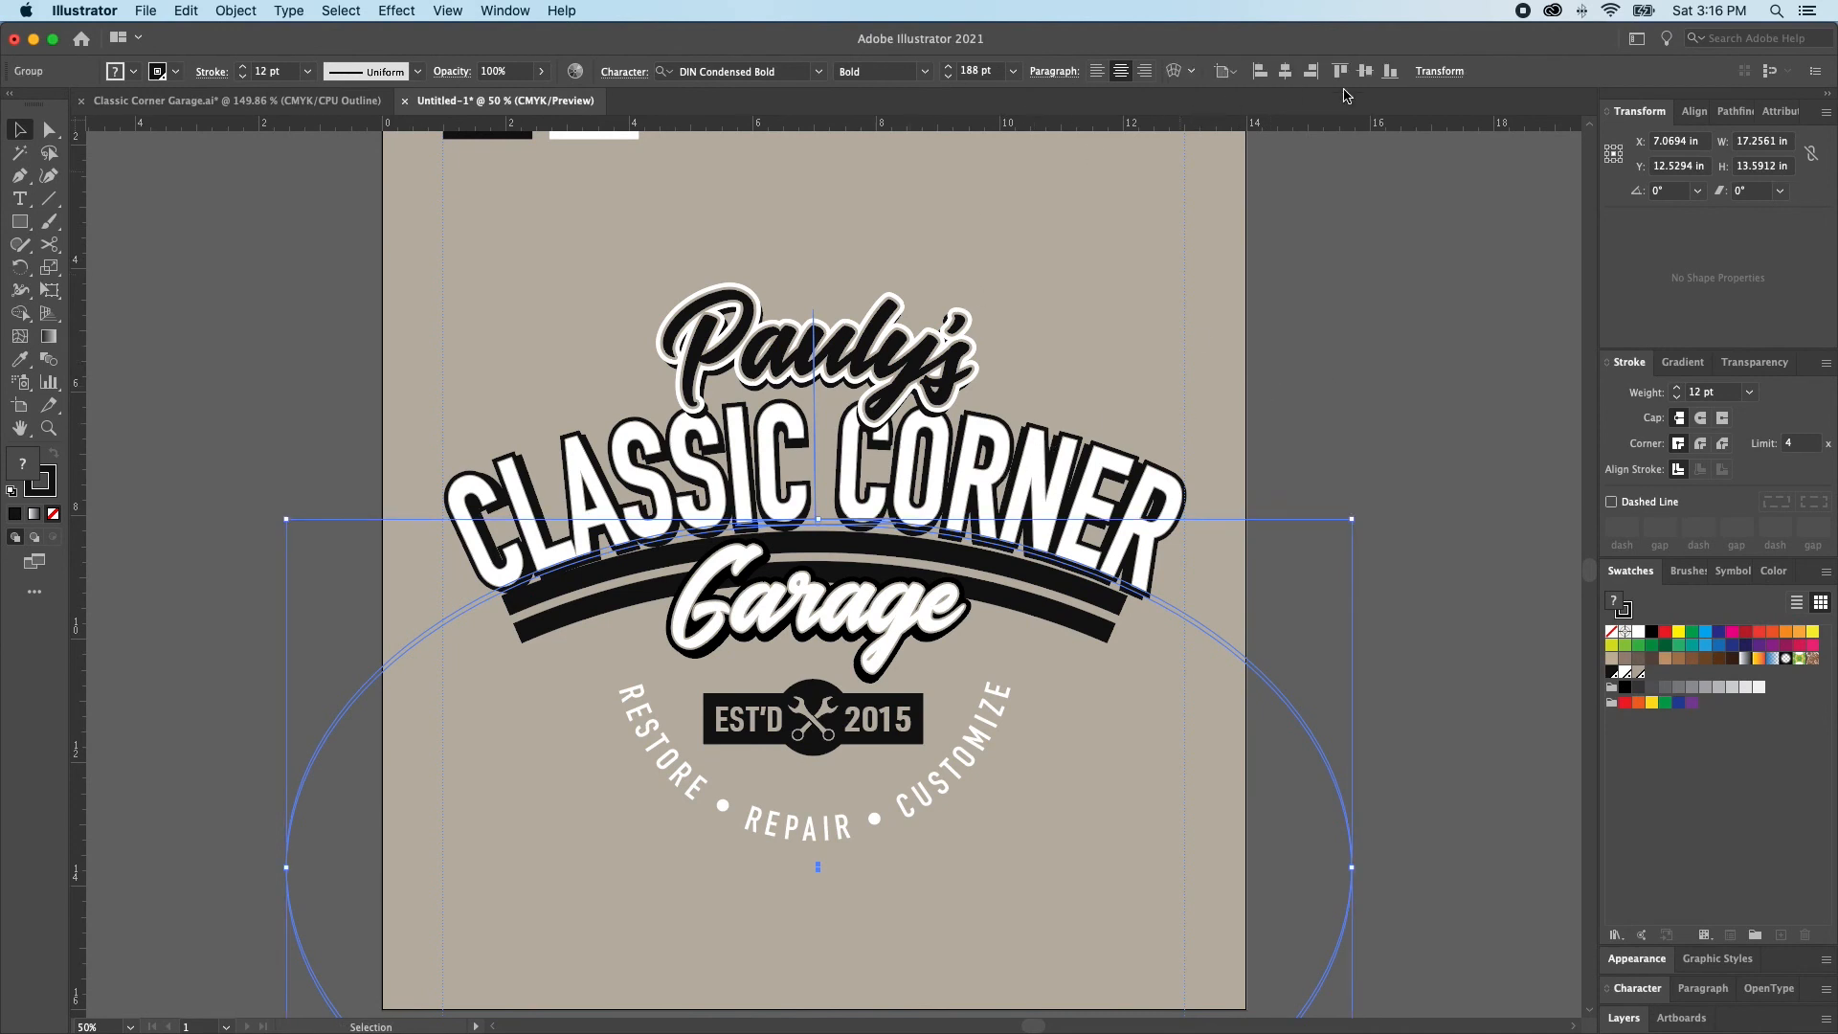
left_click(1286, 75)
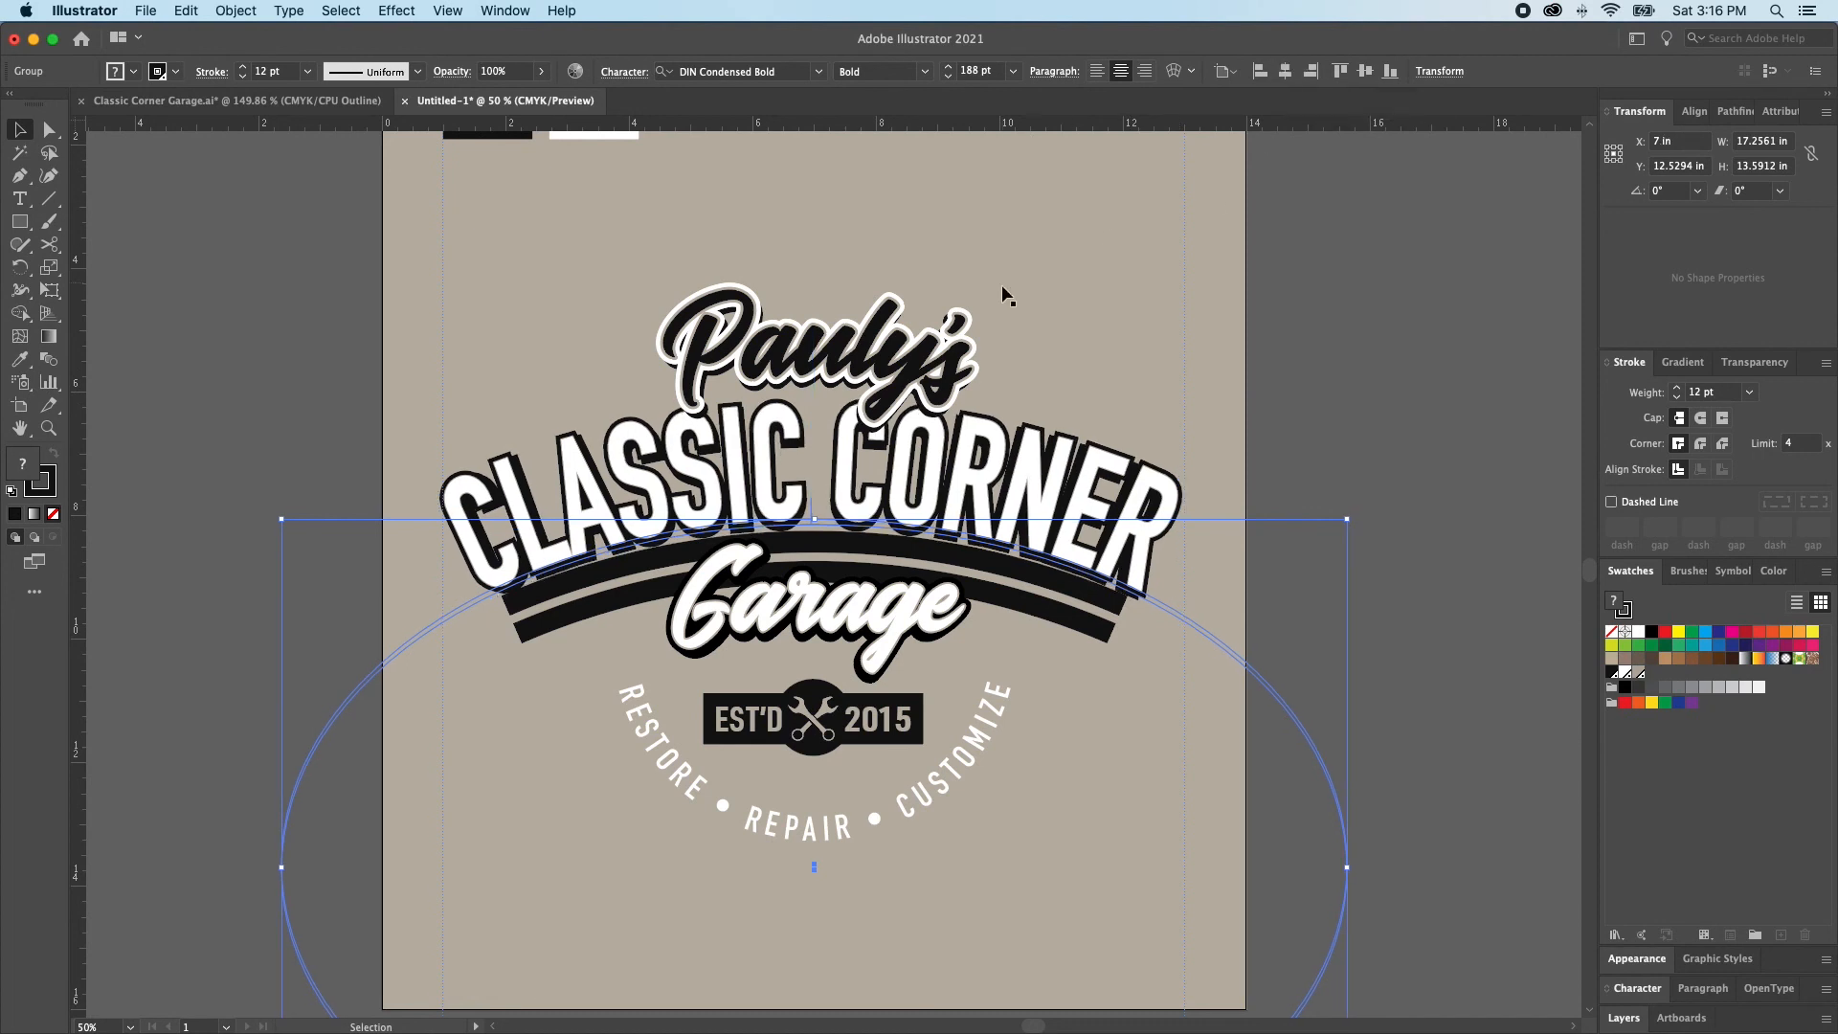
Nudge the arched bar group down until a gap separates it from the CLASSIC CORNER lettering
left_click(1018, 620)
left_click(1305, 565)
left_click(1068, 620)
left_click(1069, 621)
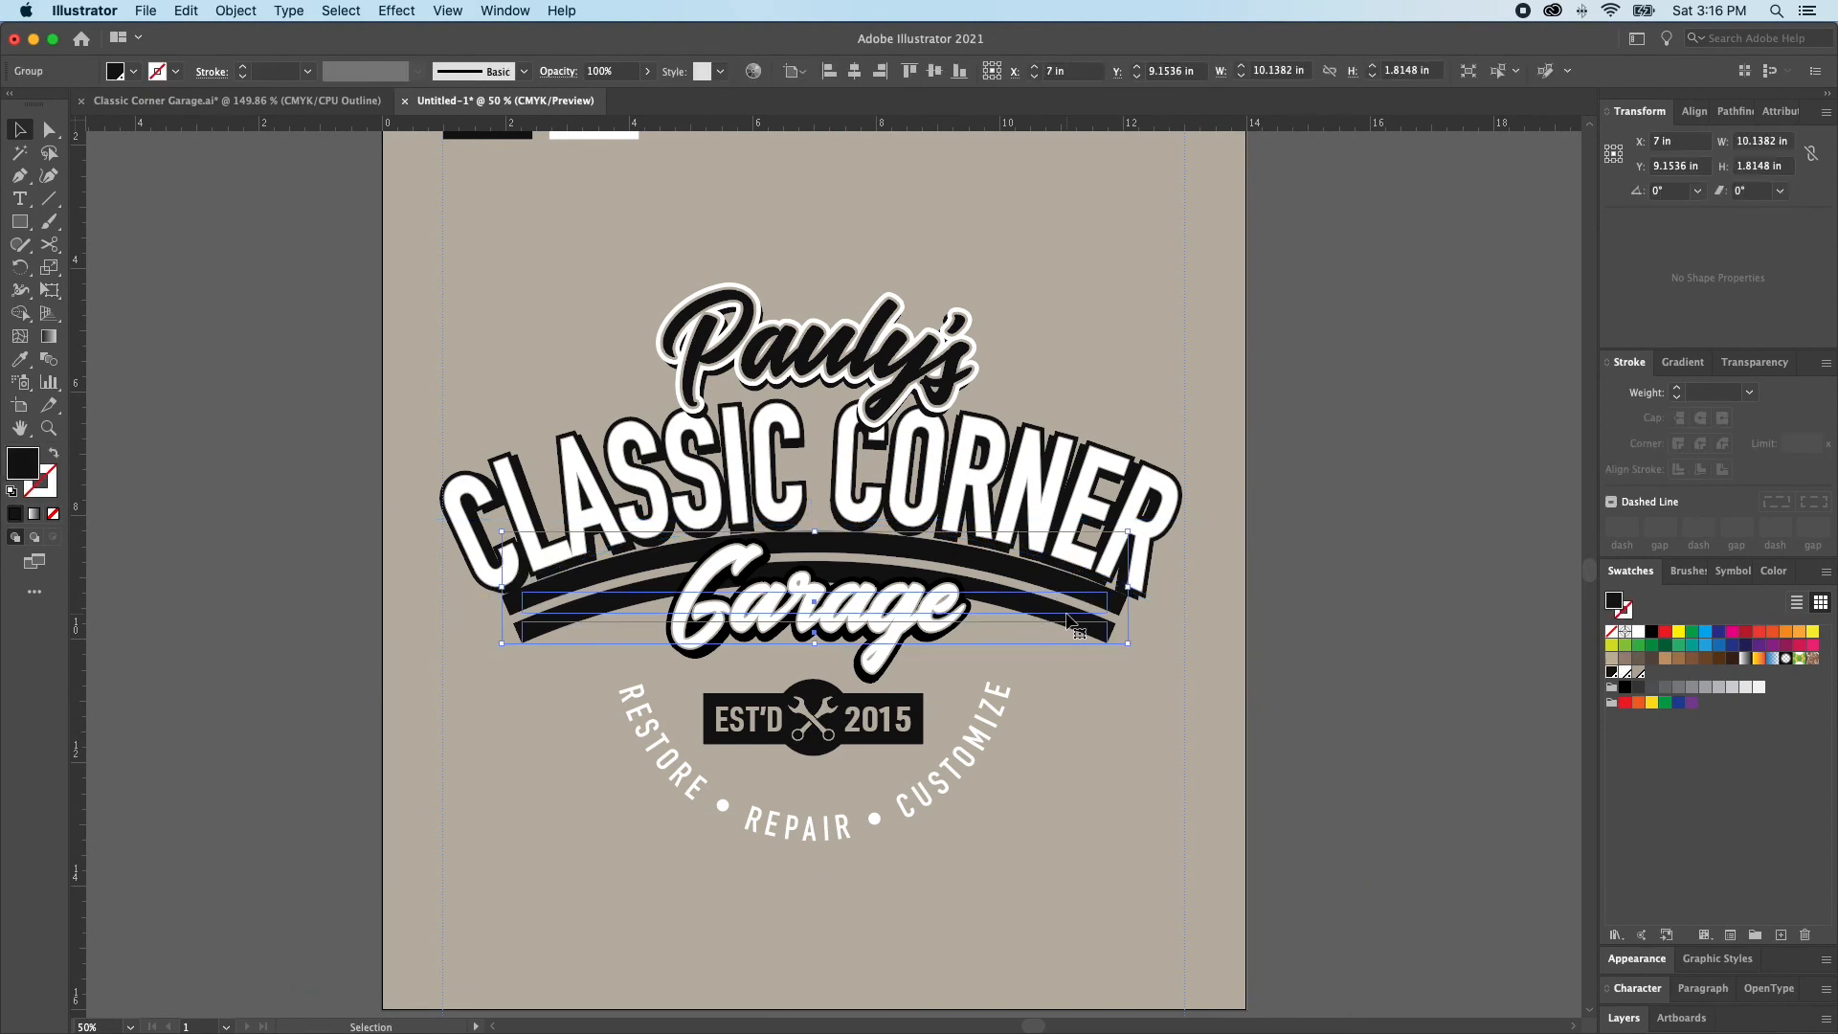
key("Down")
key("Down")
key("Down")
key("Down")
key("Down")
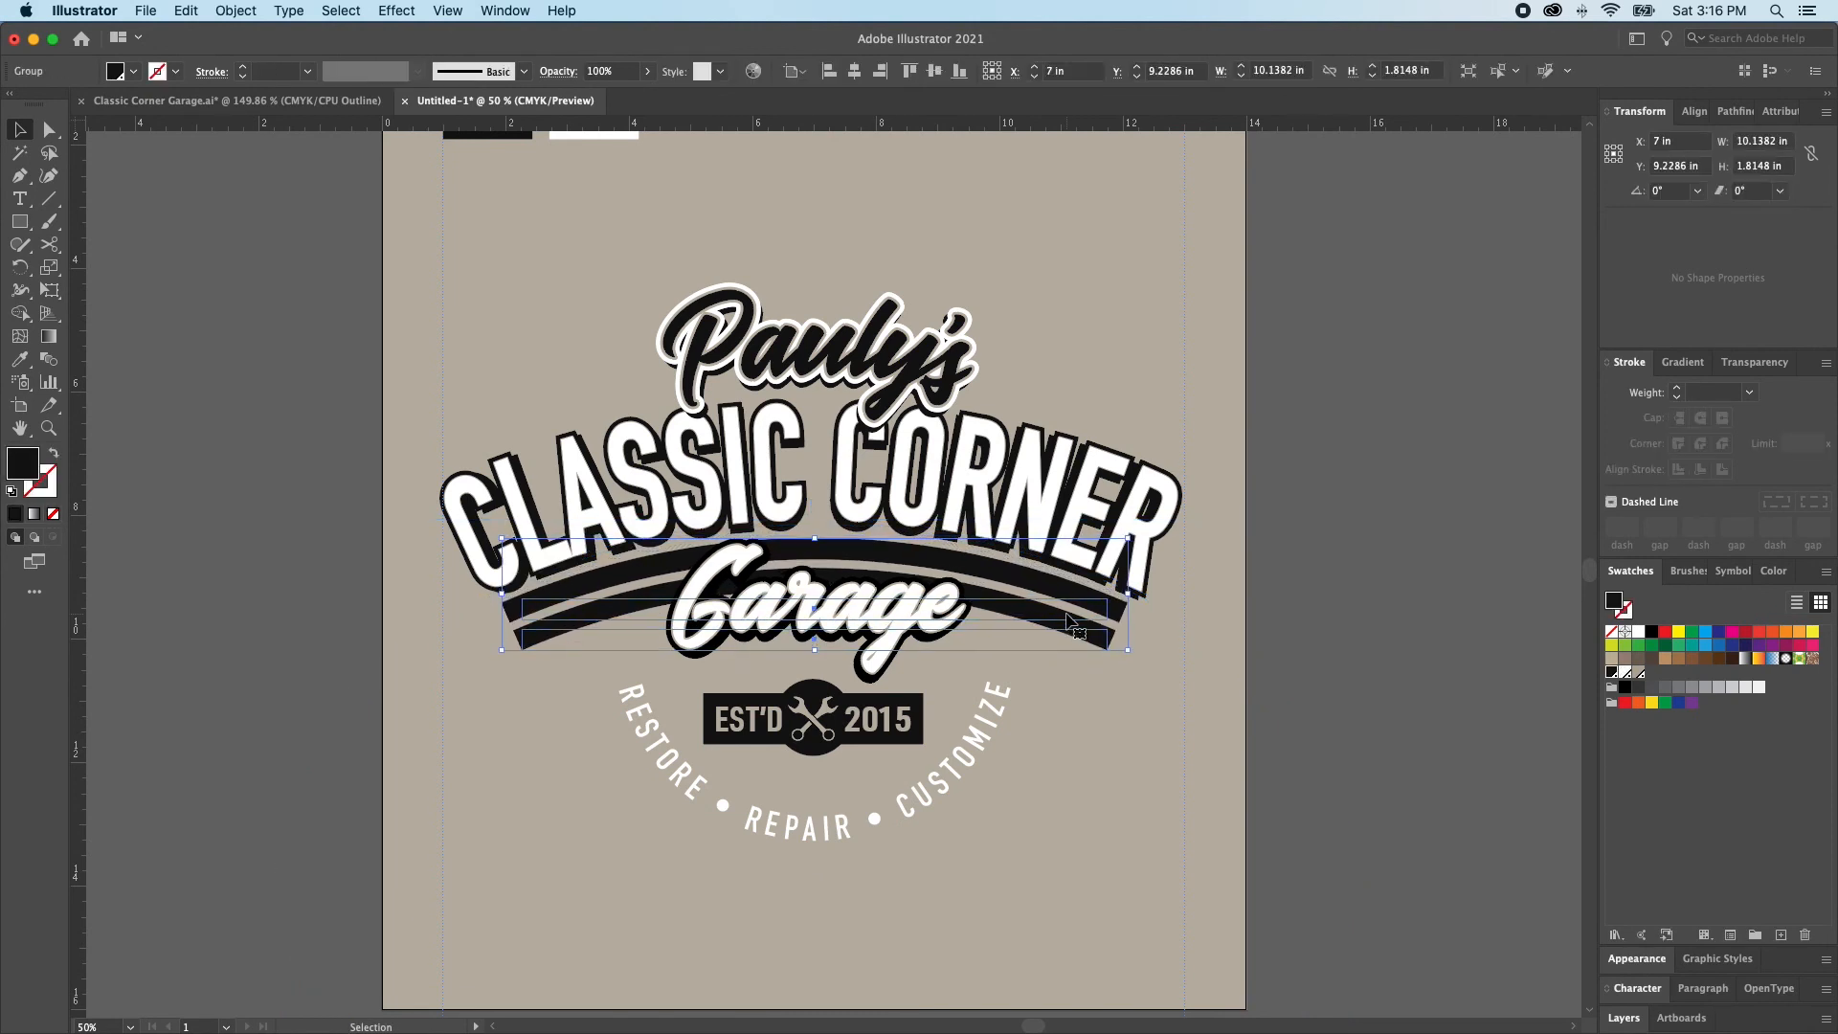
key("Down")
key("Down")
key("Down")
key("Down")
key("Down")
key("Down")
key("Down")
key("Down")
key("Down")
key("Down")
key("Down")
key("Down")
key("Down")
key("Down")
key("Down")
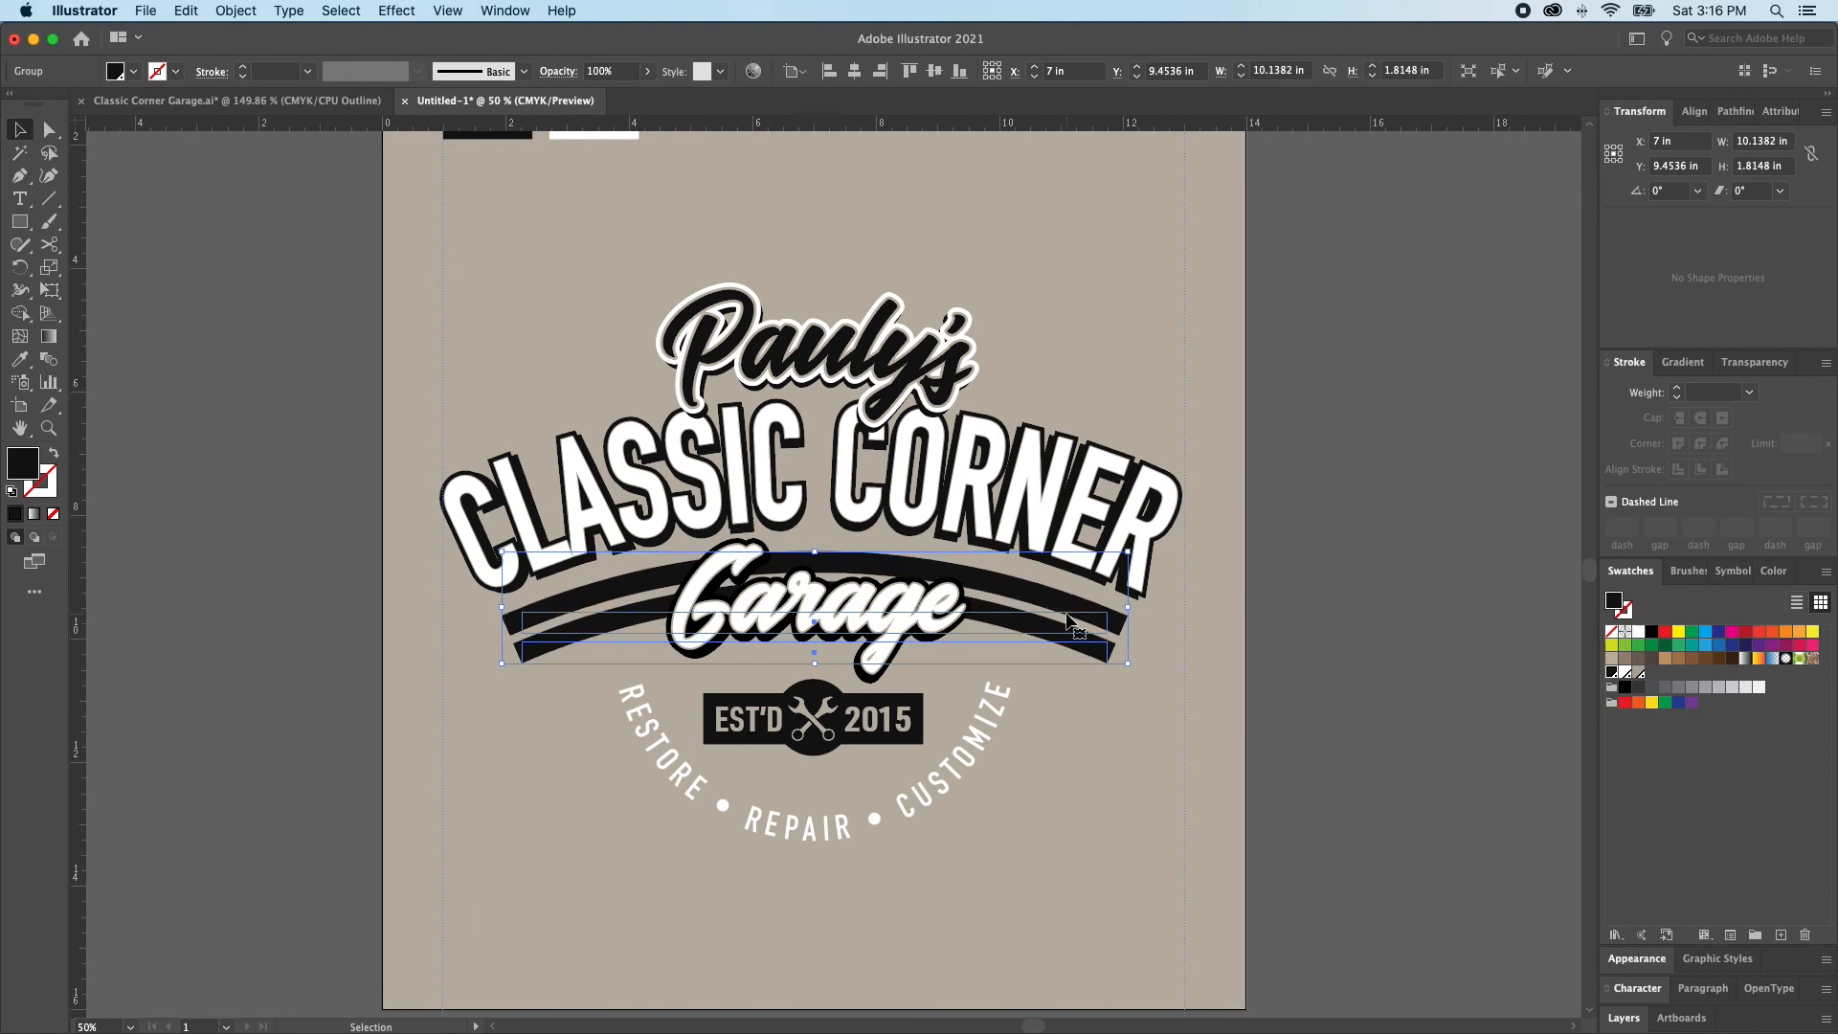
key("Down")
key("Down")
key("Down")
key("Down")
key("Down")
key("Down")
key("Down")
key("Down")
key("super+shift+a")
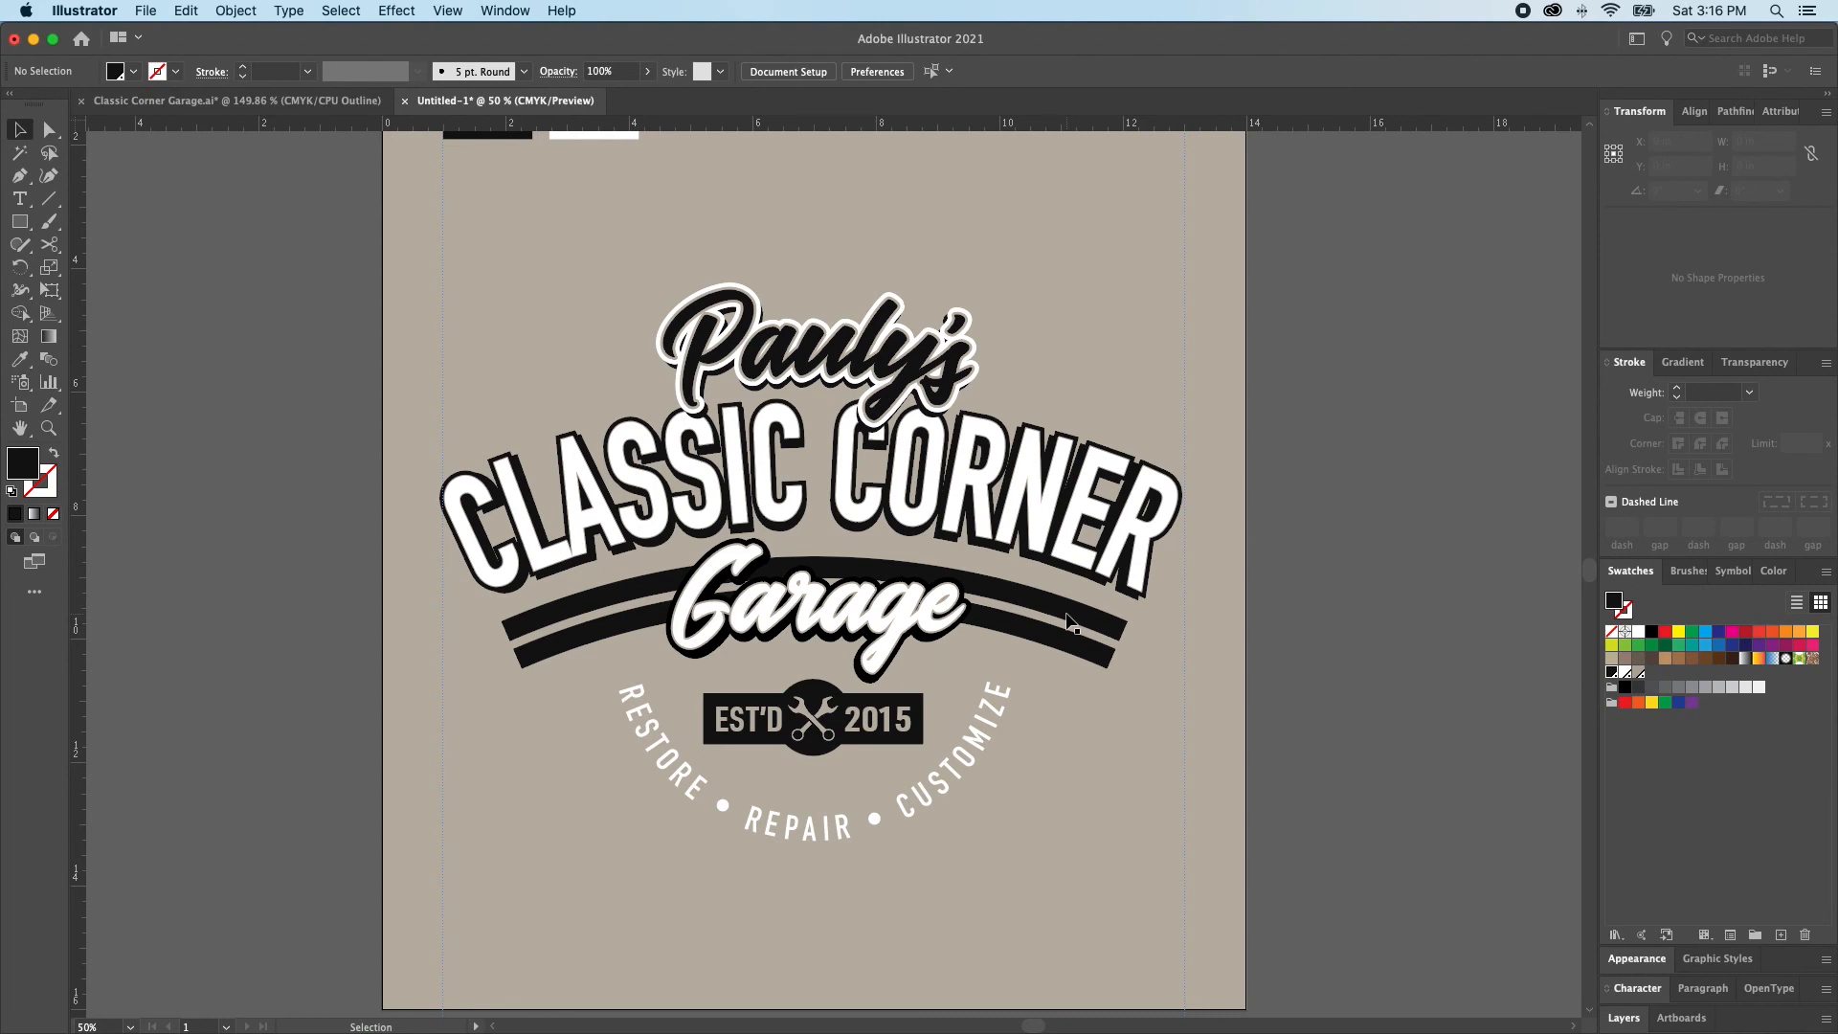
Move only the upper arched bar straight up behind Pauly's, above CLASSIC CORNER, to about Y 6.57 in
key("a")
left_click(1046, 619)
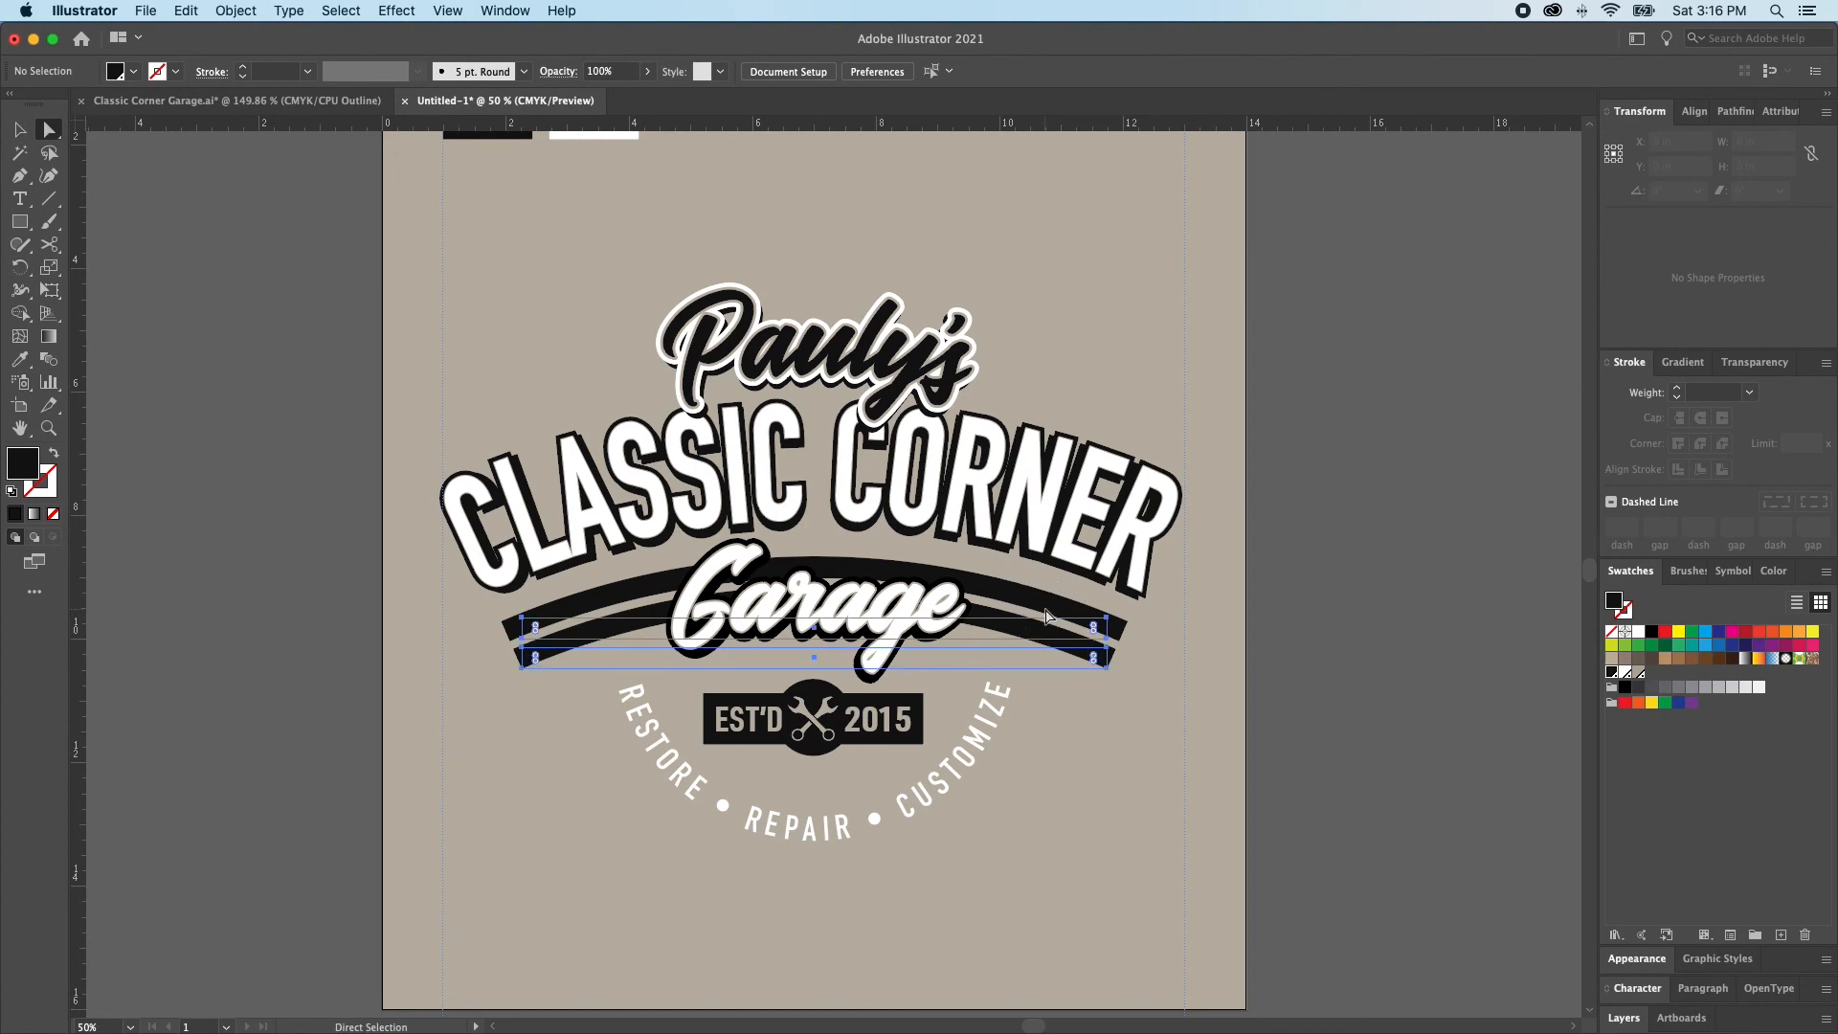
key("super+shift+a")
left_click_drag(1050, 626, 1043, 424)
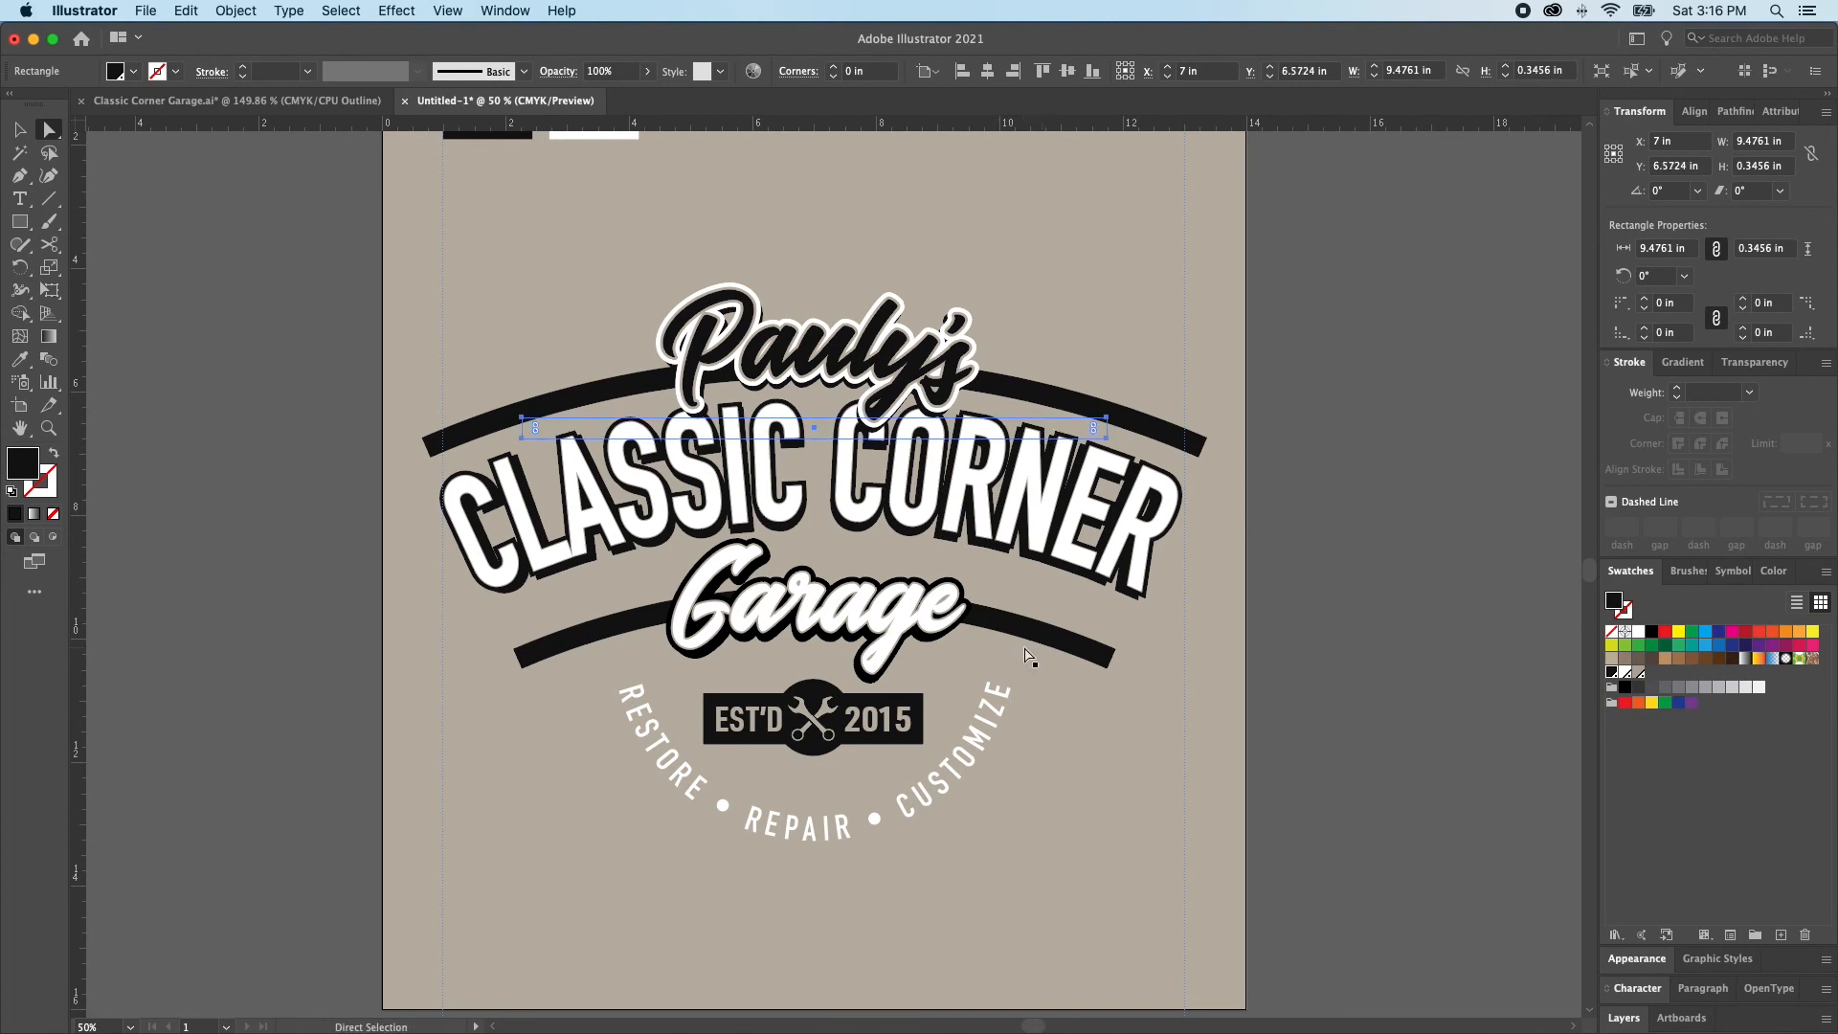
Move the remaining lower arched bar up behind Garage so it follows closely beneath CLASSIC CORNER
left_click(1019, 661, "shift")
left_click(1017, 655)
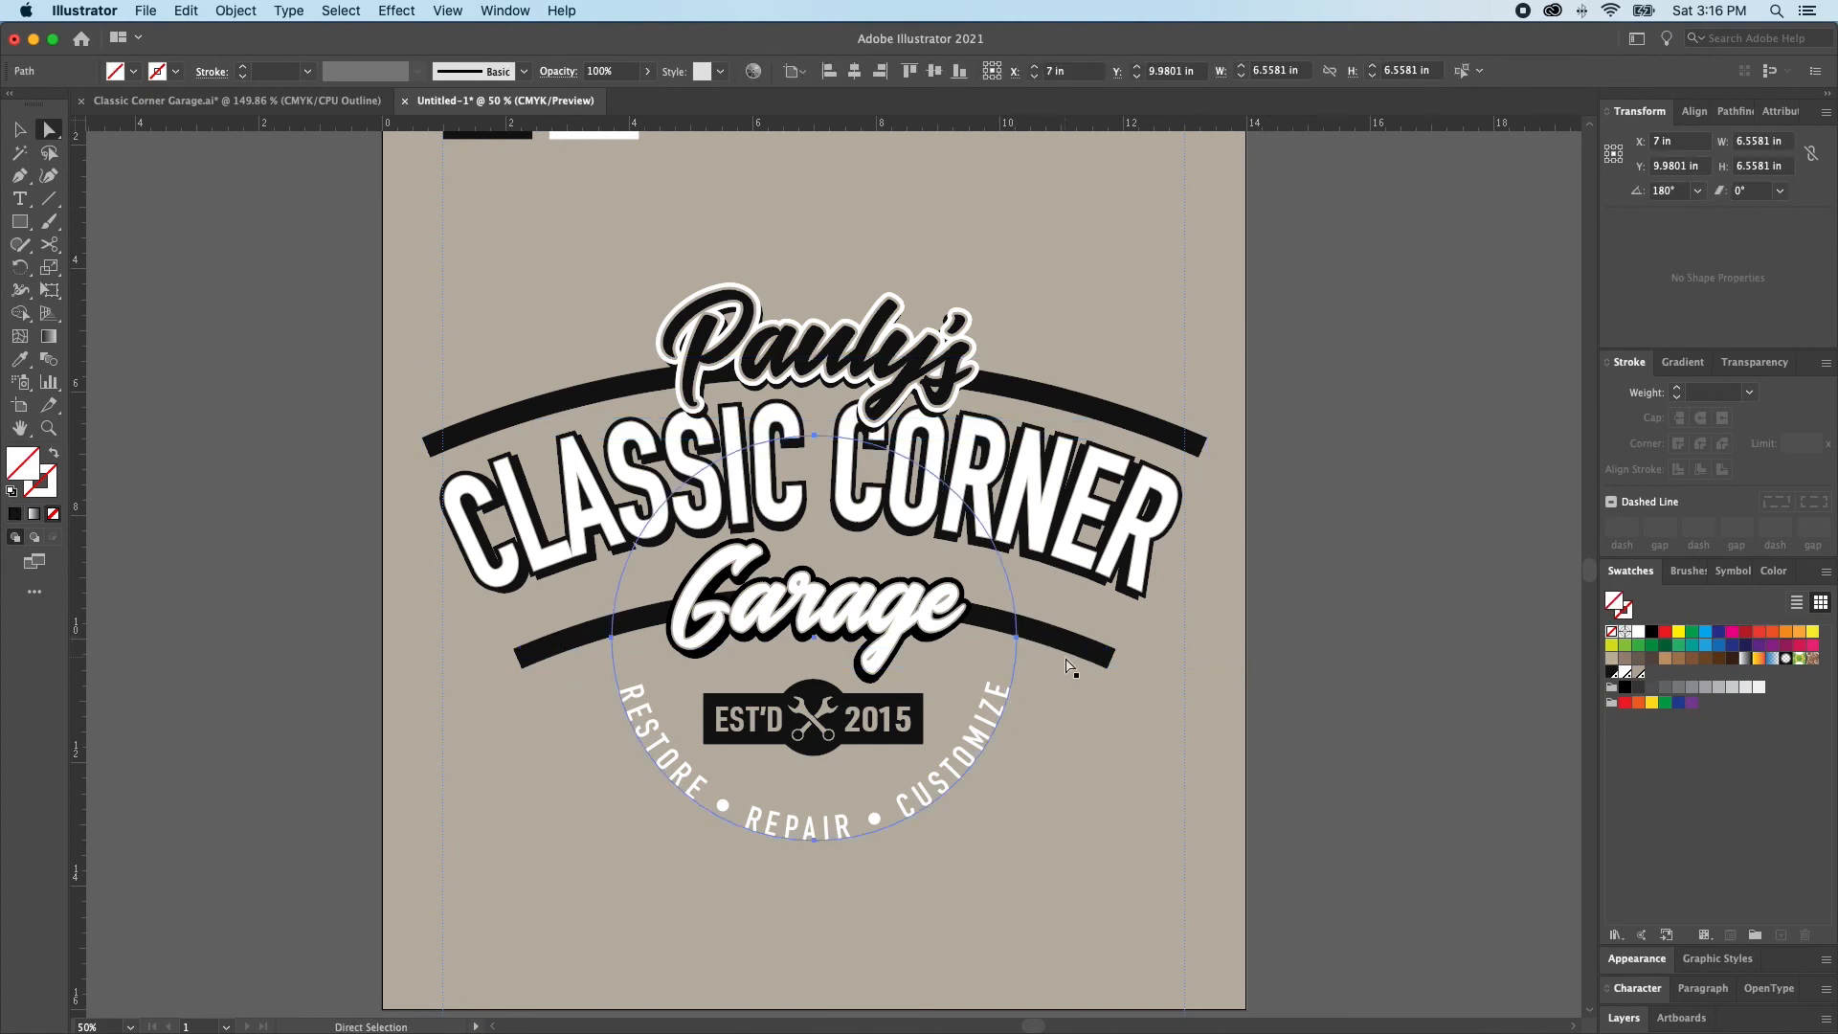
left_click_drag(1059, 648, 1066, 608)
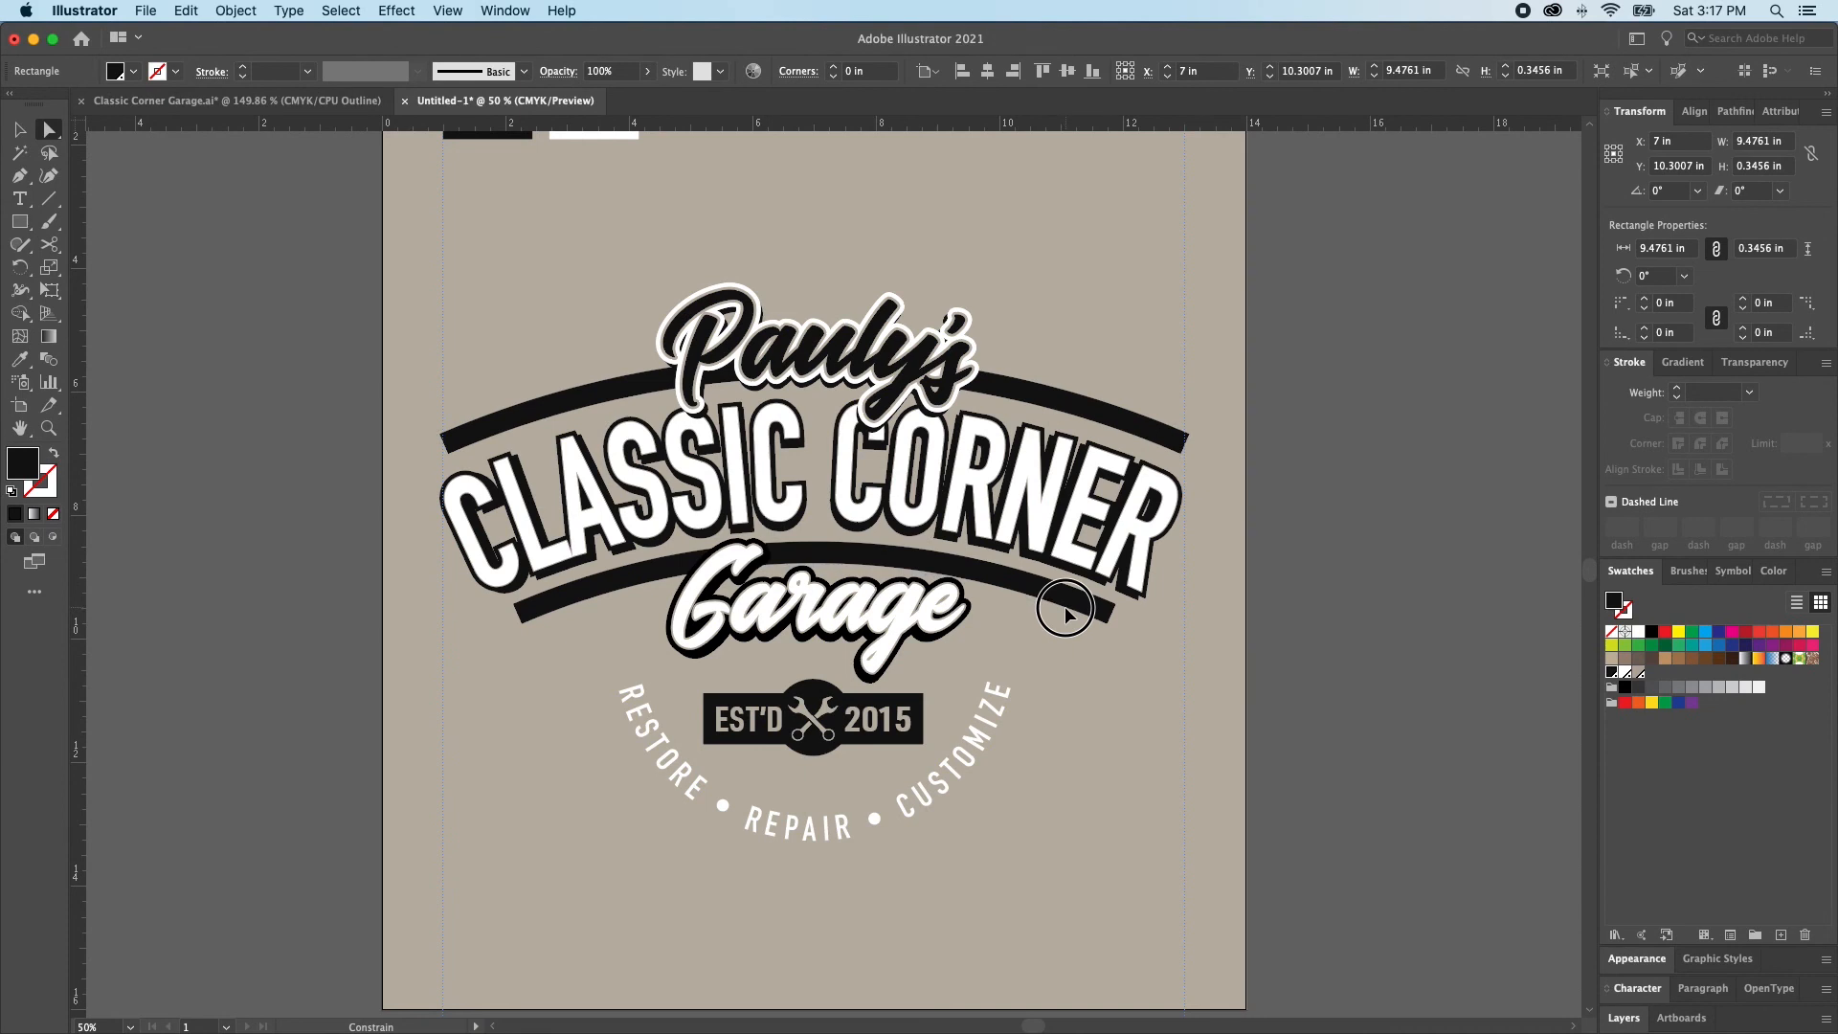
Set the lower arched bar down at about Y 9.56 in, keeping it horizontally centred beneath CLASSIC CORNER
left_click_drag(1065, 609, 1063, 607)
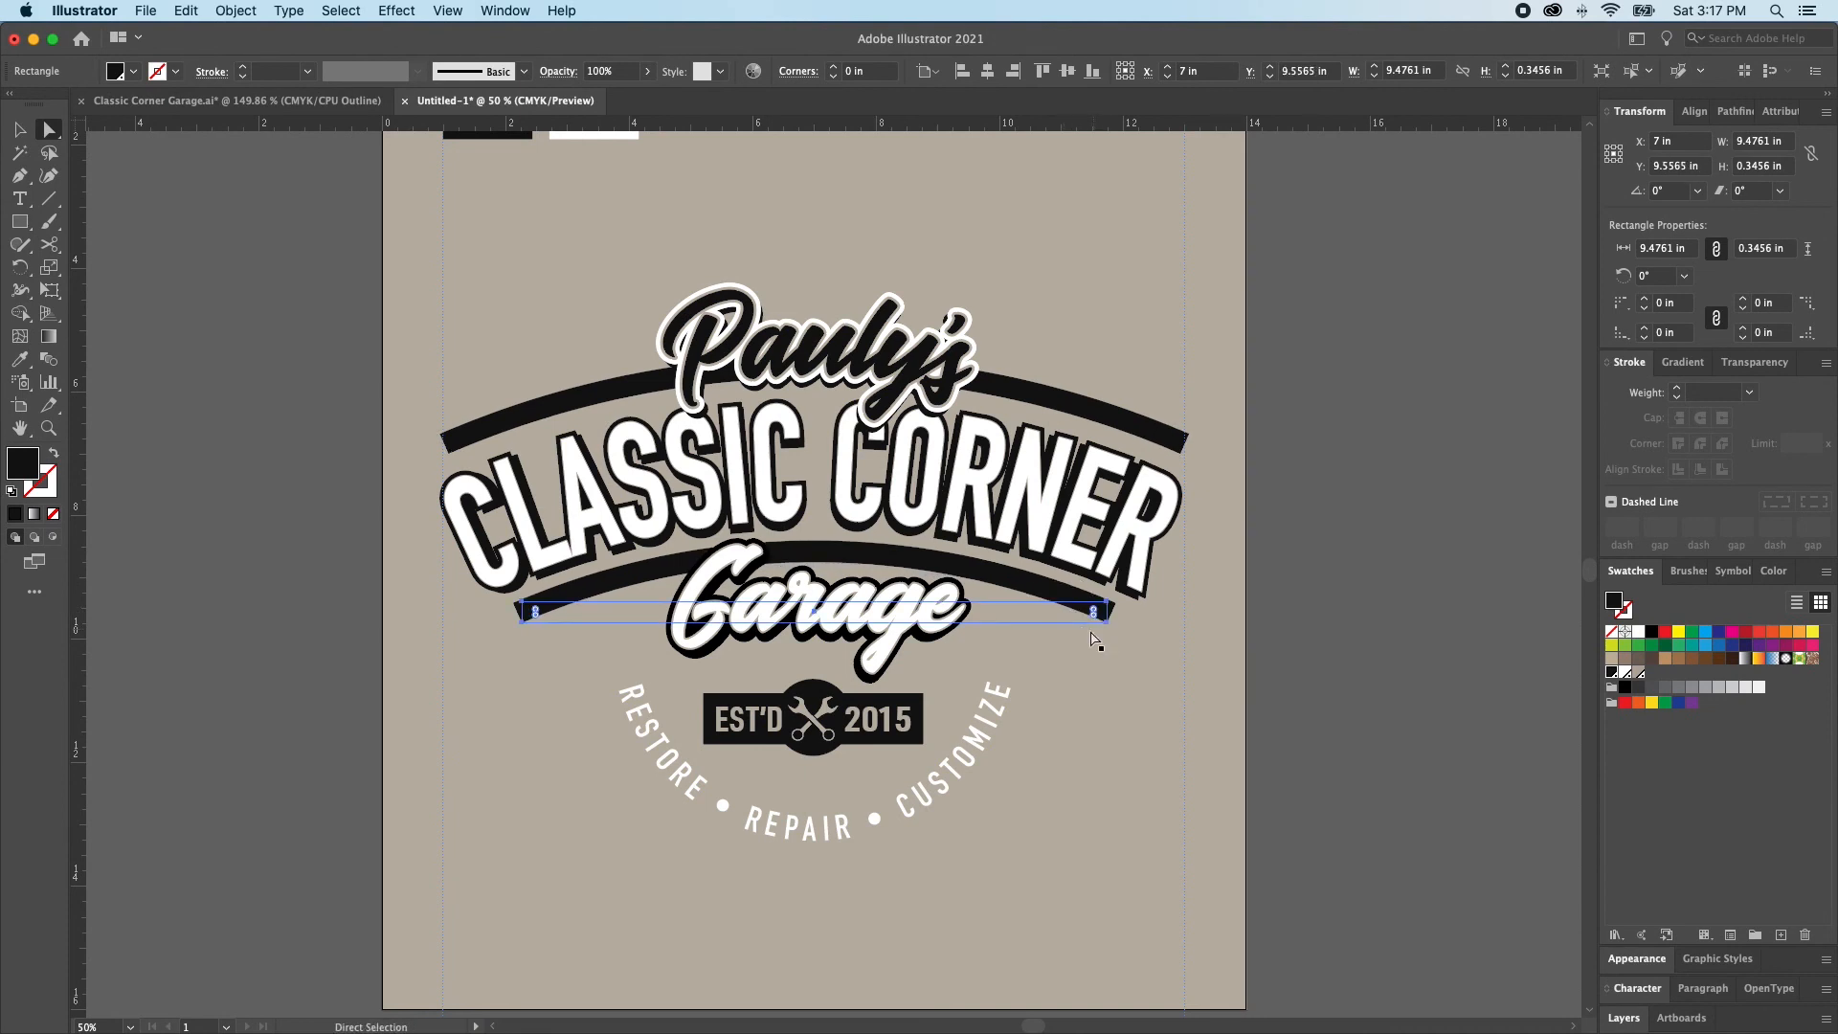
key("v")
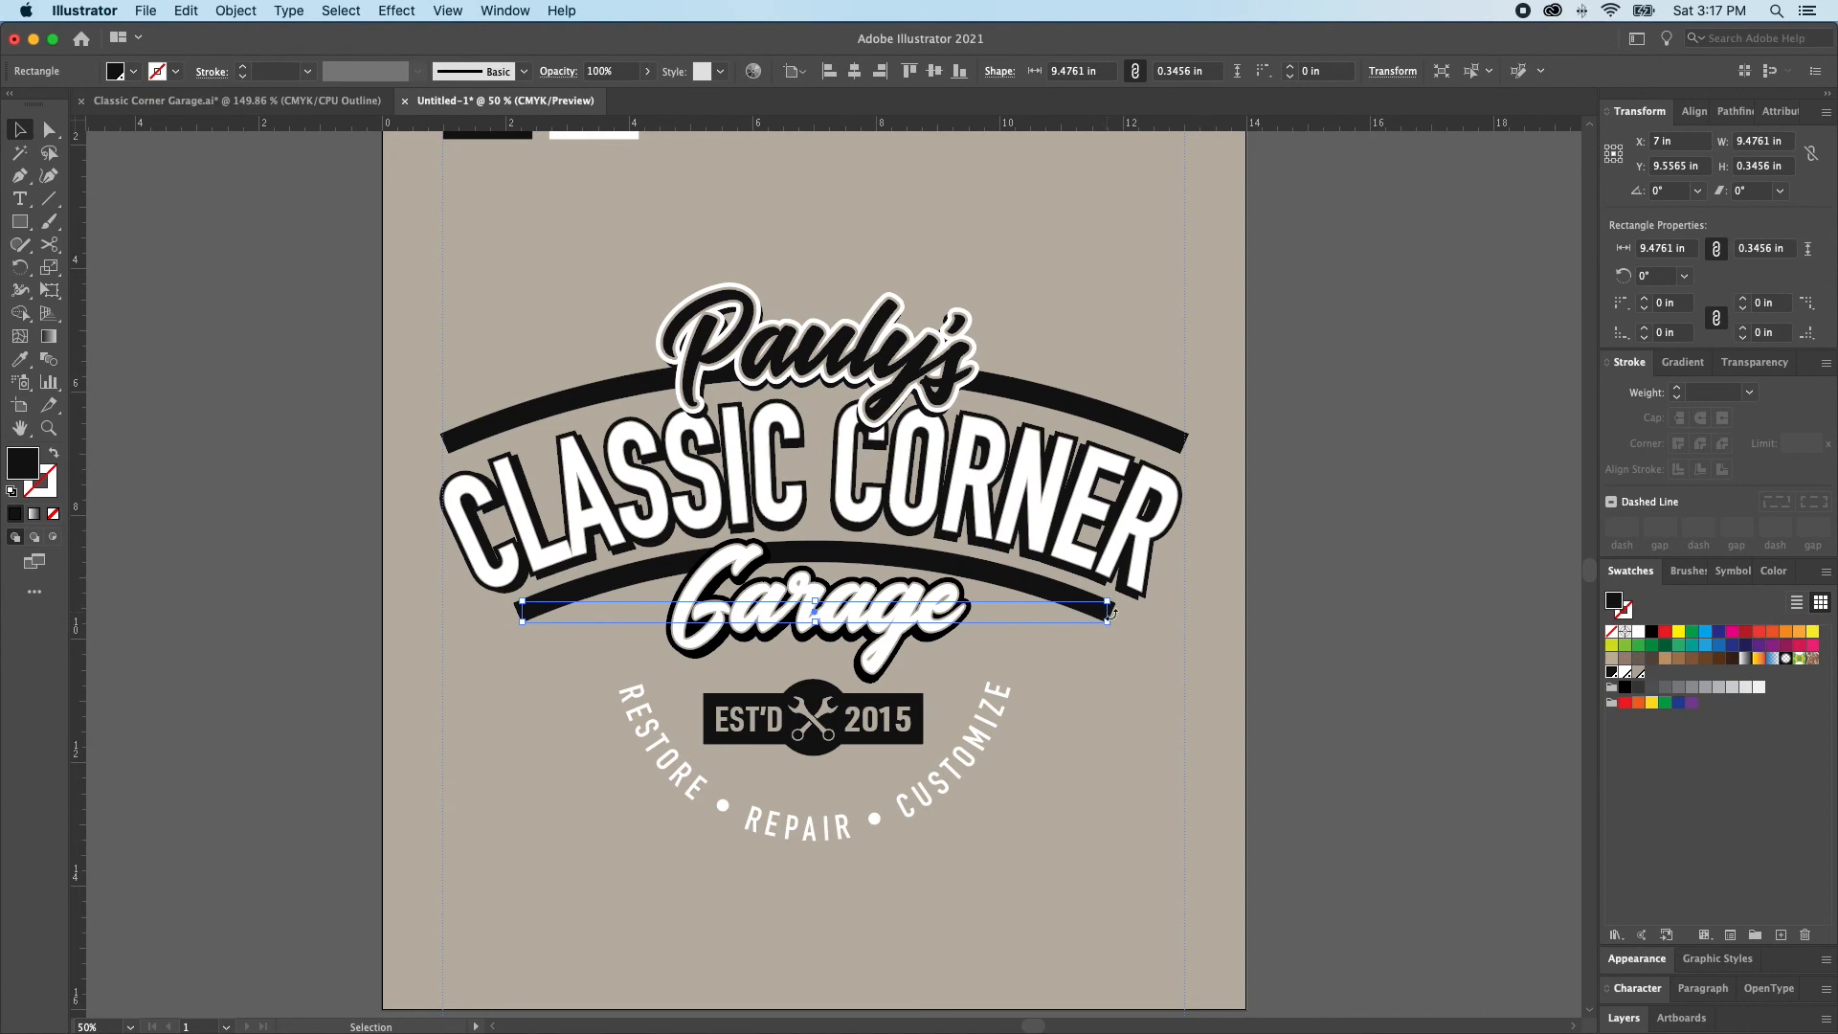
key("s")
left_click_drag(1152, 611, 1166, 603)
key("super+z")
key("super+shift+a")
key("a")
left_click(1076, 623)
key("s")
key("super+z")
key("b")
key("v")
key("super+shift+a")
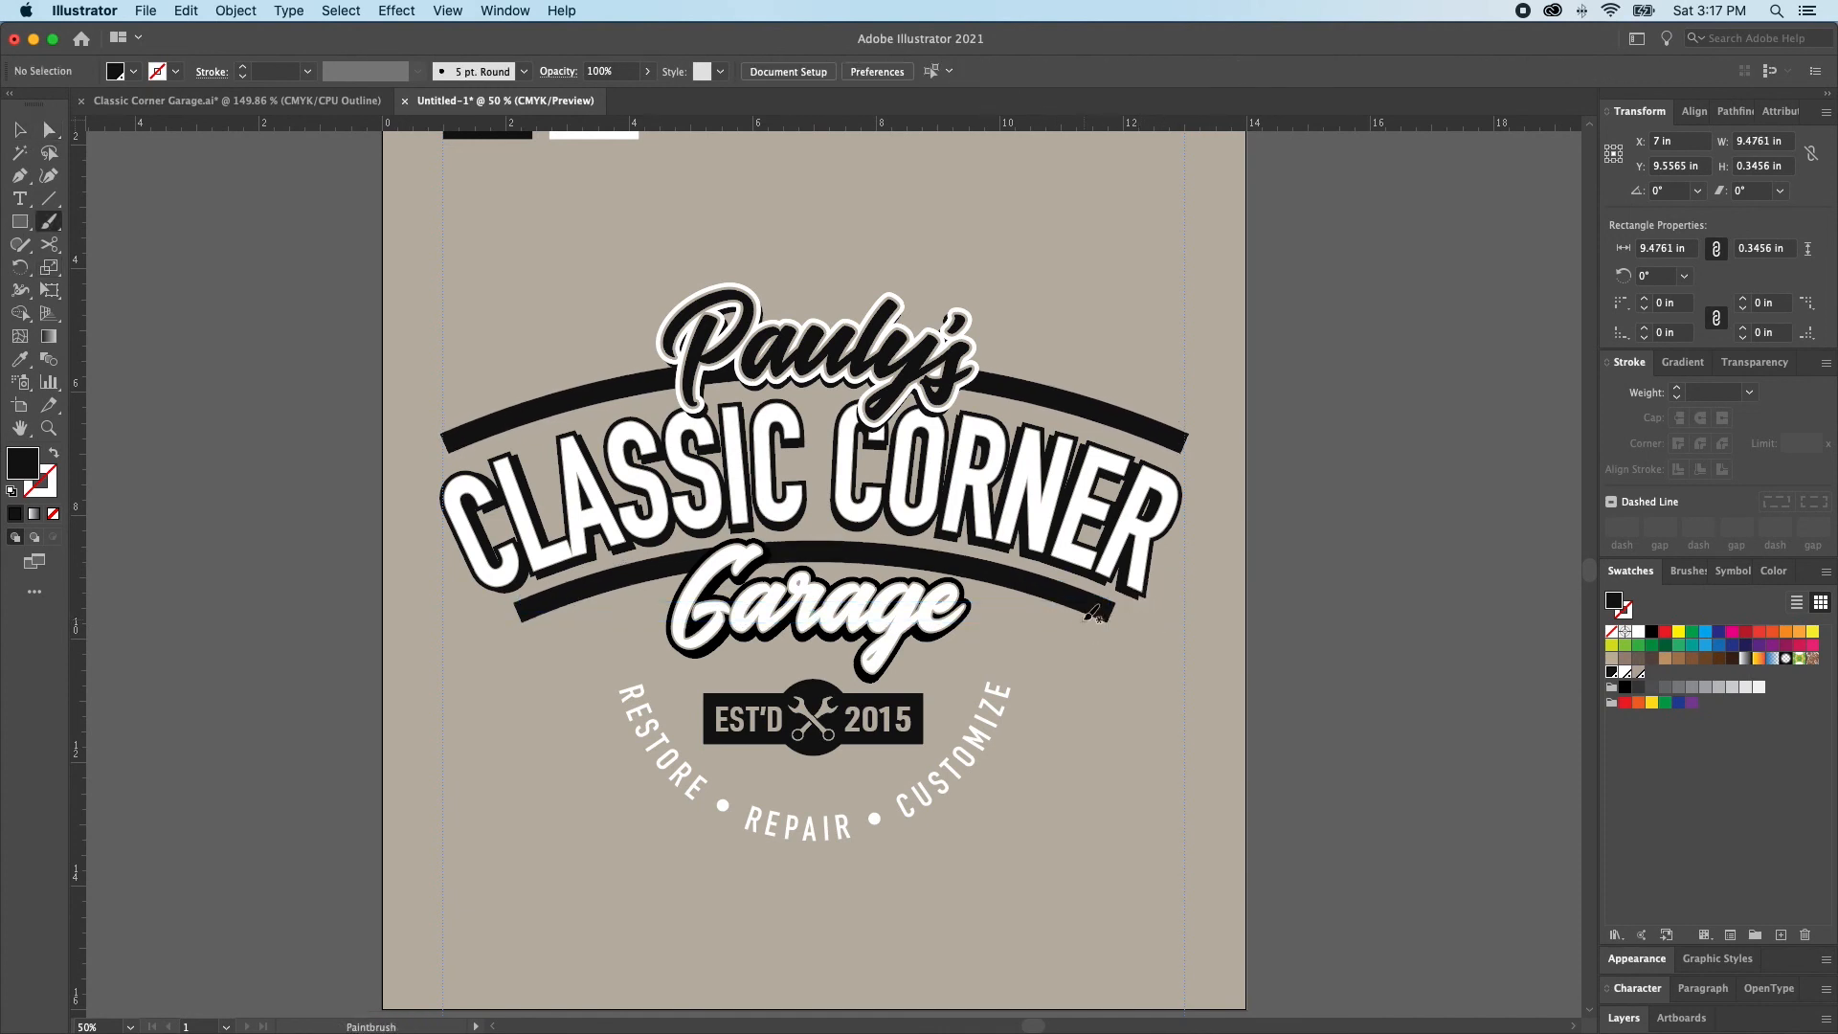
Nudge only the upper arched bar down to about Y 6.73 in, closer to CLASSIC CORNER, and deselect it
key("a")
left_click(1098, 448)
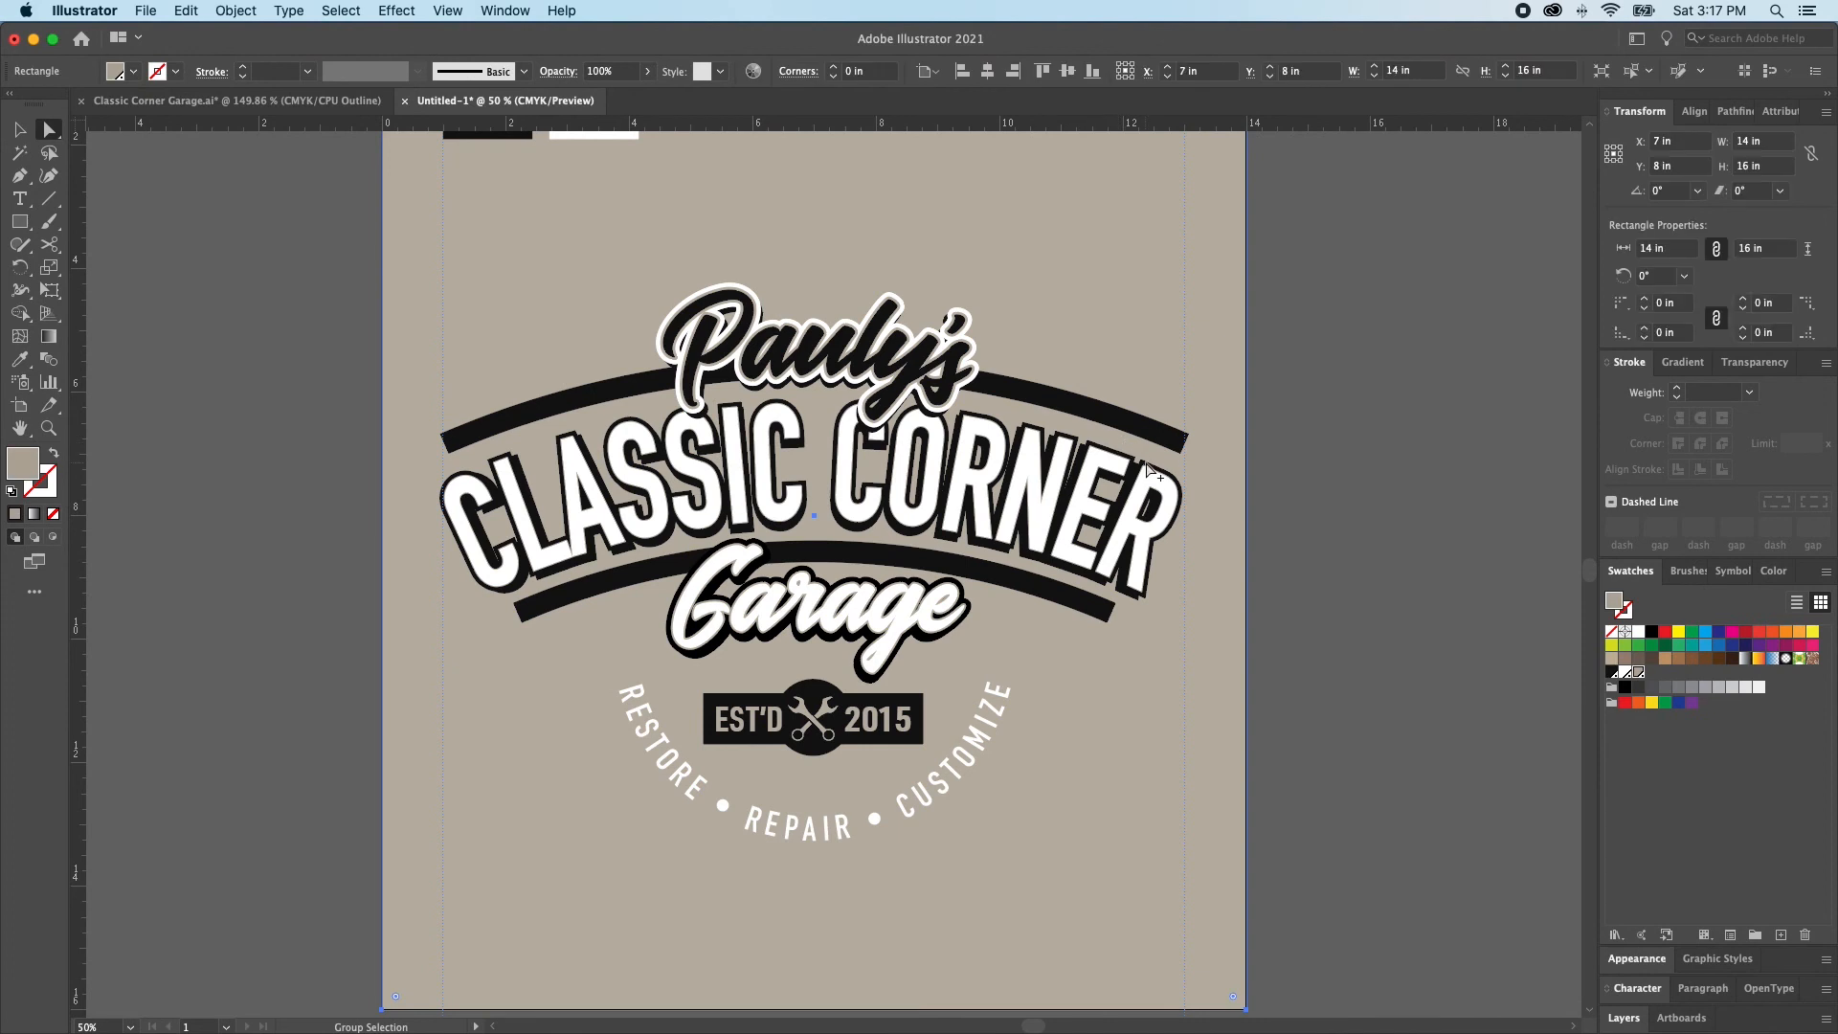
left_click(1106, 445)
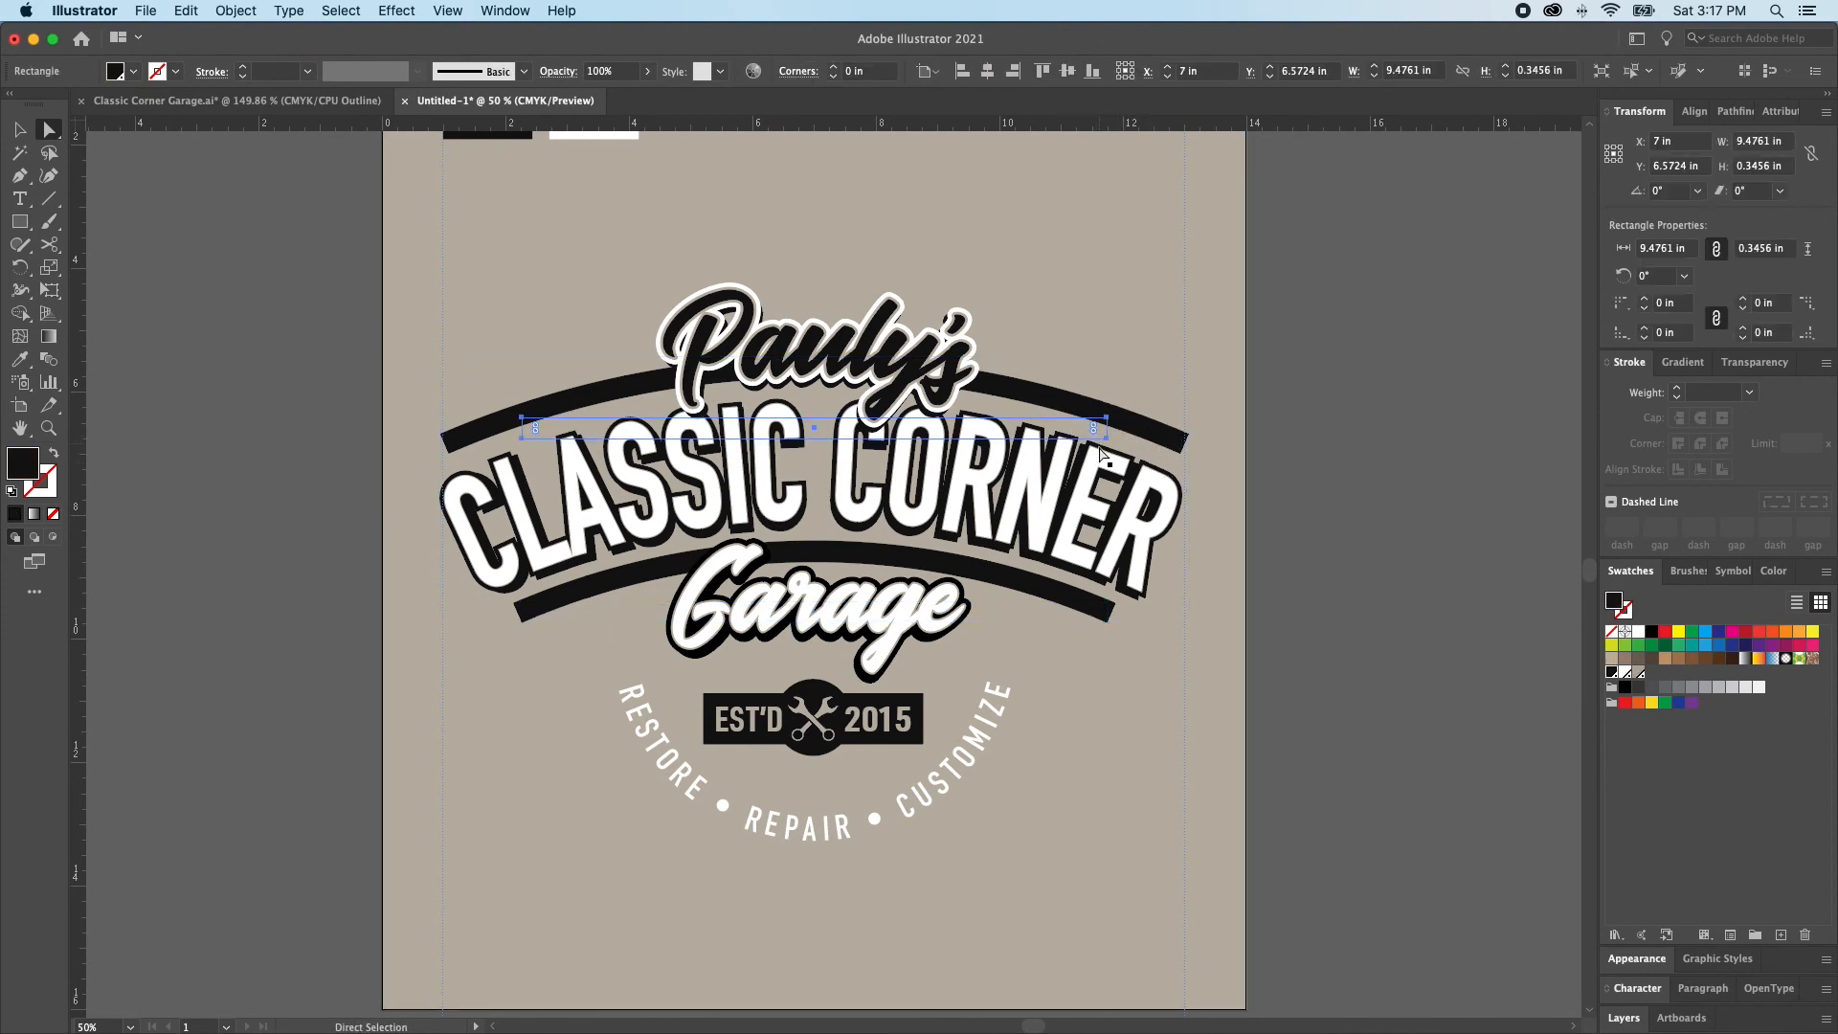
key("Down")
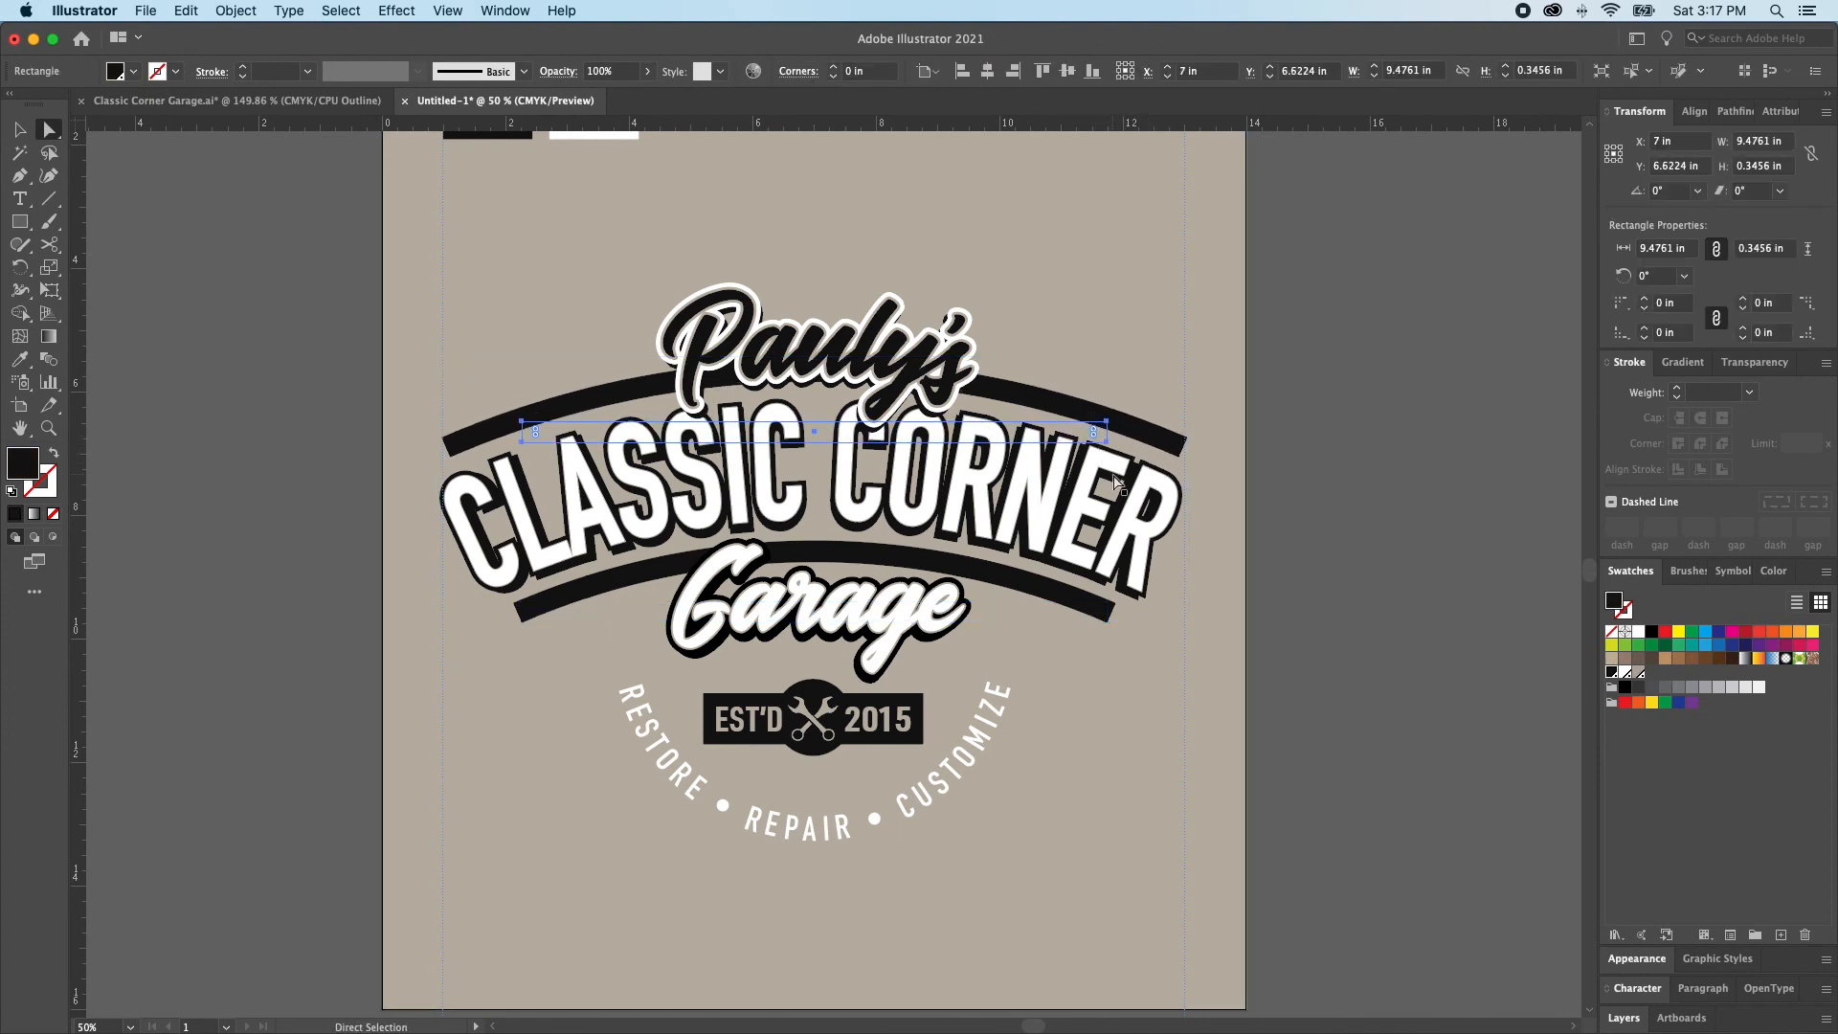
key("Down")
key("Down")
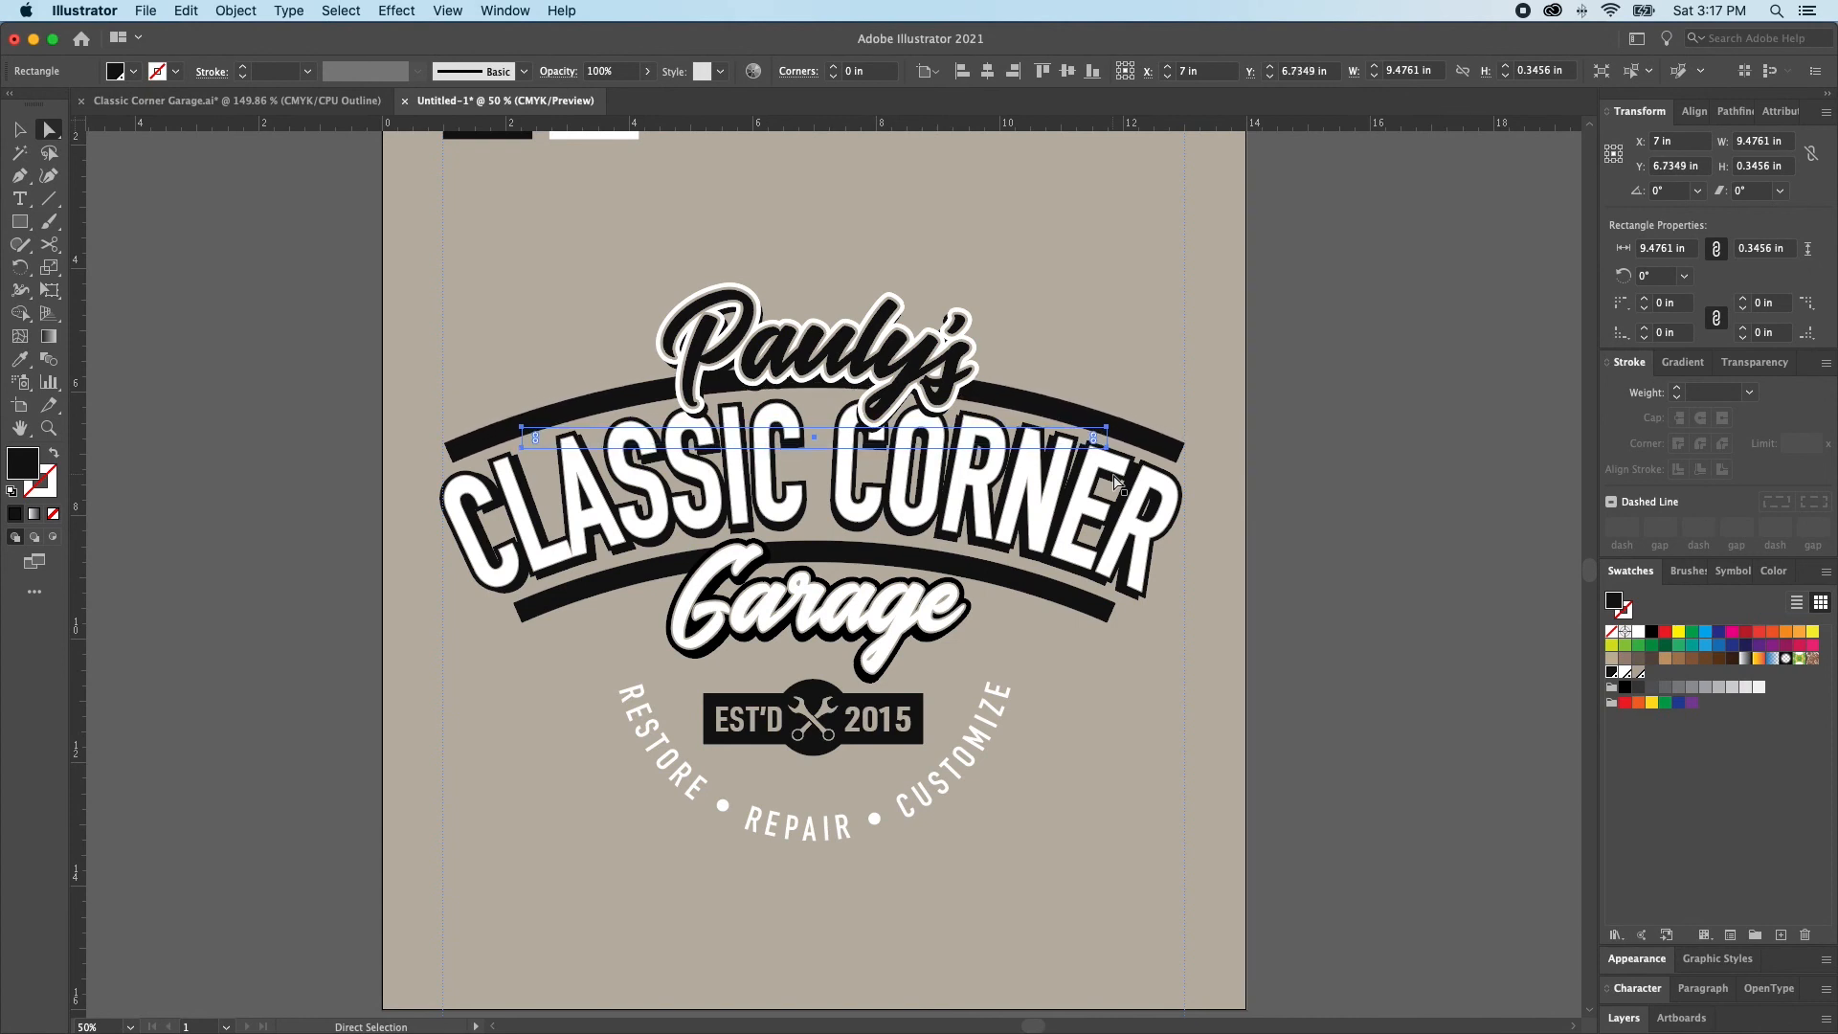
left_click(1026, 436)
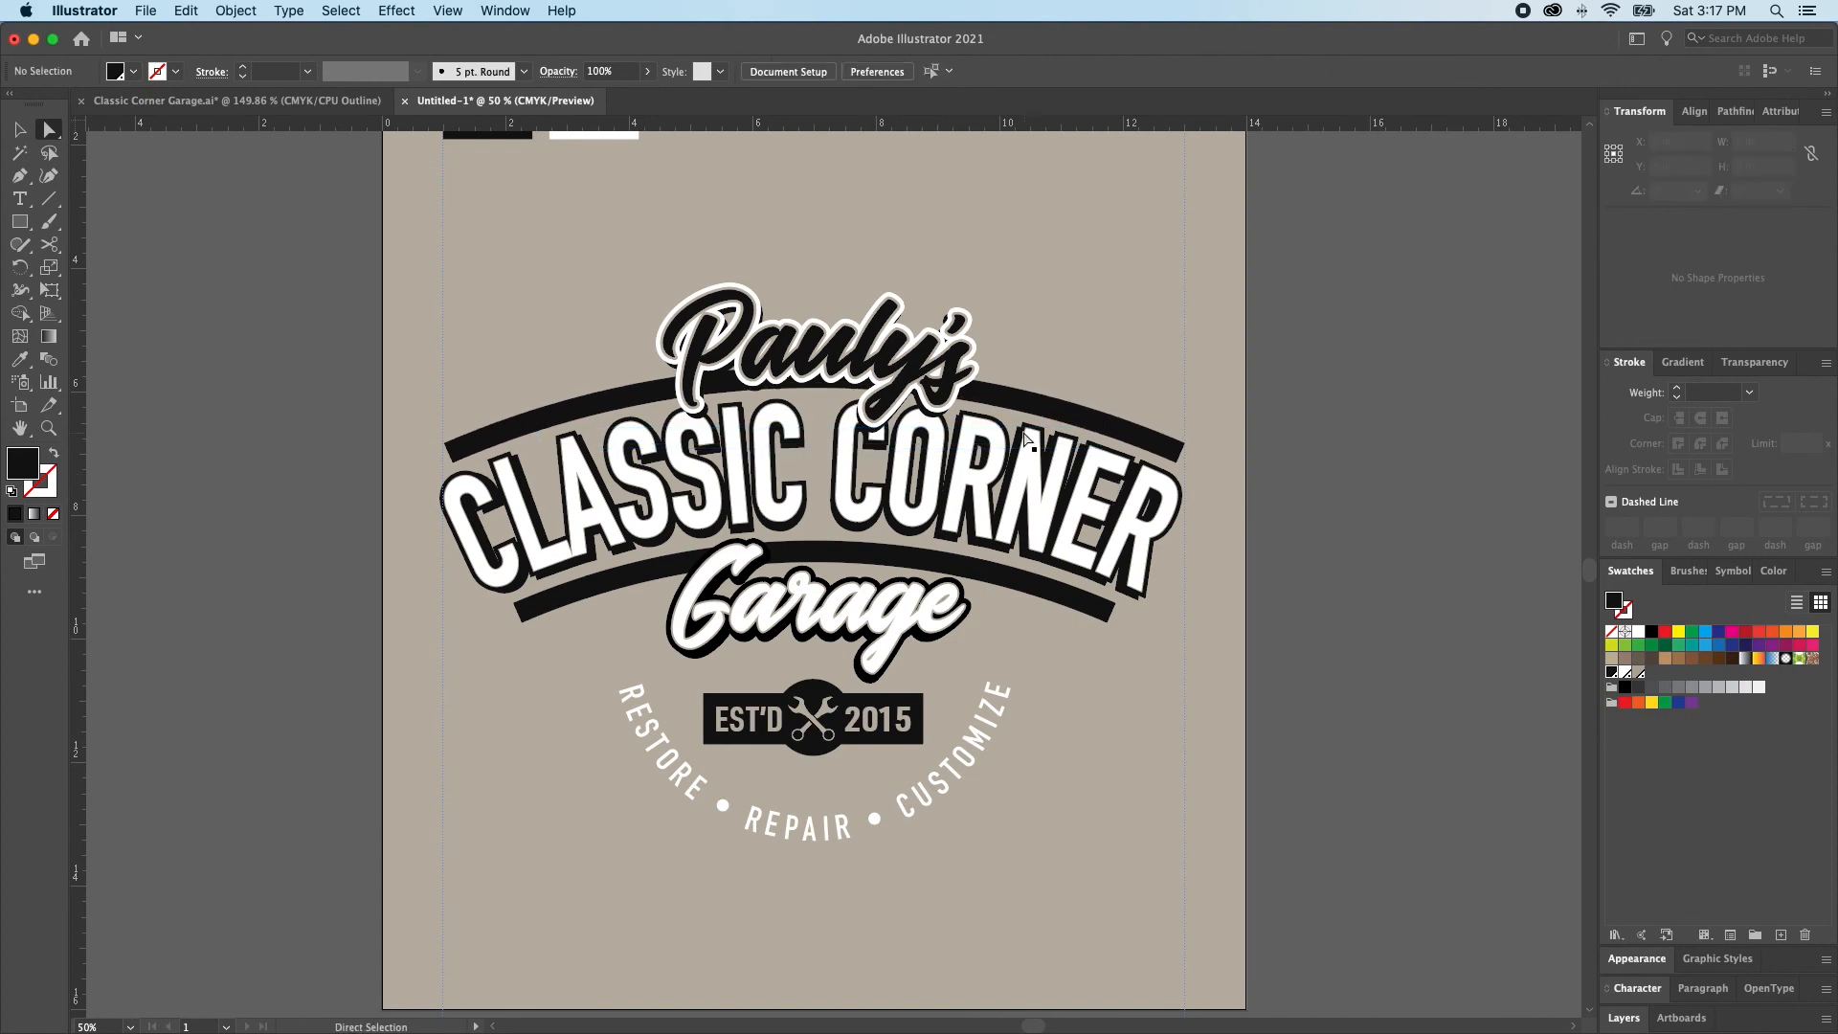
Try removing the Pauly's and Garage lettering to expose the arched bars behind, and undo the removal
key("v")
left_click(829, 362)
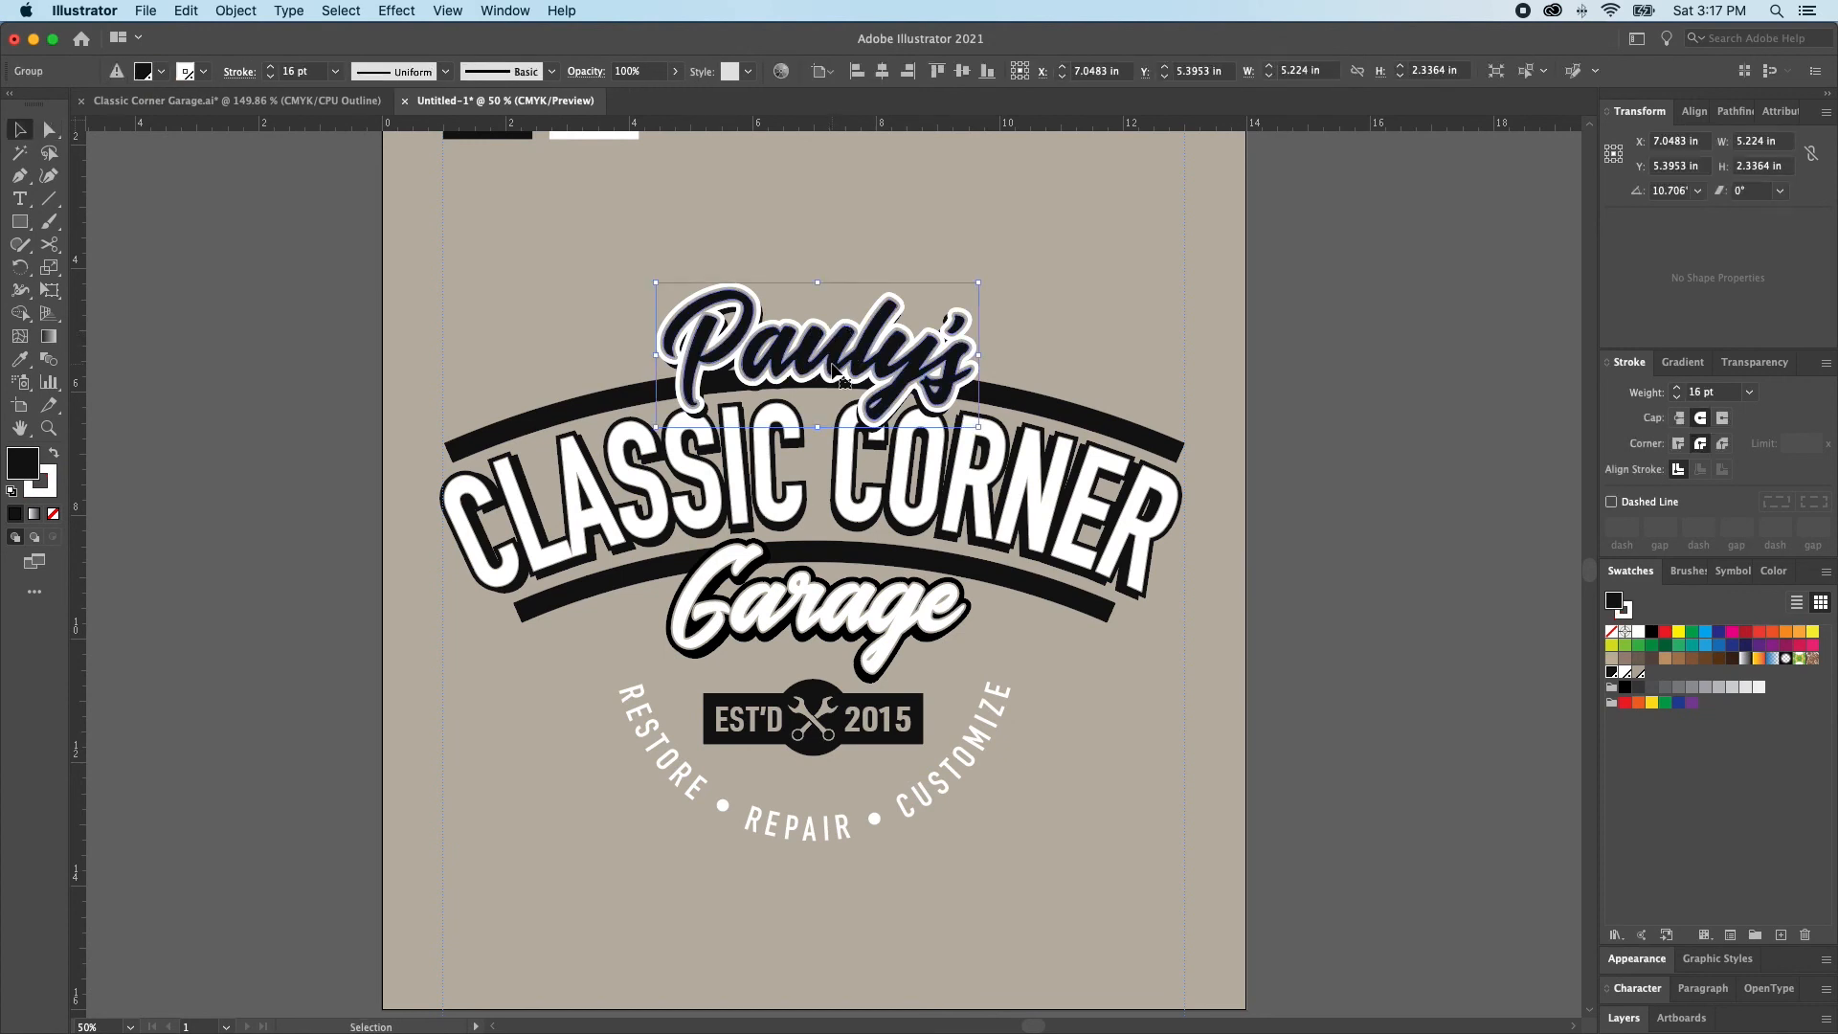
key("v")
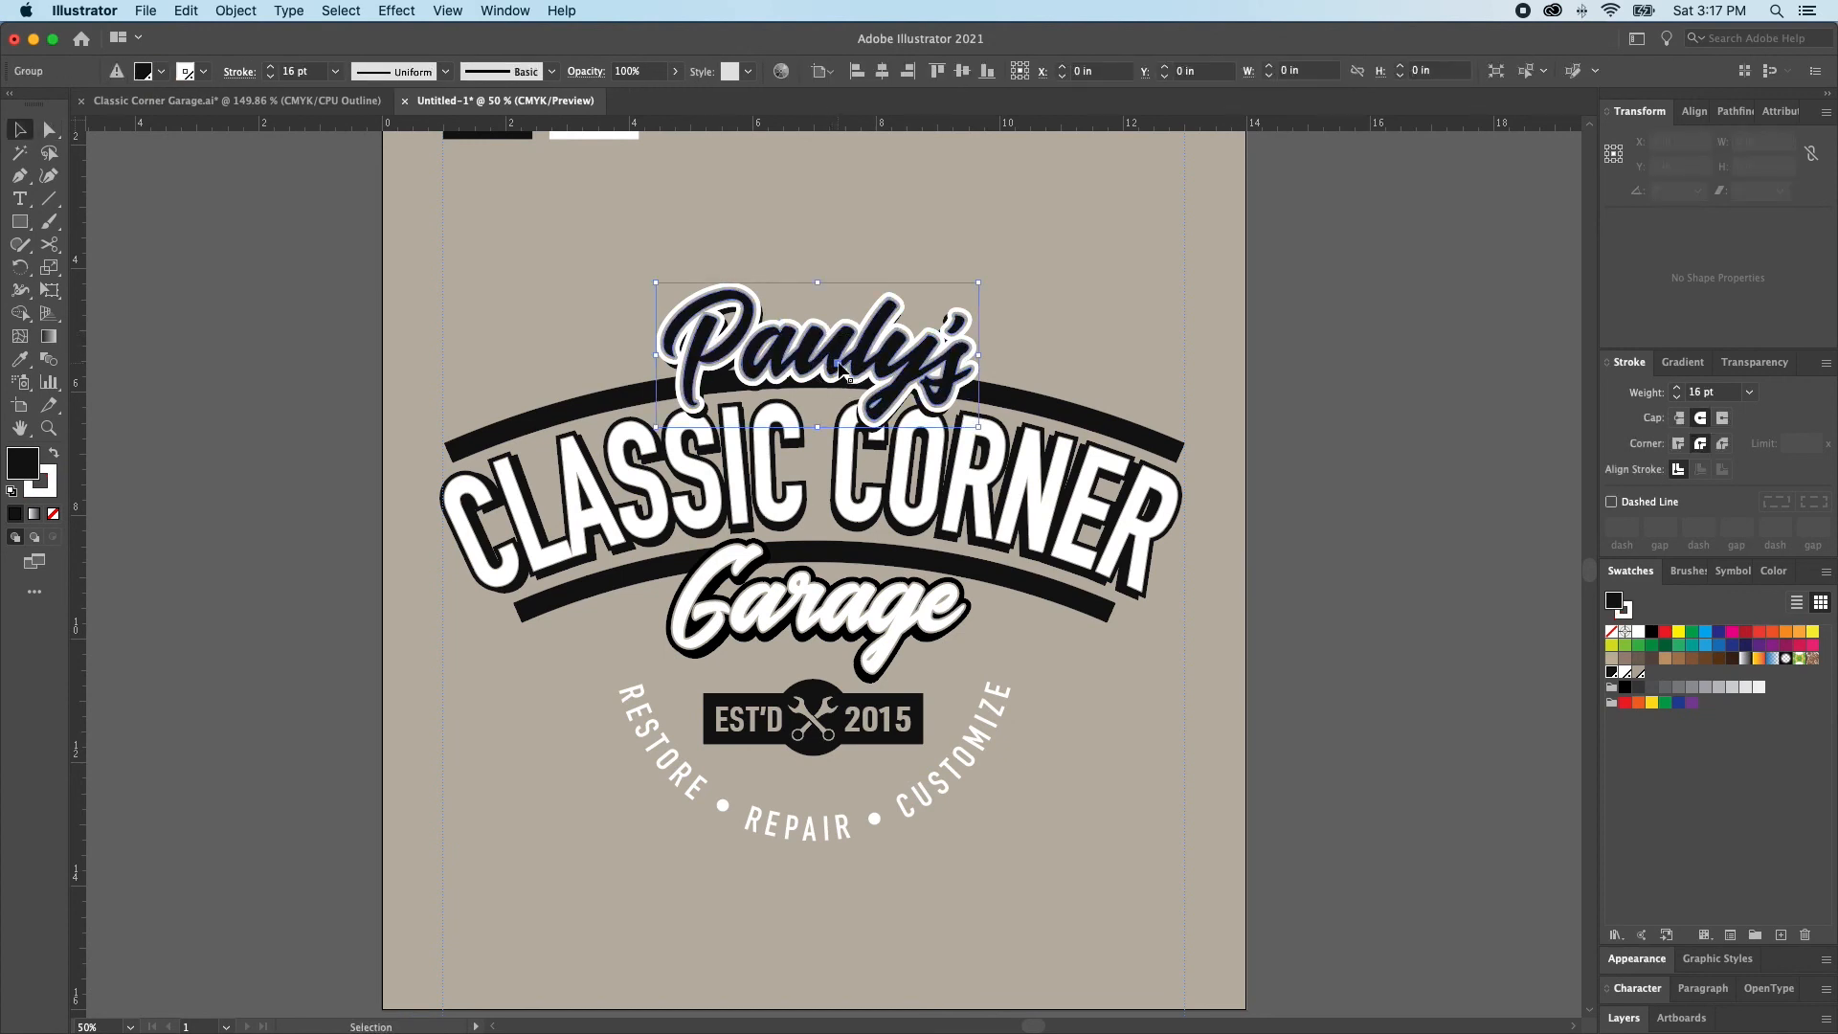
key("shift+F6")
key("a")
left_click(1052, 312)
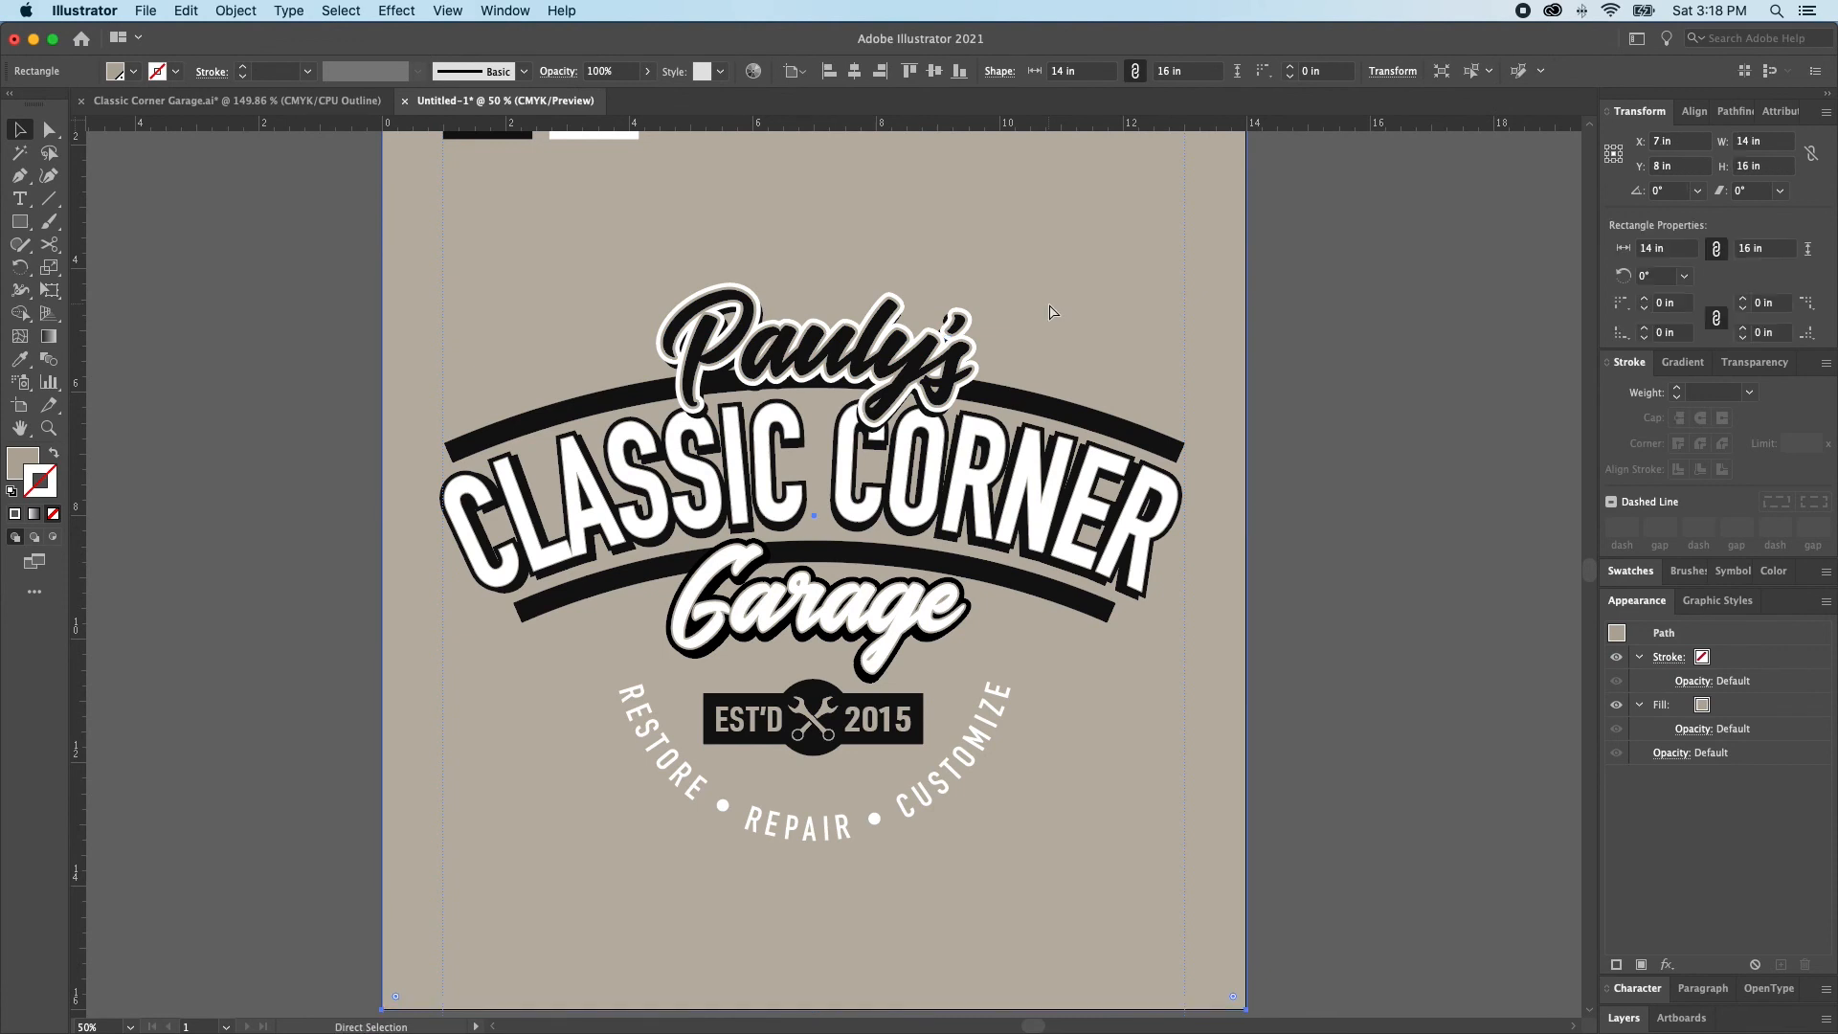
key("v")
left_click(919, 344)
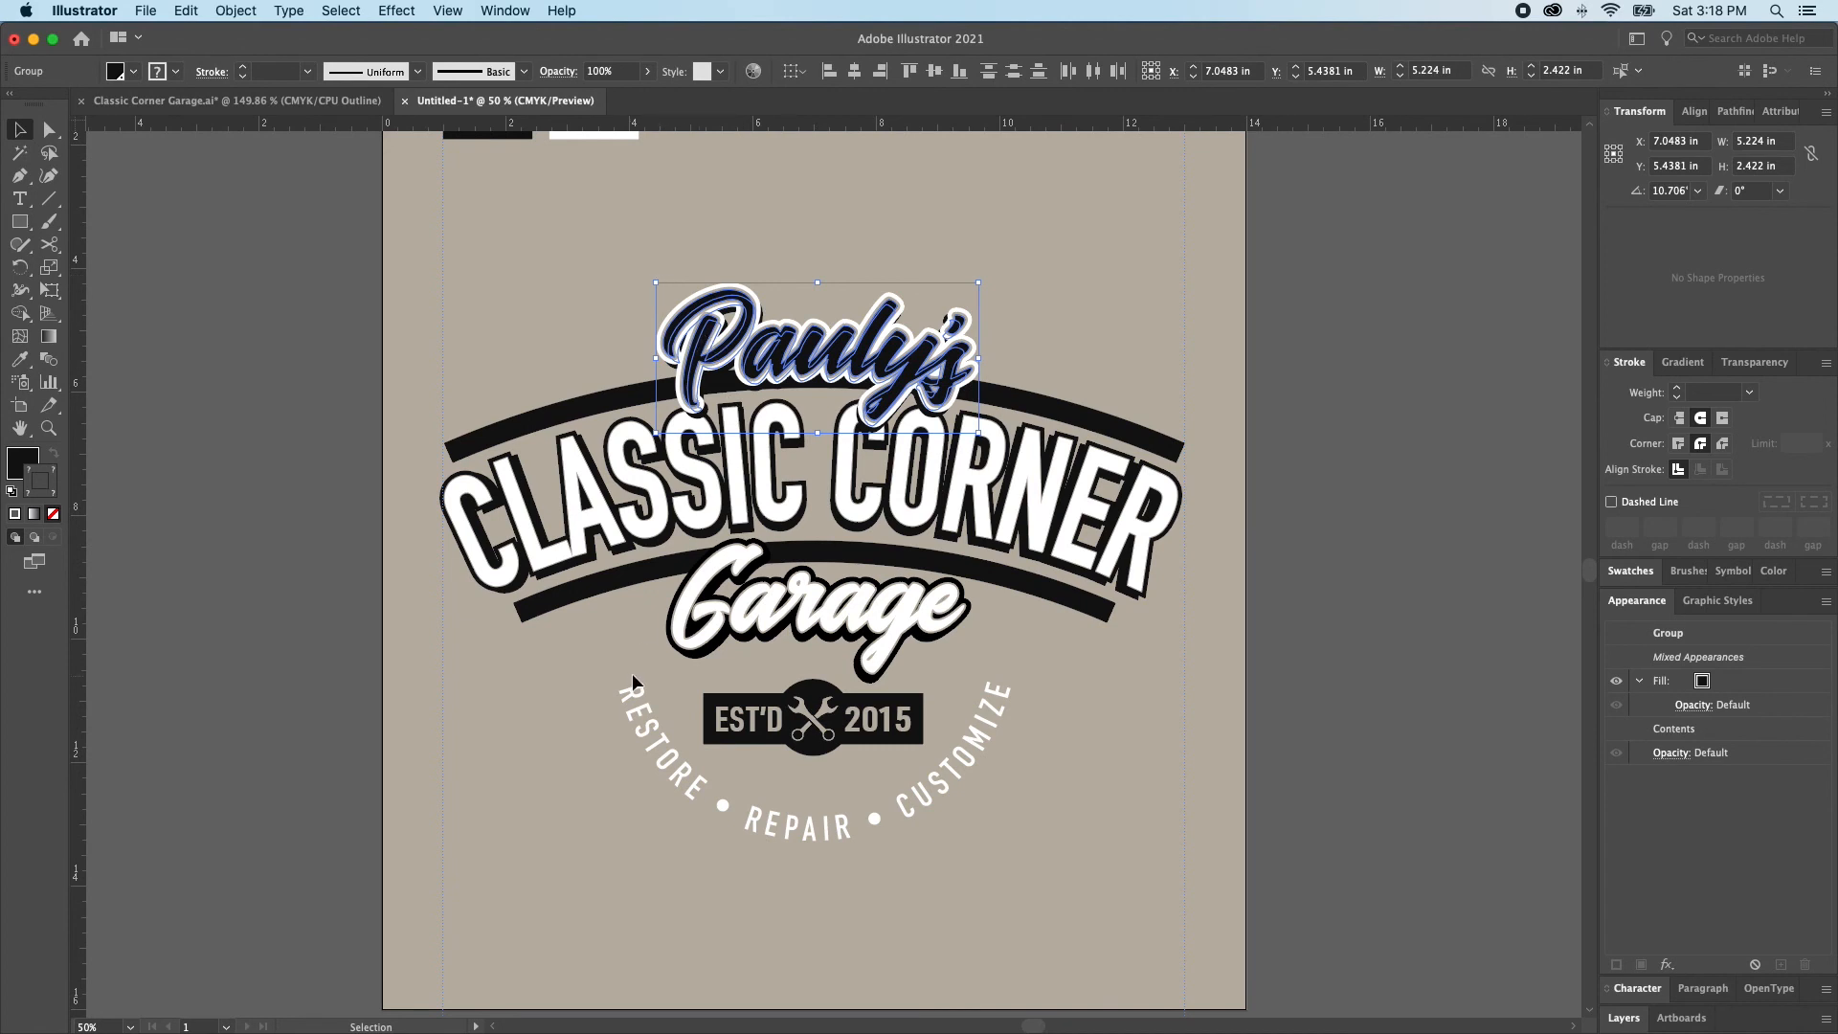
left_click_drag(638, 642, 662, 704)
left_click(670, 759, "shift")
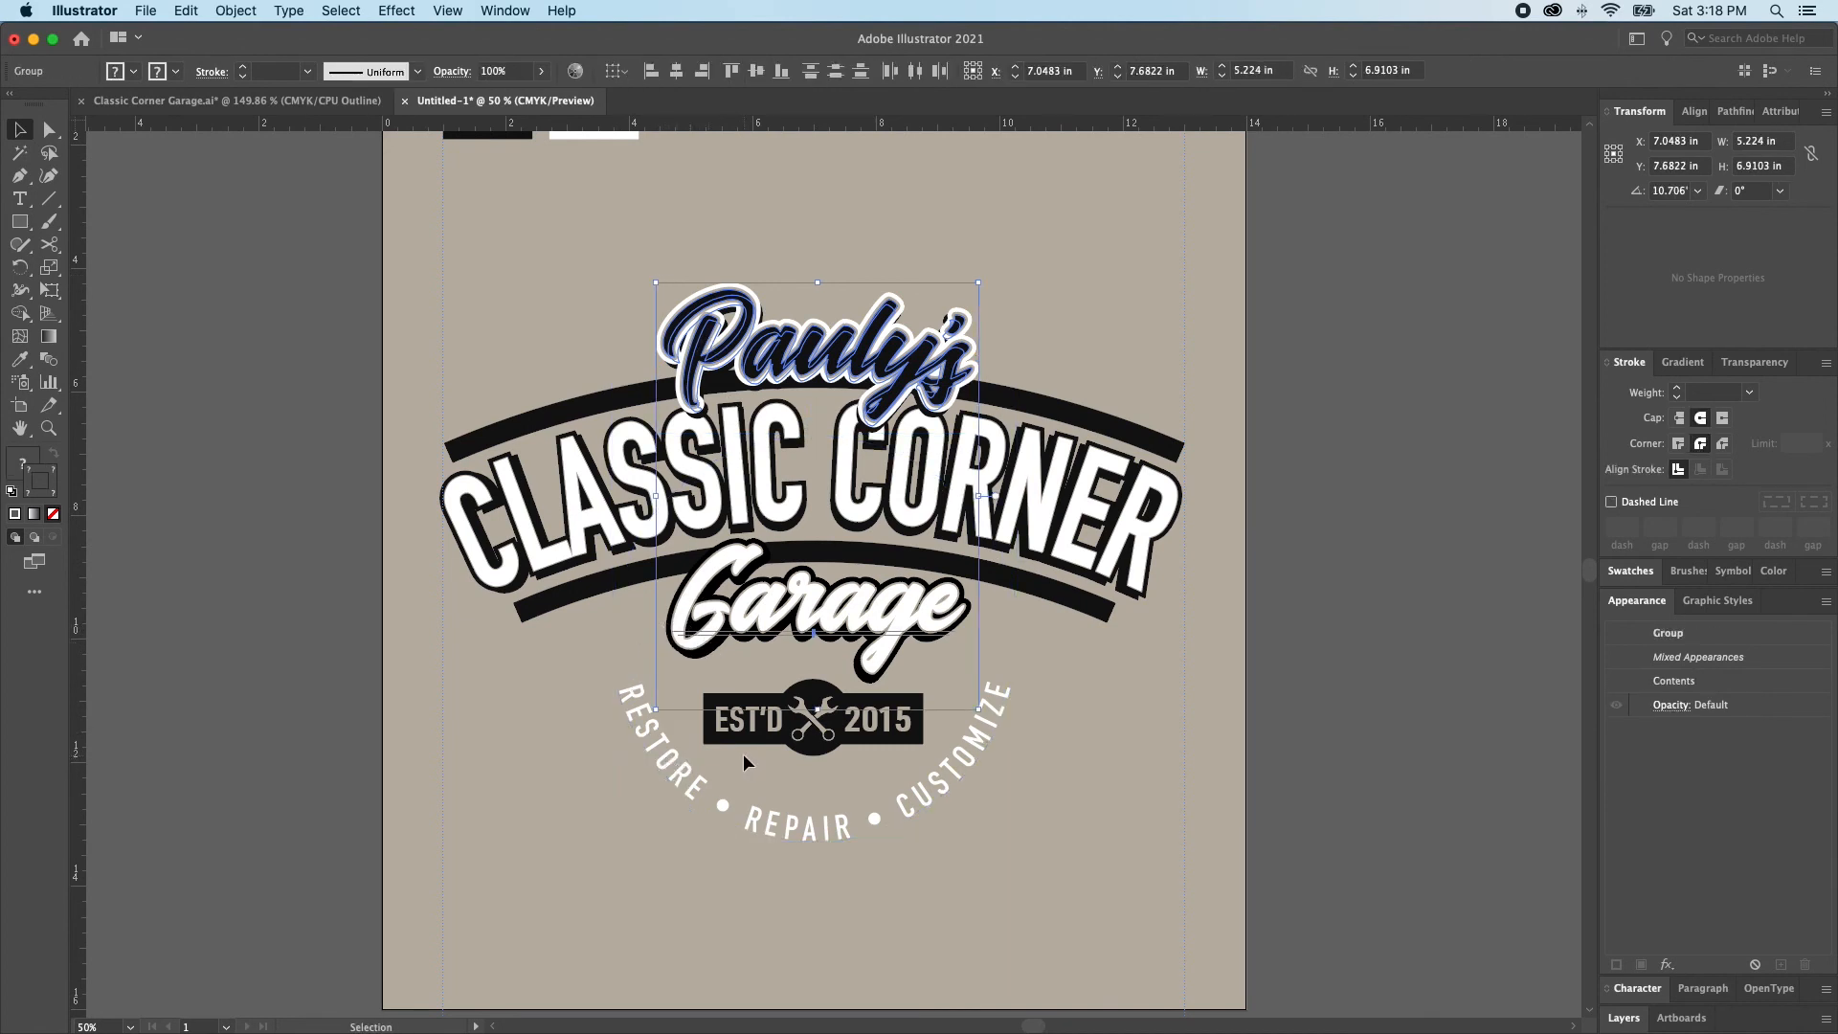
key("Delete")
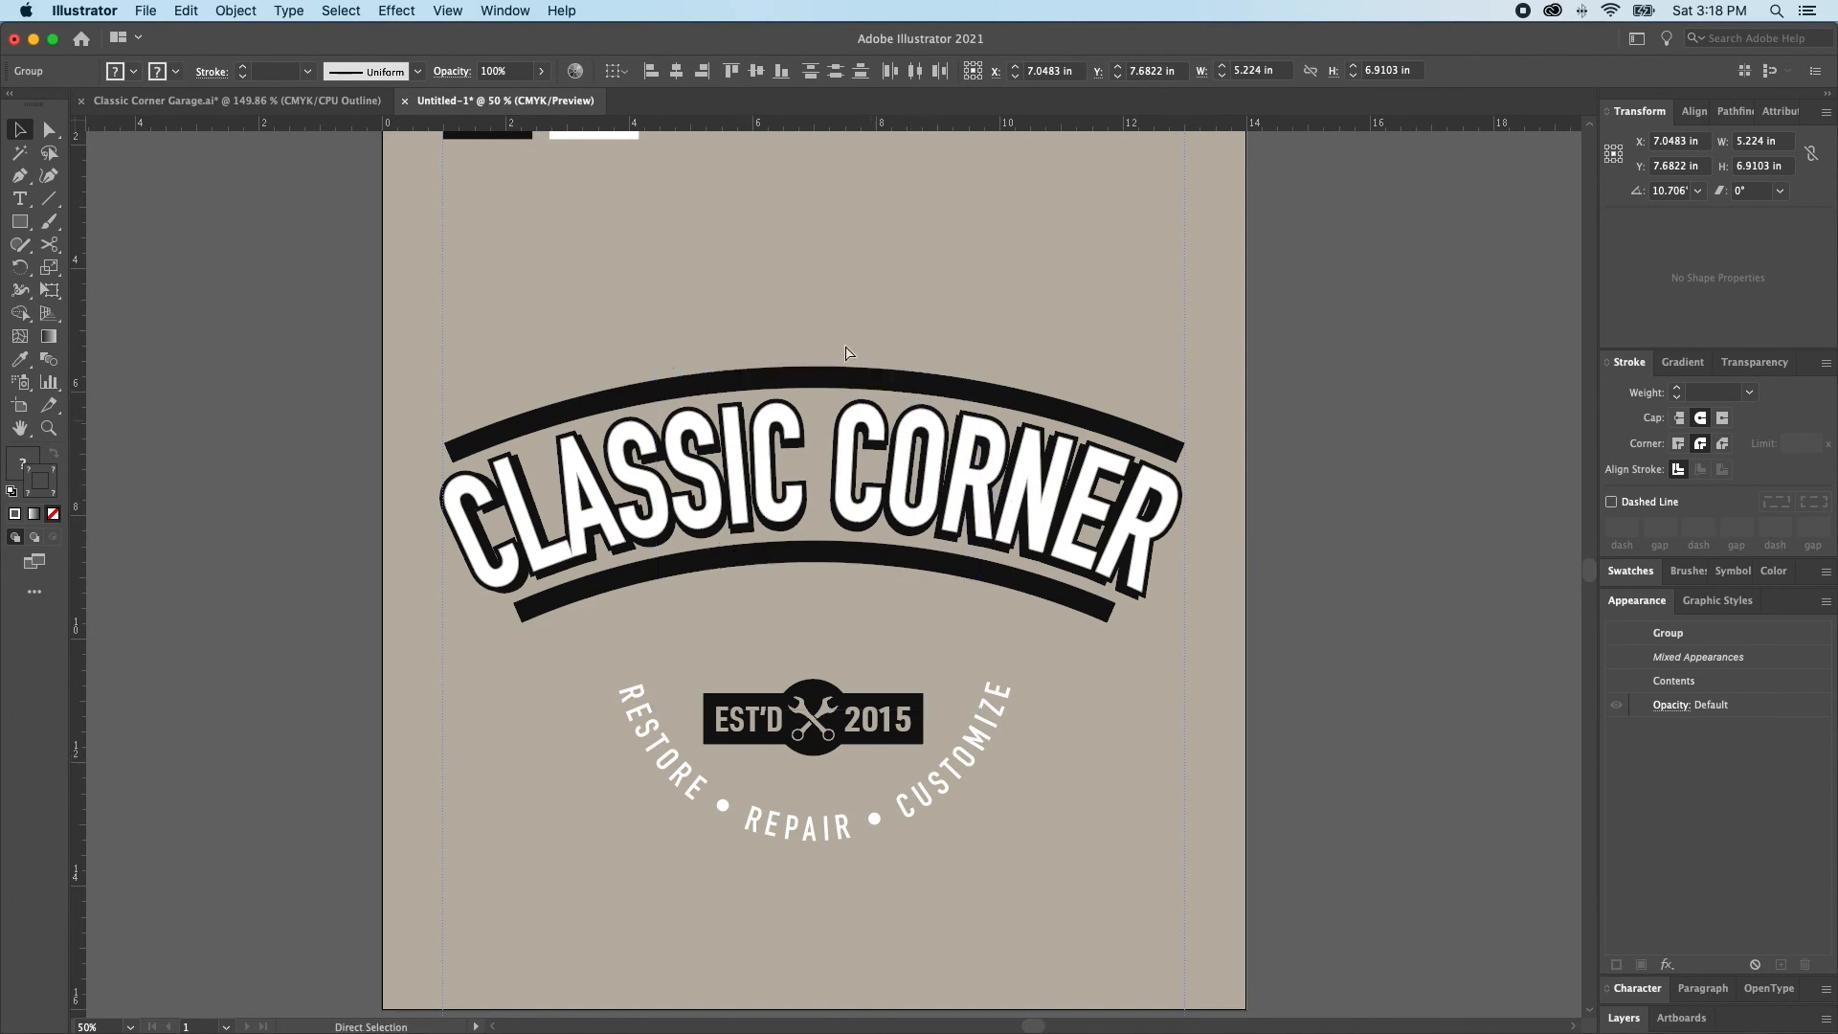
left_click(914, 392)
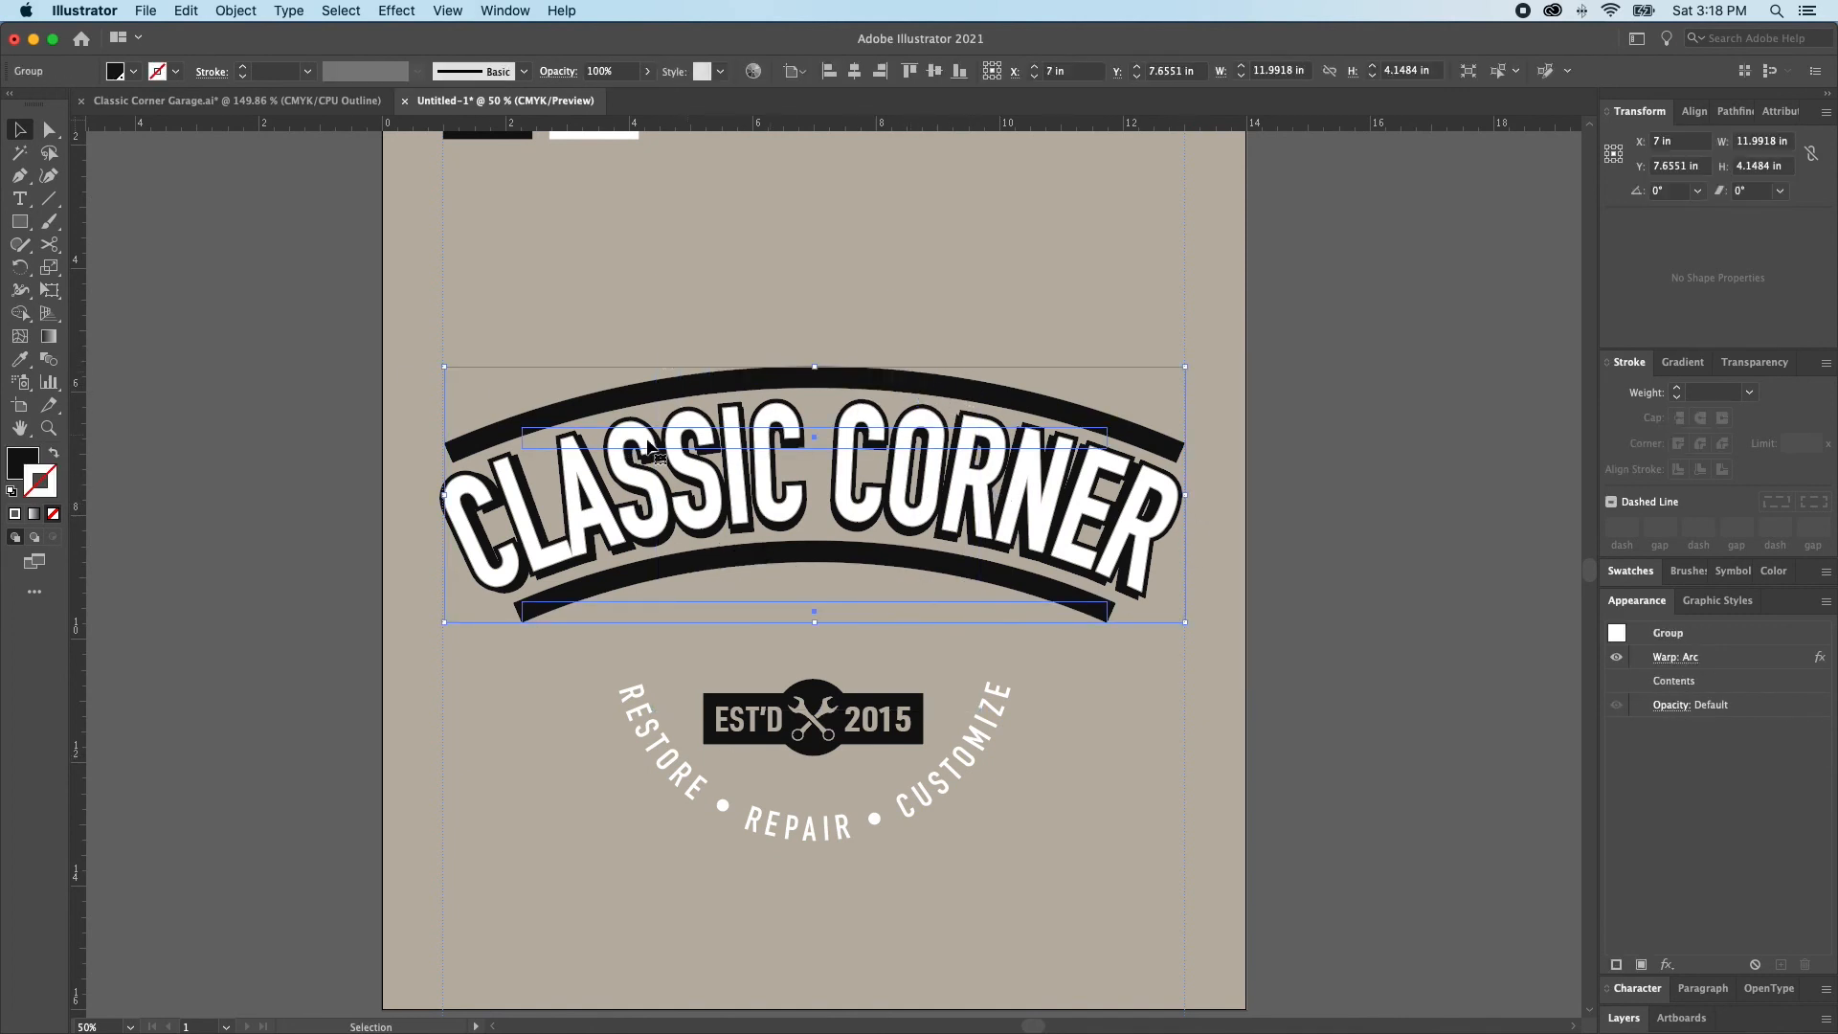
key("super")
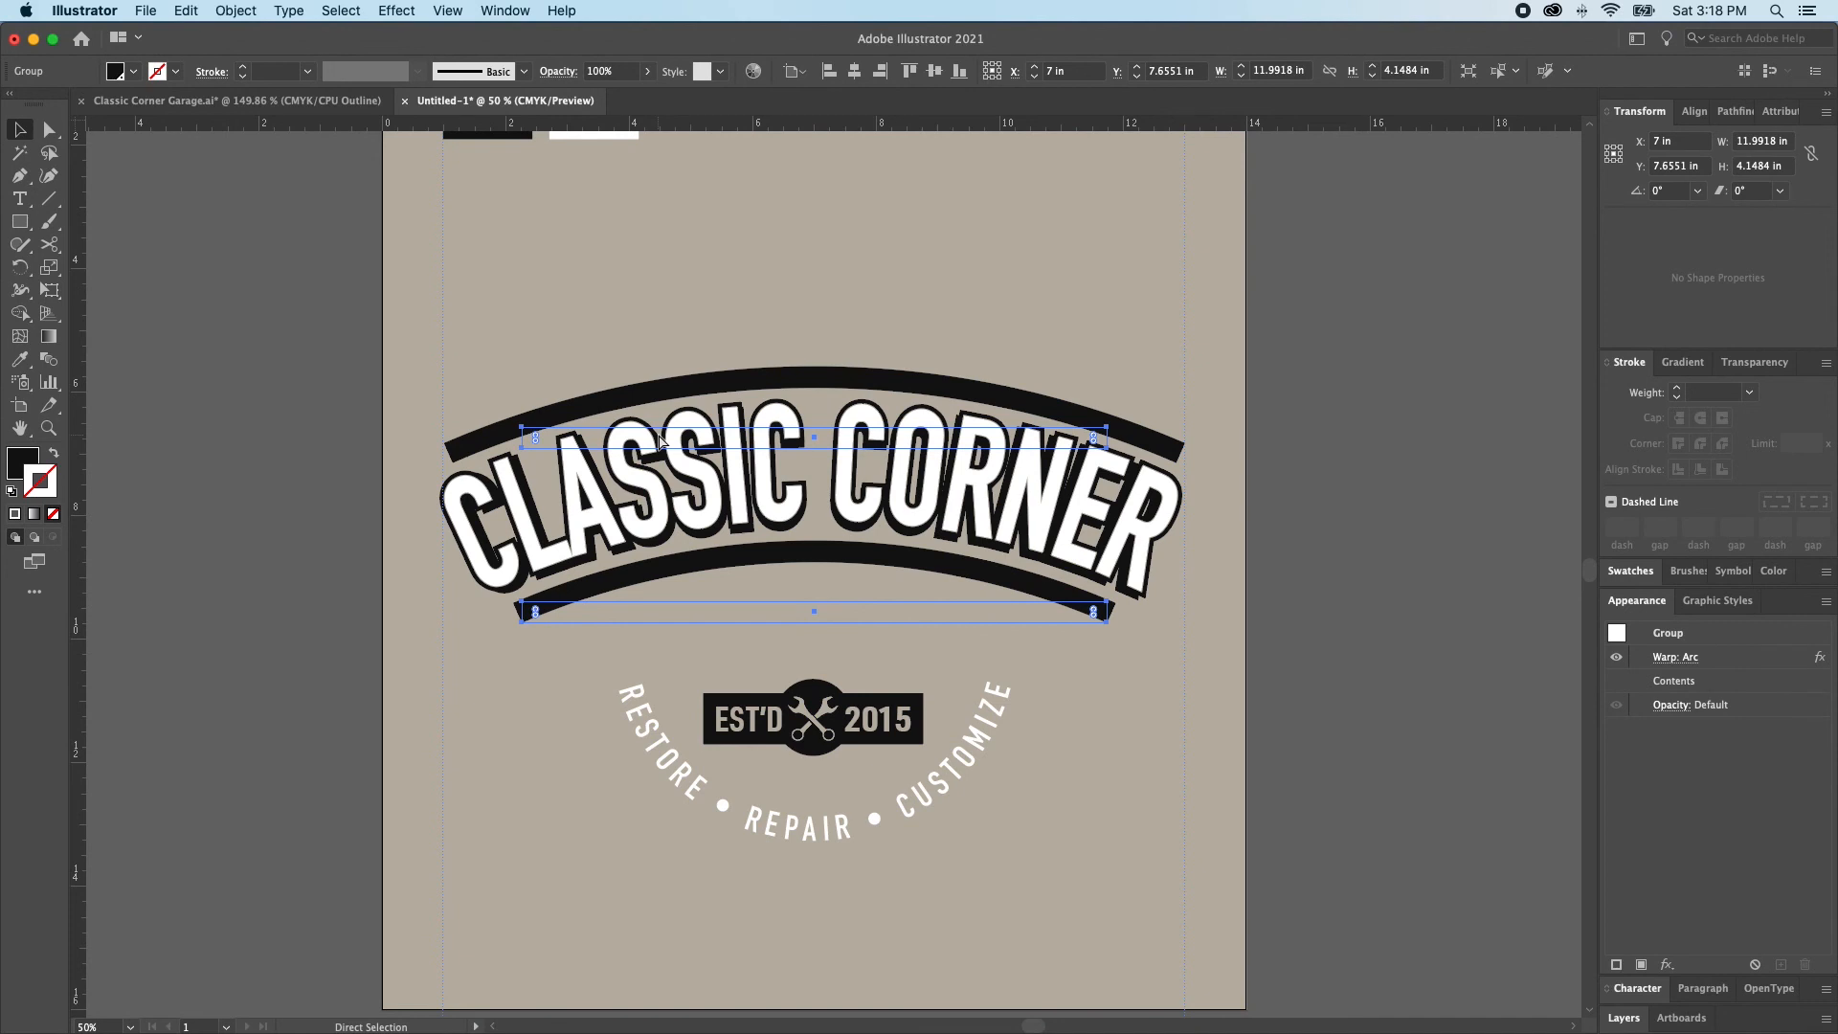
key("super+z")
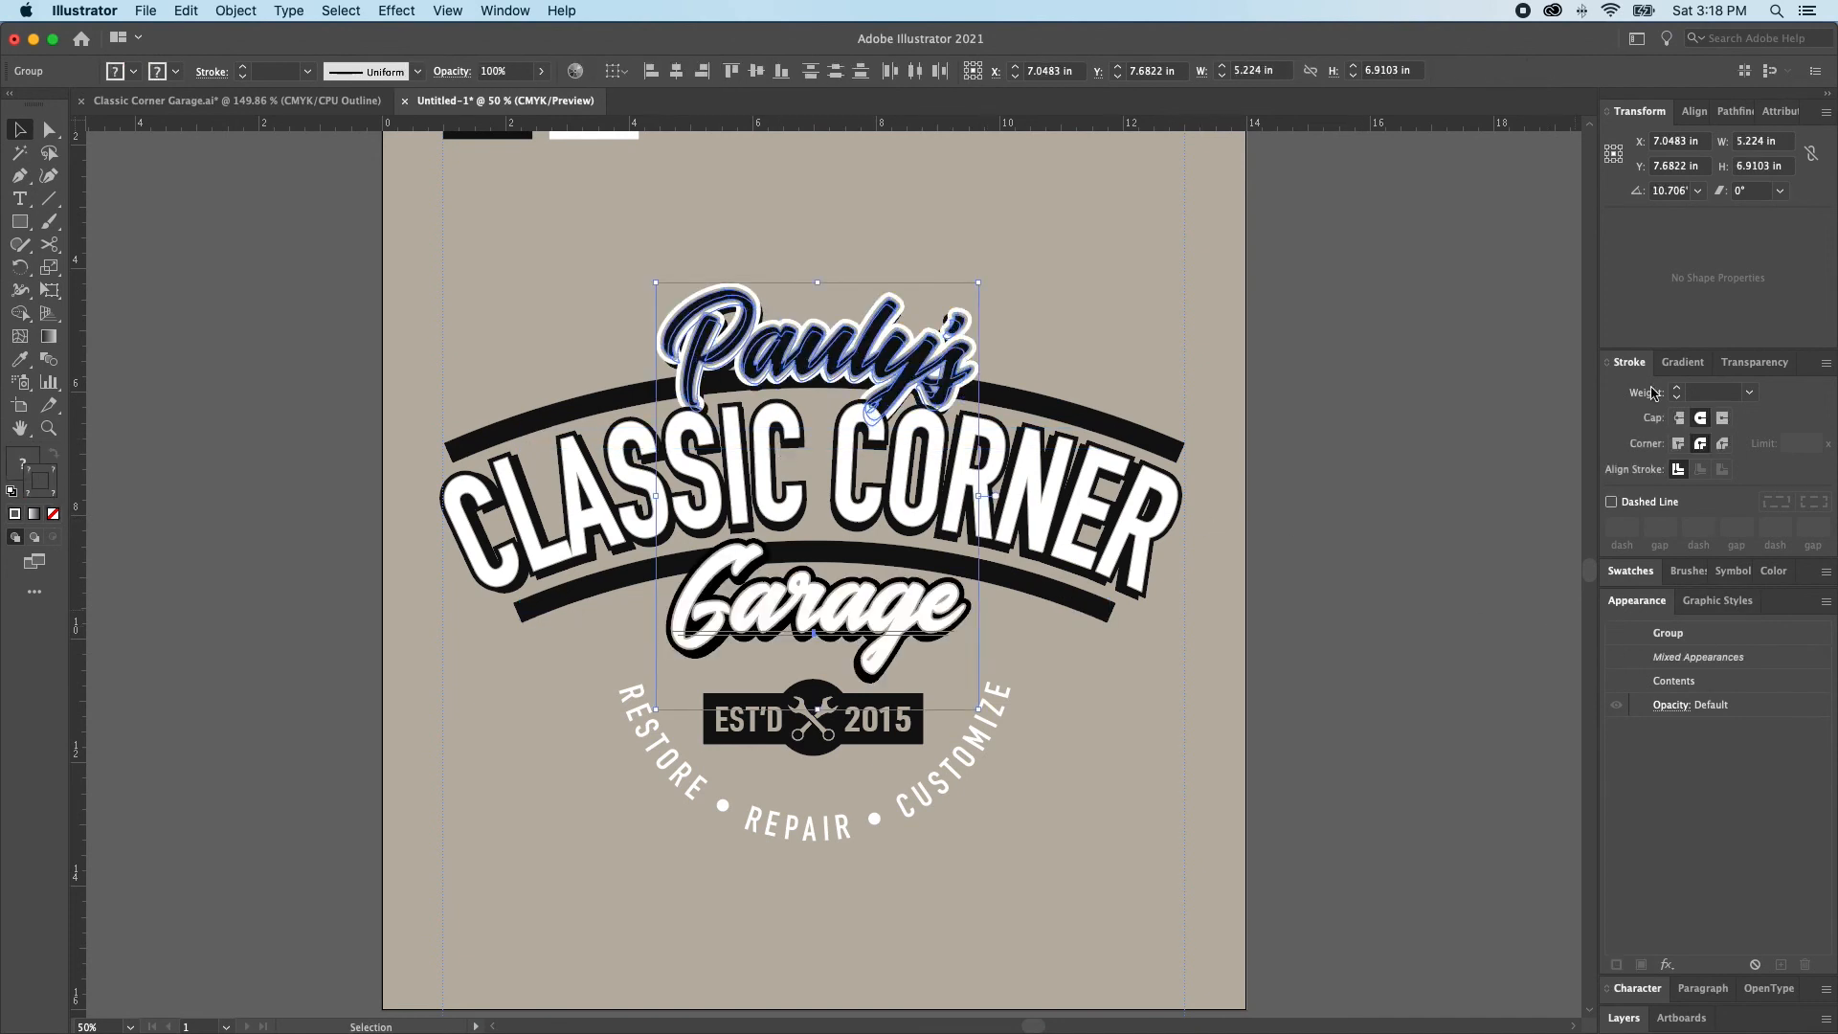
Try recolouring the outer strokes of Pauly's and Garage with the tan background swatch
left_click(1633, 572)
left_click(1638, 673)
key("super+shift+a")
Thicken the tan outer strokes of both Garage and Pauly's to 22 pt
left_click(798, 365)
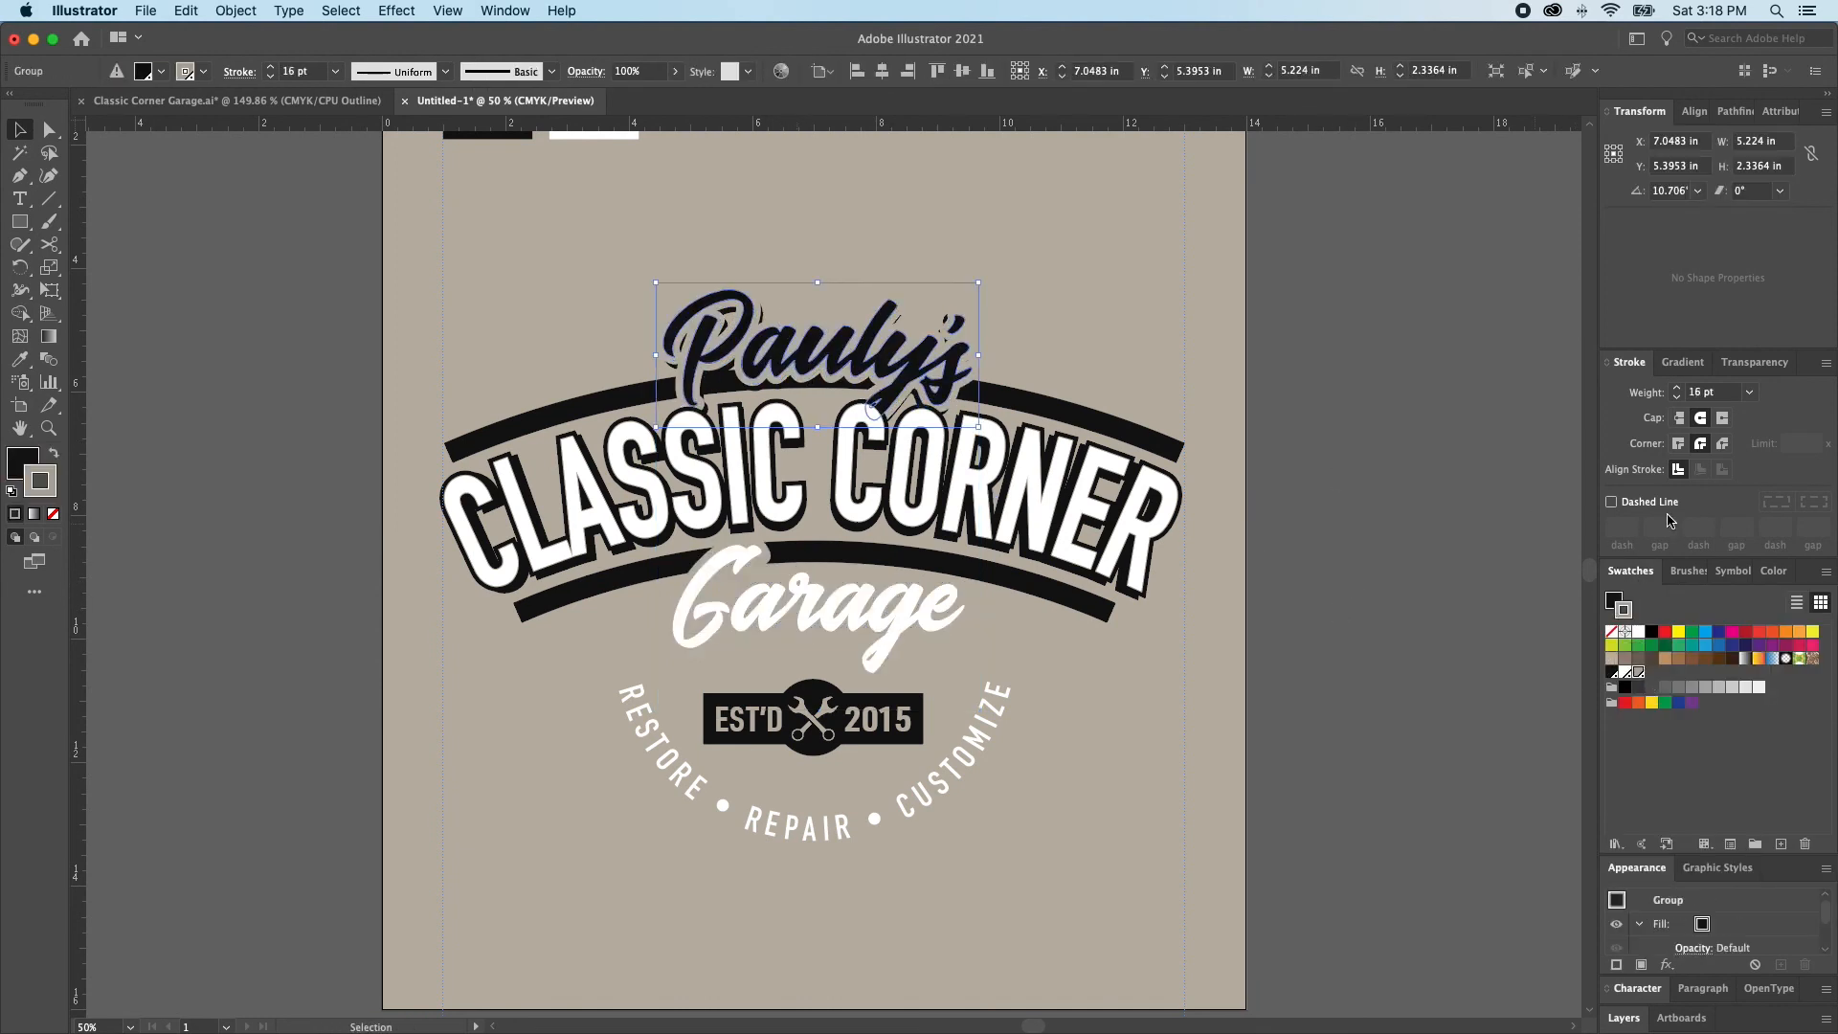
left_click(1680, 391)
left_click(1680, 392)
left_click(1679, 391)
left_click(847, 606)
left_click(1677, 388)
left_click(1677, 388)
left_click(1676, 388)
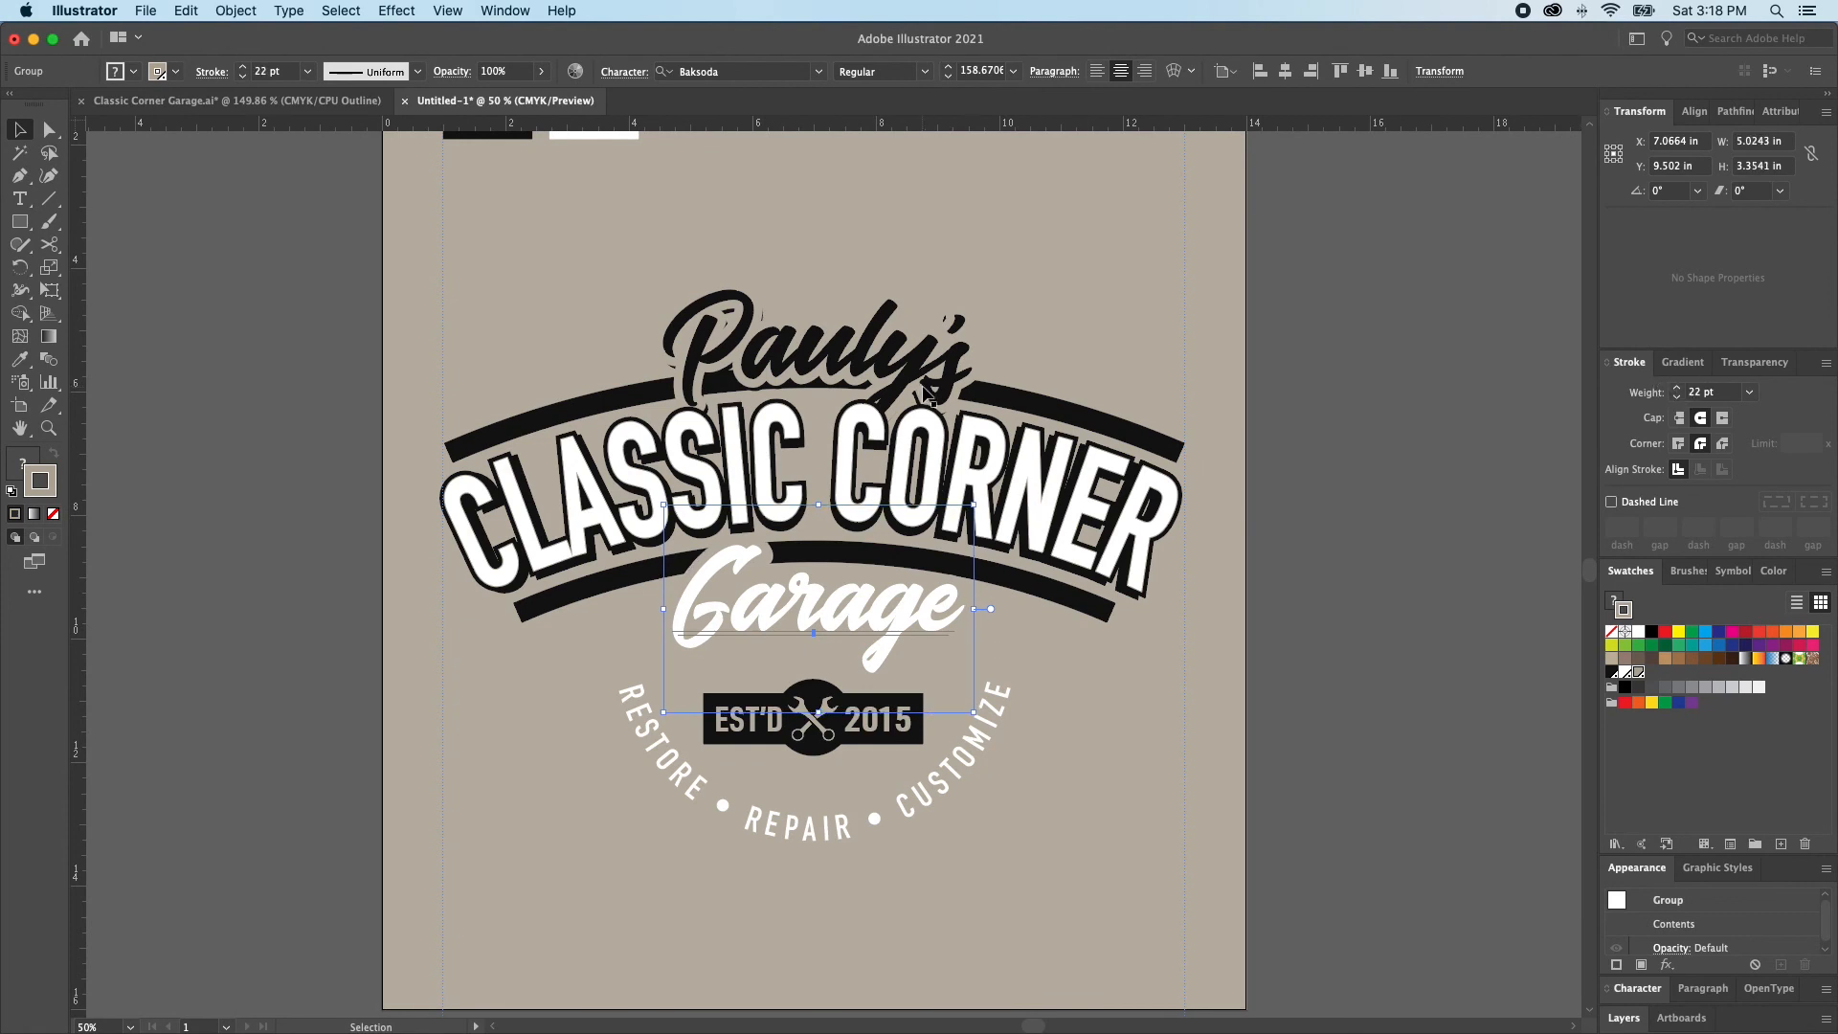
left_click(963, 362)
left_click(1677, 388)
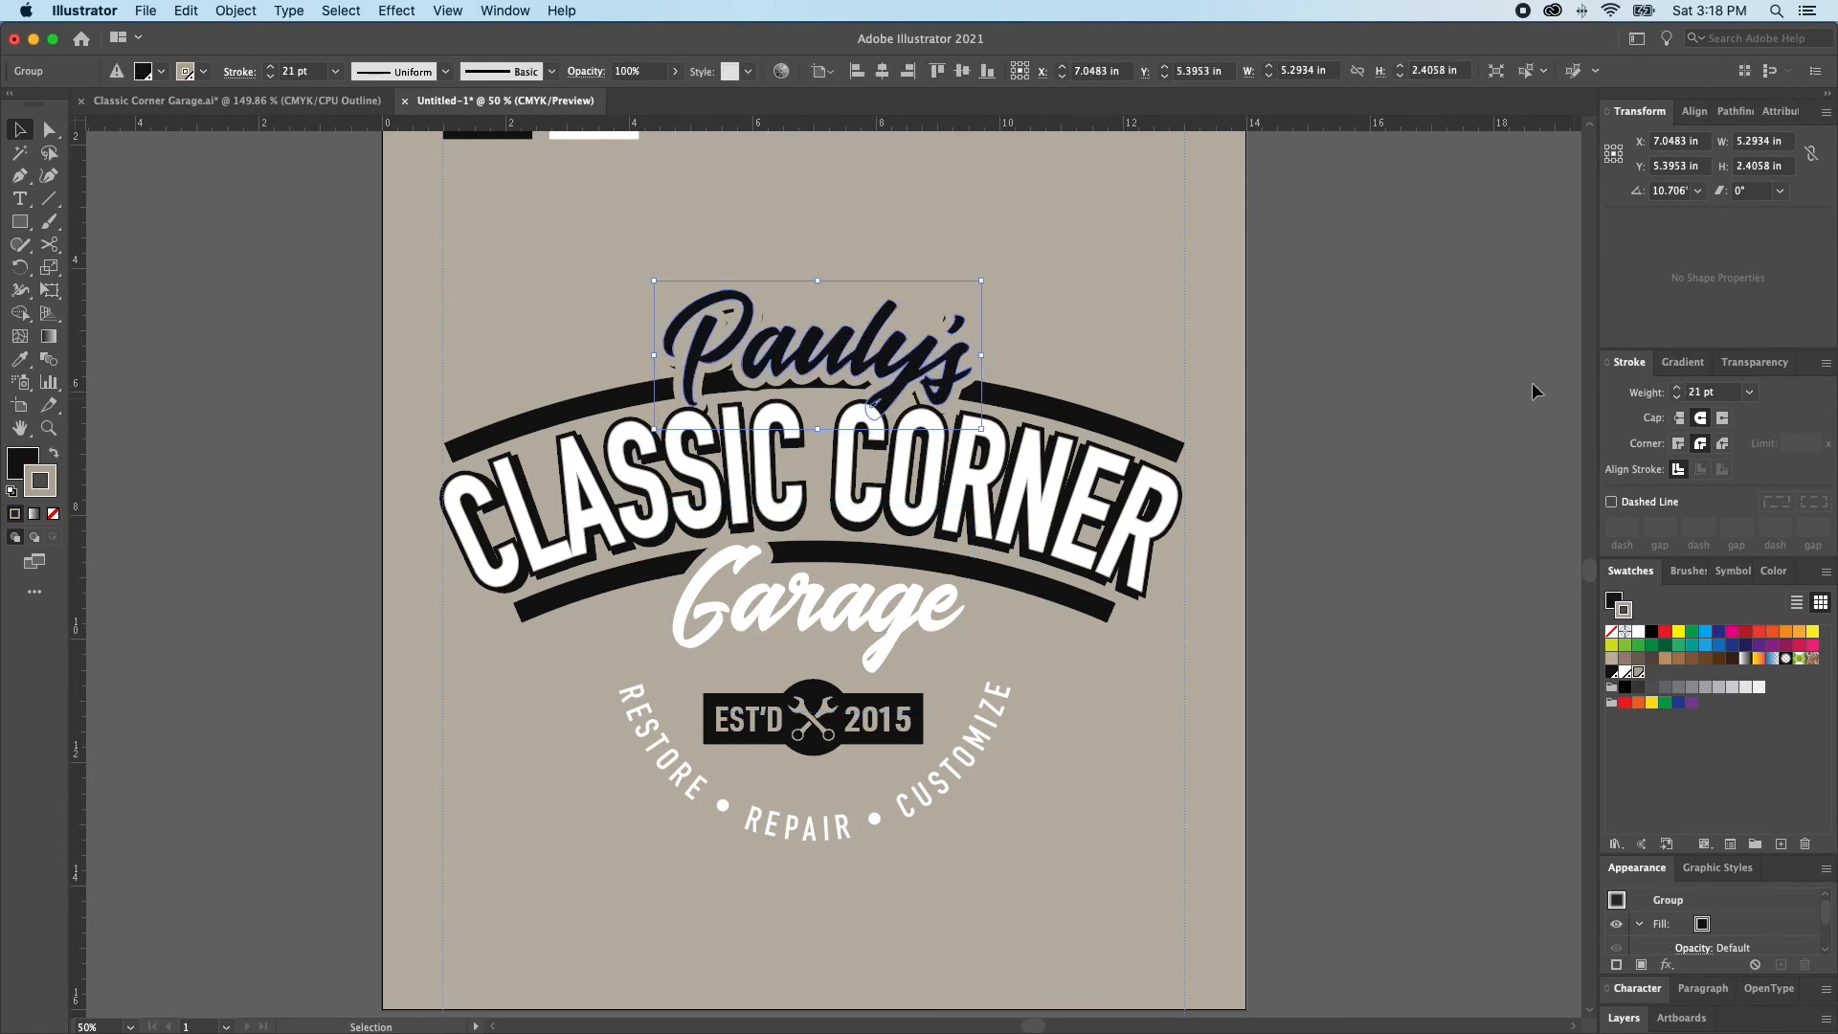
left_click(1676, 388)
Recolour the lower stroke of the Pauly's shadow layer to tan and set its weight to 23 pt
key("a")
key("super+2")
left_click(875, 361)
key("super+alt+2")
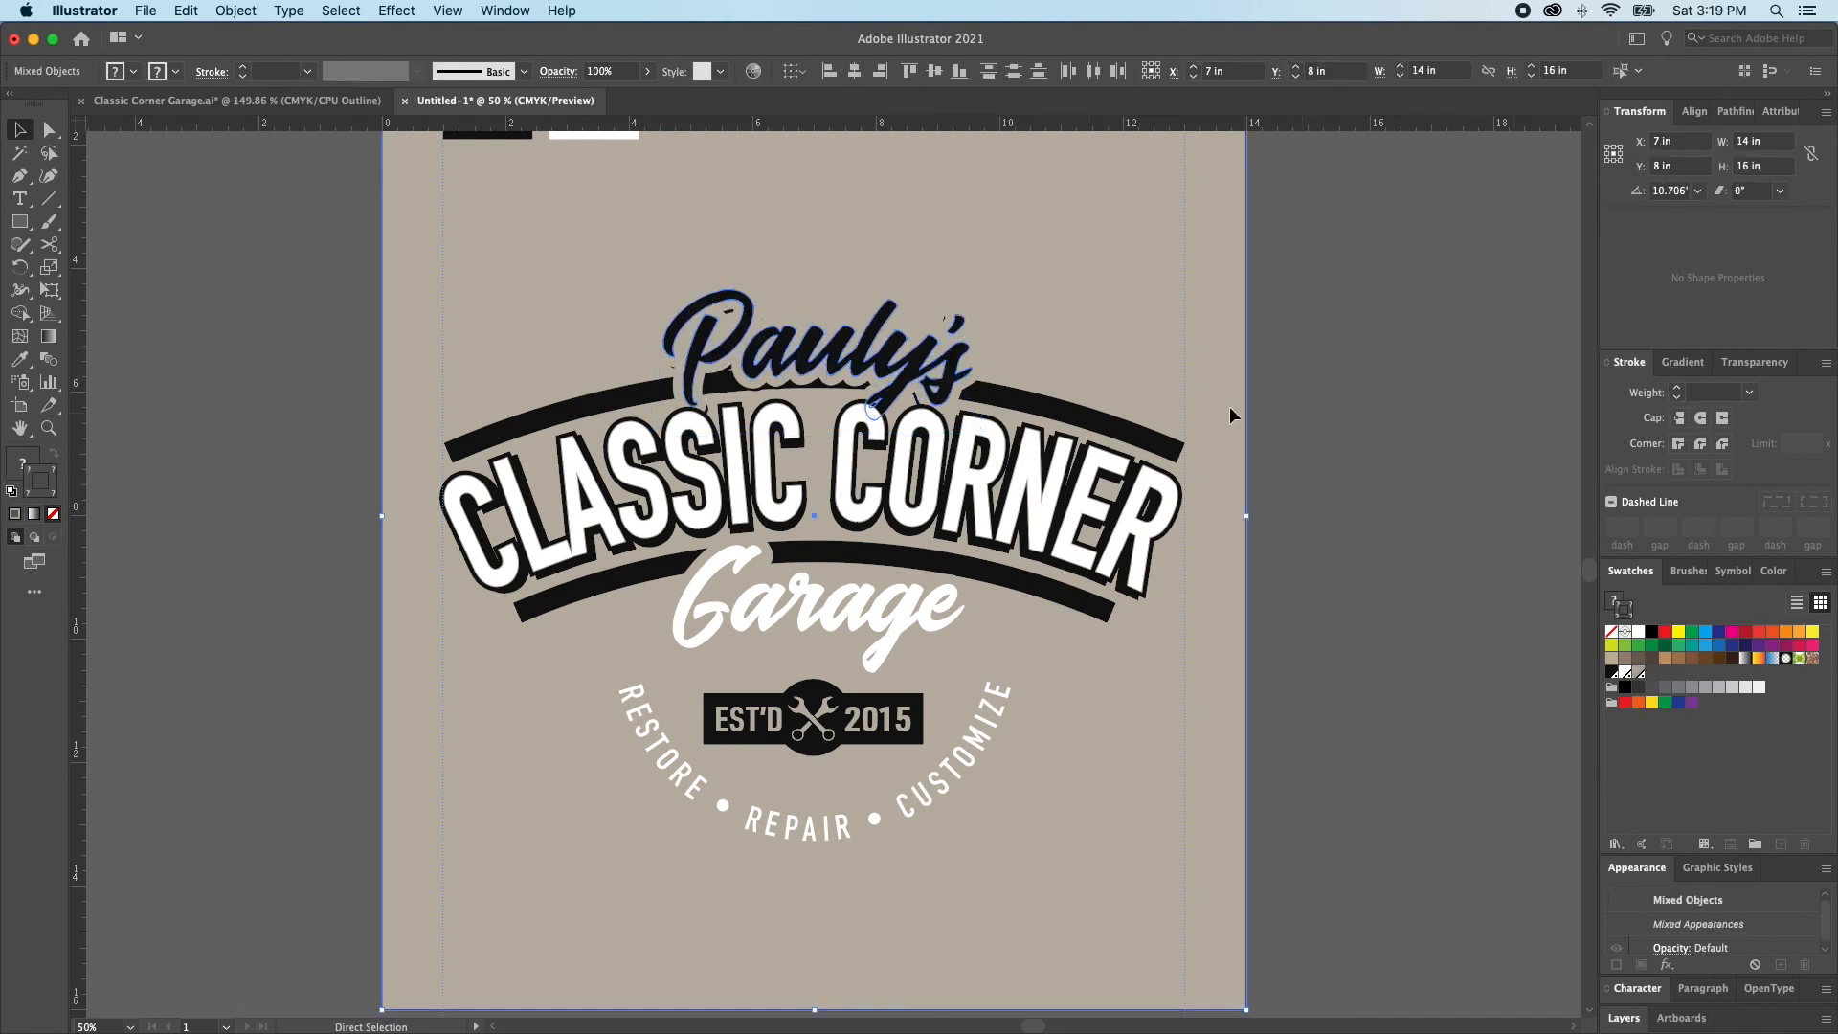
left_click(865, 386)
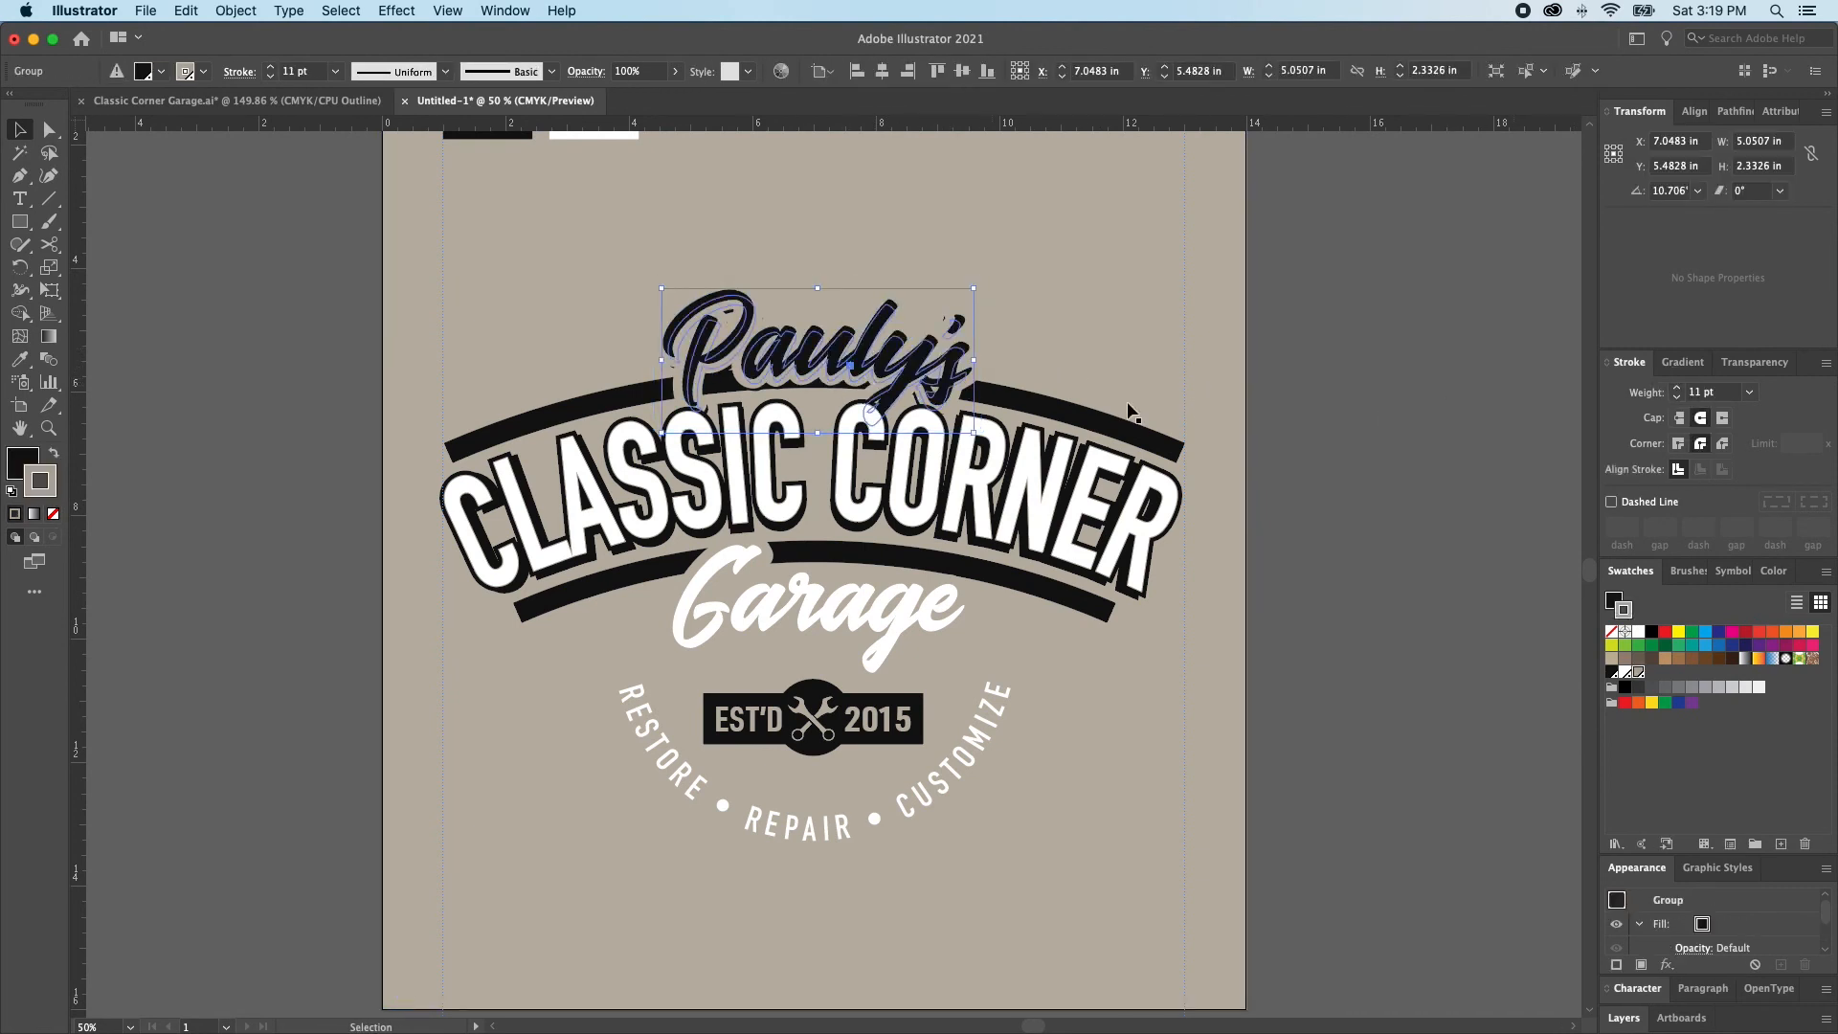
double_click(1642, 573)
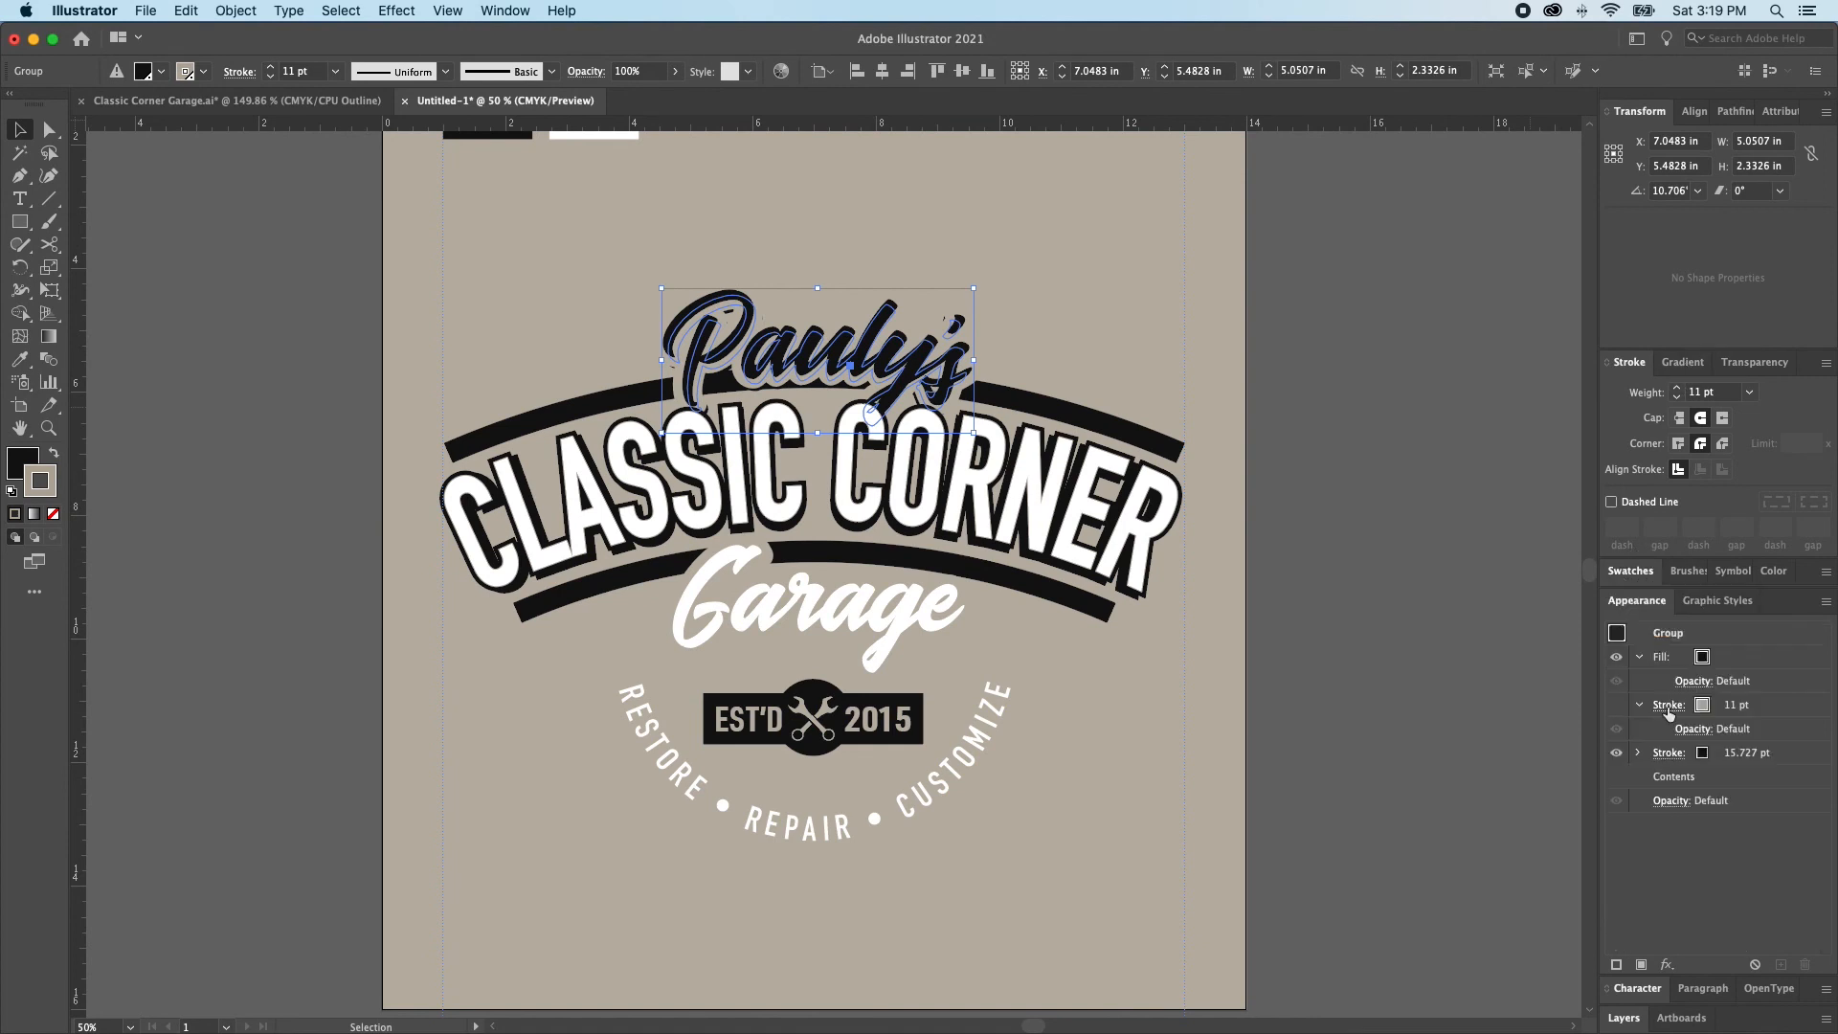
left_click(1700, 755)
left_click(1696, 761)
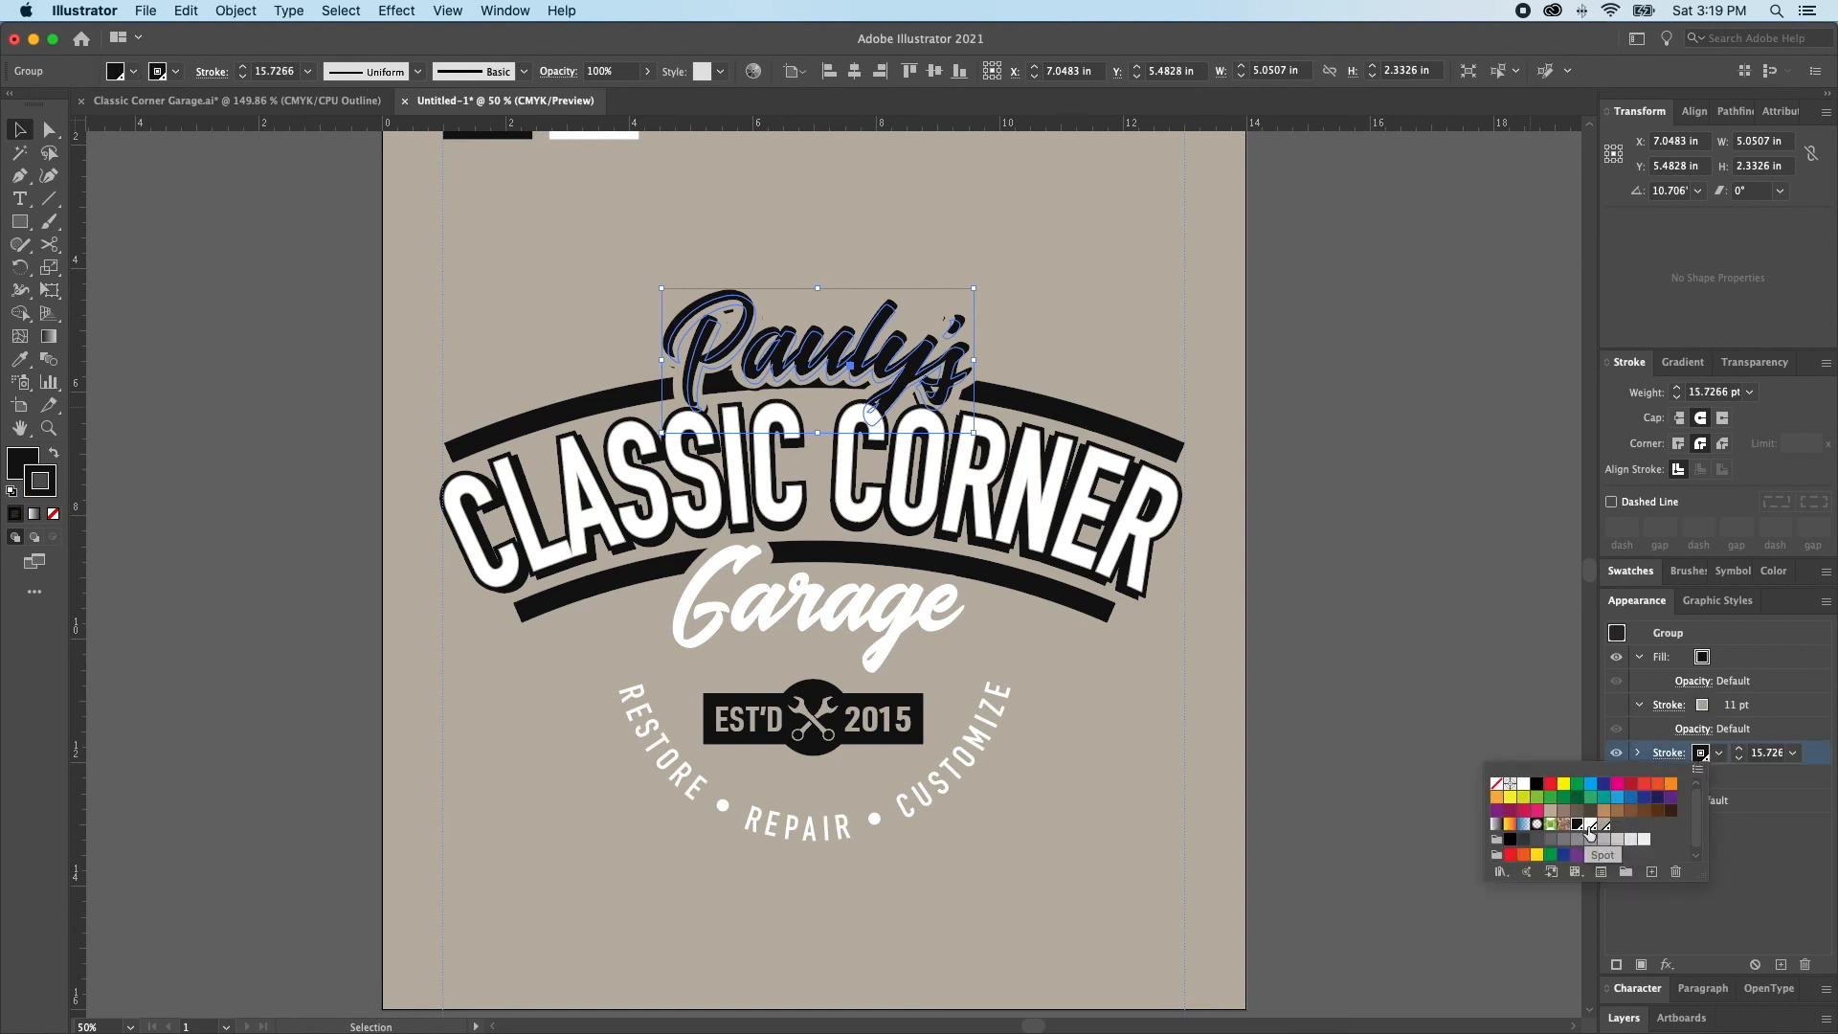
left_click(1739, 748)
left_click(1739, 748)
left_click(1739, 748)
left_click(1739, 748)
left_click(1739, 748)
left_click(1739, 749)
left_click(1739, 749)
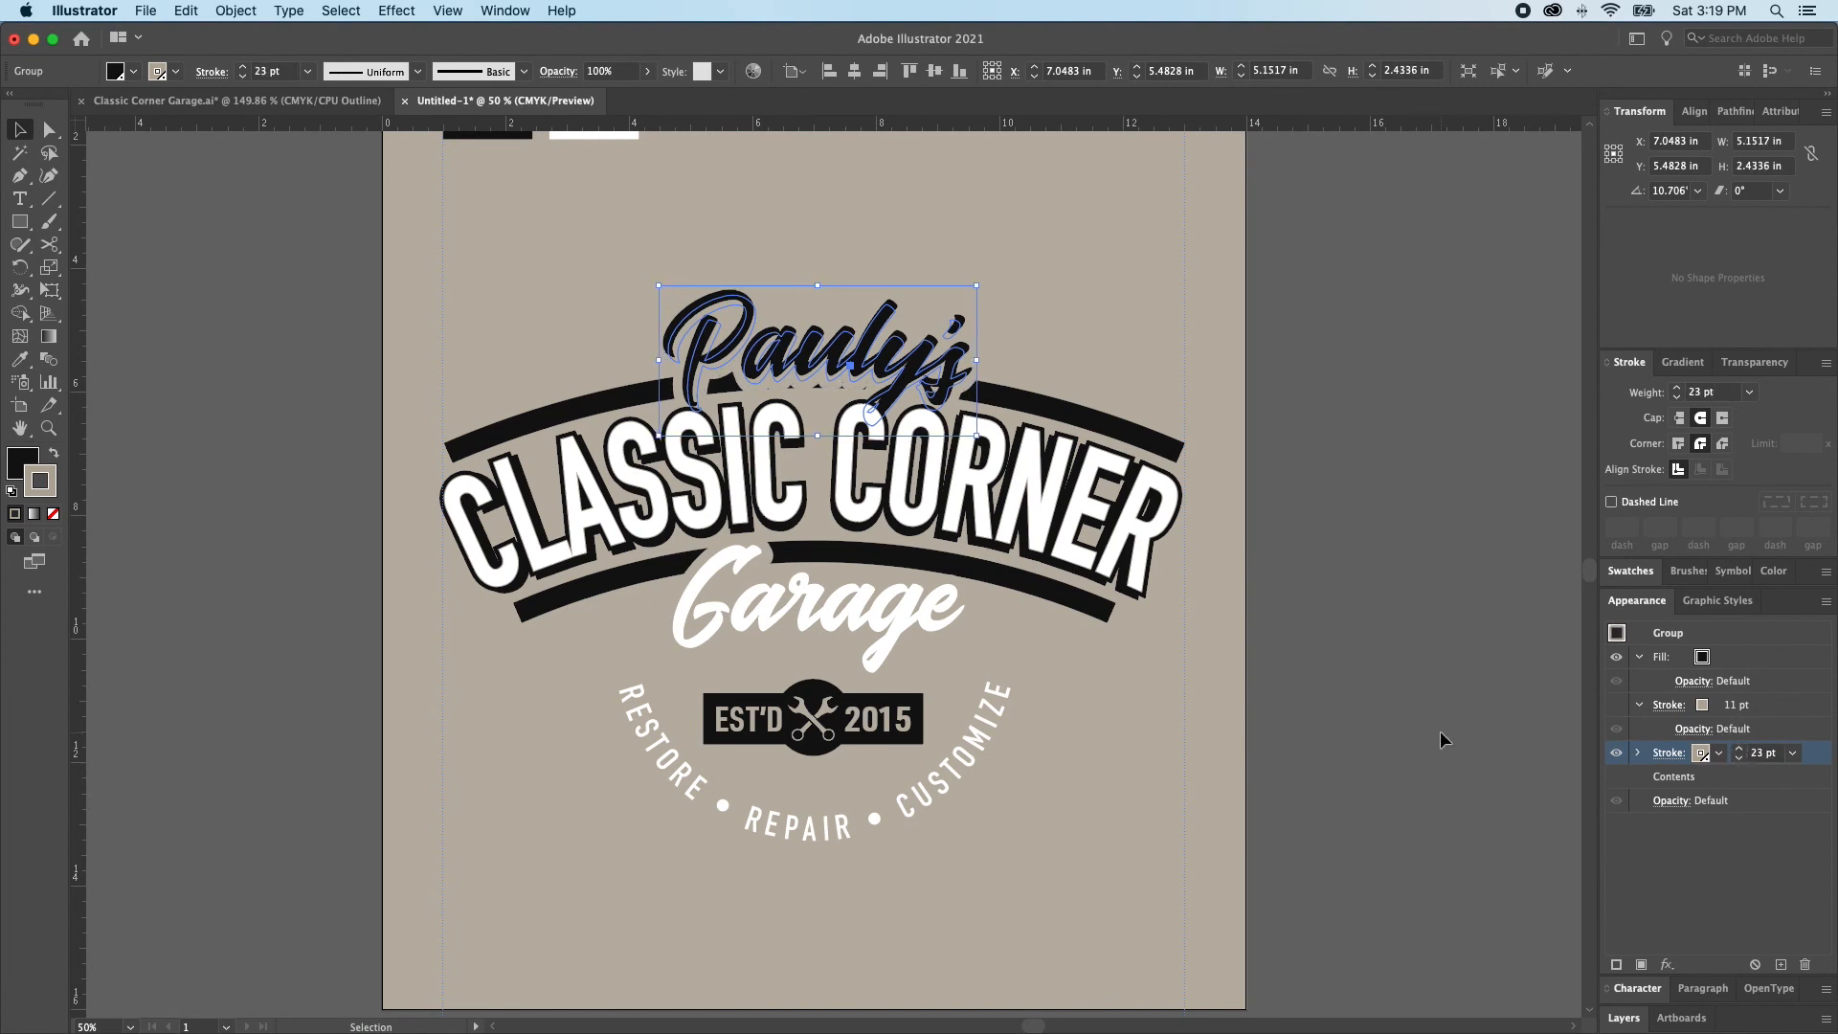
Undo the tan stroke colour and weight changes on the Pauly's and Garage lettering
left_click(1400, 739)
key("super+z")
key("super+z")
key("super+z")
key("super+z")
key("super+z")
key("super+z")
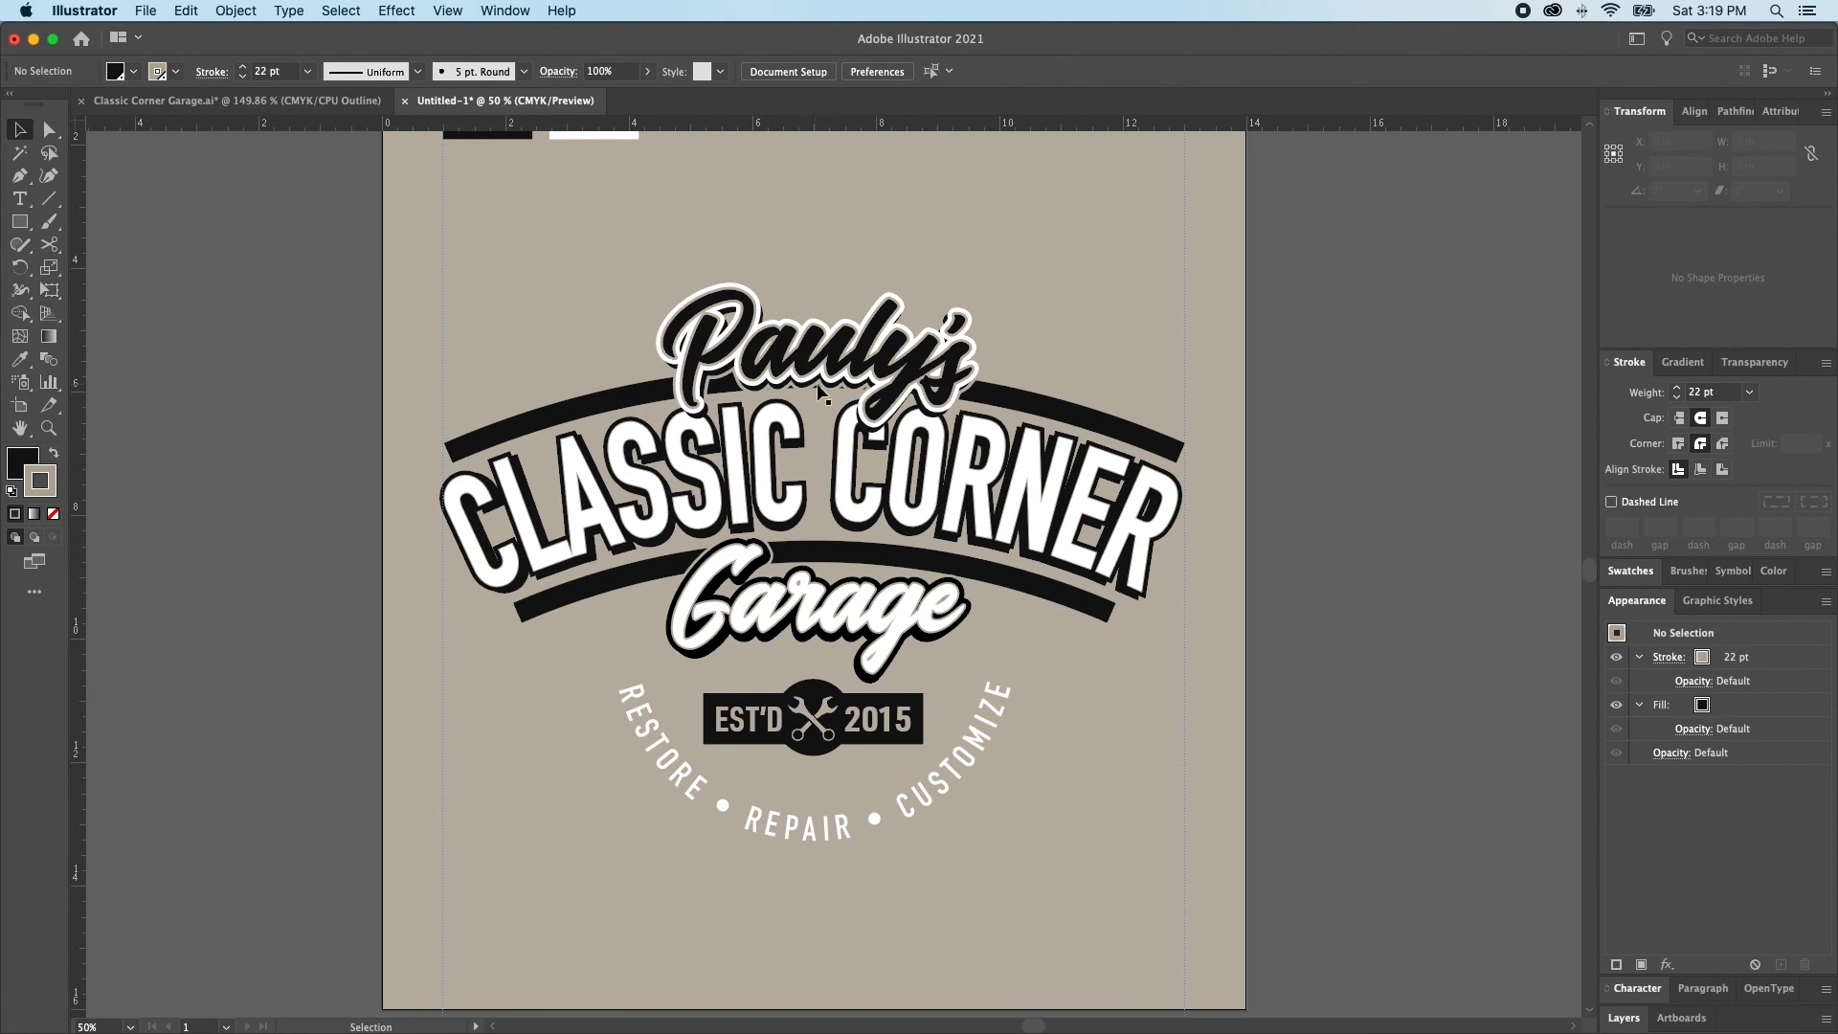
Draw a closed Pen tool shape about 3.59 in wide and 0.89 in high over the lower part of Pauly's
key("p")
left_click(892, 390)
left_click_drag(881, 372, 730, 403)
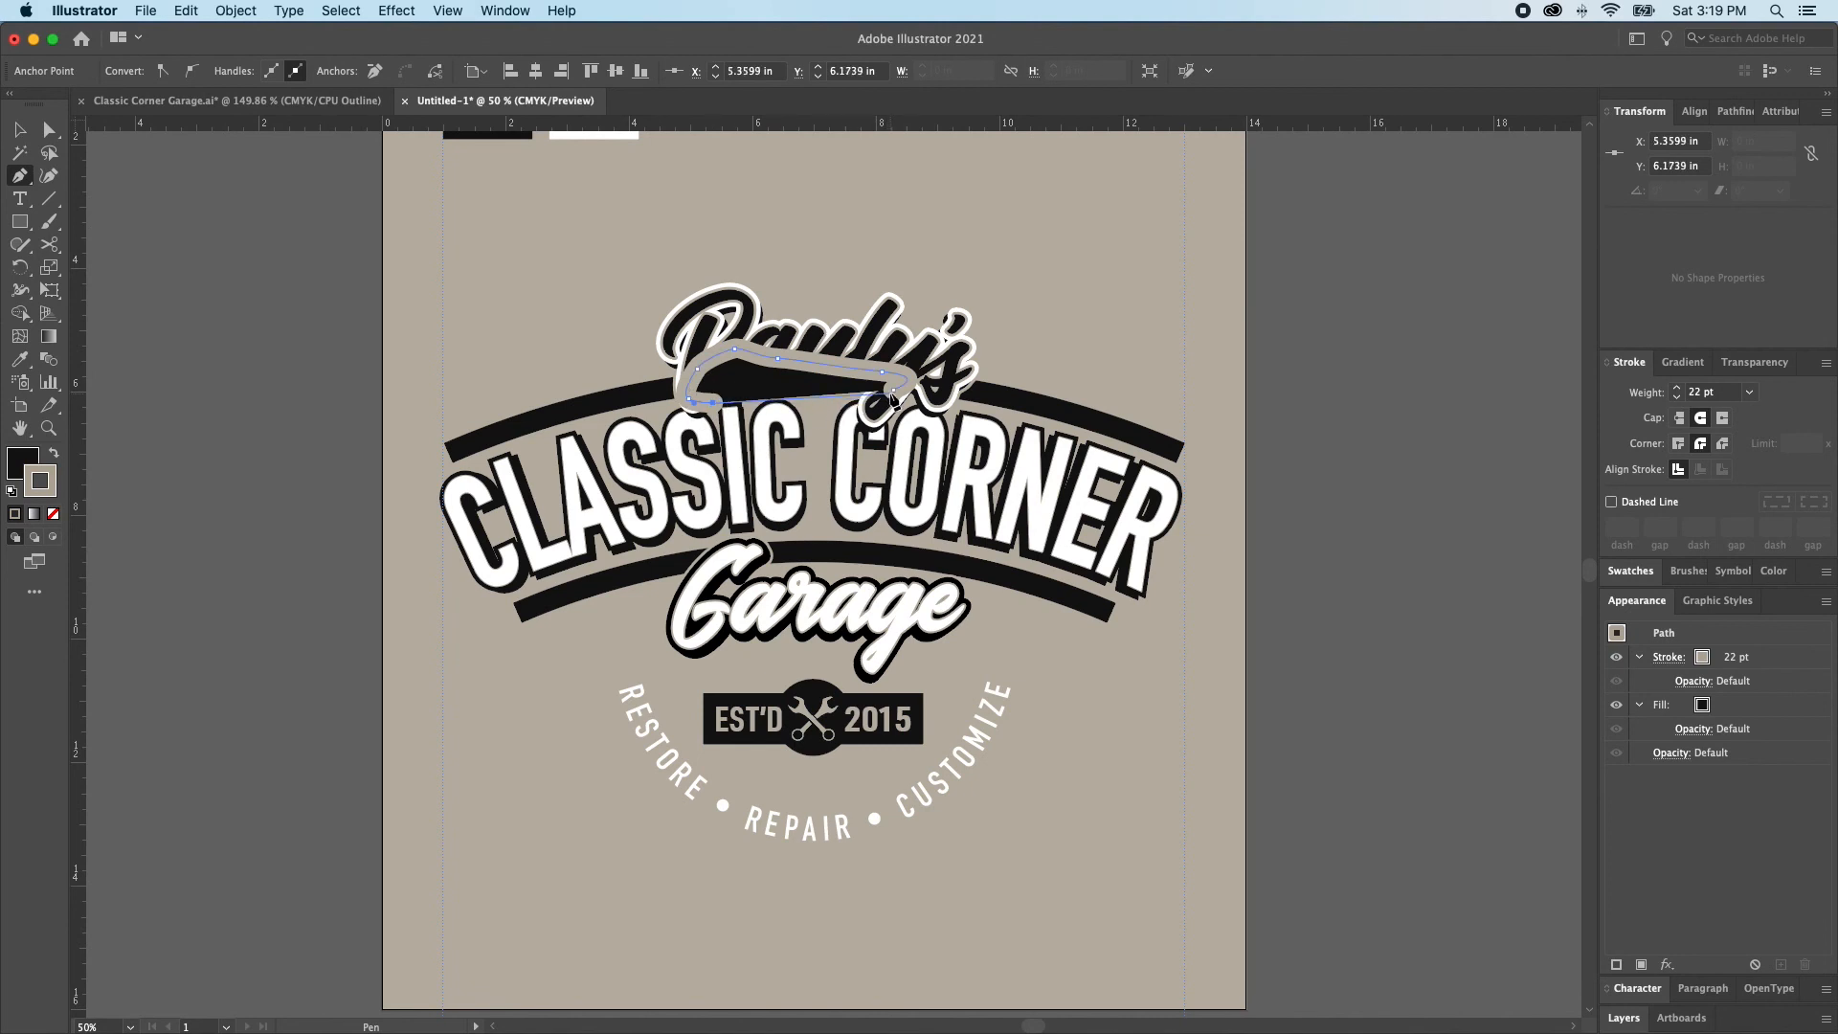
left_click(893, 390)
Give the drawn shape a tan fill with no stroke, send it behind the Pauly's lettering, and clear the selection
key("a")
left_click(782, 375)
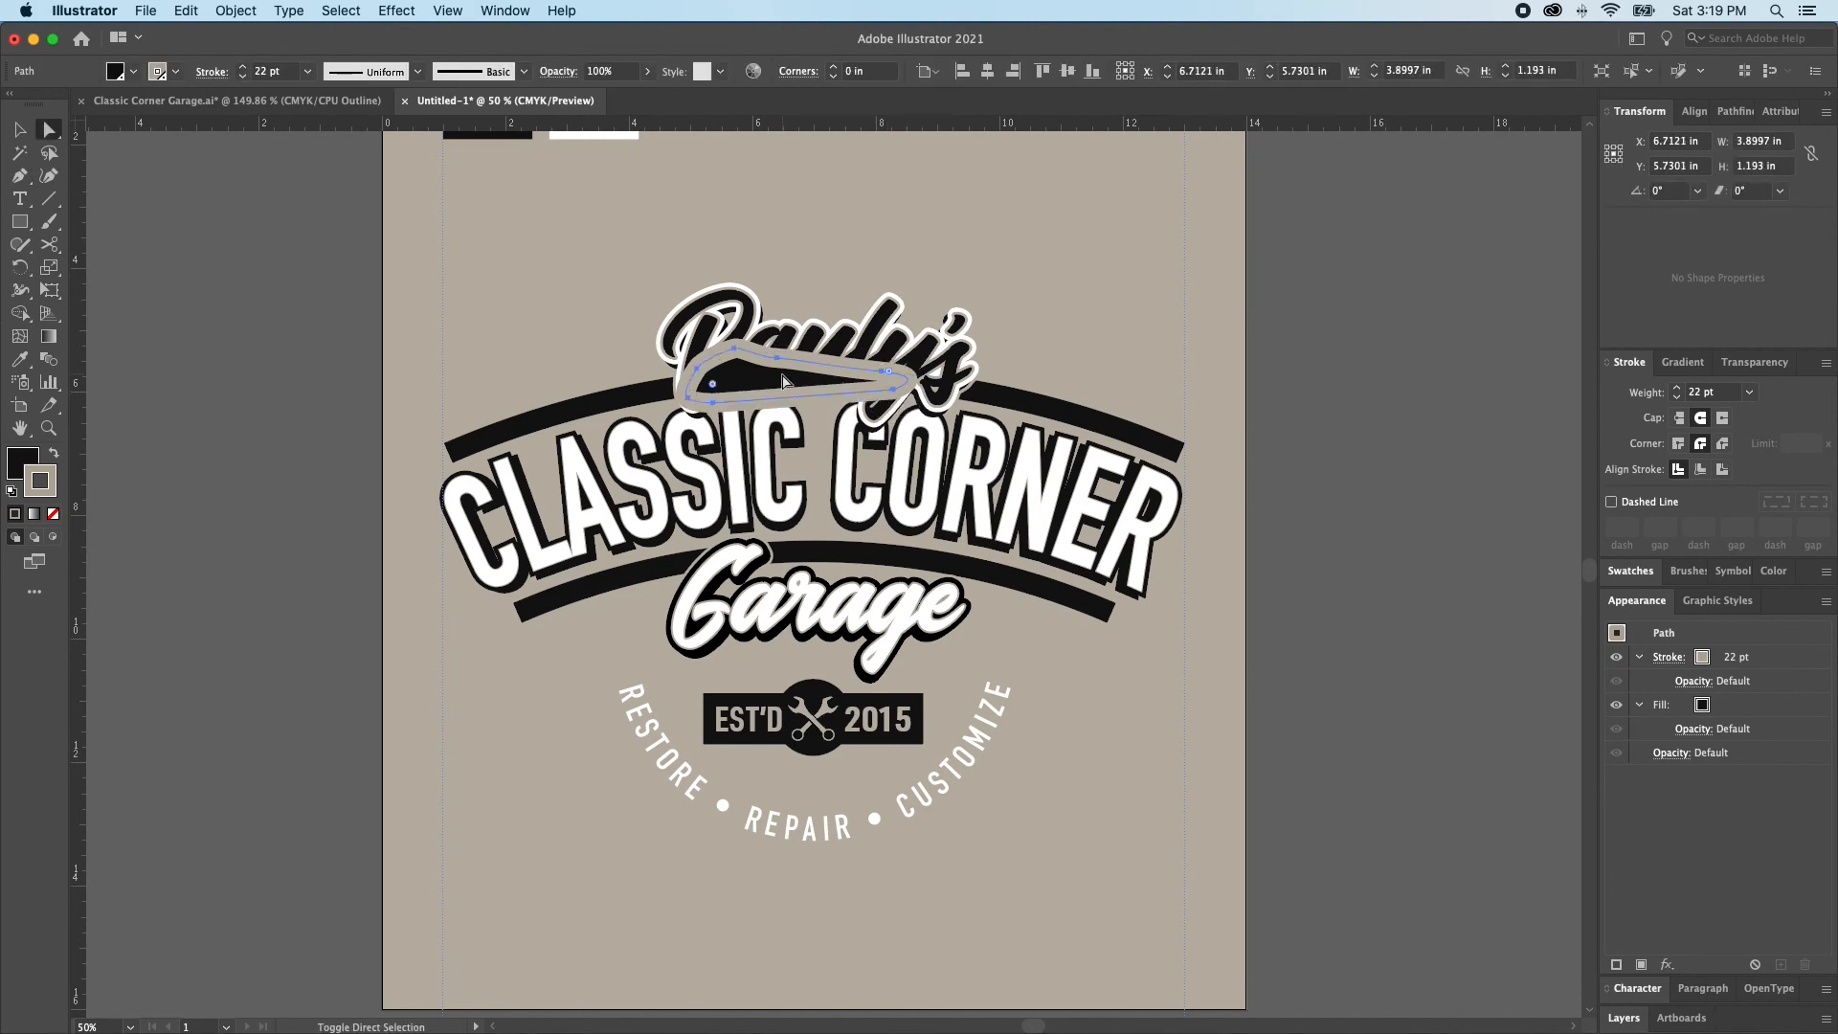
key("shift+x")
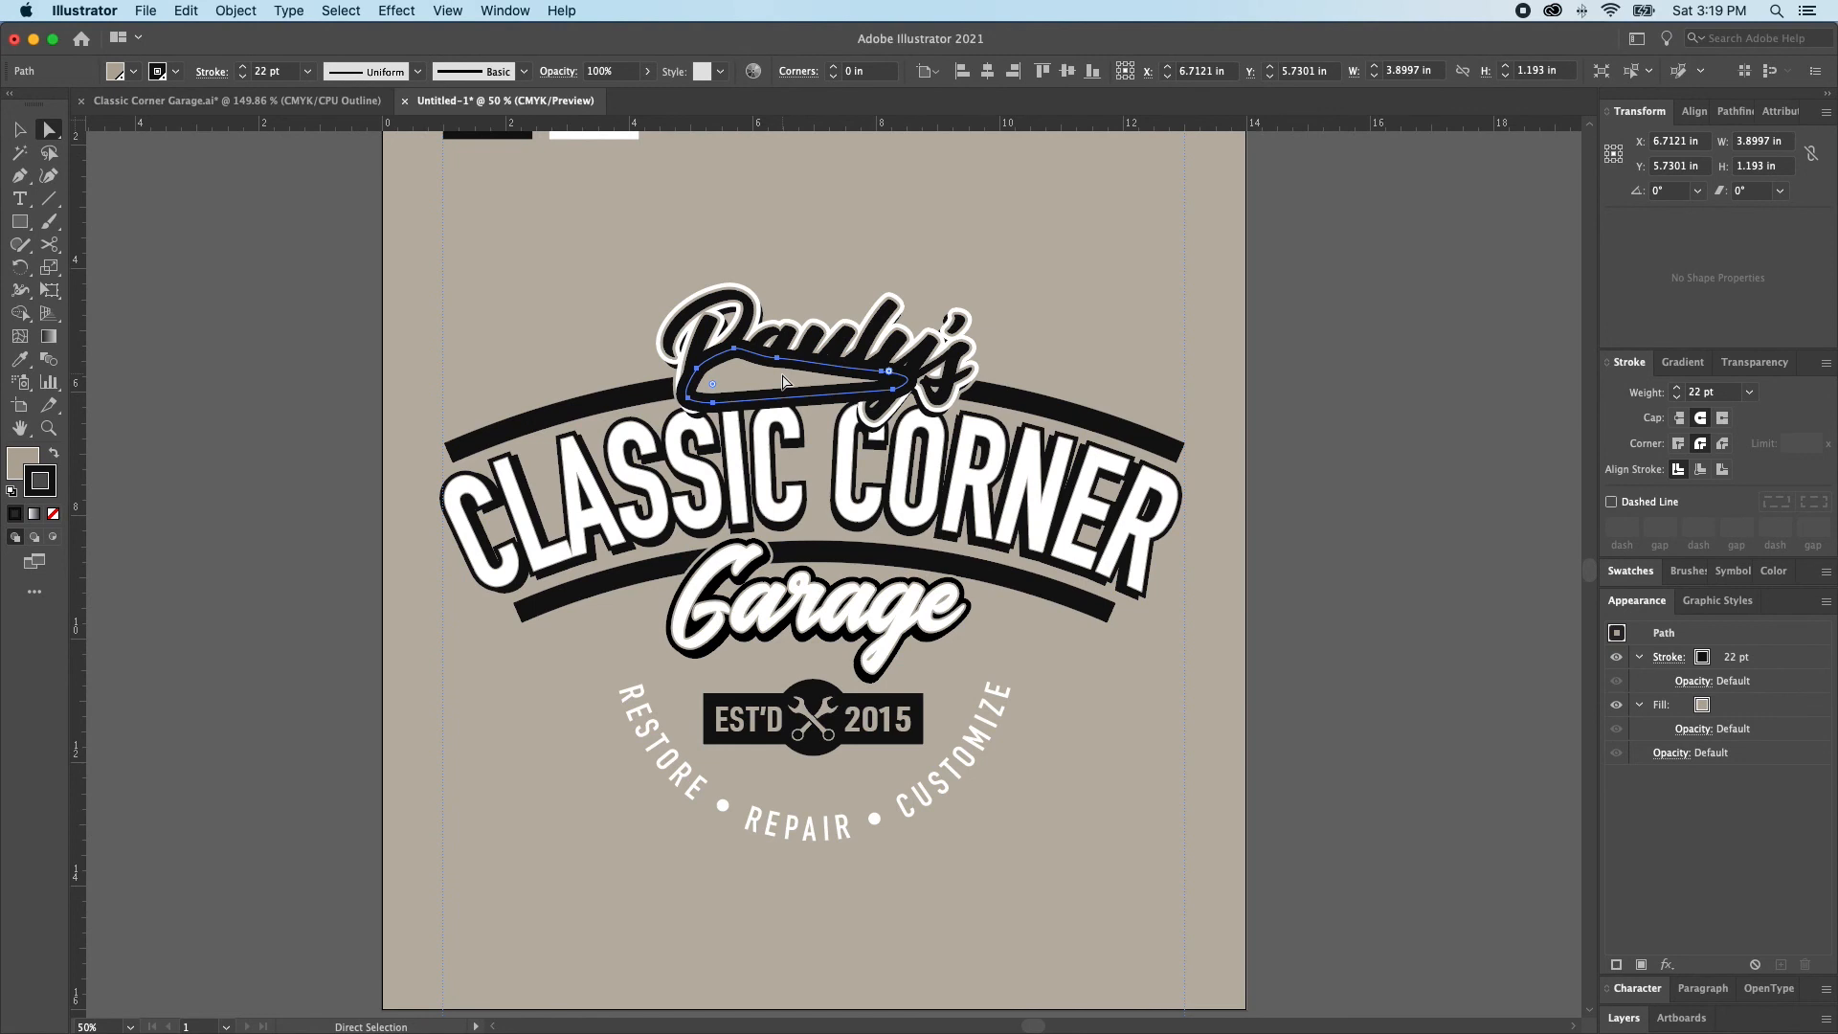
key("slash")
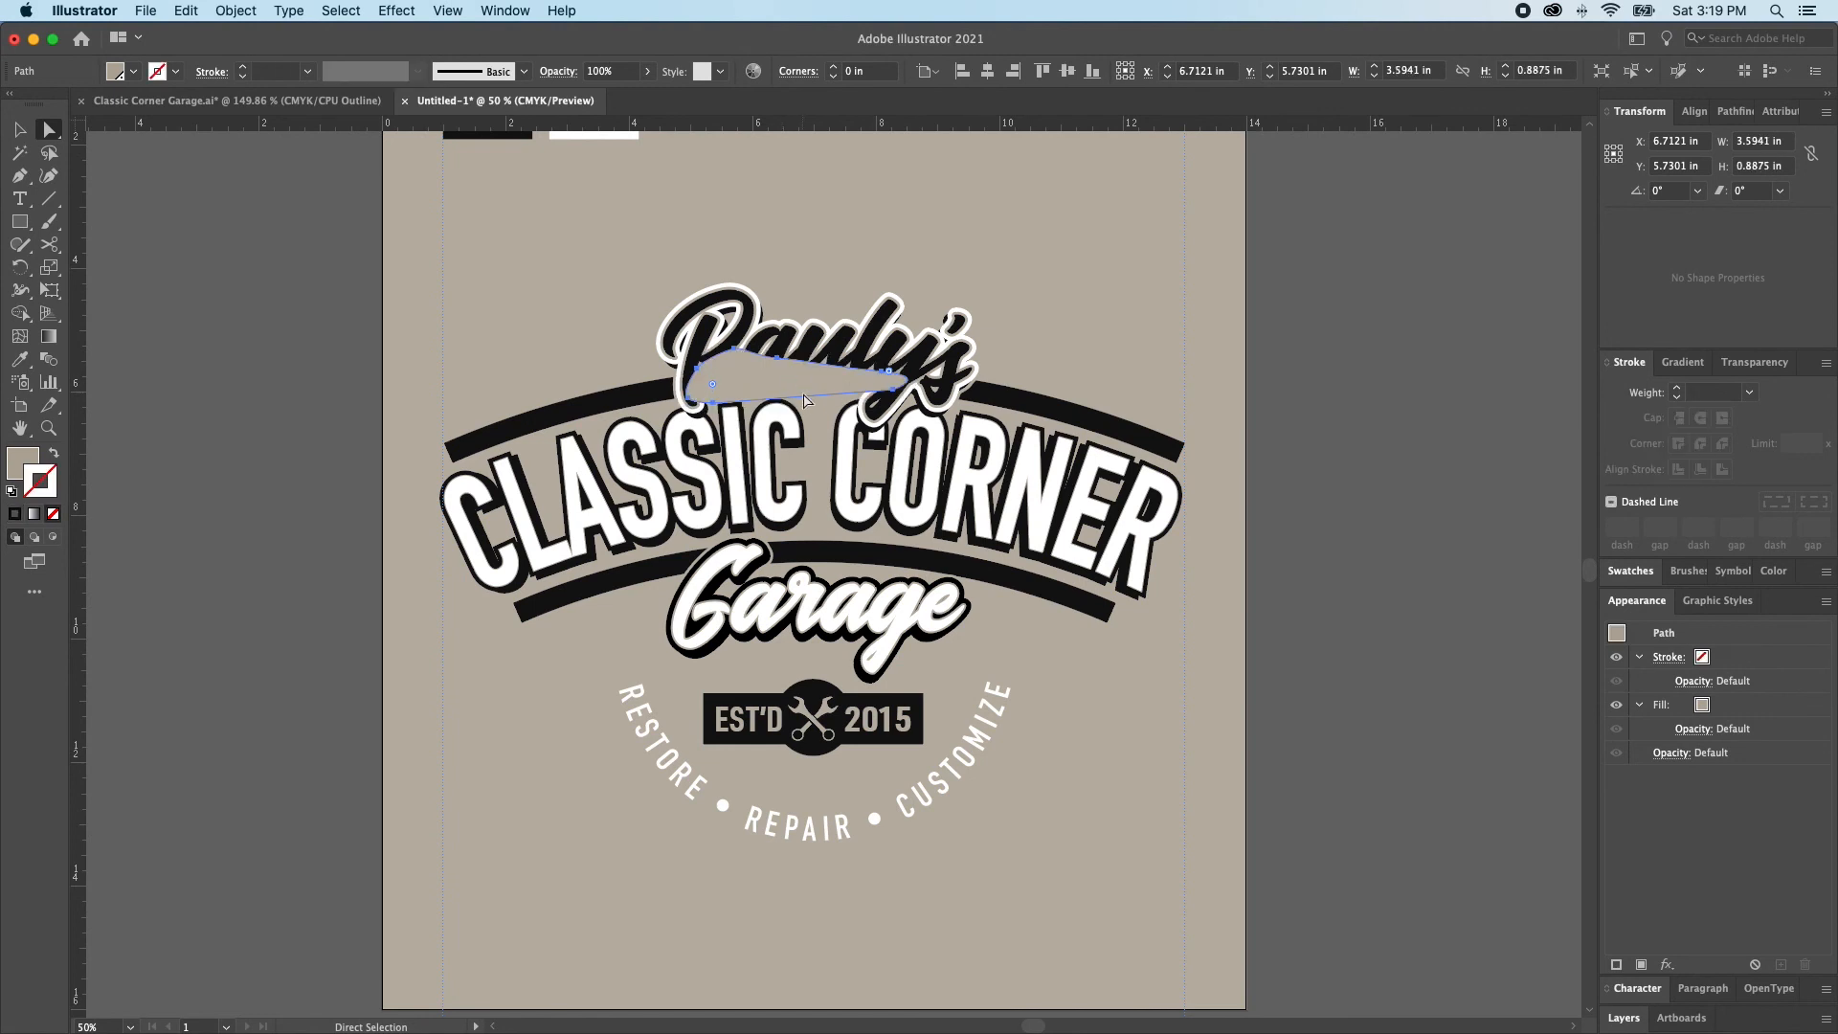
key("super+shift+bracketleft")
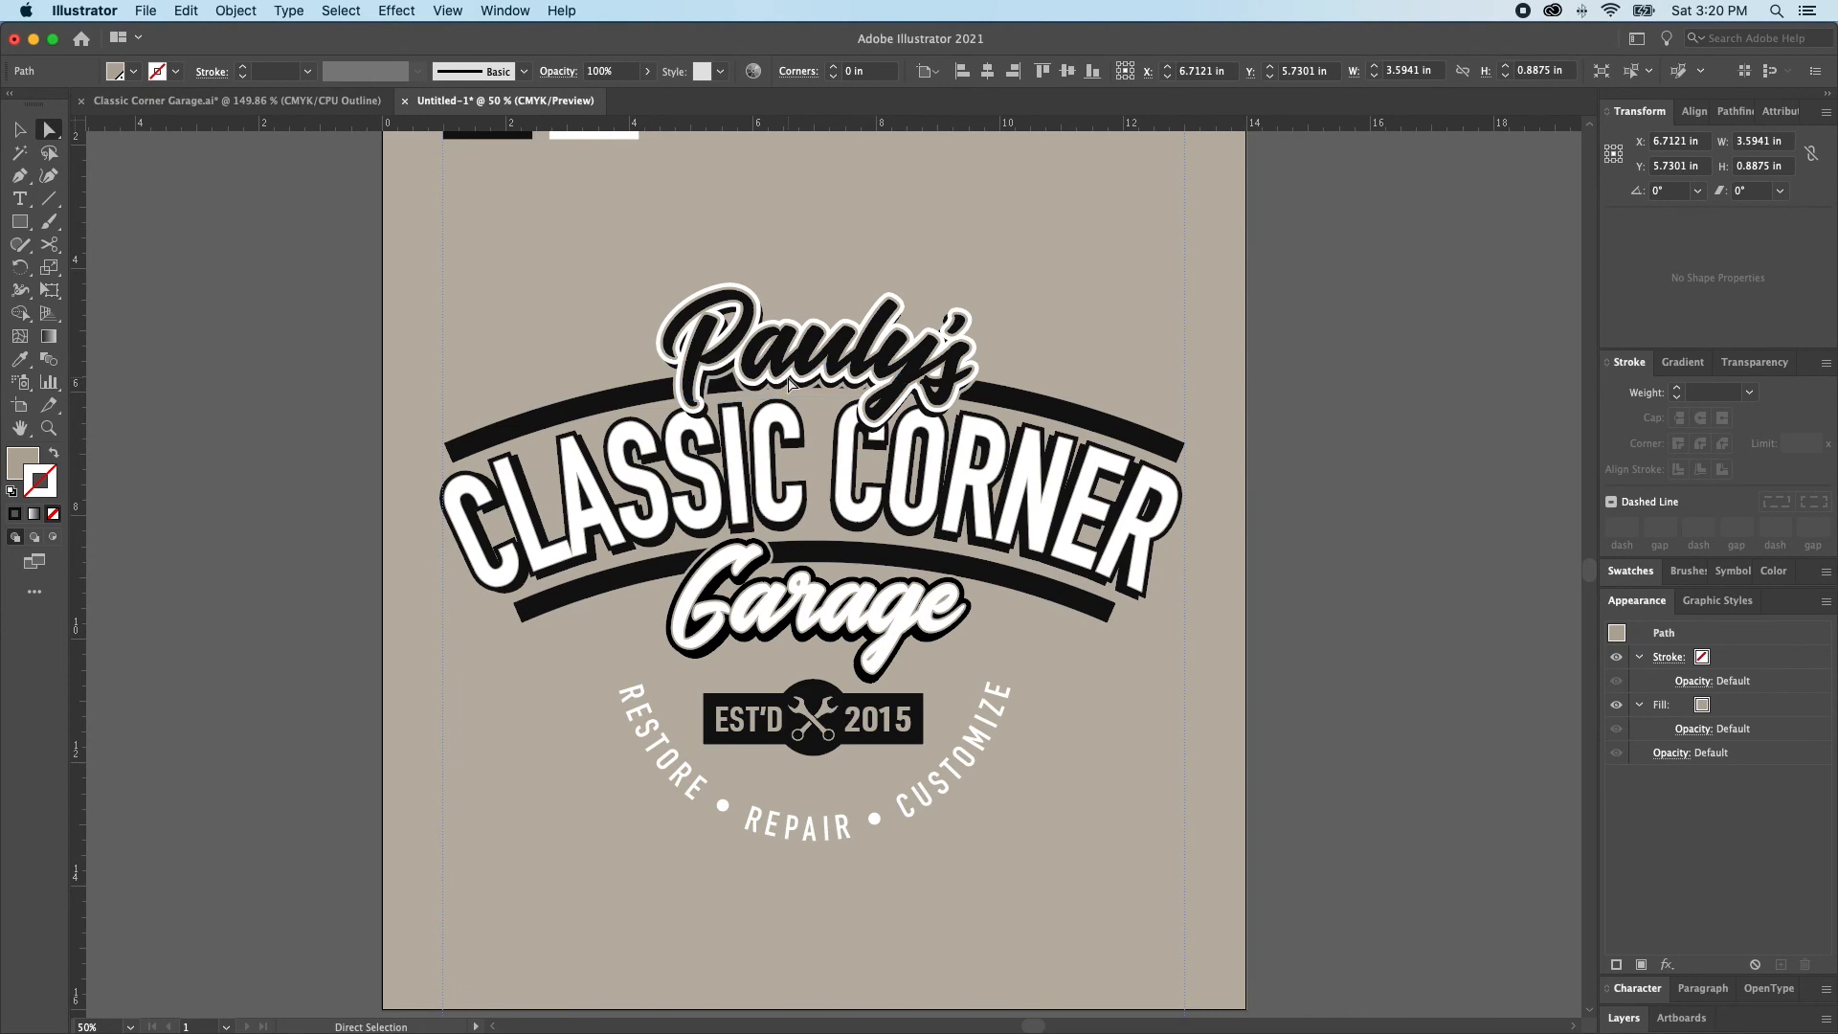
left_click(603, 374)
left_click(601, 400, "super")
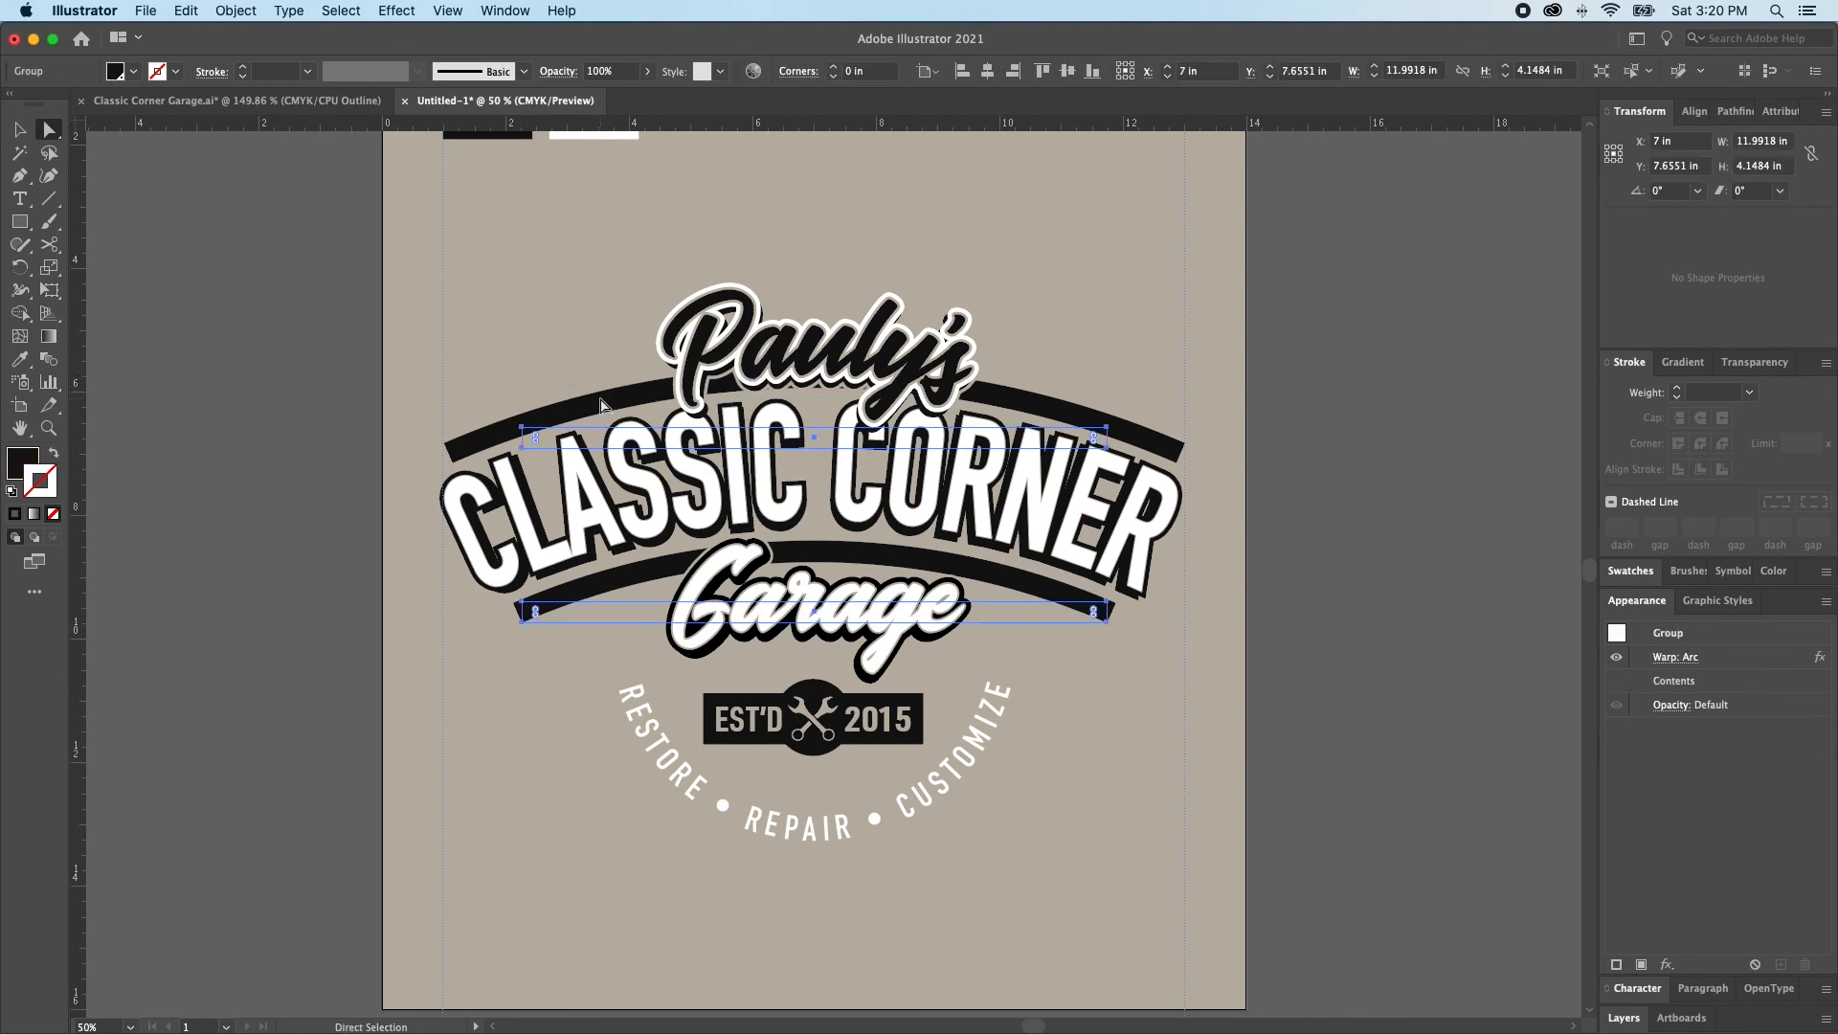
key("super+shift+a")
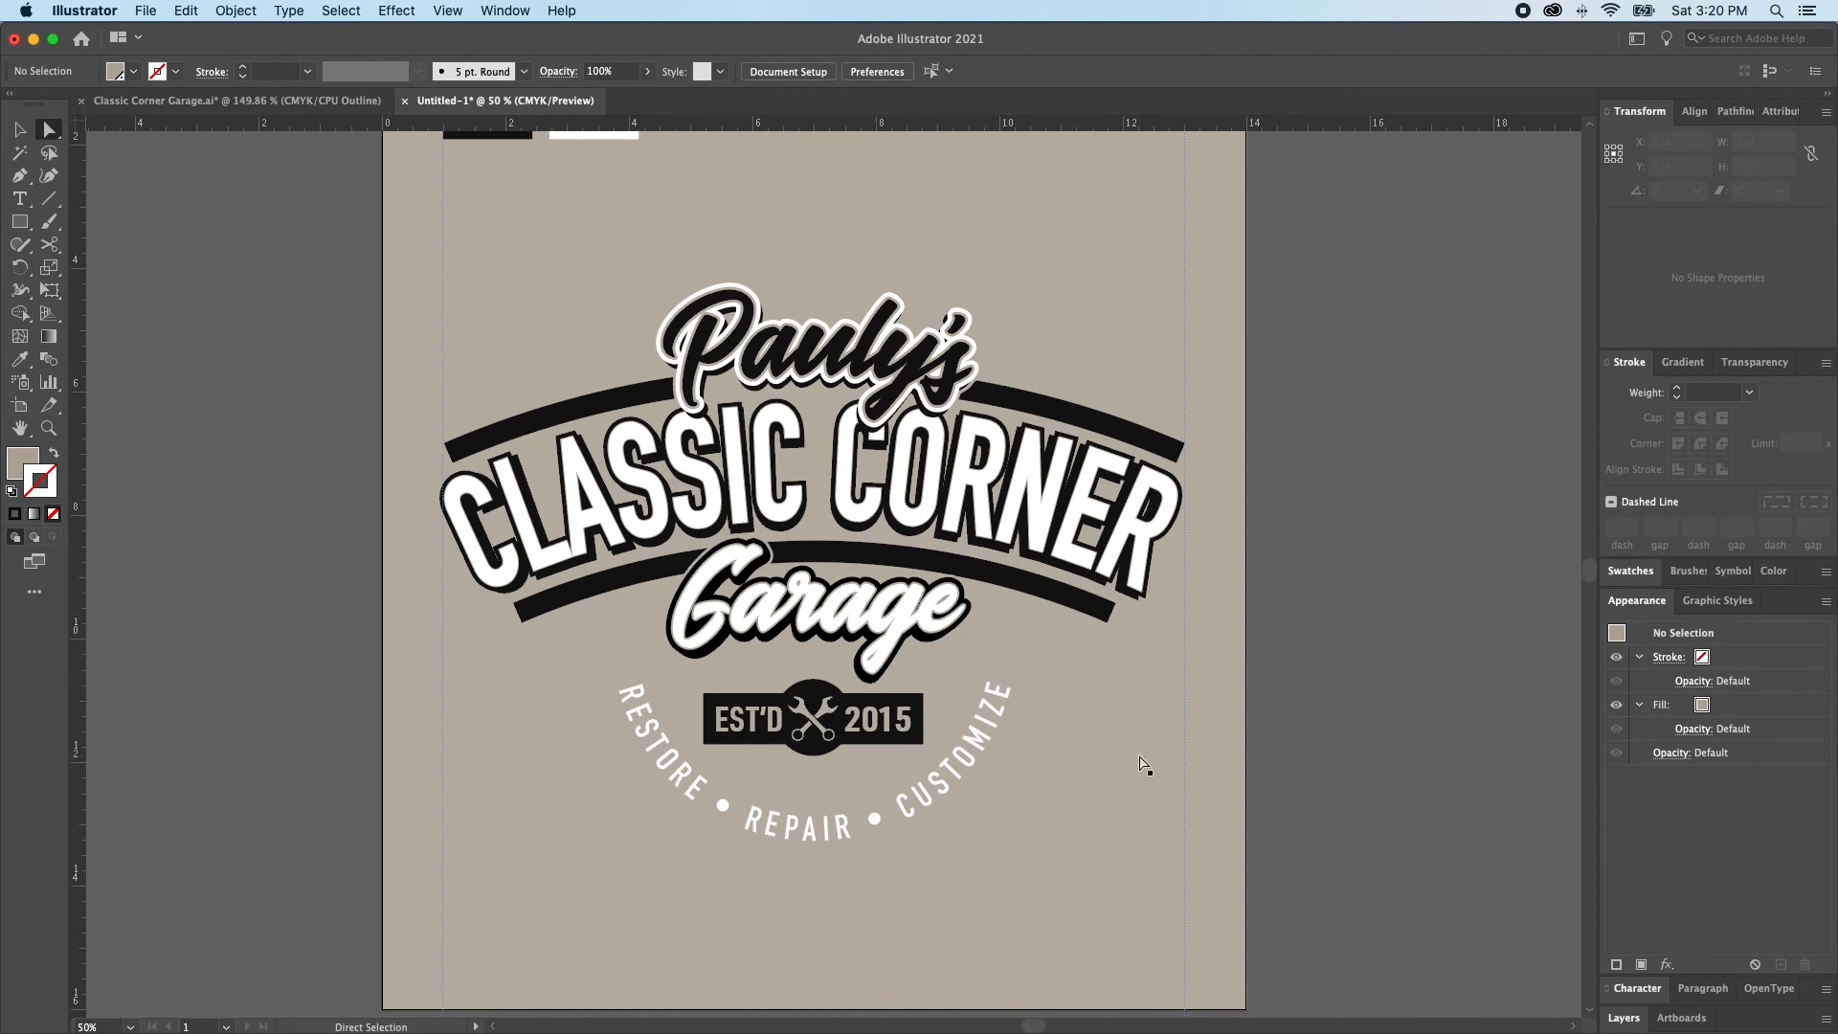
left_click(996, 576)
key("super+shift+a")
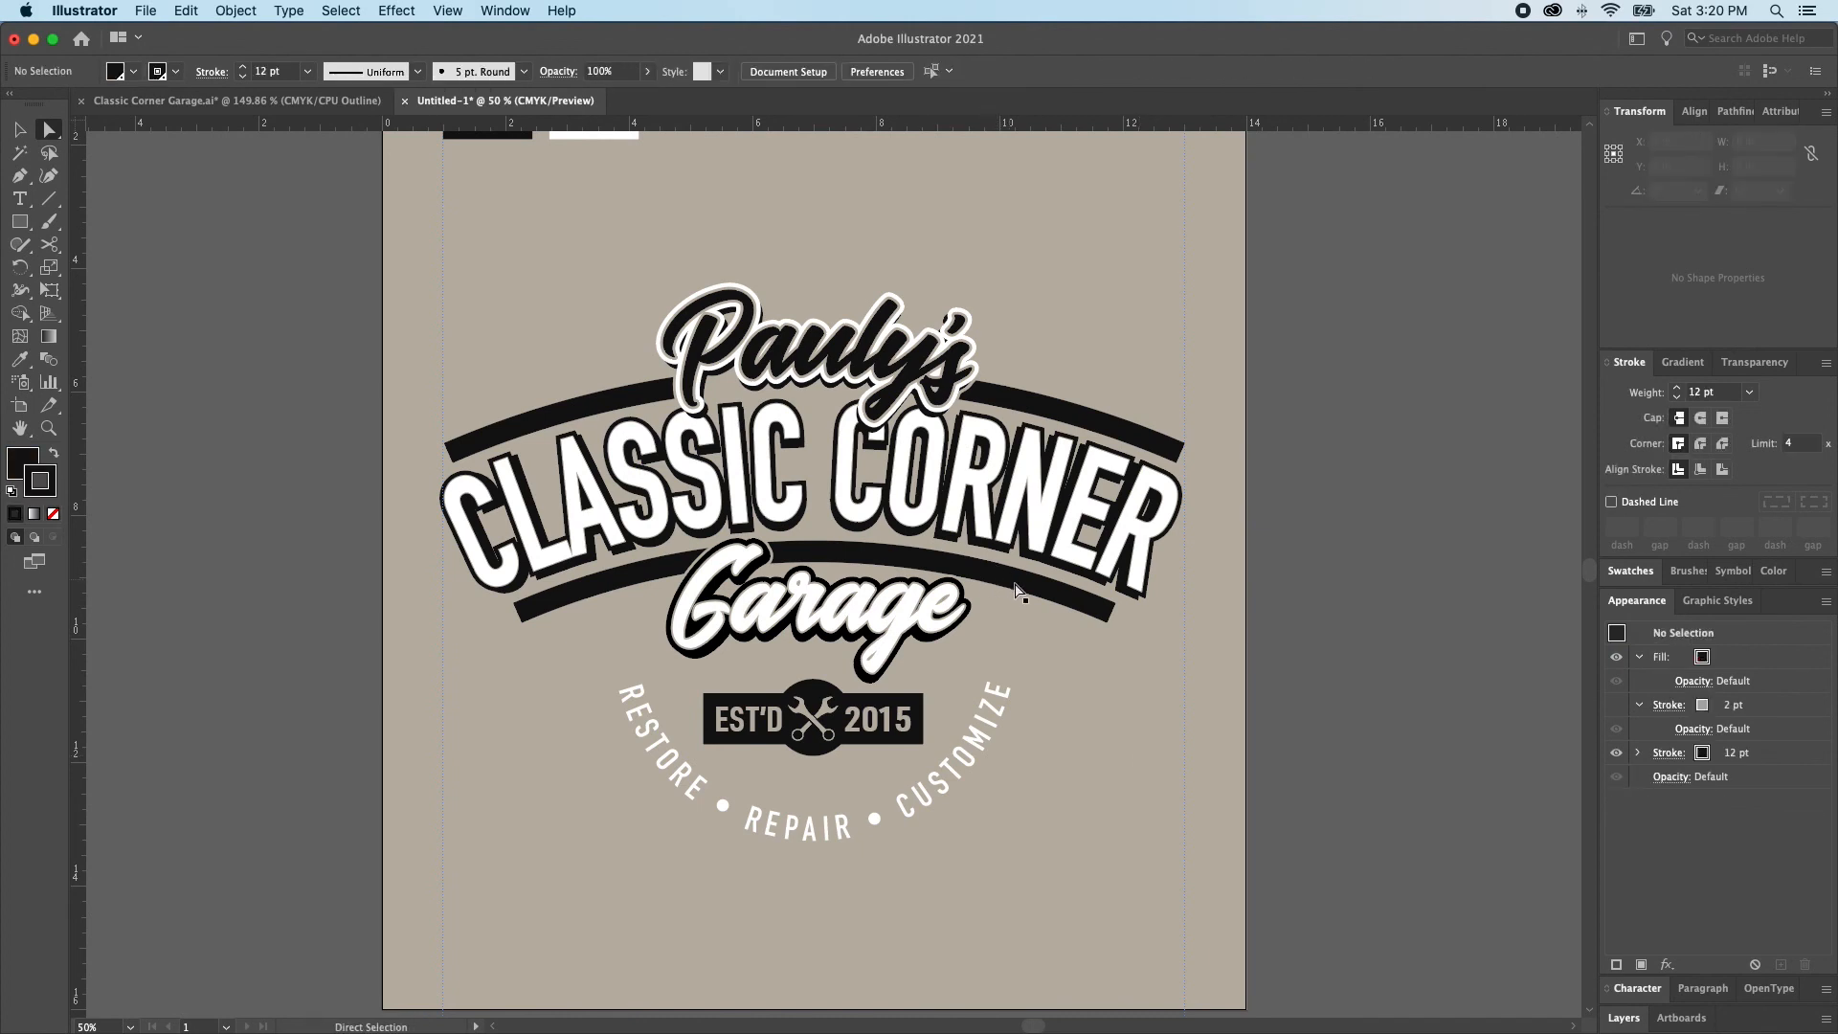
key("v")
left_click(1048, 538)
key("super+shift+a")
left_click(1053, 541)
key("super+shift+a")
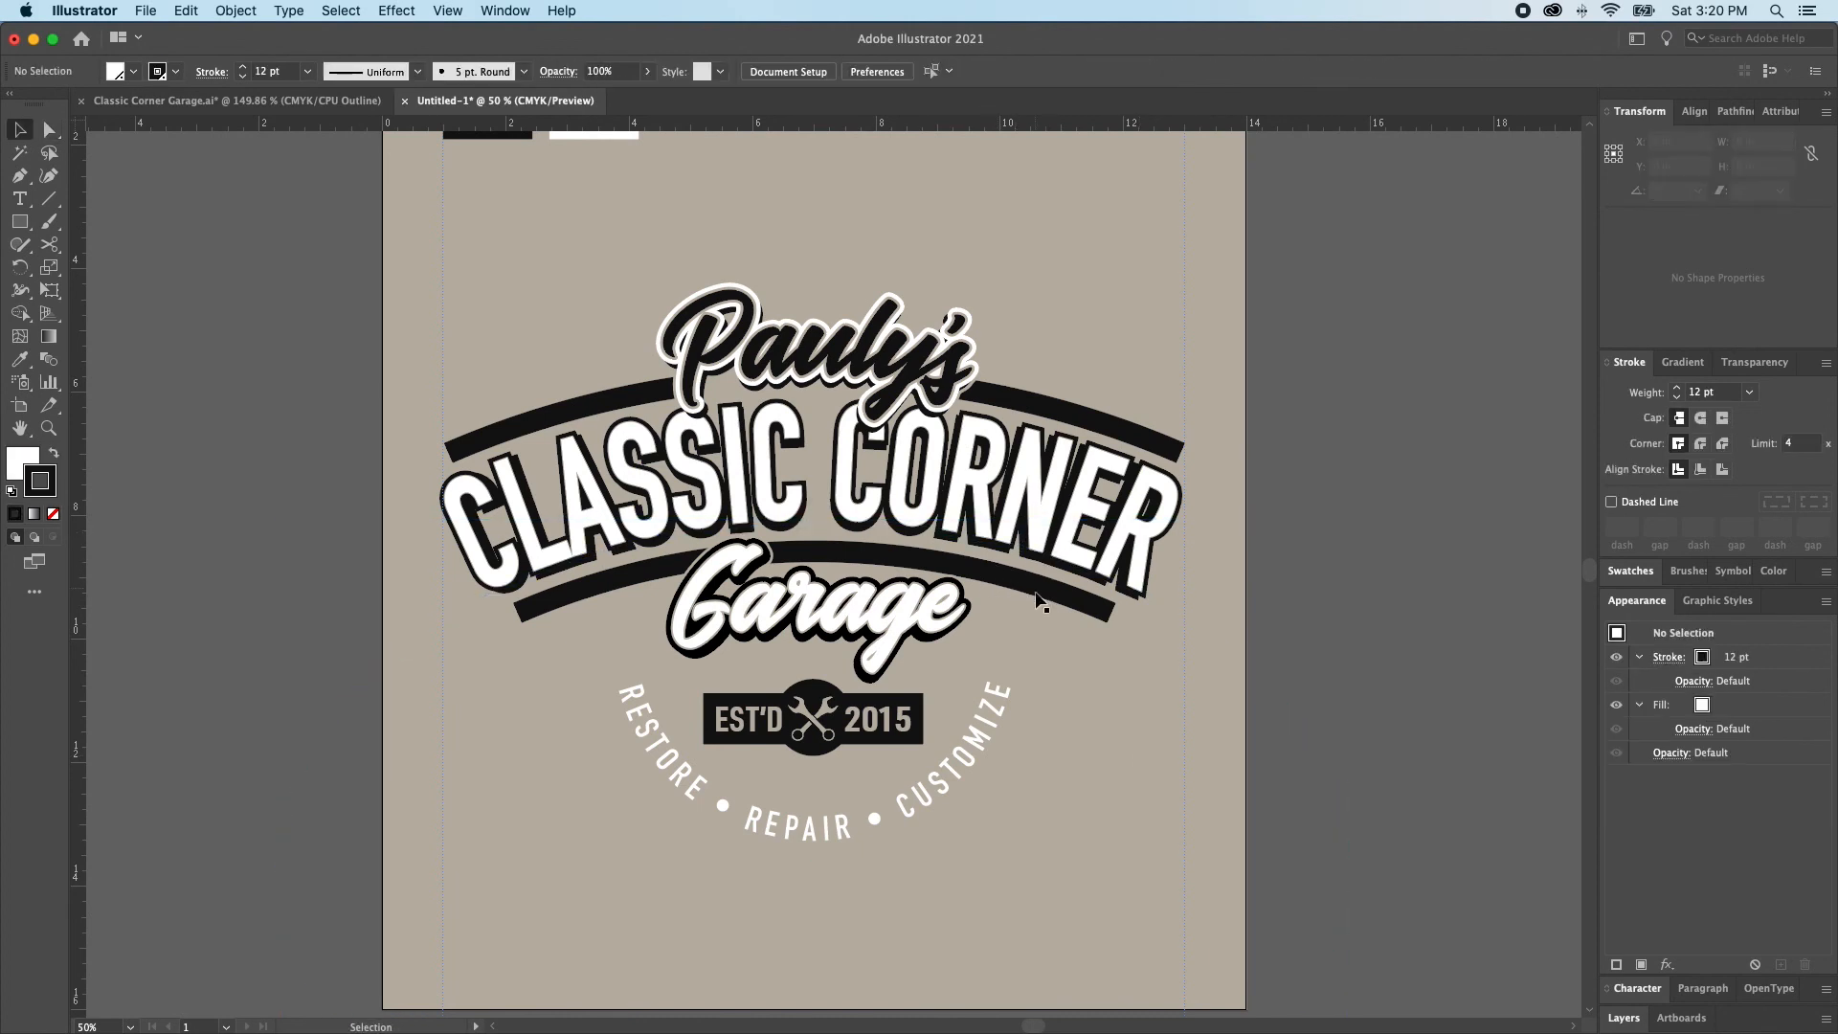
Widen the arched bars group evenly about its centre so both bars reach slightly farther out on each side
key("a")
left_click(1034, 614)
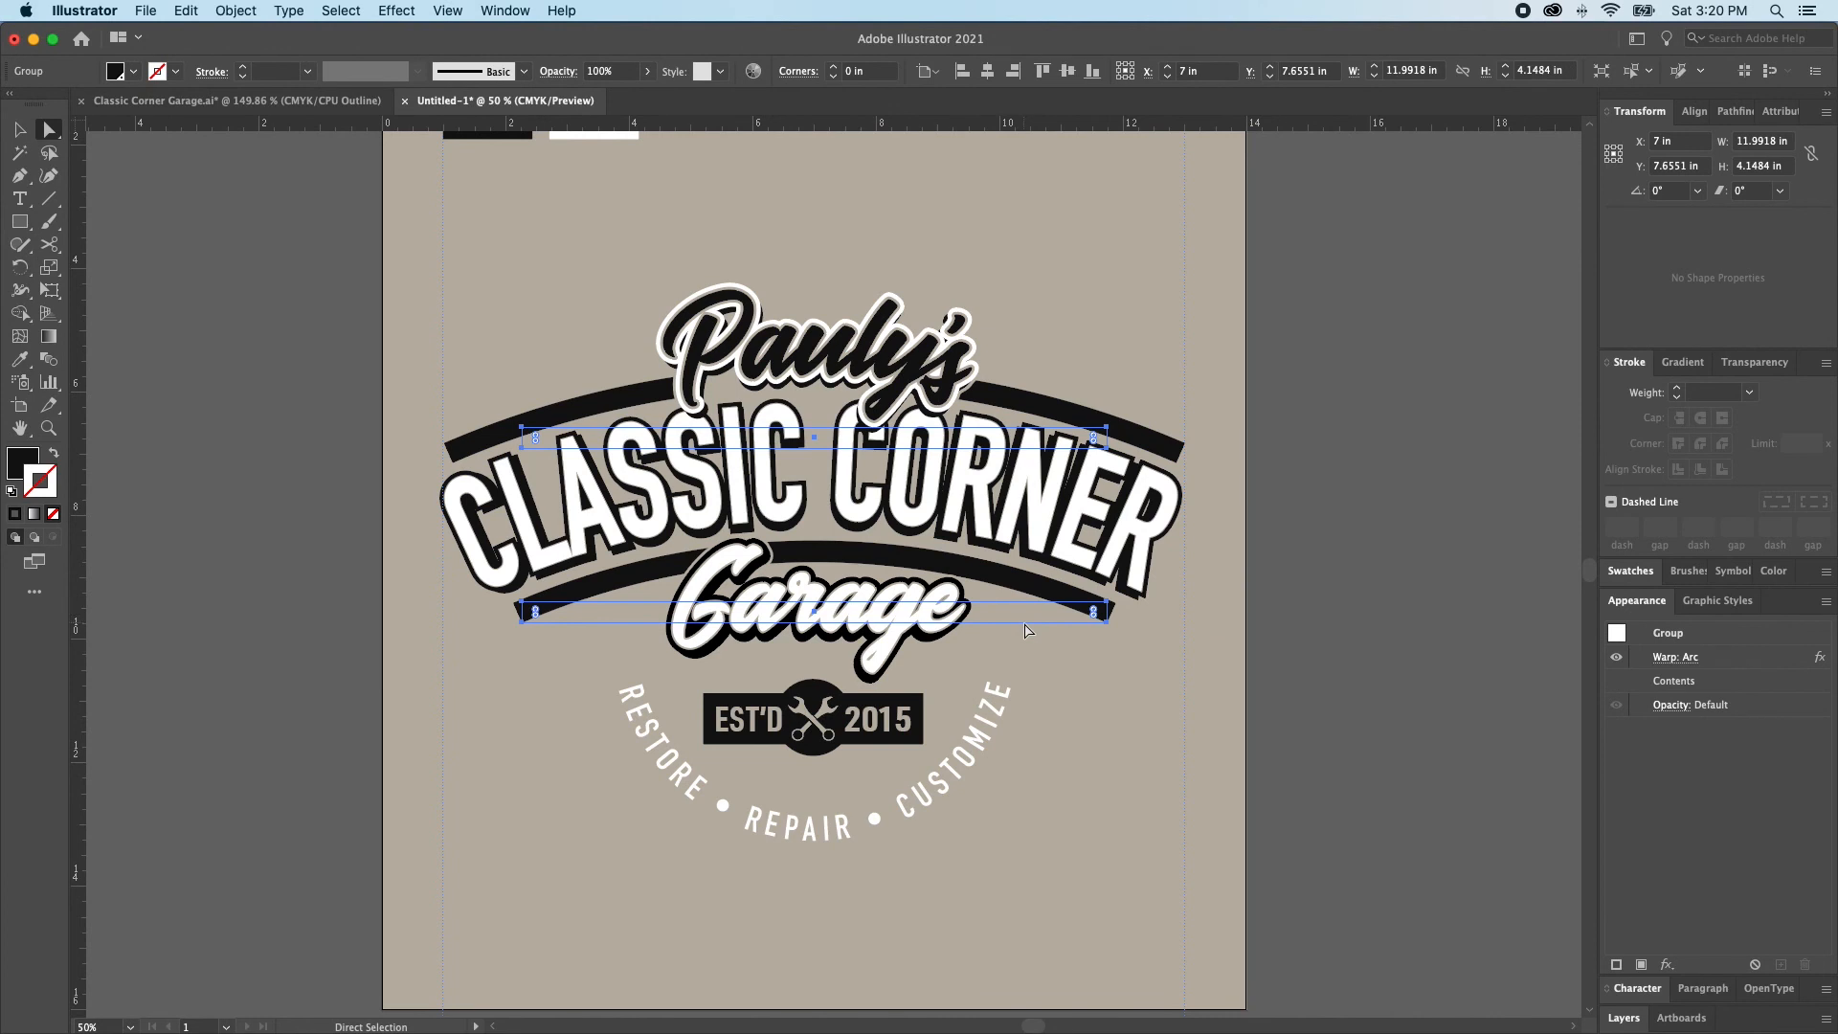
key("v")
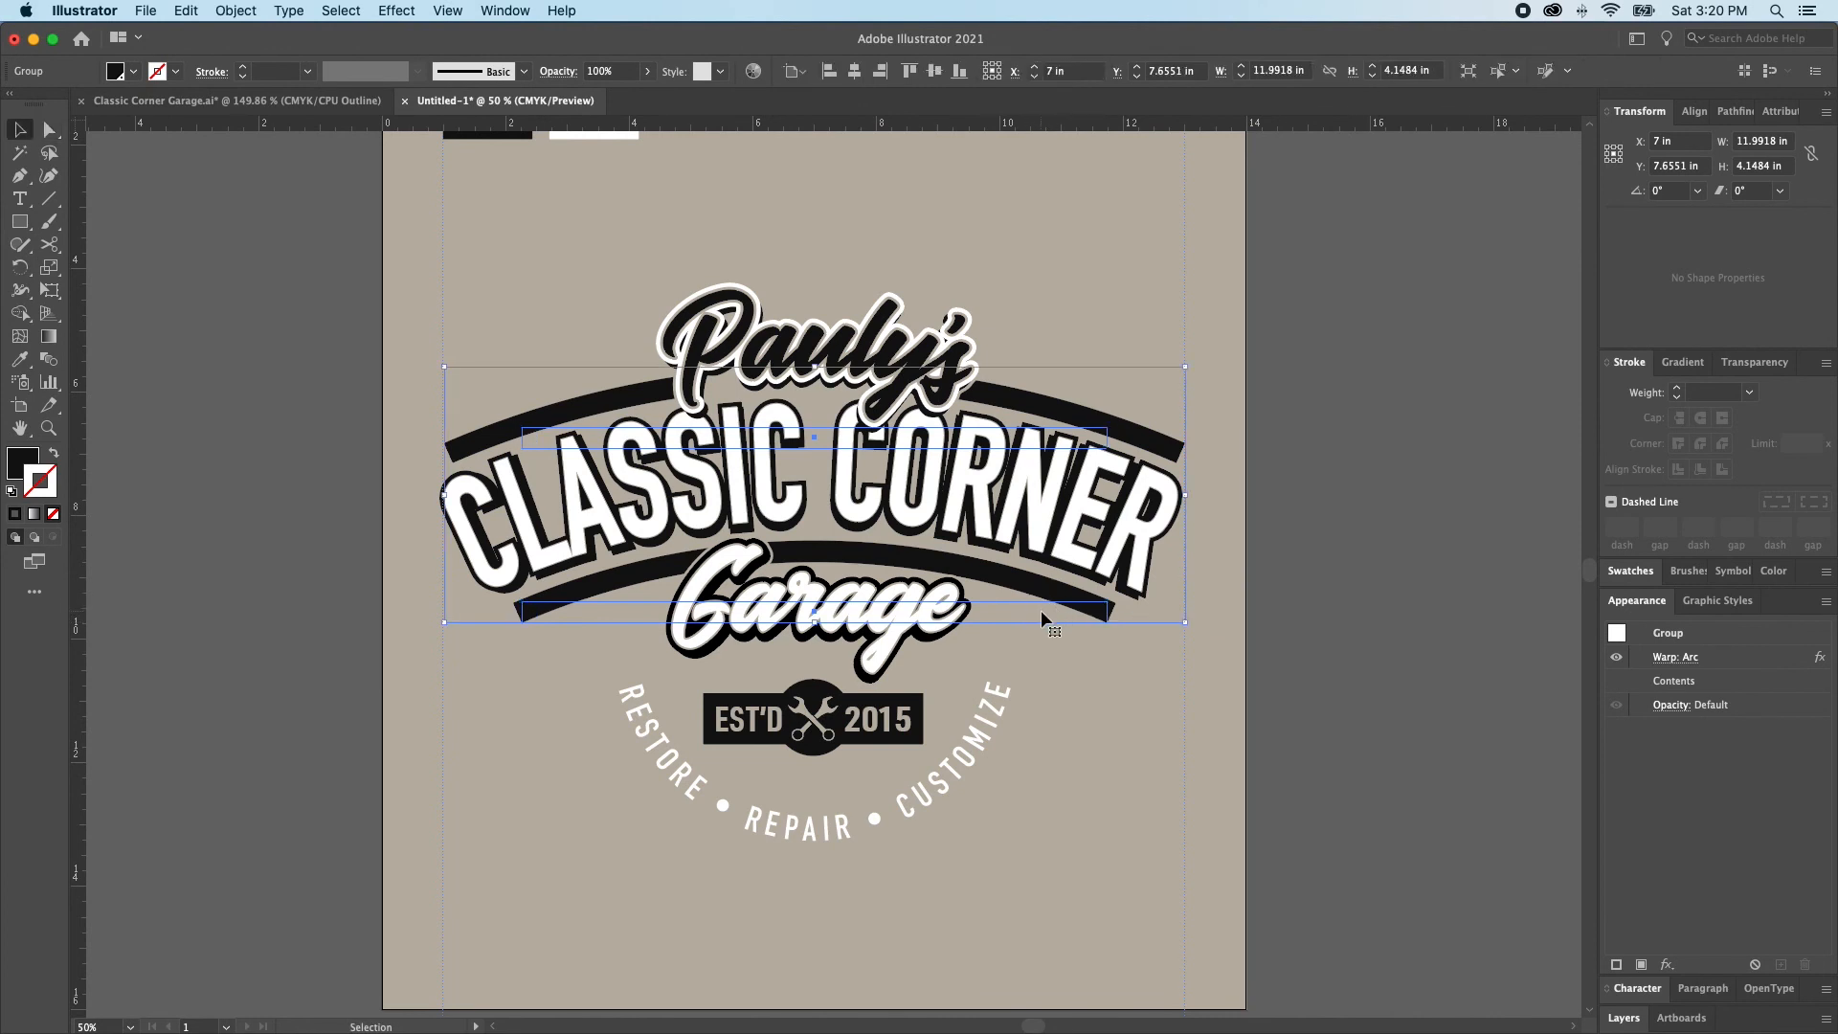
left_click_drag(1189, 495, 1206, 499)
key("super+shift+a")
Scale the upper arched bar proportionally about its centre to about 8.6 in wide and 0.29 in high
key("a")
left_click(1101, 420)
key("super+shift+a")
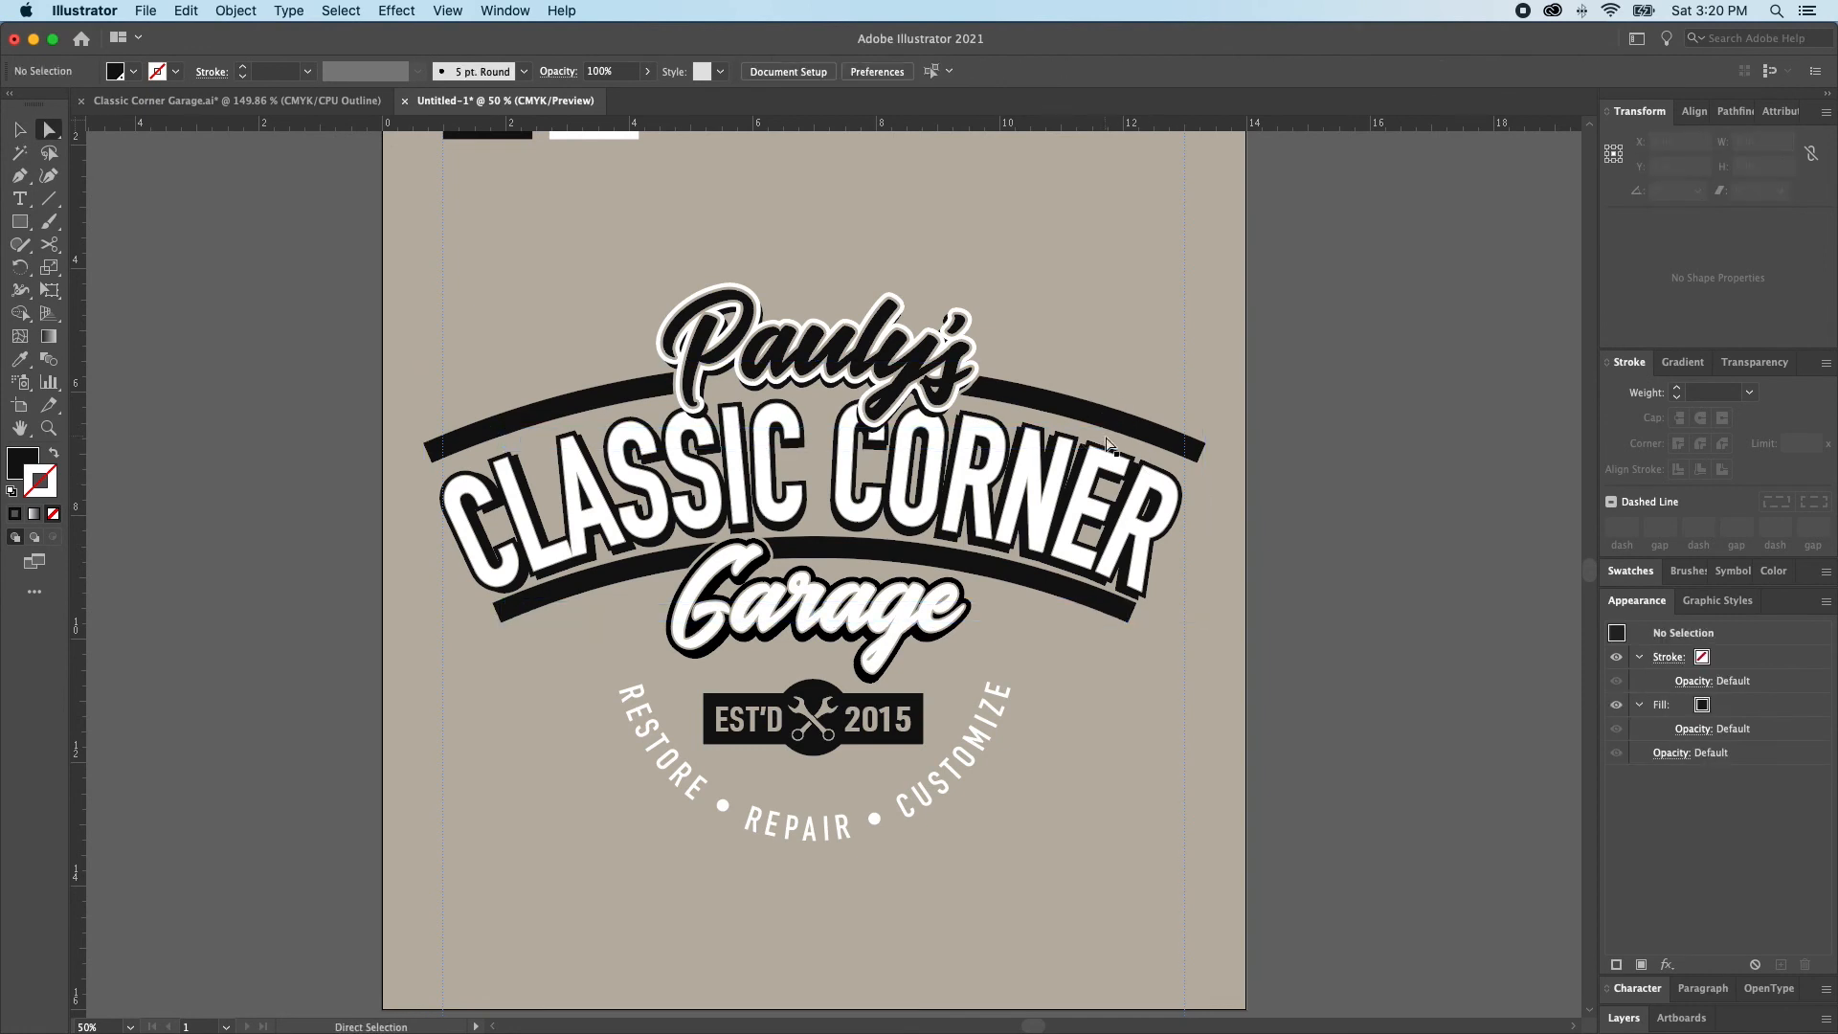
left_click(1108, 446)
key("Down")
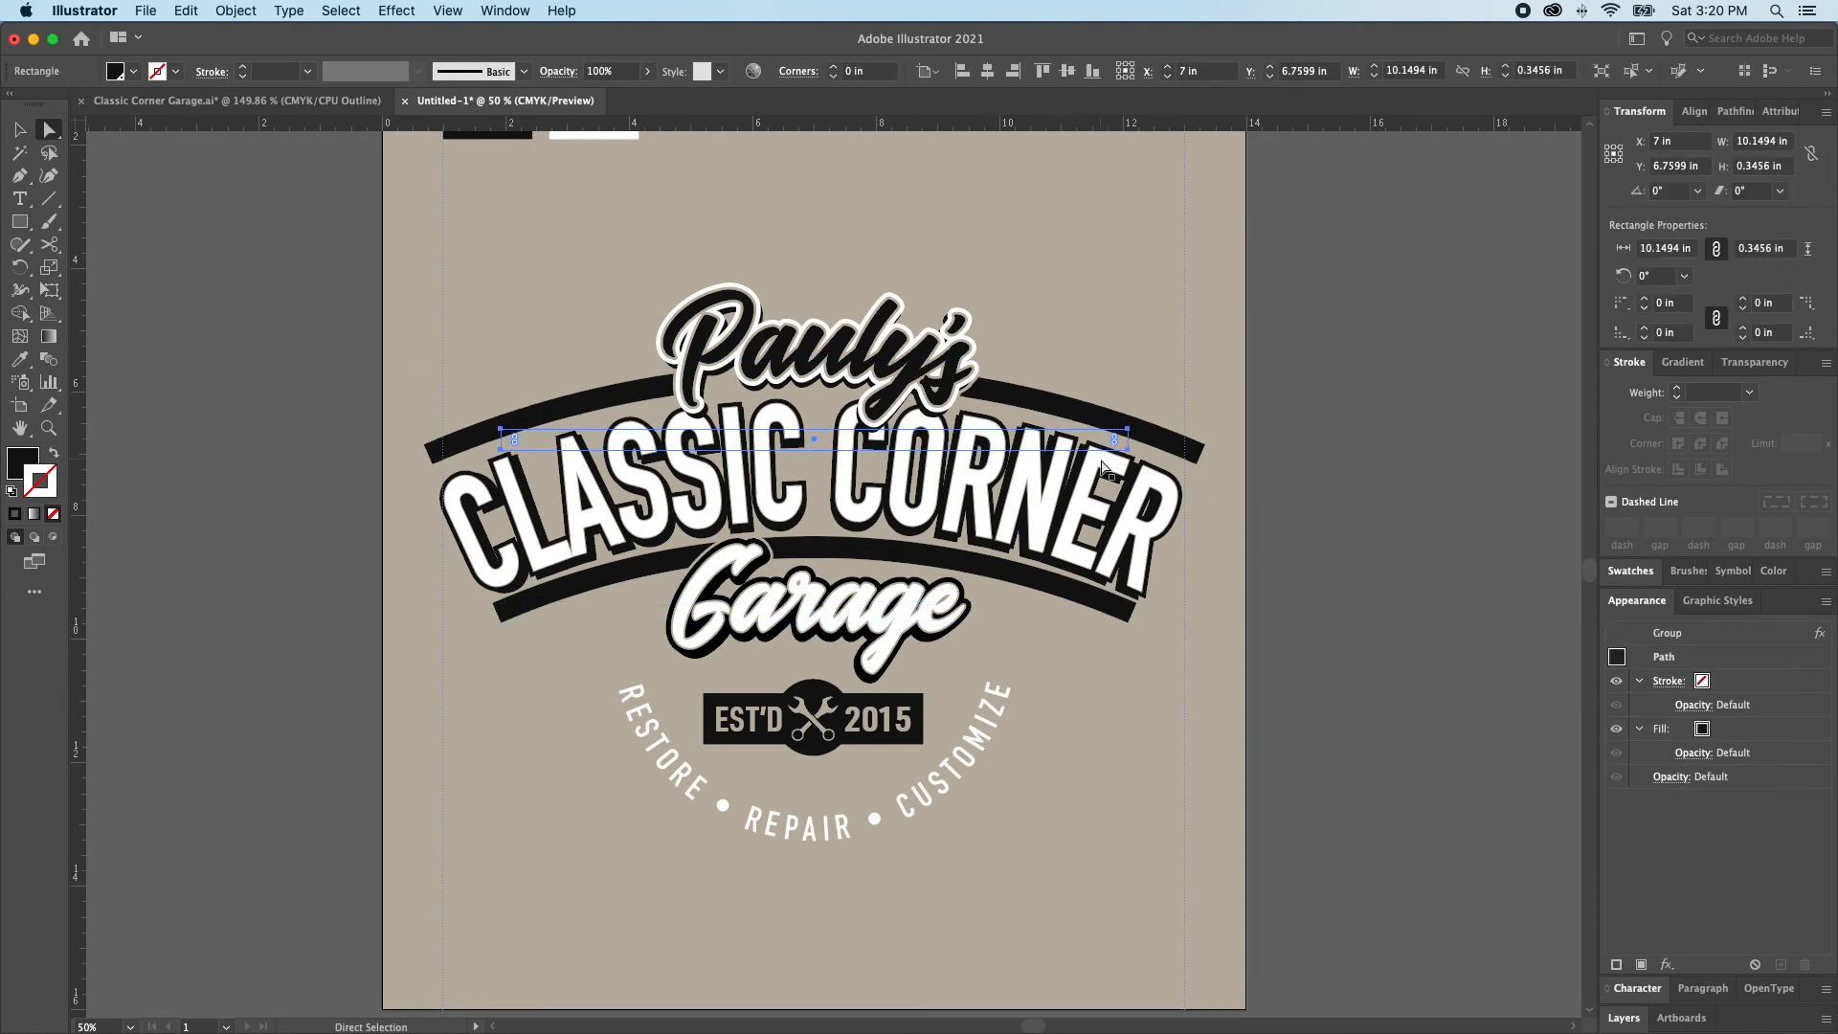
key("v")
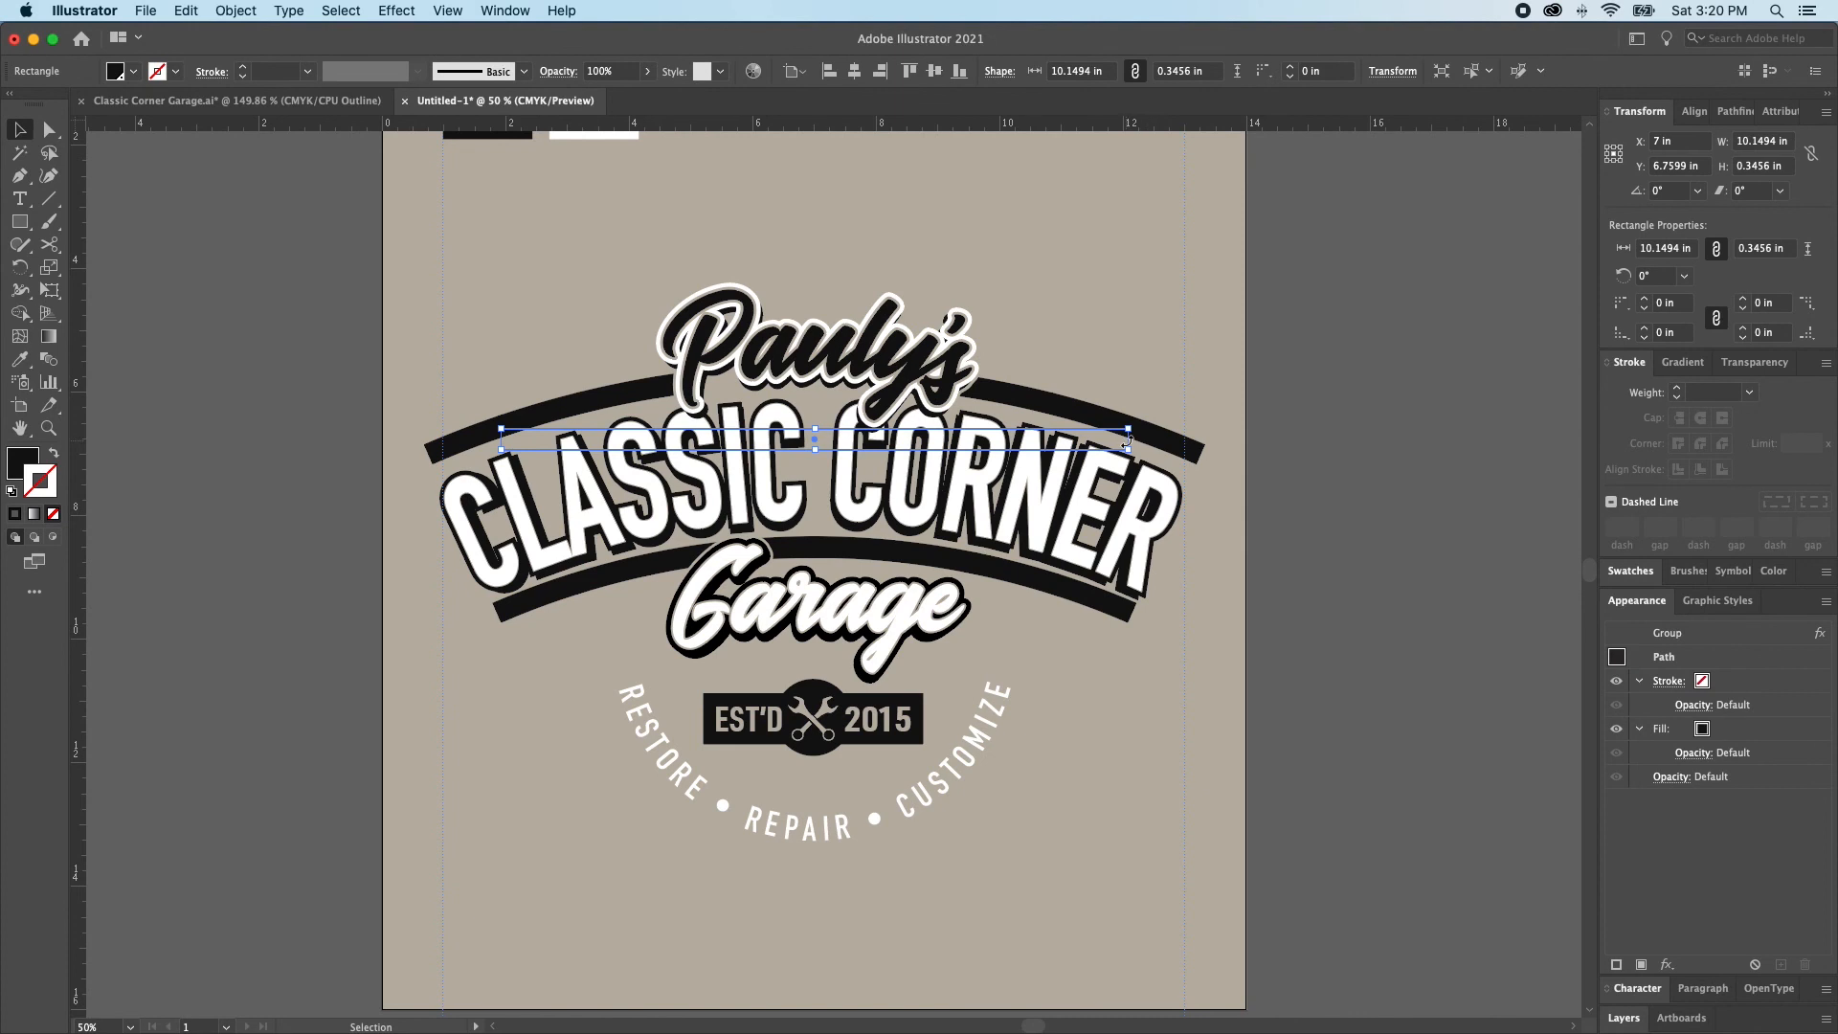
left_click_drag(1129, 448, 1081, 449)
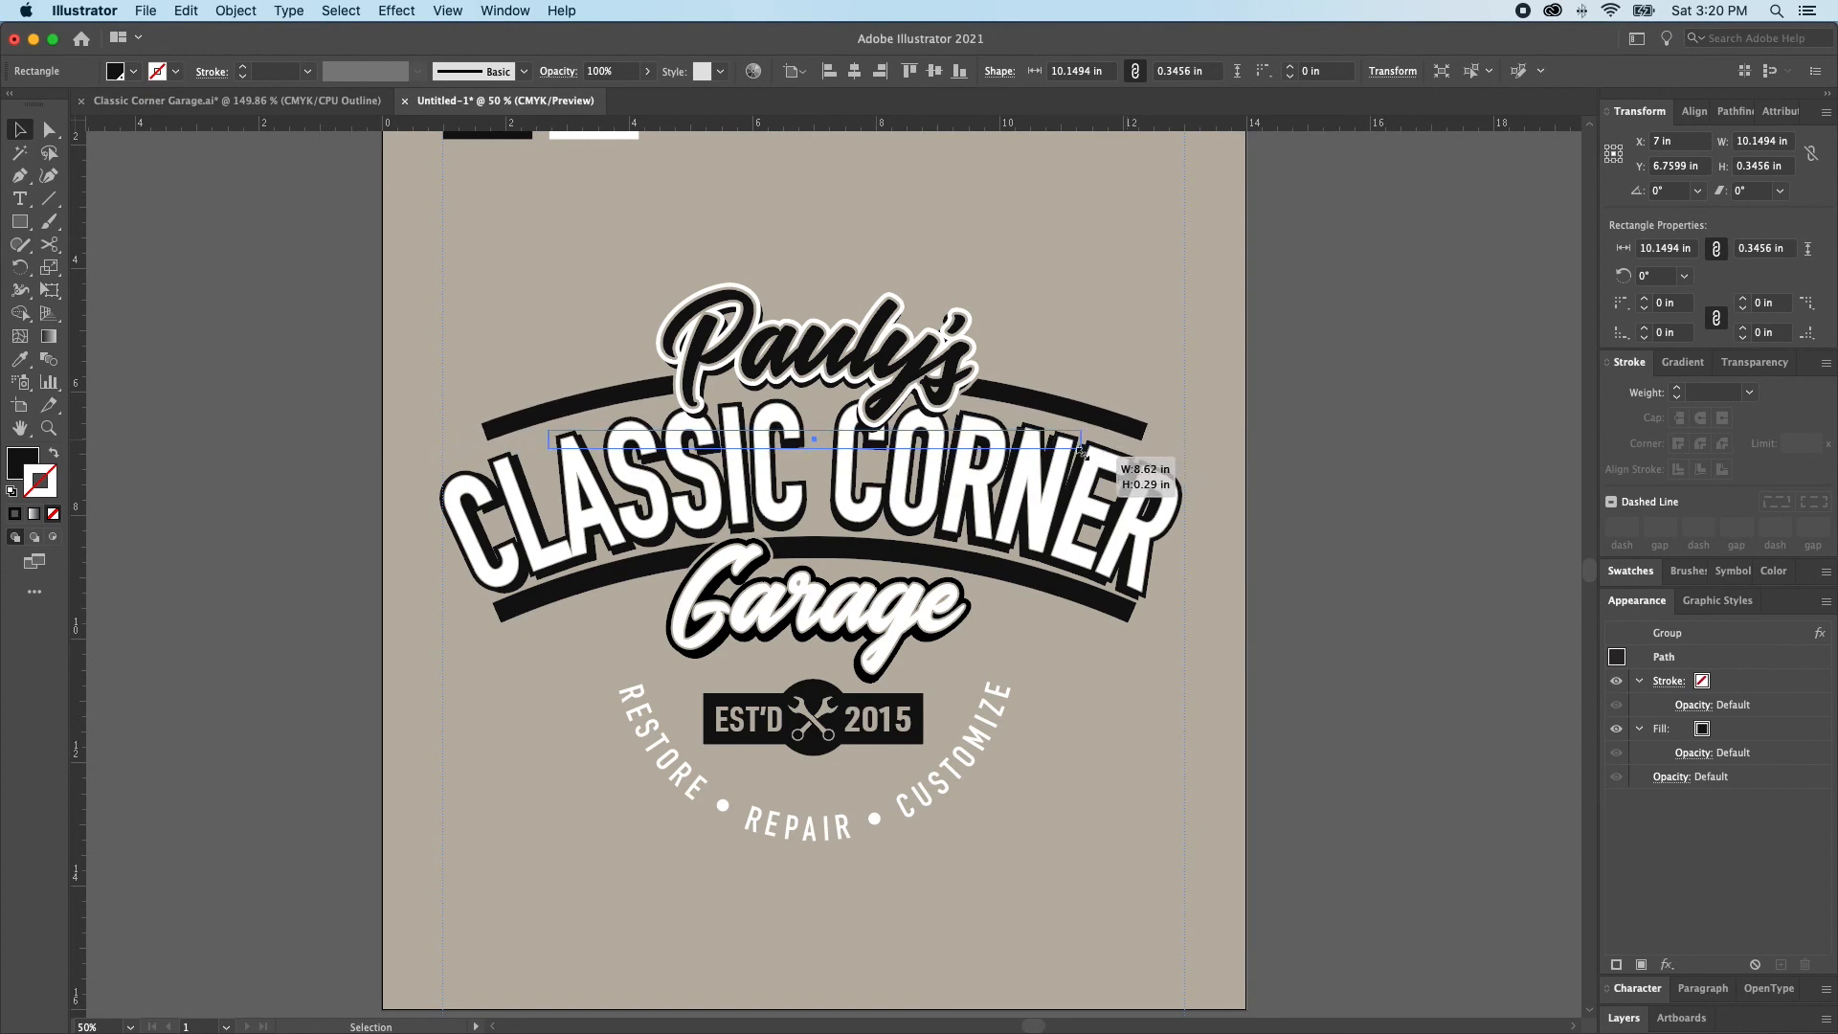
key("super+shift+a")
Scale the lower arched bar to about 8.59 in wide and 0.29 in high and move it up toward CLASSIC CORNER
key("a")
left_click(1116, 611)
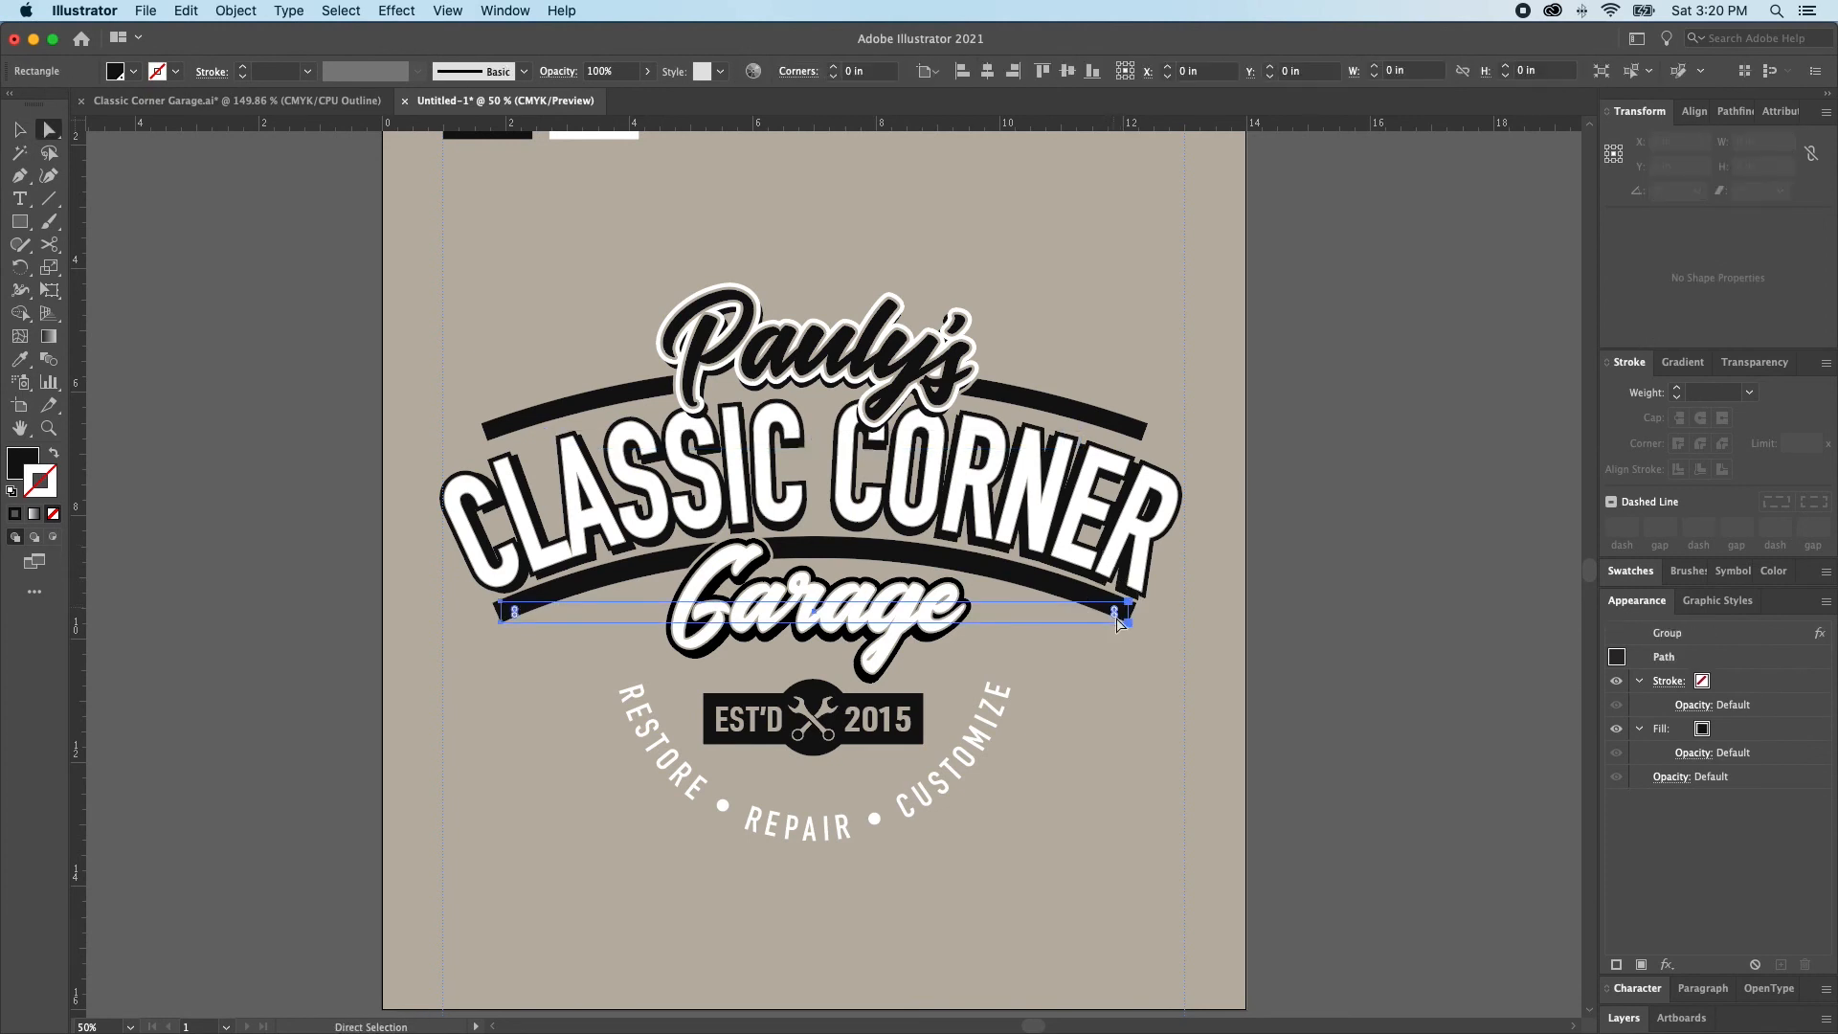
key("v")
left_click_drag(1043, 614, 1050, 601)
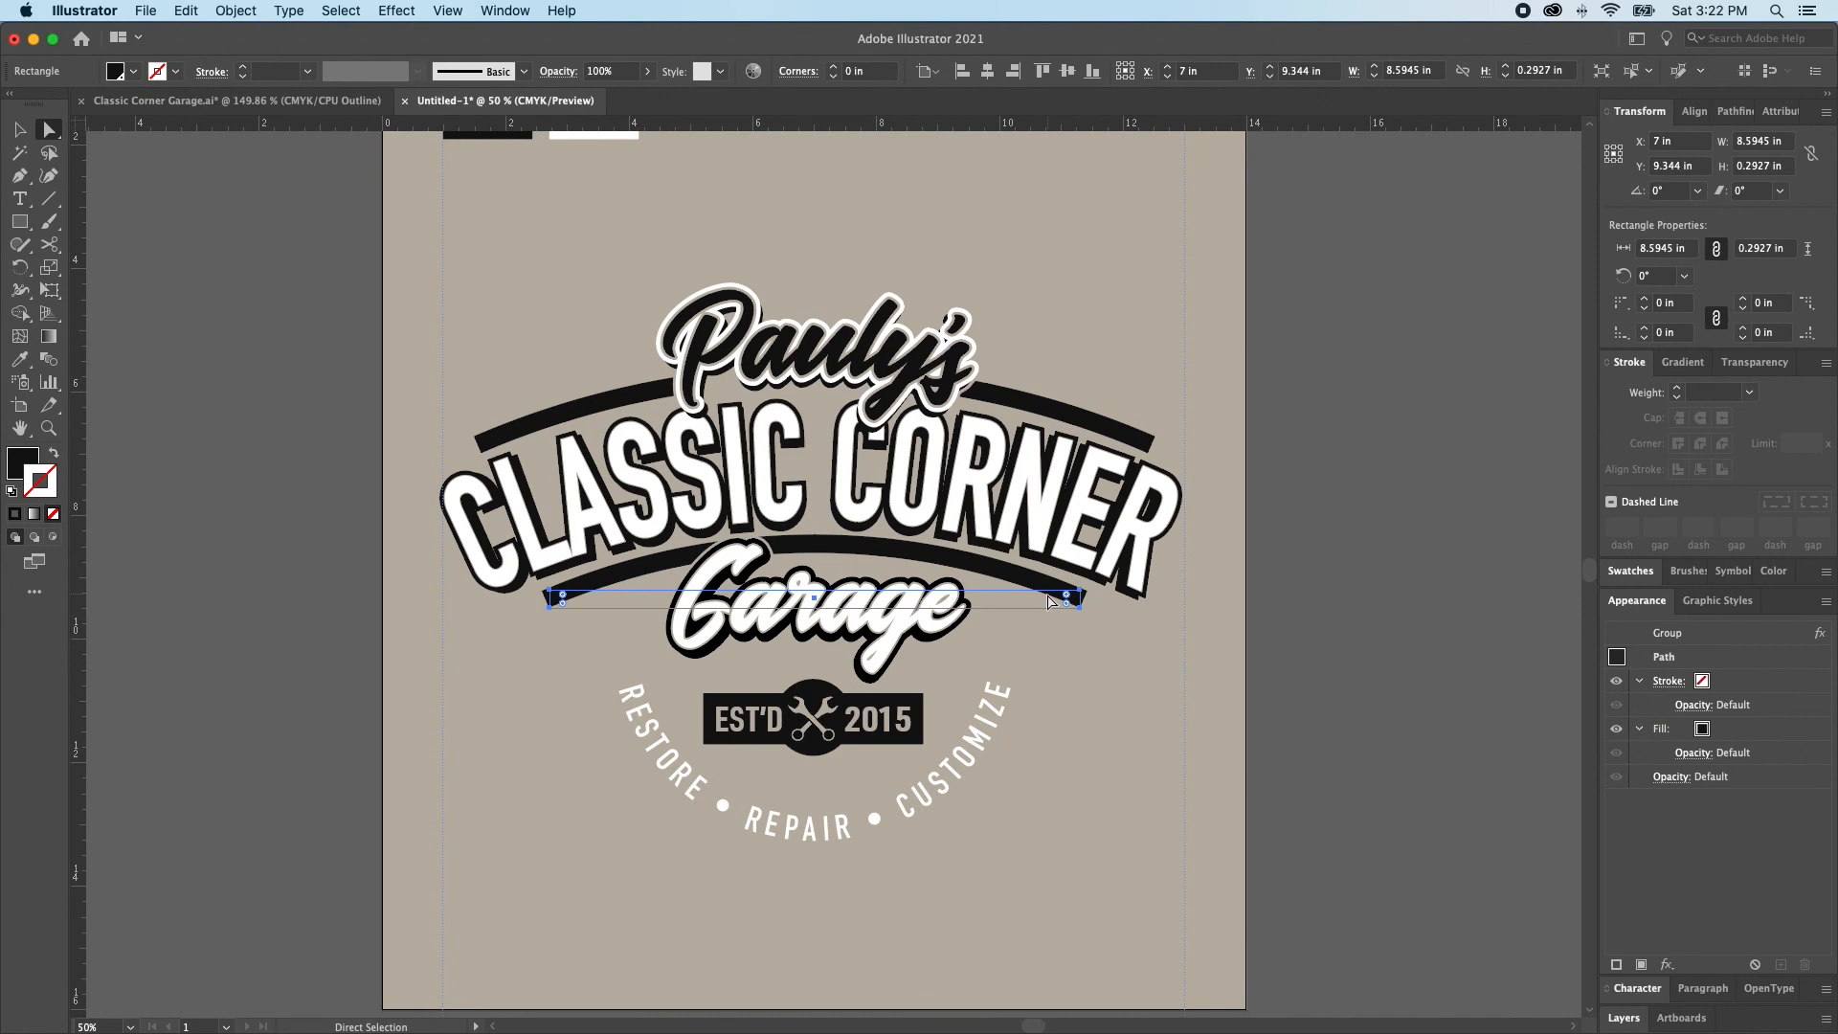
left_click(1324, 530)
Increase the tracking of the curved RESTORE • REPAIR • CUSTOMIZE text so it spreads farther around the circle
left_click(975, 758)
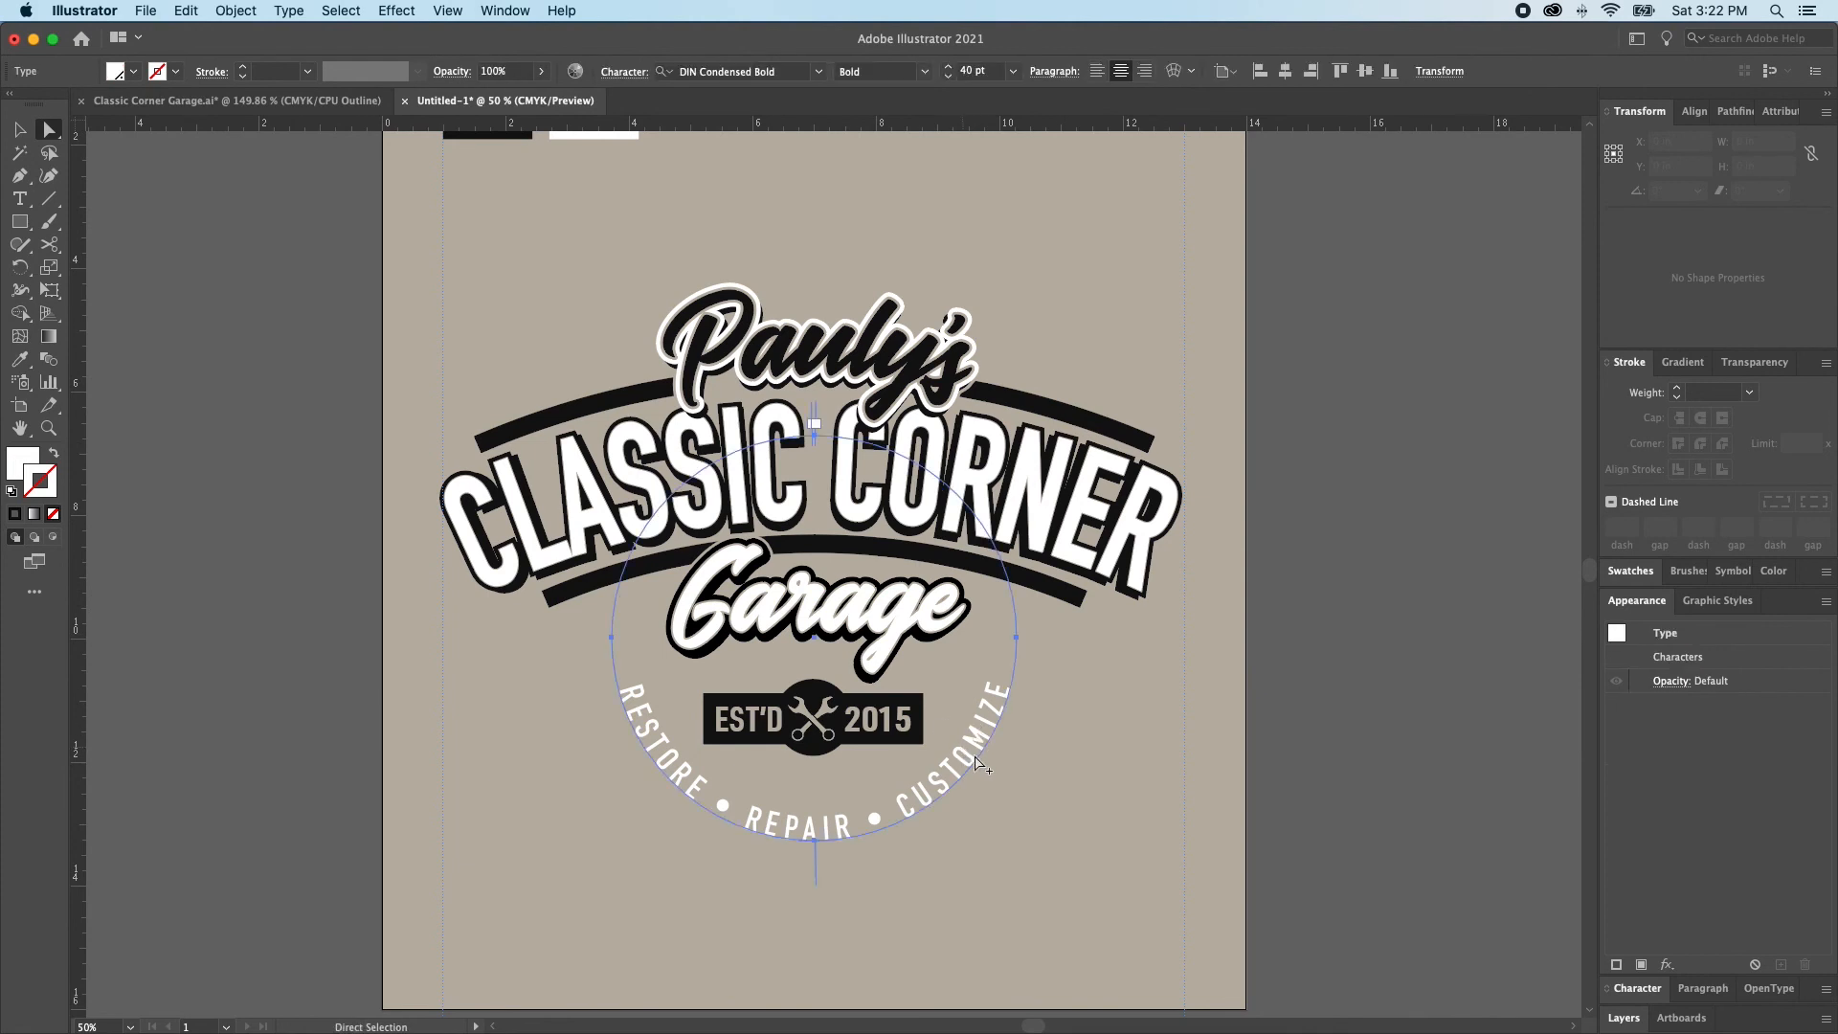
key("alt+Right")
key("alt+Right")
key("alt+Right")
key("alt+Right")
key("alt+Right")
key("alt+Right")
key("alt+Right")
key("alt+Right")
key("alt+Right")
key("alt+Right")
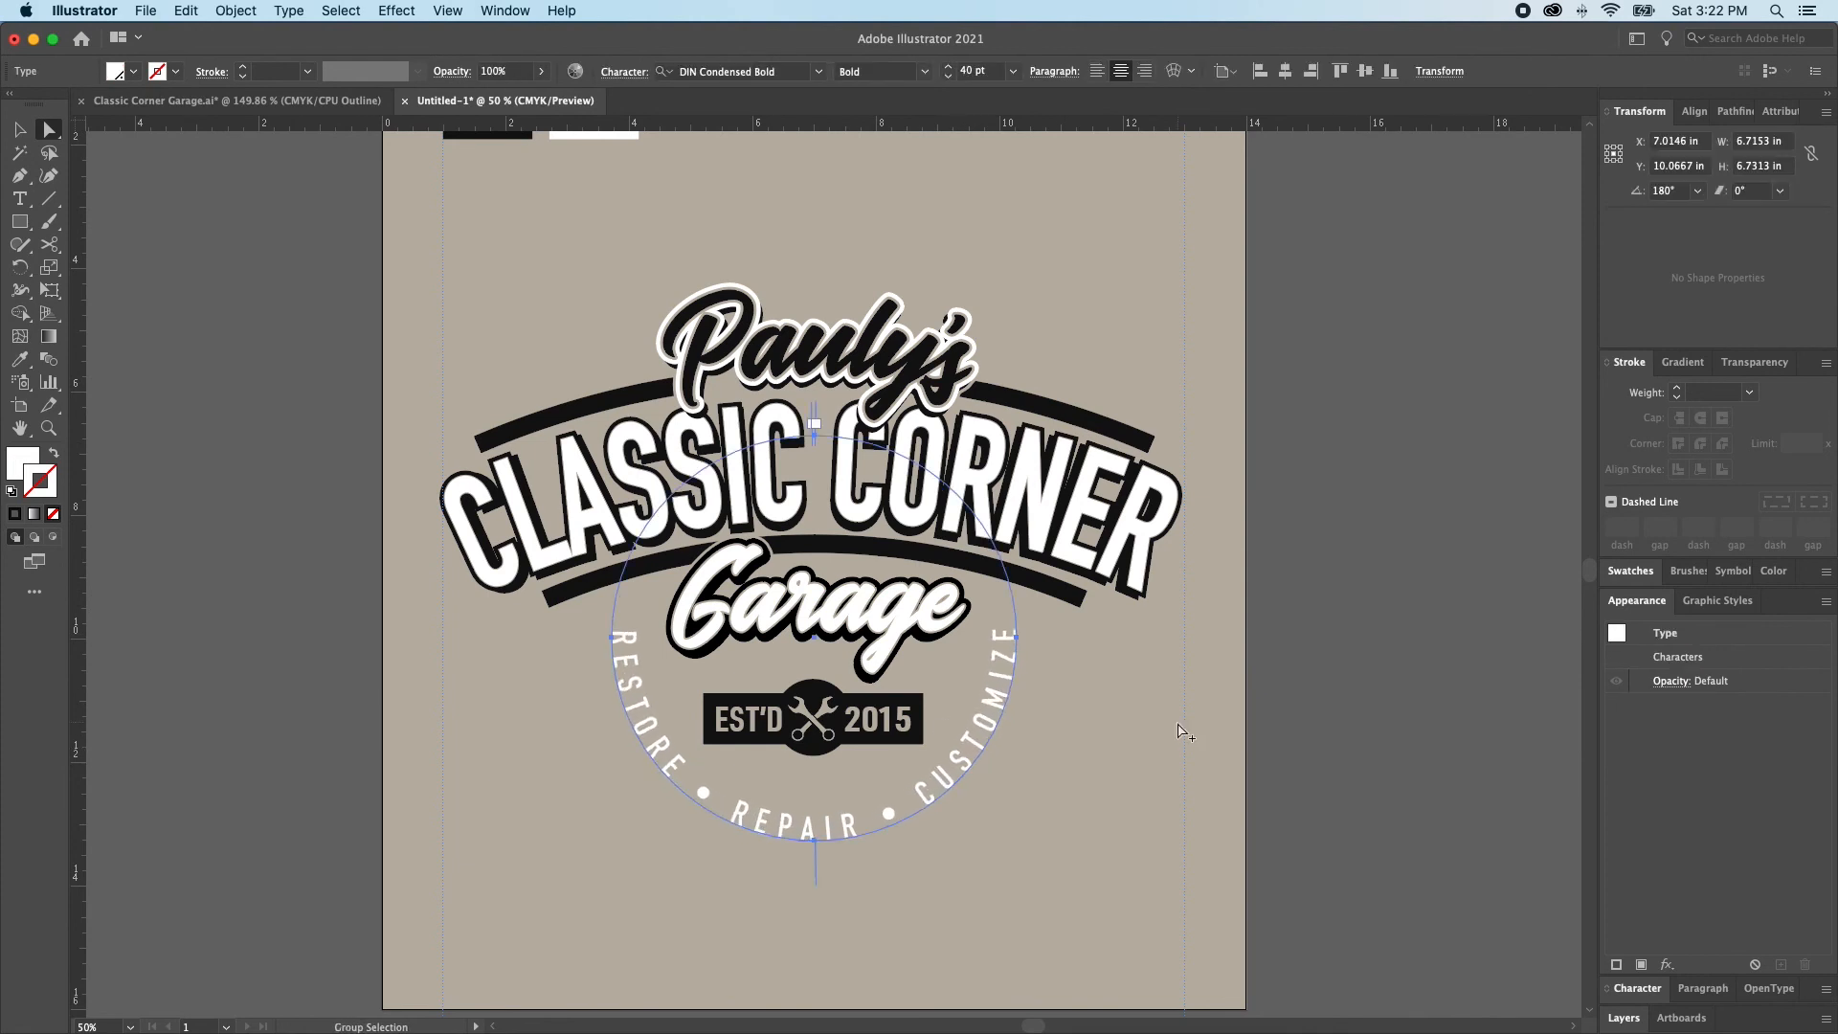
left_click(1177, 724)
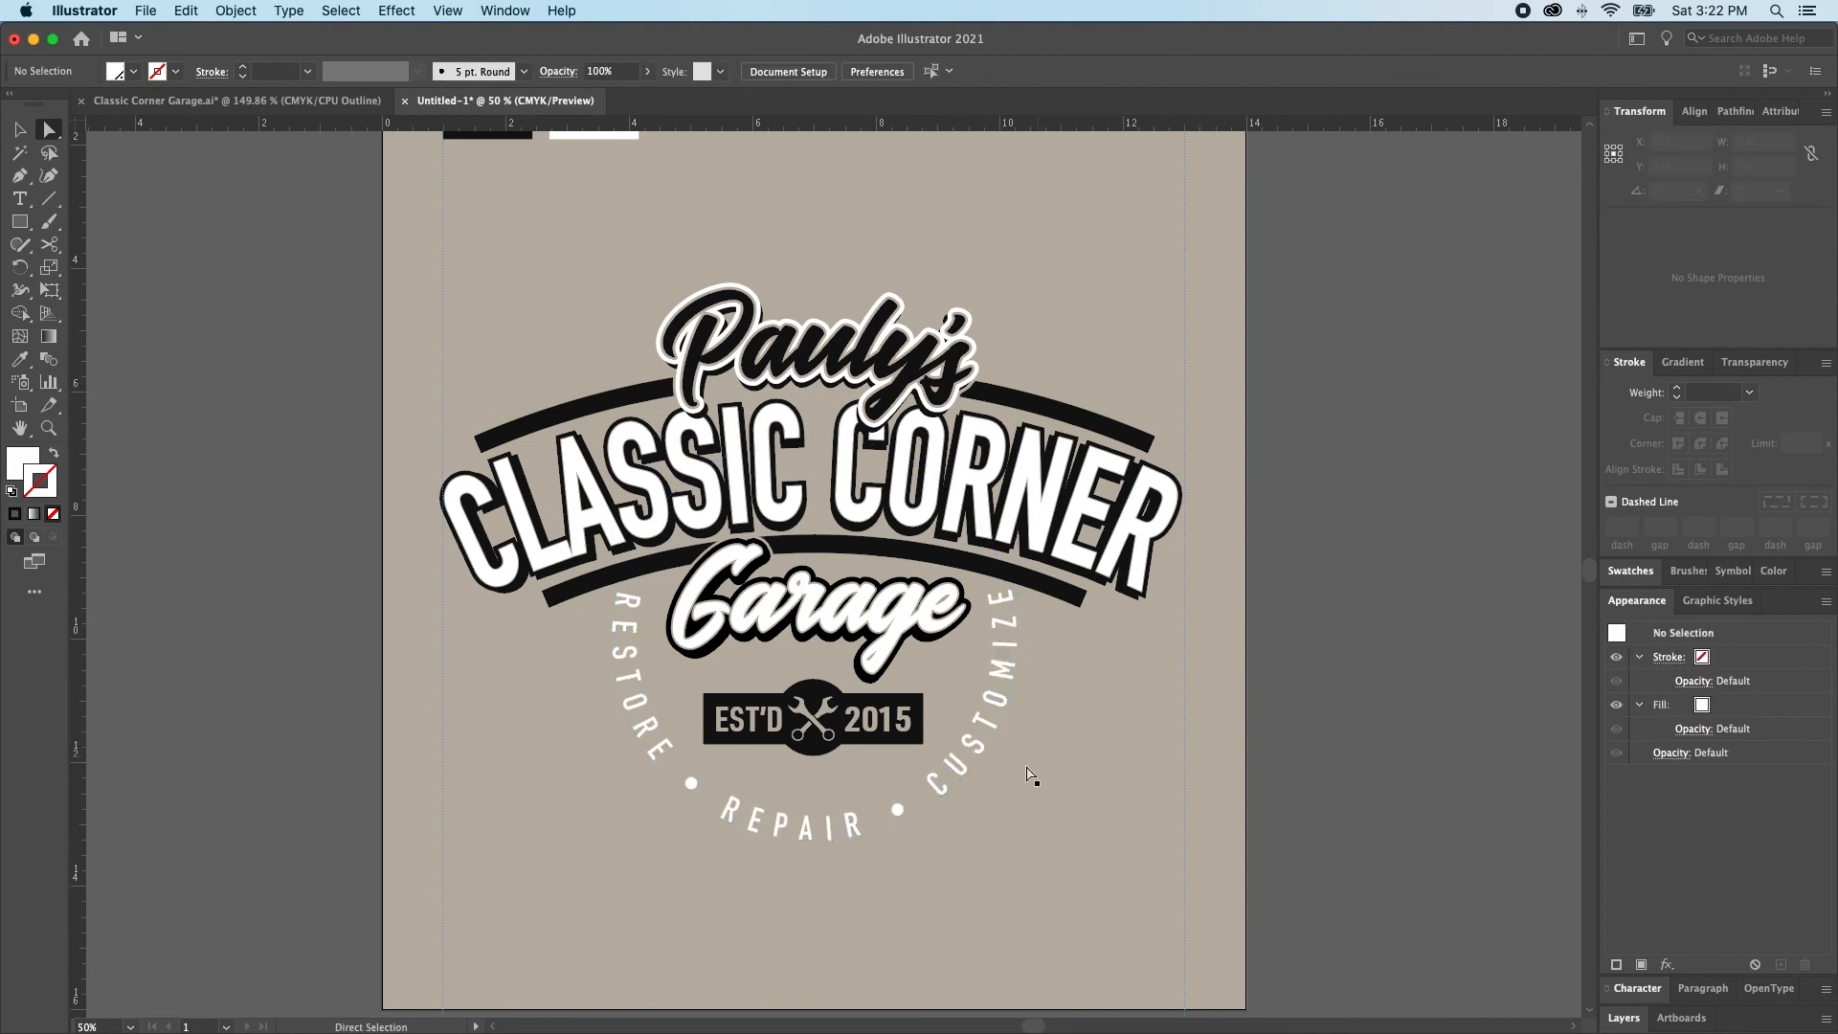
Tighten the tracking of the curved text slightly, keeping its ends clear of the lower arched bar
left_click(975, 745)
key("alt+Left")
key("alt+Left")
key("alt+Left")
key("alt+Left")
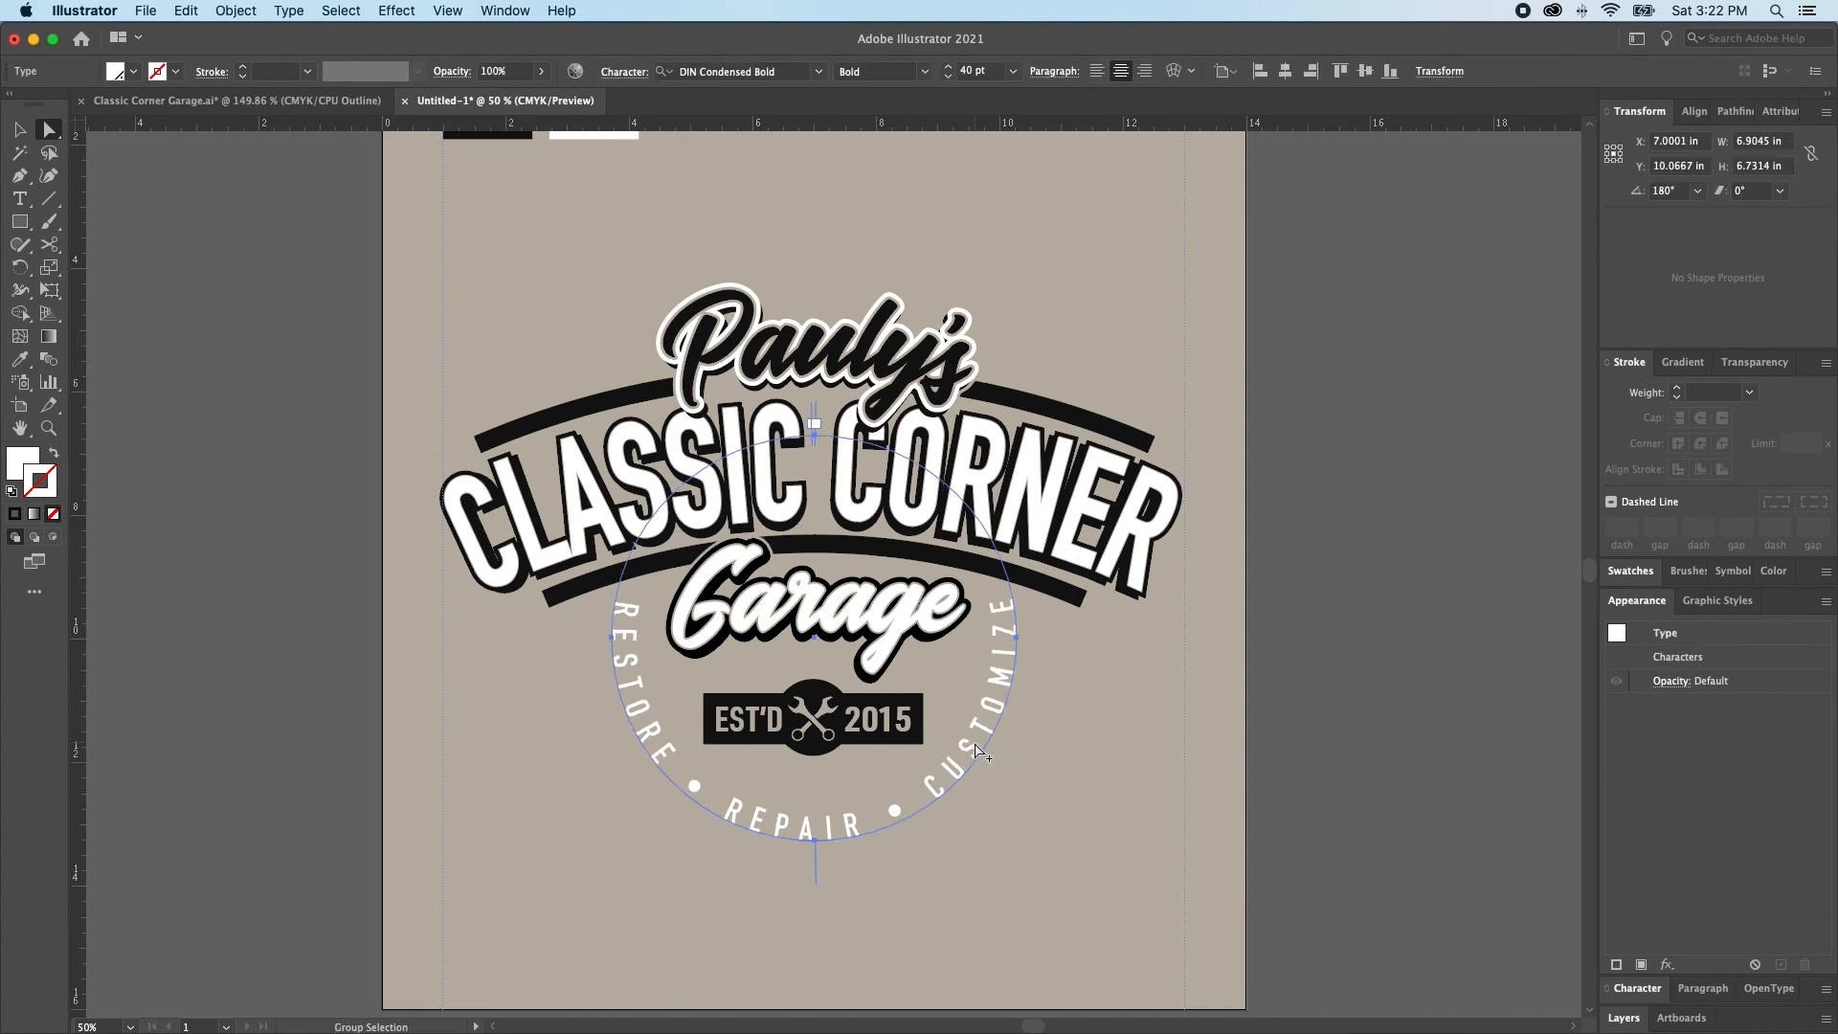
left_click(982, 767)
left_click(948, 793, "alt")
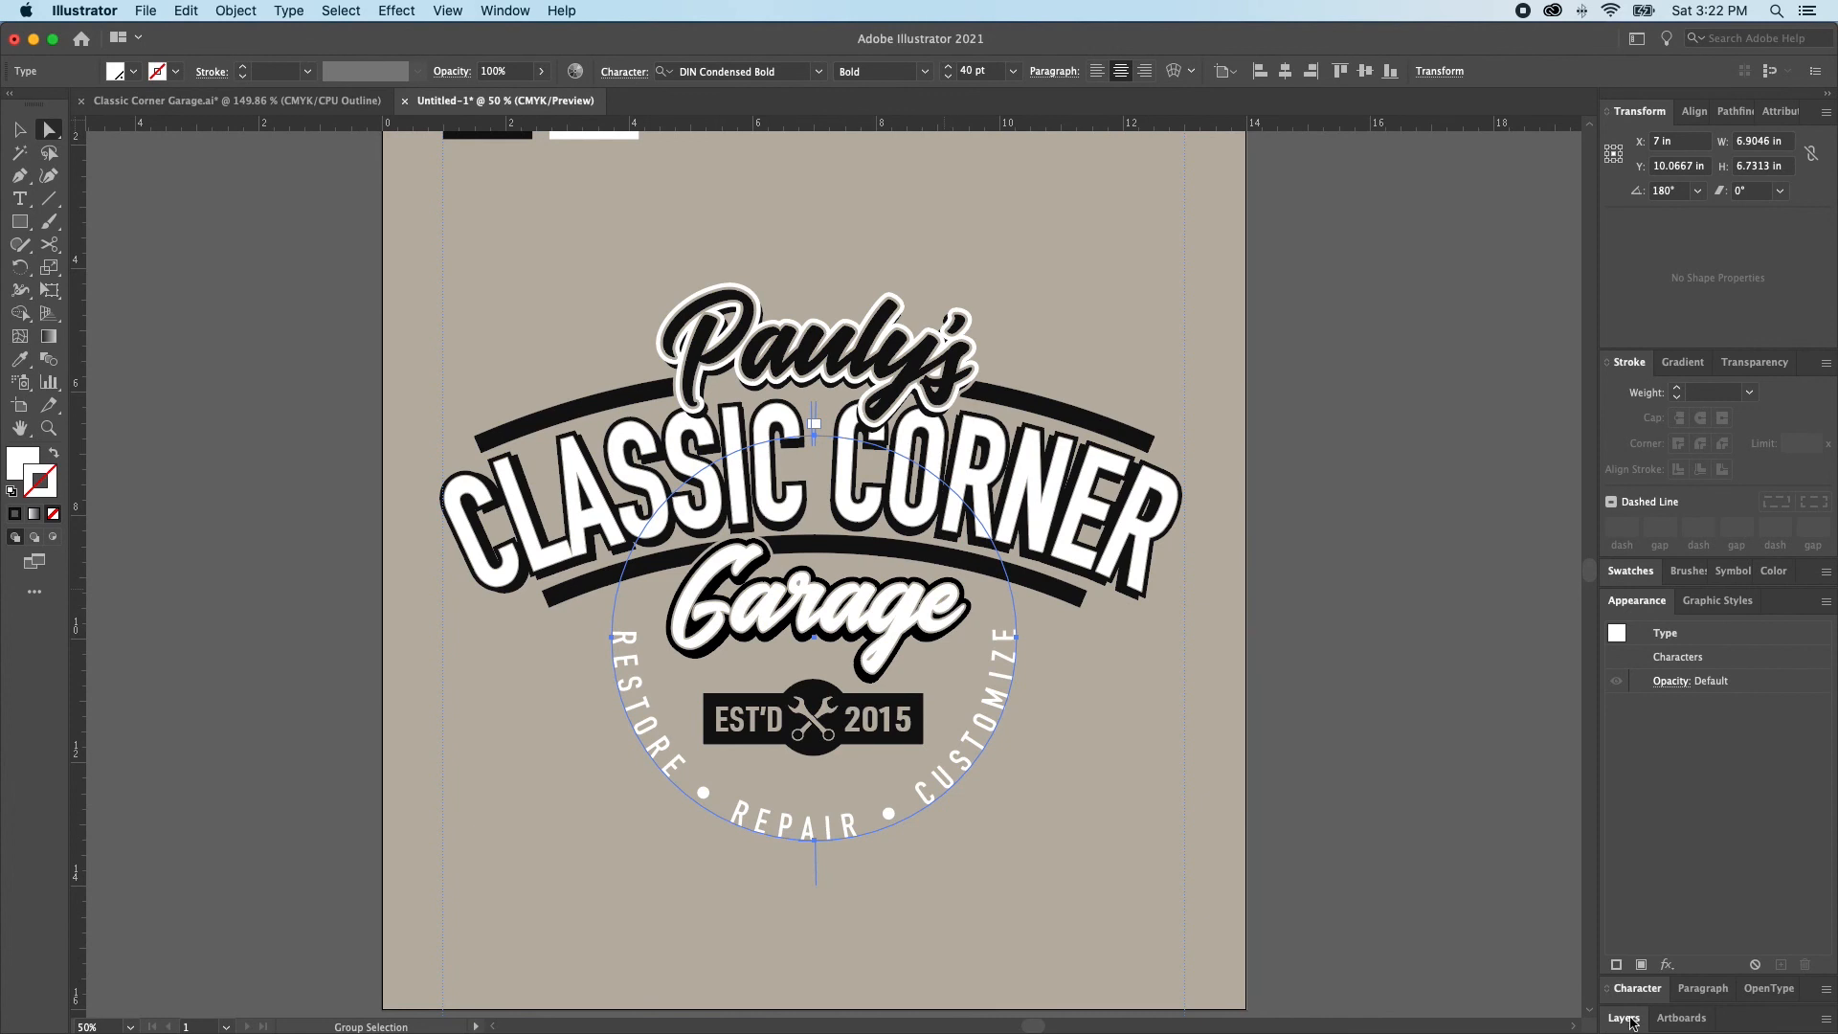
Set the curved text's font size to 37 pt and loosen its tracking
left_click(1639, 990)
left_click(1634, 723)
left_click(1634, 723)
left_click(1634, 723)
key("alt+Right")
key("alt+Right")
key("alt+Right")
key("alt+Right")
key("alt+Right")
key("alt+Right")
Move the curved text up about 0.3 in toward the EST'D 2015 badge and tighten its tracking slightly
left_click_drag(967, 752, 966, 735)
key("alt+Left")
key("alt+Left")
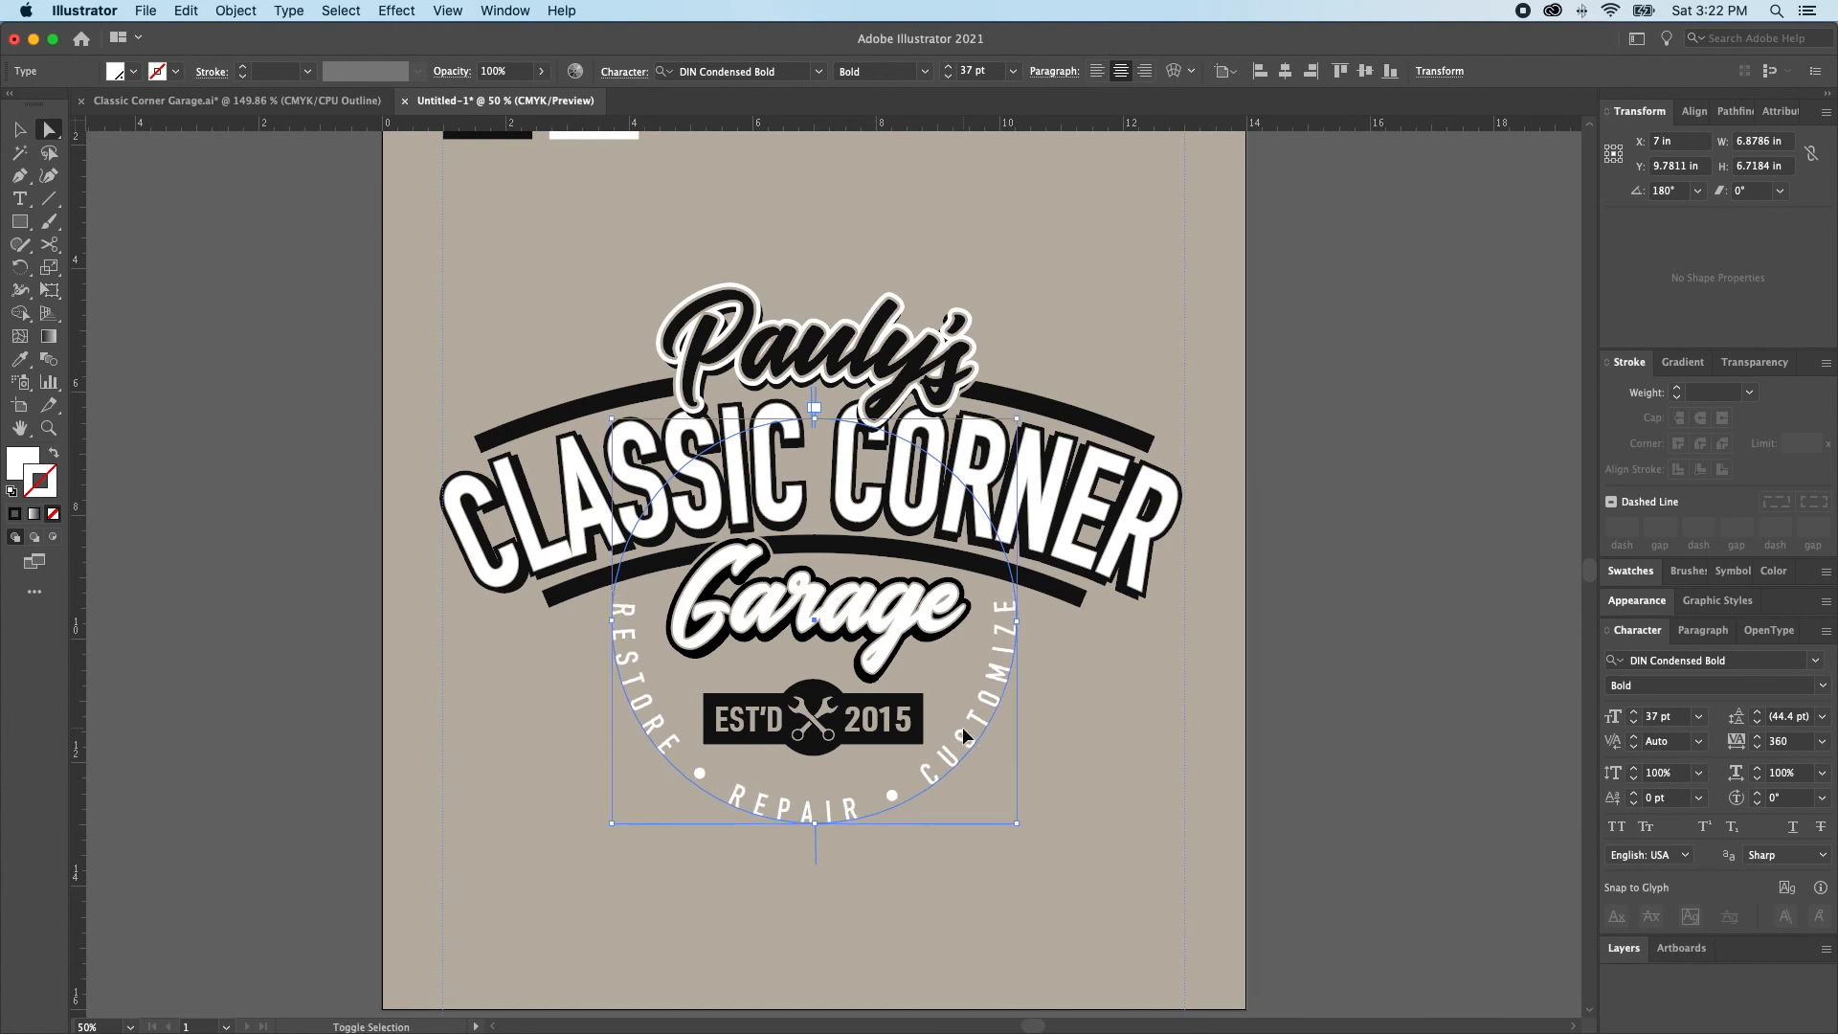
key("super+shift+a")
key("v")
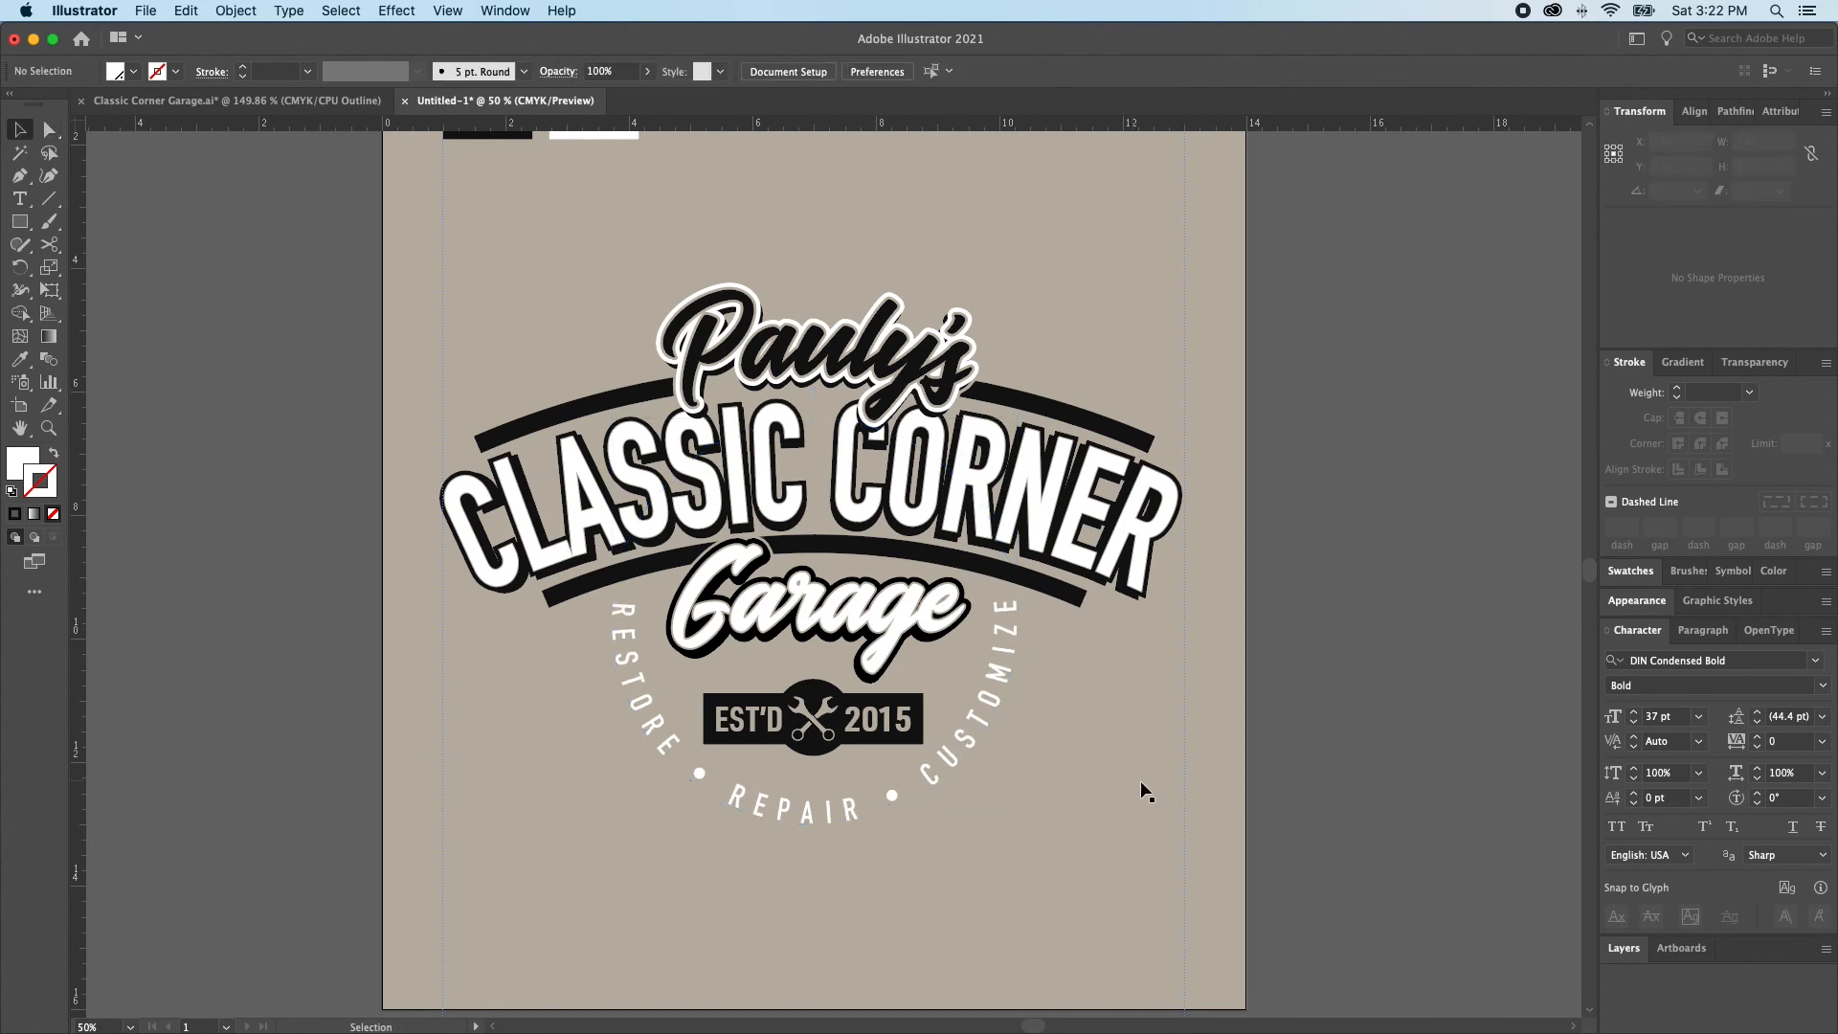
left_click(1003, 658)
key("alt+Left")
key("super+shift+a")
Expand the appearance of the warped arched bars group into editable paths
key("a")
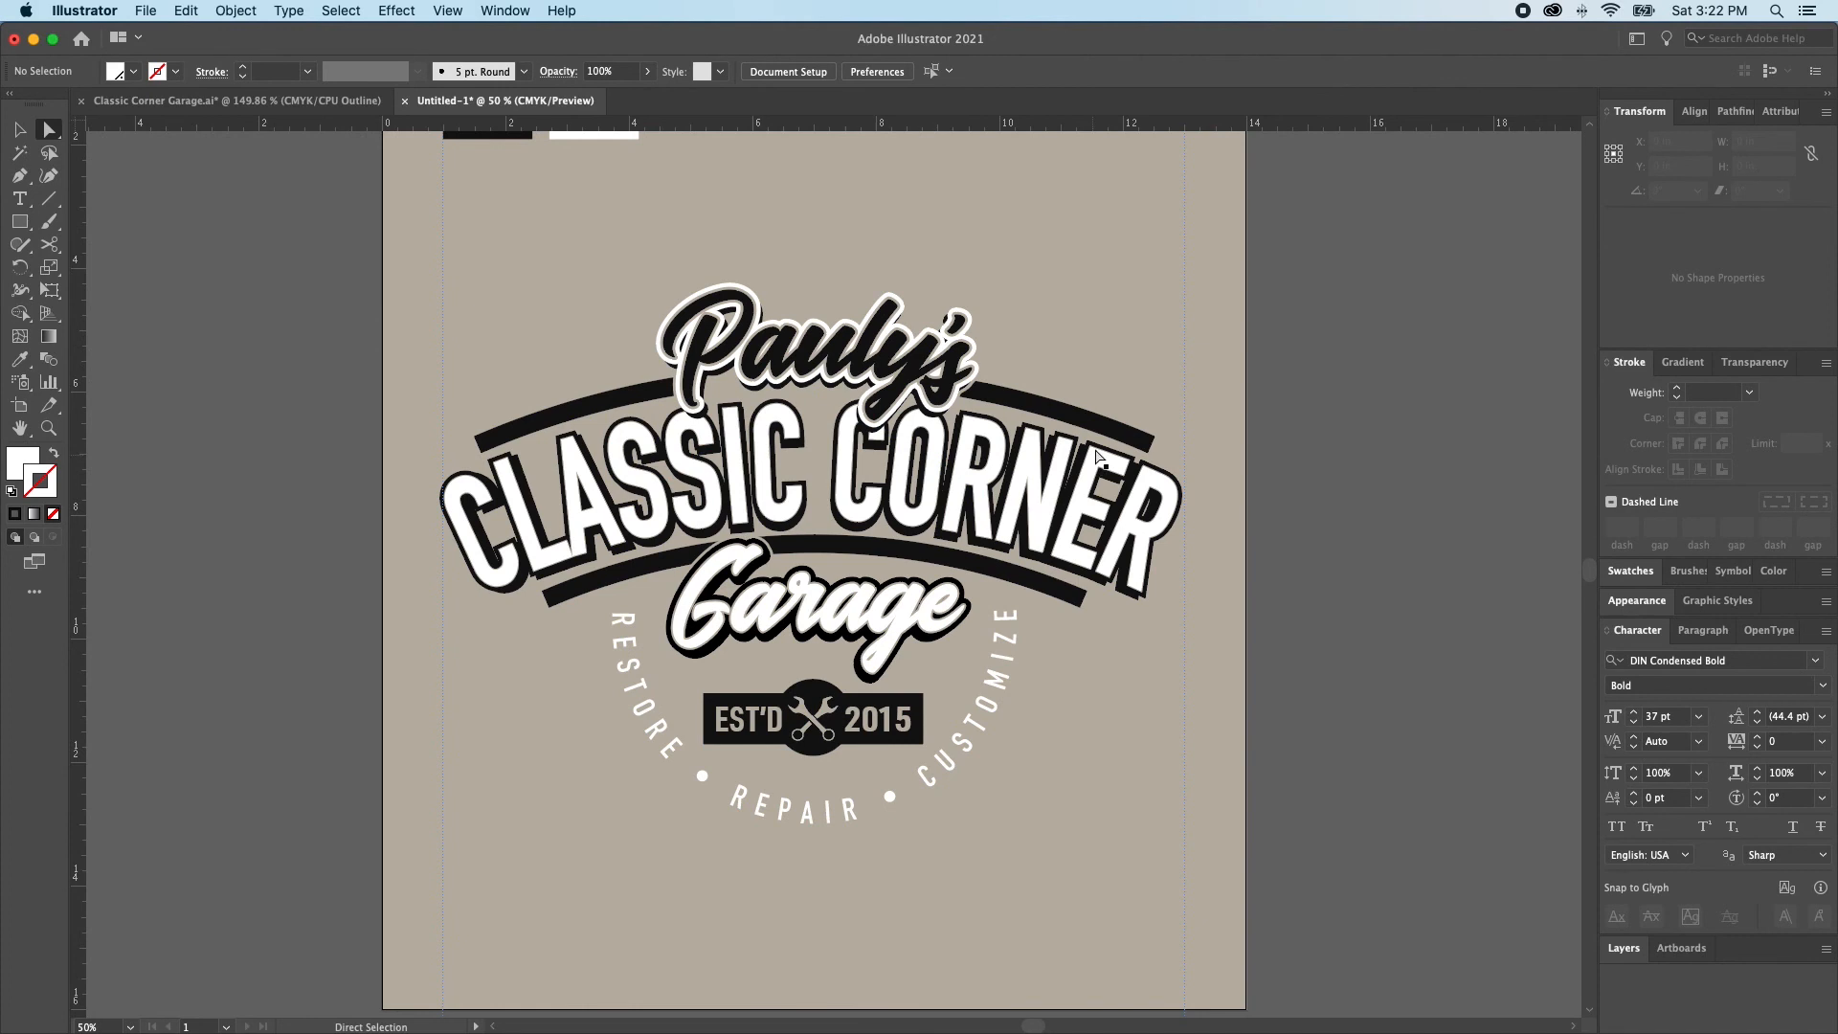
left_click(1058, 441)
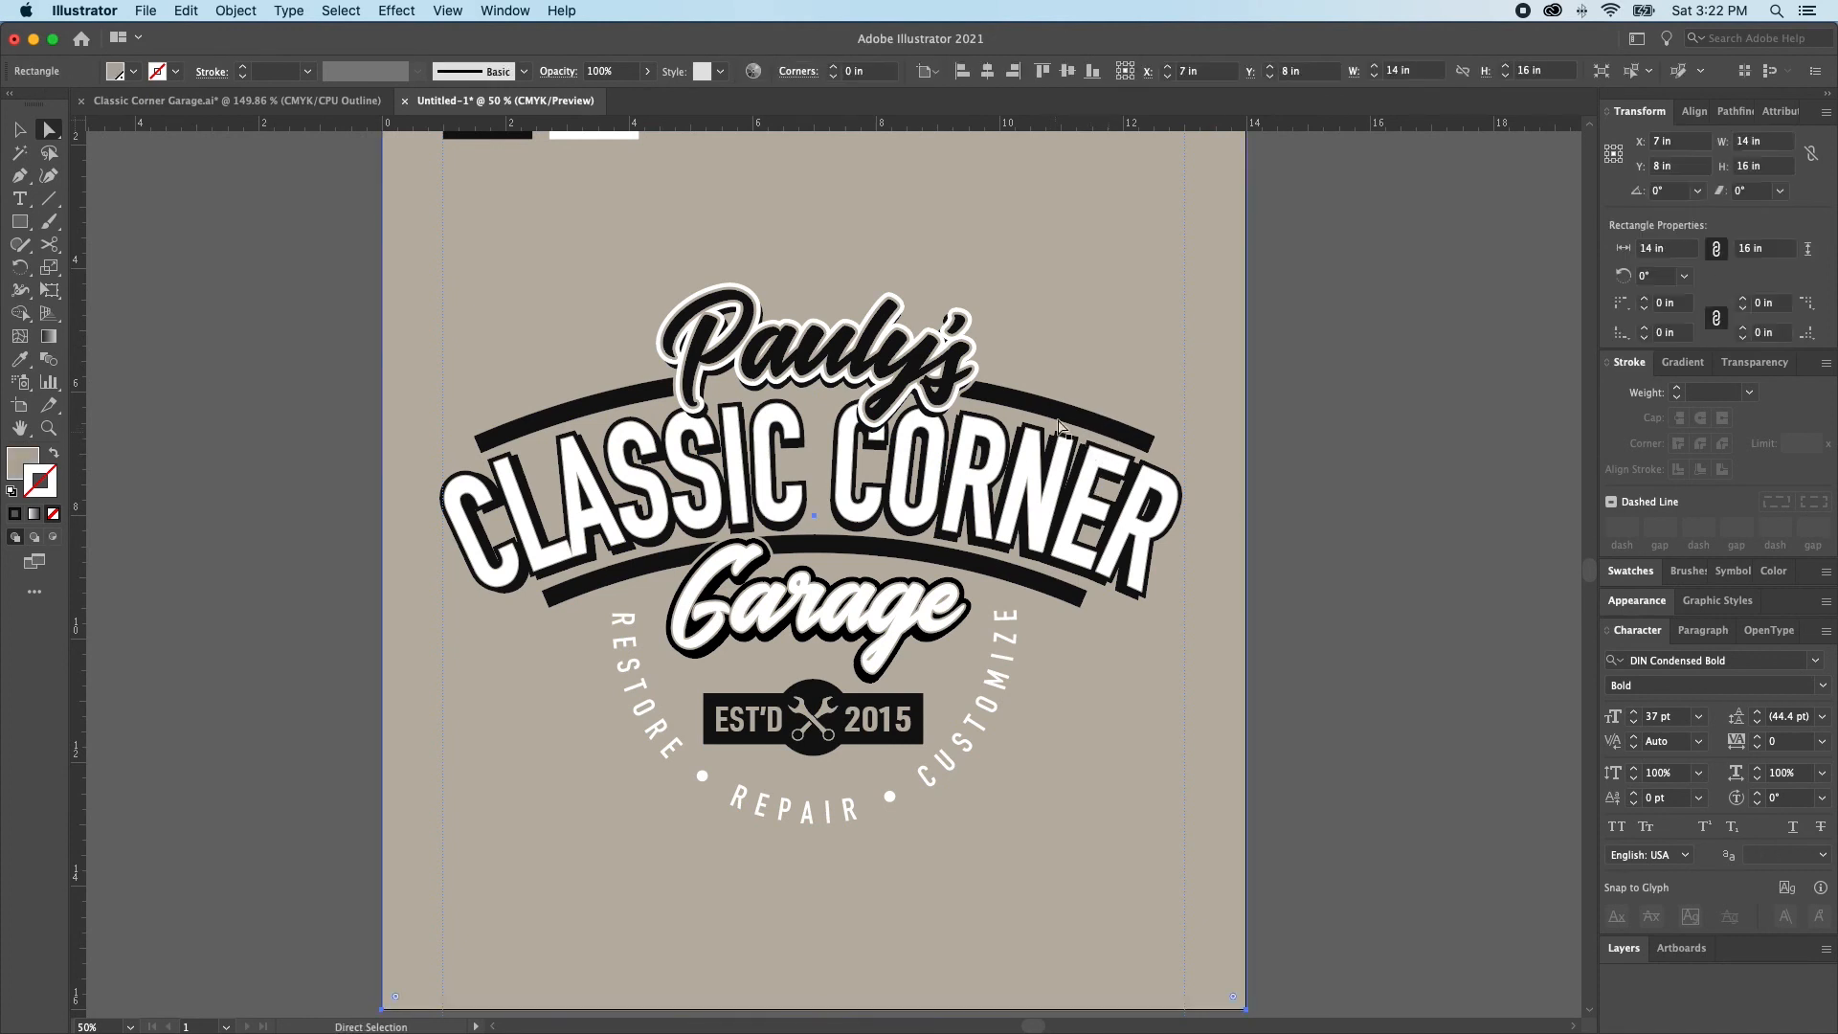
left_click(1056, 434, "super")
key("super+shift+a")
left_click(1052, 425)
key("v")
left_click(1052, 431)
left_click(235, 10)
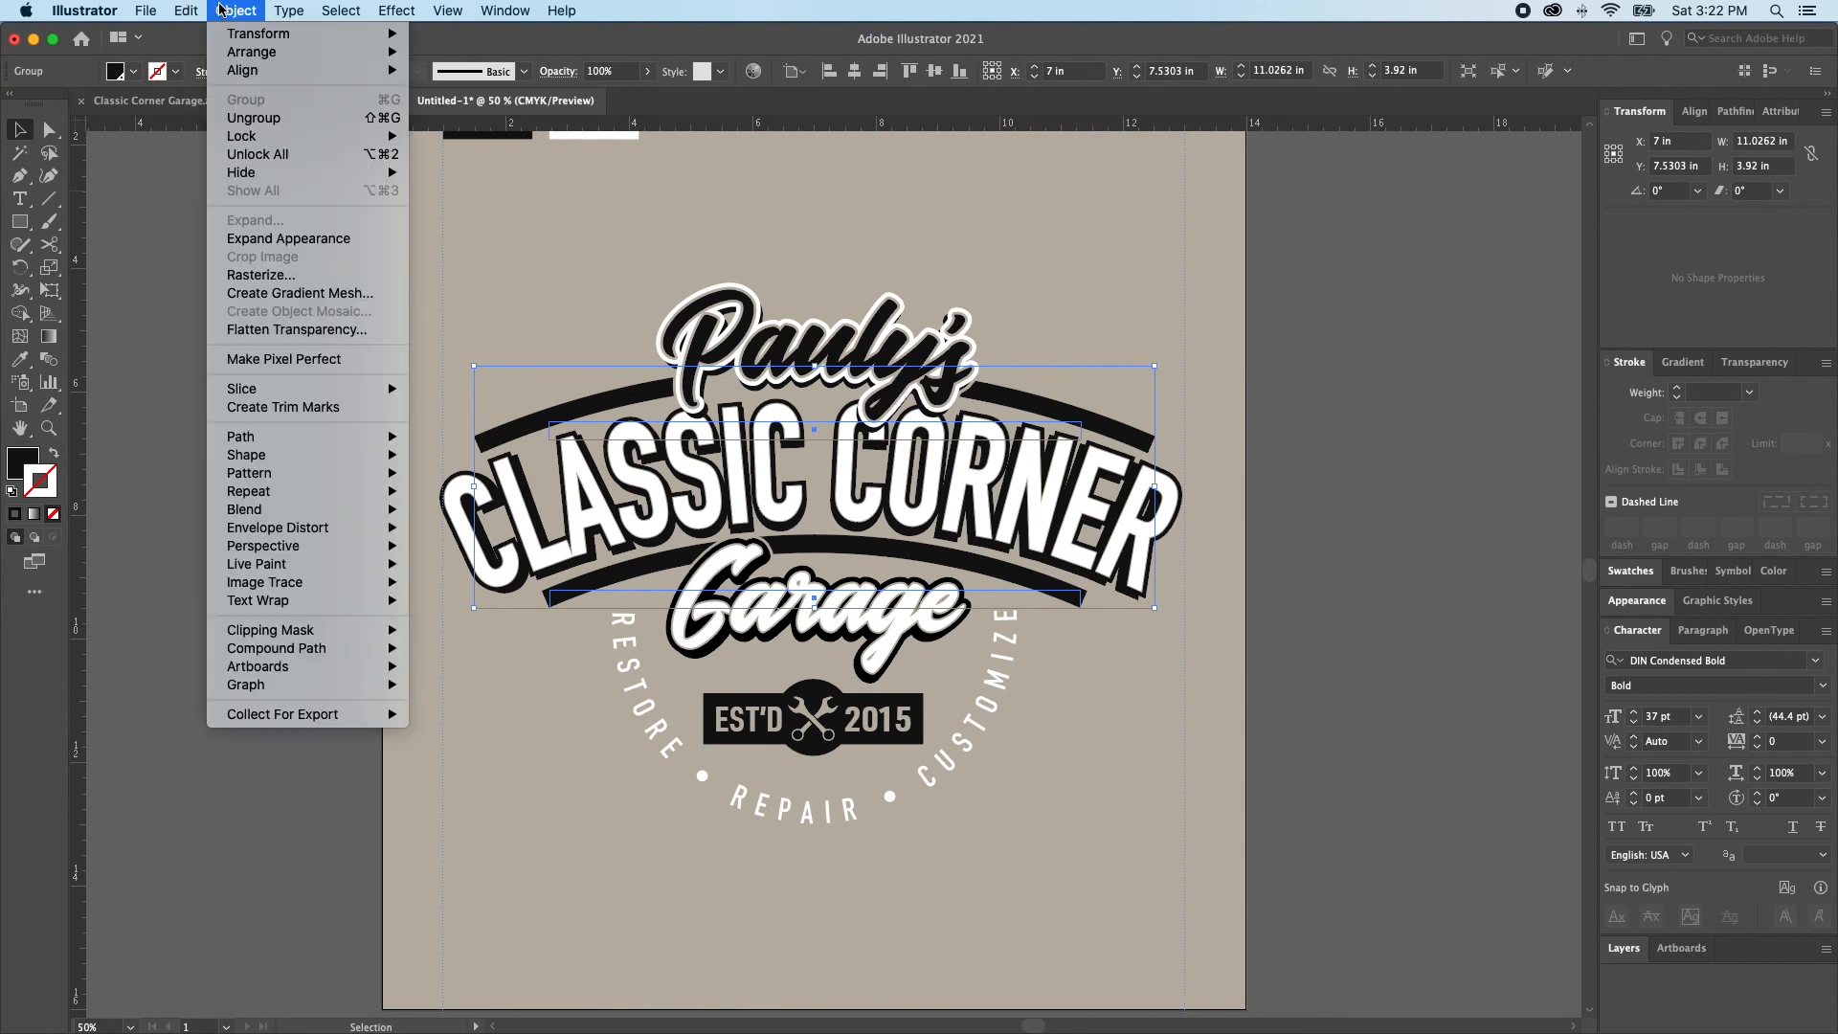
left_click(306, 240)
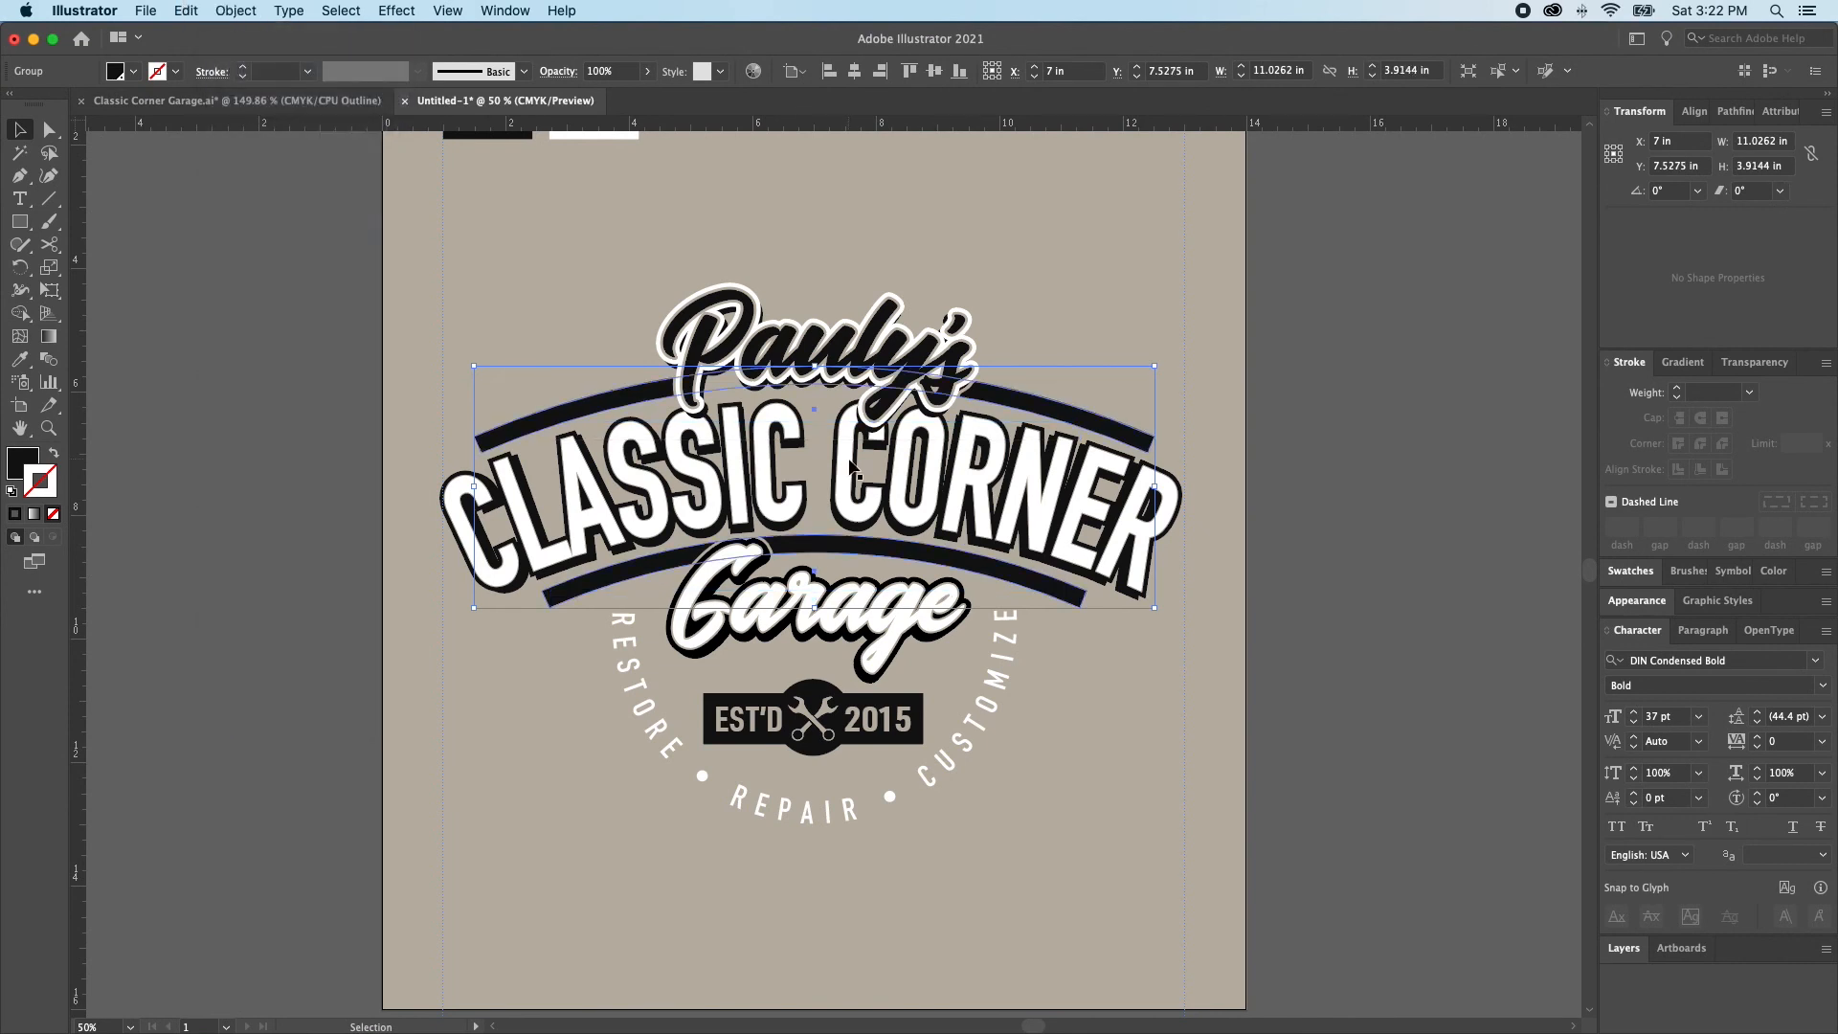
key("super+shift+a")
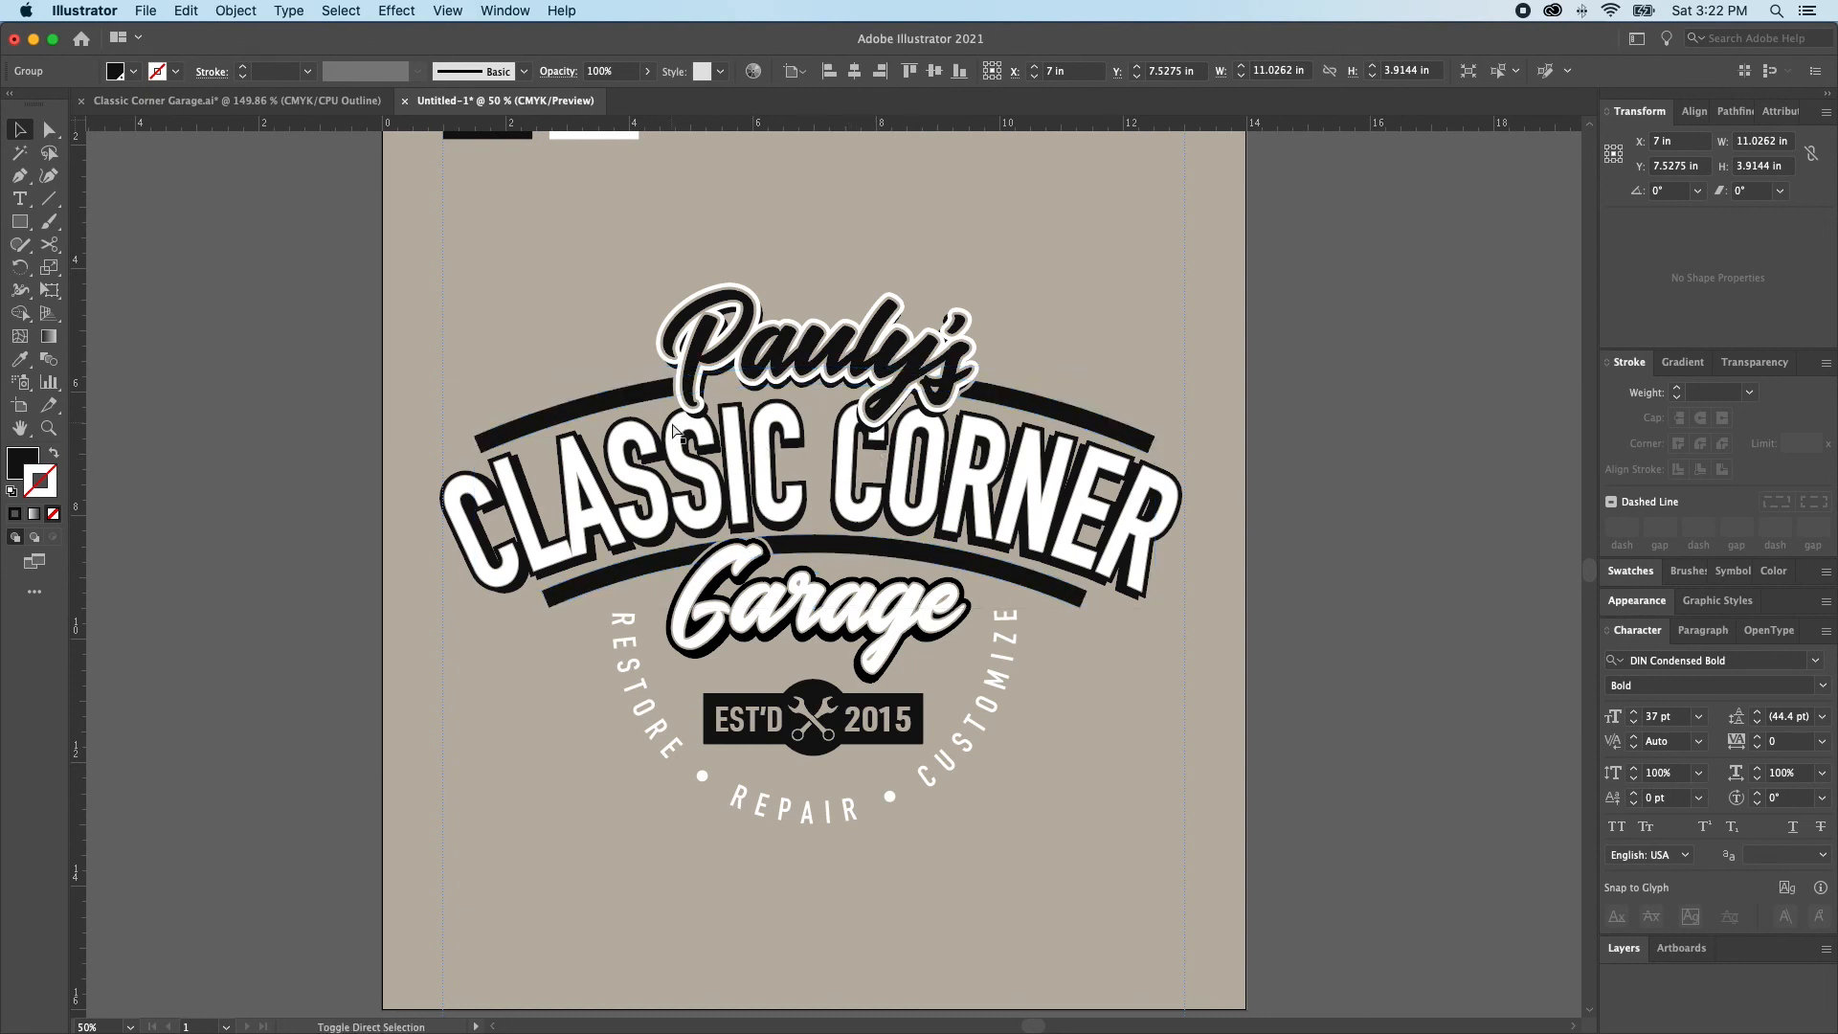
Select the expanded lower arched bar alone and reduce its height to about 1.15 in
key("a")
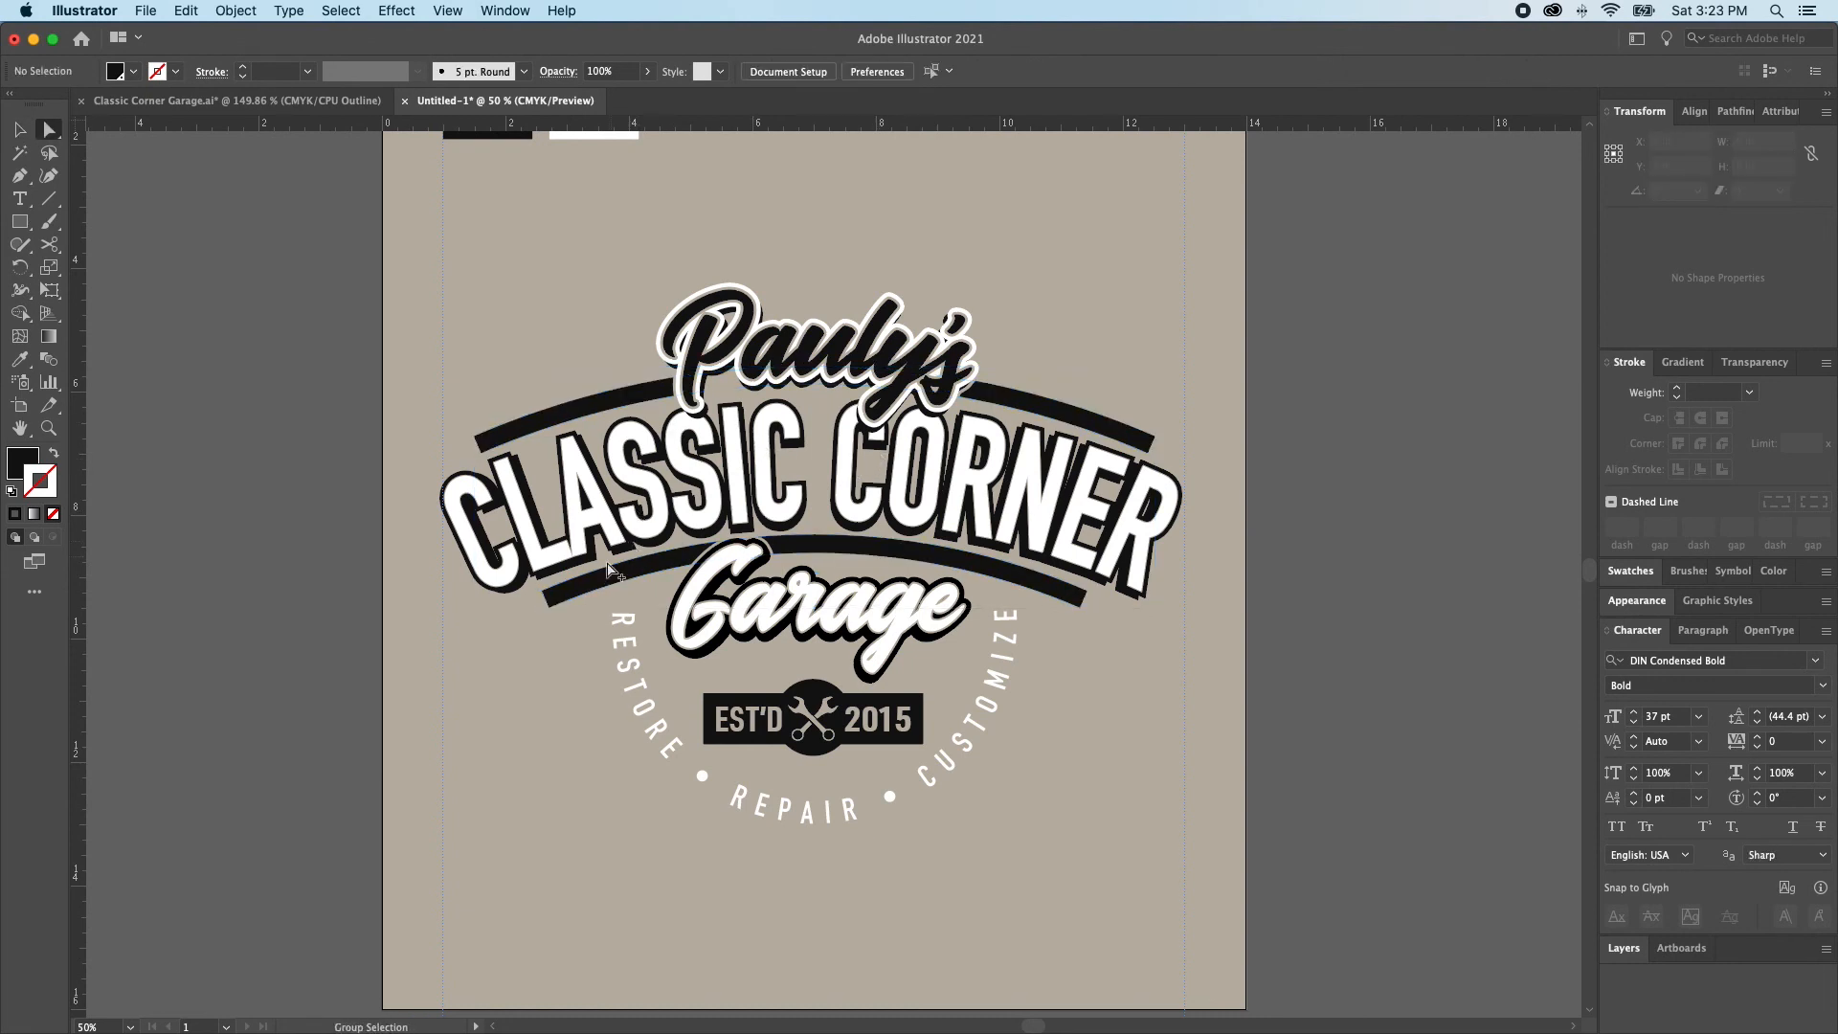
left_click(599, 589)
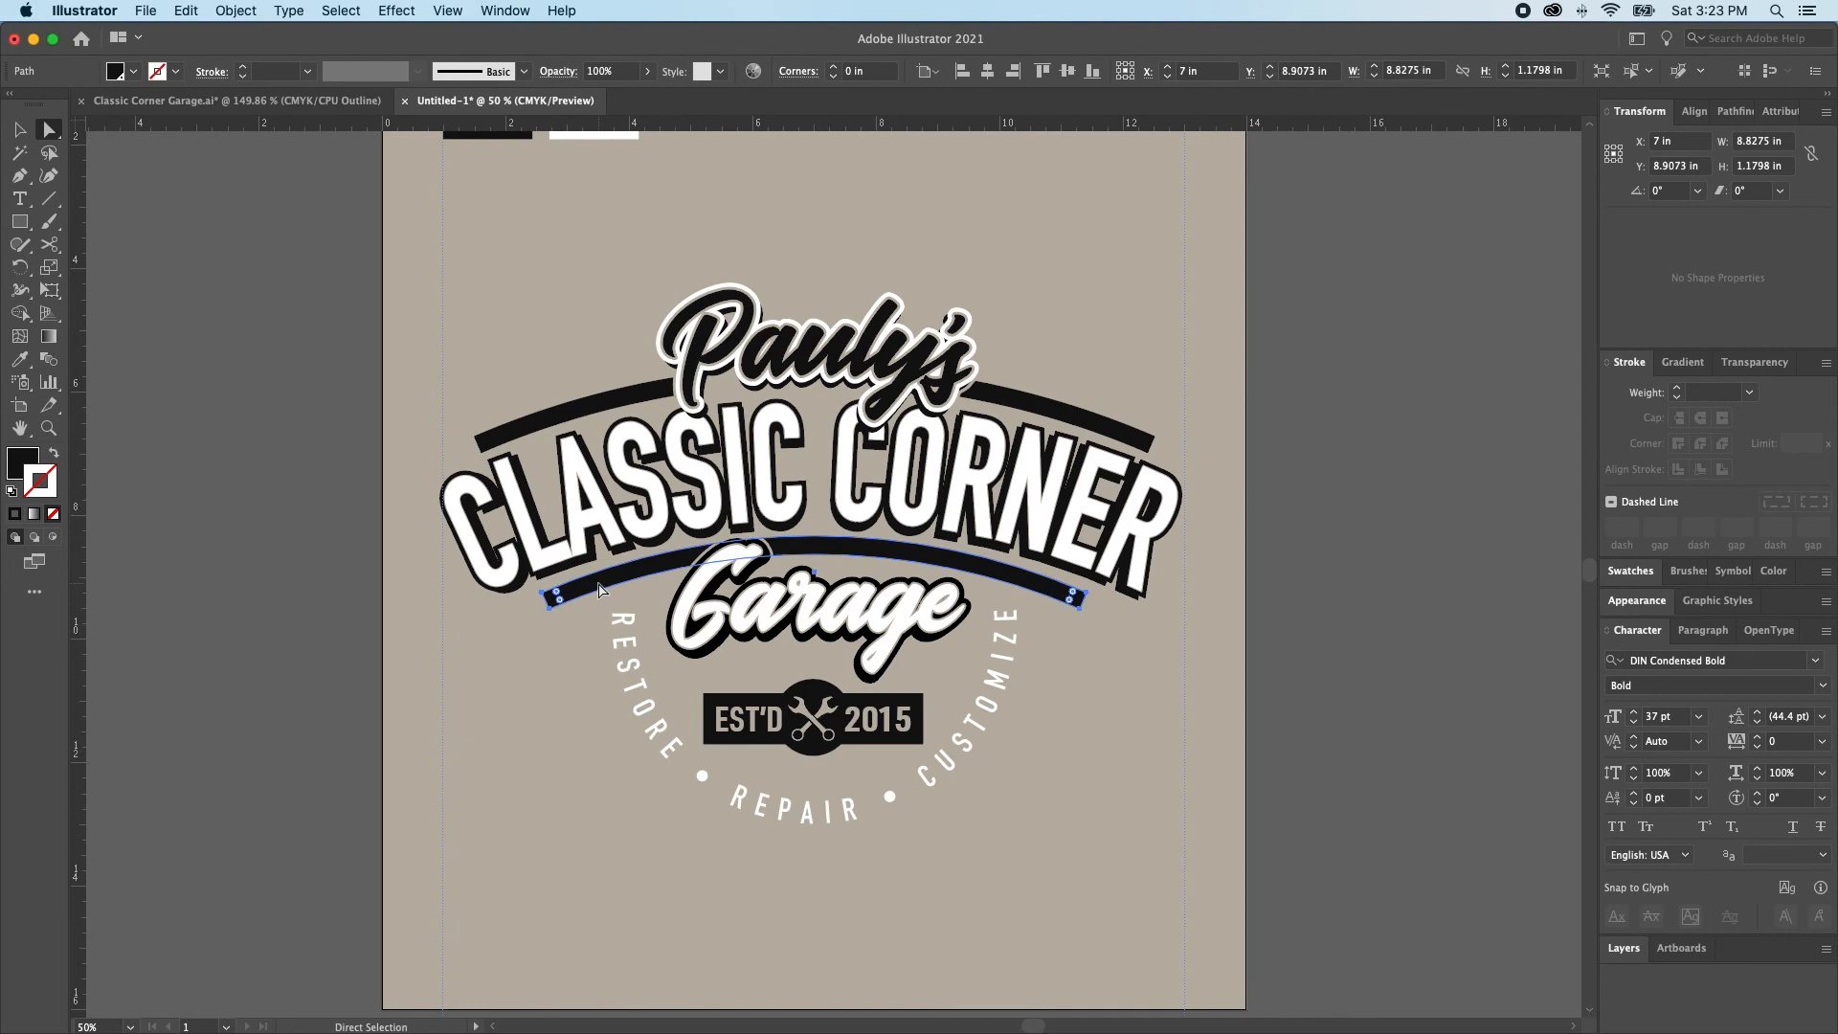
key("v")
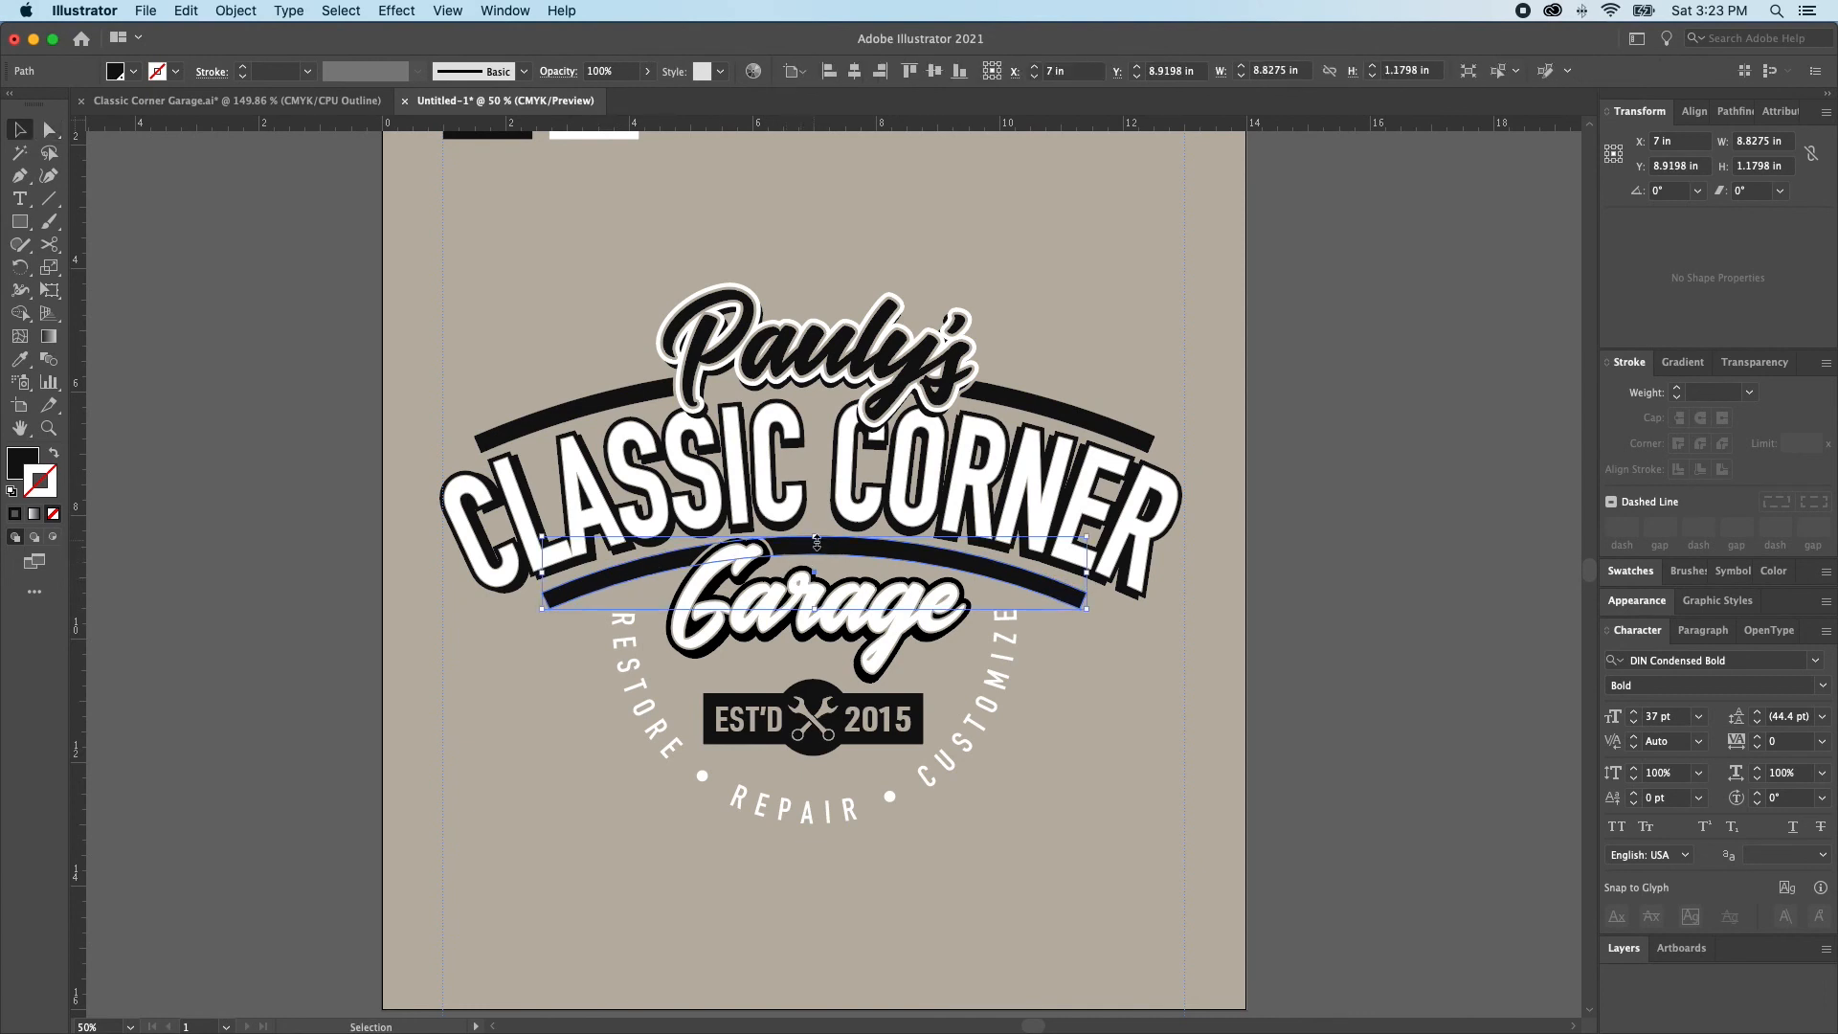
left_click(818, 541)
left_click_drag(818, 542, 819, 544)
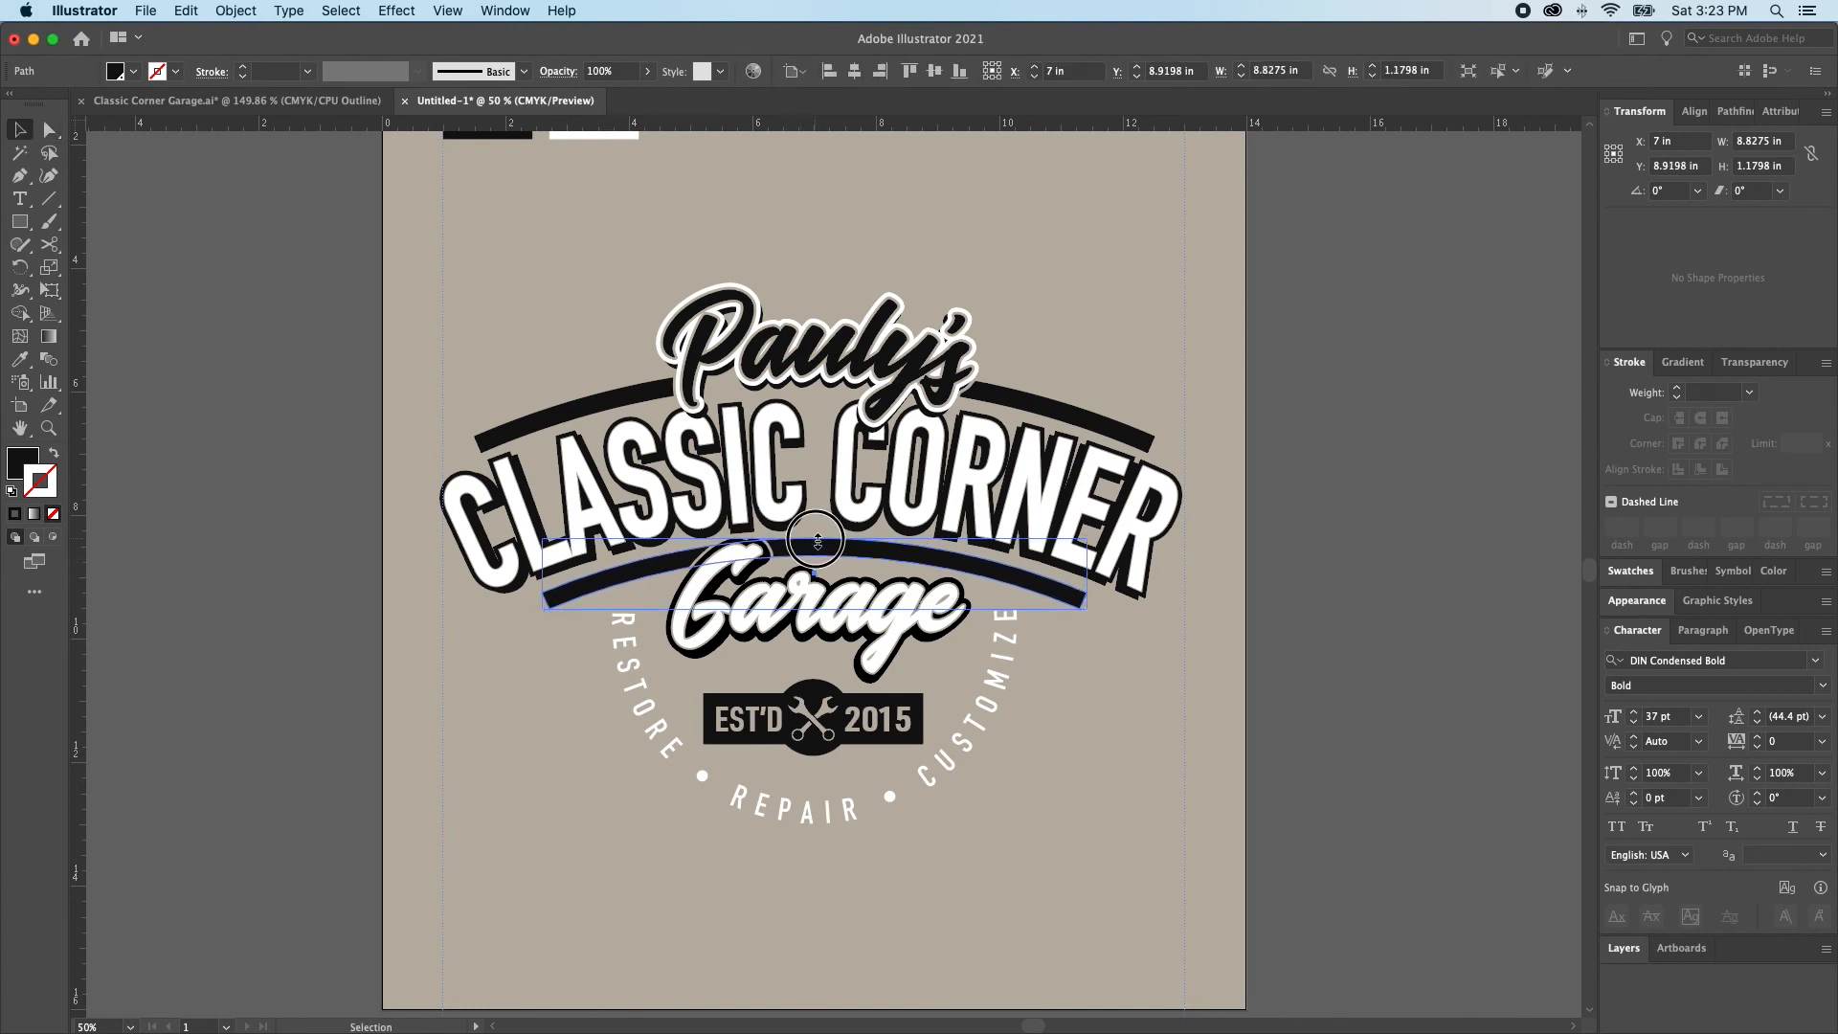
Move the lower arched bar up against CLASSIC CORNER and resize it to about 8.94 in wide and 1.04 in high
key("a")
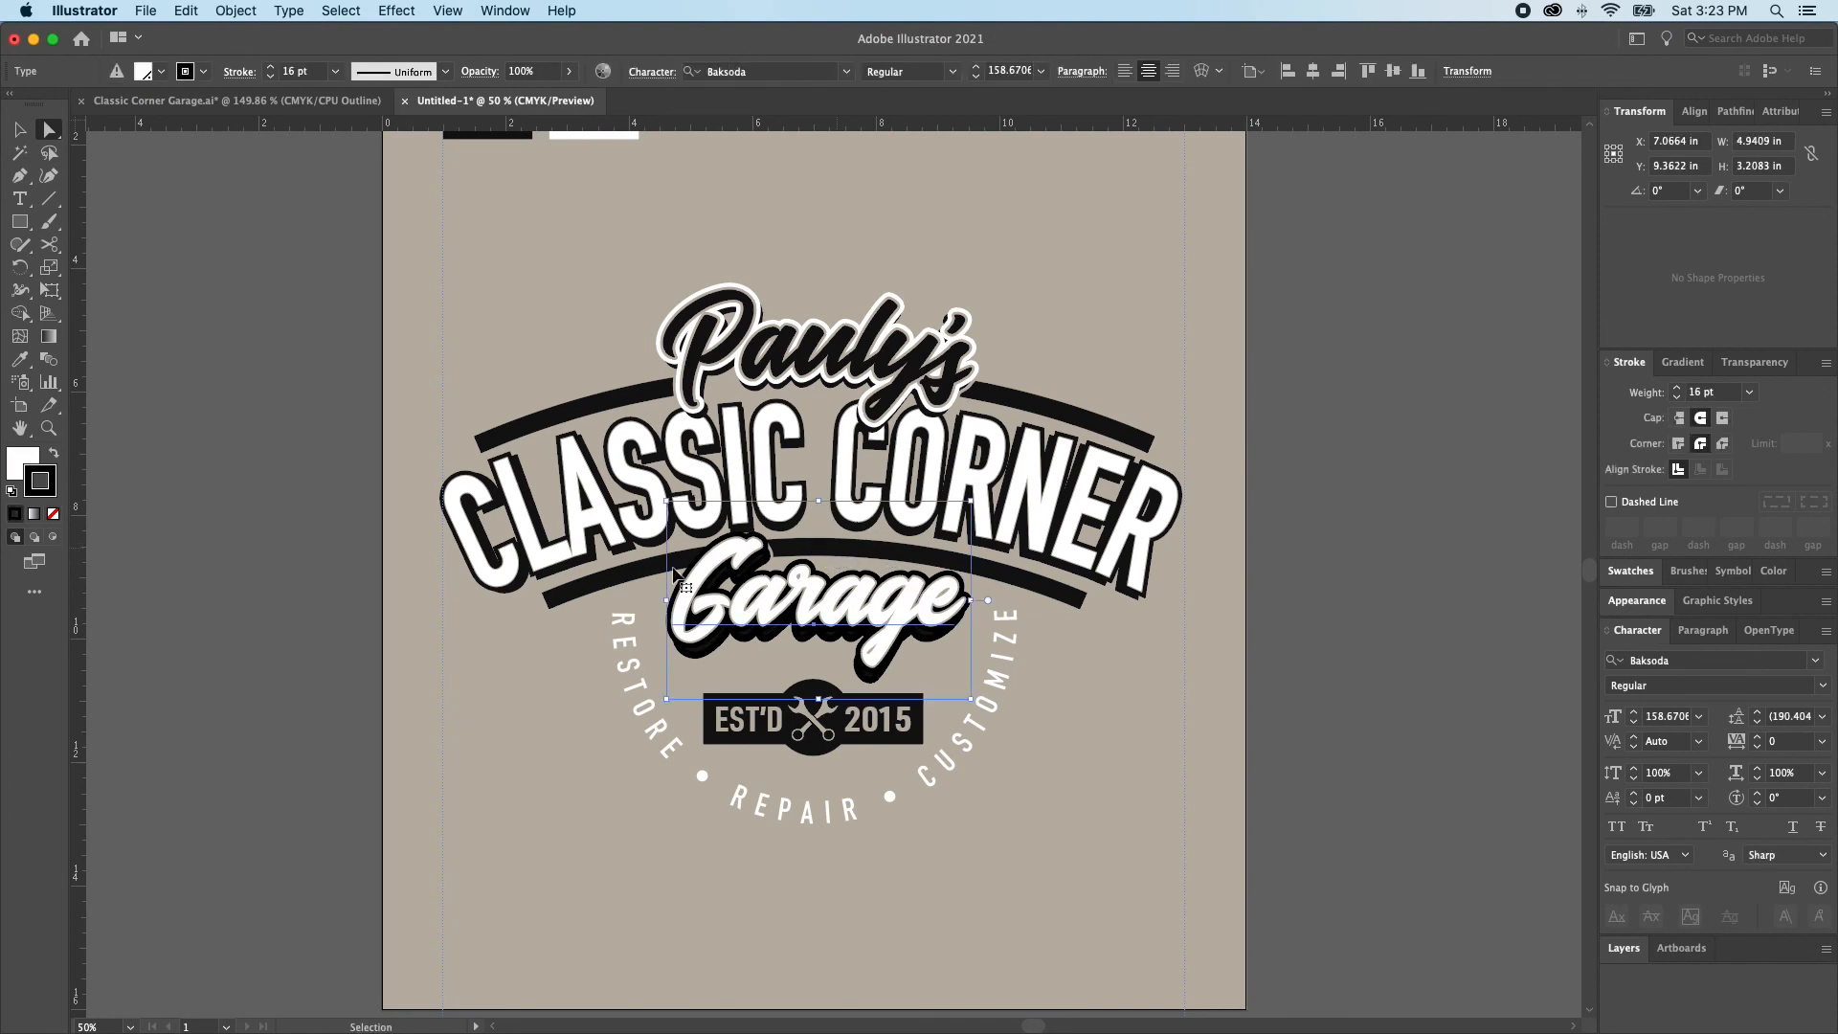
left_click(555, 599)
mouse_move(560, 603)
left_mouse_down()
mouse_move(575, 612)
mouse_move(577, 577)
left_mouse_up()
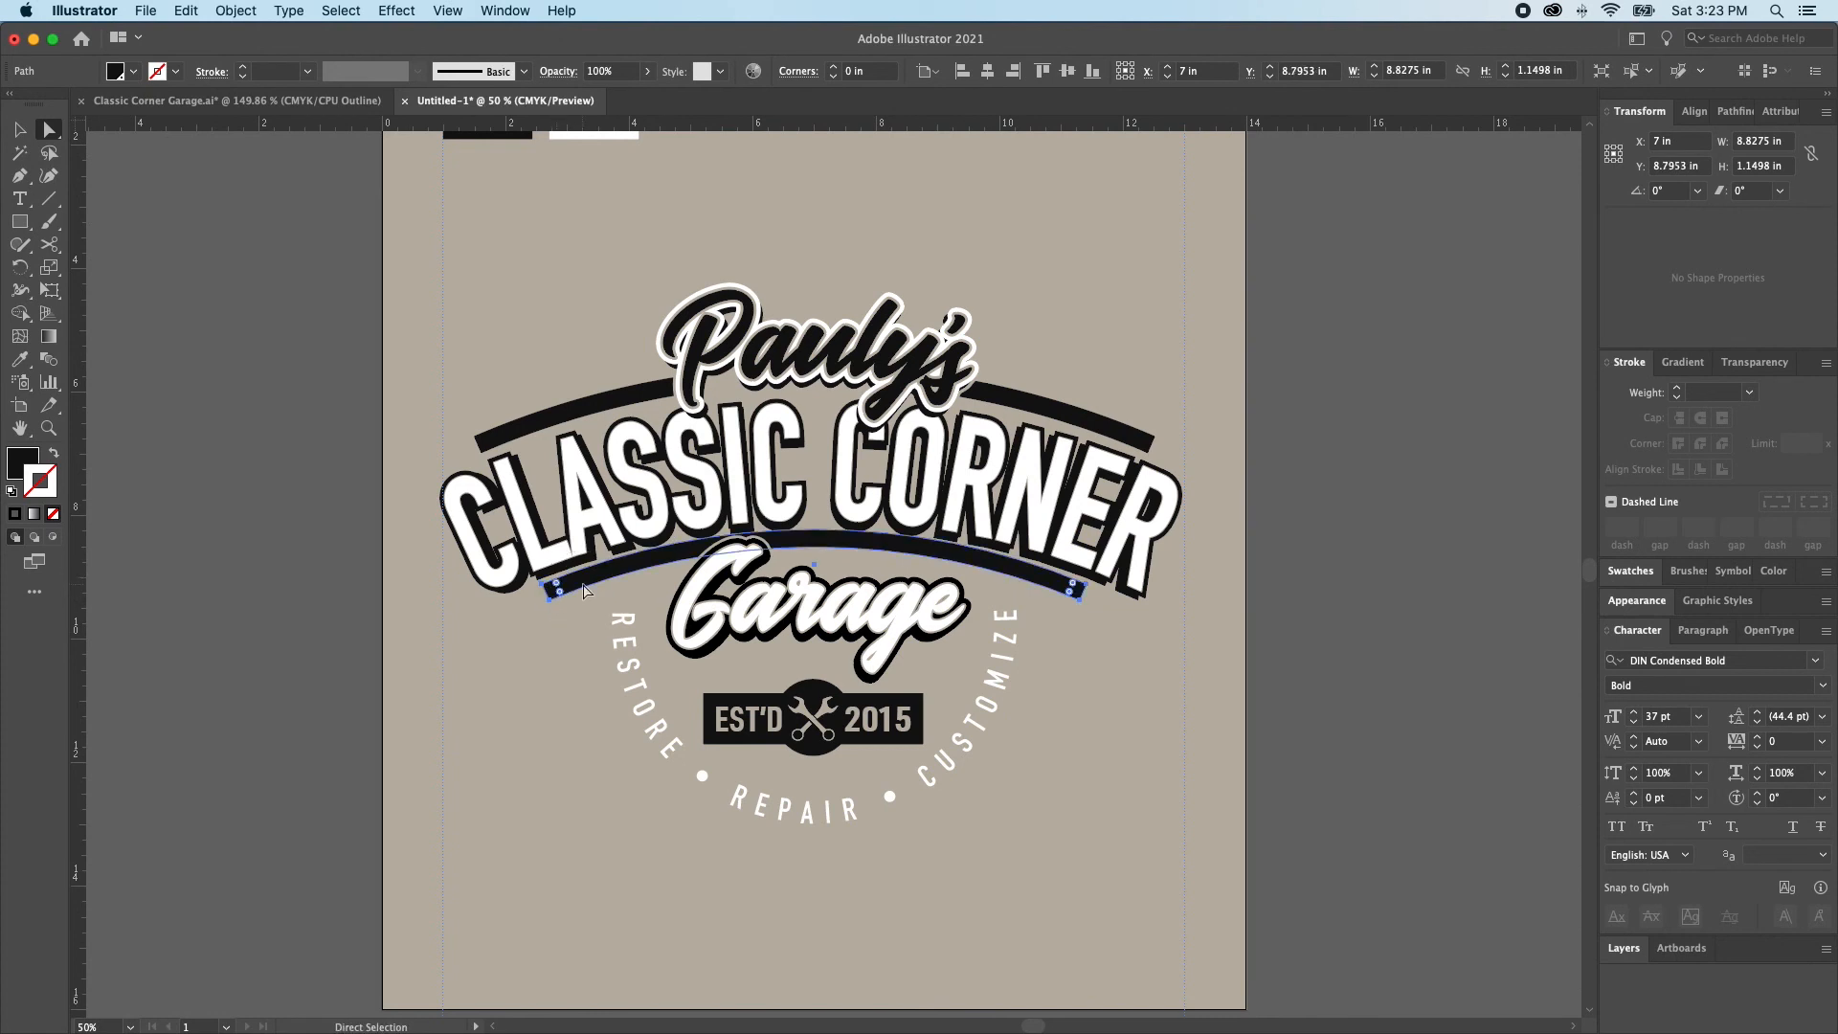
key("v")
left_click(819, 533)
left_click_drag(819, 533, 821, 542)
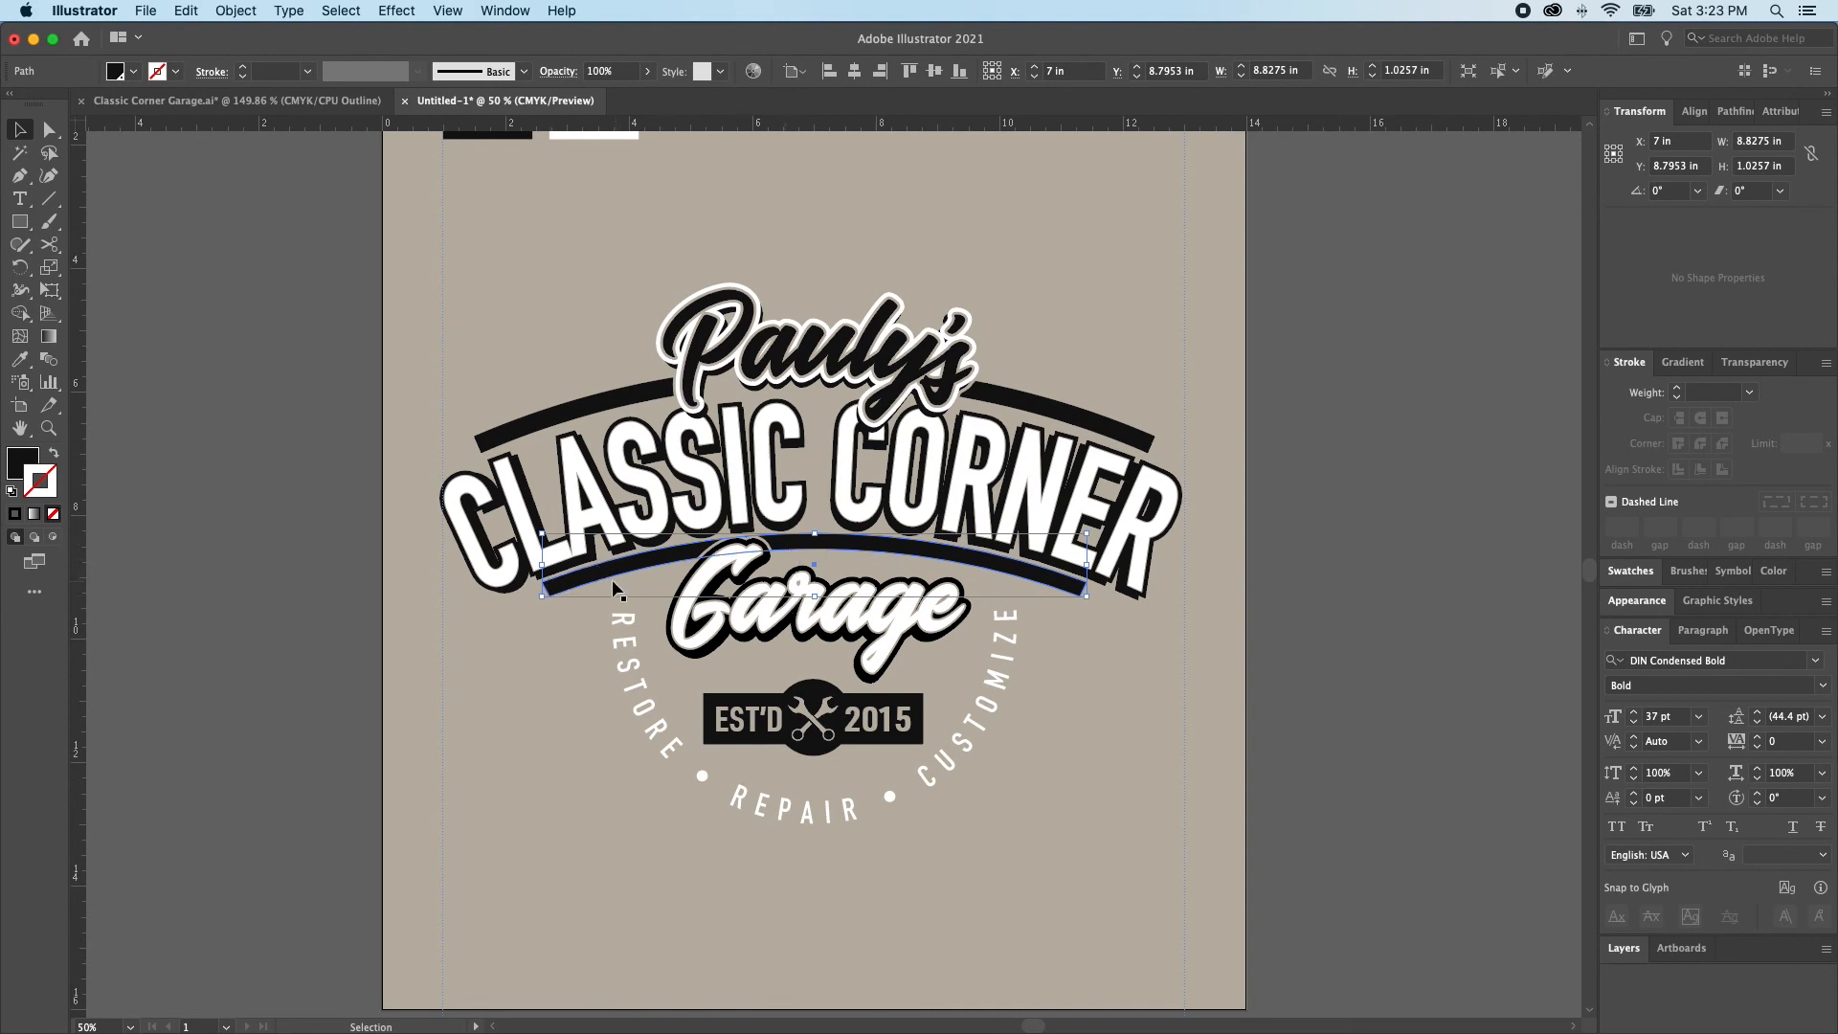
left_click_drag(817, 596, 817, 598)
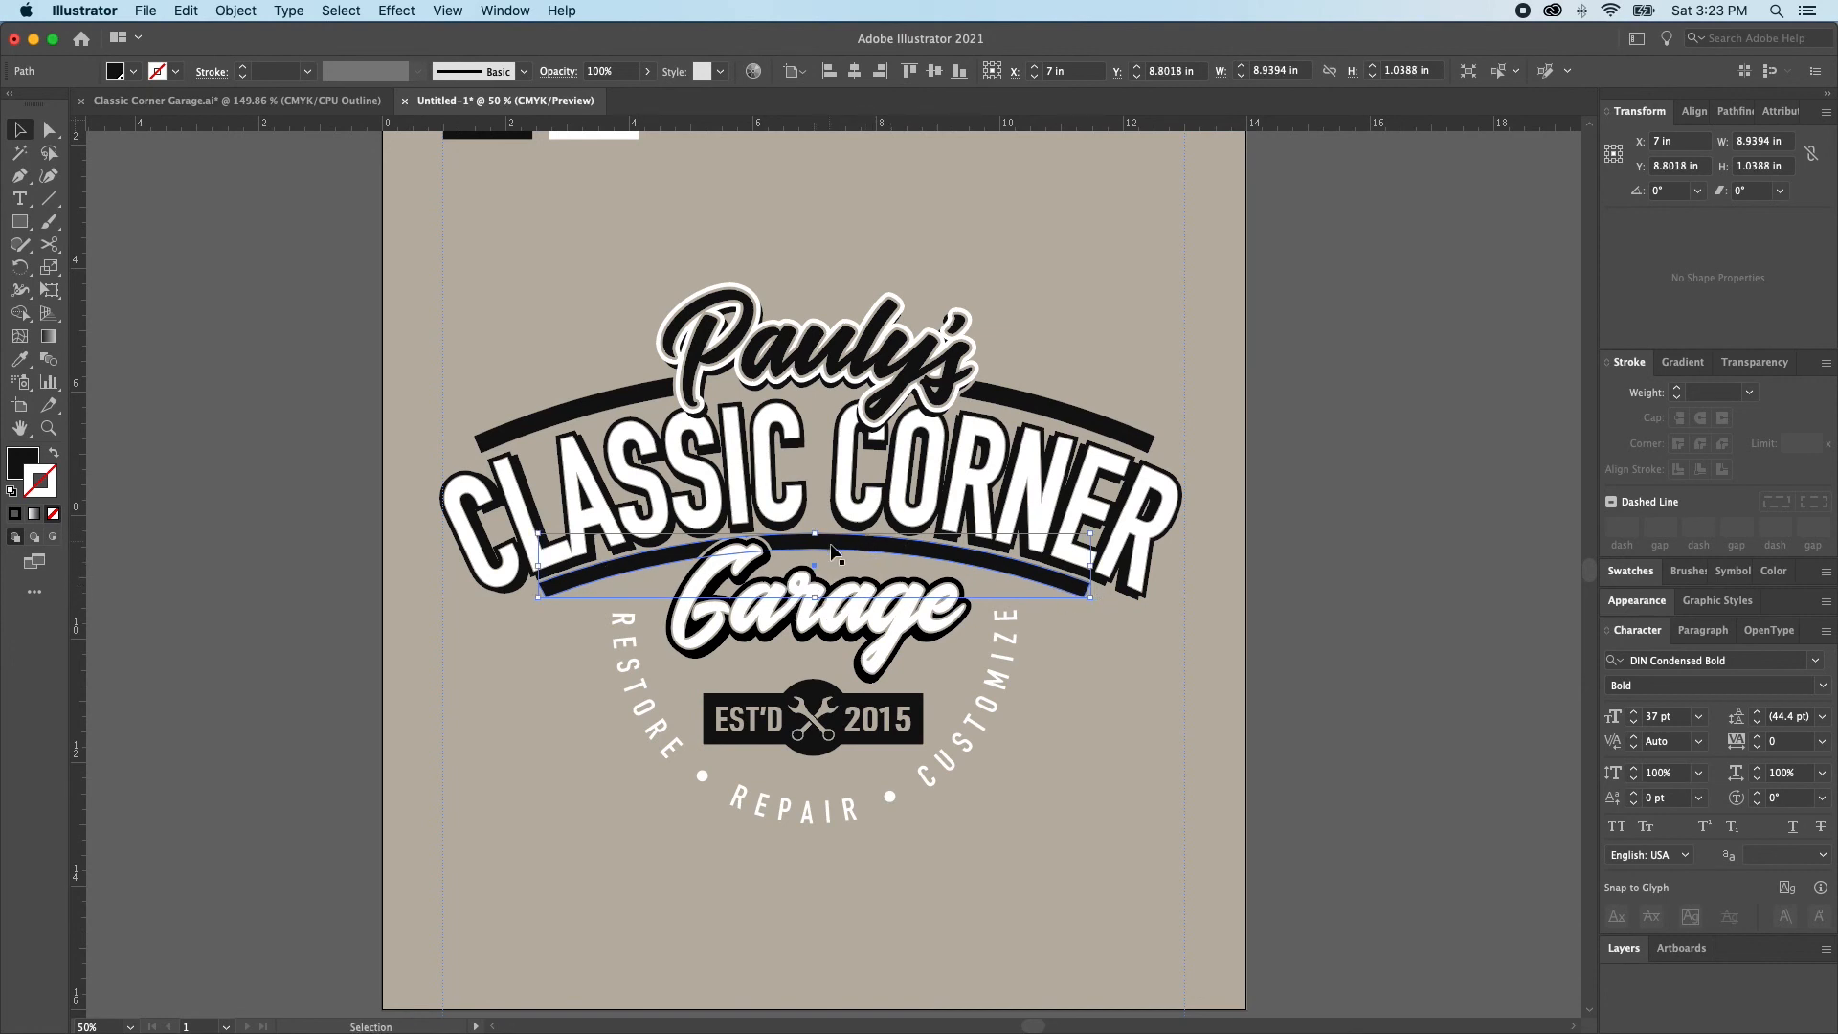
Fill the lower arched bar with red to distinguish it from the lettering shadow
key("x")
left_click(1631, 572)
left_click(1666, 632)
Nudge the red bar up about 0.04 in toward the bottom of CLASSIC CORNER and clear the selection
left_click(876, 537, "super")
left_click_drag(877, 537, 1013, 605)
key("Up")
key("Up")
key("Up")
left_click(1062, 594)
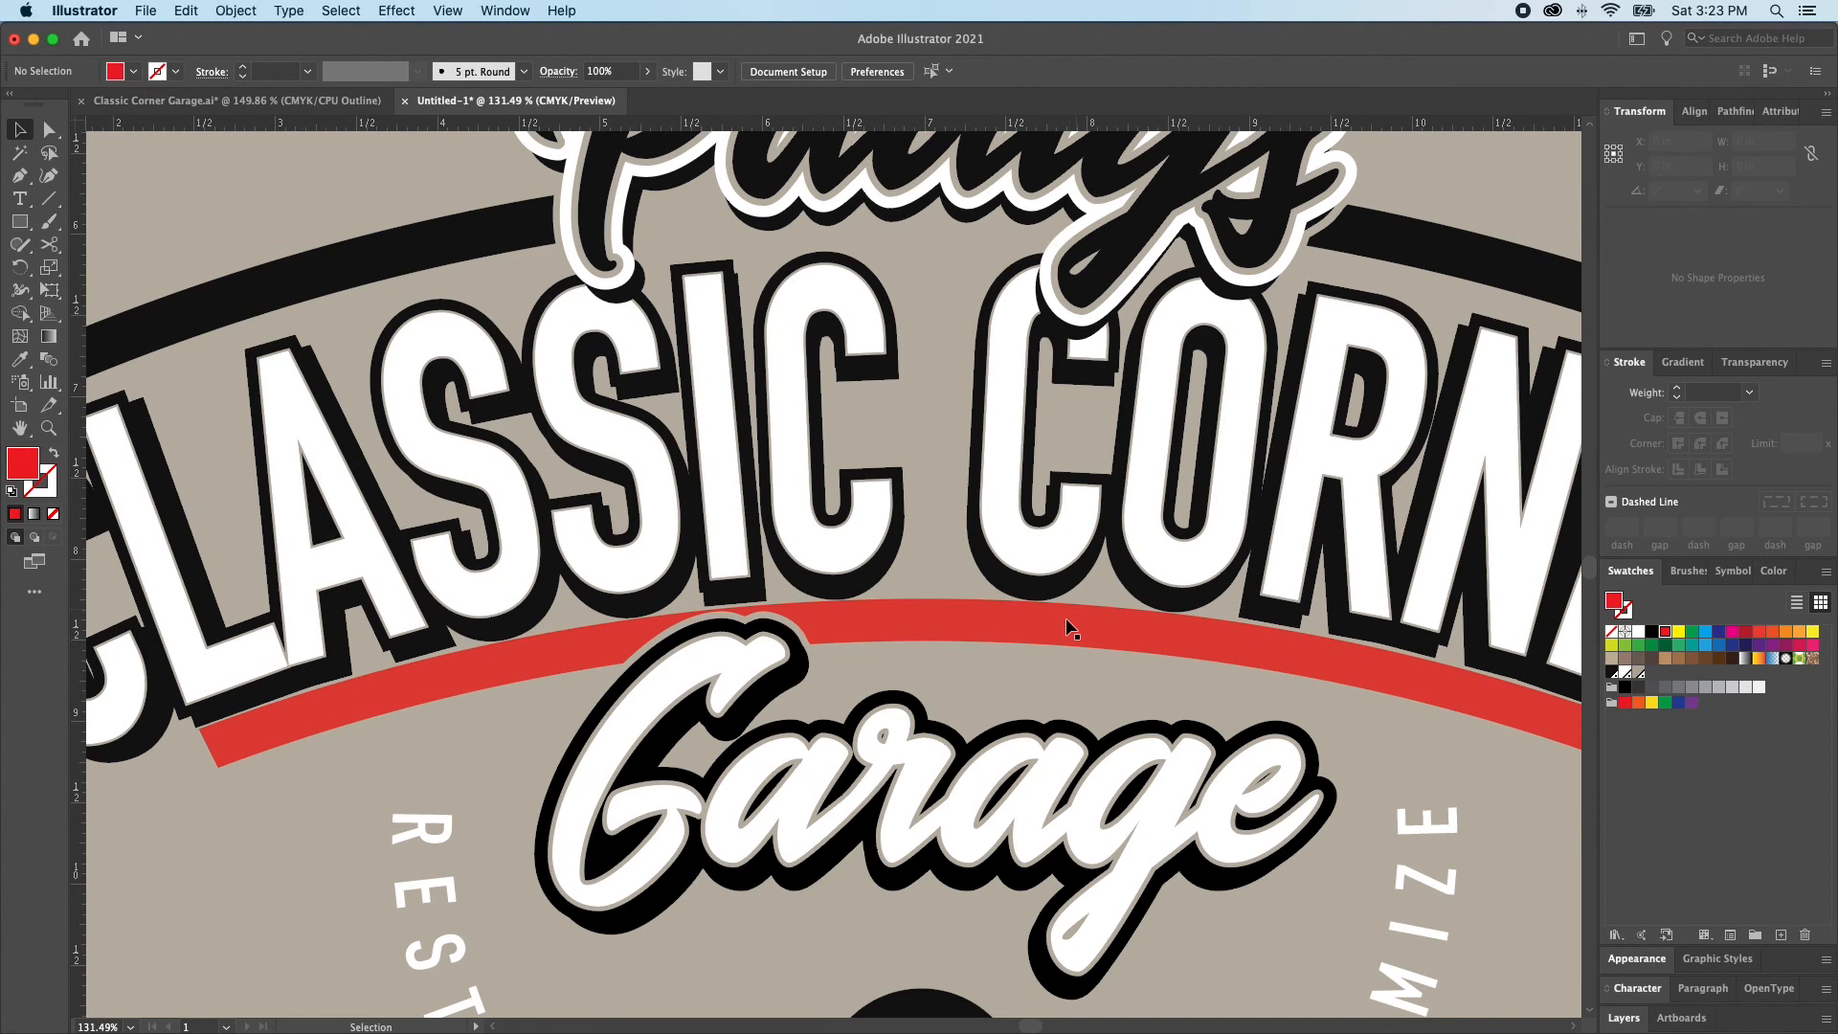
Stretch the red bar upward to about 1.06 in high so its curve meets the CLASSIC CORNER shadow
left_click(1108, 627)
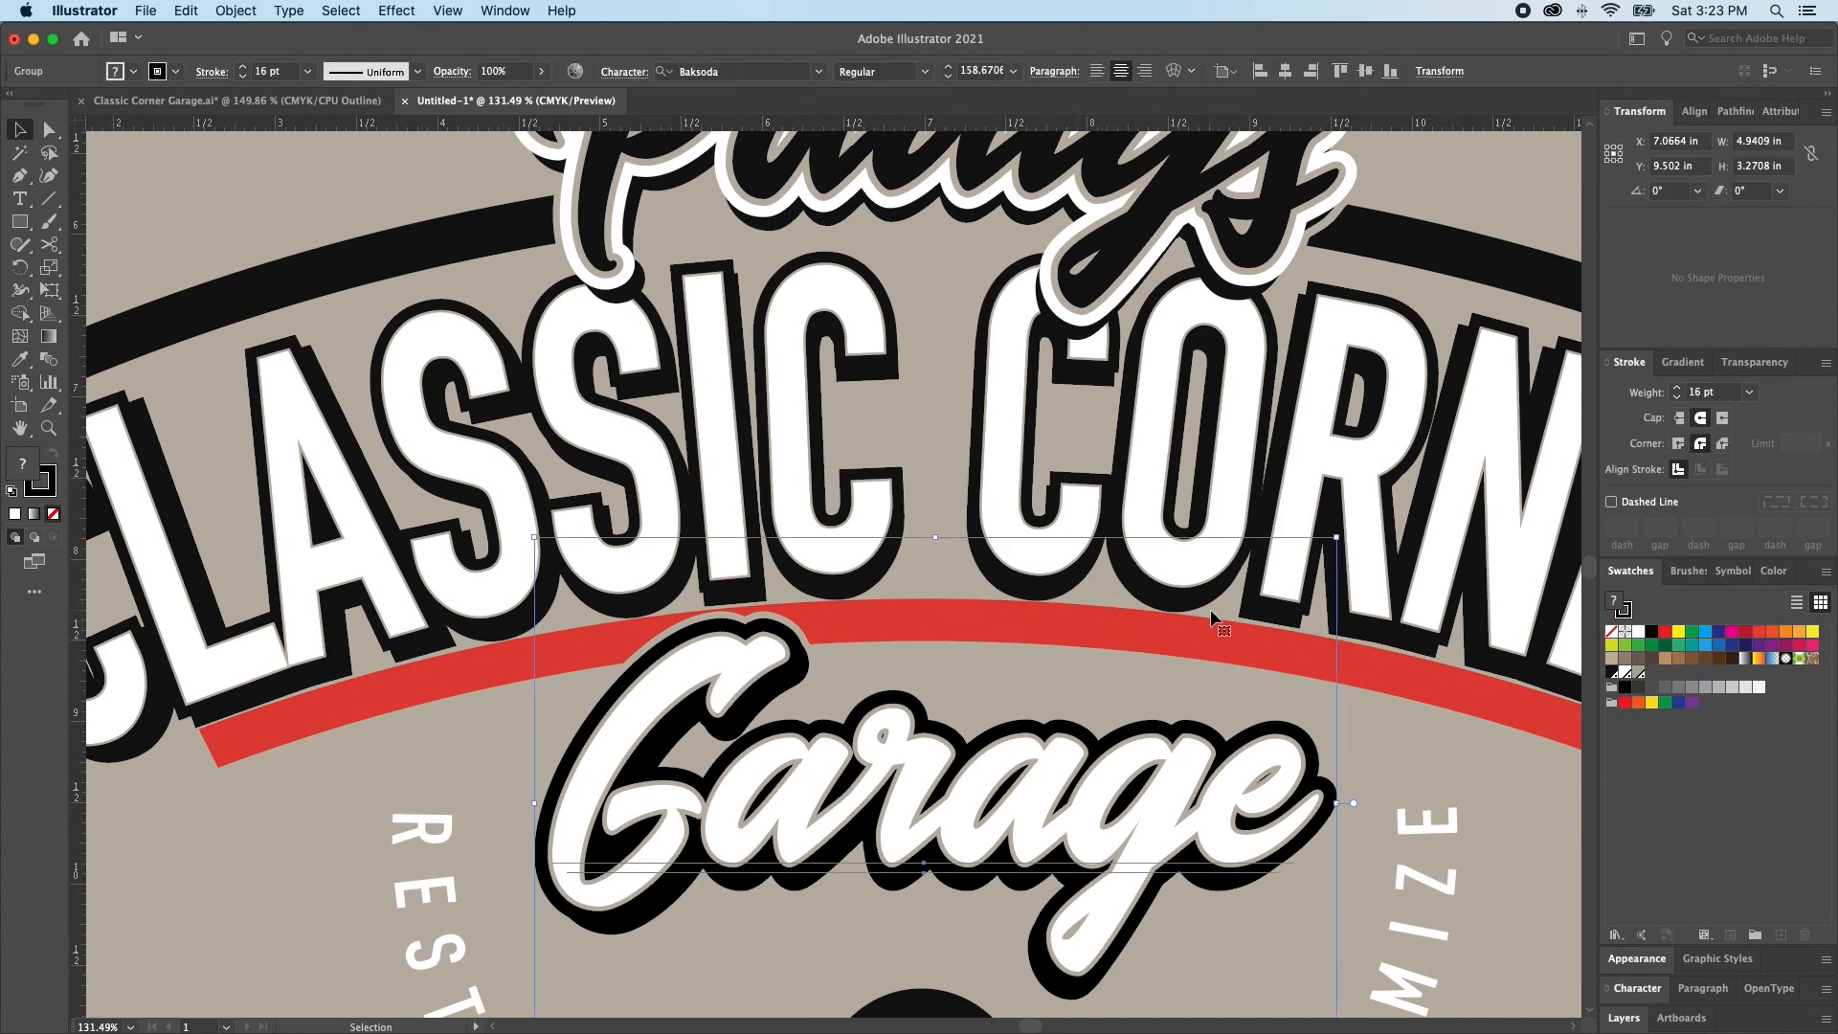
scroll(1209, 609, "right", 5)
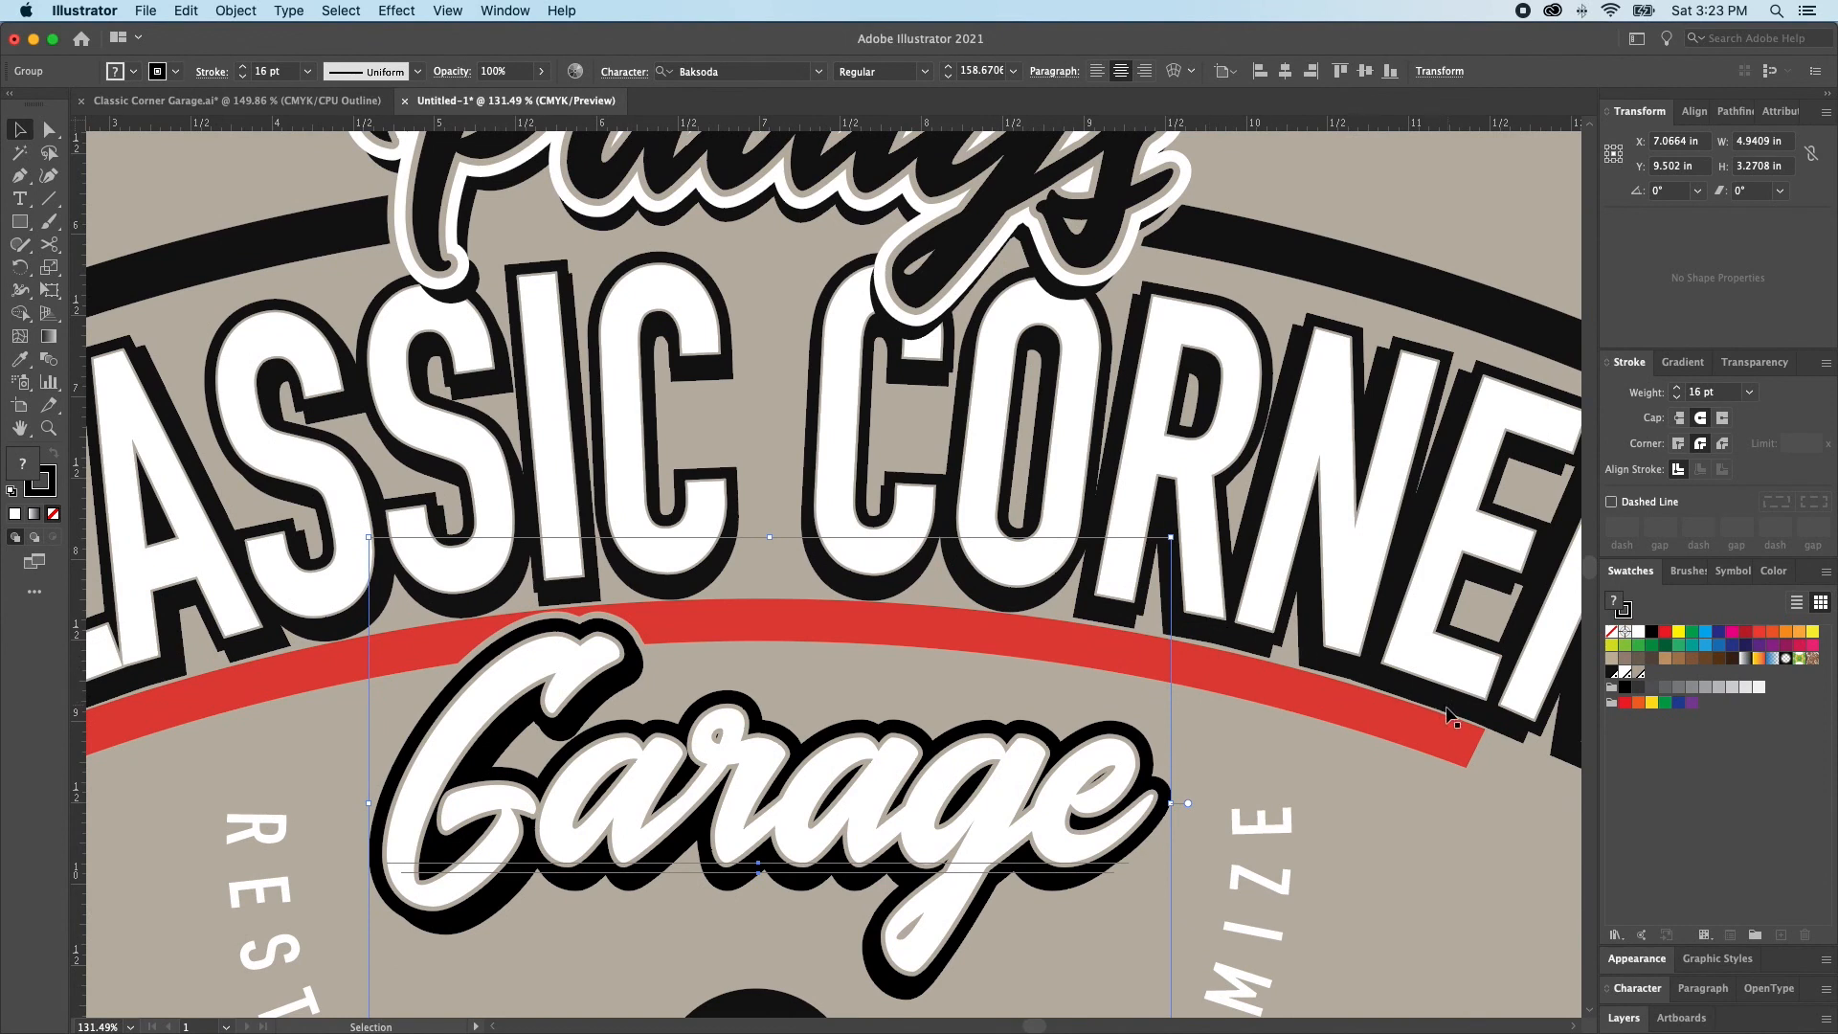
left_click(1264, 674)
key("super+shift+a")
key("a")
left_click(1381, 722)
key("v")
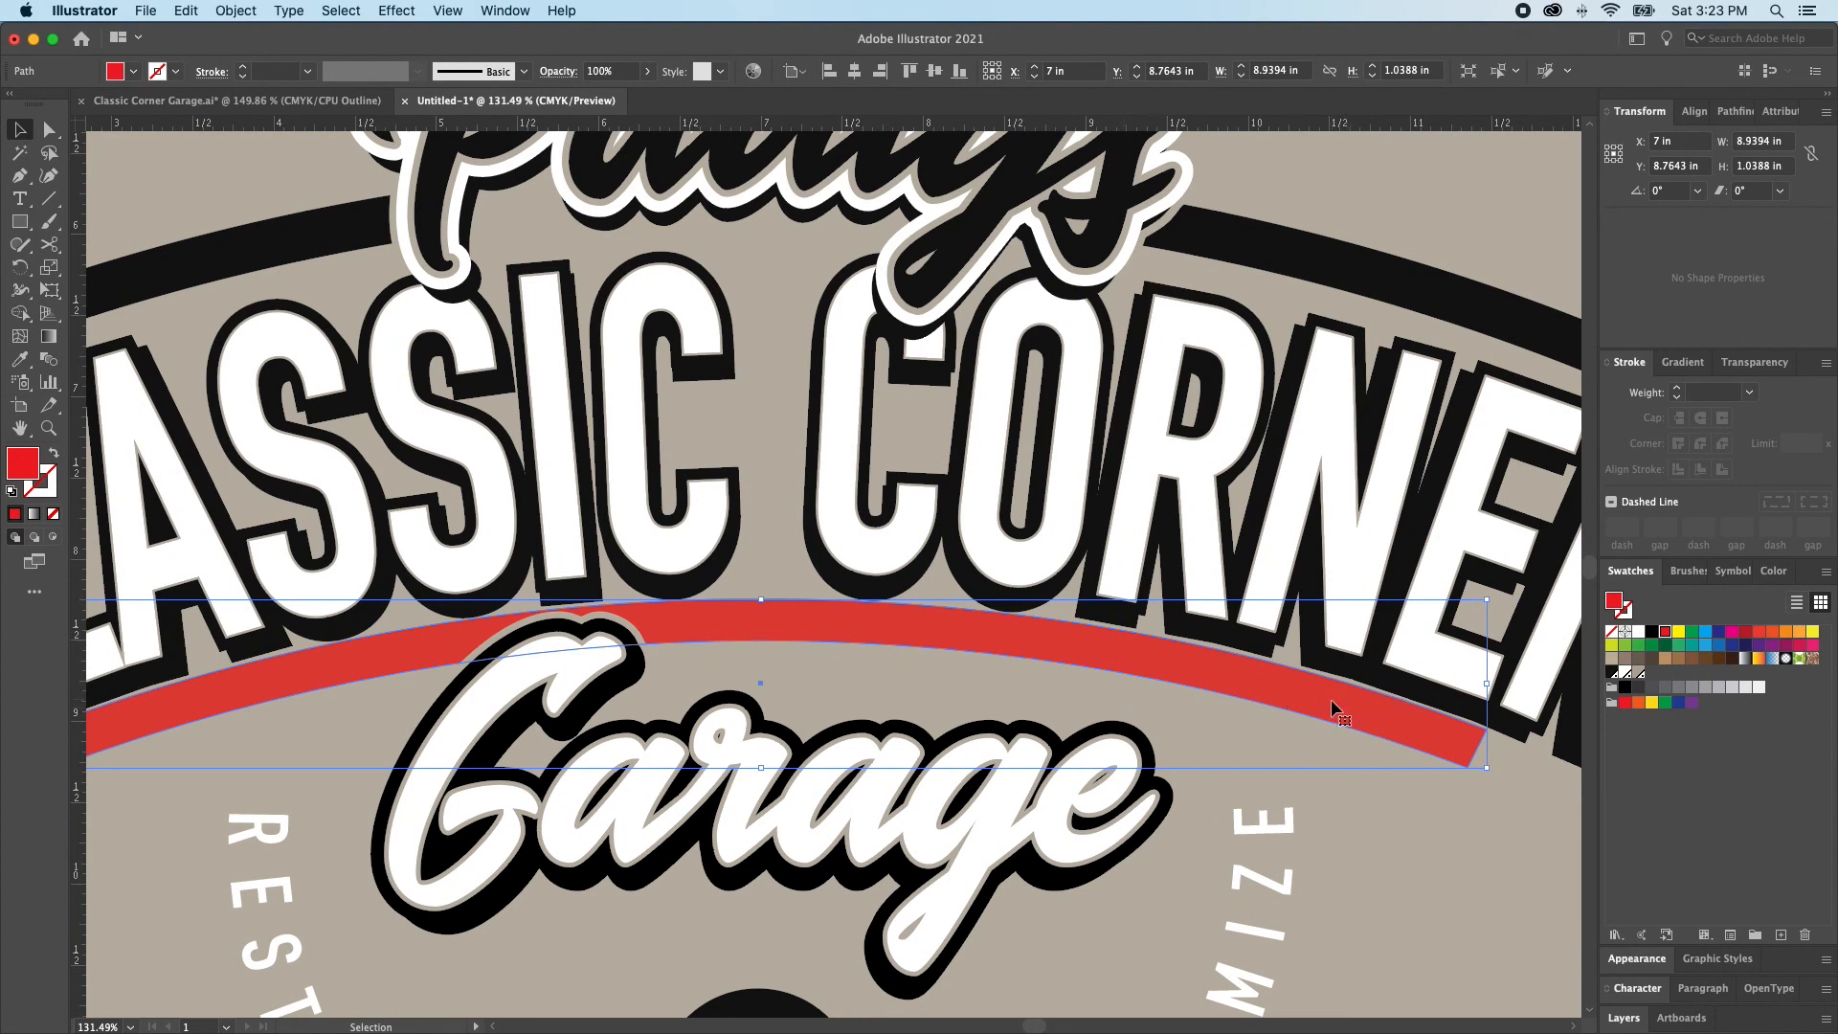
left_click_drag(755, 599, 760, 598)
scroll(791, 614, "left", 5)
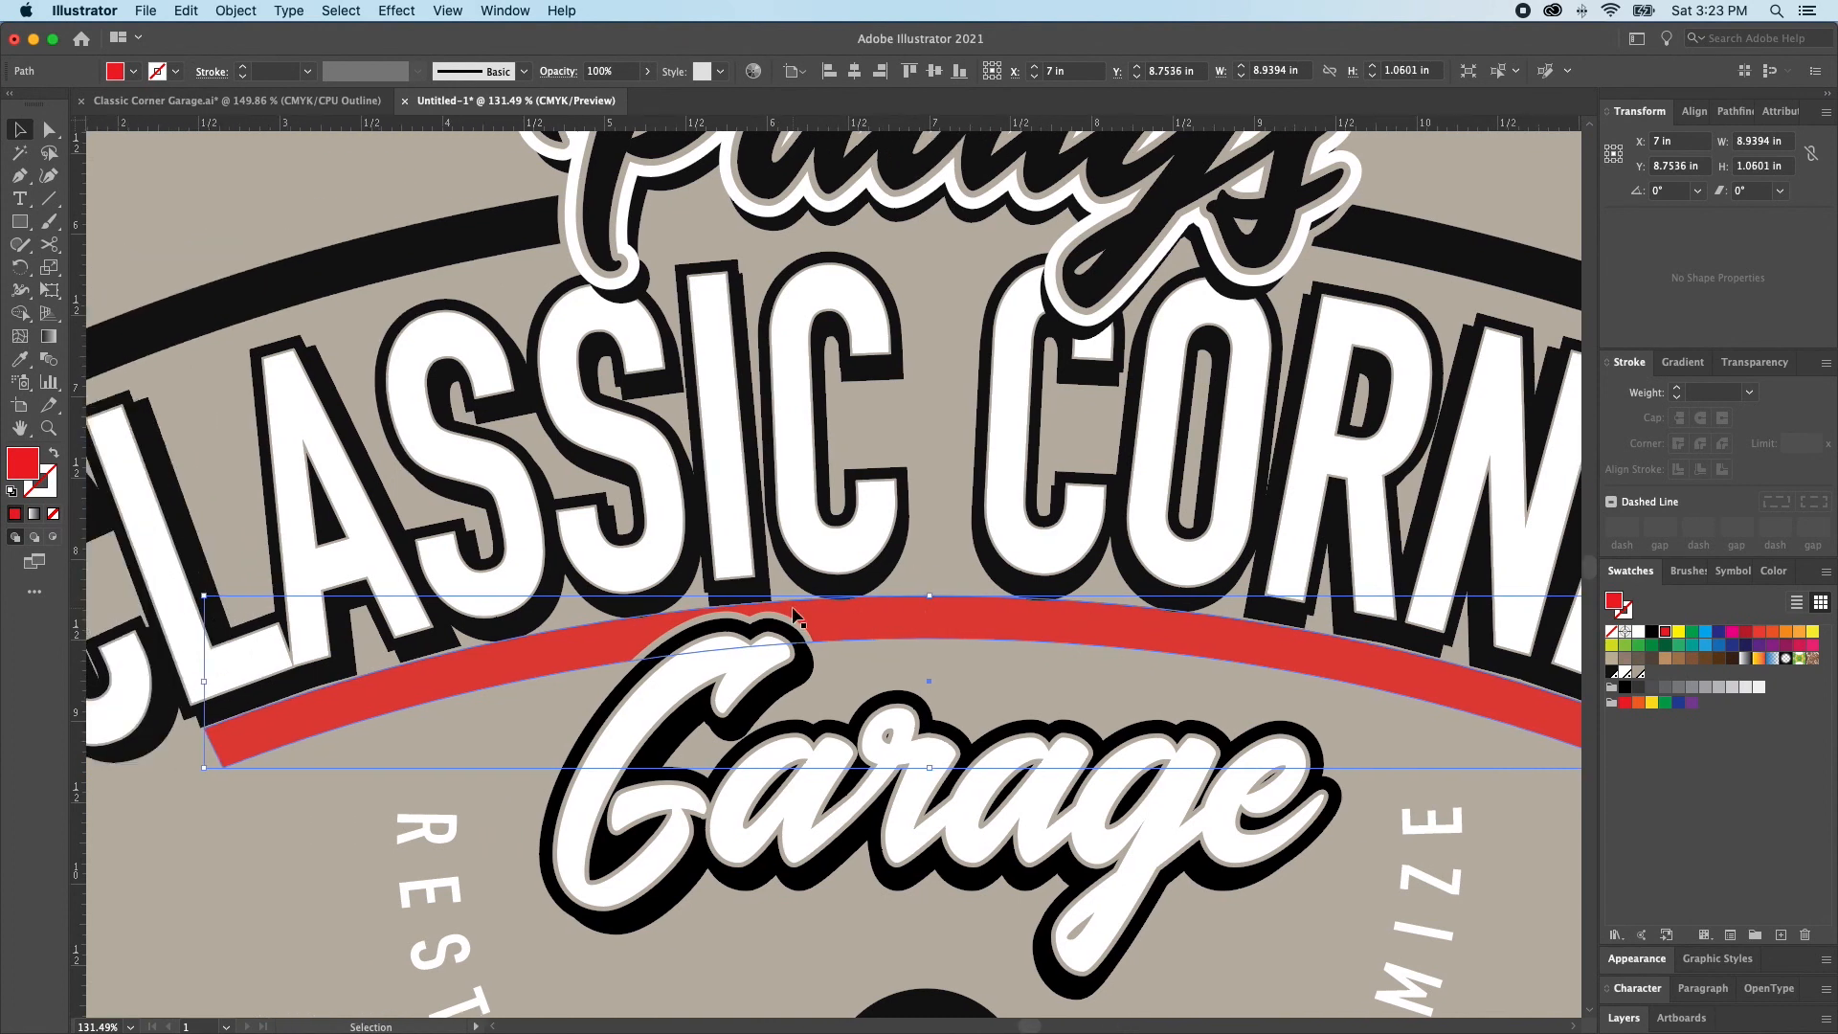
key("super+shift+a")
Delete the two bottom corner anchor points of the lower red bar to leave only its top arc
key("a")
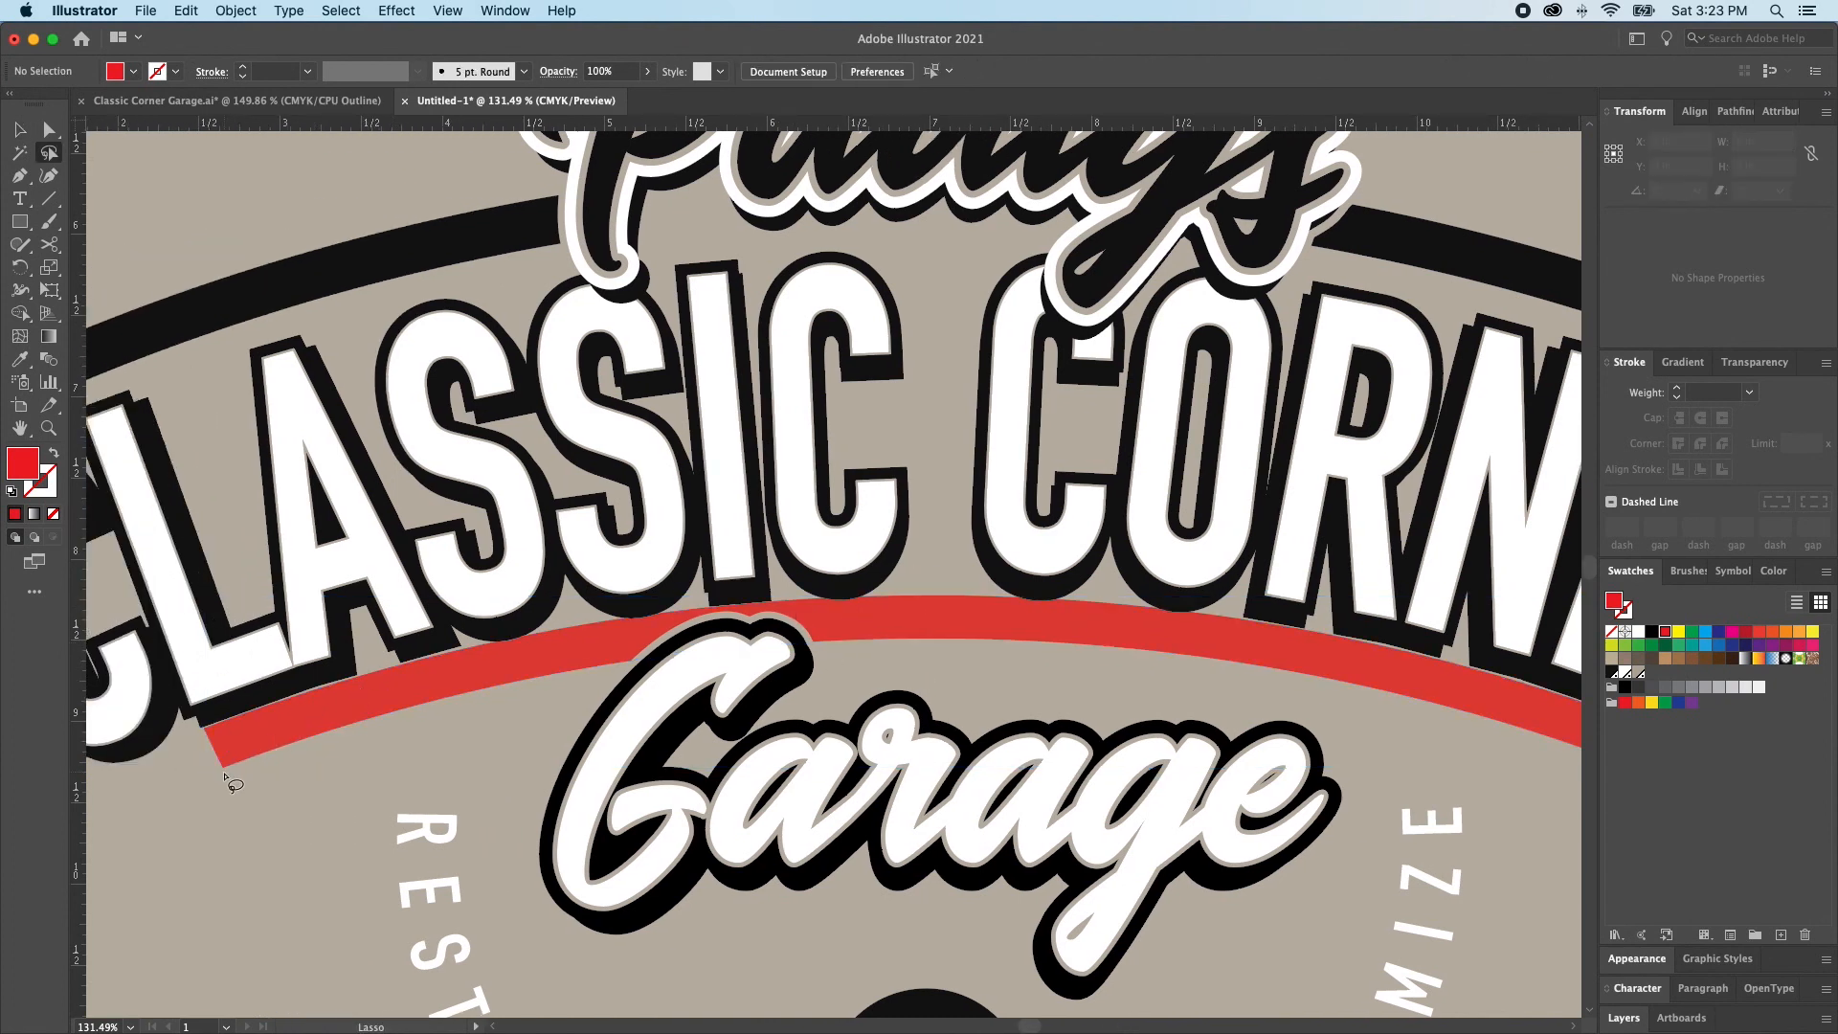
scroll(225, 774, "down", 1)
left_click(223, 777)
left_click(223, 763)
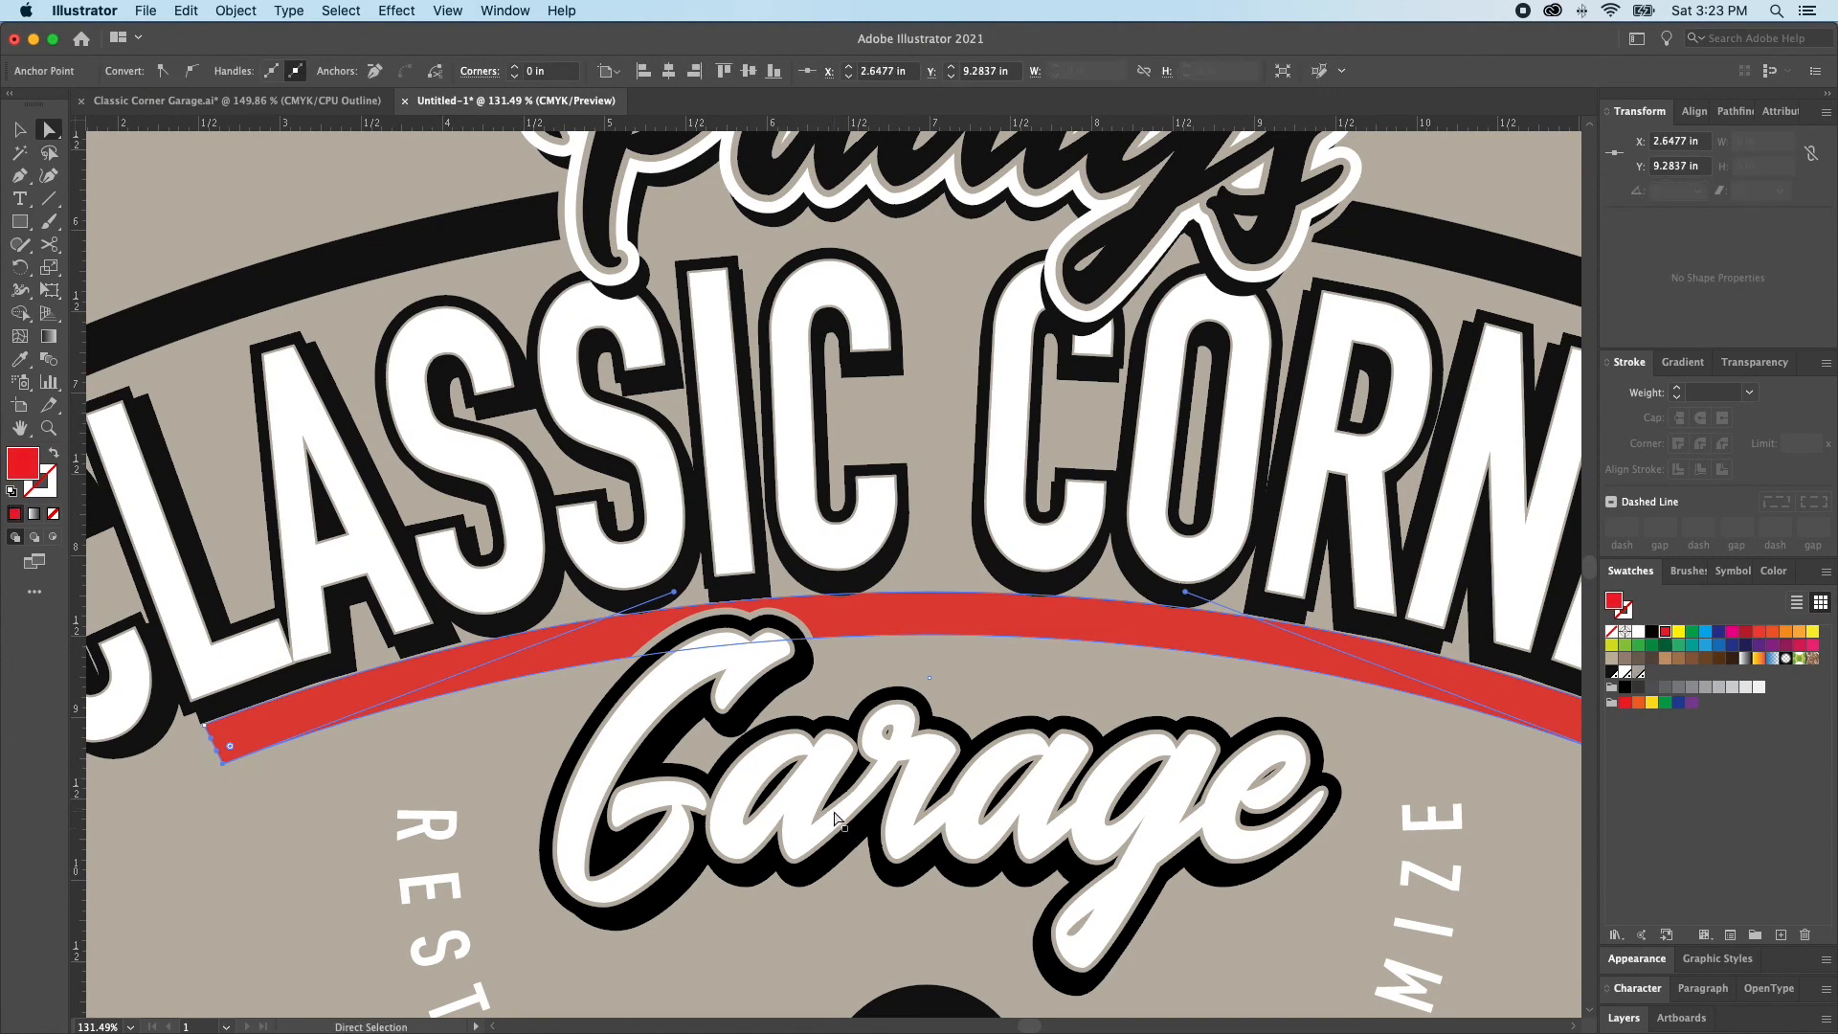
scroll(1241, 773, "right", 6)
left_click(1412, 760, "shift")
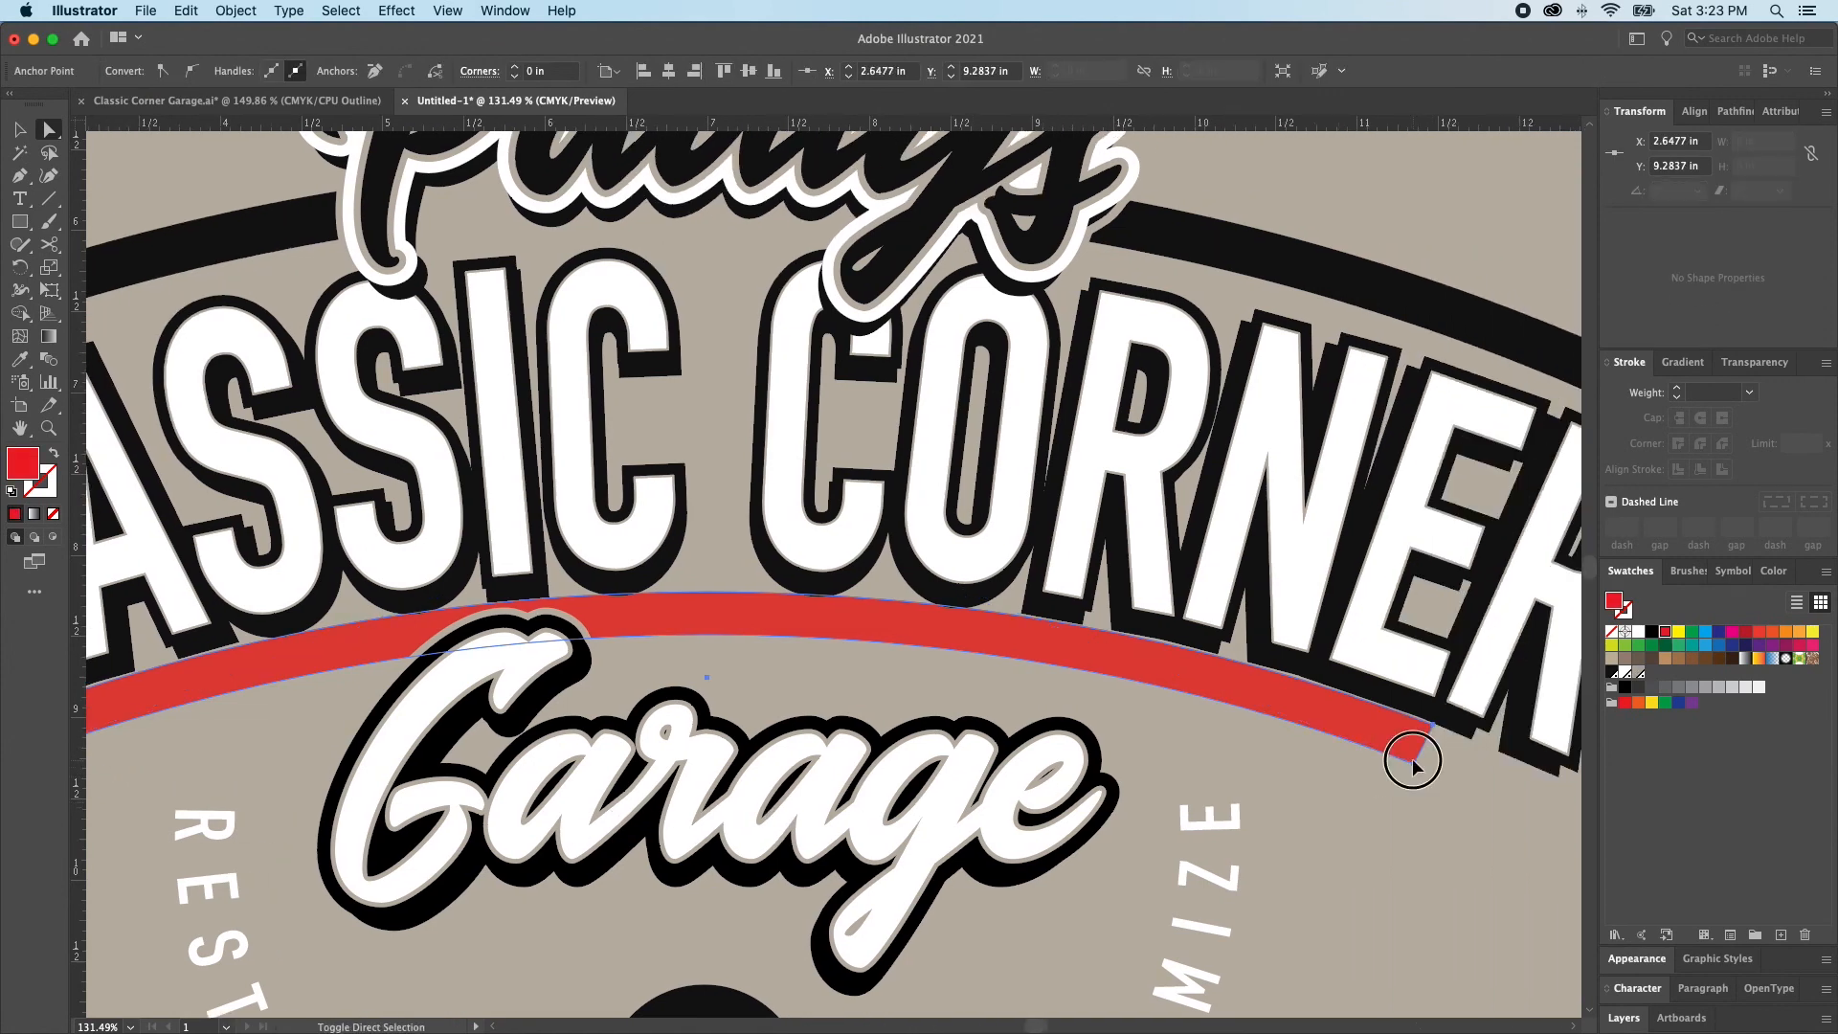
key("super+shift+a")
left_click(1412, 763)
scroll(1115, 793, "left", 4)
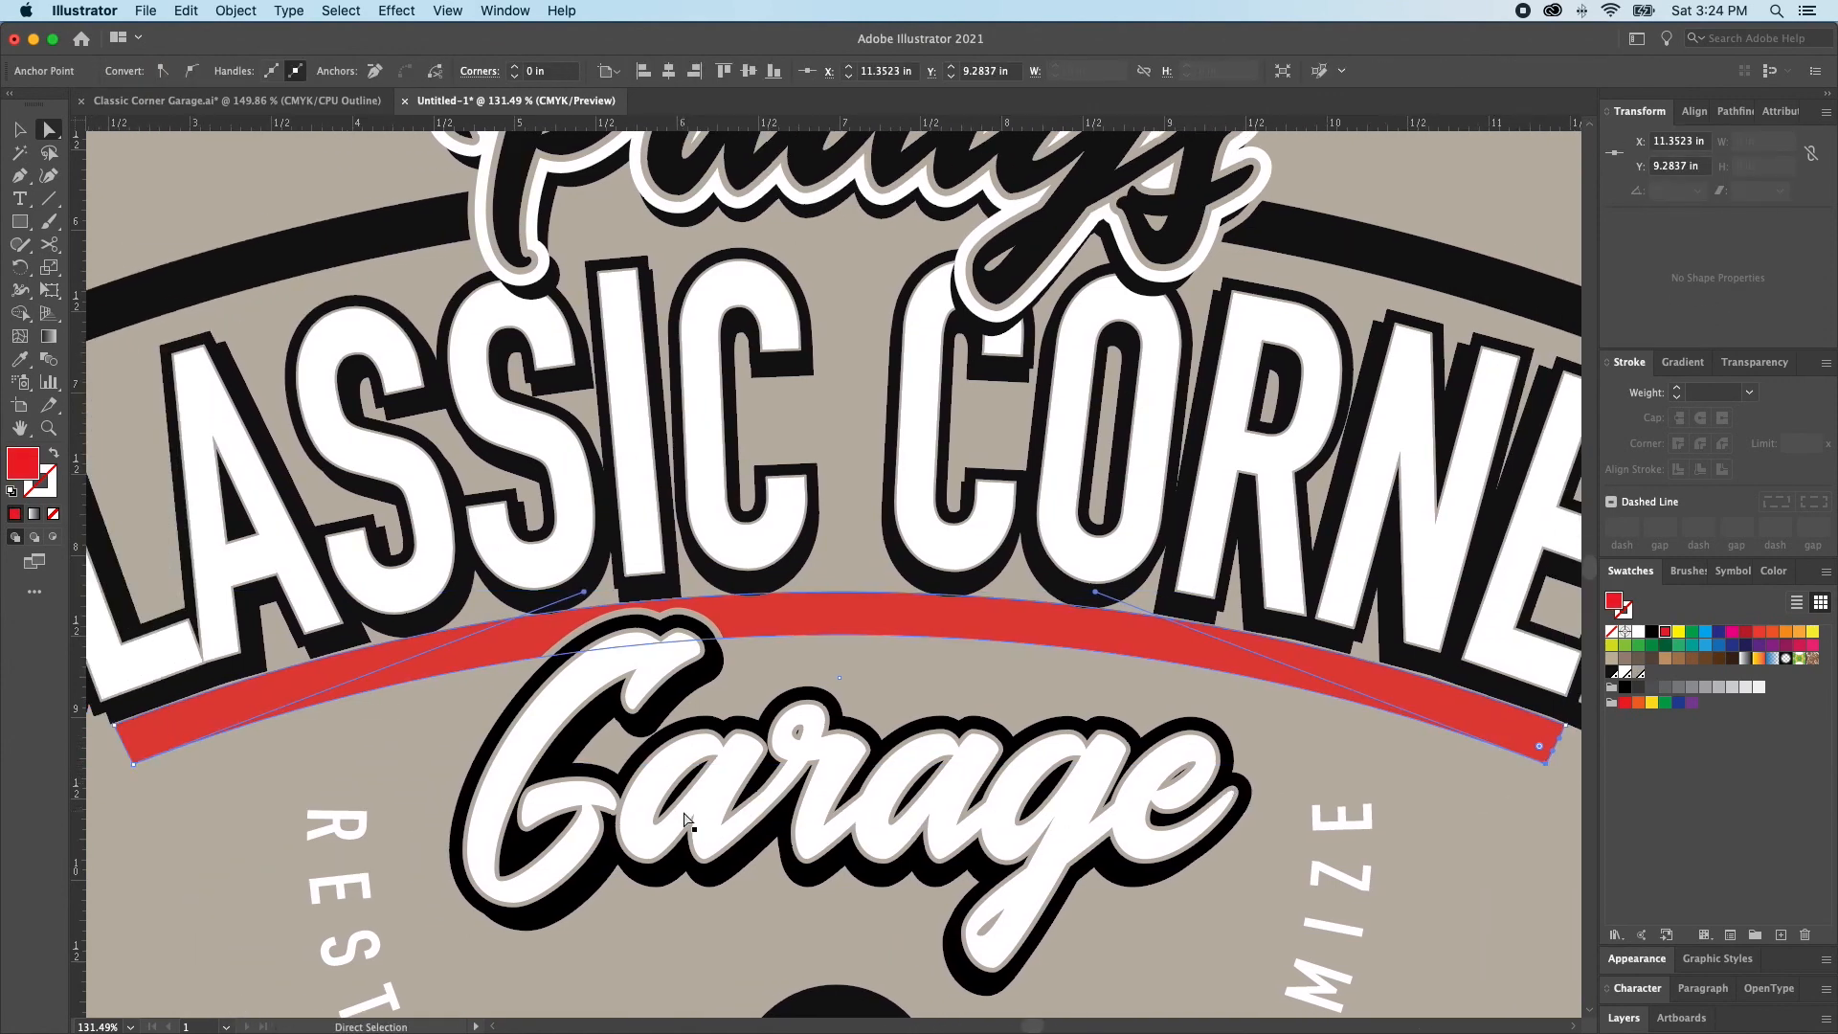
left_click(133, 763, "shift")
key("Delete")
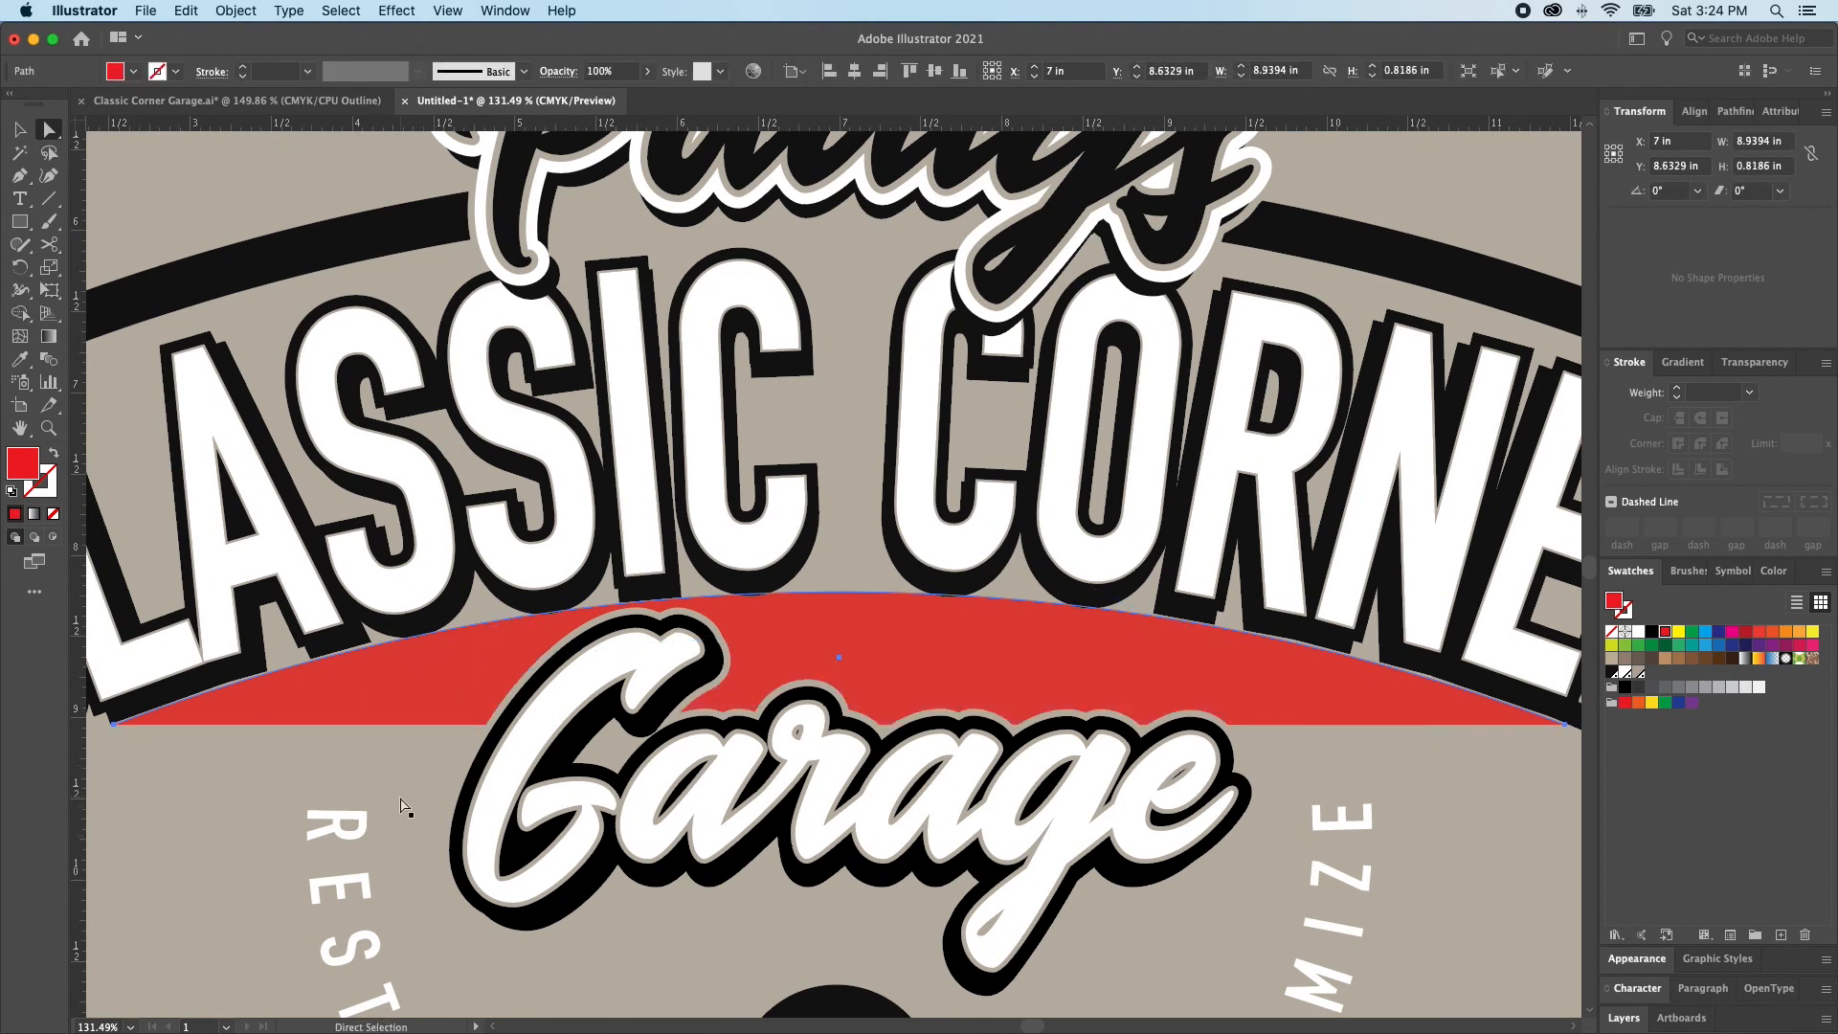
Swap the lower arc's red fill to a 15 pt stroke and nudge it down below CLASSIC CORNER
key("shift+x")
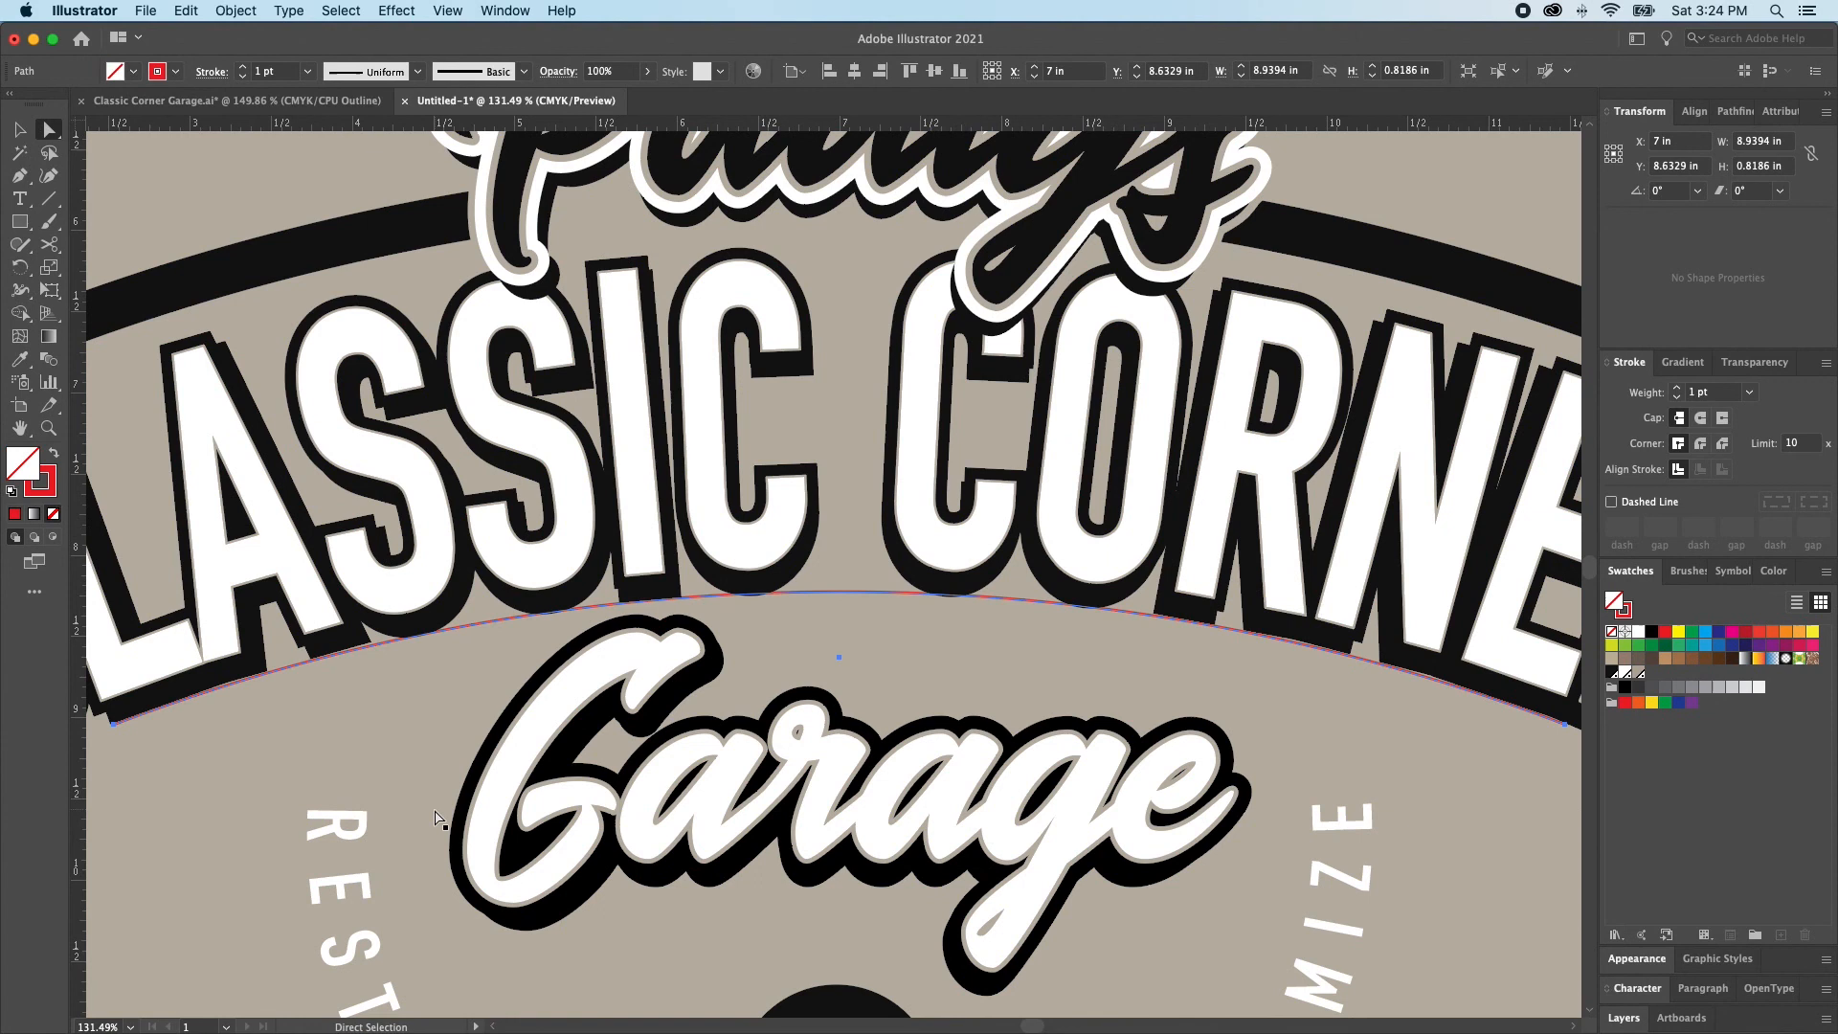
key("Down")
key("Down")
key("Down")
key("Down")
key("Down")
key("Down")
key("Down")
key("Down")
key("Down")
key("Down")
key("Down")
key("Down")
key("Down")
key("Down")
key("Down")
key("Down")
key("Down")
key("Down")
left_click(1682, 392)
left_click(1682, 392)
left_click(1682, 391)
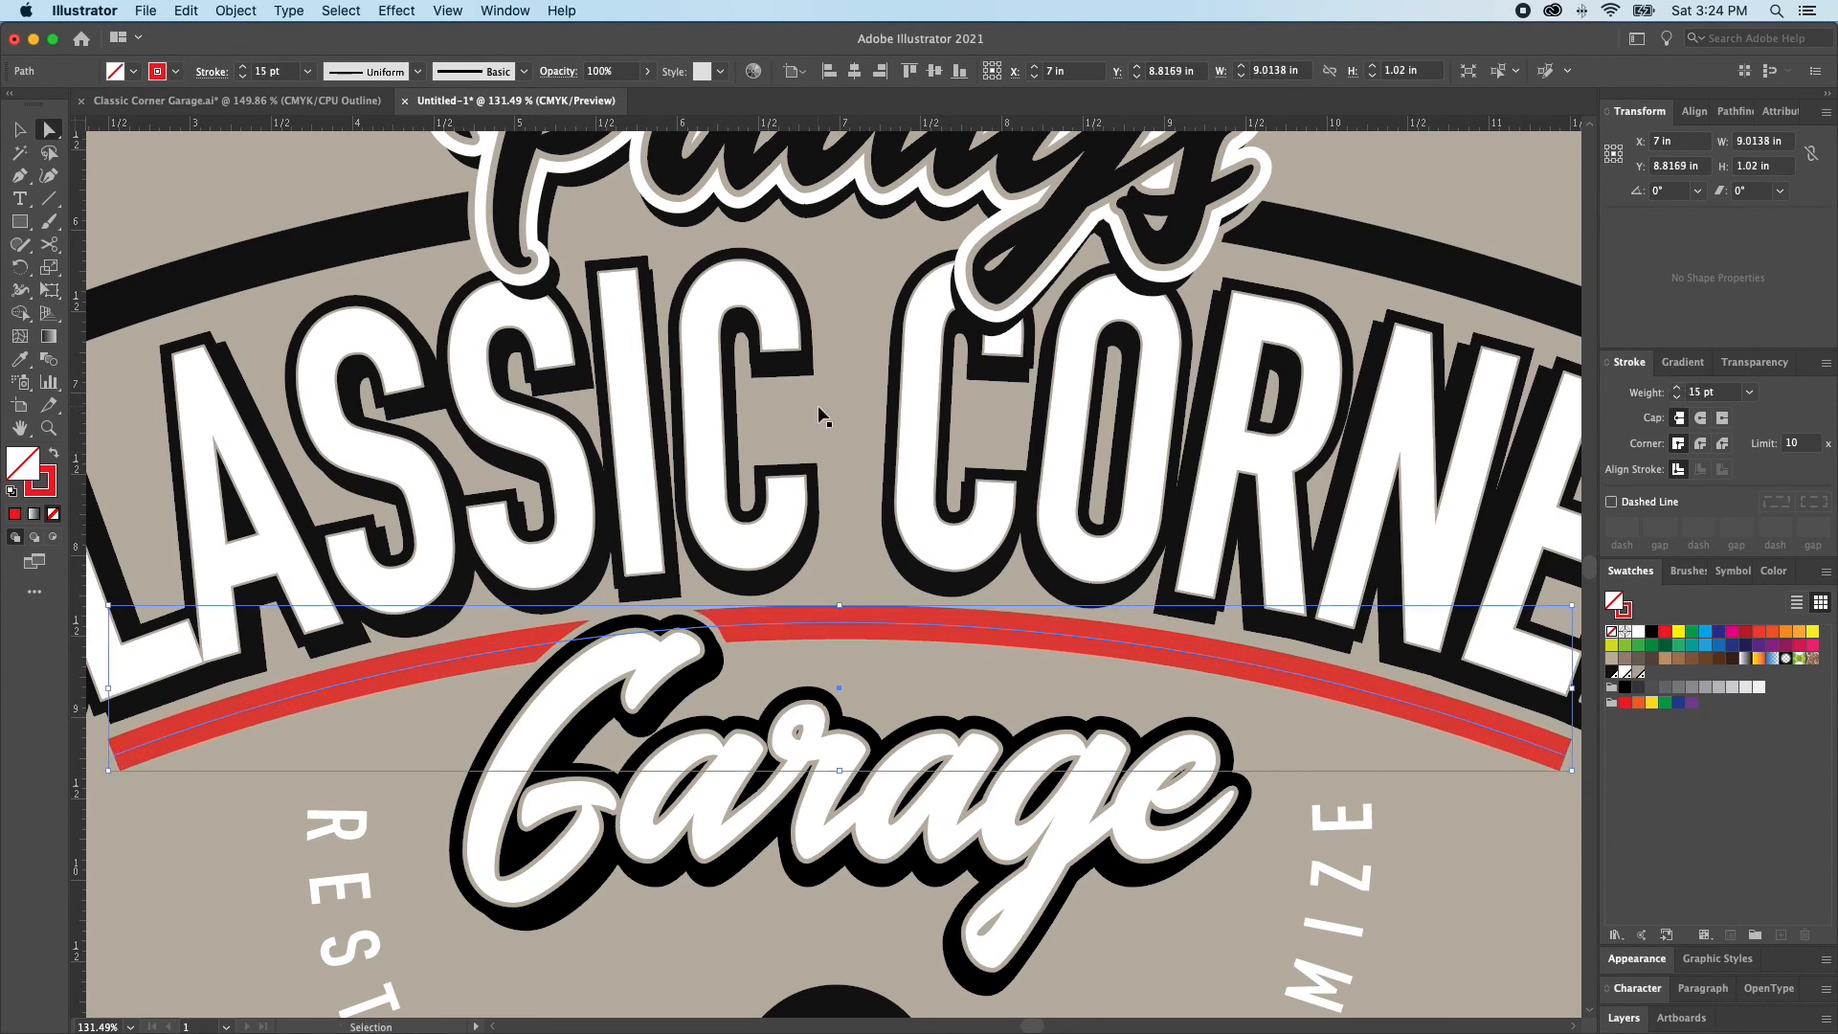
Increase the lower red arc's stroke weight to 16 pt and clear the selection
key("super+minus")
left_click(820, 409)
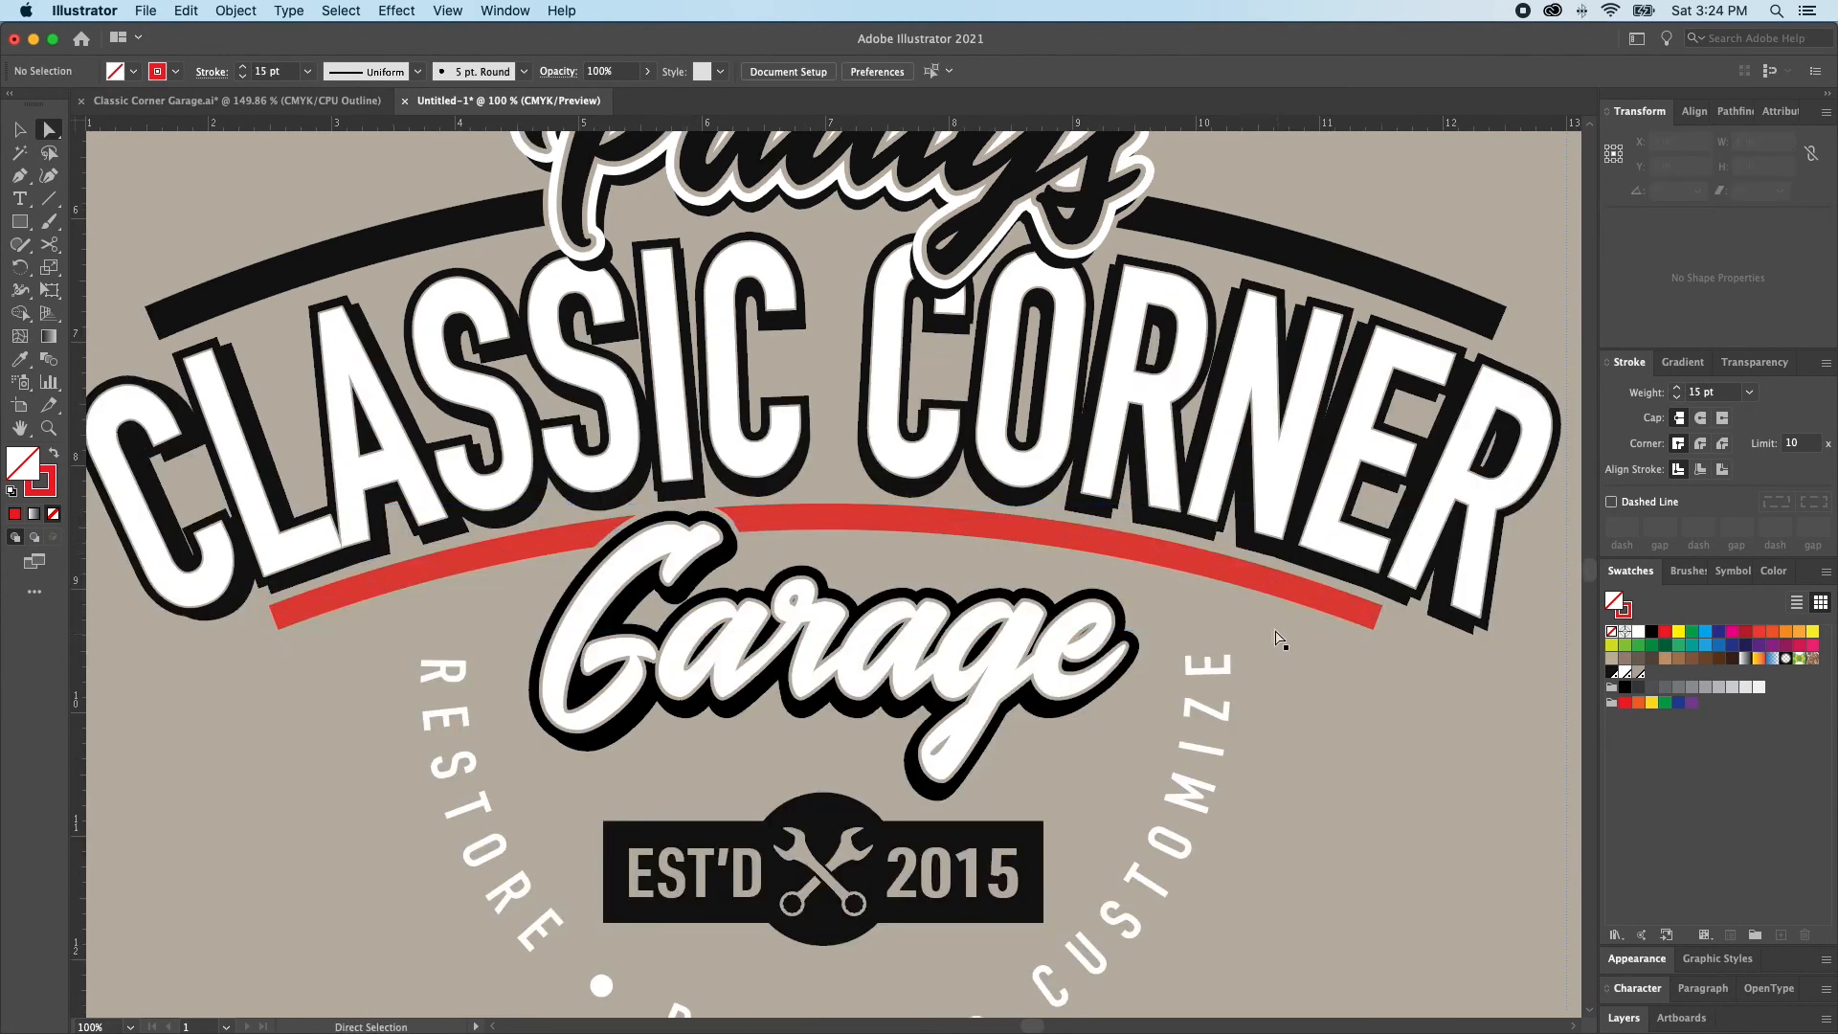
left_click(1353, 617)
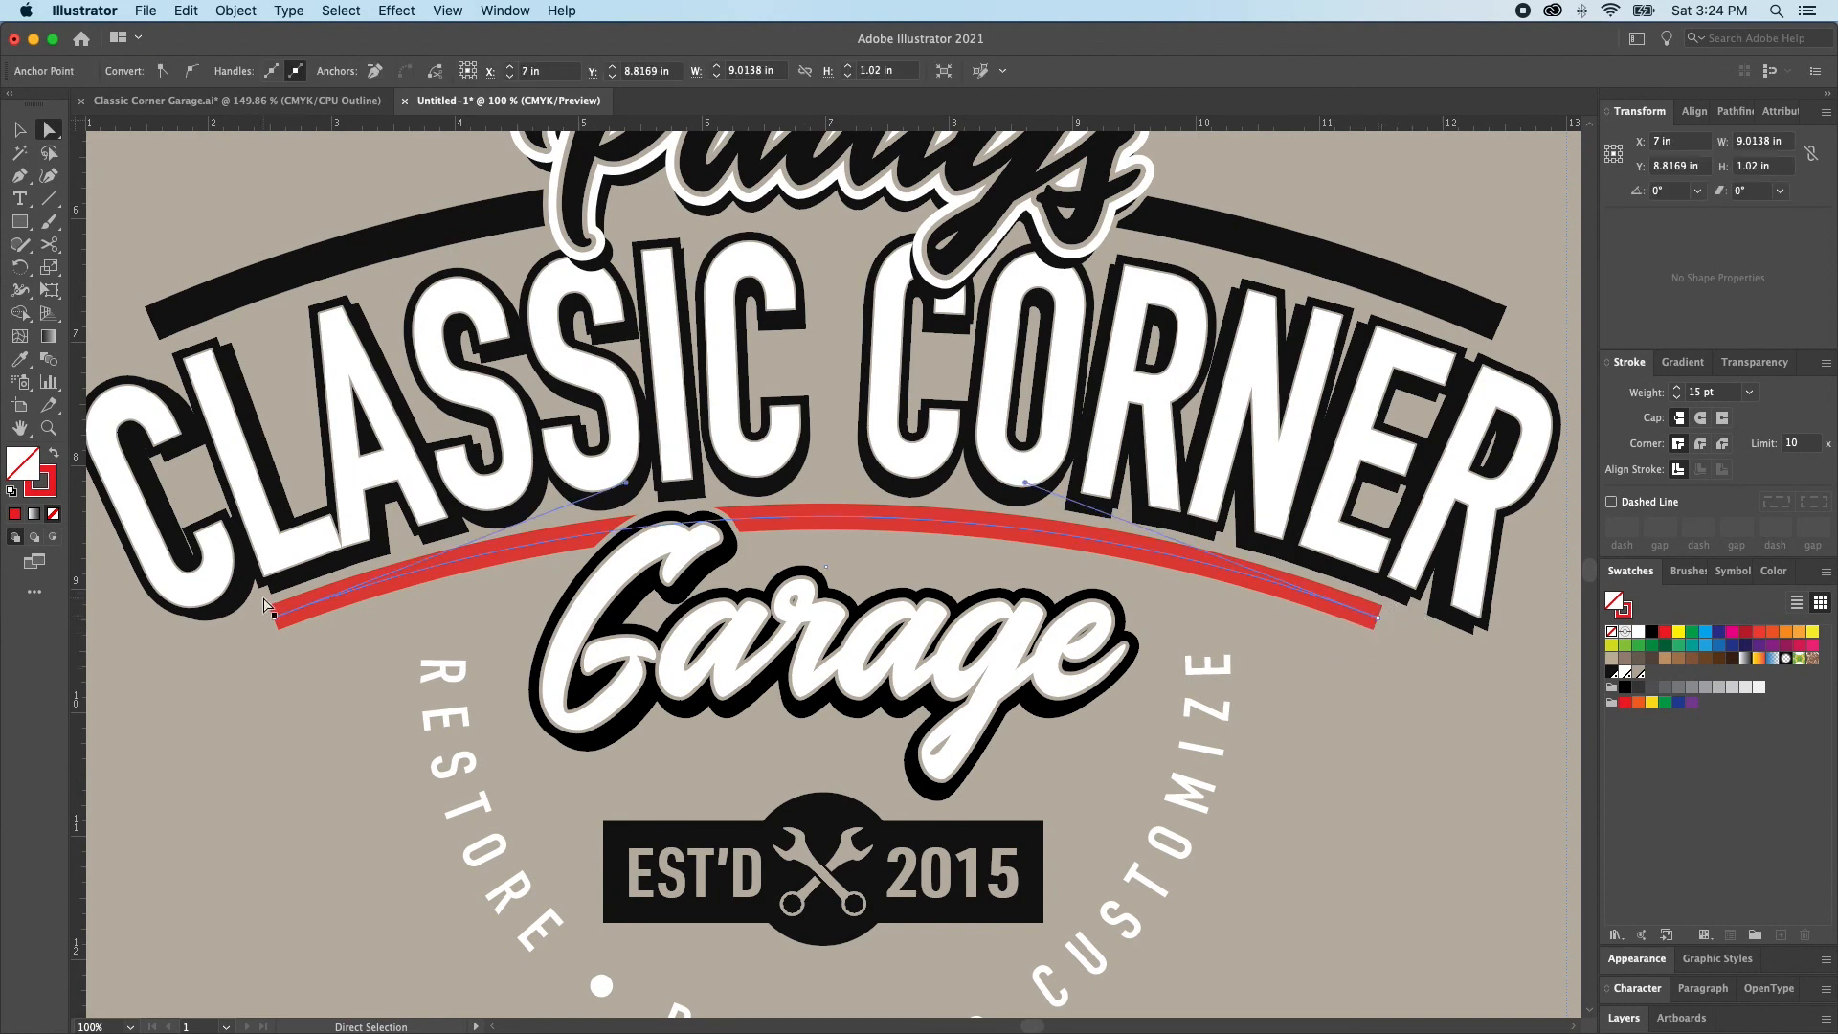
key("shift+super+a")
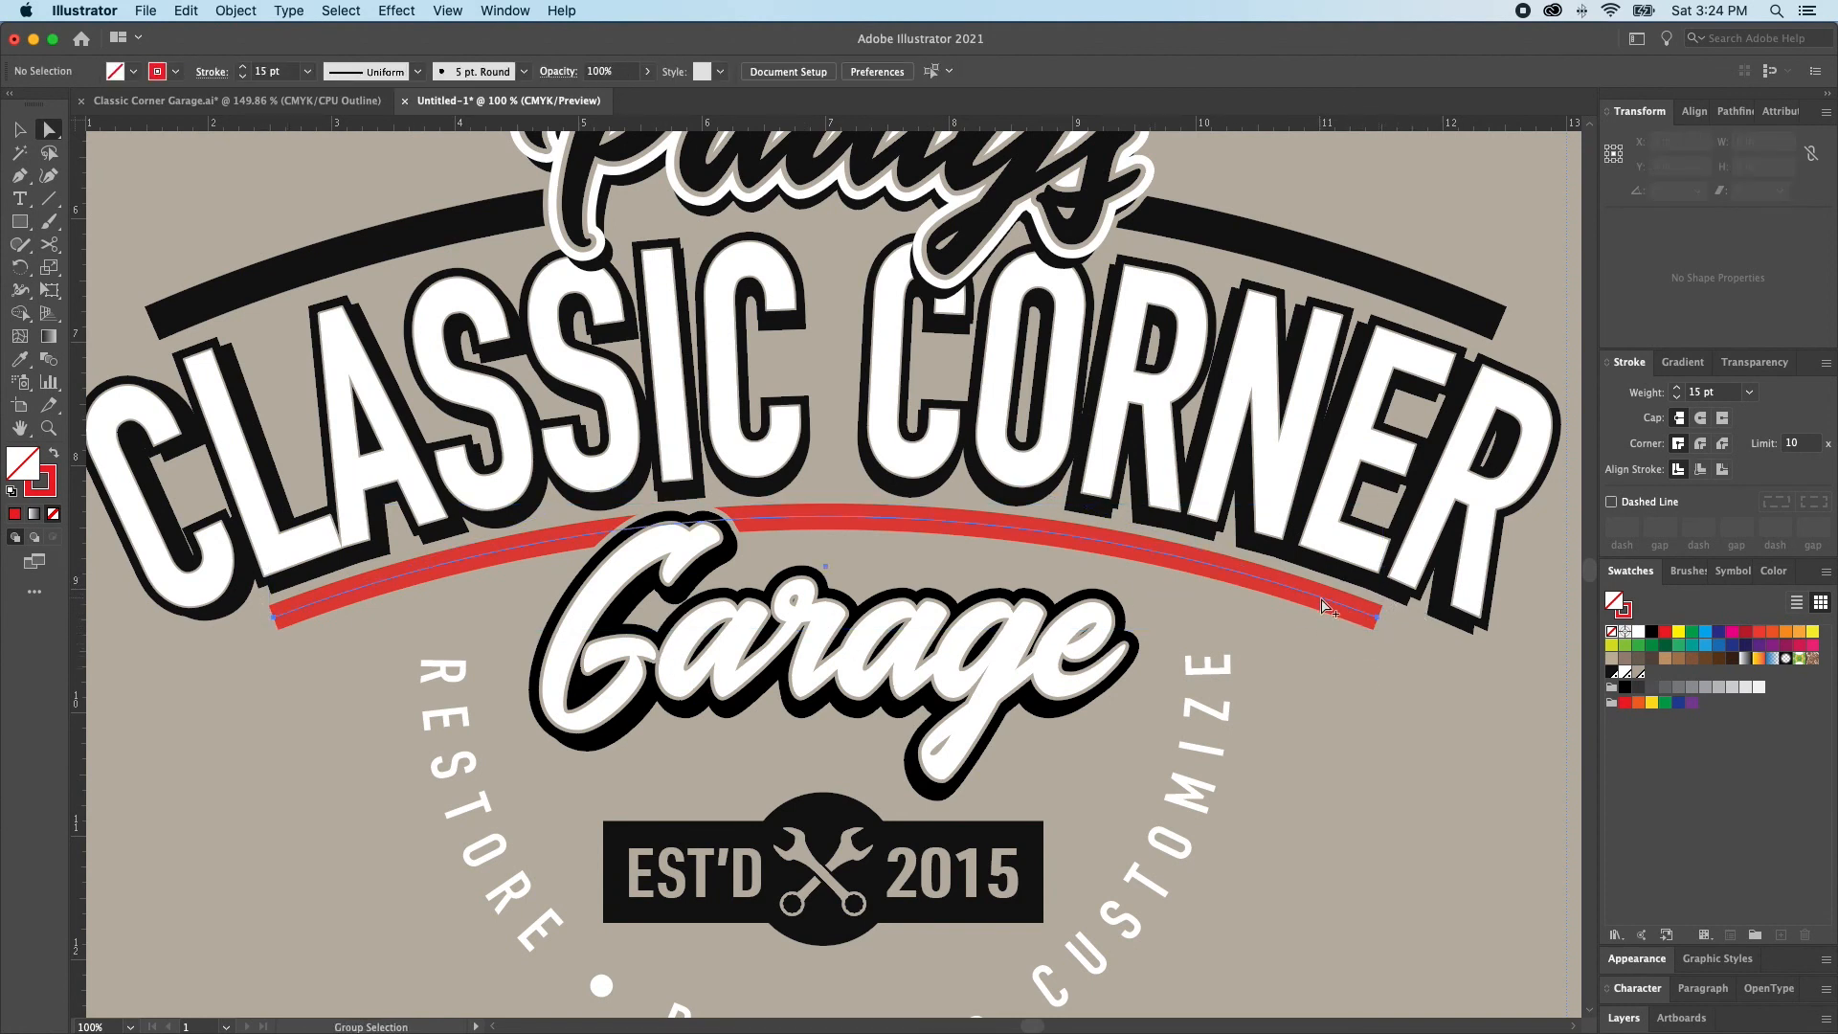
left_click(1323, 601, "alt")
scroll(1034, 601, "left", 2)
key("shift+super+a")
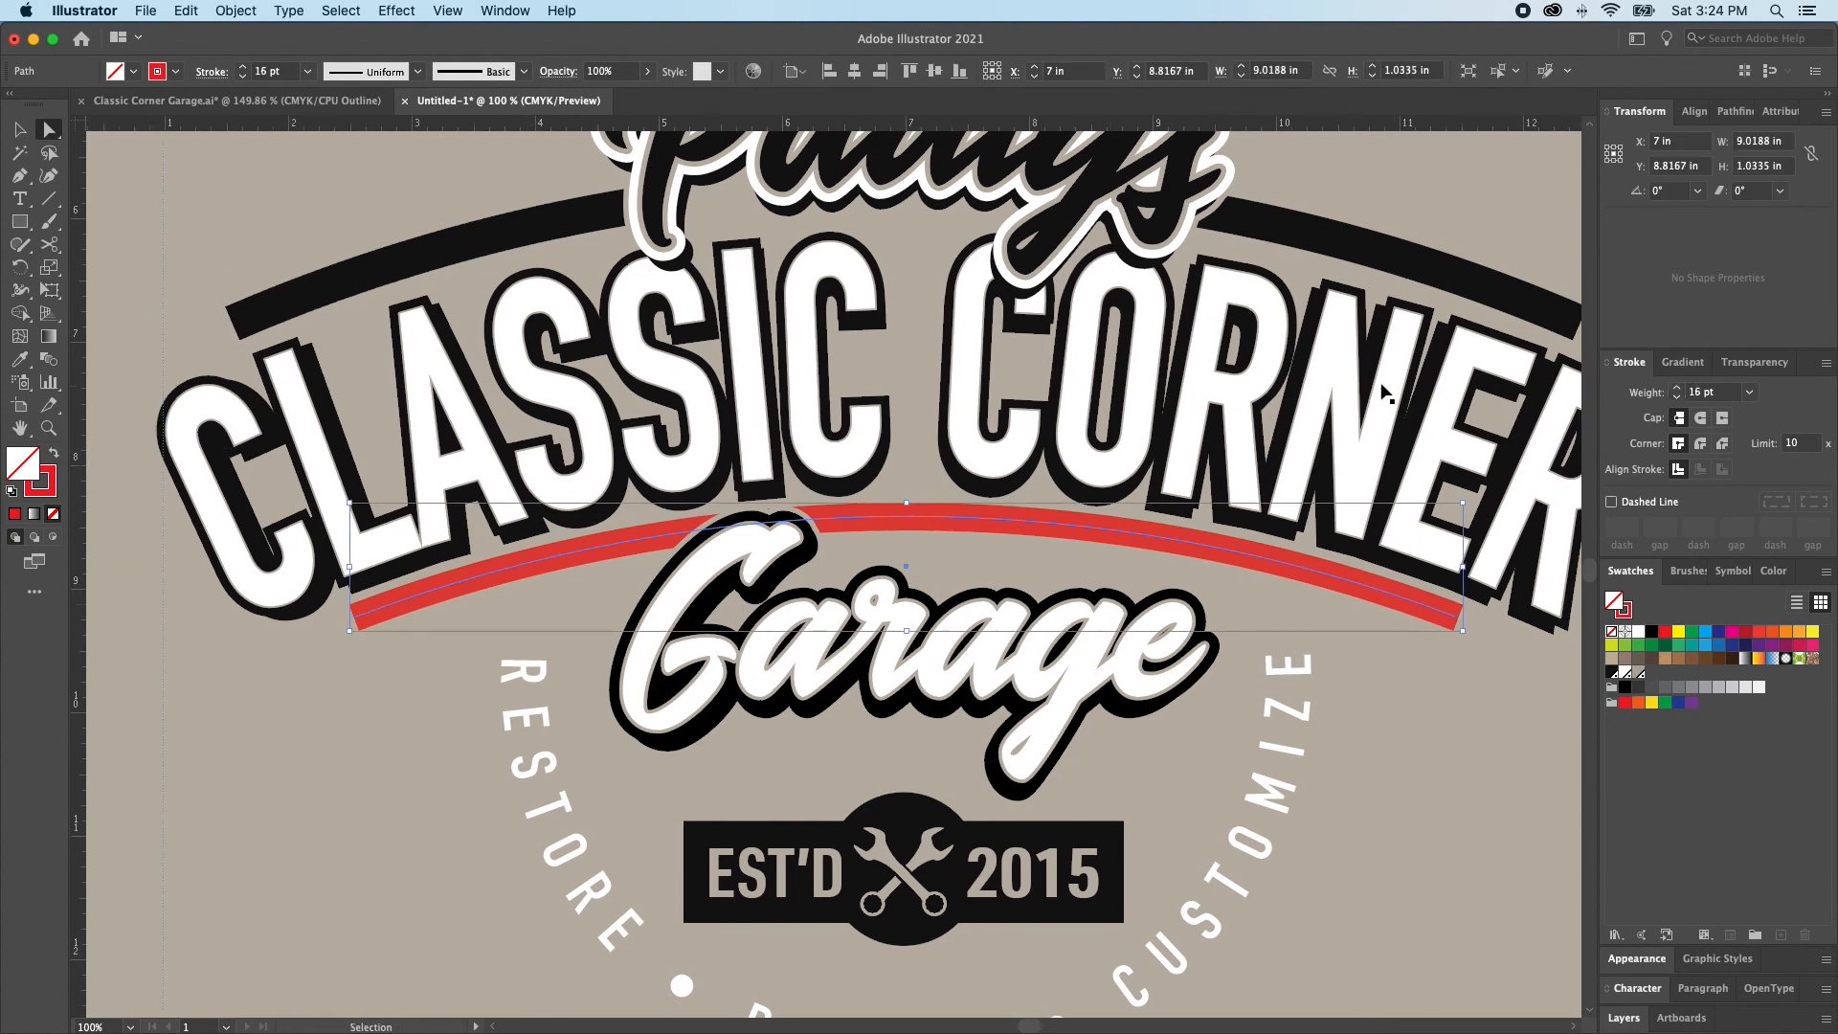
Fill the upper arched bar with red and flatten it to about 1.32 in high from its top edge
left_click(540, 230)
left_click_drag(525, 226, 523, 245)
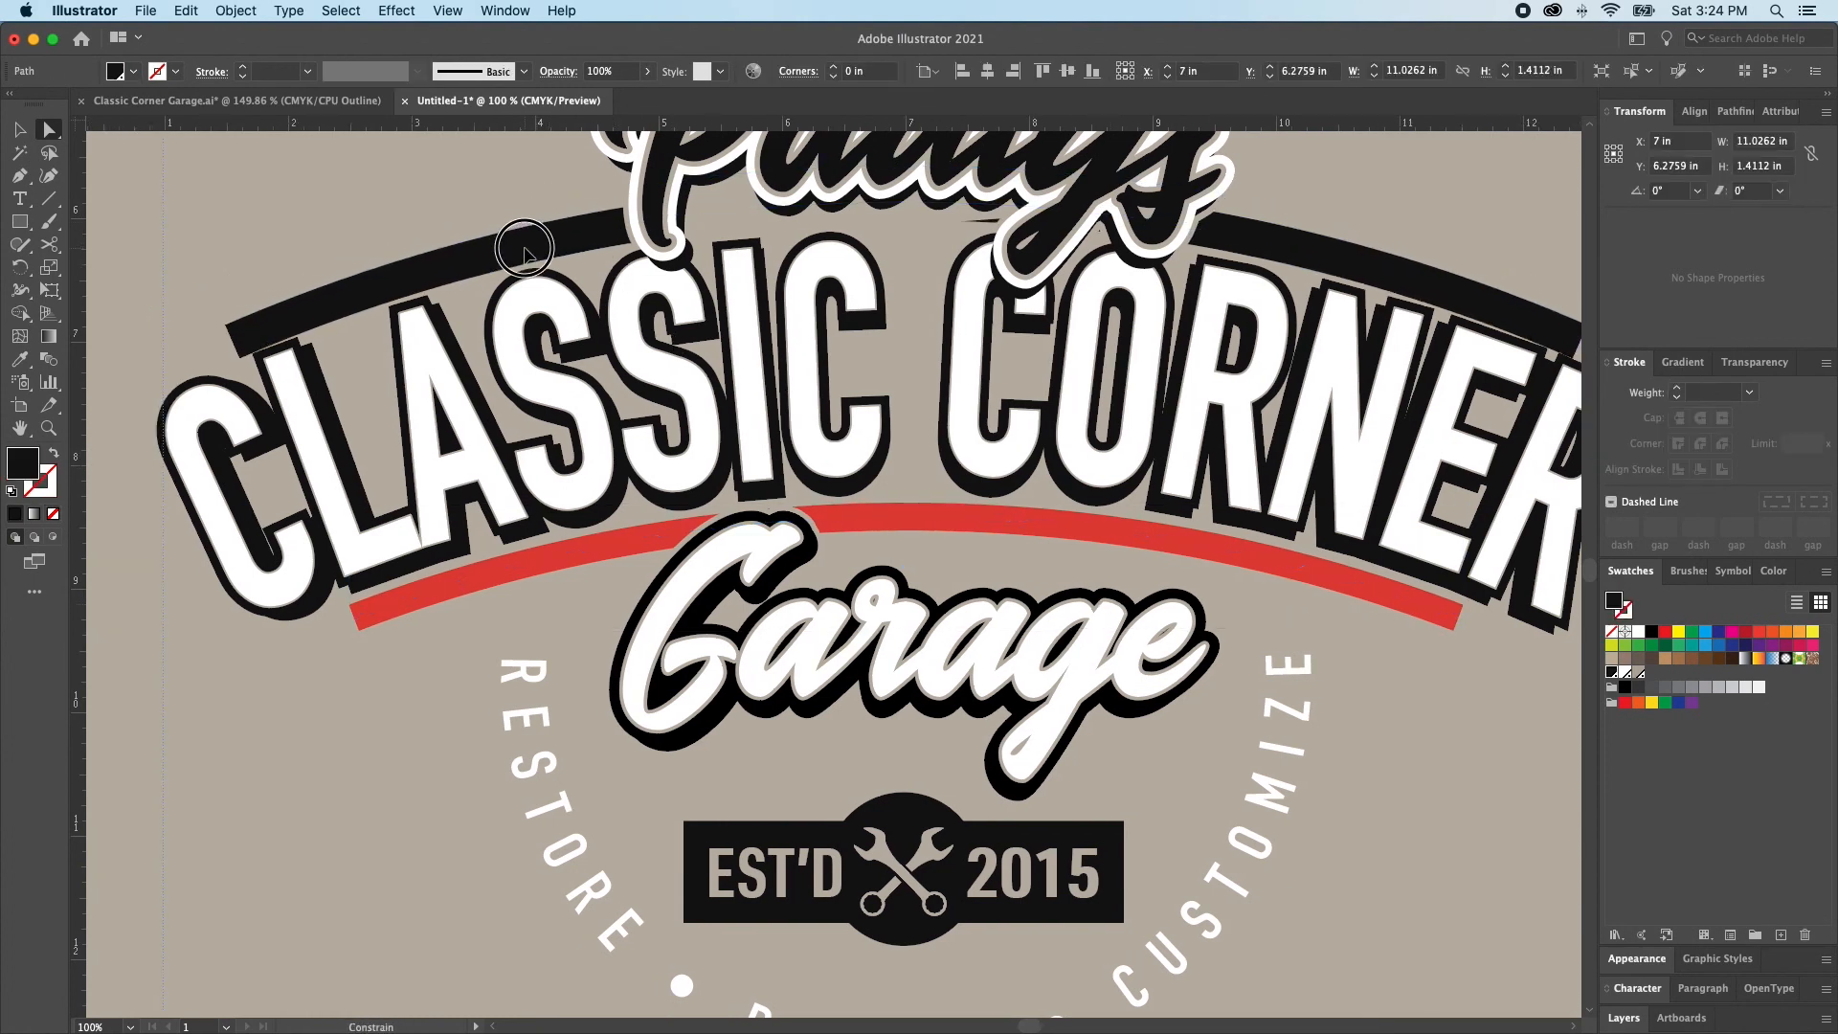
left_click(1666, 633)
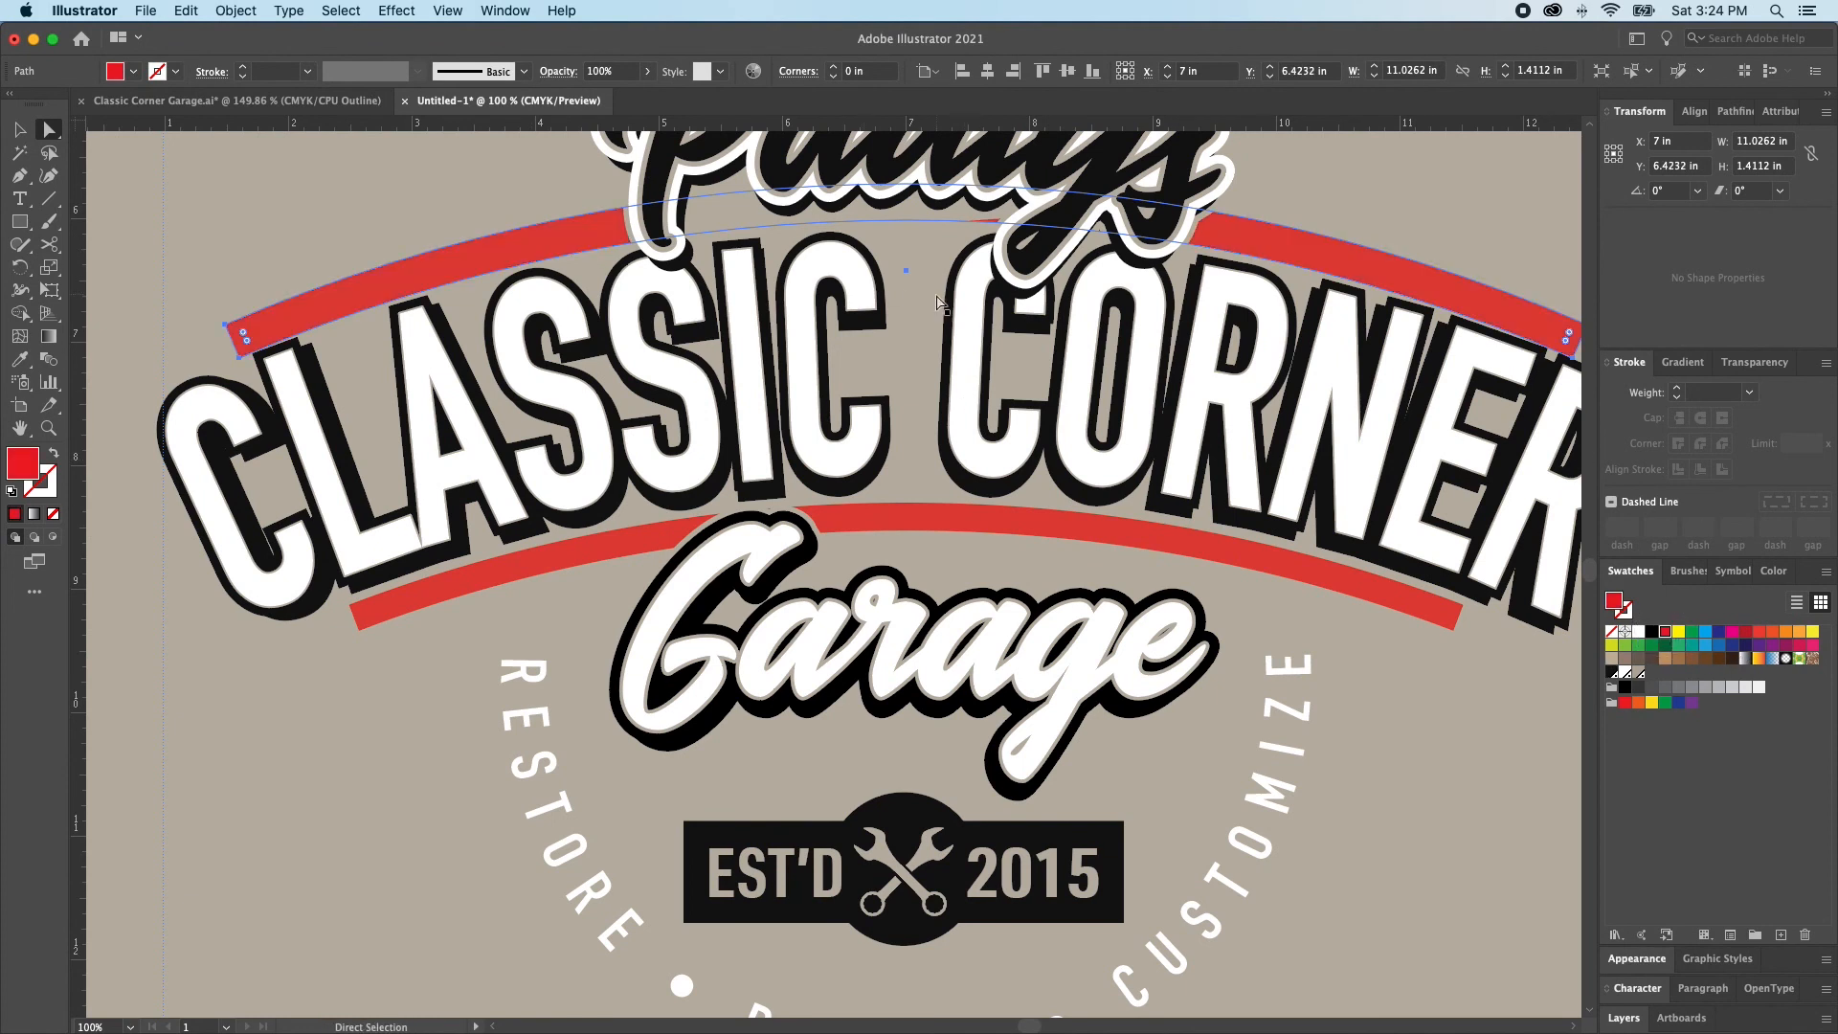
key("v")
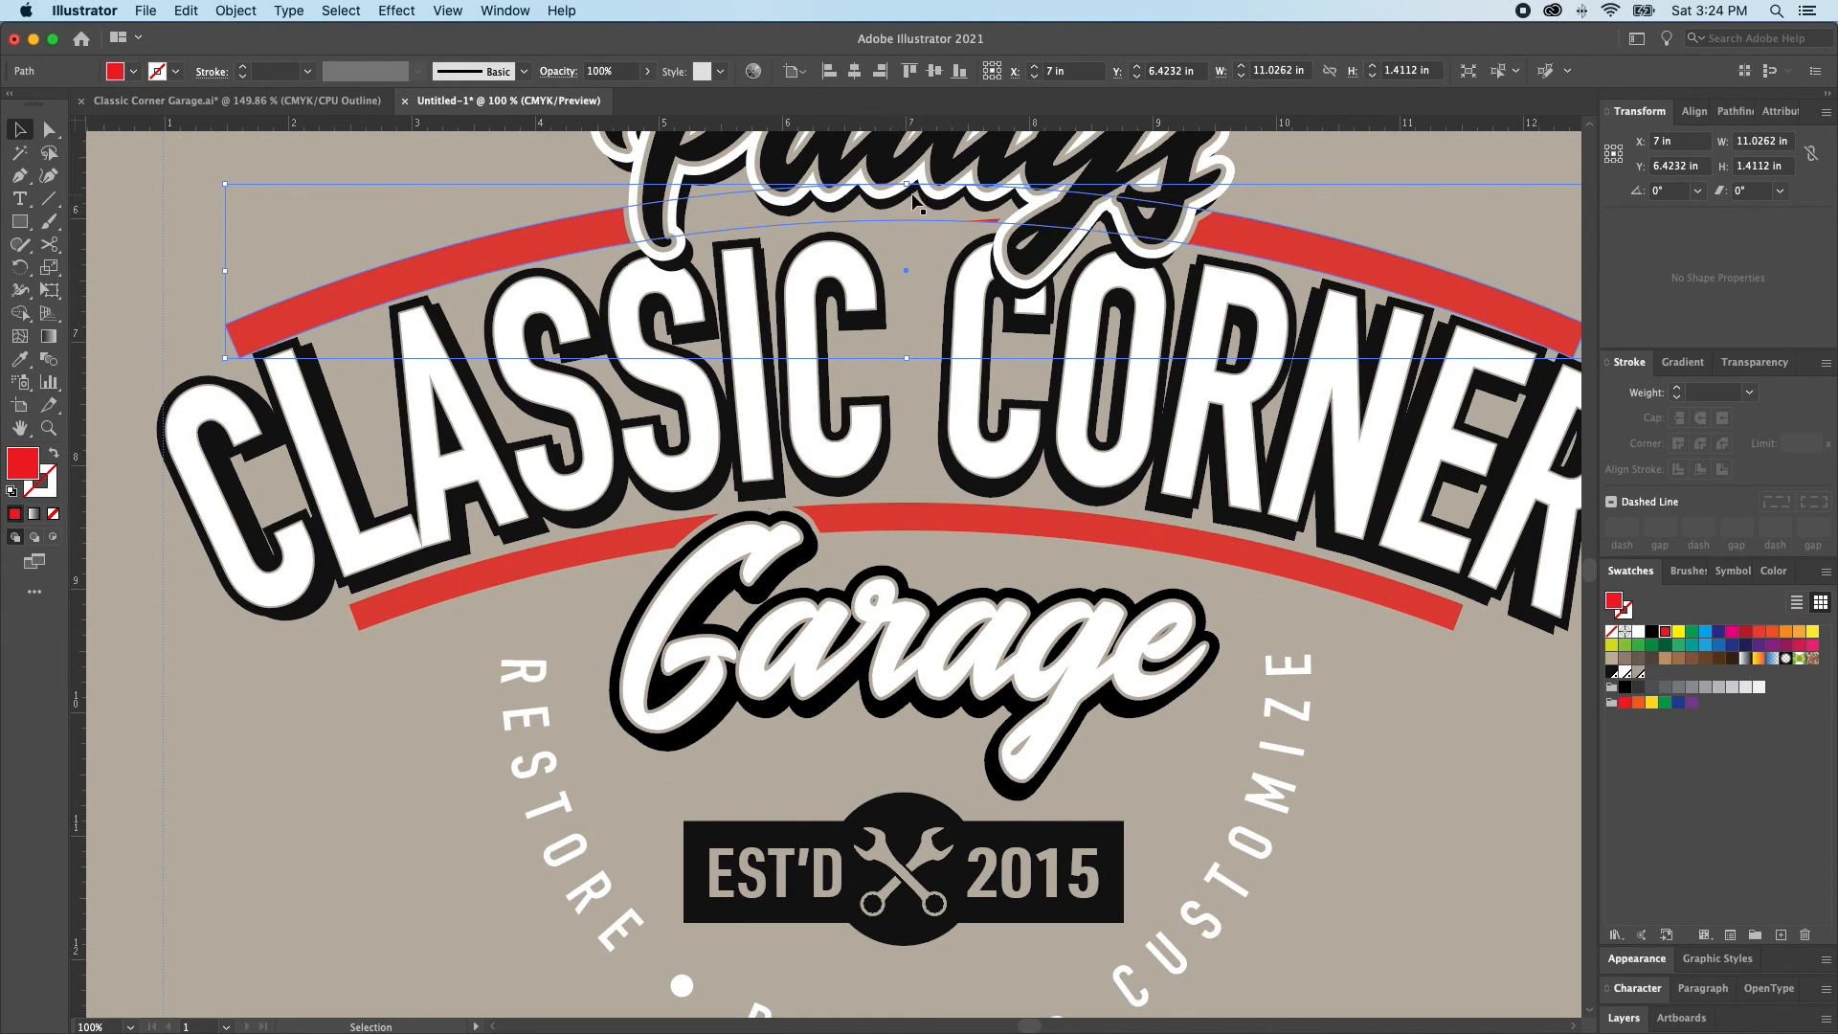
left_click_drag(907, 183, 910, 198)
key("super+shift+a")
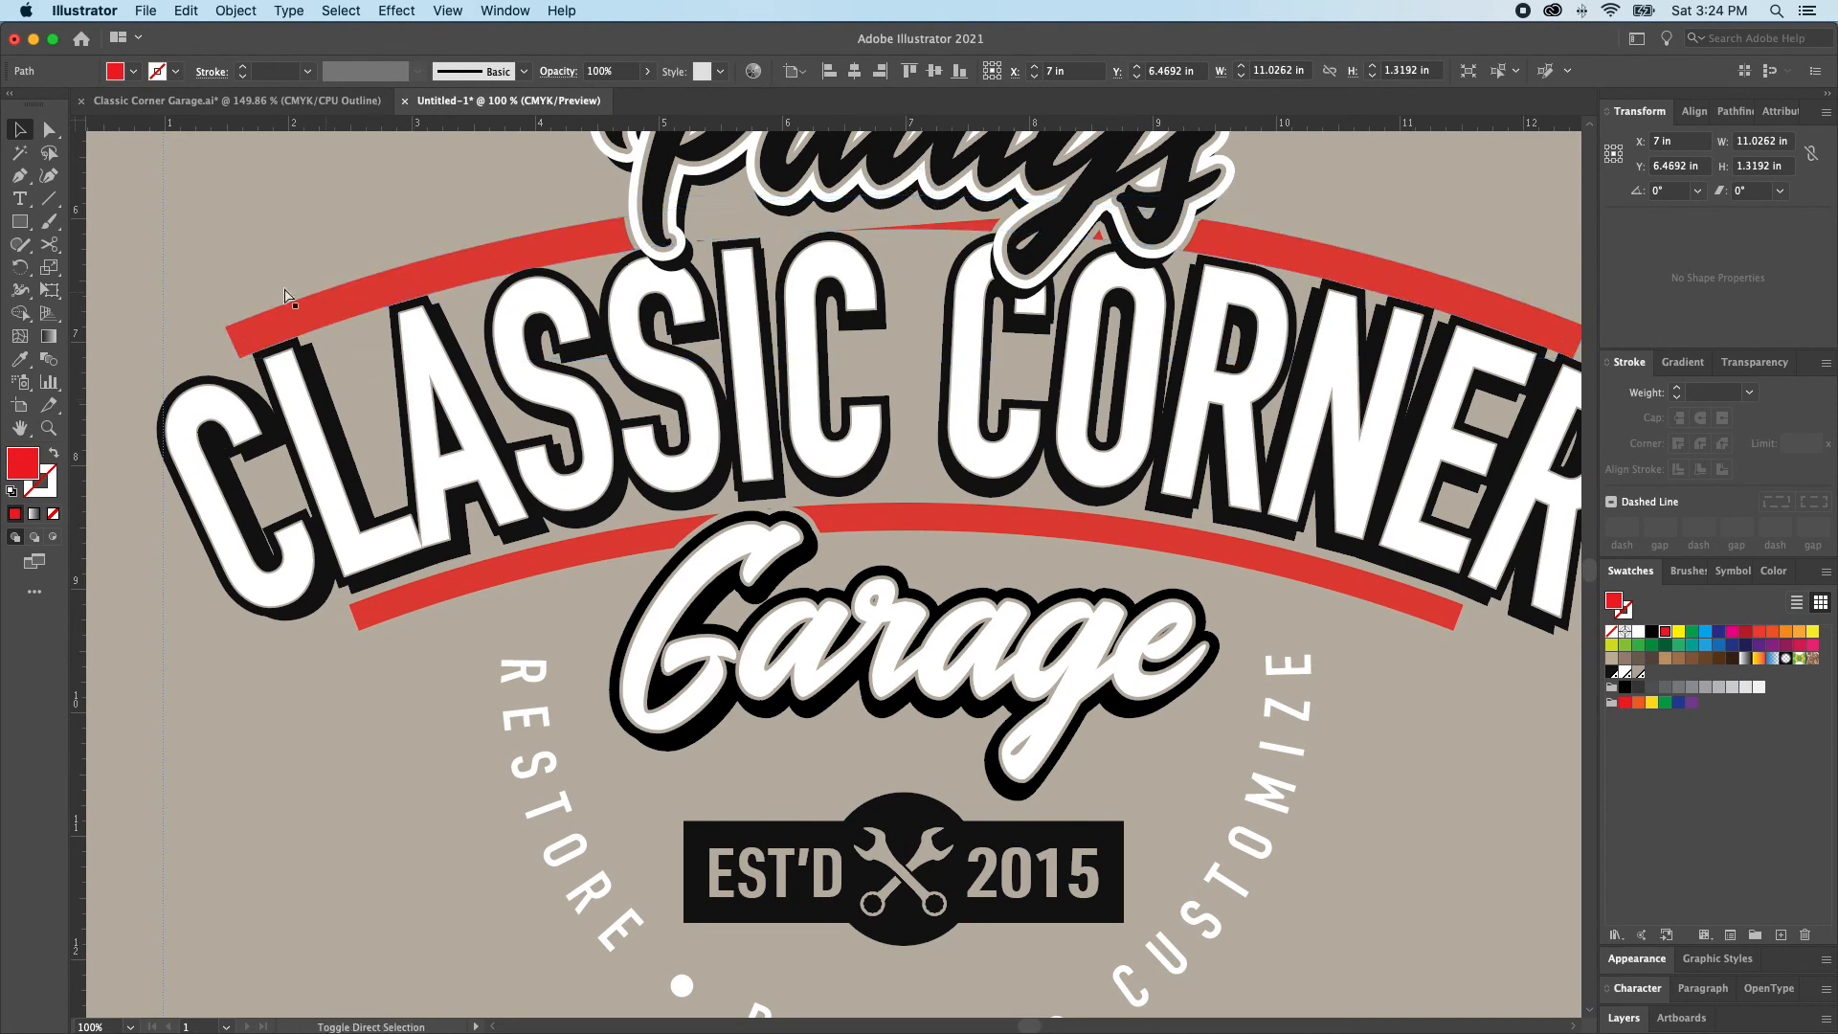
Delete the two top corner anchor points of the upper red bar to leave only its bottom arc
key("a")
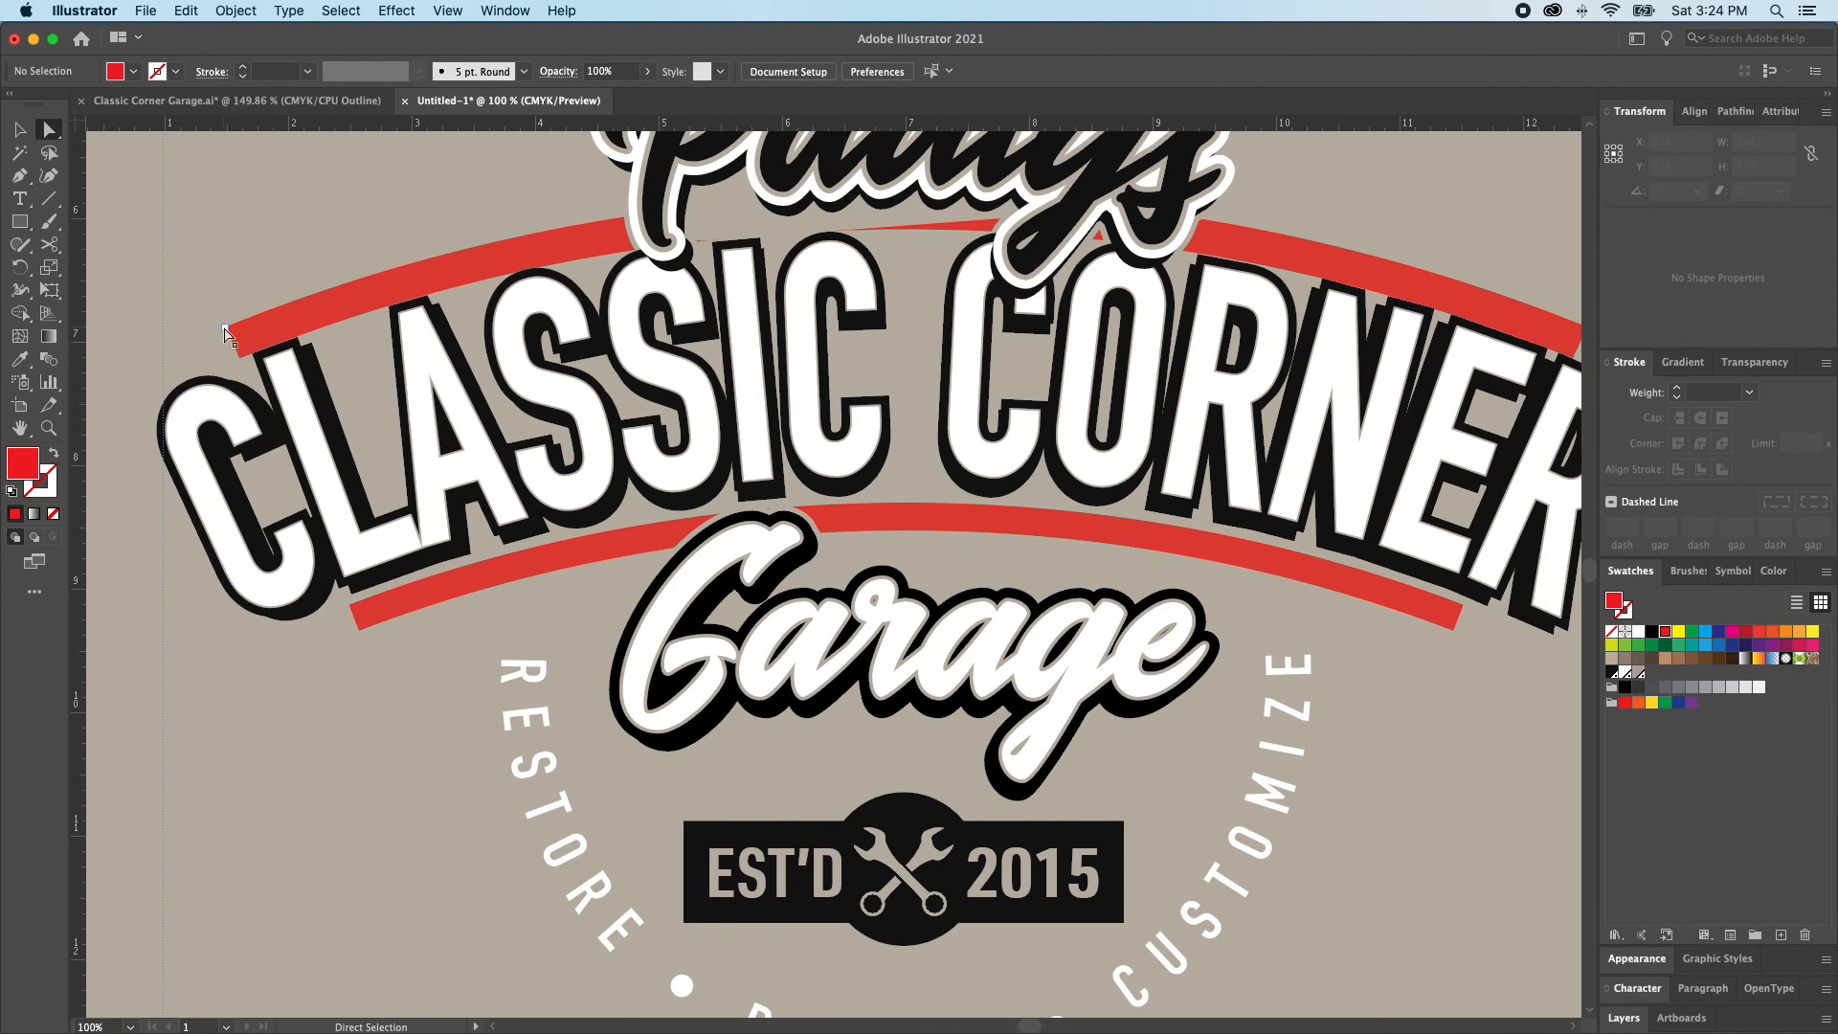
left_click(233, 337)
scroll(1187, 380, "right", 3)
scroll(1187, 380, "right", 2)
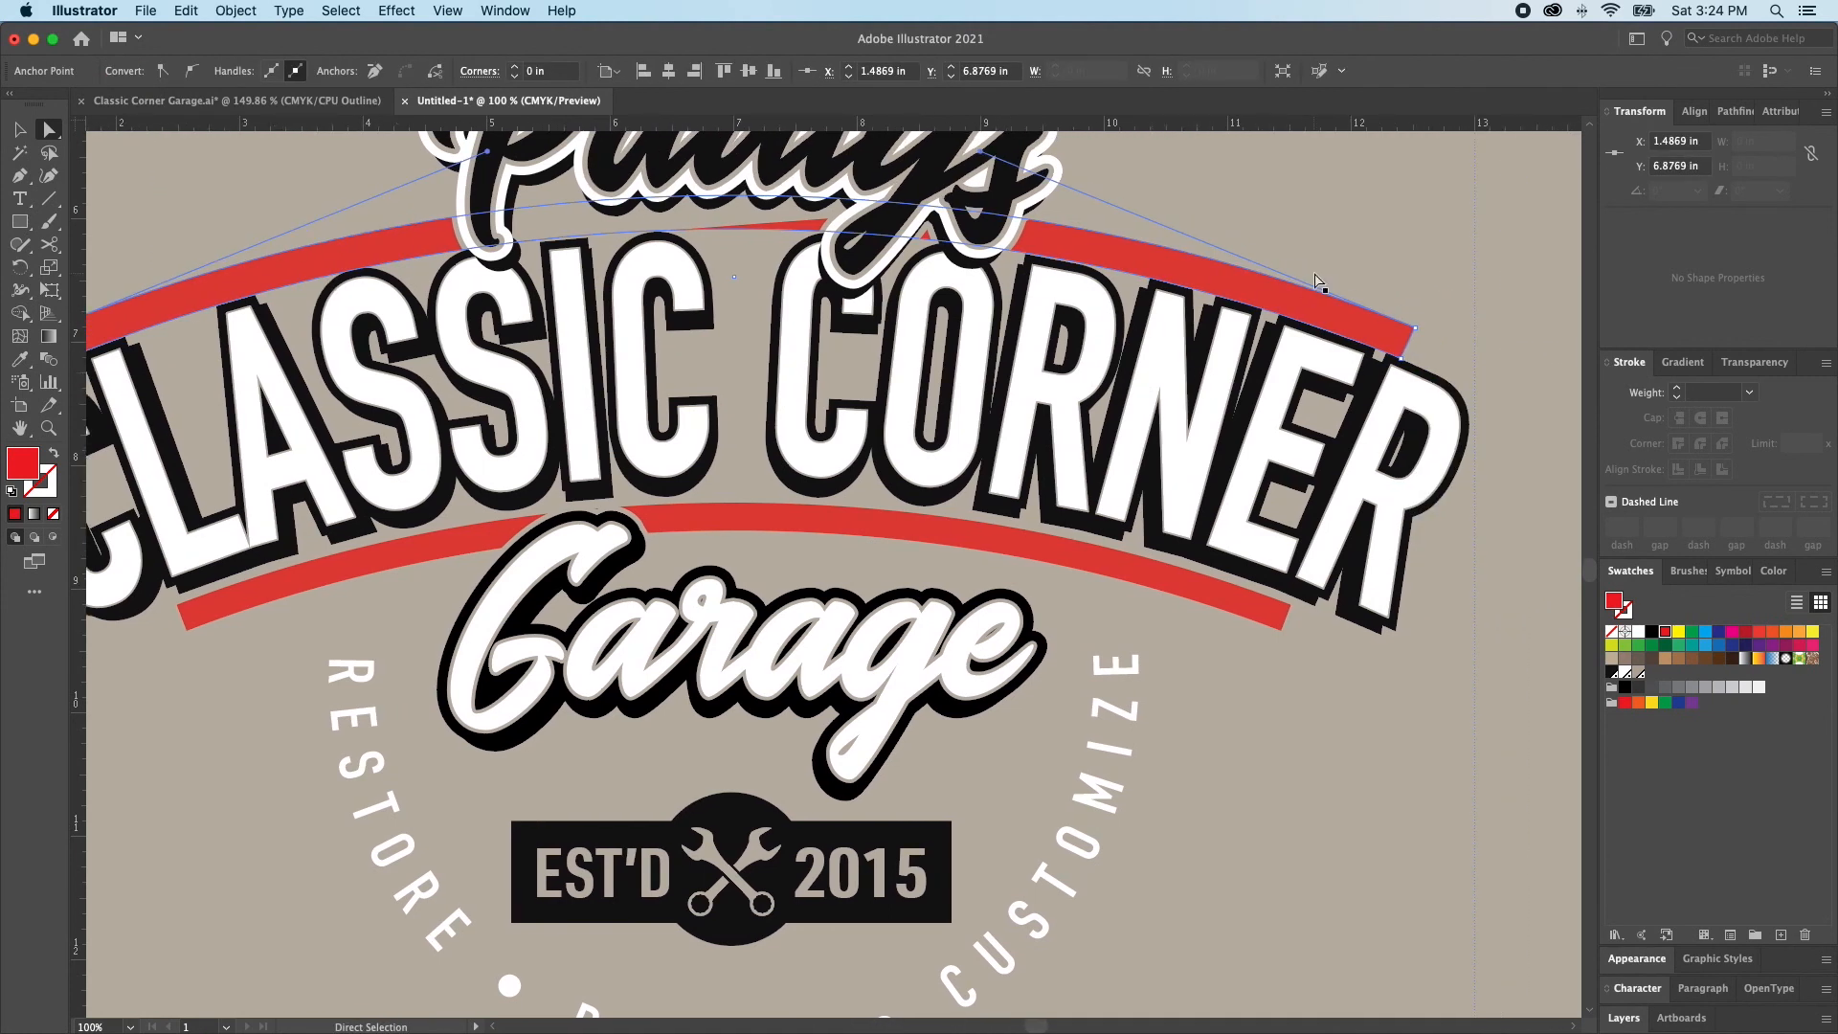
left_click(1415, 330, "shift")
key("i")
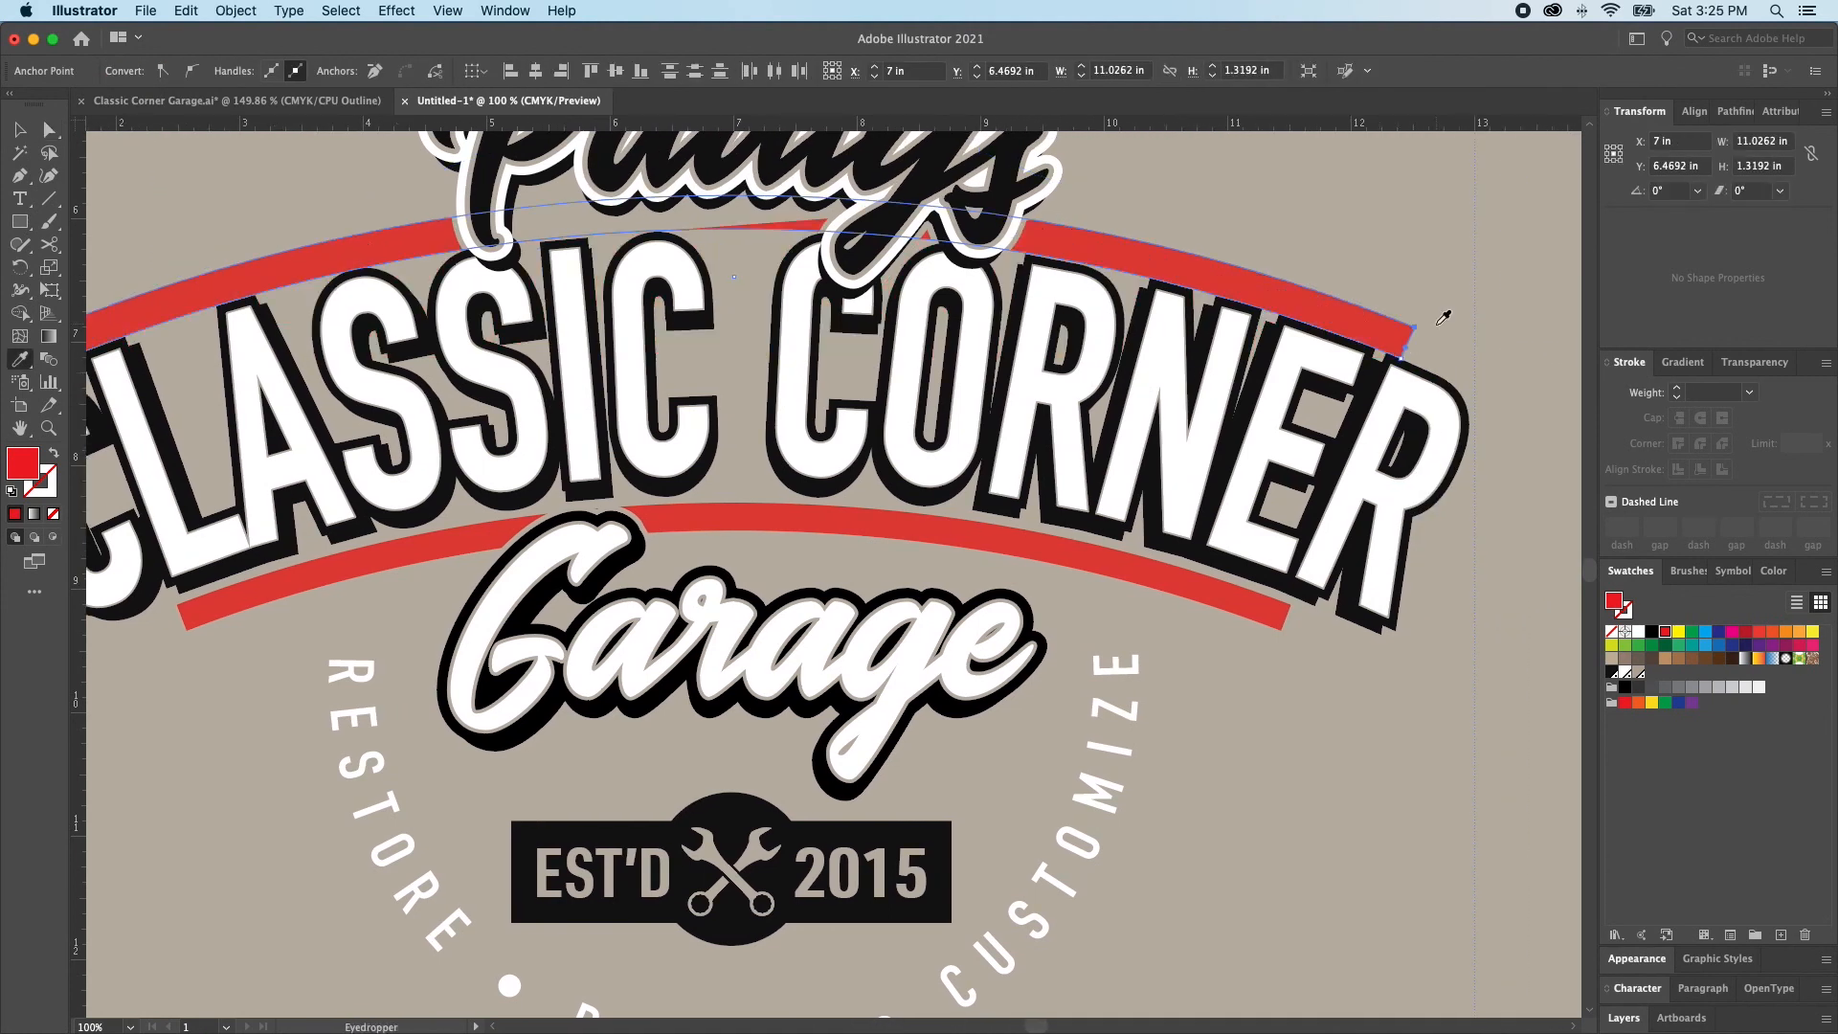
key("Delete")
Swap the upper arc's red fill to a 16 pt stroke and raise it about 0.23 in above CLASSIC CORNER
key("shift+x")
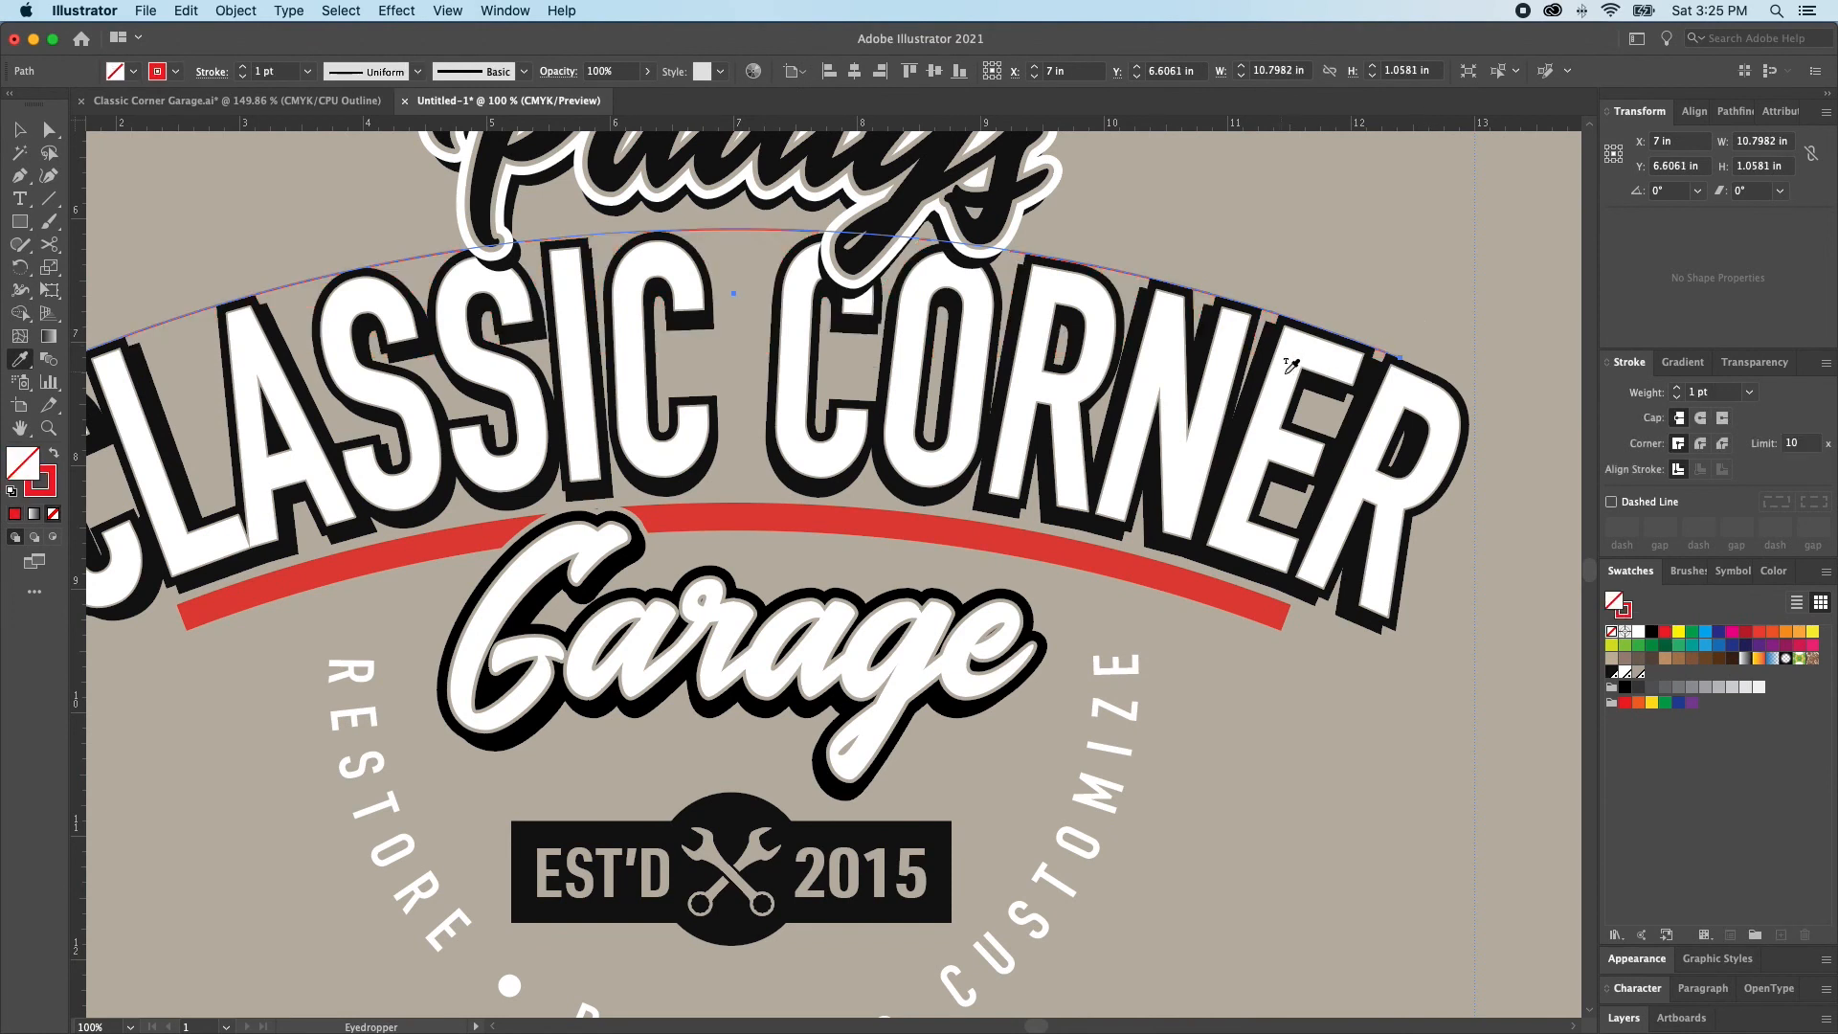
left_click(1691, 390)
key("Return")
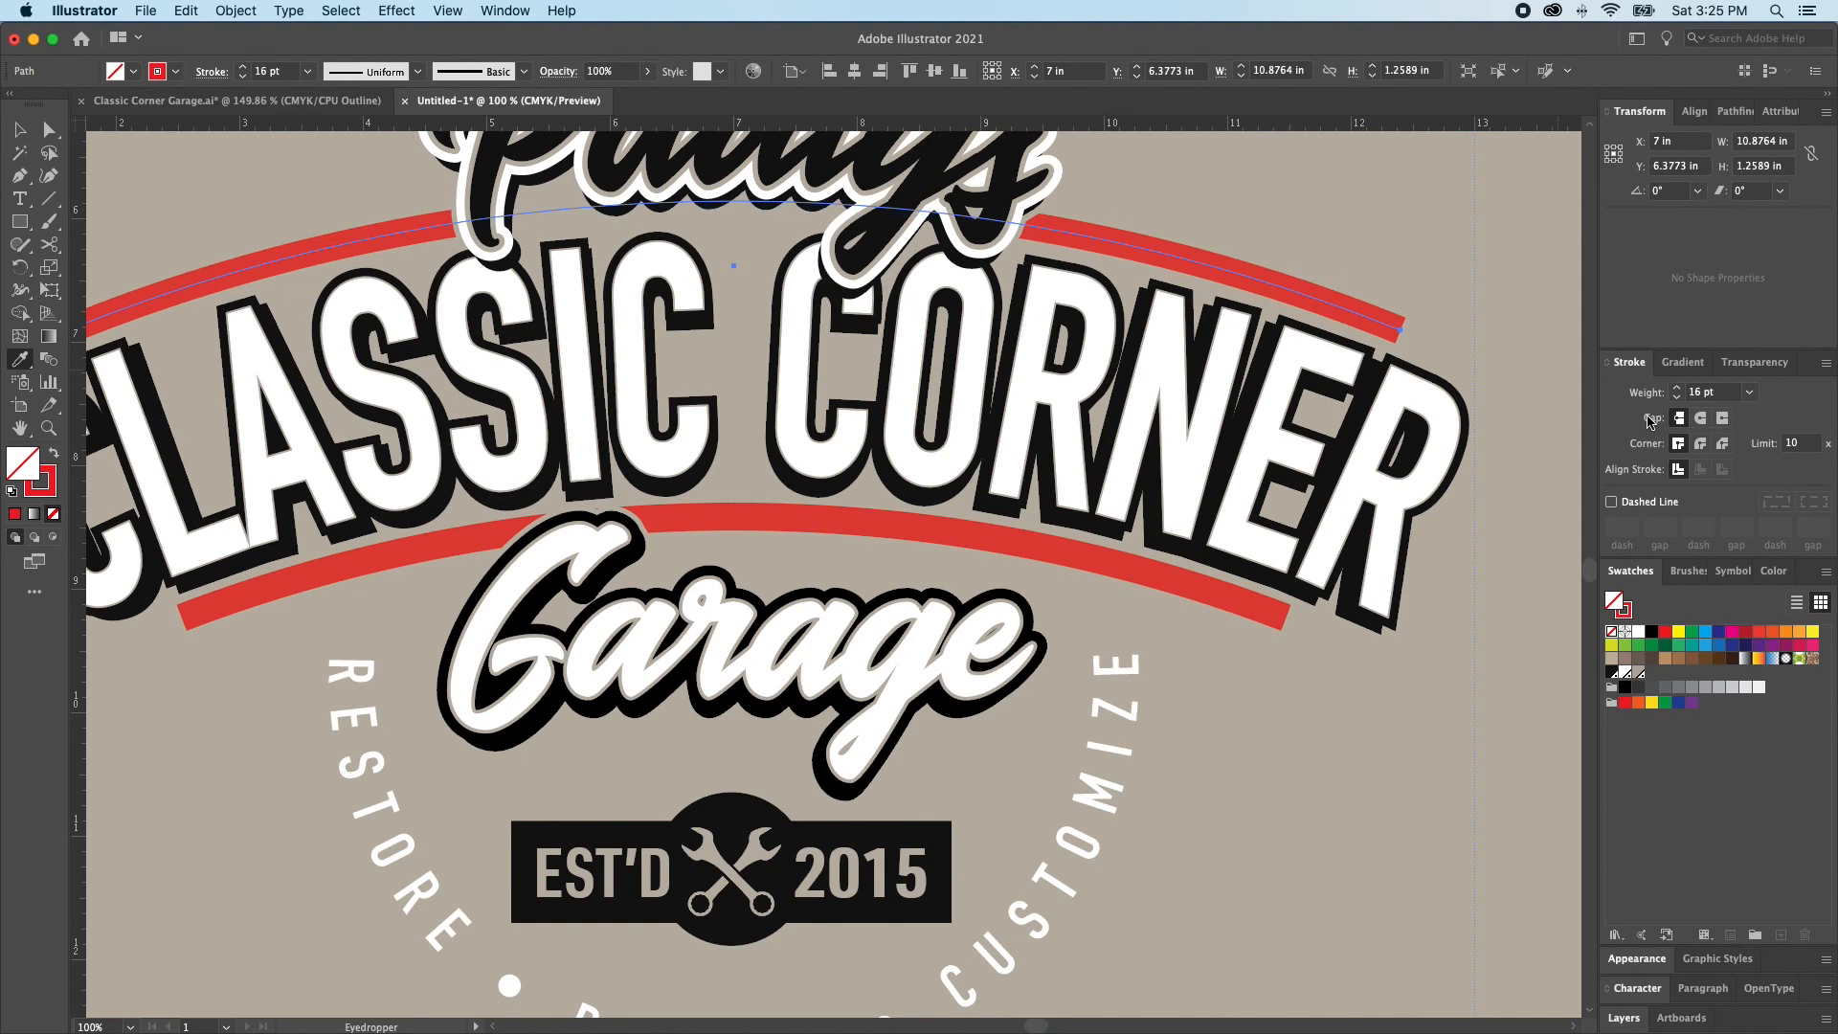
Draw a straight black guide line along the left edge of the L, extended past both arcs to about 1.41 in wide and 3.76 in high
left_click(268, 579)
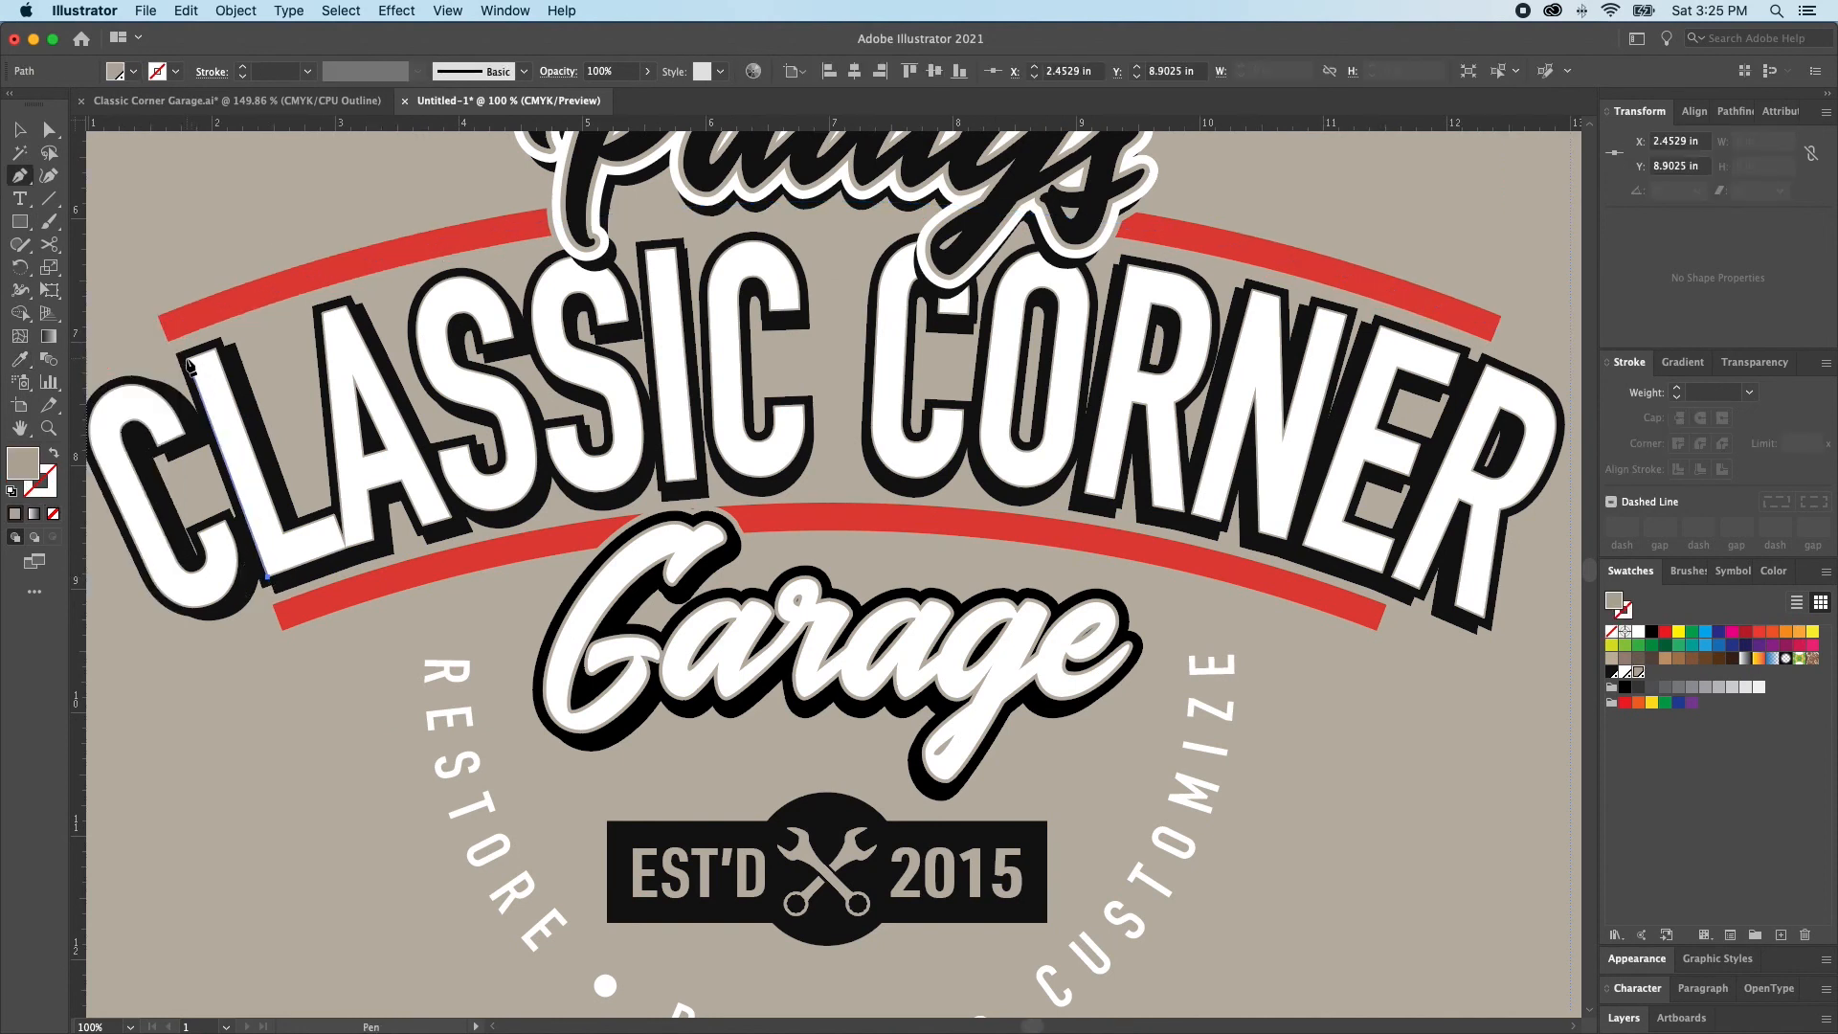
left_click(185, 358)
key("v")
left_click_drag(269, 579, 344, 705)
key("shift+x")
key("x")
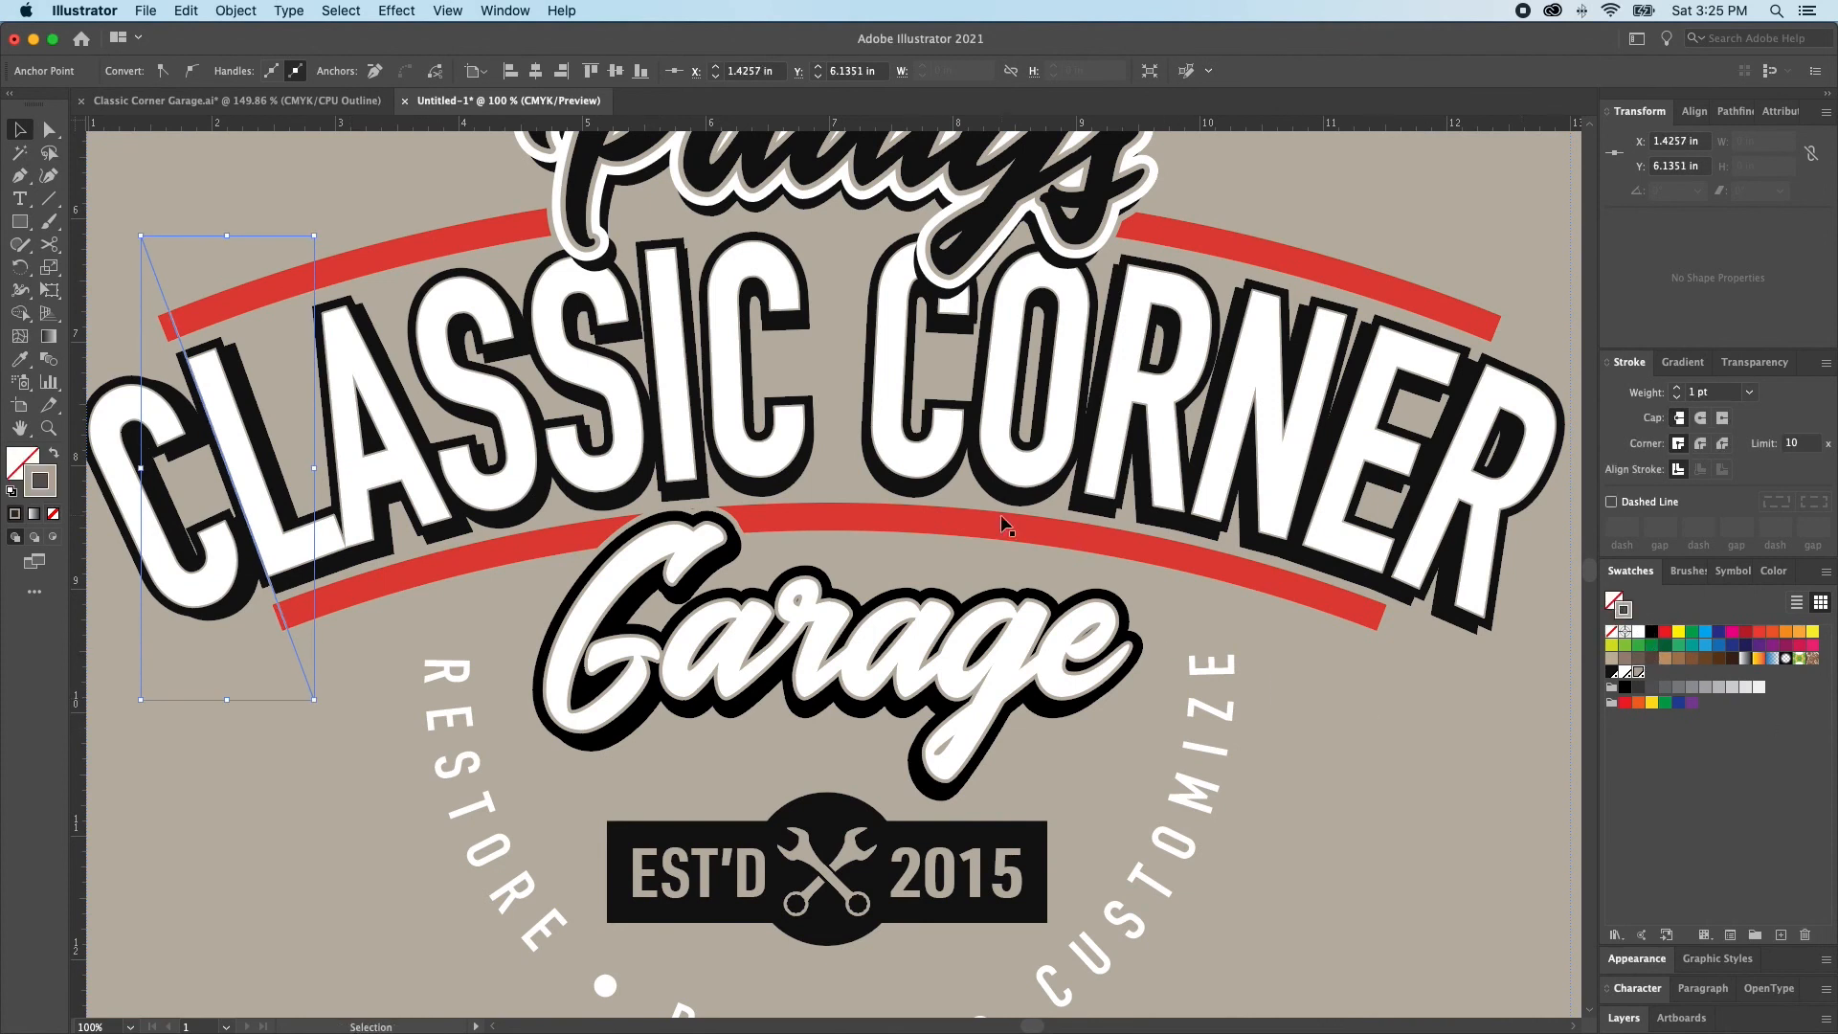
left_click(1653, 632)
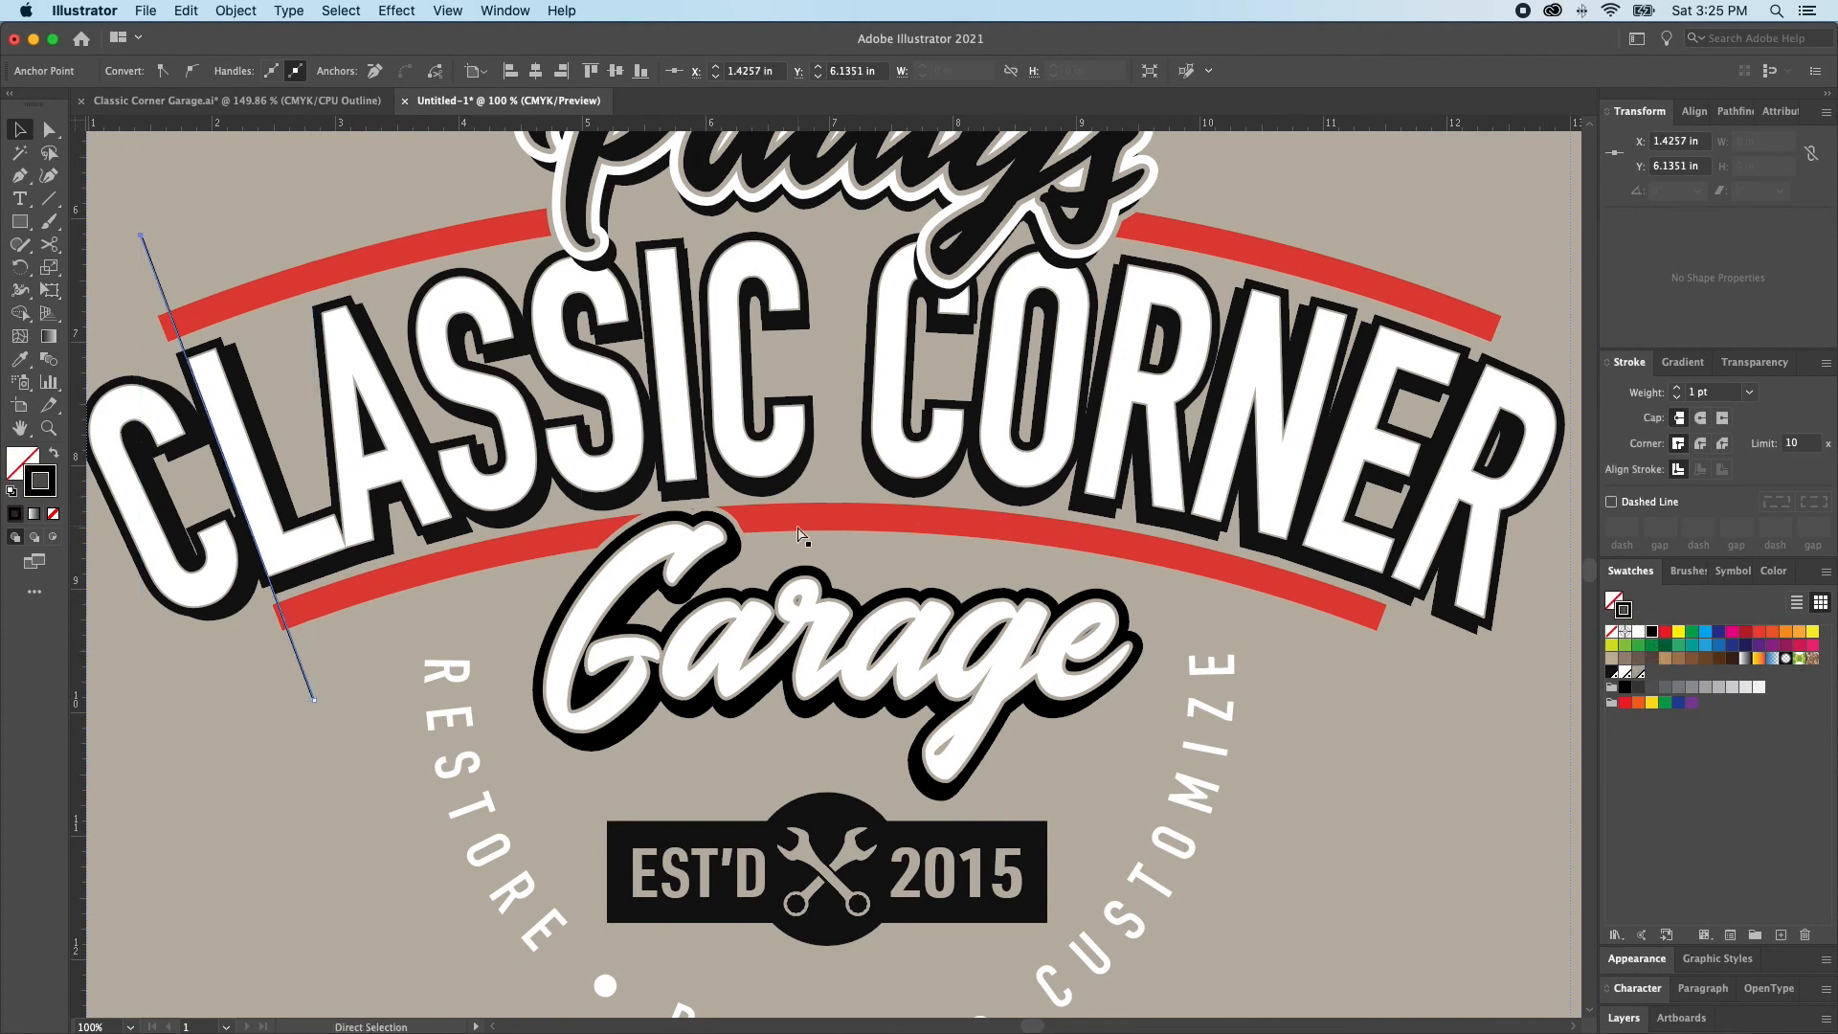
Reflect a copy of the guide line across the vertical axis at the artwork's center to mirror it over the right end
key("o")
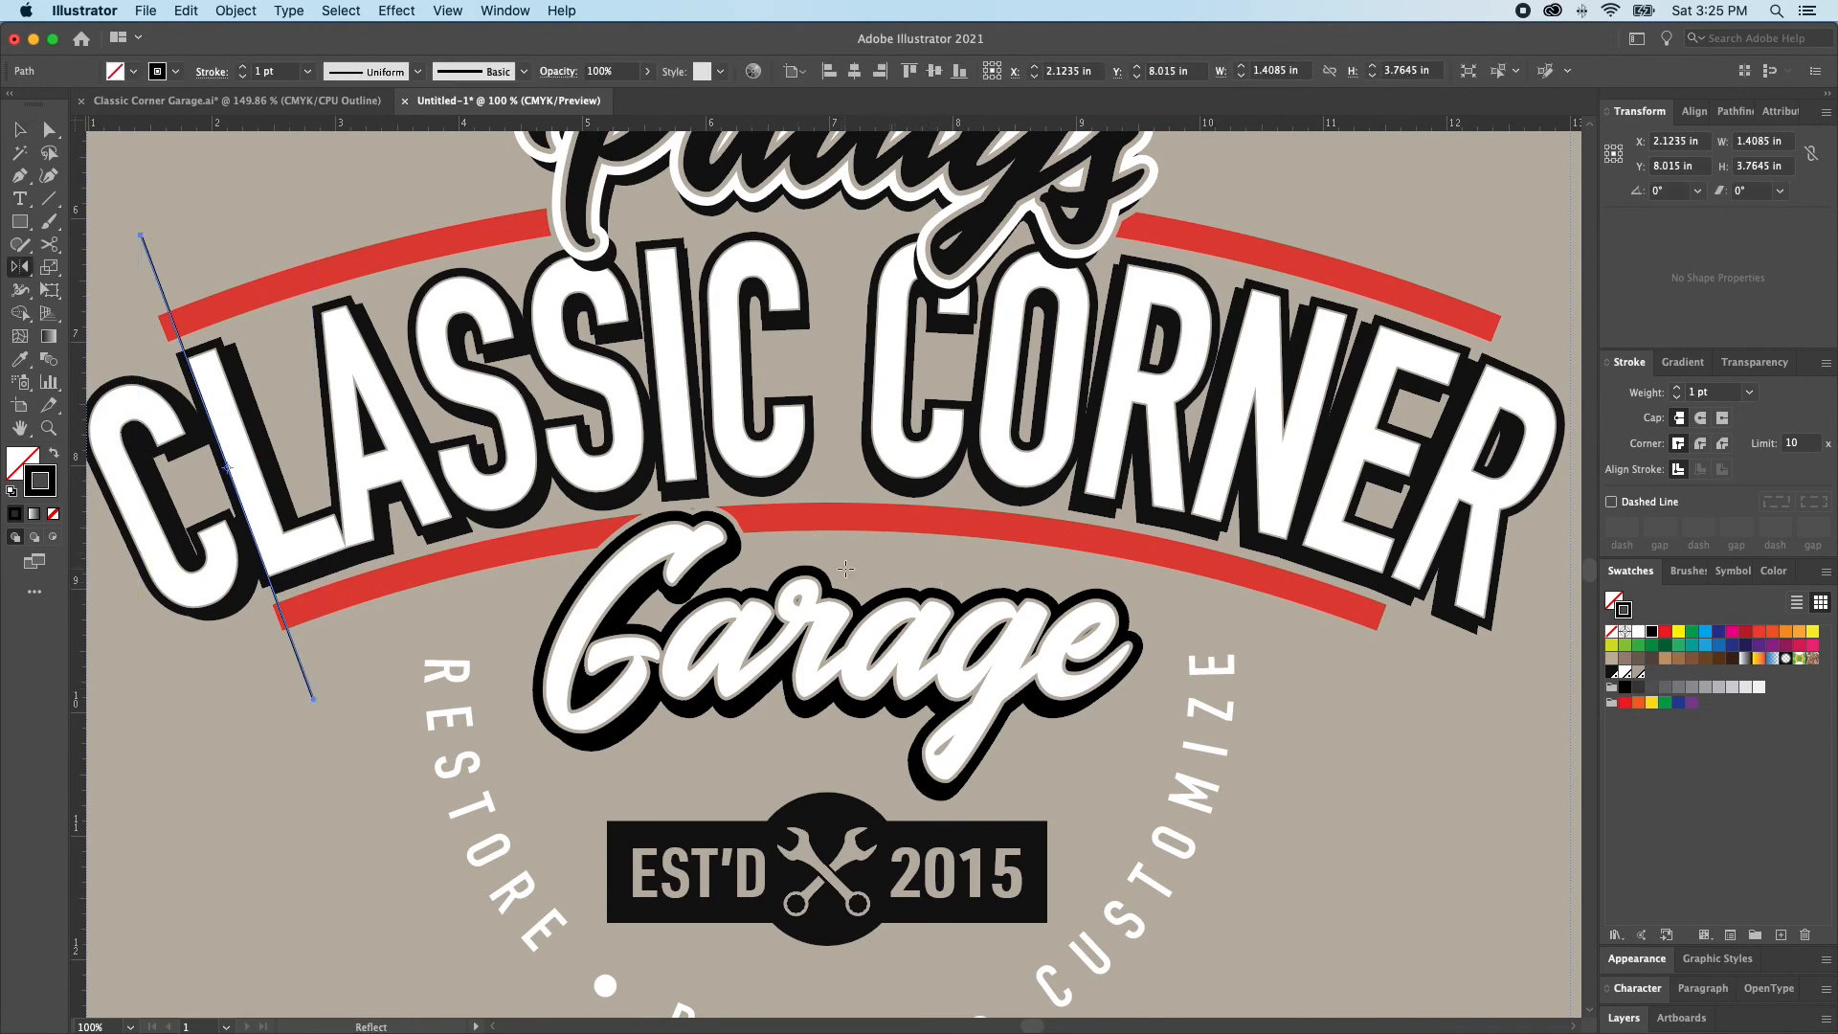
key("super+y")
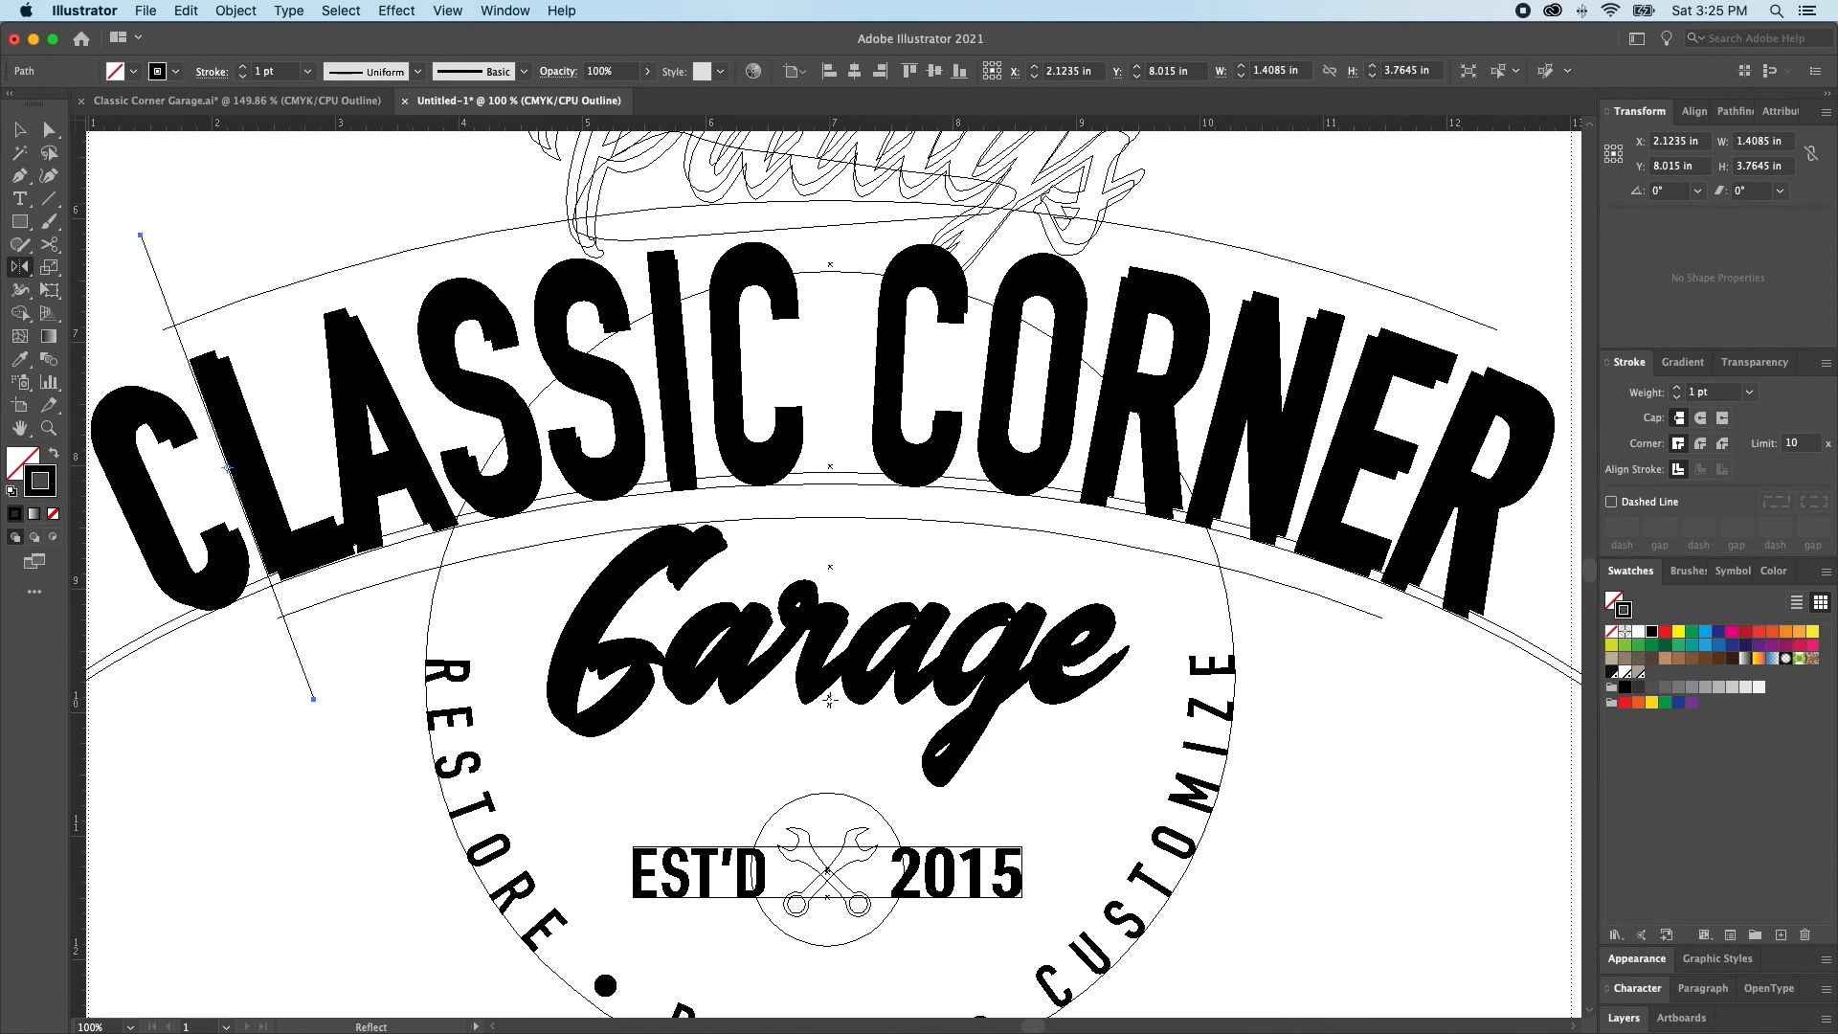
left_click(829, 703, "alt")
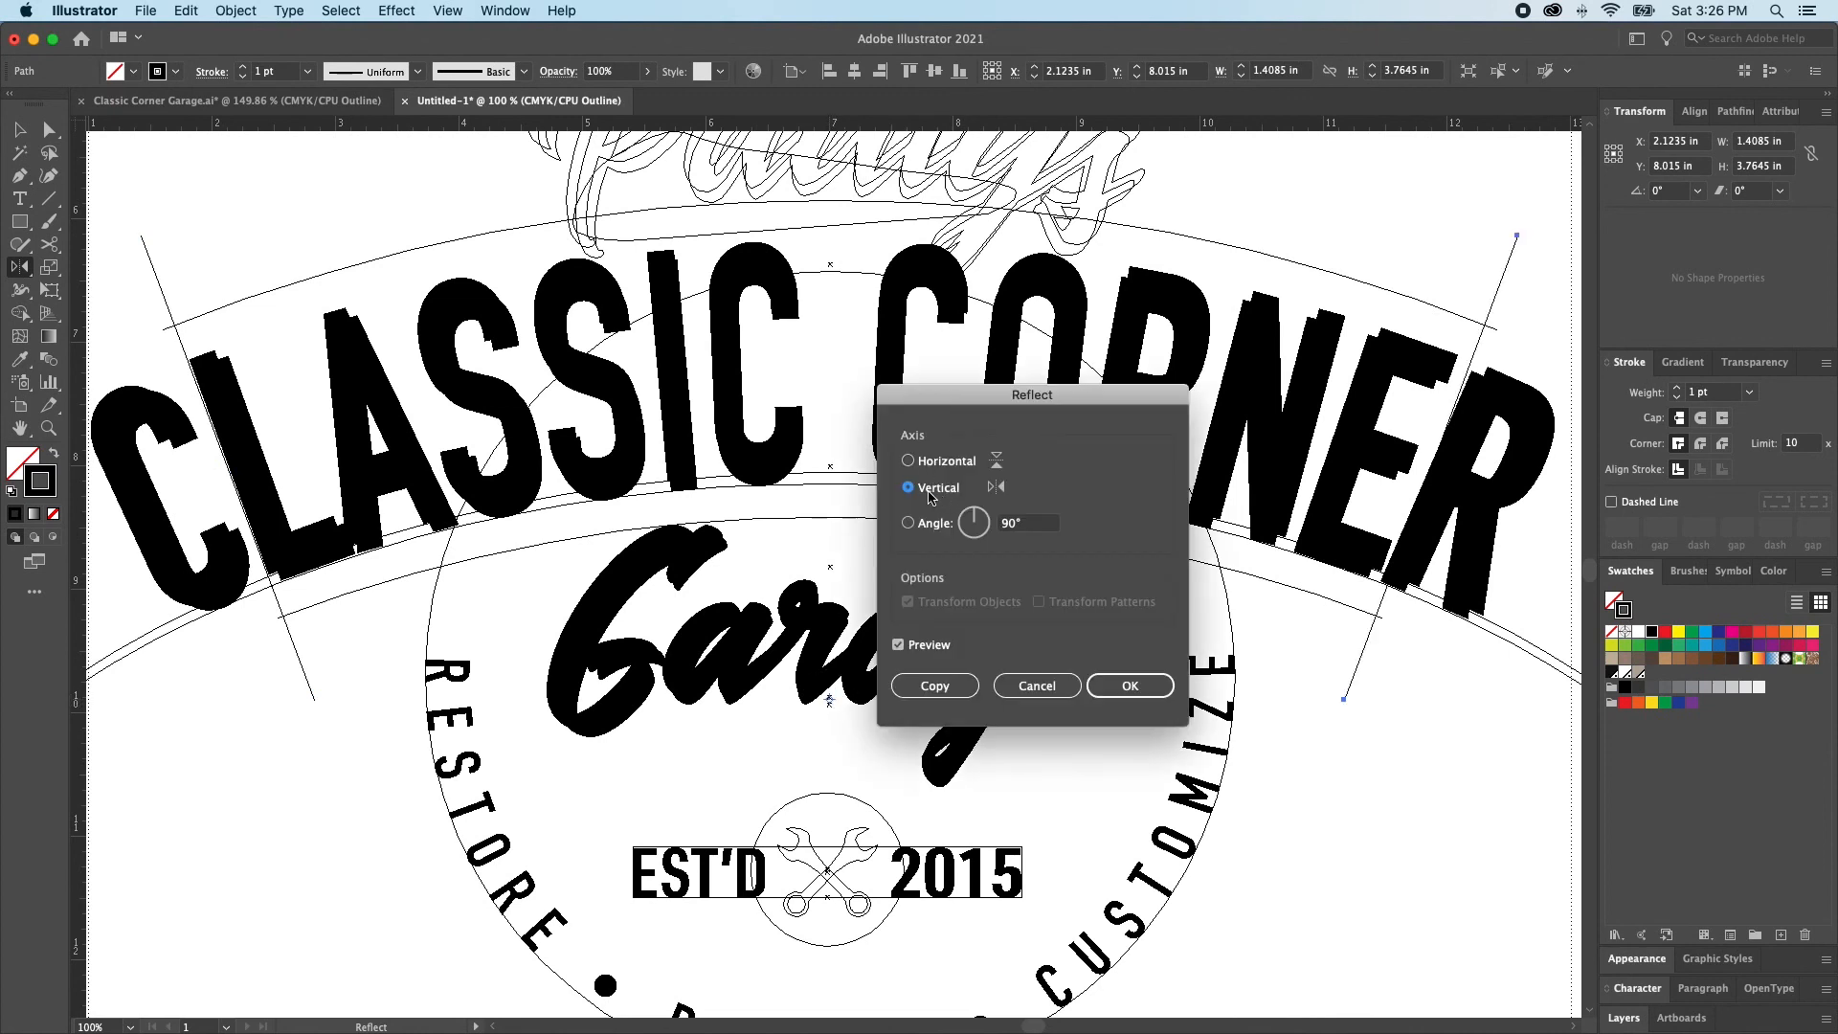
left_click(1130, 685)
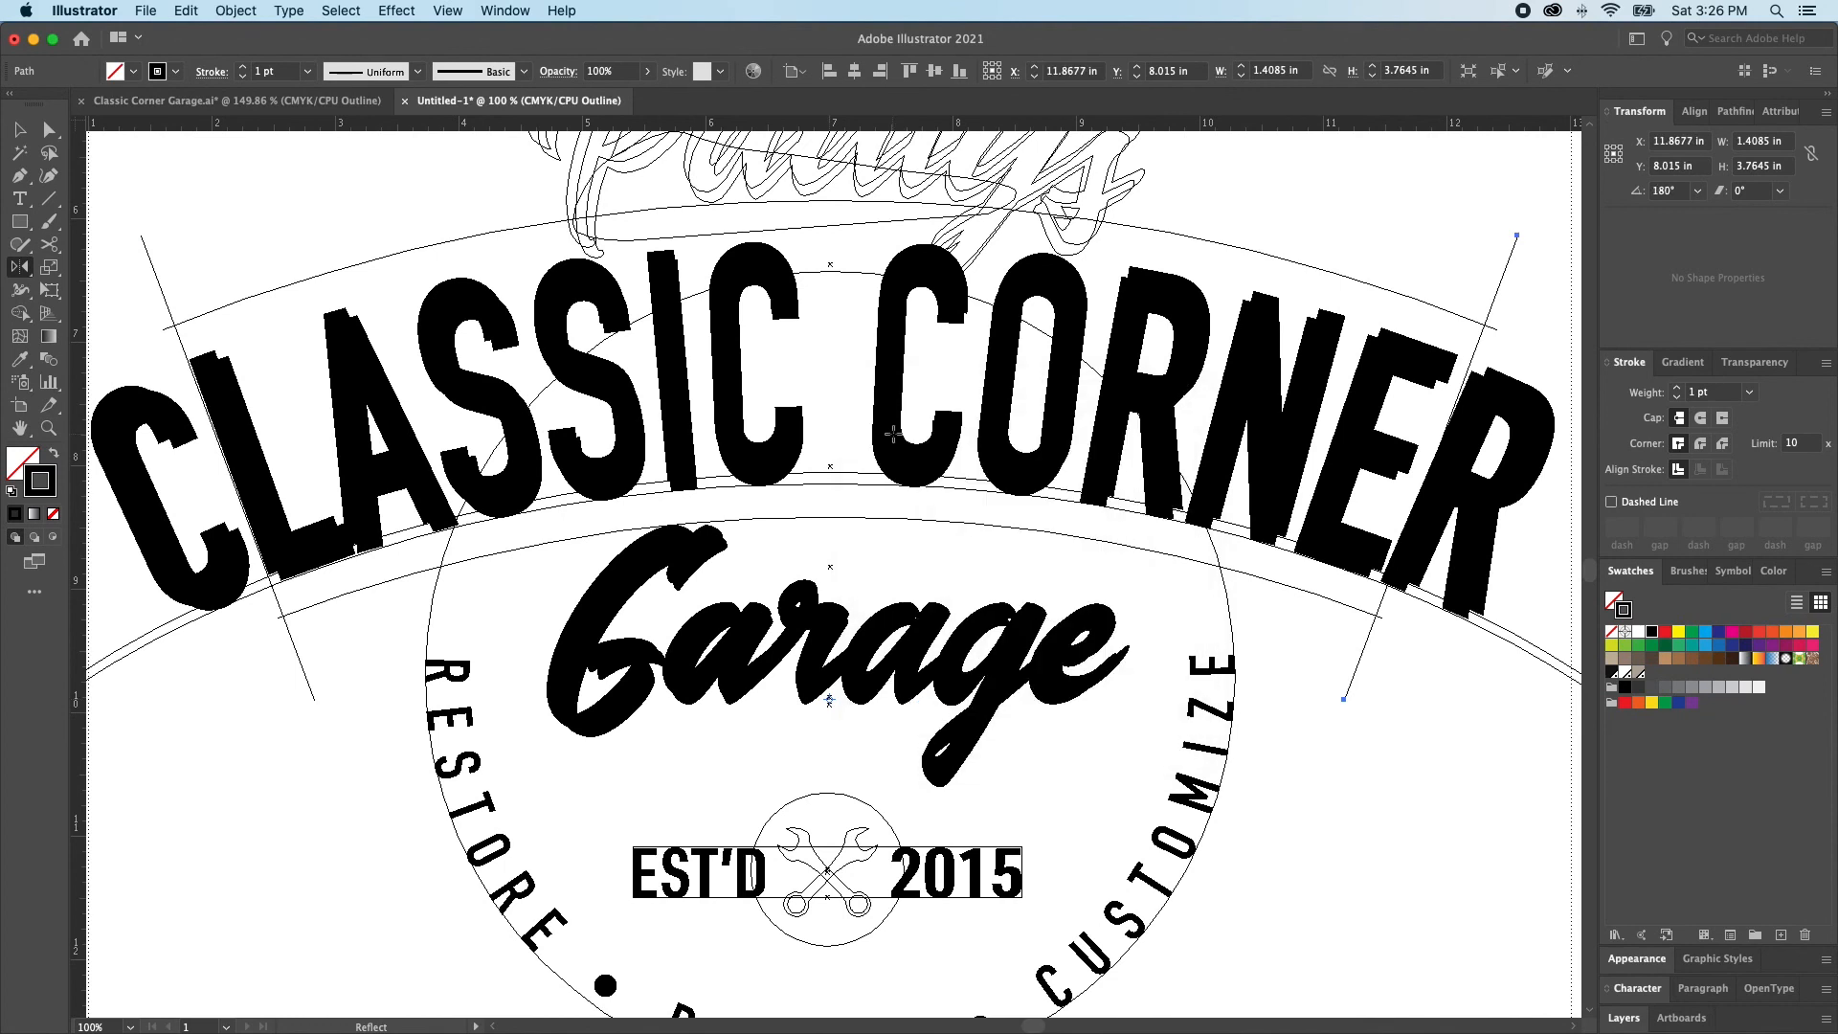
key("super+y")
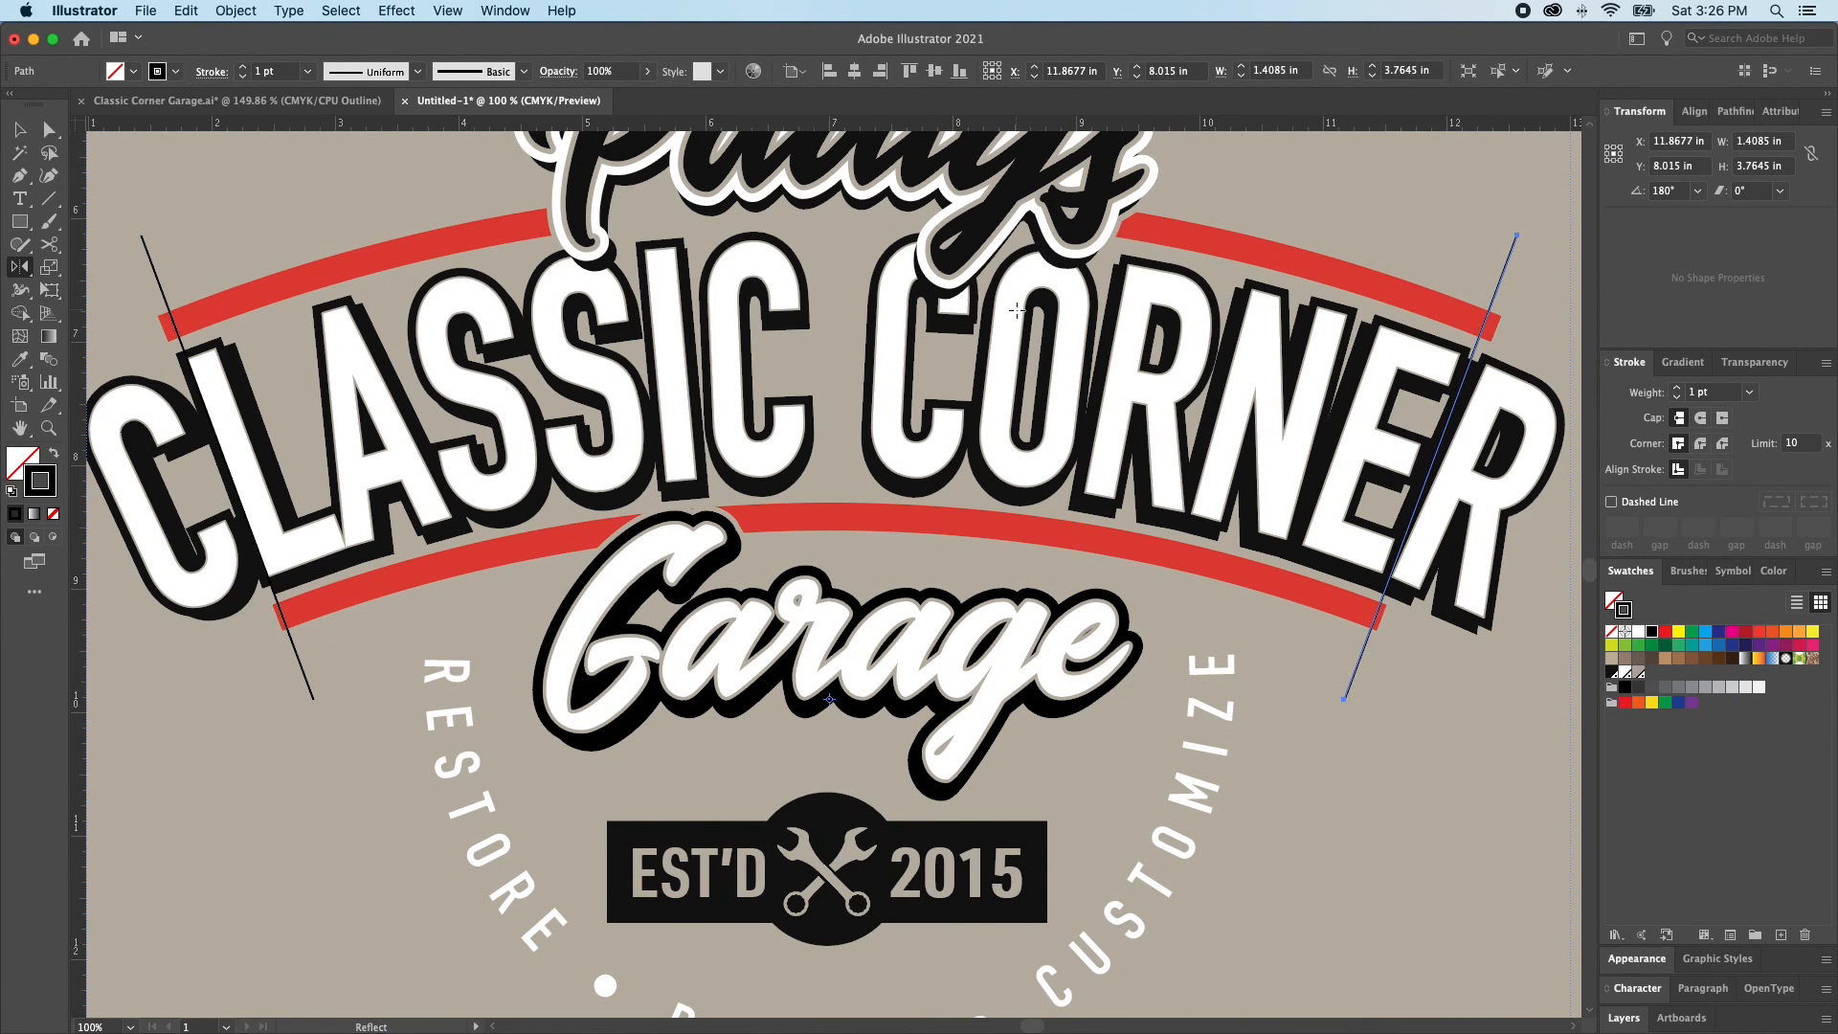
key("v")
key("super+shift+a")
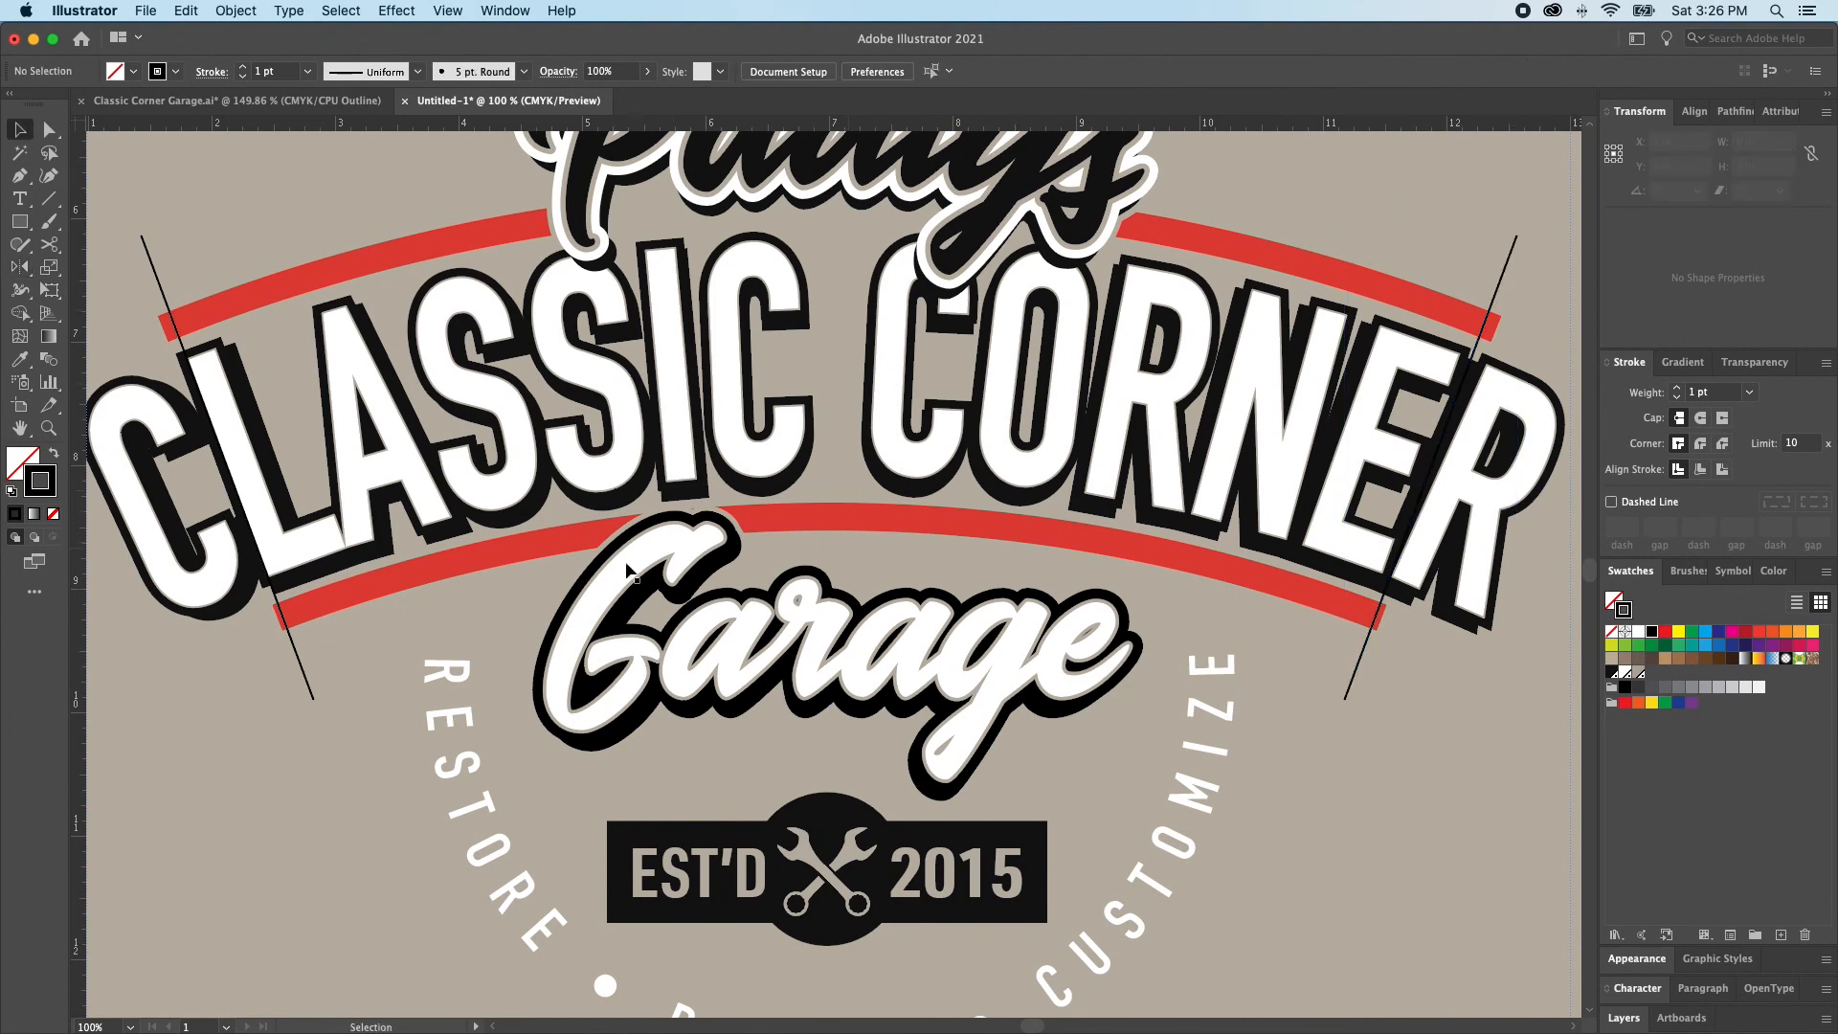
In outline view, cut the lower red arc where it crosses the left guide line and delete the leftover end
left_click(298, 656)
key("super+shift+a")
key("a")
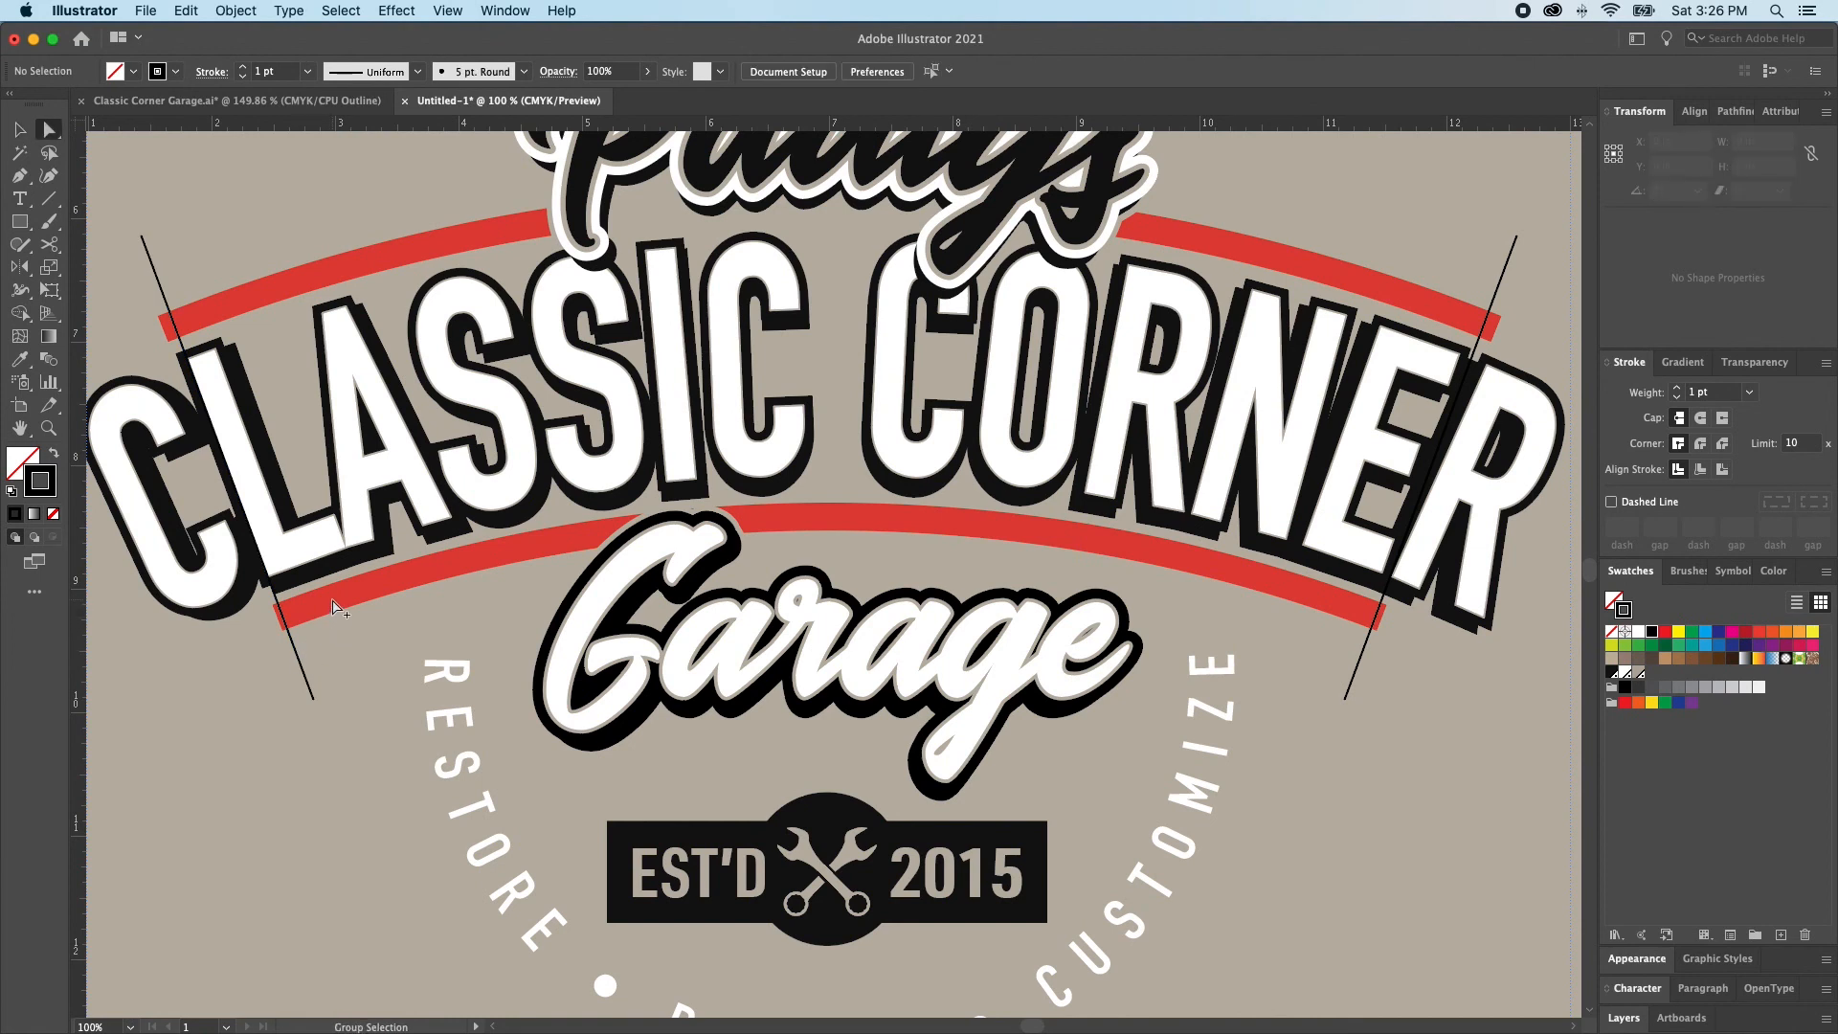
left_click(333, 604)
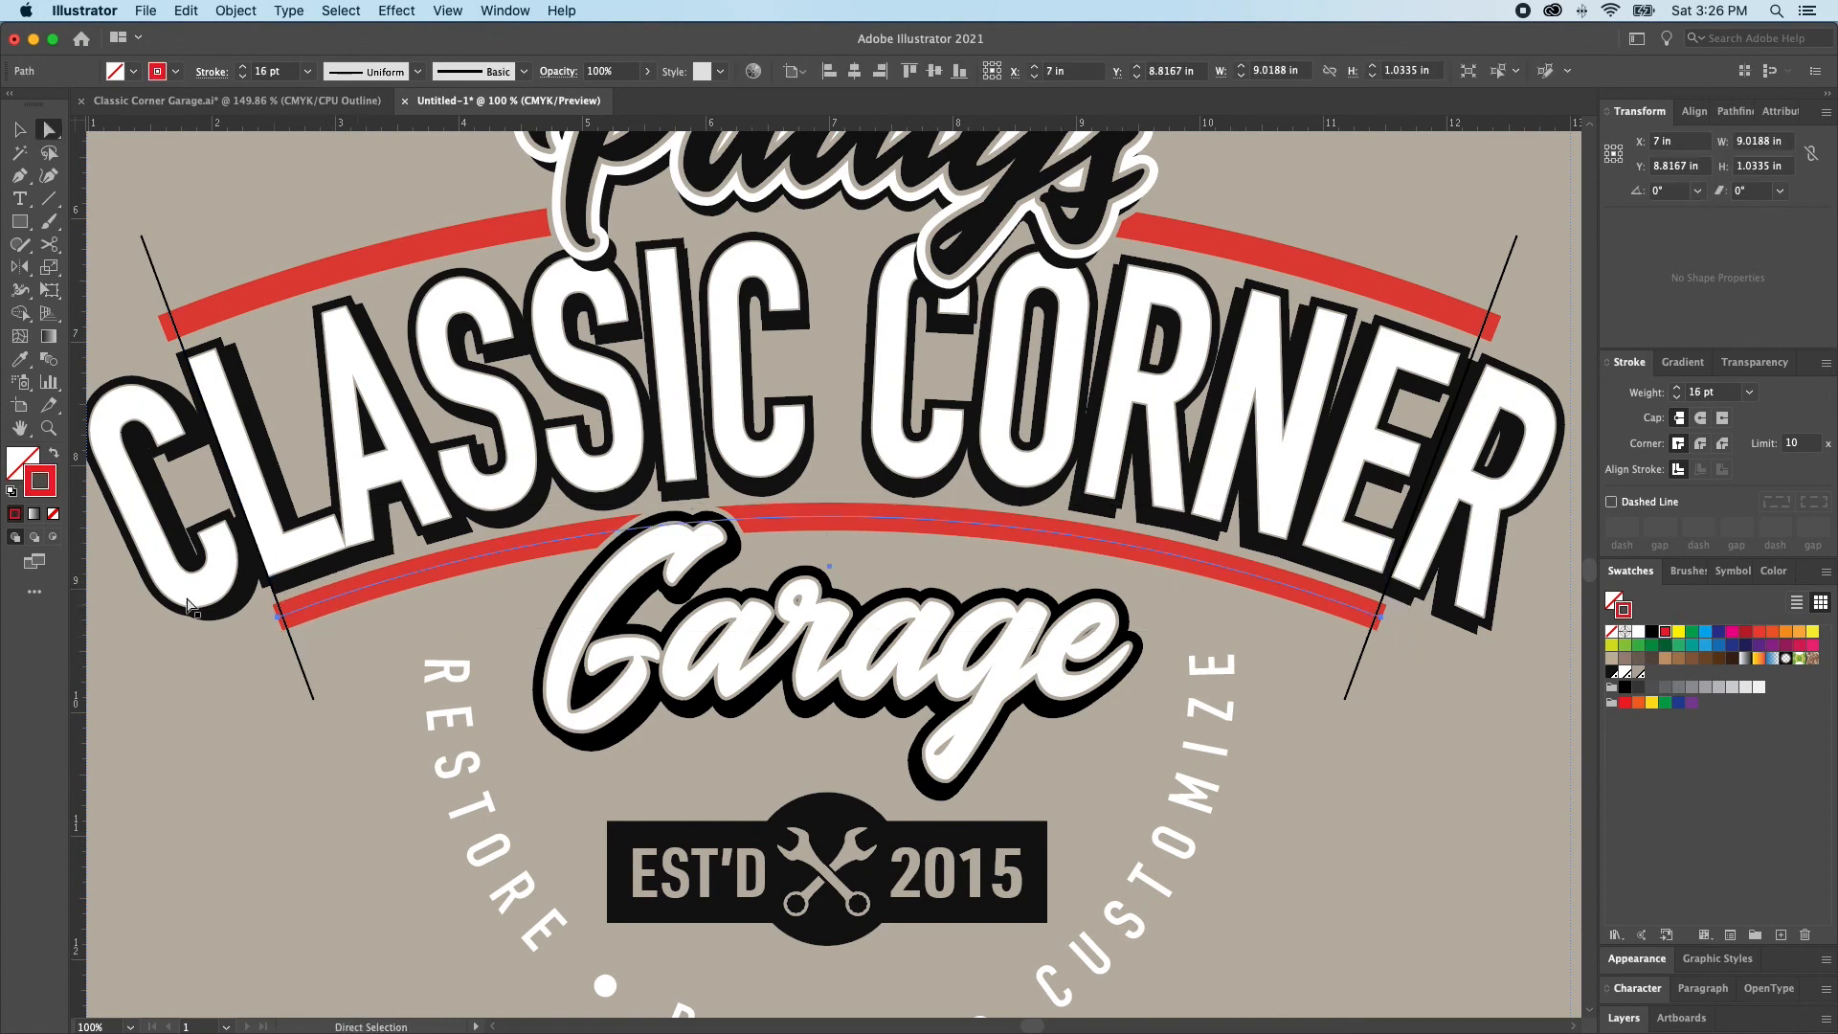
key("c")
key("ctrl+y")
key("ctrl+space")
left_click_drag(273, 599, 328, 647)
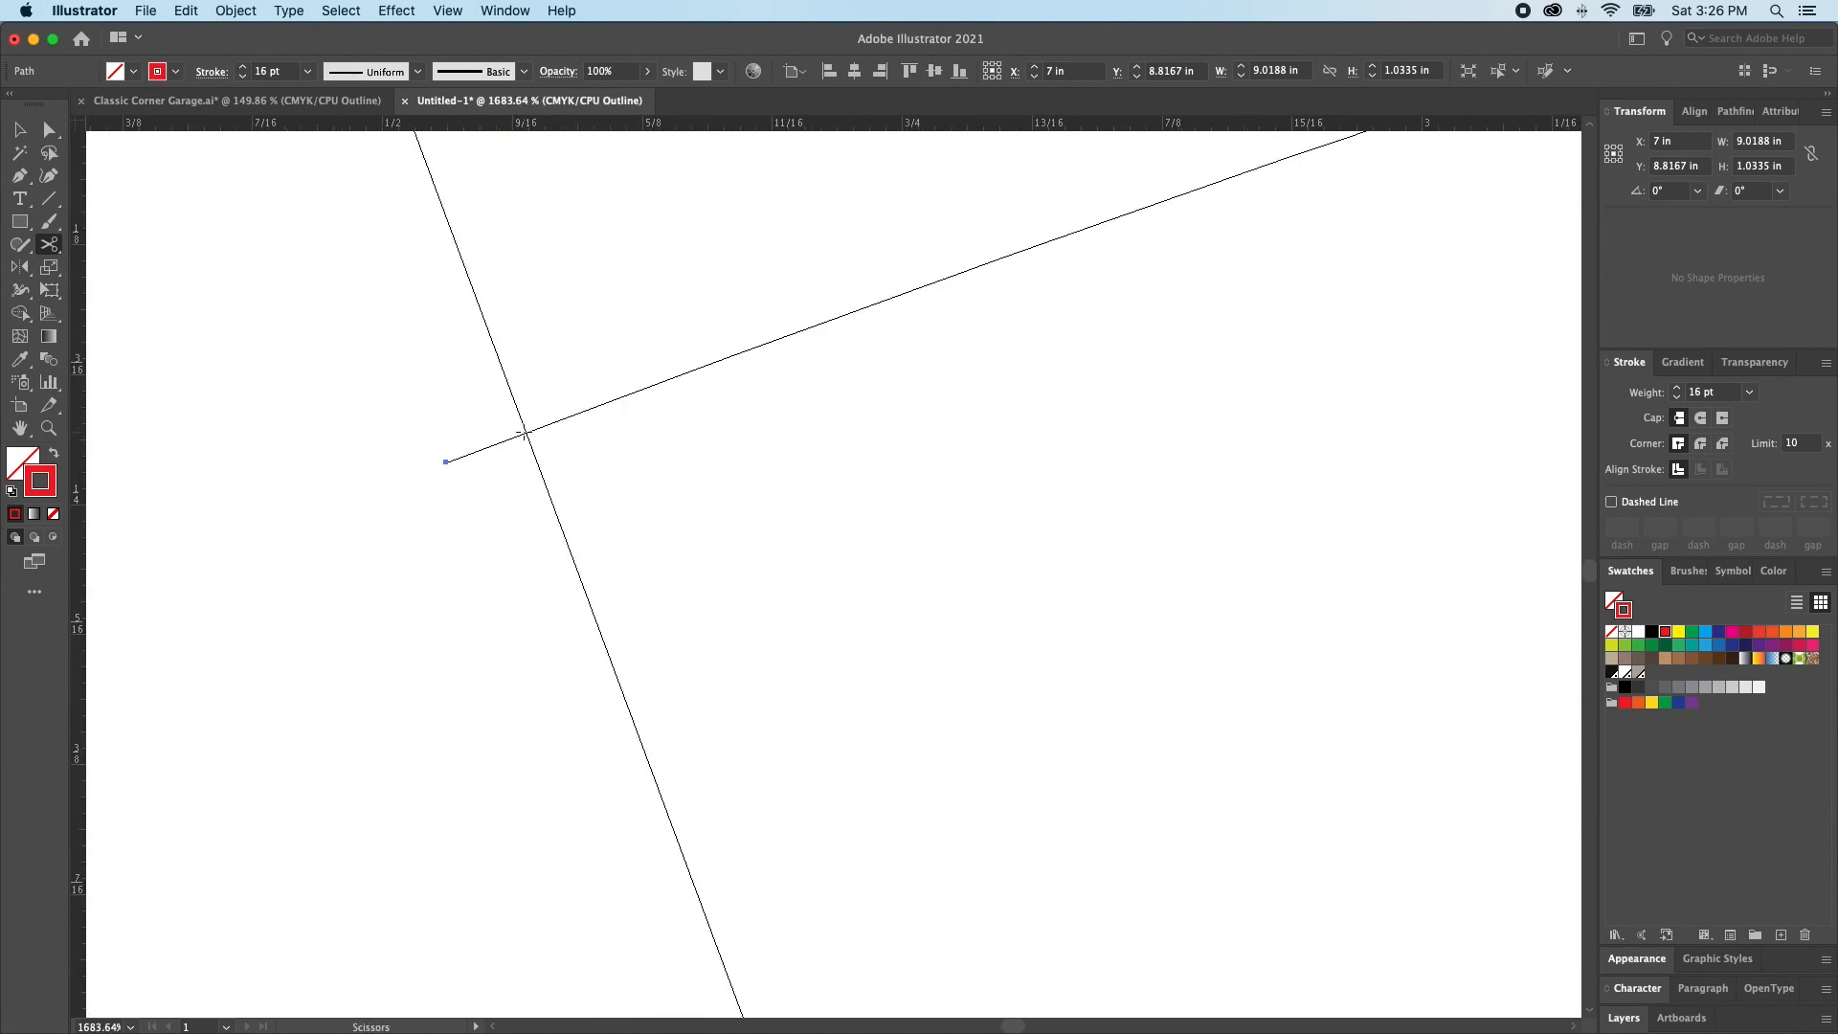
left_click(526, 433)
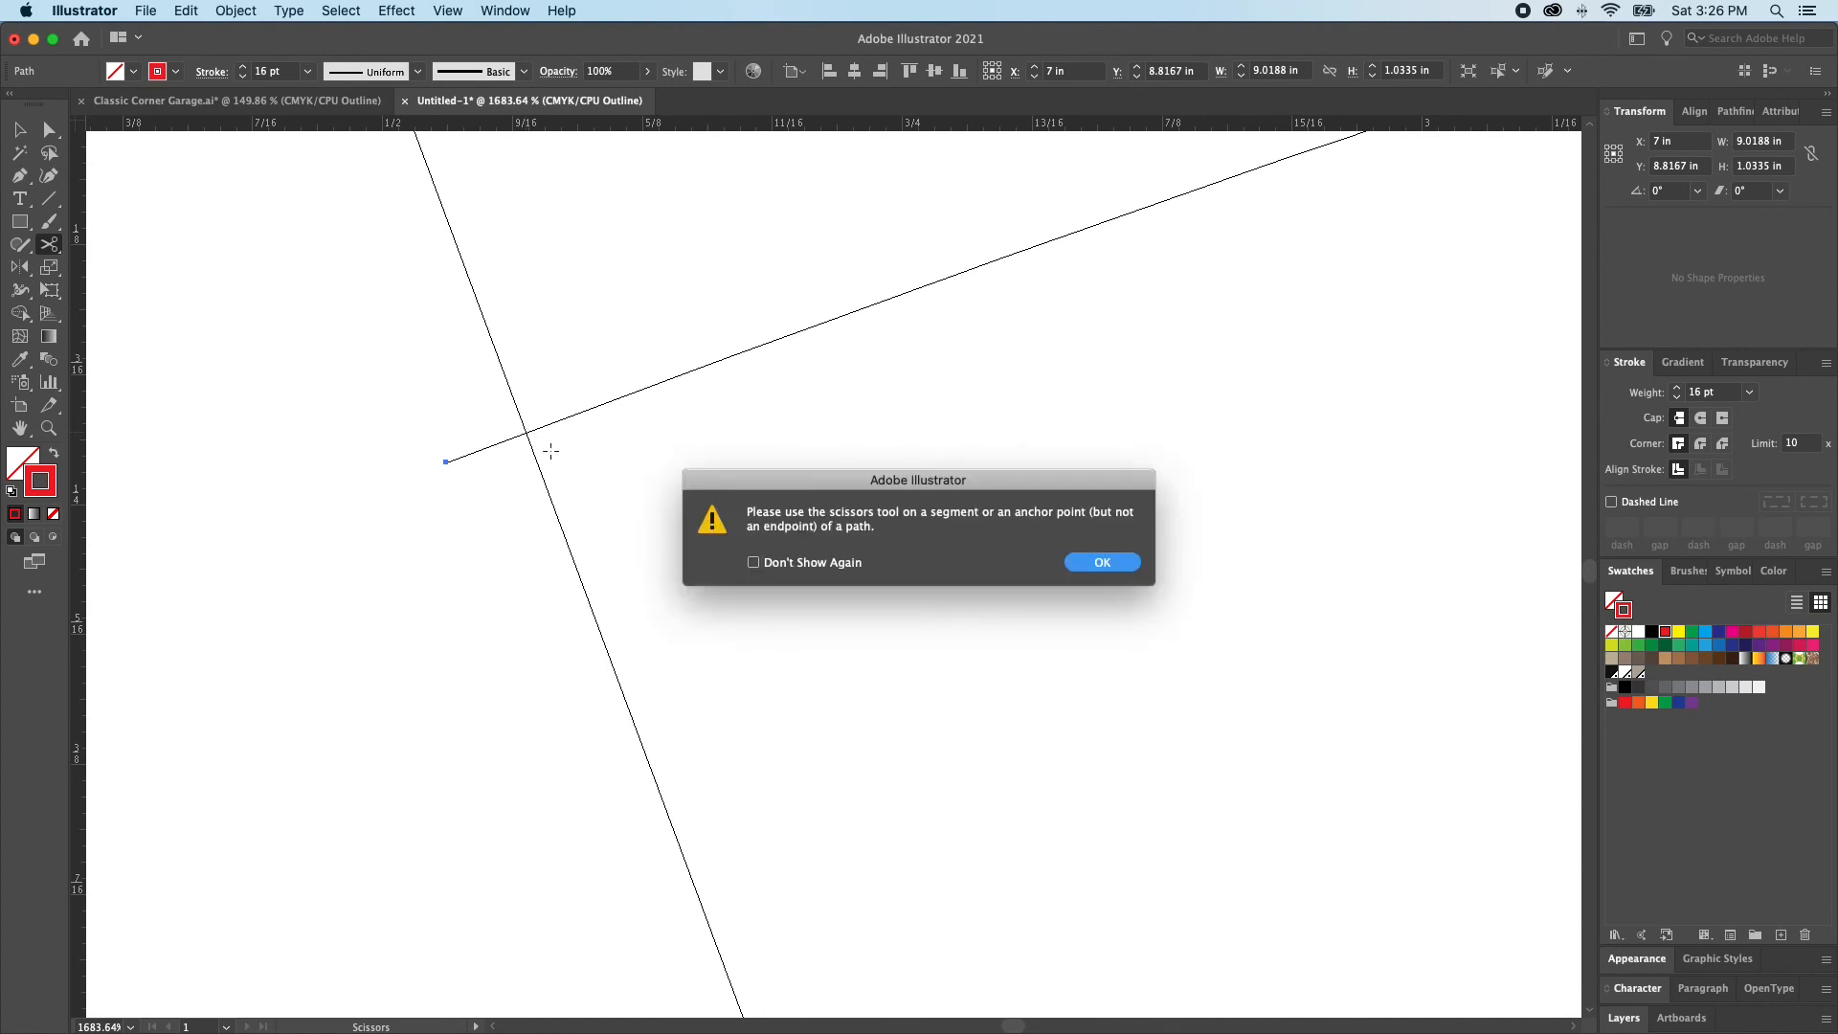
key("Return")
left_click(526, 433)
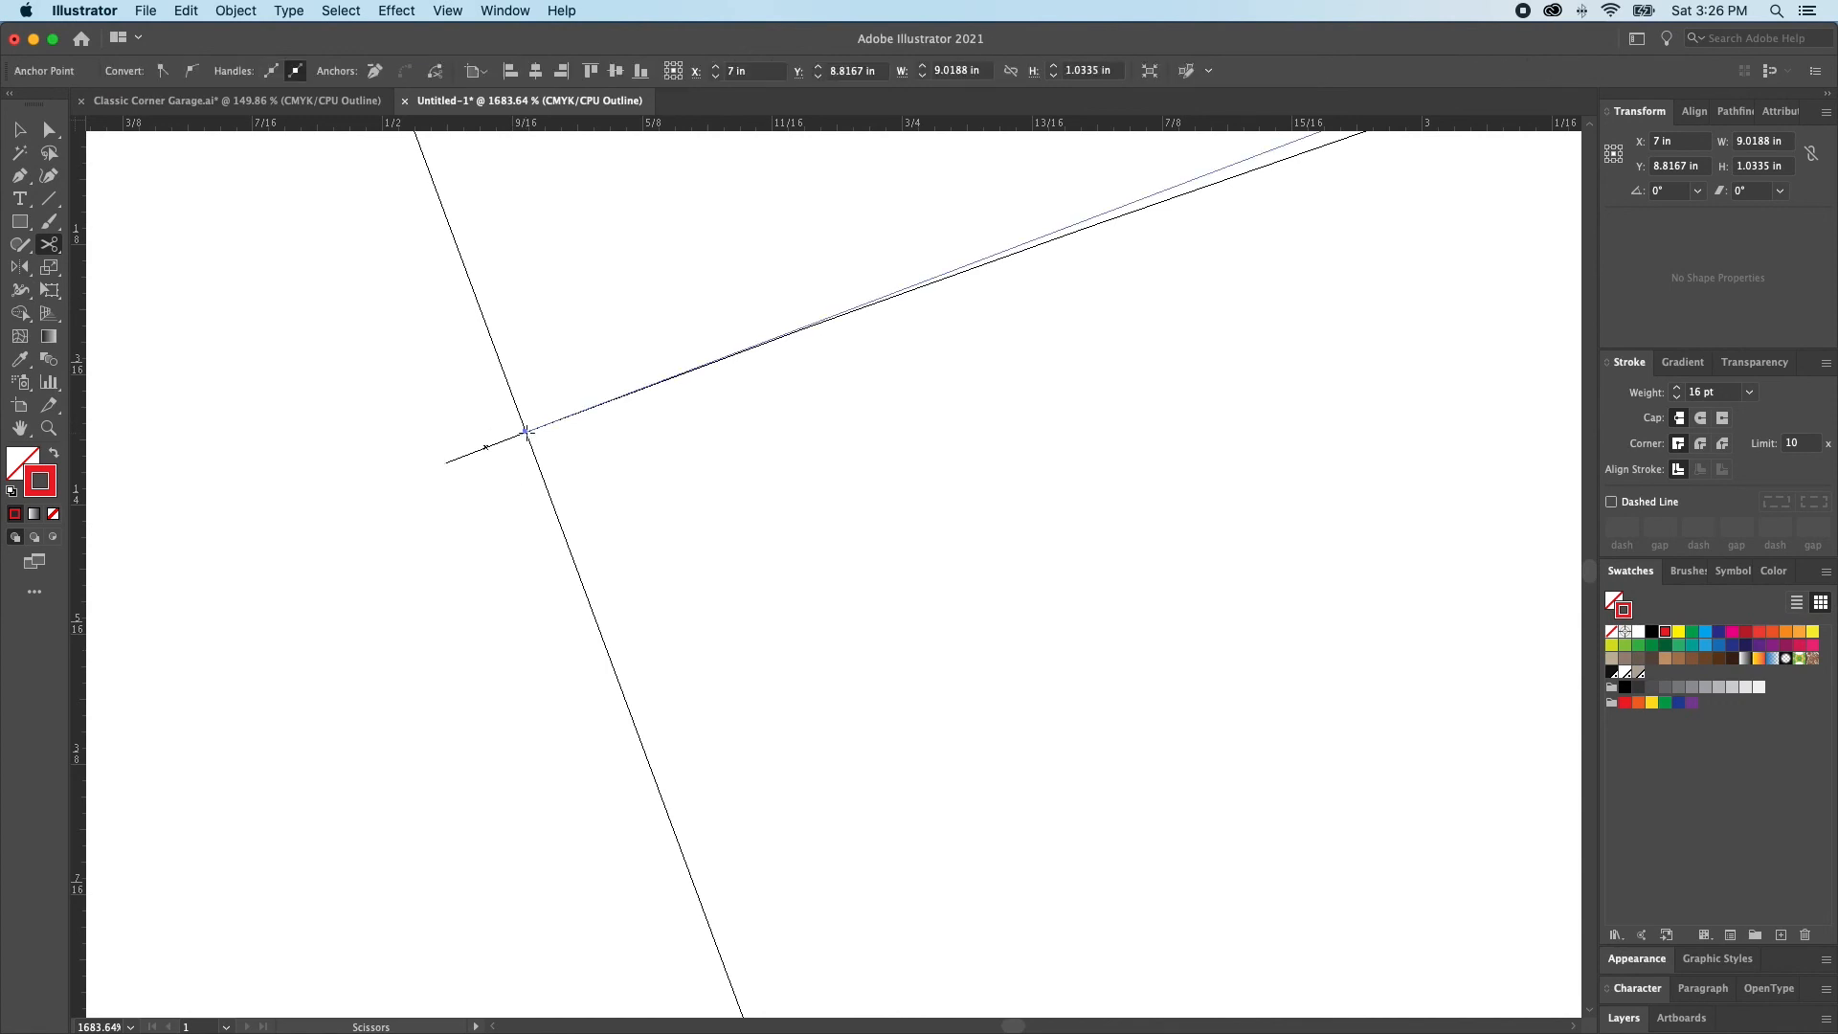
key("a")
left_click(497, 448)
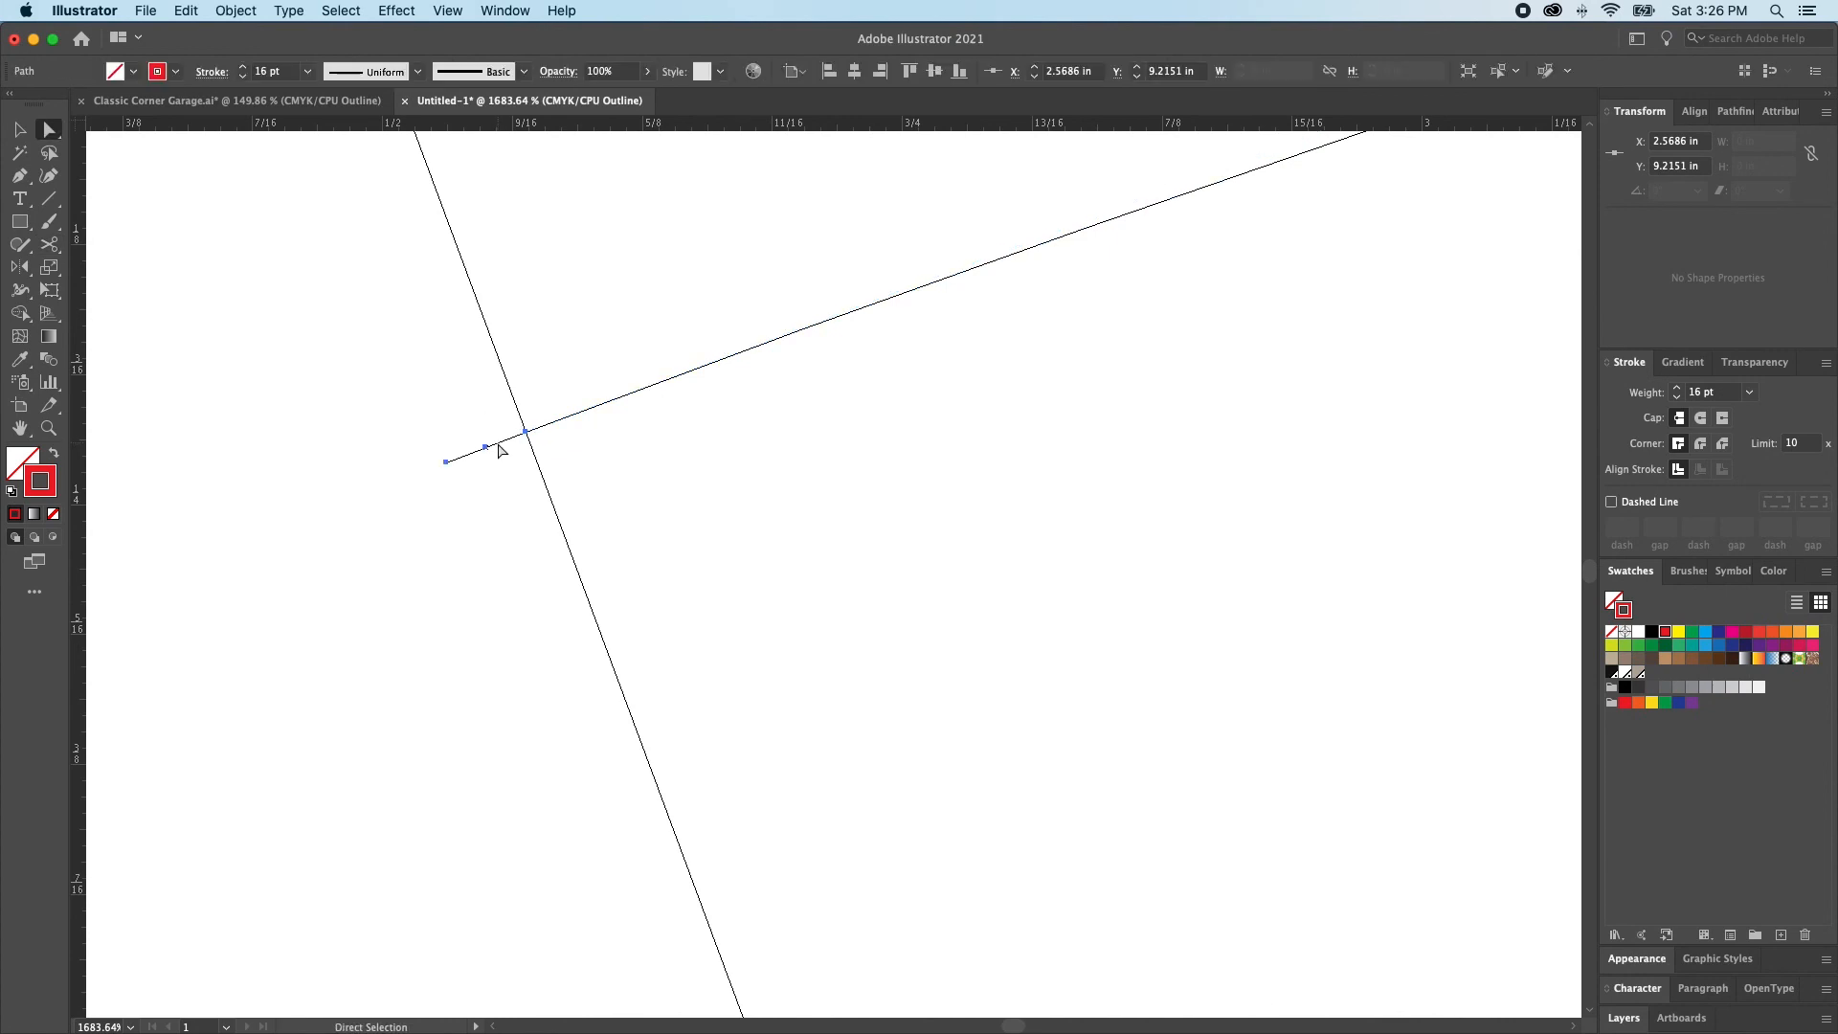
key("Delete")
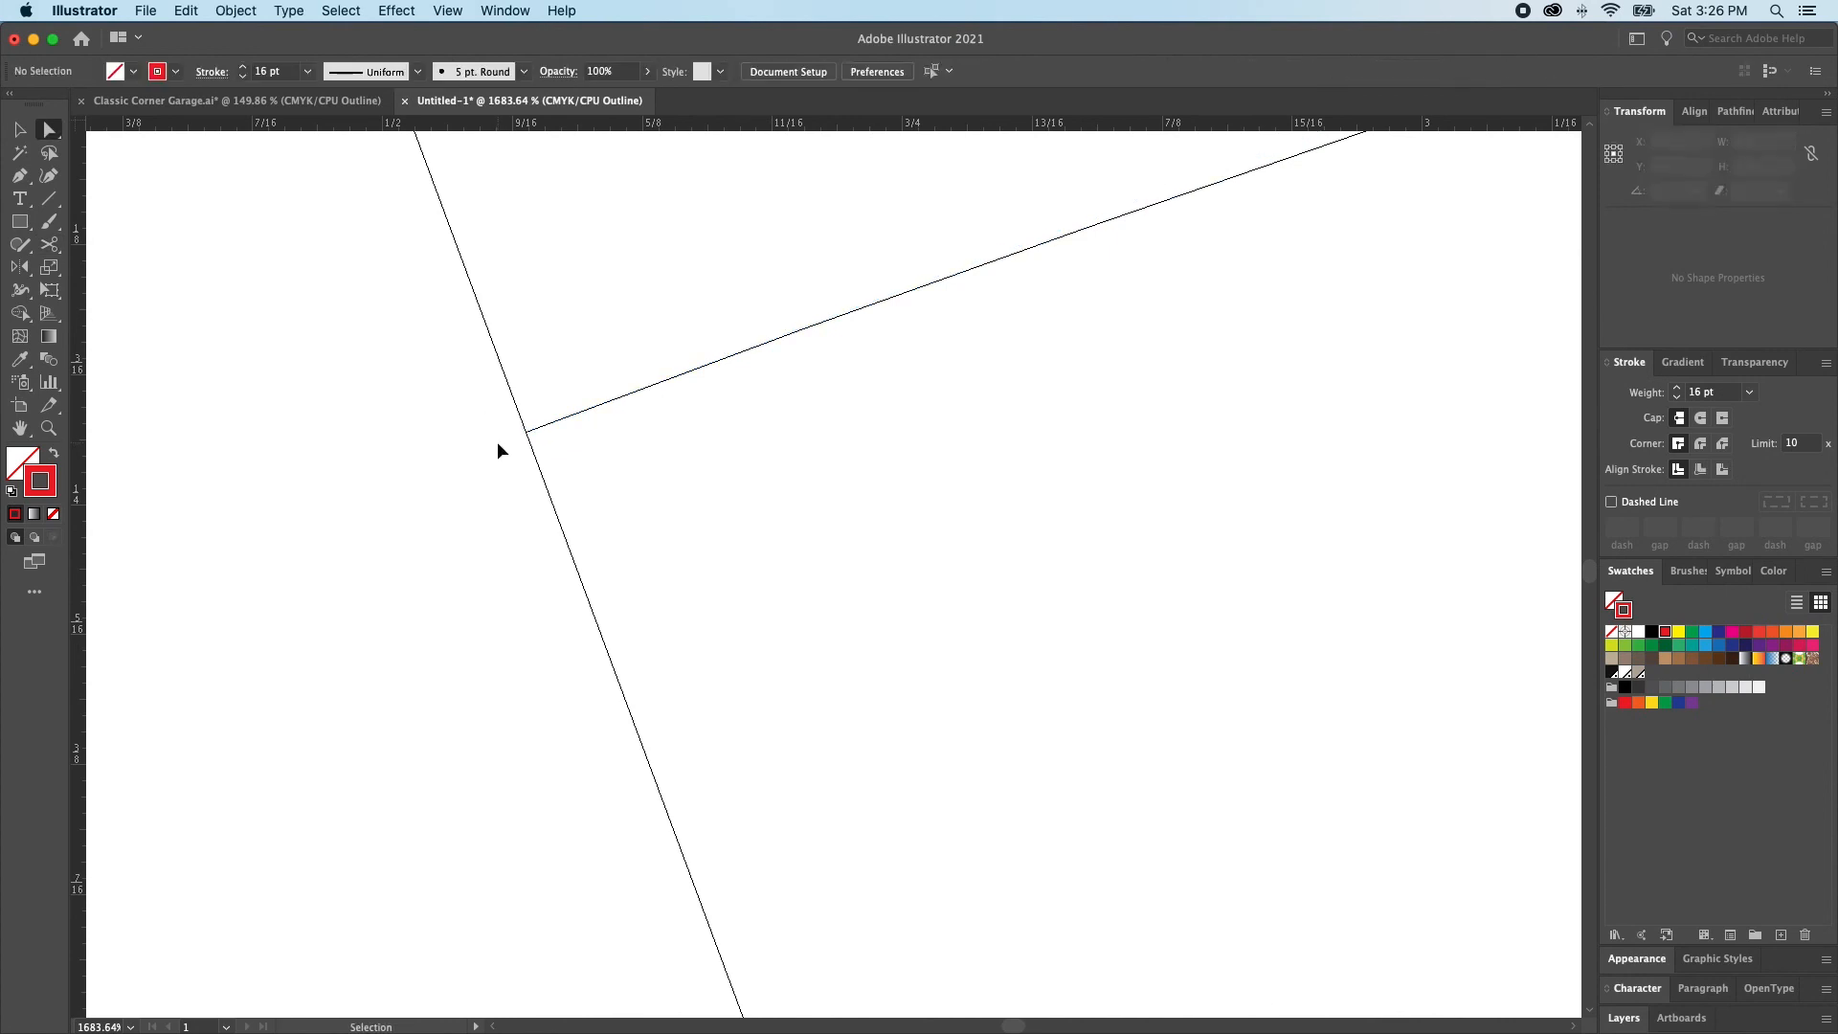
Cut the upper red arc at its intersection with the left guide line and delete the piece extending past it
key("super+0")
left_click_drag(569, 505, 666, 598)
left_click_drag(235, 223, 417, 400)
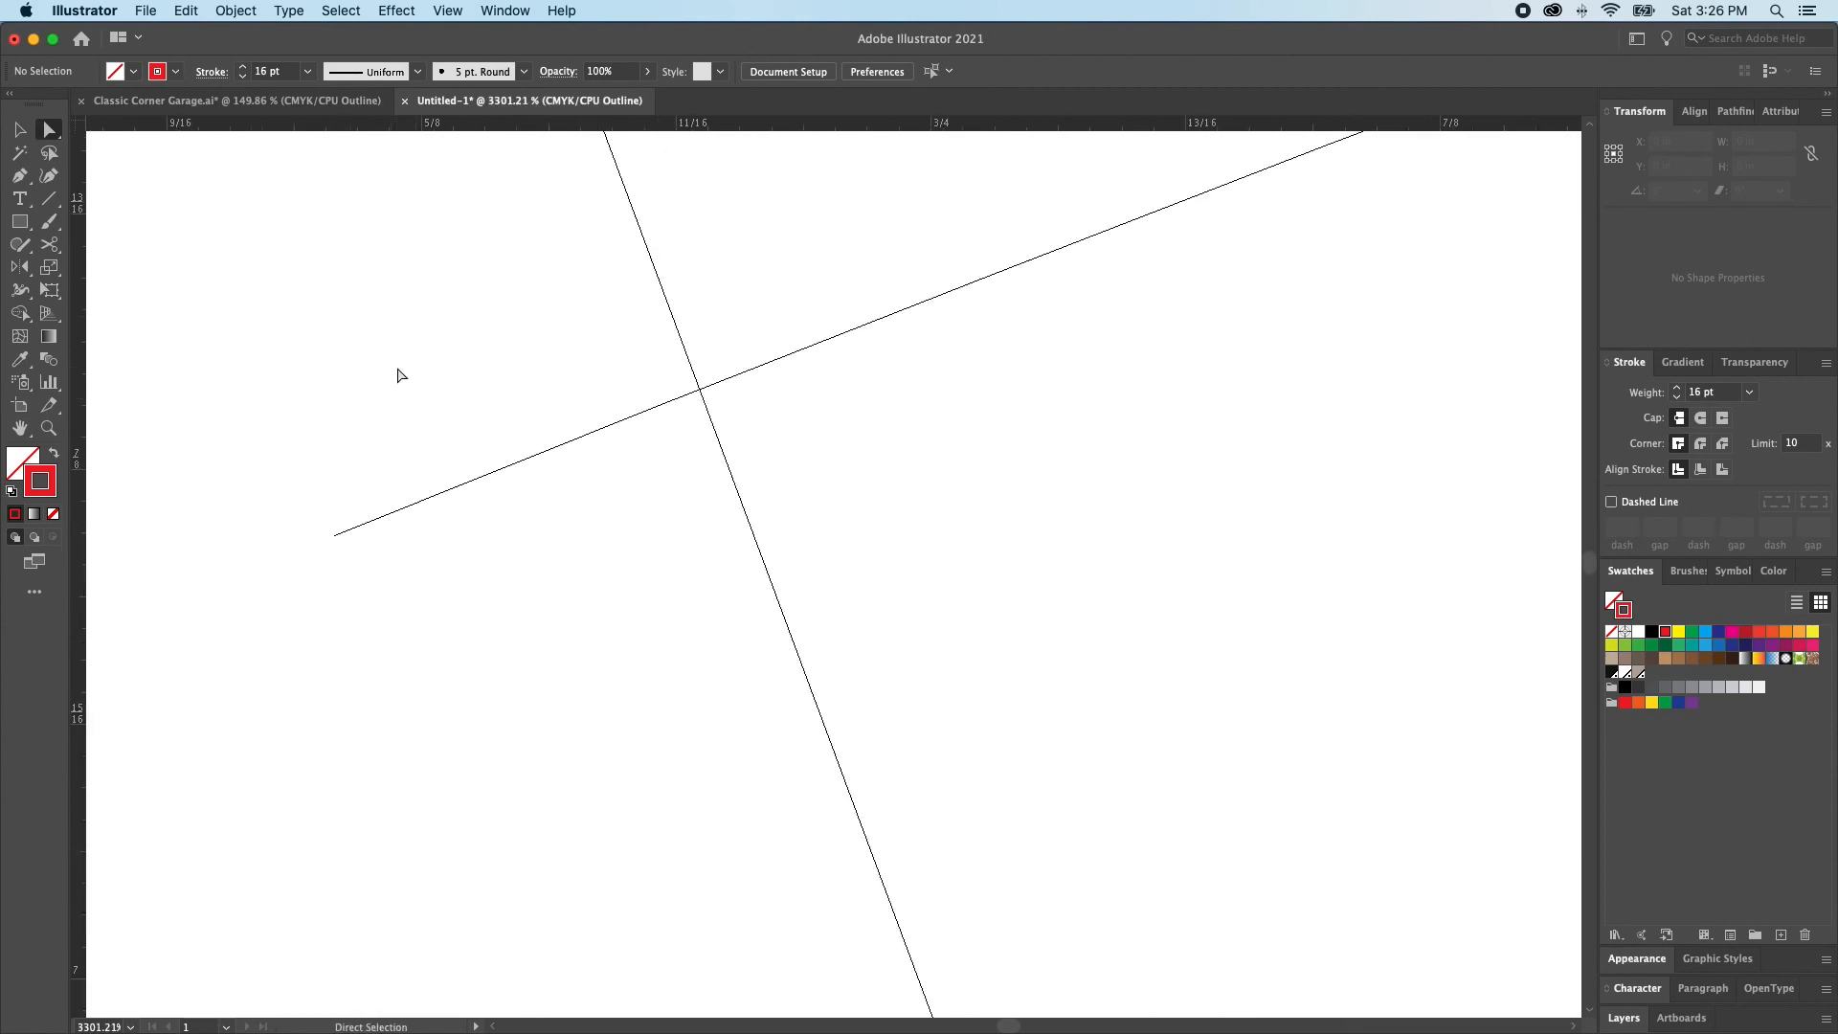
key("c")
key("super")
key("super")
left_click(637, 415, "super")
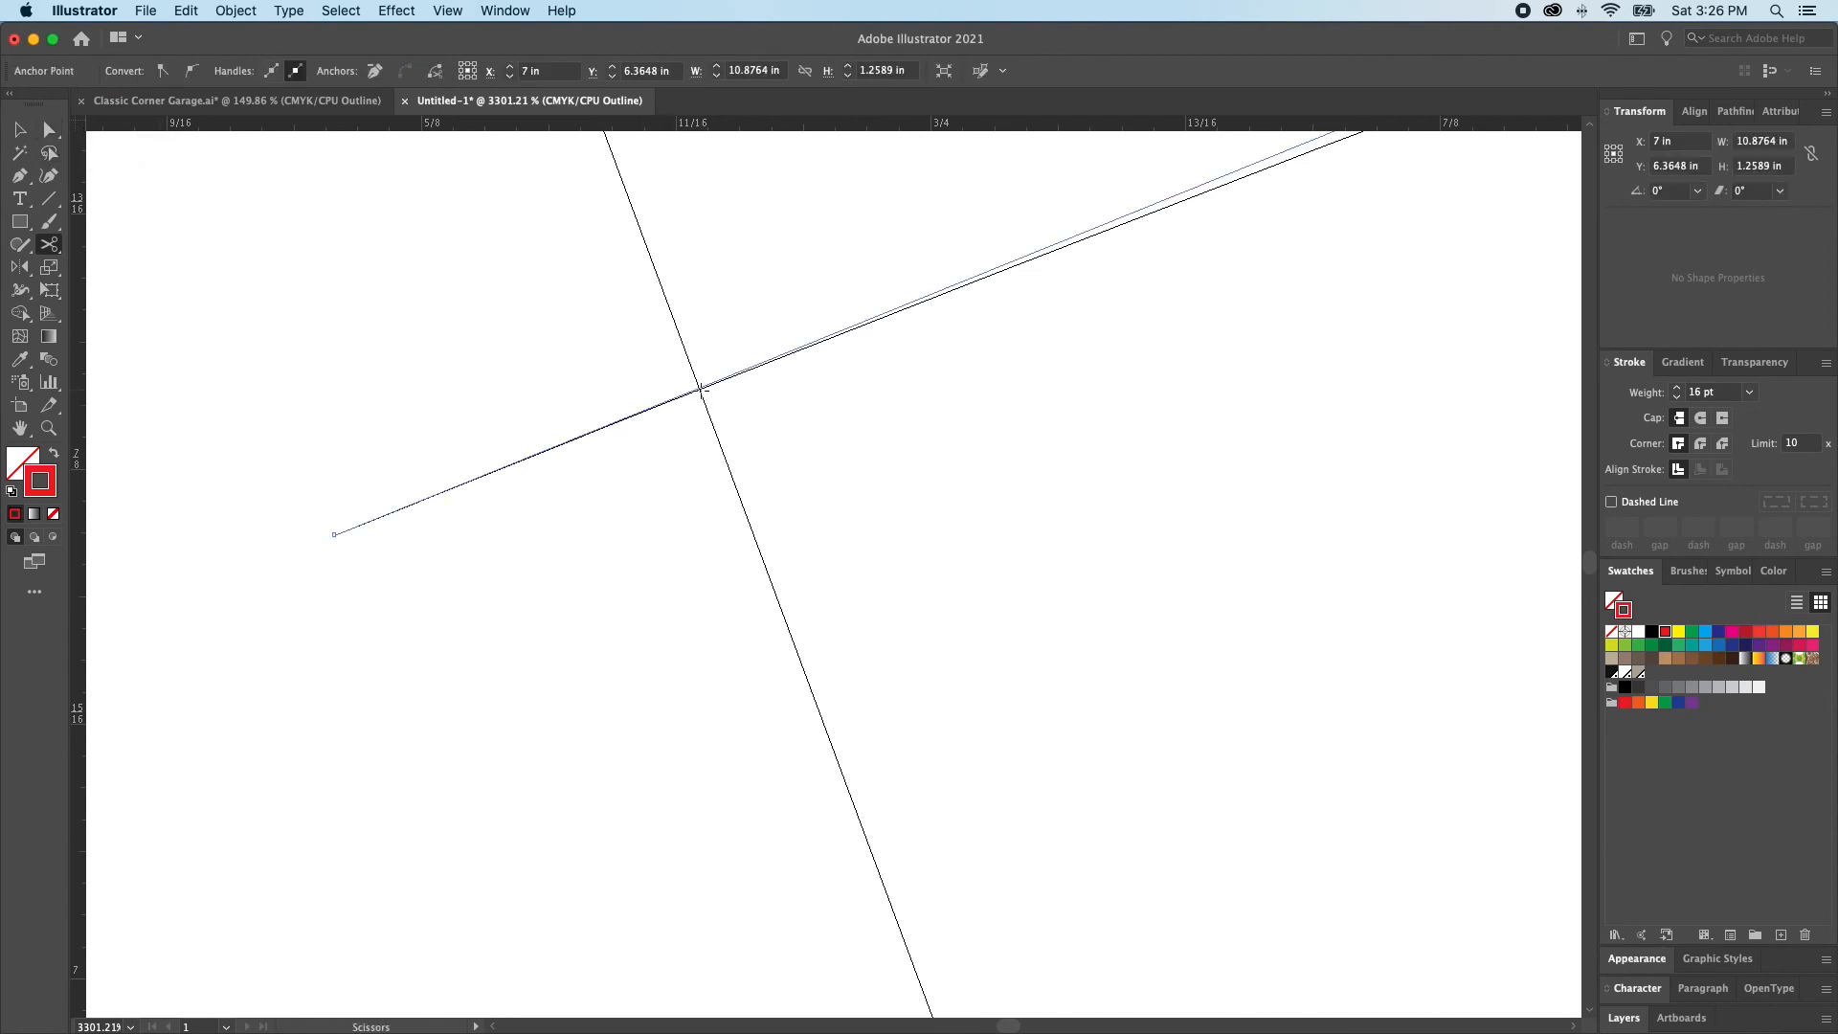
left_click(699, 388)
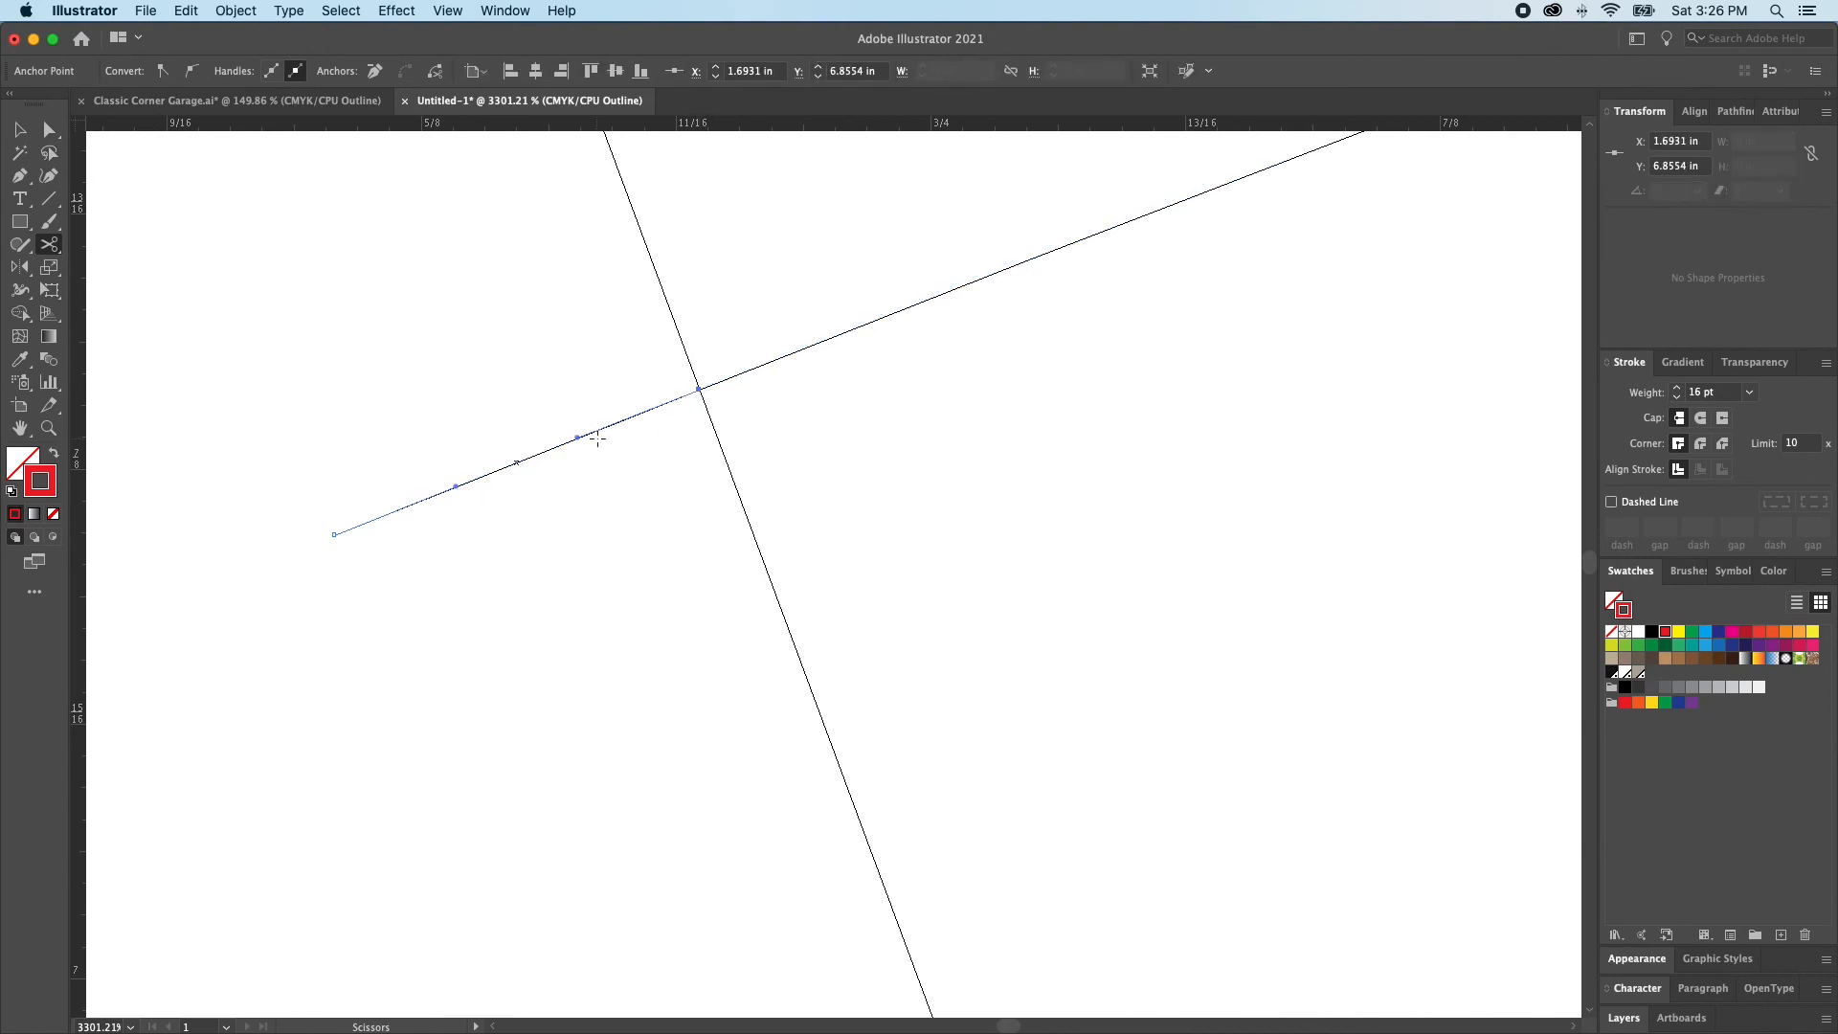
key("Delete")
key("Delete")
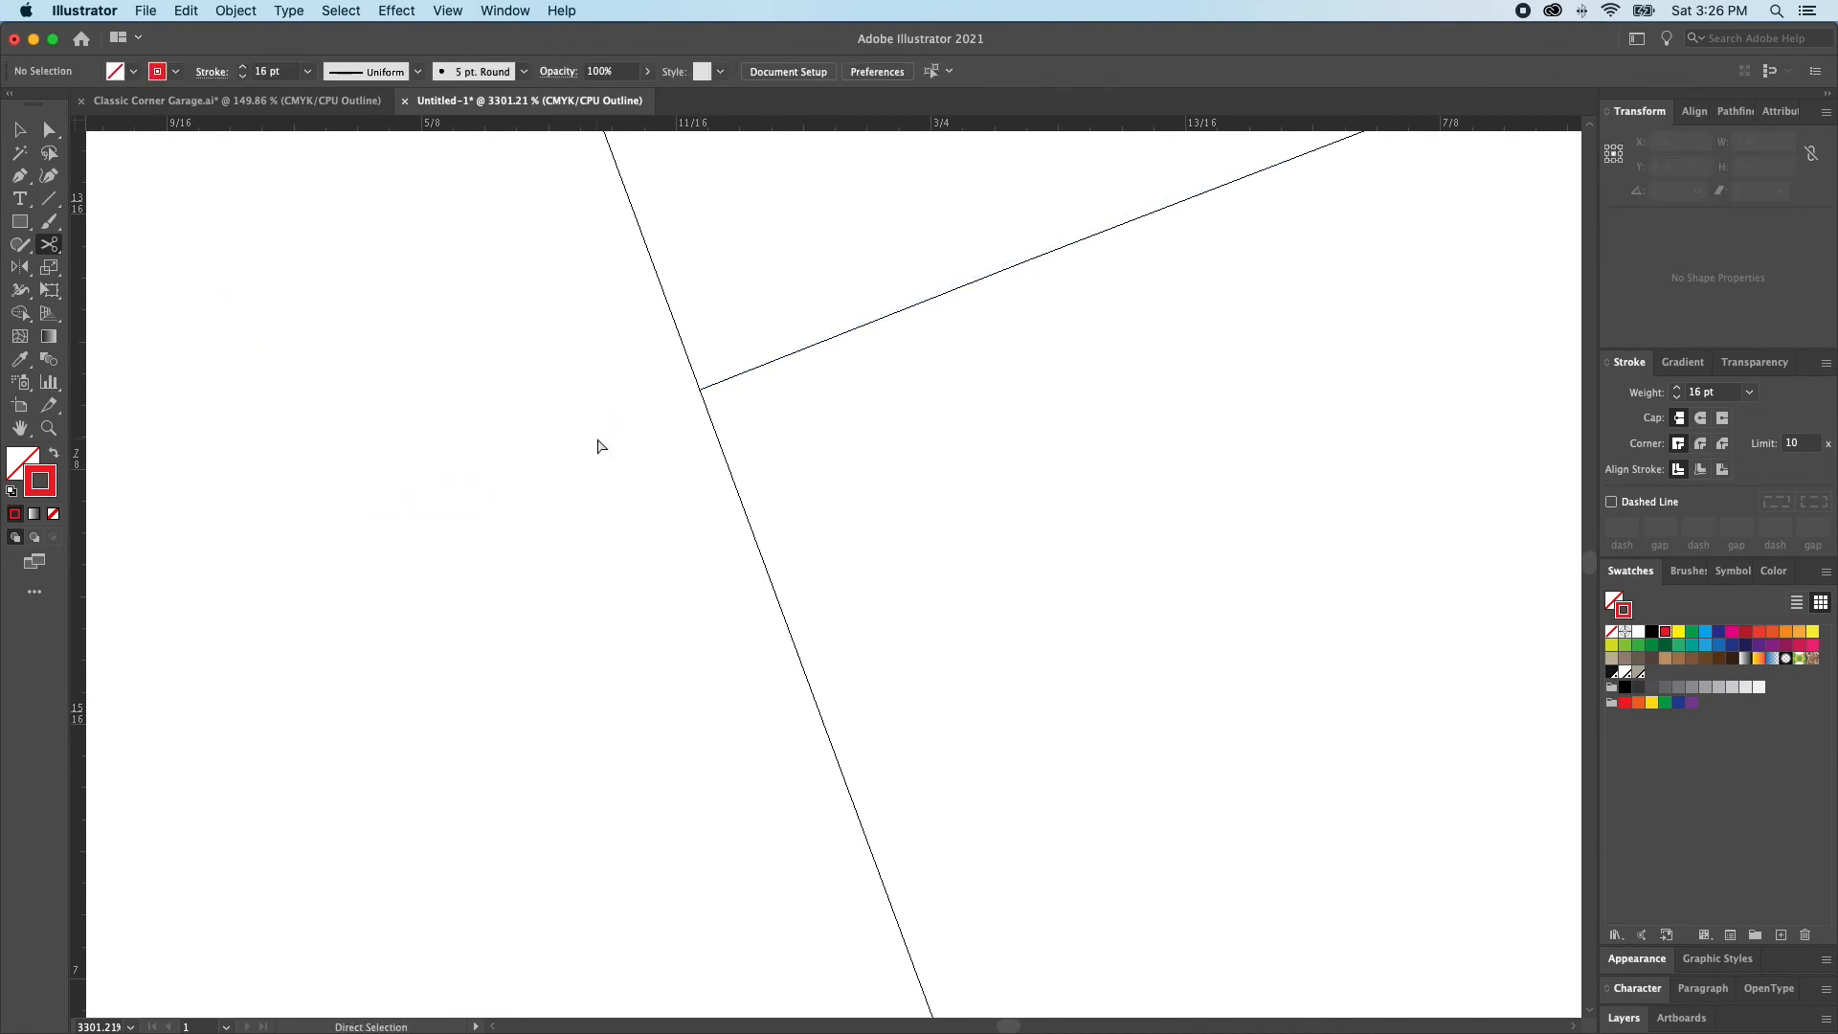
Split the lower red arc at the right guide line and delete the short segment outside the guide
key("super+0")
key("super+space")
left_click_drag(1061, 633, 1078, 648)
left_click(533, 400)
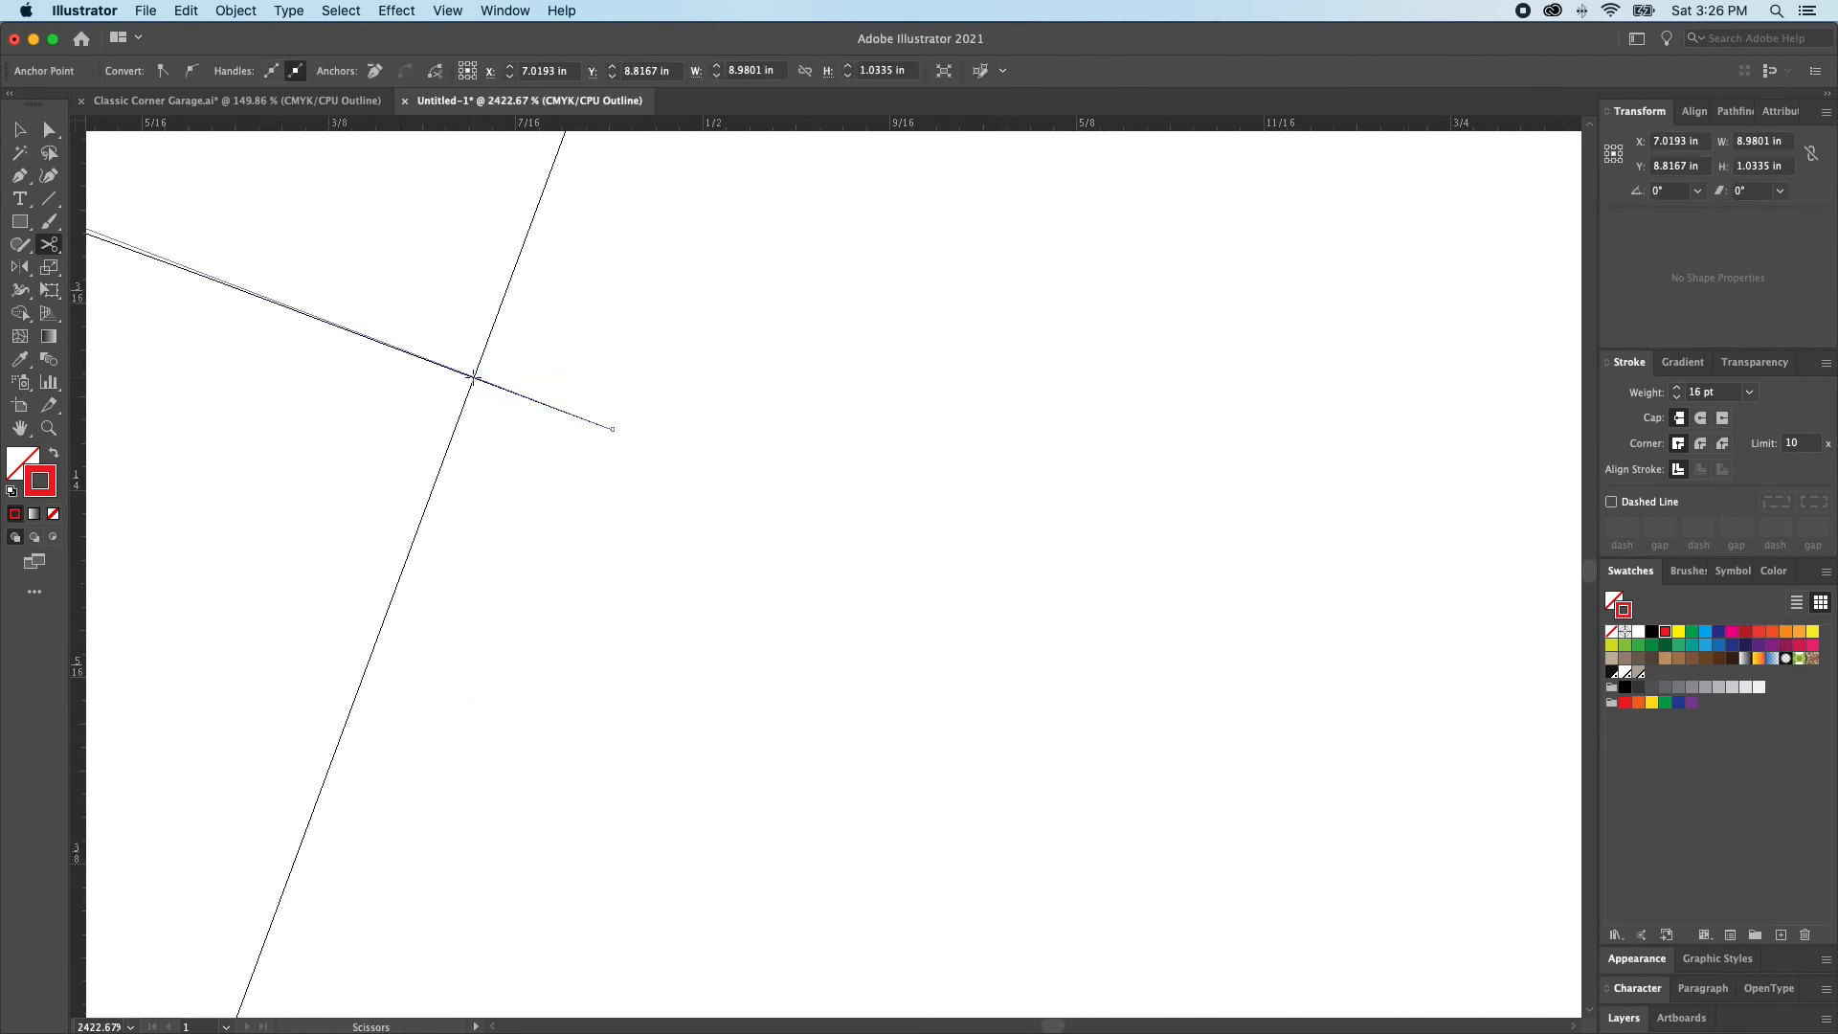
left_click(473, 378)
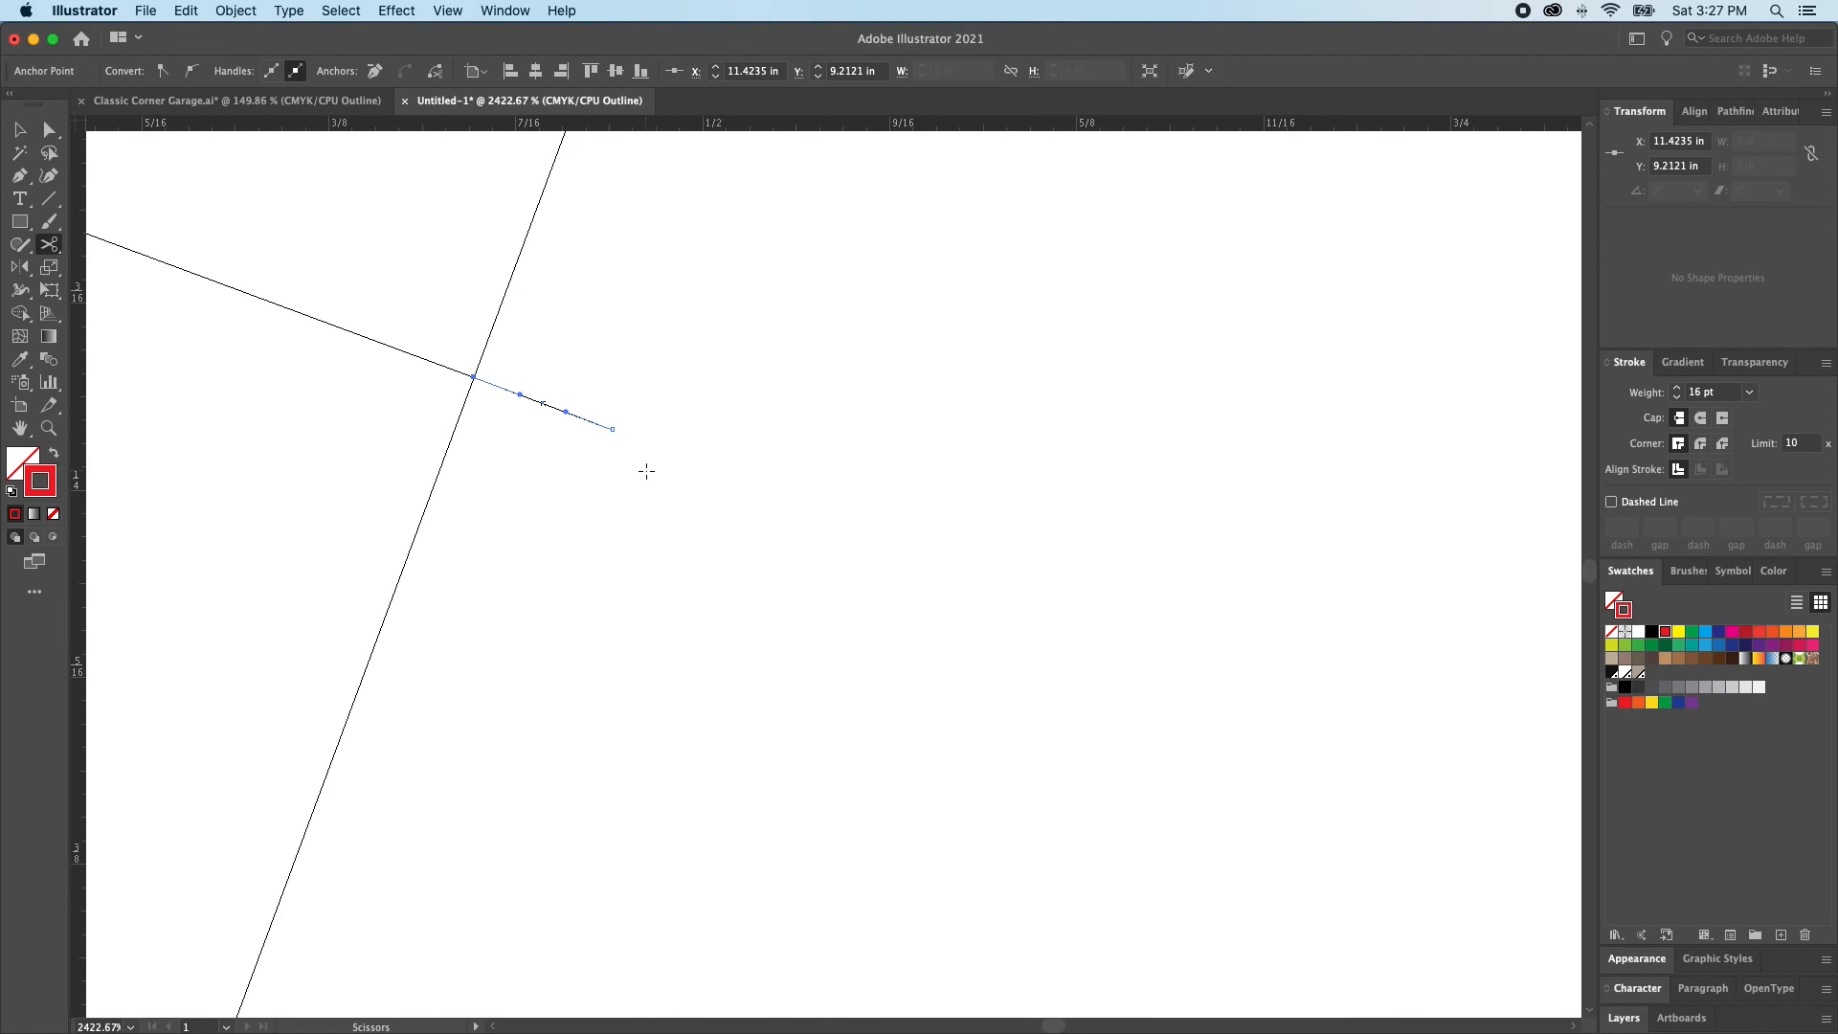
key("Delete")
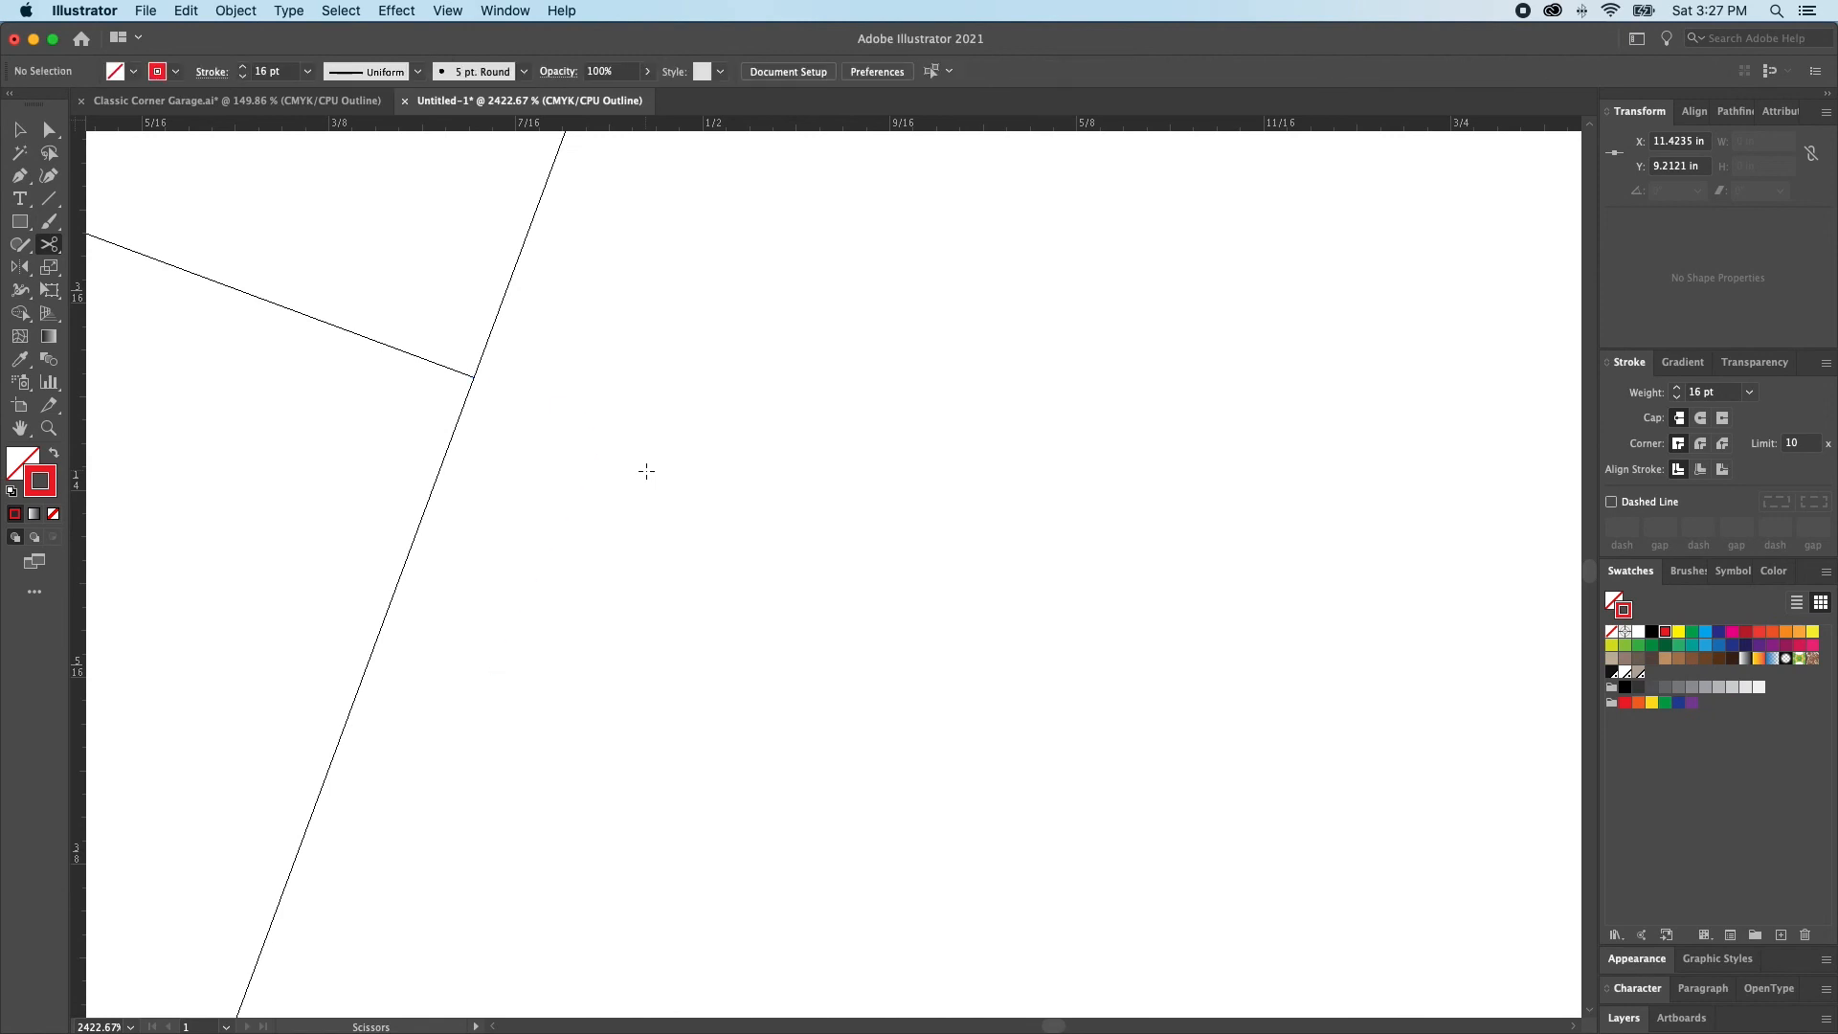
Cut the upper red arc exactly where it crosses the right guide line
key("super+minus")
scroll(759, 411, "down", 5)
scroll(759, 410, "left", 6)
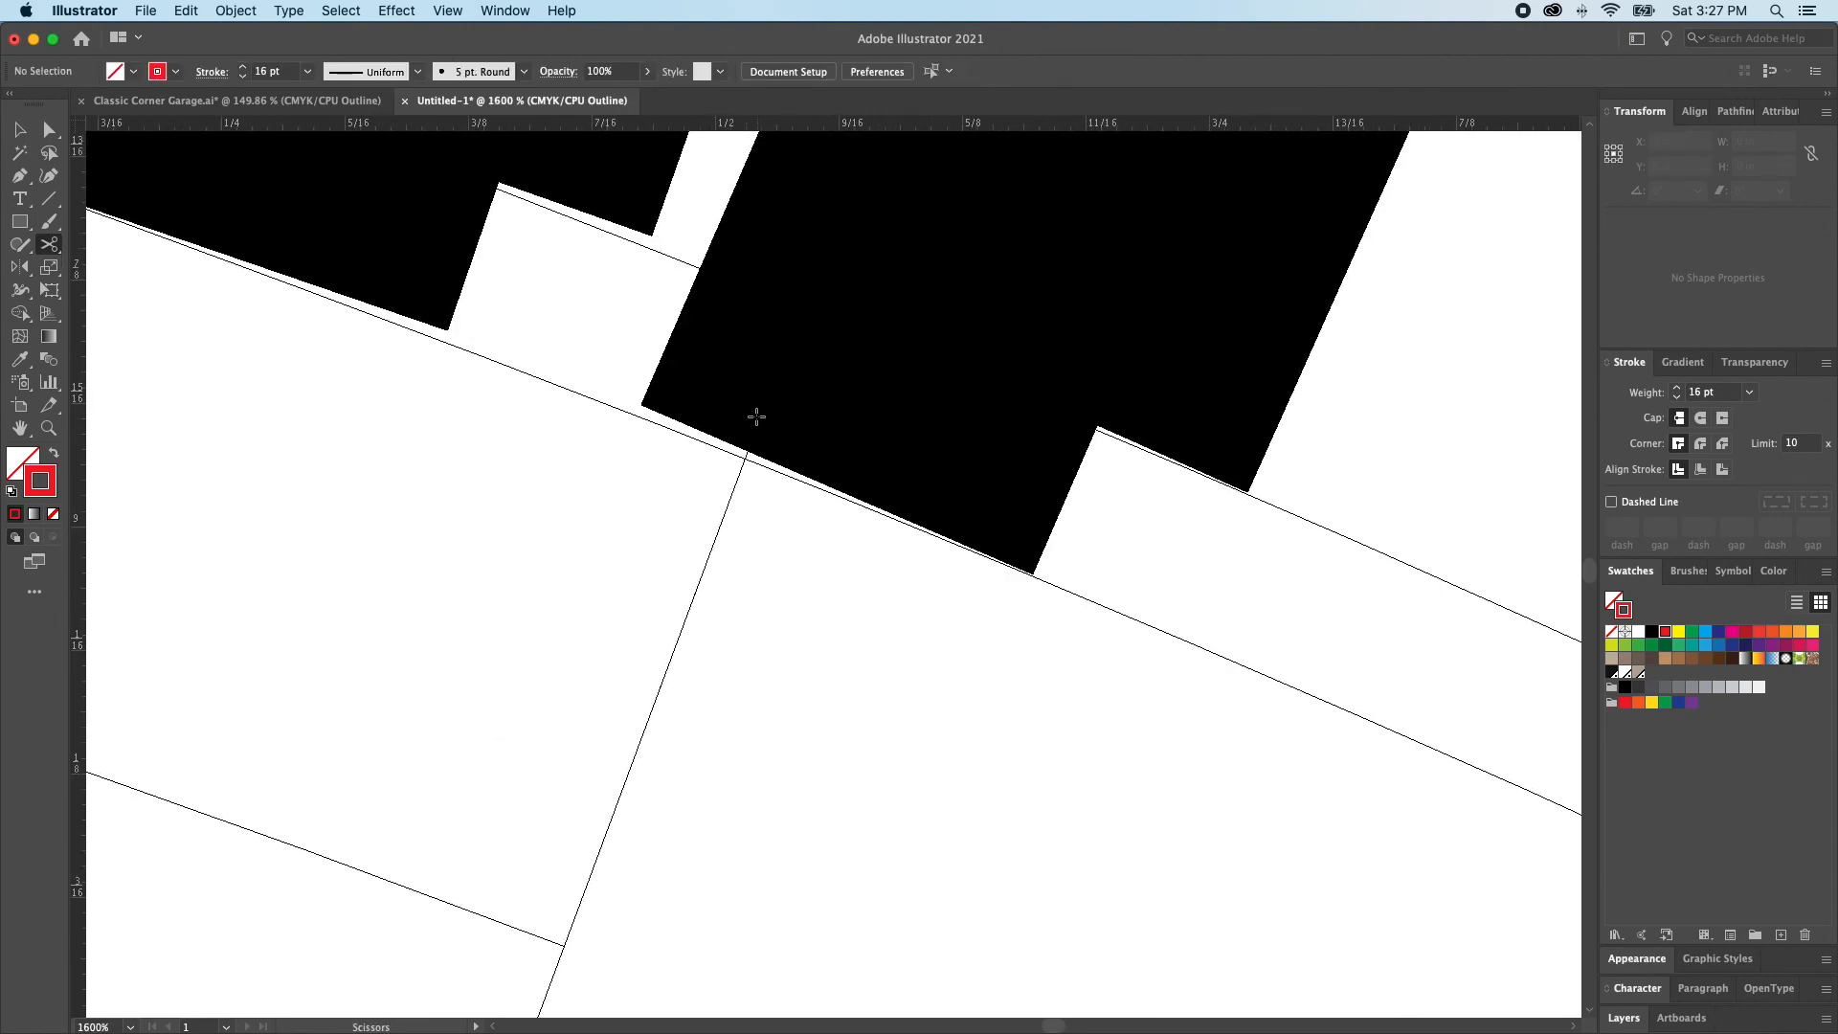
left_click(859, 429, "super")
left_click(859, 429, "super")
scroll(857, 429, "up", 5)
key("super+minus")
key("super+minus")
key("super+minus")
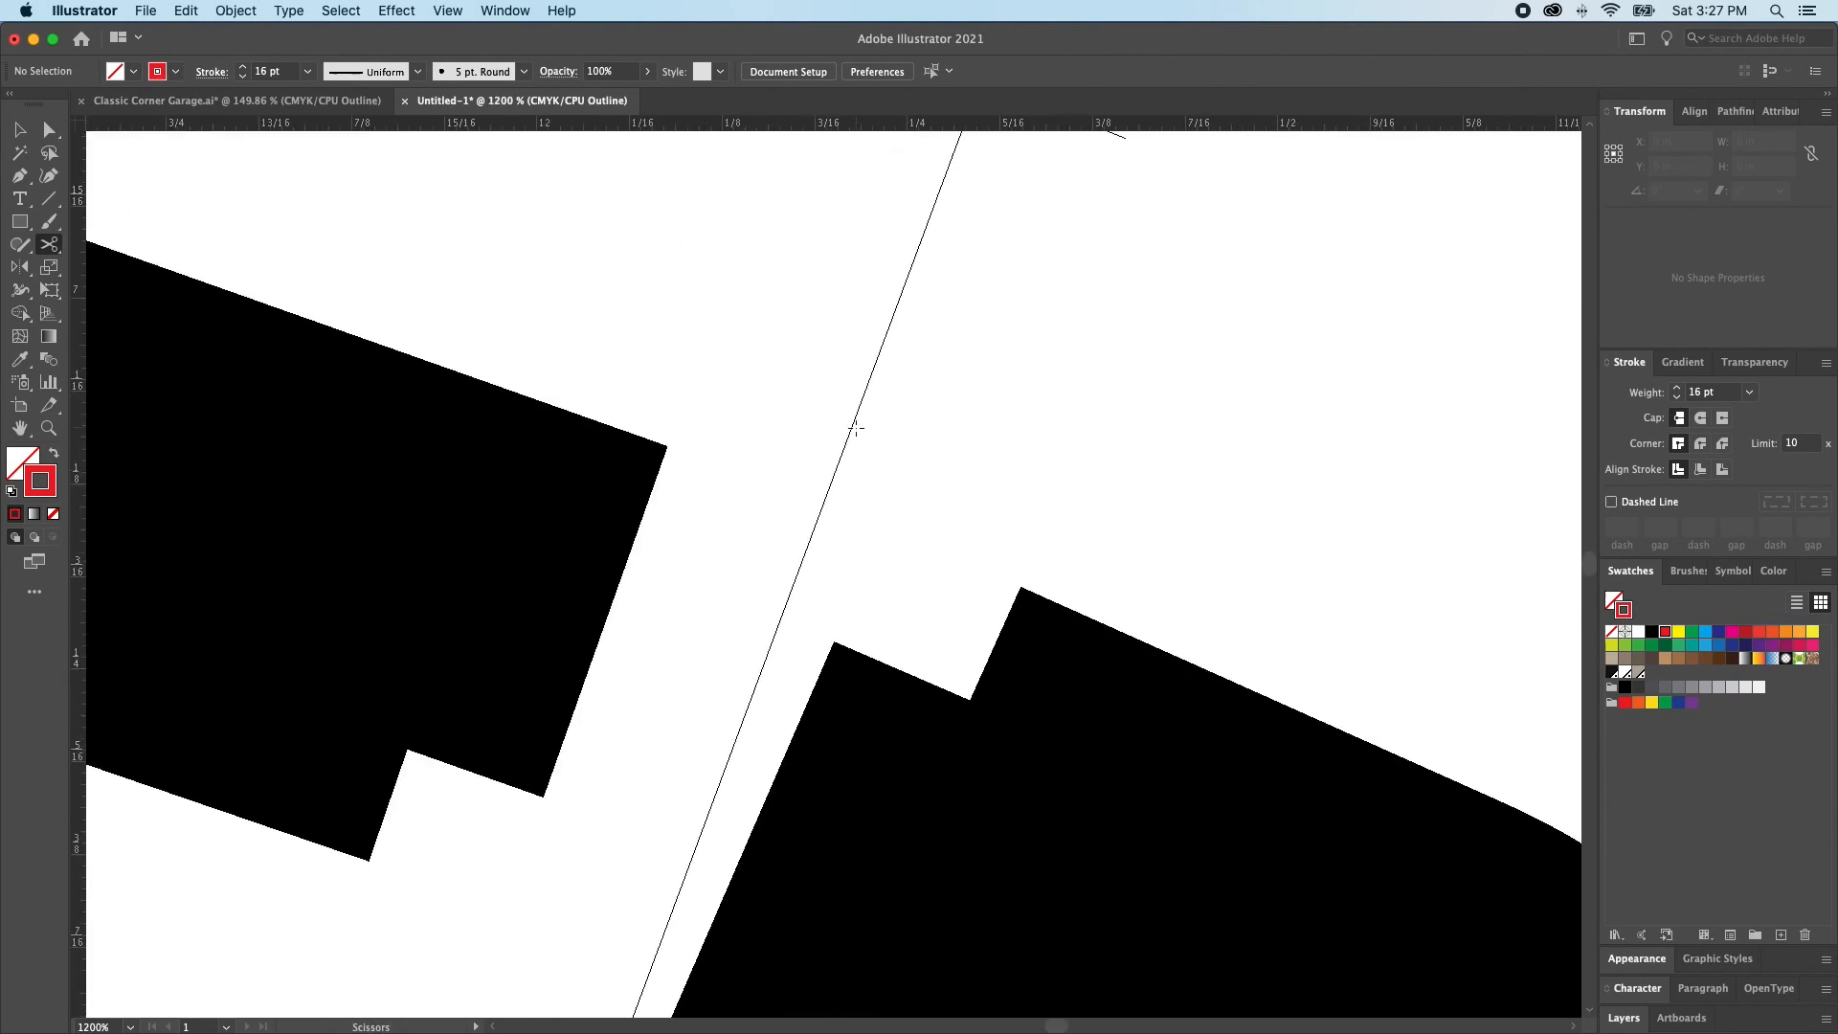
scroll(855, 429, "up", 10)
scroll(854, 429, "right", 2)
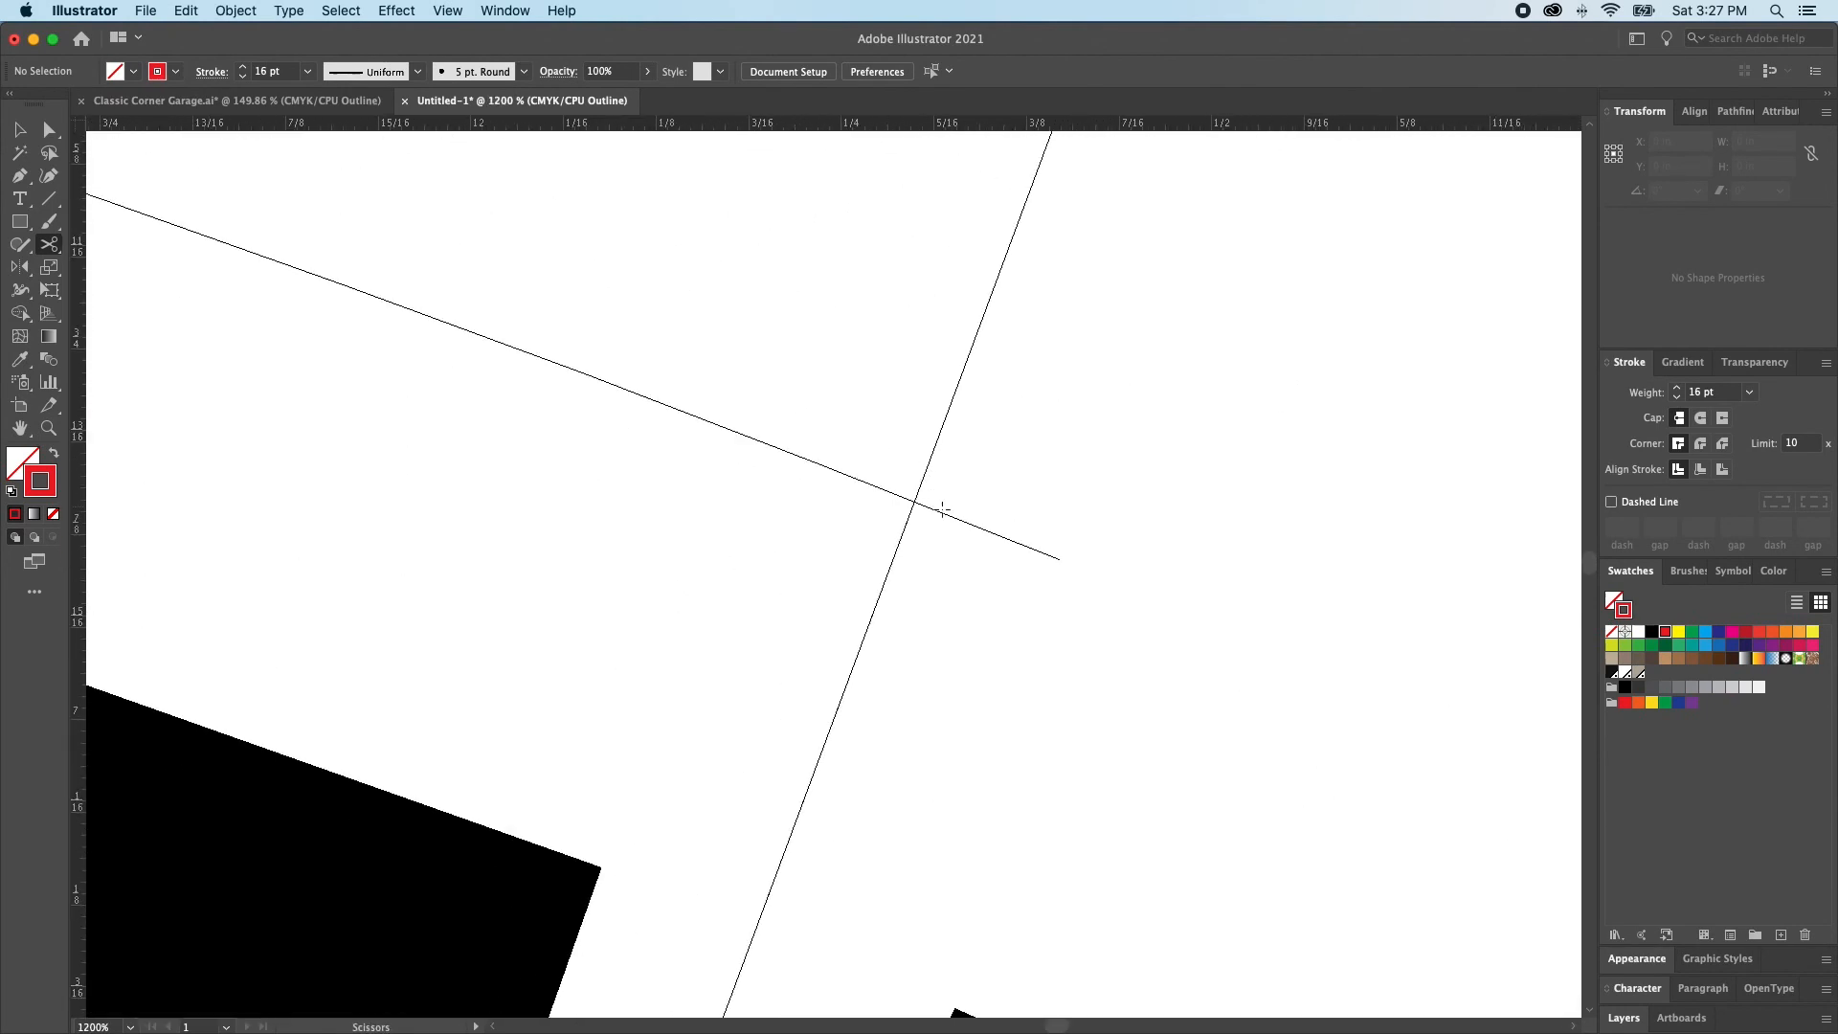
left_click(930, 509, "super")
left_click_drag(905, 484, 1089, 601)
scroll(575, 438, "left", 2)
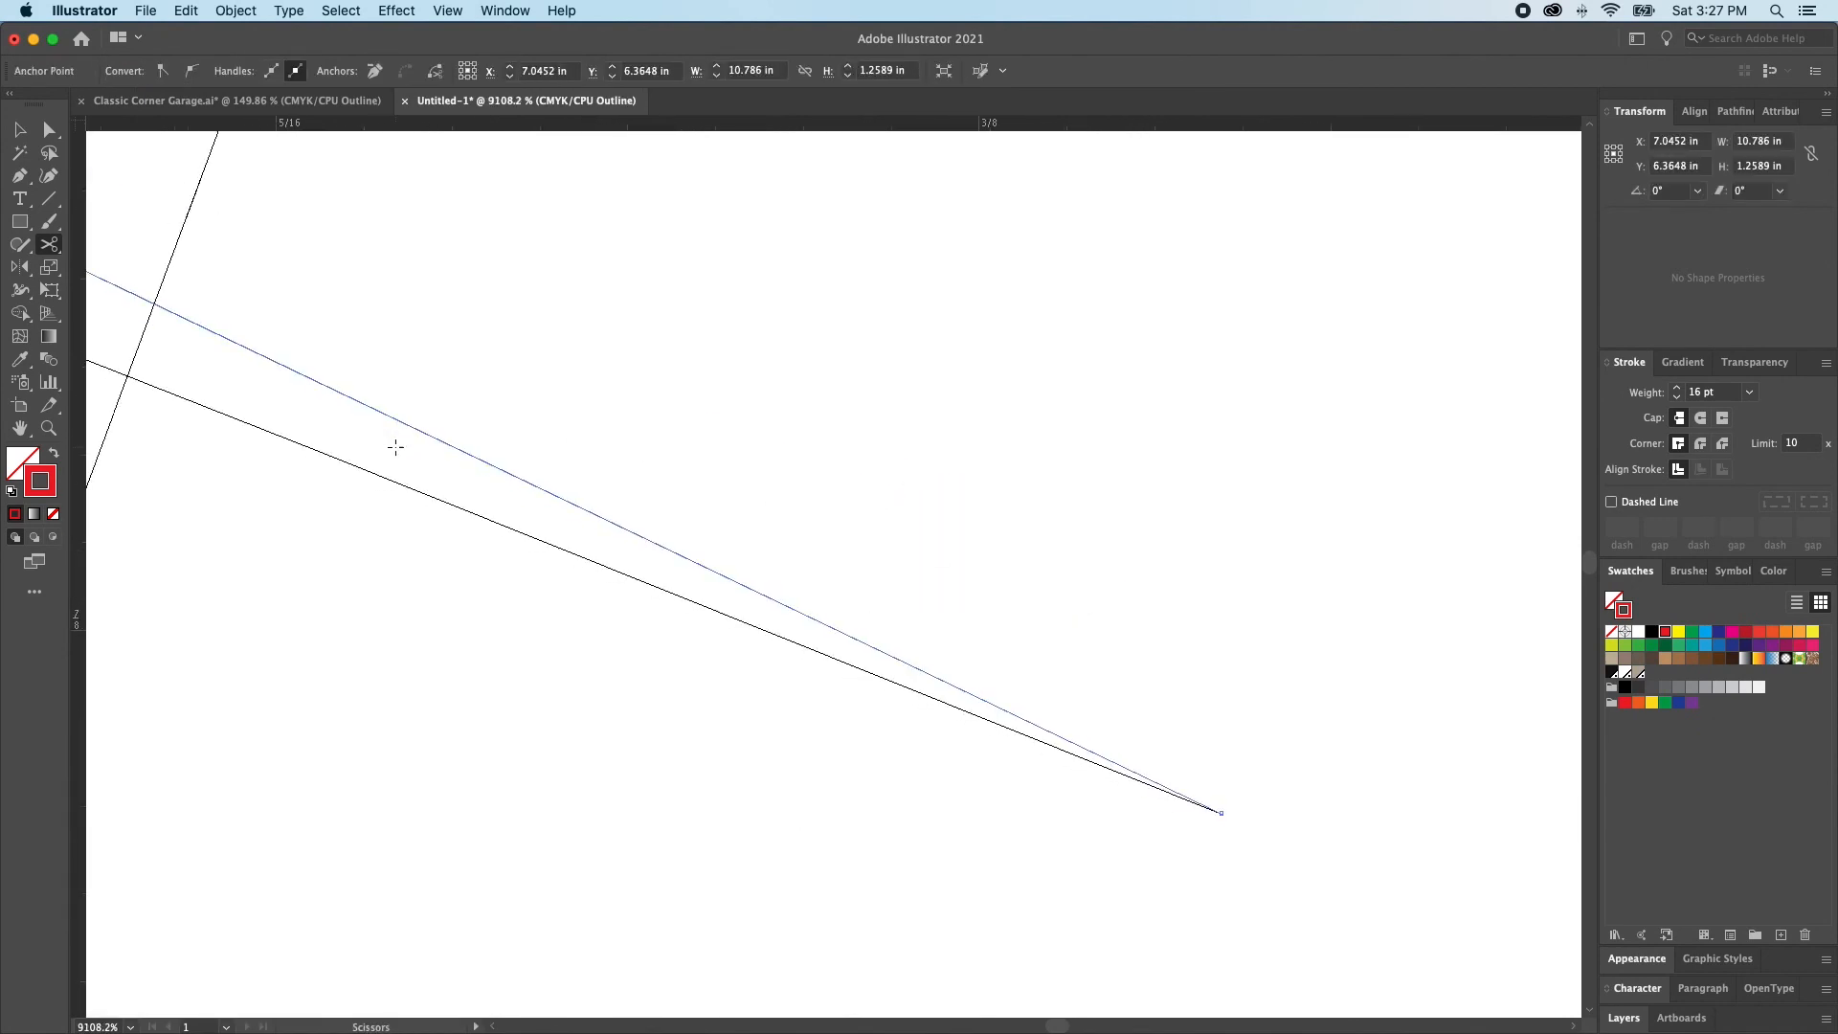
left_click(173, 376)
Delete the severed end of the upper arc beyond the right guide line
key("a")
key("super+minus")
key("super+minus")
key("super+minus")
key("super+minus")
key("super+minus")
key("super+minus")
key("super+minus")
key("super+minus")
key("super+minus")
key("super+minus")
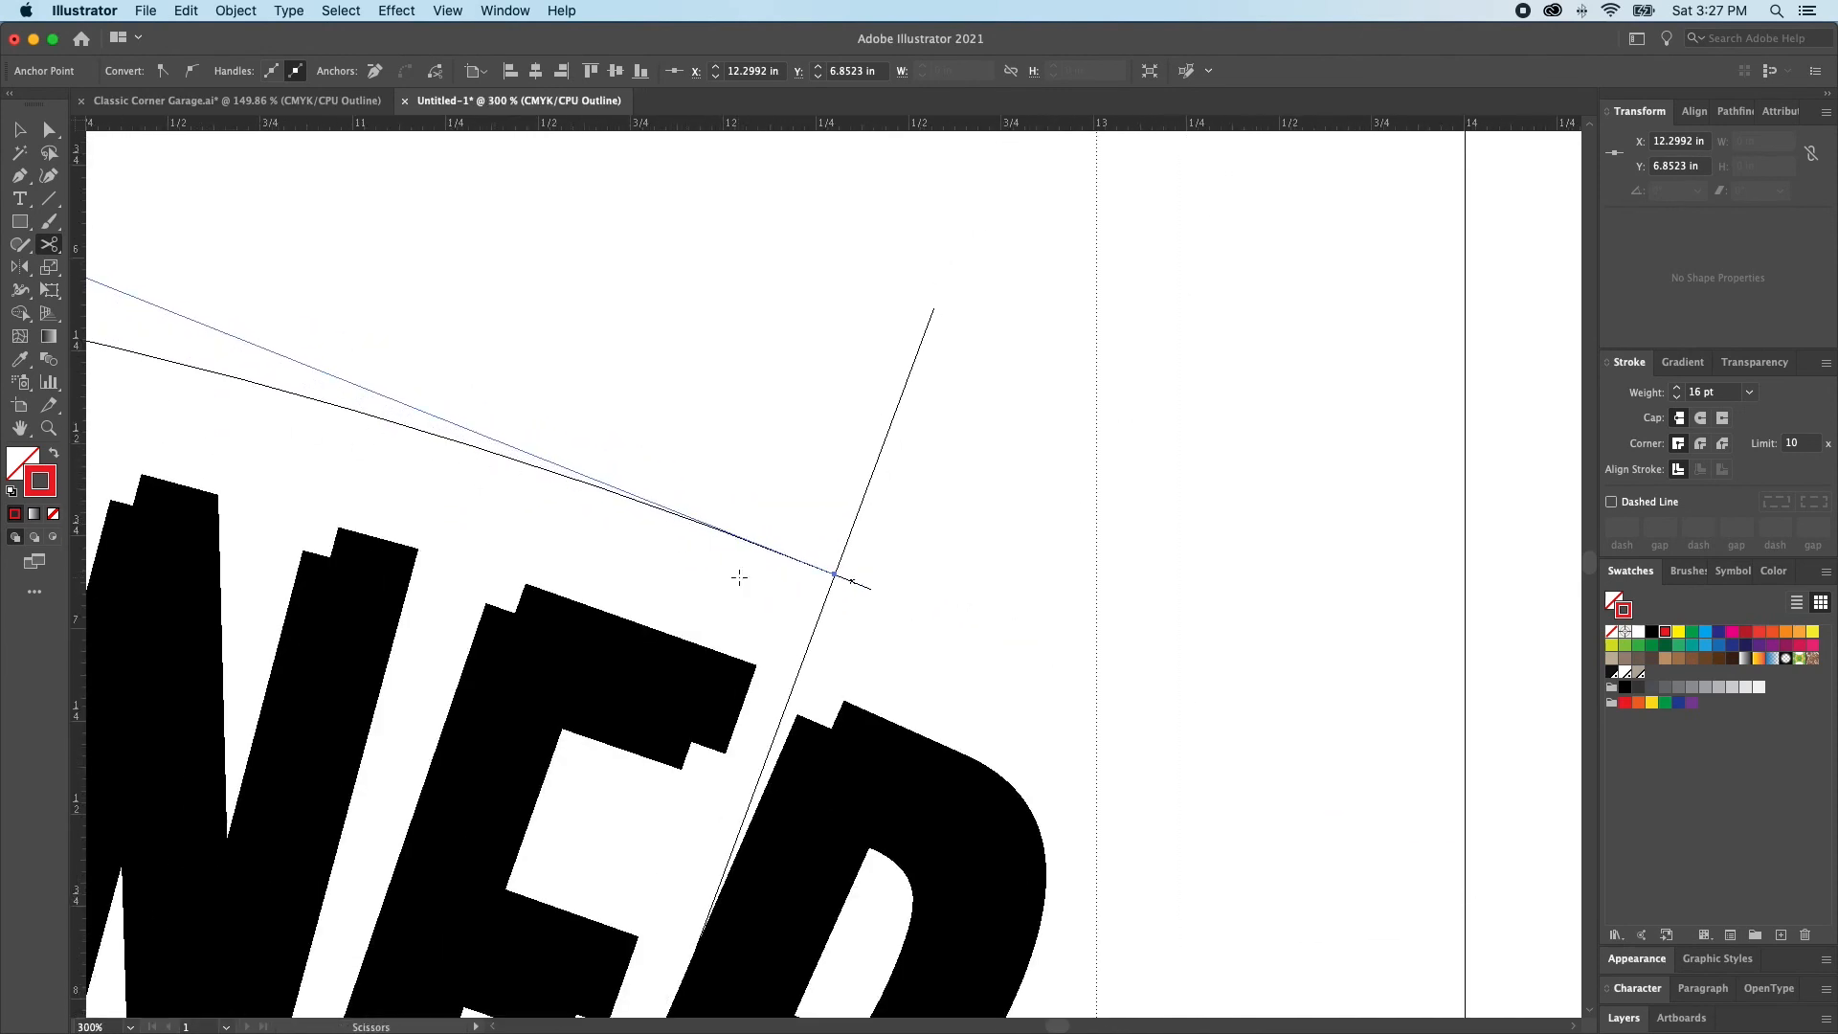
key("a")
key("alt")
left_click(869, 592, "alt")
key("Delete")
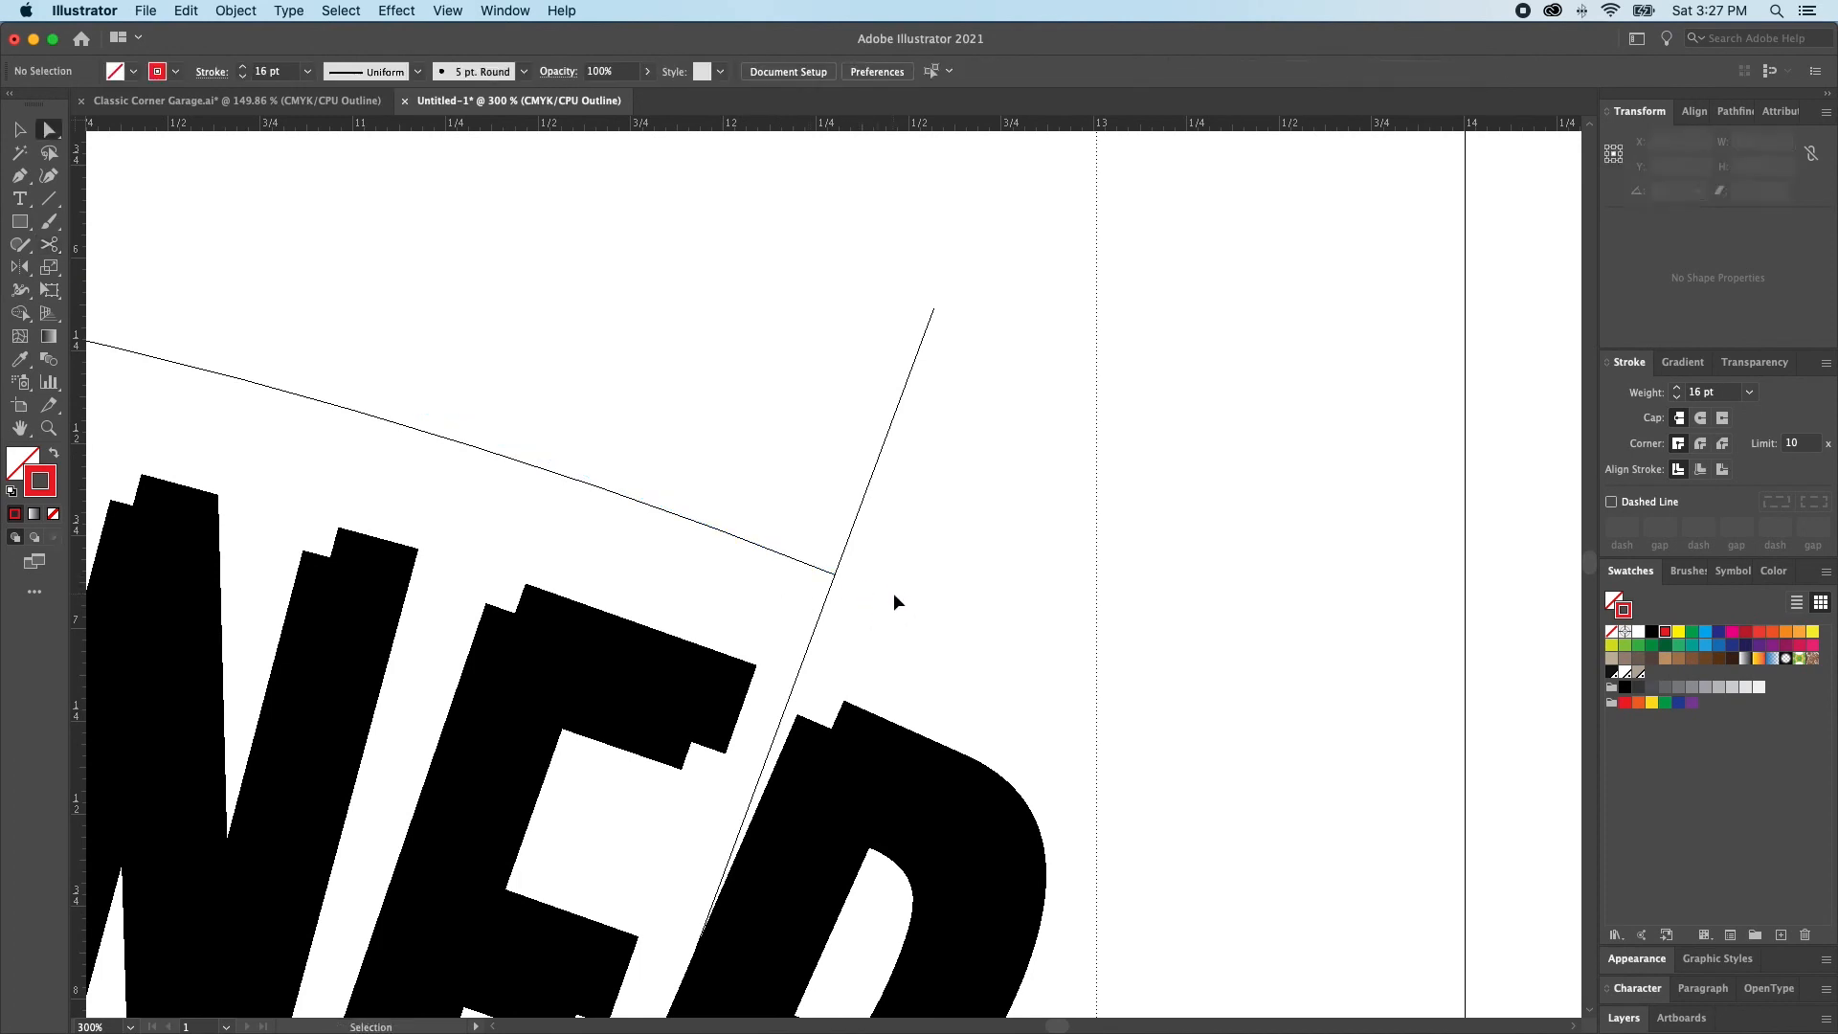
Unlock all locked objects in the artwork and clear the selection
key("super+0")
key("v")
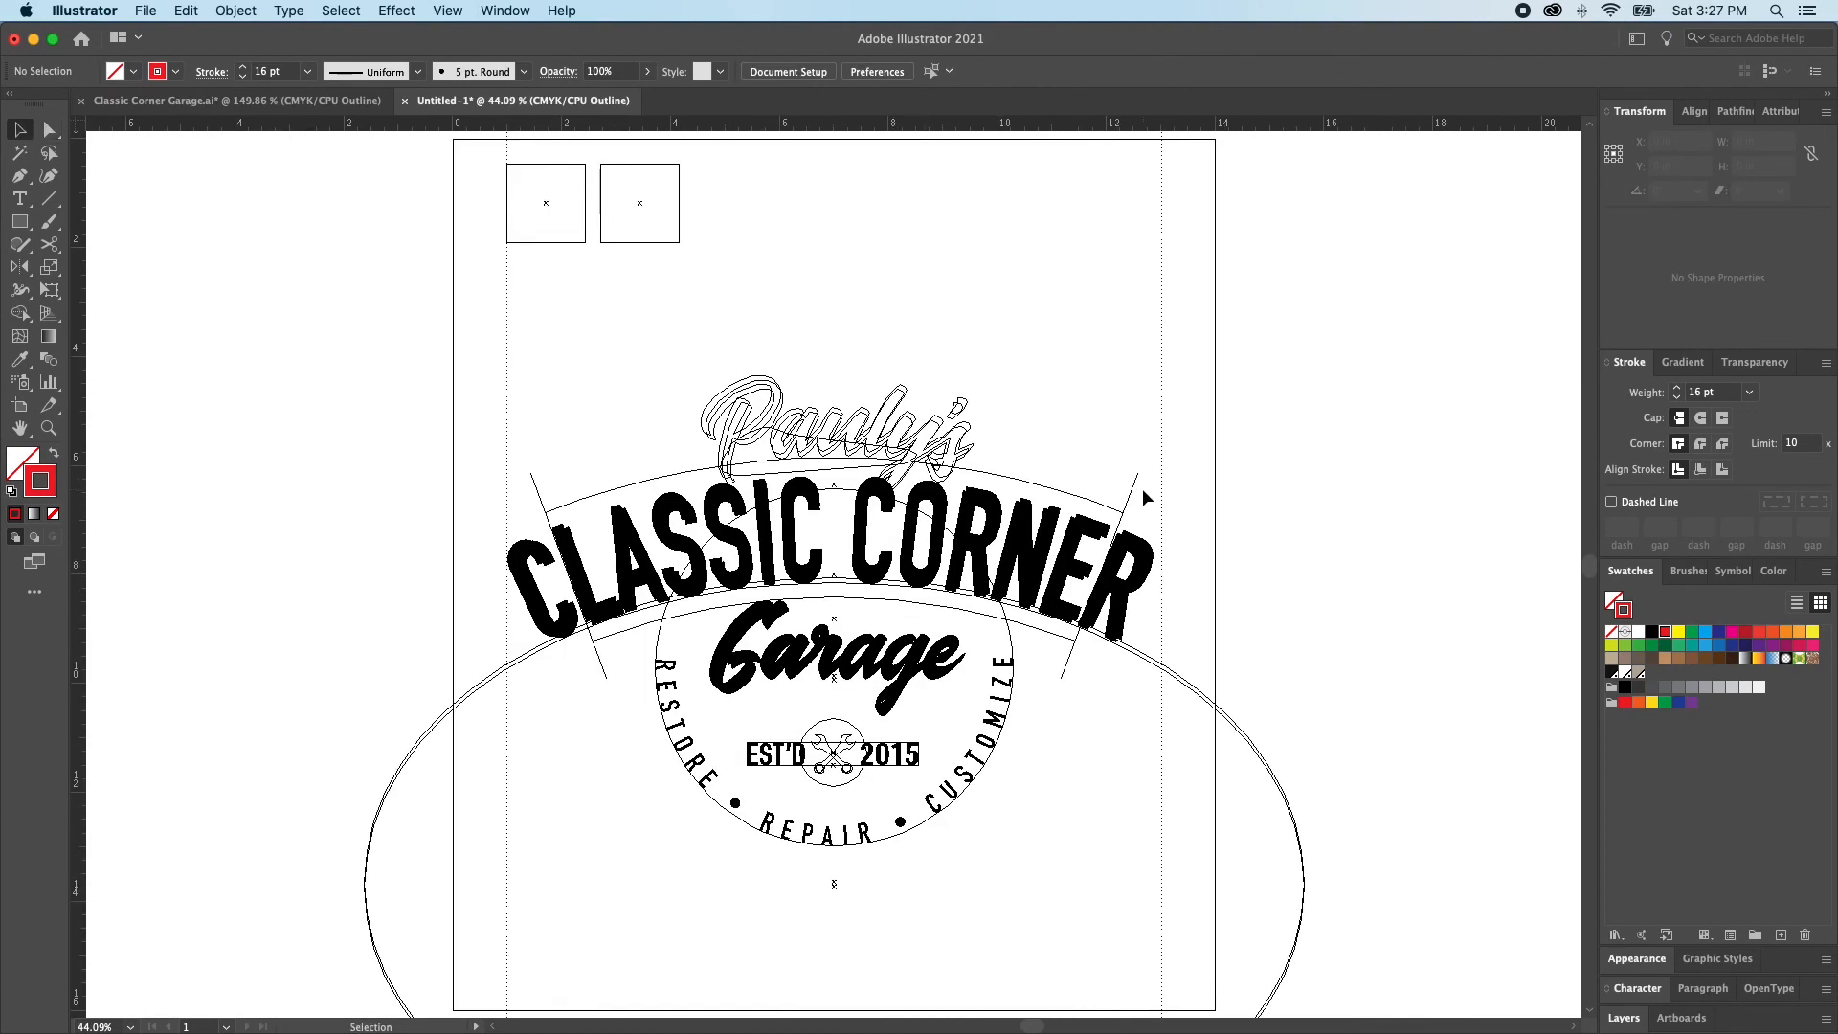
key("super+alt+2")
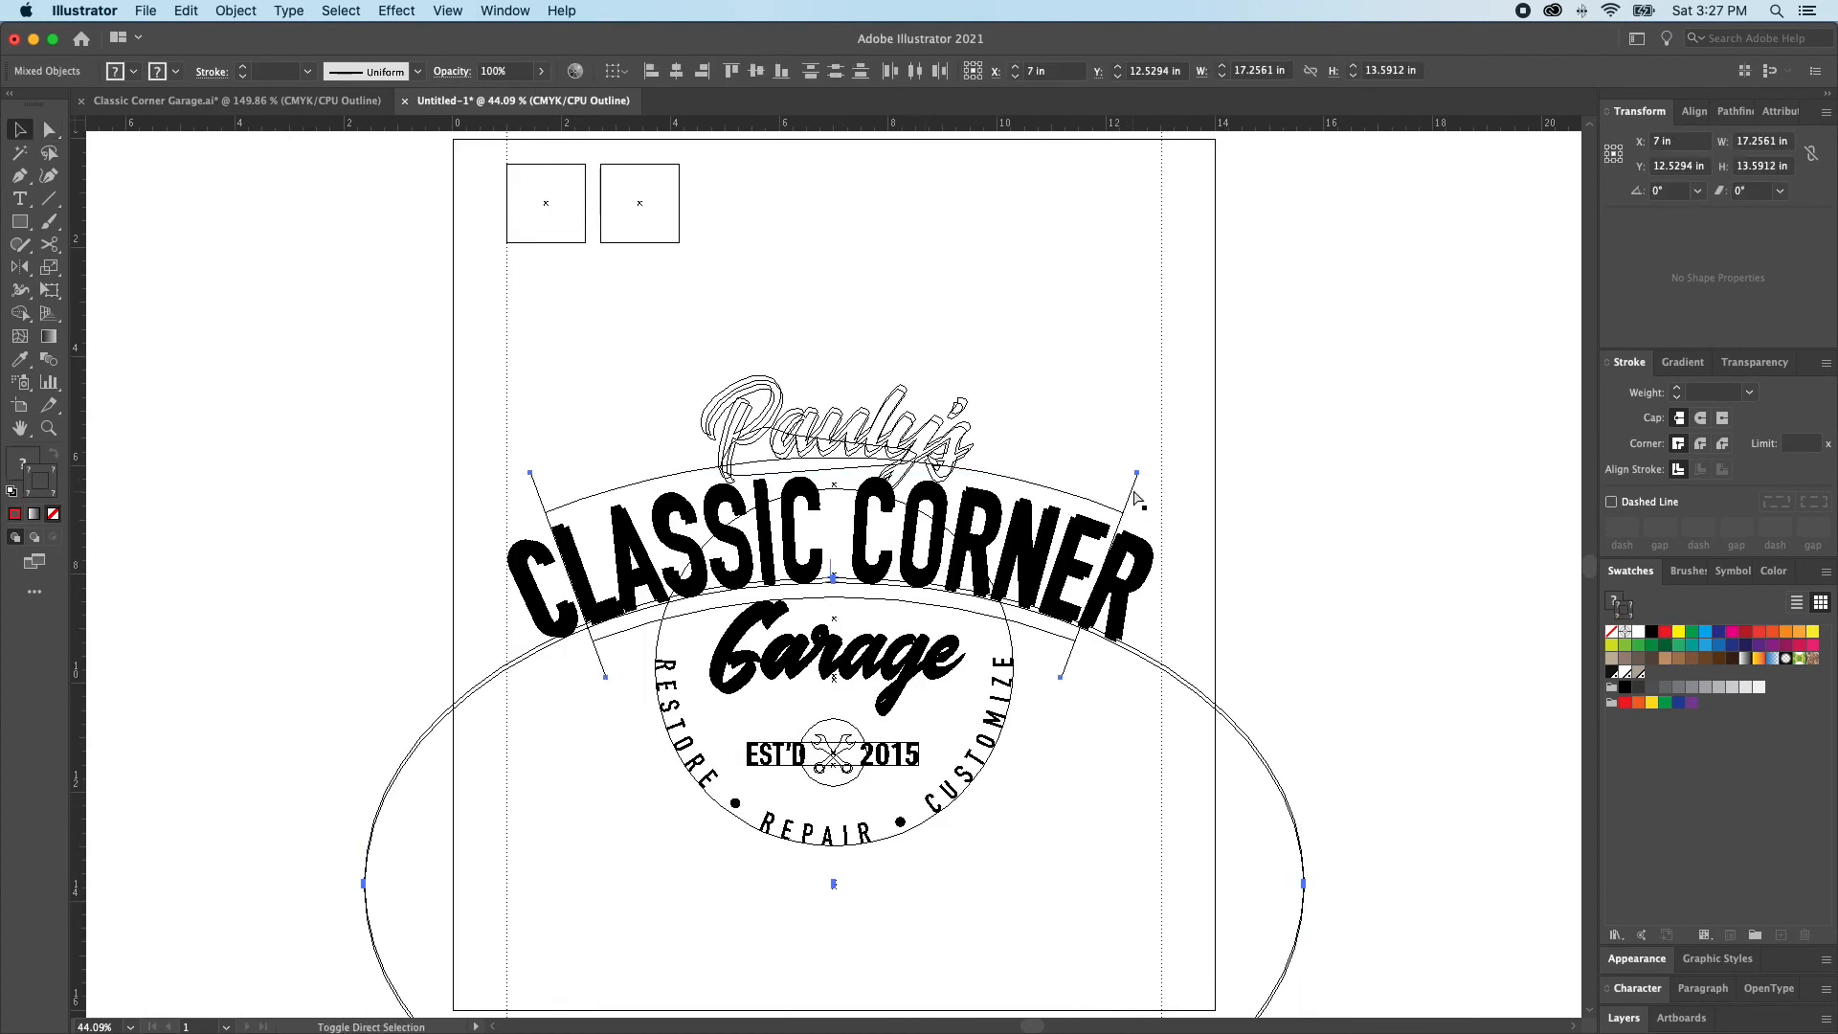
key("super+shift+a")
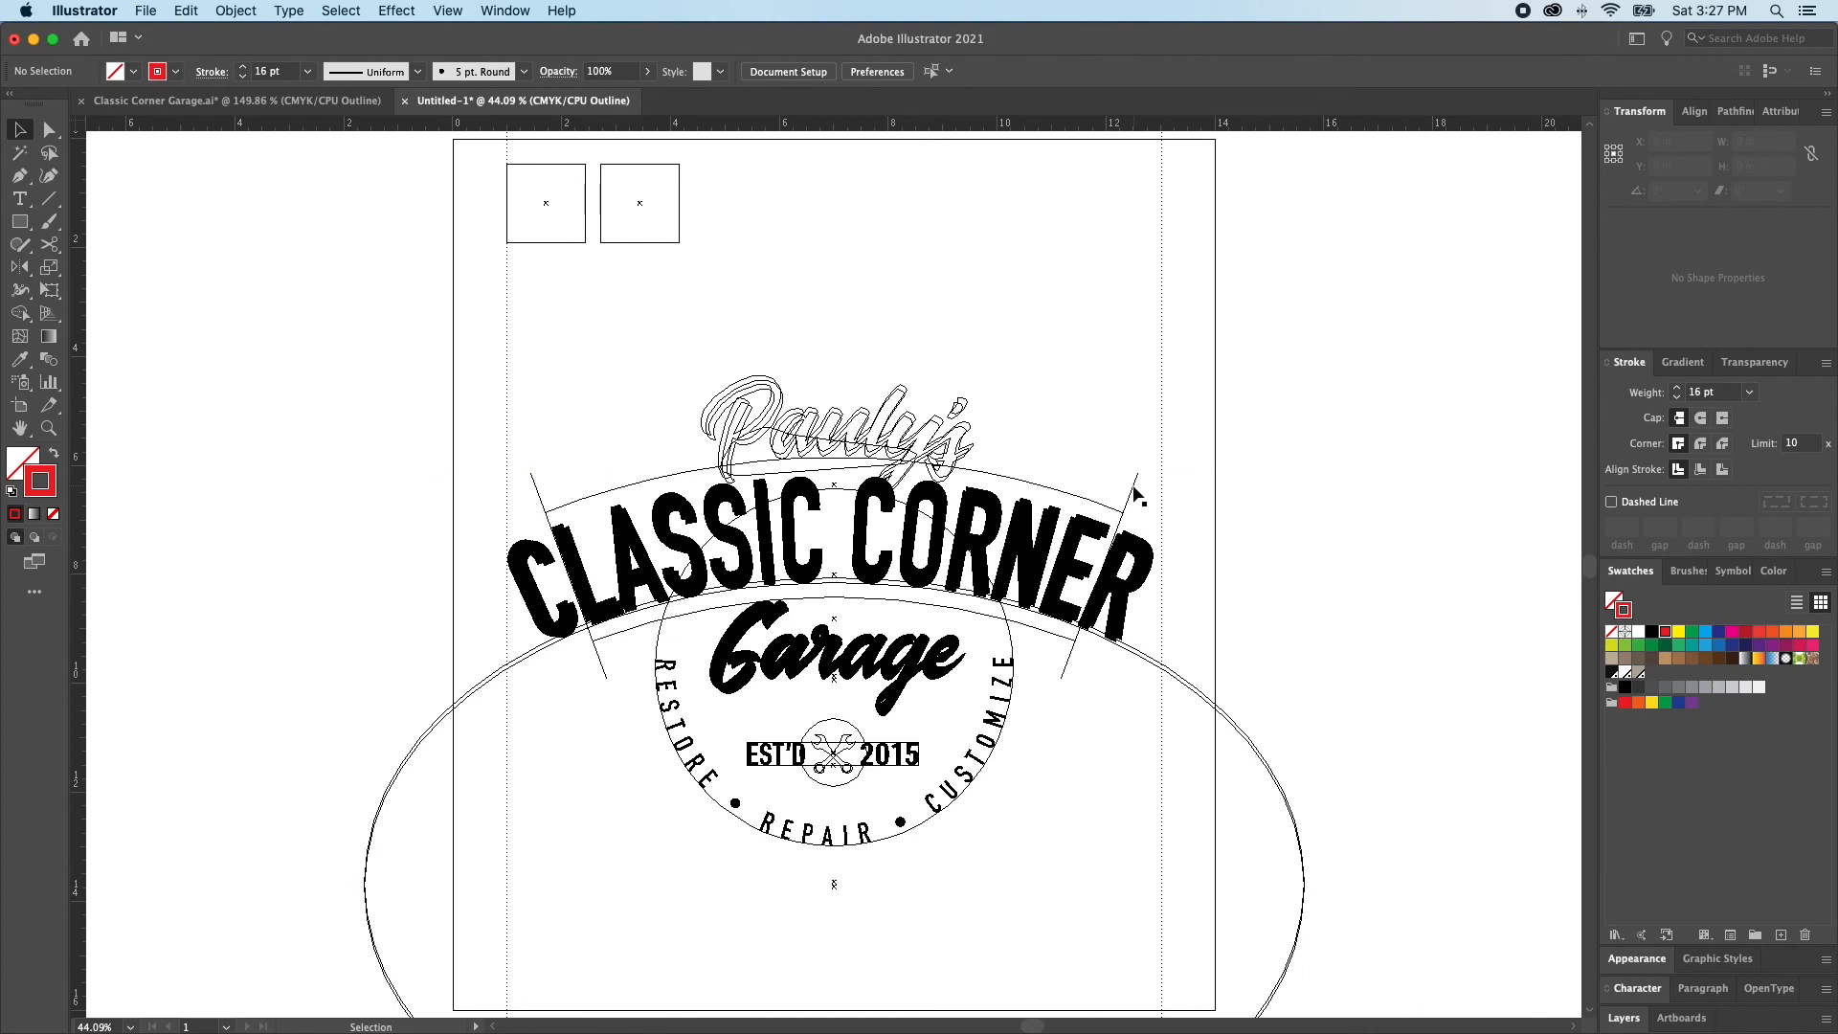
Group the two angled guide lines, remove their stroke and return to preview view
left_click(1134, 493)
left_click(534, 491, "shift")
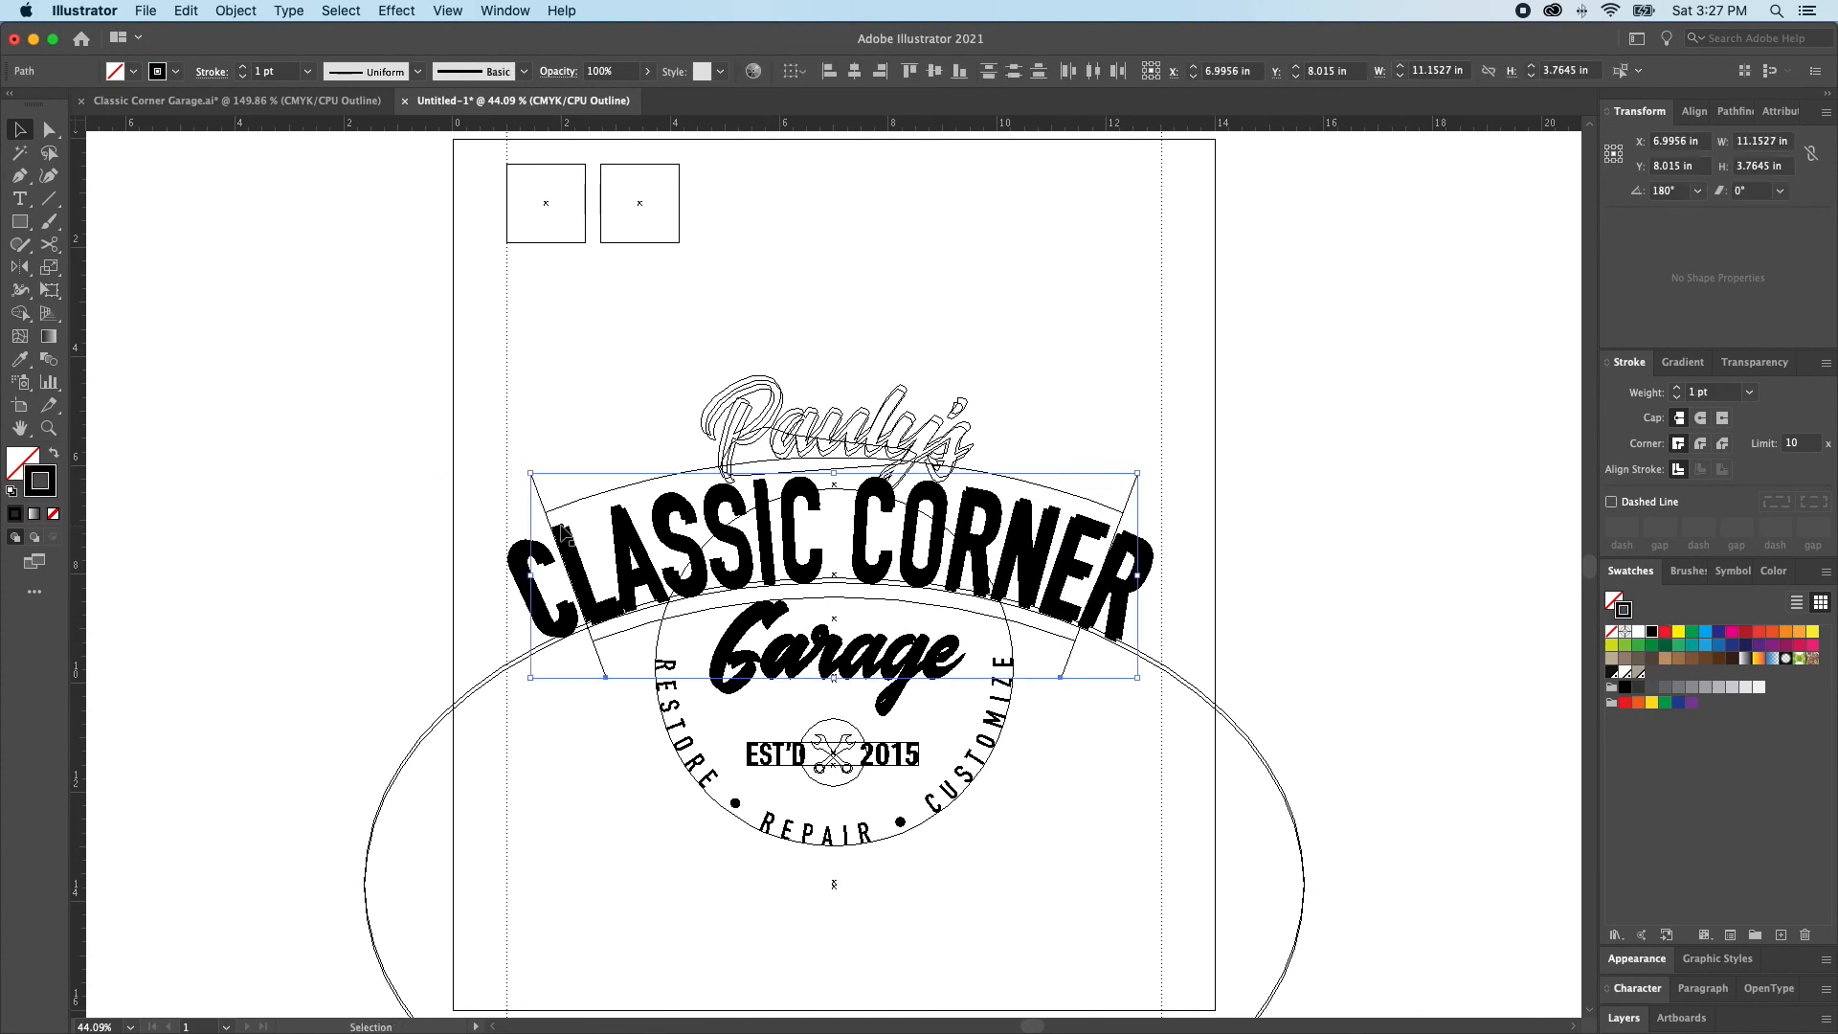
key("super+g")
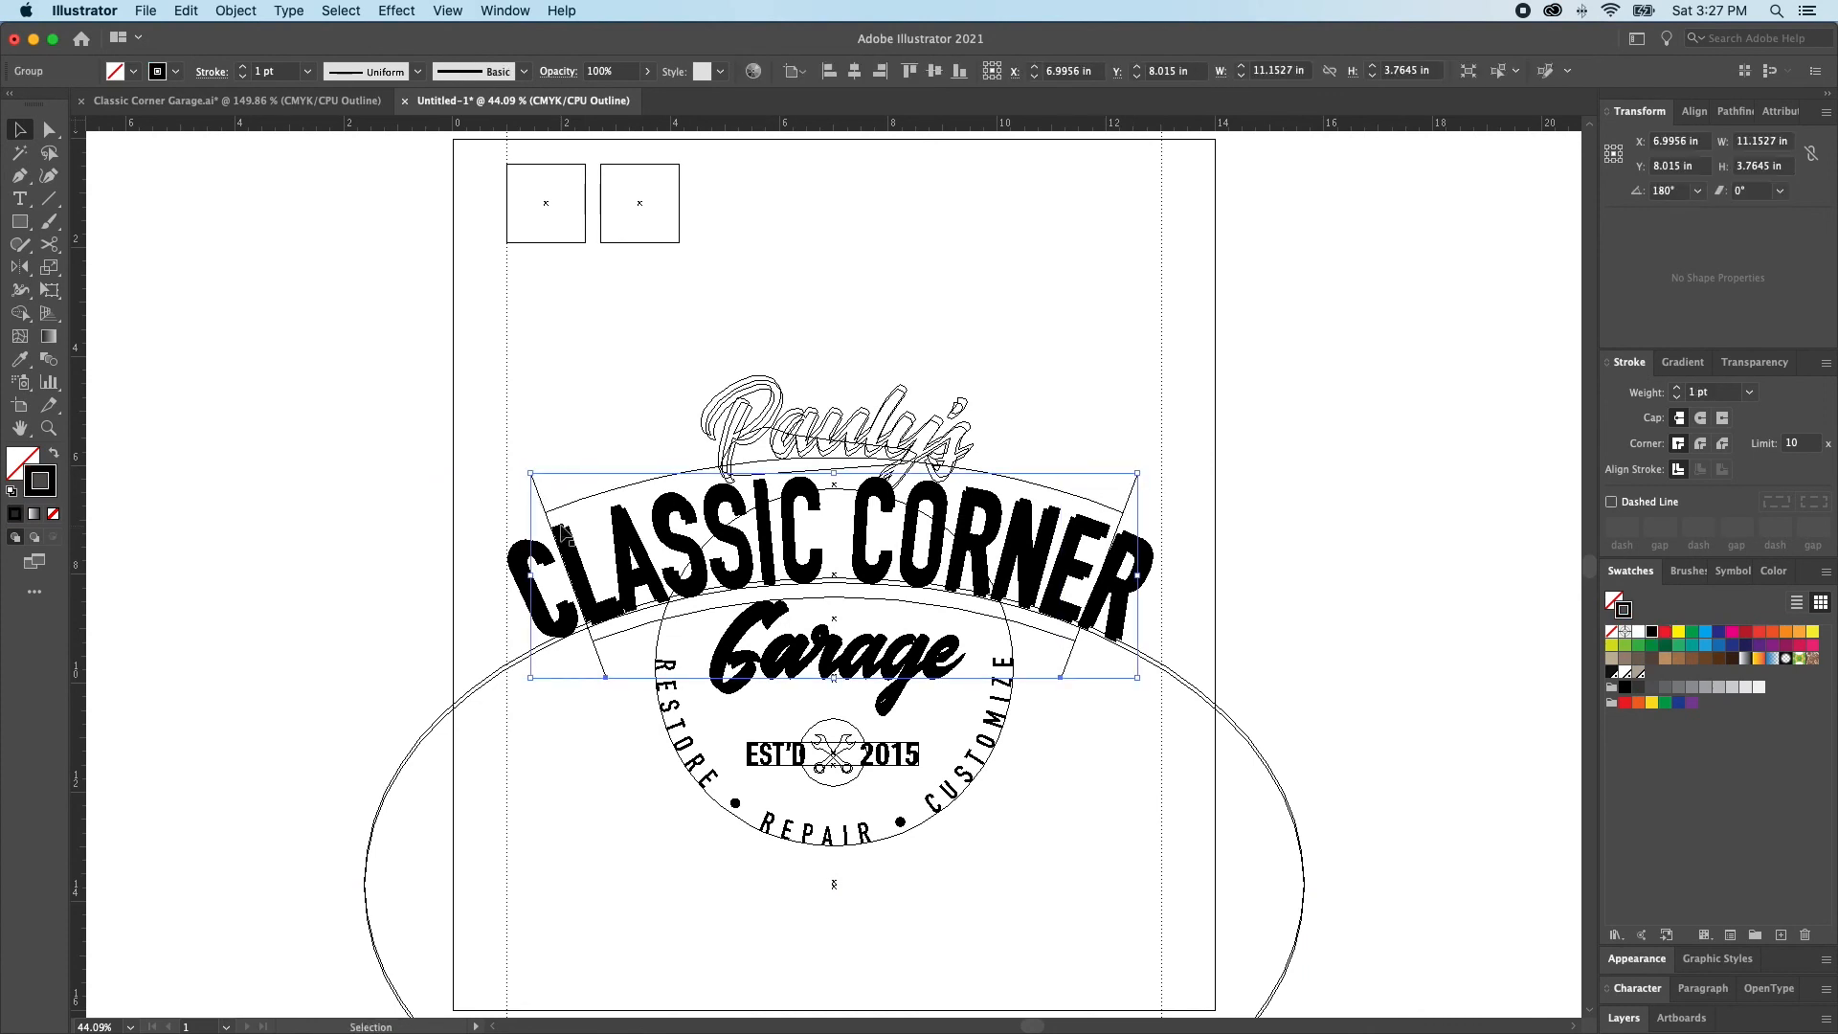
key("shift+super+a")
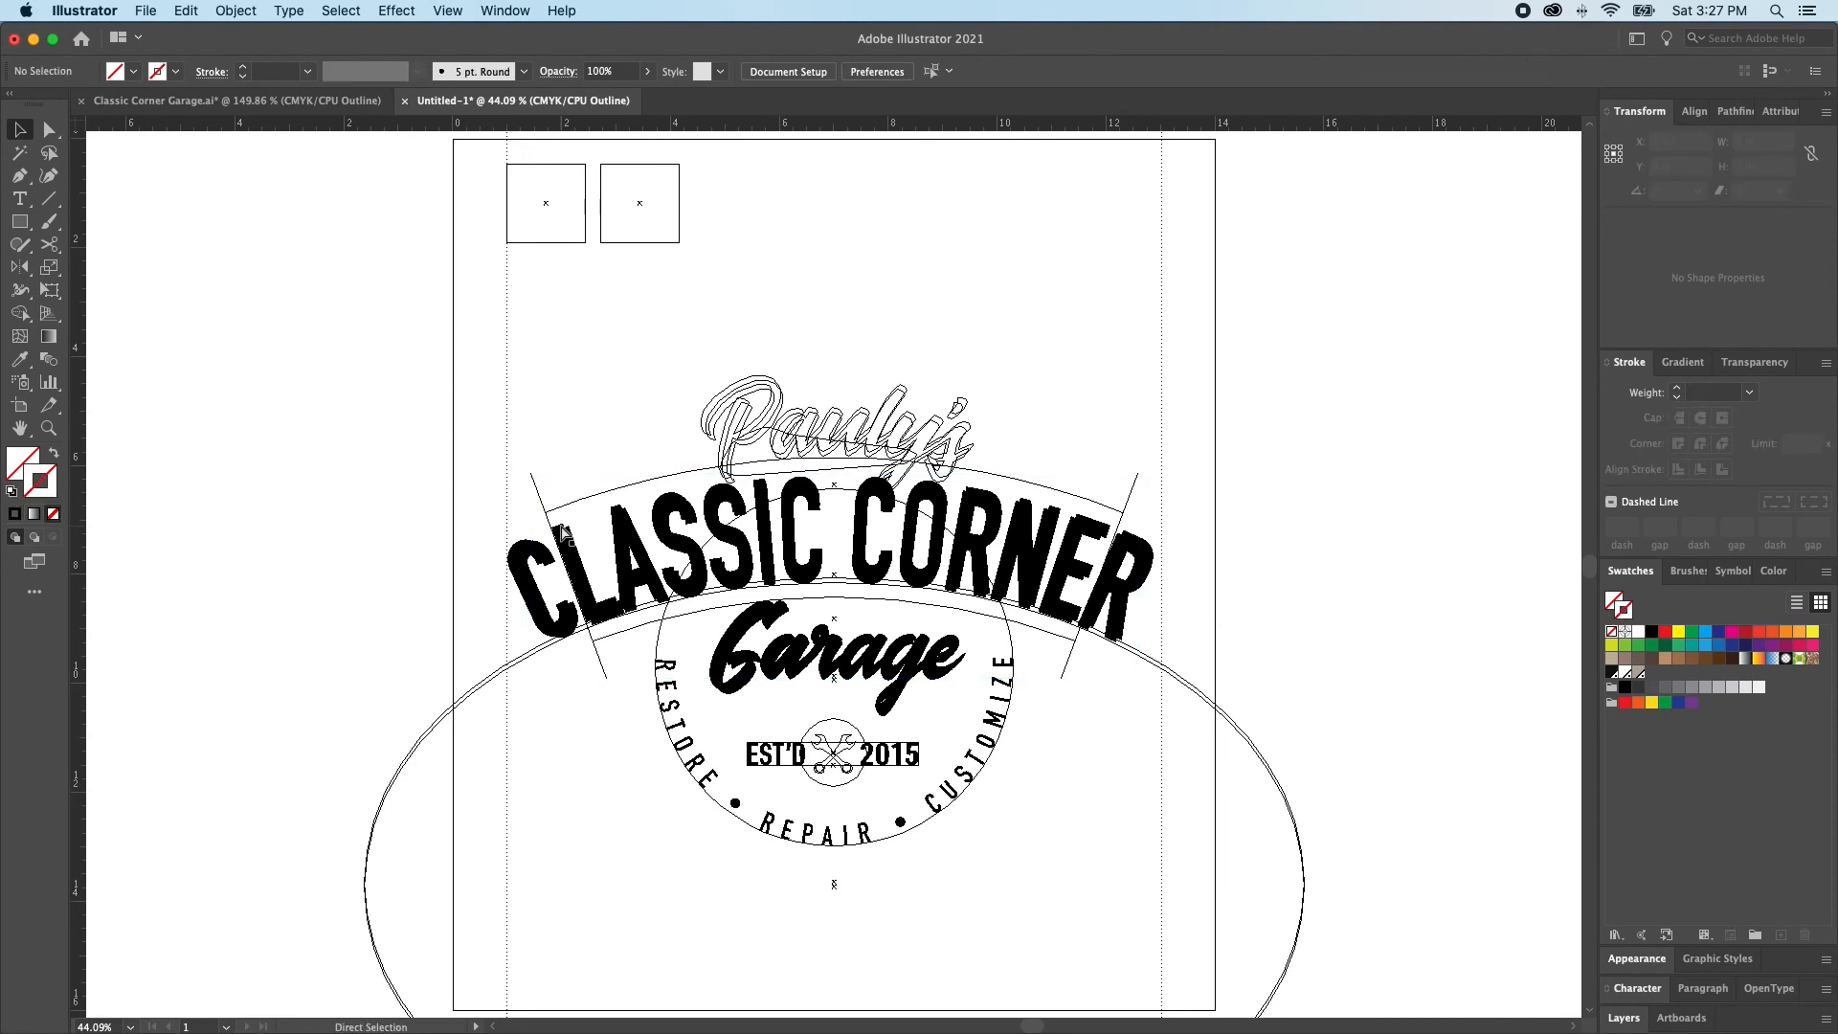
key("super+y")
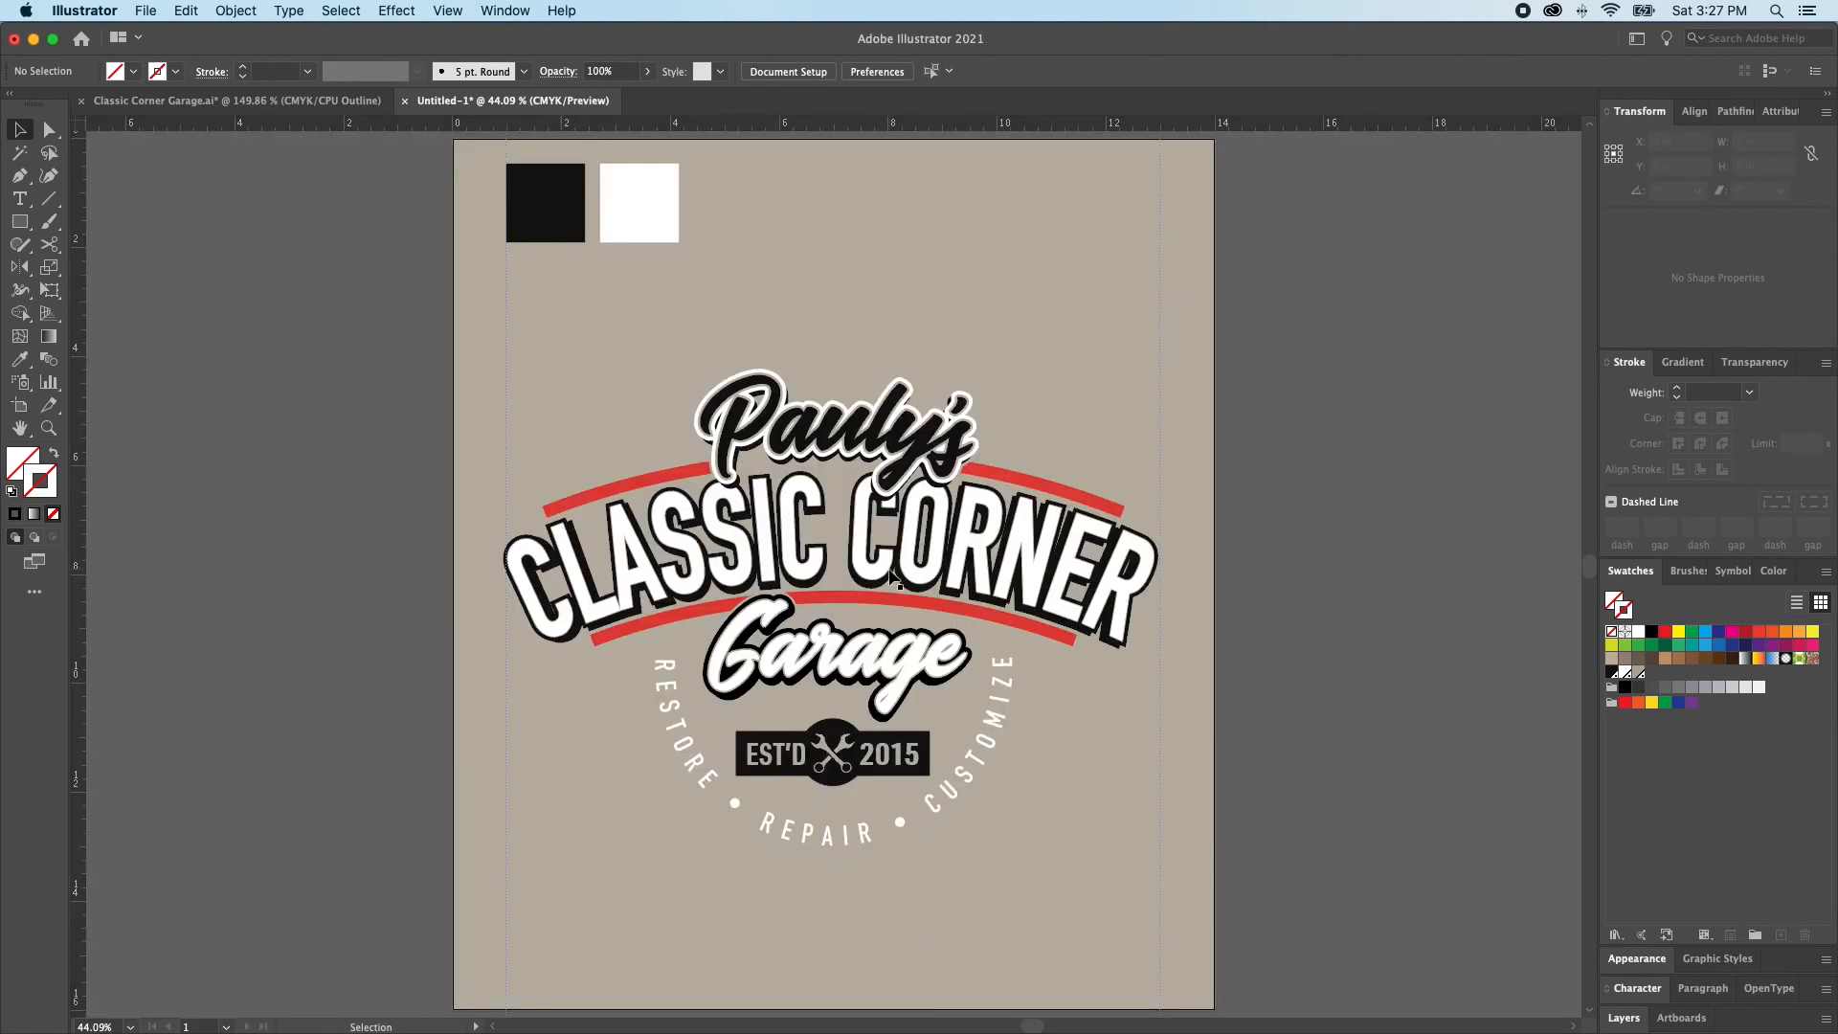
Select only the lower red arc and nudge it slightly down, away from the CLASSIC CORNER lettering
key("a")
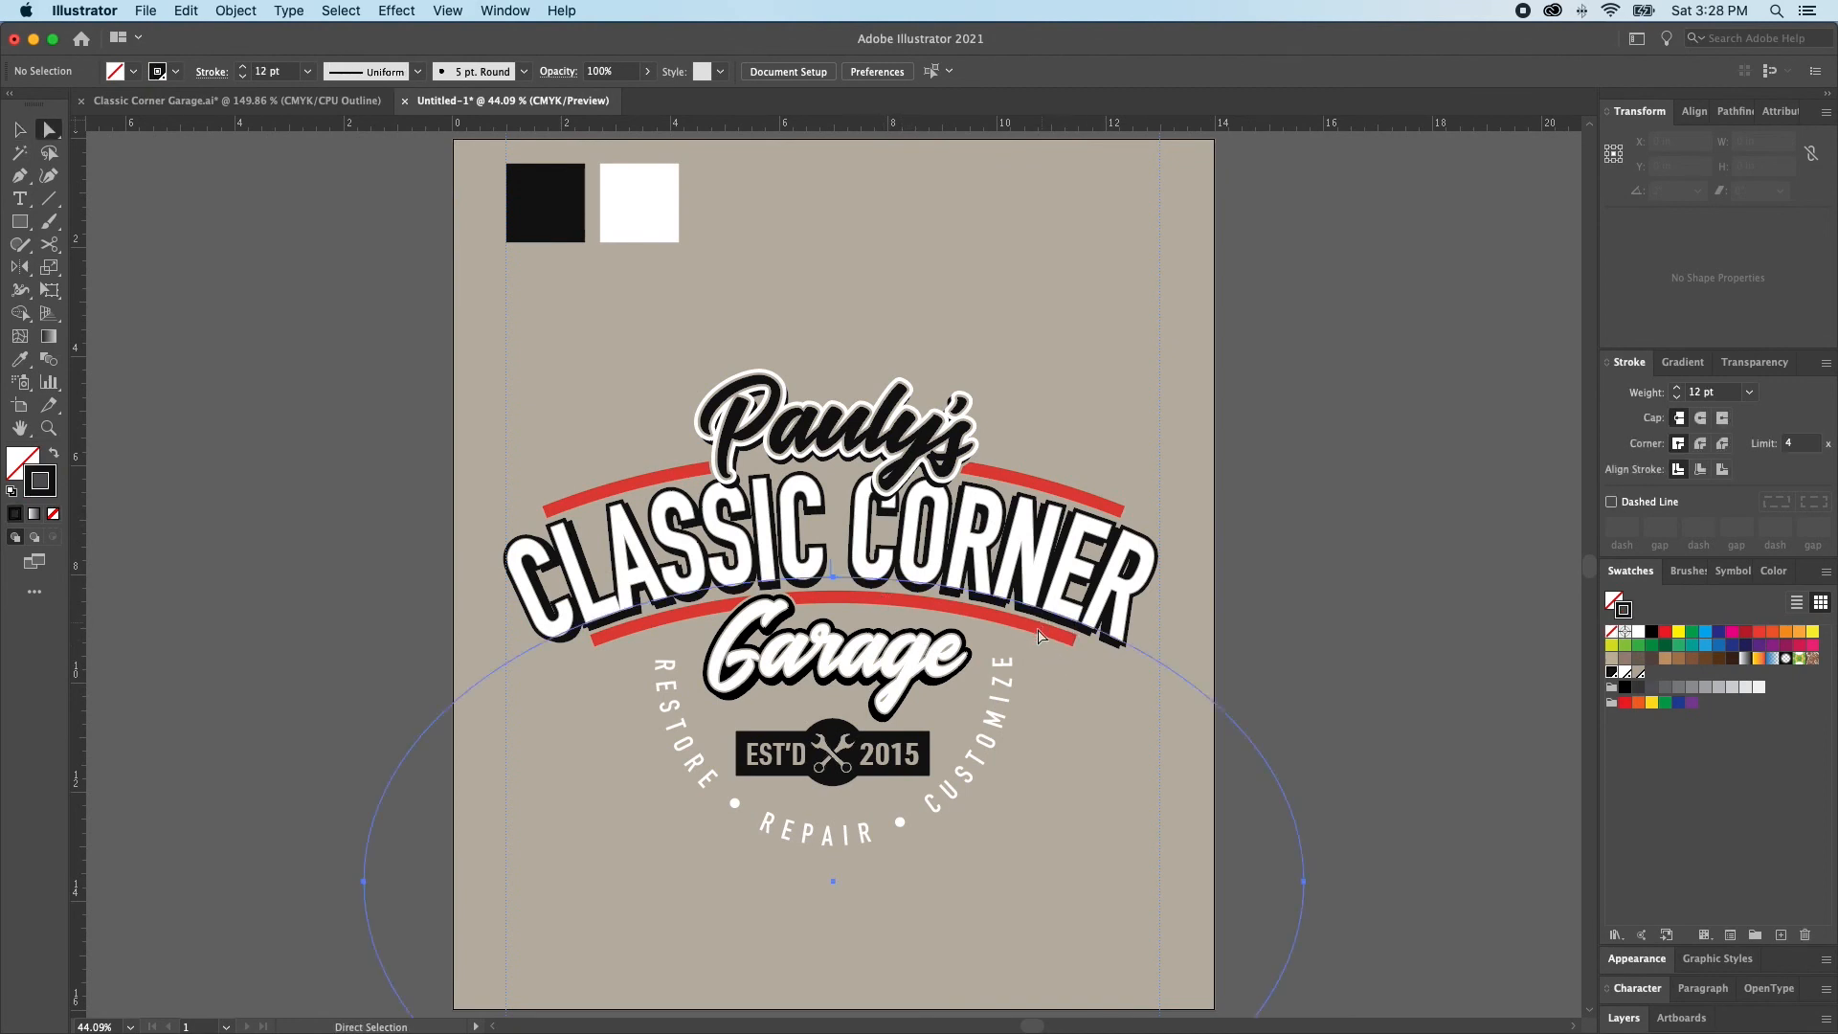
left_click(1042, 632)
key("super+shift+a")
key("v")
left_click(1039, 609)
key("super+shift+a")
left_click(1024, 624)
key("super+shift+a")
key("a")
left_click(1056, 640)
key("Down")
key("Down")
key("Down")
key("Down")
key("Down")
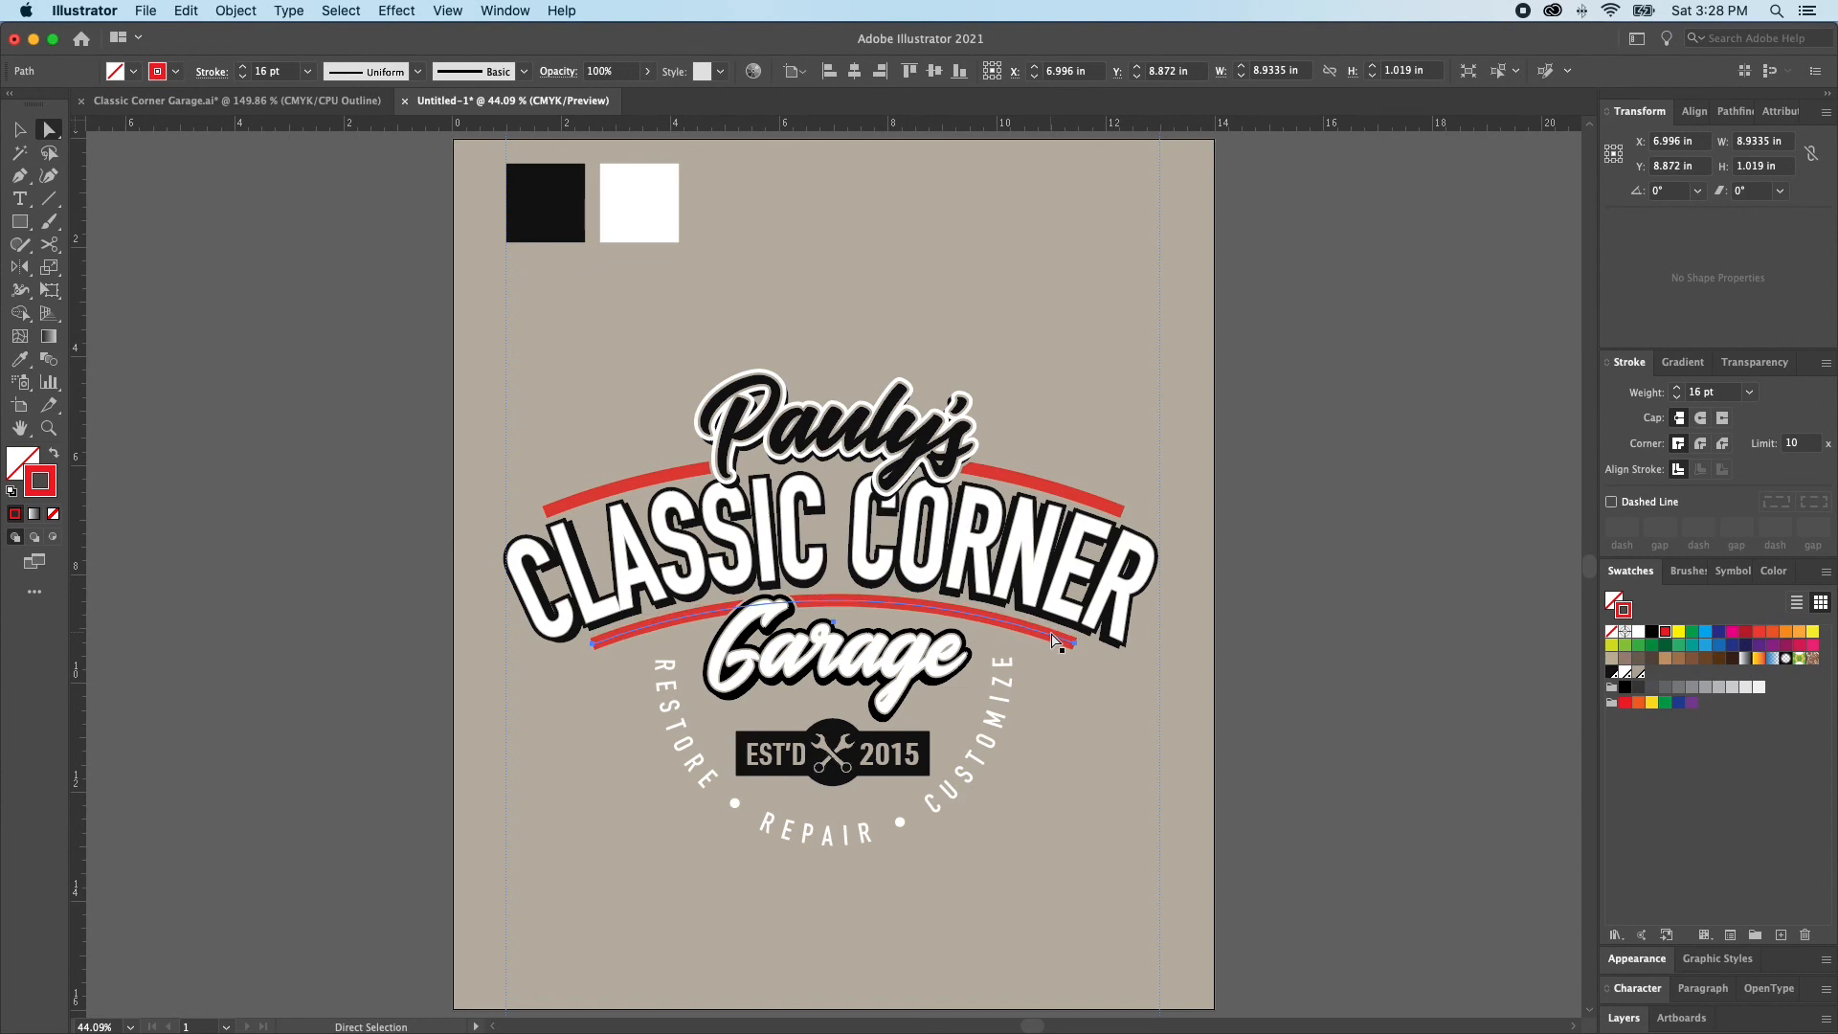
Group the upper and lower red arcs, give their strokes projecting caps and check the extended ends
left_click(1203, 575)
left_click(1079, 505)
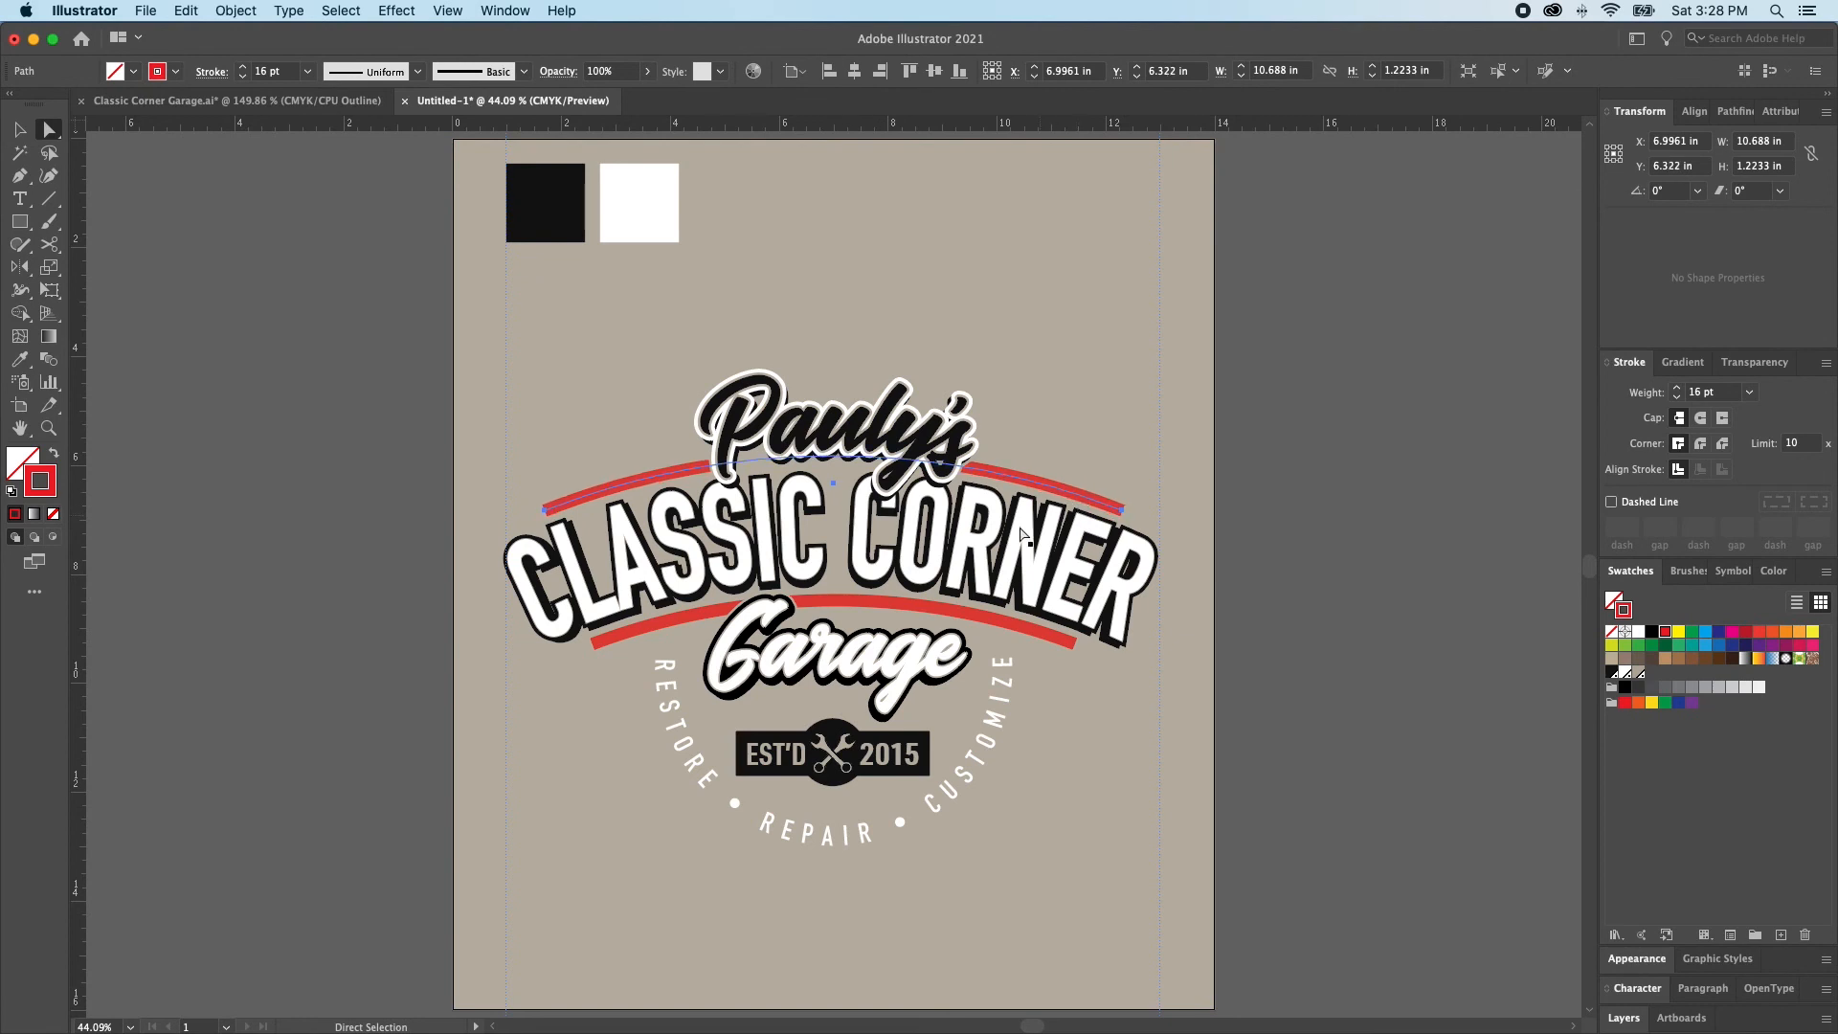
left_click(1017, 627, "shift")
left_click(1722, 419)
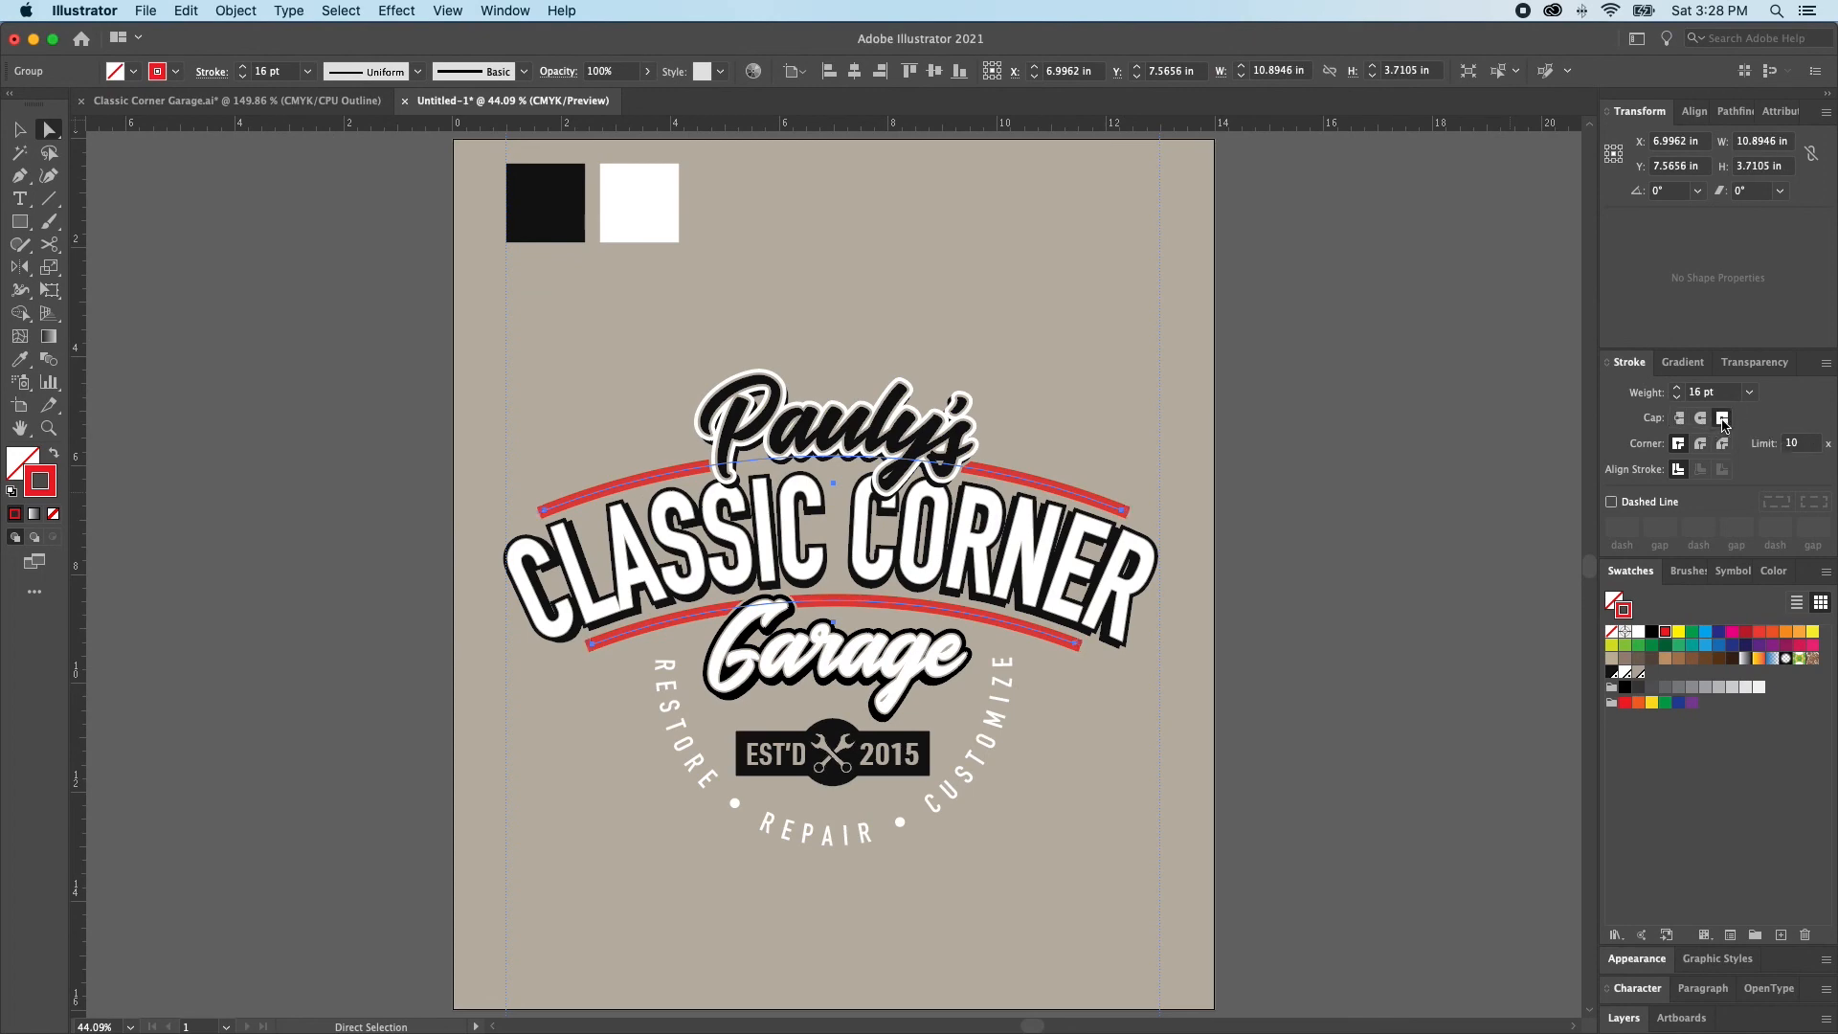
key("super+space")
left_click_drag(551, 502, 800, 739)
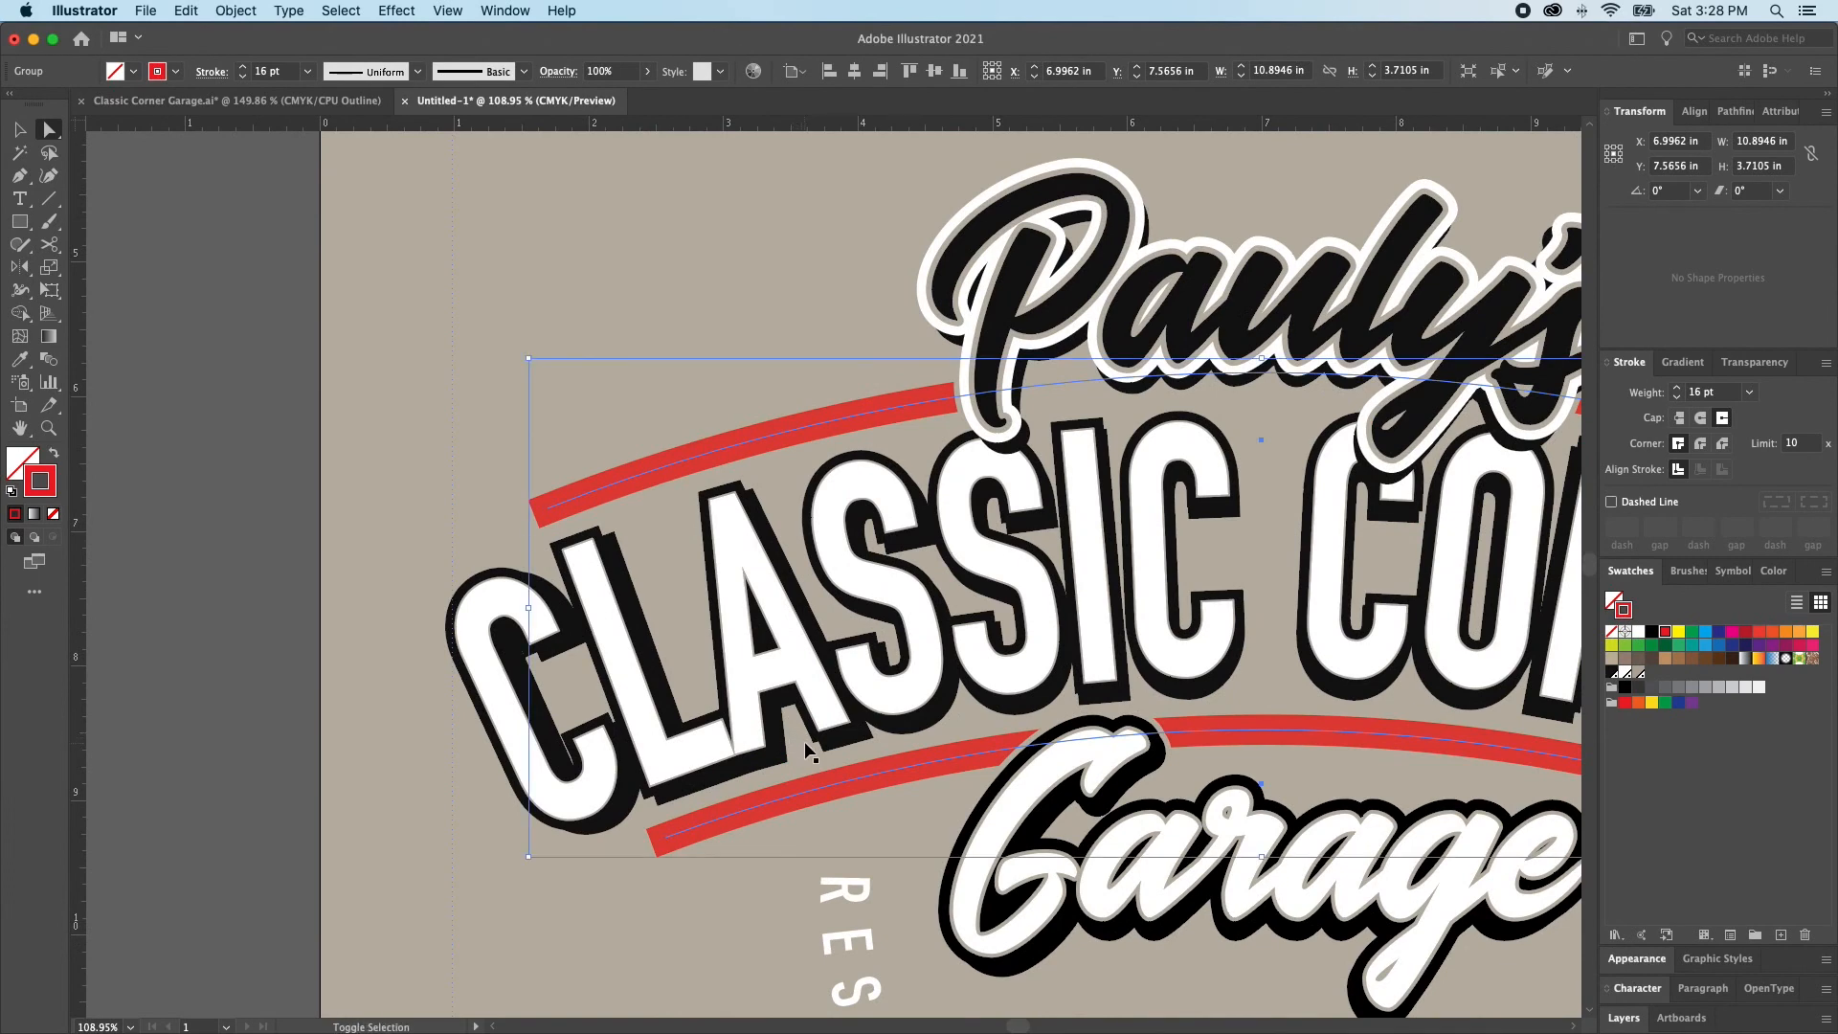
key("super+shift+a")
key("super+space")
left_click(762, 683, "alt")
scroll(823, 704, "right", 6)
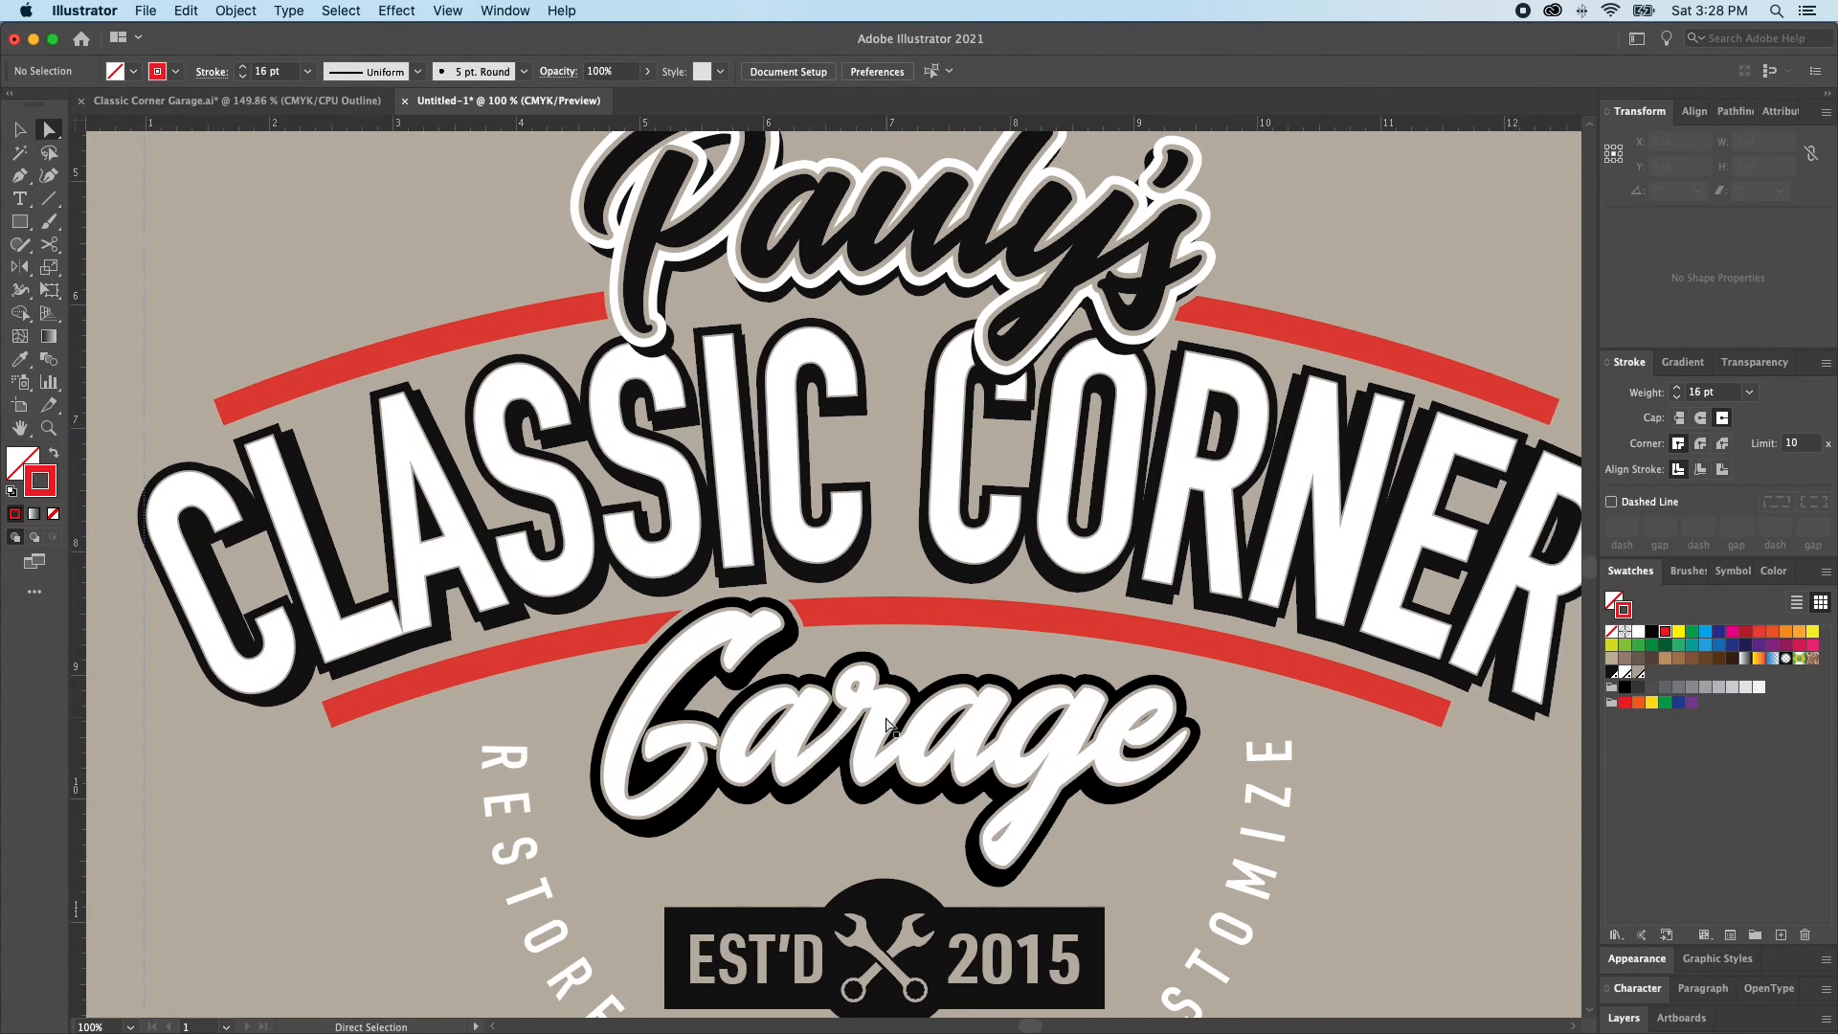
left_click(410, 698)
key("v")
left_click_drag(322, 661, 330, 662)
key("i")
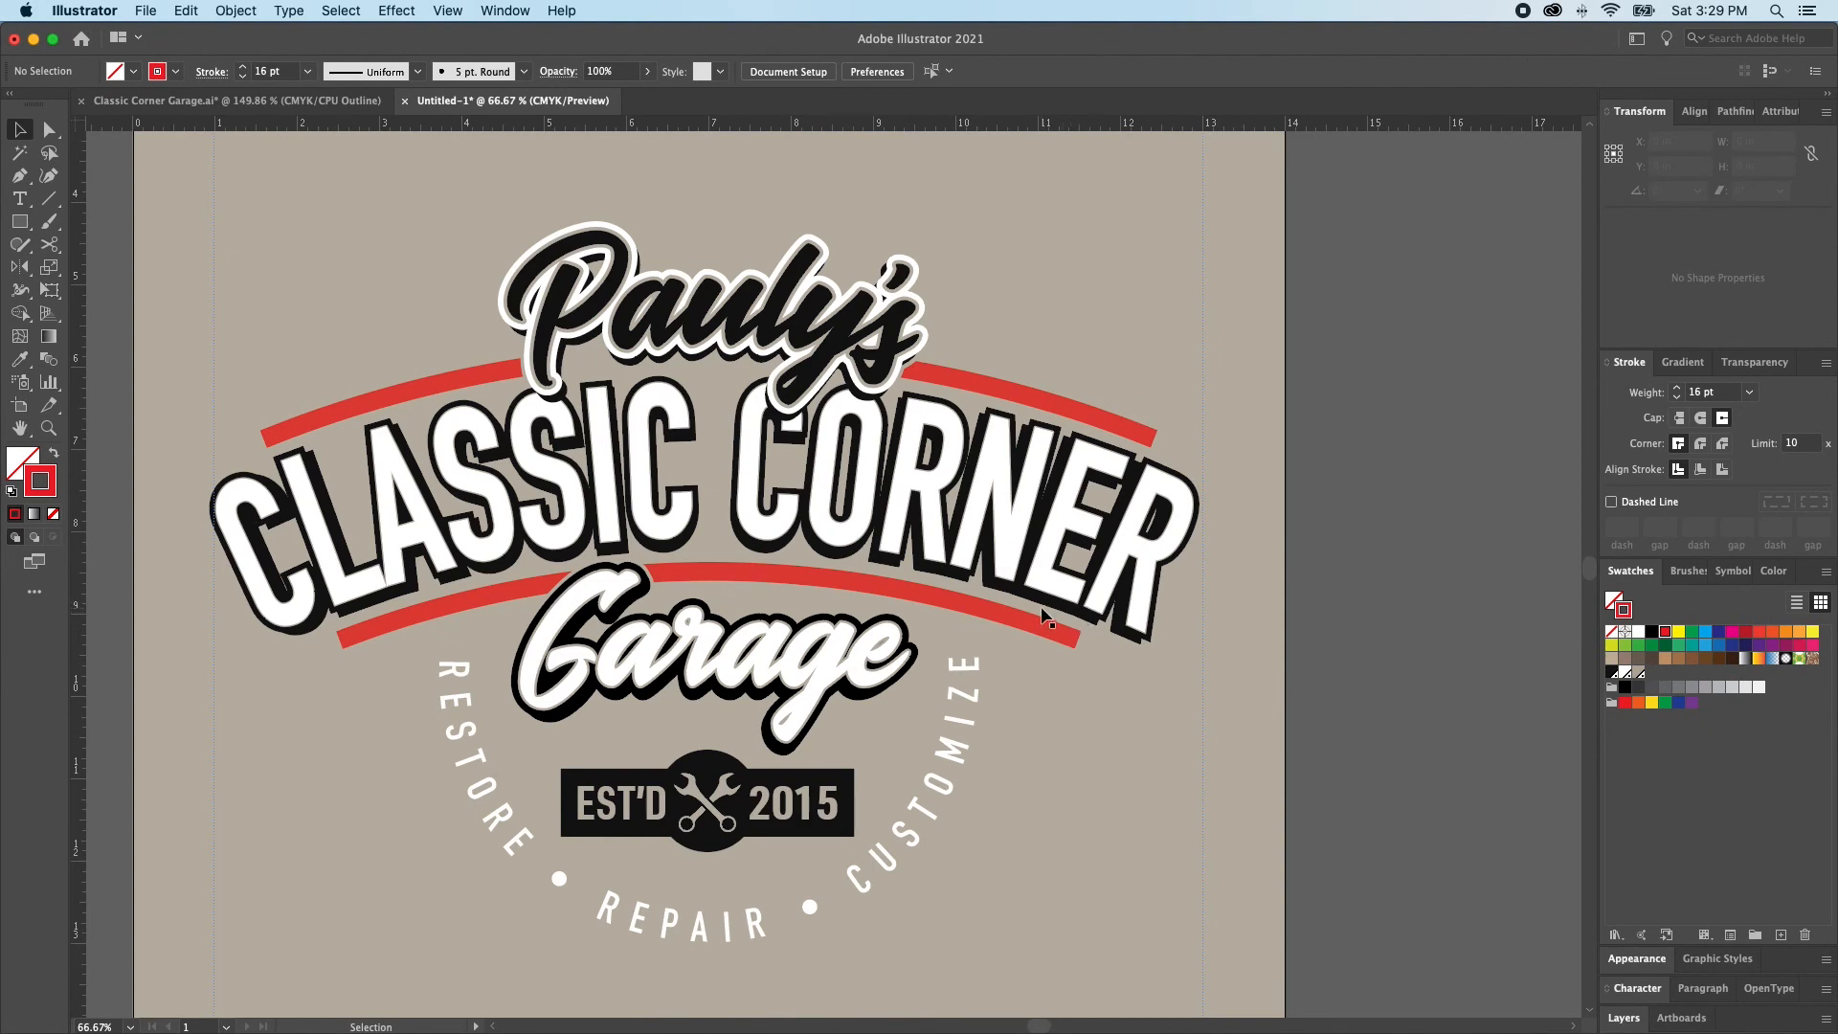
left_click(305, 610, "super")
left_click(332, 592, "super")
key("super+shift+a")
key("a")
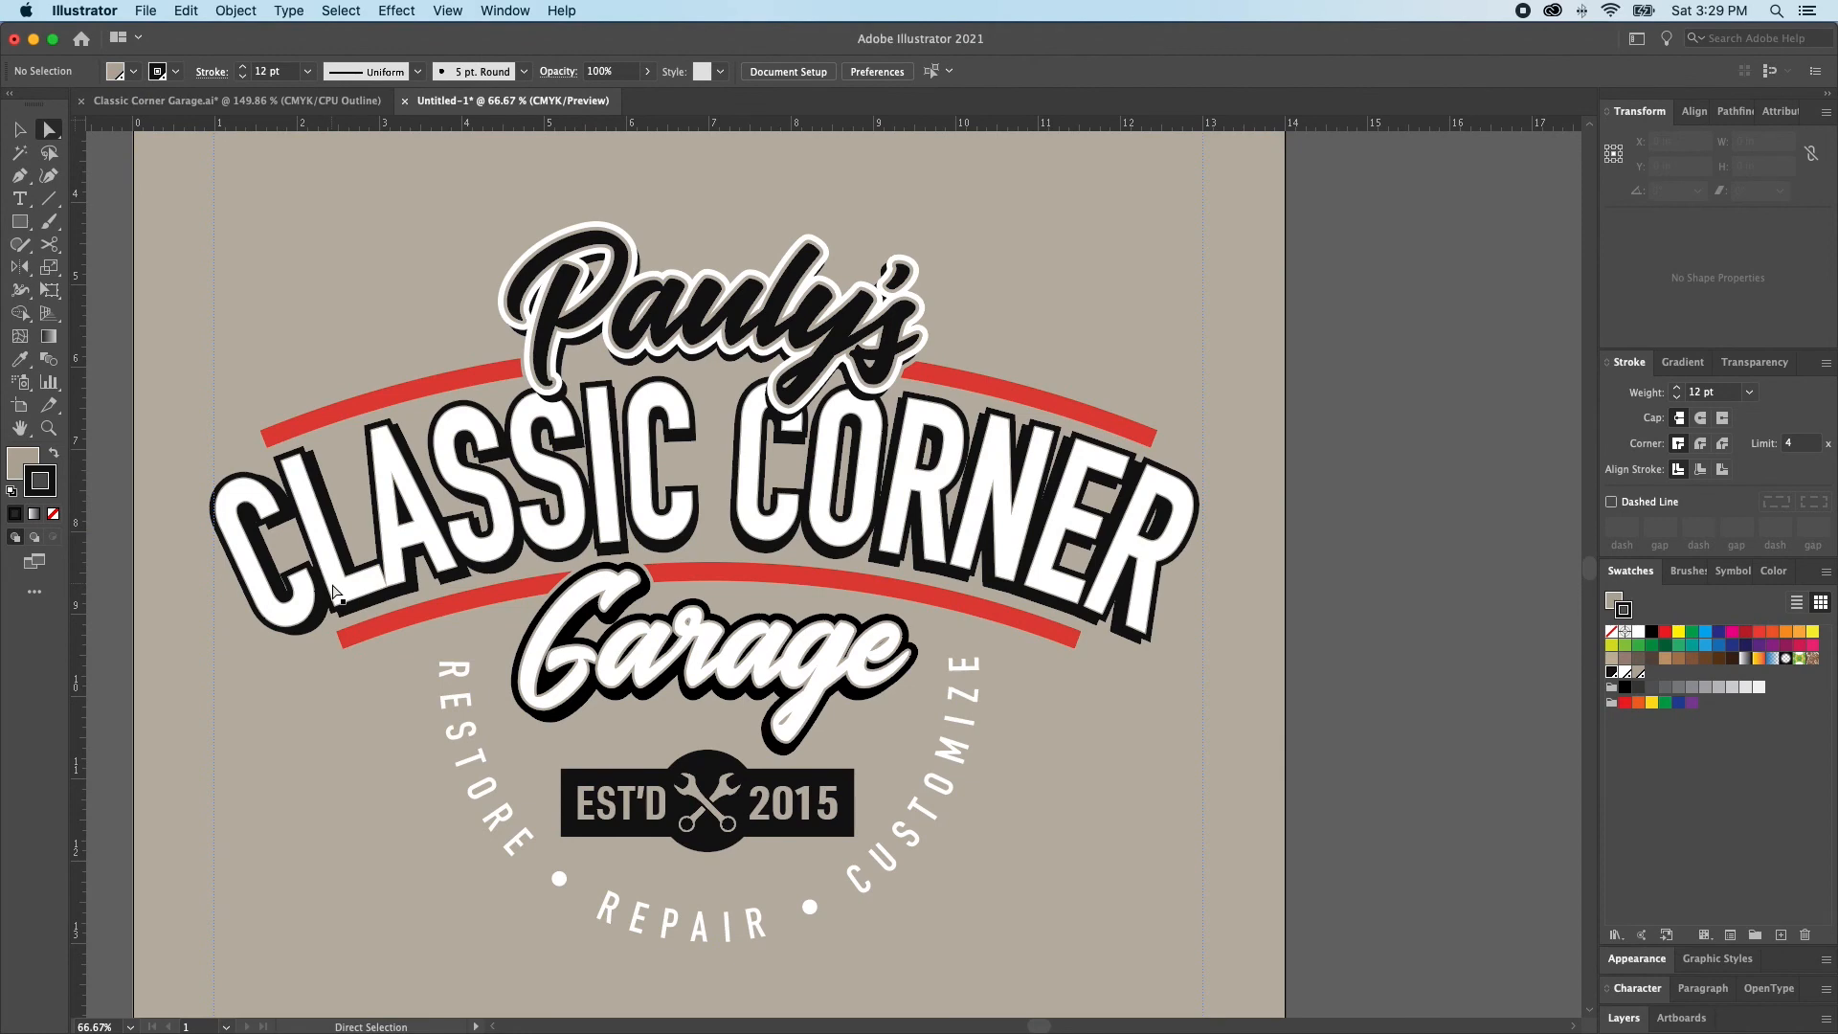
Examine the finished shirt badge in the Classic Corner Garage document in full-colour preview, then return to the Untitled-1 logo document
left_click(236, 101)
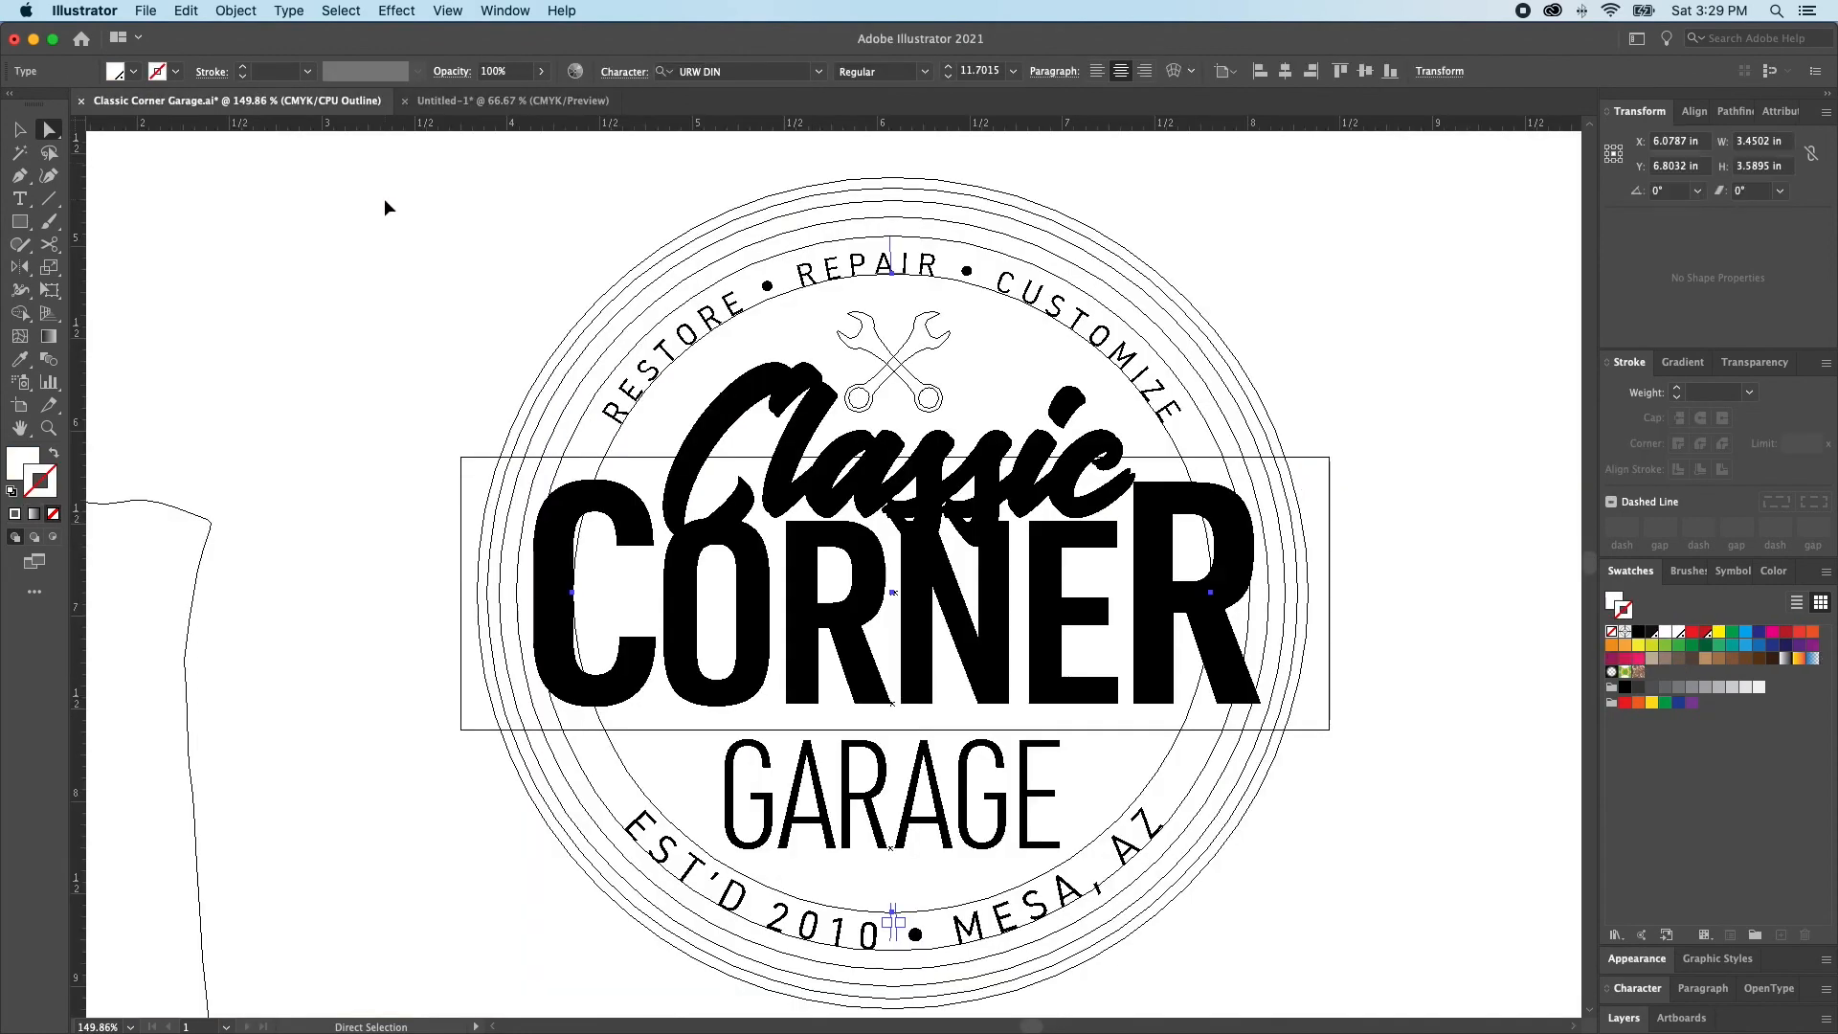
key("super+y")
key("super+0")
key("v")
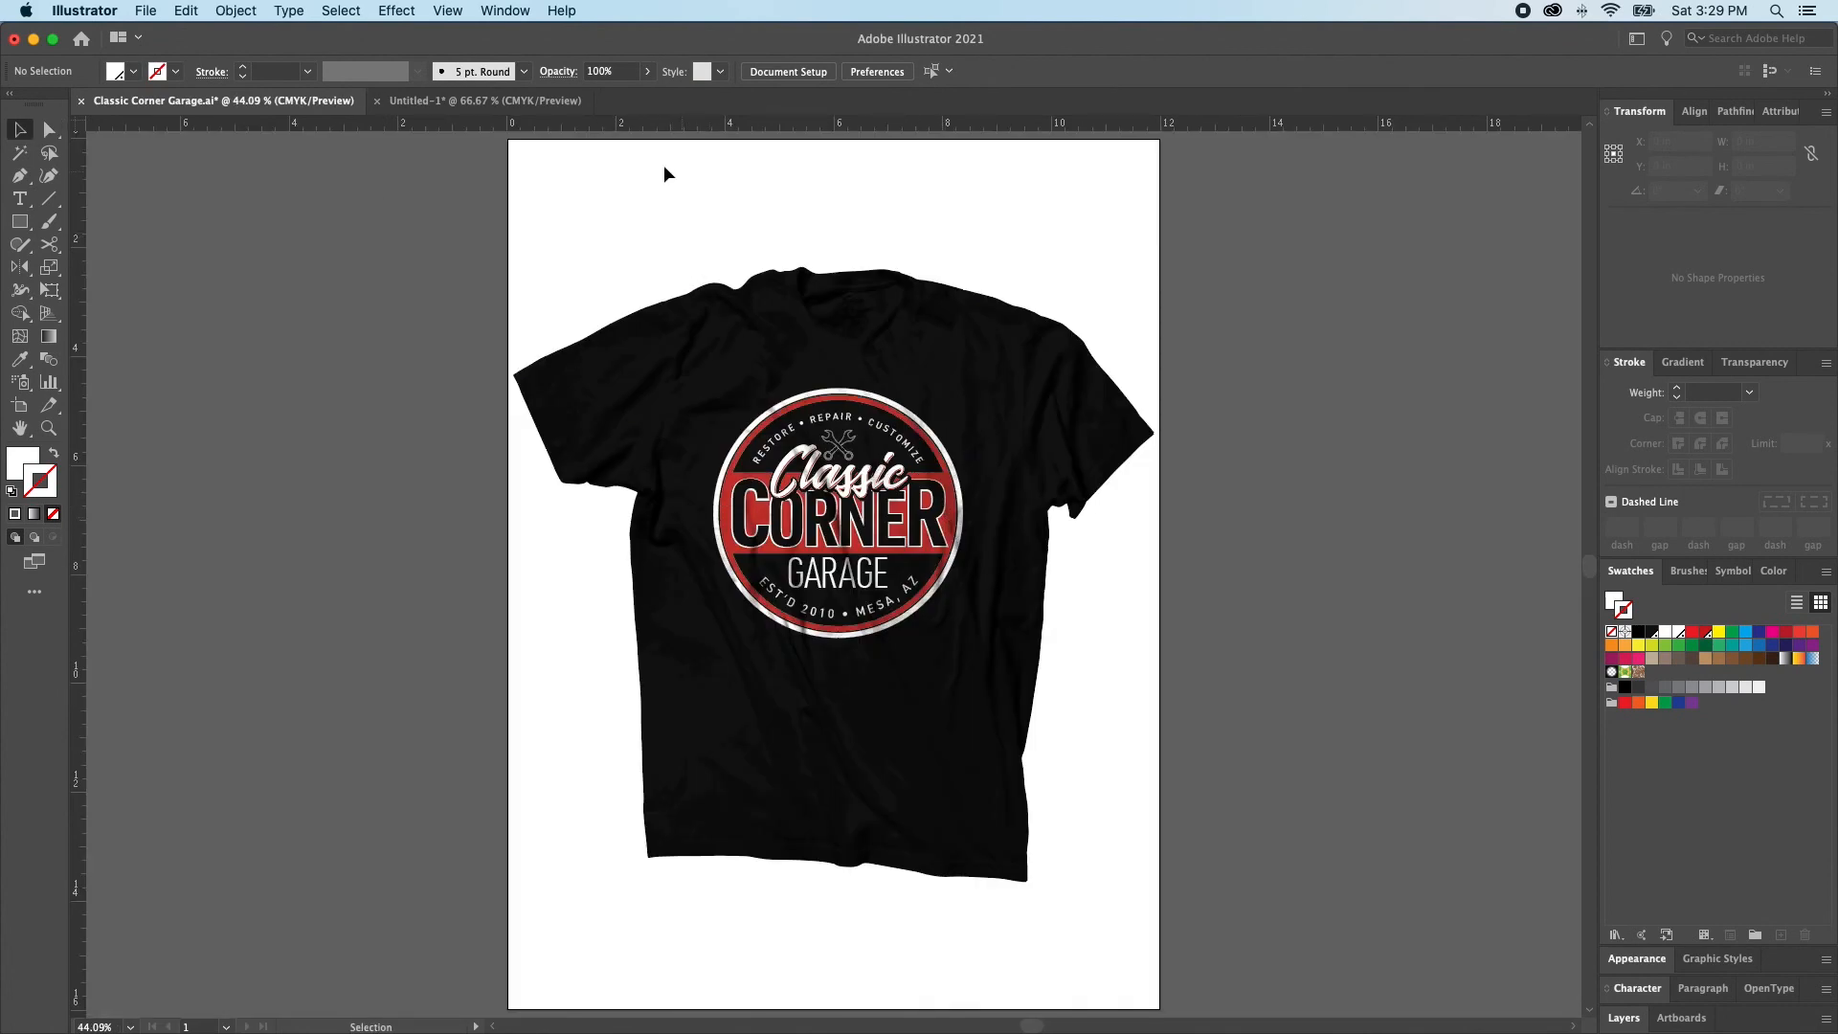
left_click(483, 101)
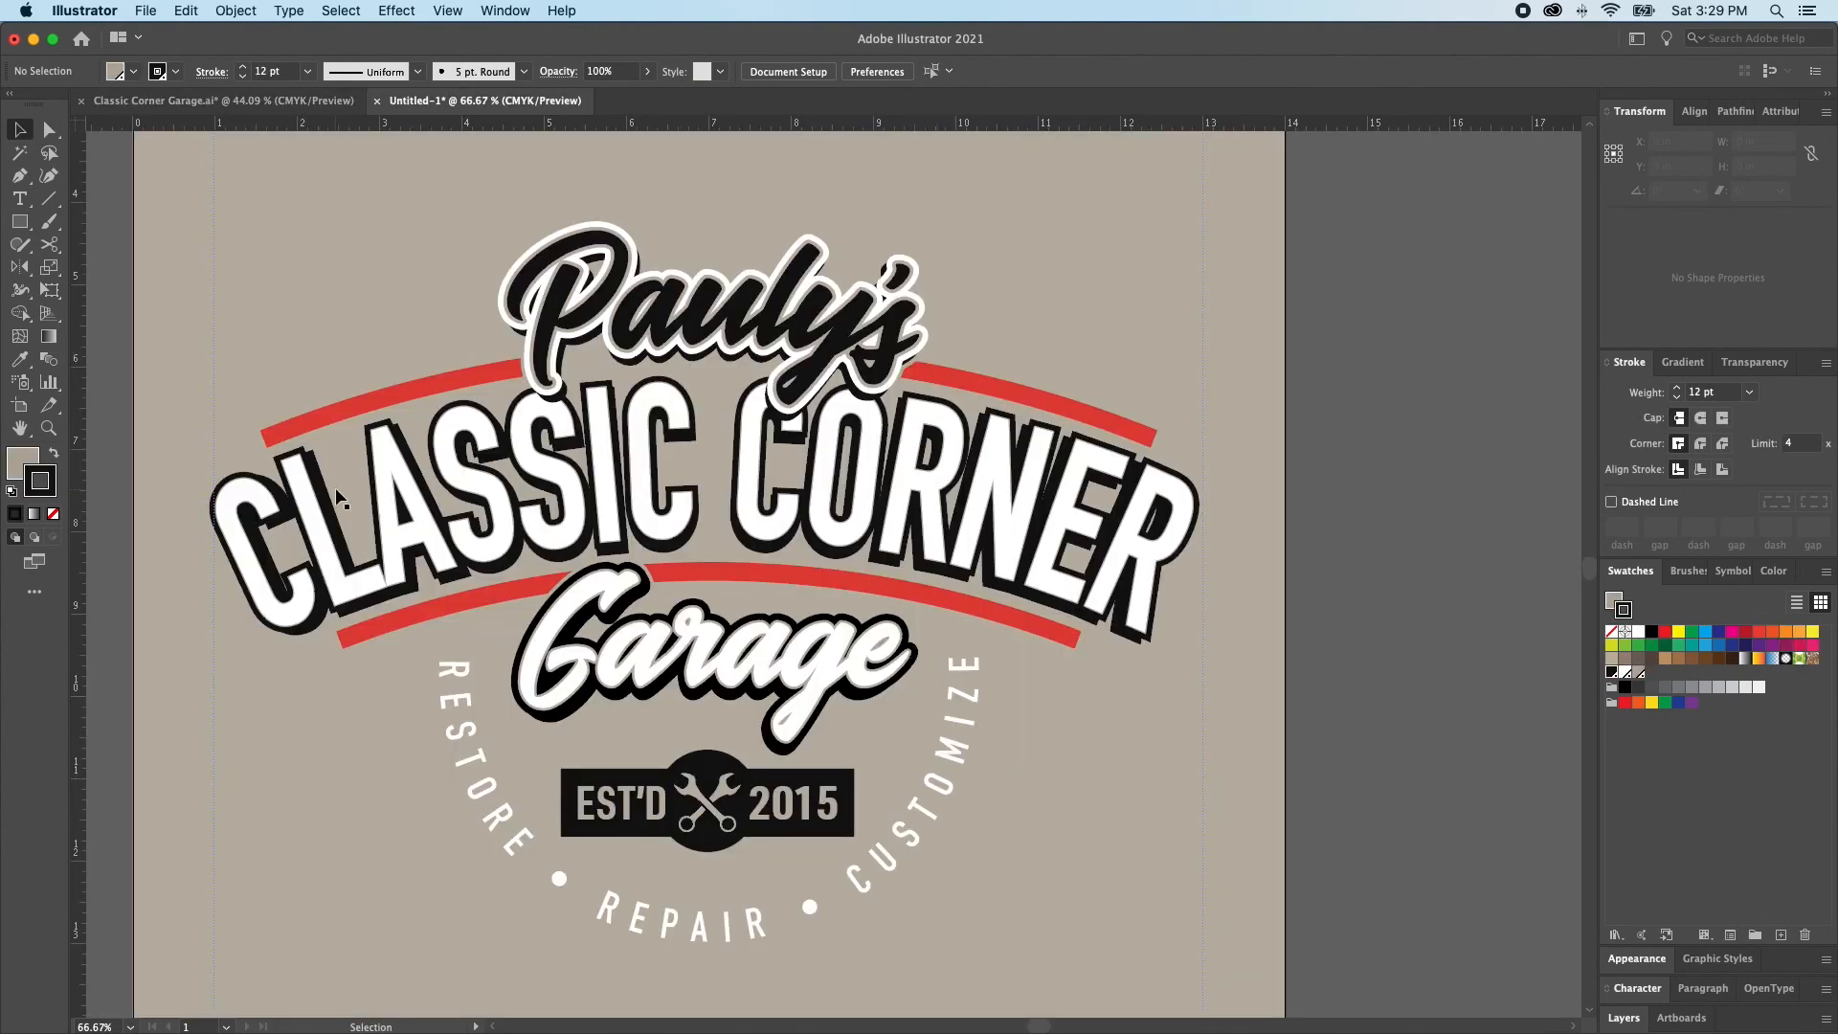
Enlarge the initial C of the white CLASSIC CORNER lettering to a font size of 230 pt
key("t")
left_click_drag(317, 606, 228, 565)
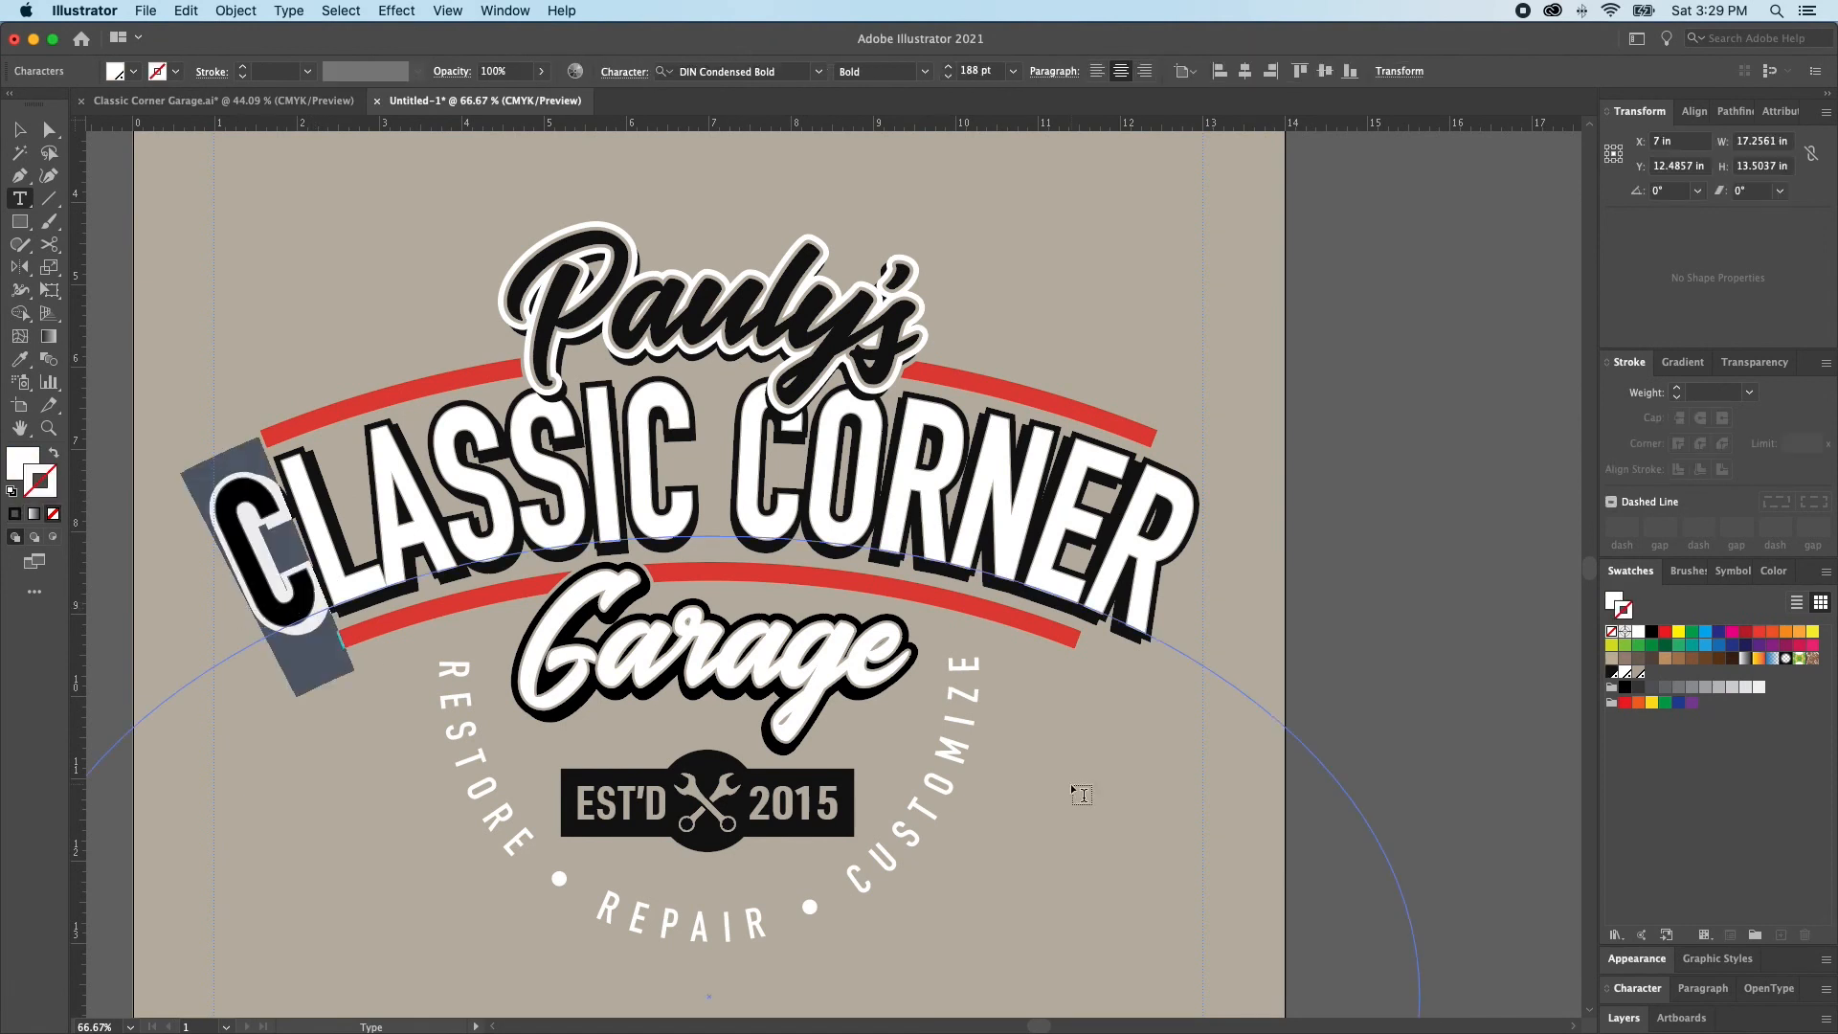
left_click(1633, 992)
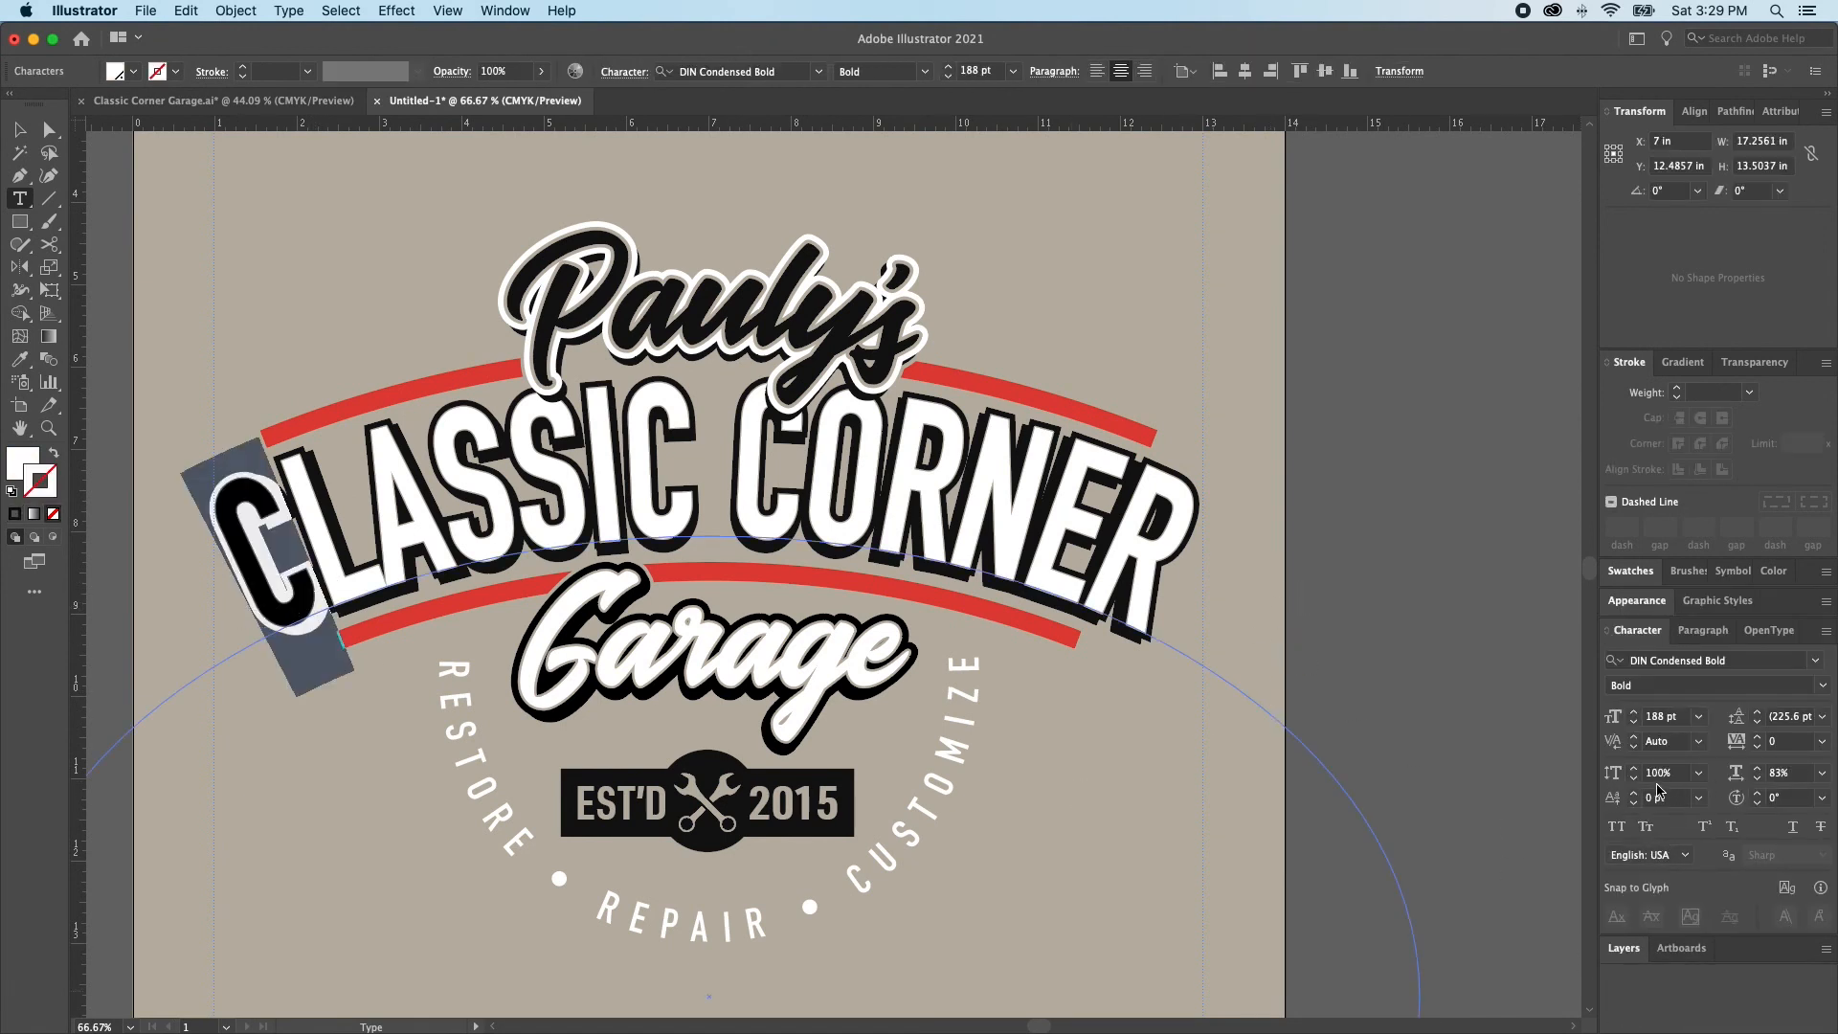
left_click(1635, 713)
left_click(1635, 713)
left_click(1635, 713)
left_click(1634, 713)
left_click(1634, 713)
left_click(1635, 713)
left_click(1634, 713)
left_click(1634, 713)
left_click(1634, 713)
left_click(1634, 713)
left_click(1635, 713)
left_click(1634, 713)
Lower the enlarged white C with a baseline shift of -32 pt
left_click(1633, 803)
left_click(1633, 803)
left_click(1633, 803)
left_click(1634, 803)
left_click(1634, 803)
left_click(1634, 803)
left_click(1634, 804)
left_click(1634, 803)
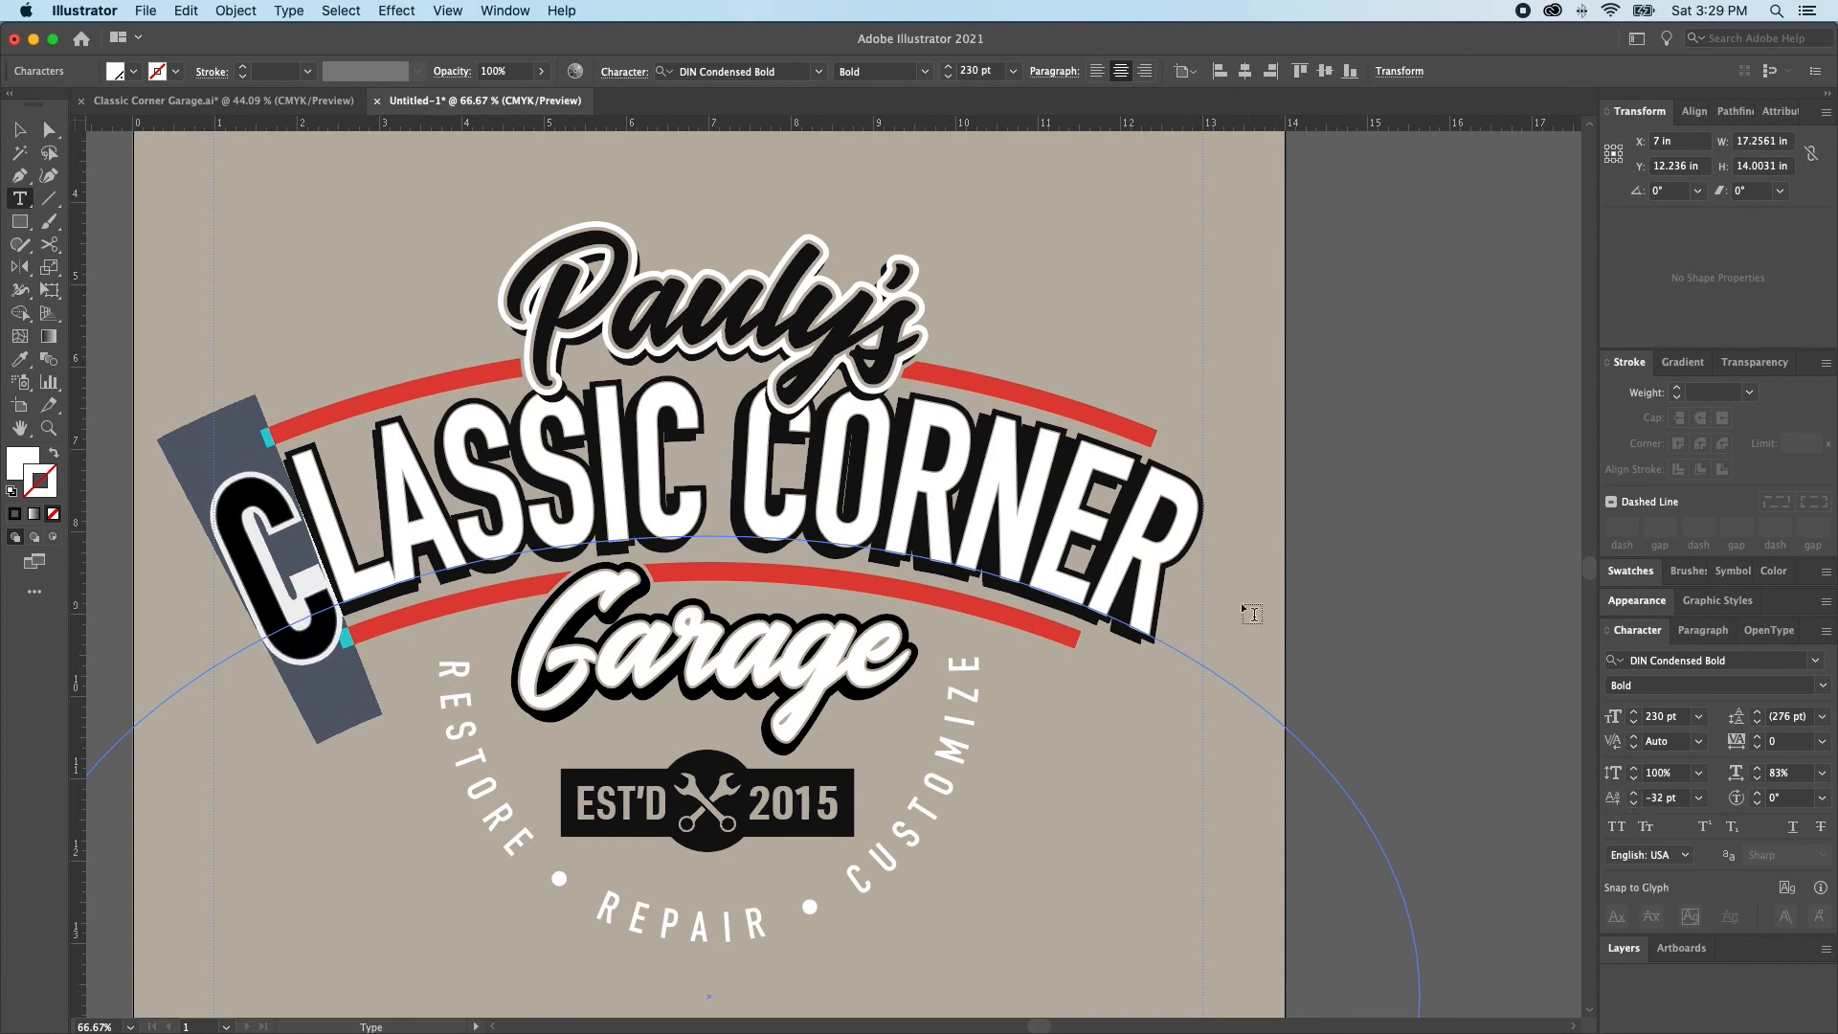
Set the baseline shift of the final R in the white CORNER lettering to -32 pt
left_click(1121, 600)
left_click_drag(1121, 600, 1441, 703)
left_click(1663, 797)
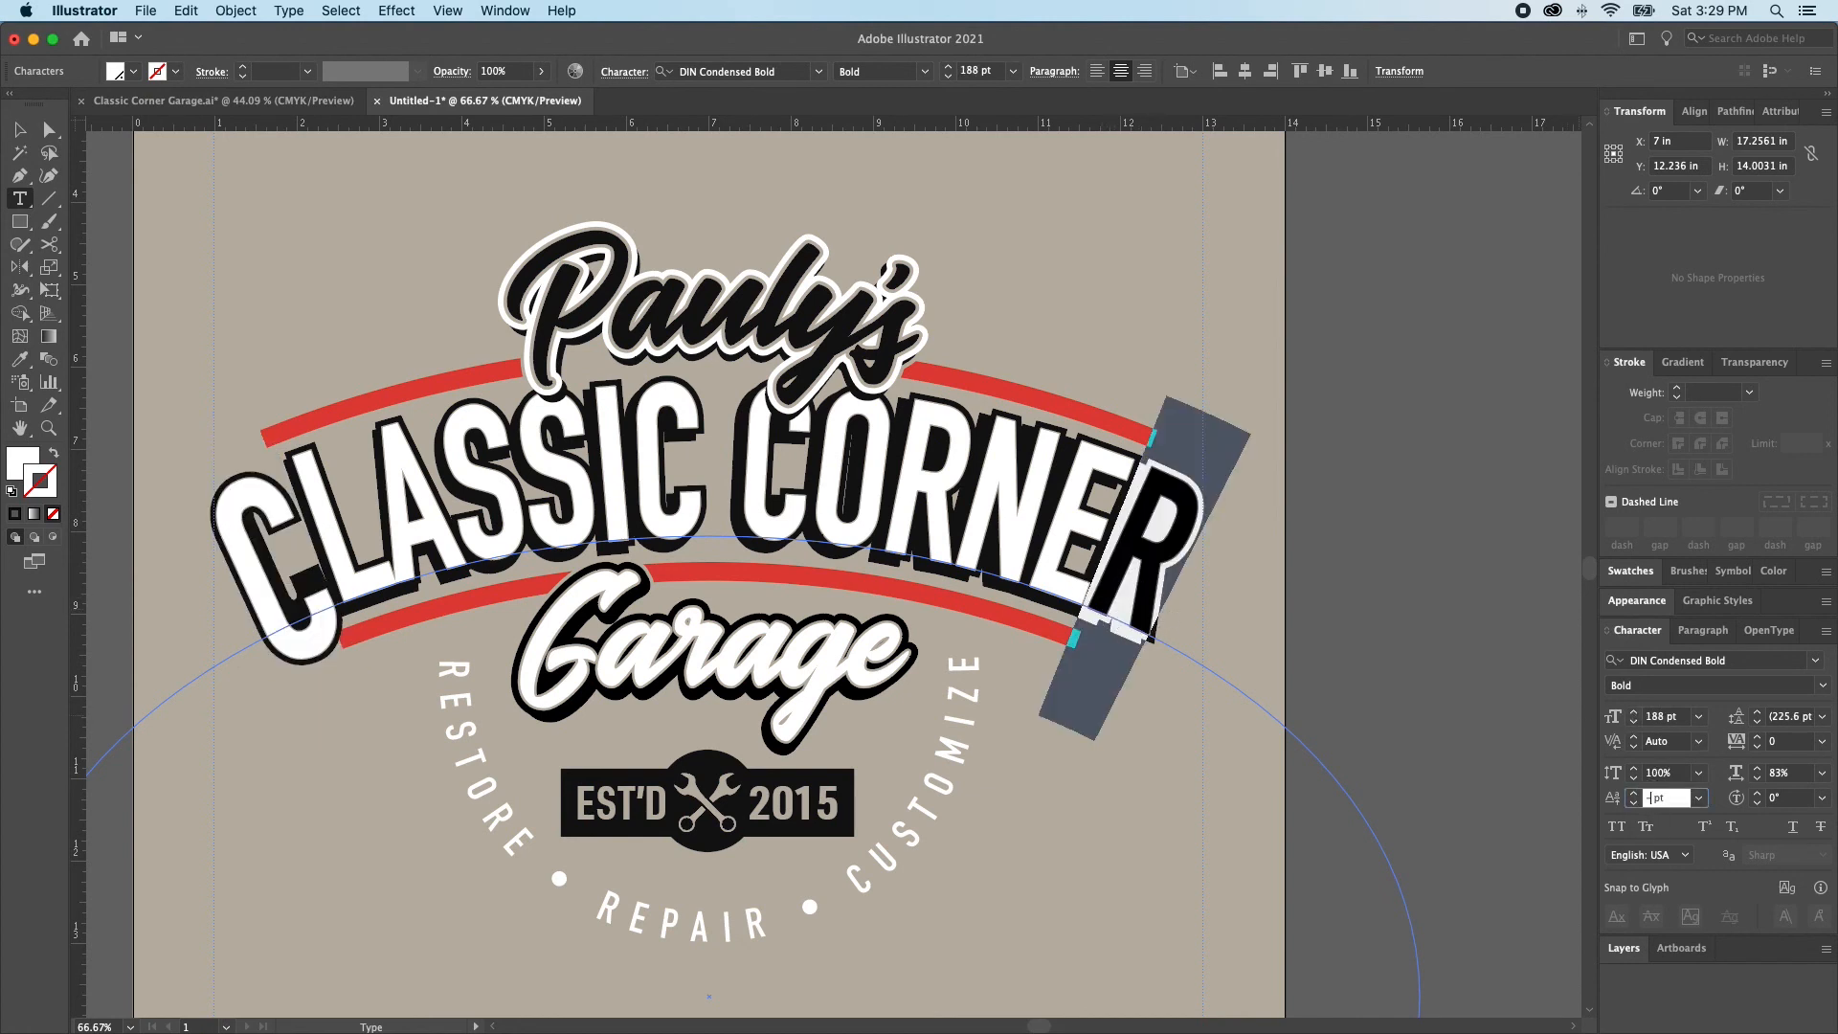
key("Return")
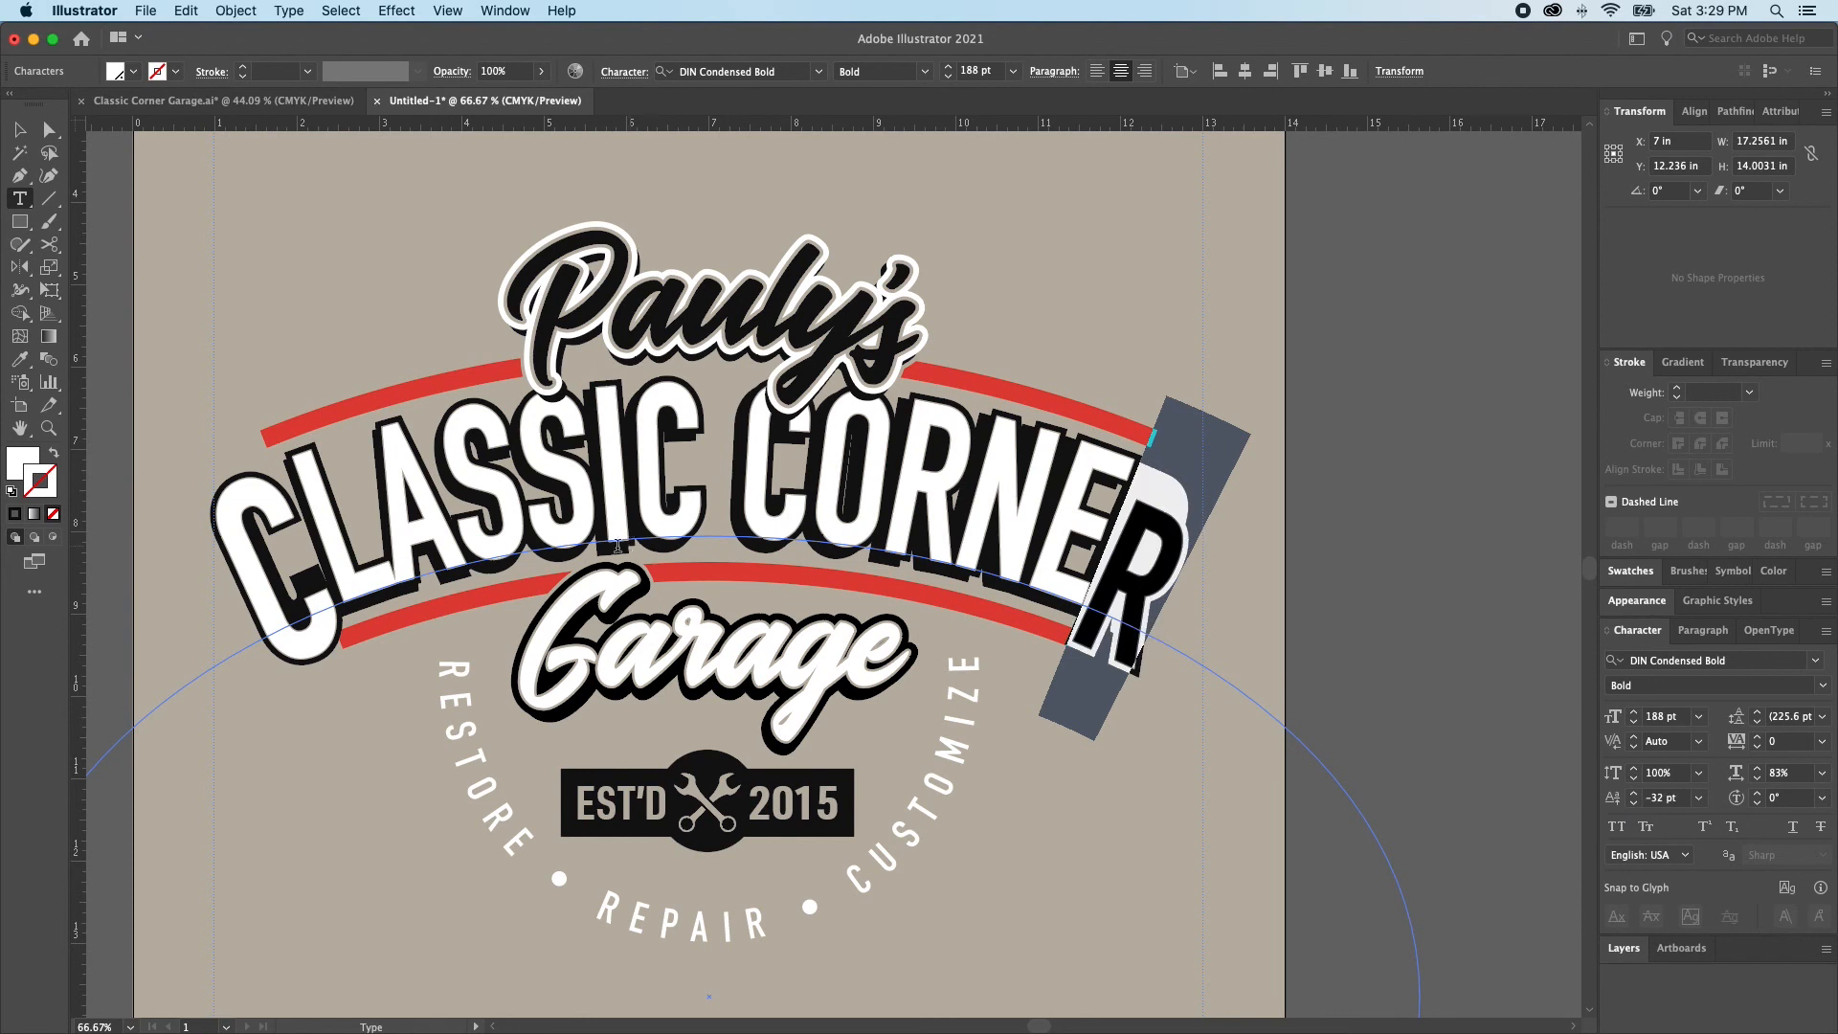
Stretch the initial white C of CLASSIC to a vertical scale of 116%
left_click_drag(319, 585, 271, 600)
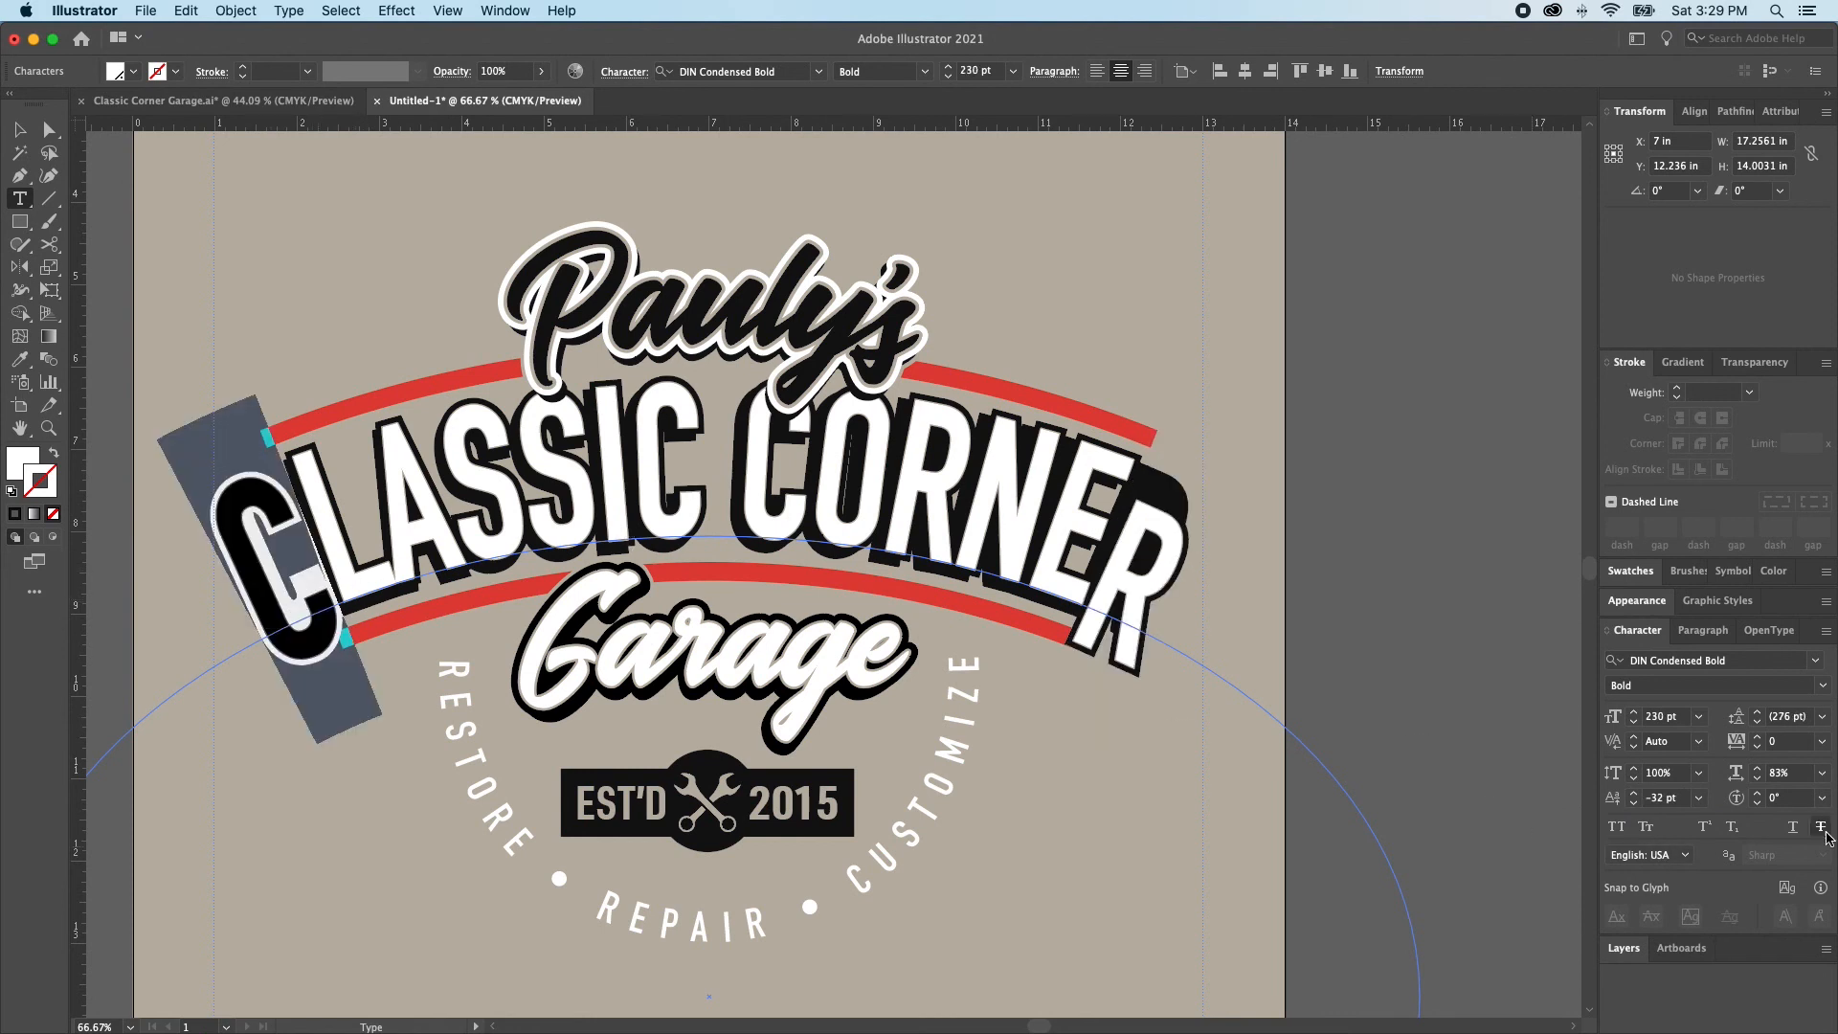
left_click(1698, 773)
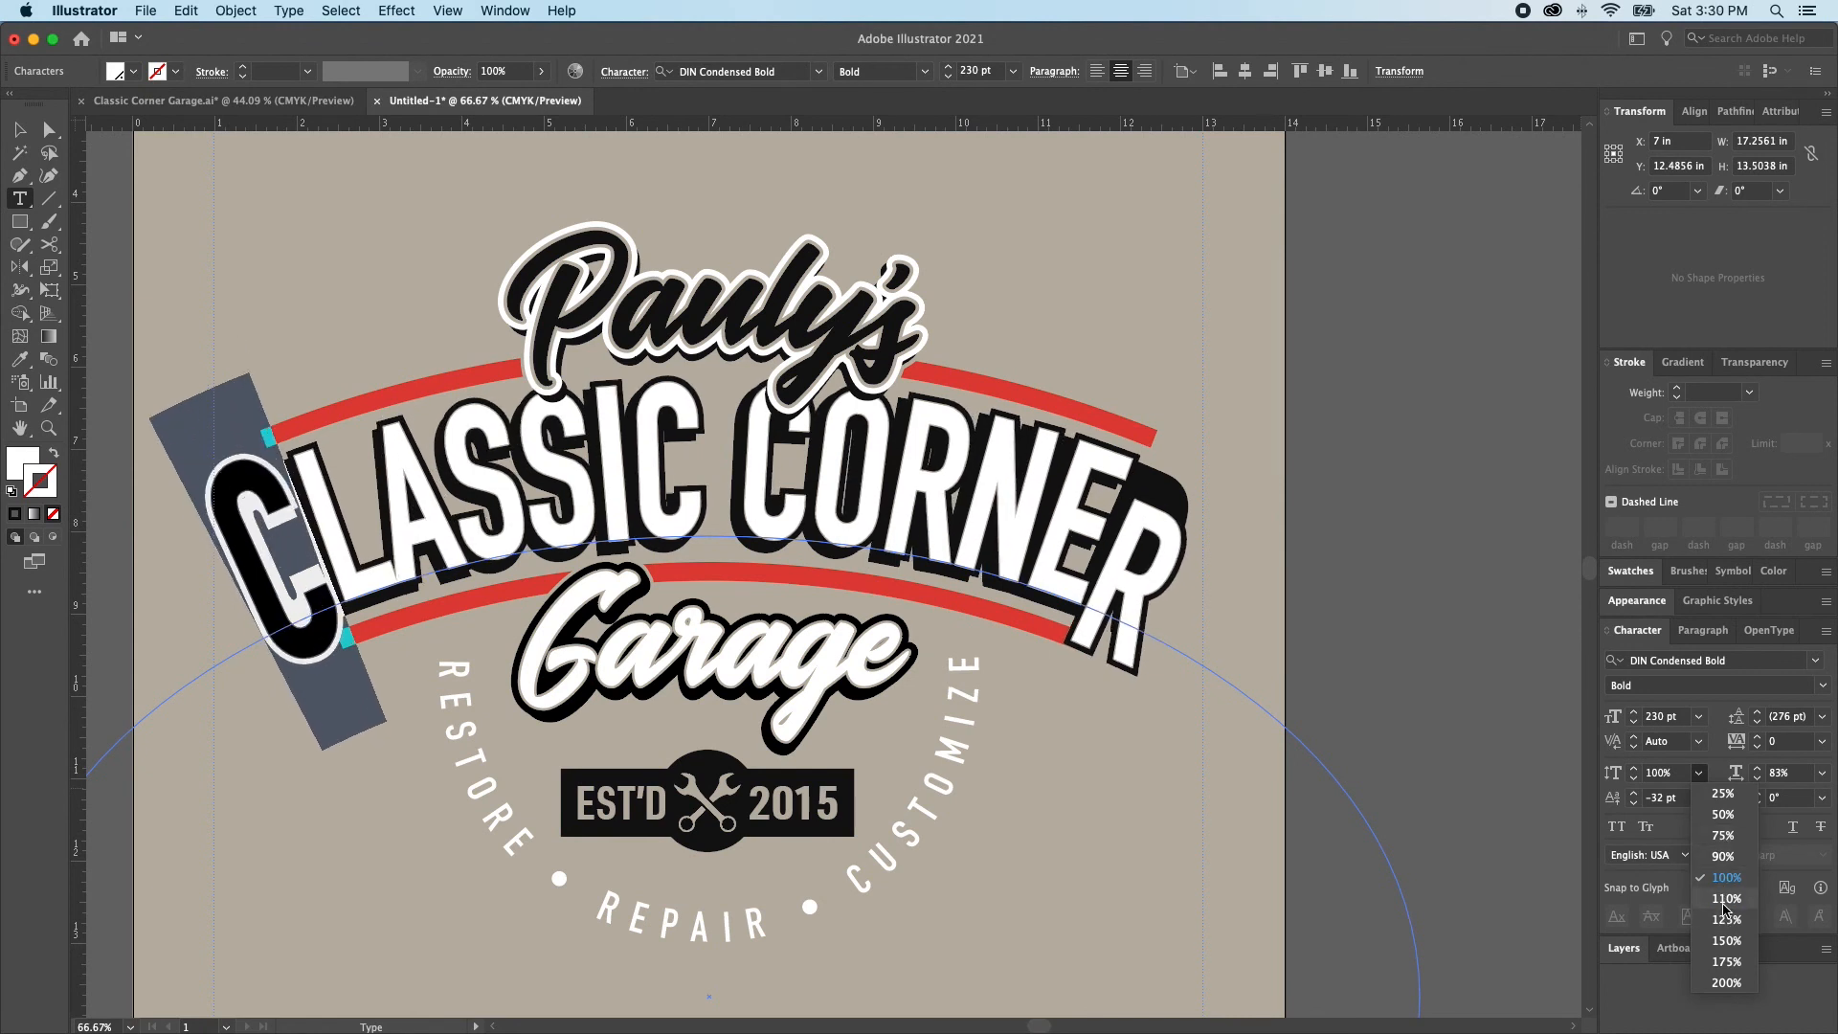
left_click(1727, 900)
left_click(1634, 769)
left_click(1633, 768)
left_click(1634, 769)
left_click(1634, 769)
left_click(1633, 769)
left_click(1634, 768)
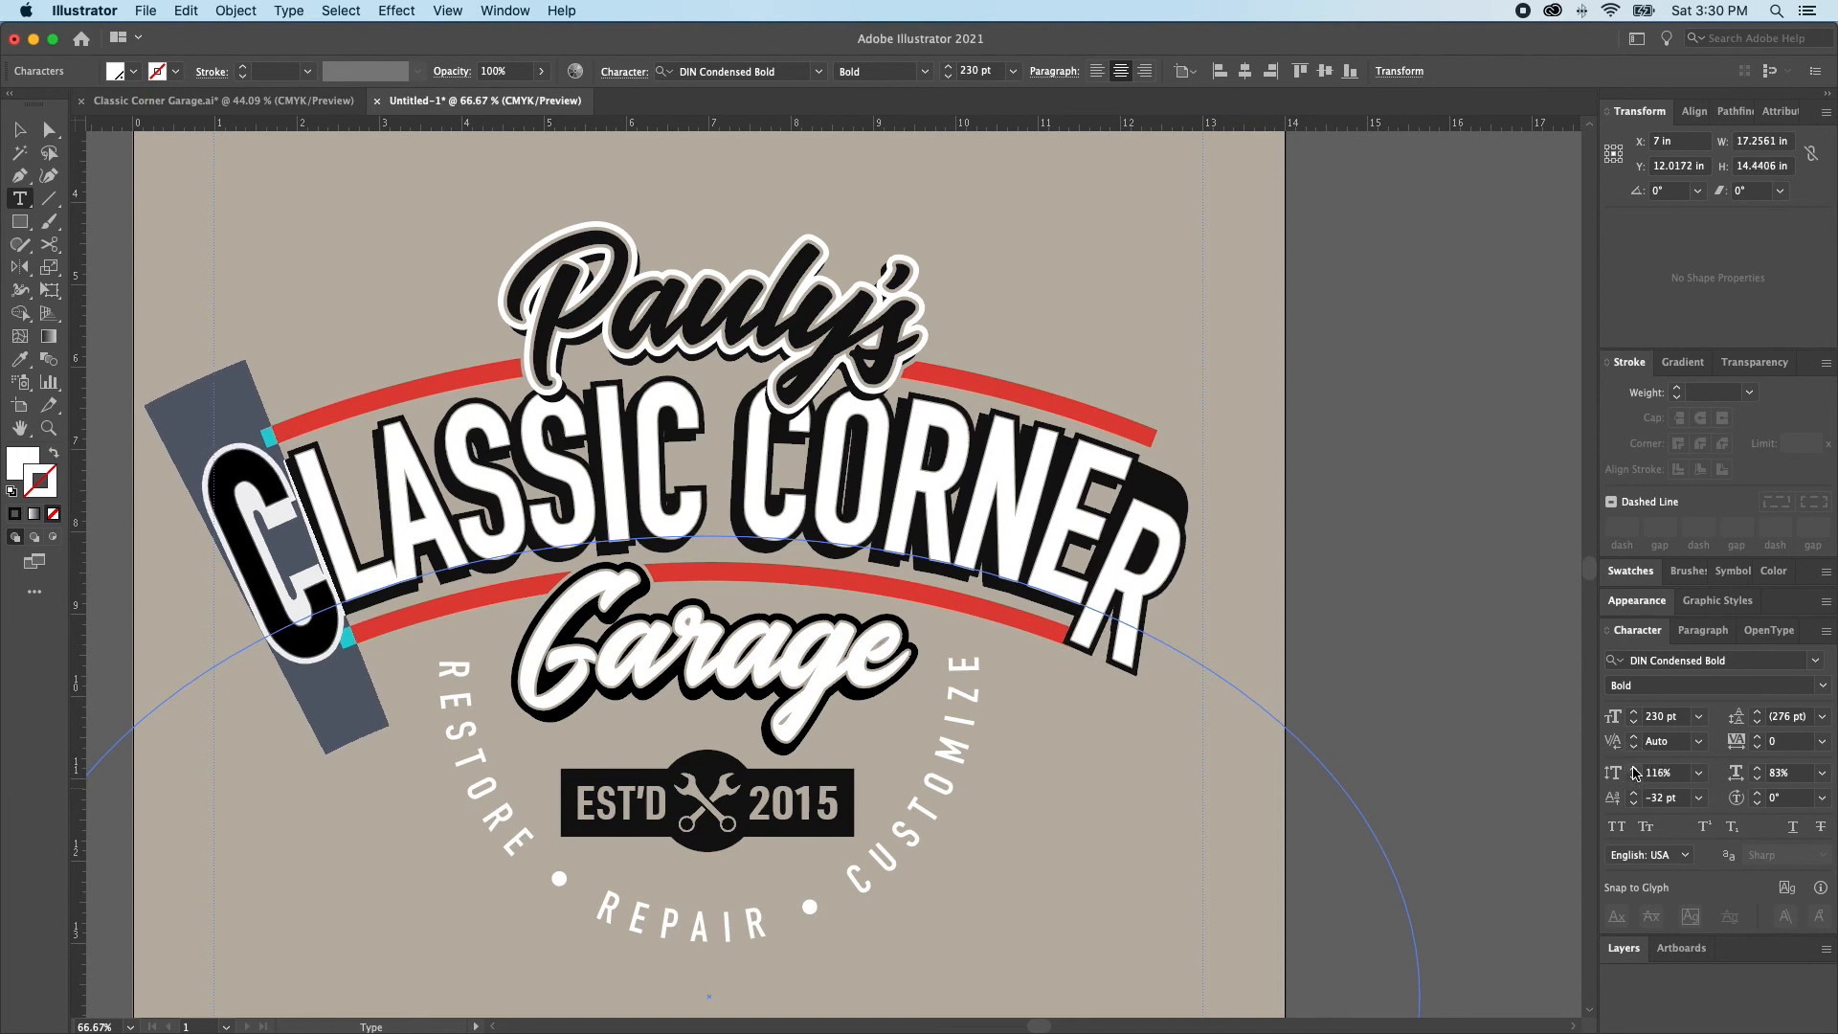
Set the vertical scale of the final white R of CORNER to 116%
mouse_move(1096, 587)
left_mouse_down()
mouse_move(1153, 588)
mouse_move(1101, 586)
left_mouse_up()
left_click(1153, 588)
left_click(1654, 772)
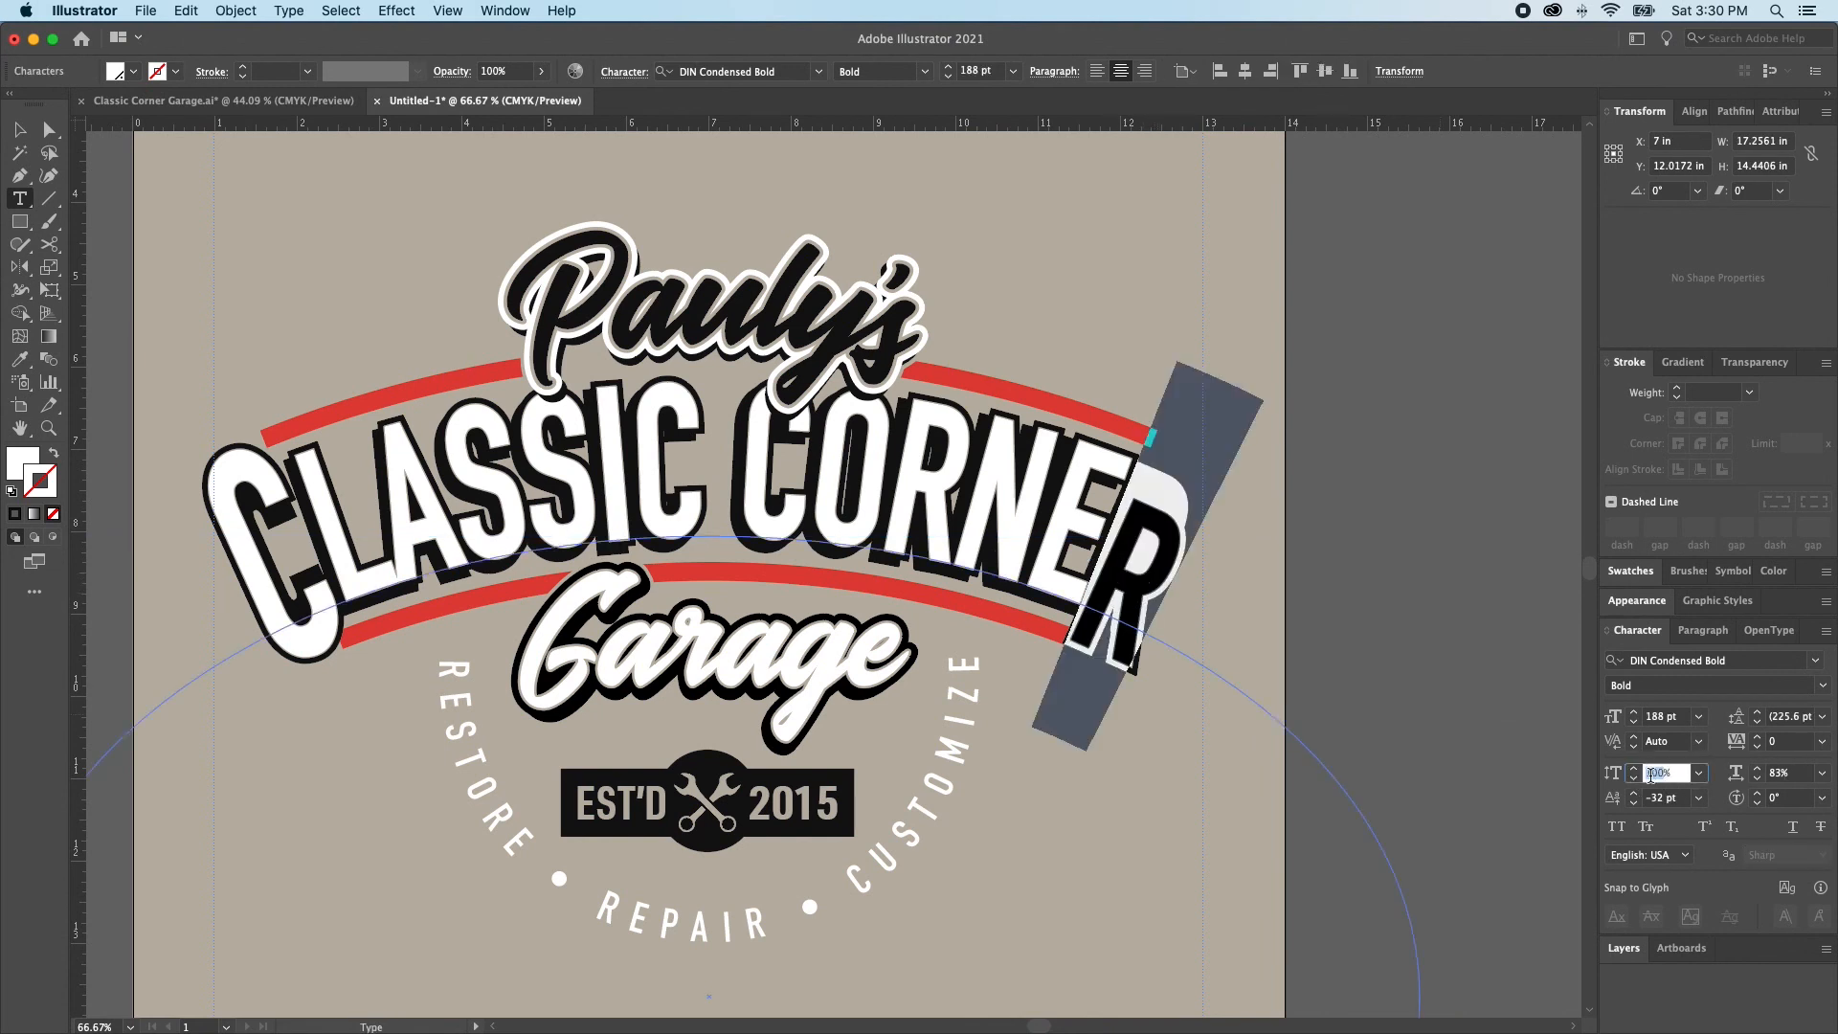
type("11")
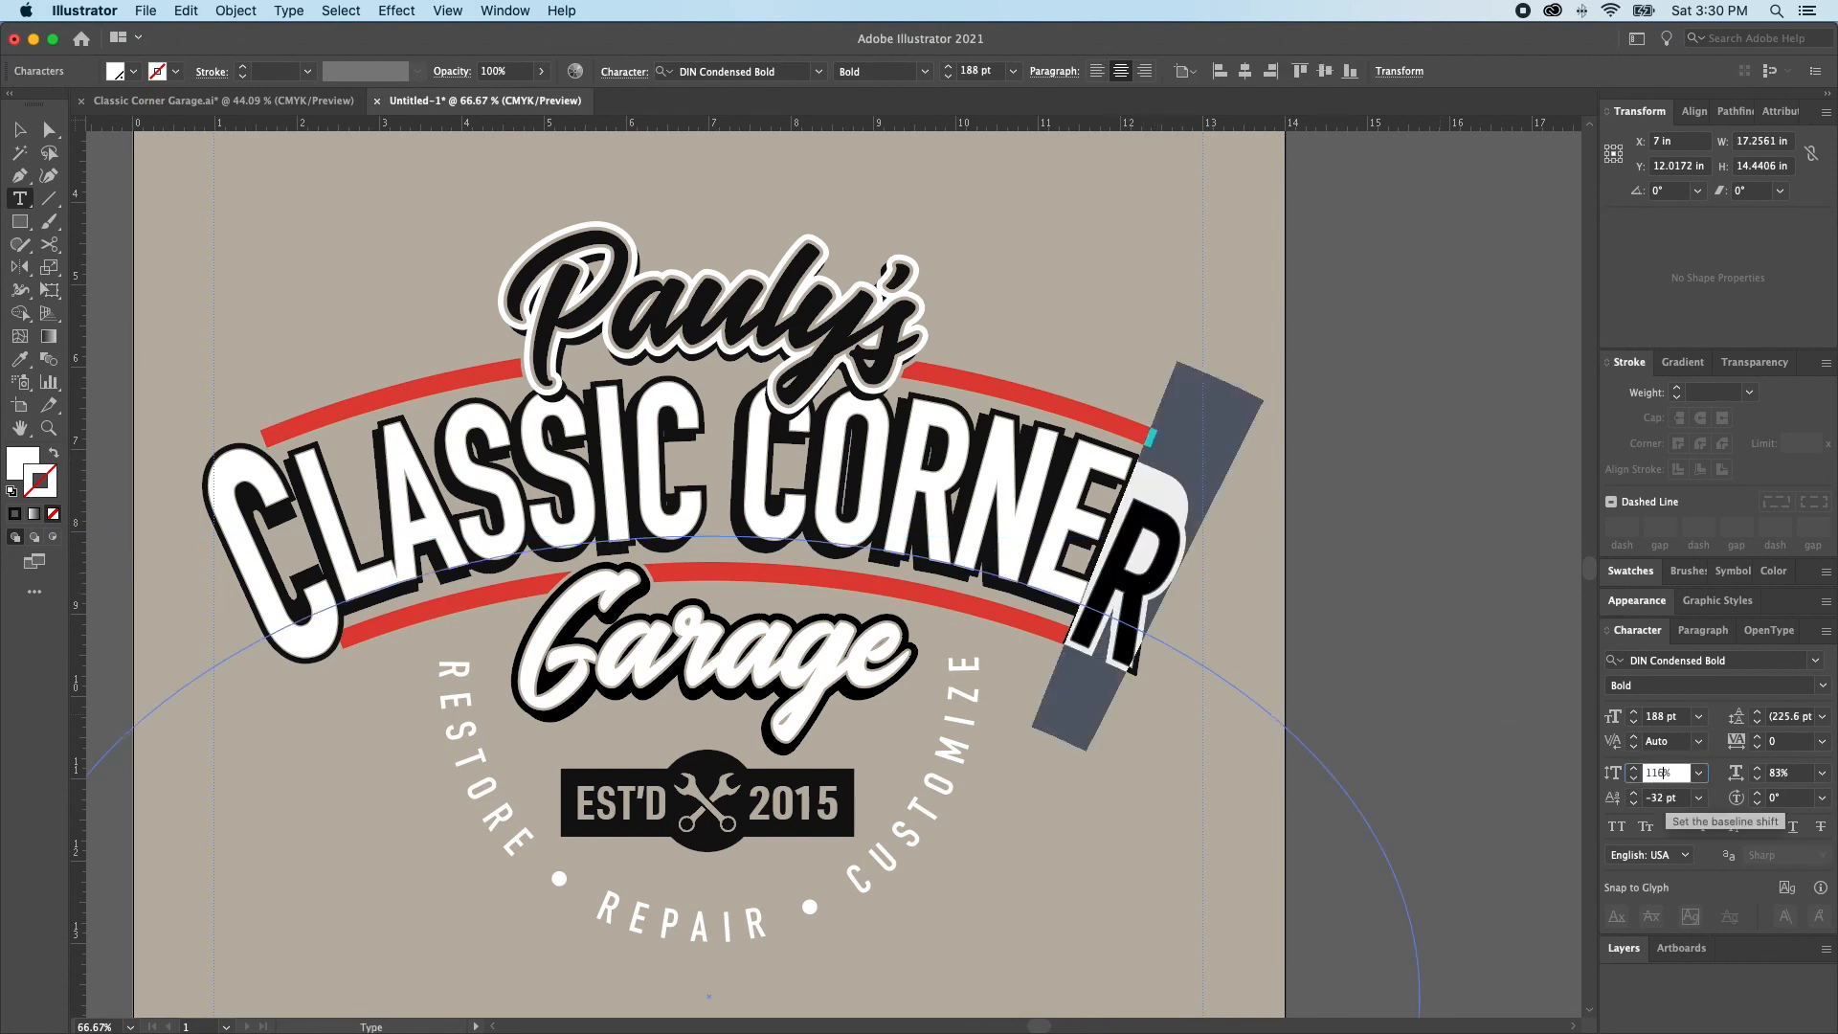
type("6")
key("Return")
left_click(292, 459)
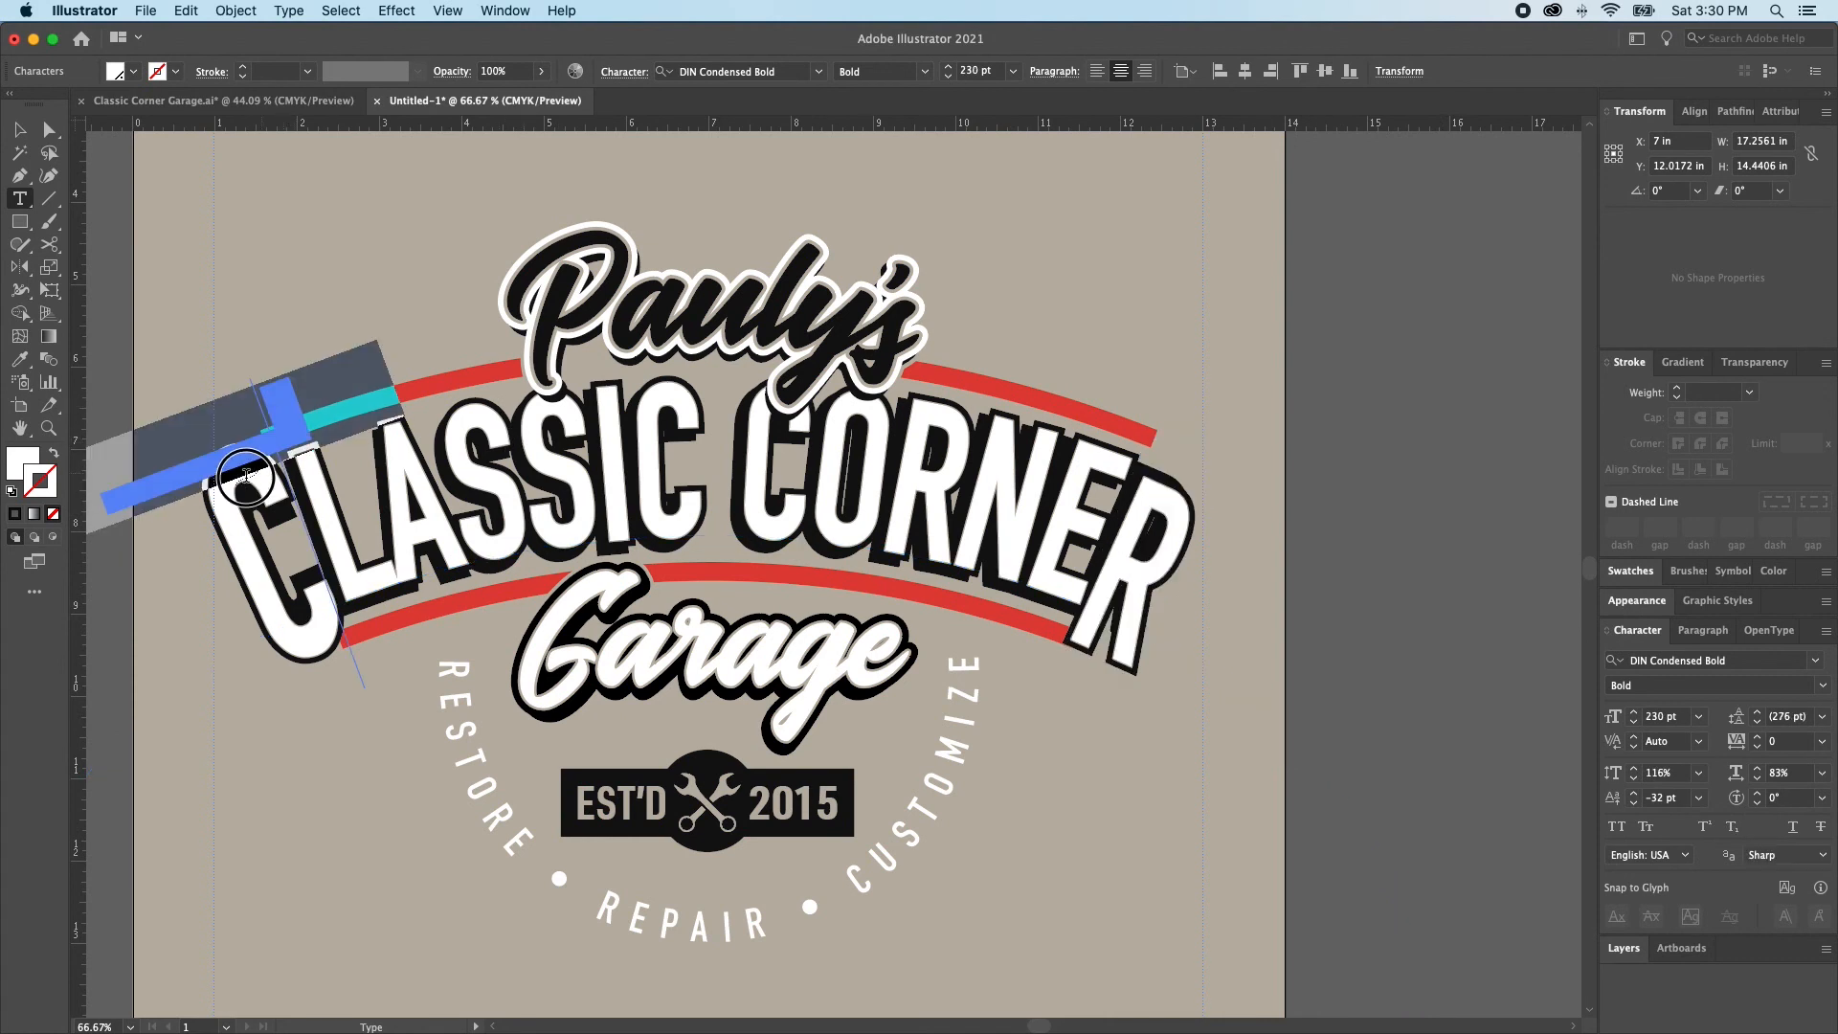
key("super+z")
key("v")
key("super+shift+a")
left_click(263, 421)
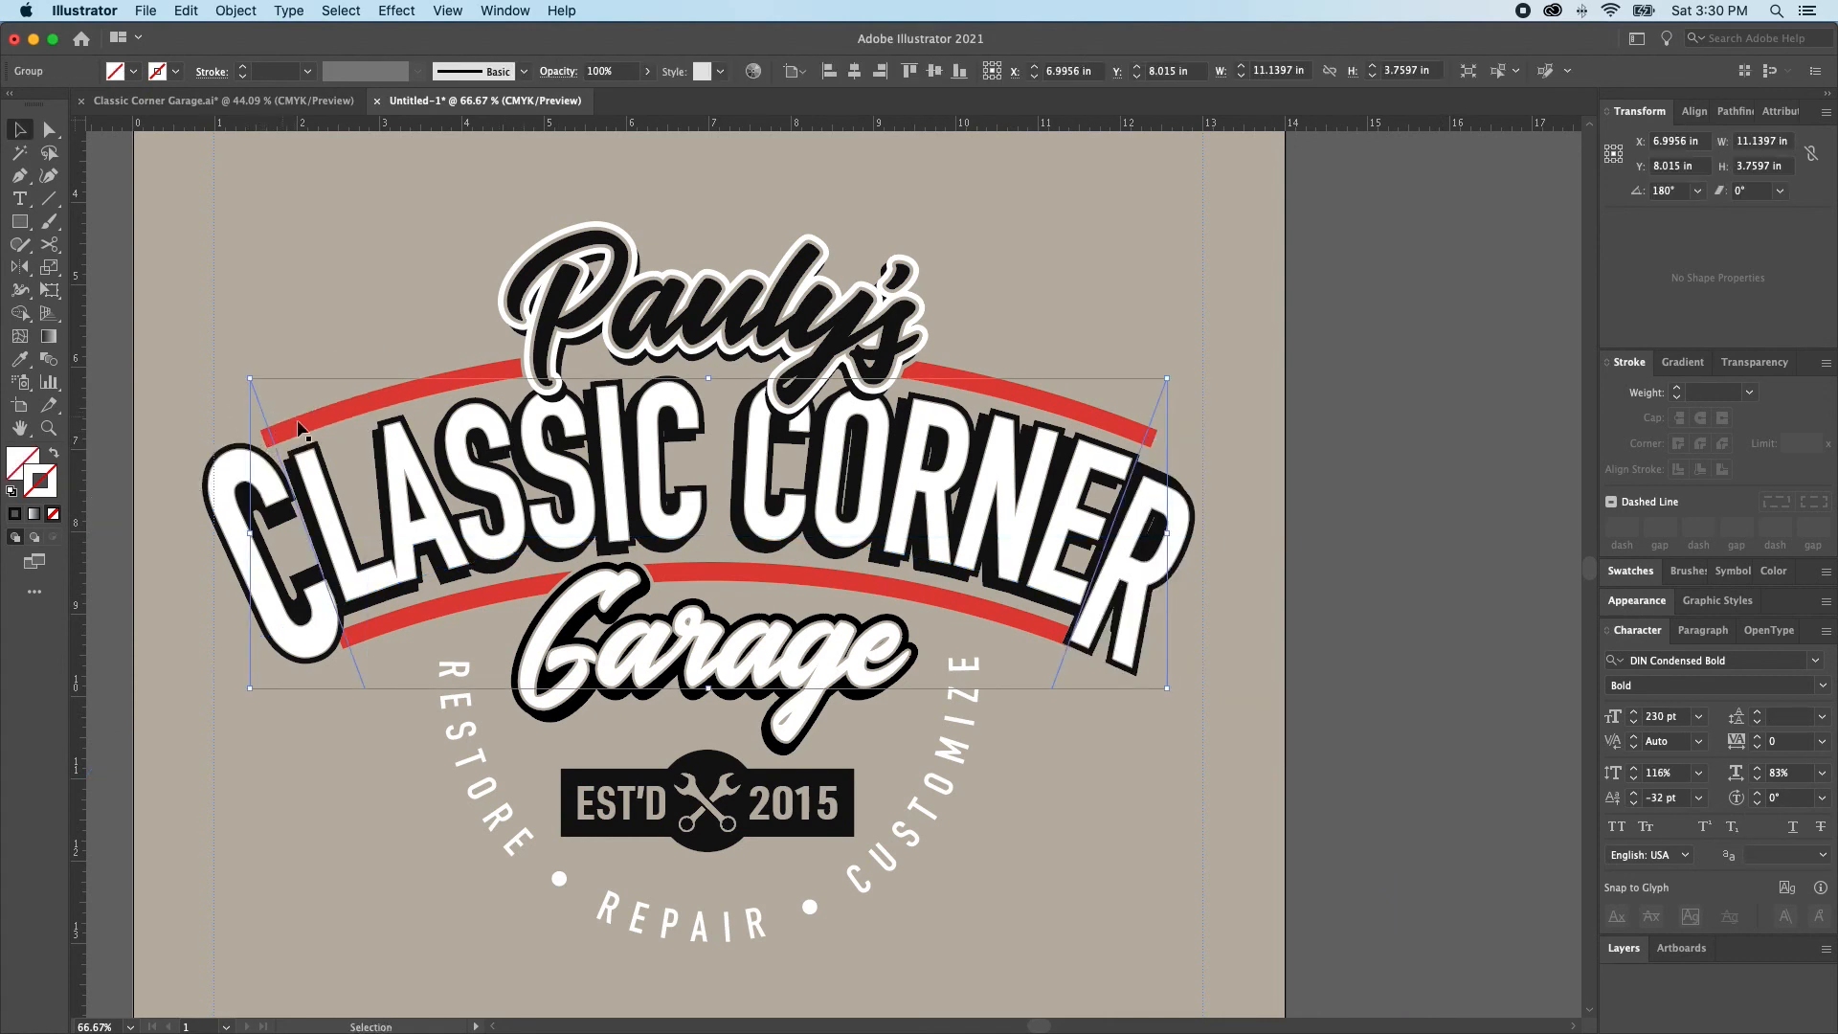
key("super+shift+a")
Set the font size of the final white R of CORNER to 230 pt and deselect the lettering
key("t")
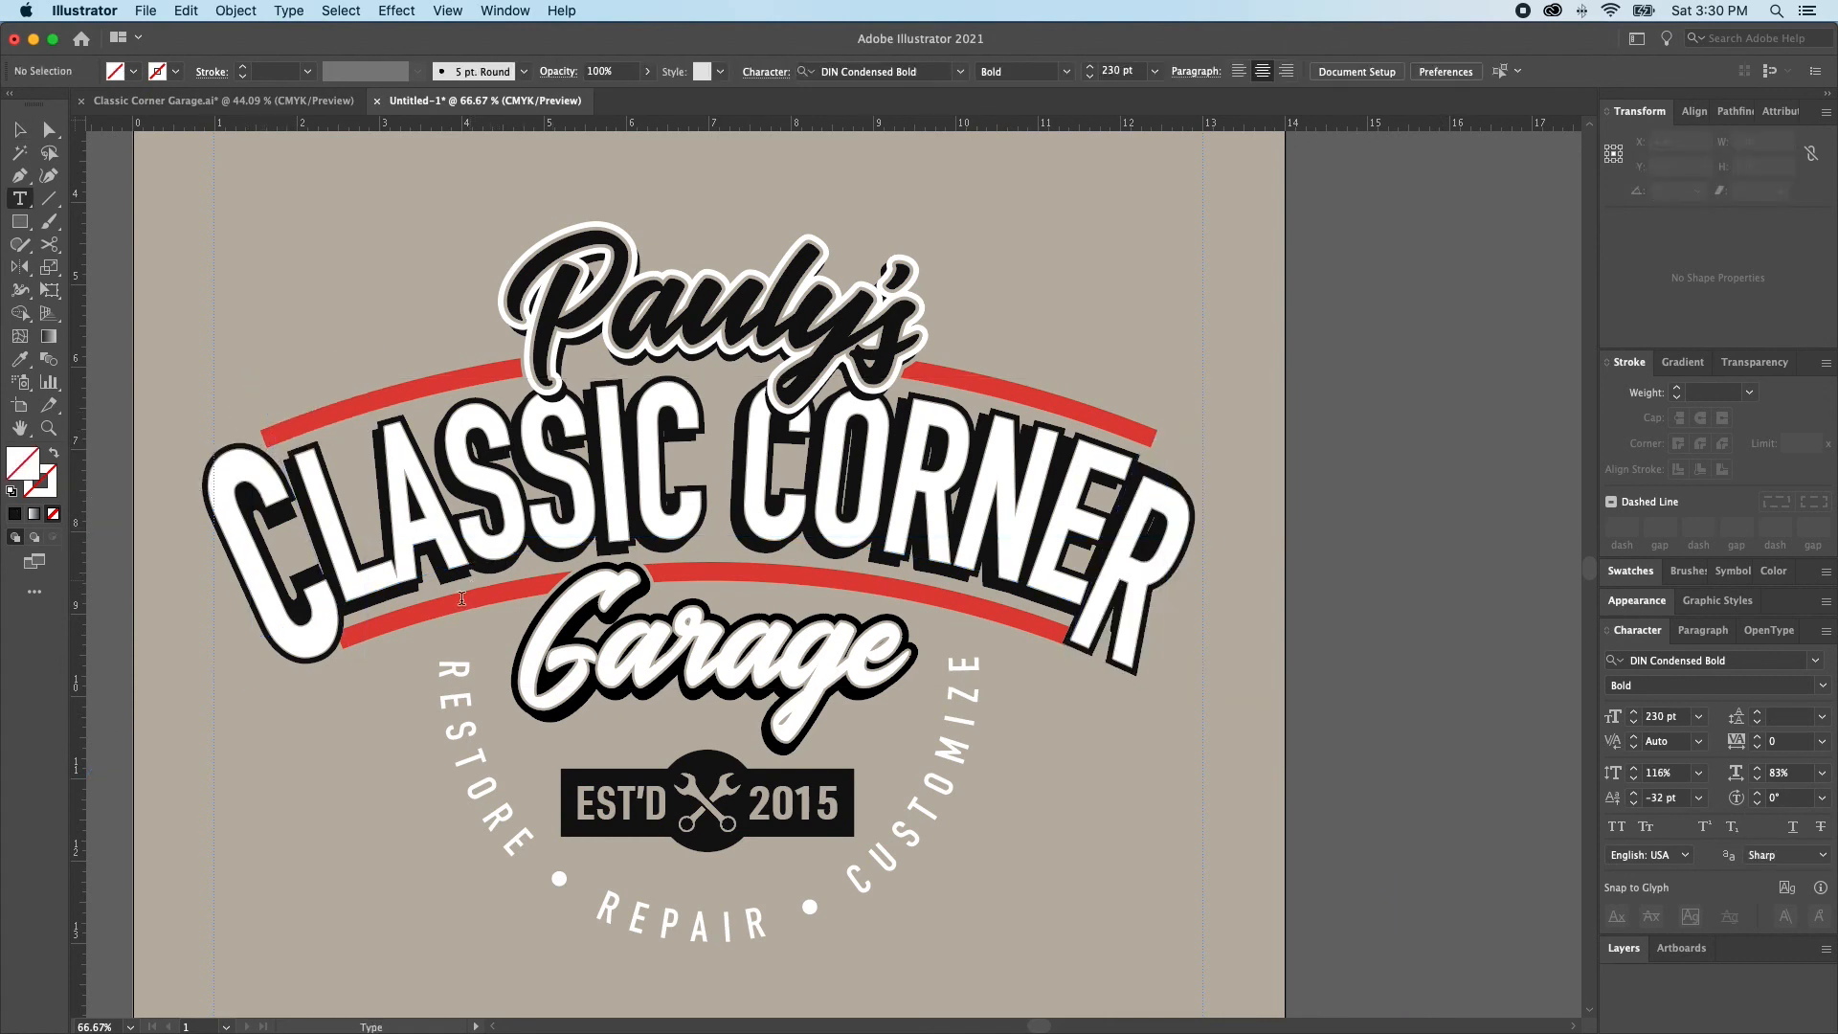
double_click(259, 543)
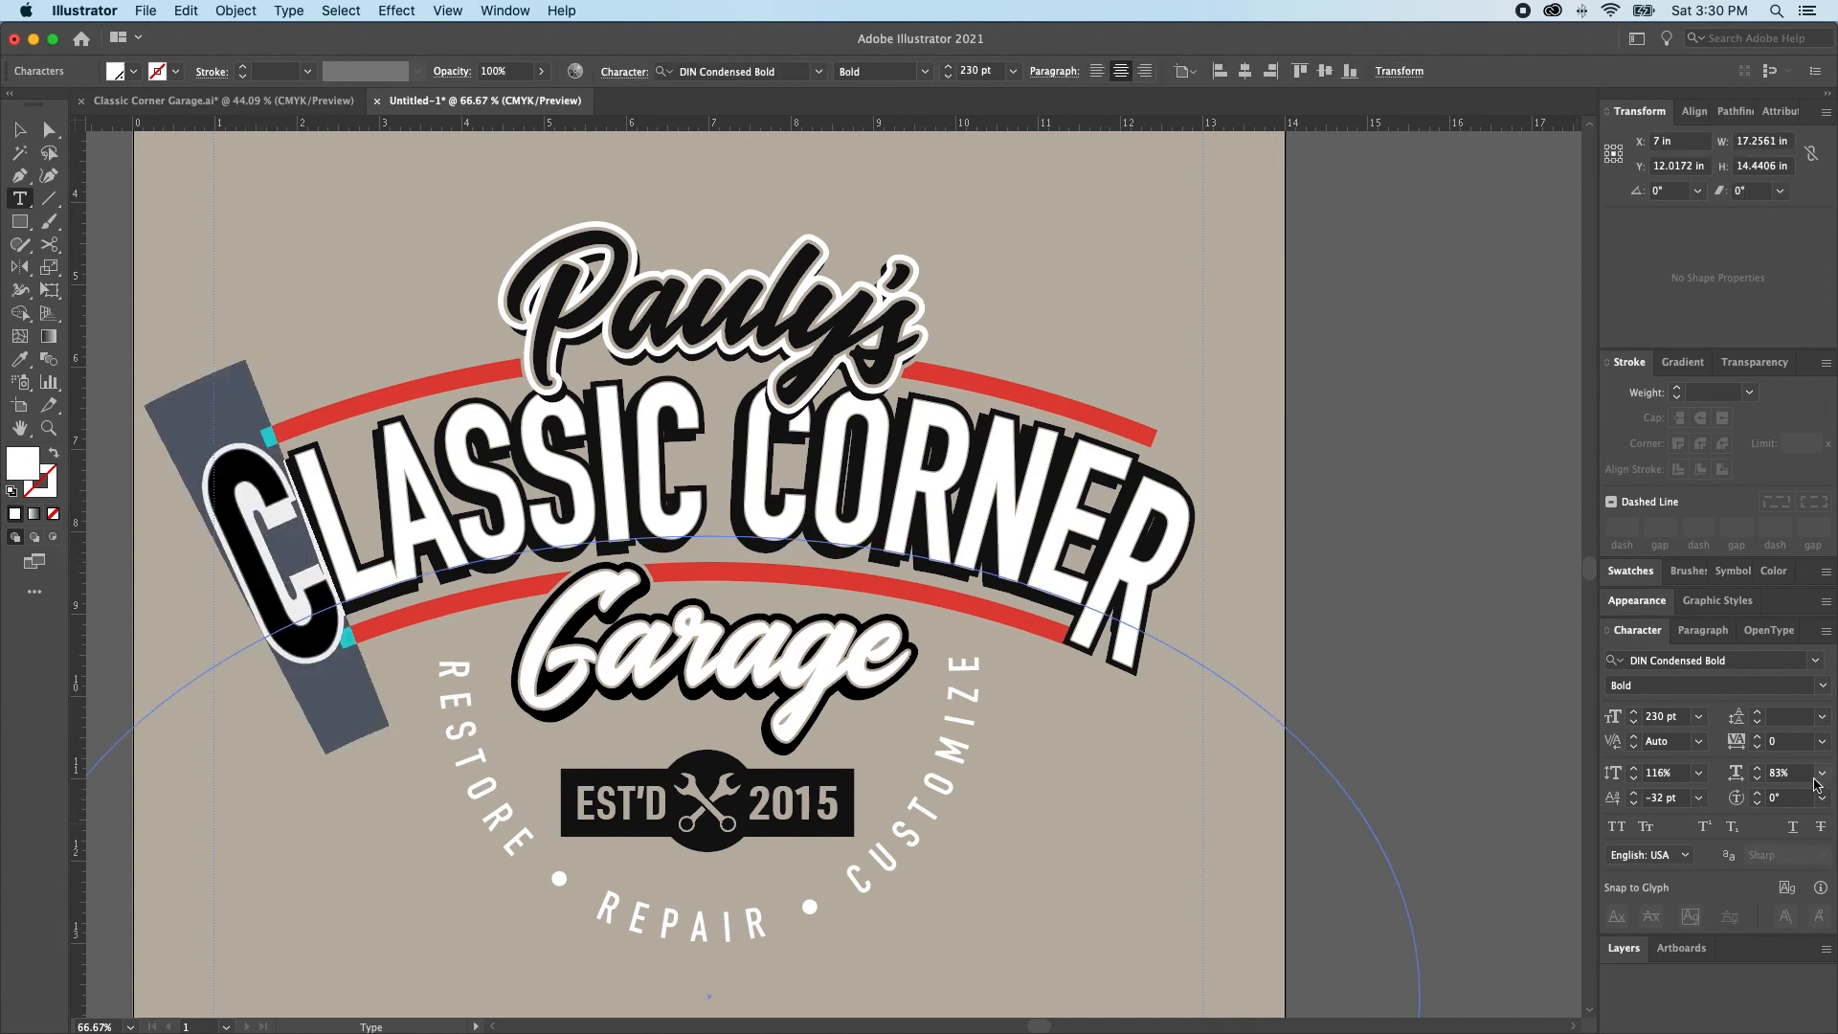
left_click(1110, 552)
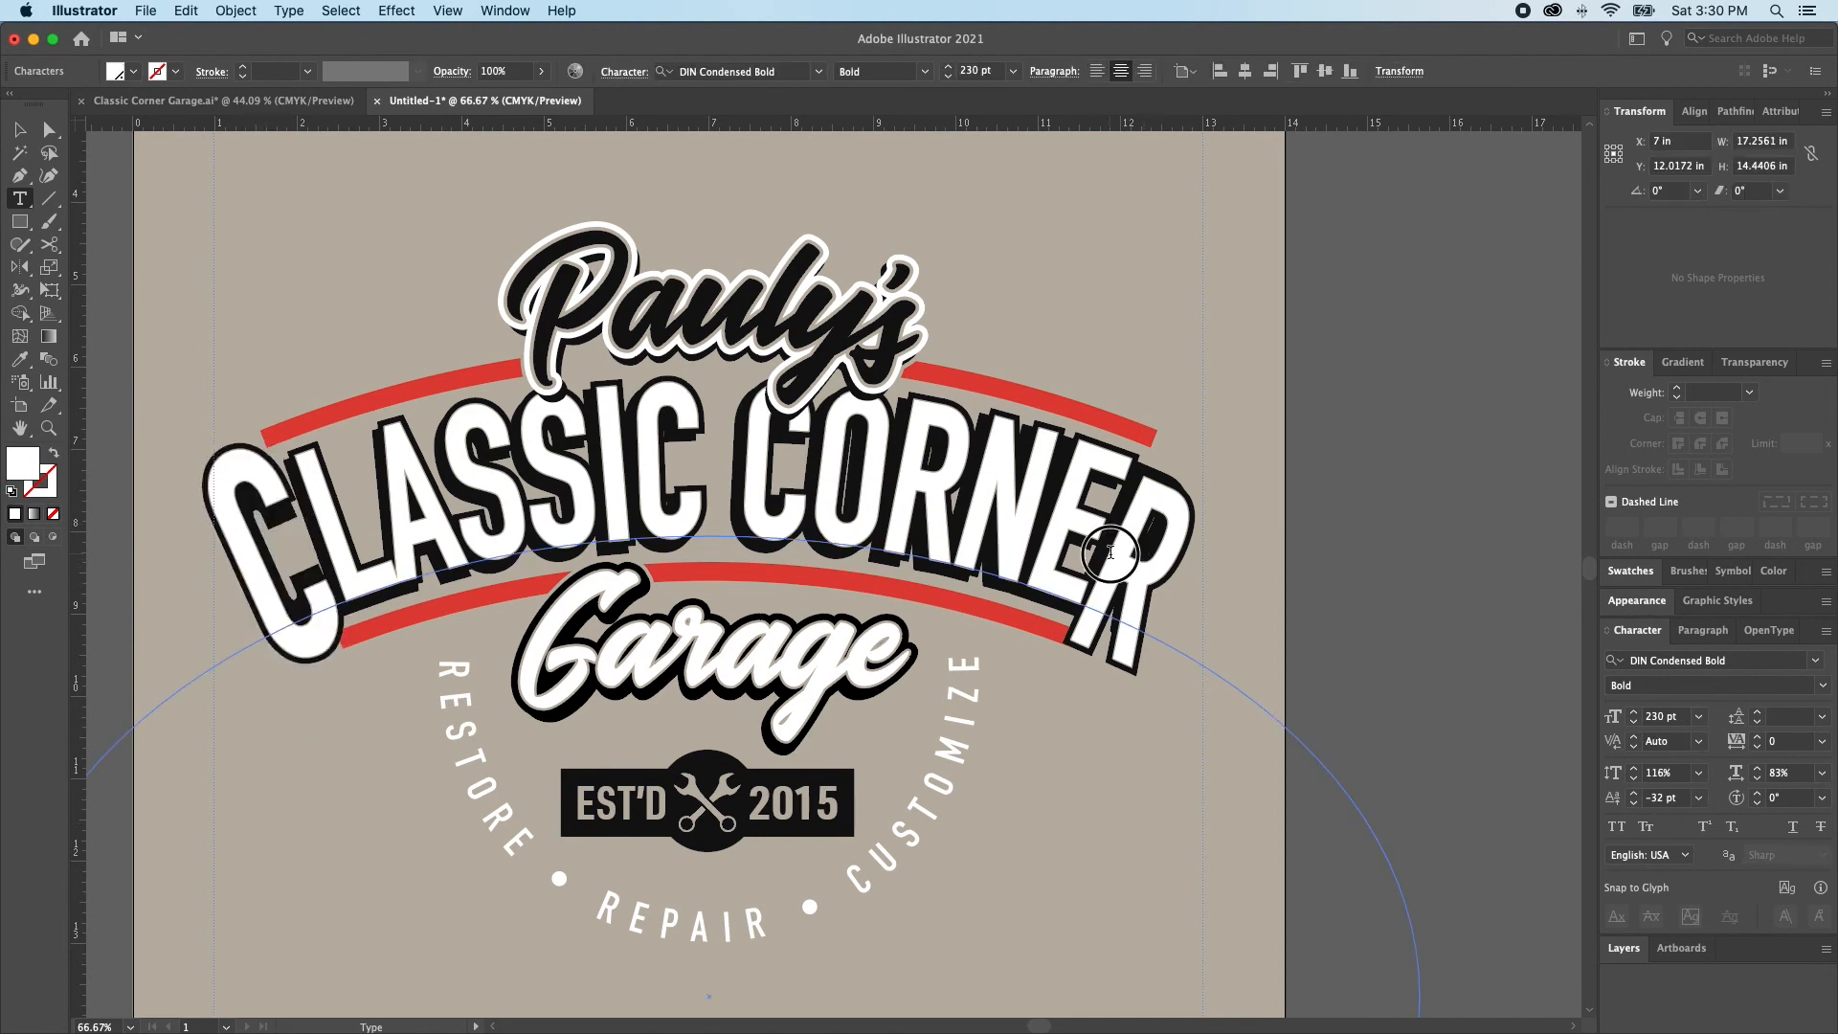
left_click_drag(1110, 552, 1141, 565)
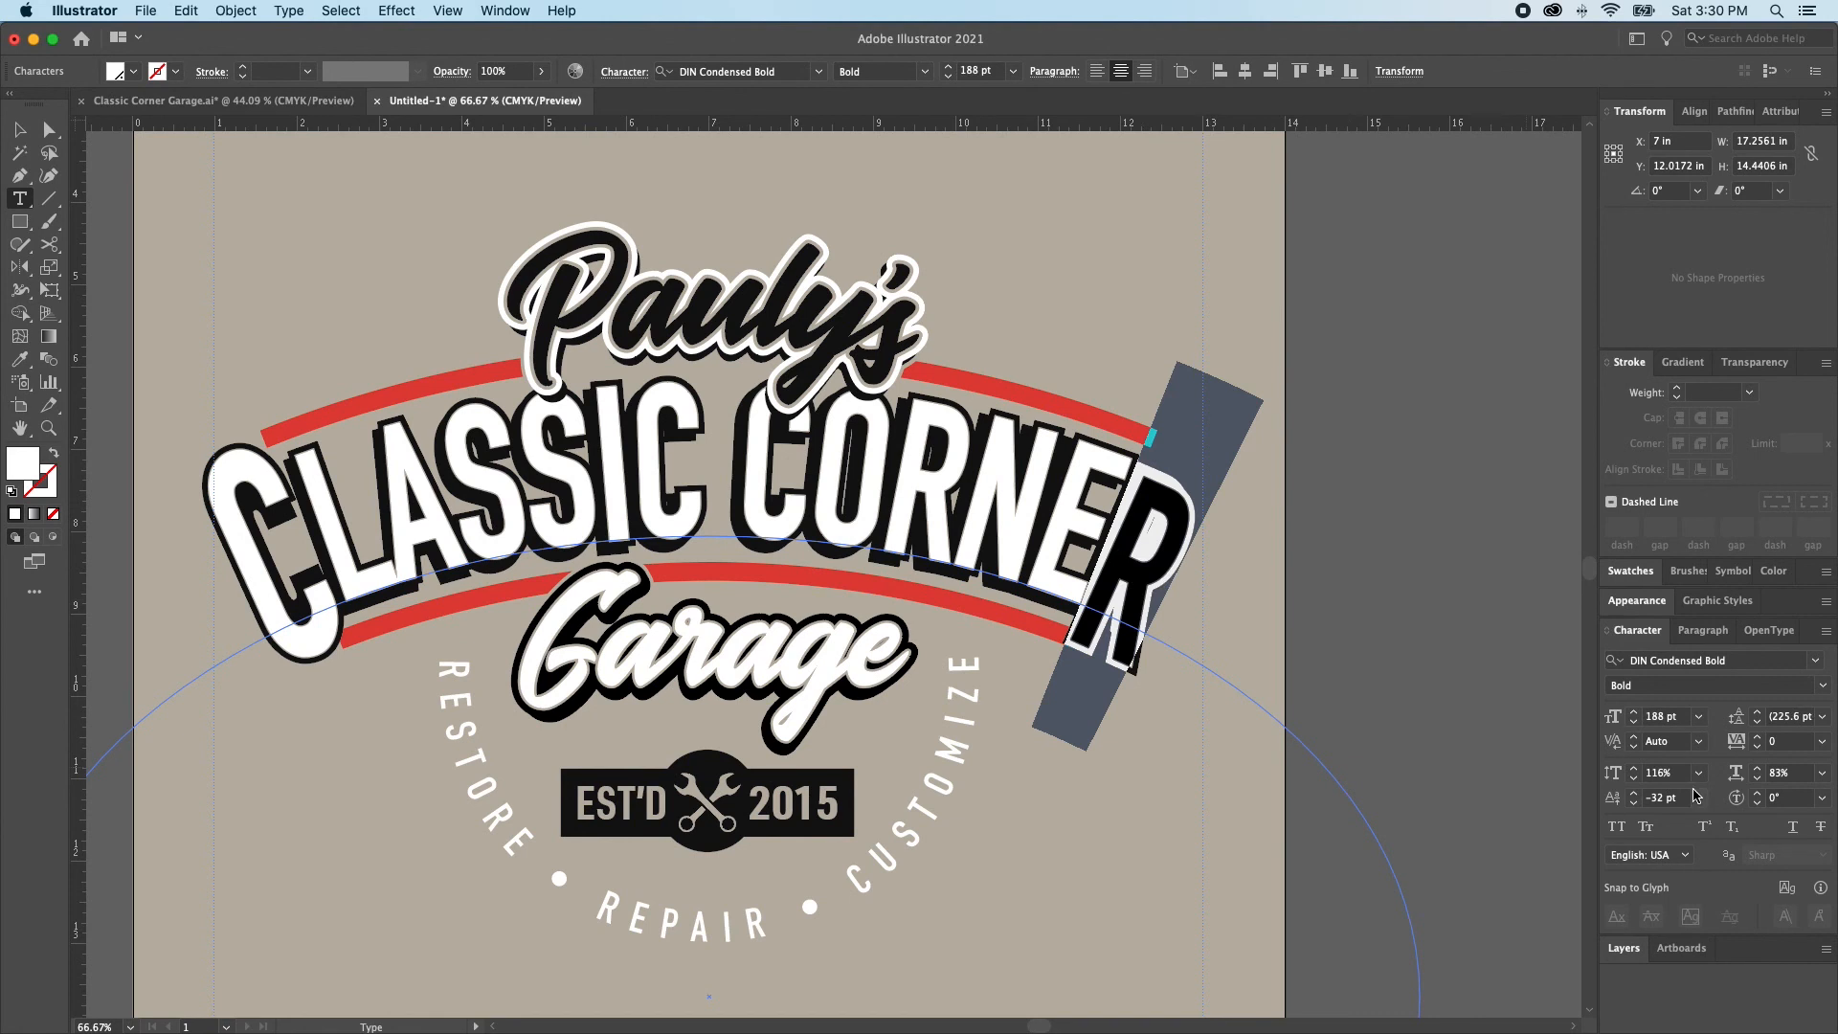
double_click(1657, 716)
type("2")
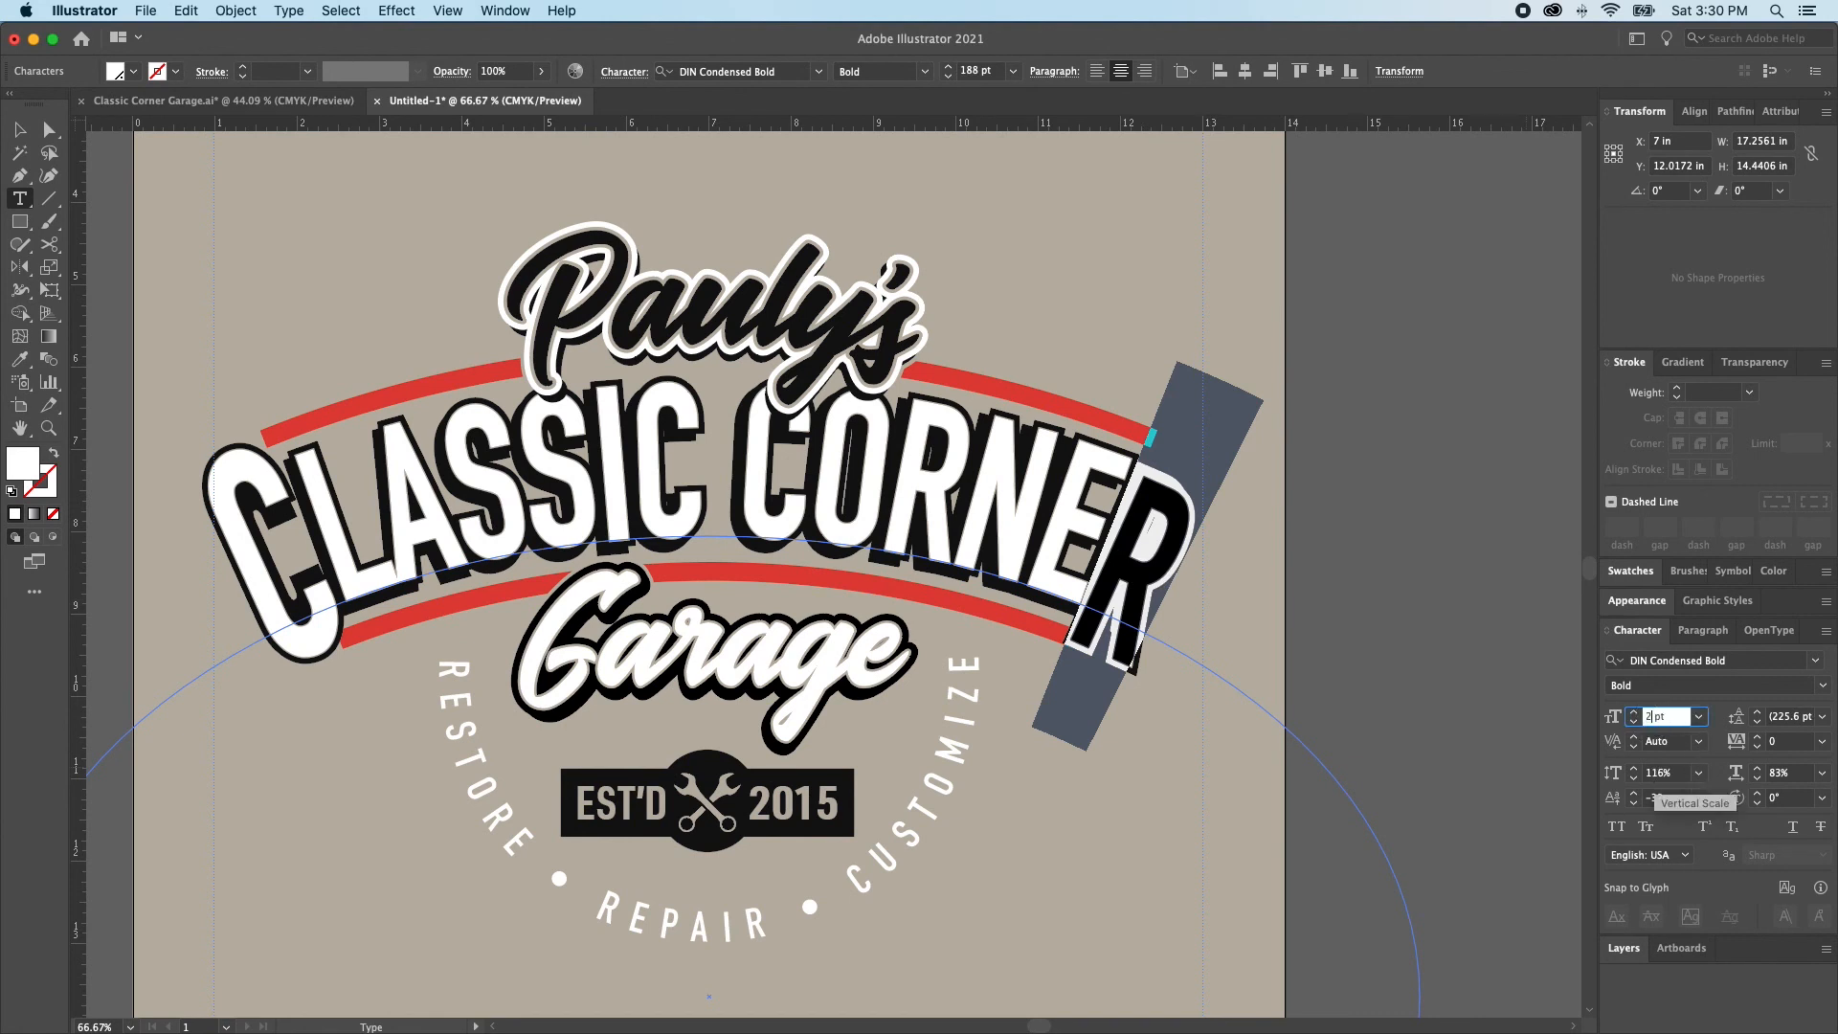
type("30")
key("Return")
left_click(1361, 653, "super")
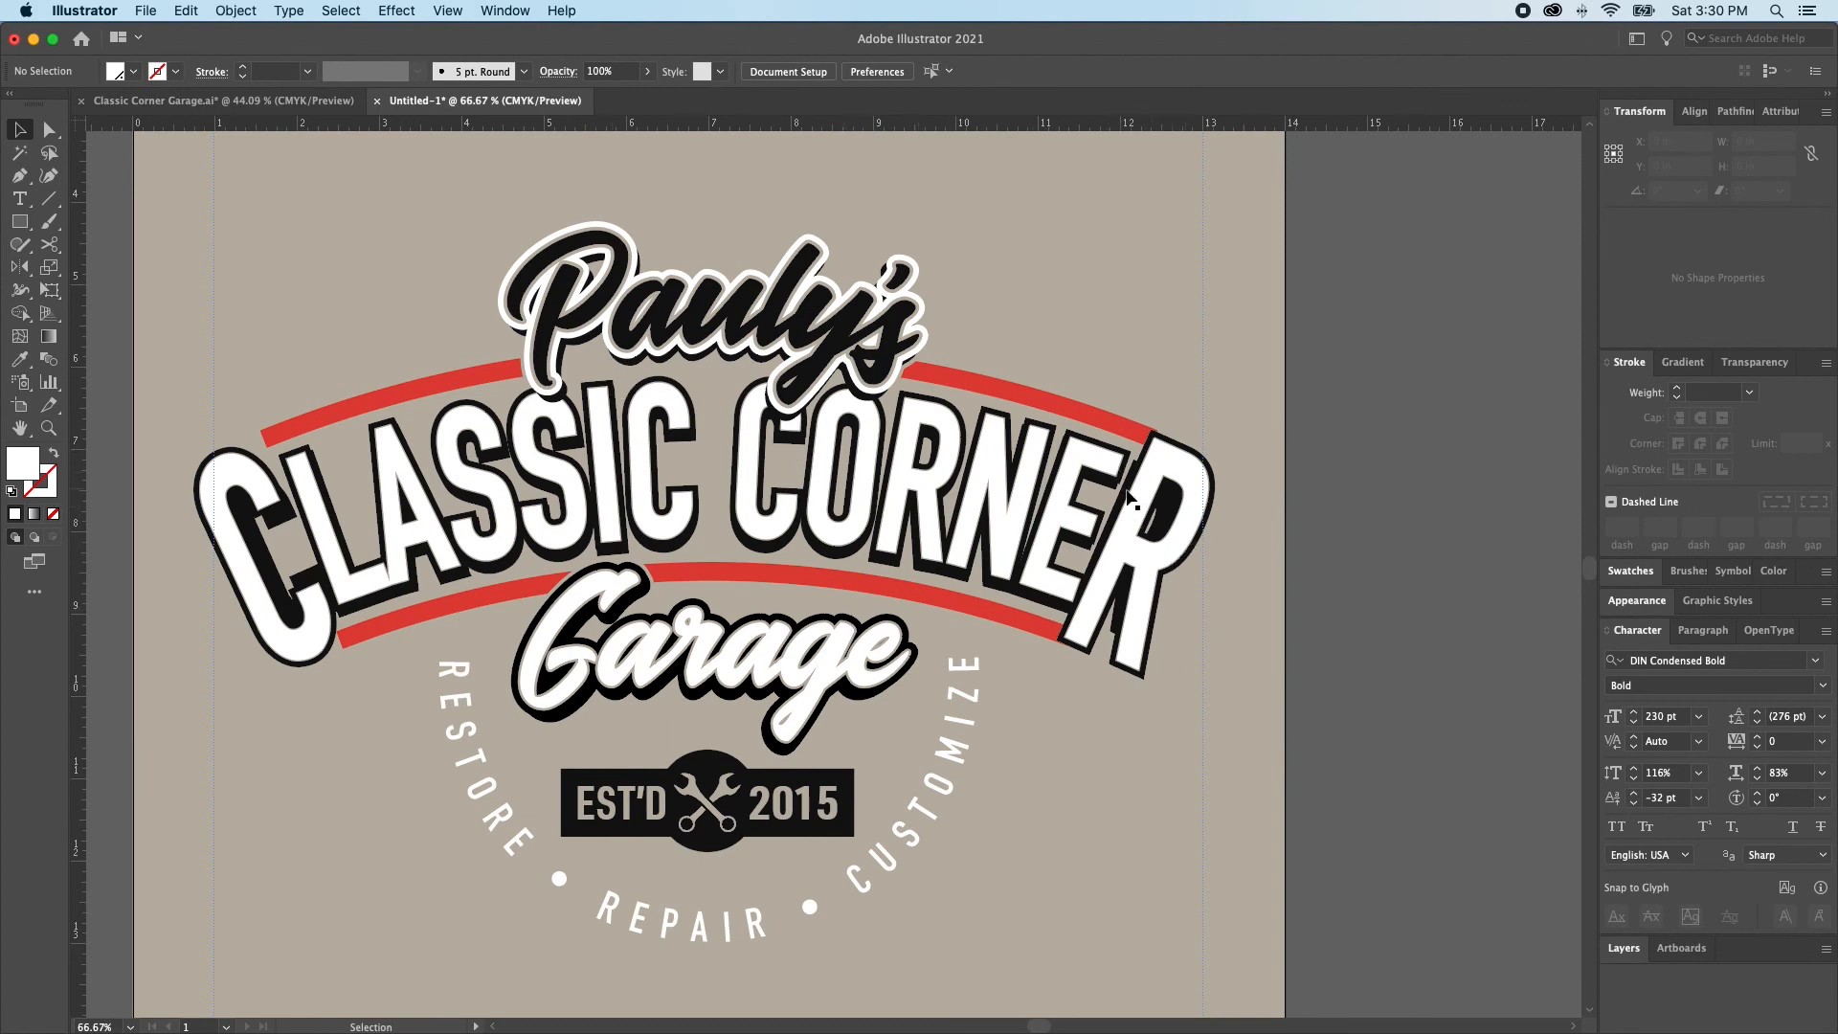
In the black backing copy of CLASSIC CORNER, give the final R a -32 pt baseline shift and a 230 pt font size
left_click(1139, 552)
key("a")
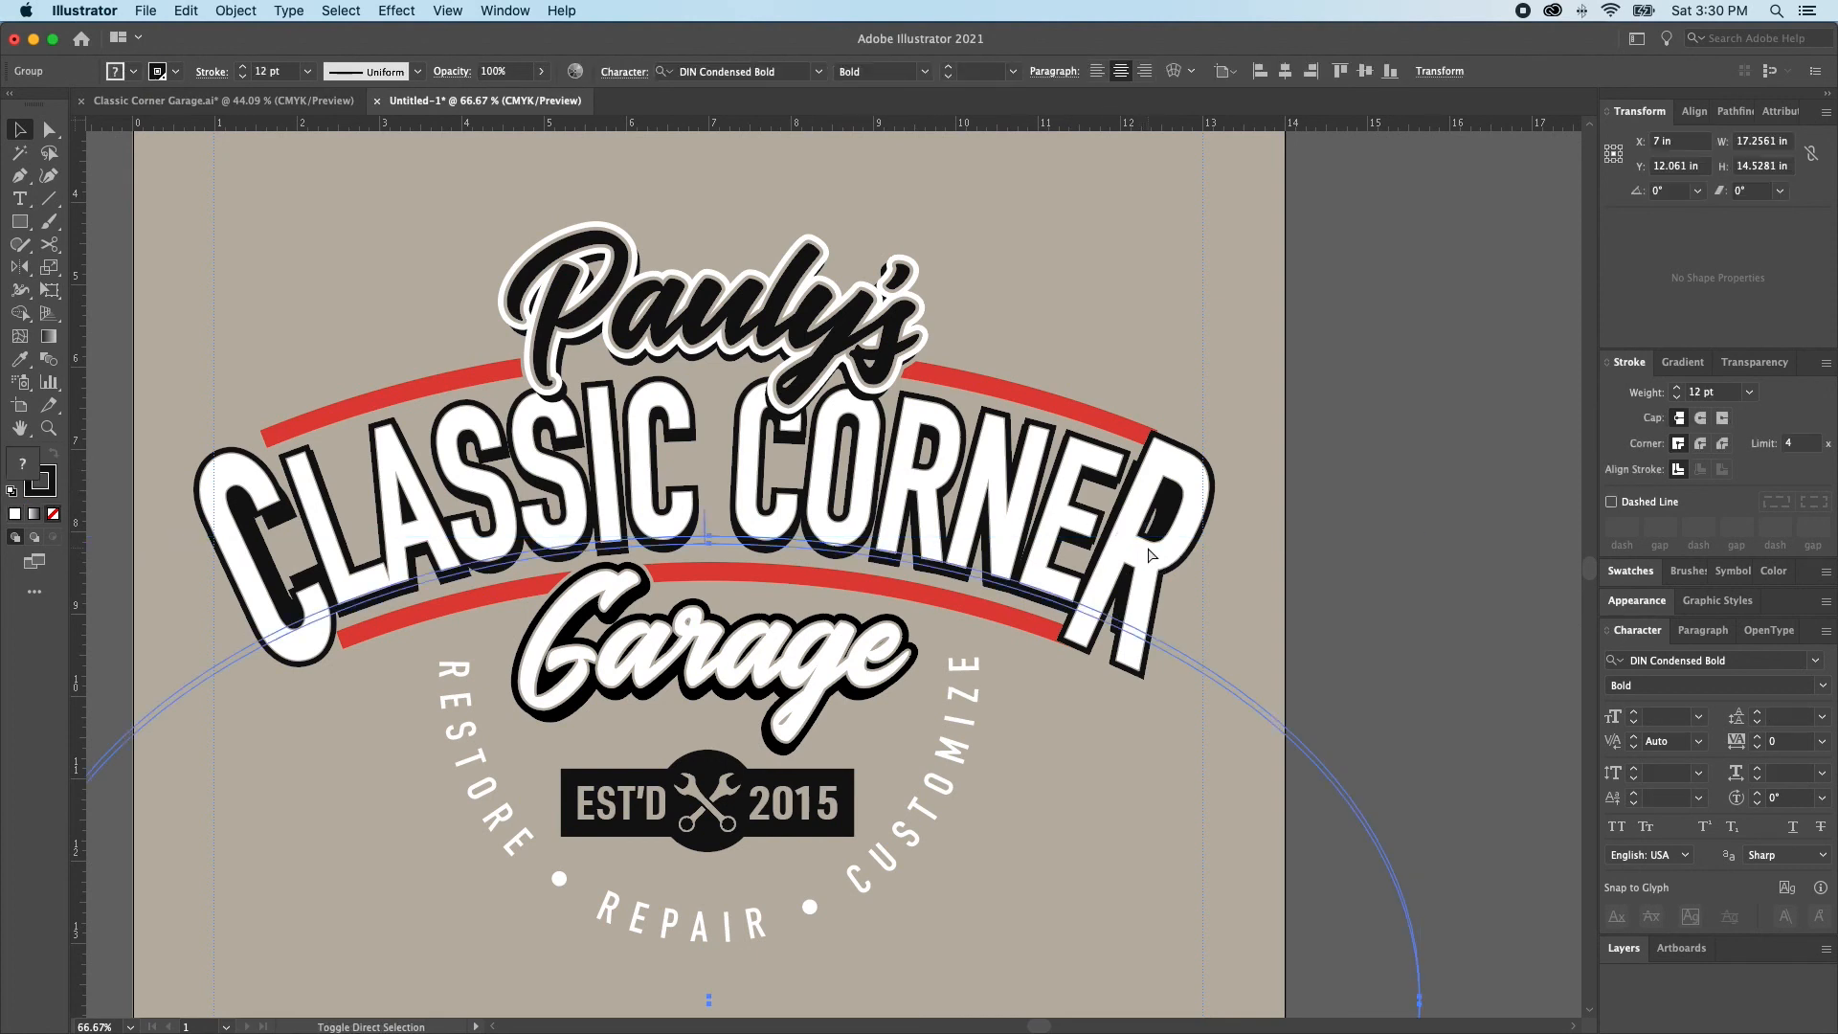
left_click(1144, 550)
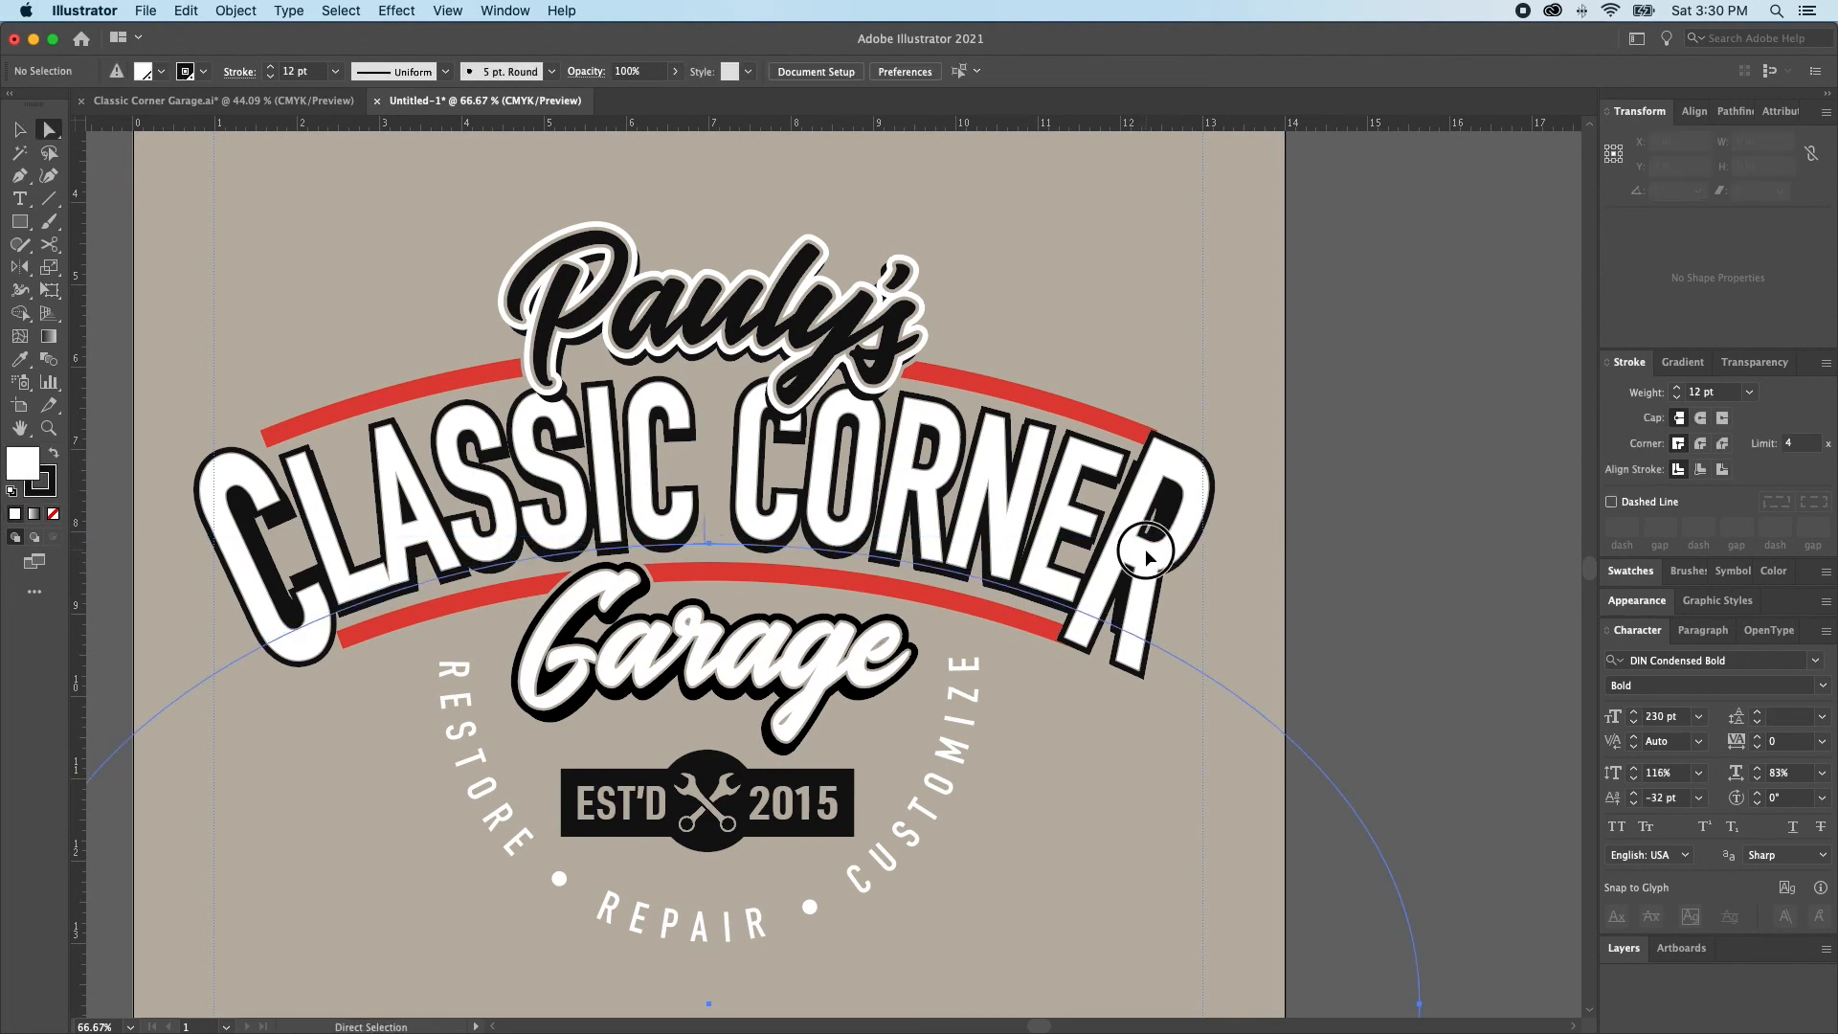
key("t")
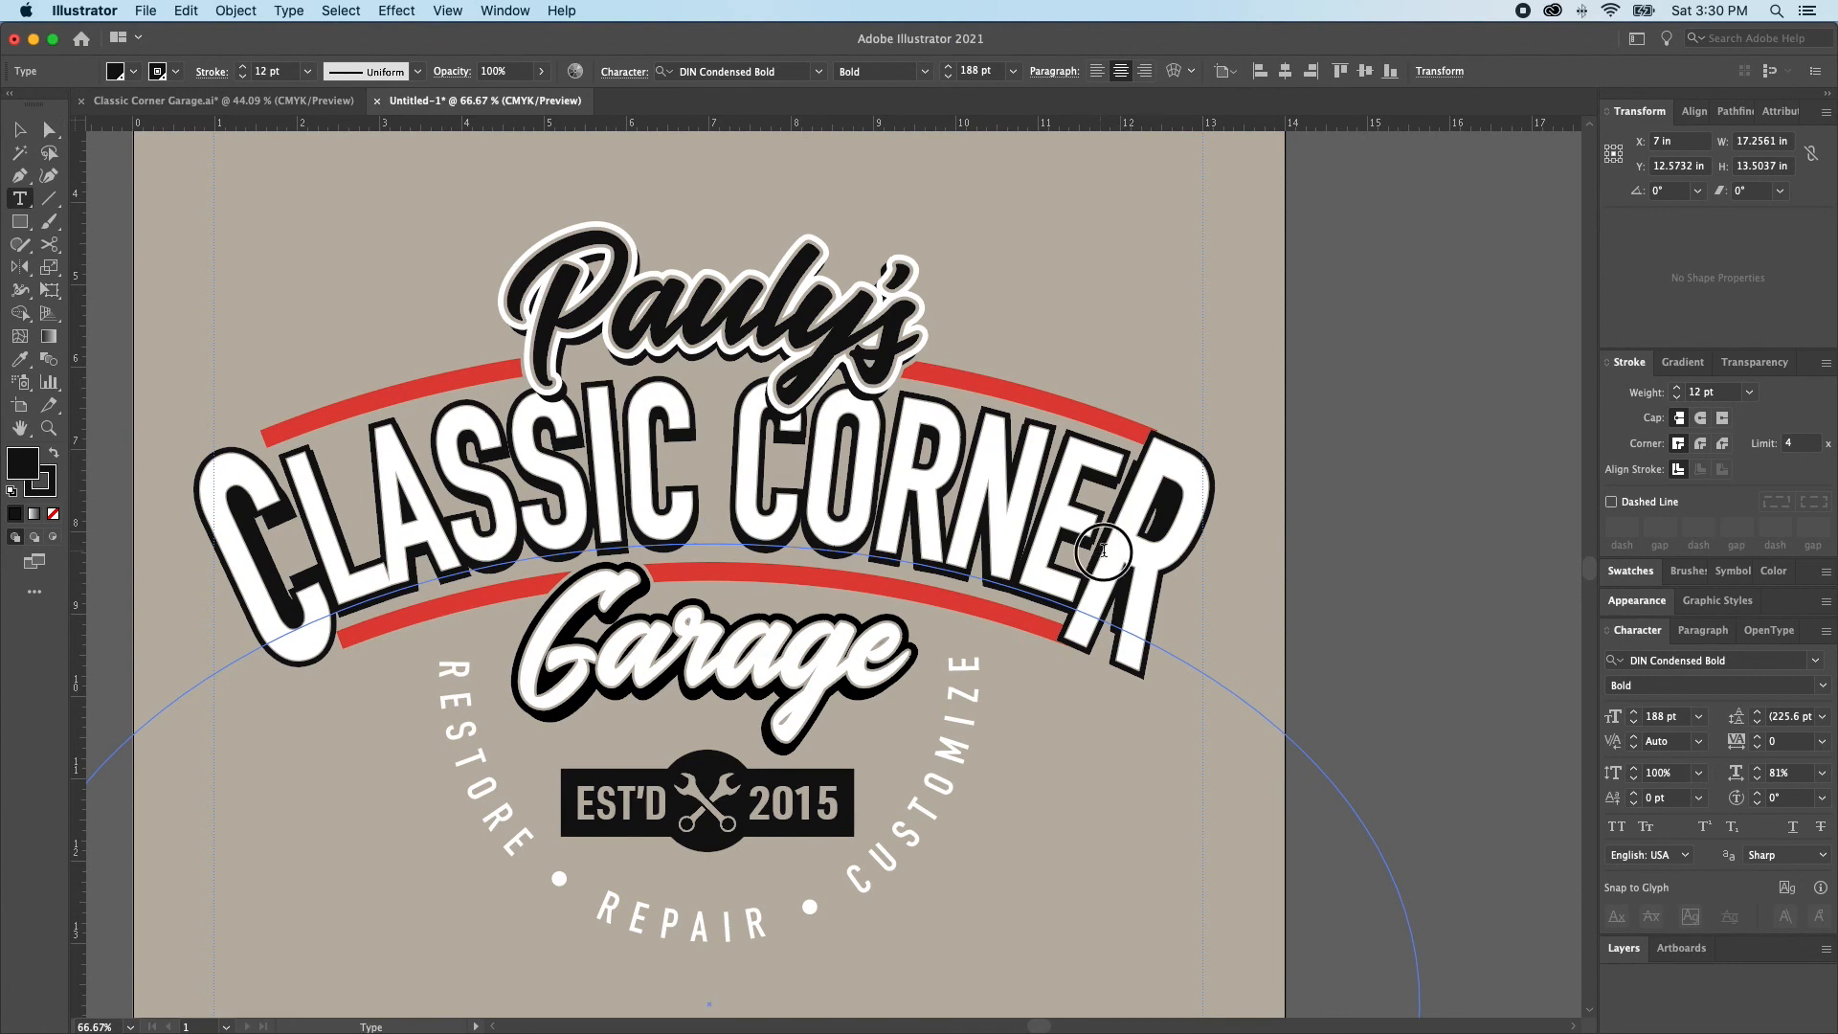
left_click_drag(1108, 554, 1172, 579)
left_click(1646, 800)
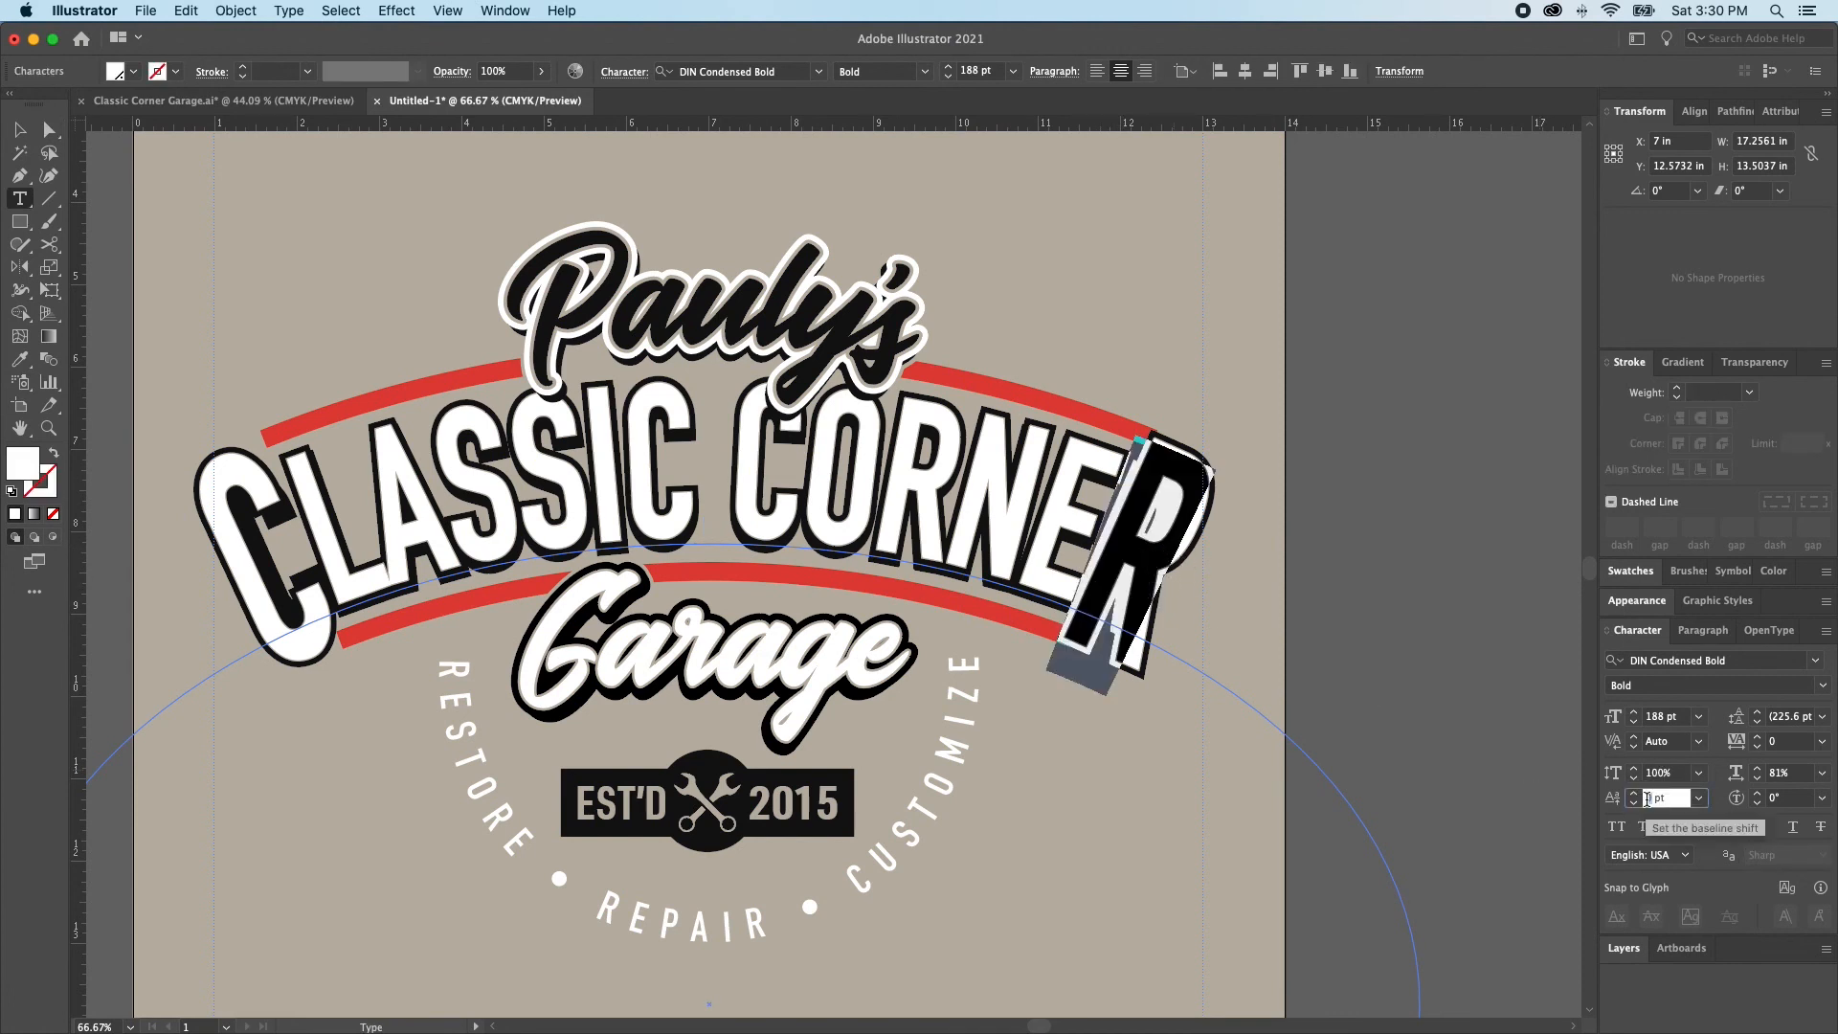
key("Return")
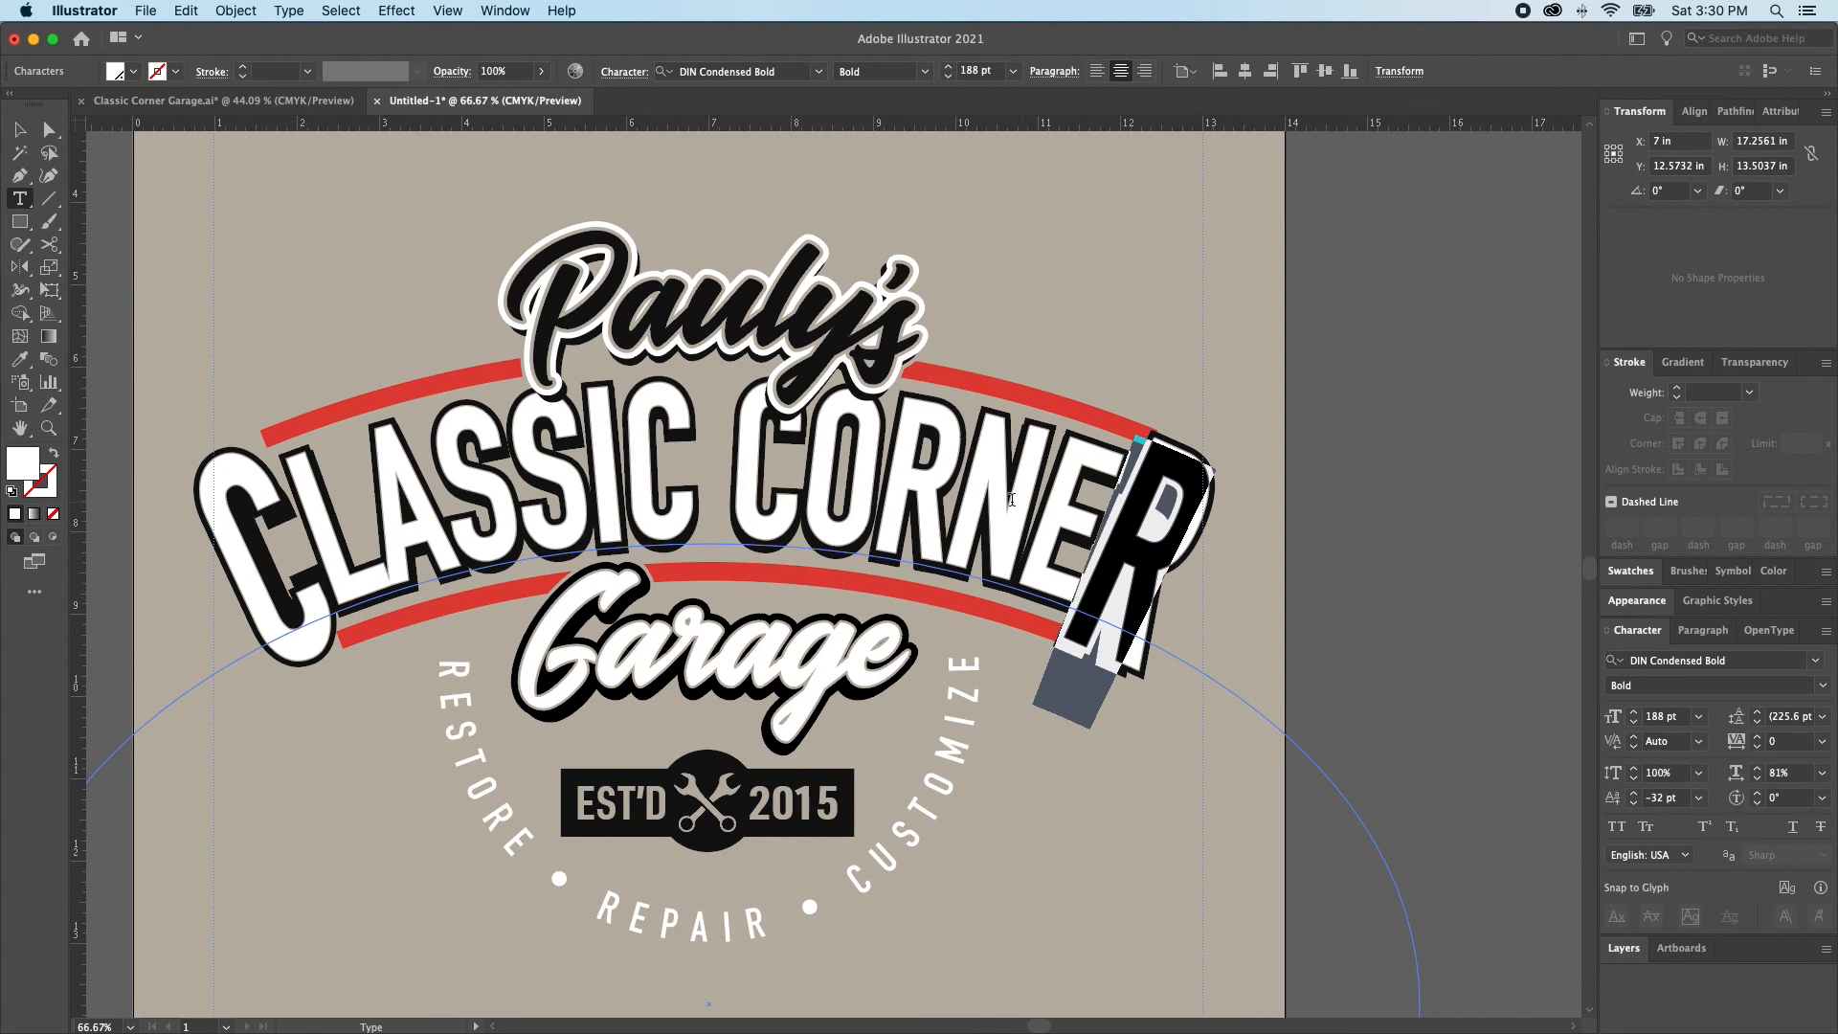
left_click(1657, 717)
key("Return")
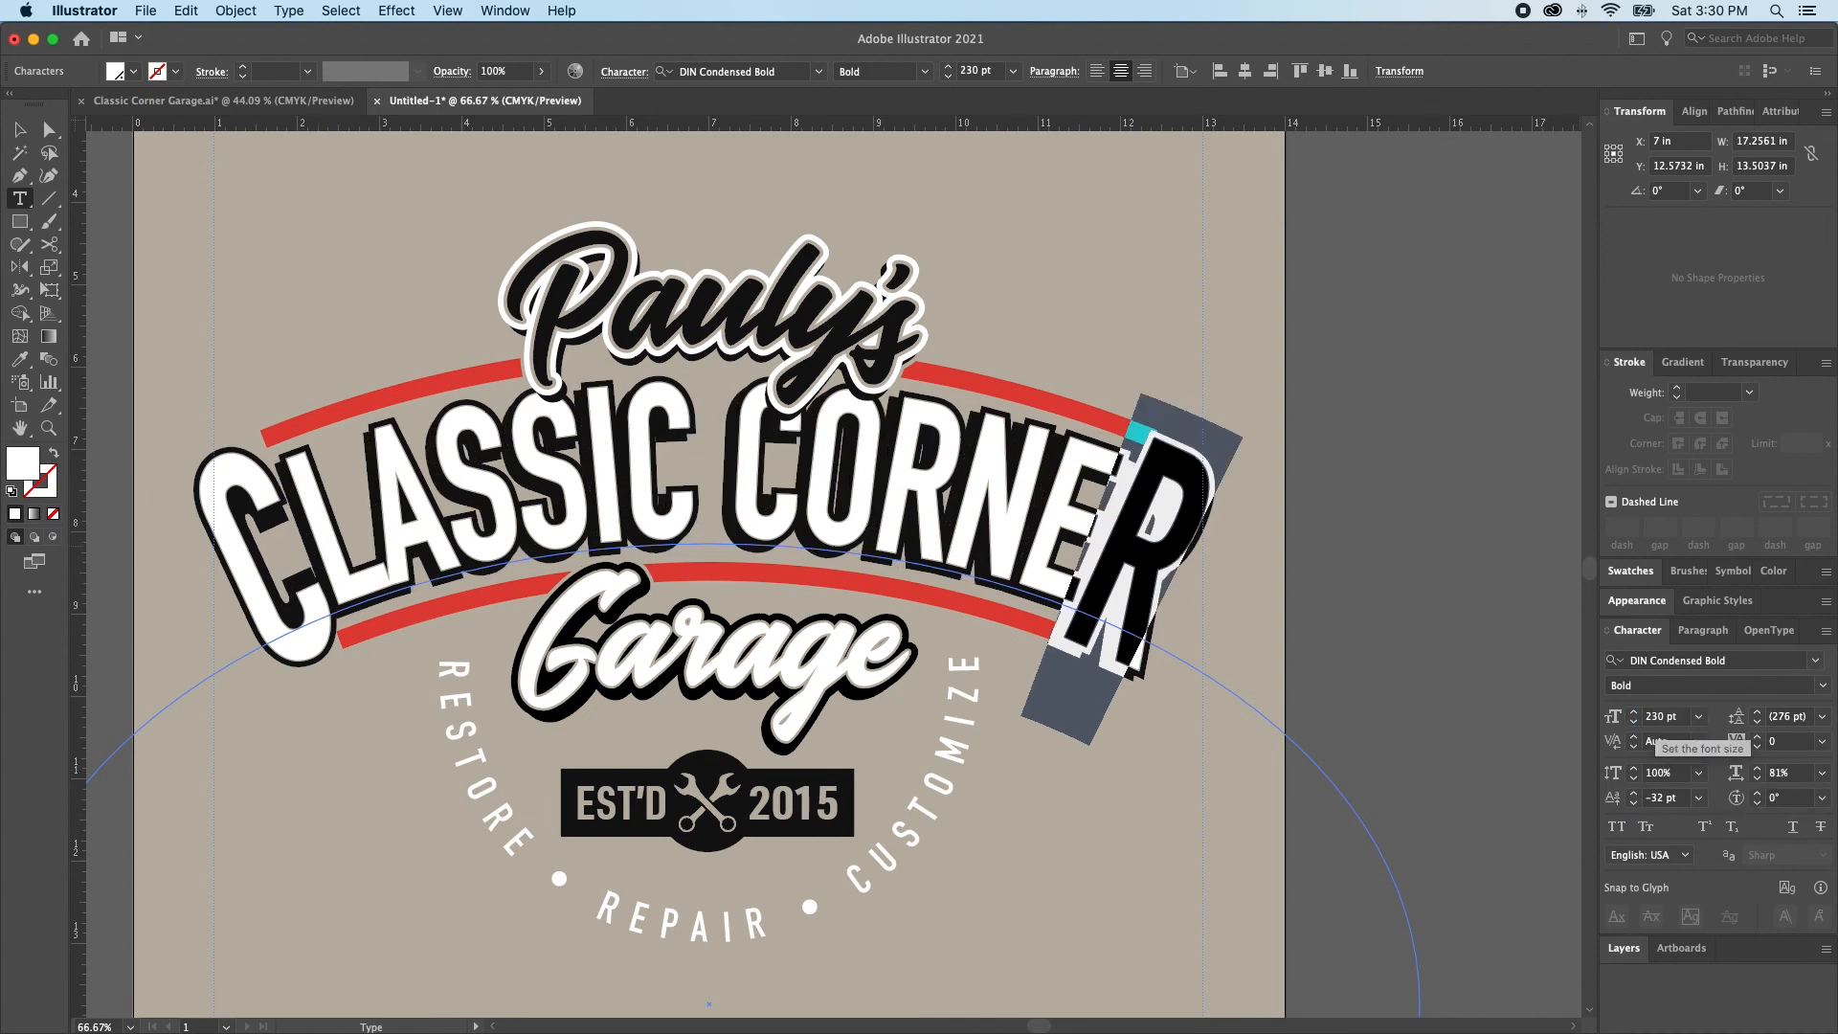
left_click(1371, 649, "super")
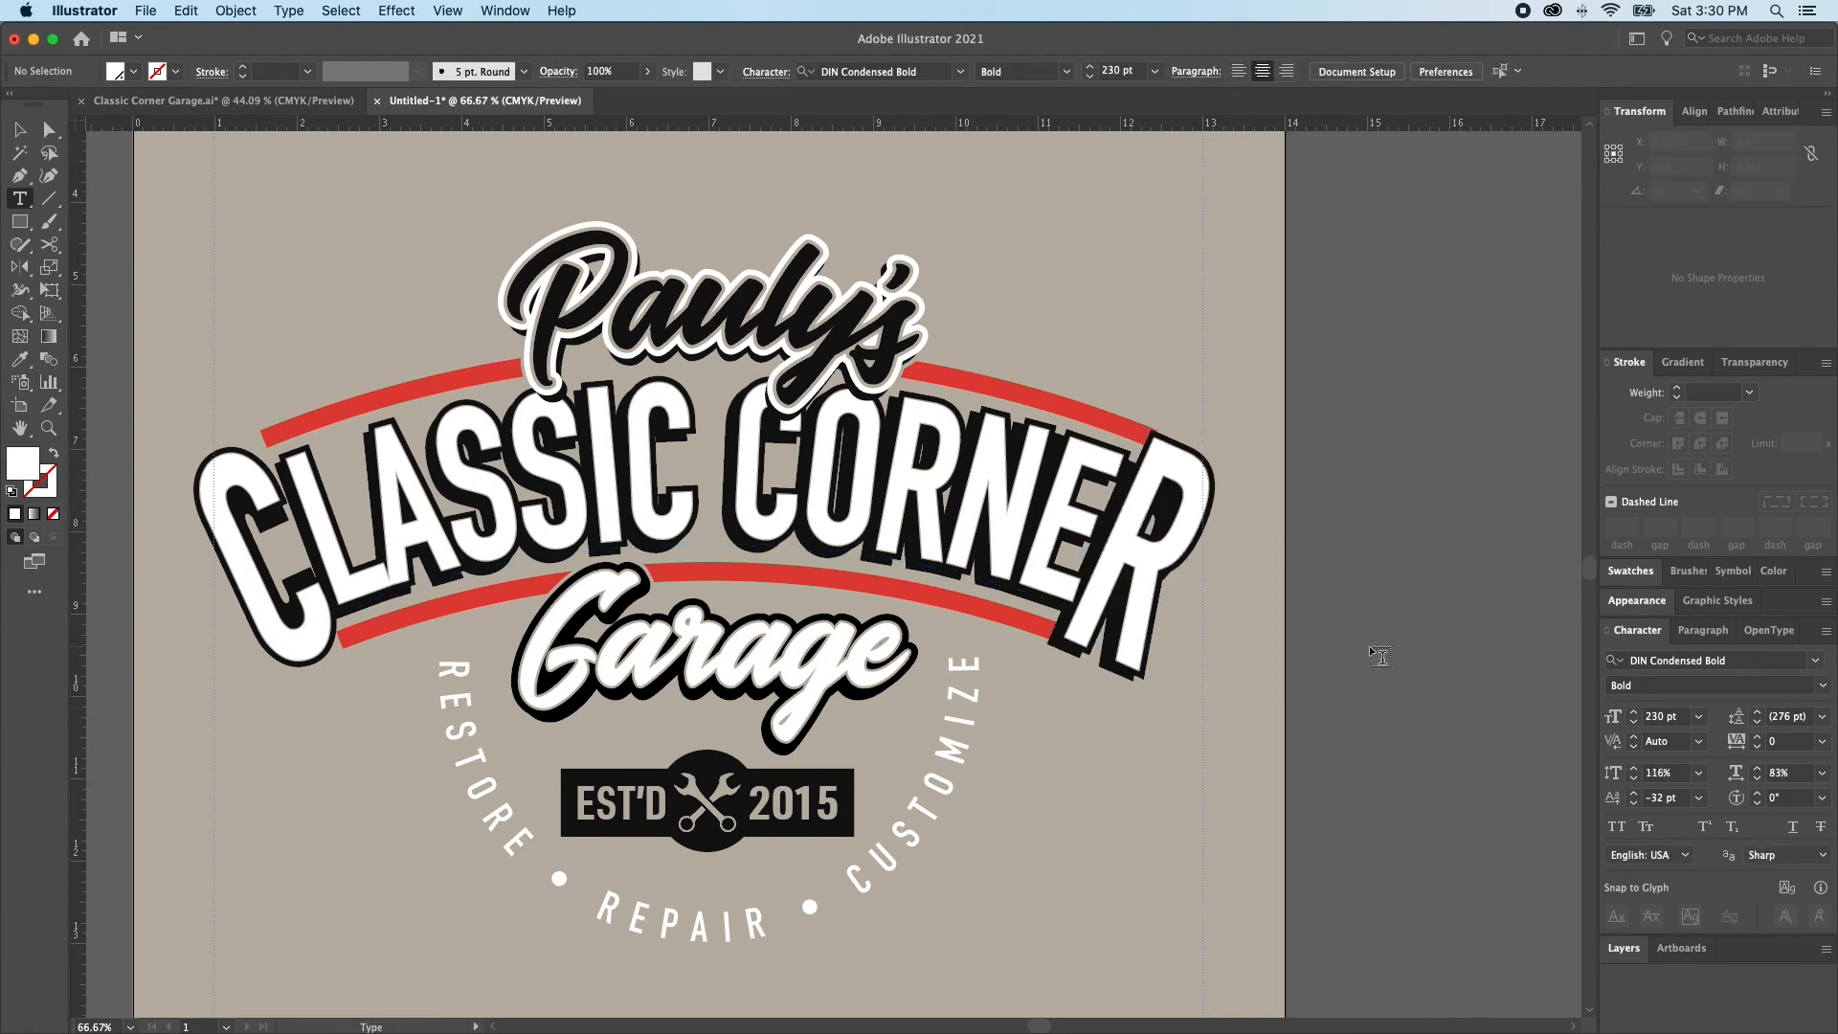
Stretch the final R of the black backing lettering to a vertical scale of 116%
double_click(1097, 605)
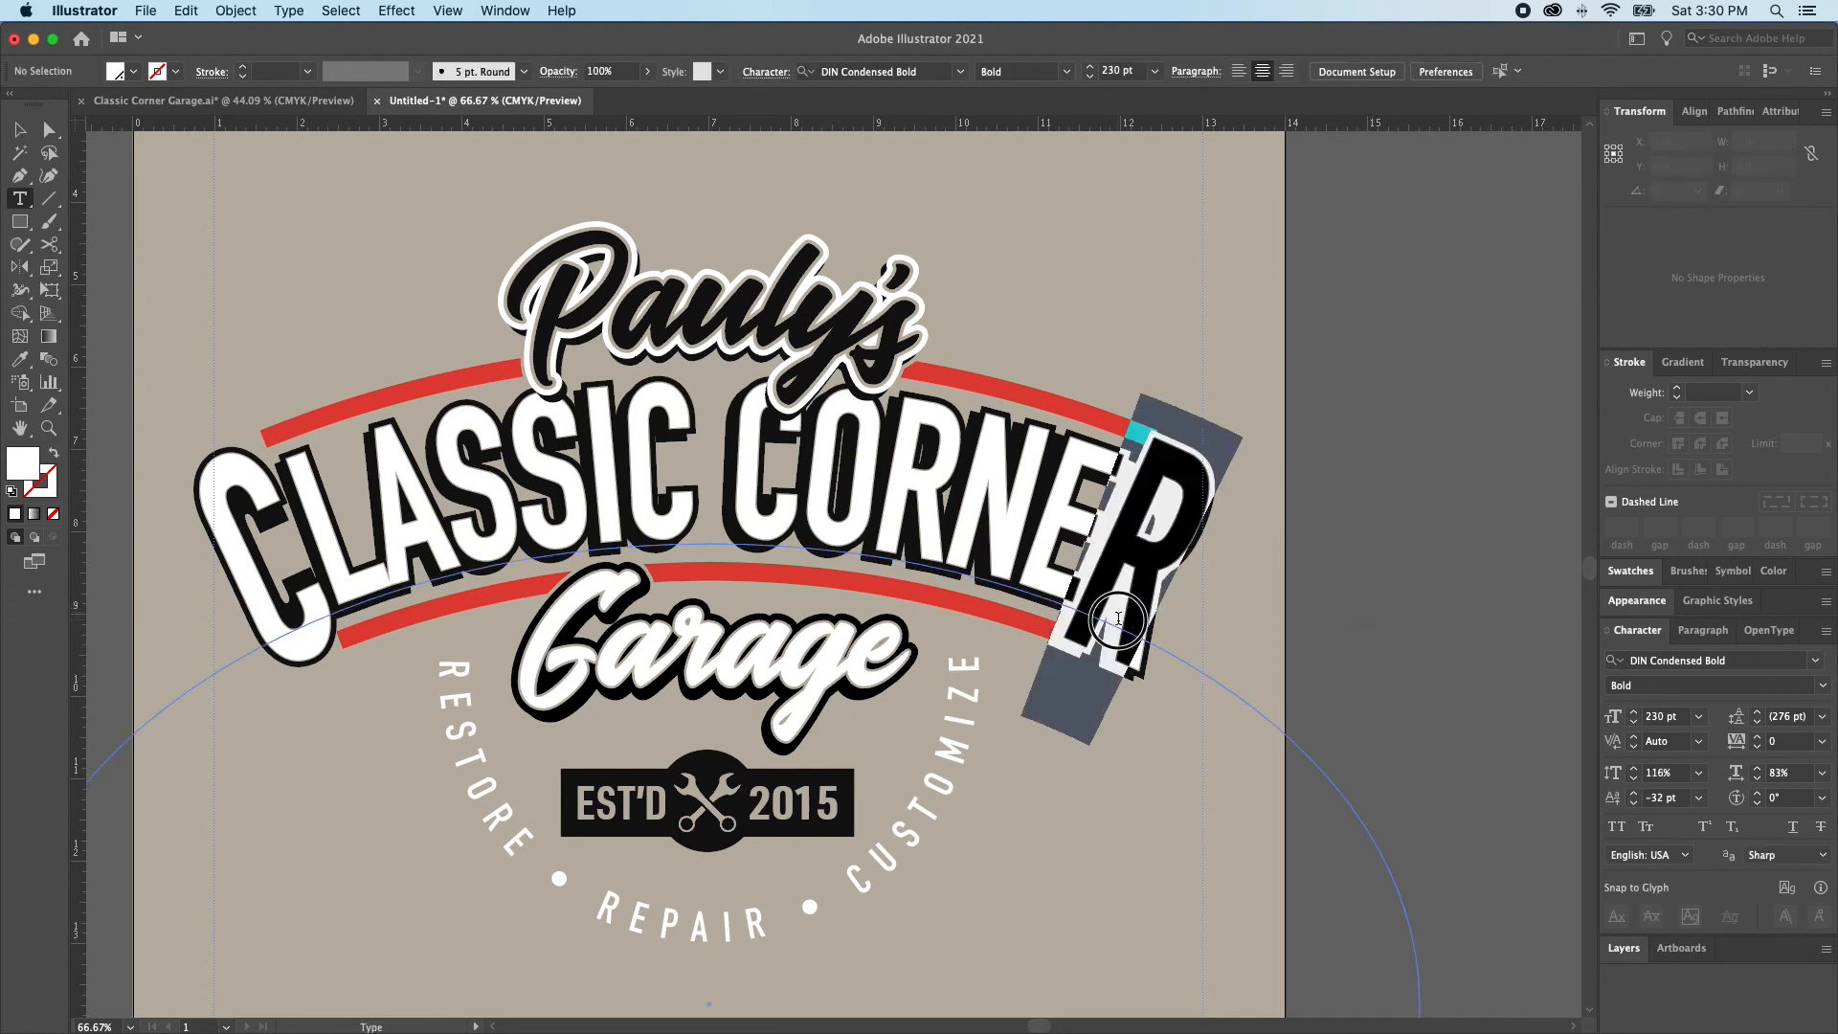
left_click(1699, 773)
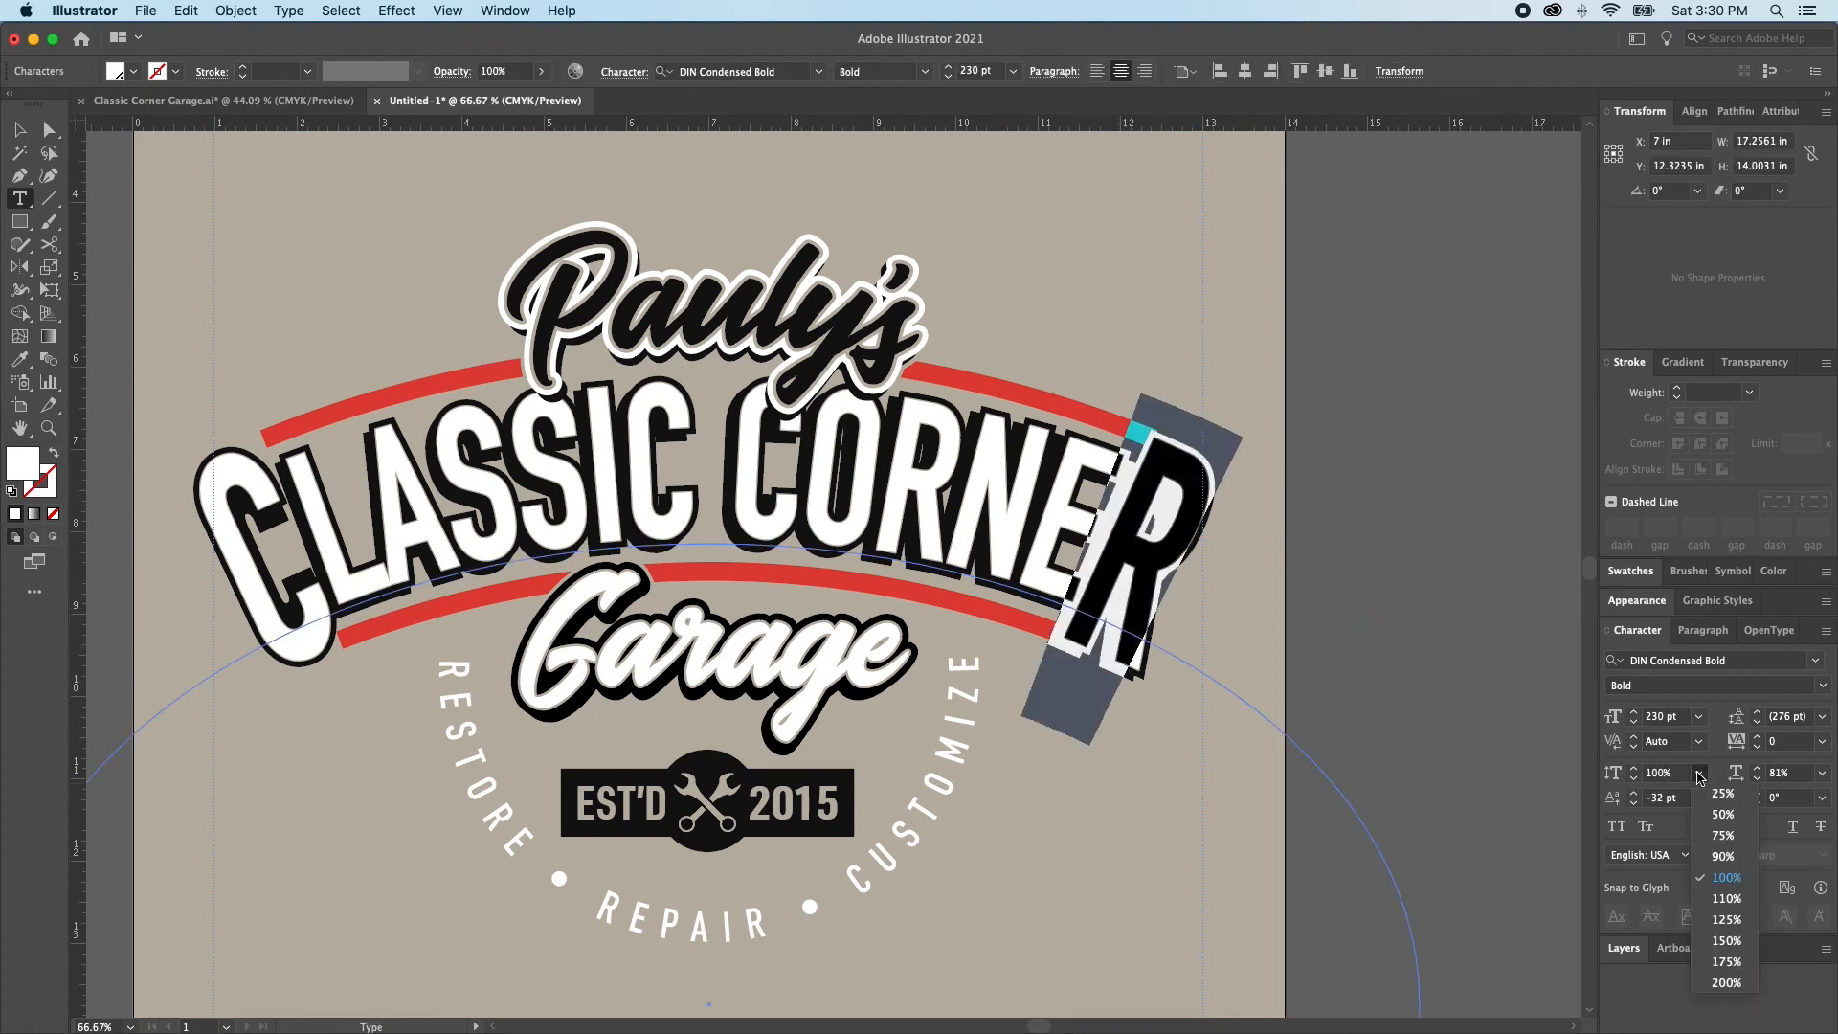
left_click(1725, 898)
left_click(1634, 768)
left_click(1633, 767)
left_click(1634, 767)
left_click(1634, 767)
left_click(1634, 767)
left_click(1634, 768)
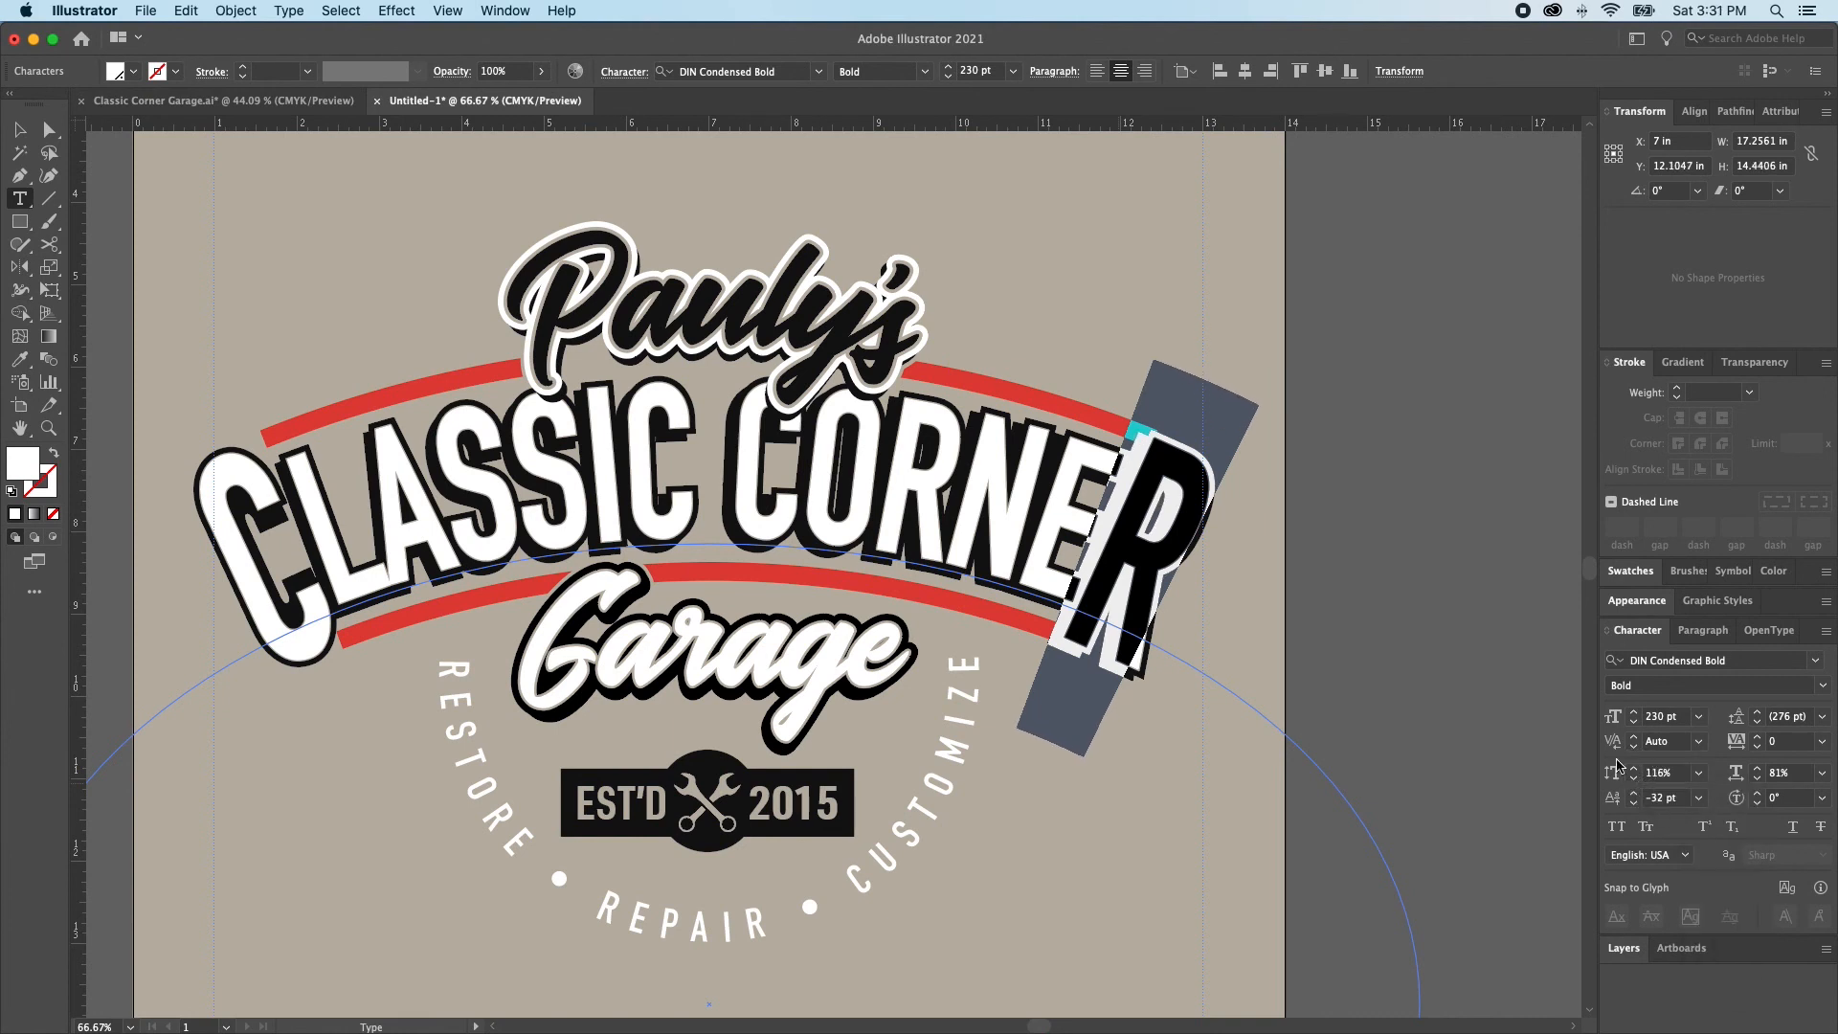
left_click(1233, 643, "super")
Set the initial C of the black backing lettering to a 230 pt font size and 116% vertical scale
left_click_drag(275, 630, 291, 613)
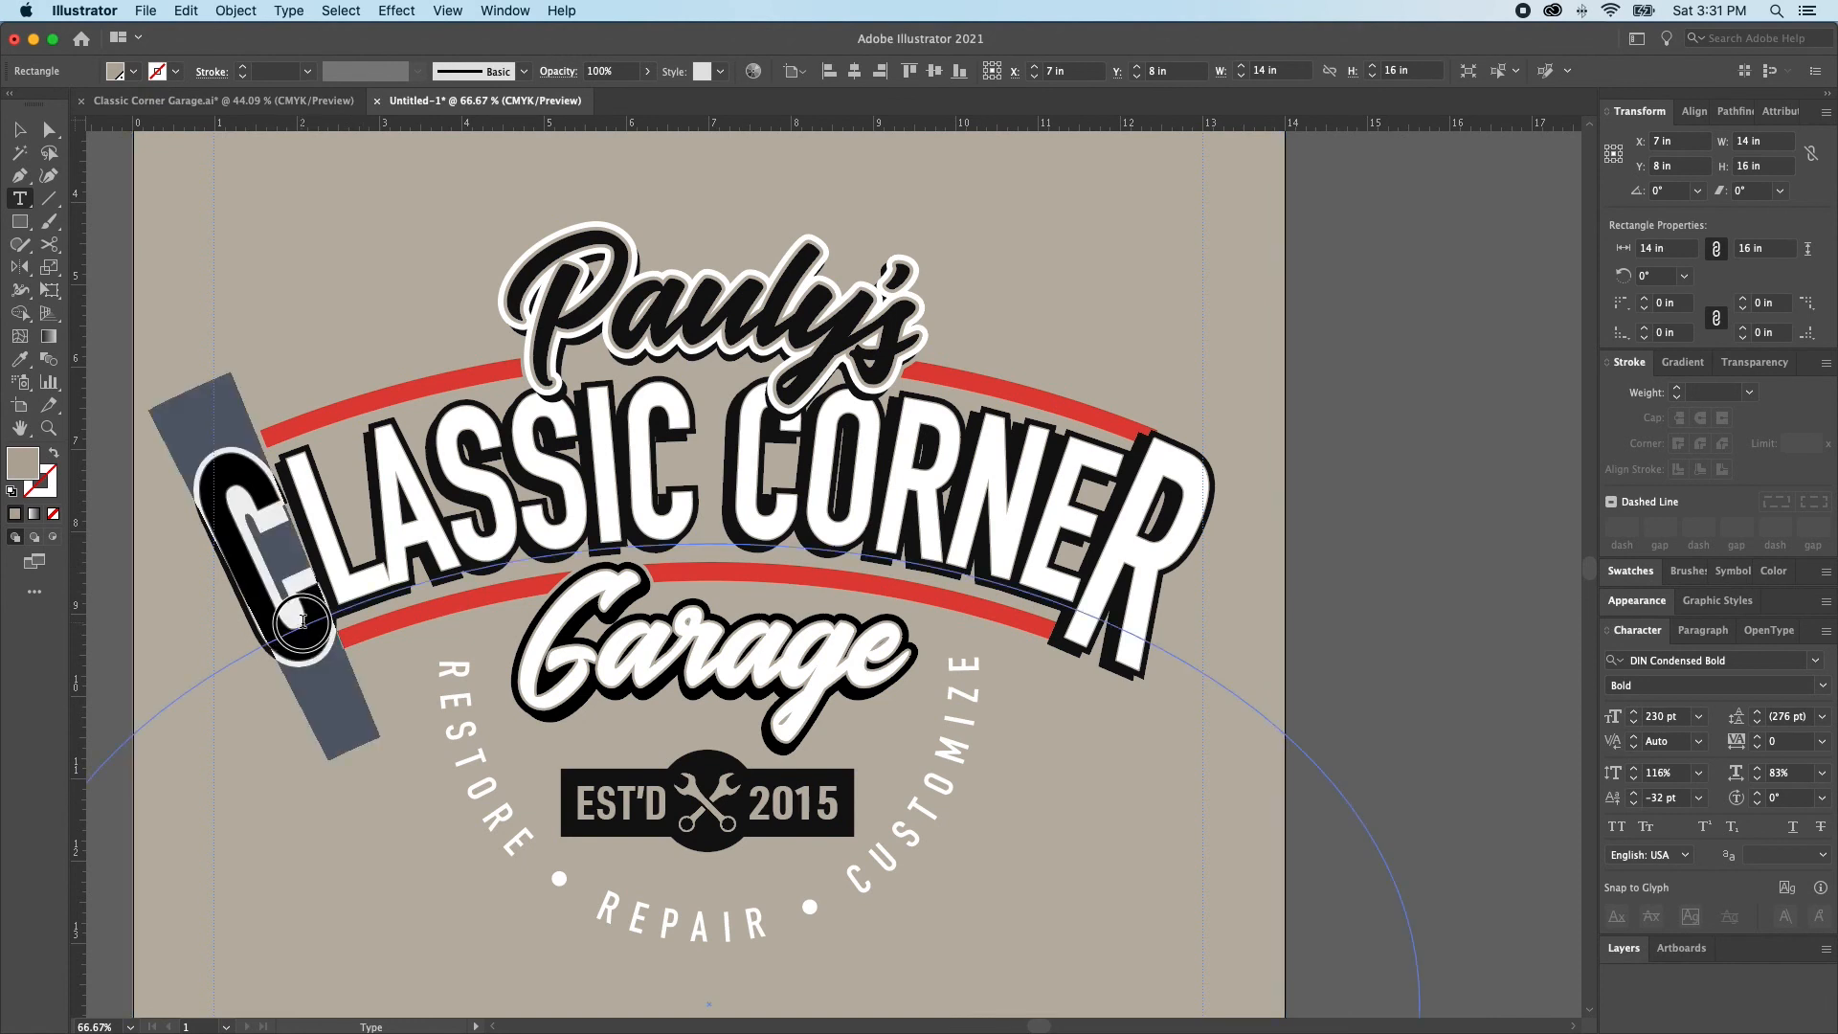
double_click(1660, 714)
type("2")
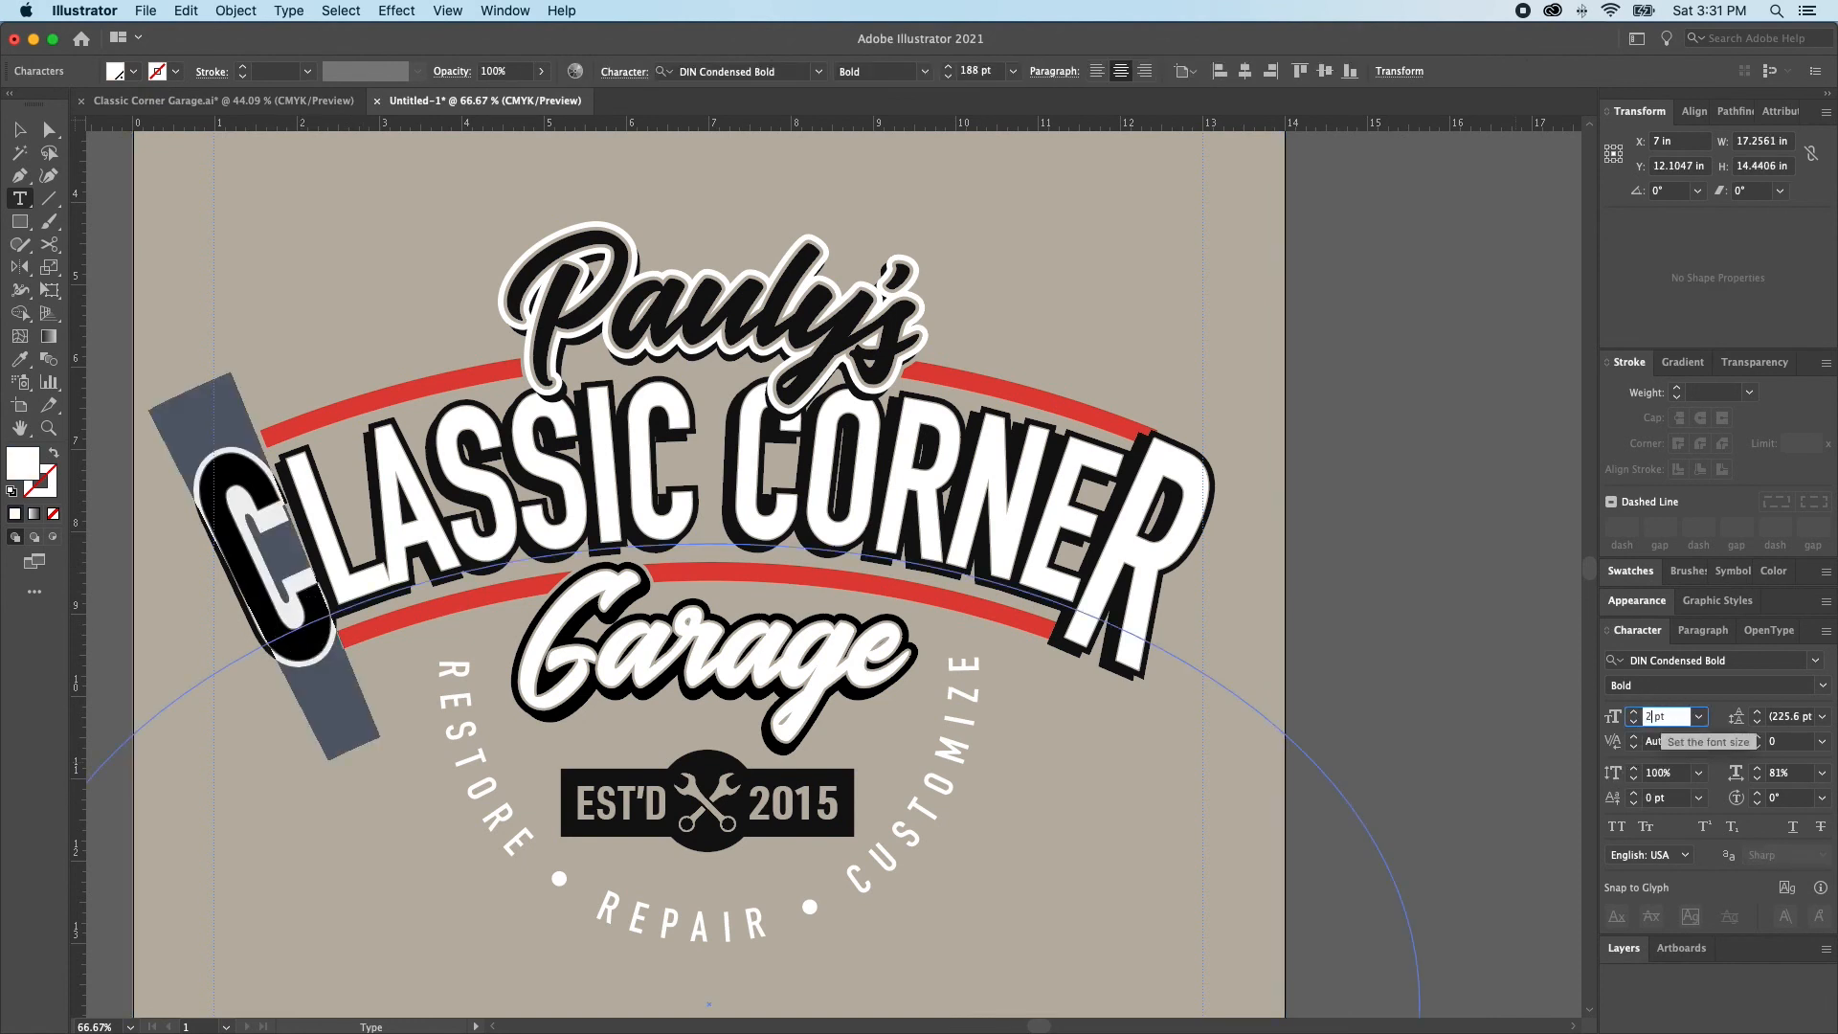
type("30")
key("Return")
double_click(1649, 772)
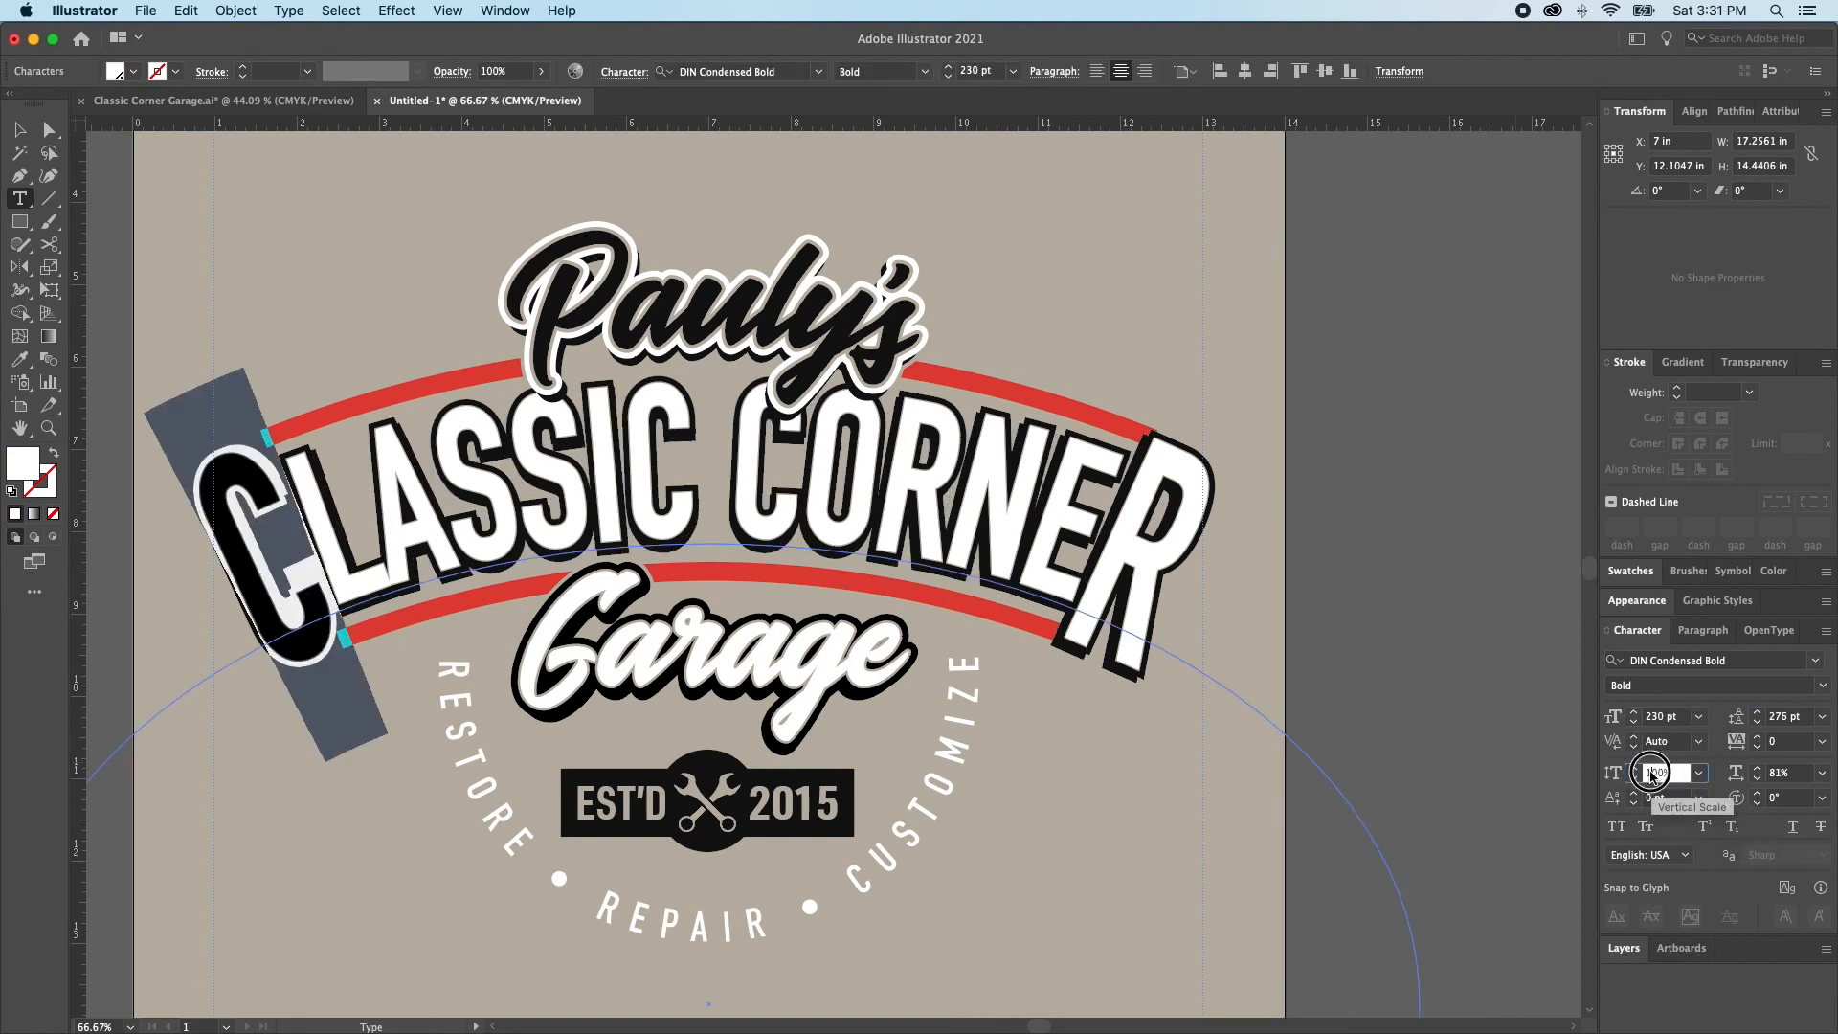
type("116")
key("Return")
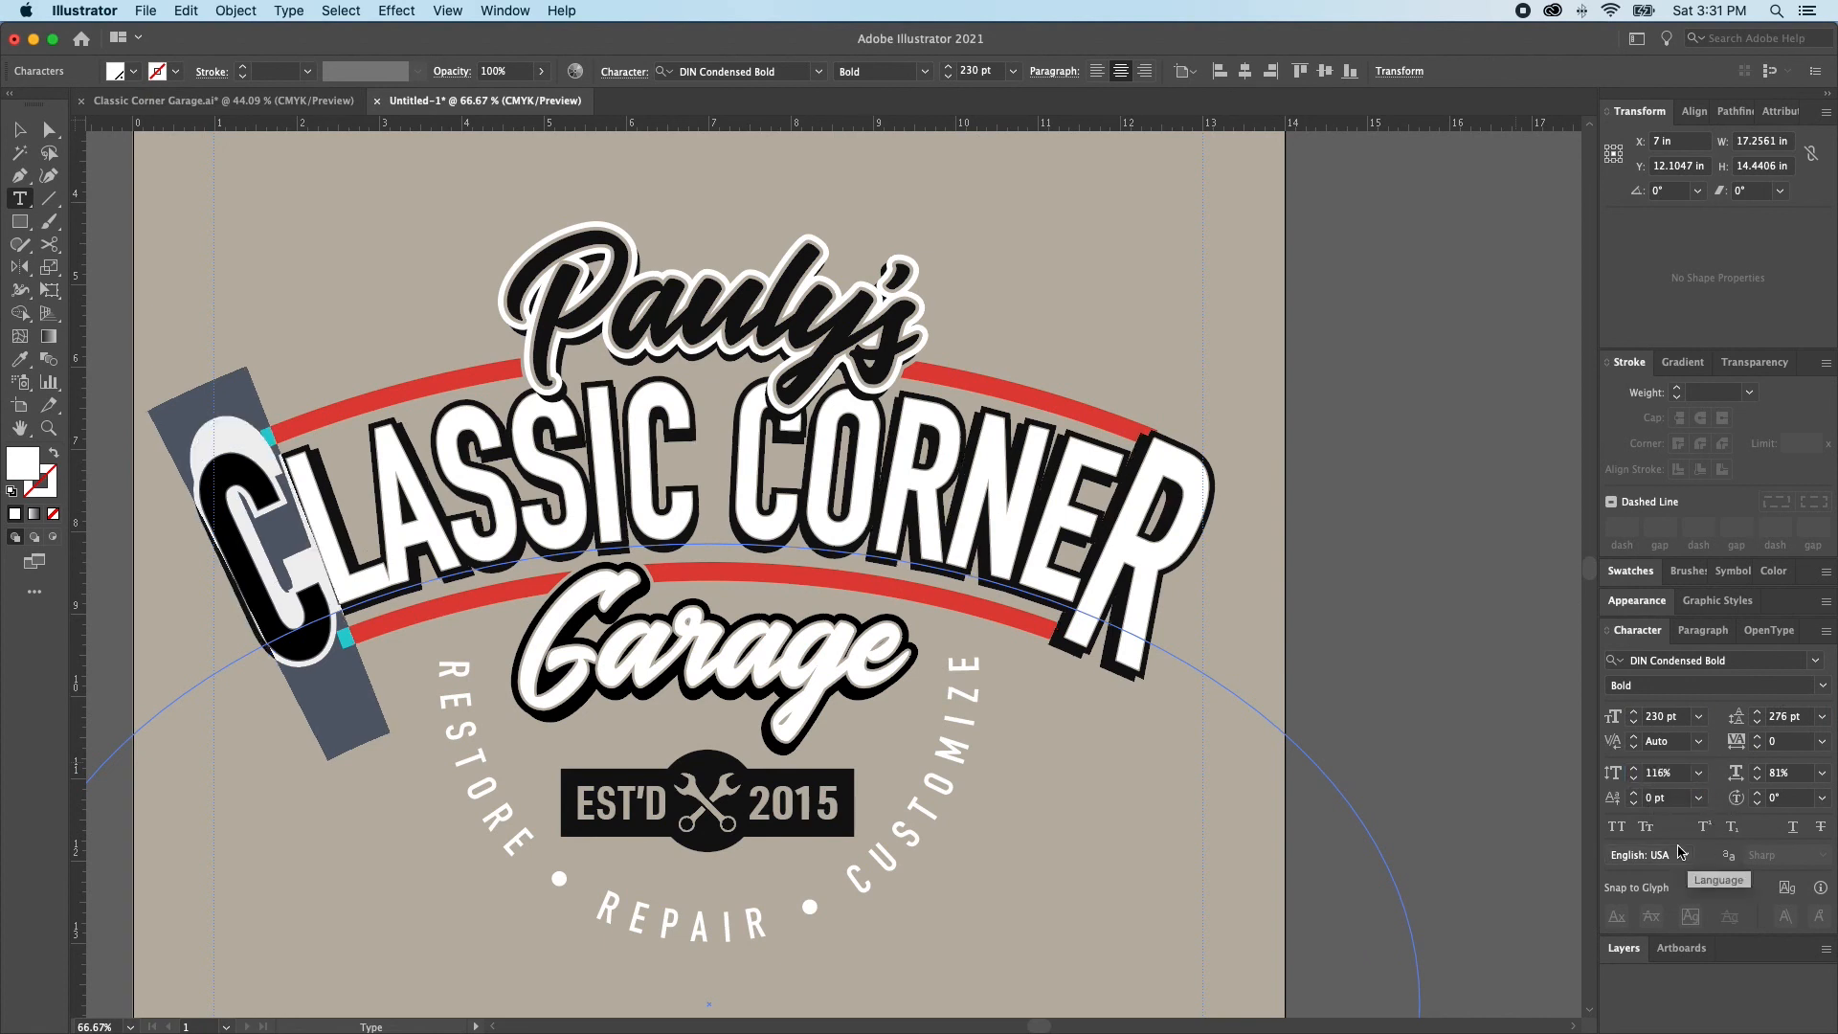
Give the initial C of the black backing CLASSIC CORNER lettering a -32 pt baseline shift and deselect the text
left_click(1649, 798)
type("-32")
key("Return")
left_click(1312, 771, "super")
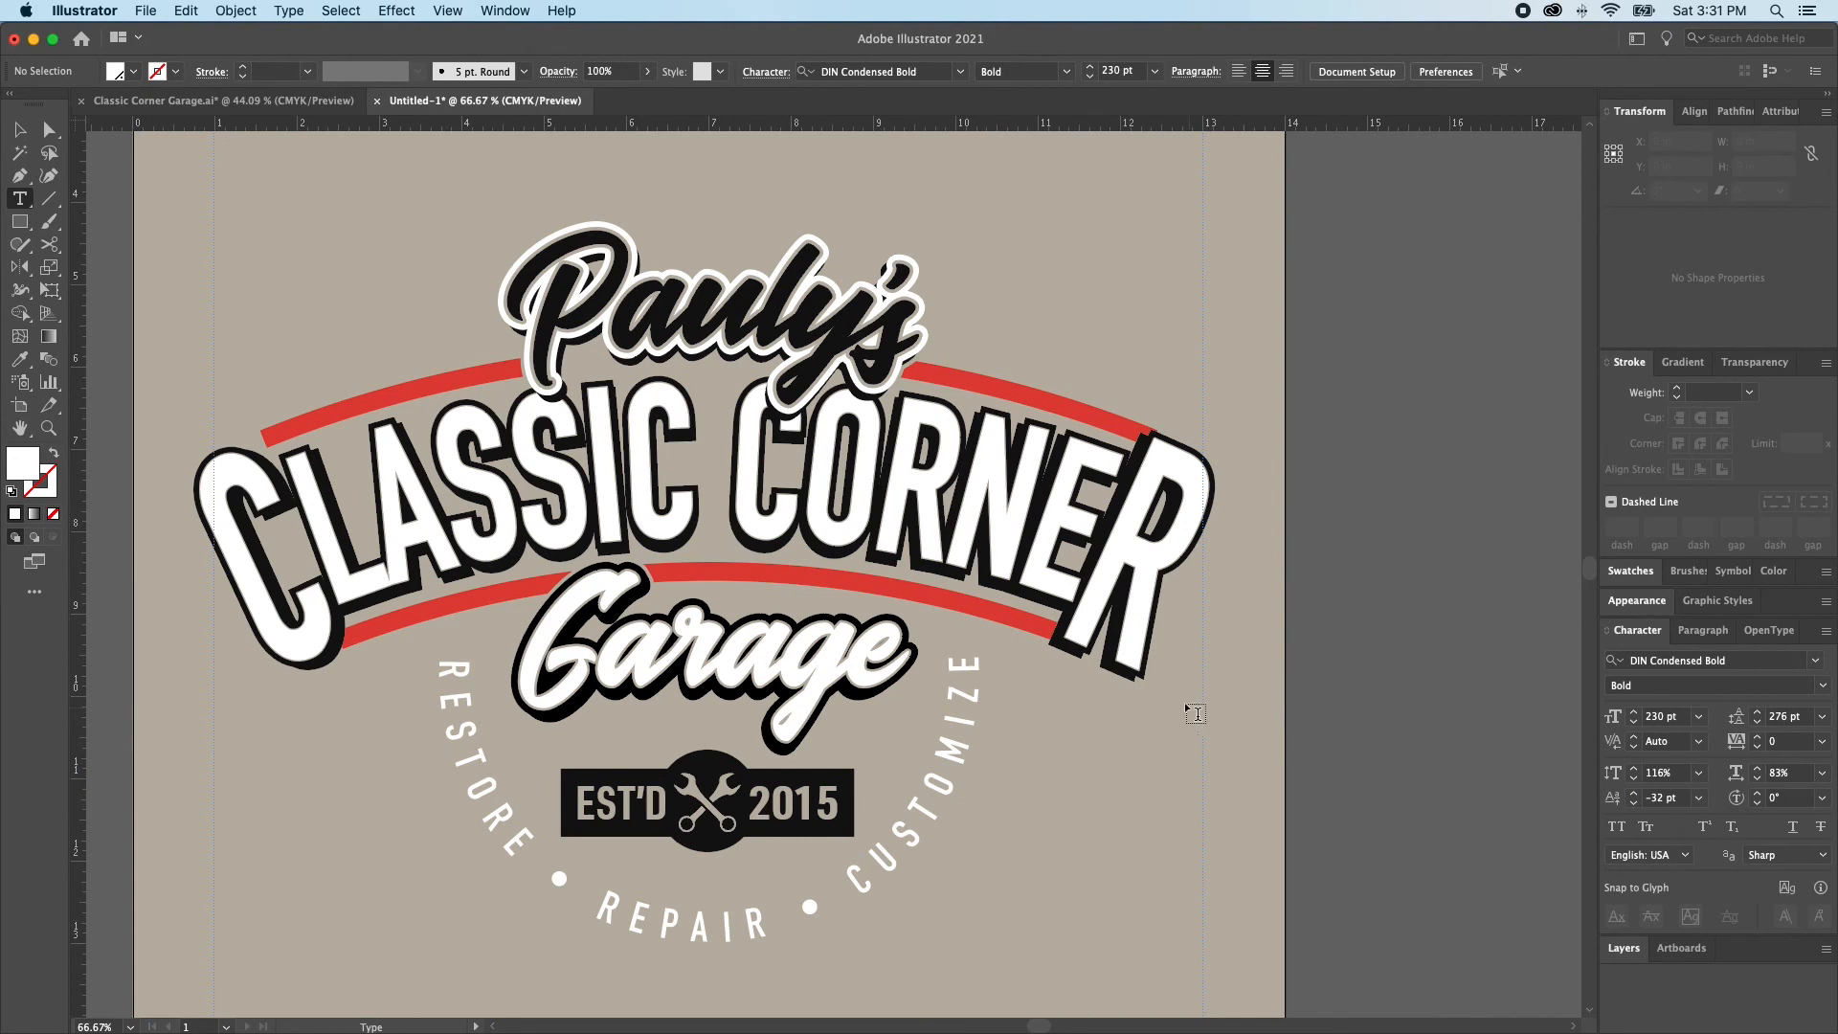
Try to enlarge the upper red arc proportionally to about 11.94 in wide with its top edge fixed, and undo the scaling
key("a")
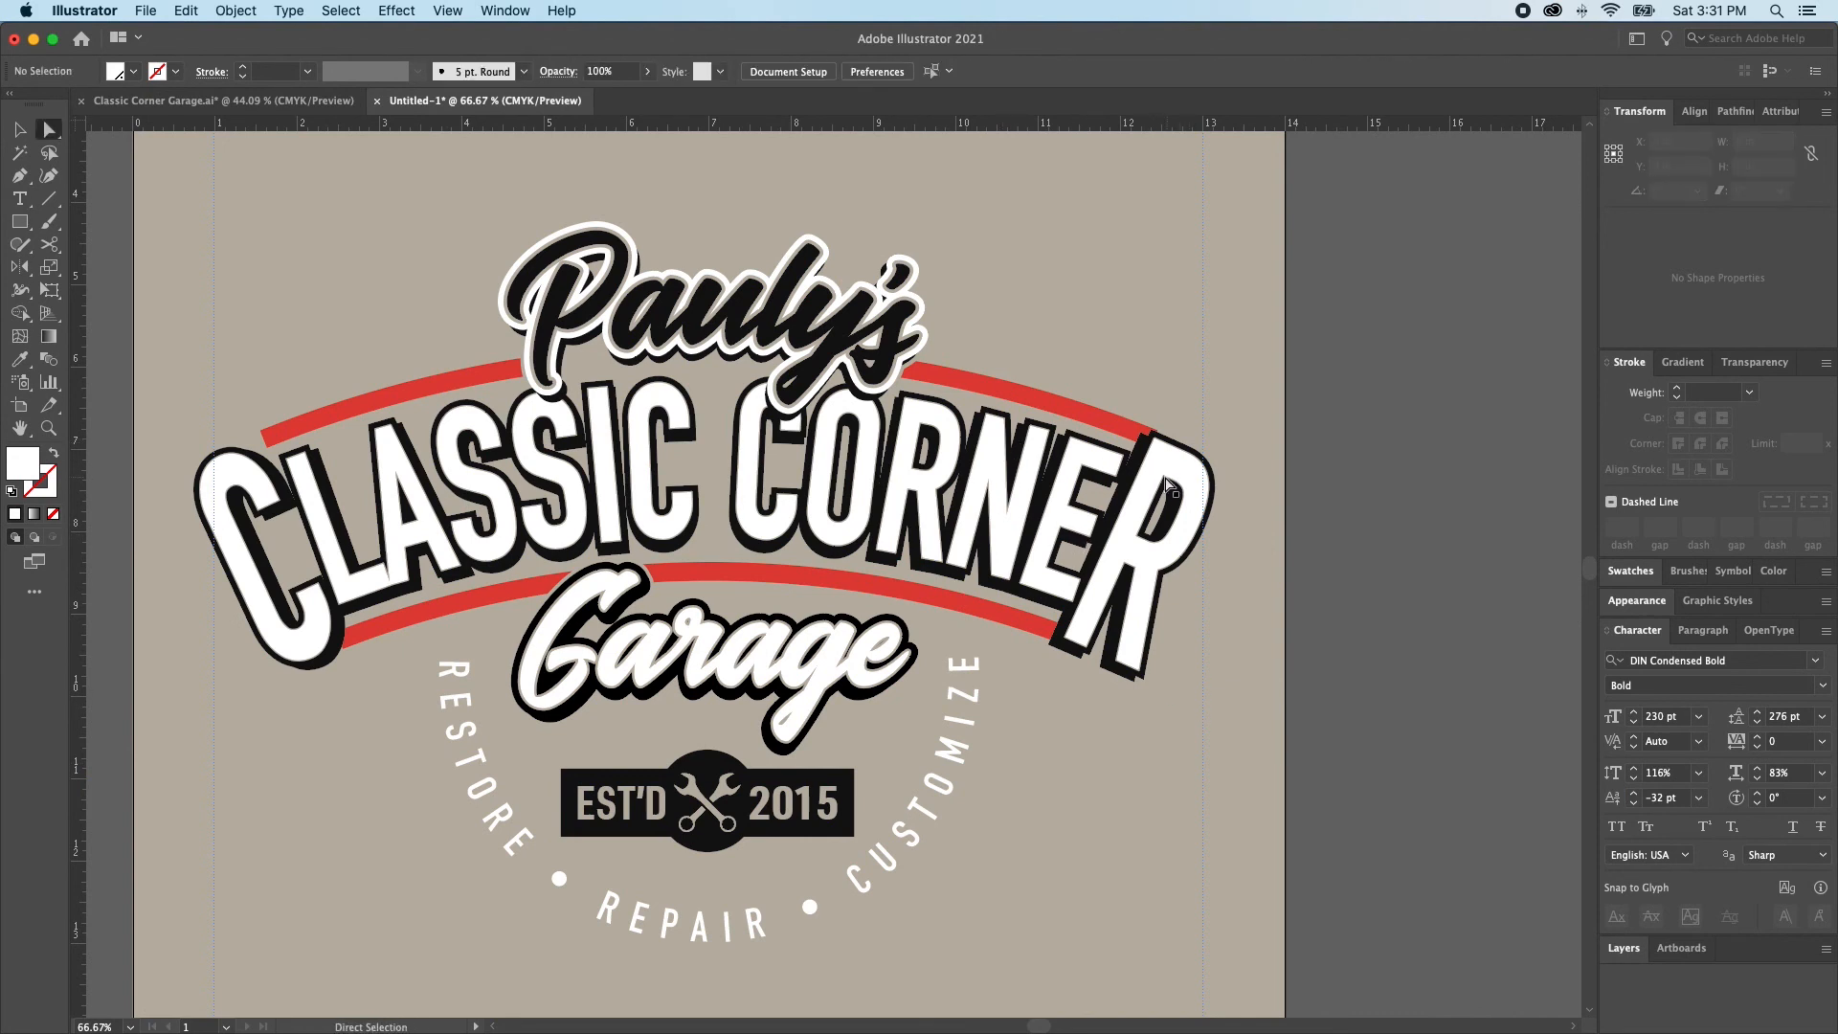
left_click(1099, 425)
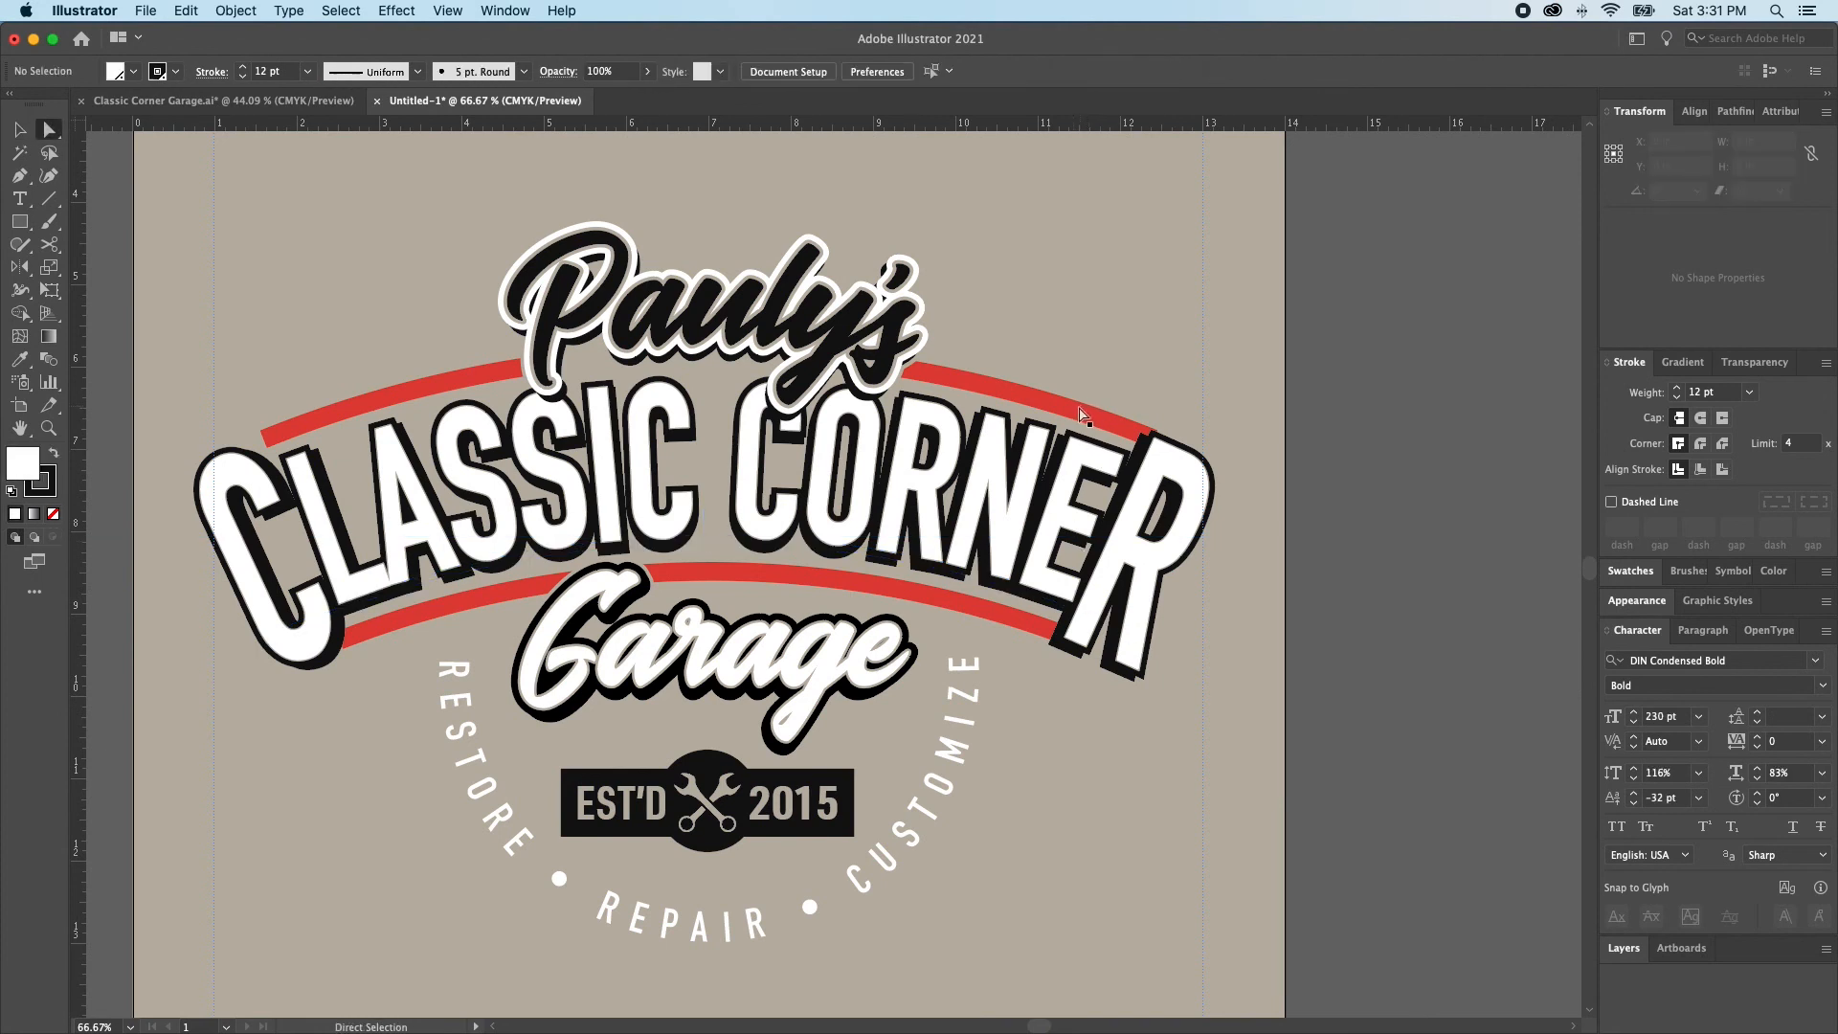
left_click(1064, 427)
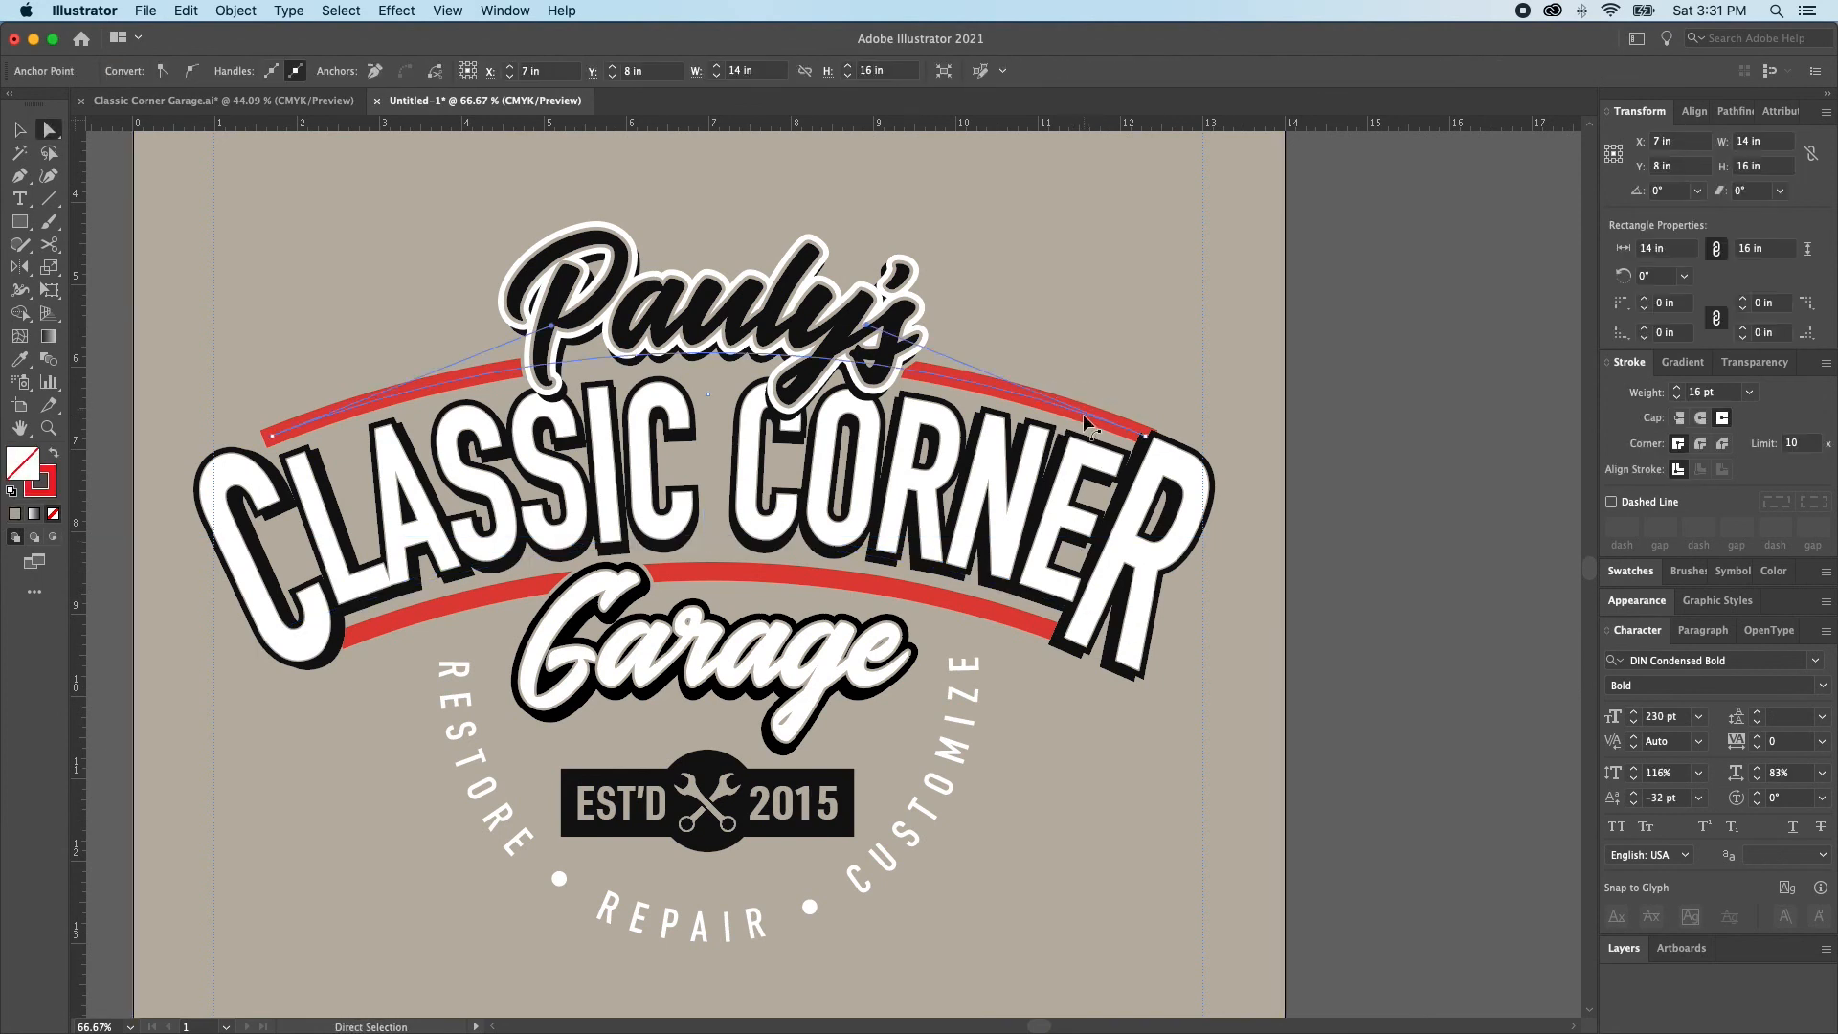
key("v")
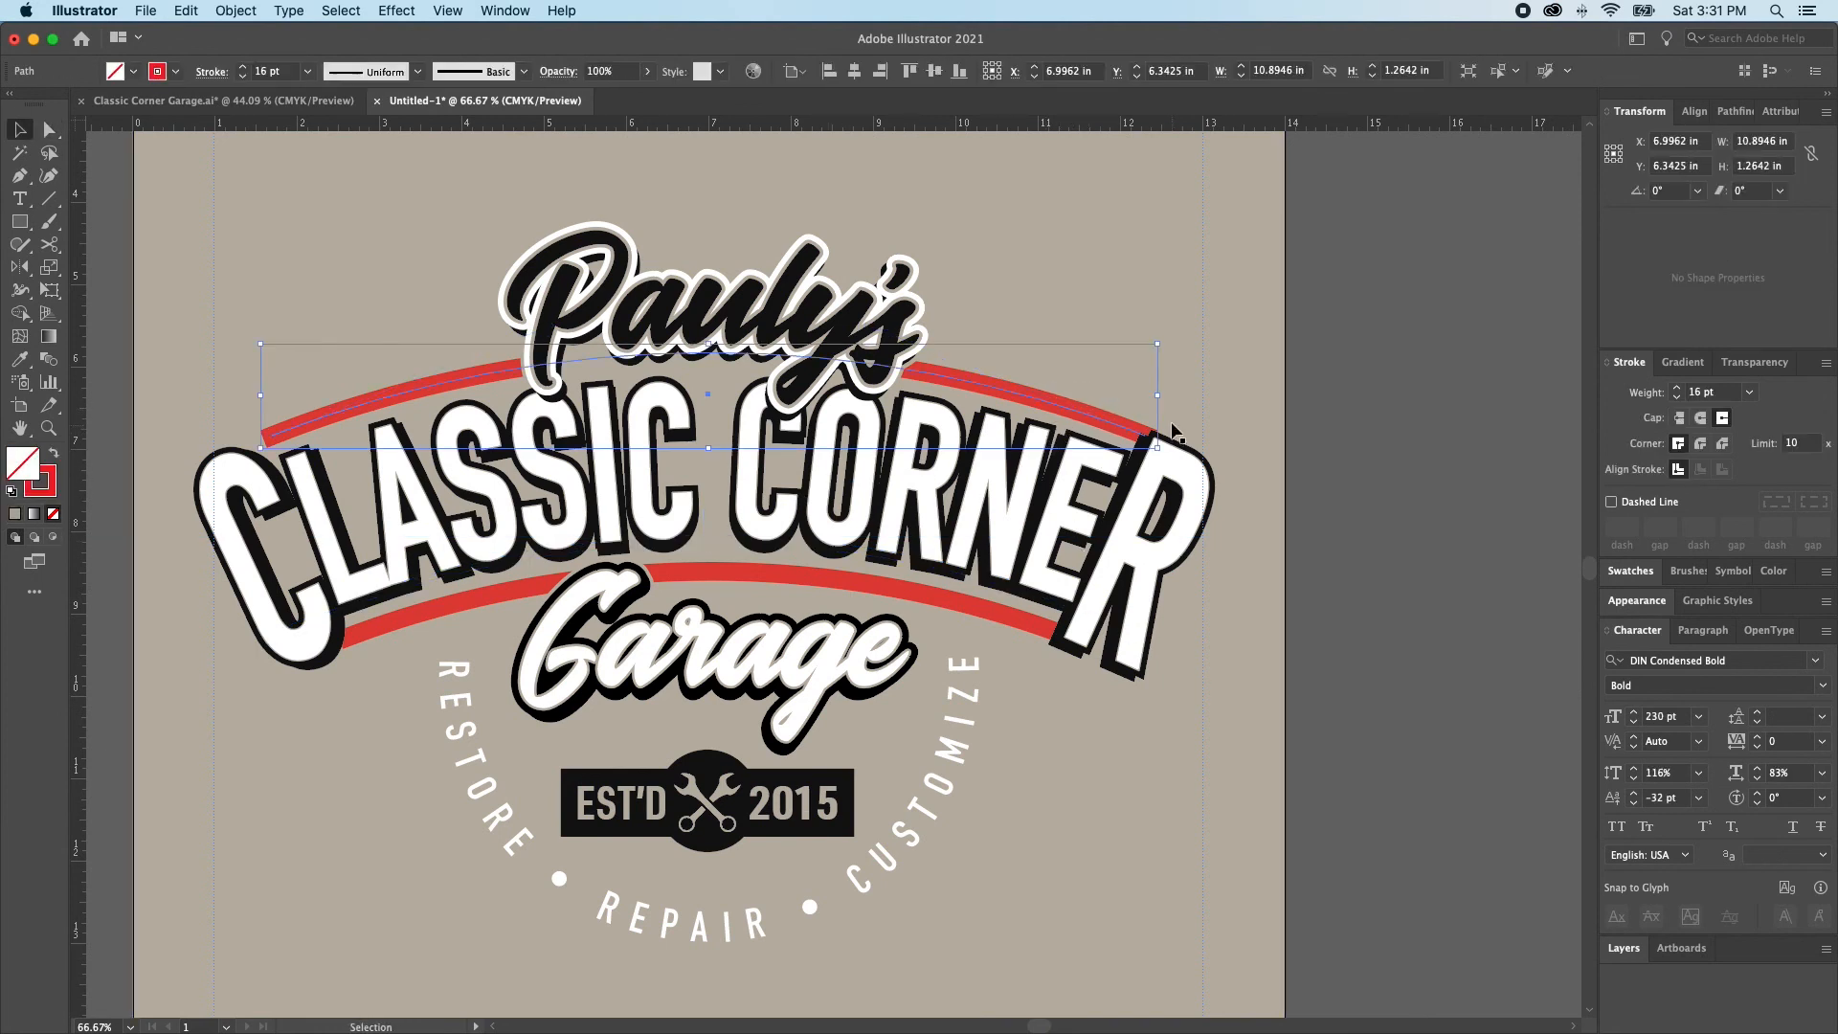
left_click_drag(714, 451, 710, 473)
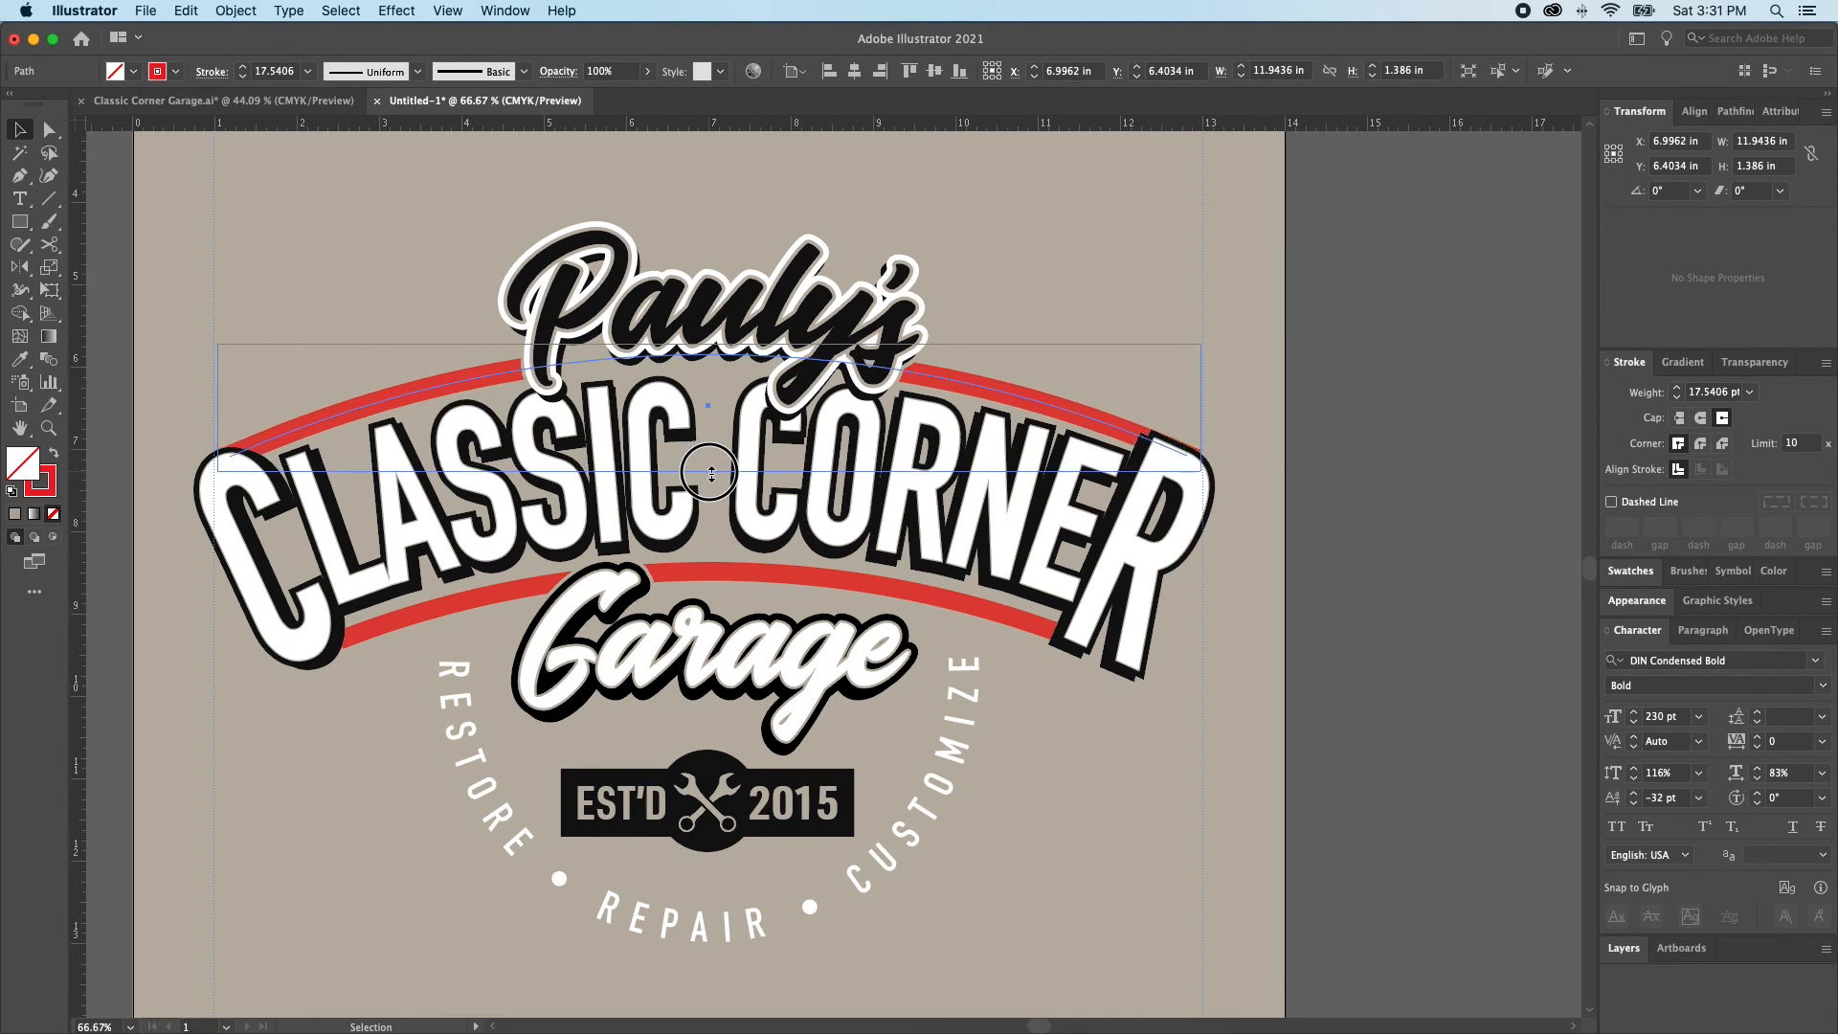
left_click_drag(711, 471, 710, 476)
key("super+z")
key("a")
key("v")
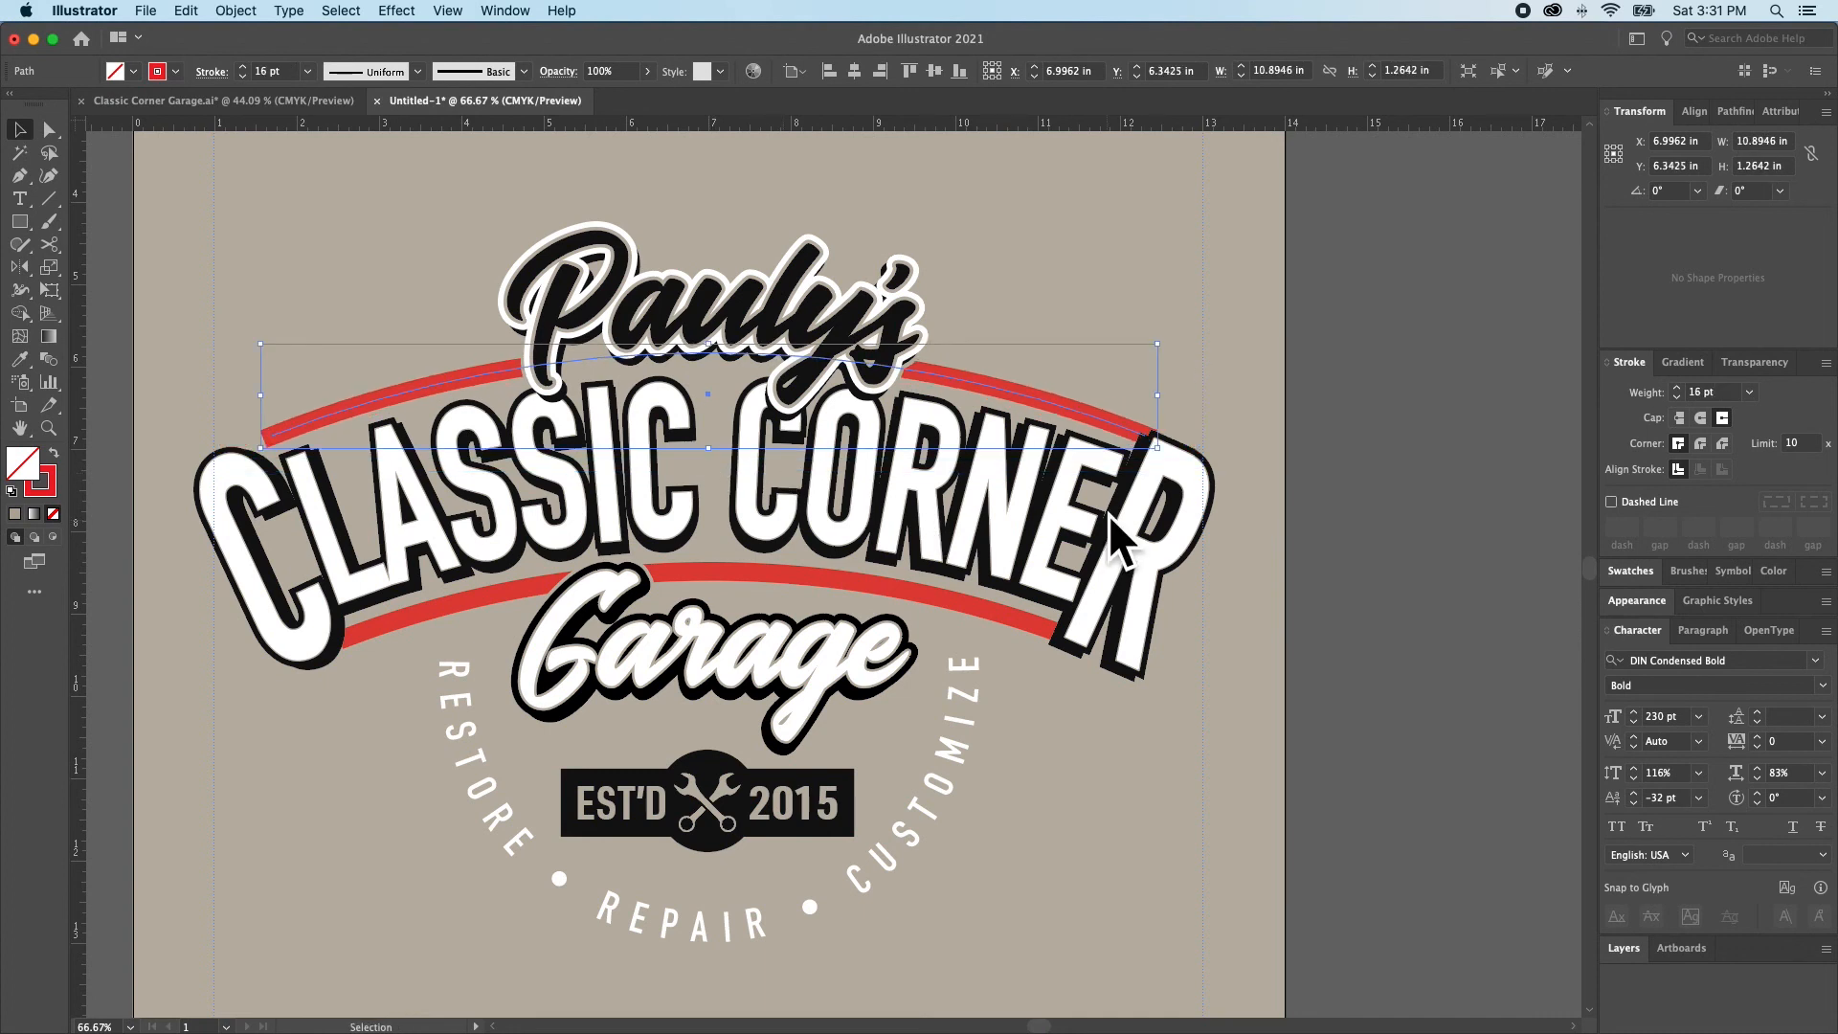
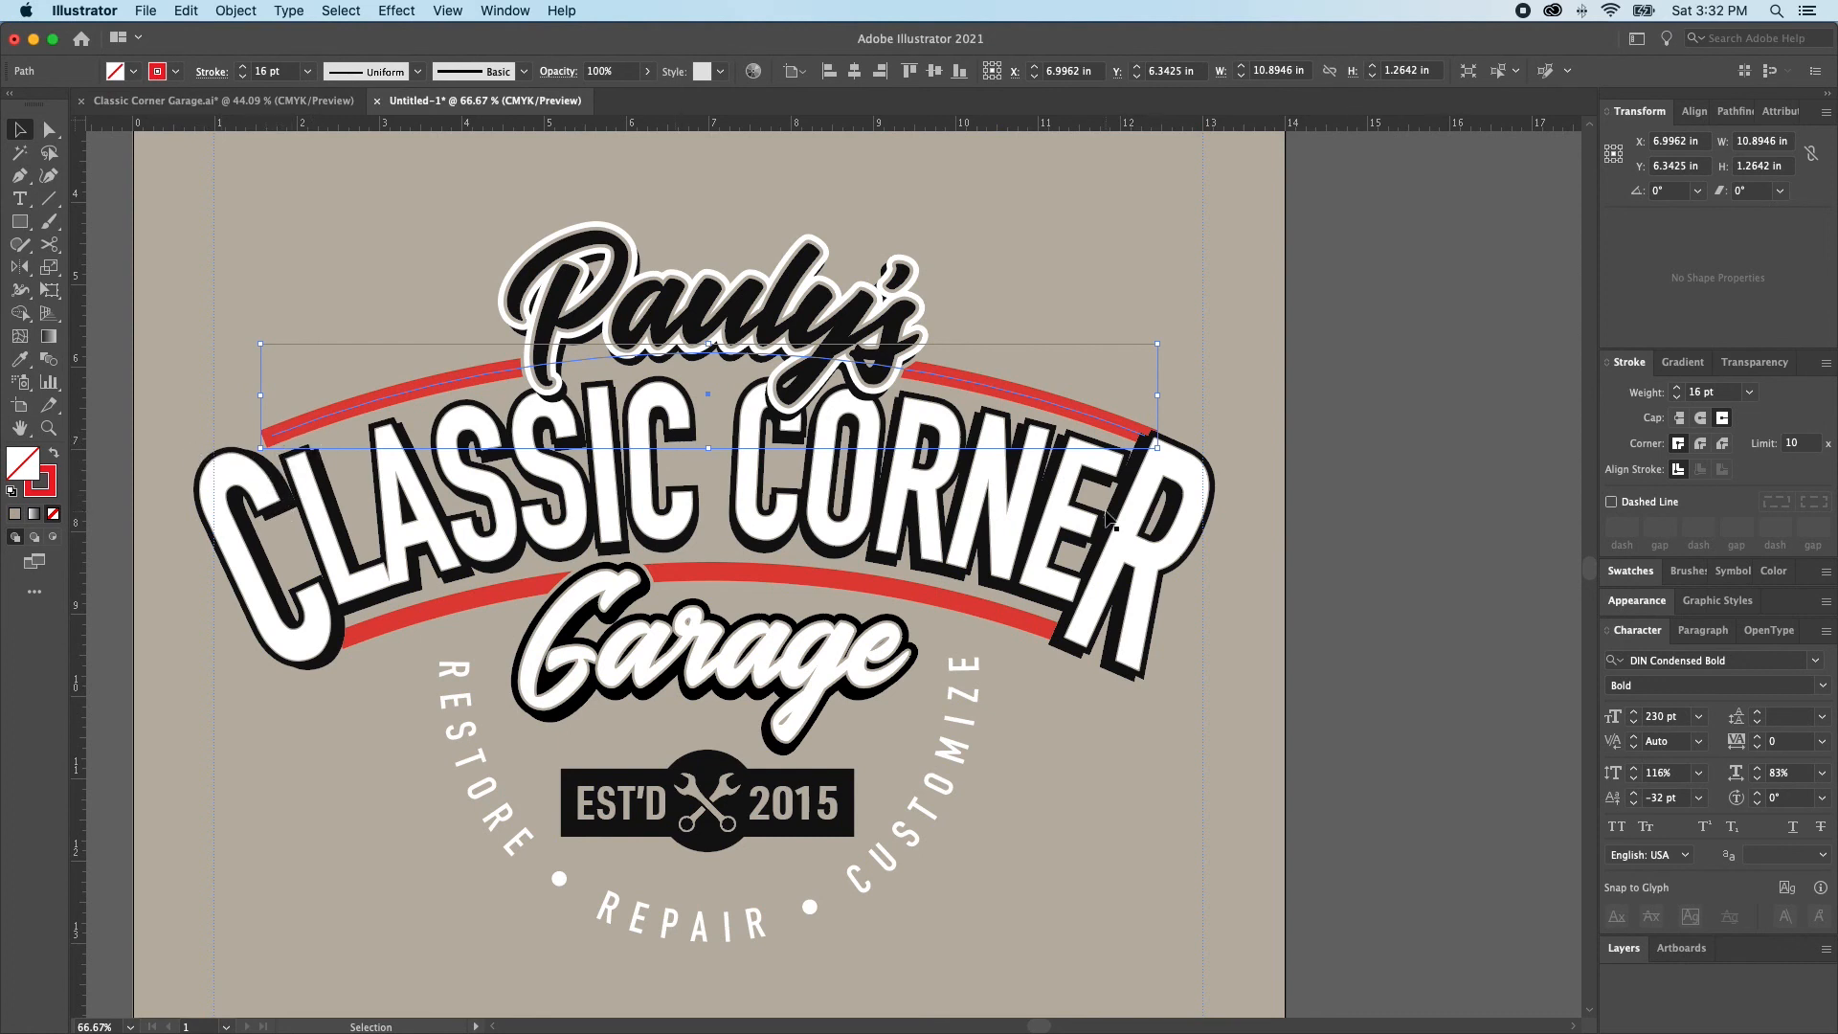
Select the two red arcs as a pair and give their strokes butt caps
left_click(980, 608)
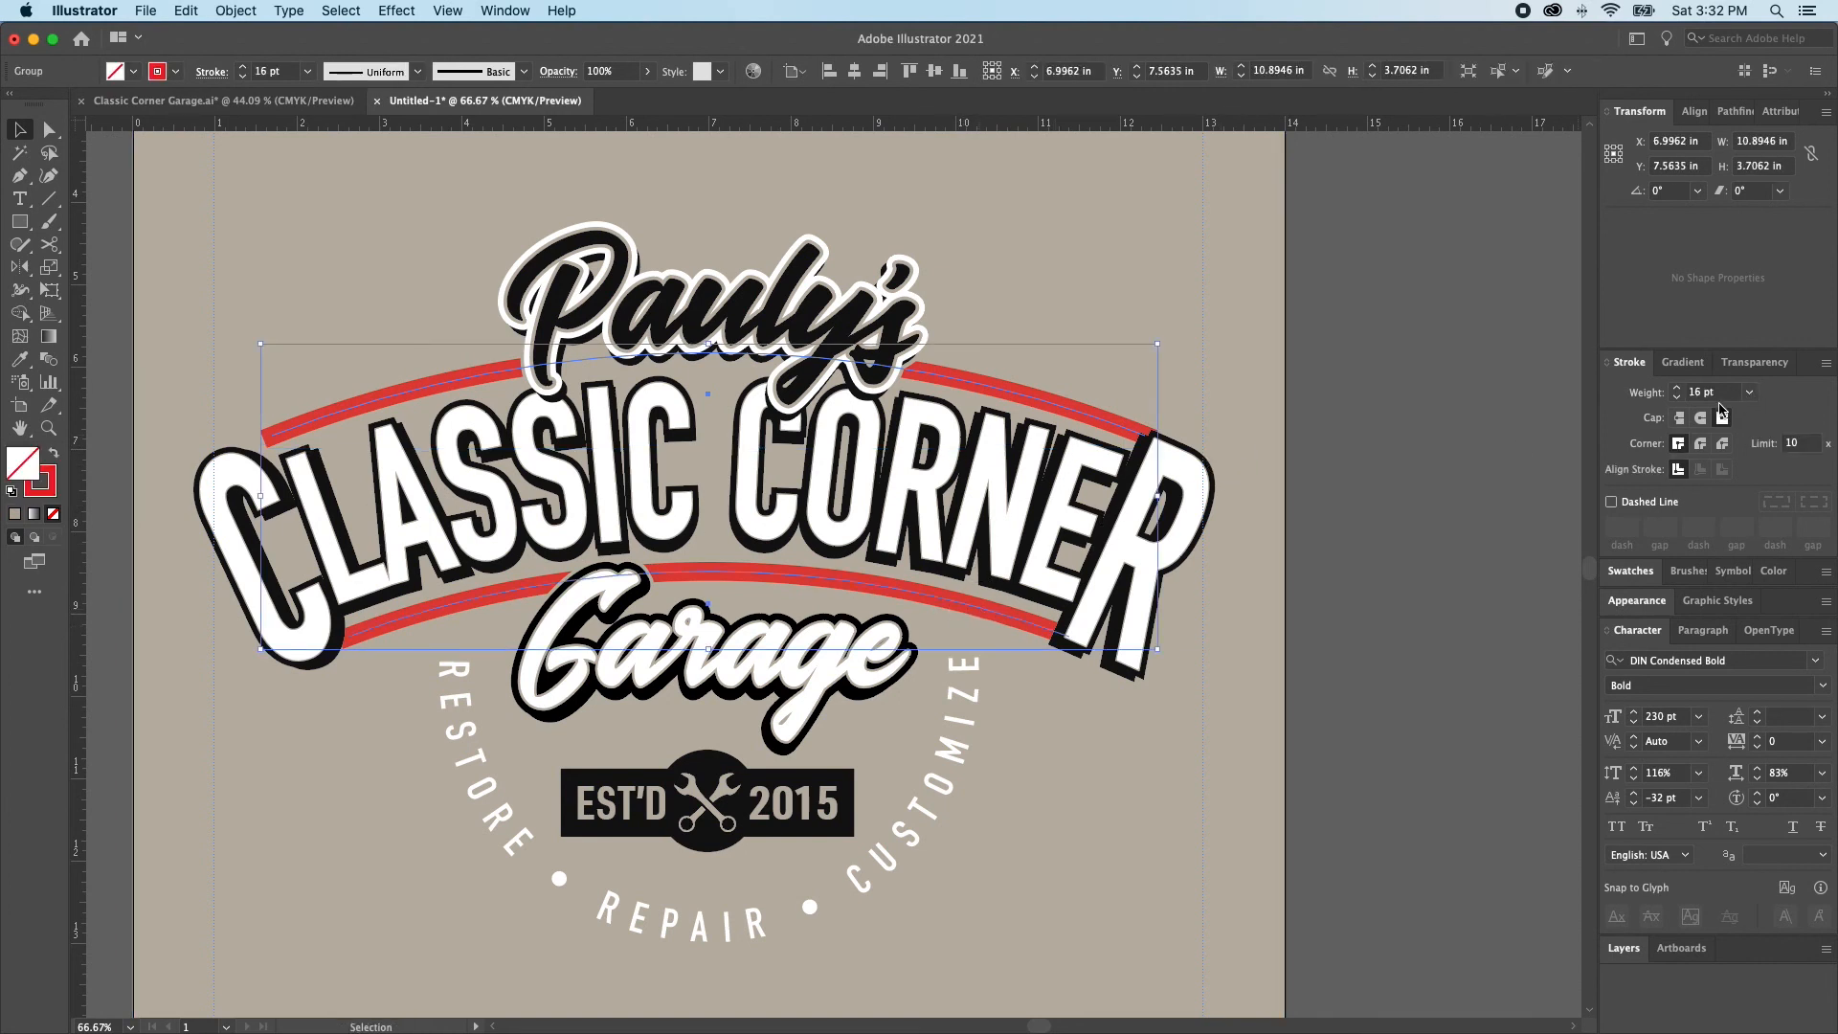
left_click(1679, 418)
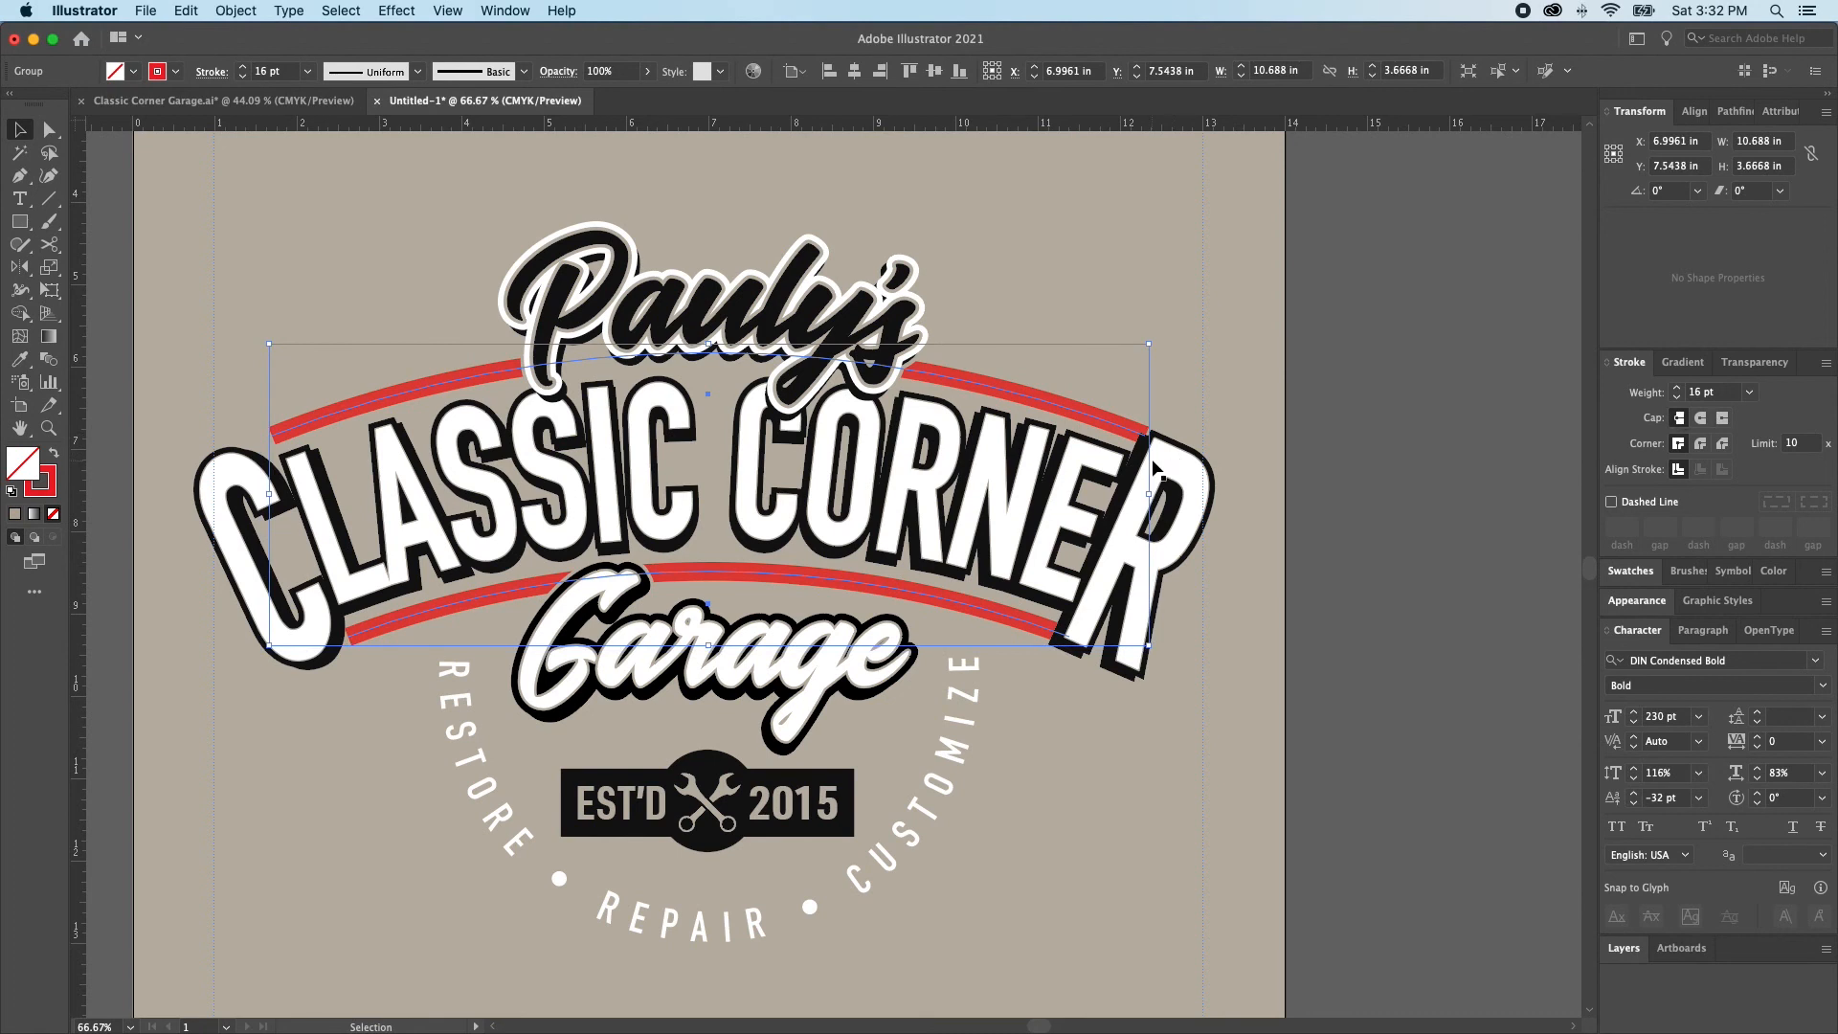
Try to scale both red arcs down proportionally to about 10.04 in wide, and undo the scaling
left_click_drag(1147, 499, 1125, 490)
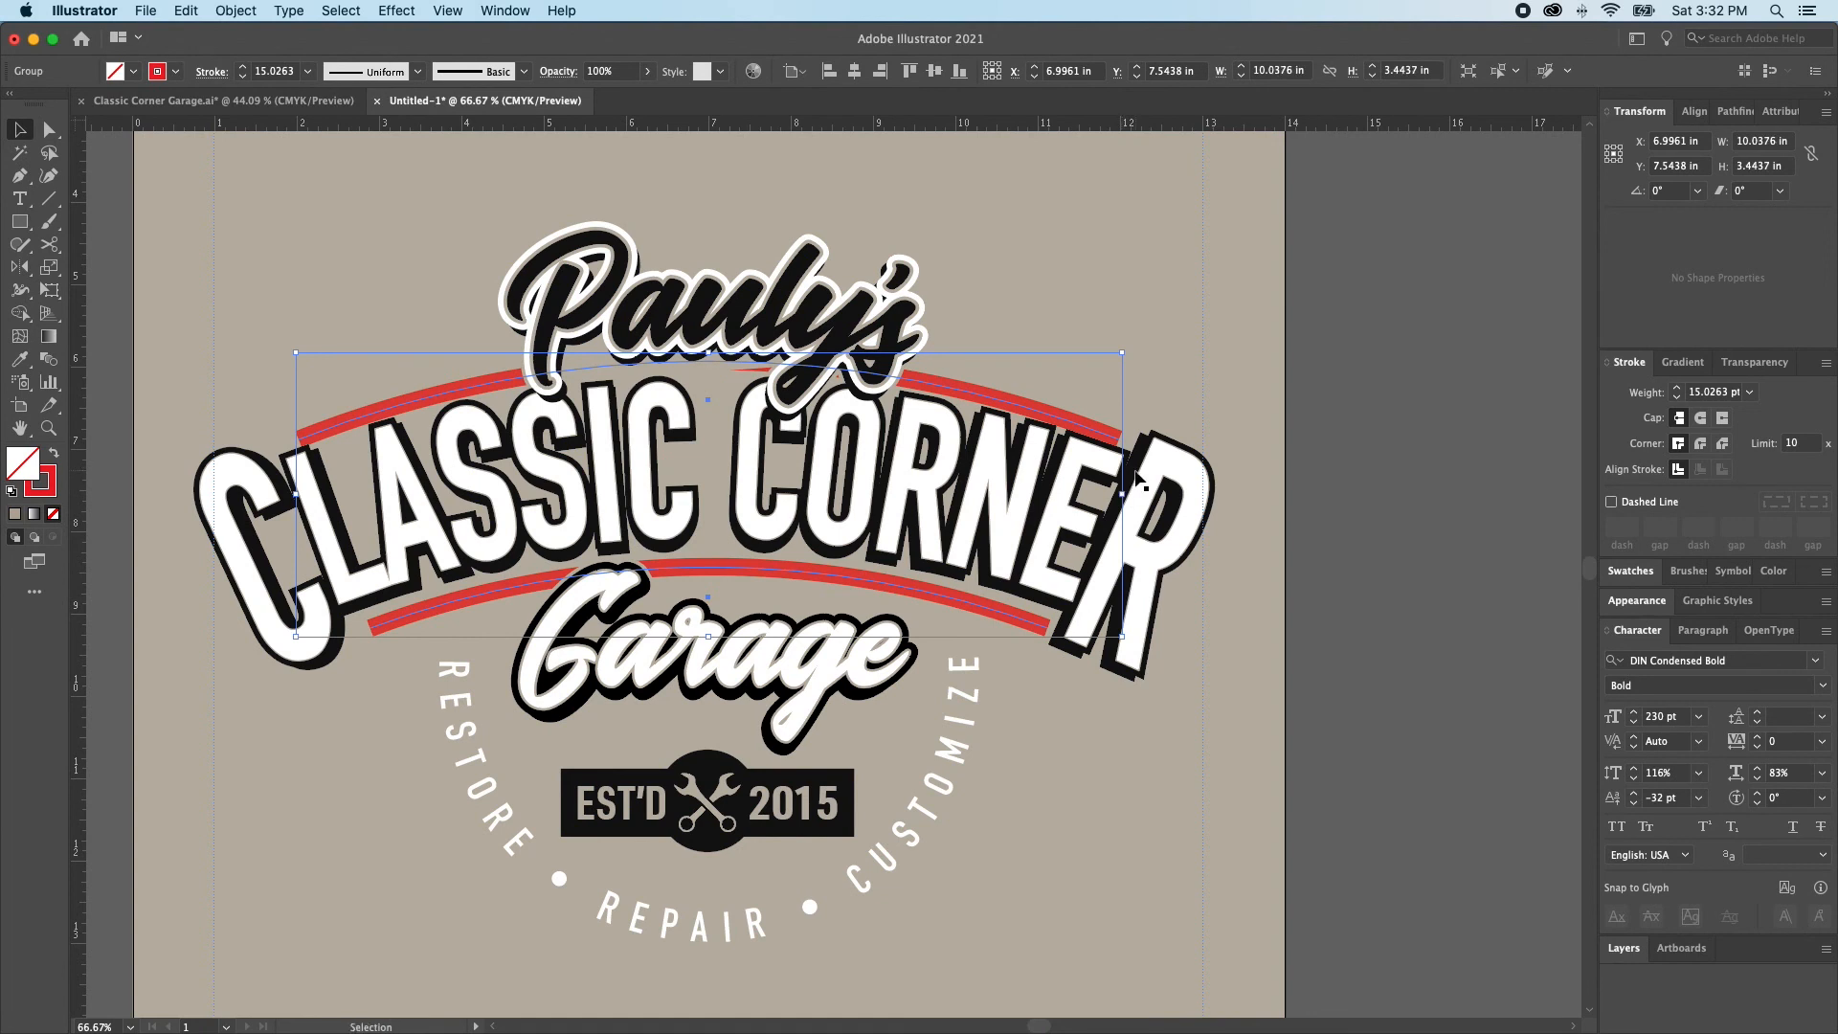
key("super+shift+a")
key("a")
key("super+z")
key("super+shift+a")
key("v")
left_click(1008, 621, "super")
key("v")
key("super+shift+a")
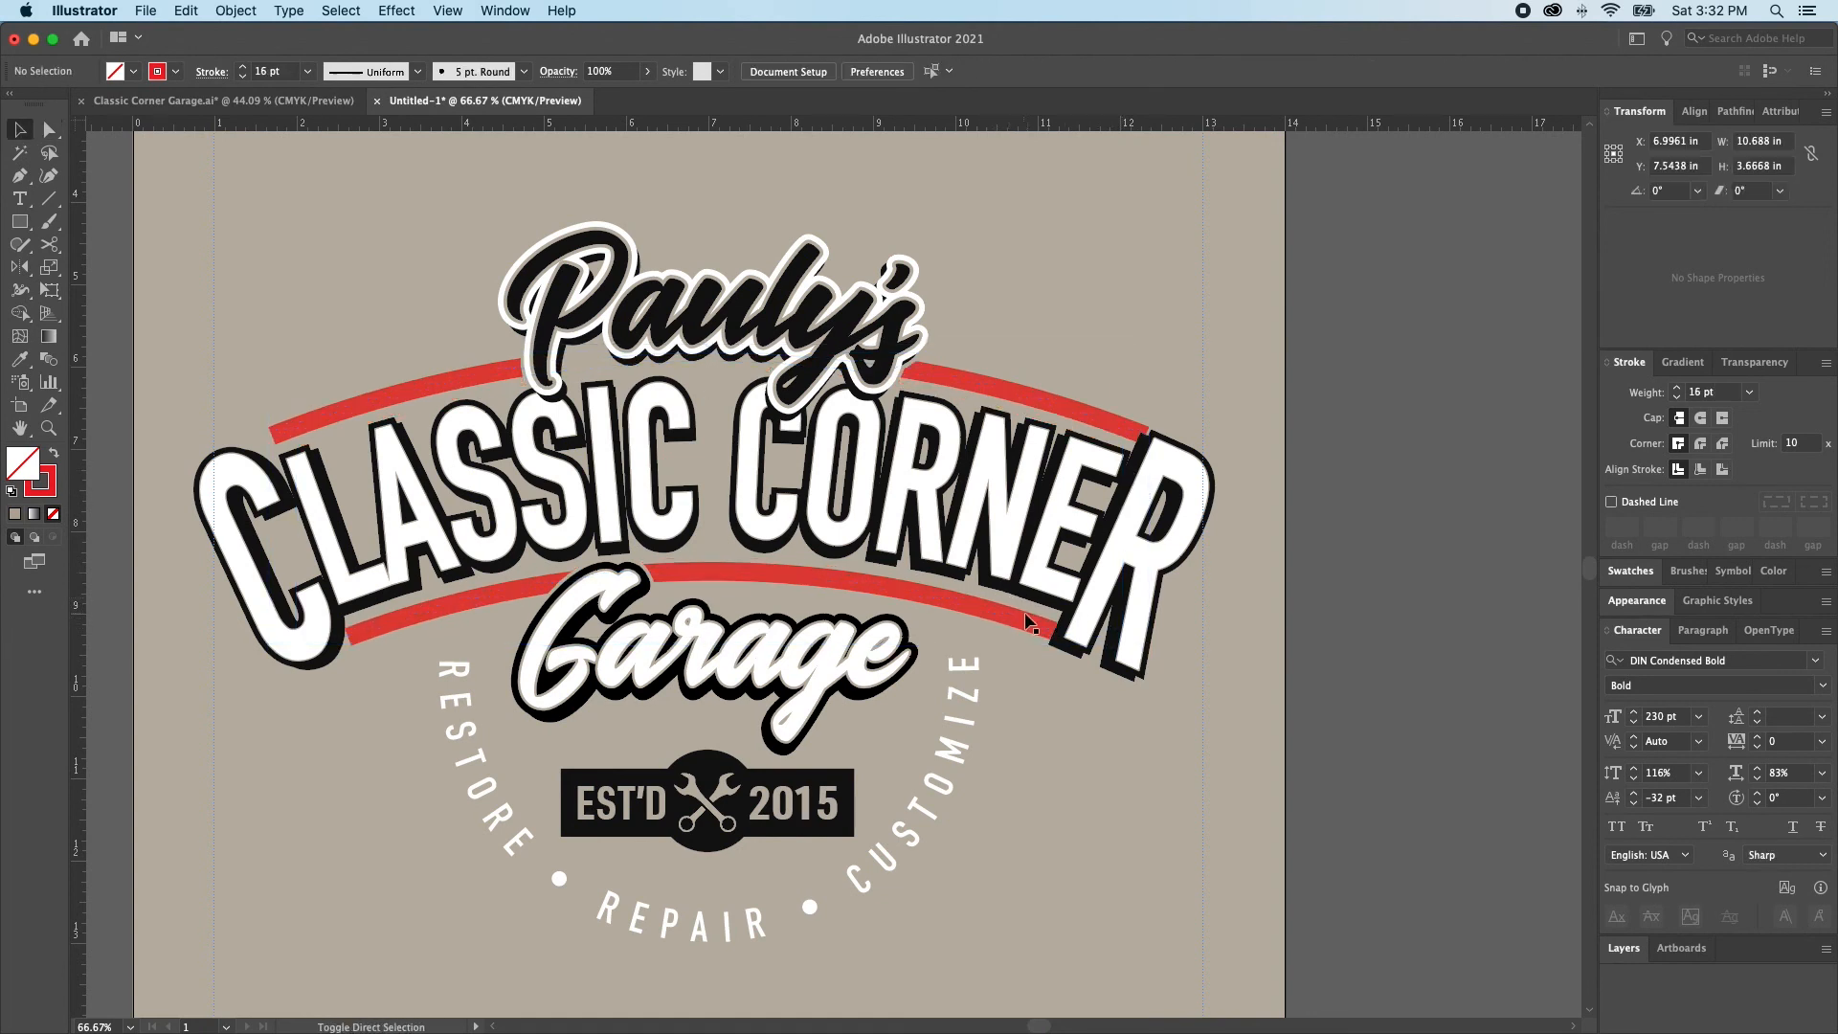
Ungroup the two red arcs and set the lower arc's horizontal position to 7 in
left_click(1016, 626, "super")
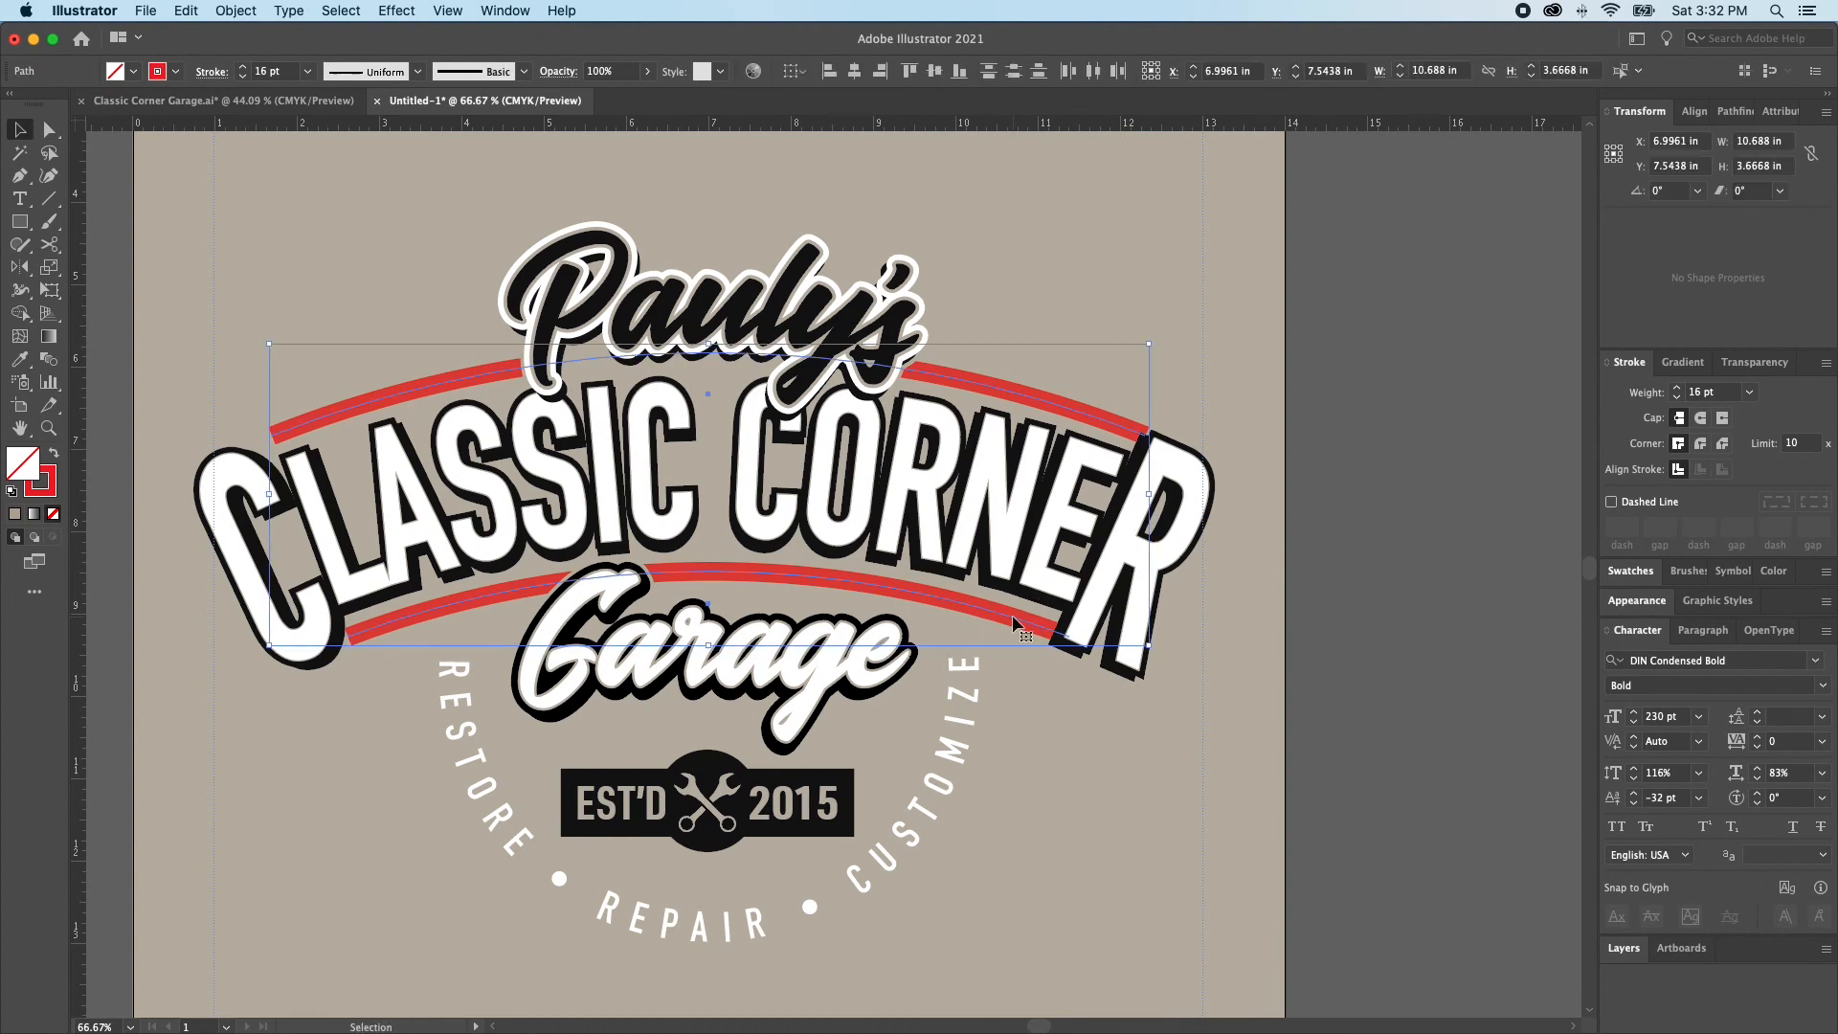
key("super+shift+a")
left_click(1012, 618)
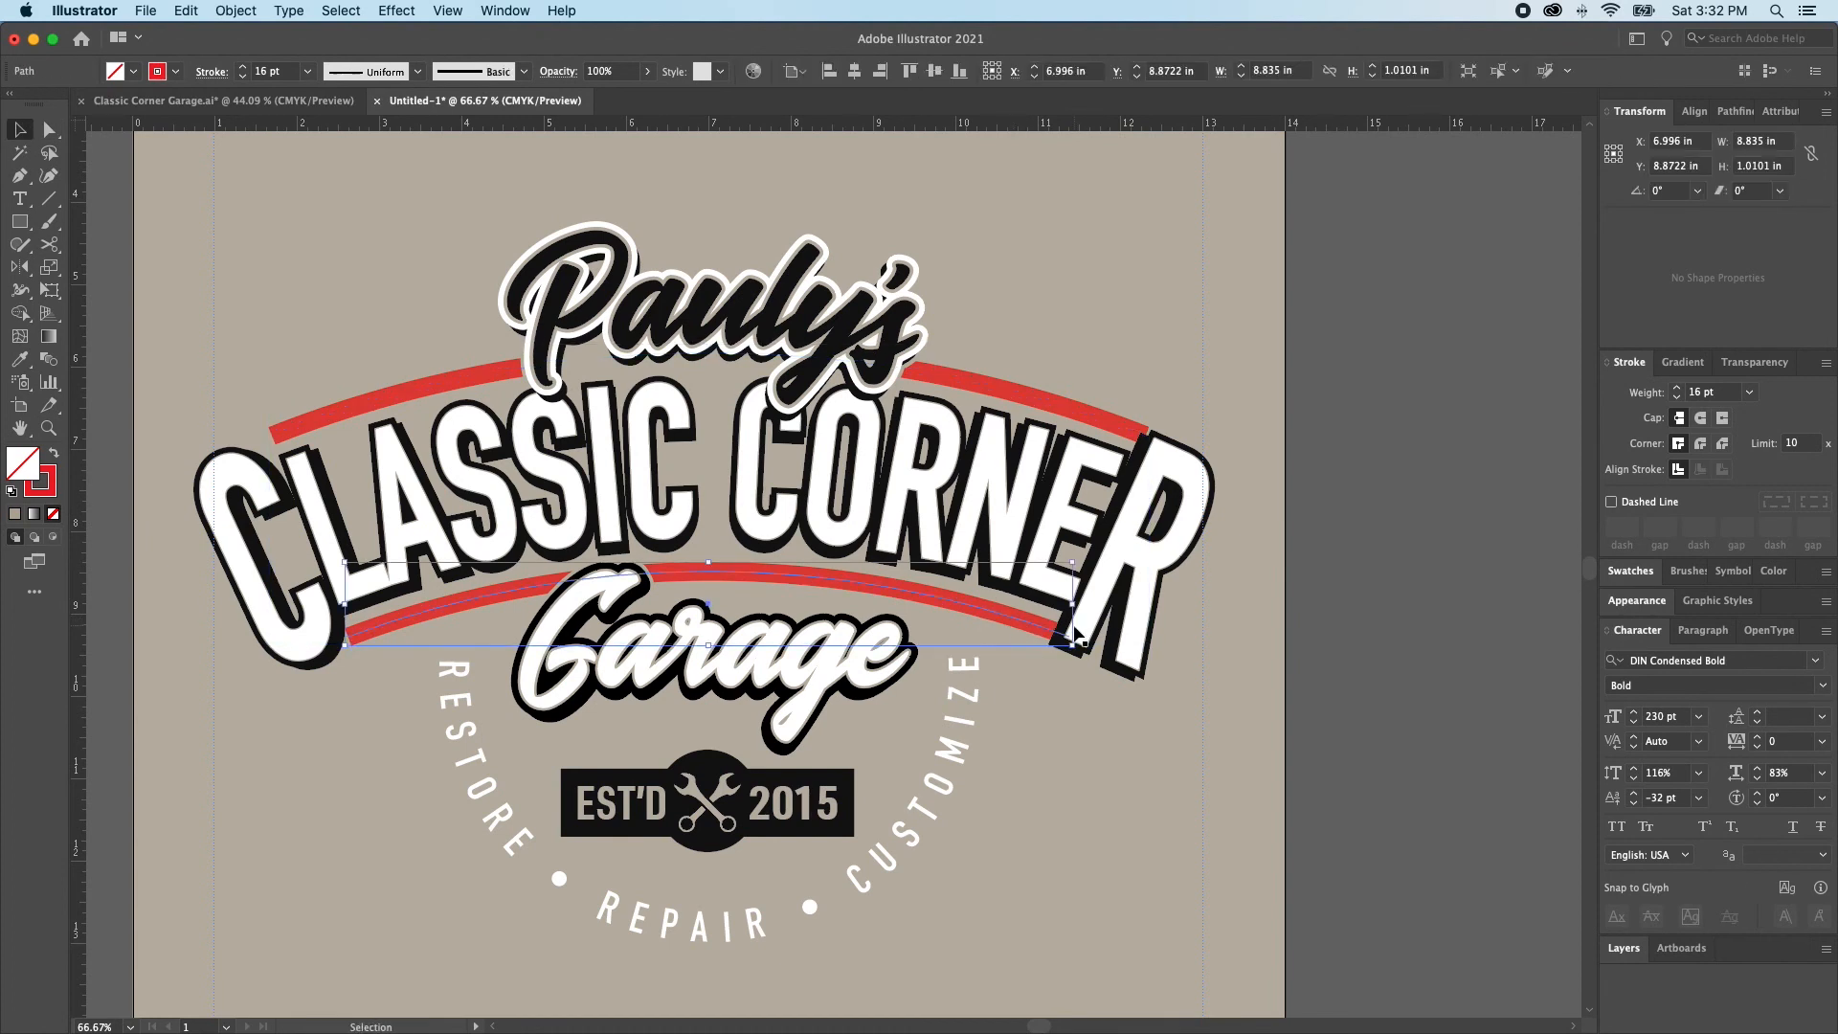
left_click(1656, 144)
left_click(976, 383)
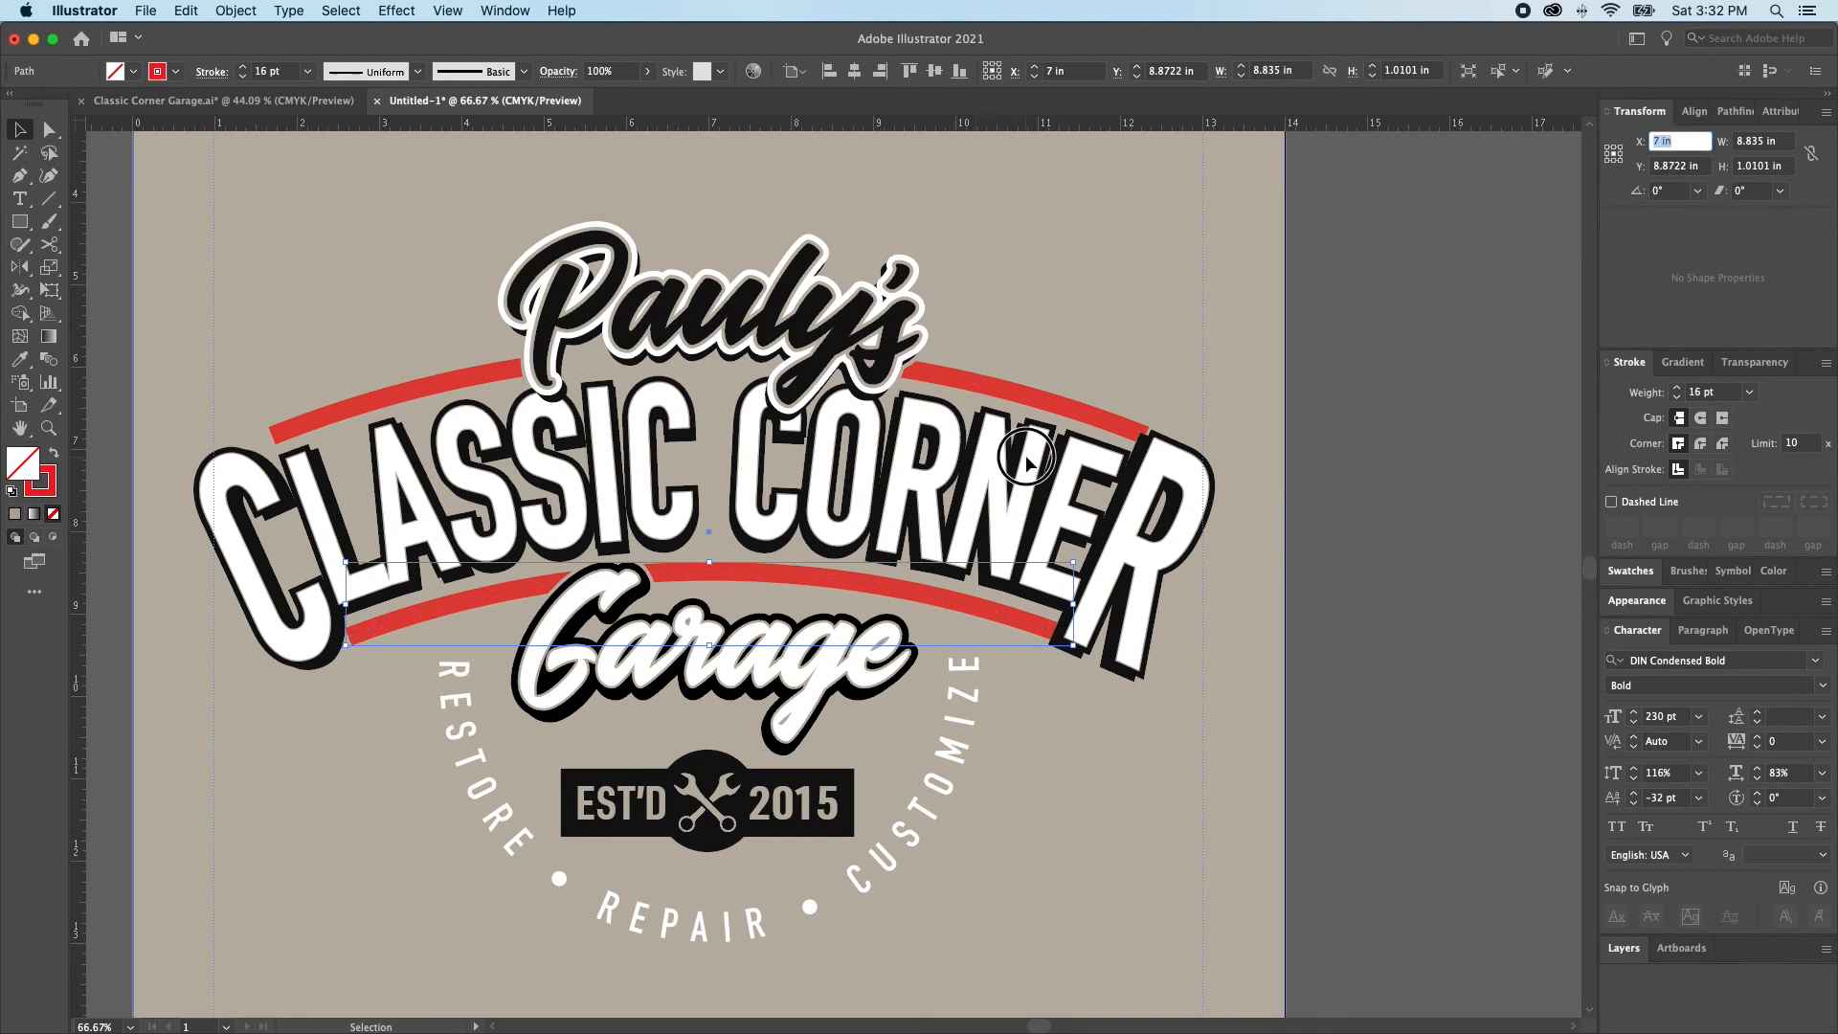
Enlarge the lower red arc to about 9.45 in wide and 1.13 in high
left_click(1083, 497)
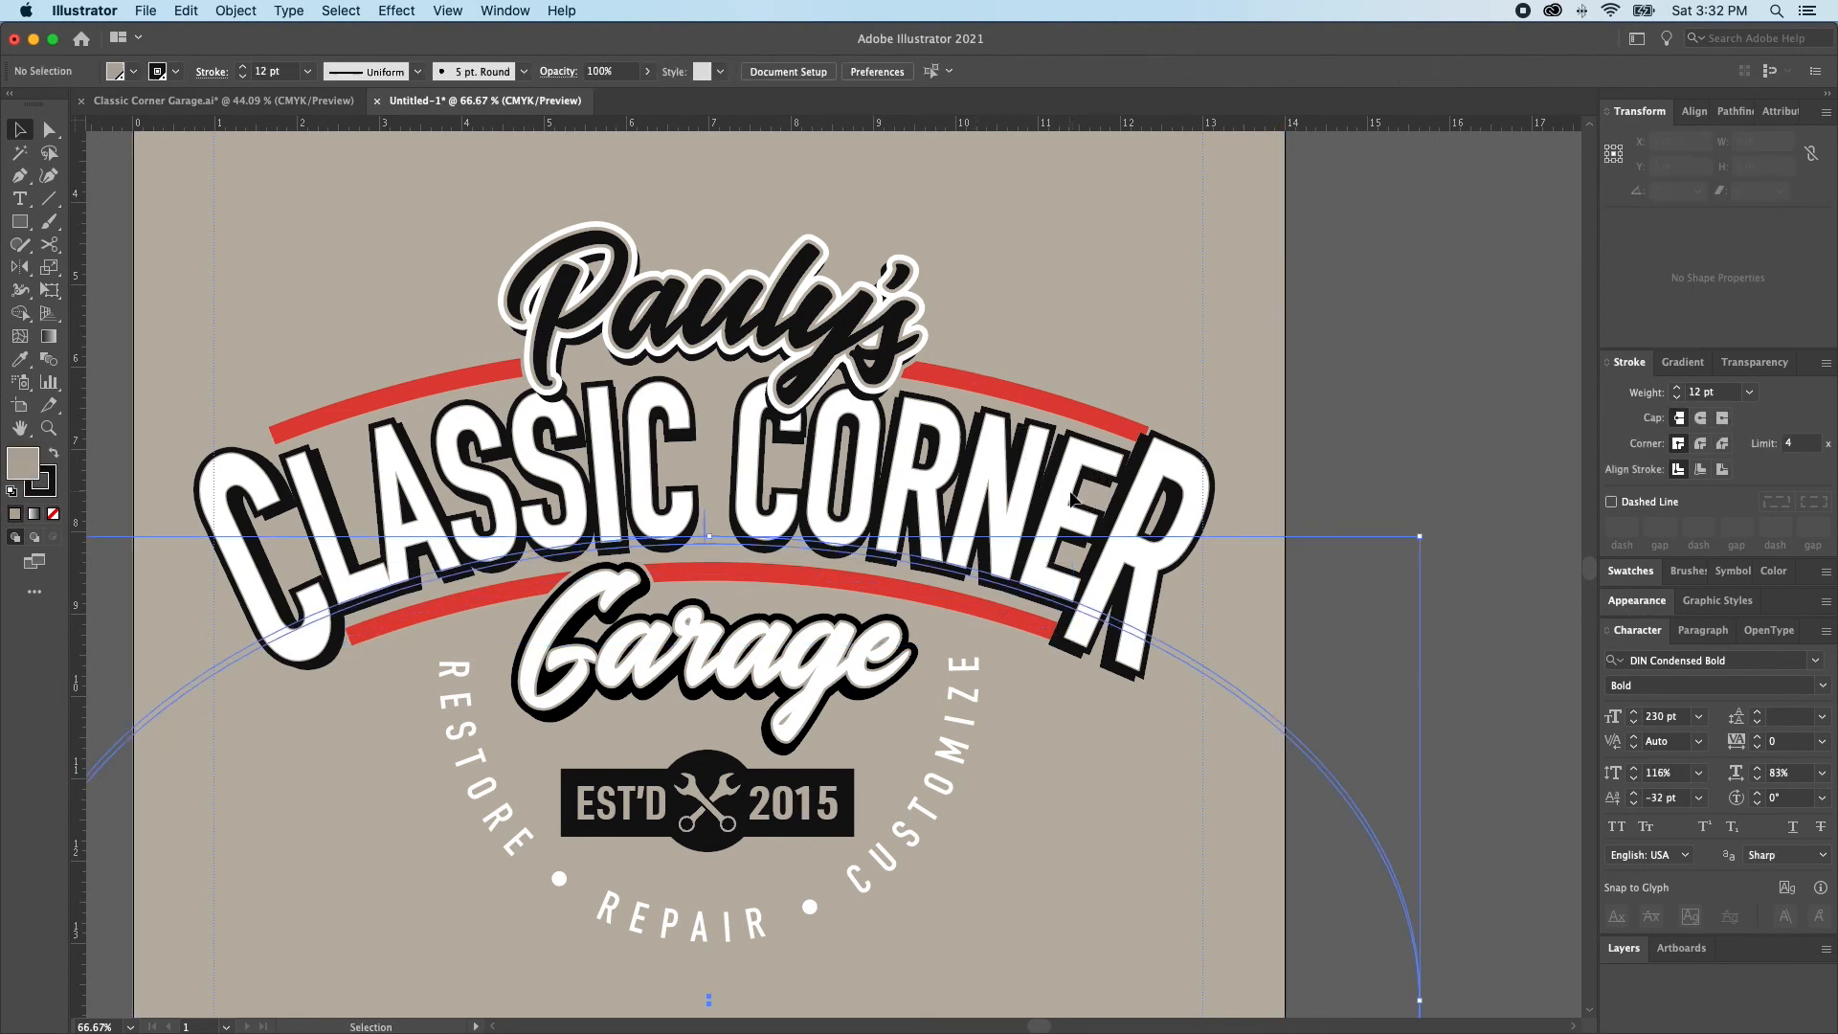
left_click(1005, 613)
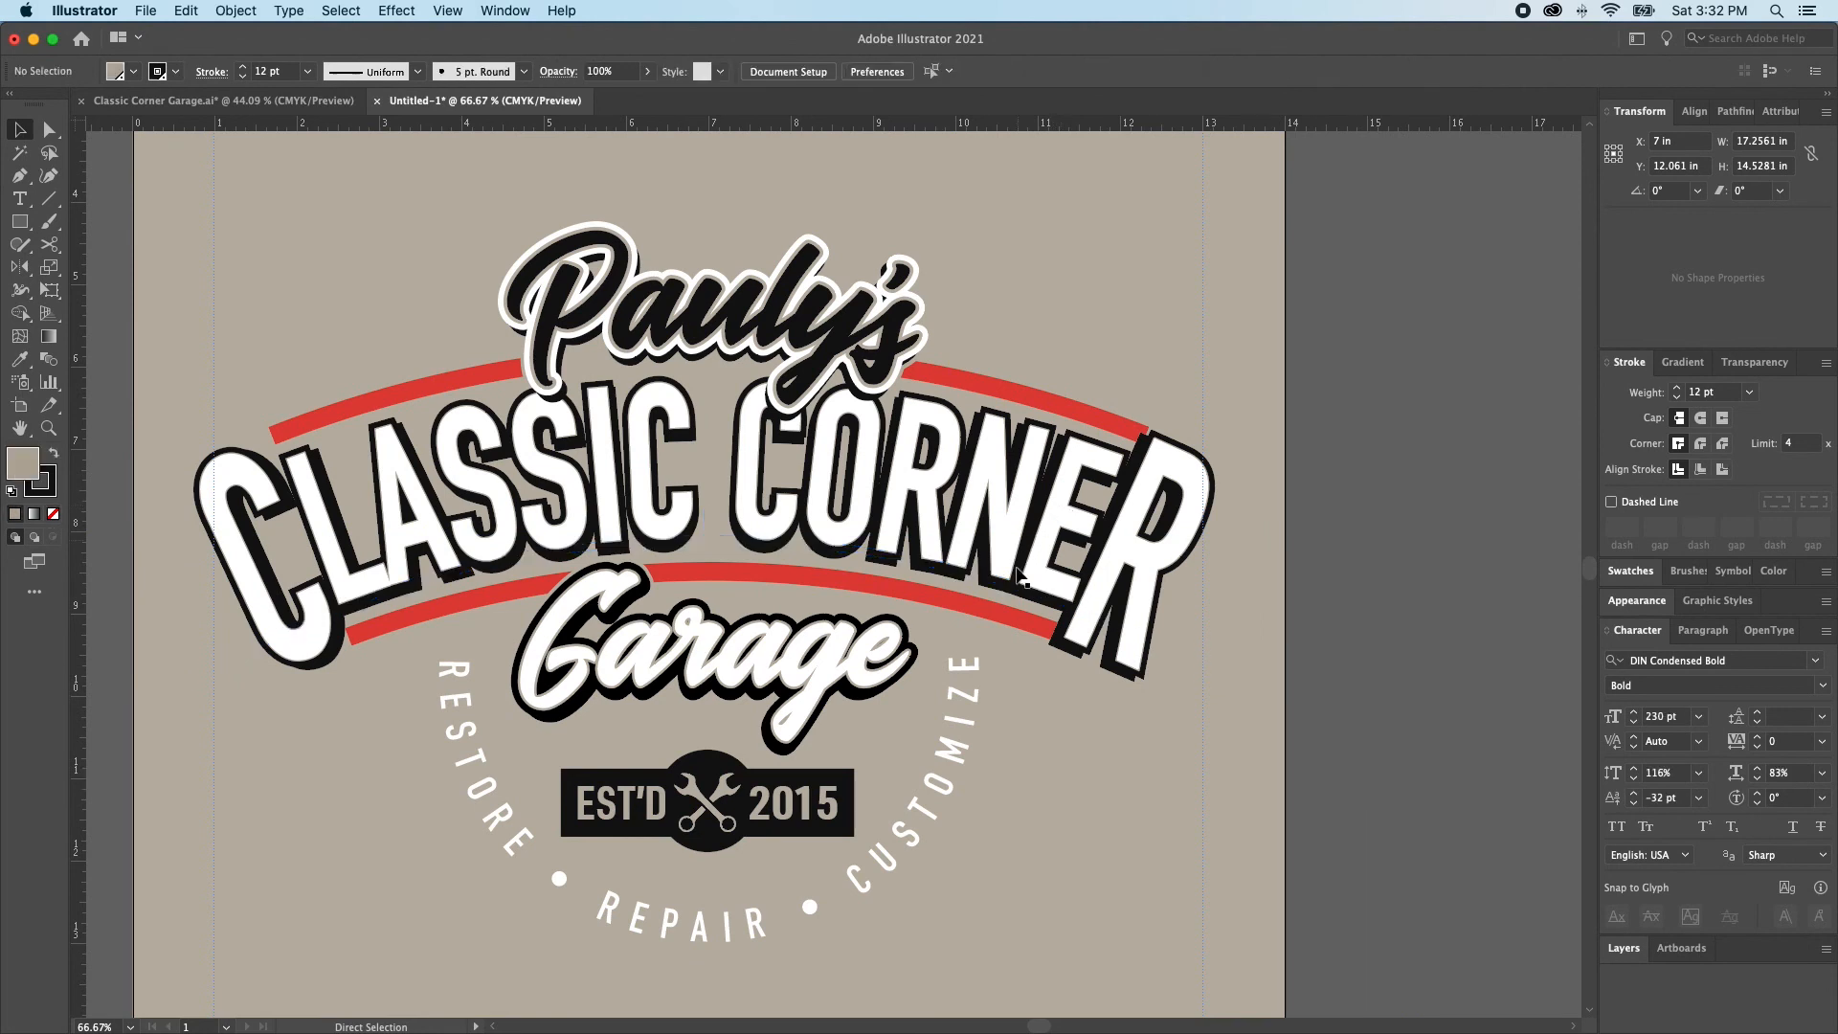
left_click(1053, 633)
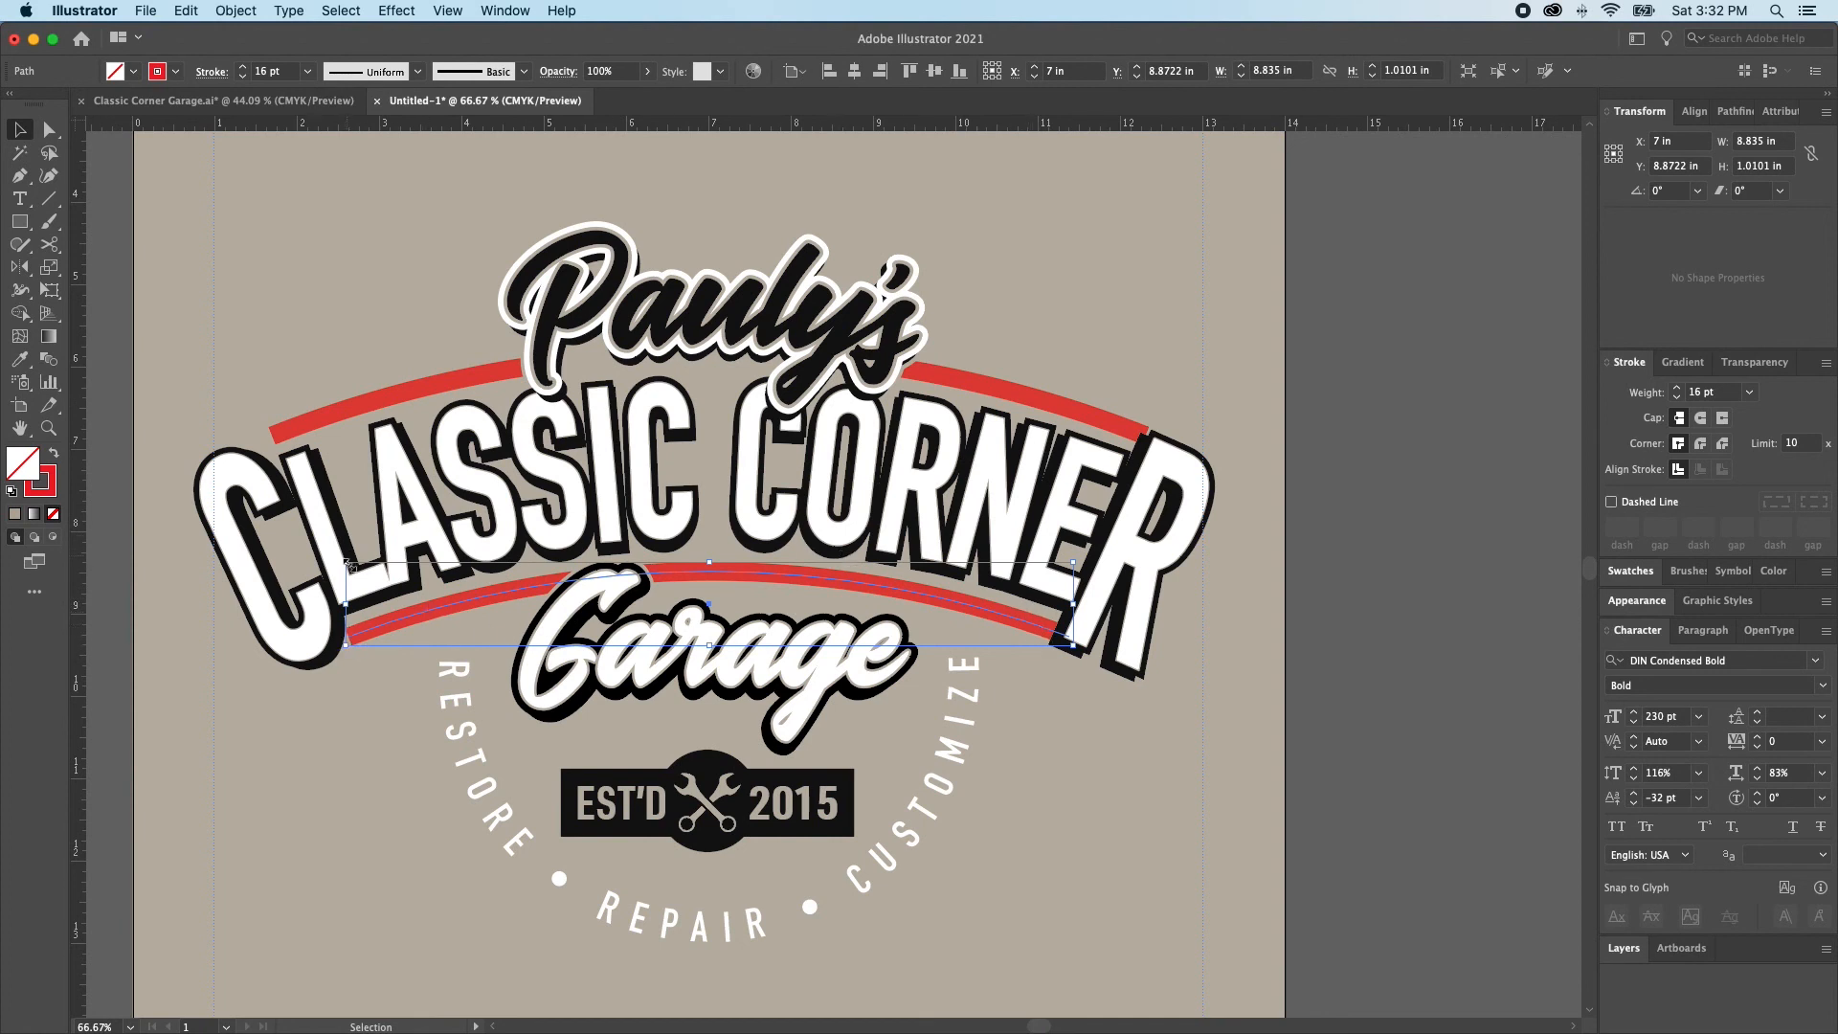
key("a")
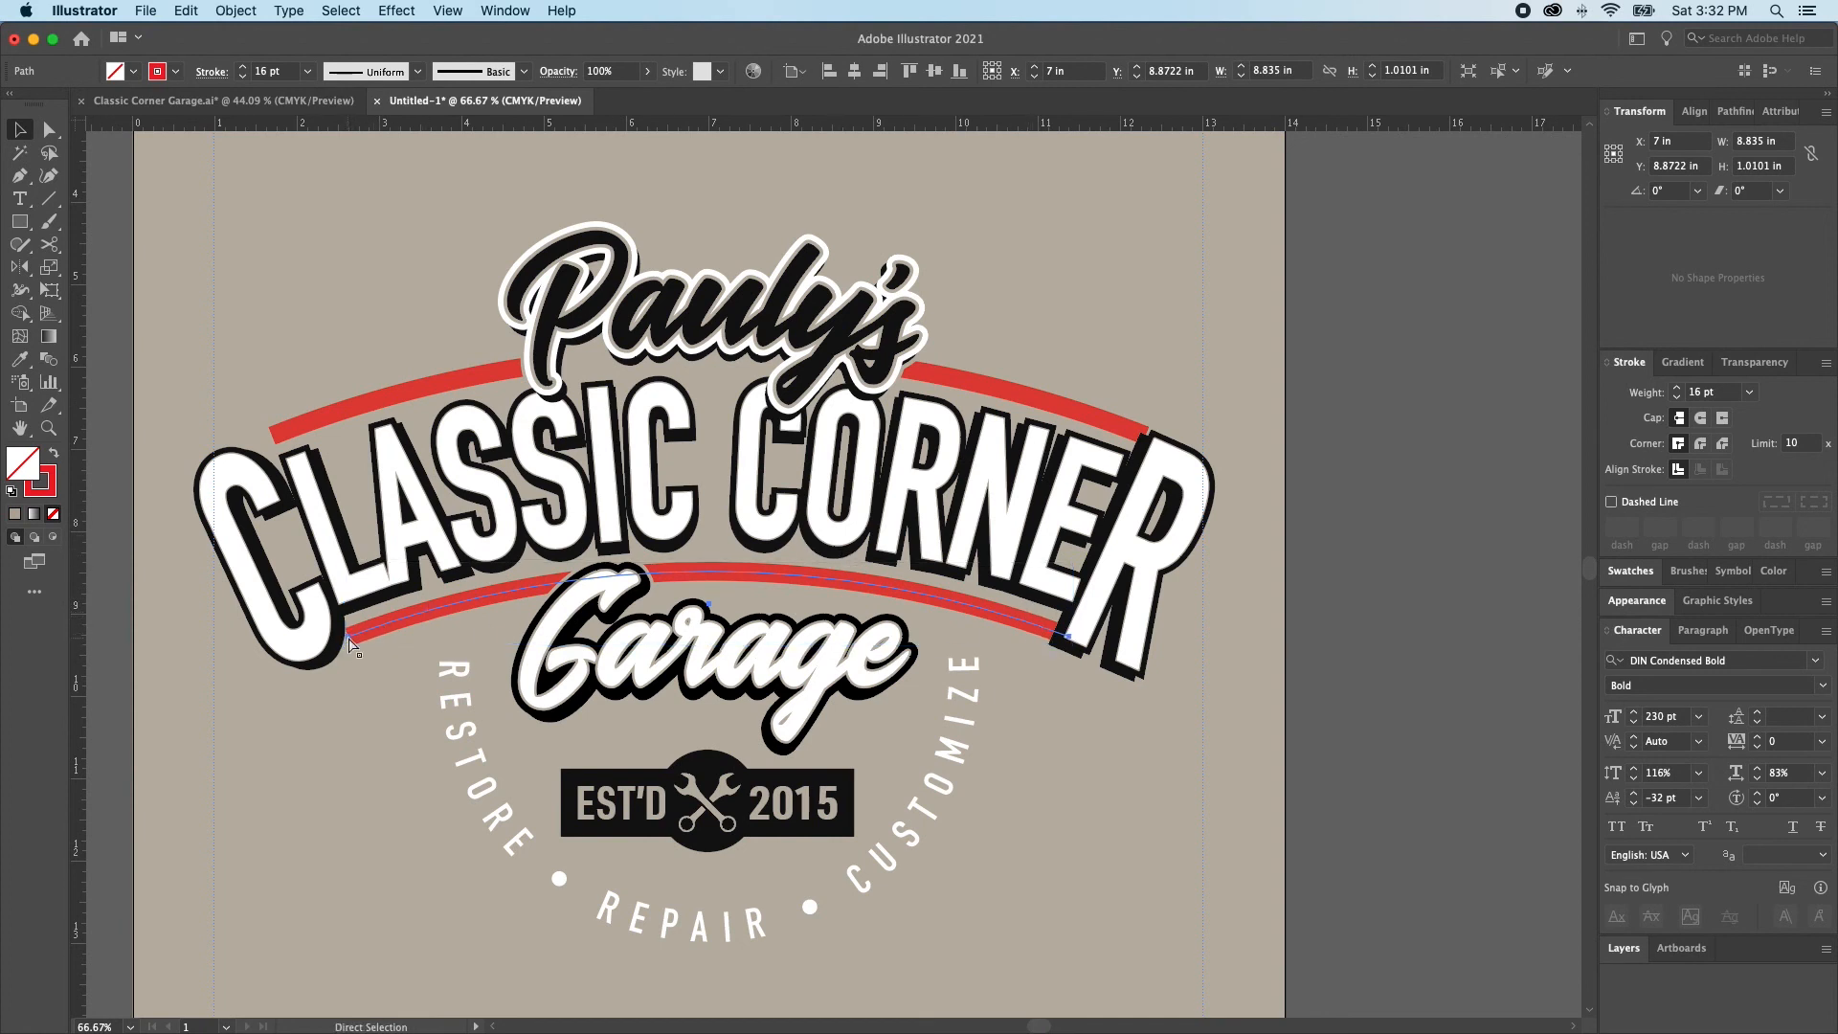
key("v")
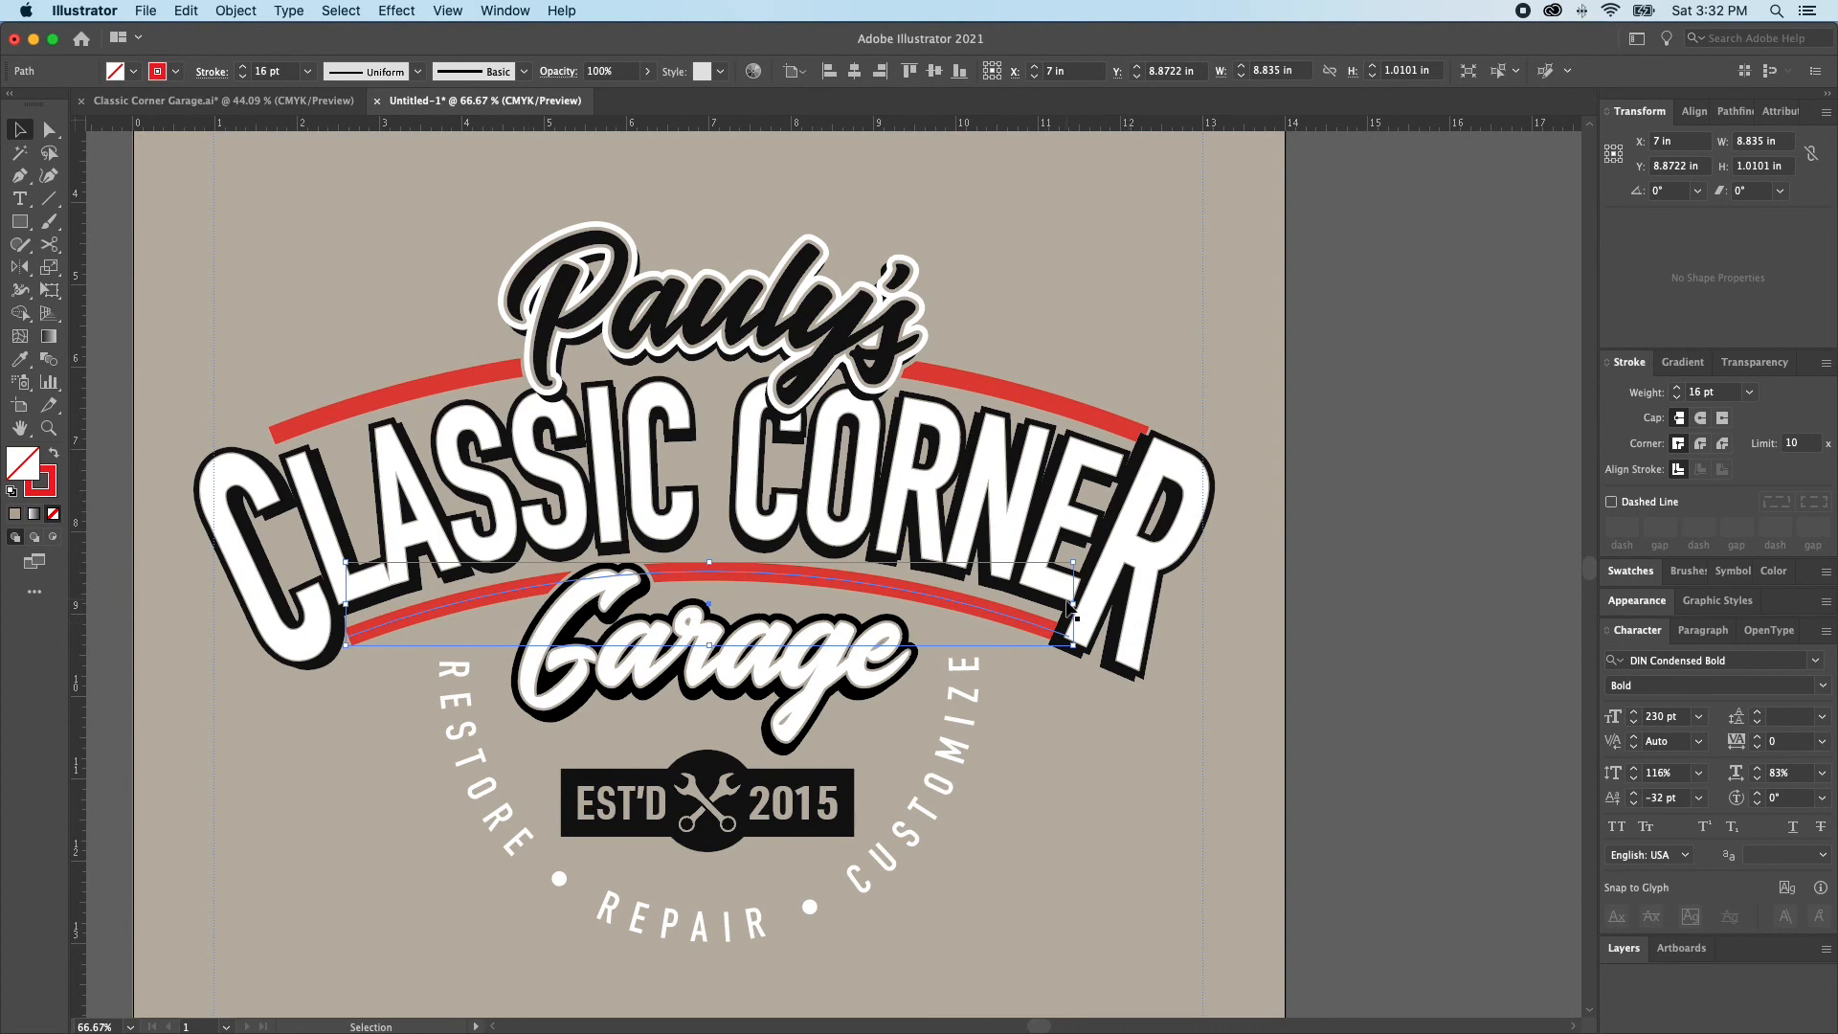
left_click_drag(1073, 605, 1099, 609)
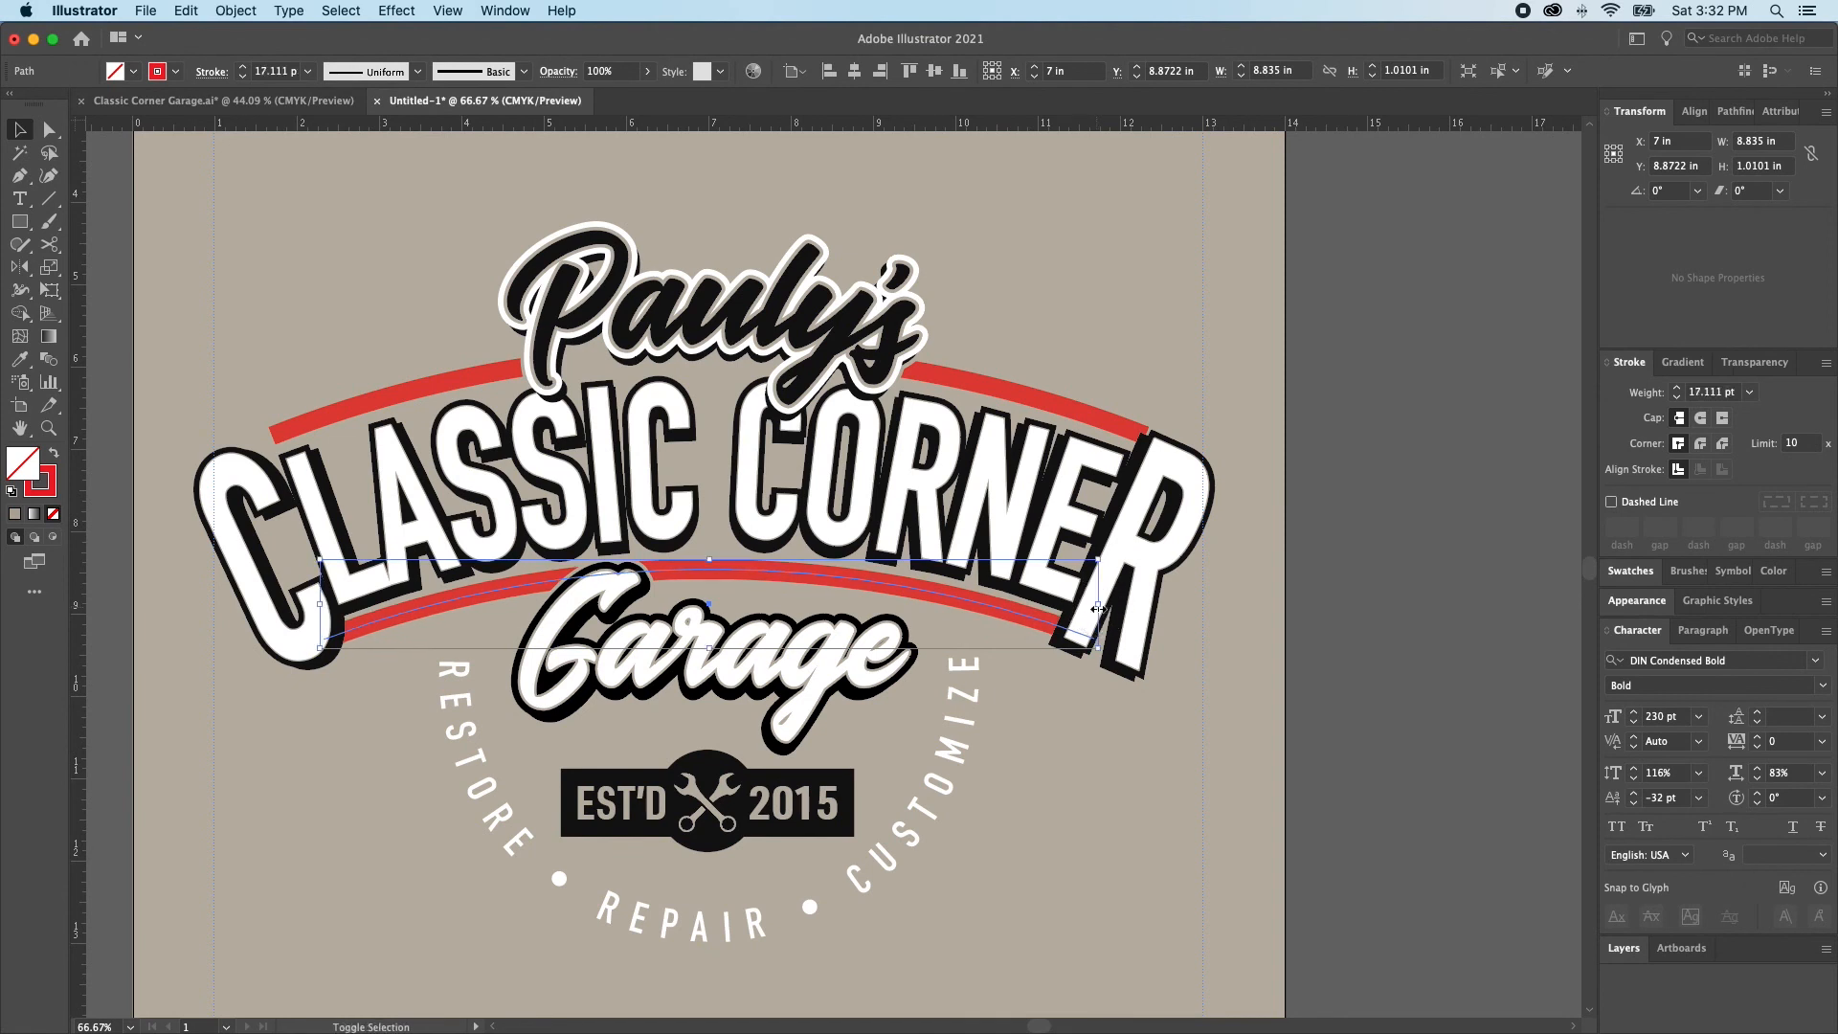
left_click_drag(713, 650, 713, 658)
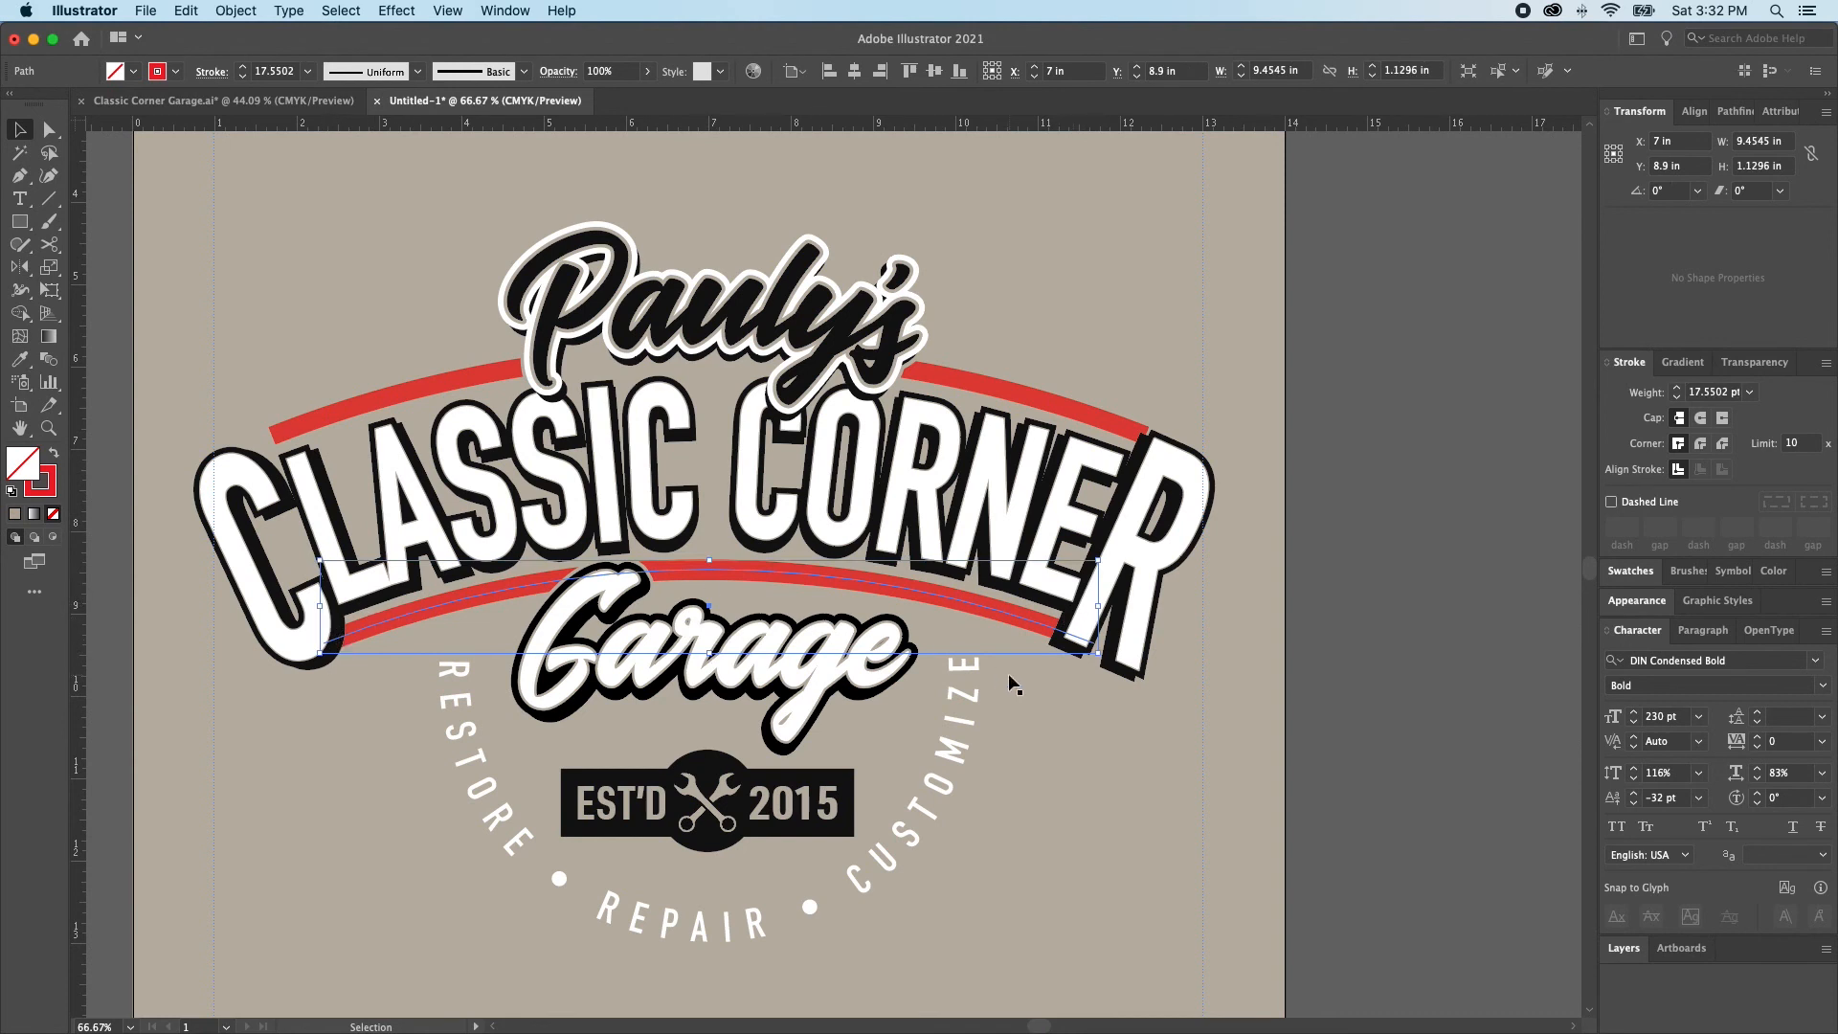
Enlarge the upper red arc to about 11.51 in wide and 1.37 in high, nudge it down and deselect it
left_click(1064, 407)
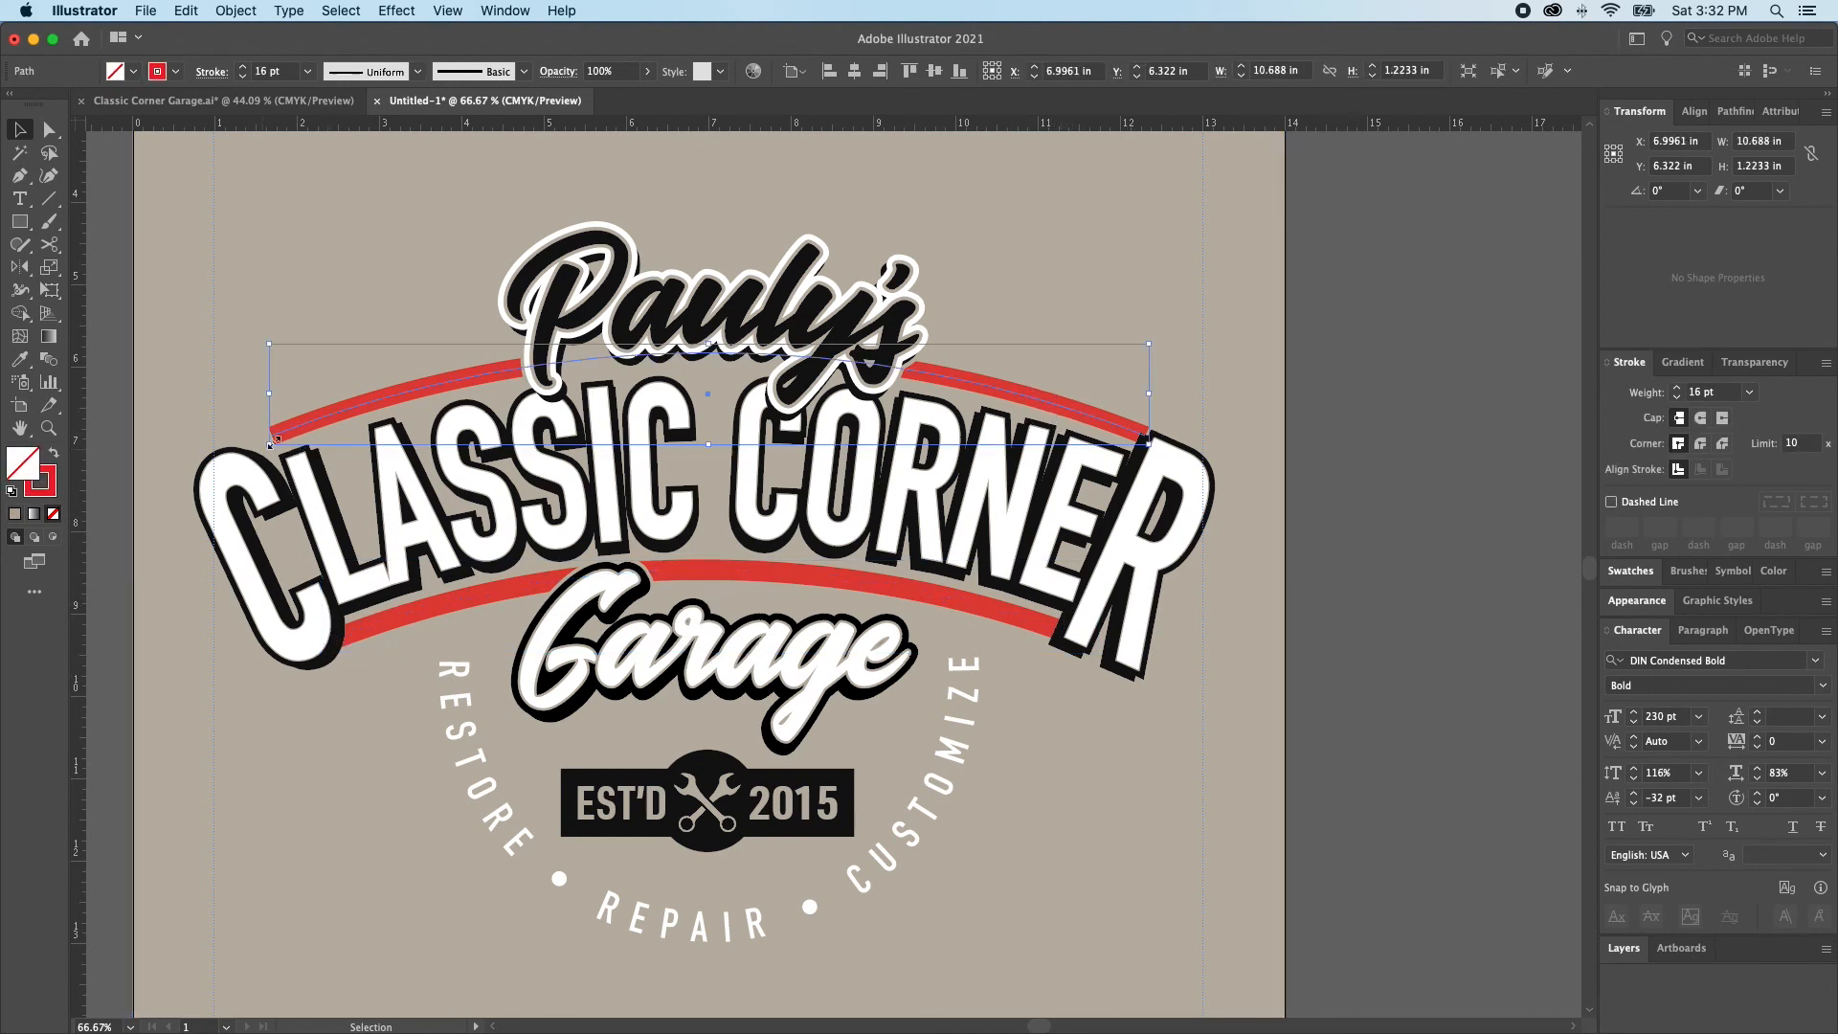
left_click_drag(707, 444, 711, 457)
key("Down")
key("Down")
key("Down")
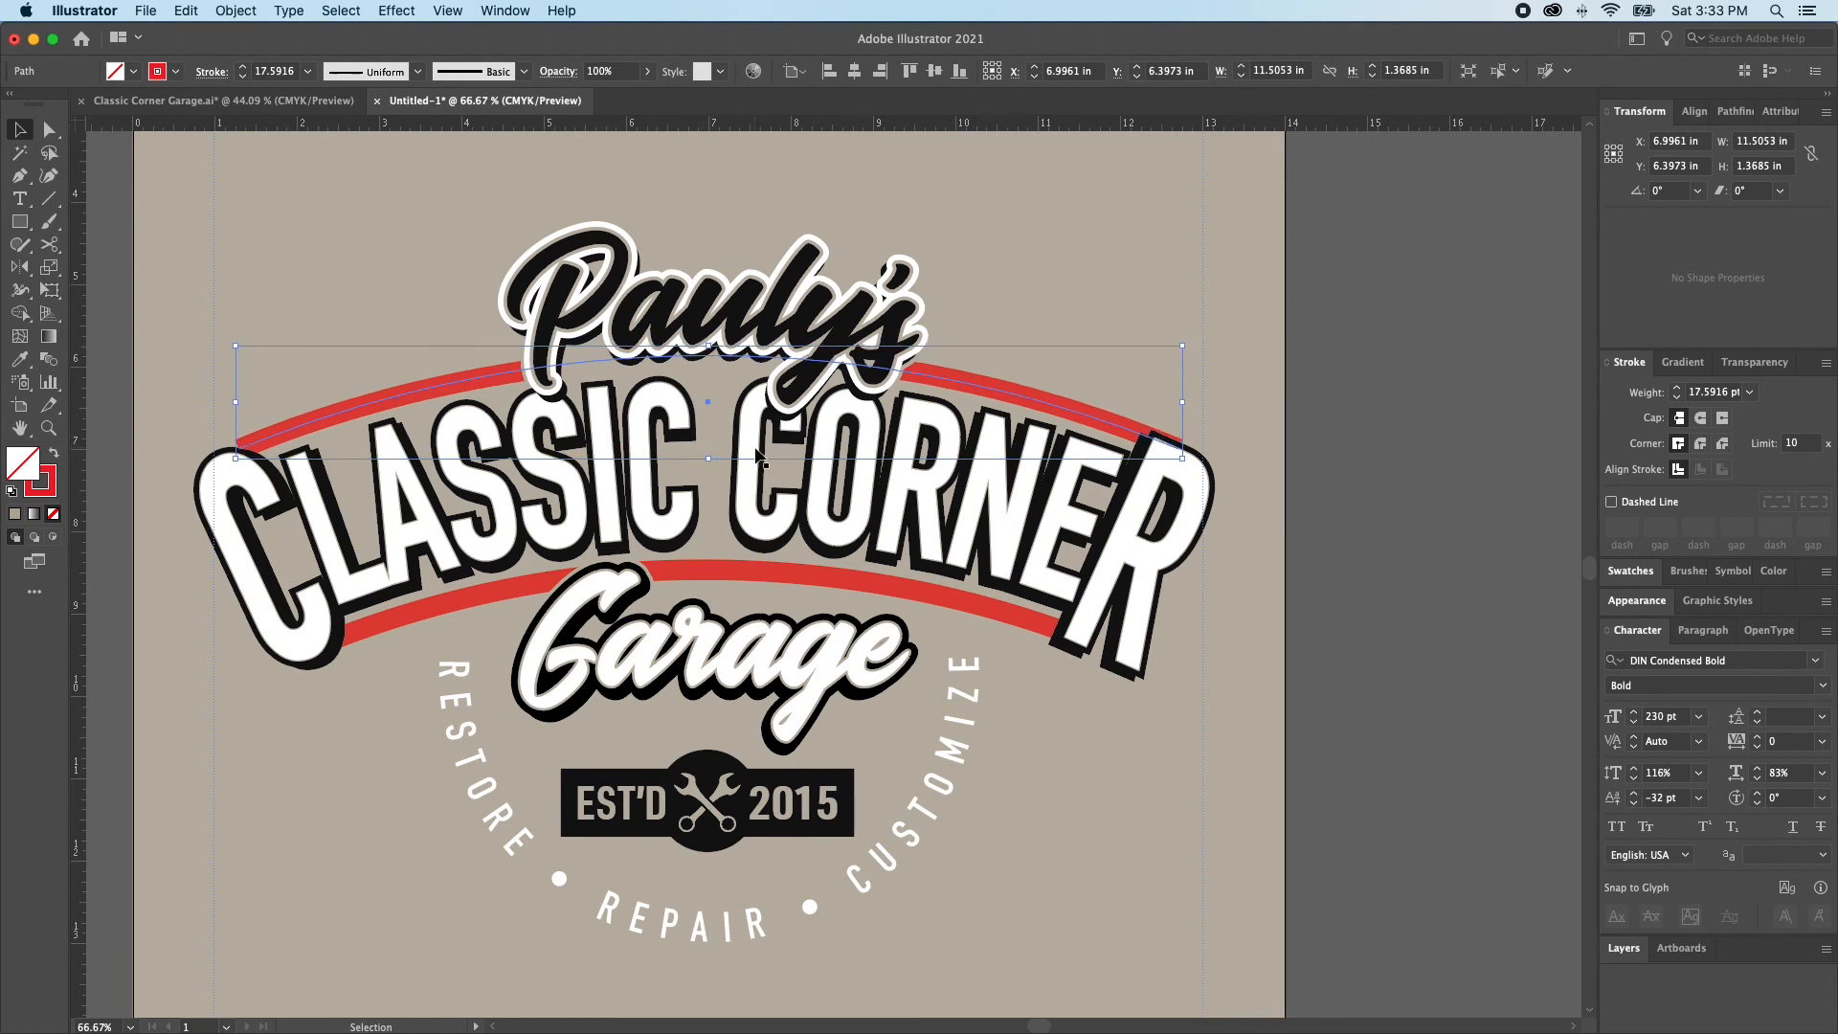
key("Down")
key("Down")
key("Down")
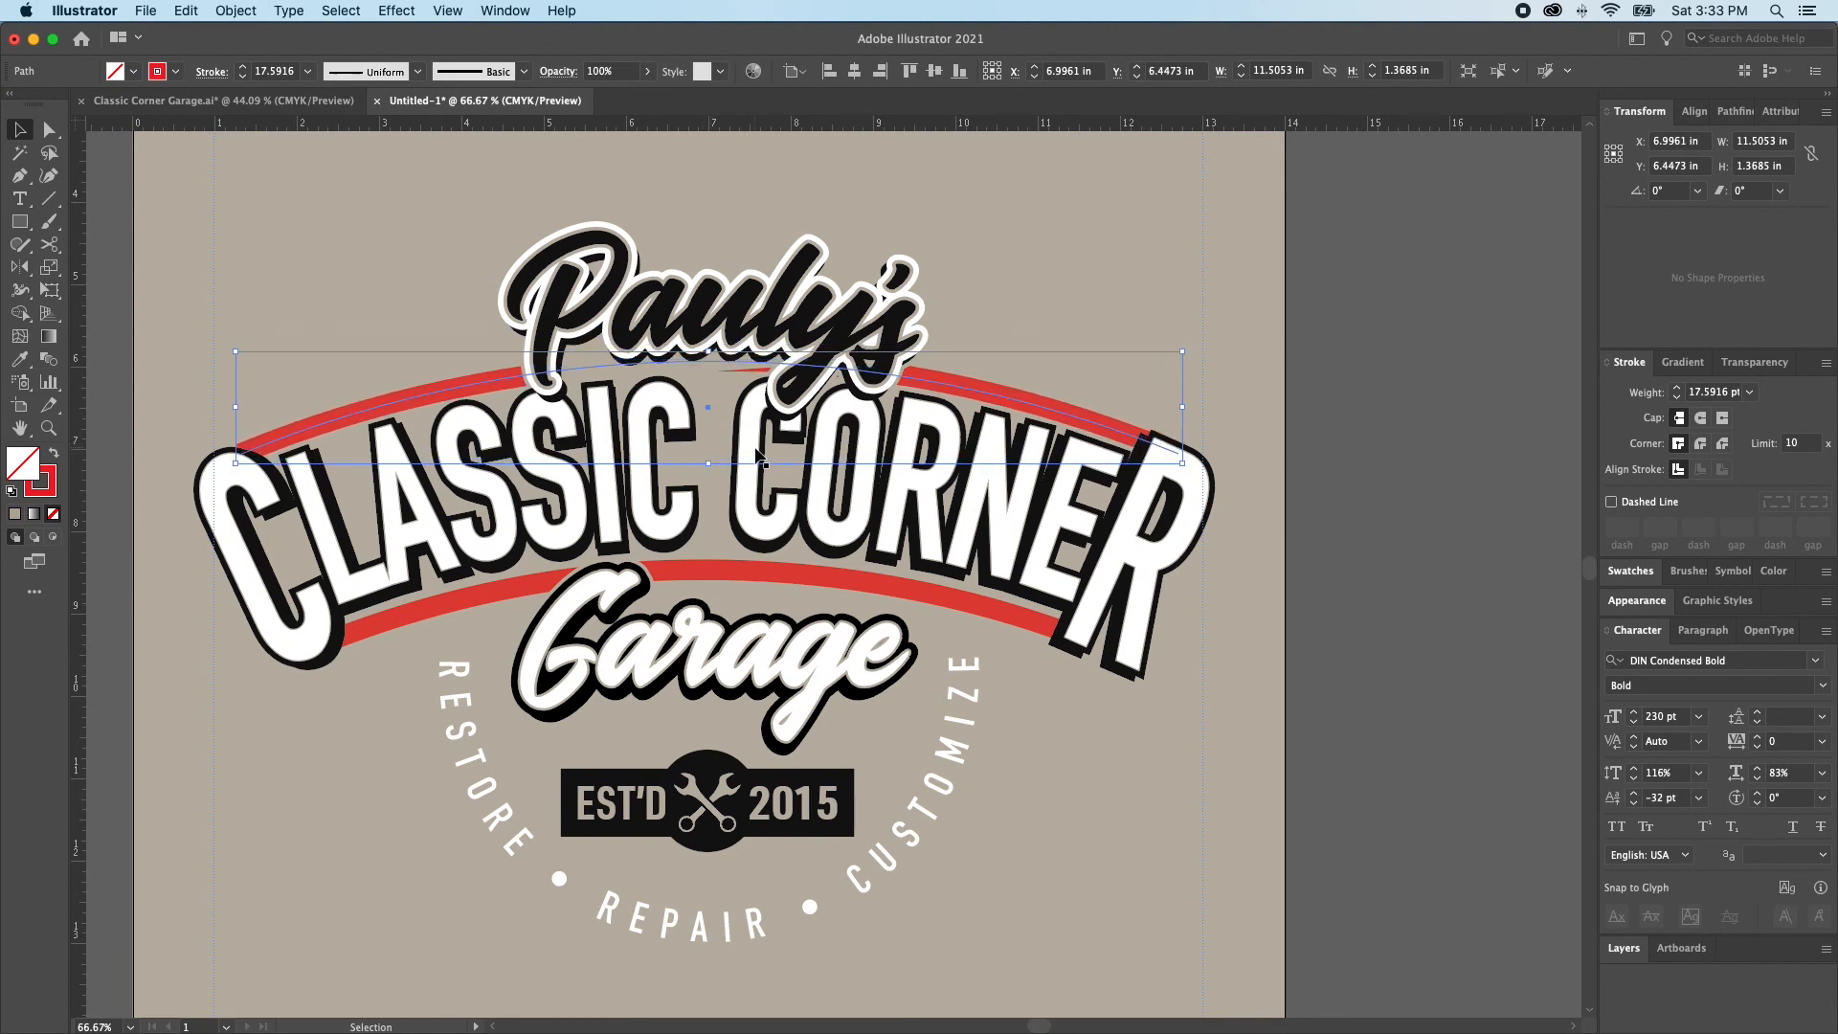
key("super+shift+a")
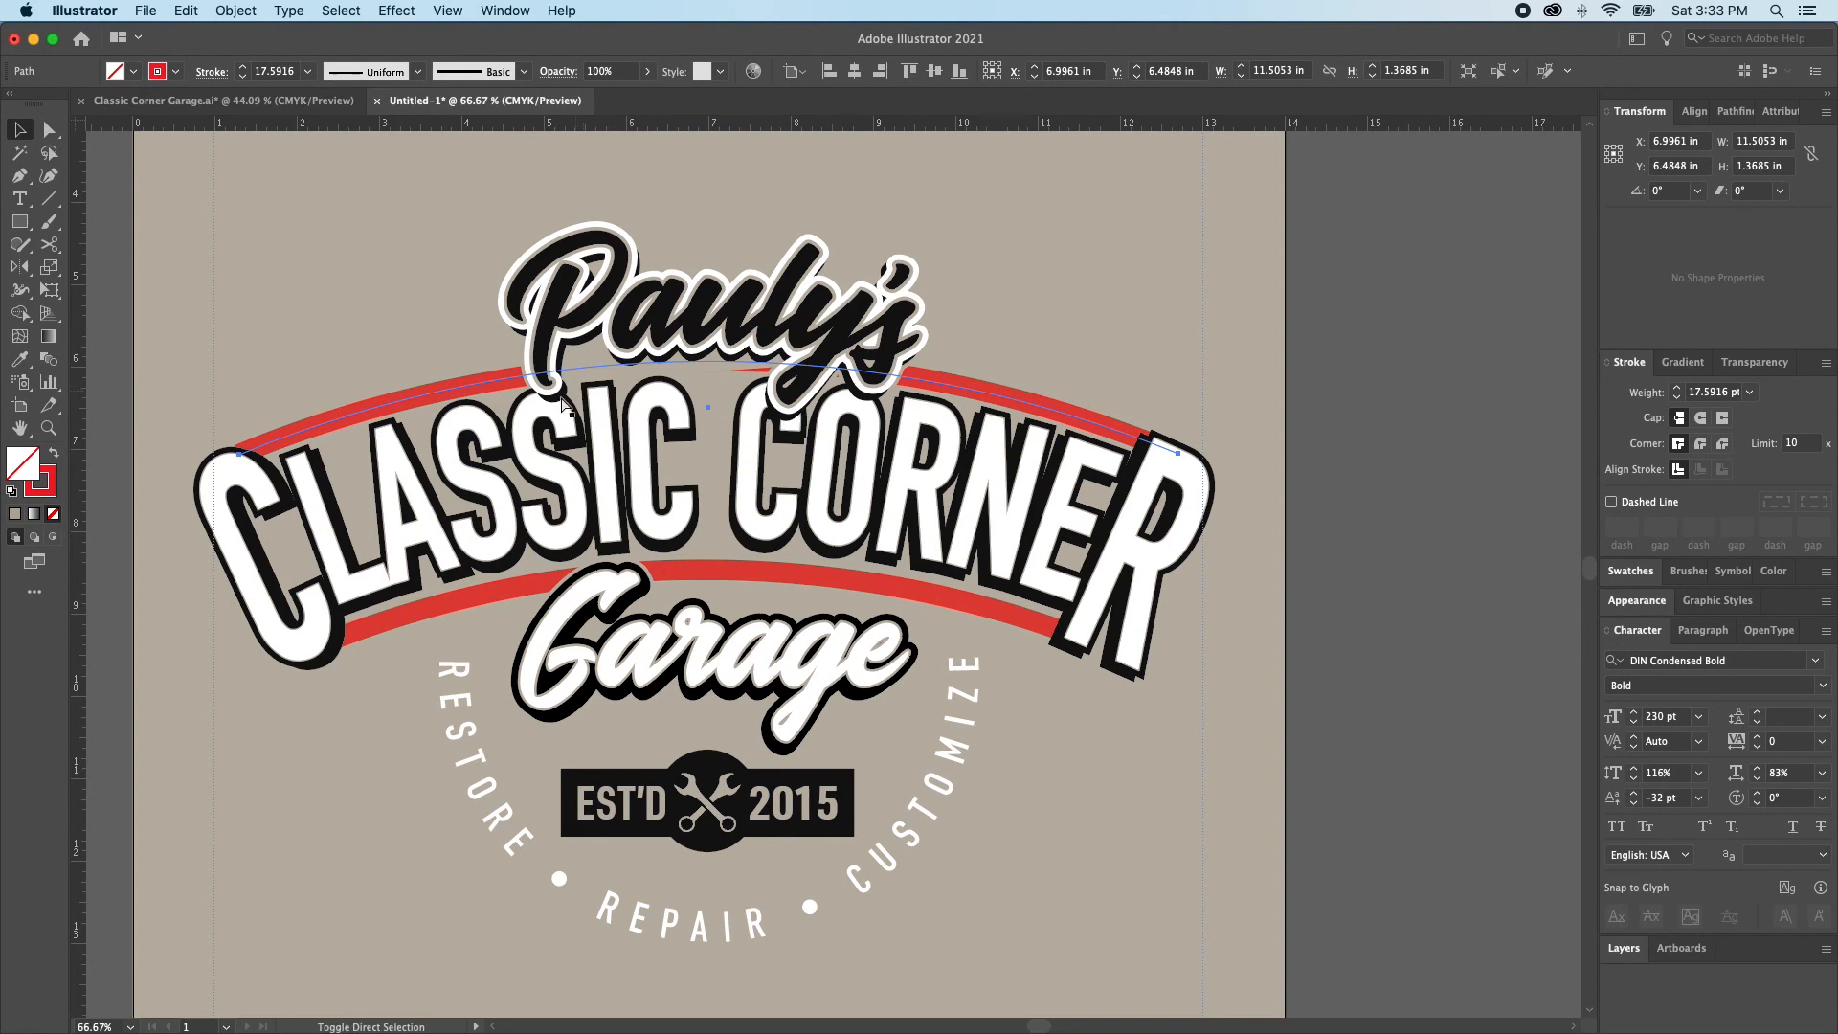
key("b")
key("v")
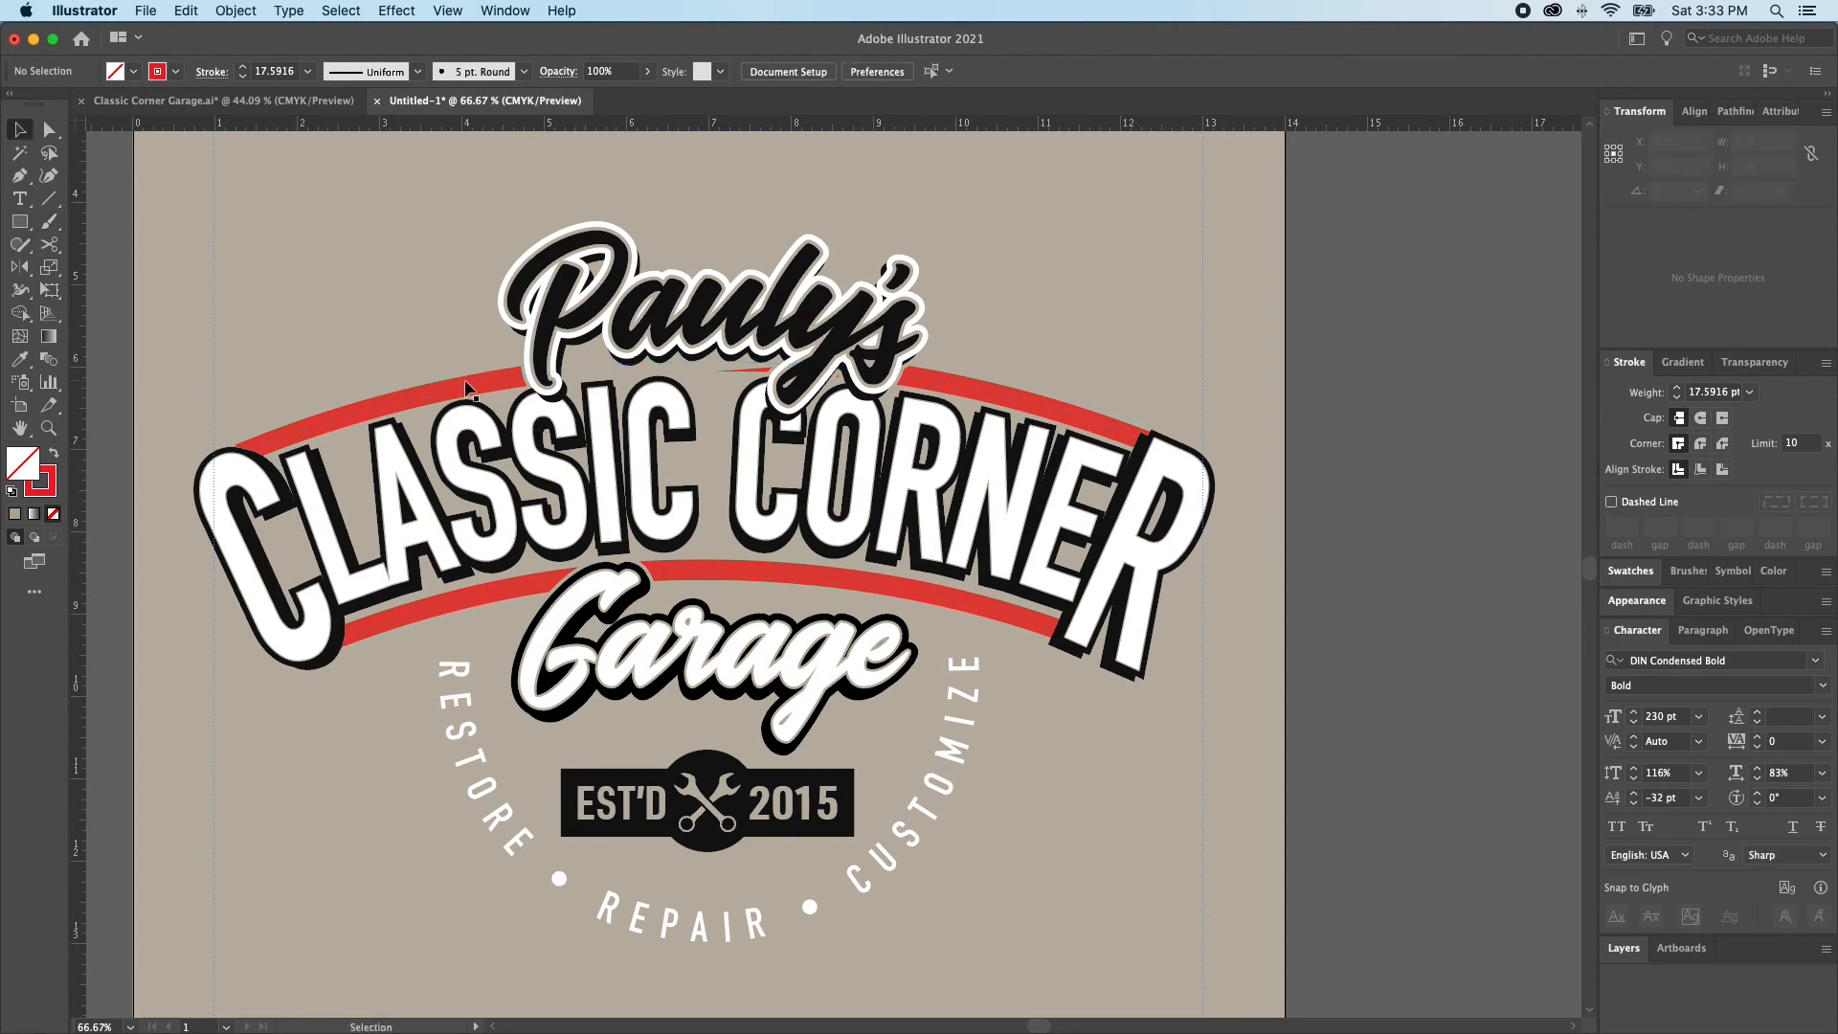
Try moving the upper red arc away, undo the move, and nudge the arc up to a vertical position of about 6.41 in
left_click(465, 393)
left_click_drag(462, 394, 425, 279)
key("super+z")
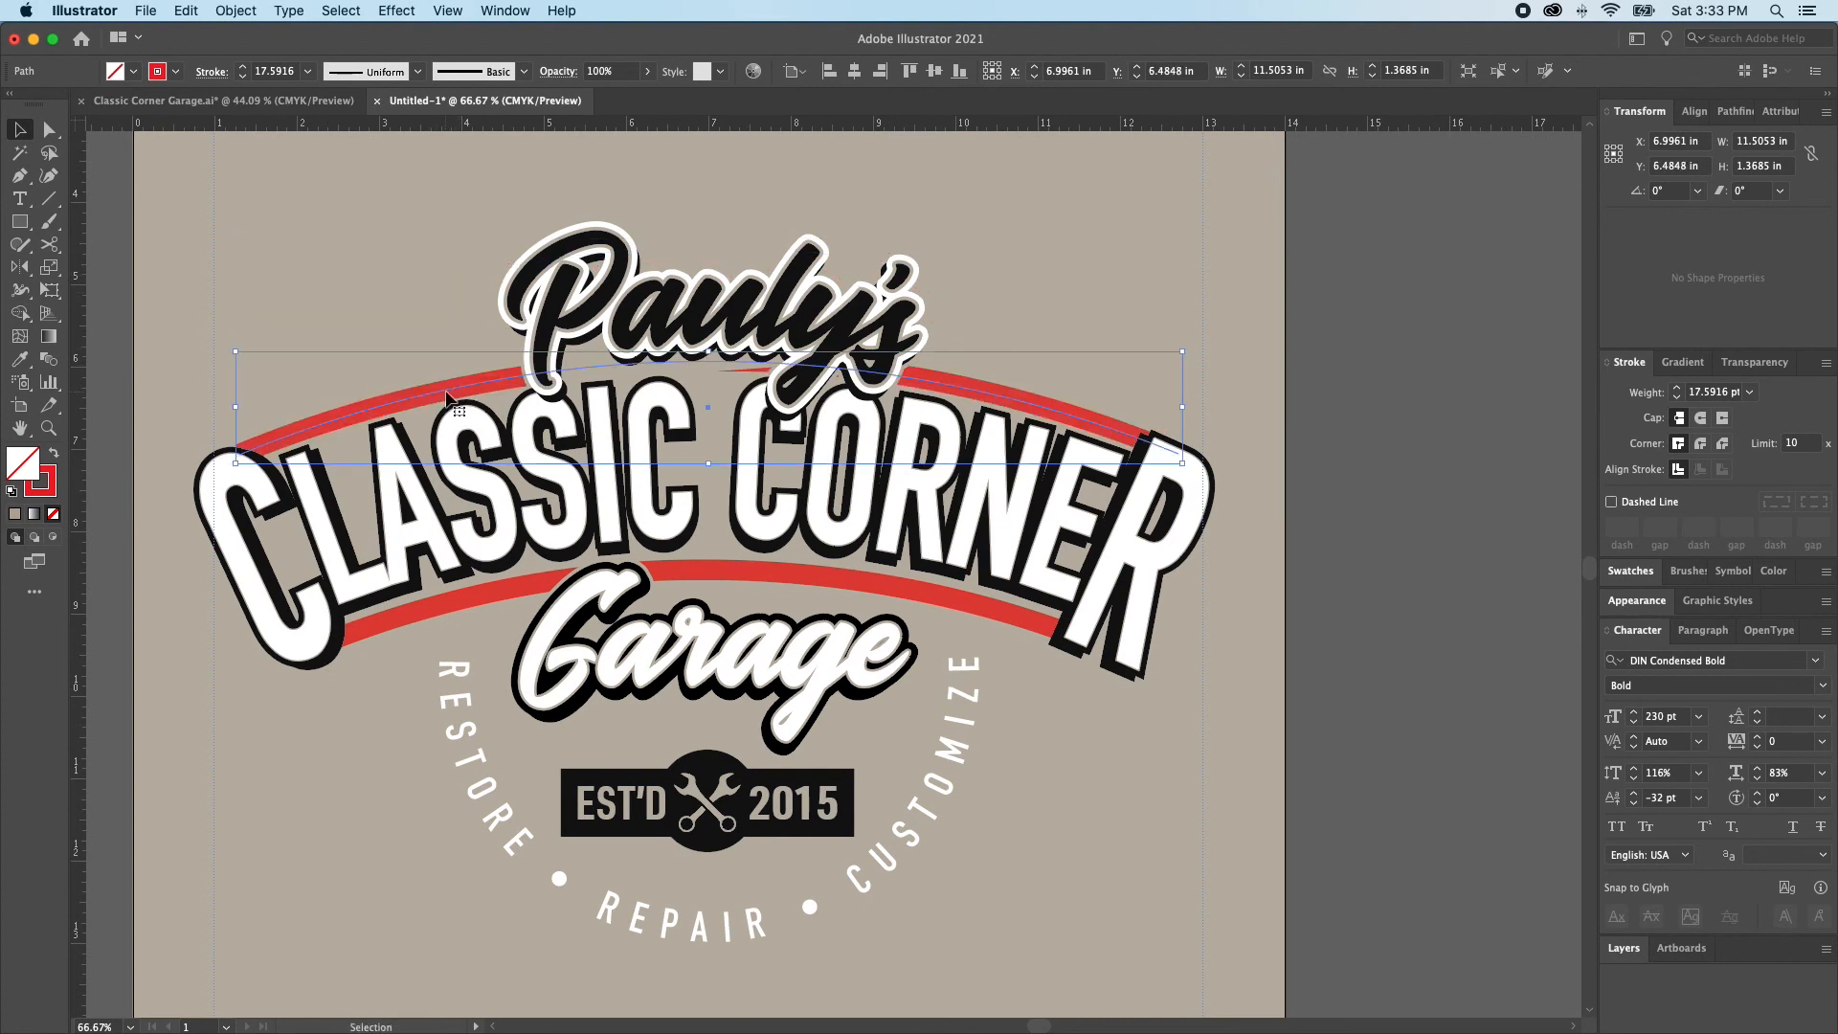
key("Up")
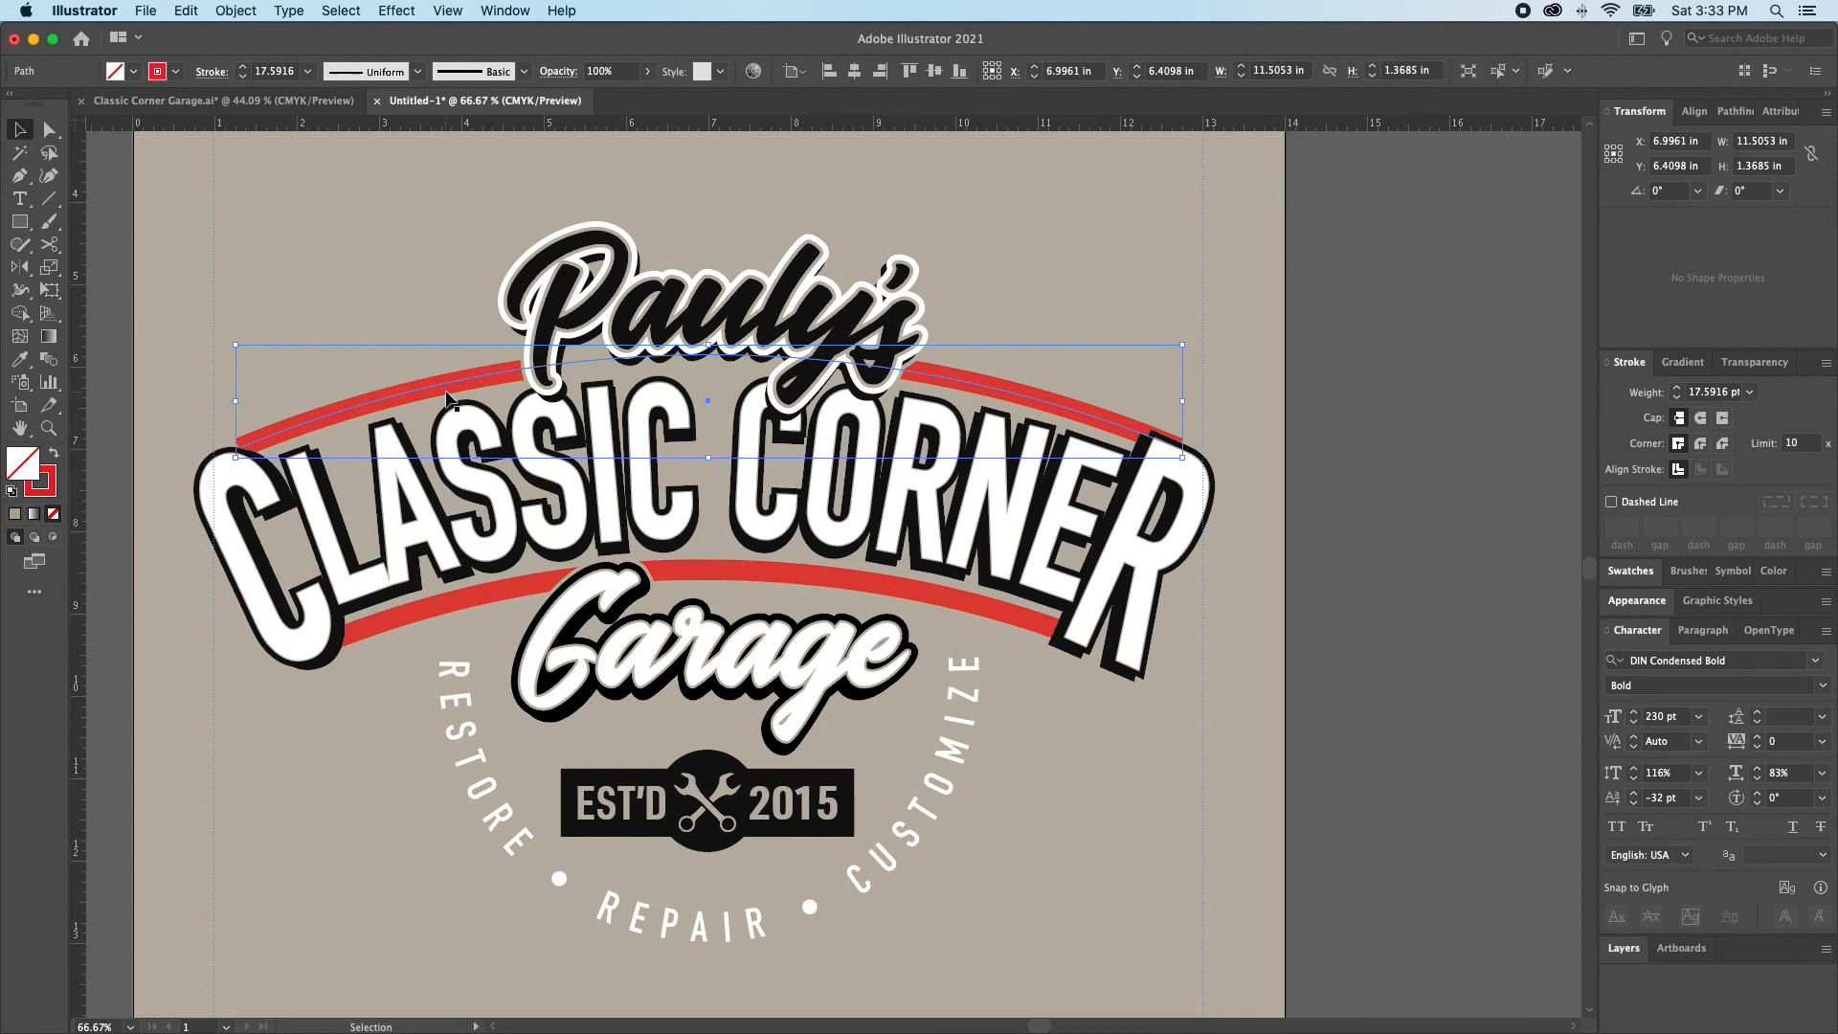
key("super+shift+a")
Cut the whole CLASSIC CORNER lettering group from the artwork
left_click(1116, 526)
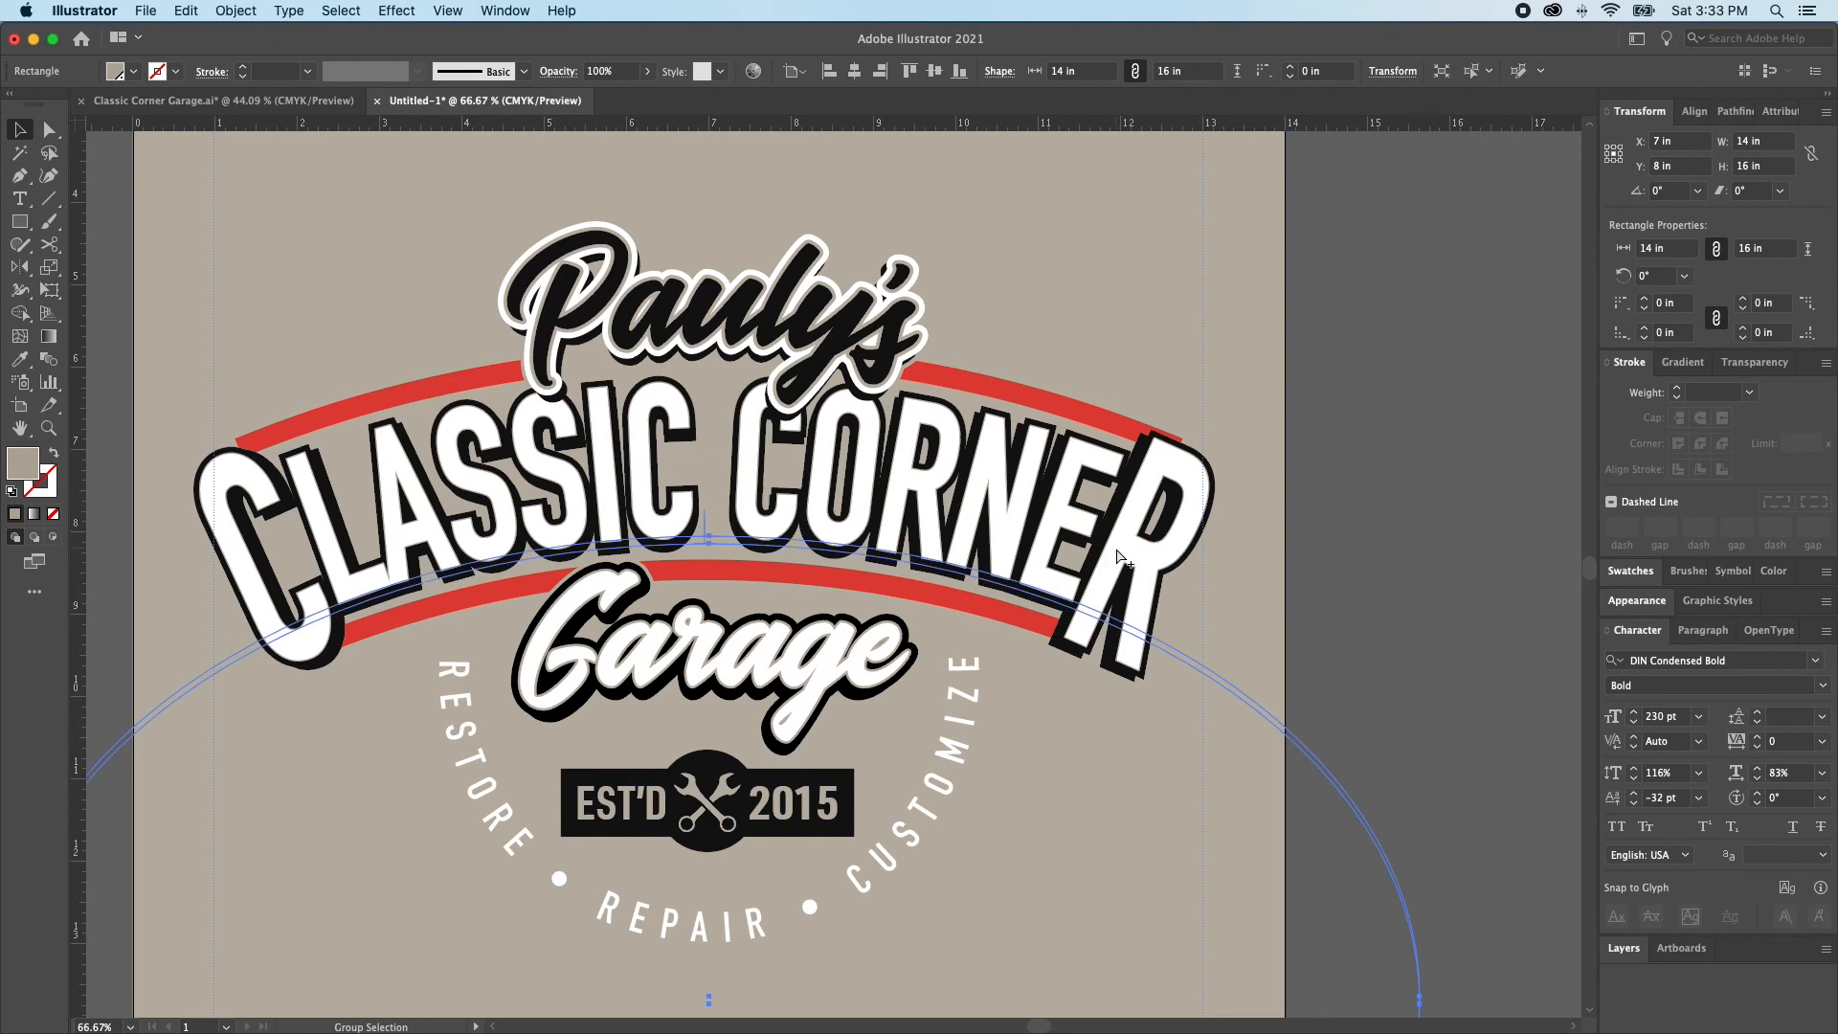
left_click(1132, 541)
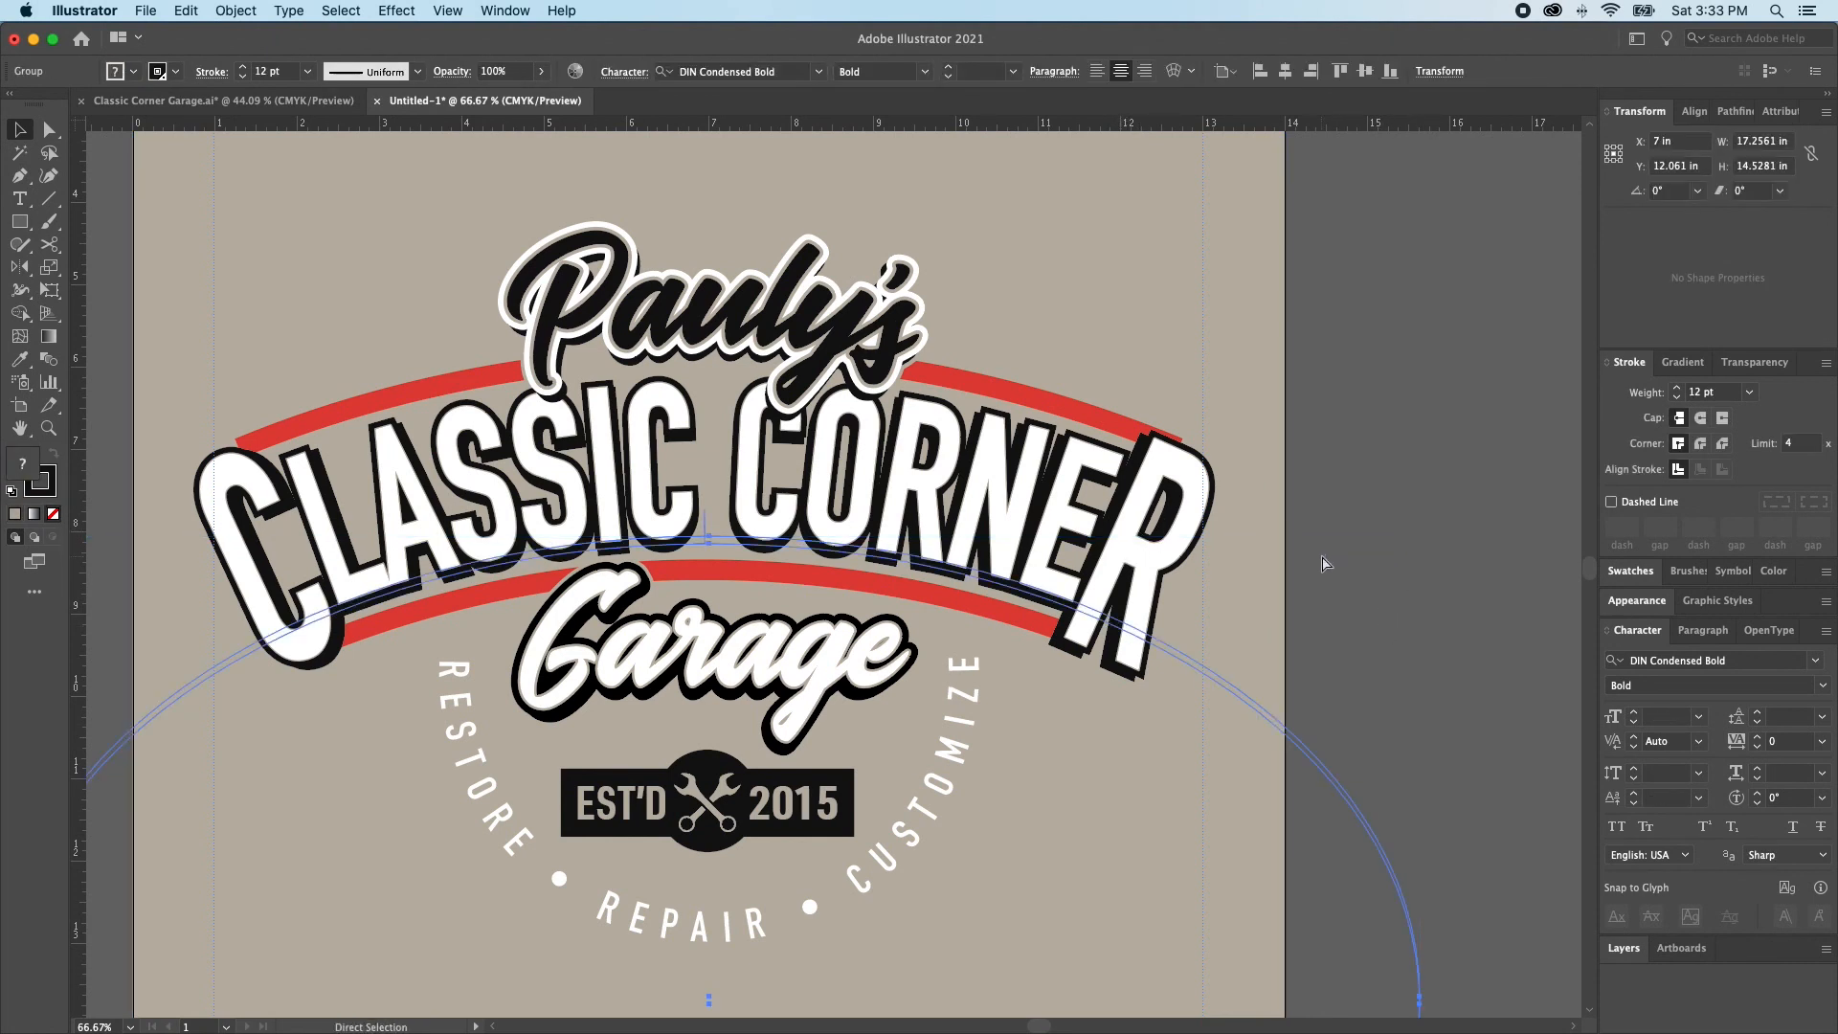
key("Delete")
key("a")
key("v")
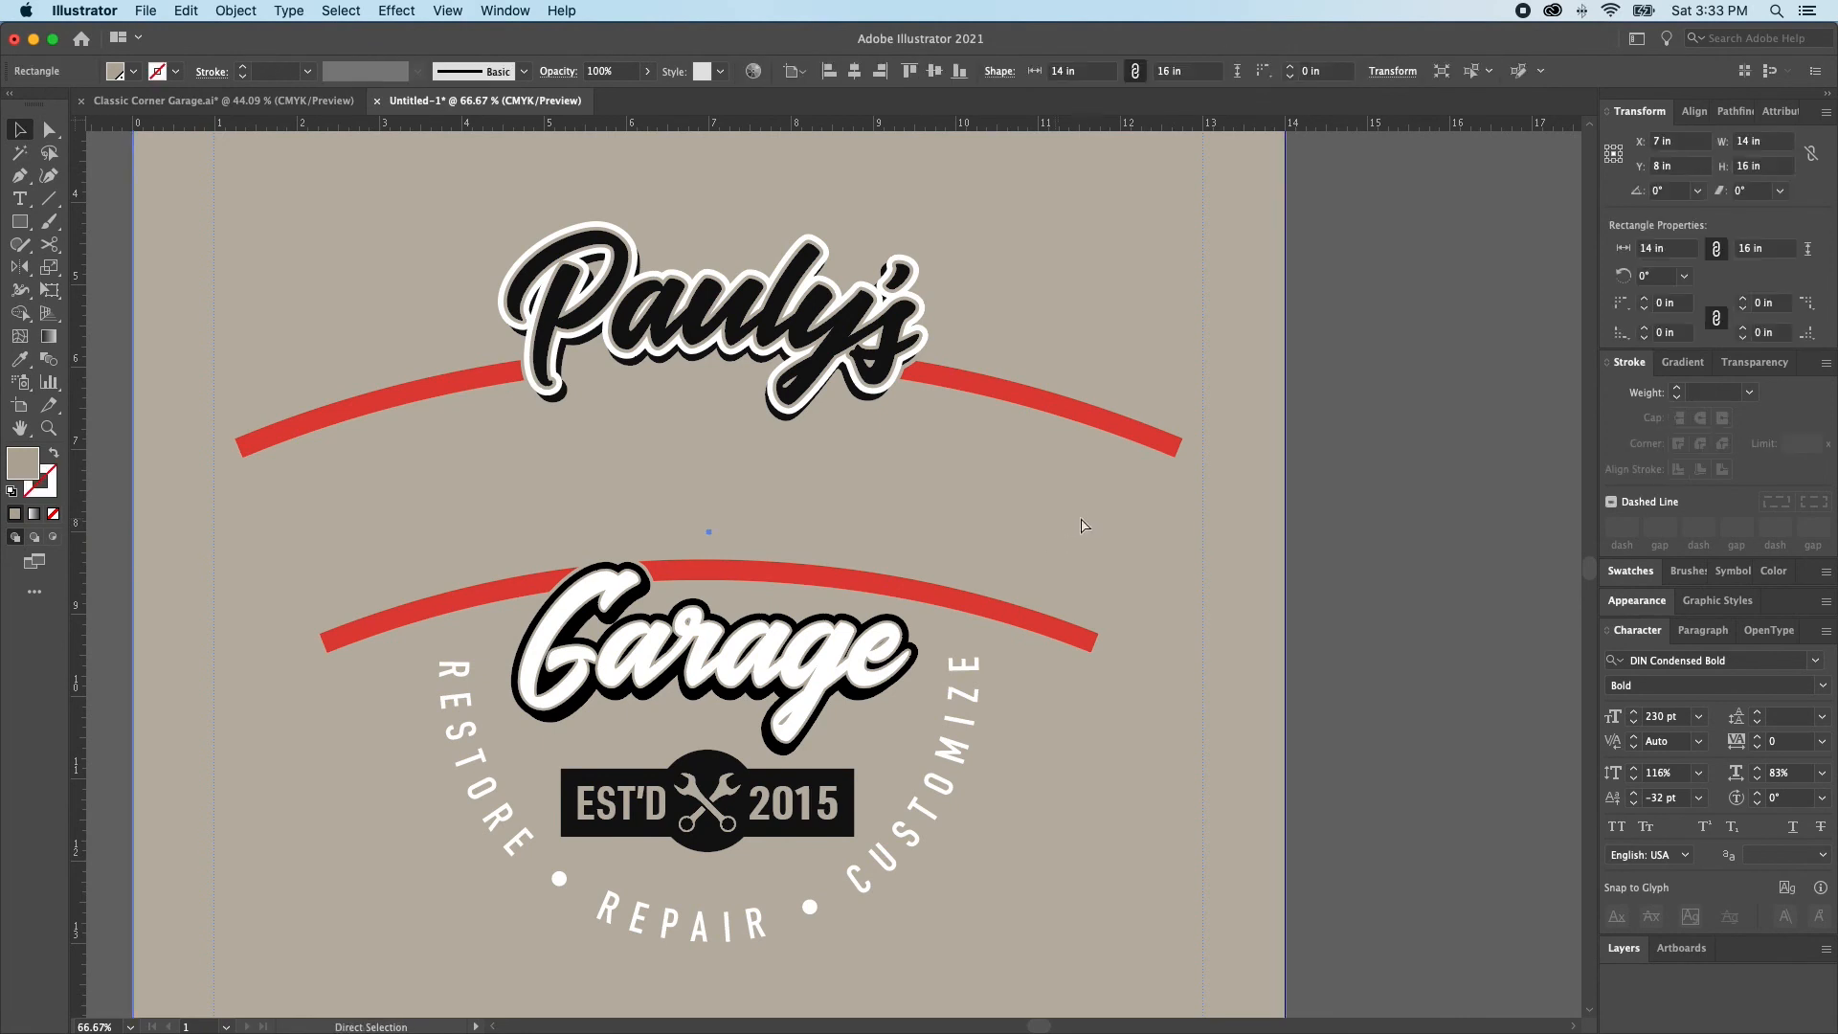
key("super+z")
key("Delete")
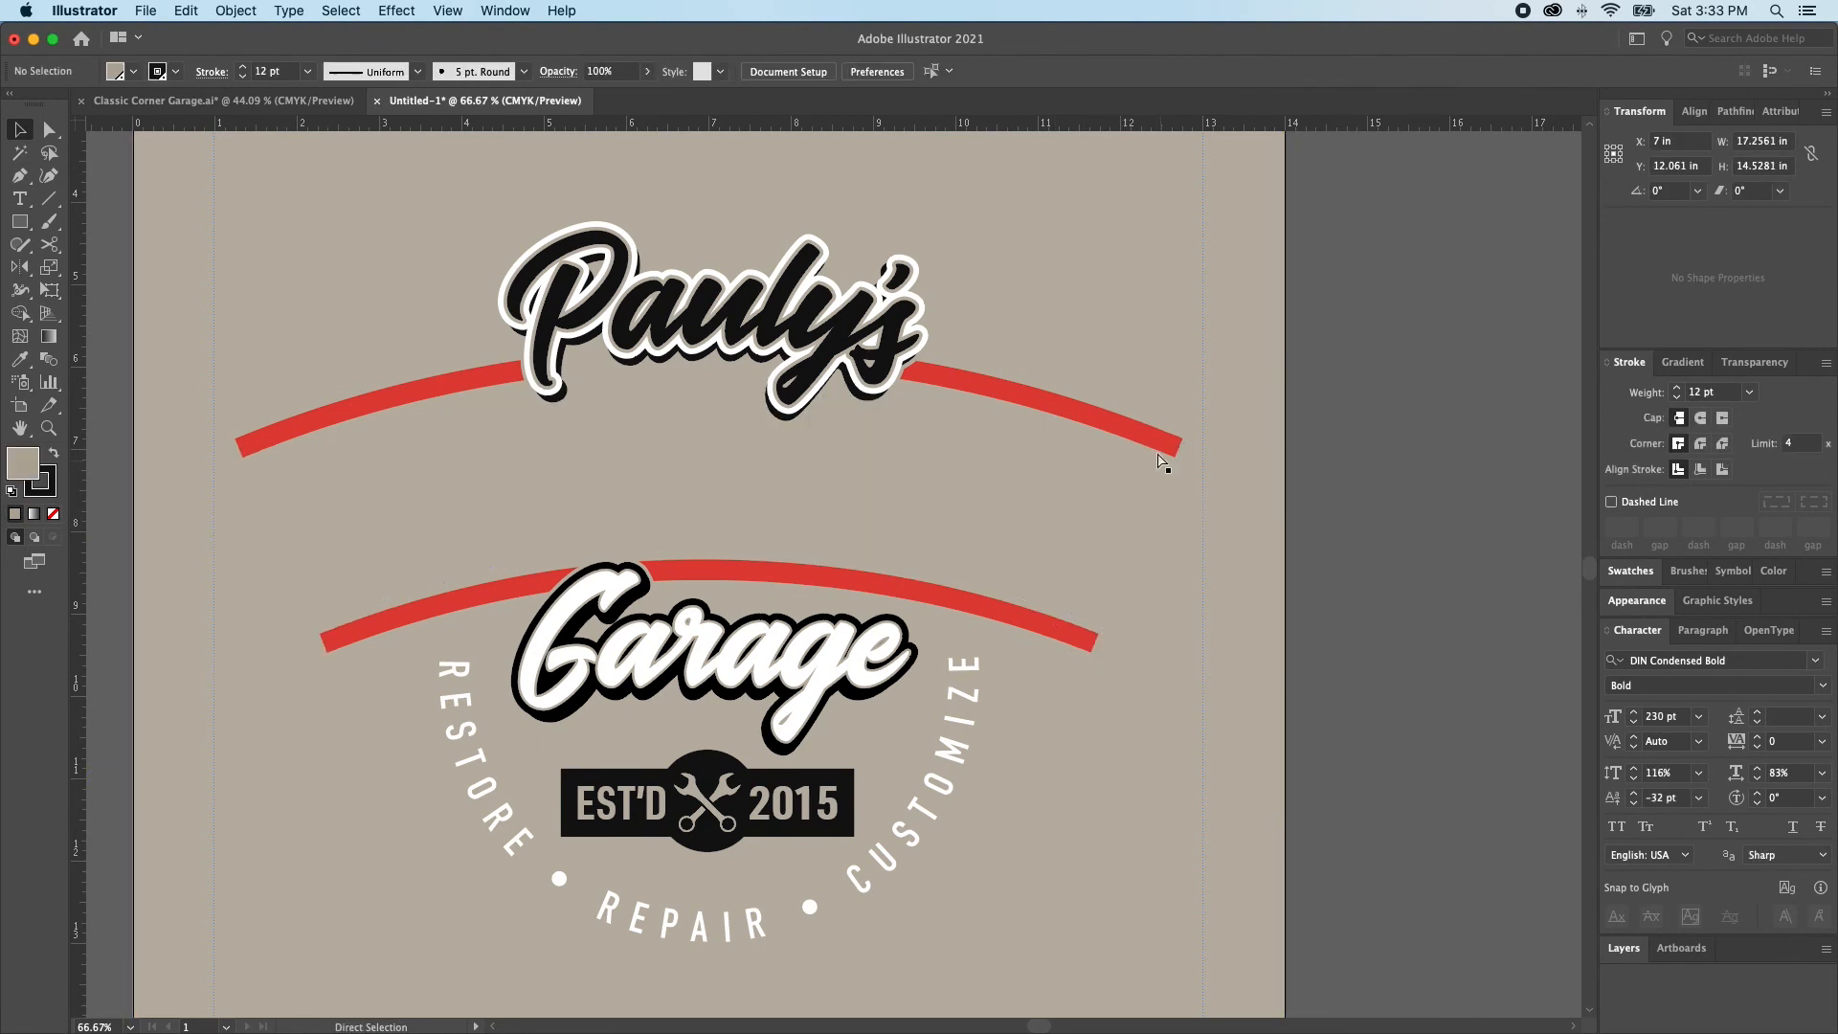
Group the upper and lower red arcs together
left_click(1130, 433)
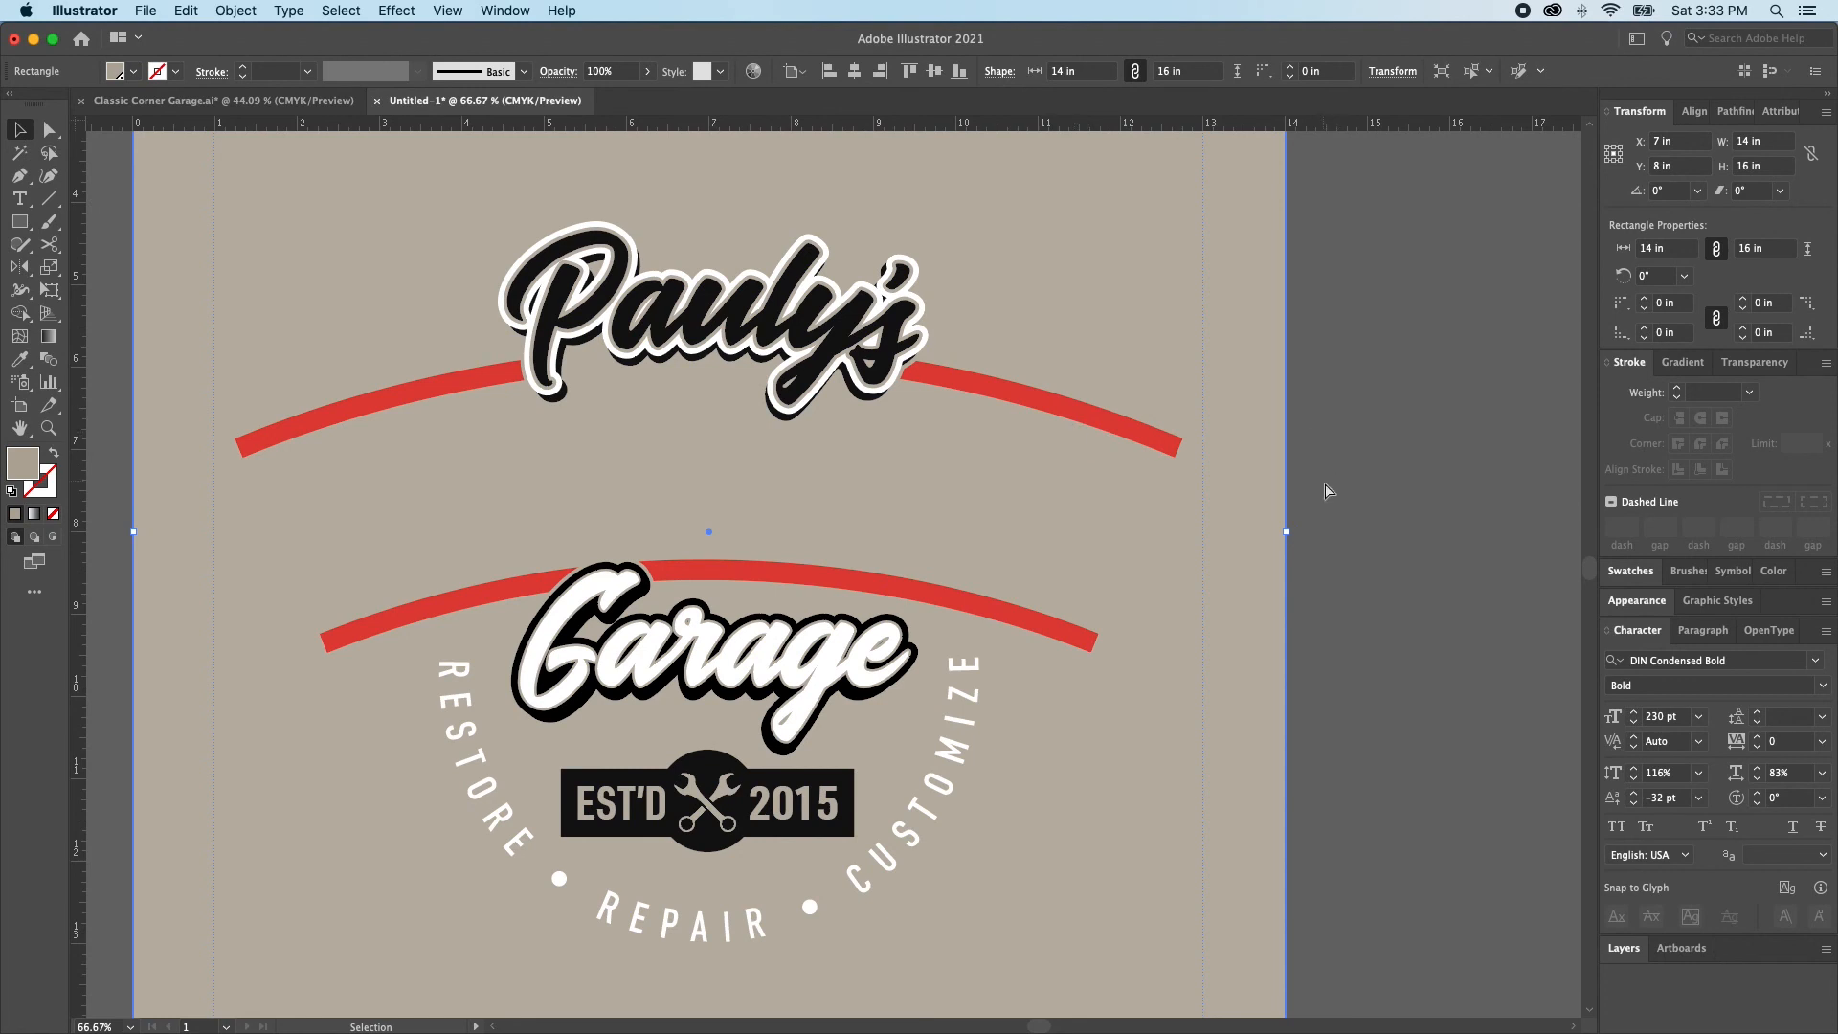
left_click(1100, 419)
left_click(999, 620, "shift")
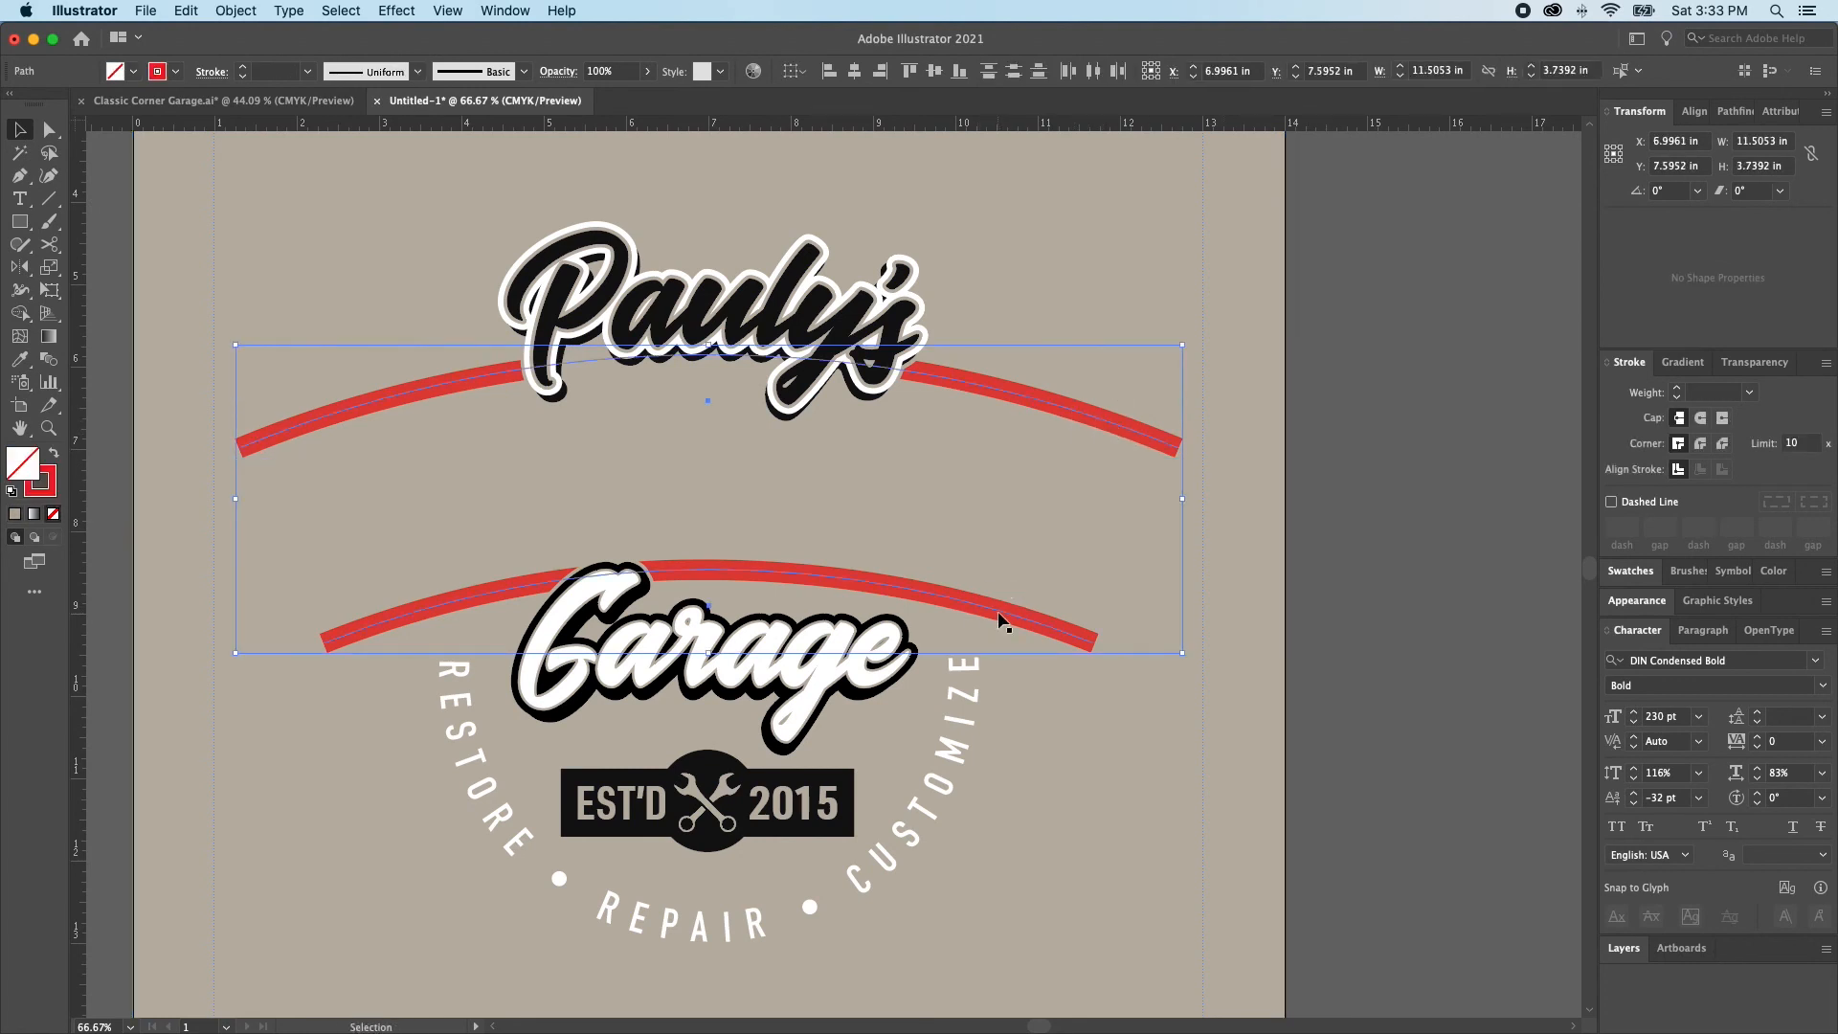
key("super+g")
key("a")
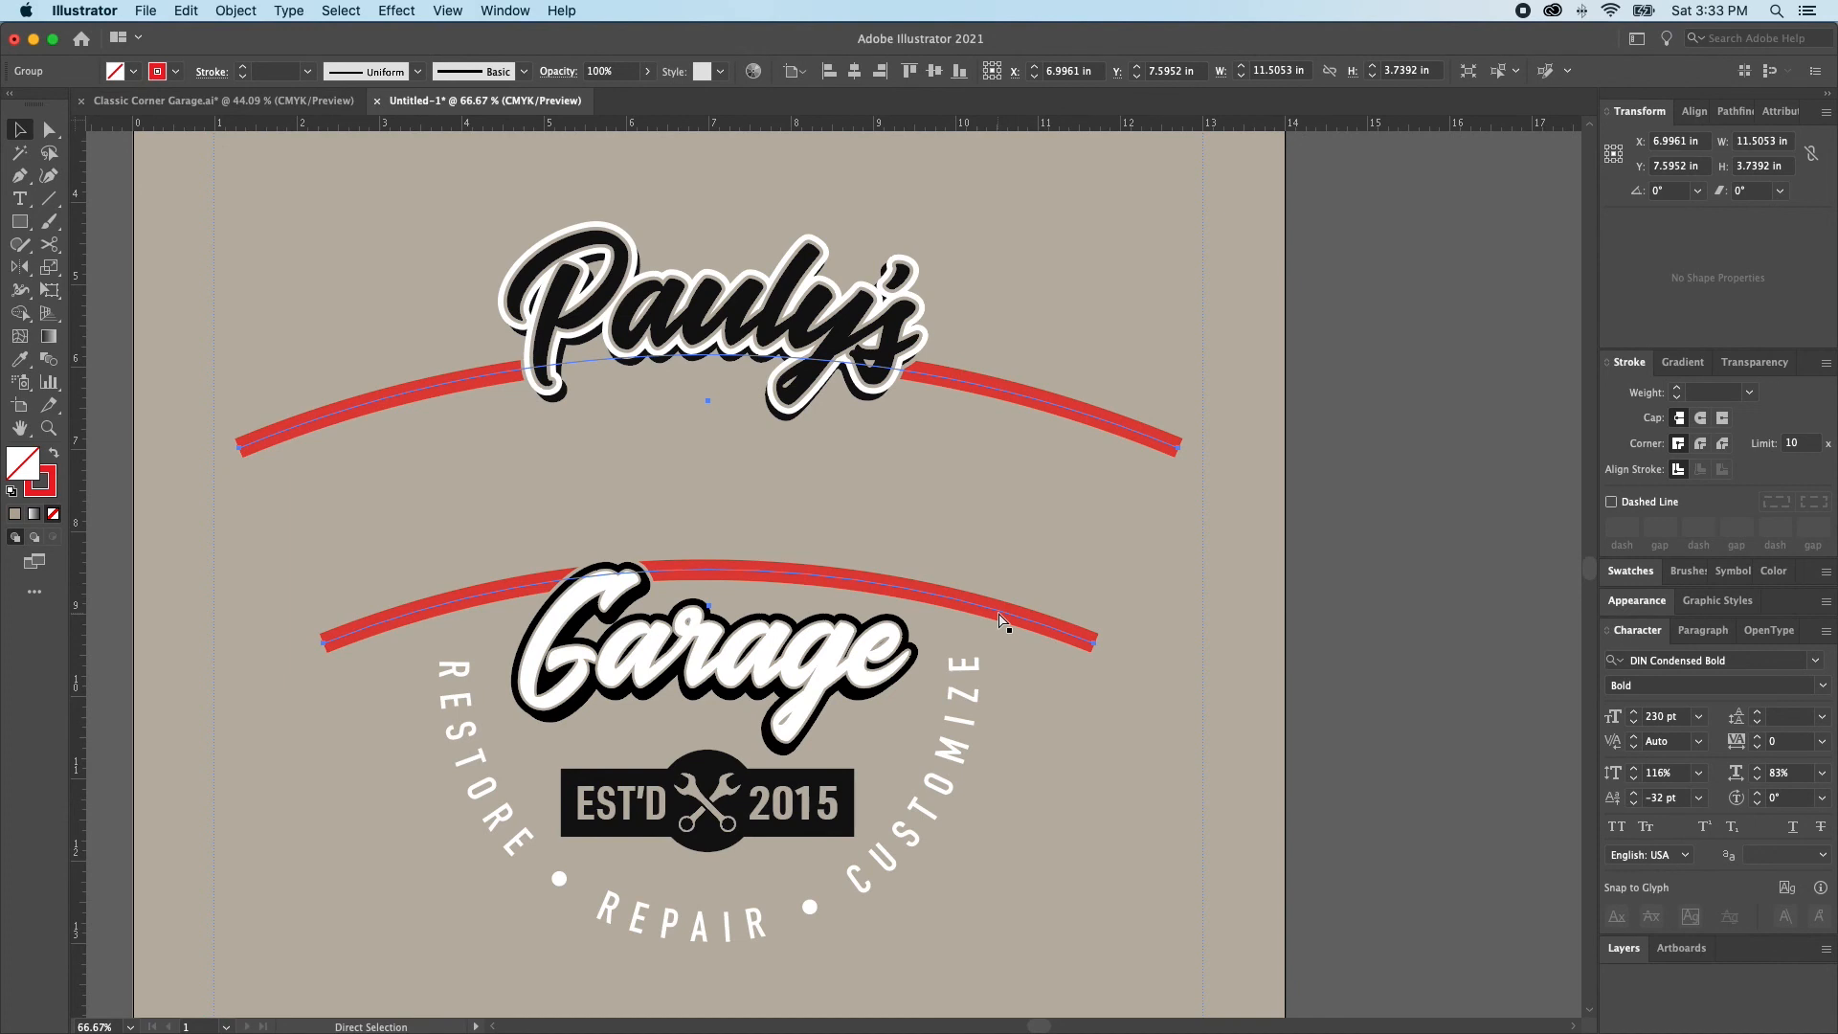
Paste the CLASSIC CORNER lettering back in place in front of the red arcs and deselect it
key("v")
key("super+v")
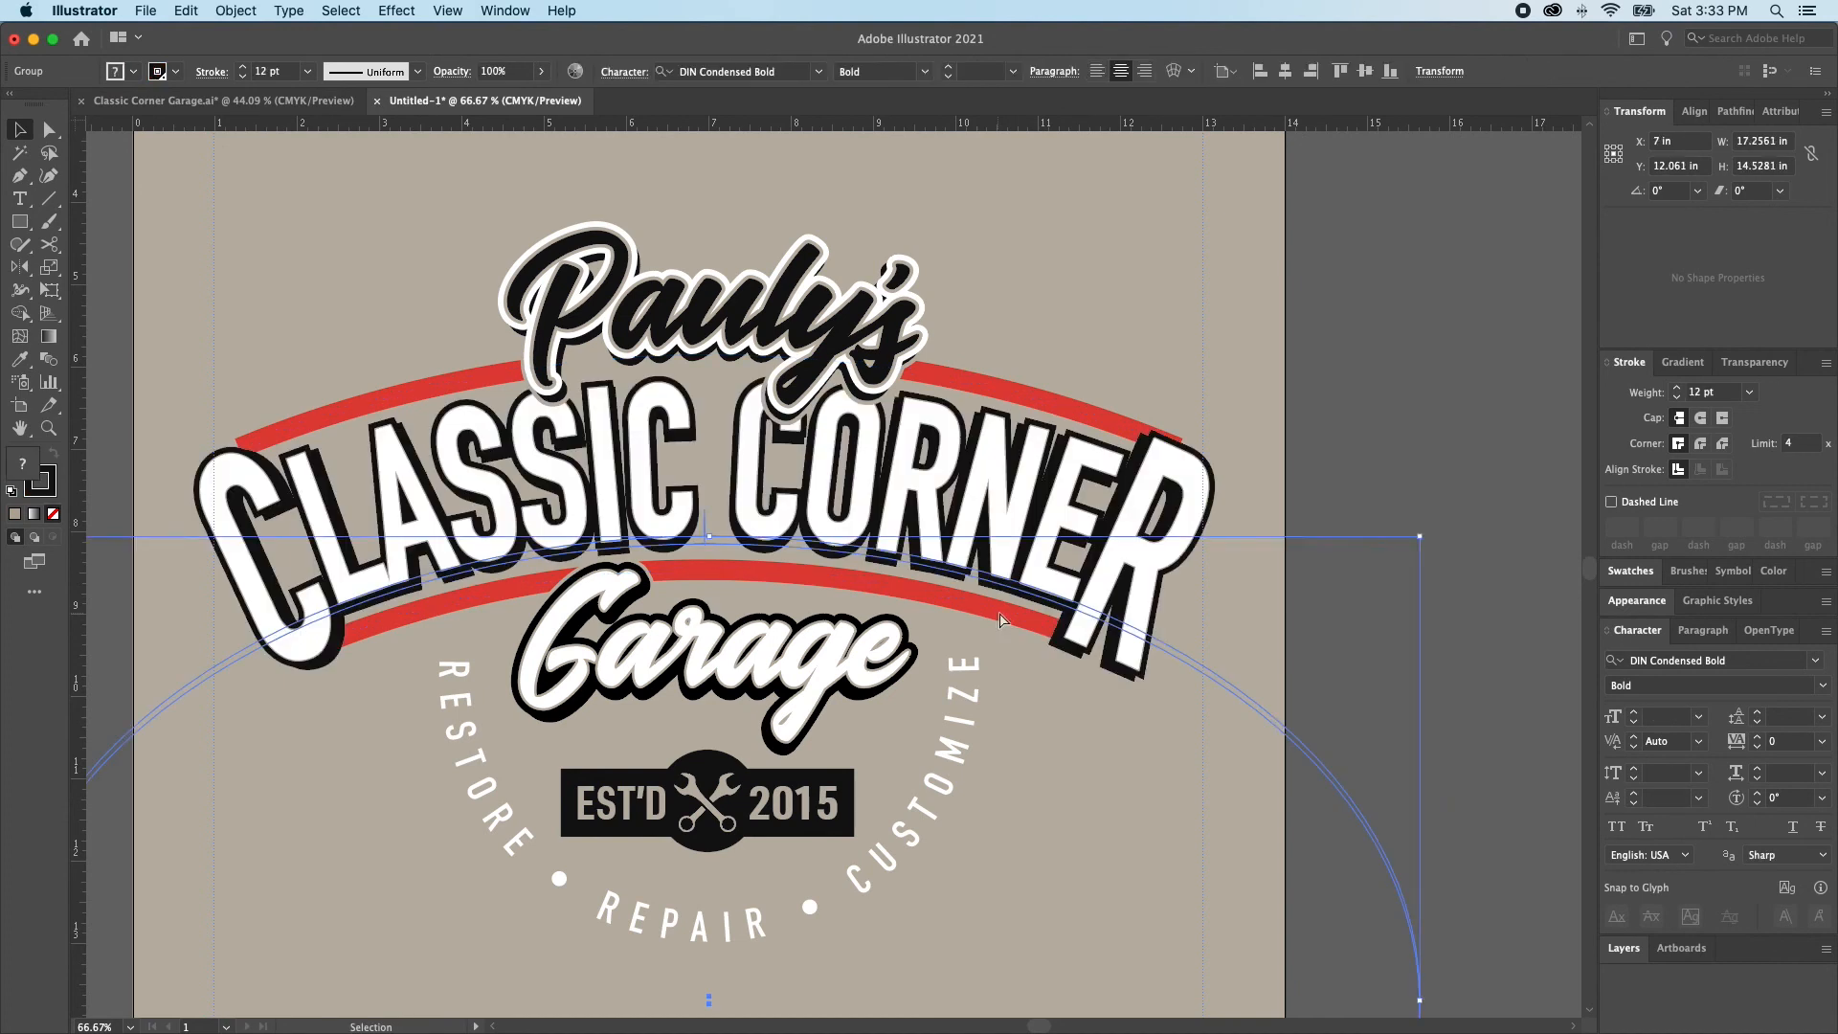
left_click(1359, 507)
Recolor the outer 12 pt stroke of the white CLASSIC CORNER lettering with the tan background swatch
left_click(1136, 539)
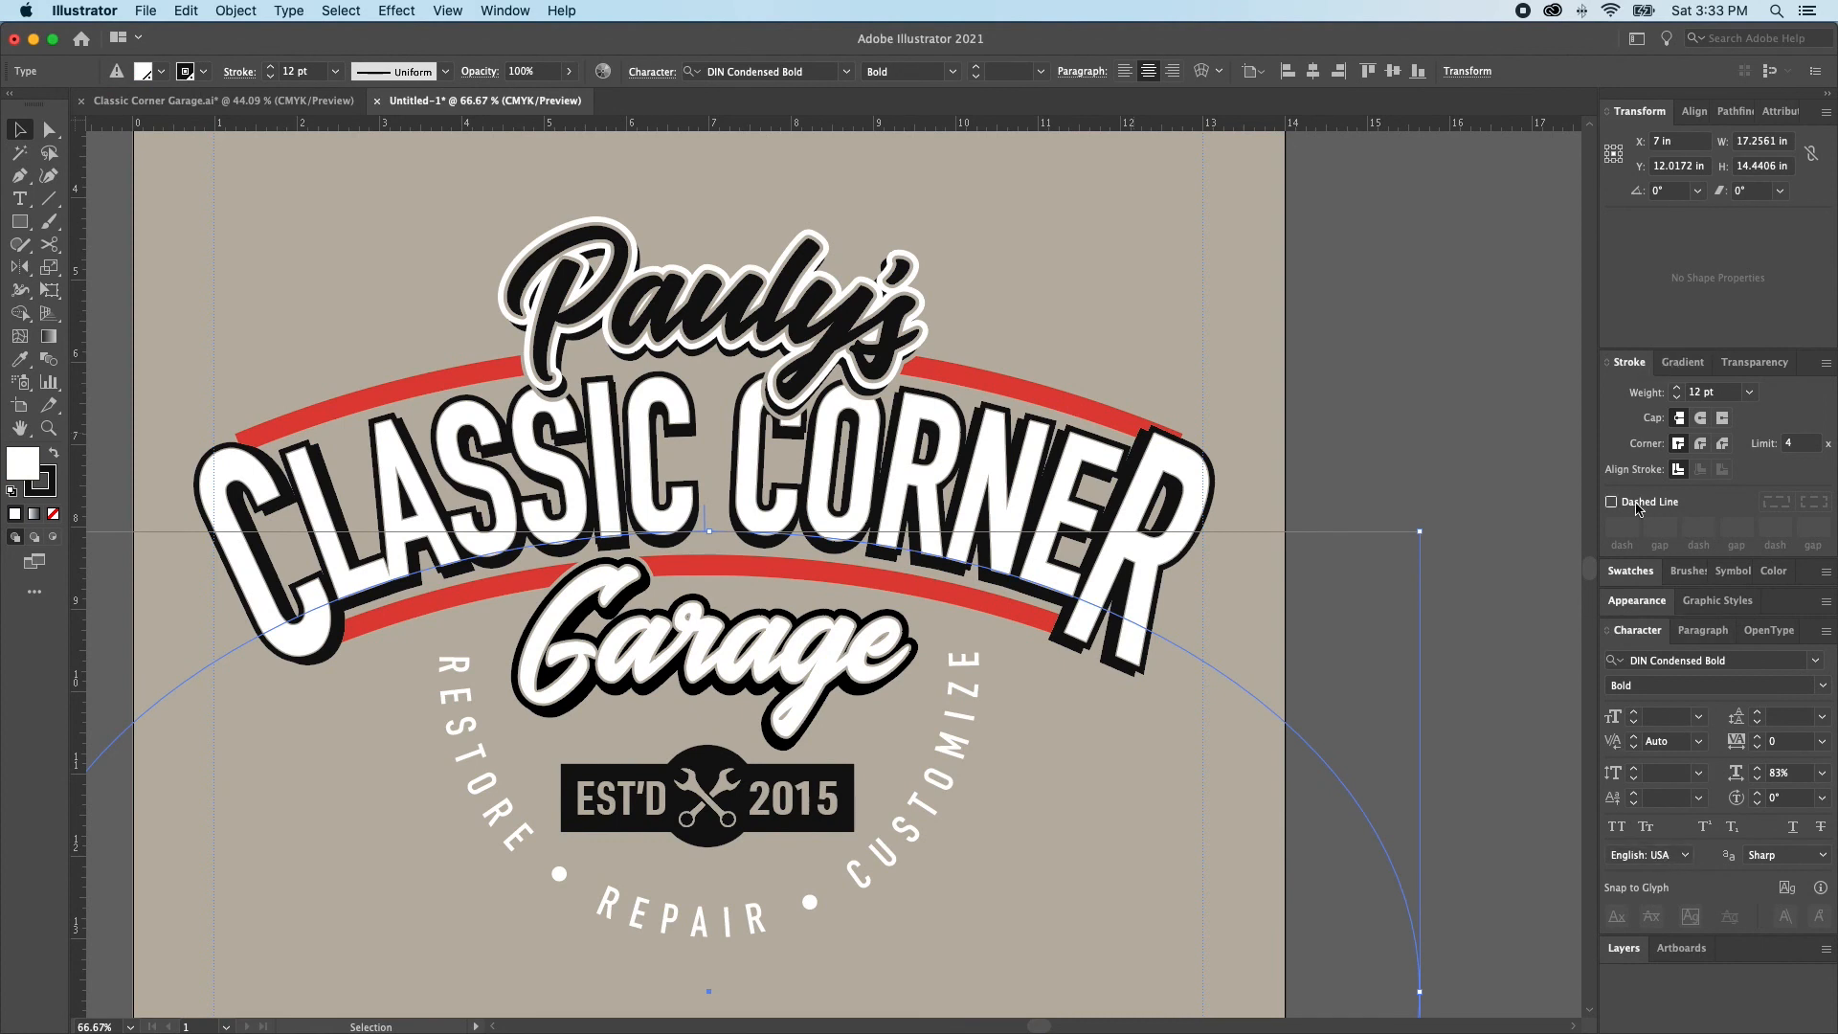
left_click(1648, 610)
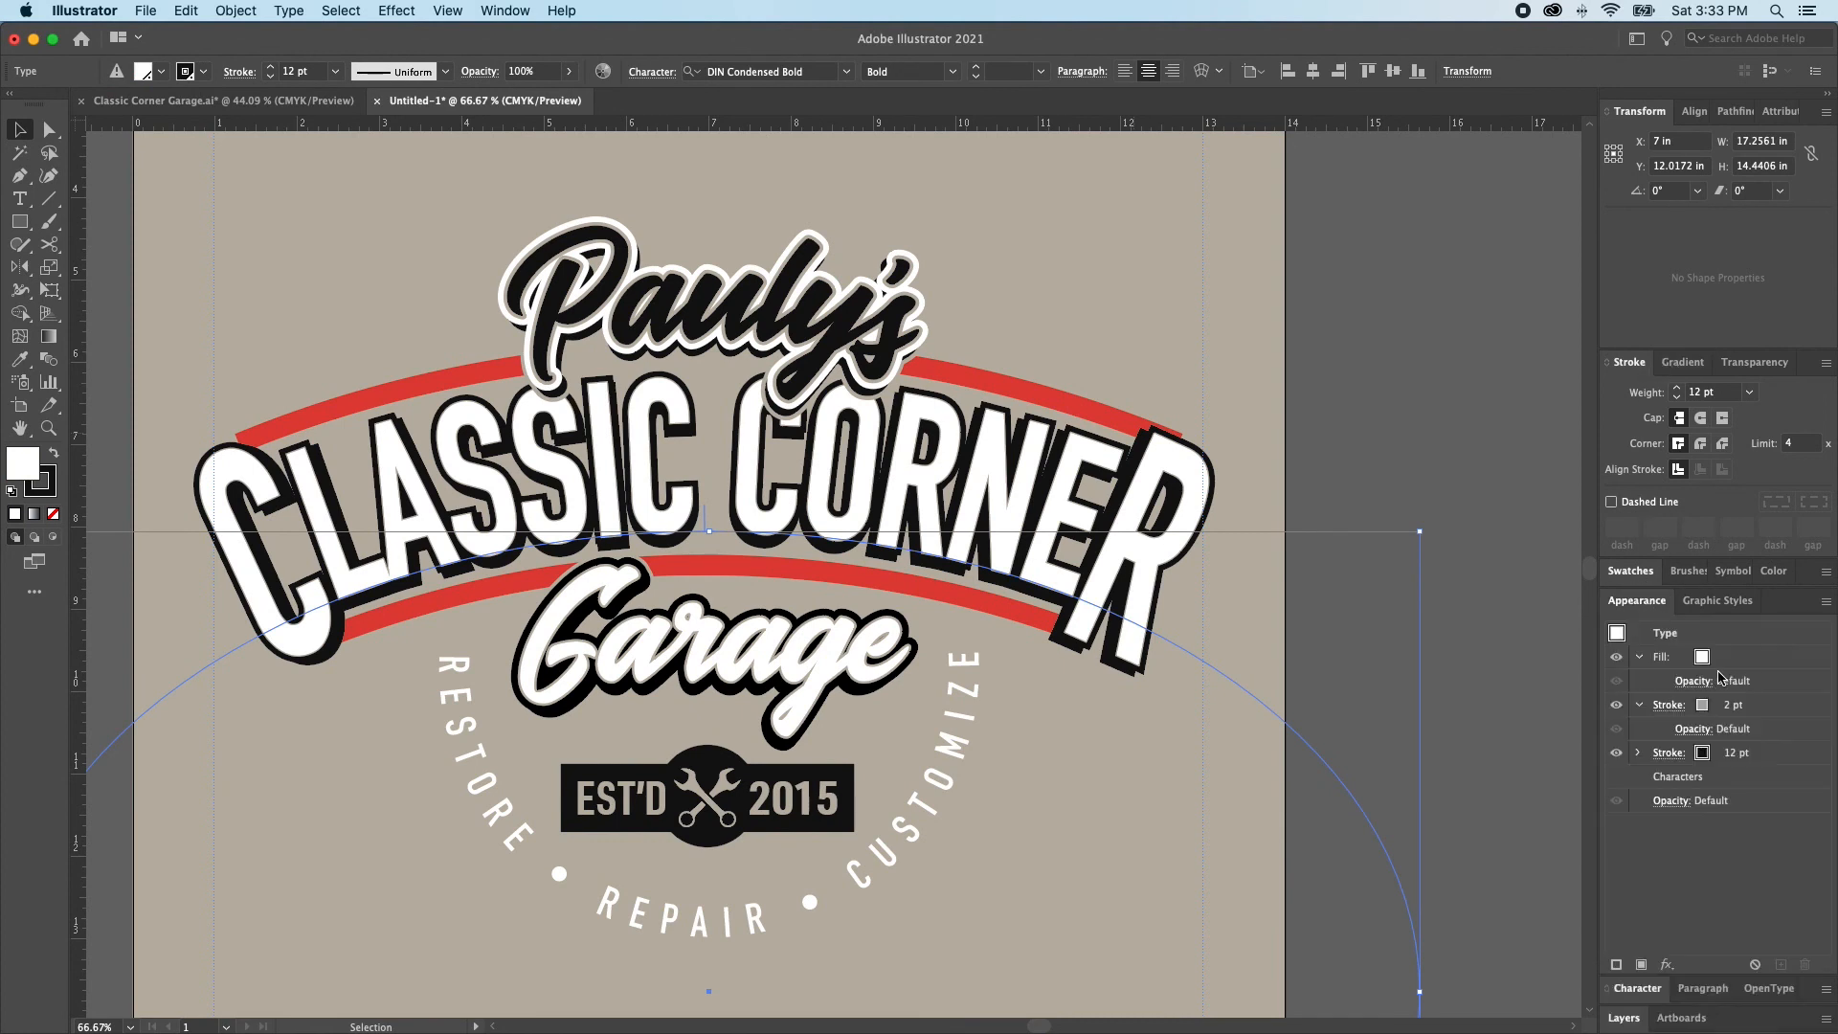
left_click(1702, 754)
left_click(1699, 753)
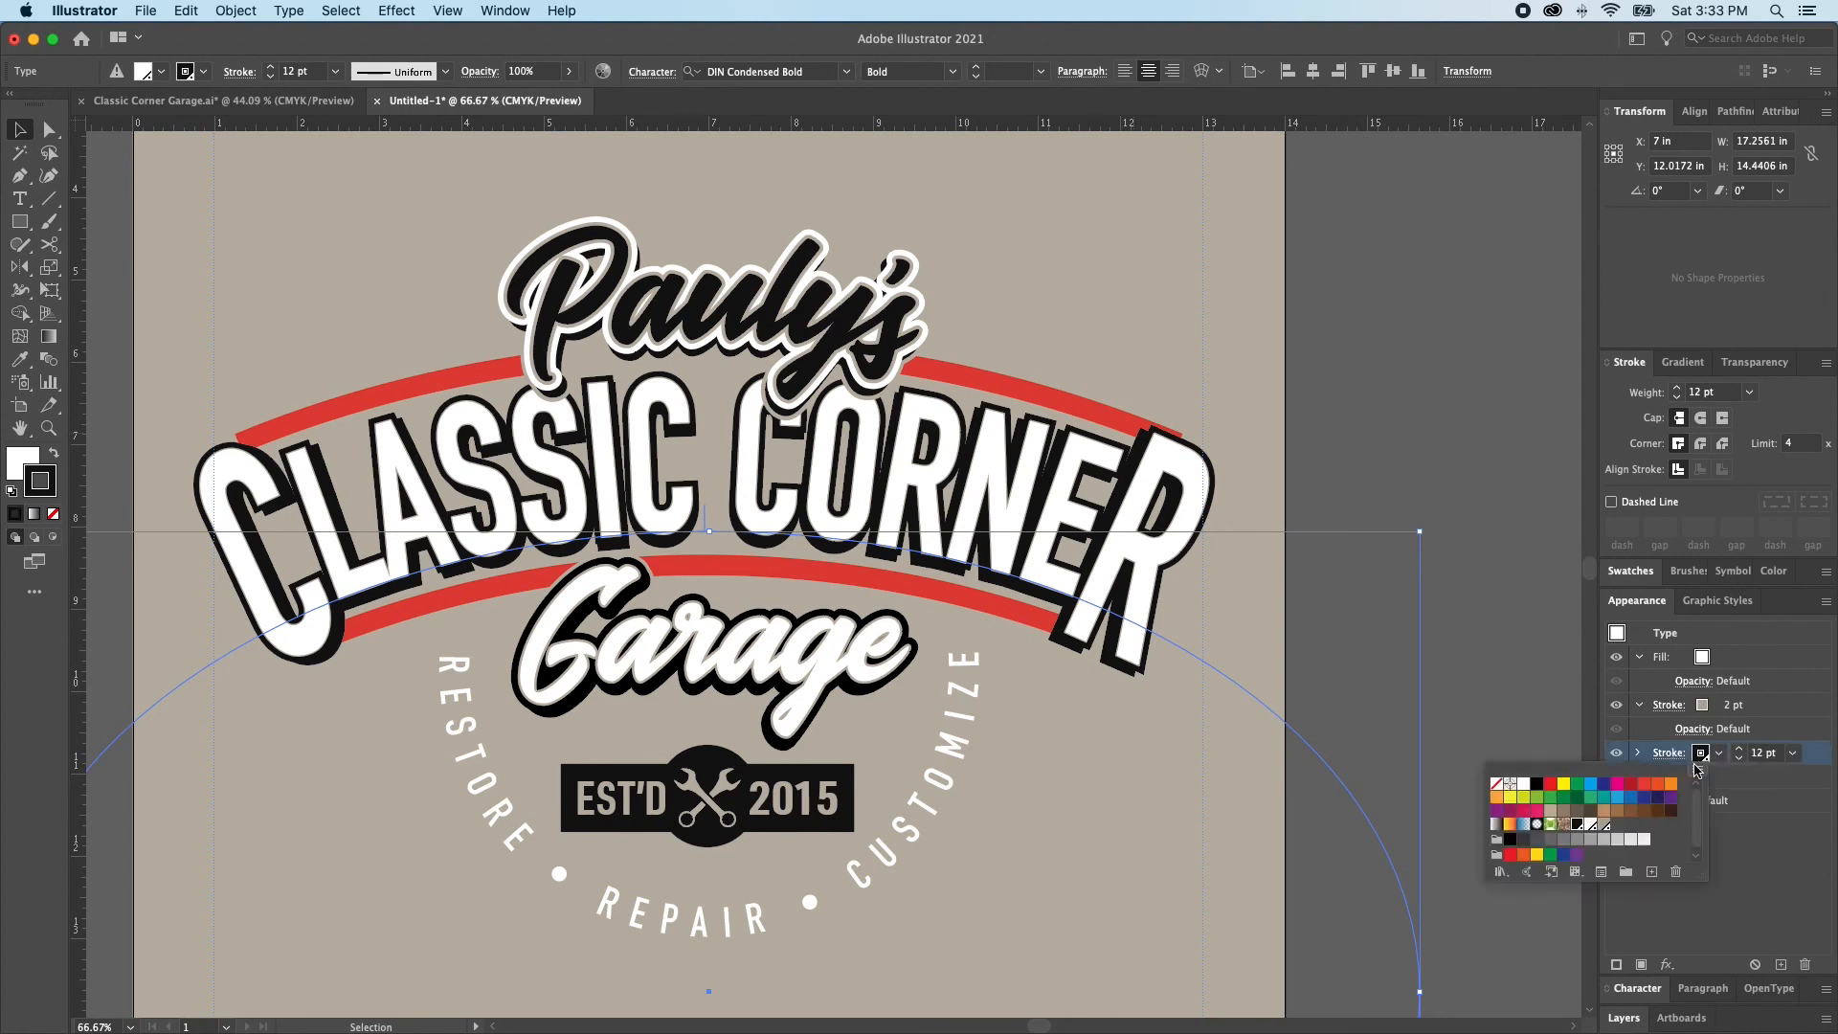
left_click(1604, 824)
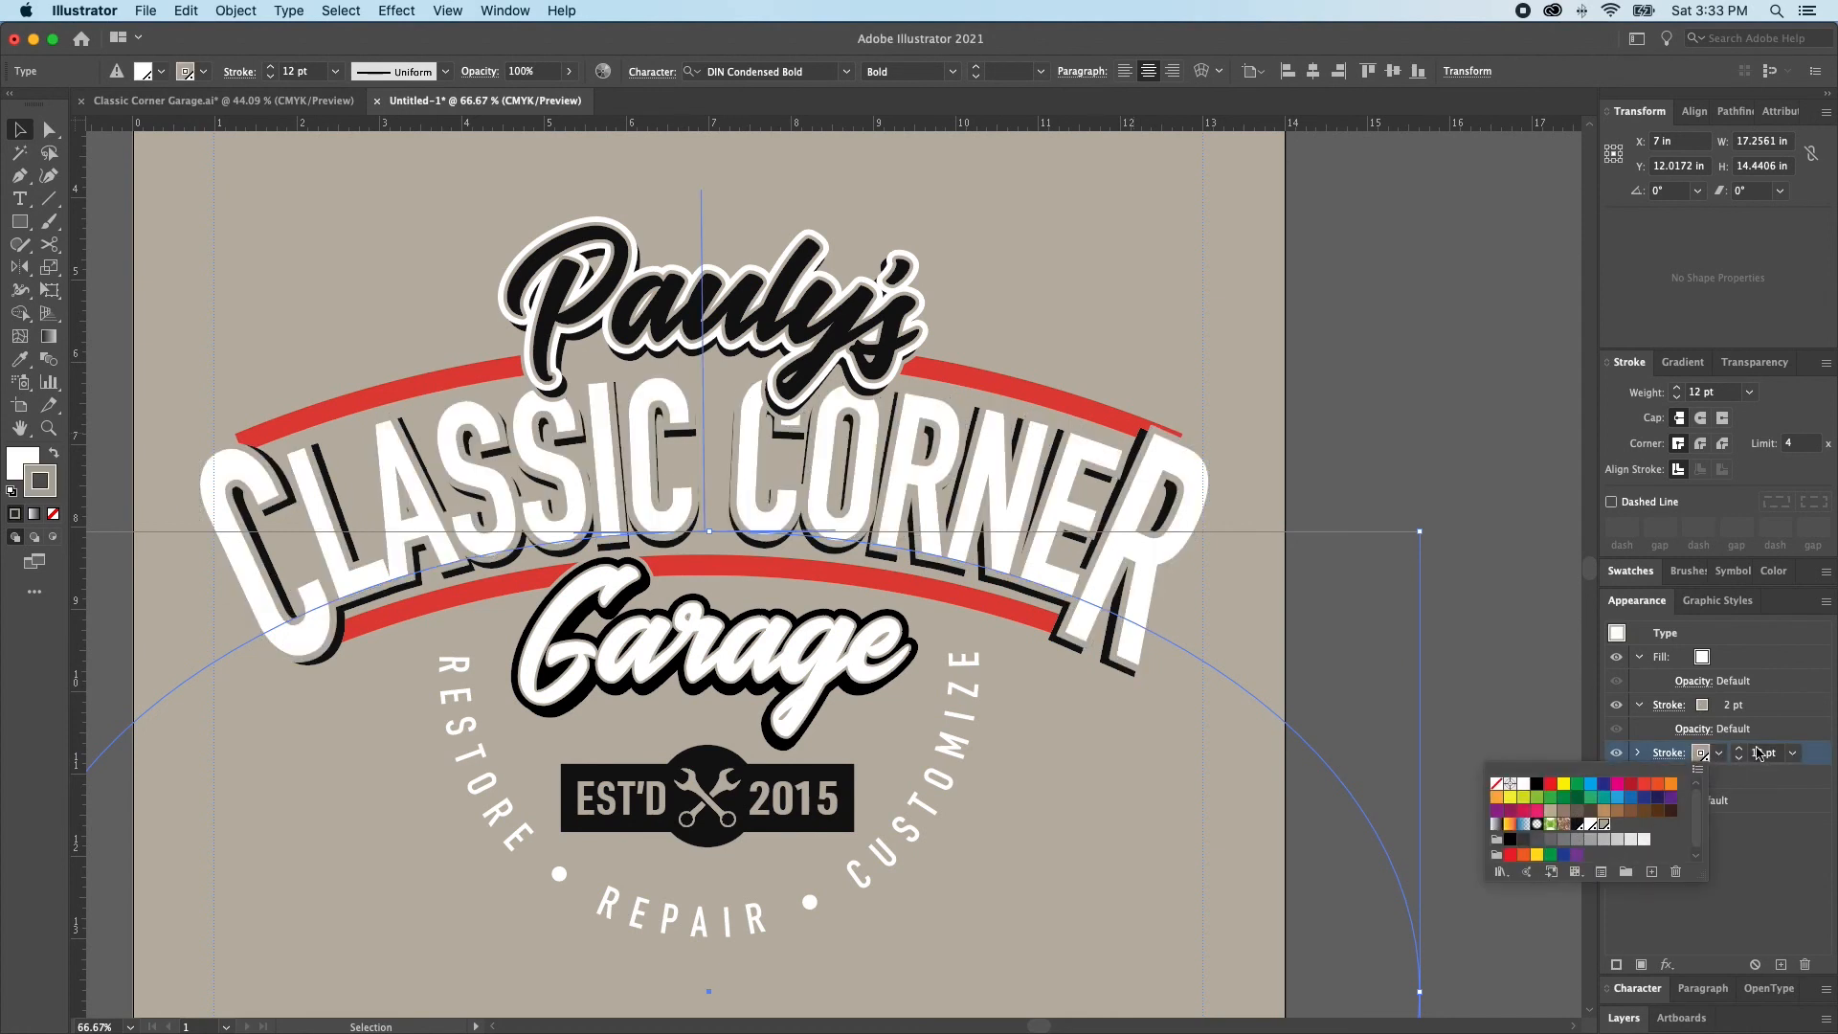
Increase the tan outer stroke of the white CLASSIC CORNER lettering to 18 pt
left_click(1740, 751)
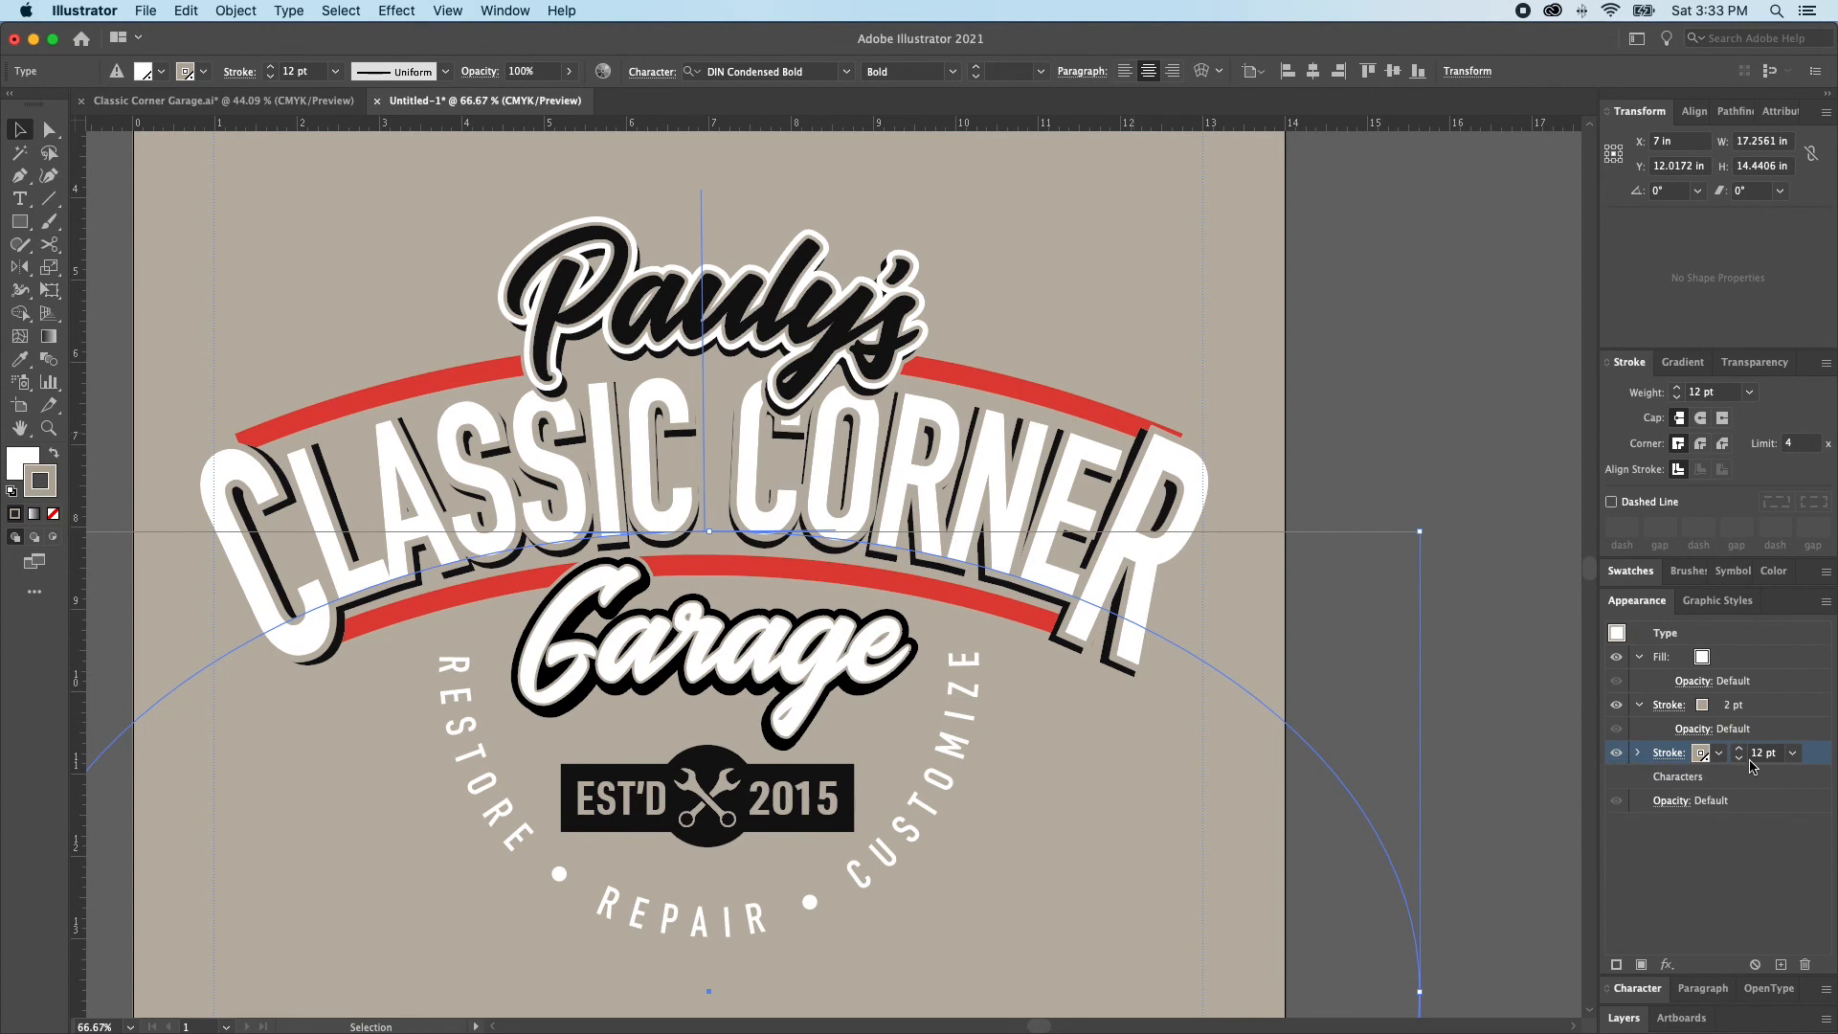
left_click(1740, 751)
left_click(1740, 751)
left_click(1740, 751)
left_click(1740, 751)
left_click(1740, 752)
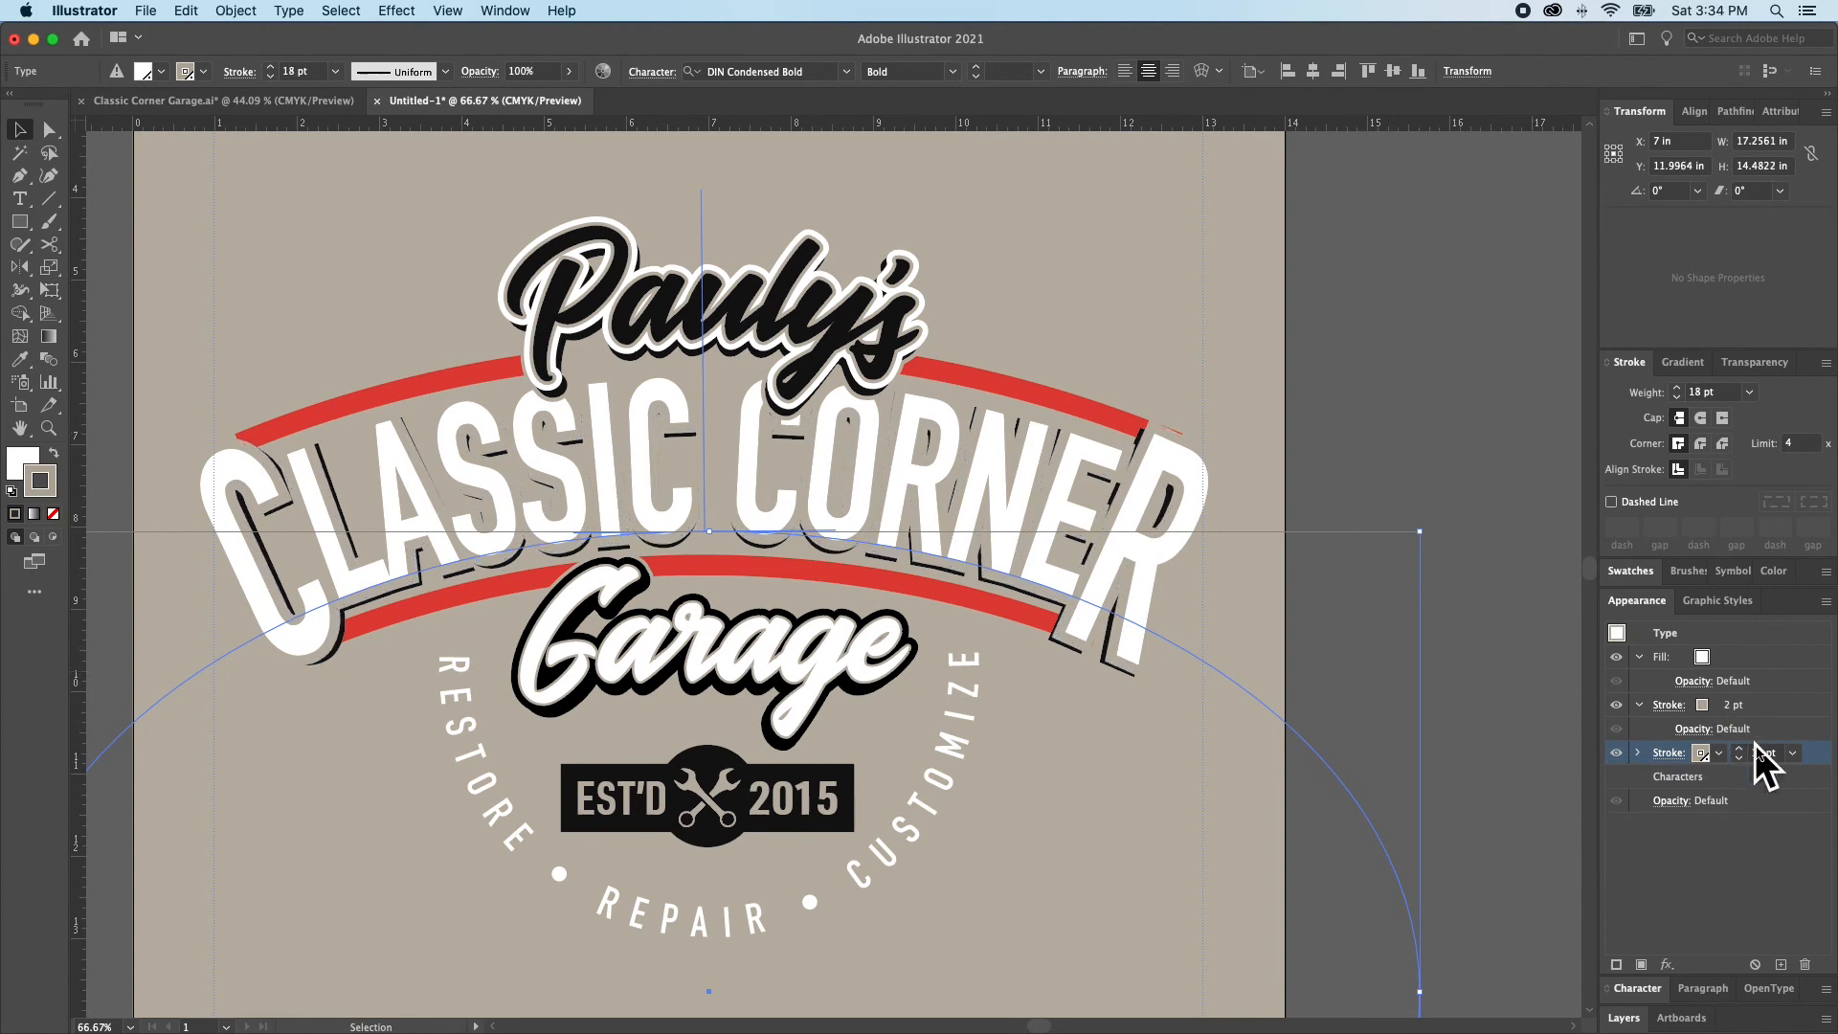
Increase the tan outer stroke of the white CLASSIC CORNER lettering to 22 pt
left_click(1740, 751)
left_click(1740, 752)
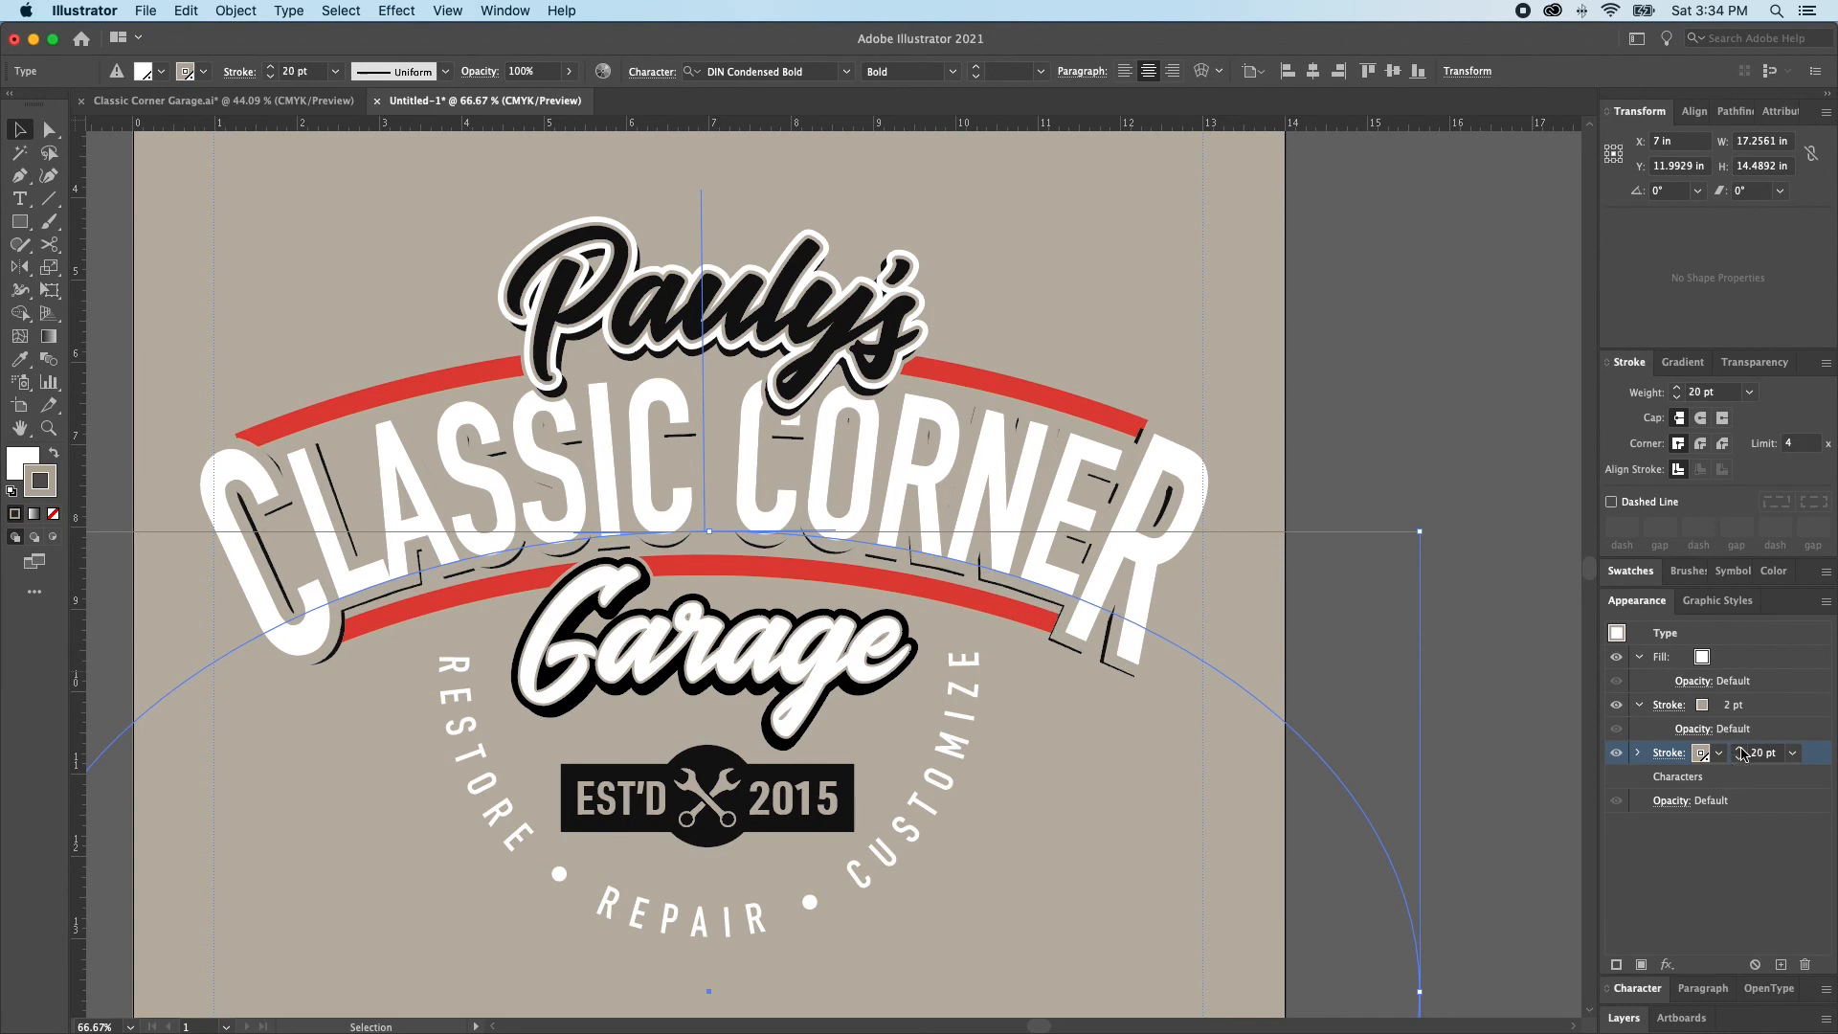
left_click(1740, 751)
left_click(1740, 751)
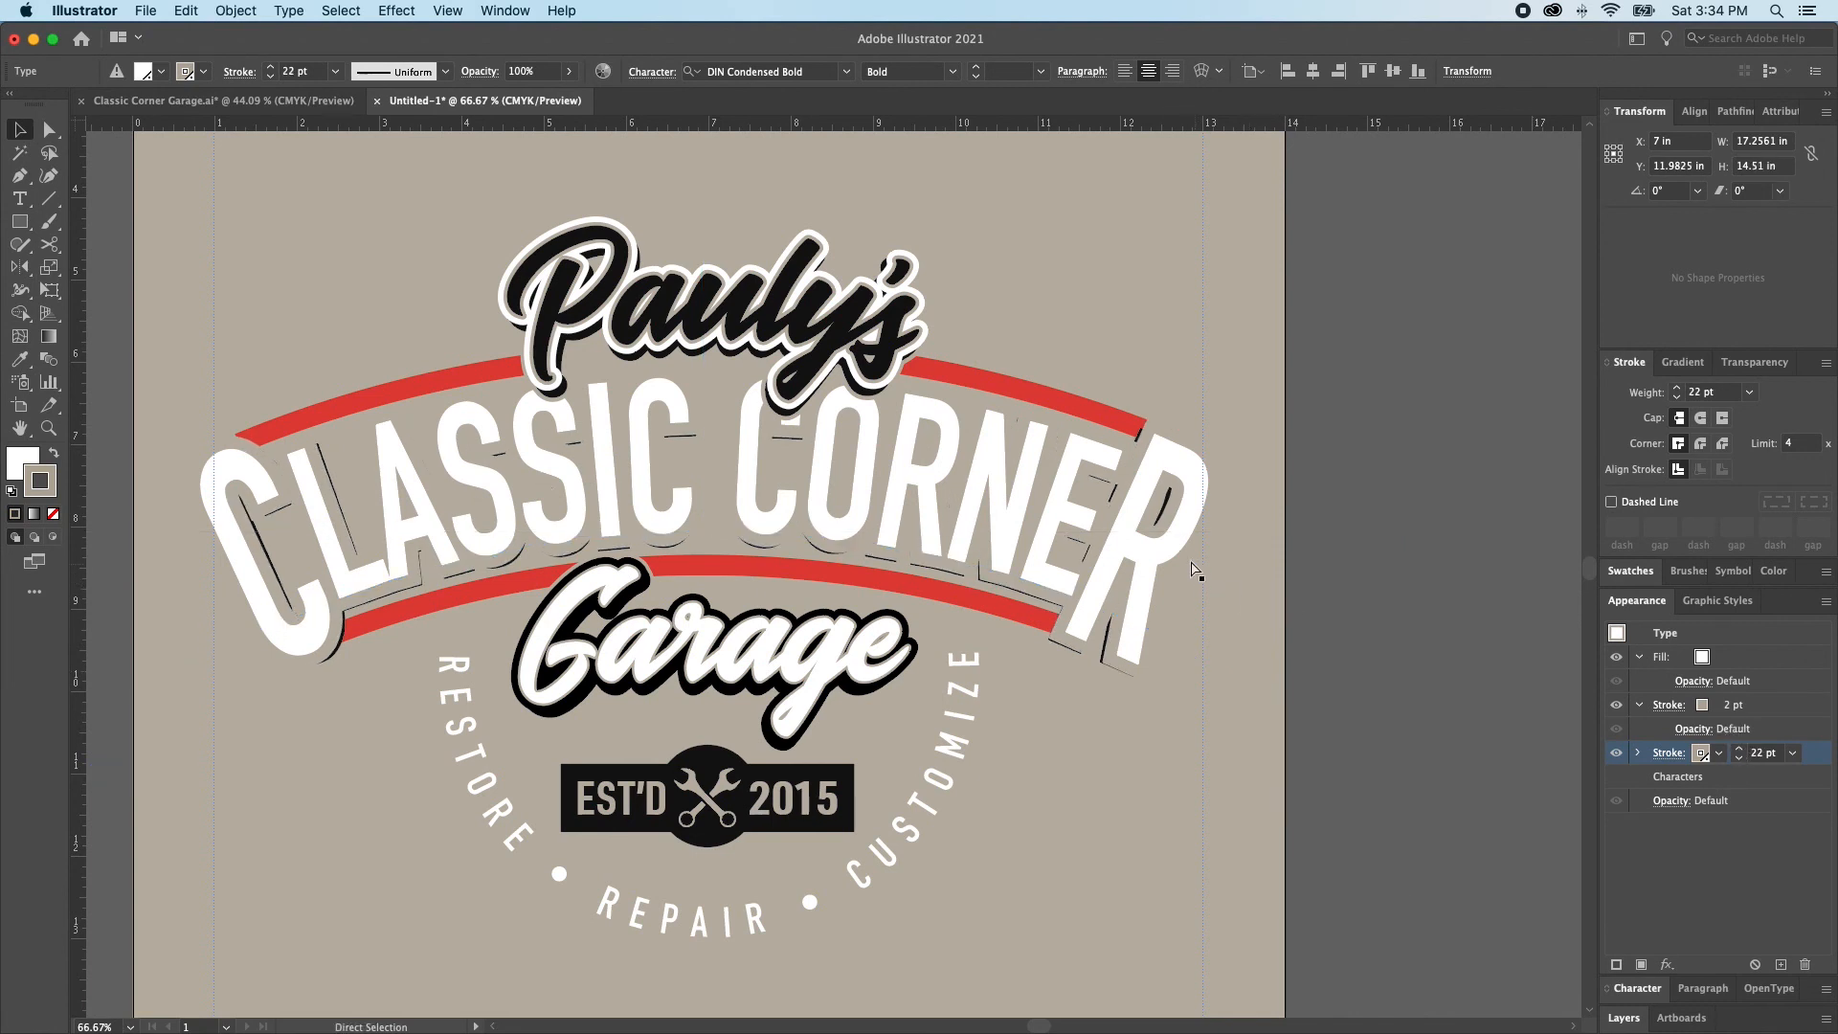
Lock the white CLASSIC CORNER lettering and set the outer stroke of the black shadow lettering behind it to 22 pt
key("super+2")
key("c")
left_click(1131, 559)
left_click(1128, 561)
key("v")
left_click(1122, 561)
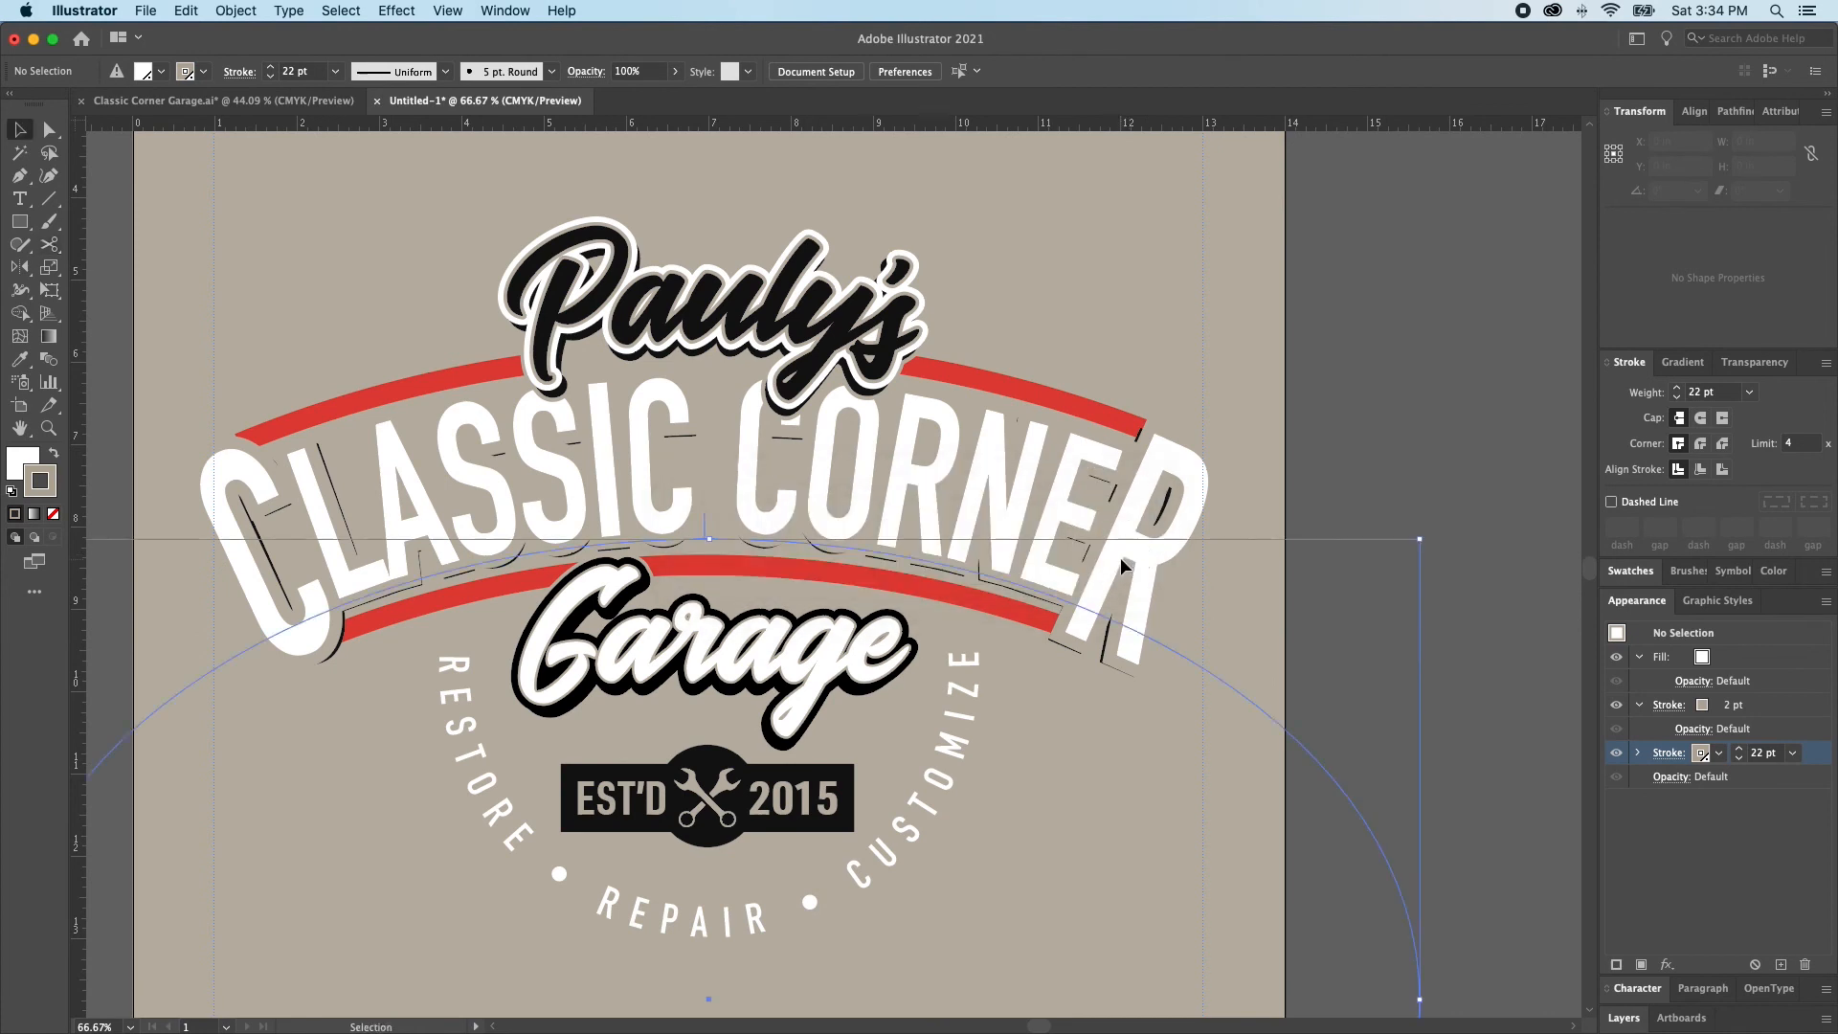
left_click_drag(1758, 753, 1735, 752)
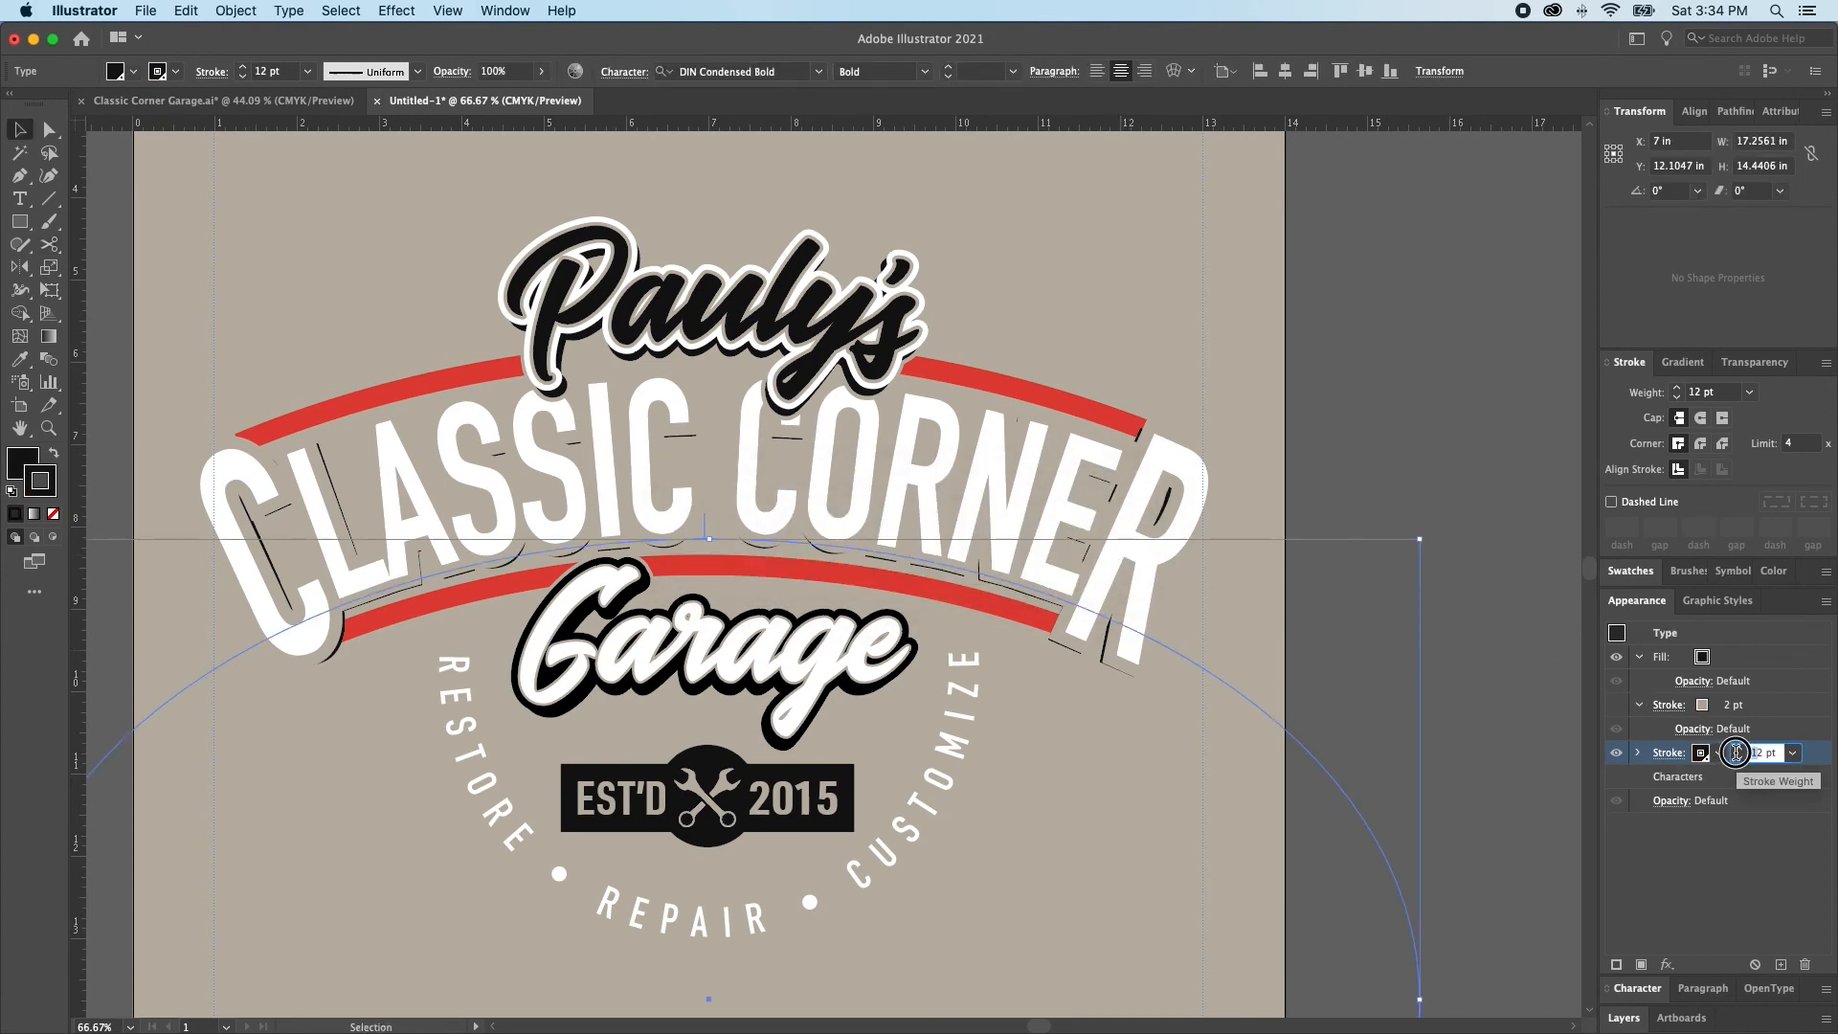
key("Return")
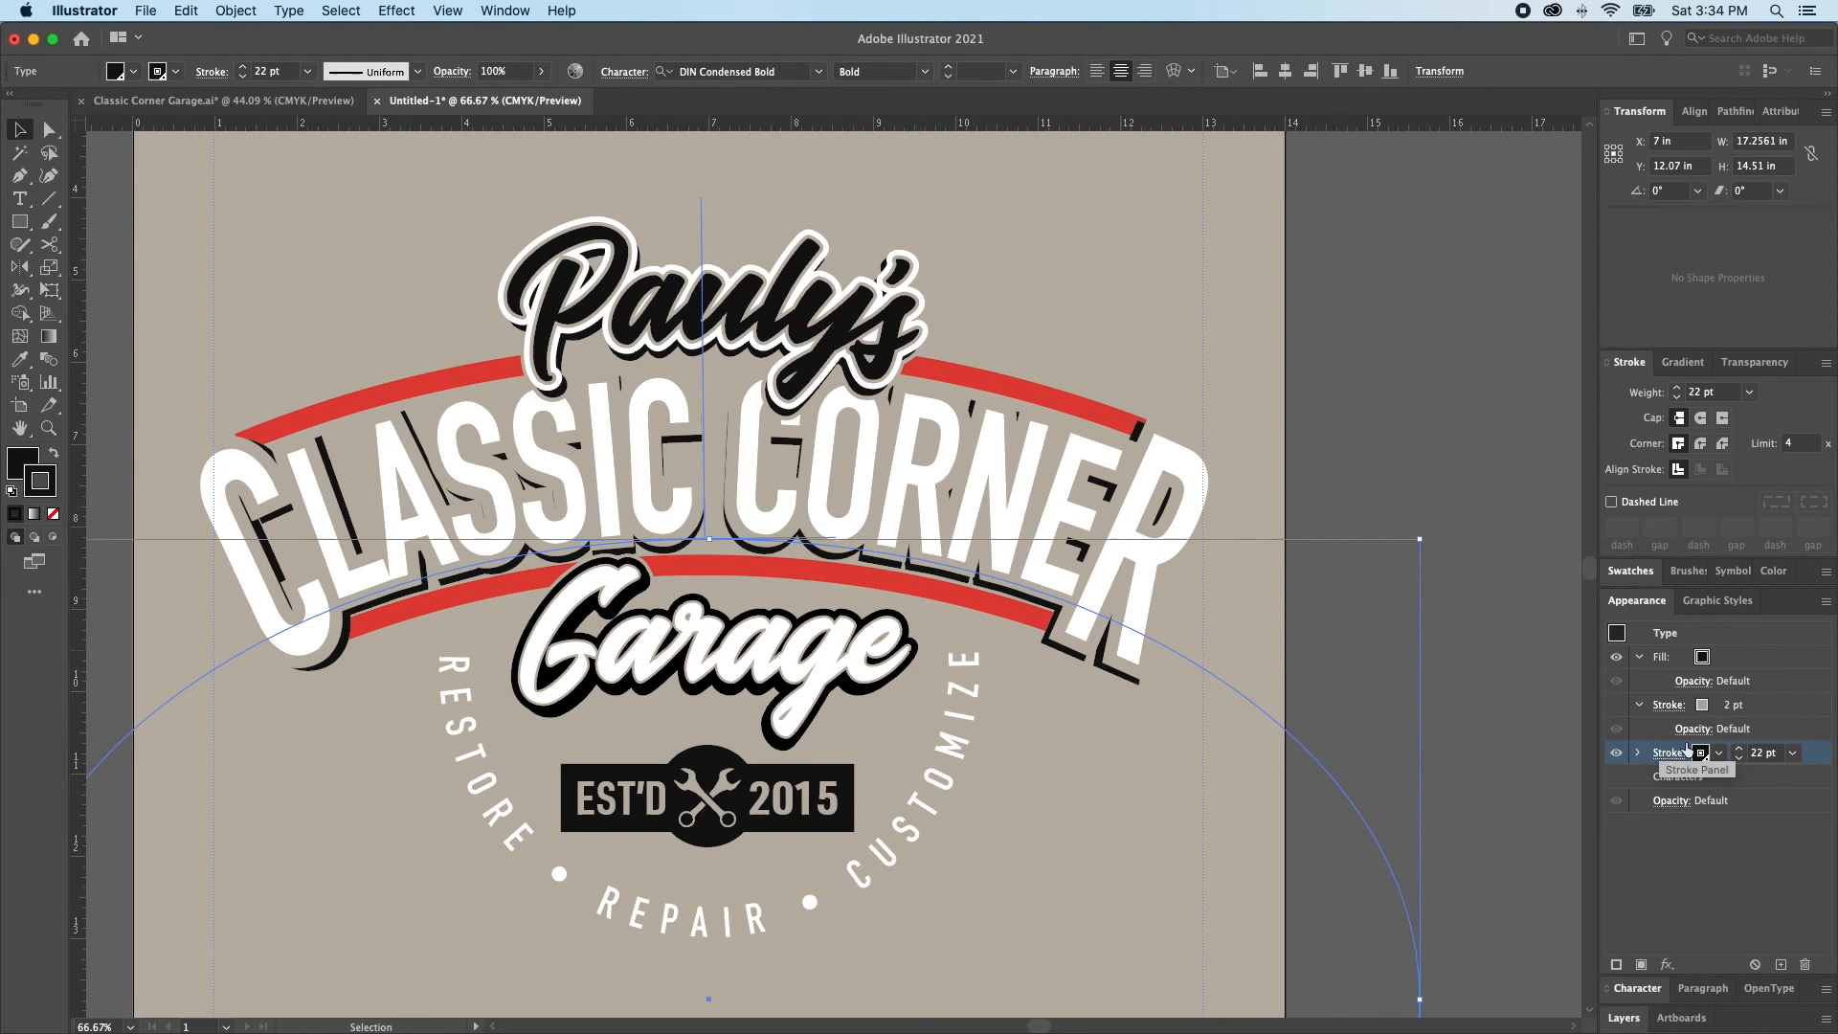
Recolor the 22 pt outer stroke of the black shadow lettering with the tan background swatch
left_click(1700, 754)
left_click(1622, 826)
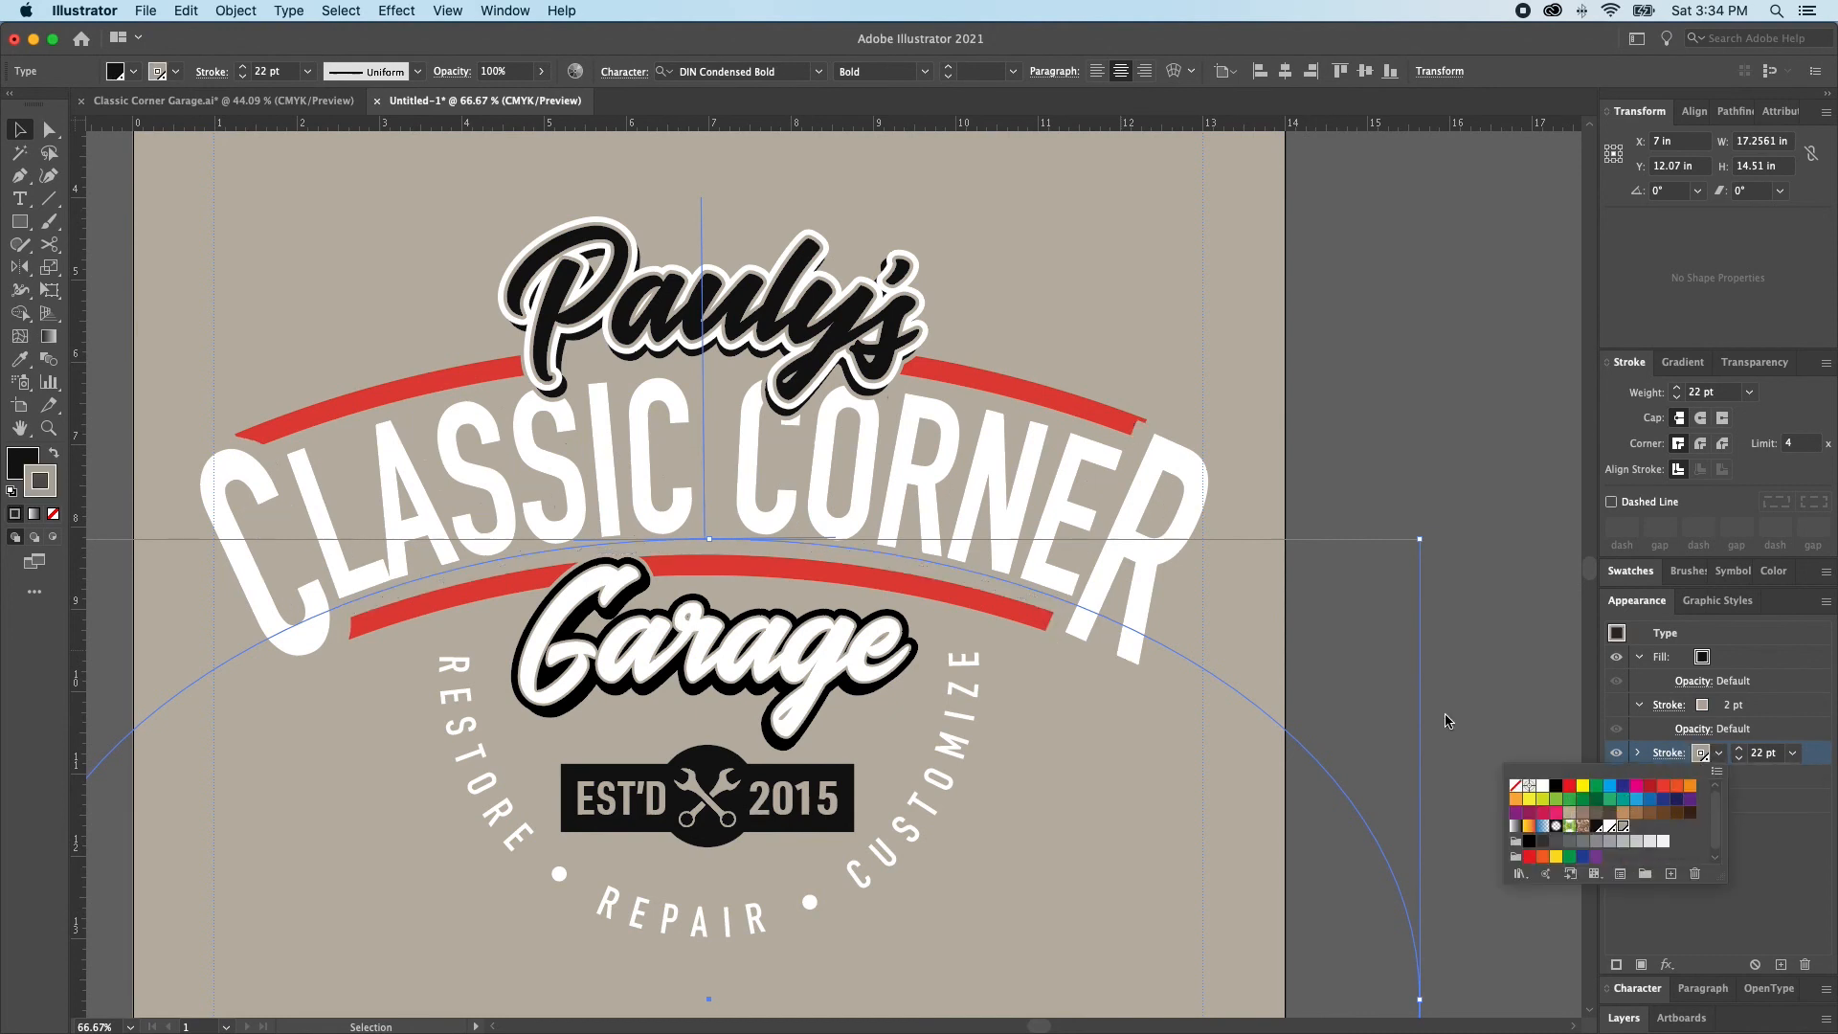
left_click(1399, 428)
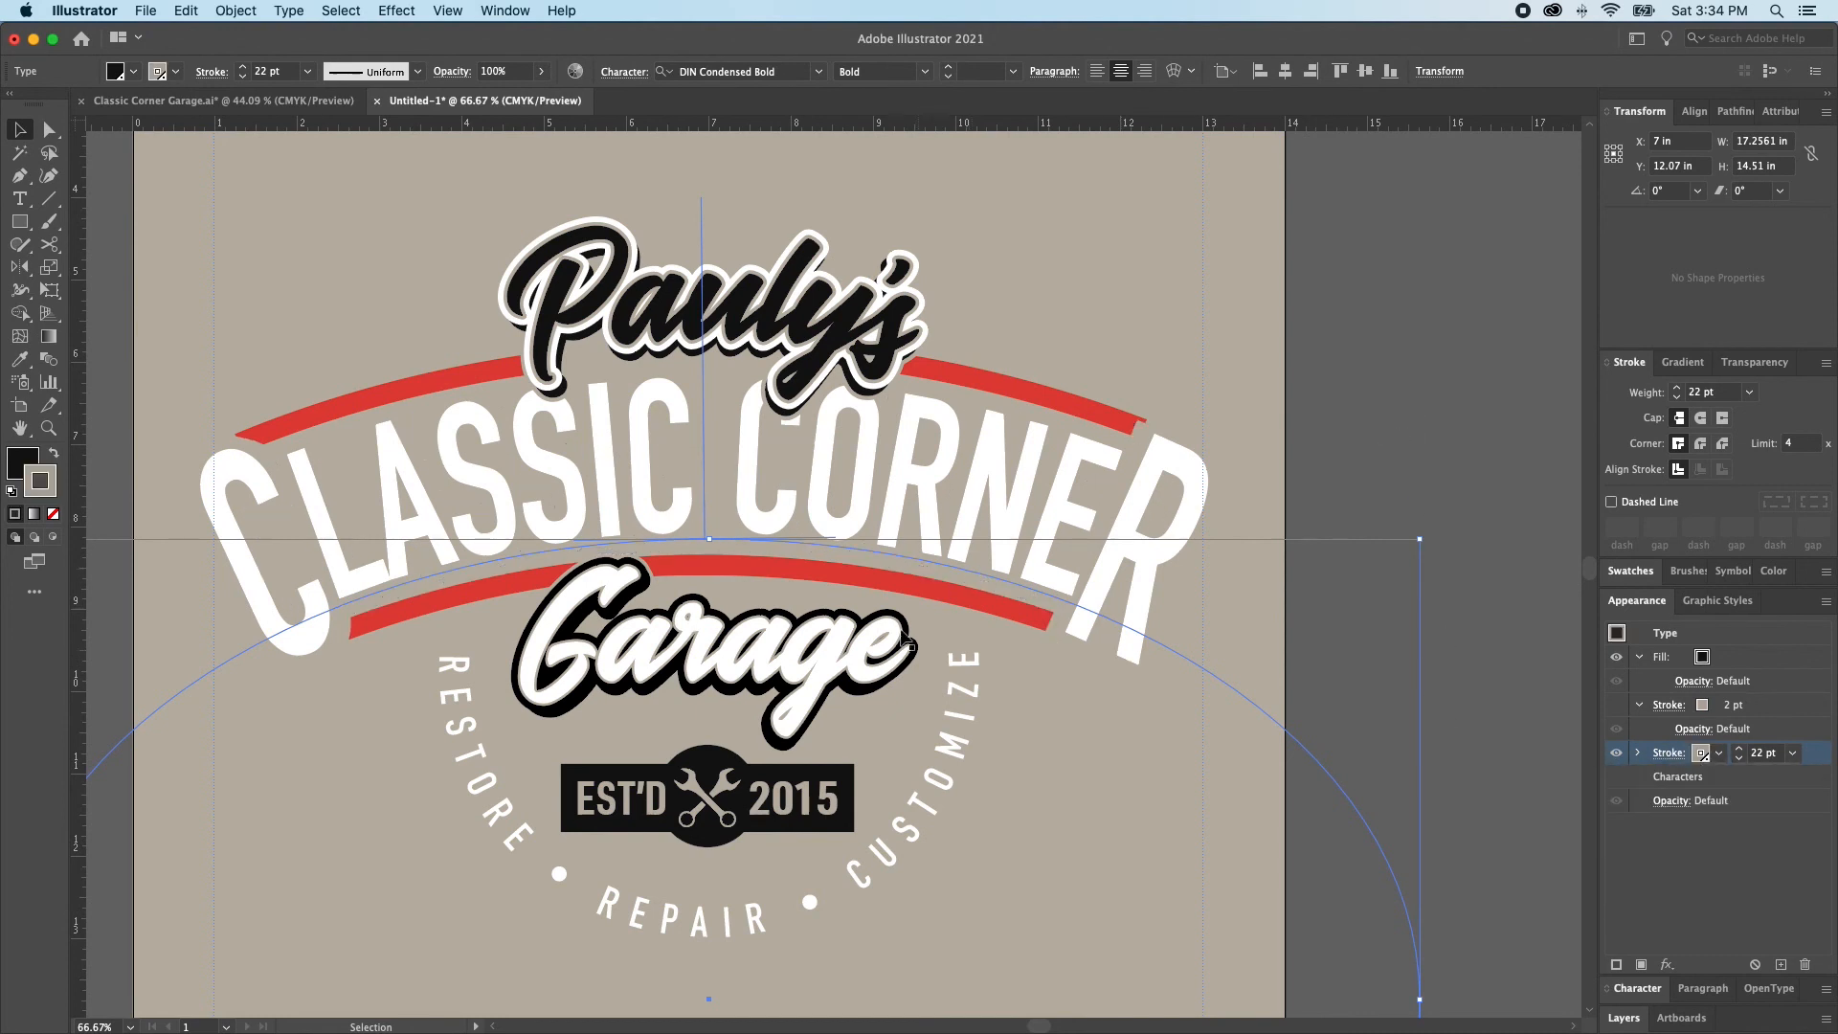
Paste the original black-outlined CLASSIC CORNER lettering in place in front of the tan-stroked copies and deselect it
key("super+shift+a")
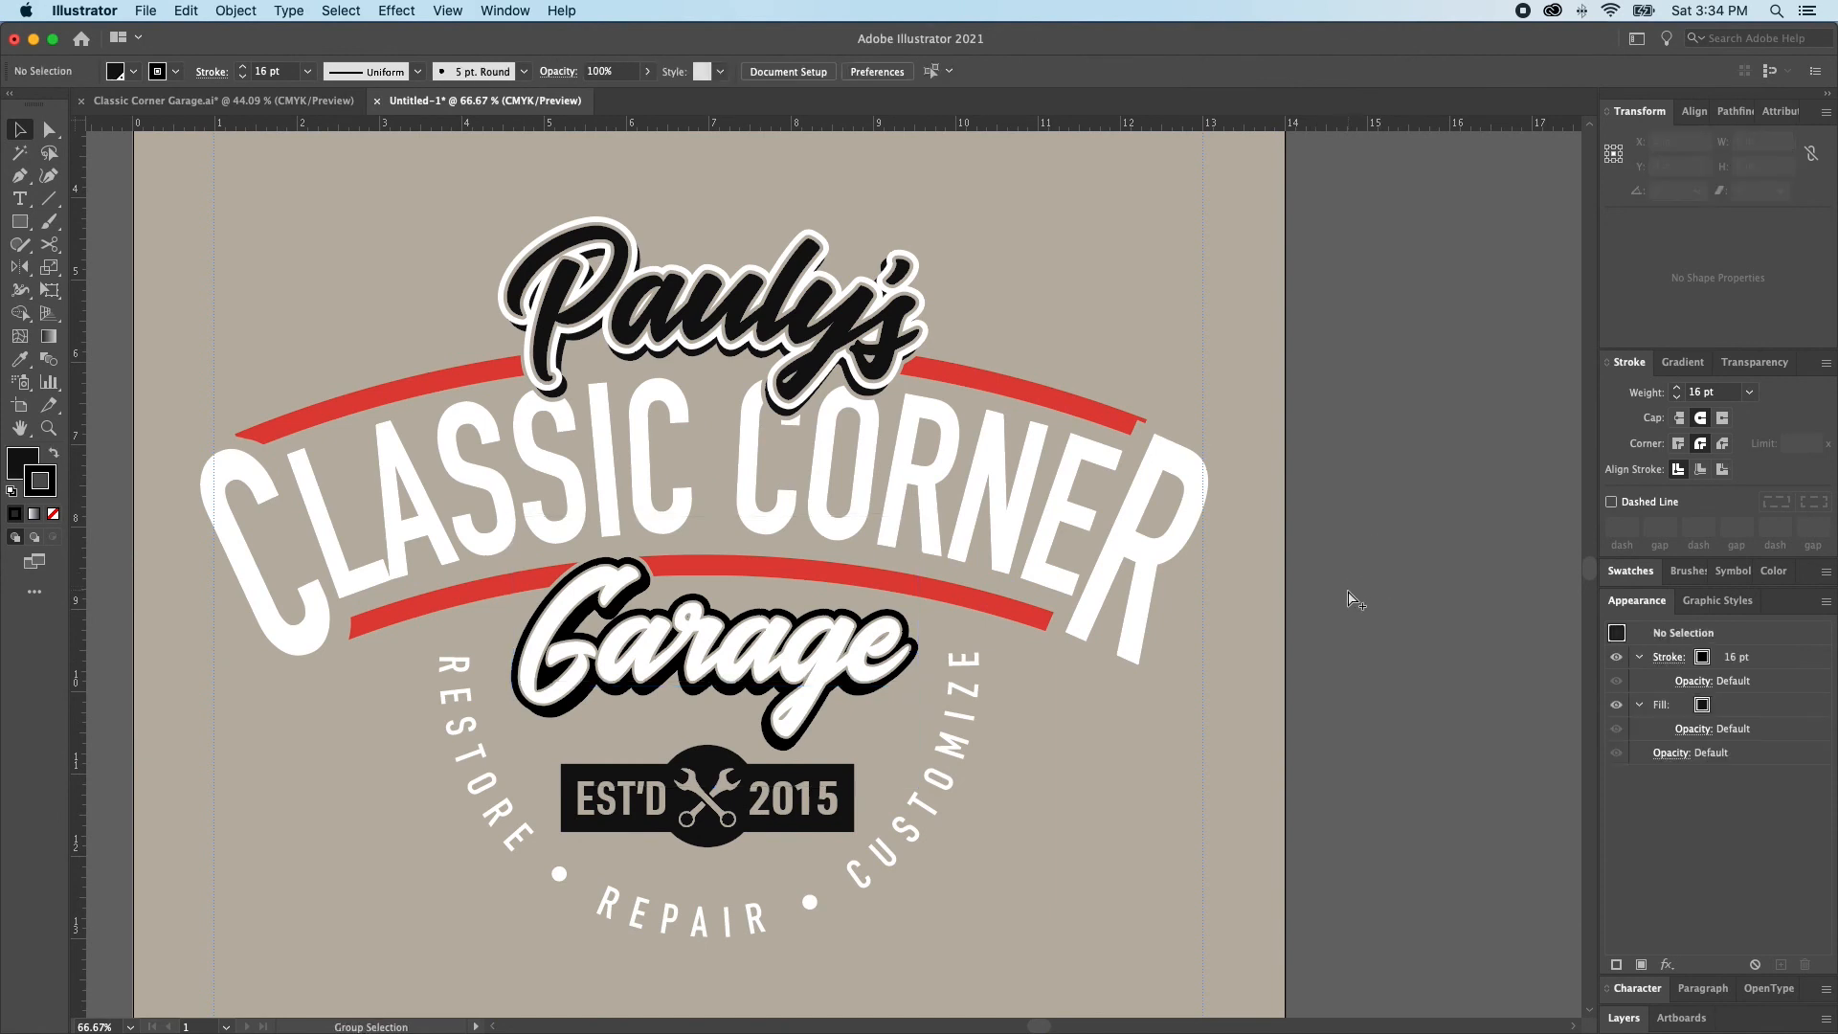
key("super+z")
key("super+shift+a")
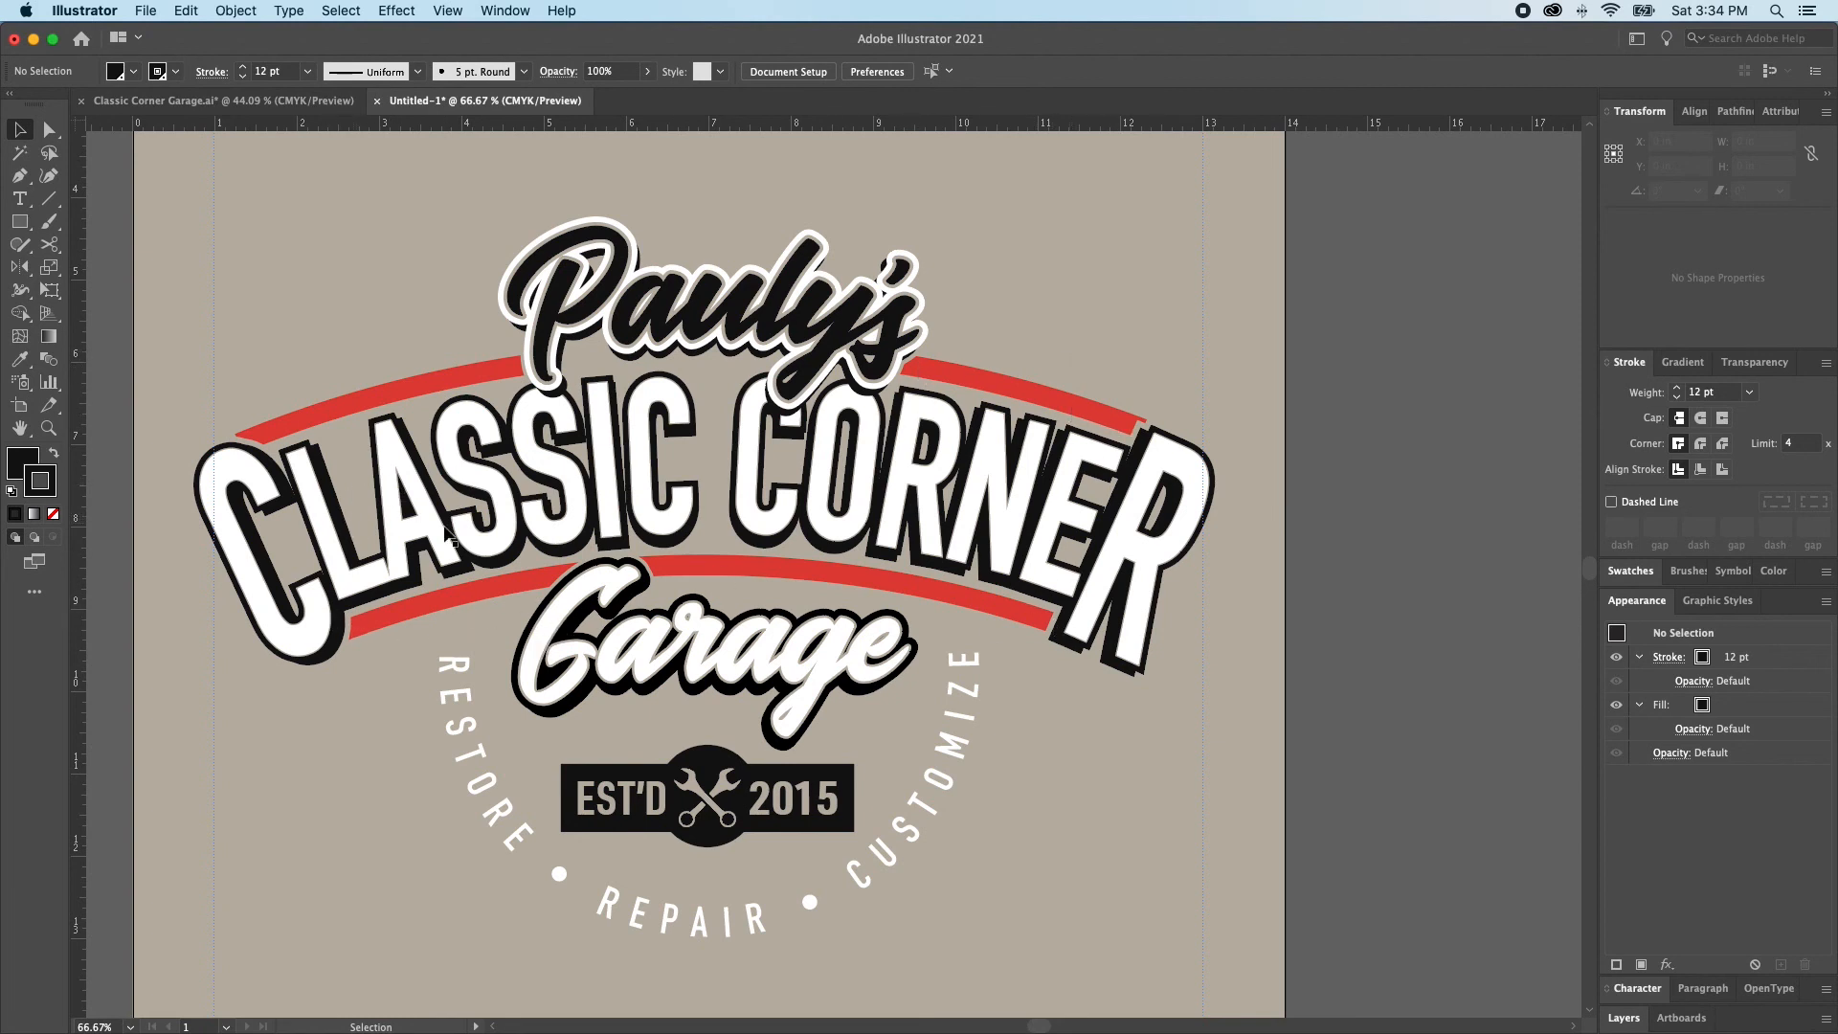
Increase the tan outer stroke of the shadow lettering copy behind CLASSIC CORNER to 32 pt
key("a")
left_click(541, 527)
left_click(1732, 755)
left_click(1740, 750)
left_click(1740, 751)
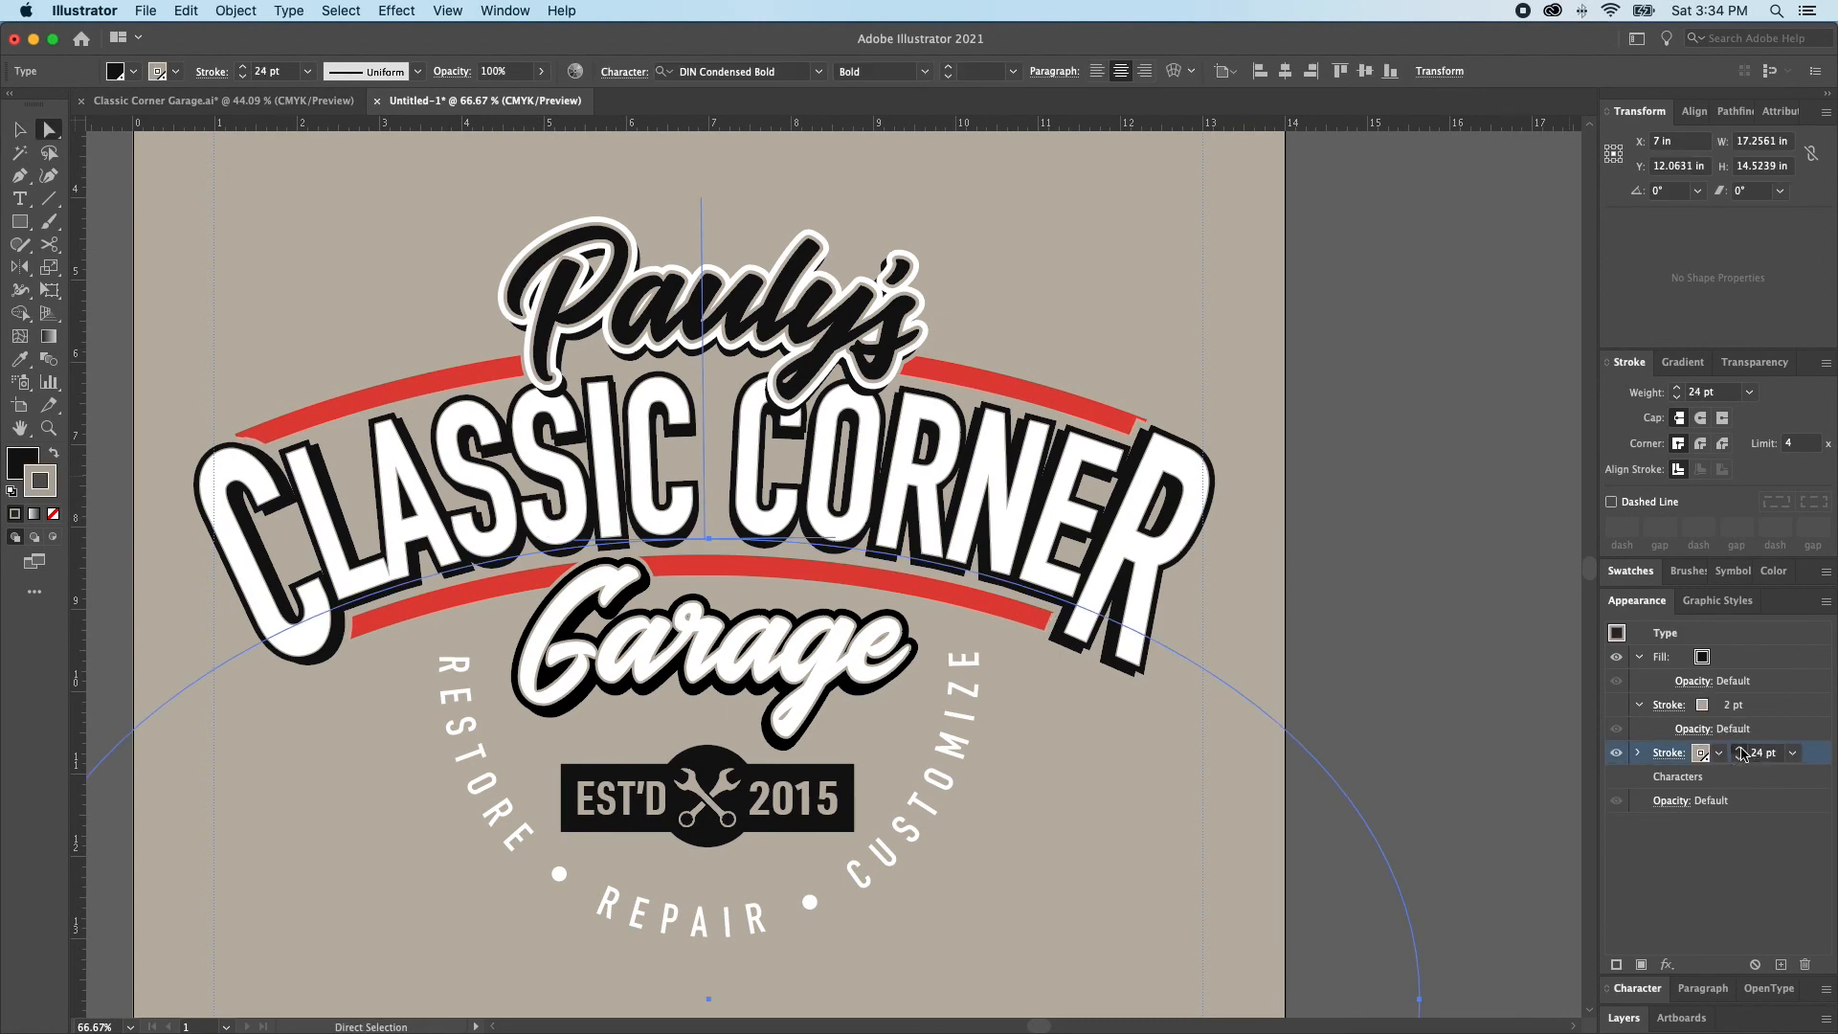
left_click(1740, 751)
left_click(1740, 751)
left_click(1740, 750)
left_click(1740, 750)
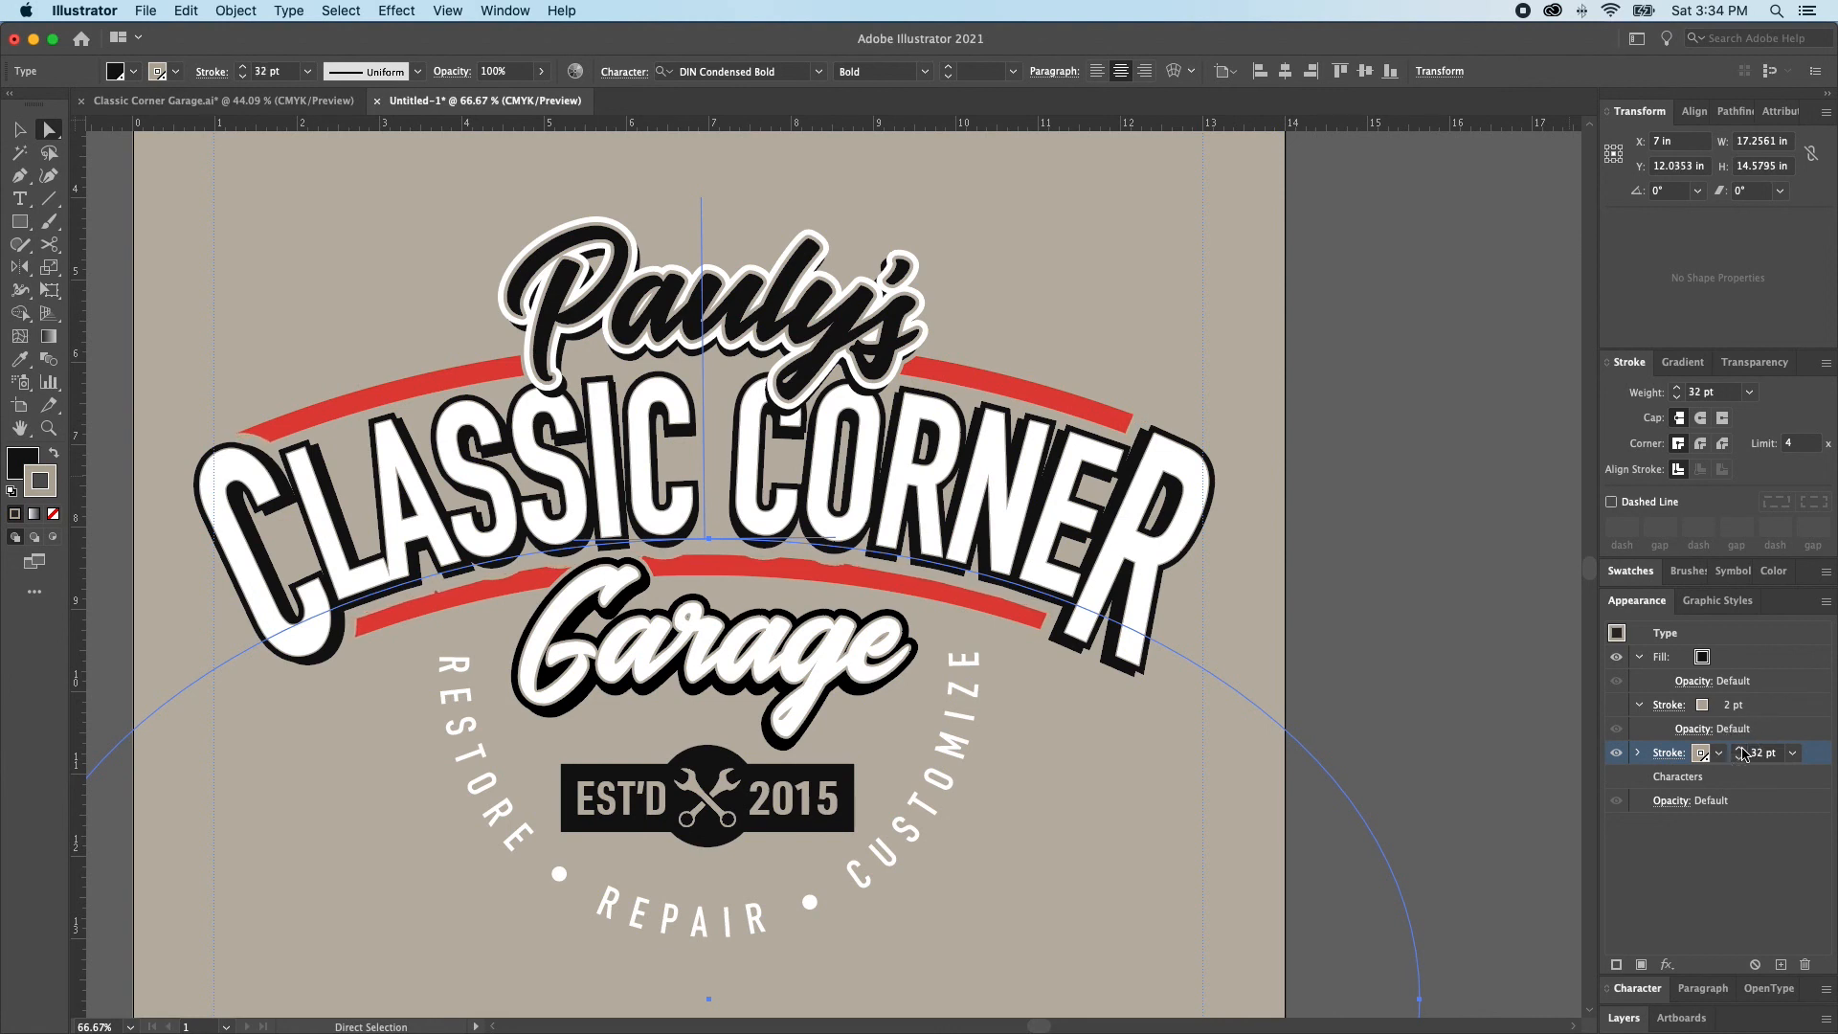
Lock the front white CLASSIC CORNER lettering and its black 12 pt shadow lettering
left_click(1082, 562, "shift")
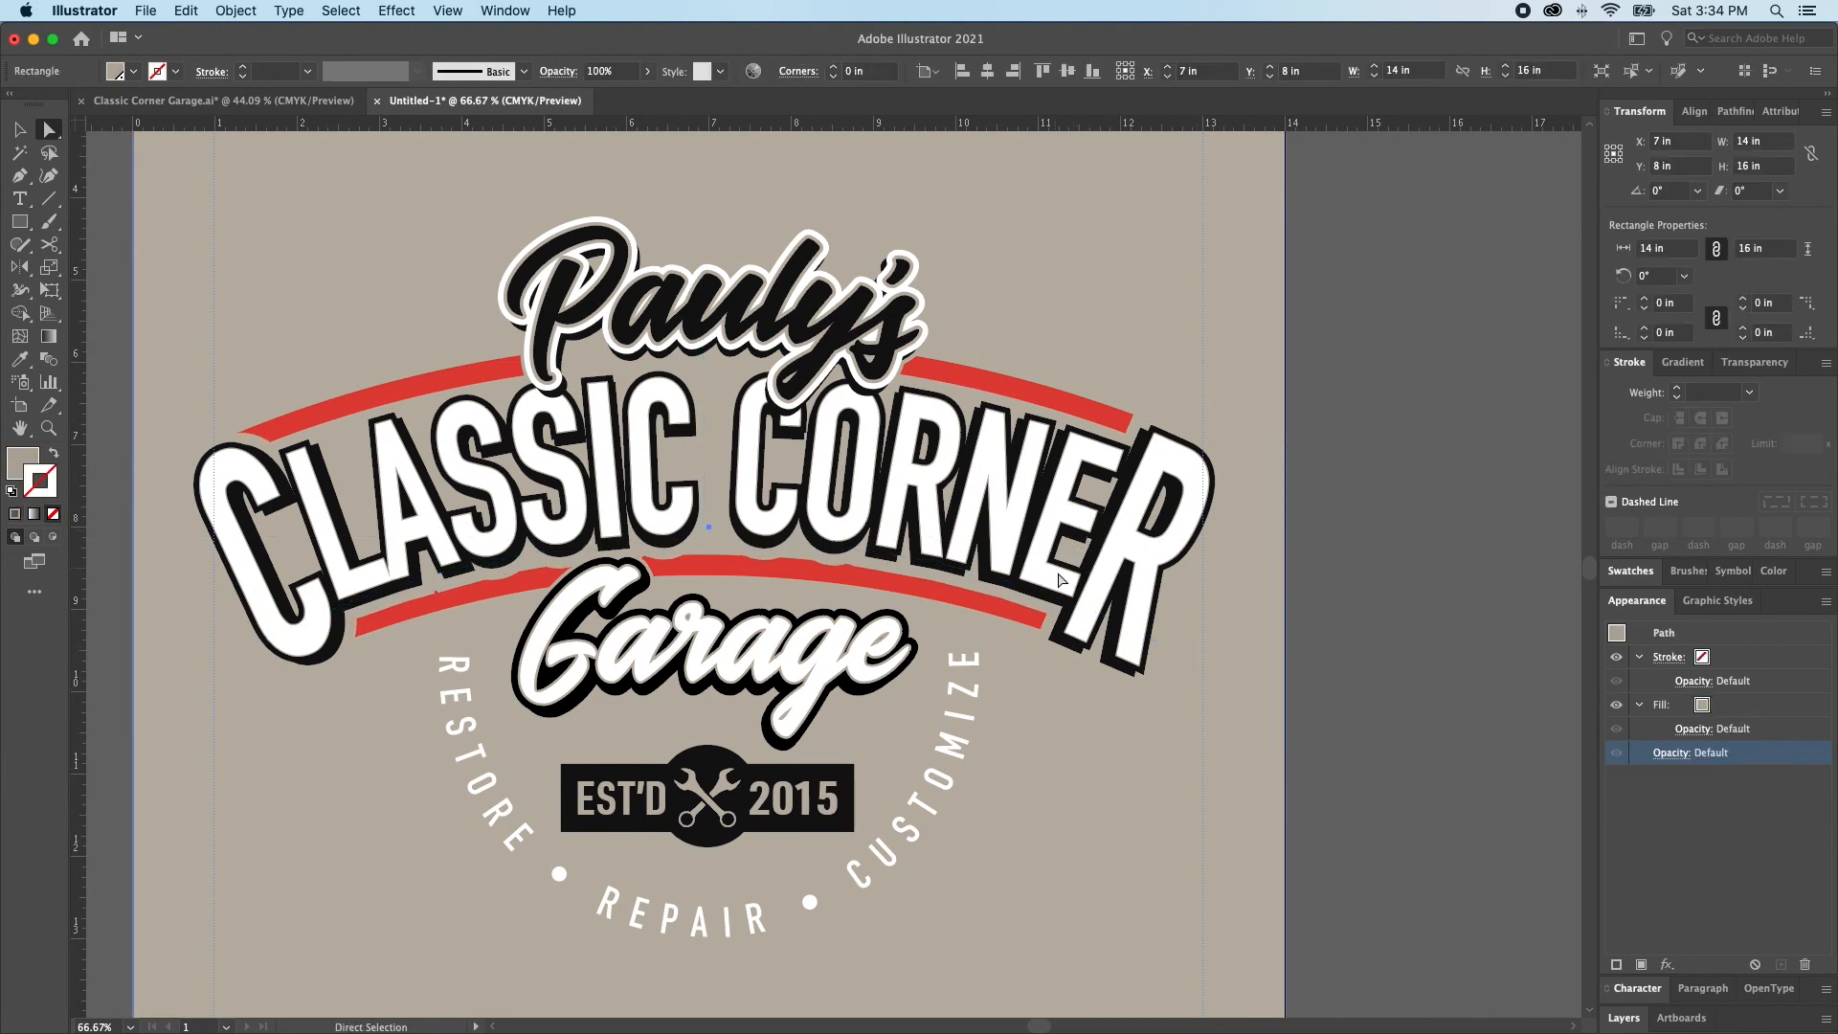
key("super+shift+a")
left_click(1124, 544)
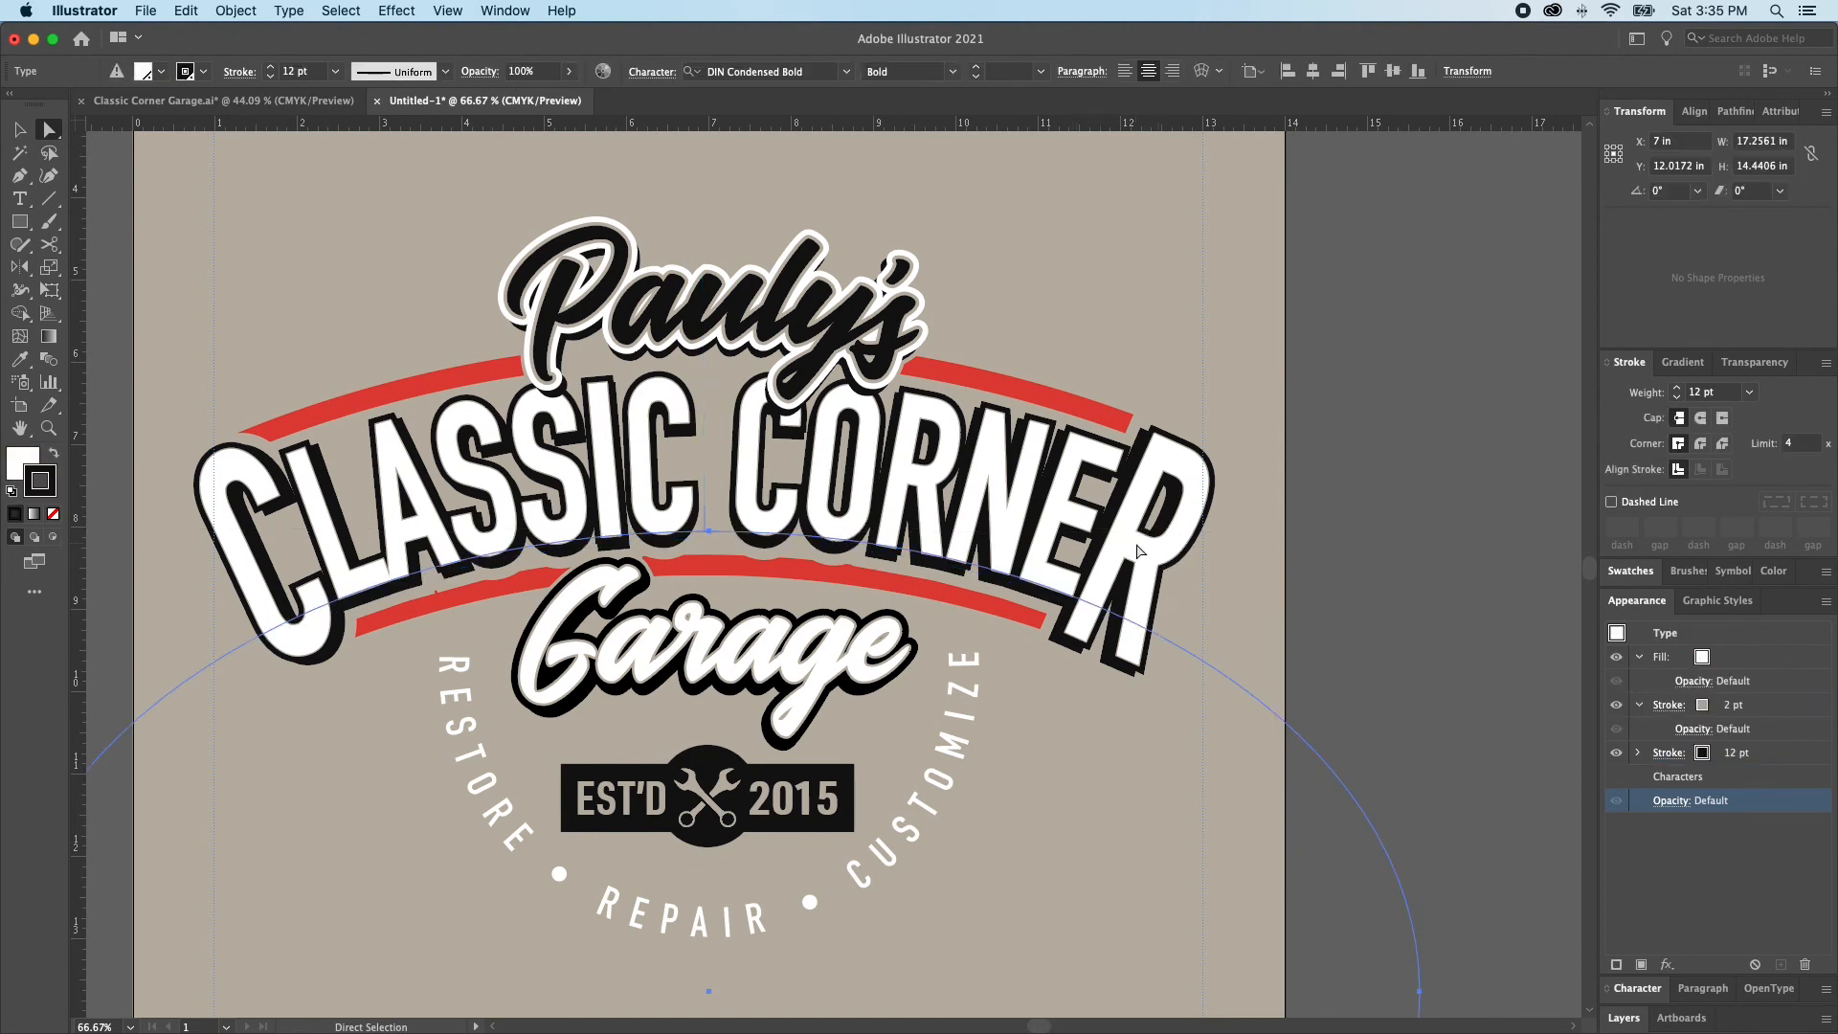
key("super+2")
left_click(1123, 543)
key("super+2")
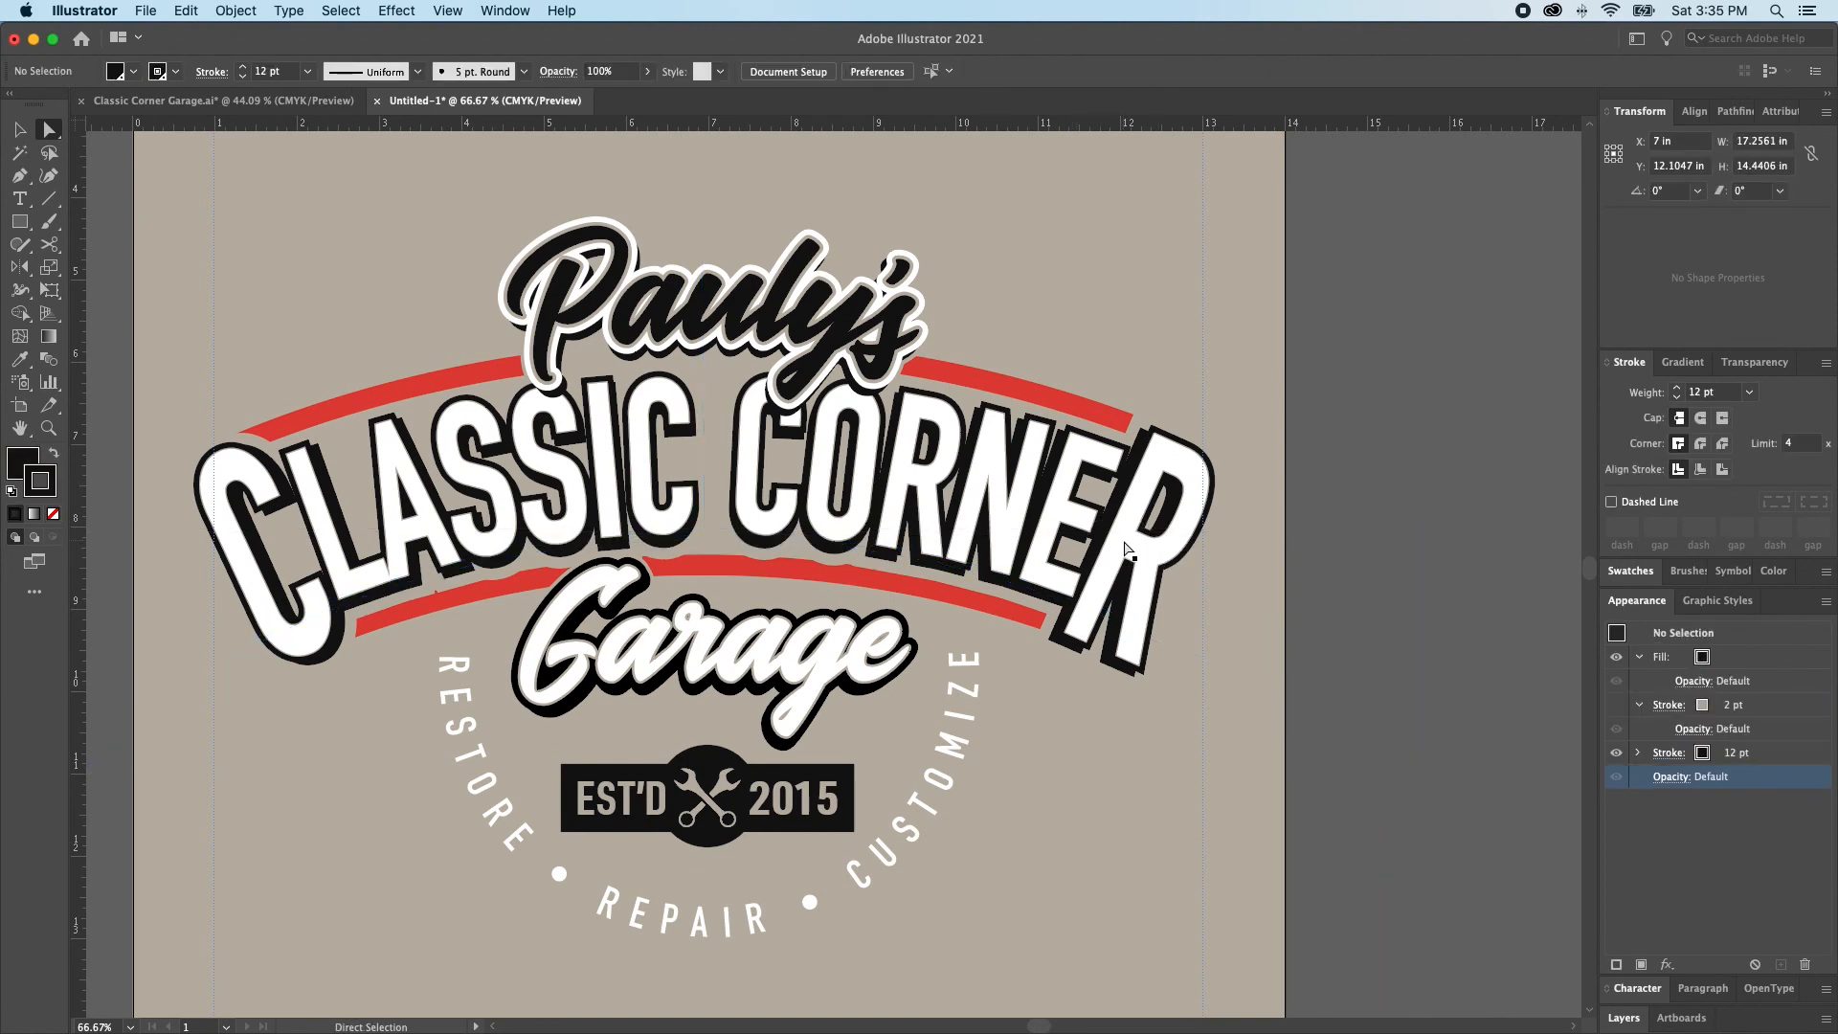
Set the tan outer stroke of the white CLASSIC CORNER copy behind to 32 pt and fine-tune its weight
left_click(1125, 543)
left_click(1750, 757)
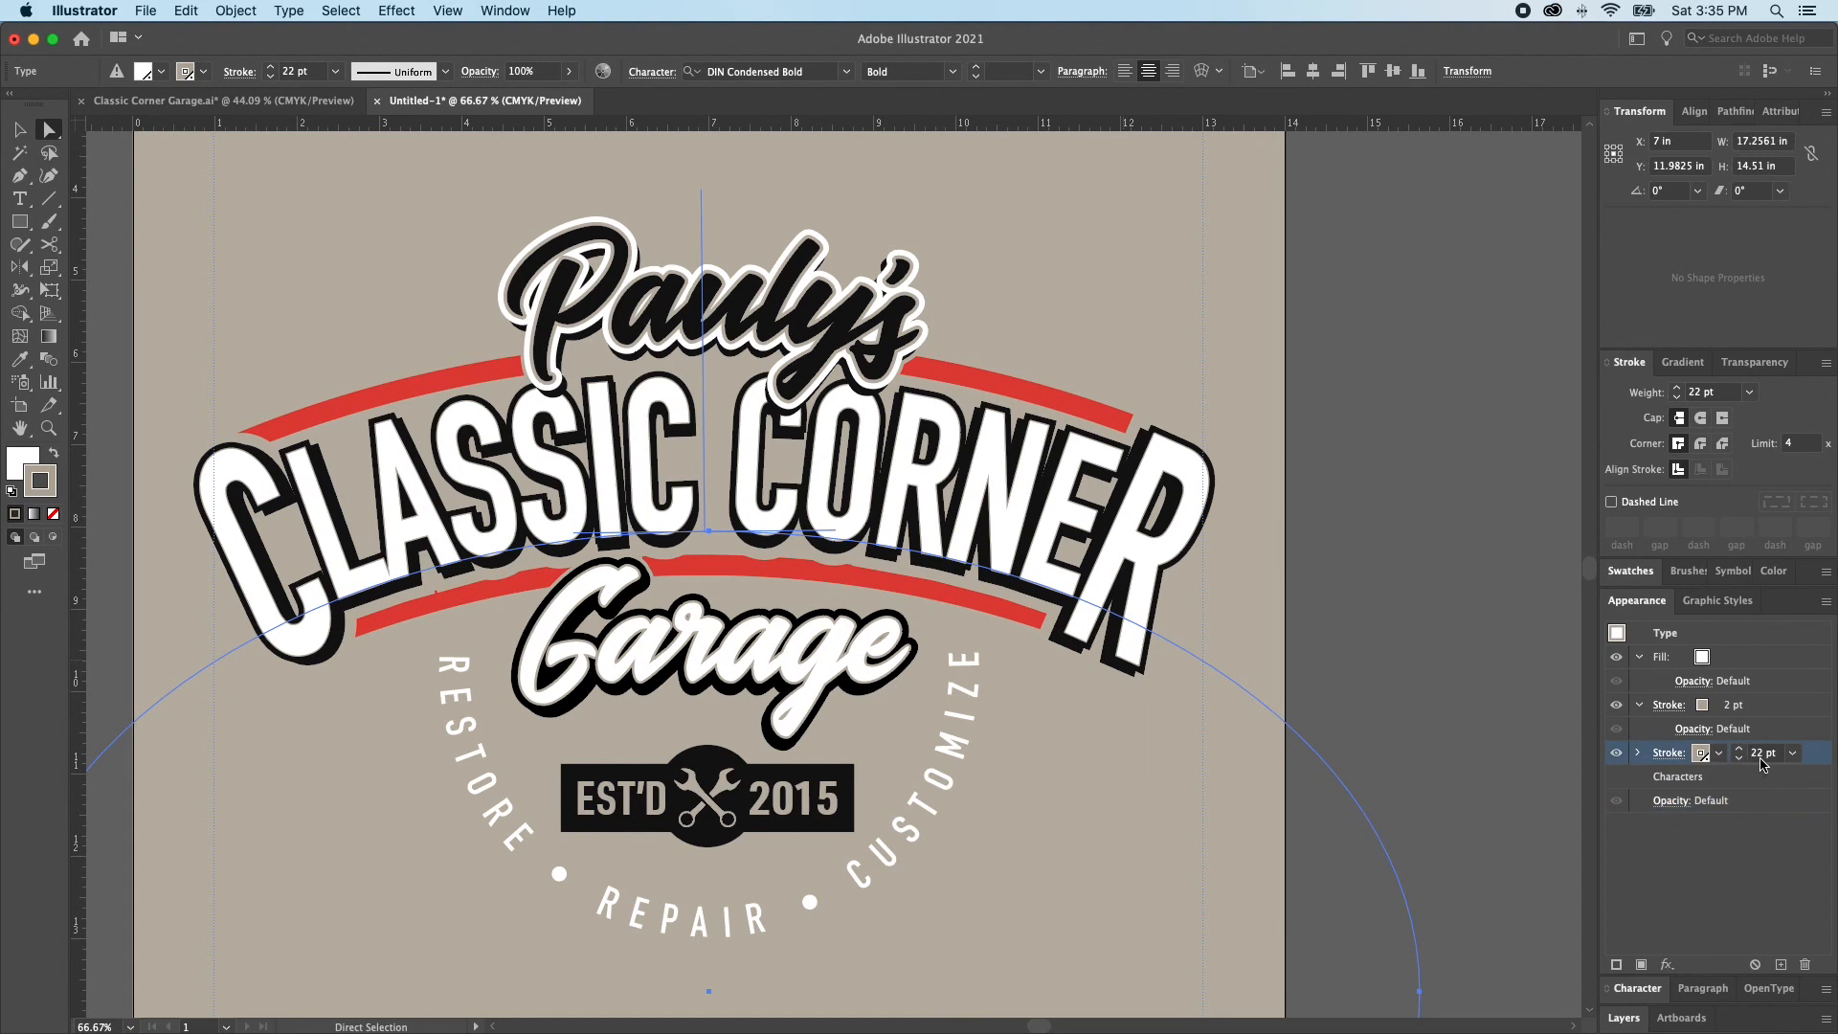
double_click(1757, 756)
type("32")
key("Return")
double_click(1737, 763)
left_click(1737, 762)
left_click(1737, 761)
left_click(1737, 761)
left_click(1737, 761)
left_click(1737, 761)
left_click(1738, 761)
left_click(1737, 760)
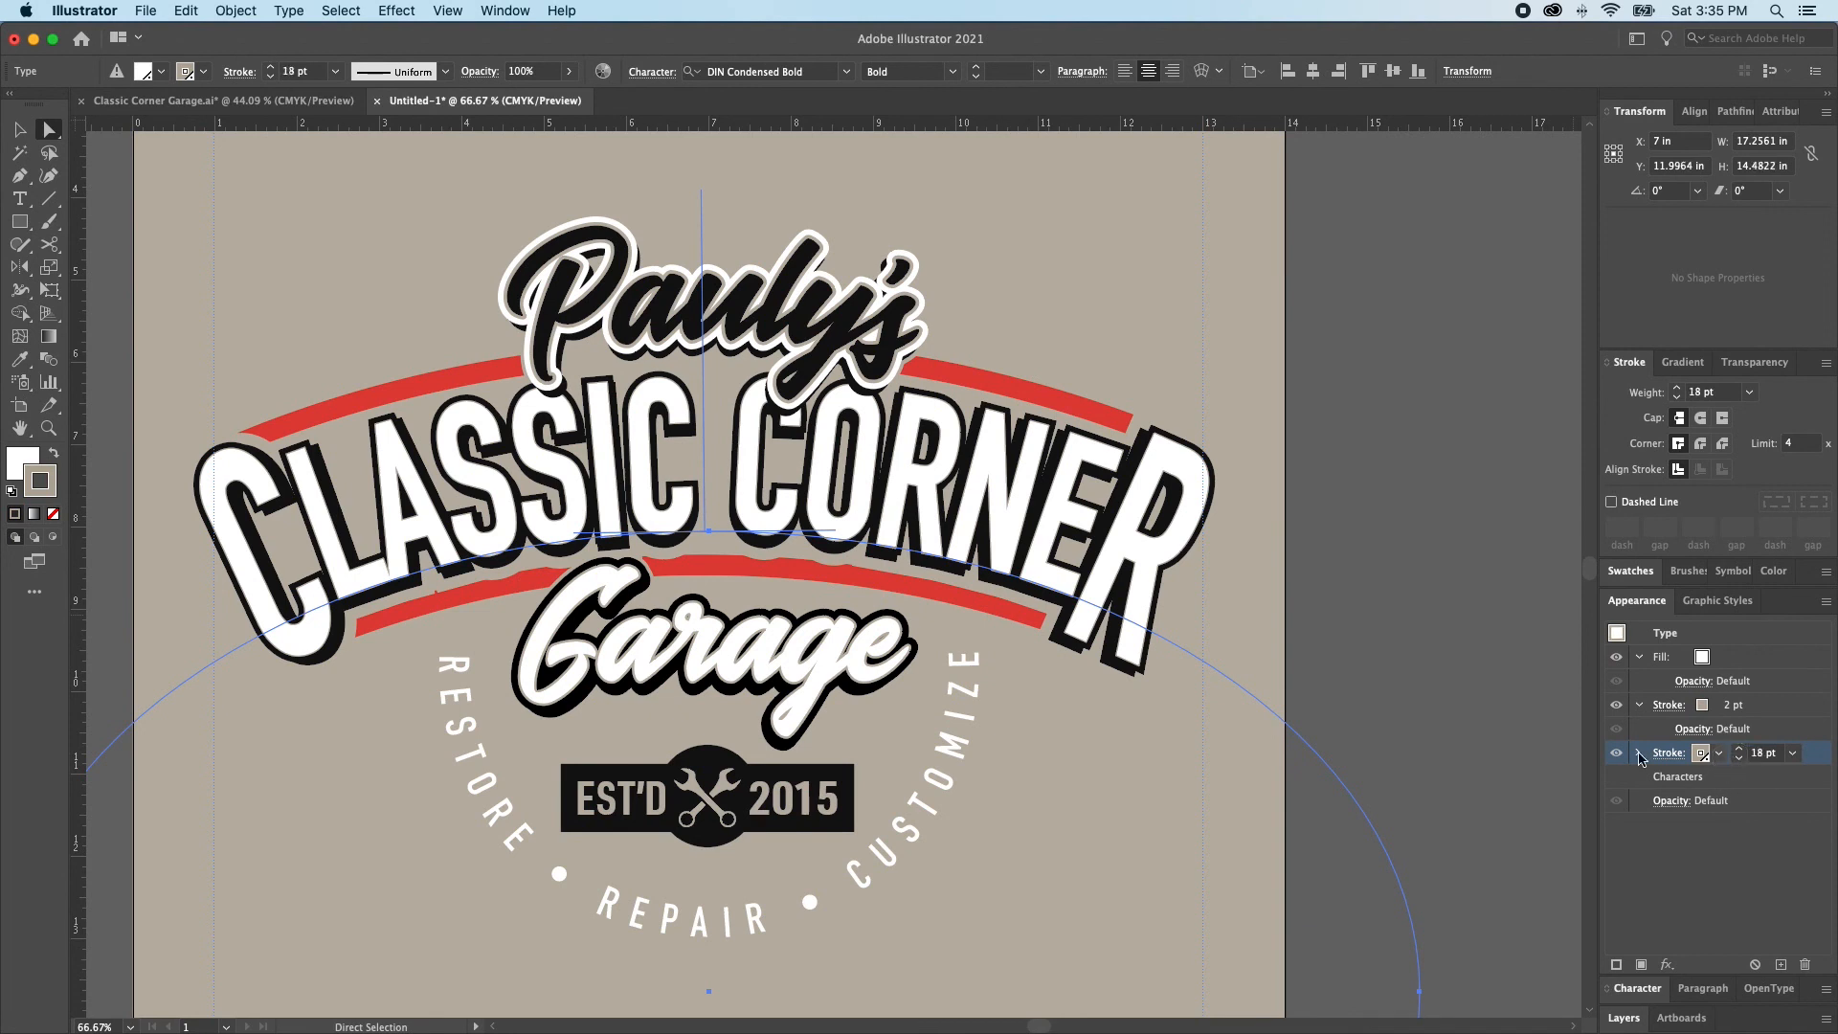
Lock the tan-stroked CLASSIC CORNER copies that cover the lower red arc
key("super+2")
left_click(921, 587)
key("super+2")
left_click(920, 588)
key("super+2")
Move the lower red arc slightly down to Y 8.95 in so it clears the lettering's tan outline
left_click(922, 593)
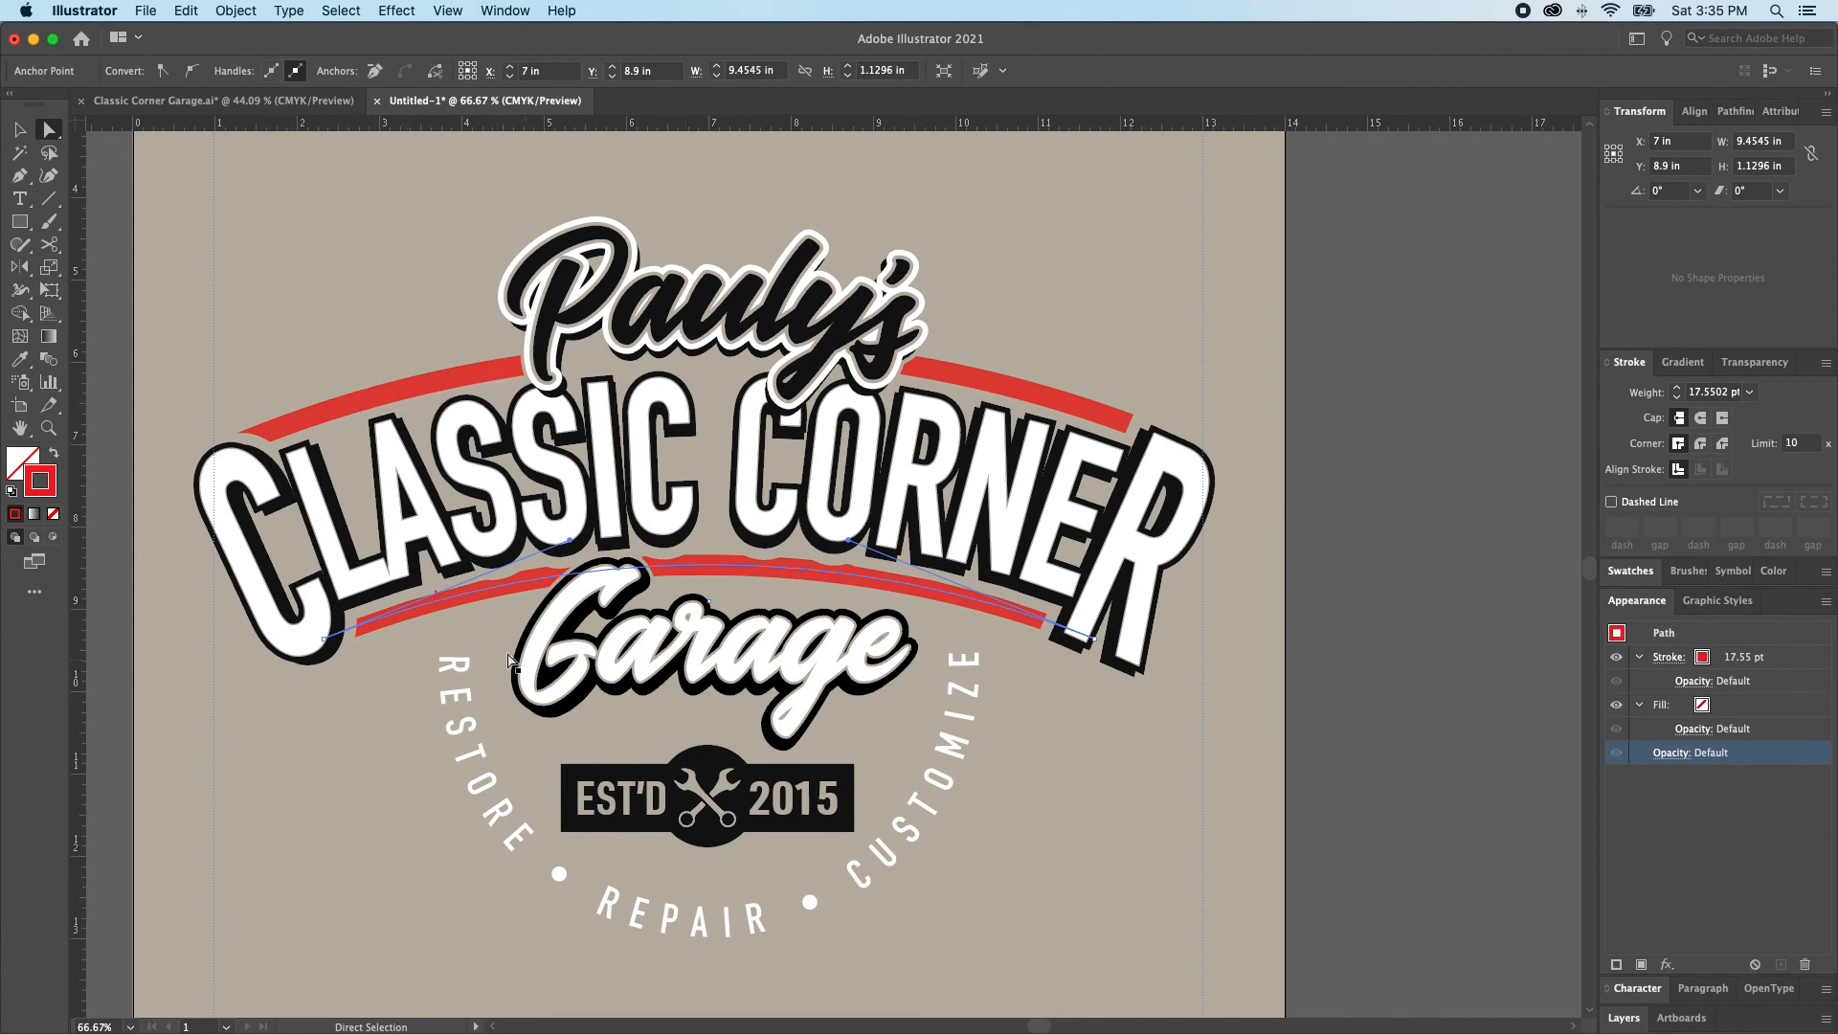
scroll(454, 599, "down", 1)
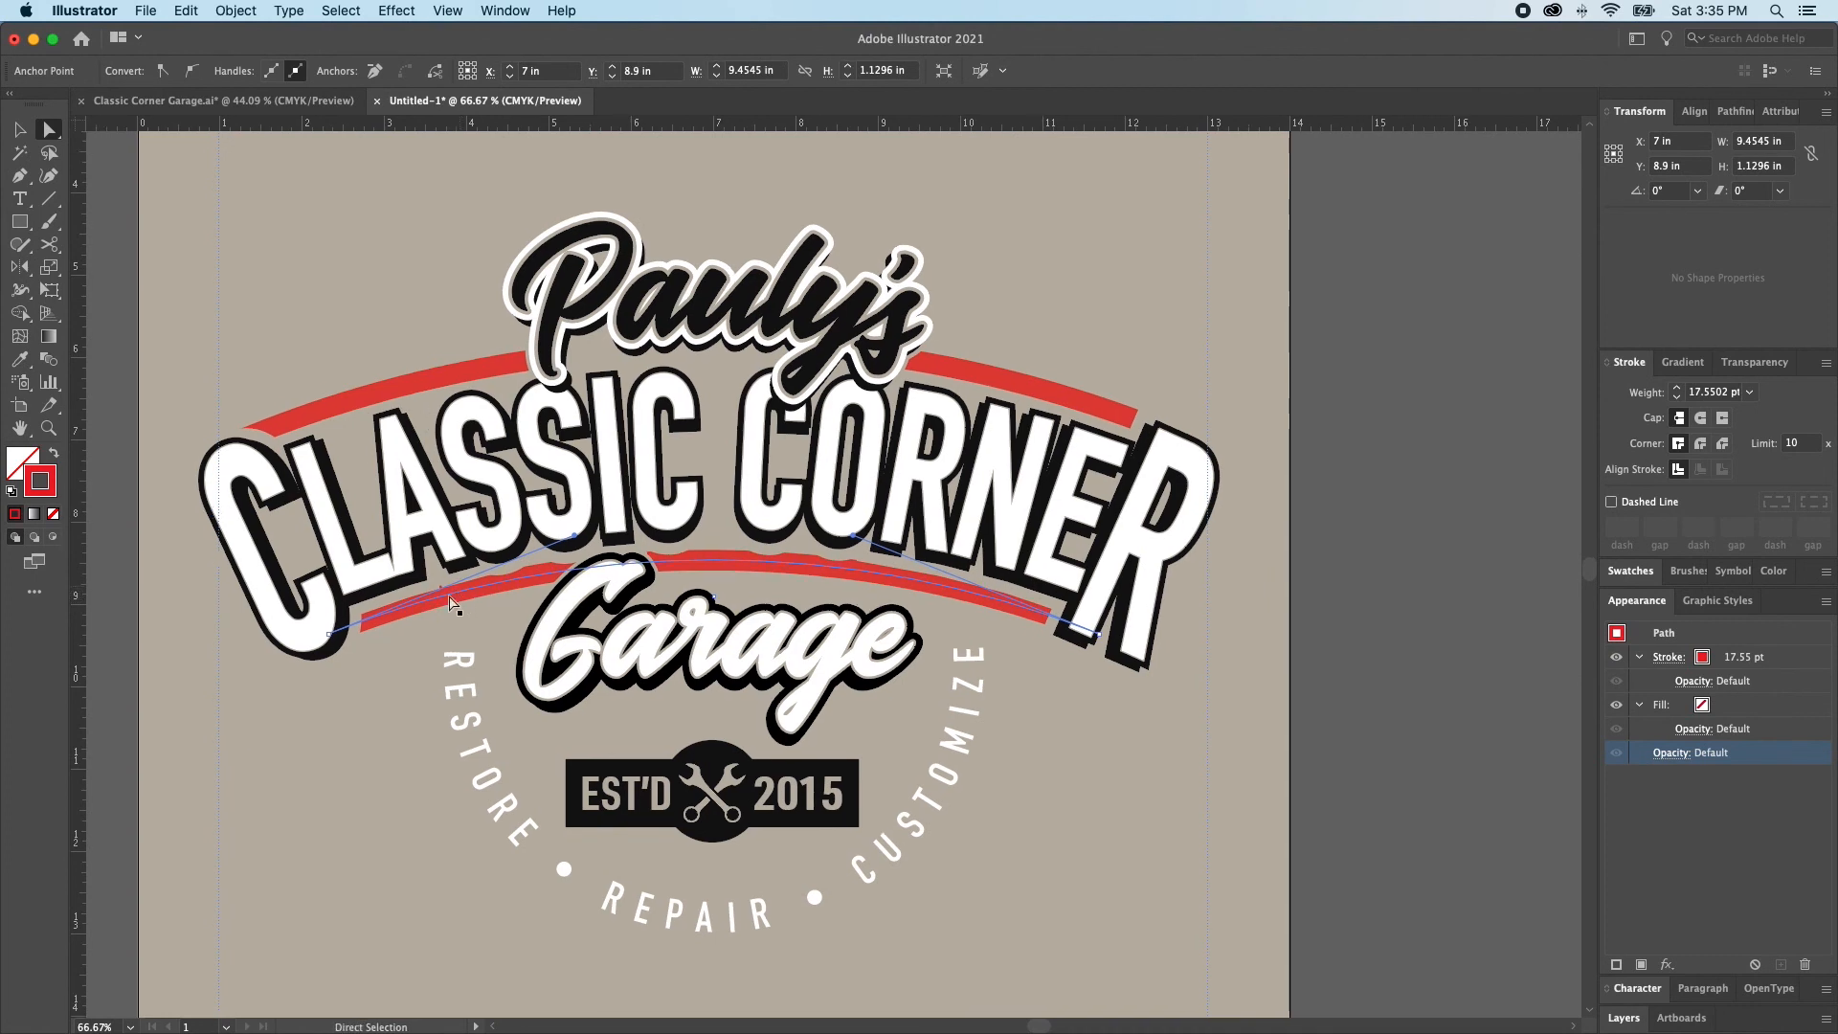
left_click(472, 591, "alt")
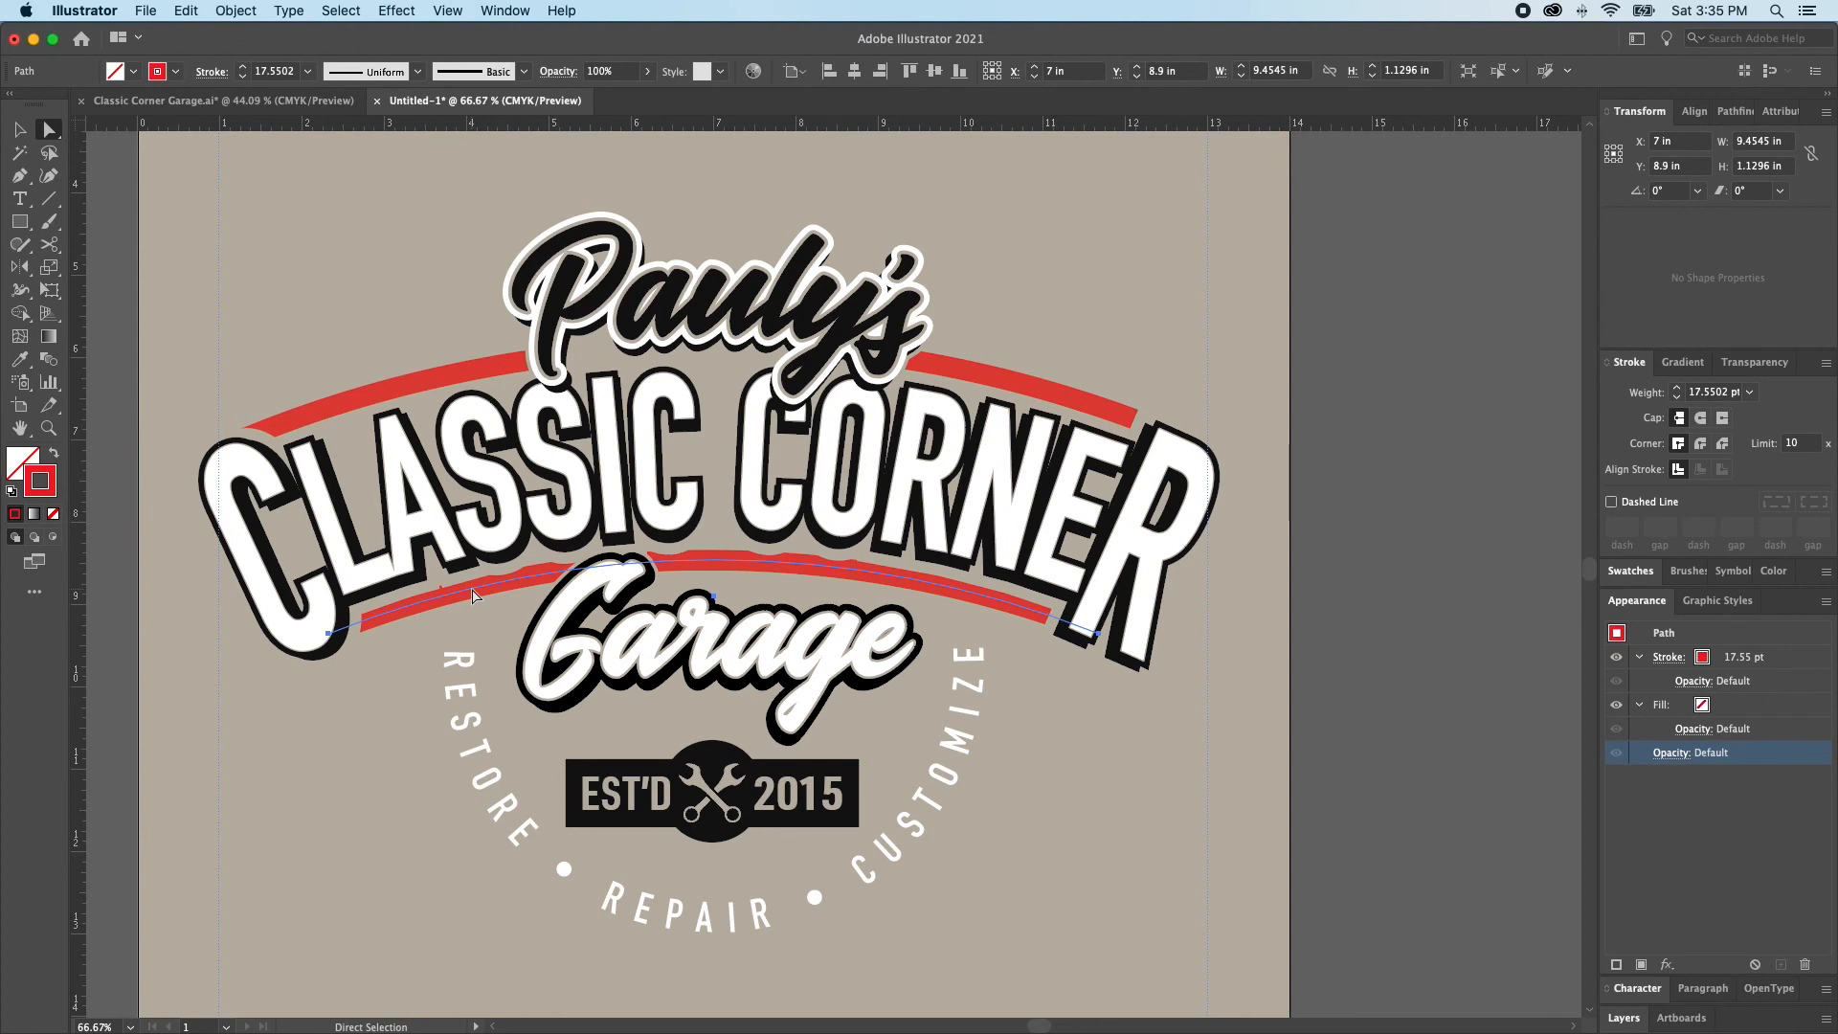
left_click_drag(473, 593, 475, 595)
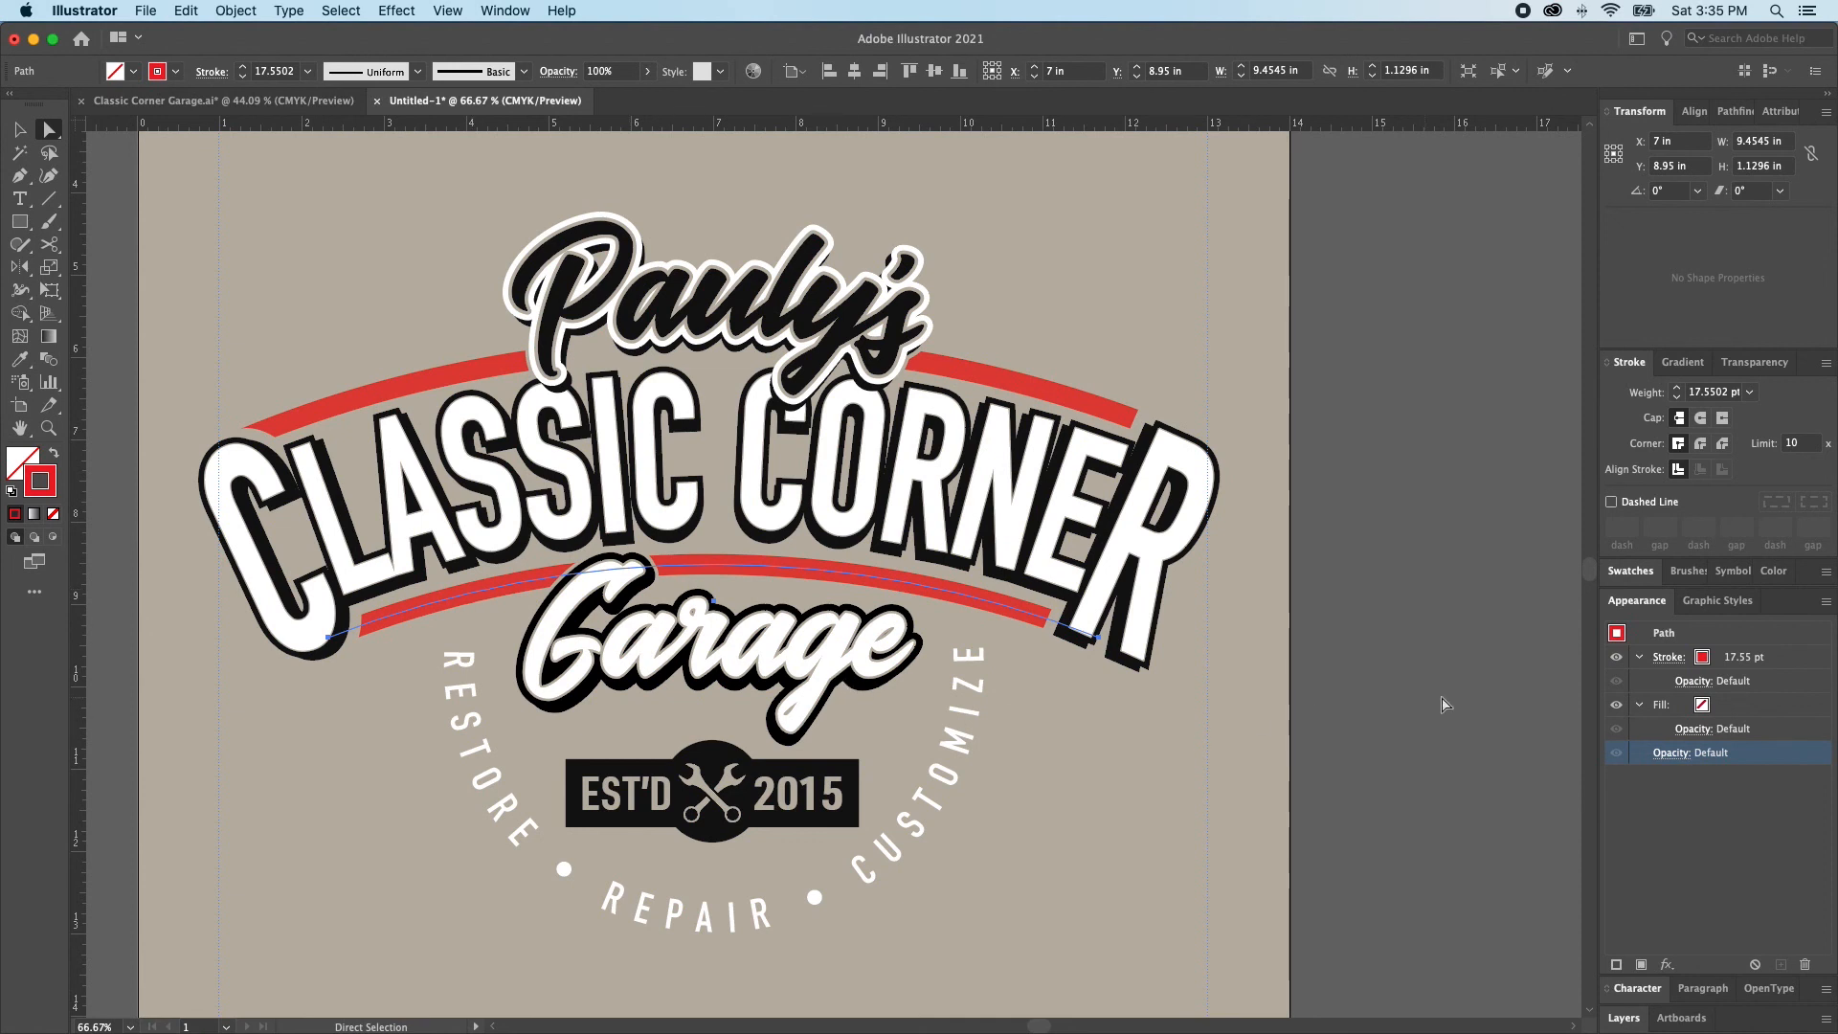
Unlock all artwork and clear the selection
left_click(1493, 696)
key("v")
key("alt+super+2")
left_click(1342, 706)
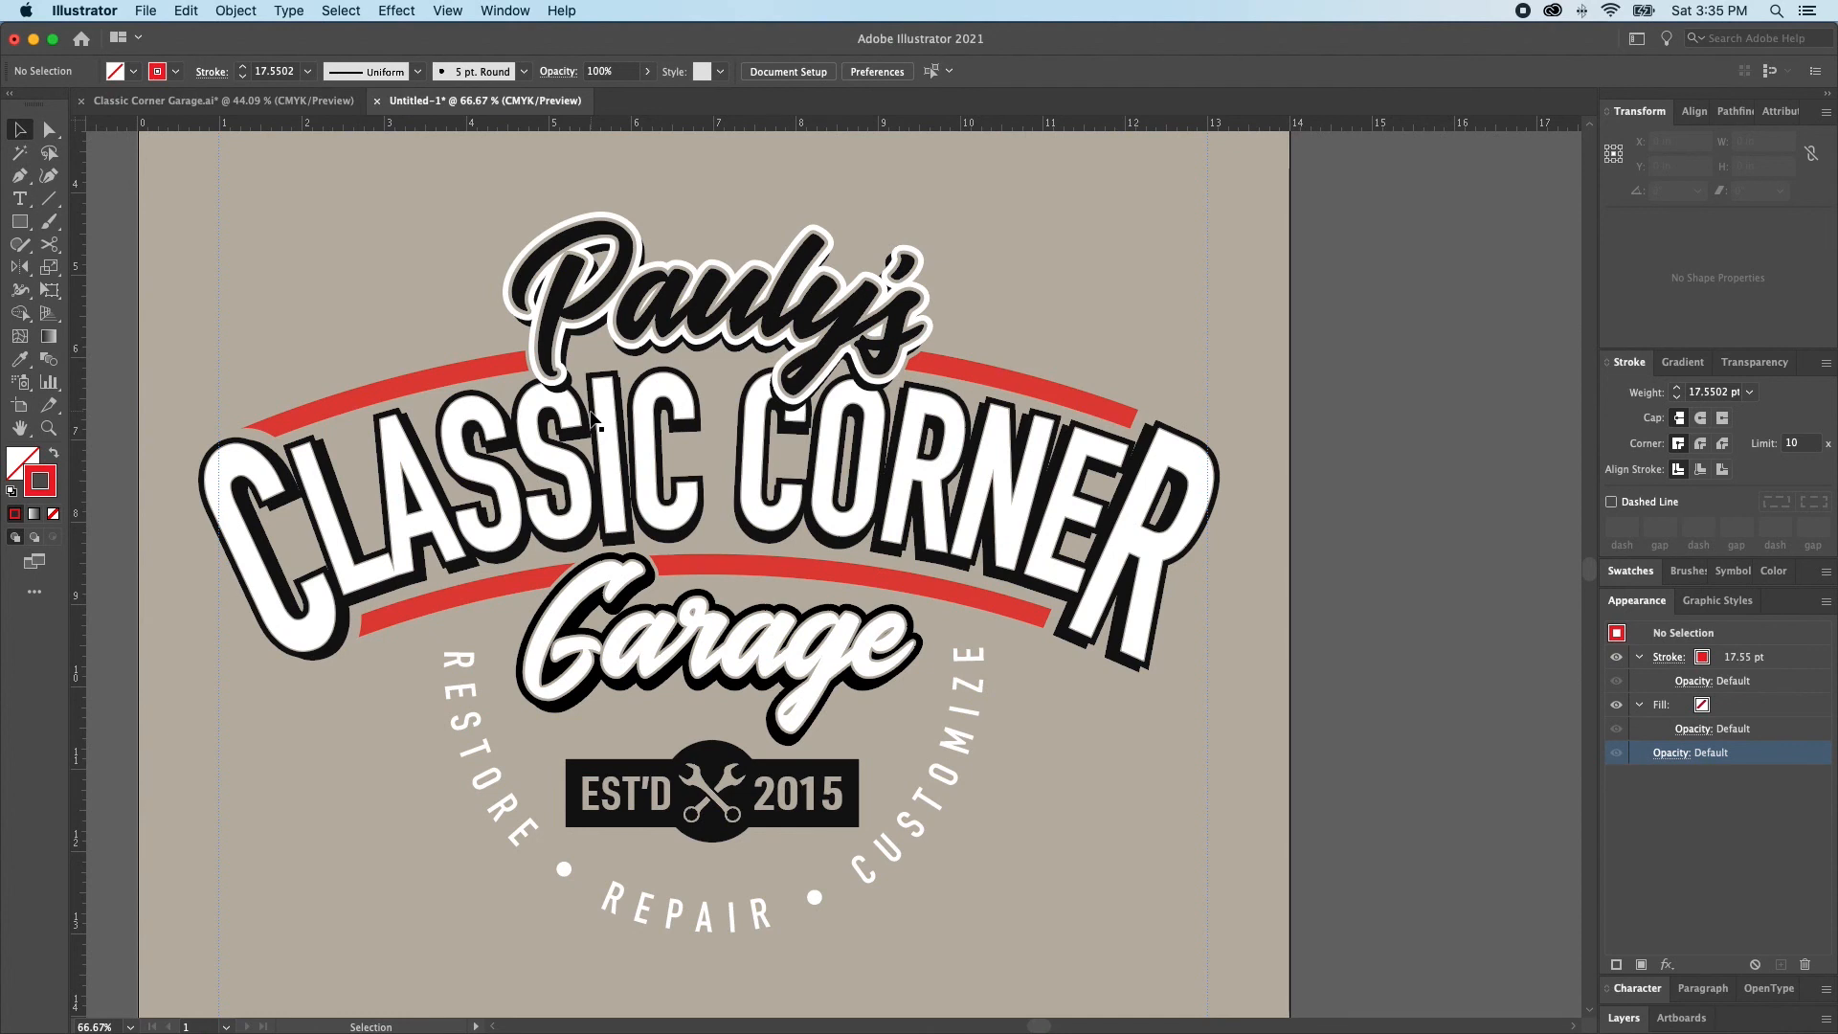
Try a red fill on the Pauly's script lettering and undo it
key("a")
left_click(832, 487, "alt+super")
left_click(807, 442, "alt")
left_click(807, 442, "alt")
key("super+shift+a")
left_click(806, 449, "alt")
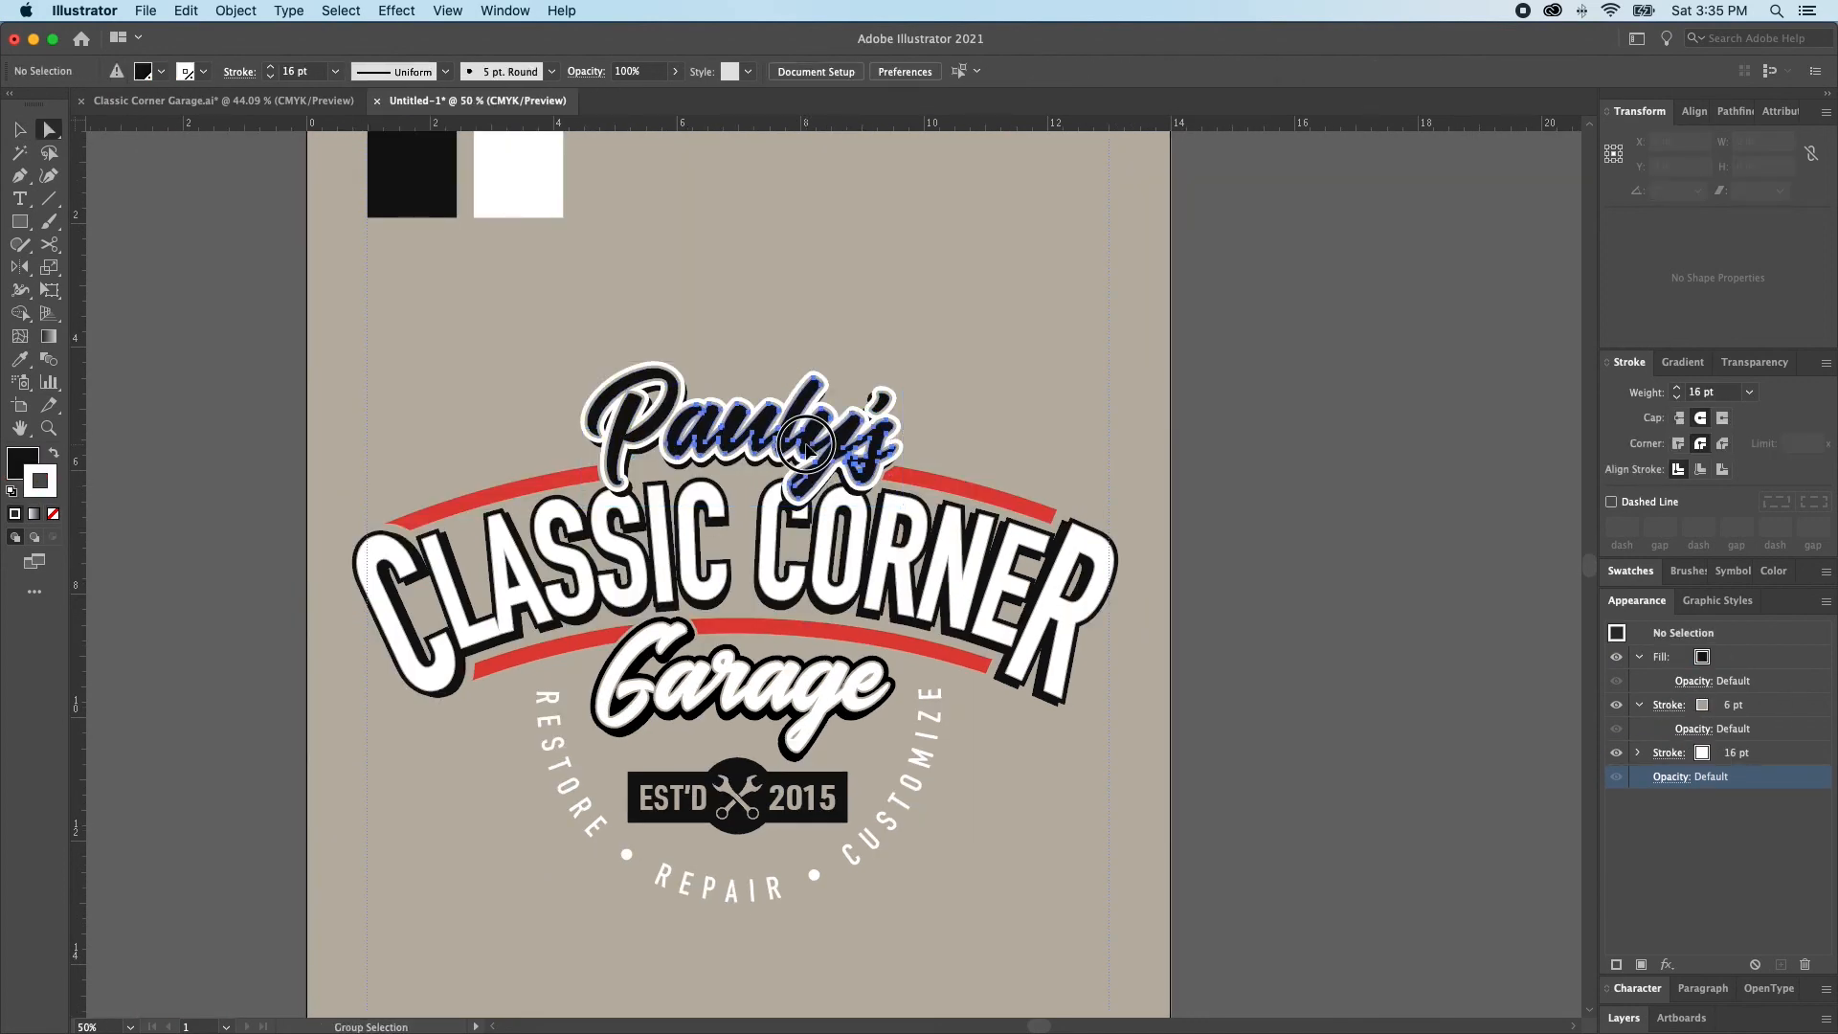
left_click(809, 448, "alt")
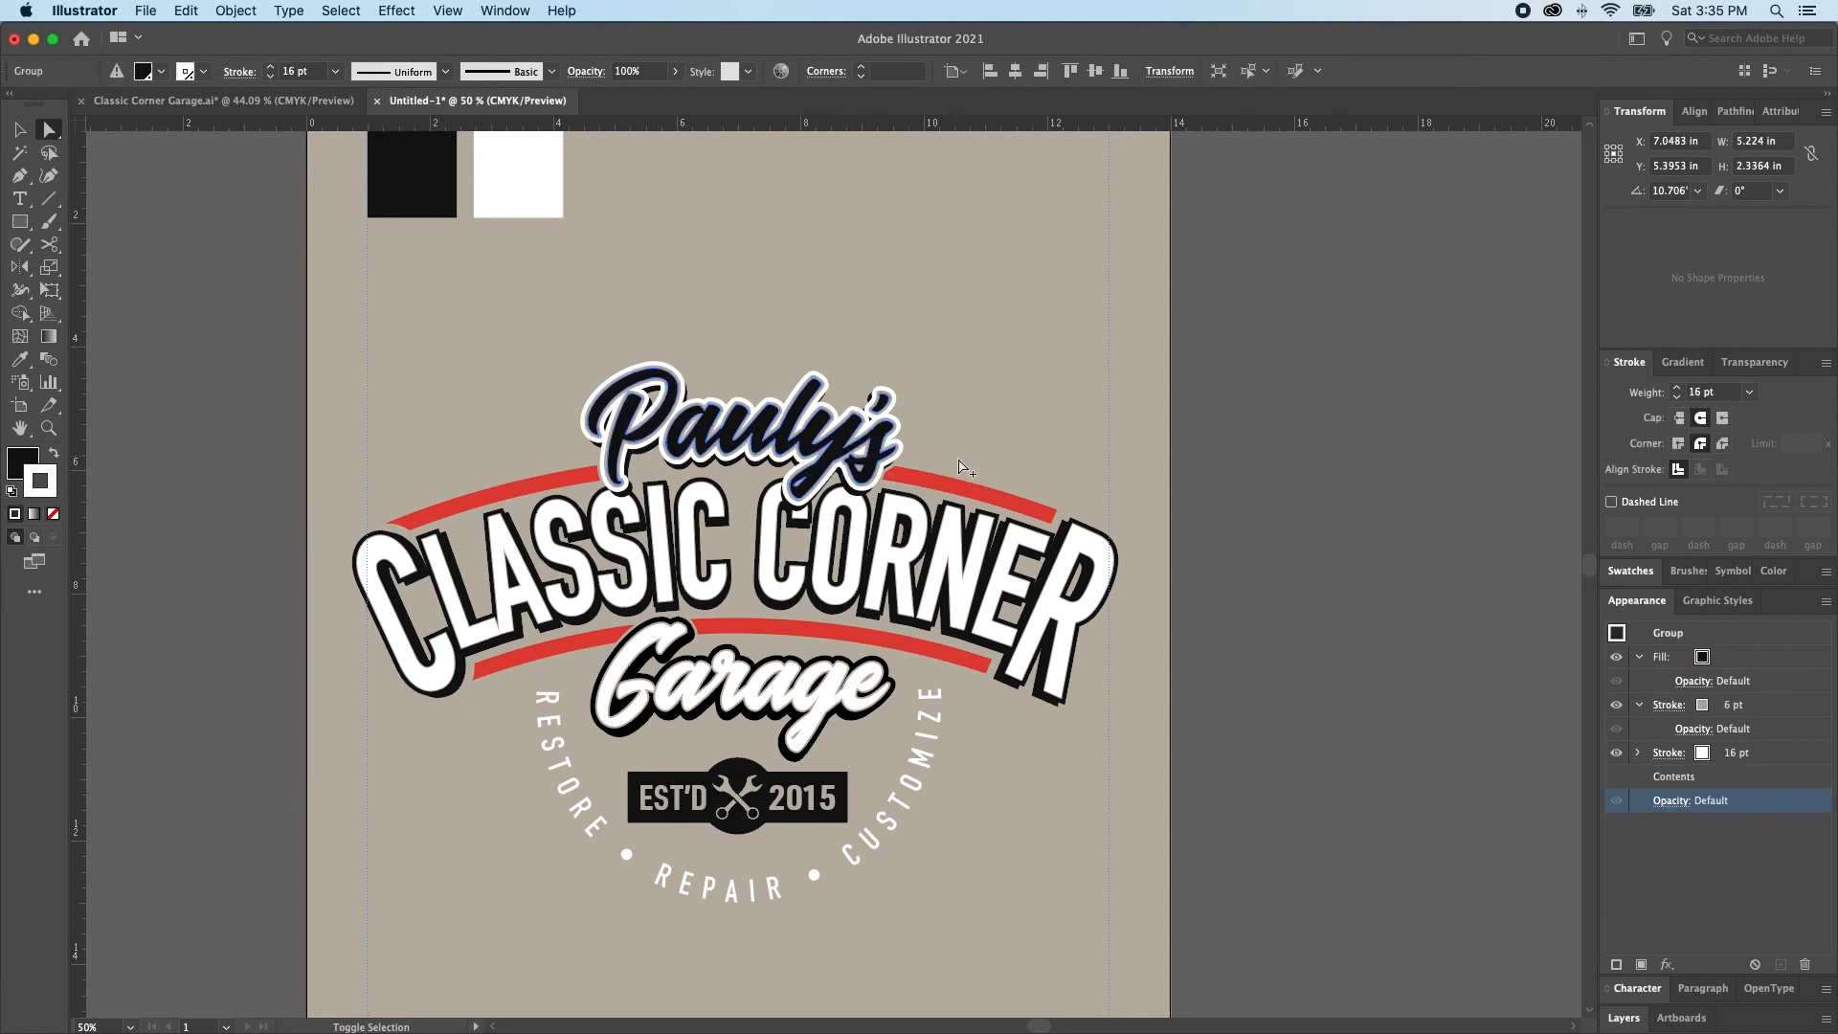
left_click(1630, 571)
key("x")
left_click(1664, 631)
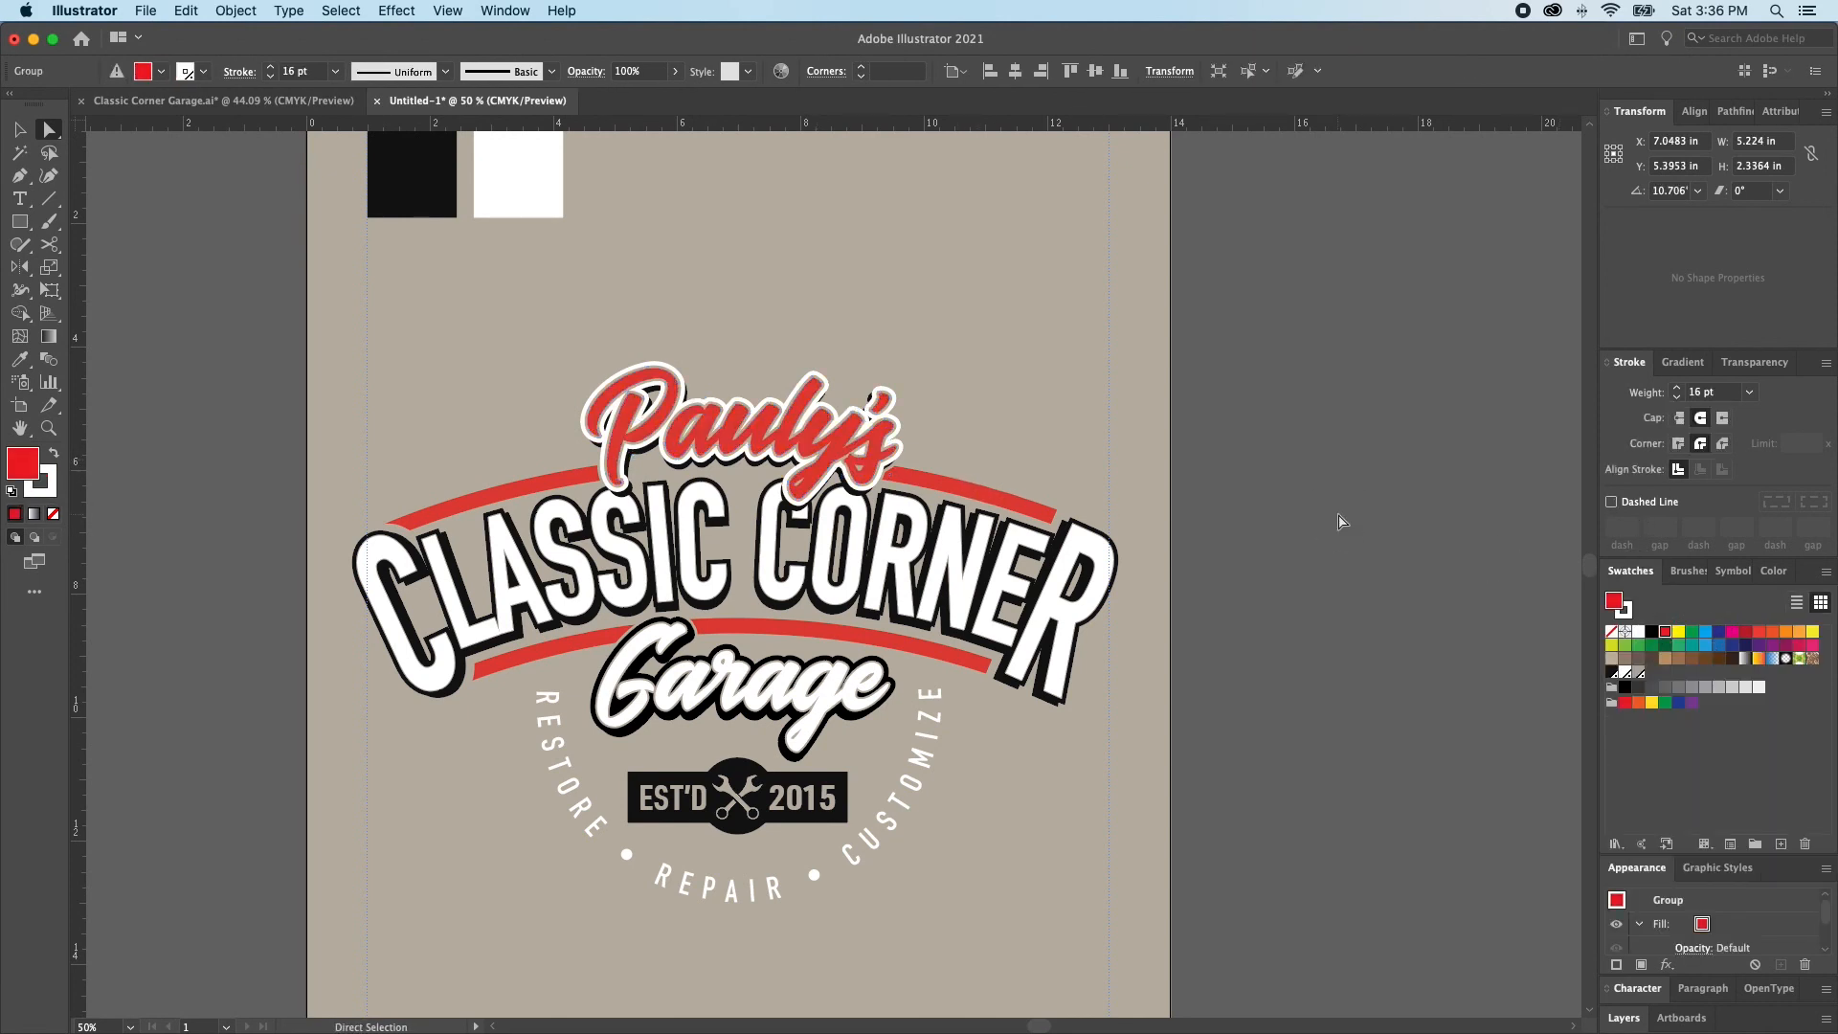
left_click(1341, 522)
key("super+z")
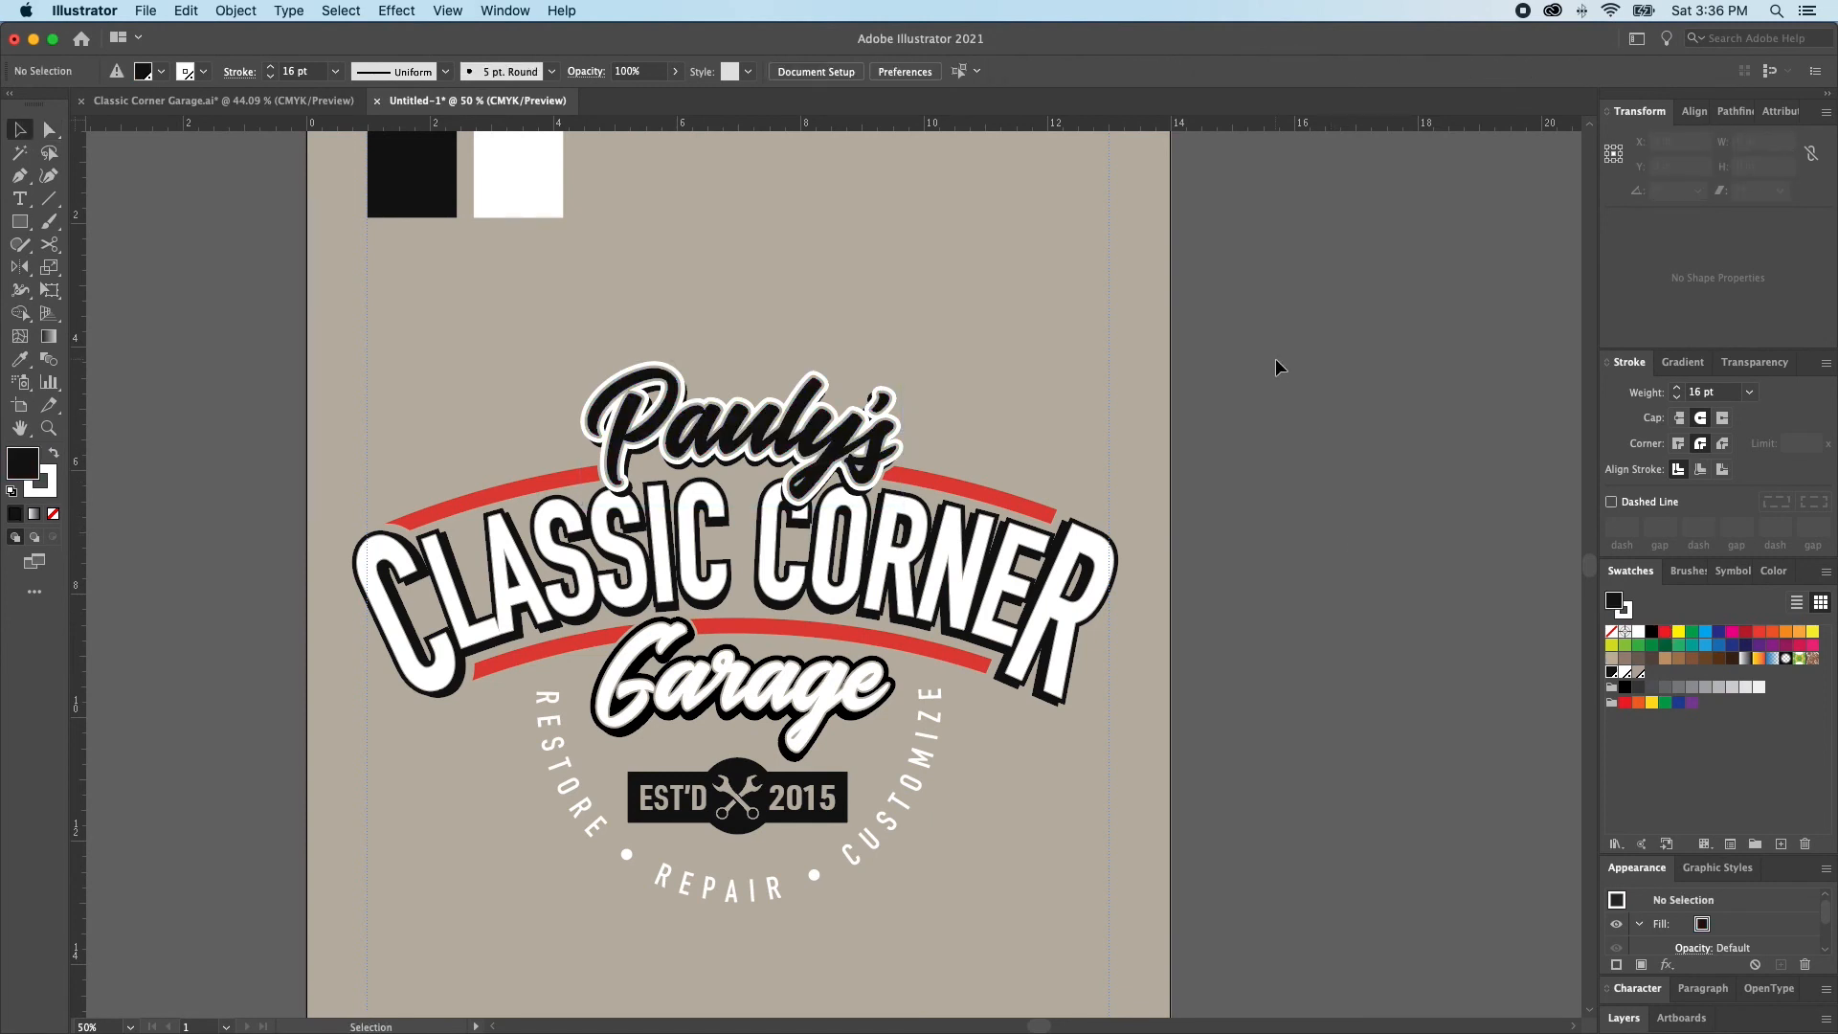
Check the Classic Corner Garage.ai shirt mockup for reference and return to the logo document
left_click(220, 101)
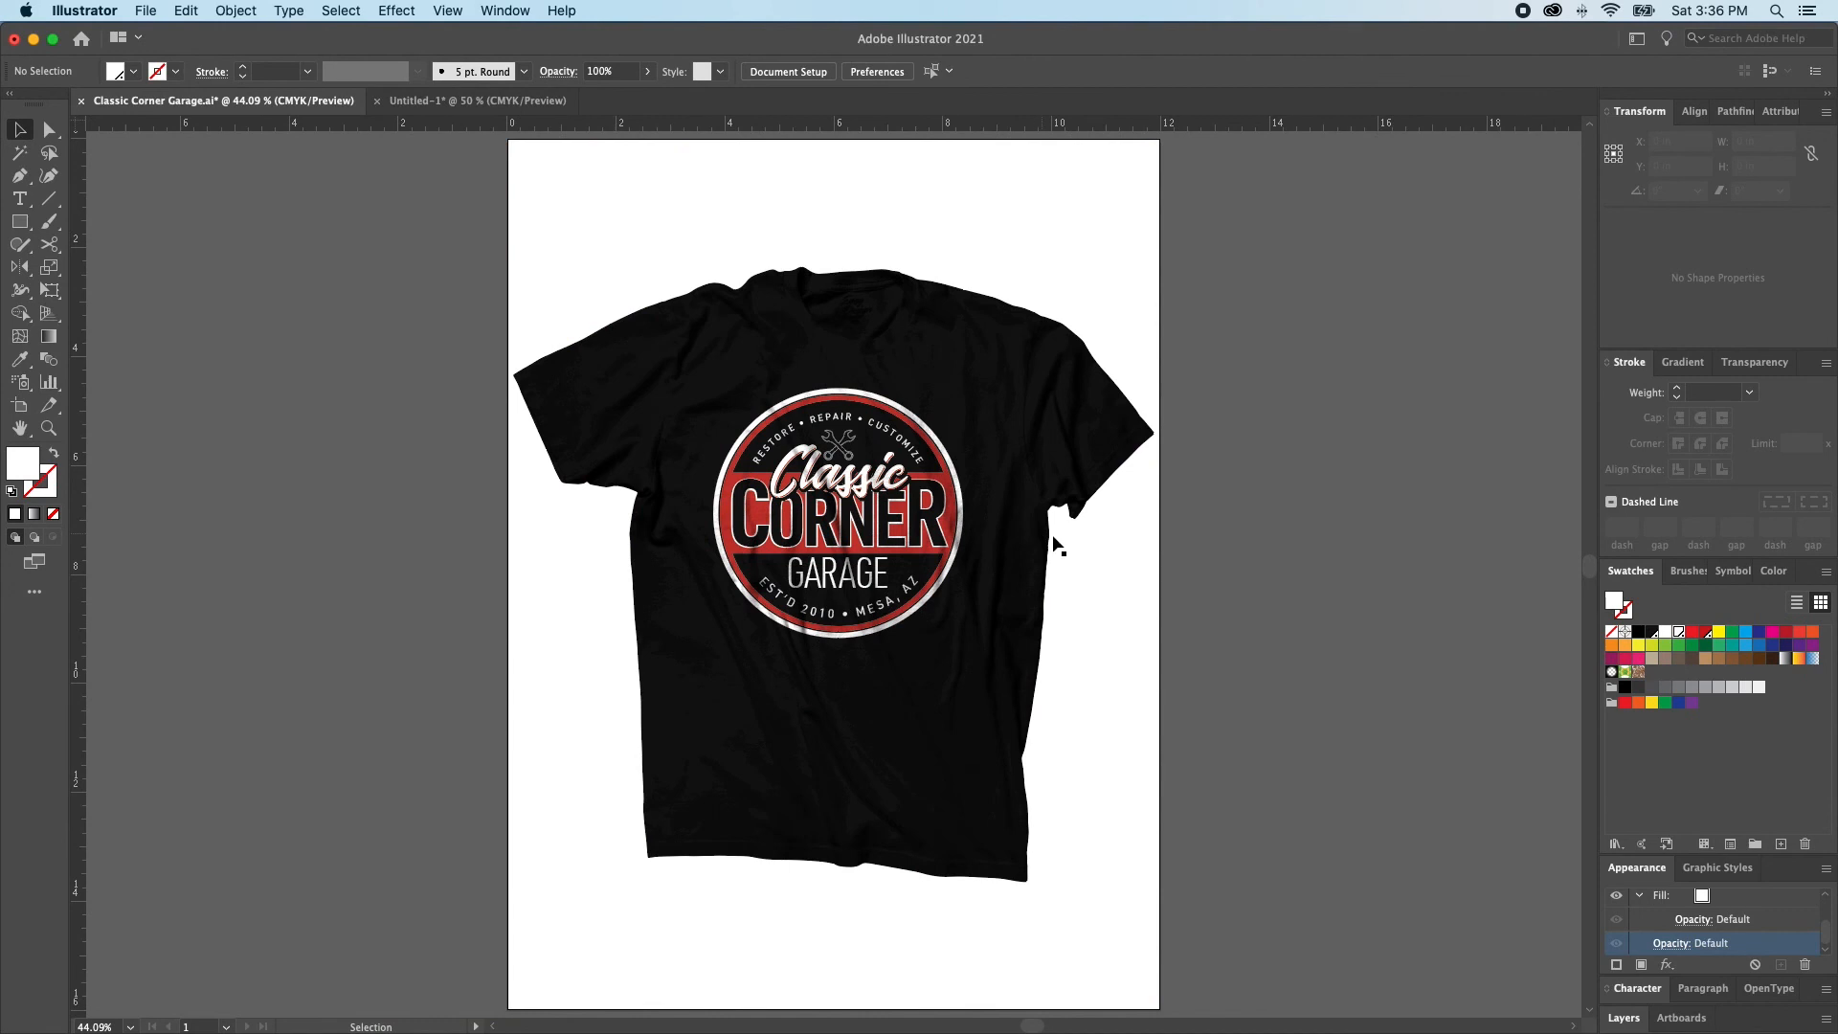
left_click(490, 102)
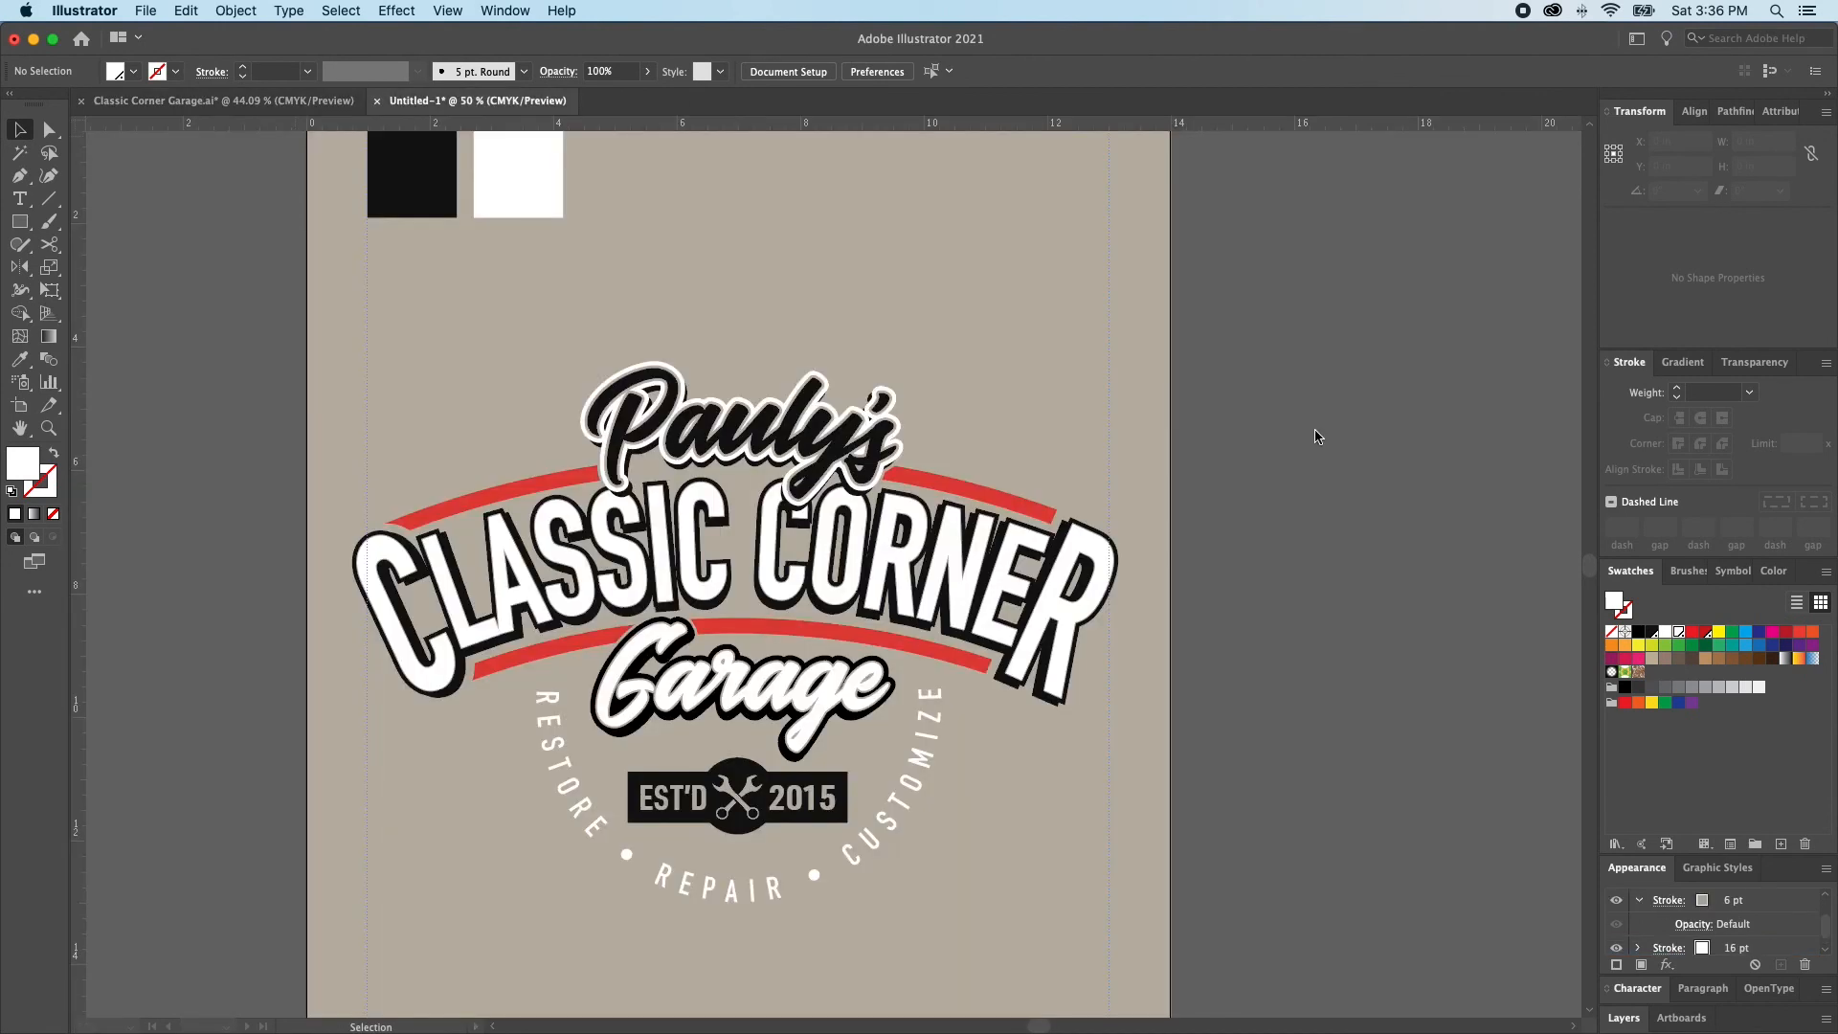
Unlock all artwork and lock the CLASSIC CORNER lettering layers so the arcs behind them can be selected
key("super+z")
key("super+z")
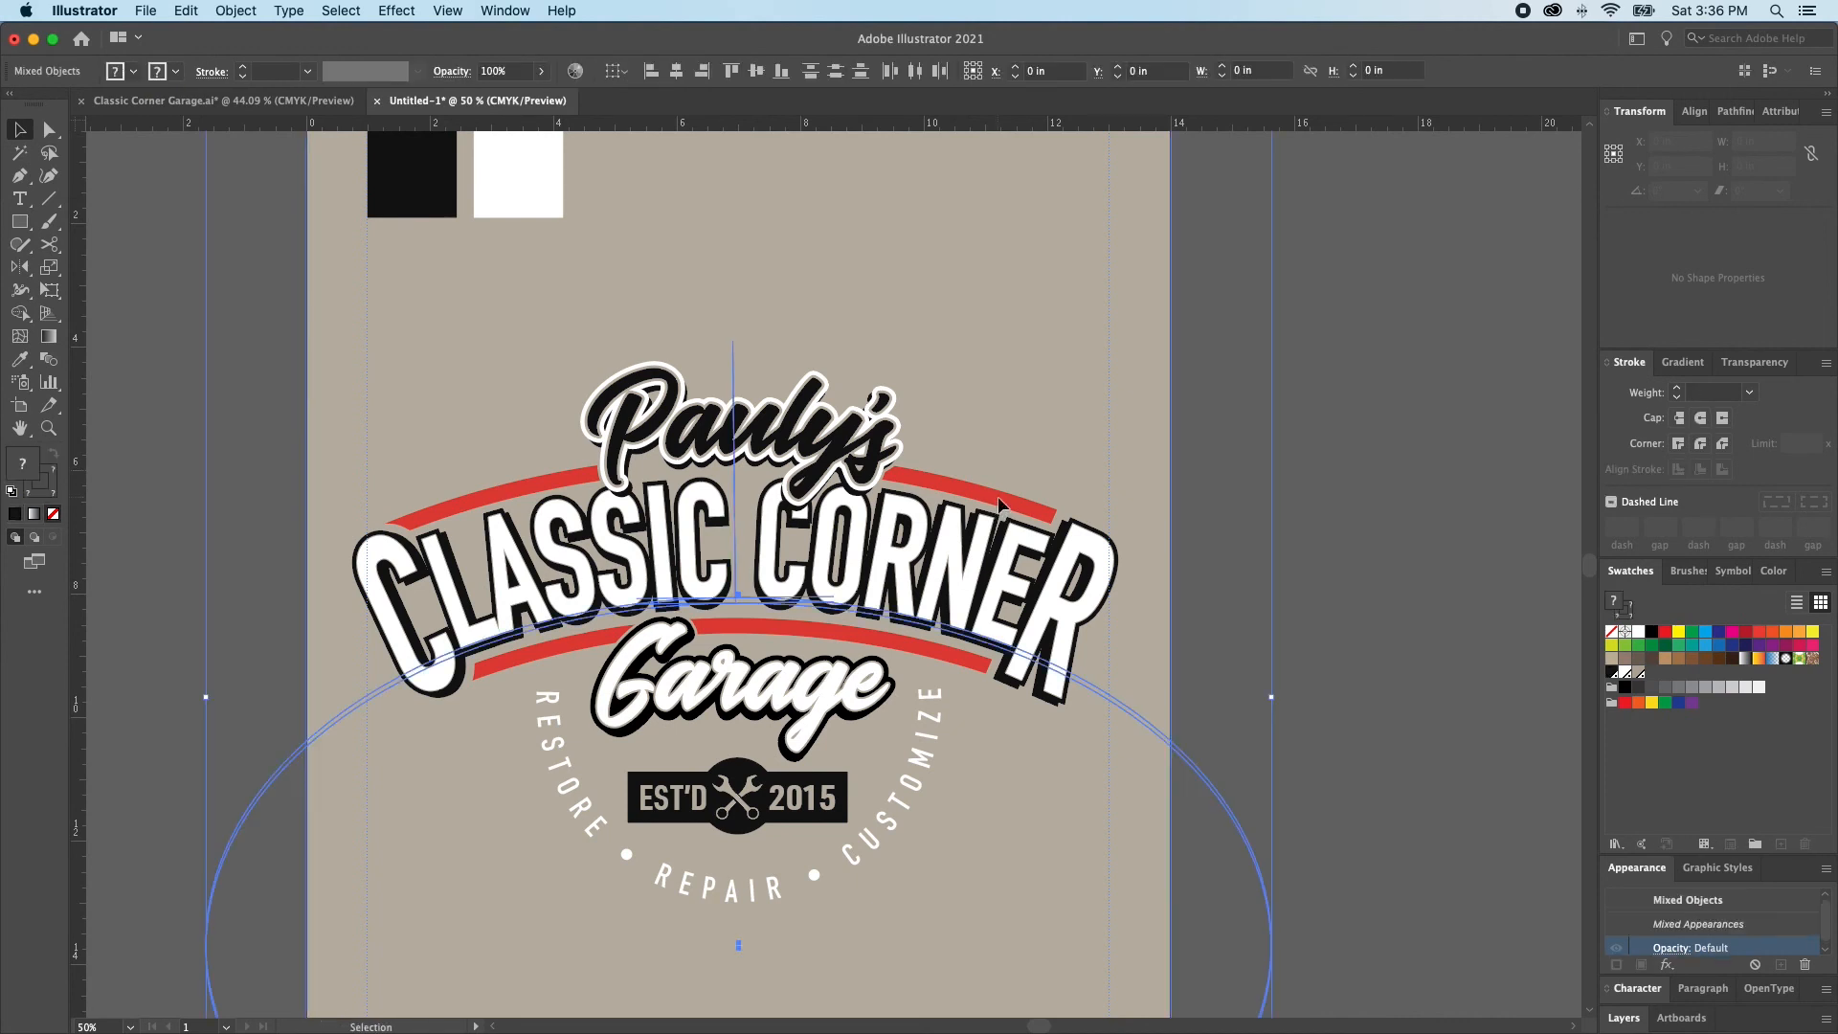
key("super+z")
key("super+z")
key("super+z")
key("super+z")
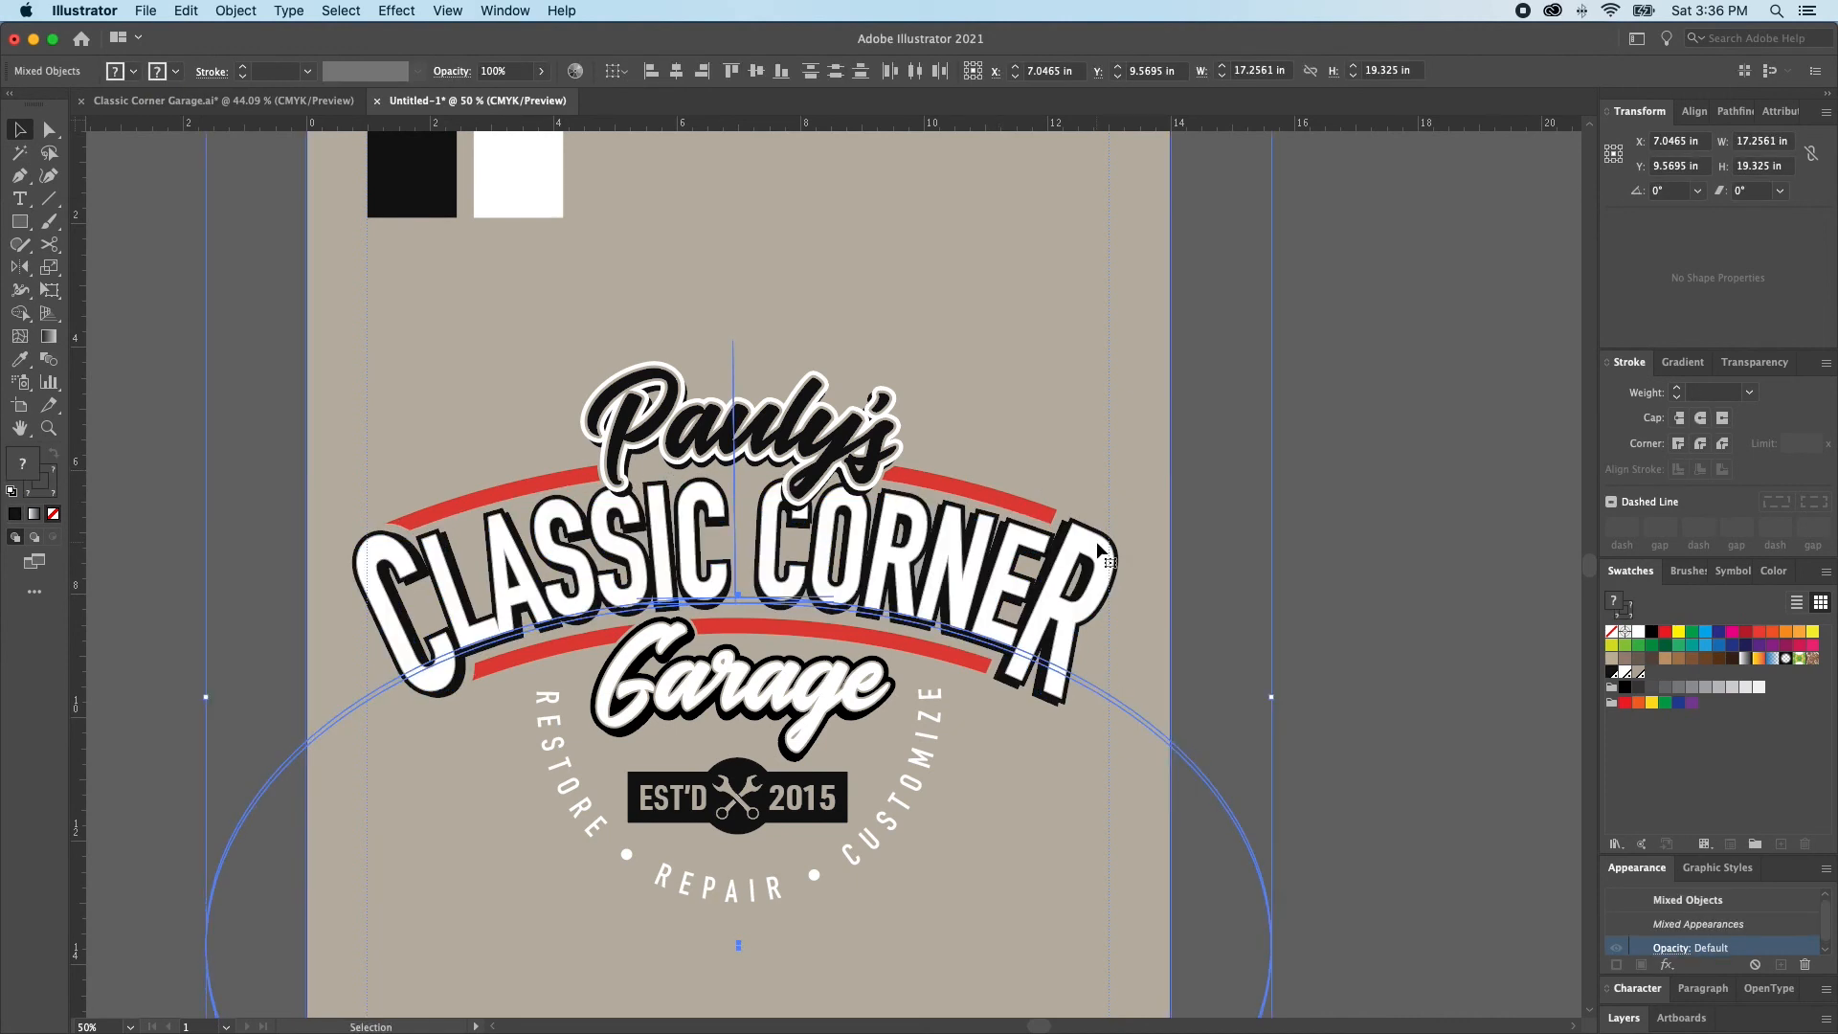
key("super+z")
key("super+z")
key("super+z")
key("super+z")
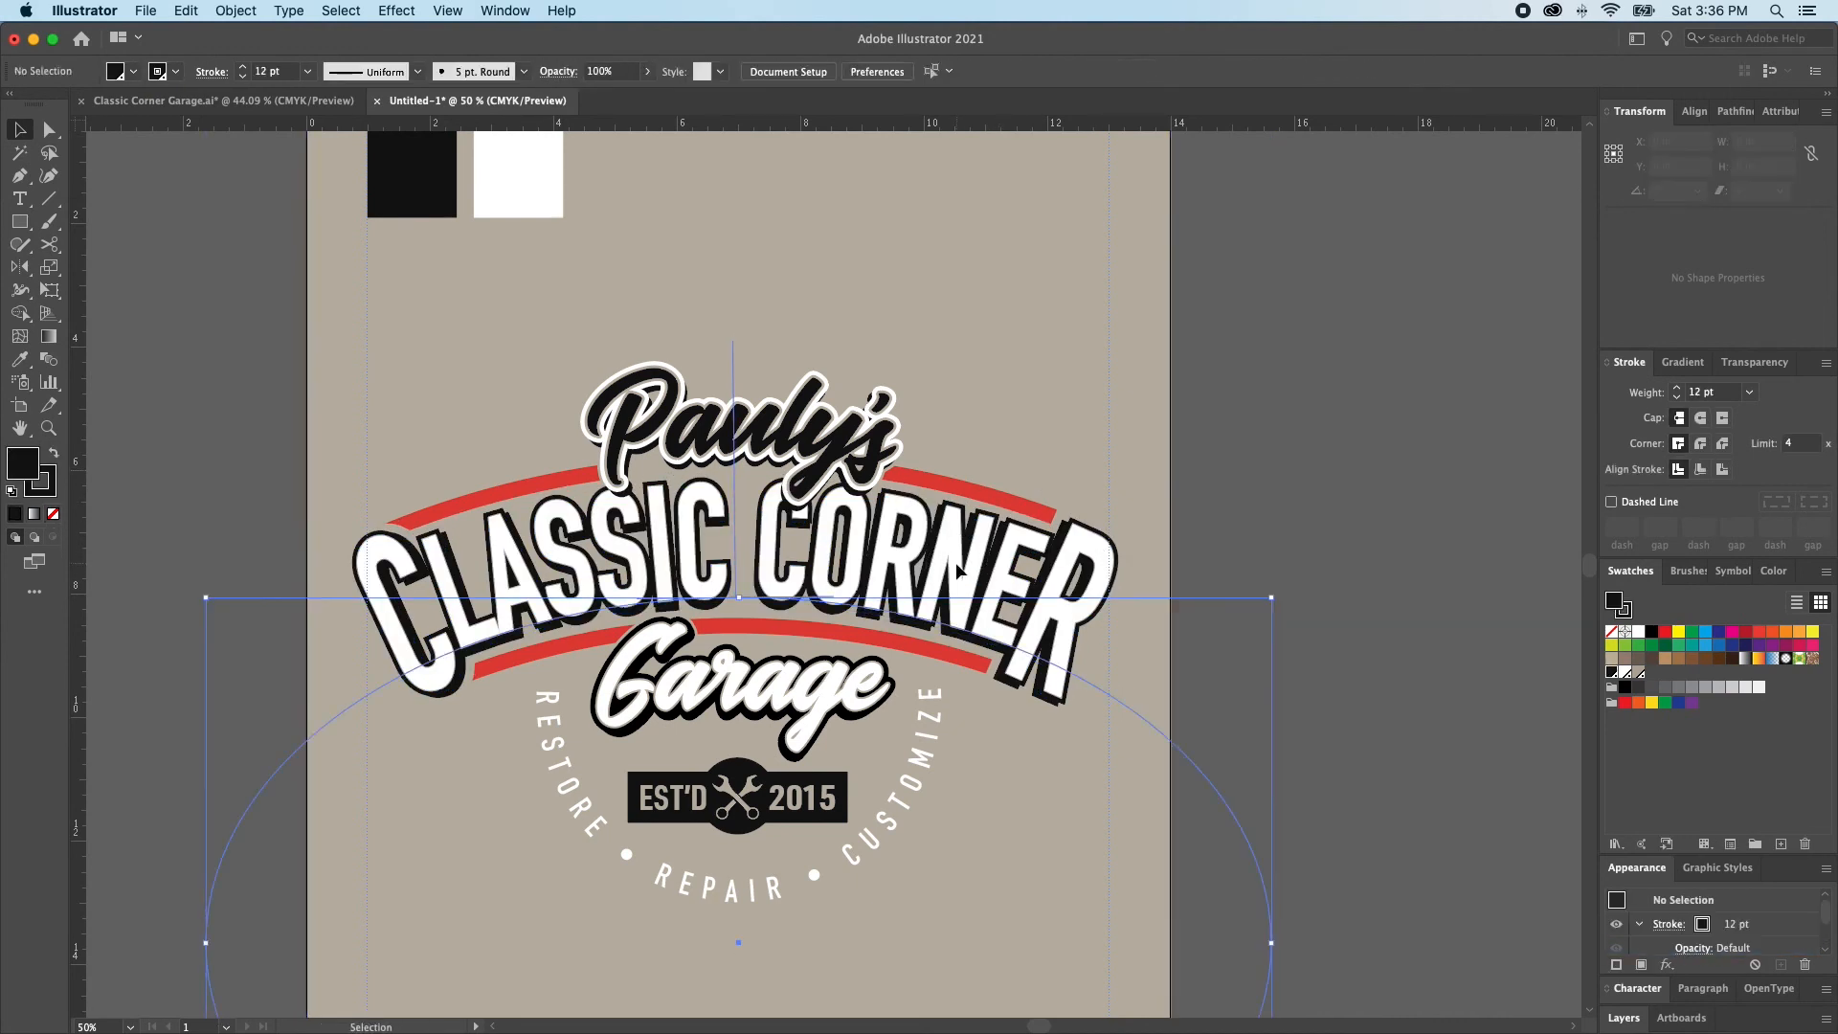
Recolor the strokes of the grouped red arcs black and deselect them
left_click(987, 497)
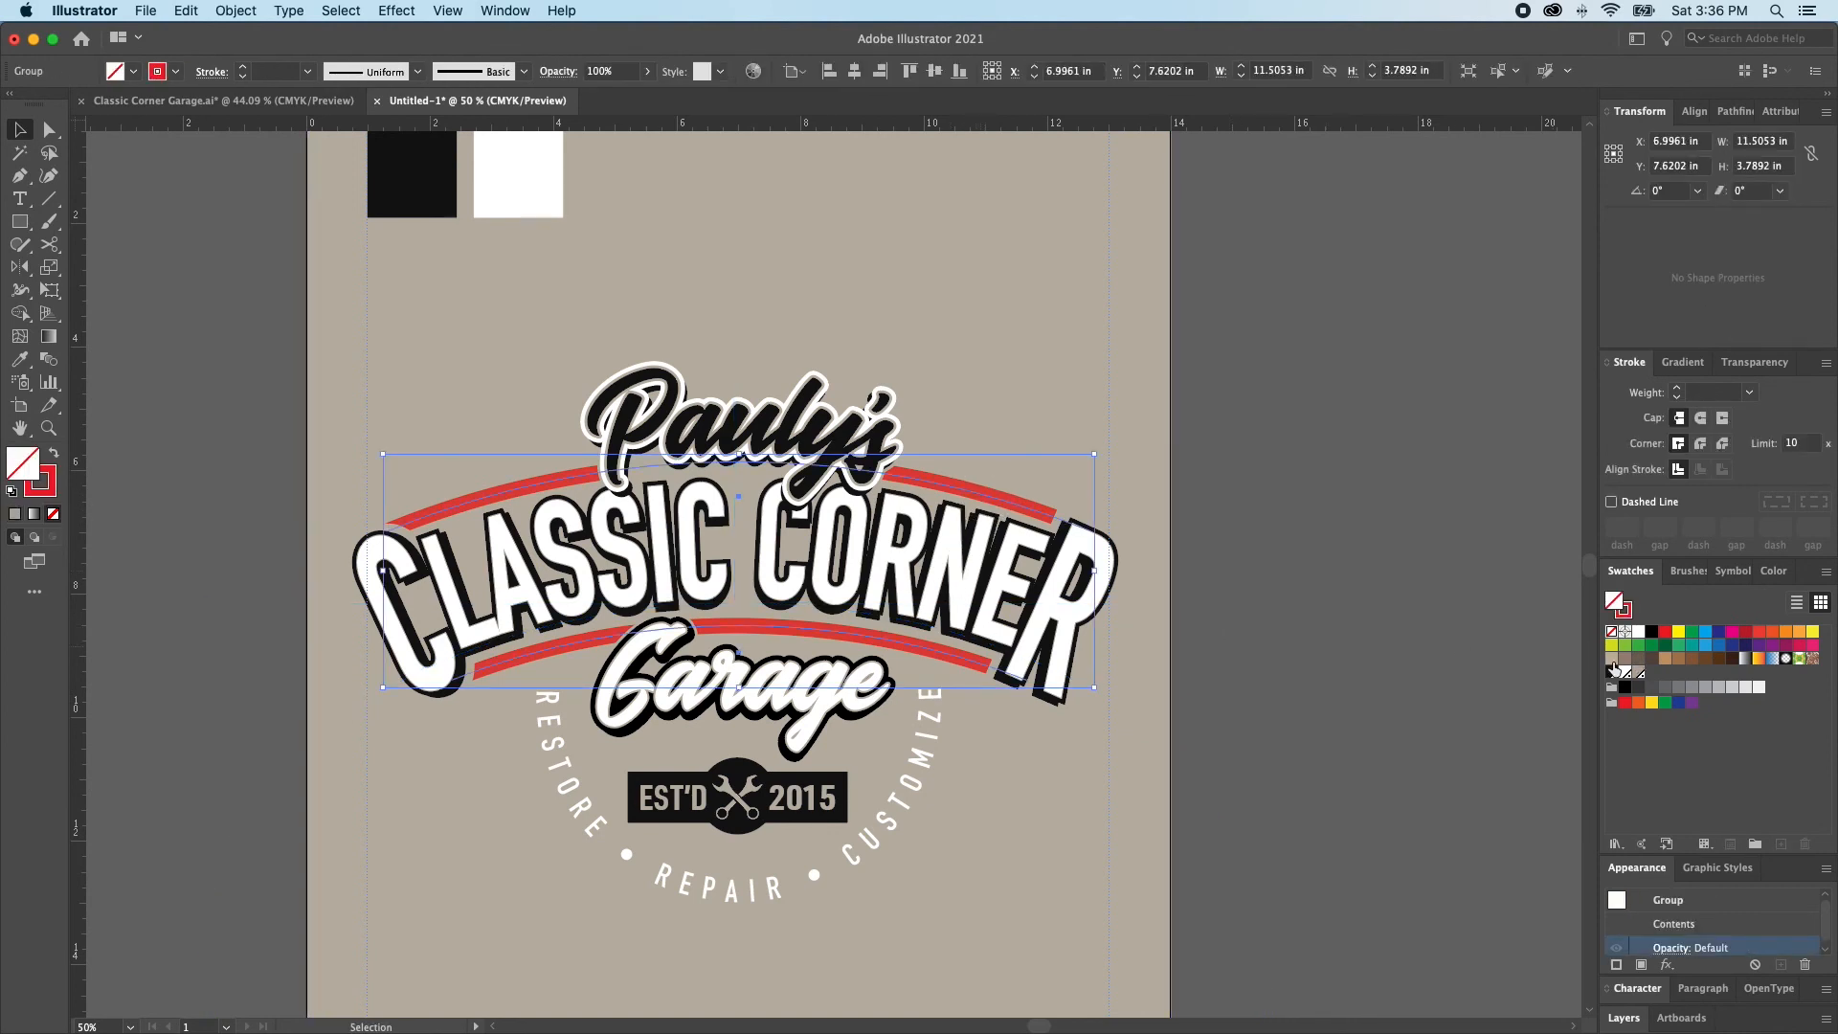
left_click(1626, 701)
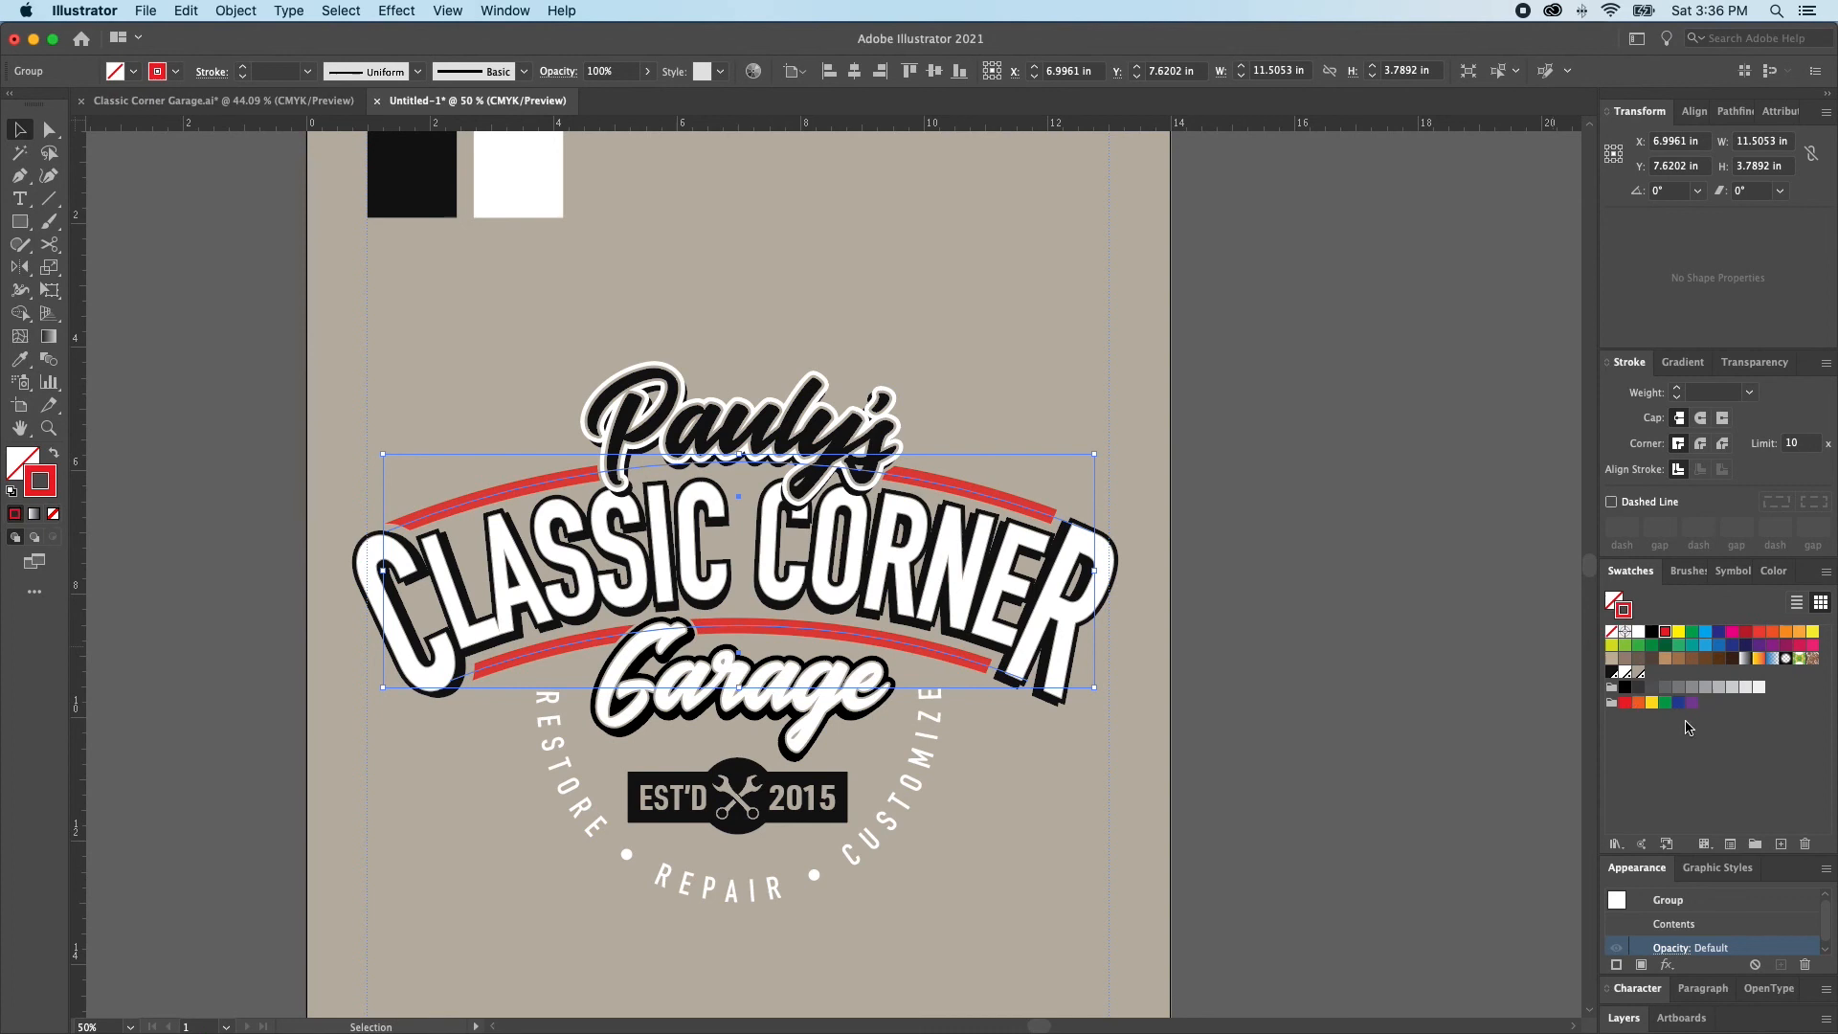
left_click(1625, 686)
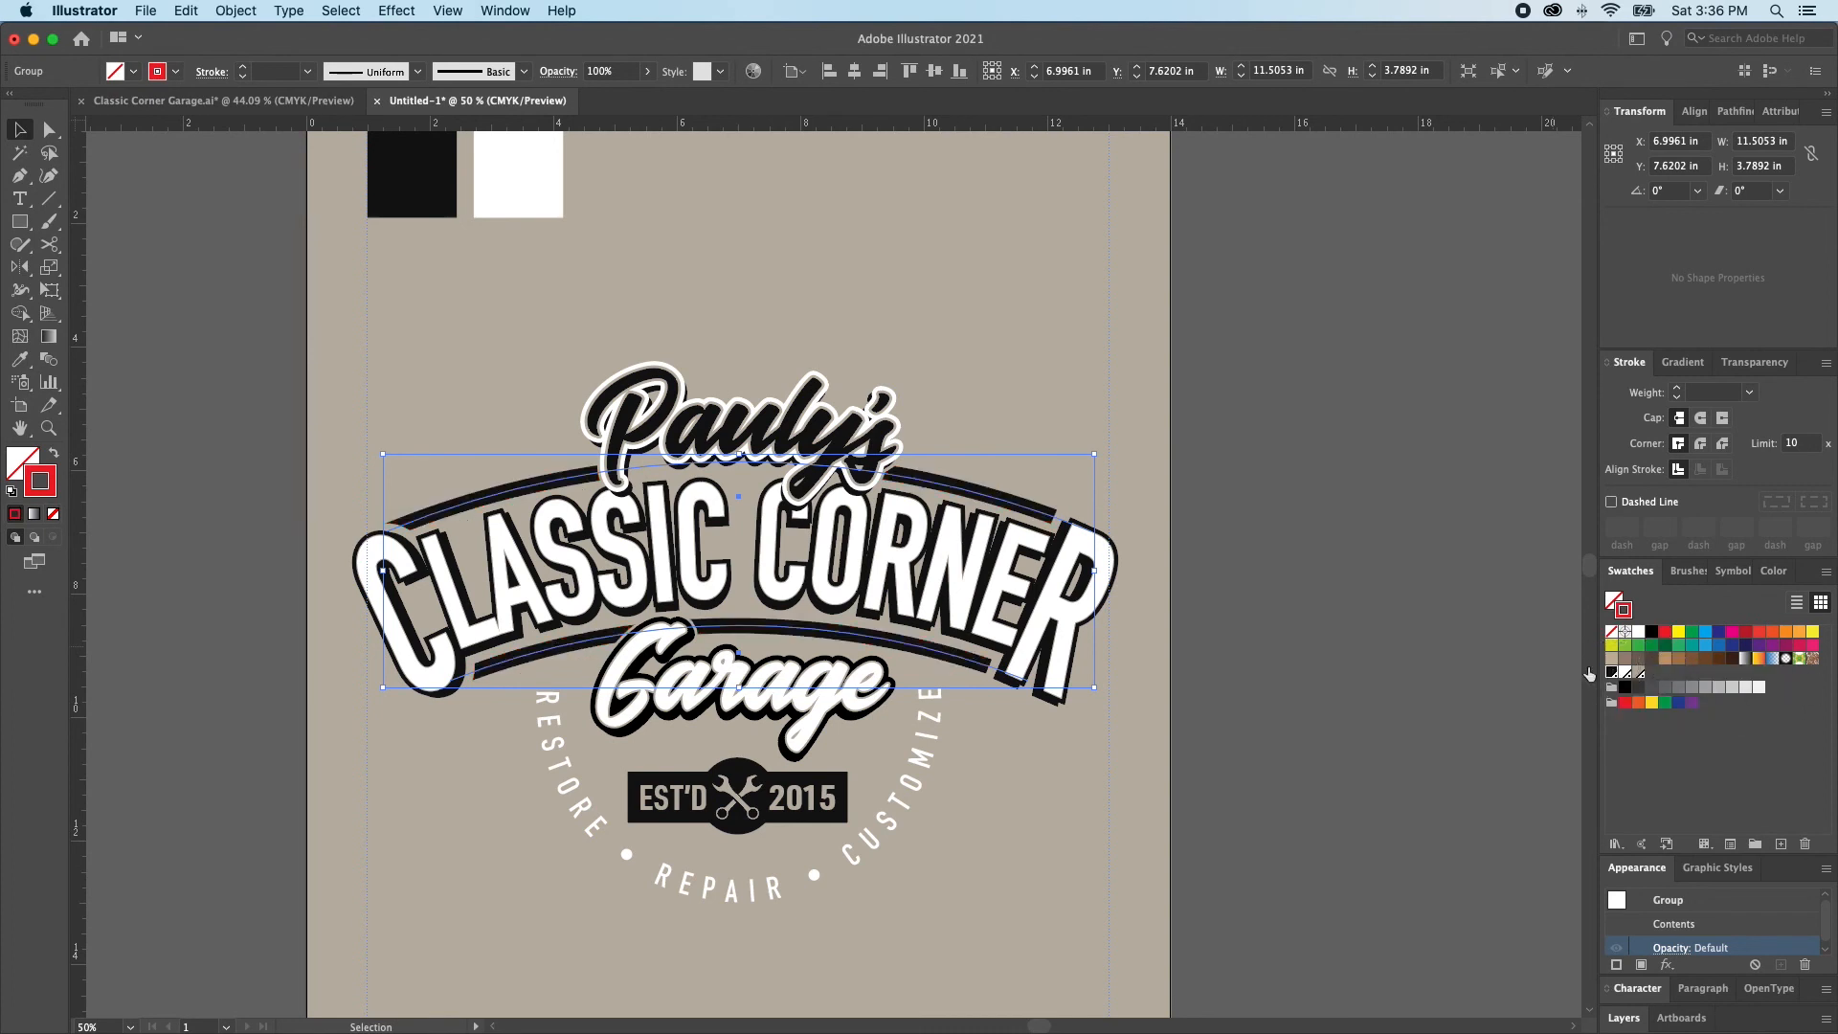
left_click(1433, 589)
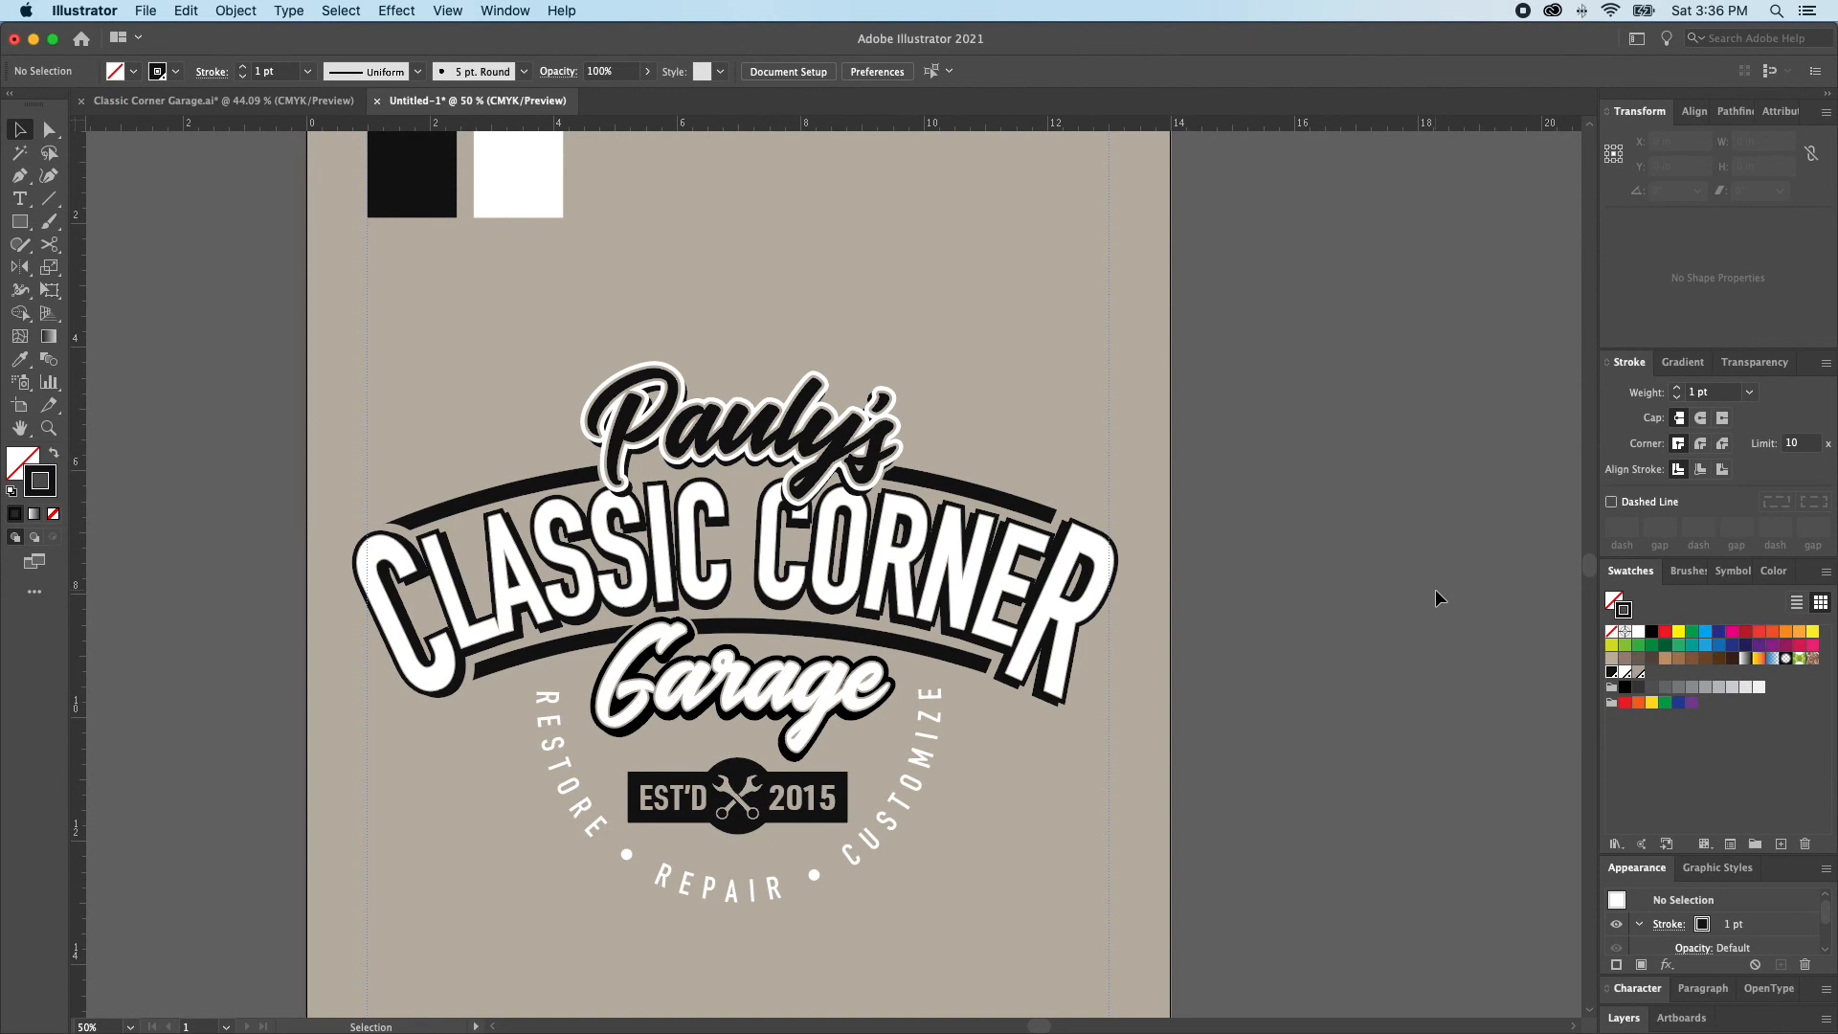
Recolor the strokes of the arc group with the tan background swatch and deselect it
left_click(941, 491)
key("v")
left_click(1638, 674)
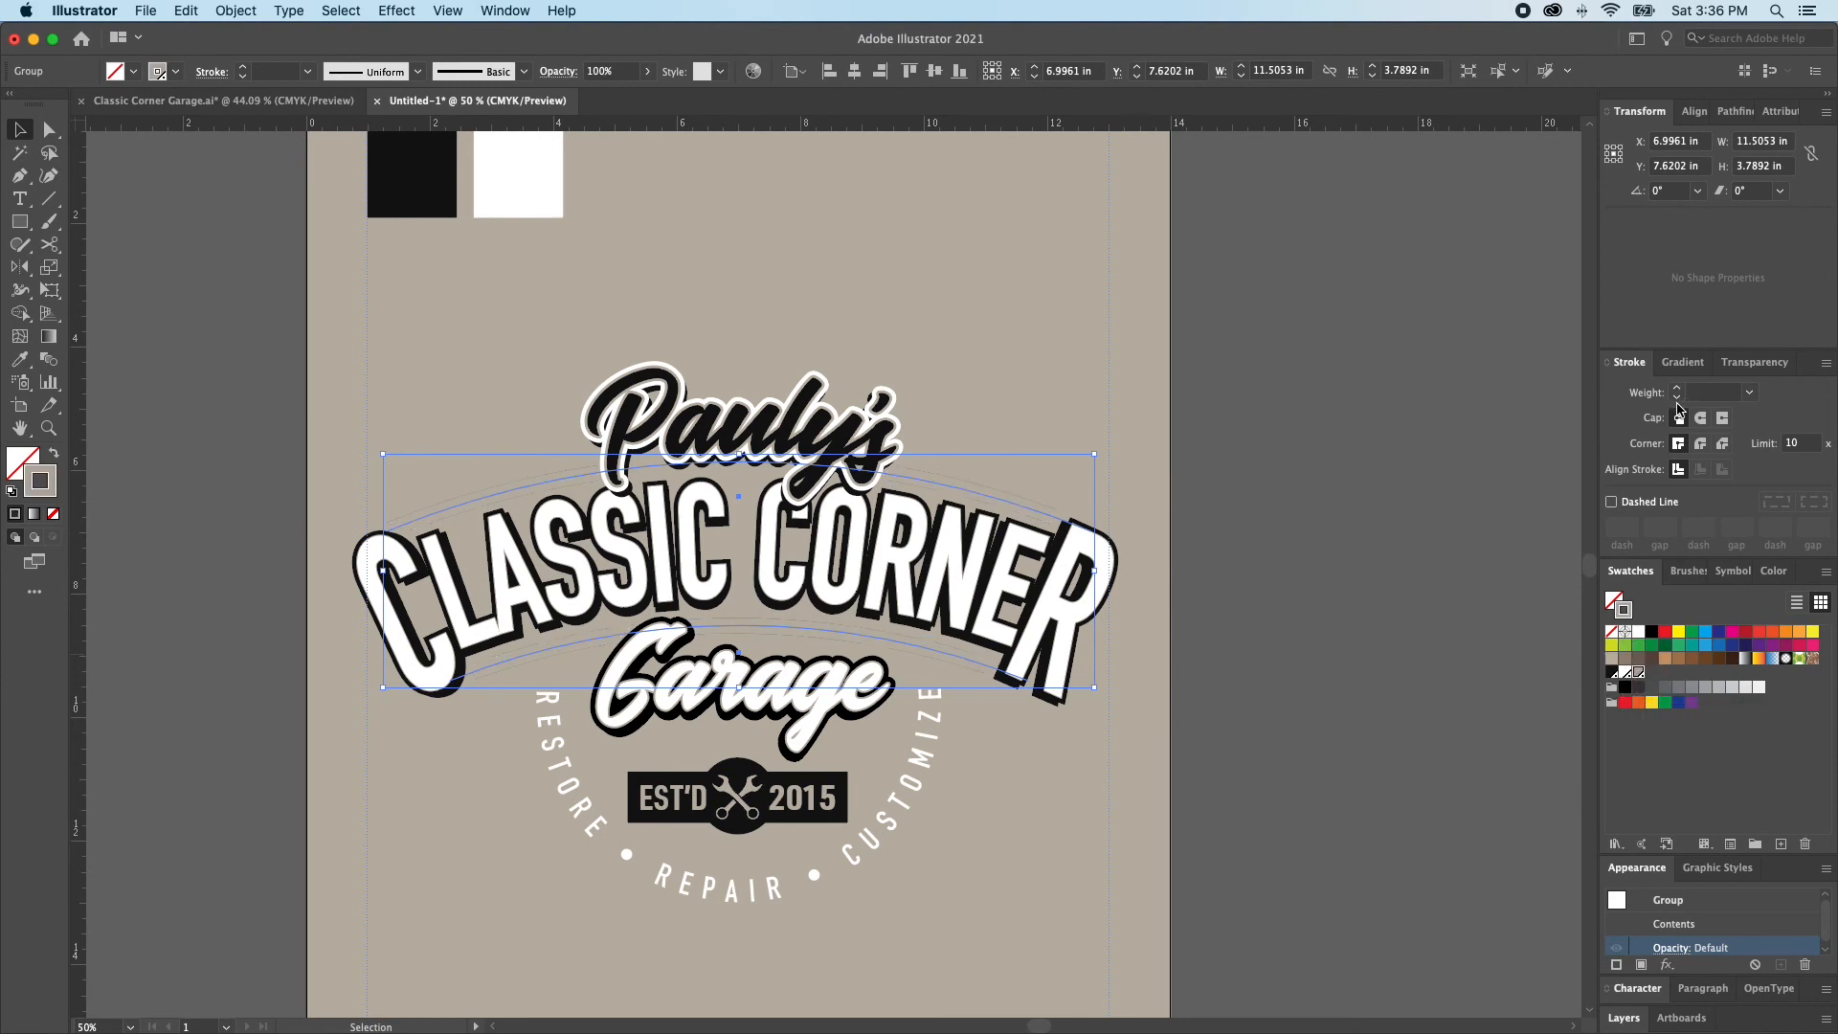
key("super")
key("super+shift+a")
key("a")
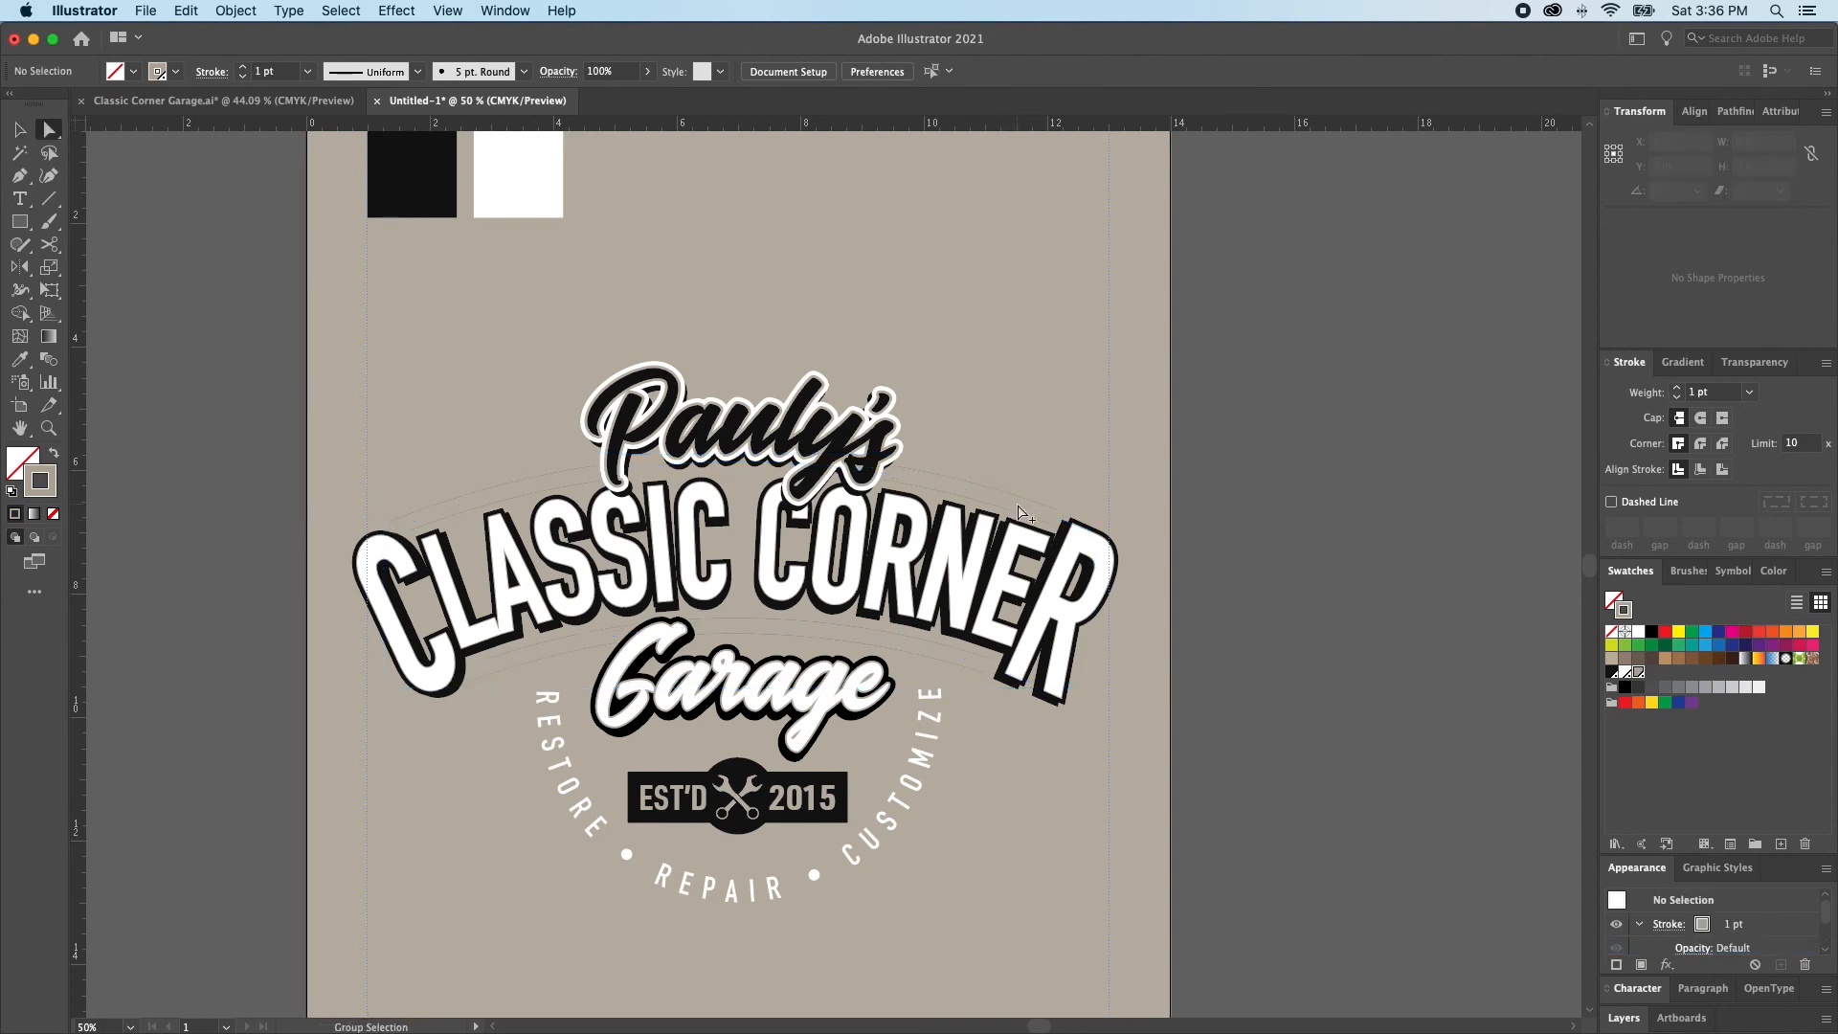
Set the stroke weight of the upper tan arc and the black arc behind it to 16 pt
left_click(1016, 504, "alt")
left_click(1014, 499, "alt")
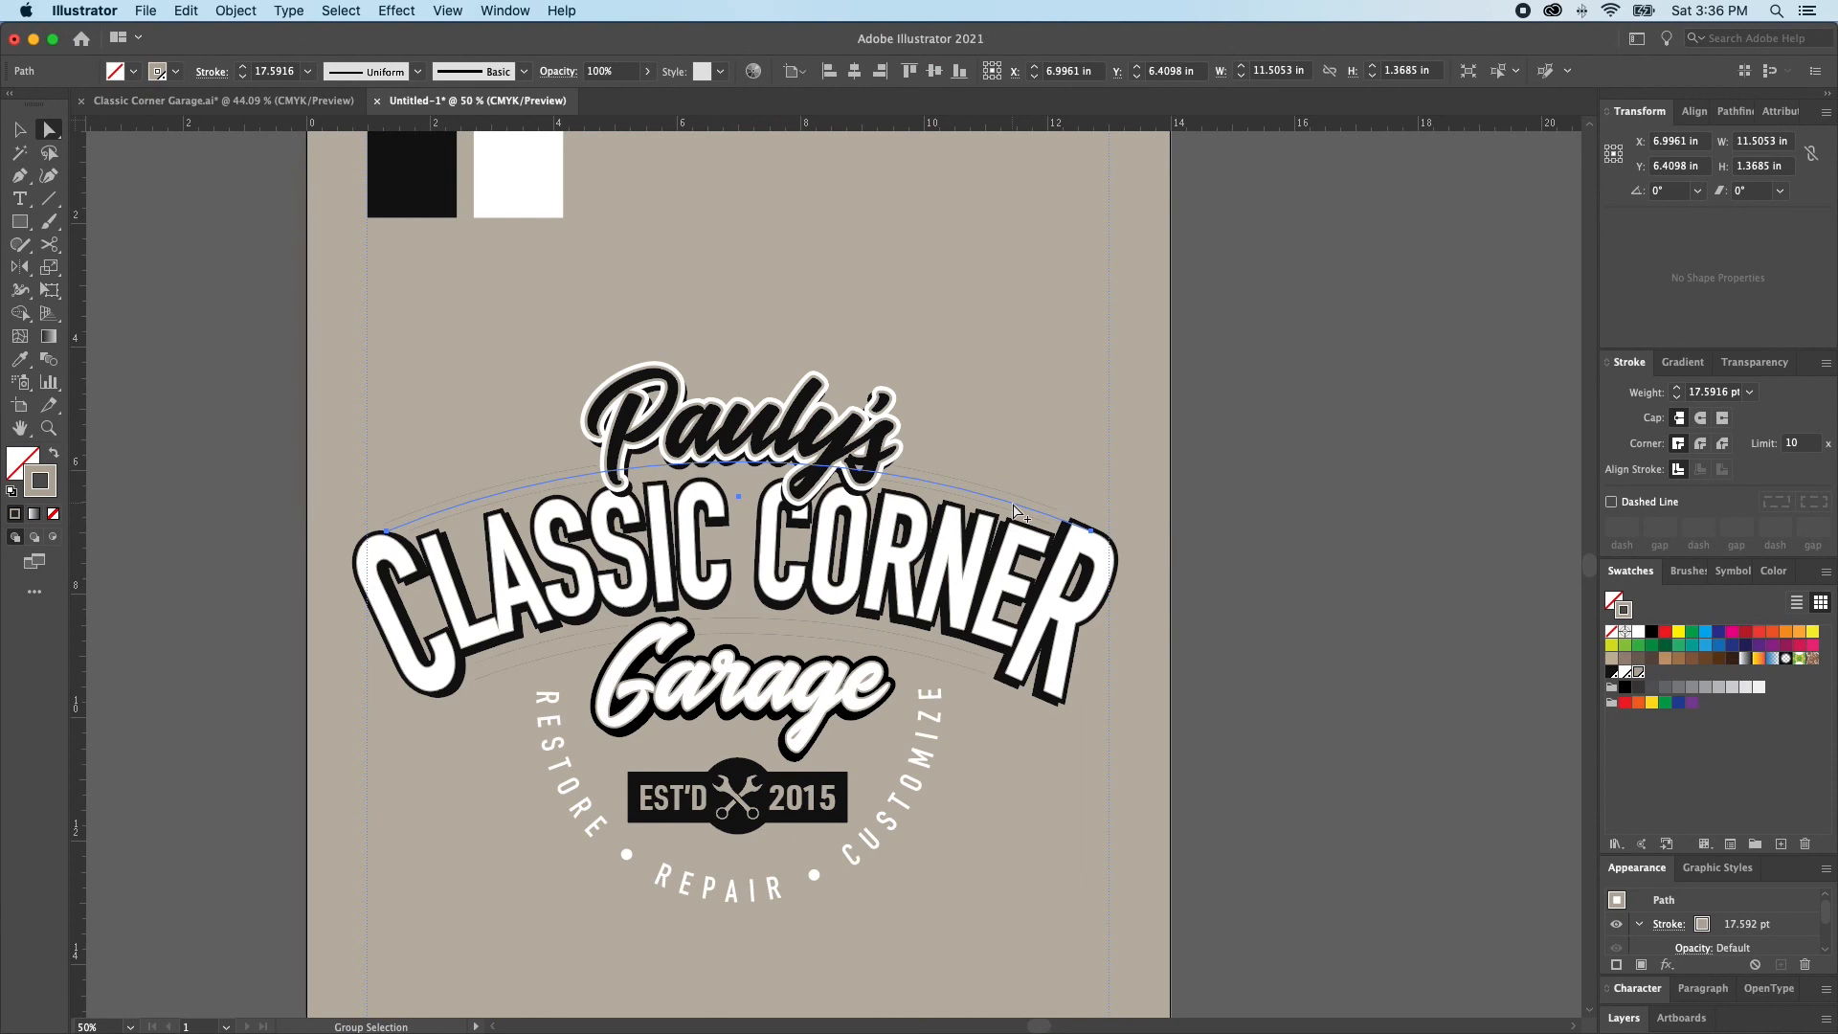
left_click(1677, 396)
left_click(1677, 396)
key("super+z")
key("super+z")
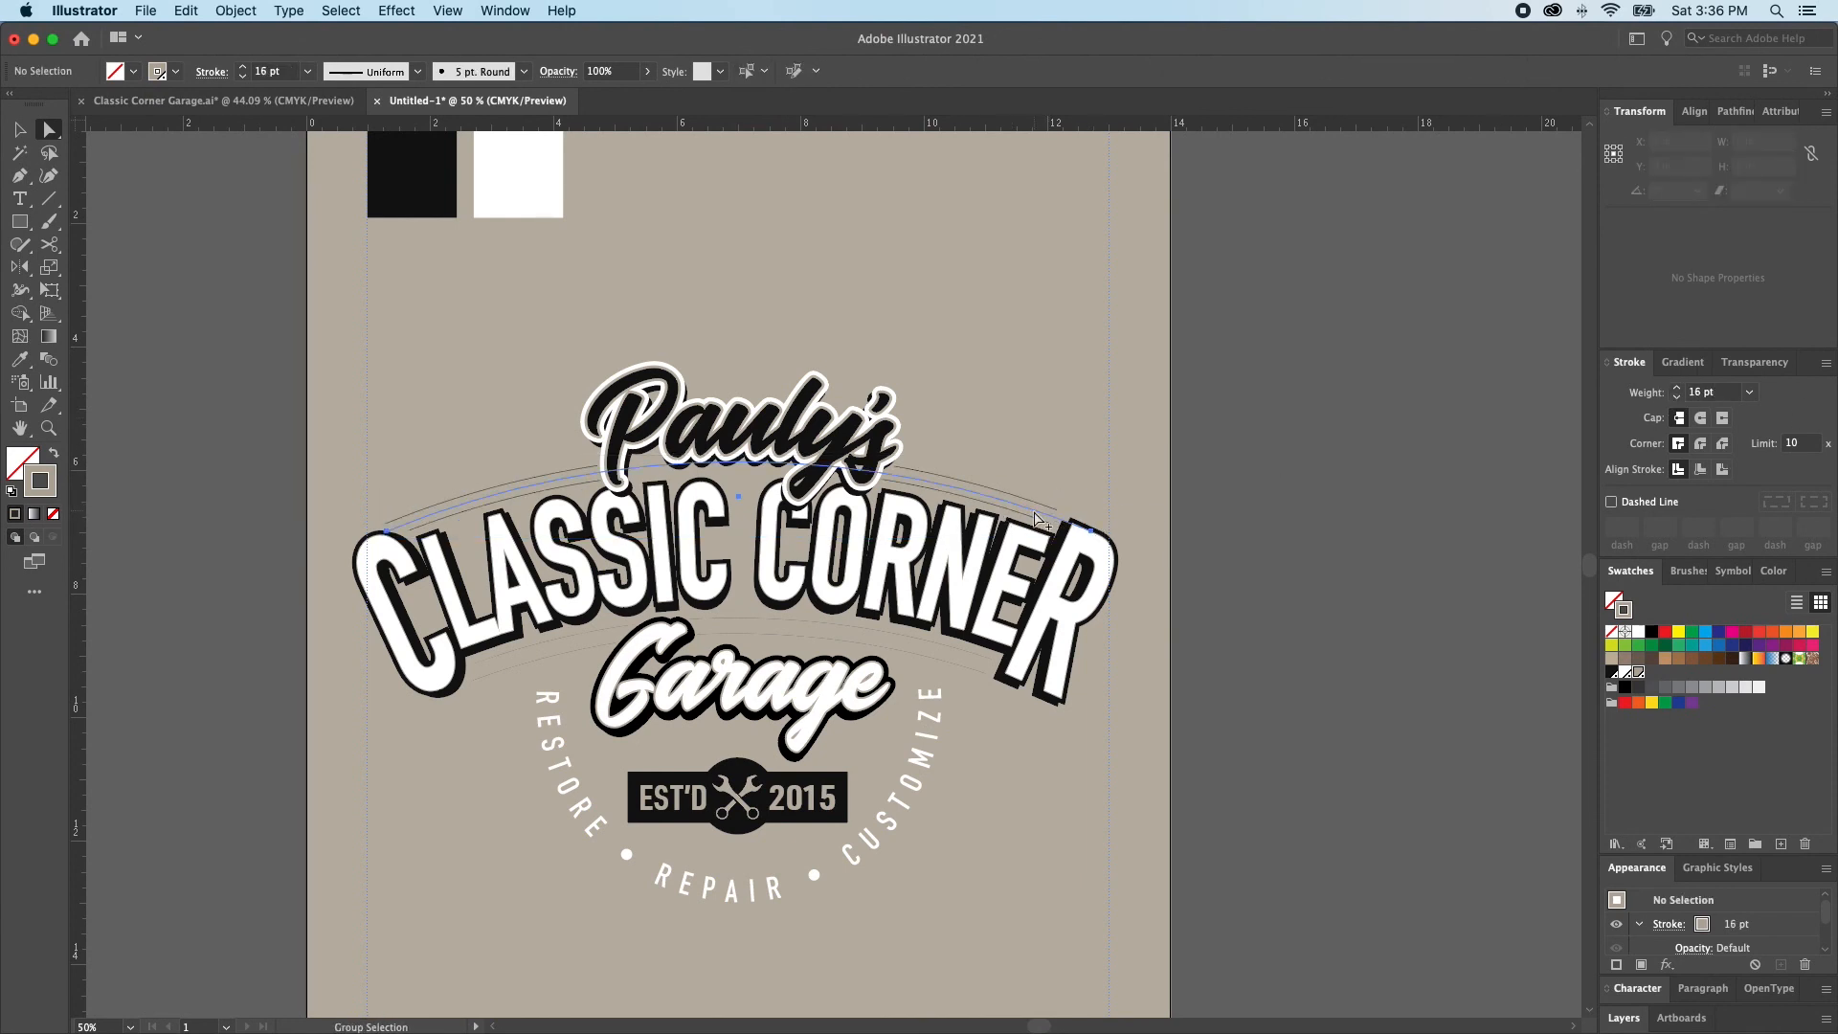
left_click(1676, 399)
left_click(1675, 398)
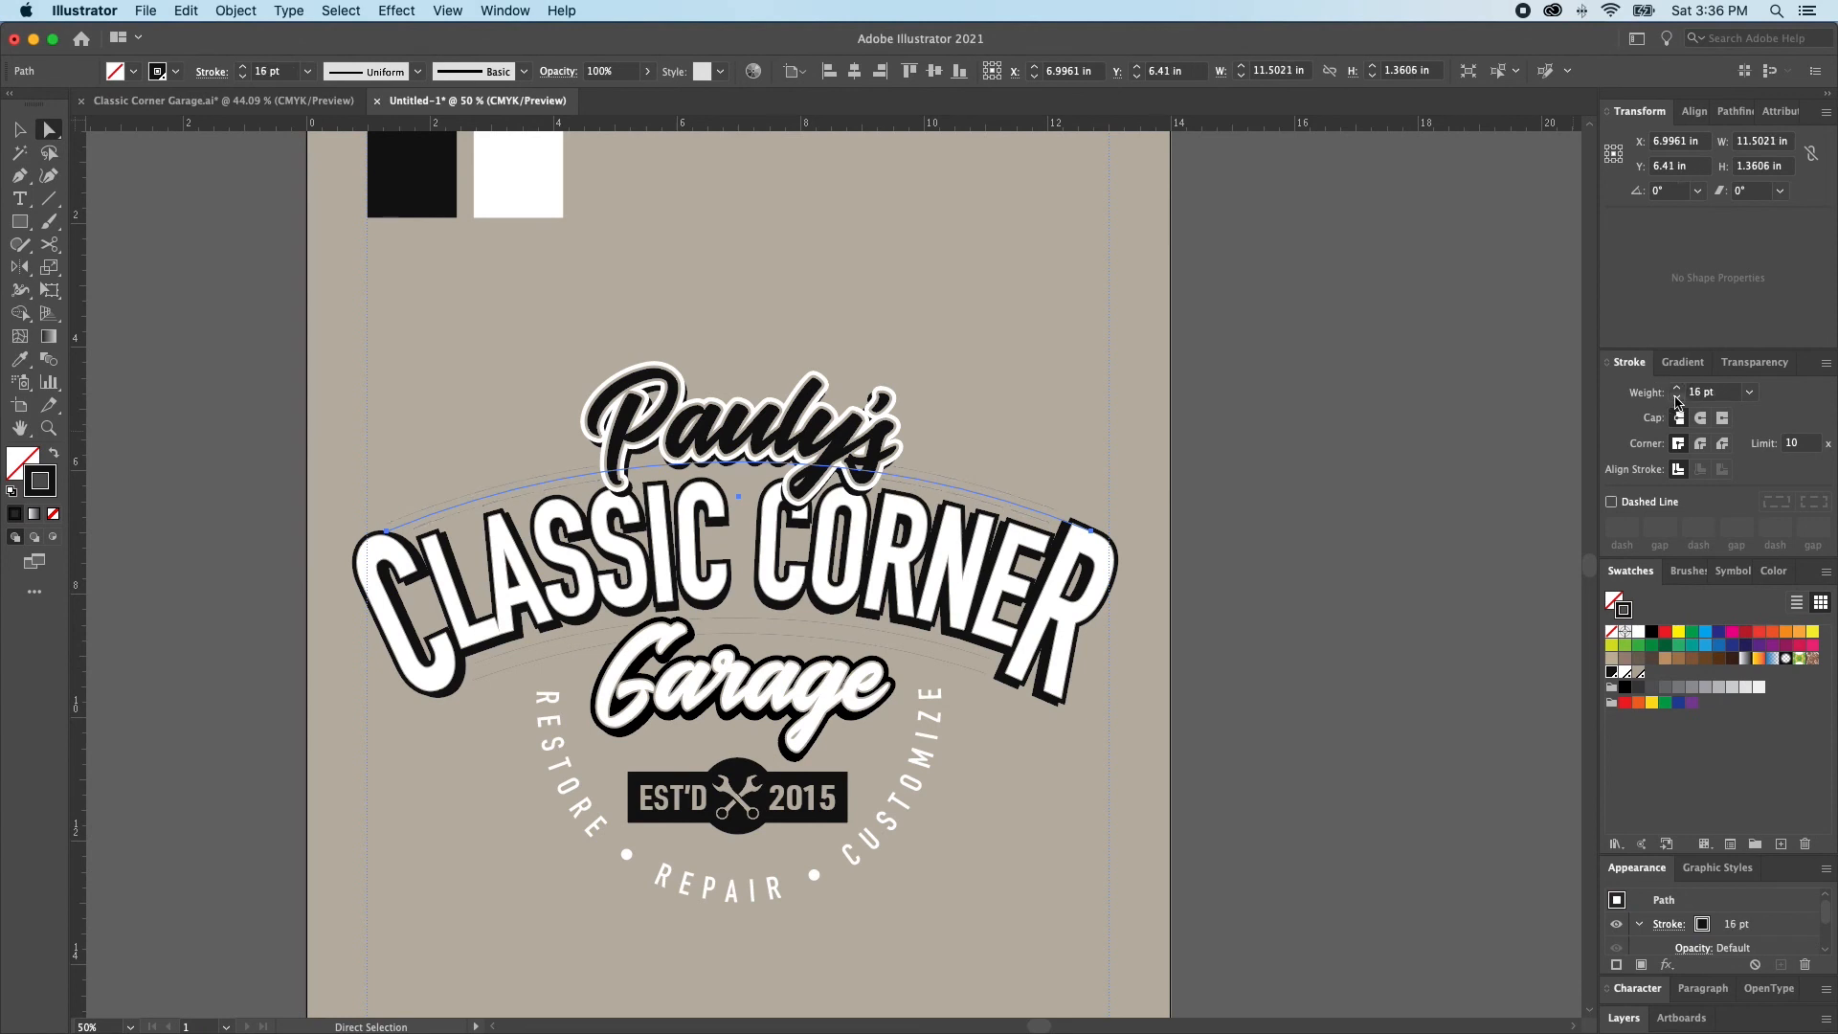
Set the stroke weight of the lower tan arc and the black arc behind it to 16 pt
left_click(968, 664)
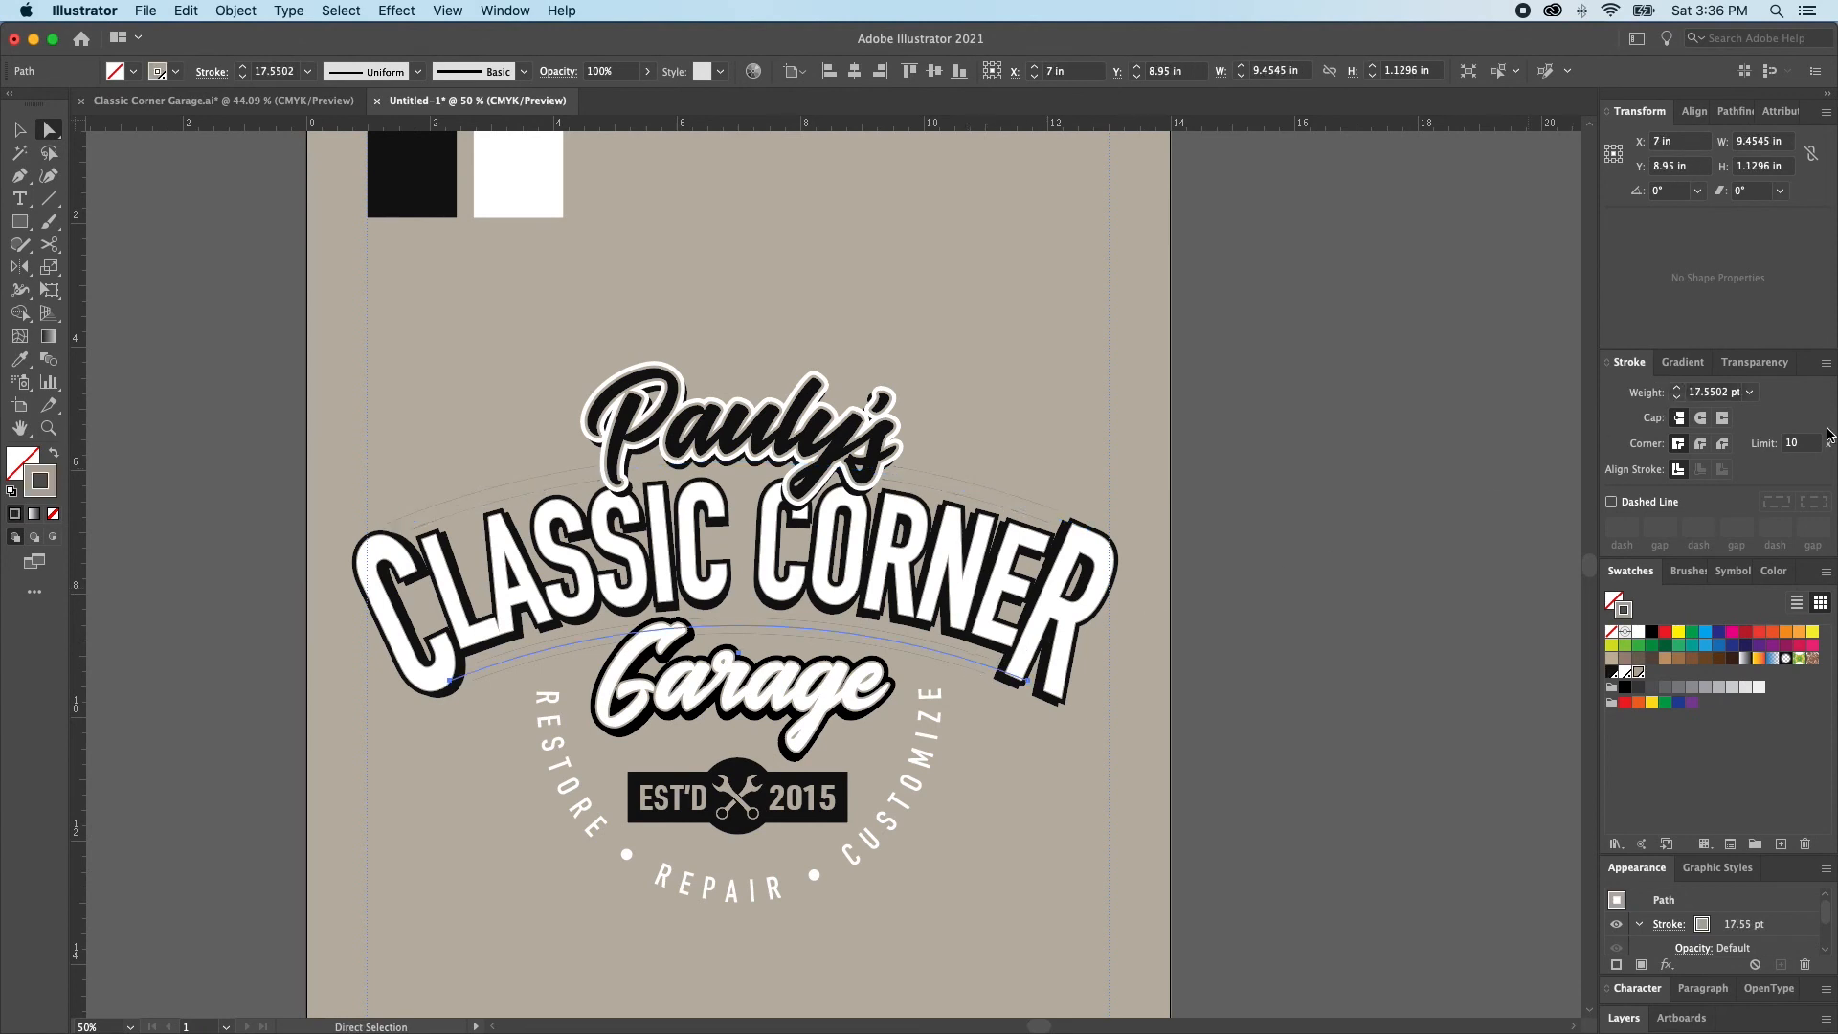
left_click(1676, 398)
left_click(1676, 399)
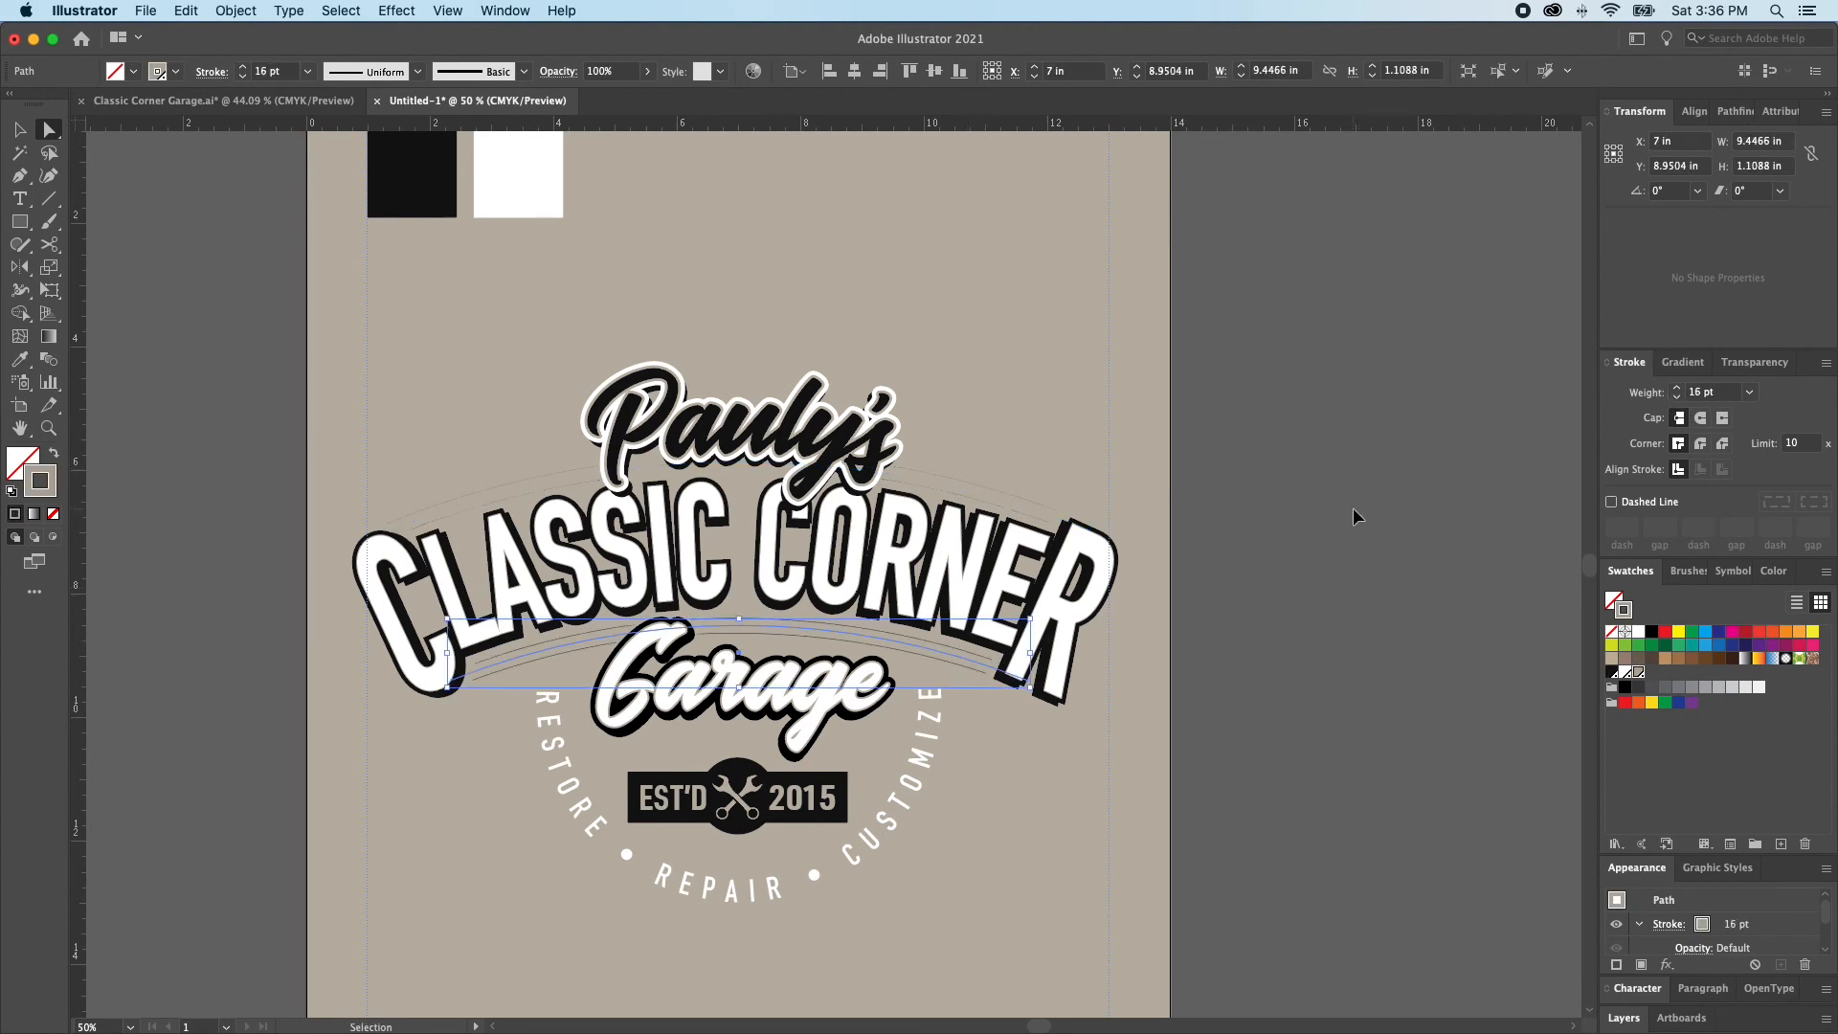
left_click(1156, 589)
left_click(968, 665)
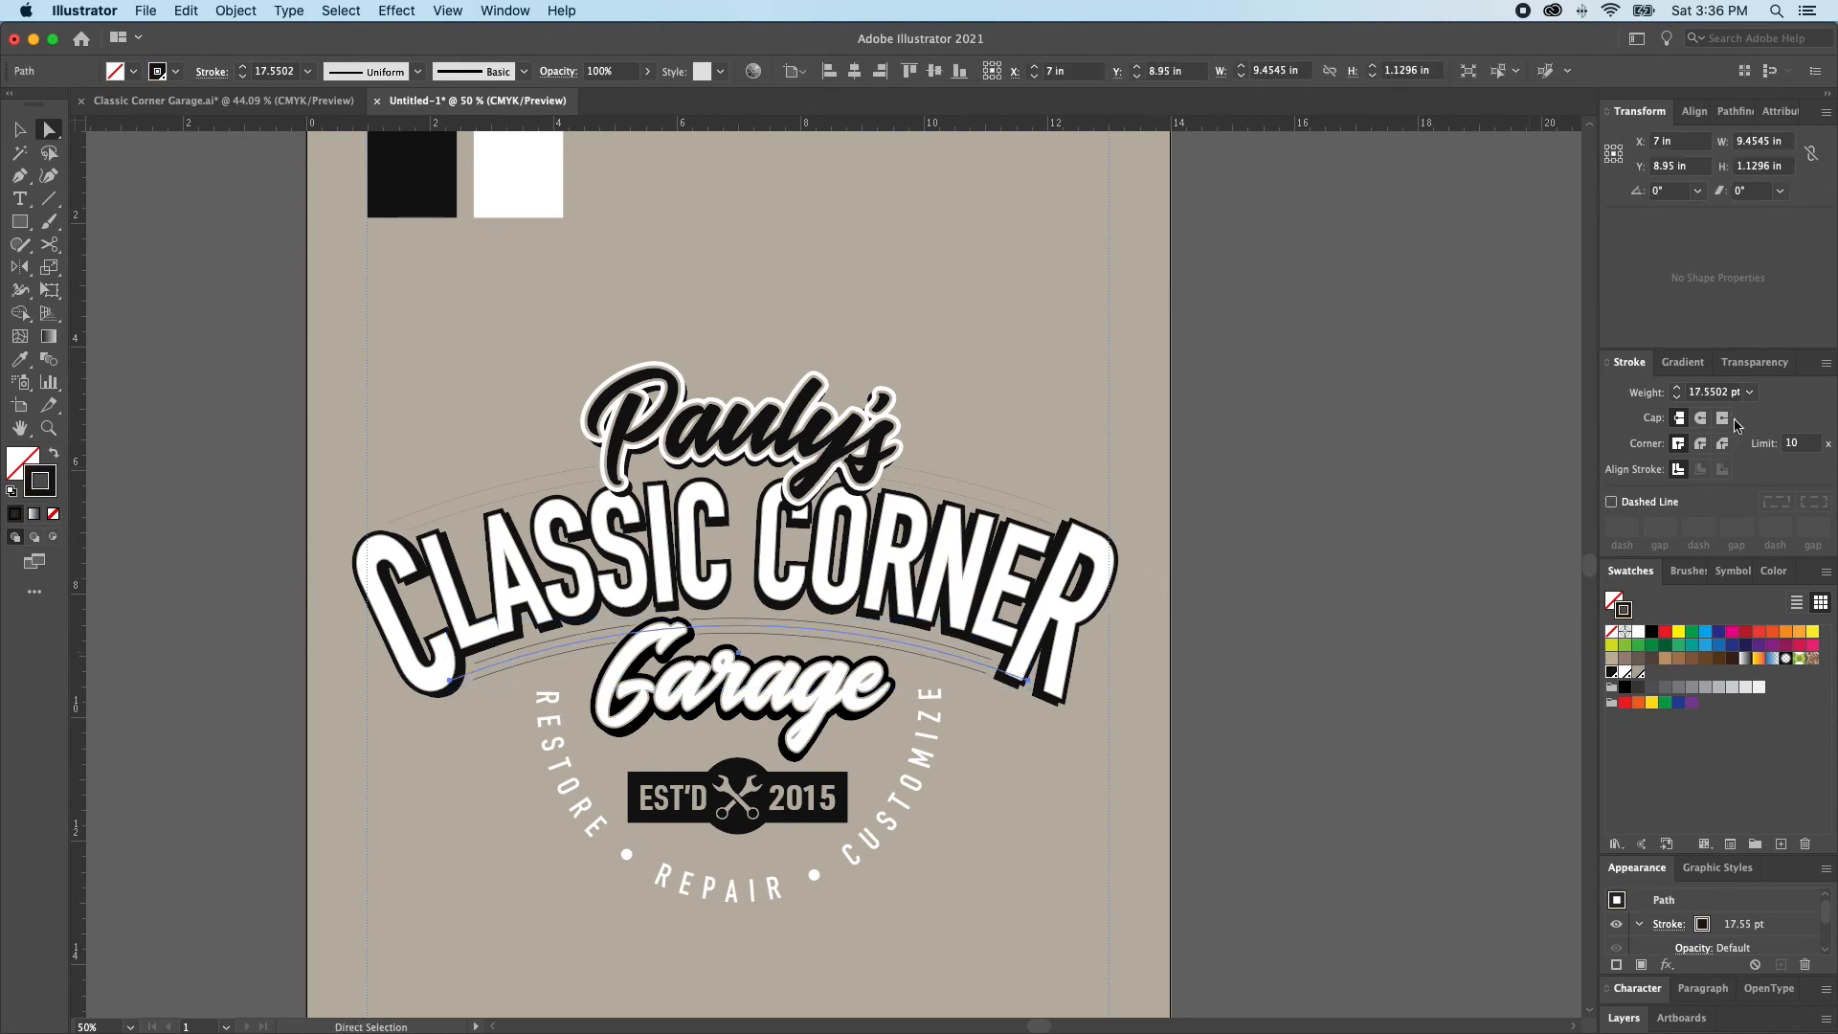
left_click(1676, 400)
left_click(1676, 400)
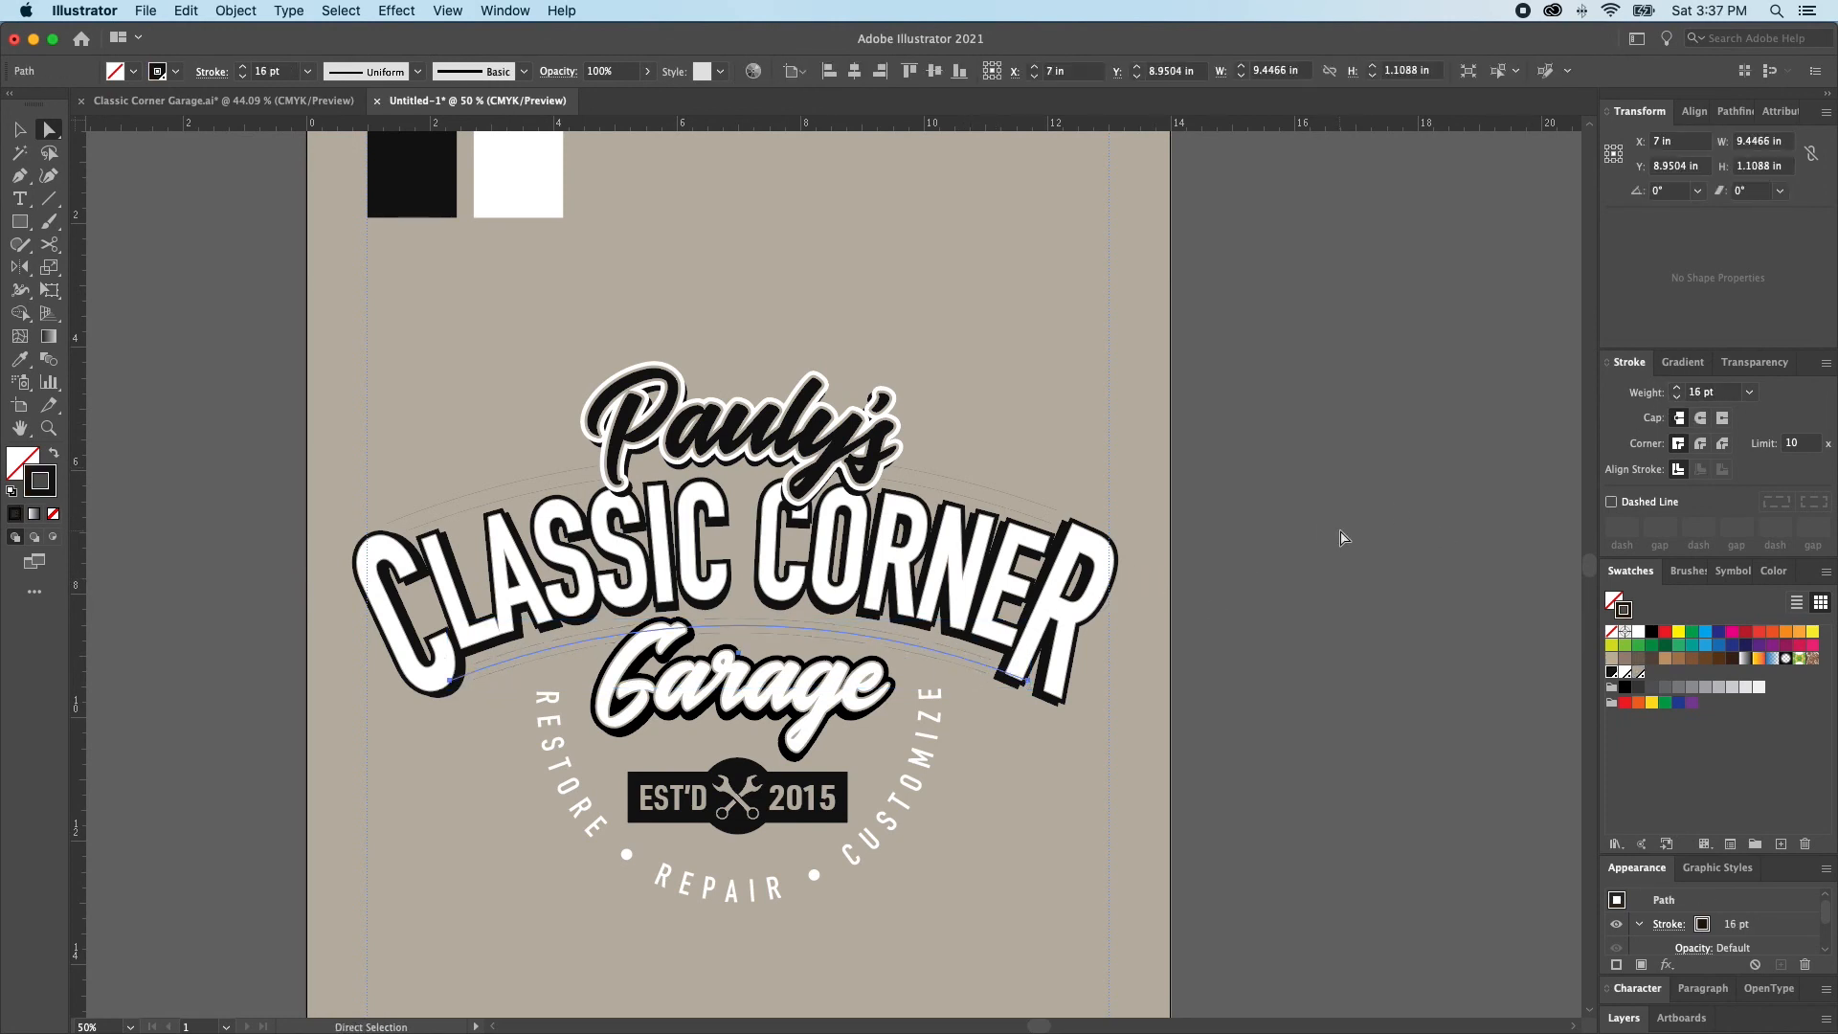
Lock the stacked CLASSIC CORNER lettering layers so the arc group behind them can be selected
left_click(1028, 524)
key("super+shift+a")
key("v")
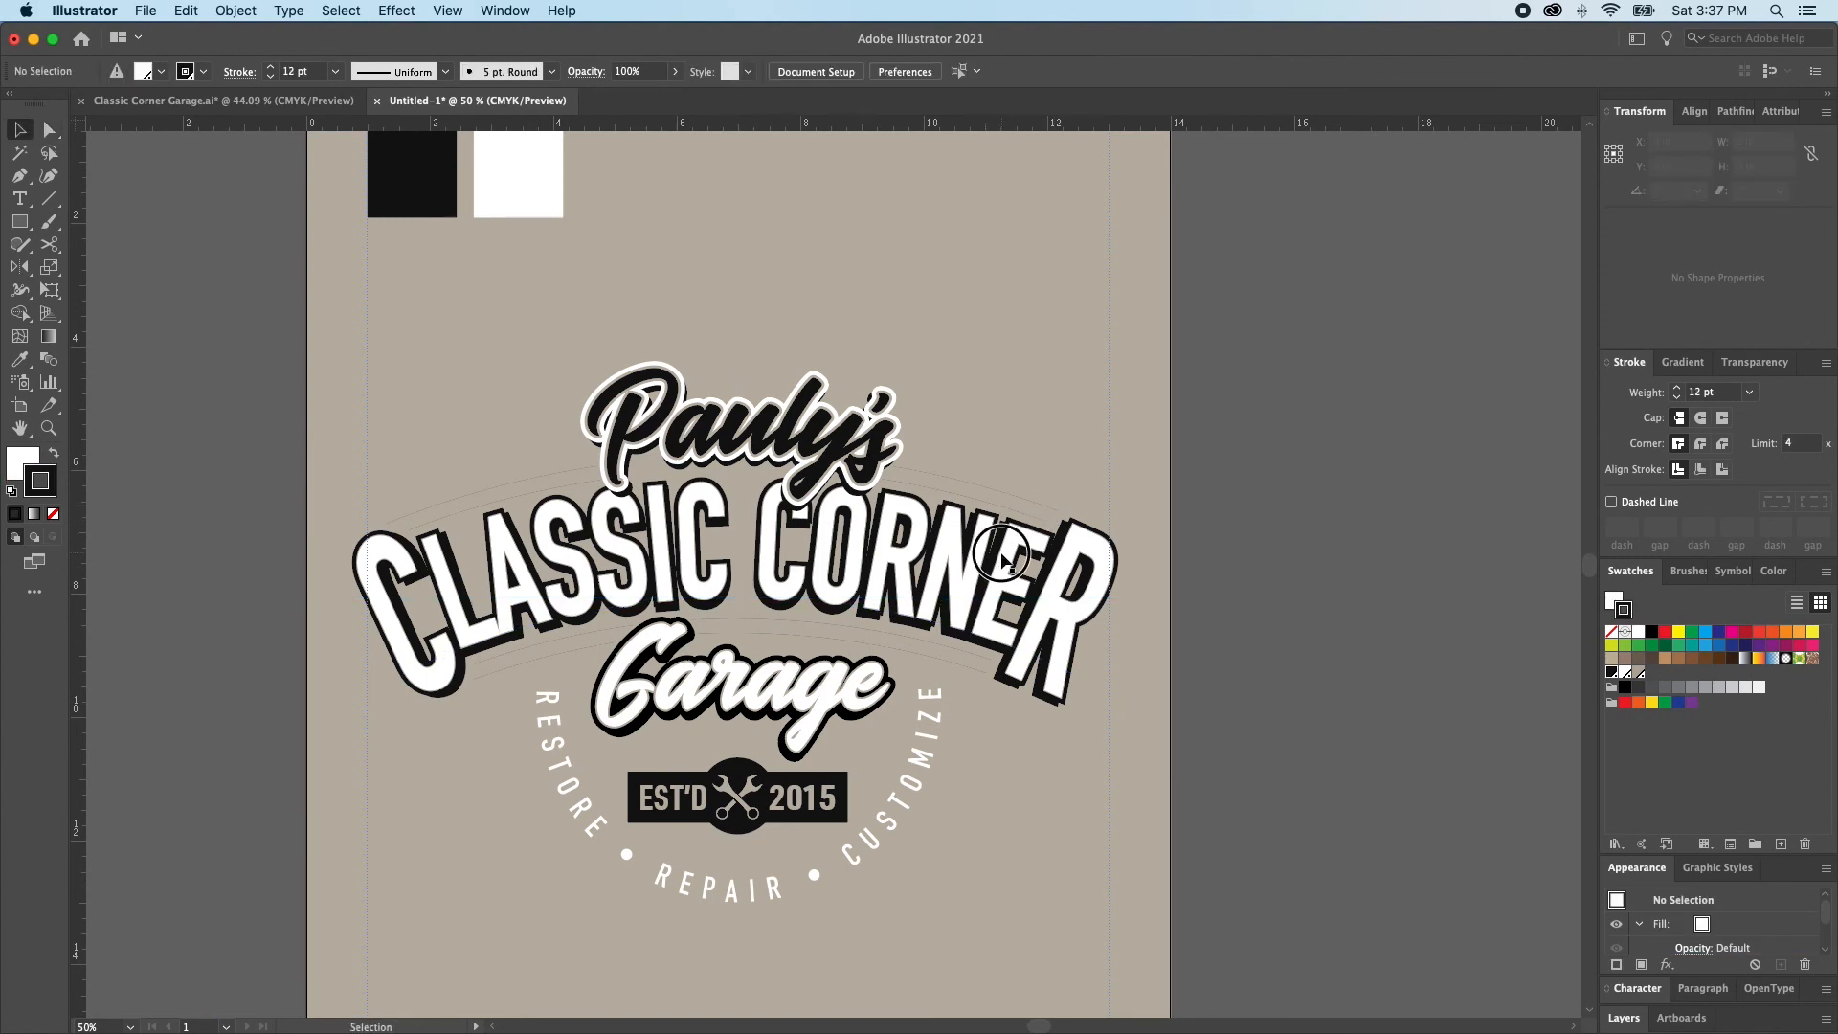
left_click(1001, 561)
key("super+shift+g")
key("super+shift+a")
left_click(972, 579)
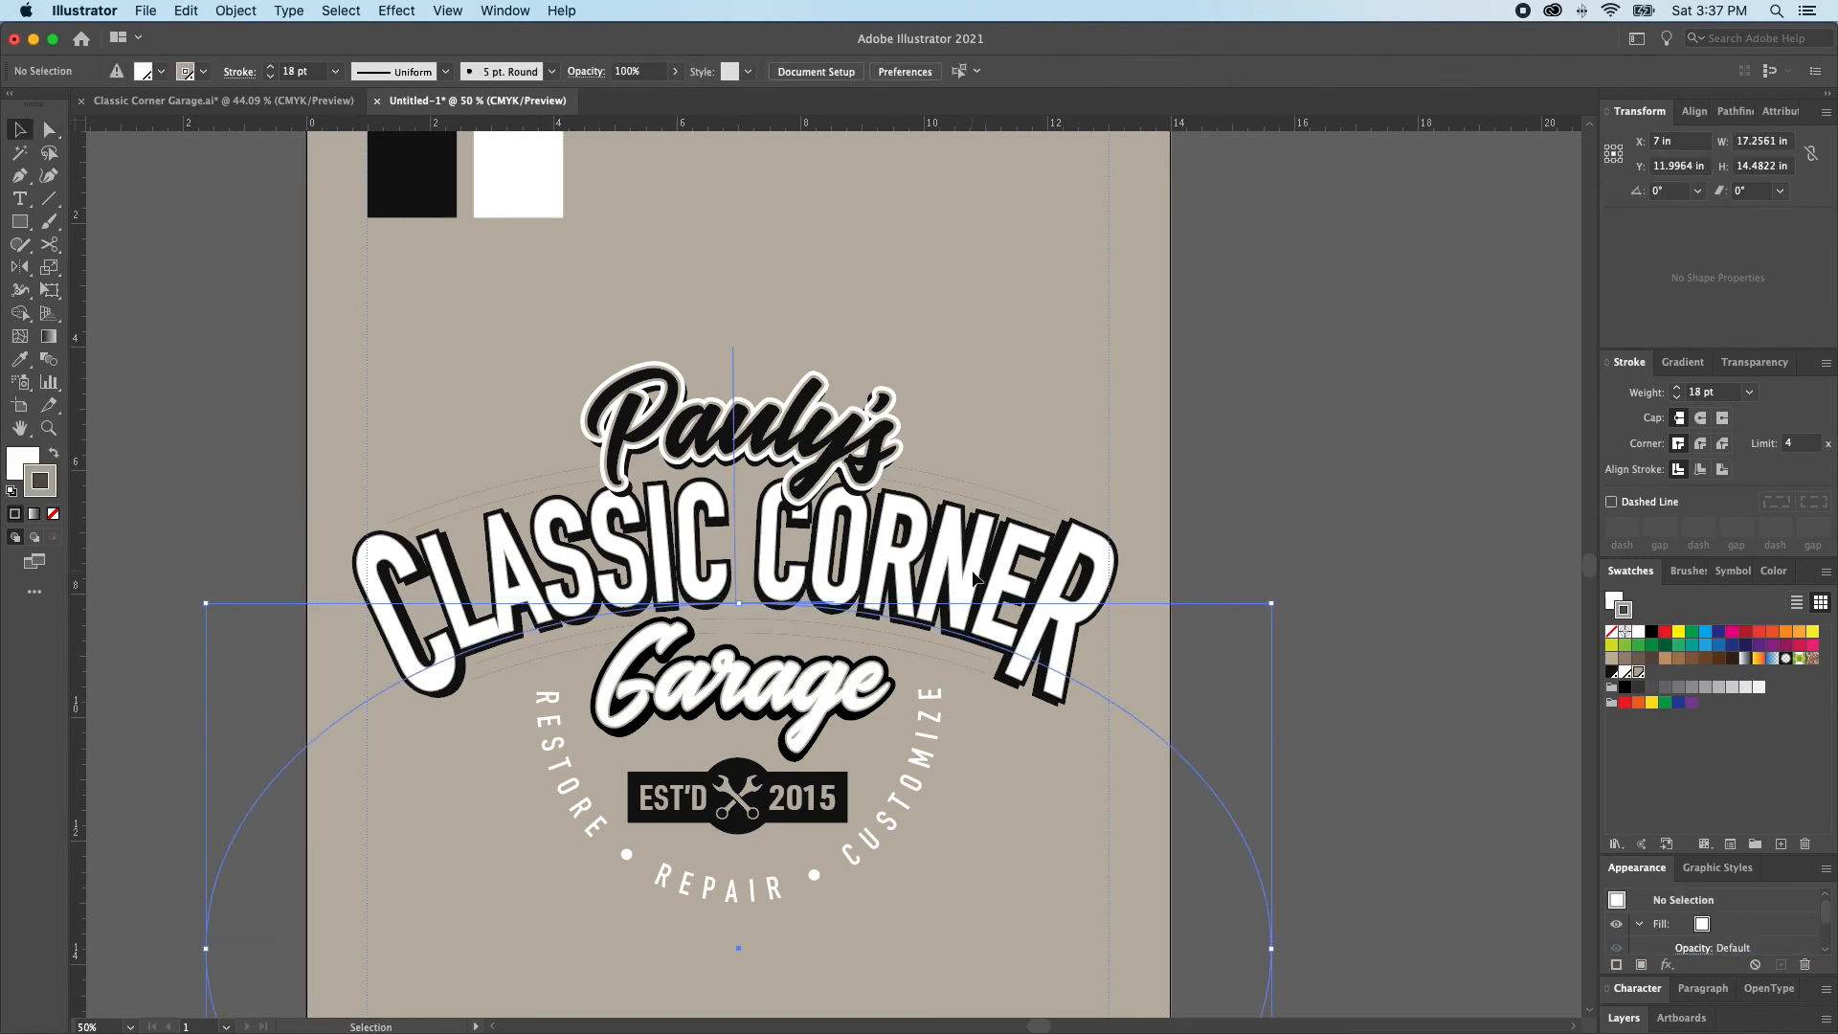
key("super+shift+a")
key("a")
key("v")
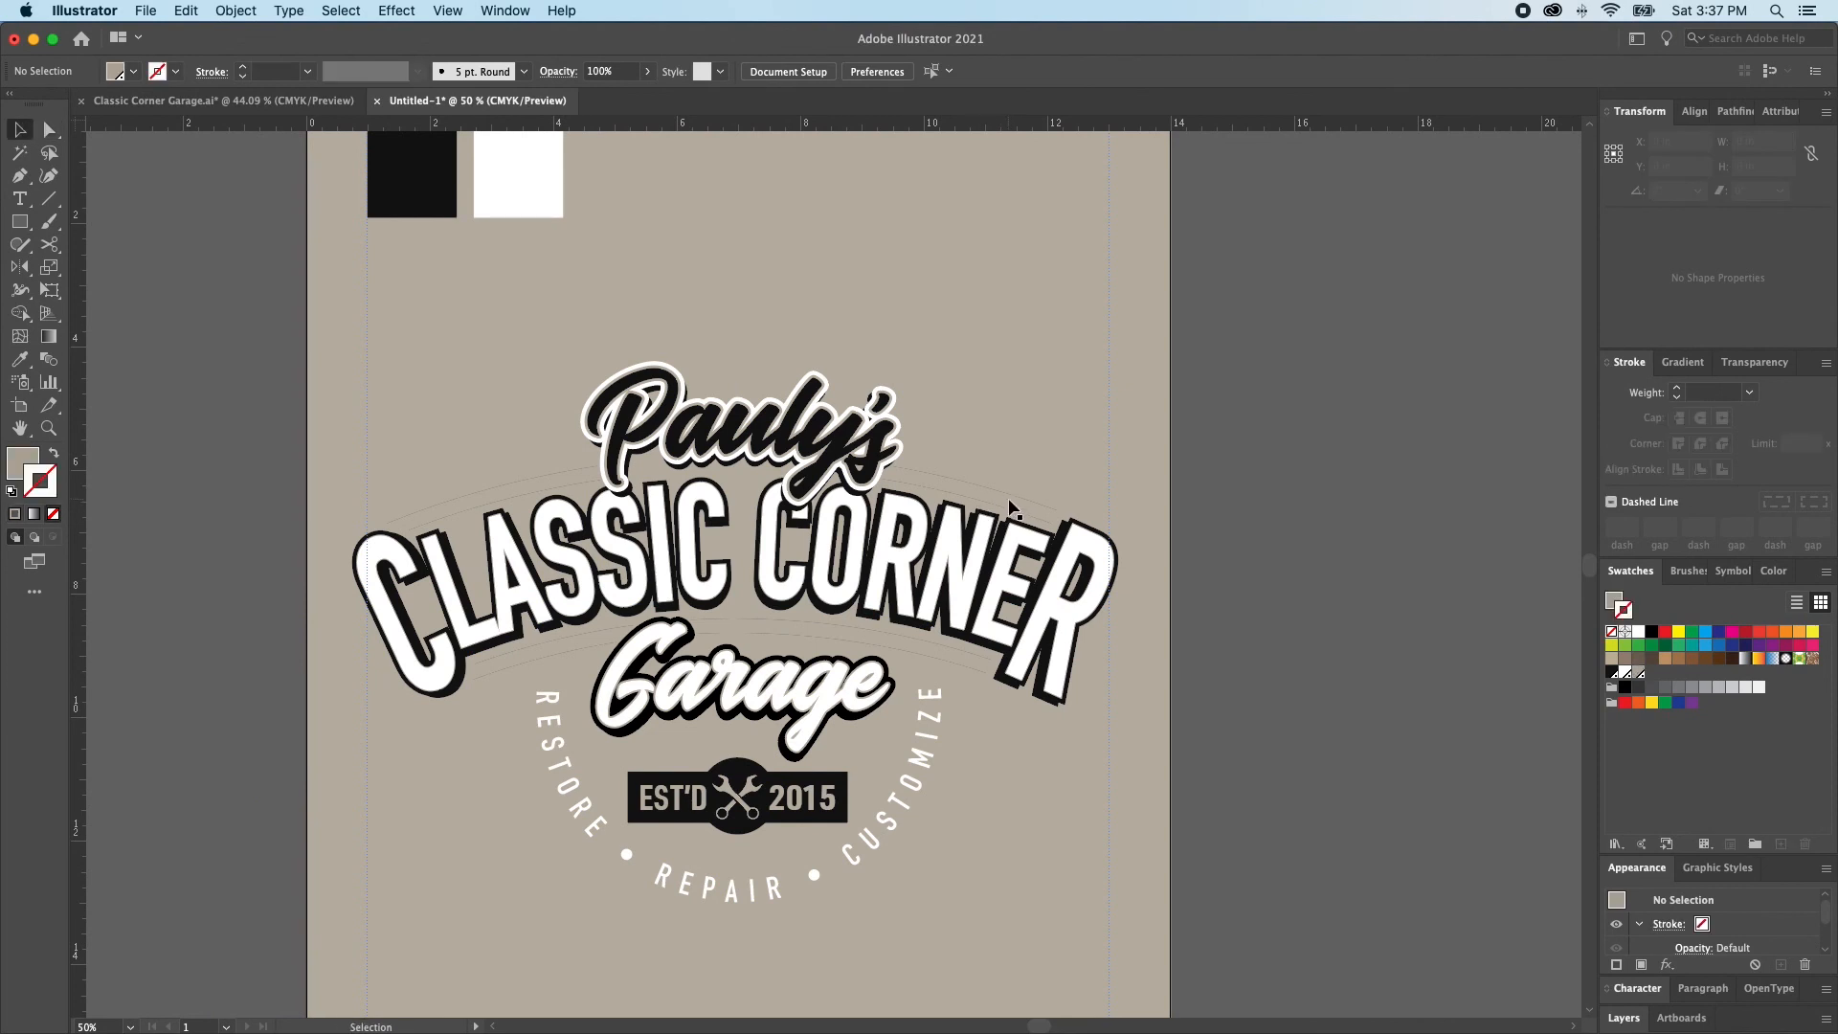
Set the stroke weight of the tan arc group to 4 pt and deselect it
left_click(1007, 511)
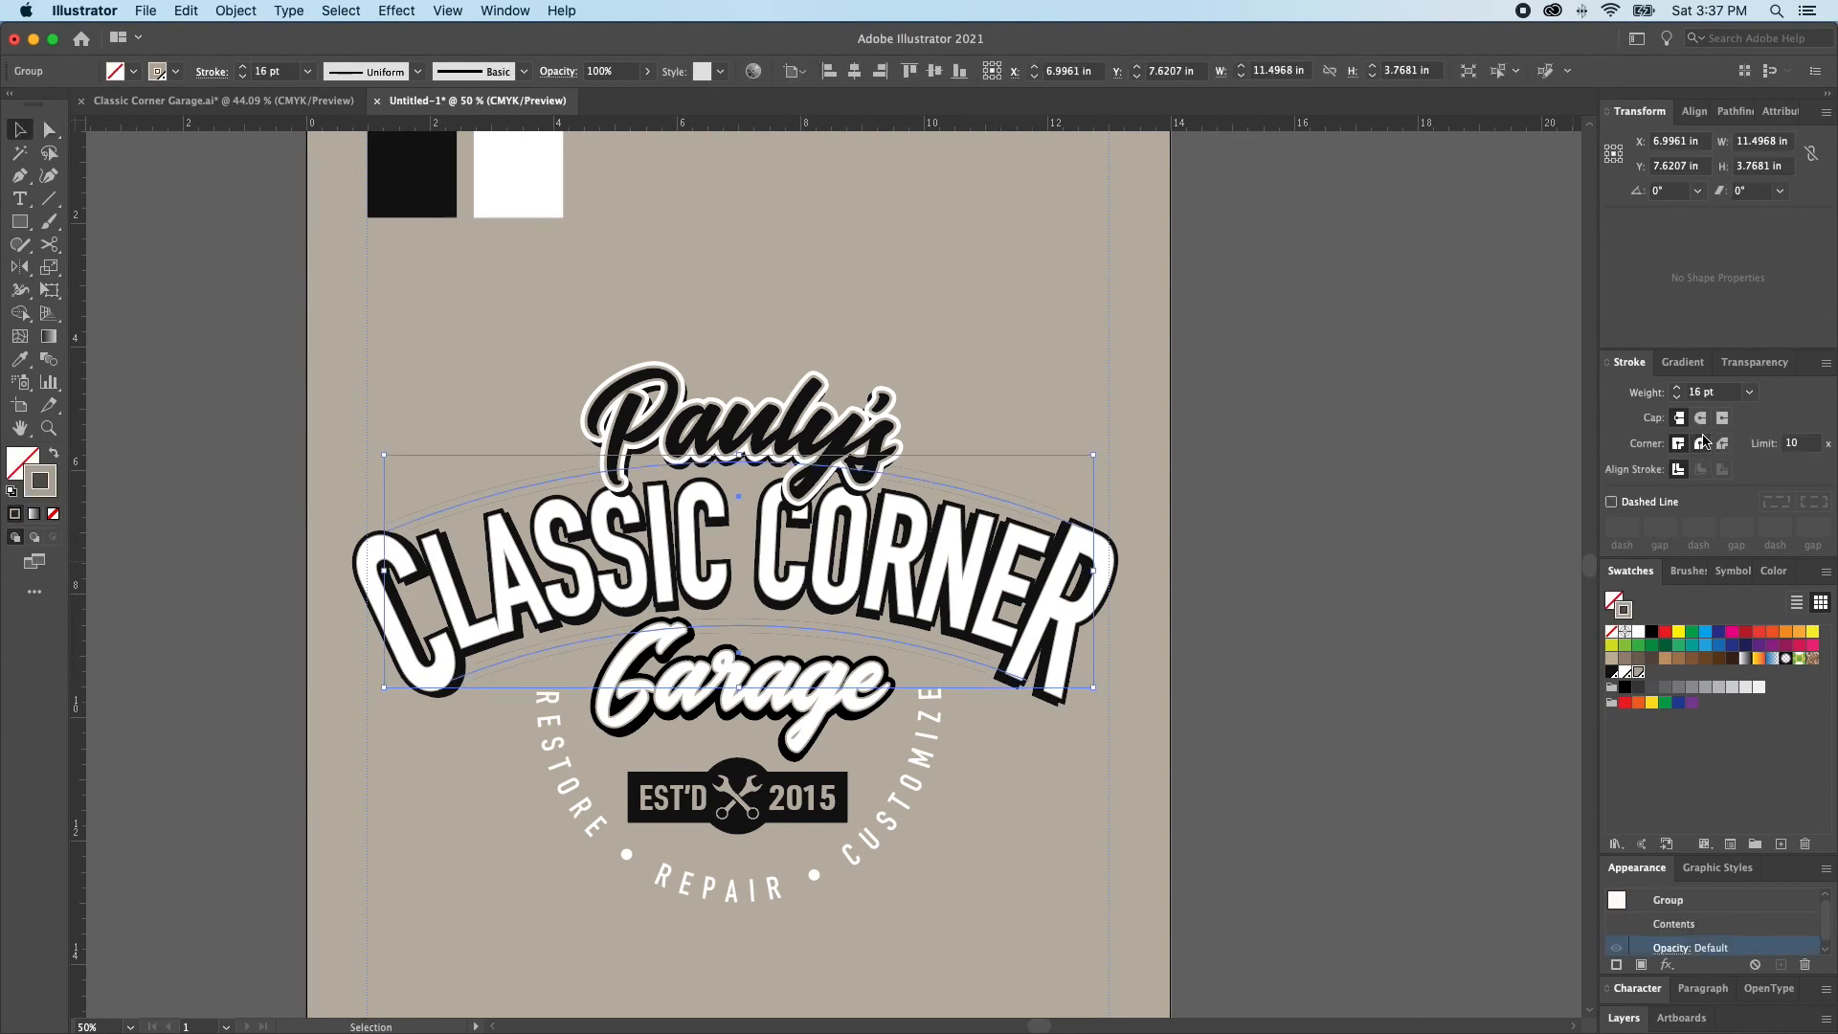
left_click(1675, 400)
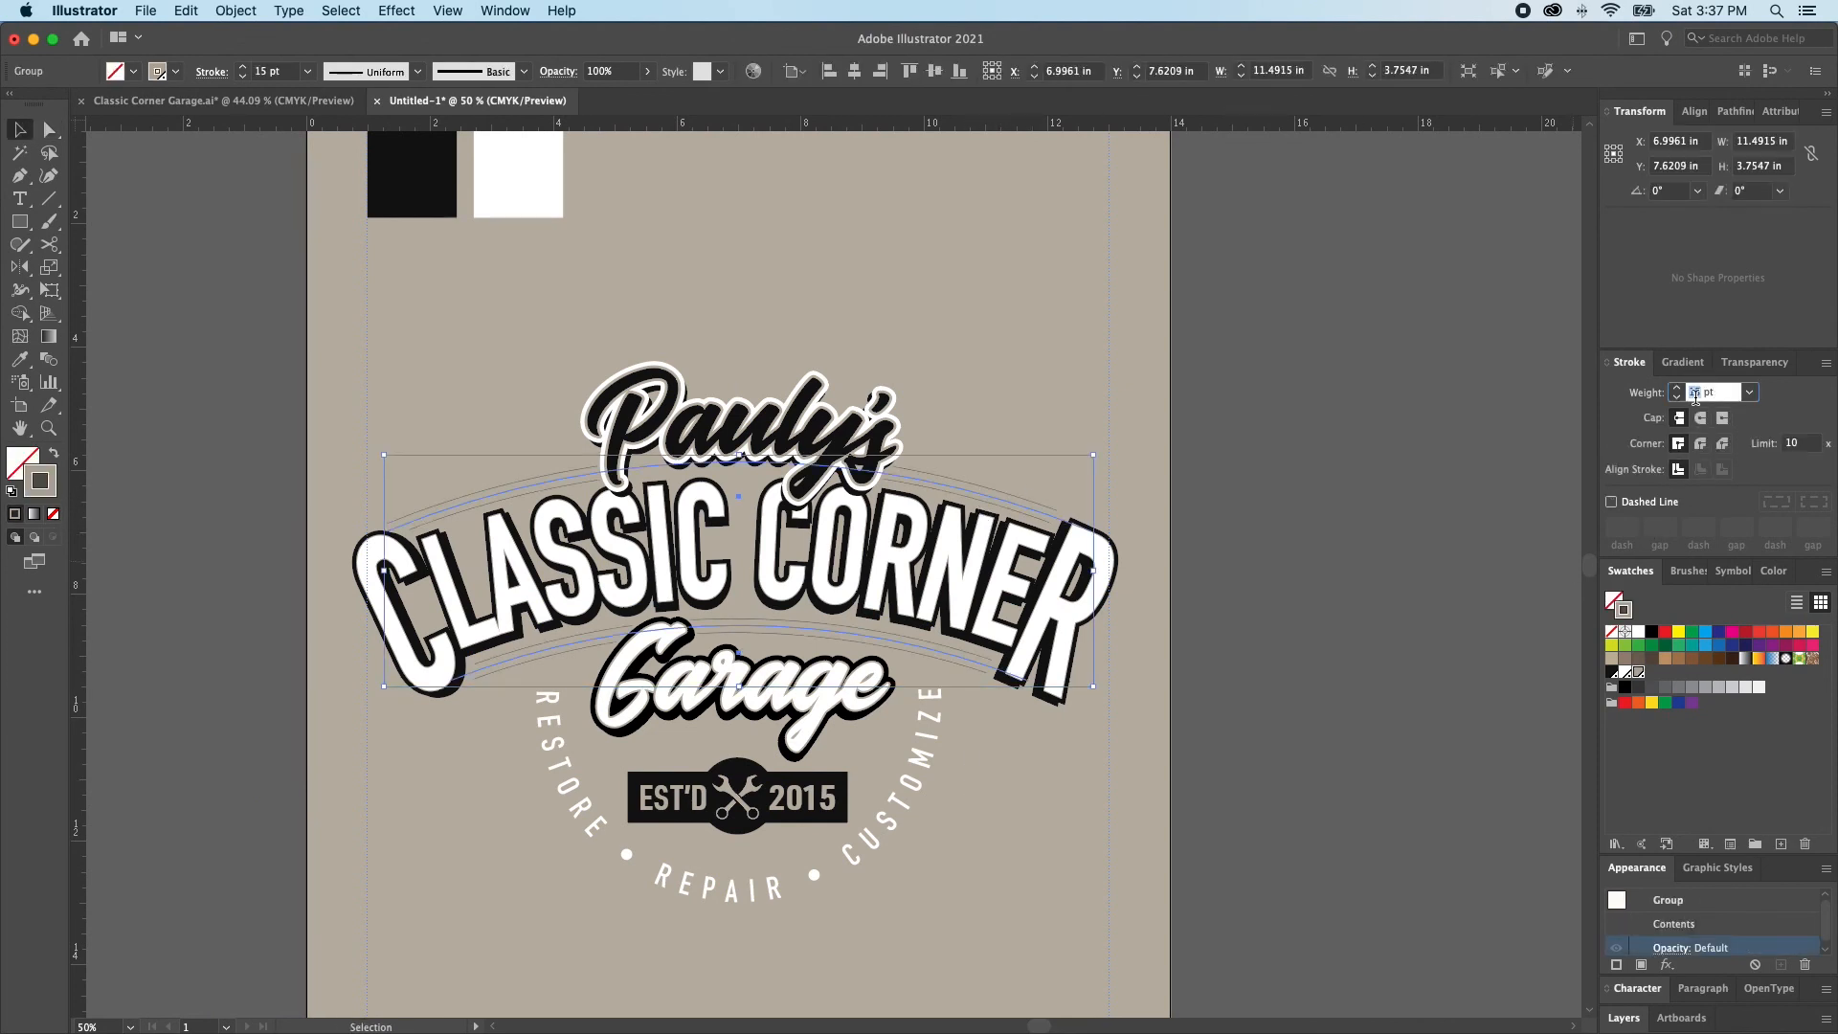
type("4")
key("Return")
left_click(1517, 438)
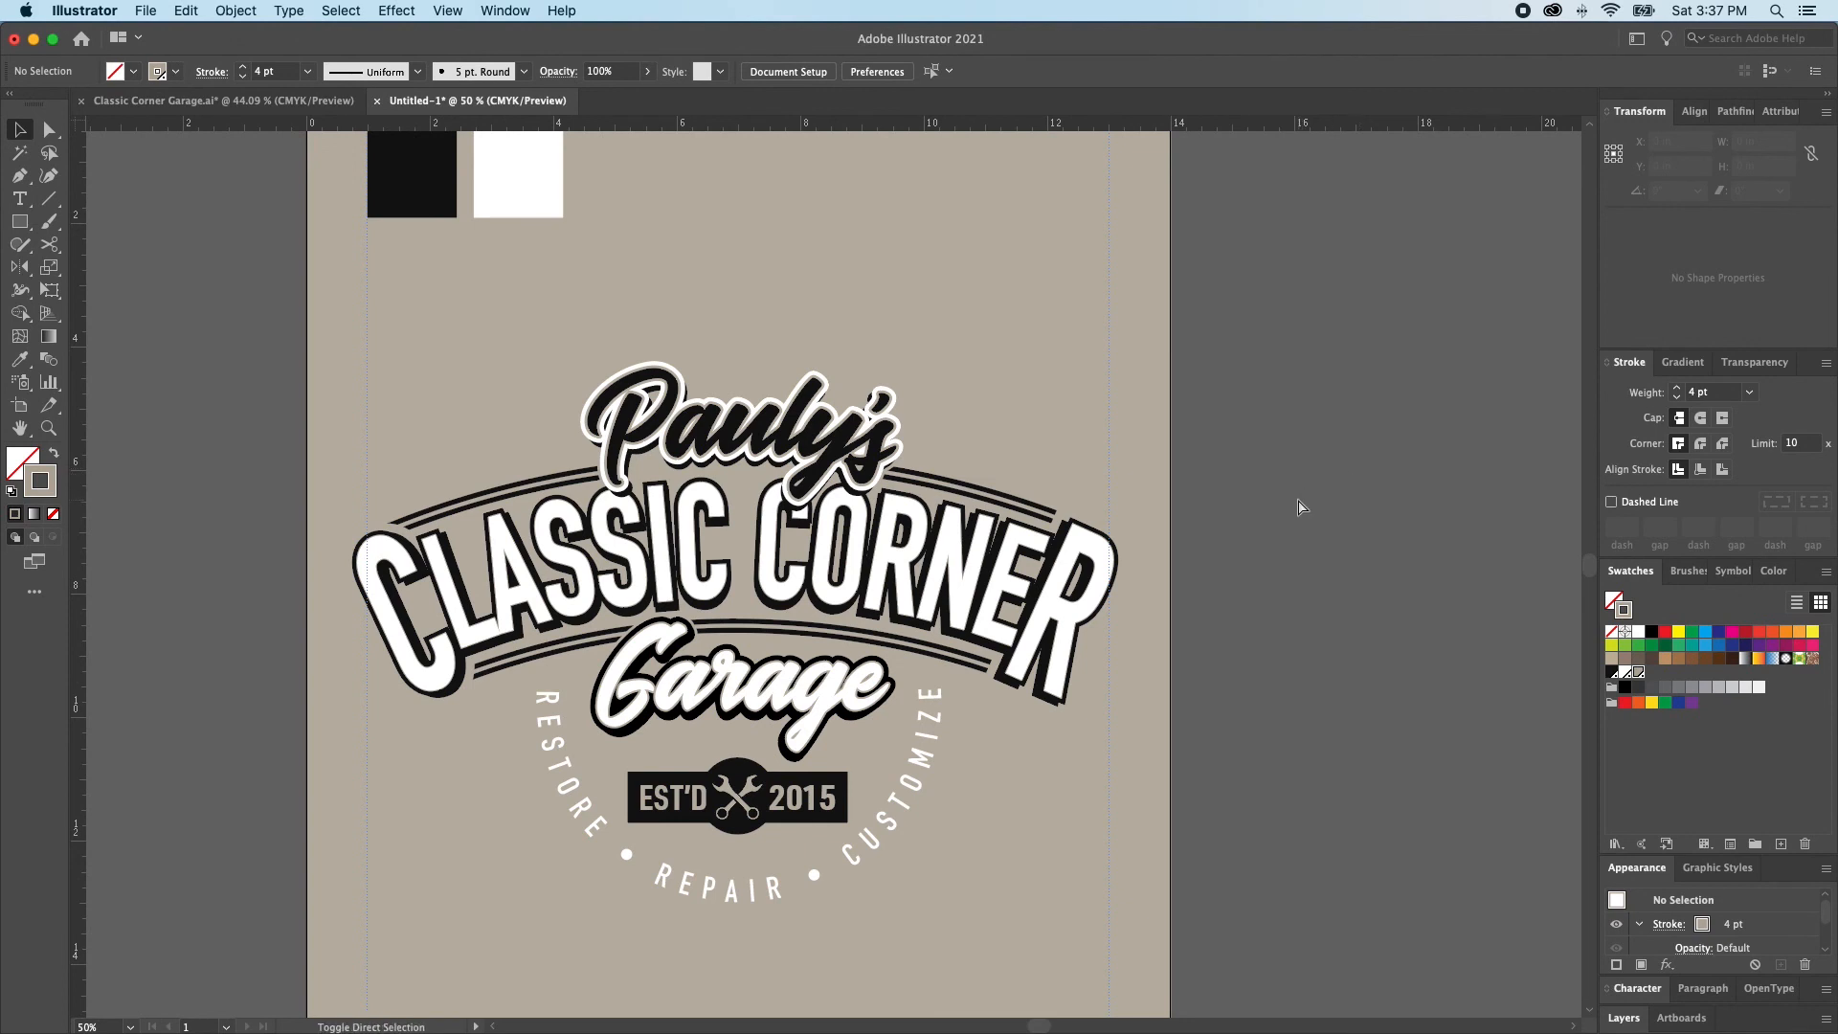
Unlock all artwork and inspect the full list of fill and stroke attributes of the Garage lettering
key("super+alt+2")
left_click(1234, 569)
key("b")
left_click(1221, 569)
mouse_move(691, 481)
left_mouse_down()
mouse_move(990, 814)
mouse_move(1266, 631)
left_mouse_up()
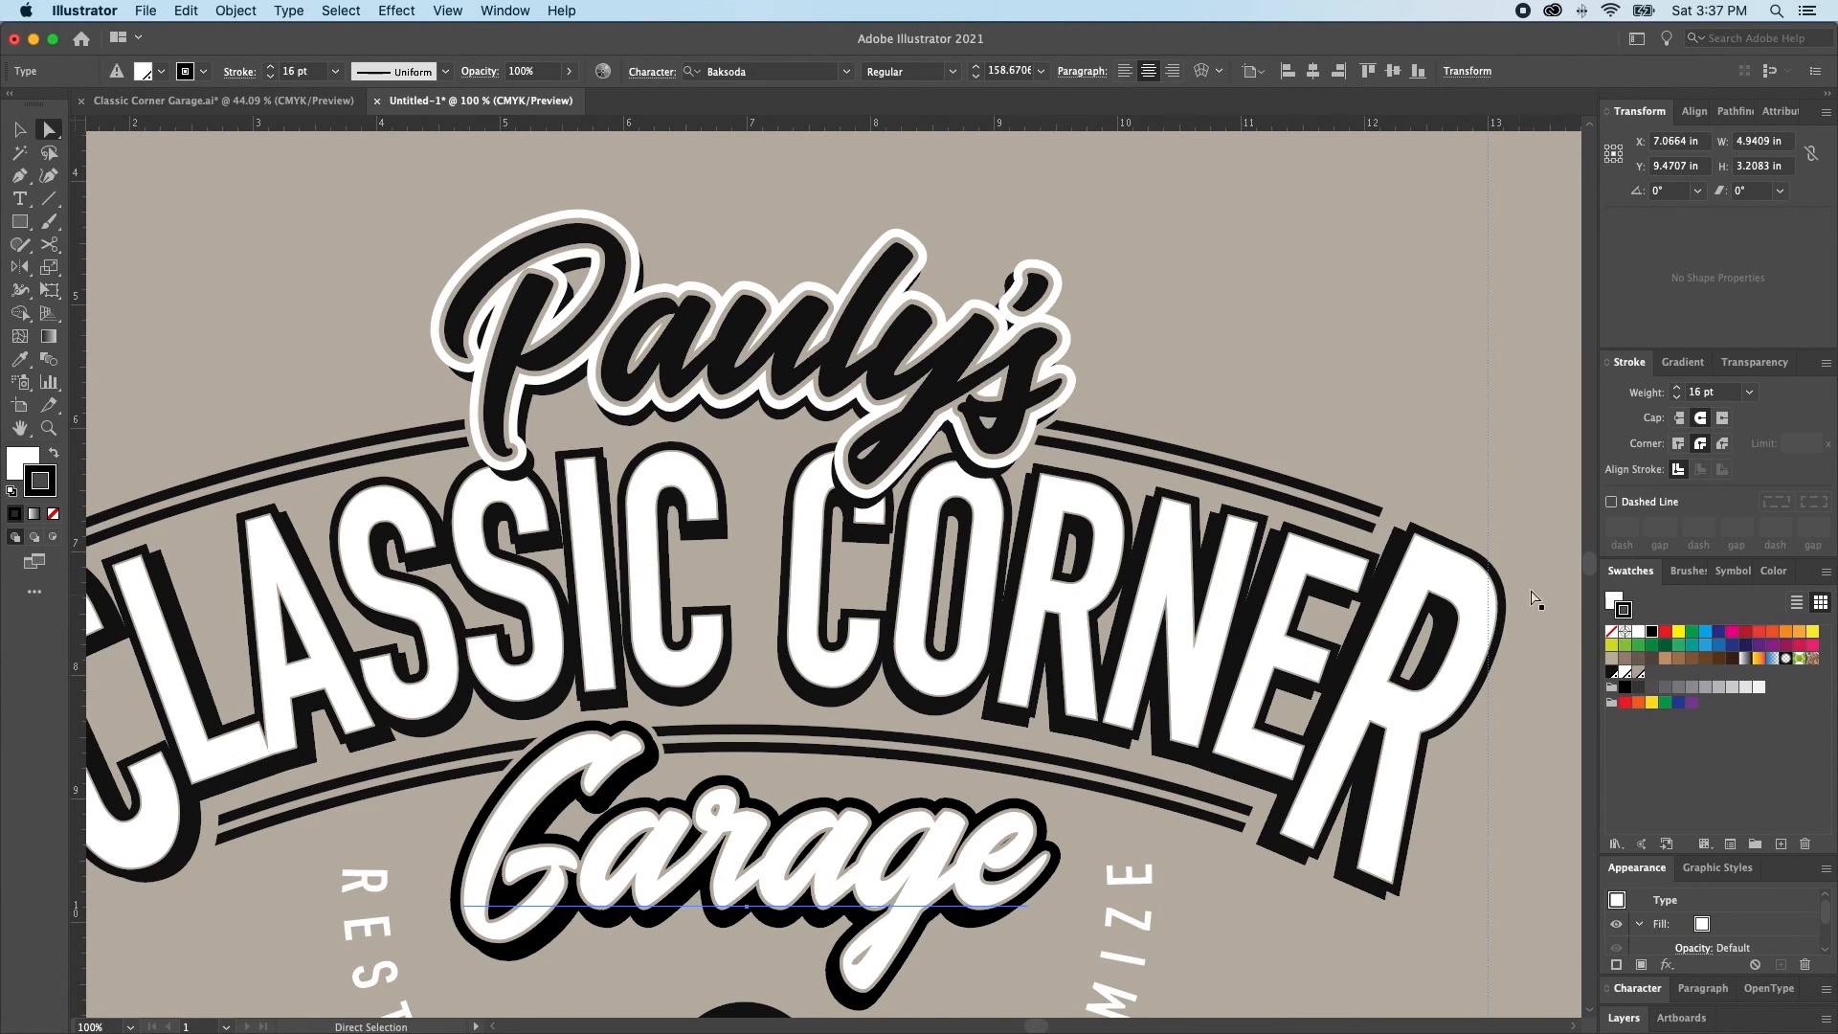
scroll(1796, 913, "down", 2)
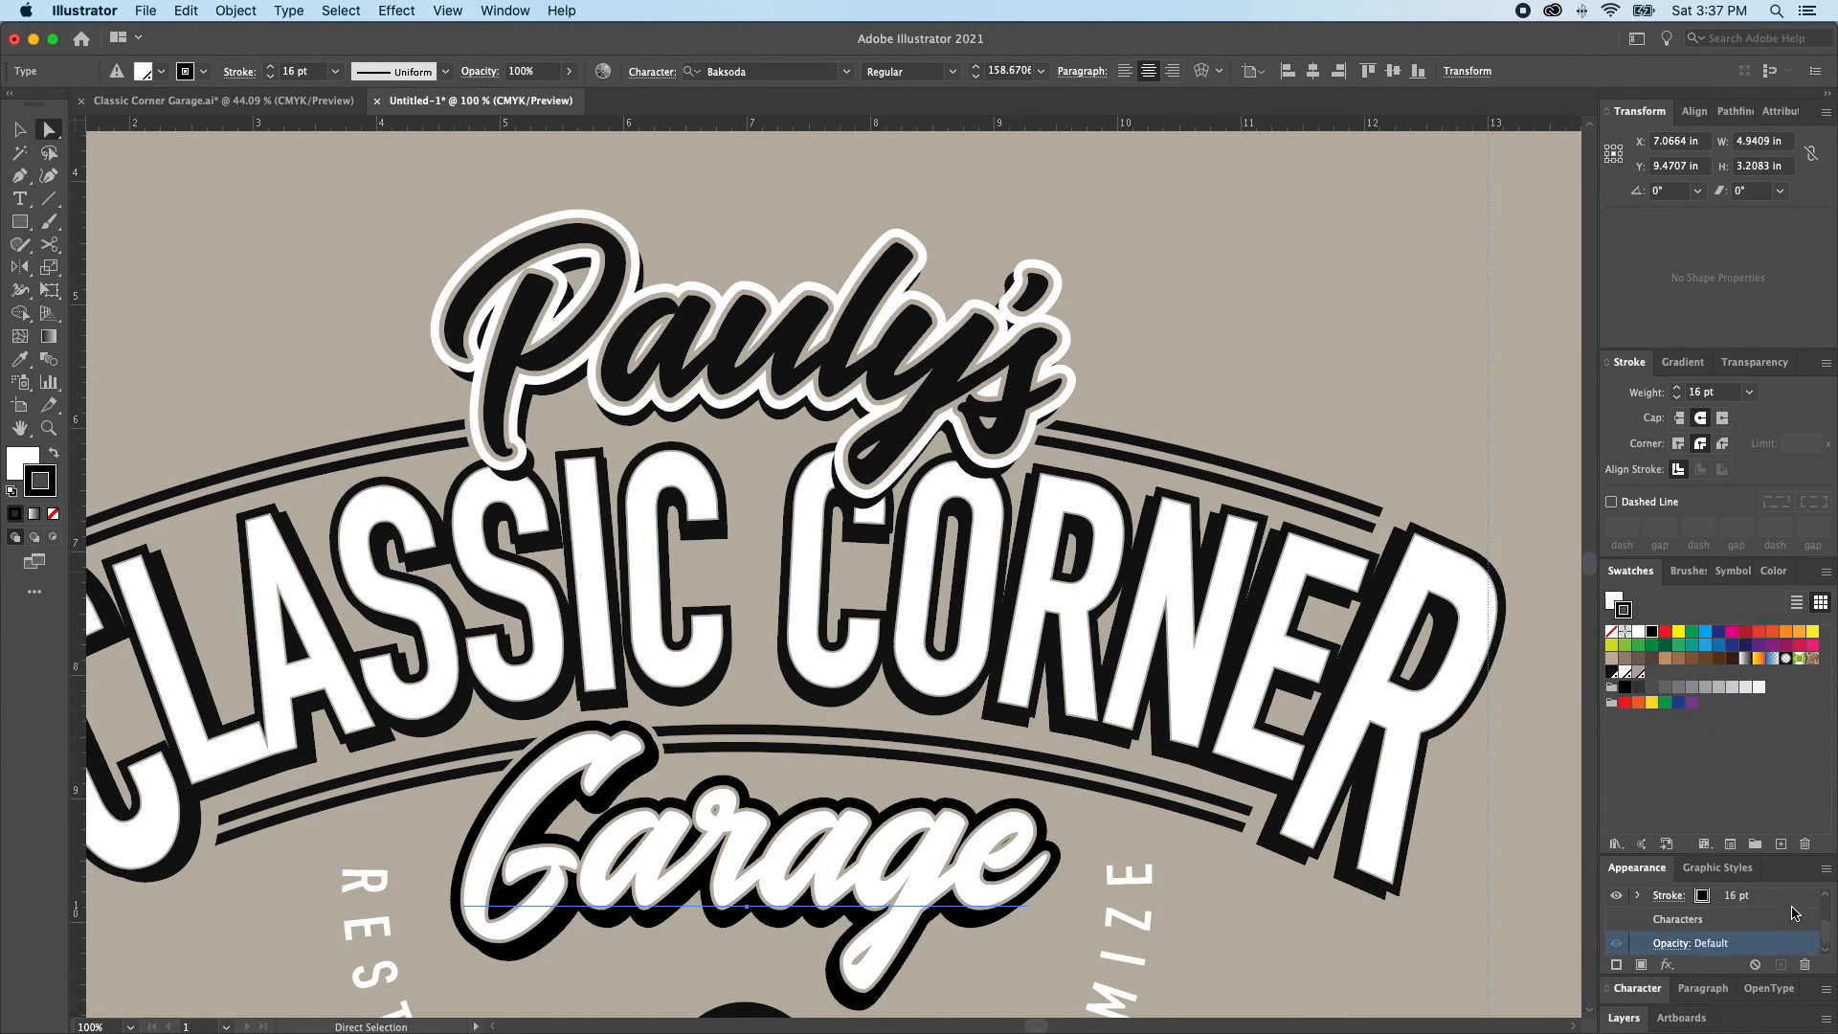
left_click(1624, 570)
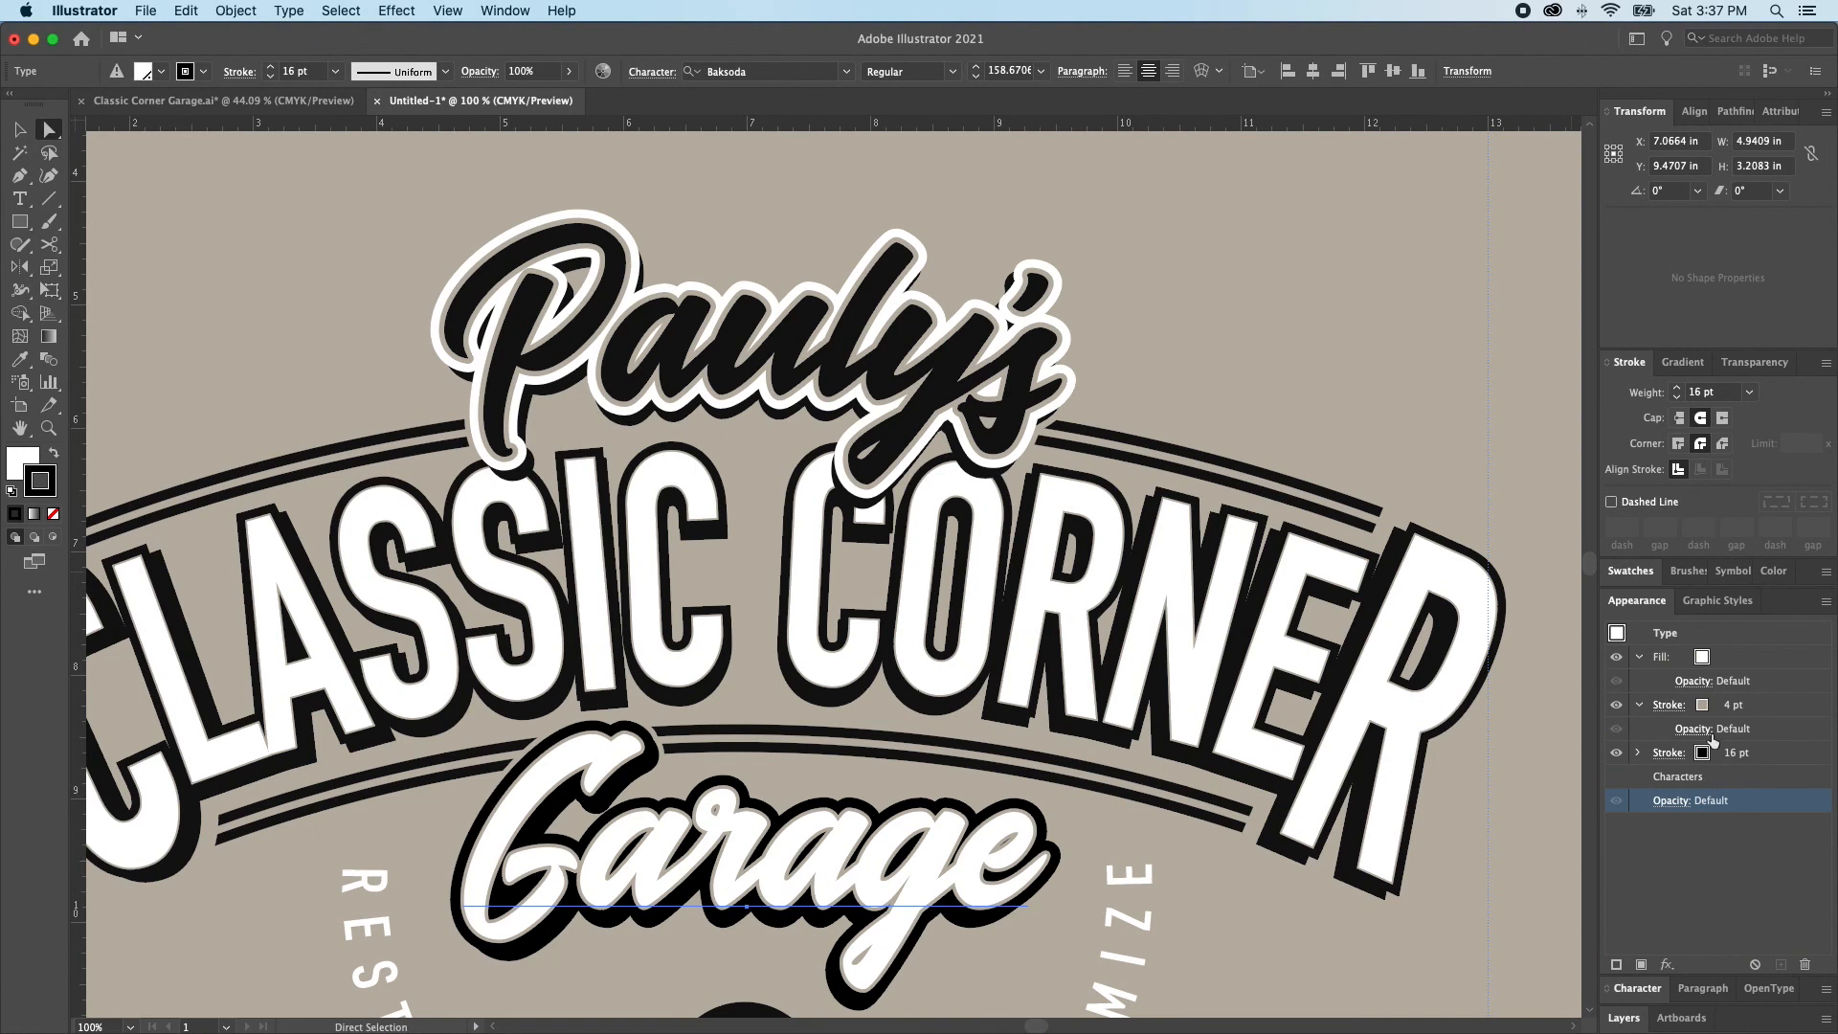
Set the tan stroke of the Pauly's lettering to 4 pt, compare it with the Garage lettering's strokes and clear the selection
left_click(931, 385)
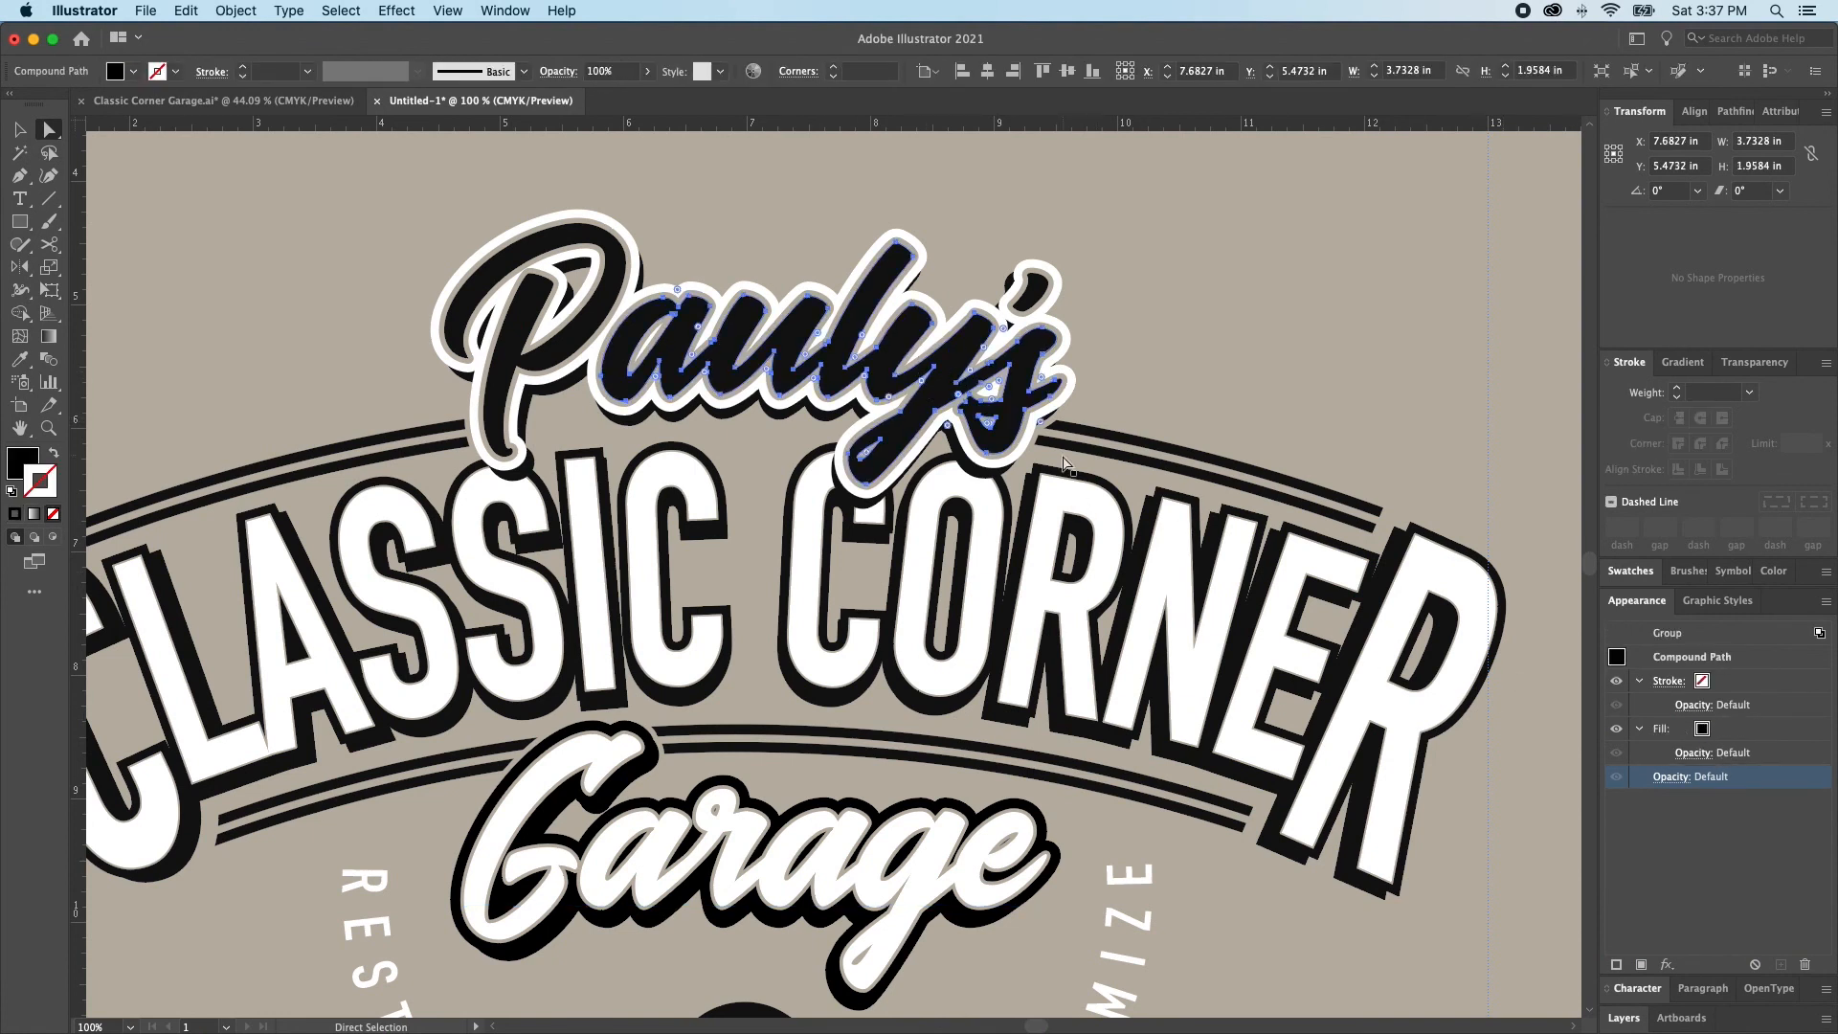
key("v")
left_click(984, 392)
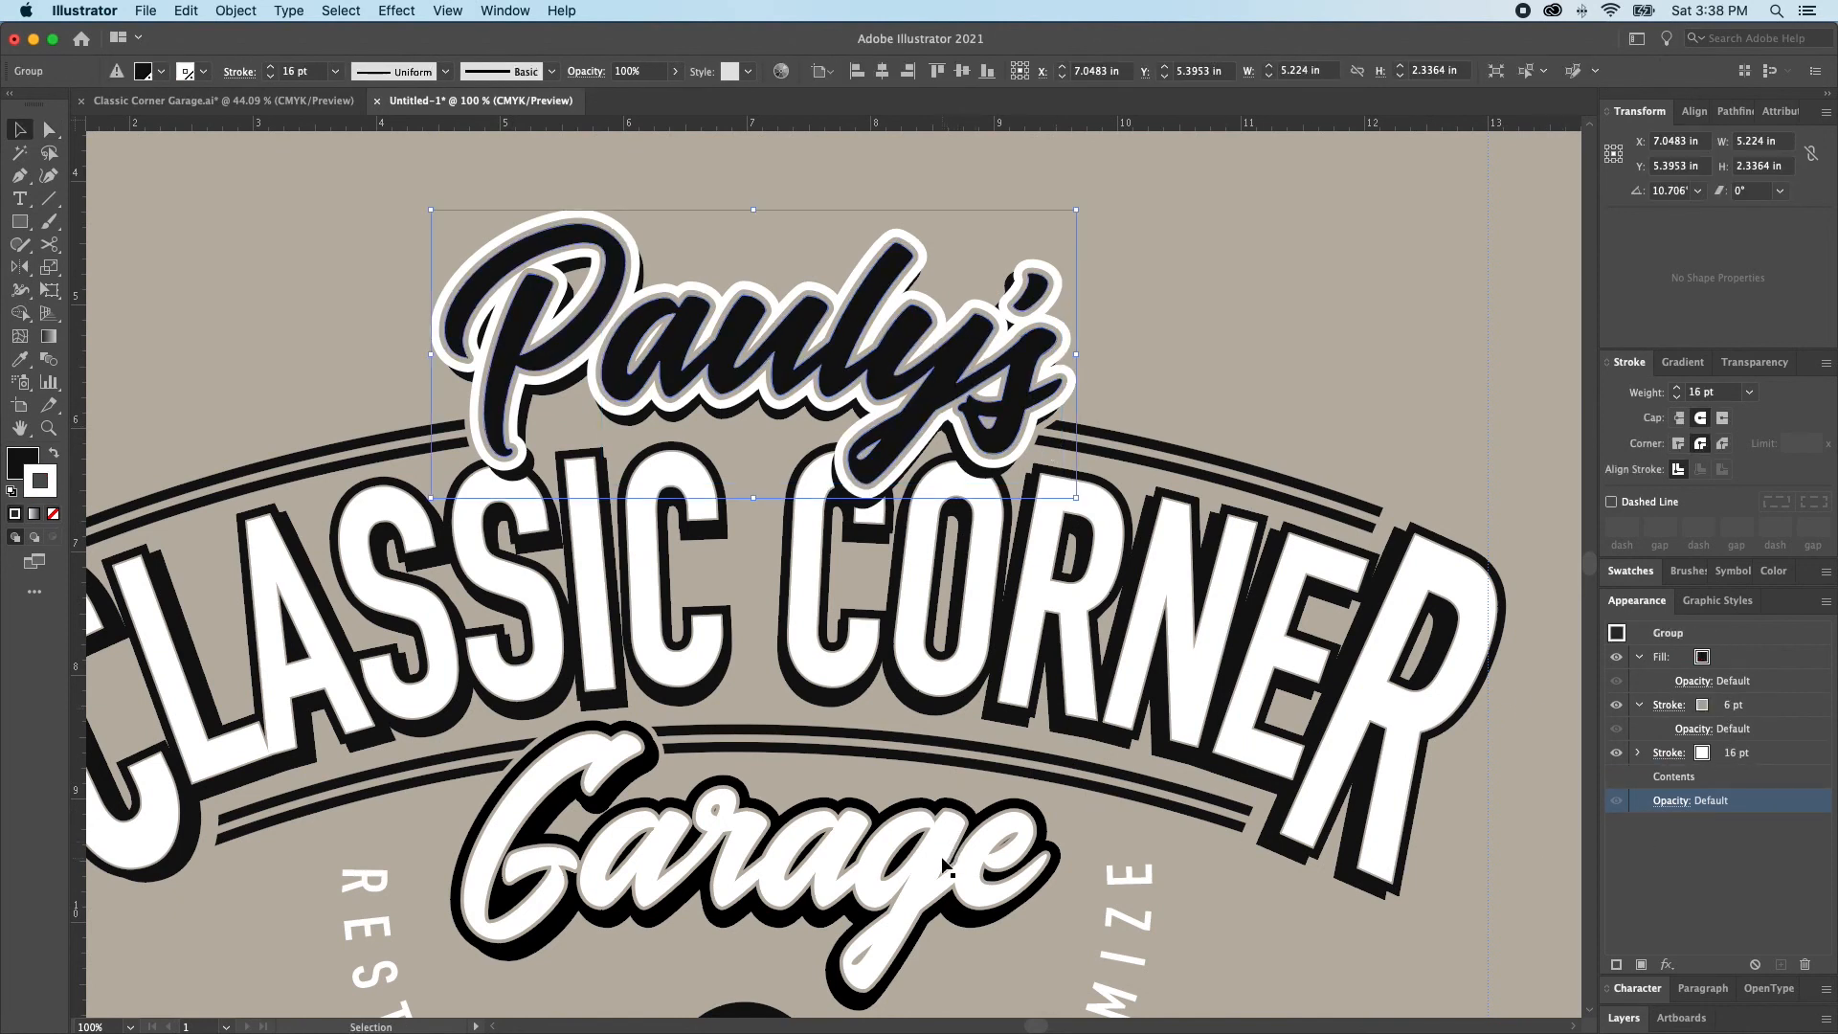
left_click(1737, 710)
left_click(1739, 712)
left_click(1739, 712)
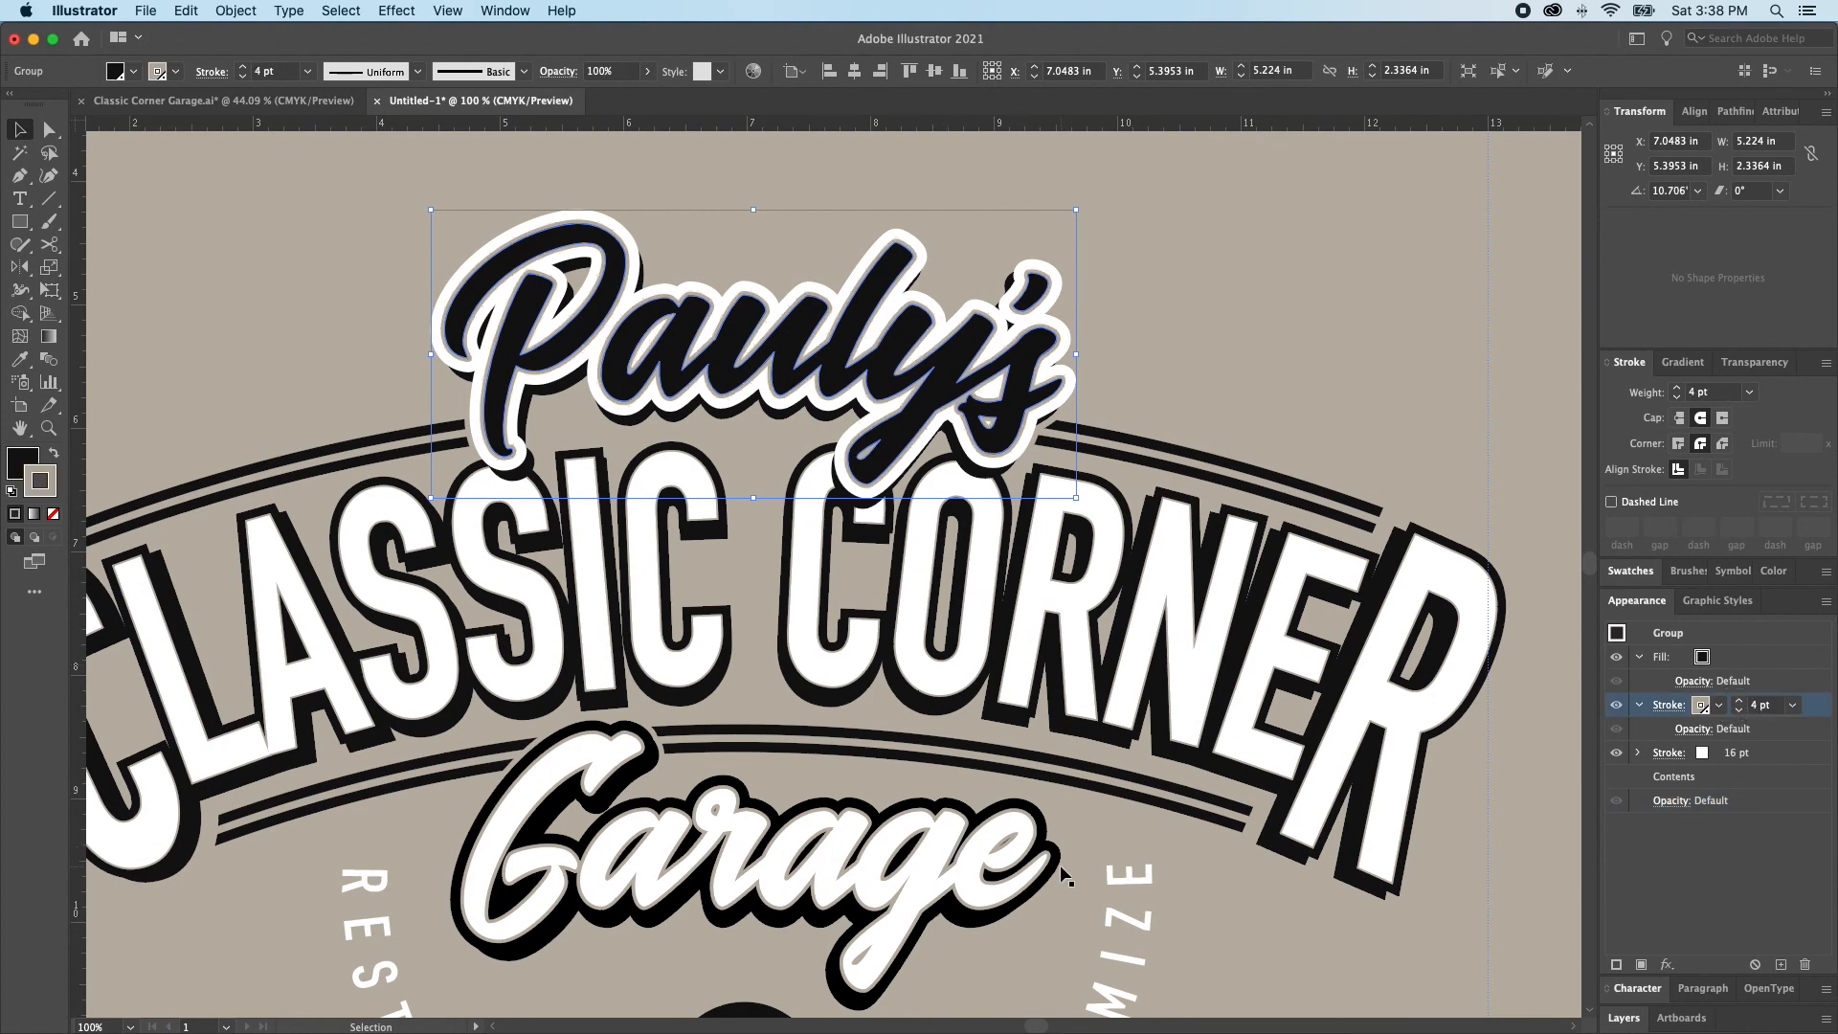
left_click(938, 857)
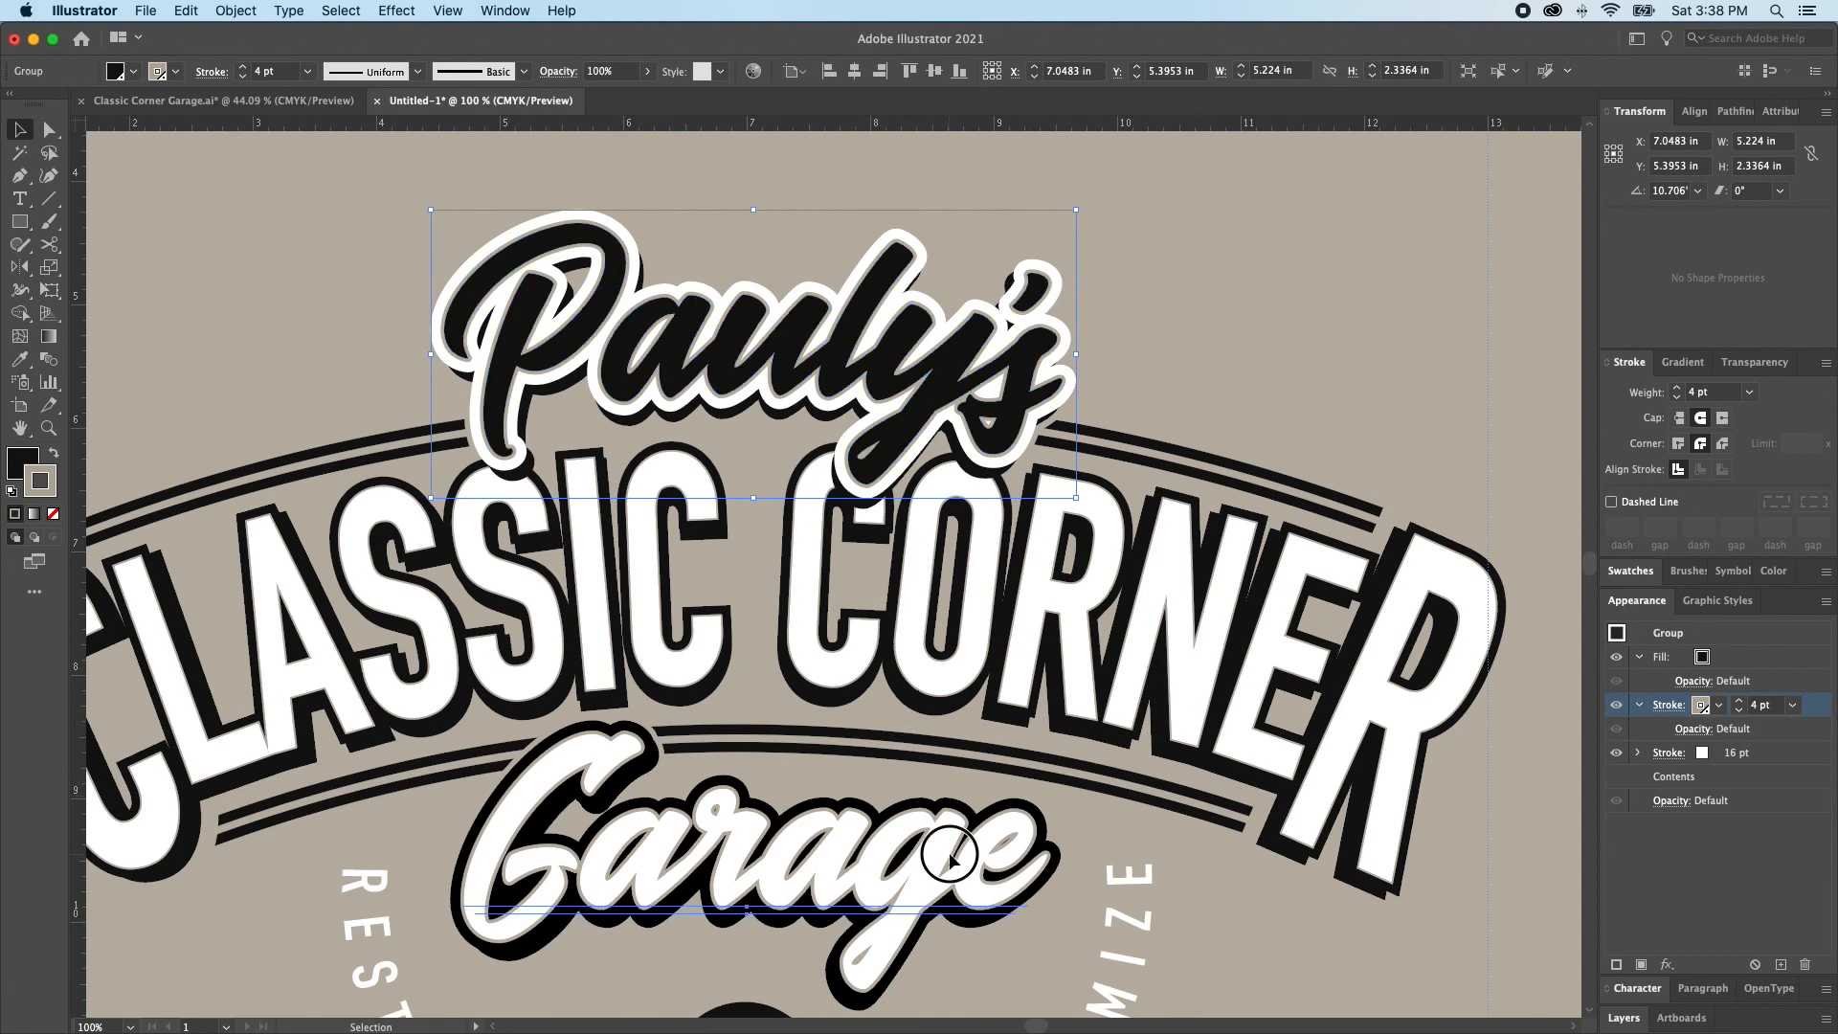
key("super+shift+a")
key("a")
left_click(941, 857)
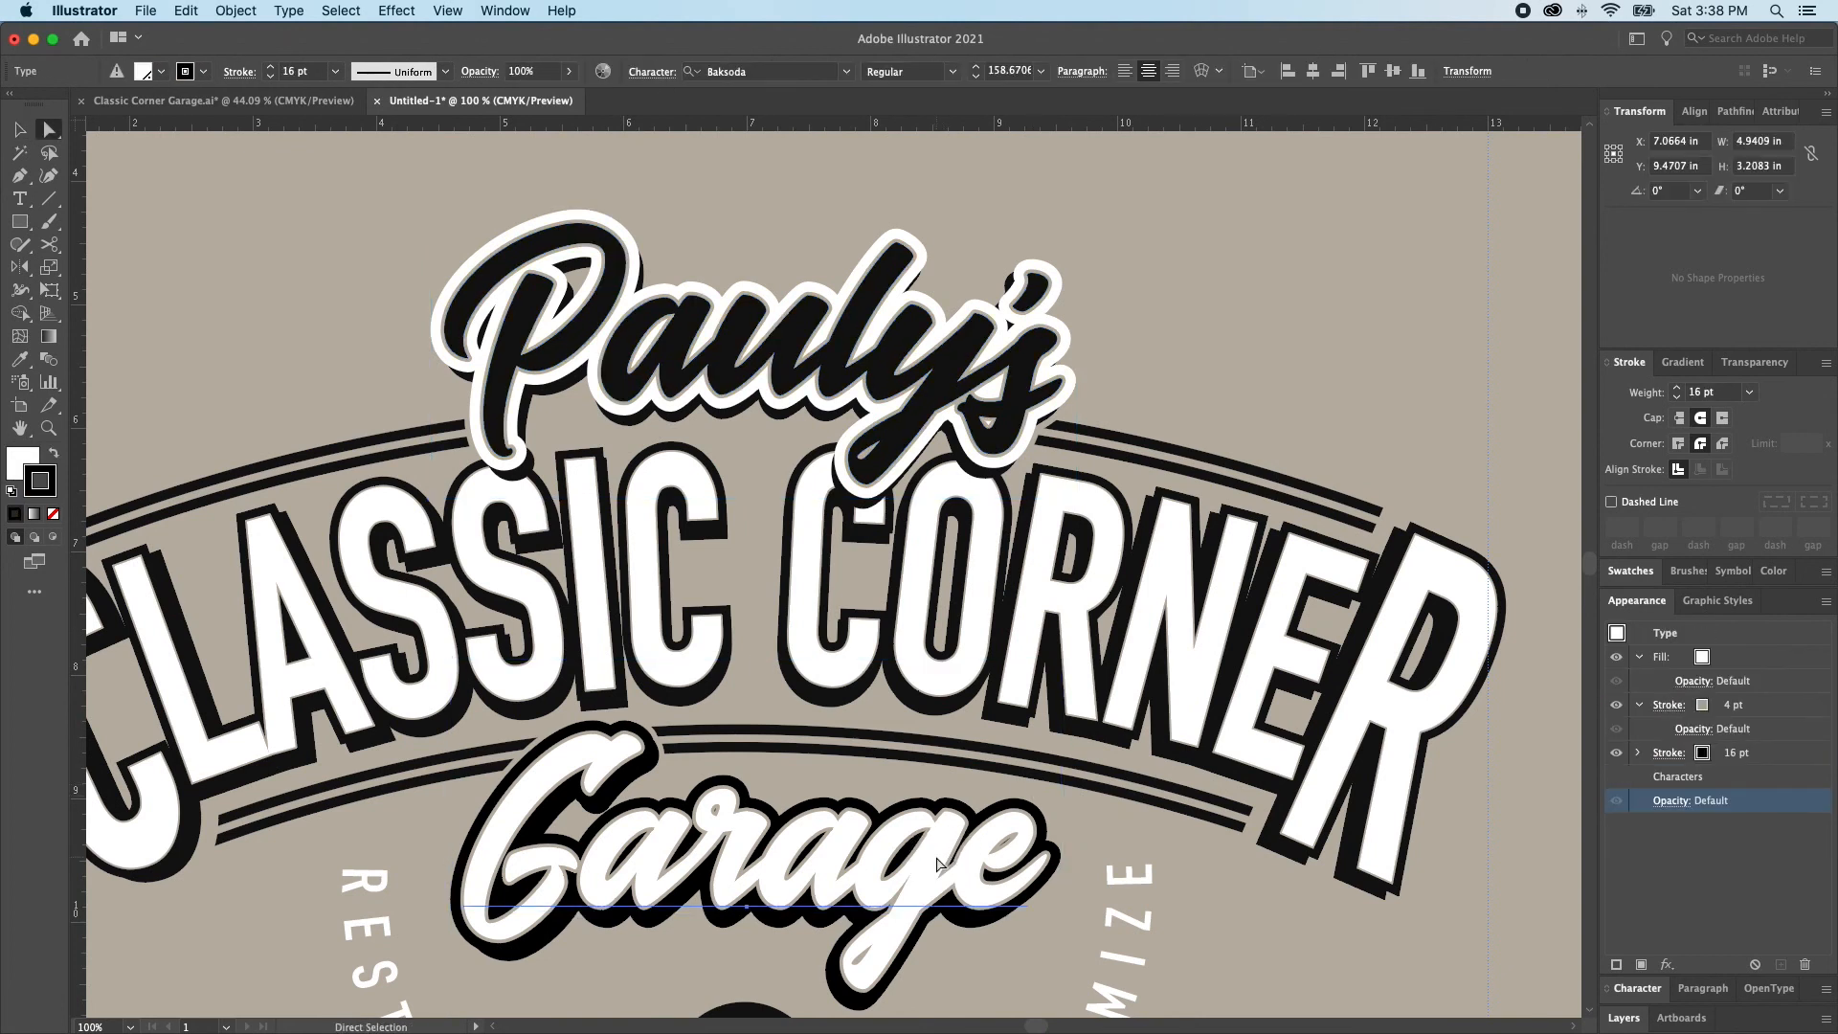
key("super+shift+a")
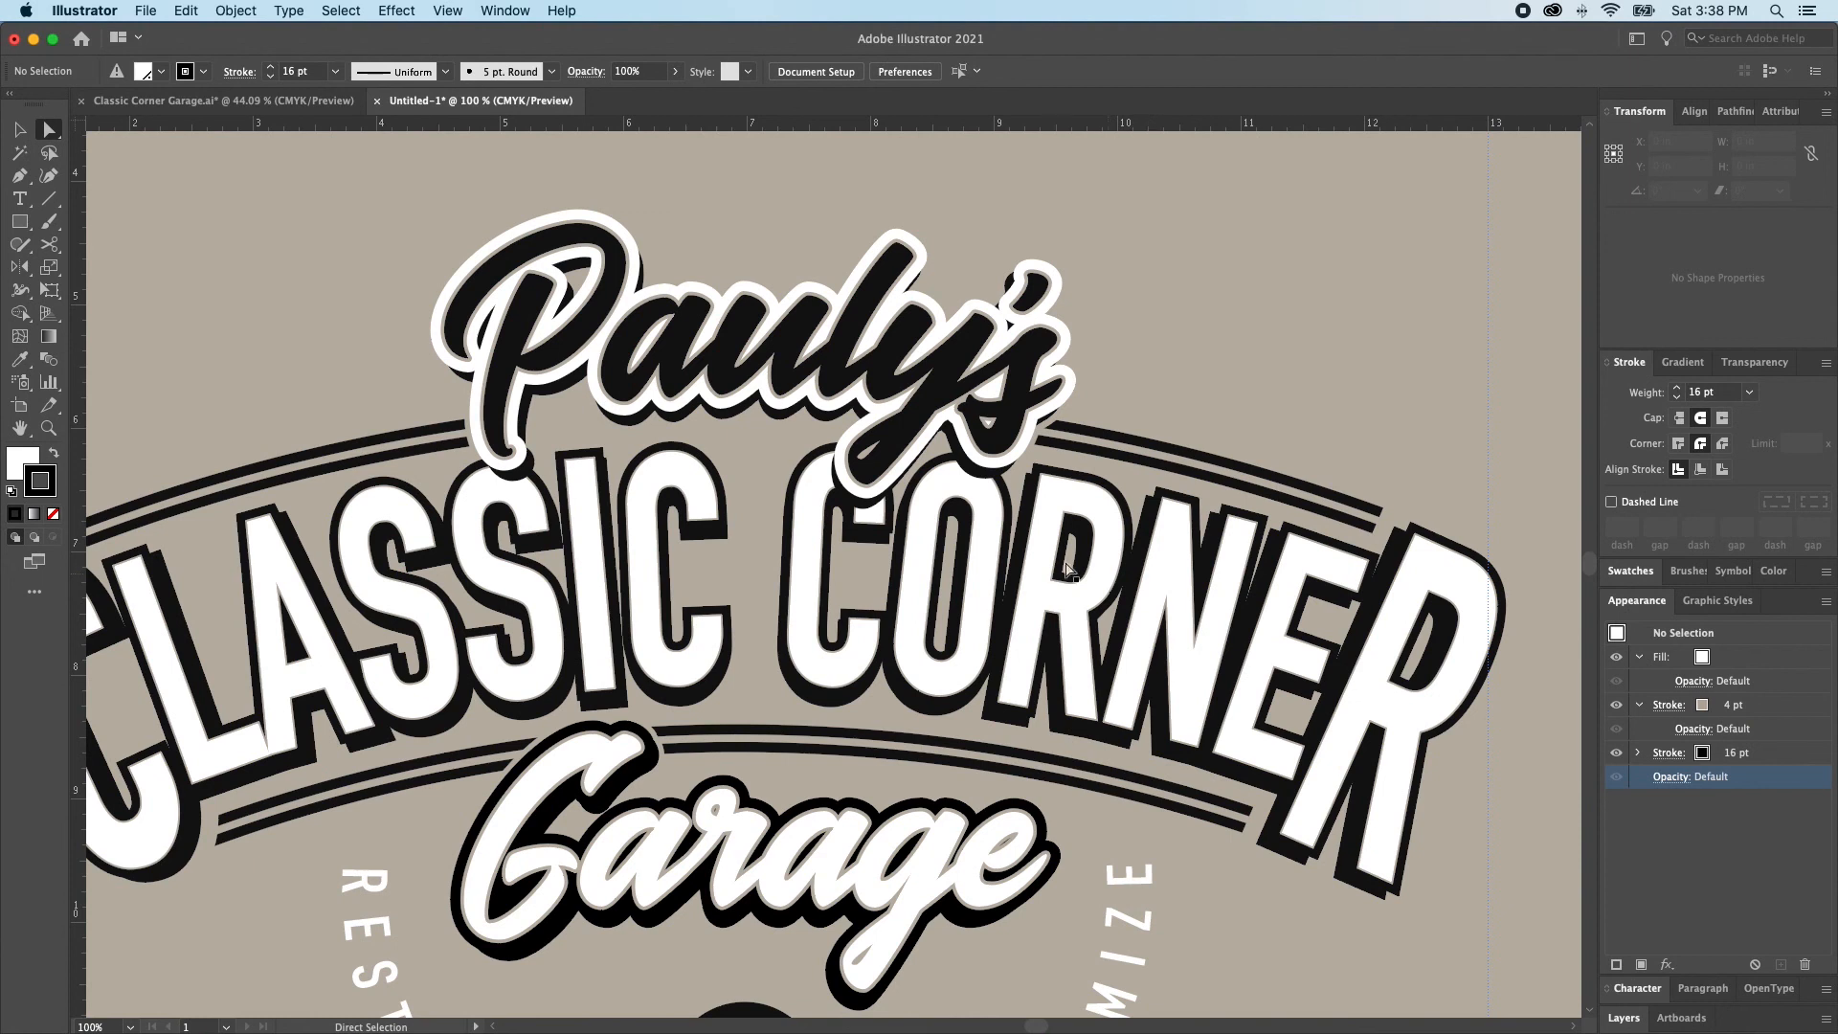
Examine the lettering and outlines on the Classic Corner Garage.ai shirt mockup, then return to the logo document and view the whole artboard
scroll(1103, 595, "down", 3)
scroll(1103, 596, "left", 2)
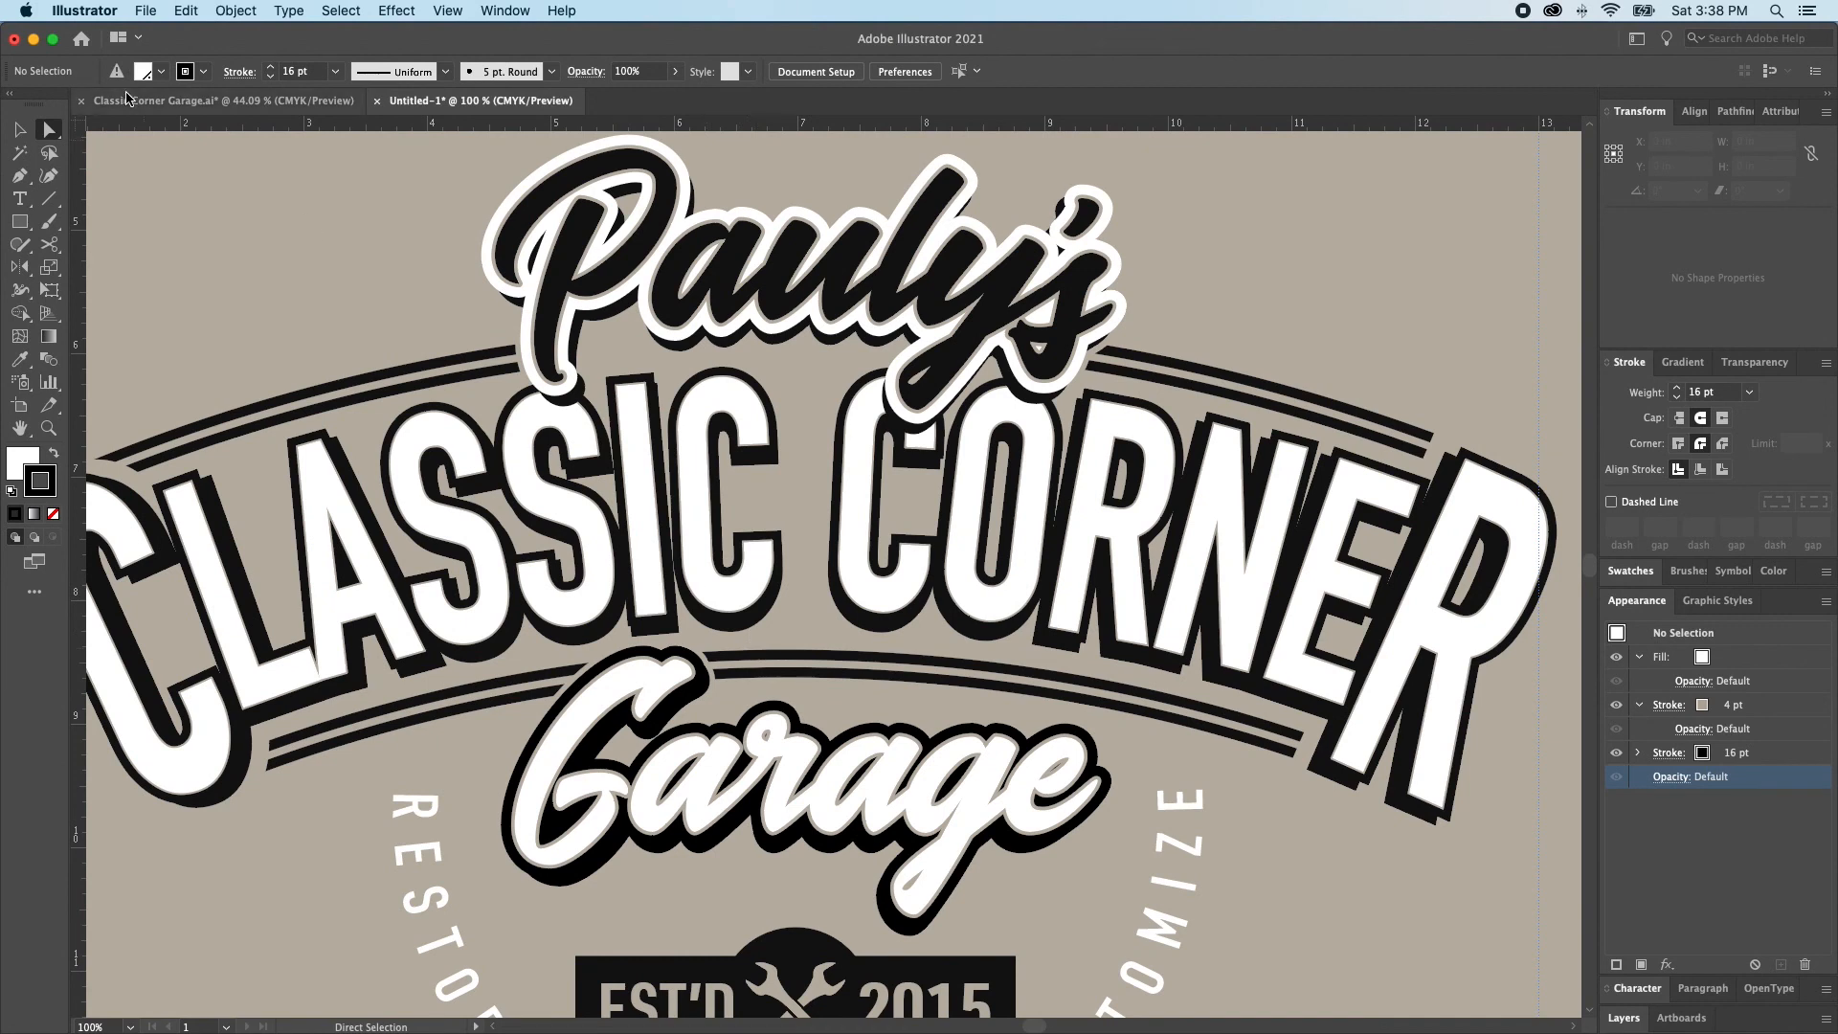
left_click(287, 101)
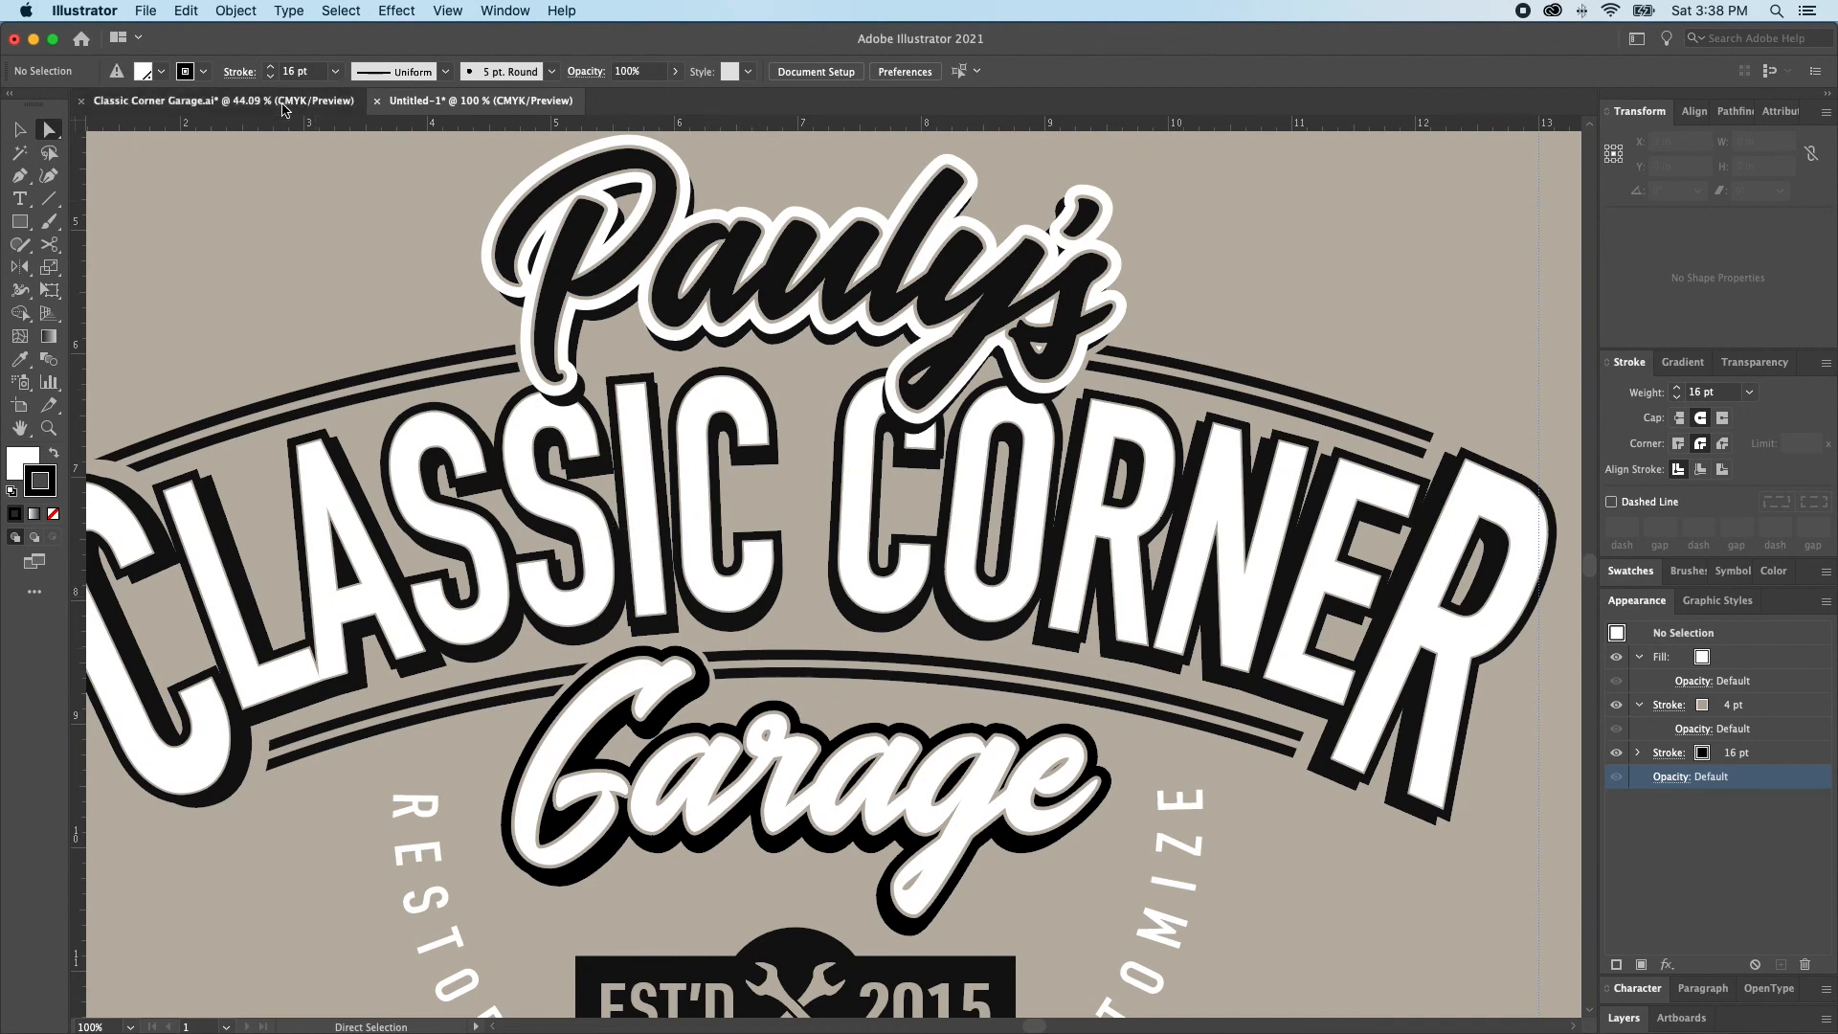
scroll(792, 449, "up", 5)
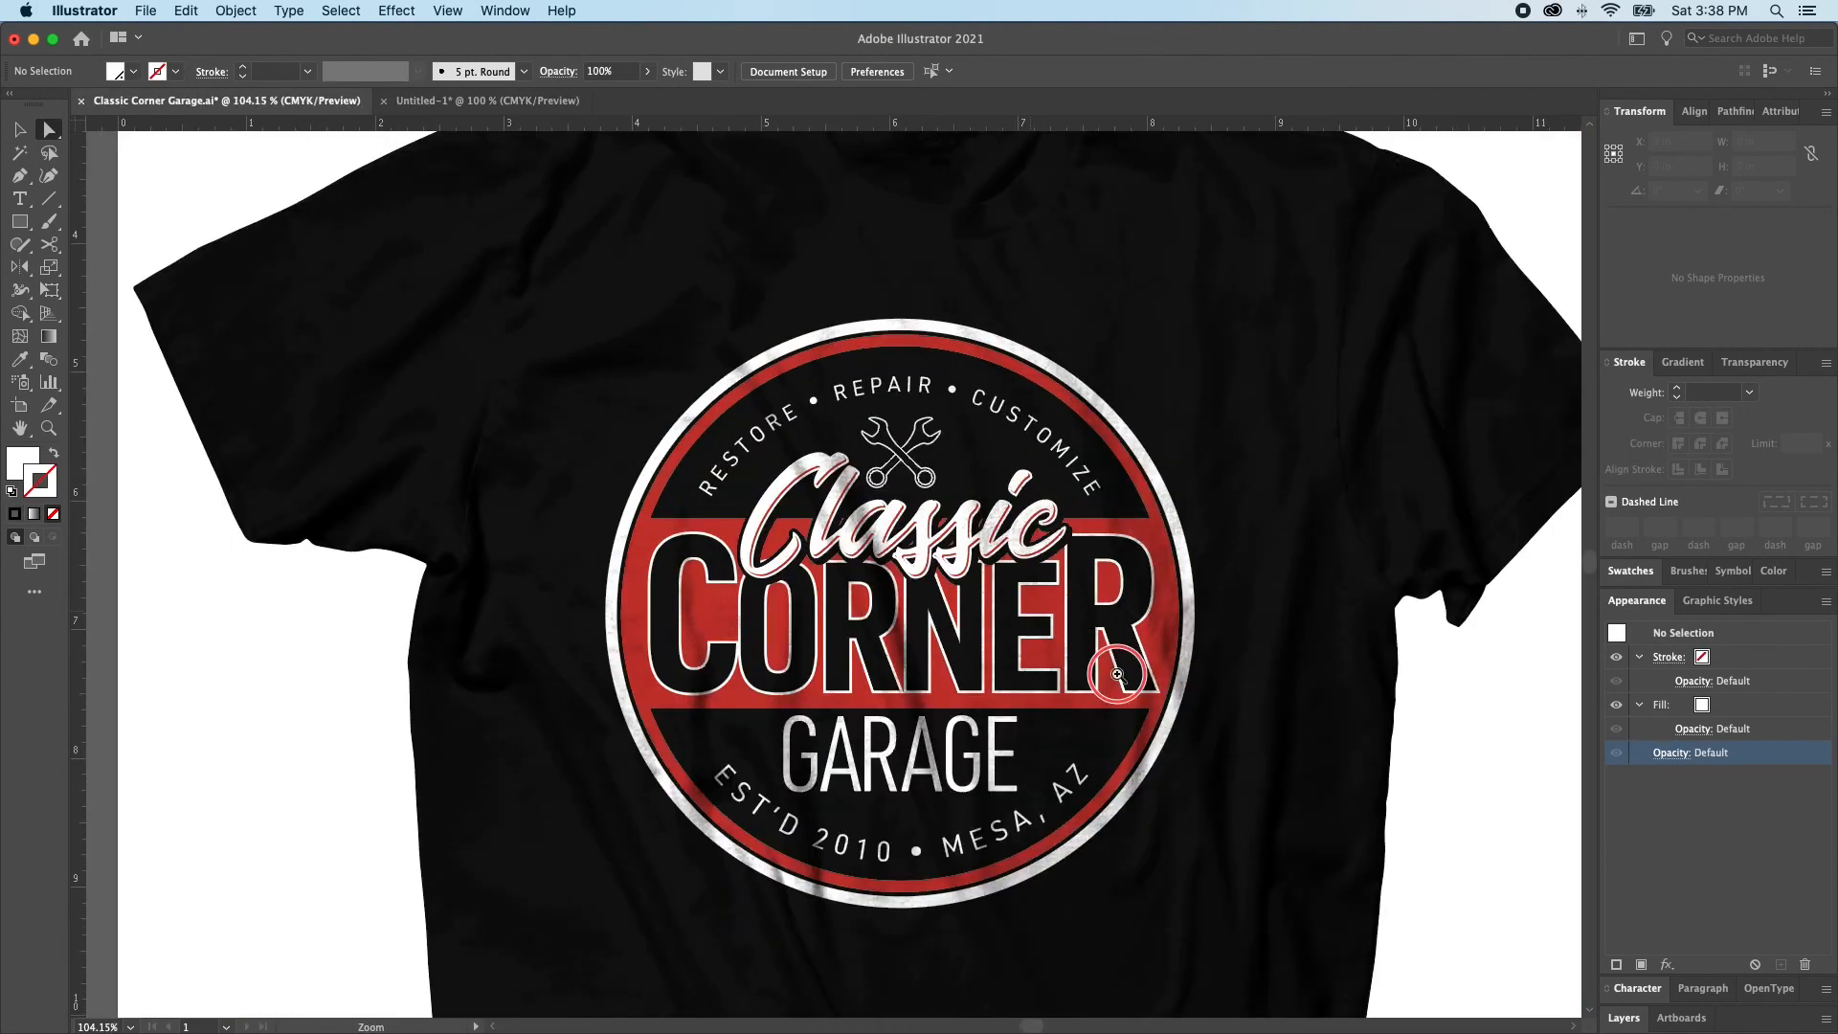
scroll(1012, 699, "down", 2)
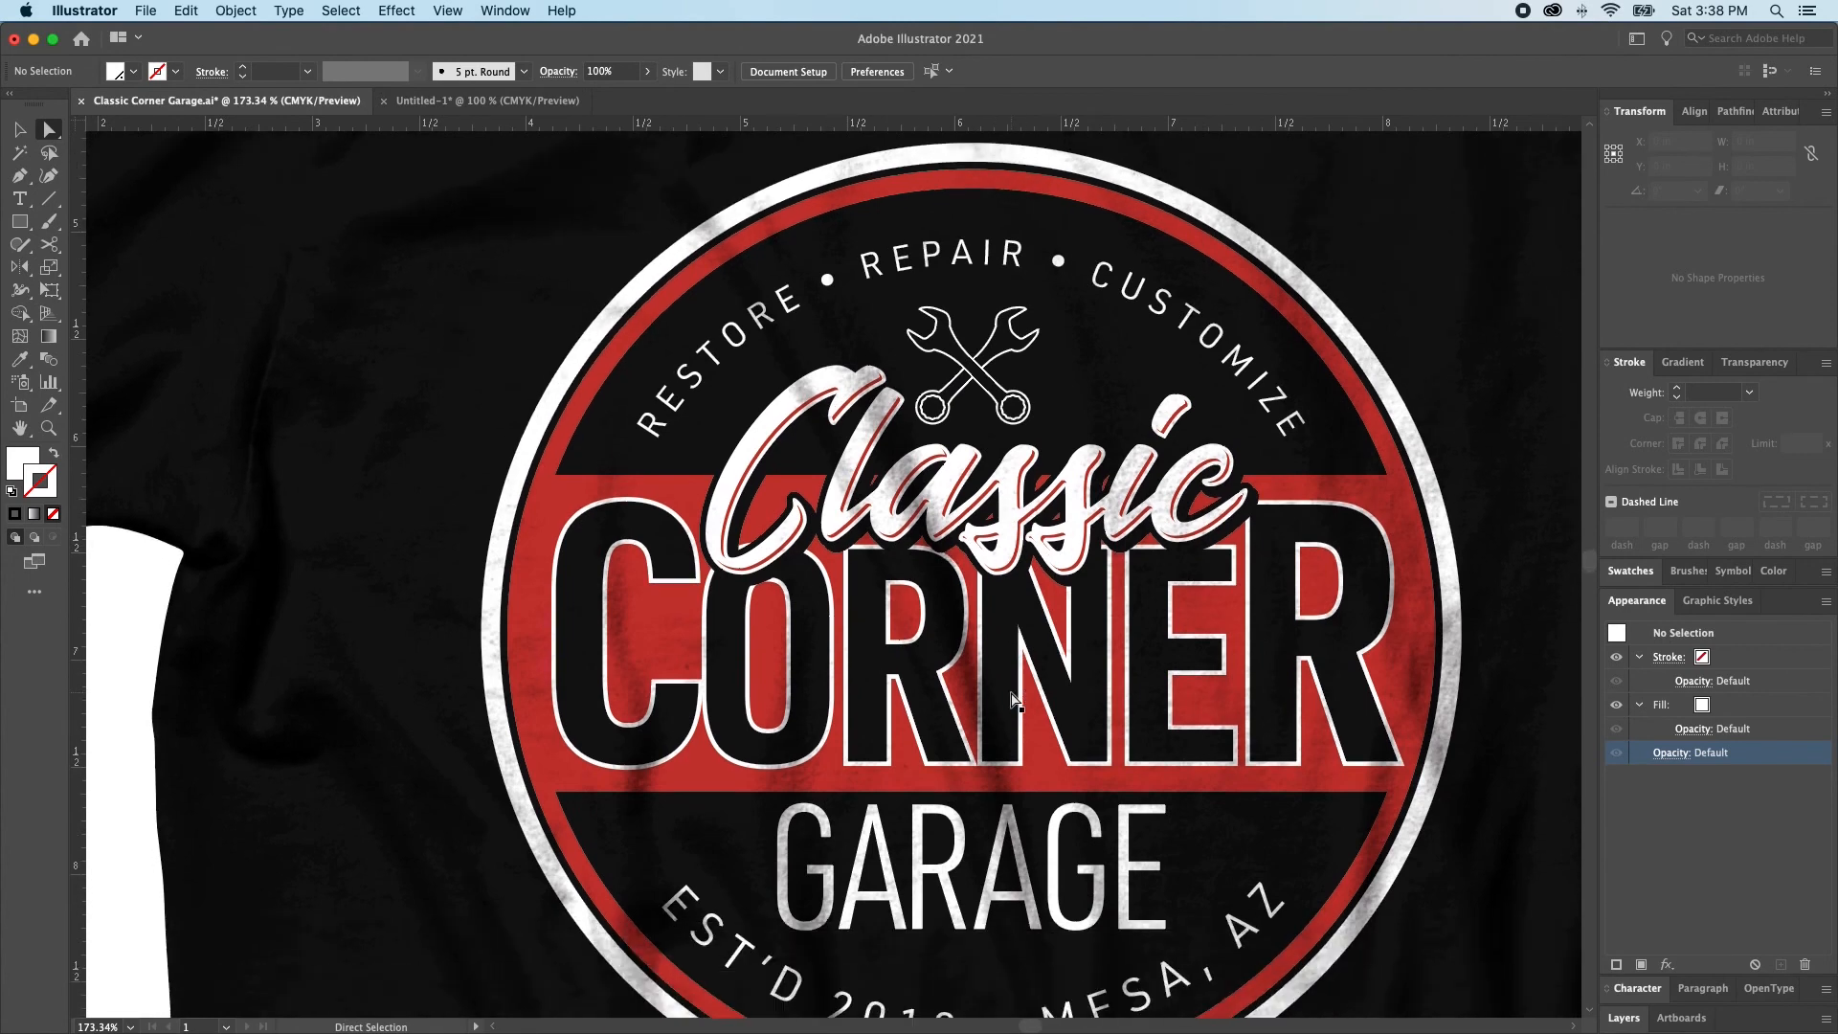
left_click(483, 100)
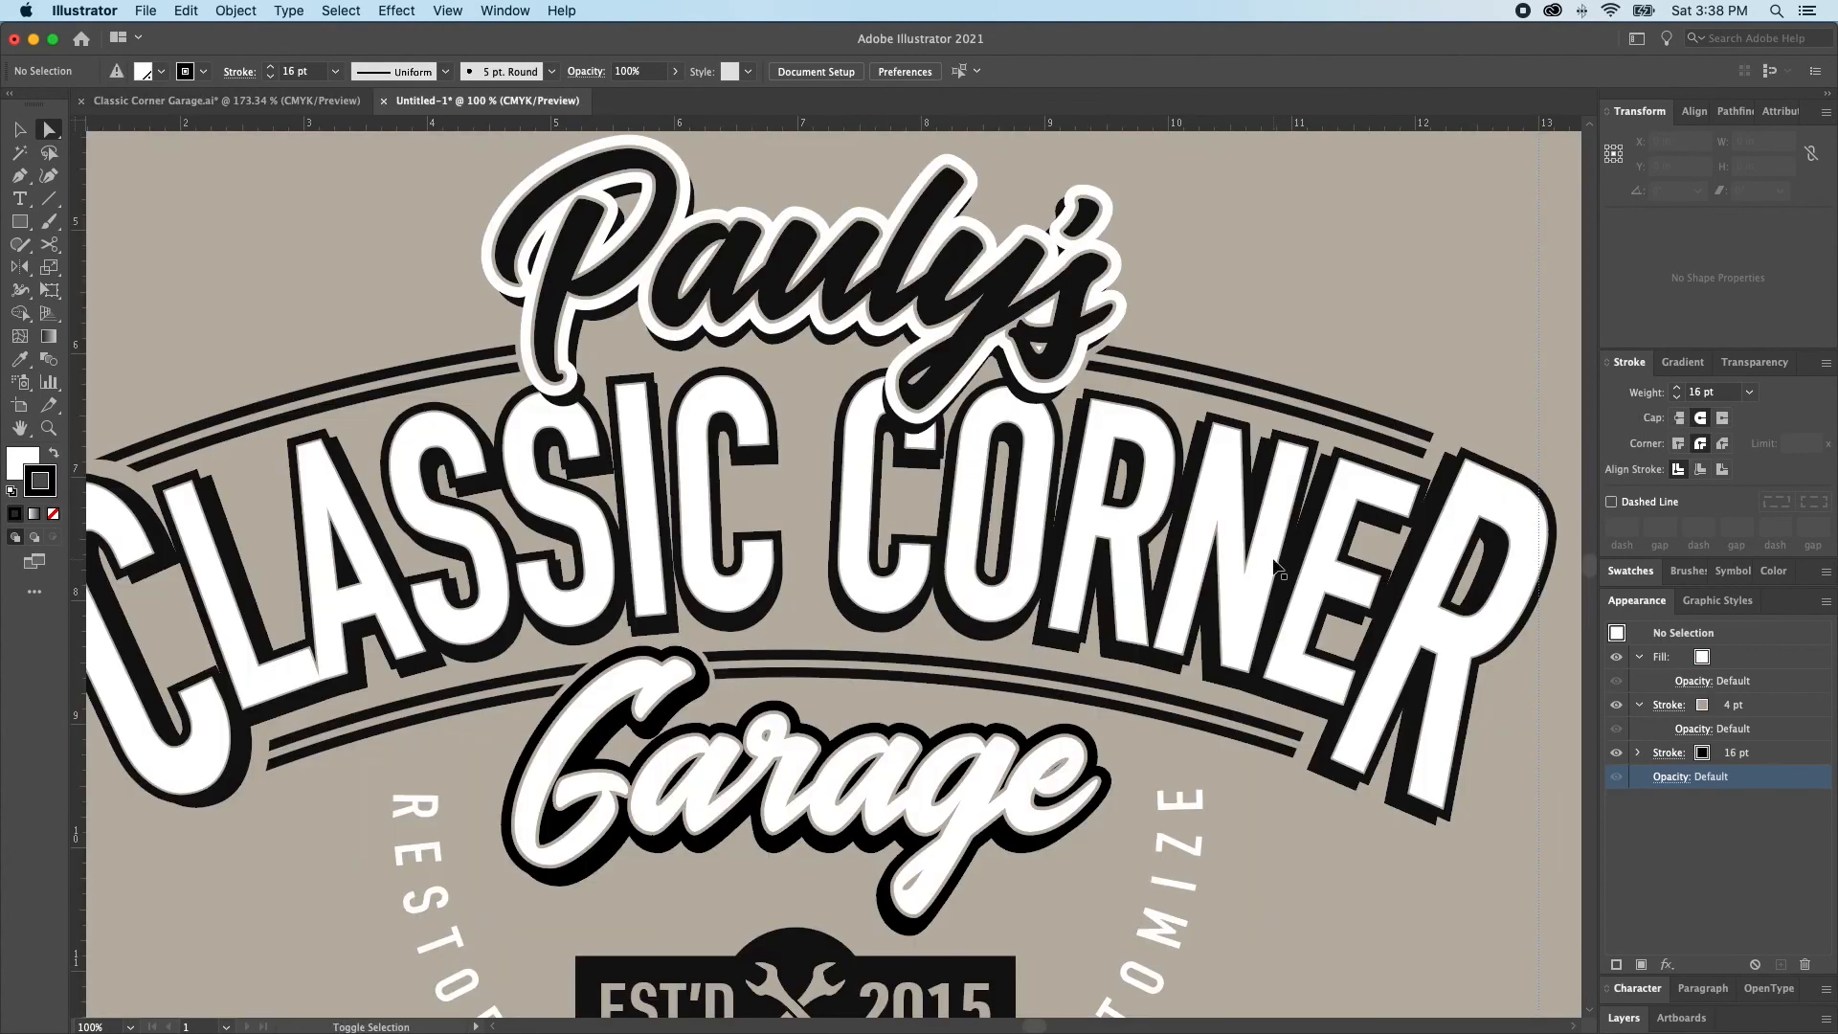
key("super+0")
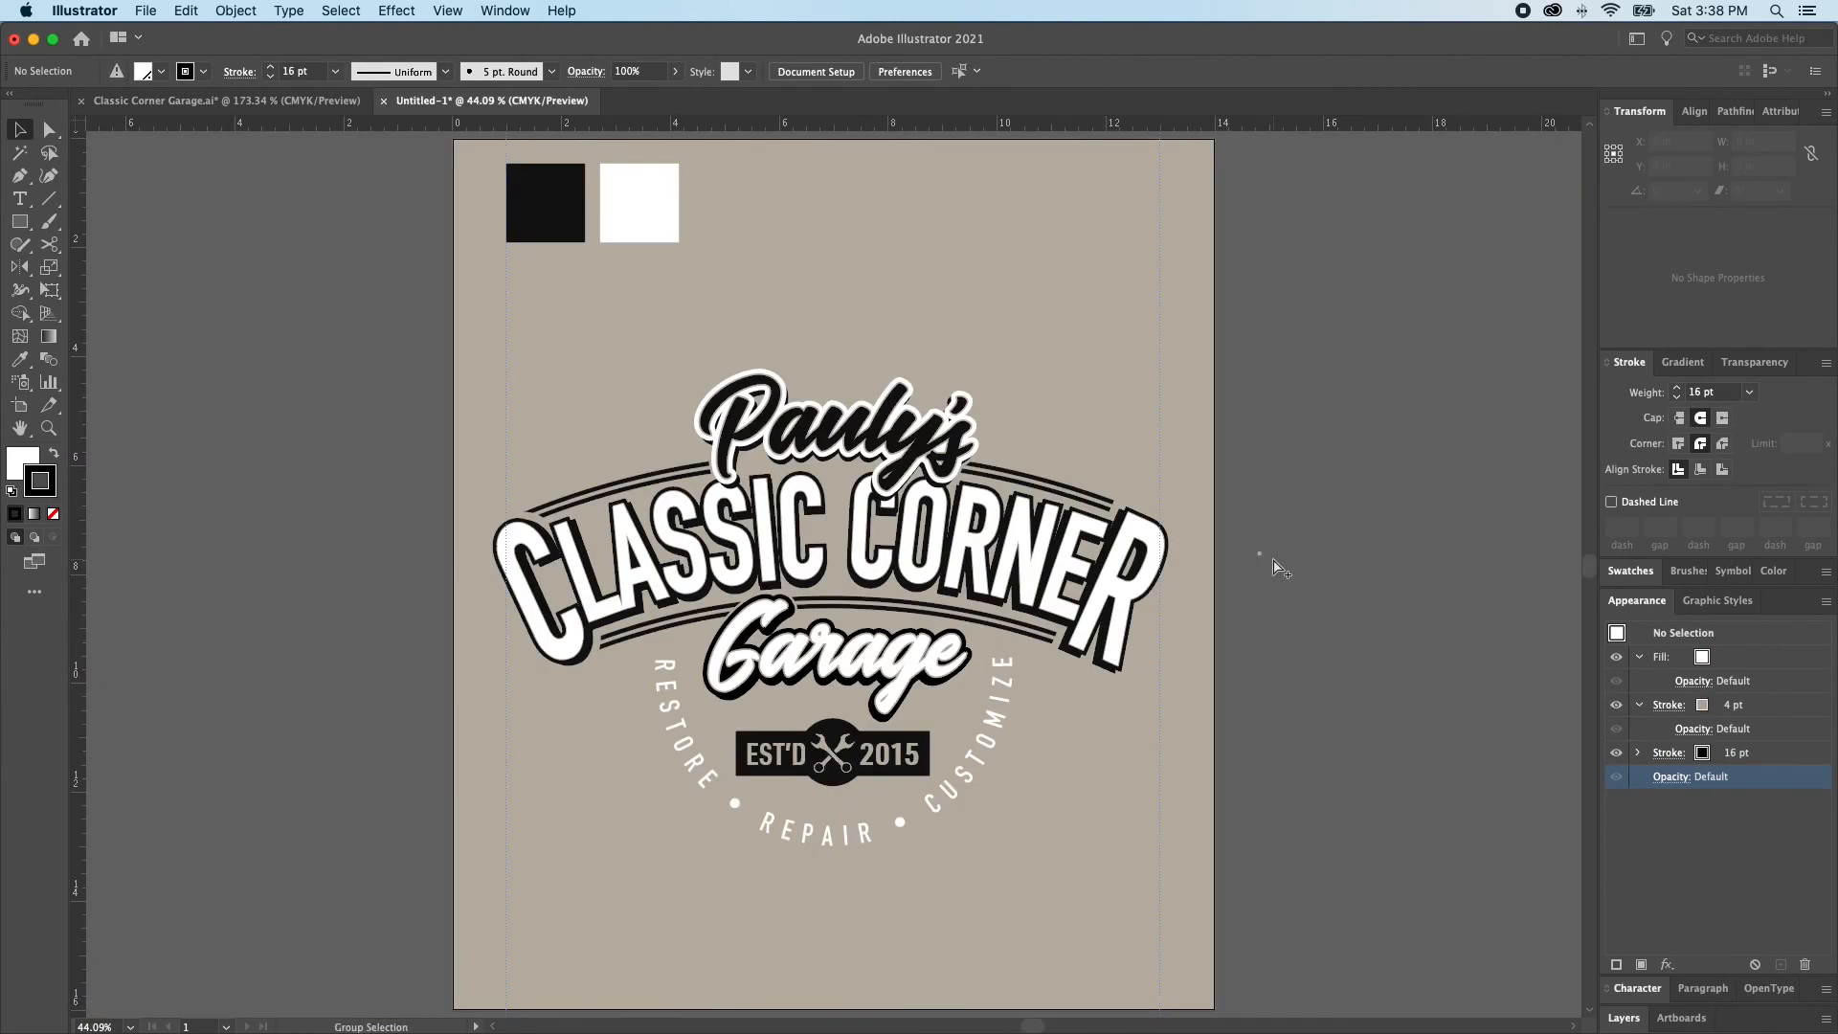
Lock the EST'D 2015 badge text and select the black rectangle behind it
left_click(774, 705, "super")
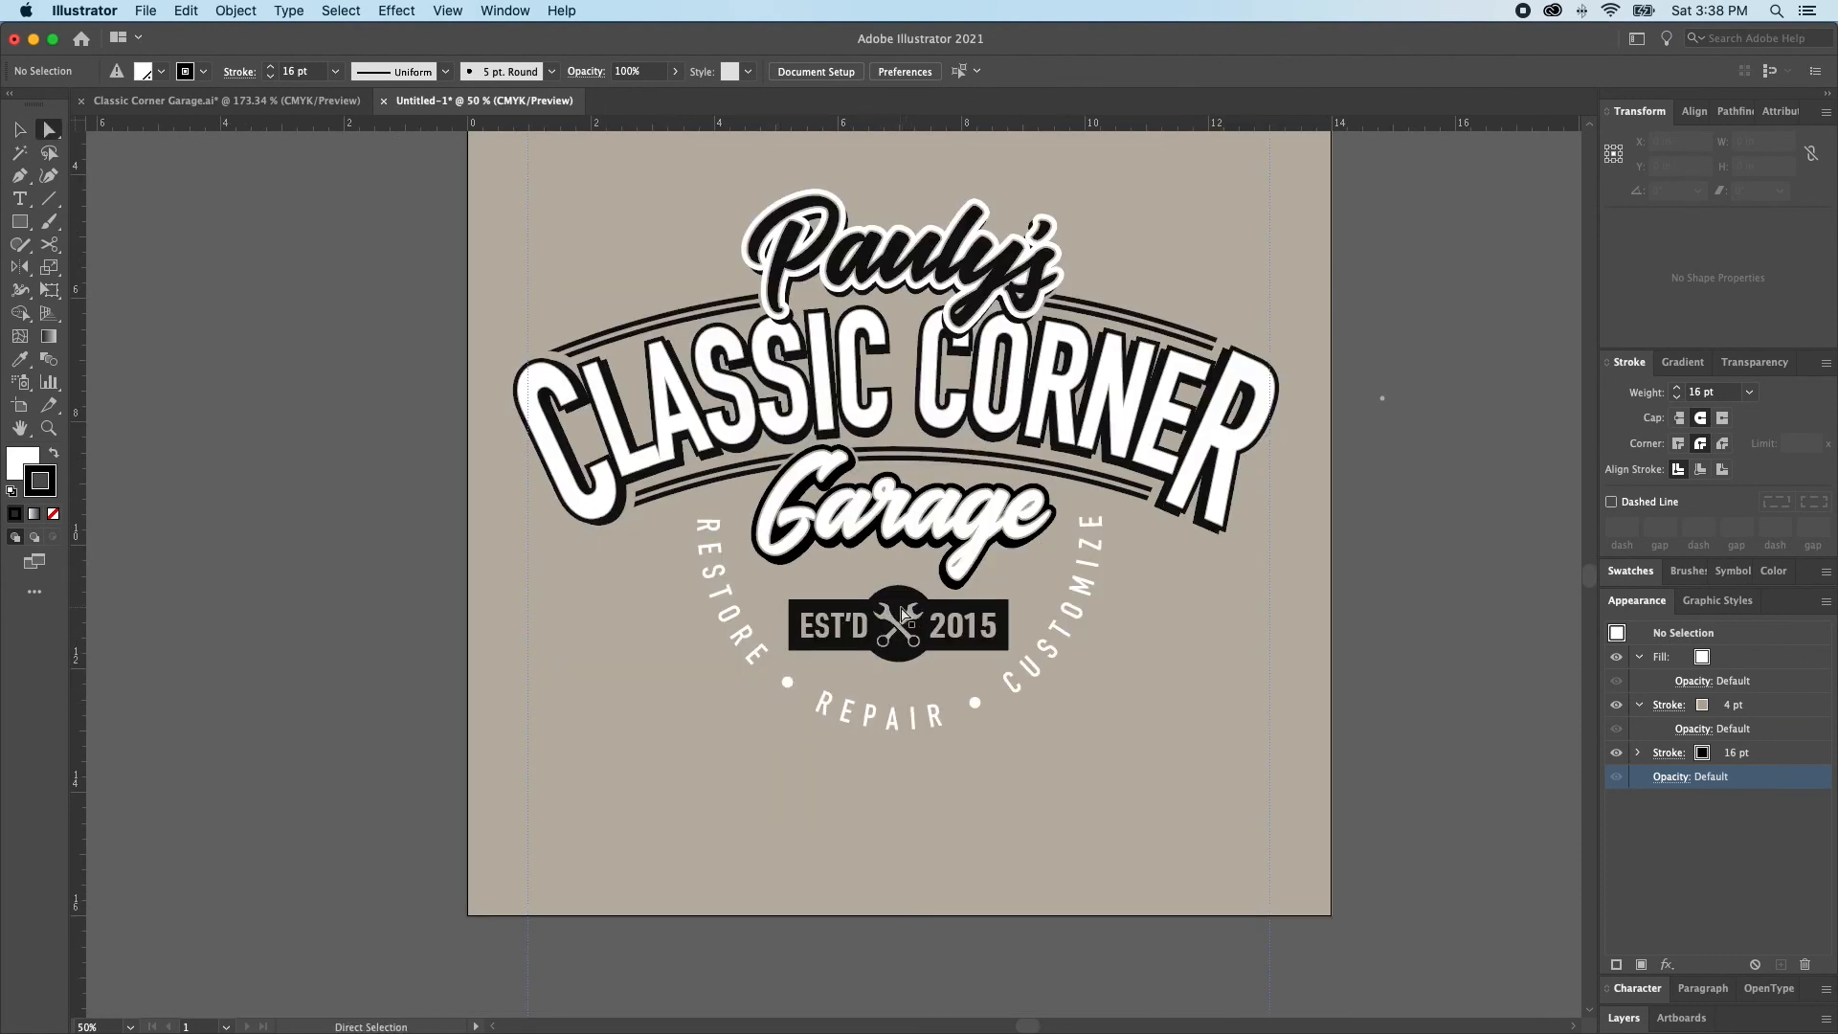
scroll(900, 636, "right", 3)
left_click(827, 593)
left_click(898, 636)
key("super+2")
left_click(905, 635)
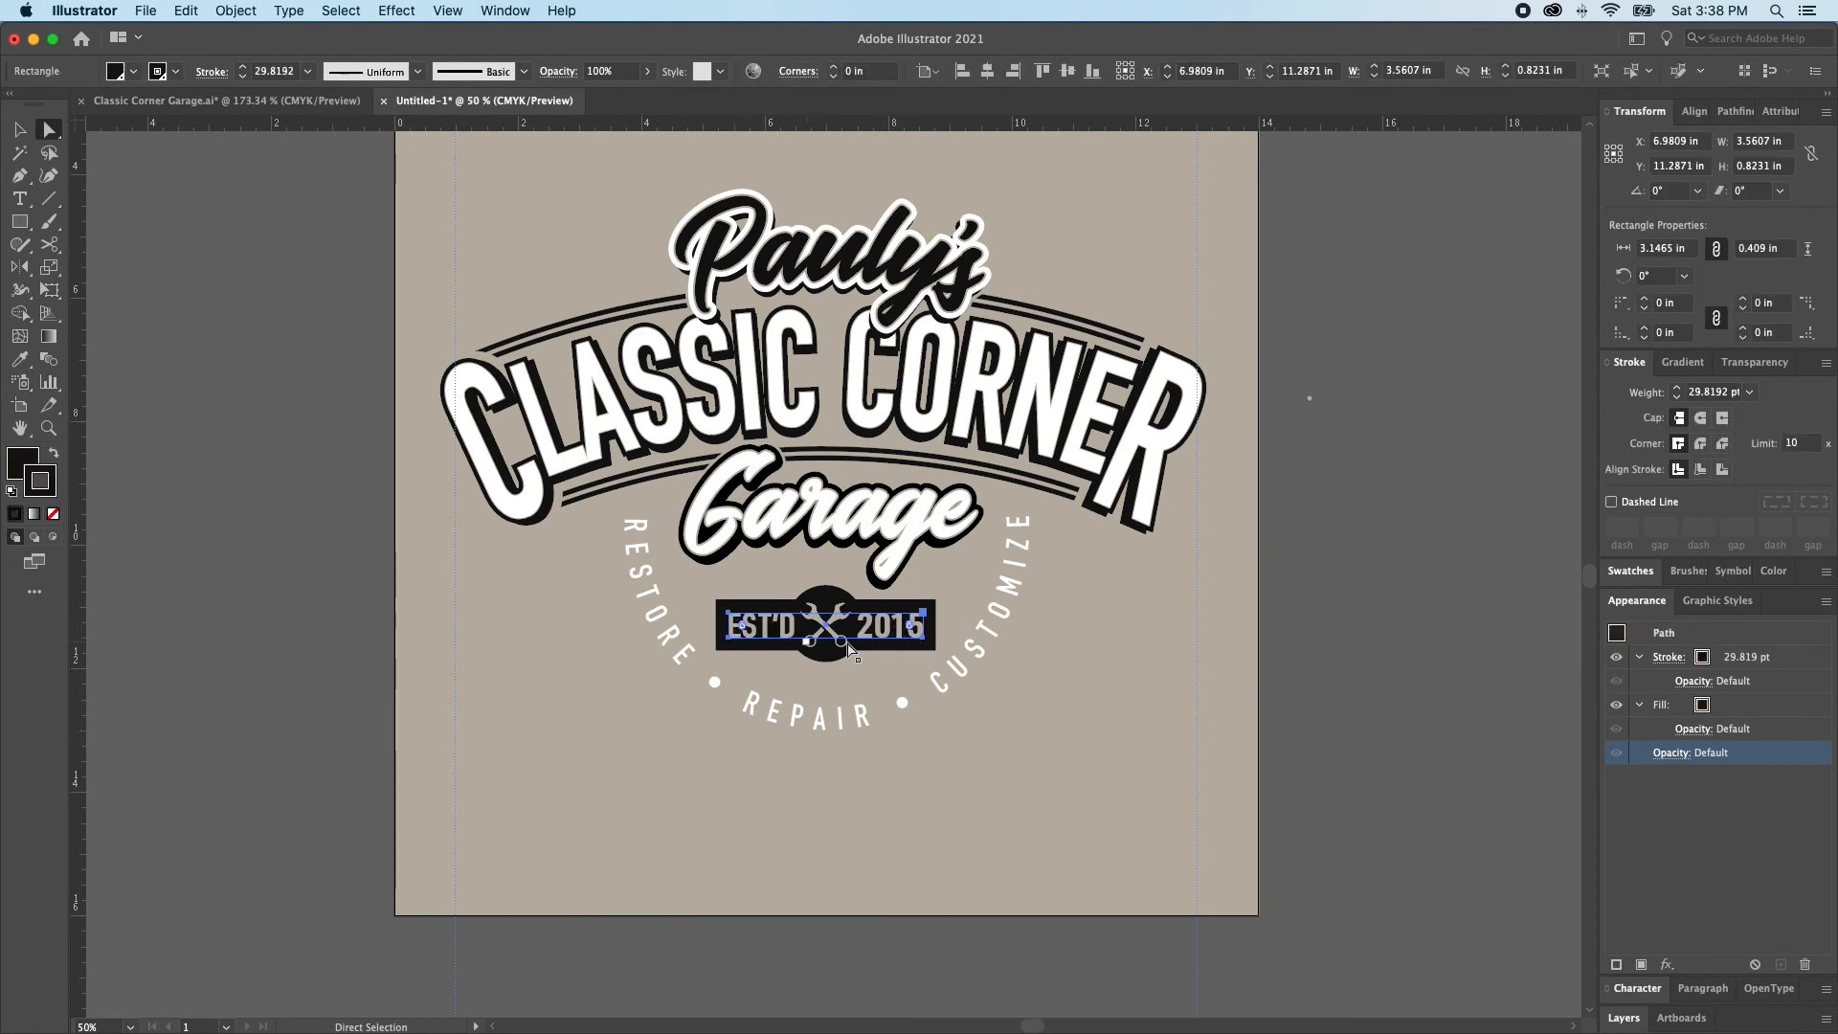
Try to expand the fill and stroke of the black badge rectangle and undo the expansion
left_click(229, 12)
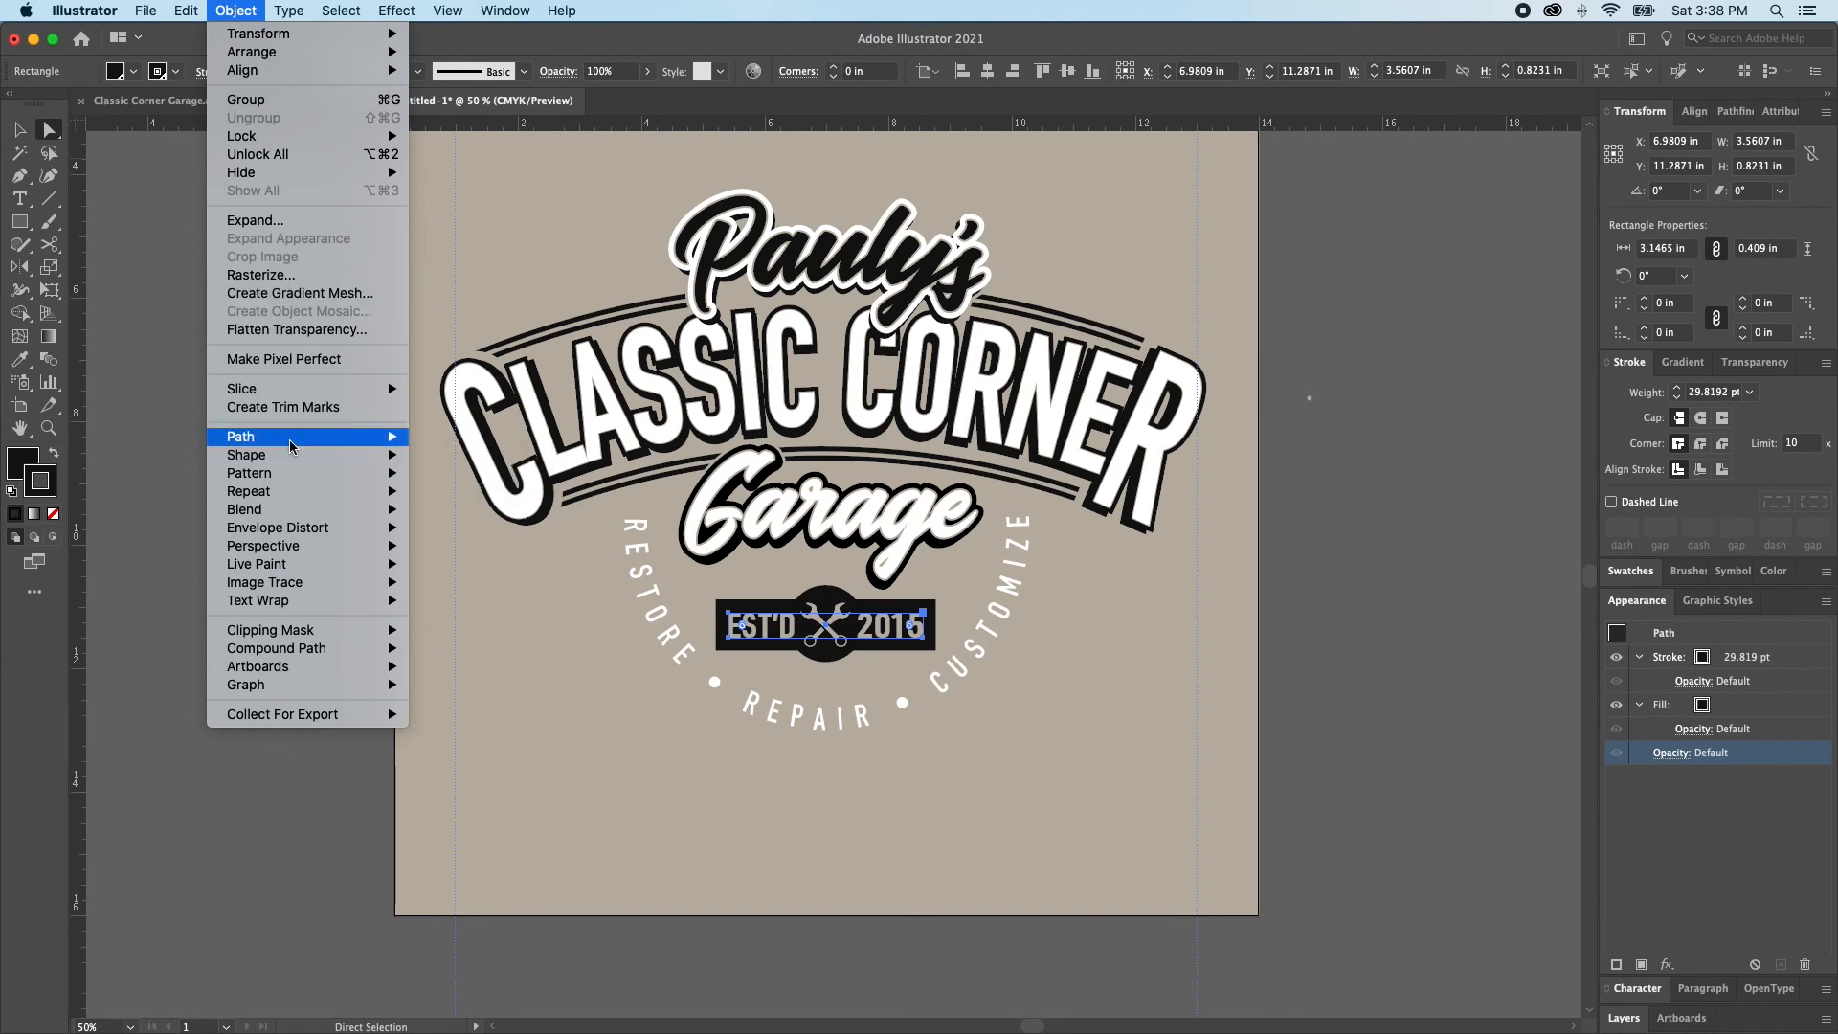
mouse_move(292, 440)
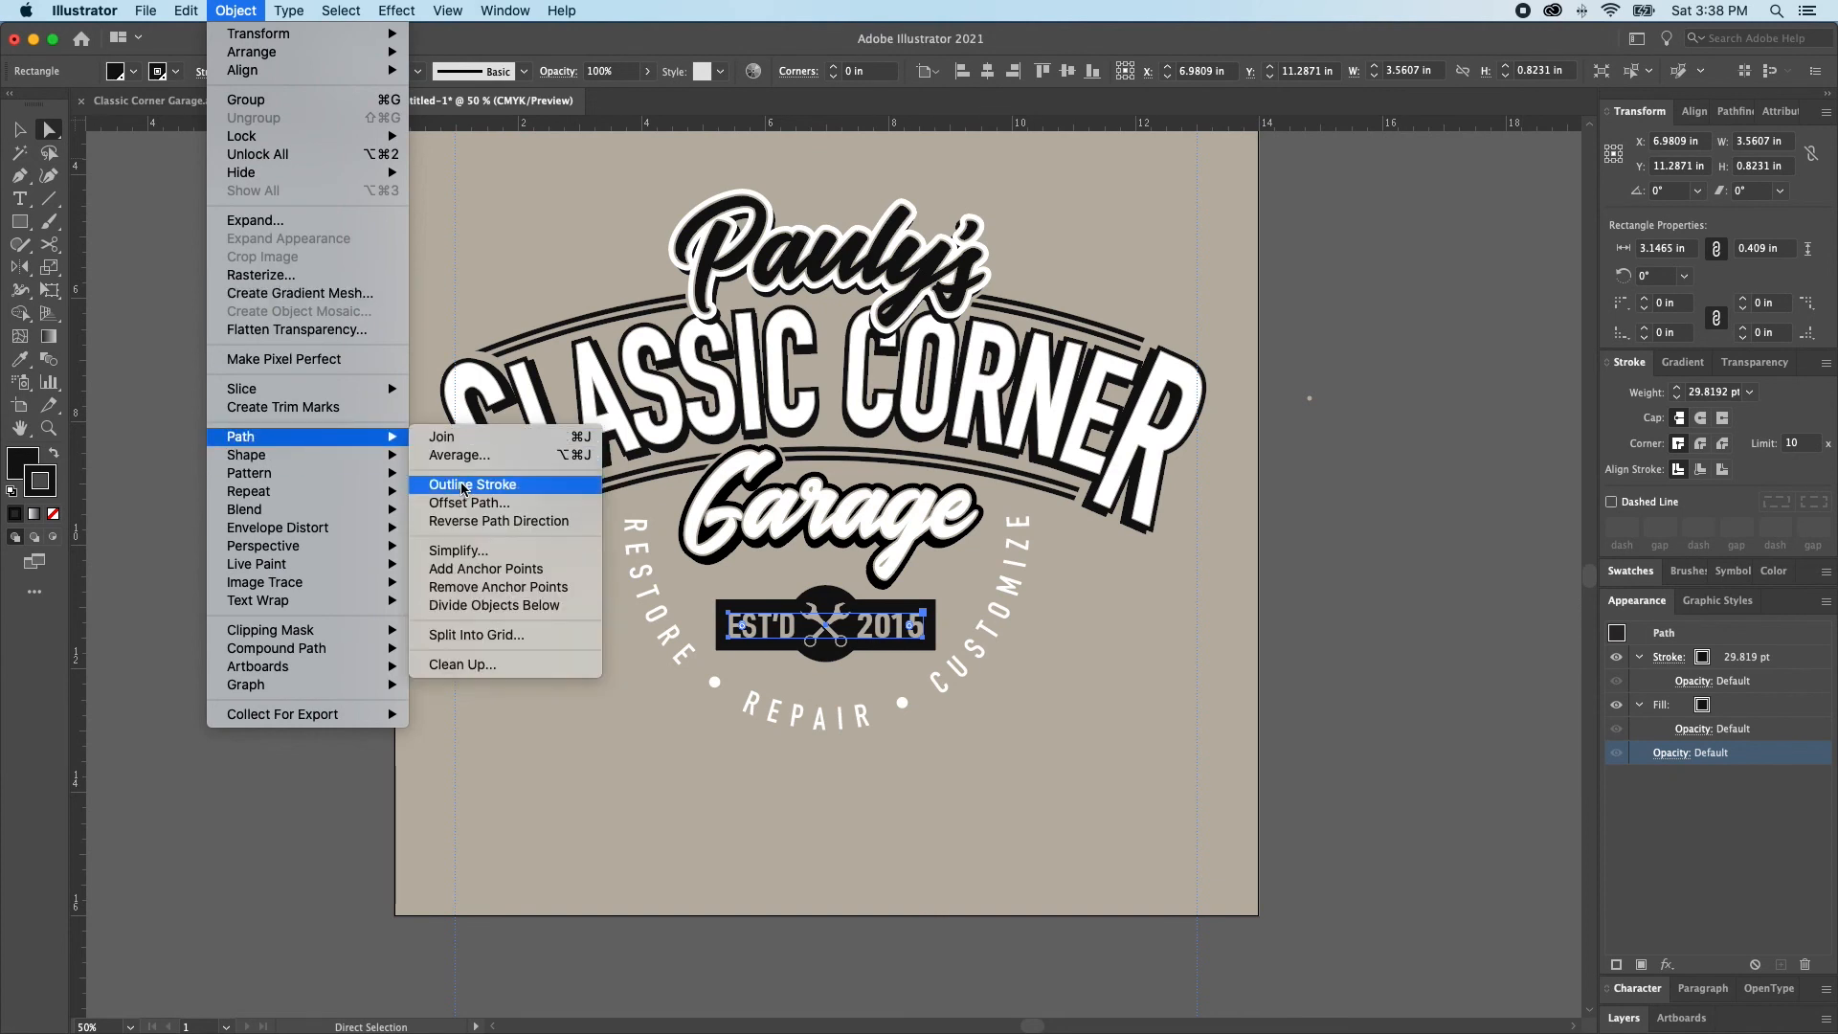
left_click(256, 220)
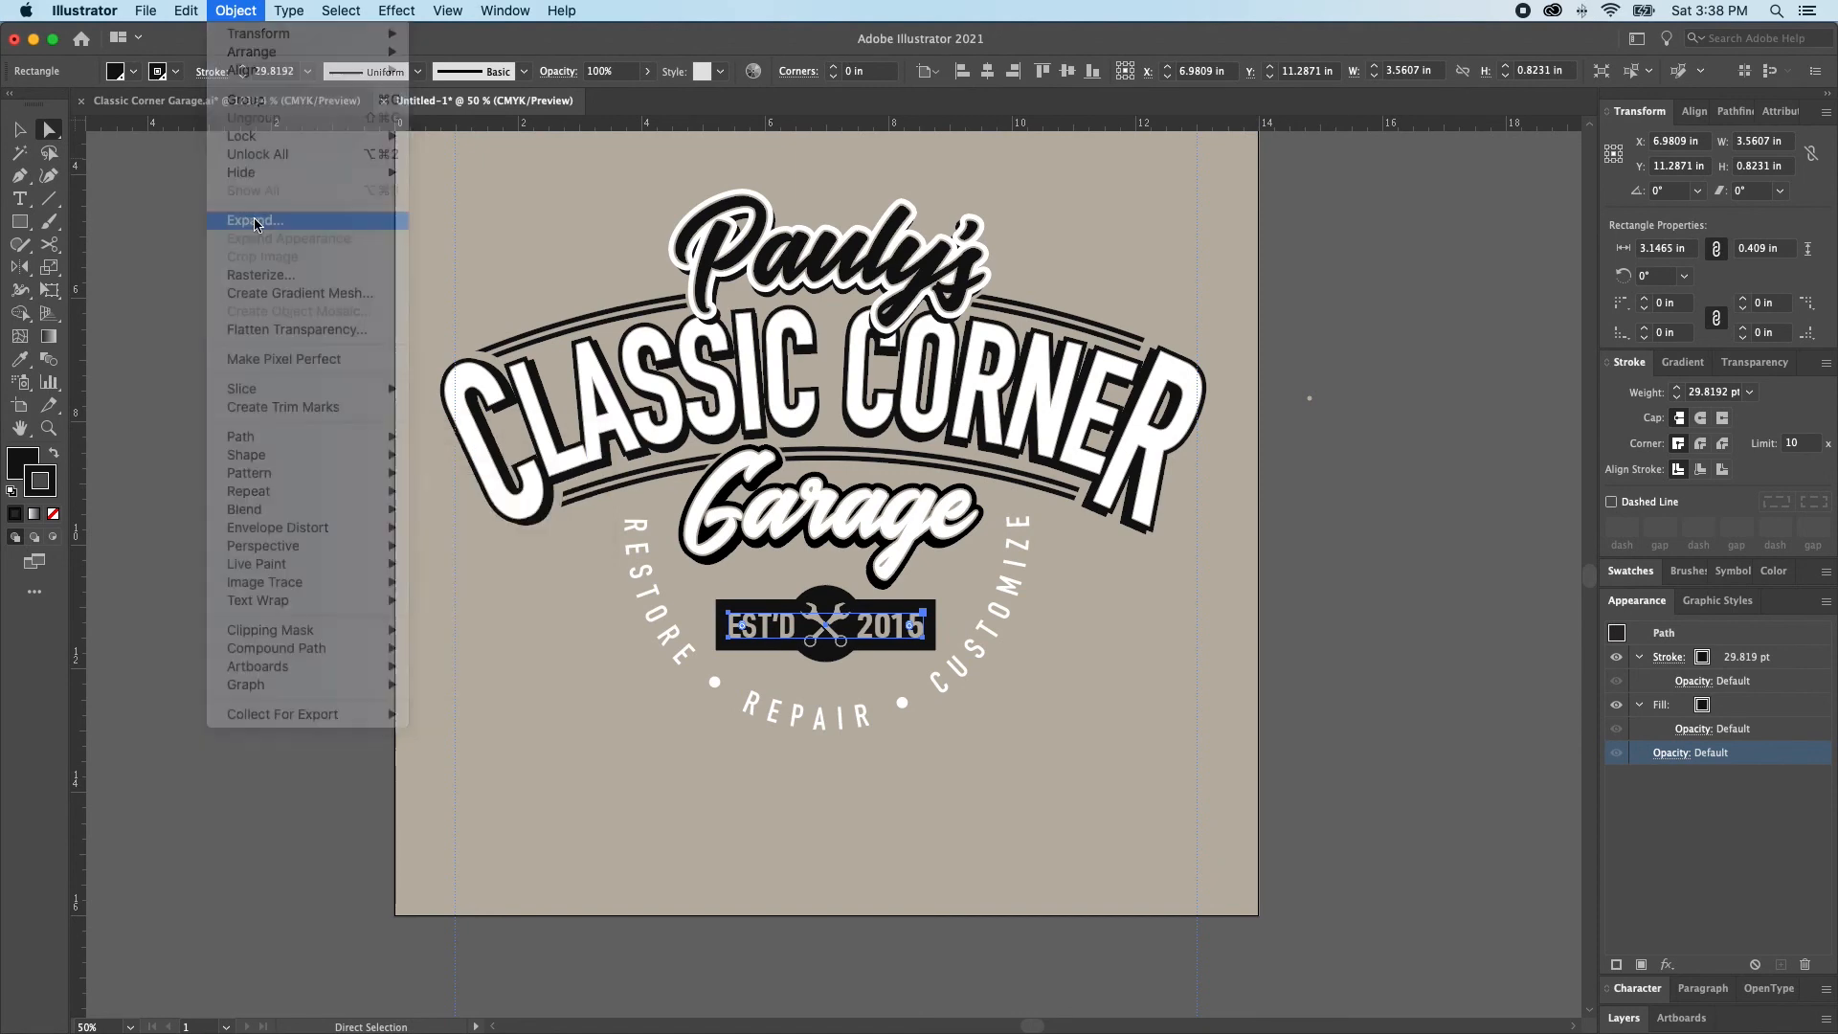
left_click(962, 645)
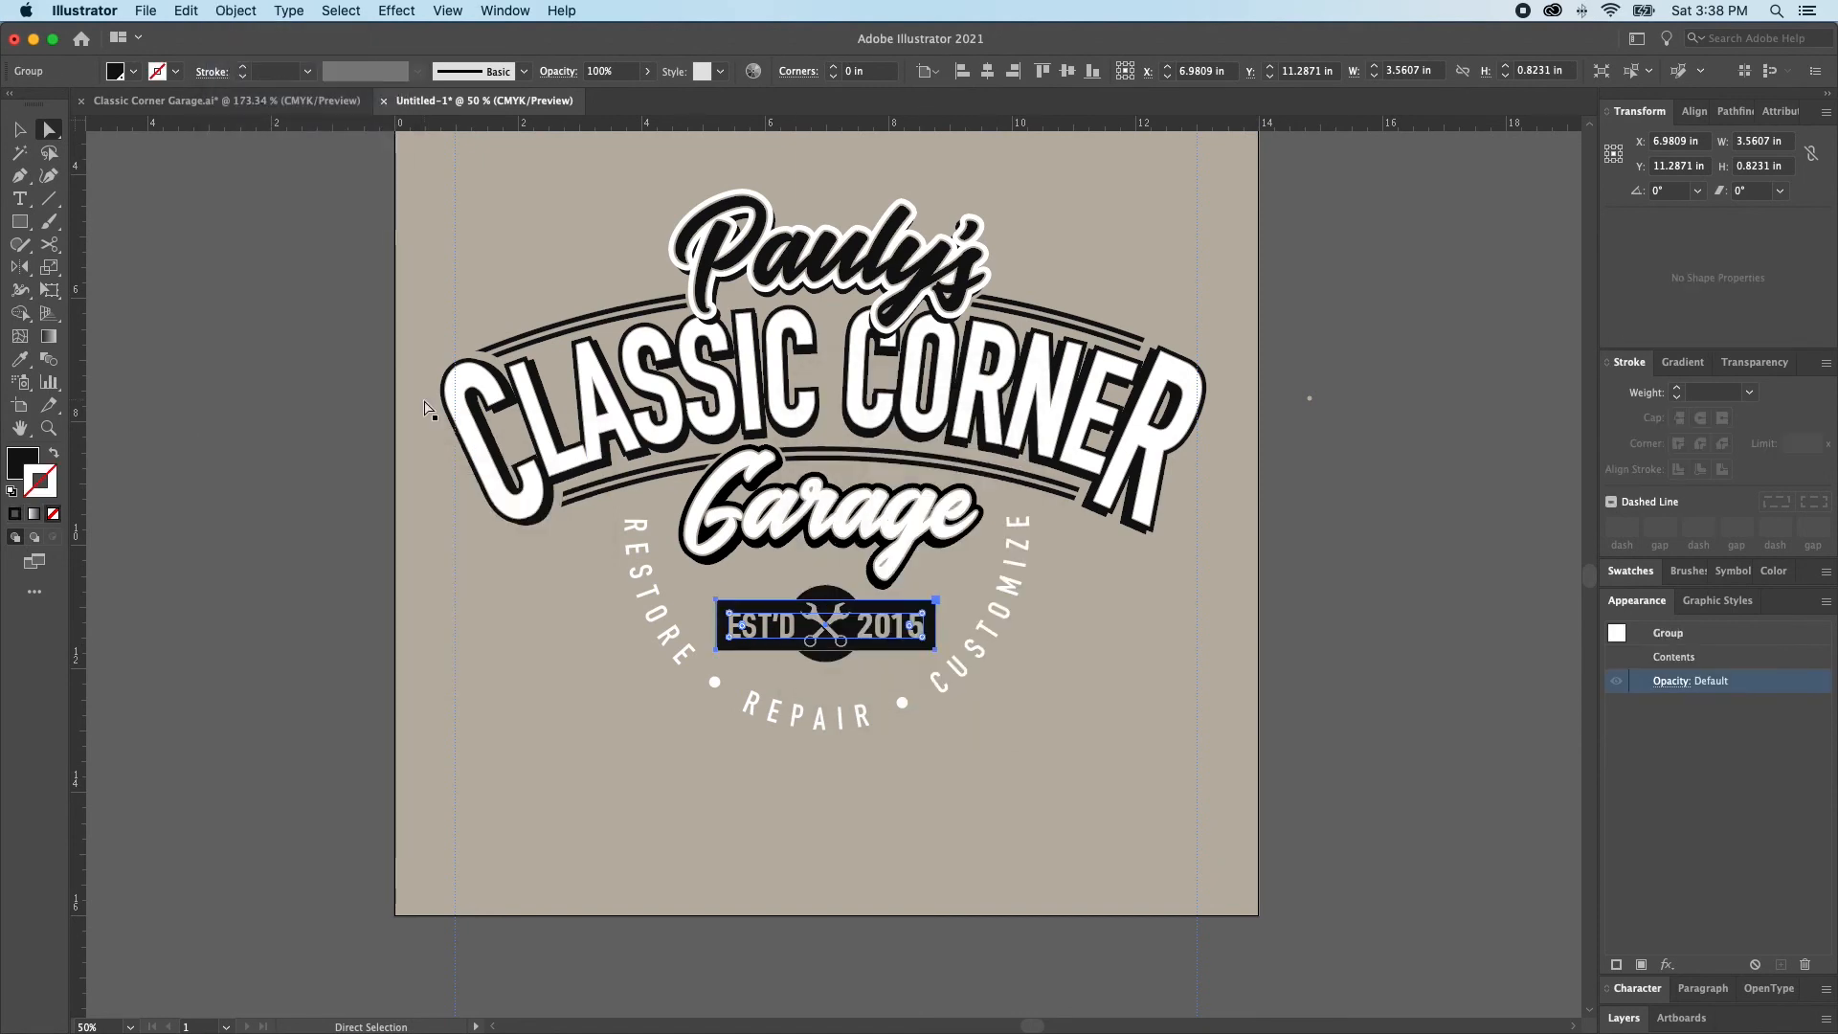
key("super+z")
Try to outline the stroke of the black badge rectangle and undo the change
left_click(236, 10)
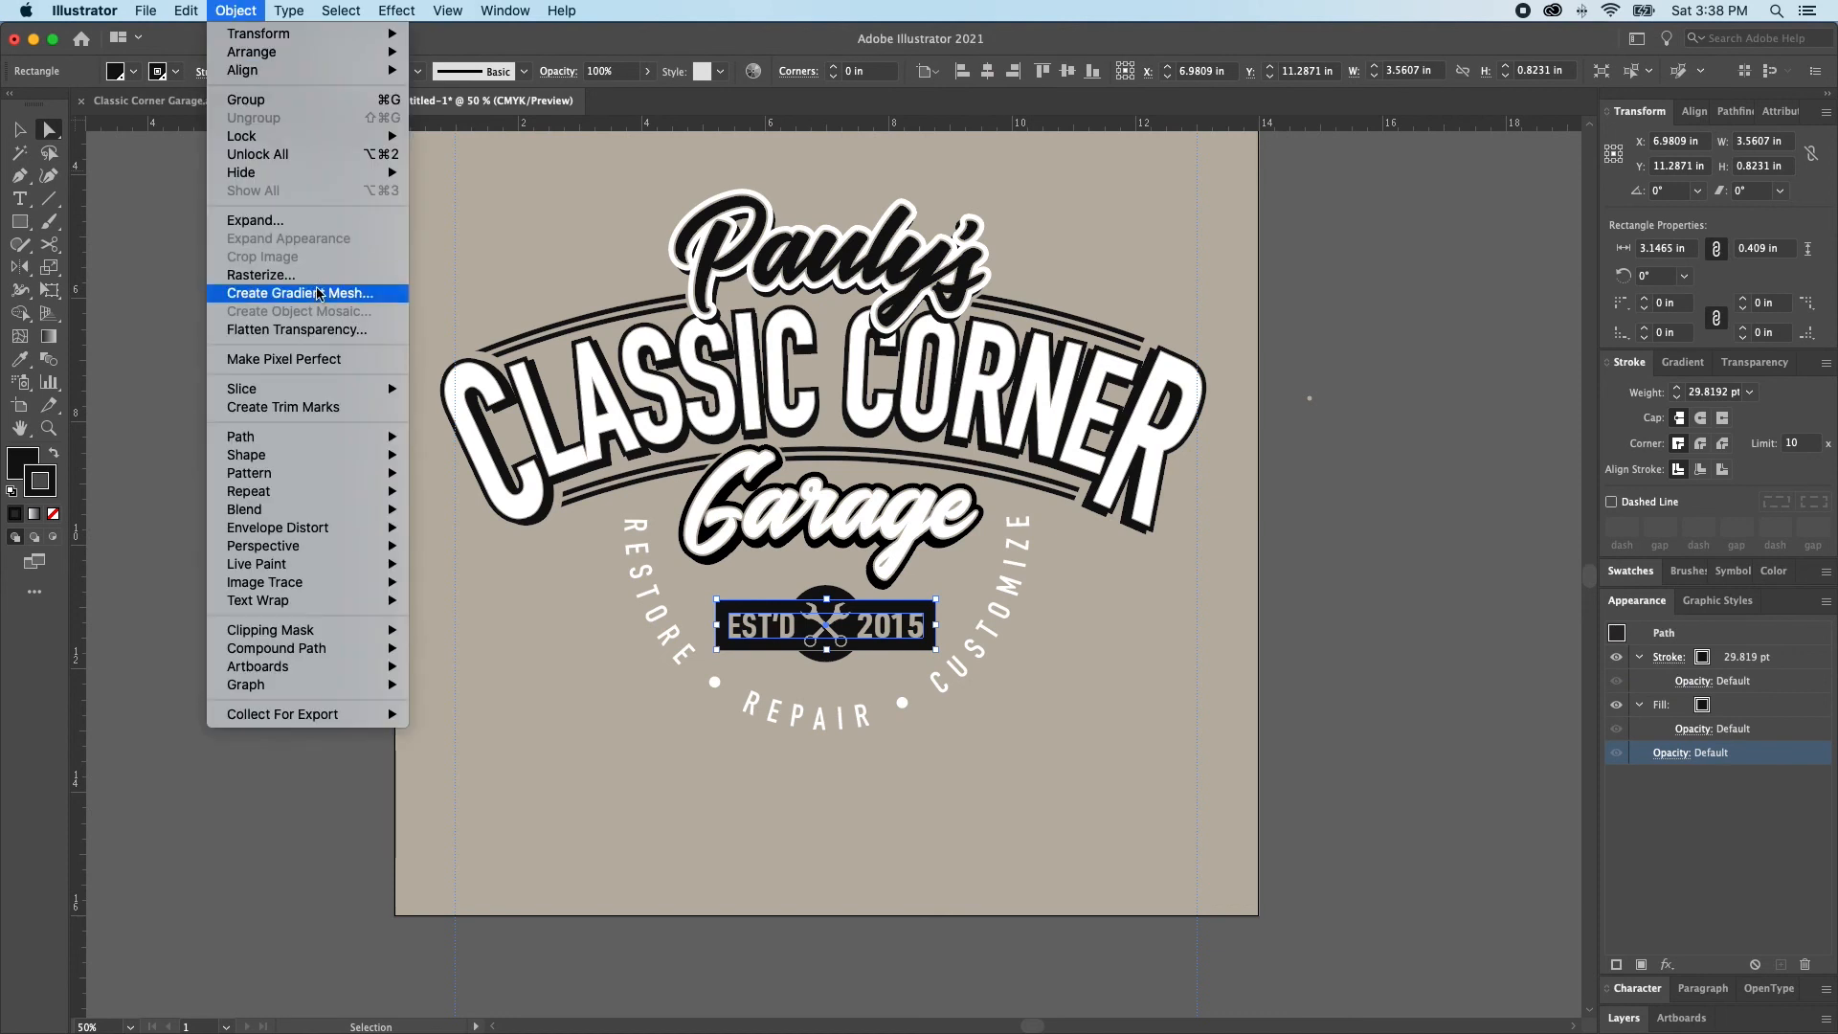
mouse_move(294, 441)
left_click(474, 484)
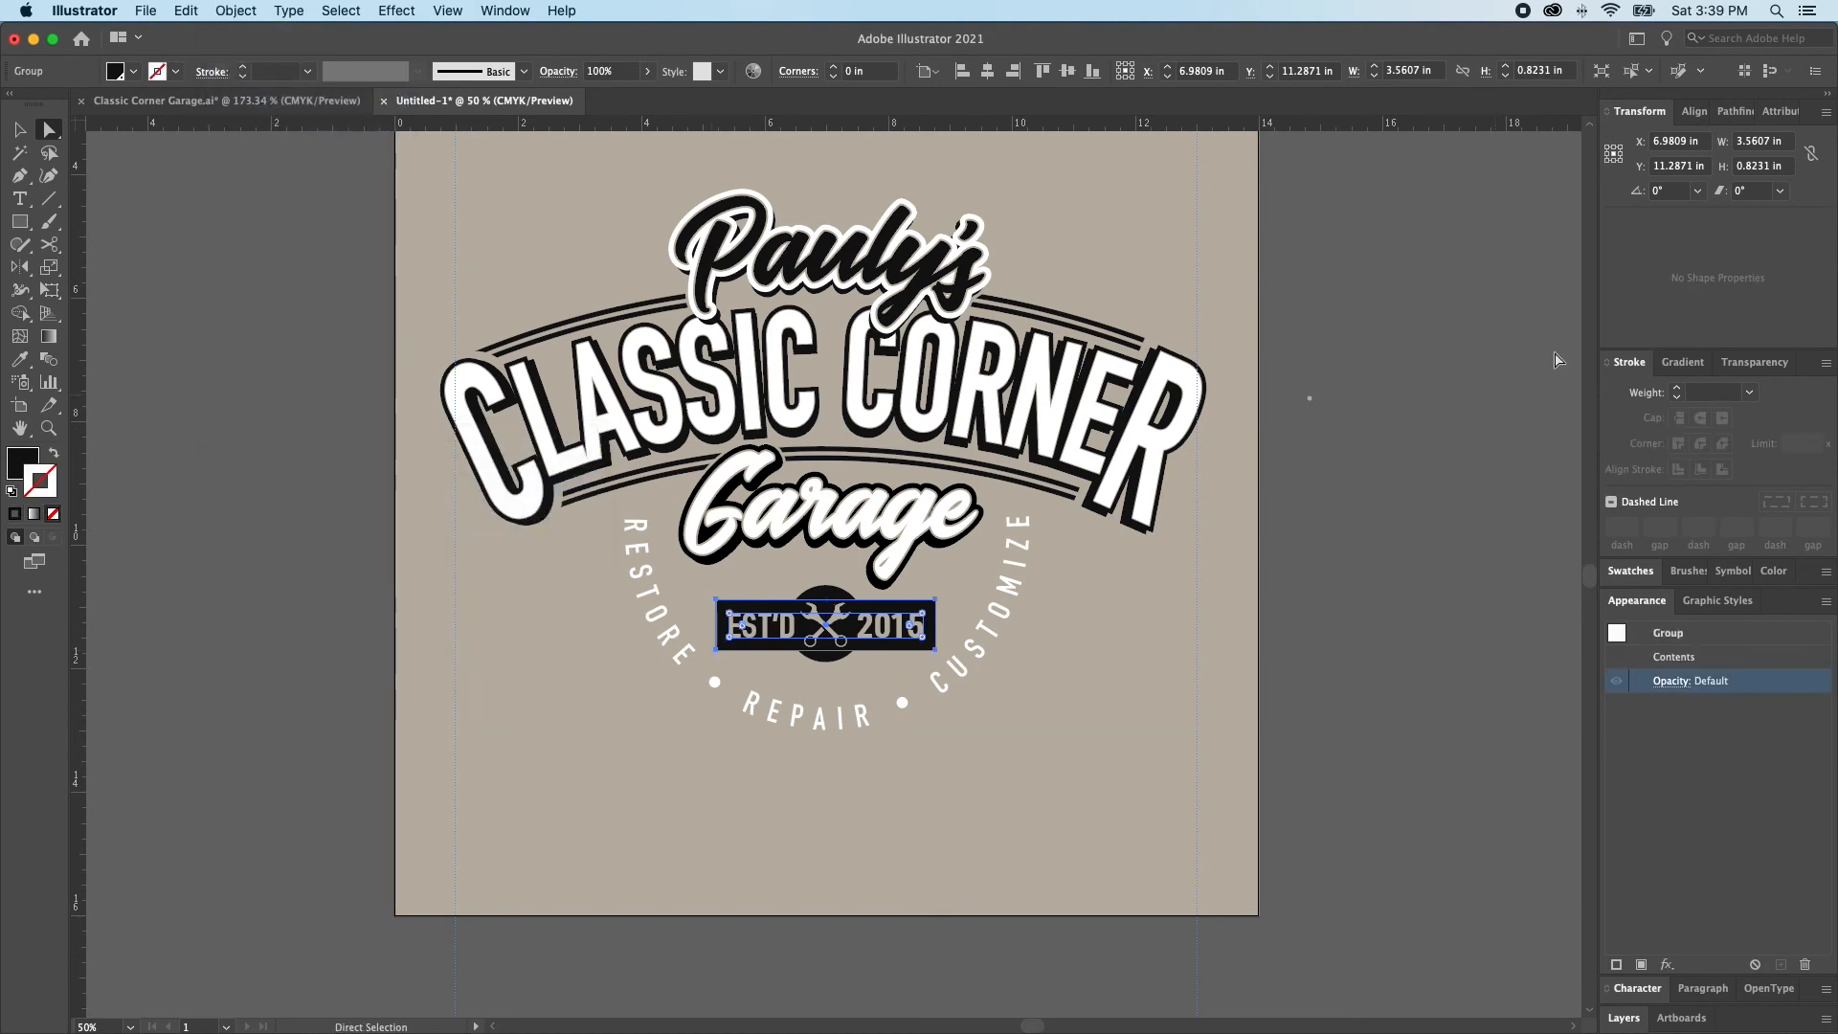
key("super+z")
key("super+z")
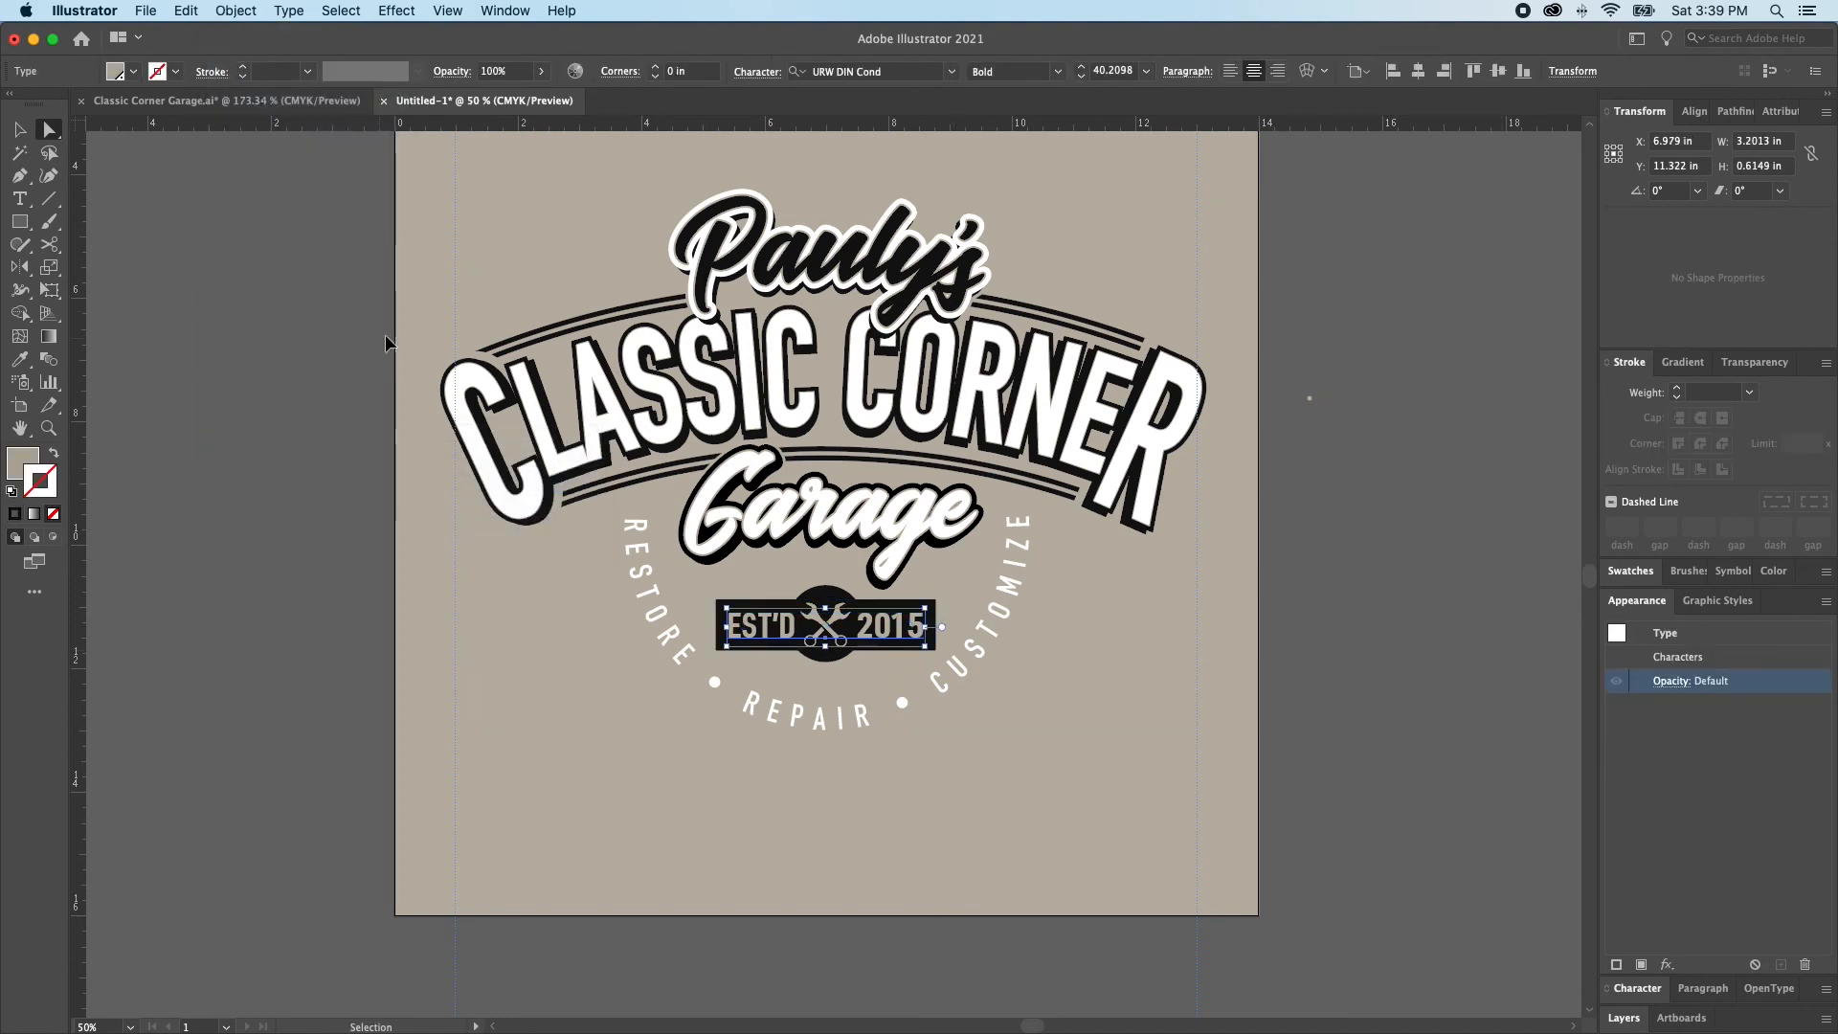
Select the black rectangle behind the EST'D 2015 text and convert its stroke to outlines
left_click(807, 707)
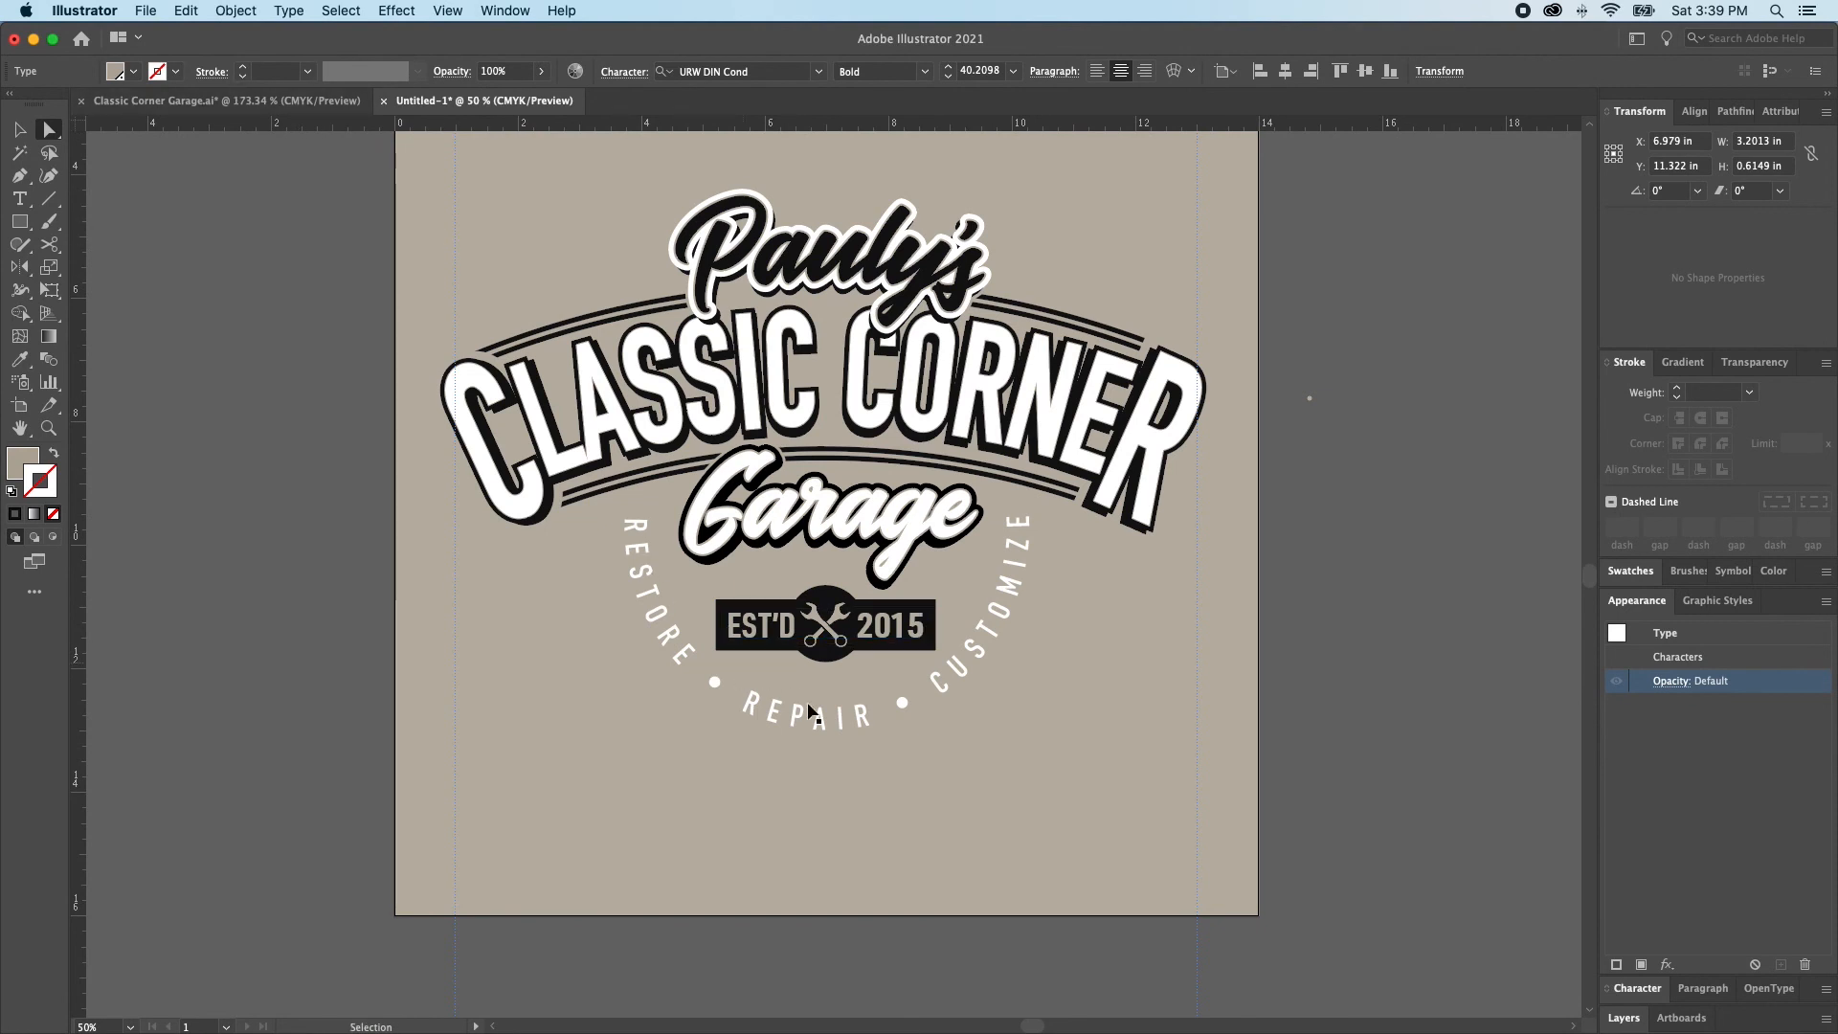
left_click(763, 629)
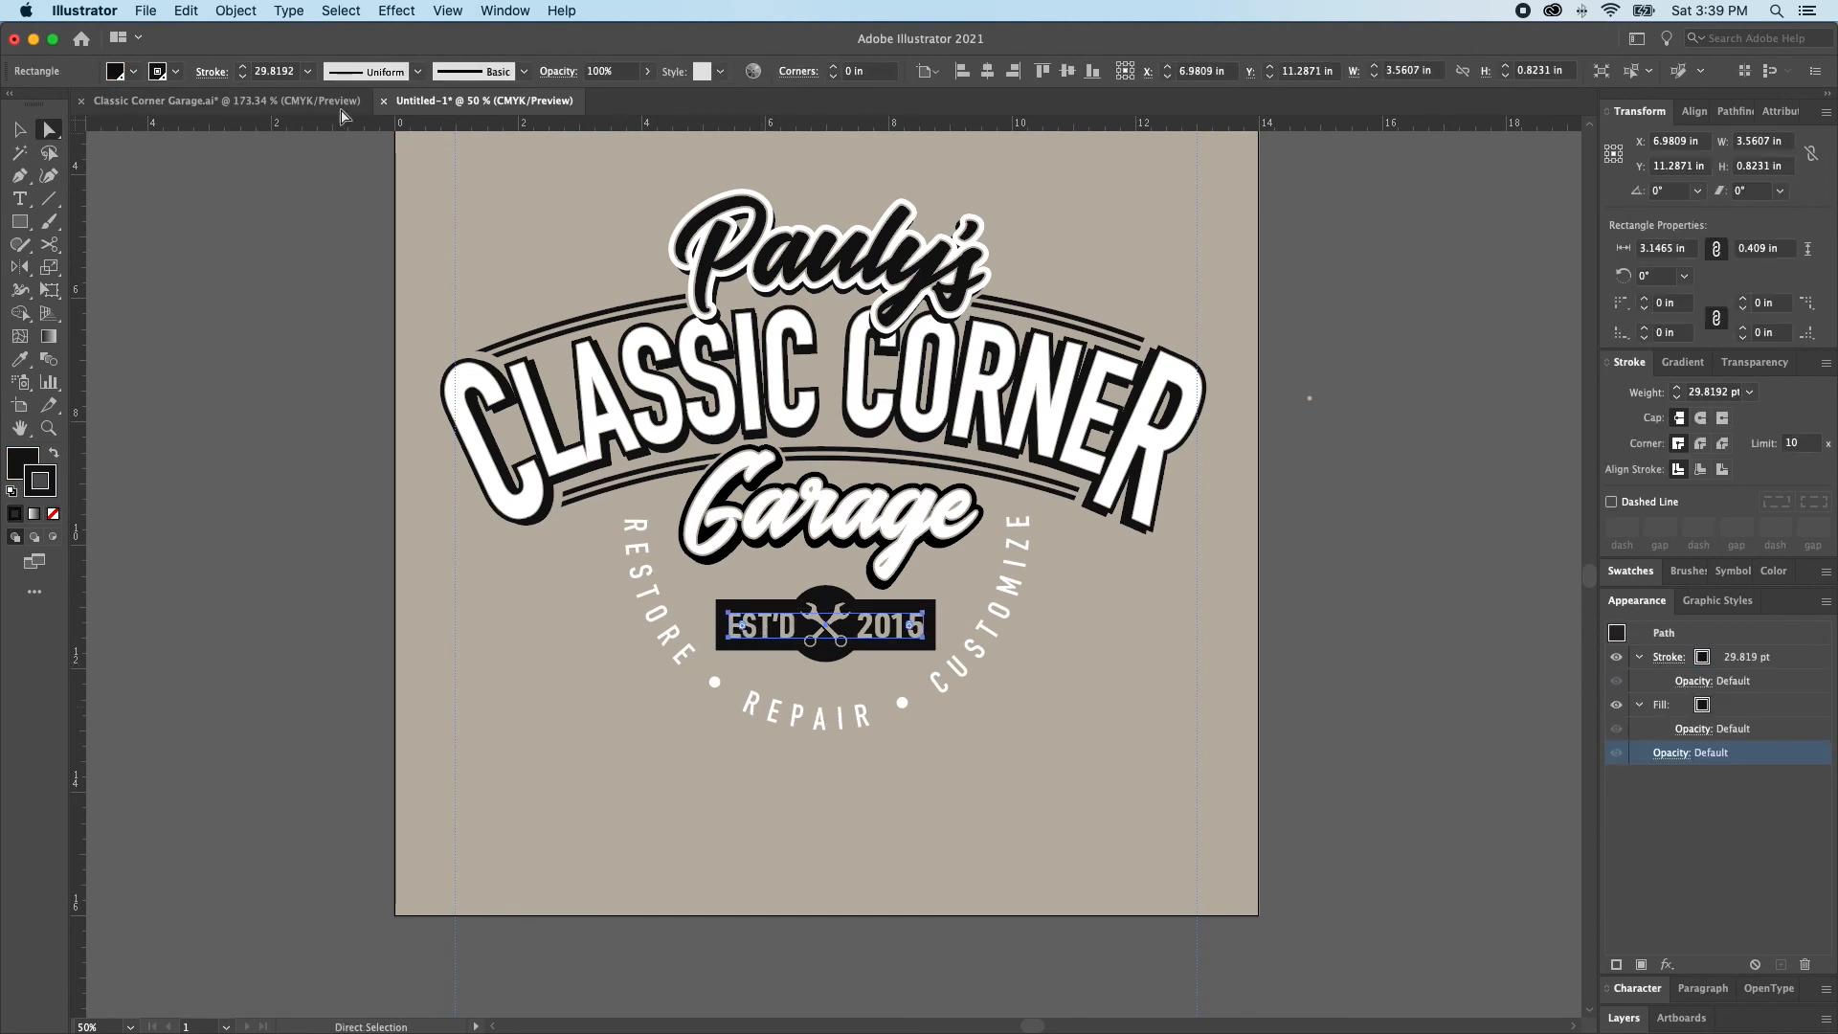
left_click(227, 11)
mouse_move(287, 438)
left_click(476, 484)
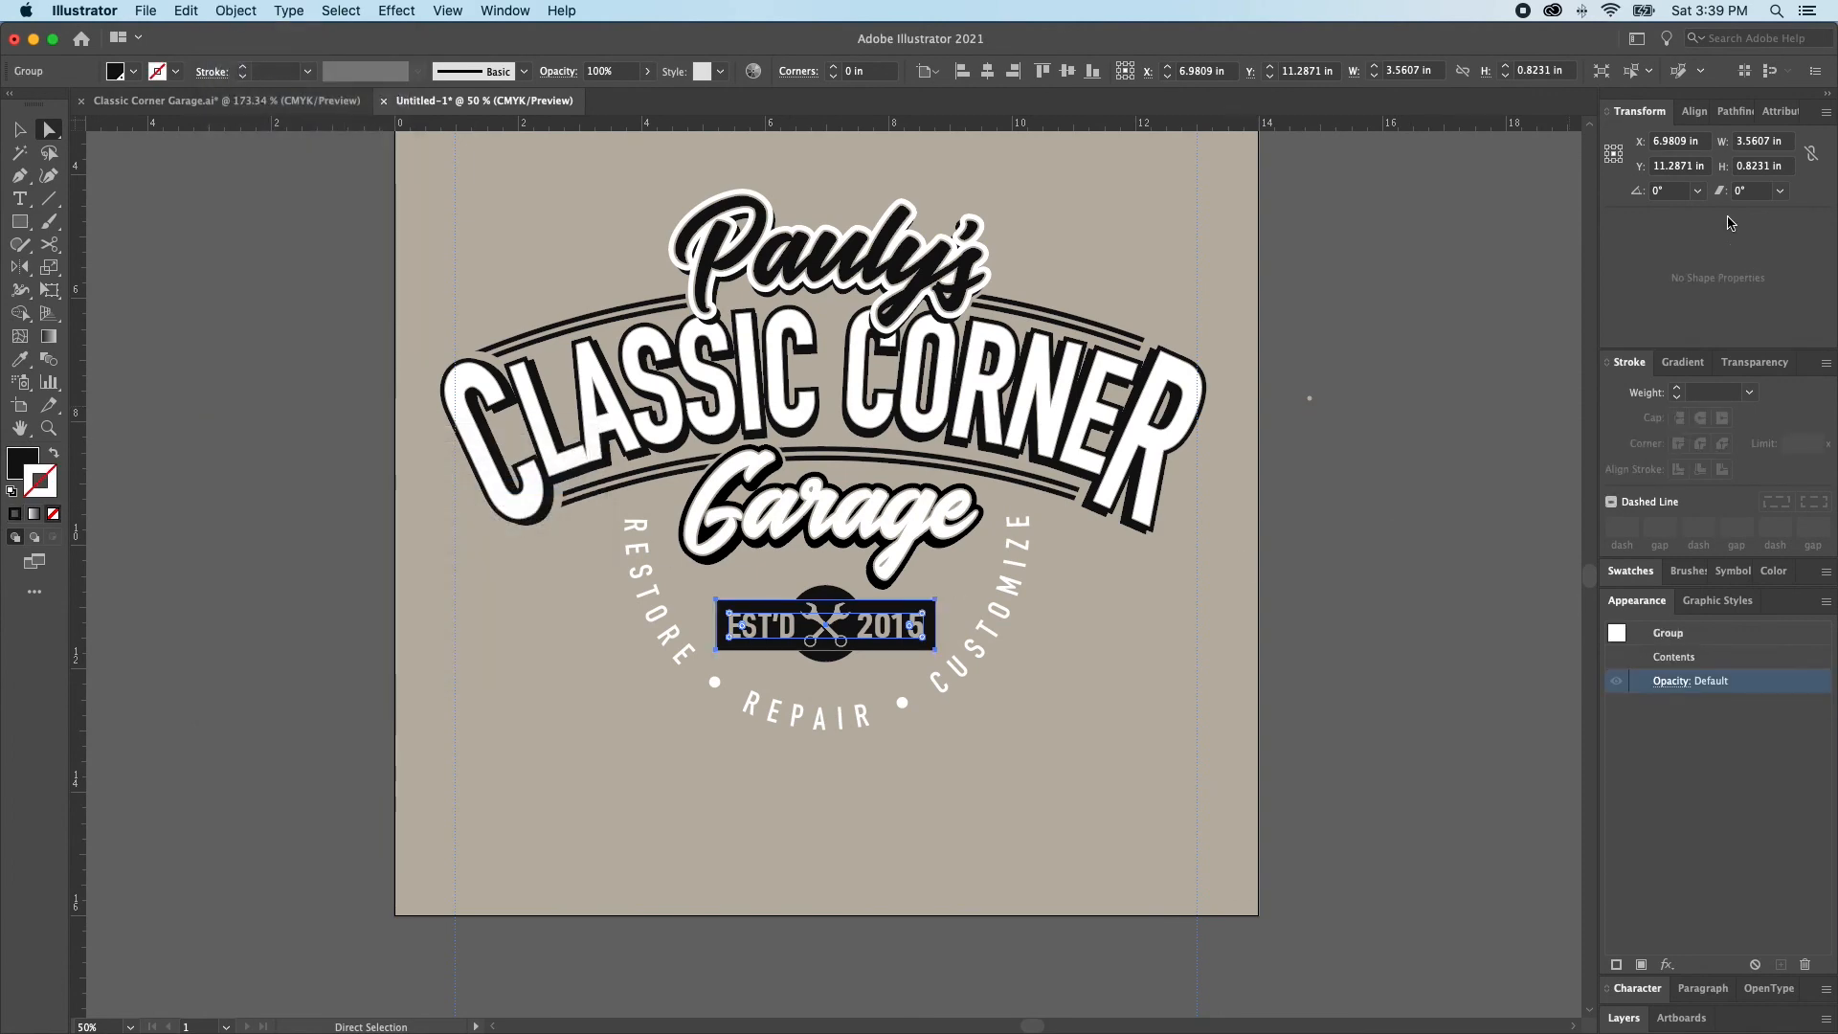
Unite the outlined badge rectangle with the black circle behind the wrenches into a single shape
left_click(1732, 112)
left_click(905, 613)
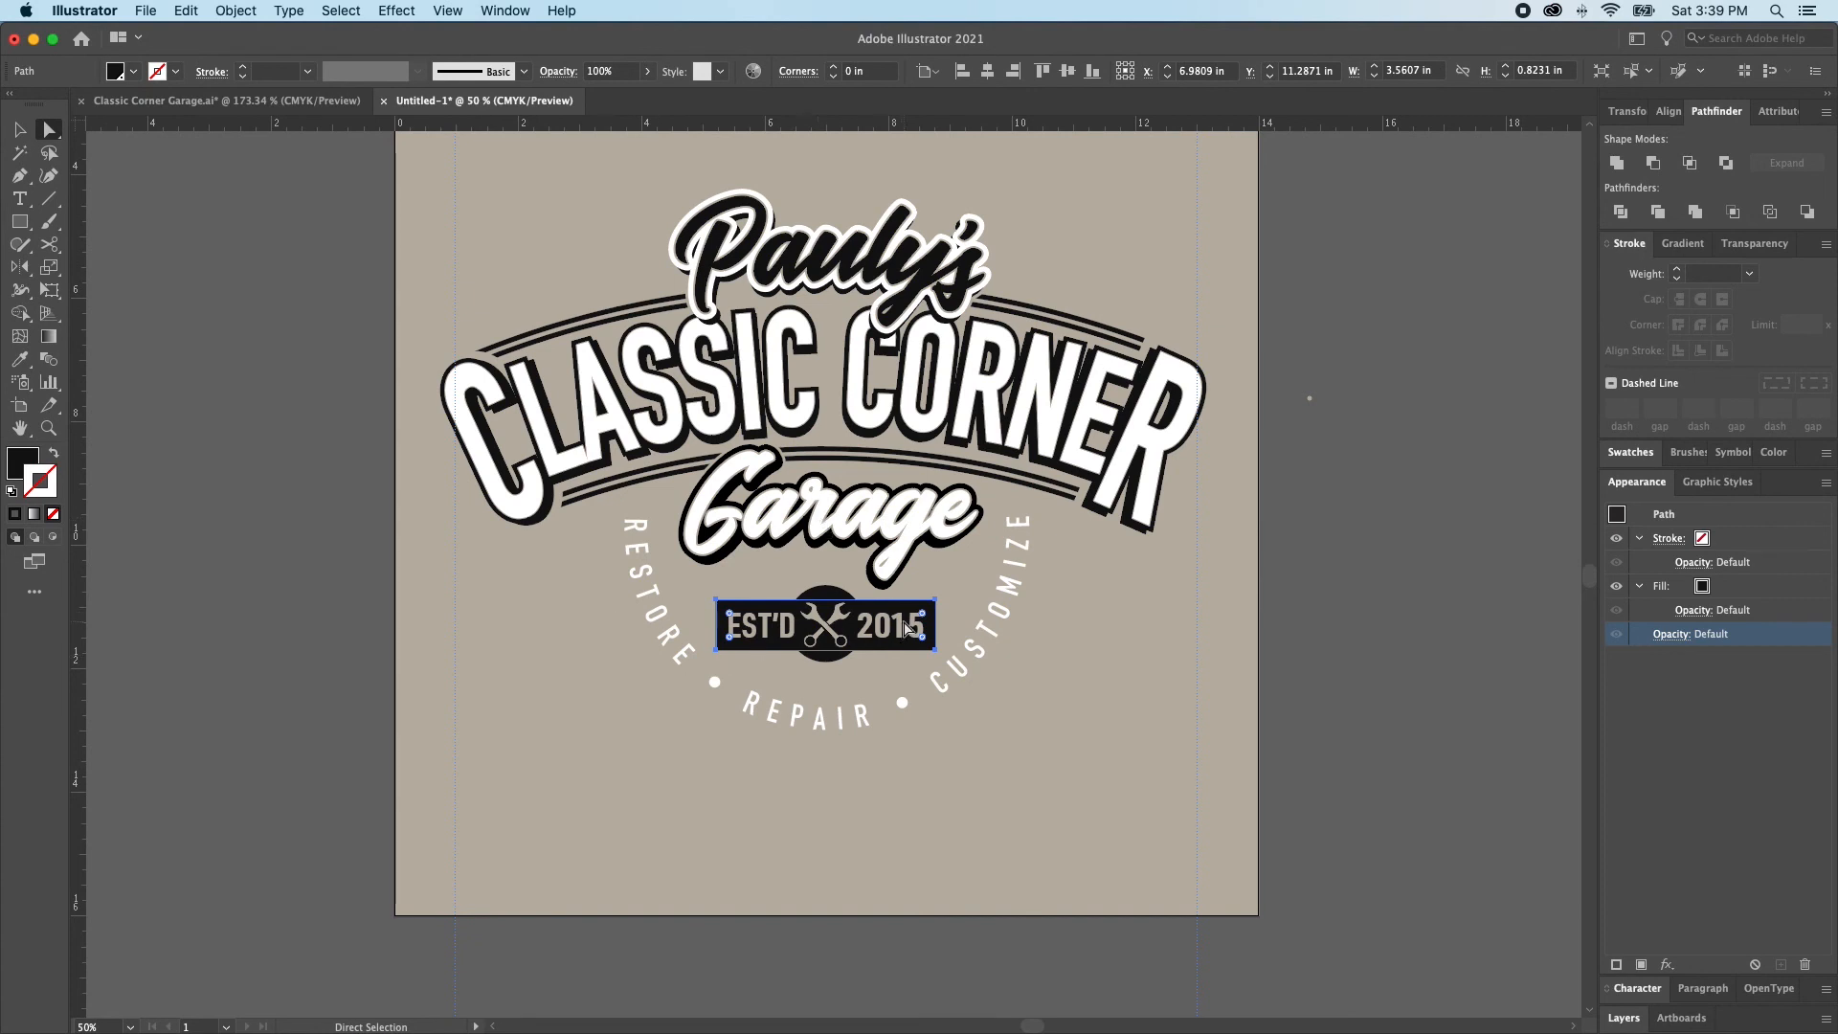
scroll(830, 591, "down", 1)
left_click(830, 590, "shift")
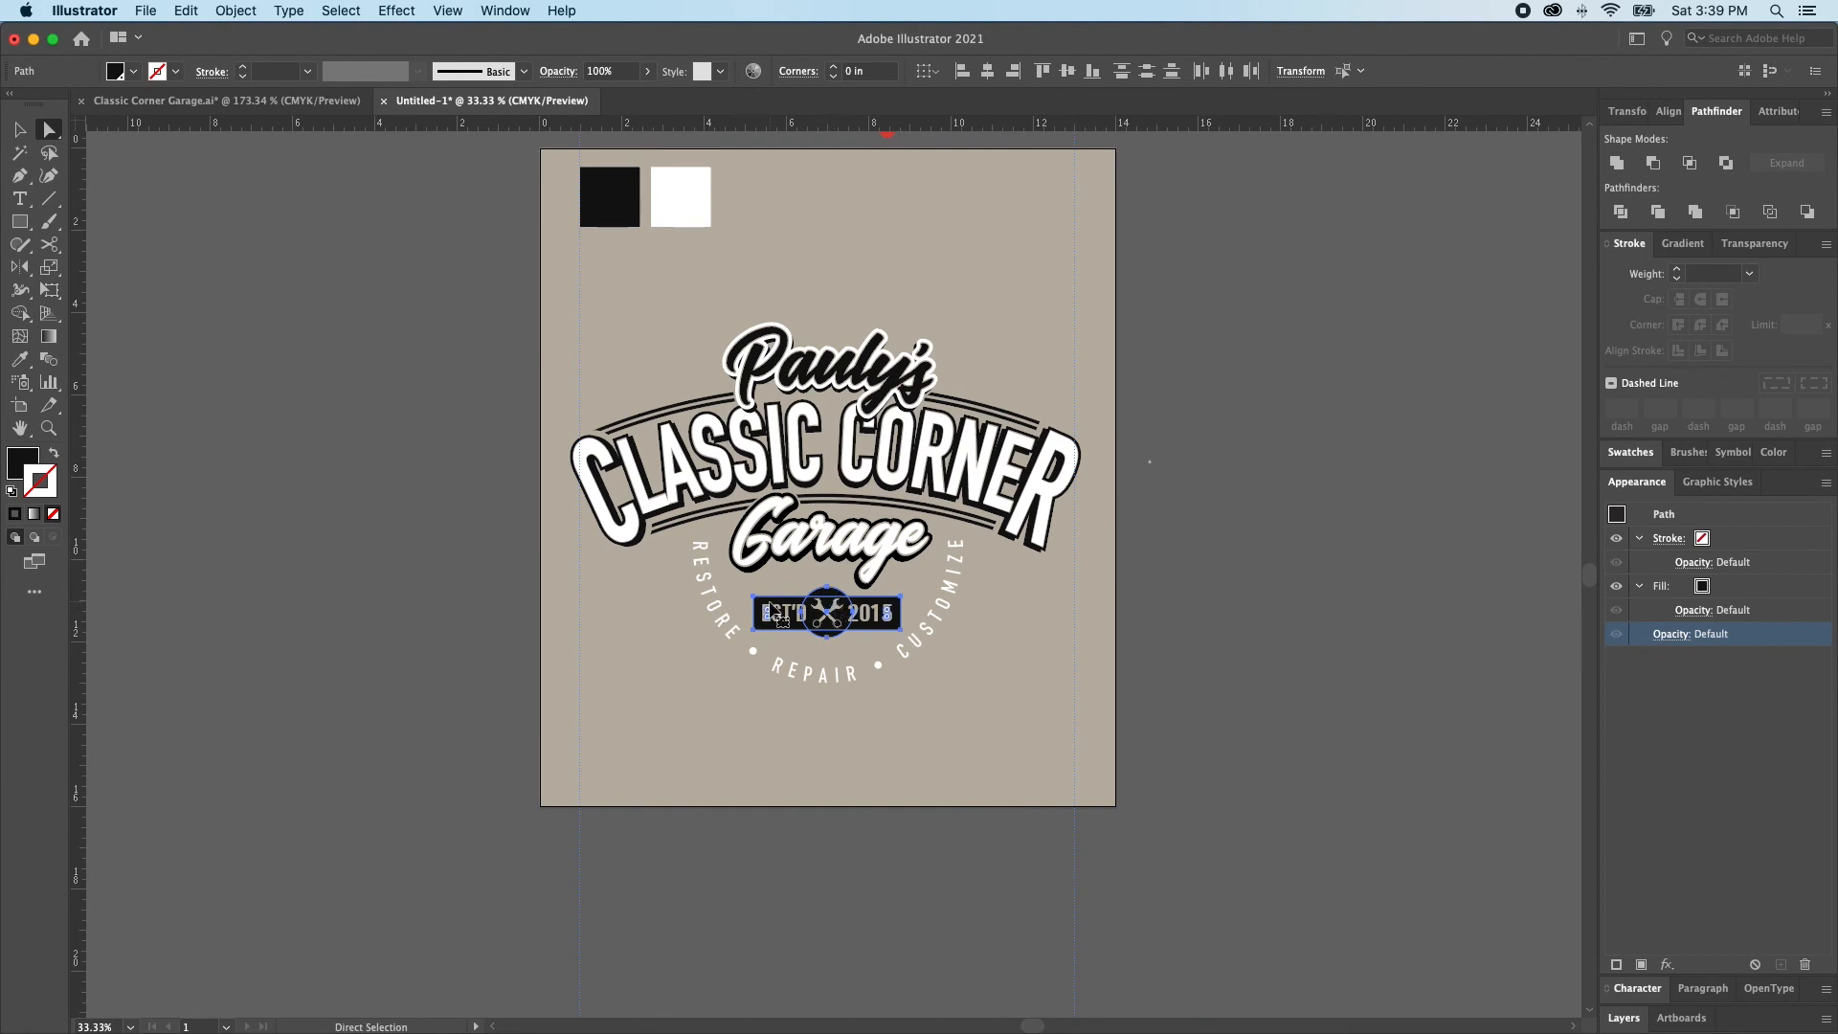
scroll(771, 613, "up", 1)
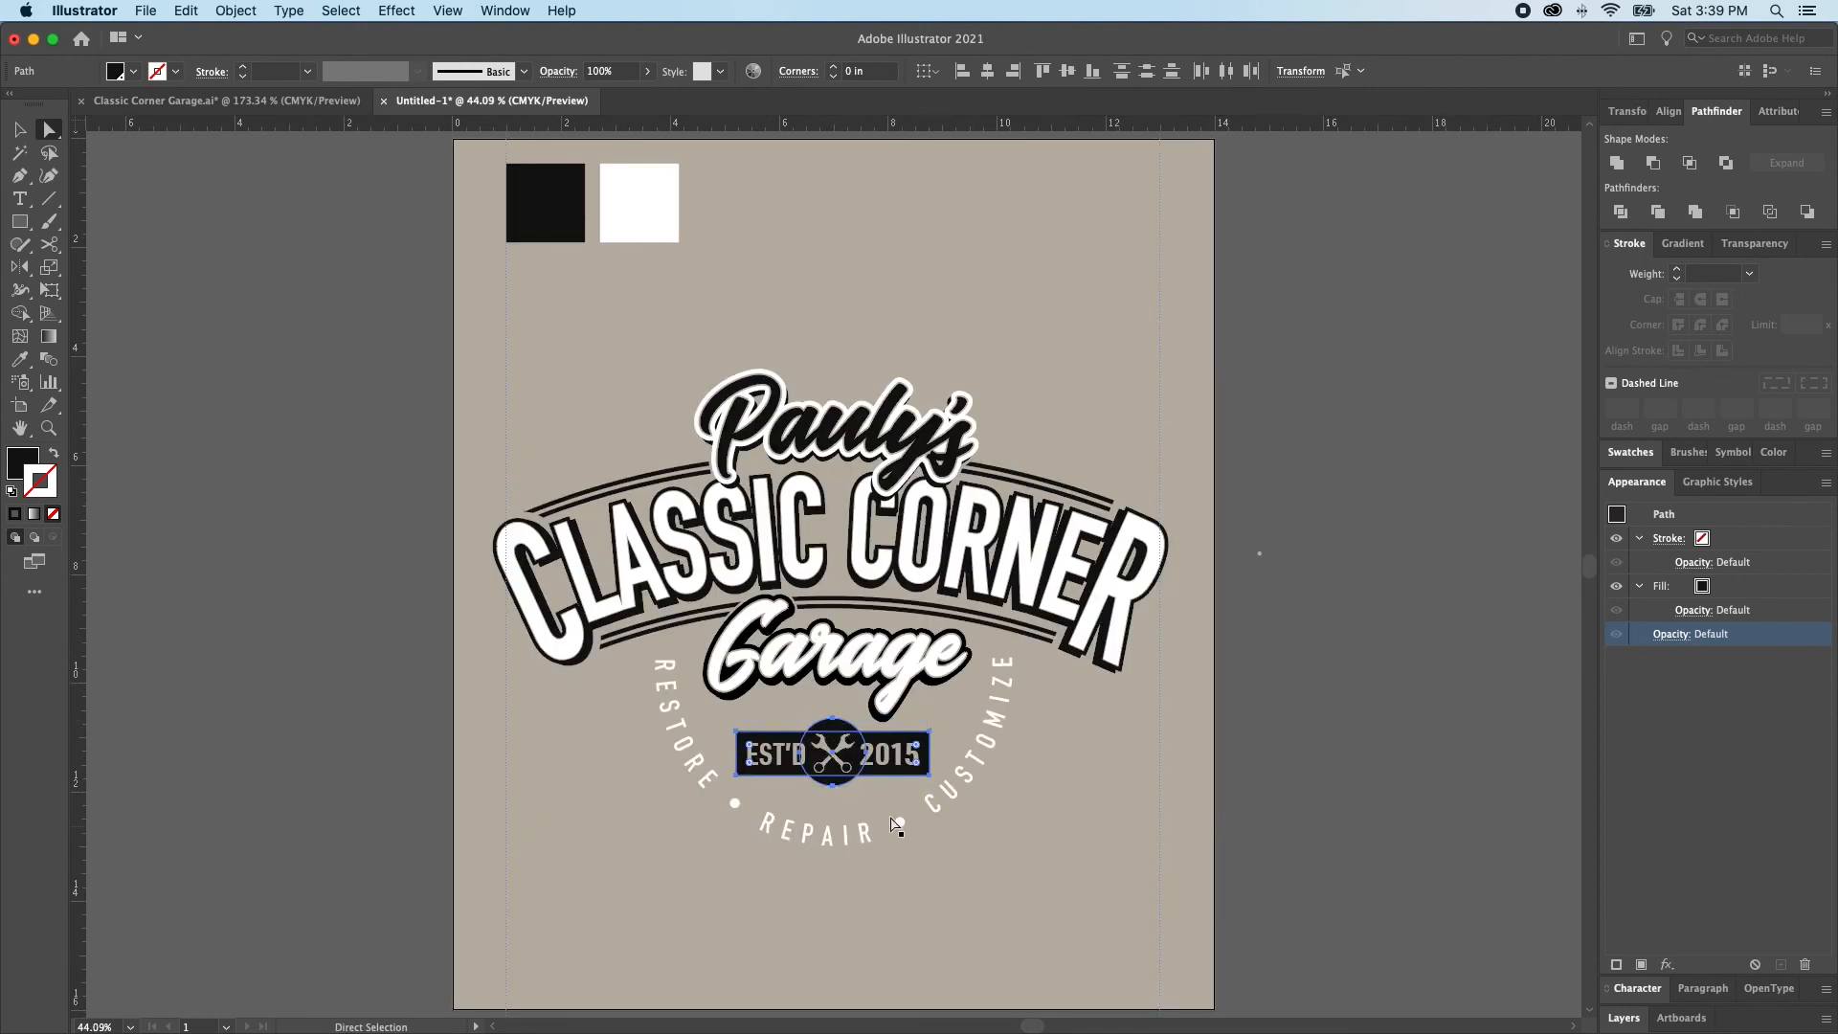
left_click(1616, 164)
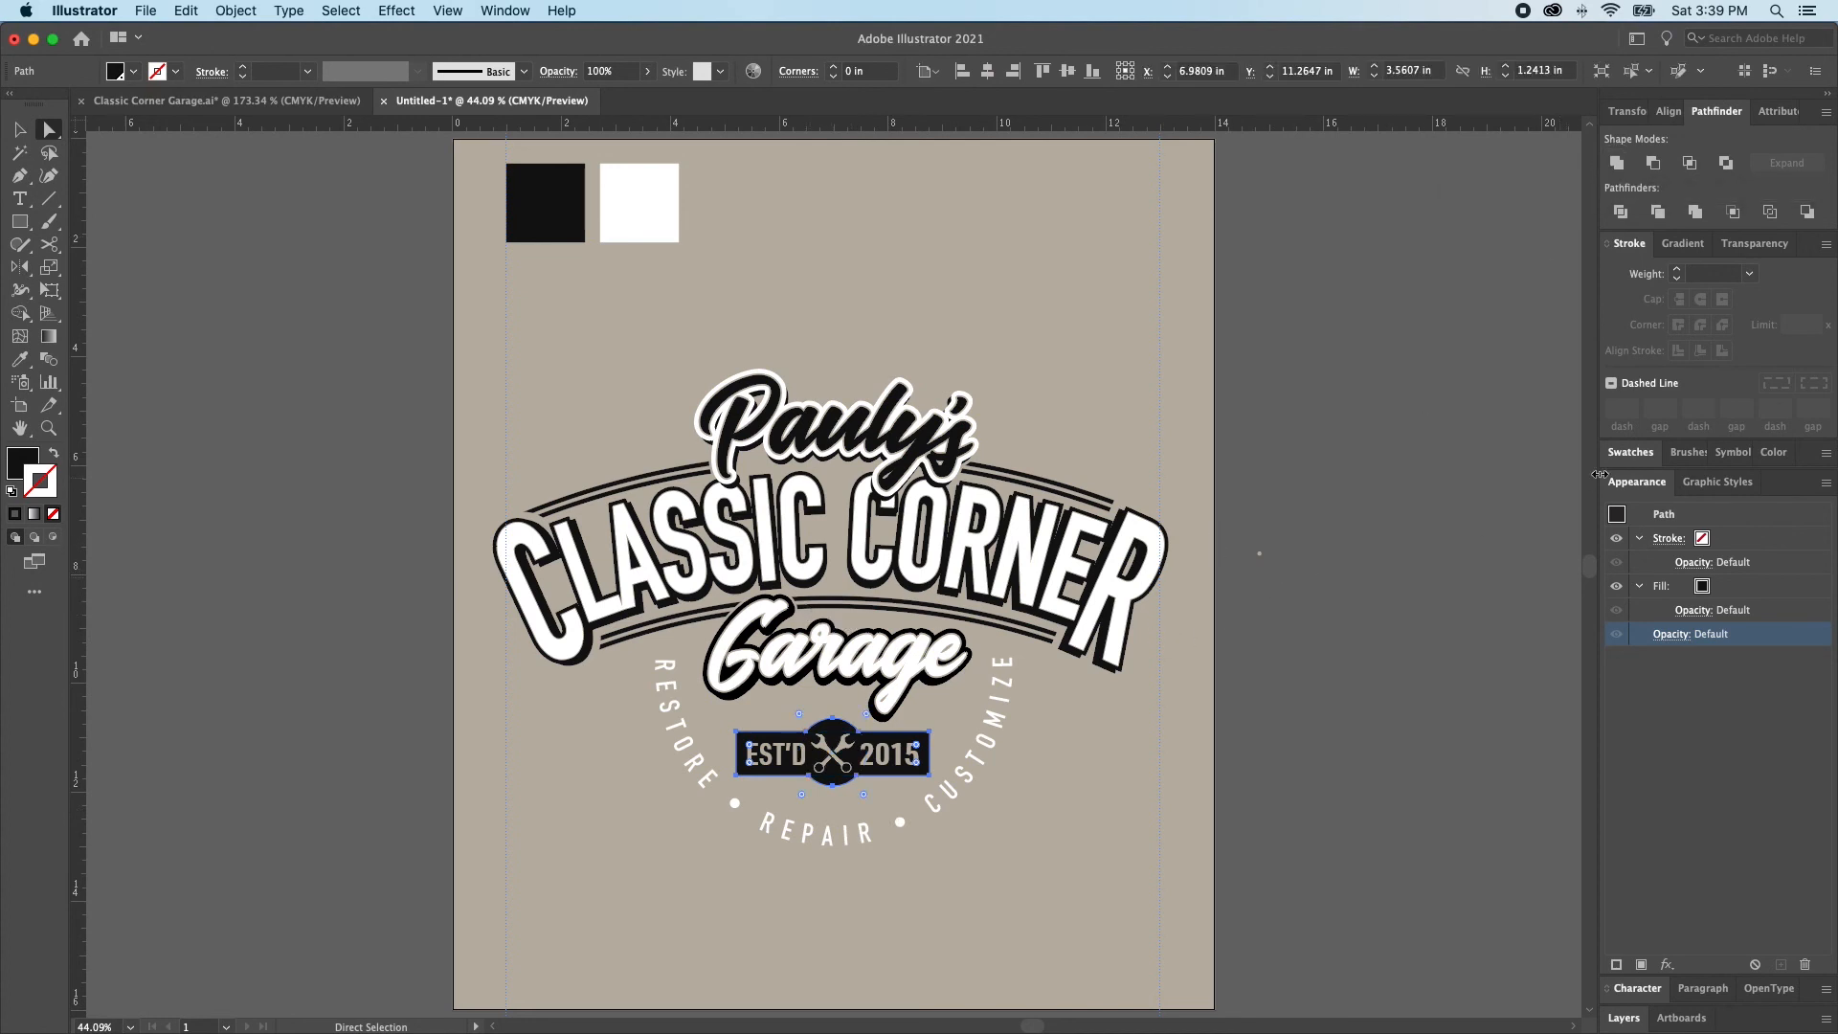
Move the united badge shape's stroke below its fill in the appearance order
left_click(1705, 591)
left_click(1656, 542)
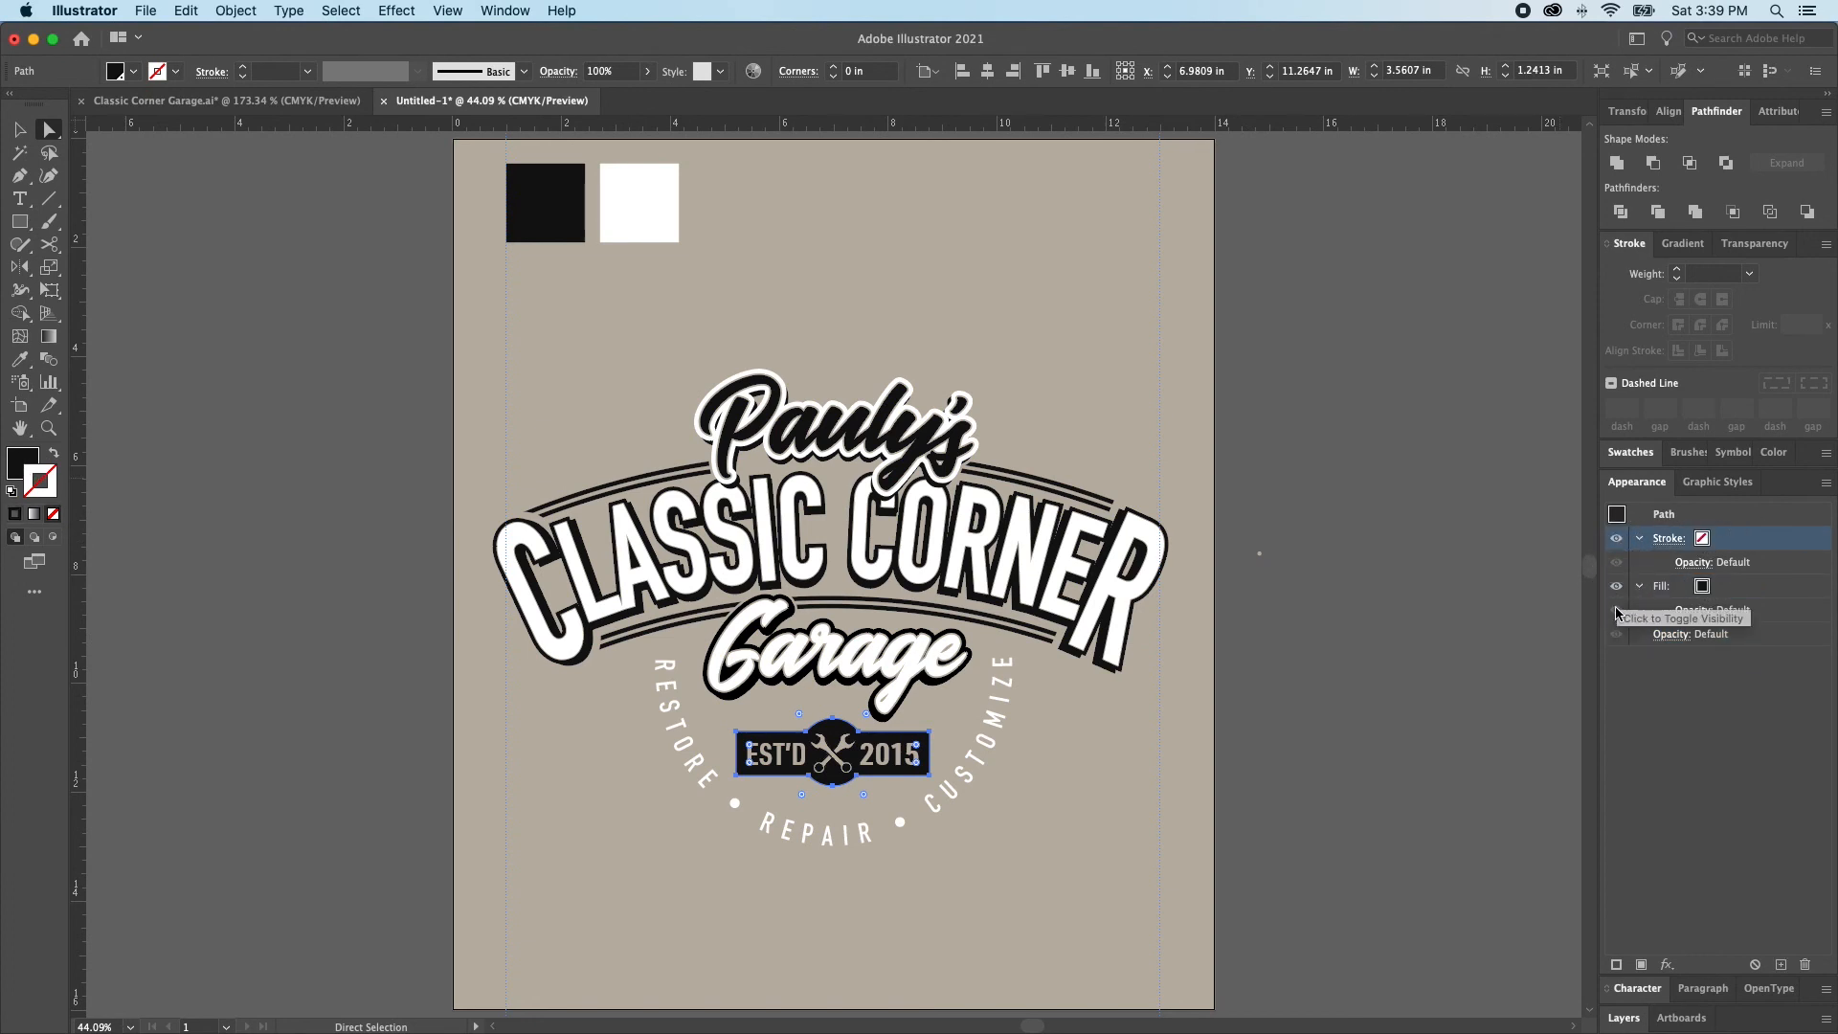
left_click_drag(1739, 536, 1737, 637)
Give the united badge shape a white 6 pt stroke and clear the selection
left_click(1704, 594)
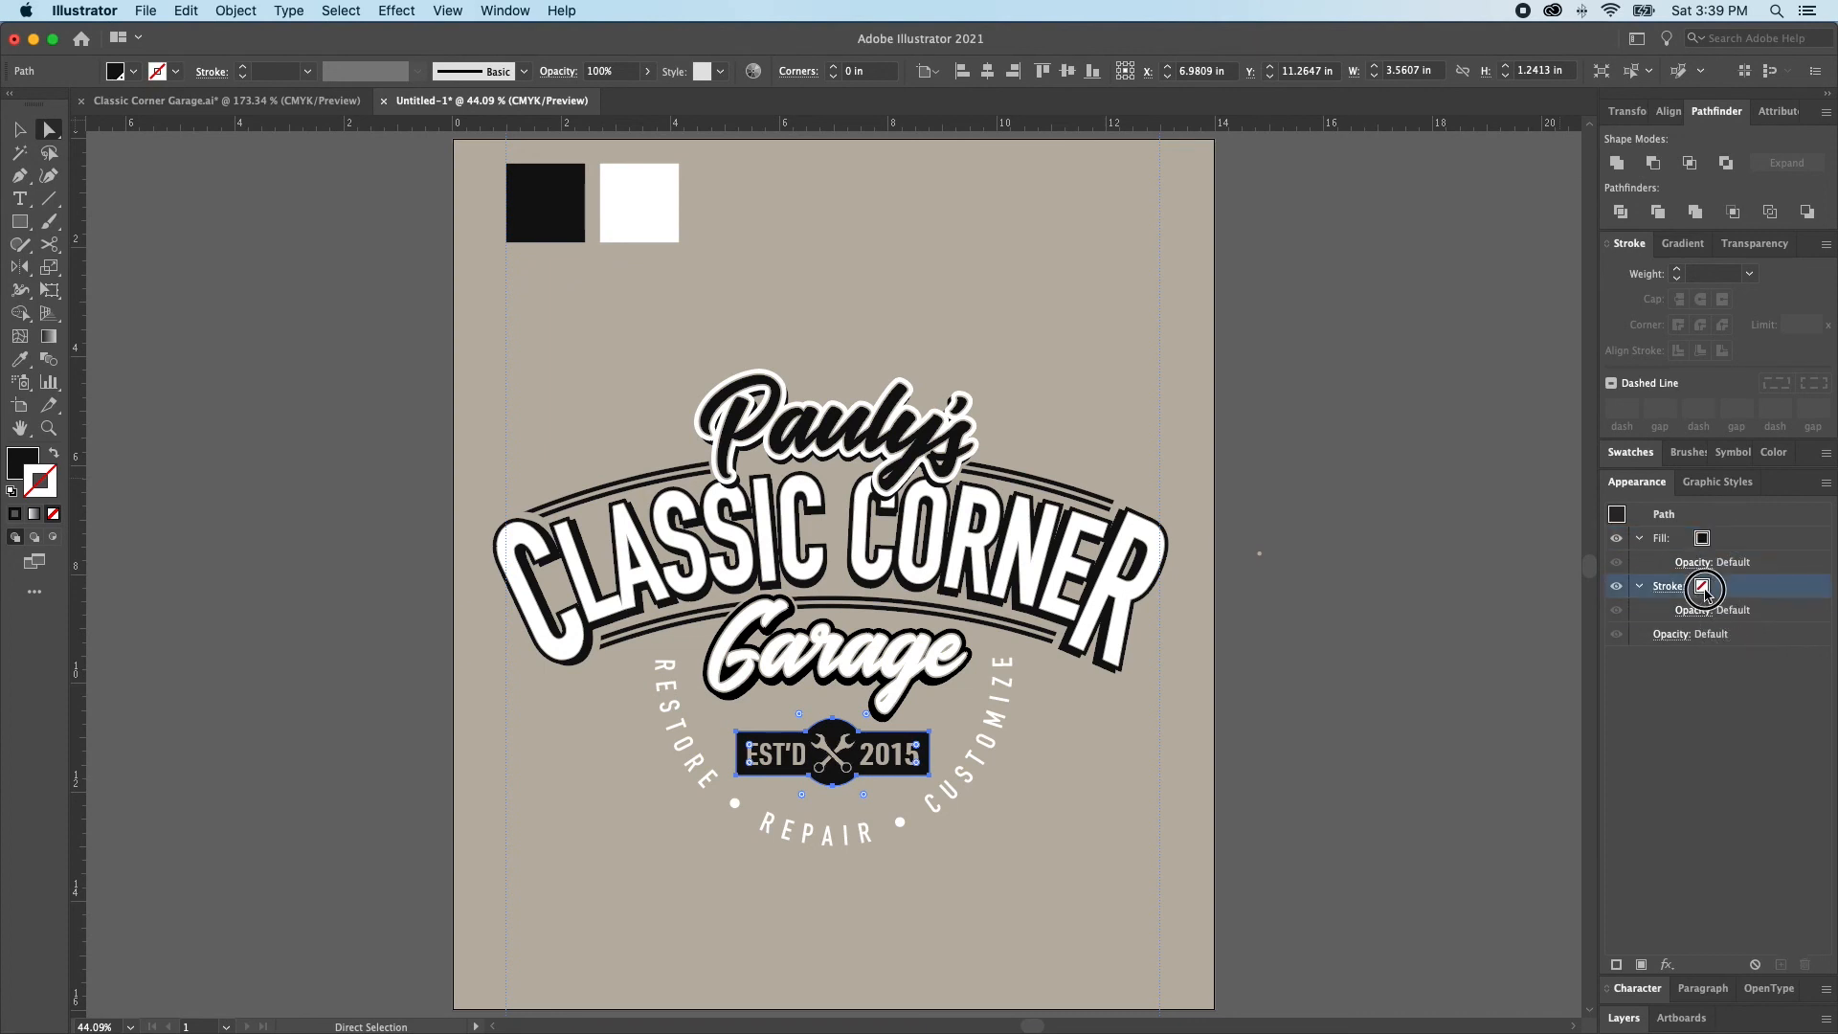
left_click(1704, 588)
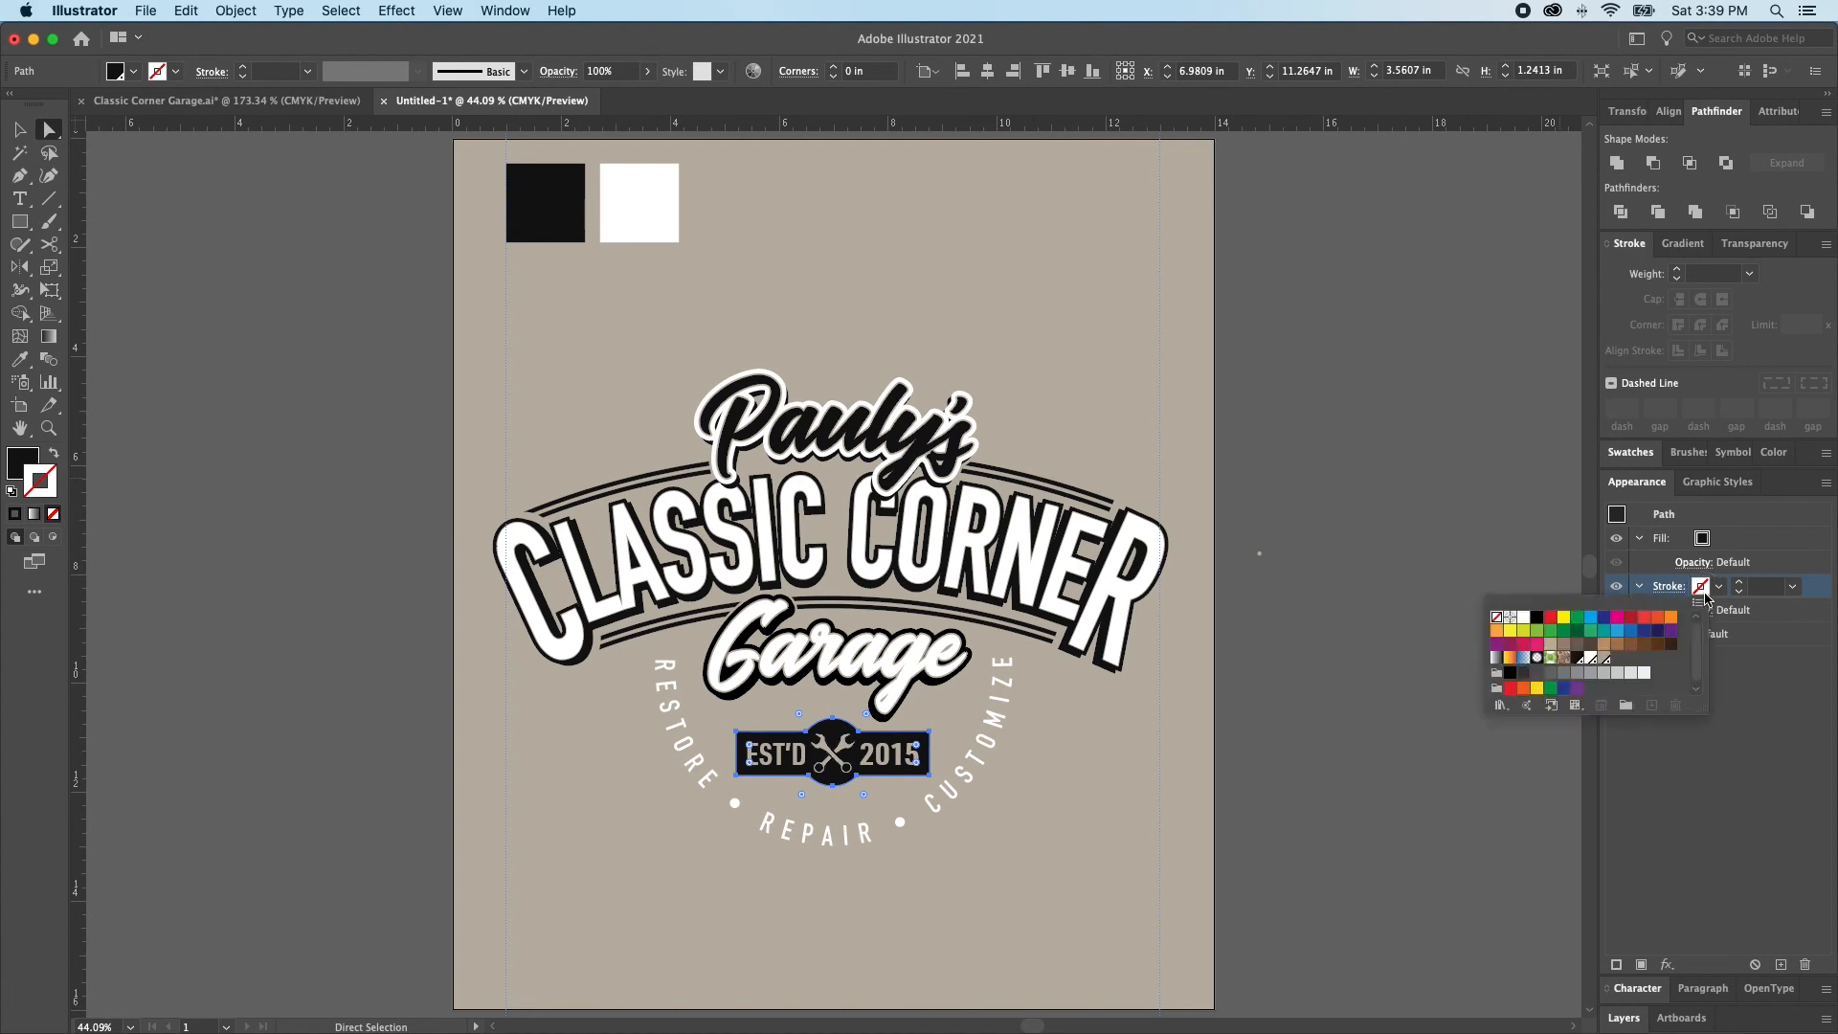
left_click(1594, 664)
left_click(1739, 585)
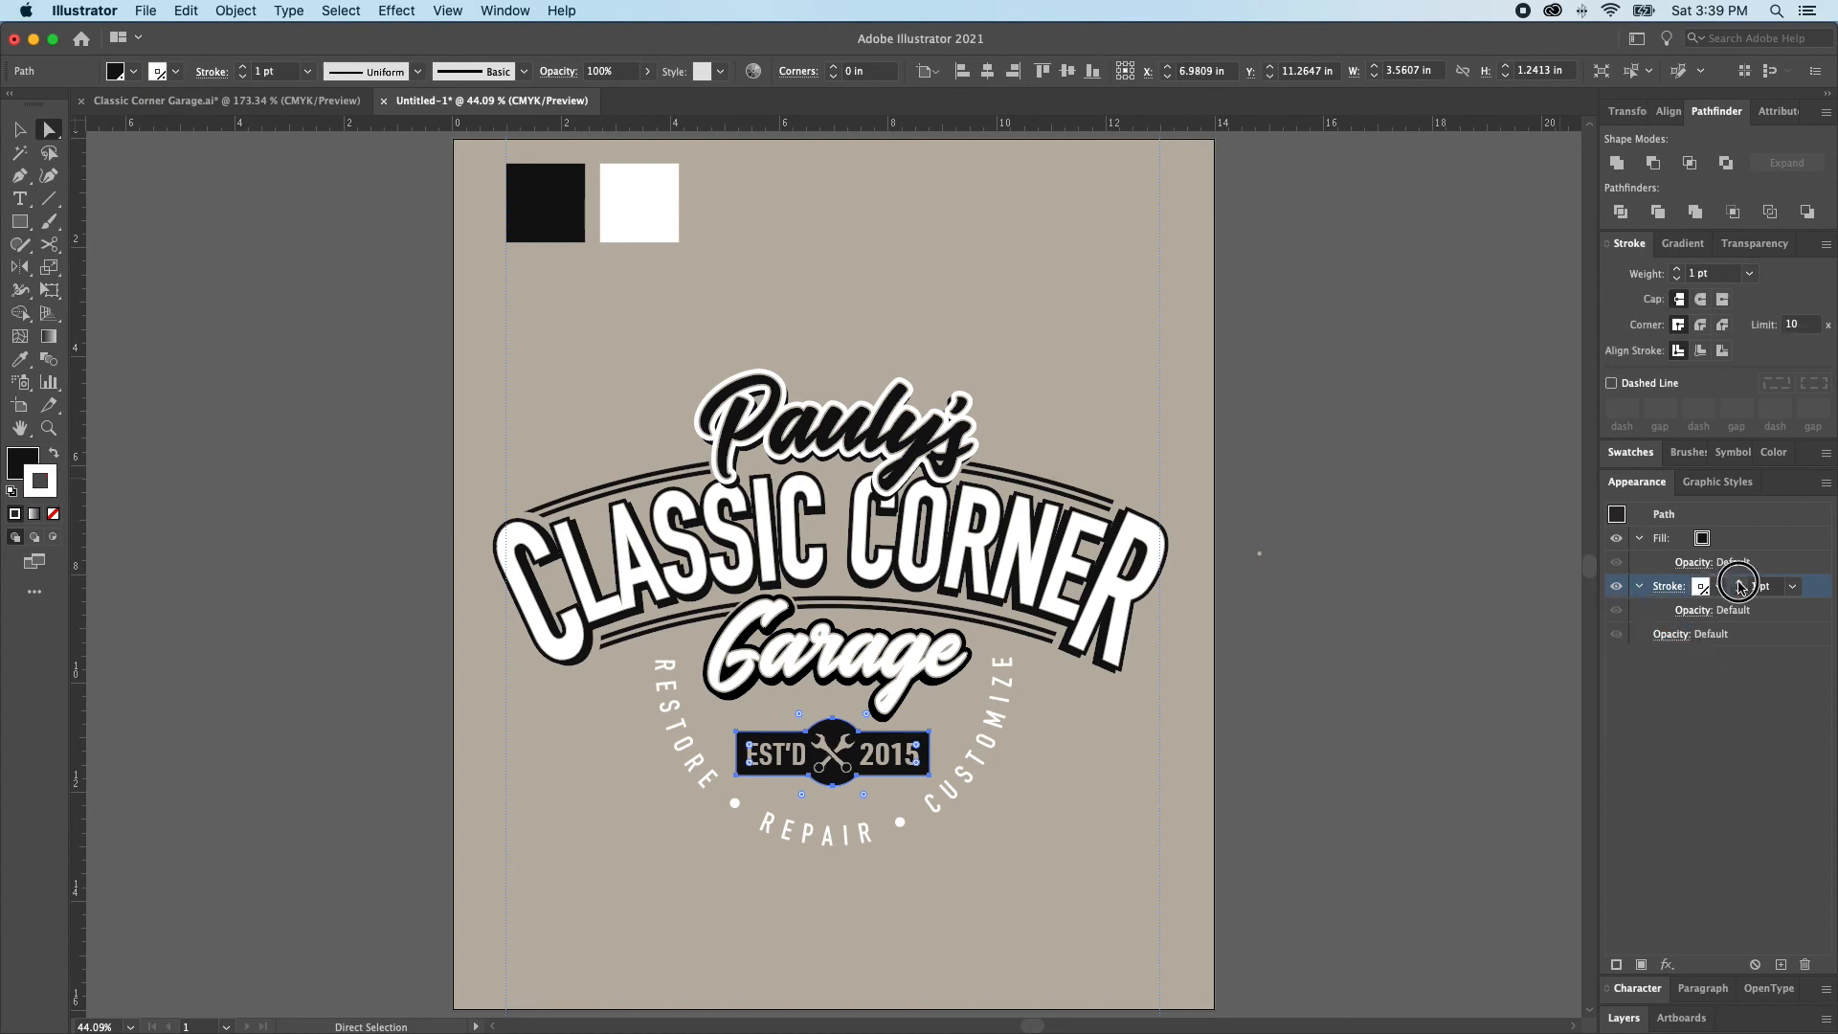
left_click(1739, 580)
left_click(1399, 640)
left_click(837, 658)
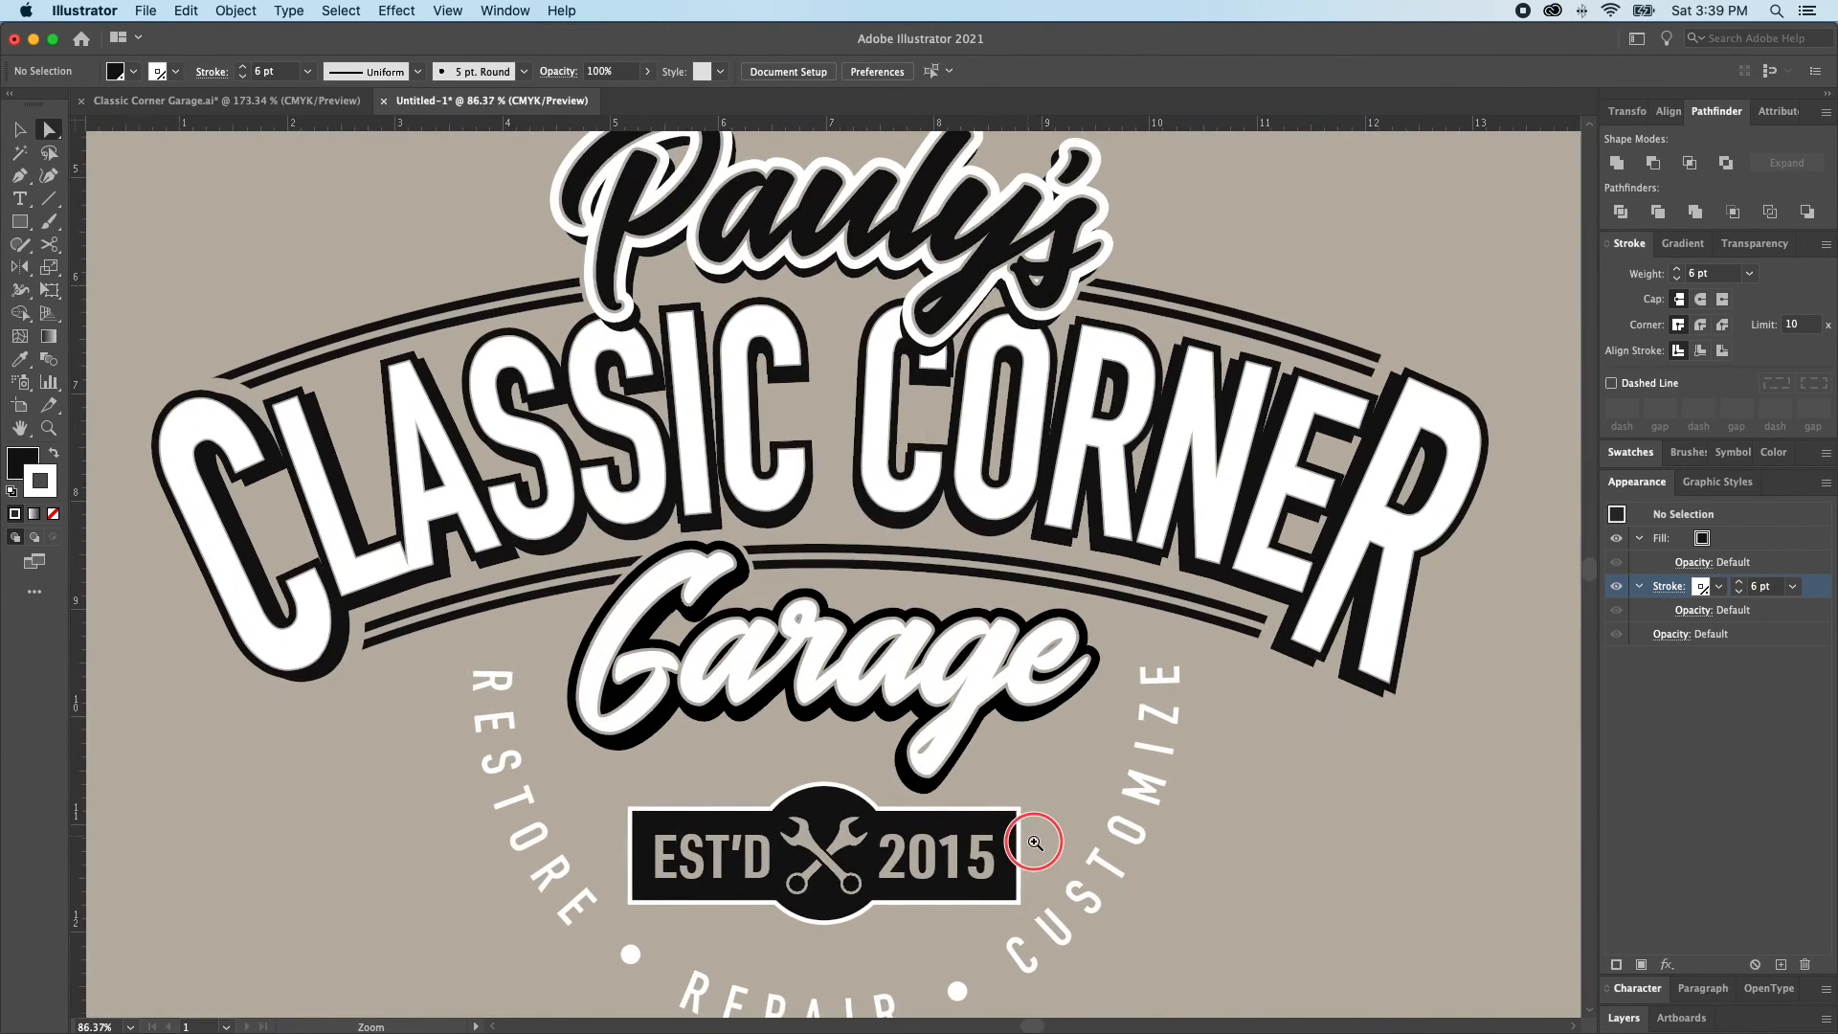
Check the stroke settings of the Garage lettering and clear the selection
key("v")
left_click(942, 685)
key("a")
left_click(943, 674)
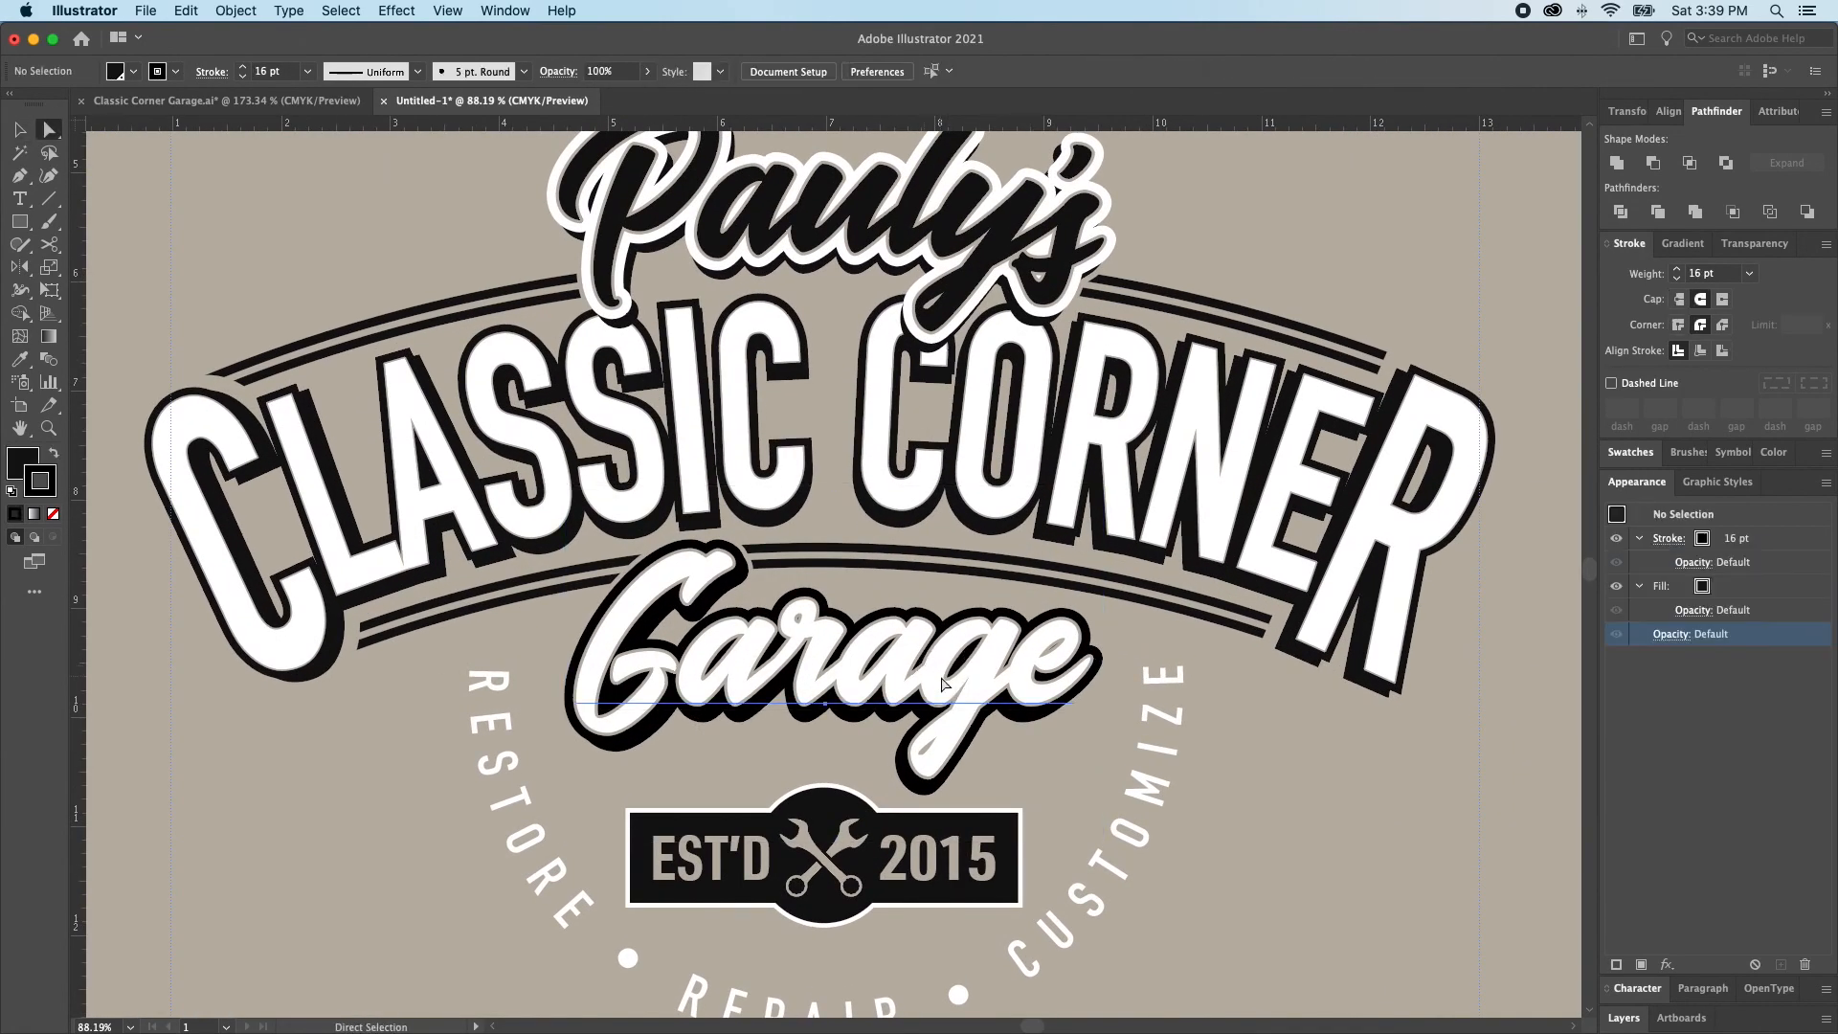
scroll(991, 670, "down", 3)
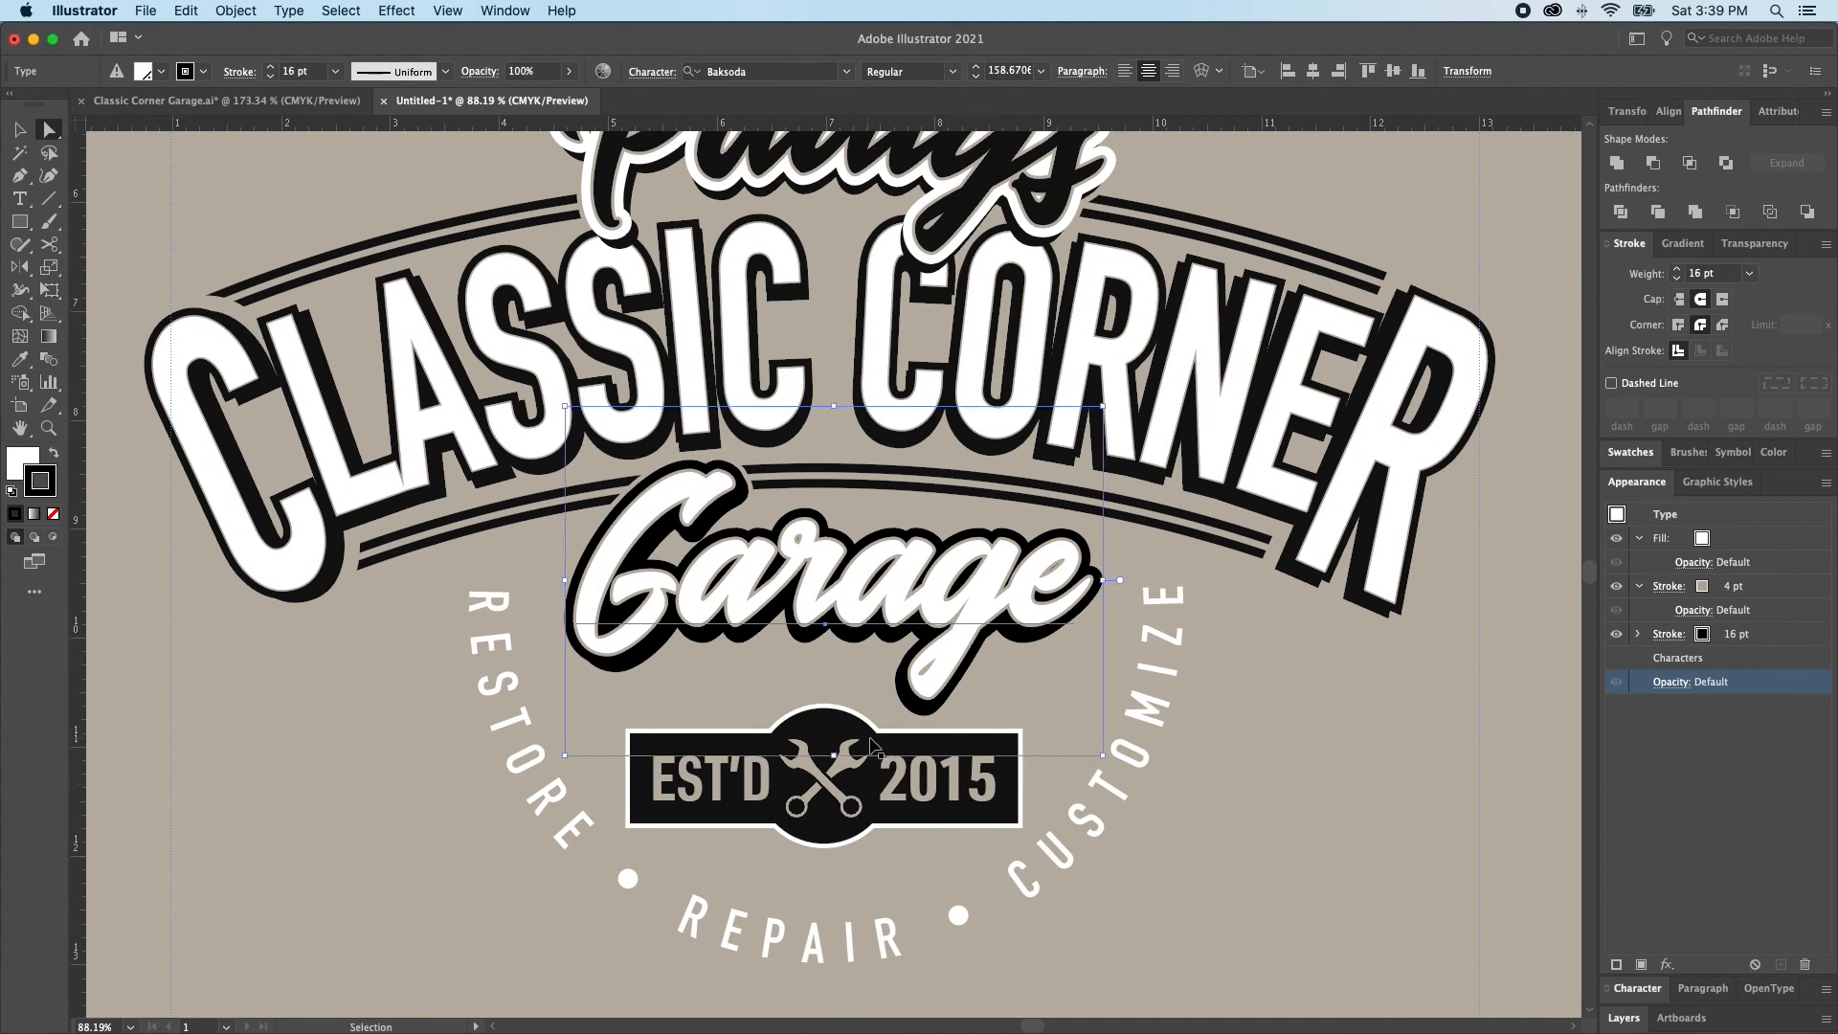
key("super+shift+a")
key("v")
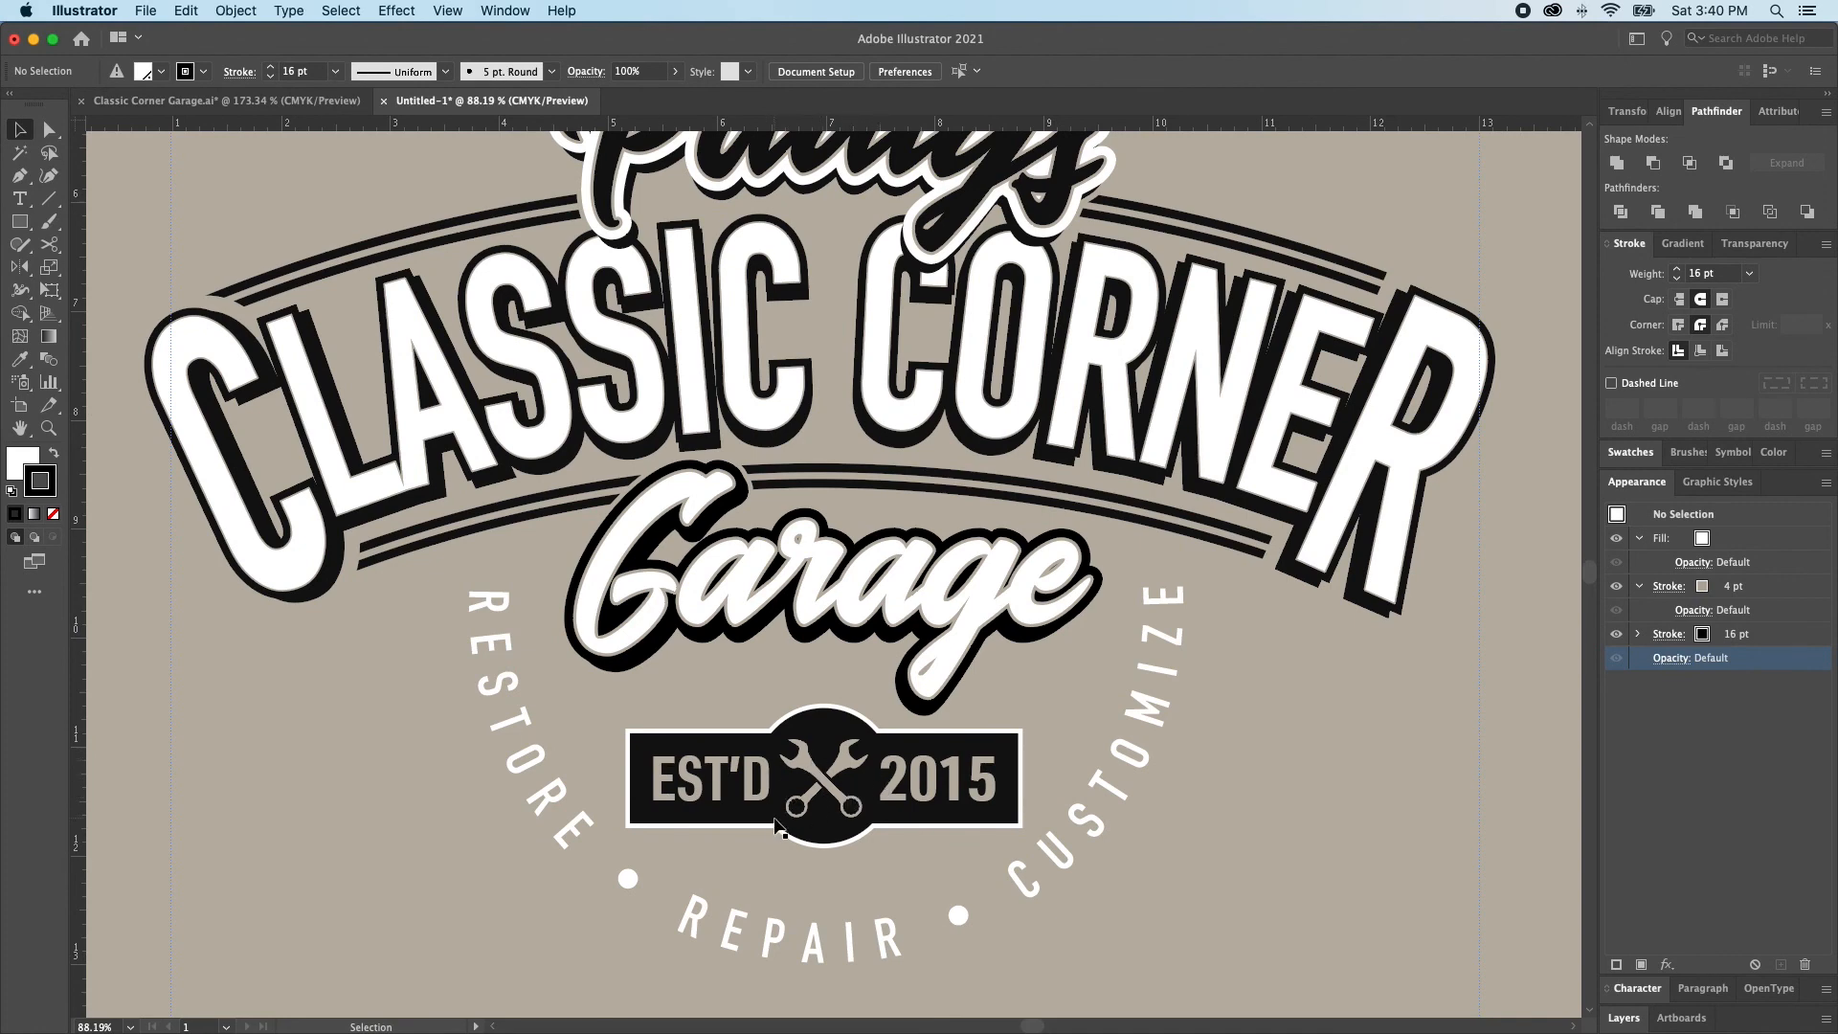
Delete the stray tan mark lying outside the artboard beside the logo
key("super+0")
left_click(777, 756)
left_click(690, 281)
left_click_drag(1229, 513, 1259, 586)
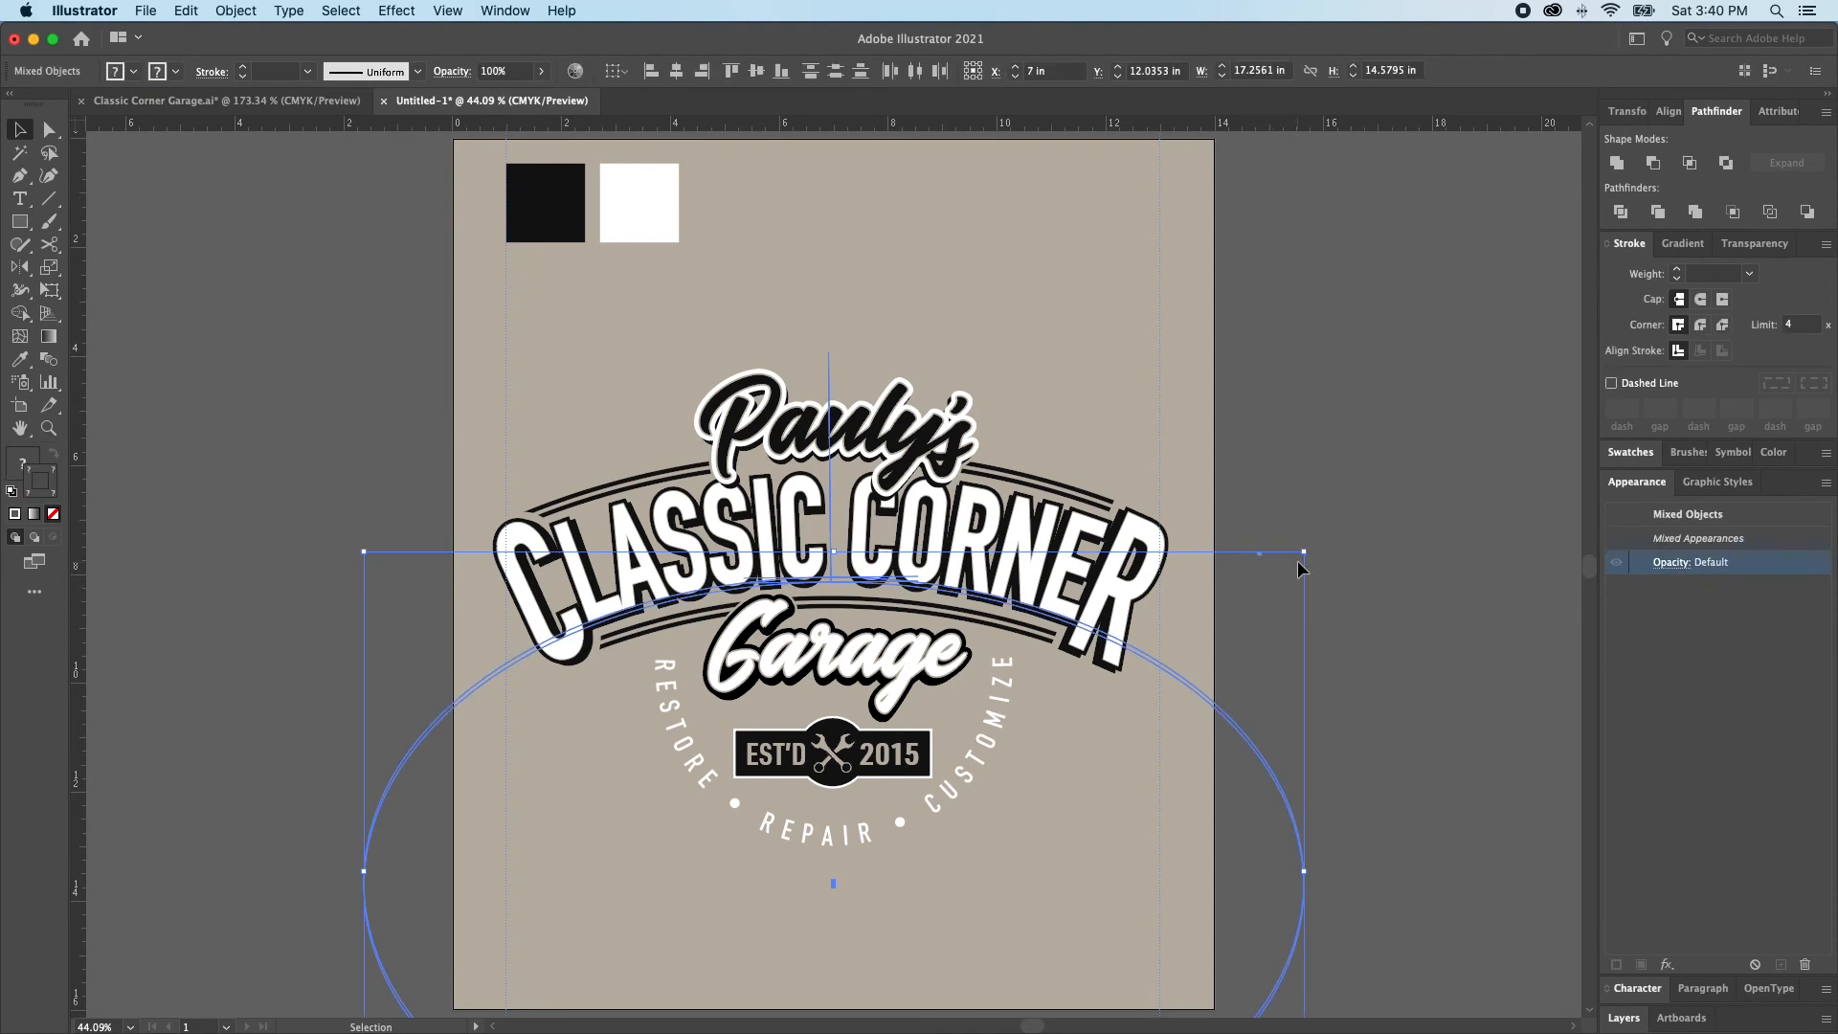
key("Delete")
left_click(1260, 553)
key("Delete")
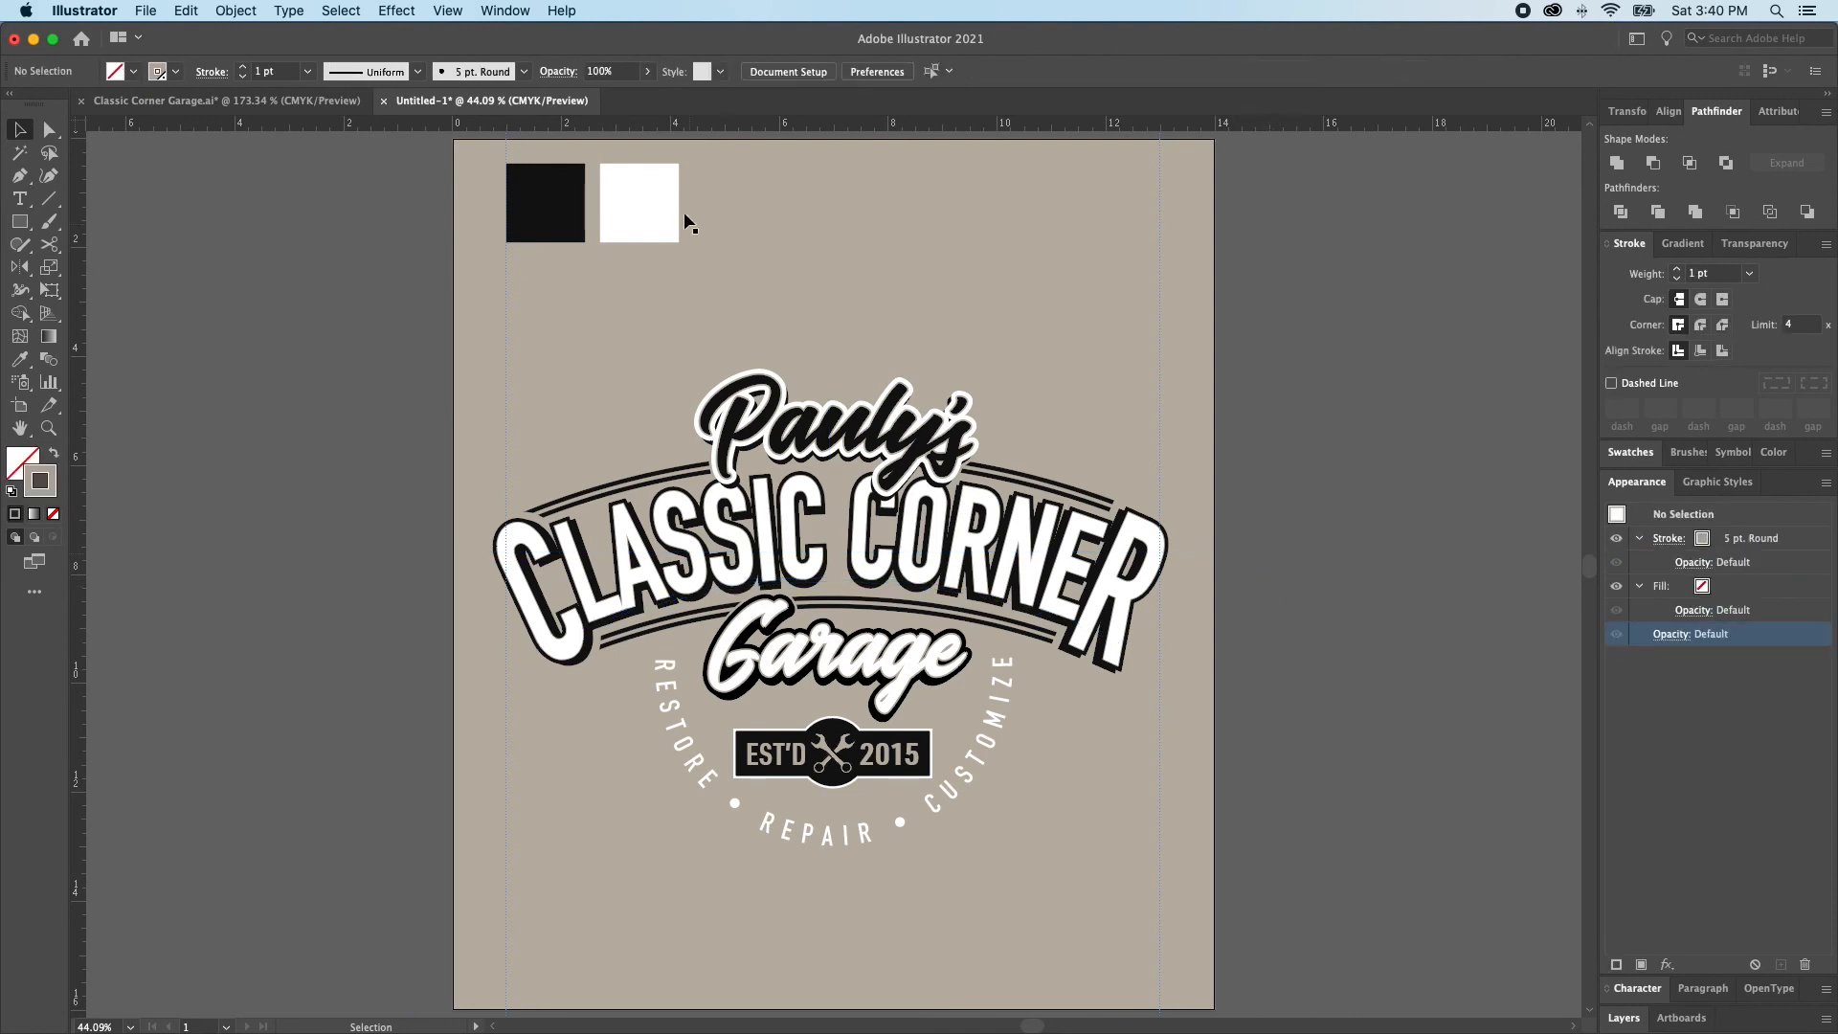
Delete the white and black sample squares above the logo
left_click(650, 201)
left_click(549, 223, "shift")
key("Delete")
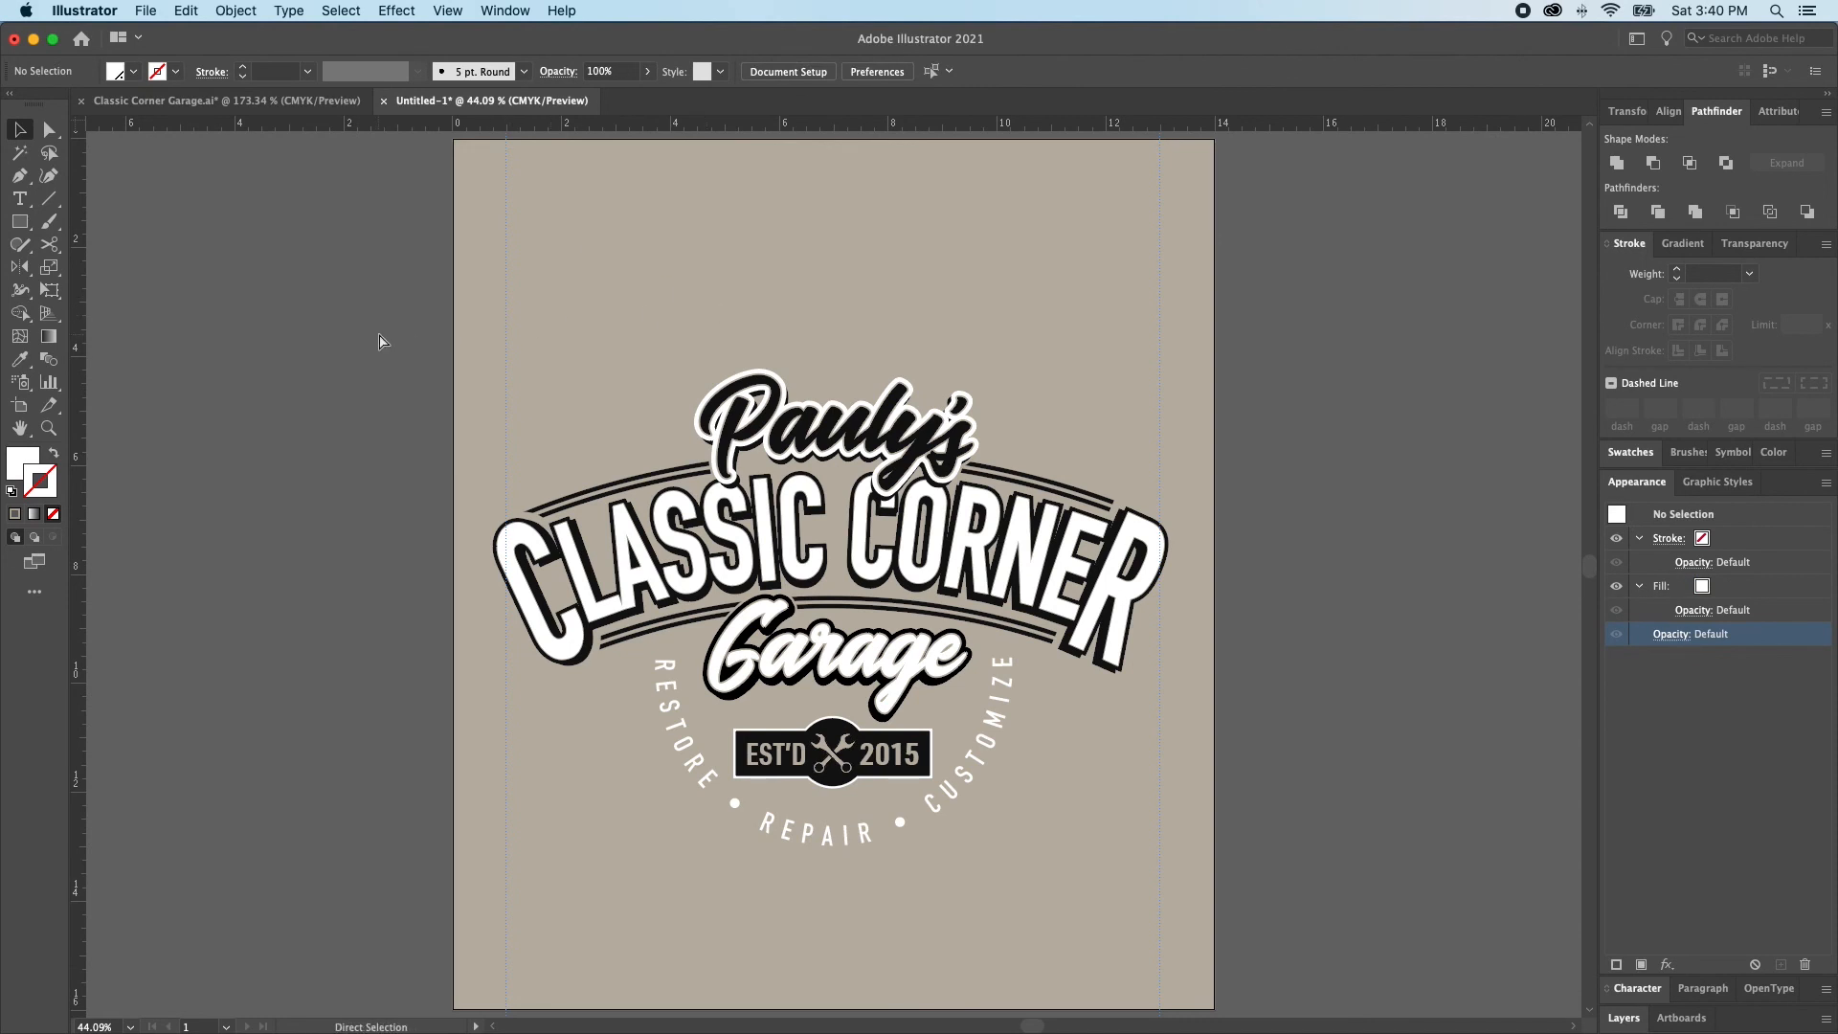
Save the logo as Classic Corner Garage-2.ai in the 2021/Classic Corner folder on the Creative Arts 2021 drive, accepting the Illustrator 2020 format options
key("super+s")
scroll(459, 421, "down", 5)
left_click(450, 390)
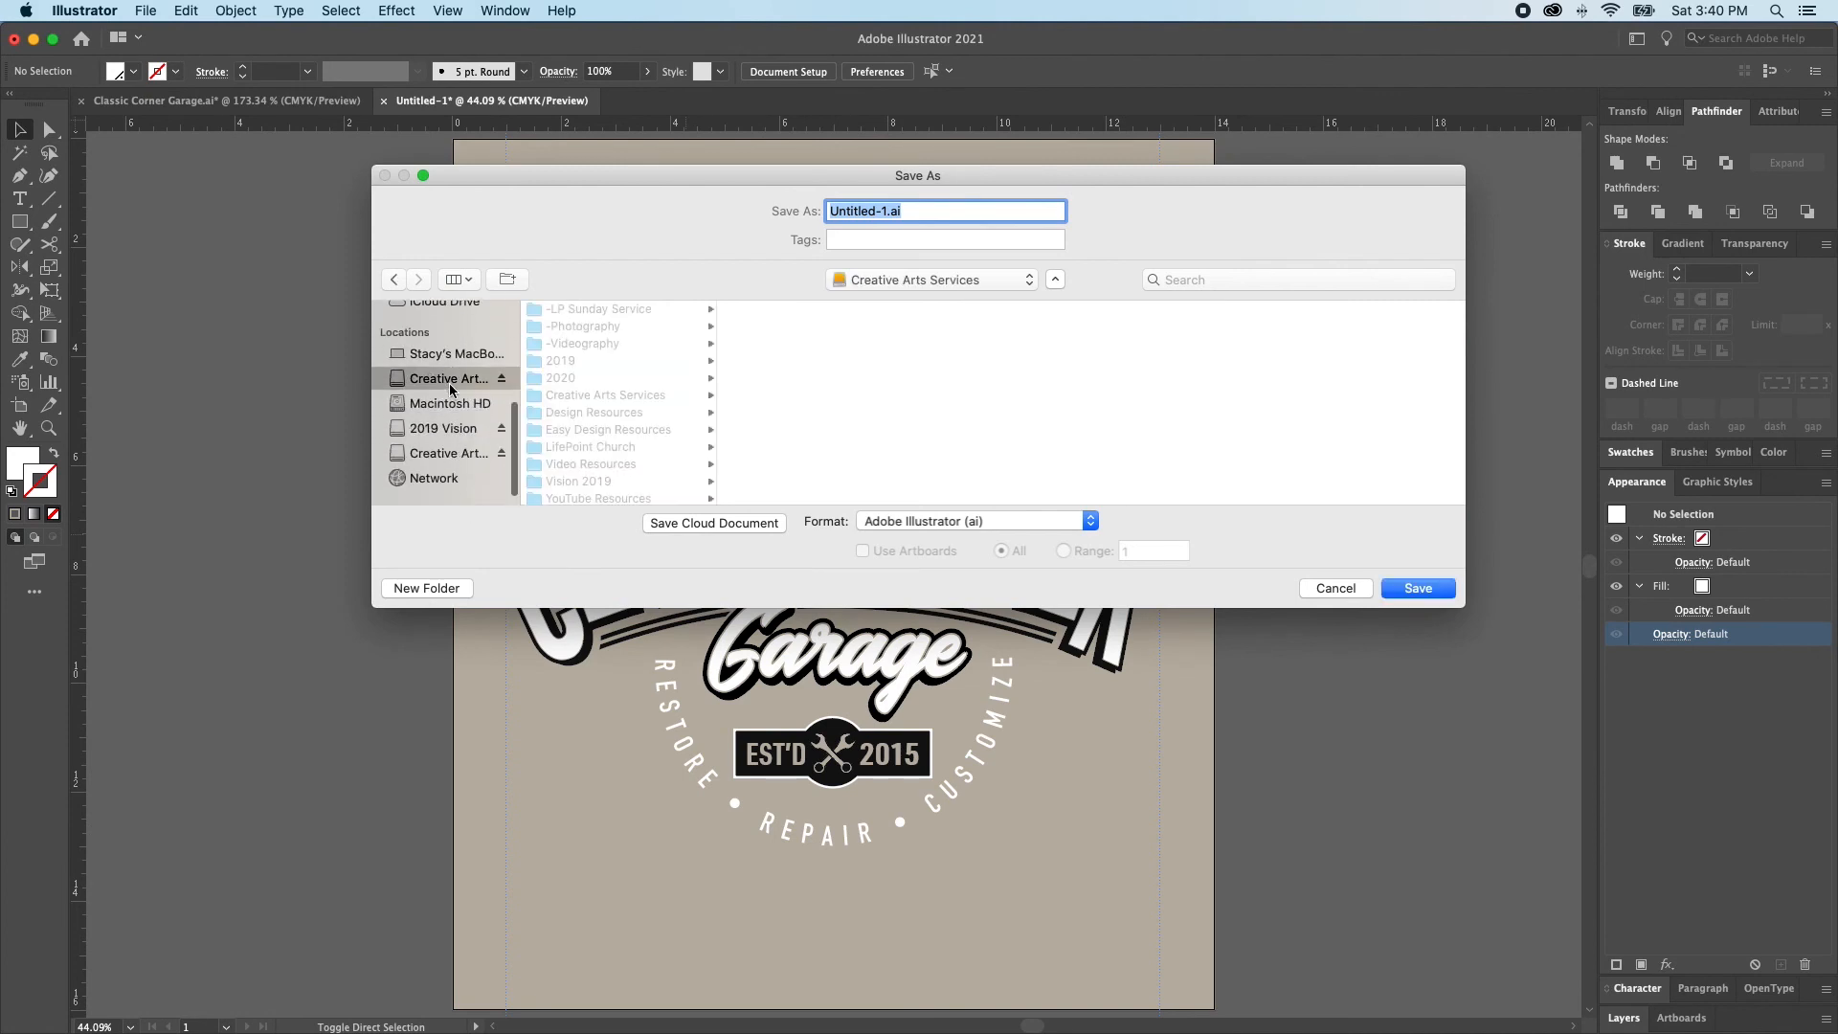
scroll(441, 421, "down", 1)
left_click(442, 440)
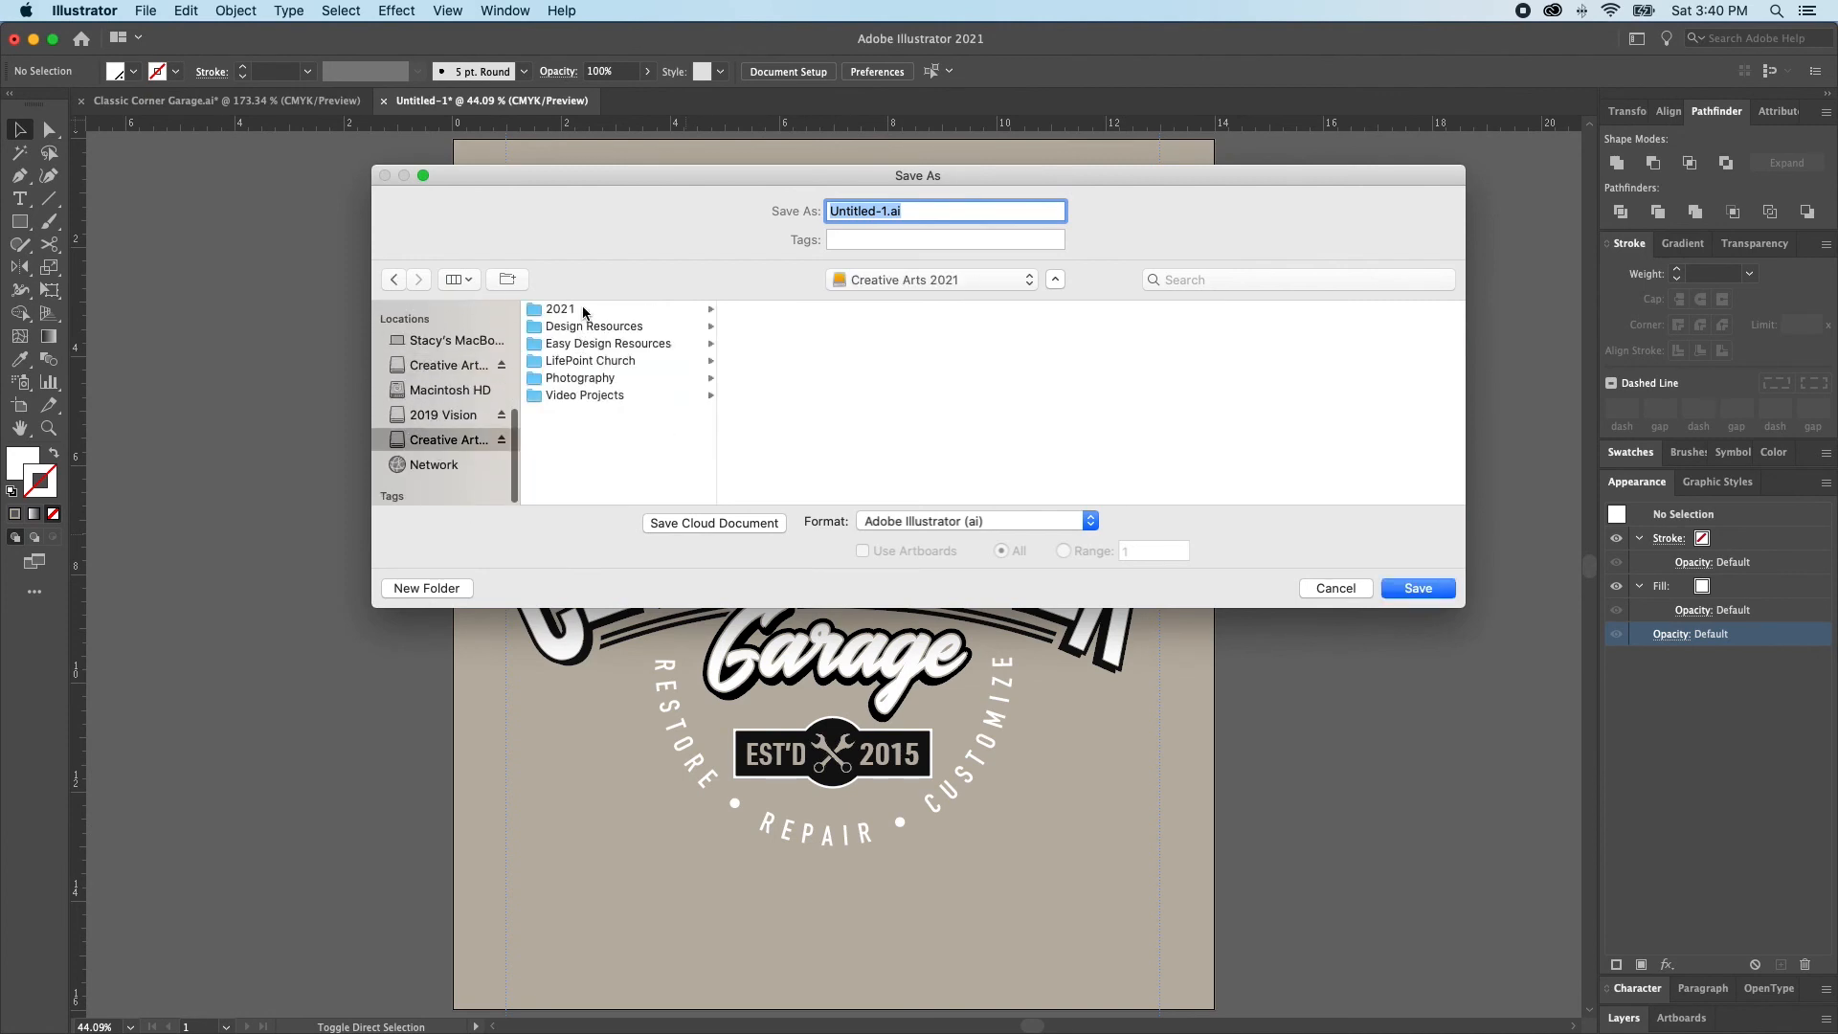
left_click(583, 309)
left_click(795, 309)
left_click(960, 310)
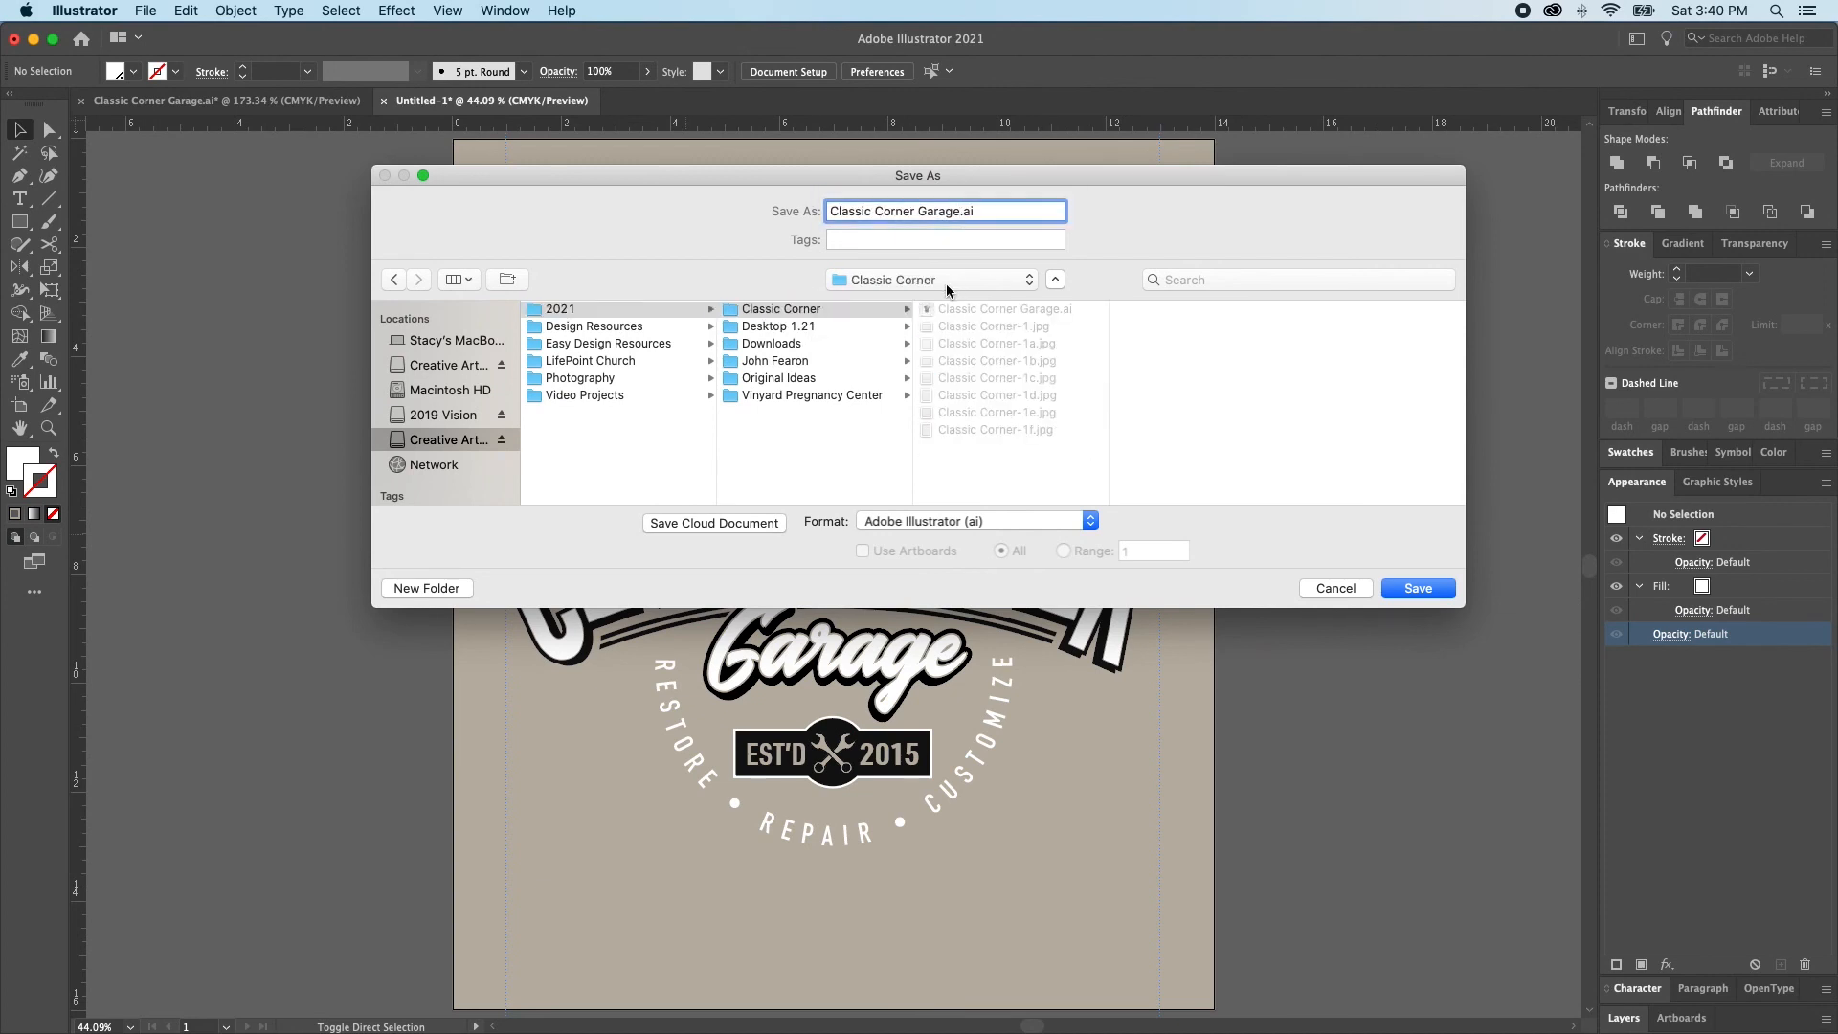
type("-2")
left_click(1421, 586)
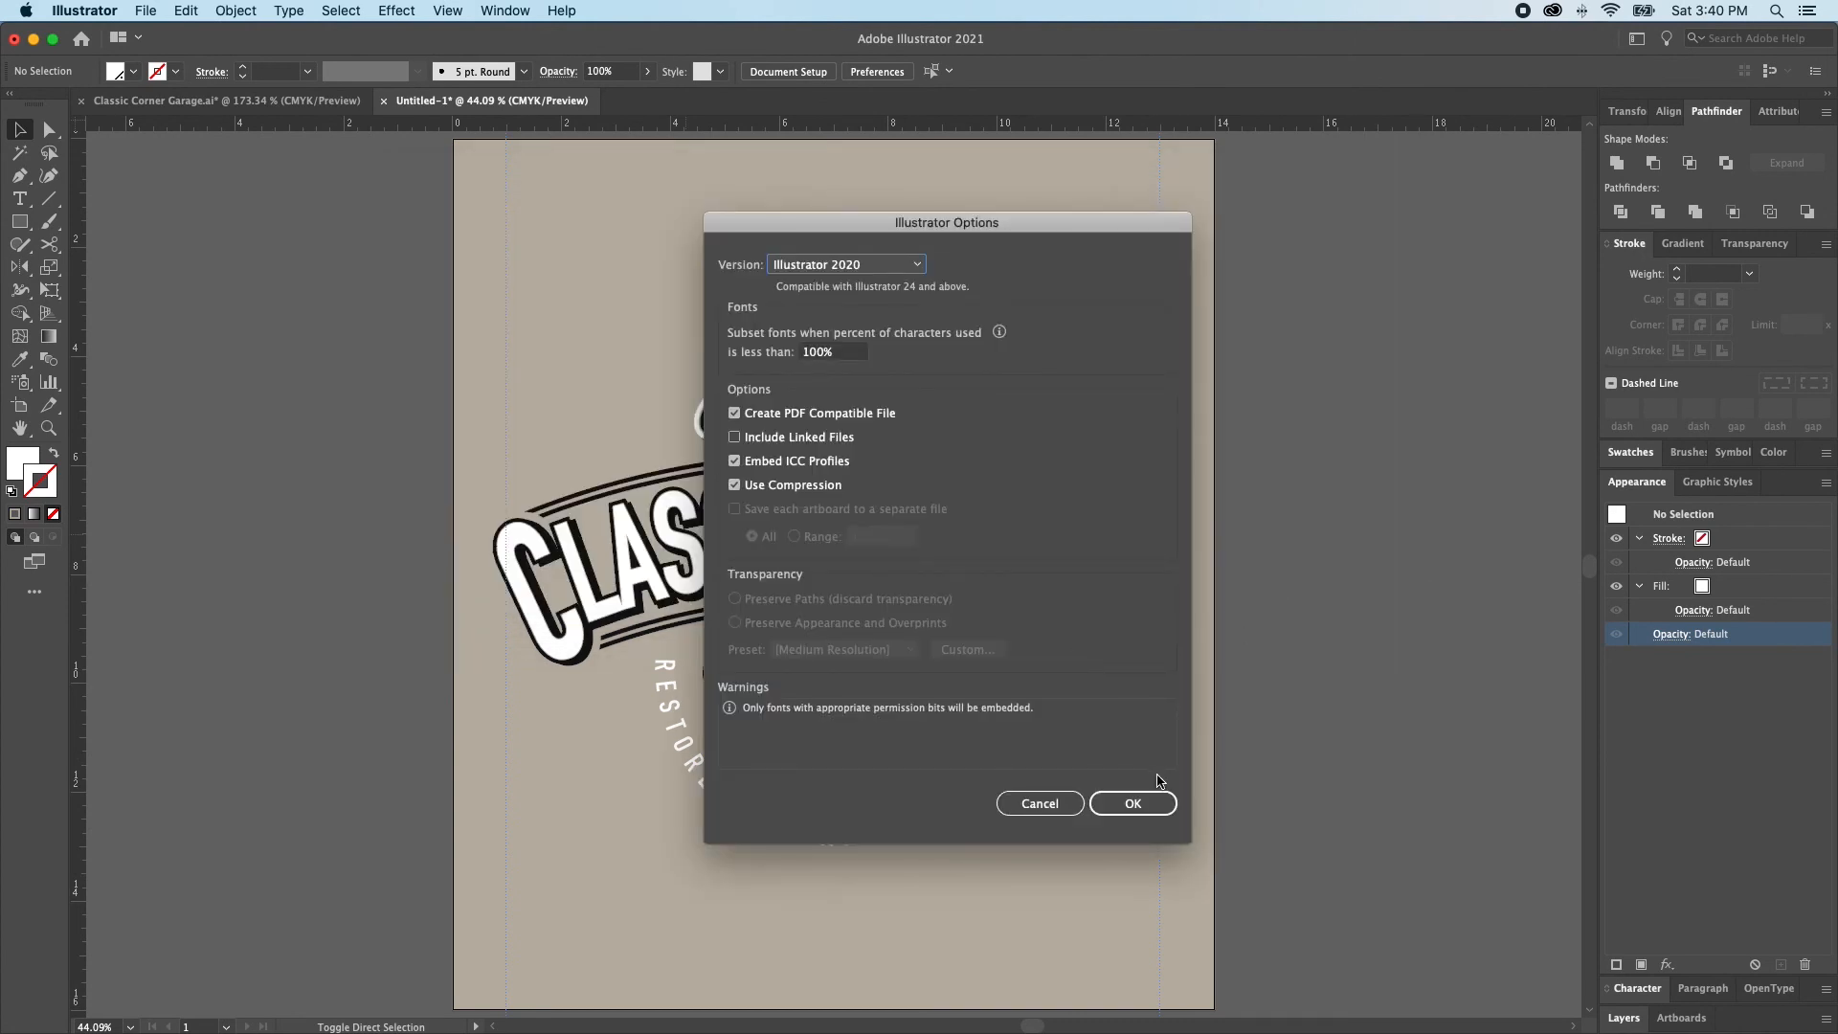
left_click(1153, 805)
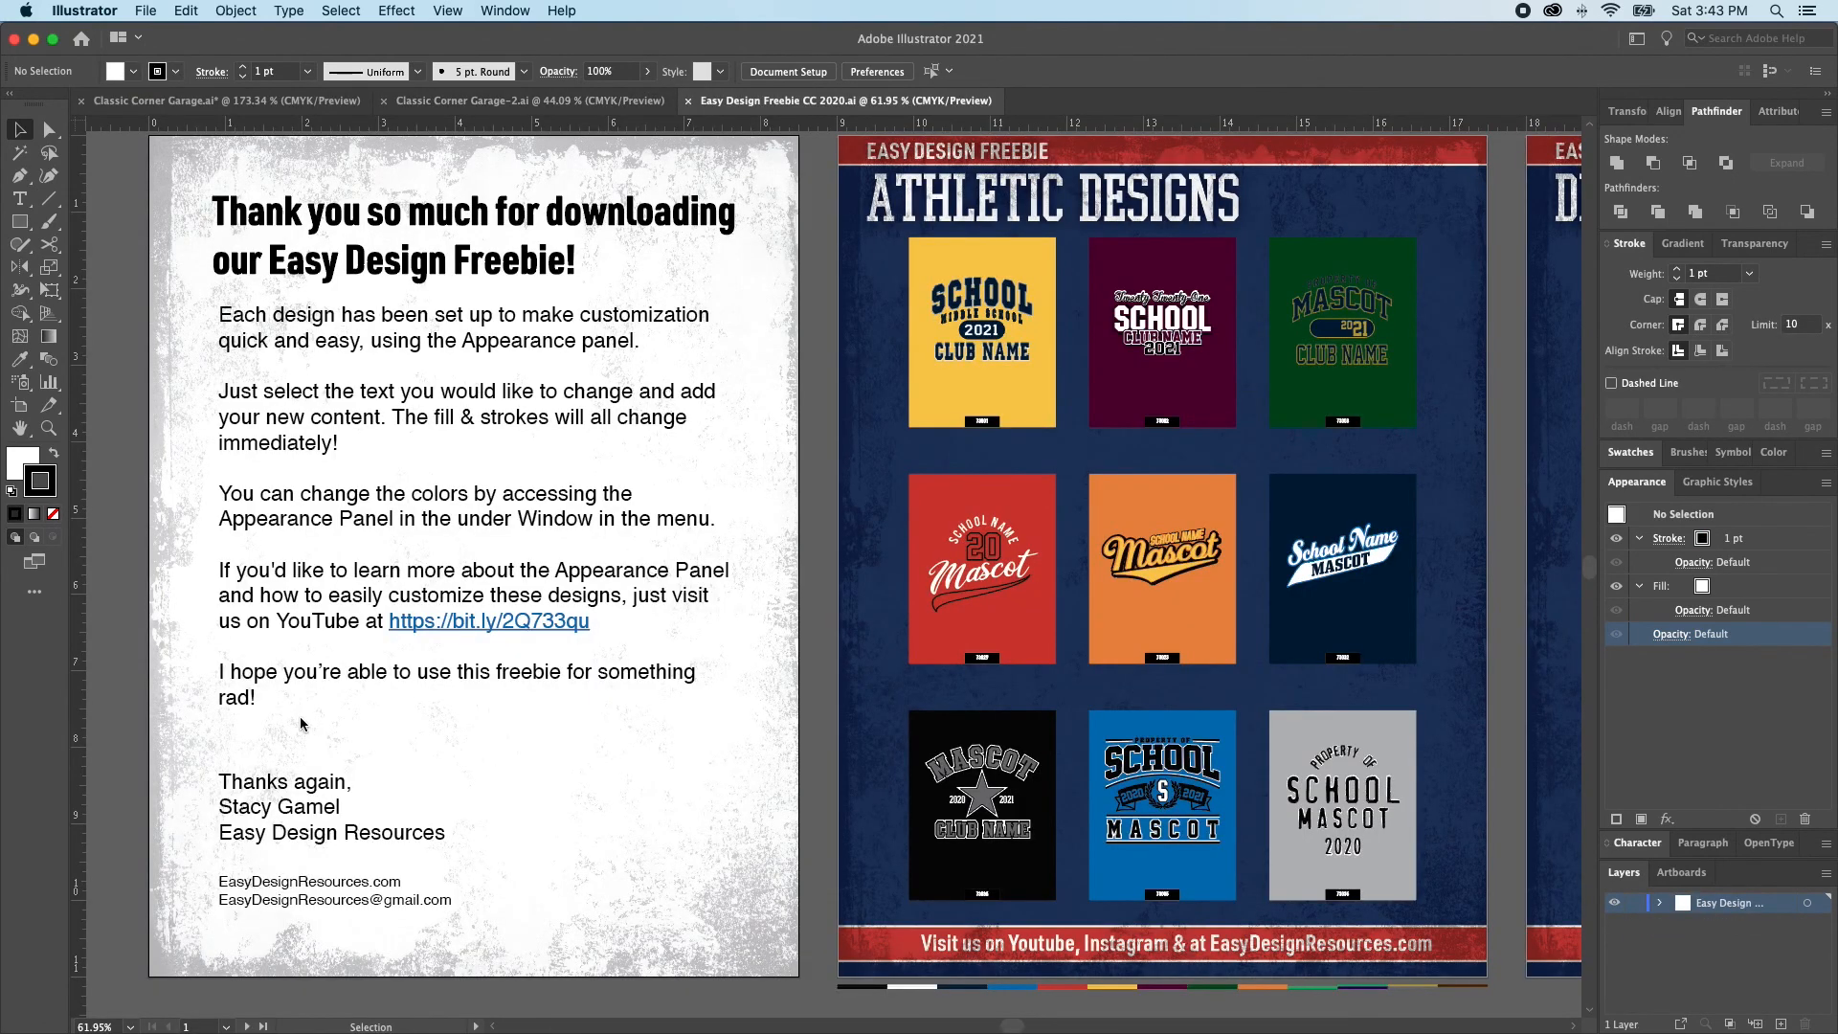
Examine the Athletic Designs, Distress Overlay and T-Shirt Mock-Up artboards of the Easy Design Freebie CC 2020.ai document
scroll(517, 716, "right", 15)
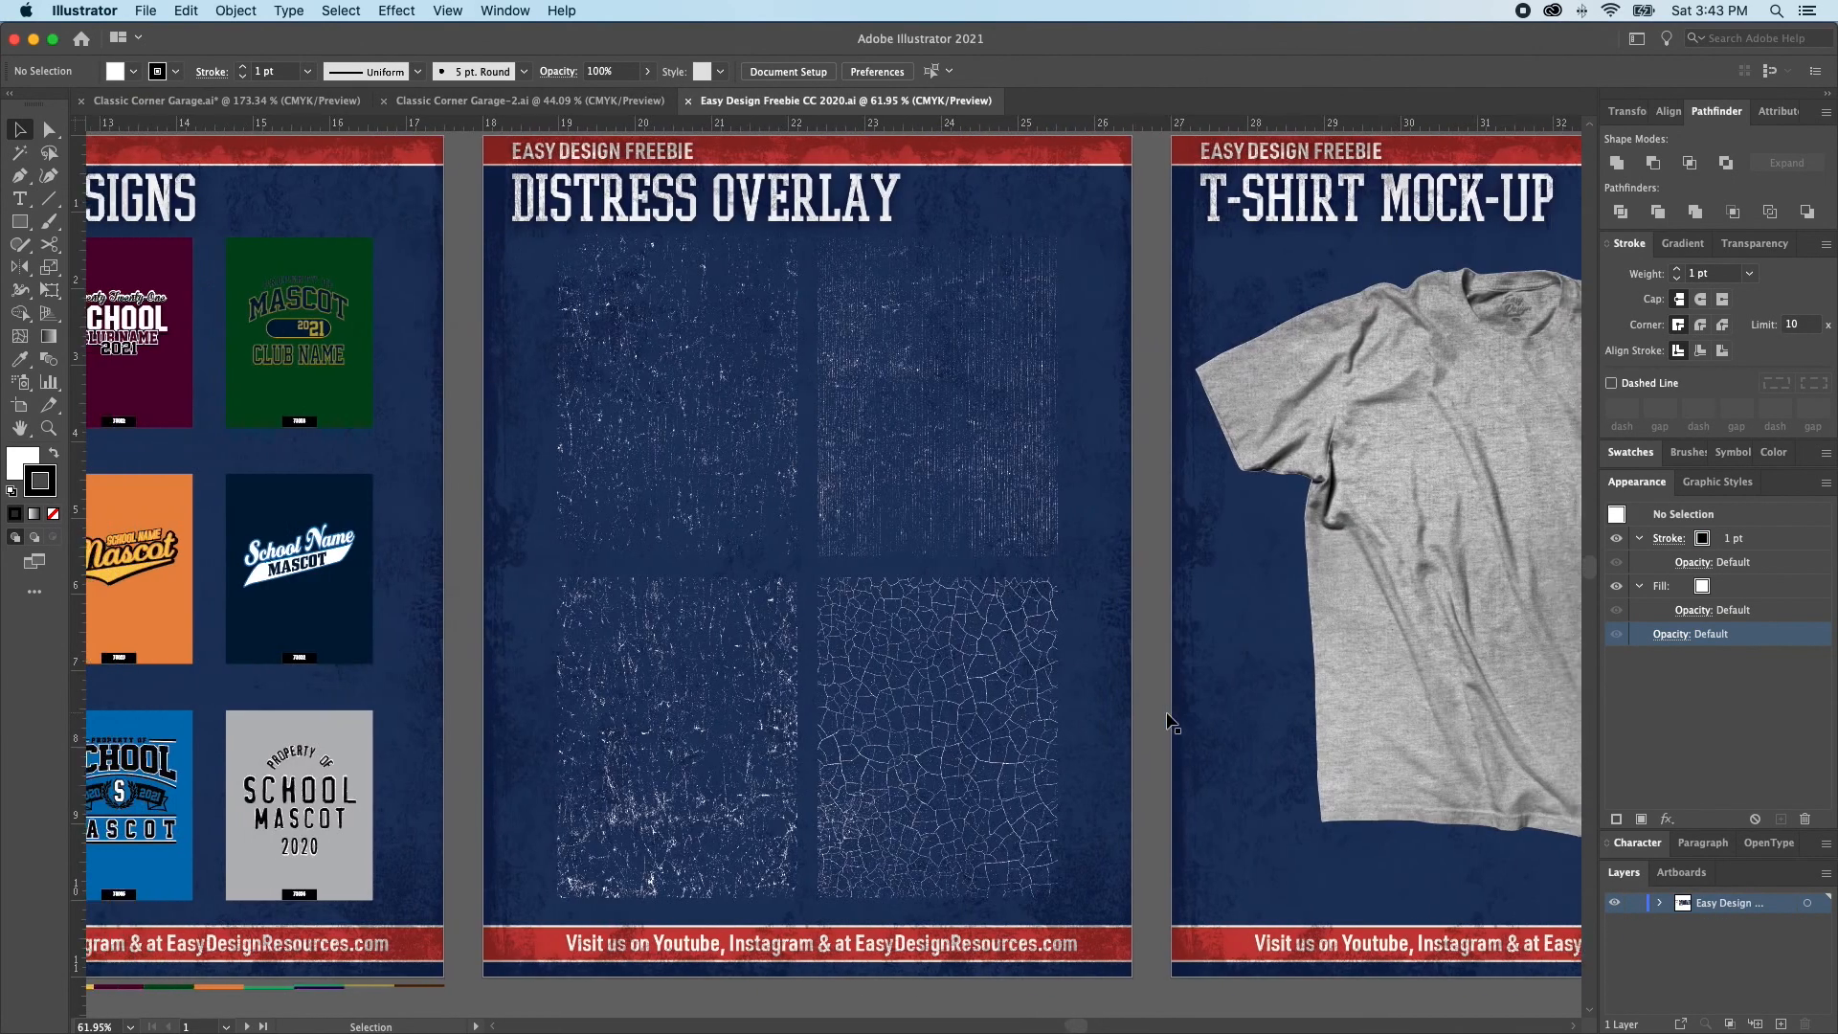
scroll(244, 595, "left", 4)
scroll(866, 646, "right", 5)
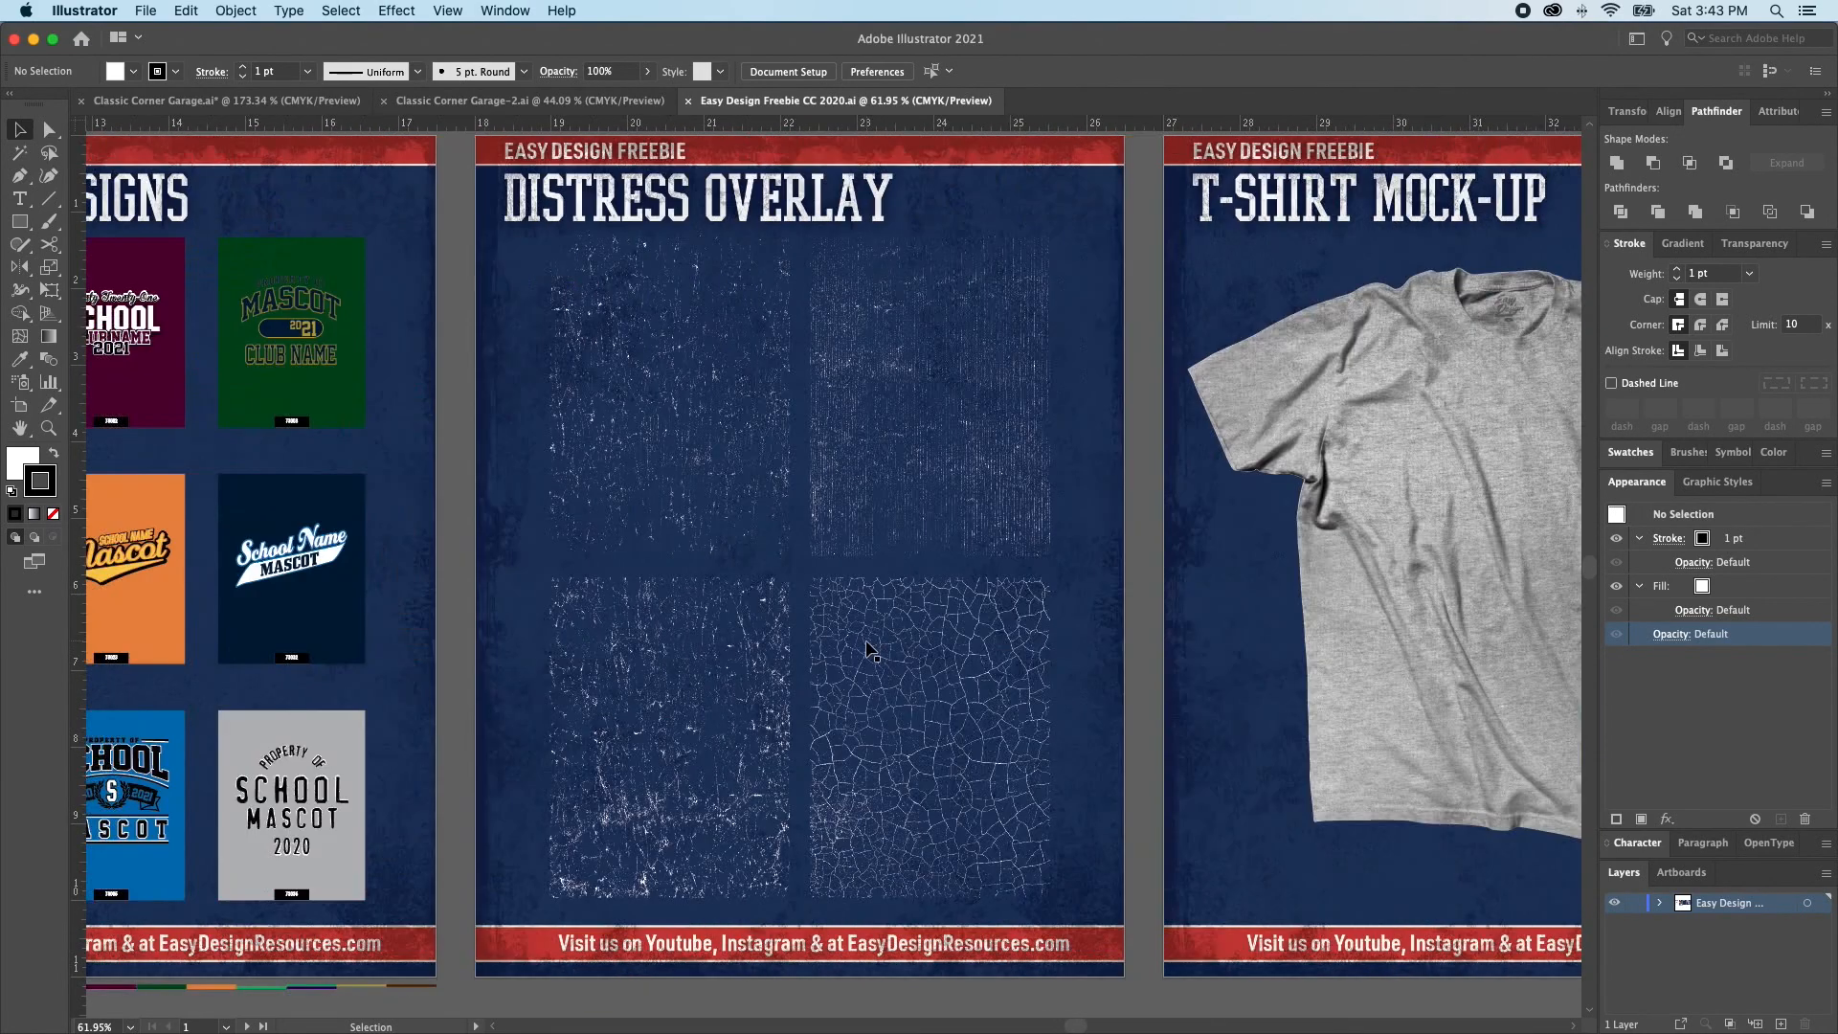
scroll(933, 673, "right", 3)
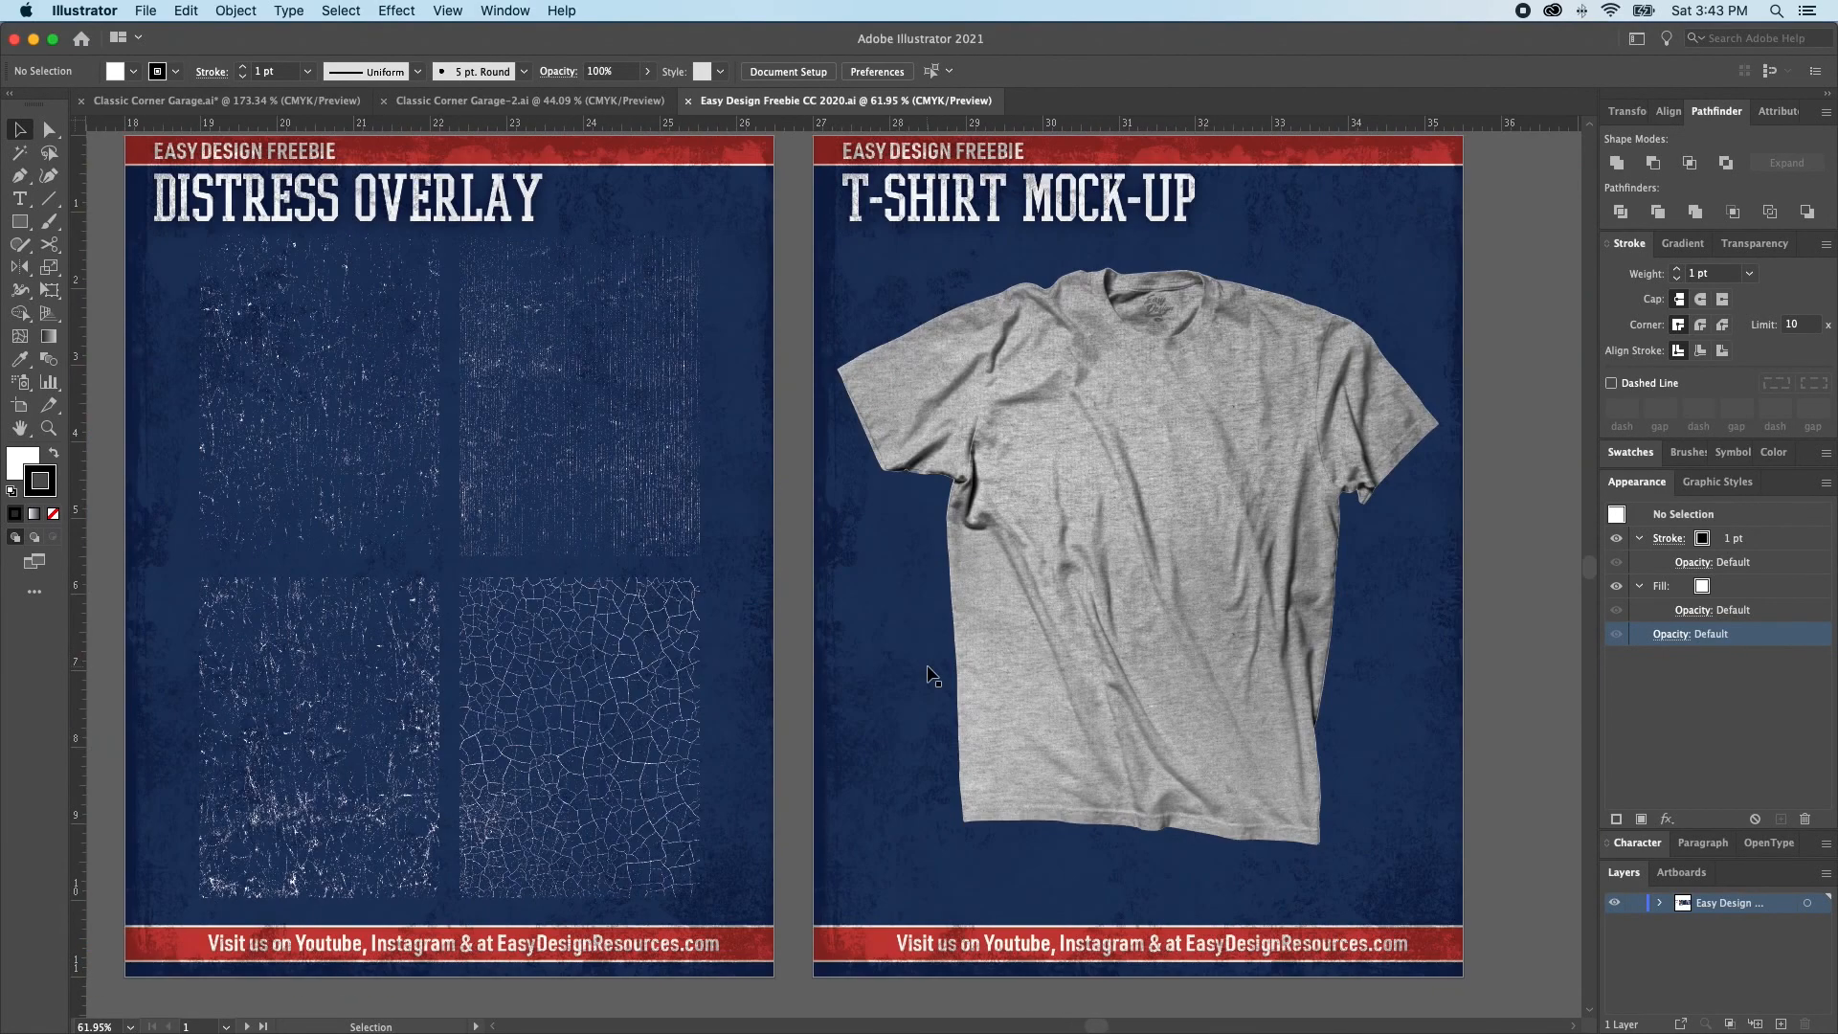
scroll(933, 673, "left", 2)
scroll(928, 672, "left", 6)
scroll(928, 673, "down", 1)
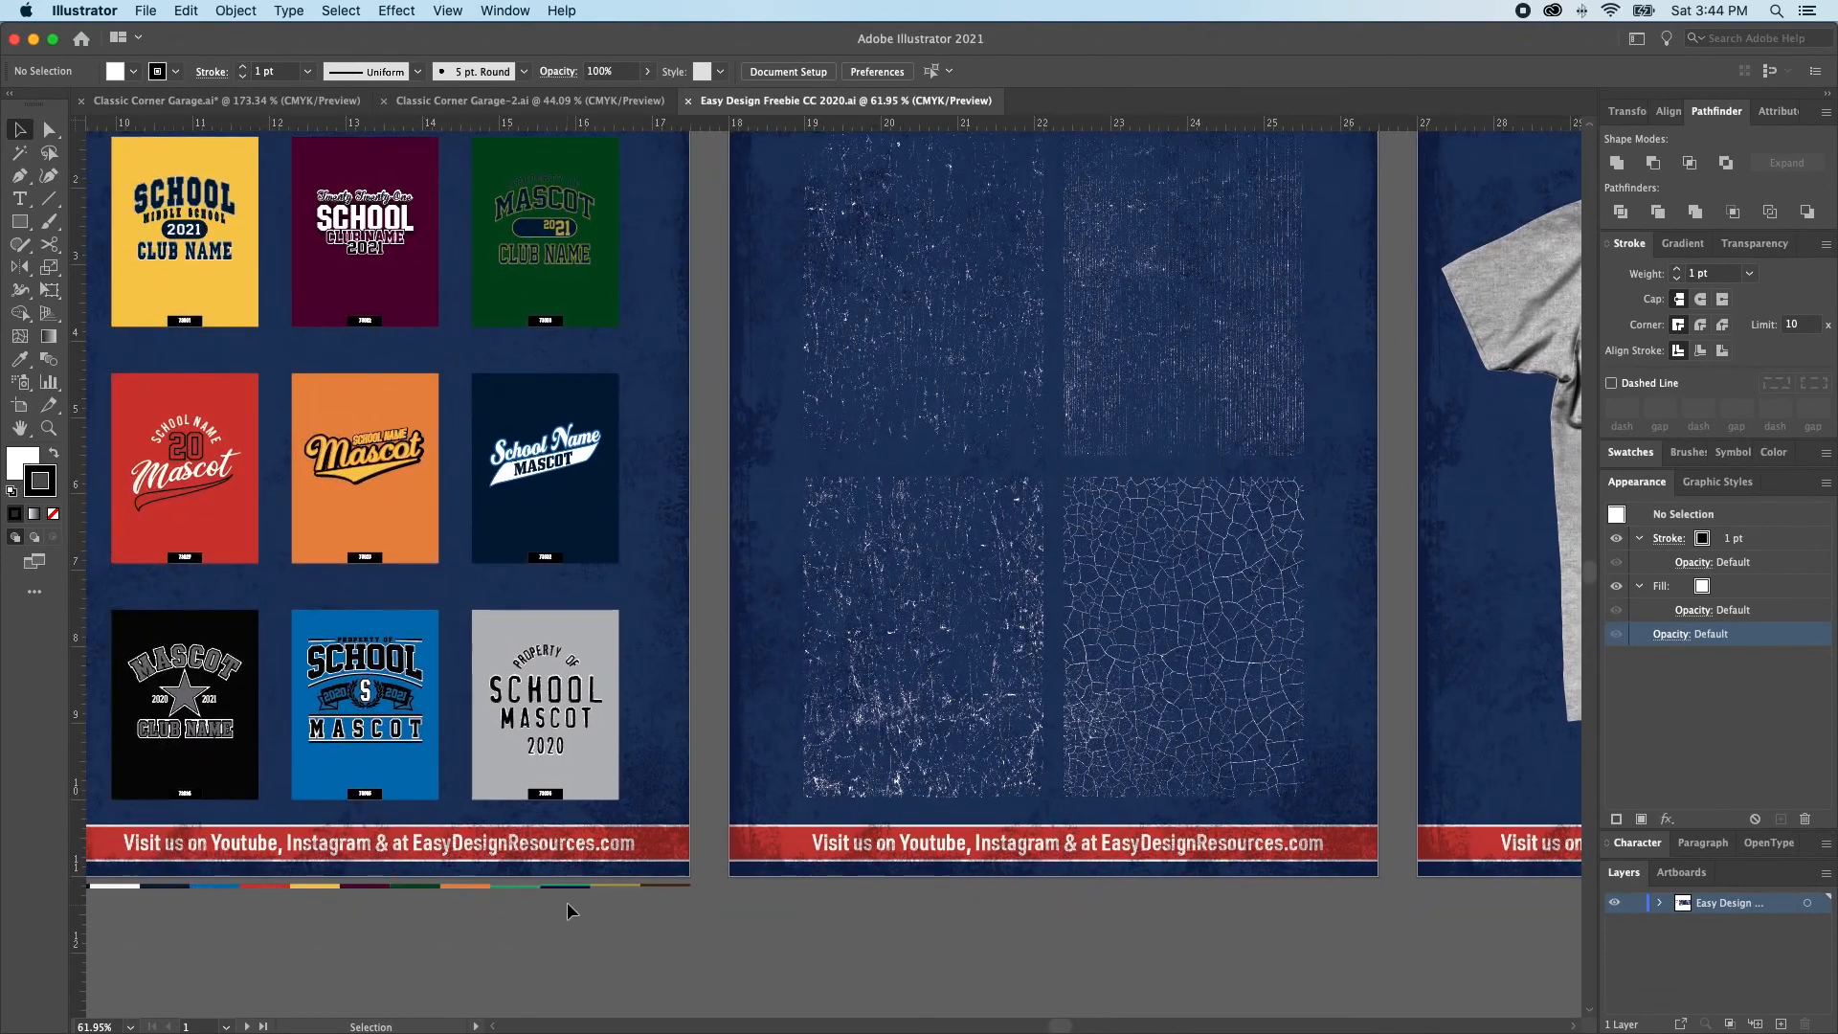
Inspect the color strip beneath the Athletic Designs artboard and display the document's swatches
left_click(564, 885)
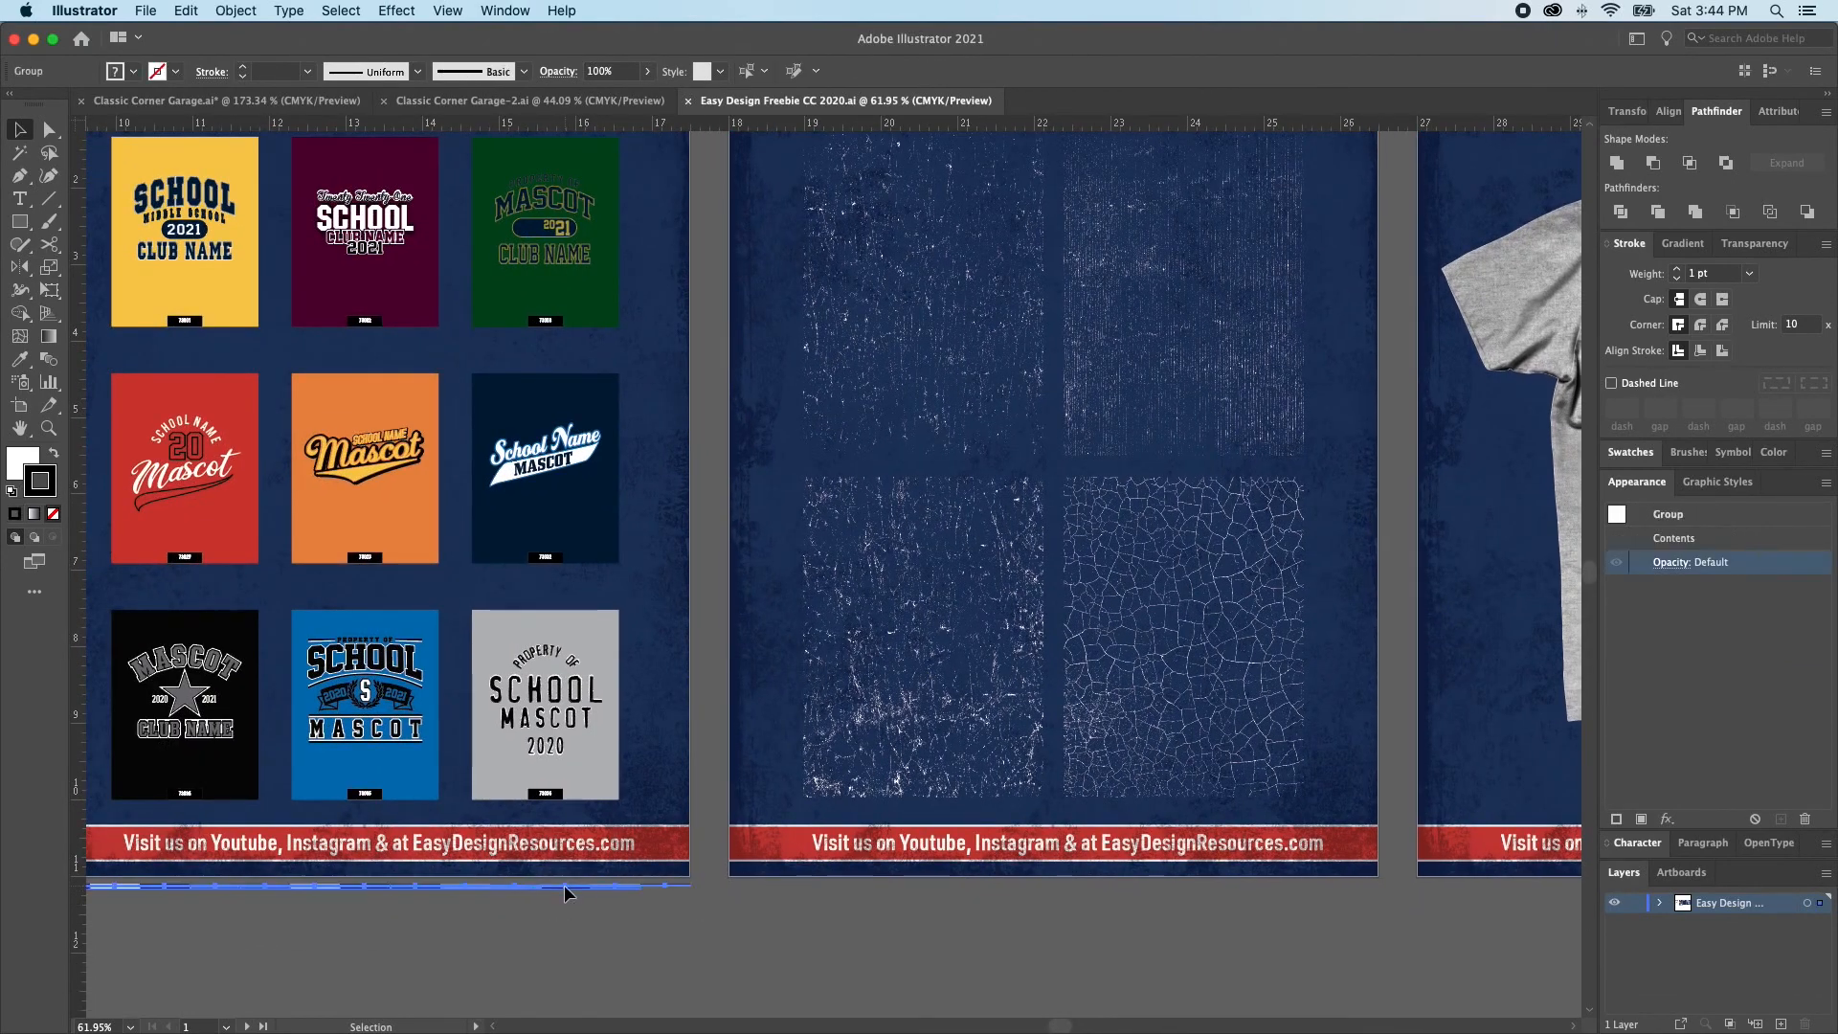
scroll(421, 919, "left", 2)
left_click(436, 937)
left_click_drag(444, 921, 523, 958)
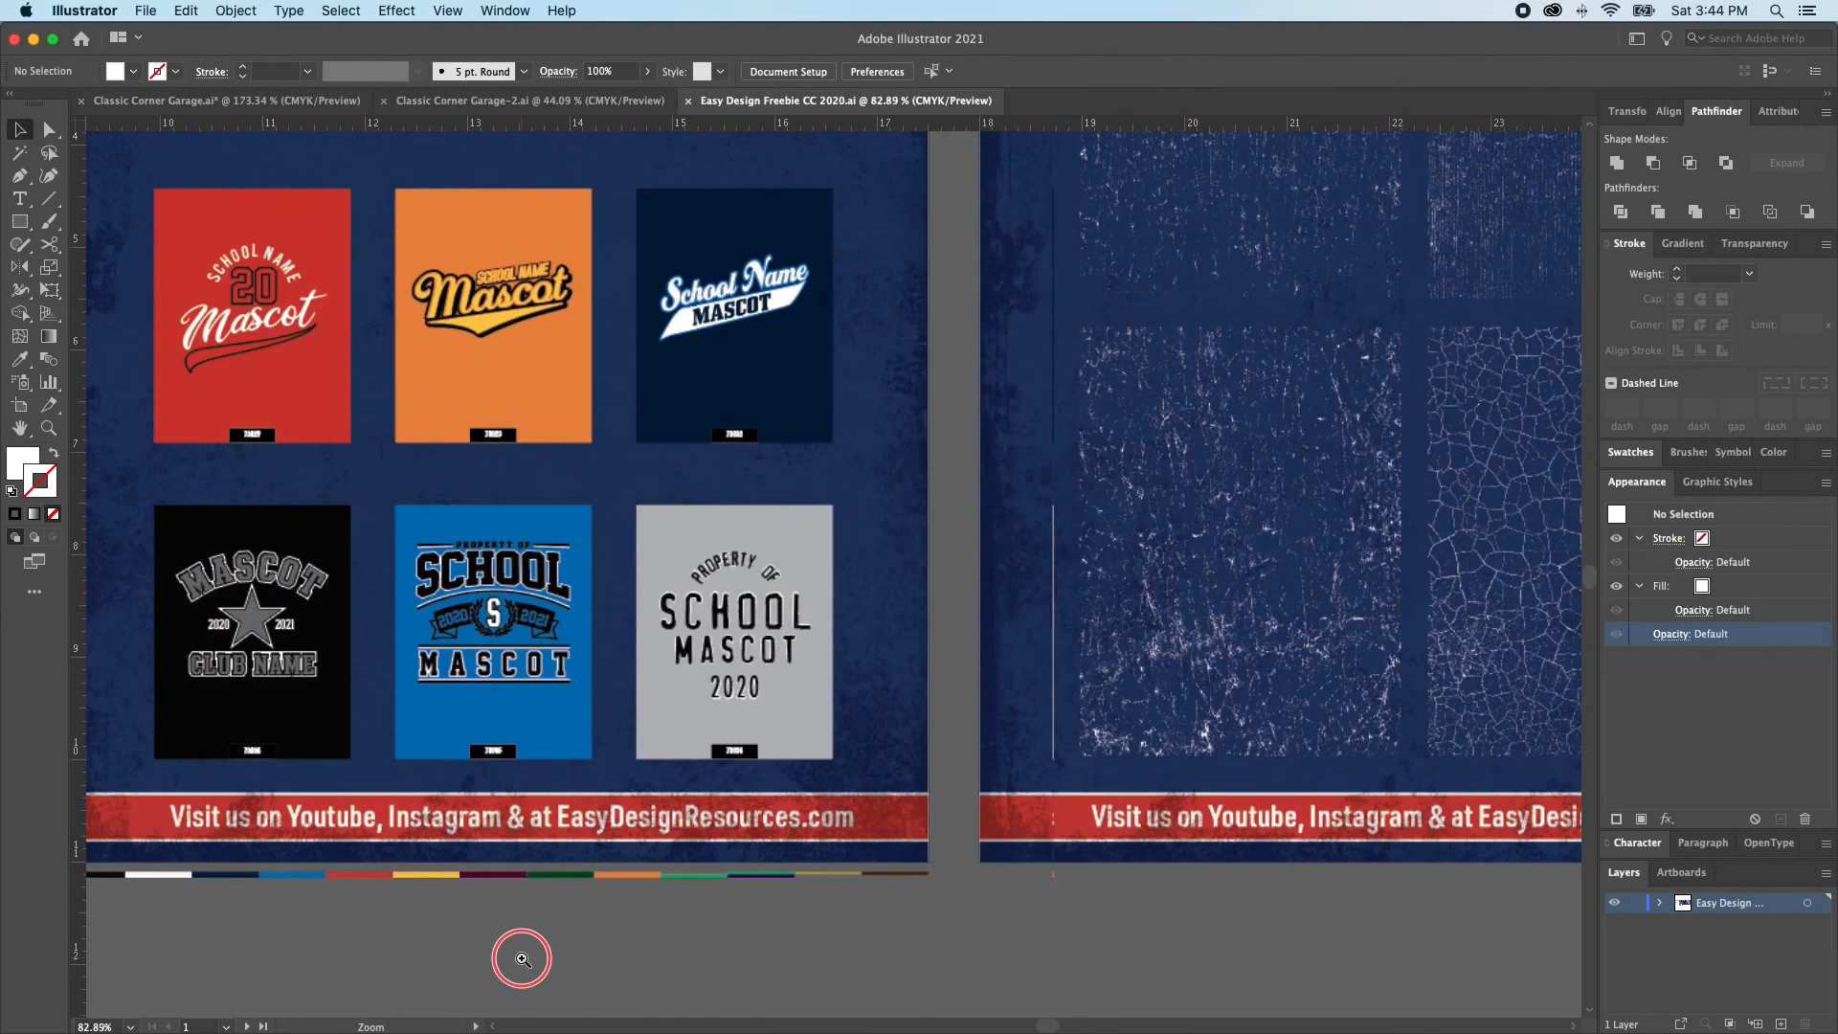
scroll(633, 924, "left", 3)
left_click(1636, 842)
left_click(1630, 452)
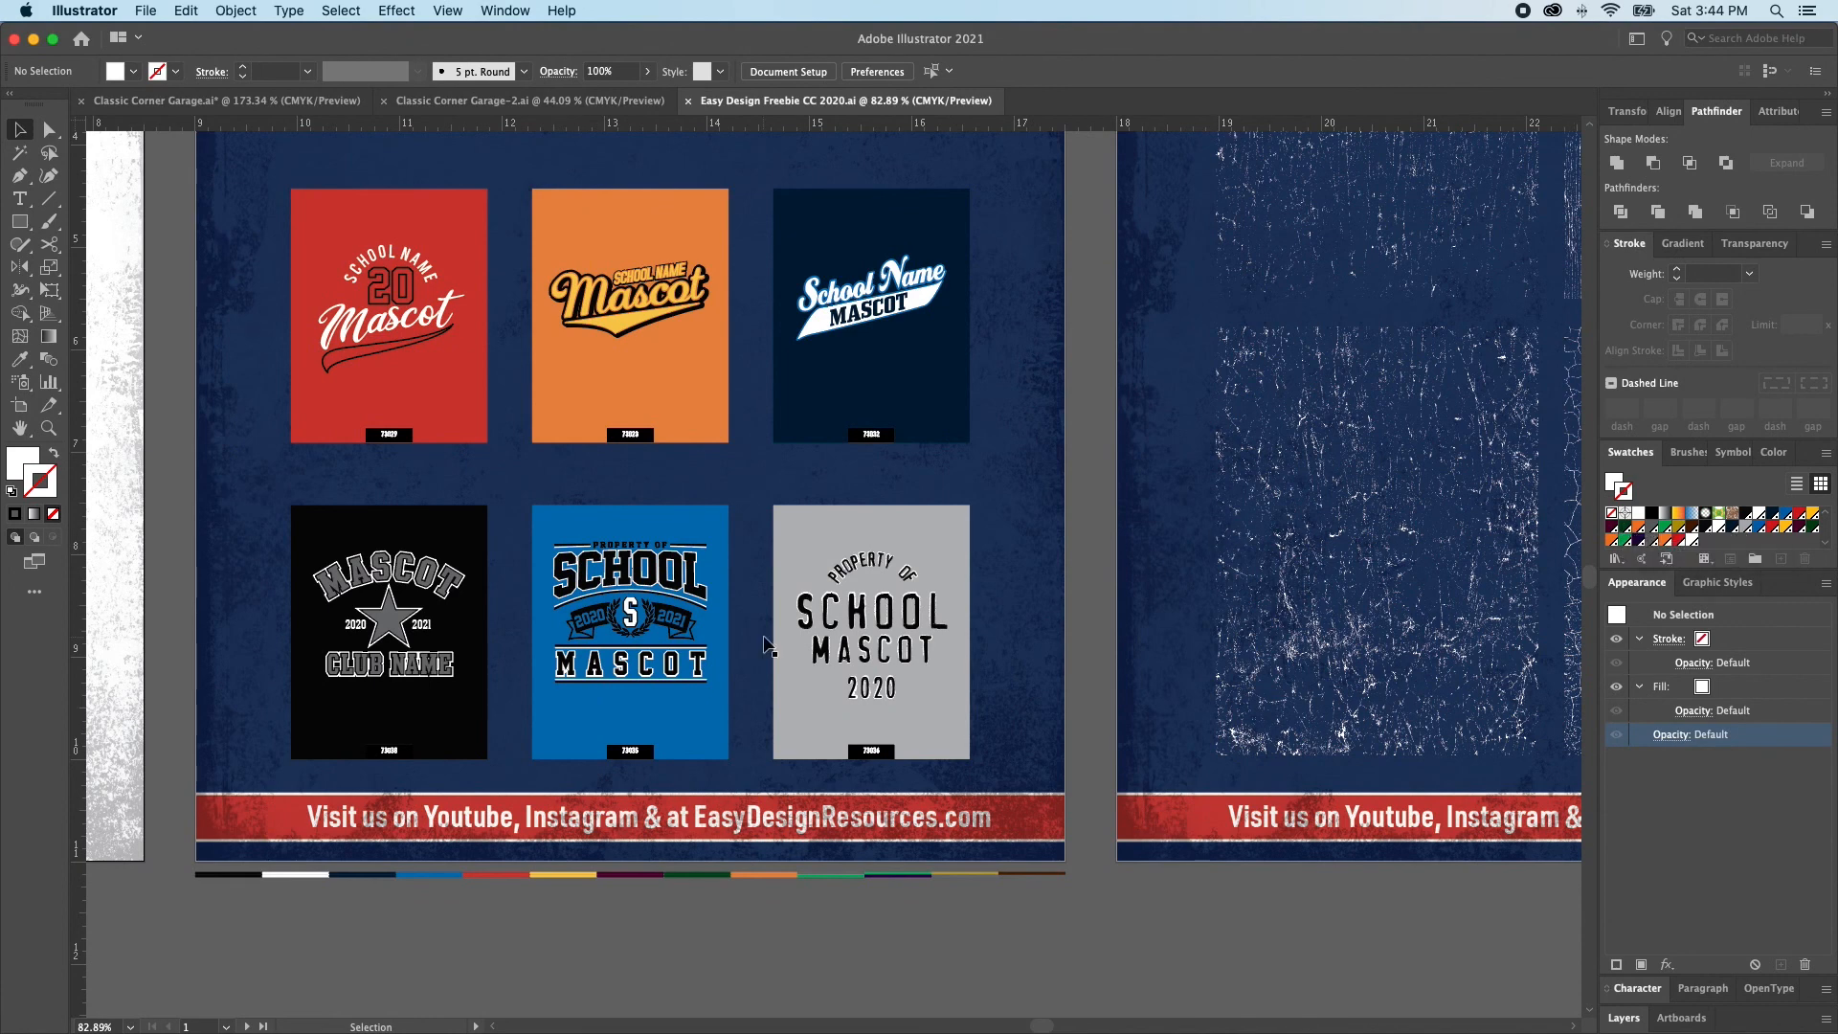
Look over the athletic shirt designs above the color strip and the neighbouring distress overlays
scroll(763, 643, "up", 3)
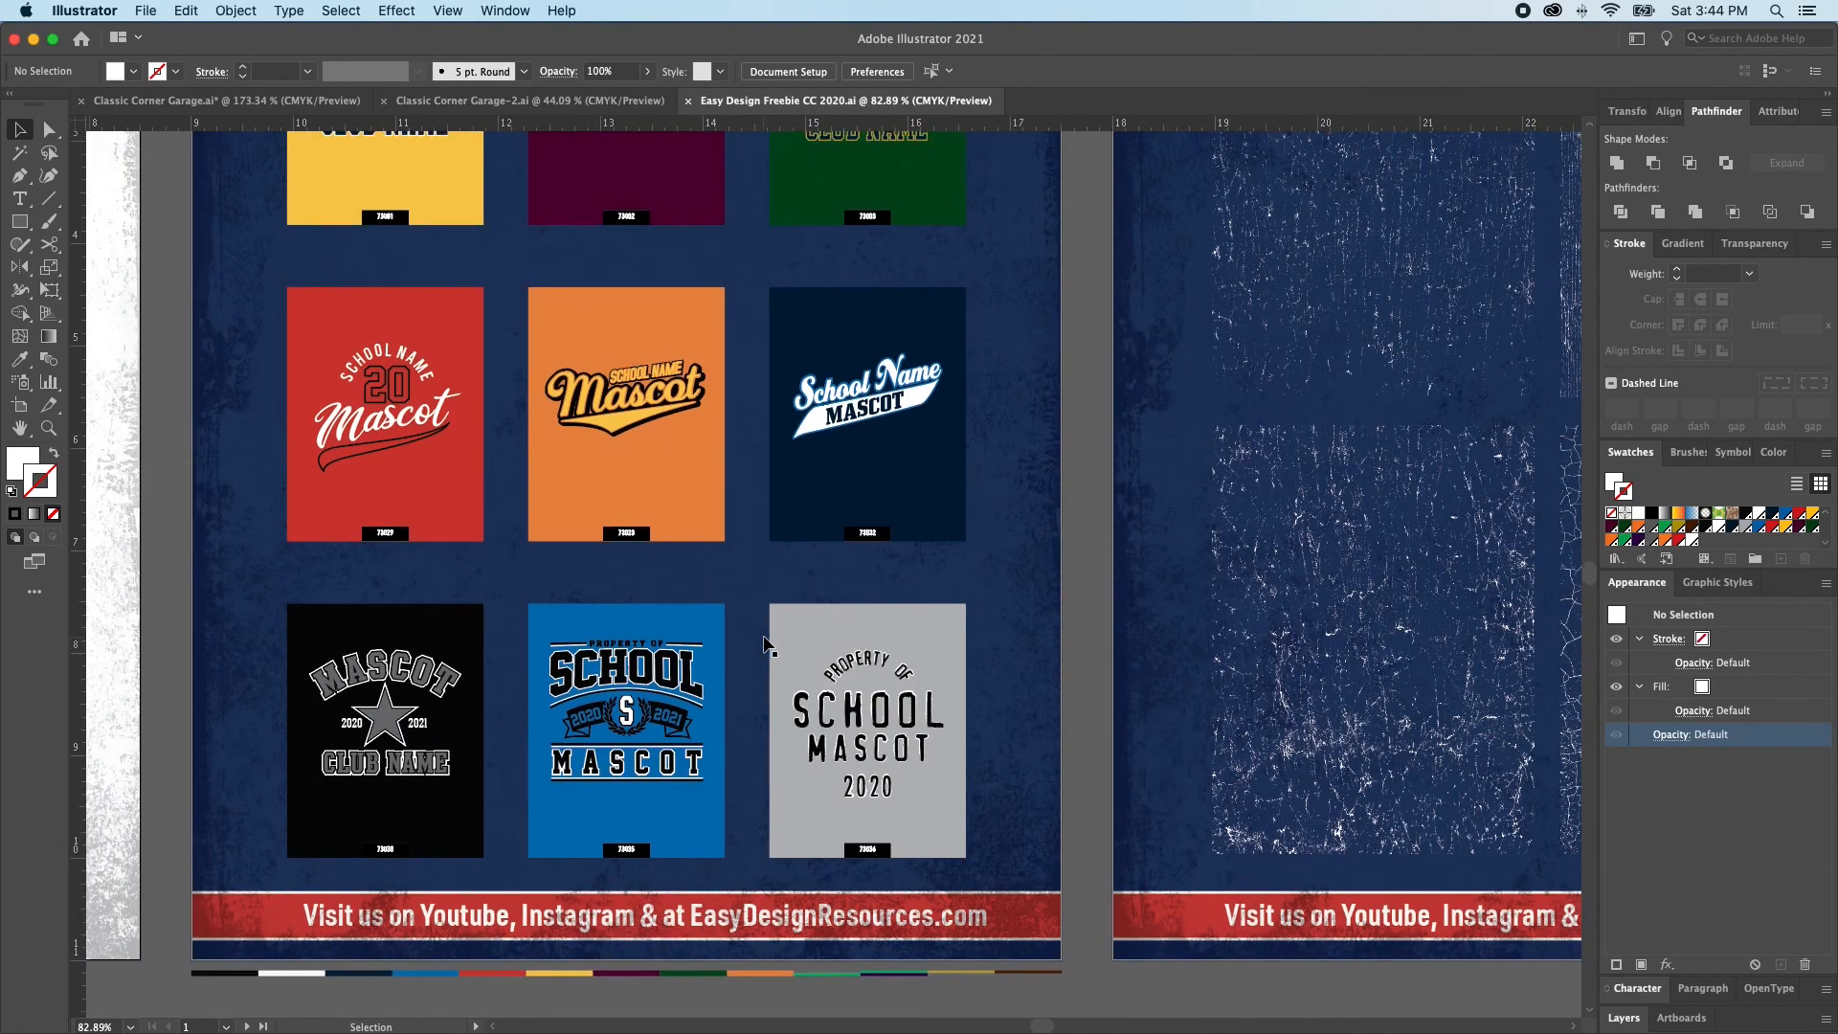
scroll(766, 643, "up", 4)
scroll(766, 643, "right", 2)
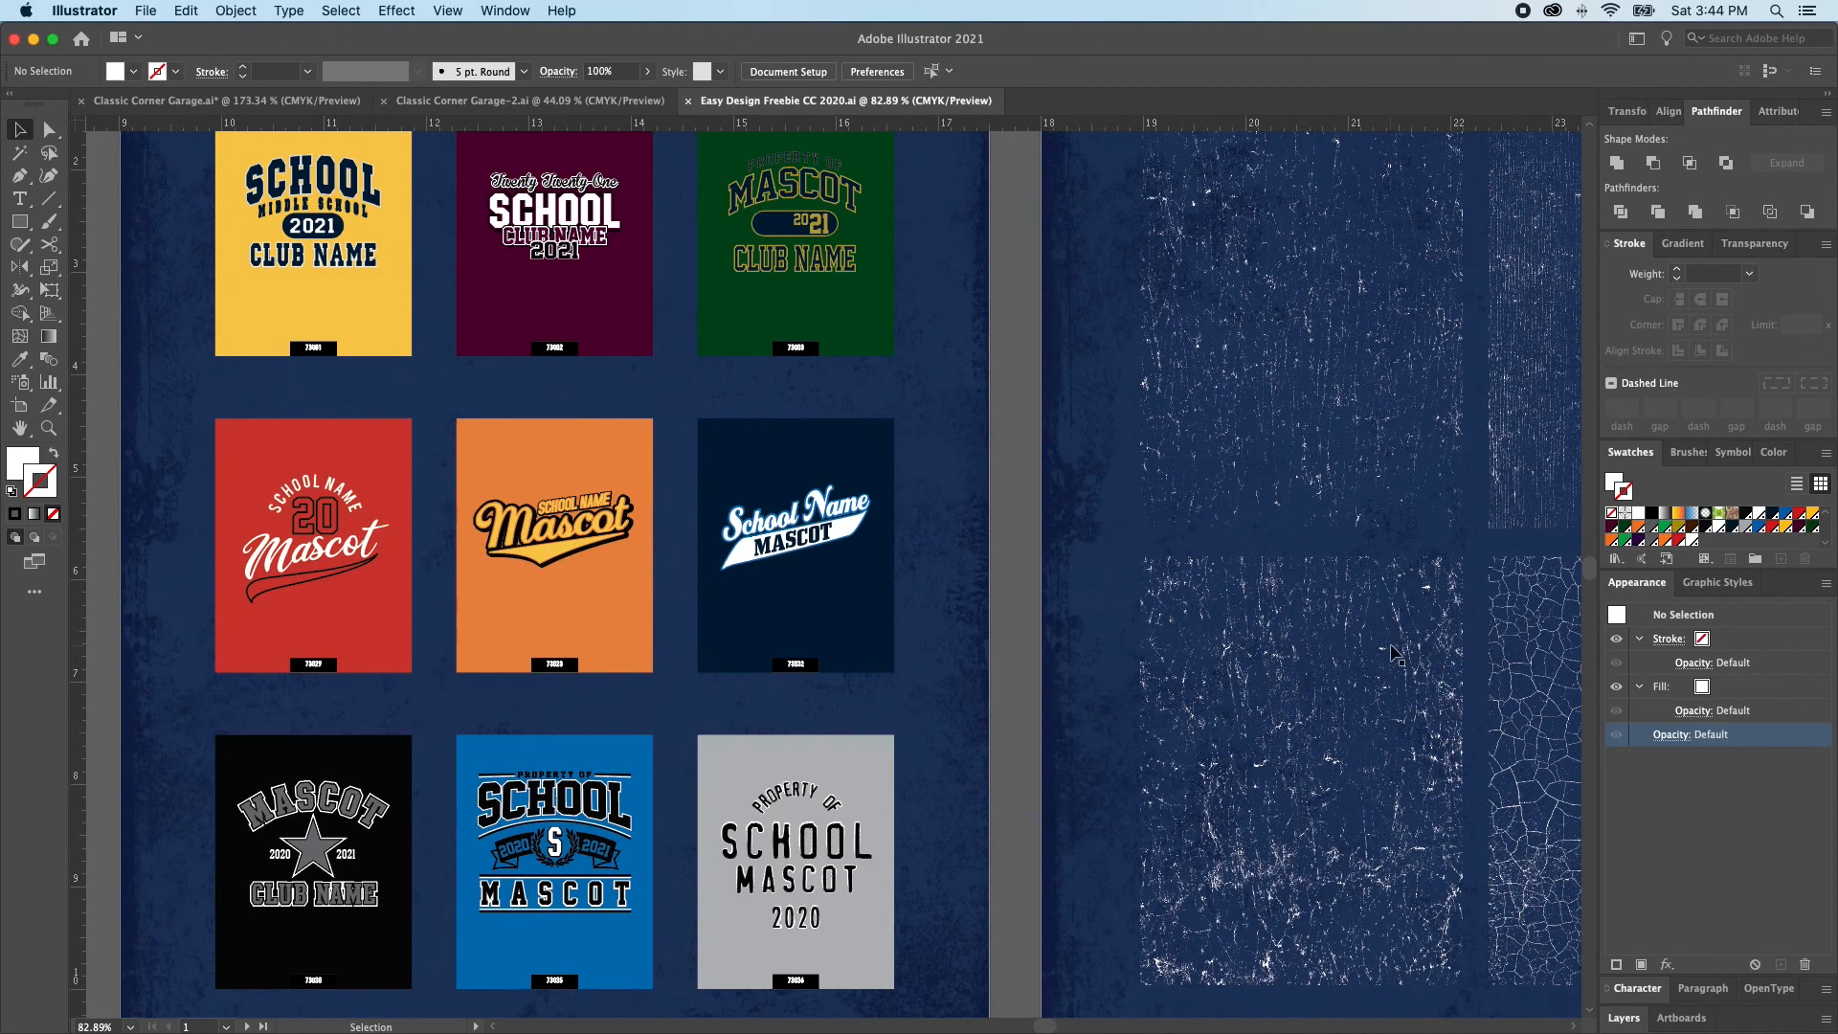
Select and copy the two left distress overlays, the vertical-line distress overlay and the gray T-shirt mock-up from the freebie artboards
scroll(1167, 690, "right", 10)
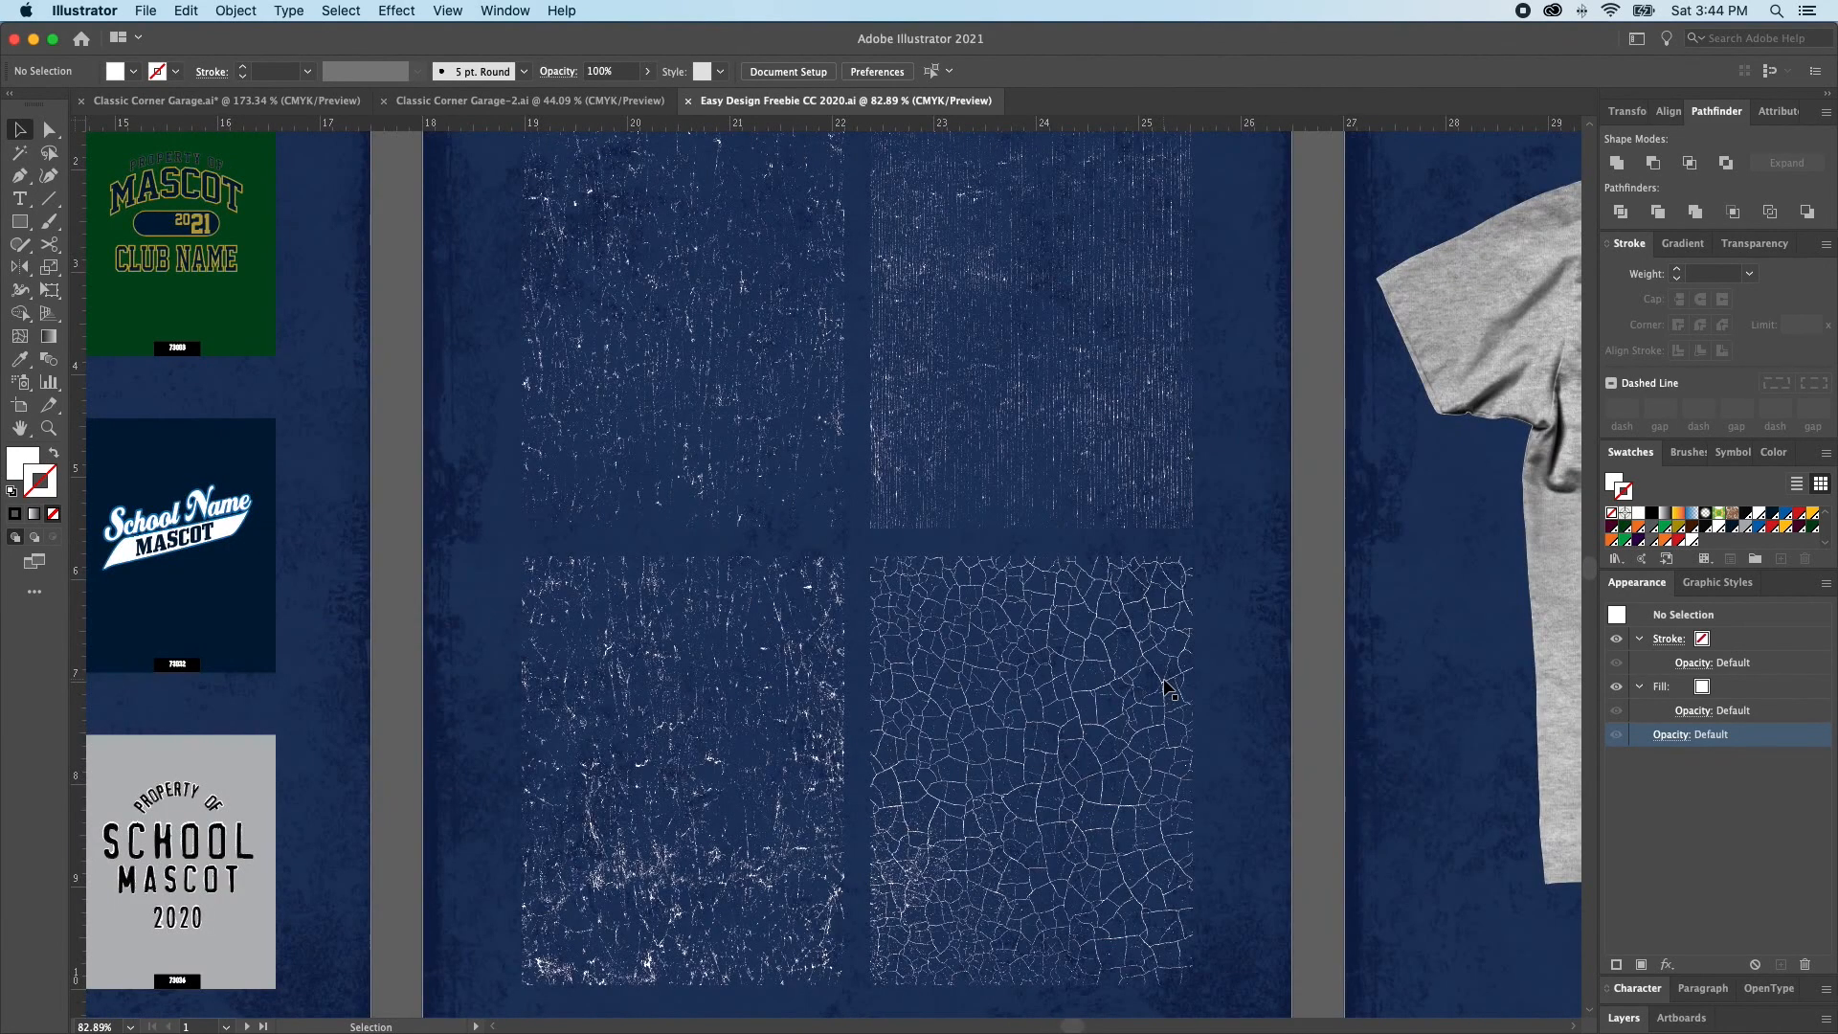
scroll(1167, 689, "right", 3)
key("a")
left_click(589, 683)
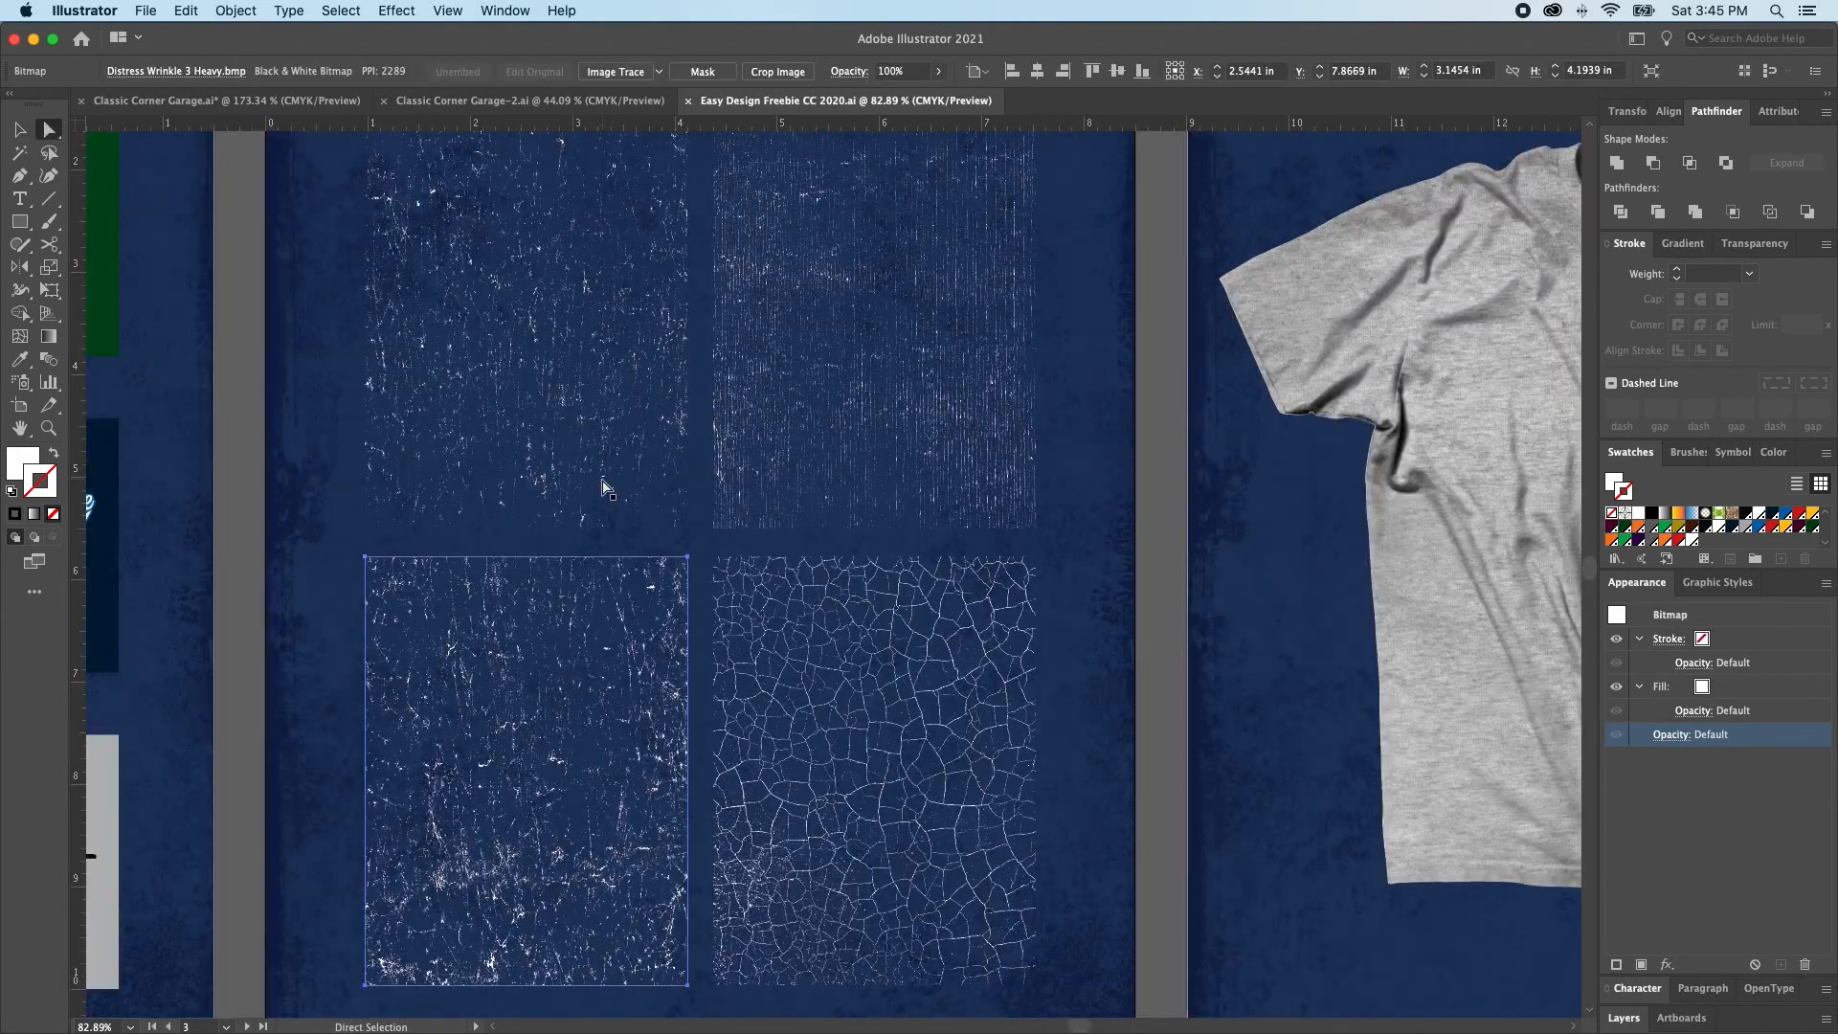
left_click(631, 502, "shift")
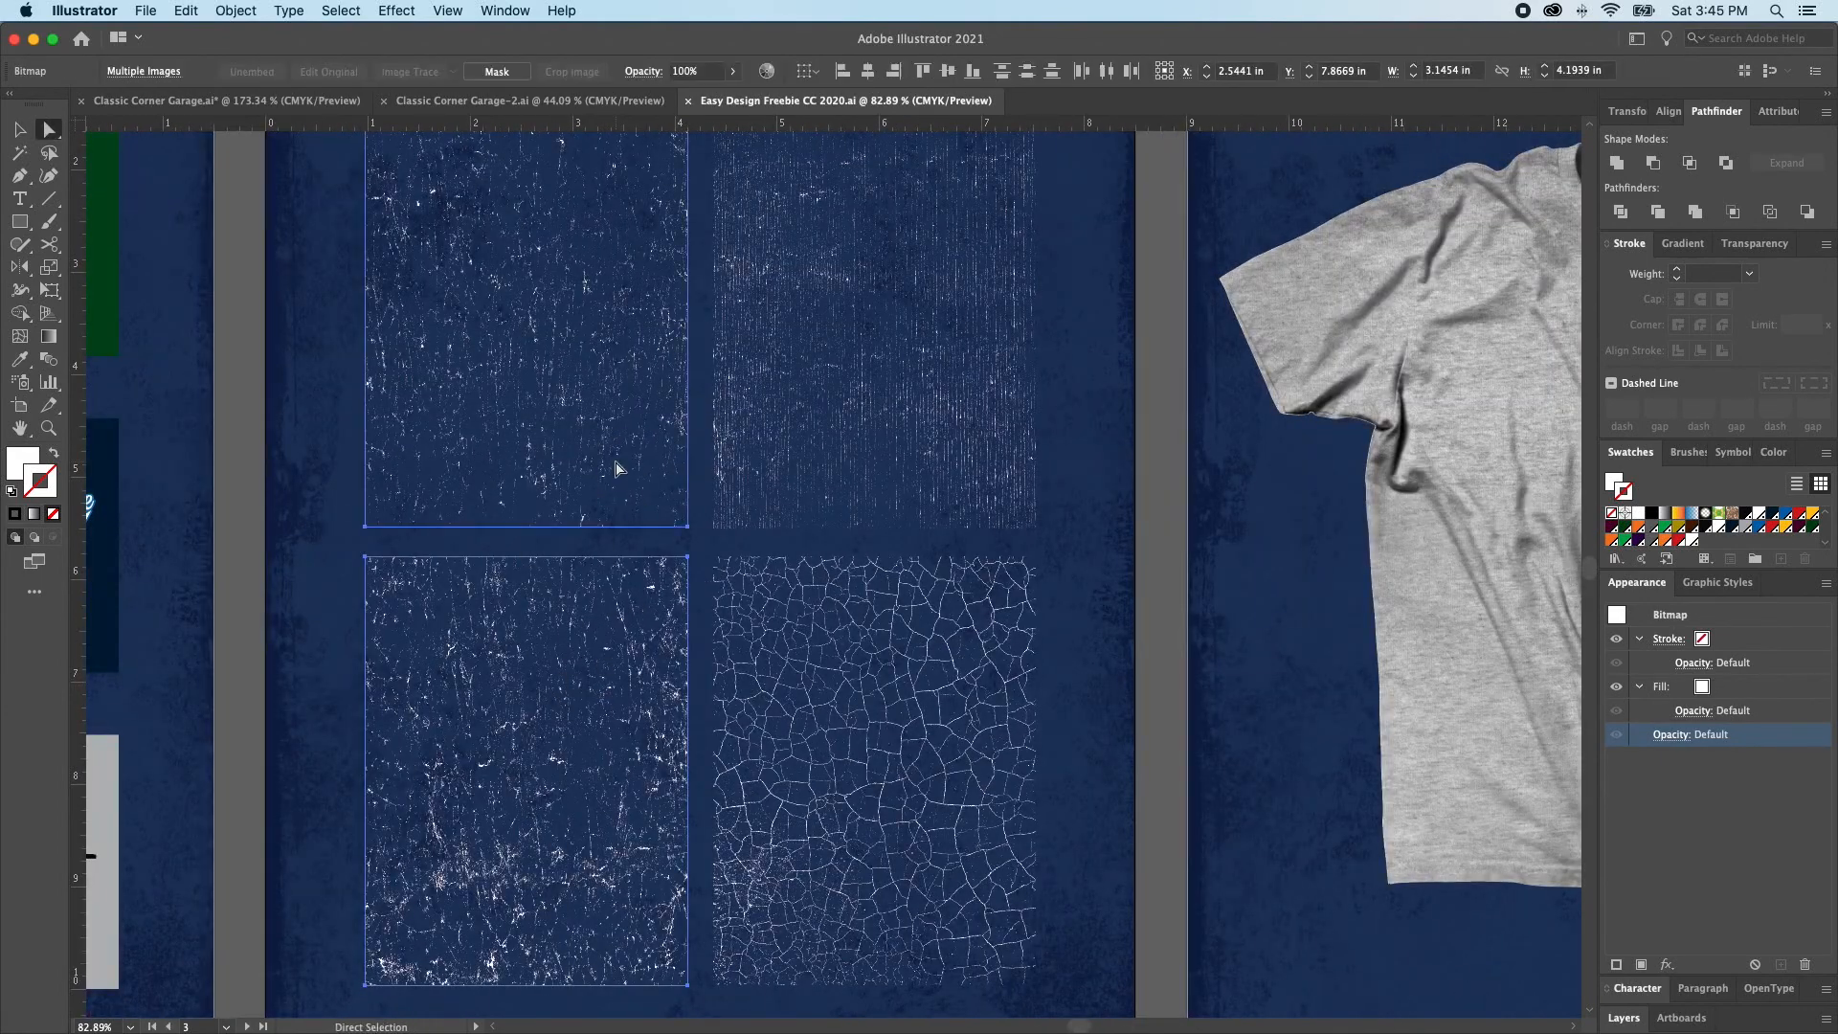
left_click(882, 406, "shift")
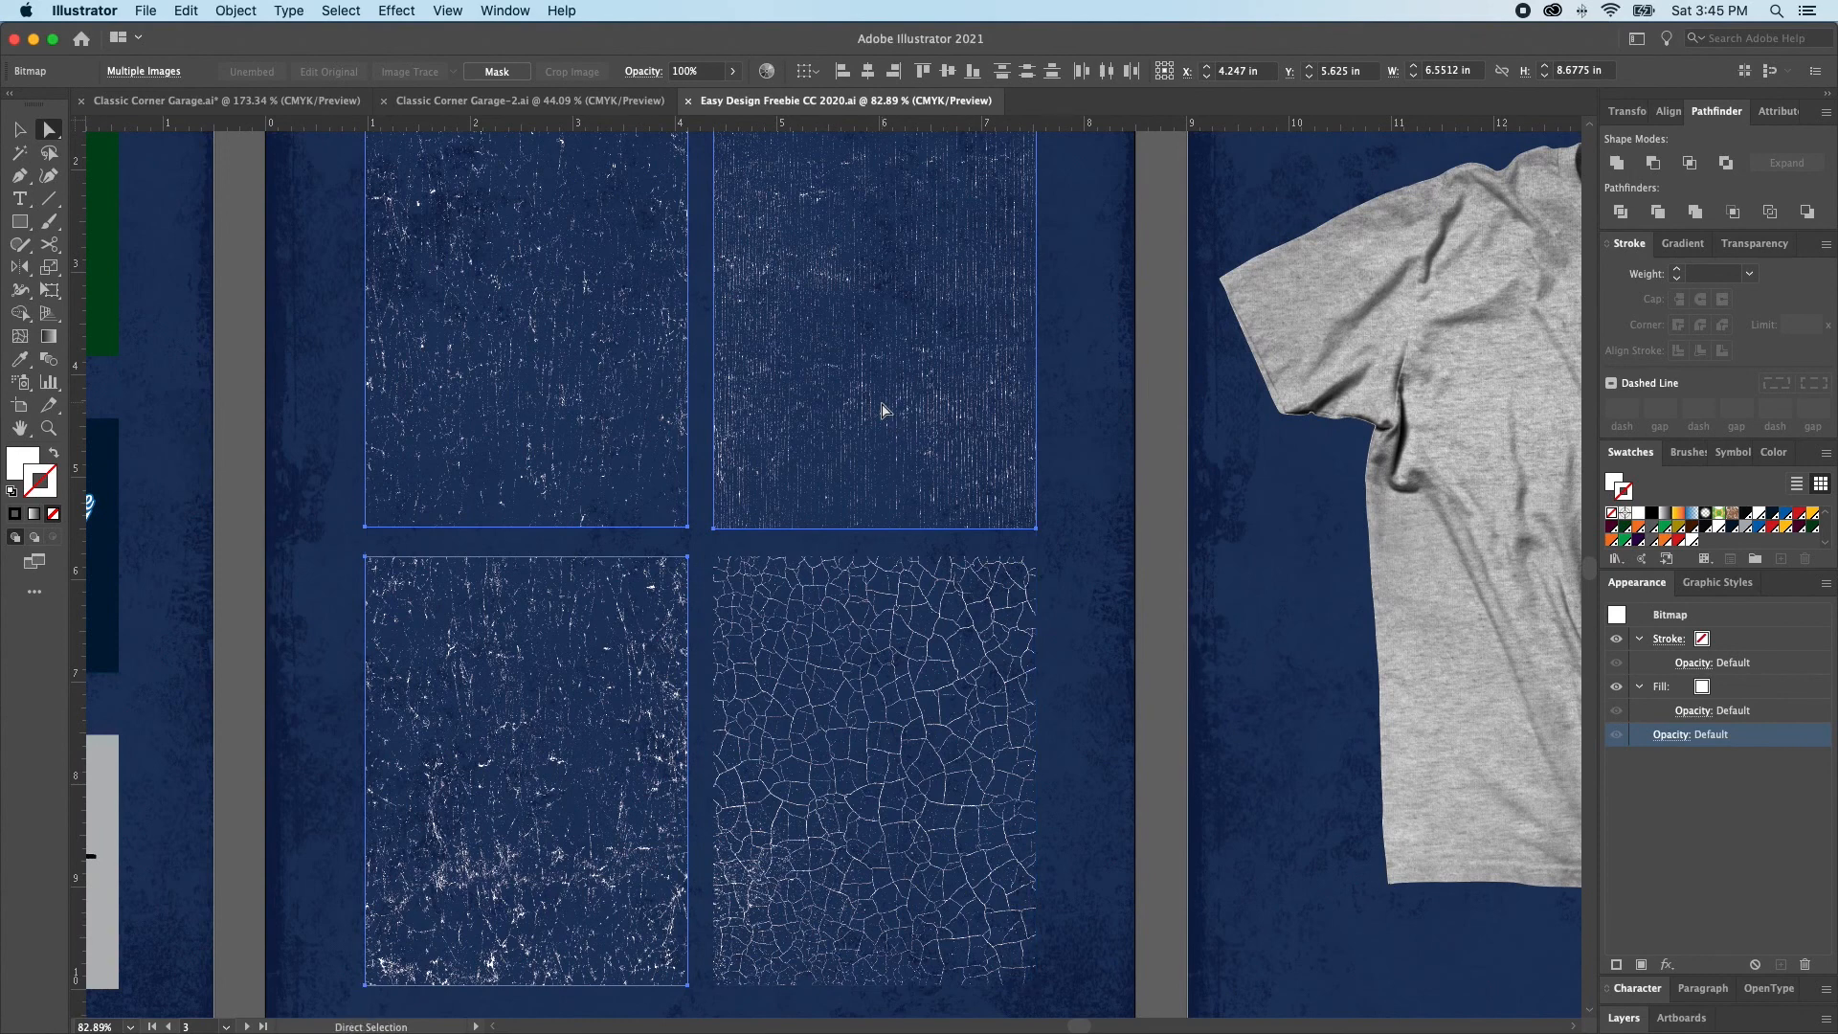
key("v")
scroll(1230, 664, "right", 5)
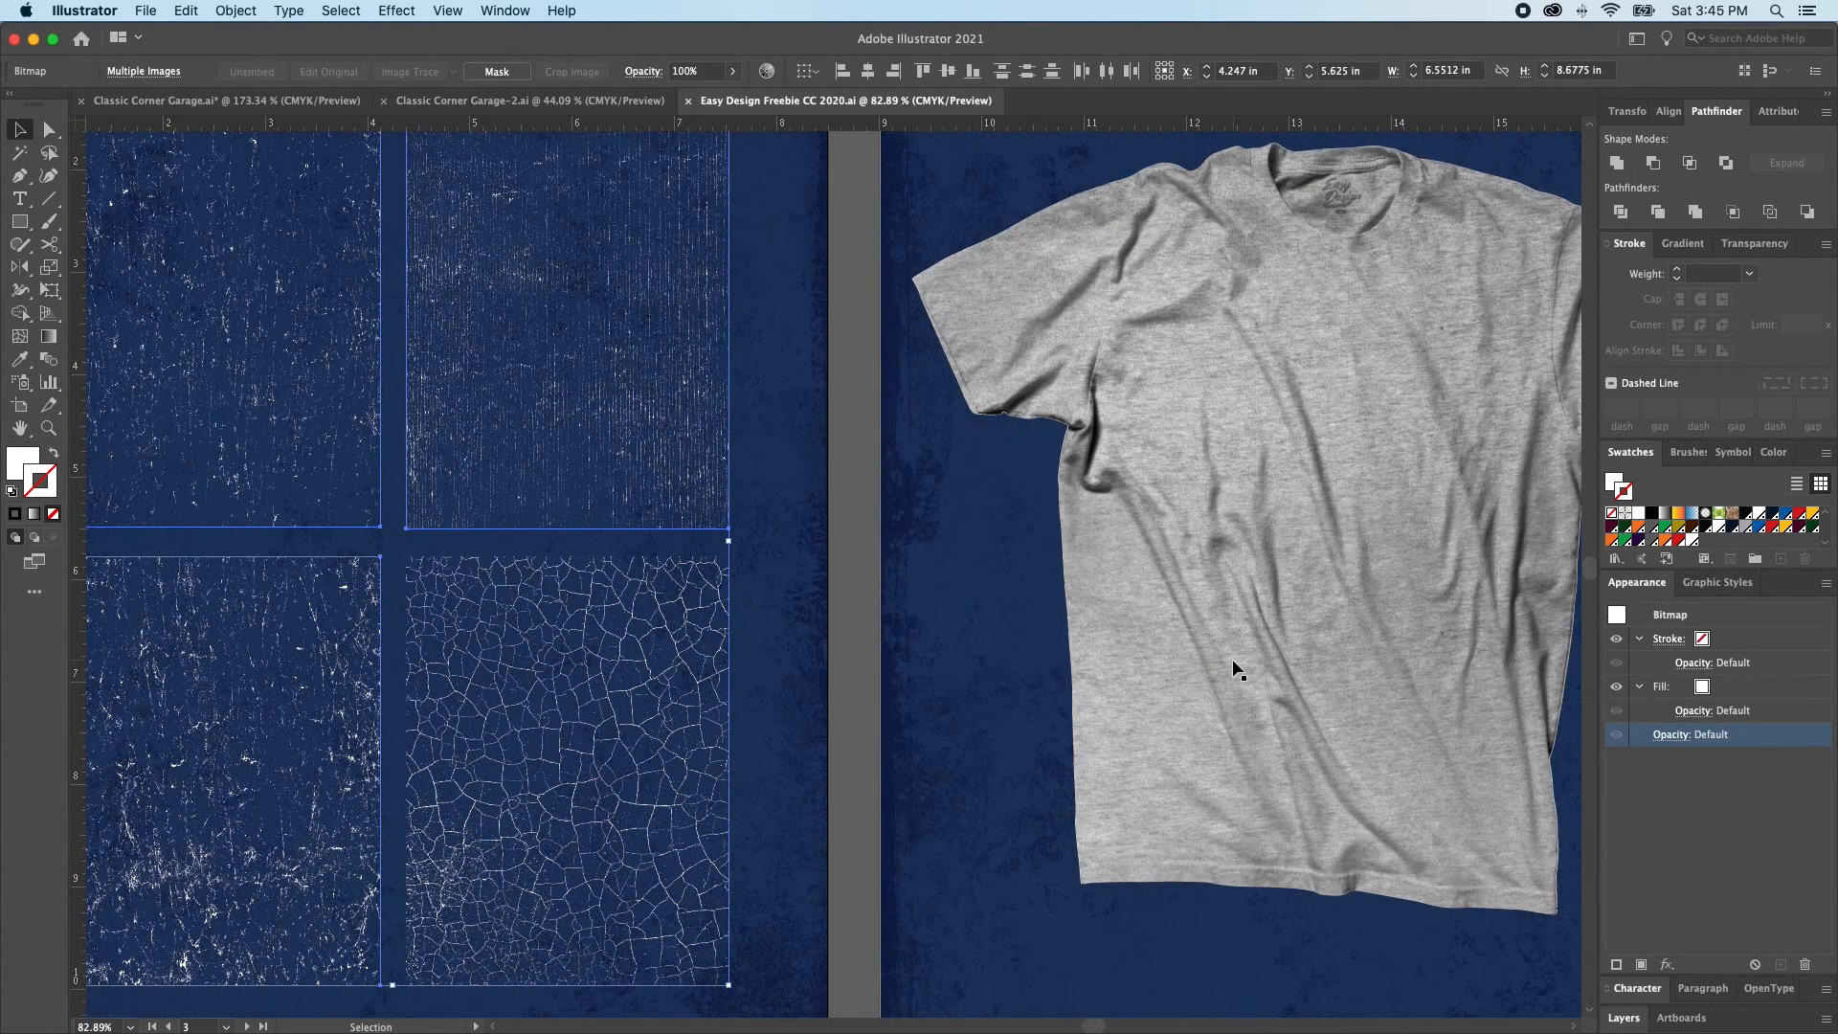
left_click(1237, 577, "shift")
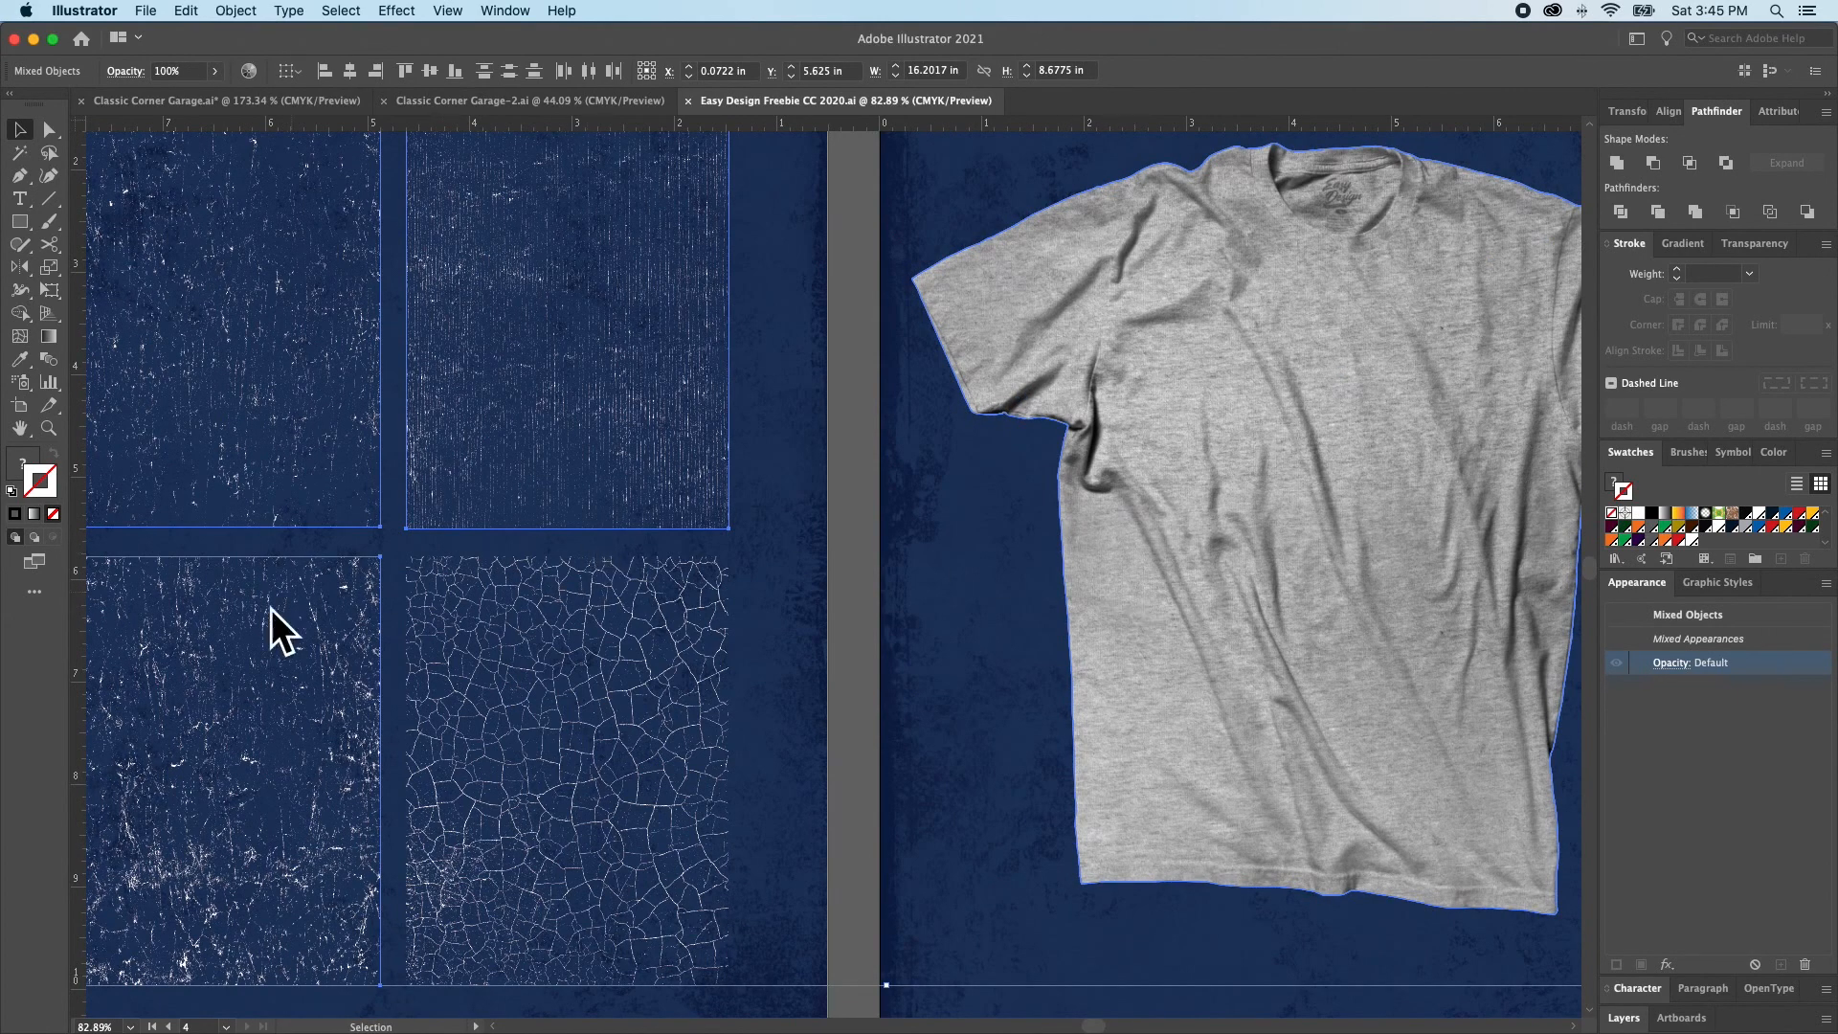
Switch to Classic Corner Garage-2.ai, add a new layer, and hide that layer and the logo artwork on Layer 1
left_click(499, 107)
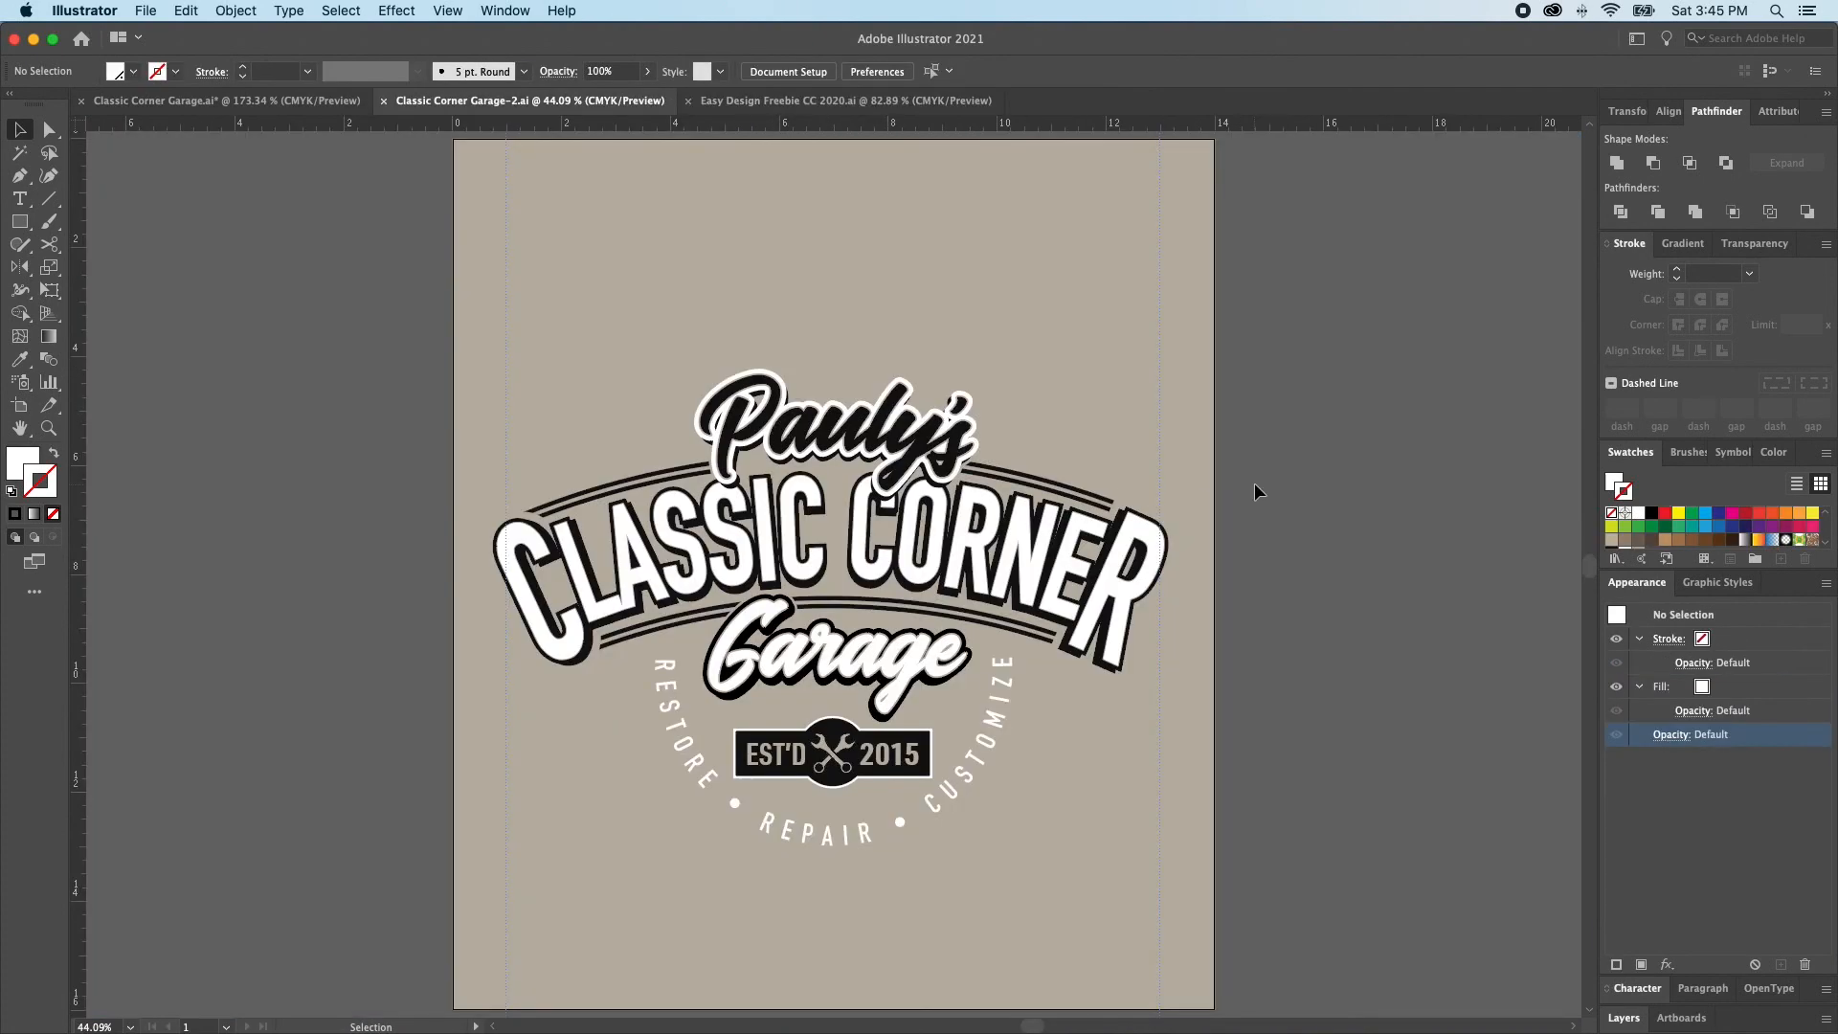
left_click(1632, 1019)
left_click(1780, 1023)
left_click(1617, 930)
left_click(1616, 943)
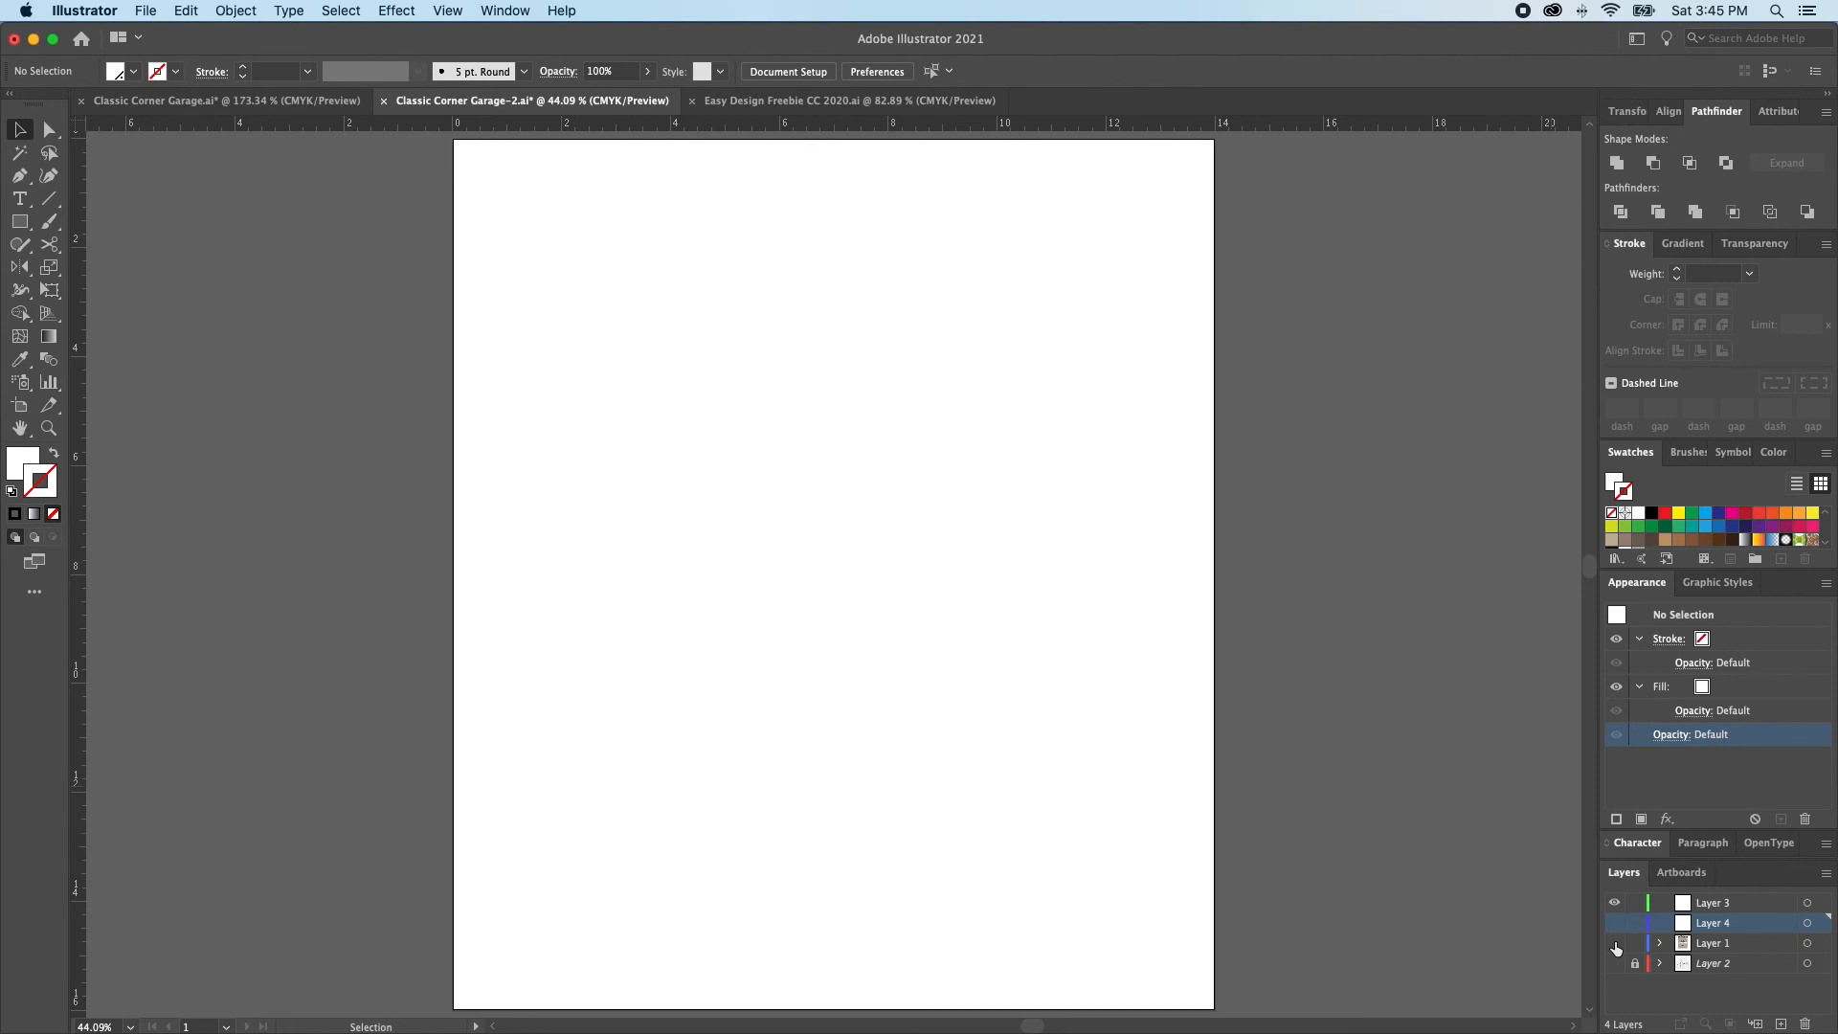
Paste the copied overlays and T-shirt mock-up into Layer 3 without unlocking or showing the other layers
key("super+v")
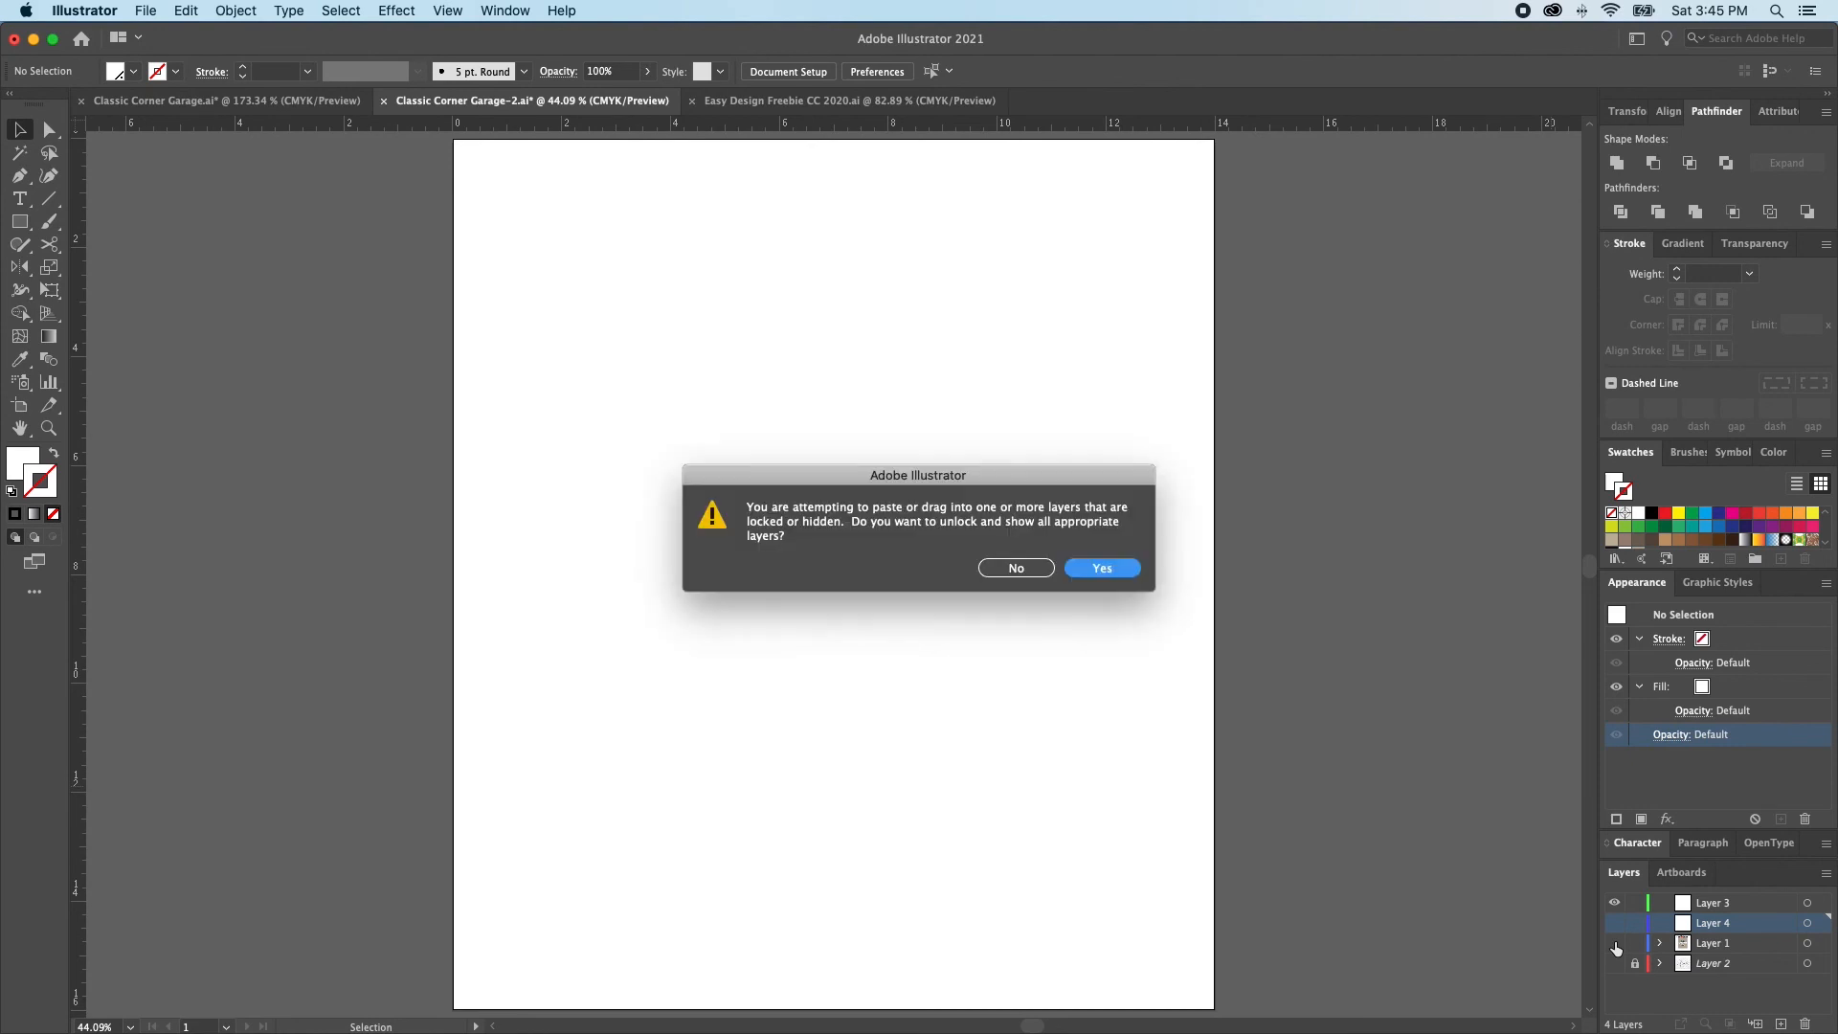
left_click(1045, 570)
left_click(1645, 898)
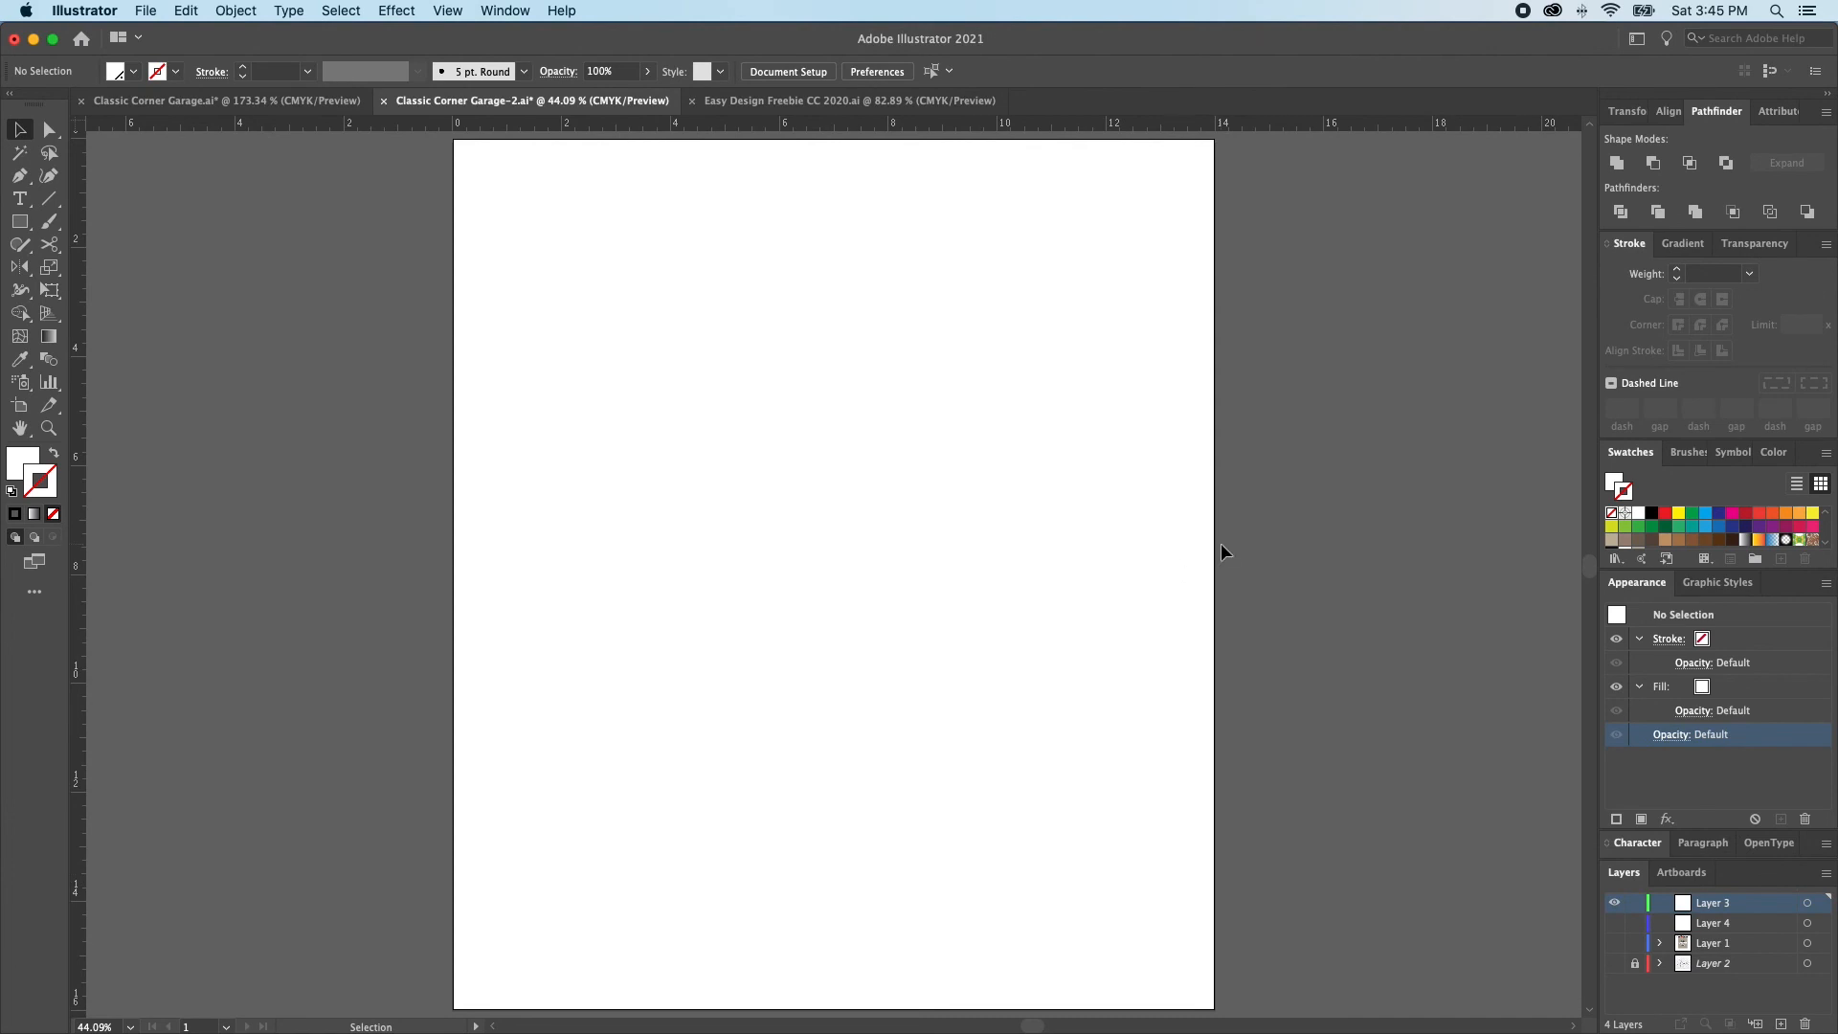
key("super+v")
left_click(1433, 525)
Move the three distress overlays together off the artboard, beyond its left edge
left_click(1041, 531)
left_click_drag(311, 287, 545, 710)
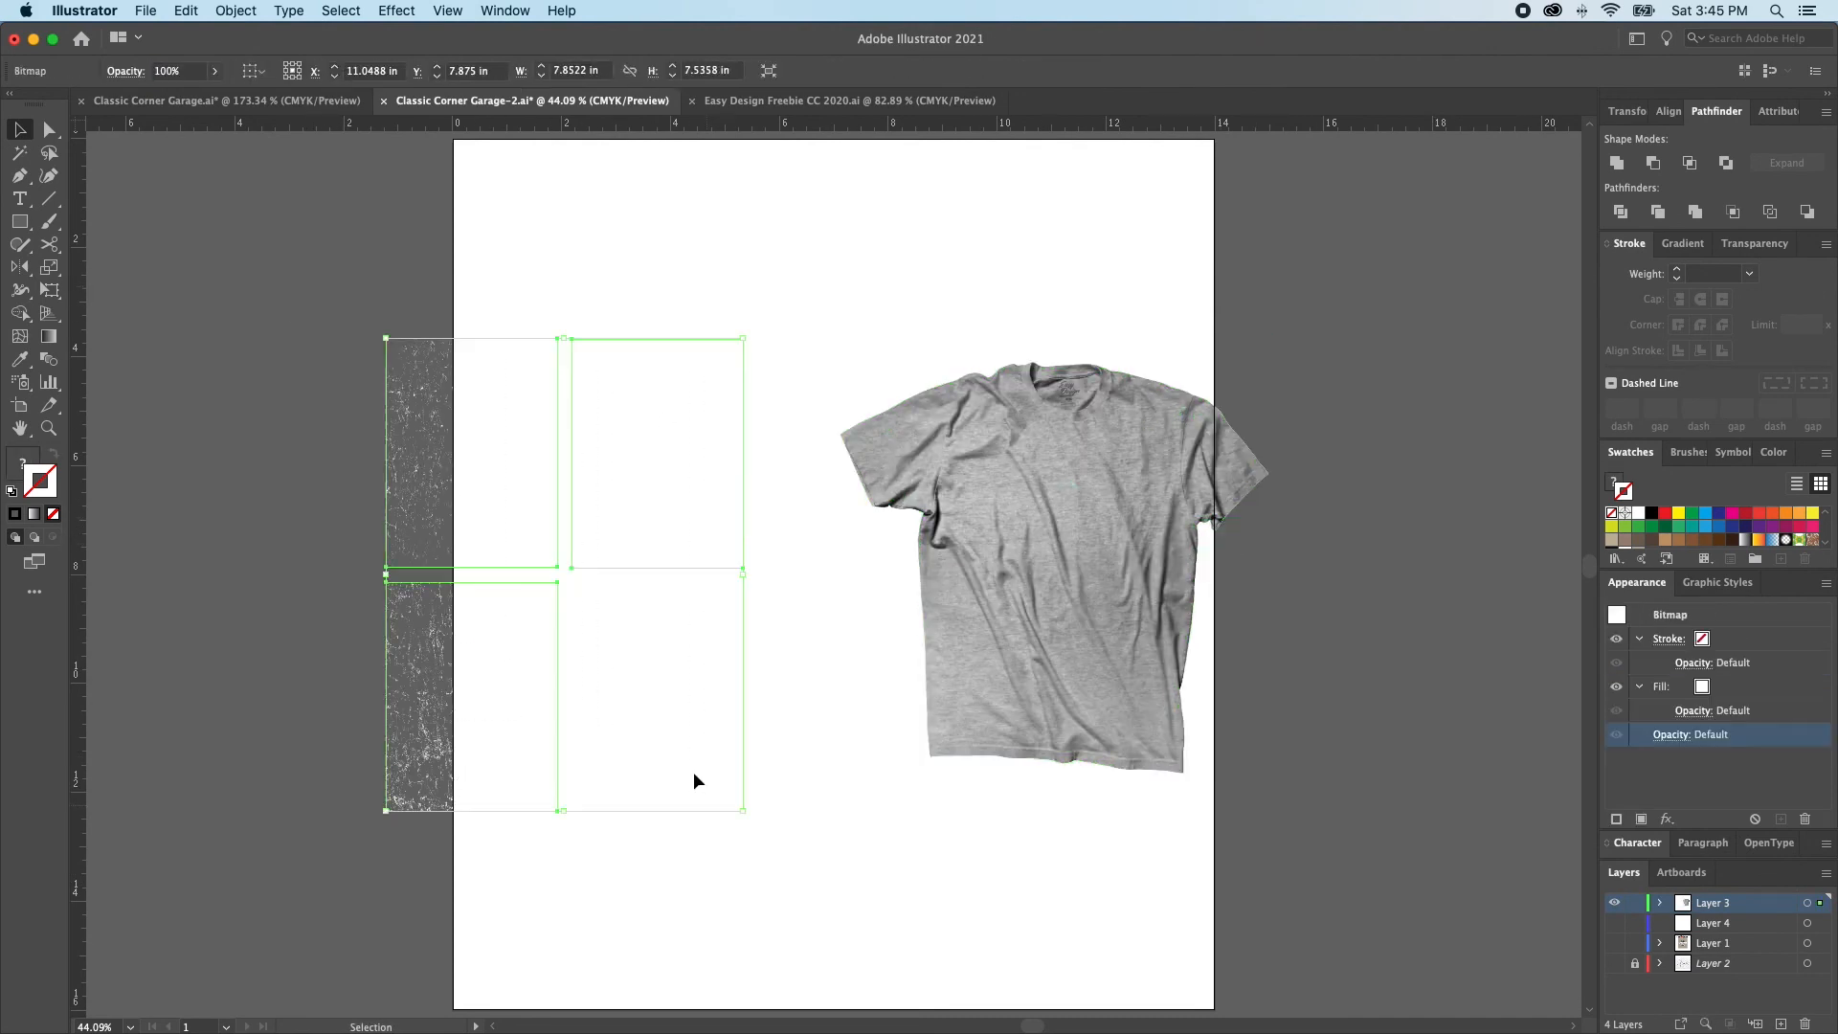
left_click_drag(521, 448, 184, 458)
Center the T-shirt mock-up on the artboard in both directions and enlarge it proportionally to about 13.9 in wide
left_click(1112, 488)
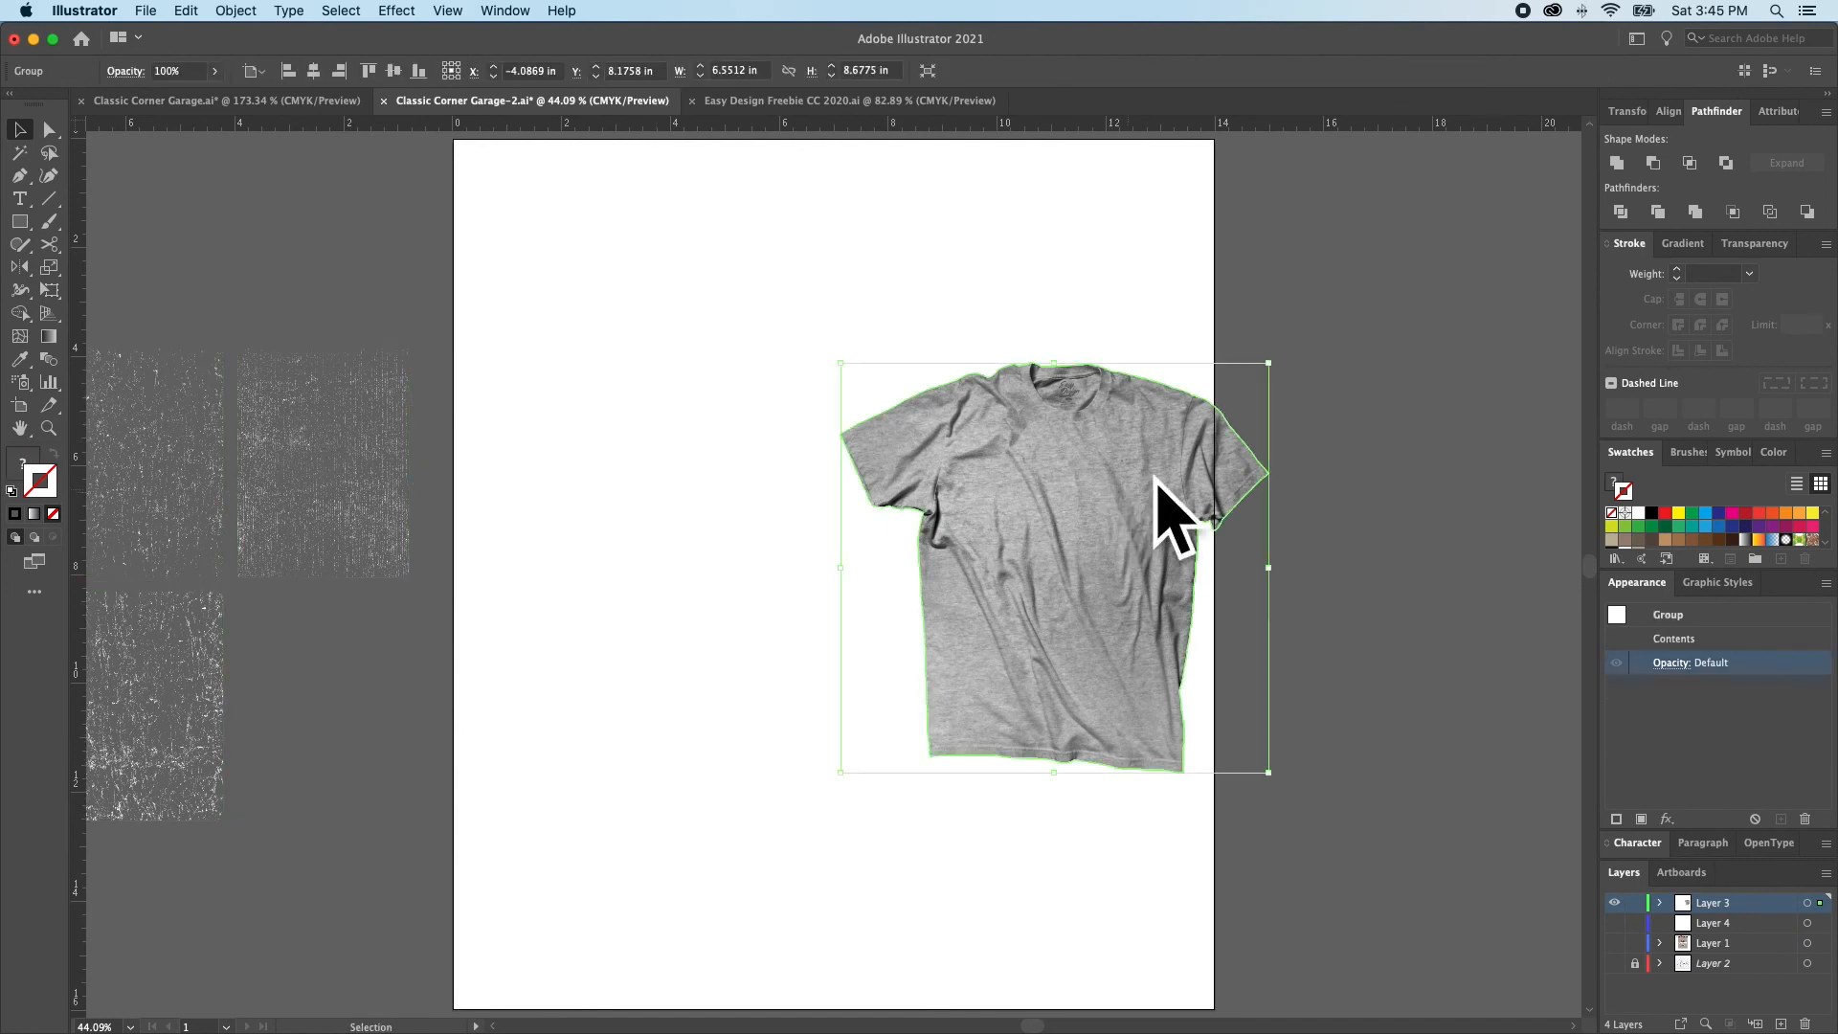
left_click_drag(1114, 530, 926, 547)
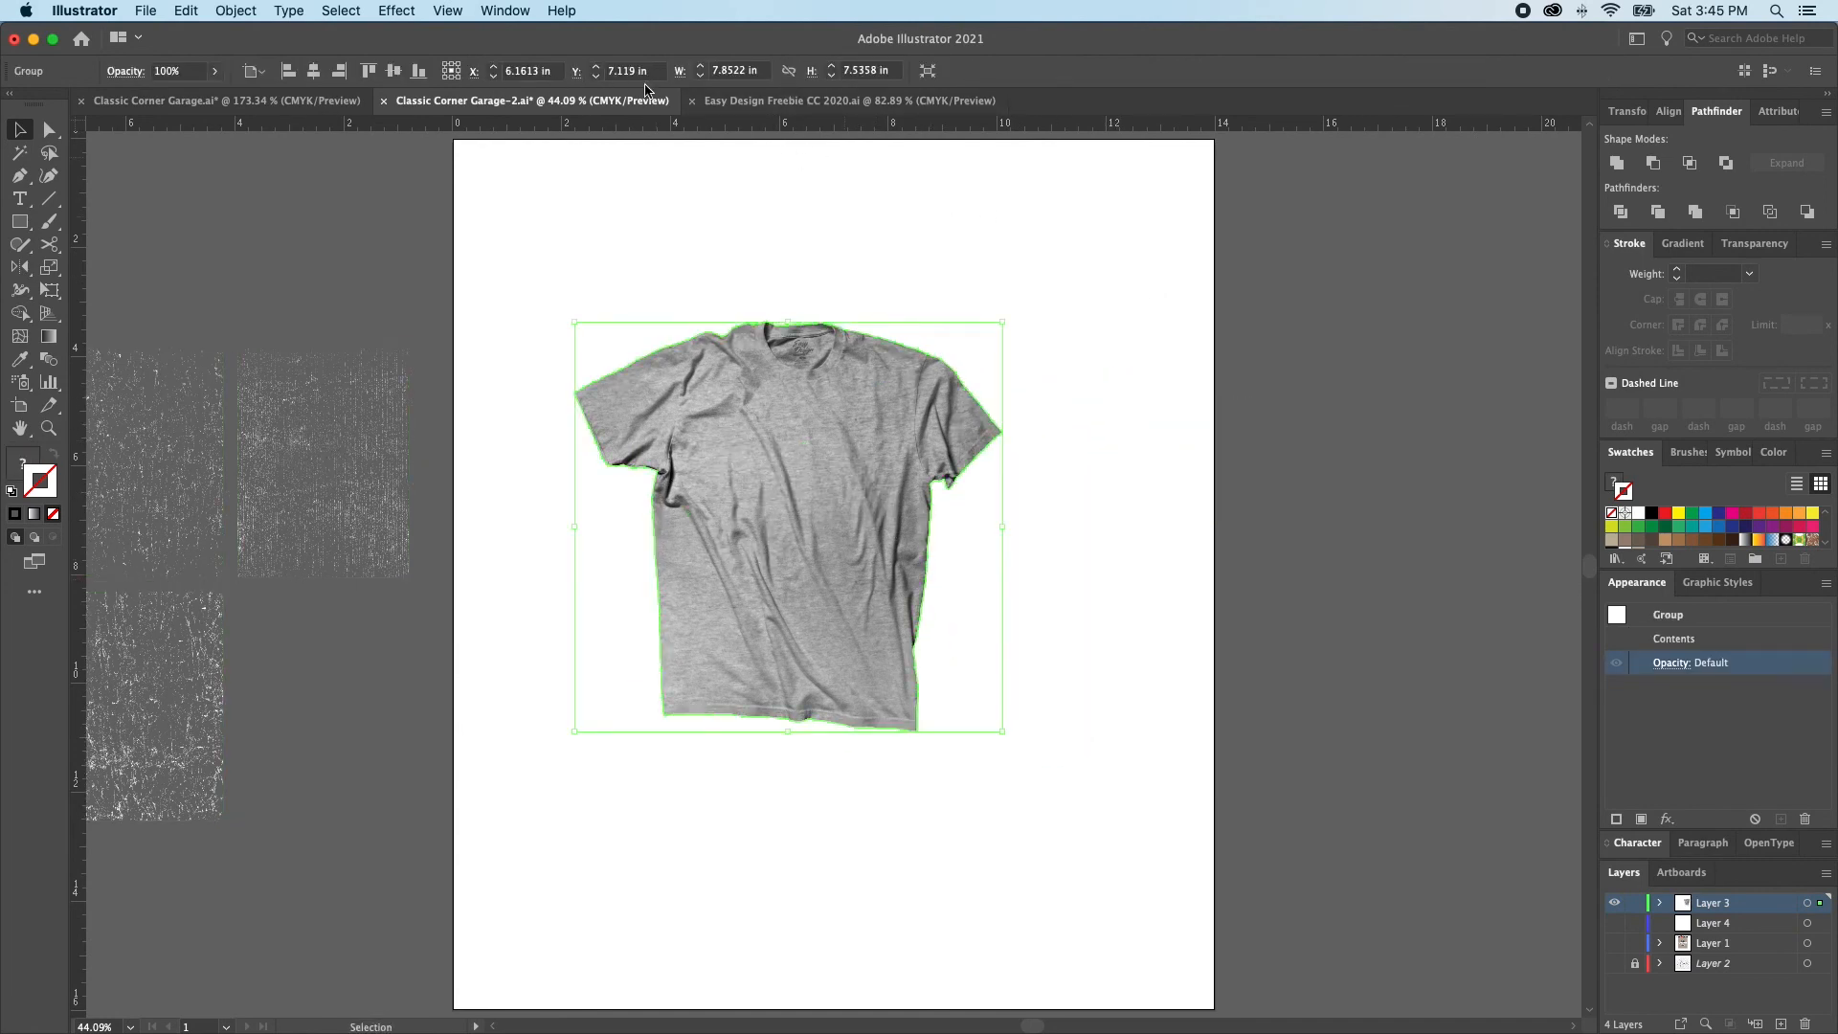
left_click(314, 72)
left_click(394, 72)
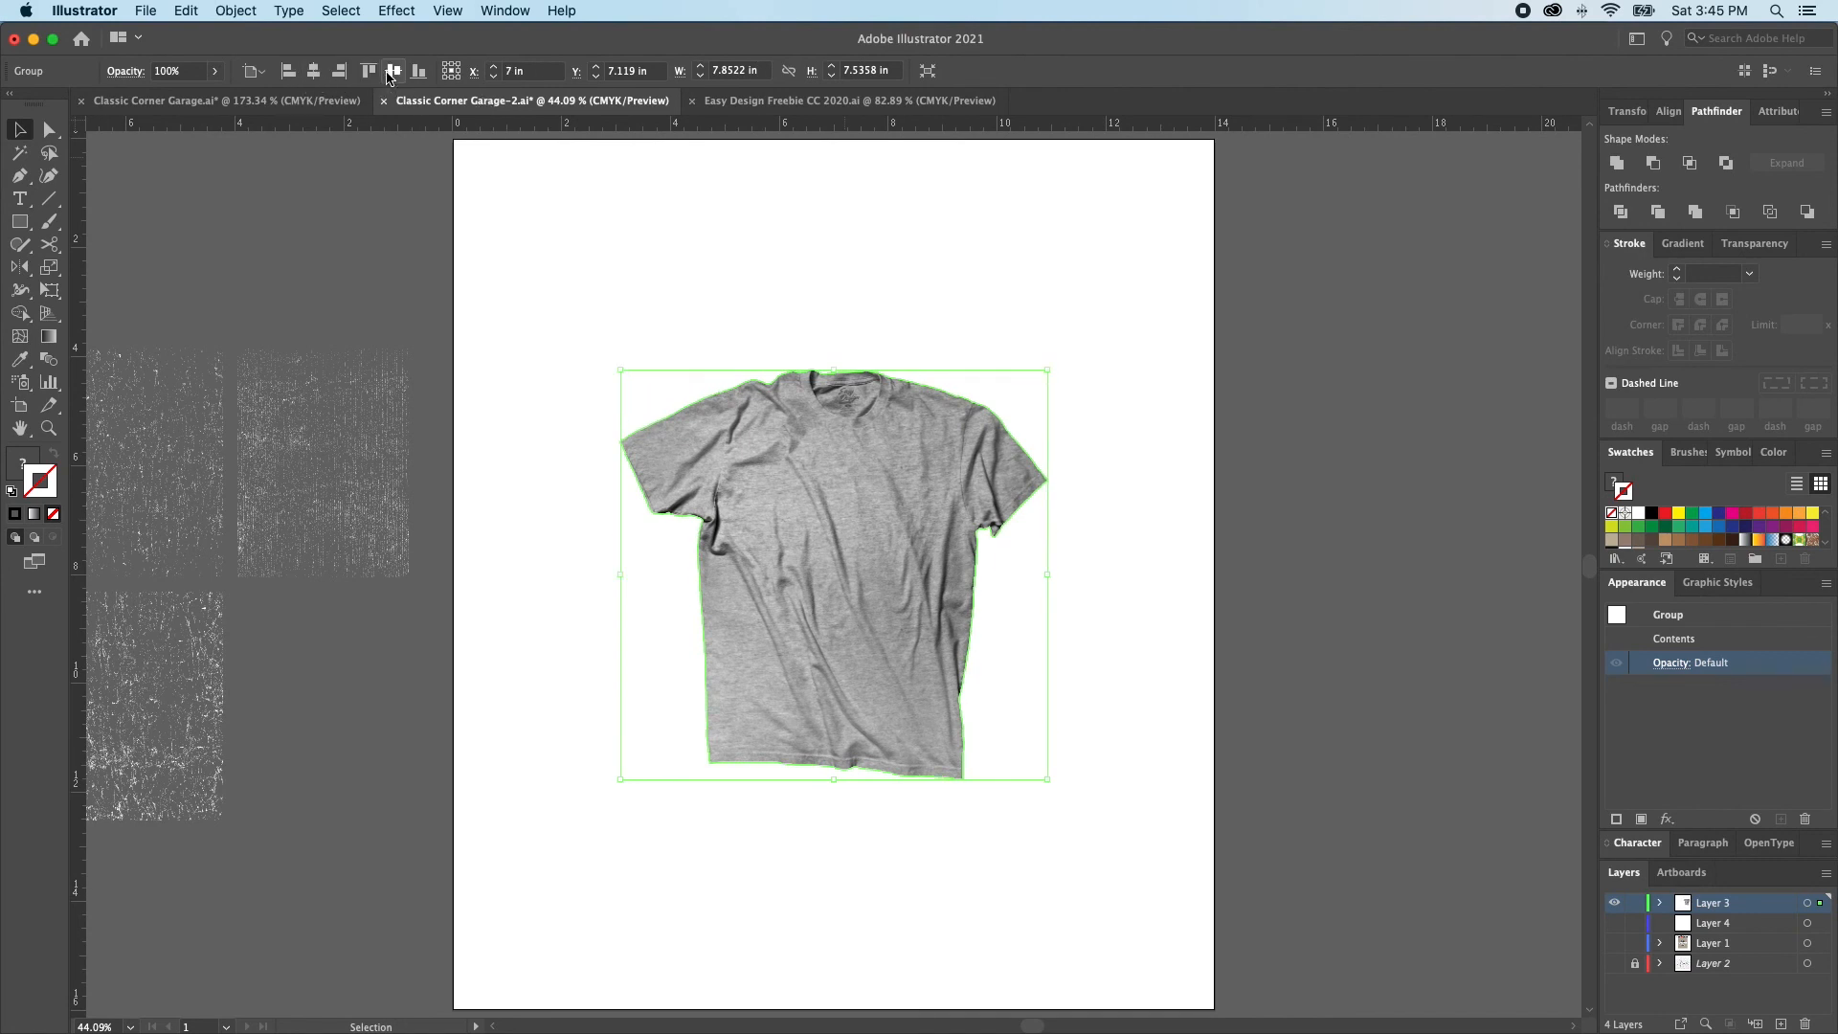
left_click(255, 71)
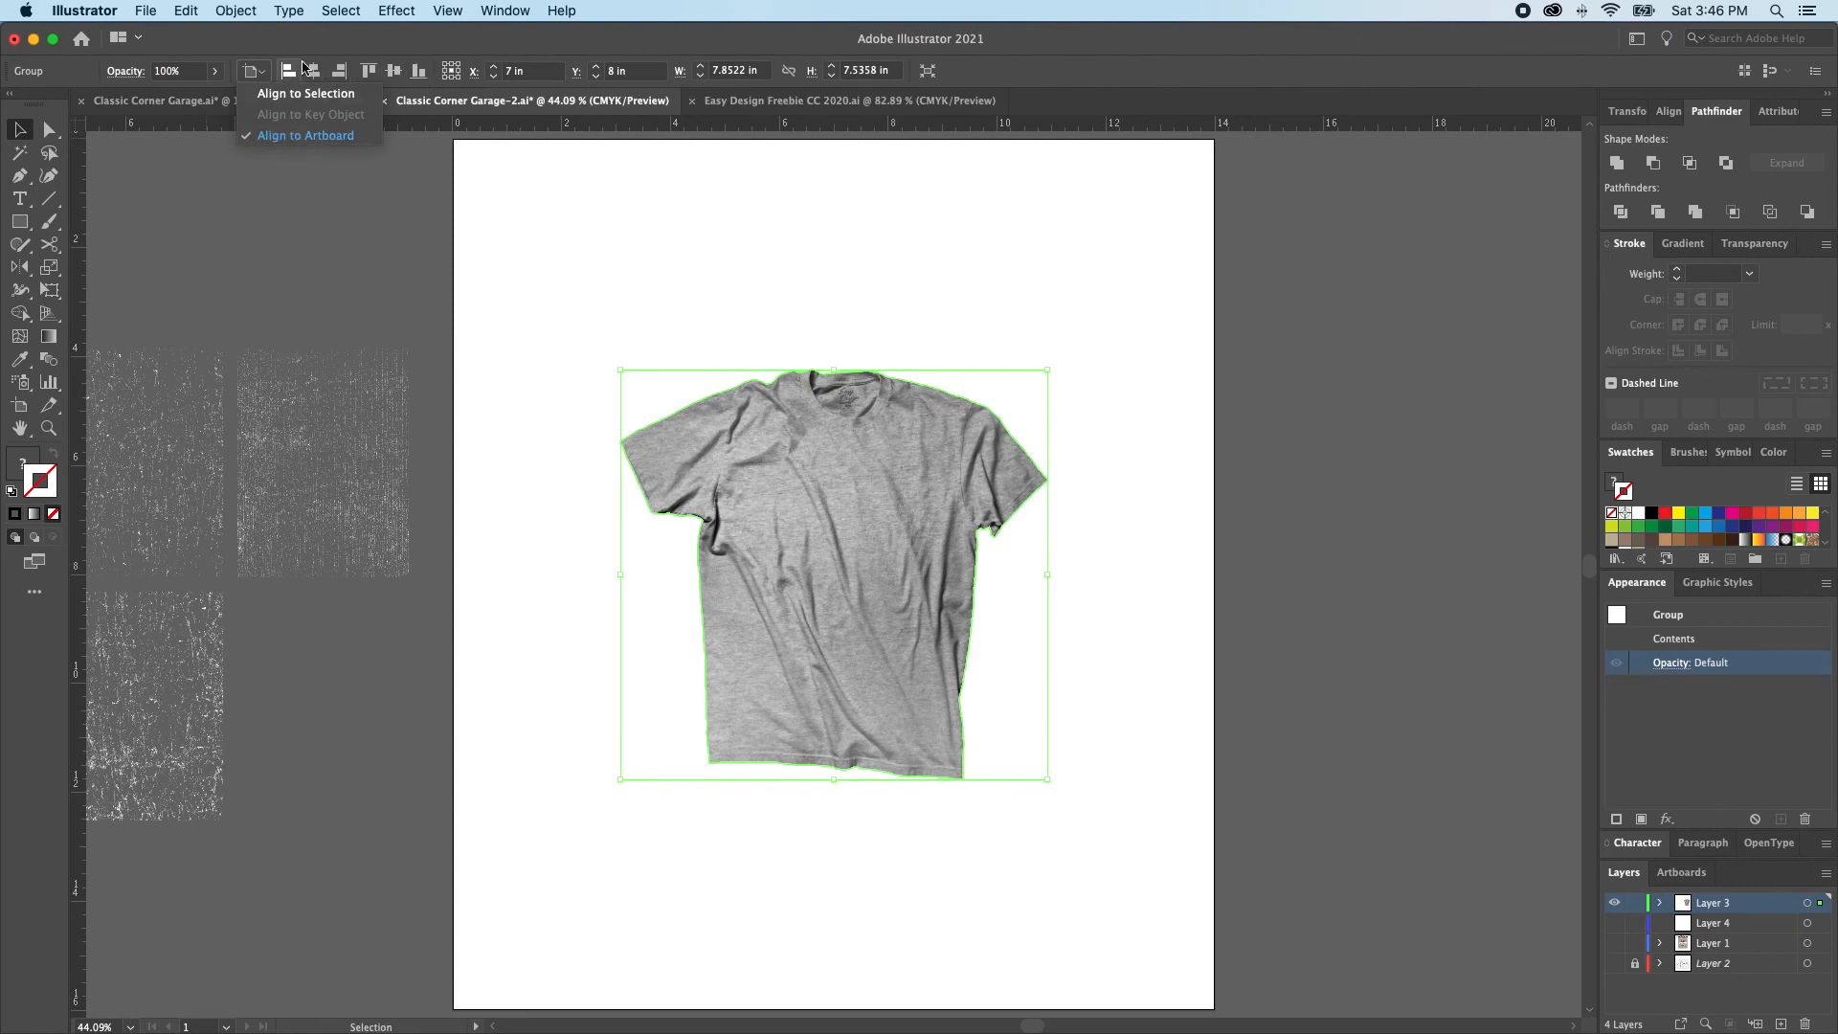
left_click(332, 48)
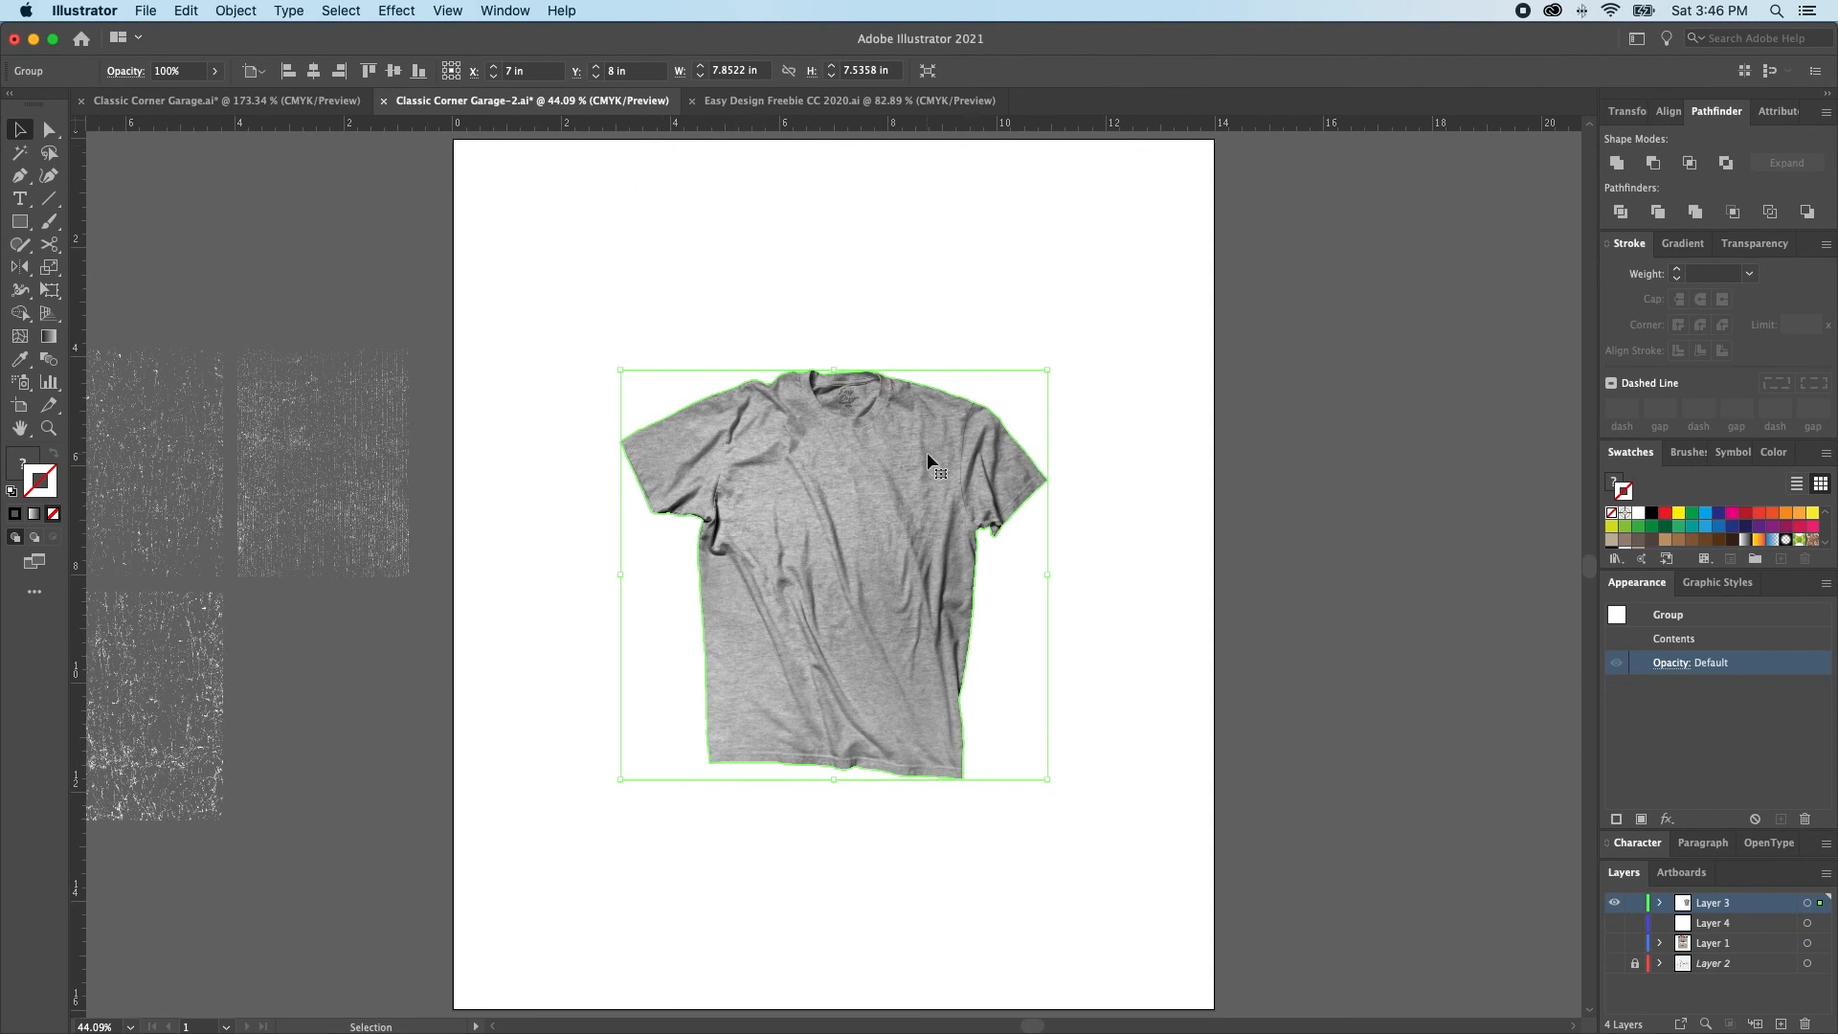
left_click_drag(1050, 574, 1210, 591)
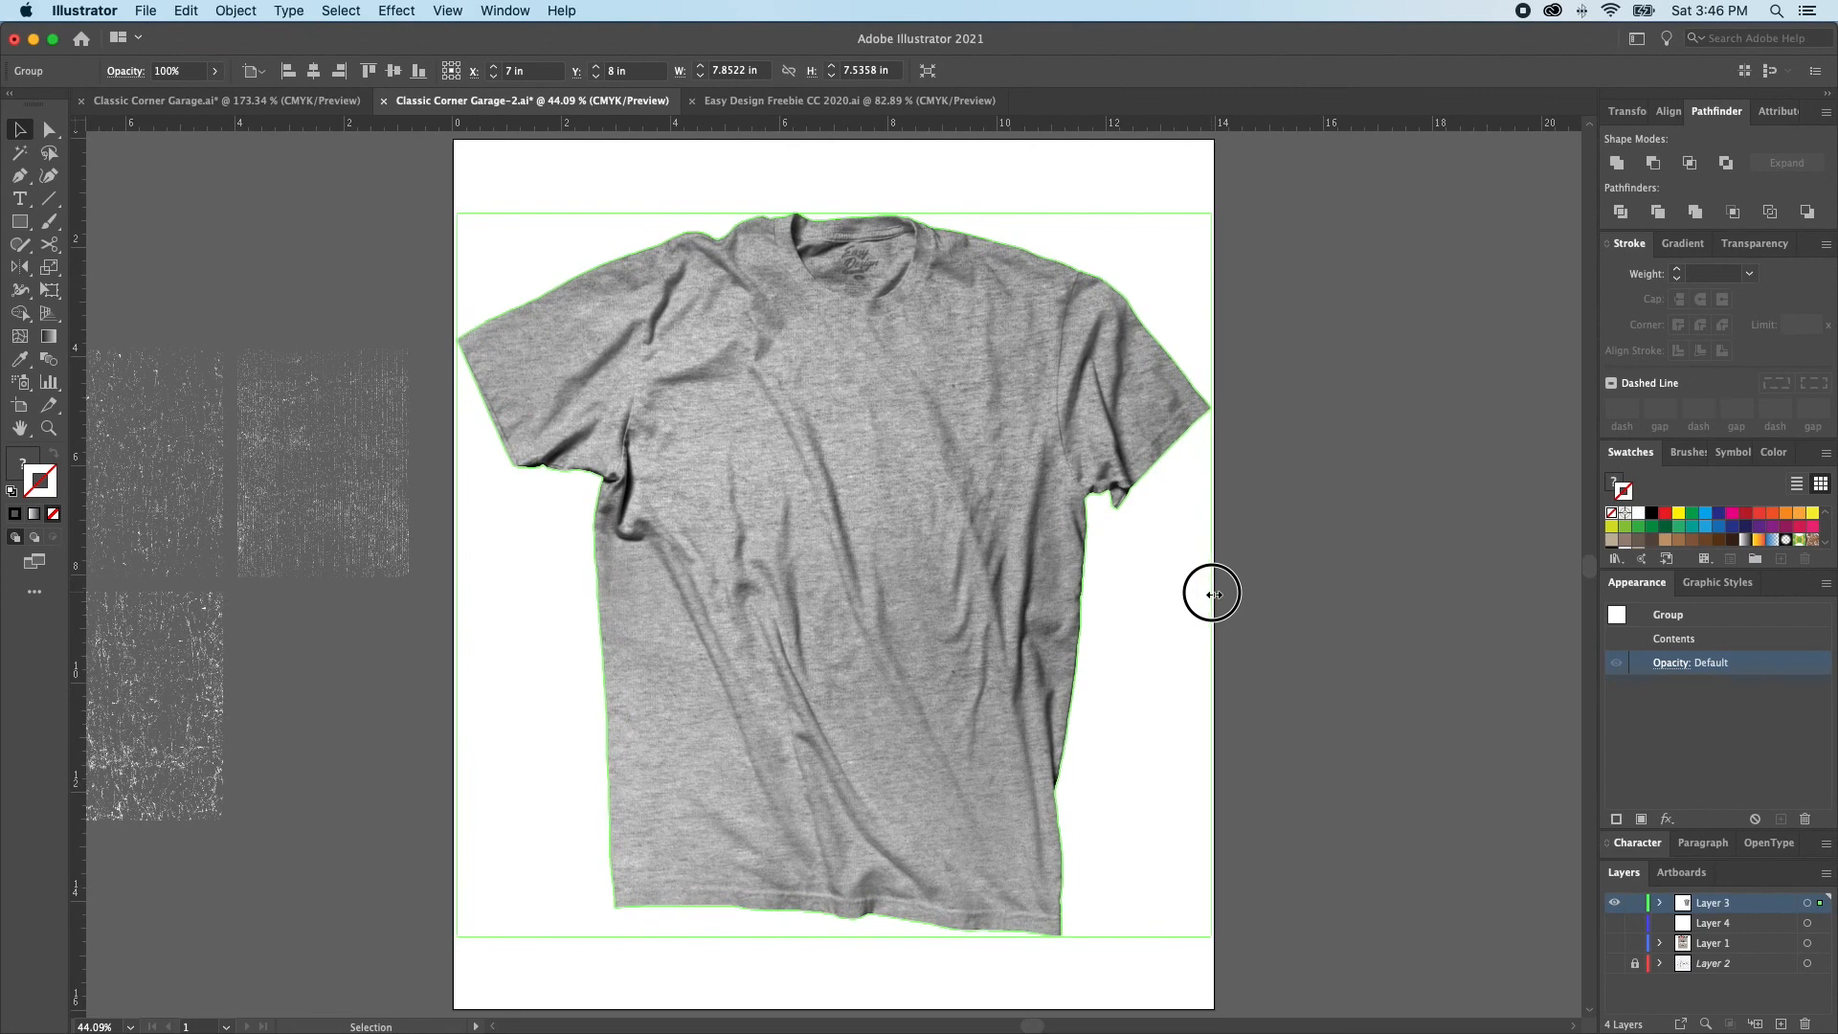
left_click(1315, 553)
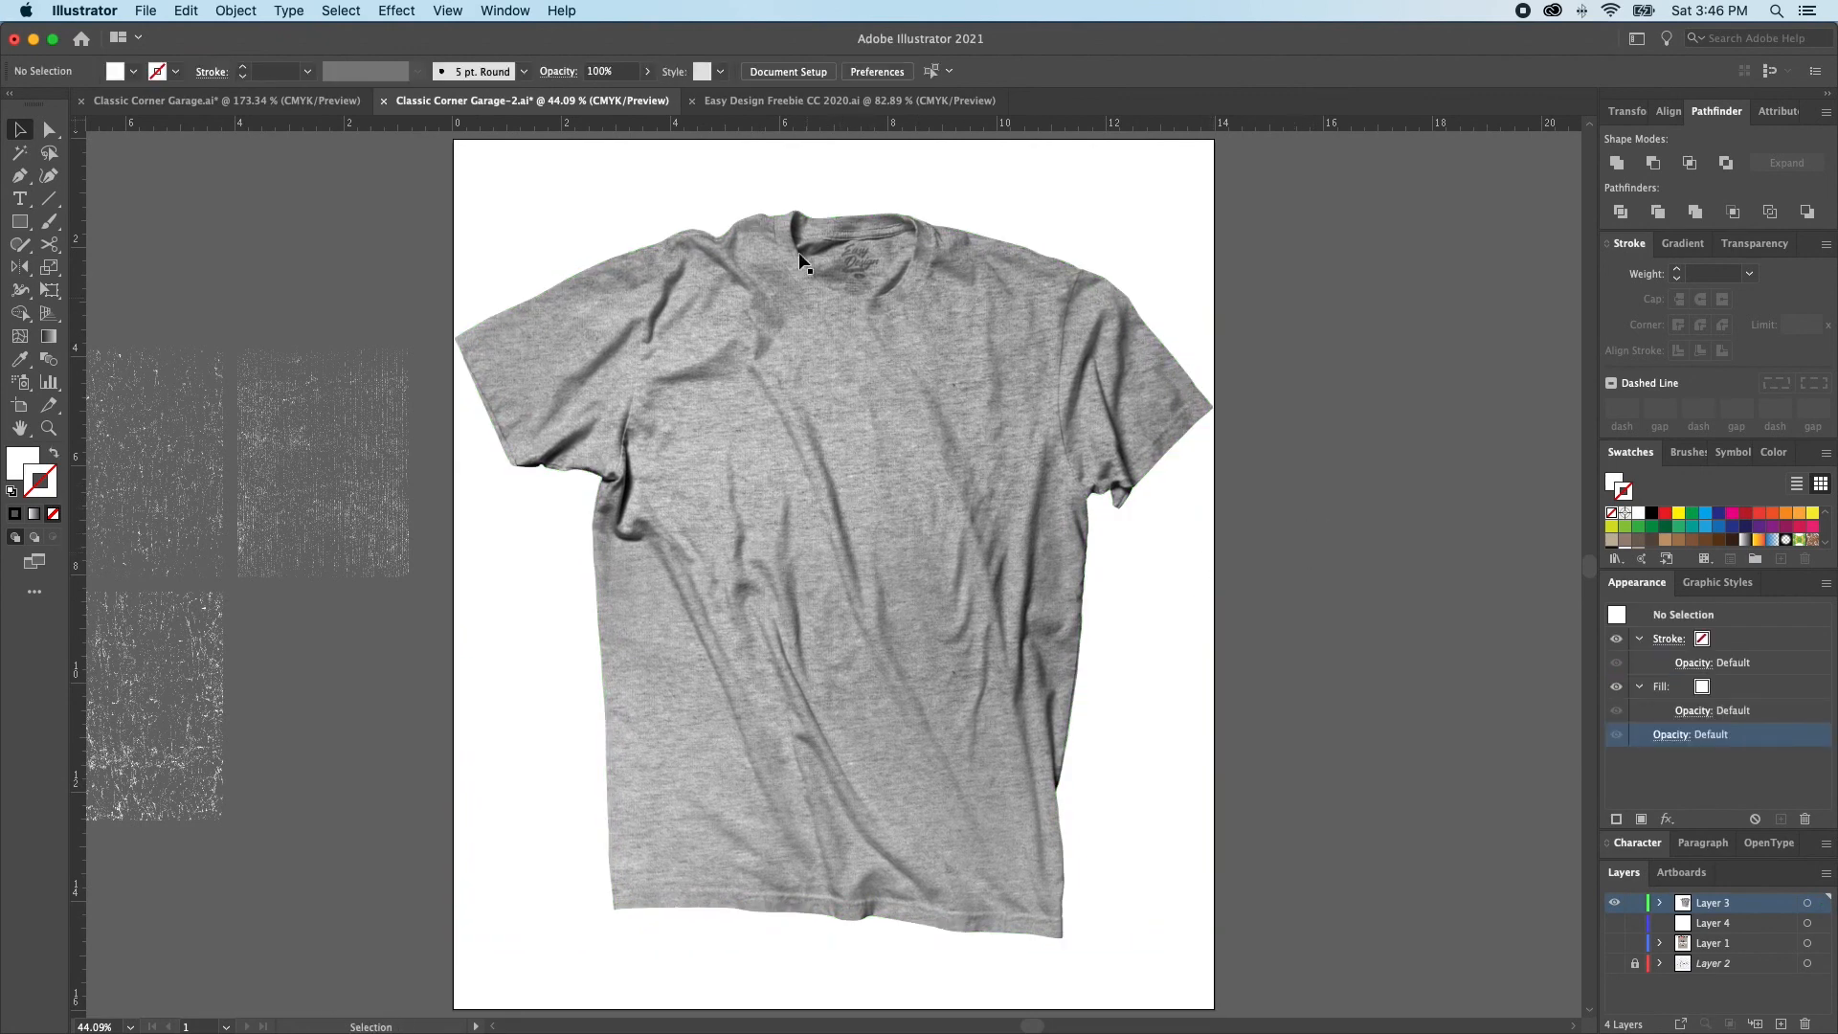
Draw a Pen tool center line on the T-shirt from the collar down to the hem
key("p")
left_click(852, 220)
left_click(836, 910)
left_click(838, 1012)
key("a")
left_click_drag(832, 812, 868, 505)
key("super+z")
key("super+shift+a")
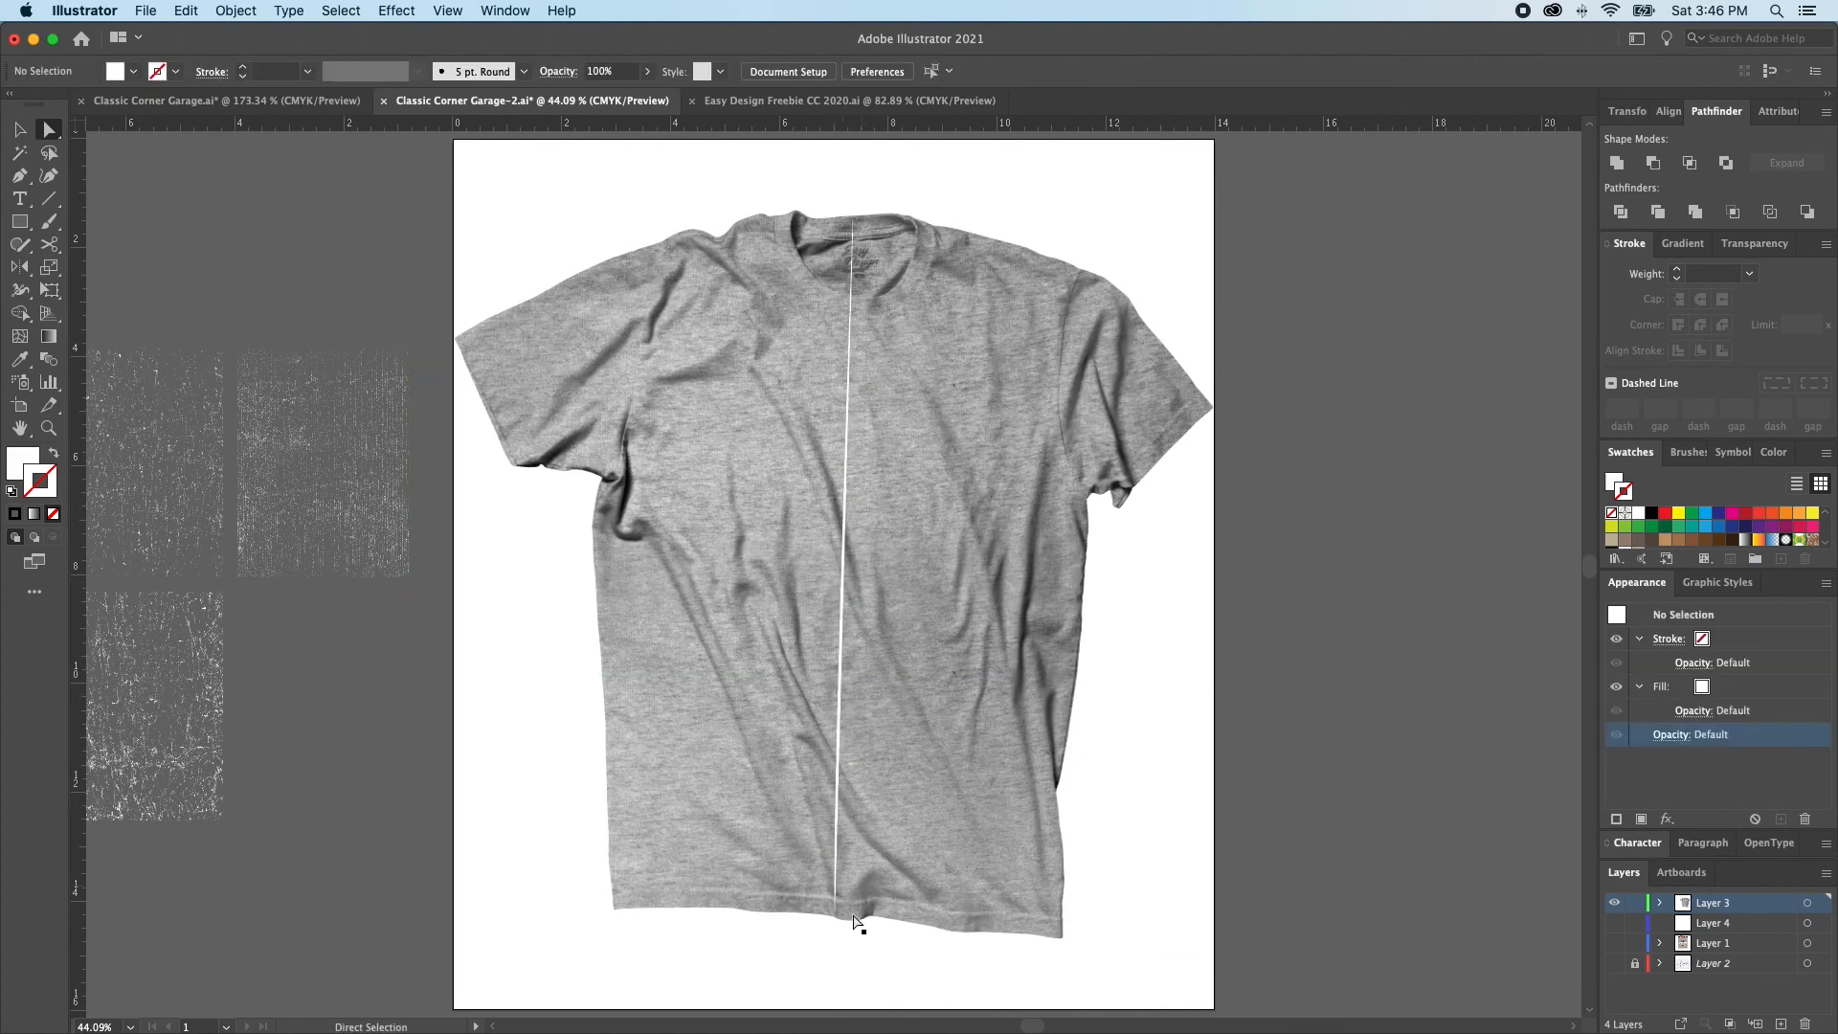
Turn the center line's white fill into a 1 pt white stroke and adjust its chest-level anchor point to straighten the line
left_click(840, 905)
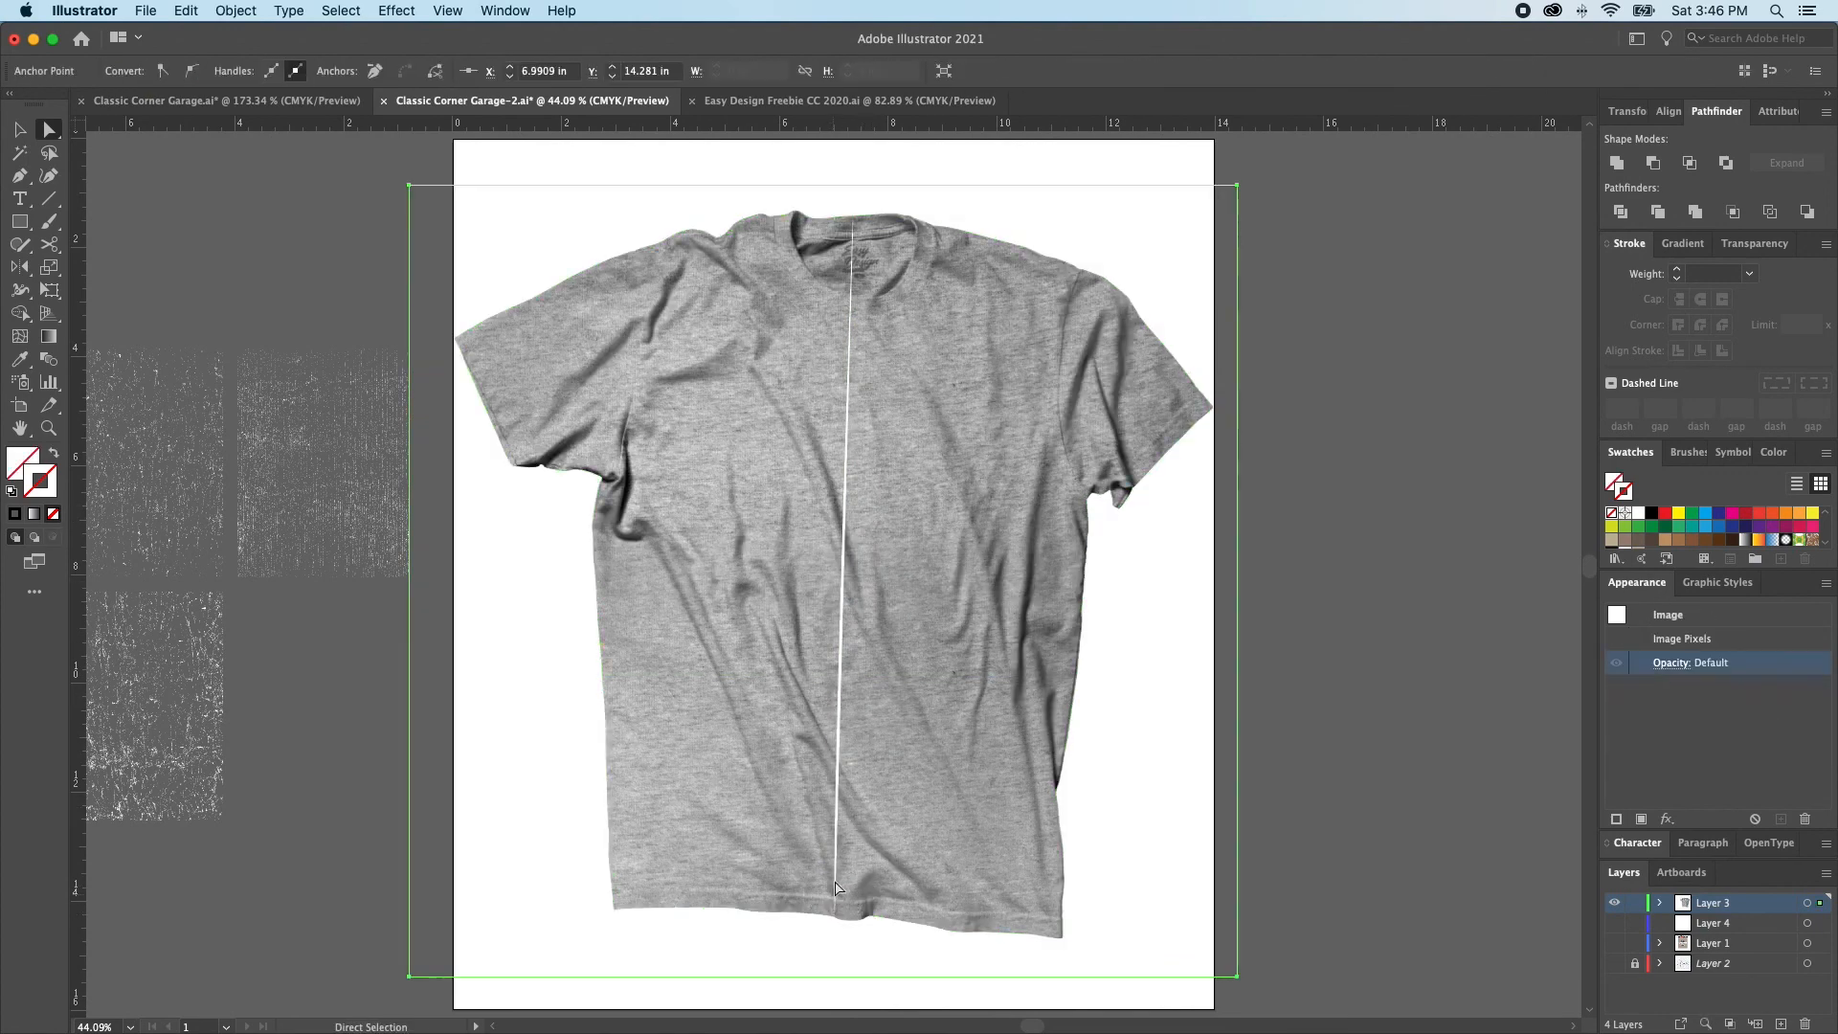
left_click(834, 819)
mouse_move(835, 816)
left_mouse_down()
mouse_move(849, 422)
mouse_move(826, 429)
left_mouse_up()
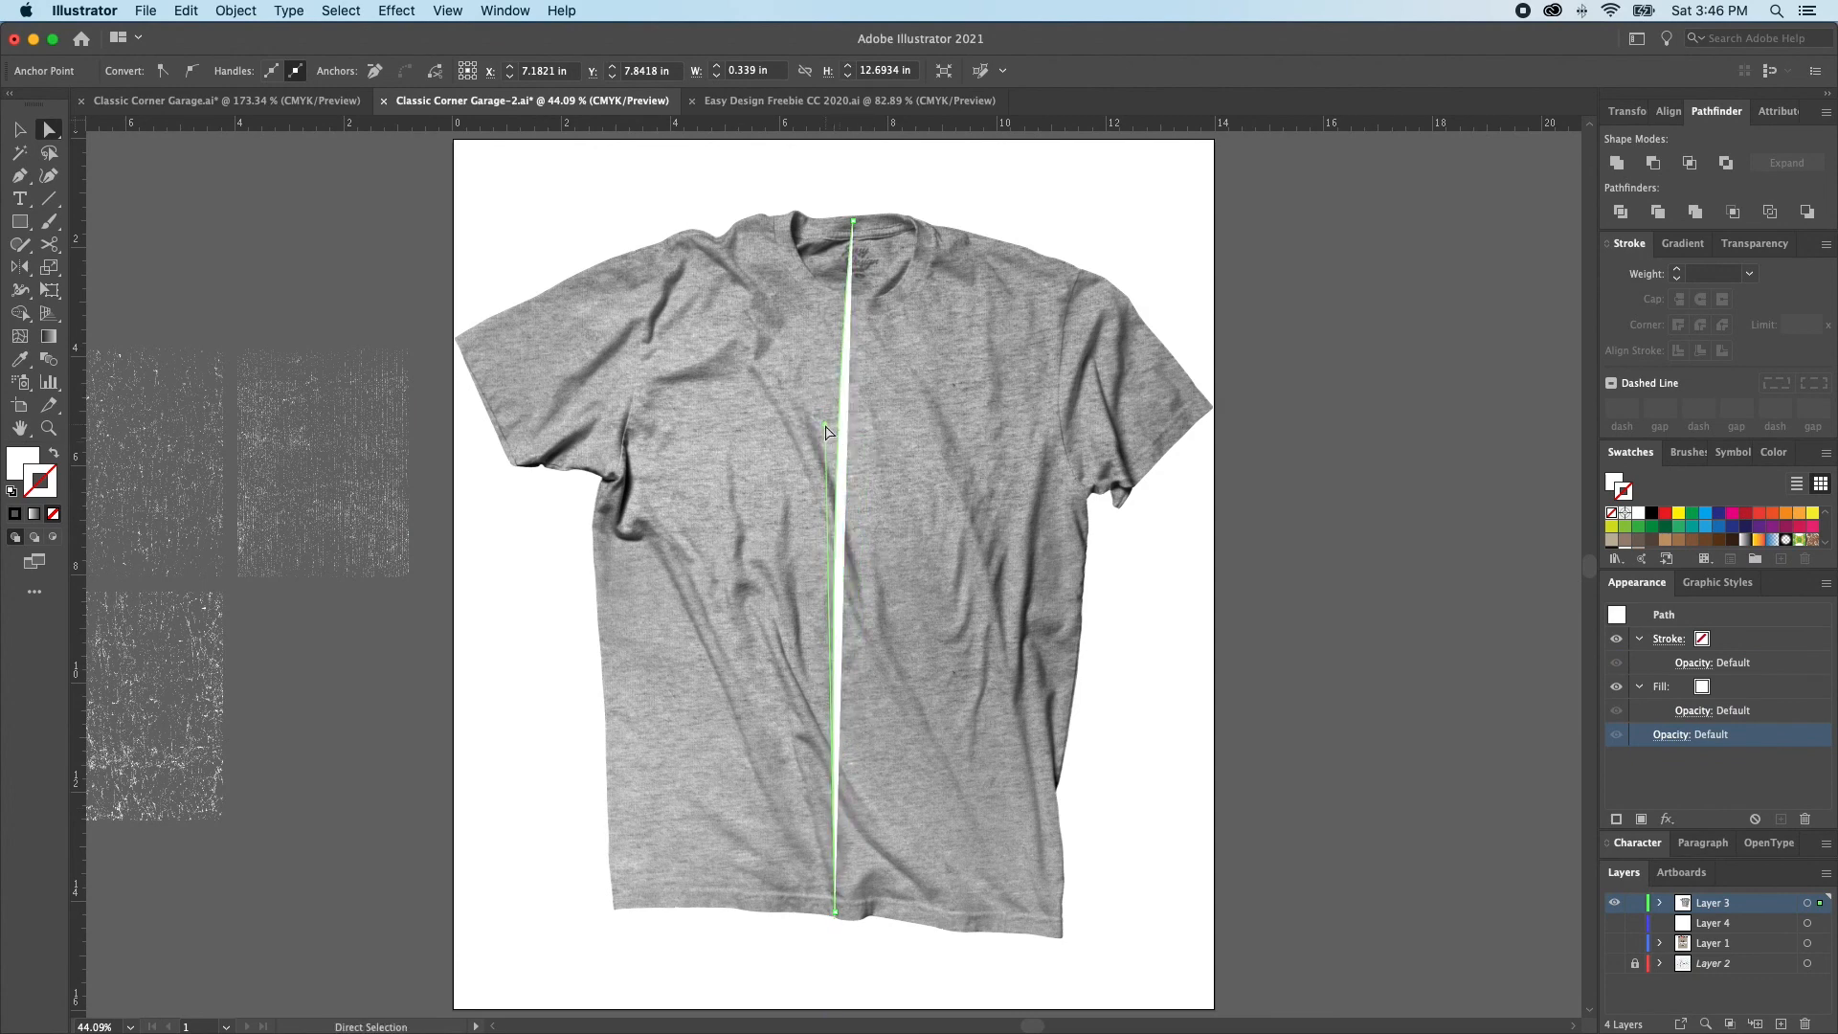
key("shift+x")
left_click(829, 438)
left_click(836, 433)
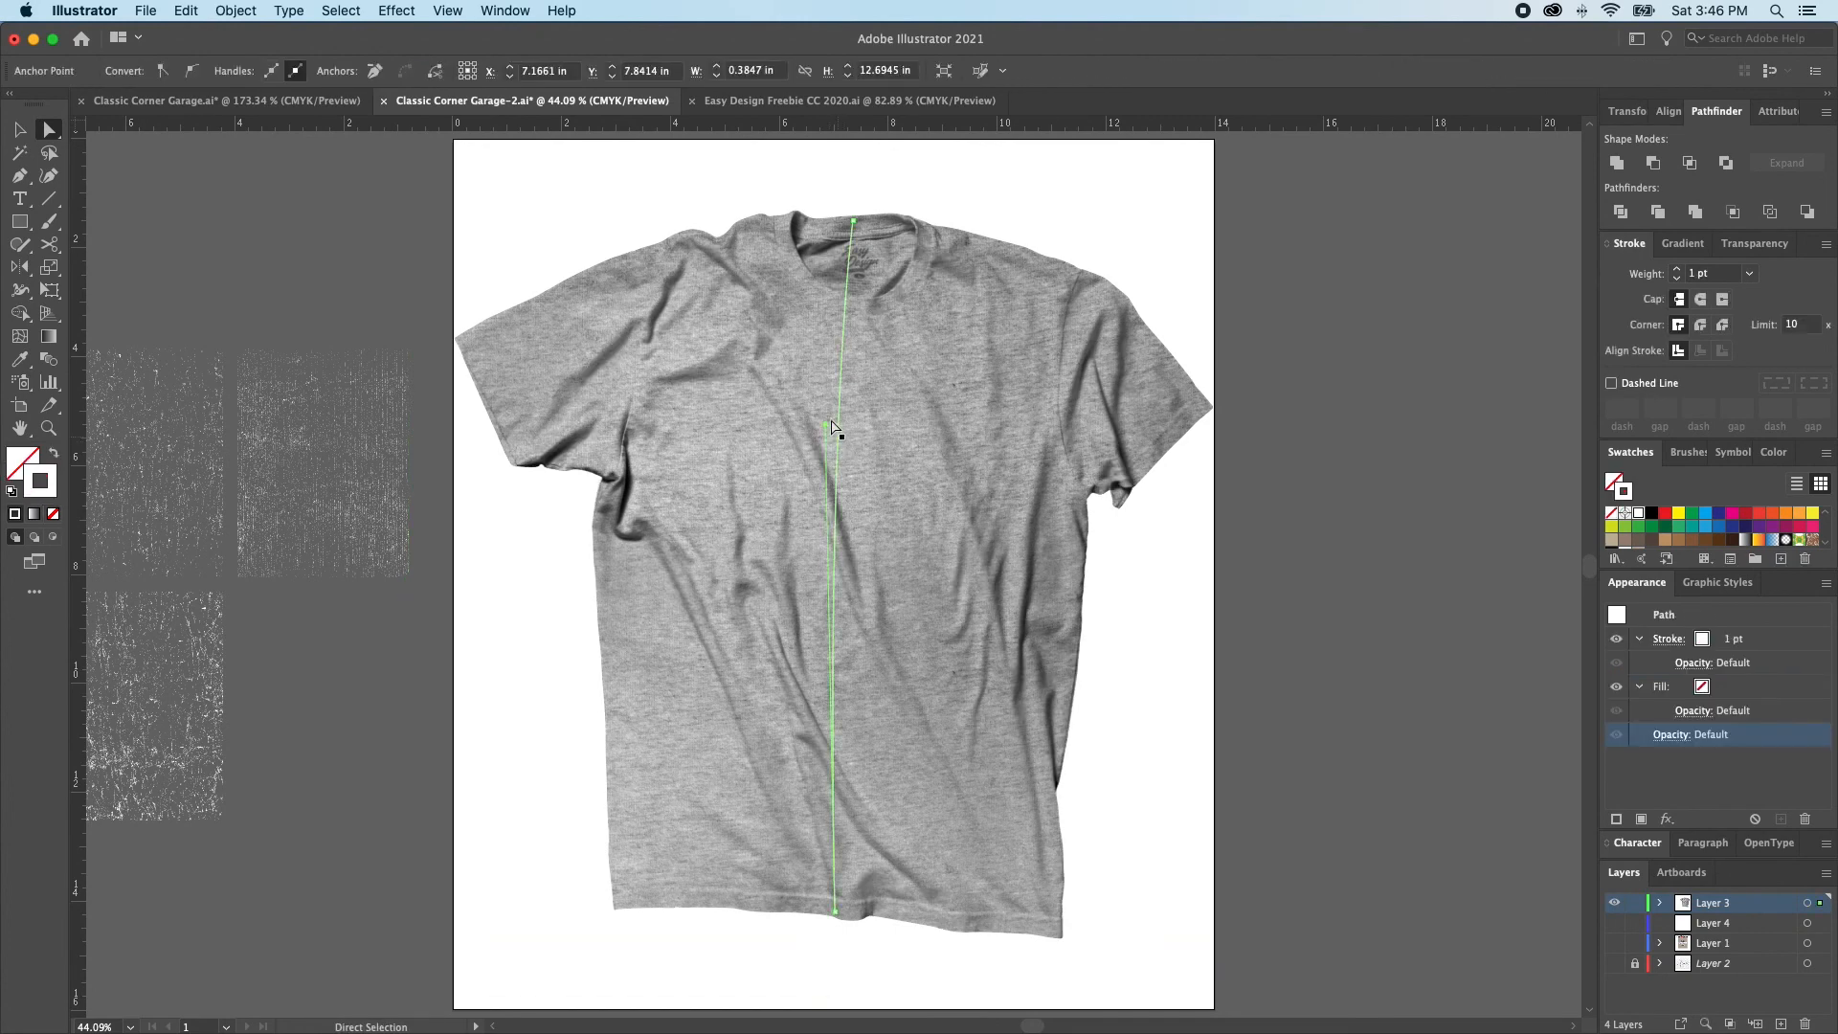
left_click_drag(829, 425, 842, 439)
left_click(820, 445)
Draw a slightly tilted horizontal line across the T-shirt's chest, crossing the center line, and fine-tune its end and angle
key("p")
left_click(698, 427)
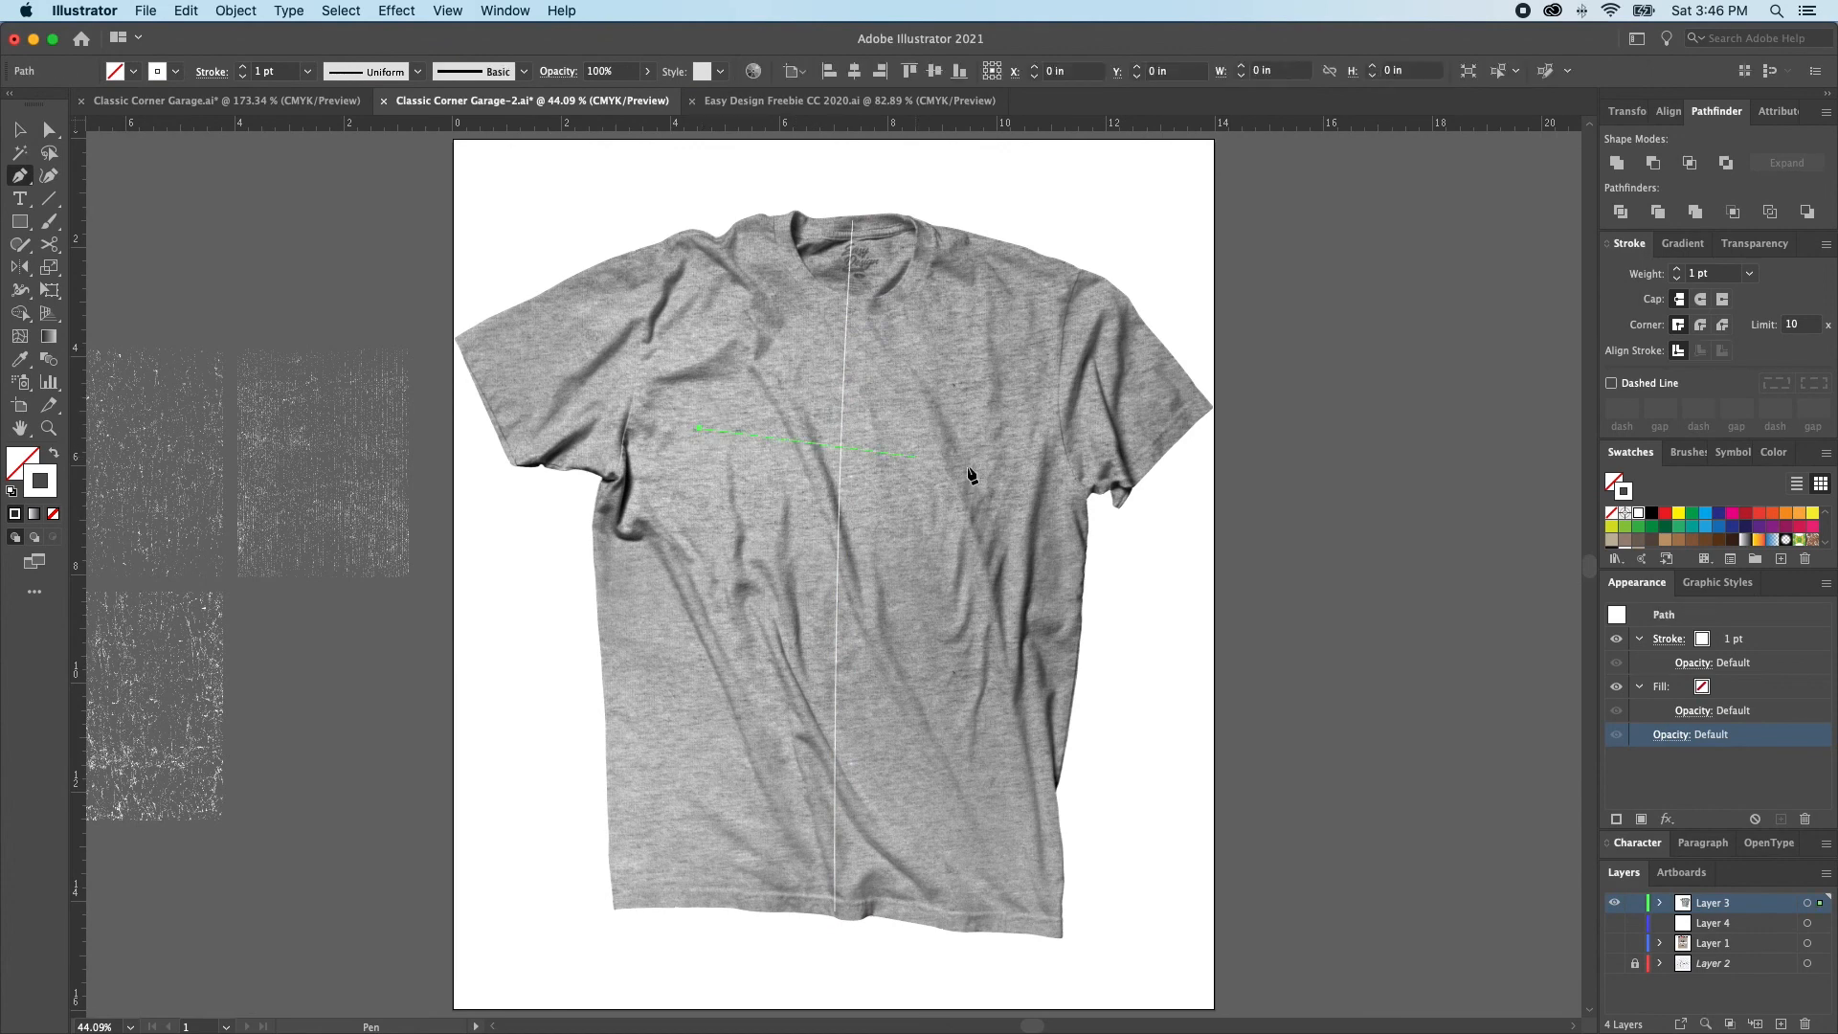
left_click(1015, 449)
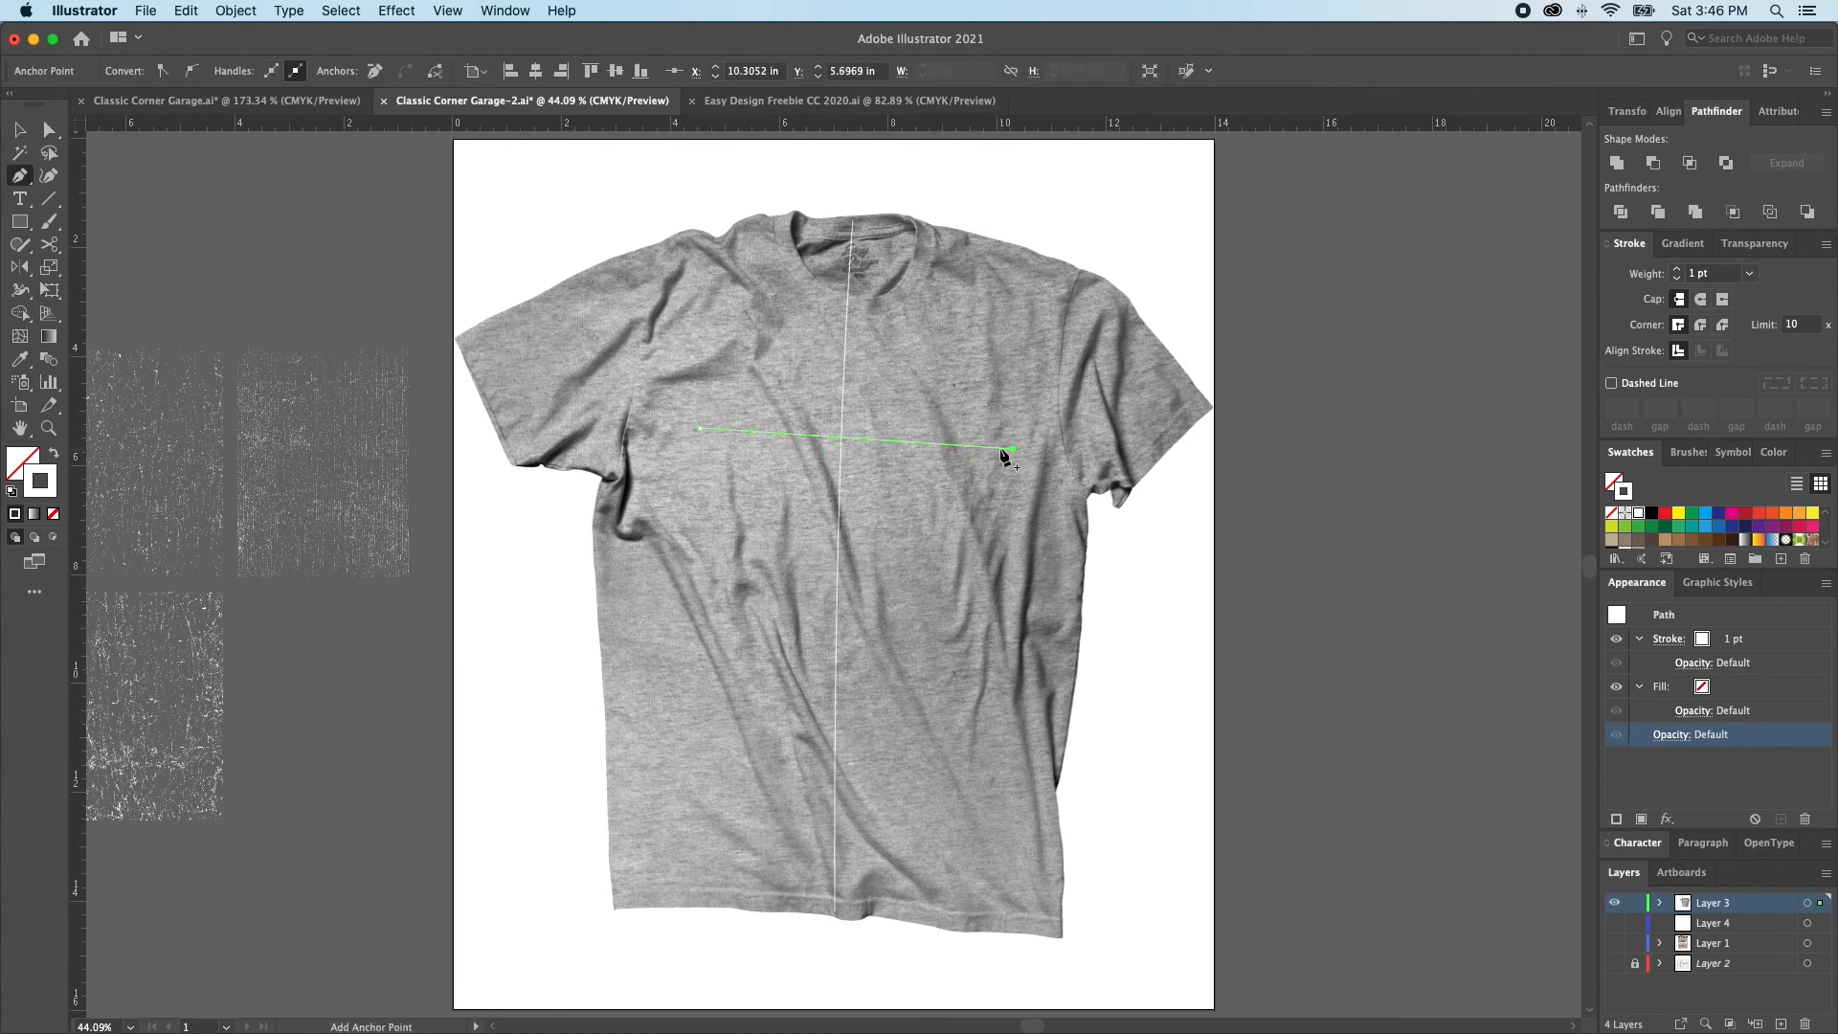
left_click(997, 447)
key("a")
left_click(982, 447, "alt")
left_click_drag(981, 447, 974, 438)
key("r")
left_click_drag(1118, 438, 1116, 434)
key("v")
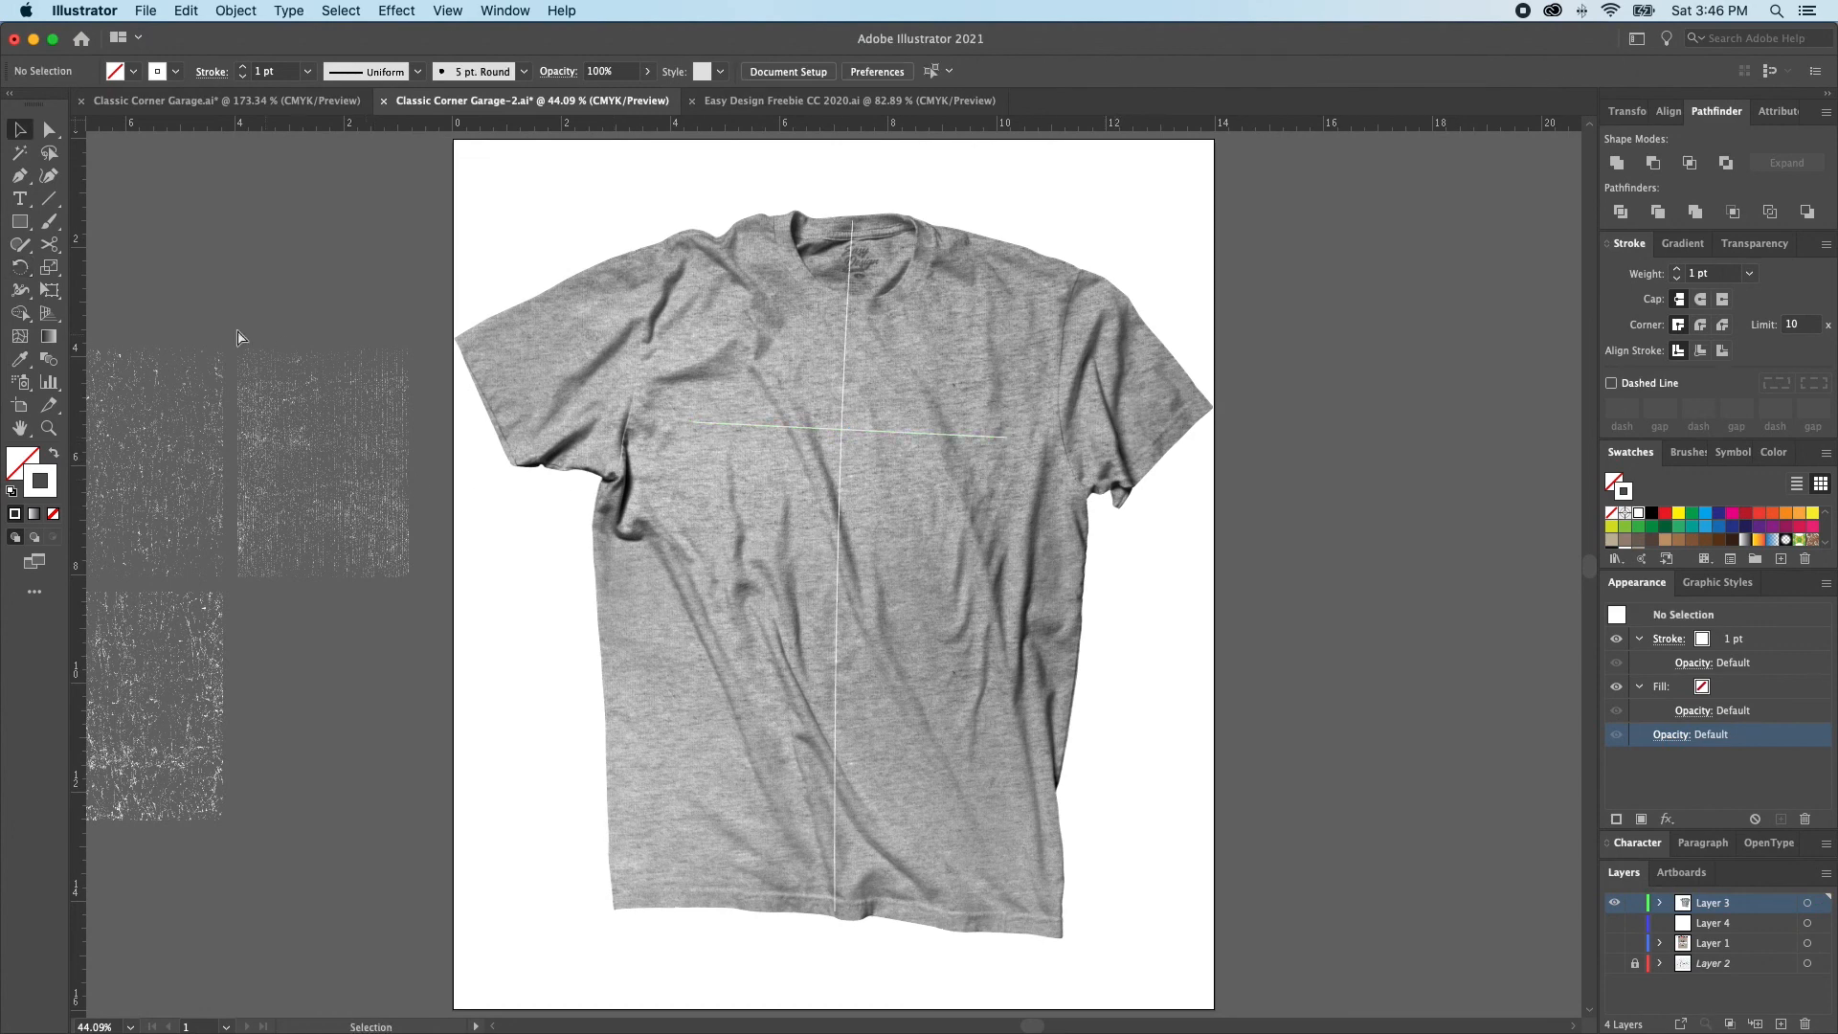
Cut the three distress overlays beside the artboard and delete the gray heather texture from the T-shirt
left_click(267, 738)
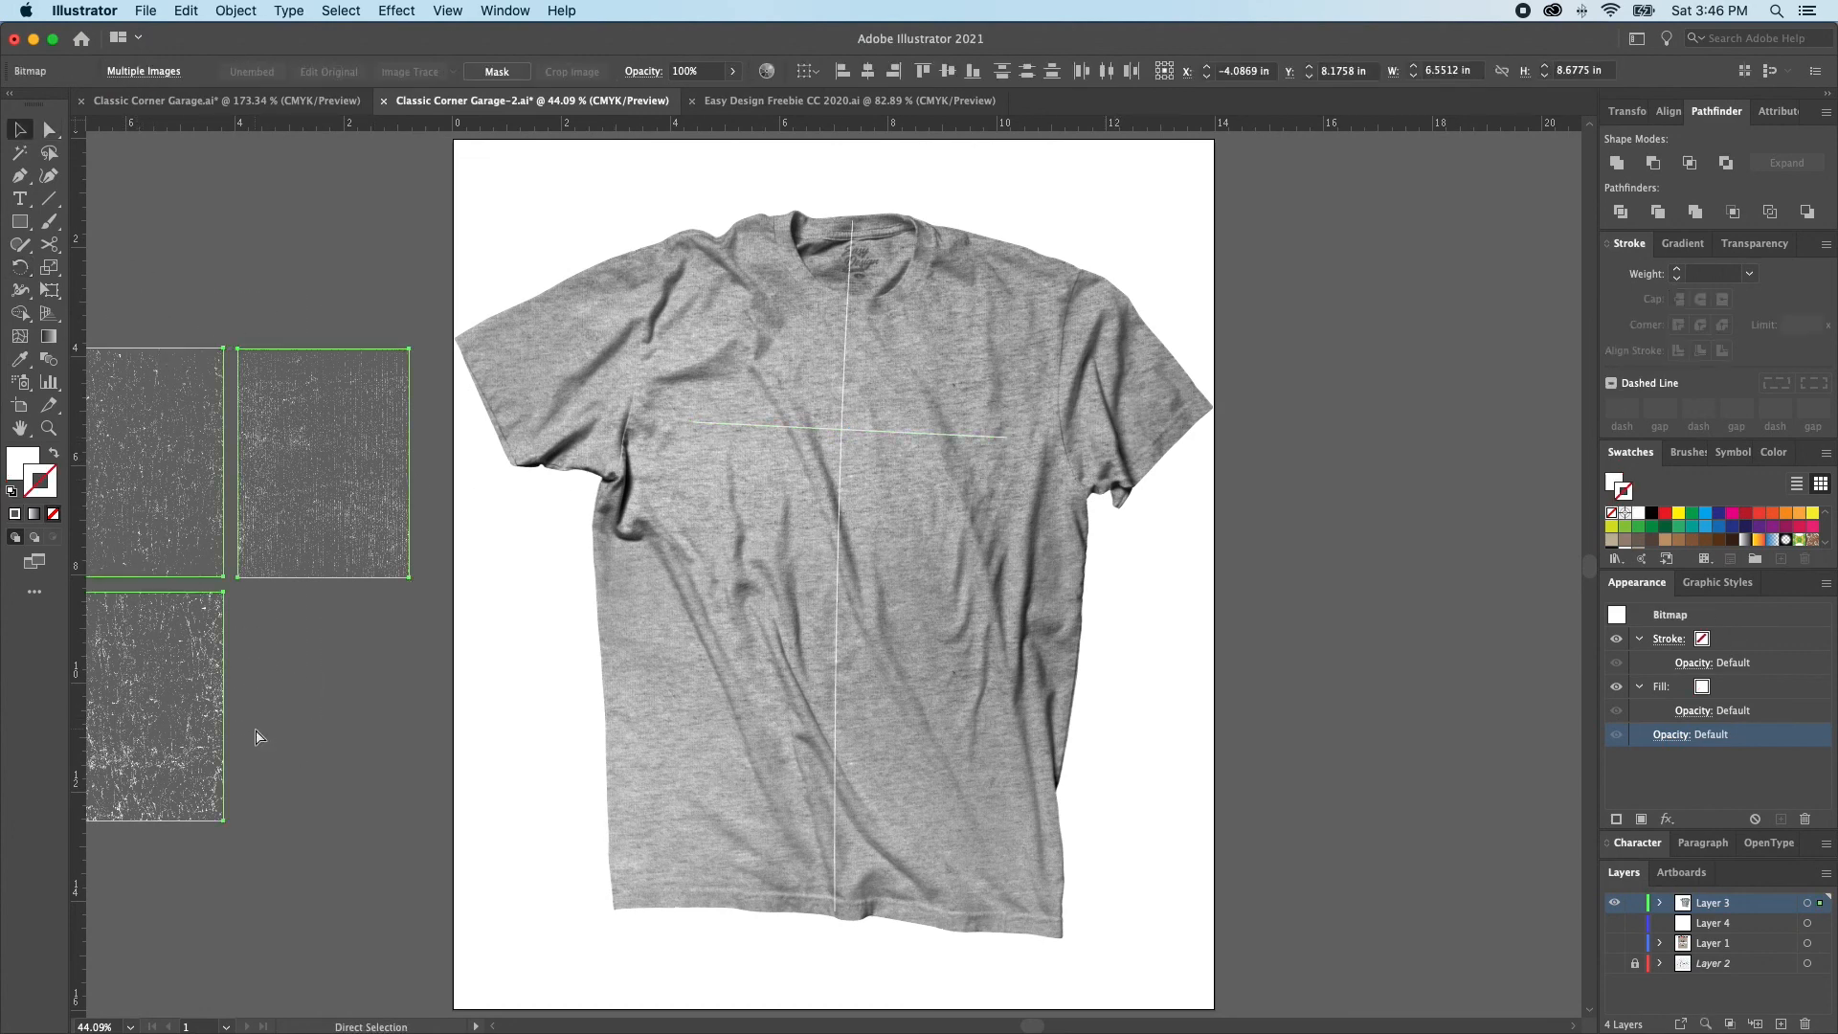
key("Delete")
left_click(709, 691)
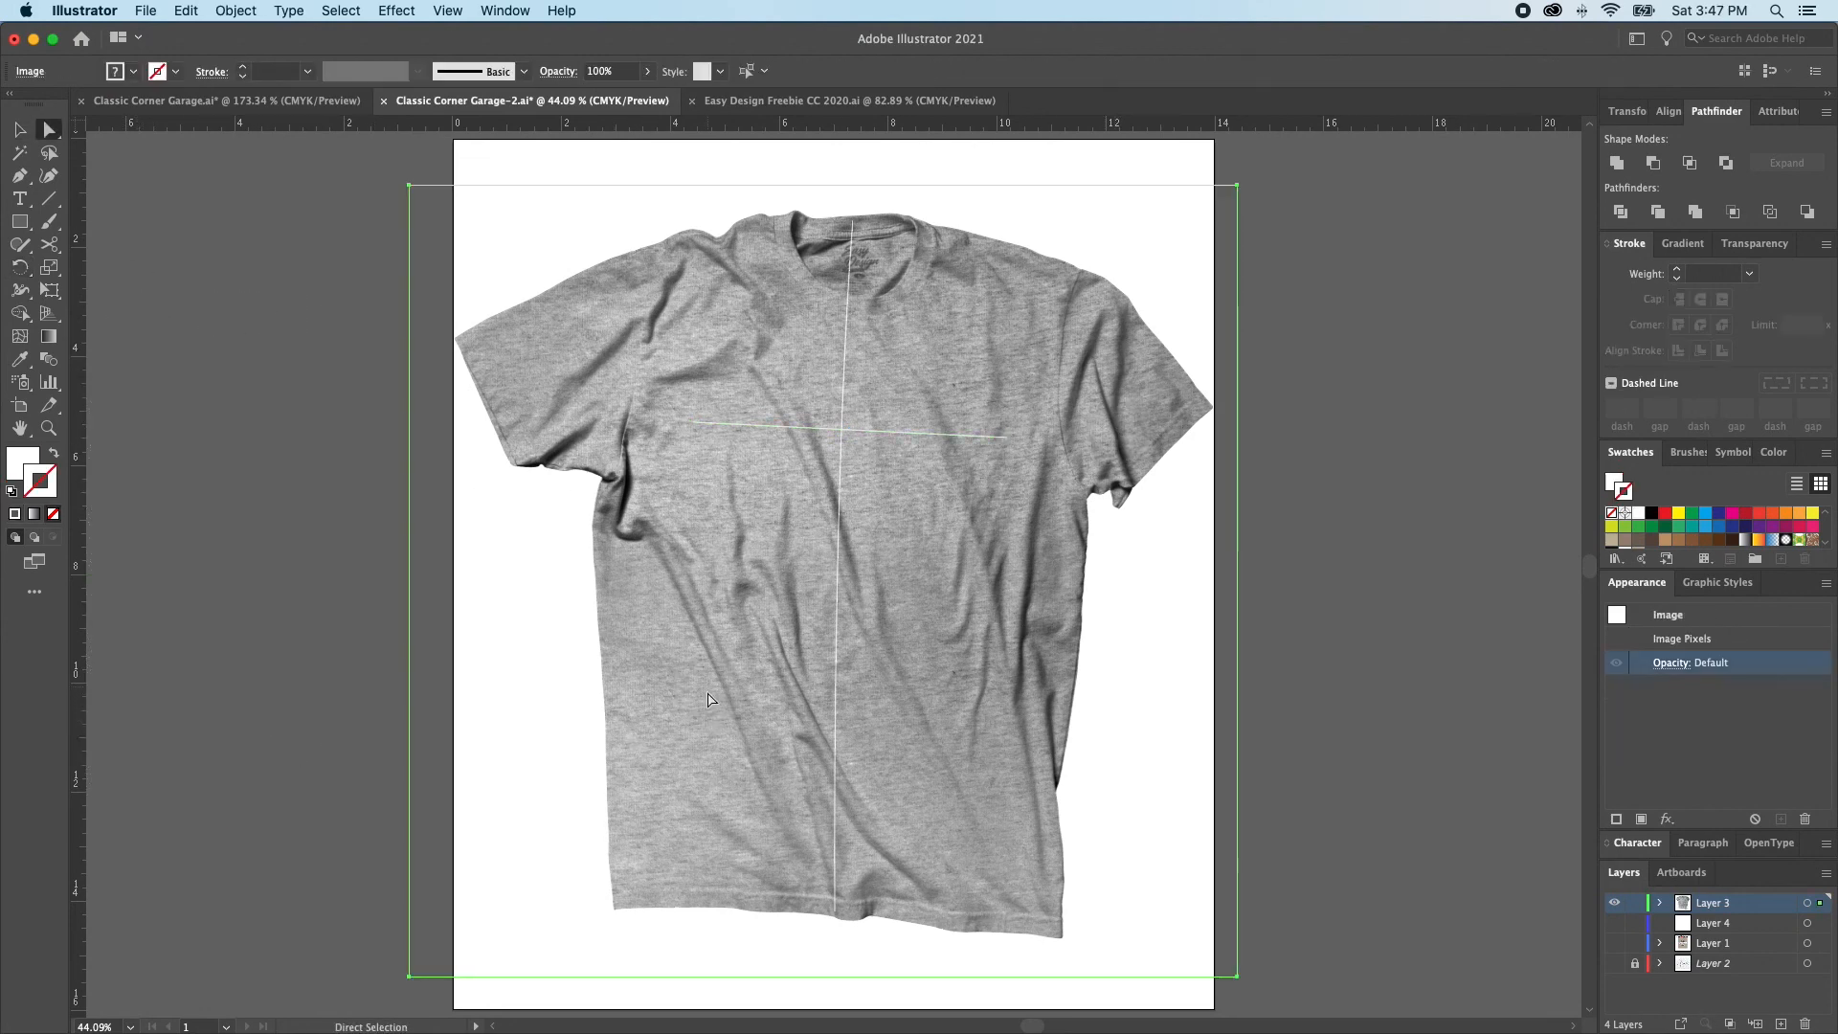
key("a")
left_click(714, 698)
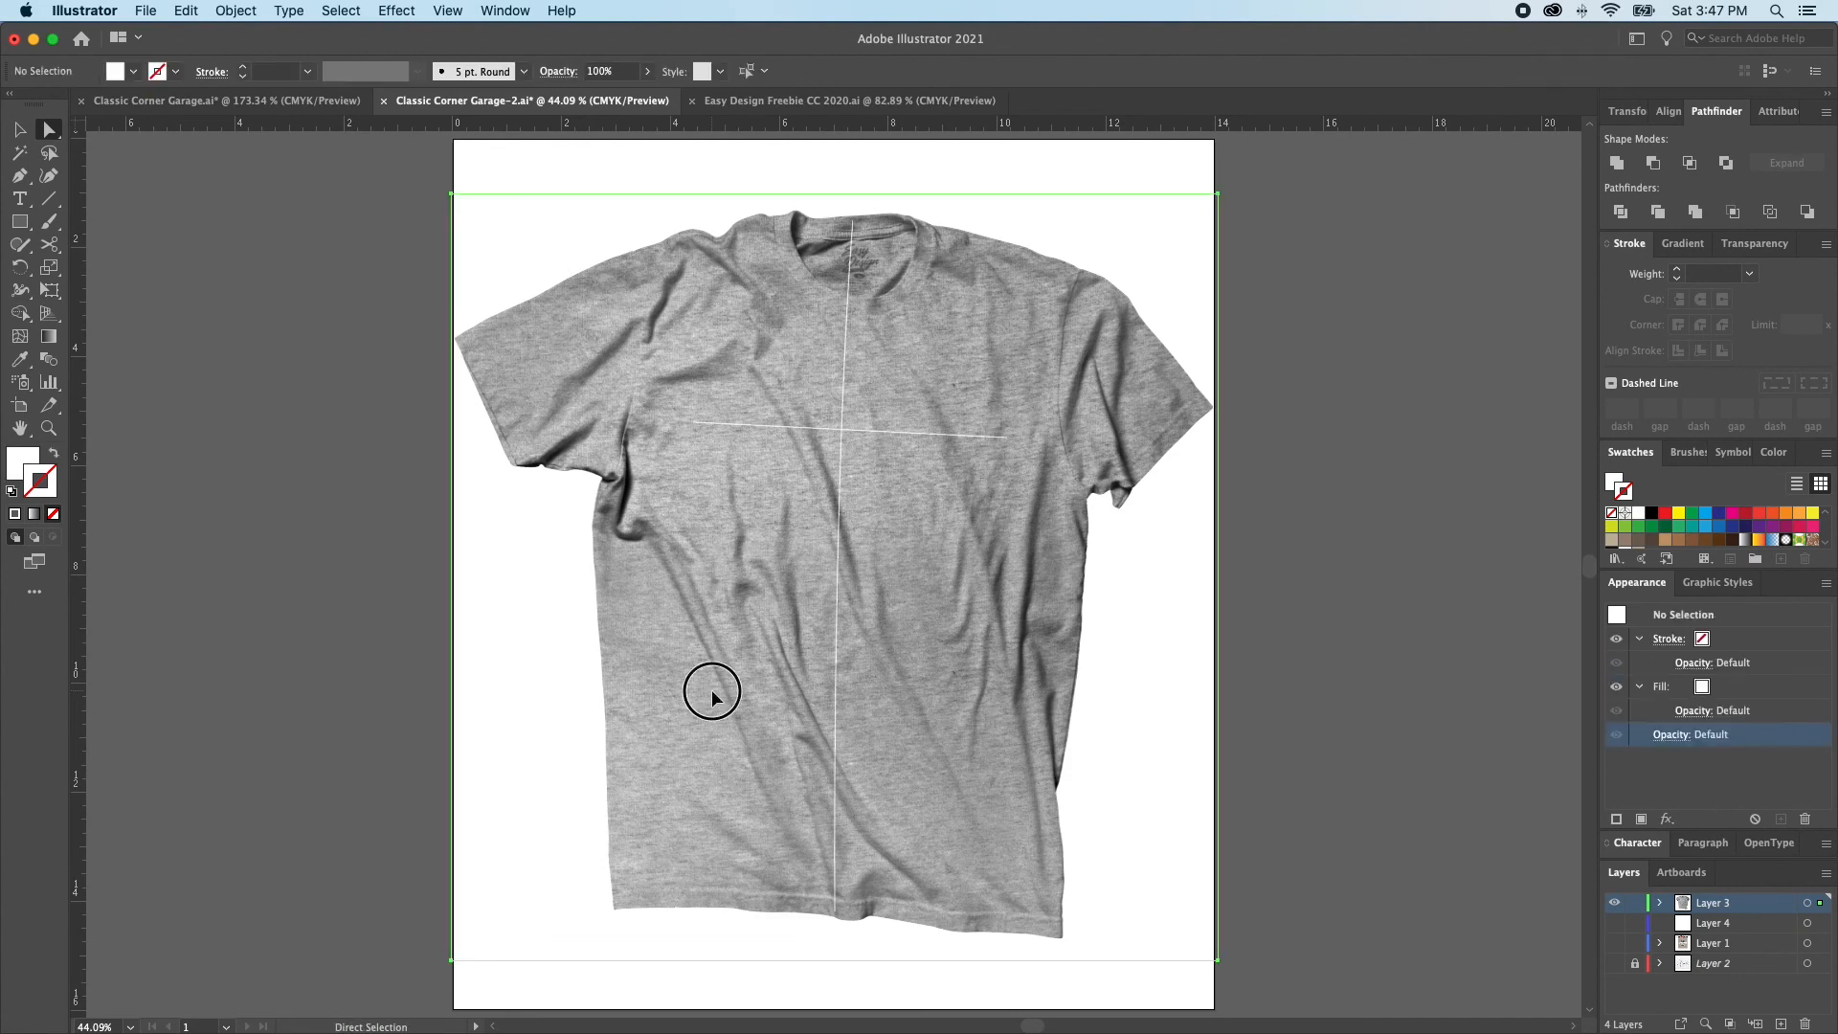
key("Delete")
key("v")
Fill the T-shirt's base shapes with the tan swatch that matches the logo background
left_click(714, 687)
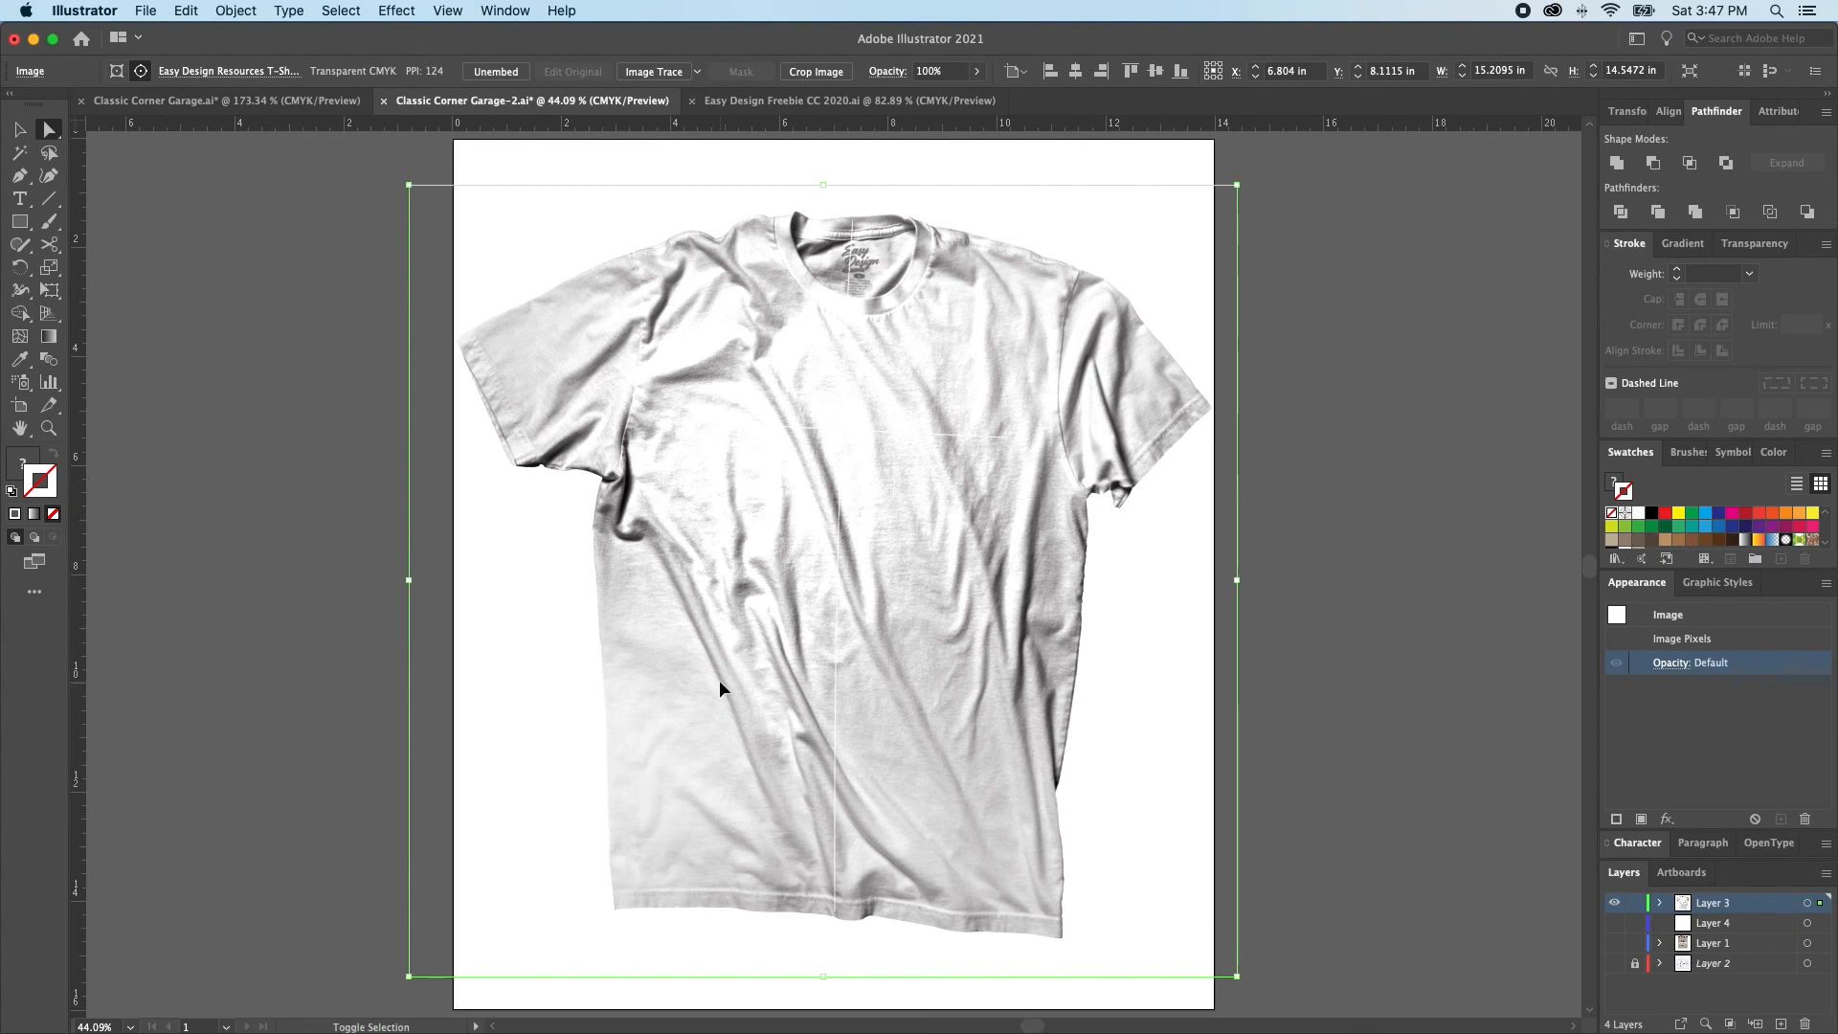
left_click(711, 644)
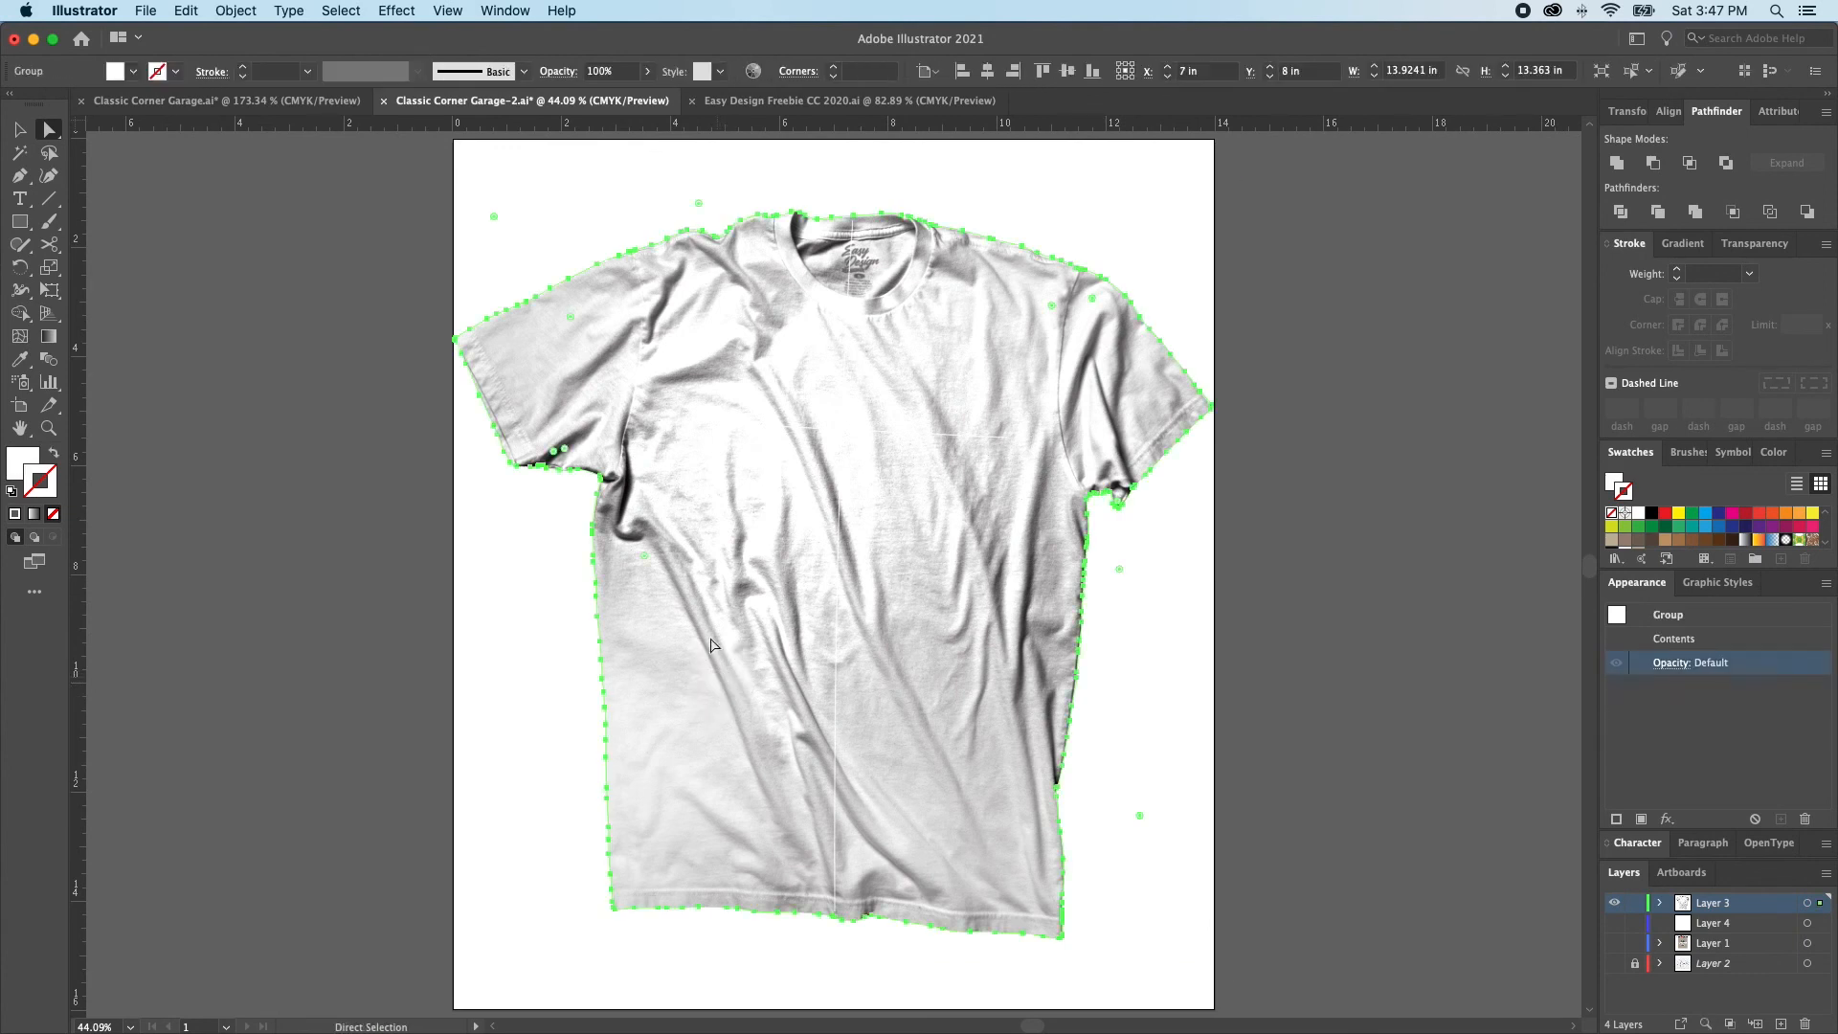
key("x")
scroll(1732, 523, "down", 3)
left_click(1640, 516)
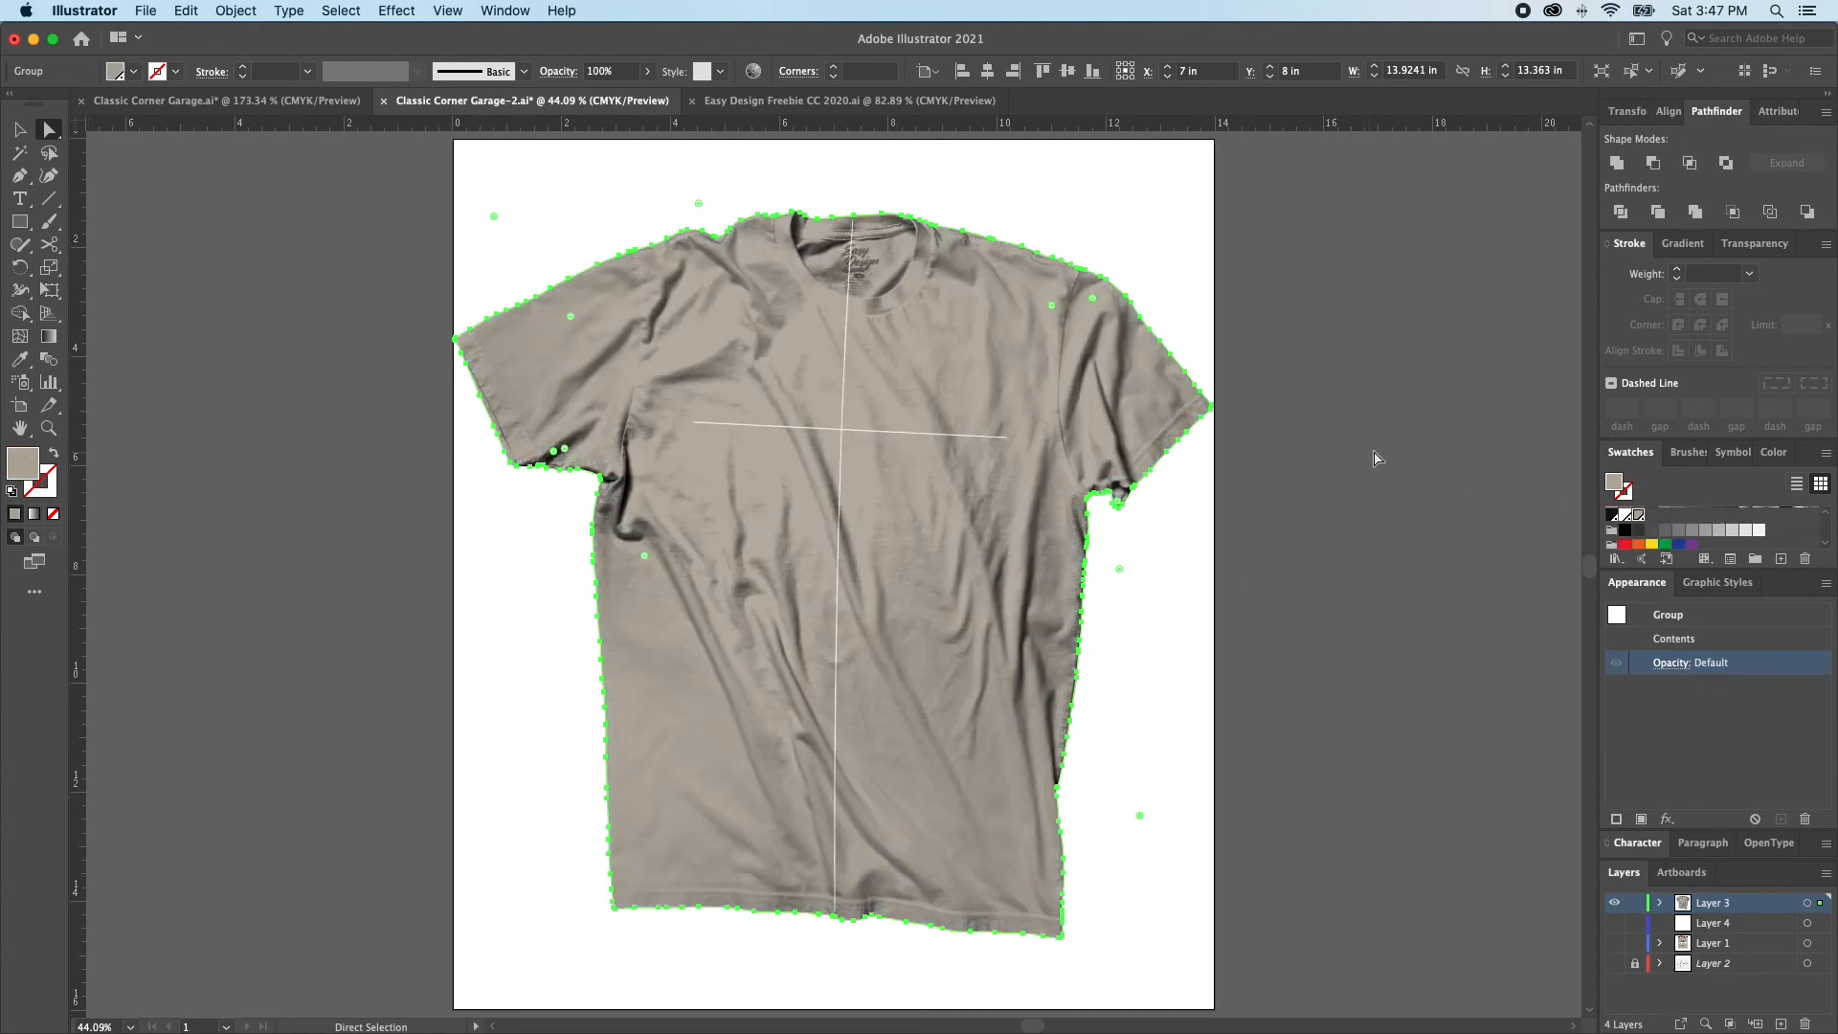
left_click(1313, 572)
key("v")
key("super+a")
left_click(1351, 565)
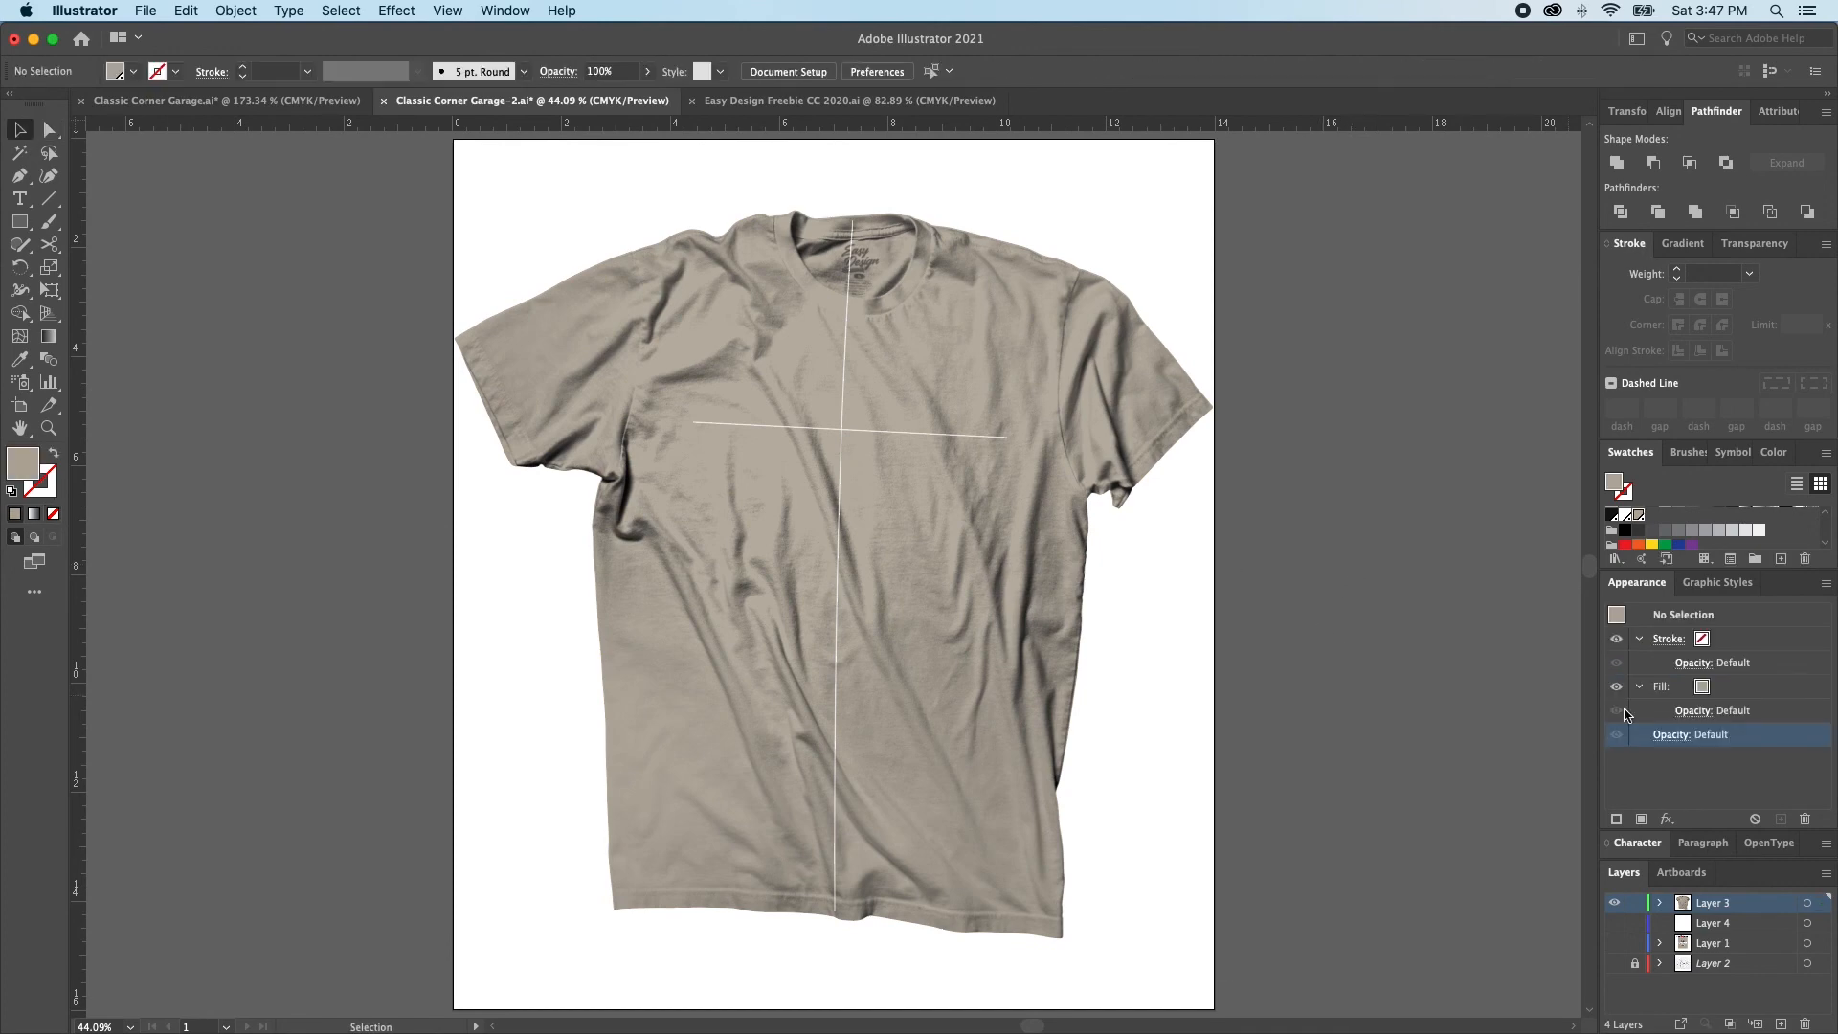
Hide Layer 3, show Layer 1 and make Layer 1 the active layer
left_click(1615, 903)
left_click(1614, 943)
left_click(1719, 946)
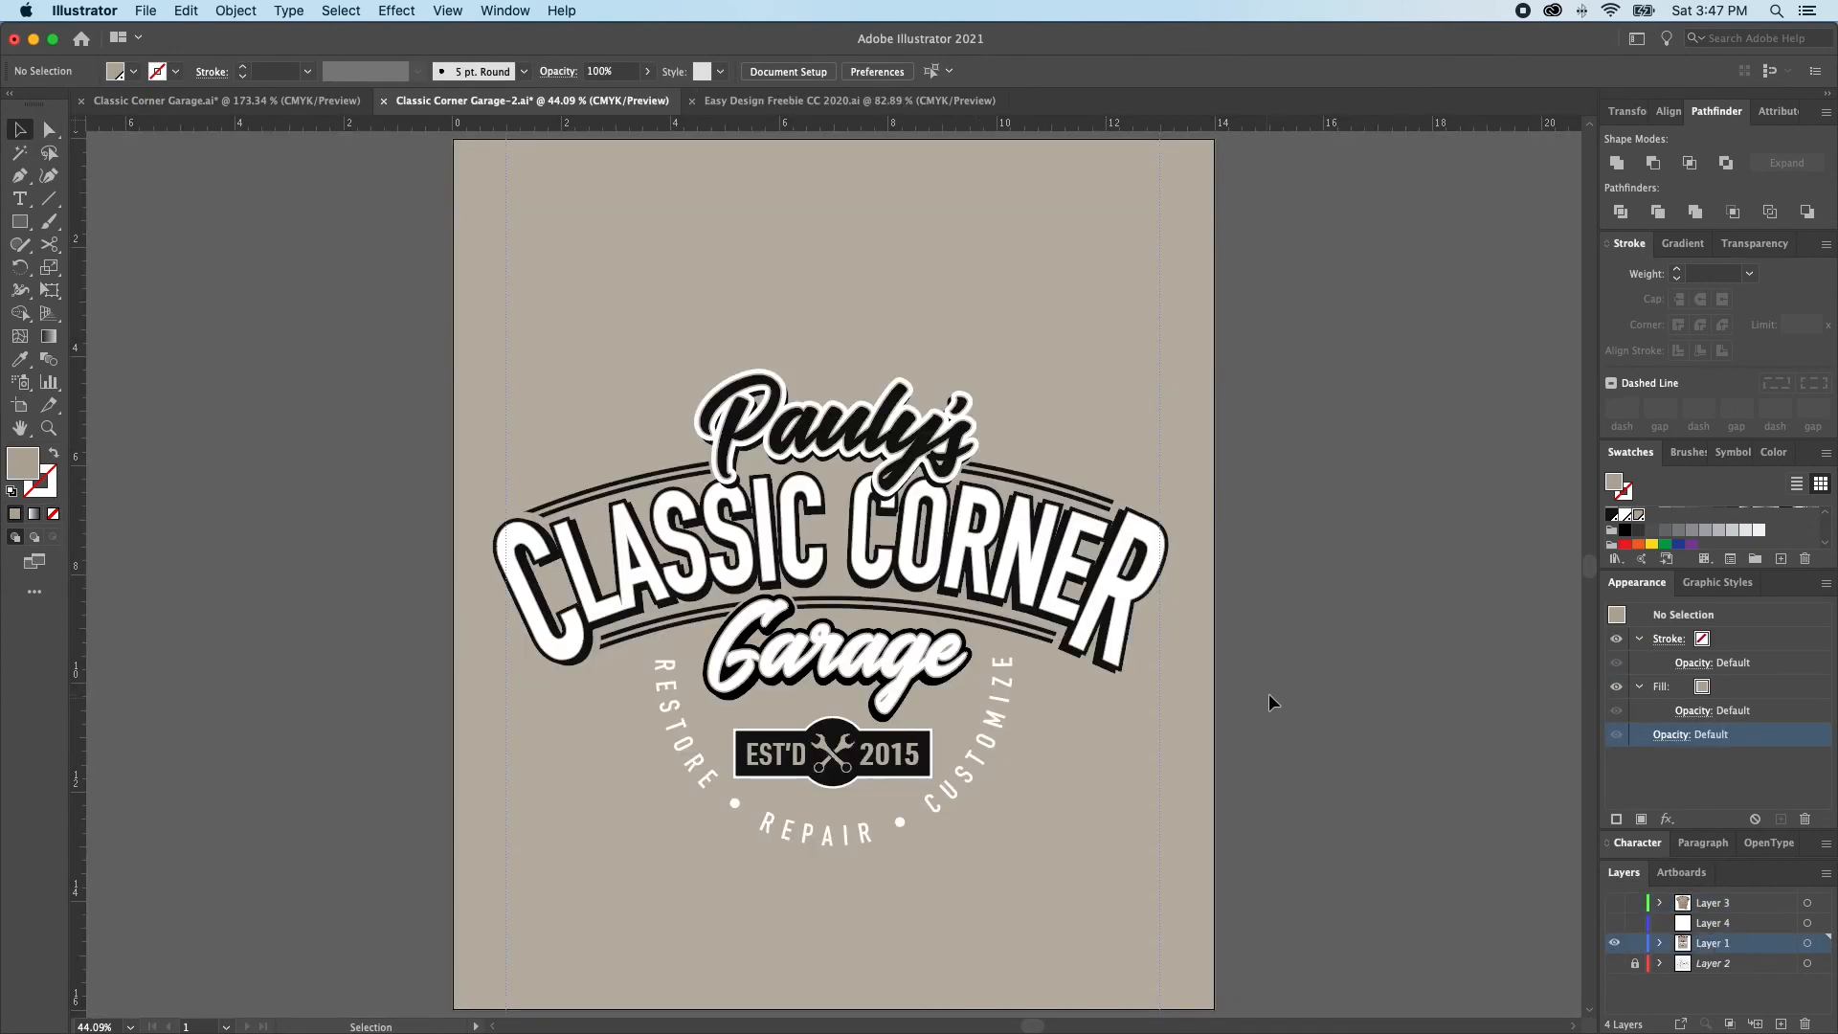
Paste the three distress overlays into Layer 1, move them left of the logo and select the vertical-line overlay
left_click(813, 488)
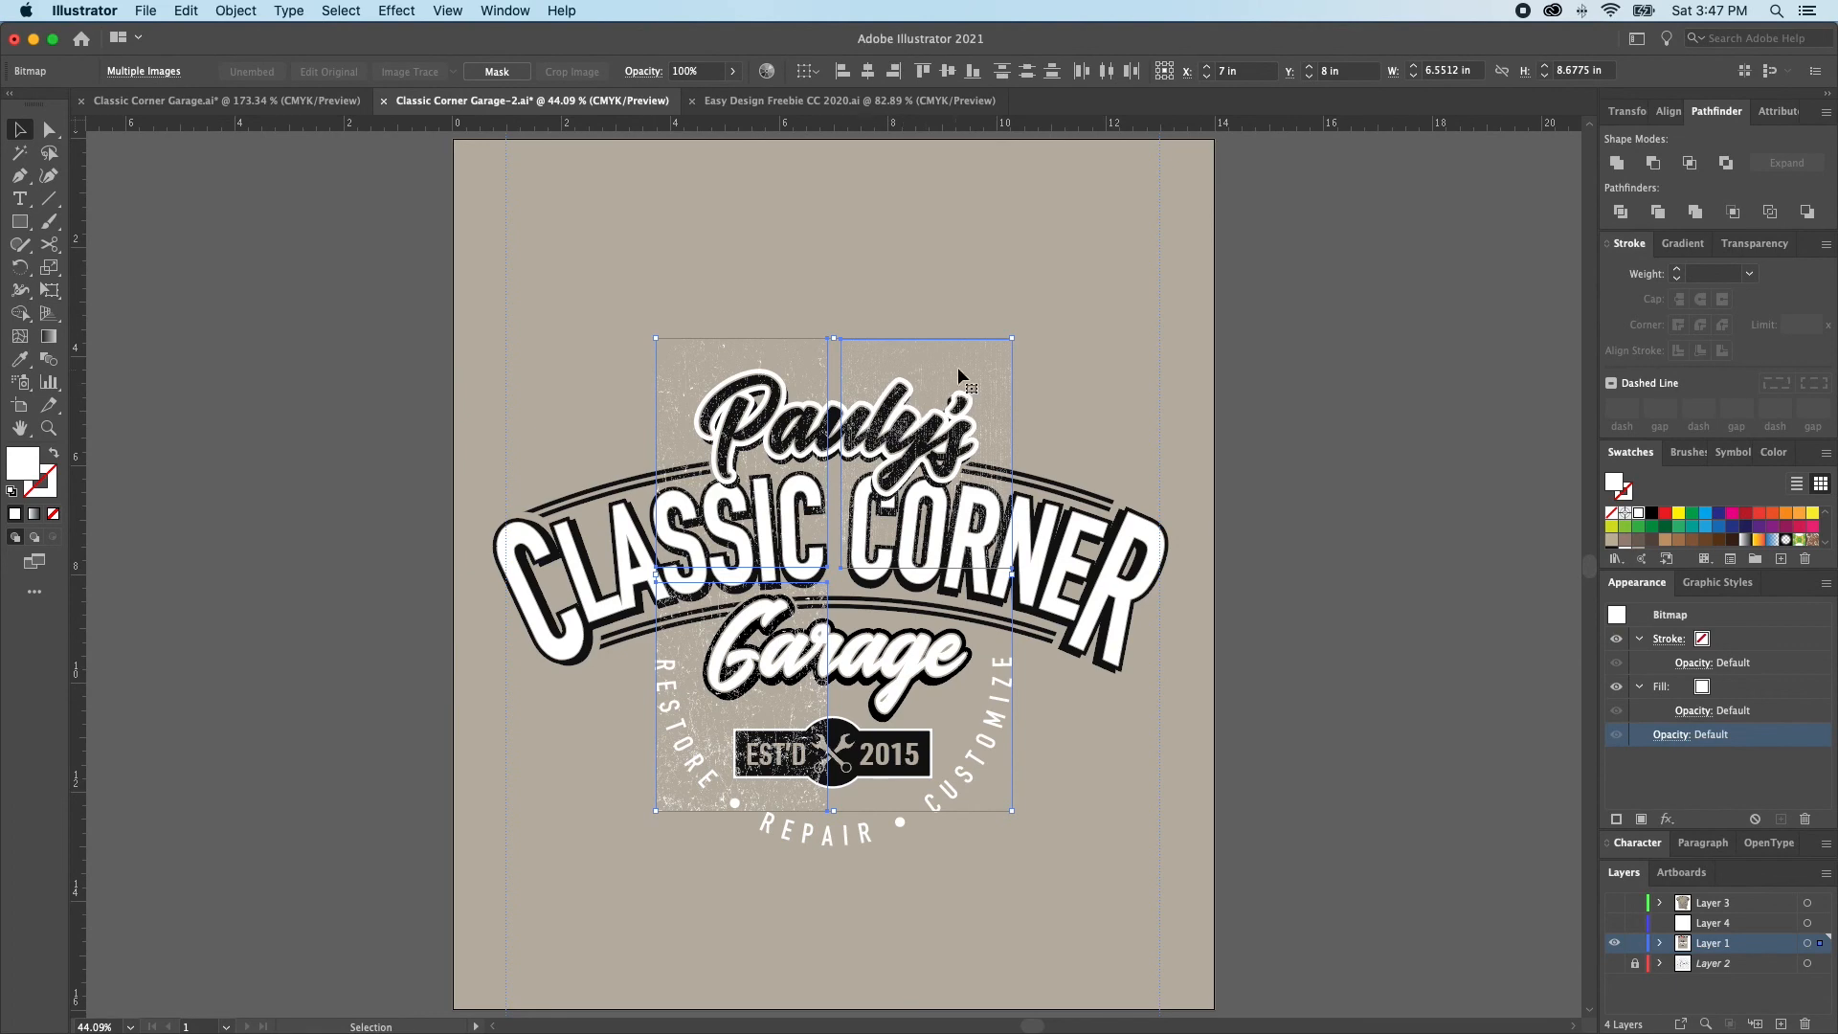
left_click_drag(902, 352, 375, 316)
left_click(398, 439)
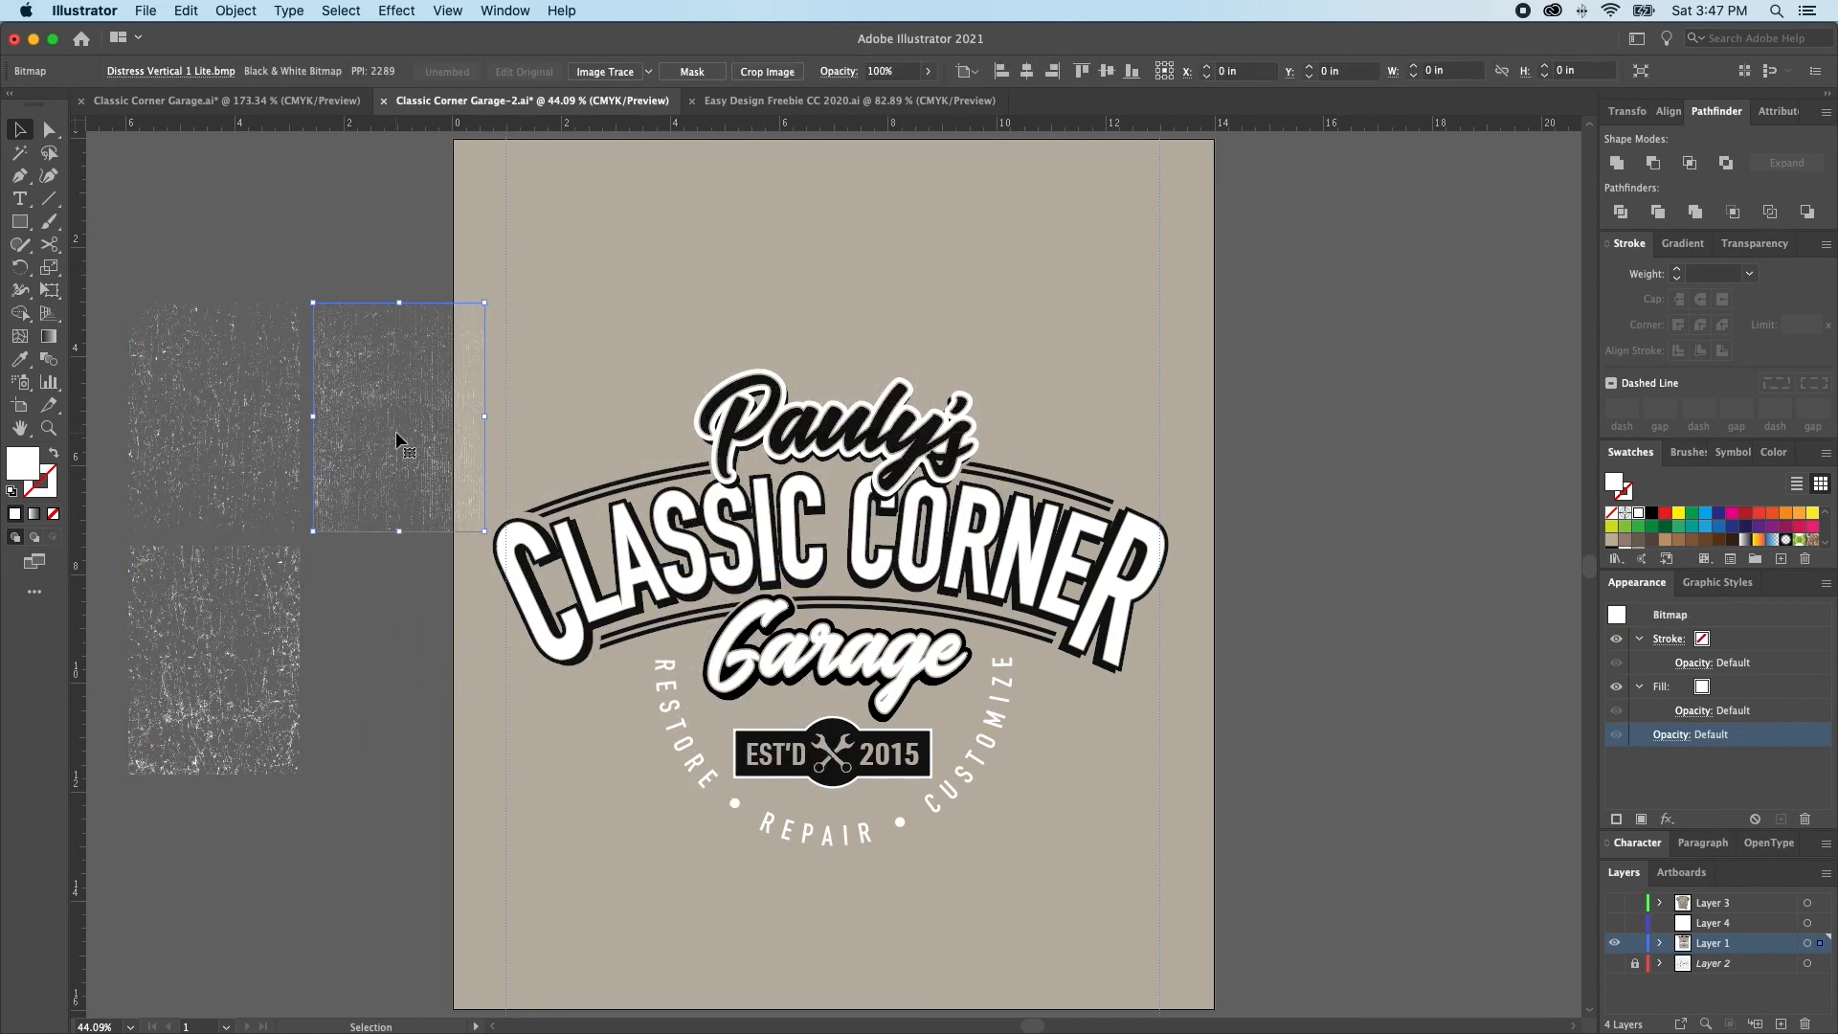
Move the vertical-line overlay onto the logo, enlarge it to about 12.6 in wide and center it on the artboard both ways
left_click_drag(402, 439, 659, 538)
left_click_drag(1044, 609, 1175, 617)
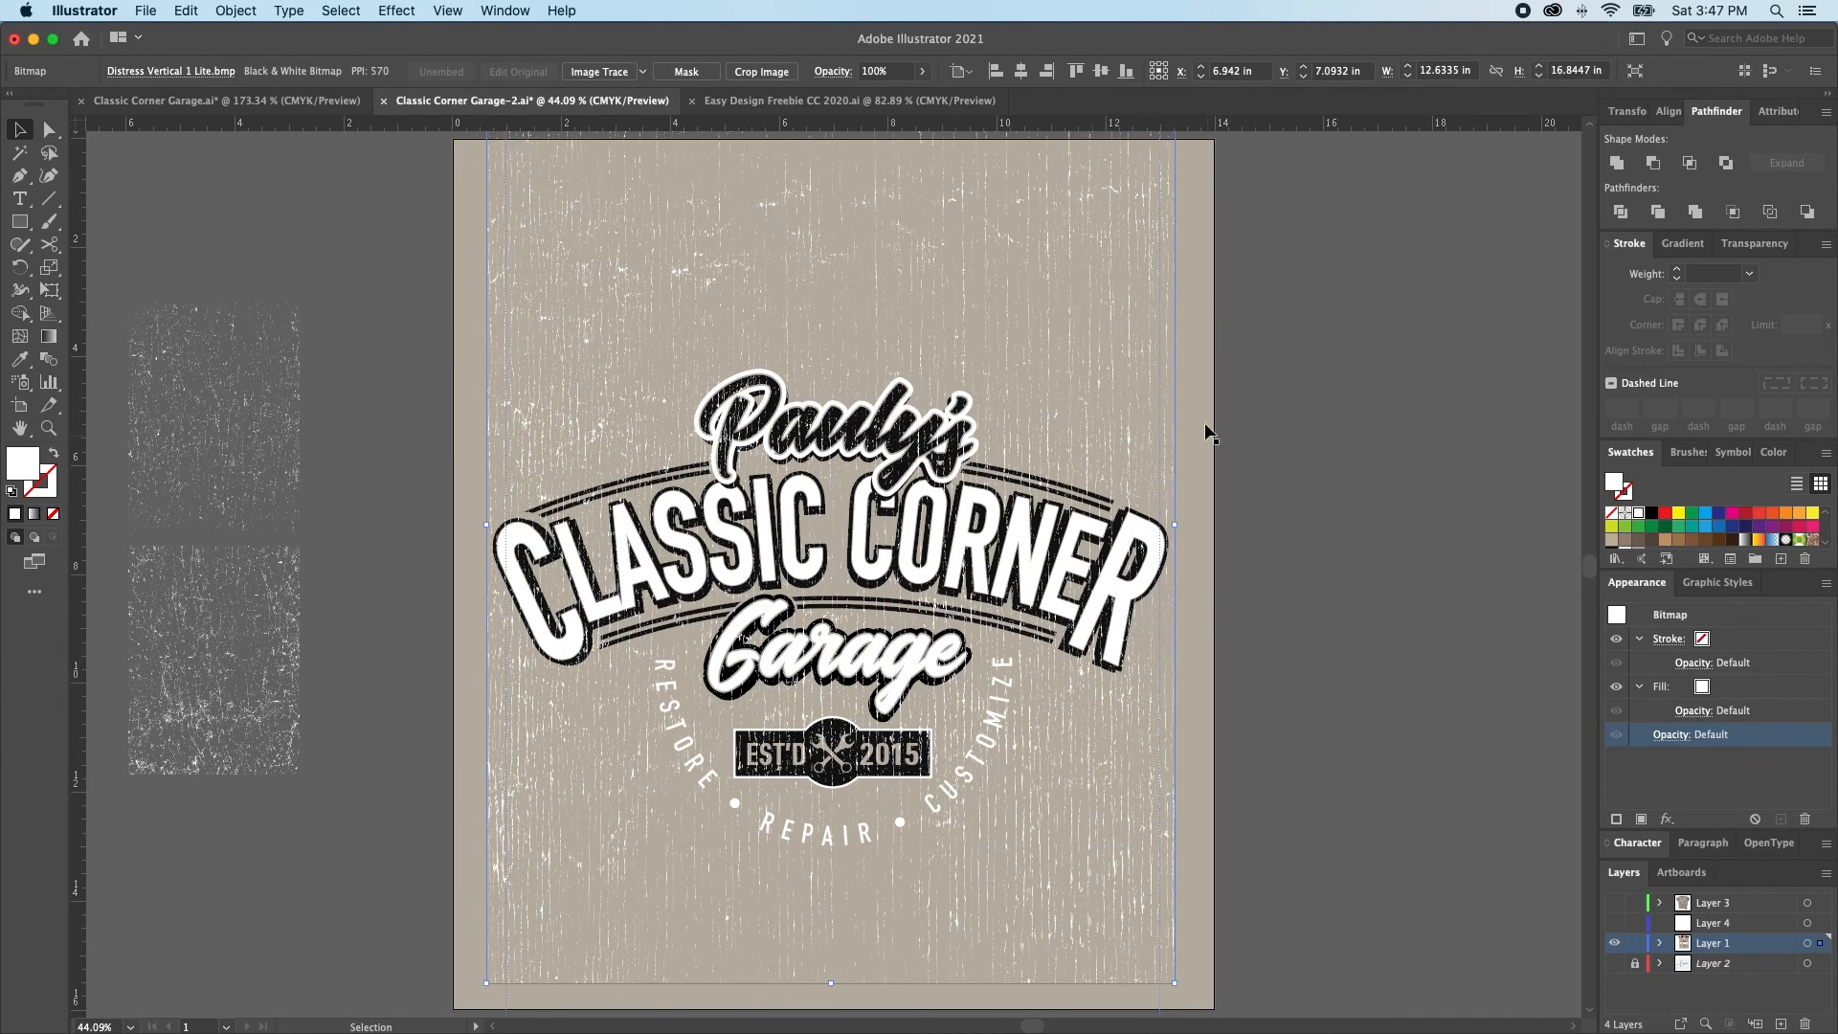
left_click(1100, 72)
left_click(1021, 71)
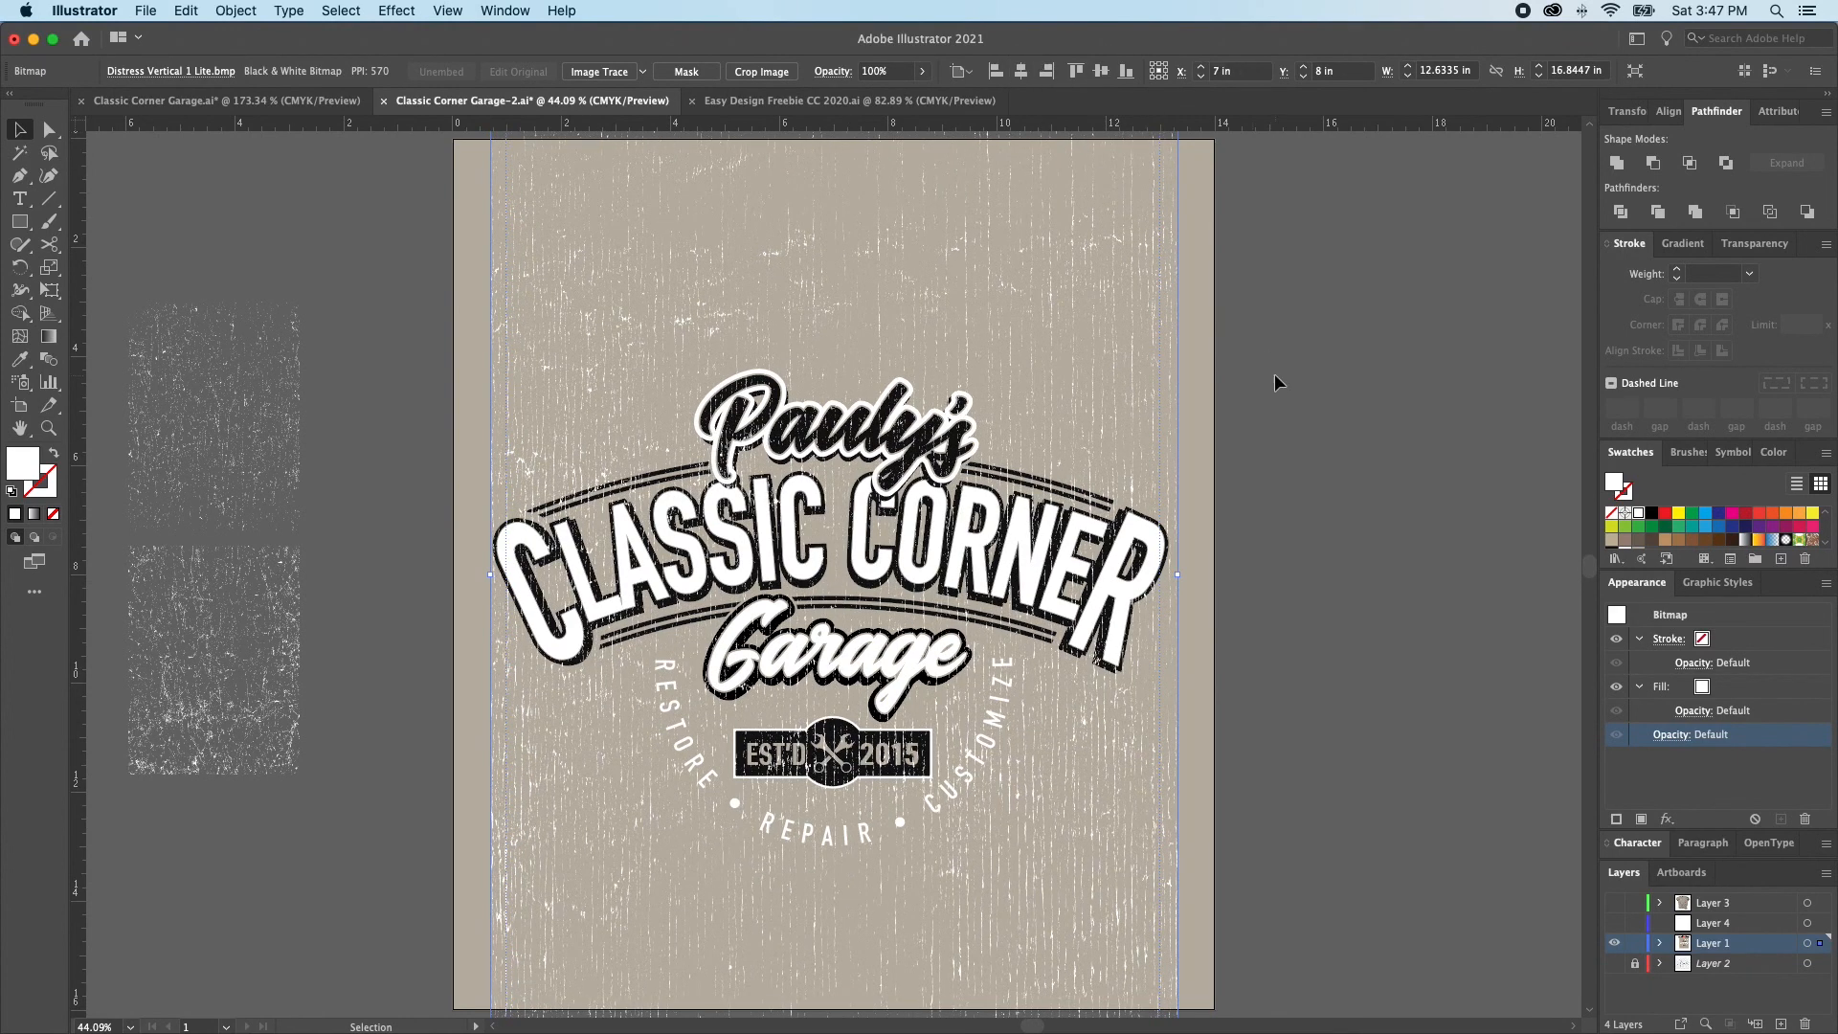
Fill the vertical-line overlay with the tan swatch that matches the artboard background and deselect it
scroll(1633, 522, "down", 5)
left_click(1638, 516)
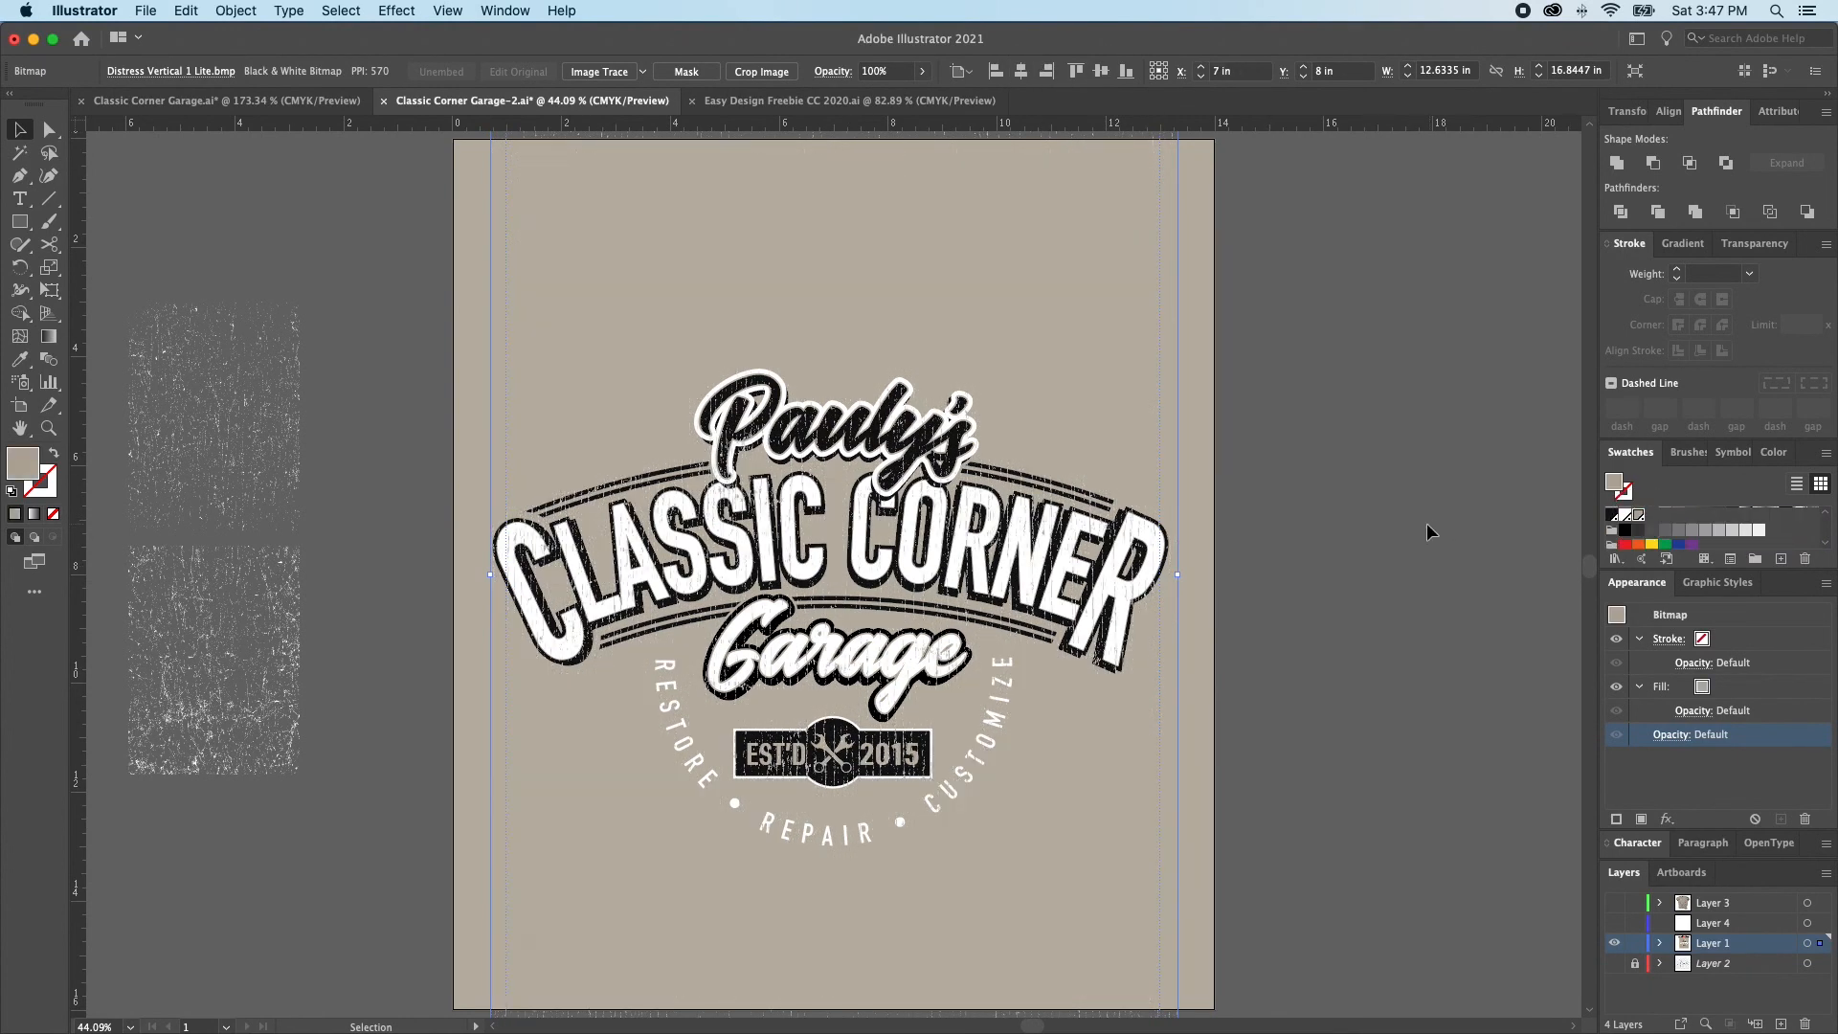
key("super+shift+a")
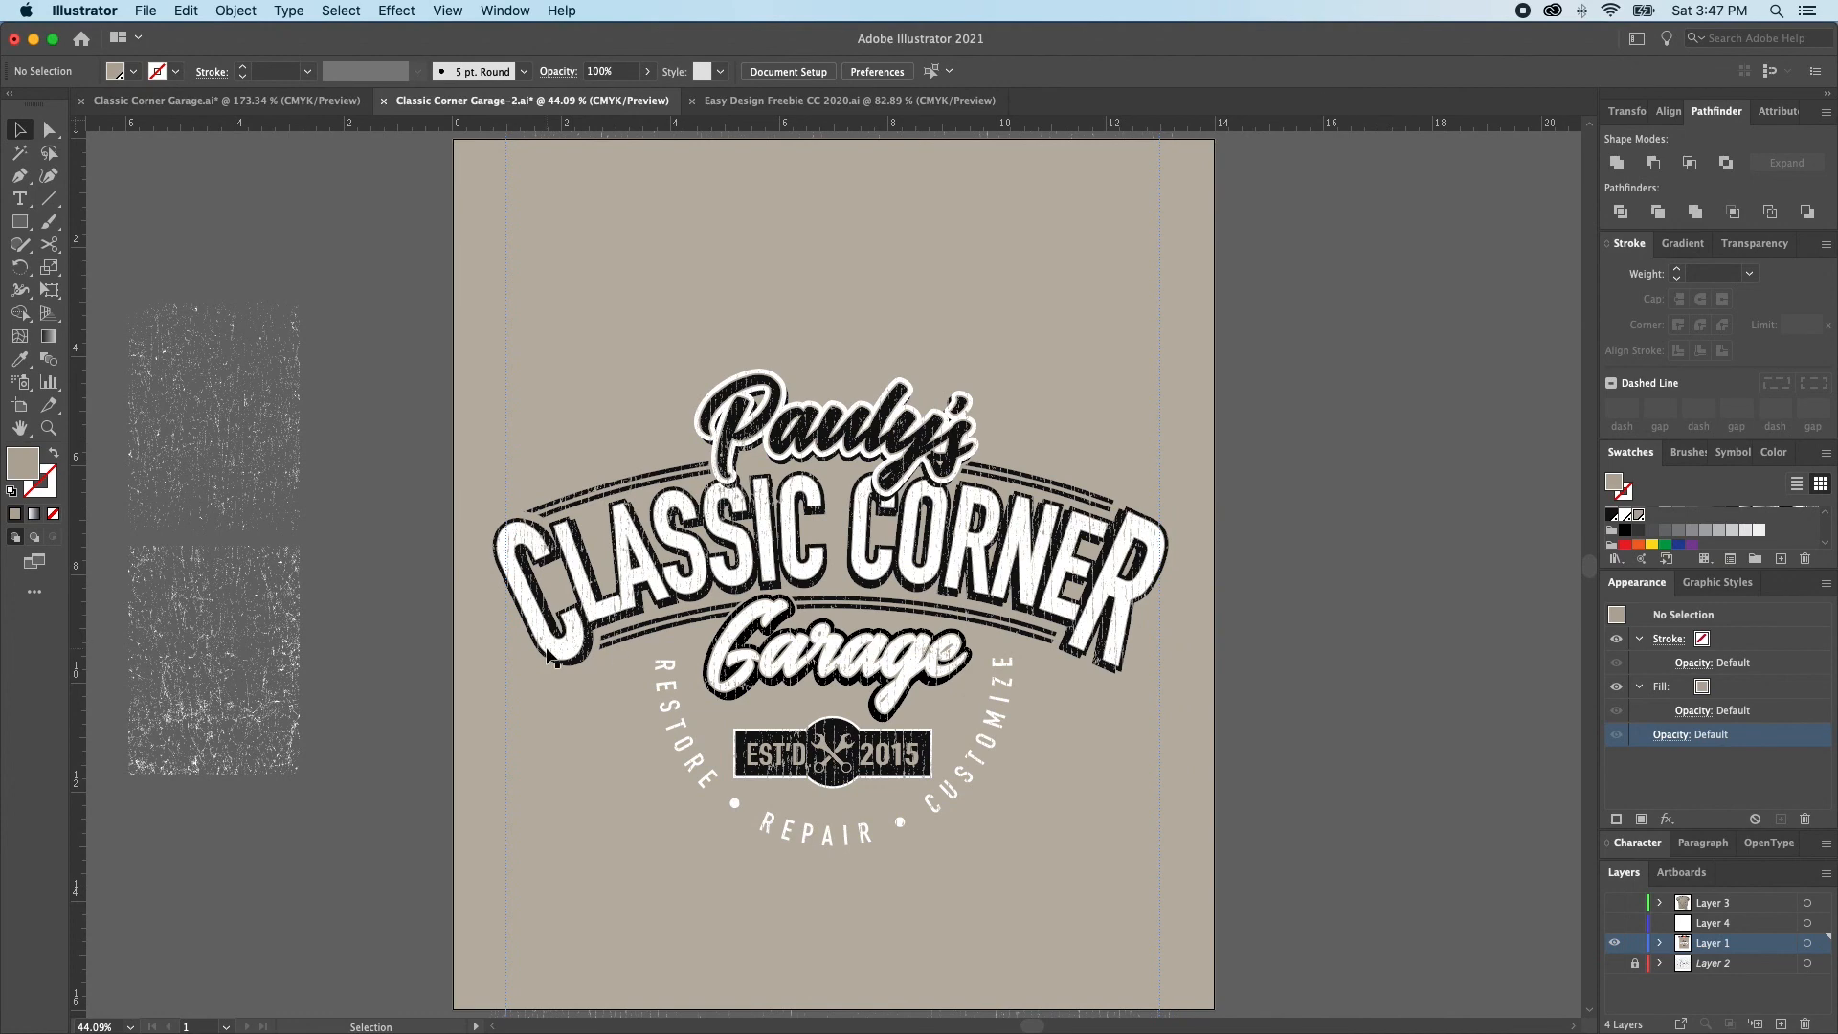
Place the heavy wrinkle overlay over the logo, enlarge it to about 12.7 in wide and fill it with the background tan
left_click_drag(194, 702, 550, 621)
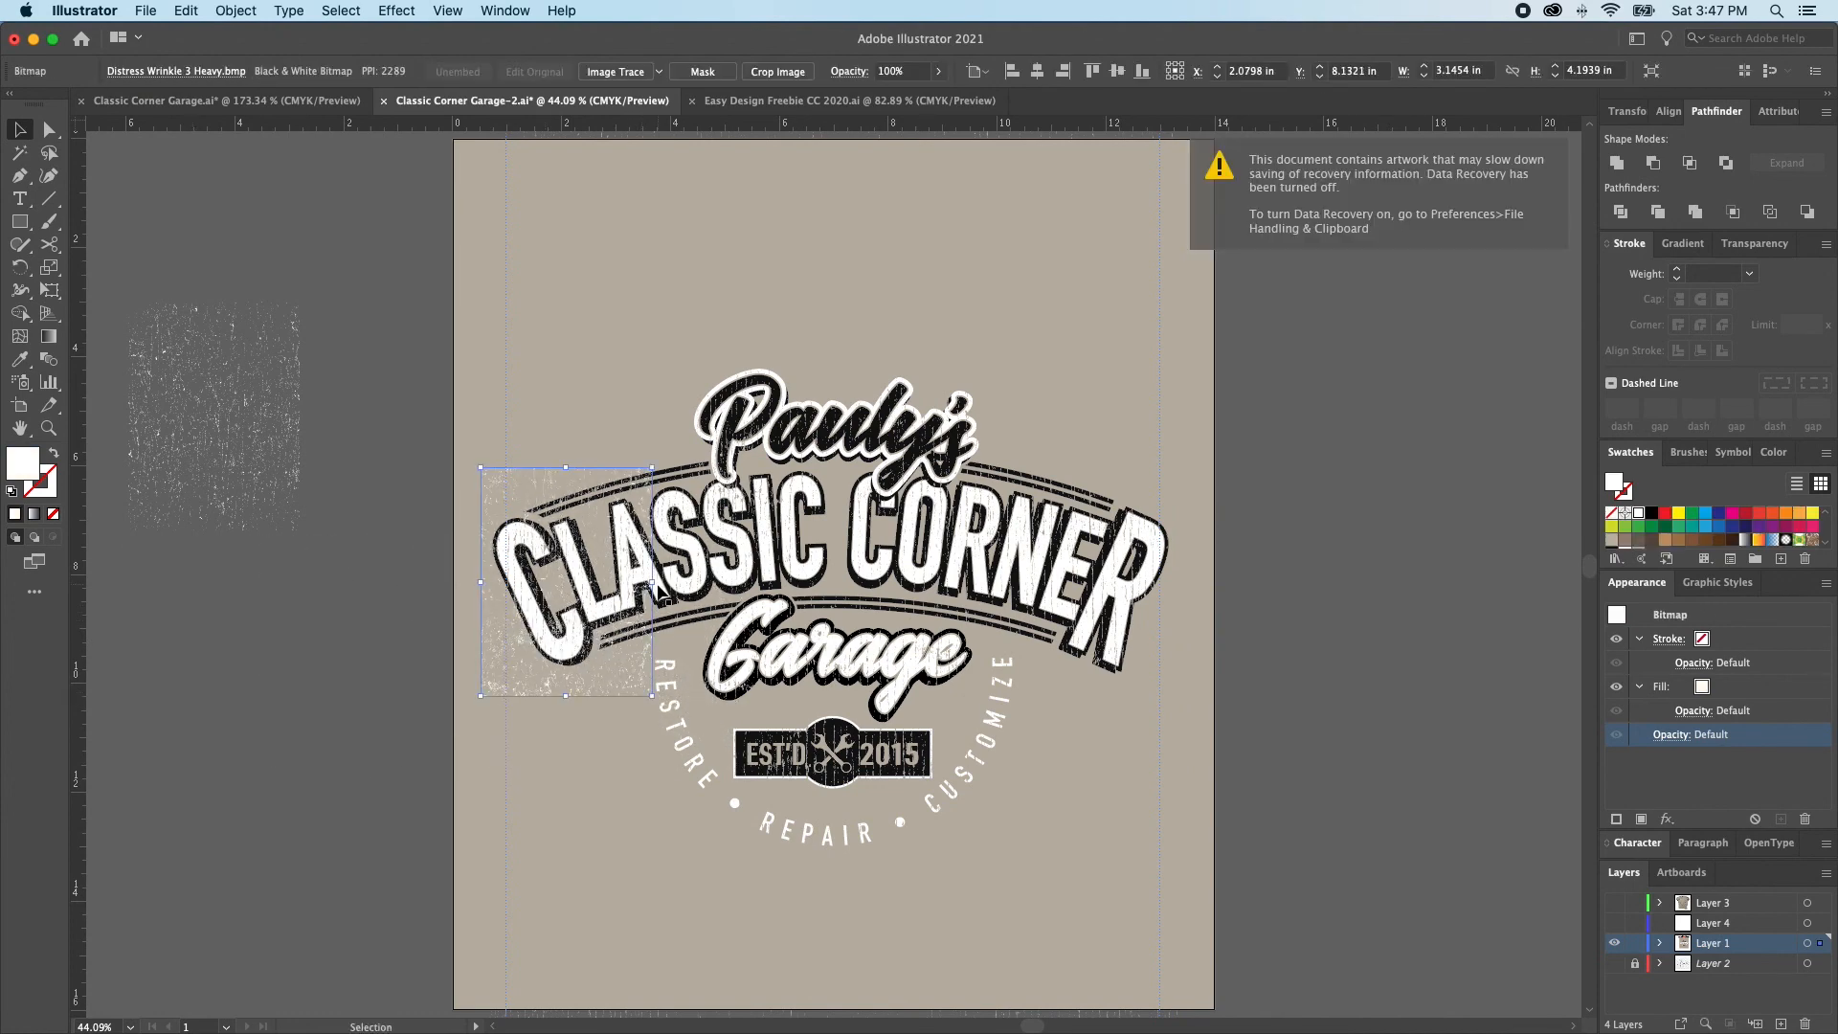
left_click_drag(727, 598, 1172, 662)
scroll(1689, 538, "down", 2)
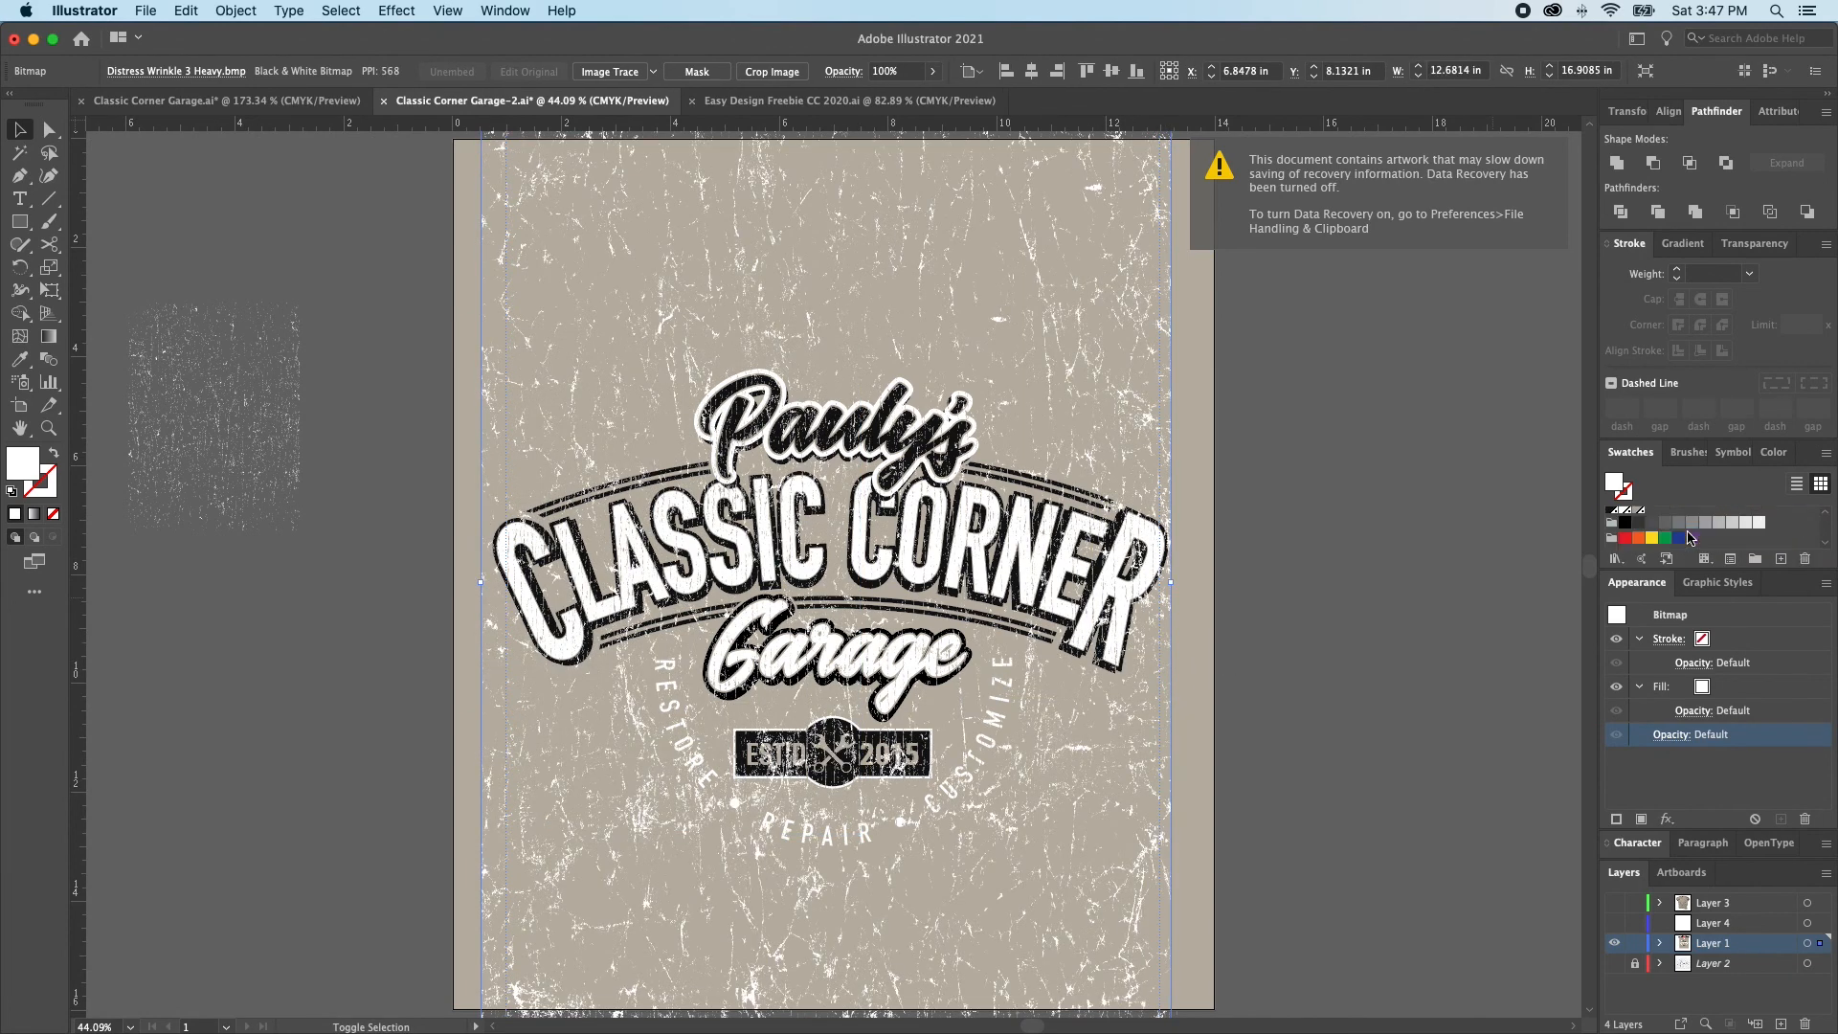
left_click(1643, 517)
Move the heavy wrinkle overlay 16 in horizontally and 0 in vertically, off the artboard
scroll(1320, 570, "up", 1)
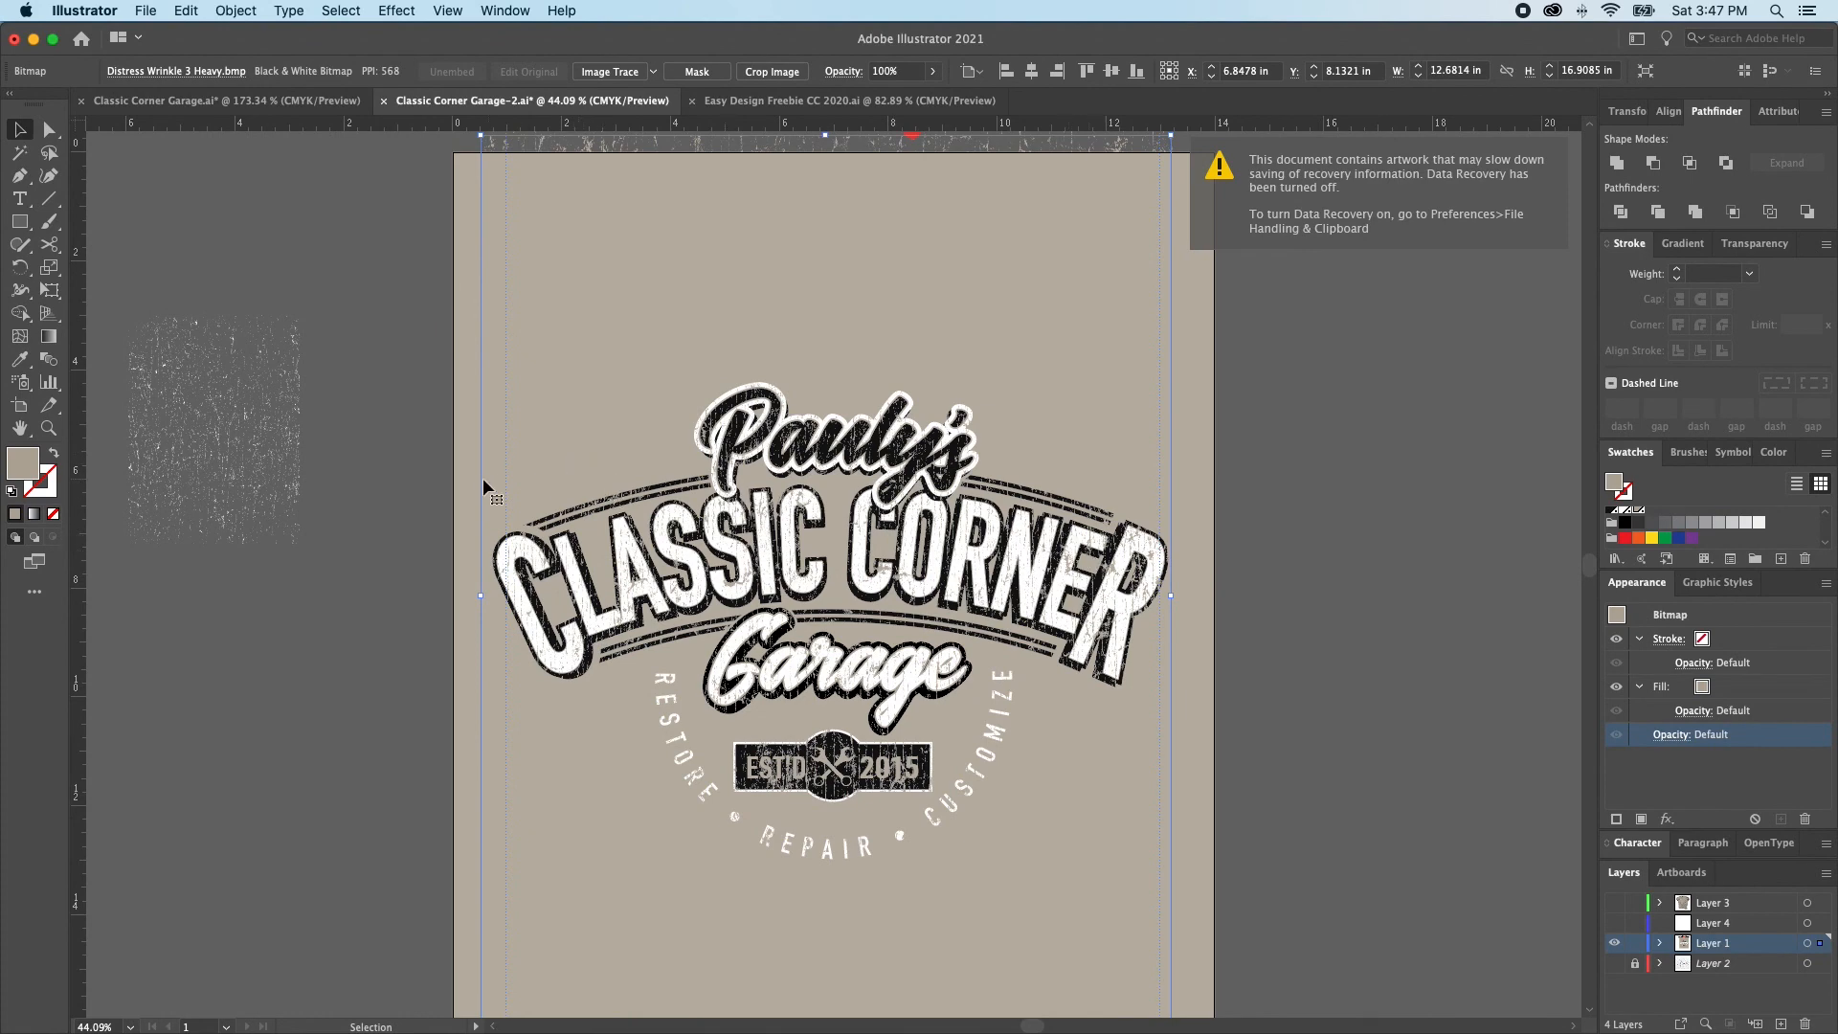
key("Return")
type("1")
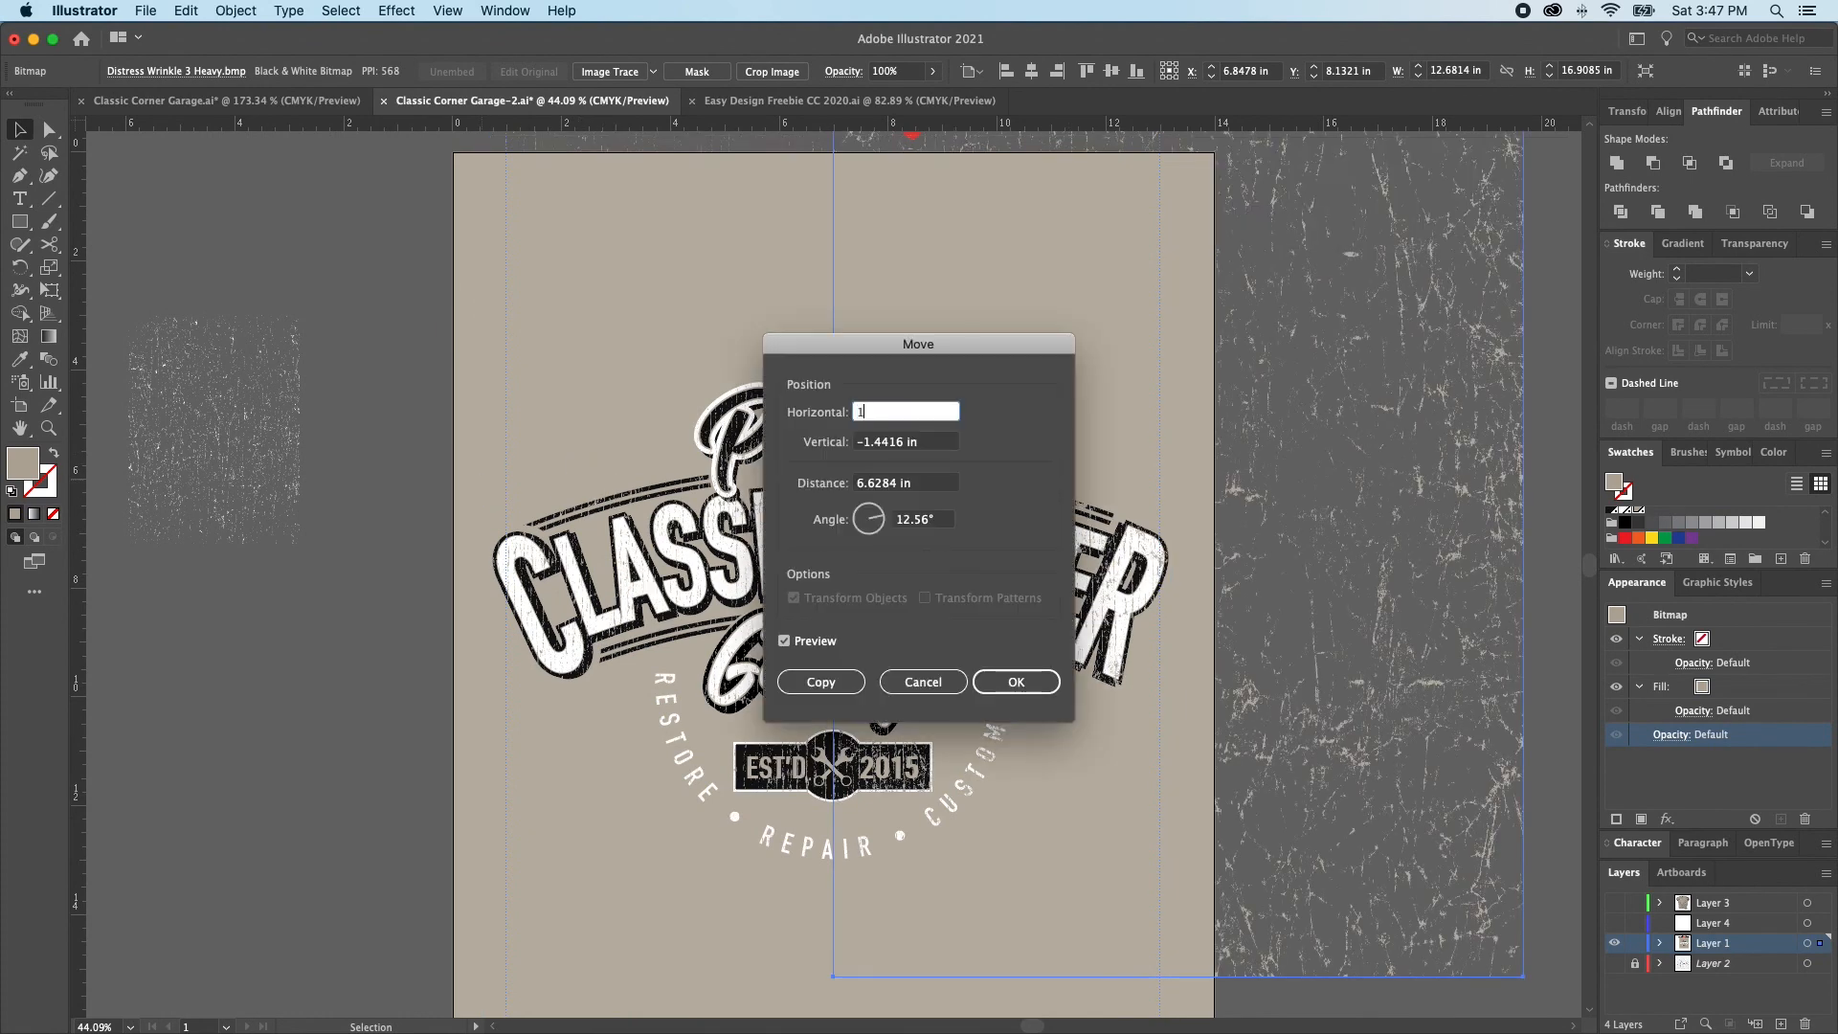
type("6")
key("Tab")
type("0")
key("Tab")
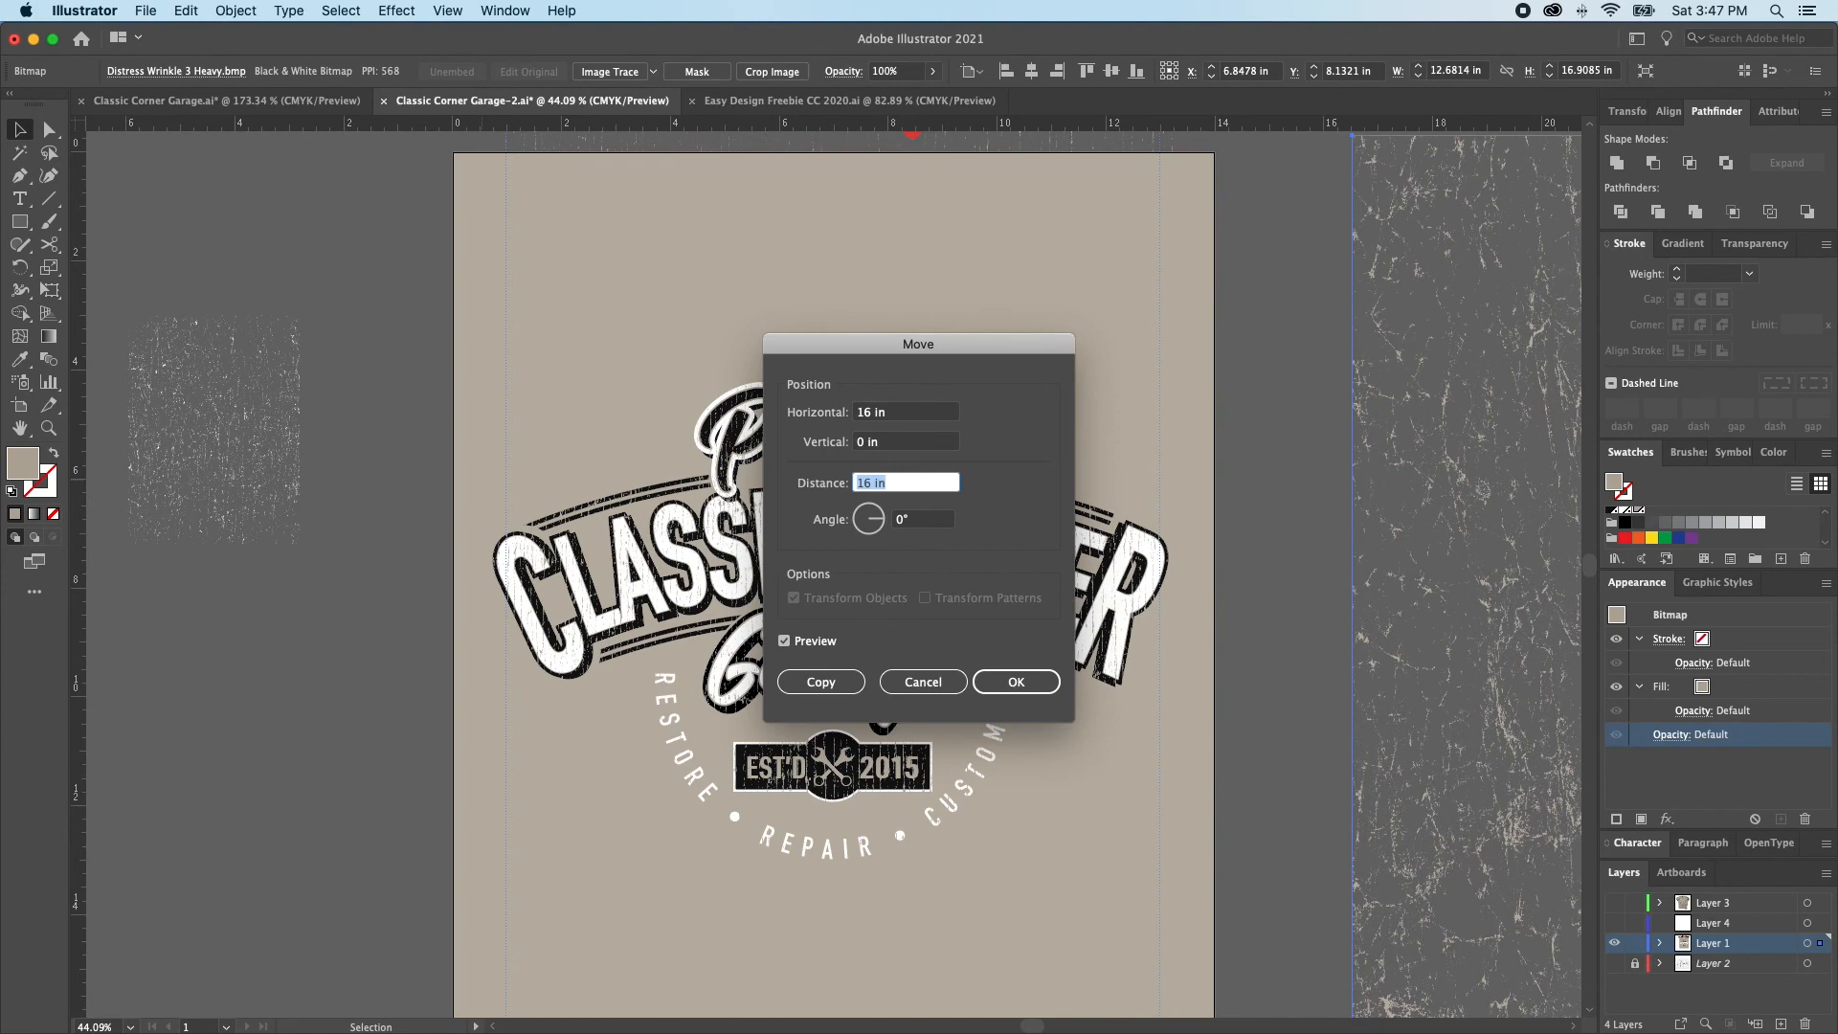
key("Return")
key("super+shift+a")
Place the light wrinkle overlay over the logo, enlarge it to about 12.6 in wide and fill it with the background tan
left_click_drag(210, 440, 572, 591)
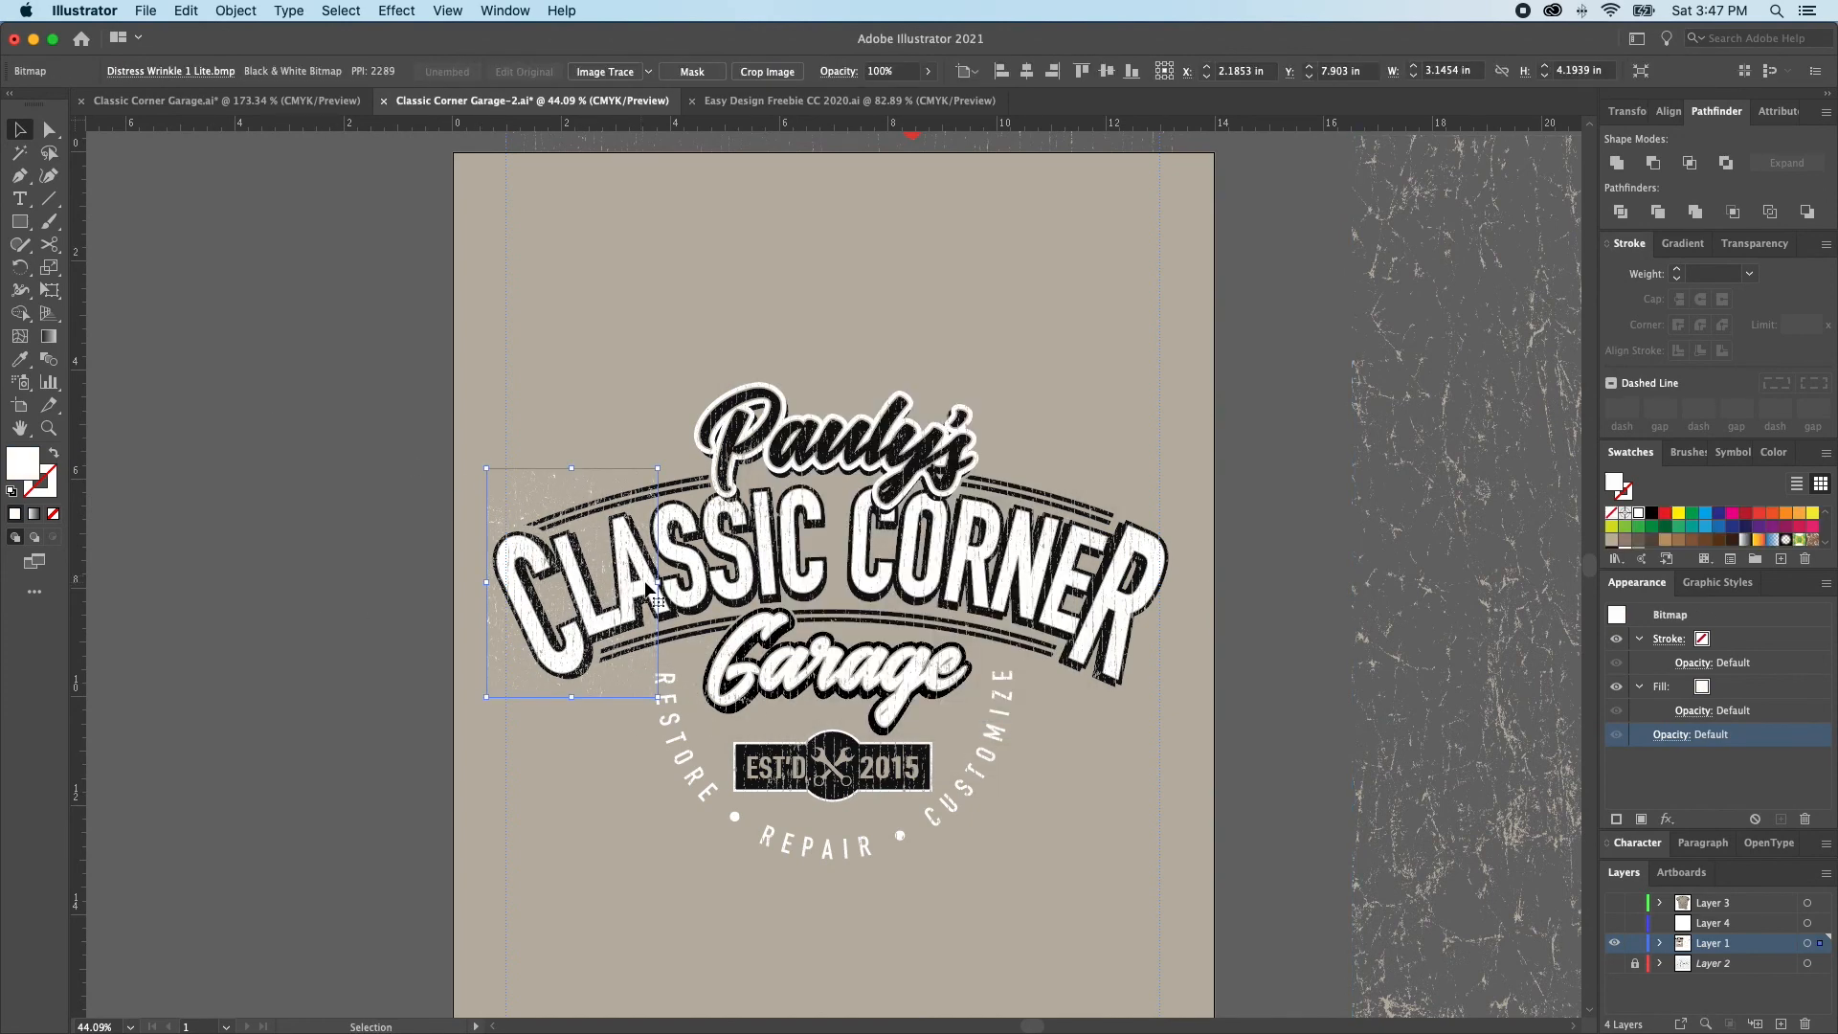
left_click_drag(1010, 643, 1175, 668)
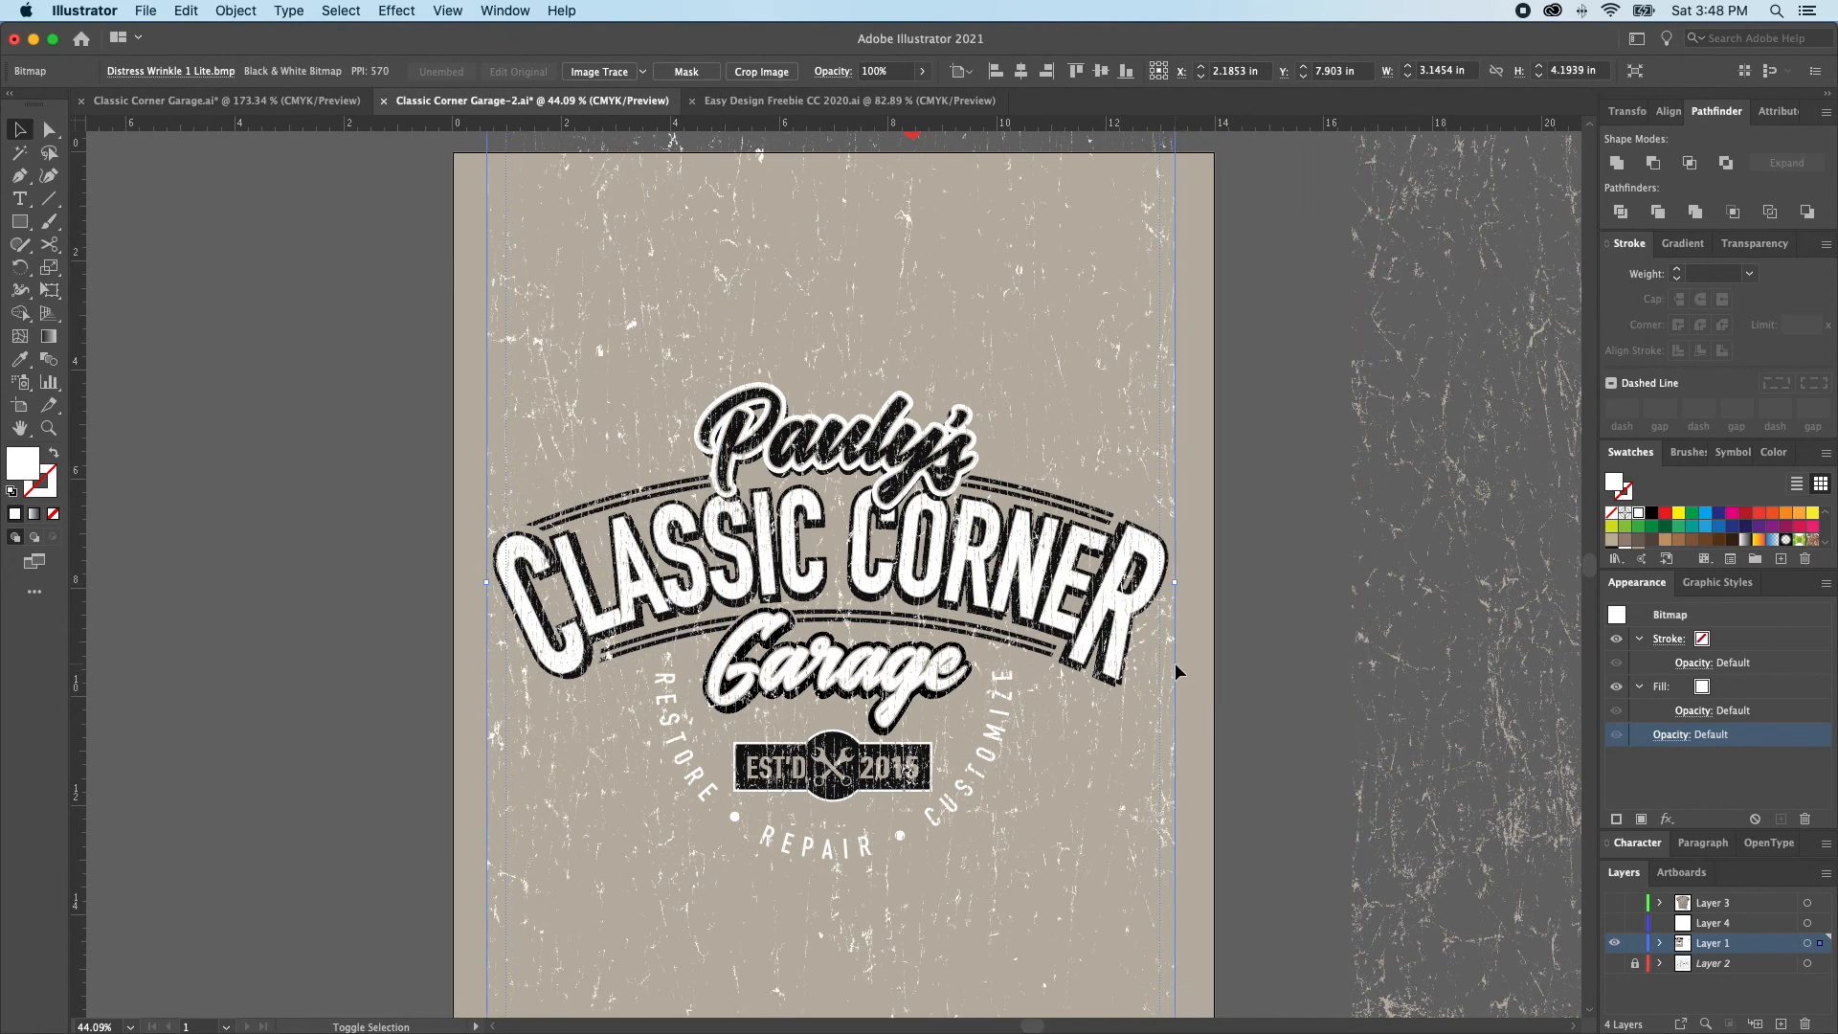
scroll(1675, 526, "down", 2)
left_click(1638, 535)
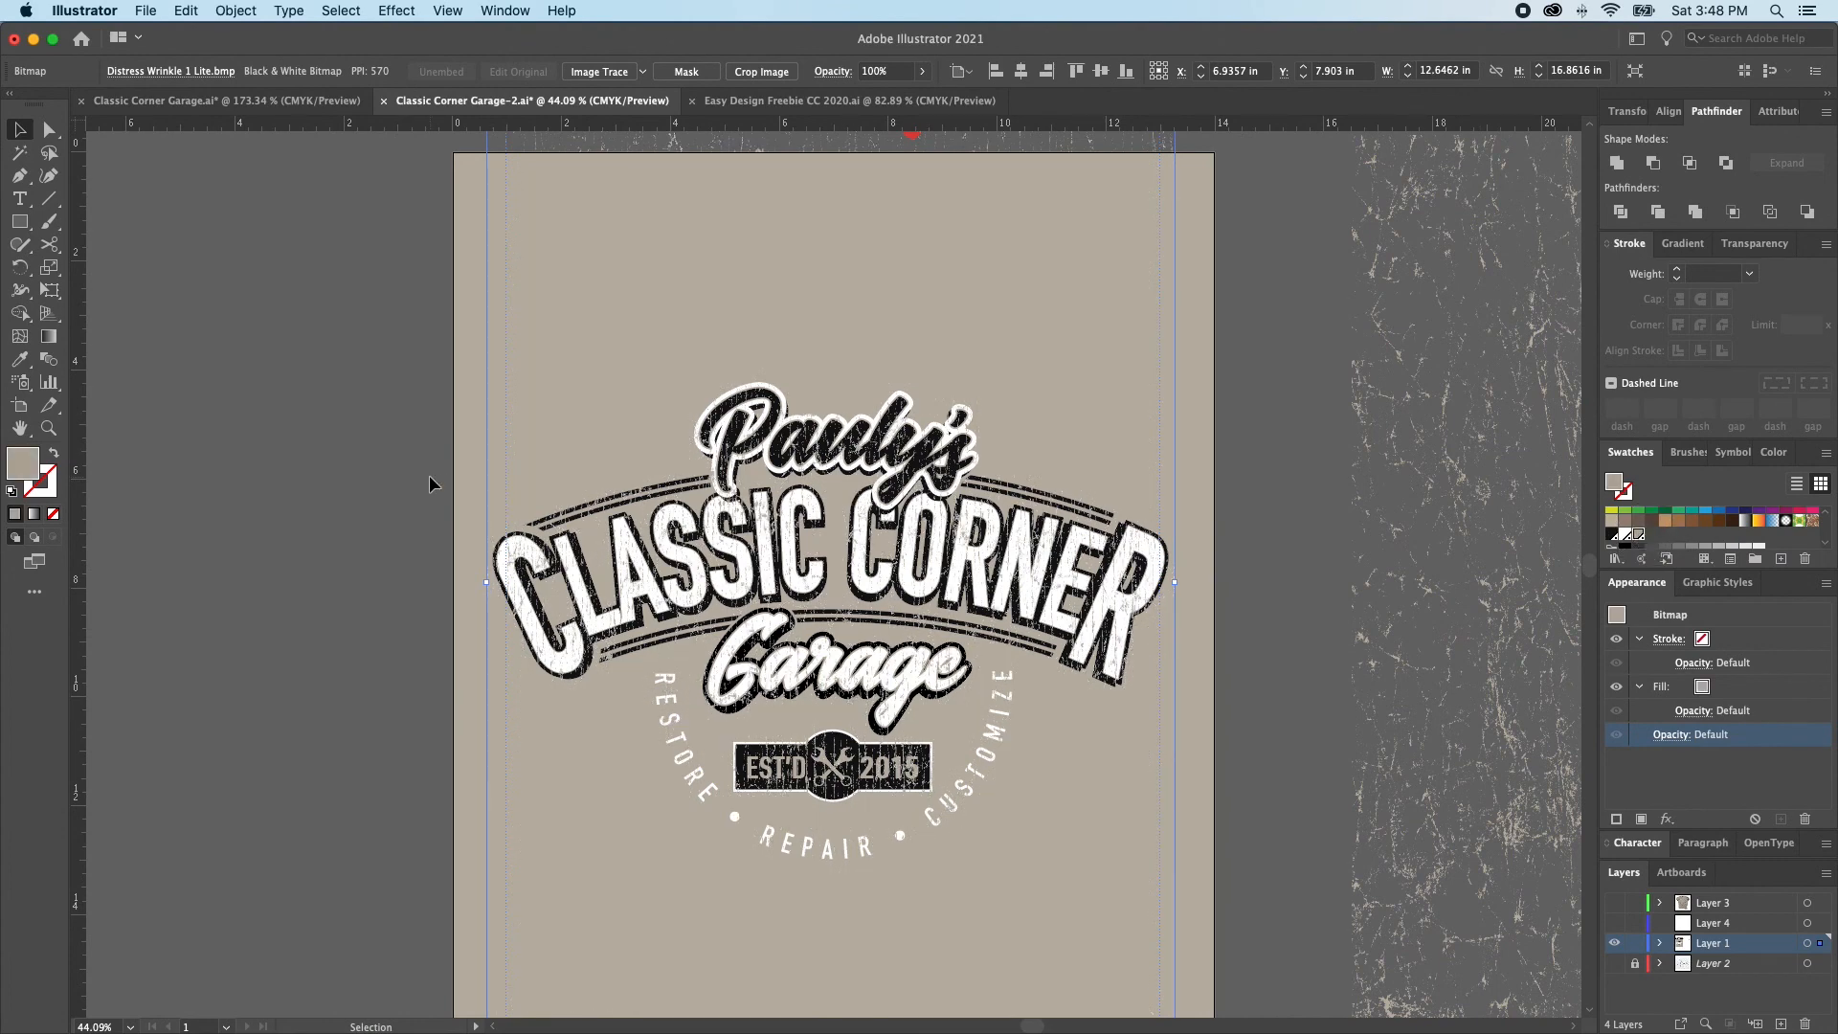
left_click_drag(829, 441, 1014, 653)
key("super+shift+a")
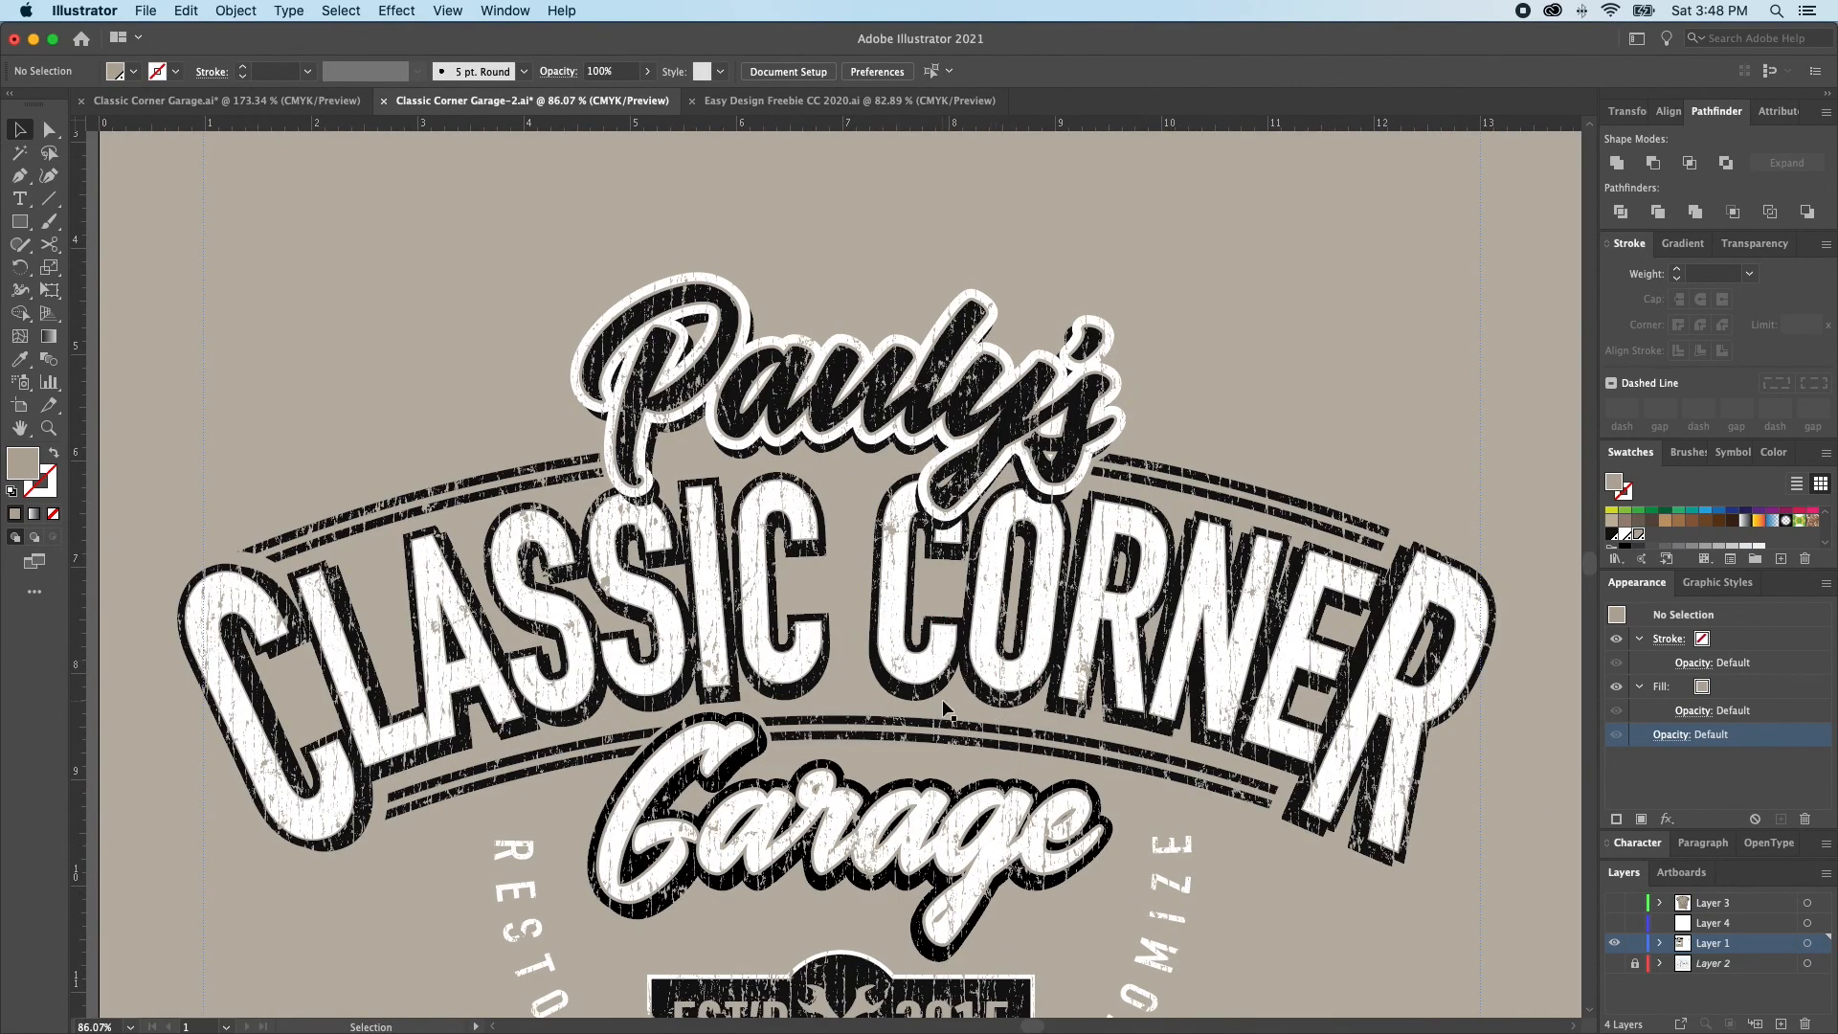
Scale the vertical-line overlay non-uniformly to 50% horizontally and 100% vertically
scroll(957, 698, "down", 3)
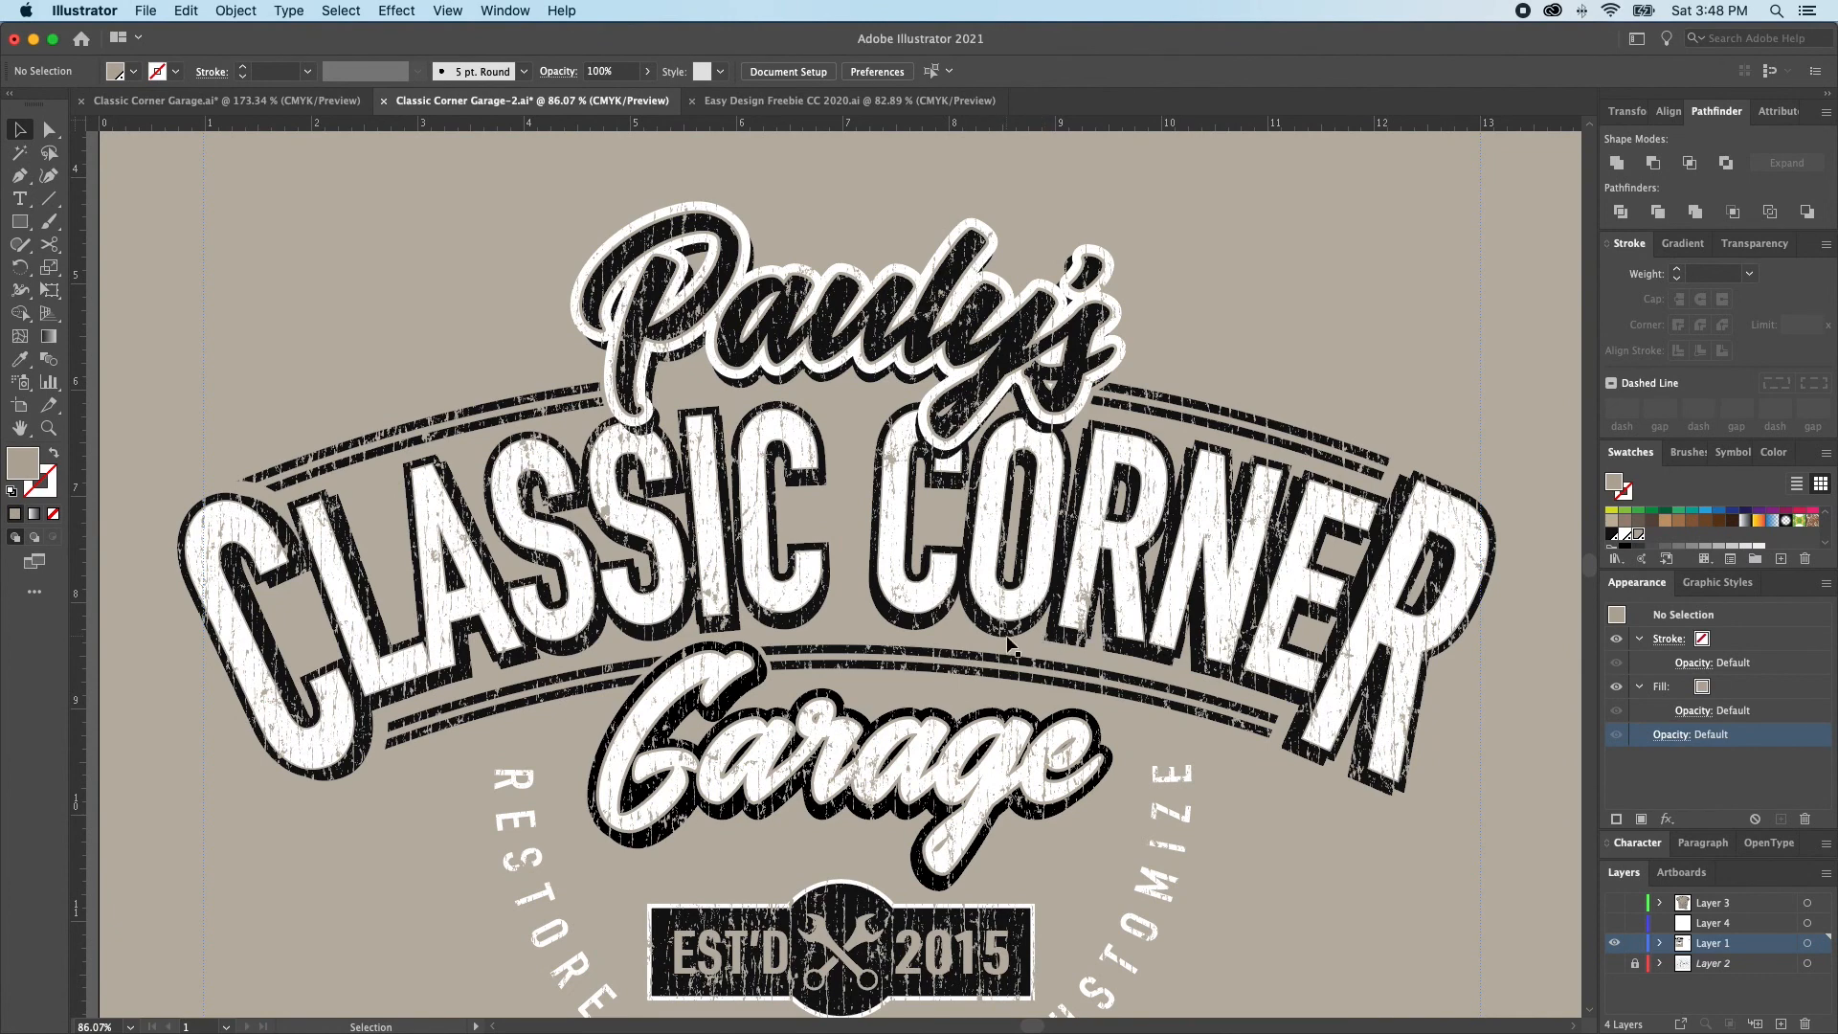
scroll(1014, 652, "down", 3)
key("super+minus")
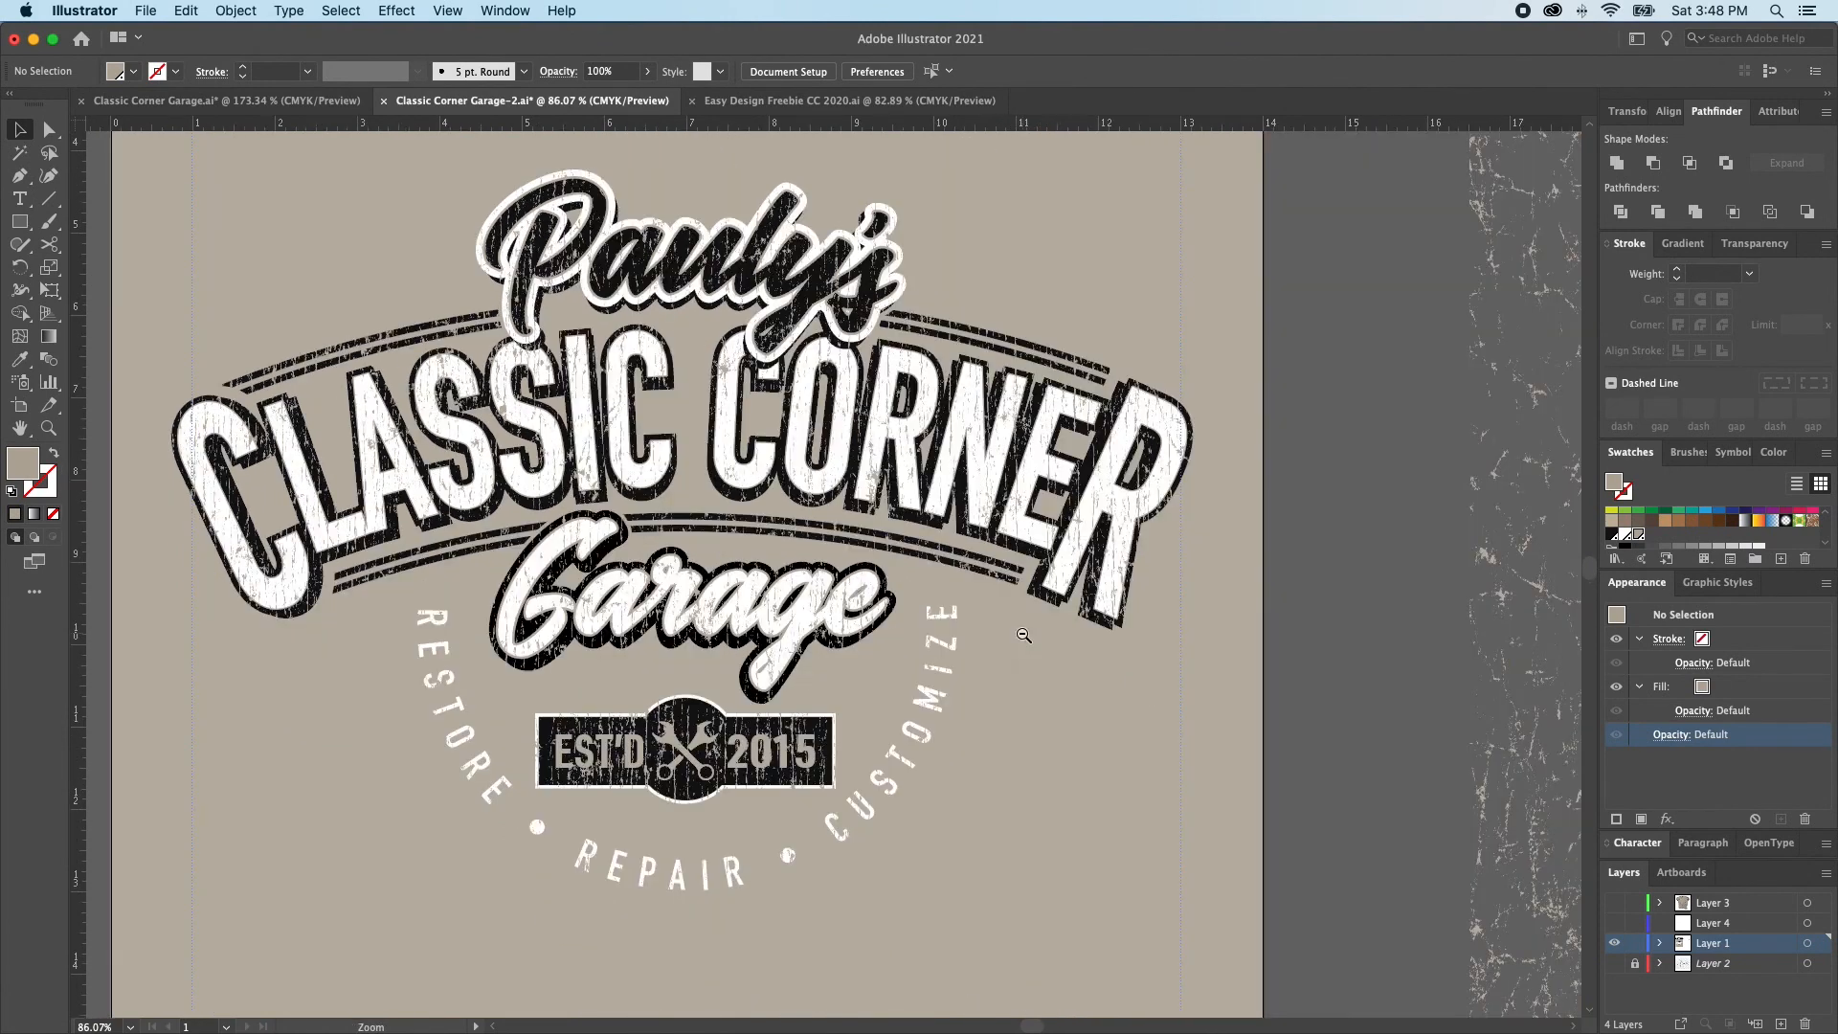
key("a")
left_click(1057, 633)
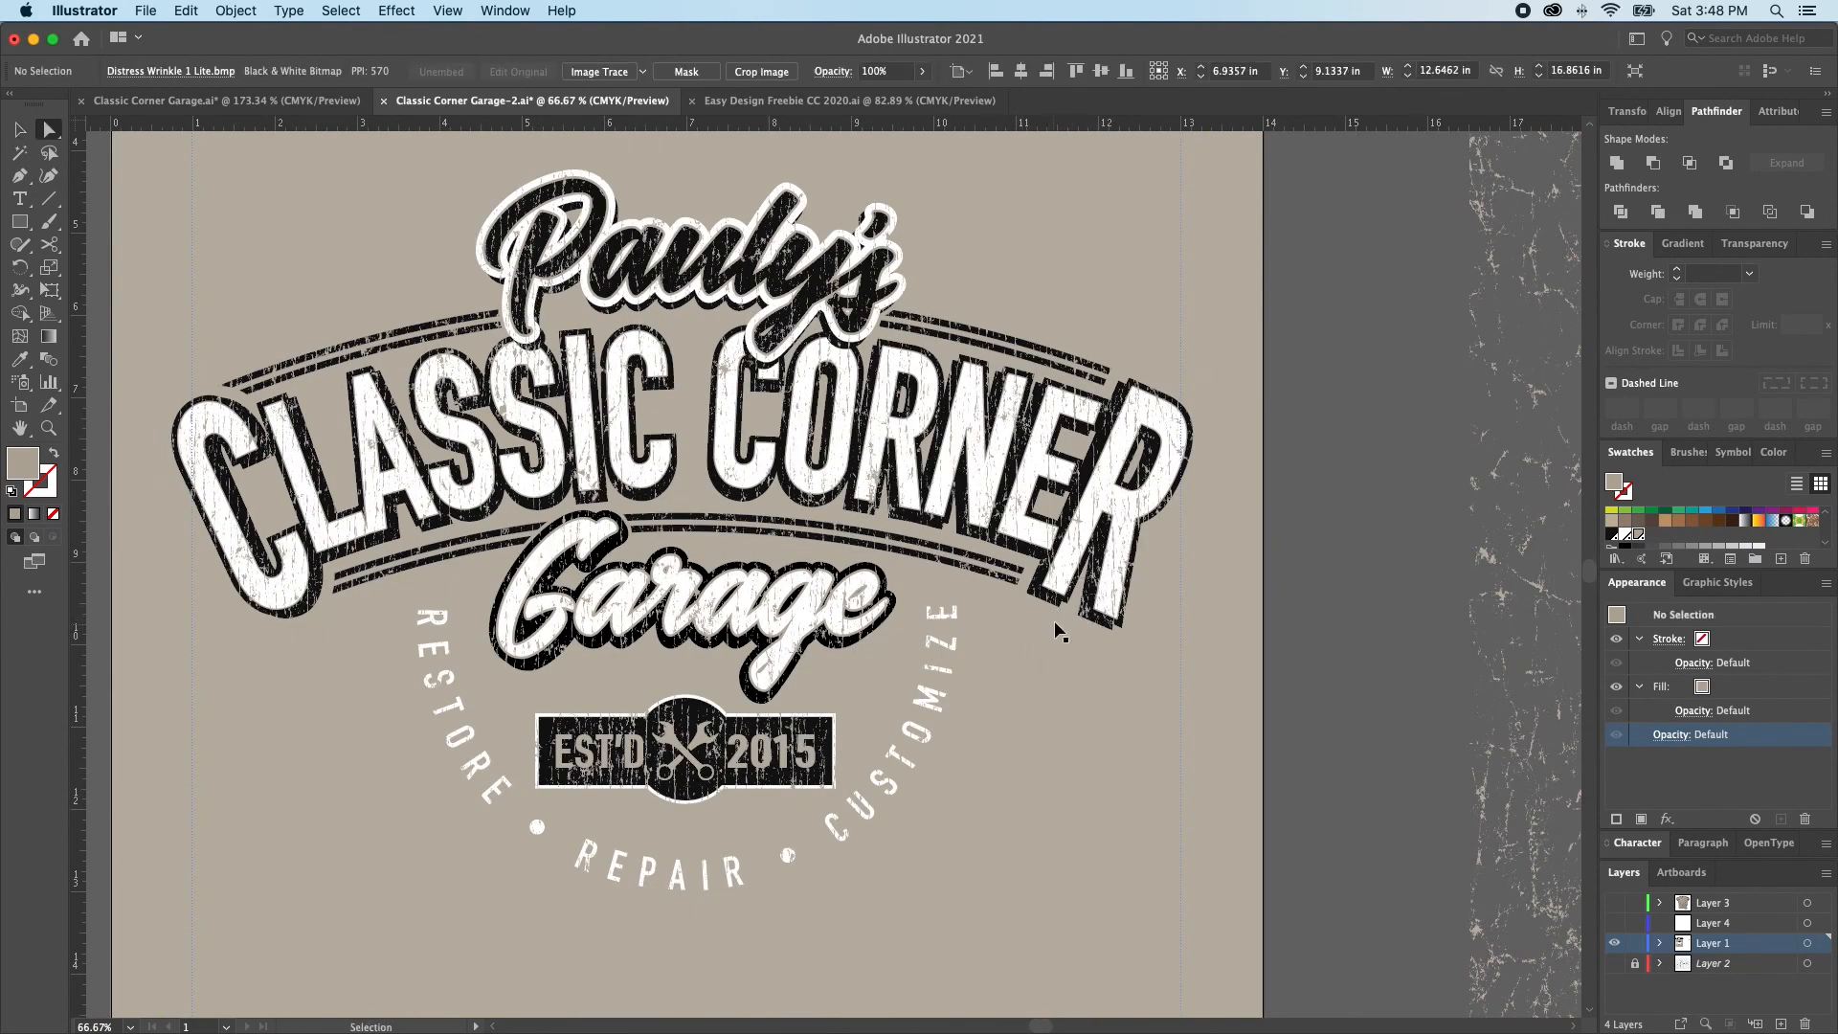
key("v")
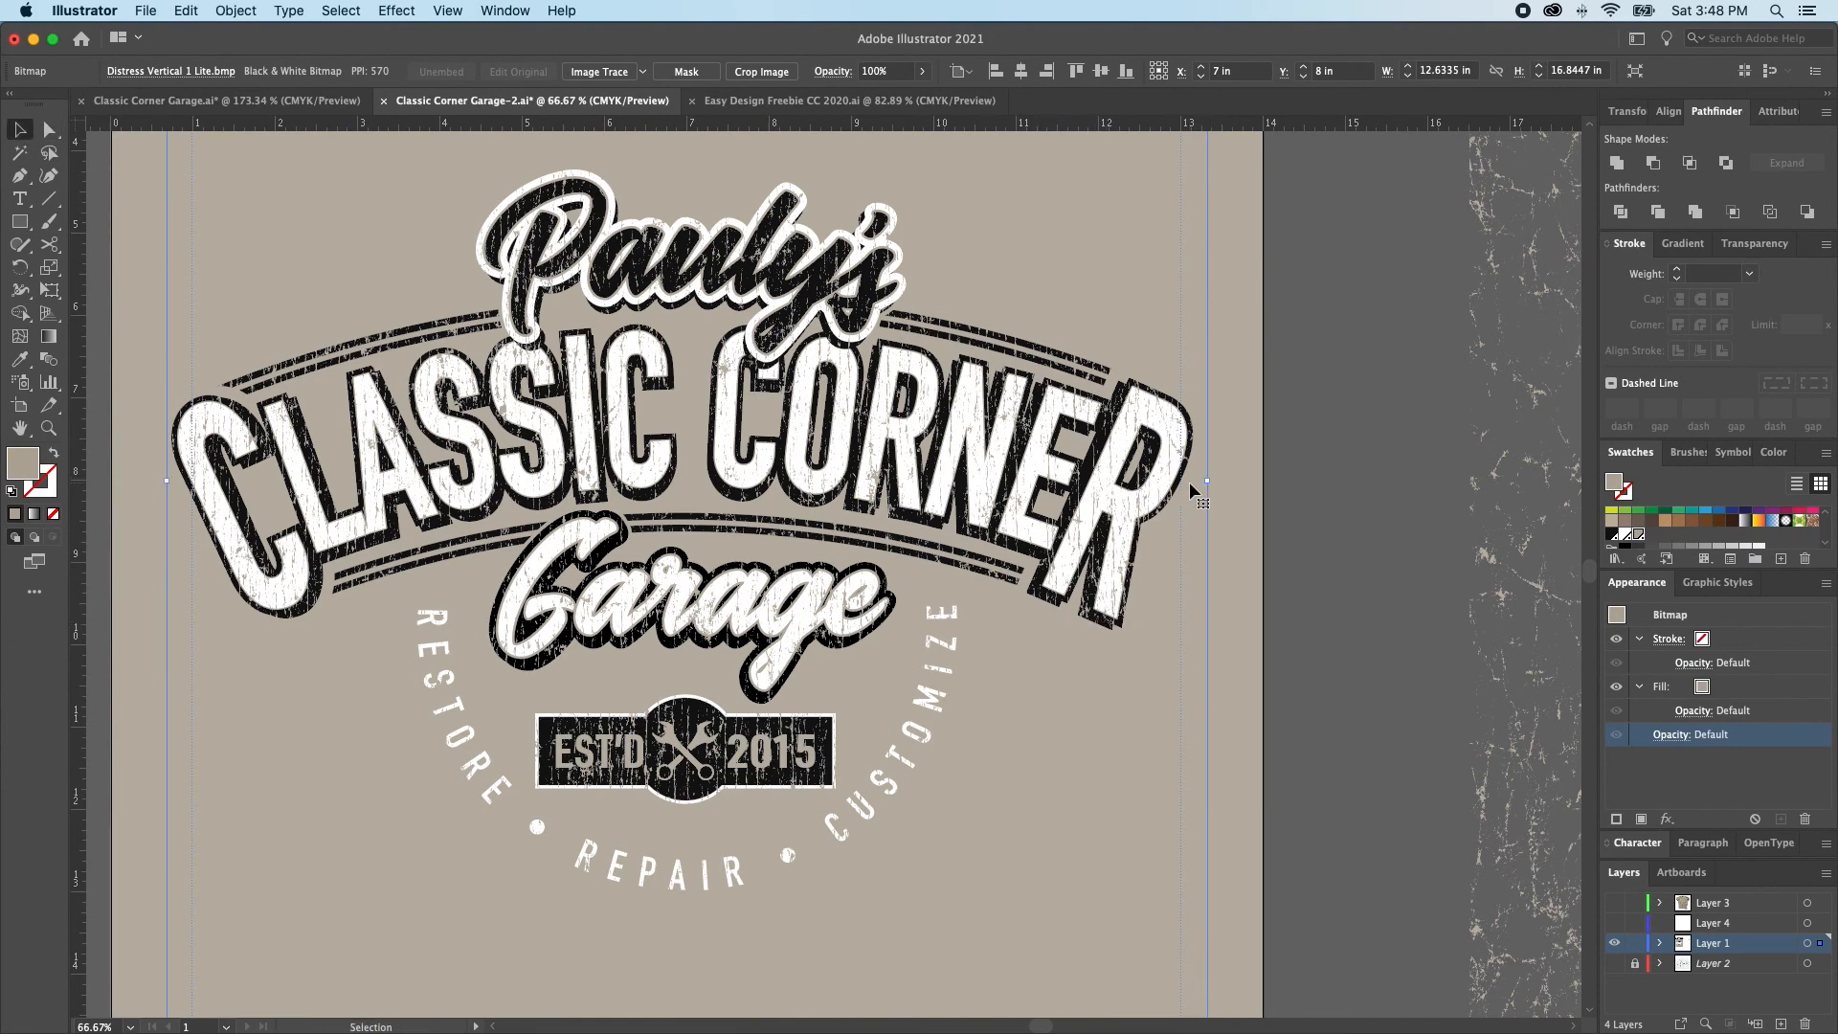
key("s")
key("Return")
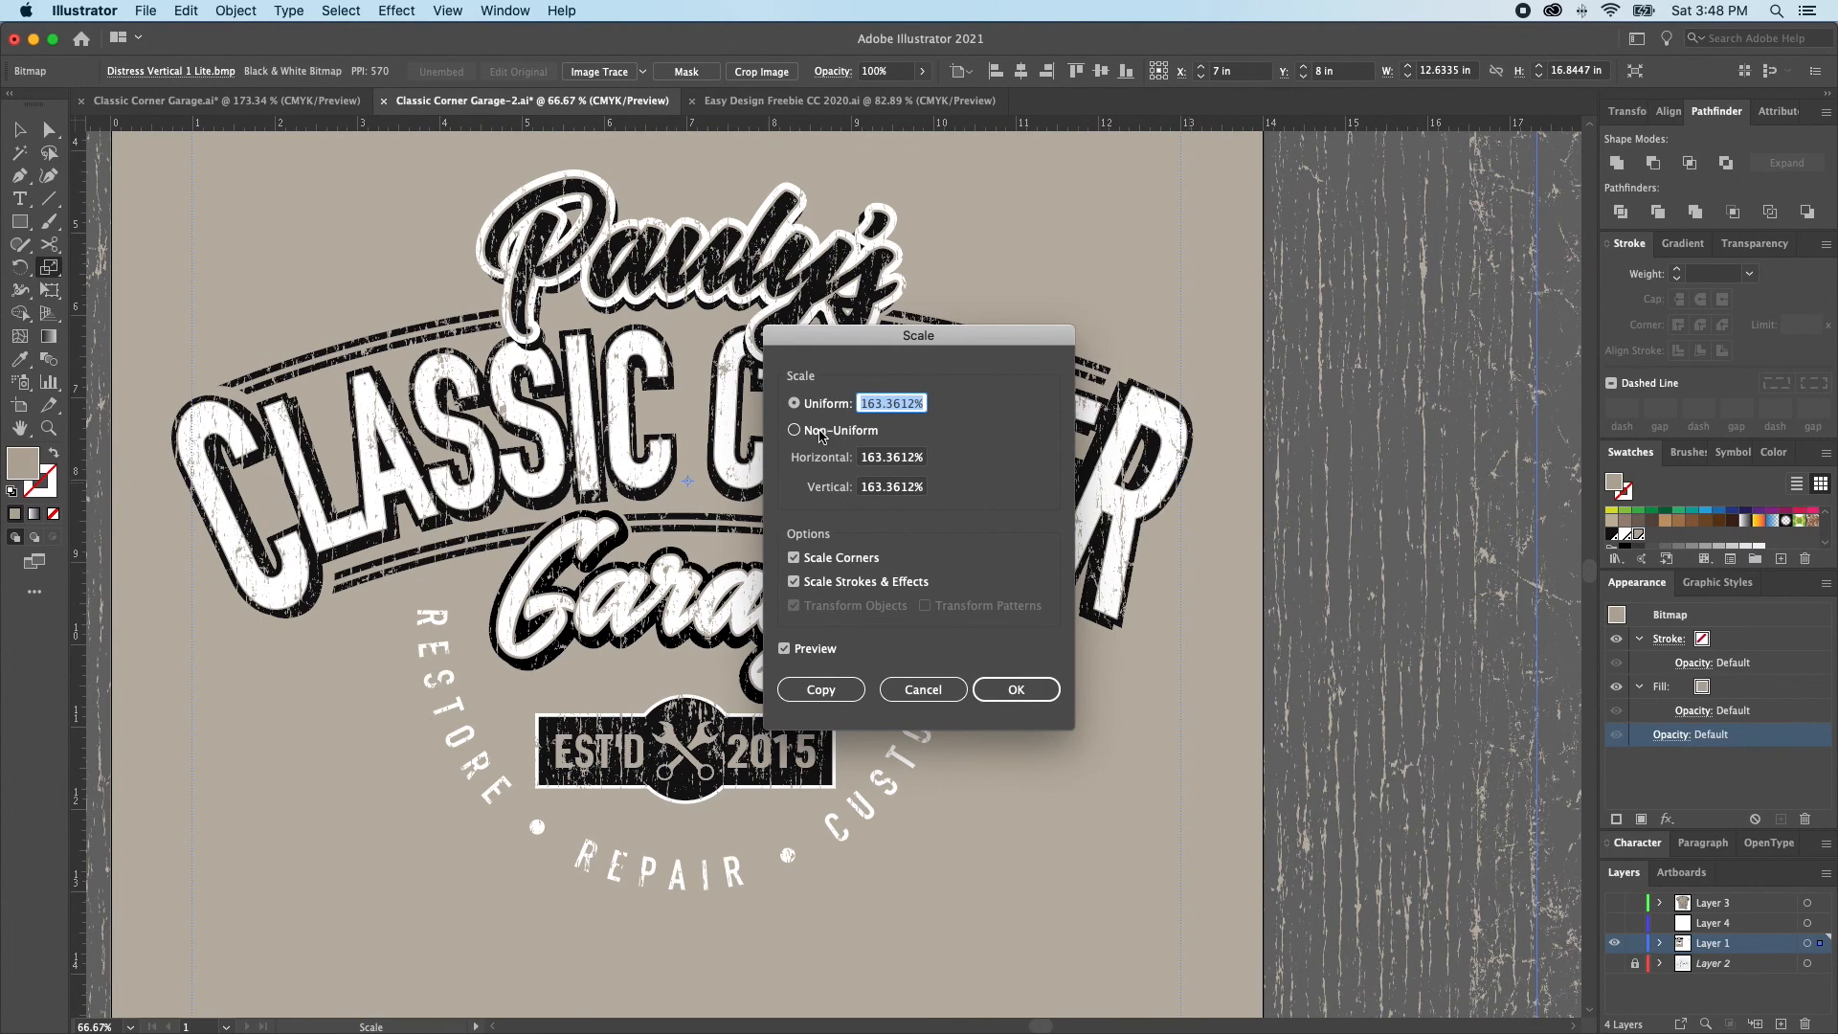
type("100")
key("Tab")
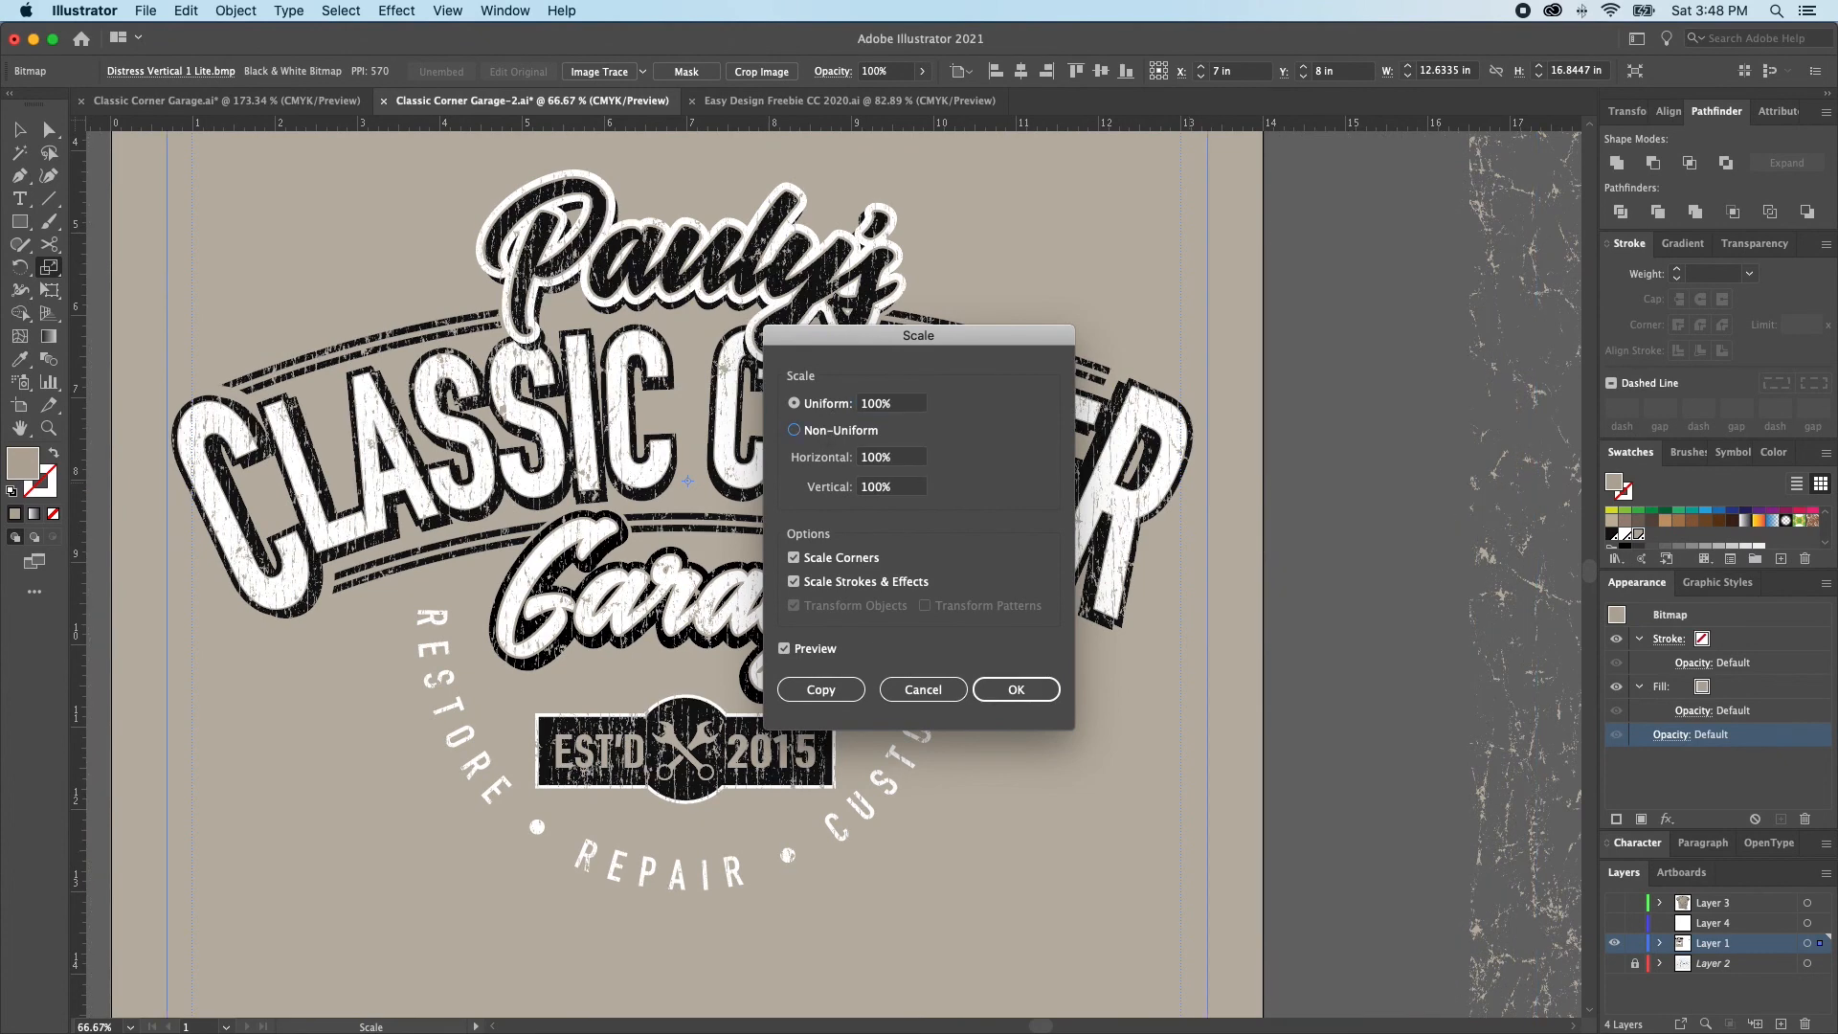
left_click(874, 463)
type("5")
key("Return")
Duplicate the narrowed vertical-line overlay in outline view so the copy sits edge to edge beside the original
key("a")
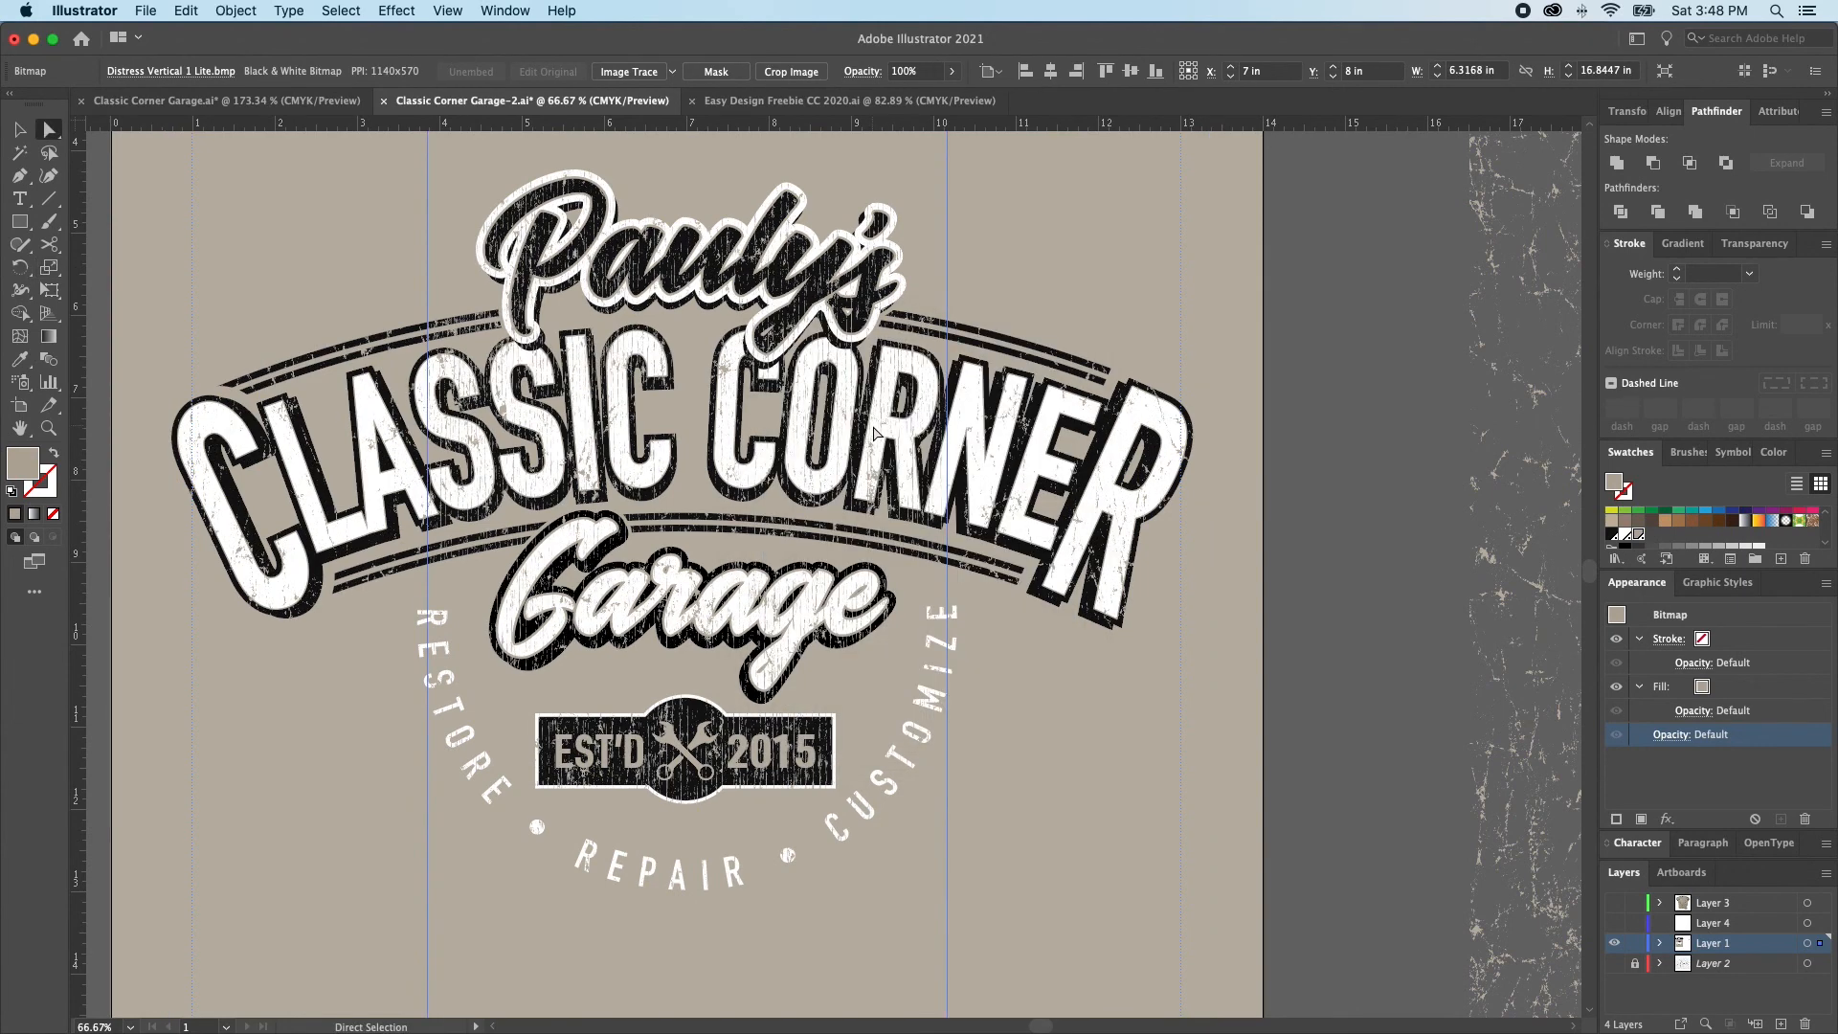
left_click_drag(496, 210, 1096, 237)
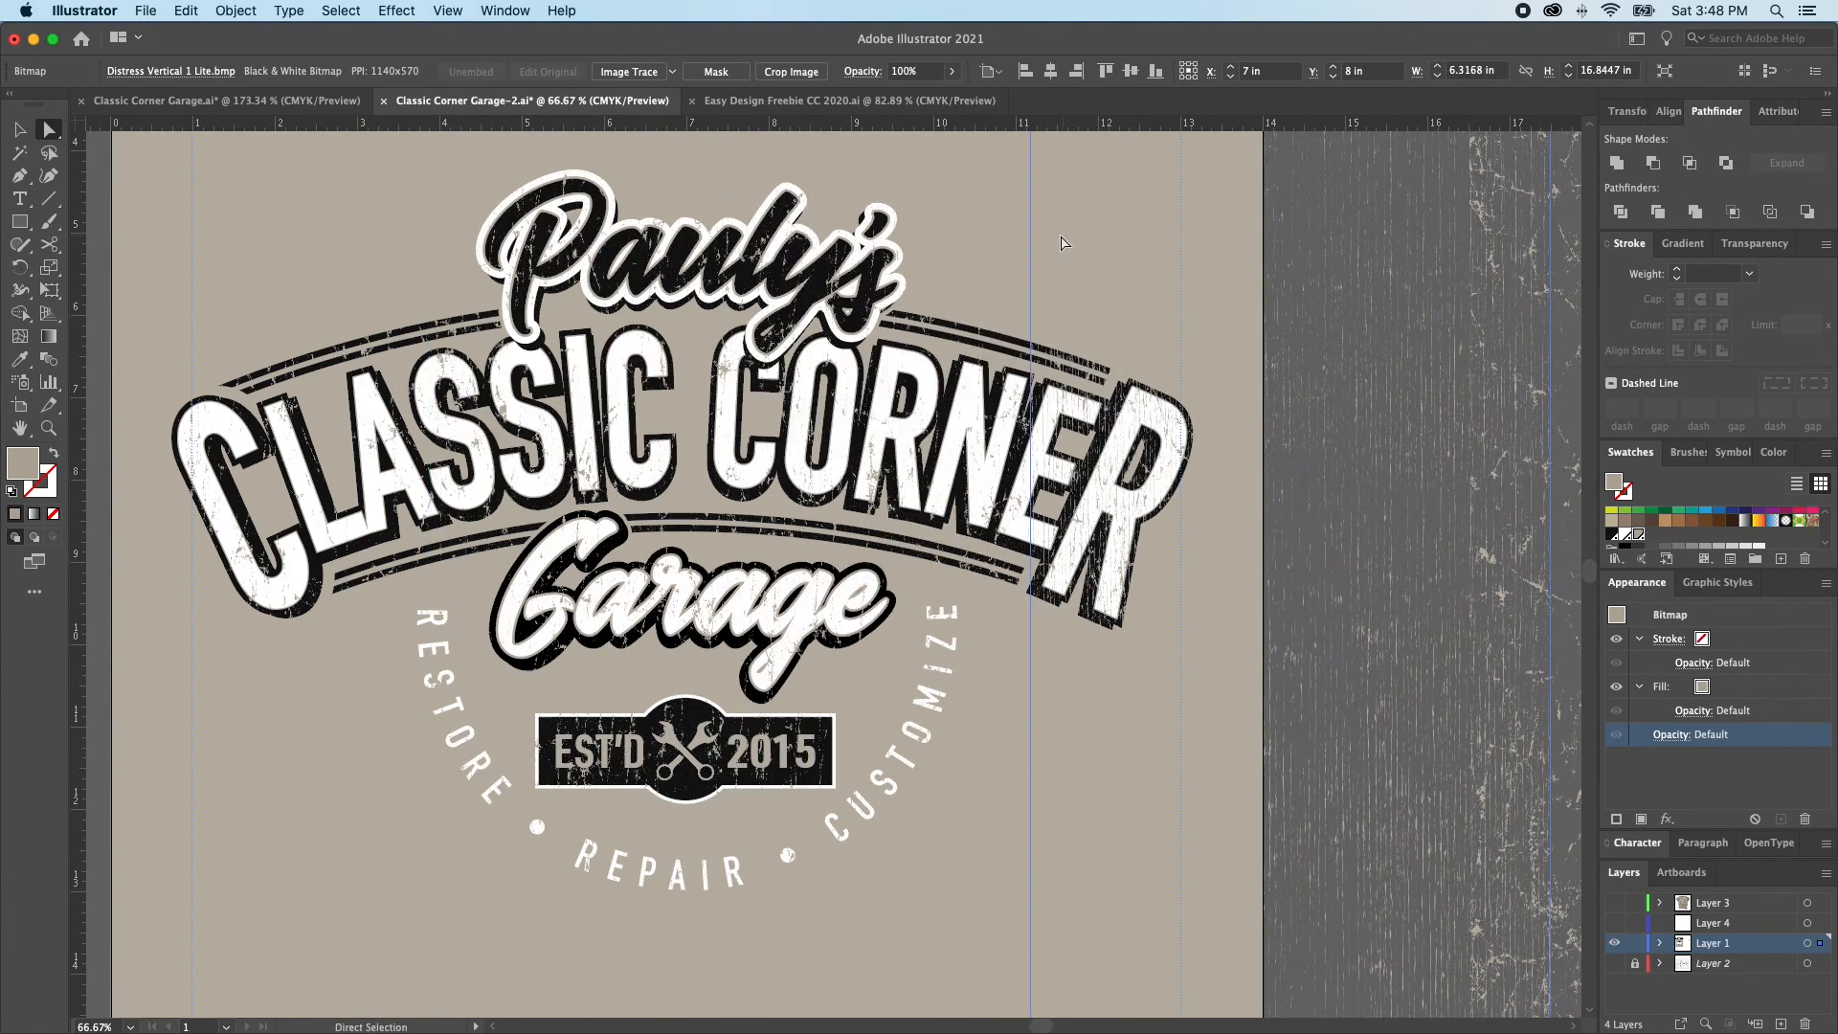
key("super+y")
key("super+z")
left_click(443, 257)
left_click(427, 244, "alt")
left_click_drag(429, 247, 947, 235)
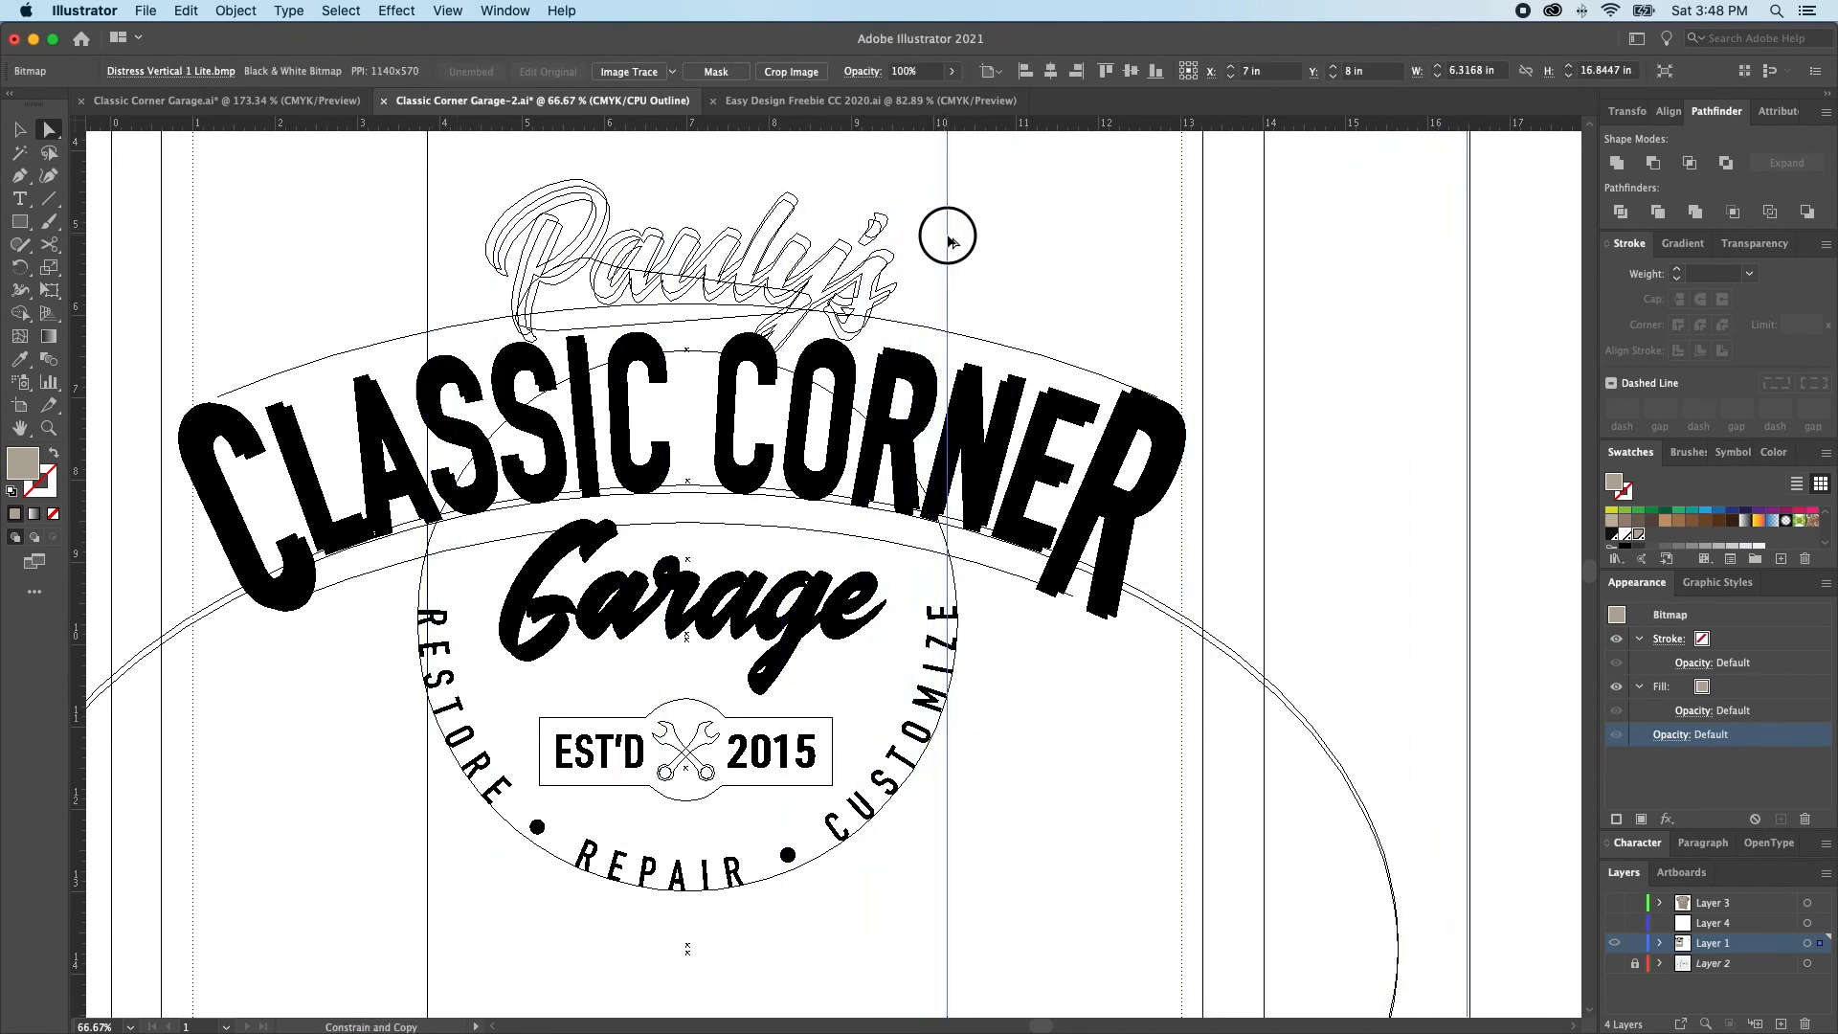
Group the two vertical-line overlays, center the group horizontally on the artboard and return to the preview view
left_click(429, 196, "shift")
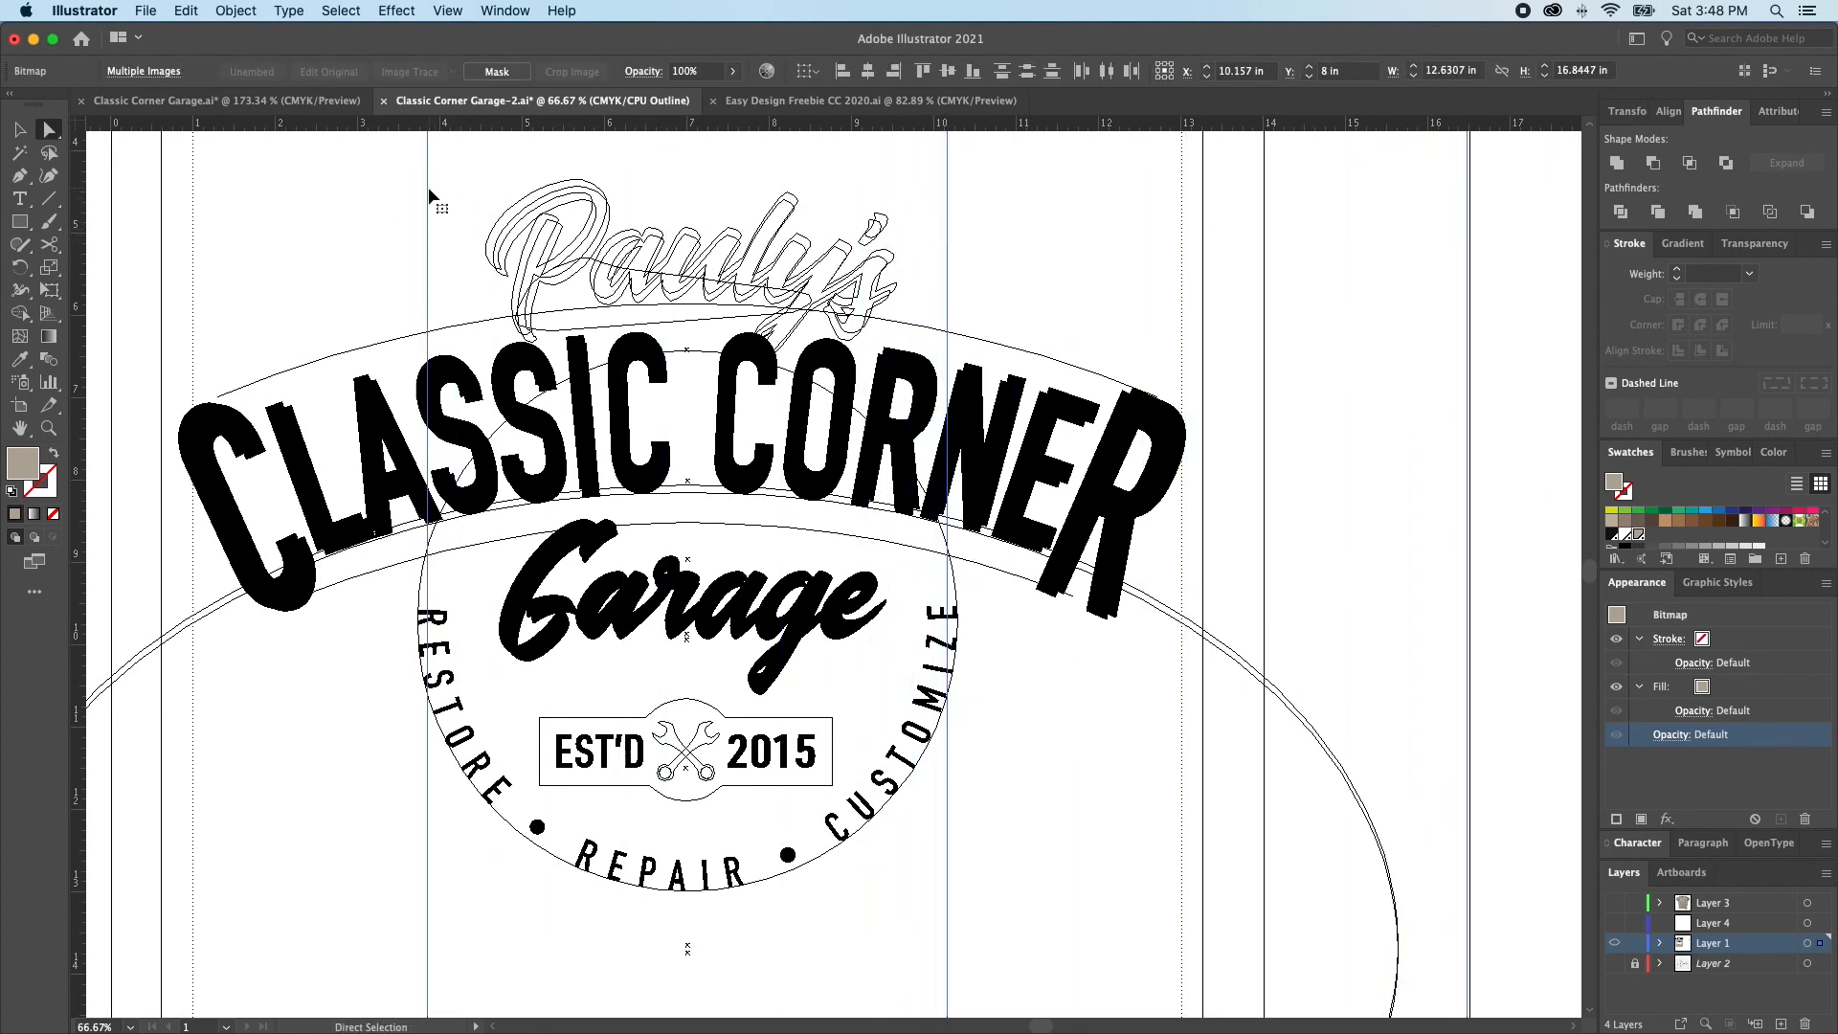
key("super+g")
left_click(832, 72)
key("super+y")
key("shift+super+a")
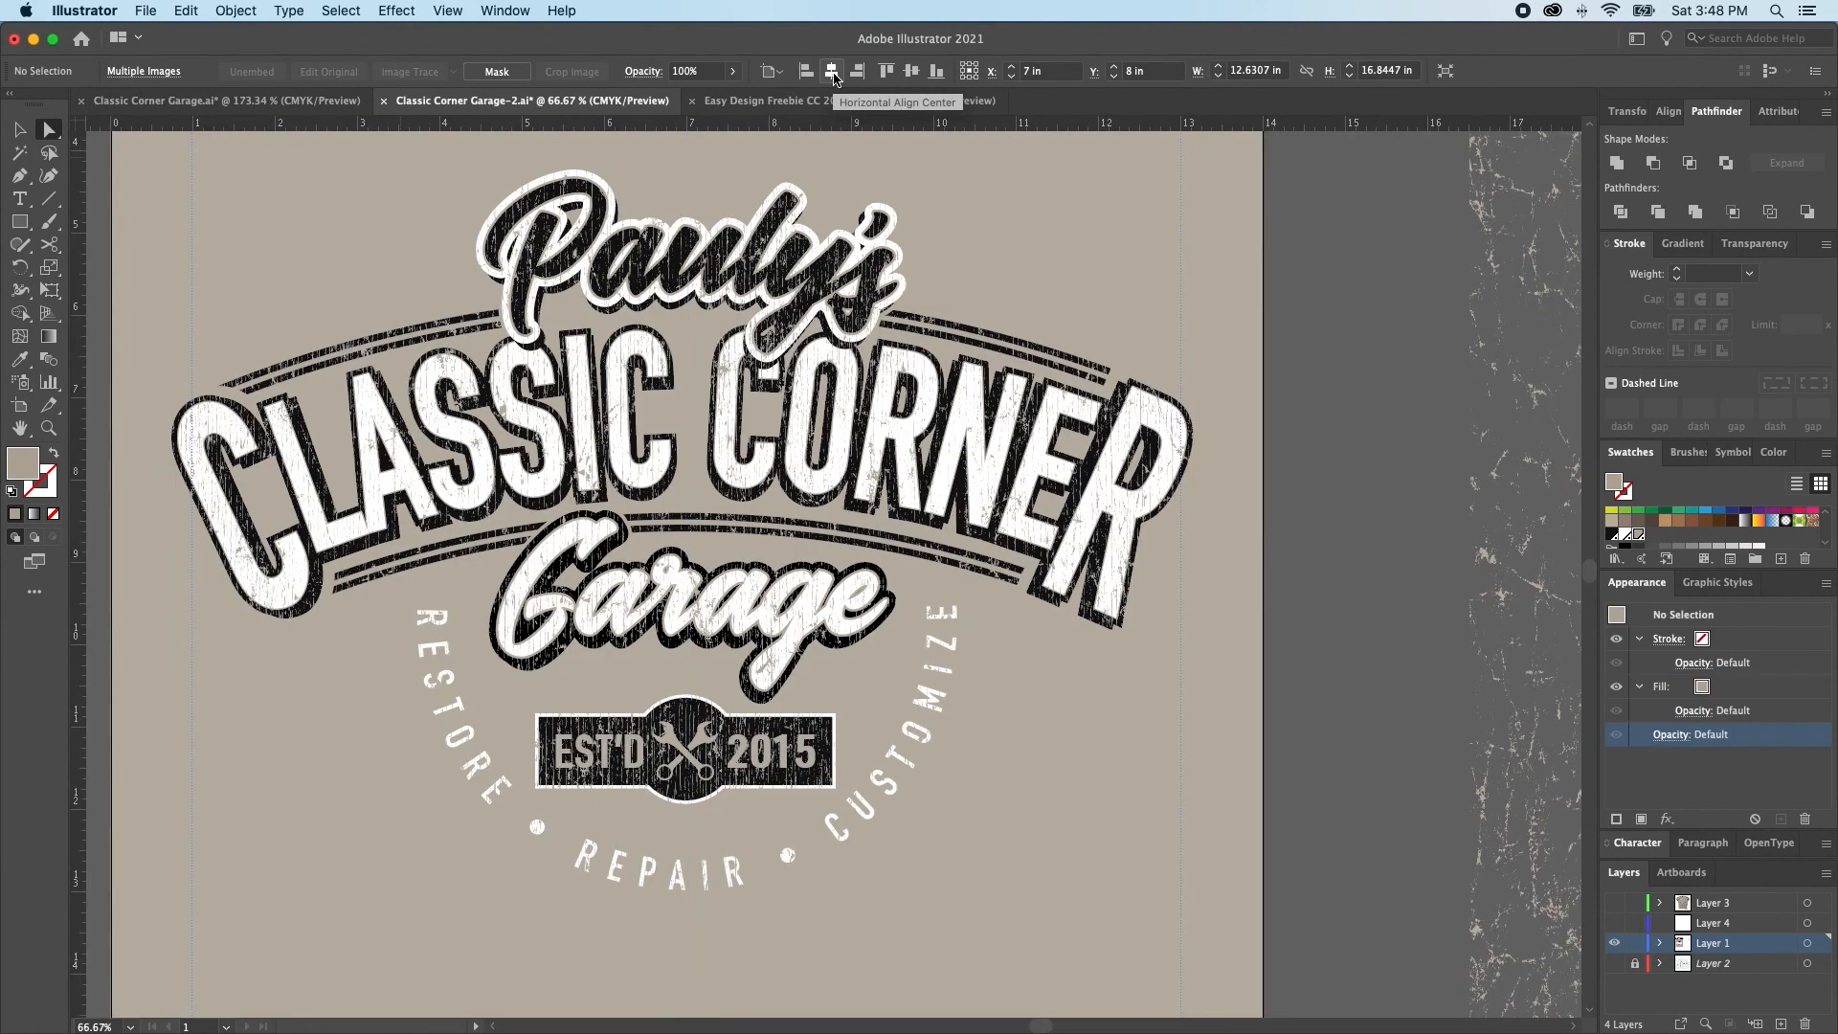
Examine the distress texture up close on the arched lines and the CLASSIC lettering
left_click_drag(284, 317, 694, 588)
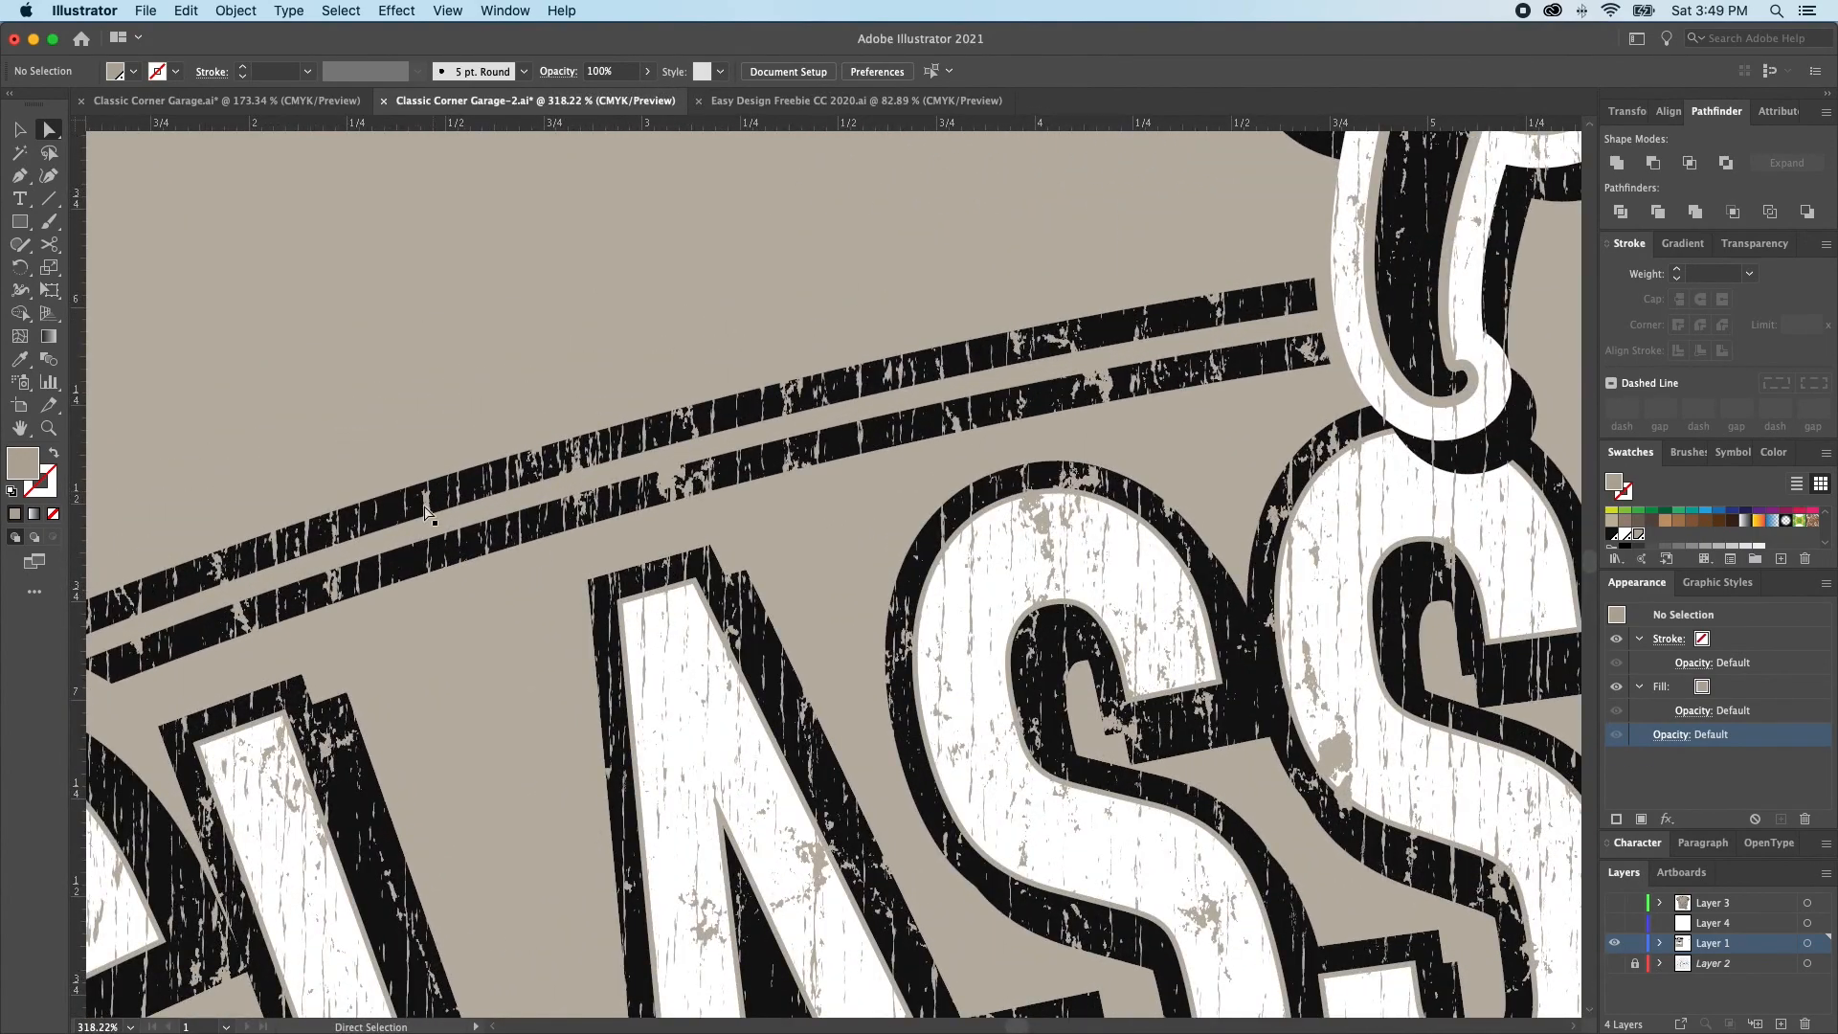
key("super+minus")
scroll(840, 725, "down", 2)
scroll(841, 725, "down", 2)
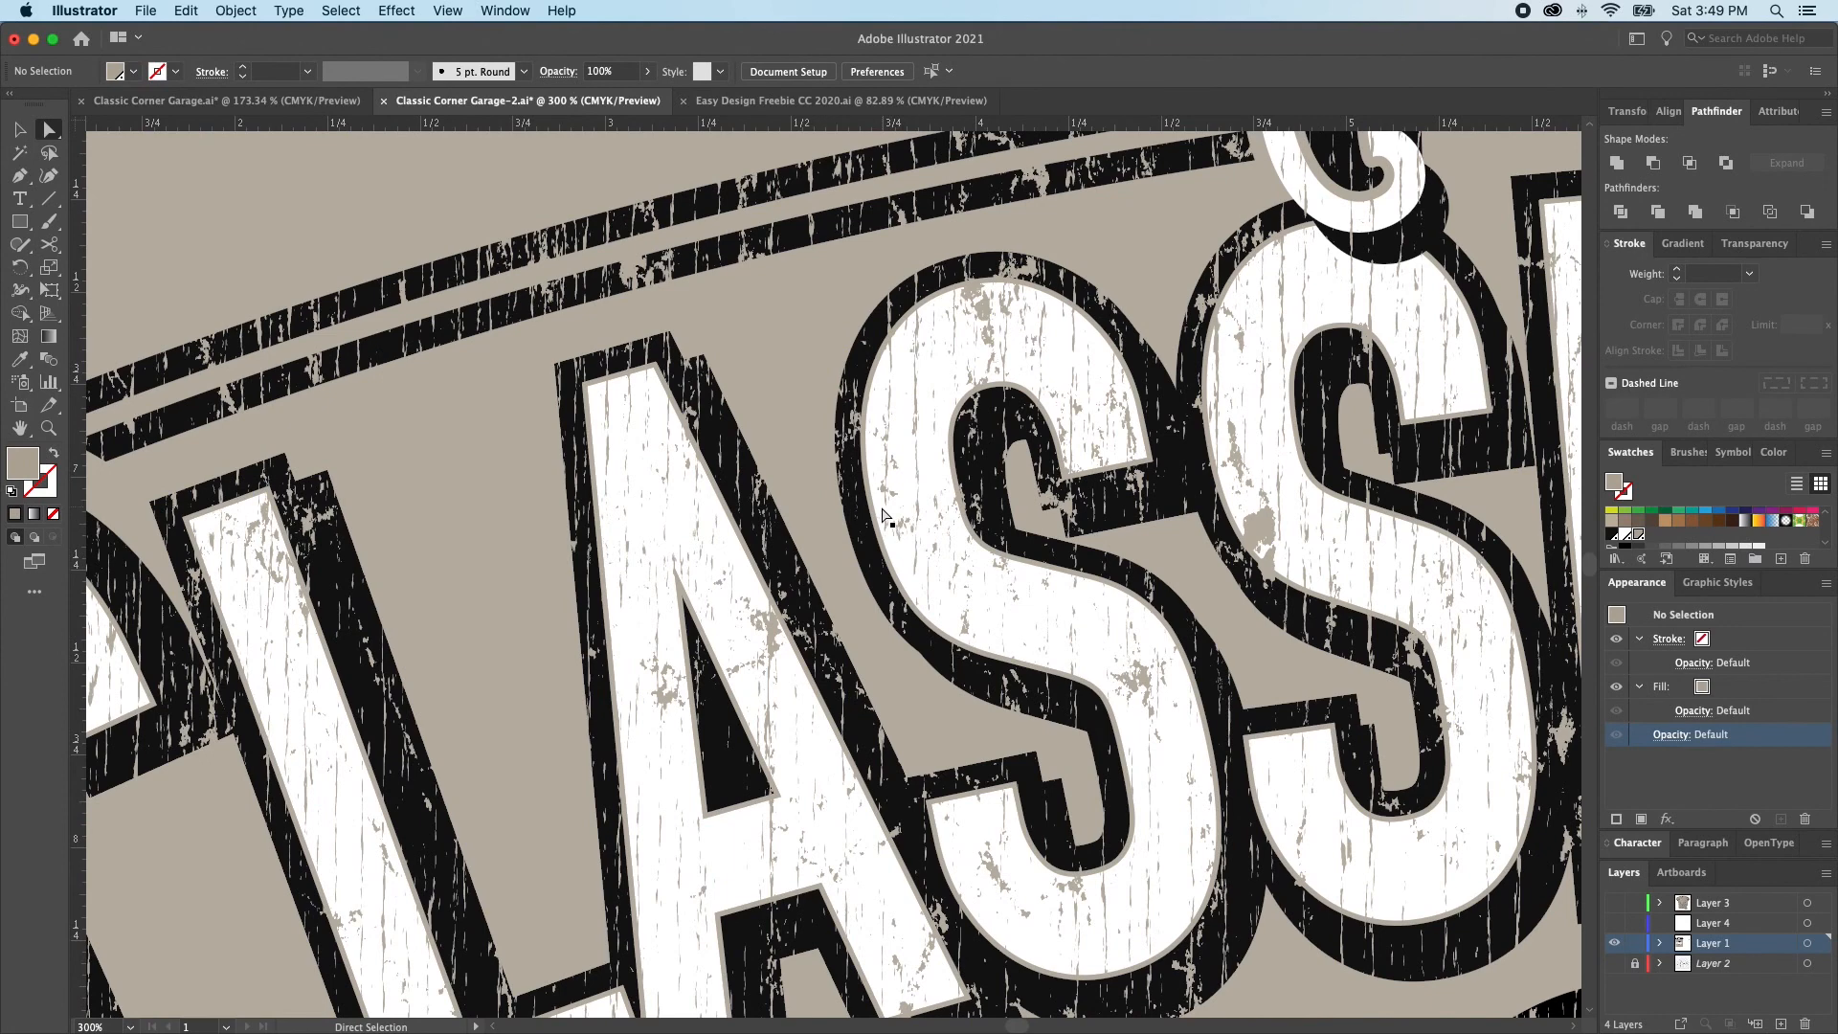
left_click(840, 552, "alt+super")
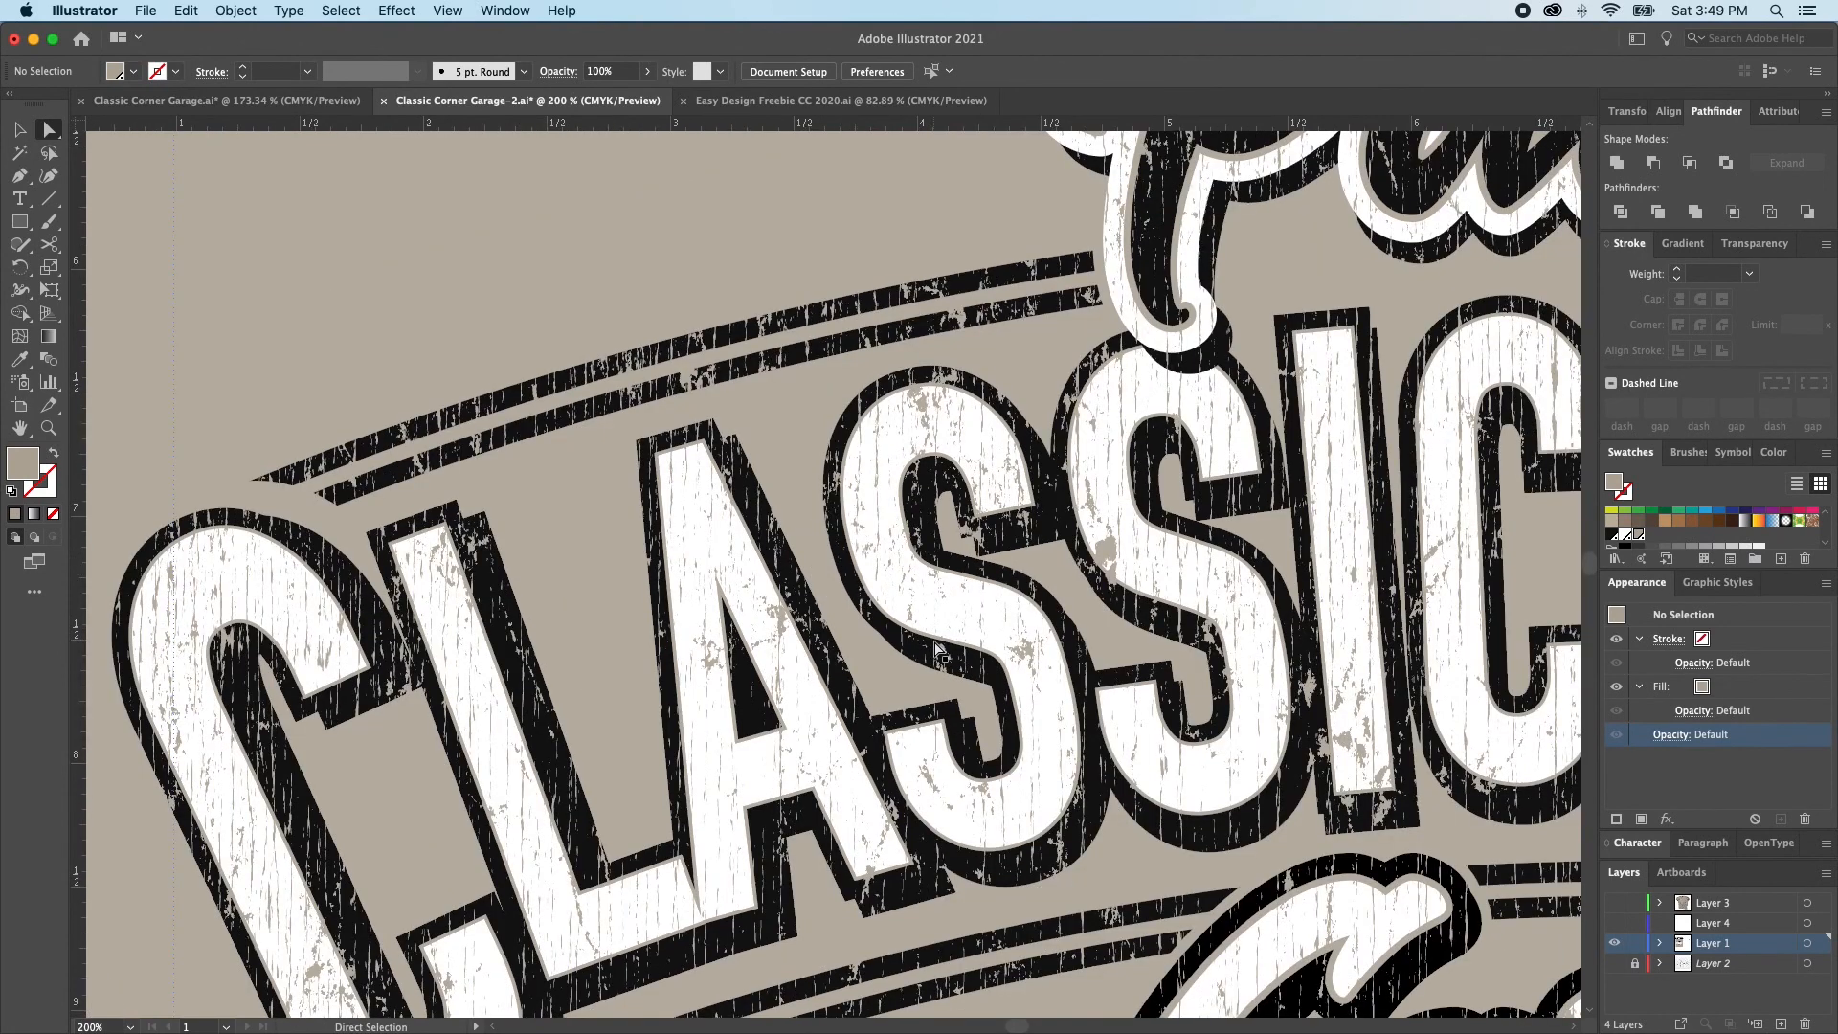
scroll(943, 648, "down", 2)
key("super+0")
key("v")
left_click(797, 479)
key("shift+super+a")
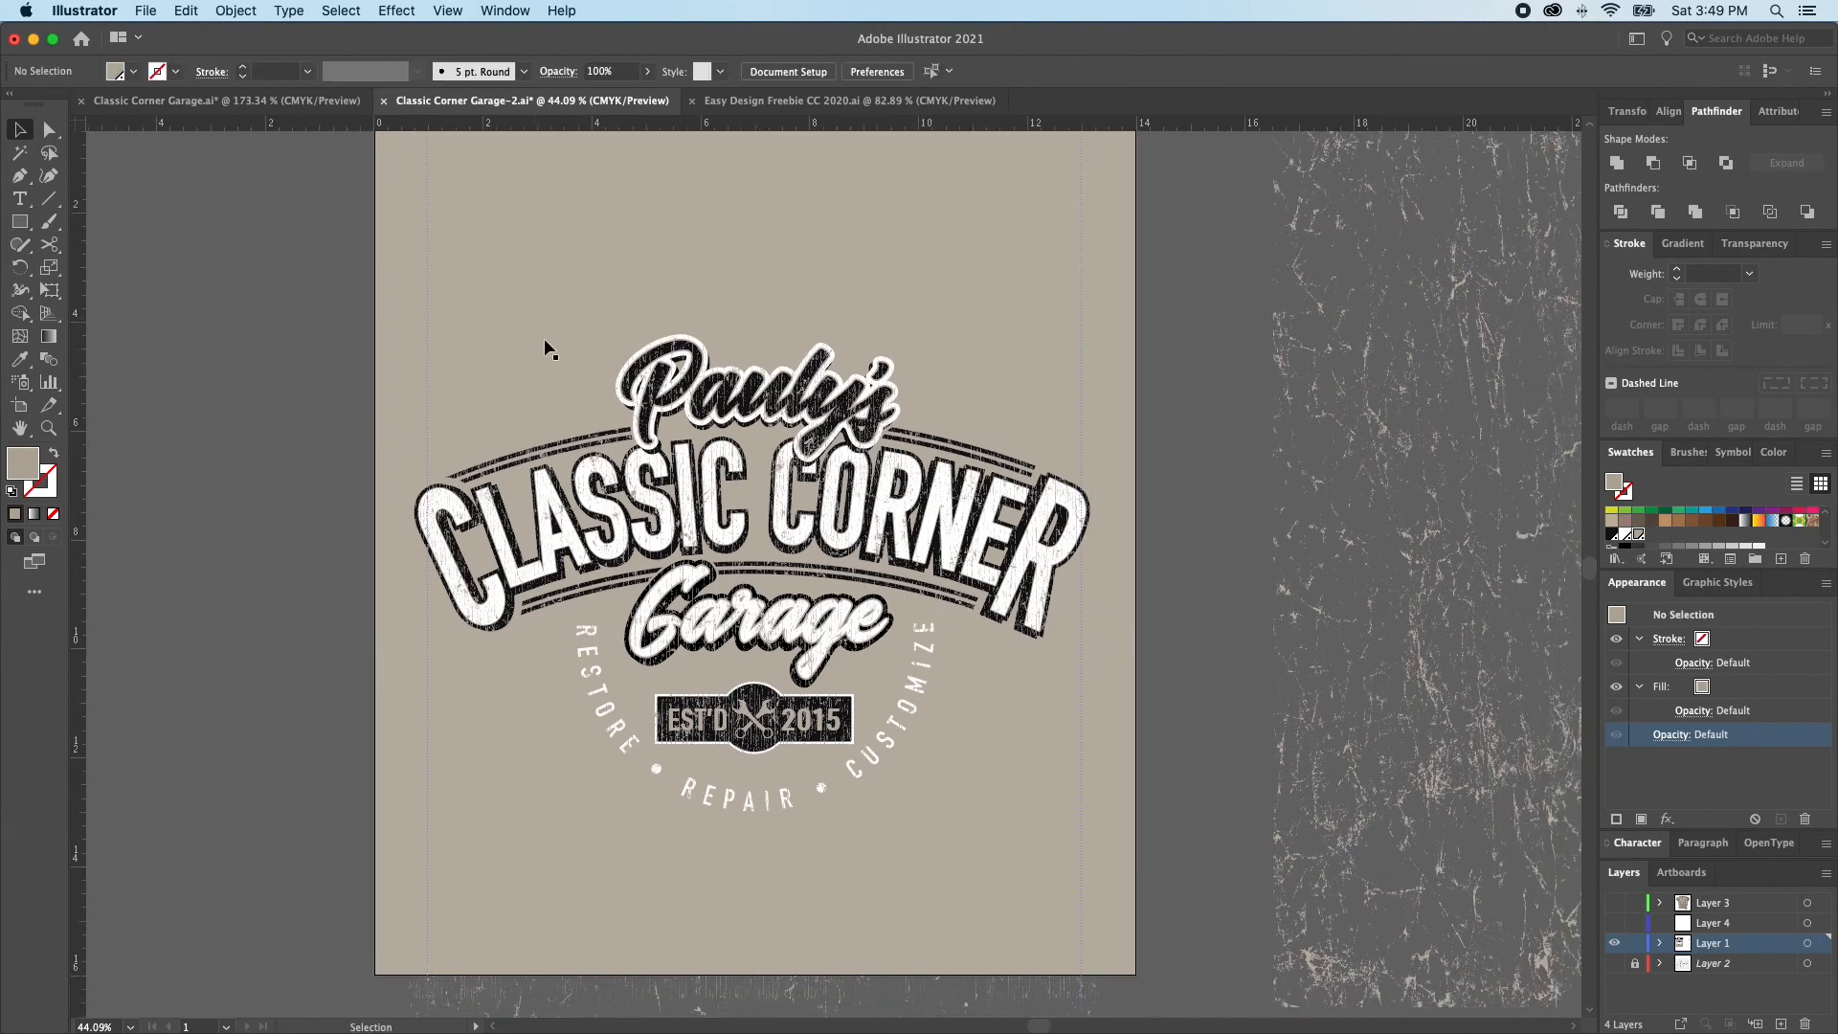
Lock the light wrinkle overlay and the grouped vertical-line overlays, unlock all objects together and remove those overlays from the logo
left_click(811, 382)
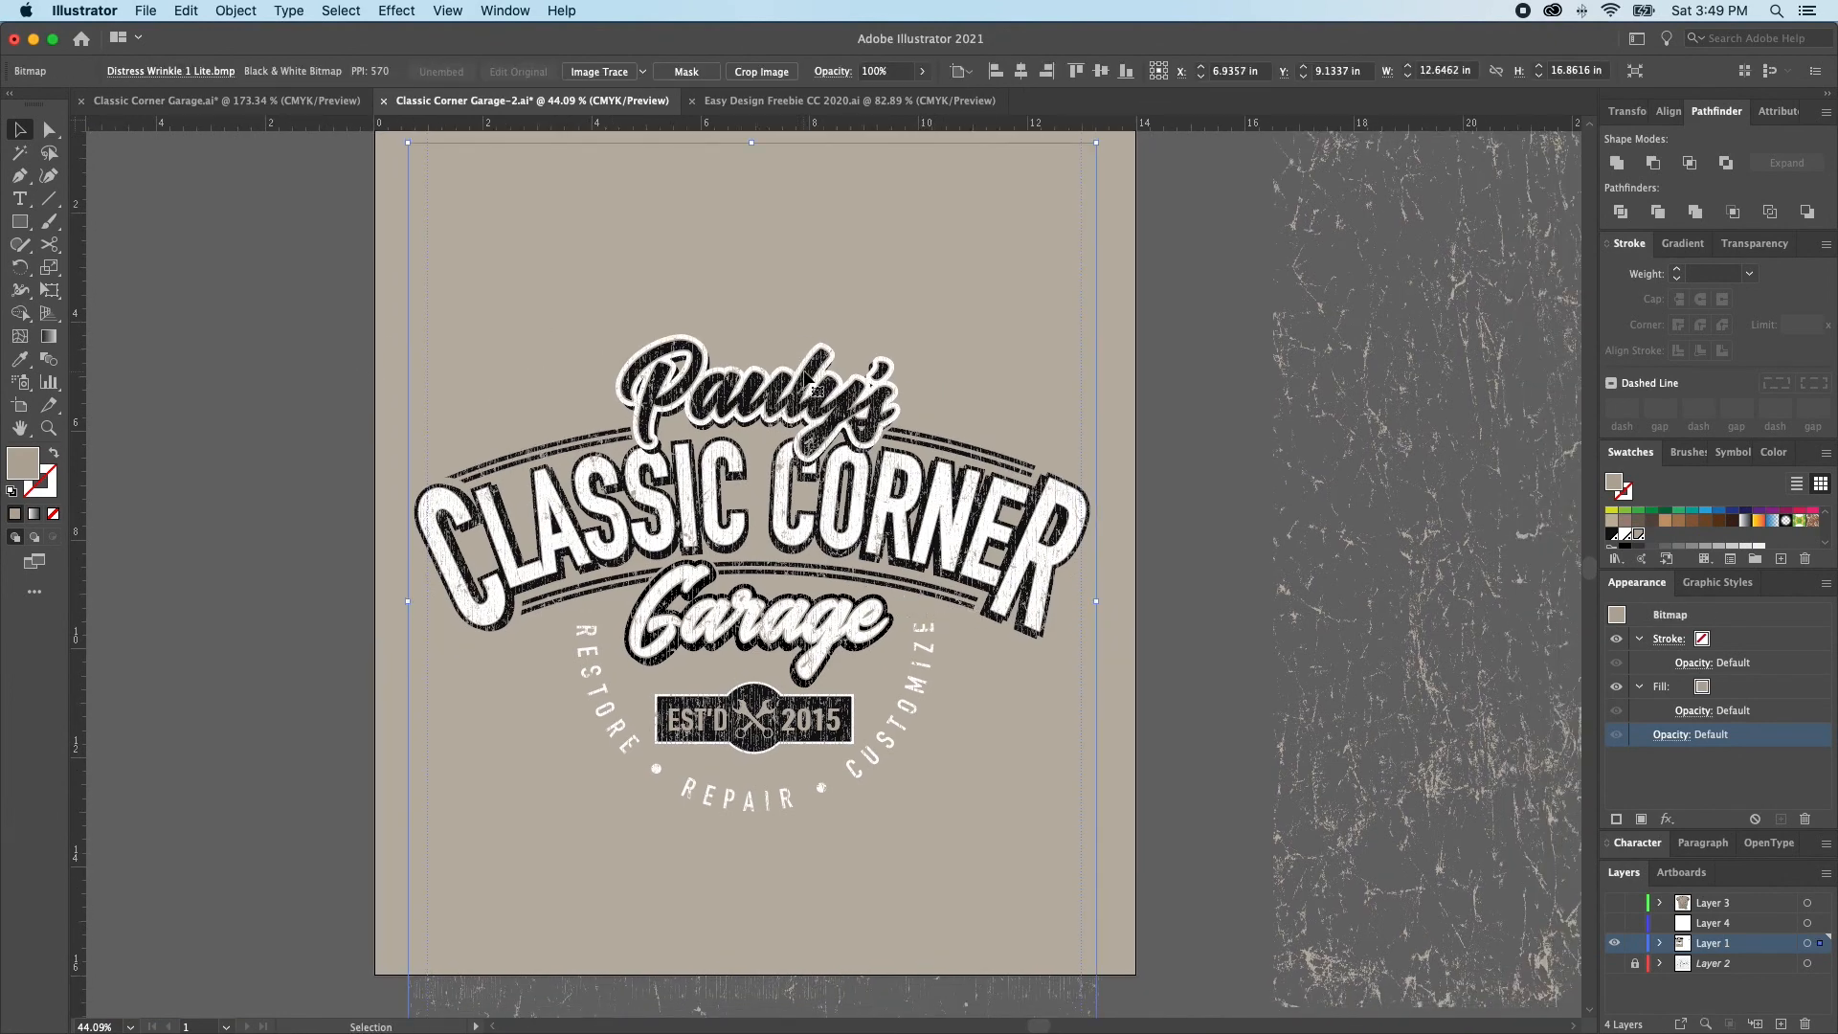
left_click(147, 374)
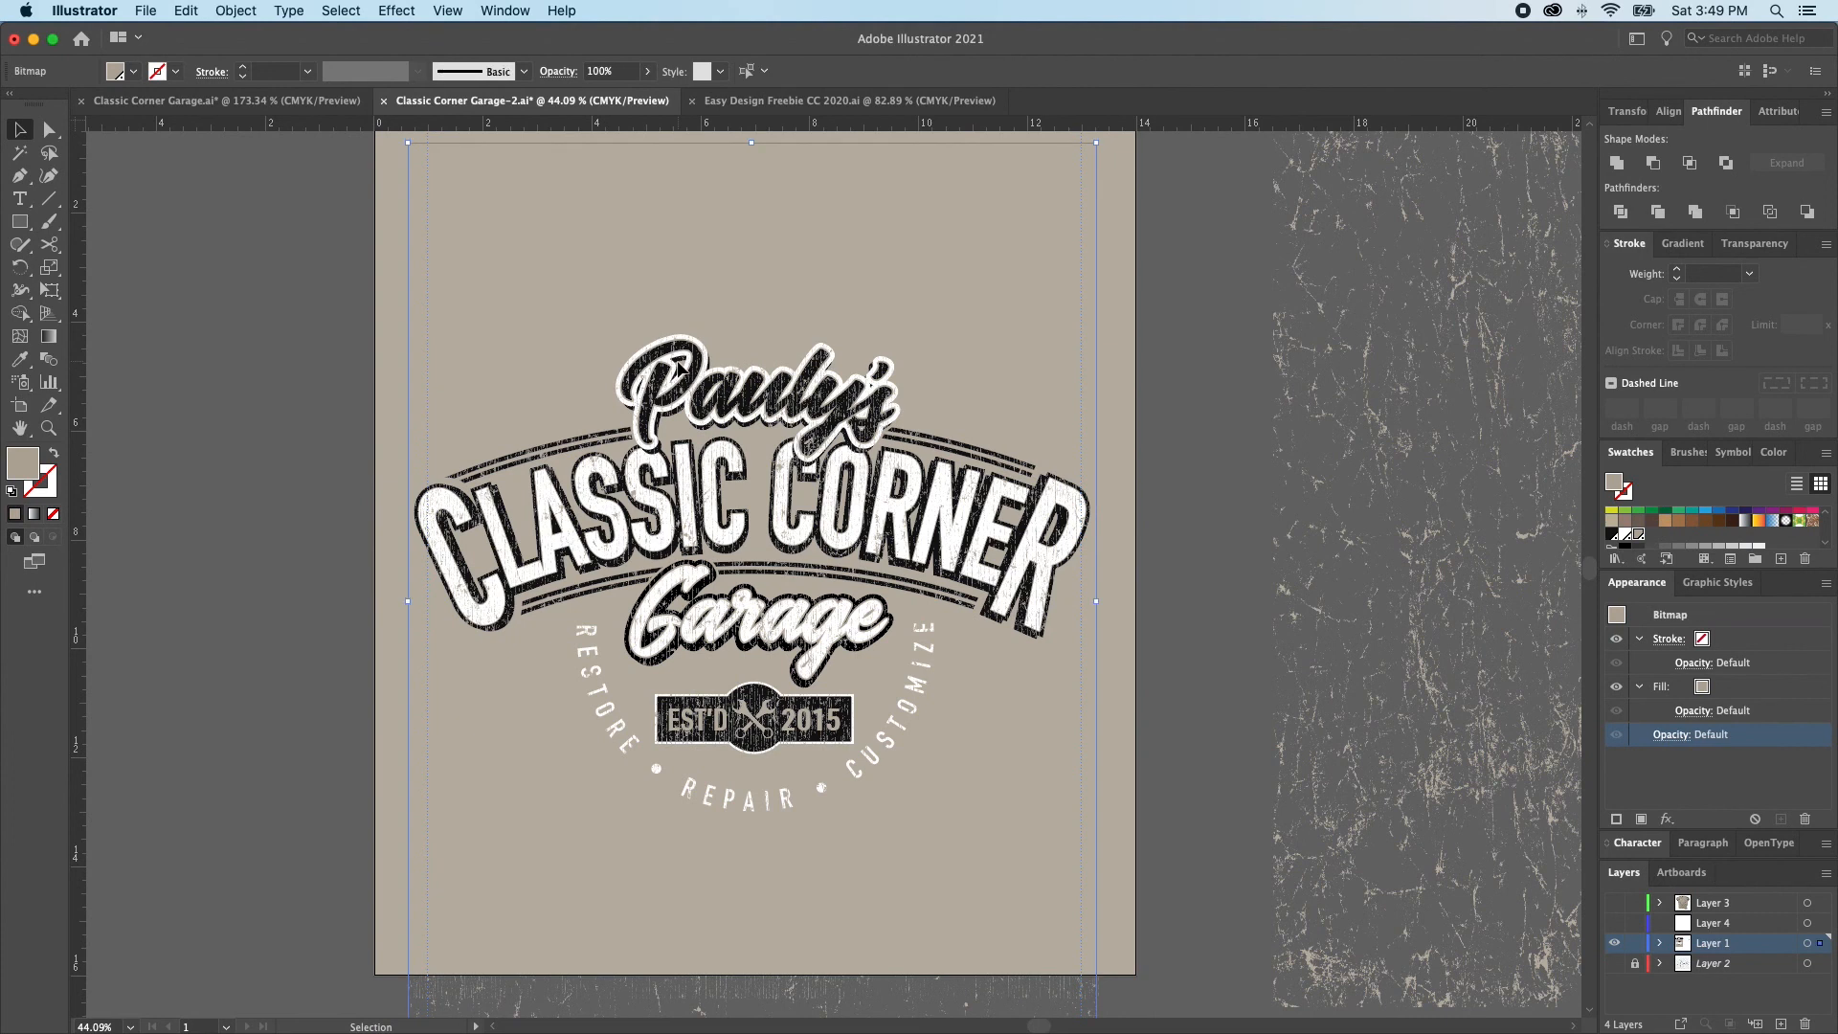
left_click(734, 374)
key("super+2")
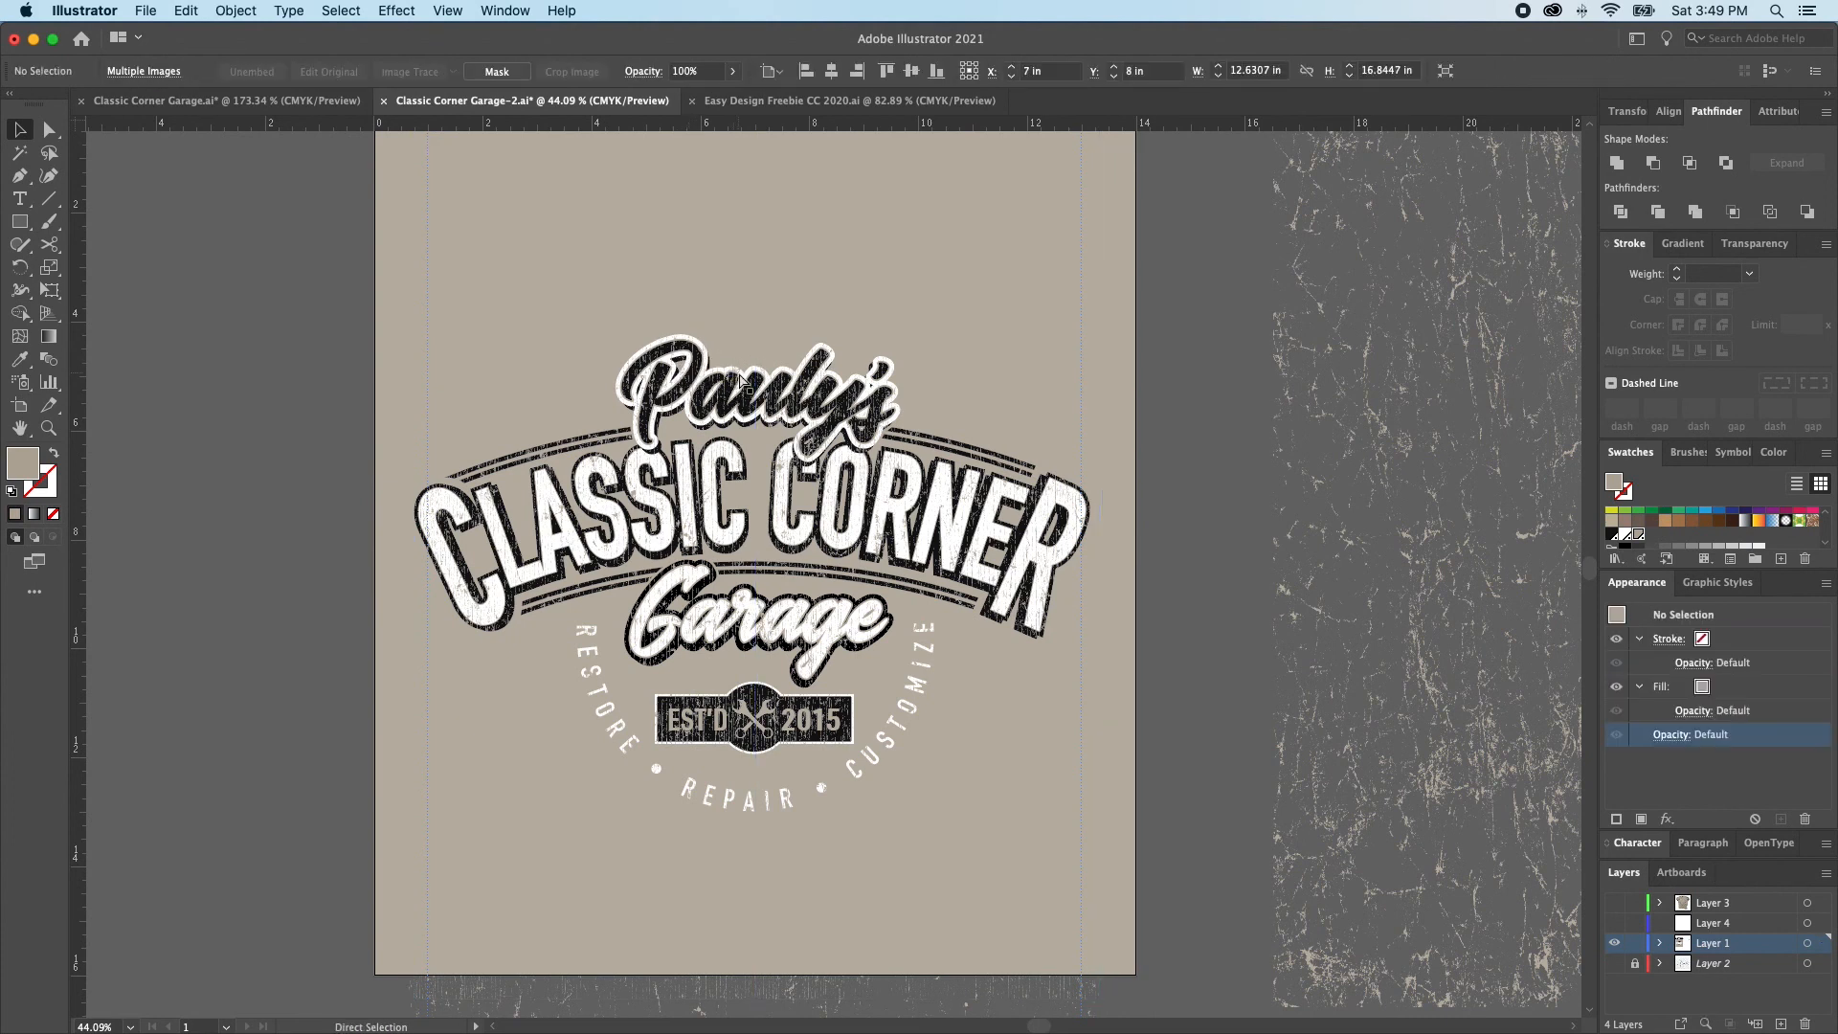
key("alt+super+2")
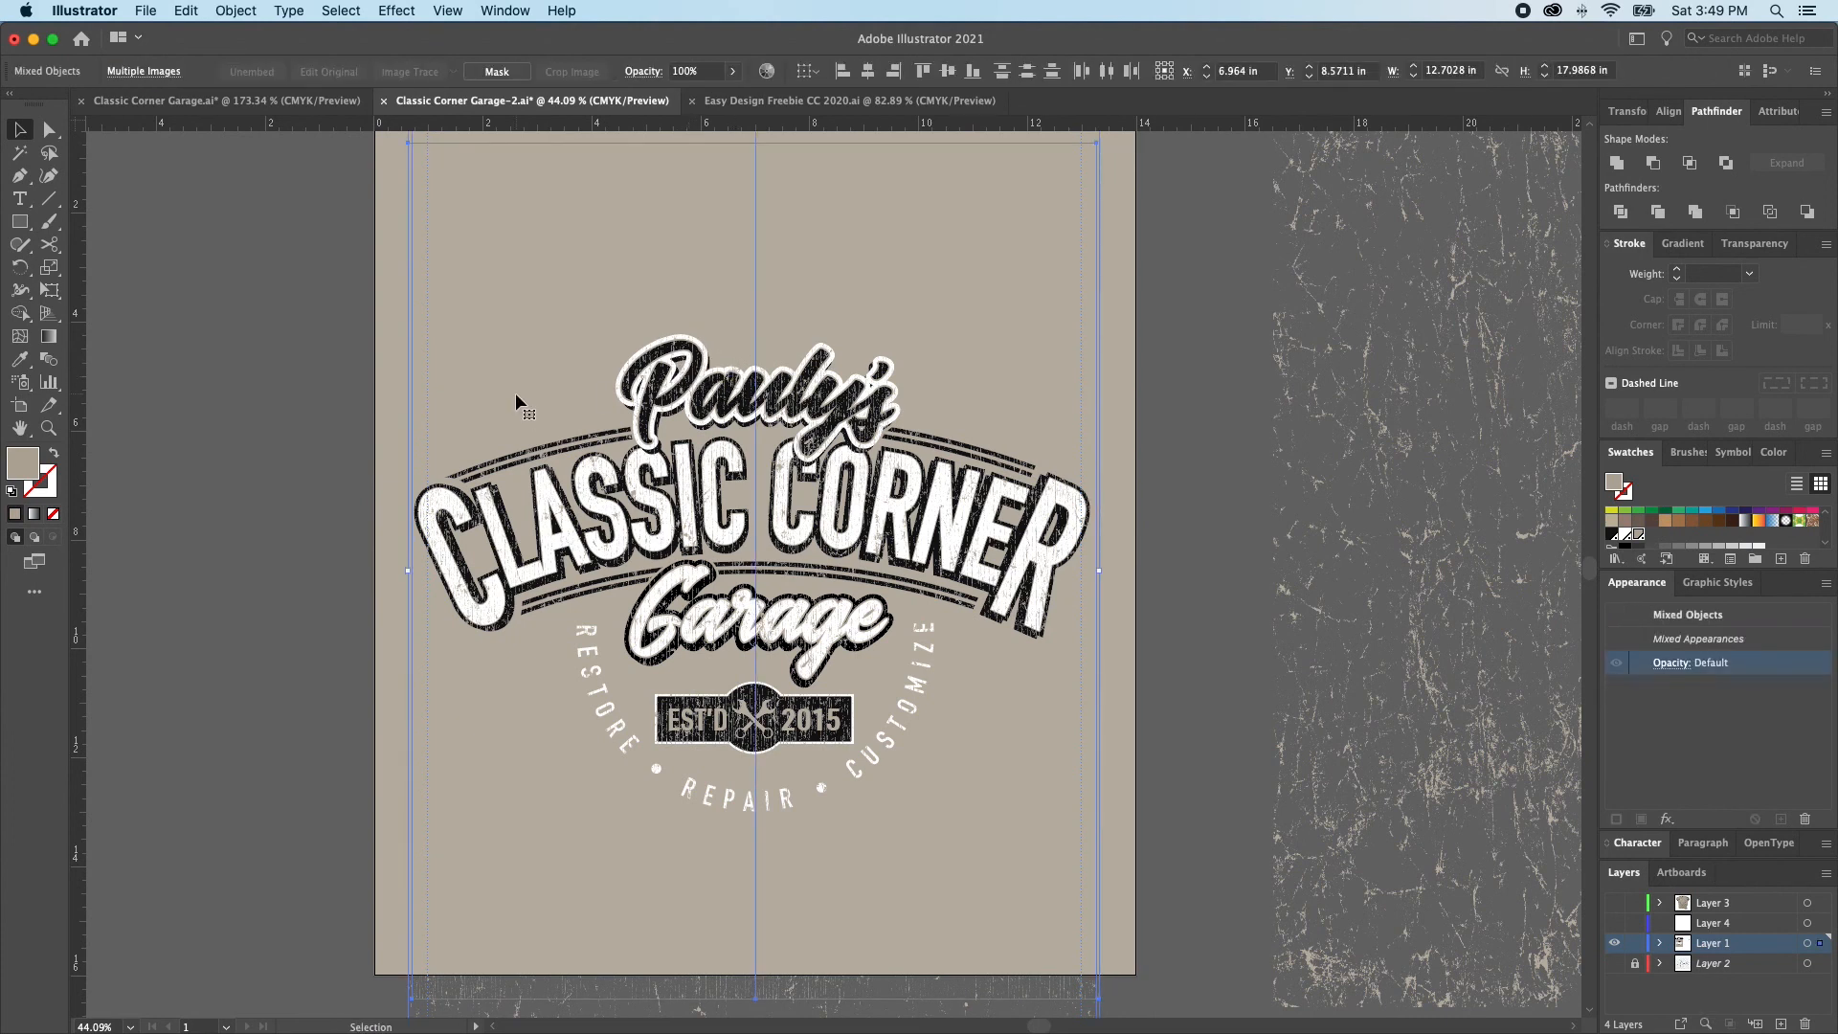
key("Delete")
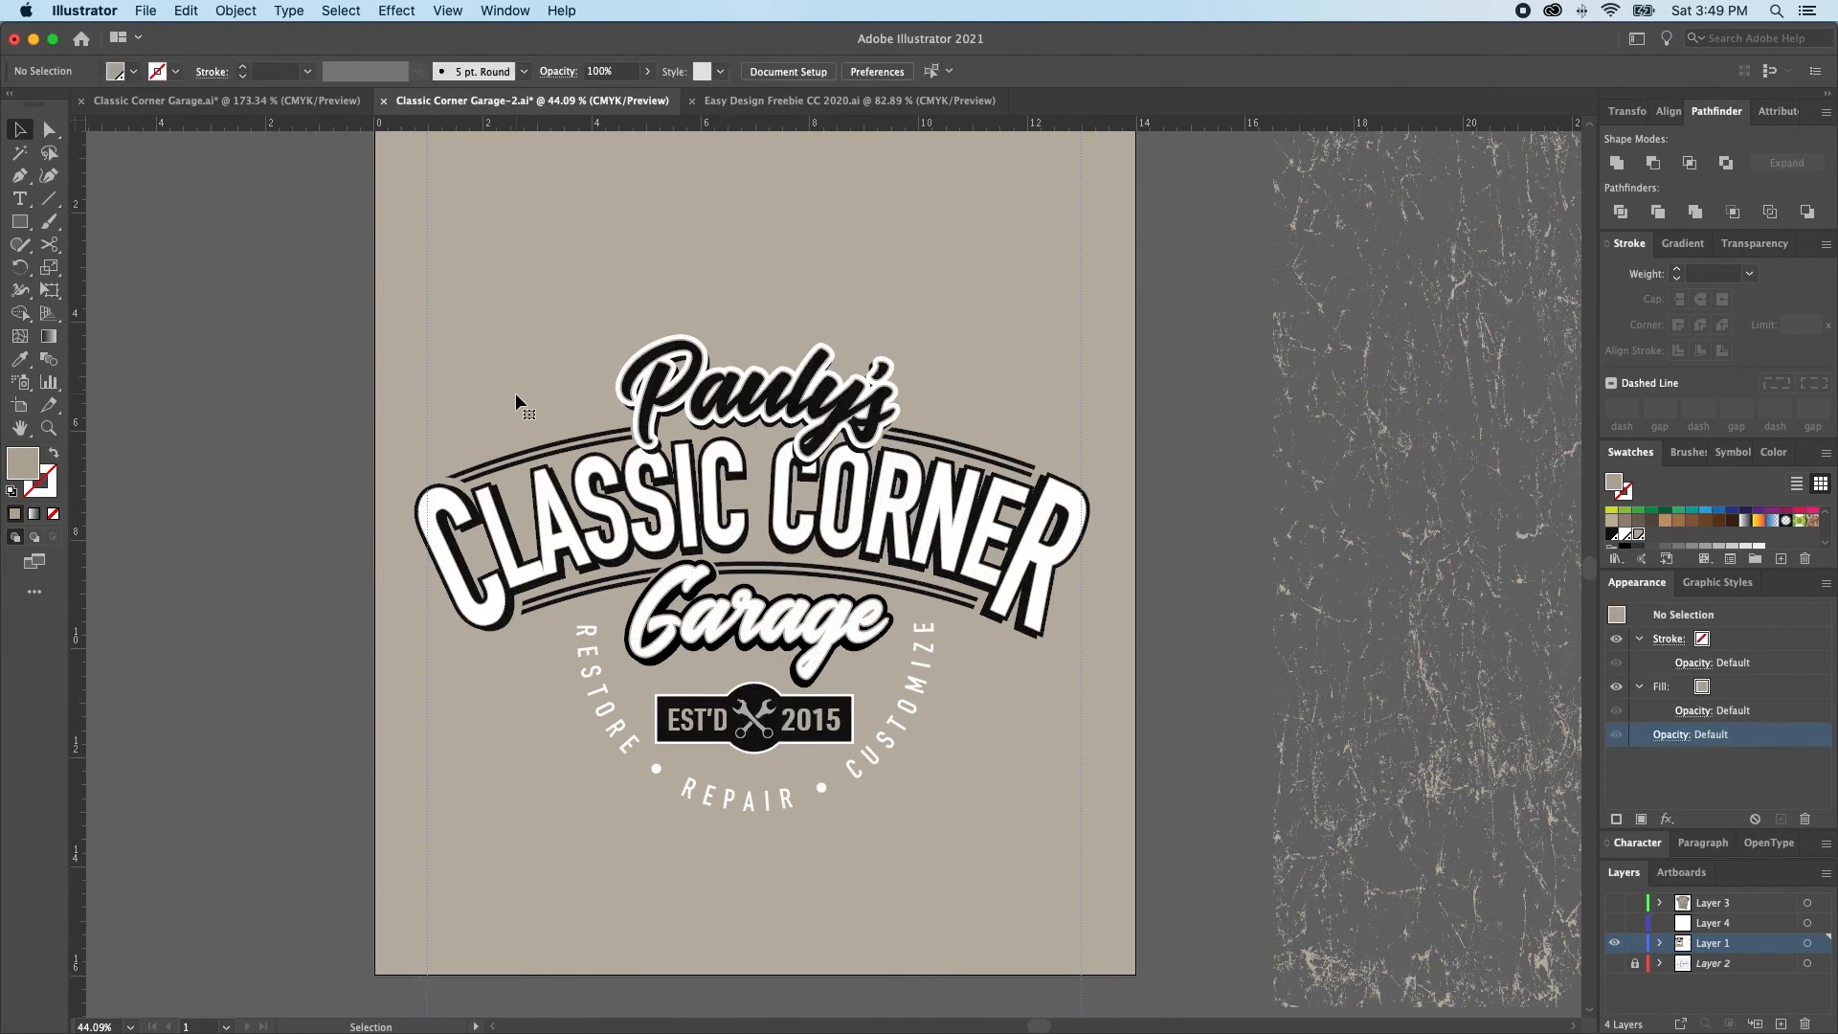
Select all the logo artwork and group it
left_click(716, 456)
left_click(308, 261)
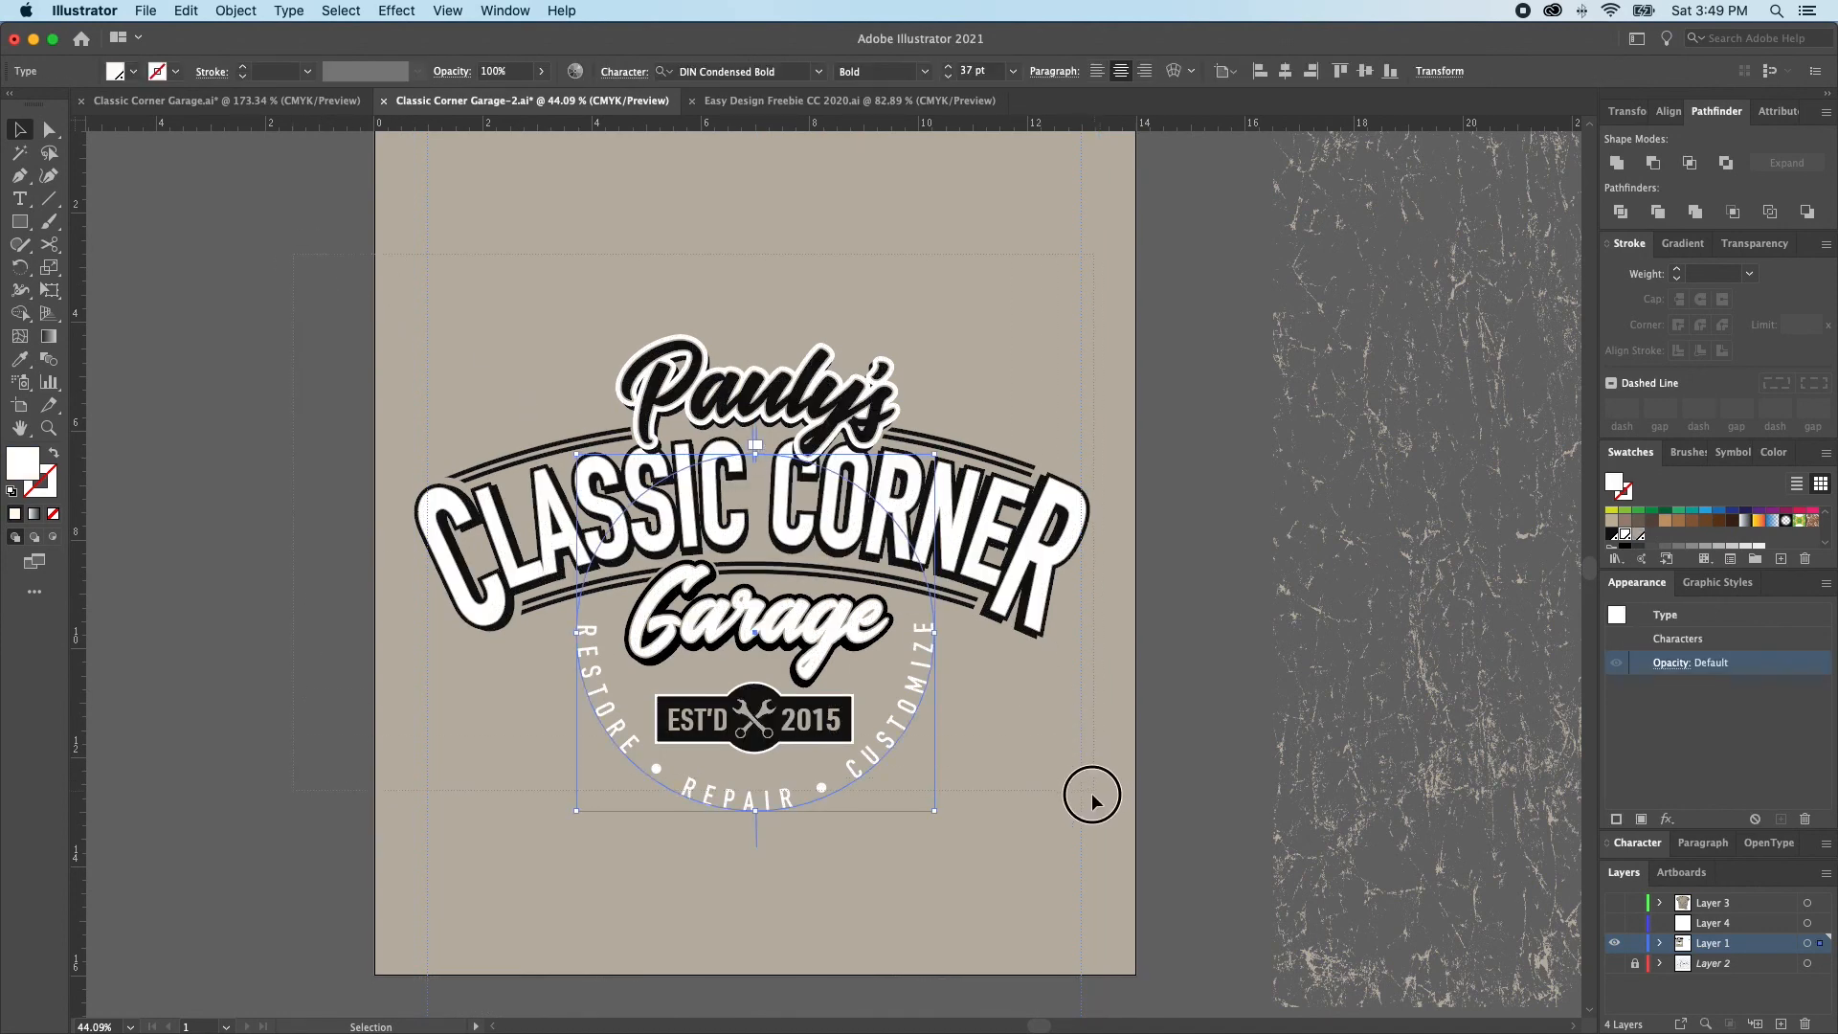
key("super+a")
key("super+g")
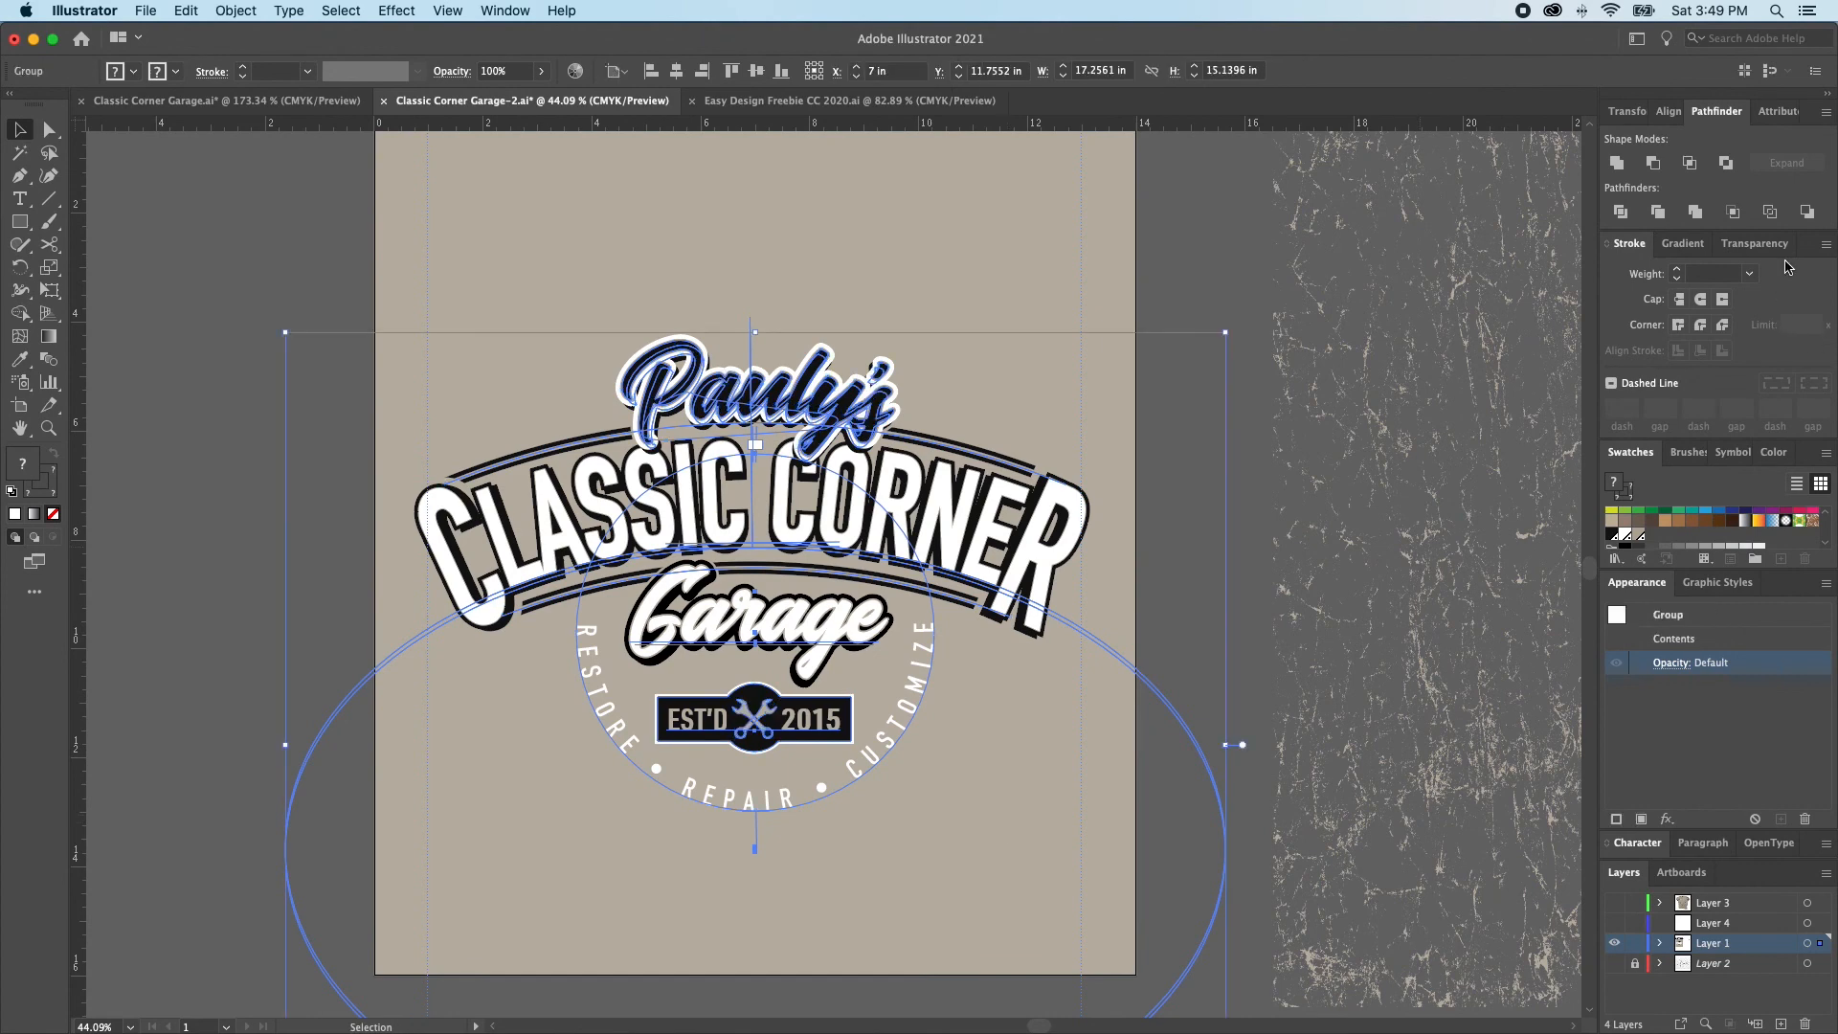
Make an opacity mask on the logo group, paste the removed distress overlays into it, invert the mask and turn off clipping
left_click(1756, 243)
left_click(1778, 304)
left_click(1709, 335)
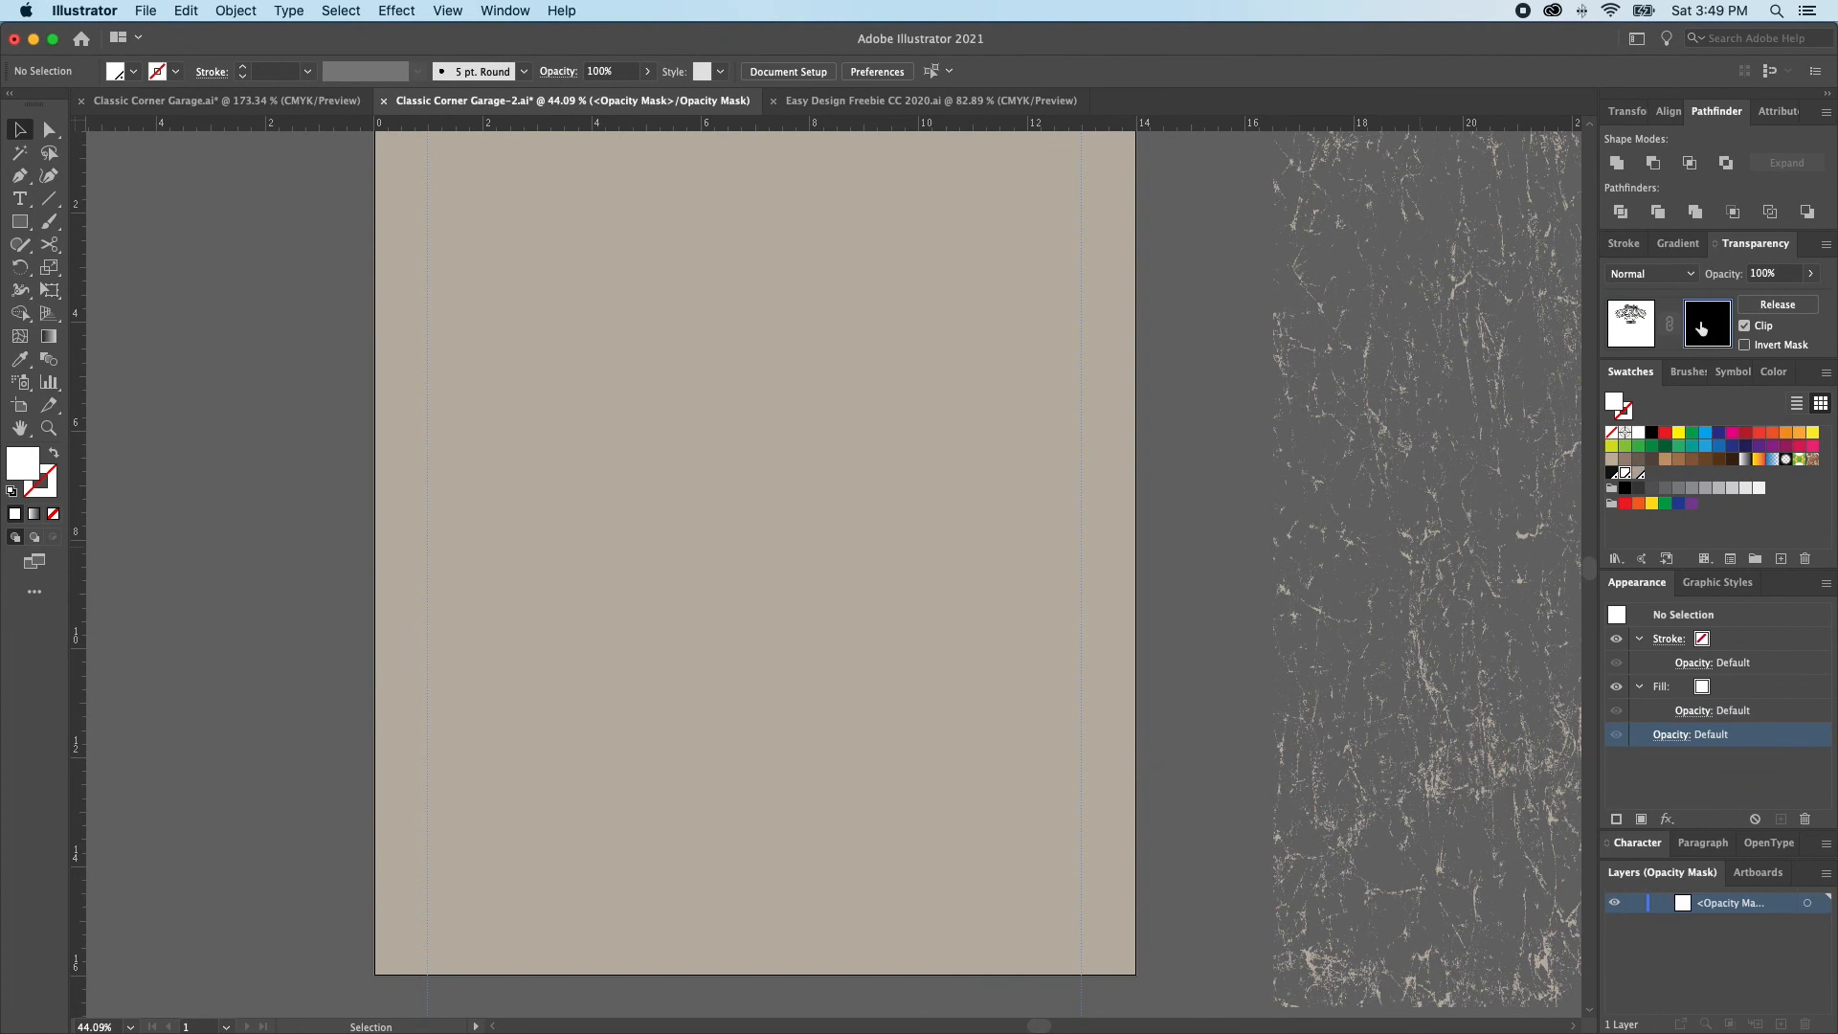
key("super+v")
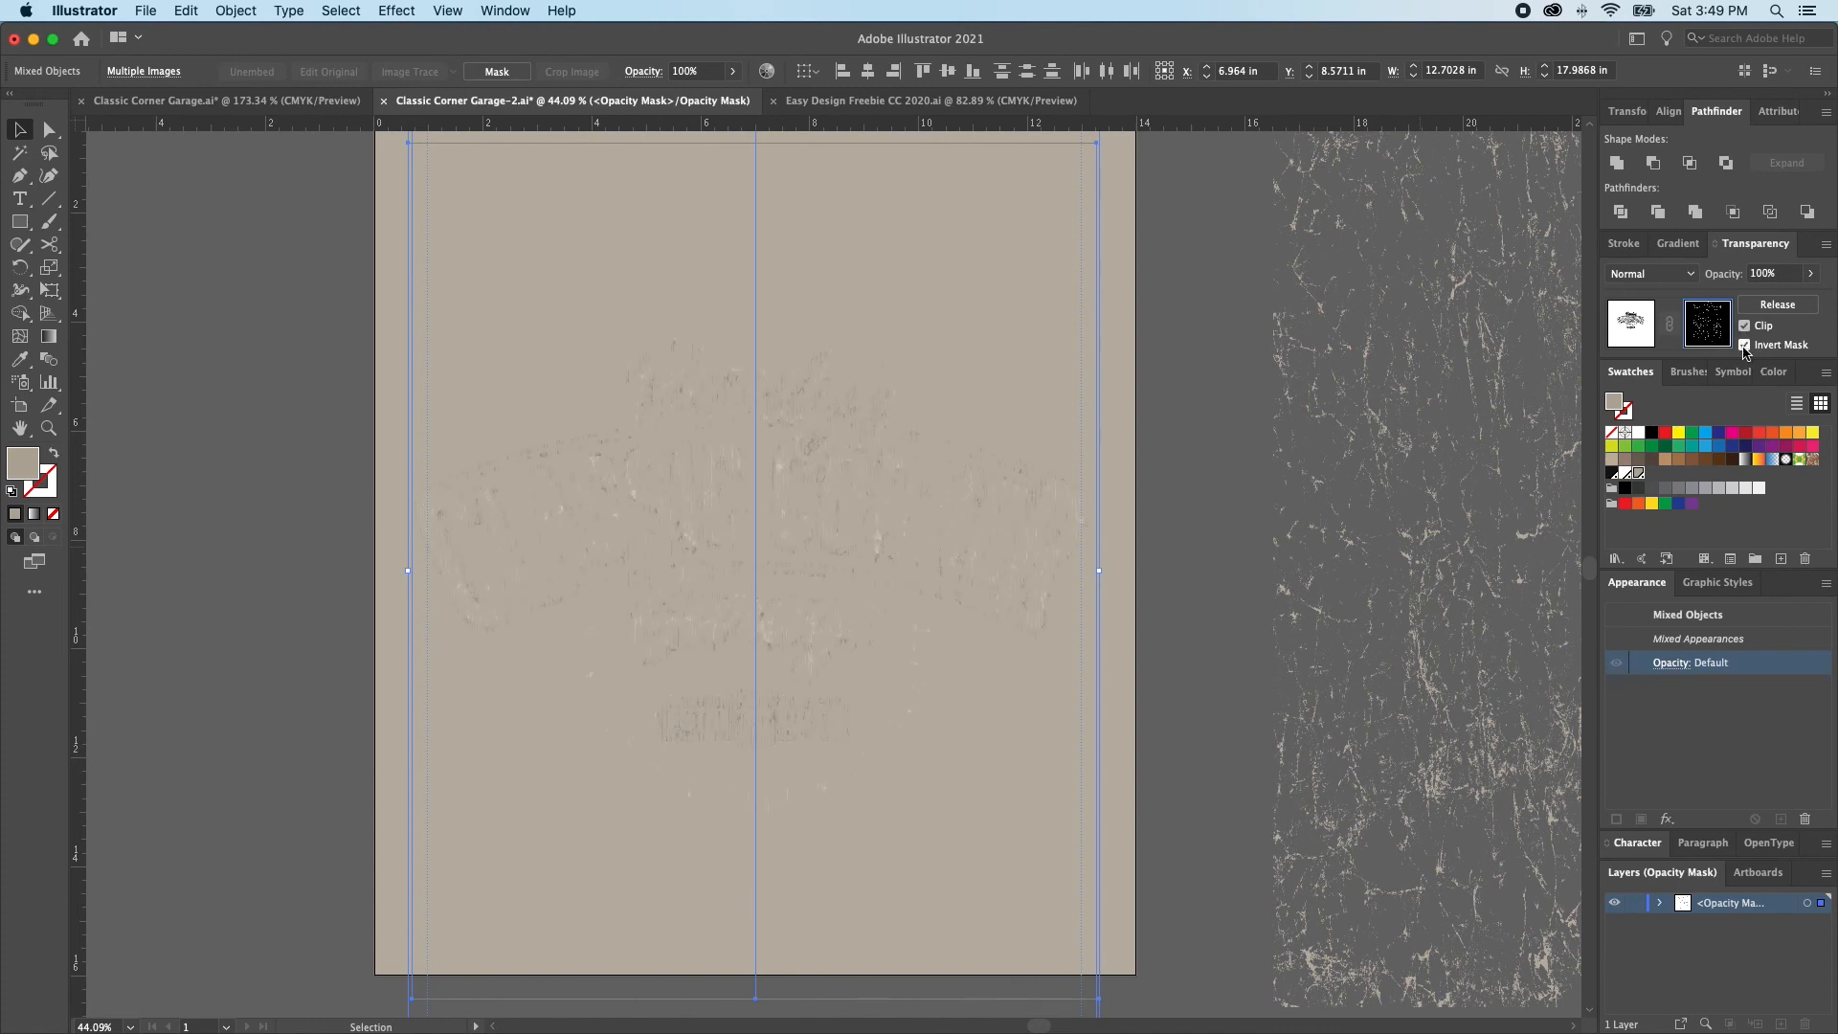
left_click(1745, 346)
left_click(1745, 326)
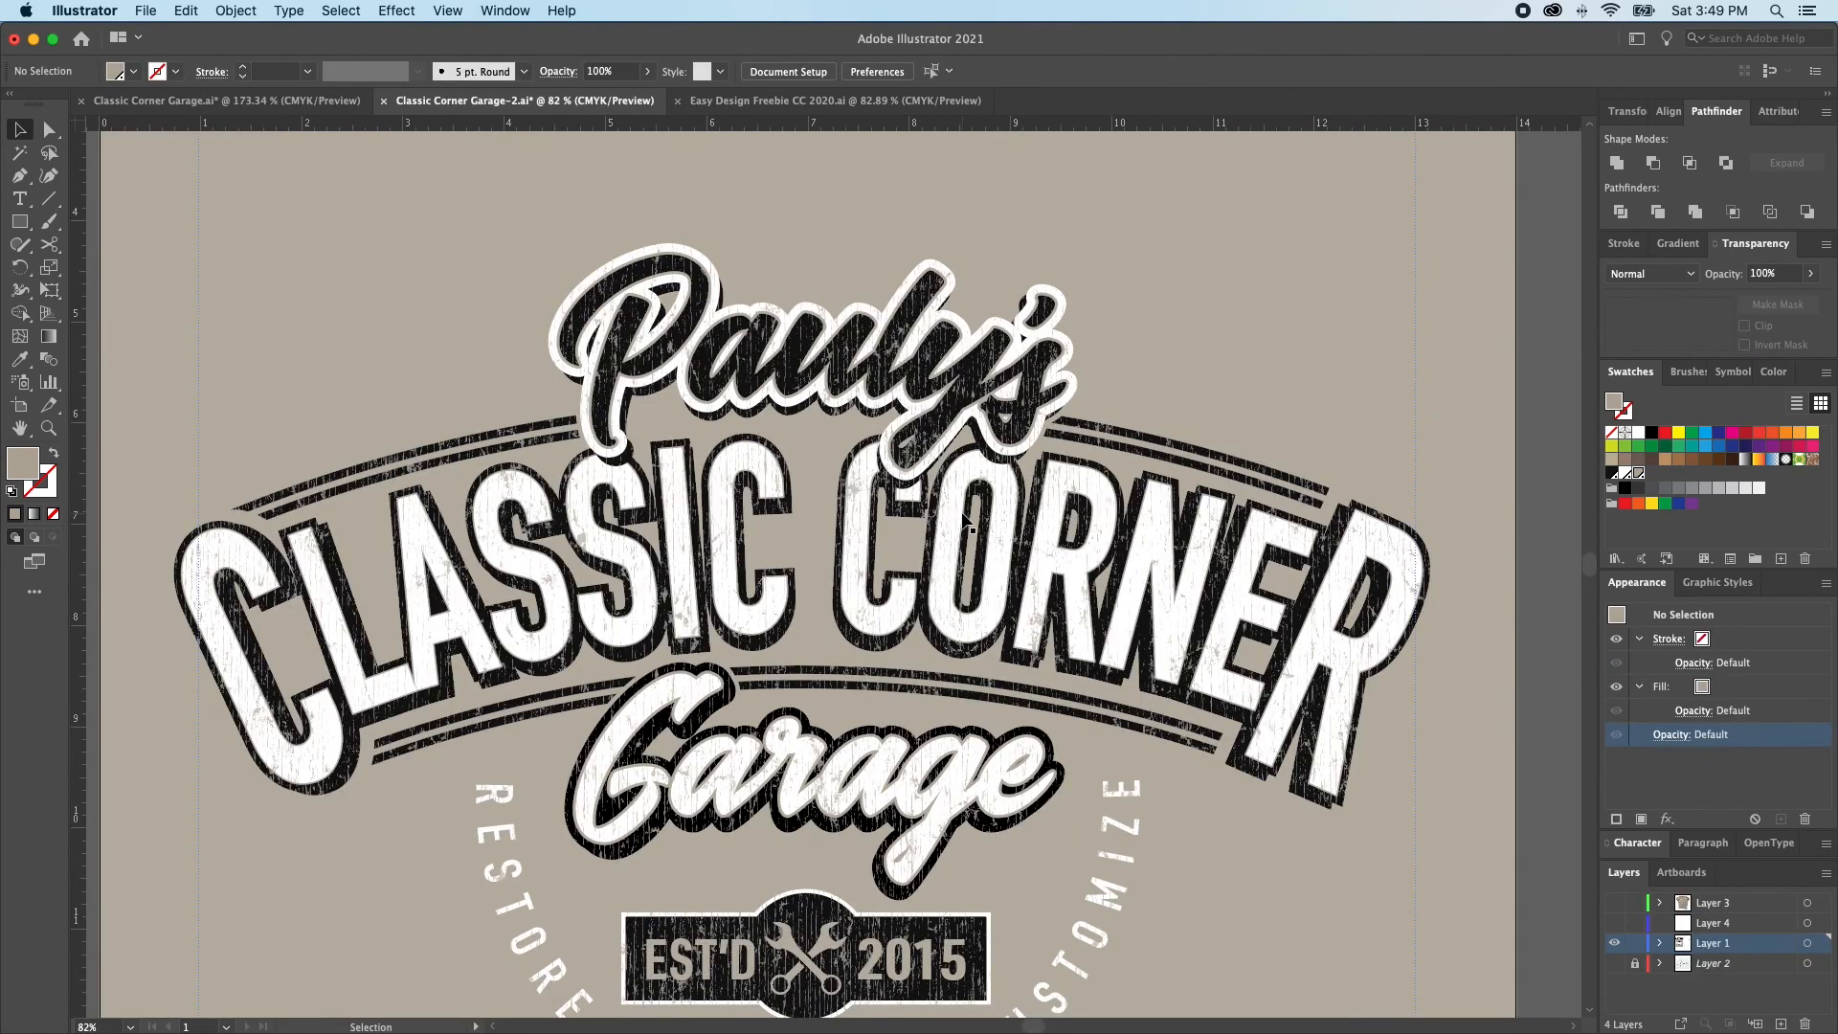
Move the masked logo around the artboard to test that the distress texture follows it, and undo both moves
left_click_drag(936, 563, 715, 468)
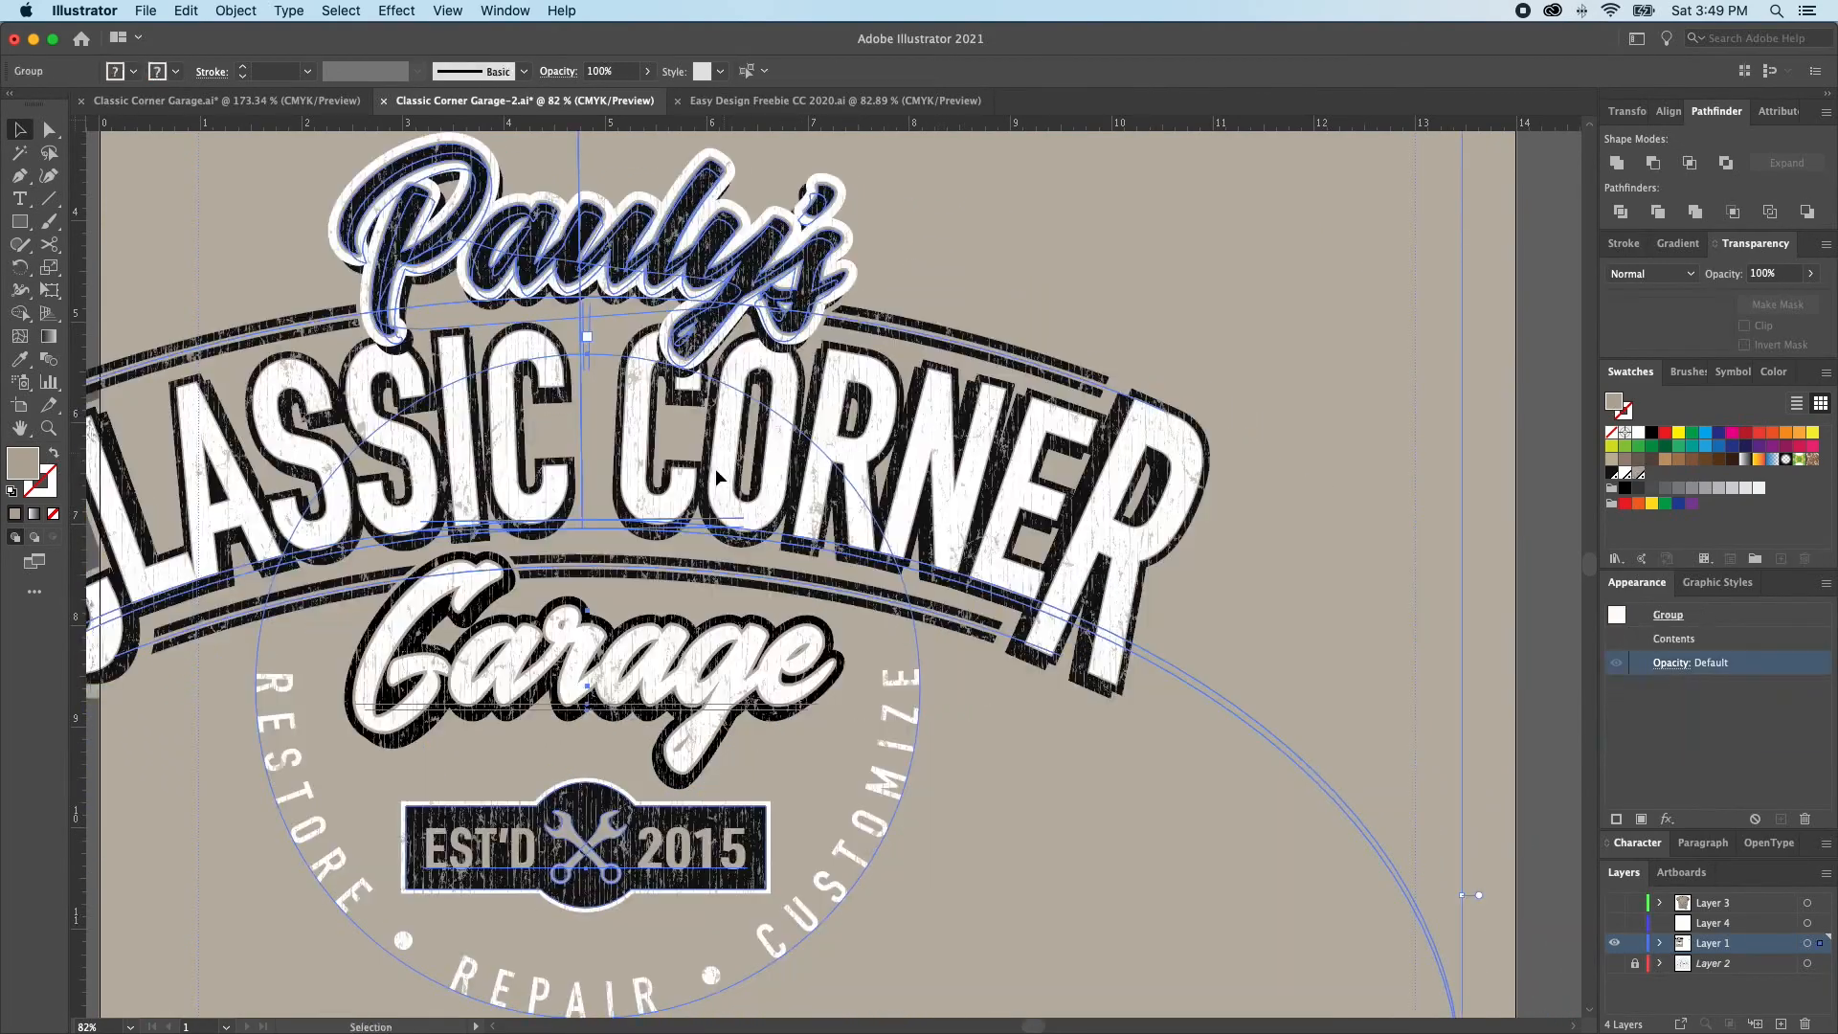
left_click_drag(825, 479, 1079, 524)
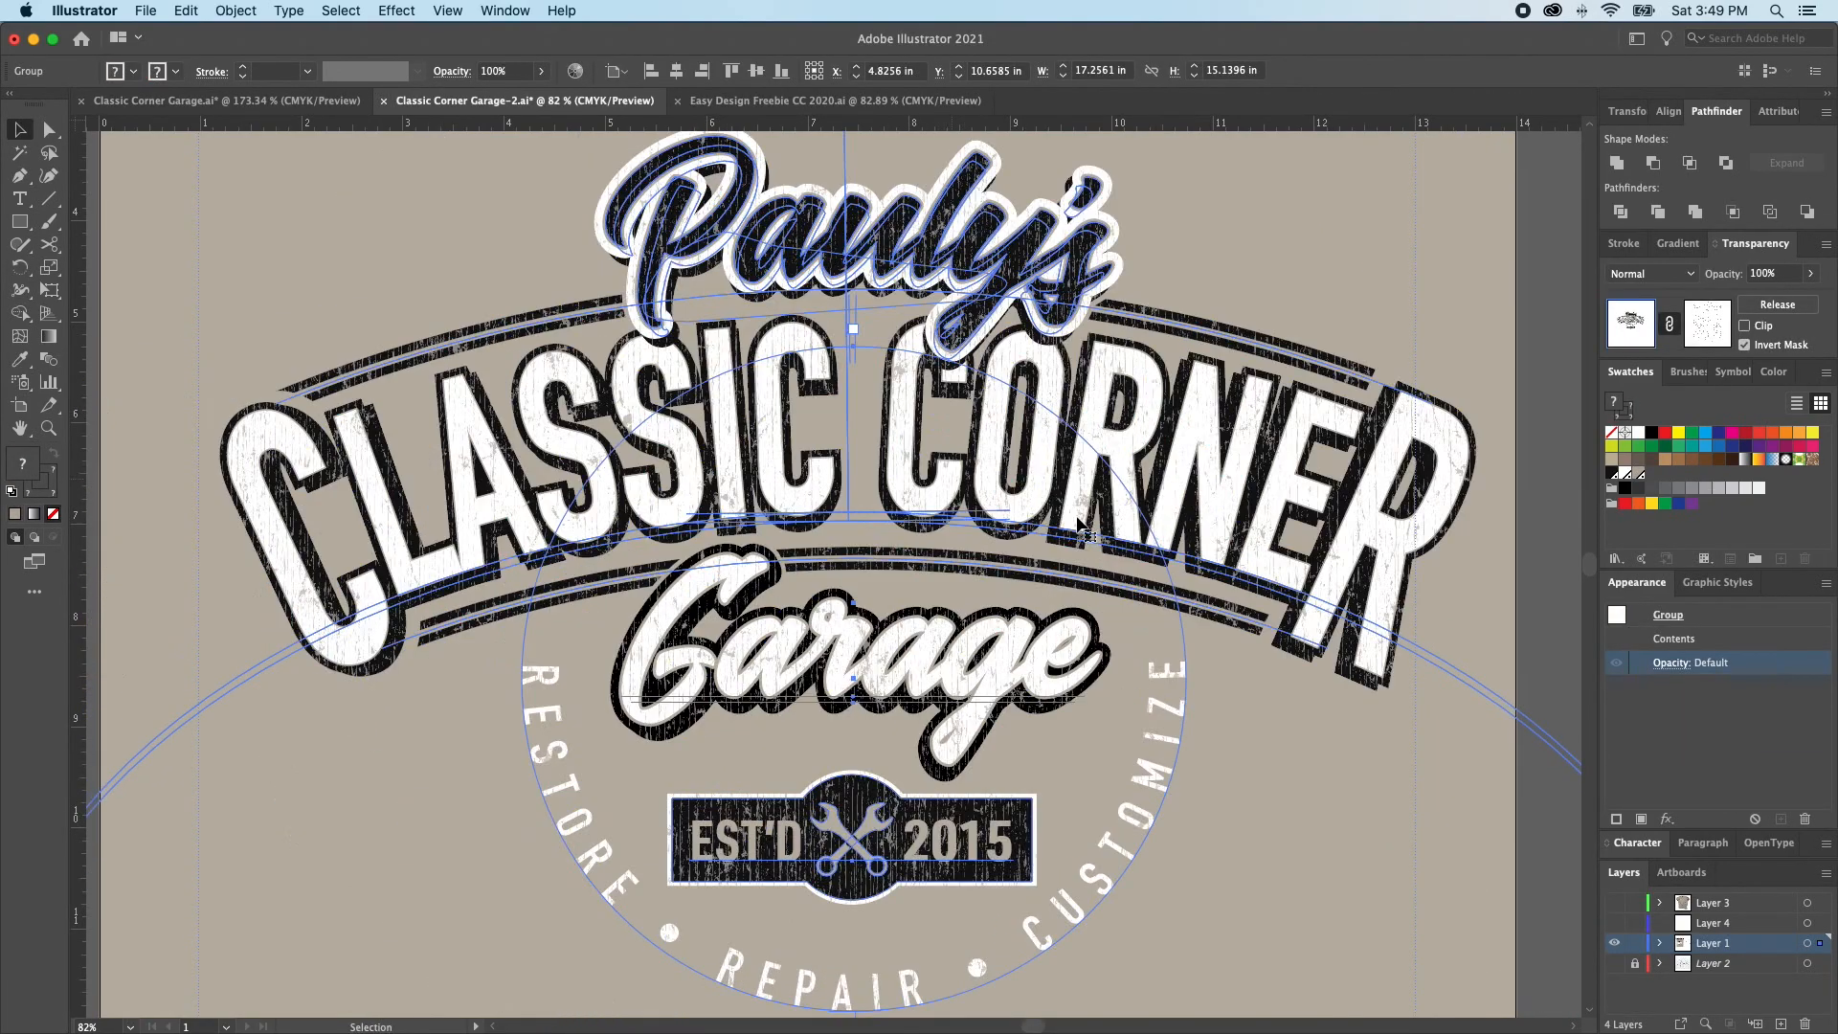
key("super+z")
key("super+z")
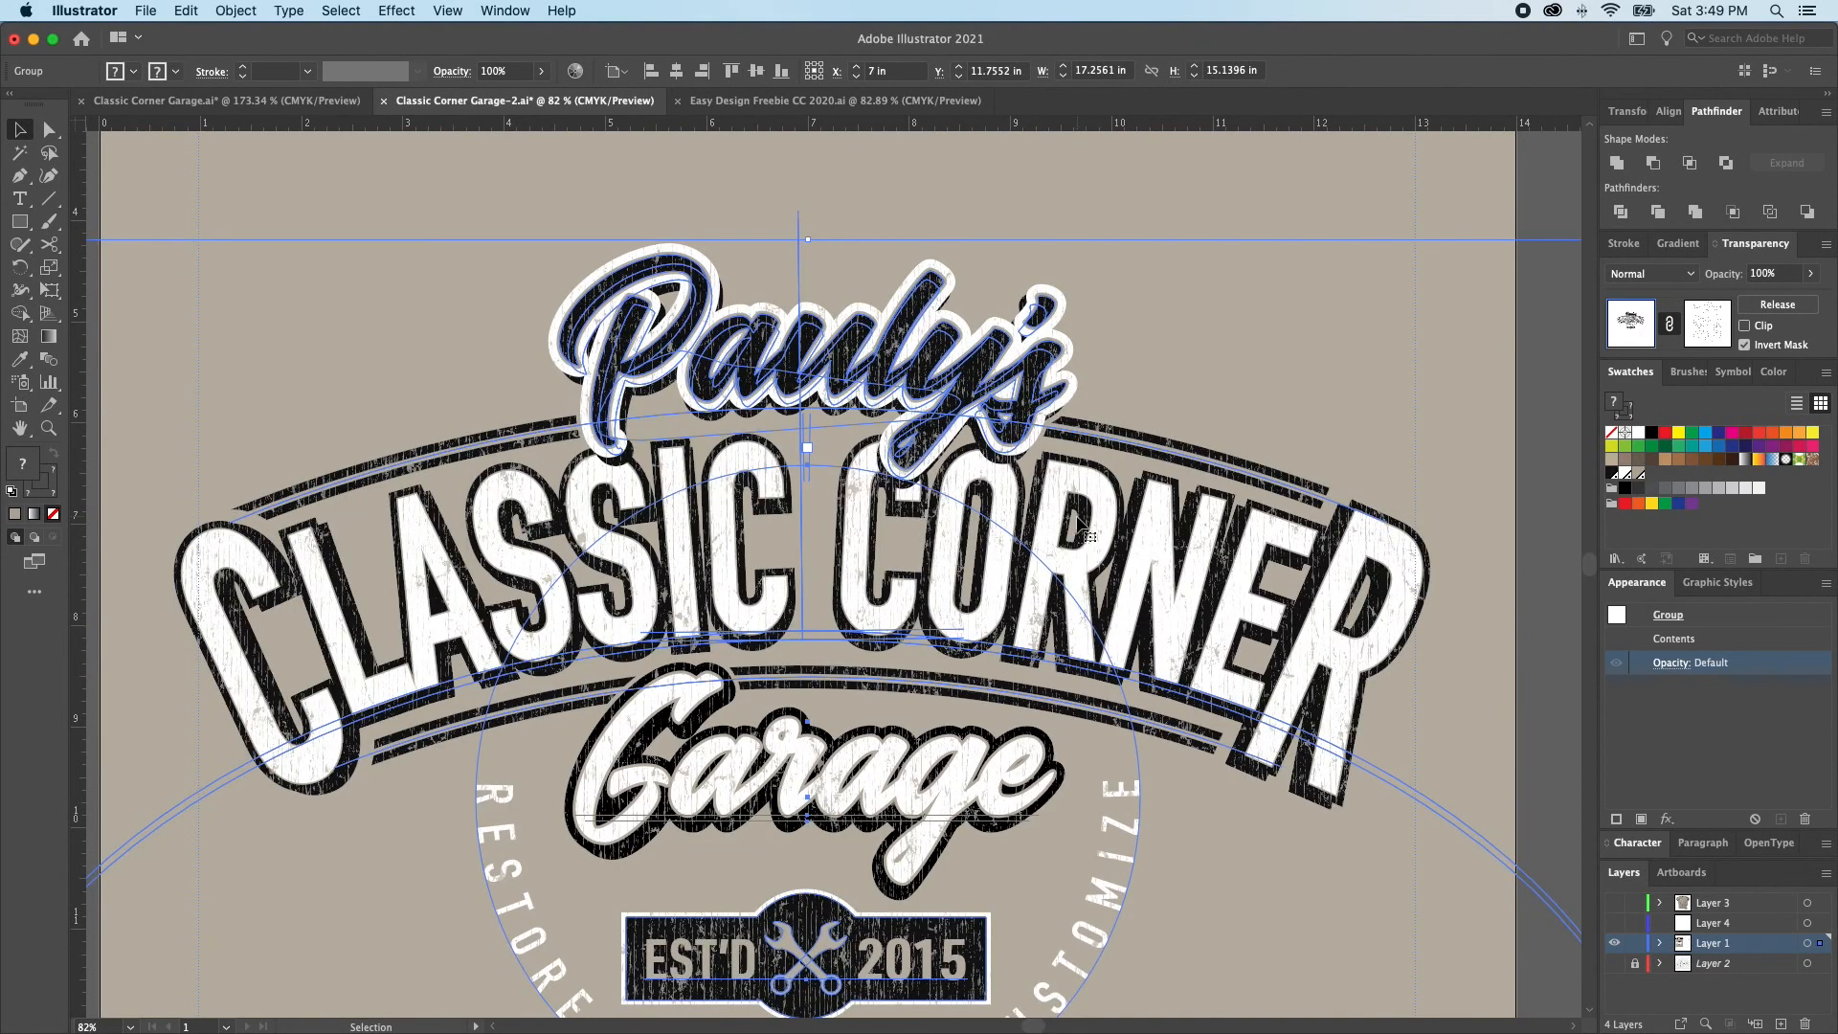
Copy the masked logo, hide Layer 1, show the T-shirt on Layer 3 and paste the logo there
key("super+0")
left_click(1079, 525)
left_click(899, 551)
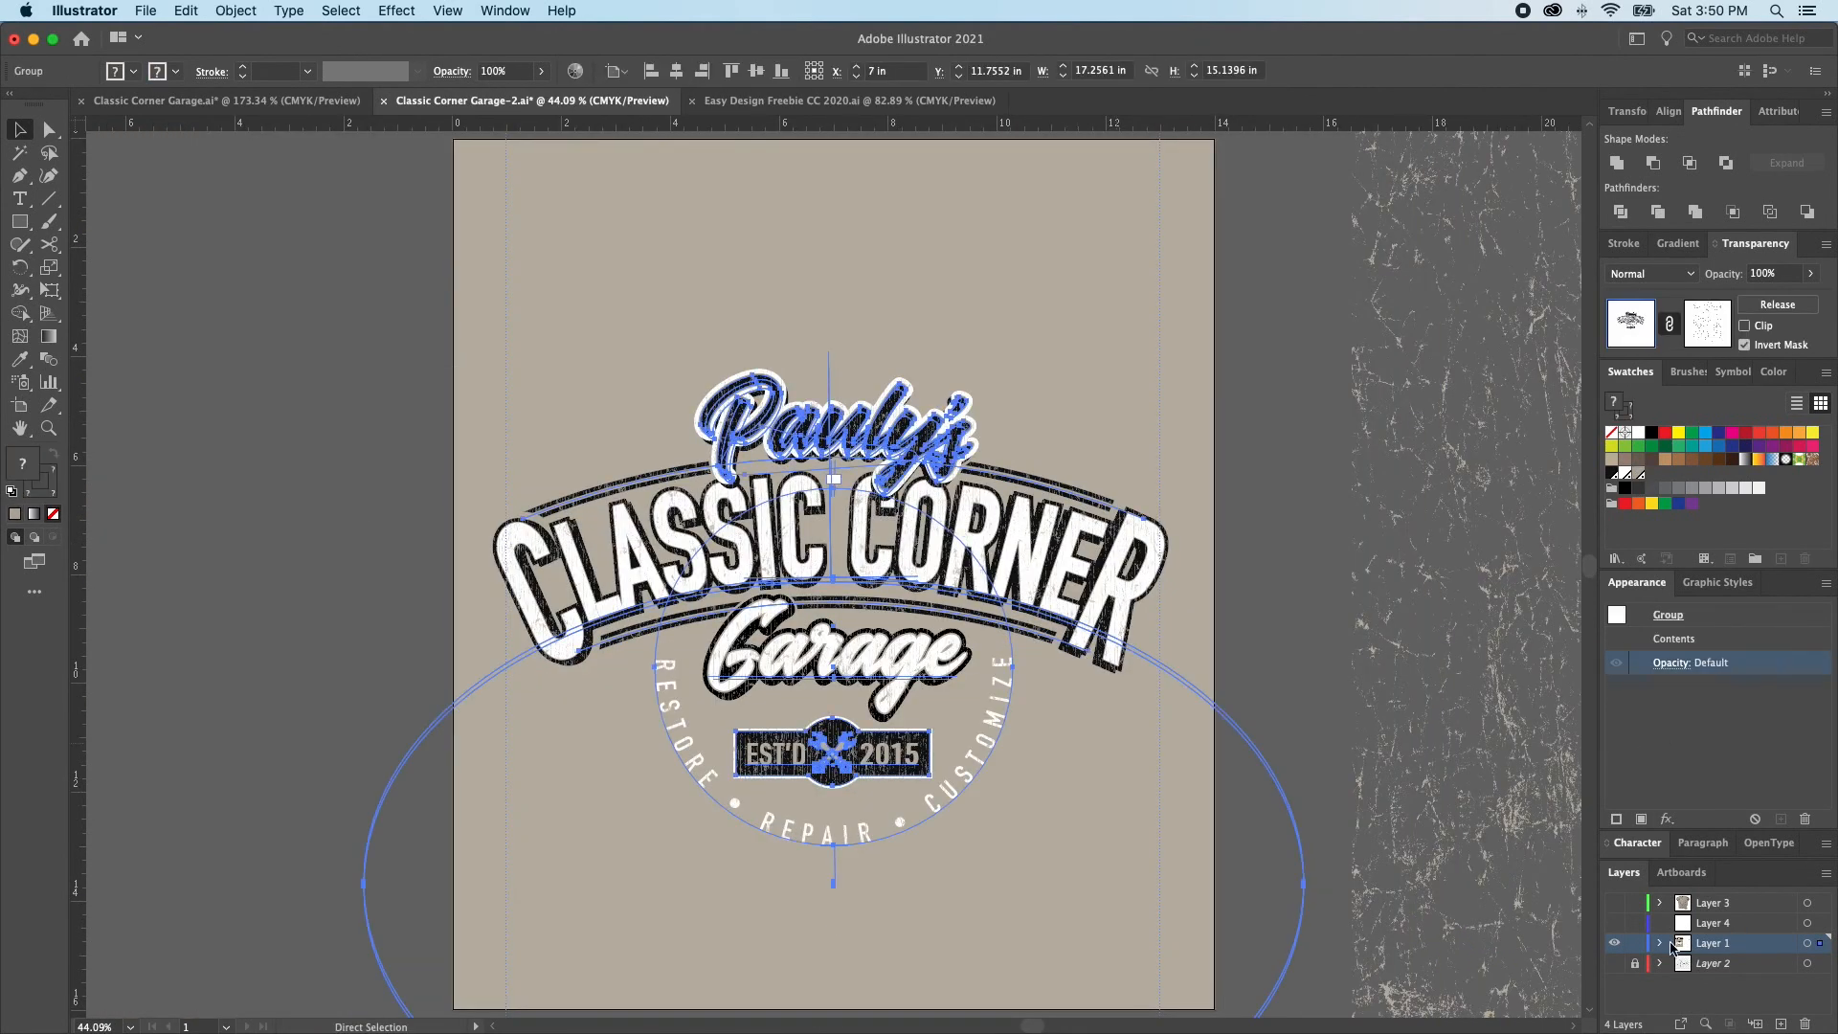
left_click(1616, 944)
left_click(1614, 903)
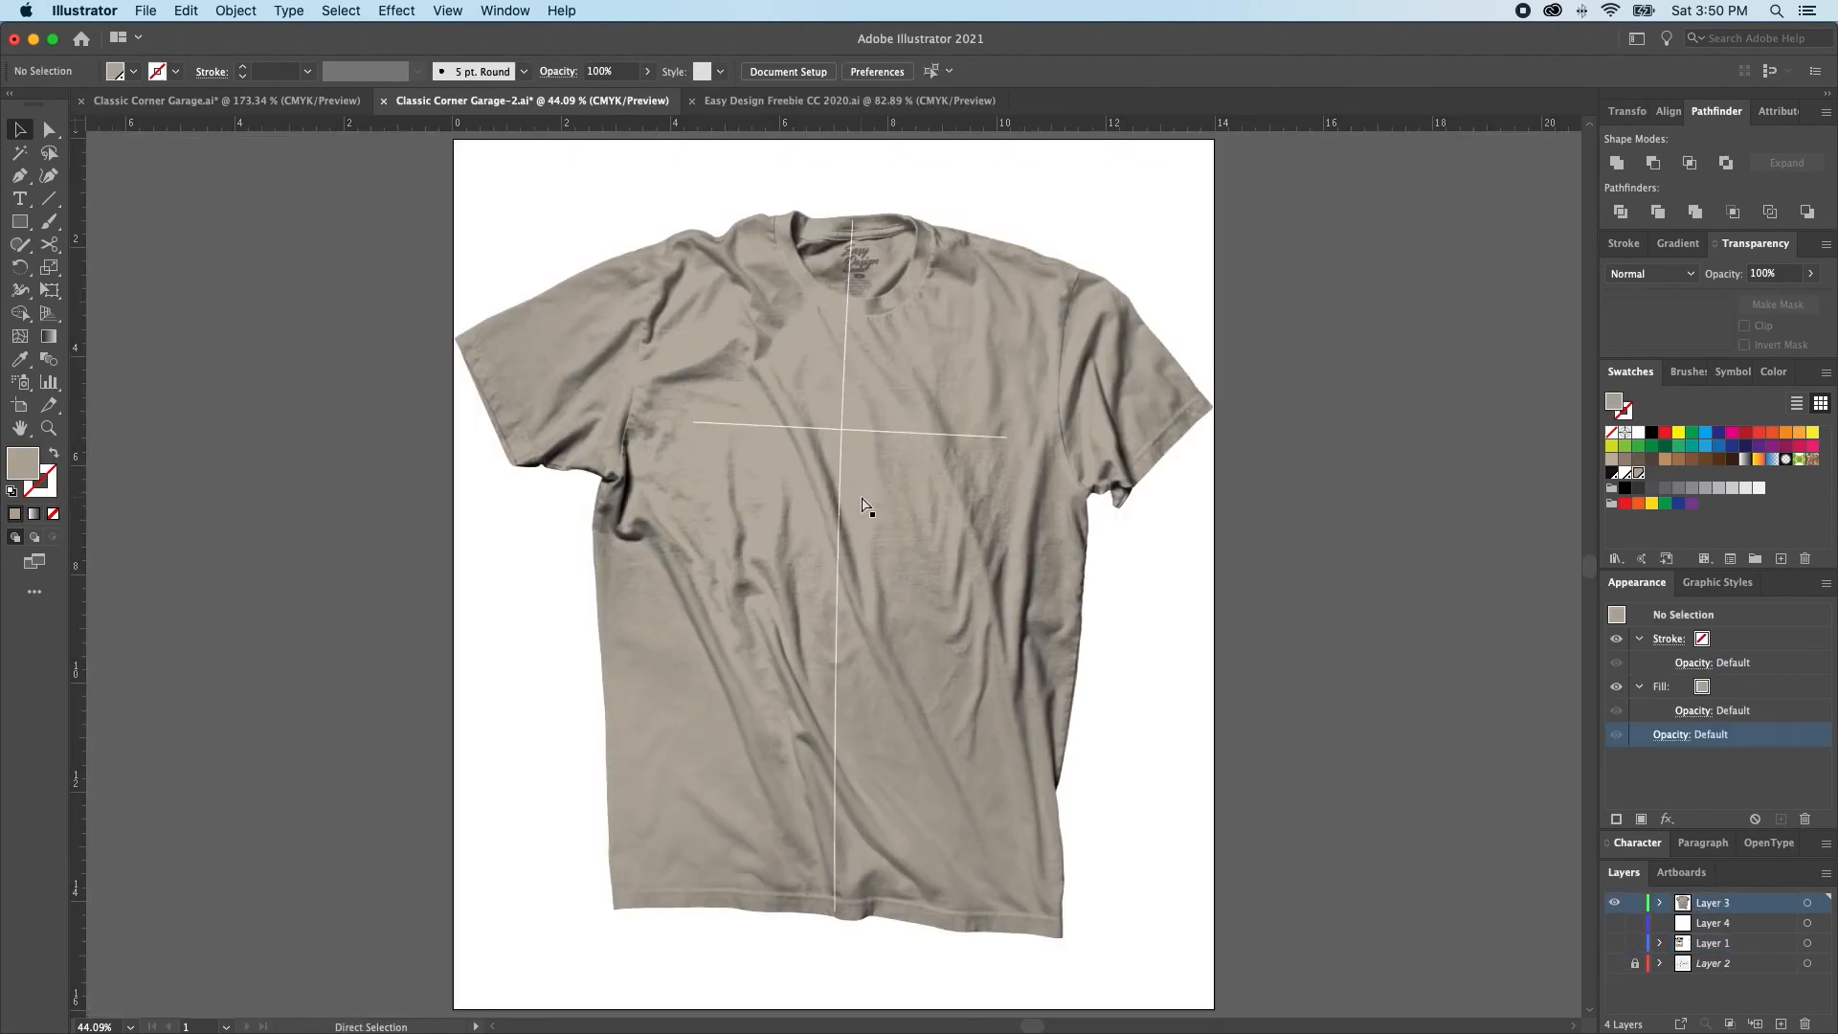
scroll(895, 479, "up", 1)
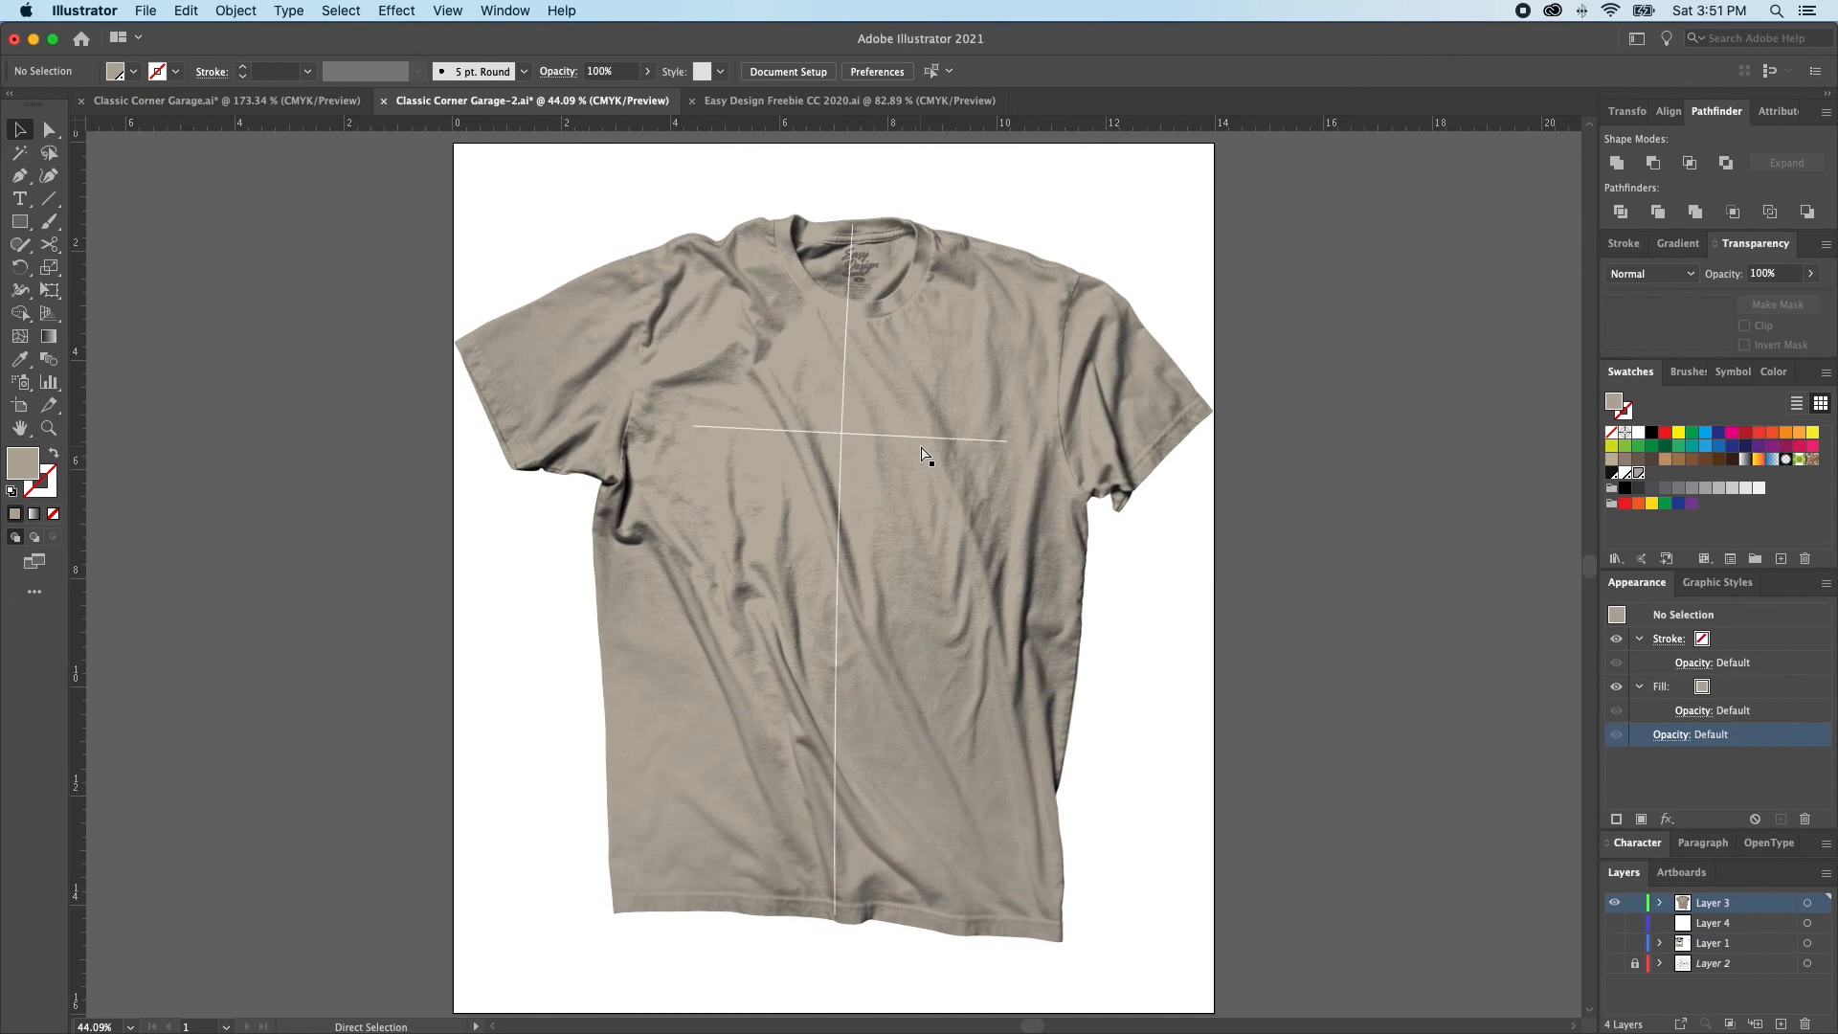
key("ctrl+v")
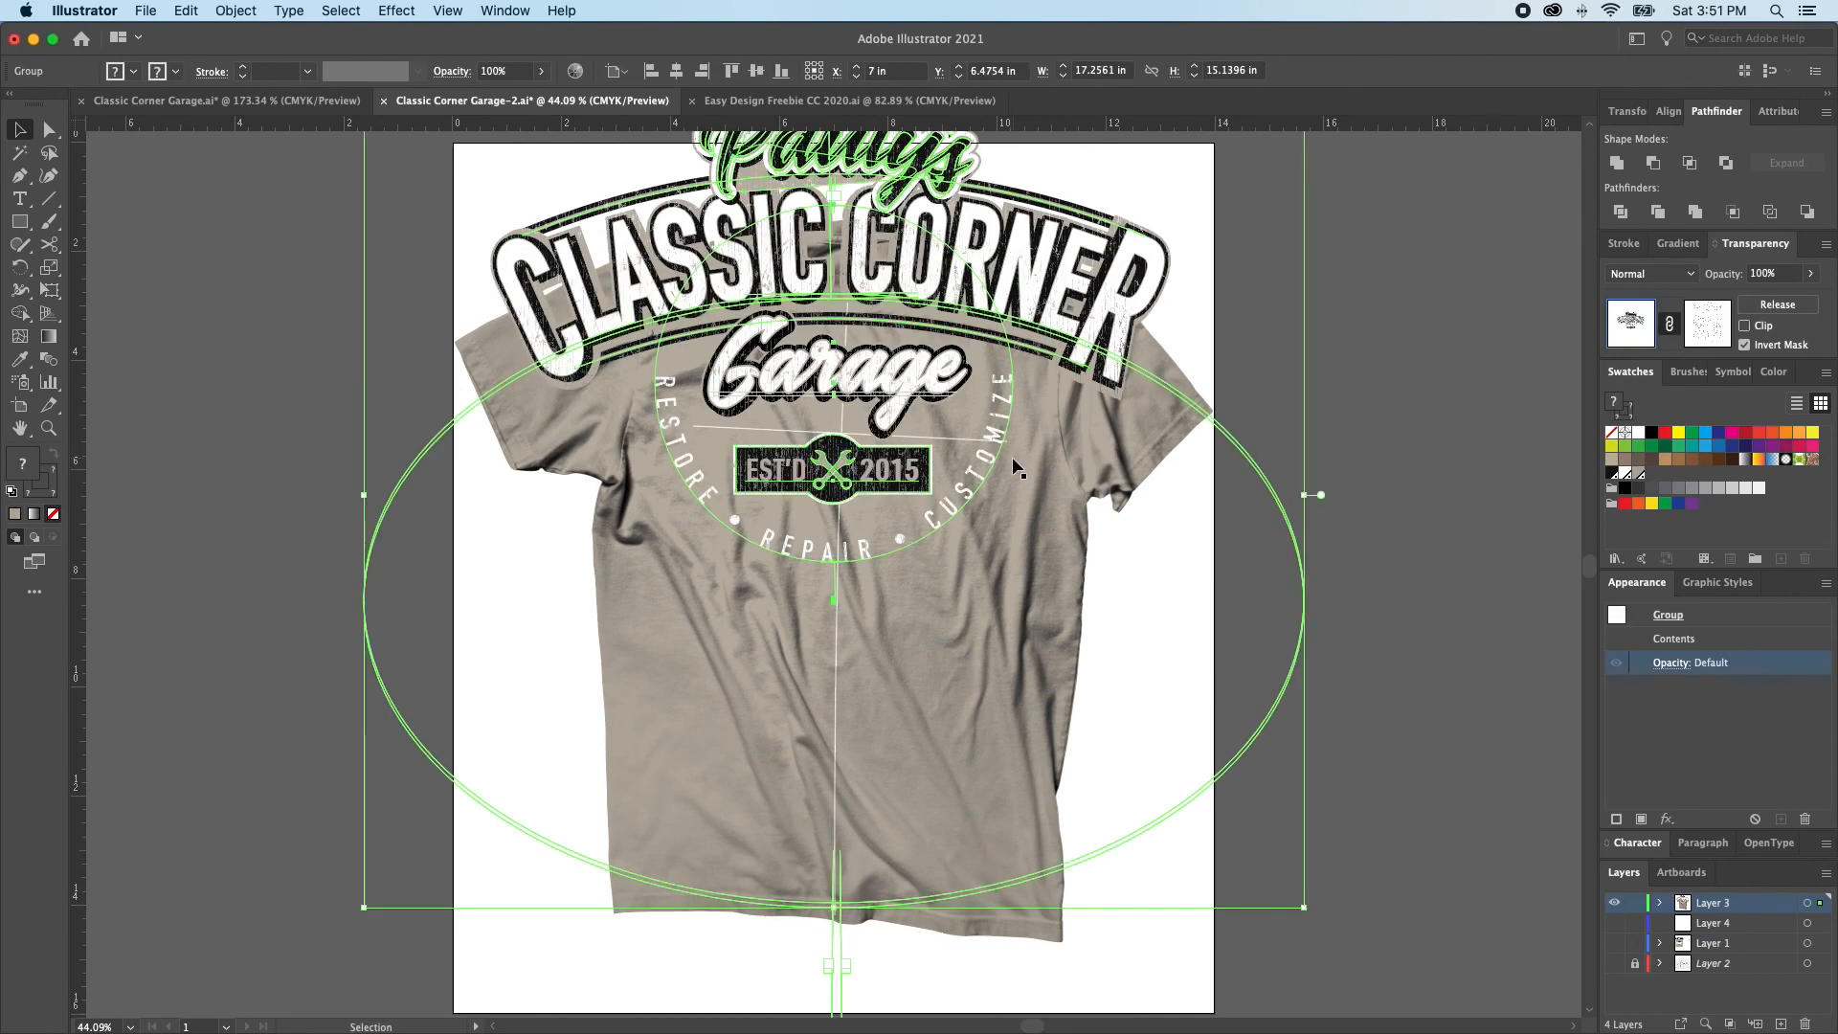
Move the pasted logo onto the shirt's chest and scale it down to about 9.69 in wide
left_click_drag(938, 287, 933, 520)
key("s")
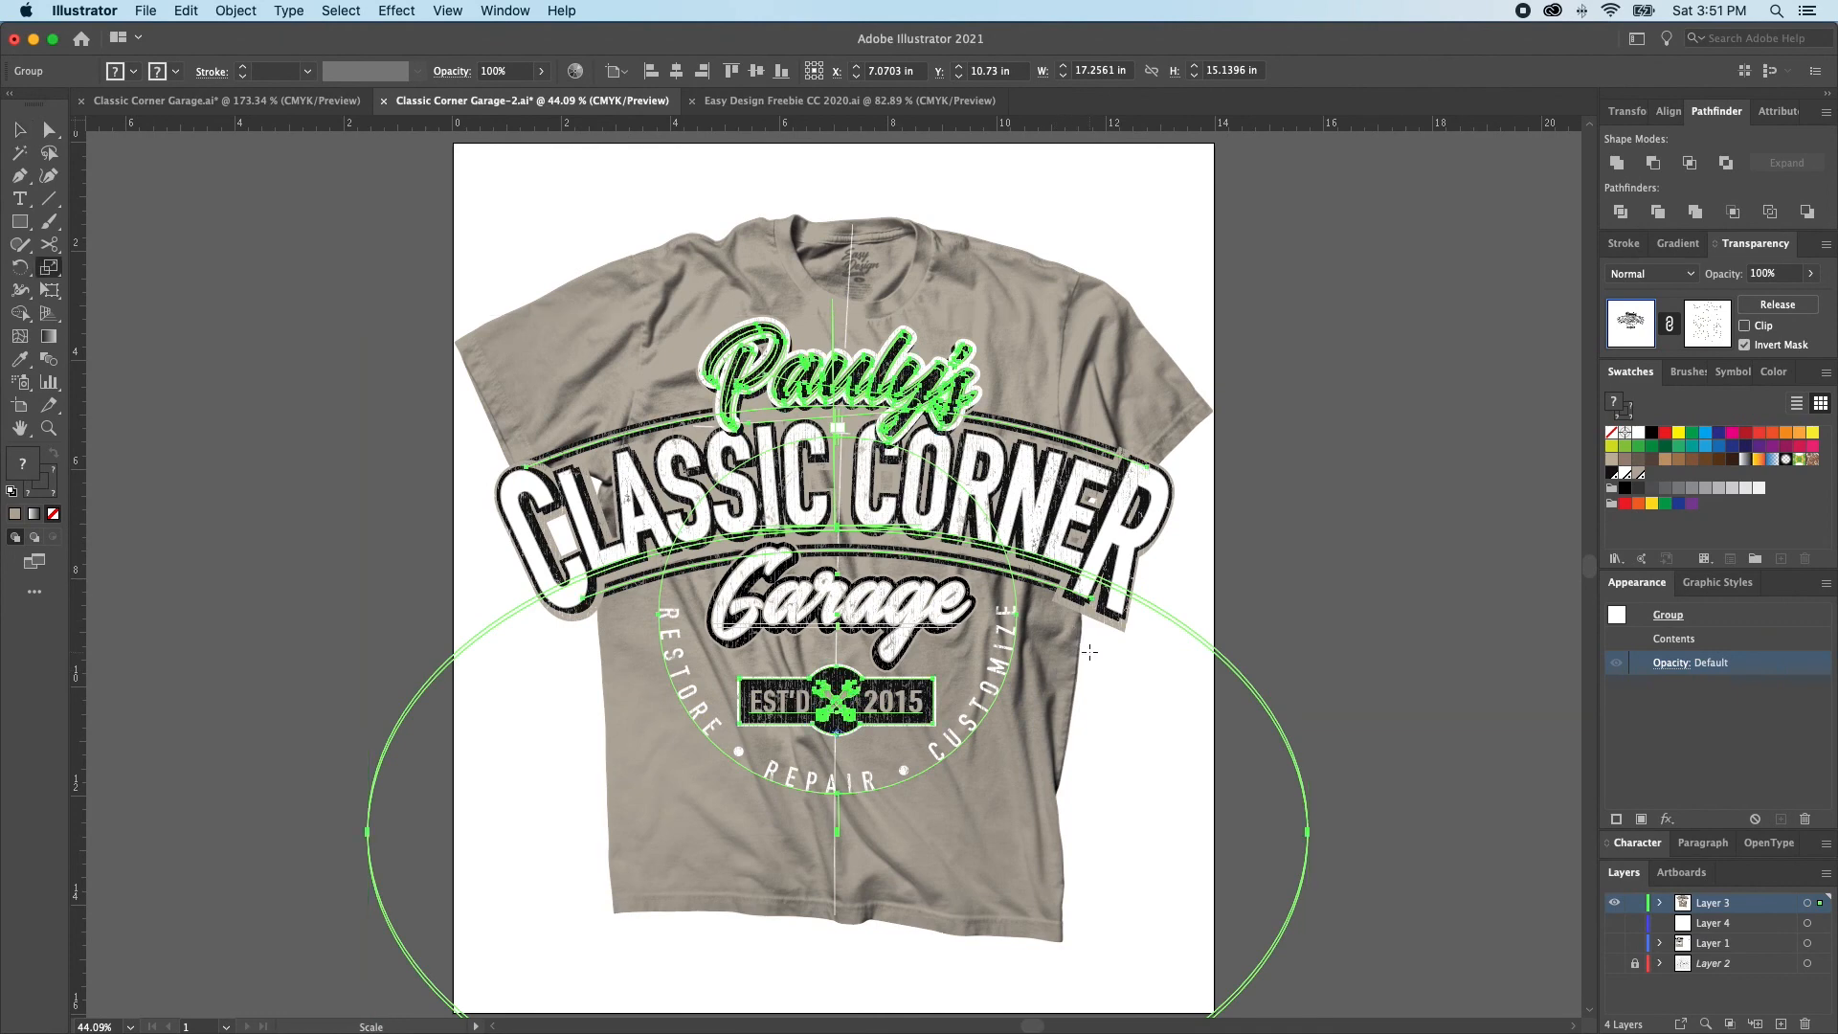
left_click_drag(1330, 308, 1152, 440)
key("v")
left_click_drag(875, 501, 896, 361)
key("s")
left_click_drag(1426, 212, 1365, 271)
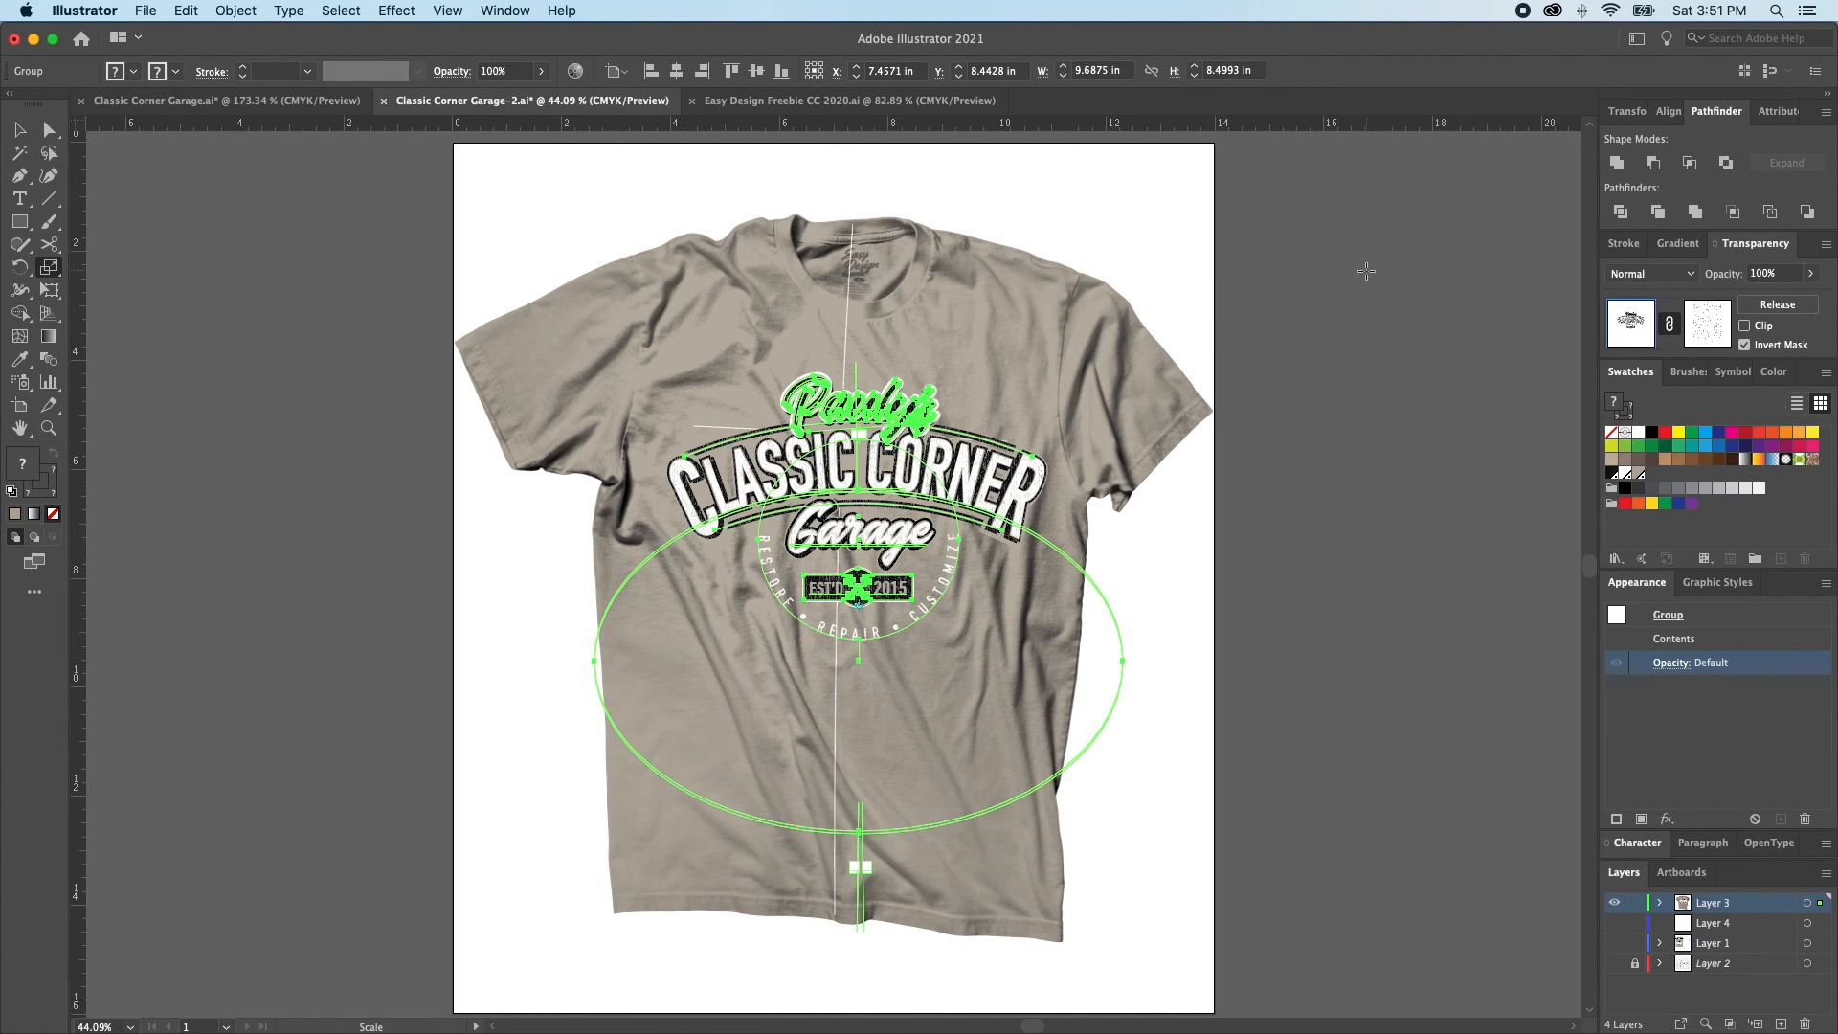
Center the logo on the shirt's vertical guide and rotate it slightly clockwise to follow the shirt's tilt
key("v")
mouse_move(891, 407)
left_mouse_down()
mouse_move(891, 375)
mouse_move(875, 388)
left_mouse_up()
key("r")
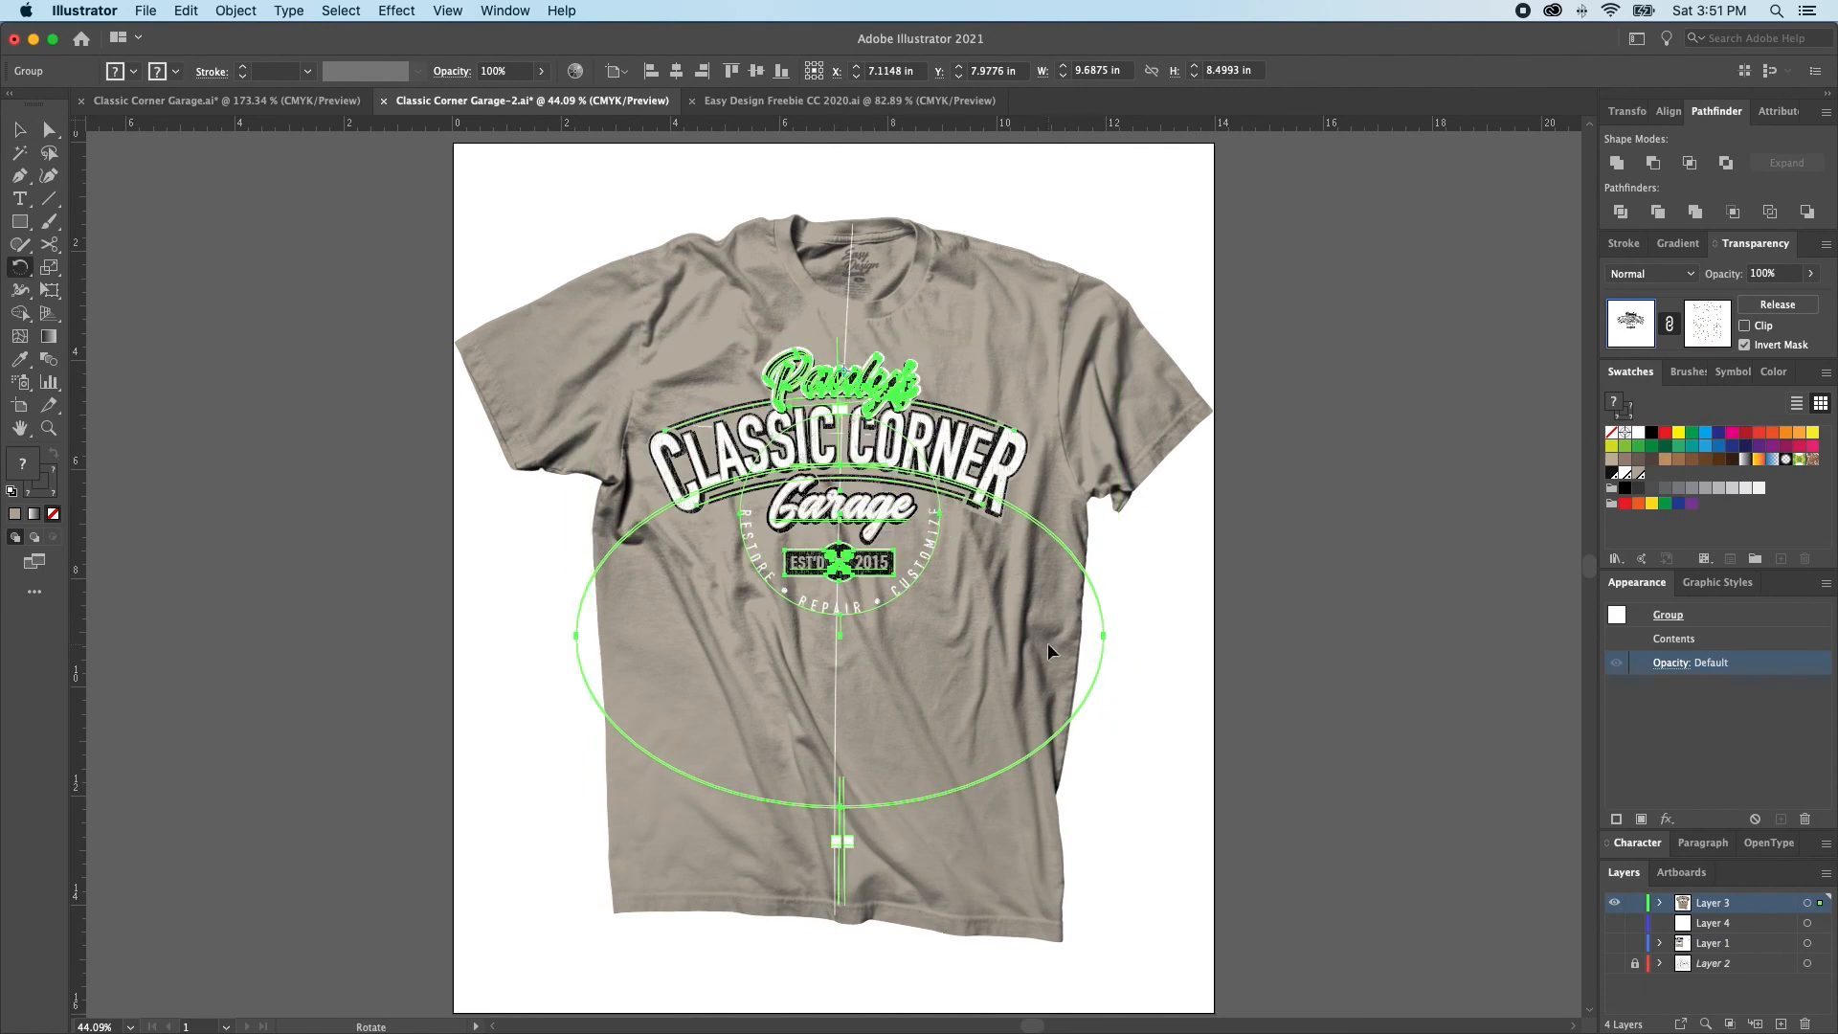
left_click_drag(1327, 924, 1319, 937)
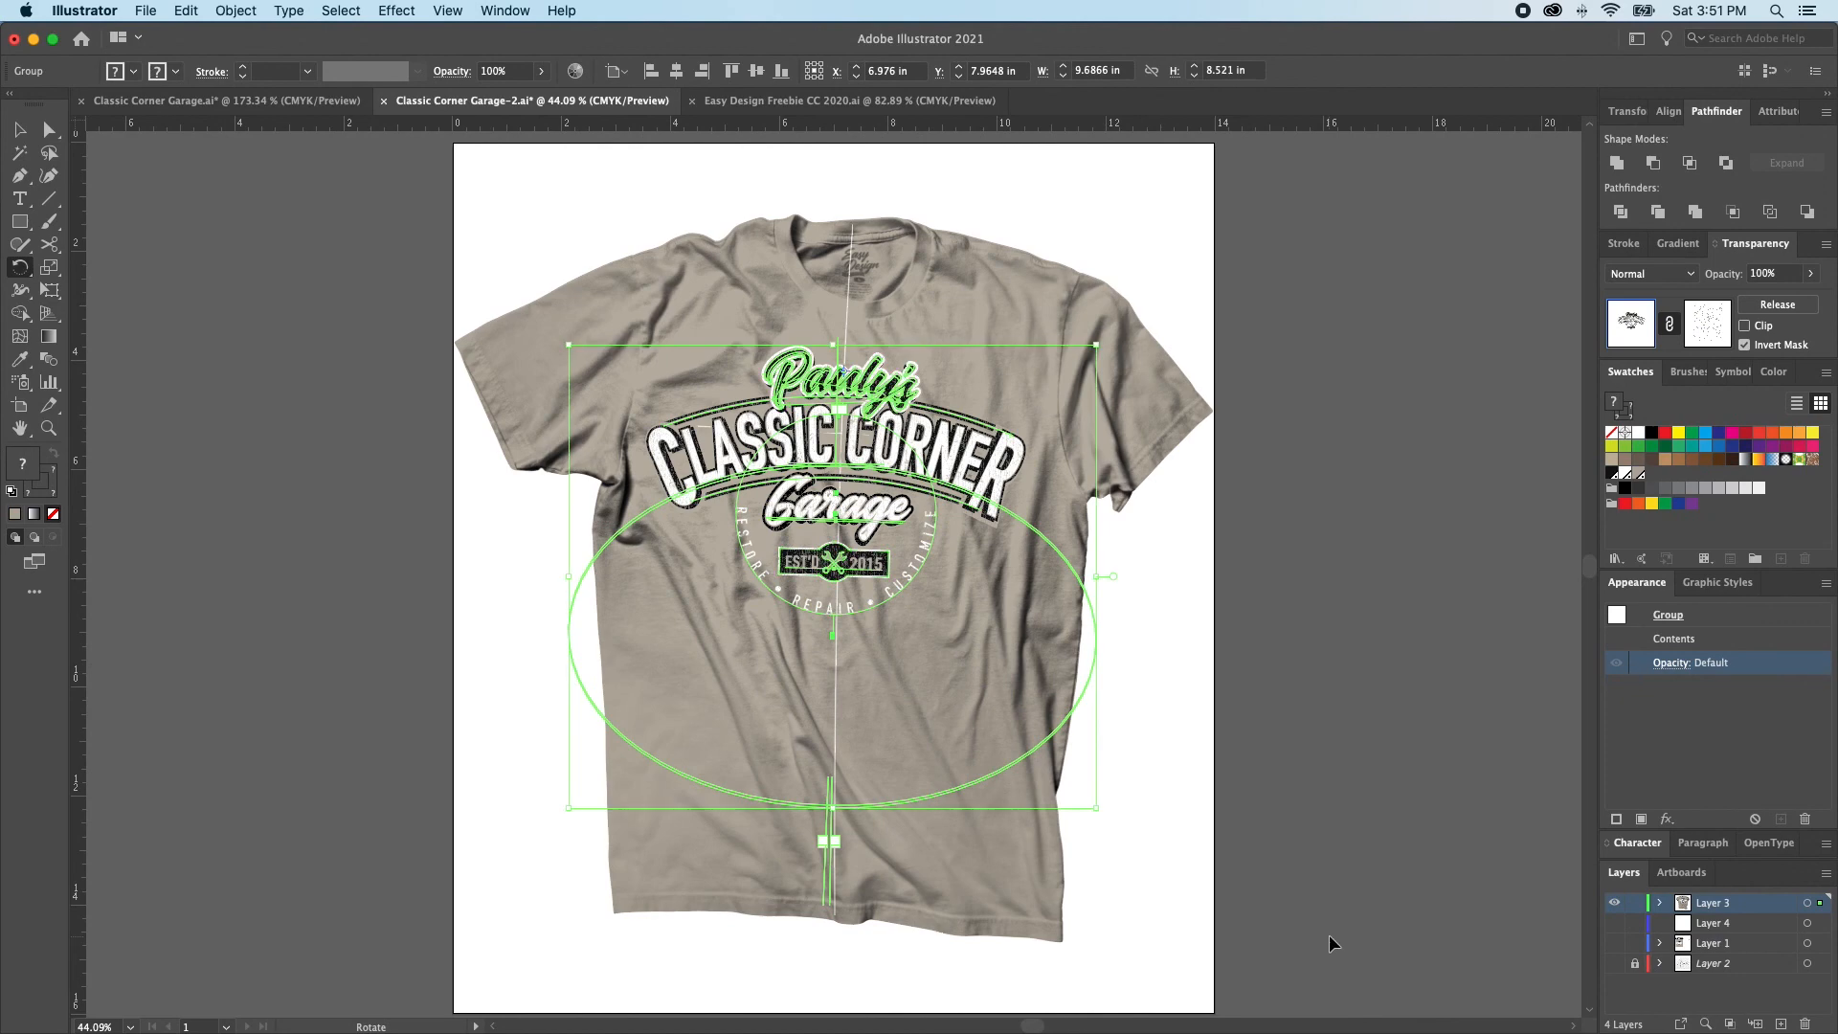
key("super+shift+a")
key("v")
left_click(874, 398)
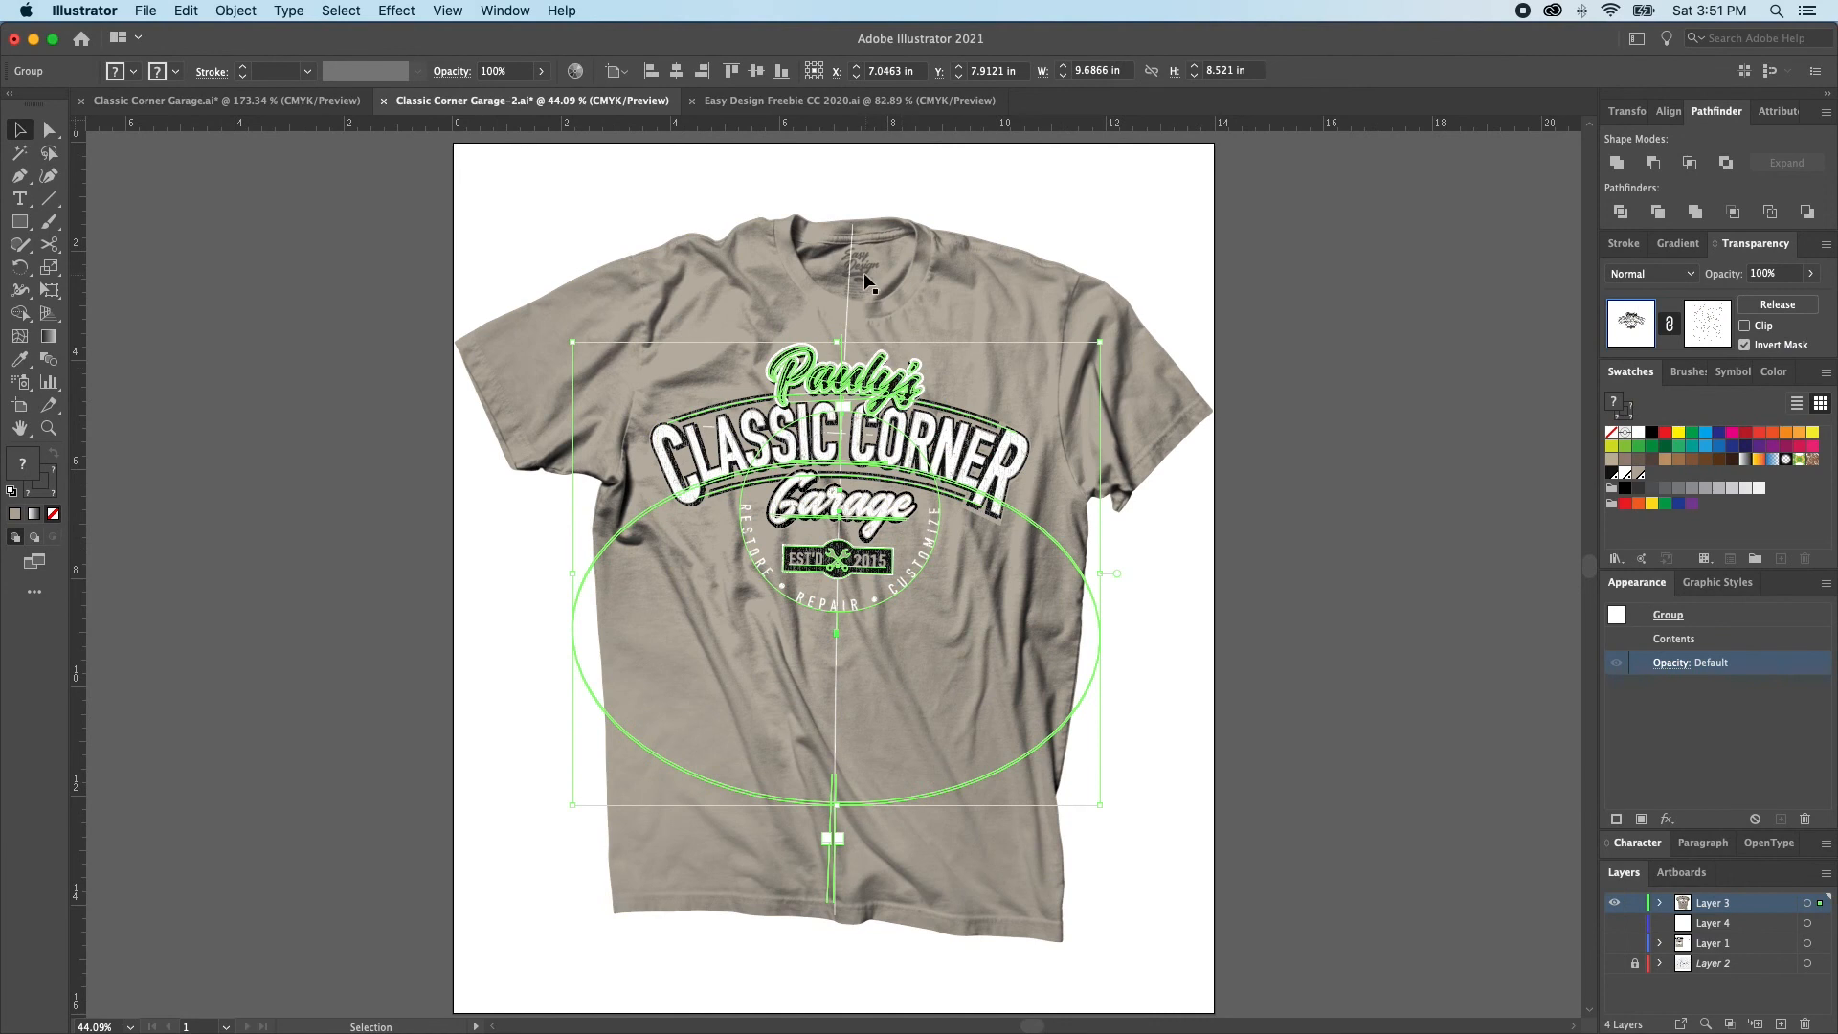
Select the horizontal and vertical placement guide lines on the shirt and delete them
left_click(855, 298)
left_click(771, 431)
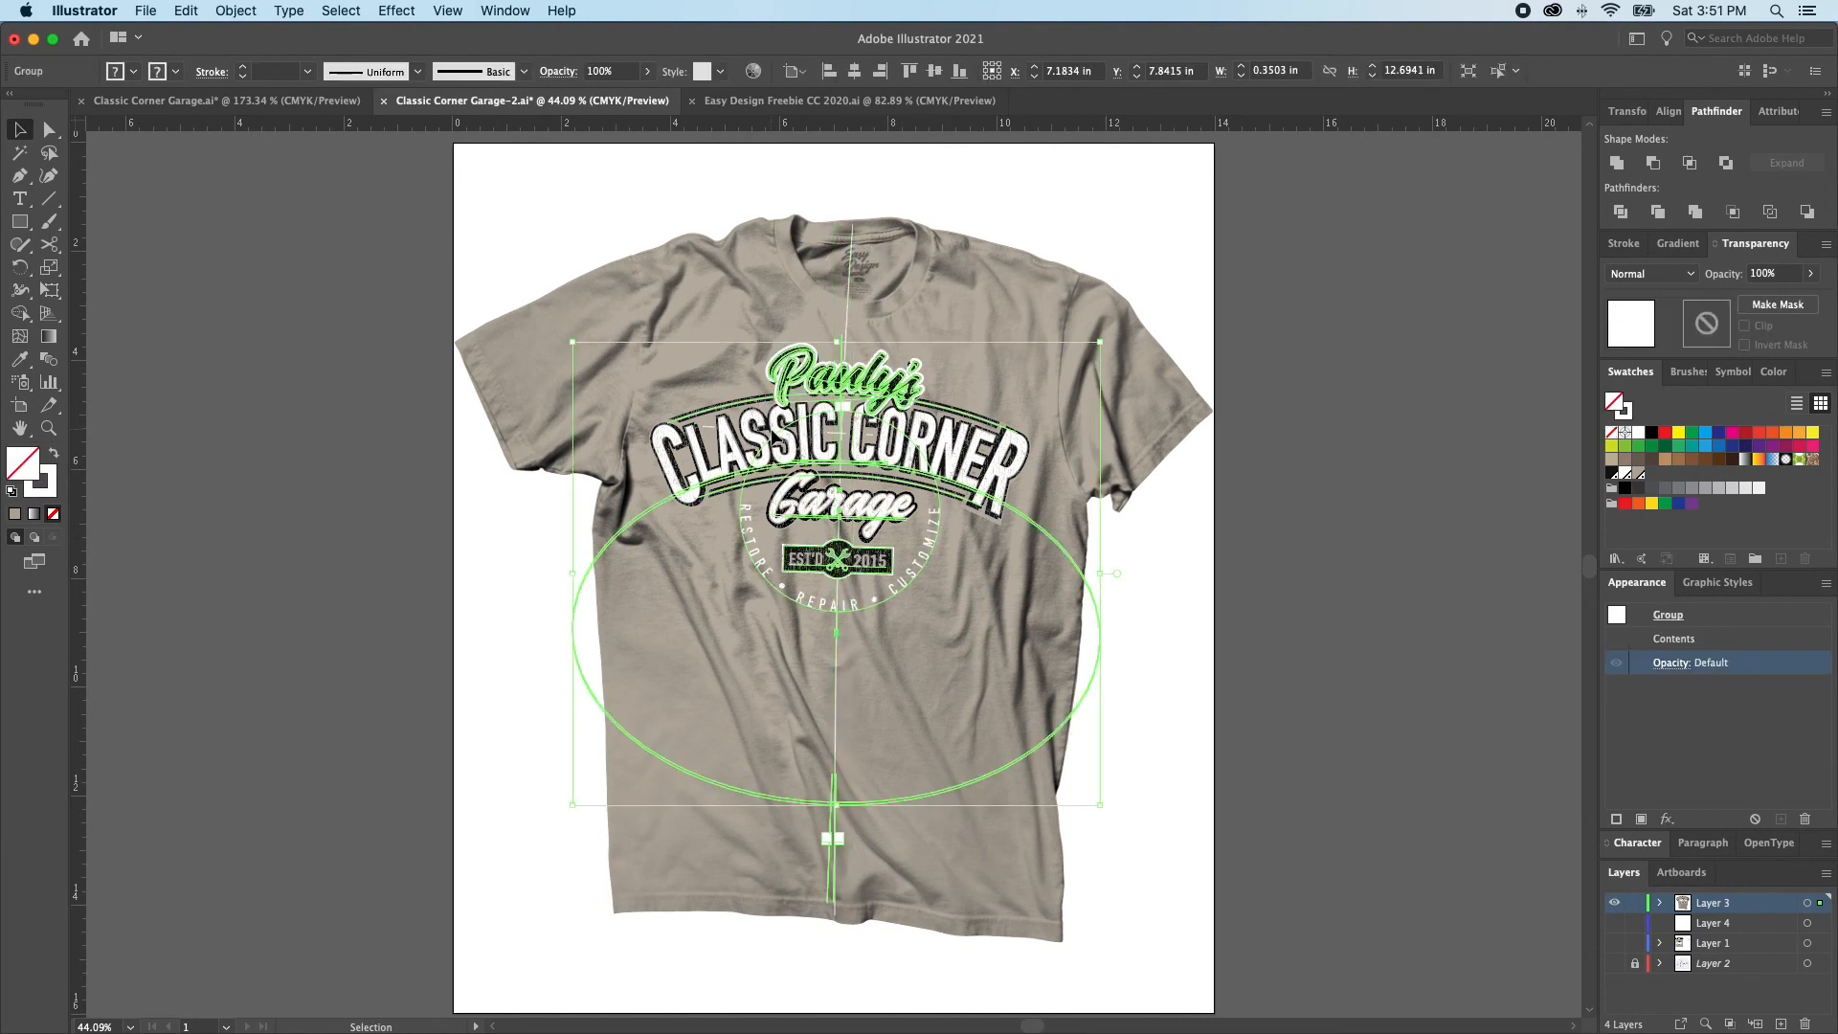
key("super+shift+a")
left_click(754, 432)
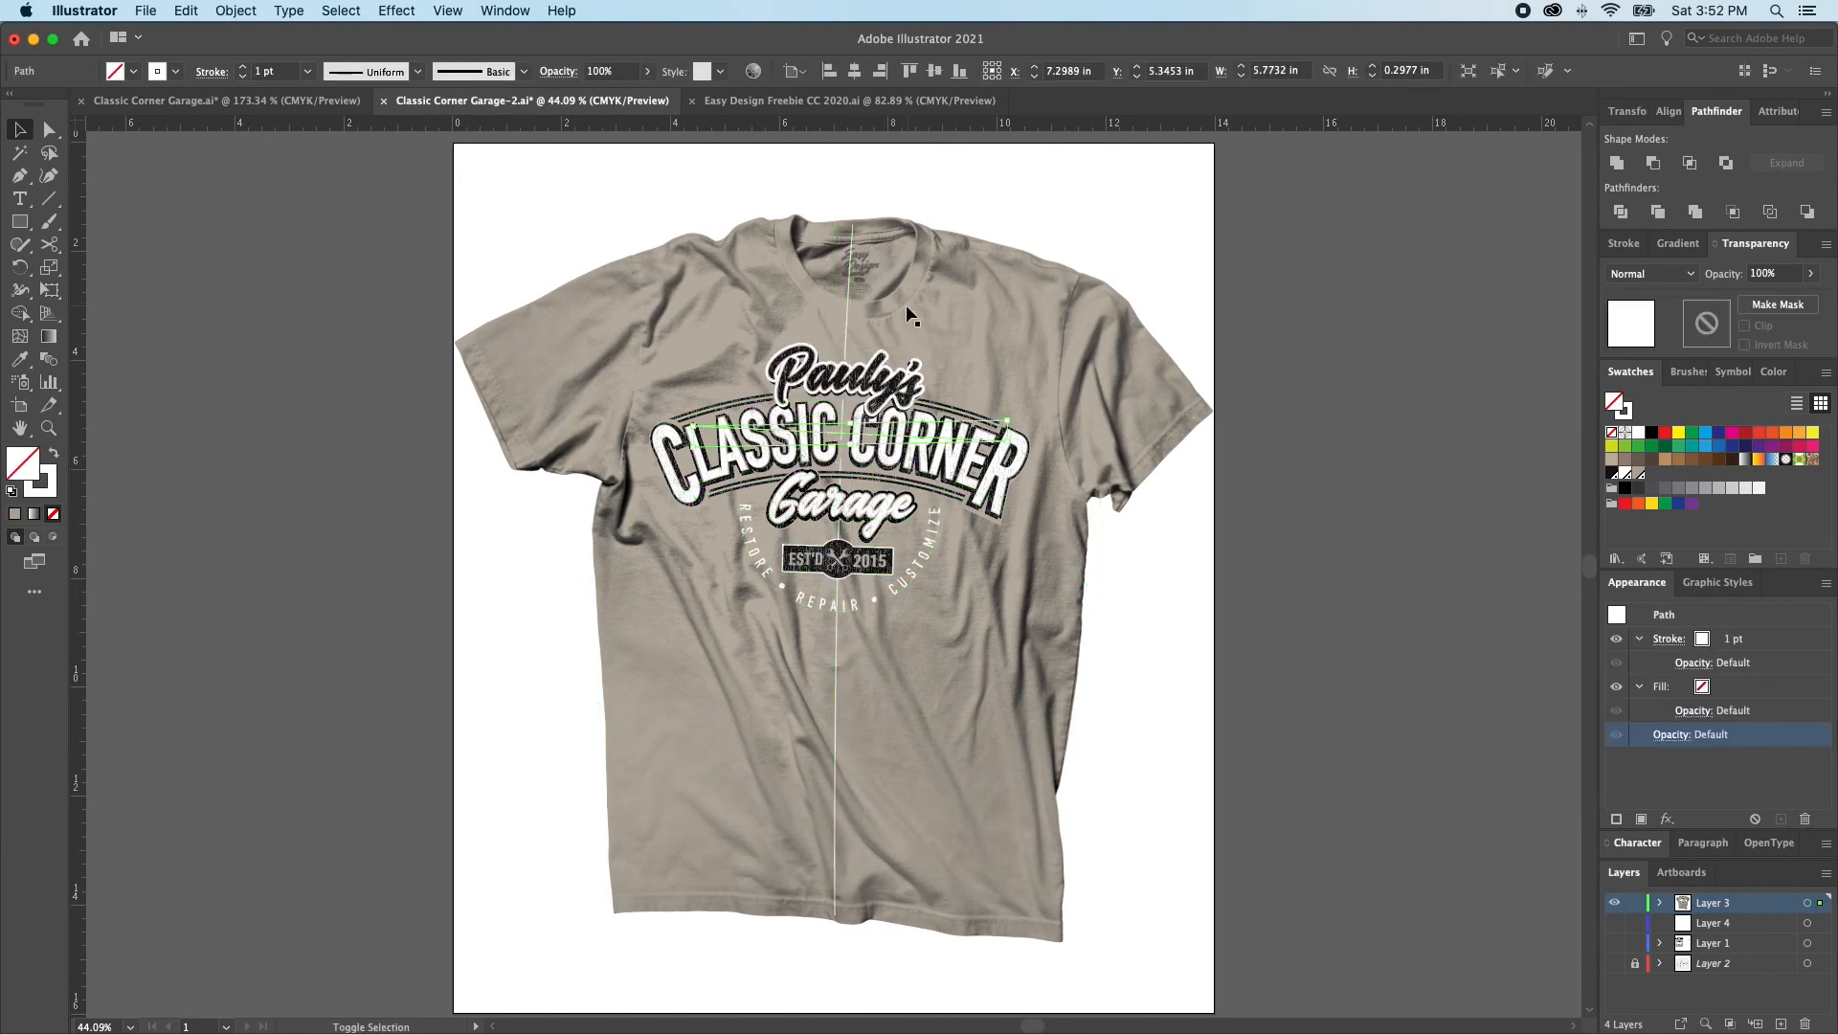
left_click(848, 307)
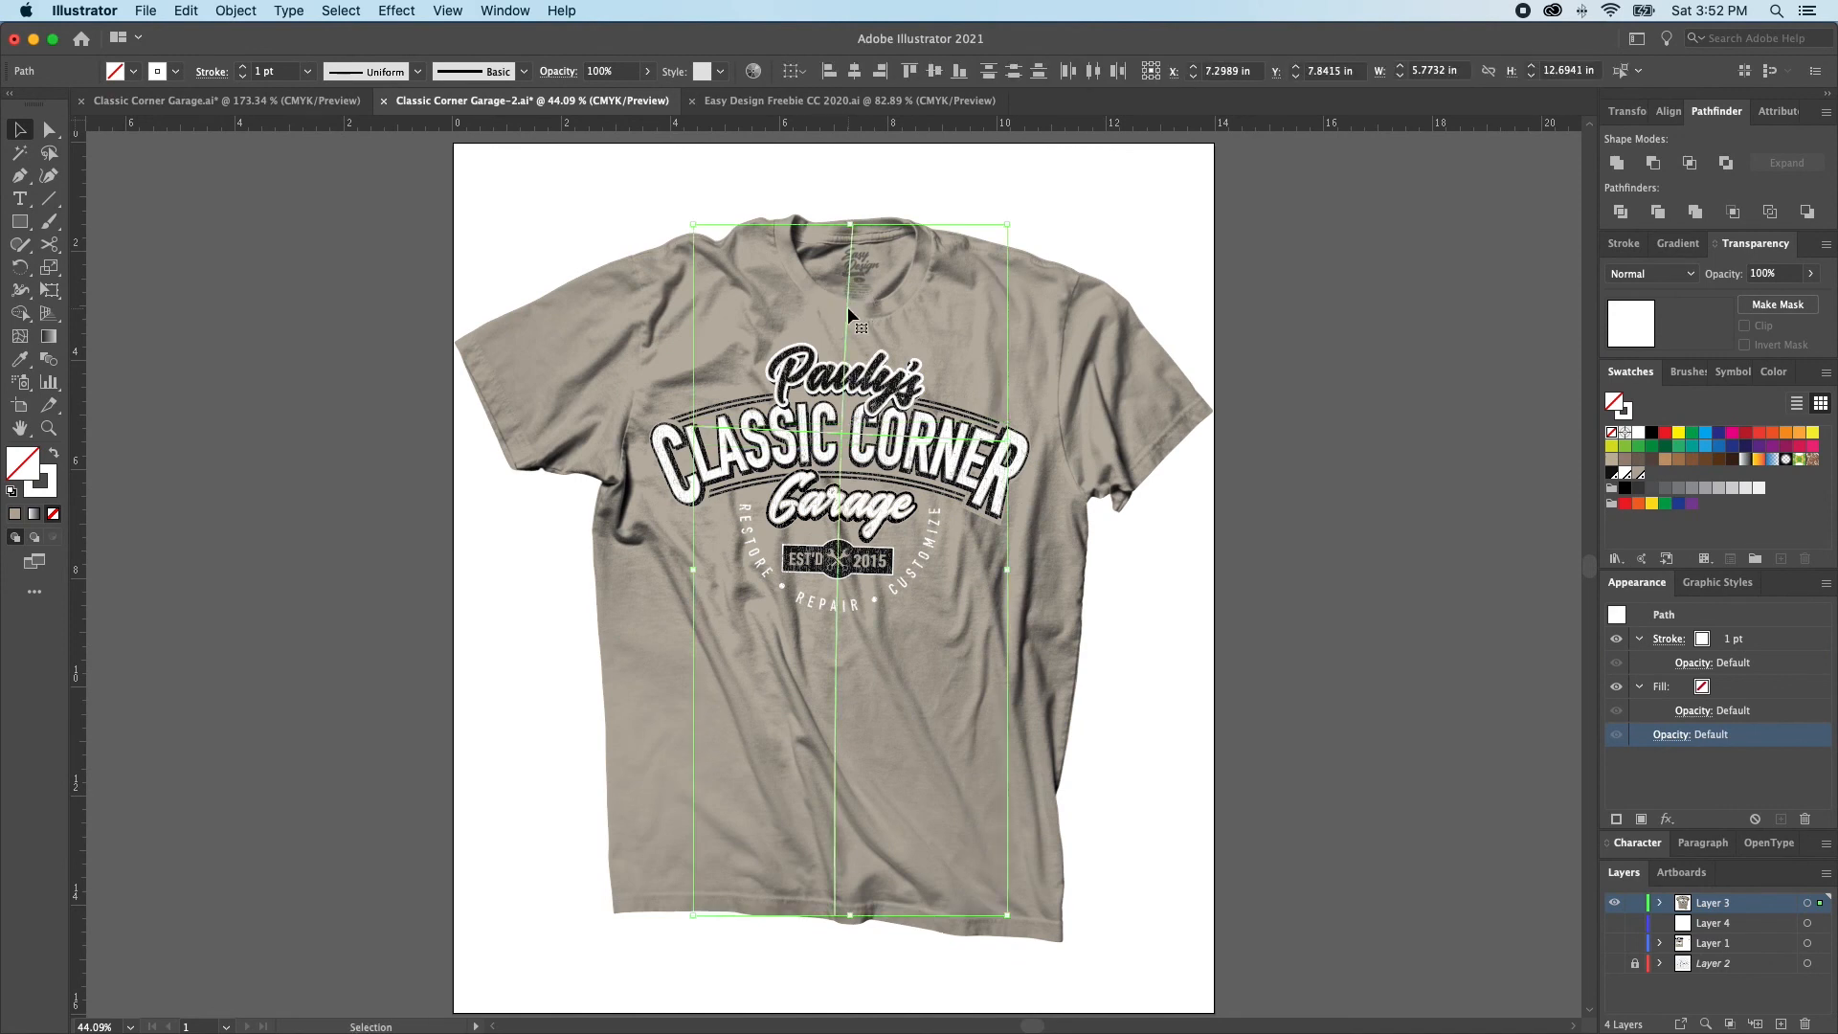
Nudge the logo slightly down the chest and scale it uniformly to 95%
left_click(876, 379)
key("super+shift+a")
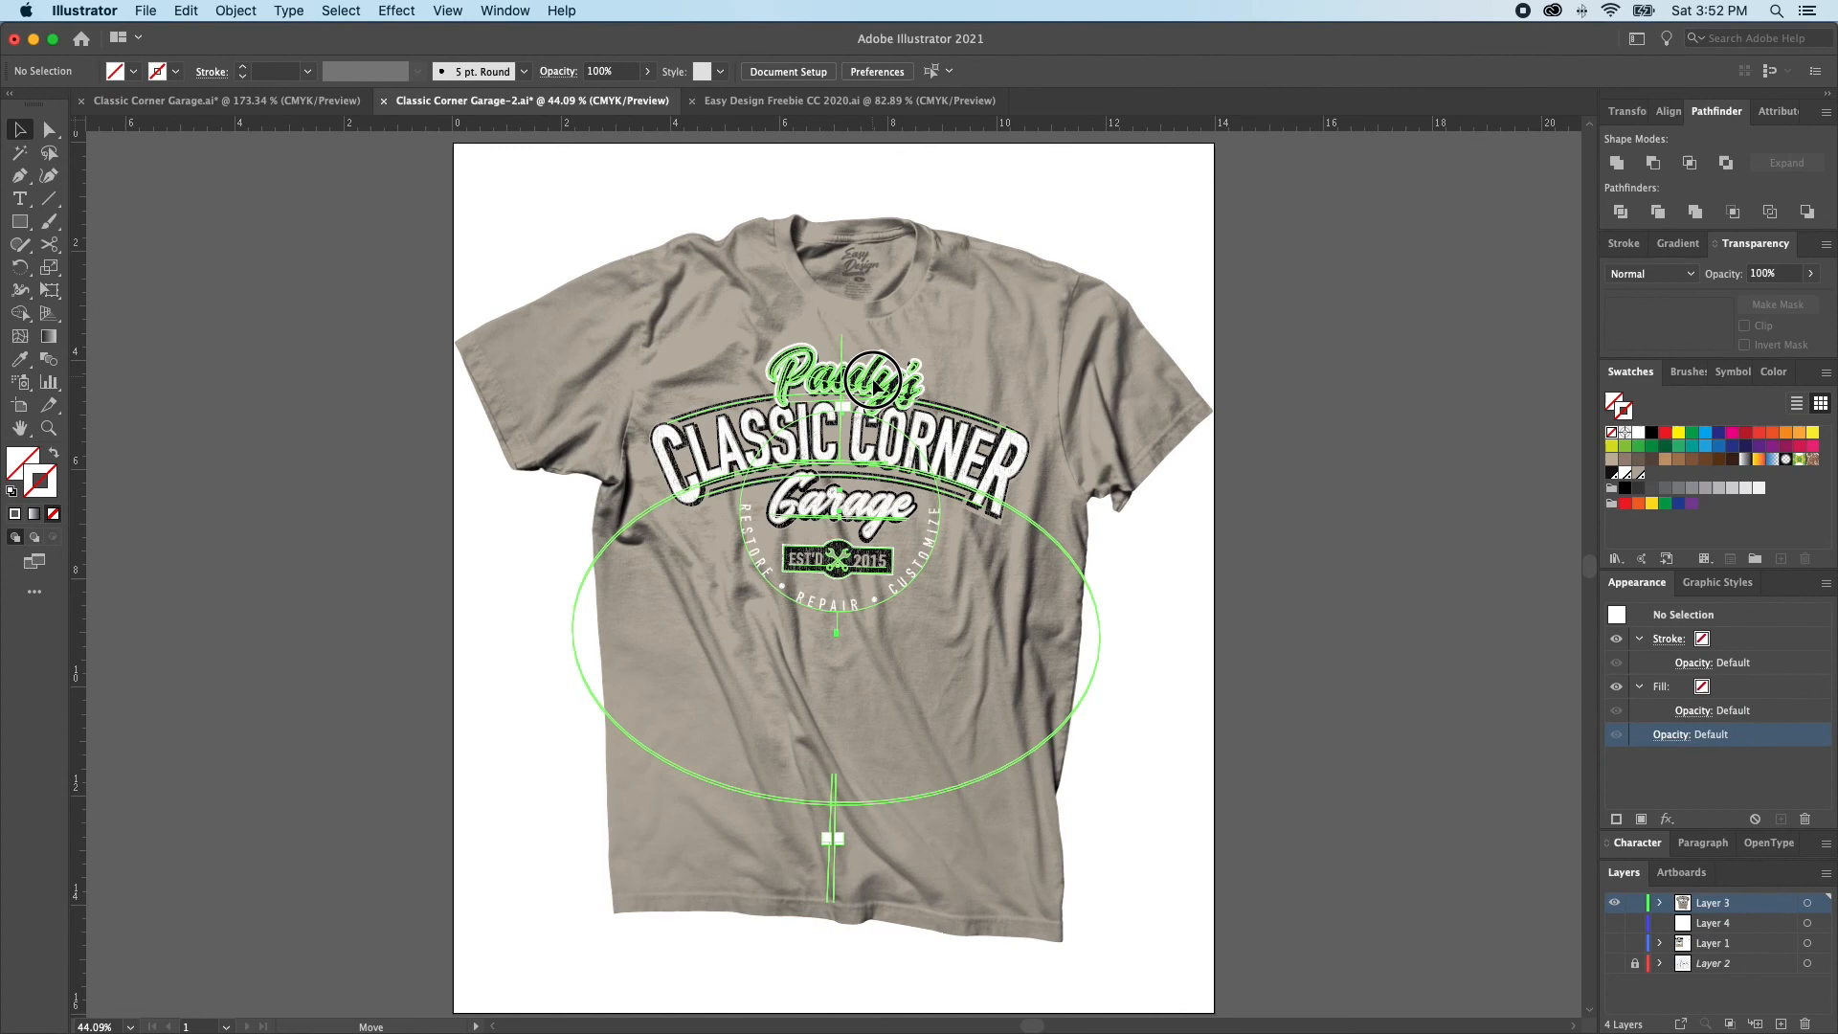
left_click_drag(927, 423, 927, 427)
key("super+shift+a")
left_click(927, 434)
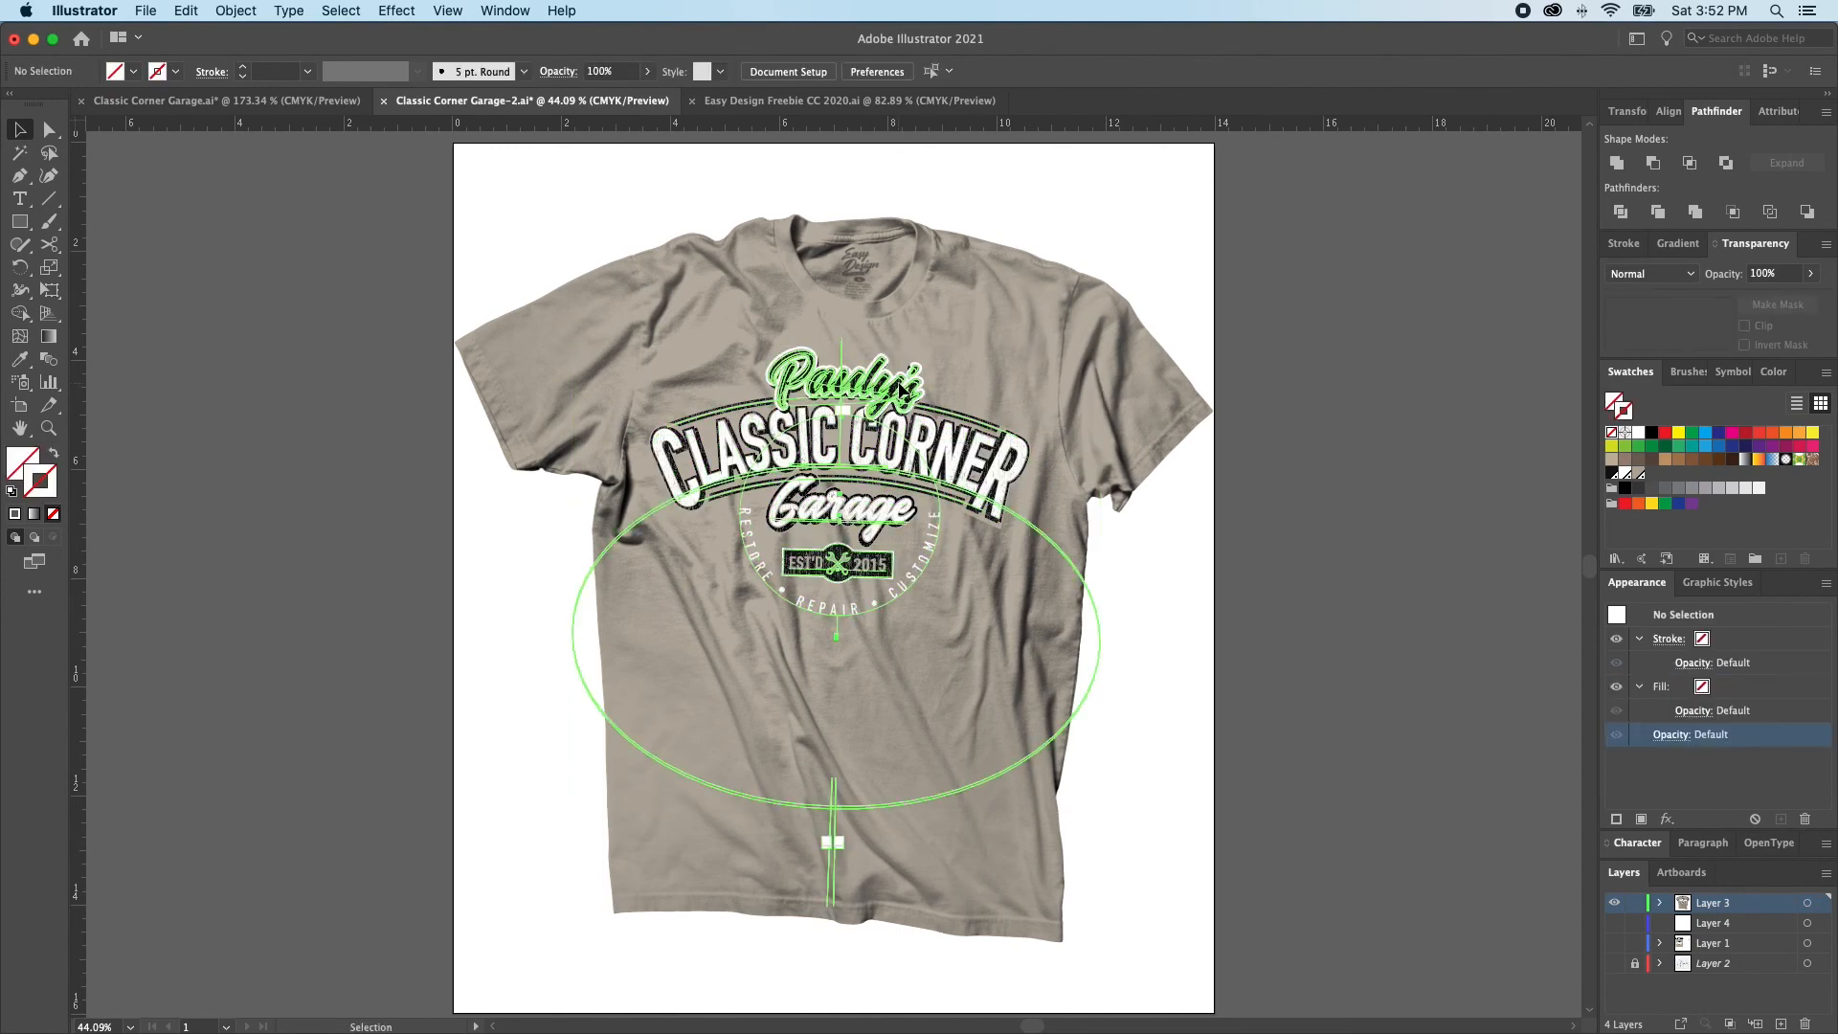
key("s")
left_click(941, 403, "alt")
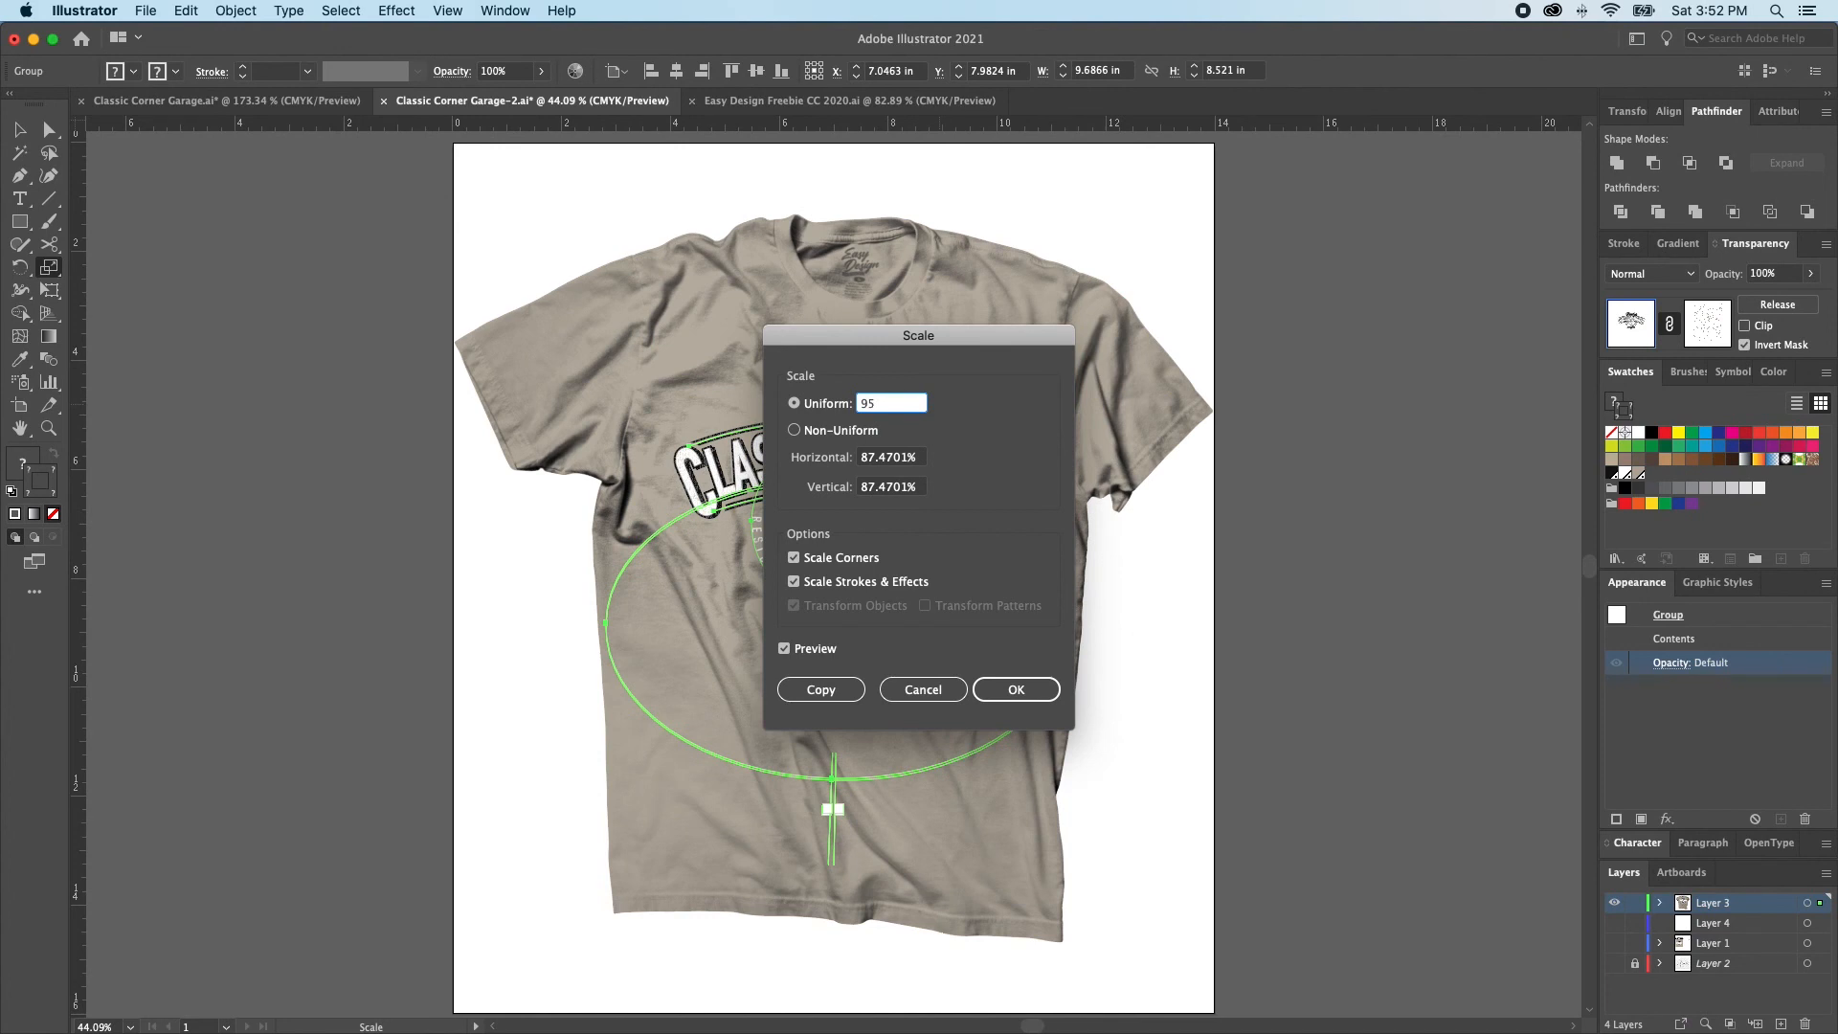
key("Return")
key("v")
left_click(1334, 439)
Cut the logo, select the T-shirt wrinkle image and paste the logo directly behind it
left_click(825, 447)
key("a")
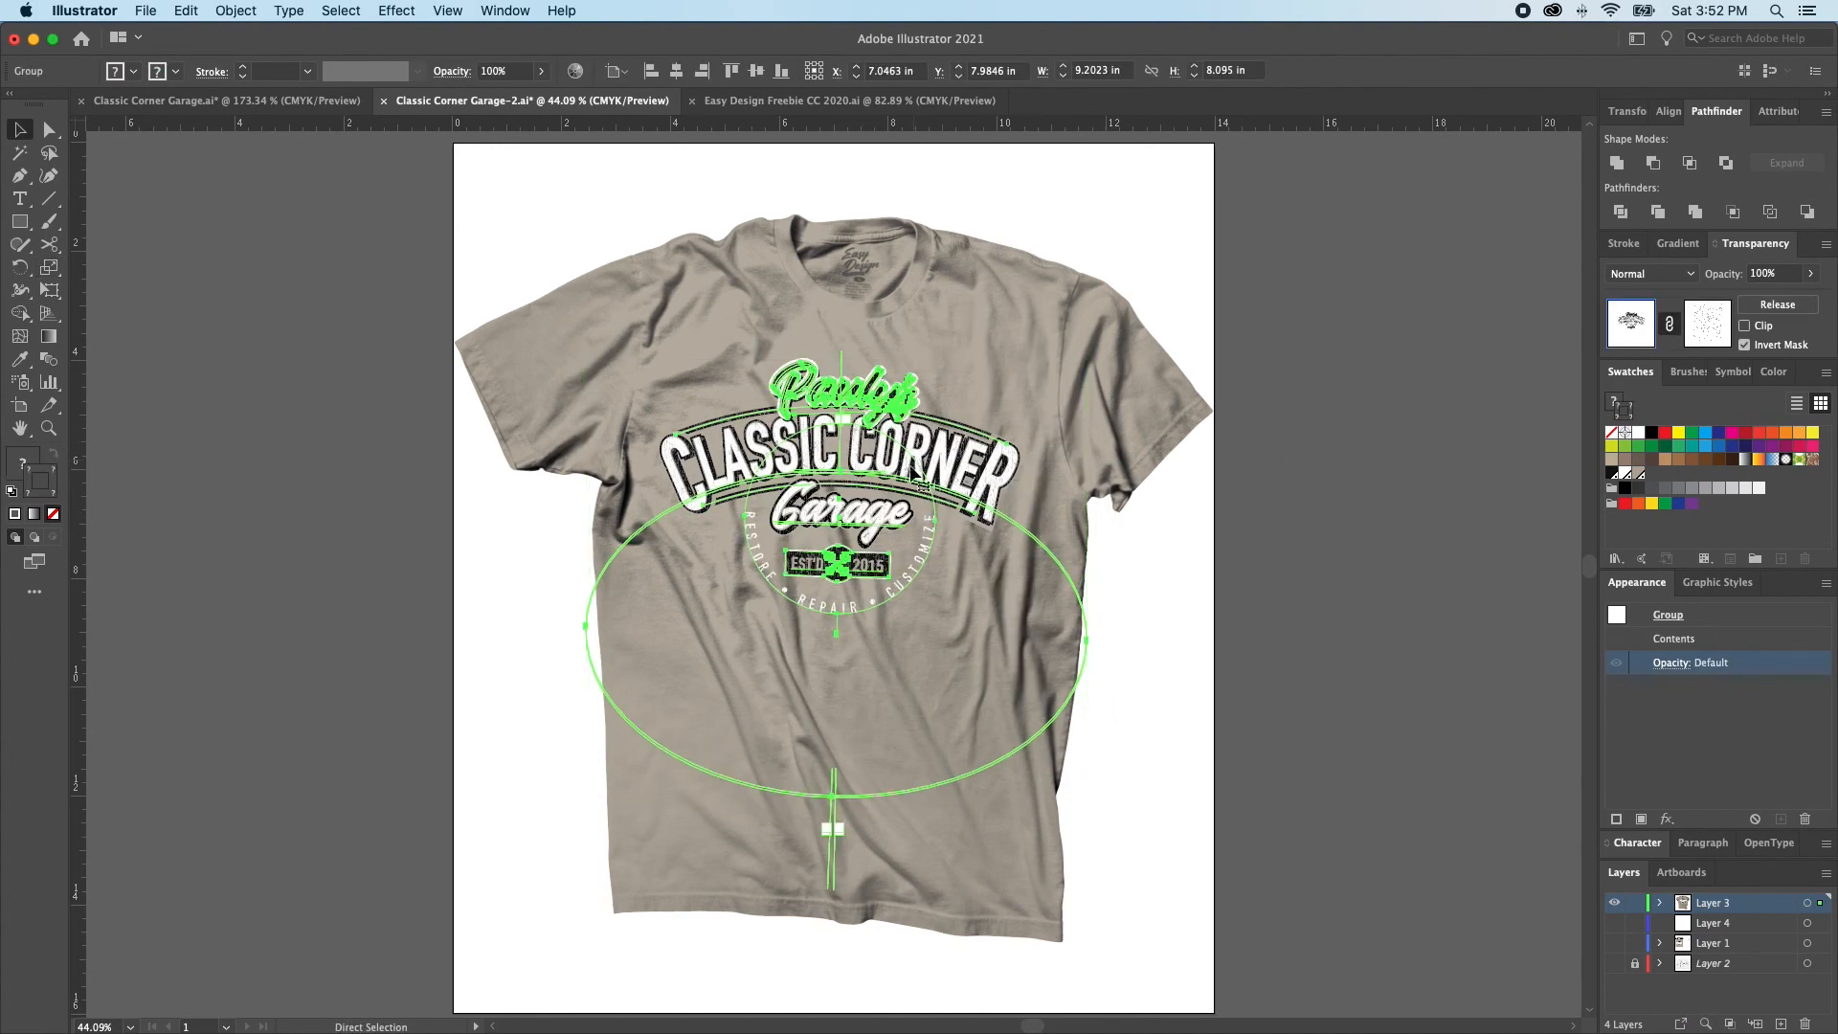
key("super+x")
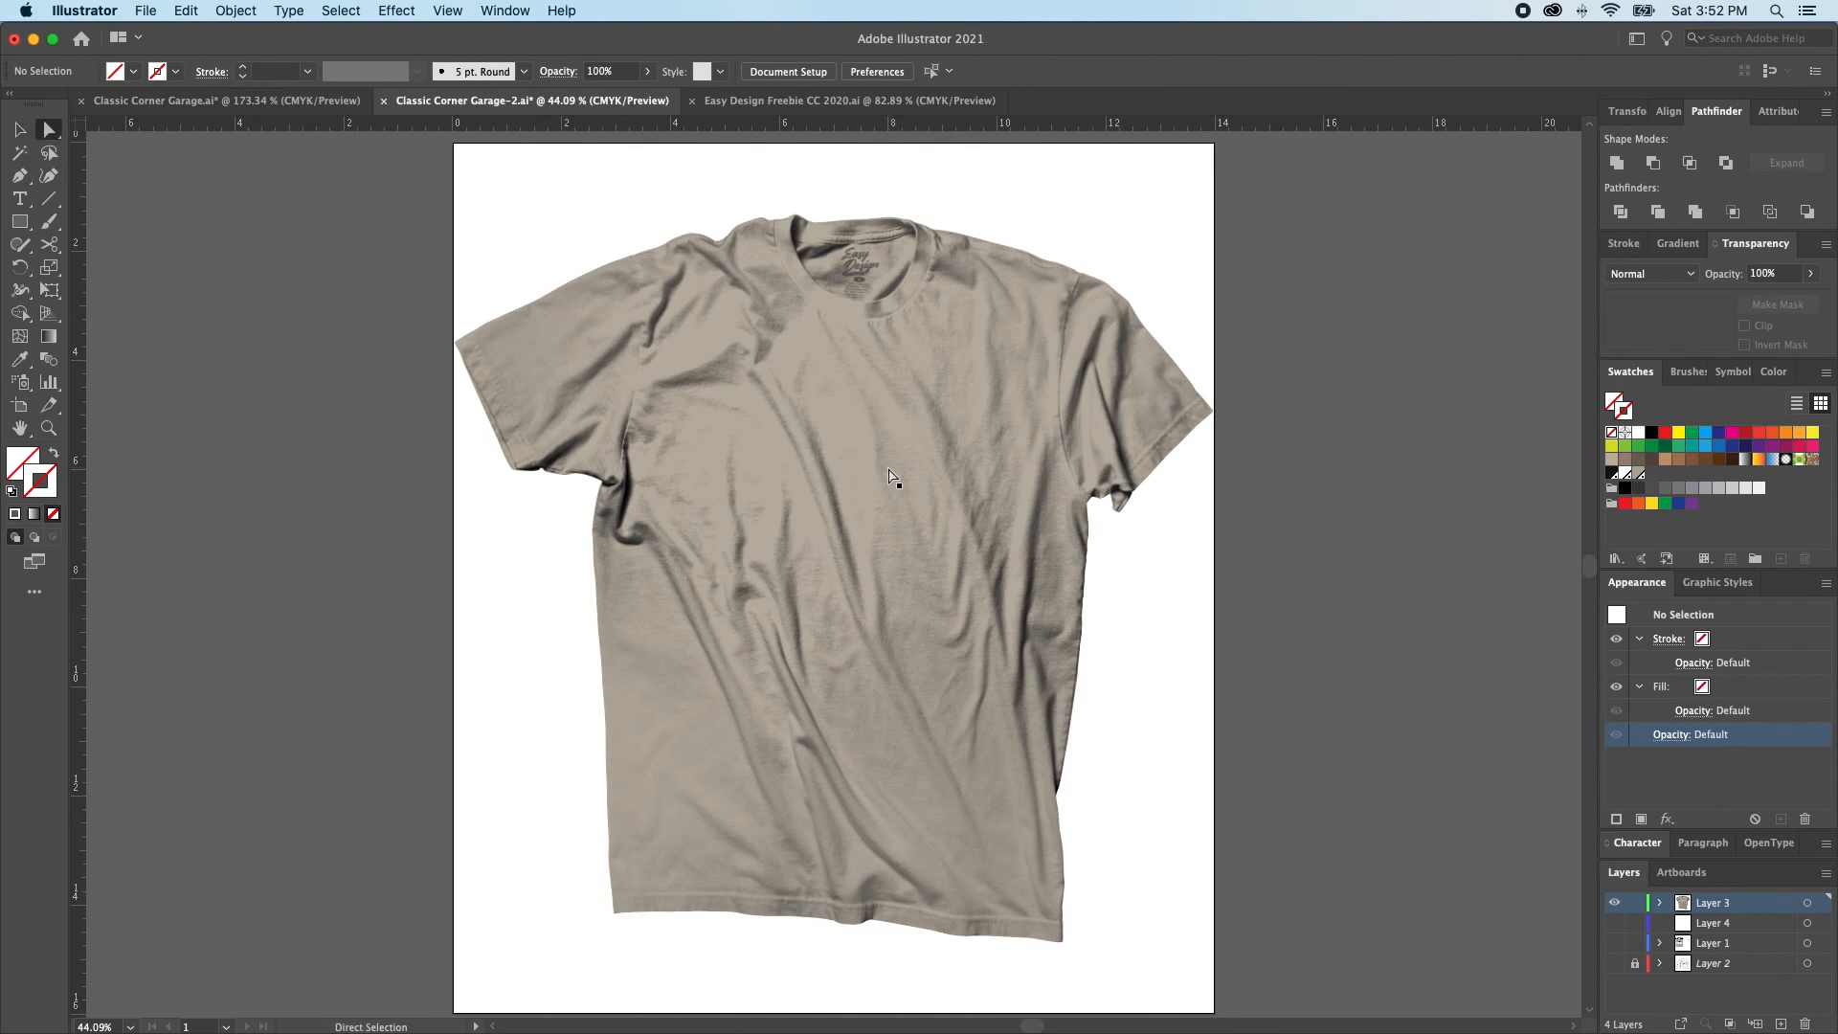
left_click(803, 489)
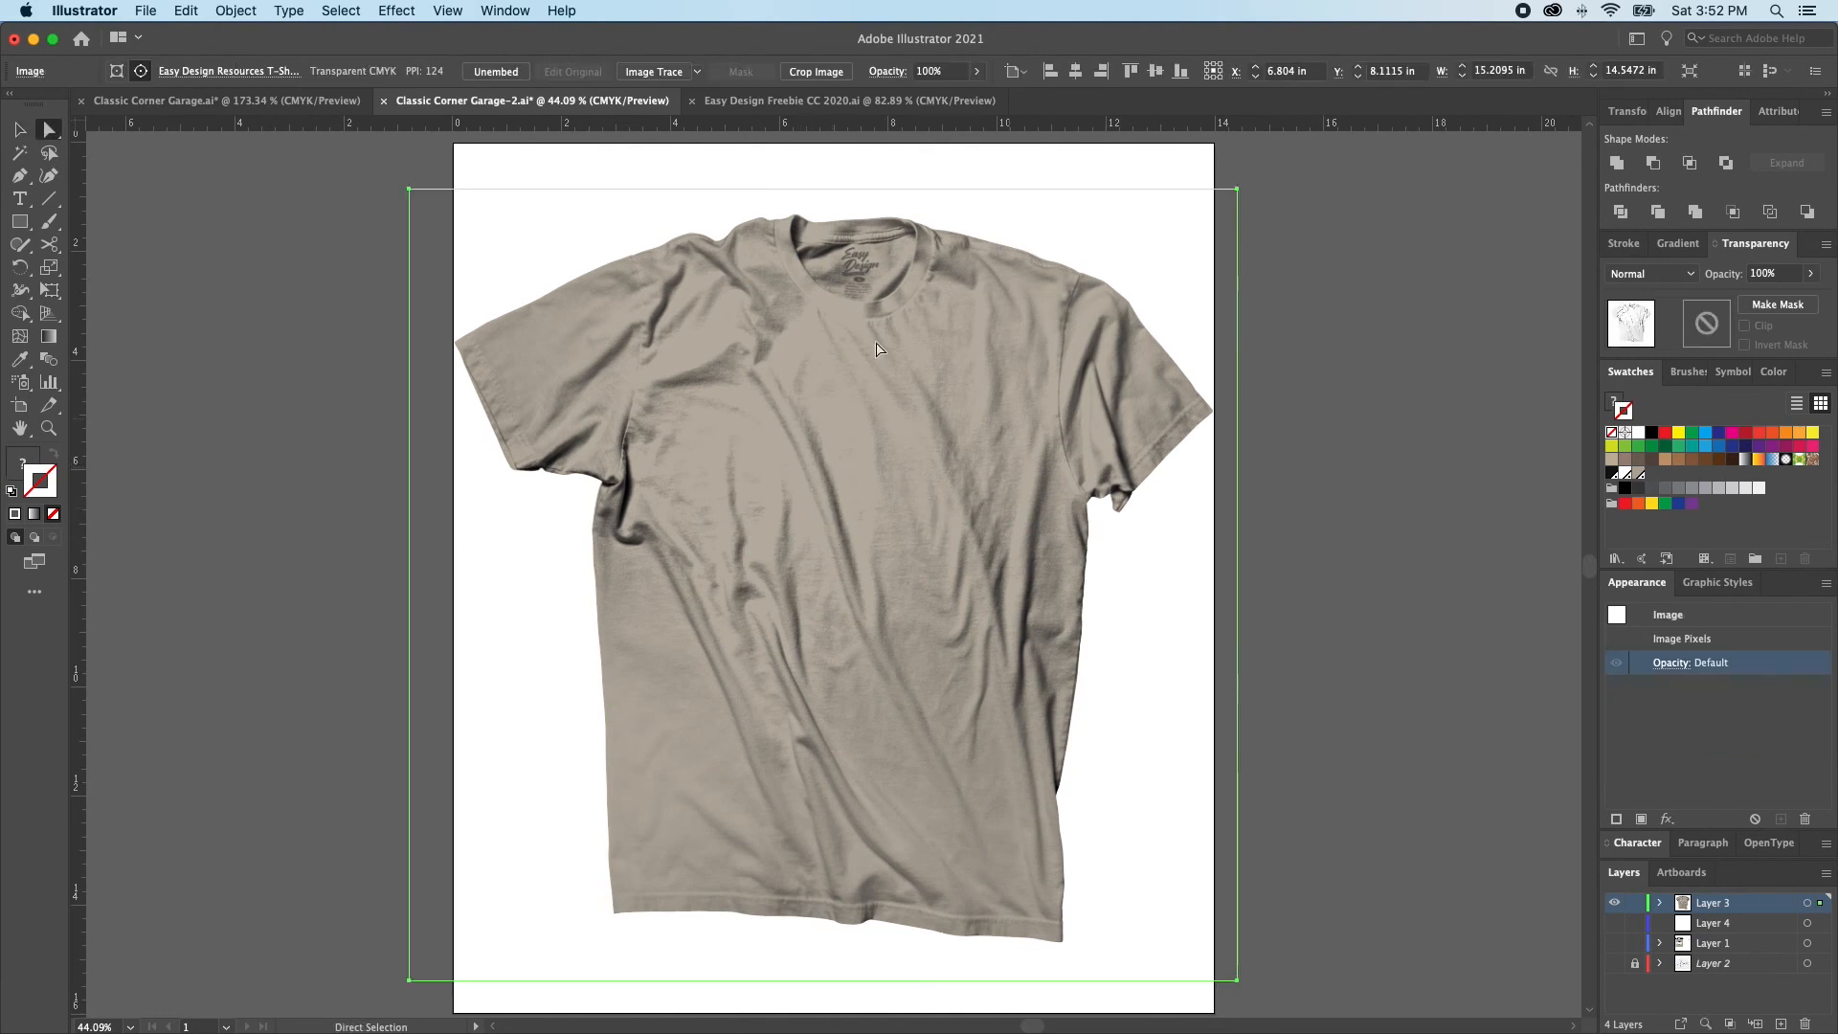
key("Delete")
key("super+z")
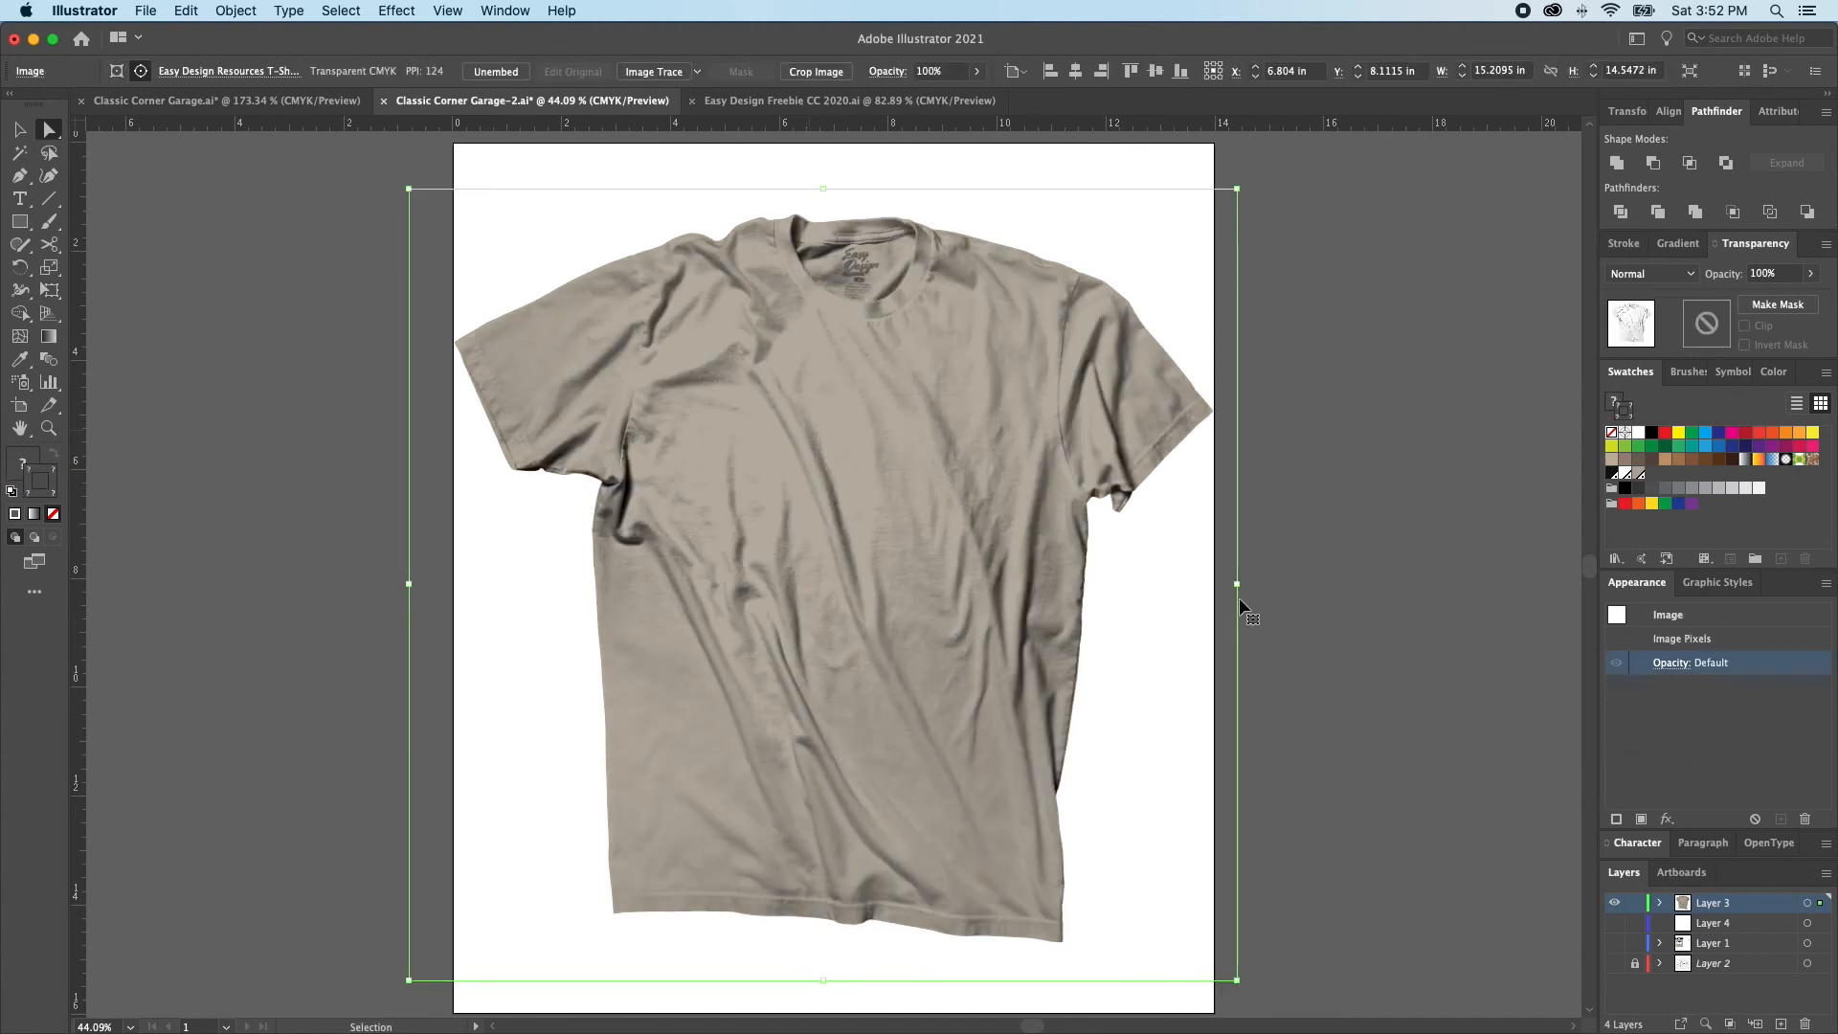
key("super+b")
left_click(1315, 604)
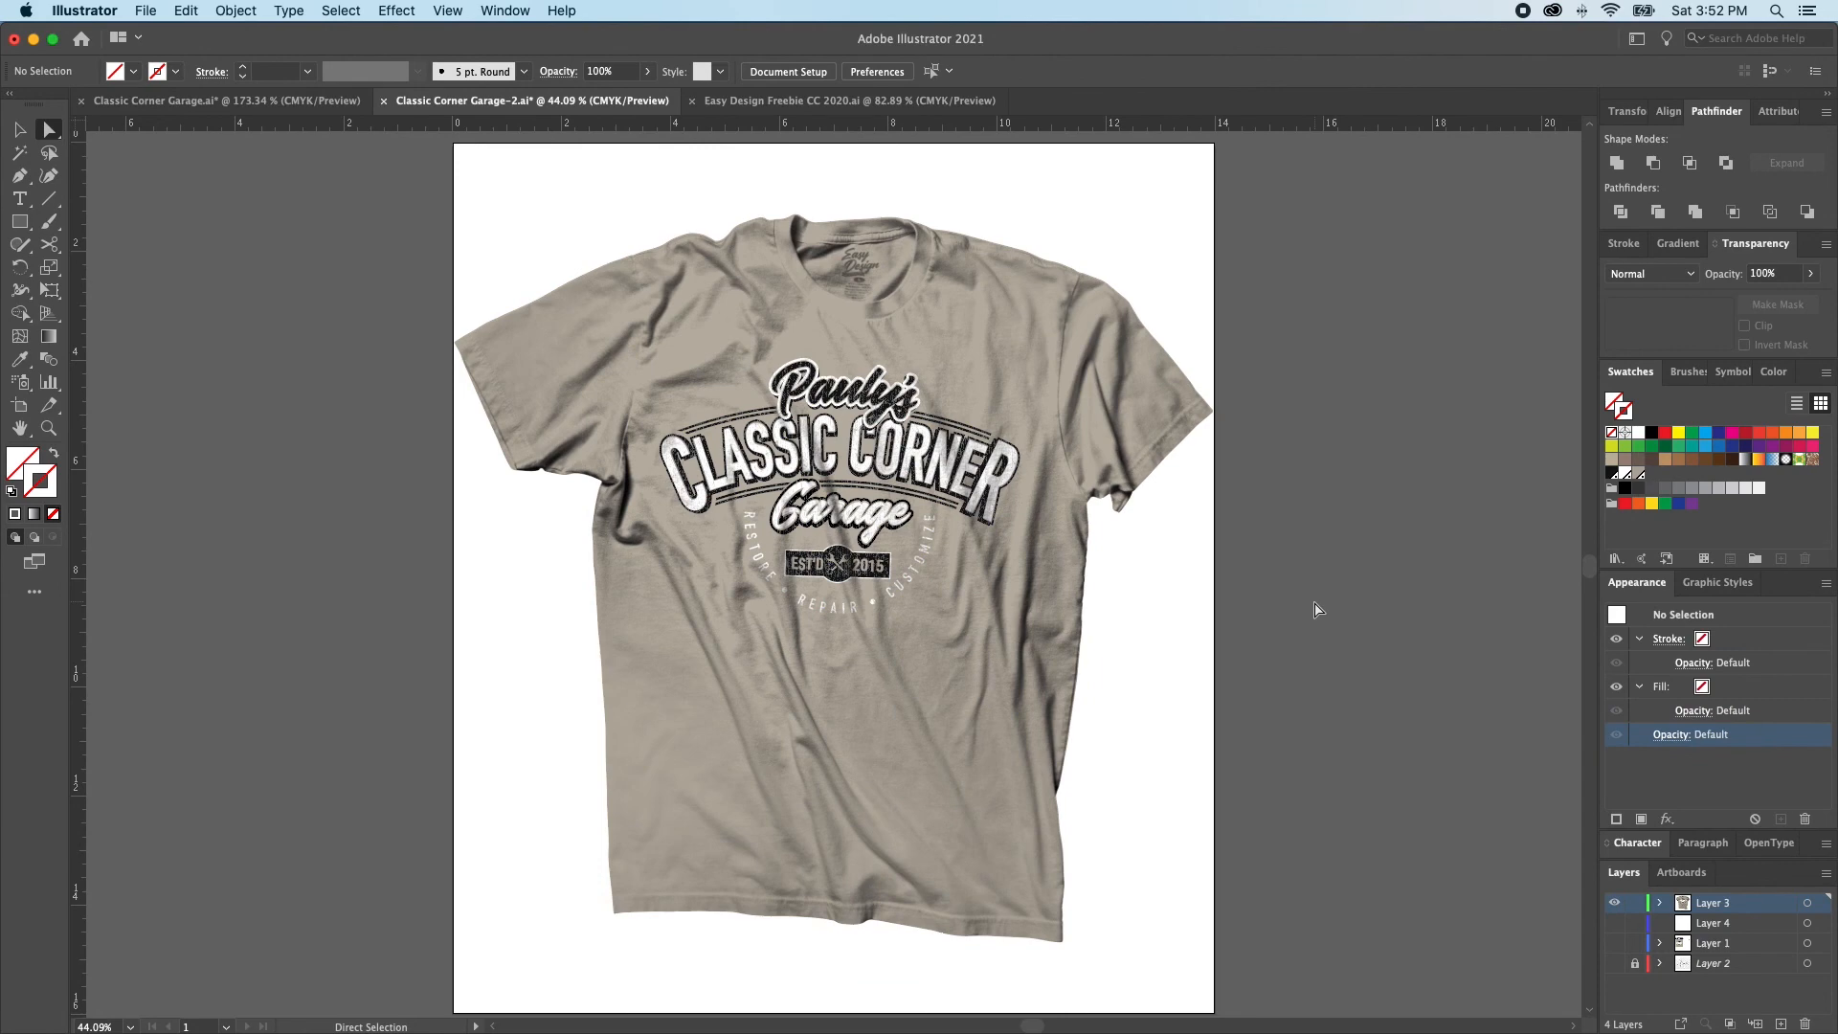